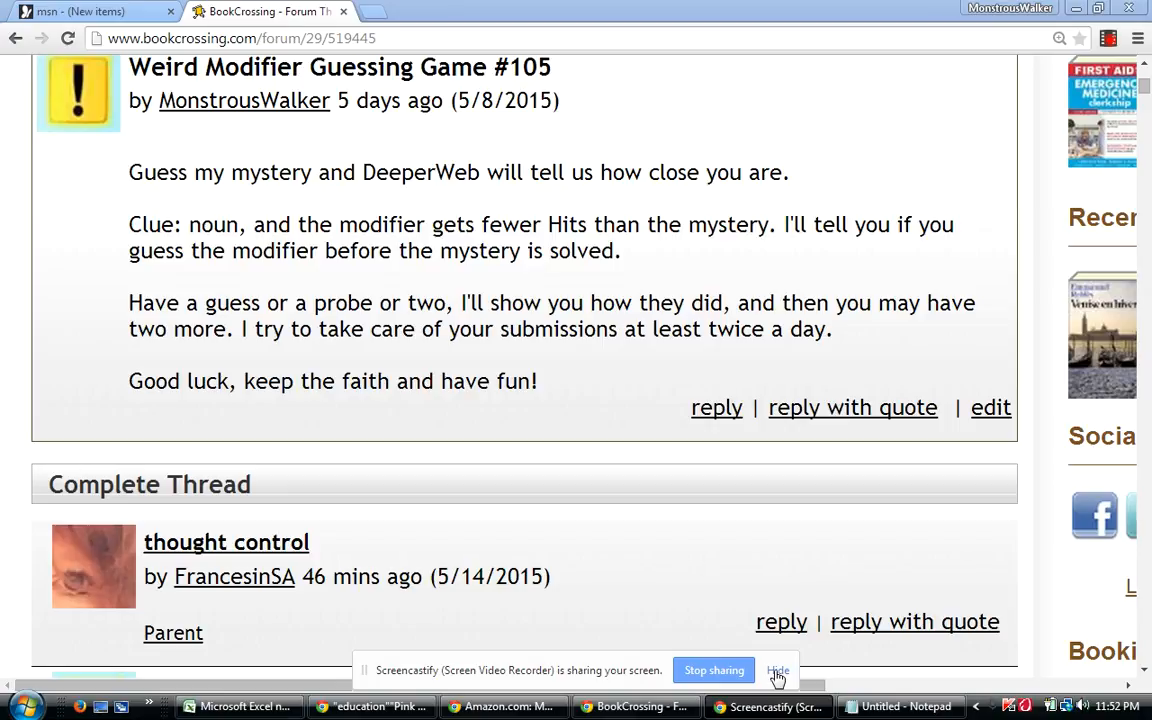
# Hide the screen-sharing notice and search the forum thread for "lun" to locate the Lunacy reply, closing the search when done.
pyautogui.click(777, 671)
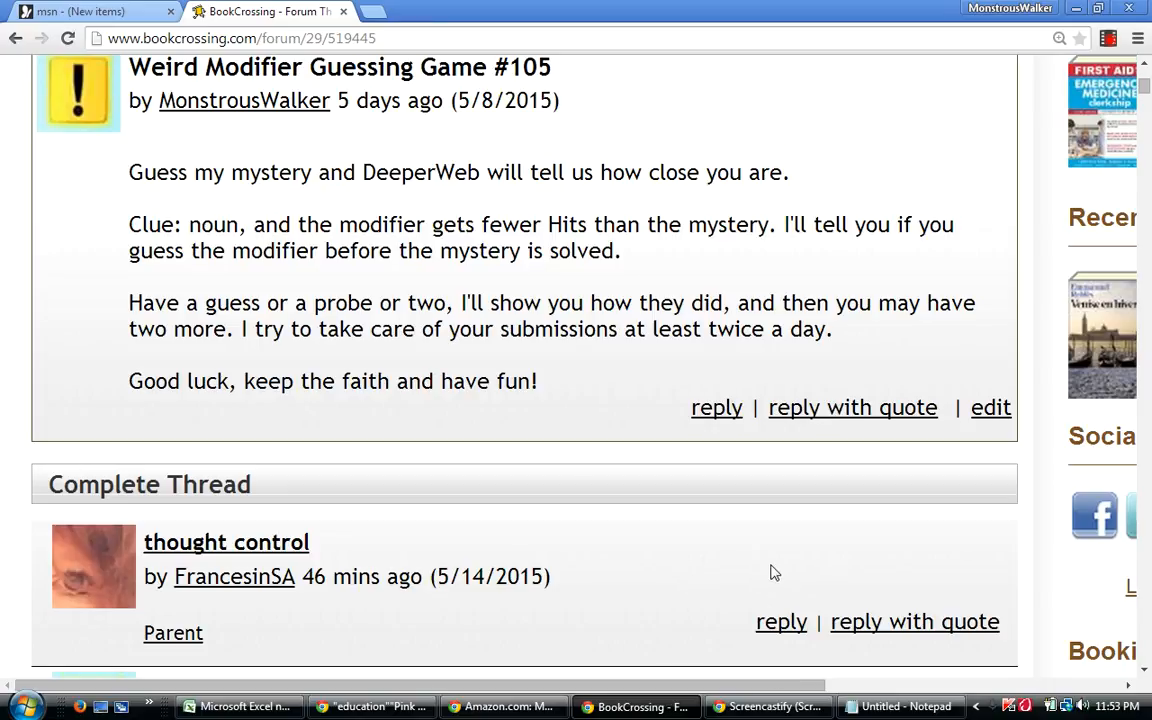
pyautogui.scroll(-2, 770, 572)
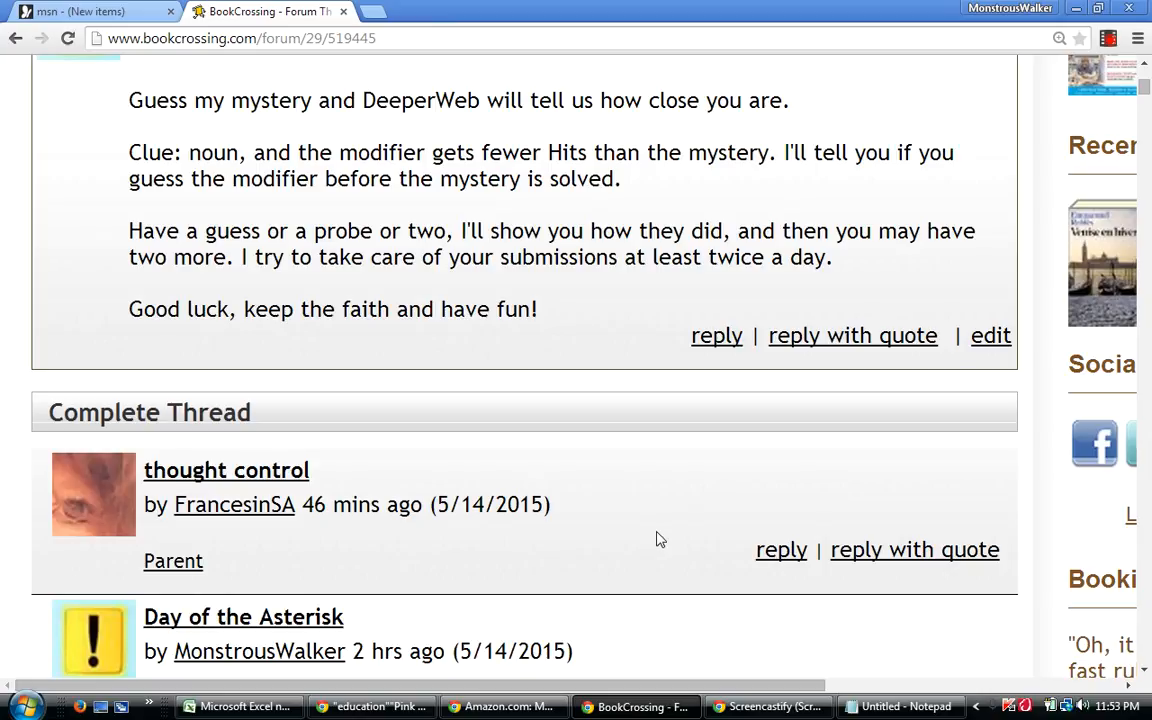
pyautogui.hotkey('ctrl', 'f')
pyautogui.write('lu')
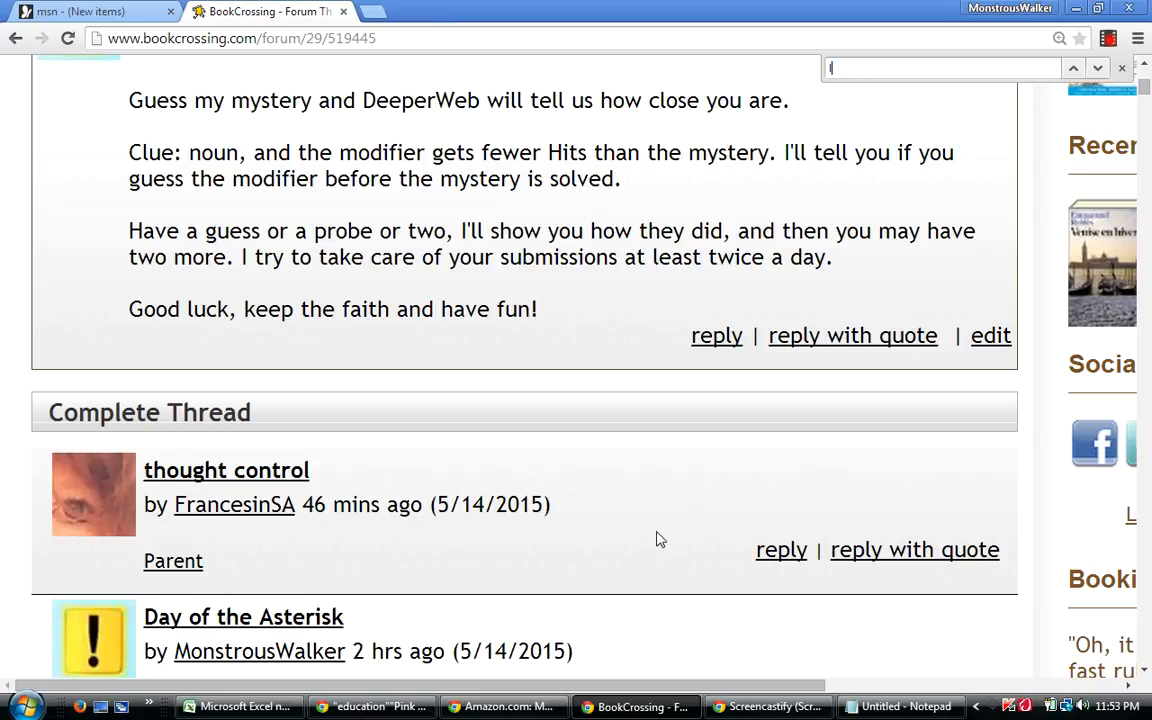
pyautogui.write('n')
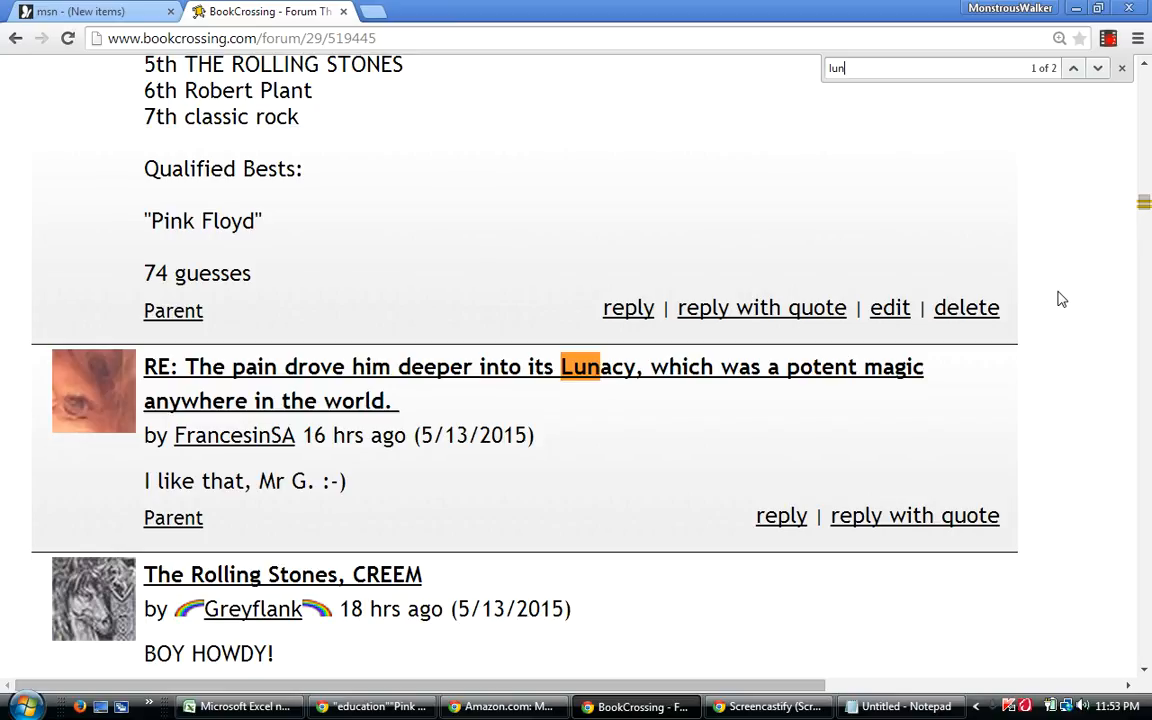
pyautogui.scroll(1, 1062, 299)
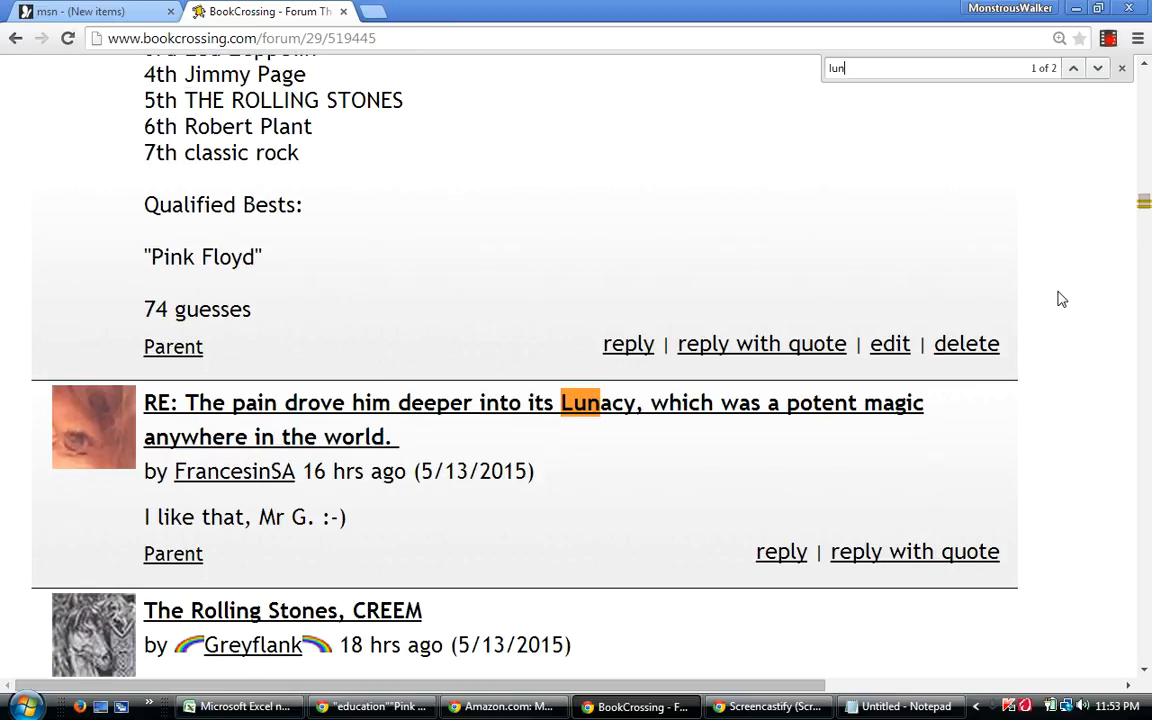
pyautogui.scroll(1, 1062, 299)
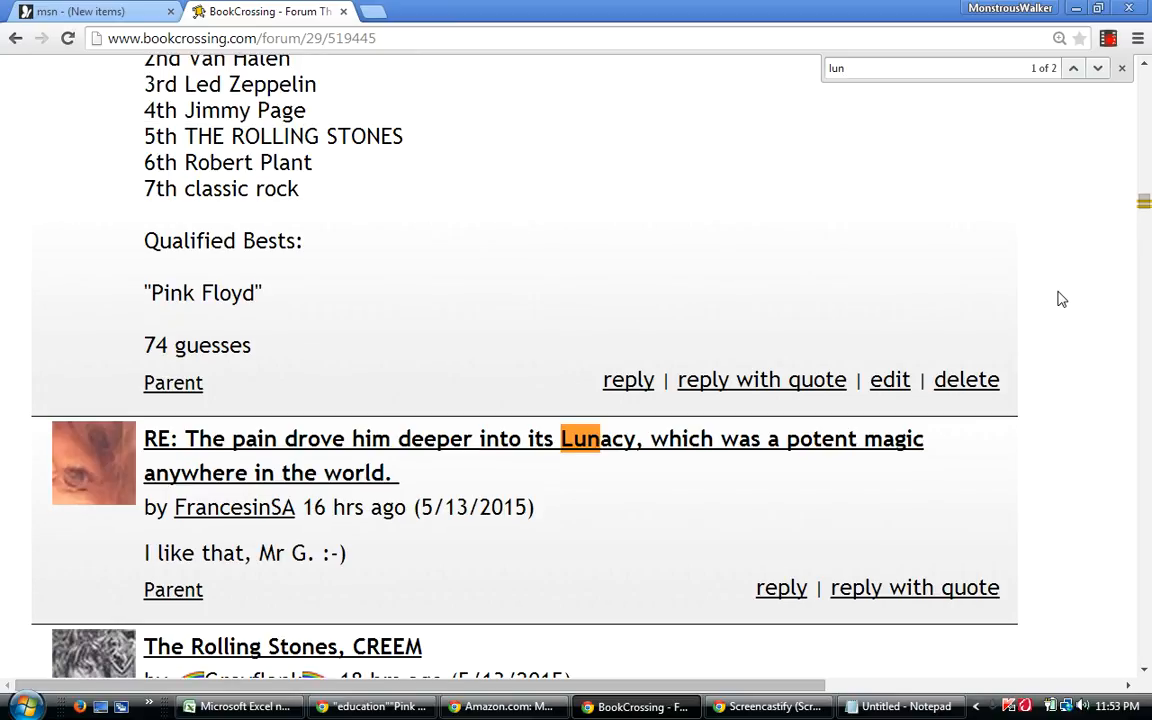
pyautogui.click(1120, 72)
pyautogui.click(1097, 185)
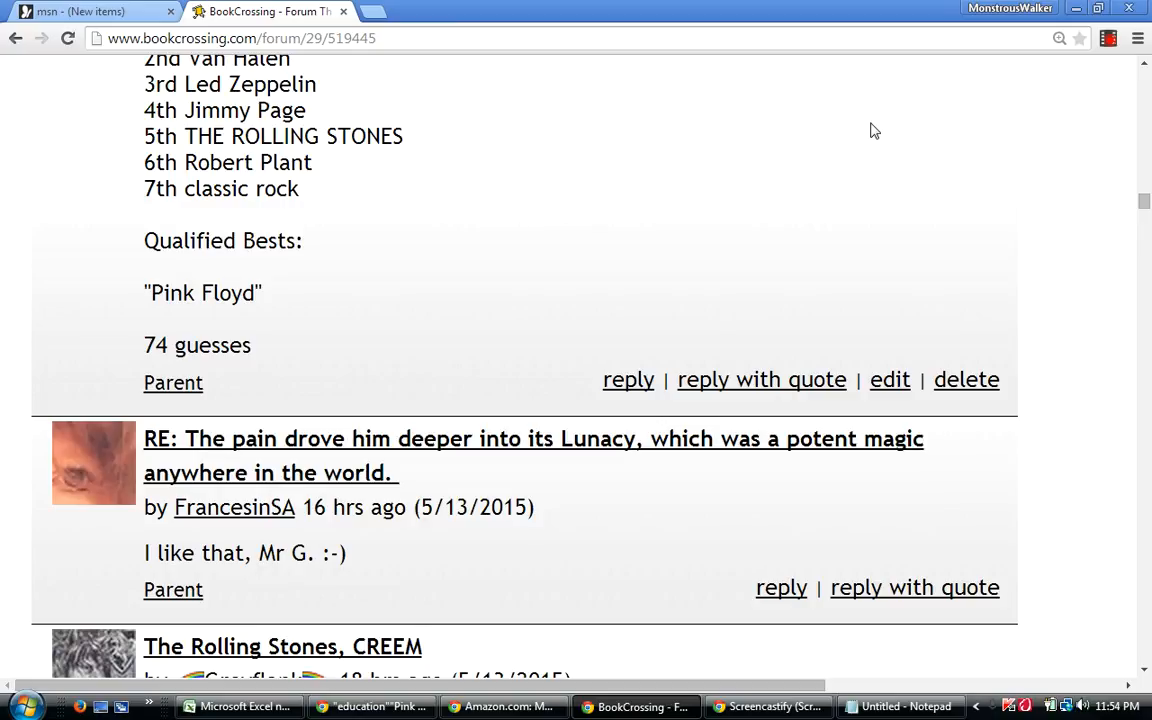
# Review the "Now That's Weird!!!!" results post and the "Trads" ranking post above the Lunacy reply.
pyautogui.scroll(1, 870, 130)
pyautogui.scroll(9, 870, 130)
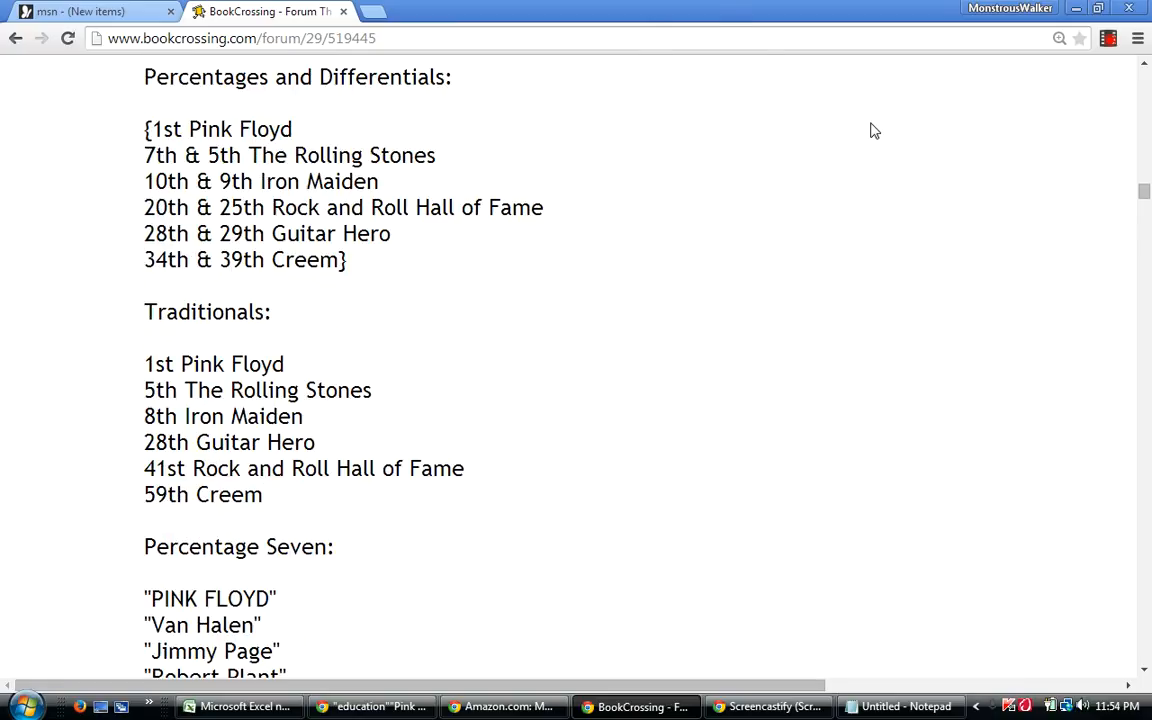
pyautogui.scroll(5, 870, 130)
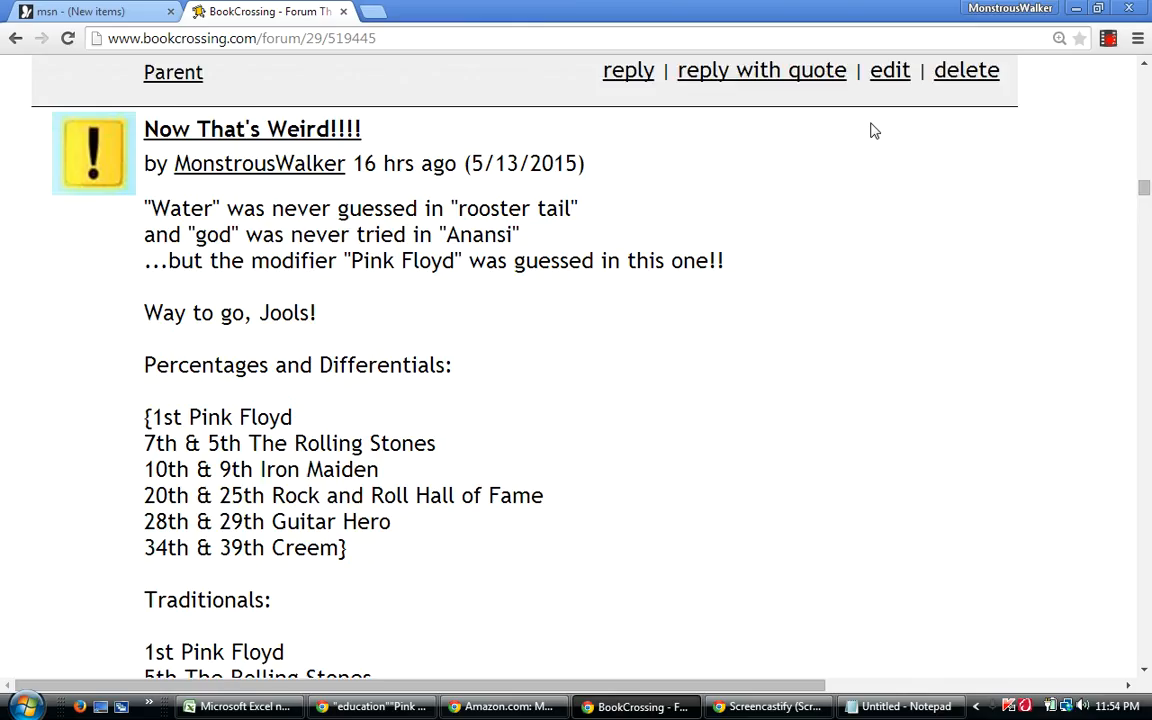
pyautogui.scroll(10, 873, 130)
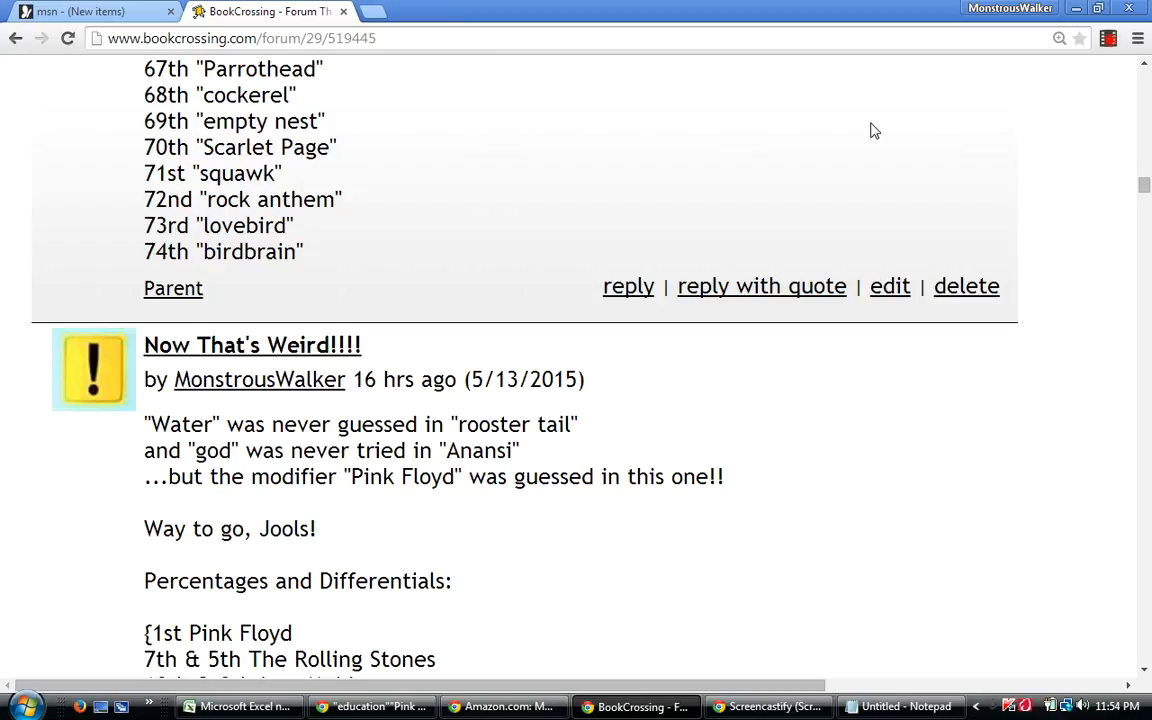
pyautogui.scroll(8, 873, 130)
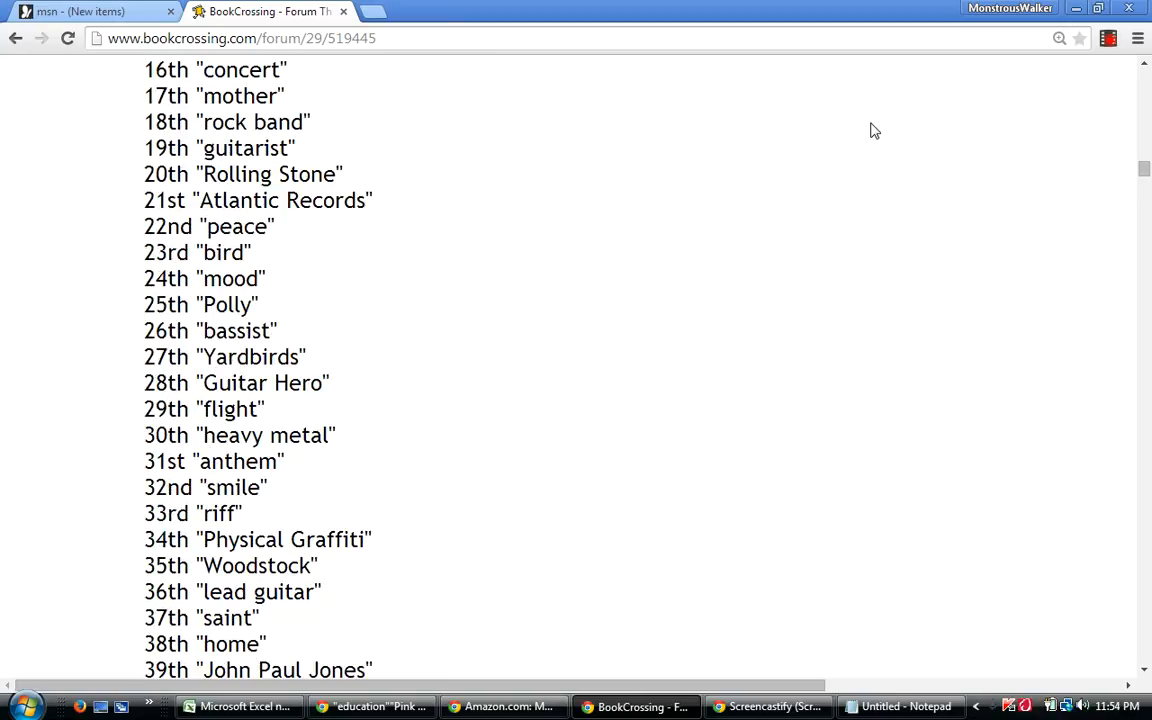
pyautogui.scroll(3, 873, 130)
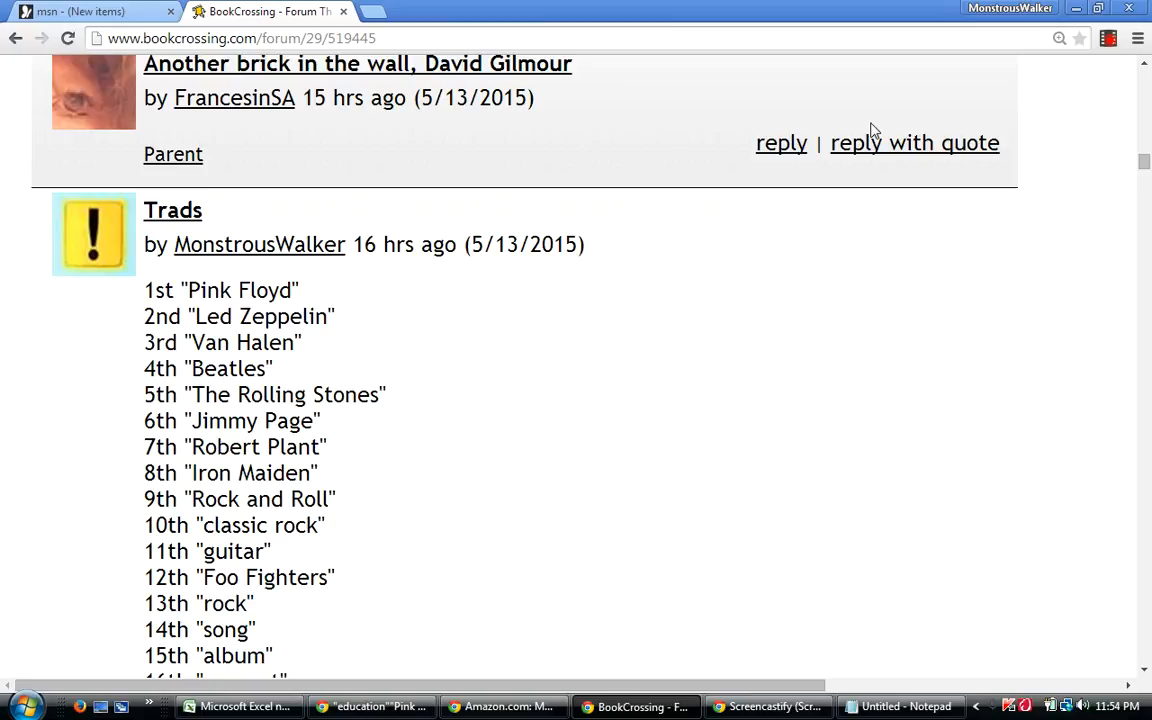
# Read the guesses posted above "Trads" and briefly highlight the pudding line in the "Wizard of Oz, Psychedelic rock" post.
pyautogui.scroll(7, 873, 130)
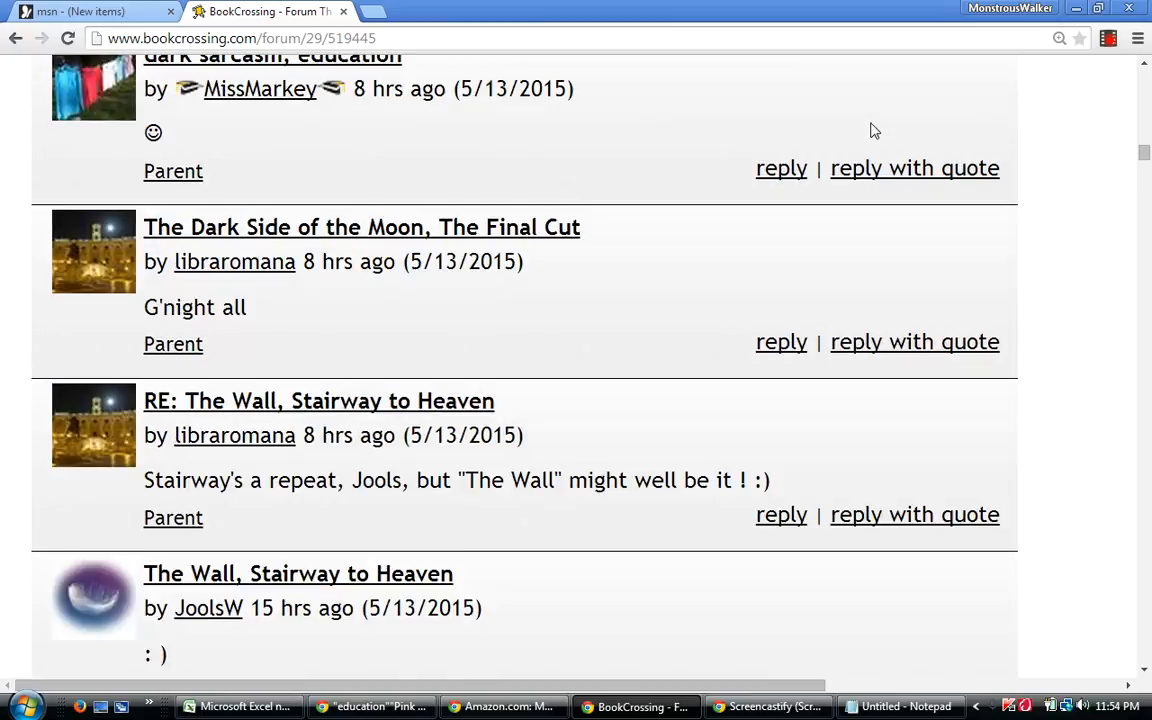
pyautogui.scroll(4, 873, 130)
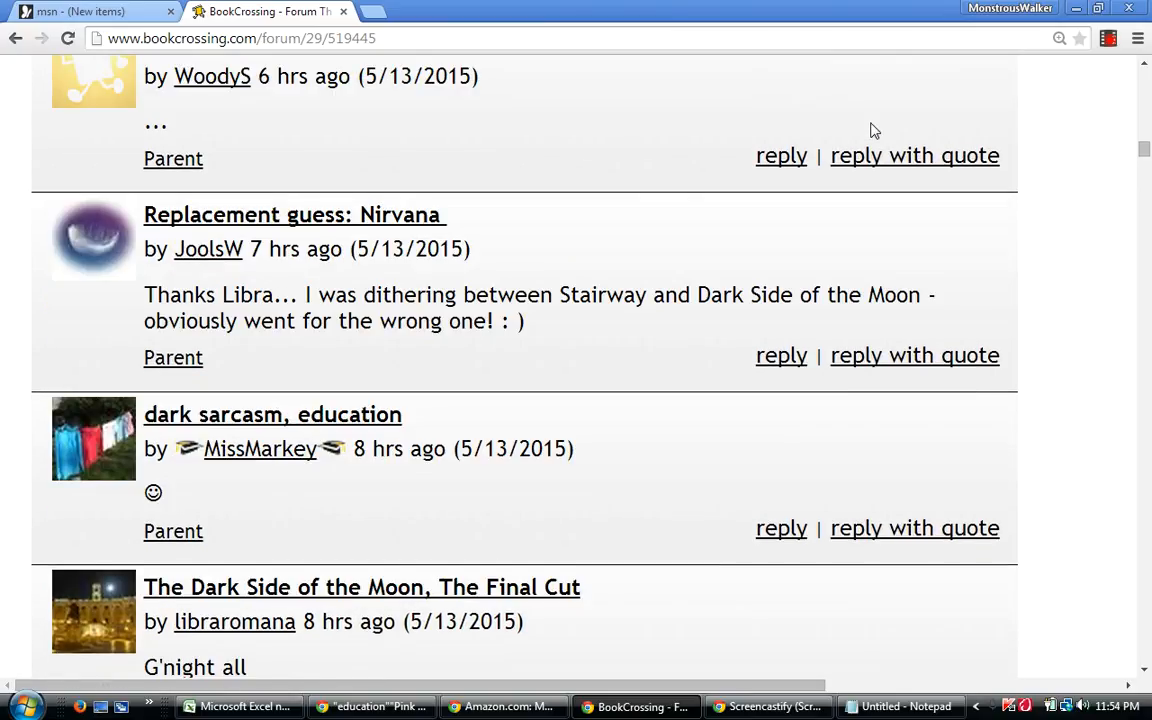
pyautogui.scroll(3, 873, 130)
pyautogui.scroll(3, 873, 130)
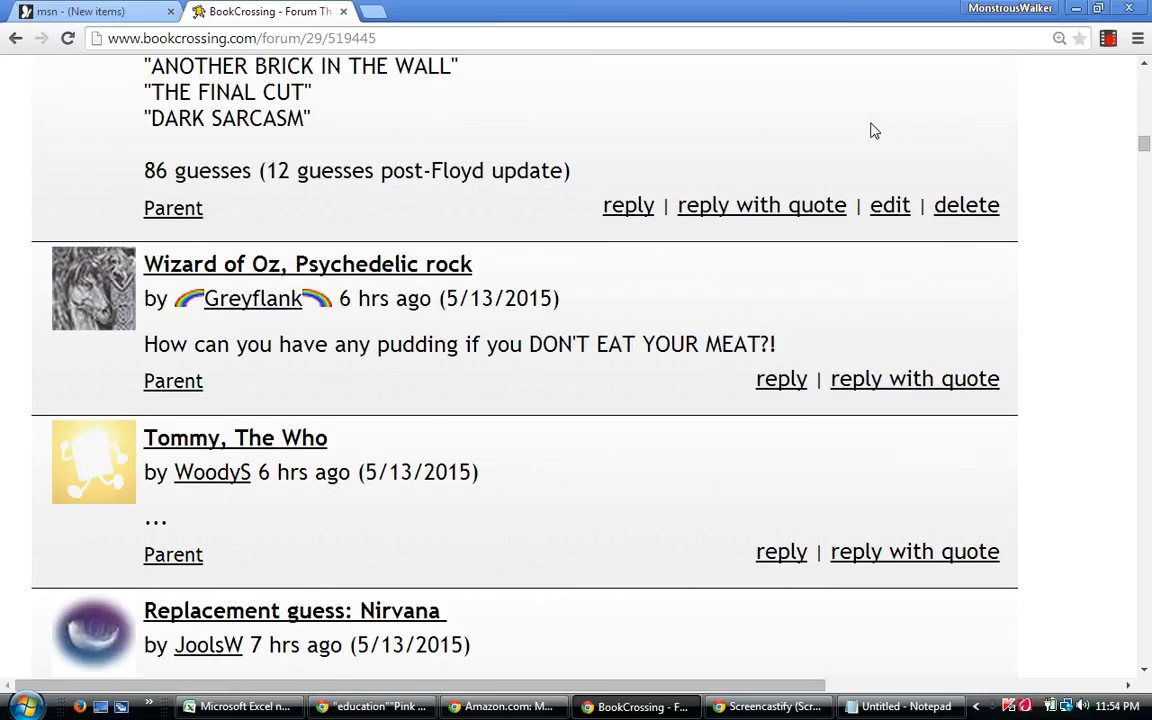
pyautogui.scroll(1, 873, 130)
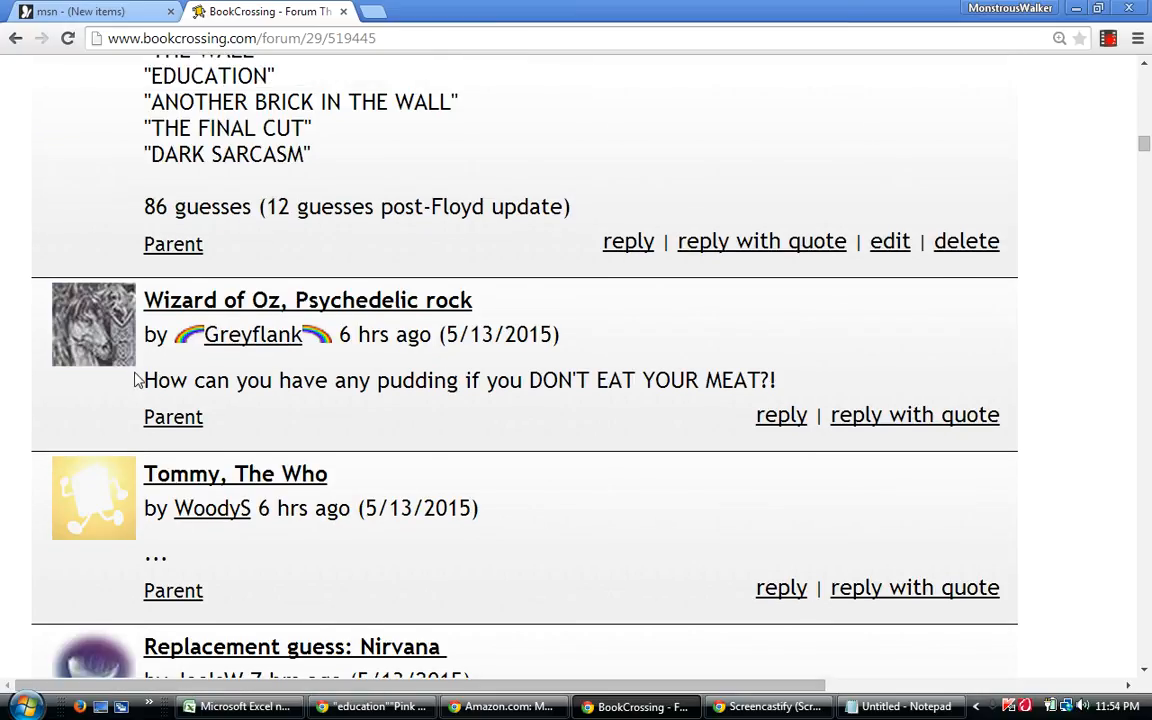
pyautogui.moveTo(142, 380); pyautogui.dragTo(778, 380)
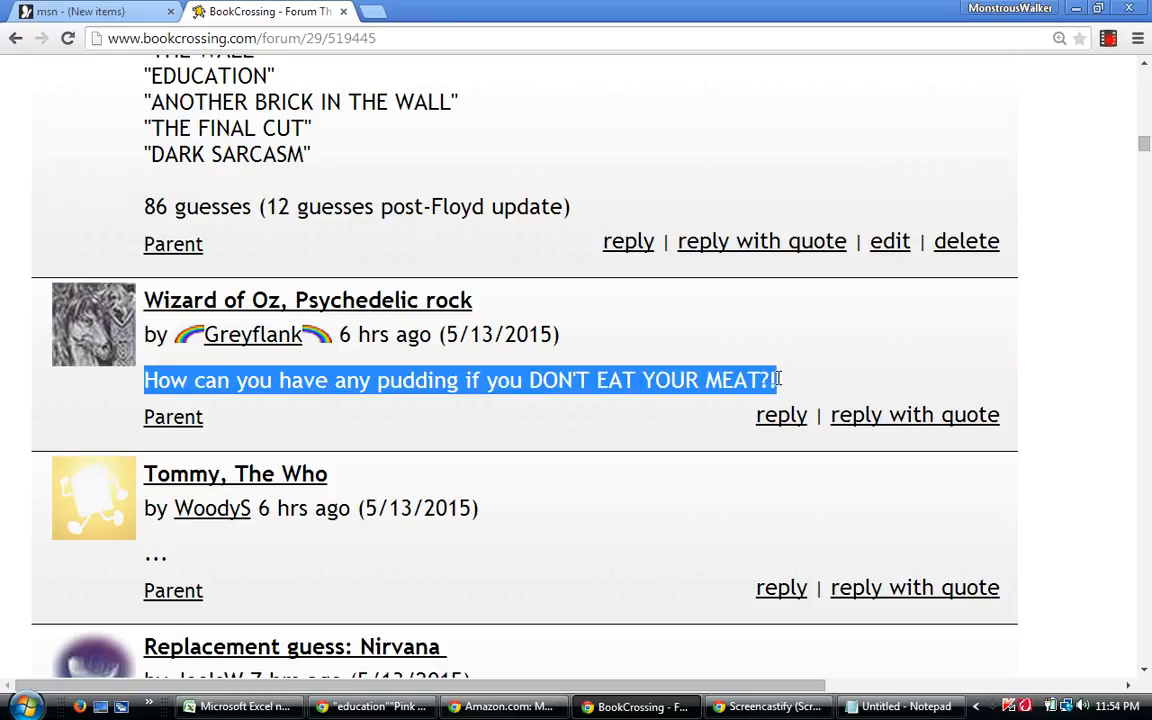
pyautogui.click(814, 337)
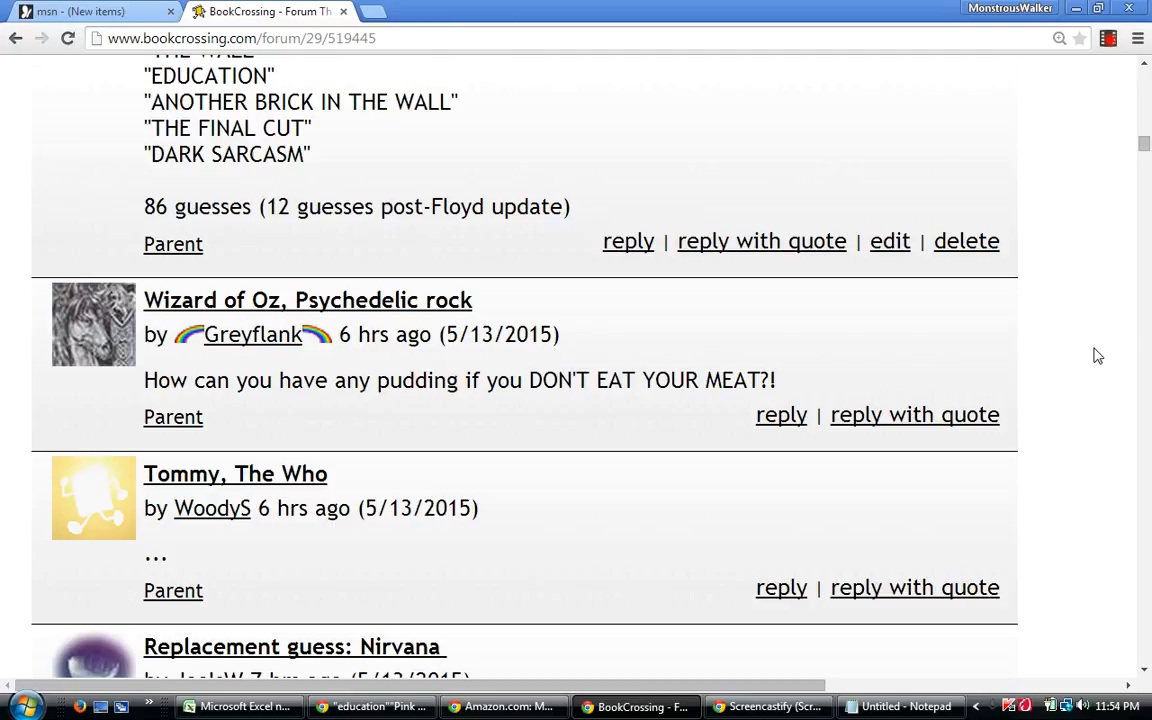
# Examine the "Weird Squared!!!!!" post, from its Qualified Bests and percentage rankings back to the new scoring explanation.
pyautogui.scroll(2, 1097, 356)
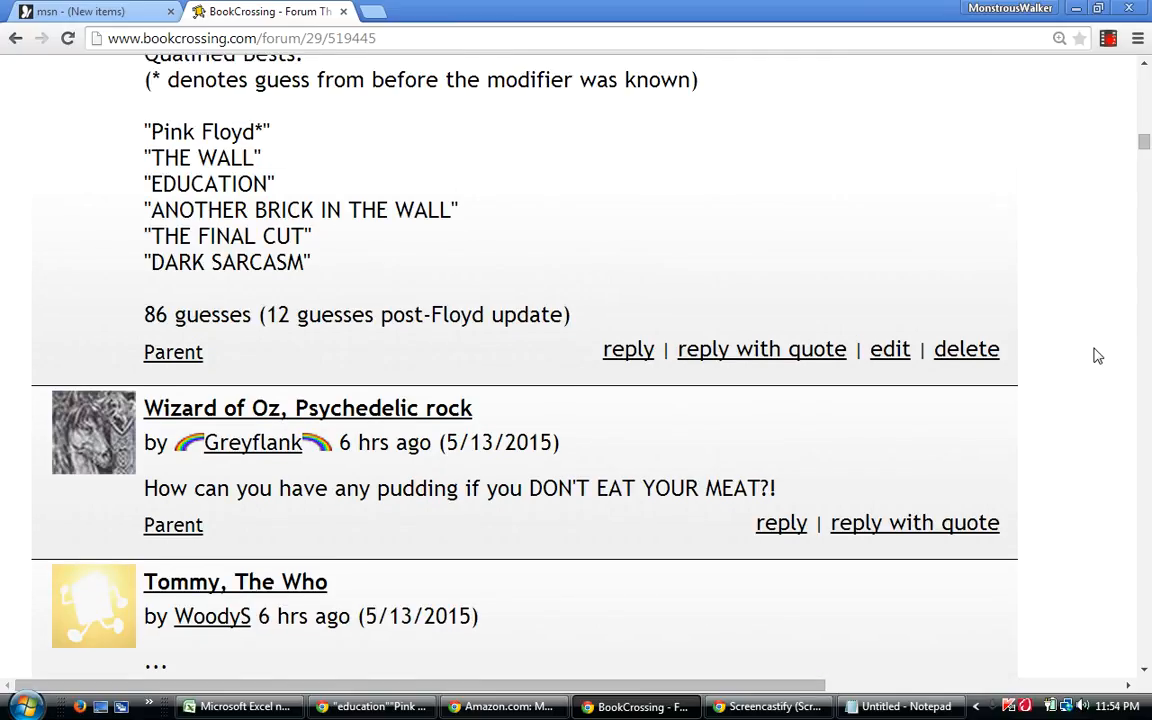
pyautogui.scroll(4, 1097, 356)
pyautogui.scroll(7, 1097, 356)
pyautogui.scroll(2, 1097, 356)
pyautogui.scroll(1, 1097, 356)
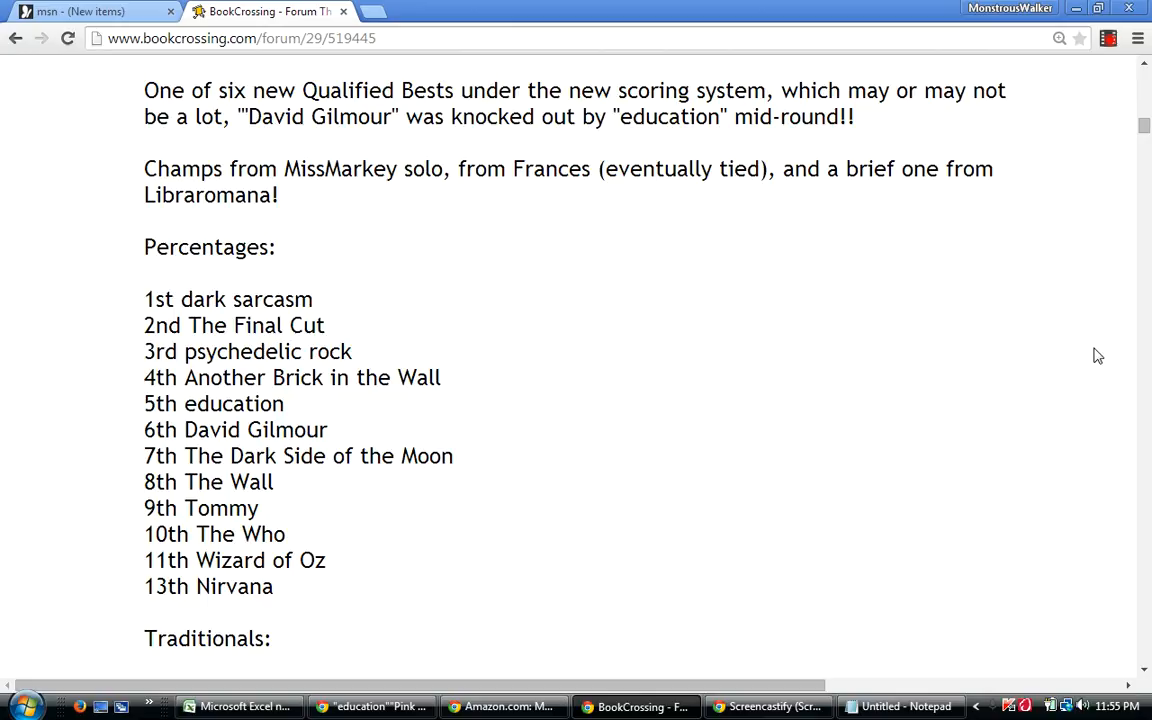
pyautogui.scroll(1, 1097, 356)
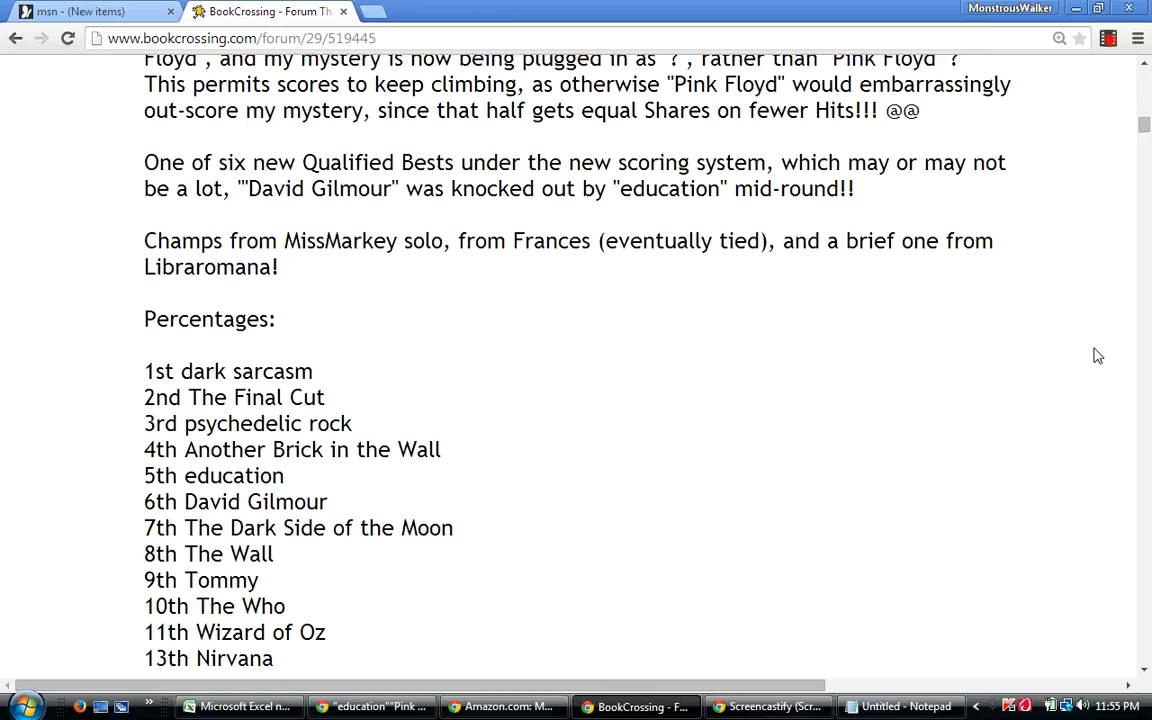
pyautogui.scroll(2, 1097, 356)
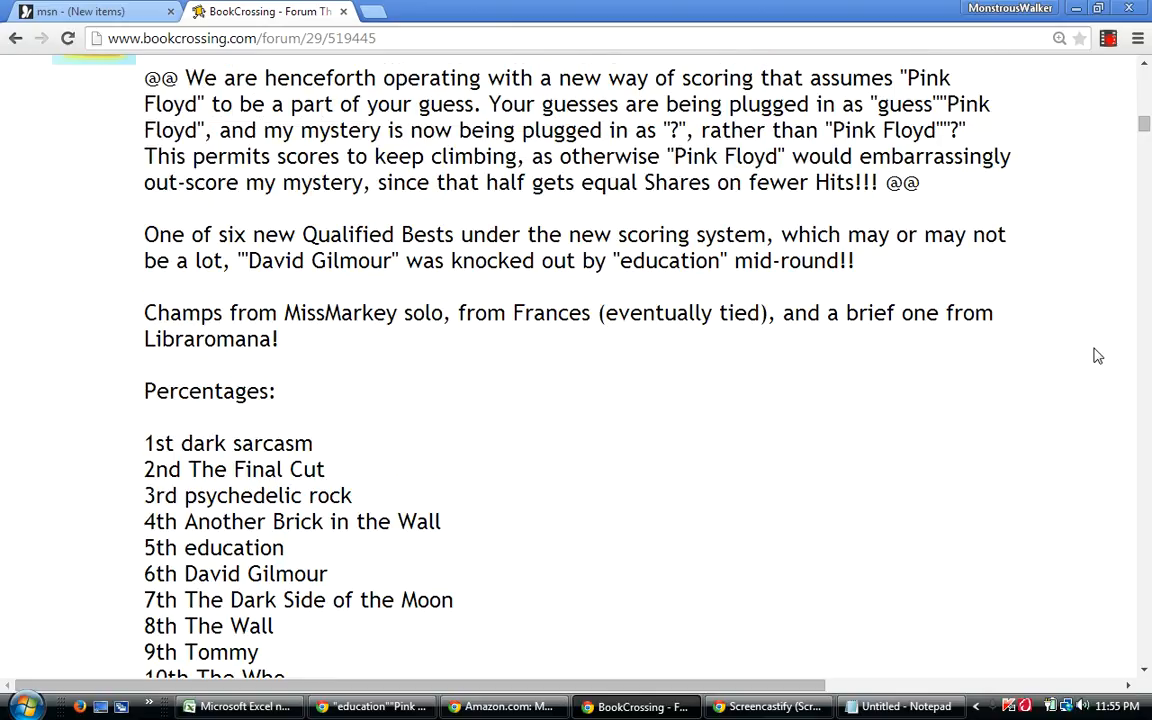
pyautogui.scroll(2, 1097, 356)
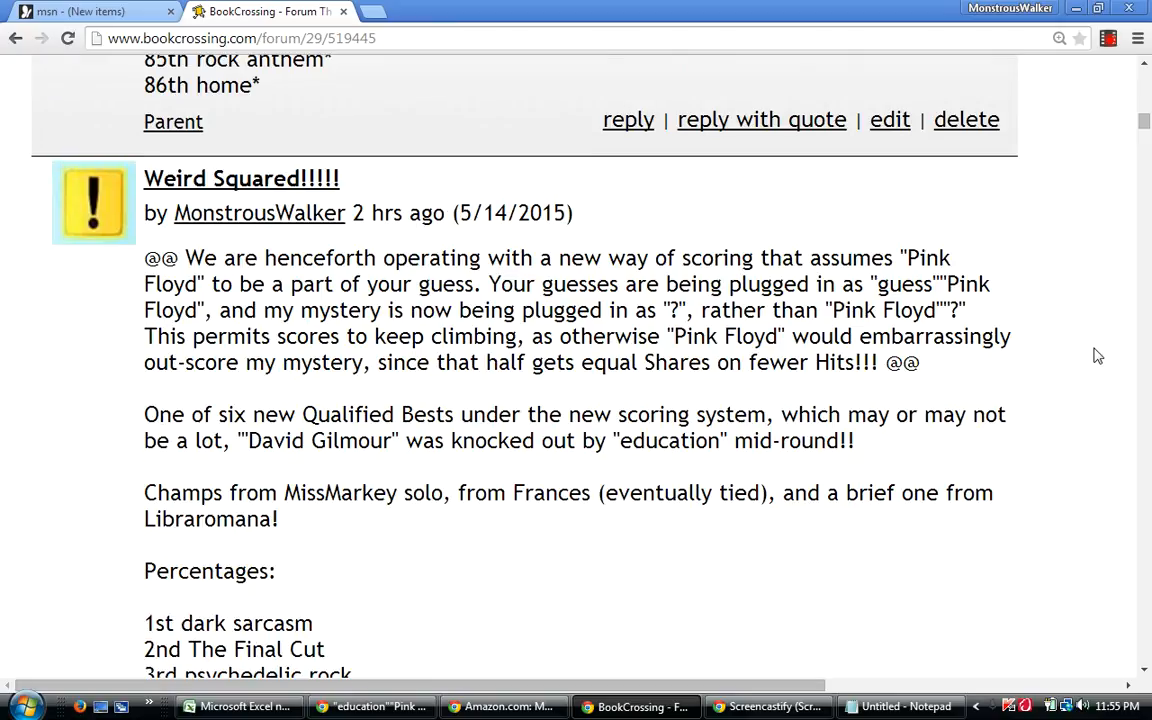
pyautogui.scroll(1, 1097, 356)
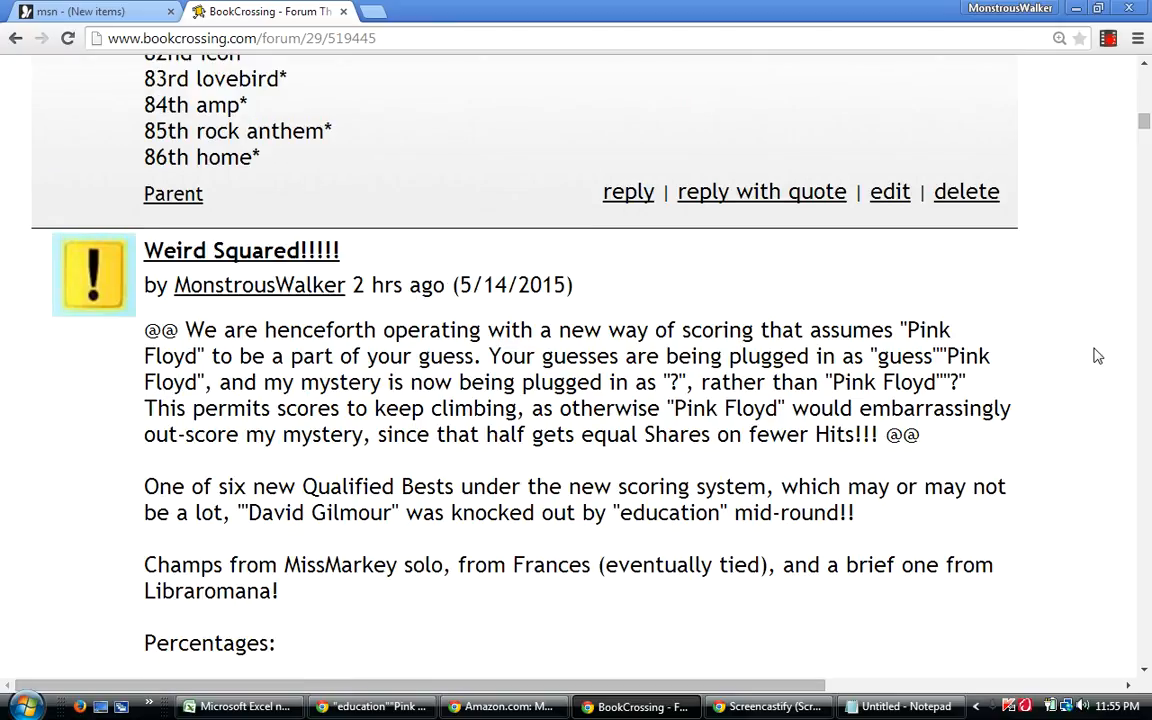
pyautogui.scroll(3, 1097, 356)
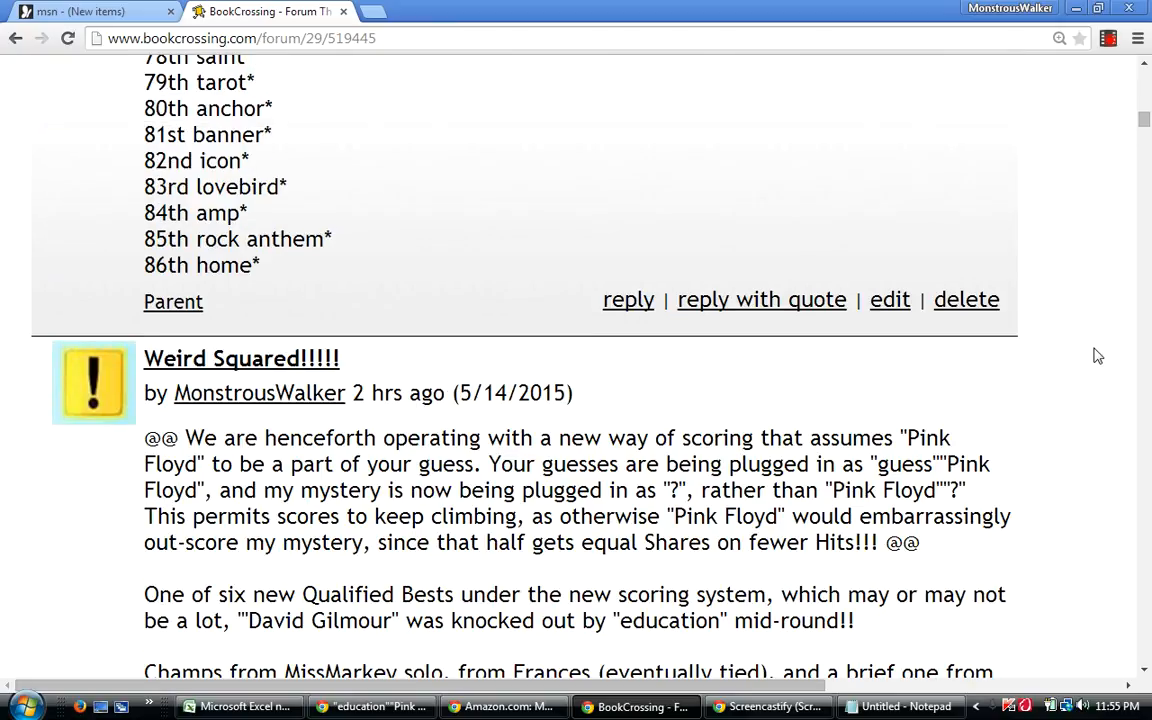
# Review the Percentage Fullsies ranking in the "Day of the Asterisk" post from its last entries back to first place.
pyautogui.scroll(20, 1097, 356)
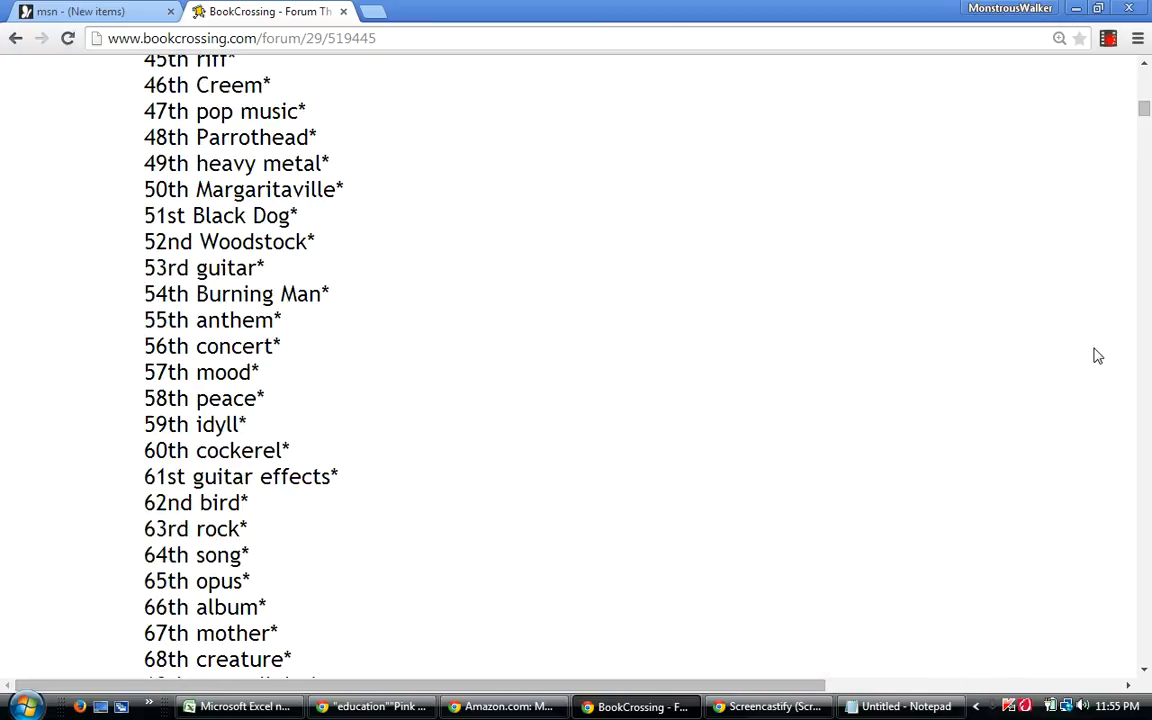
pyautogui.scroll(5, 1097, 356)
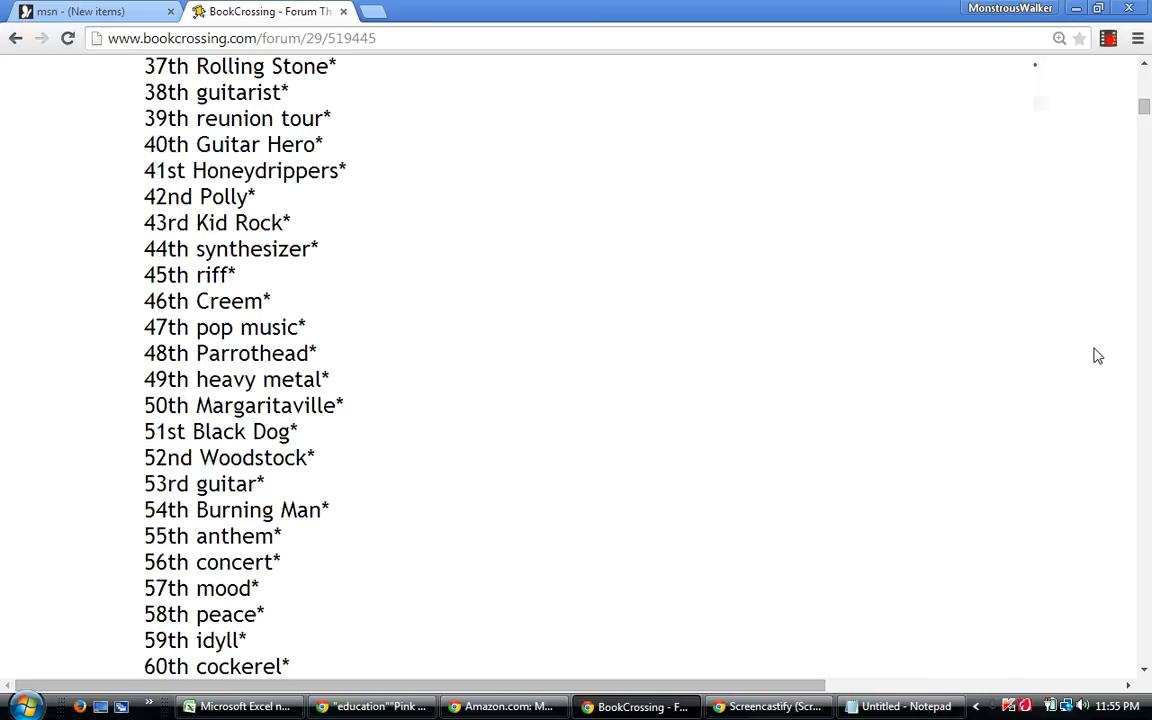
pyautogui.scroll(10, 1097, 356)
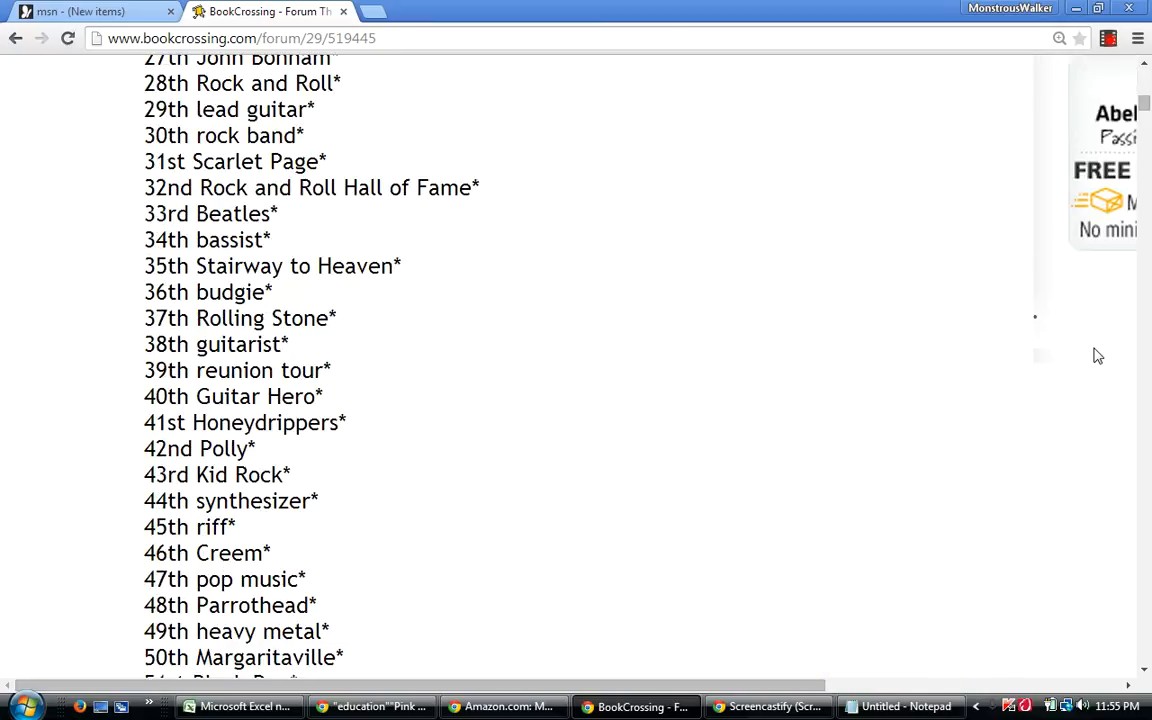
pyautogui.scroll(1, 1097, 356)
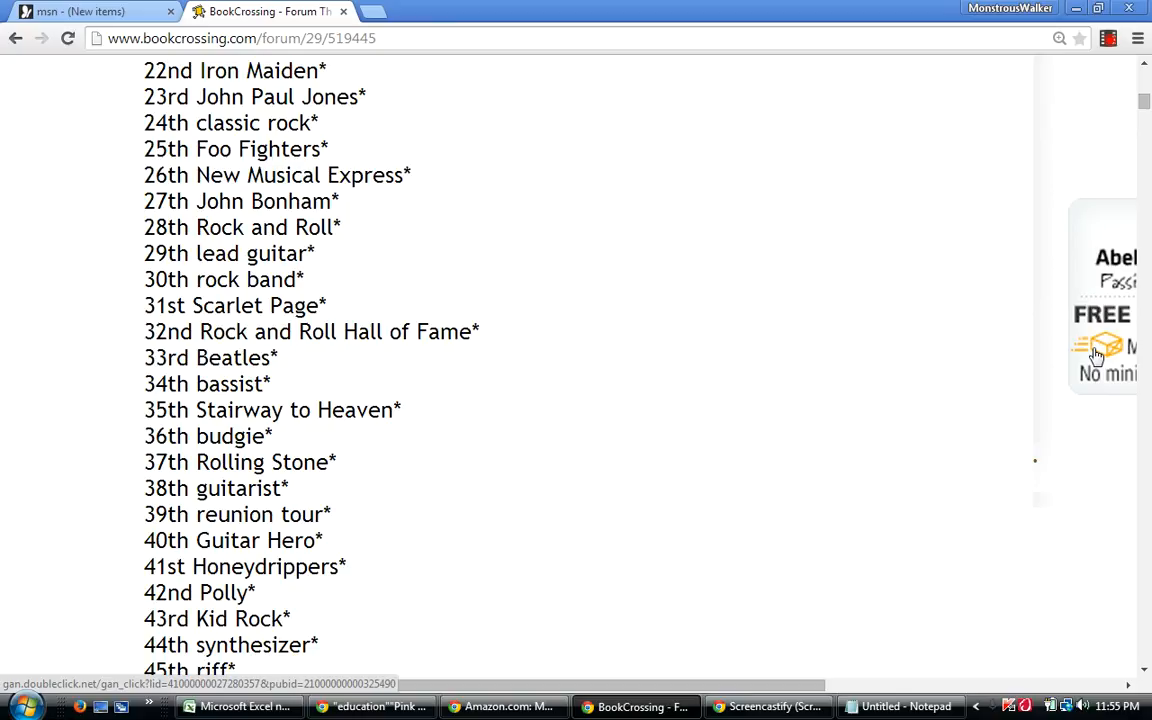
pyautogui.scroll(2, 1097, 356)
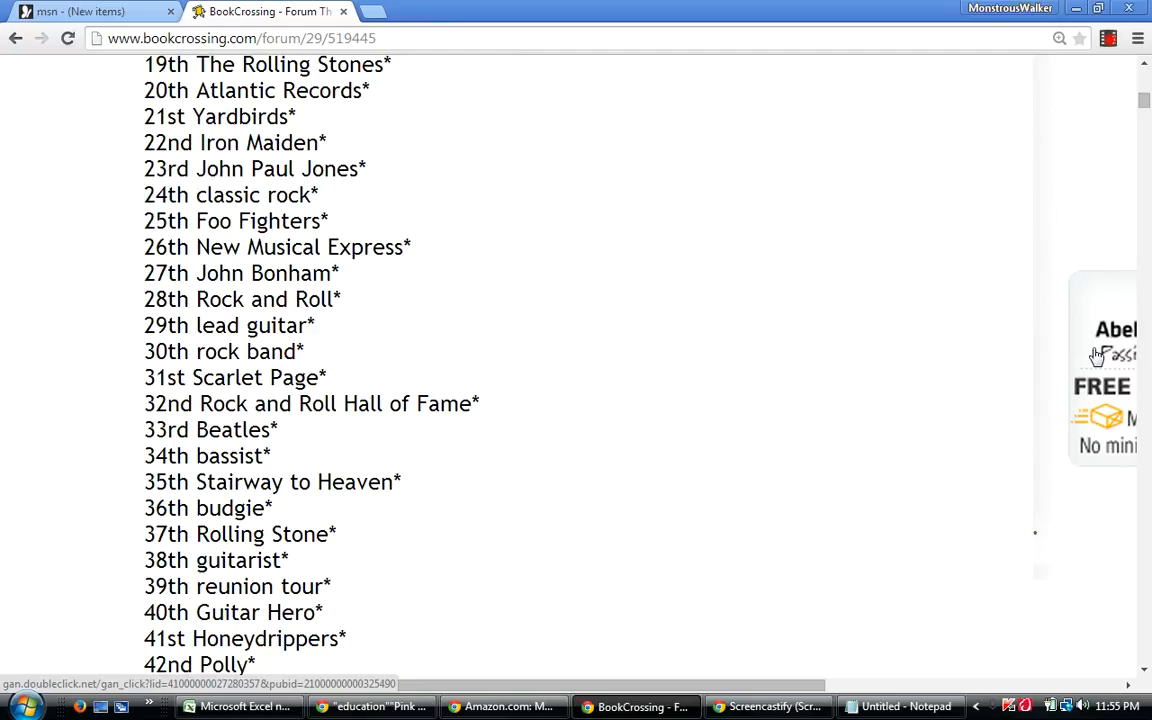
pyautogui.scroll(1, 1097, 356)
pyautogui.scroll(2, 1097, 356)
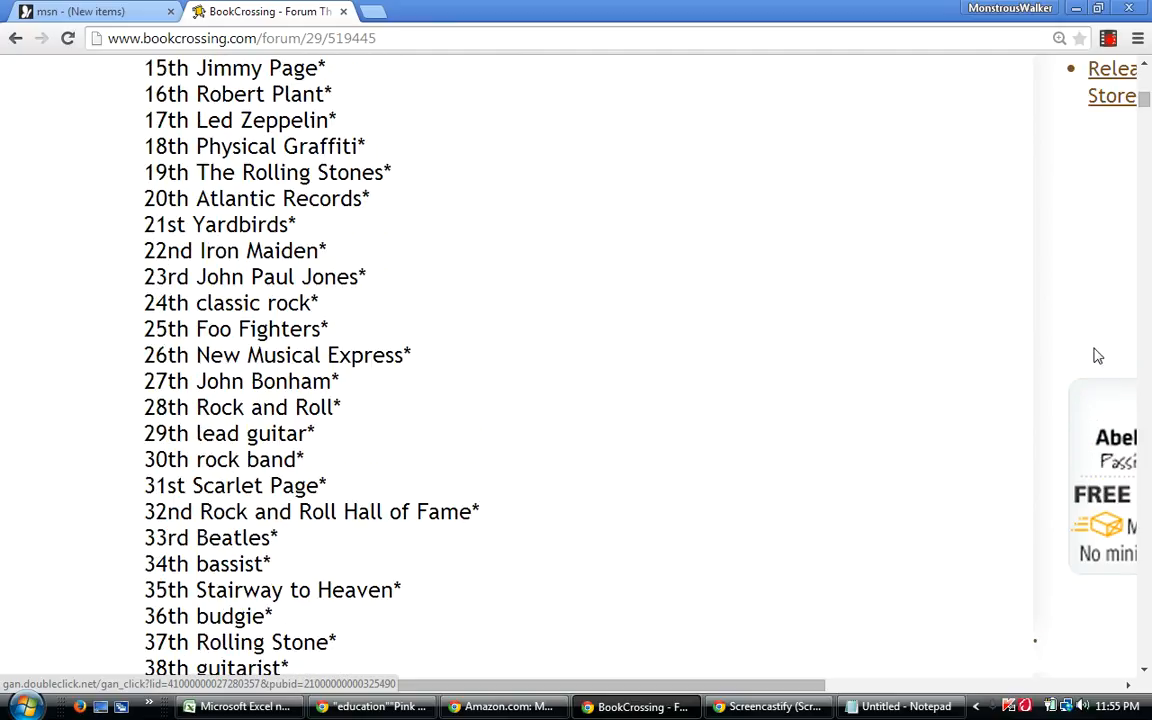
pyautogui.scroll(7, 1097, 356)
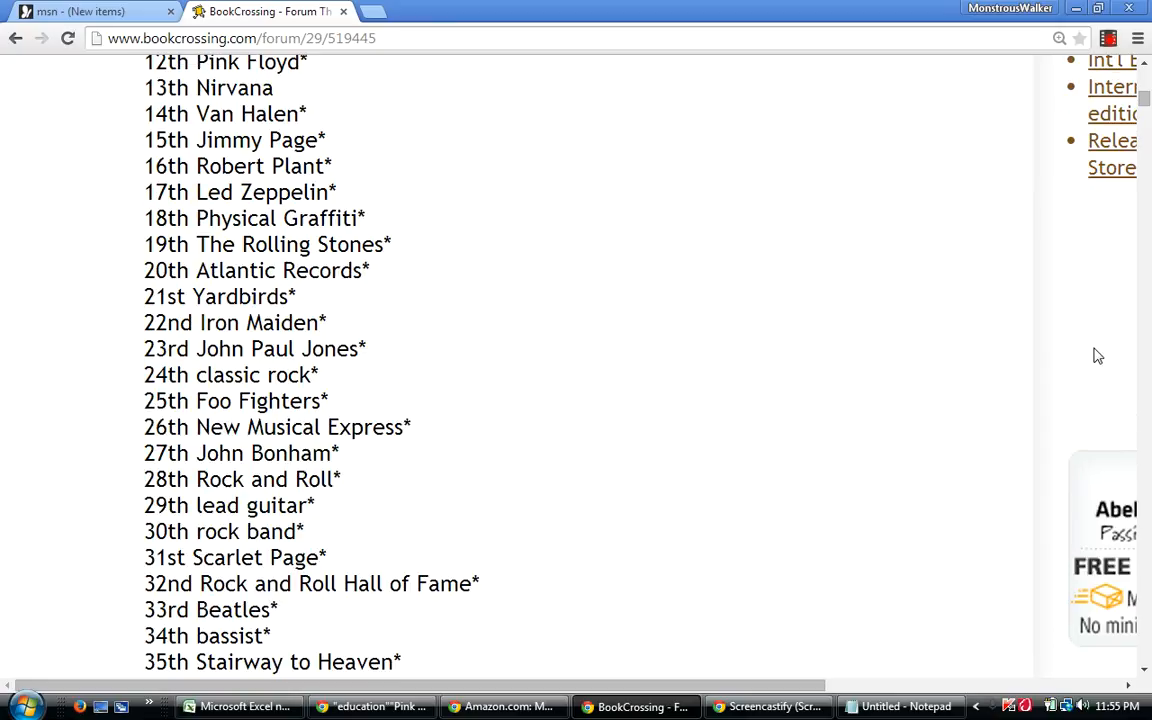
pyautogui.scroll(1, 1097, 356)
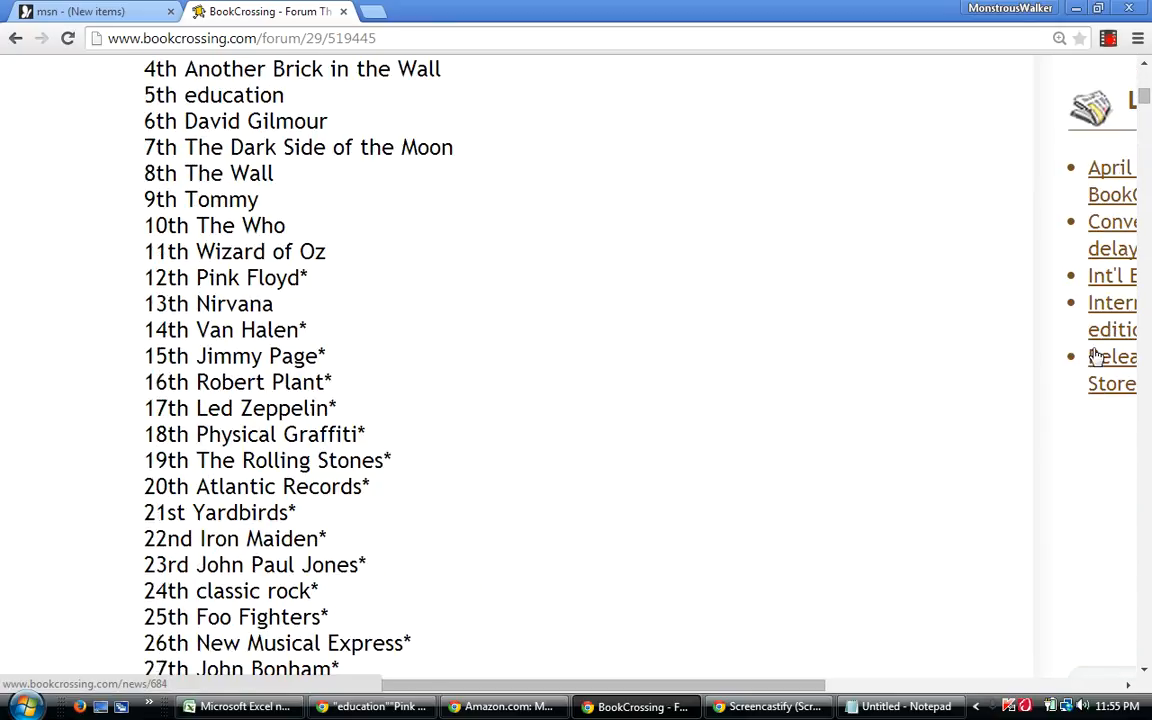
pyautogui.scroll(9, 1097, 356)
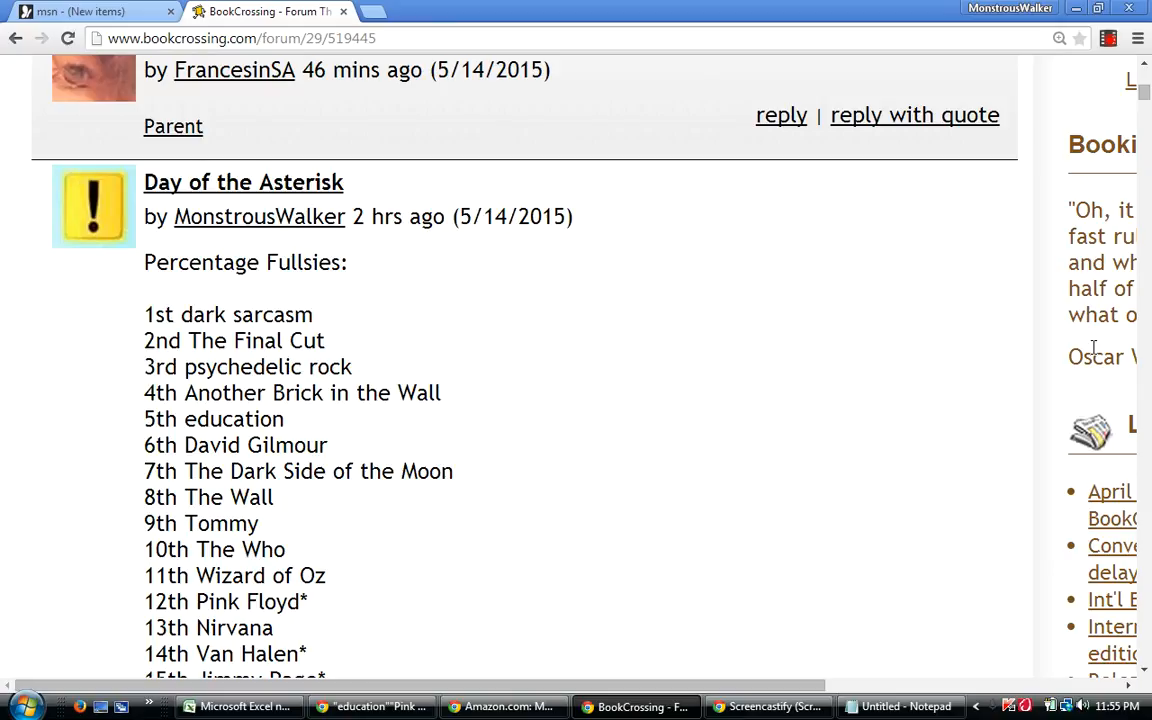
pyautogui.scroll(1, 1094, 350)
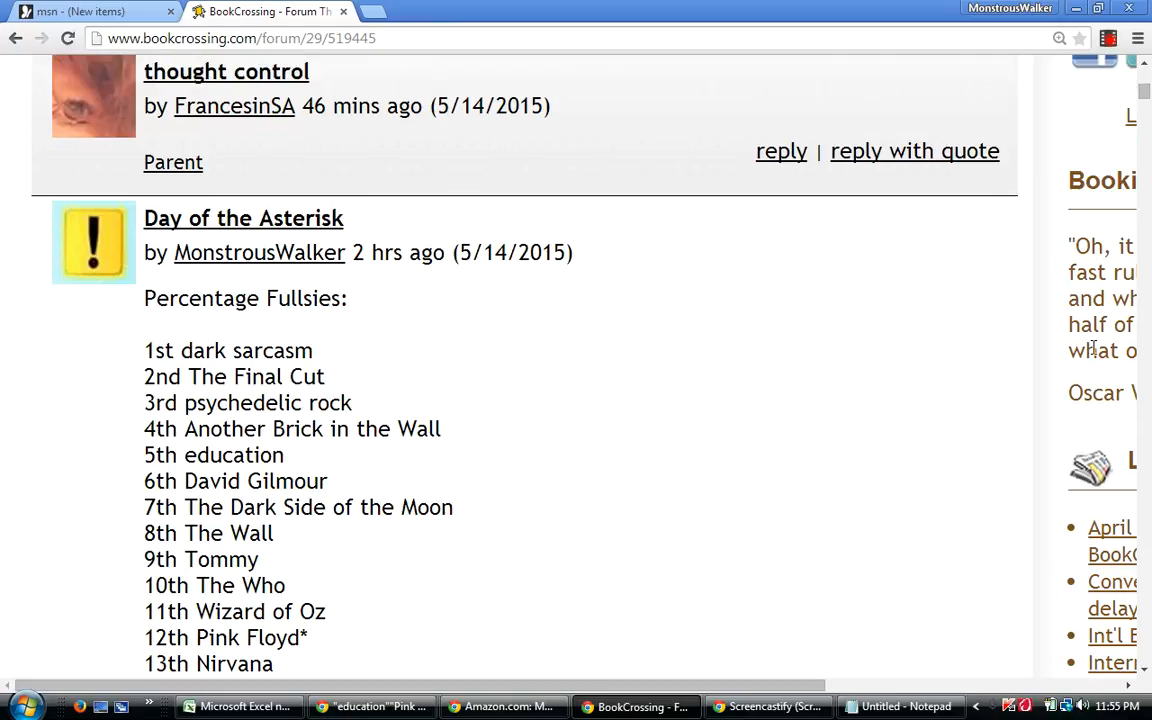
# Switch to the DeeperWeb search window and search for the exact phrase "thought control".
pyautogui.scroll(1, 1094, 350)
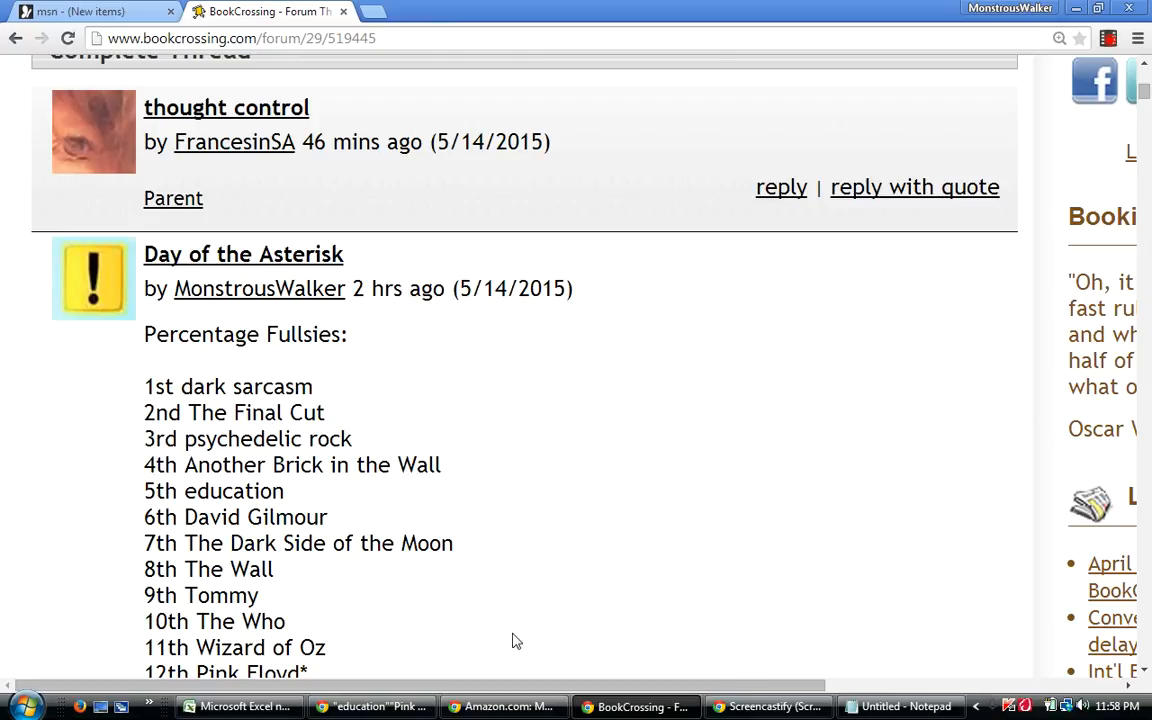
pyautogui.click(378, 707)
pyautogui.moveTo(484, 207); pyautogui.dragTo(72, 213)
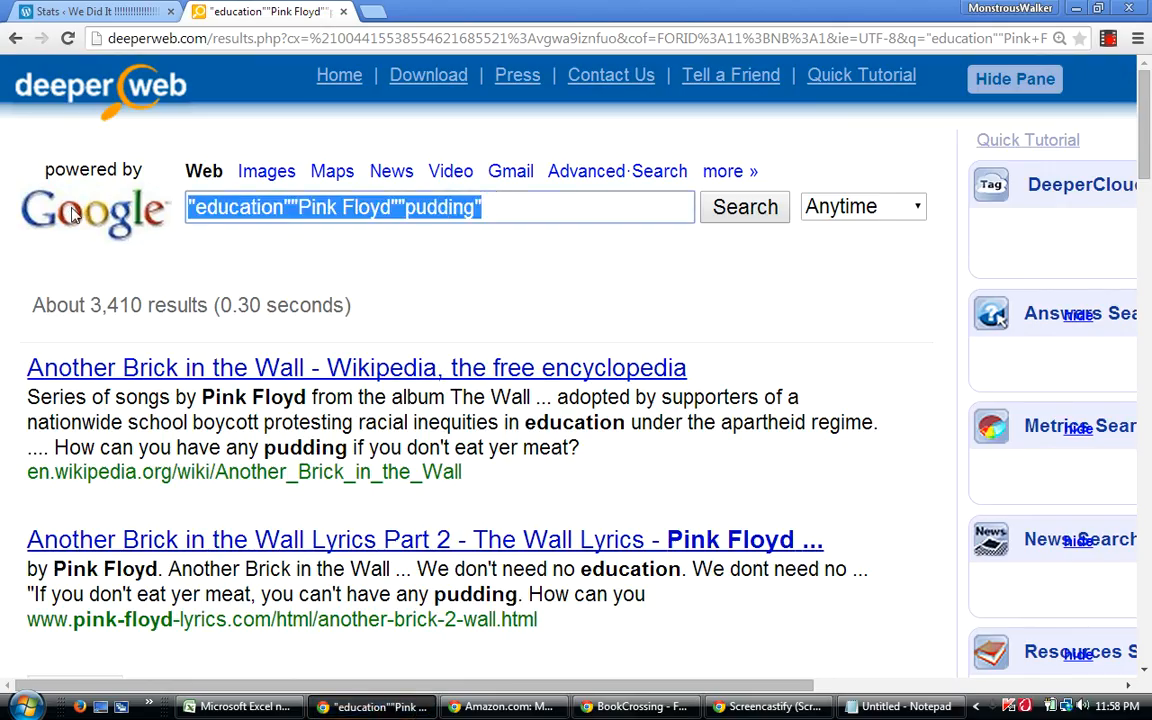
pyautogui.write('"')
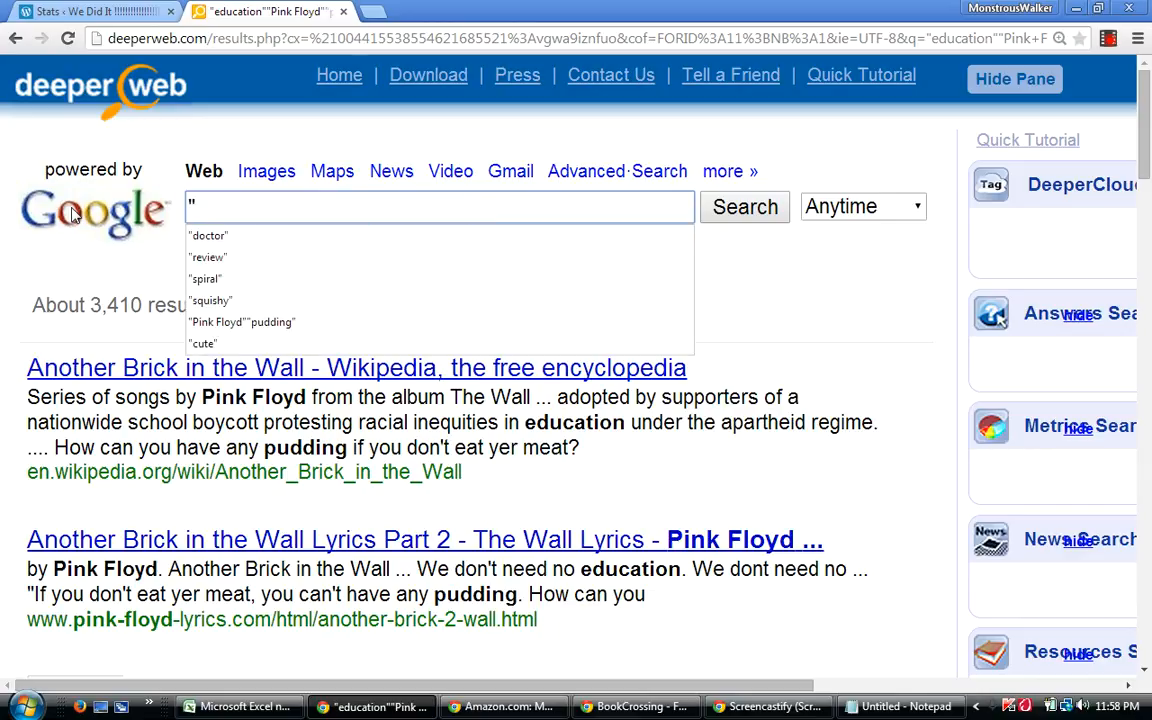
pyautogui.write('though co')
pyautogui.press('BackSpace')
pyautogui.press('BackSpace')
pyautogui.press('BackSpace')
pyautogui.write('t control"')
pyautogui.press('Return')
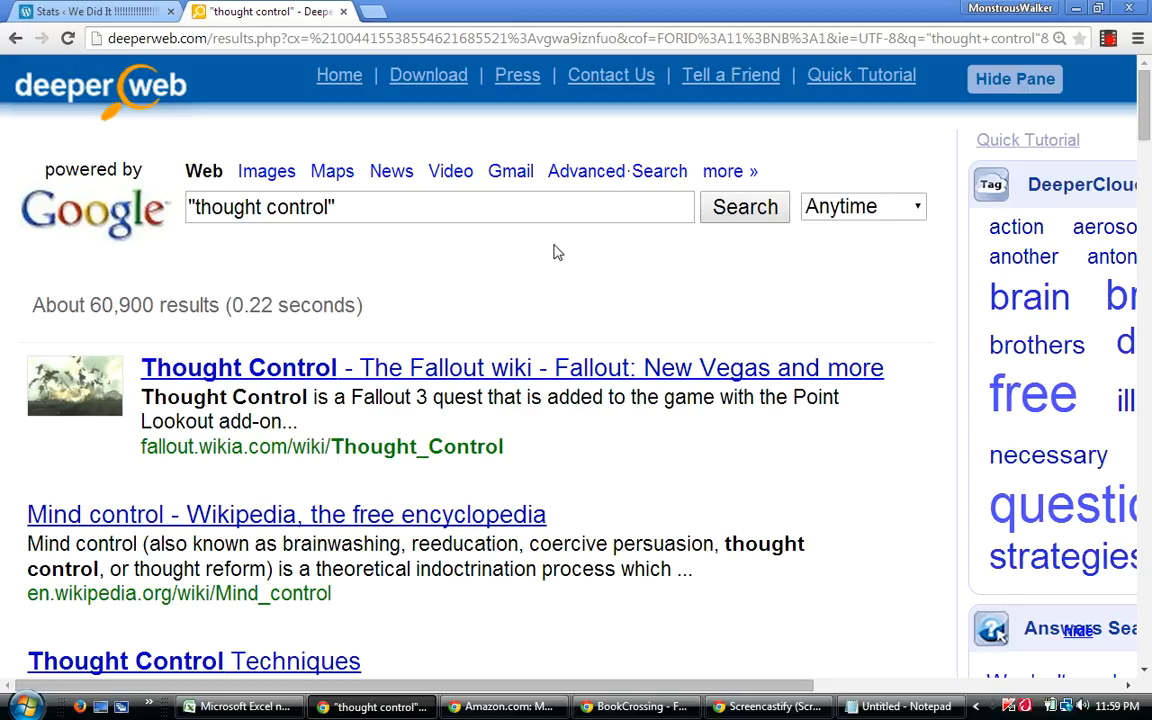
# Go back to the "education""Pink Floyd""pudding" search results and switch to the BookCrossing forum thread.
pyautogui.click(14, 38)
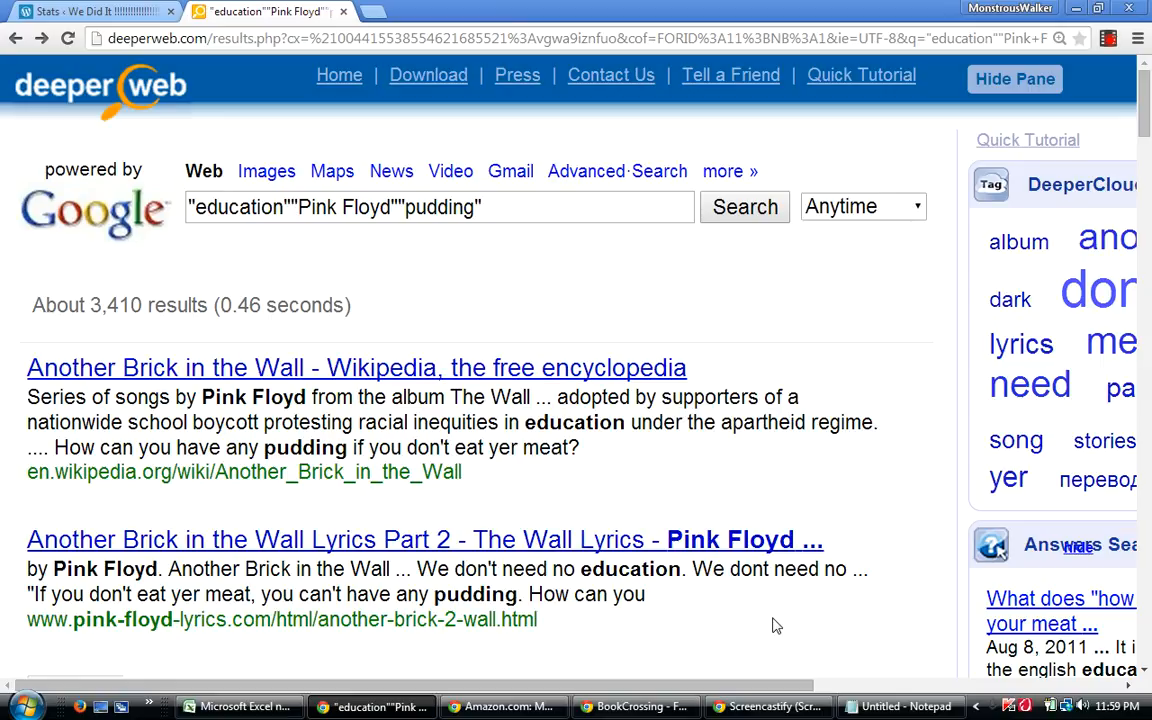
pyautogui.moveTo(642, 712)
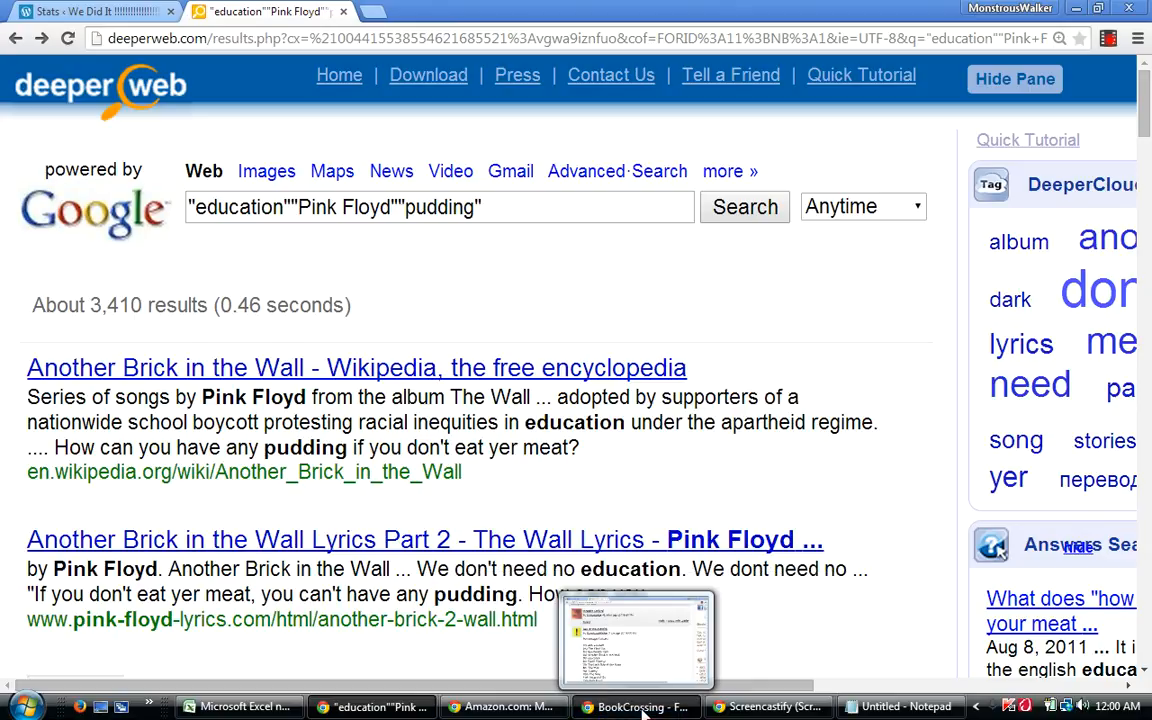
pyautogui.click(643, 710)
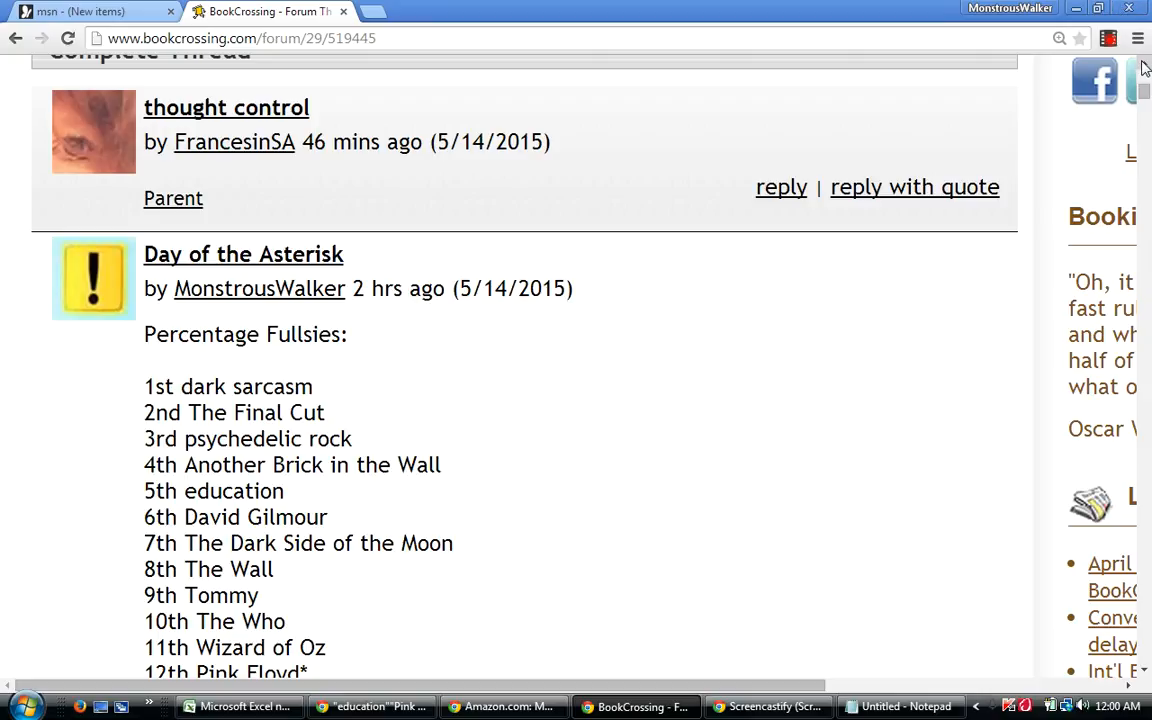
# Review the clue and guessing rules in the opening post above the "thought control" reply.
pyautogui.click(1145, 66)
pyautogui.click(1145, 66)
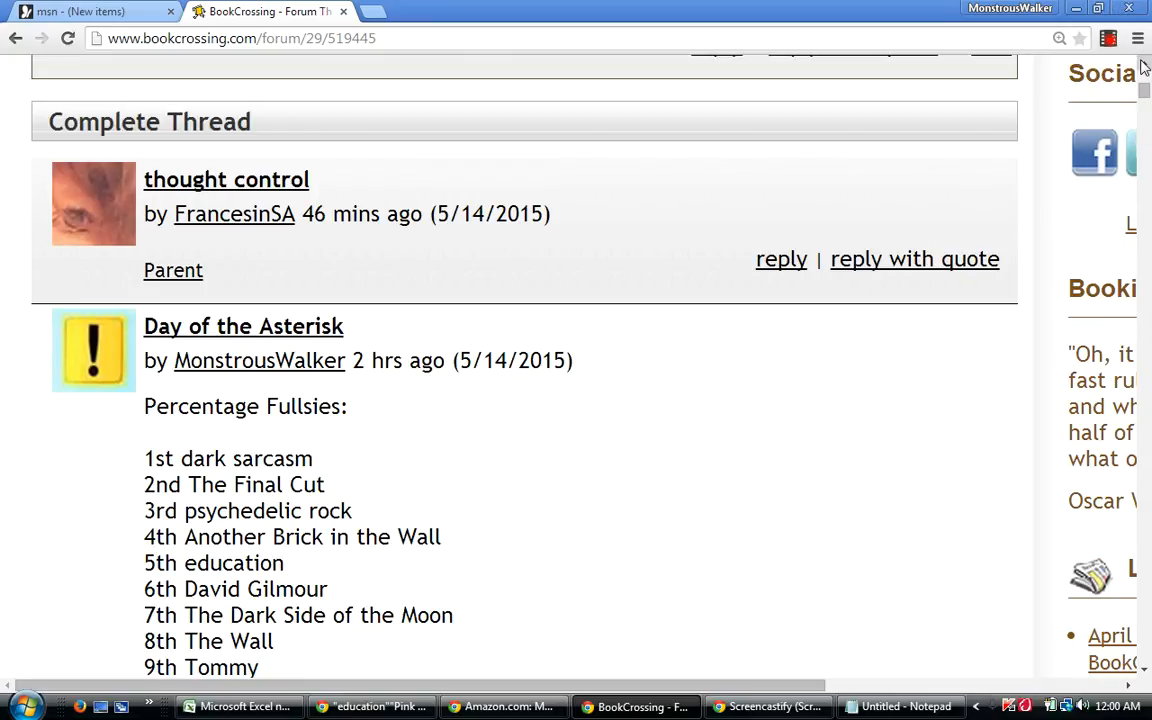
pyautogui.click(1145, 66)
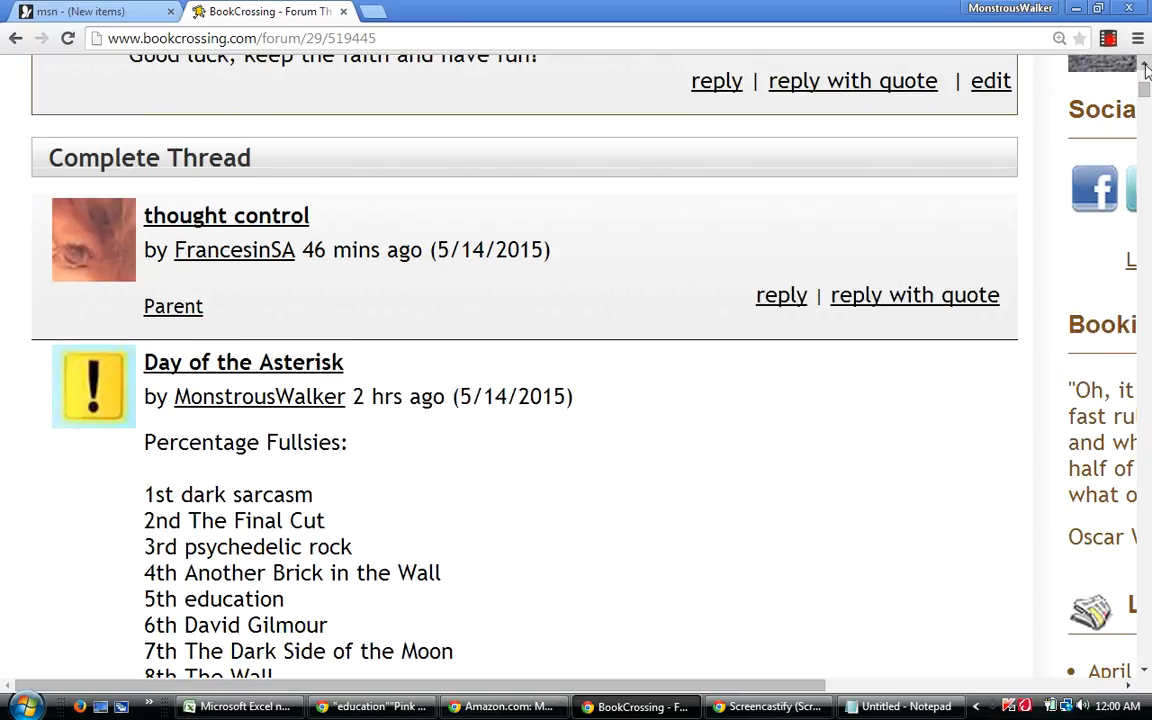
pyautogui.click(1145, 66)
pyautogui.click(1145, 66)
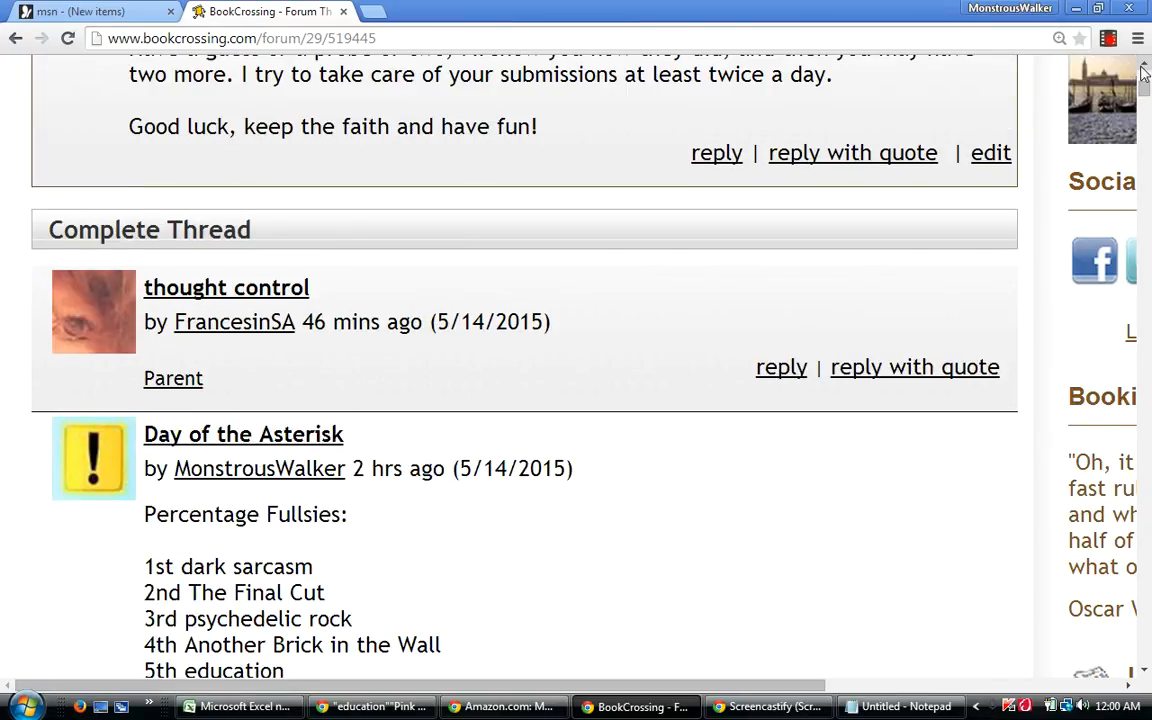
pyautogui.click(1145, 66)
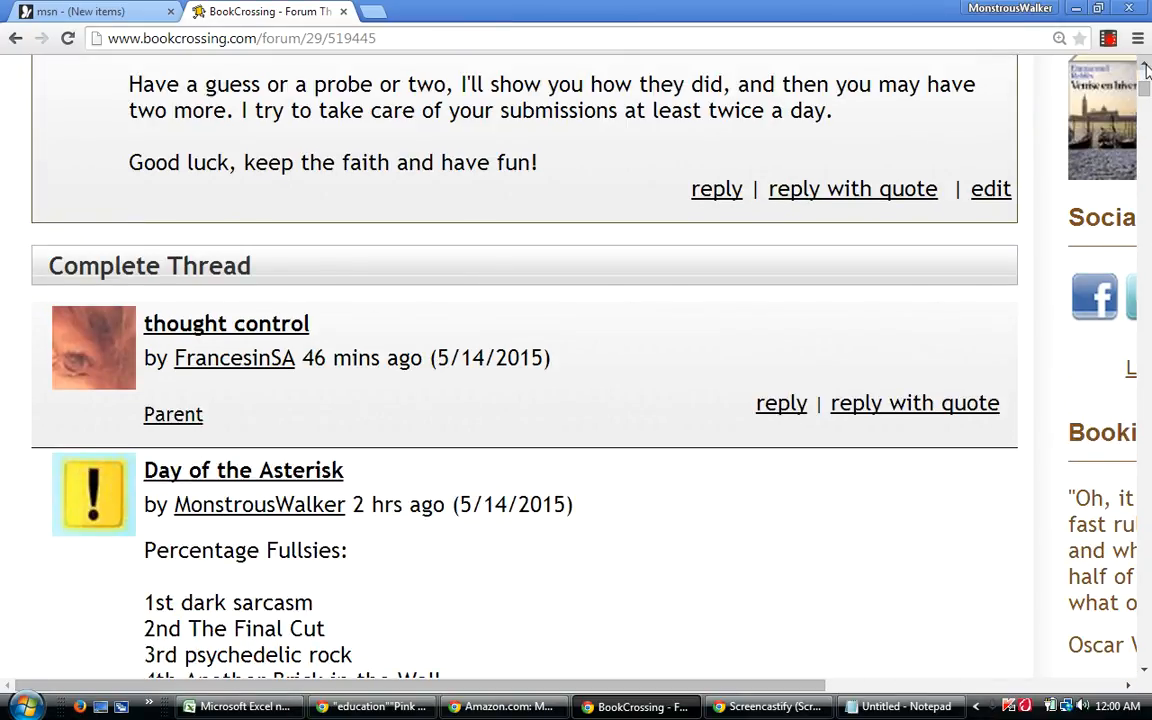
pyautogui.click(1145, 66)
pyautogui.click(1145, 66)
pyautogui.click(1145, 66)
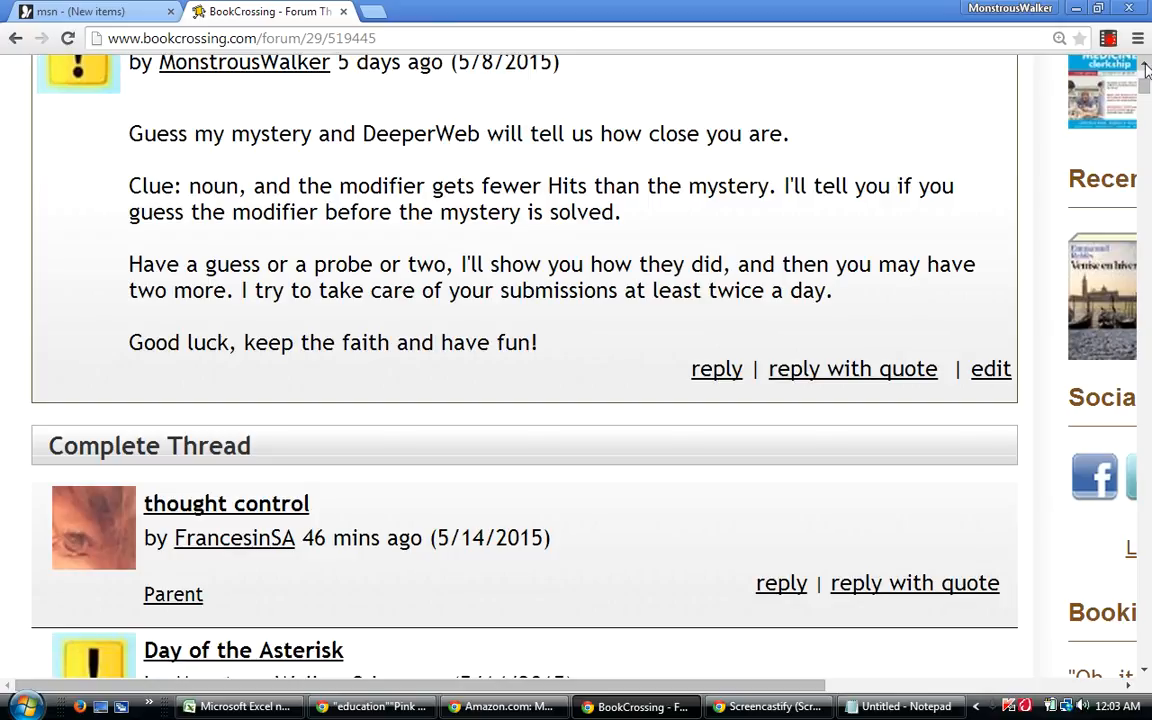
# Reload the Weird Modifier Guessing Game #105 thread and bring its opening post into view.
pyautogui.click(445, 42)
pyautogui.press('Return')
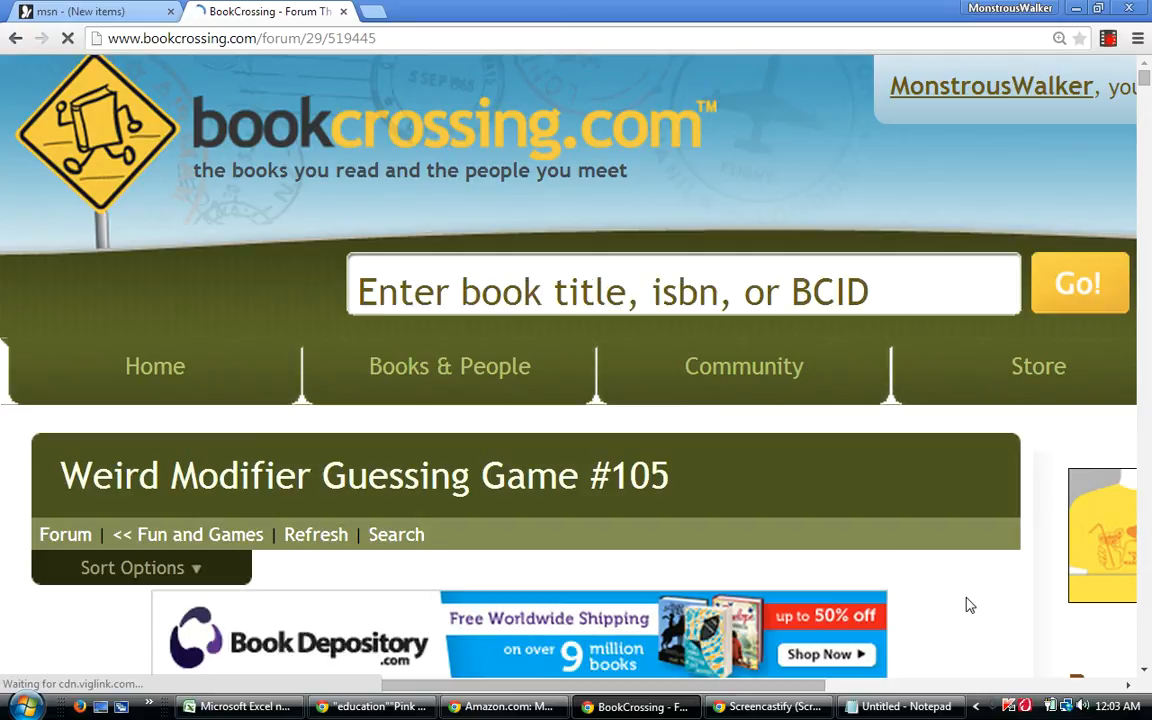
pyautogui.scroll(-1, 968, 604)
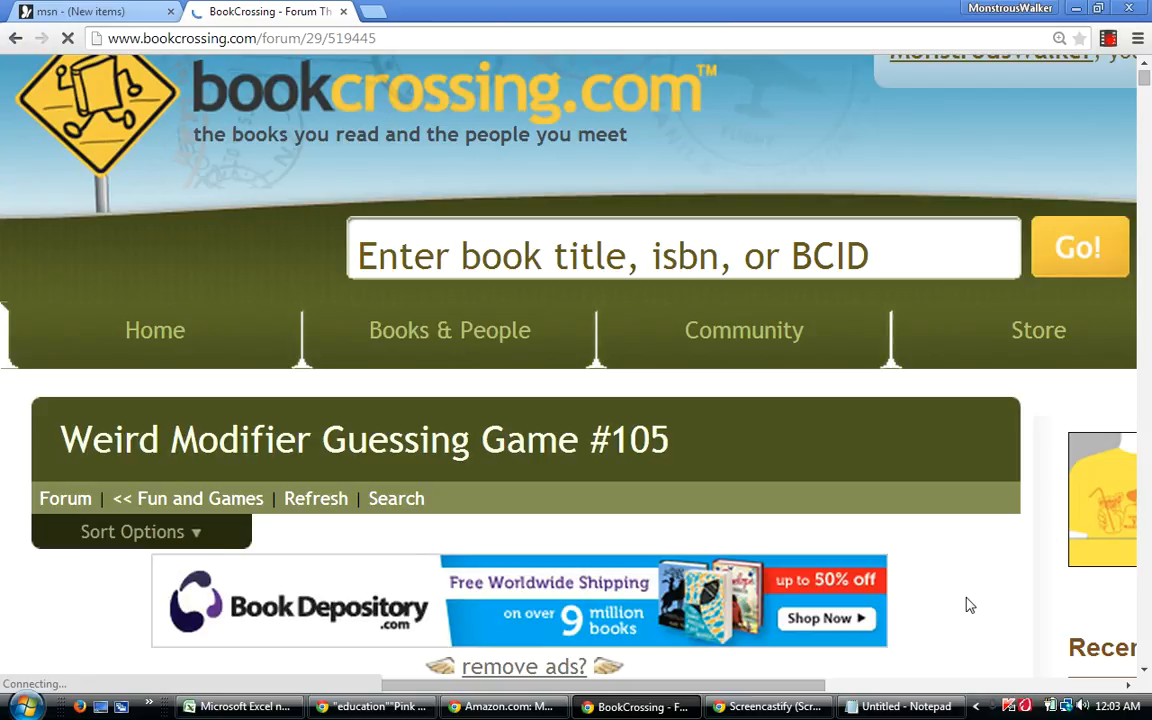
pyautogui.scroll(-1, 968, 604)
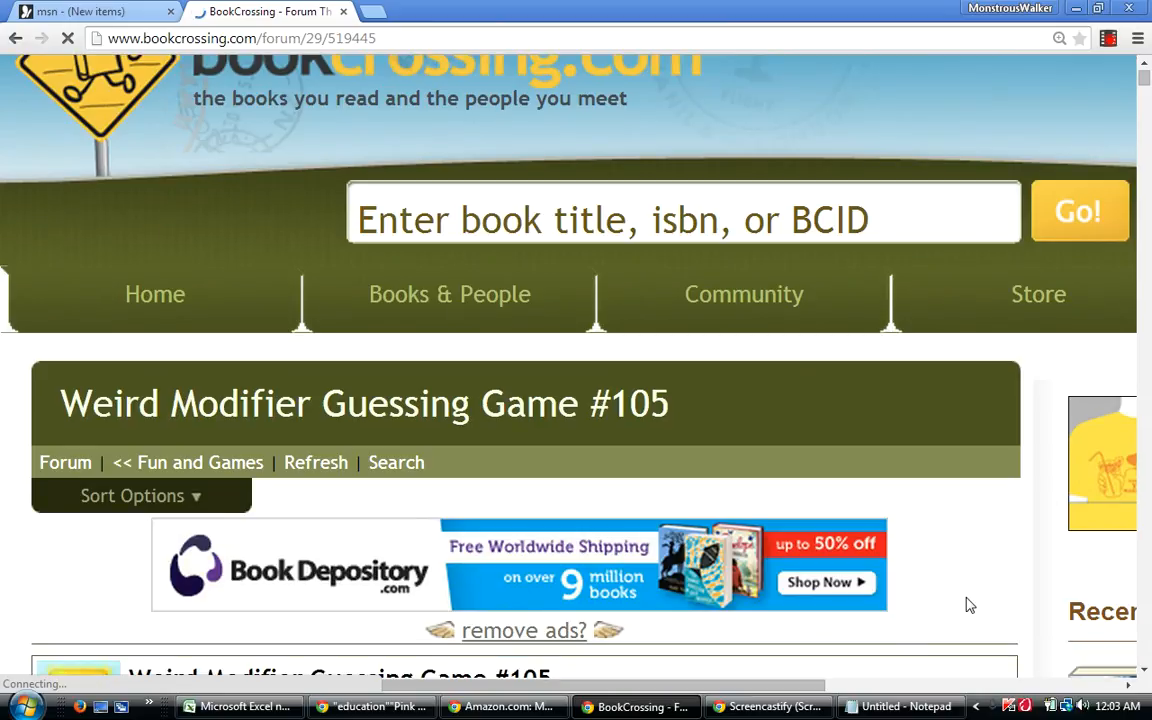
pyautogui.scroll(-1, 968, 604)
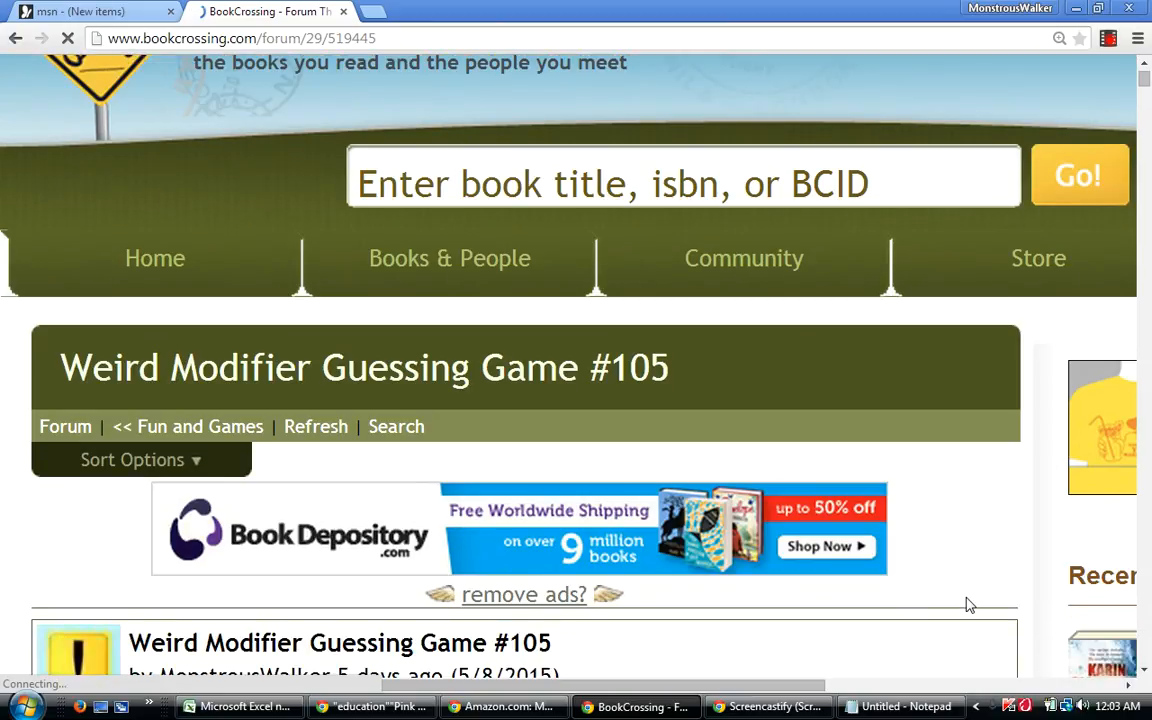
pyautogui.scroll(-1, 968, 604)
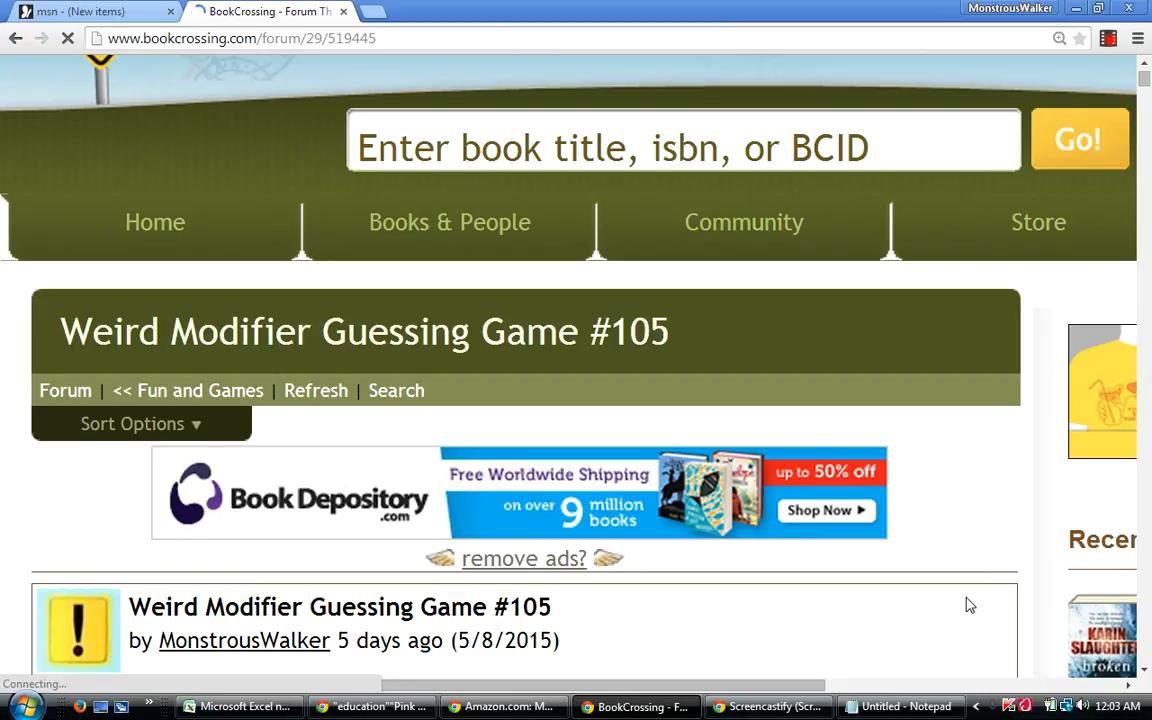
pyautogui.scroll(-1, 968, 604)
pyautogui.scroll(-4, 968, 604)
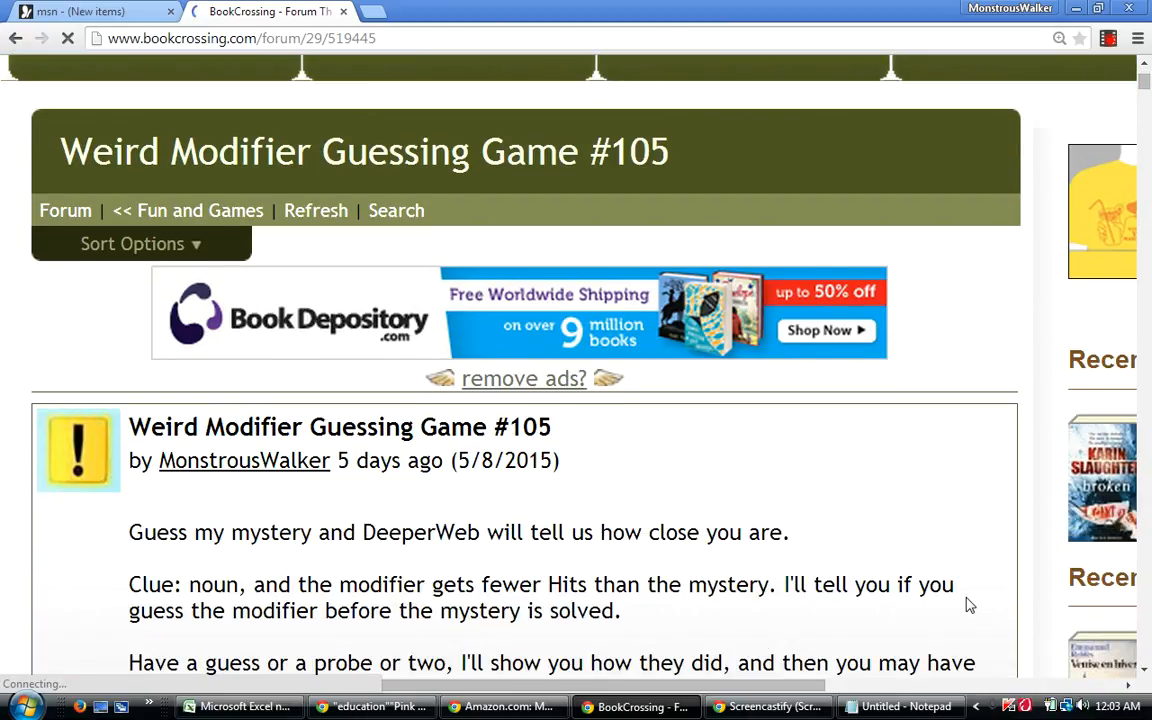
pyautogui.scroll(-5, 968, 604)
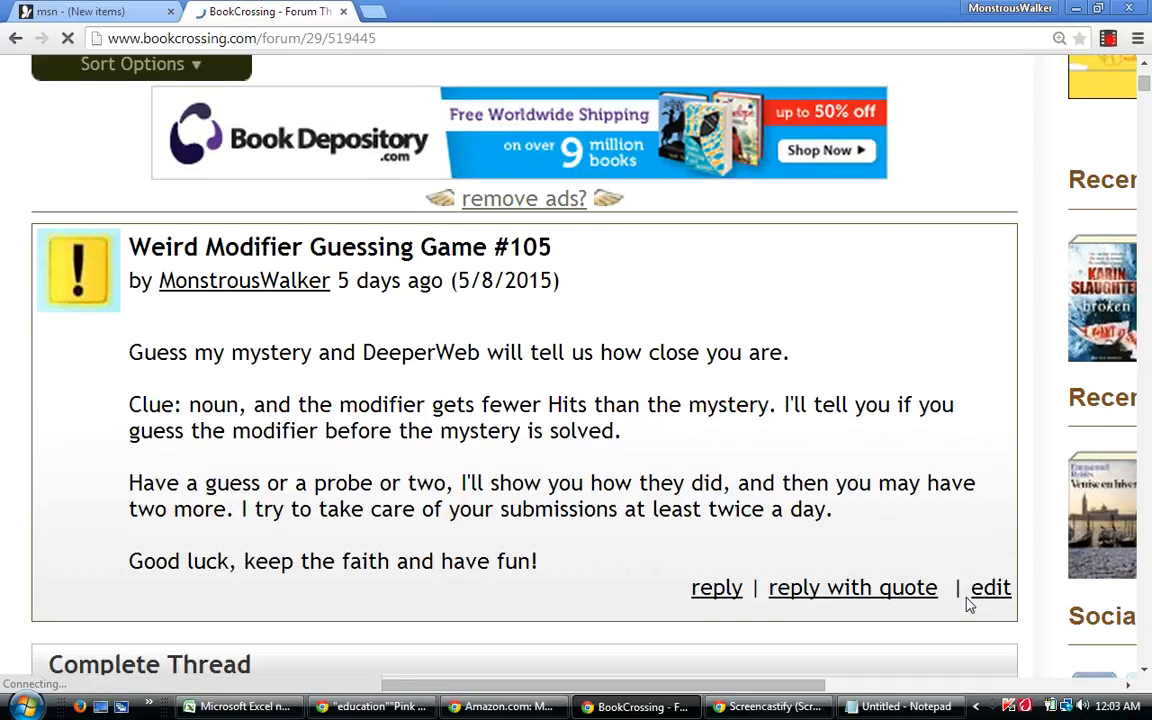
# Examine the newest replies under Complete Thread, including "The Thin Ice" and "thought control".
pyautogui.scroll(-1, 968, 604)
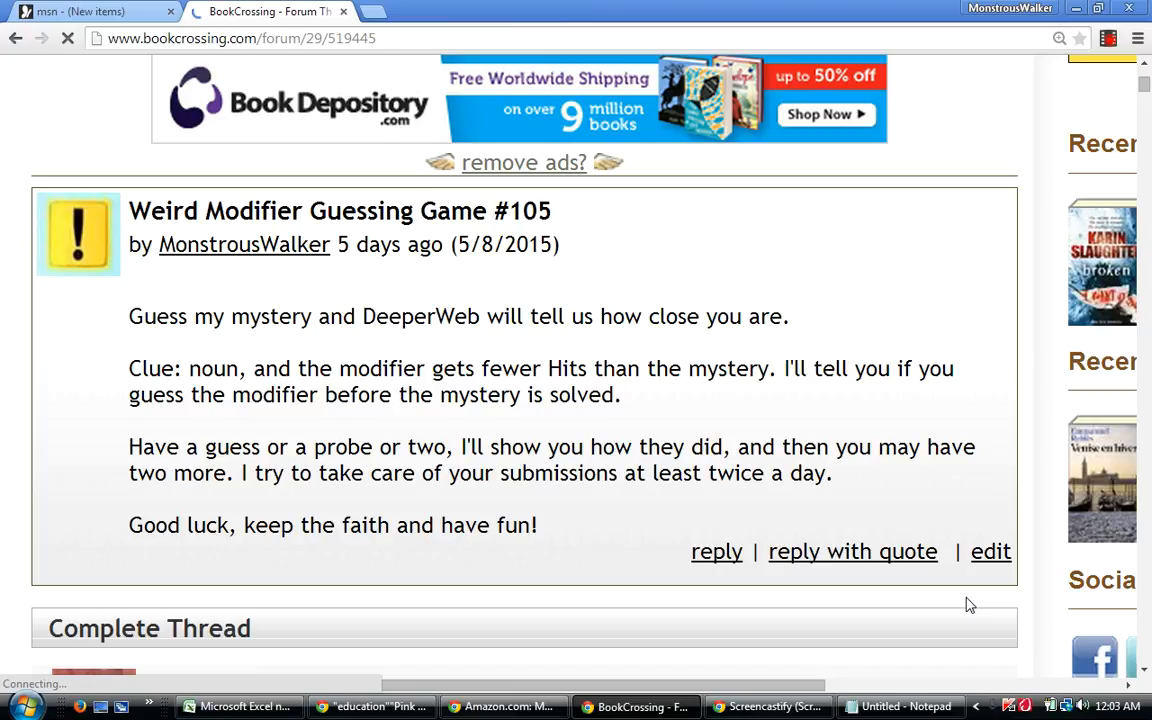
pyautogui.scroll(-1, 966, 604)
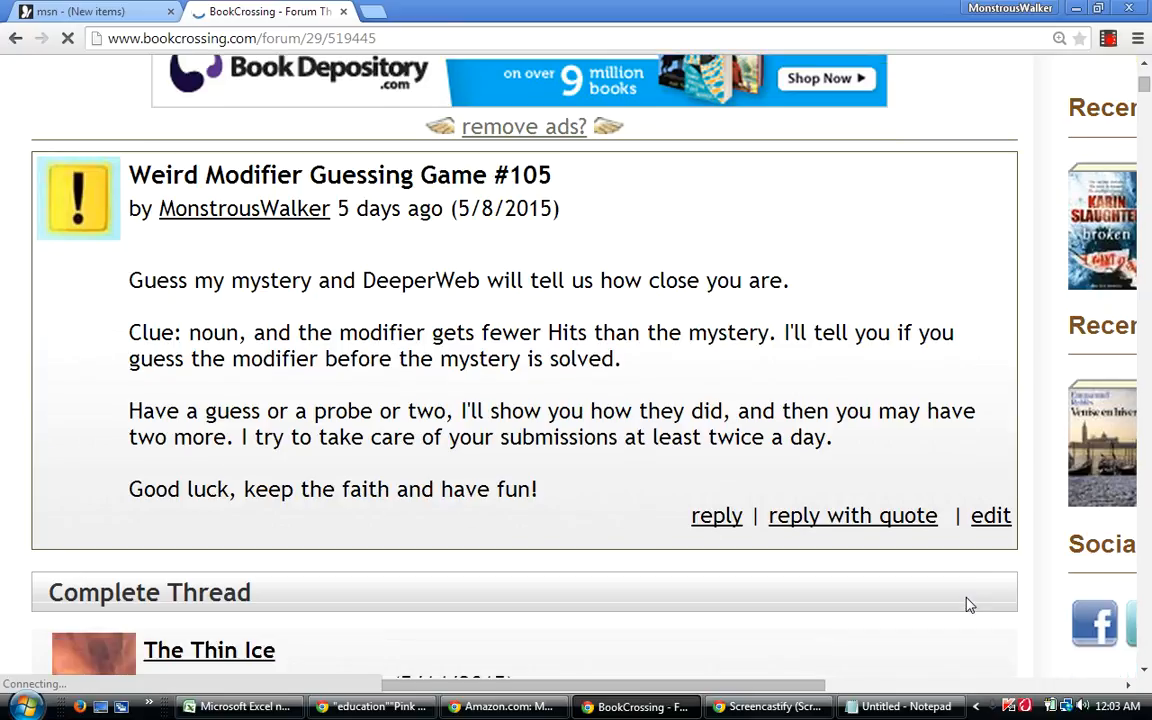
pyautogui.scroll(-1, 966, 604)
pyautogui.scroll(-1, 966, 604)
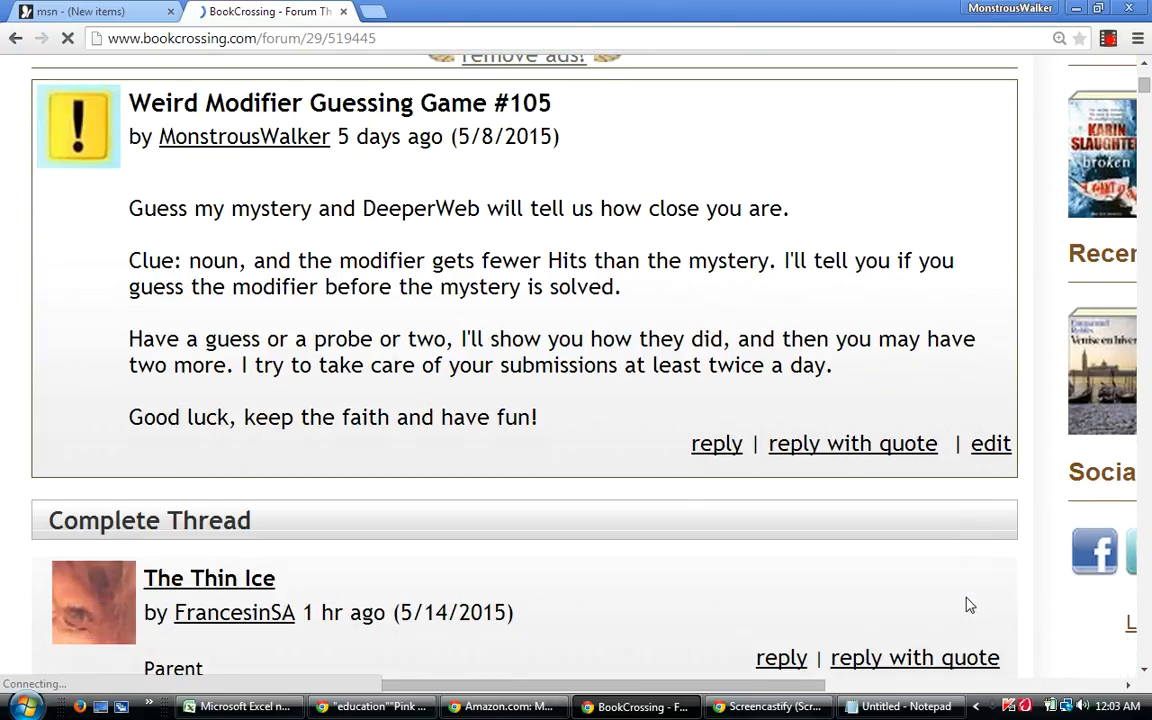
pyautogui.scroll(-1, 966, 604)
pyautogui.scroll(-1, 966, 604)
pyautogui.scroll(-1, 966, 604)
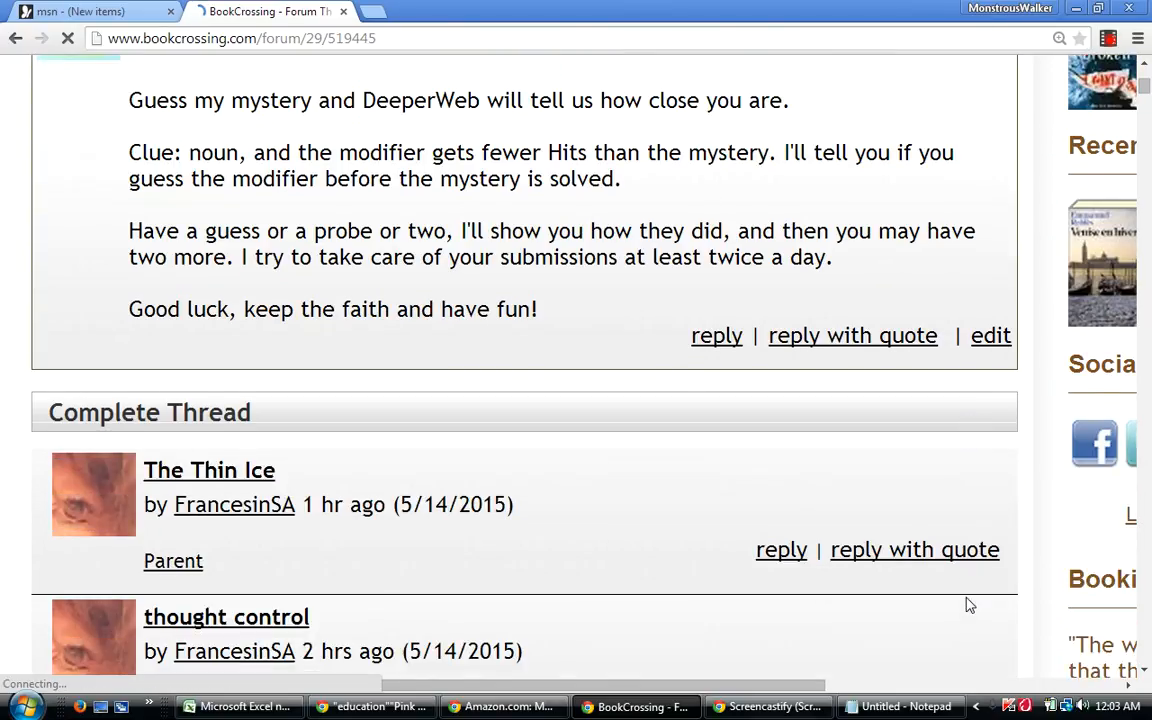
pyautogui.scroll(-1, 966, 604)
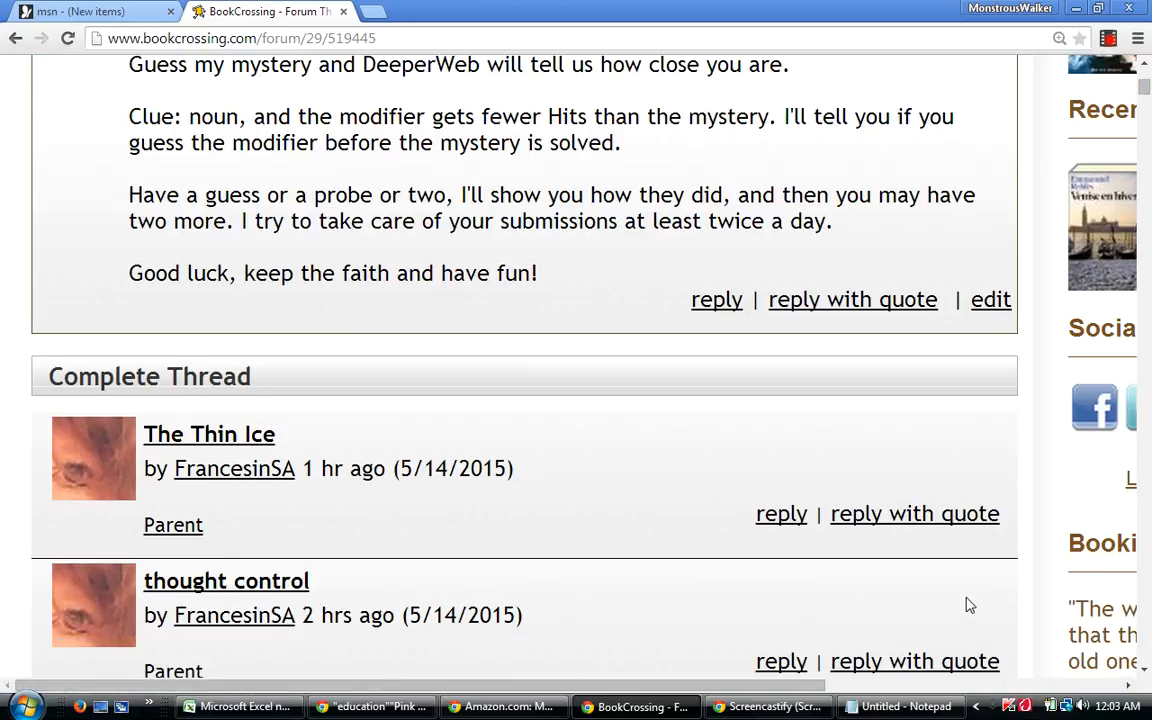
pyautogui.scroll(-2, 966, 604)
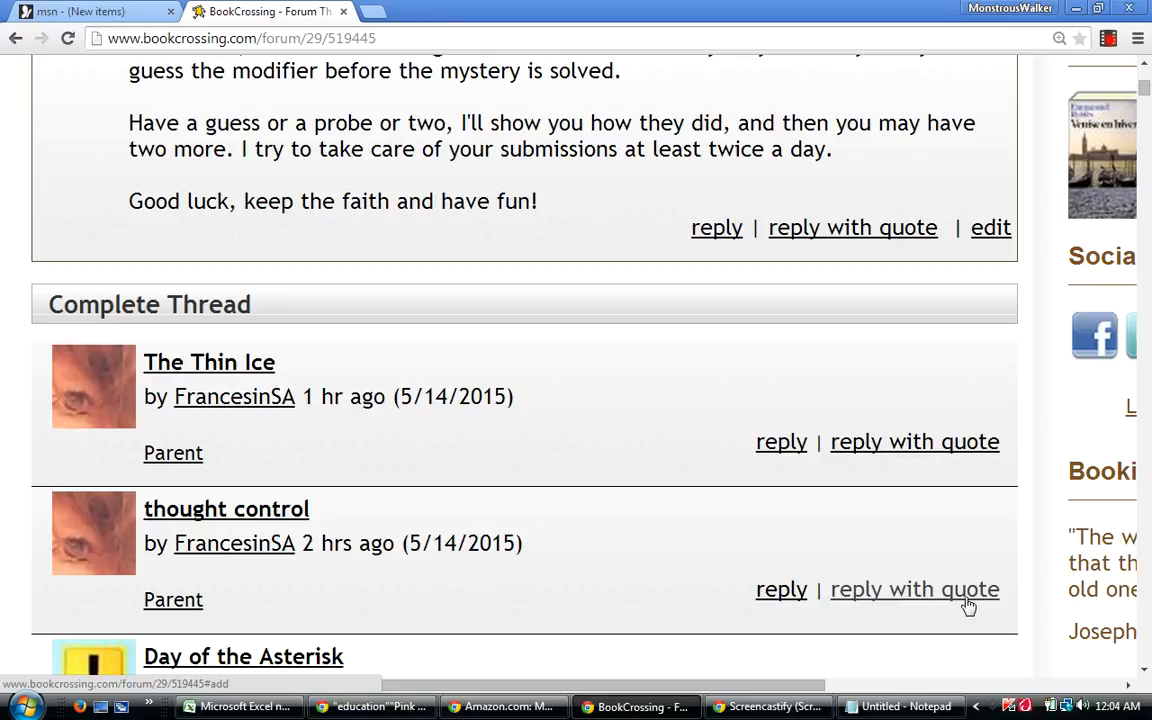
# Skim the Percentage Fullsies ranking in the "Day of the Asterisk" post from first place to its last entries.
pyautogui.scroll(-3, 968, 604)
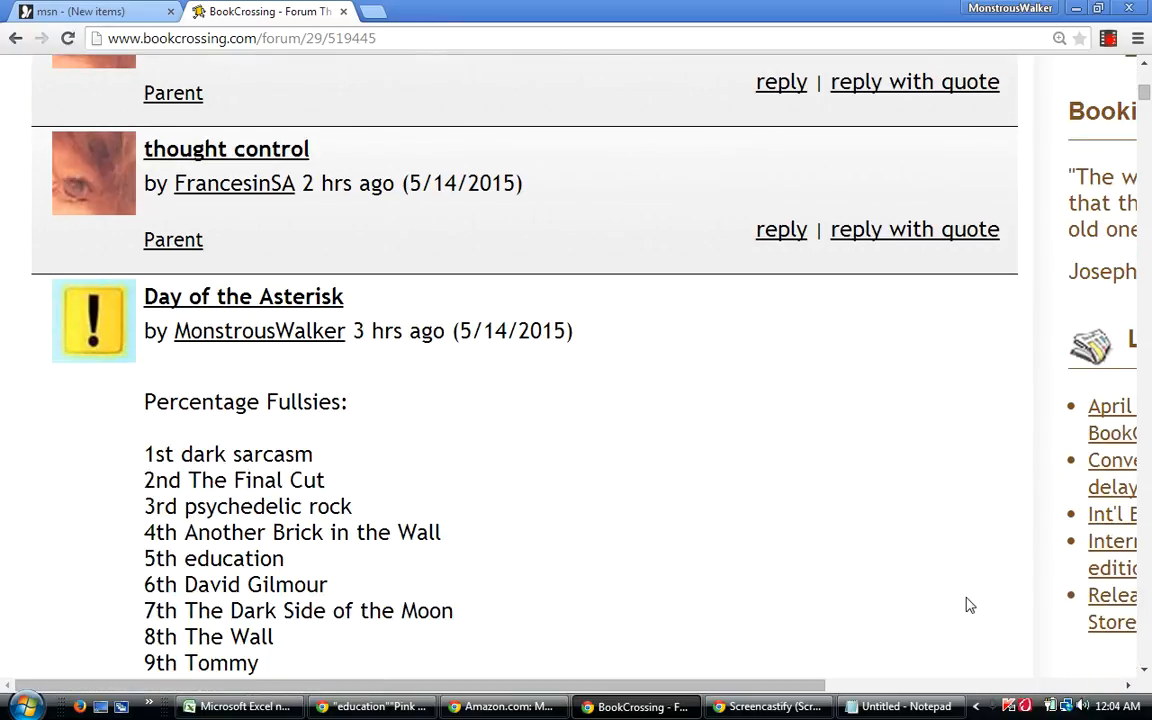
pyautogui.scroll(-4, 968, 604)
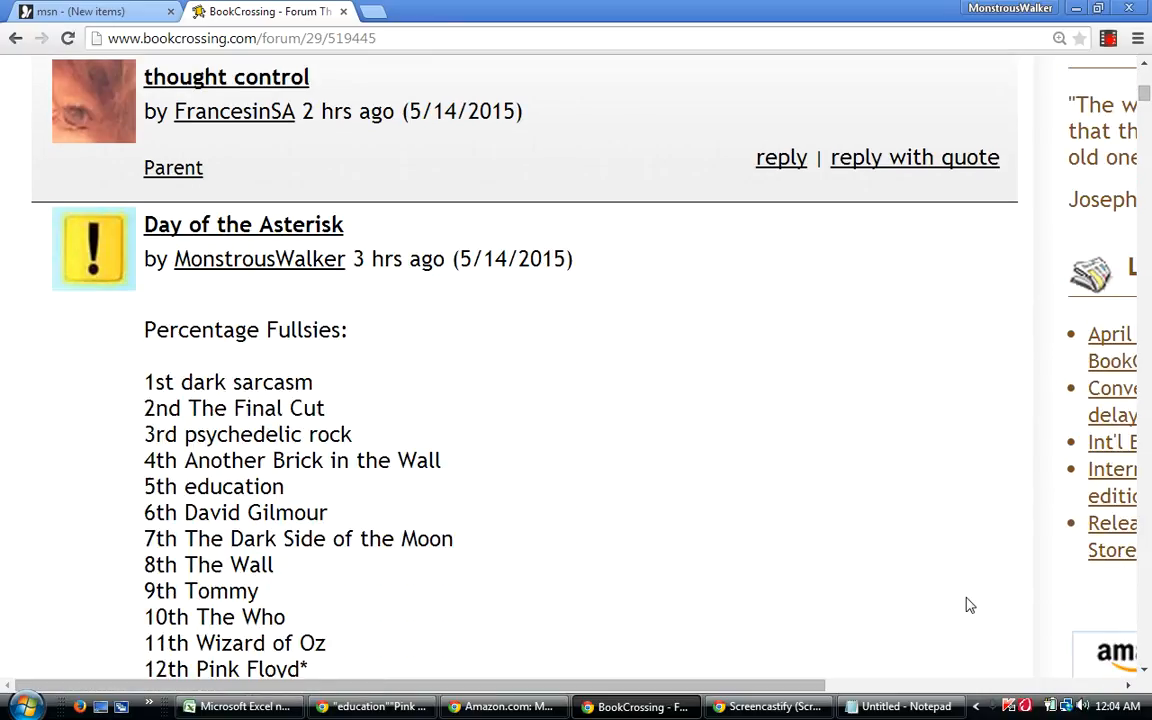
pyautogui.scroll(-5, 968, 604)
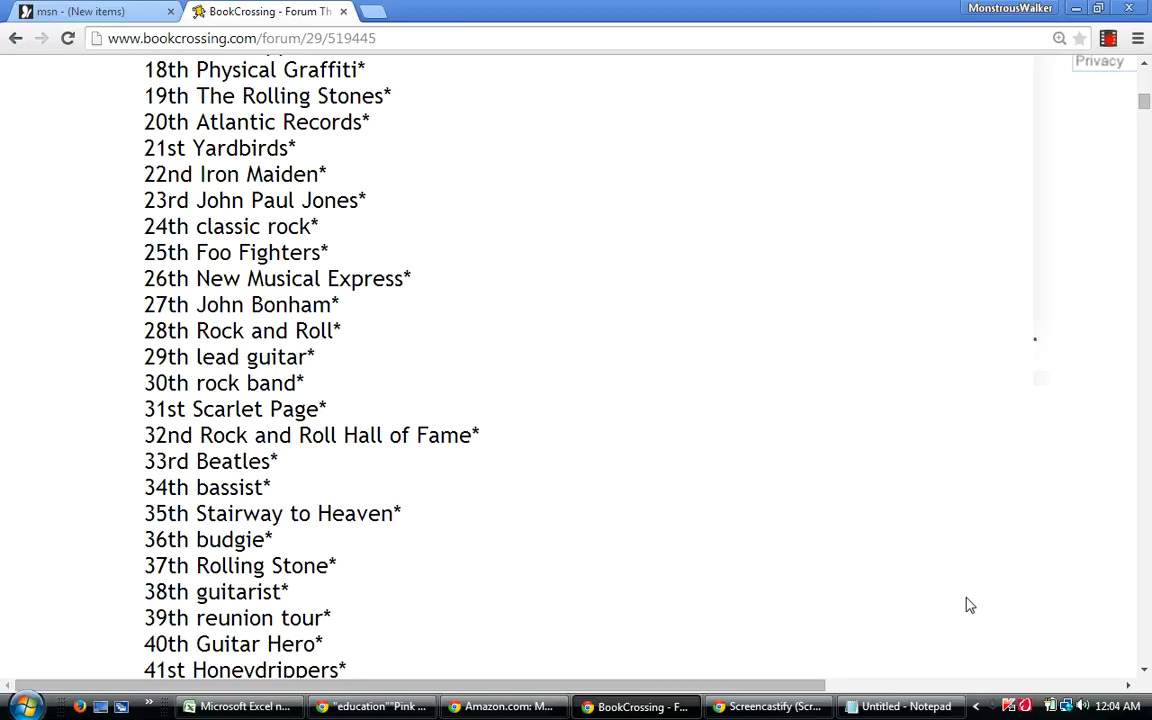
pyautogui.scroll(-7, 968, 604)
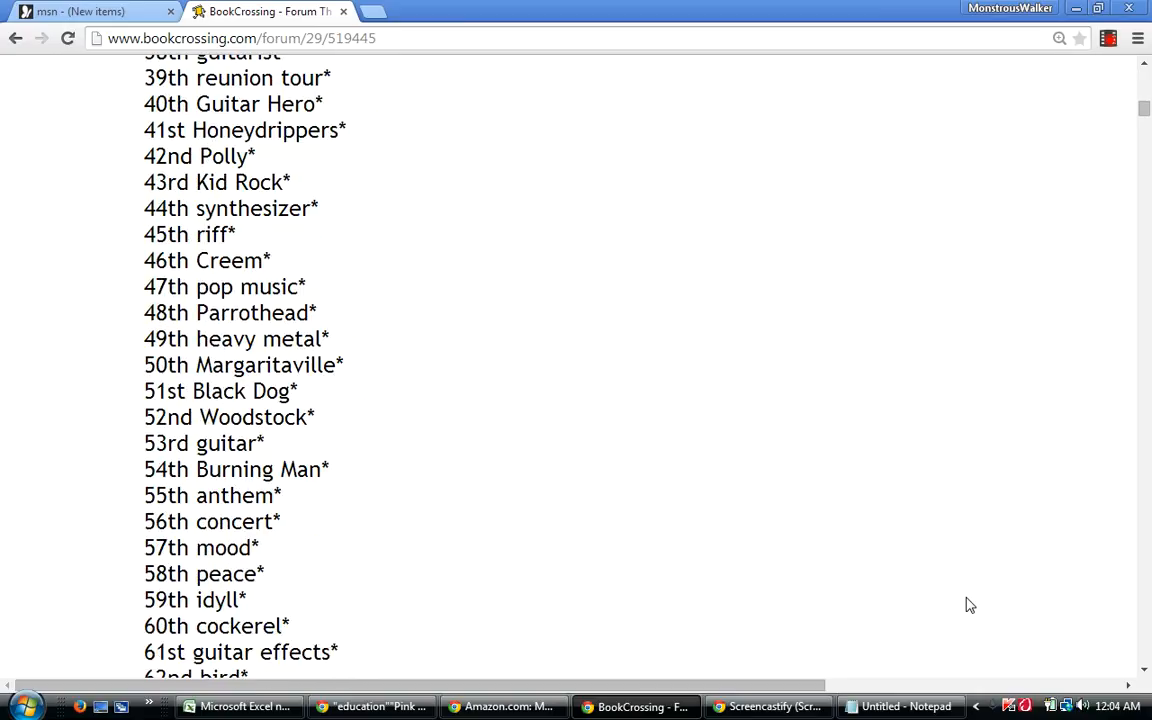
pyautogui.scroll(-6, 968, 604)
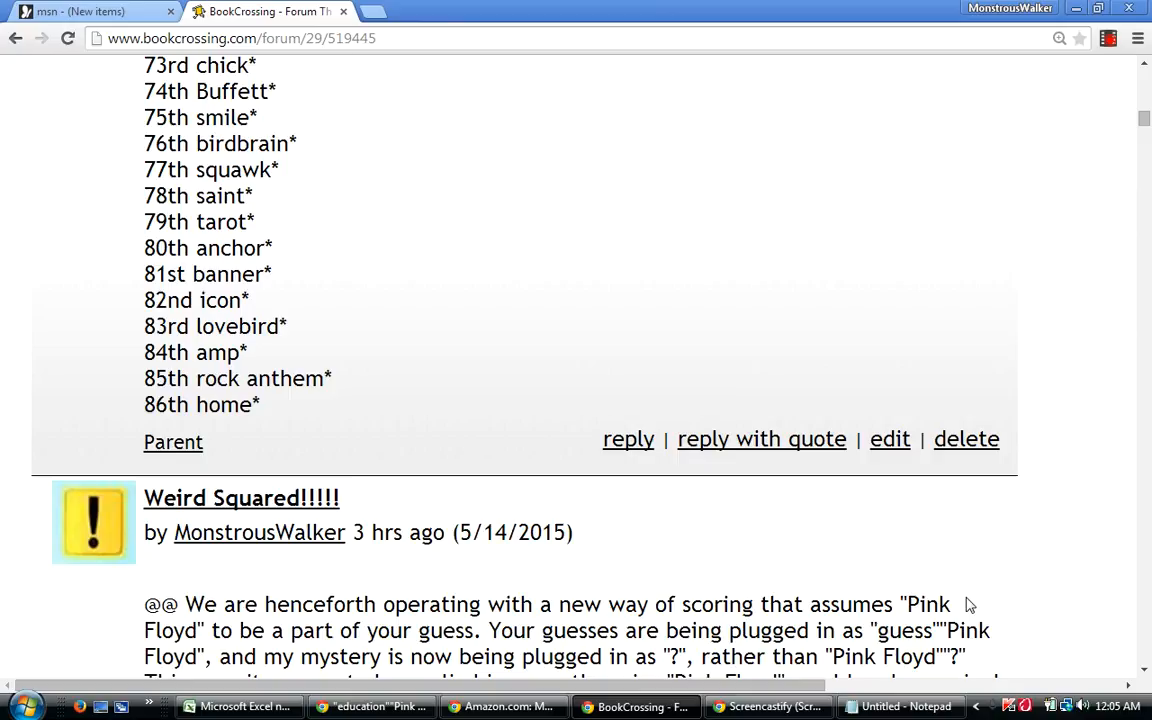
# Pass through the "Weird Squared!!!!!" post and briefly highlight the pudding line in the "Wizard of Oz, Psychedelic rock" reply.
pyautogui.scroll(-3, 968, 604)
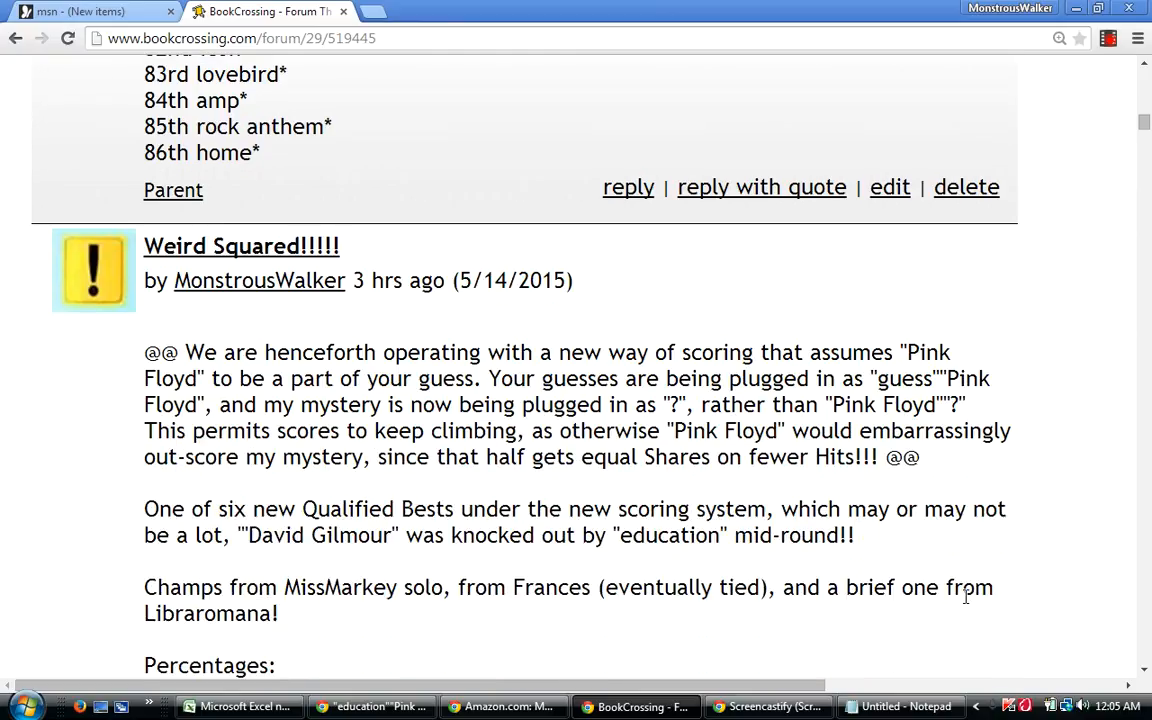
pyautogui.scroll(-3, 968, 604)
pyautogui.scroll(-14, 968, 604)
pyautogui.scroll(-1, 968, 604)
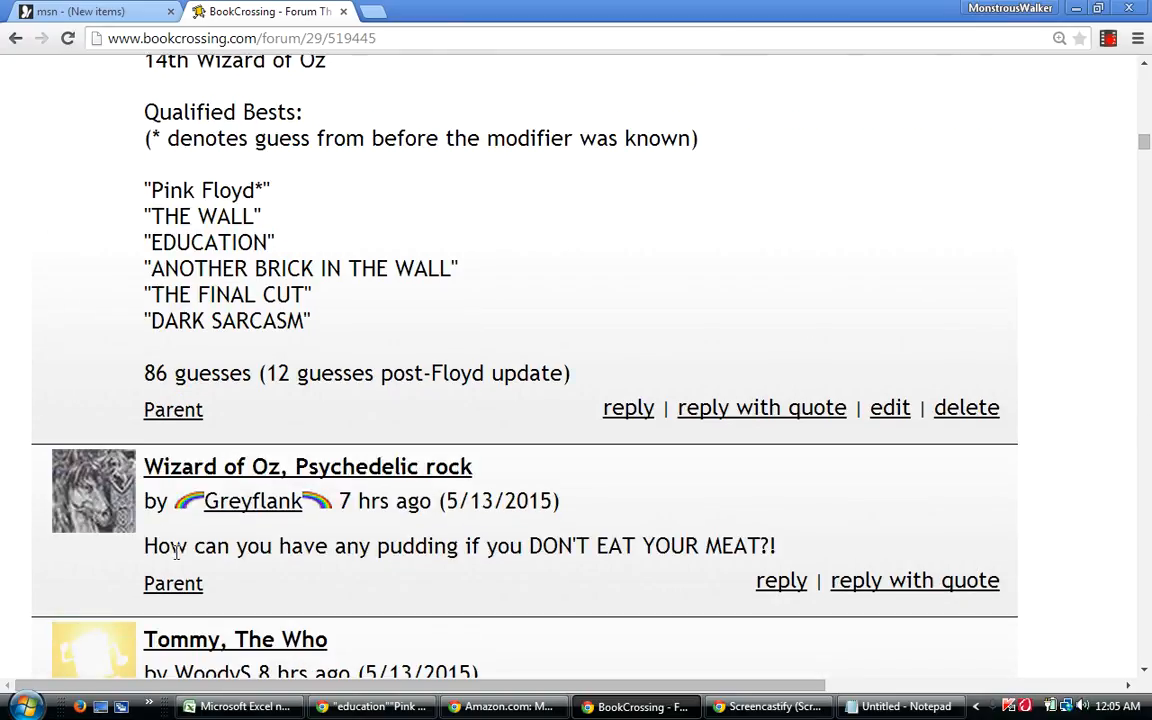
pyautogui.moveTo(146, 545); pyautogui.dragTo(780, 541)
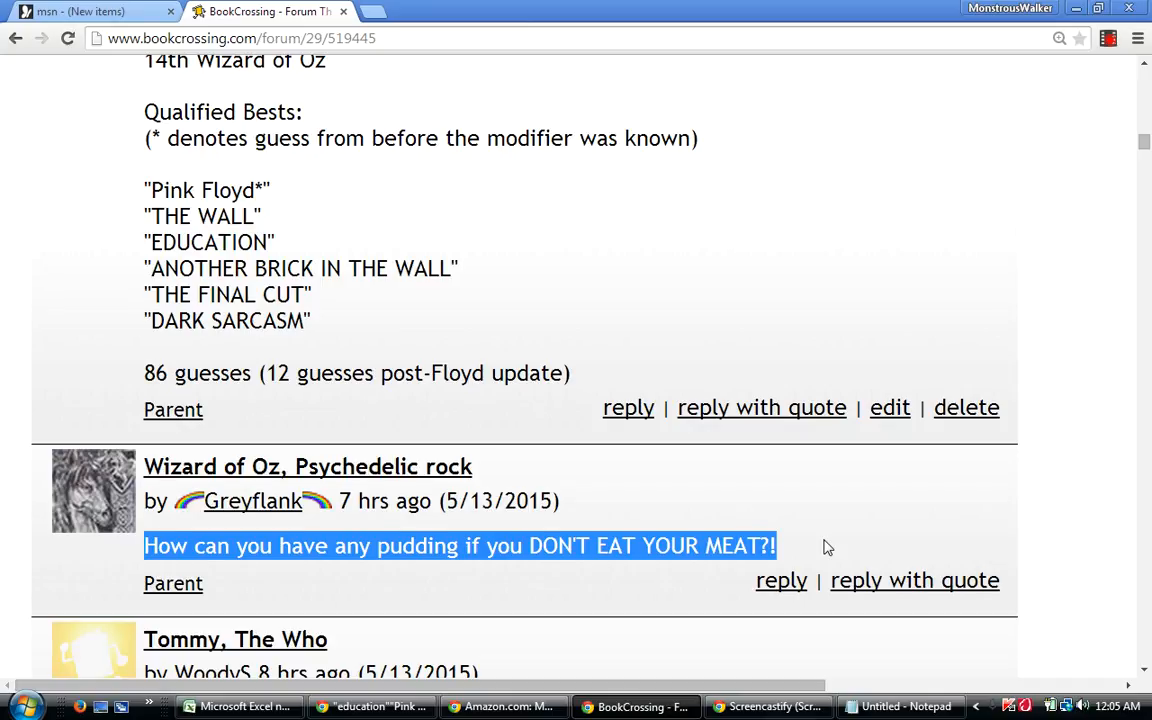
pyautogui.click(1052, 507)
# Review the "Weird Squared!!!!!" rankings from Qualified Bests back up to the note on the new scoring system.
pyautogui.scroll(1, 1052, 507)
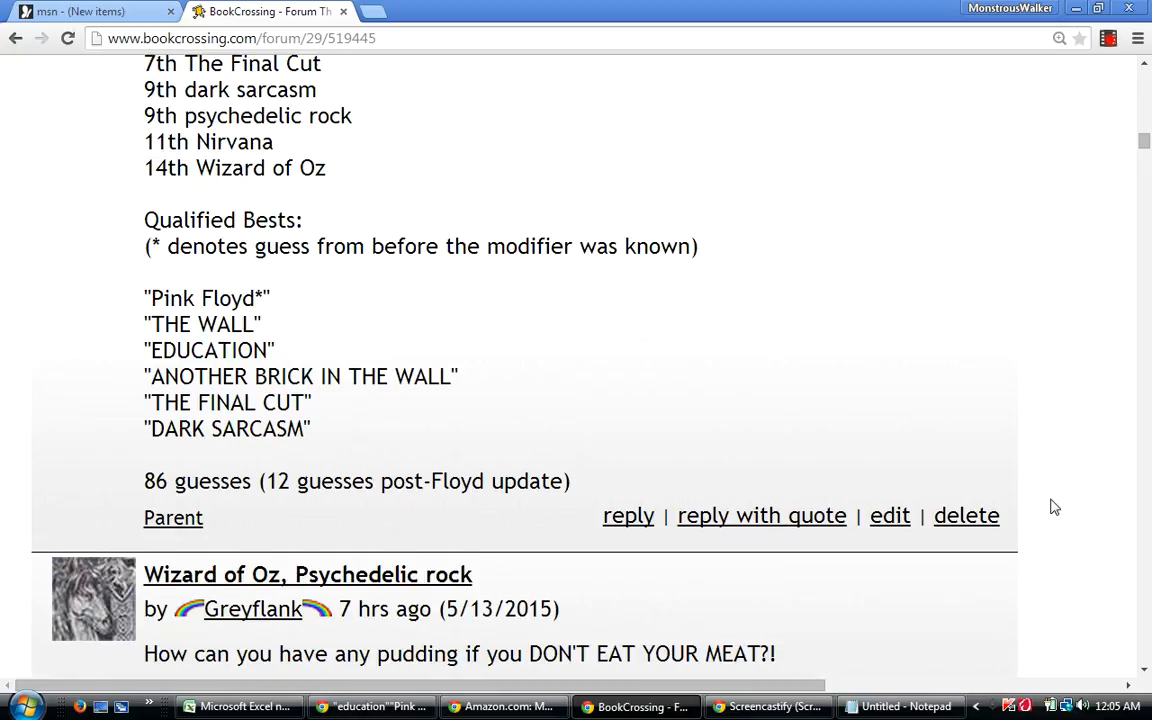
pyautogui.scroll(4, 1052, 507)
pyautogui.scroll(1, 1052, 507)
pyautogui.scroll(2, 1052, 507)
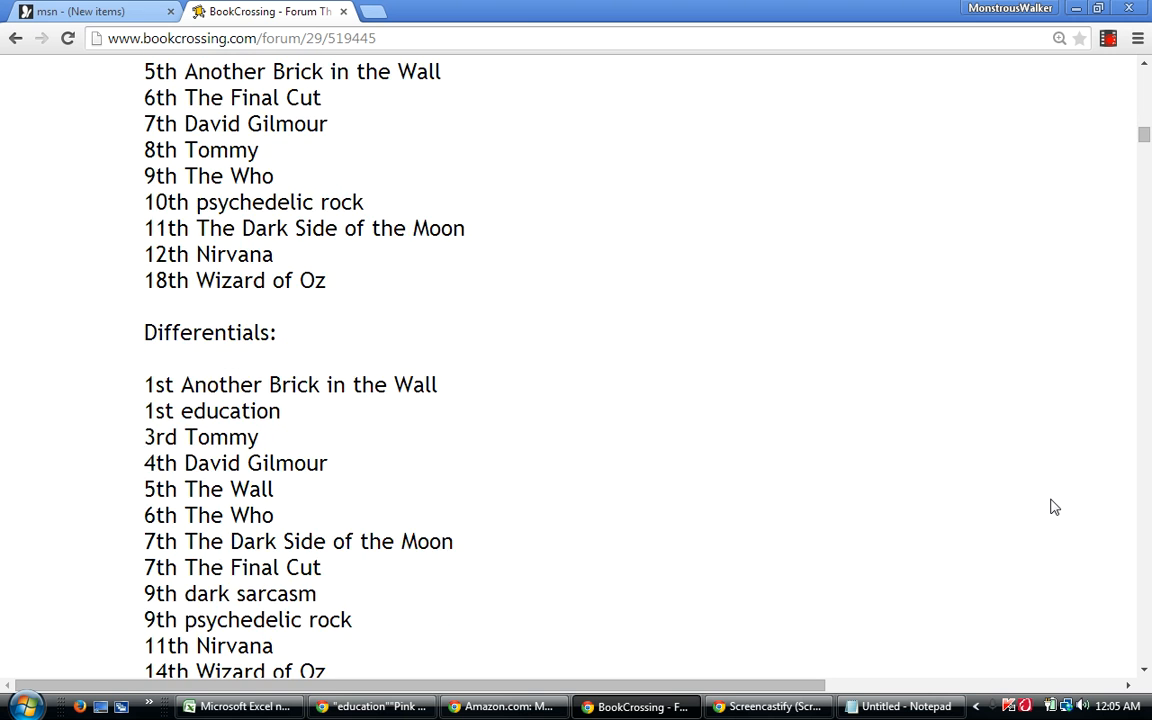
pyautogui.scroll(8, 1052, 507)
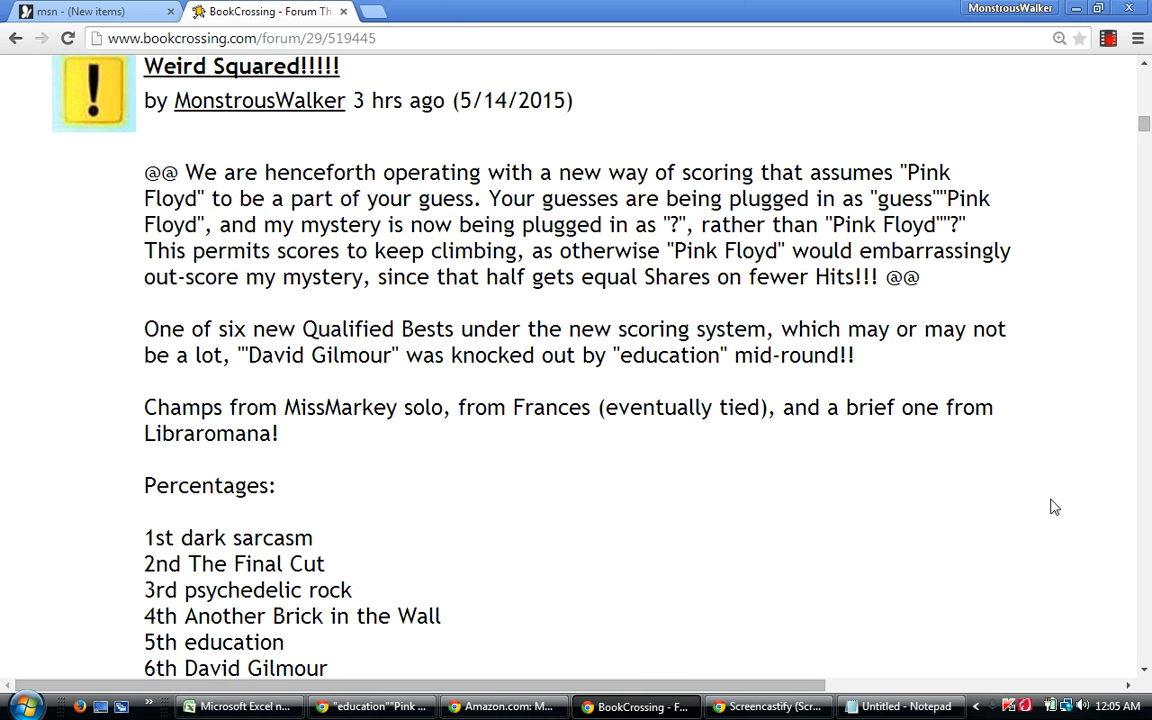
# Read back up the Percentage Fullsies ranking in "Day of the Asterisk" to the newest guesses, "thought control" and "The Thin Ice".
pyautogui.scroll(10, 1052, 507)
pyautogui.scroll(5, 1052, 507)
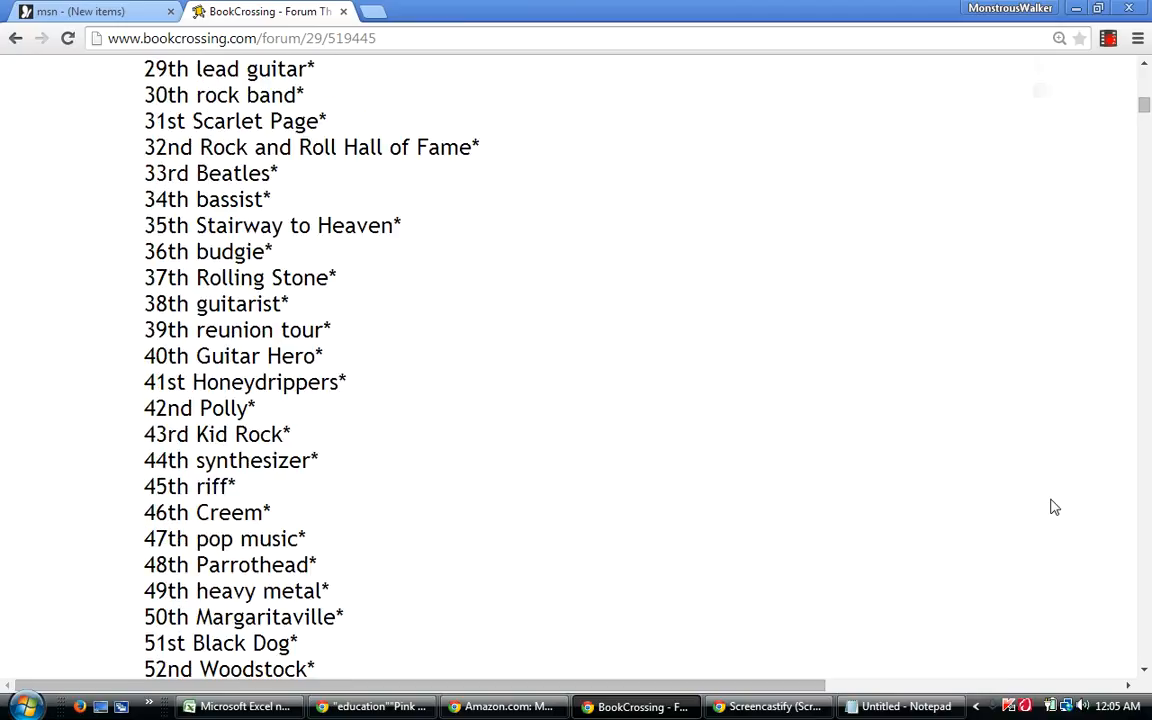
pyautogui.scroll(1, 1052, 507)
pyautogui.scroll(1, 1052, 507)
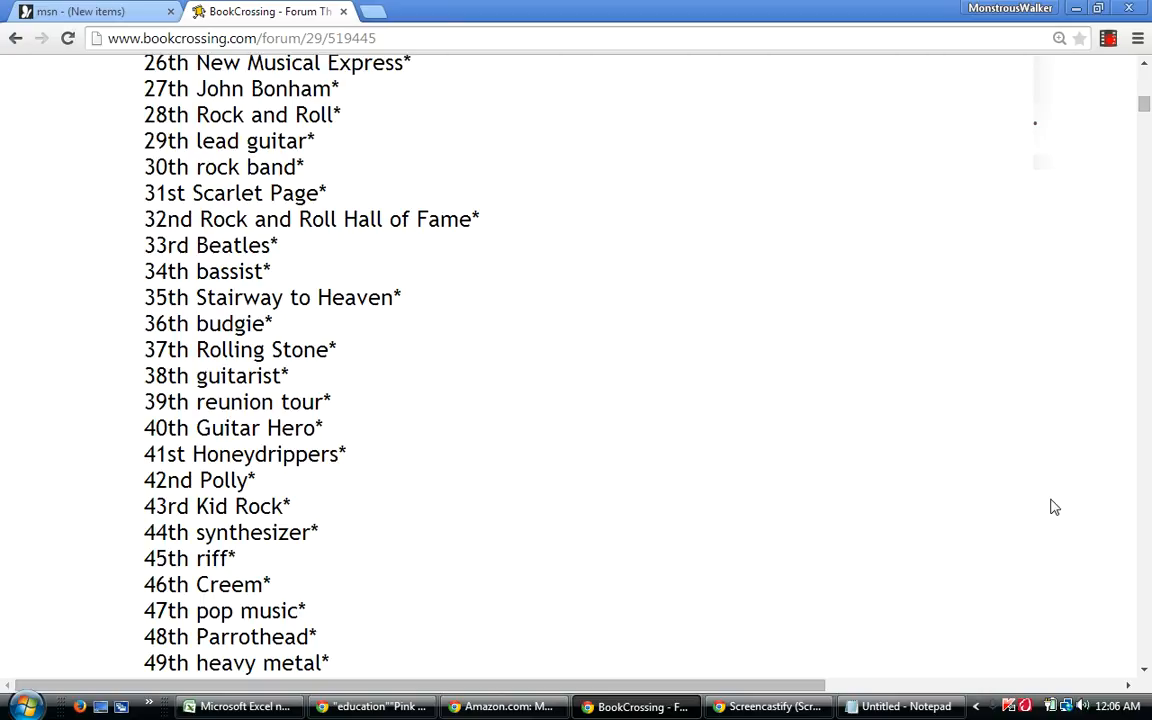
pyautogui.scroll(3, 1052, 507)
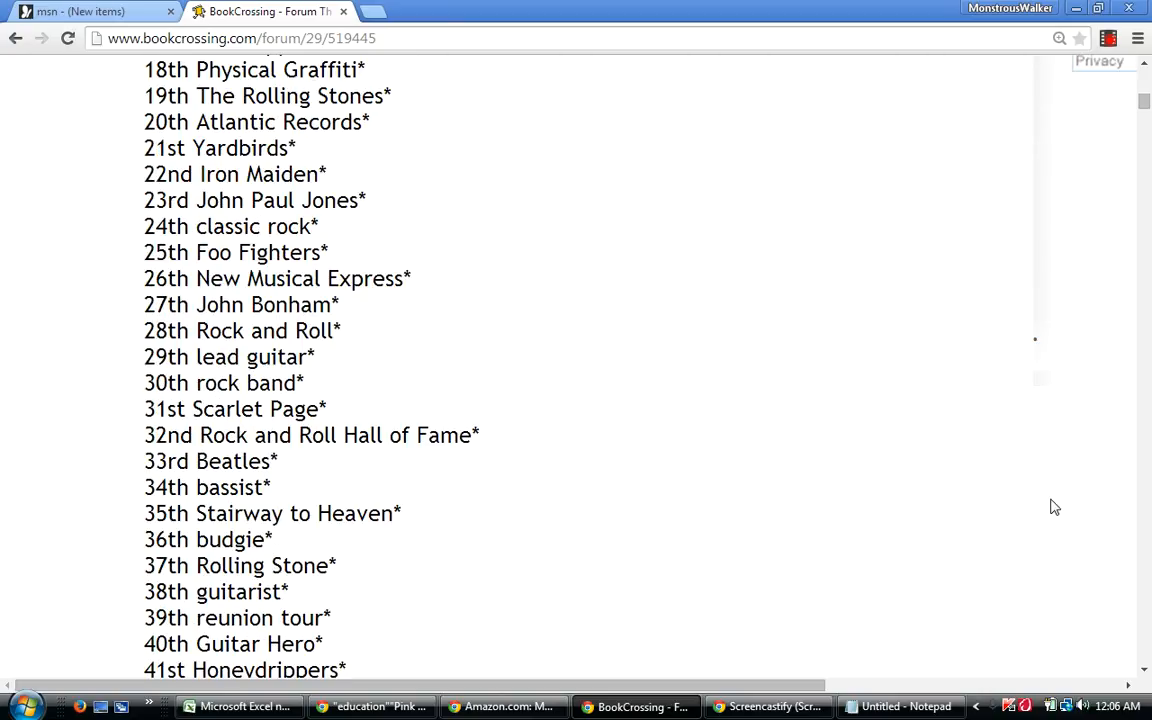
pyautogui.scroll(5, 1052, 507)
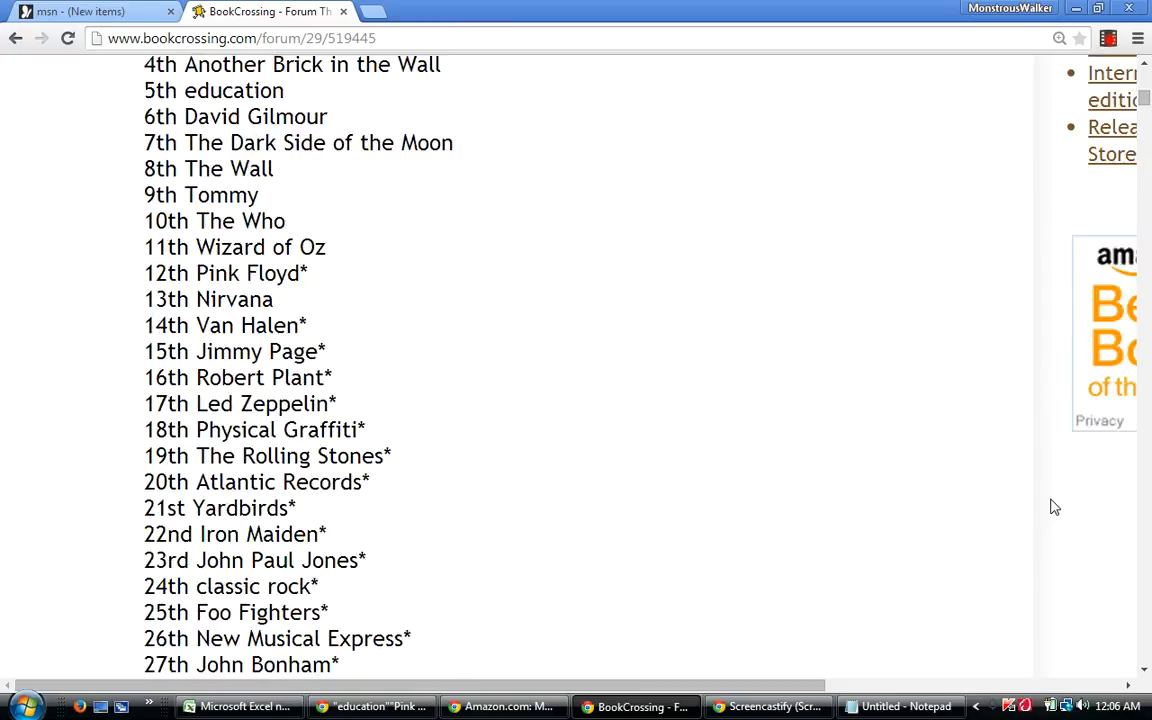
pyautogui.scroll(4, 1052, 507)
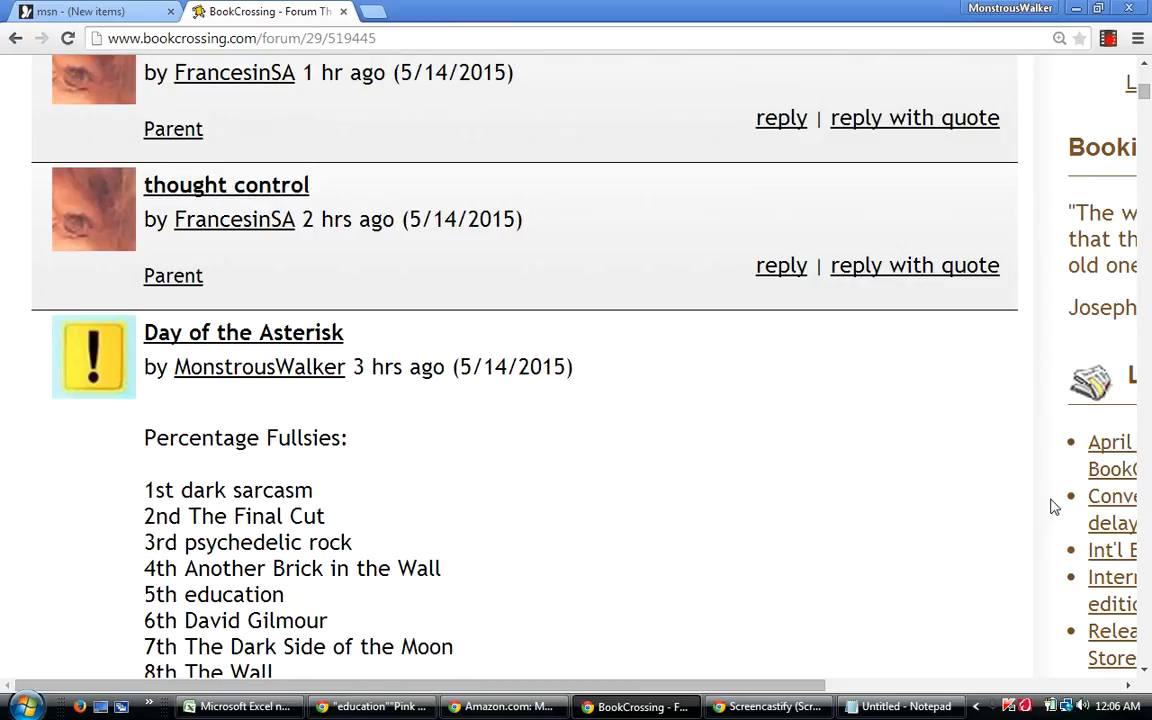
pyautogui.scroll(-1, 1052, 507)
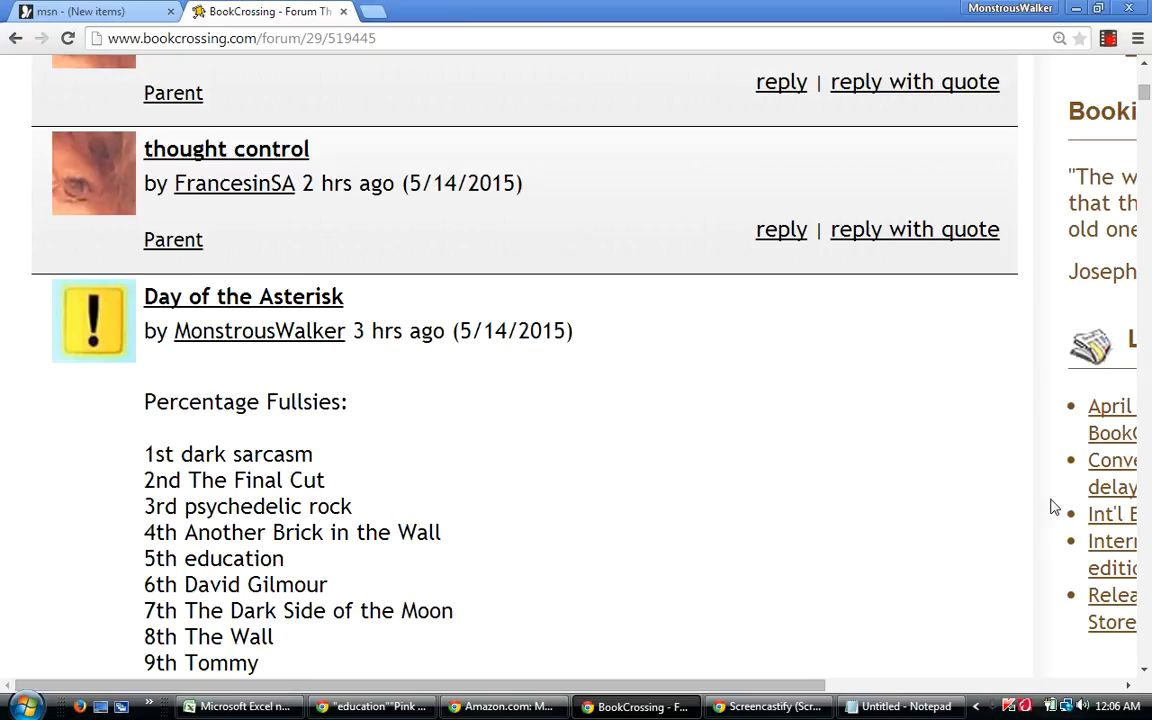
pyautogui.scroll(1, 1052, 507)
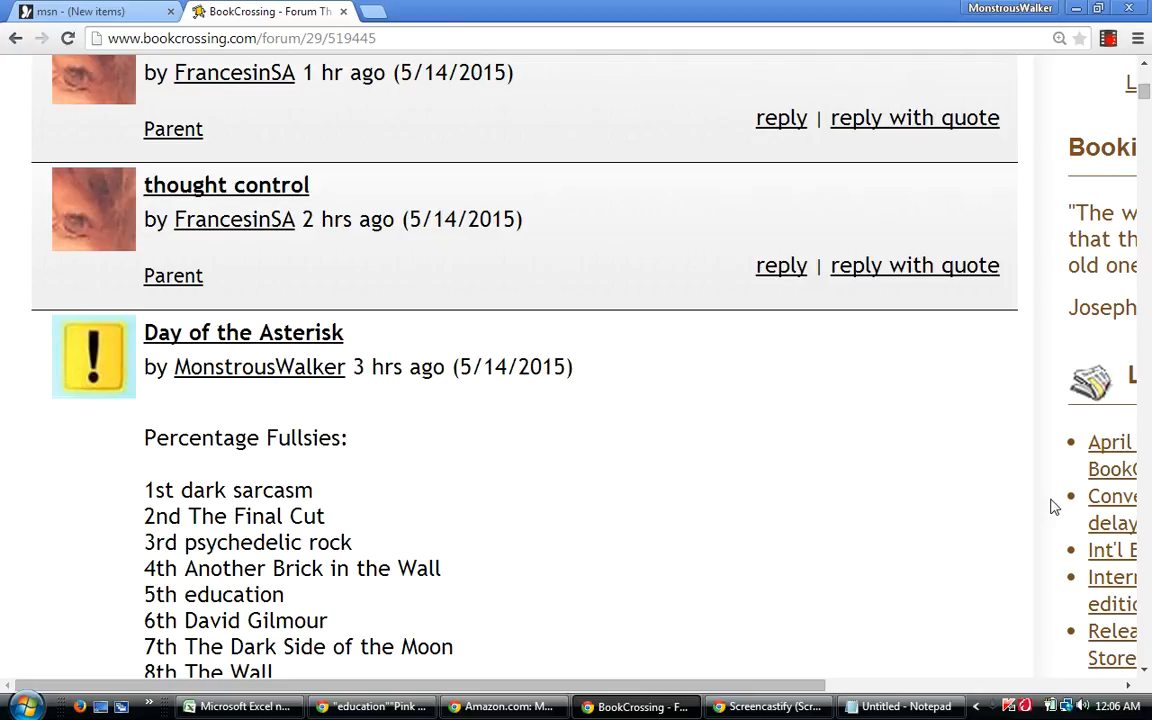
pyautogui.scroll(1, 1052, 507)
pyautogui.scroll(1, 1052, 507)
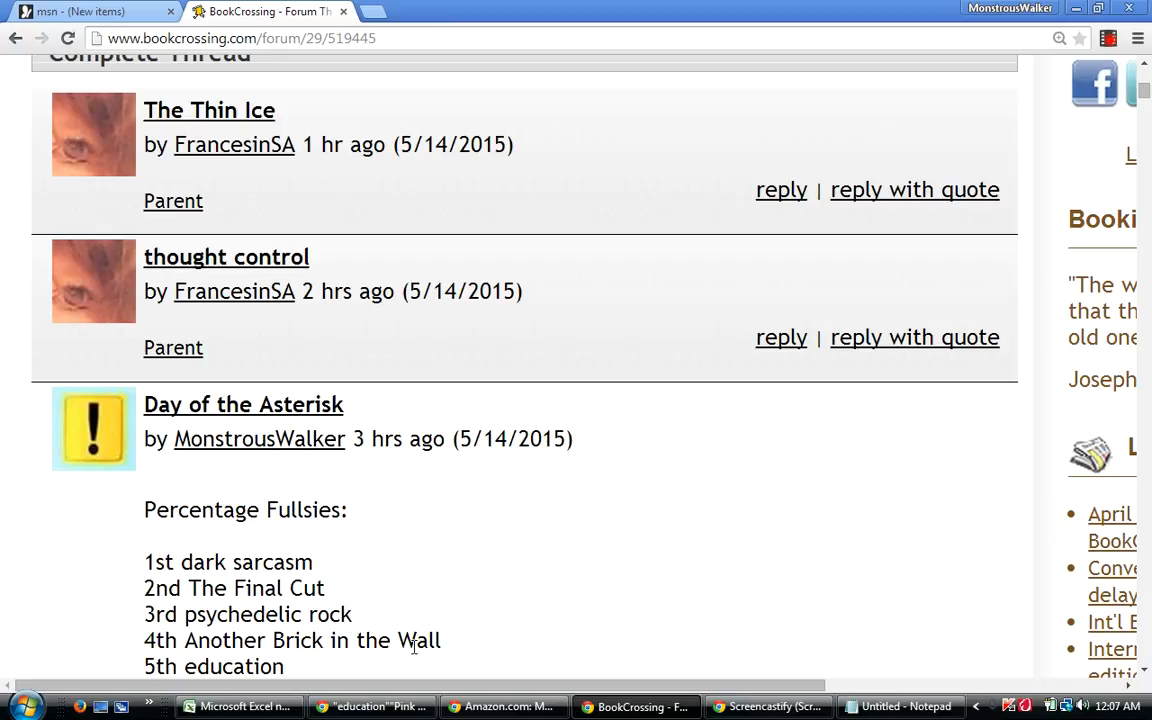
# Switch to the Excel workbook "pudding (Pink Floyd)" and sort the guesses from row 5 down by column AV A to Z, then column AP smallest to largest.
pyautogui.moveTo(282, 706)
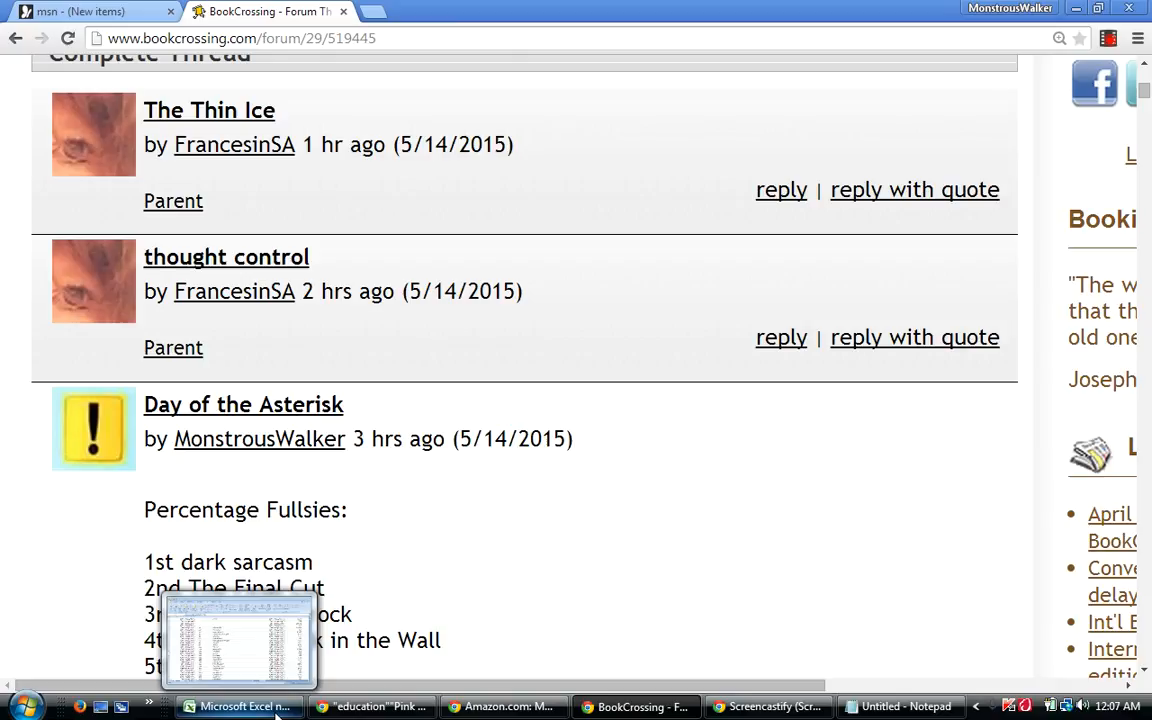
pyautogui.click(282, 708)
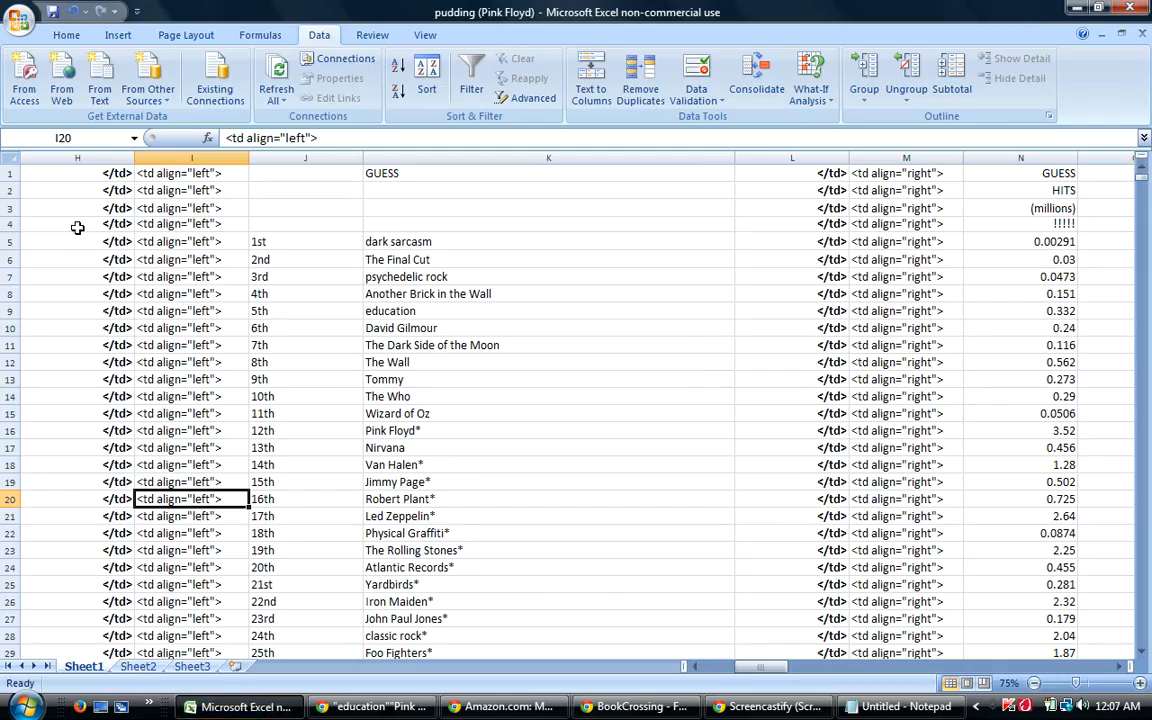
pyautogui.click(7, 241)
pyautogui.moveTo(7, 241); pyautogui.dragTo(8, 625)
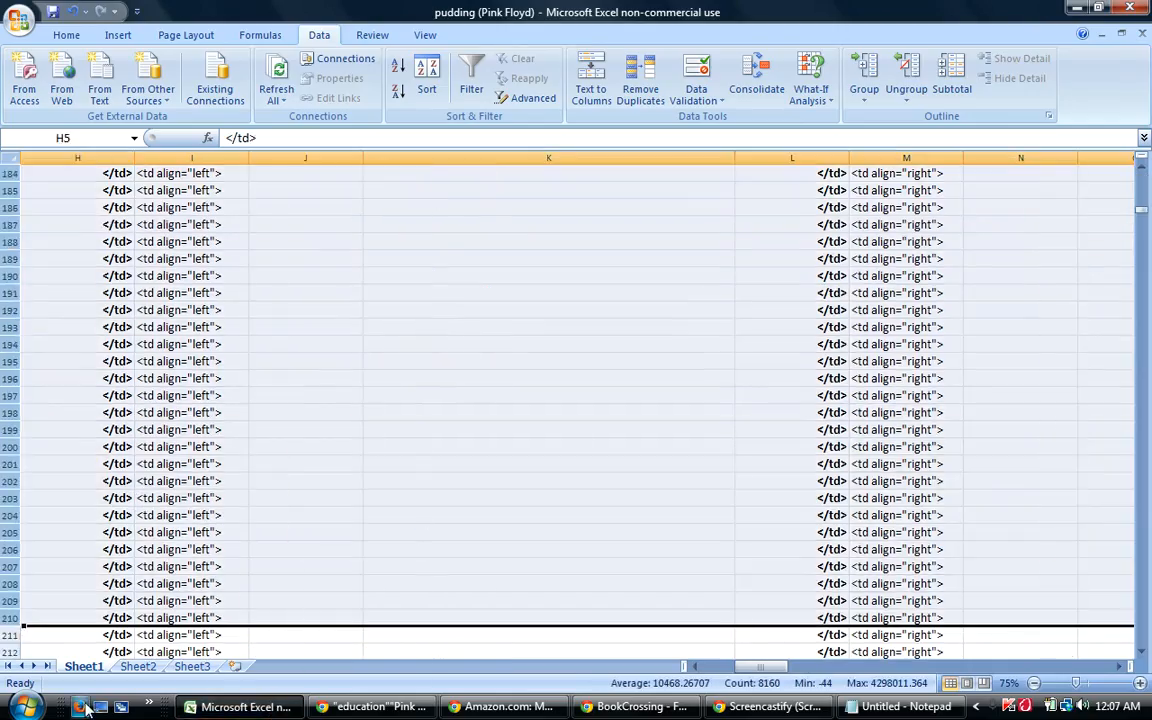
pyautogui.click(427, 72)
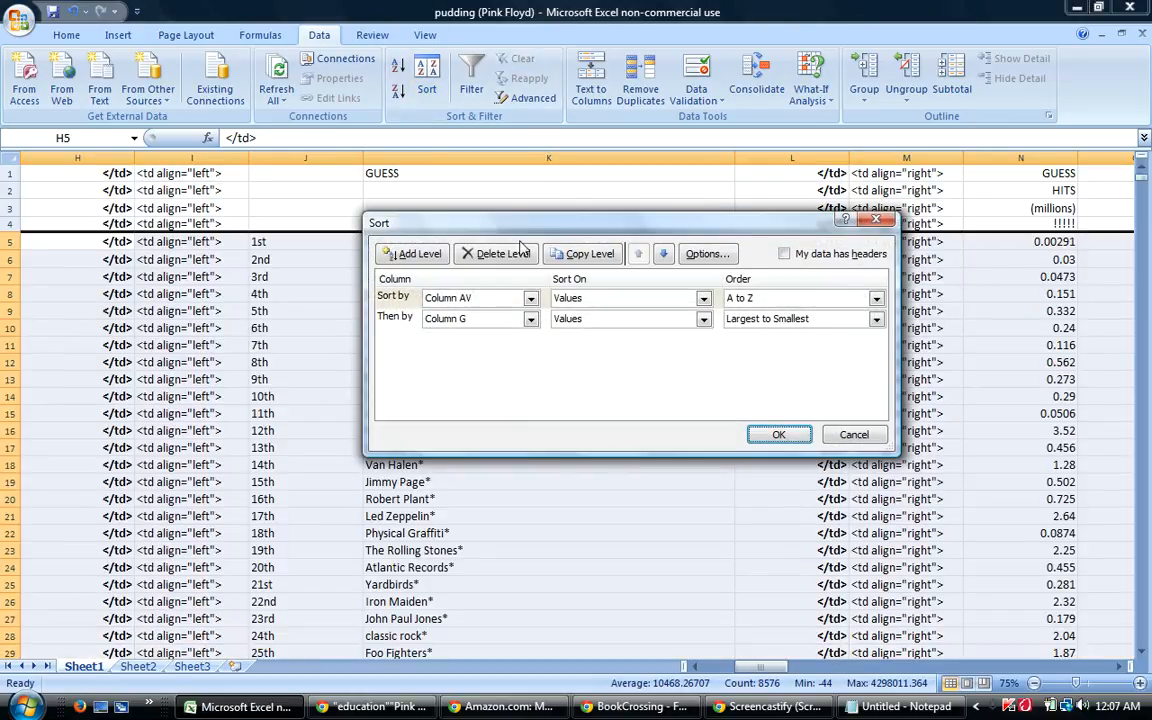
pyautogui.click(530, 318)
pyautogui.moveTo(531, 362); pyautogui.dragTo(532, 391)
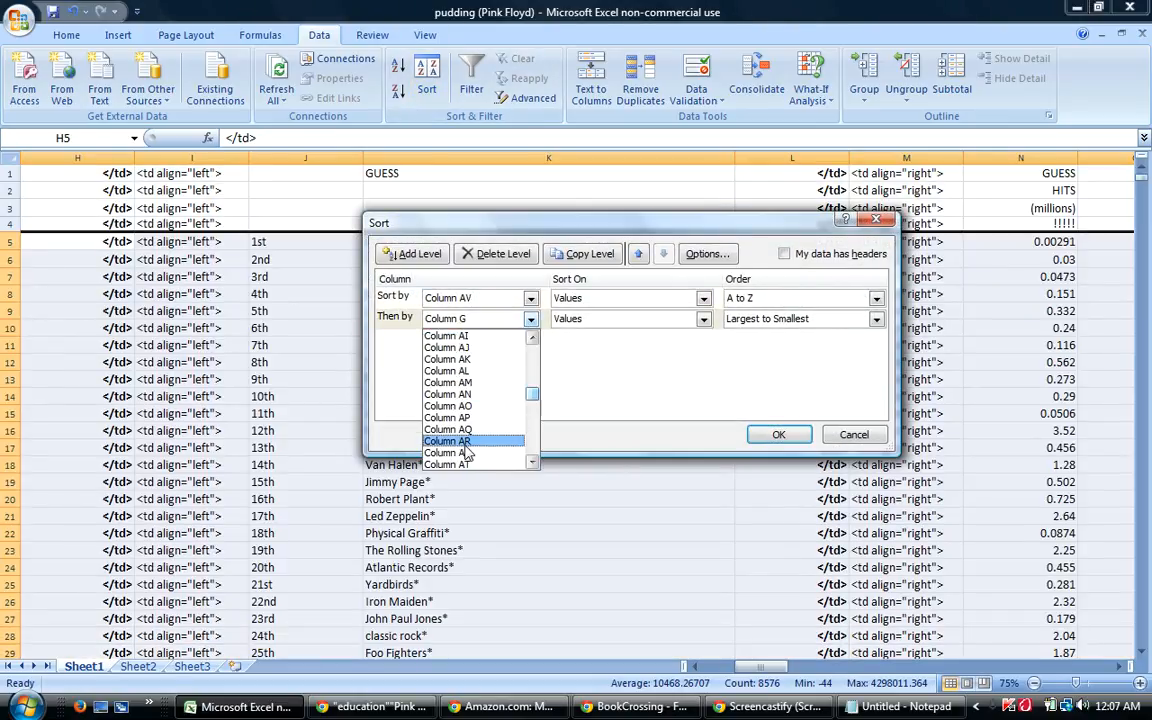
pyautogui.click(458, 418)
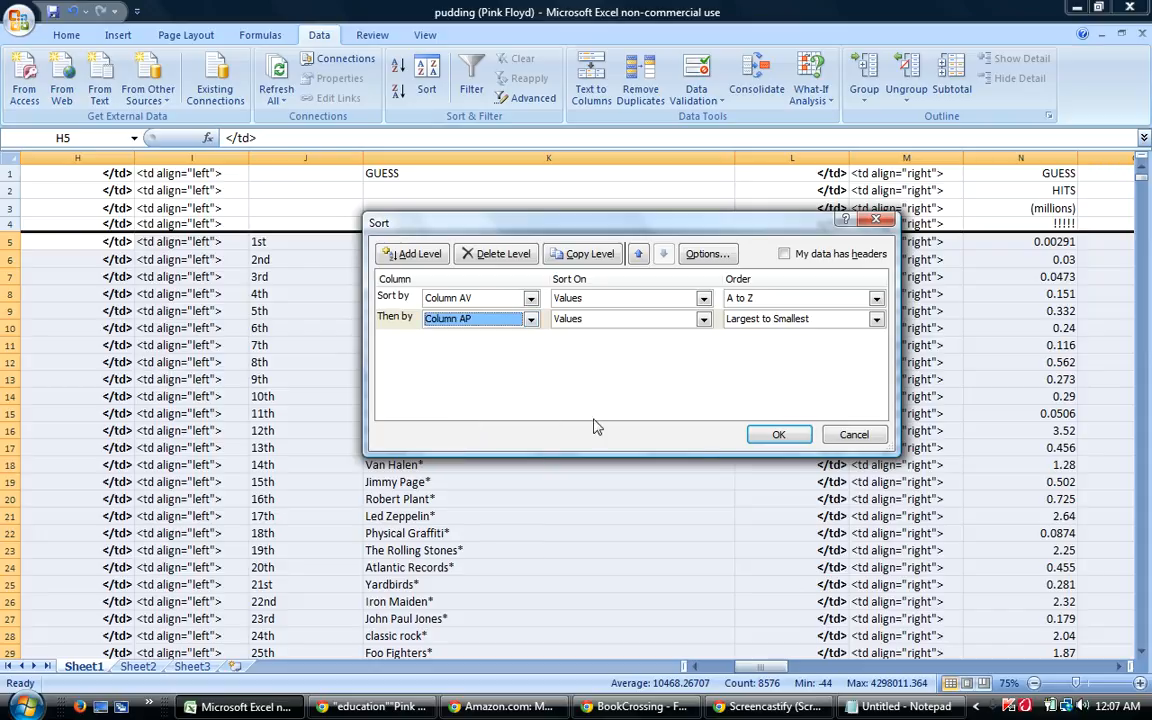
pyautogui.click(765, 318)
pyautogui.click(758, 336)
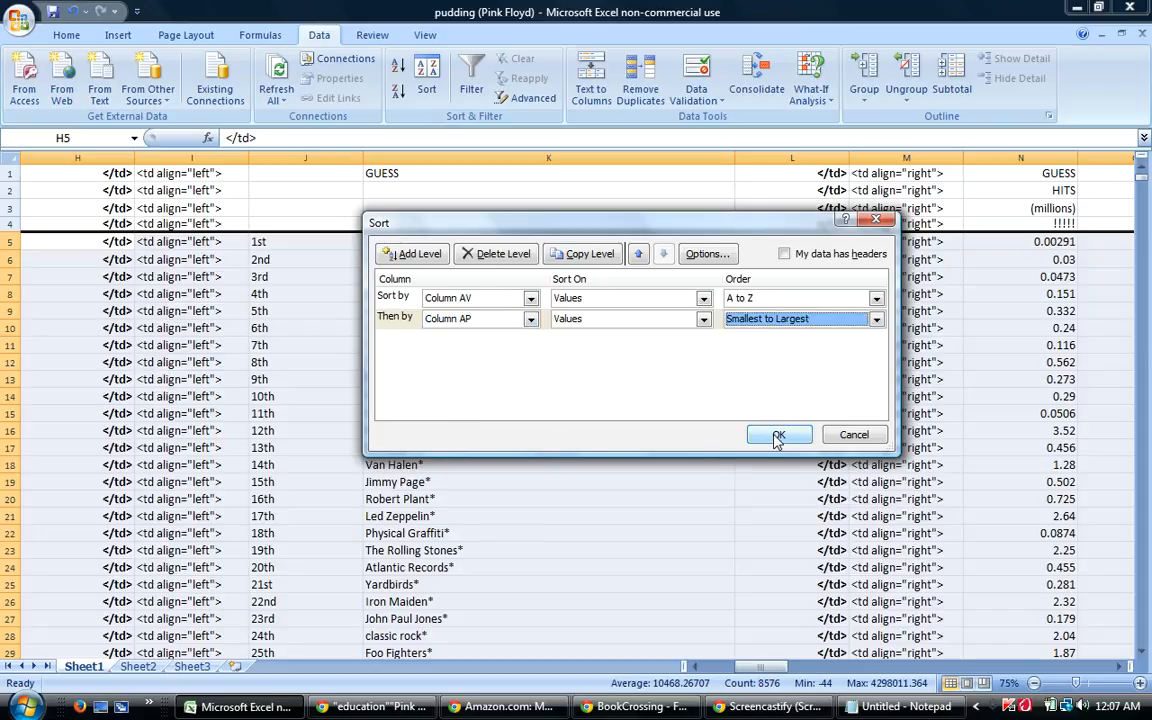
pyautogui.click(779, 433)
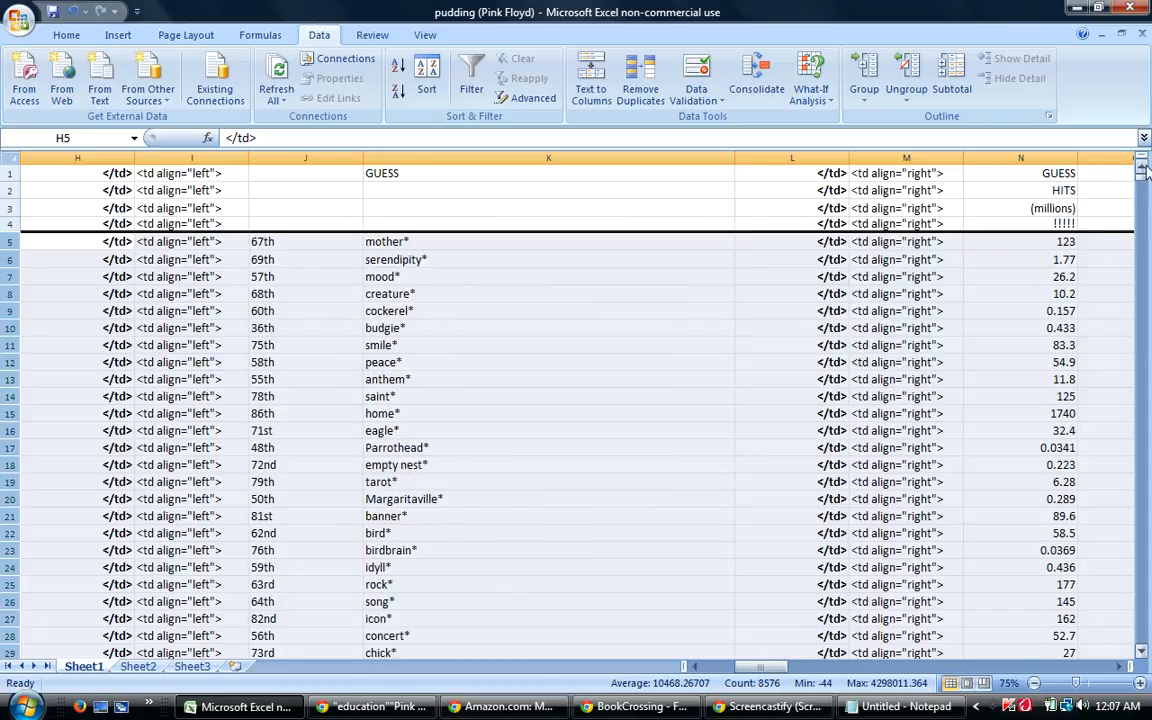
# Add the guess "thought control" in cell K91, directly below "psychedelic rock".
pyautogui.moveTo(1145, 183); pyautogui.dragTo(1146, 190)
pyautogui.moveTo(1146, 190); pyautogui.dragTo(1146, 194)
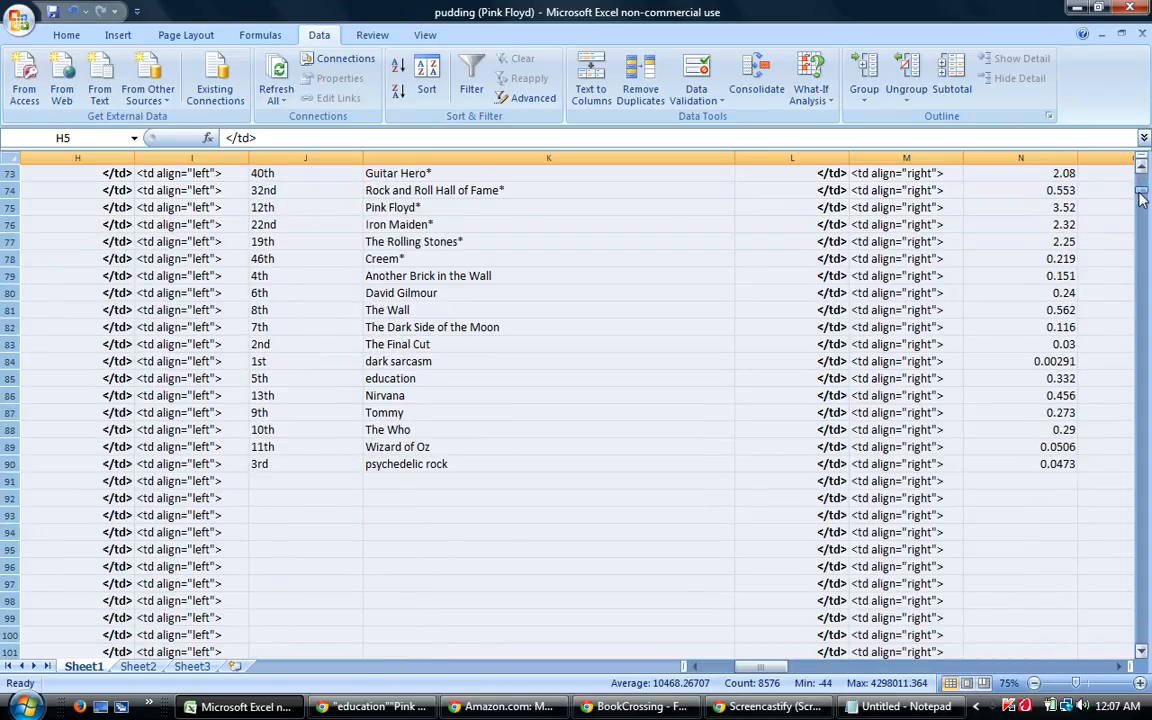
pyautogui.click(414, 481)
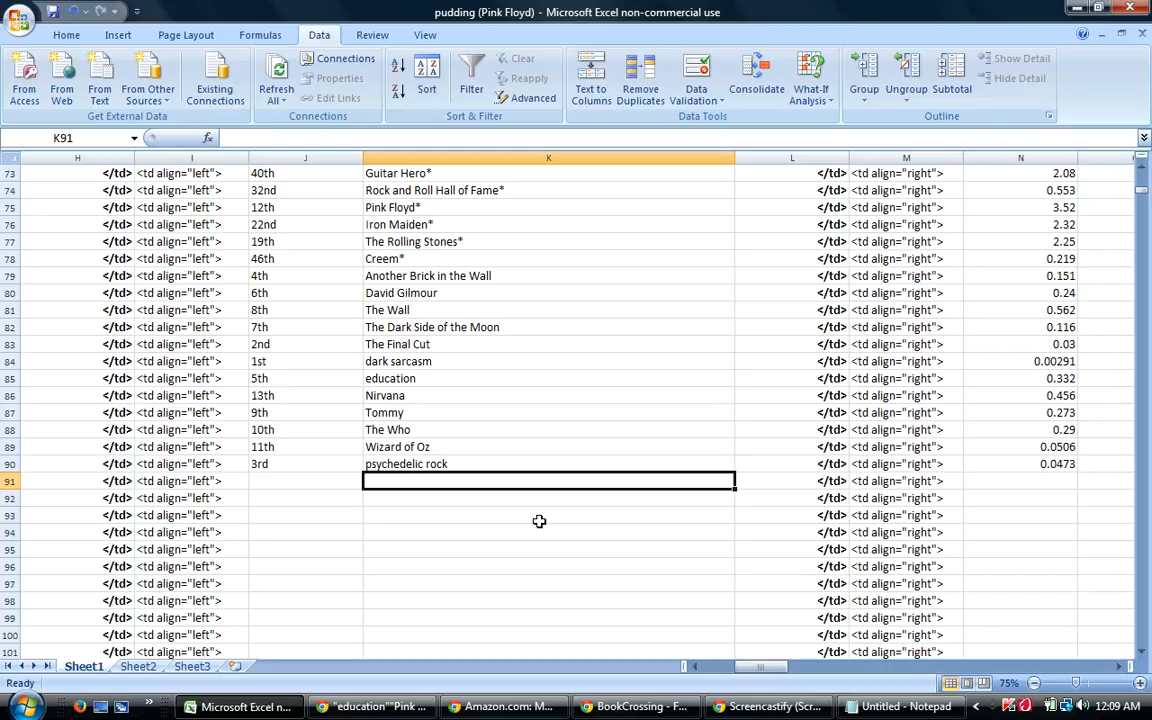
pyautogui.moveTo(456, 707)
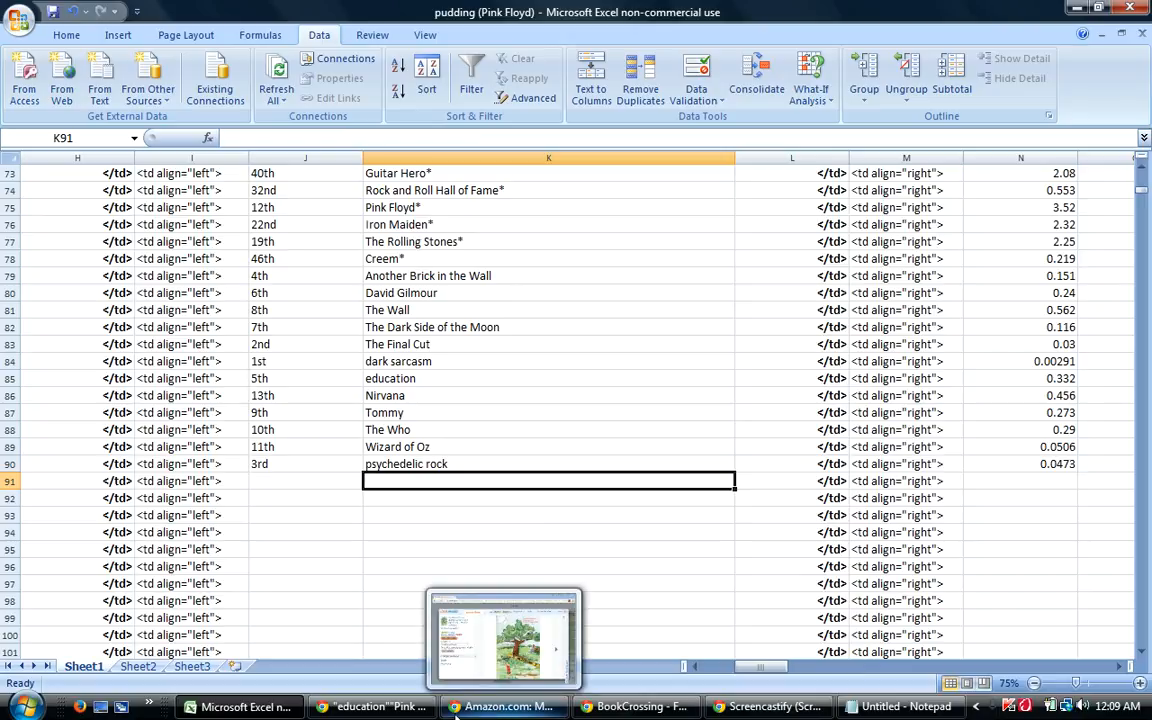
pyautogui.moveTo(624, 710)
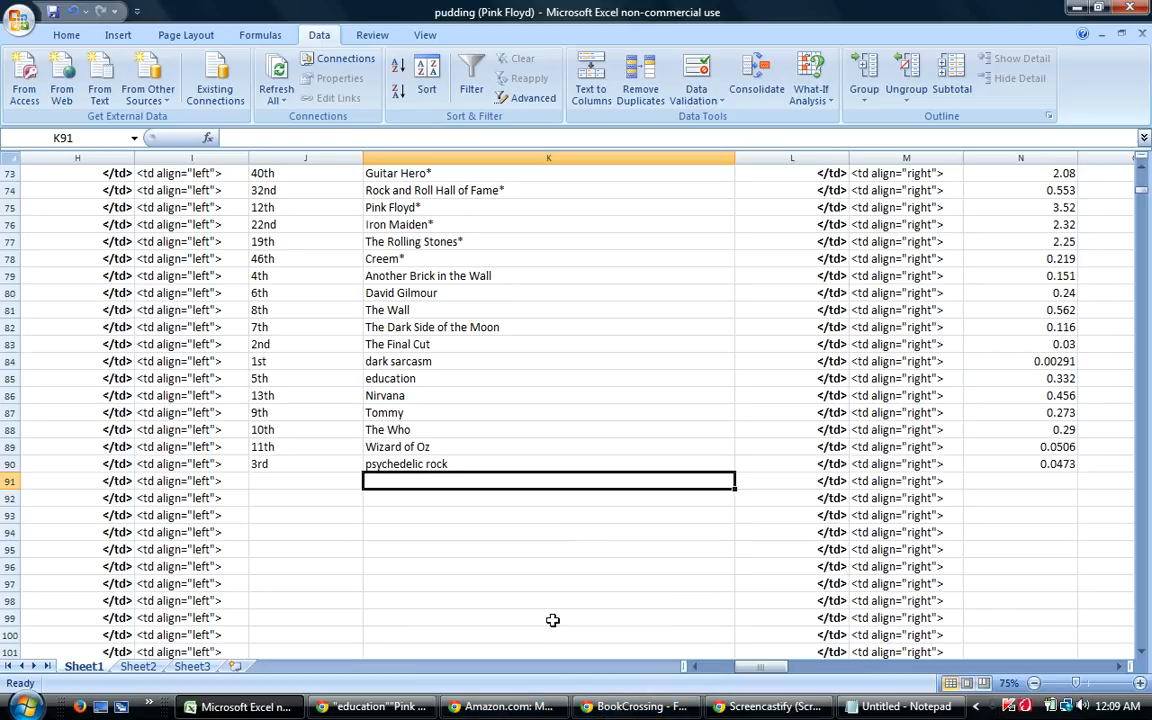
pyautogui.write('thought')
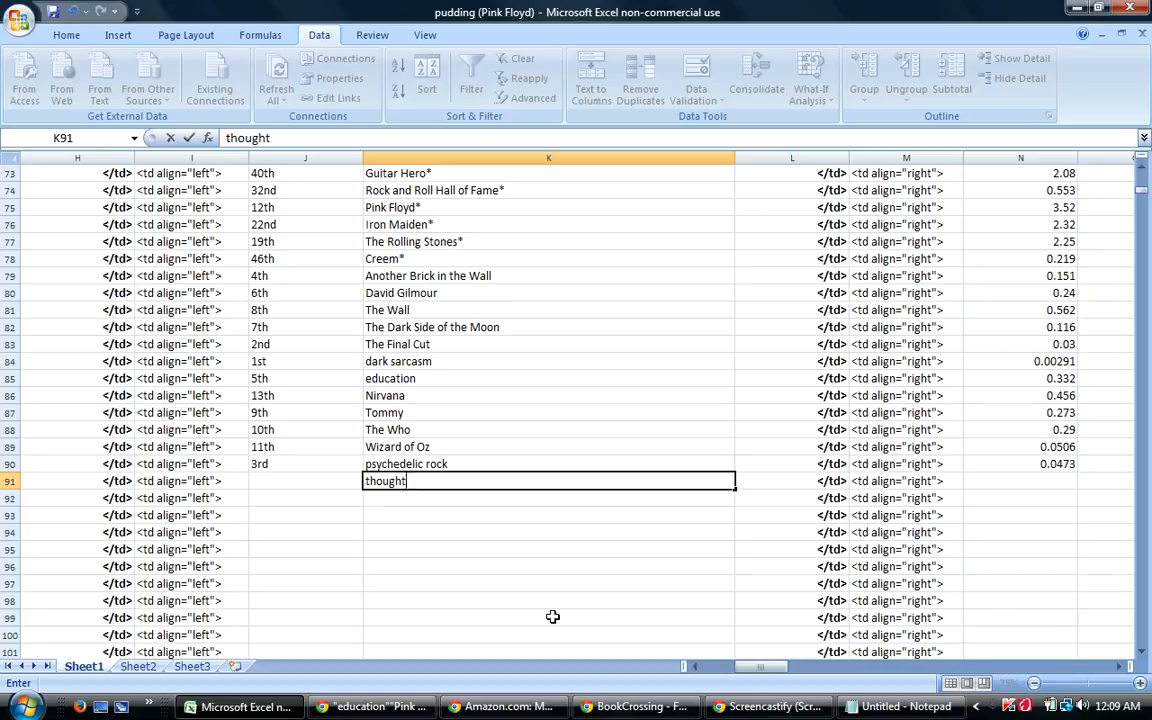
pyautogui.write(' control')
pyautogui.press('Return')
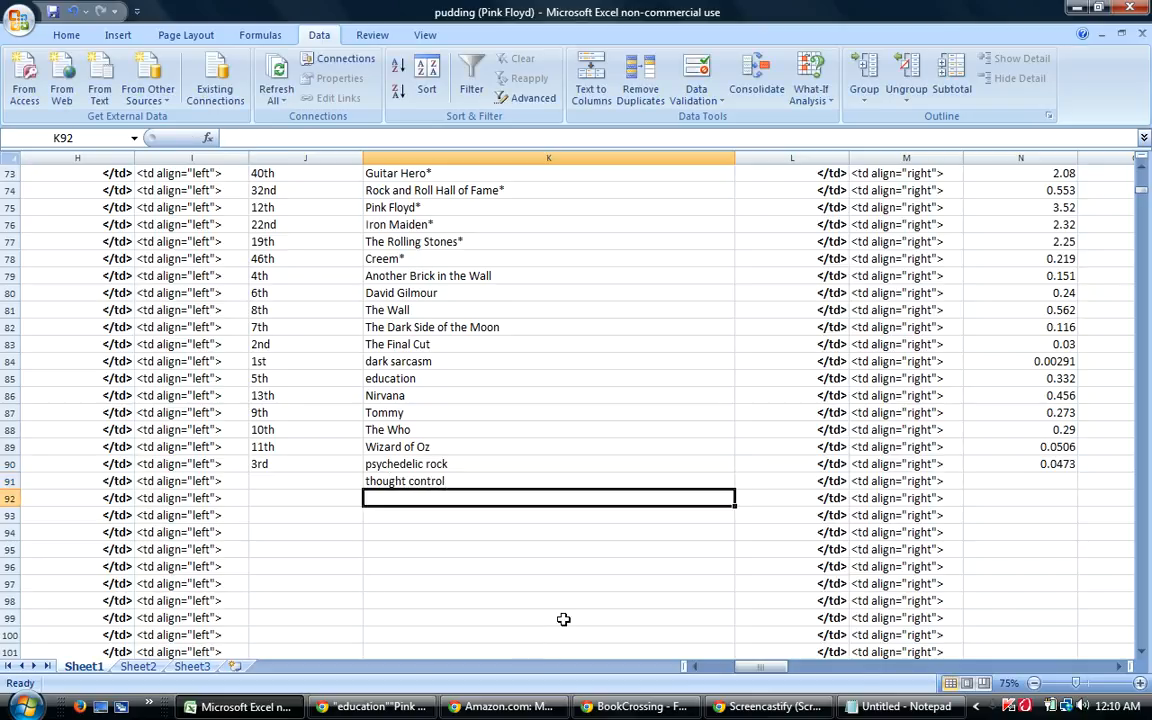
# Check the newest guess in the BookCrossing thread and add "The Thin Ice" in cell K92 of the workbook.
pyautogui.click(632, 707)
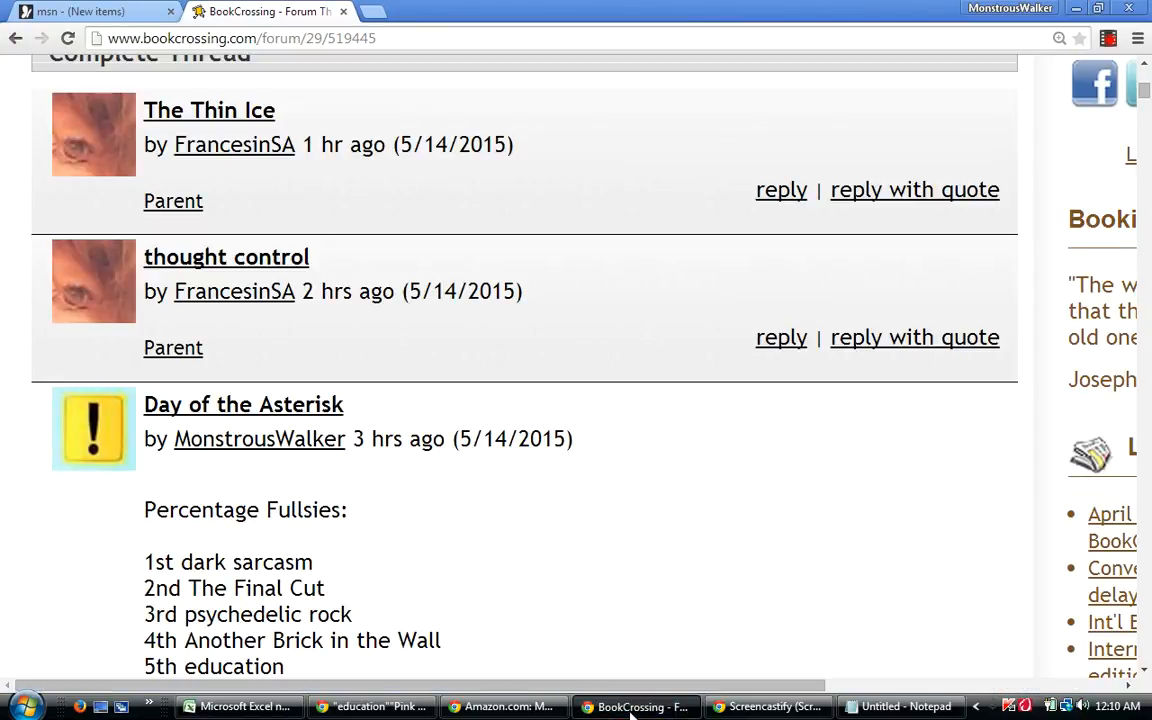
pyautogui.click(633, 712)
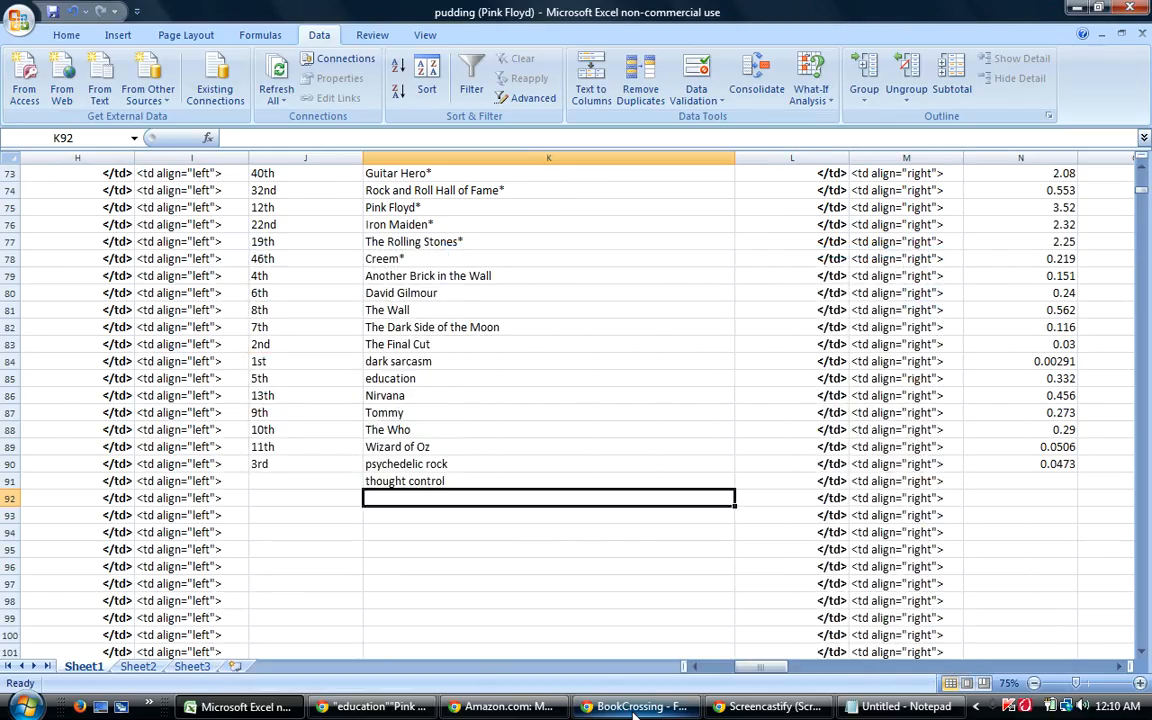
pyautogui.write('The Thin Ice')
pyautogui.press('Return')
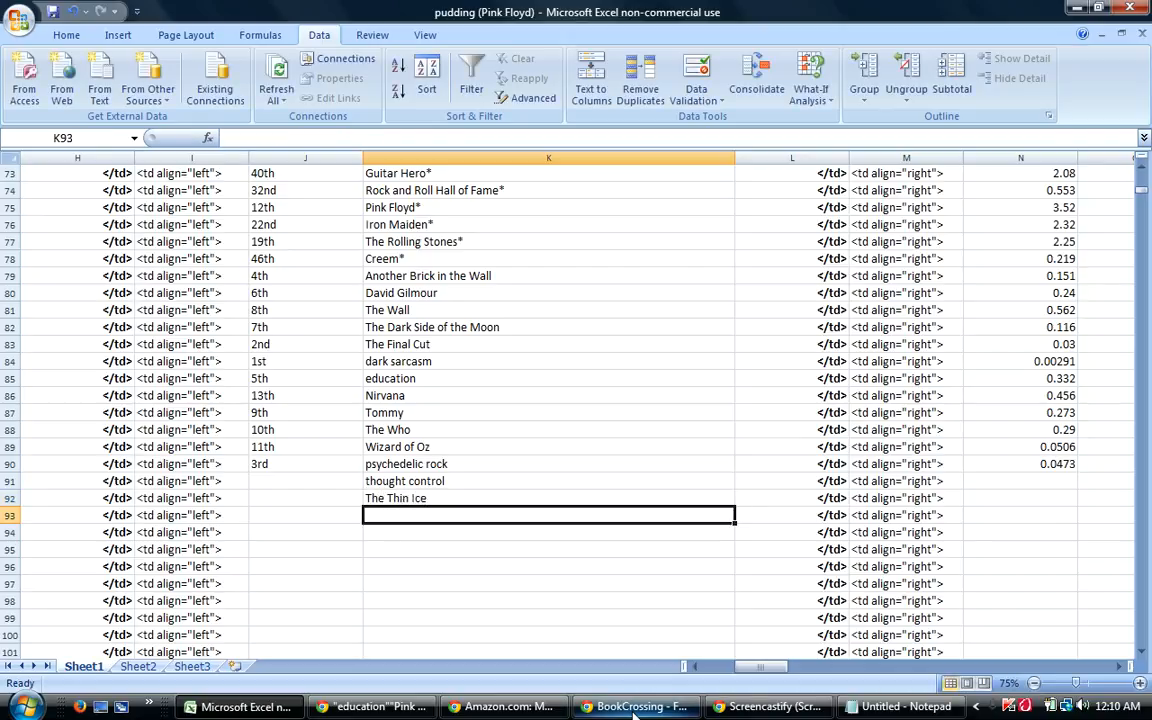
# Enter the guesser's username for both new guesses in cells AS91 and AS92.
pyautogui.press('Up')
pyautogui.press('Up')
pyautogui.press('Right')
pyautogui.press('Right')
pyautogui.press('Right')
pyautogui.press('Right')
pyautogui.press('Right')
pyautogui.press('Right')
pyautogui.press('Right')
pyautogui.press('Right')
pyautogui.press('Right')
pyautogui.press('Right')
pyautogui.press('Right')
pyautogui.press('Right')
pyautogui.press('Right')
pyautogui.press('Right')
pyautogui.press('Right')
pyautogui.press('Right')
pyautogui.press('Right')
pyautogui.press('Right')
pyautogui.press('Right')
pyautogui.press('Right')
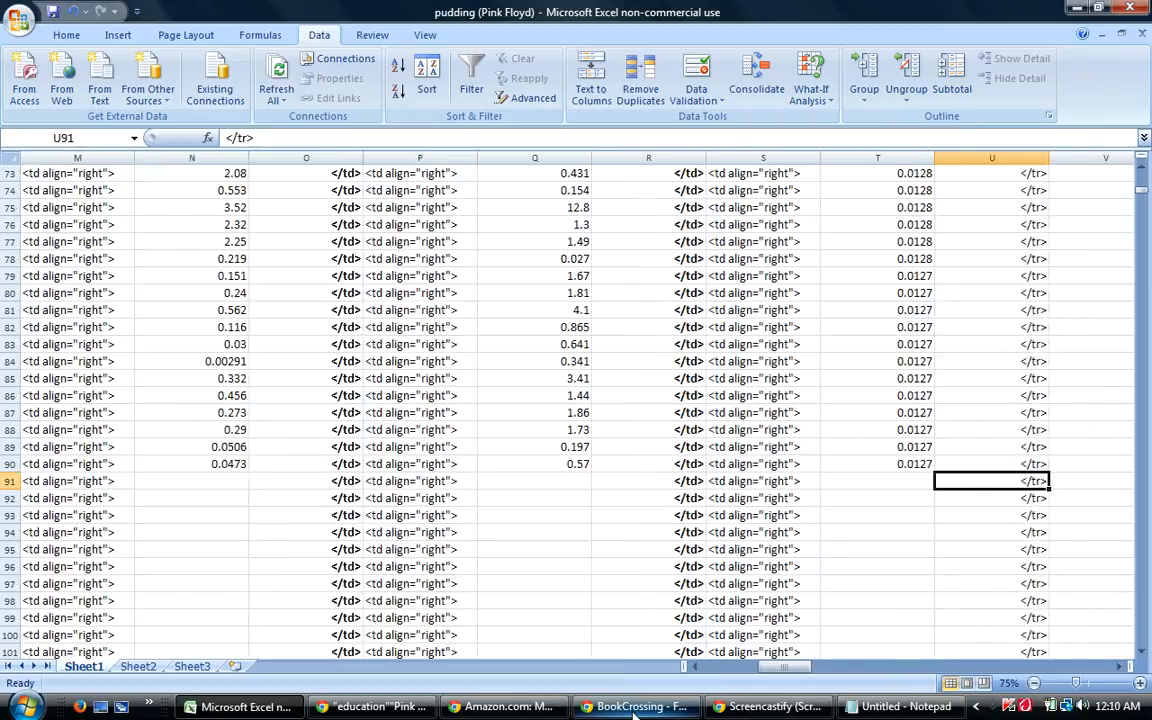
pyautogui.press('Right')
pyautogui.press('Right')
pyautogui.press('Right')
pyautogui.press('Right')
pyautogui.press('Right')
pyautogui.press('Right')
pyautogui.press('Right')
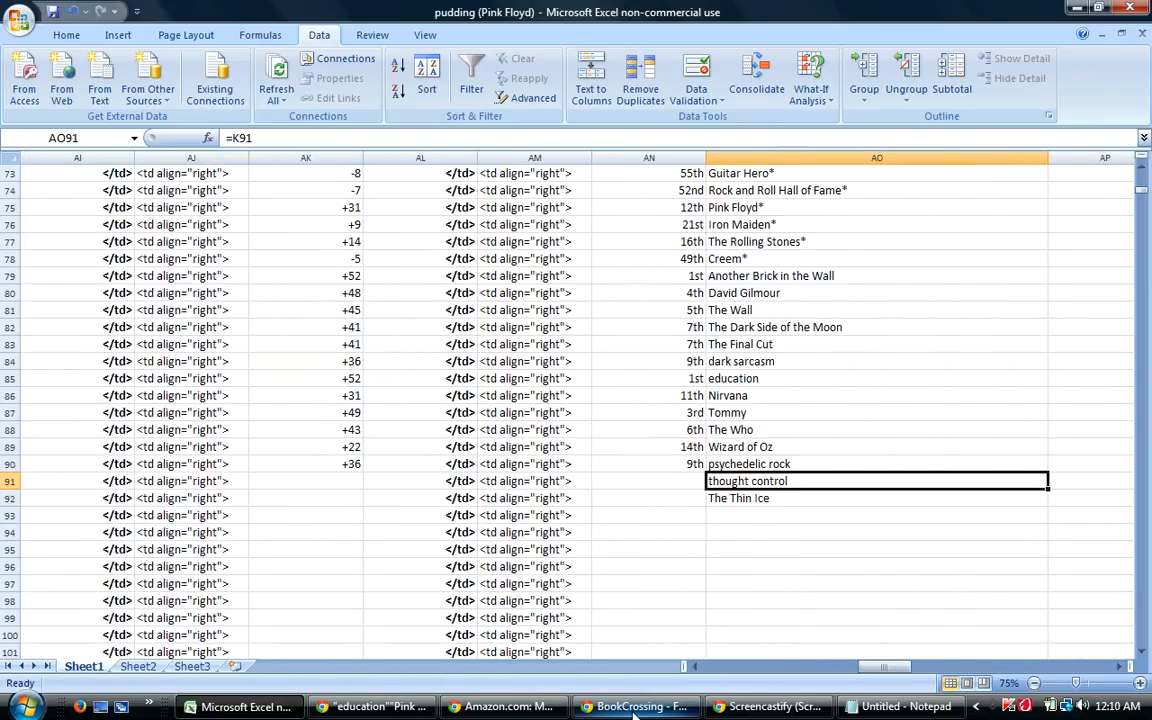
pyautogui.press('Right')
pyautogui.press('Right')
pyautogui.press('Right')
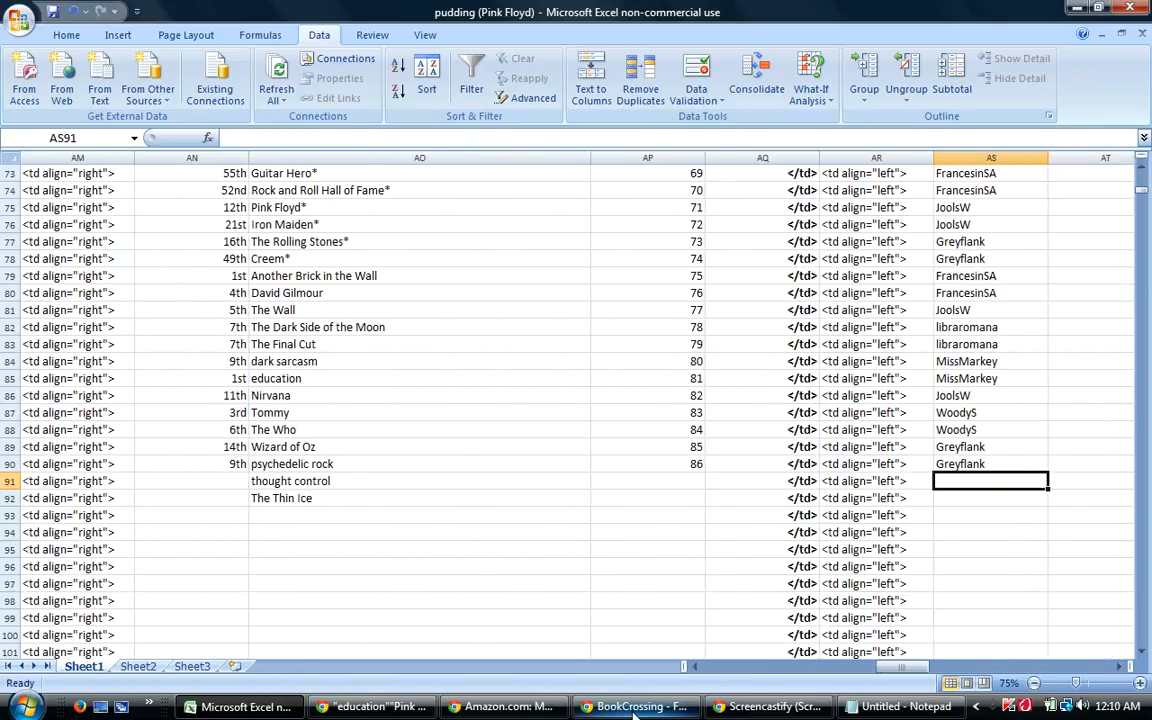
pyautogui.write('F')
pyautogui.press('Return')
pyautogui.write('F')
pyautogui.press('Return')
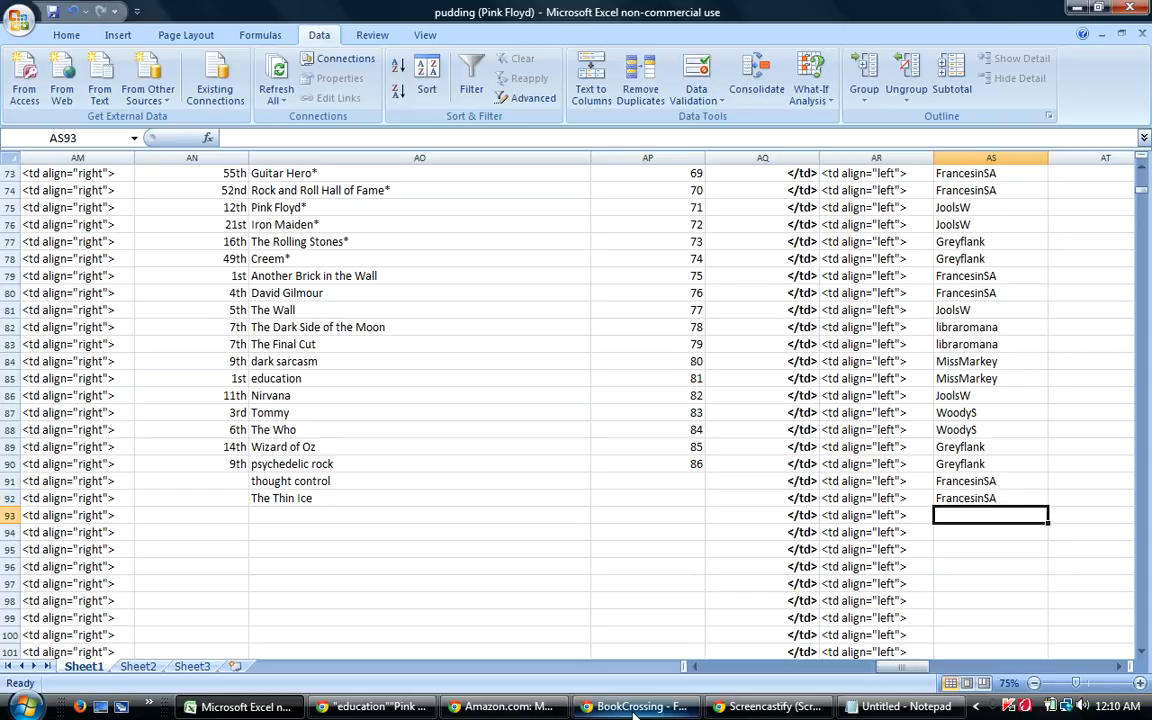
# Return along row 93 to the empty guess cell K93 below "The Thin Ice".
pyautogui.press('Left')
pyautogui.press('Left')
pyautogui.press('Left')
pyautogui.press('Left')
pyautogui.press('Left')
pyautogui.press('Left')
pyautogui.press('Left')
pyautogui.press('Left')
pyautogui.press('Left')
pyautogui.press('Left')
pyautogui.press('Left')
pyautogui.press('Left')
pyautogui.press('Left')
pyautogui.press('Left')
pyautogui.press('Left')
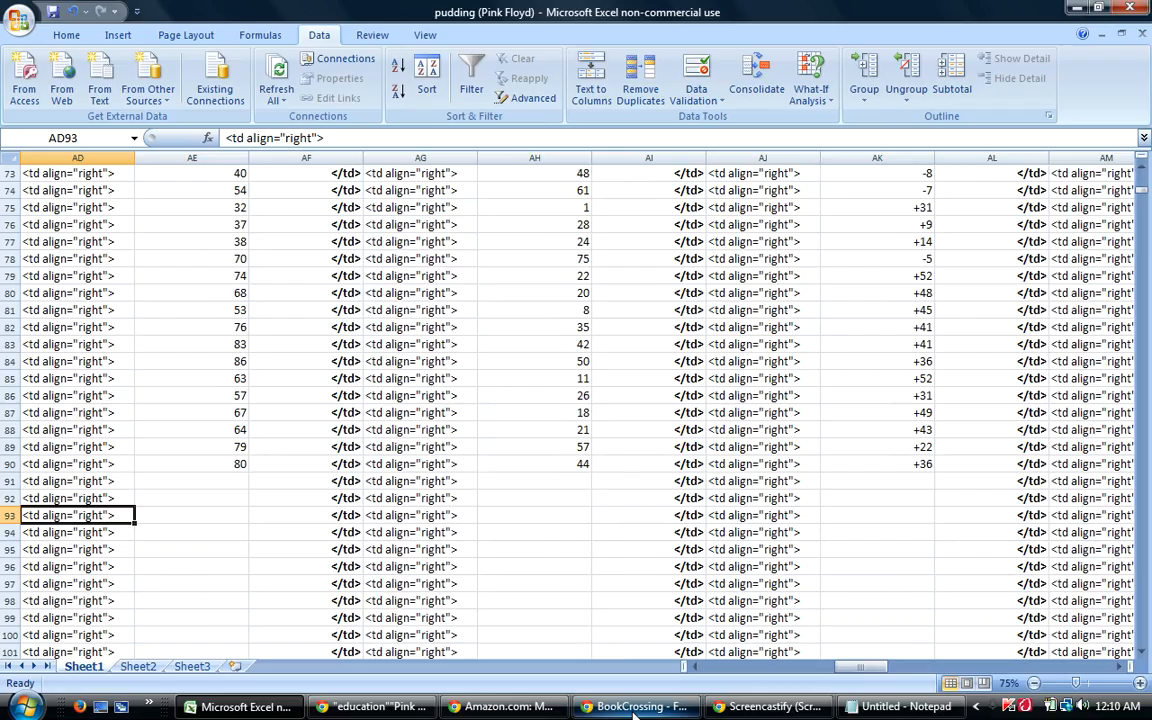
pyautogui.press('Left')
pyautogui.press('Left')
pyautogui.press('Left')
pyautogui.press('Left')
pyautogui.press('Left')
pyautogui.press('Left')
pyautogui.press('Left')
pyautogui.press('Left')
pyautogui.press('Left')
pyautogui.press('Left')
pyautogui.press('Left')
pyautogui.press('Left')
pyautogui.press('Left')
pyautogui.press('Left')
pyautogui.press('Left')
pyautogui.press('Left')
pyautogui.press('Left')
pyautogui.press('Left')
pyautogui.press('Left')
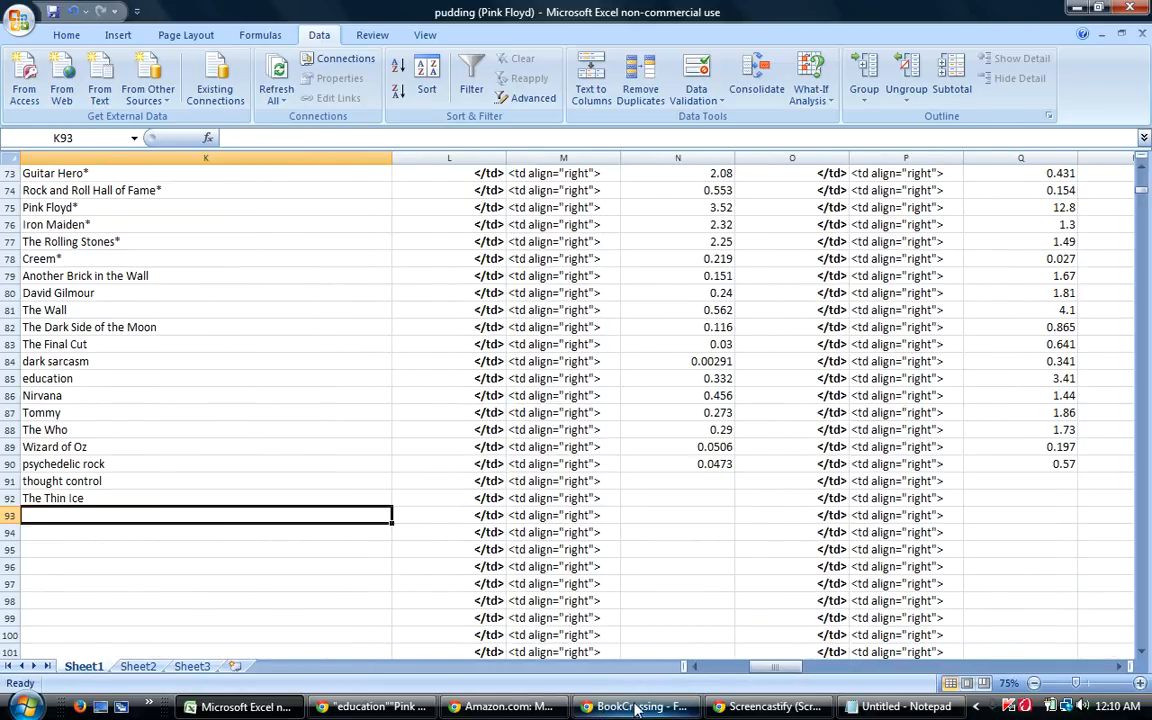
pyautogui.moveTo(632, 711)
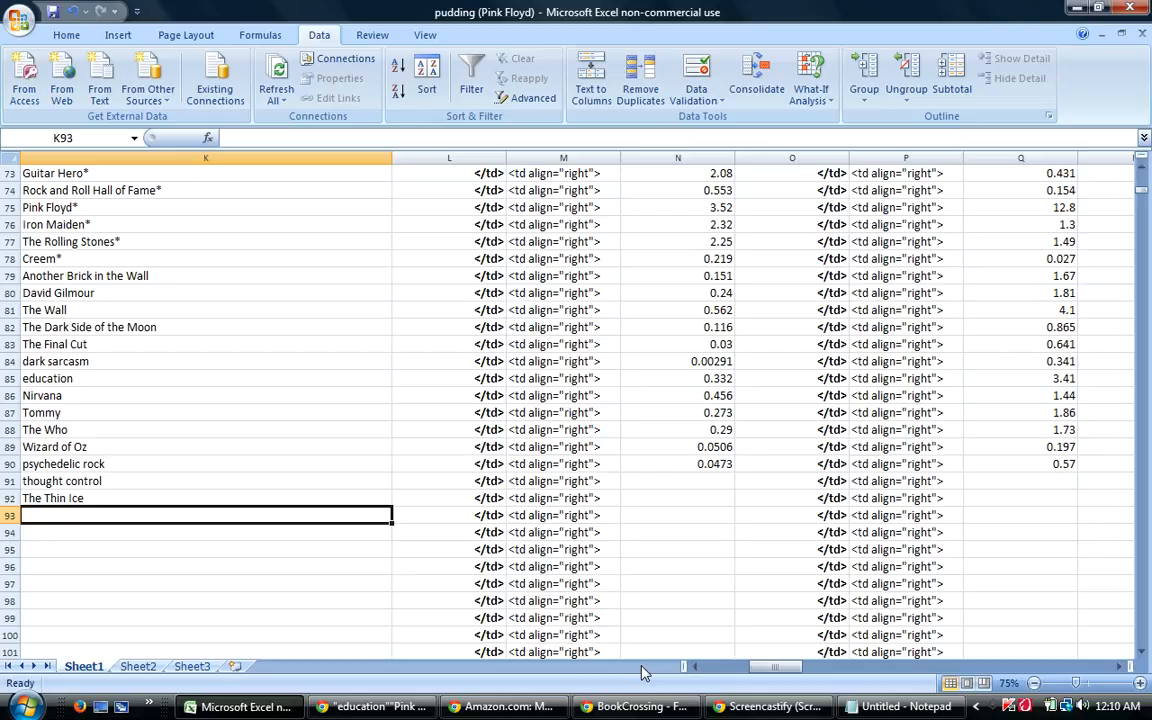
# Switch to the DeeperWeb results page and search for "Pink Floyd""pudding" in place of the previous query.
pyautogui.click(705, 482)
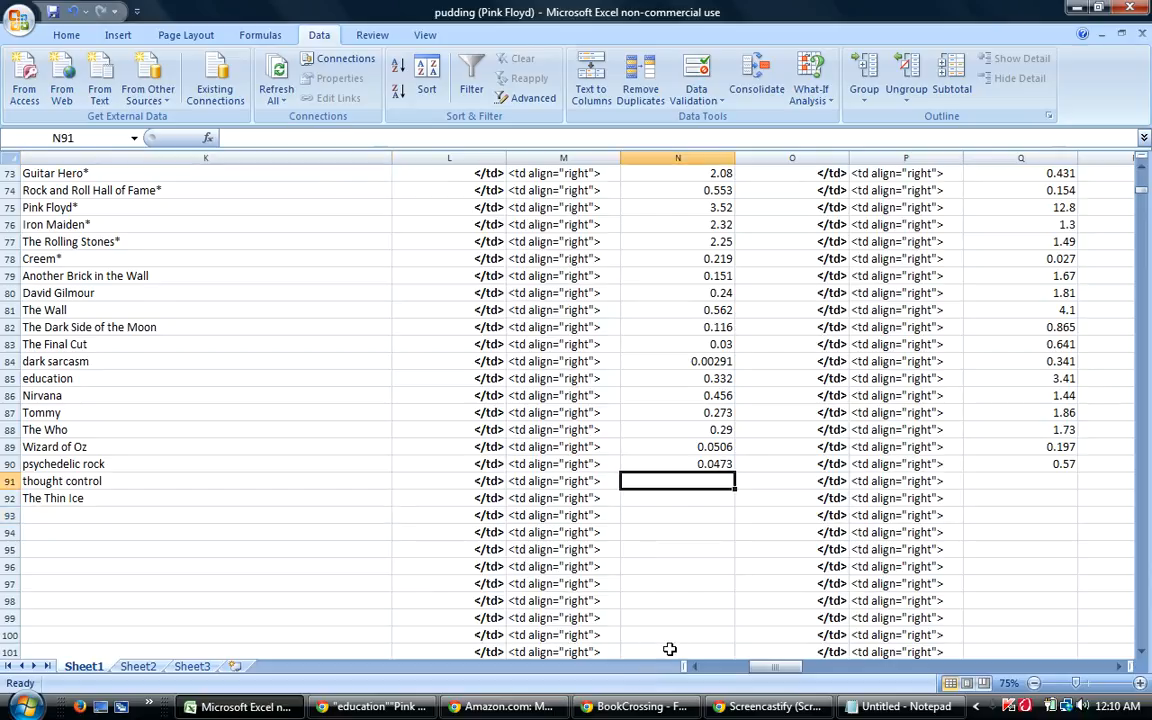
pyautogui.click(637, 707)
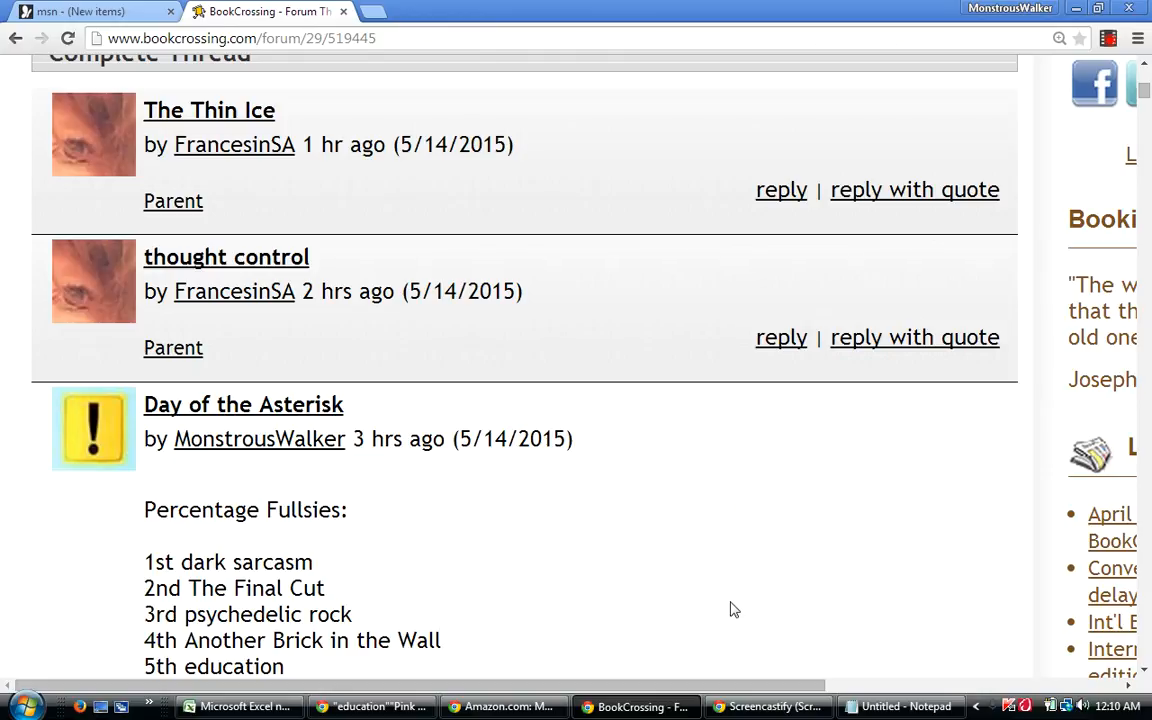
pyautogui.click(363, 708)
pyautogui.moveTo(512, 205); pyautogui.dragTo(153, 220)
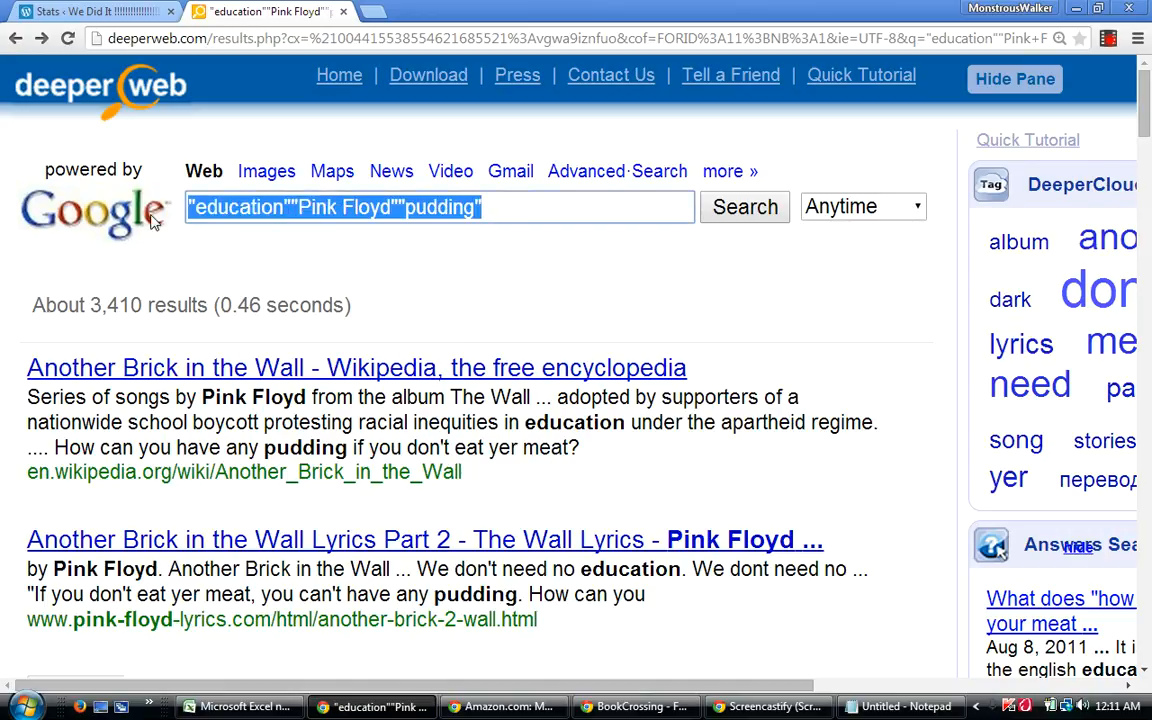
pyautogui.write('"Pin')
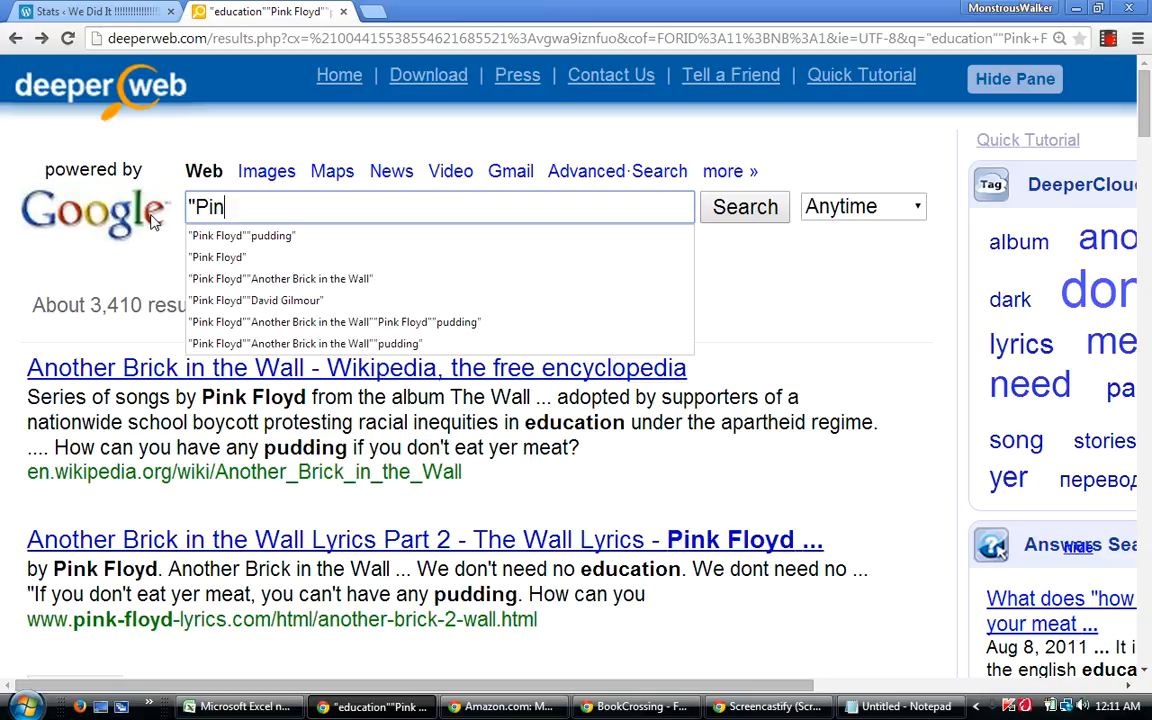
pyautogui.click(215, 234)
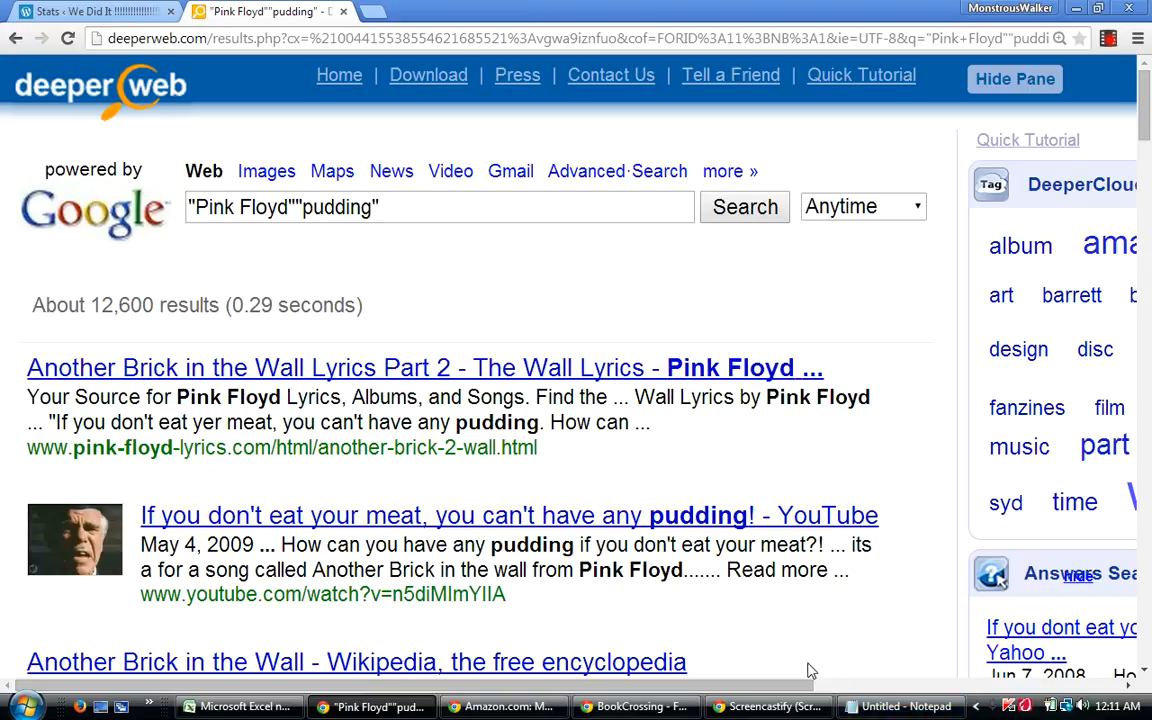
# Back in the Excel workbook, enter 0.0126 in cell T91 and fill it down to T92.
pyautogui.click(222, 709)
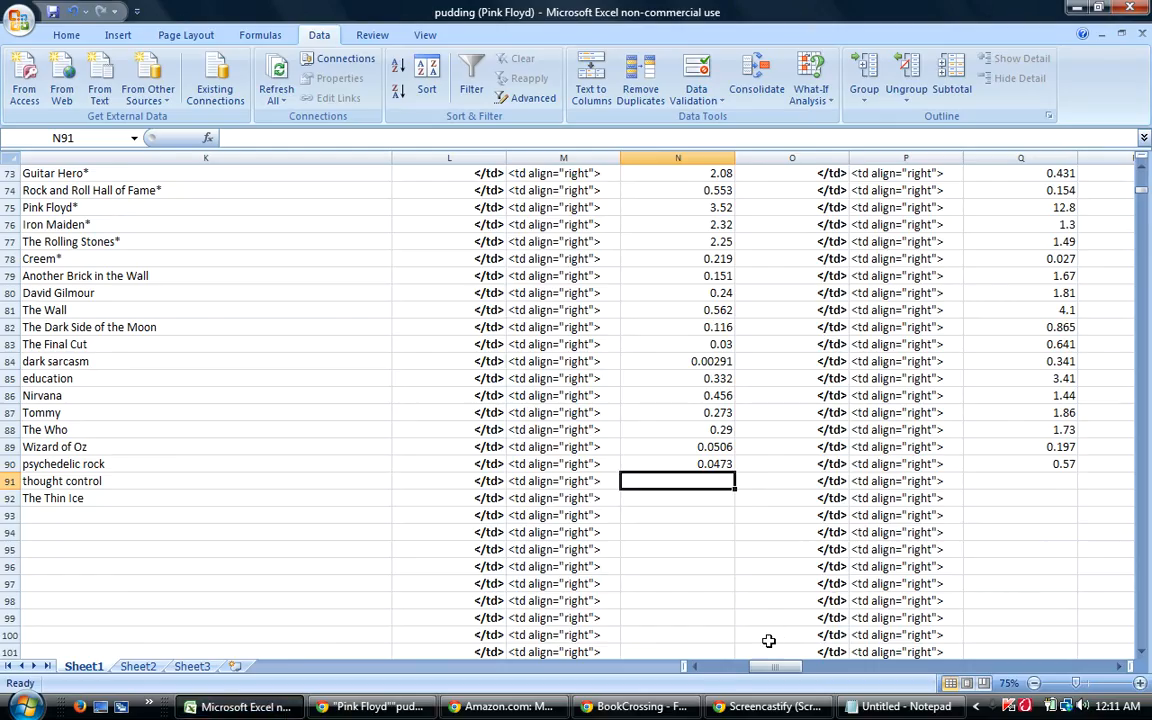
pyautogui.moveTo(773, 667); pyautogui.dragTo(808, 670)
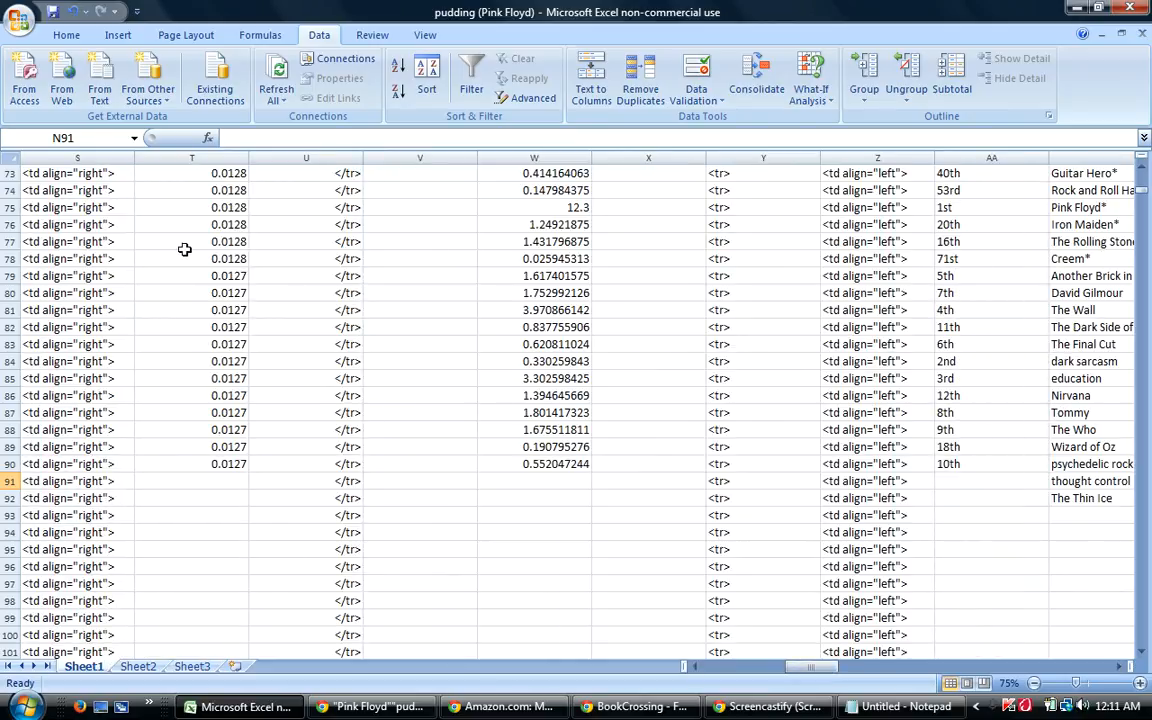
pyautogui.click(226, 482)
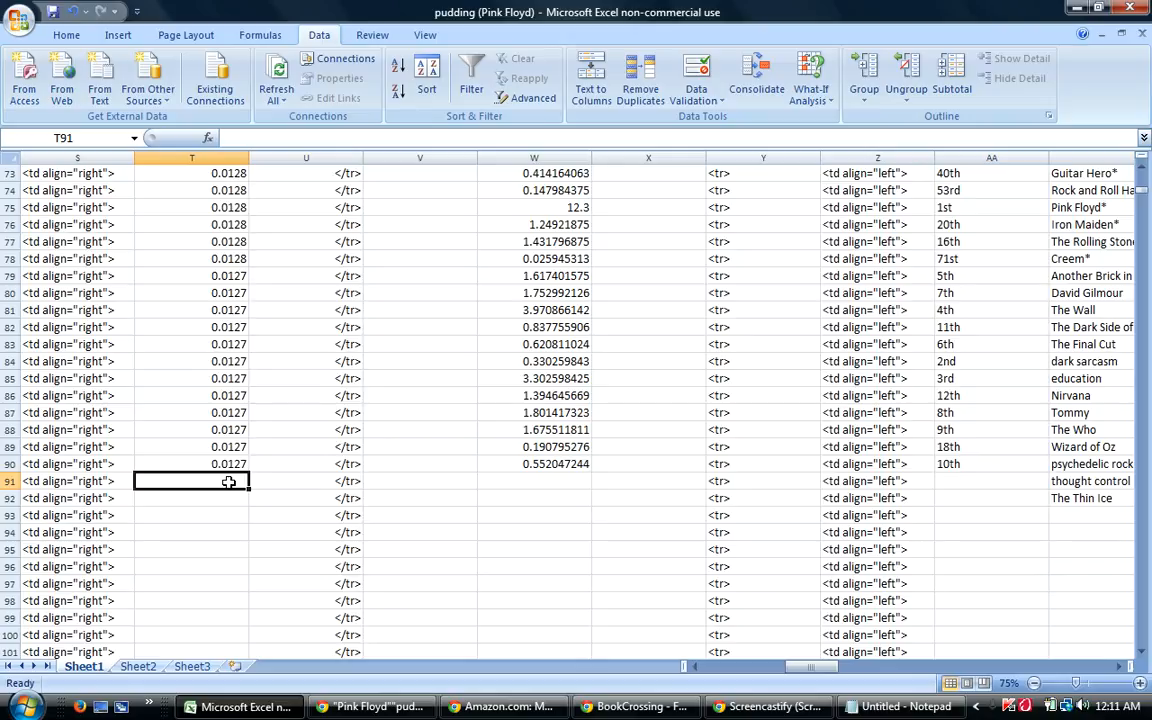
pyautogui.write('.0')
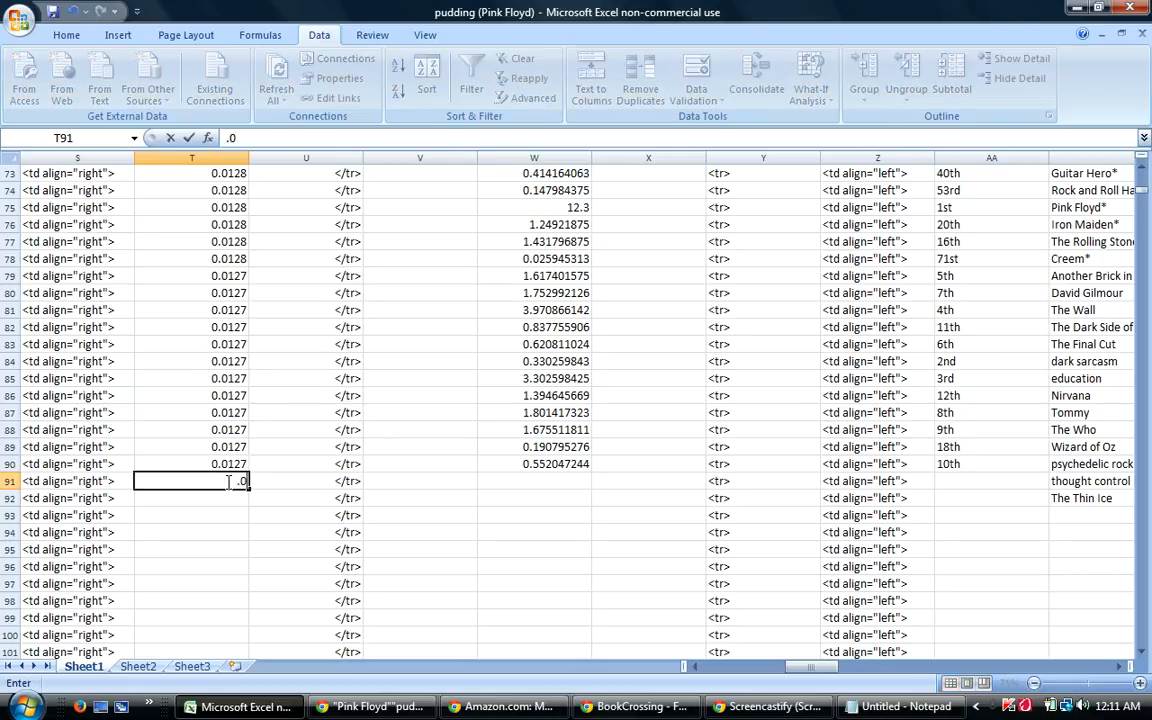
pyautogui.write('126')
pyautogui.press('Return')
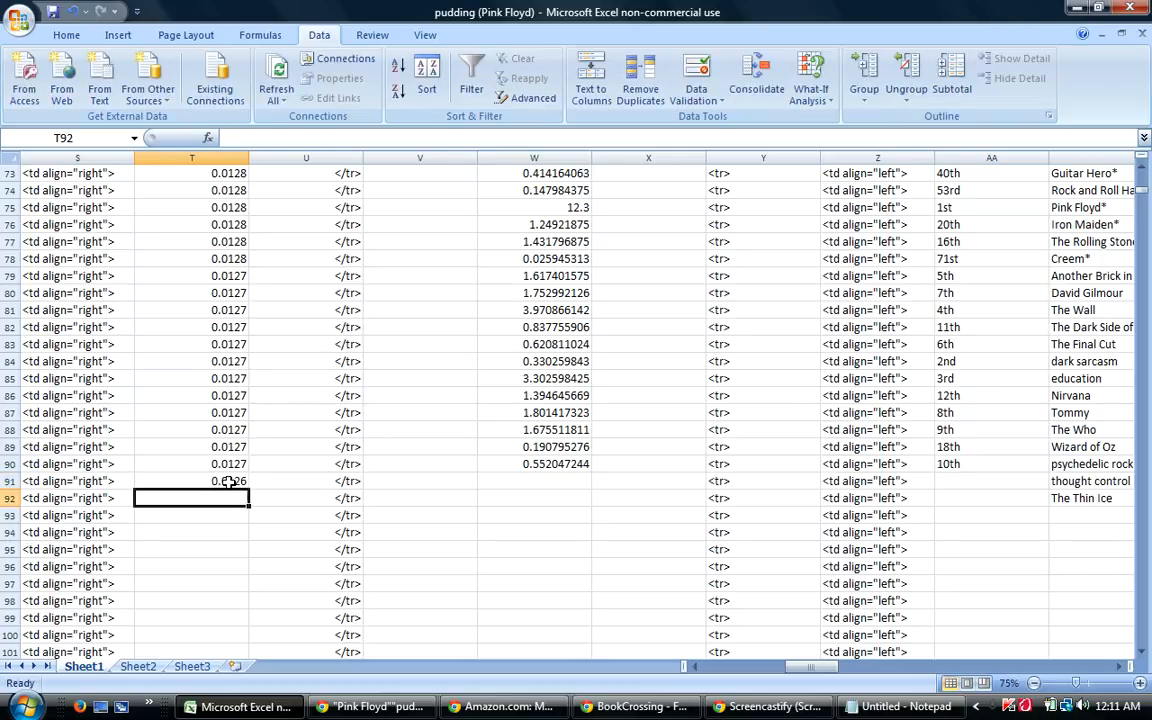
pyautogui.click(229, 476)
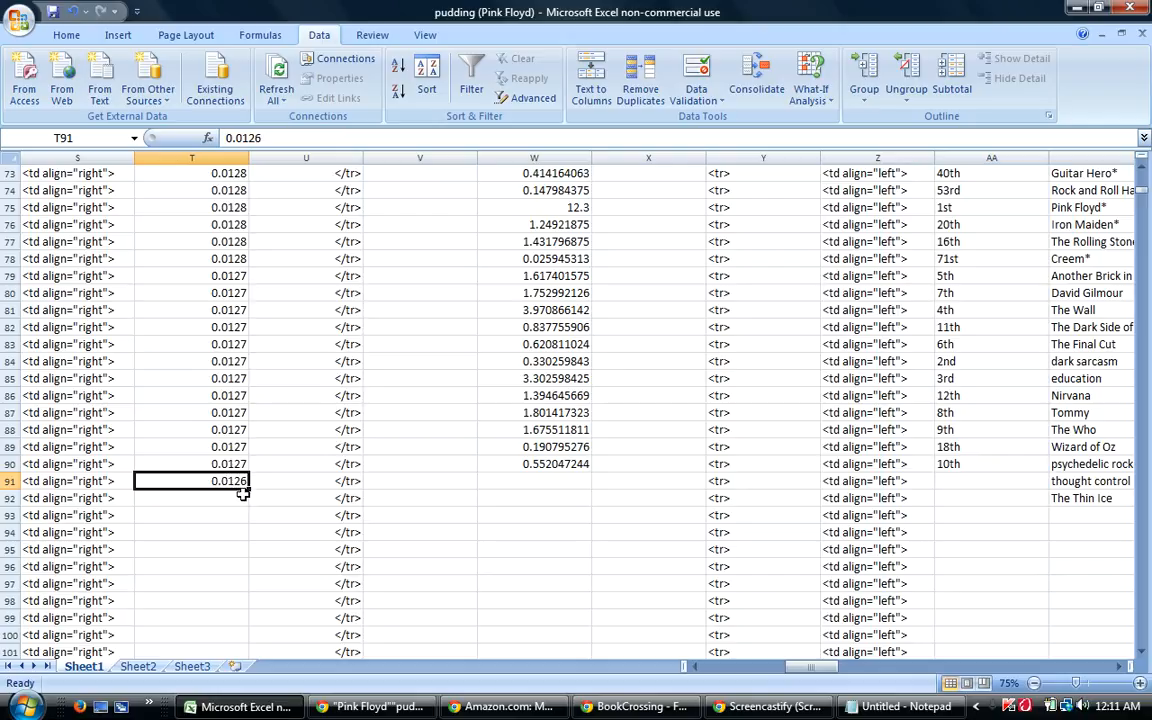
pyautogui.moveTo(252, 490); pyautogui.dragTo(253, 506)
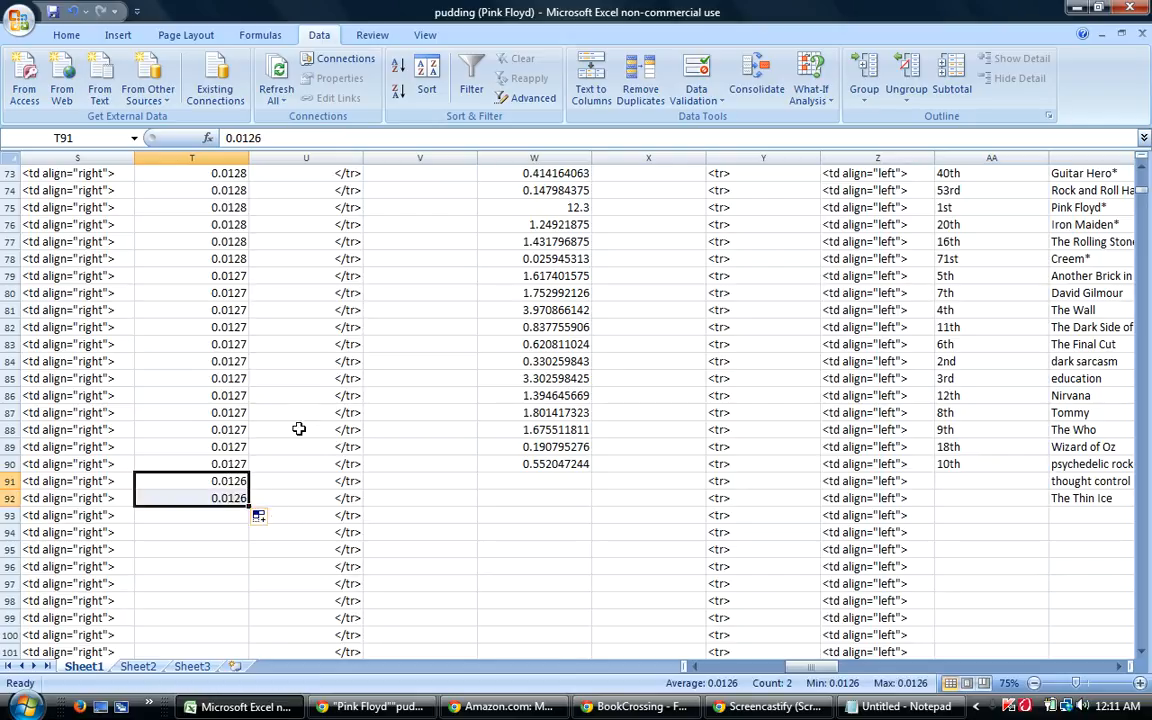
# Go back along row 92 to check the guess "The Thin Ice" in cell K92.
pyautogui.click(297, 503)
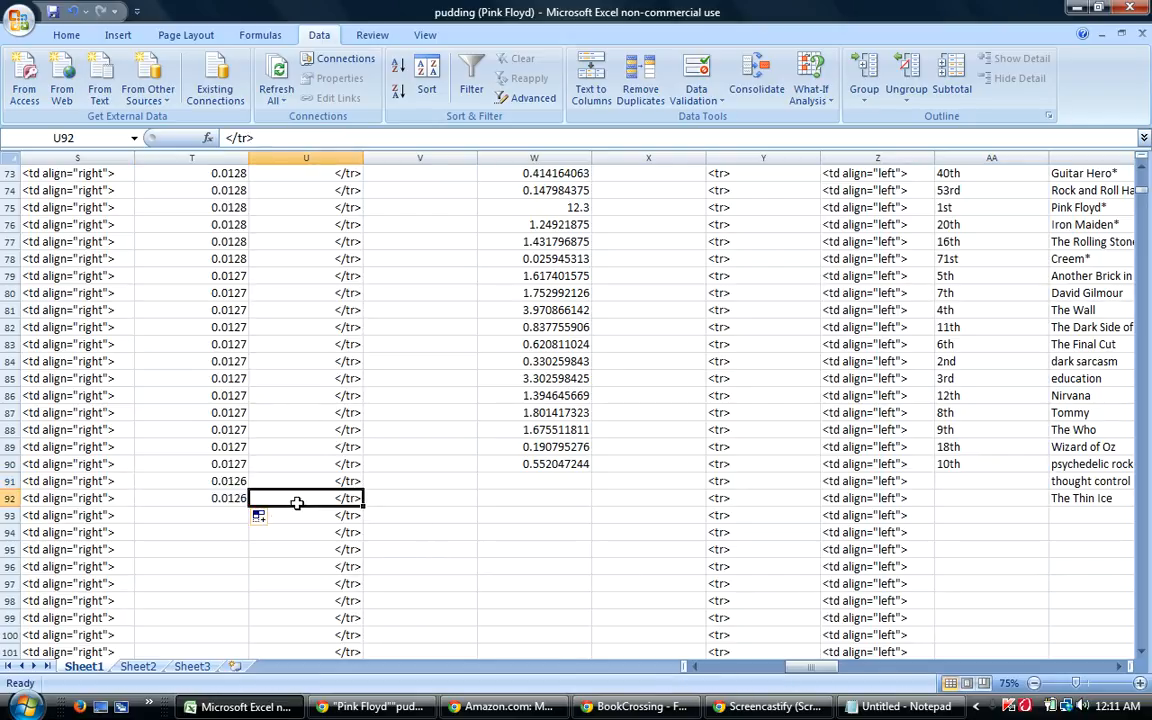
pyautogui.press('Left')
pyautogui.press('Left')
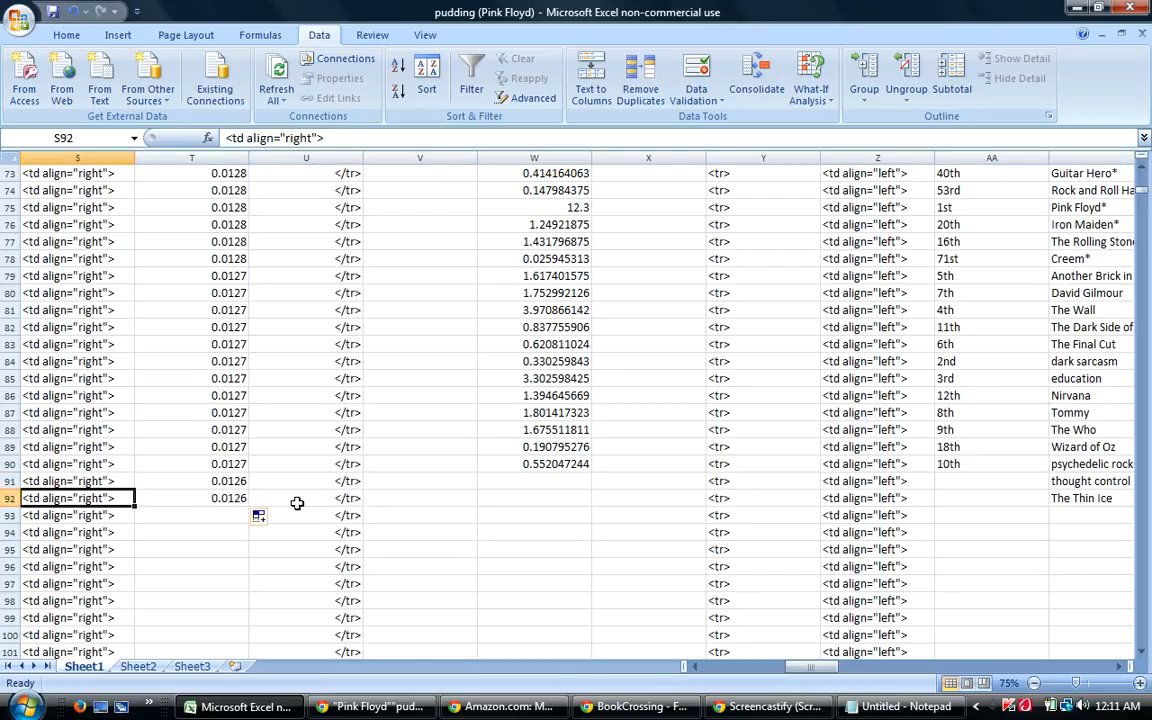
pyautogui.press('Left')
pyautogui.press('Left')
pyautogui.press('Left')
pyautogui.press('Left')
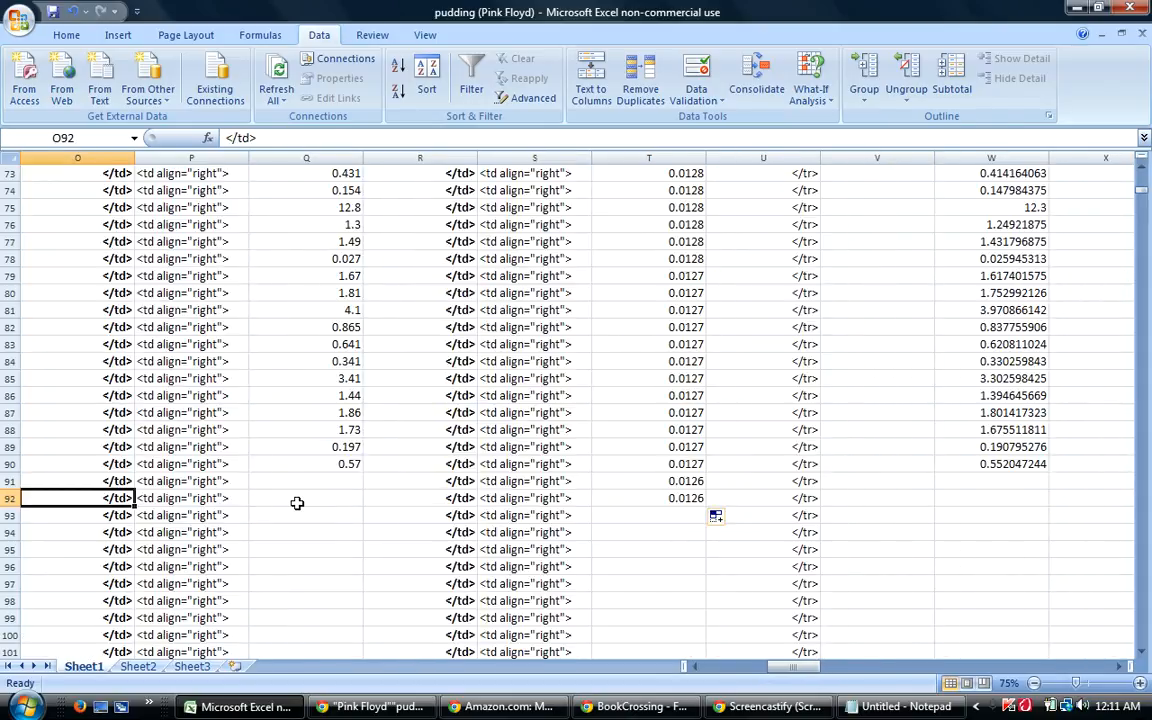
pyautogui.press('Left')
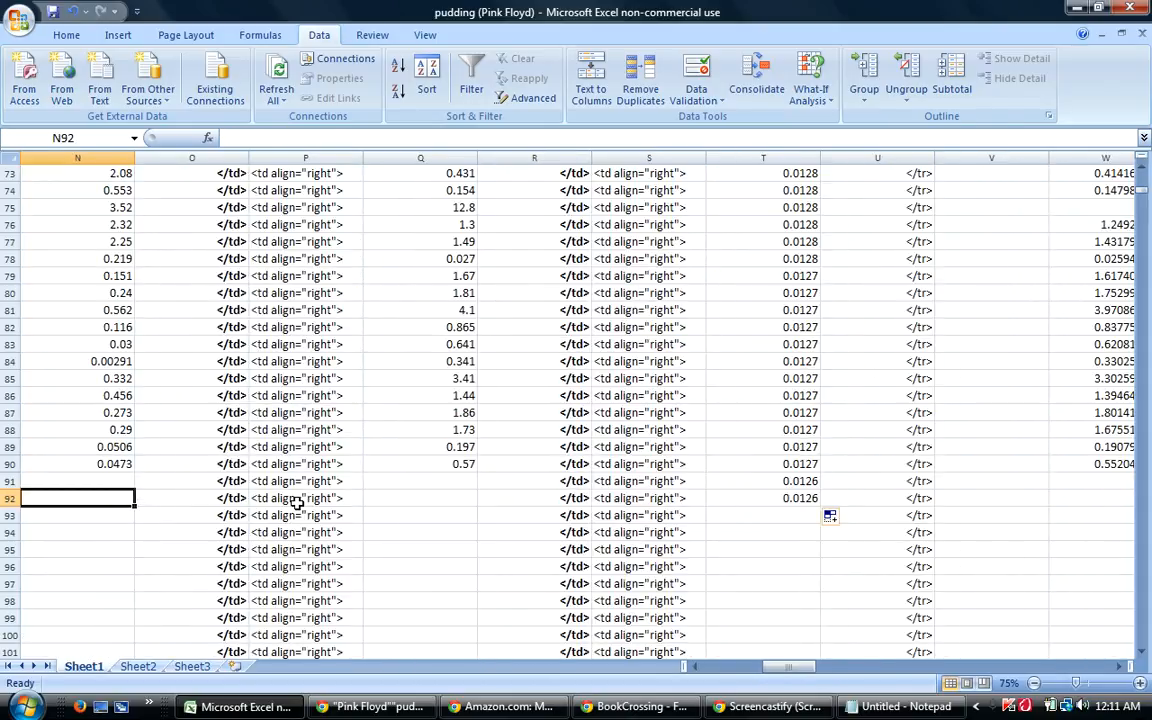
pyautogui.press('Left')
pyautogui.press('Left')
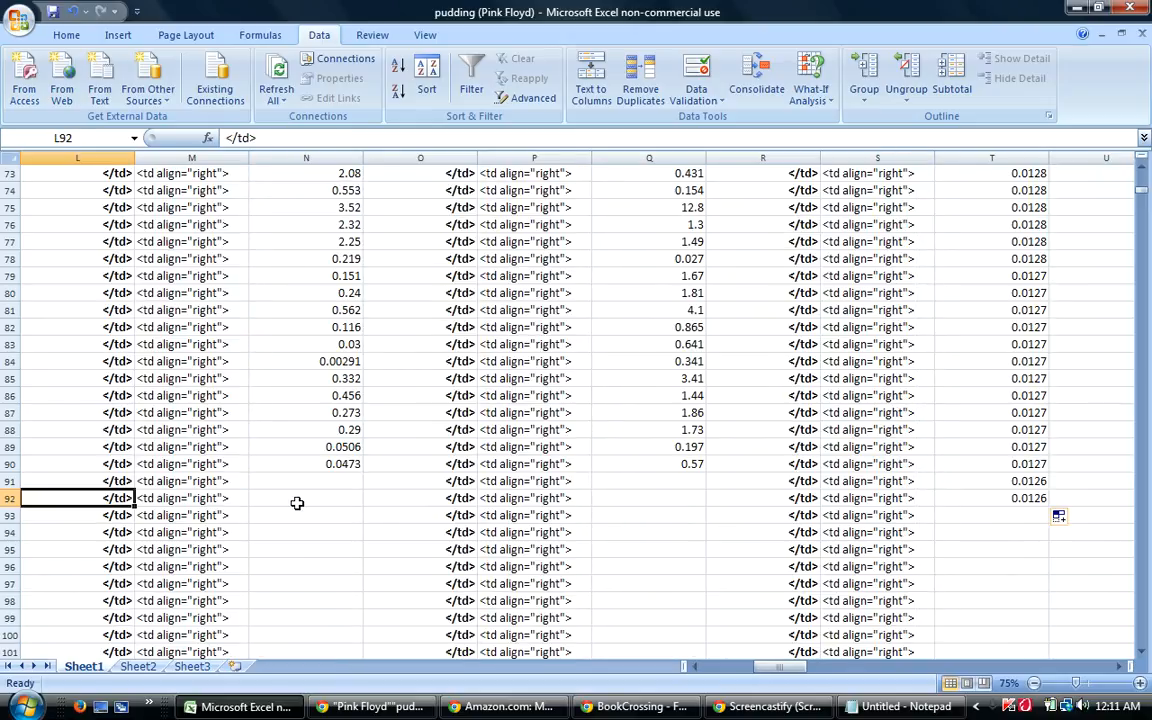
pyautogui.press('Left')
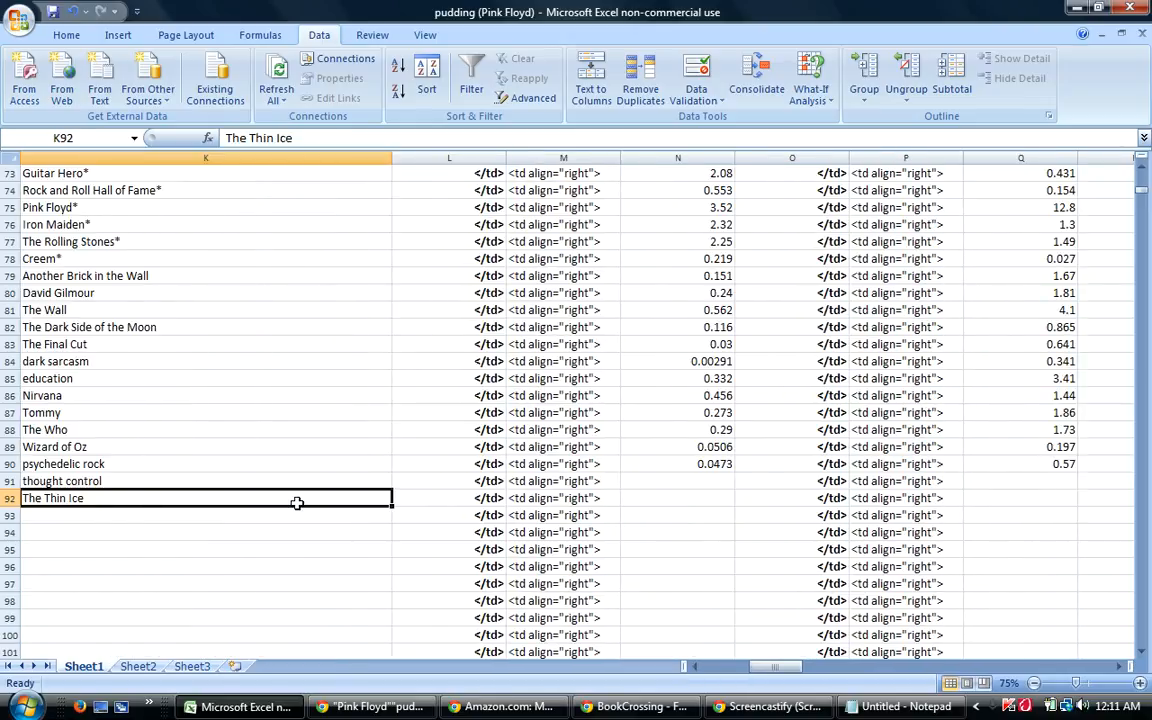
# Extend the number sequence in column AP to 87 and 88 for the guesses "thought control" and "The Thin Ice".
pyautogui.press('Right')
pyautogui.press('Right')
pyautogui.press('Right')
pyautogui.press('Right')
pyautogui.press('Right')
pyautogui.press('Right')
pyautogui.press('Right')
pyautogui.press('Right')
pyautogui.press('Right')
pyautogui.press('Right')
pyautogui.press('Right')
pyautogui.press('Right')
pyautogui.press('Right')
pyautogui.press('Right')
pyautogui.press('Right')
pyautogui.press('Right')
pyautogui.press('Right')
pyautogui.press('Right')
pyautogui.press('Right')
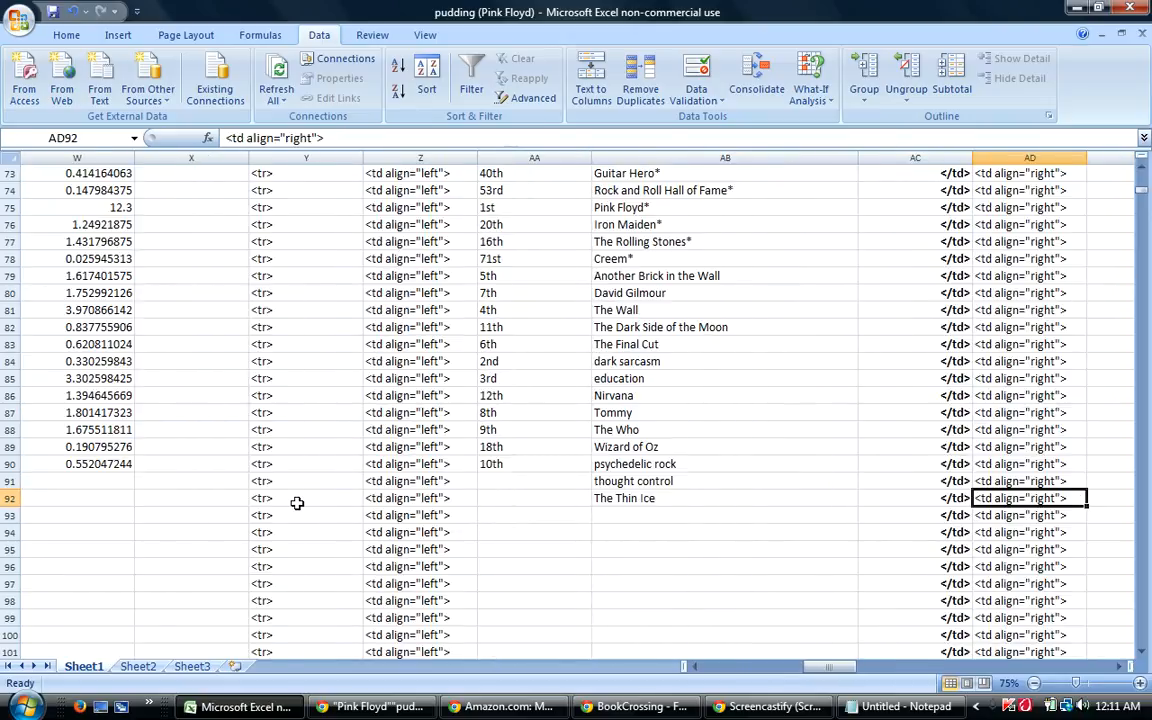
pyautogui.press('Right')
pyautogui.press('Right')
pyautogui.press('Right')
pyautogui.press('Right')
pyautogui.press('Right')
pyautogui.press('Right')
pyautogui.press('Right')
pyautogui.press('Right')
pyautogui.press('Right')
pyautogui.press('Right')
pyautogui.press('Right')
pyautogui.press('Right')
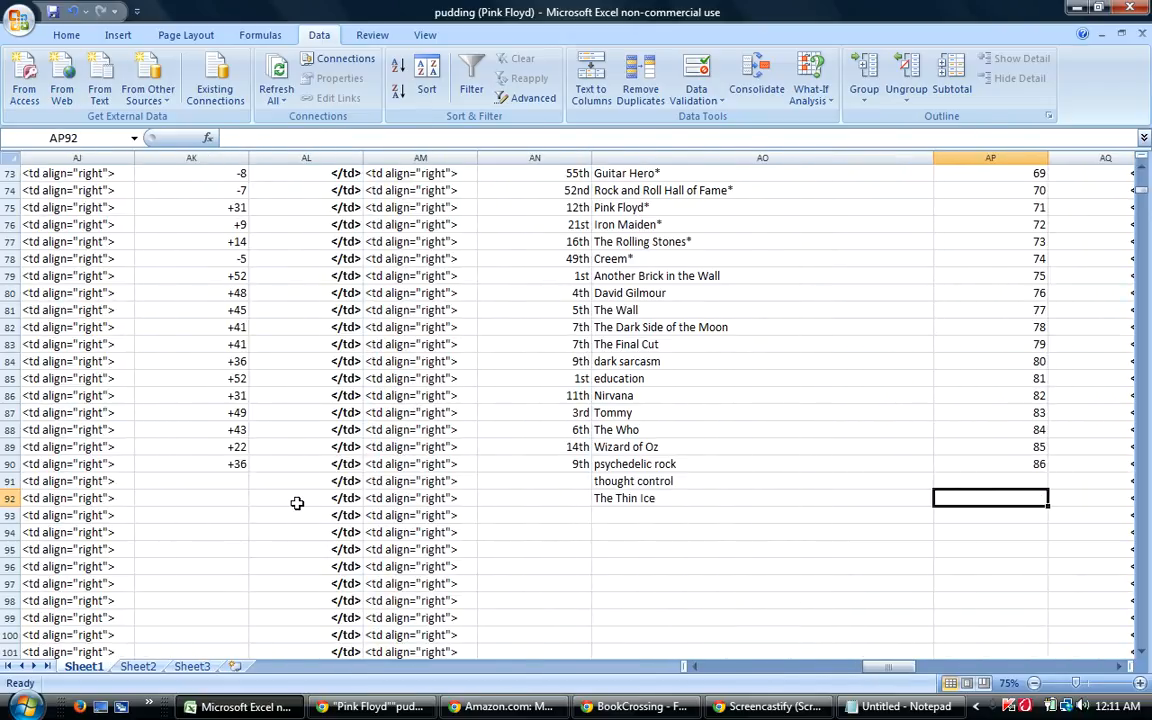
pyautogui.press('Right')
pyautogui.press('Right')
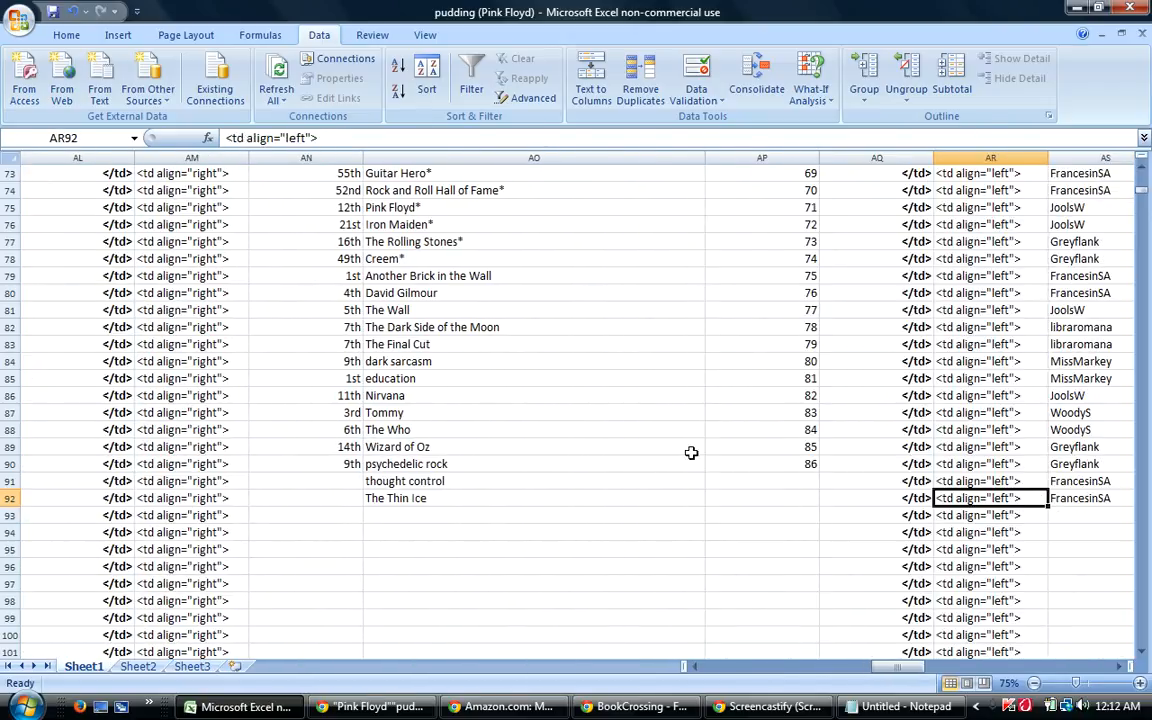
pyautogui.moveTo(813, 450); pyautogui.dragTo(823, 501)
pyautogui.click(741, 498)
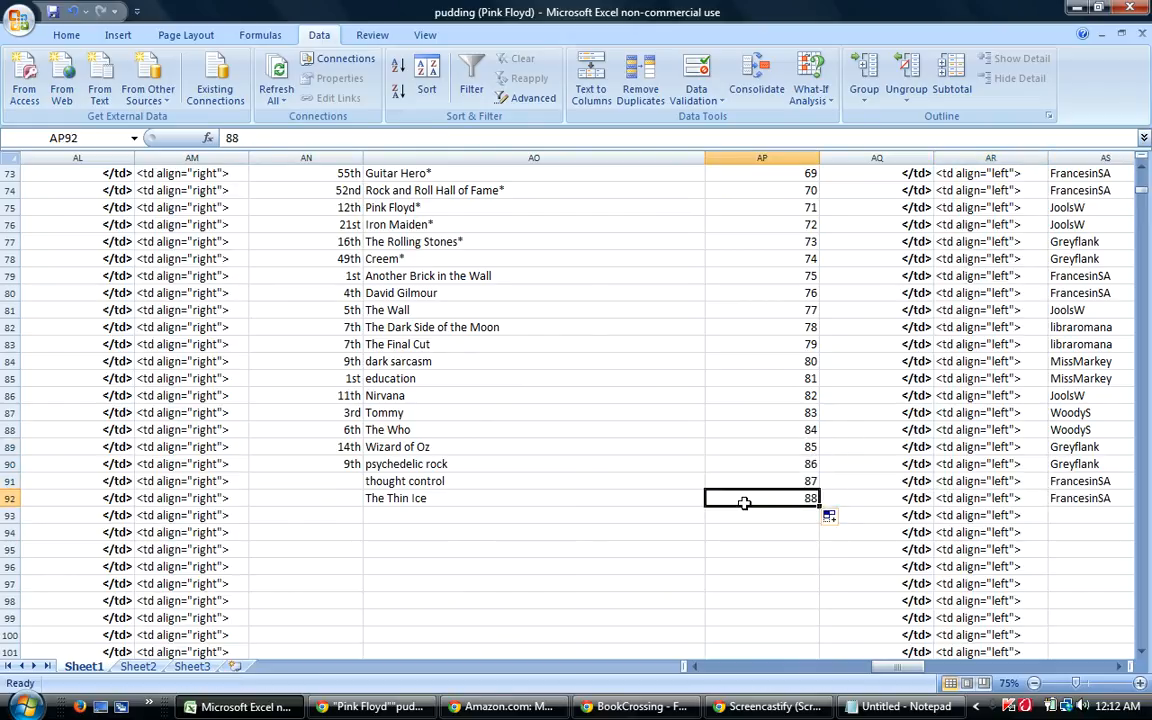
# Return along row 91 to the empty cell N91 for "thought control" and save the workbook.
pyautogui.press('Up')
pyautogui.press('Left')
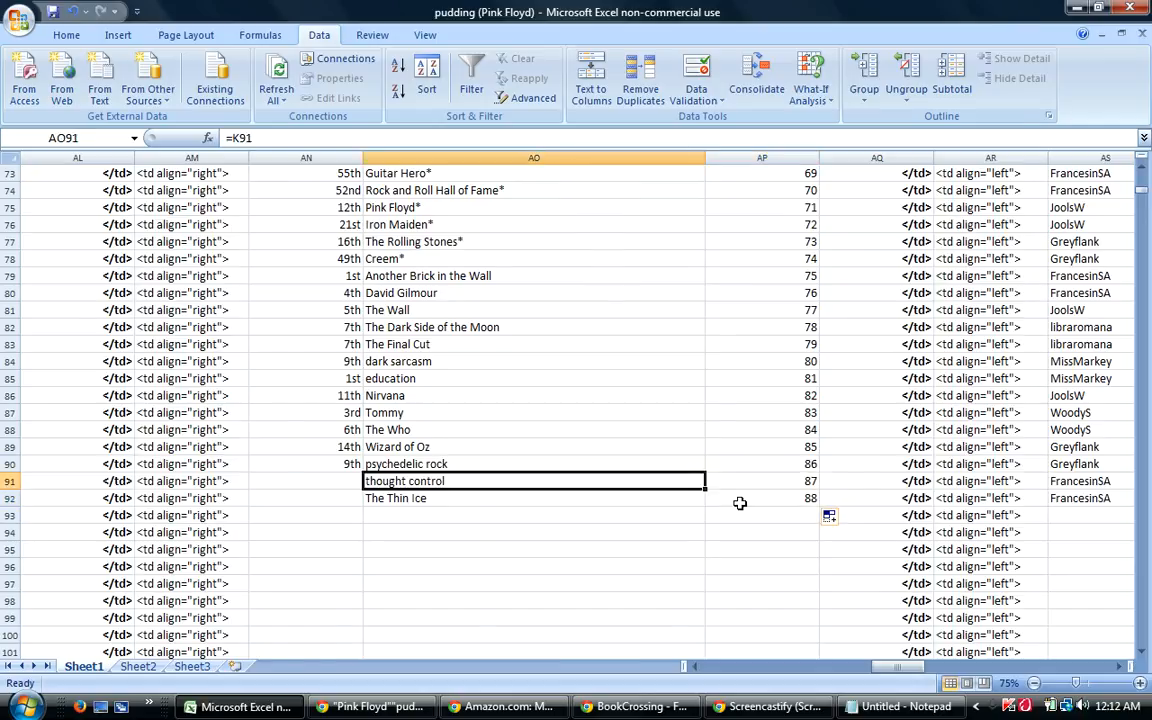
pyautogui.press('Left')
pyautogui.press('Left')
pyautogui.press('Left')
pyautogui.press('Left')
pyautogui.press('Left')
pyautogui.press('Left')
pyautogui.press('Left')
pyautogui.press('Left')
pyautogui.press('Left')
pyautogui.press('Left')
pyautogui.press('Left')
pyautogui.press('Left')
pyautogui.press('Left')
pyautogui.press('Left')
pyautogui.press('Left')
pyautogui.press('Left')
pyautogui.press('Left')
pyautogui.press('Left')
pyautogui.press('Left')
pyautogui.press('Left')
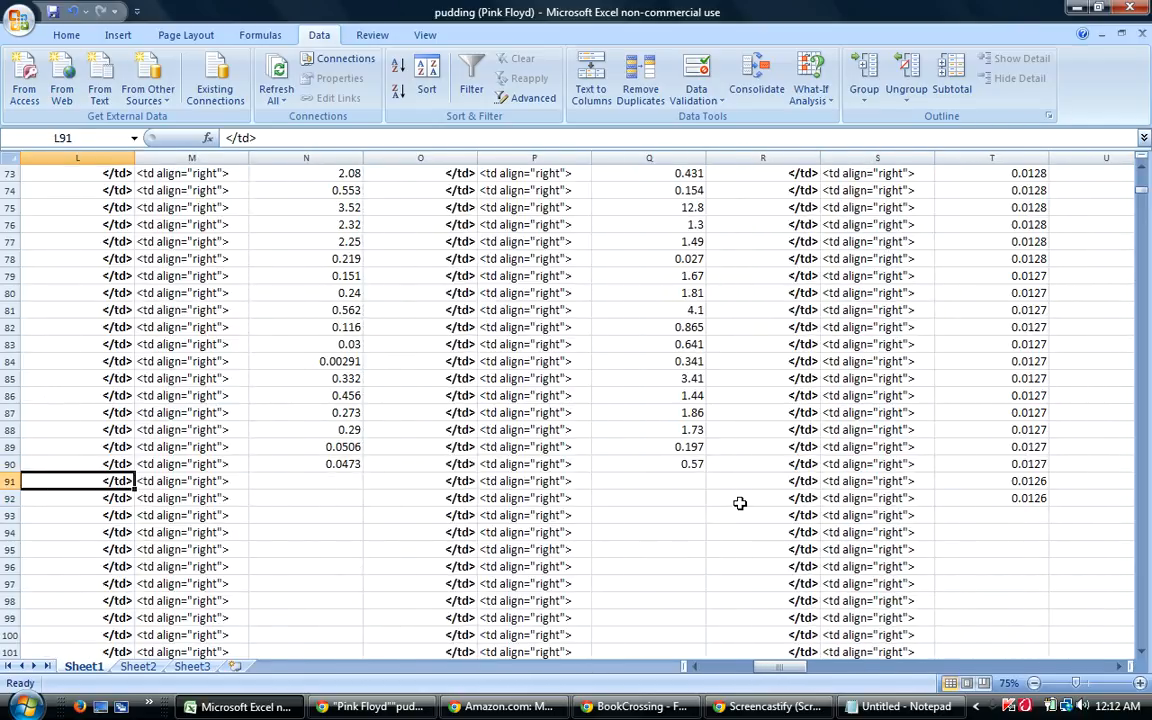
pyautogui.press('Left')
pyautogui.press('Left')
pyautogui.press('Left')
pyautogui.press('Right')
pyautogui.press('Right')
pyautogui.press('Right')
pyautogui.press('Right')
pyautogui.press('Right')
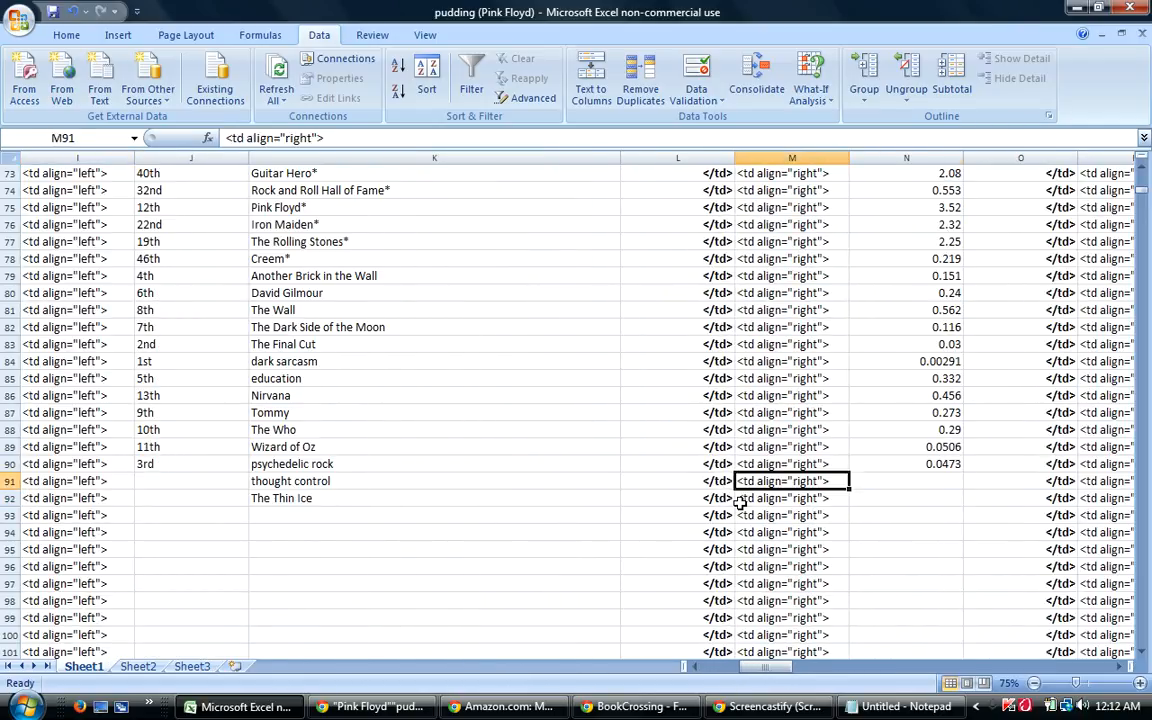
pyautogui.click(19, 21)
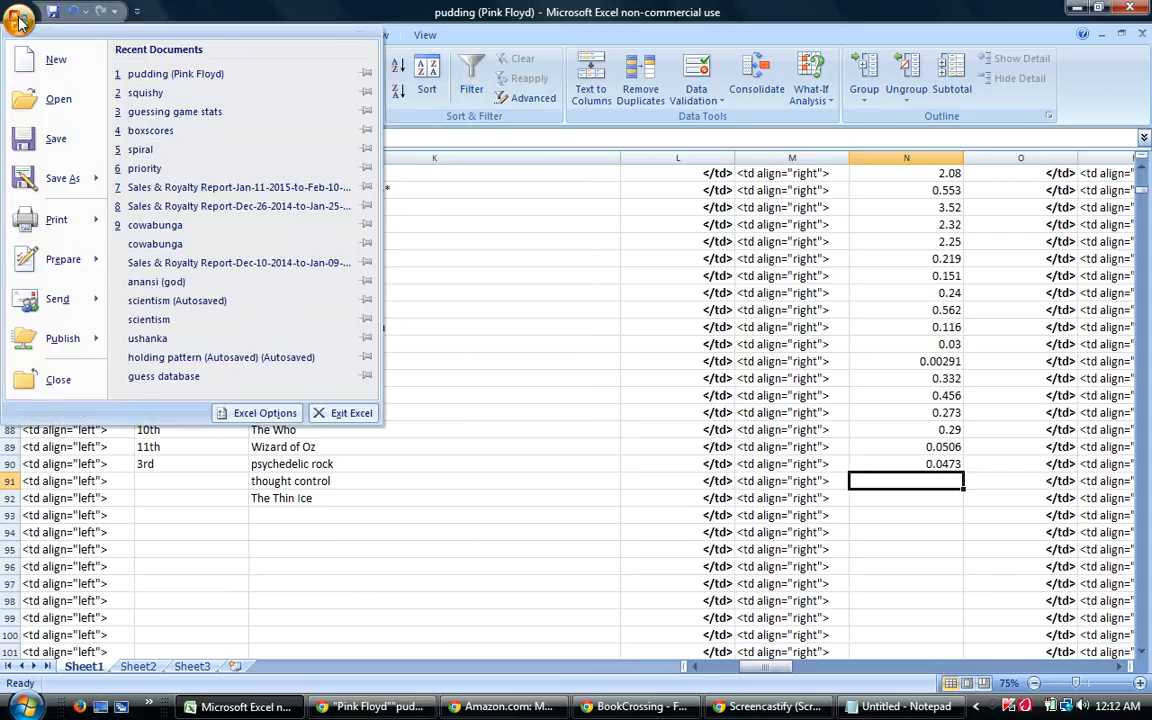
pyautogui.click(55, 141)
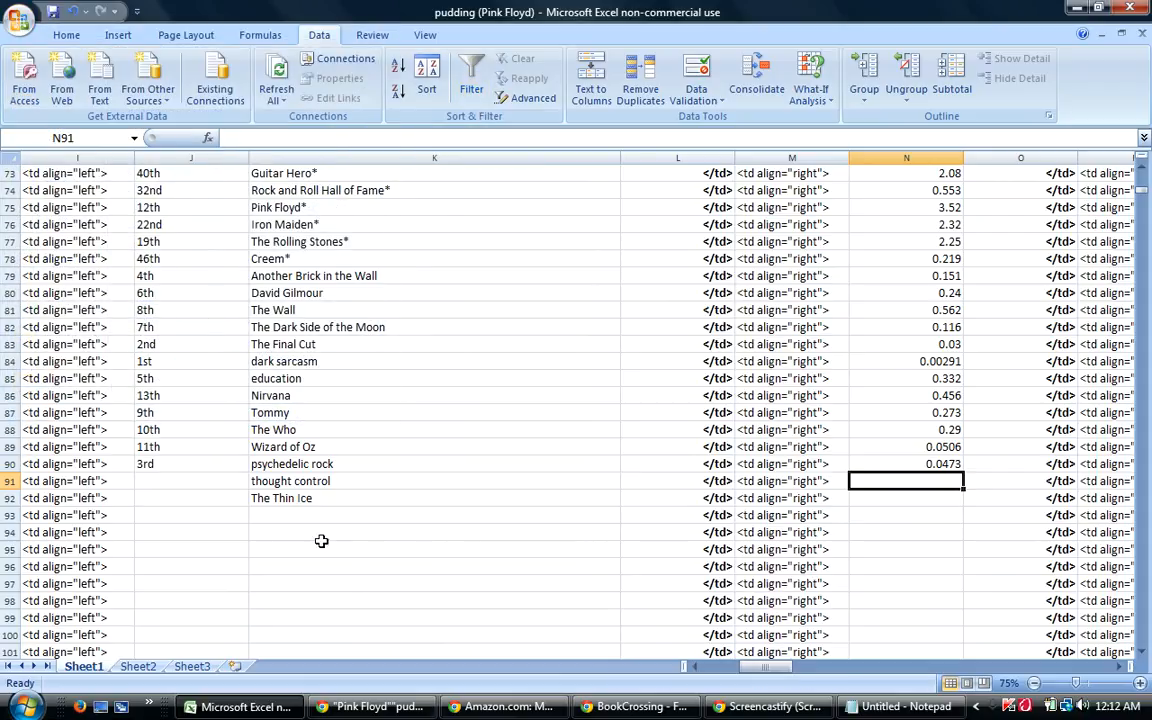
# Switch to the DeeperWeb page and copy the quoted term "pudding" from the search query.
pyautogui.click(377, 707)
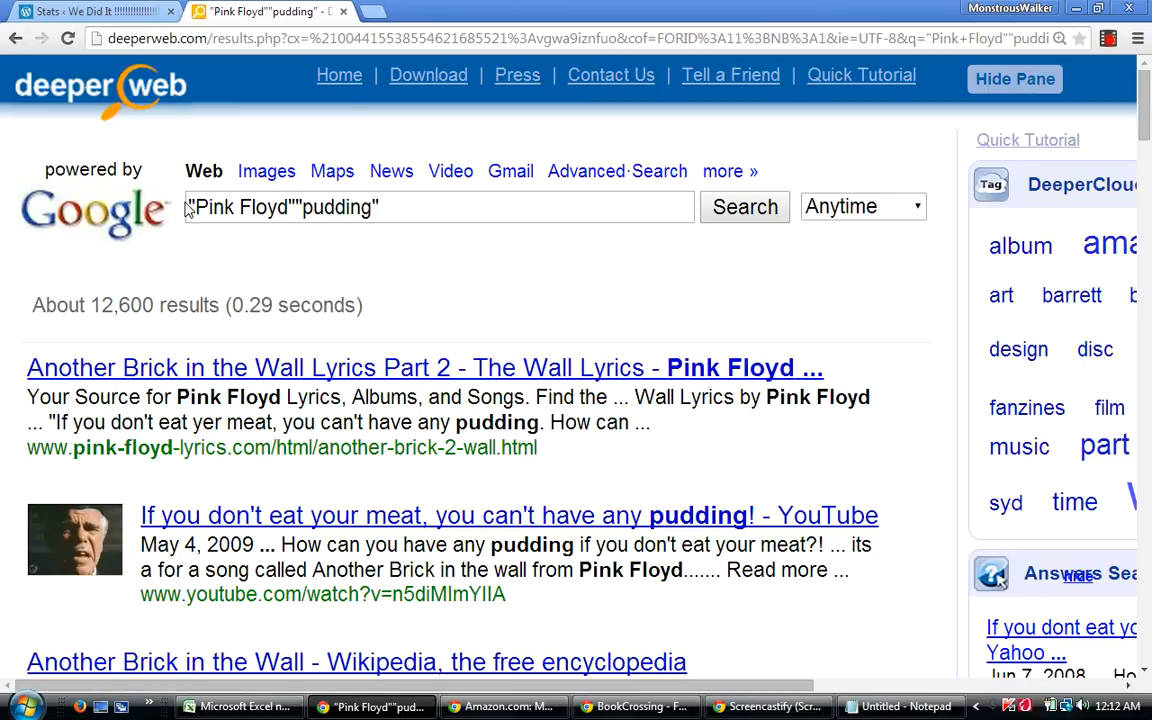
pyautogui.click(290, 206)
pyautogui.moveTo(390, 205); pyautogui.dragTo(296, 206)
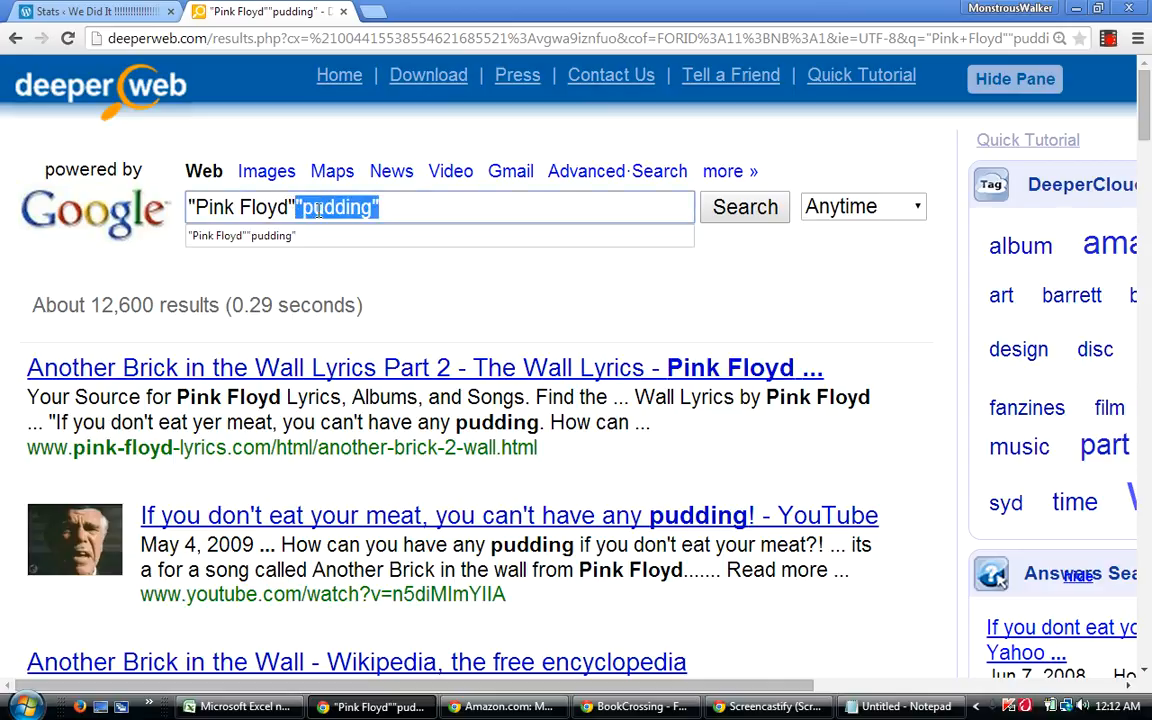
pyautogui.rightClick(320, 214)
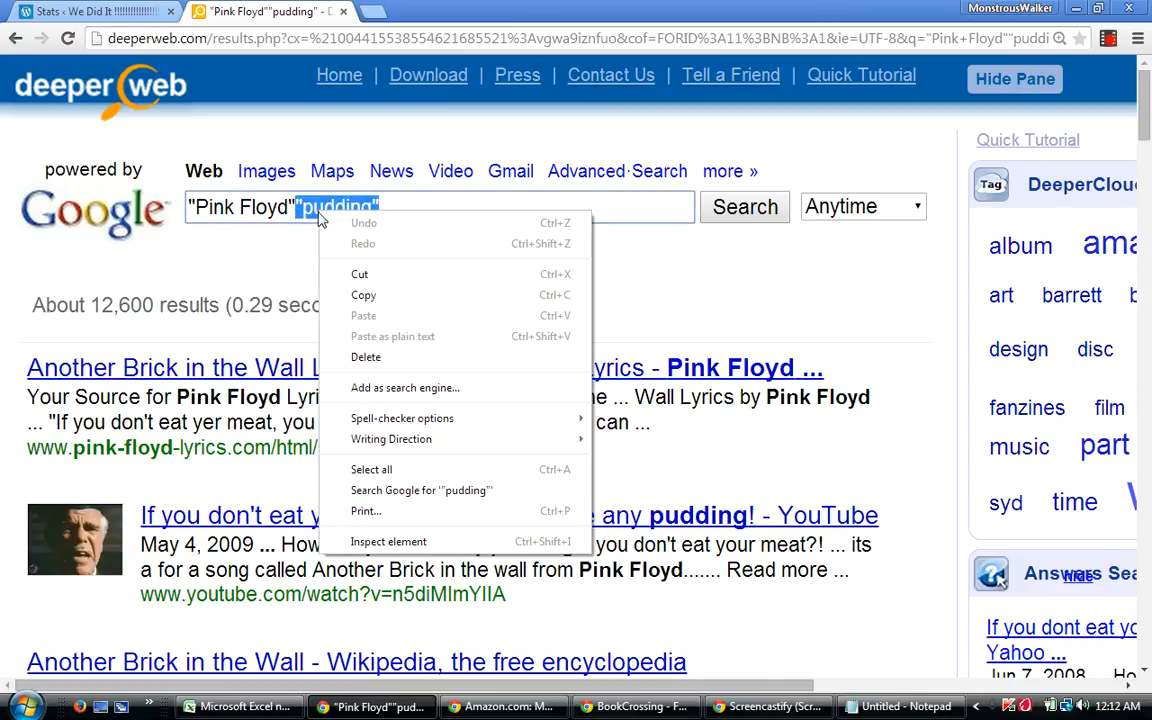
pyautogui.click(365, 295)
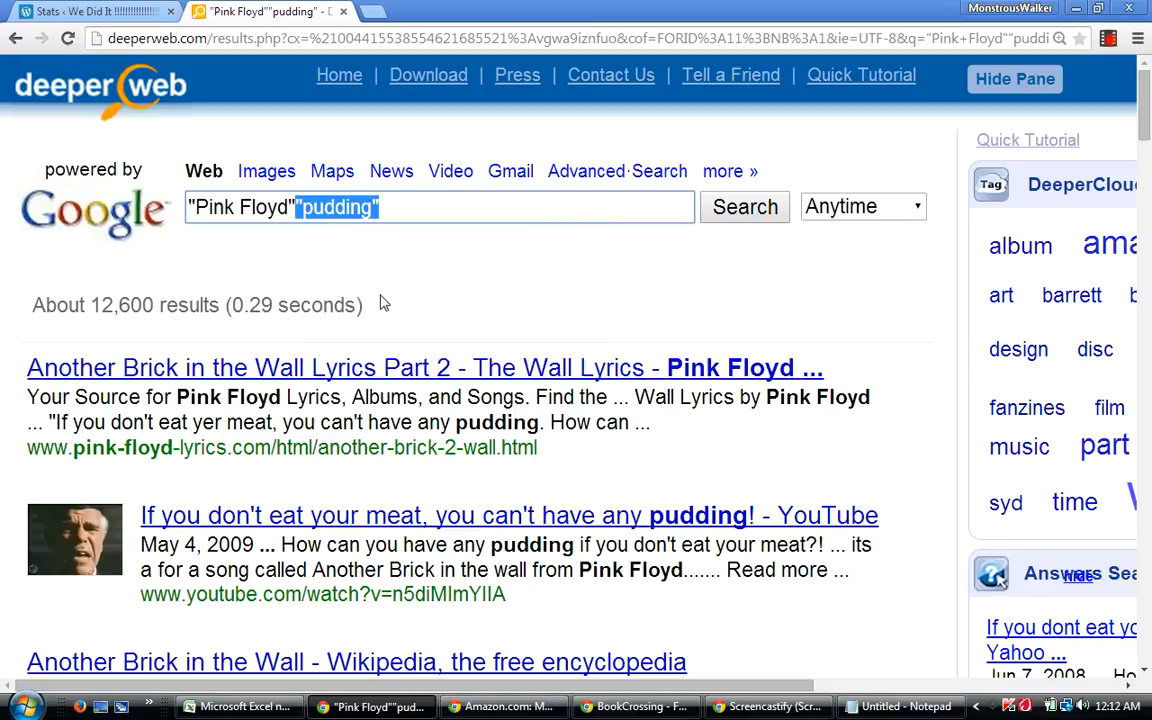
# Clear the old query and search DeeperWeb for "thought control" in quotation marks.
pyautogui.click(425, 201)
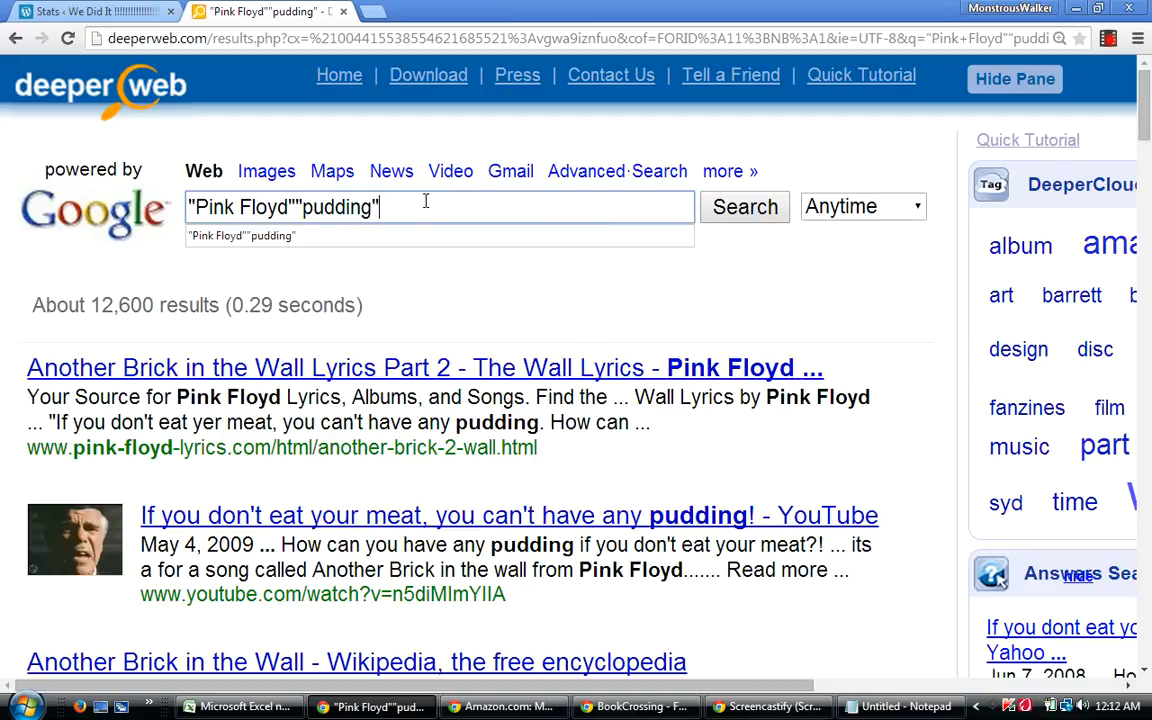
pyautogui.press('BackSpace')
pyautogui.press('BackSpace')
pyautogui.press('BackSpace')
pyautogui.press('BackSpace')
pyautogui.press('BackSpace')
pyautogui.press('BackSpace')
pyautogui.press('BackSpace')
pyautogui.press('BackSpace')
pyautogui.press('BackSpace')
pyautogui.press('BackSpace')
pyautogui.press('BackSpace')
pyautogui.press('BackSpace')
pyautogui.press('BackSpace')
pyautogui.press('BackSpace')
pyautogui.press('BackSpace')
pyautogui.press('BackSpace')
pyautogui.press('BackSpace')
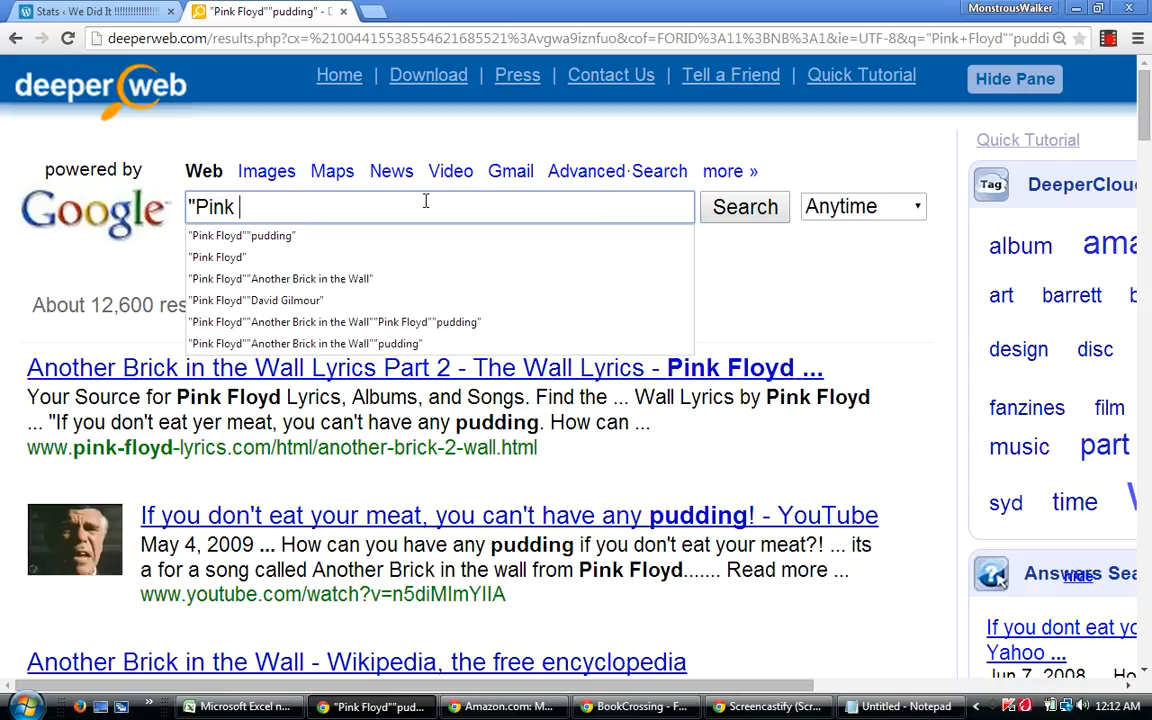
pyautogui.press('BackSpace')
pyautogui.press('BackSpace')
pyautogui.press('BackSpace')
pyautogui.press('BackSpace')
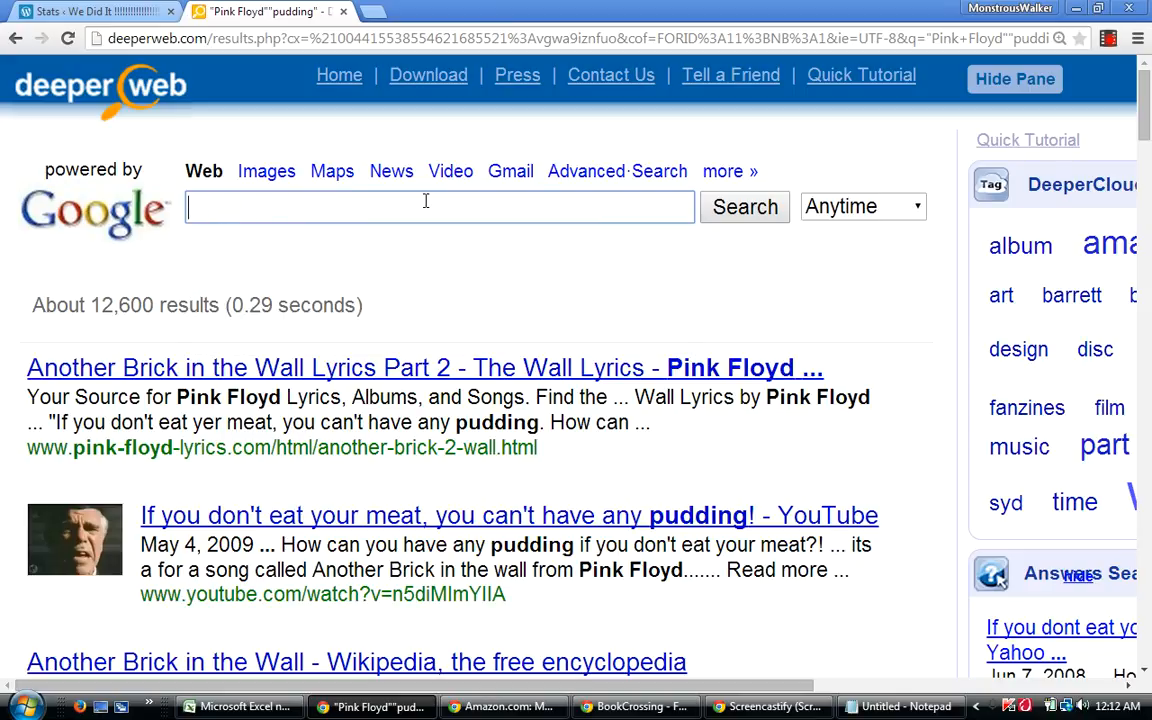
pyautogui.write('"thought contro')
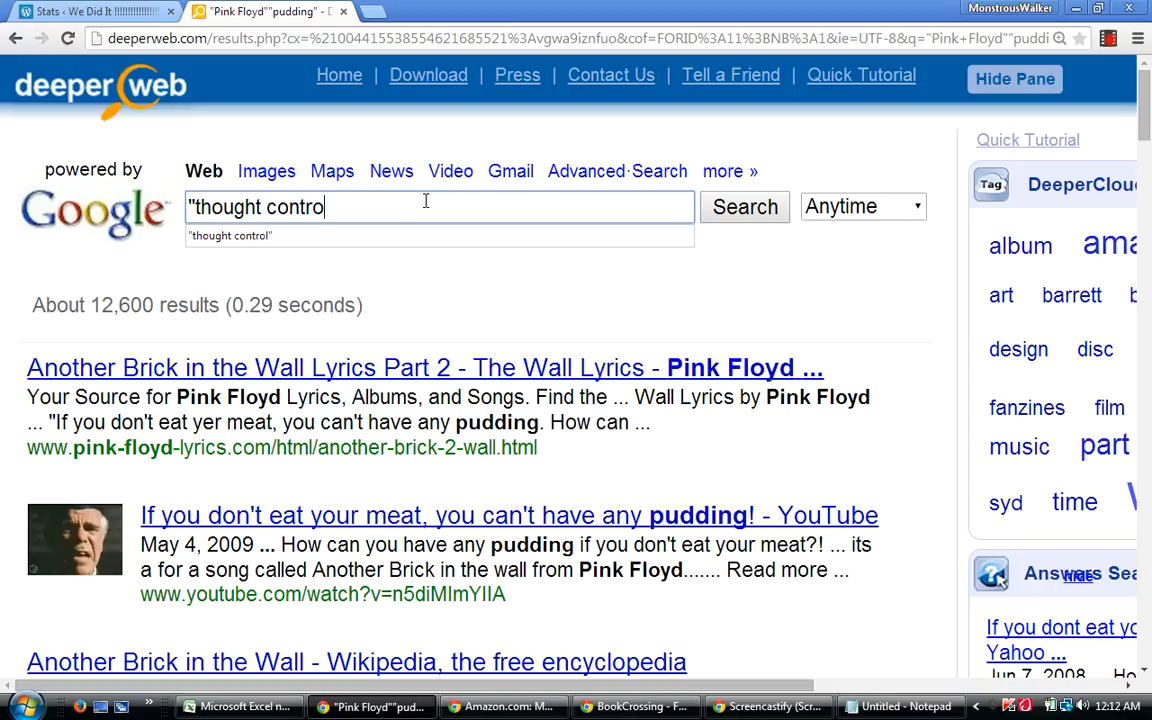
pyautogui.write('l"')
pyautogui.press('Return')
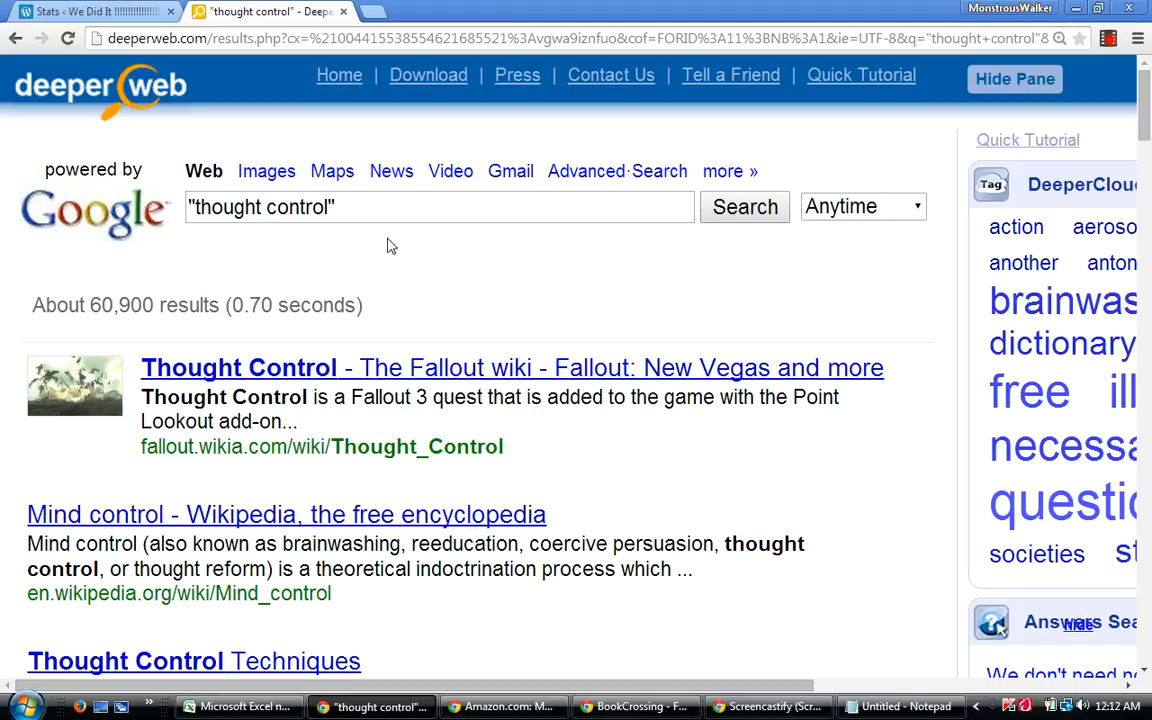
pyautogui.click(375, 208)
pyautogui.rightClick(375, 208)
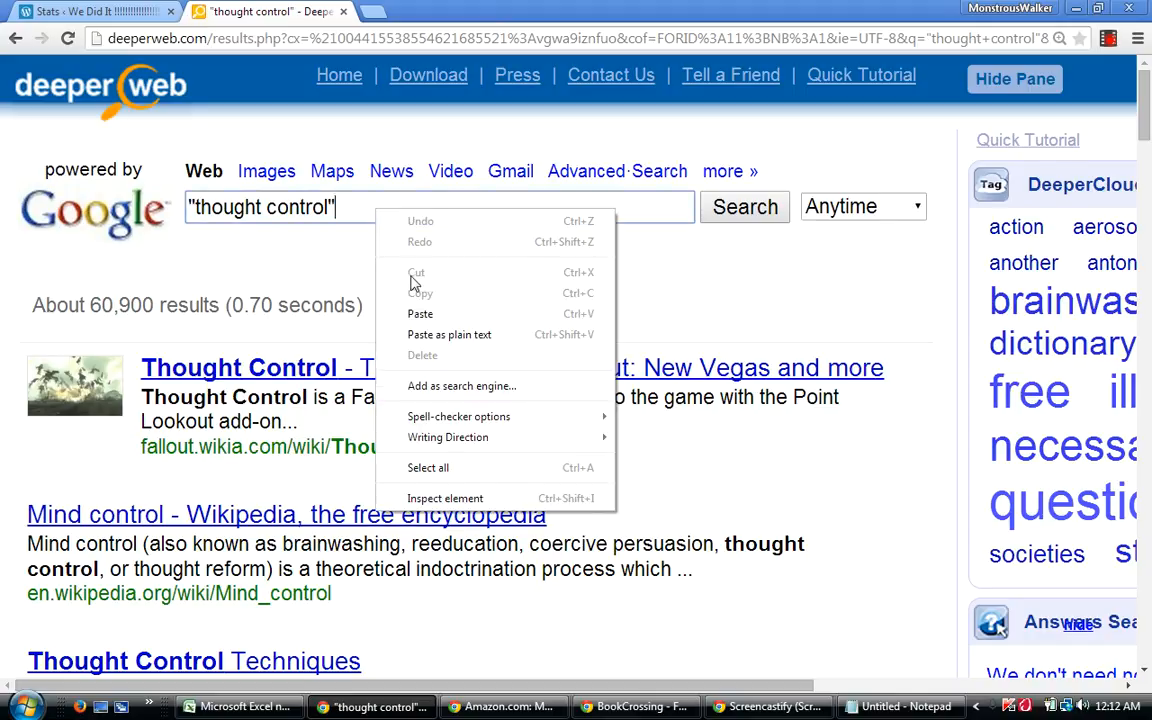
pyautogui.click(673, 285)
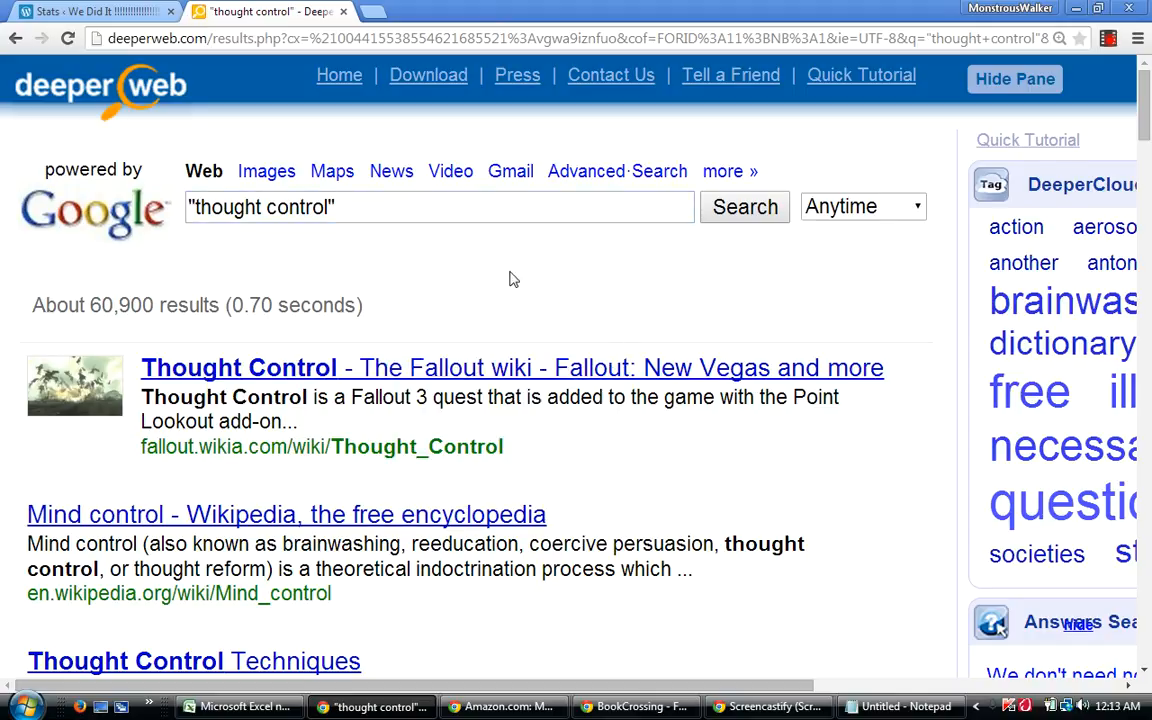
# Add the quoted term "Pink Floyd" after "thought control" in the query and run the search.
pyautogui.click(416, 206)
pyautogui.write('"Pink ')
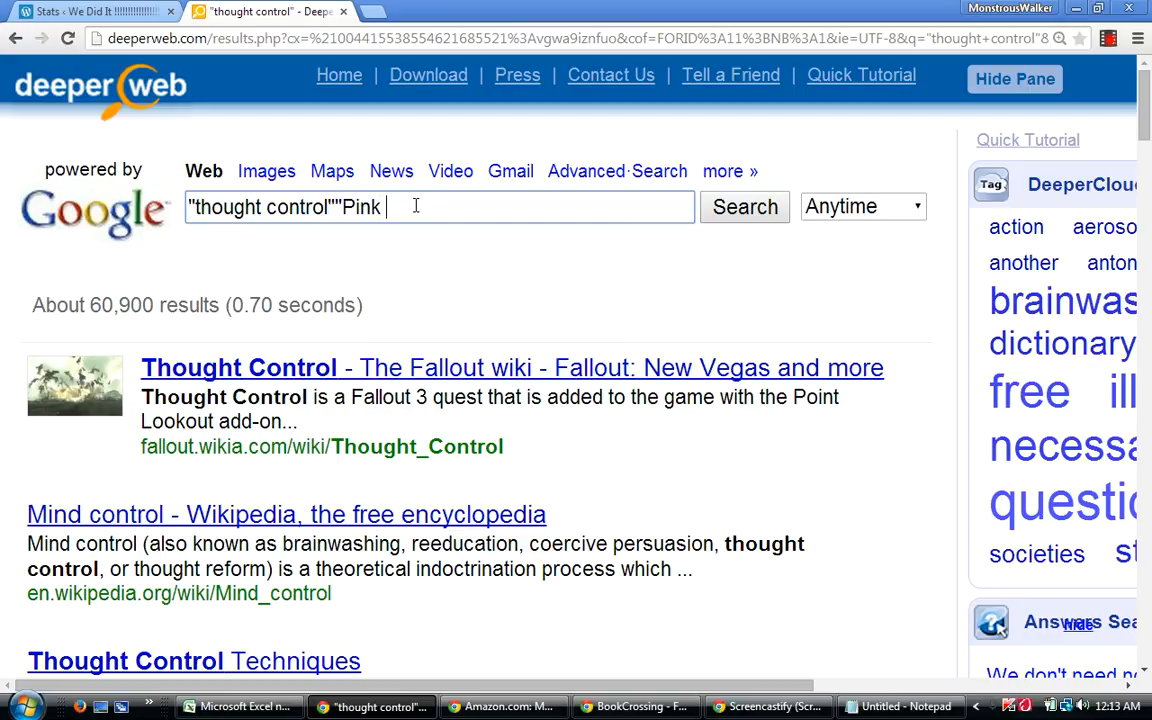
pyautogui.write('Floyd"')
pyautogui.press('Return')
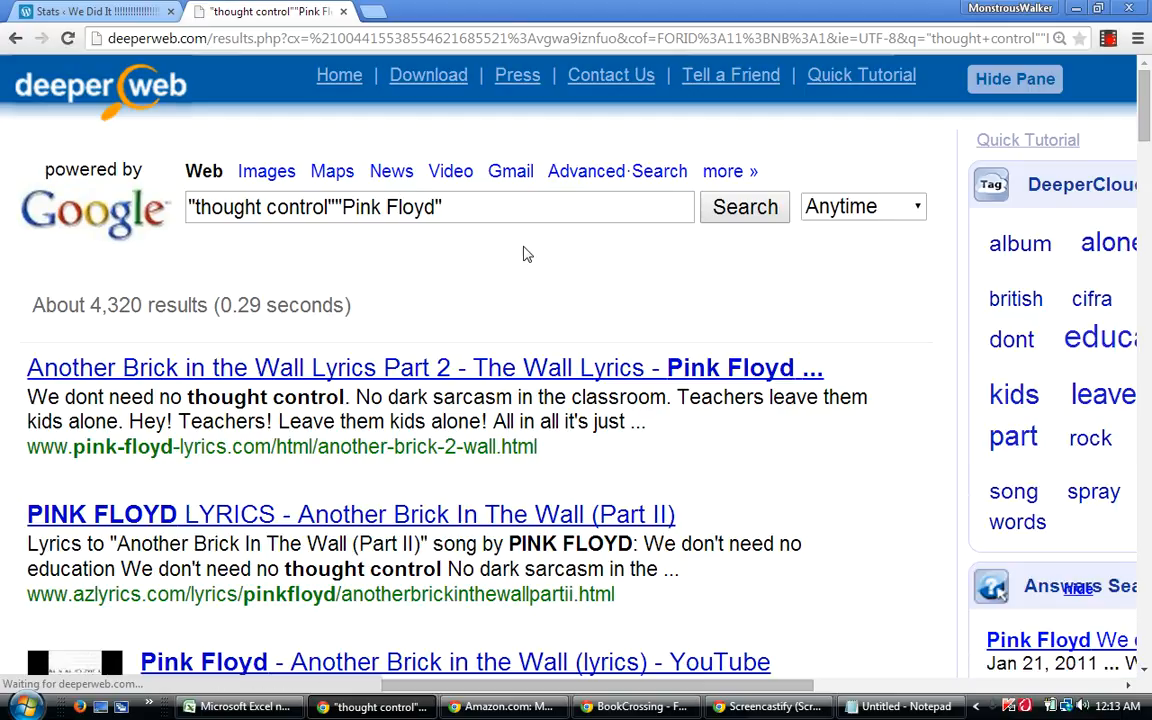
# Paste the copied term "pudding" at the end of the "thought control""Pink Floyd" query and run the search.
pyautogui.click(476, 206)
pyautogui.rightClick(477, 207)
pyautogui.click(490, 310)
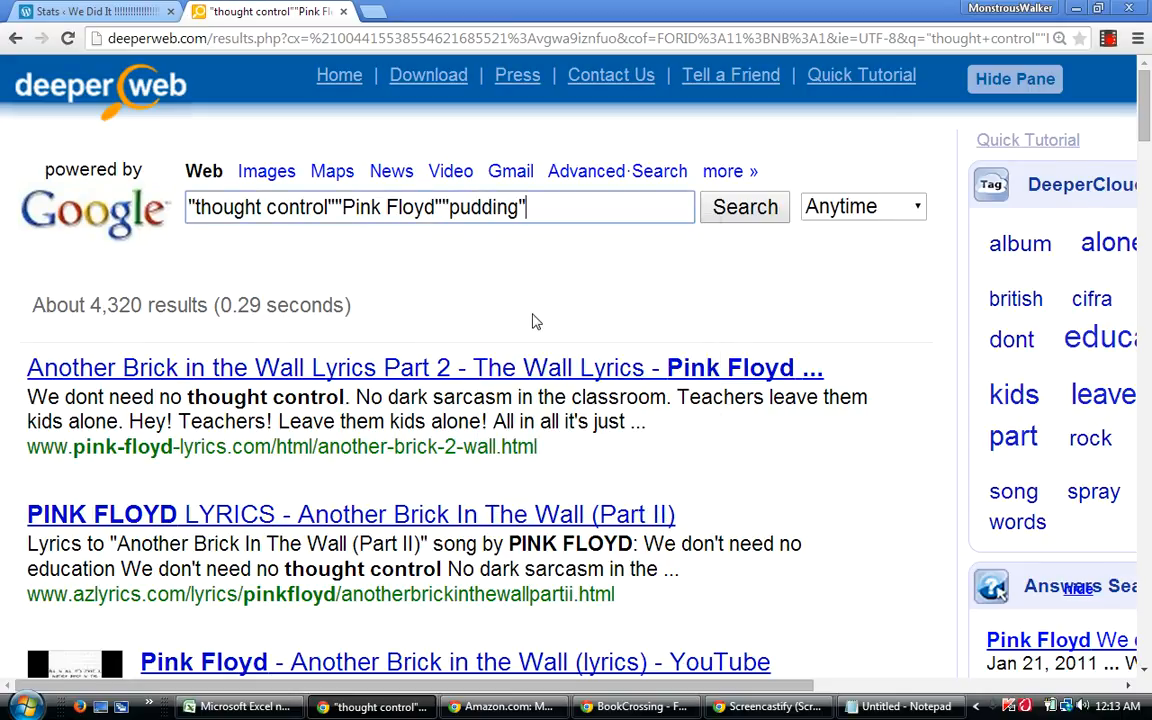
pyautogui.press('Return')
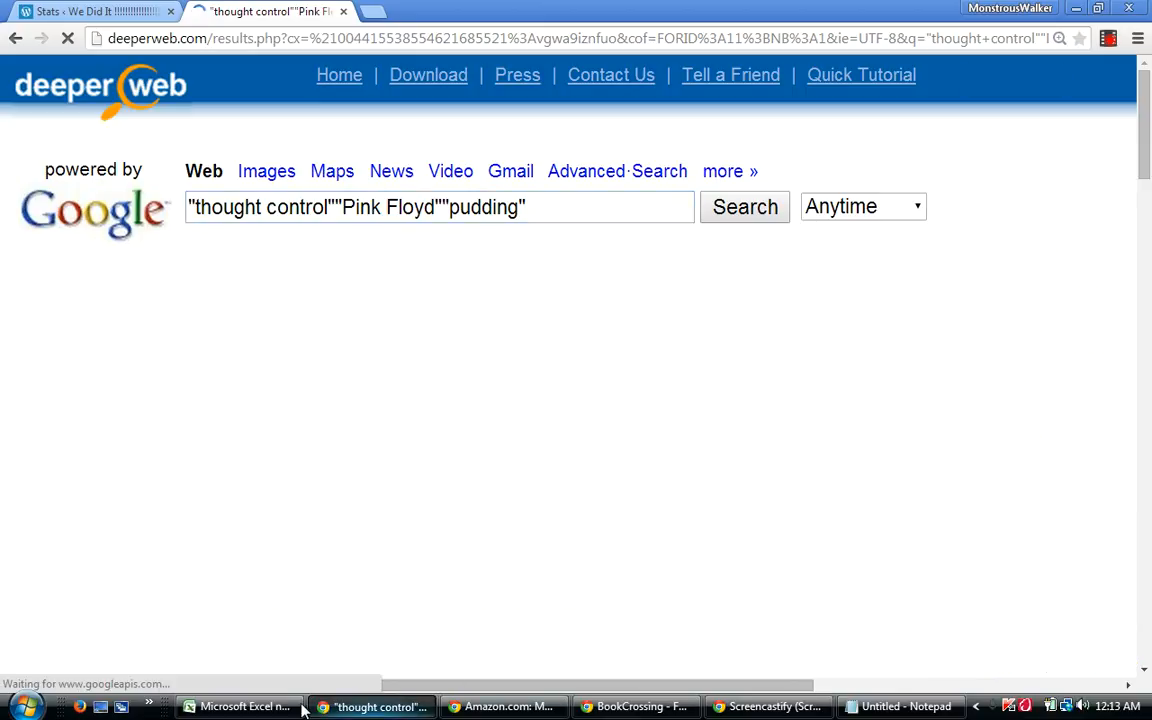
# Switch to the Excel workbook, enter .00432 in N91 for "thought control", and advance to Q91.
pyautogui.click(250, 707)
pyautogui.write('.00432')
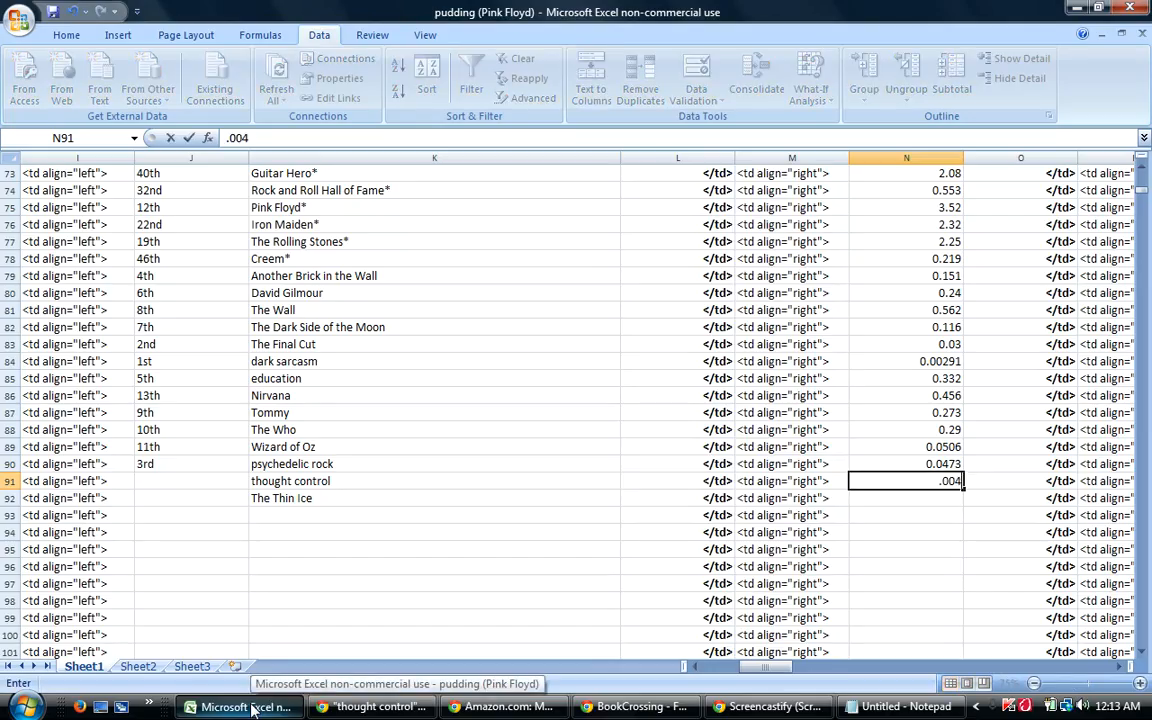
pyautogui.press('Tab')
pyautogui.press('Tab')
pyautogui.press('Tab')
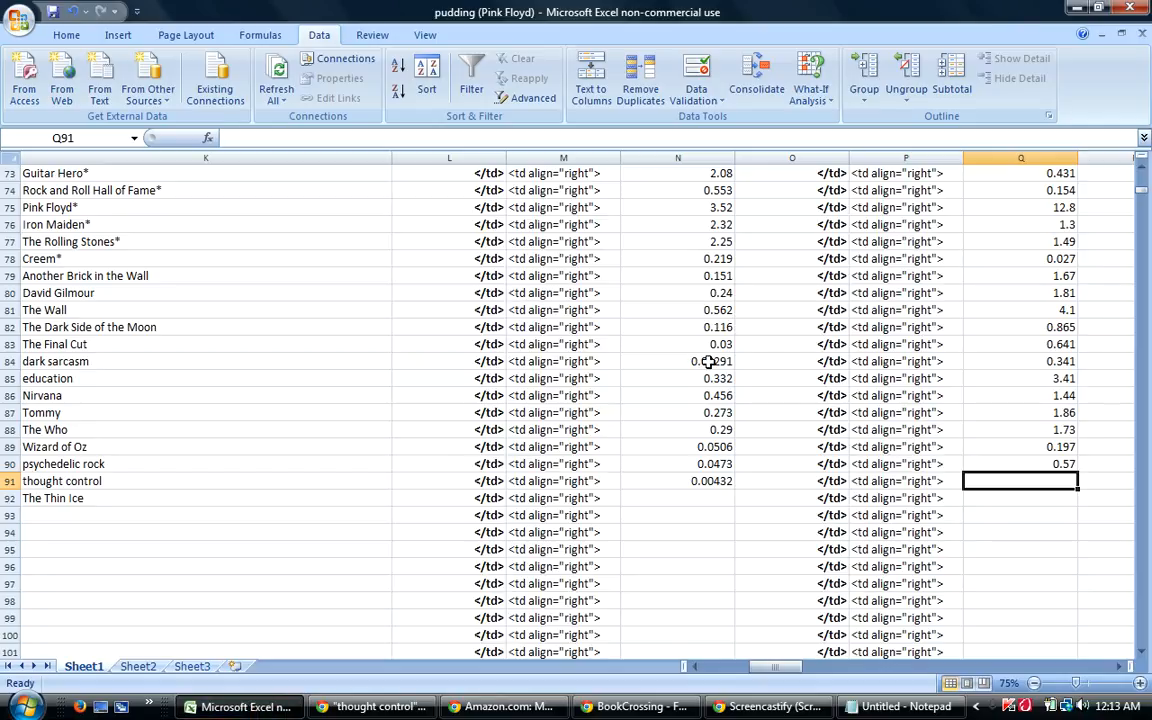
# Compare the entries for "dark sarcasm" in row 84 and "thought control" in row 91 across columns K to Q.
pyautogui.click(65, 362)
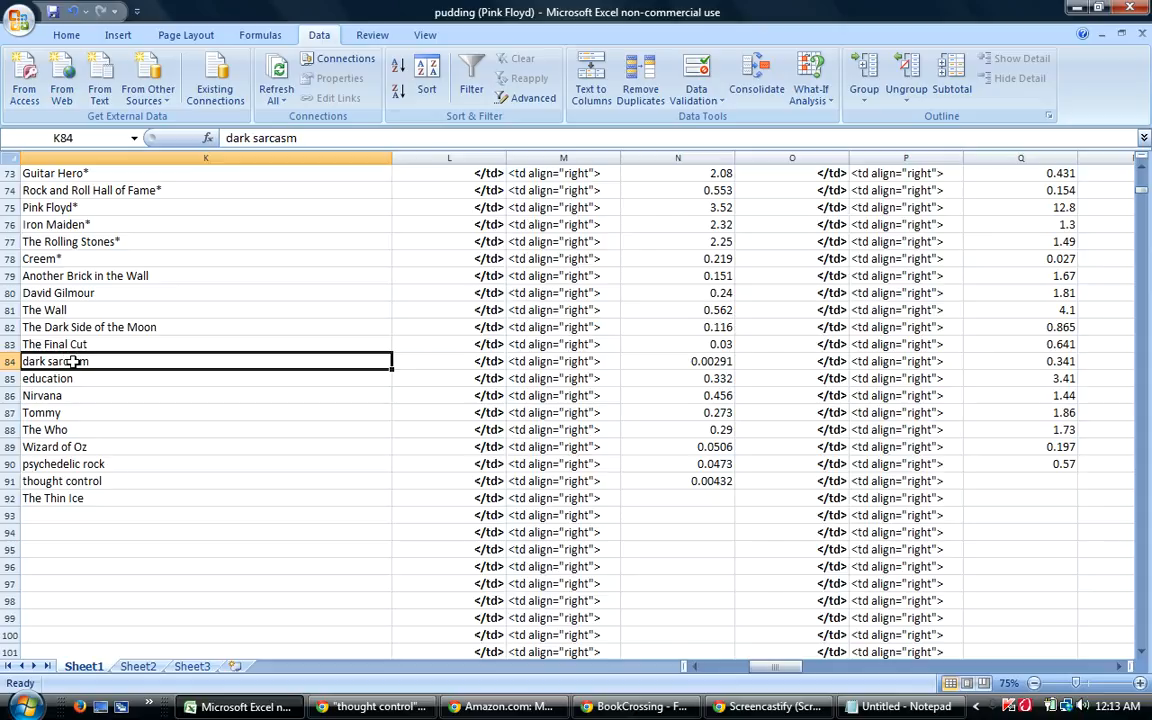
pyautogui.click(68, 481)
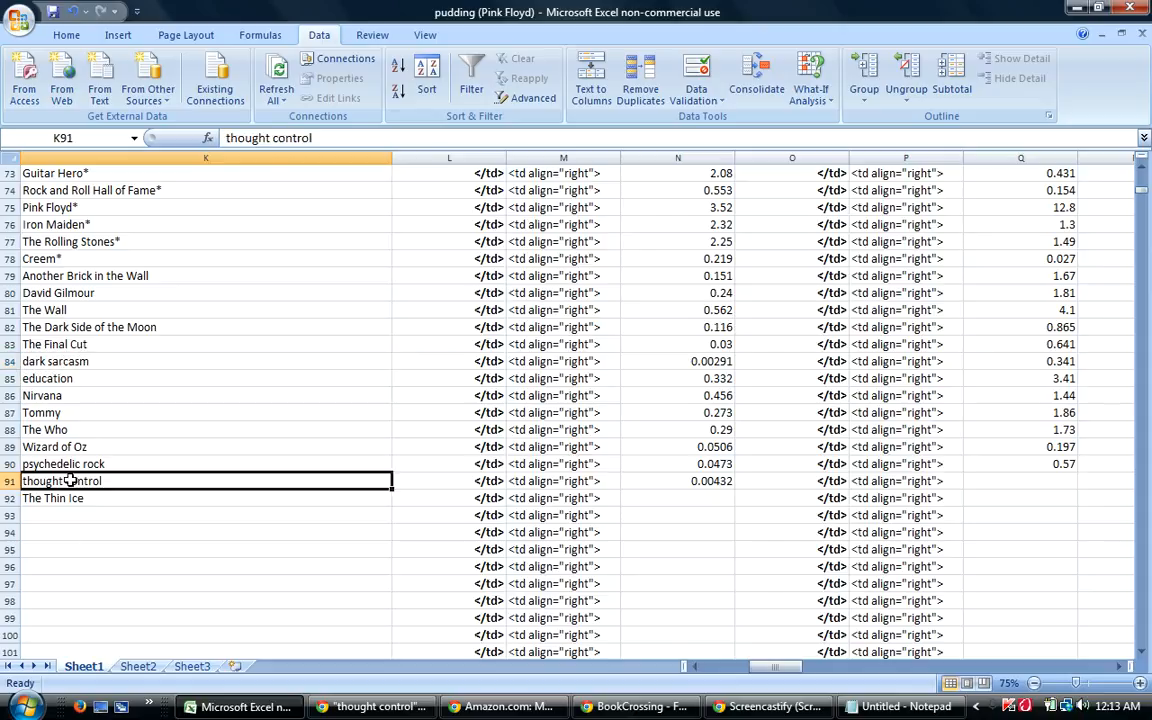
pyautogui.click(69, 363)
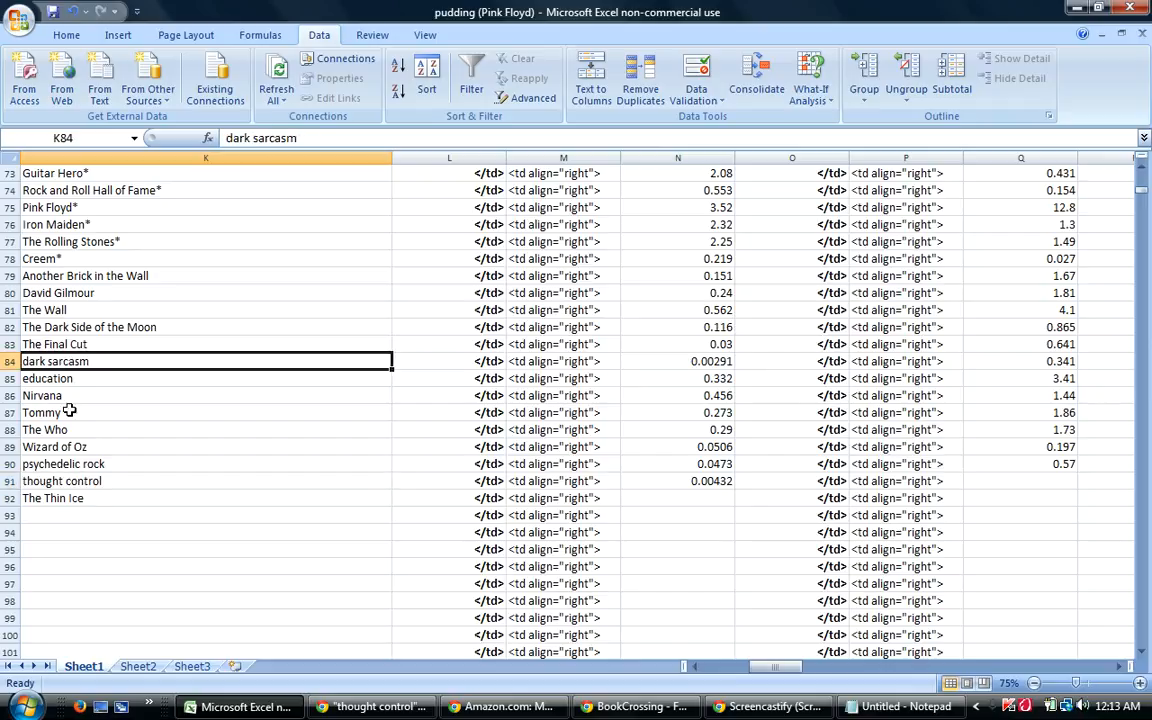
pyautogui.click(72, 482)
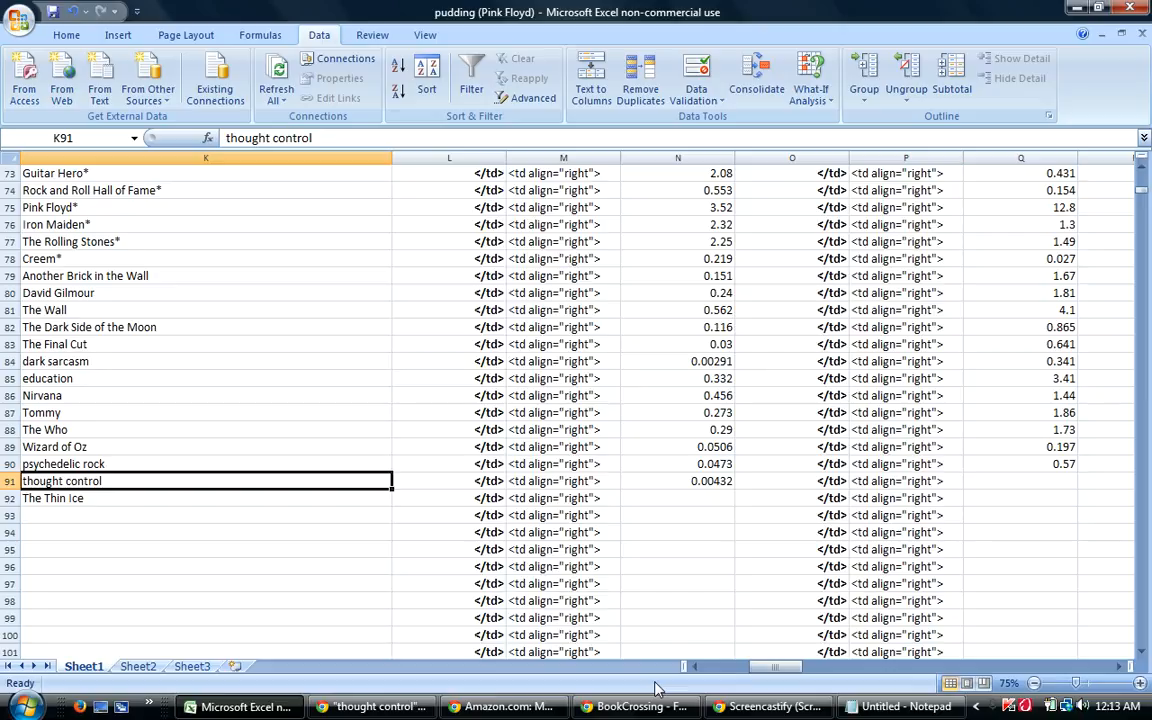
pyautogui.press('Right')
pyautogui.press('Right')
pyautogui.press('Right')
pyautogui.press('Right')
pyautogui.press('Right')
pyautogui.press('Right')
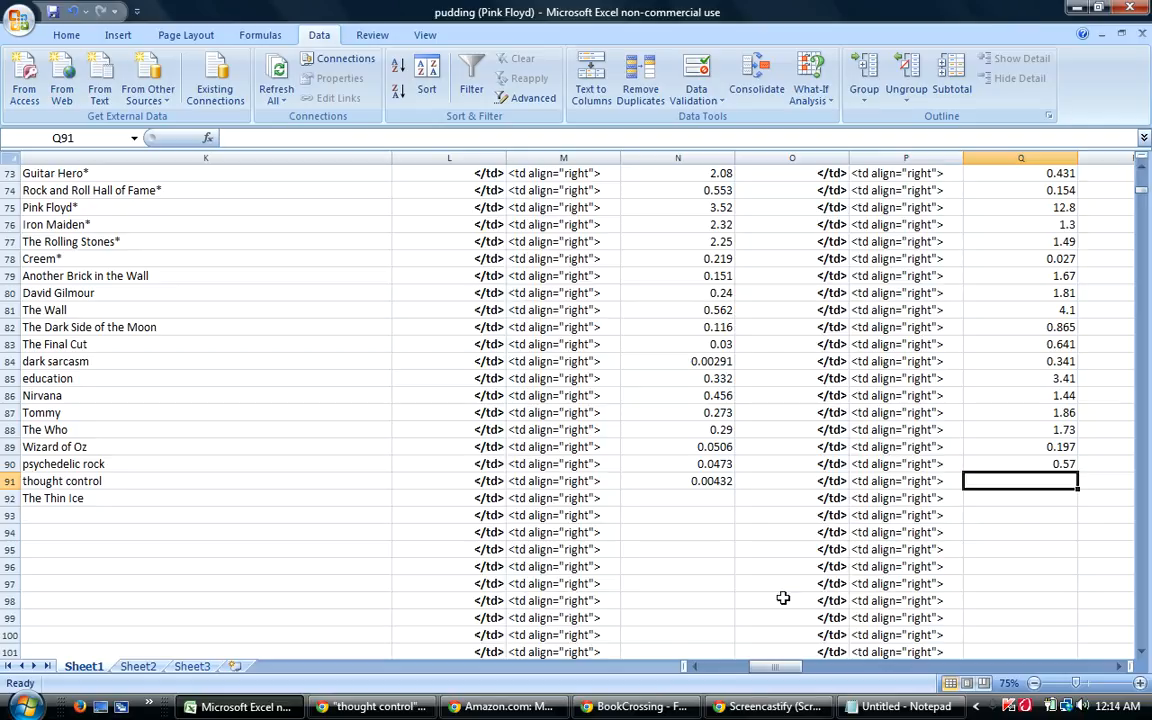
pyautogui.click(990, 360)
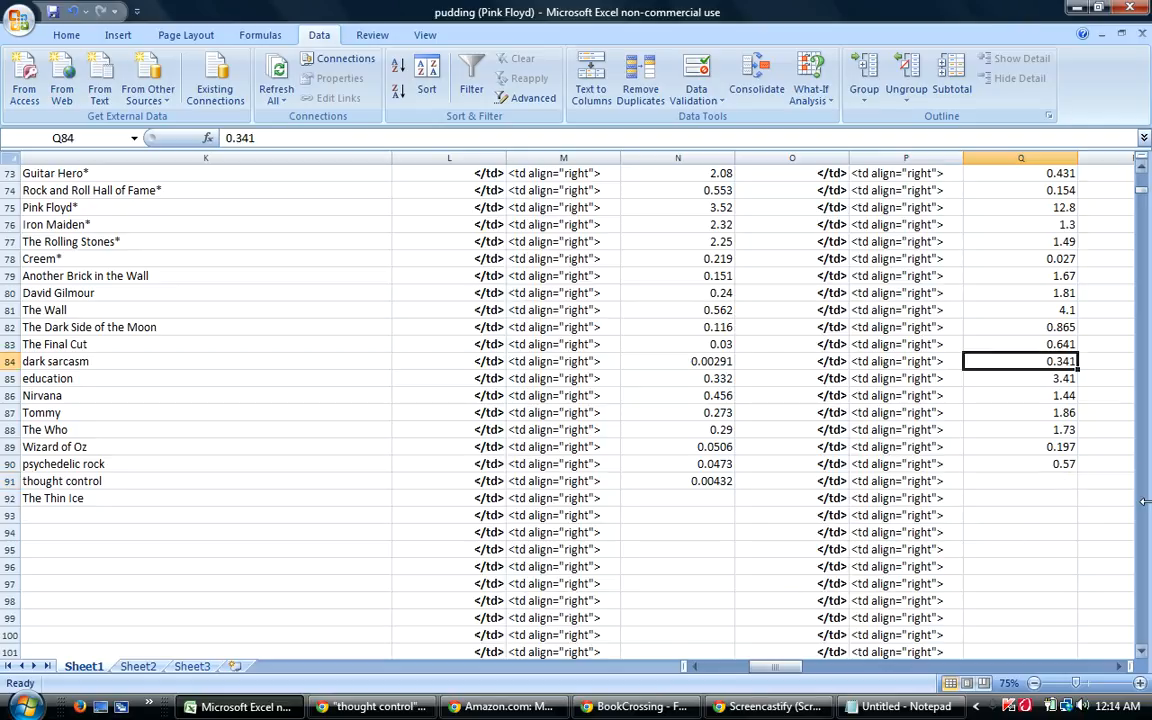
# Check the three-term search's result count in DeeperWeb and enter .424 in Q91 for "thought control" in Excel.
pyautogui.click(1045, 482)
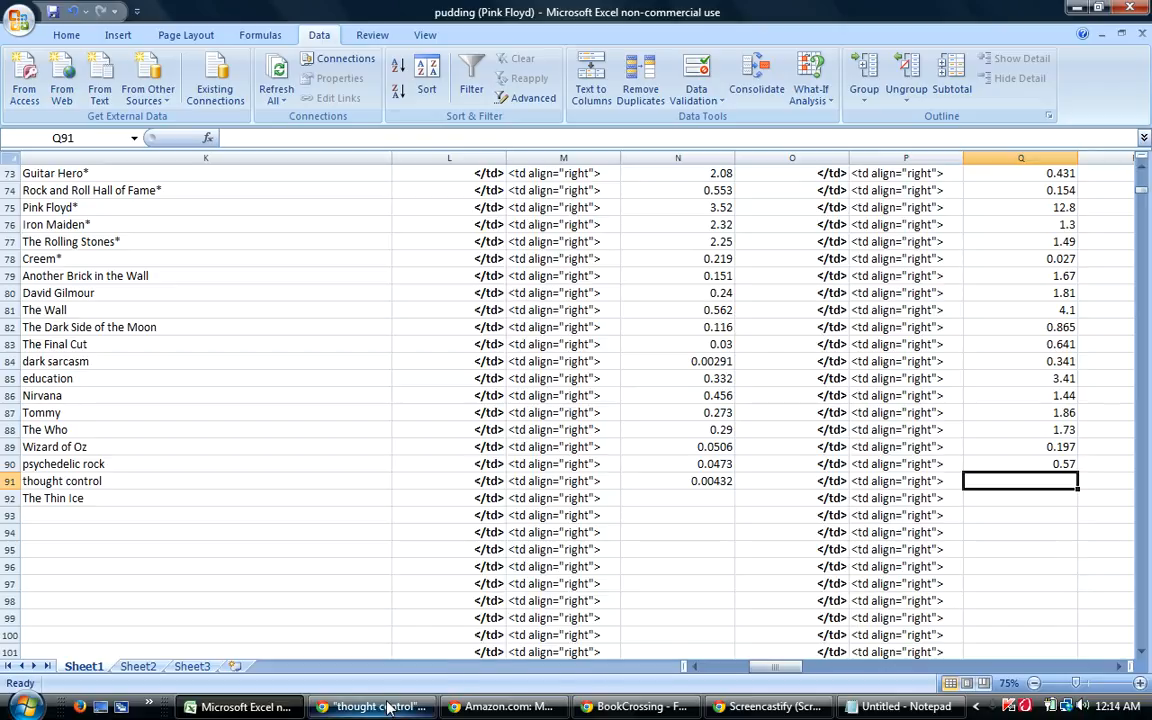
pyautogui.moveTo(382, 708)
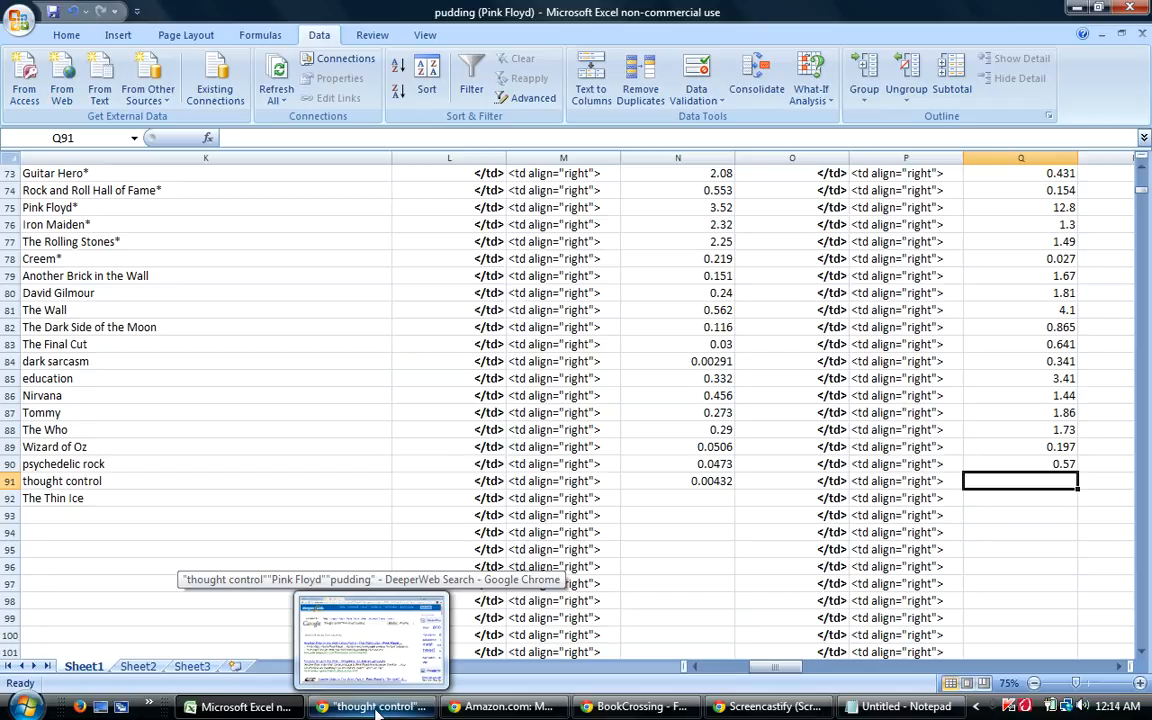
pyautogui.click(377, 710)
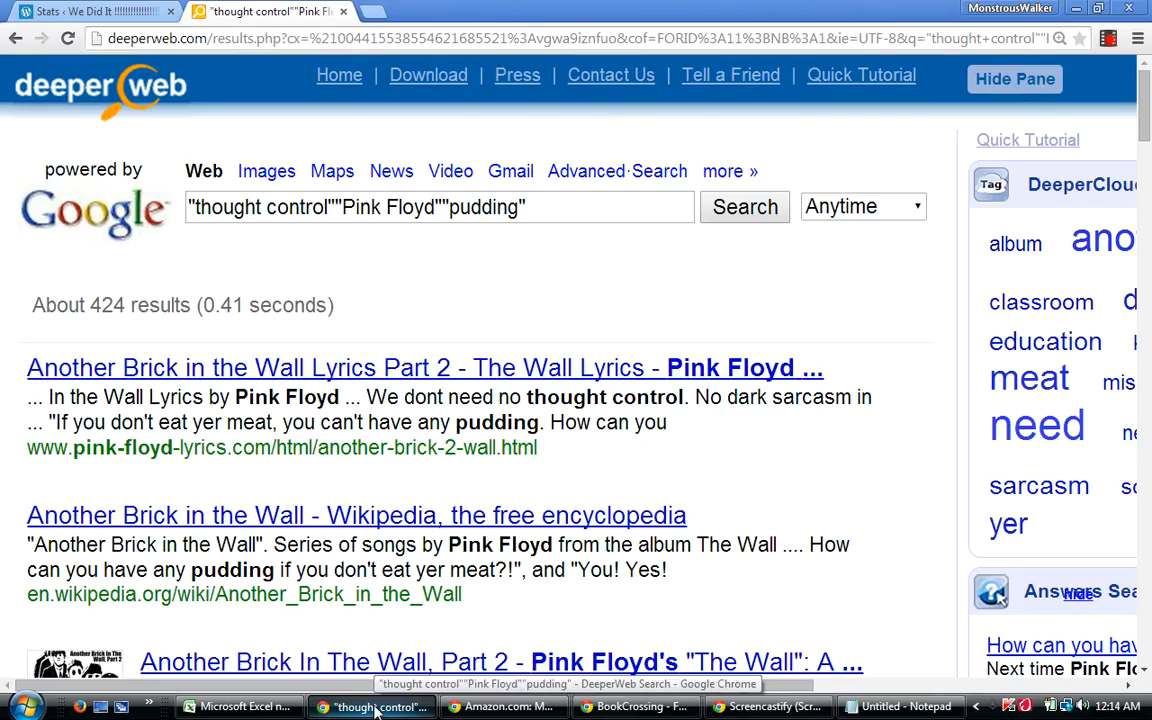
pyautogui.click(377, 708)
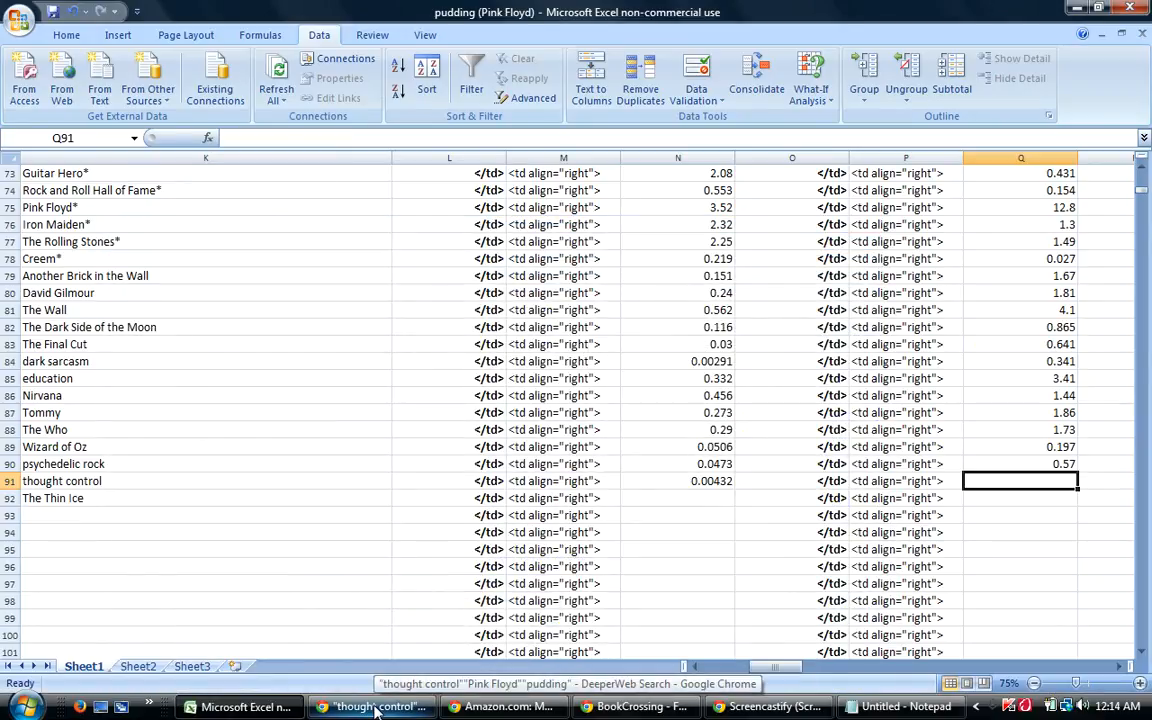
pyautogui.write('.424')
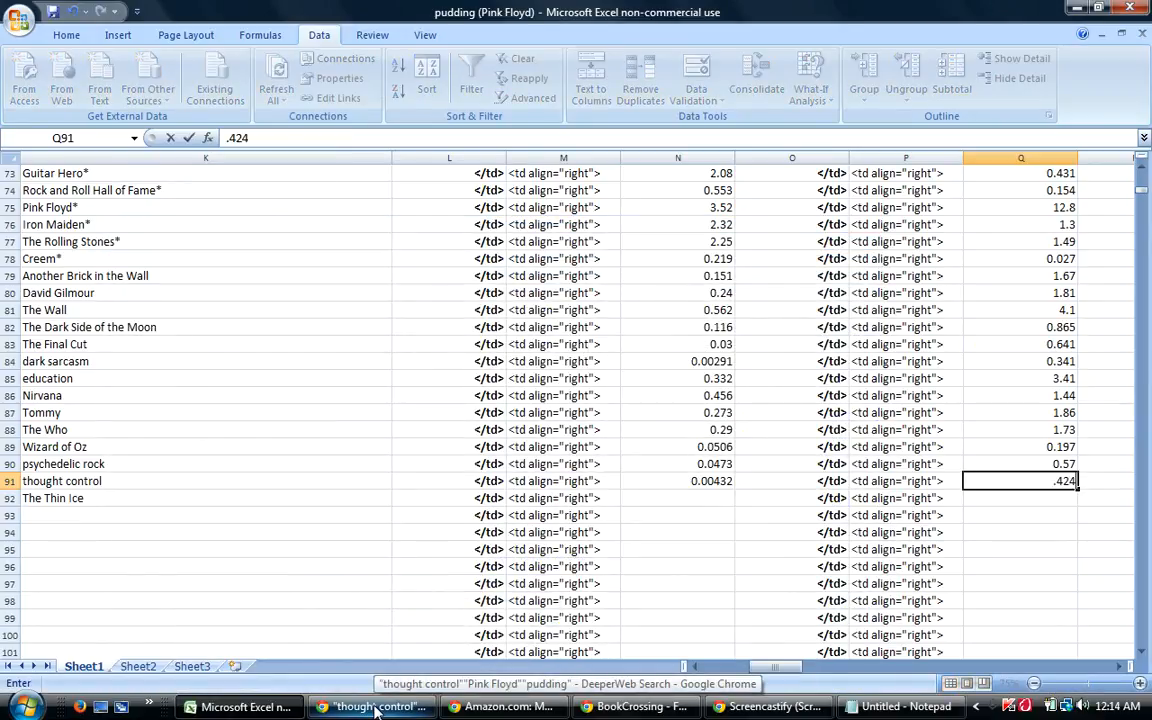
pyautogui.press('Return')
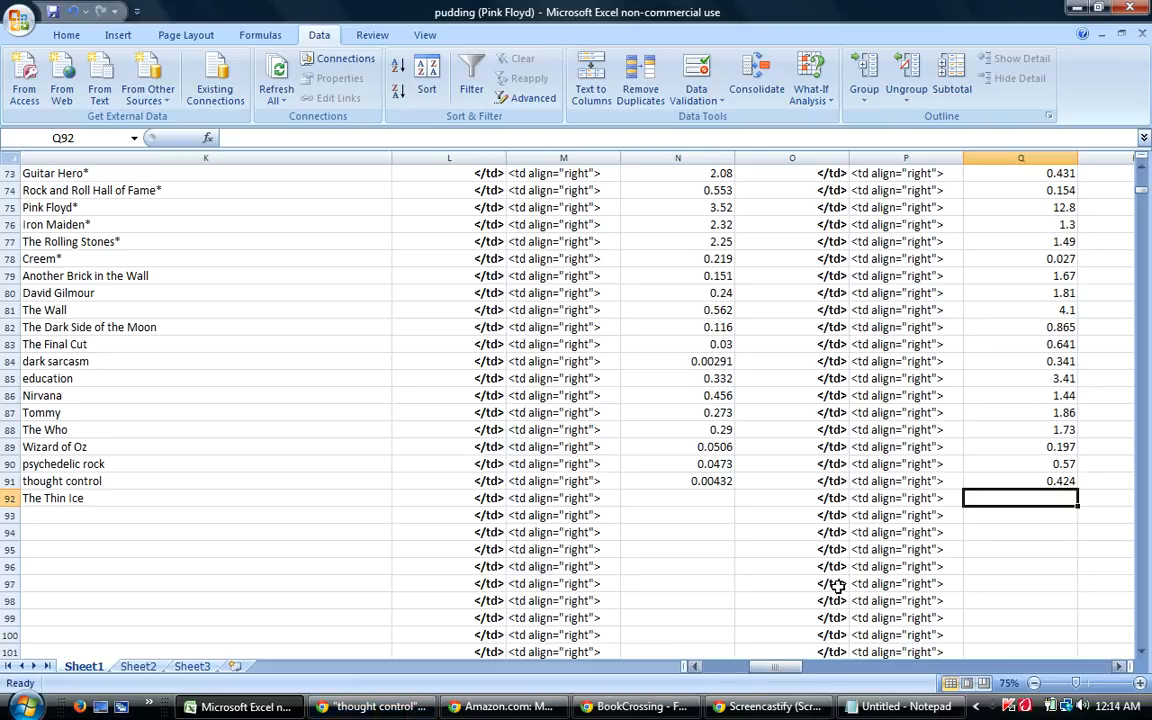
# Compare the column Q and column G figures of "dark sarcasm" and "thought control".
pyautogui.click(1025, 361)
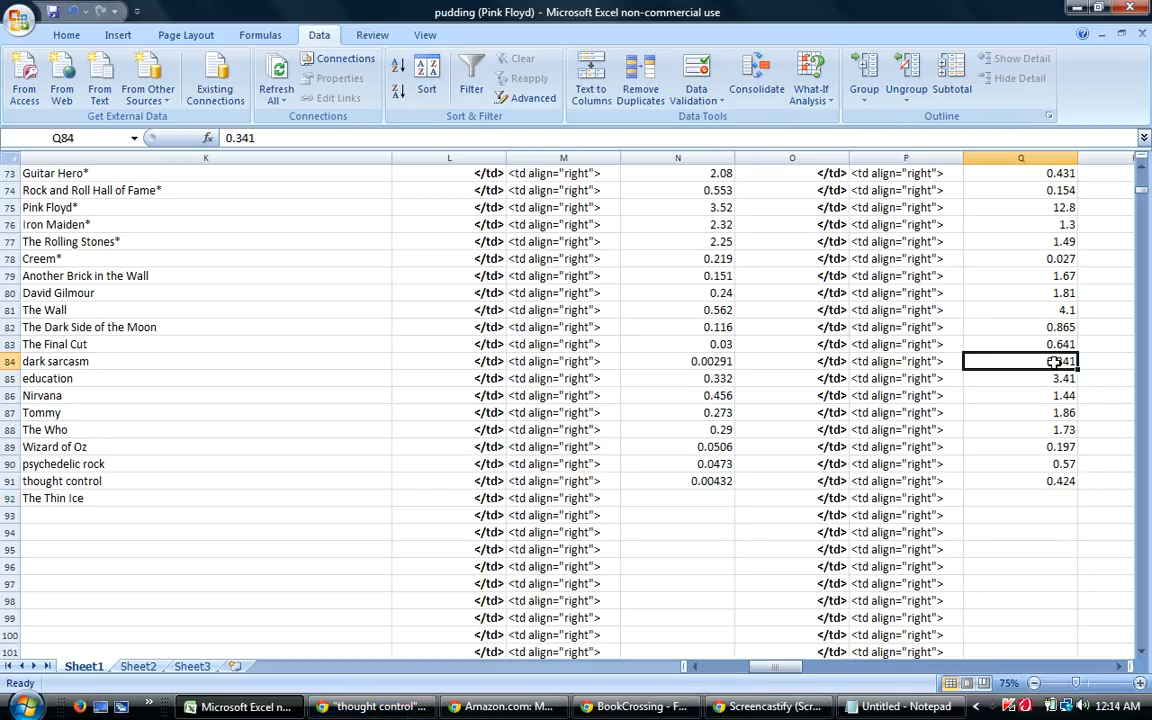
pyautogui.click(1070, 482)
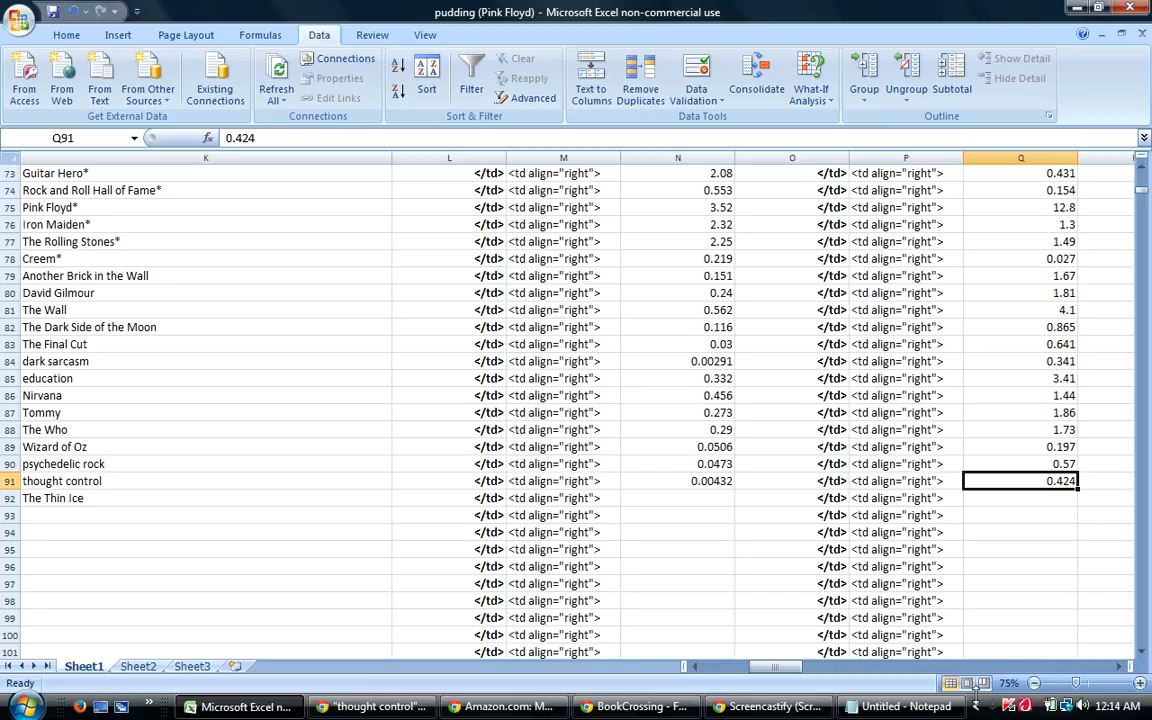
pyautogui.moveTo(773, 671); pyautogui.dragTo(758, 674)
pyautogui.click(98, 363)
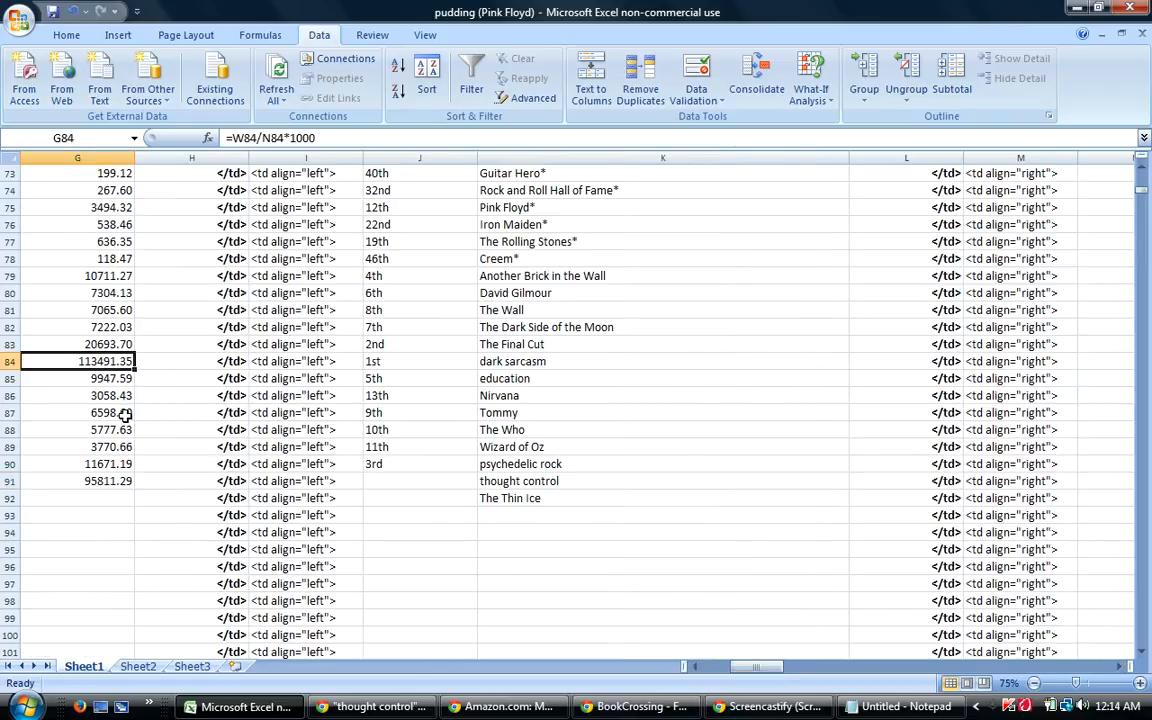
pyautogui.click(106, 485)
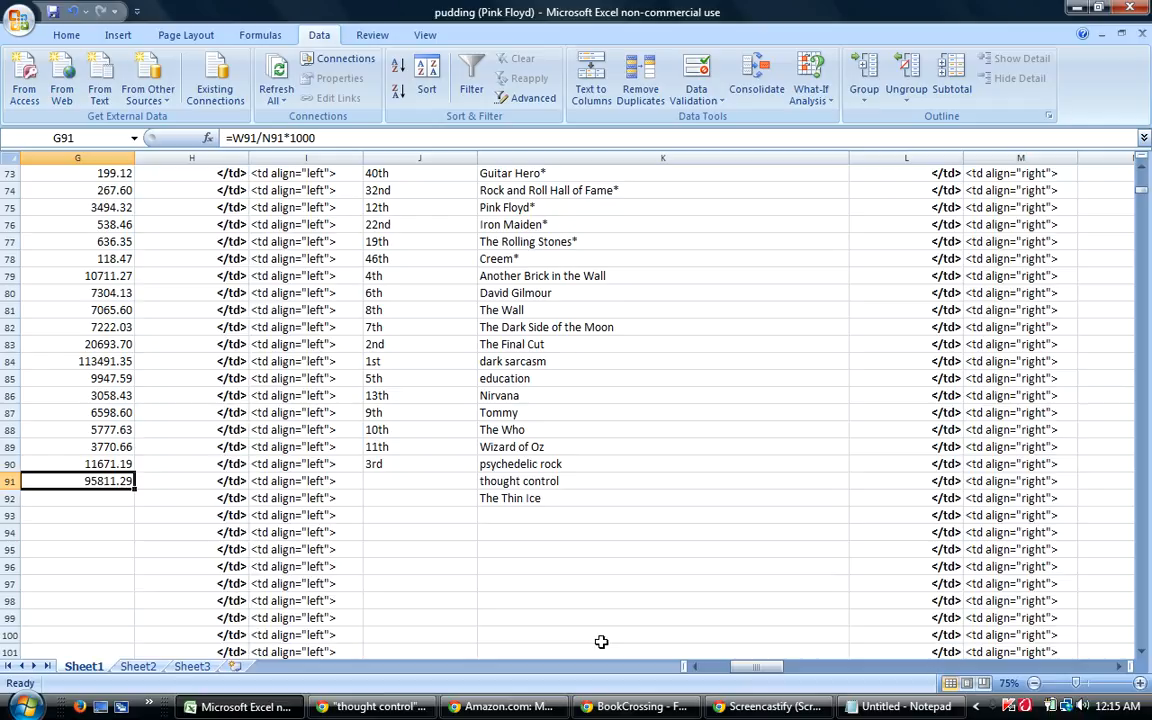
# Compare the calculated column D scores of "thought control" in row 91 and "dark sarcasm" in row 84.
pyautogui.press('Left')
pyautogui.press('Left')
pyautogui.press('Left')
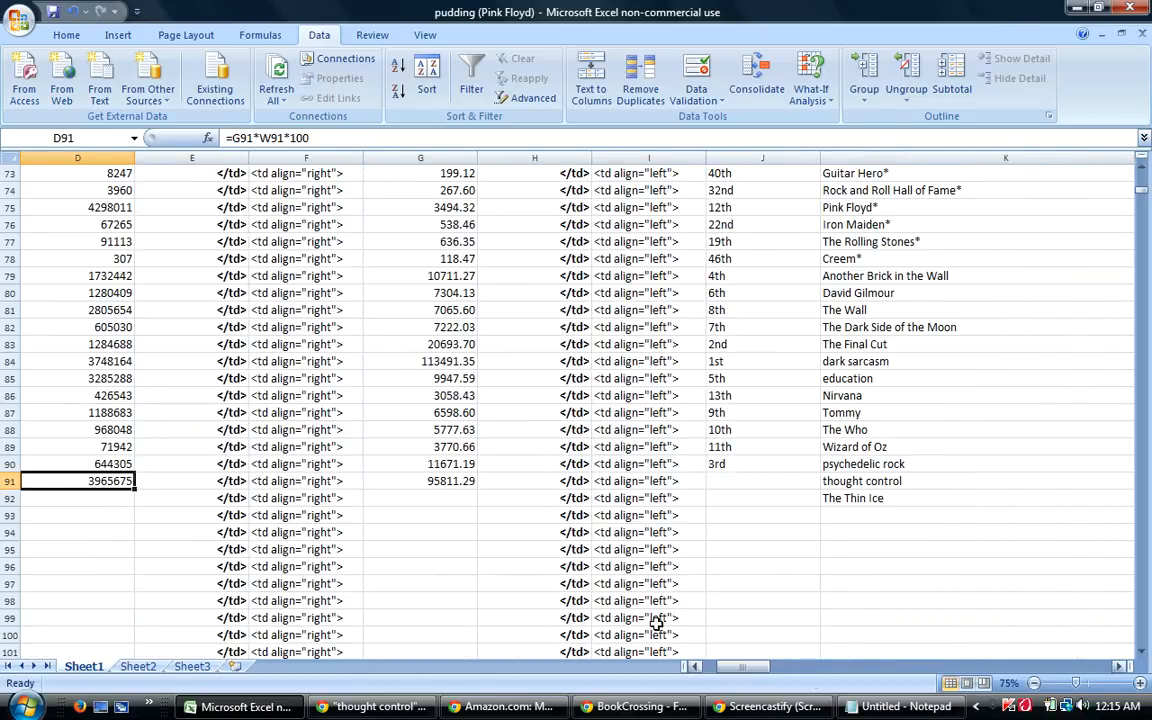
pyautogui.click(98, 502)
pyautogui.click(91, 477)
pyautogui.click(77, 361)
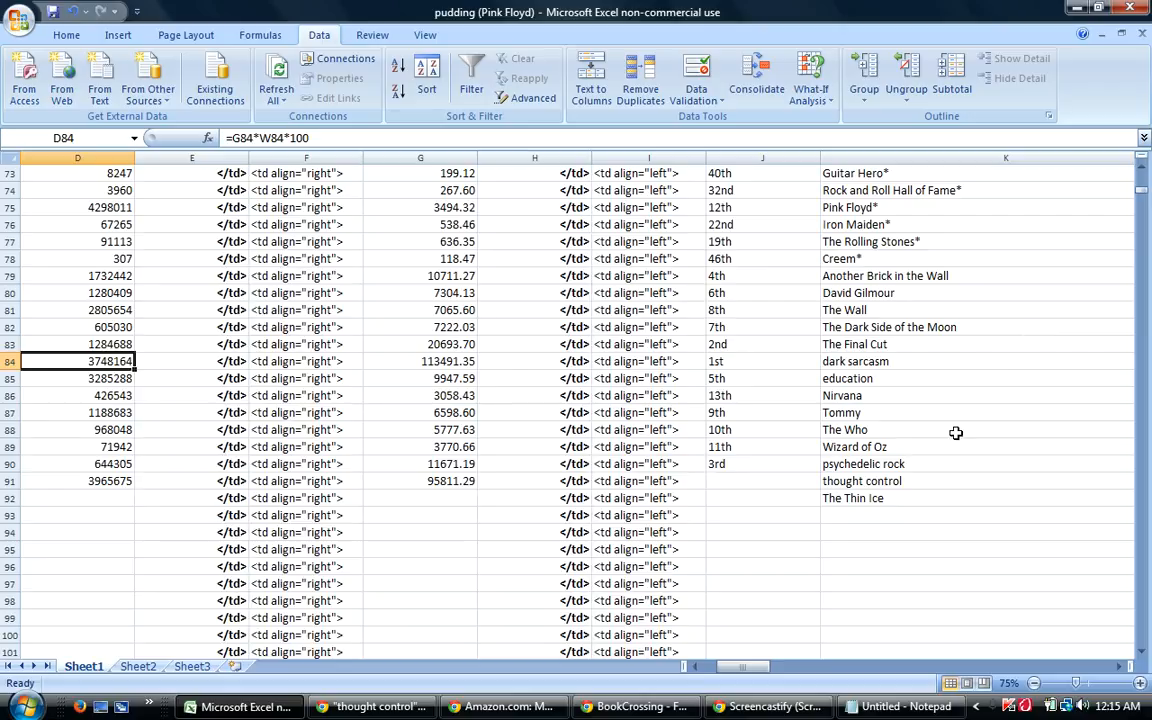
# Switch to the DeeperWeb search in the browser and search for the exact phrase "The Thin Ice".
pyautogui.moveTo(752, 672); pyautogui.dragTo(755, 674)
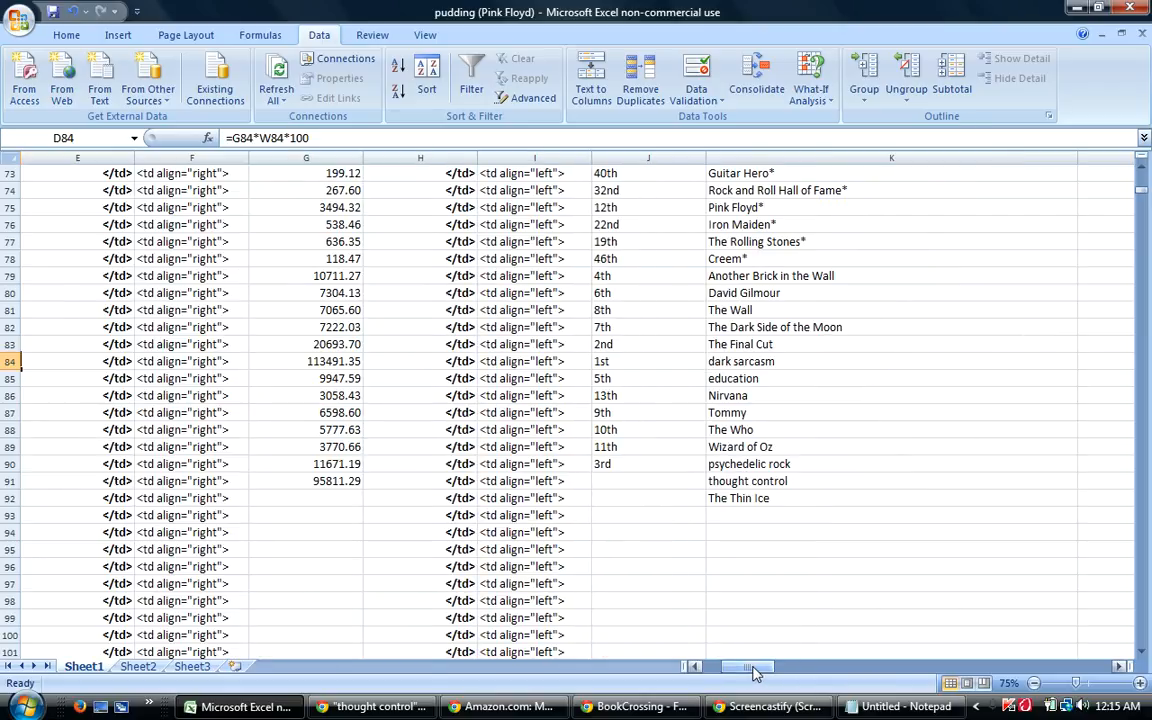
pyautogui.moveTo(747, 675); pyautogui.dragTo(755, 668)
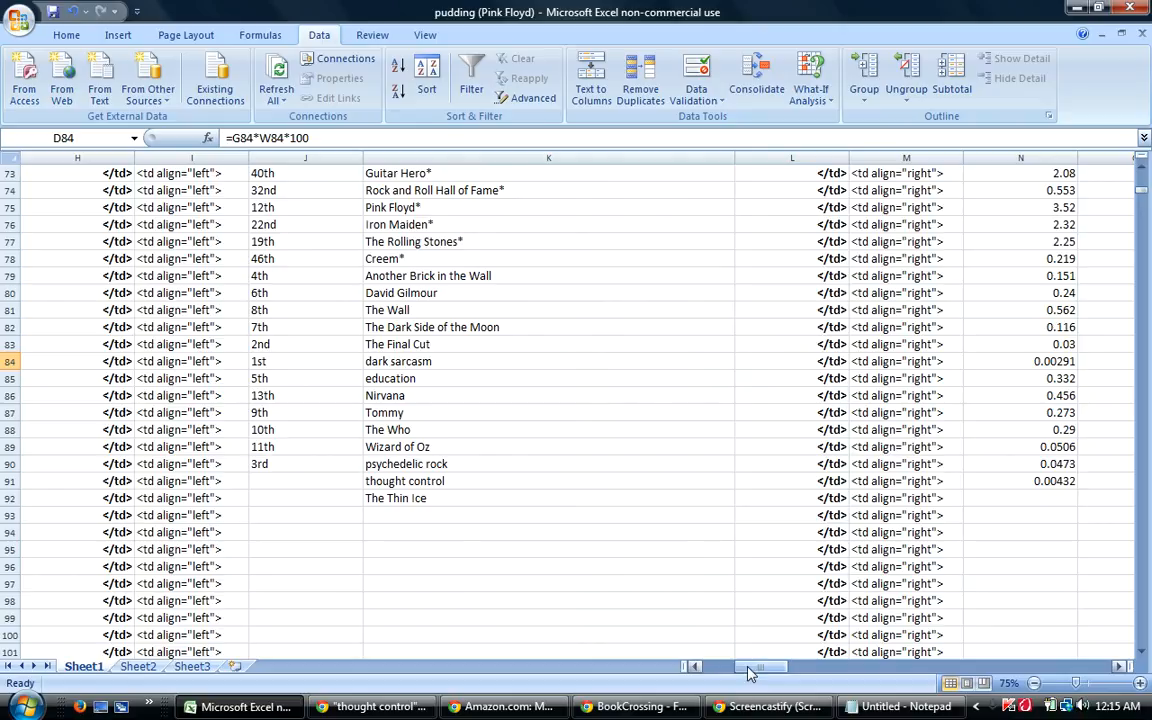
pyautogui.moveTo(755, 668); pyautogui.dragTo(765, 674)
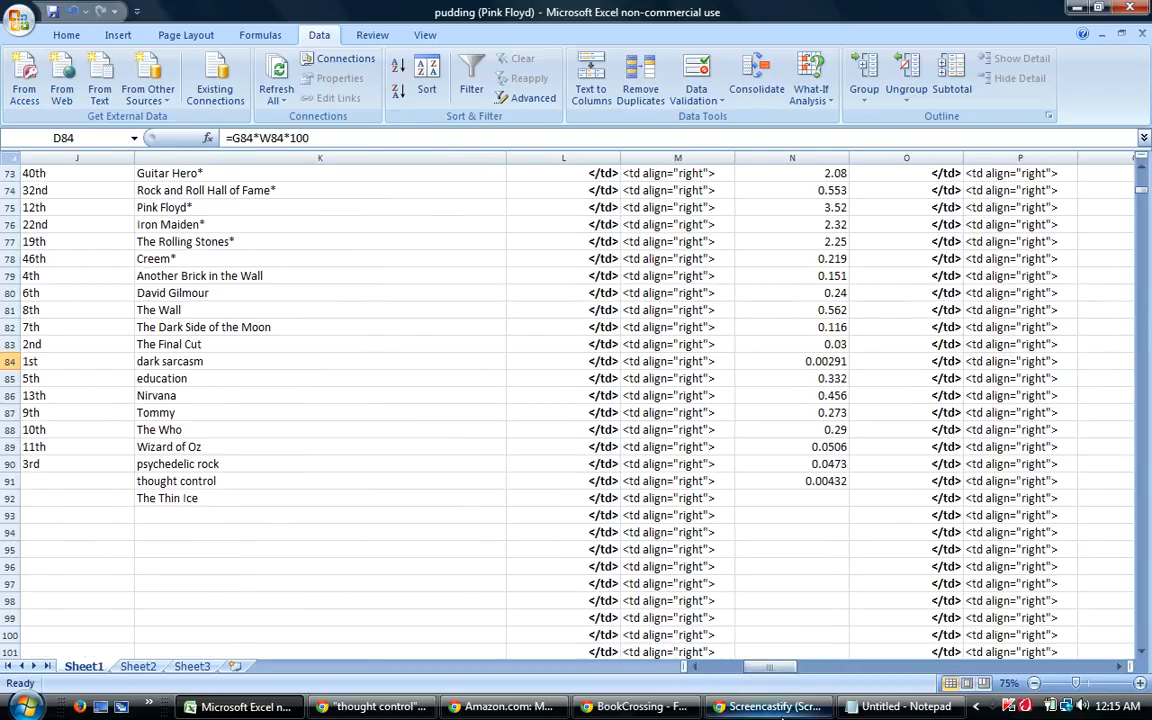
pyautogui.moveTo(505, 707)
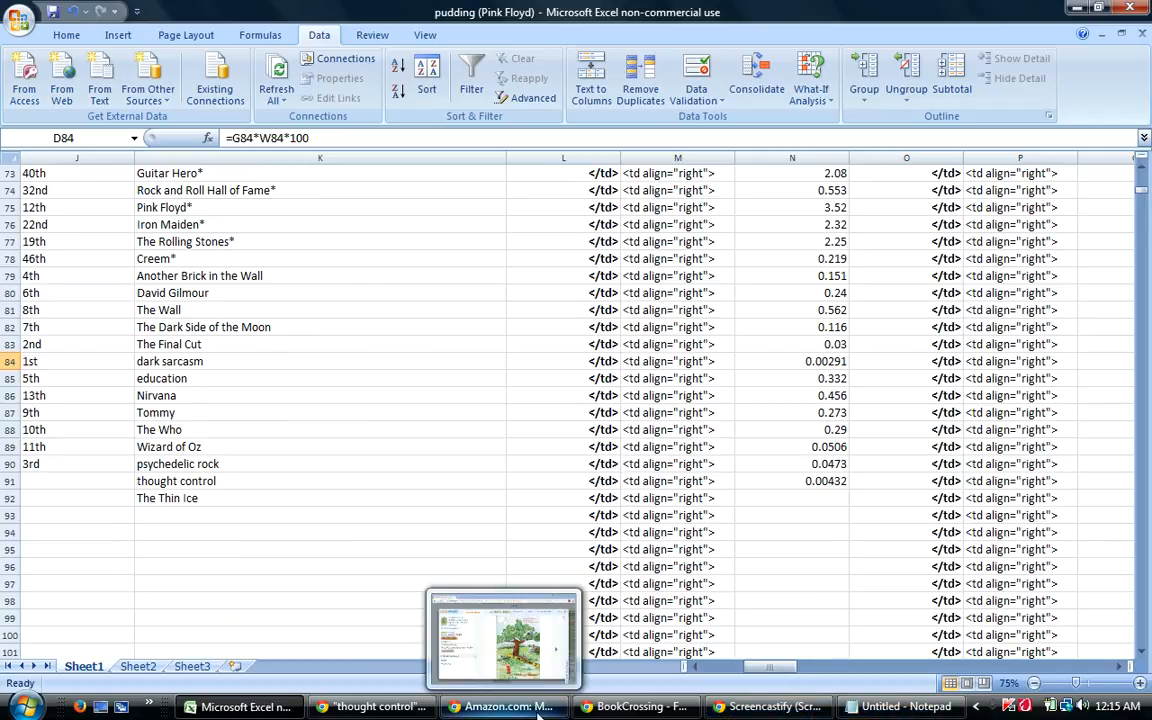
pyautogui.click(372, 707)
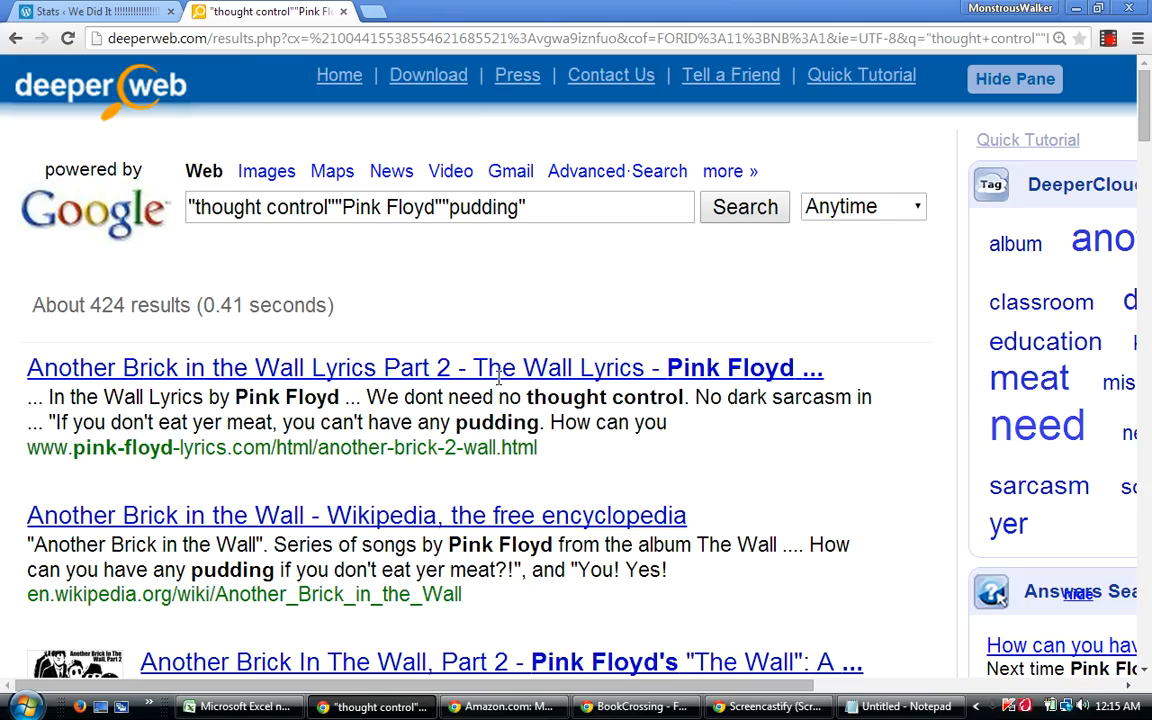
pyautogui.moveTo(599, 211); pyautogui.dragTo(100, 228)
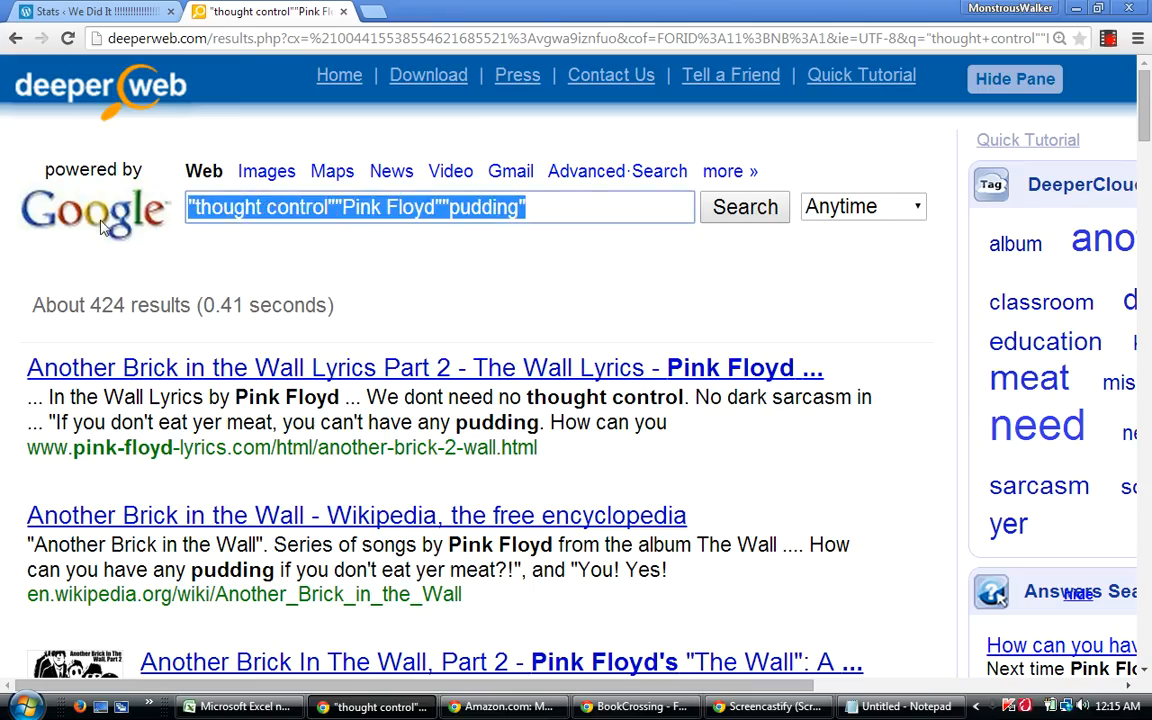
pyautogui.write('"The thi')
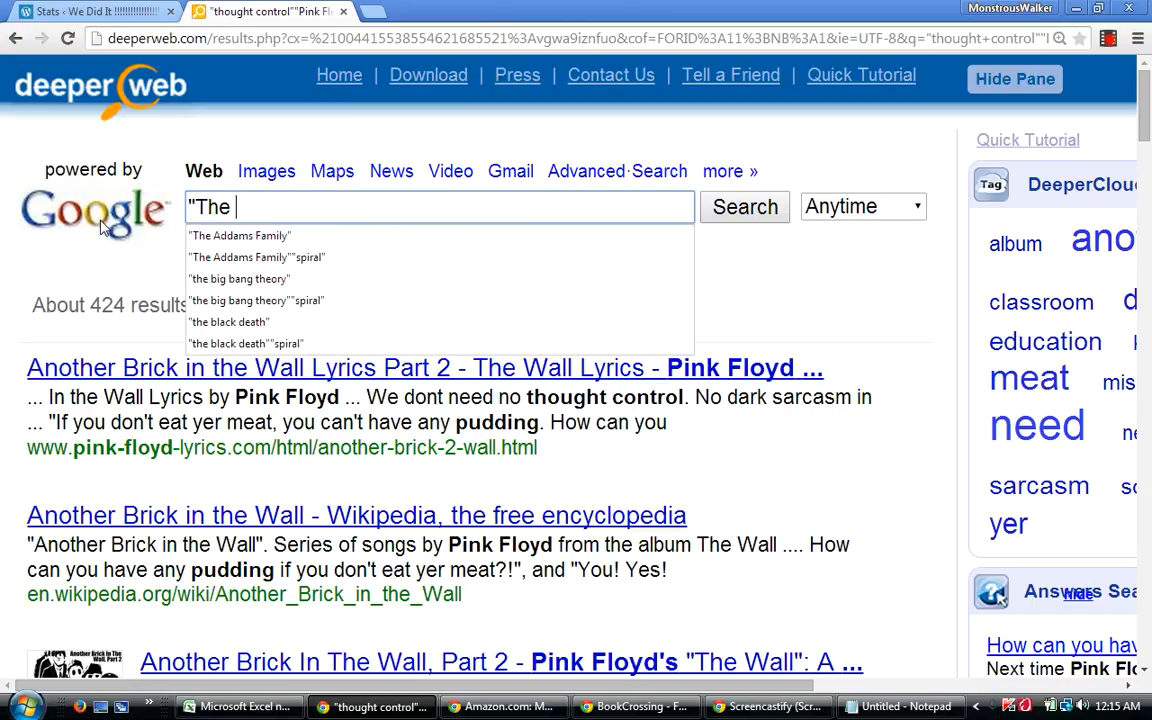
pyautogui.press('BackSpace')
pyautogui.press('BackSpace')
pyautogui.press('BackSpace')
pyautogui.write('T')
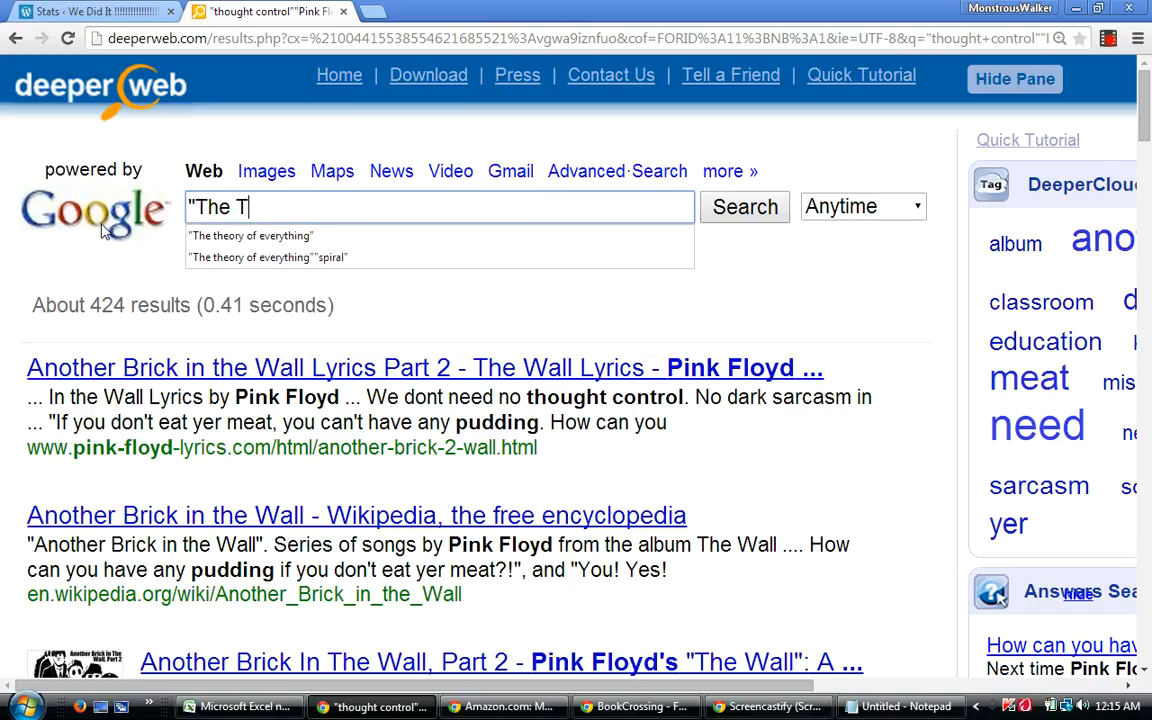
pyautogui.write('hin Ice"')
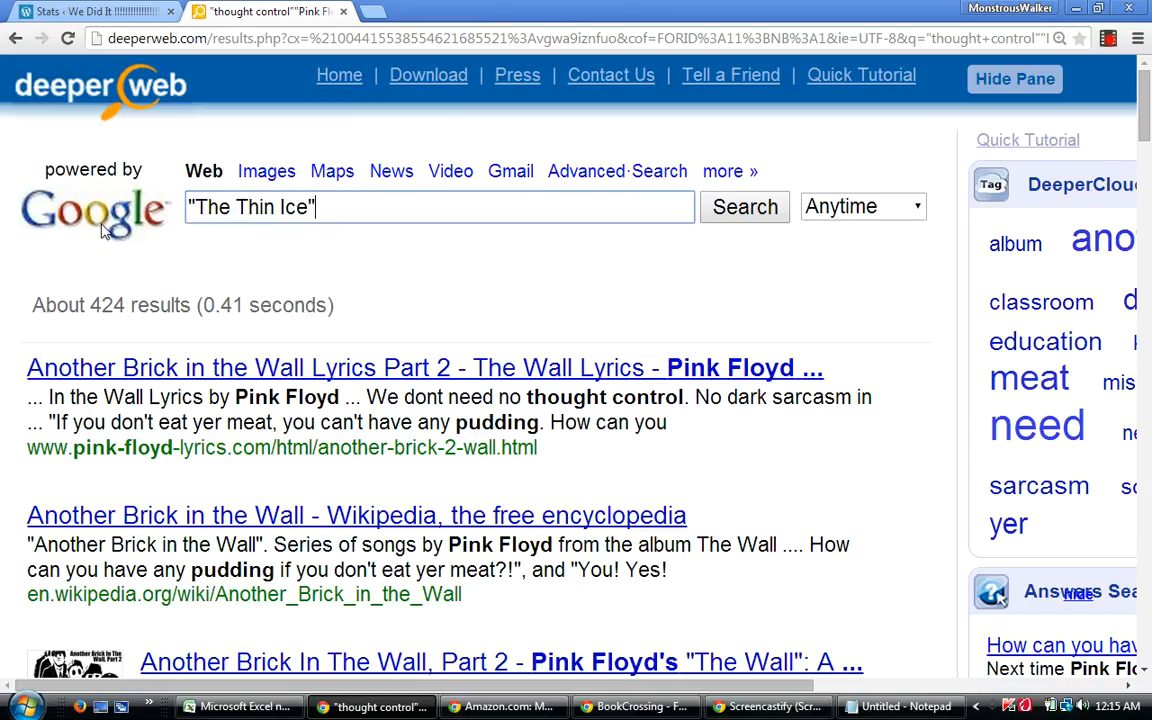
pyautogui.press('Return')
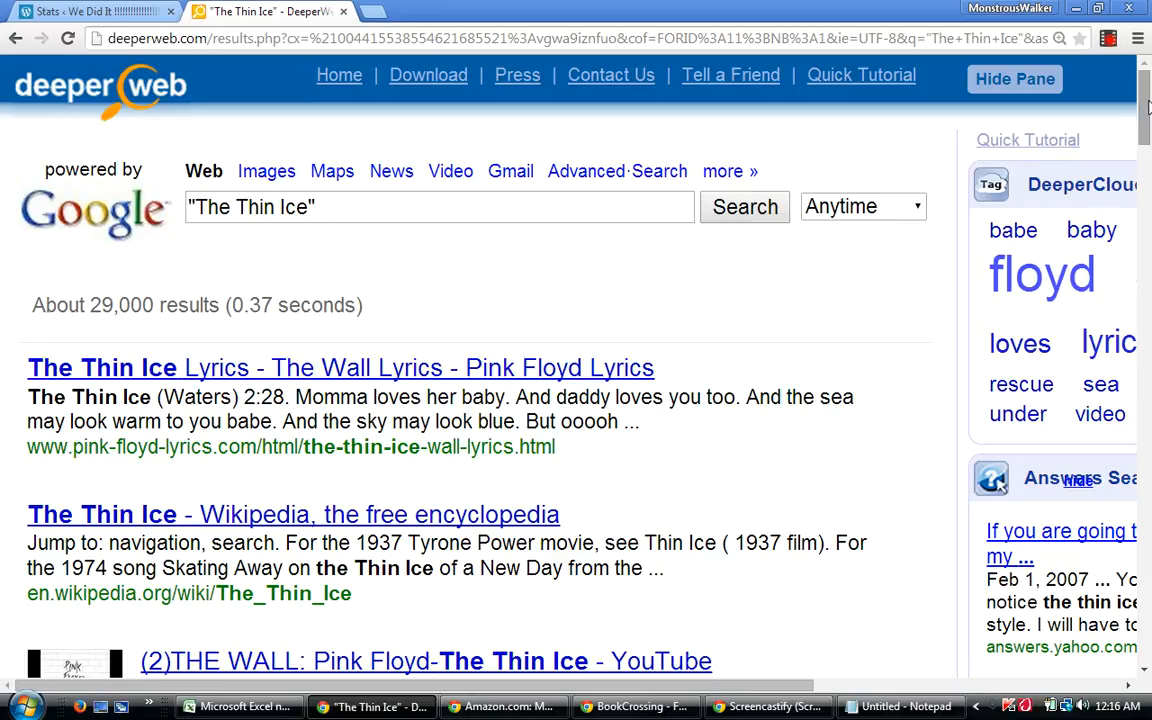
# Look over the "The Thin Ice" results, then add the quoted term "Pink Floyd" to the query and run the search.
pyautogui.moveTo(1145, 100); pyautogui.dragTo(1148, 124)
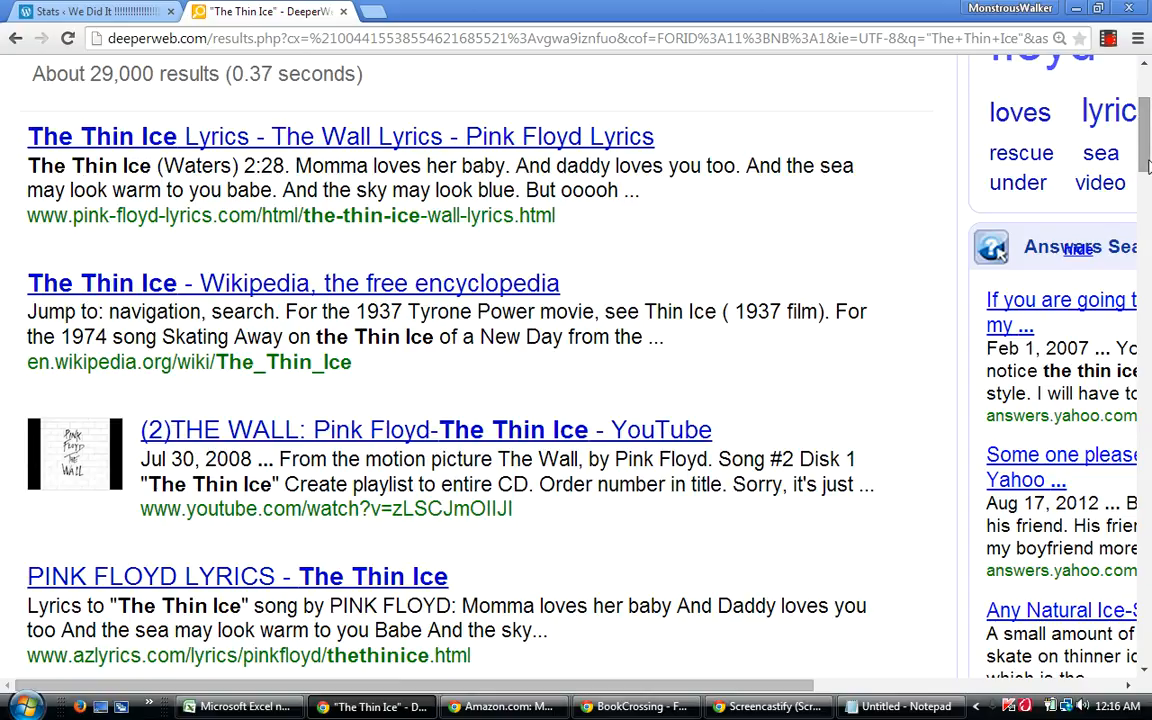
pyautogui.moveTo(1148, 160); pyautogui.dragTo(1148, 97)
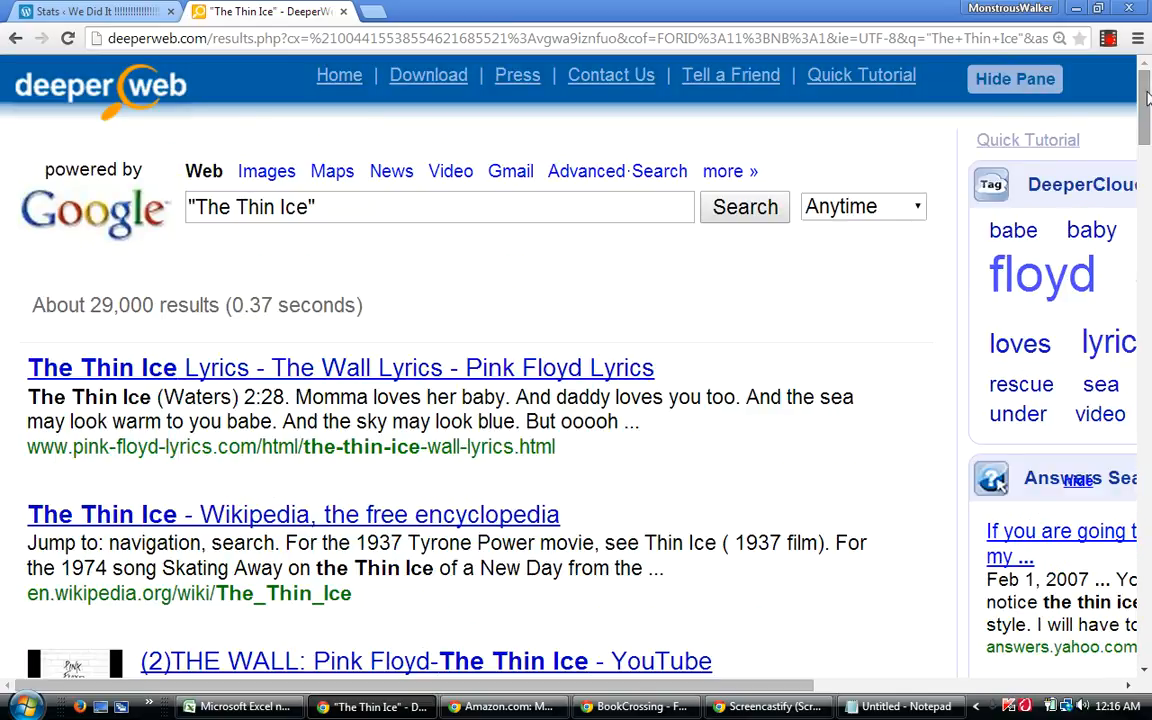
pyautogui.click(357, 205)
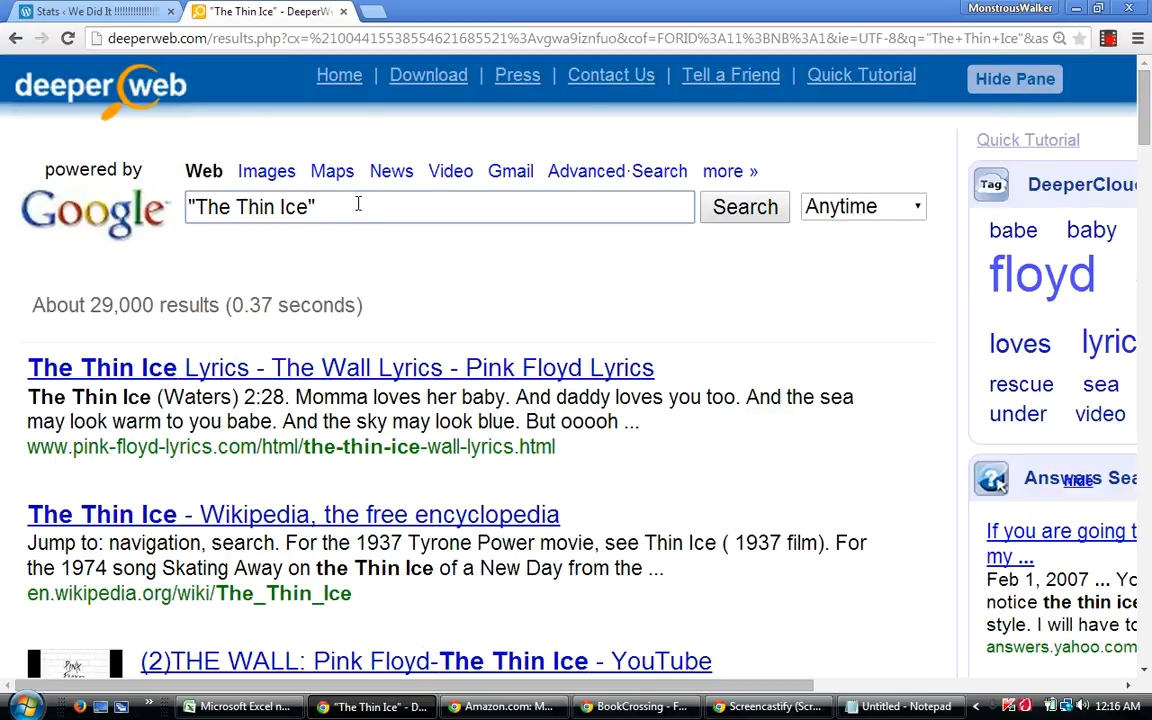
pyautogui.write('"Pink Floyd"')
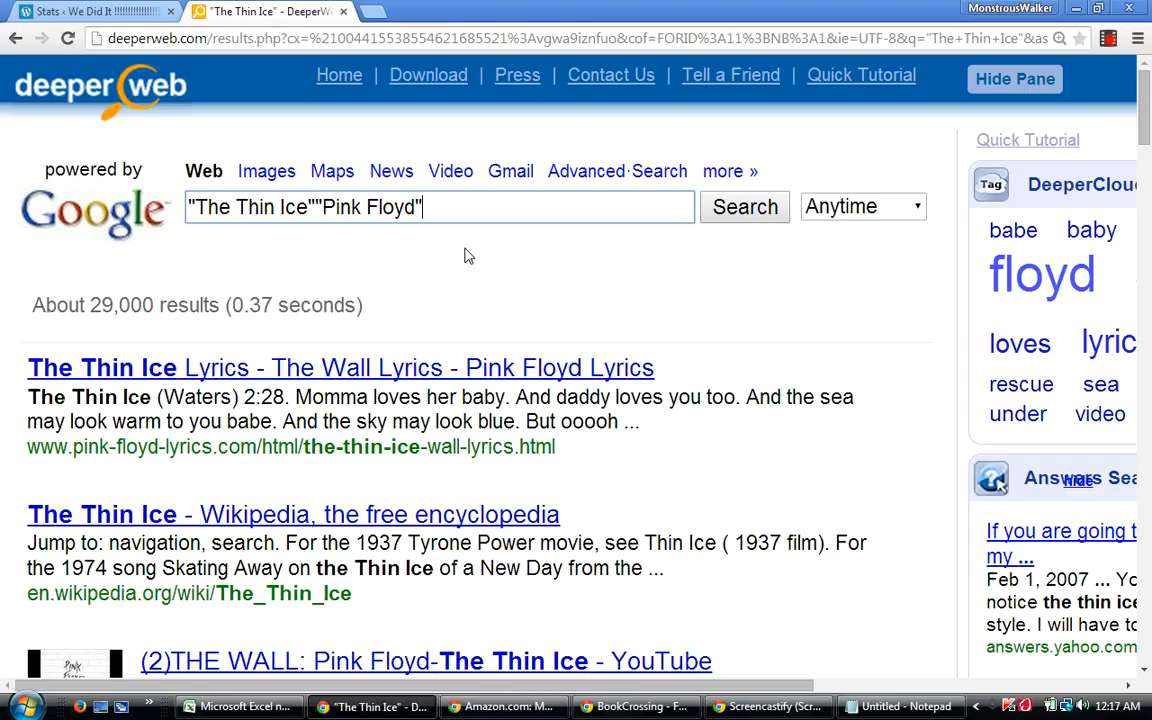
pyautogui.press('Return')
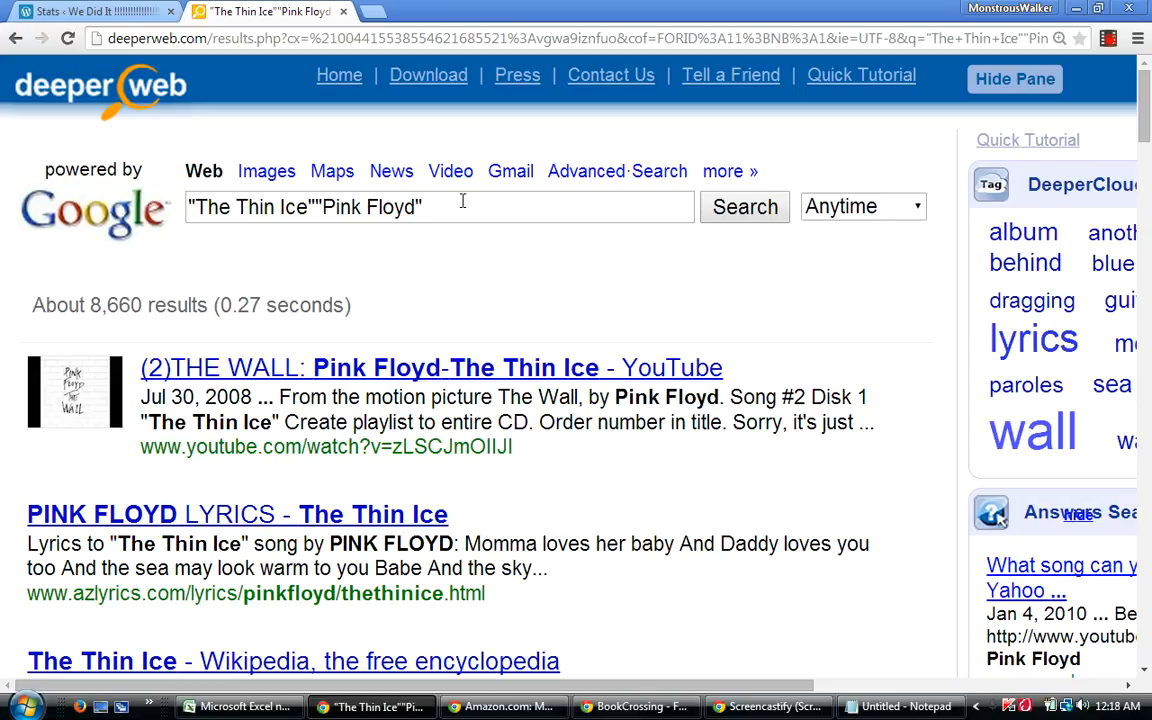
# Paste the quoted term "pudding" at the end of the "The Thin Ice""Pink Floyd" query and run the search.
pyautogui.click(460, 201)
pyautogui.rightClick(460, 204)
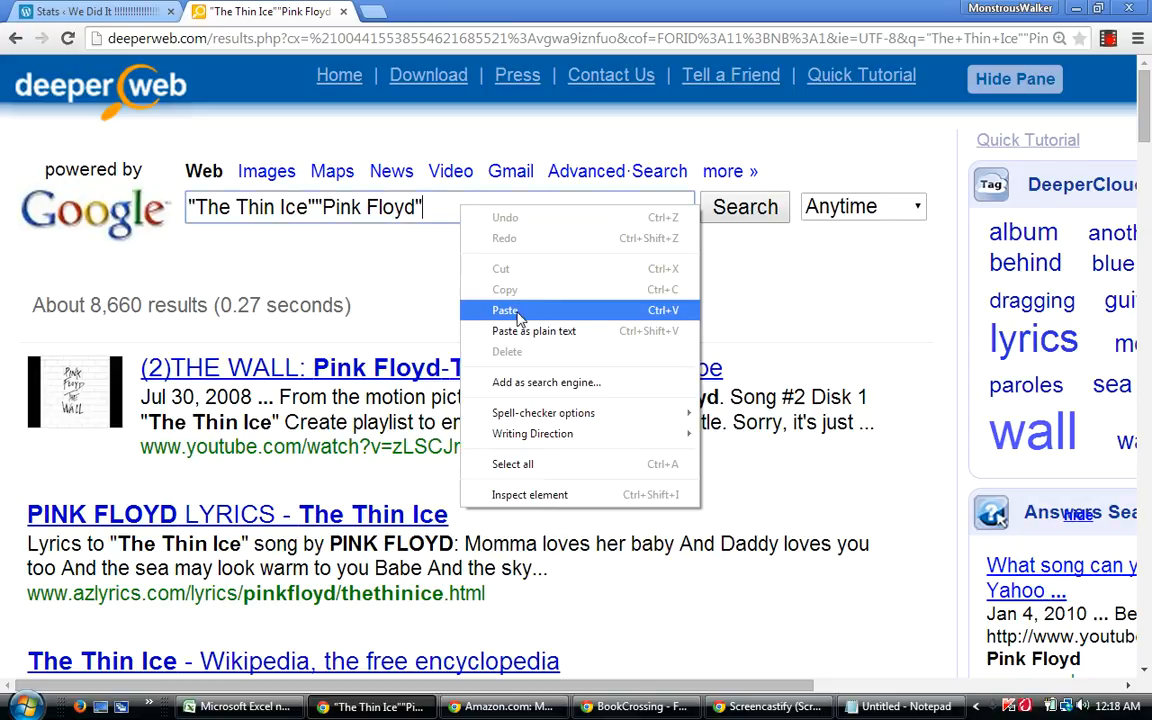
pyautogui.click(517, 312)
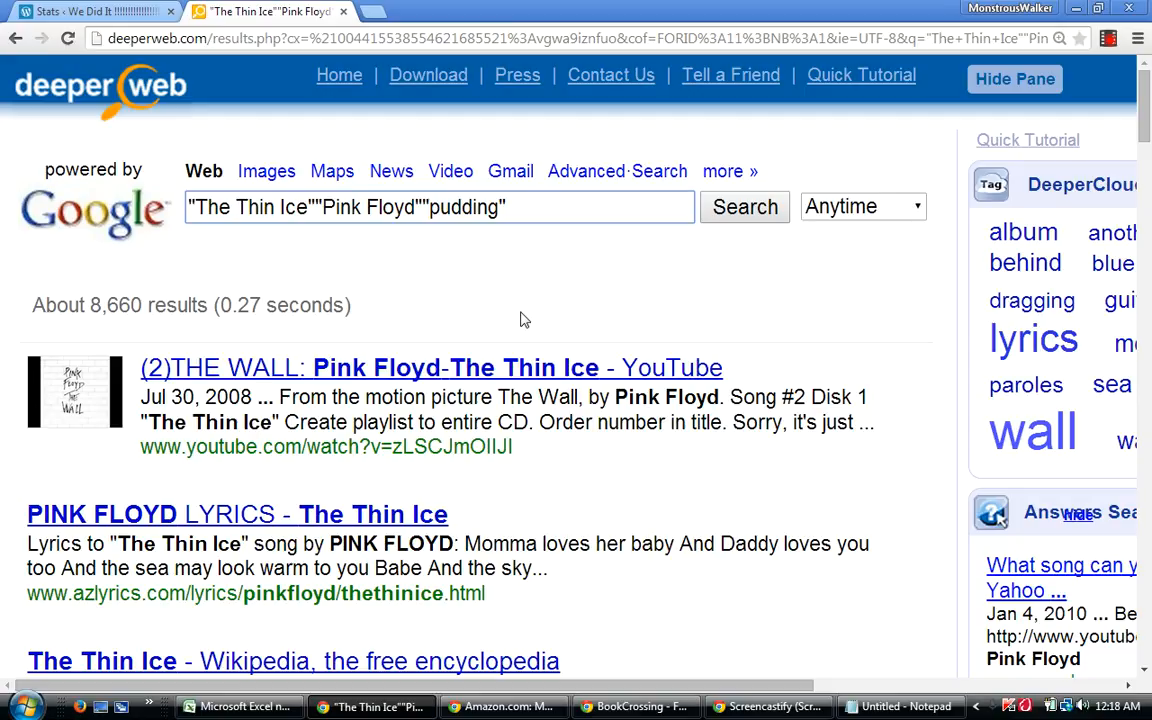
pyautogui.press('Return')
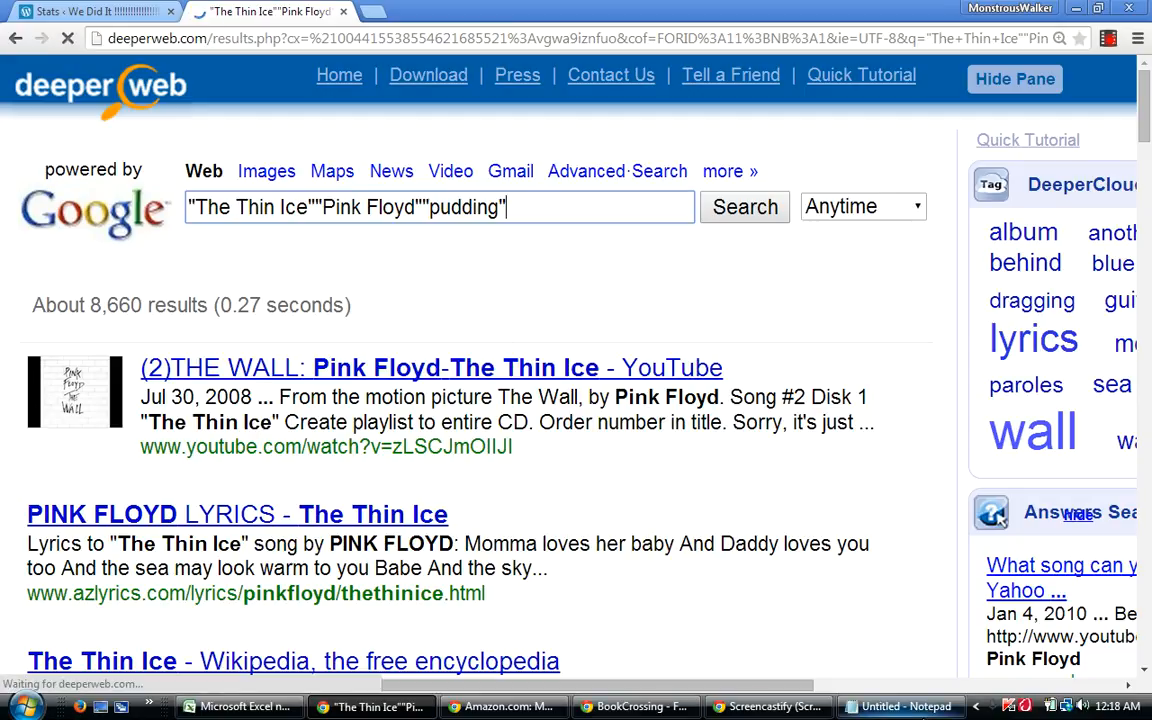
# Switch to the pudding (Pink Floyd) workbook in Excel and enter .00866 in N92 as the guess hits for "The Thin Ice".
pyautogui.moveTo(915, 710)
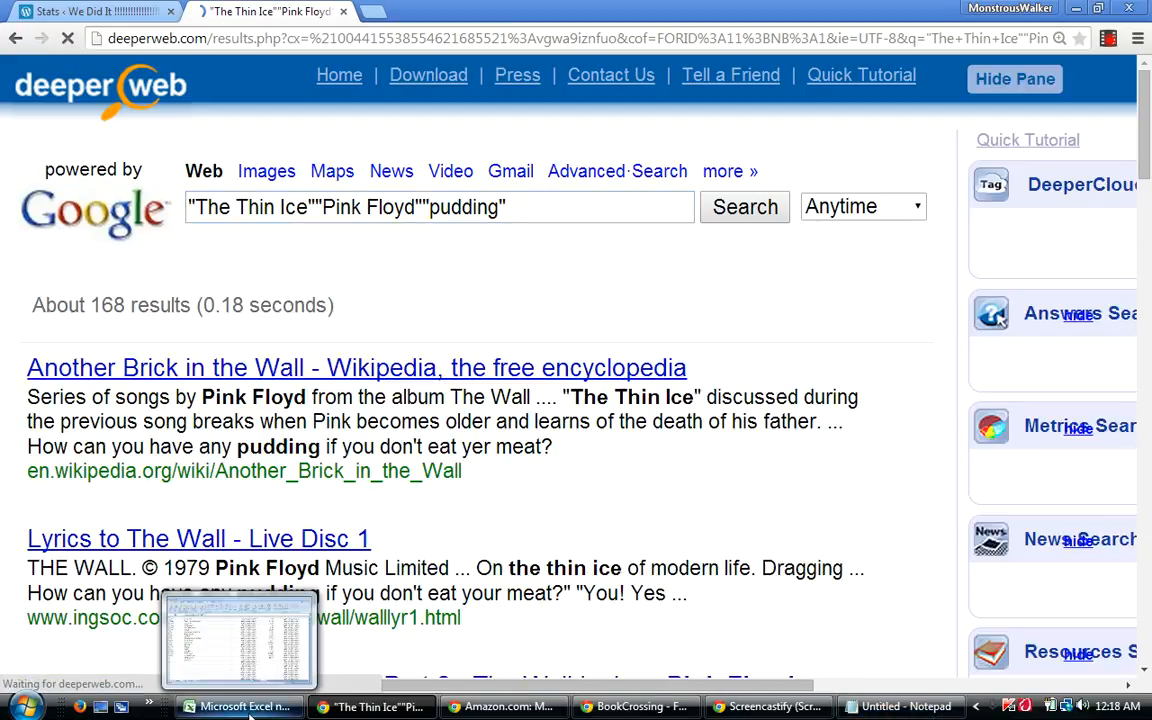
pyautogui.click(248, 708)
pyautogui.click(779, 497)
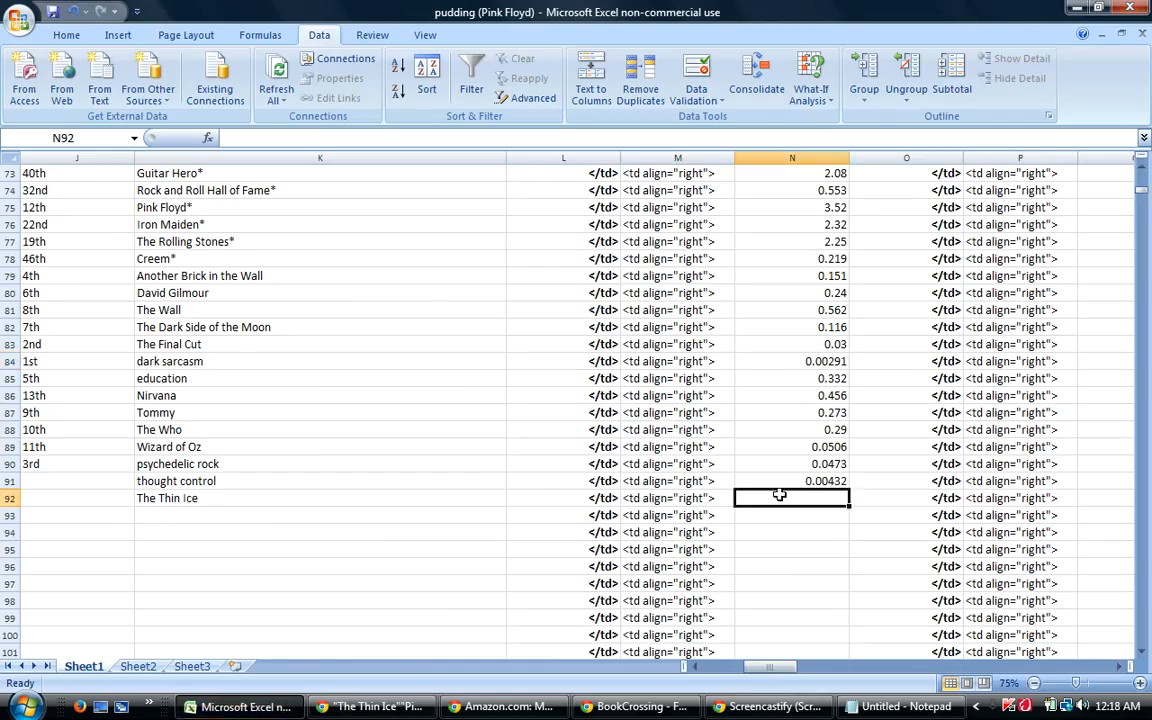
pyautogui.write('.008')
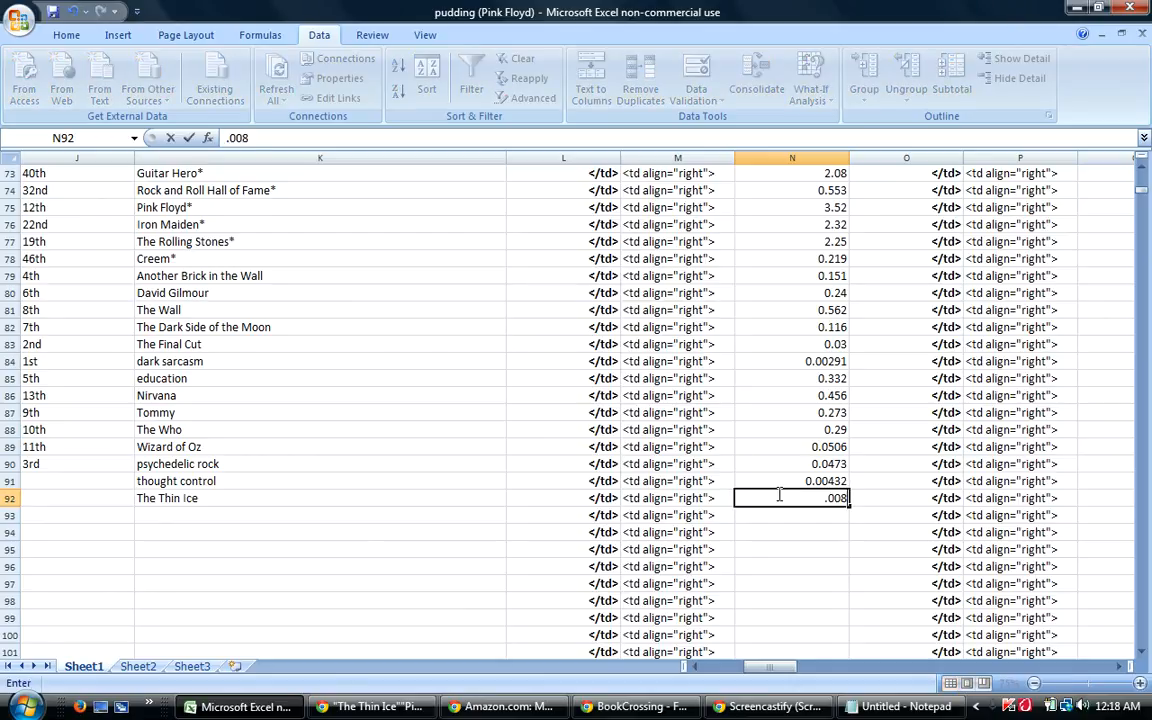
pyautogui.write('66')
pyautogui.press('Tab')
pyautogui.press('Tab')
pyautogui.press('Tab')
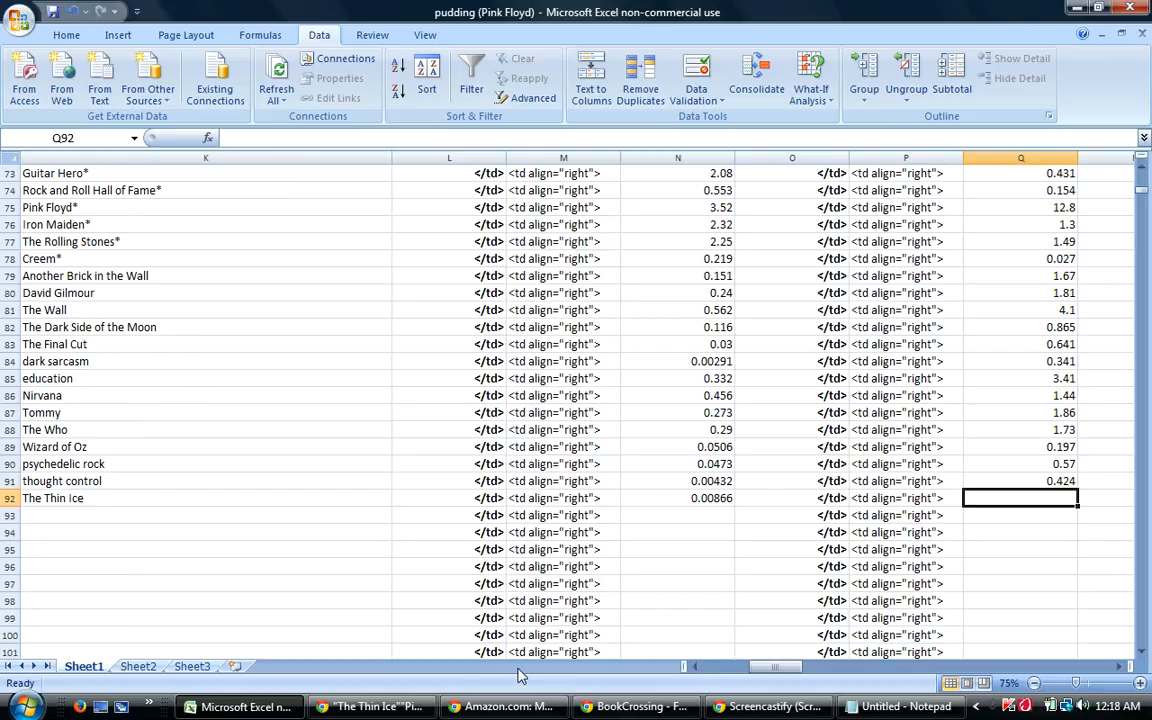
# Check the three-term search's result count in DeeperWeb and enter .168 in Q92 for "The Thin Ice" in Excel.
pyautogui.moveTo(271, 709)
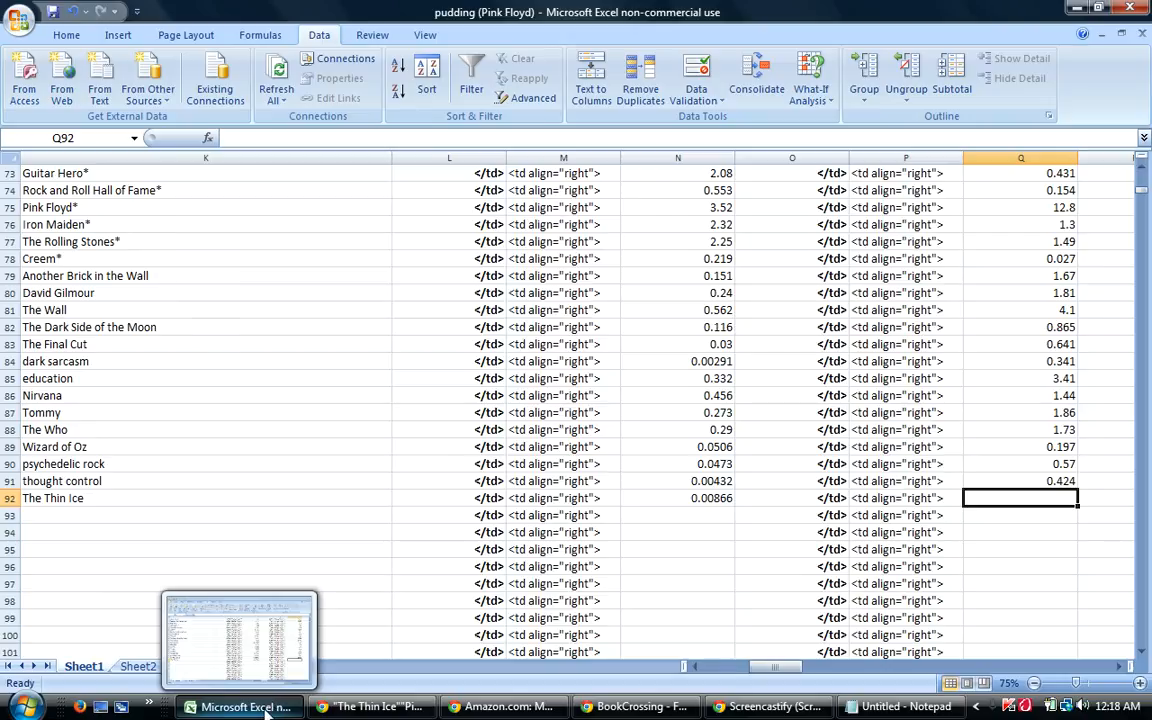
pyautogui.click(268, 709)
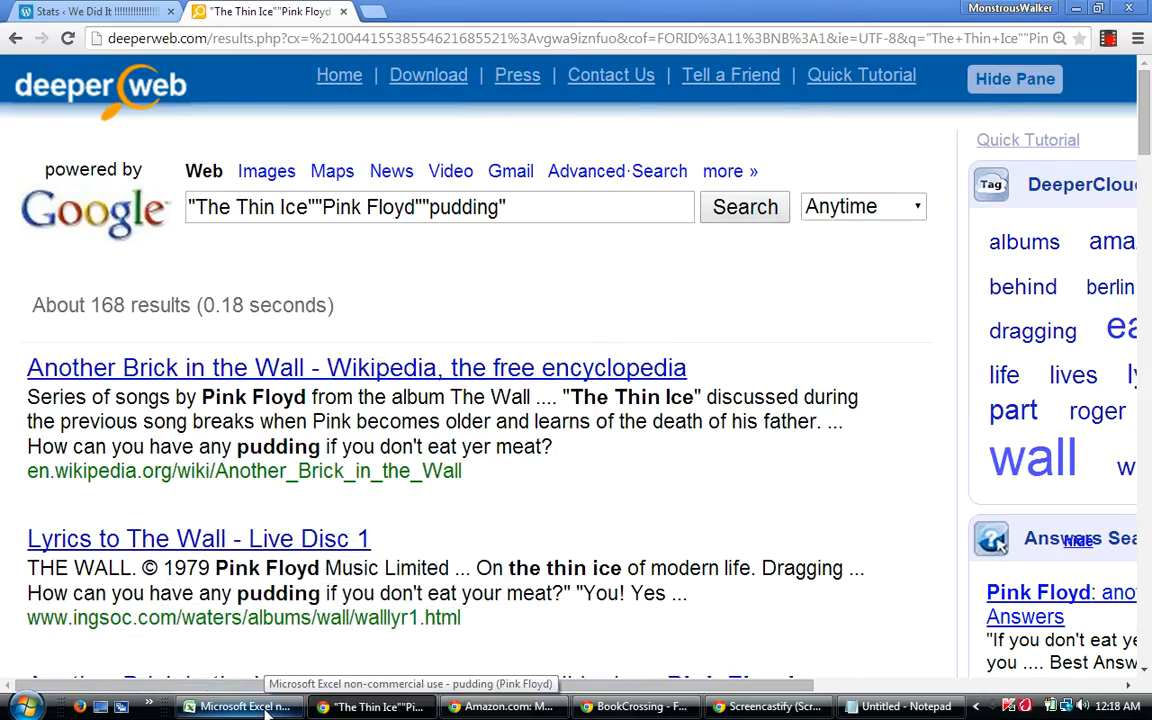
pyautogui.click(268, 709)
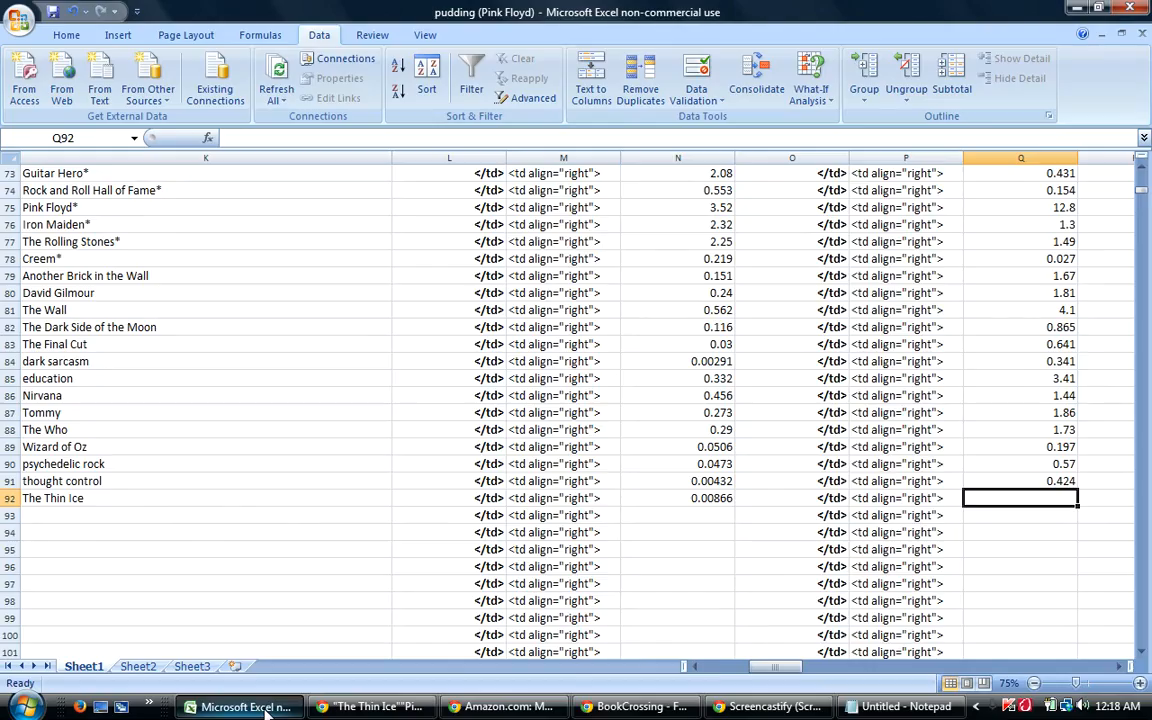
pyautogui.write('.168')
pyautogui.press('Return')
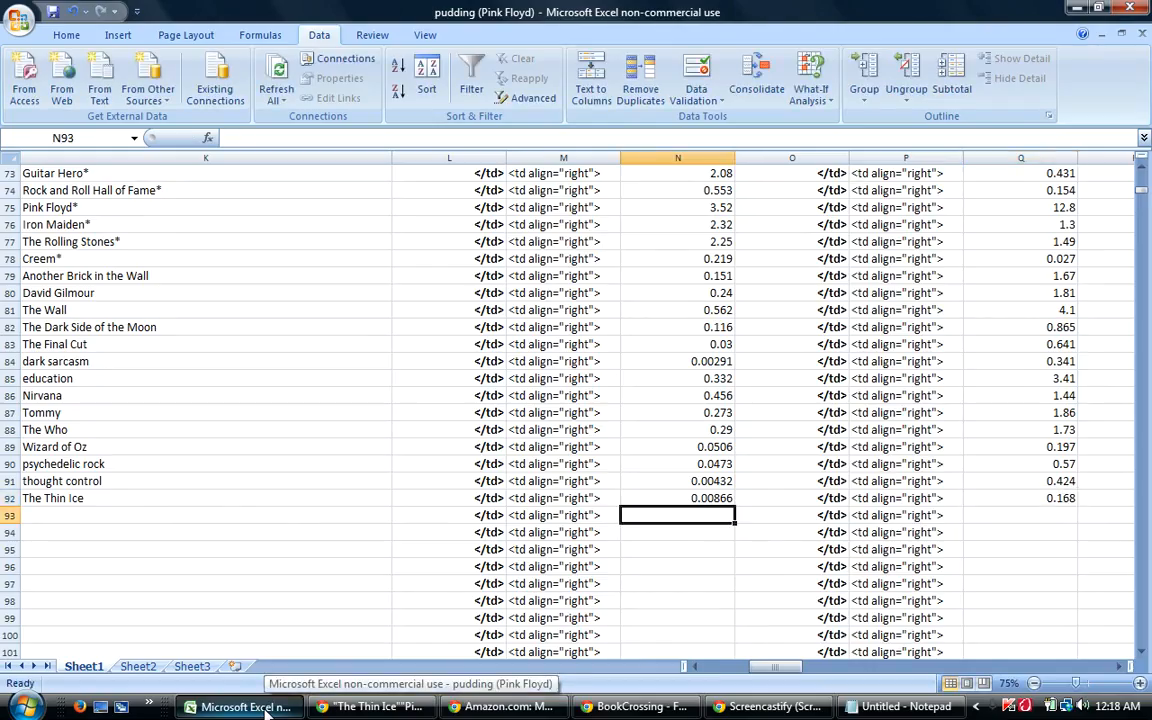
# Sort all guess rows from row 5 down by column AV A to Z, then by column W from largest to smallest.
pyautogui.moveTo(407, 708)
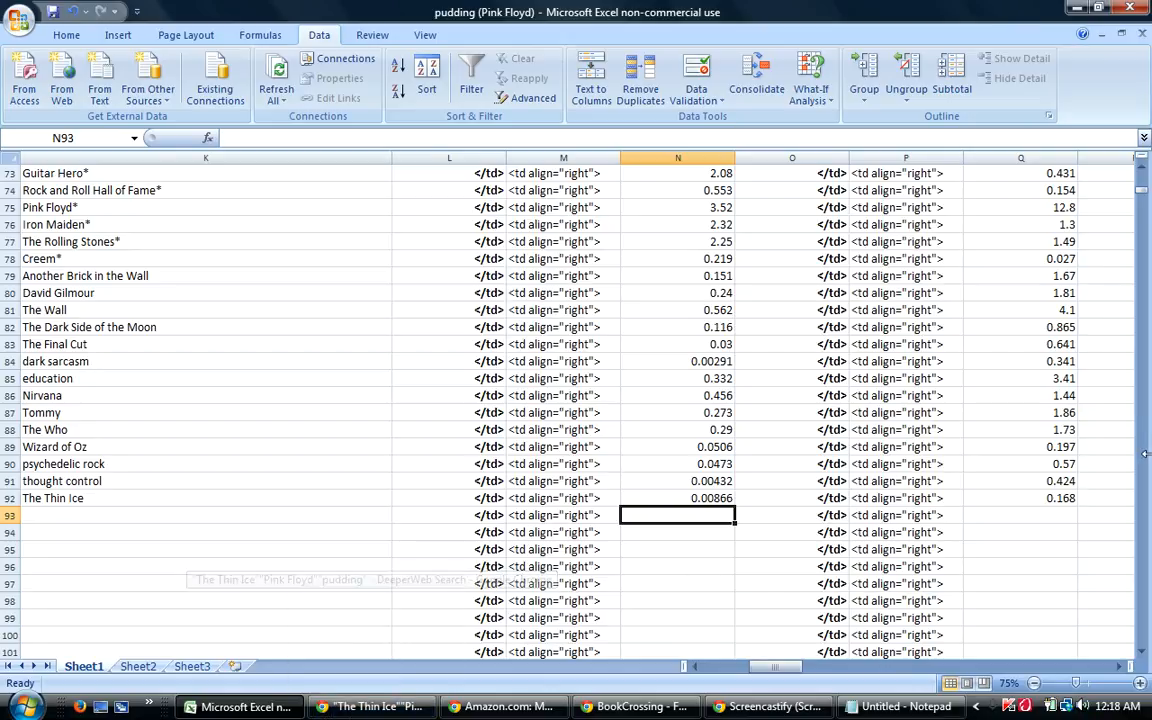
pyautogui.moveTo(1145, 197); pyautogui.dragTo(1145, 172)
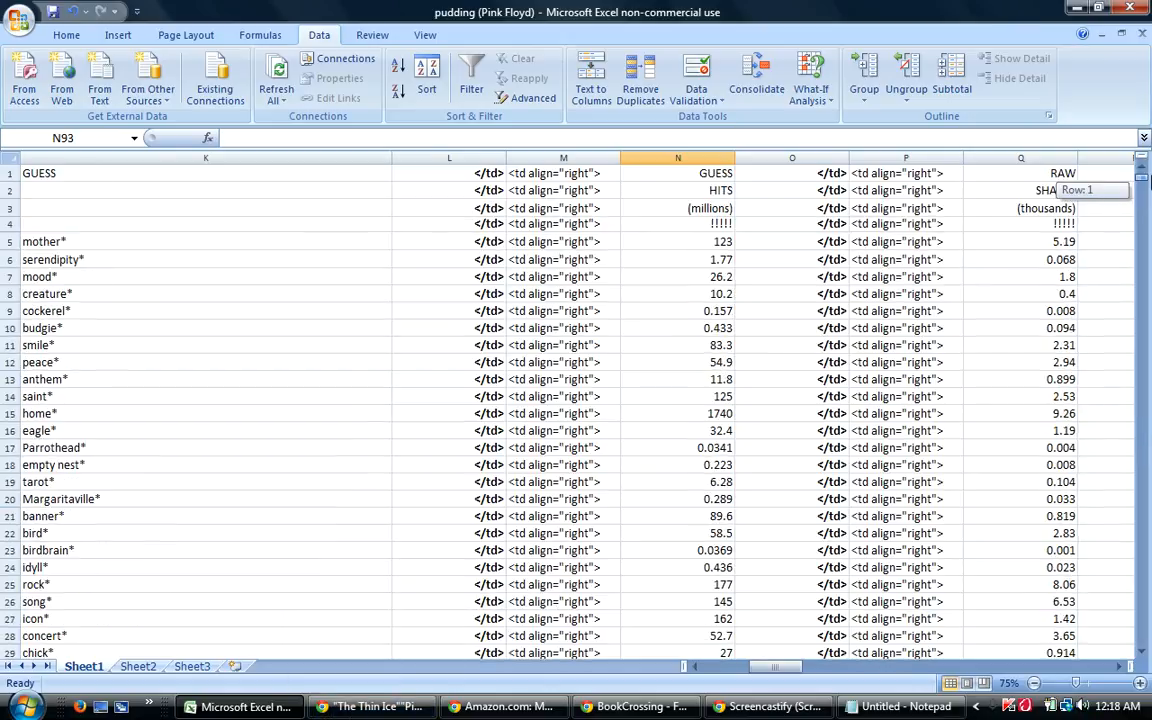
pyautogui.moveTo(10, 241); pyautogui.dragTo(91, 637)
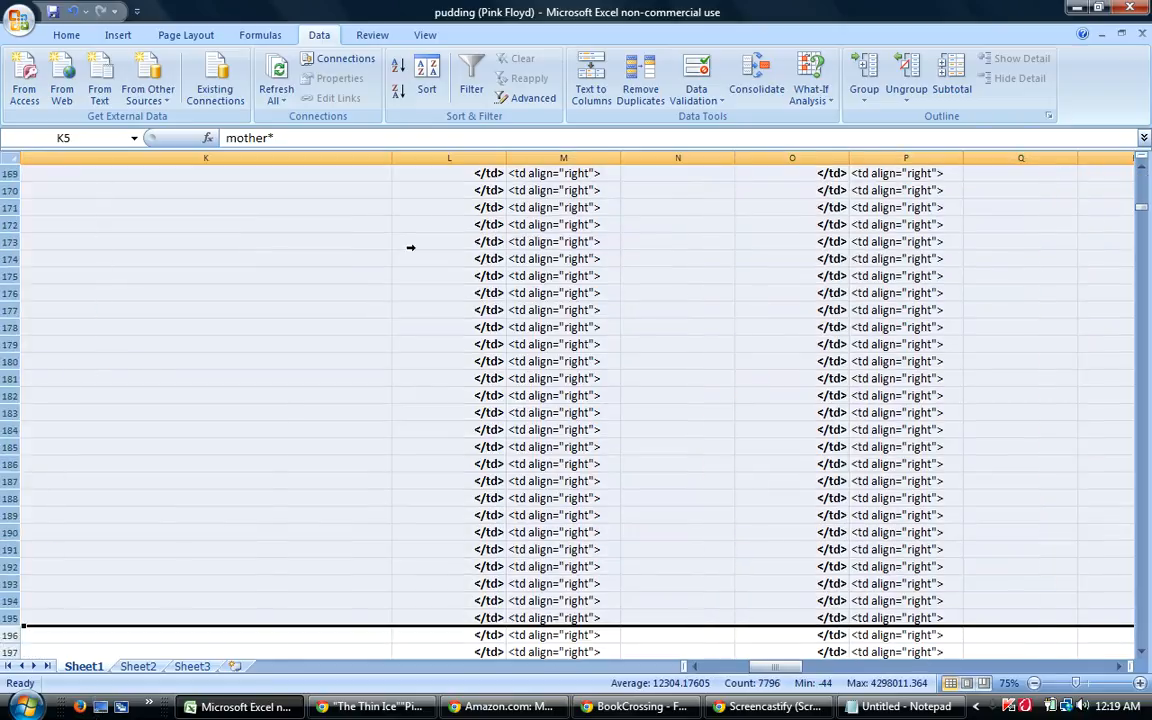
pyautogui.click(427, 80)
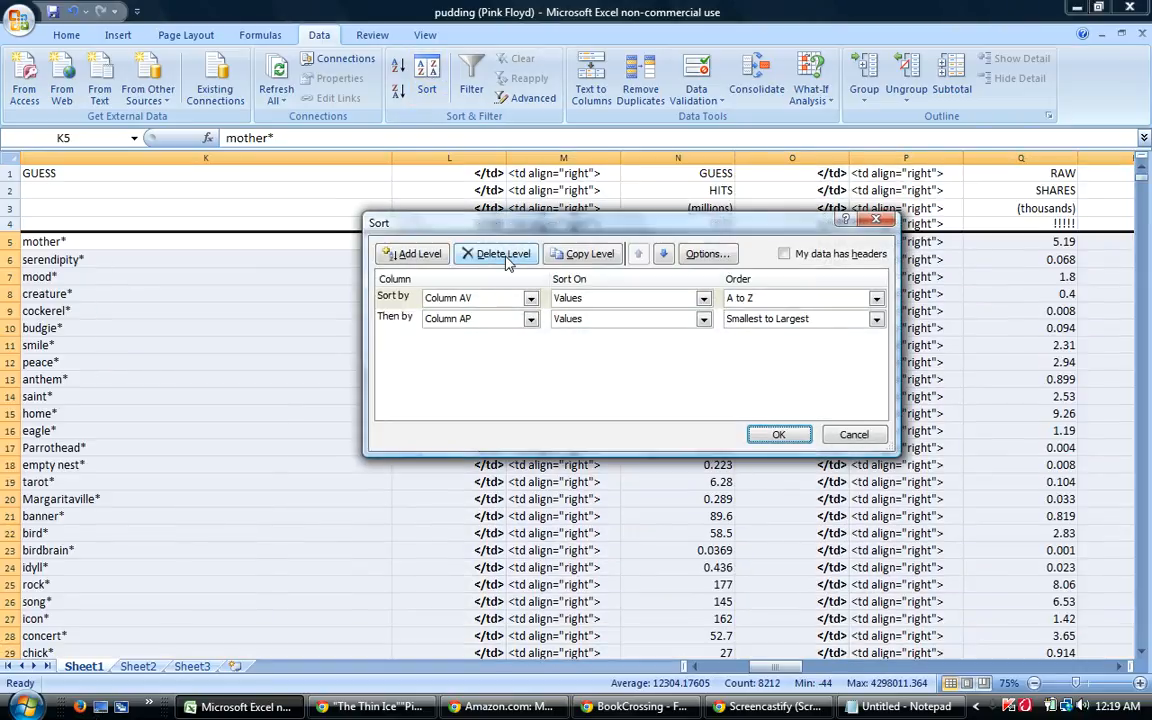
pyautogui.click(530, 319)
pyautogui.moveTo(537, 414); pyautogui.dragTo(537, 382)
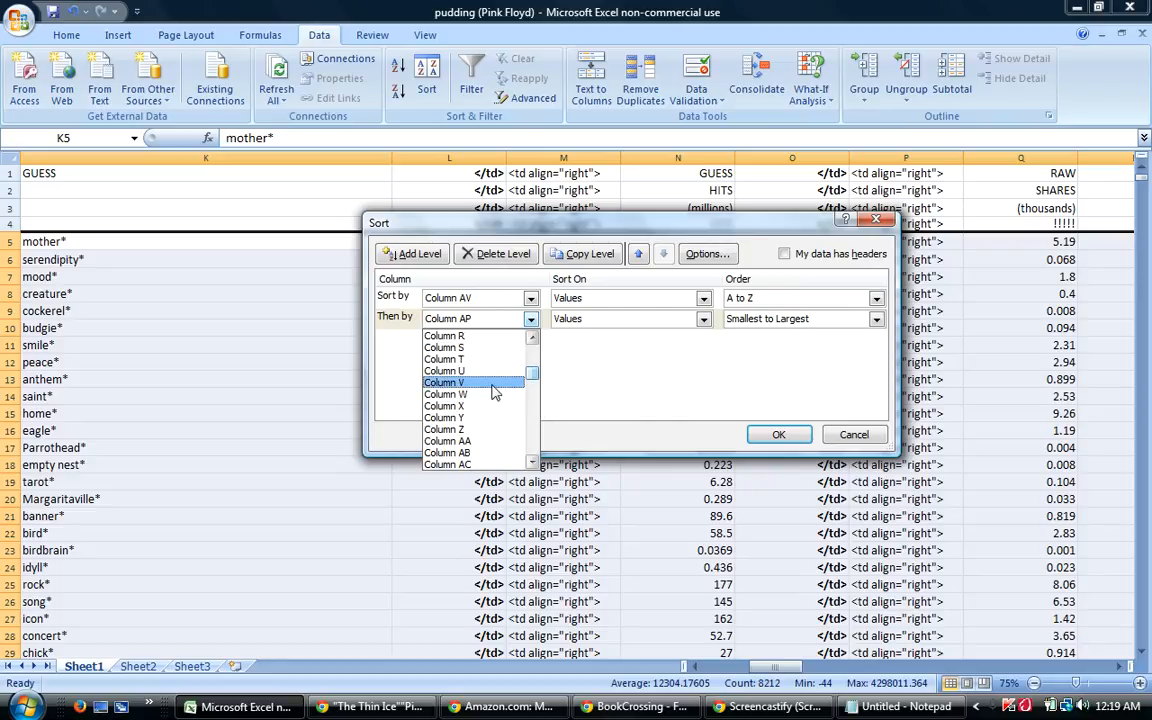
pyautogui.click(460, 385)
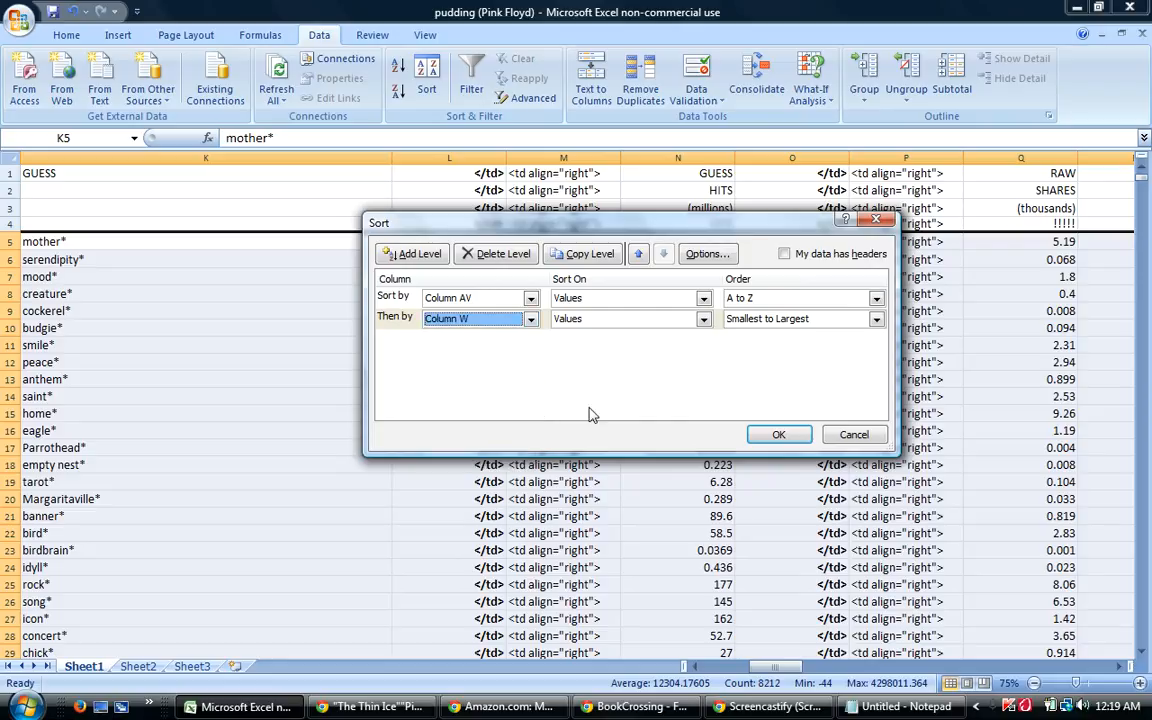
pyautogui.click(780, 320)
pyautogui.click(778, 347)
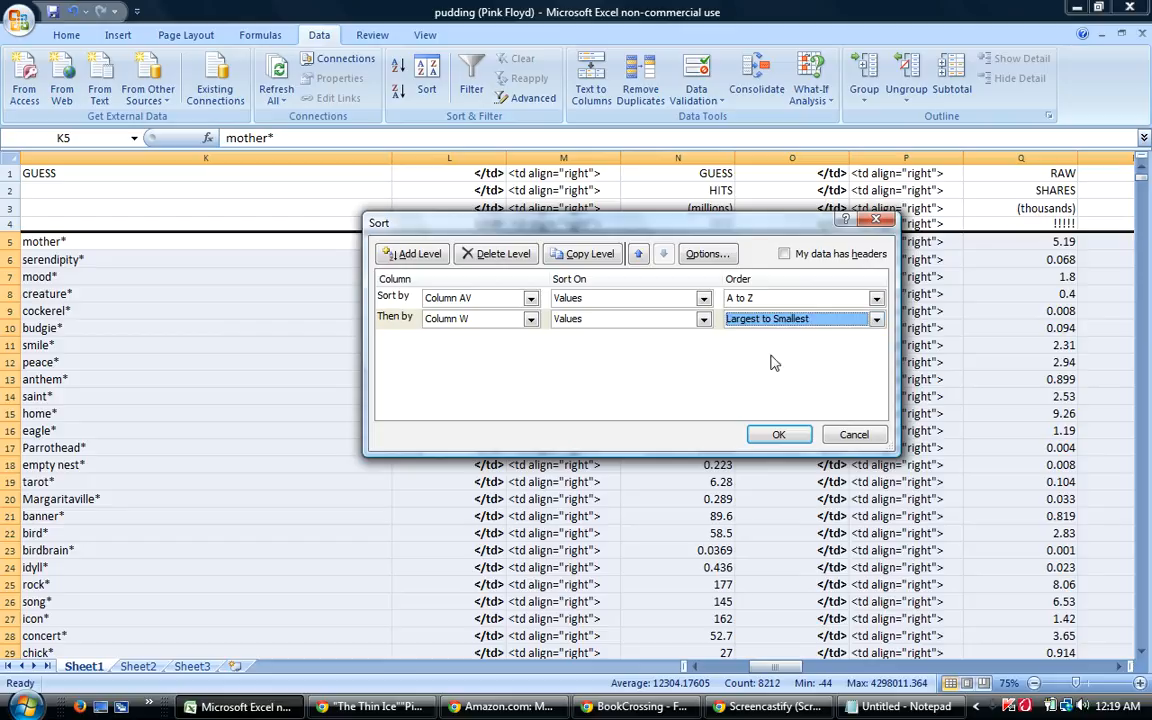
pyautogui.click(778, 434)
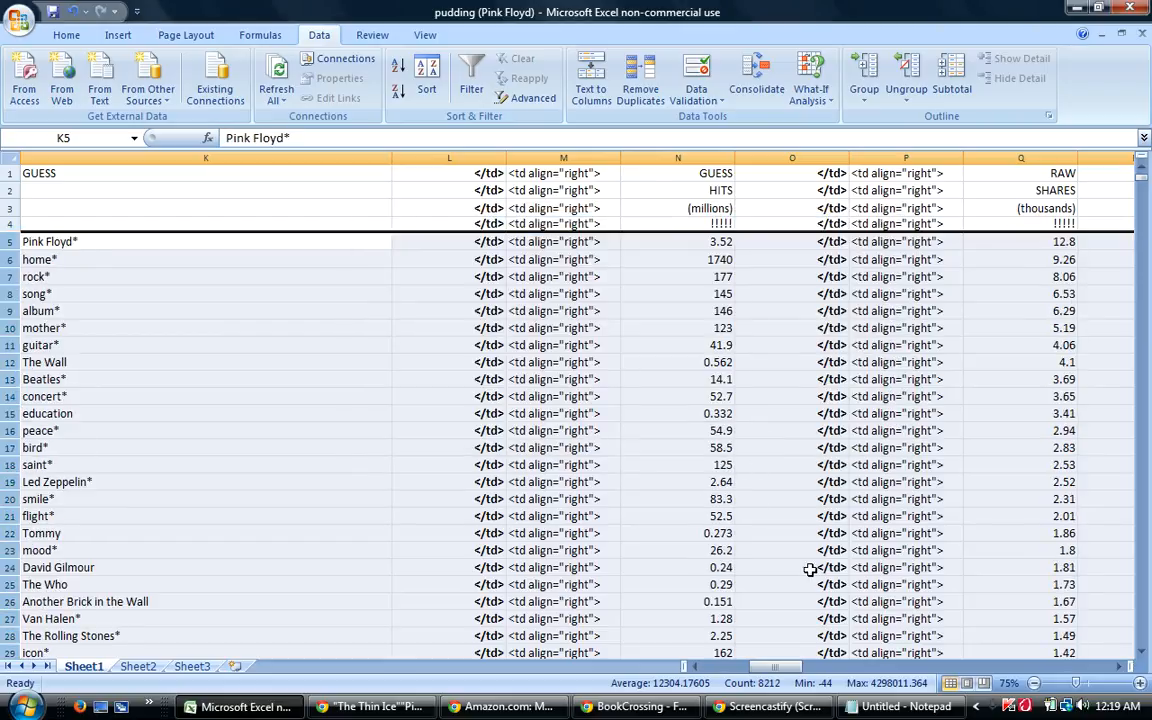
pyautogui.moveTo(770, 667); pyautogui.dragTo(727, 675)
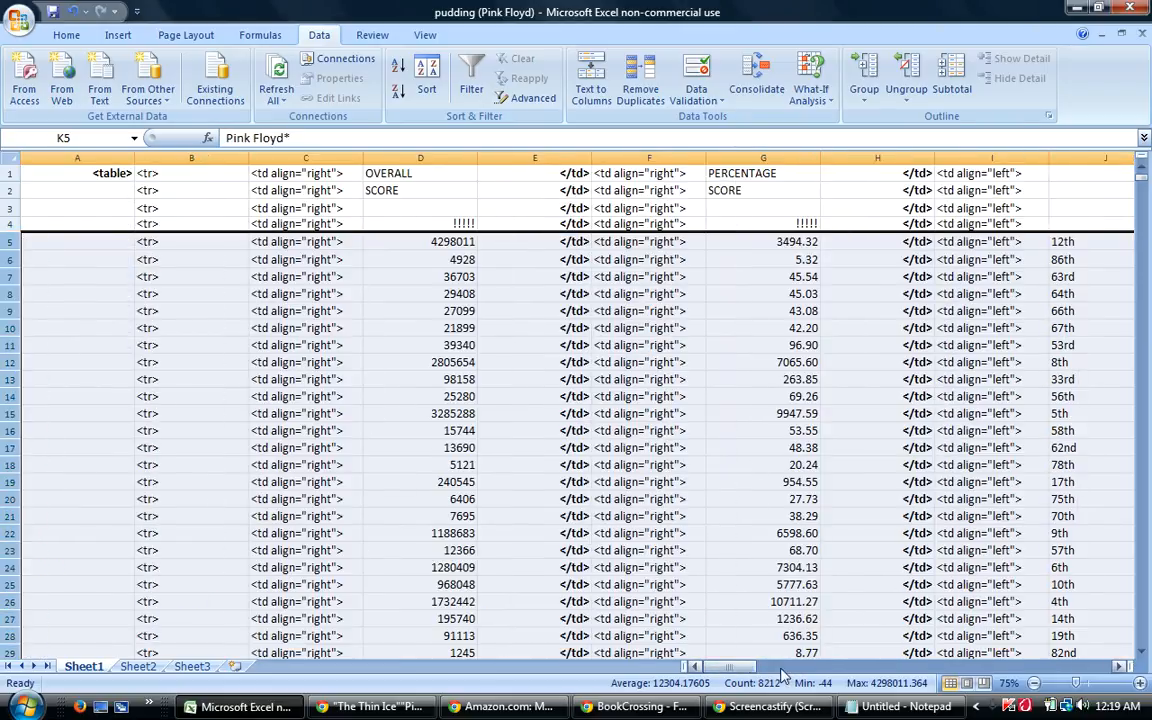
# Look down the guess list for the rows without a percentage rank, "thought control" and "The Thin Ice".
pyautogui.moveTo(742, 667); pyautogui.dragTo(770, 668)
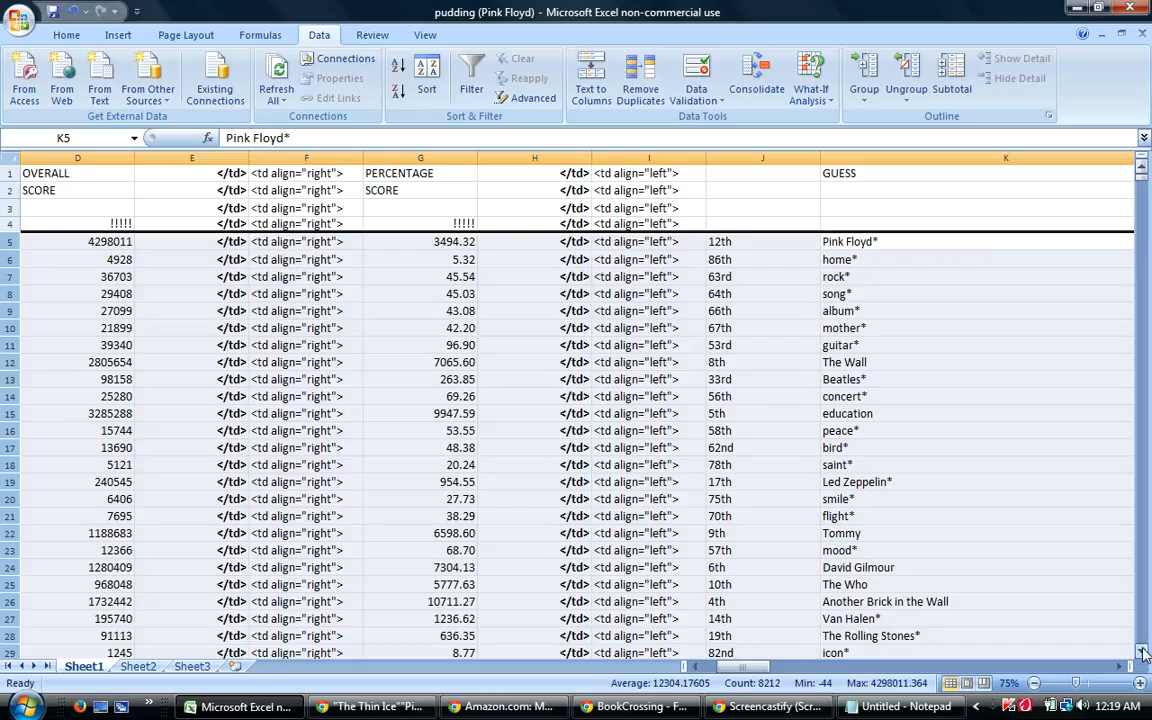
pyautogui.click(1145, 652)
pyautogui.click(1145, 652)
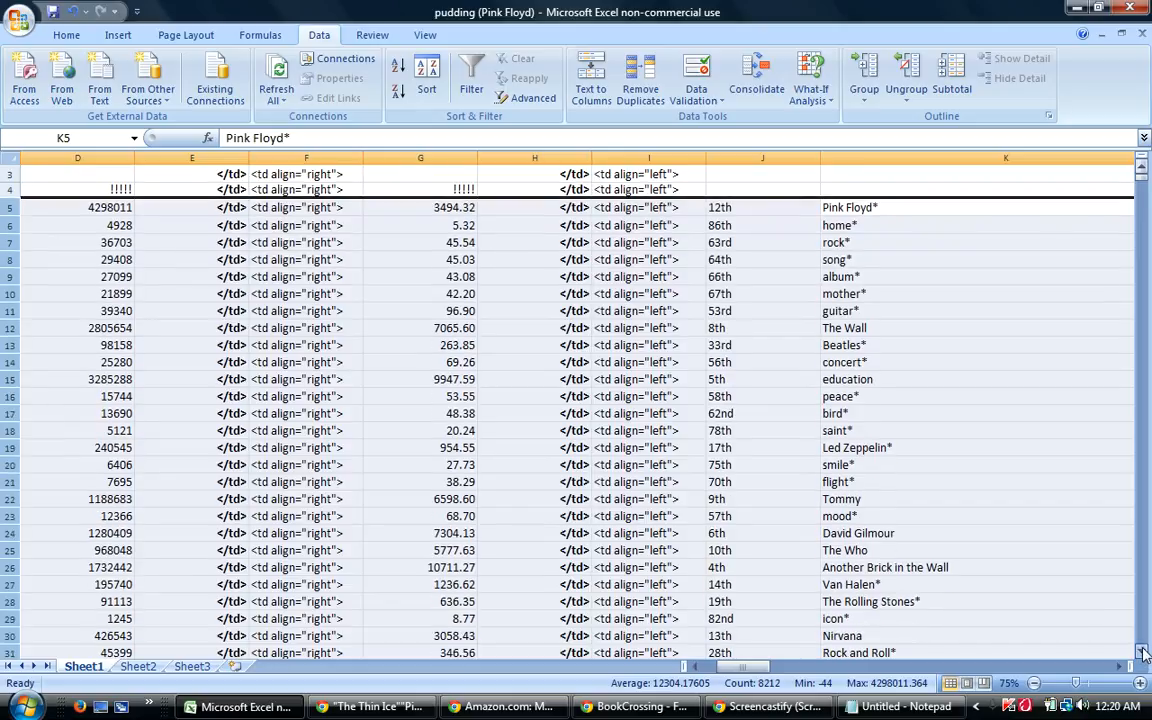
pyautogui.click(1145, 652)
pyautogui.click(1145, 652)
pyautogui.click(1145, 652)
pyautogui.click(1145, 652)
pyautogui.click(1145, 652)
pyautogui.click(1144, 652)
pyautogui.click(1144, 652)
pyautogui.click(1144, 652)
pyautogui.click(1144, 652)
pyautogui.click(1145, 652)
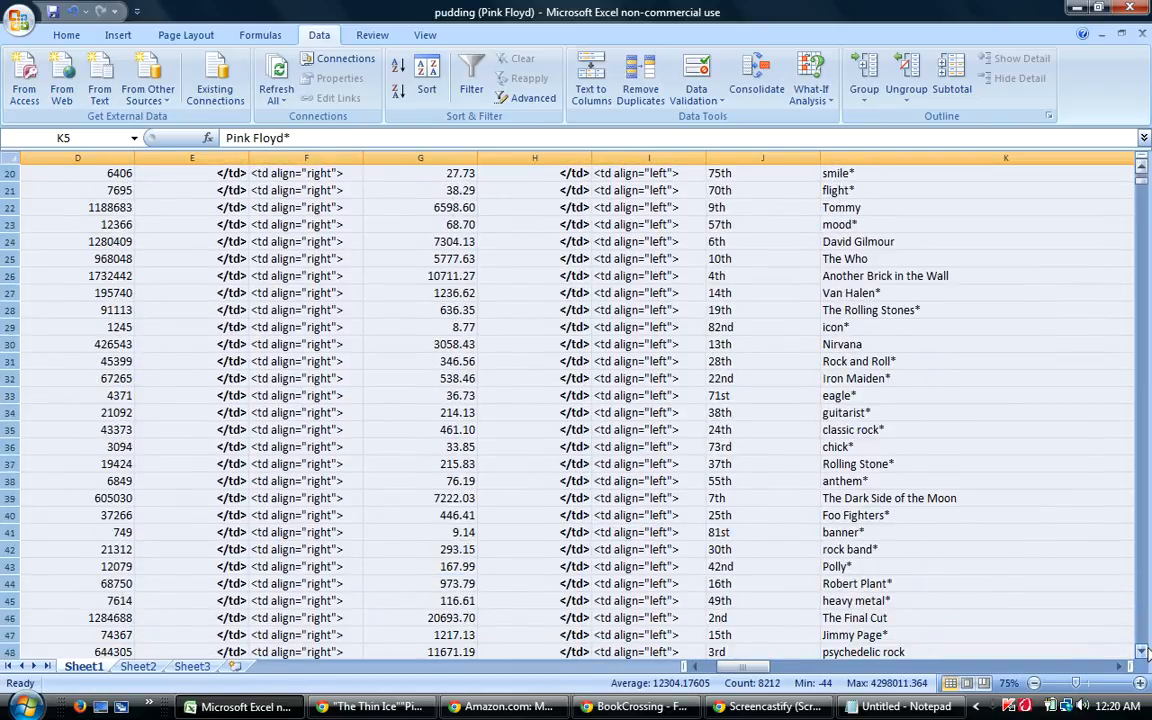
pyautogui.click(1145, 652)
pyautogui.click(1145, 652)
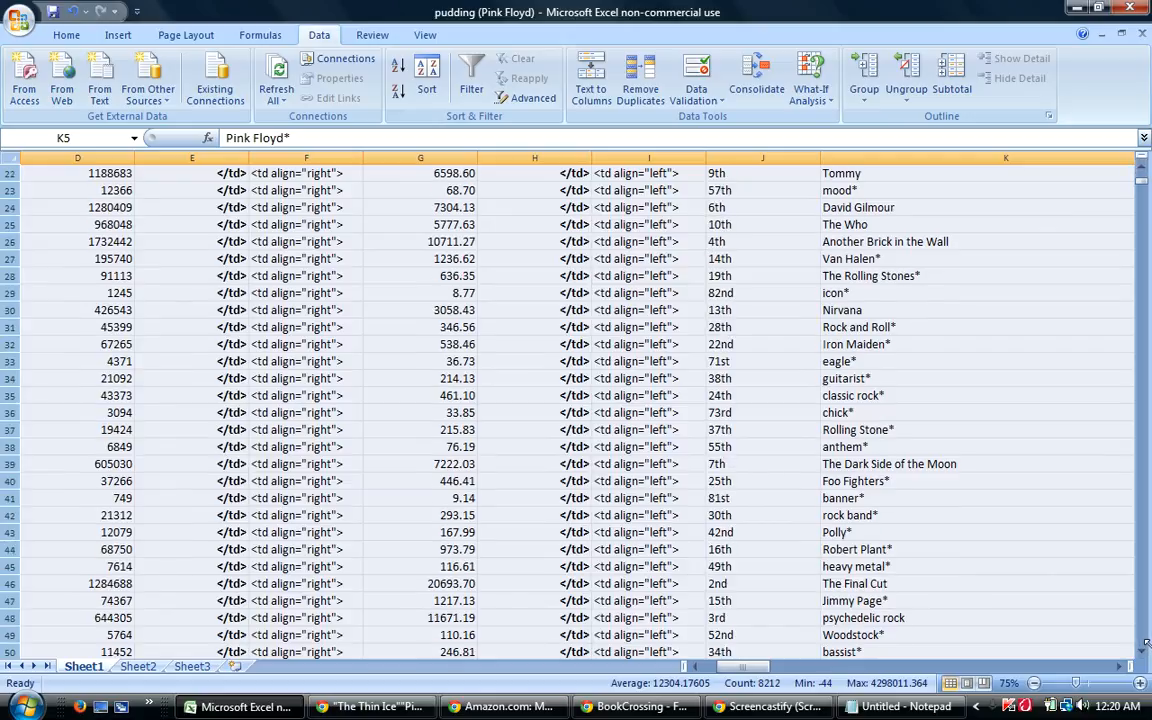
pyautogui.click(1143, 652)
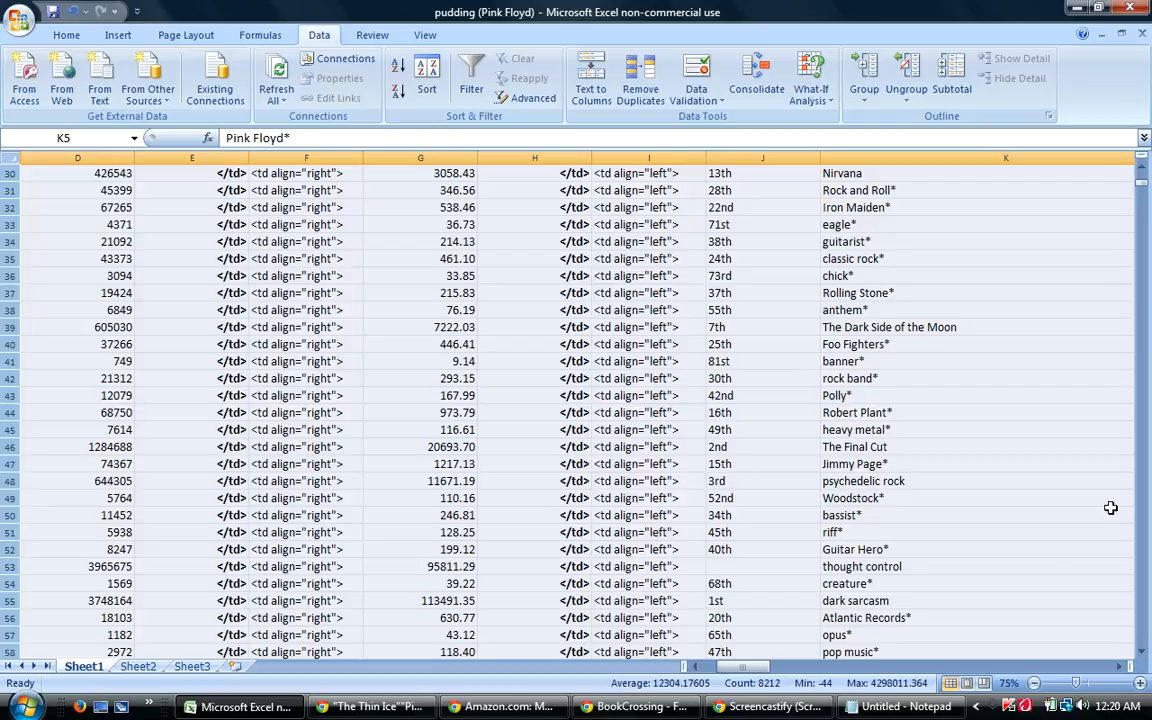
pyautogui.click(1143, 651)
pyautogui.click(1143, 653)
pyautogui.click(1143, 653)
pyautogui.click(1143, 653)
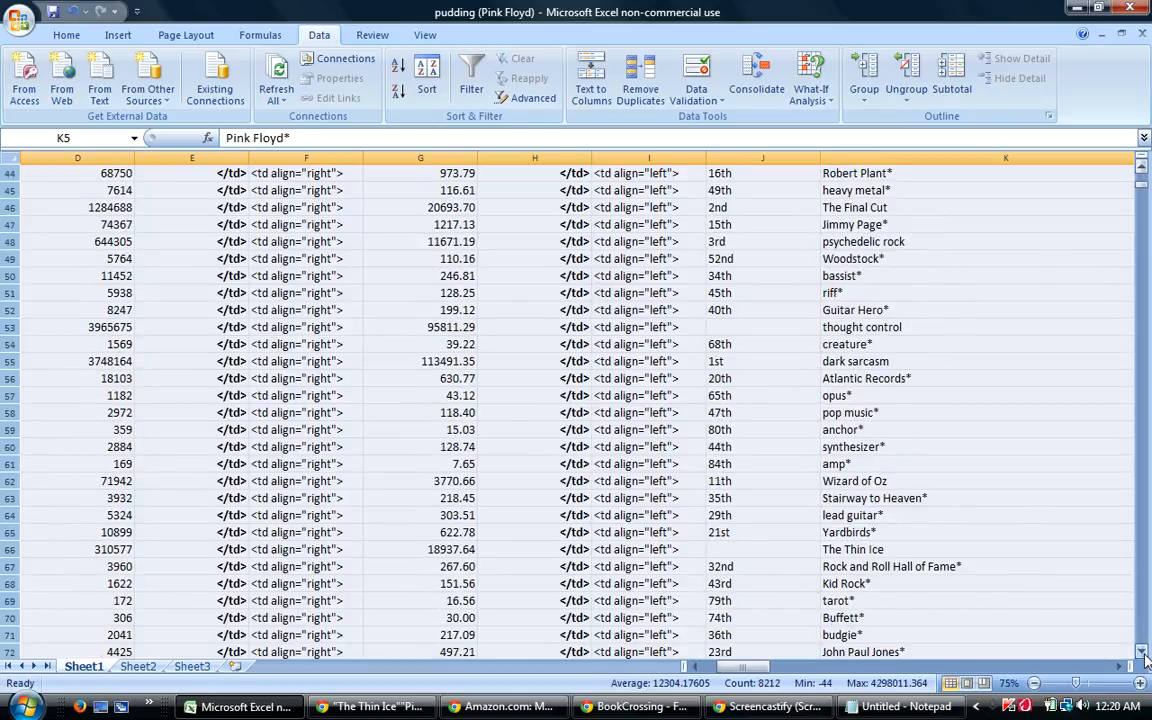
# Compare the percentage scores of "The Thin Ice", "dark sarcasm", "thought control" and "The Final Cut" in column G.
pyautogui.click(442, 549)
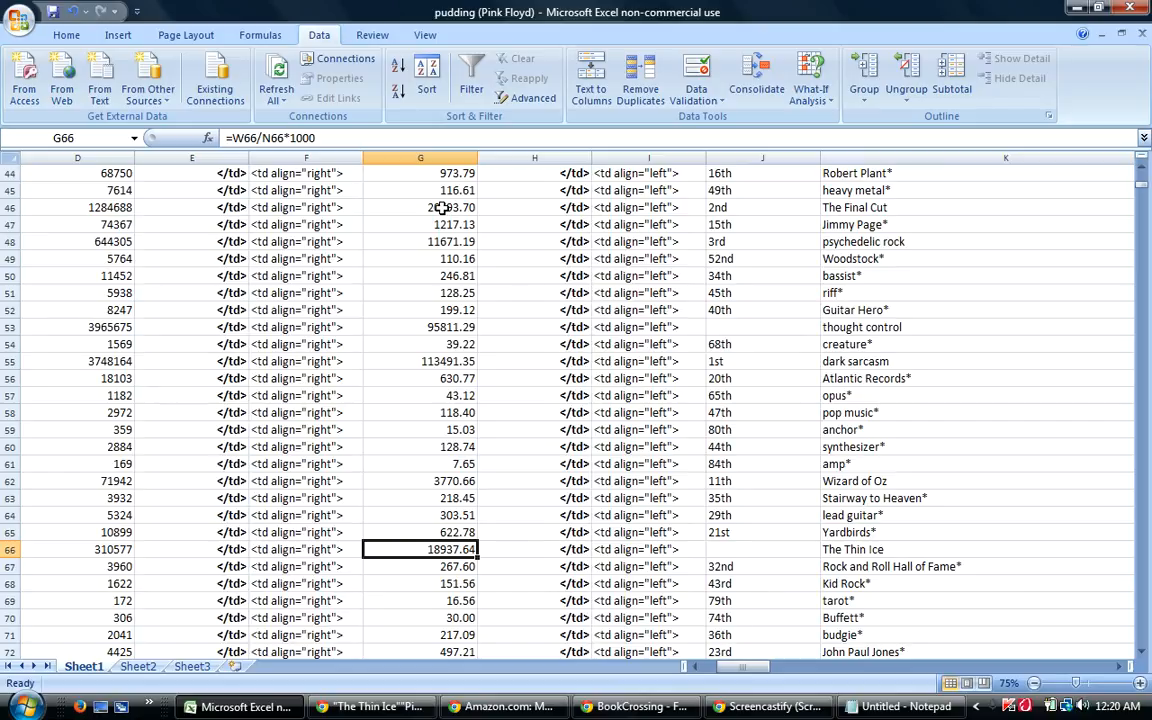
pyautogui.click(446, 361)
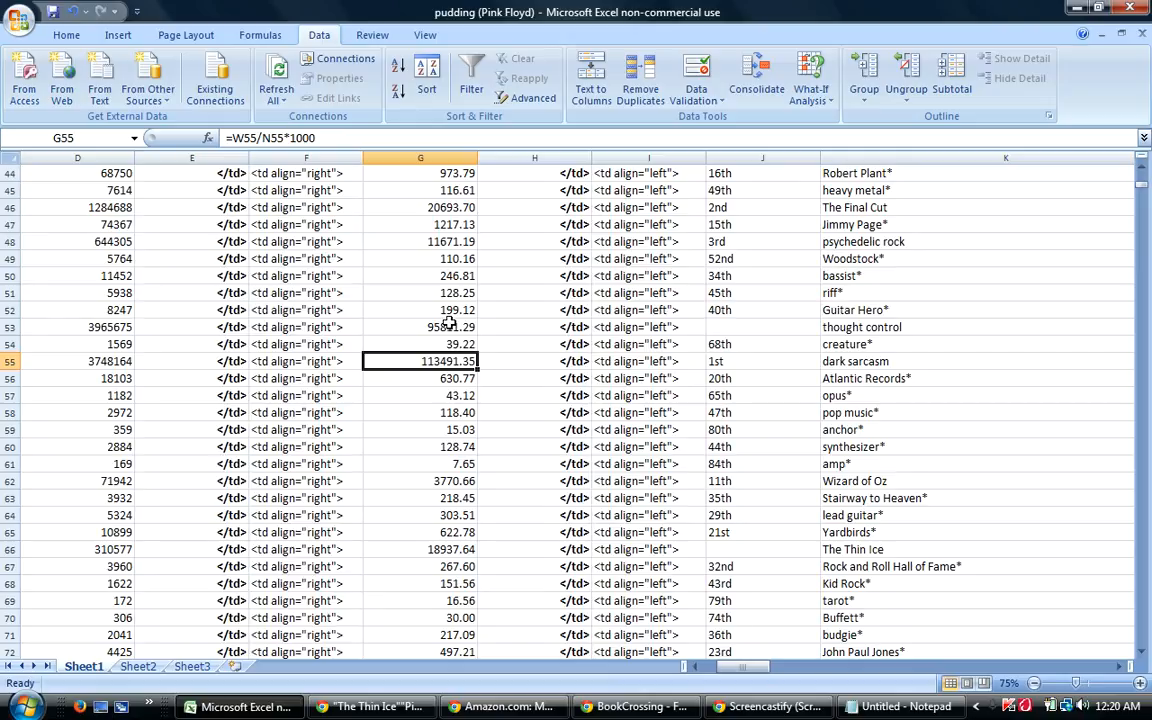
pyautogui.click(446, 327)
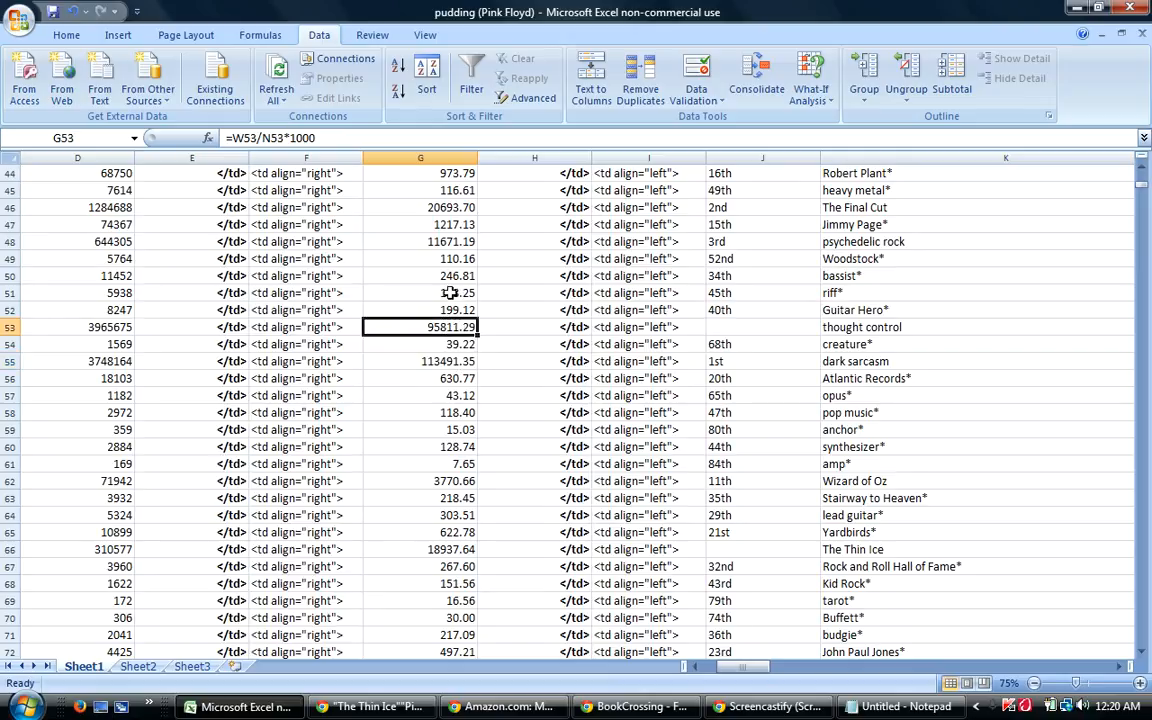
pyautogui.click(446, 207)
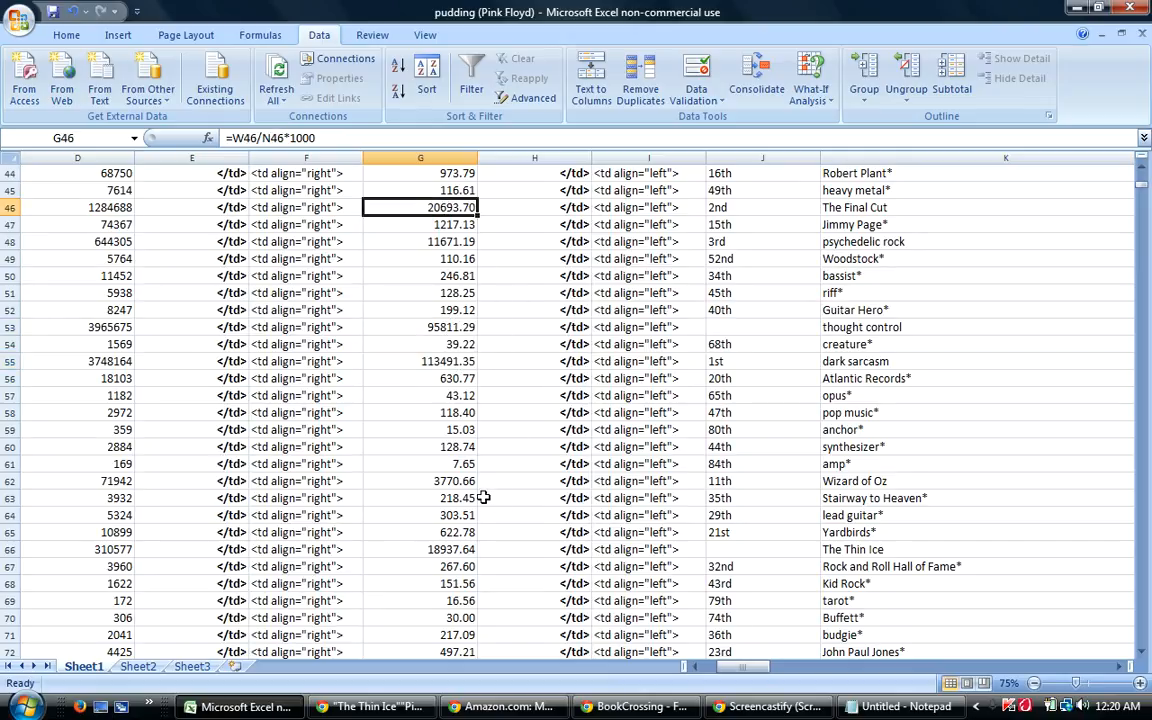
pyautogui.click(446, 549)
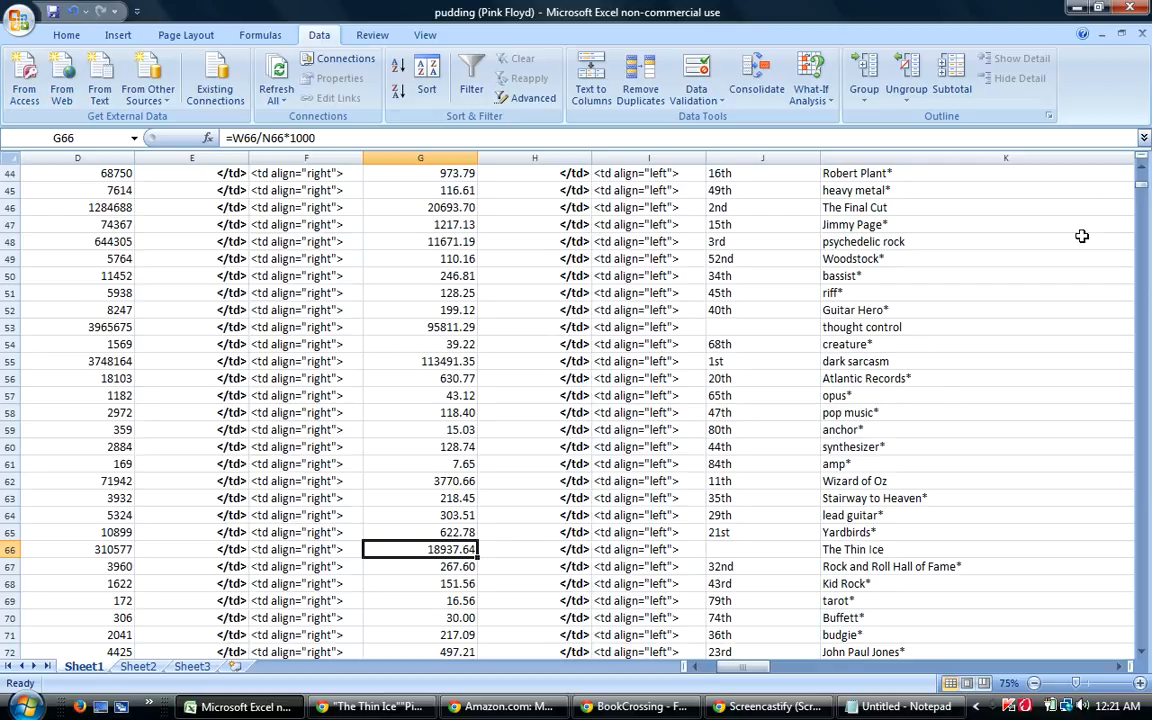
# Sort all guess rows from row 5 down by column AV A to Z, then by column G from largest to smallest.
pyautogui.moveTo(1143, 168); pyautogui.dragTo(1143, 170)
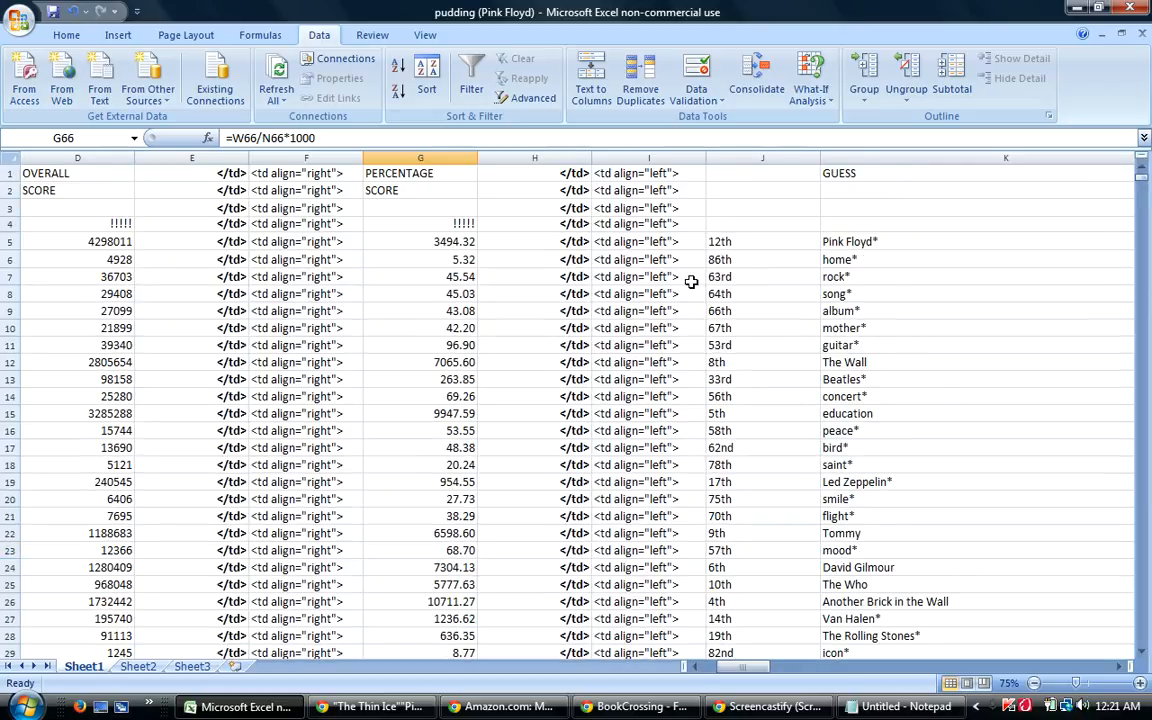
pyautogui.moveTo(9, 242); pyautogui.dragTo(10, 636)
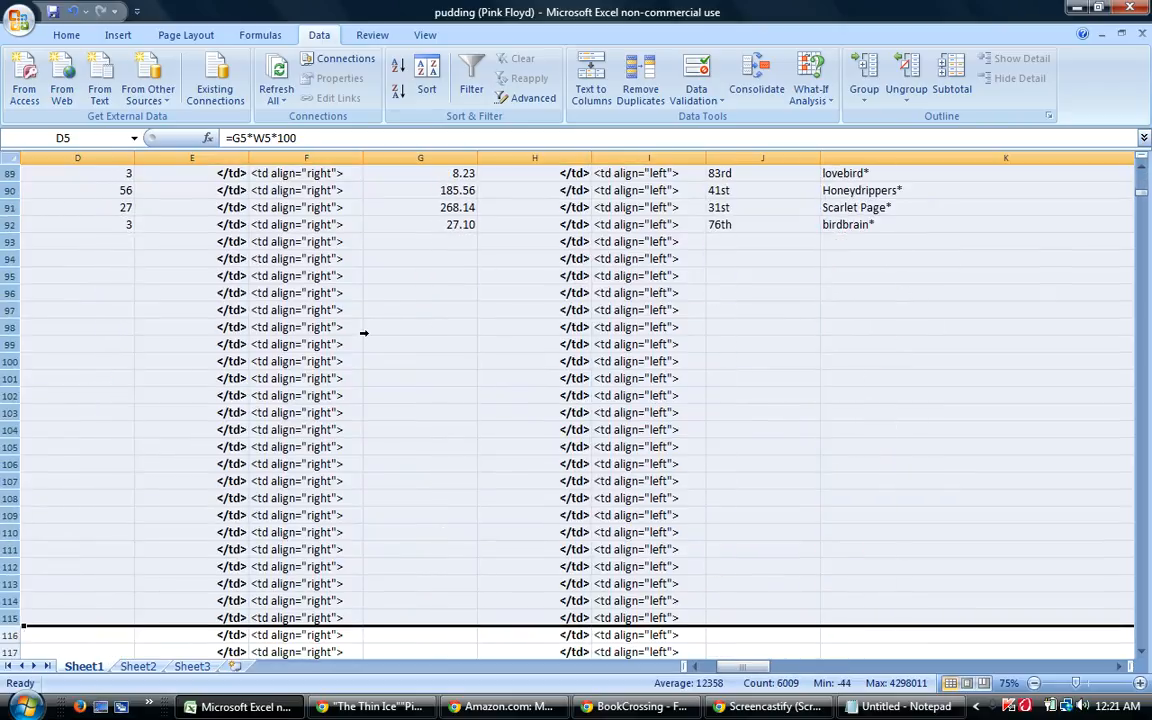
pyautogui.click(427, 80)
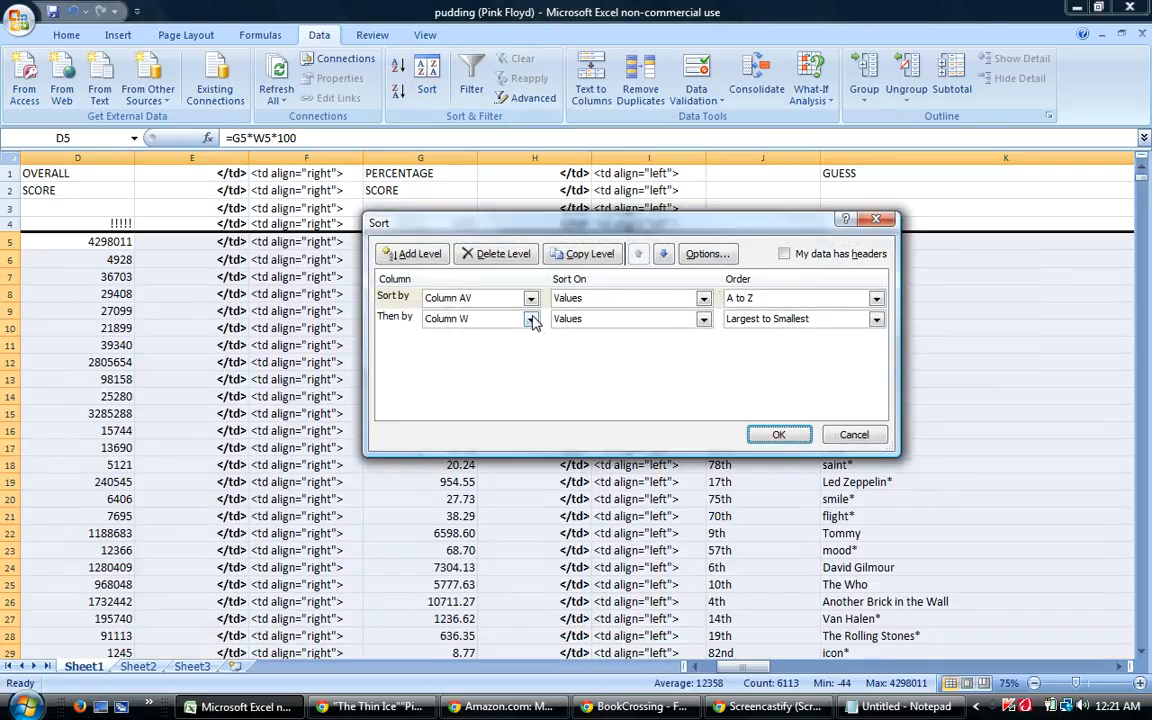
pyautogui.click(530, 318)
pyautogui.moveTo(532, 380); pyautogui.dragTo(532, 360)
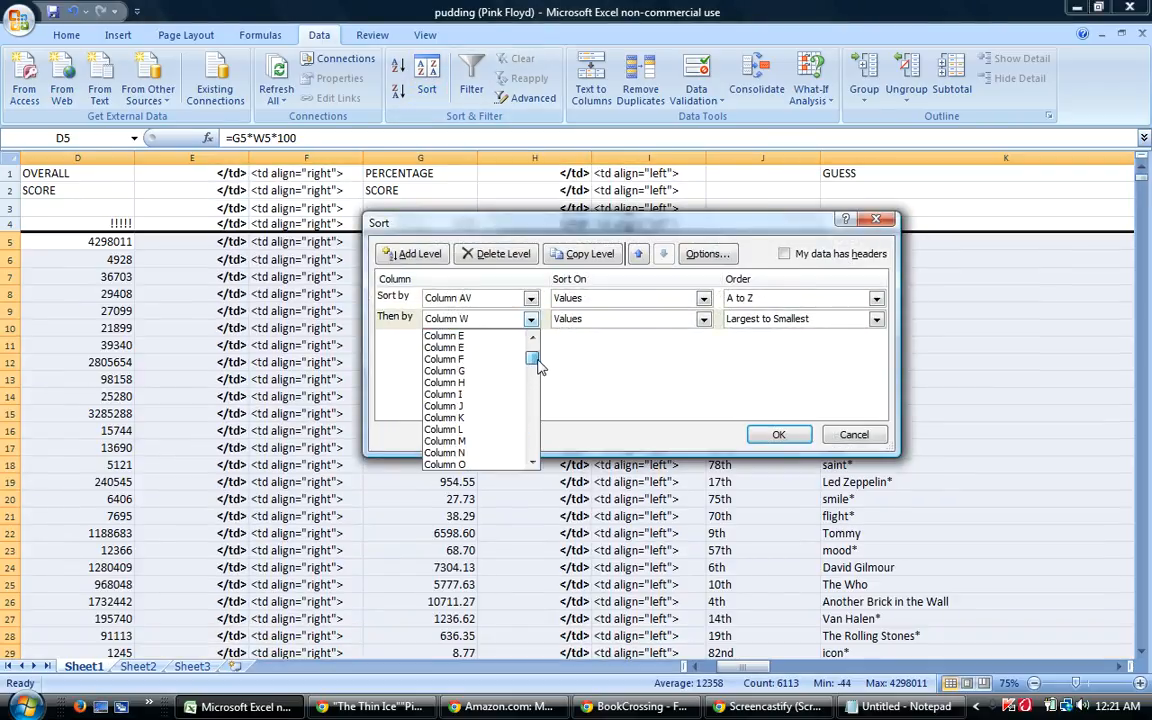
pyautogui.click(455, 370)
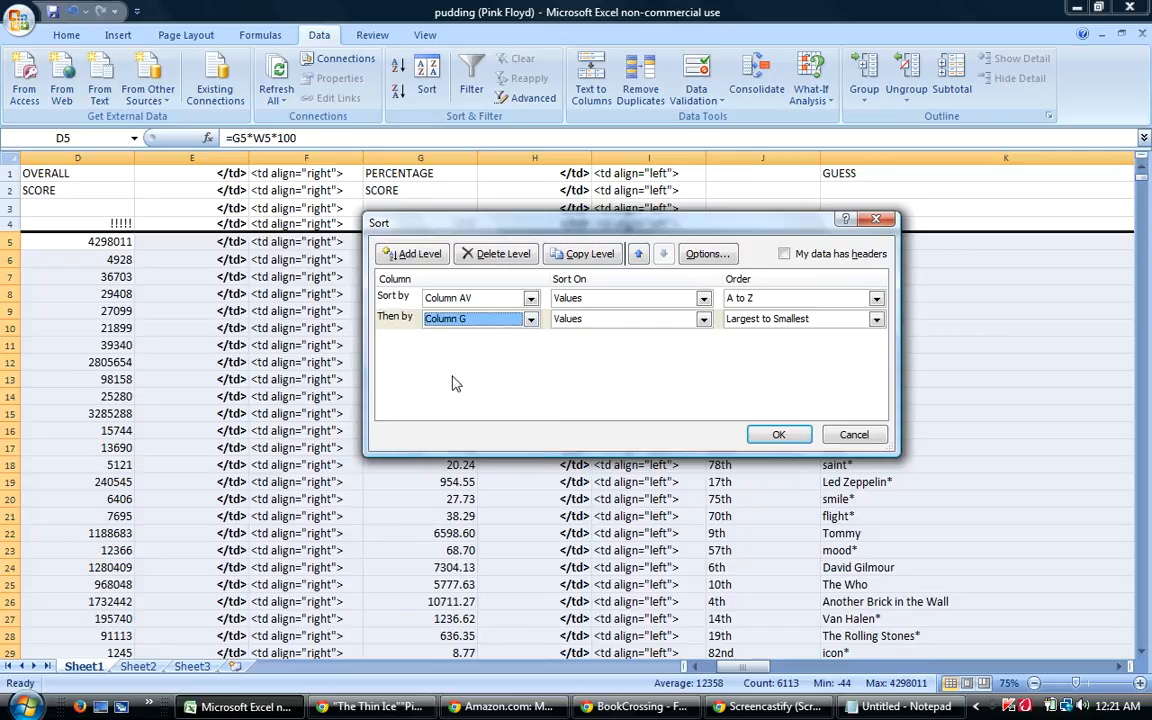
pyautogui.click(776, 434)
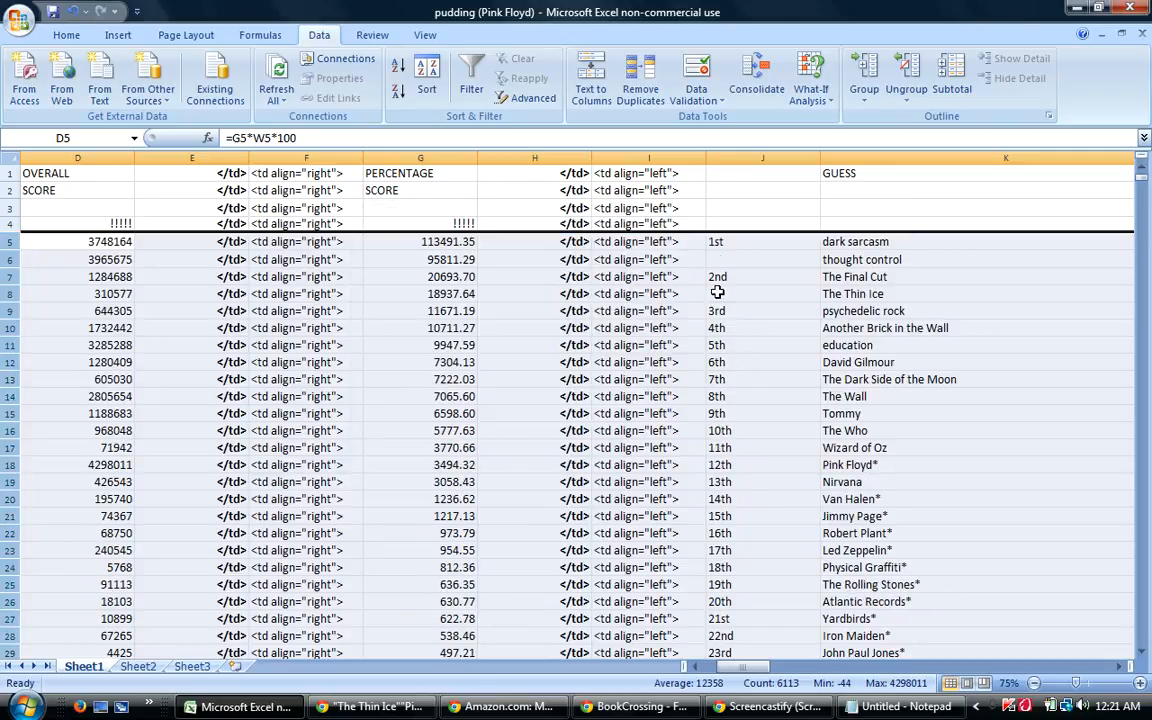
# Fill the percentage ranks in column J from 1st in J5 down to 88th in J92.
pyautogui.click(720, 241)
pyautogui.moveTo(820, 253); pyautogui.dragTo(775, 532)
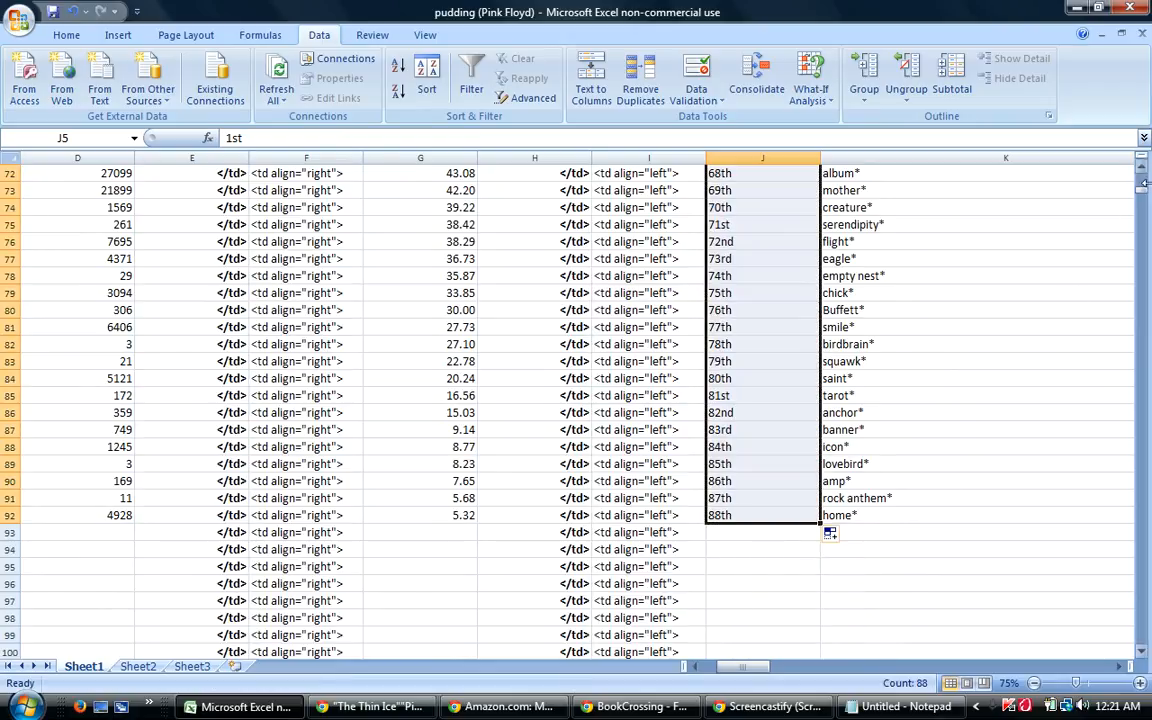
pyautogui.moveTo(1146, 190); pyautogui.dragTo(1140, 173)
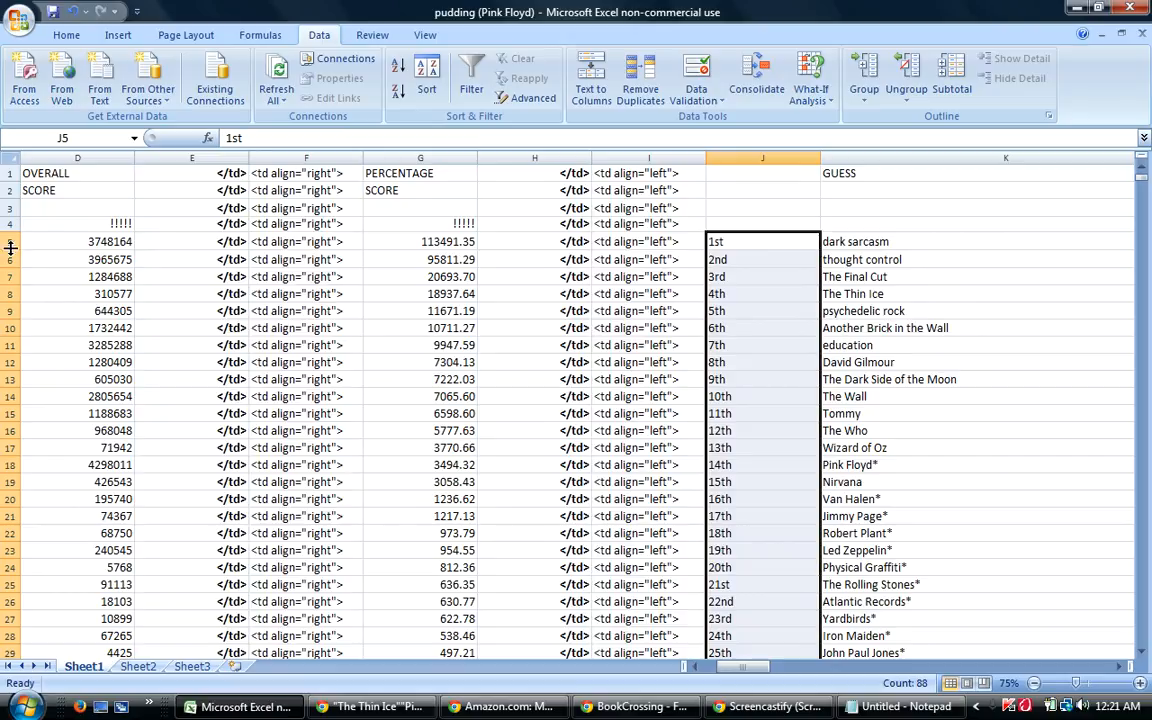
# Sort all guess rows from row 5 down by column AV A to Z, then by column D from largest to smallest.
pyautogui.moveTo(10, 250); pyautogui.dragTo(320, 622)
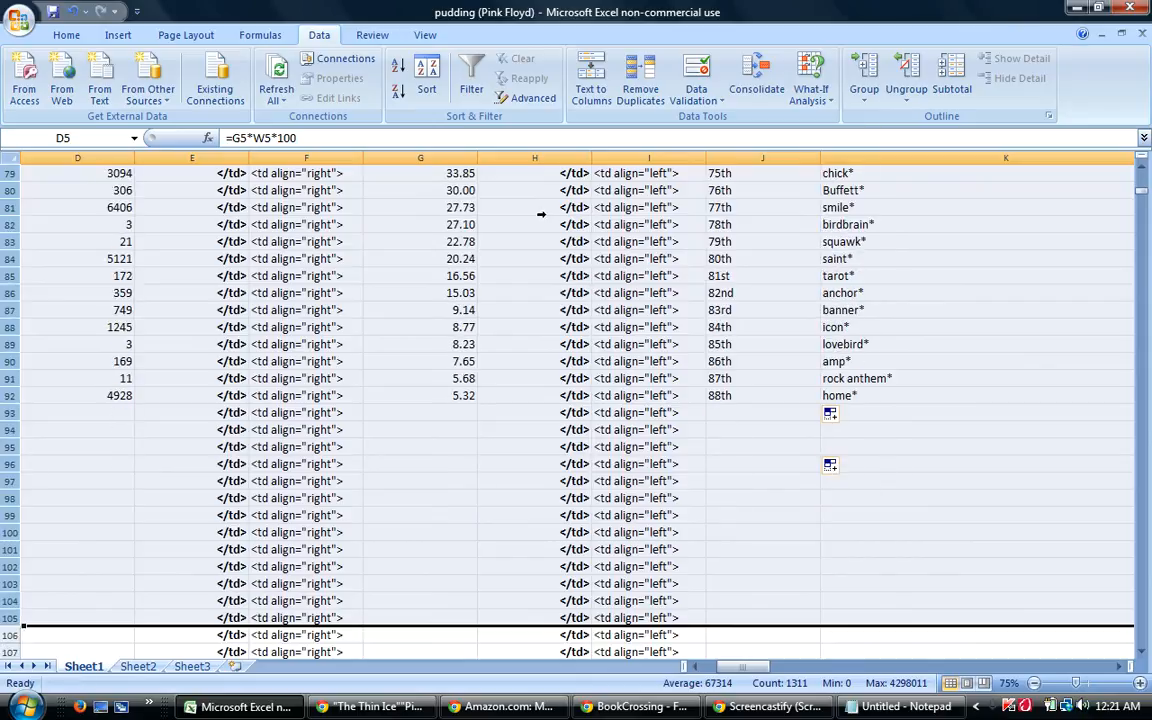
pyautogui.click(432, 70)
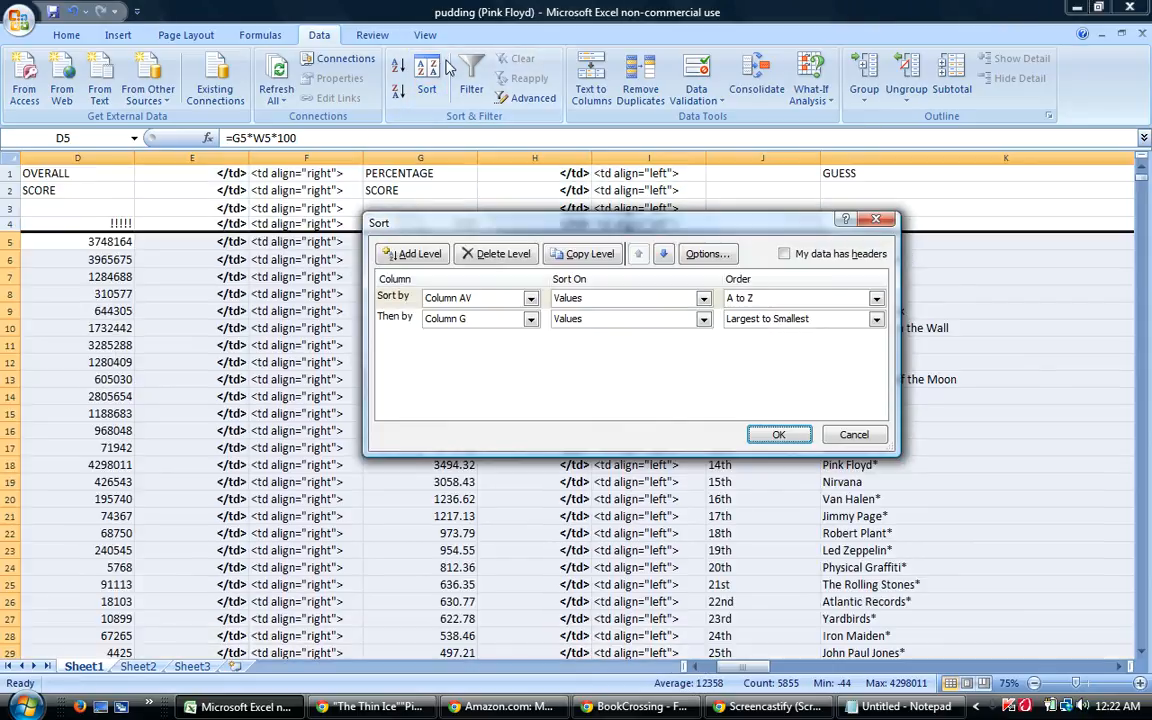
pyautogui.click(531, 319)
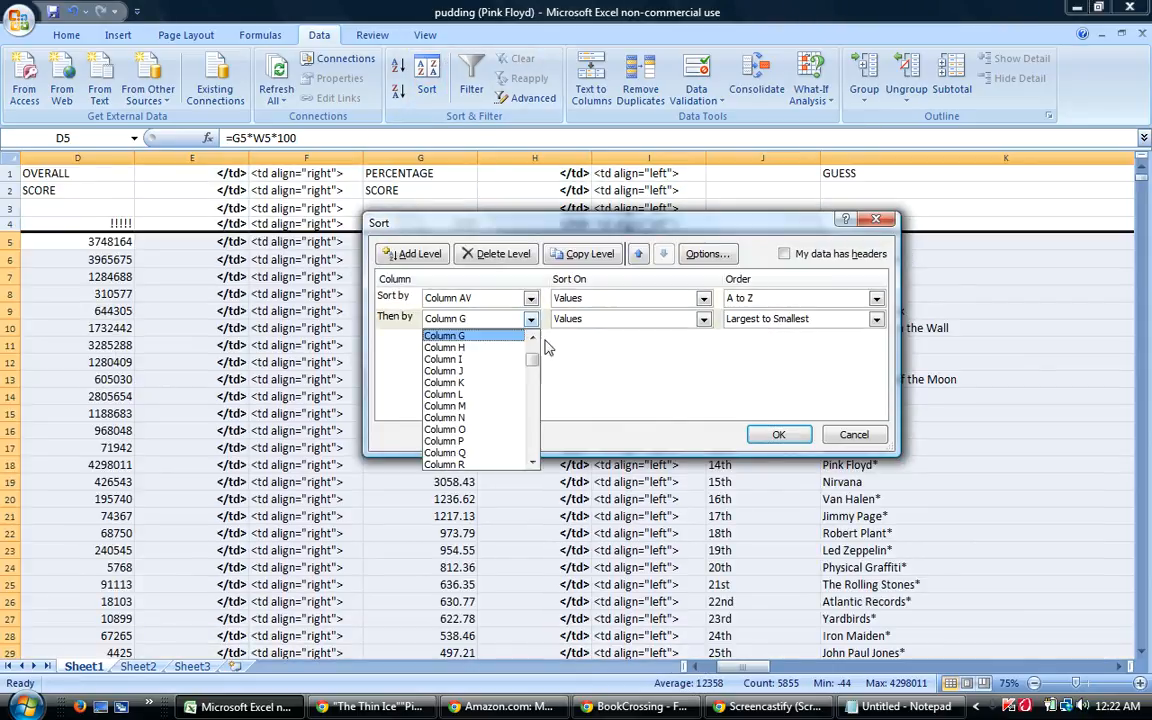
pyautogui.moveTo(536, 361); pyautogui.dragTo(529, 349)
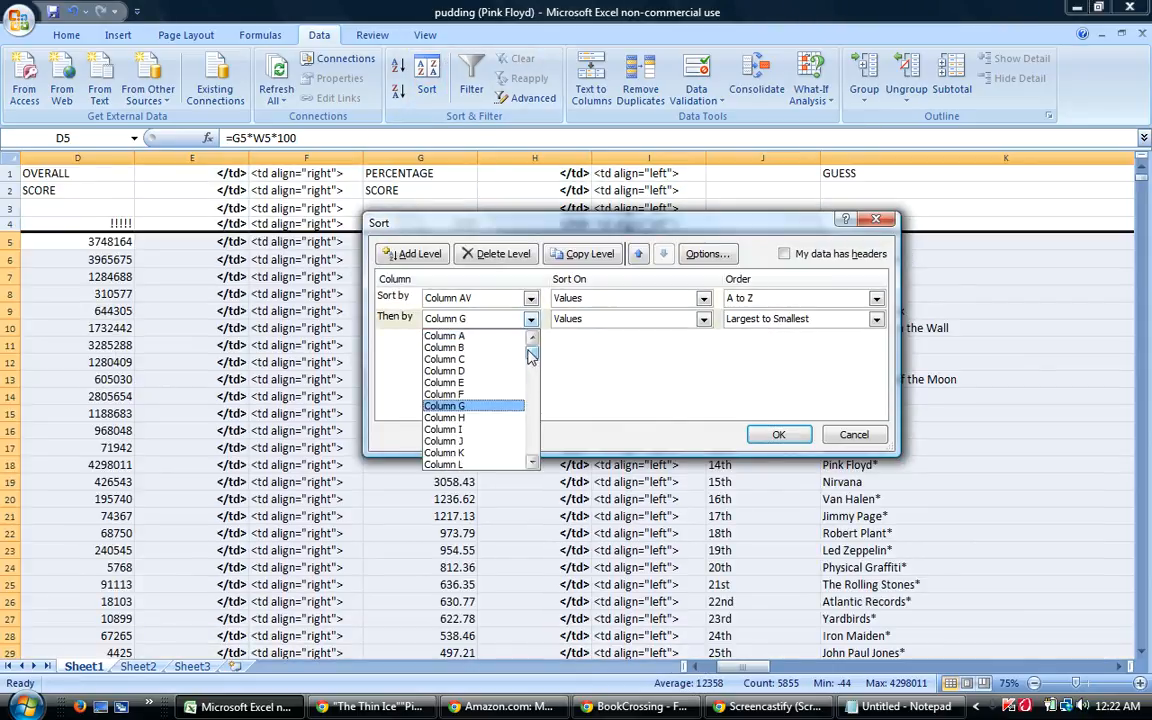
pyautogui.click(436, 372)
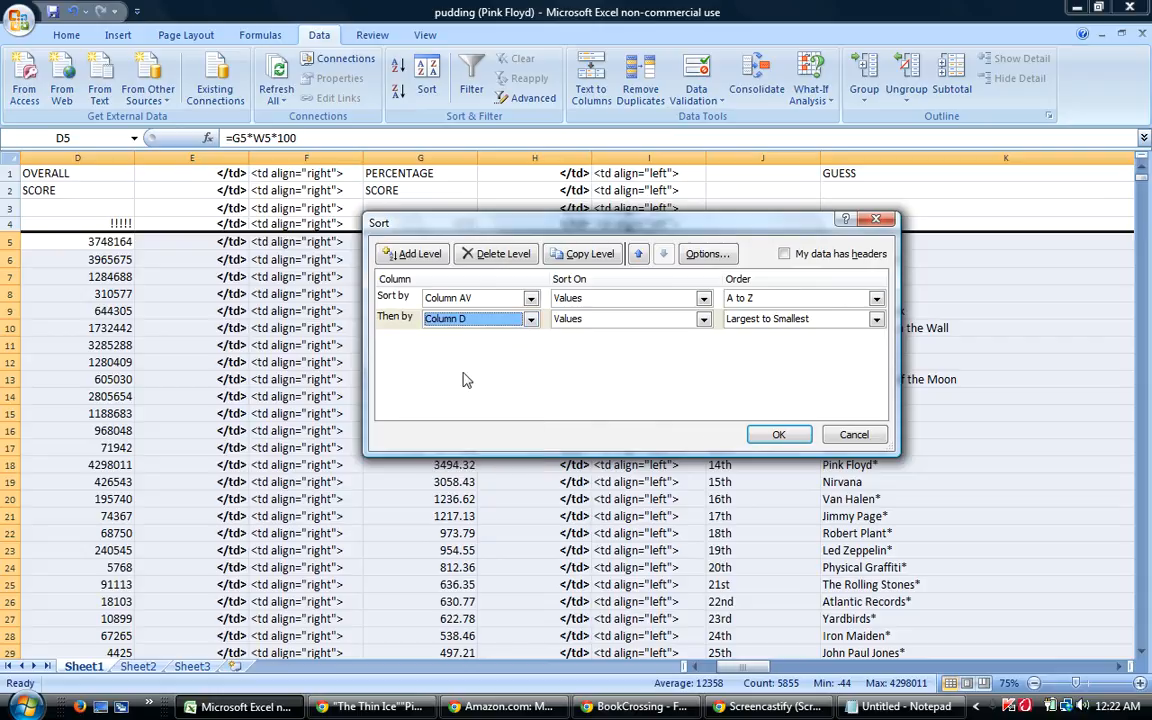
pyautogui.click(779, 439)
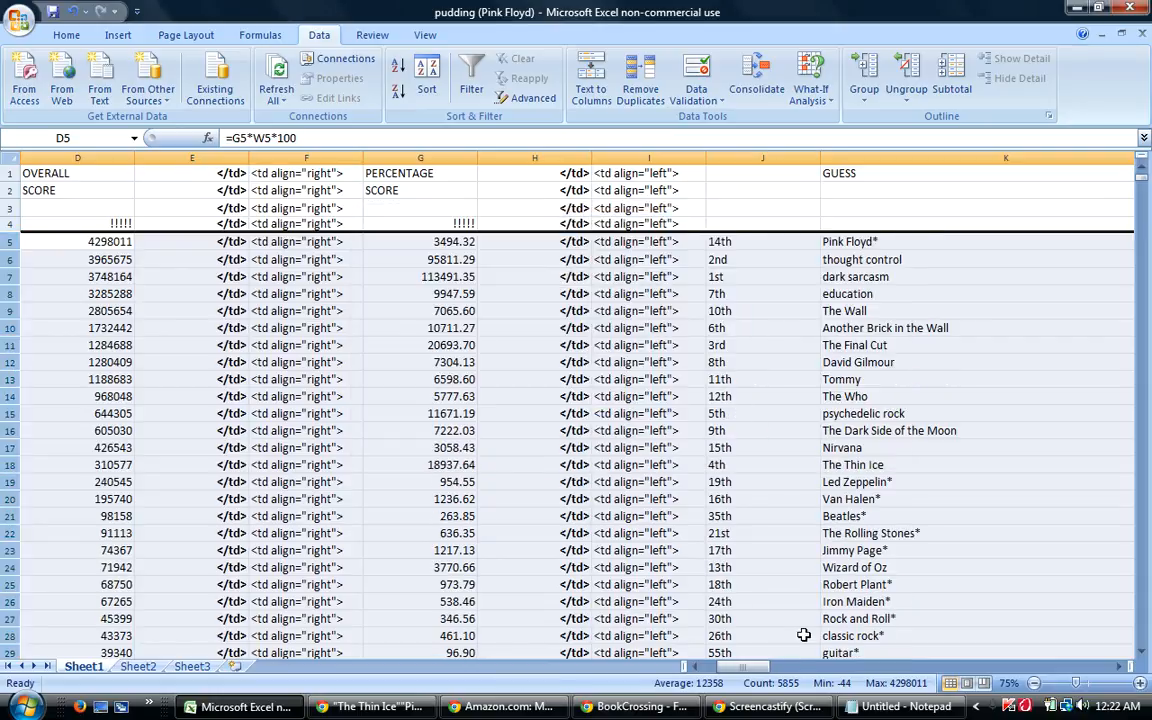
# Fill the overall ranks in column AA from 1st in AA5 down to 88th in AA92.
pyautogui.moveTo(757, 673); pyautogui.dragTo(764, 679)
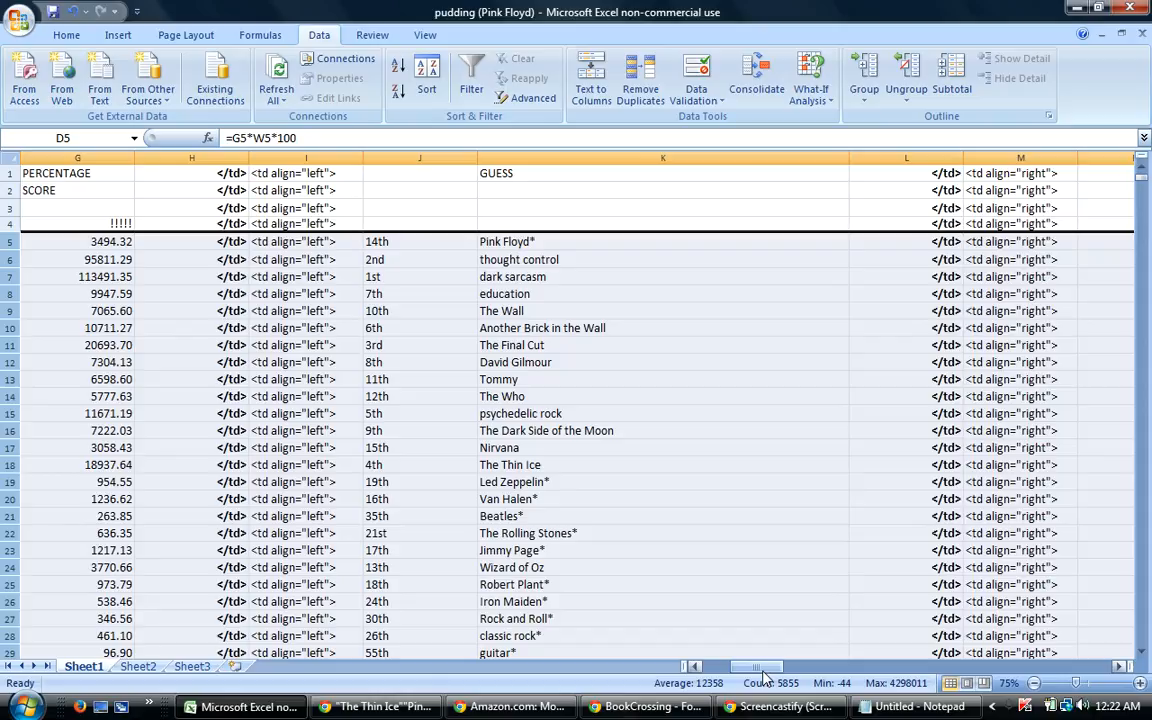
pyautogui.moveTo(492, 313); pyautogui.dragTo(493, 337)
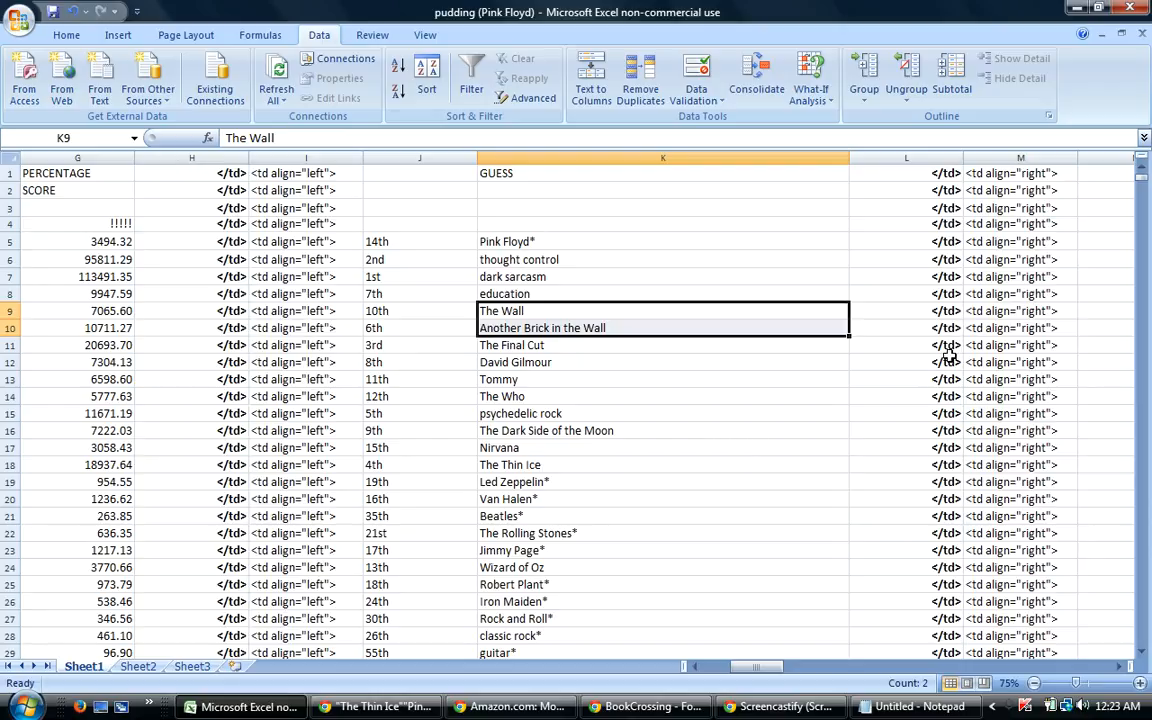
pyautogui.moveTo(760, 667); pyautogui.dragTo(812, 668)
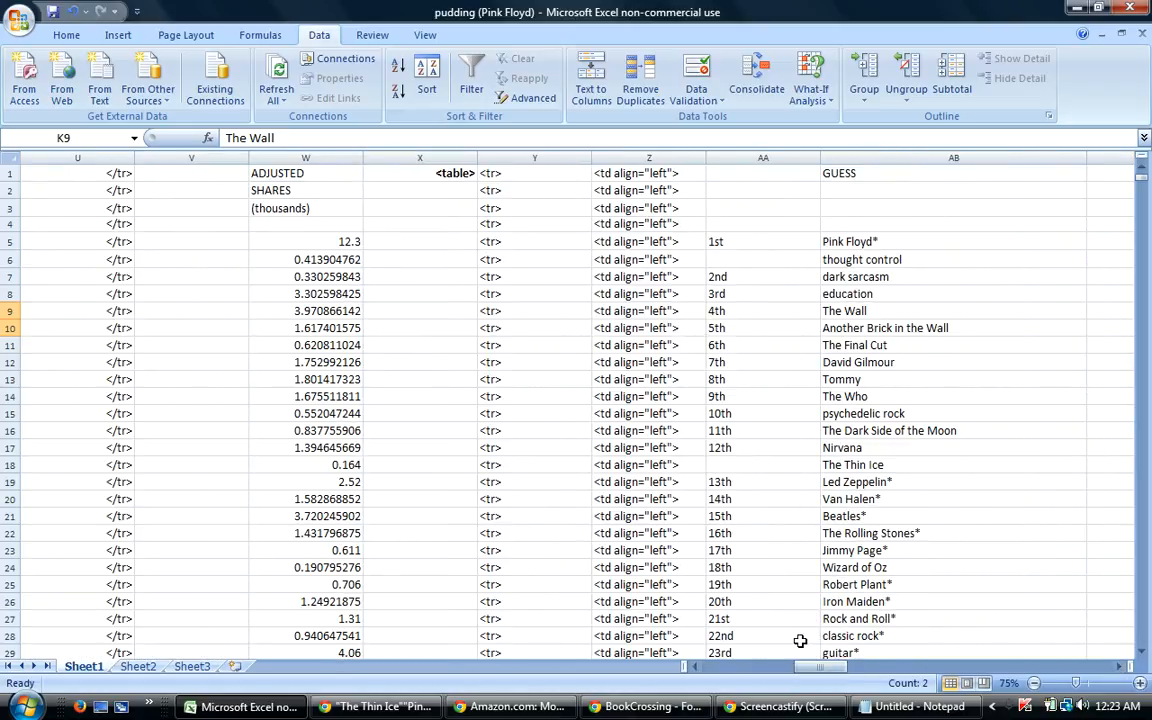
pyautogui.click(734, 241)
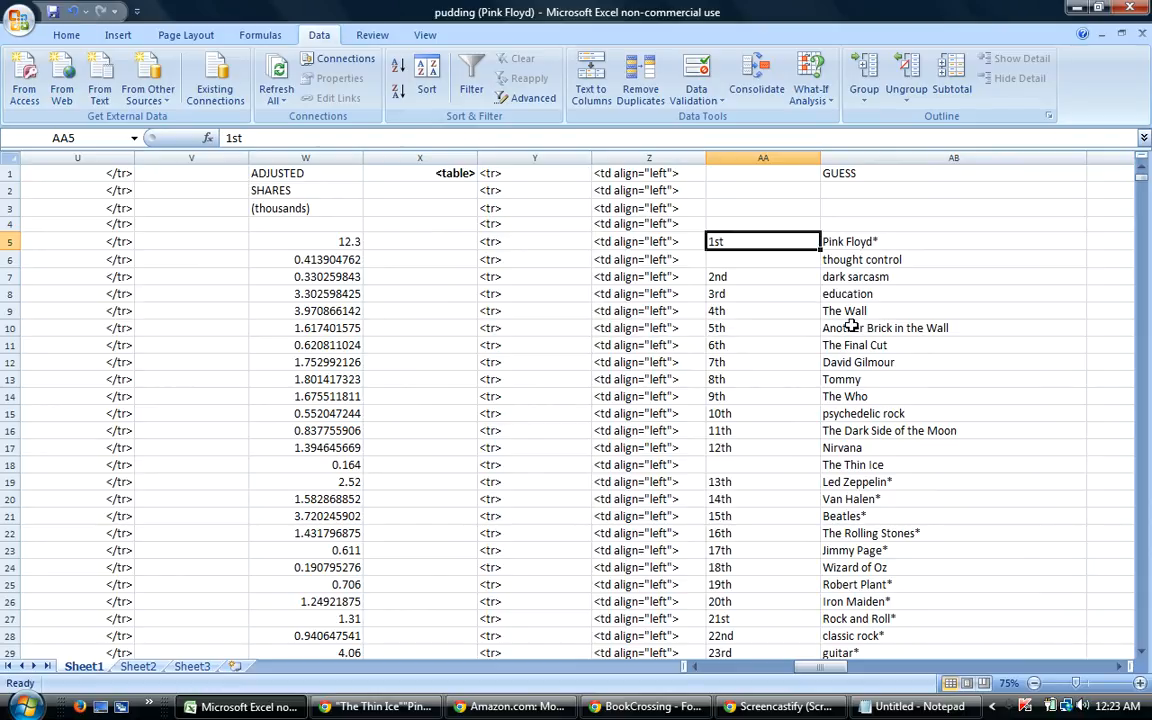
pyautogui.click(727, 327)
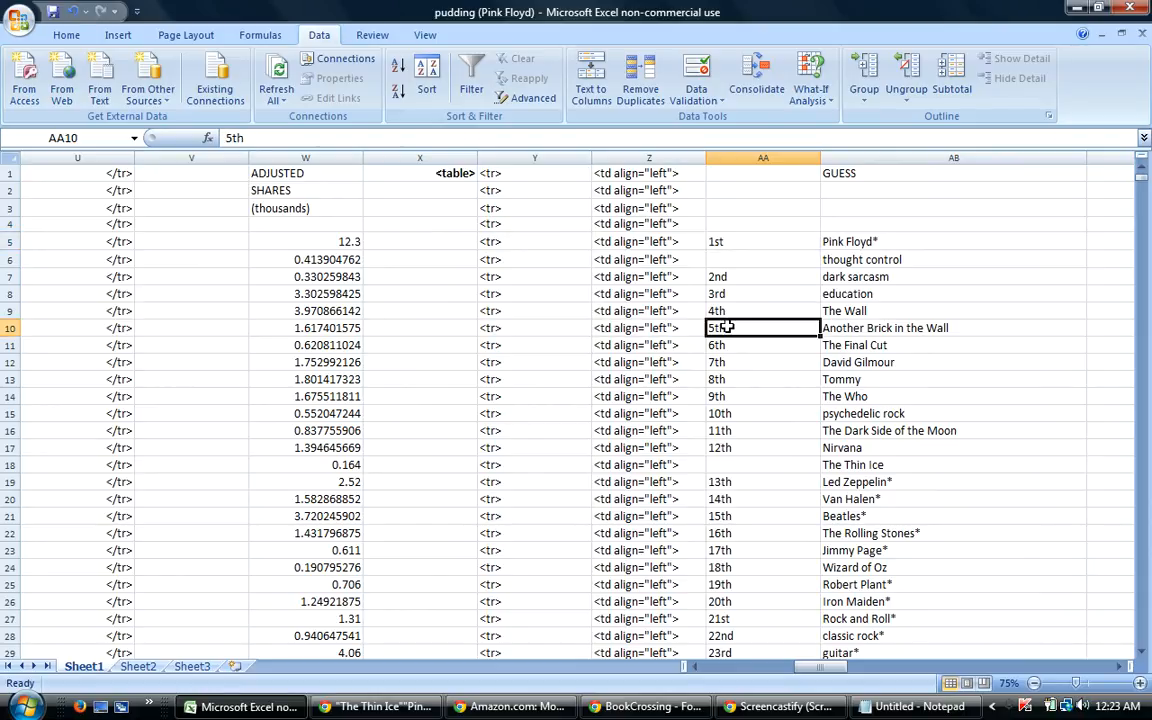
pyautogui.click(748, 238)
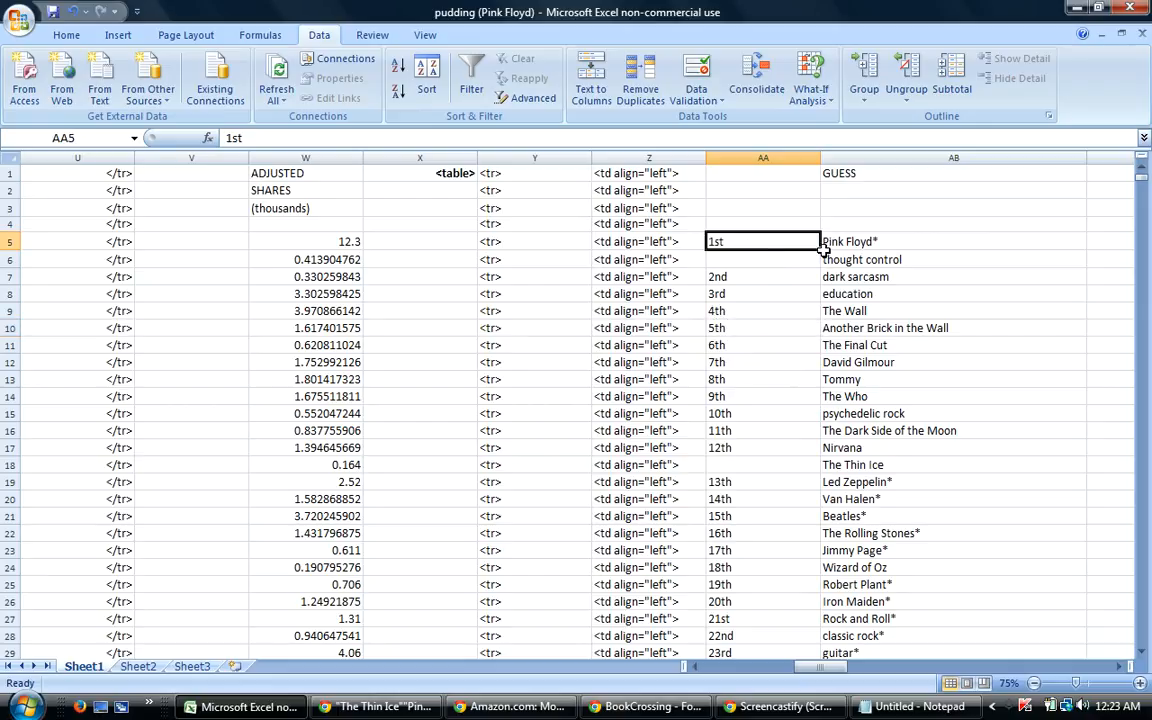
pyautogui.moveTo(821, 251); pyautogui.dragTo(765, 498)
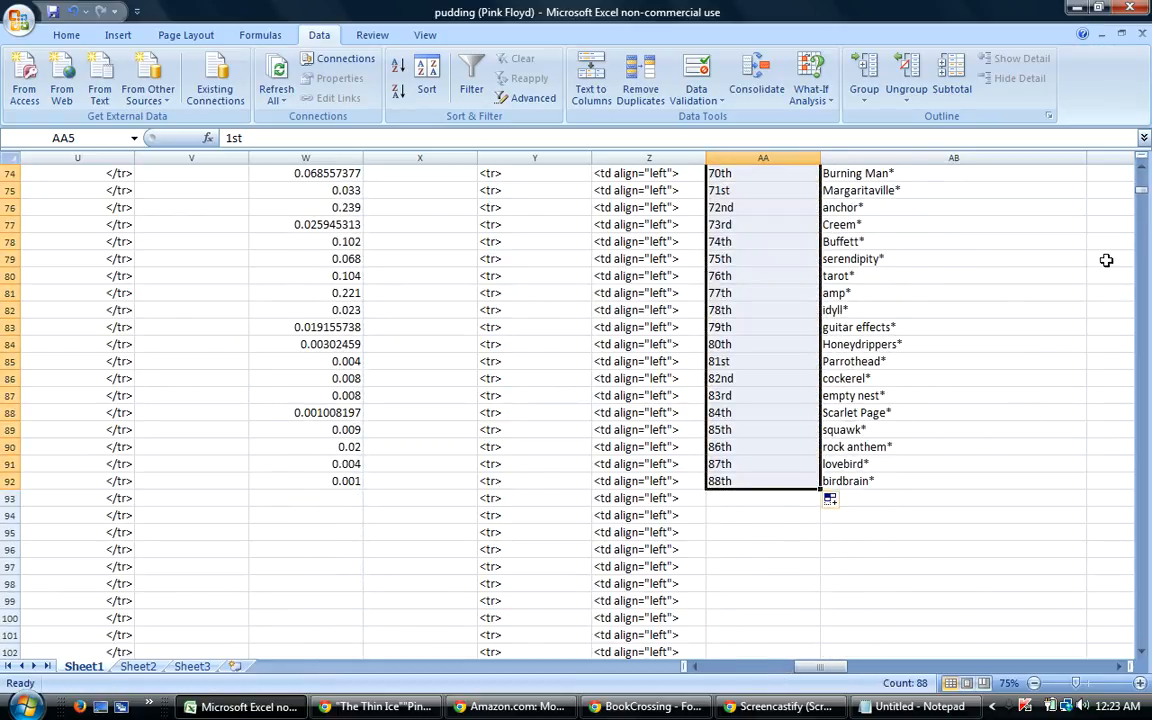
pyautogui.moveTo(1140, 197); pyautogui.dragTo(1105, 180)
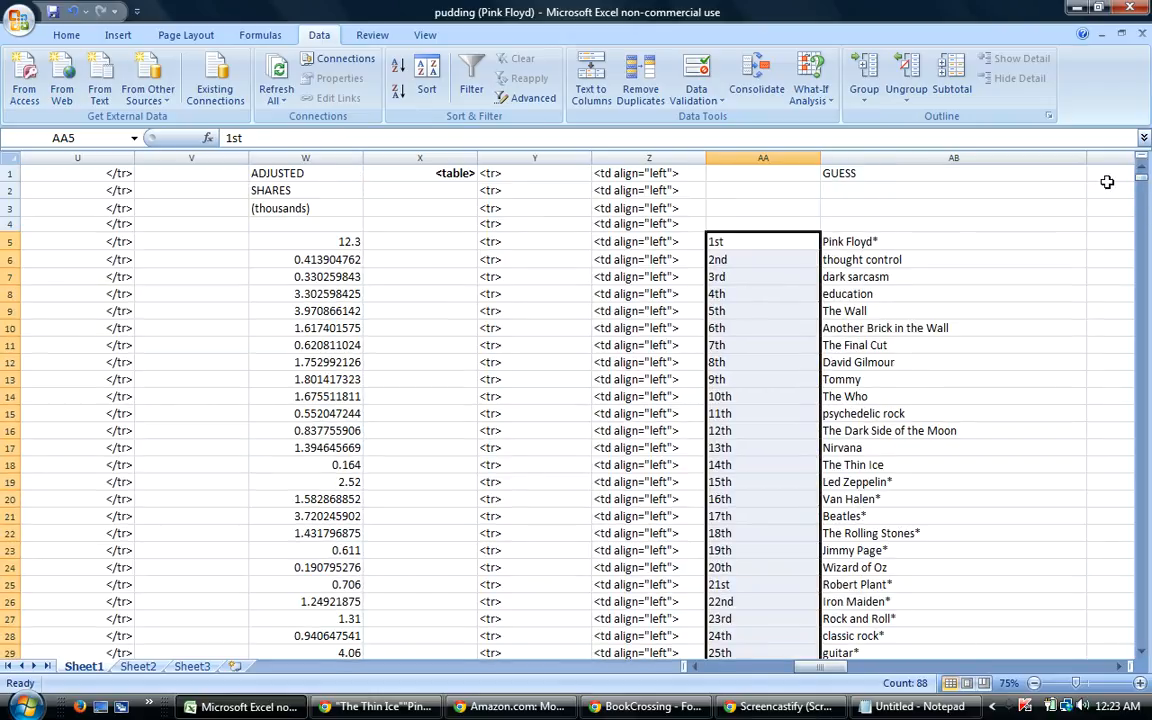
# Sort all guess rows from row 5 down by column AV A to Z, then by column N from largest to smallest.
pyautogui.moveTo(5, 241); pyautogui.dragTo(15, 626)
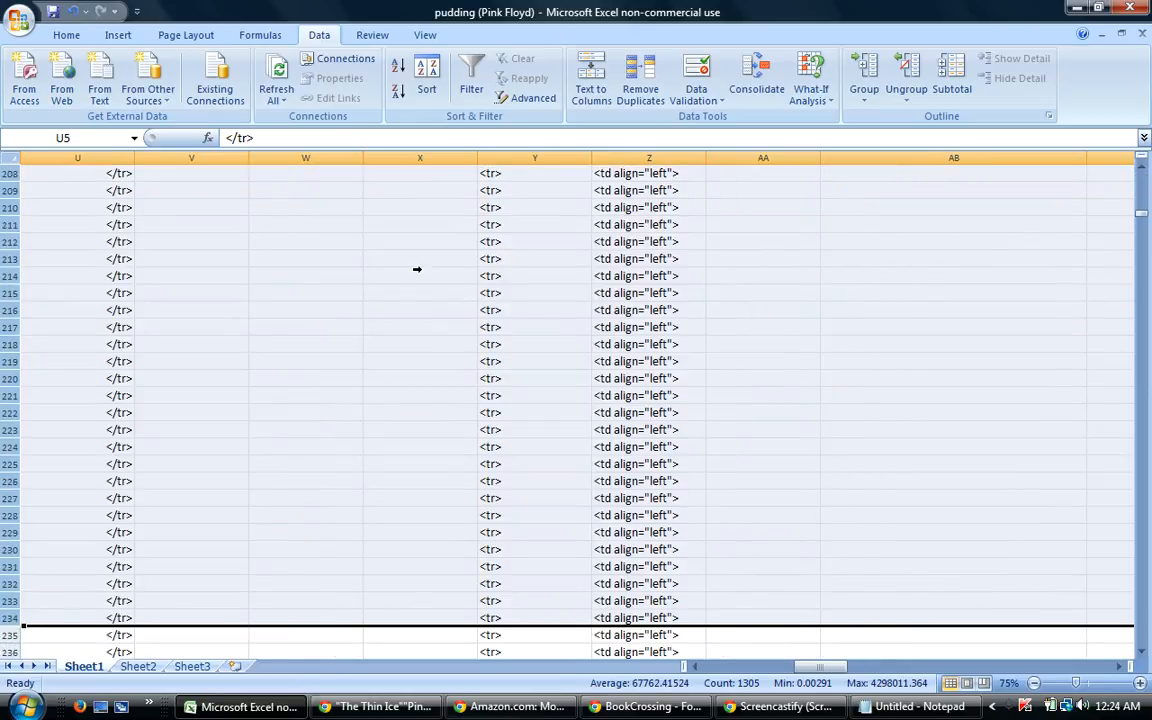
pyautogui.click(426, 80)
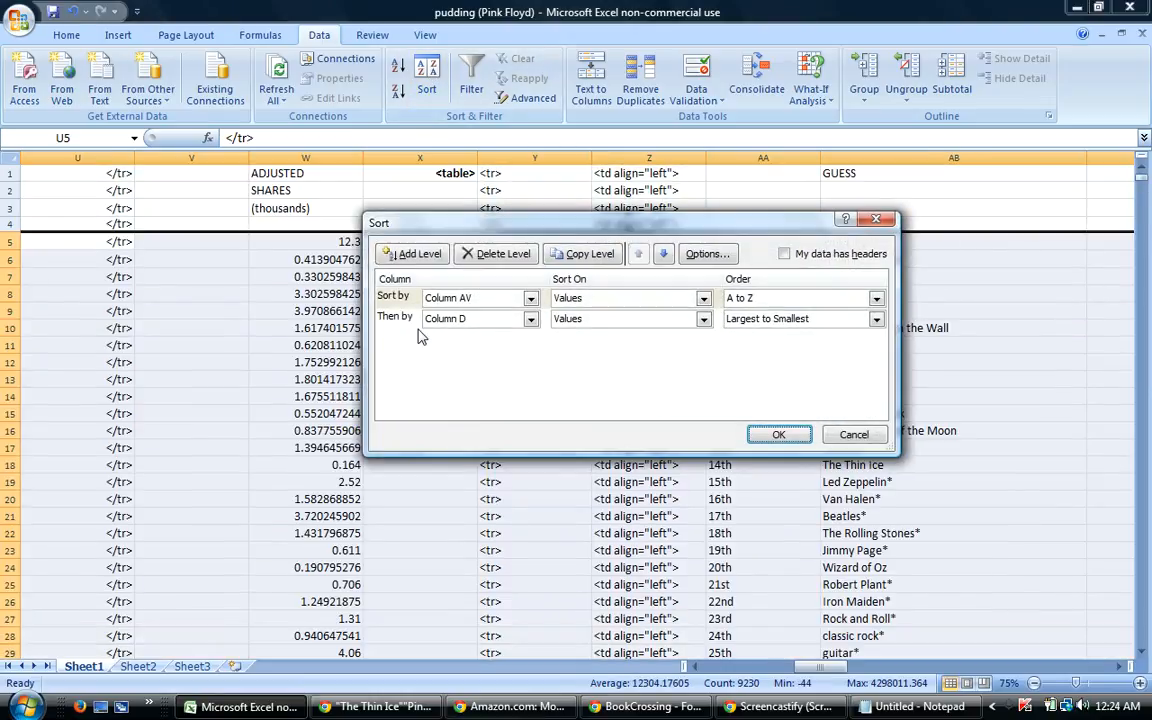
pyautogui.click(531, 320)
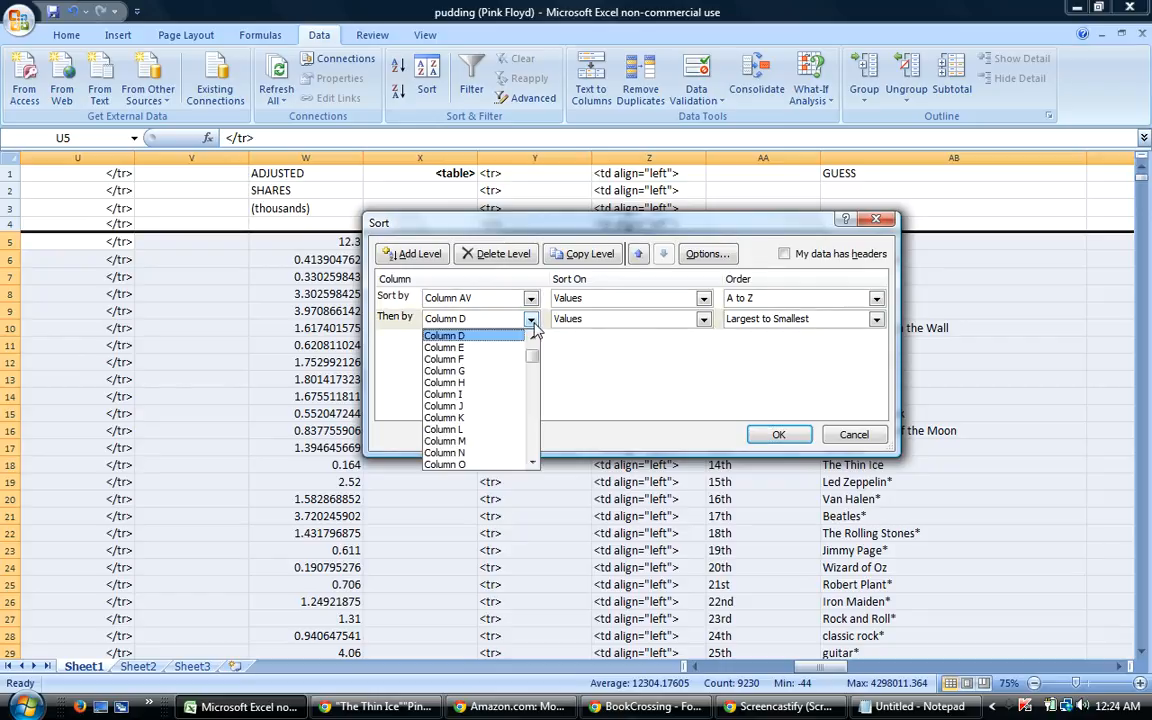
pyautogui.click(470, 453)
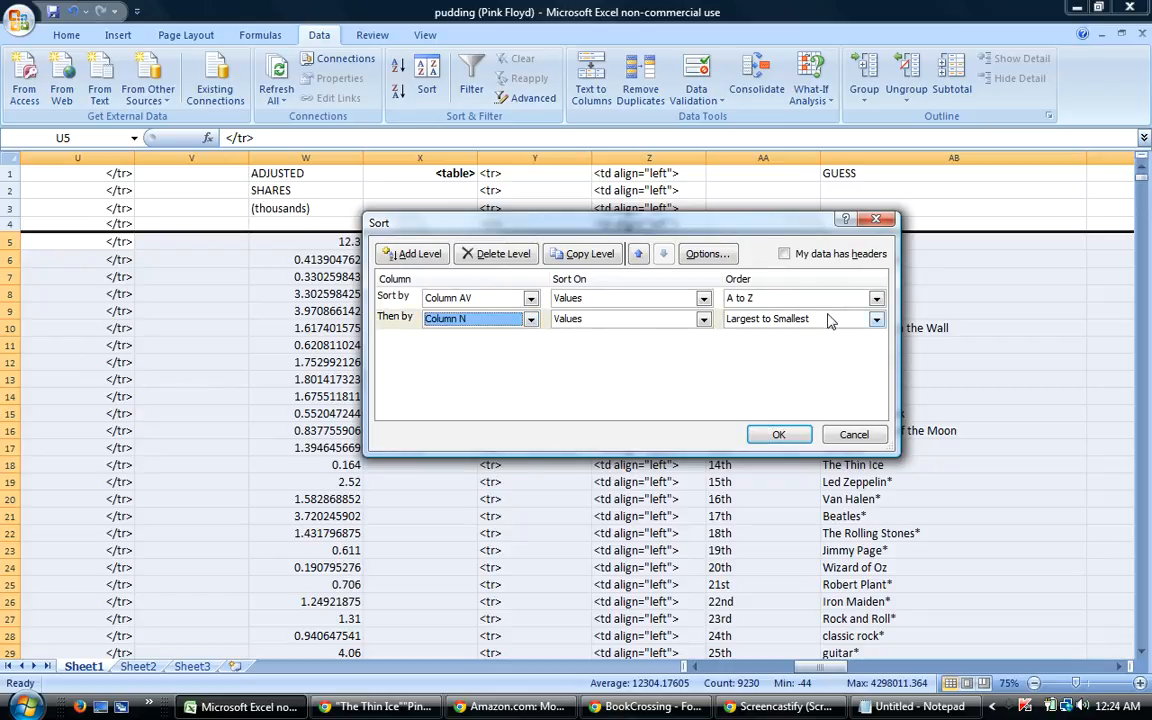
pyautogui.click(779, 434)
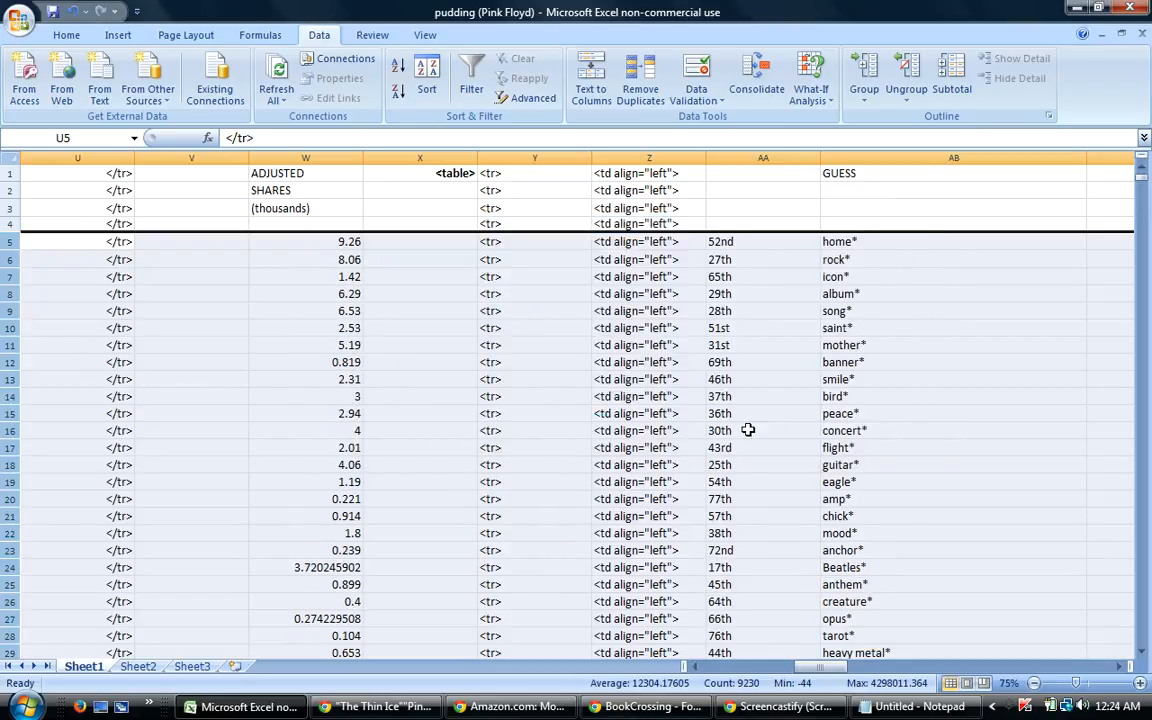
# Fill the hits ranks in column AE from 1 in AE5 down to 88 in AE92.
pyautogui.moveTo(830, 667); pyautogui.dragTo(855, 665)
pyautogui.moveTo(849, 244); pyautogui.dragTo(844, 431)
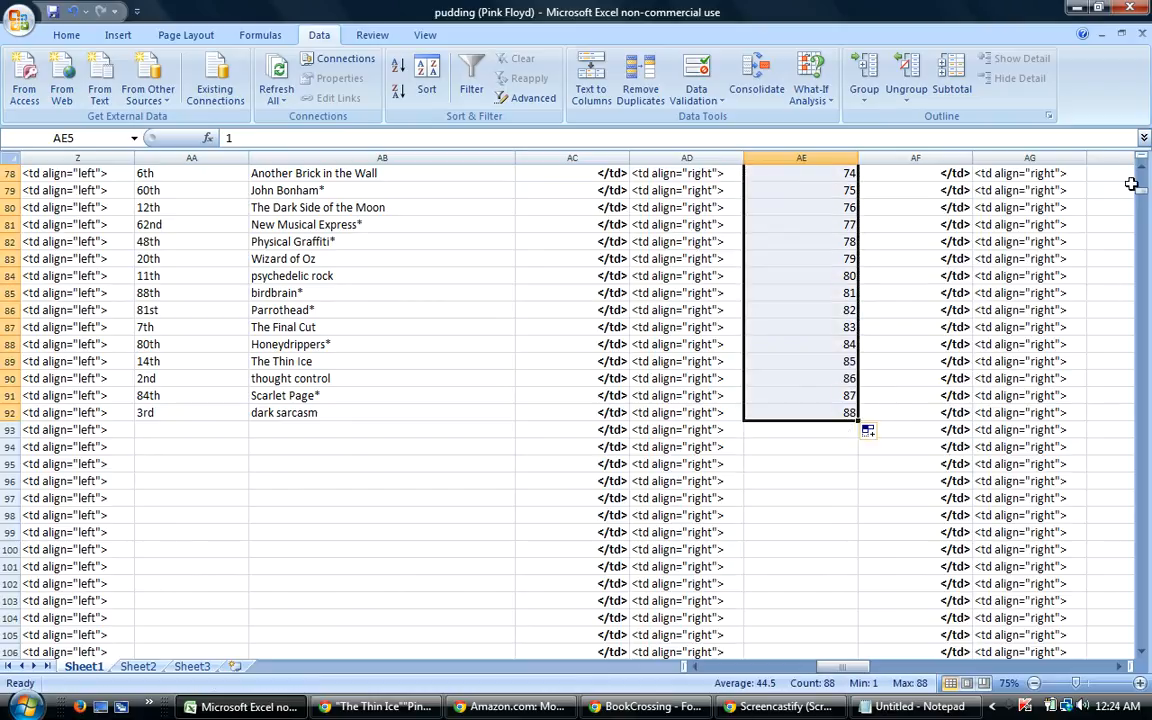
pyautogui.moveTo(1143, 199); pyautogui.dragTo(1143, 166)
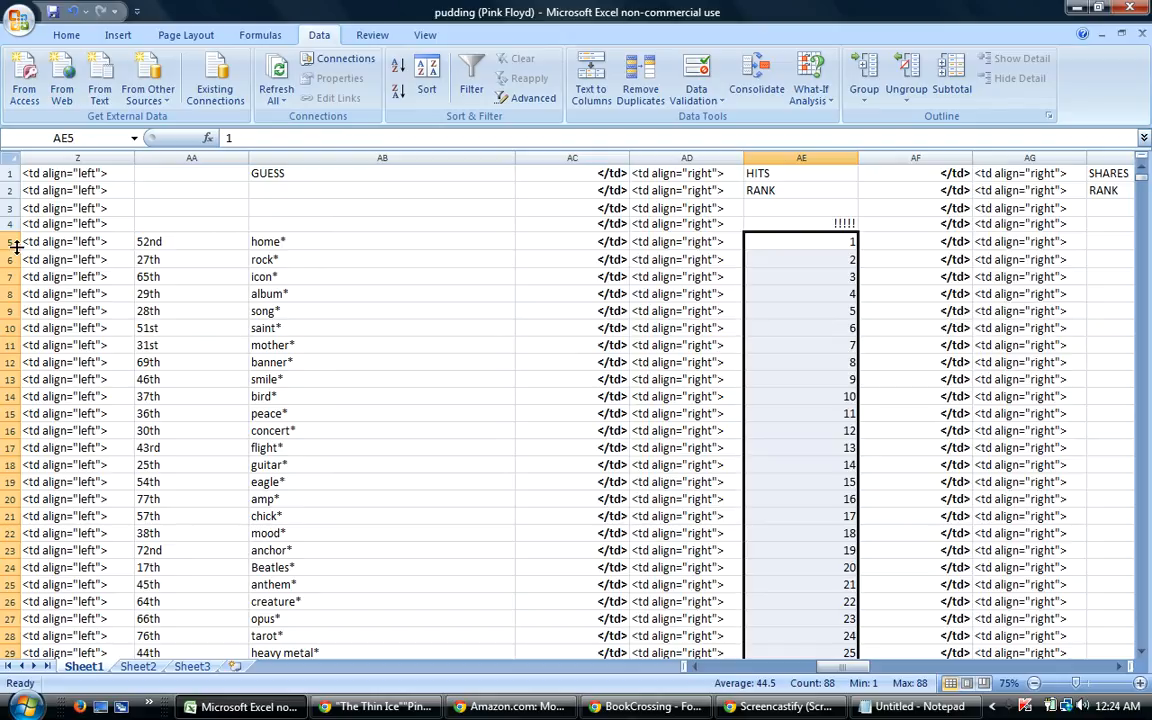
# Sort all guess rows from row 5 down by column AV A to Z, then by column W from largest to smallest.
pyautogui.moveTo(10, 235); pyautogui.dragTo(12, 655)
pyautogui.moveTo(105, 666); pyautogui.dragTo(112, 608)
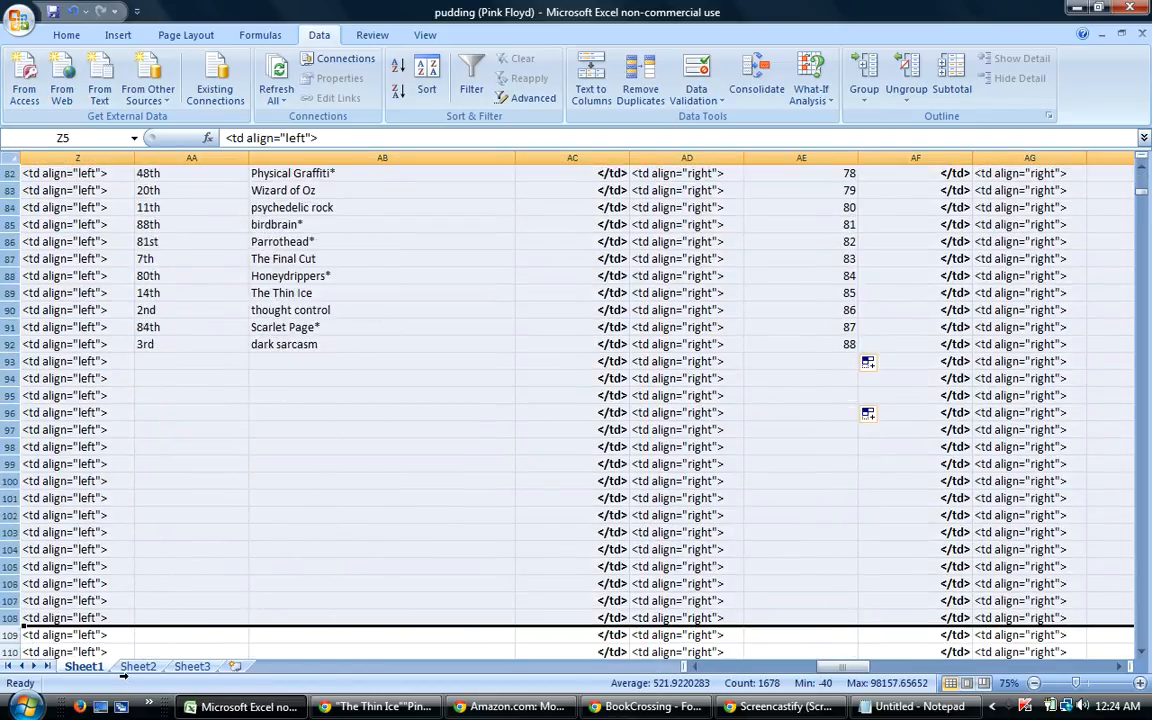
pyautogui.click(427, 72)
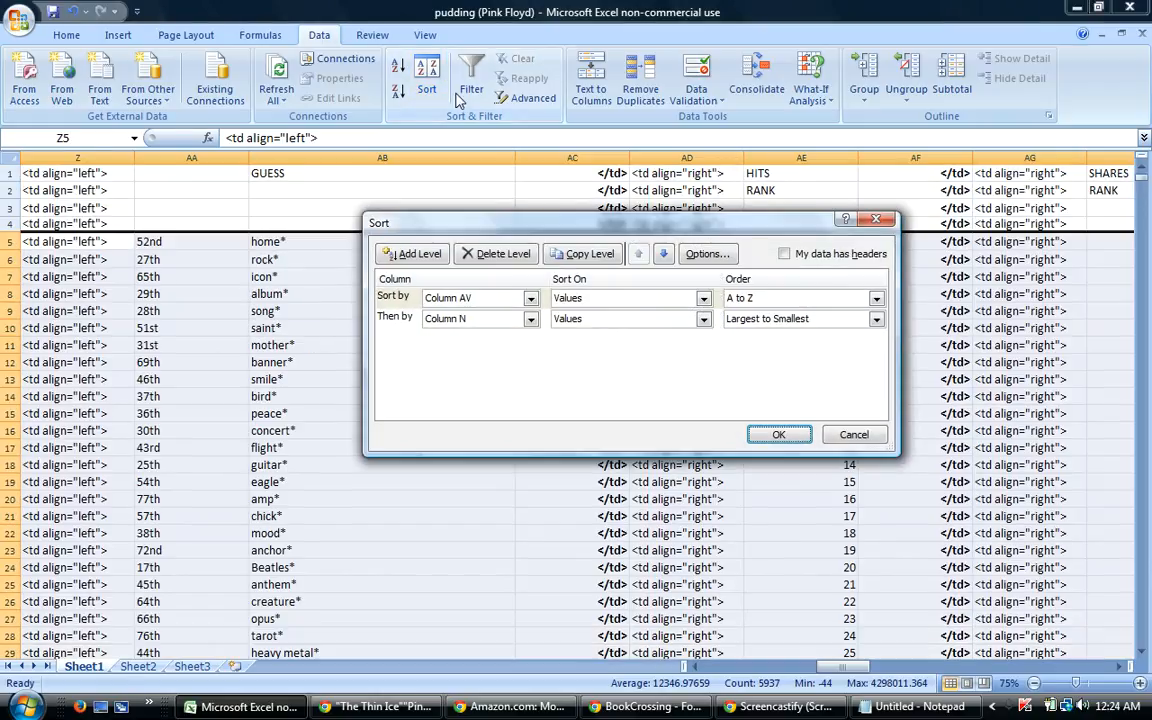
pyautogui.click(530, 318)
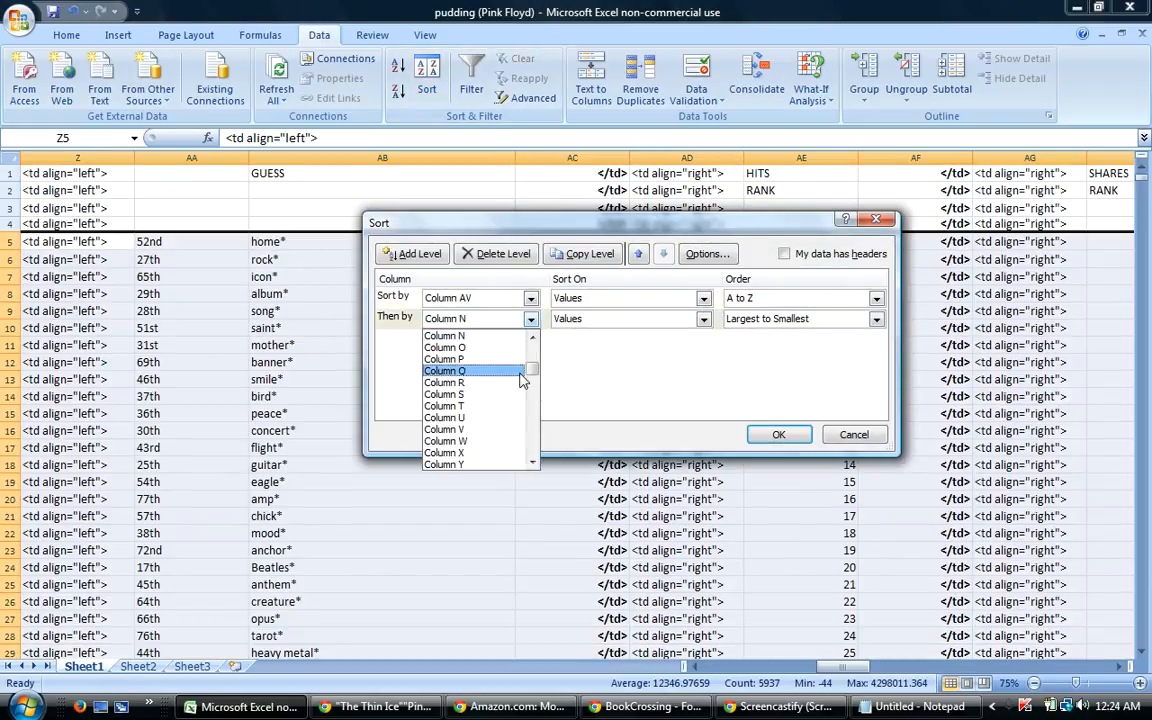
pyautogui.click(478, 448)
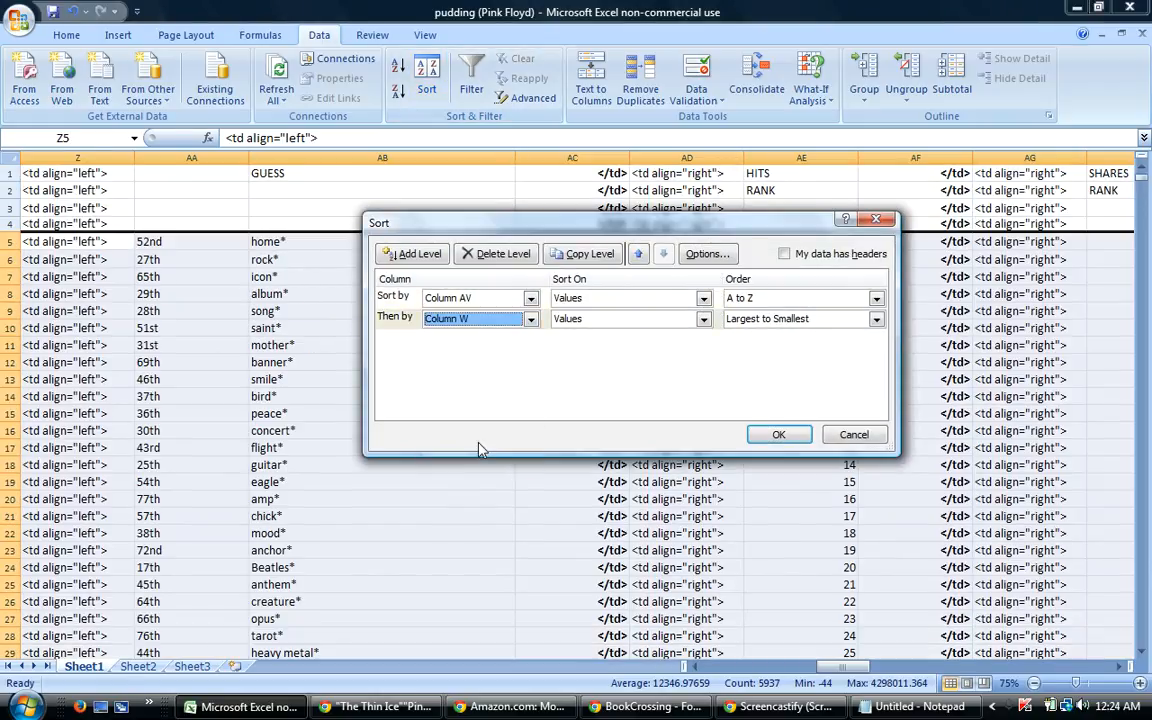
pyautogui.click(780, 435)
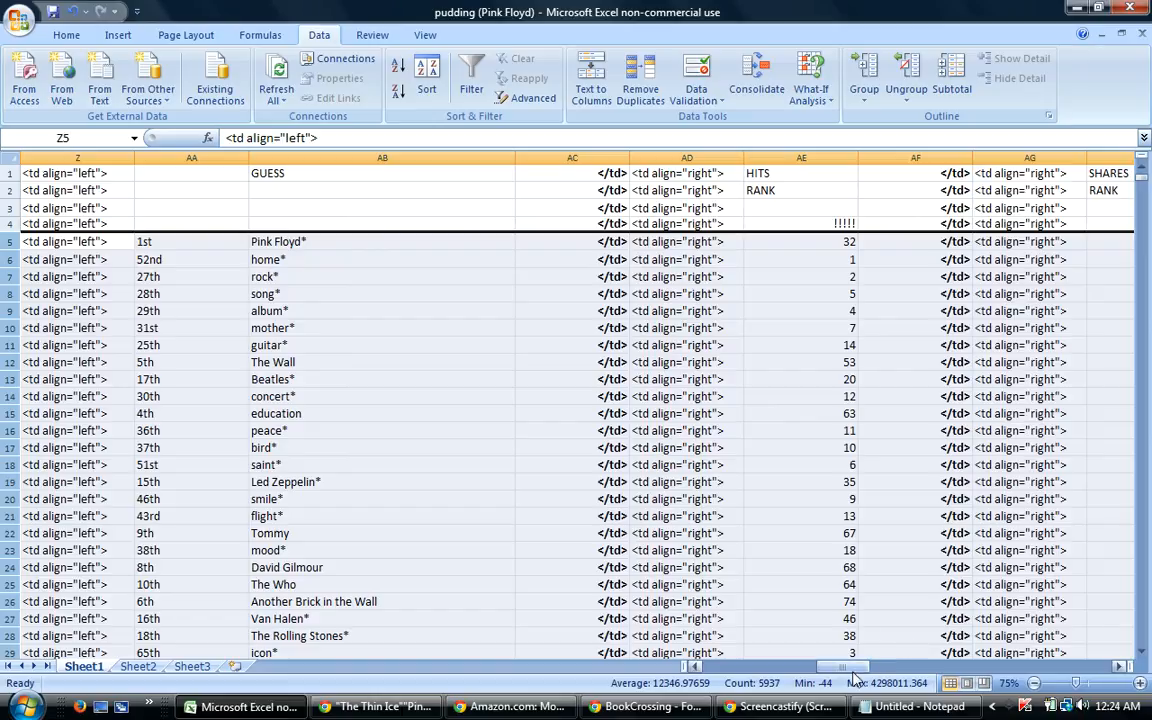
# Fill the shares ranks in column AH from 1 in AH5 down to 88 in AH92.
pyautogui.moveTo(851, 670); pyautogui.dragTo(860, 668)
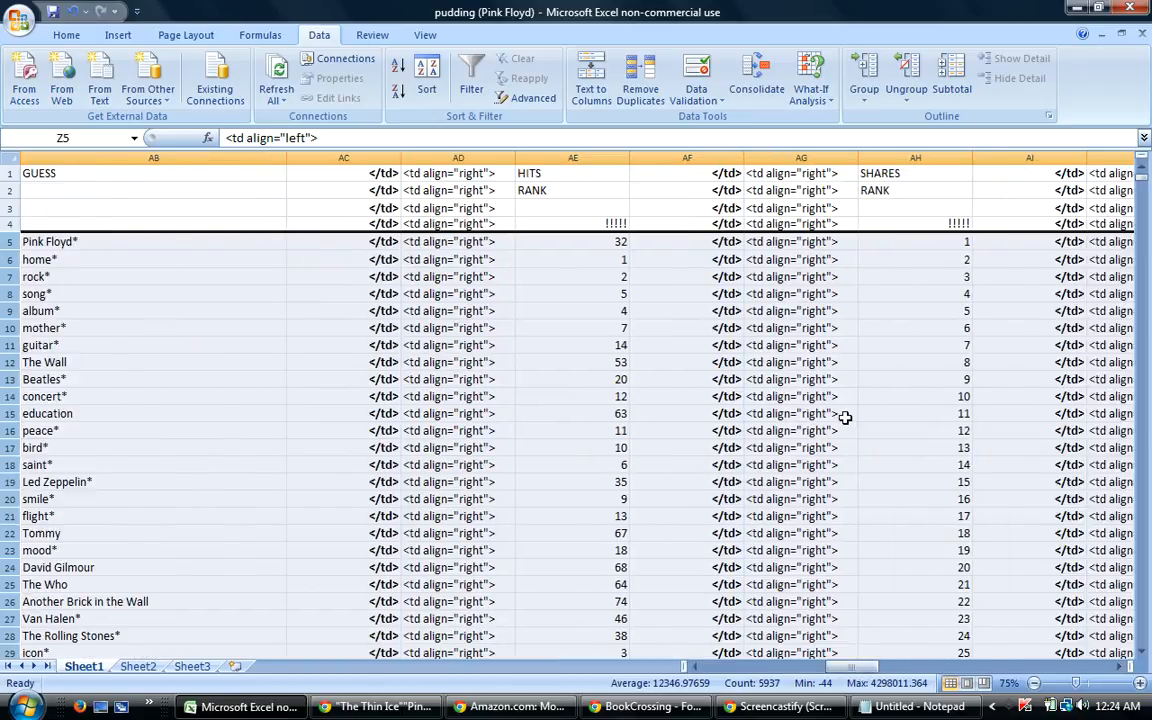
pyautogui.click(966, 243)
pyautogui.click(966, 291)
pyautogui.moveTo(966, 244); pyautogui.dragTo(977, 303)
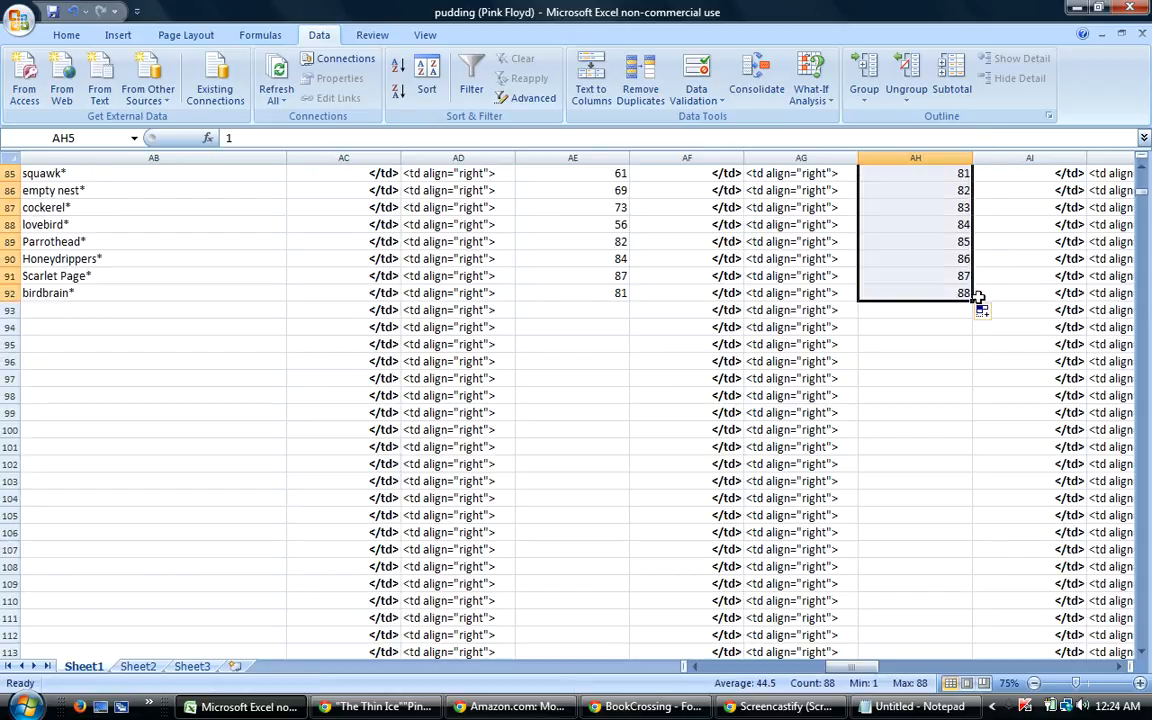
pyautogui.moveTo(1141, 200); pyautogui.dragTo(1147, 175)
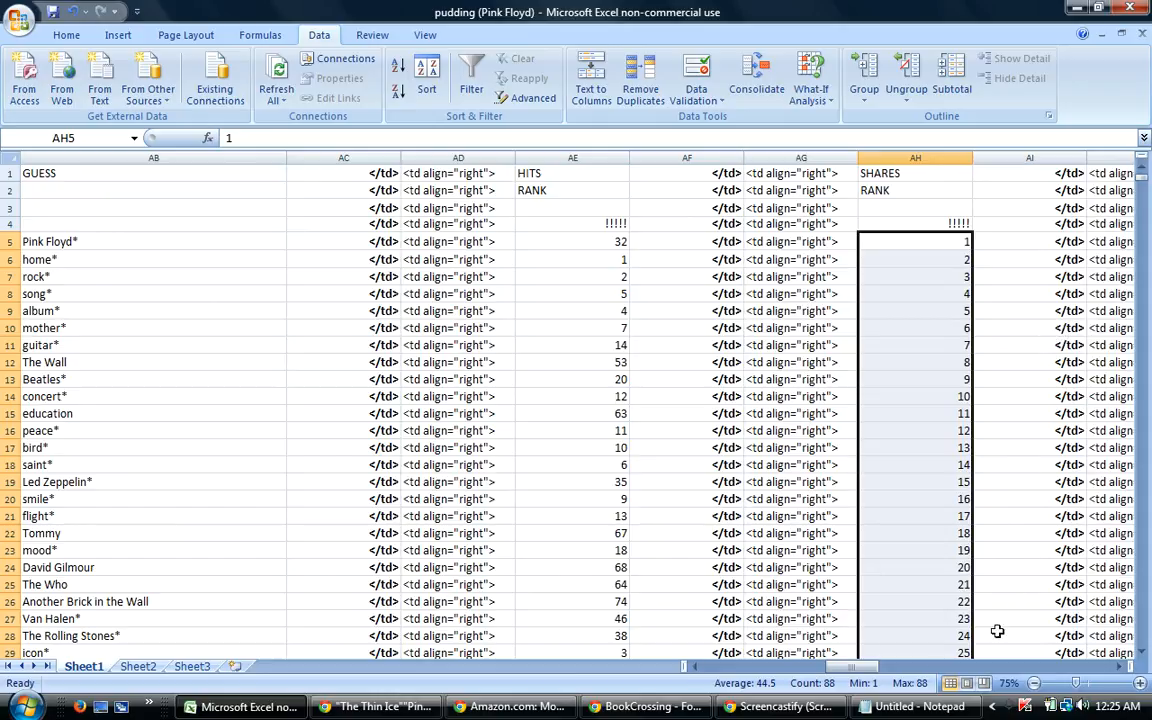
# Copy the differential formula =AE5-AH5 from AK5 down column AK to AK92.
pyautogui.moveTo(852, 670); pyautogui.dragTo(866, 672)
pyautogui.click(912, 243)
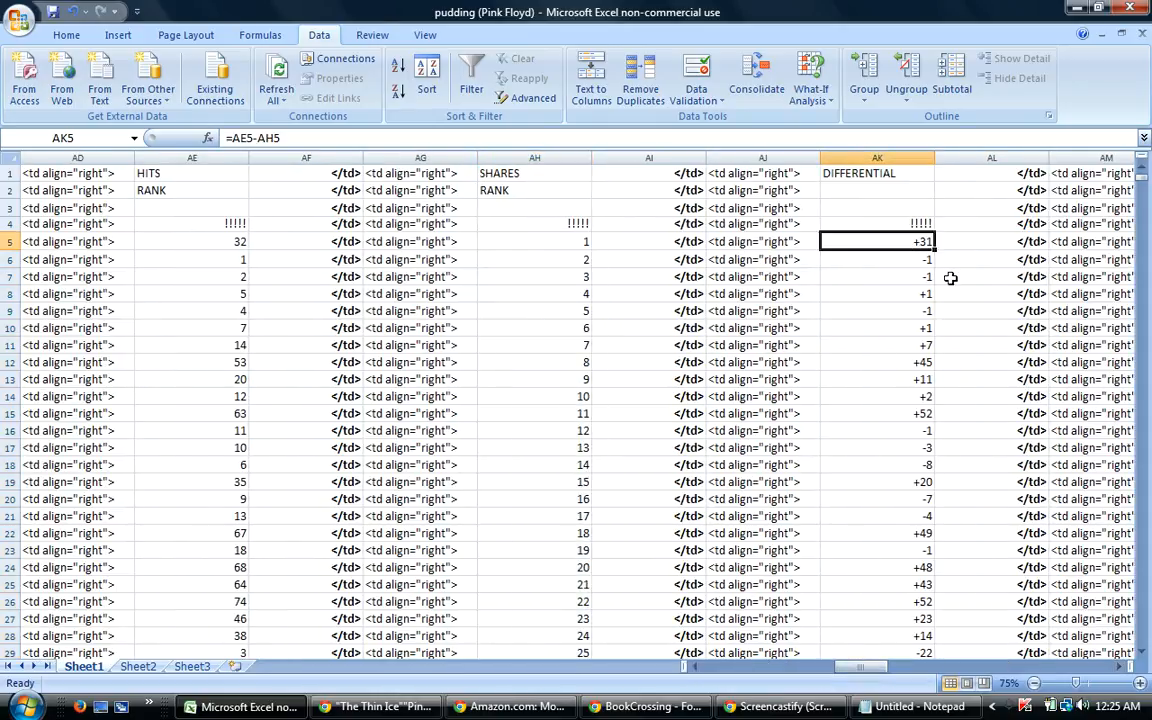
pyautogui.moveTo(934, 250); pyautogui.dragTo(951, 588)
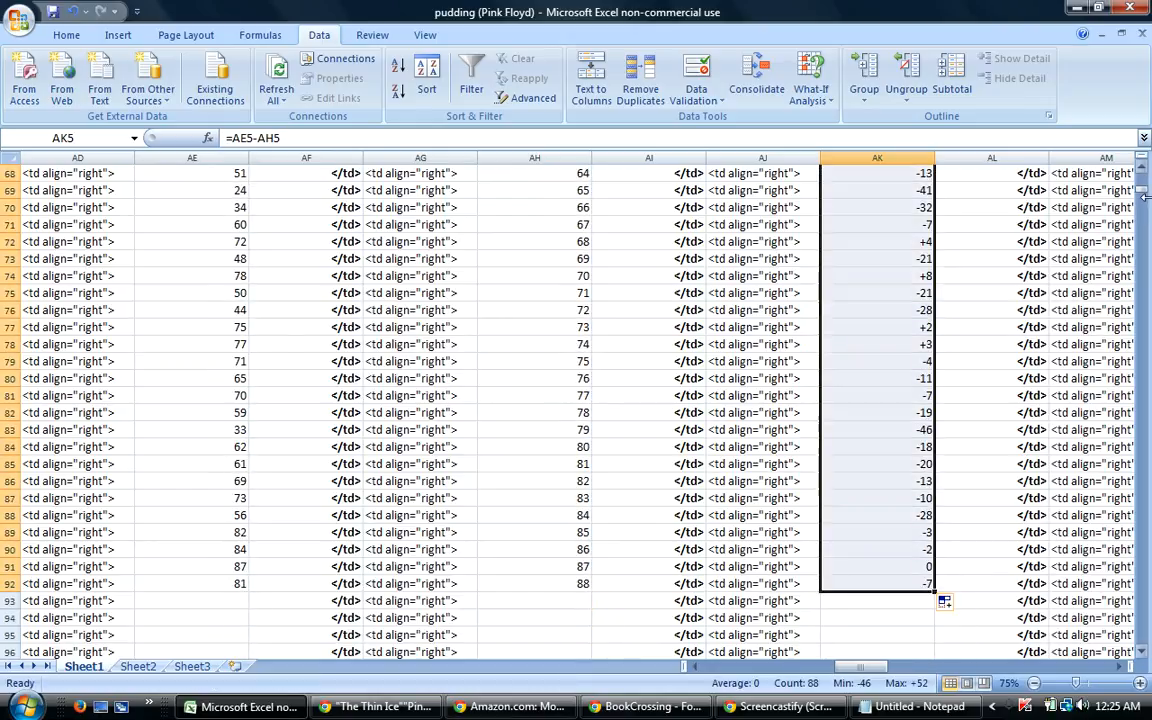
pyautogui.moveTo(1145, 195); pyautogui.dragTo(1143, 155)
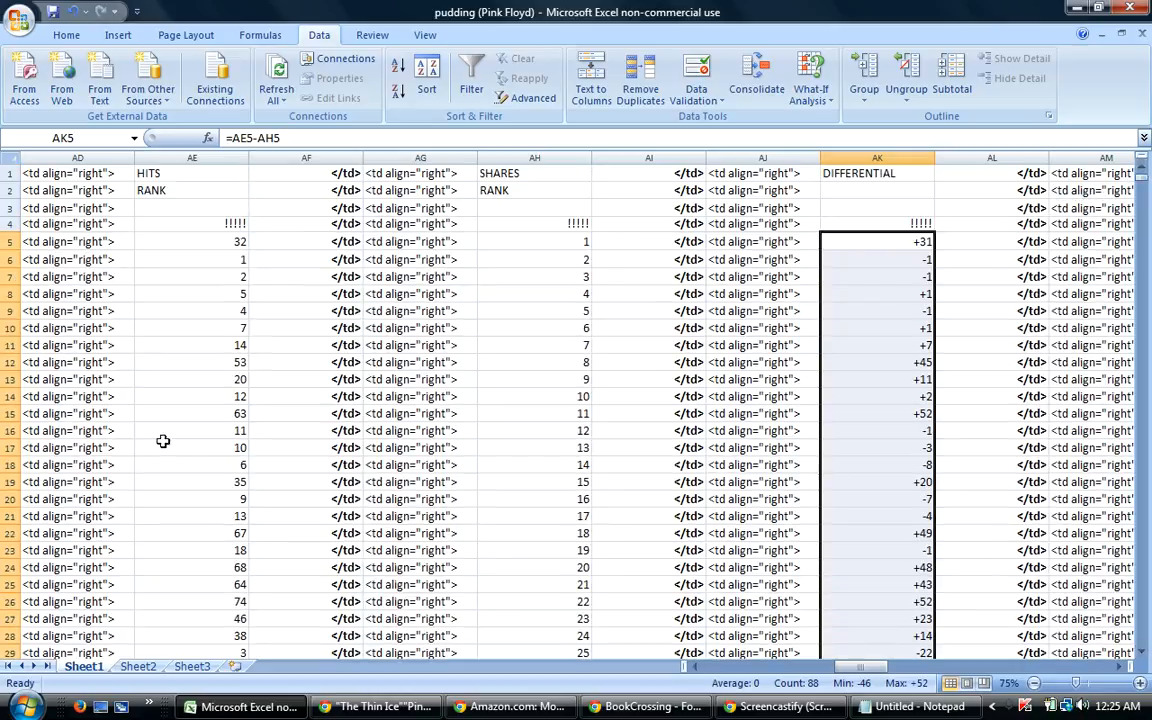
# Sort all guess rows from row 5 down by column AV A to Z, then by column AP from largest to smallest.
pyautogui.moveTo(5, 241); pyautogui.dragTo(108, 689)
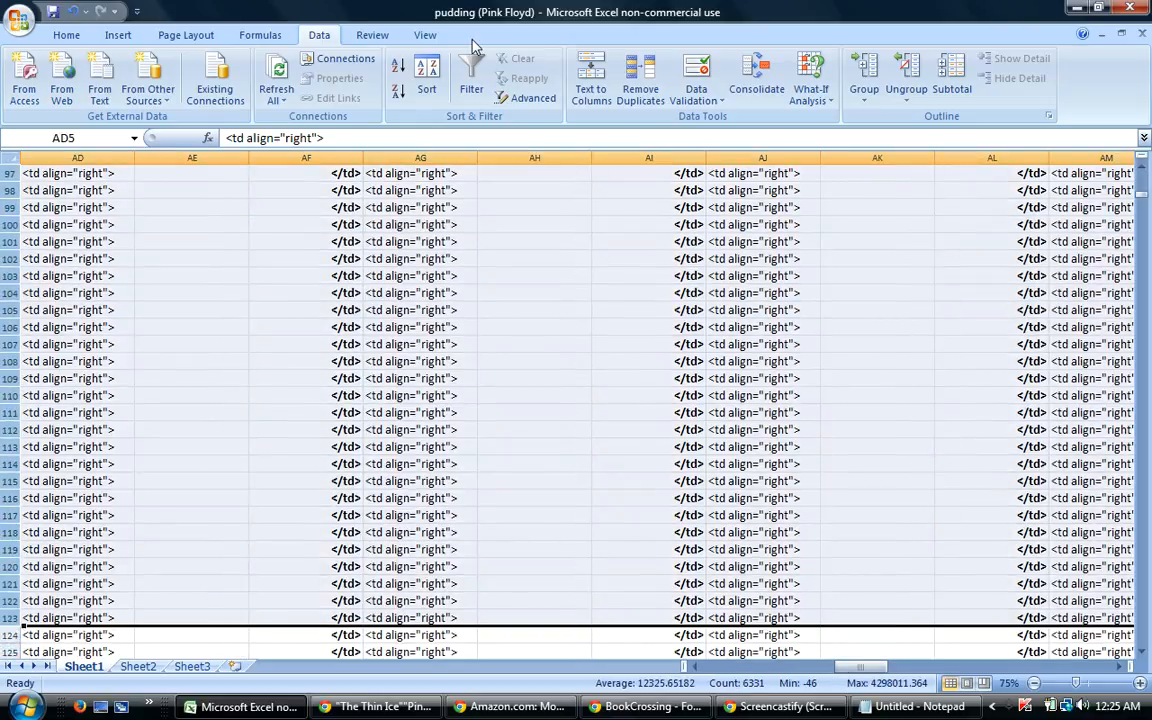
pyautogui.click(424, 77)
pyautogui.click(530, 319)
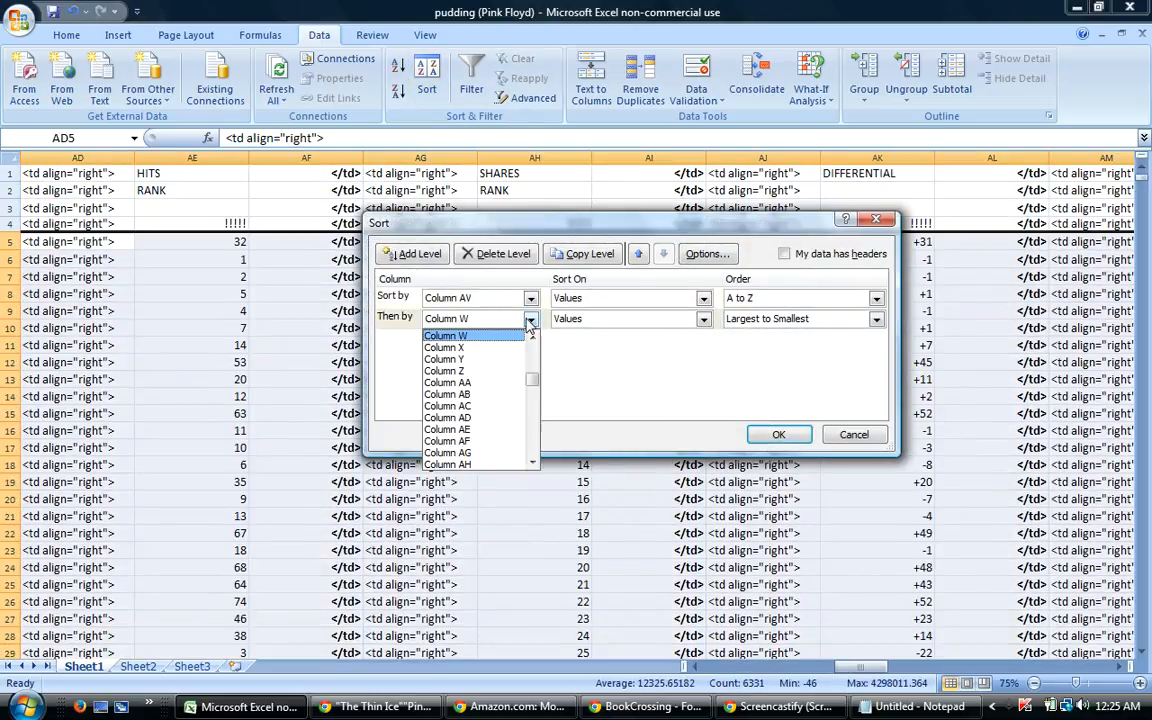
pyautogui.scroll(-3, 535, 392)
pyautogui.scroll(-3, 478, 405)
pyautogui.click(470, 394)
pyautogui.click(775, 434)
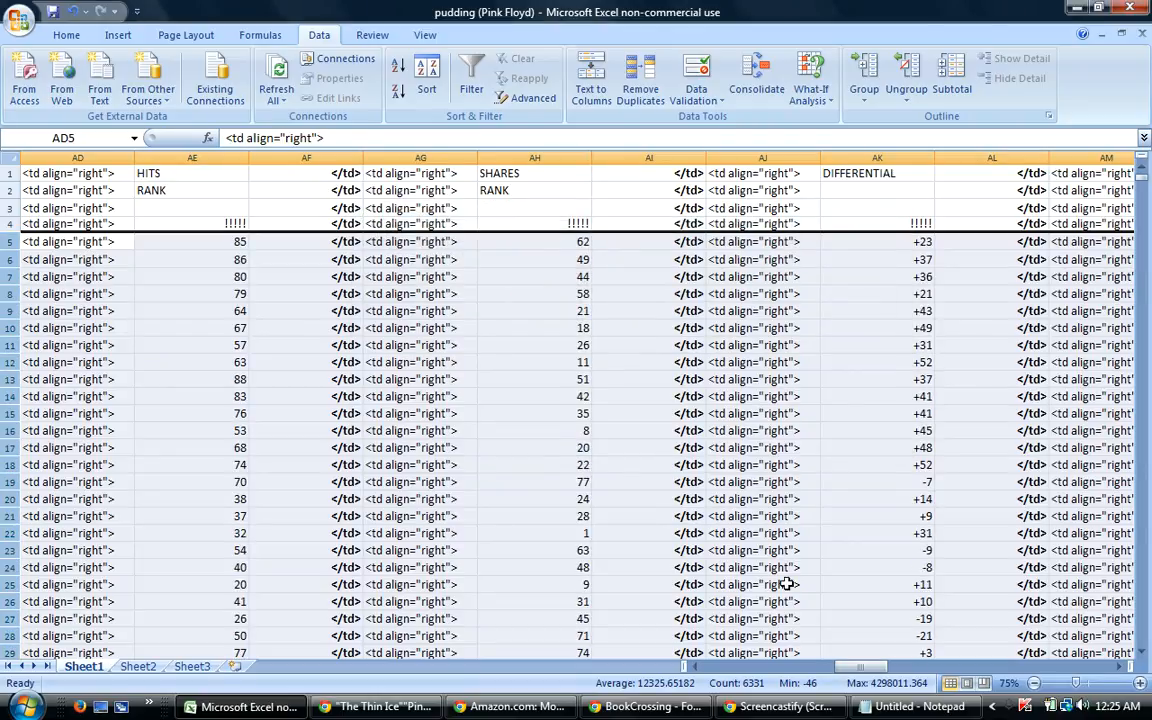
# Sort the selected guess rows by column AV A to Z, then by the differential in column AK from largest to smallest.
pyautogui.click(426, 80)
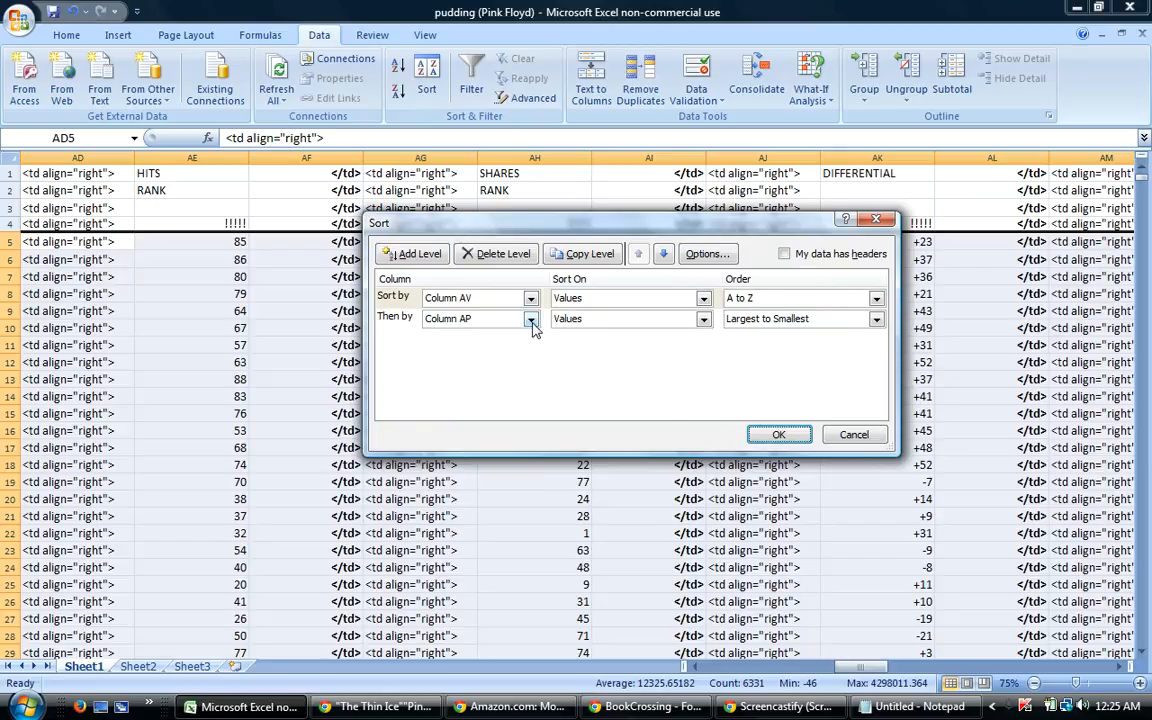
pyautogui.click(531, 319)
pyautogui.moveTo(533, 402); pyautogui.dragTo(534, 392)
pyautogui.click(490, 360)
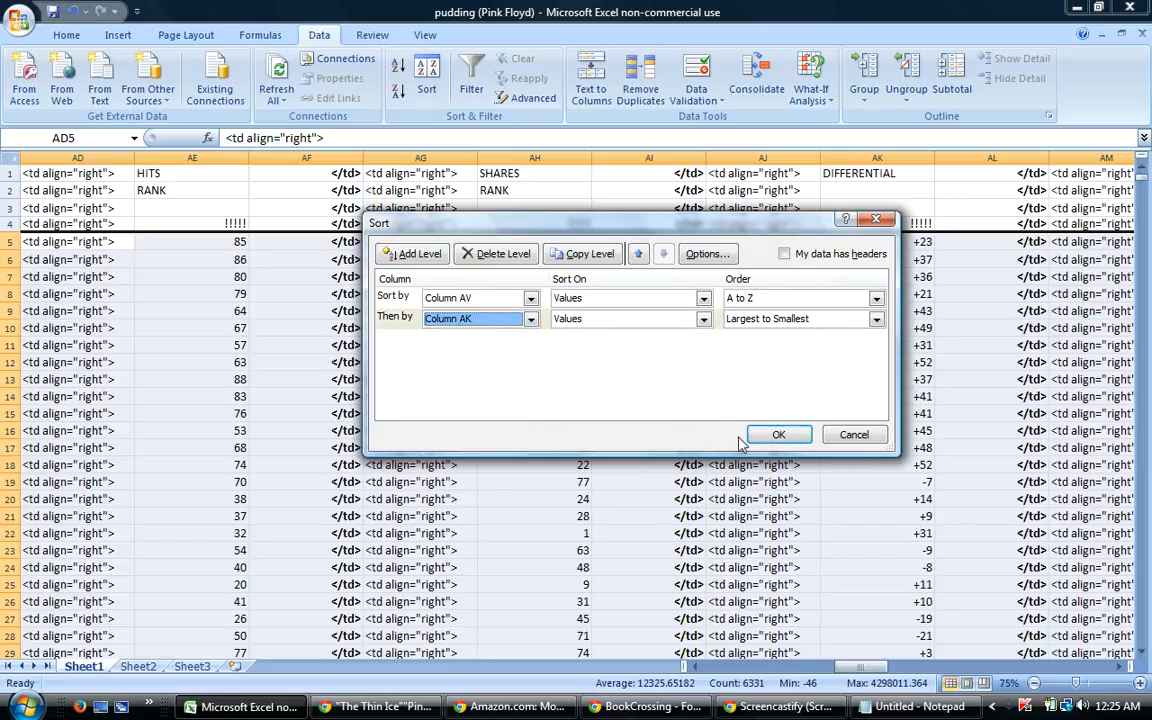
pyautogui.click(777, 435)
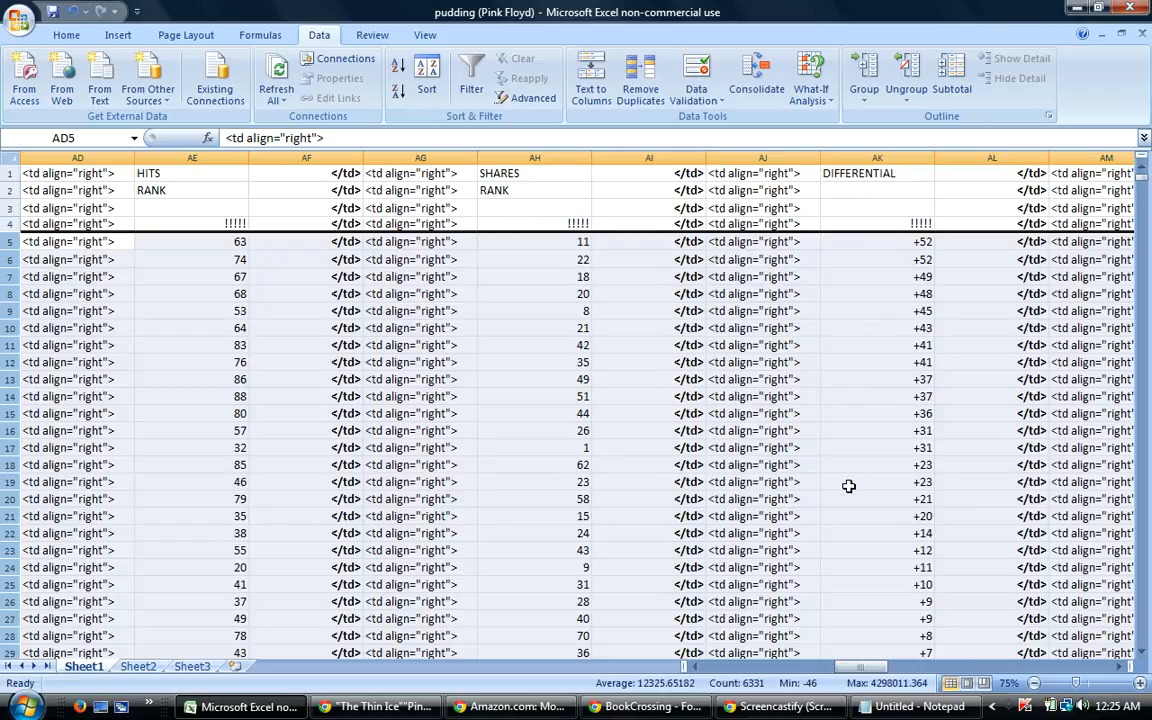
# Fill the differential ranks in column AN from 1st in AN5 down to 12th in AN16.
pyautogui.moveTo(866, 667); pyautogui.dragTo(891, 668)
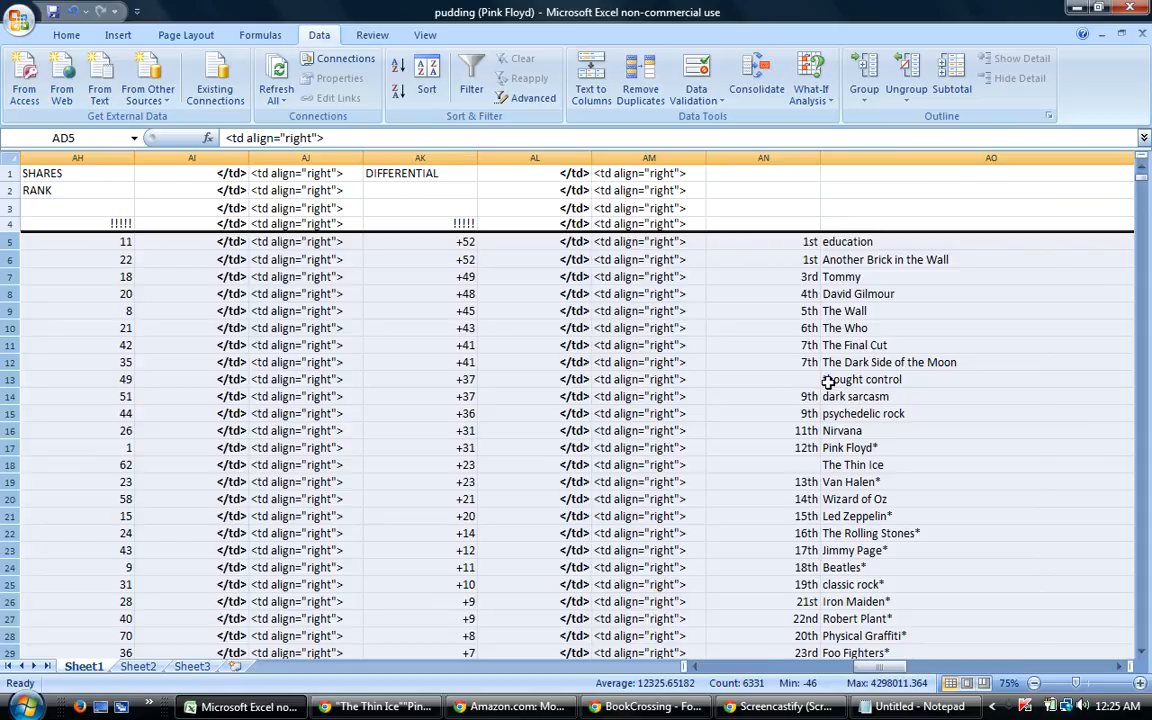
pyautogui.moveTo(828, 382); pyautogui.dragTo(828, 394)
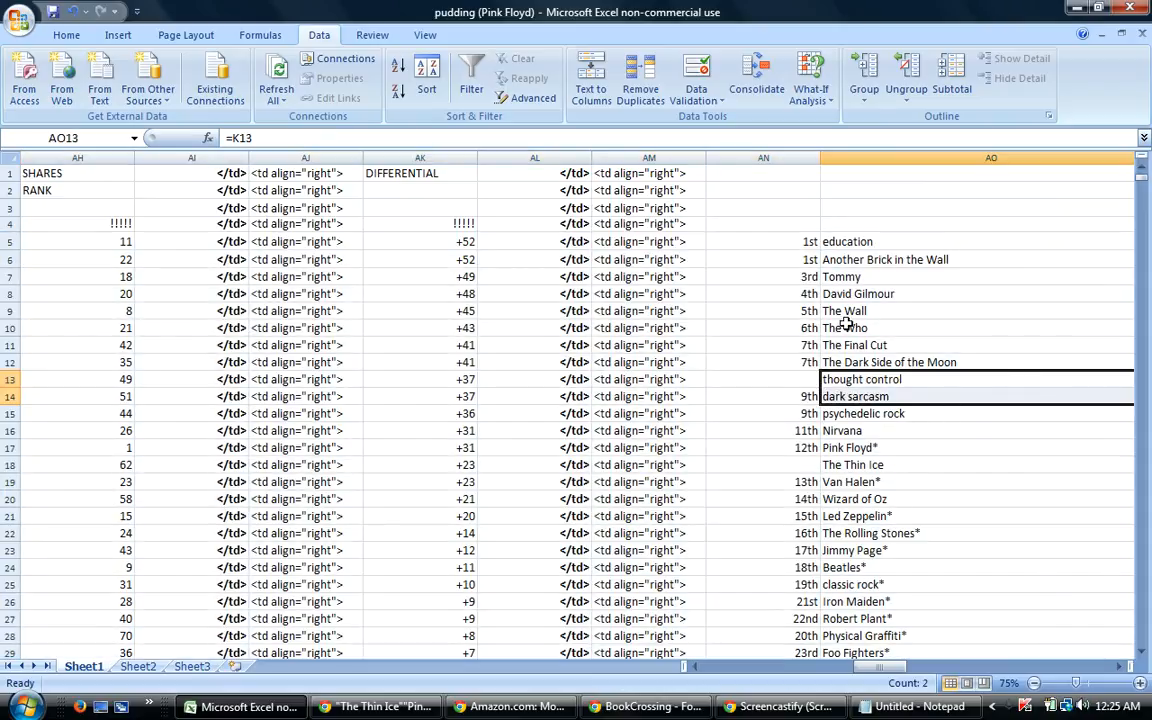
pyautogui.click(816, 243)
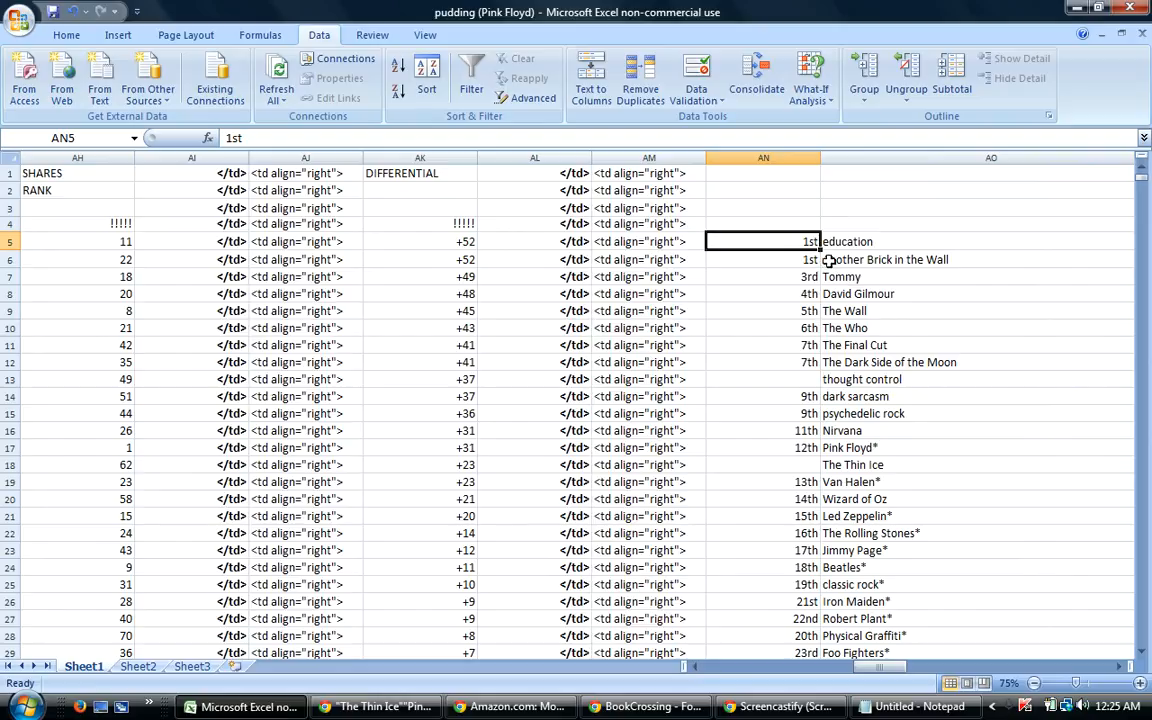
pyautogui.moveTo(820, 251); pyautogui.dragTo(783, 432)
# Examine neighbouring guesses in AO5:AO17, such as "The Final Cut" and "The Dark Side of the Moon", for ties in the column AK differential.
pyautogui.moveTo(853, 281)
pyautogui.mouseDown()
pyautogui.moveTo(835, 292)
pyautogui.moveTo(850, 293)
pyautogui.mouseUp()
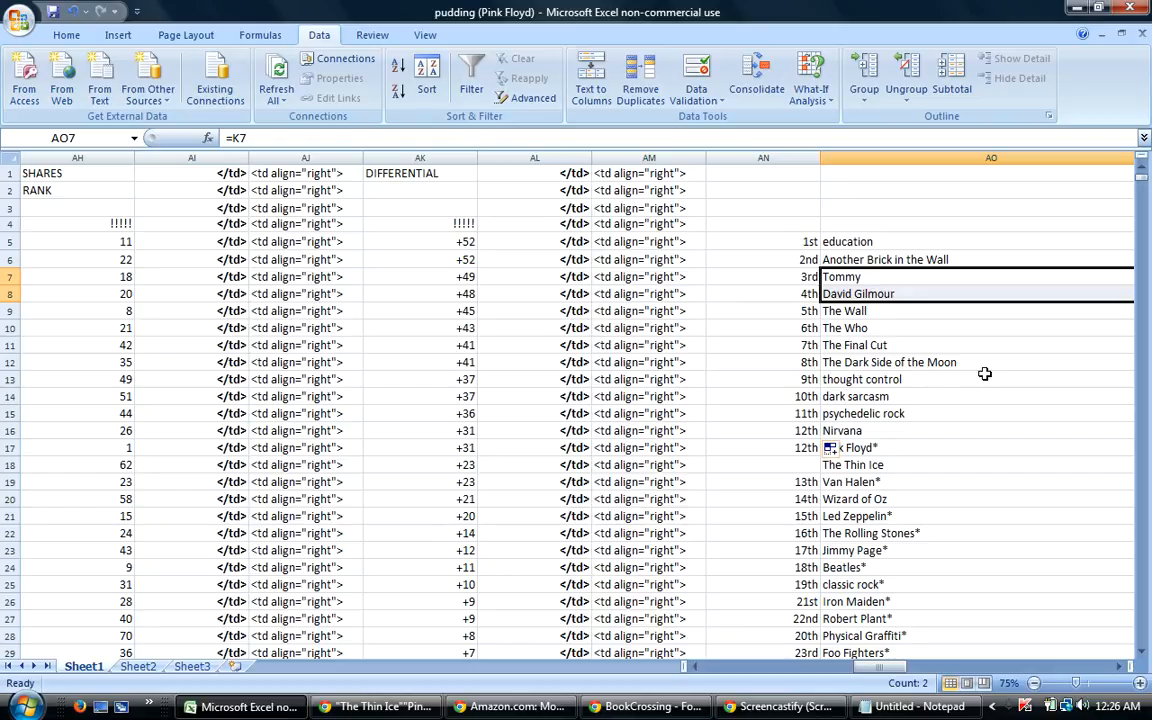
pyautogui.click(848, 348)
pyautogui.moveTo(848, 350); pyautogui.dragTo(849, 362)
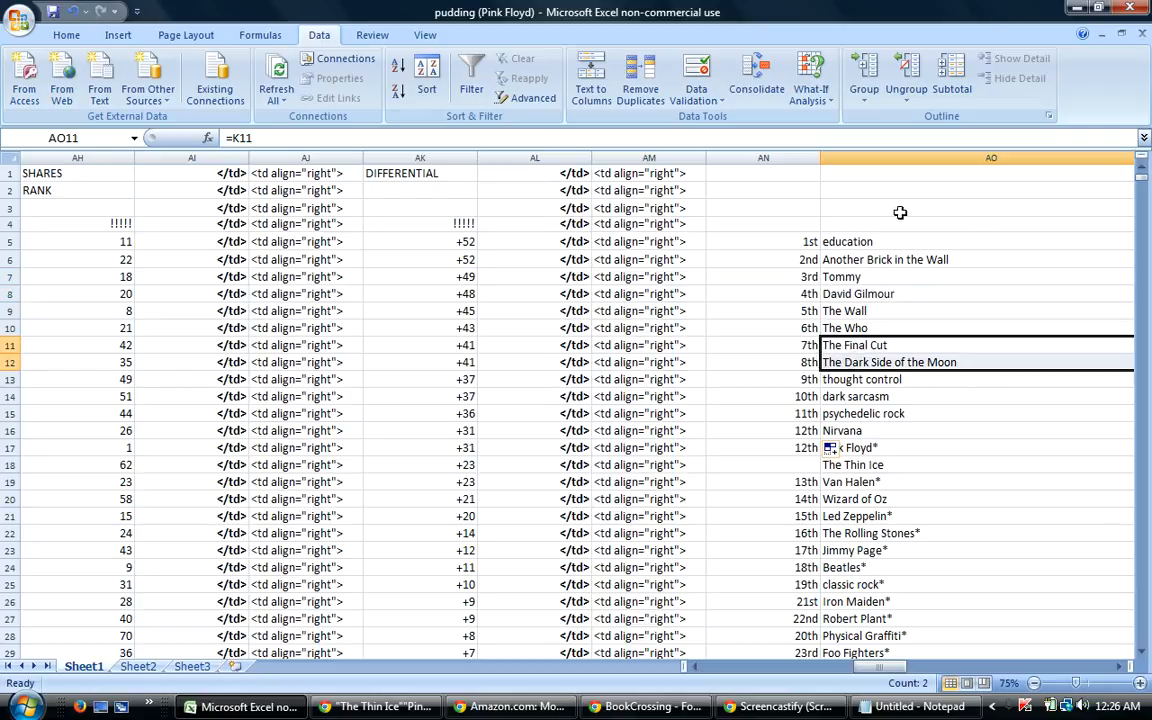
pyautogui.moveTo(823, 242); pyautogui.dragTo(833, 262)
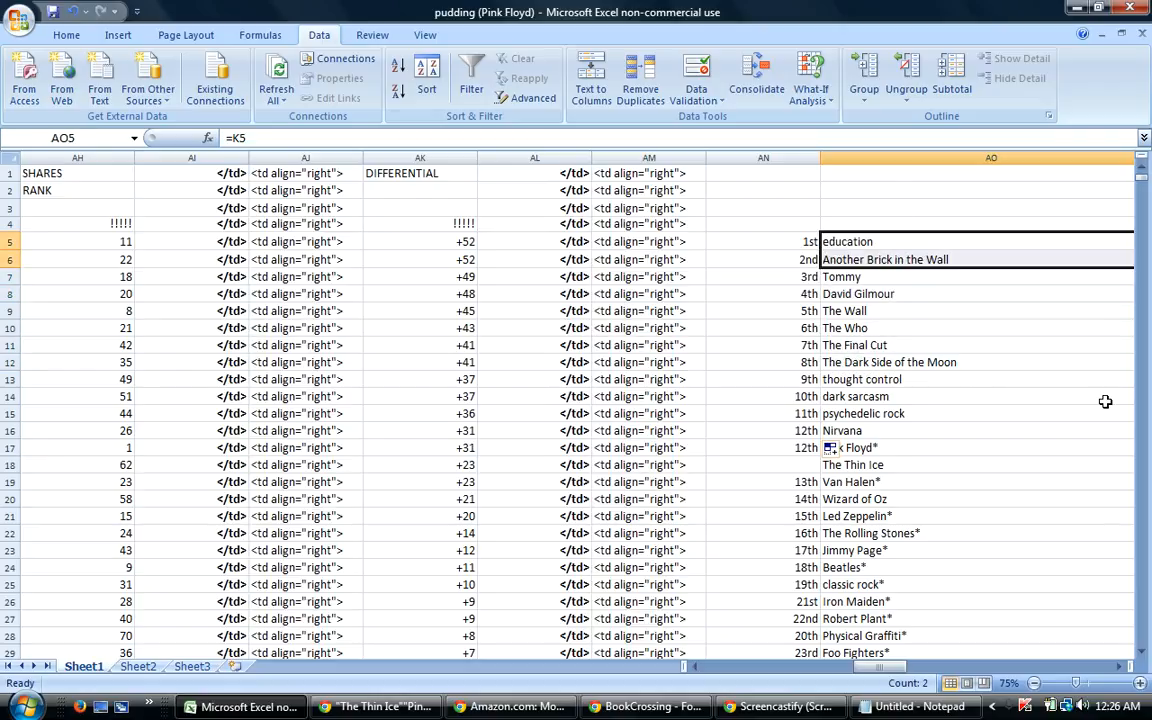
pyautogui.moveTo(840, 281); pyautogui.dragTo(854, 402)
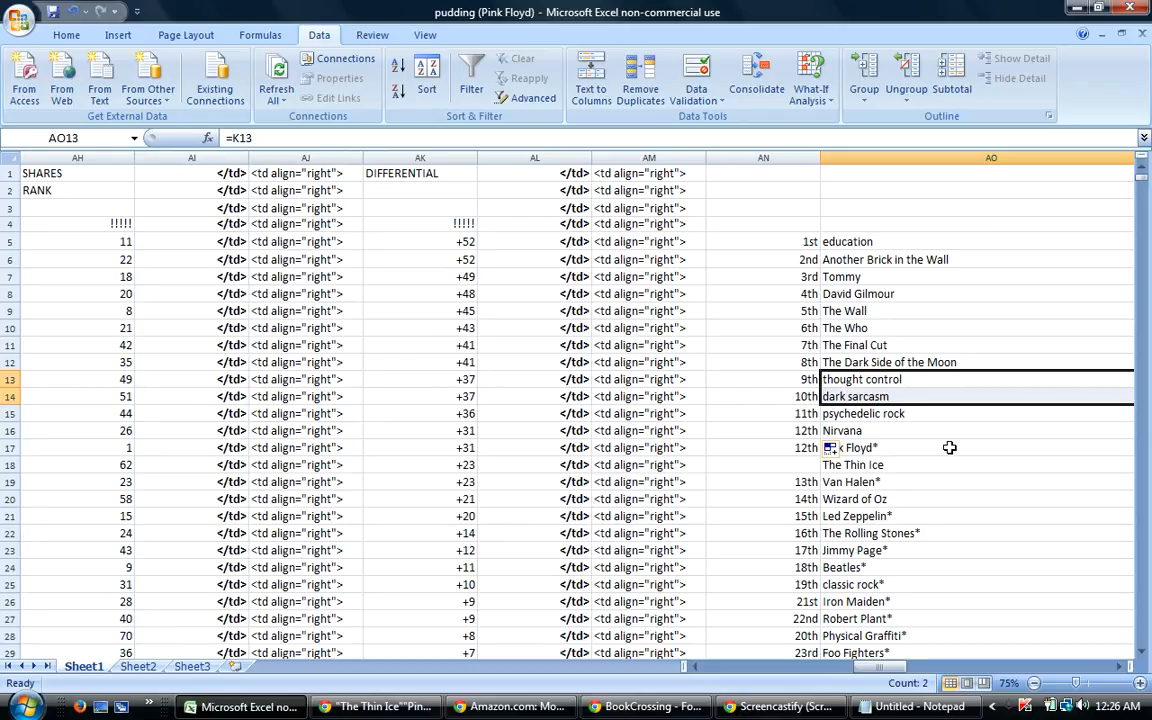
pyautogui.click(1028, 535)
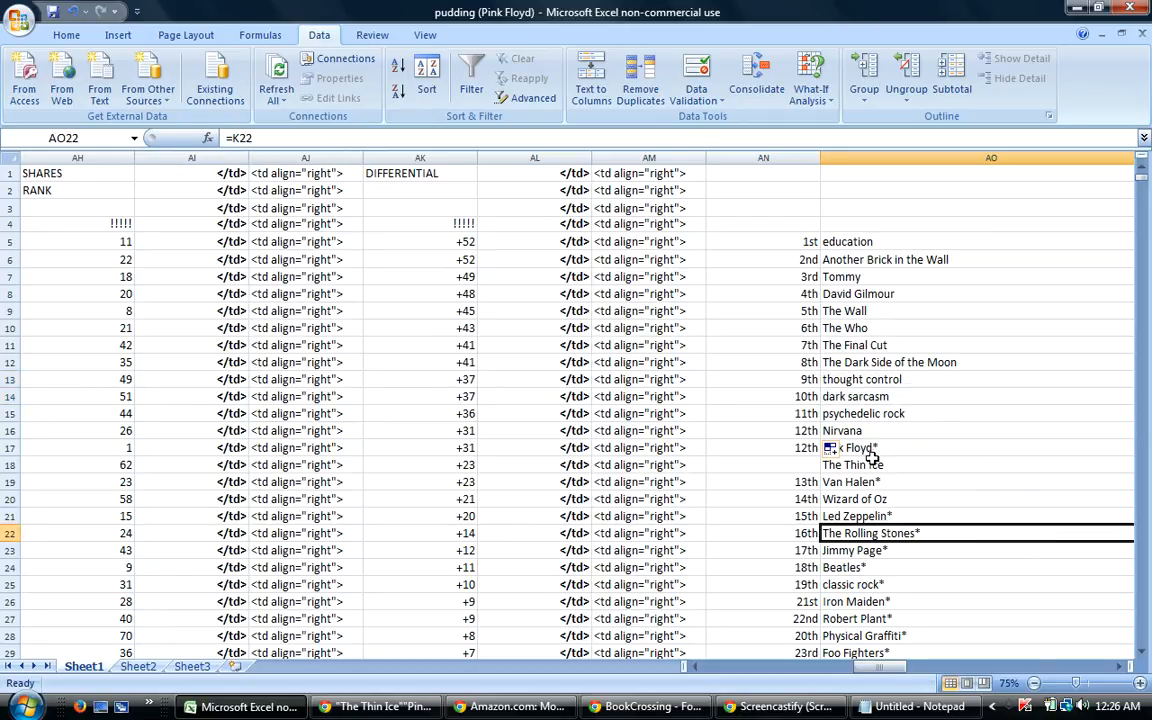
pyautogui.moveTo(850, 437); pyautogui.dragTo(848, 449)
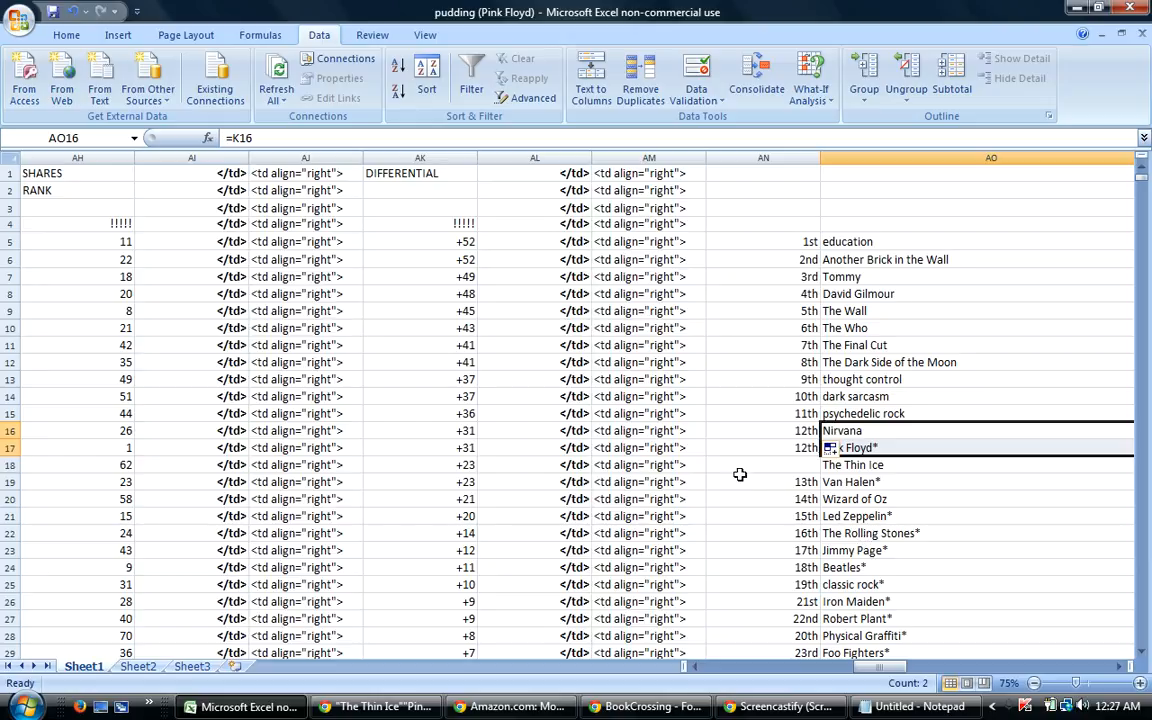
# Fill the differential ranks in column AN from 1st in AN5 down to 88th in AN92.
pyautogui.click(801, 243)
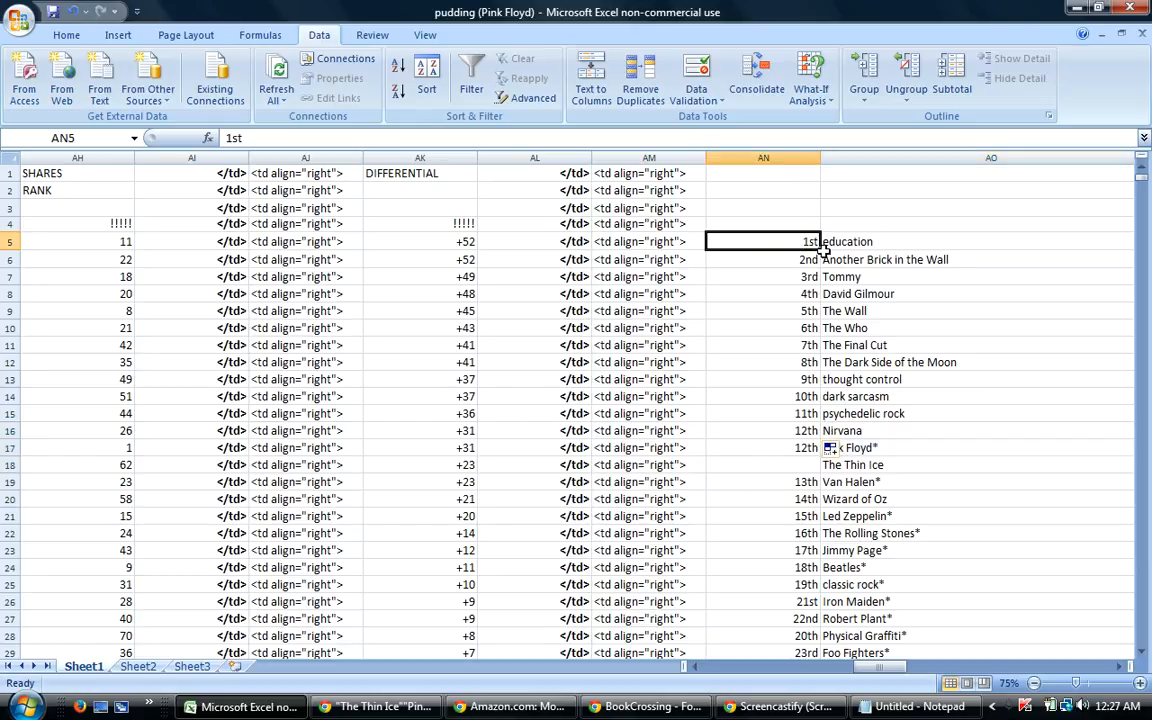
pyautogui.moveTo(820, 250); pyautogui.dragTo(813, 432)
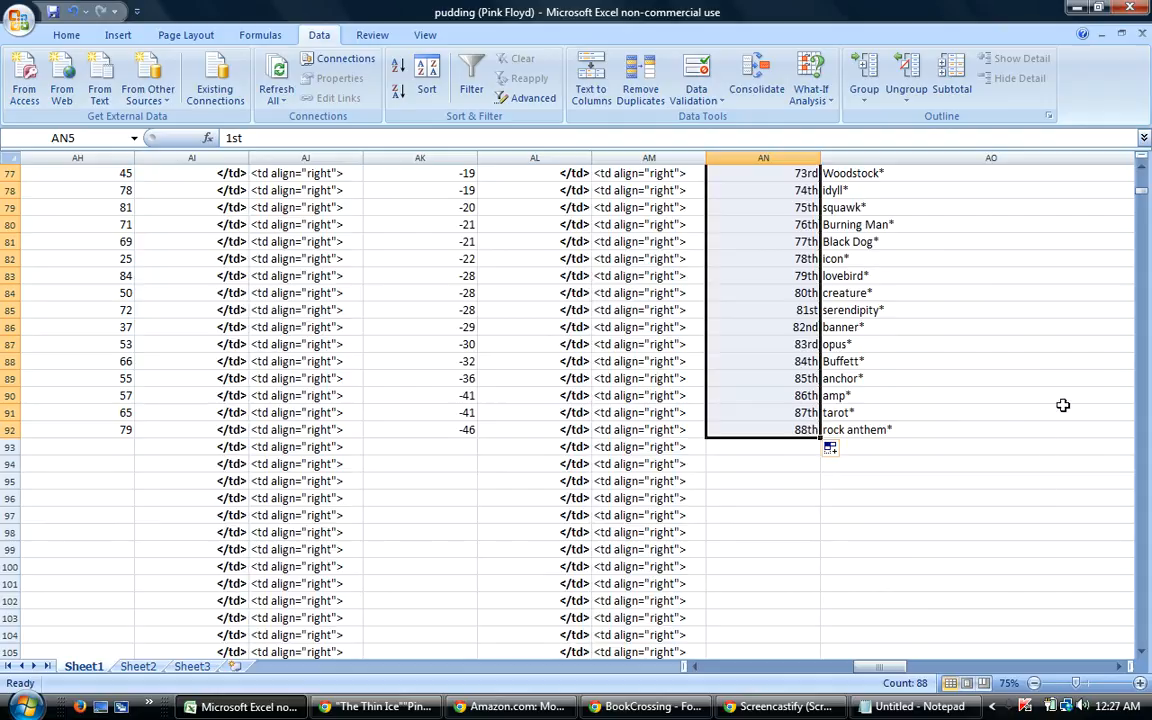
# Sort rows 5 to 111 by column AV A to Z, then by column AP from largest to smallest.
pyautogui.moveTo(1140, 197); pyautogui.dragTo(1140, 172)
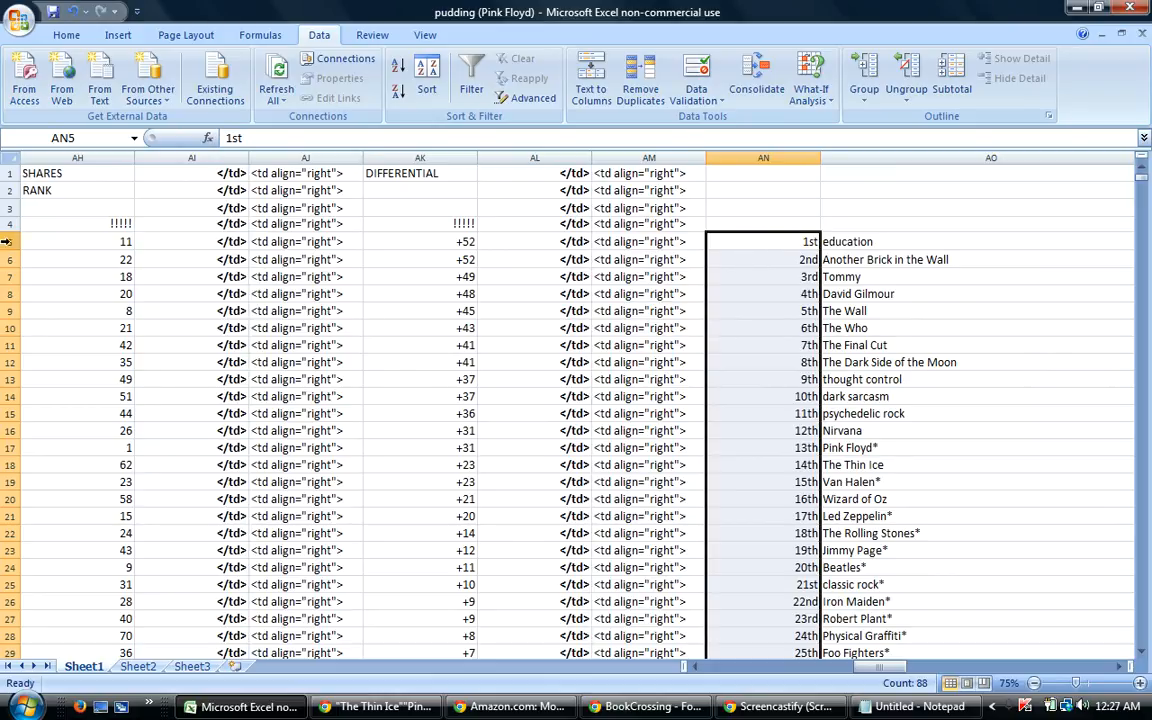
pyautogui.moveTo(5, 241); pyautogui.dragTo(100, 683)
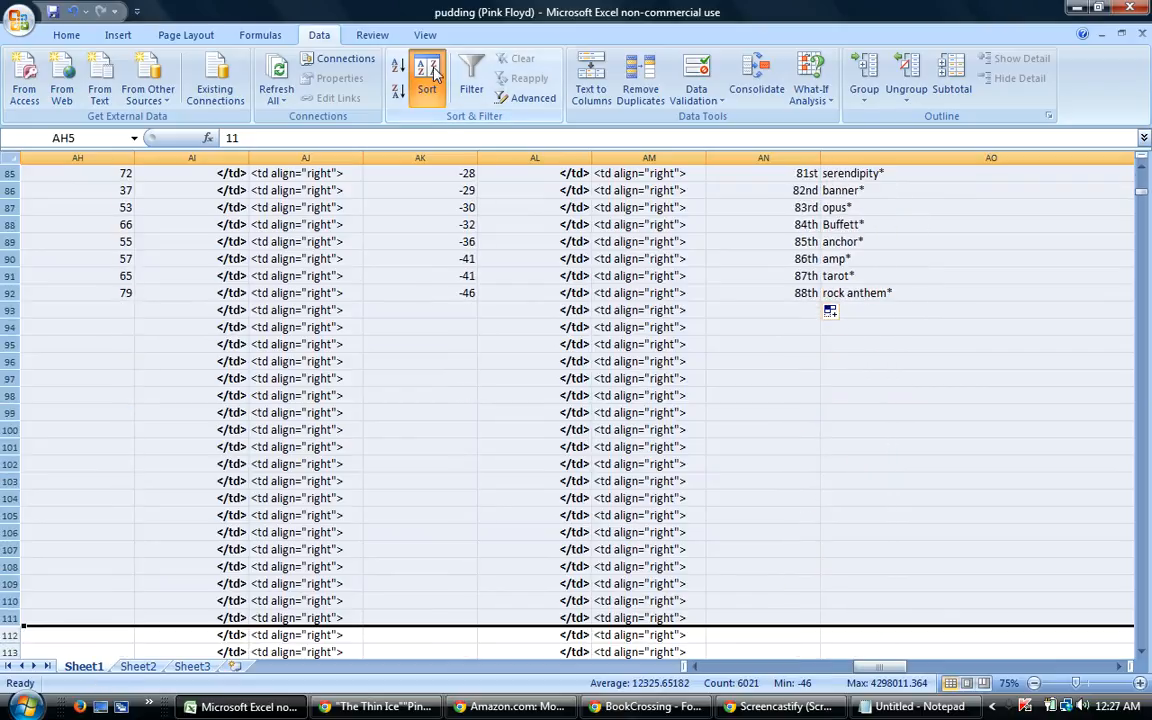
pyautogui.click(427, 80)
pyautogui.click(531, 319)
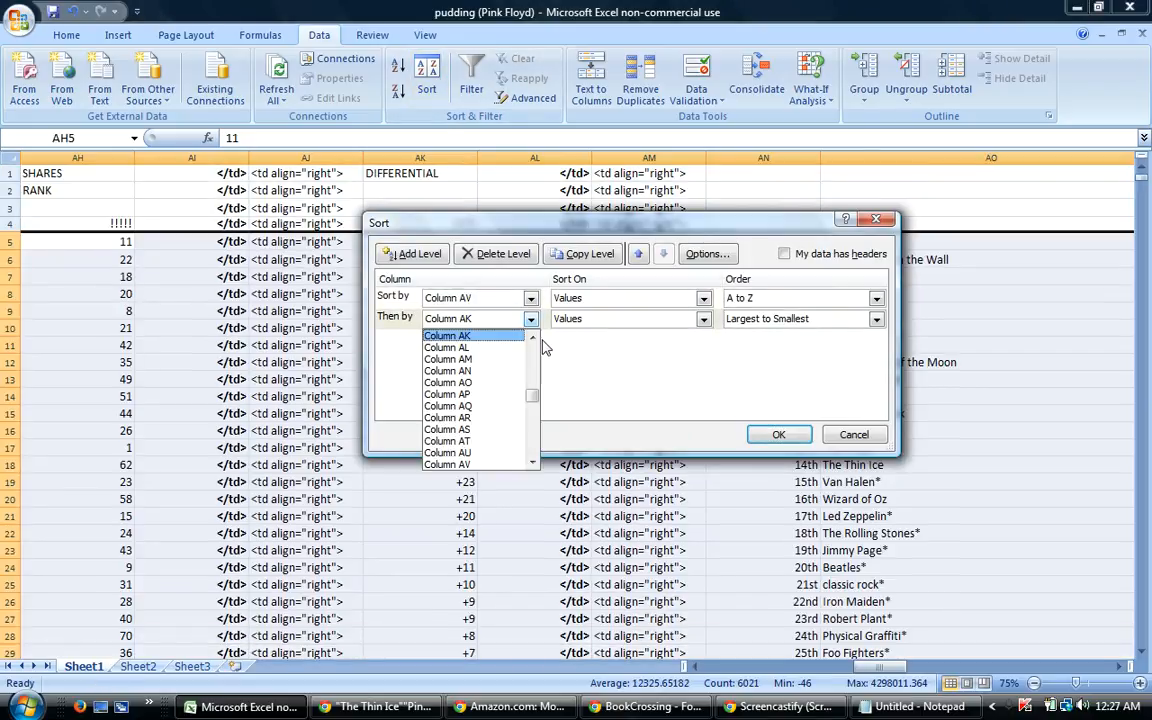
pyautogui.click(450, 396)
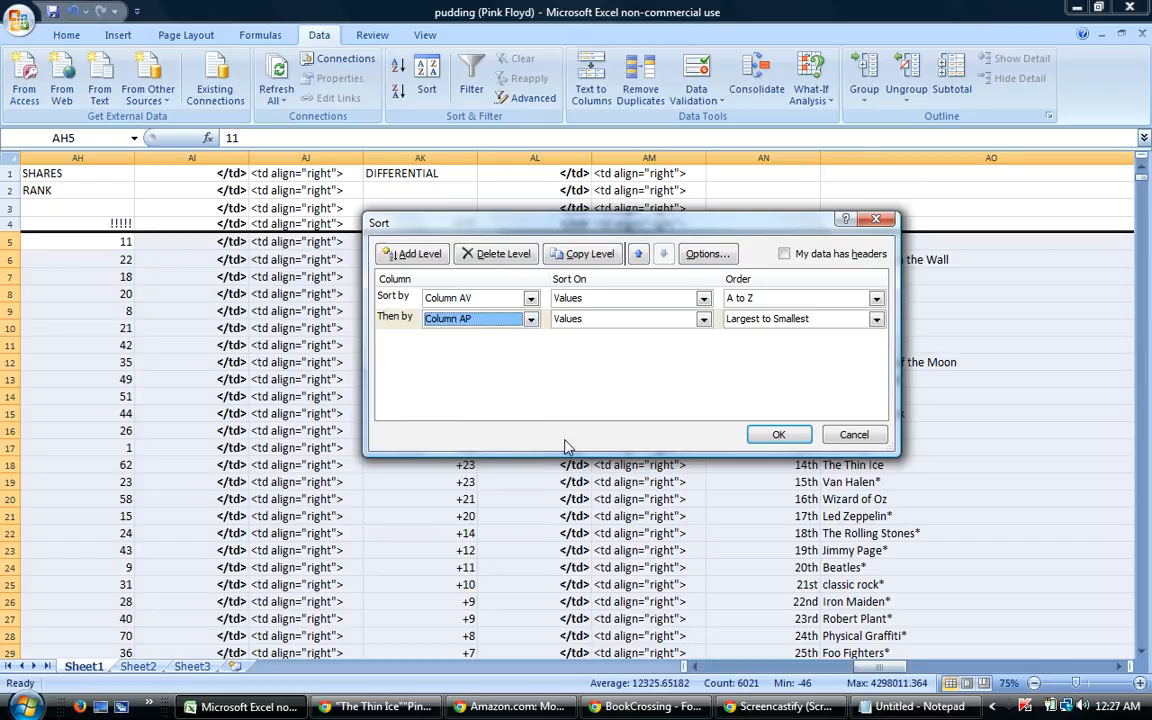
pyautogui.click(778, 436)
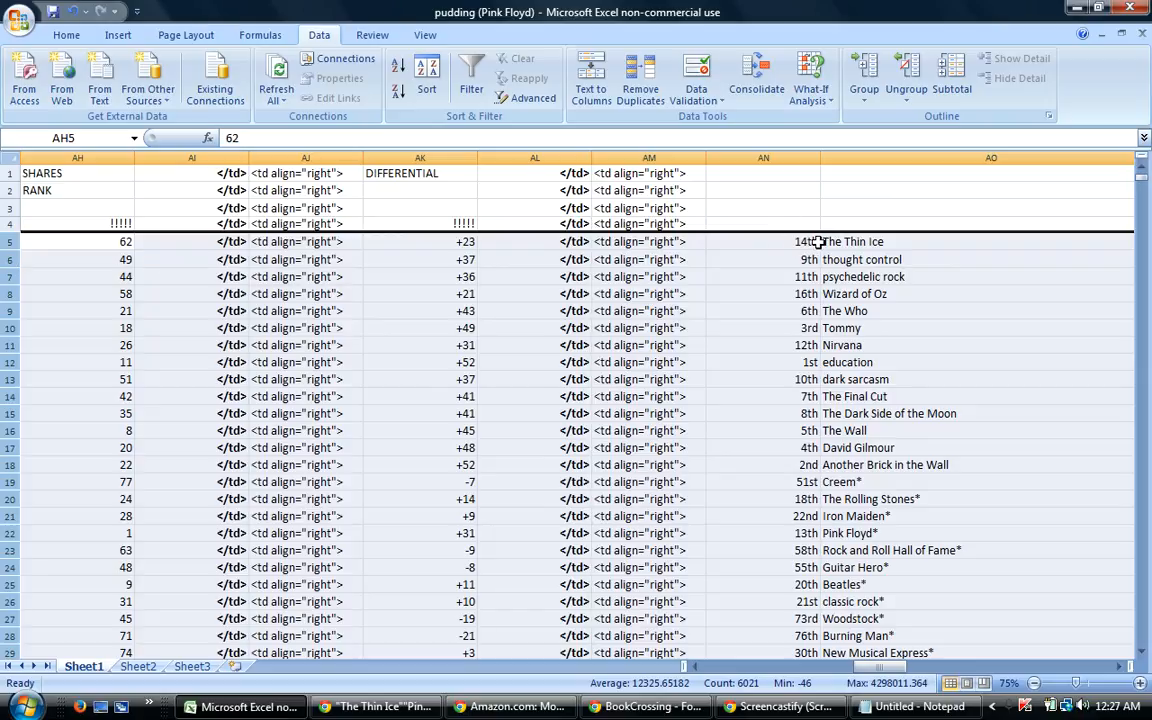
# Sort rows 5 and 6 by column AV A to Z, then by the percentage score in column G from largest to smallest.
pyautogui.moveTo(805, 242); pyautogui.dragTo(758, 262)
pyautogui.moveTo(8, 242); pyautogui.dragTo(8, 260)
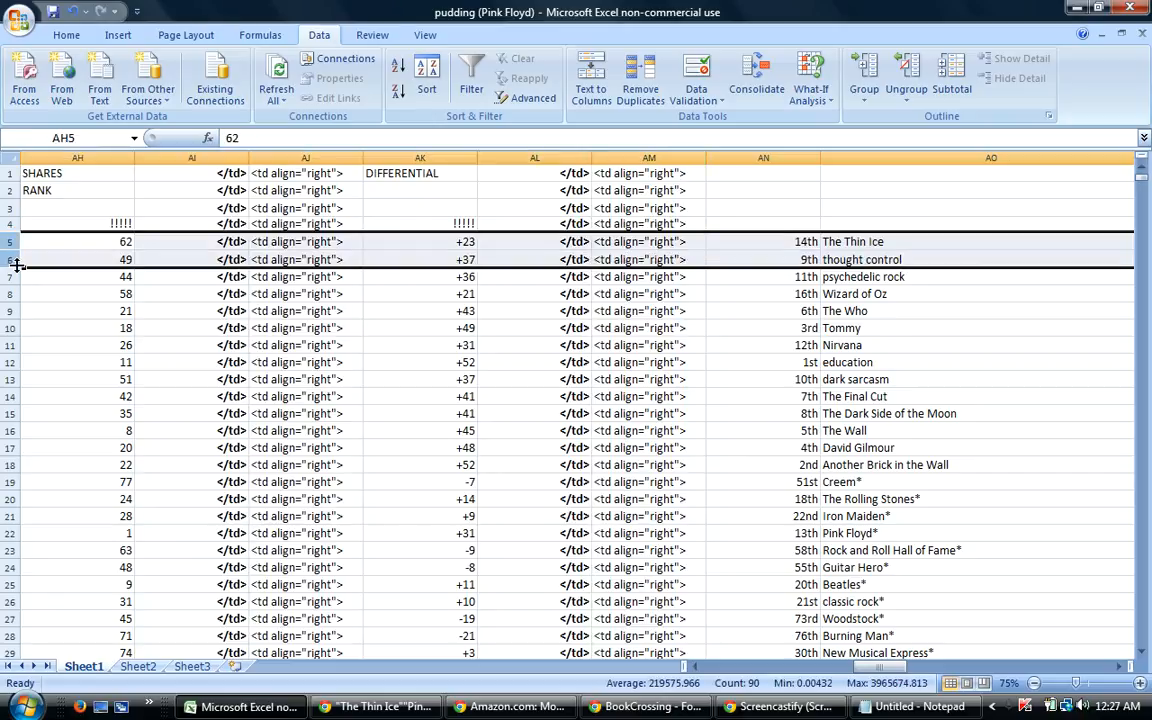
pyautogui.click(430, 74)
pyautogui.click(531, 318)
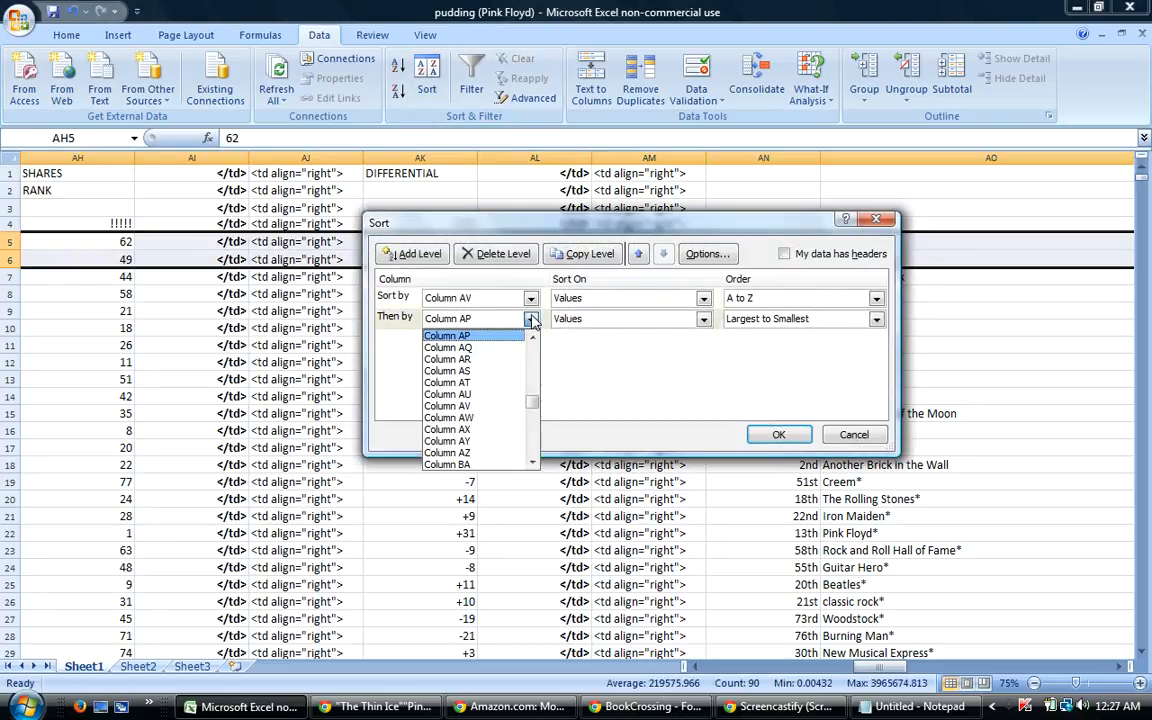
pyautogui.moveTo(535, 401); pyautogui.dragTo(533, 358)
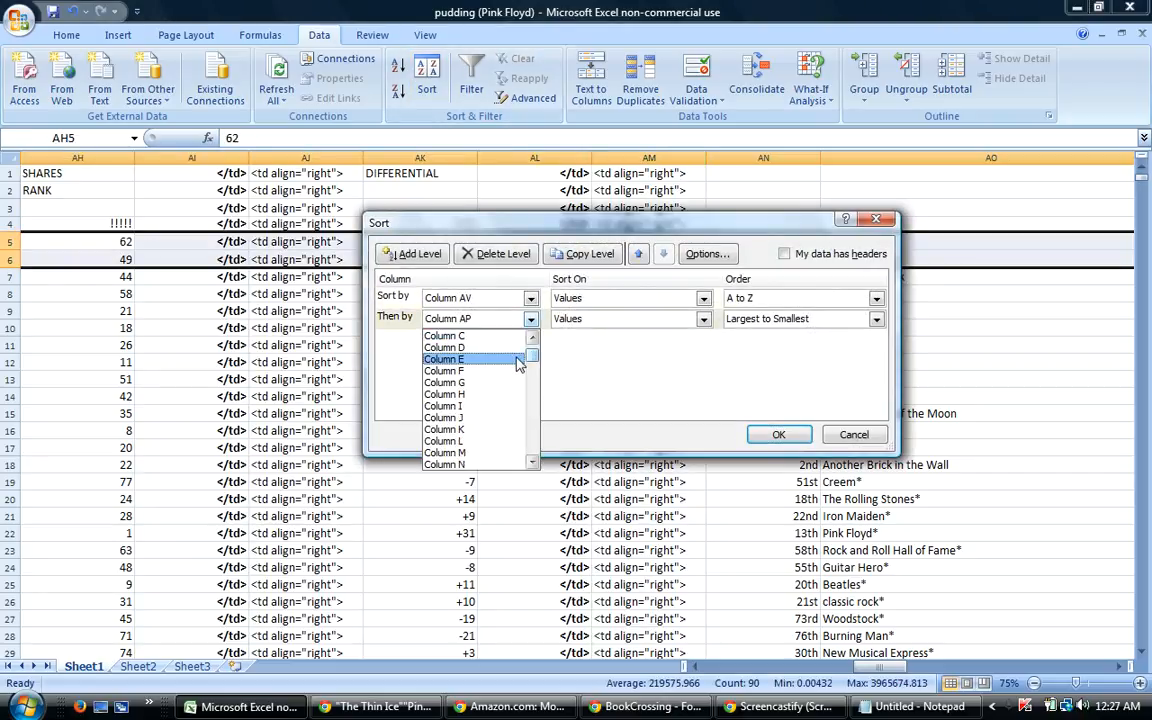
pyautogui.click(481, 382)
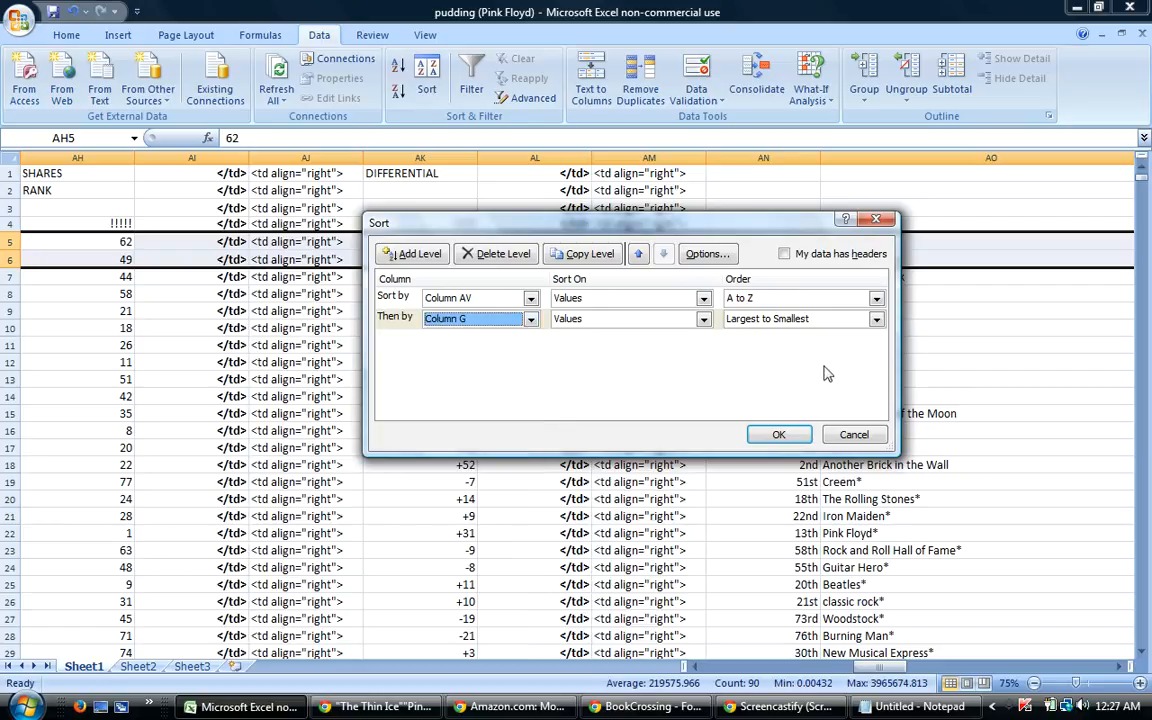
pyautogui.click(773, 434)
# Copy the percentage ranks and guesses in J5:K6 for "thought control" and "The Thin Ice".
pyautogui.moveTo(860, 666); pyautogui.dragTo(745, 668)
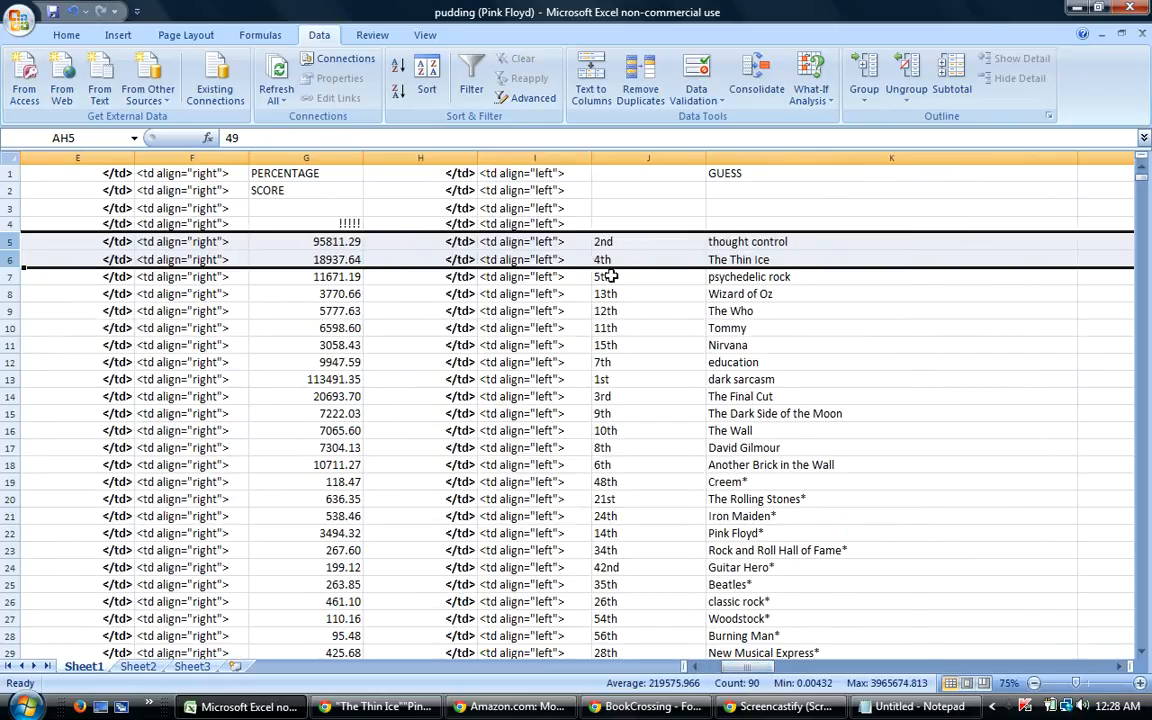
pyautogui.click(620, 241)
pyautogui.moveTo(620, 241); pyautogui.dragTo(712, 261)
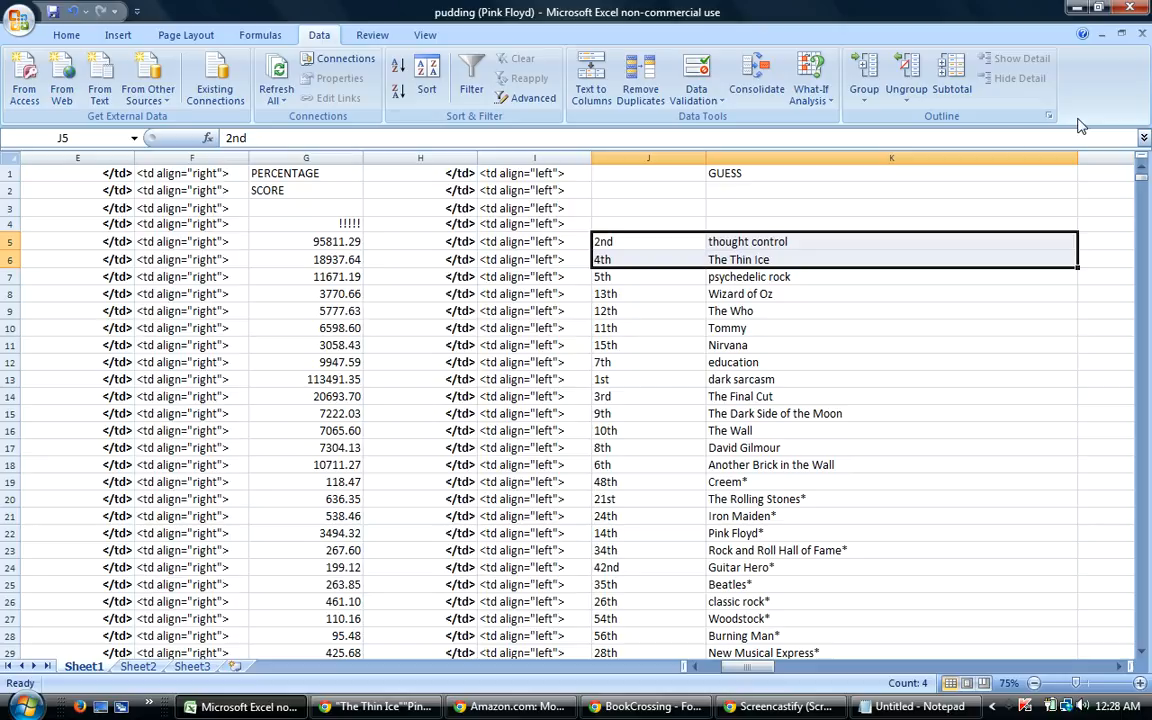
pyautogui.click(820, 240)
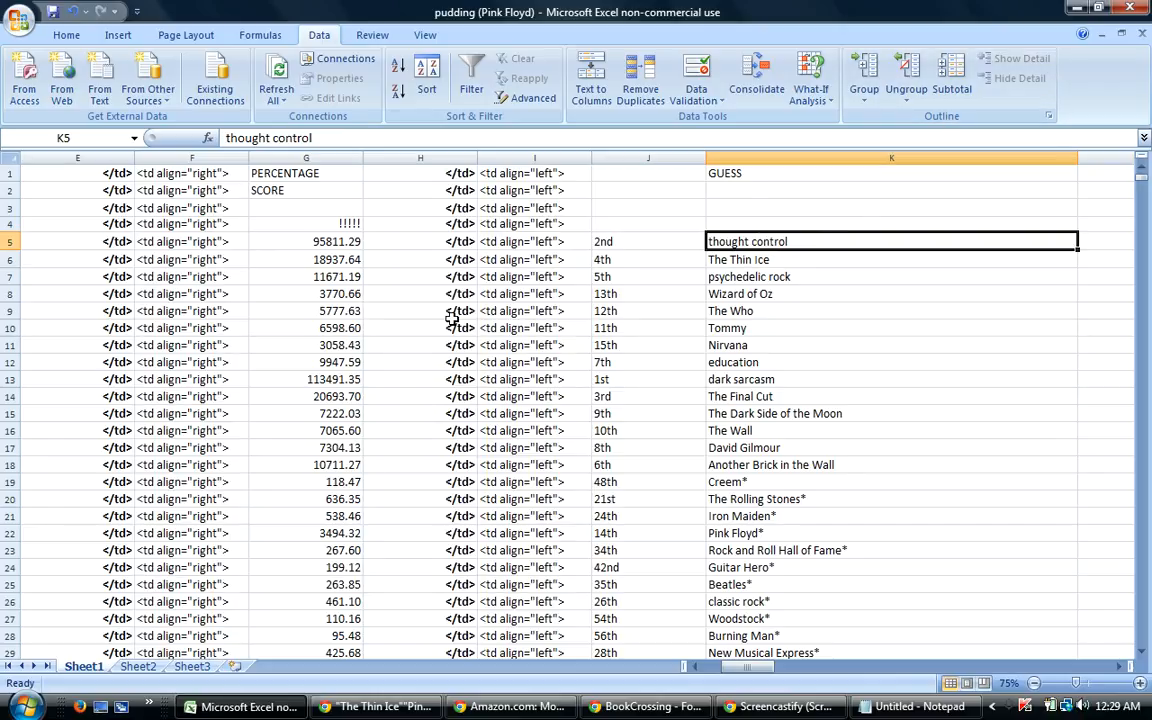
pyautogui.moveTo(600, 241); pyautogui.dragTo(732, 256)
pyautogui.hotkey('ctrl', 'c')
pyautogui.rightClick(732, 256)
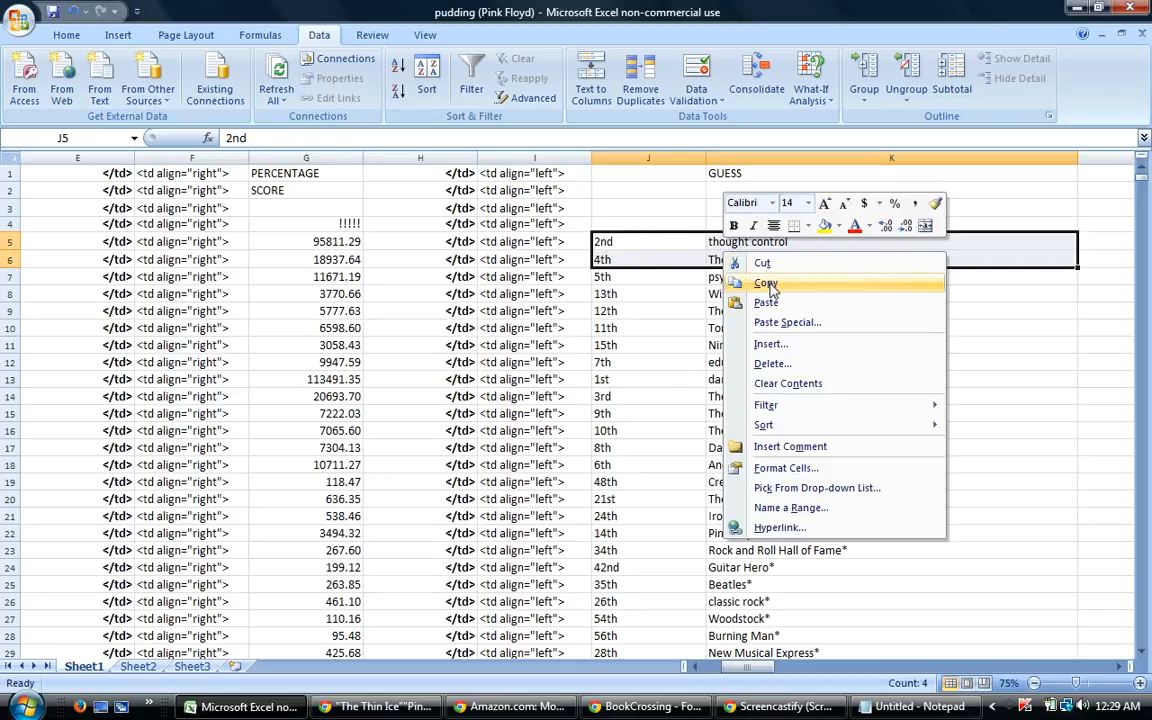
pyautogui.click(767, 284)
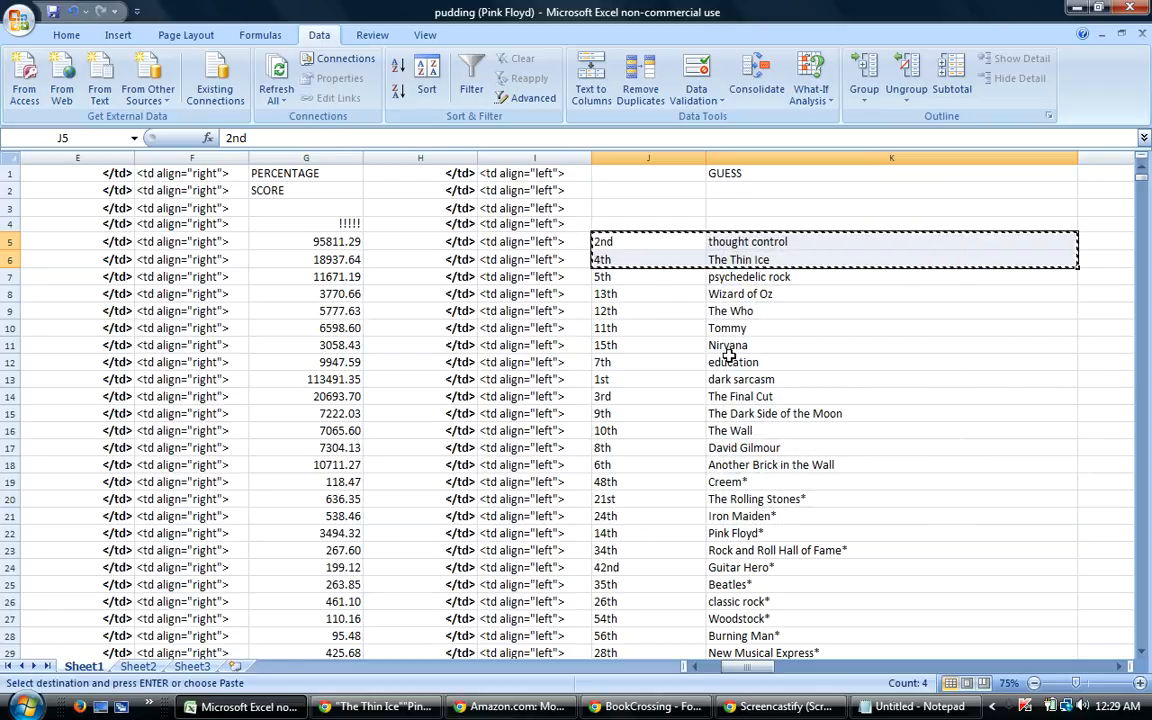
# Switch to the BookCrossing forum thread in Chrome and reload its page.
pyautogui.click(647, 707)
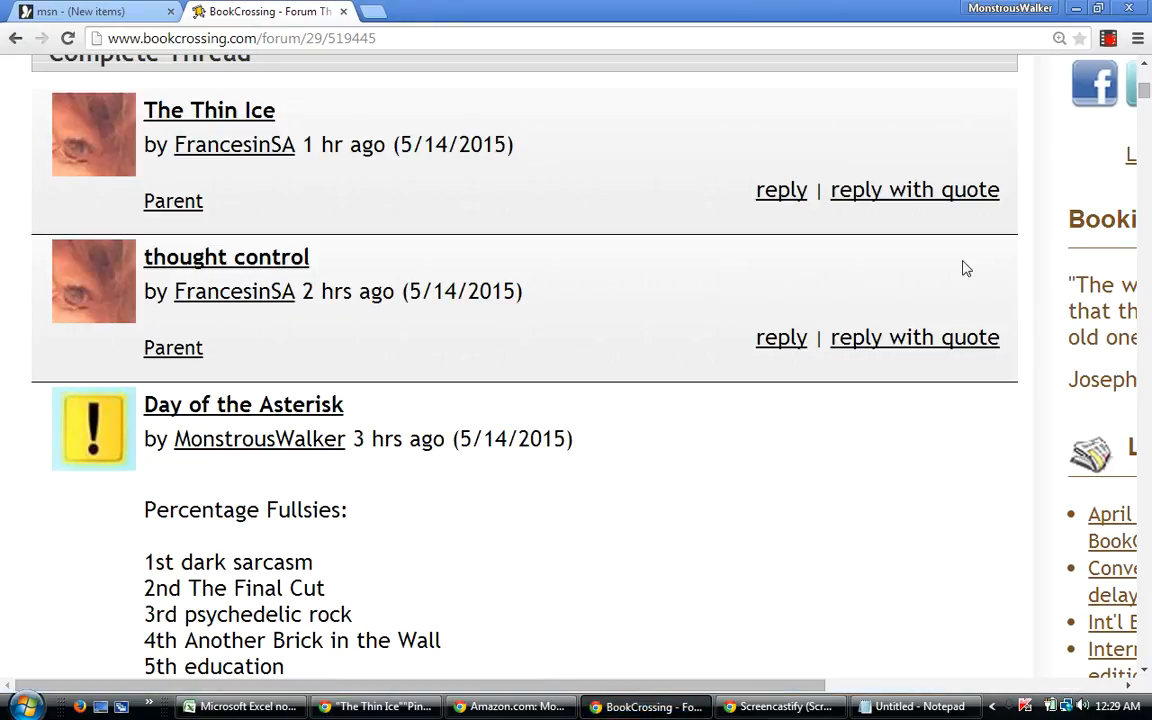
pyautogui.click(1144, 65)
pyautogui.click(1144, 65)
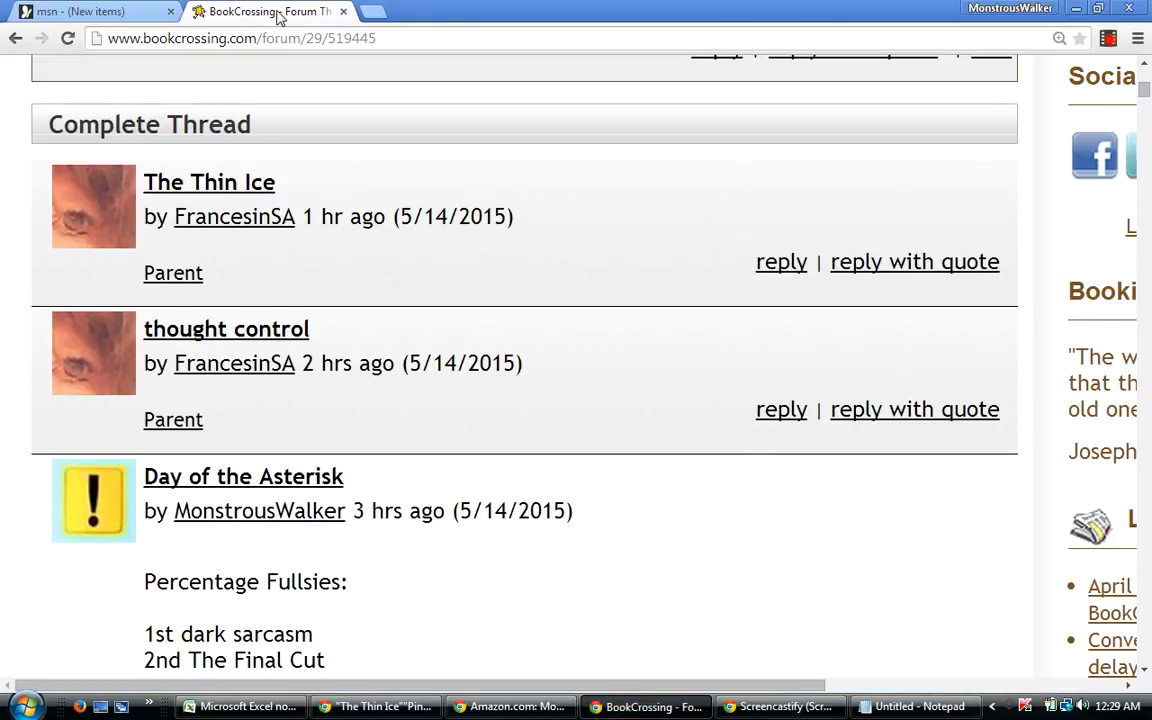
pyautogui.click(390, 37)
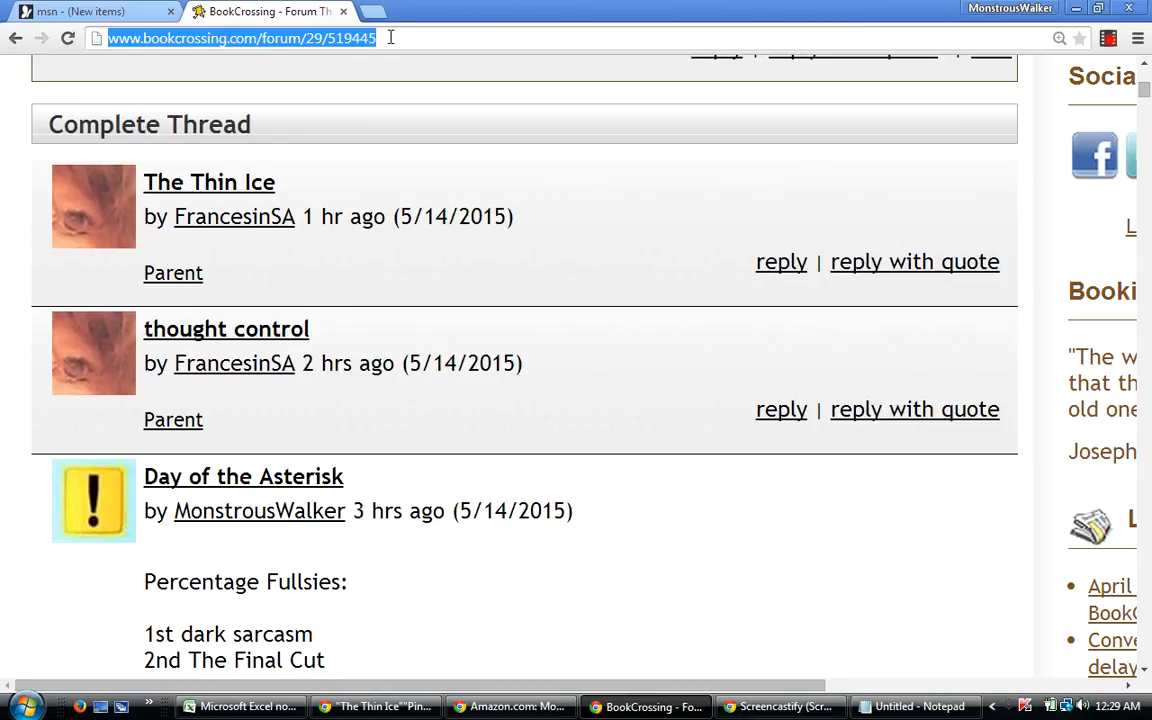
pyautogui.press('Return')
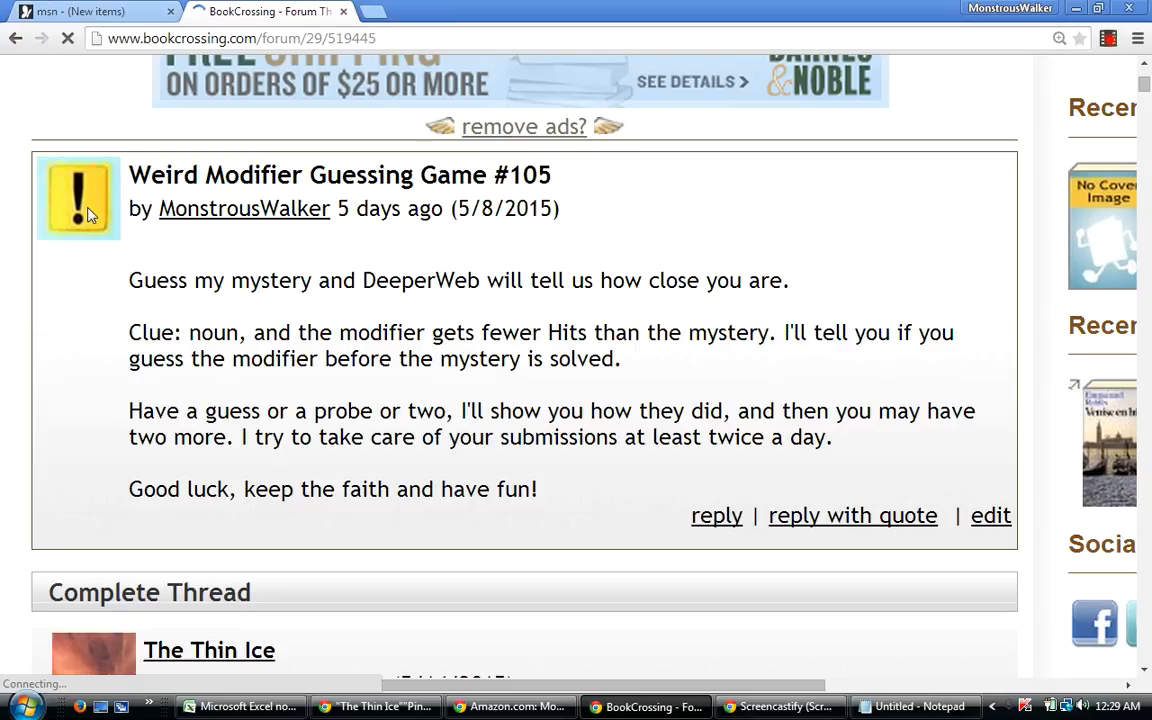
# Start a reply to Weird Modifier Guessing Game #105 headed "Percentages, Traditionals and Differentials:" and paste the copied ranks and guesses below it.
pyautogui.click(712, 520)
pyautogui.write('Percentages, Traditionals and Differentials:')
pyautogui.press('Return')
pyautogui.press('Return')
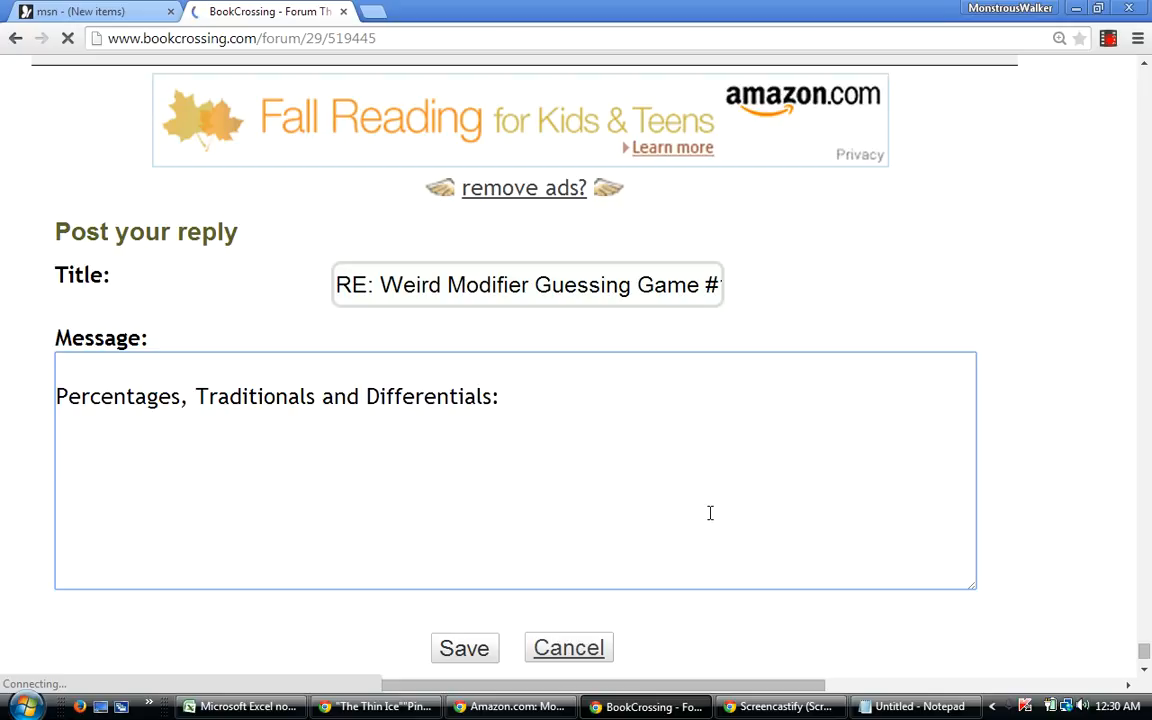
pyautogui.rightClick(71, 453)
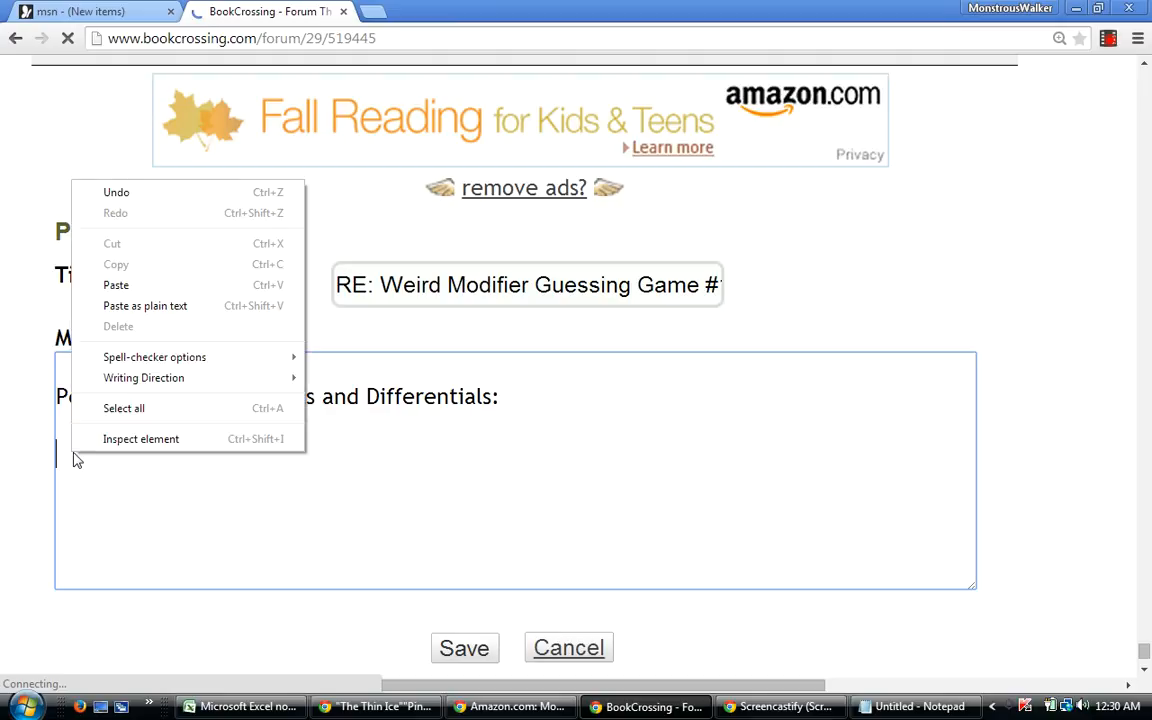
pyautogui.click(114, 283)
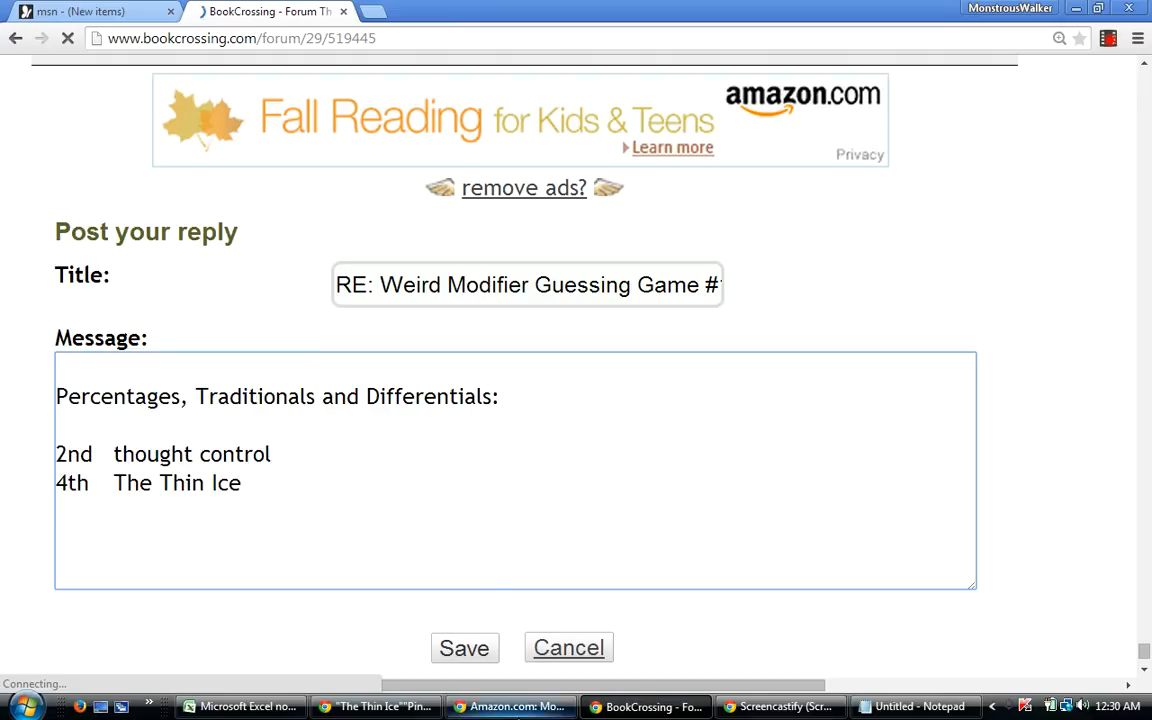
# Switch to the Excel workbook and look up the traditional ranks of the two guesses in AA5:AA6.
pyautogui.moveTo(368, 712)
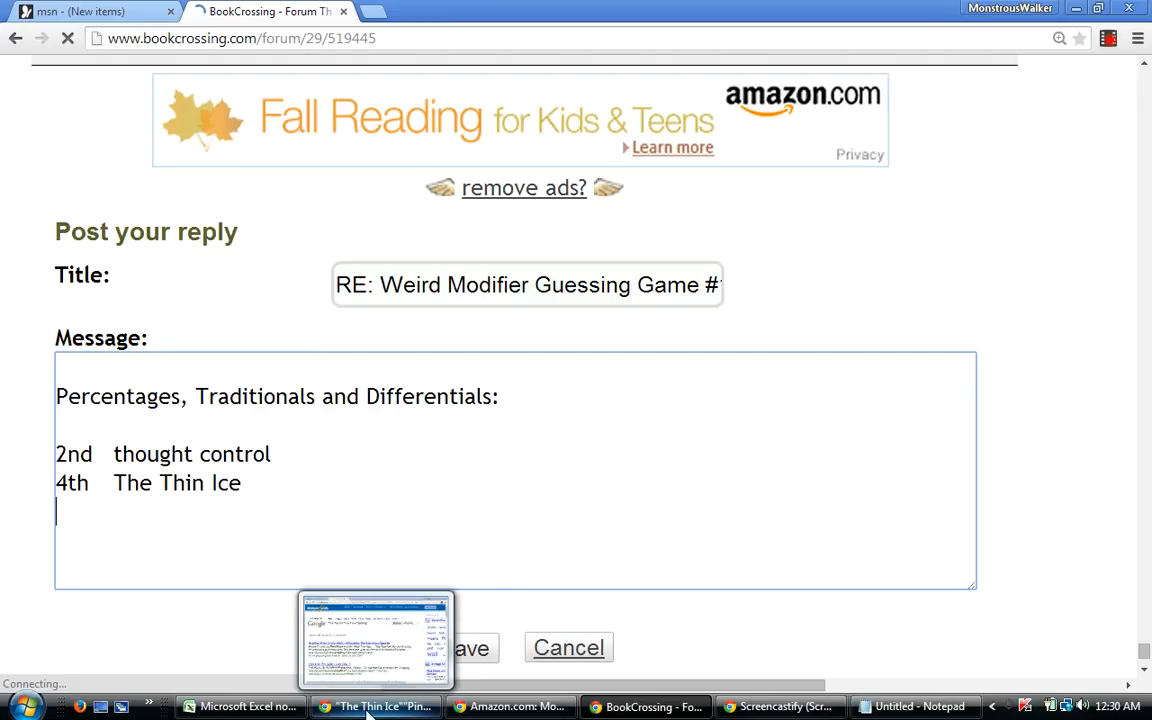
pyautogui.click(280, 710)
pyautogui.press('Right')
pyautogui.press('Right')
pyautogui.press('Right')
pyautogui.press('Right')
pyautogui.press('Right')
pyautogui.press('Right')
pyautogui.press('Right')
pyautogui.press('Right')
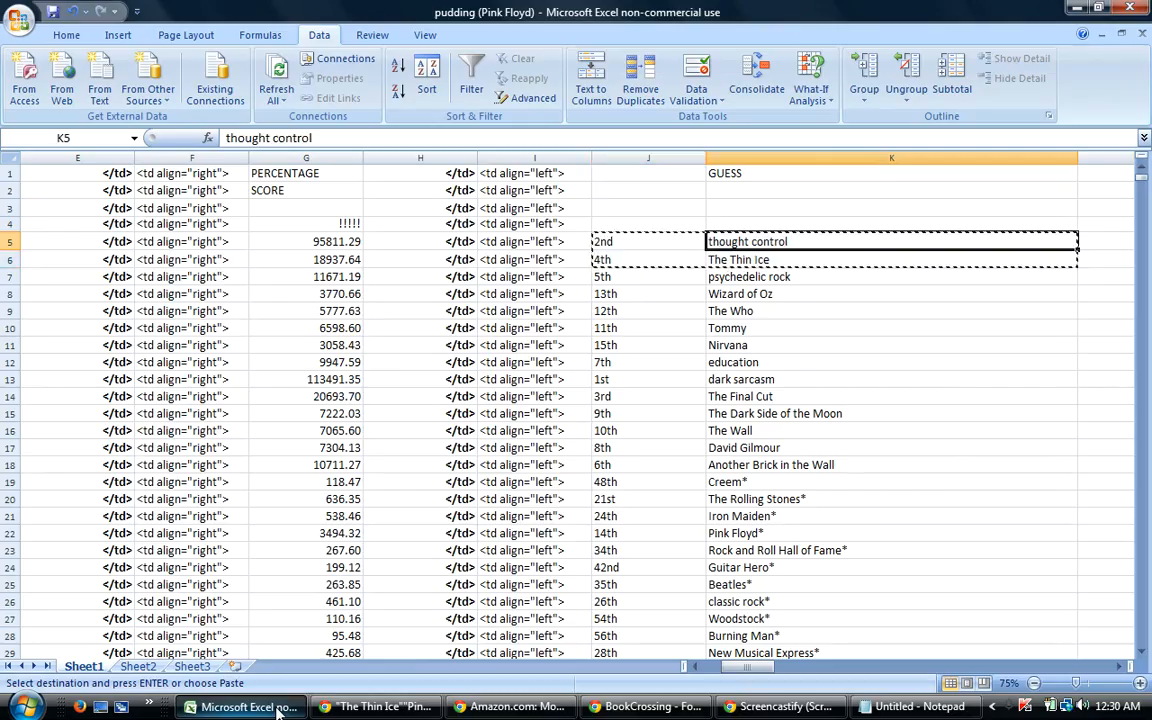
pyautogui.press('Right')
pyautogui.press('Right')
pyautogui.press('Right')
pyautogui.press('Right')
pyautogui.press('Right')
pyautogui.press('Right')
pyautogui.press('Right')
pyautogui.press('Right')
pyautogui.press('Right')
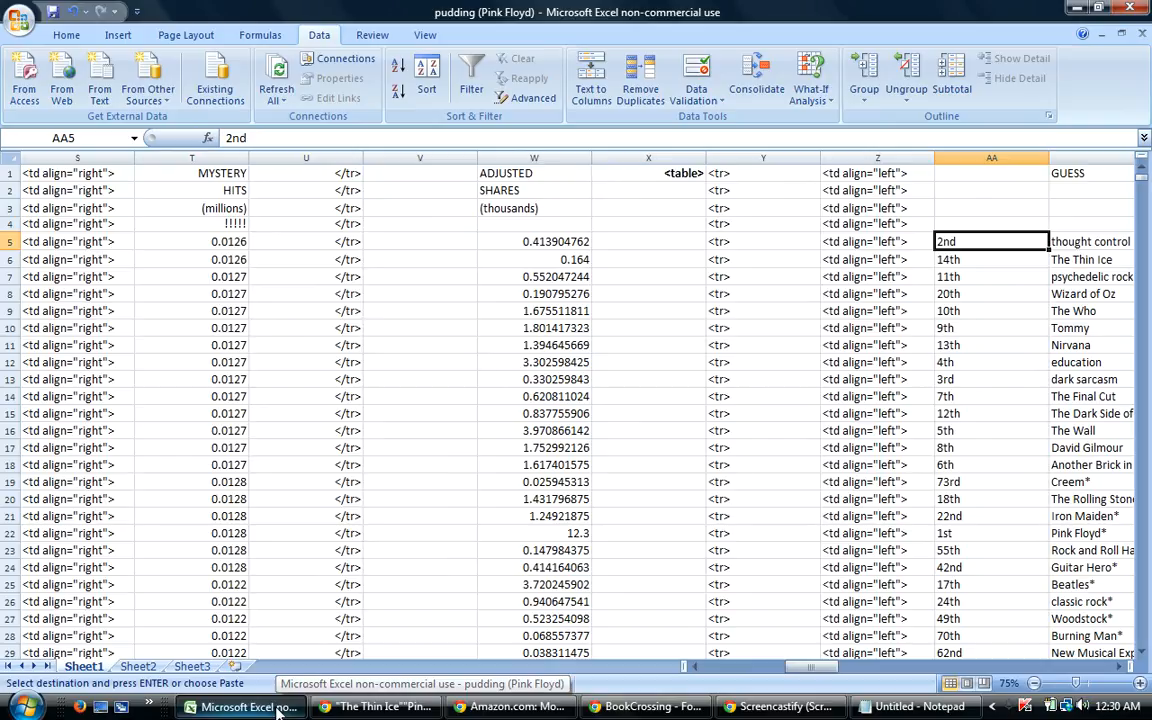
# Back in the forum reply, insert ", 2nd &" after the rank of "thought control" and ", 14th &" after that of "The Thin Ice".
pyautogui.moveTo(378, 708)
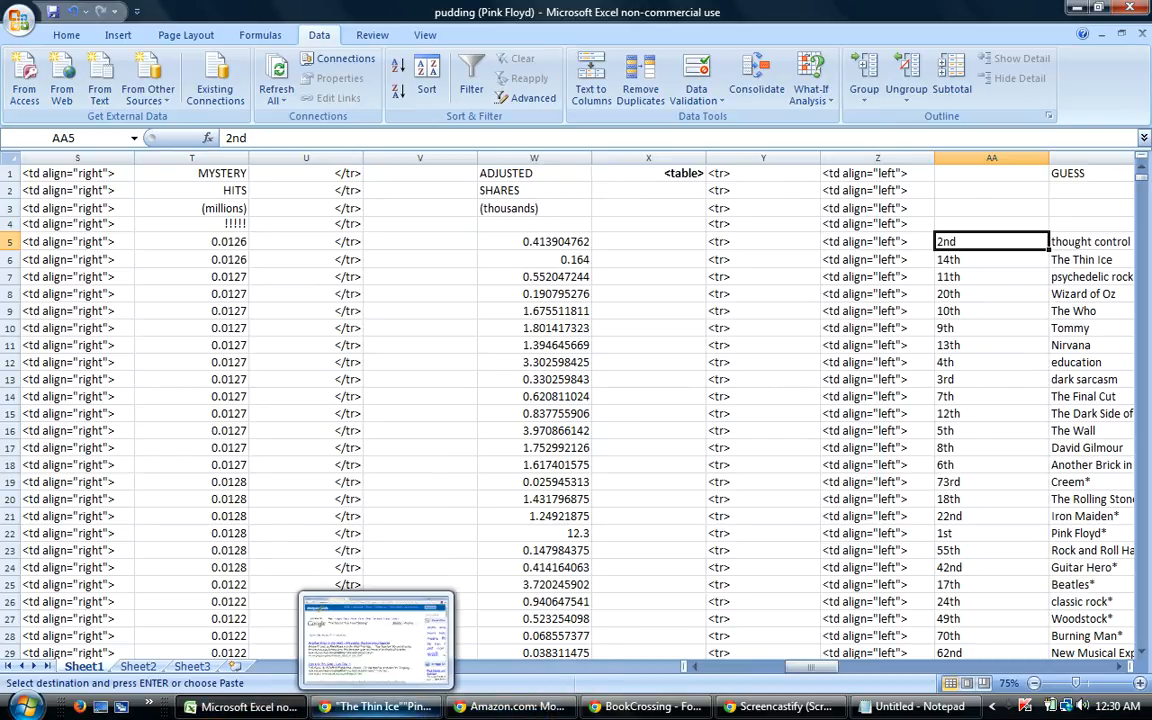
pyautogui.click(648, 706)
pyautogui.click(104, 457)
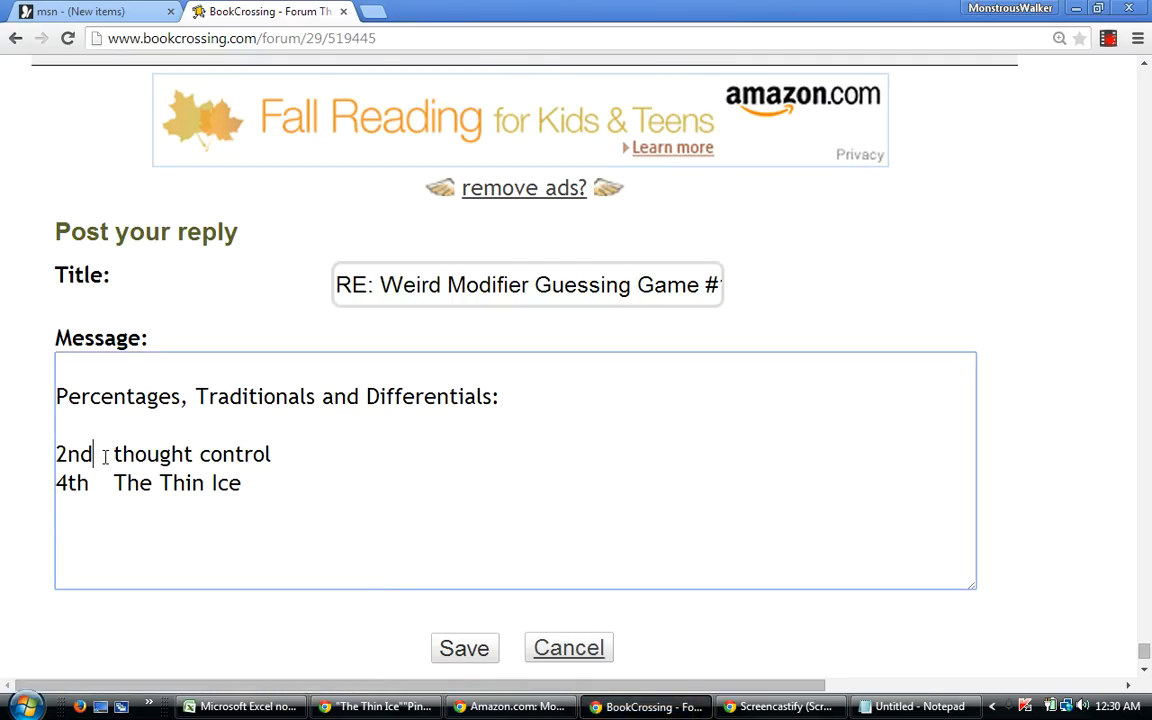
pyautogui.write(', 2nd')
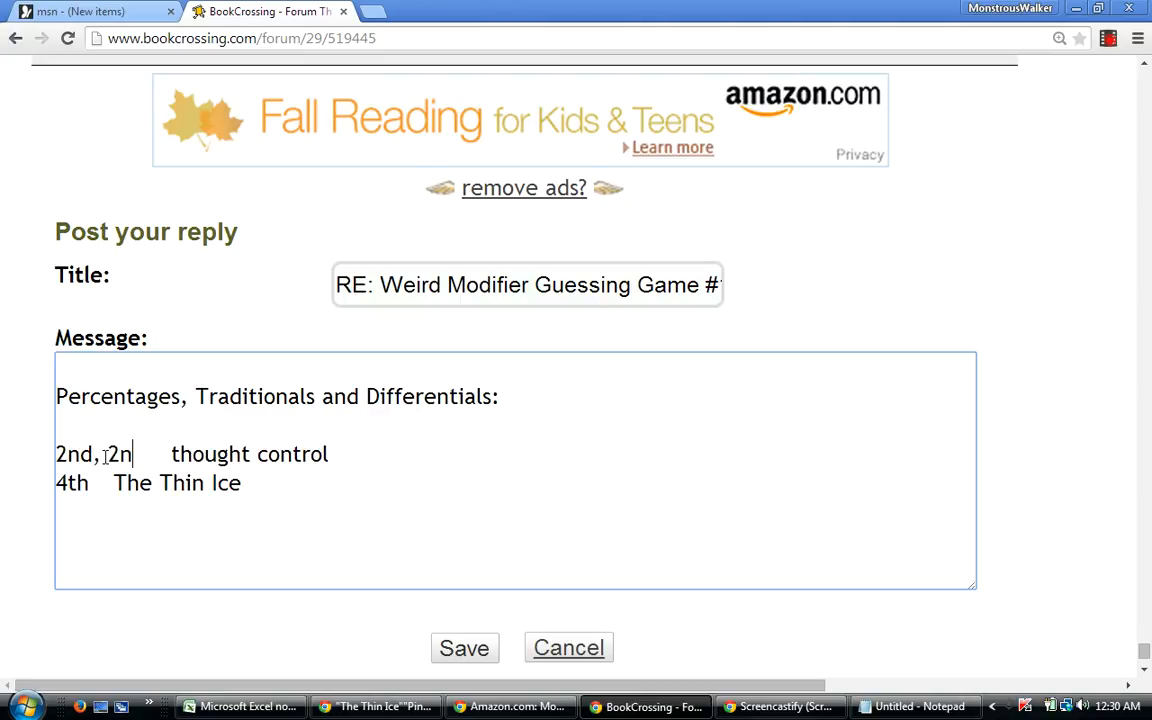
pyautogui.write(' &')
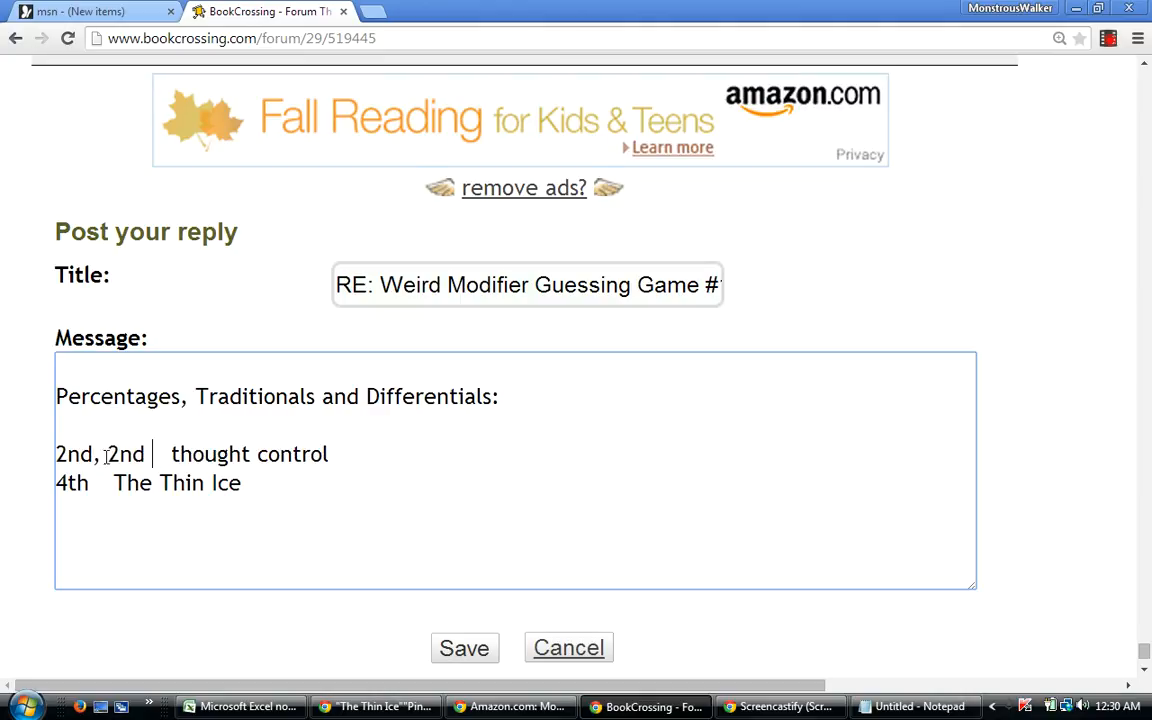
pyautogui.click(89, 483)
pyautogui.write(', 14th &')
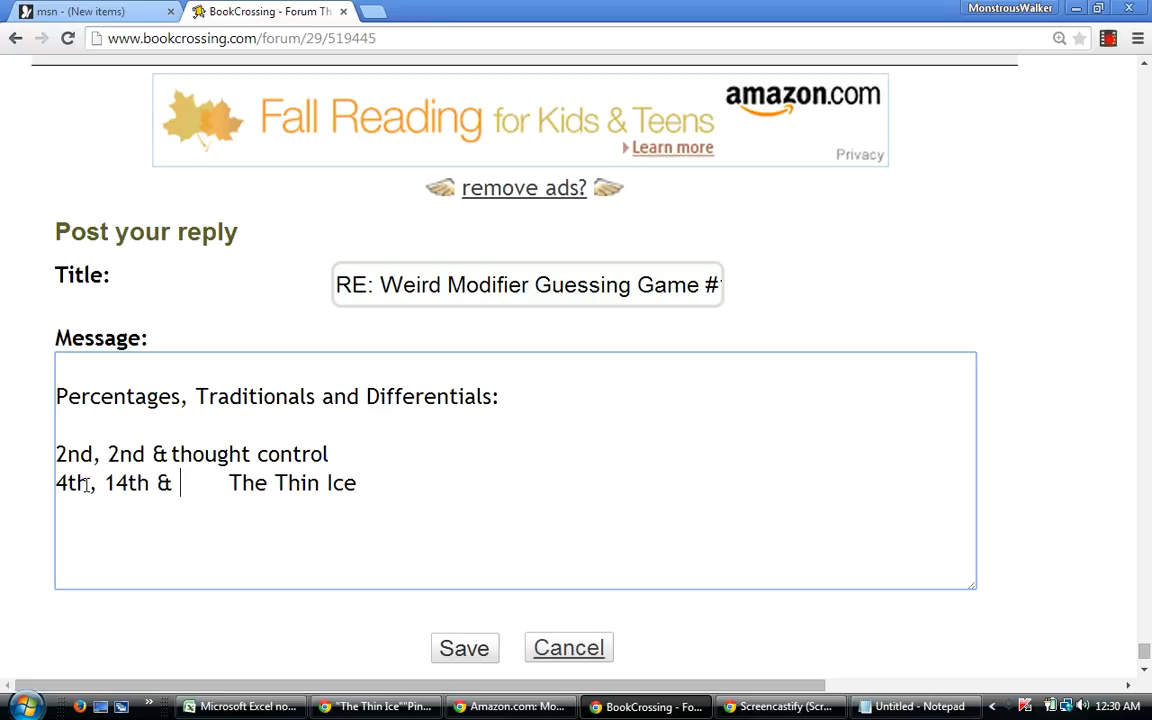
# Switch to the Excel workbook and look up the differential ranks of the two guesses in AN5:AN6.
pyautogui.click(230, 707)
pyautogui.press('Right')
pyautogui.press('Right')
pyautogui.press('Right')
pyautogui.press('Right')
pyautogui.press('Right')
pyautogui.press('Right')
pyautogui.press('Right')
pyautogui.press('Right')
pyautogui.press('Right')
pyautogui.press('Right')
pyautogui.press('Right')
pyautogui.press('Right')
pyautogui.press('Right')
pyautogui.press('Right')
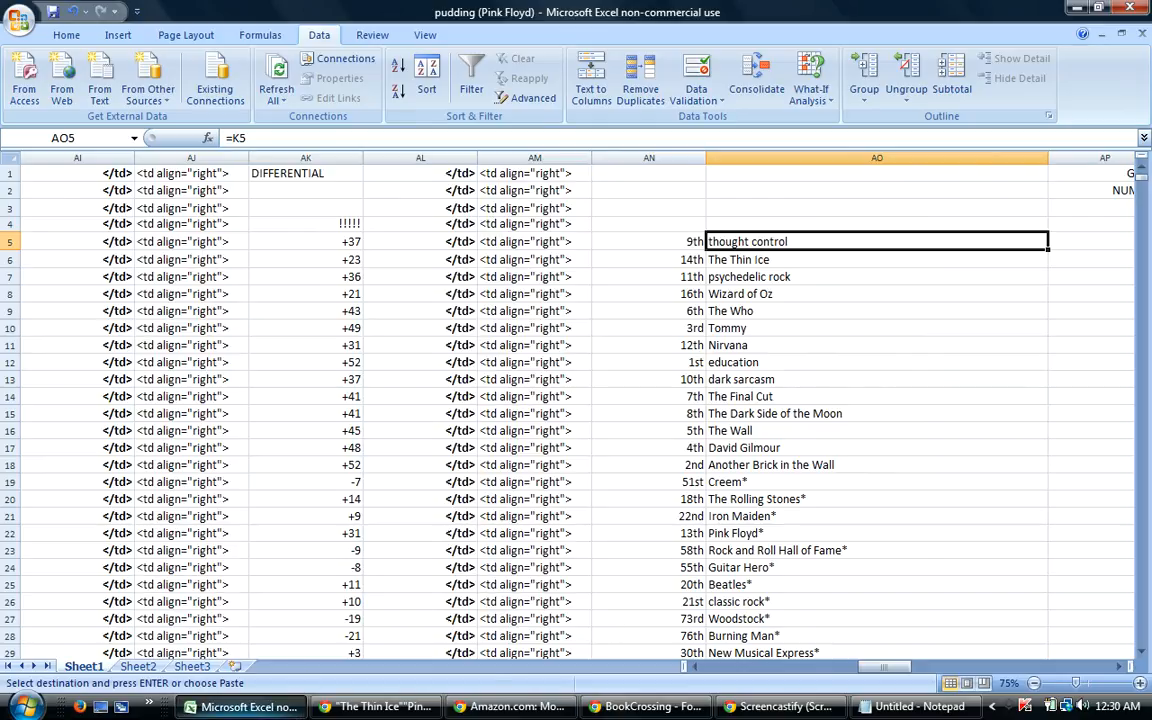
# Back in the forum reply, complete the ranks with differentials 9th for "thought control" and 14th for "The Thin Ice".
pyautogui.click(245, 706)
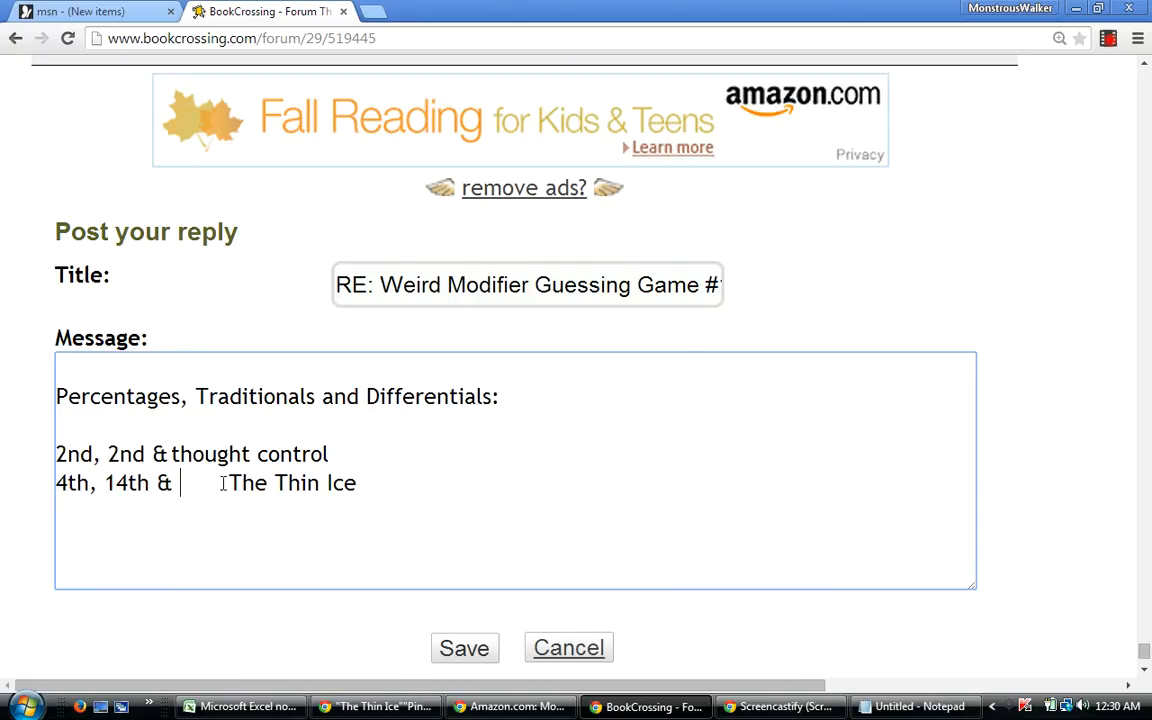
pyautogui.write('9th')
pyautogui.click(182, 472)
pyautogui.write('14t')
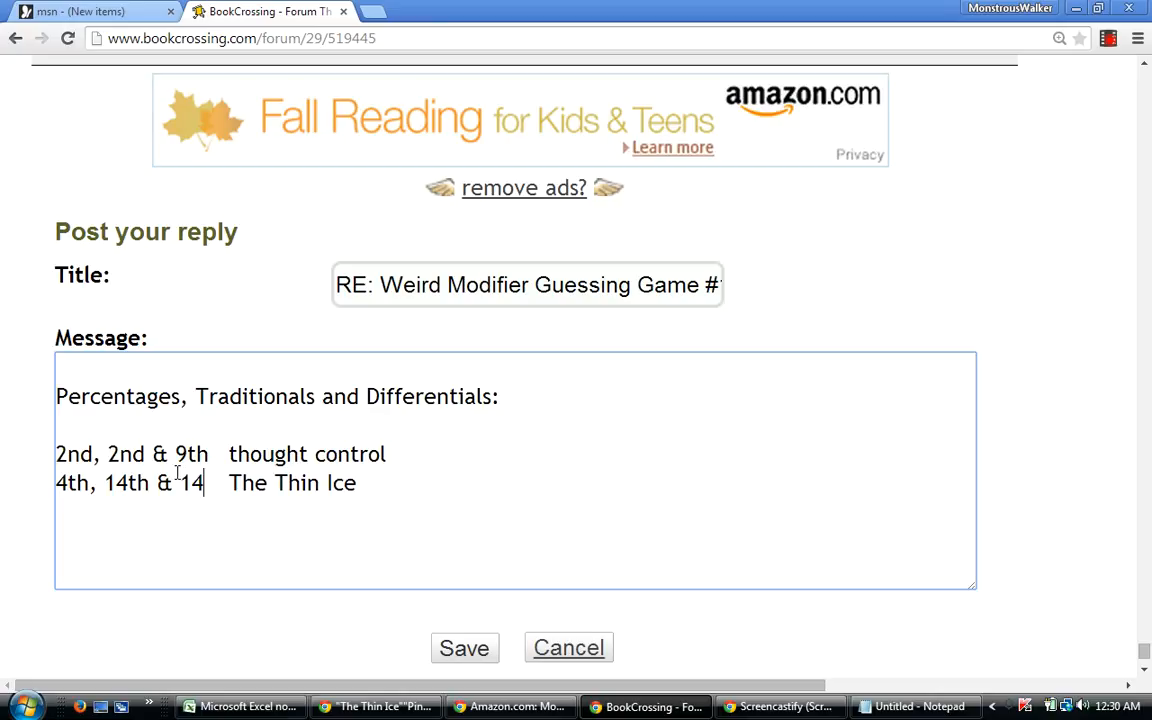
pyautogui.write('h')
# Add the line "88 guesses" below the ranked guesses in the reply, with an extra blank line above it.
pyautogui.click(399, 486)
pyautogui.press('Return')
pyautogui.press('Return')
pyautogui.press('Return')
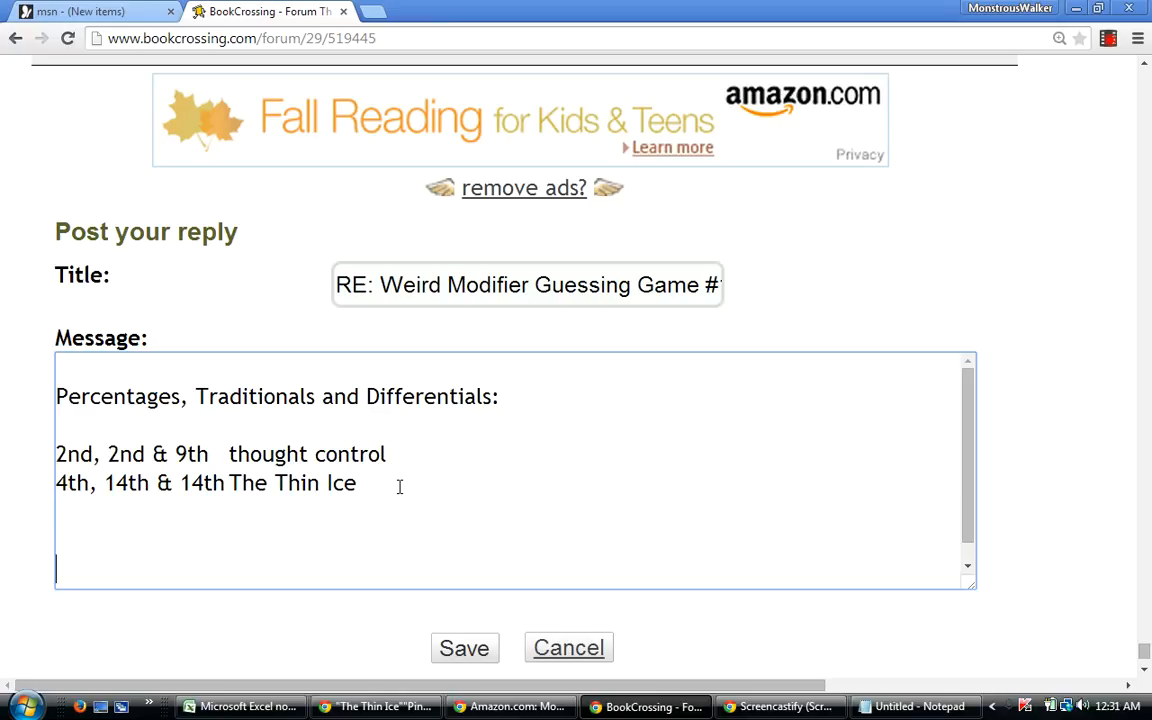
pyautogui.write('88 gu')
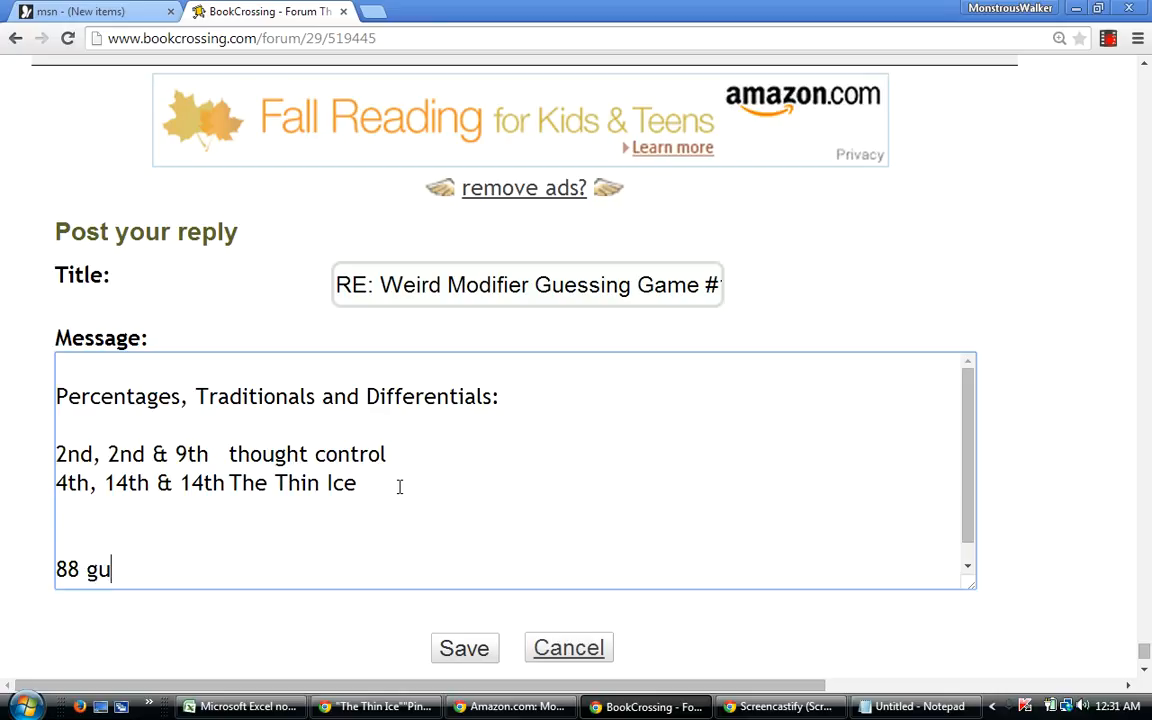
pyautogui.write('esses')
pyautogui.press('Up')
pyautogui.press('Return')
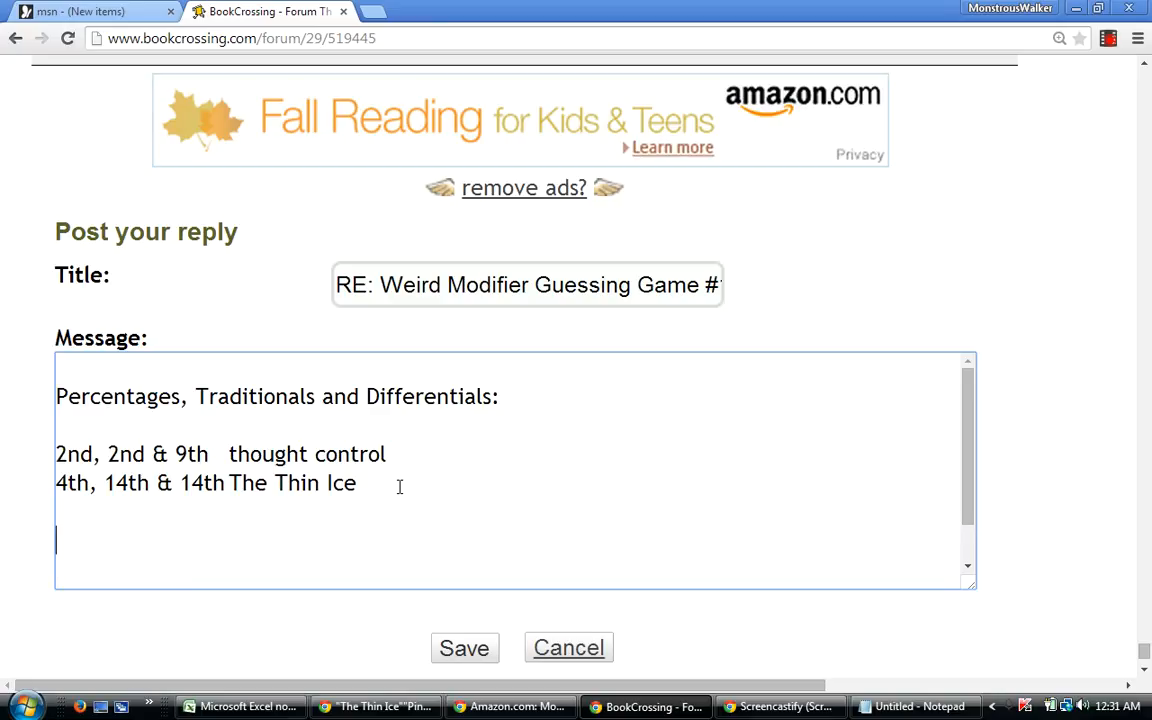
# Add the heading "Percentage Eight:" followed by a blank line below the ranked guesses in the reply.
pyautogui.write('Percentage E')
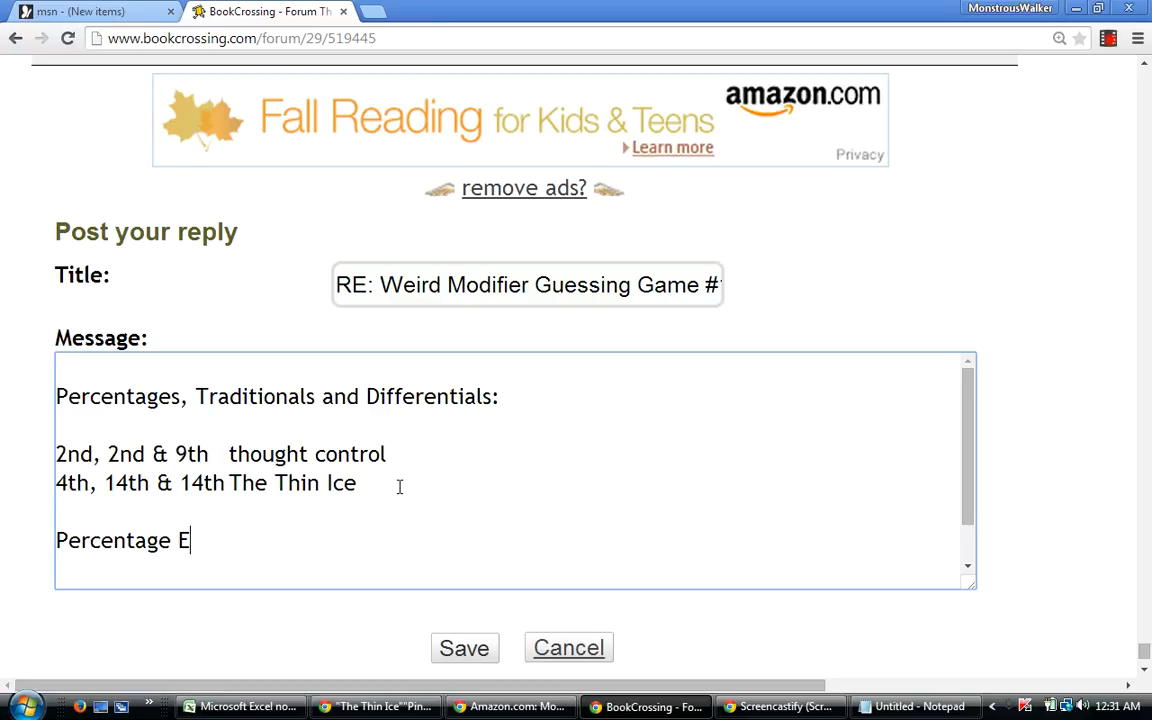
pyautogui.write('ight:')
pyautogui.press('Return')
pyautogui.press('Return')
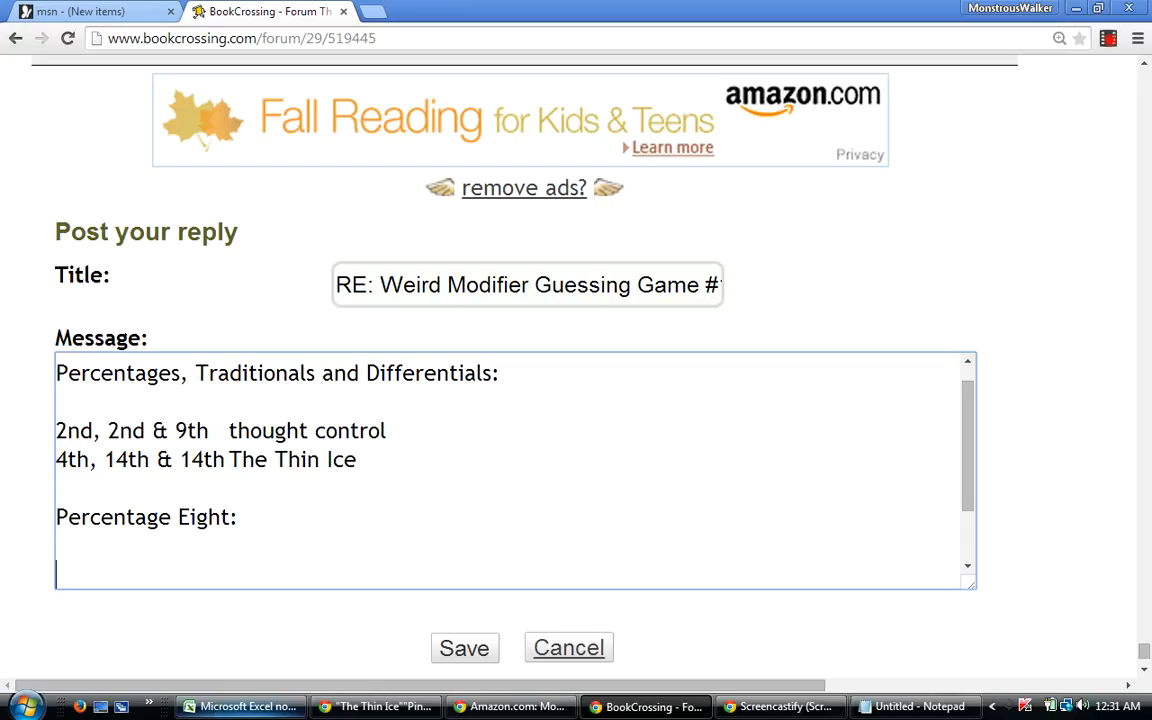
# Switch to the Excel workbook and sort the guess rows from row 5 down by column AV (A to Z) and column G (largest to smallest).
pyautogui.click(258, 707)
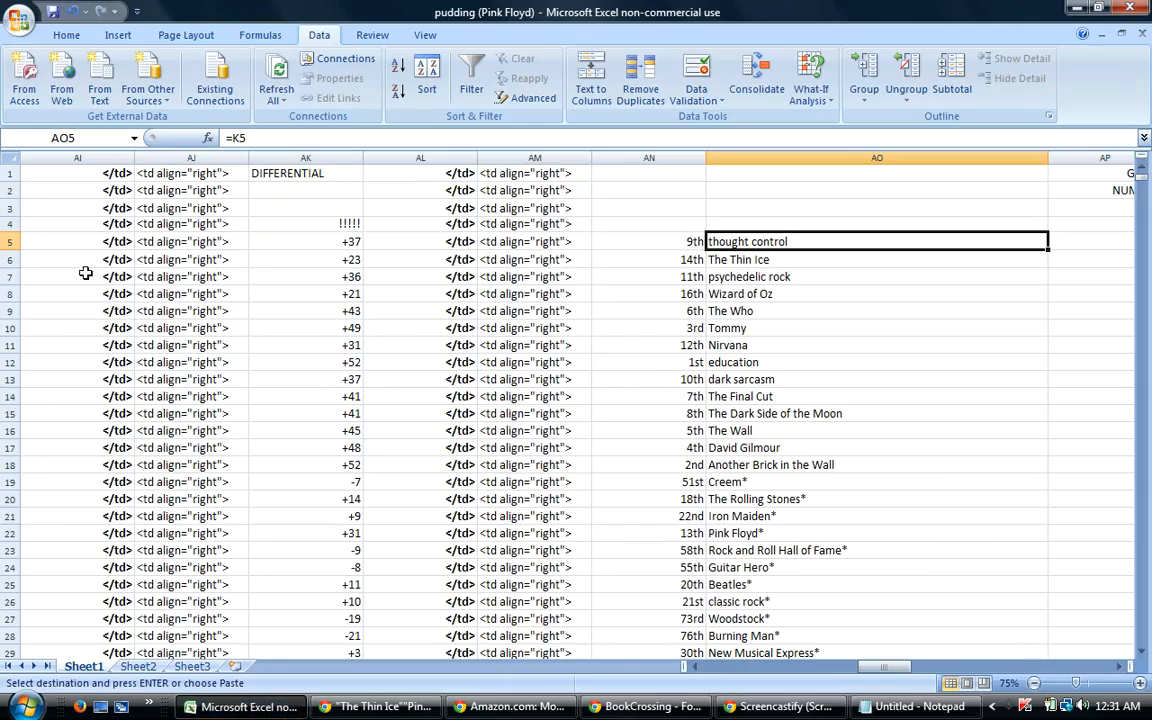
pyautogui.moveTo(24, 244); pyautogui.dragTo(16, 630)
pyautogui.click(426, 88)
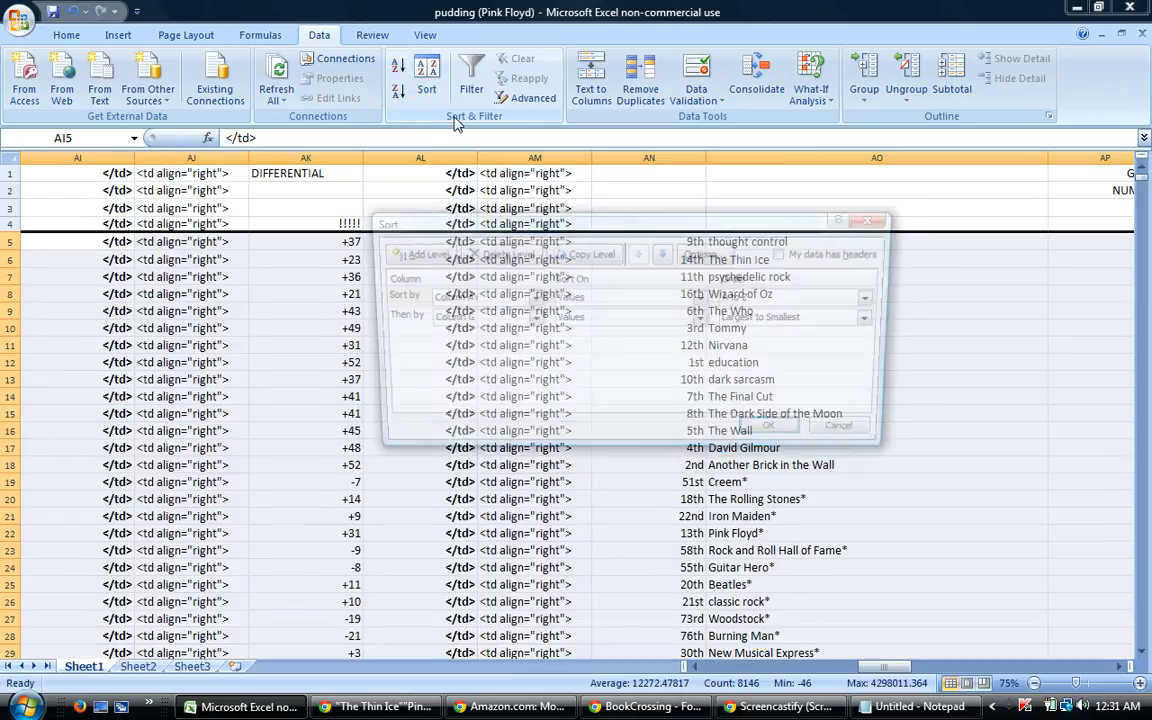
pyautogui.click(779, 434)
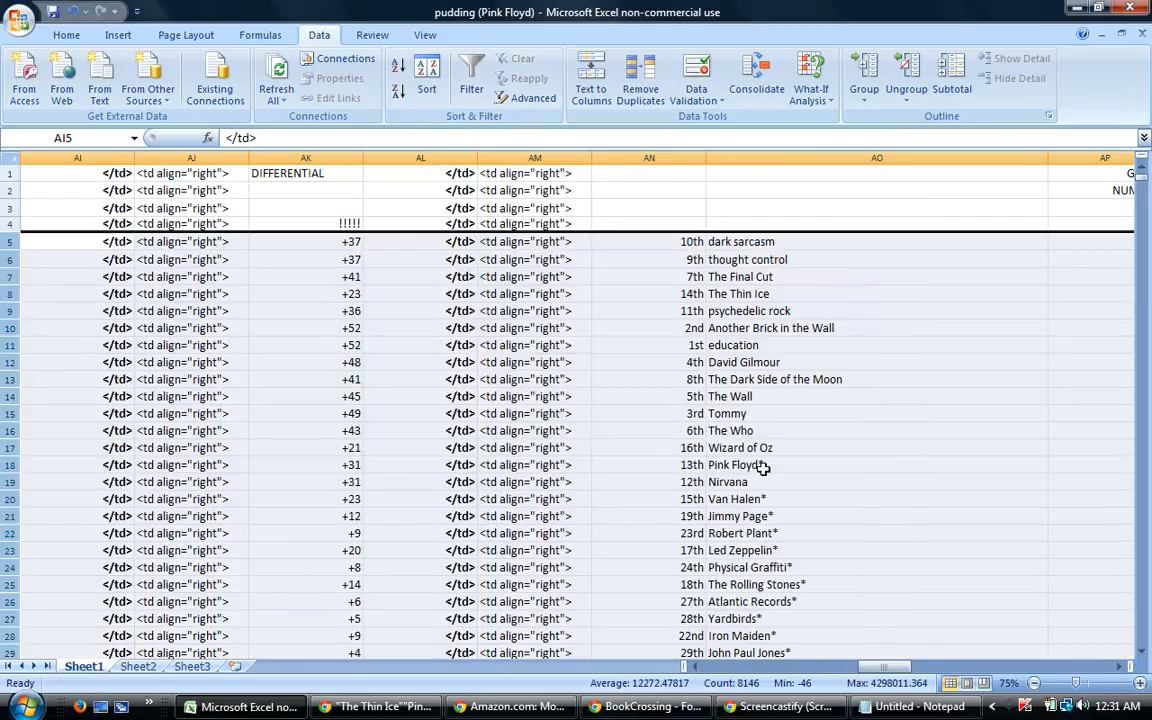
# Copy the eight quoted guesses in BP5:BP12 and paste them under the "Percentage Eight:" heading in the forum reply.
pyautogui.moveTo(893, 667); pyautogui.dragTo(922, 668)
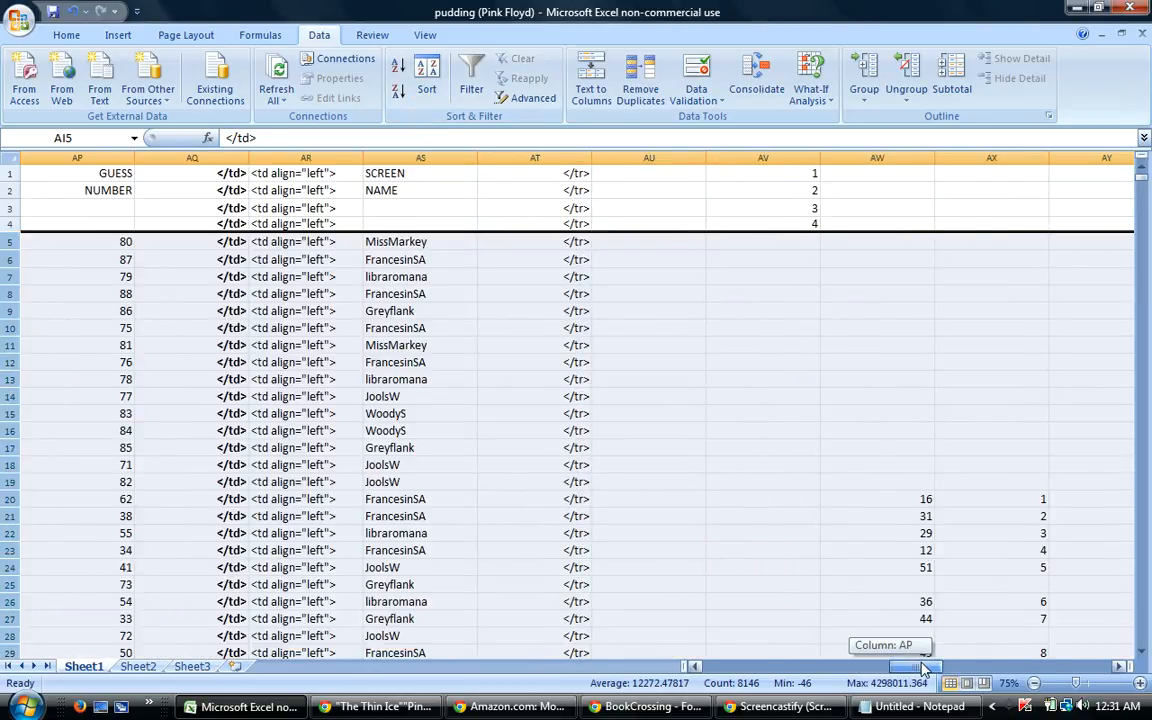
pyautogui.moveTo(922, 668); pyautogui.dragTo(905, 671)
pyautogui.moveTo(901, 706)
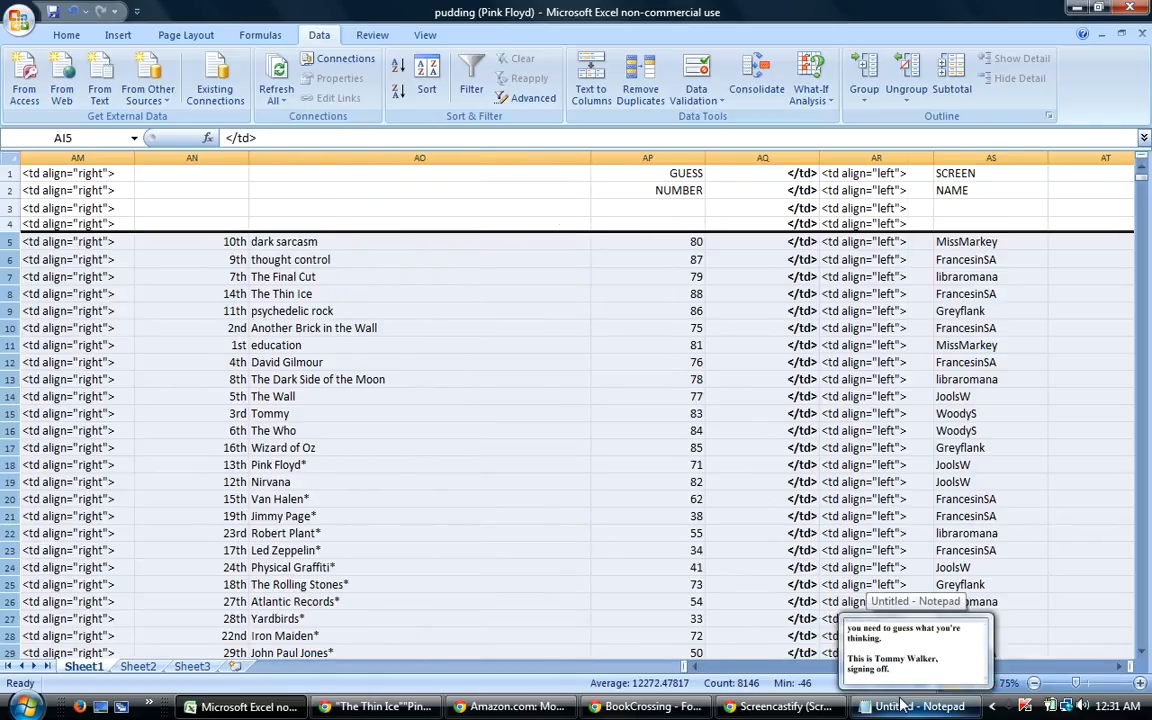
pyautogui.moveTo(903, 668); pyautogui.dragTo(1010, 668)
pyautogui.moveTo(619, 241); pyautogui.dragTo(633, 361)
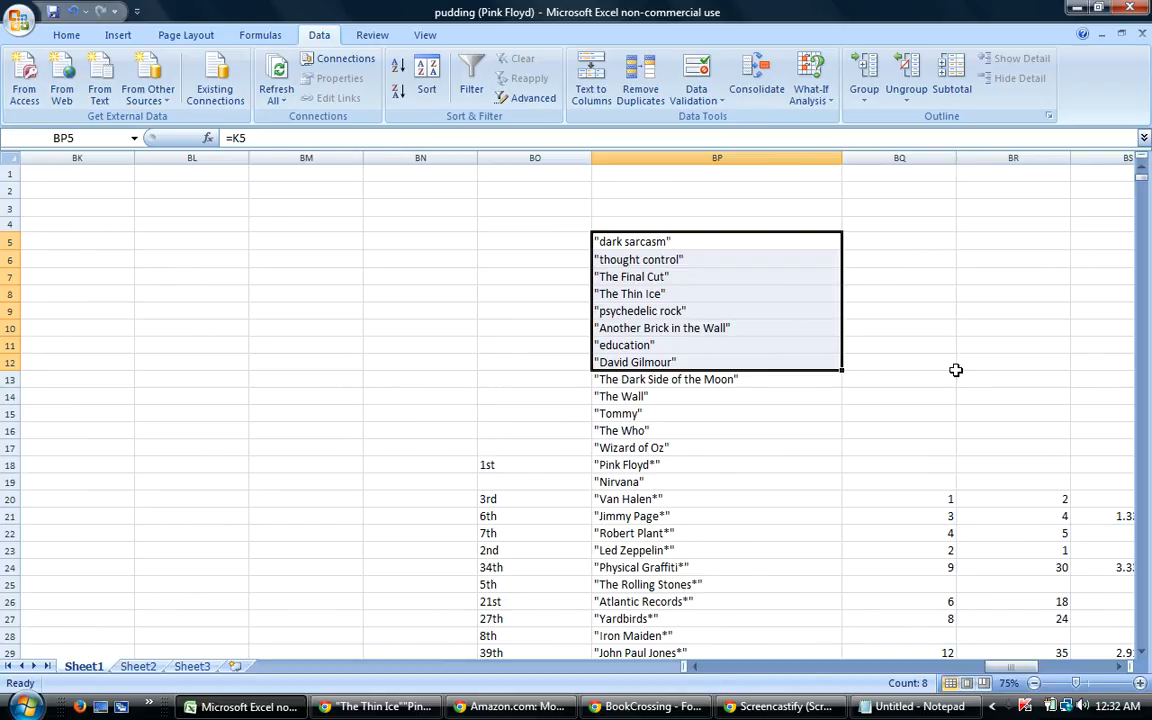
pyautogui.rightClick(652, 336)
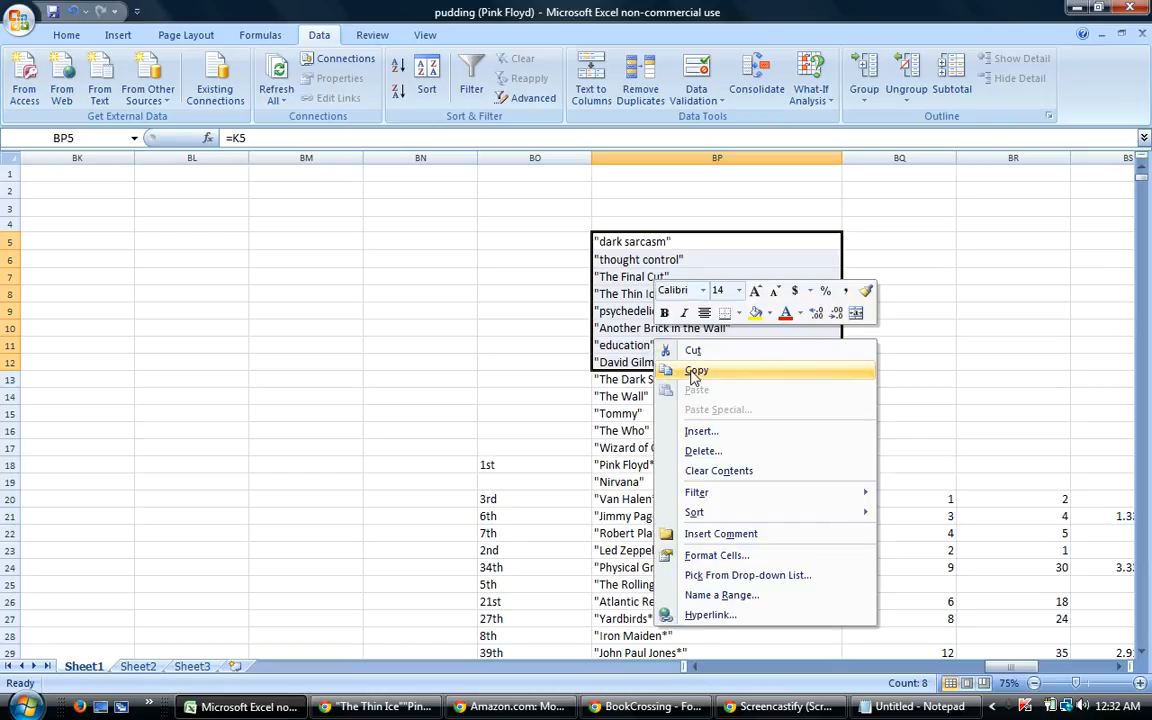
pyautogui.click(690, 371)
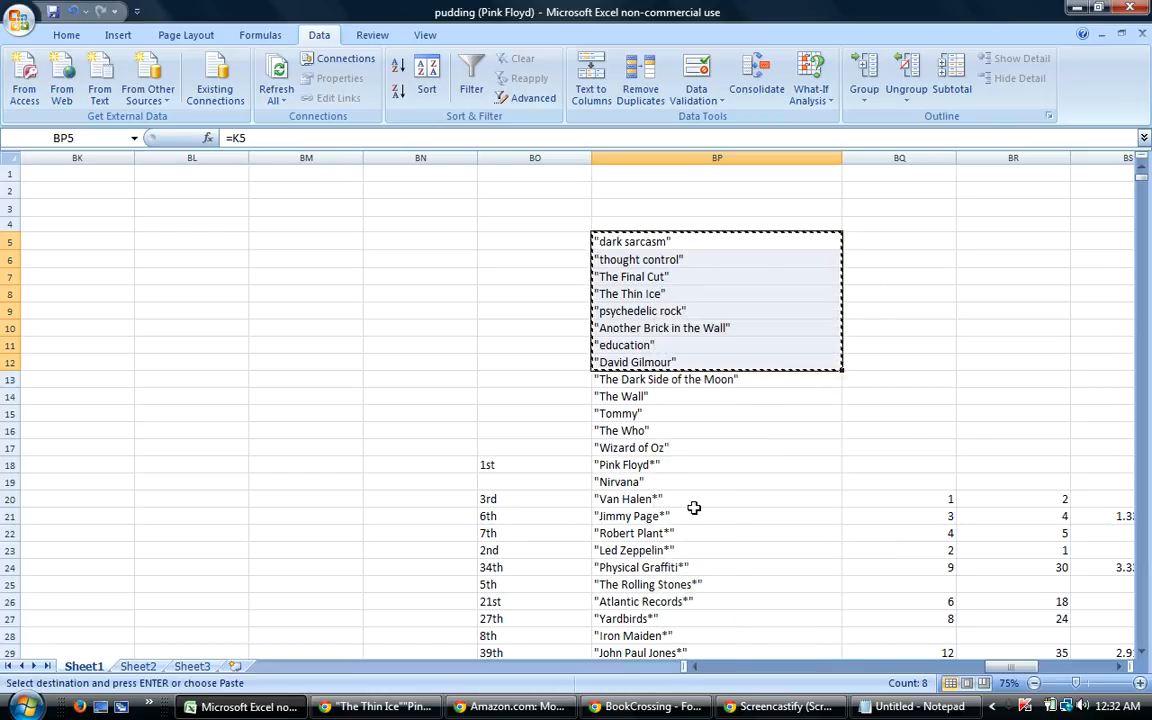
pyautogui.click(640, 706)
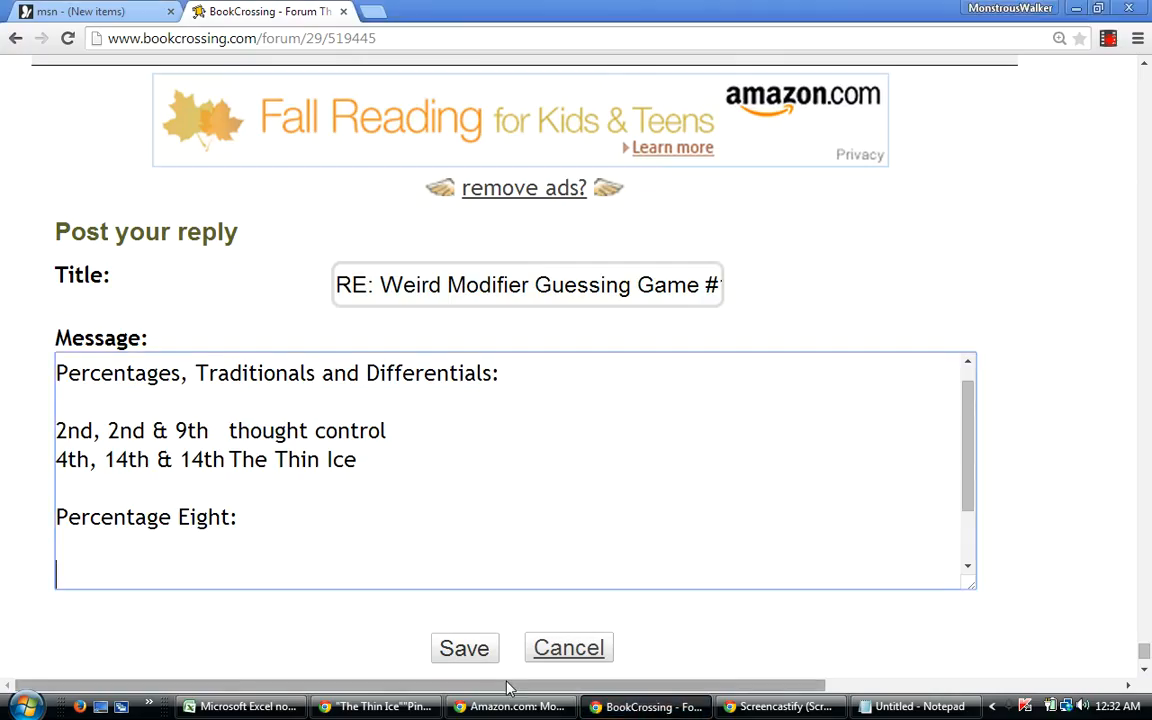
pyautogui.rightClick(157, 577)
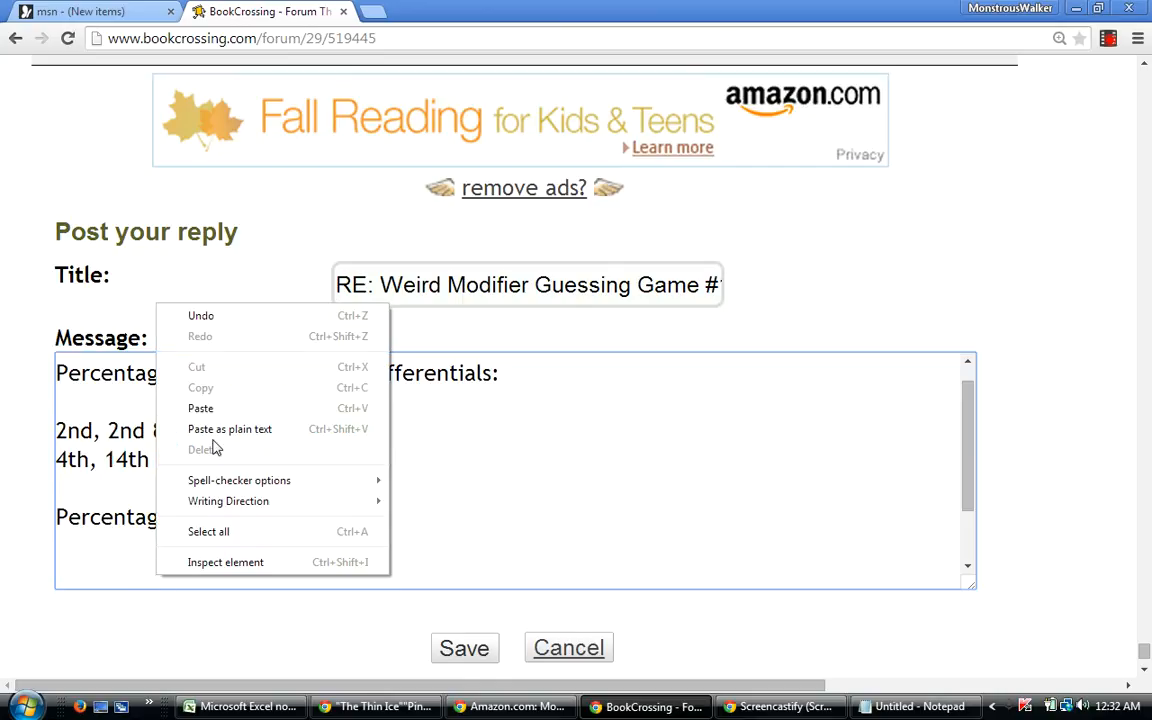
pyautogui.click(204, 413)
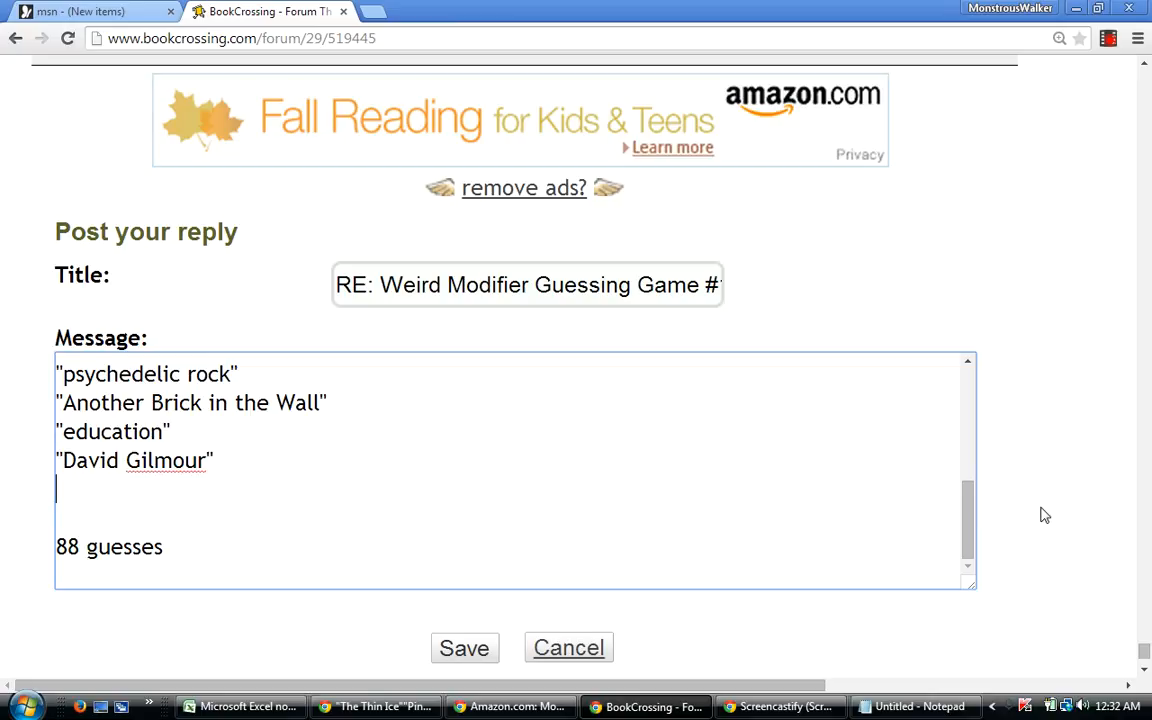
# Rewrite "thought control" in the pasted Percentage Eight list in capitals as "THOUGHT CONTROL".
pyautogui.moveTo(969, 524); pyautogui.dragTo(968, 477)
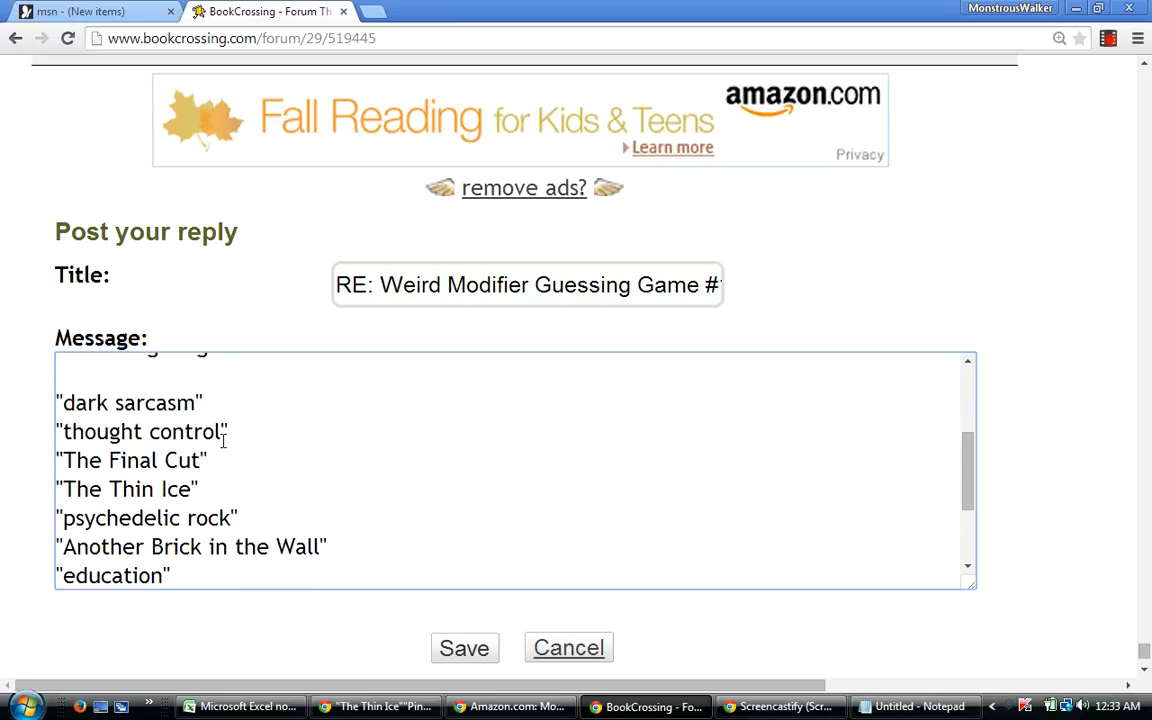
pyautogui.press('BackSpace')
pyautogui.press('BackSpace')
pyautogui.press('BackSpace')
pyautogui.press('BackSpace')
pyautogui.press('BackSpace')
pyautogui.press('BackSpace')
pyautogui.press('BackSpace')
pyautogui.press('BackSpace')
pyautogui.press('BackSpace')
pyautogui.press('BackSpace')
pyautogui.press('BackSpace')
pyautogui.press('BackSpace')
pyautogui.press('BackSpace')
pyautogui.press('BackSpace')
pyautogui.press('BackSpace')
pyautogui.write('THOUGHT CON')
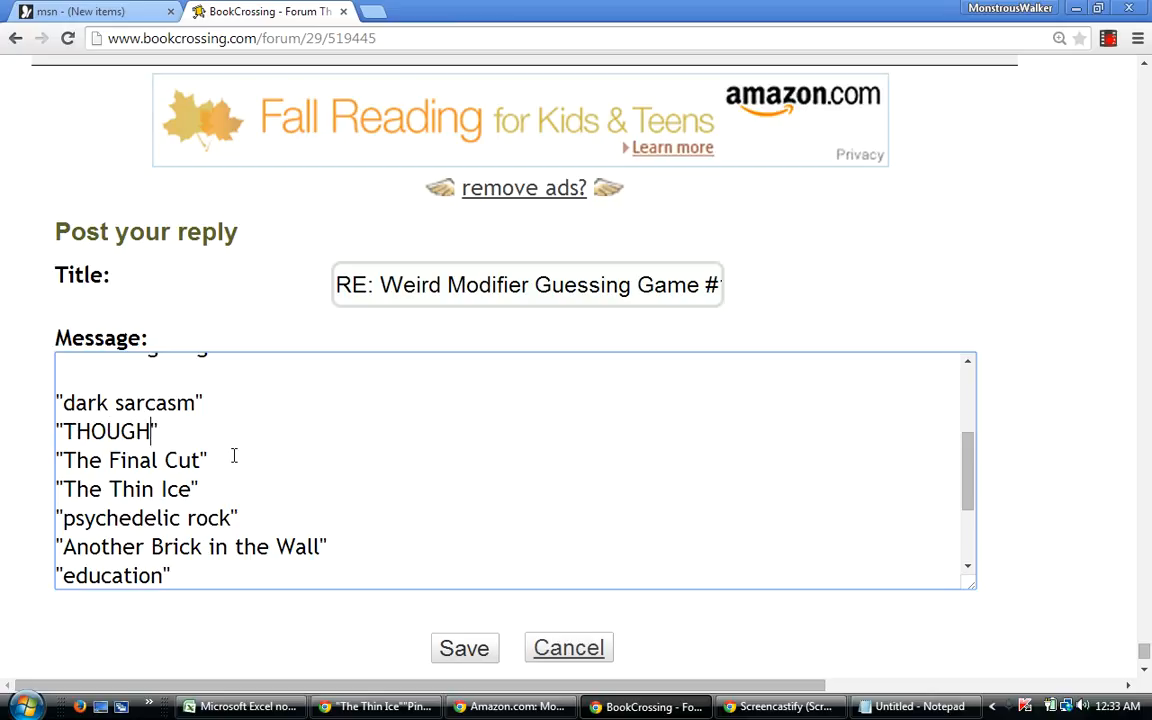
pyautogui.write('TROL')
# Rewrite "The Thin Ice" in the Percentage Eight list in capitals as "THE THIN ICE".
pyautogui.click(190, 487)
pyautogui.press('BackSpace')
pyautogui.press('BackSpace')
pyautogui.press('BackSpace')
pyautogui.press('BackSpace')
pyautogui.press('BackSpace')
pyautogui.press('BackSpace')
pyautogui.press('BackSpace')
pyautogui.press('BackSpace')
pyautogui.press('BackSpace')
pyautogui.press('BackSpace')
pyautogui.press('BackSpace')
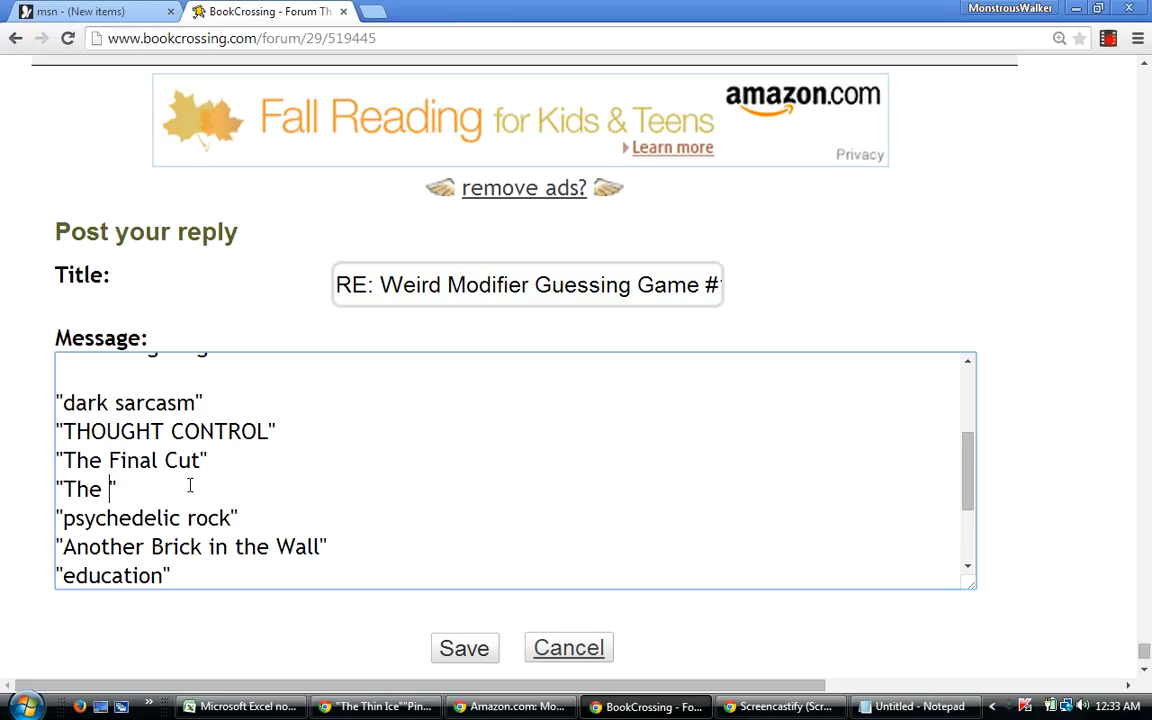
pyautogui.write('HE THIN ICE')
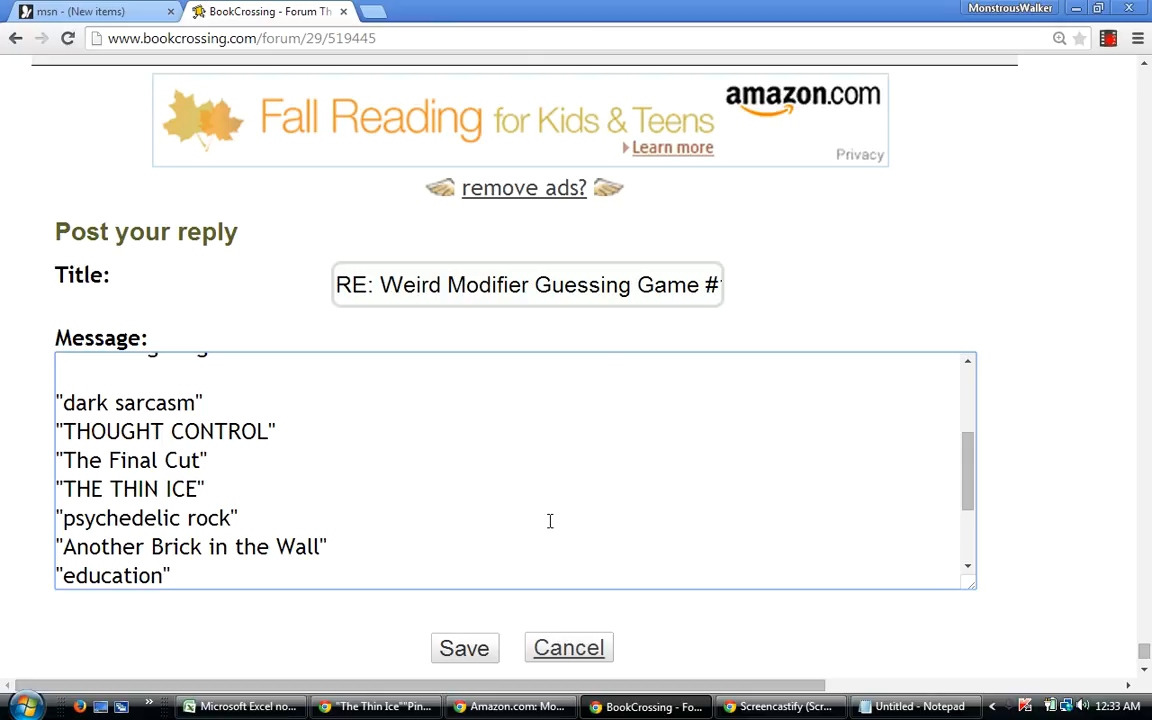
# Add the heading "Traditional Eight:" below the last guess of the Percentage Eight list, with blank lines around it.
pyautogui.moveTo(965, 477); pyautogui.dragTo(966, 512)
pyautogui.click(262, 503)
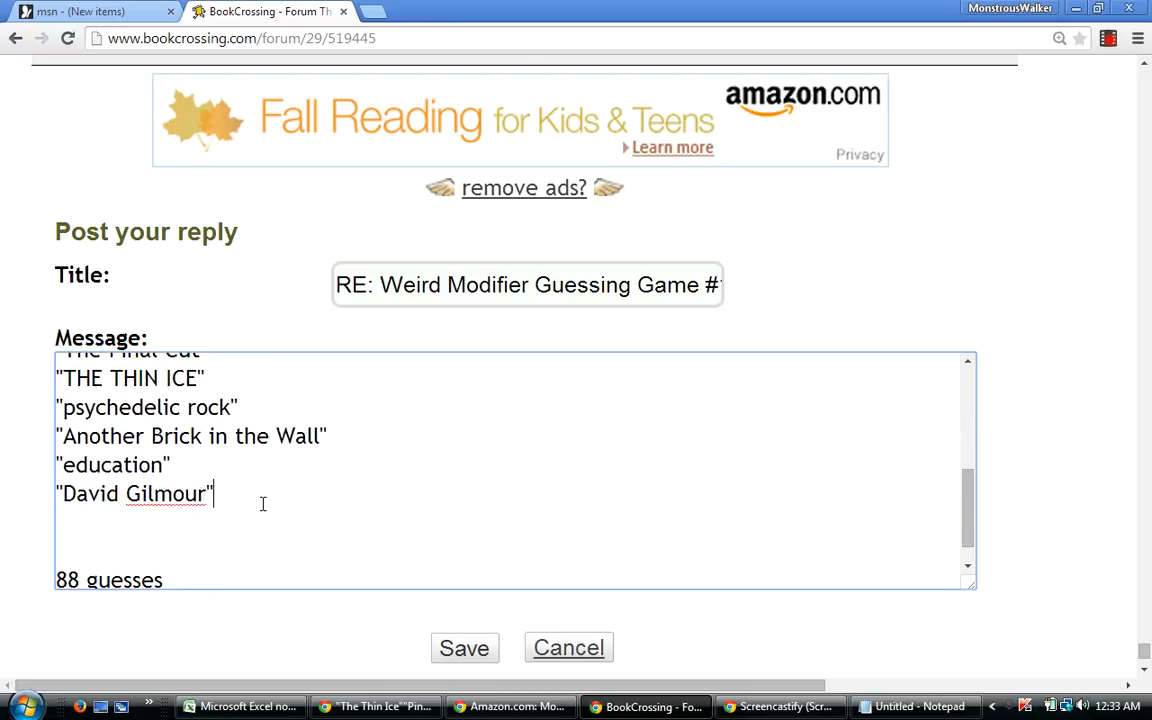
pyautogui.press('Return')
pyautogui.press('Return')
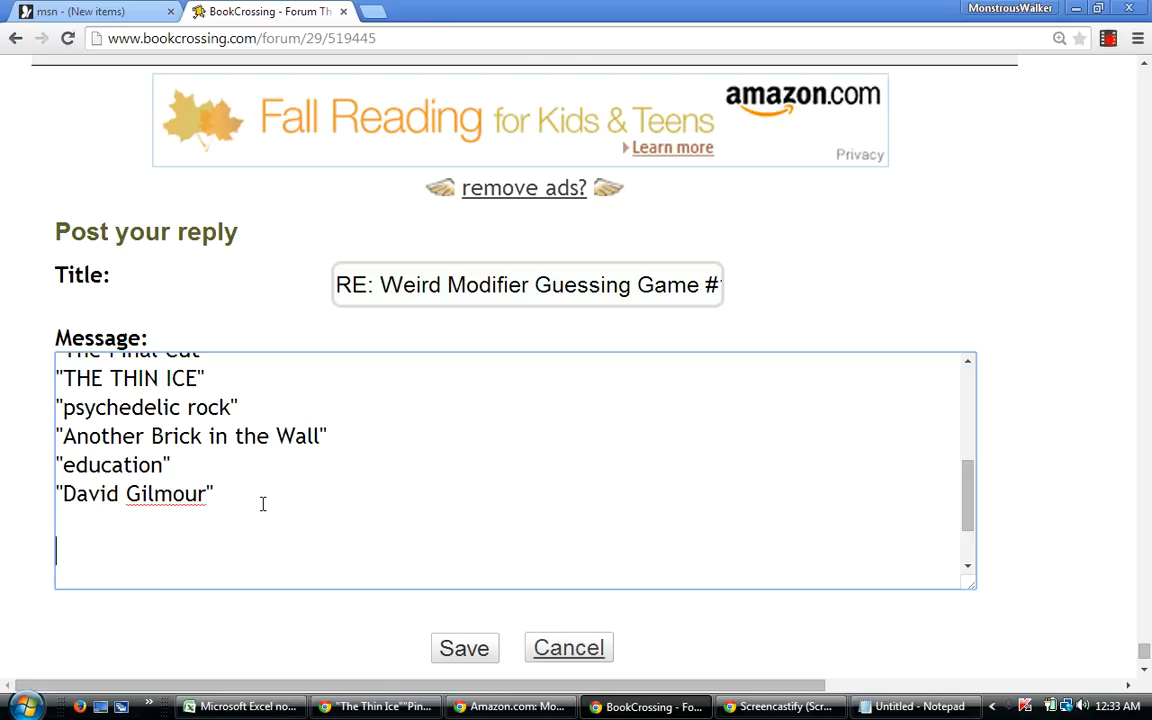
pyautogui.write('Traditional Ei')
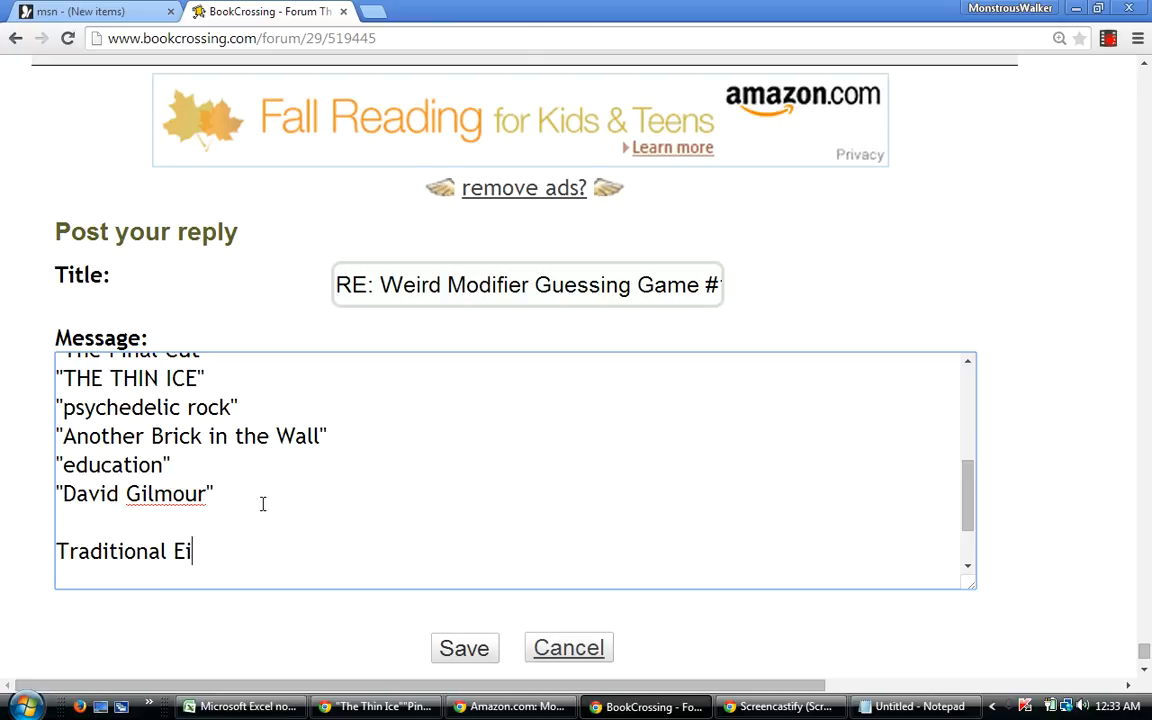
pyautogui.write('ght:')
pyautogui.press('Return')
pyautogui.press('Return')
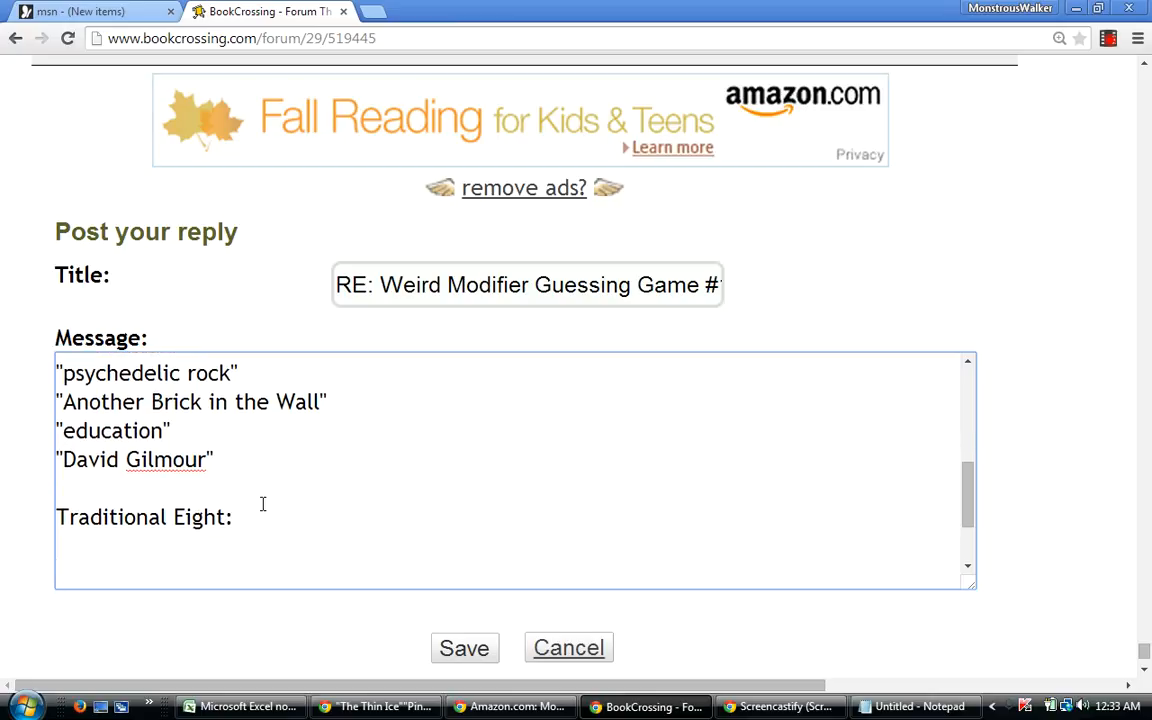
# Look over the reply from its beginning, and switch to the Excel workbook at the numbering columns AW to AY.
pyautogui.moveTo(968, 500); pyautogui.dragTo(965, 400)
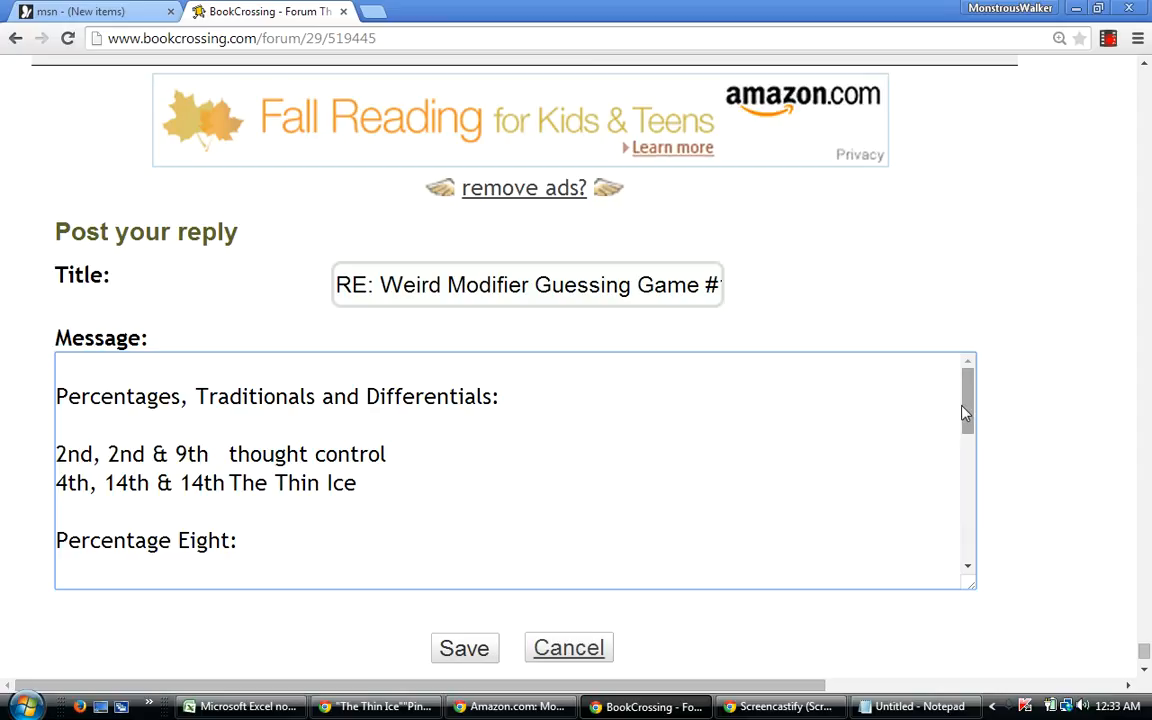
pyautogui.moveTo(968, 403); pyautogui.dragTo(935, 519)
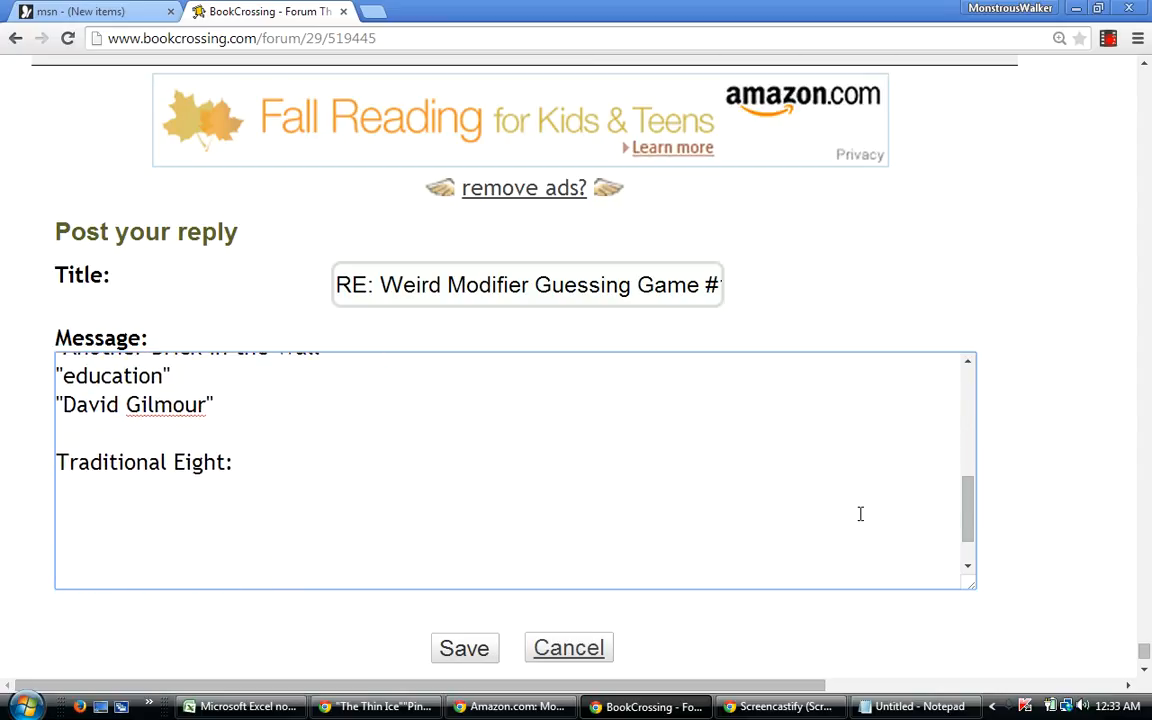
pyautogui.click(284, 712)
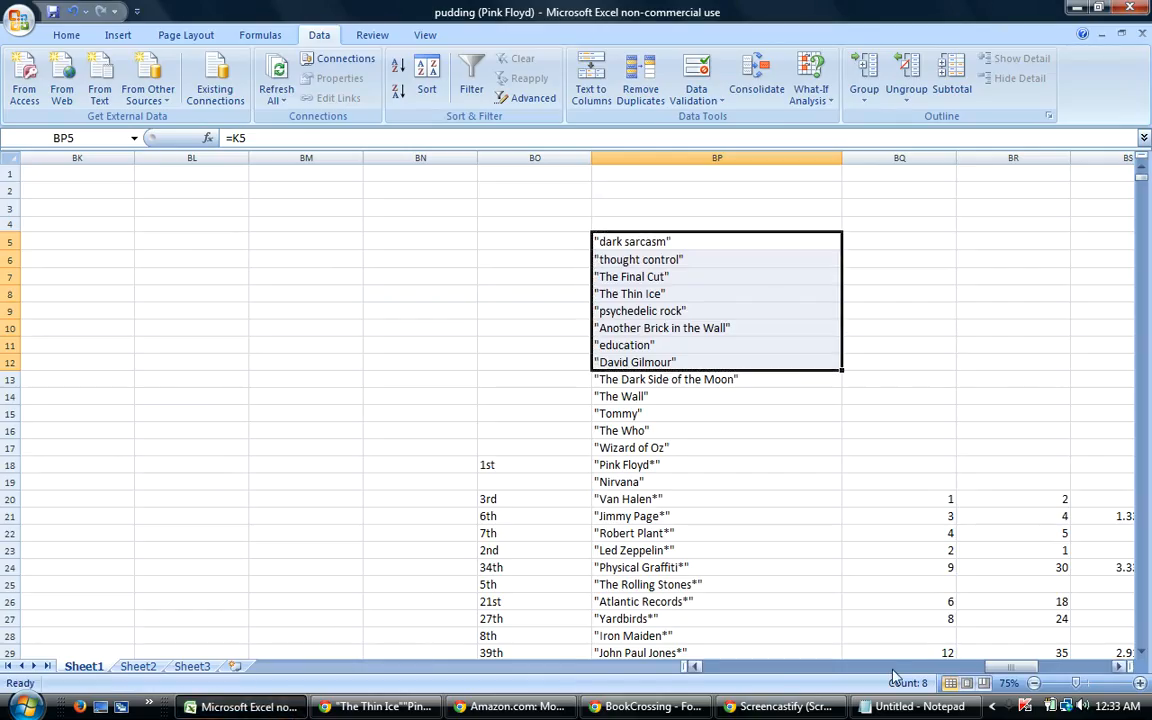
pyautogui.moveTo(1012, 667); pyautogui.dragTo(924, 683)
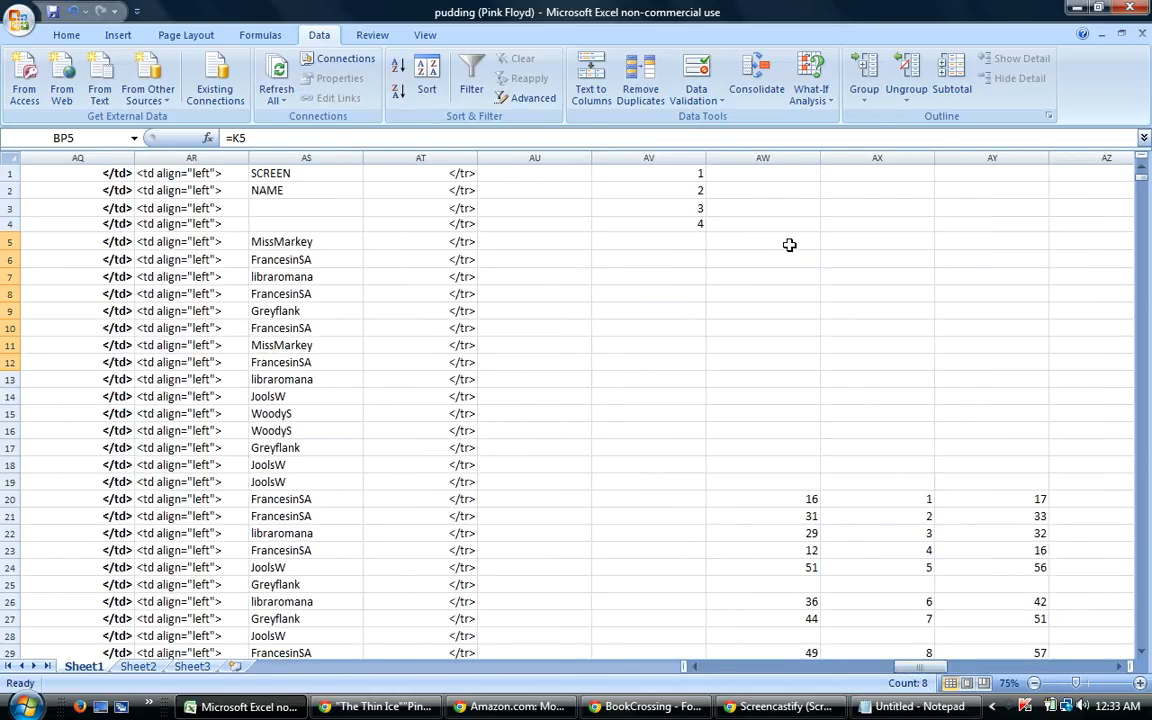
pyautogui.click(790, 250)
pyautogui.write('1')
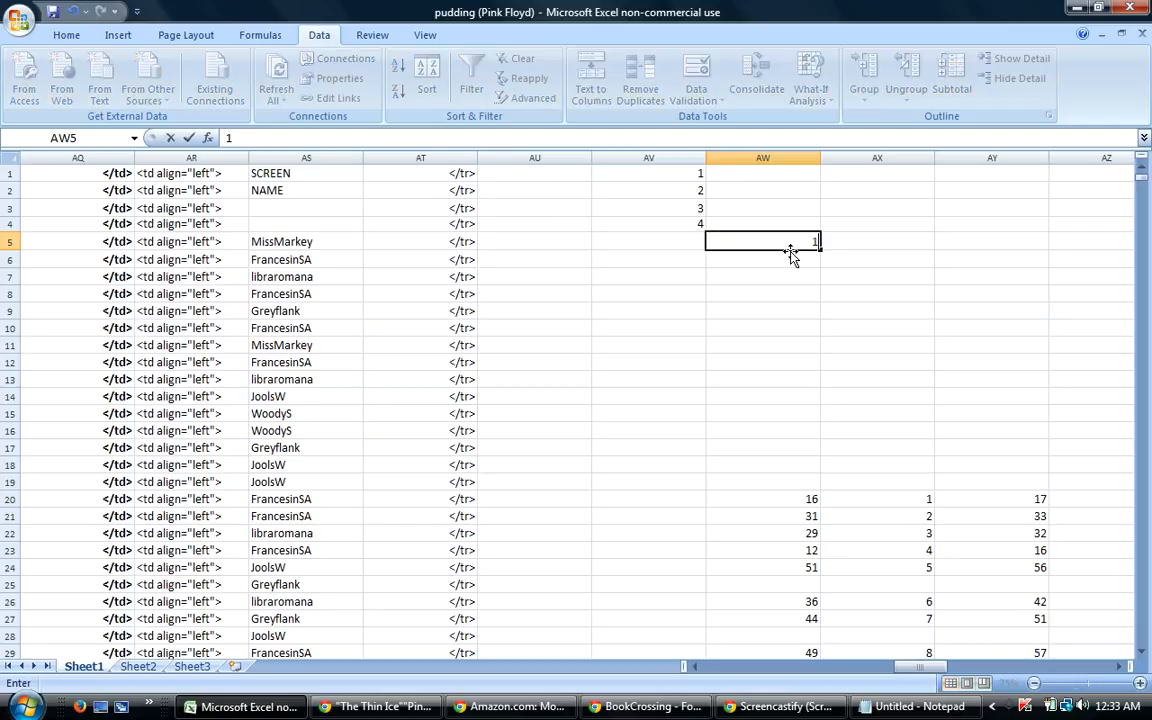
pyautogui.press('Return')
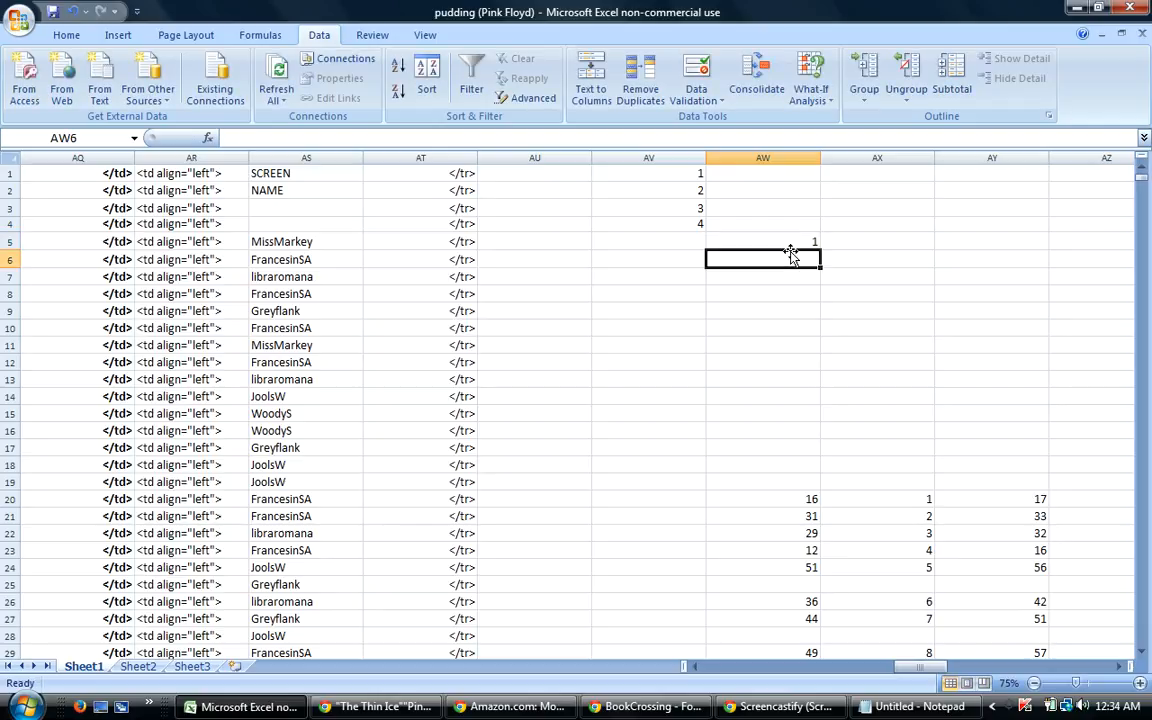
pyautogui.click(792, 242)
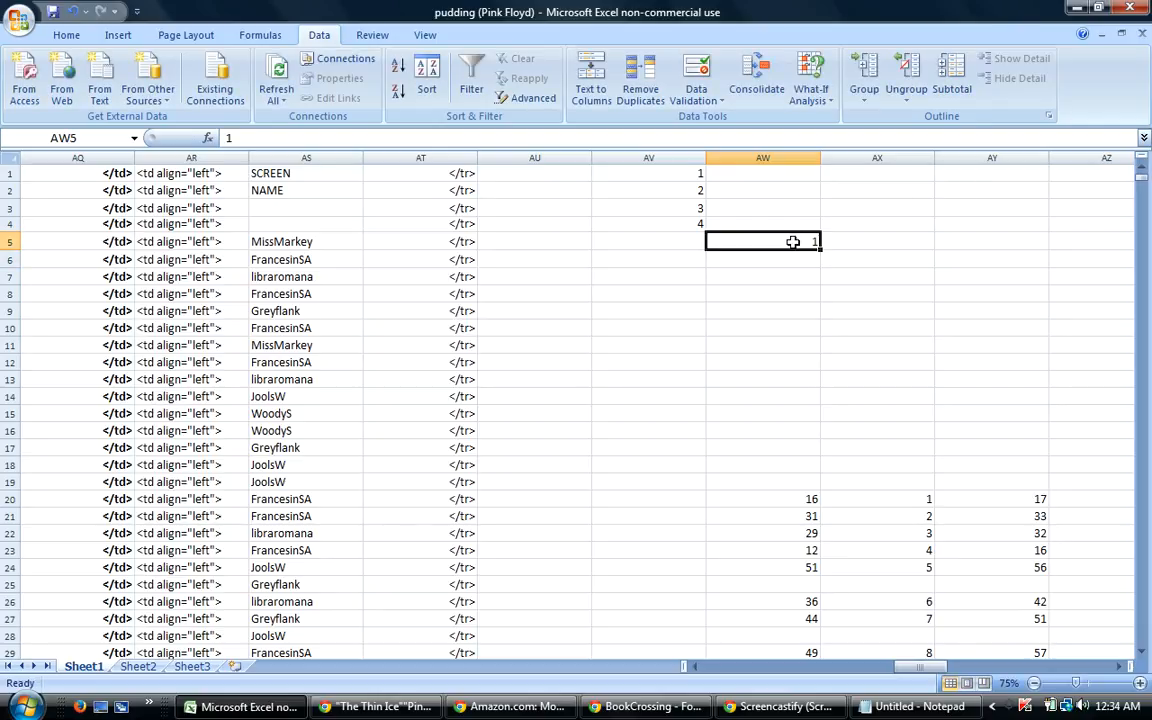
pyautogui.press('Delete')
# Enter 1 and 2 in AX5:AX6 and fill the series down to 88 in AX92.
pyautogui.click(902, 245)
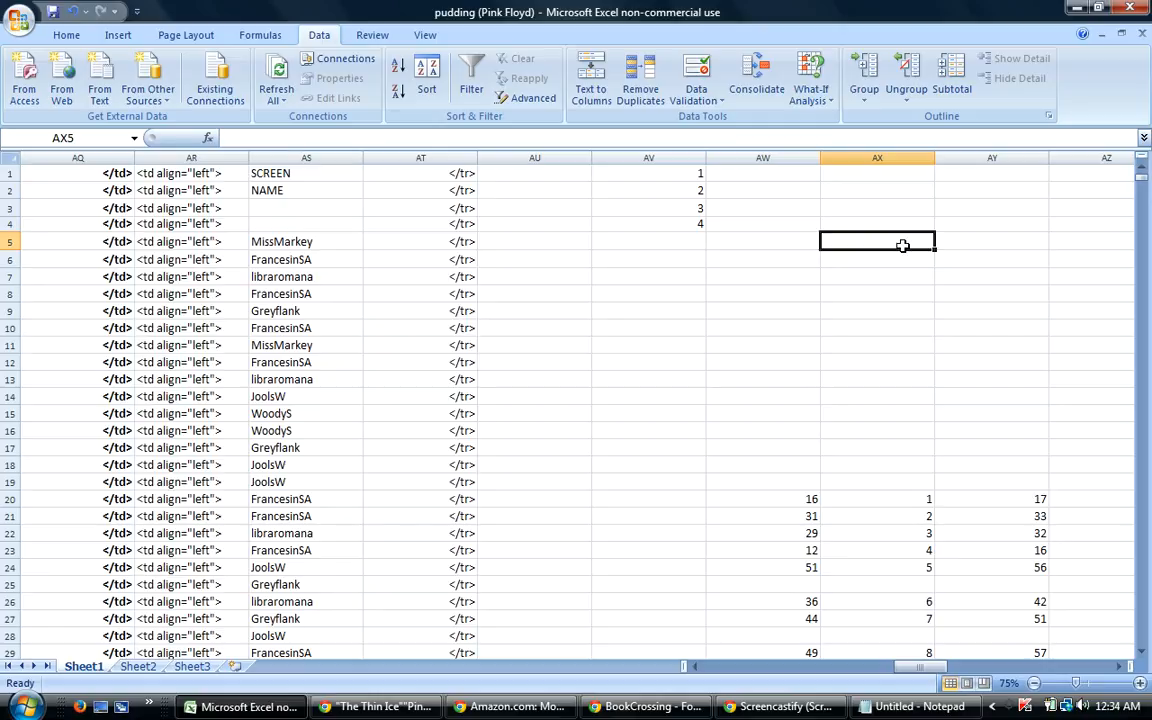
pyautogui.write('1')
pyautogui.press('Return')
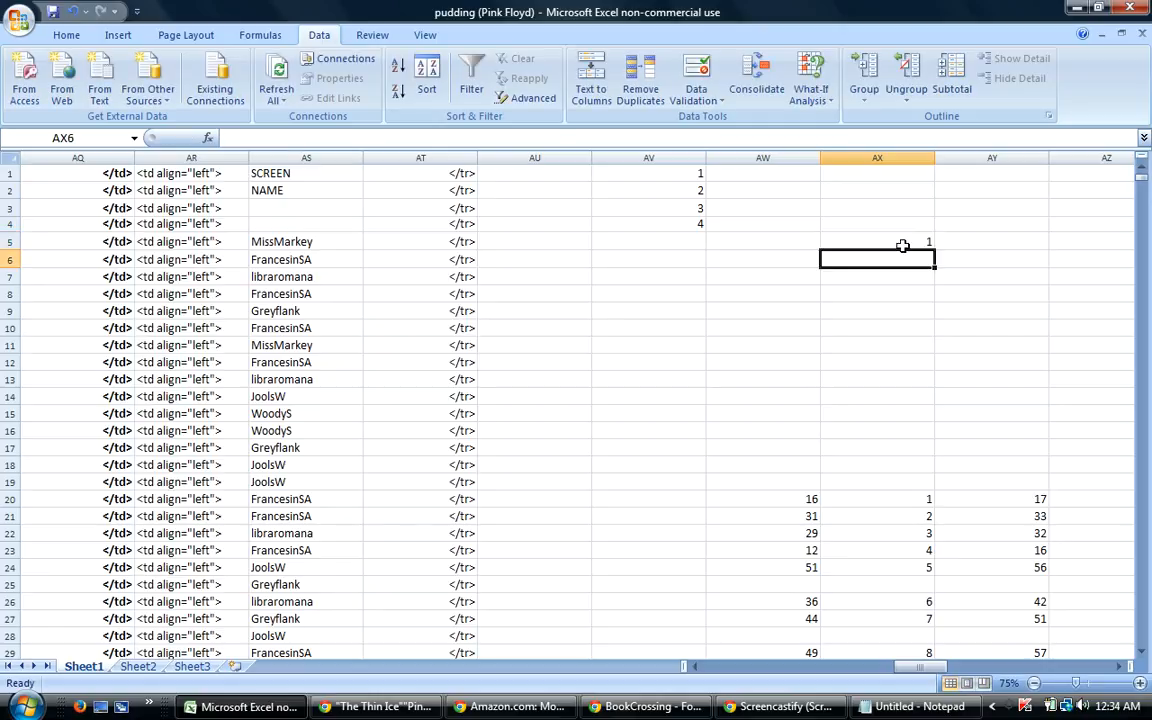
pyautogui.write('2')
pyautogui.press('Return')
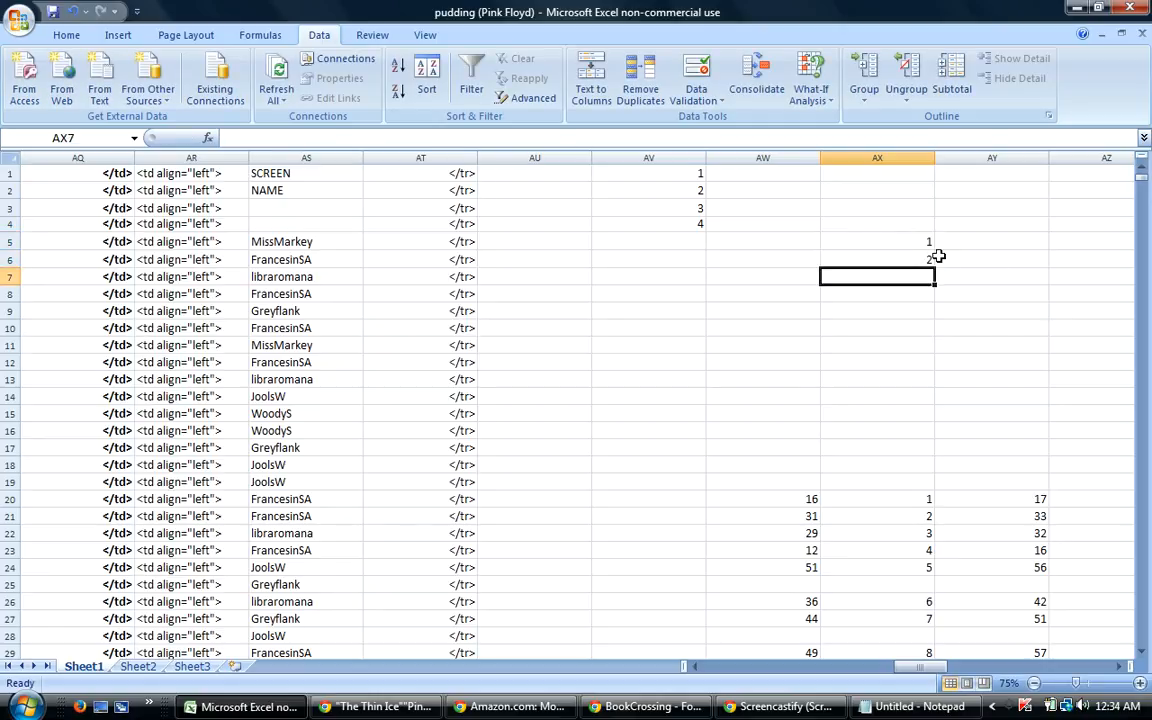
pyautogui.moveTo(912, 243); pyautogui.dragTo(905, 352)
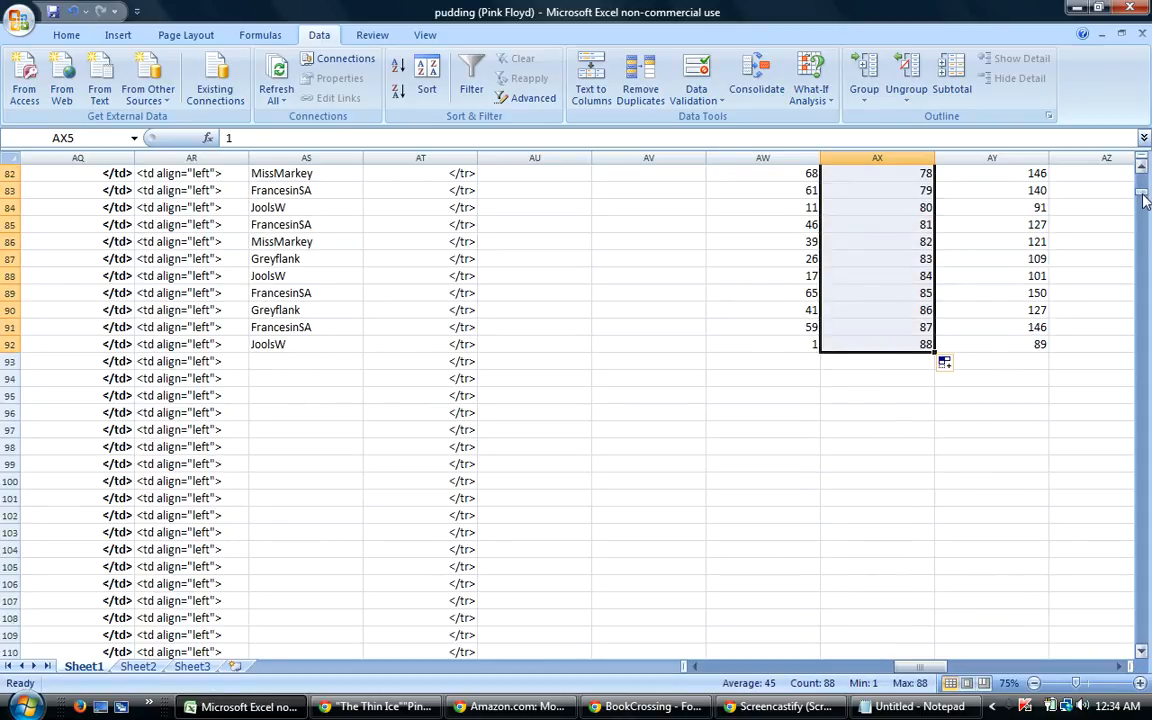
pyautogui.moveTo(1143, 190); pyautogui.dragTo(1147, 170)
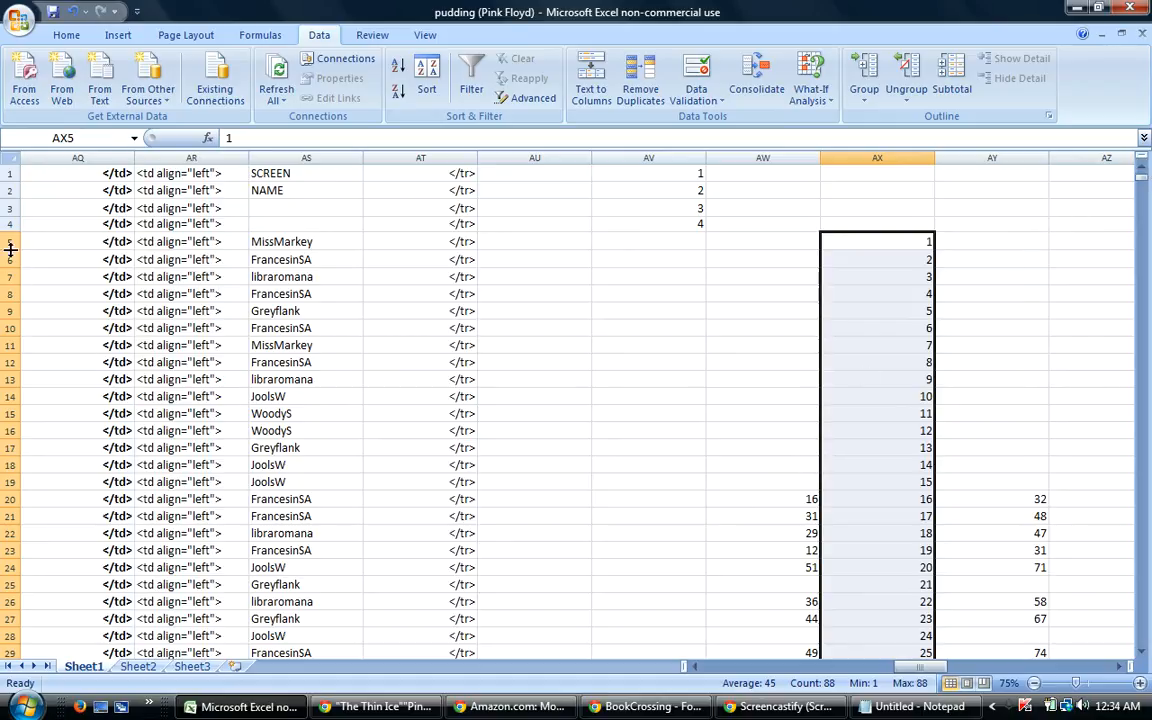
# Sort the guess rows from row 5 down by column AV, then by column D from largest to smallest.
pyautogui.moveTo(10, 241); pyautogui.dragTo(12, 684)
pyautogui.click(426, 80)
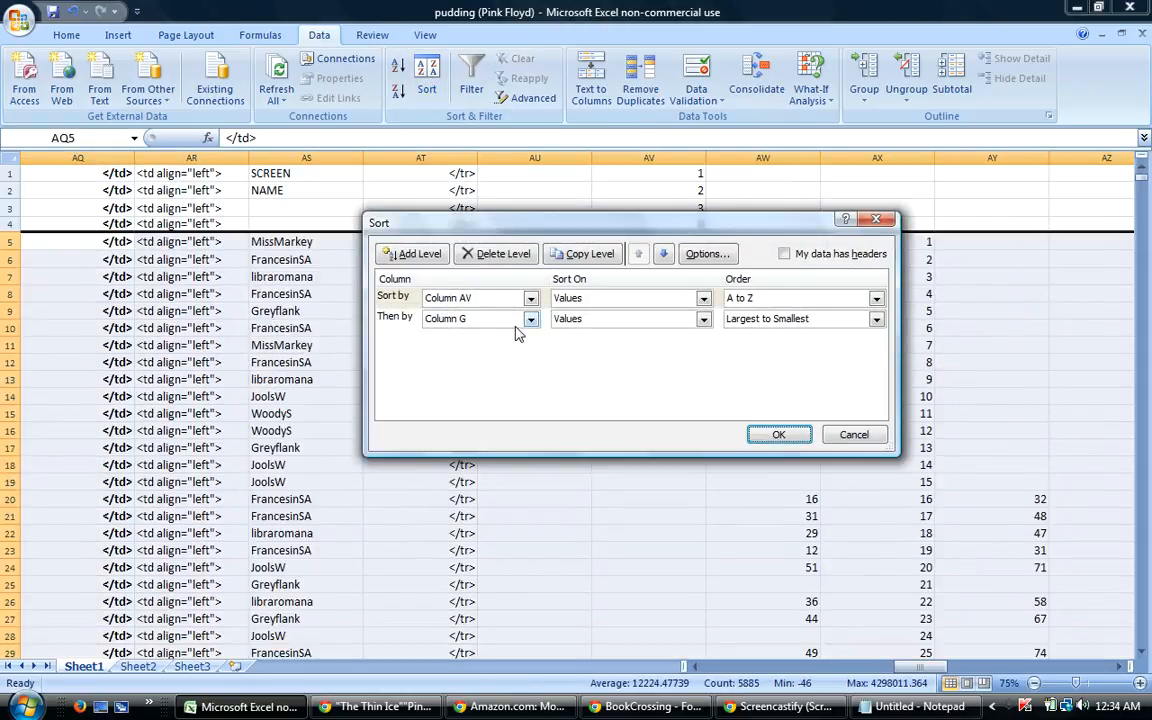
pyautogui.click(530, 318)
pyautogui.scroll(2, 500, 345)
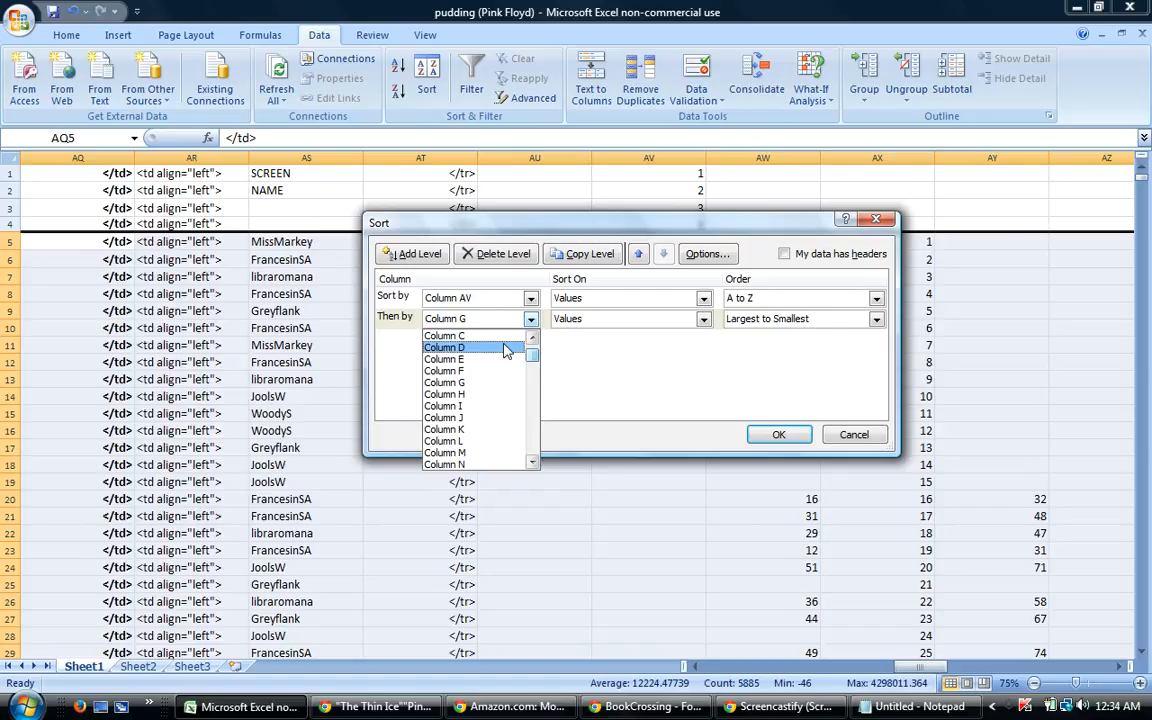
pyautogui.click(463, 348)
pyautogui.click(779, 436)
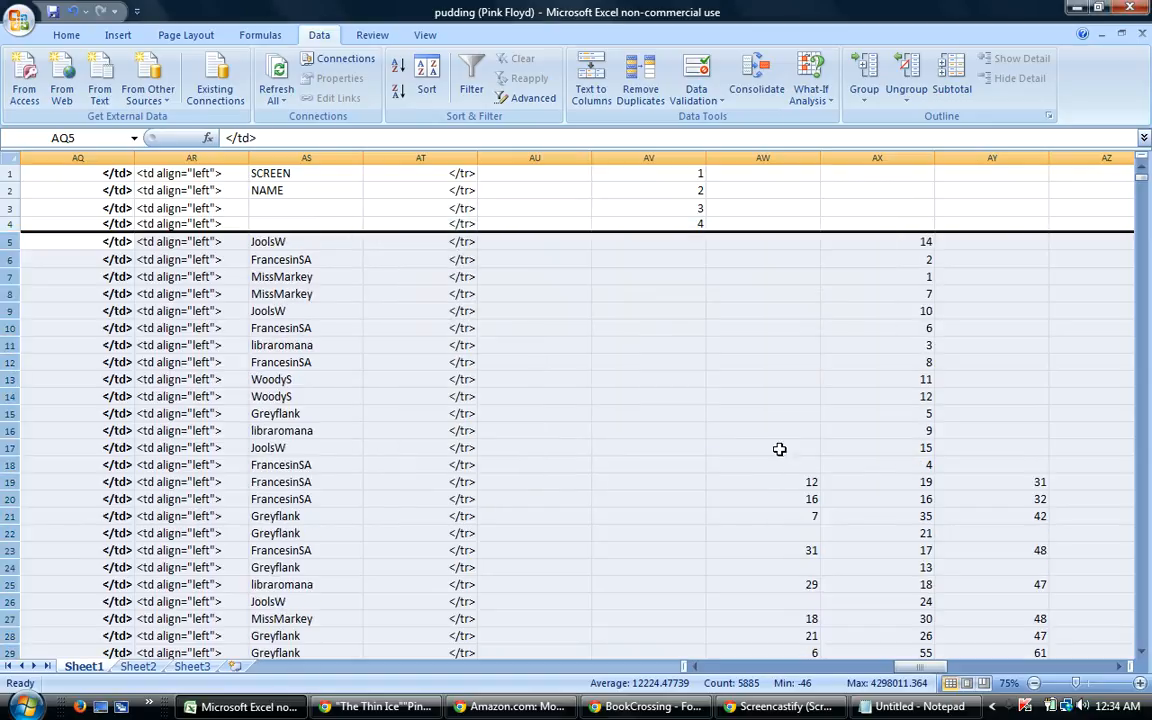
# Enter 1 and 2 in BA5:BA6 and fill the series down to 88 in BA92.
pyautogui.moveTo(930, 668); pyautogui.dragTo(952, 668)
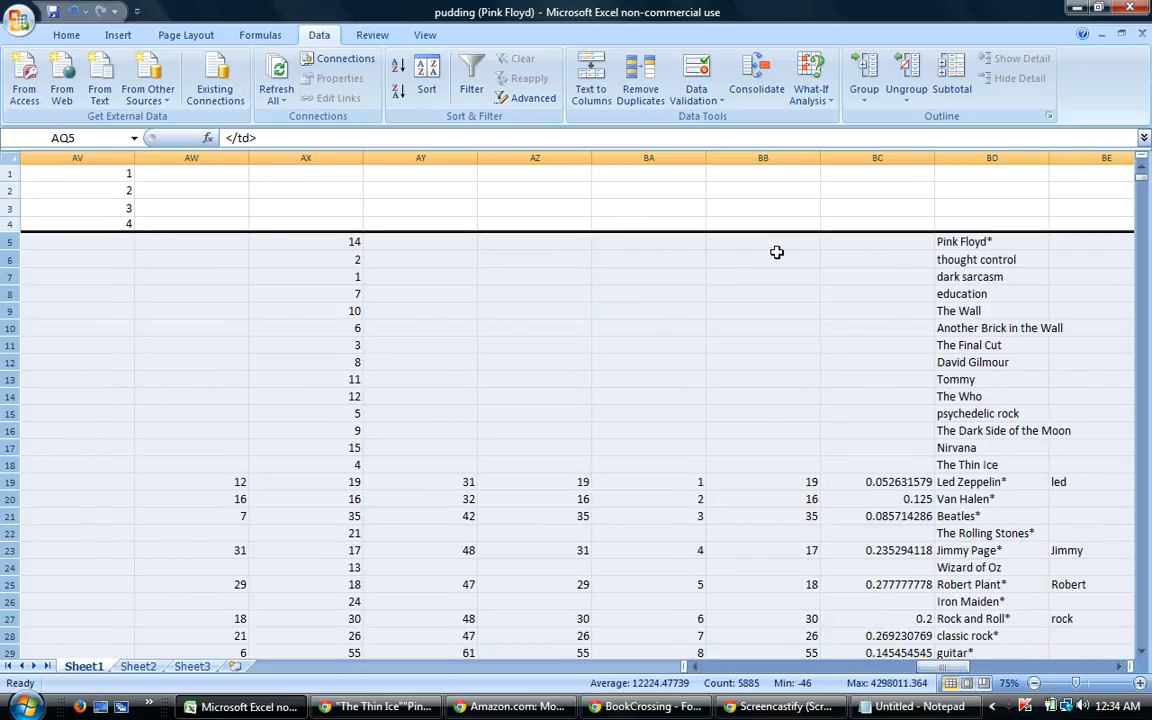
pyautogui.click(666, 242)
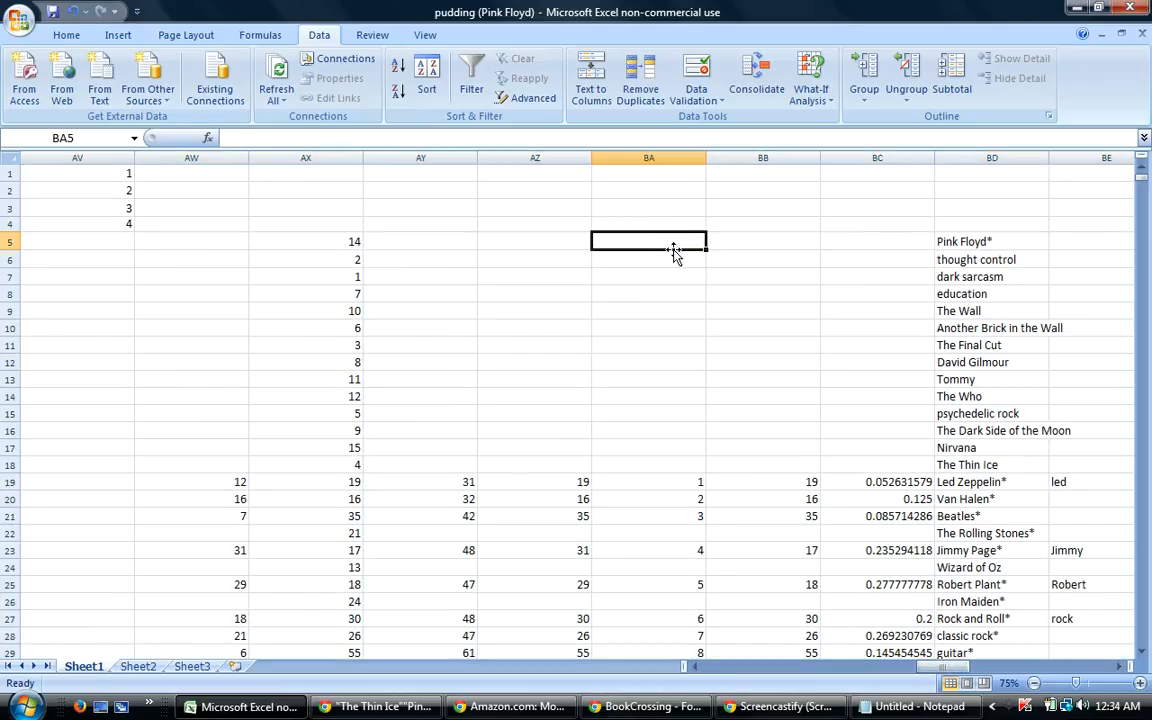
pyautogui.write('1')
pyautogui.press('Return')
pyautogui.write('2')
pyautogui.press('Return')
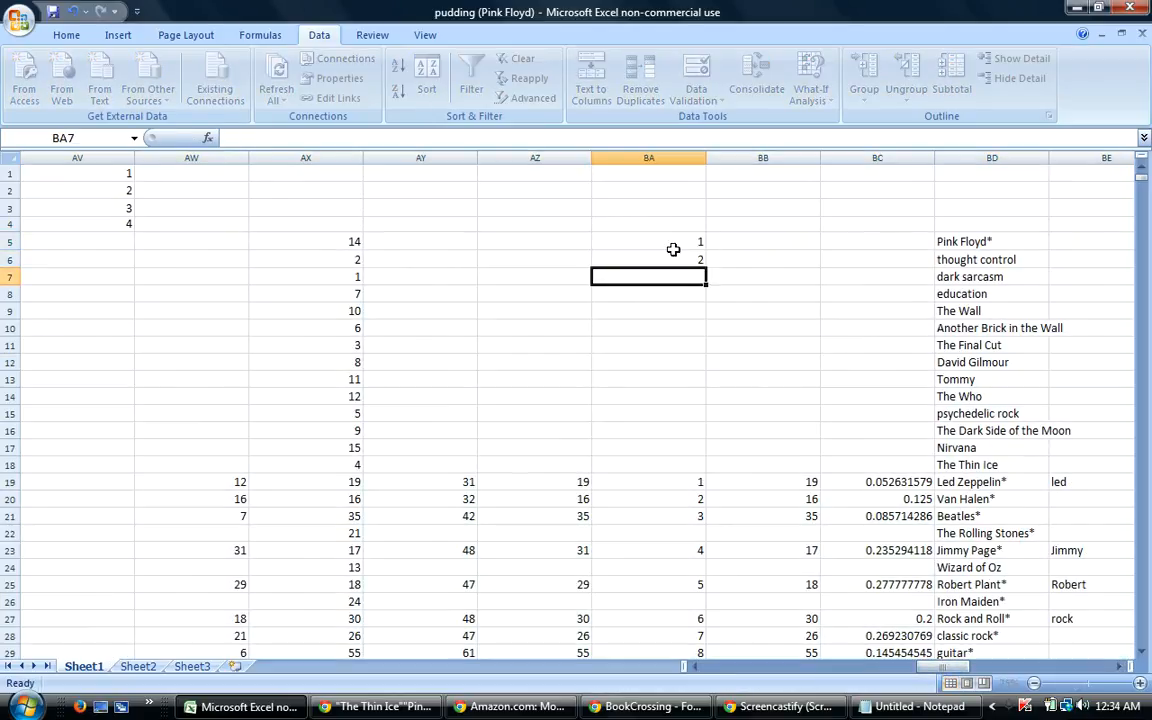
pyautogui.moveTo(699, 247); pyautogui.dragTo(714, 412)
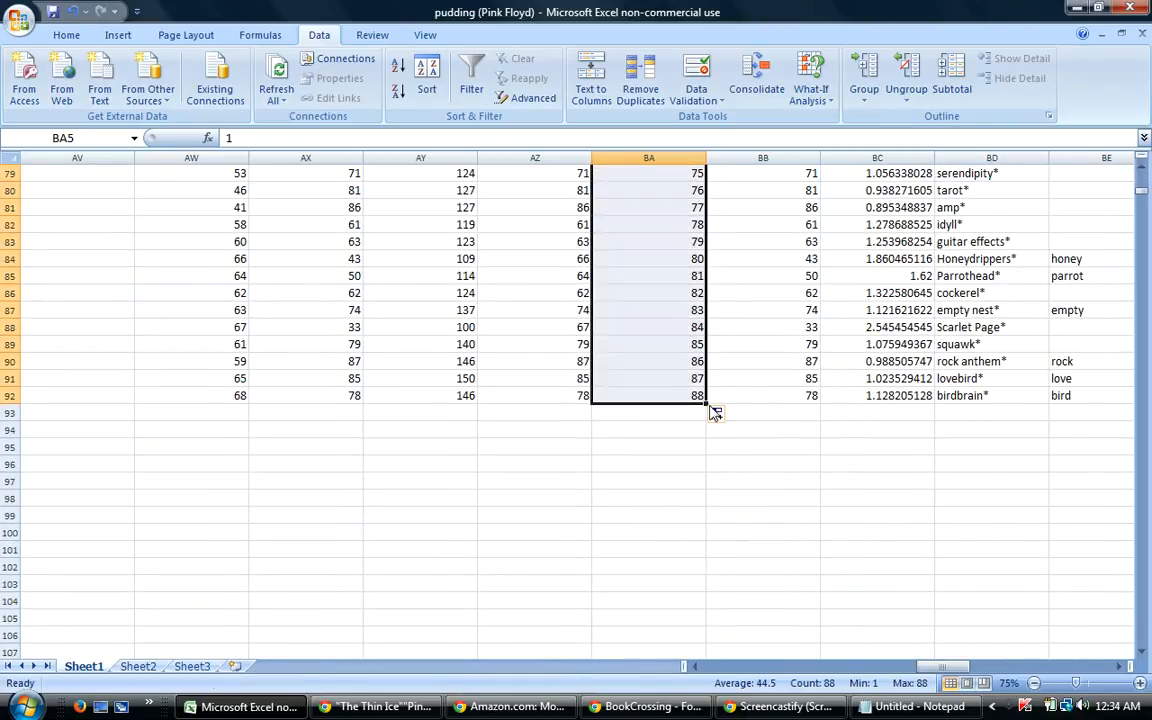
pyautogui.moveTo(1141, 188); pyautogui.dragTo(1143, 172)
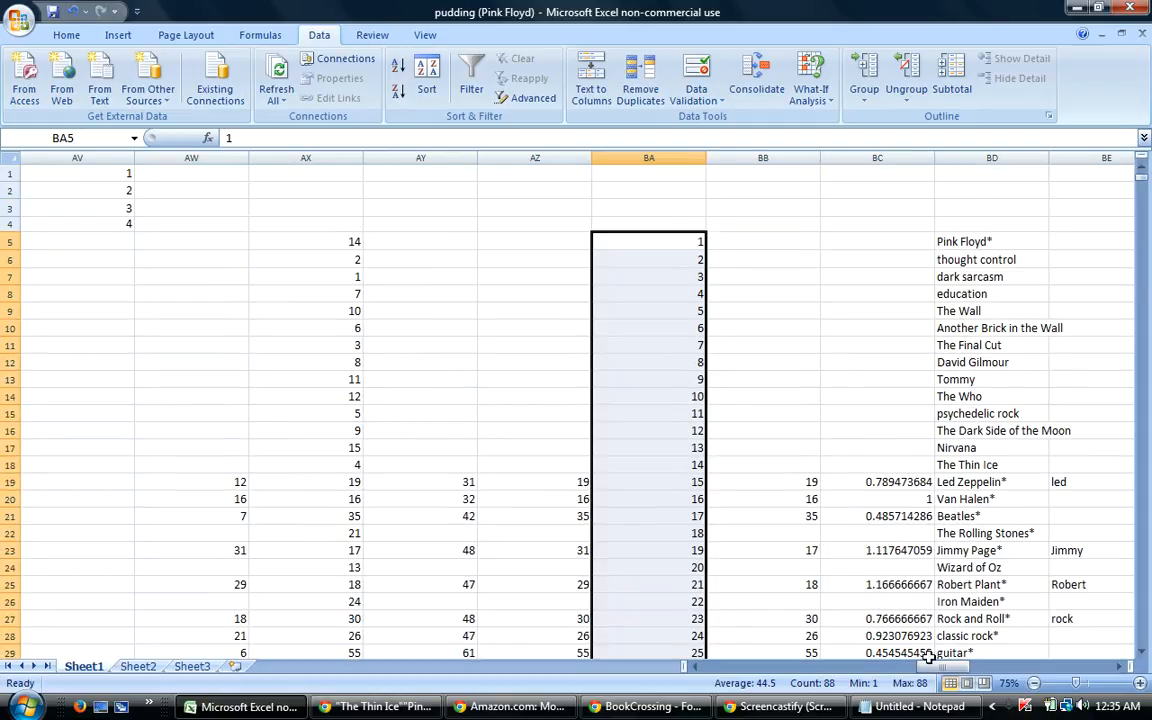
# Copy the first eight guesses in BP5:BP12 and paste them under the "Traditional Eight:" heading in the BookCrossing reply.
pyautogui.moveTo(945, 668); pyautogui.dragTo(1007, 655)
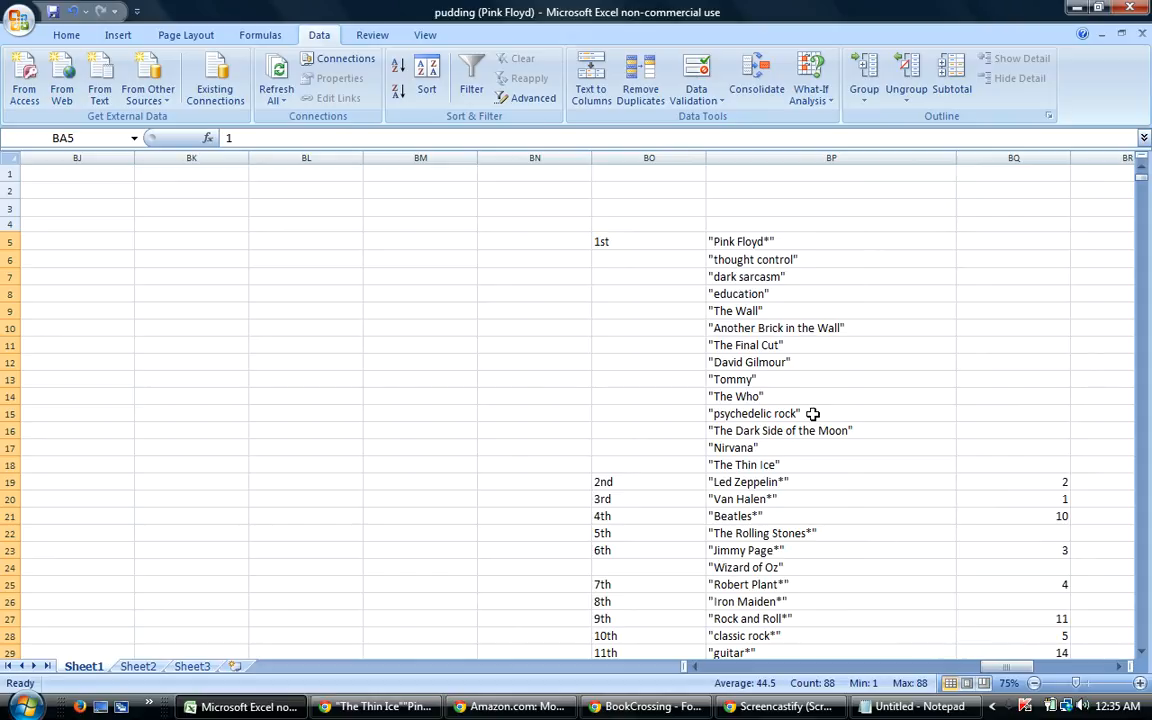
pyautogui.click(740, 244)
pyautogui.moveTo(740, 243); pyautogui.dragTo(750, 358)
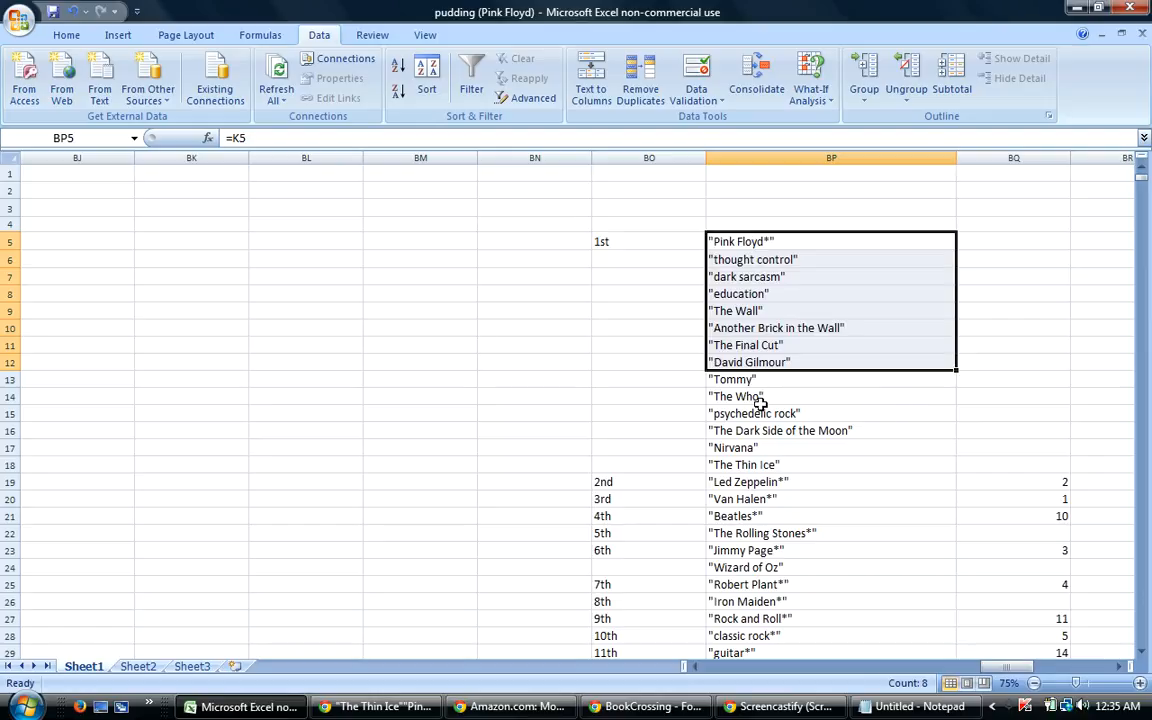
pyautogui.rightClick(800, 305)
pyautogui.click(815, 344)
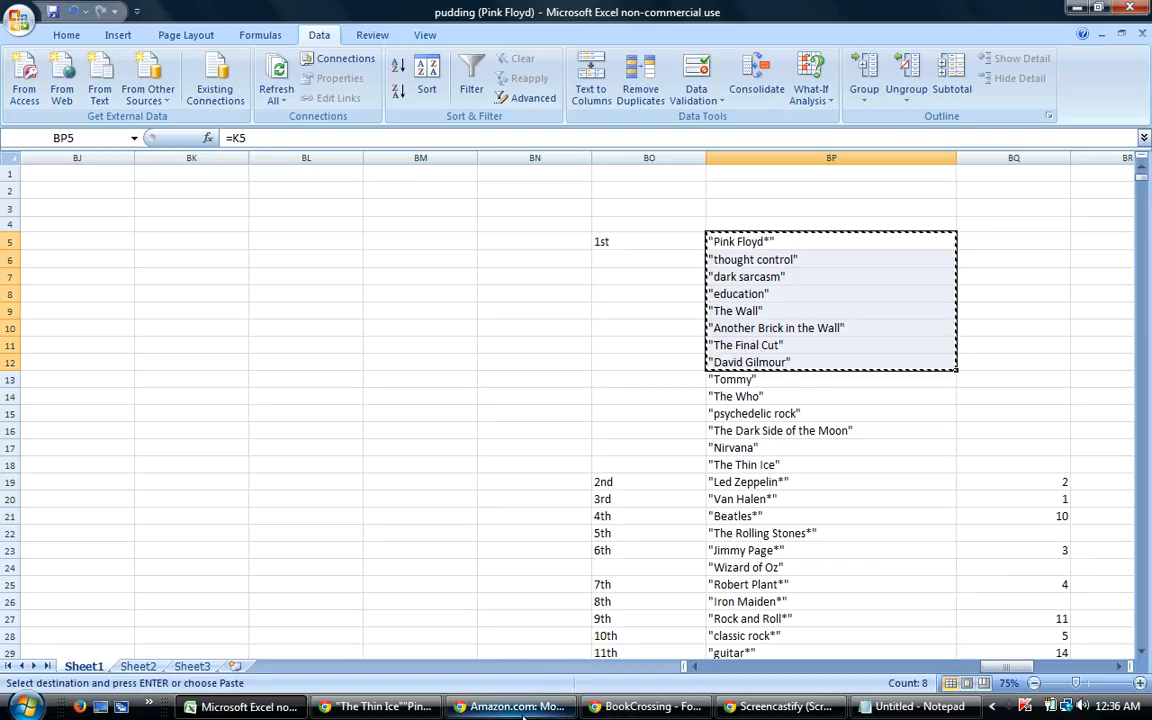
pyautogui.click(657, 712)
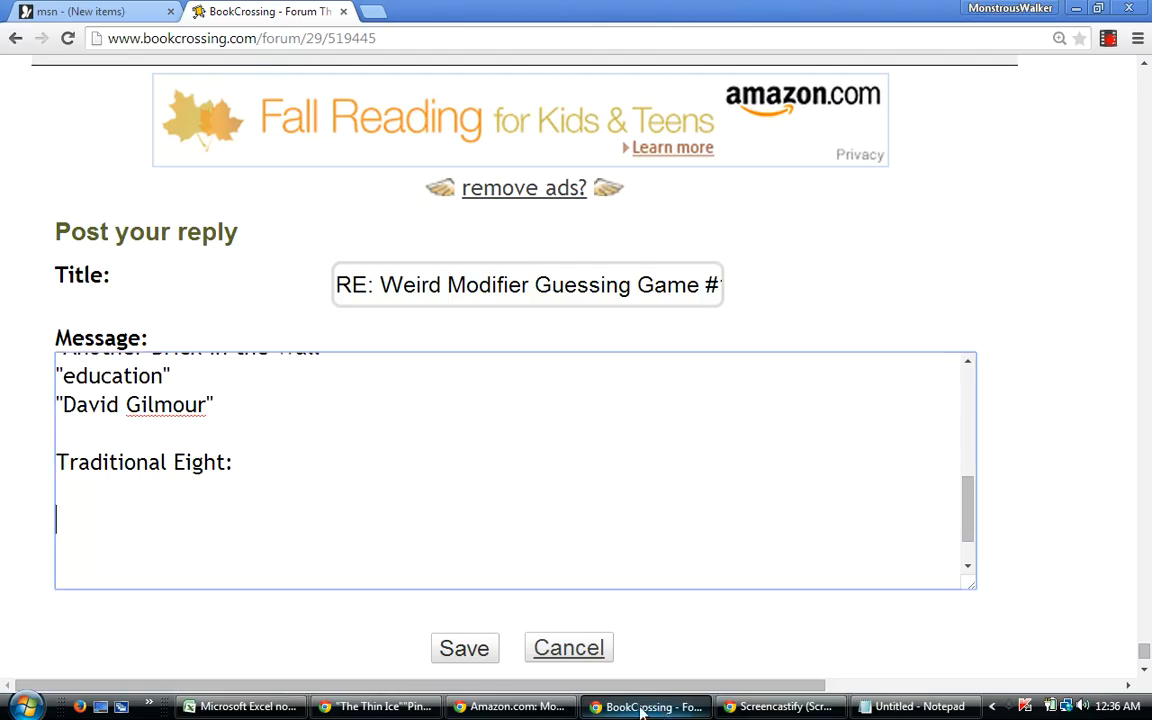
pyautogui.click(73, 513)
pyautogui.rightClick(73, 513)
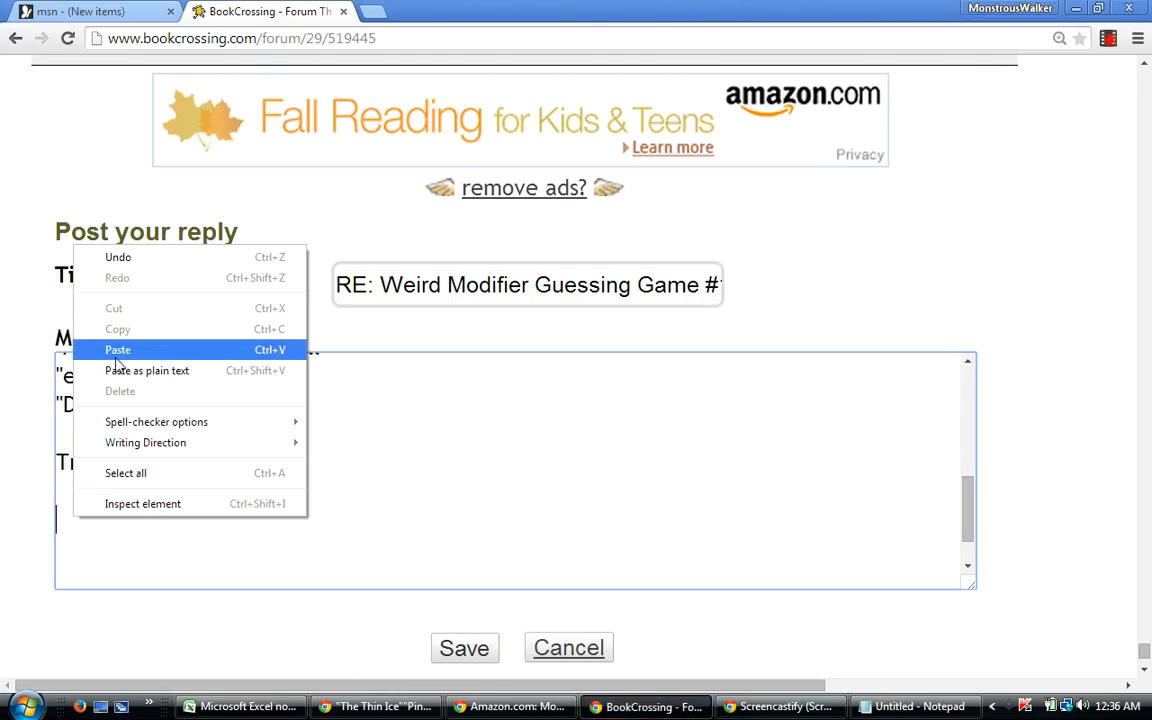
pyautogui.click(116, 348)
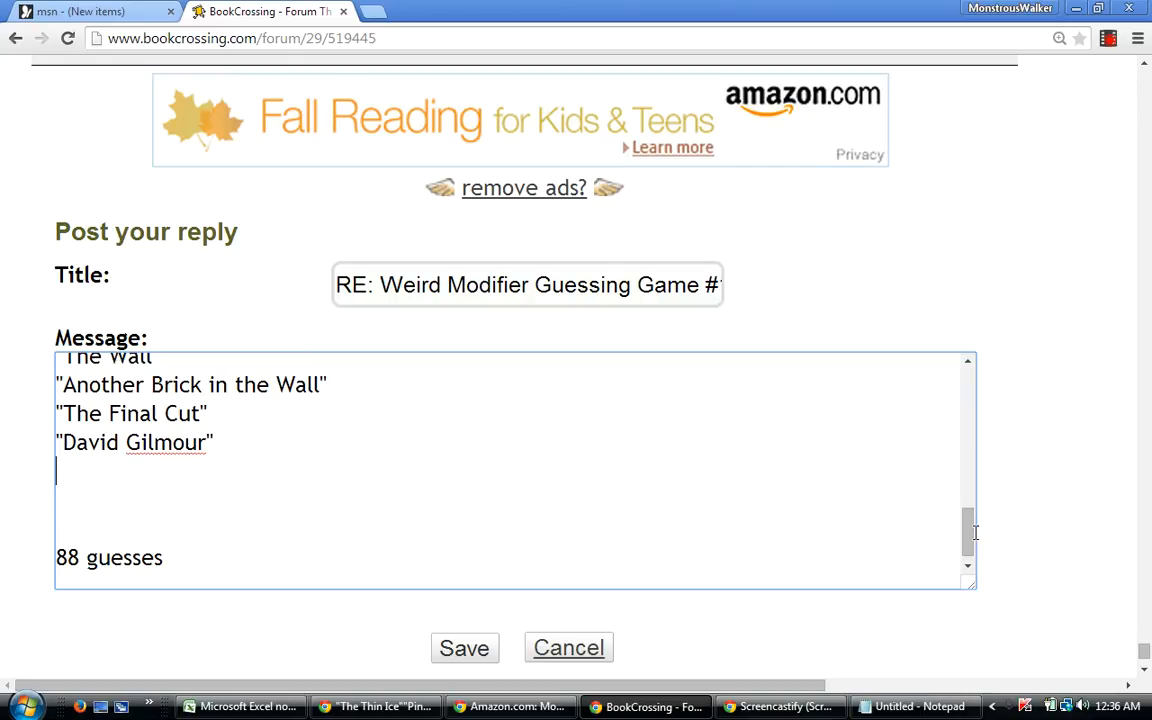
# Rewrite "thought control" in the Traditional Eight list in capitals as "THOUGHT CONTROL".
pyautogui.moveTo(969, 540); pyautogui.dragTo(966, 492)
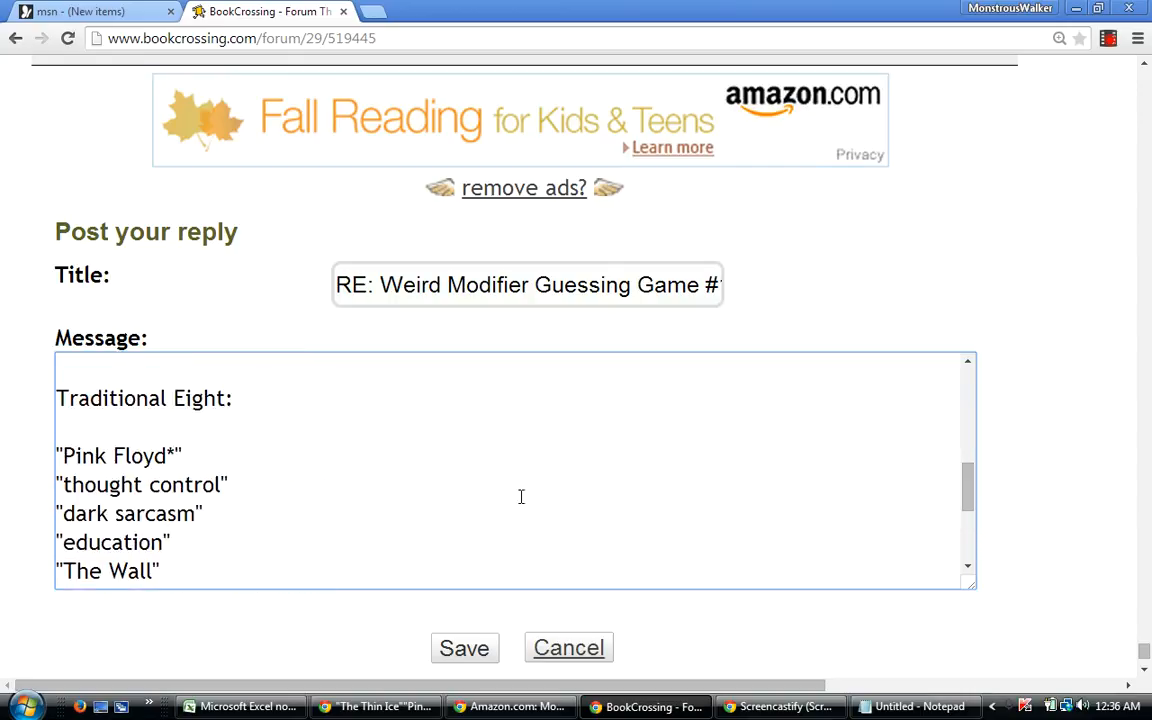
pyautogui.press('BackSpace')
pyautogui.press('BackSpace')
pyautogui.press('BackSpace')
pyautogui.press('BackSpace')
pyautogui.press('BackSpace')
pyautogui.press('BackSpace')
pyautogui.press('BackSpace')
pyautogui.press('BackSpace')
pyautogui.press('BackSpace')
pyautogui.press('BackSpace')
pyautogui.press('BackSpace')
pyautogui.press('BackSpace')
pyautogui.press('BackSpace')
pyautogui.press('BackSpace')
pyautogui.press('BackSpace')
pyautogui.write('THOUGHT C')
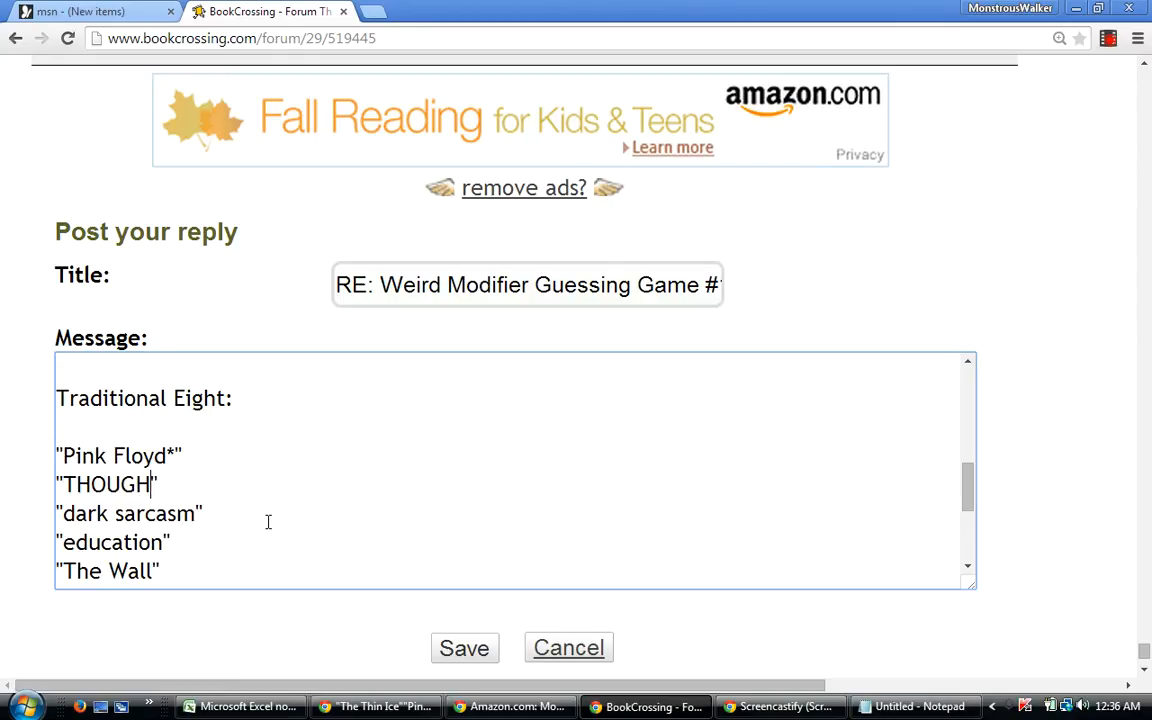
pyautogui.write('ONTROL')
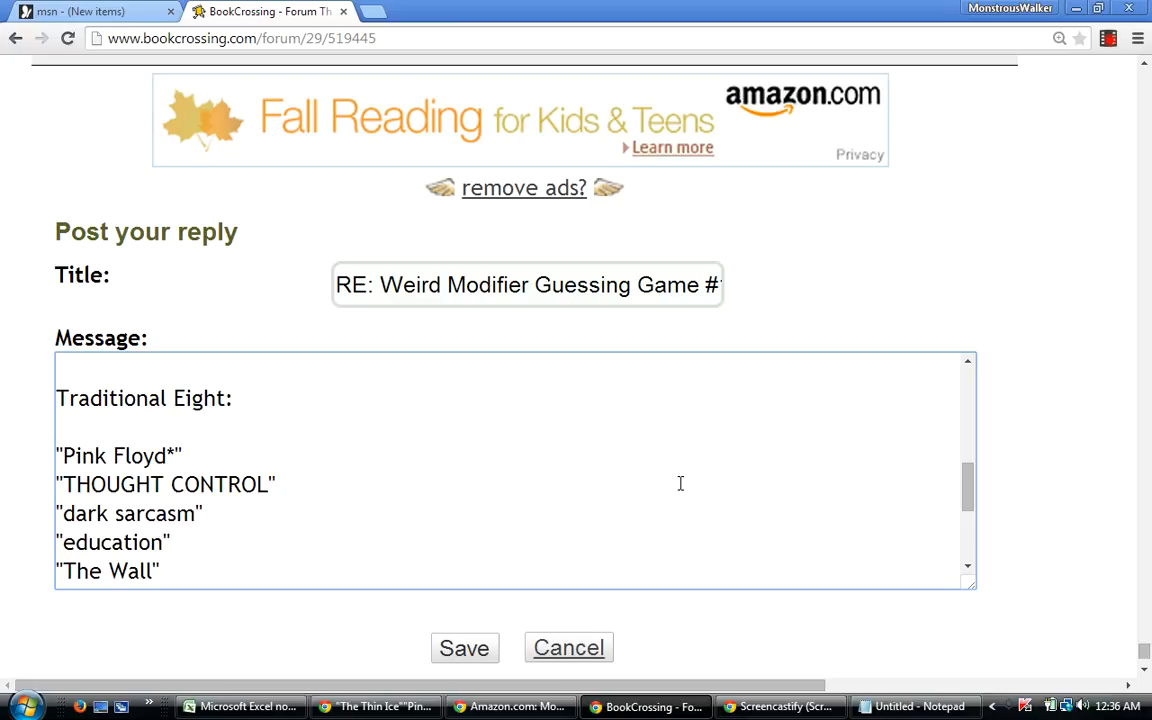
pyautogui.moveTo(968, 487); pyautogui.dragTo(746, 534)
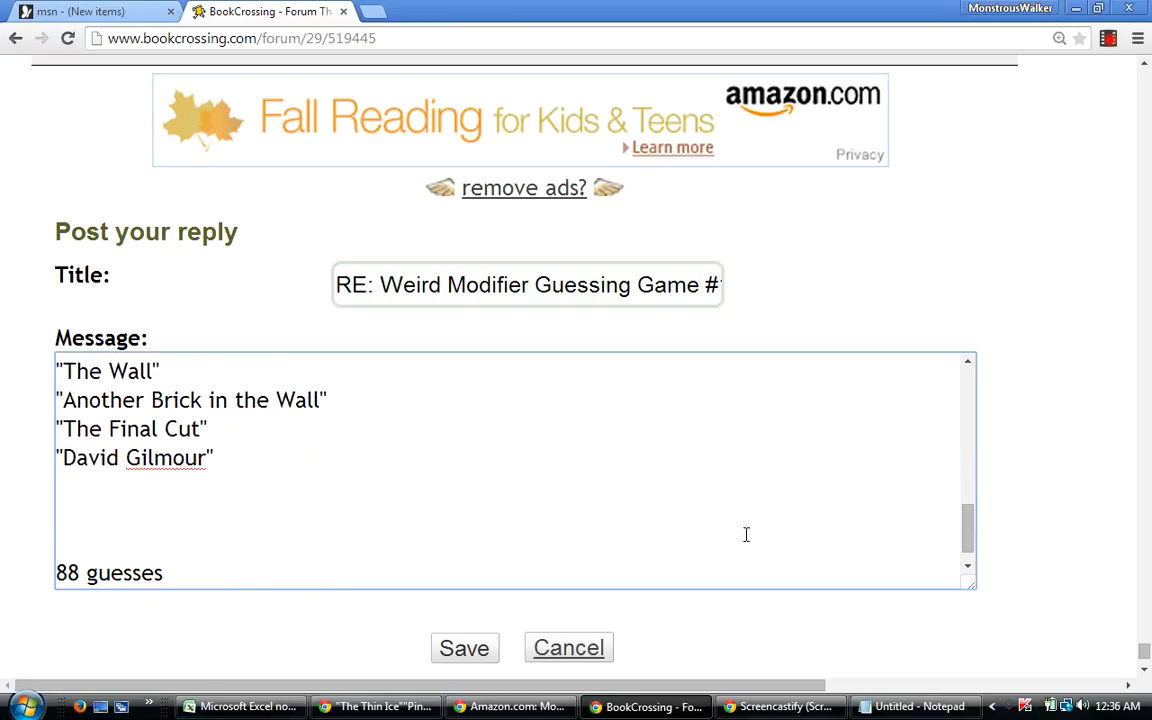
pyautogui.click(133, 506)
pyautogui.write('di')
pyautogui.press('BackSpace')
pyautogui.press('BackSpace')
pyautogui.write('Di')
pyautogui.press('BackSpace')
# Switch to the Excel workbook, clear the copy selection, and examine the highest overall scores in D5:D9 alongside their guesses.
pyautogui.moveTo(893, 713)
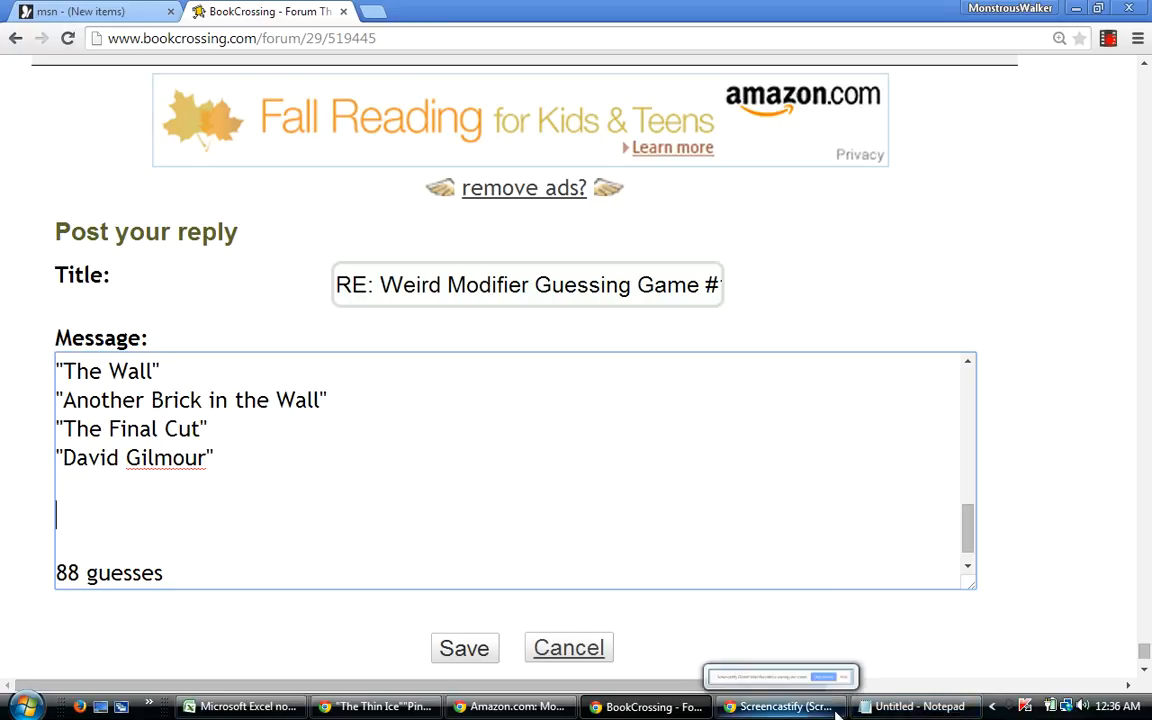
pyautogui.click(226, 708)
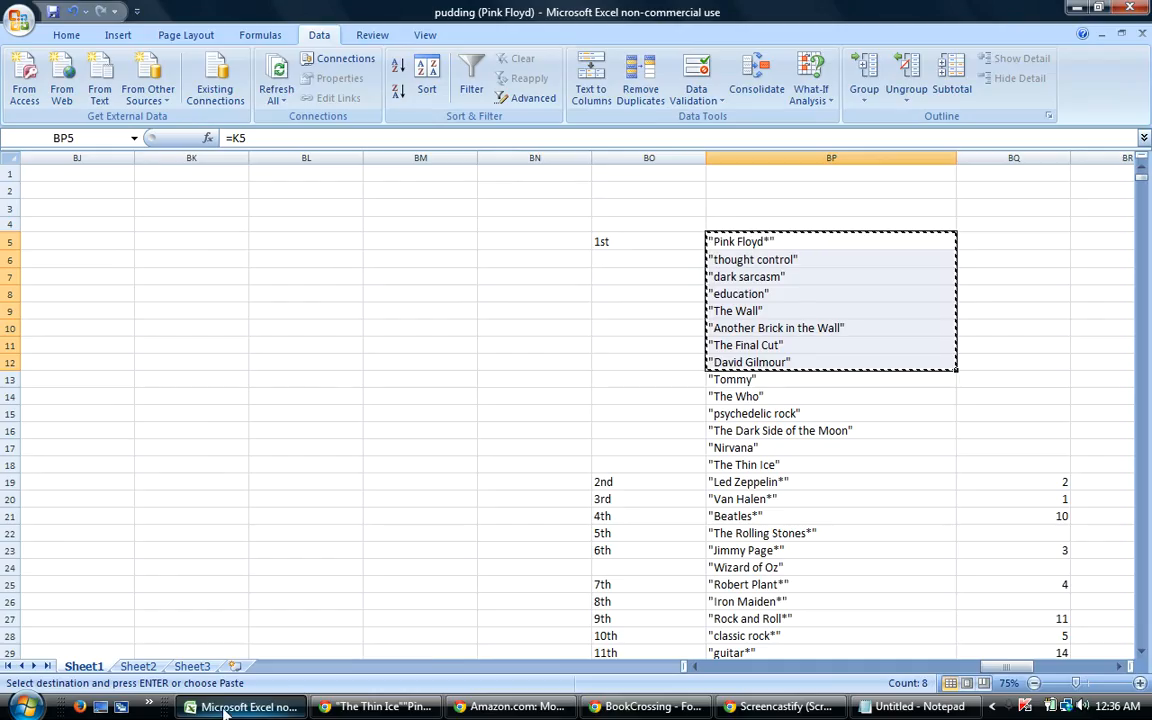
pyautogui.press('Escape')
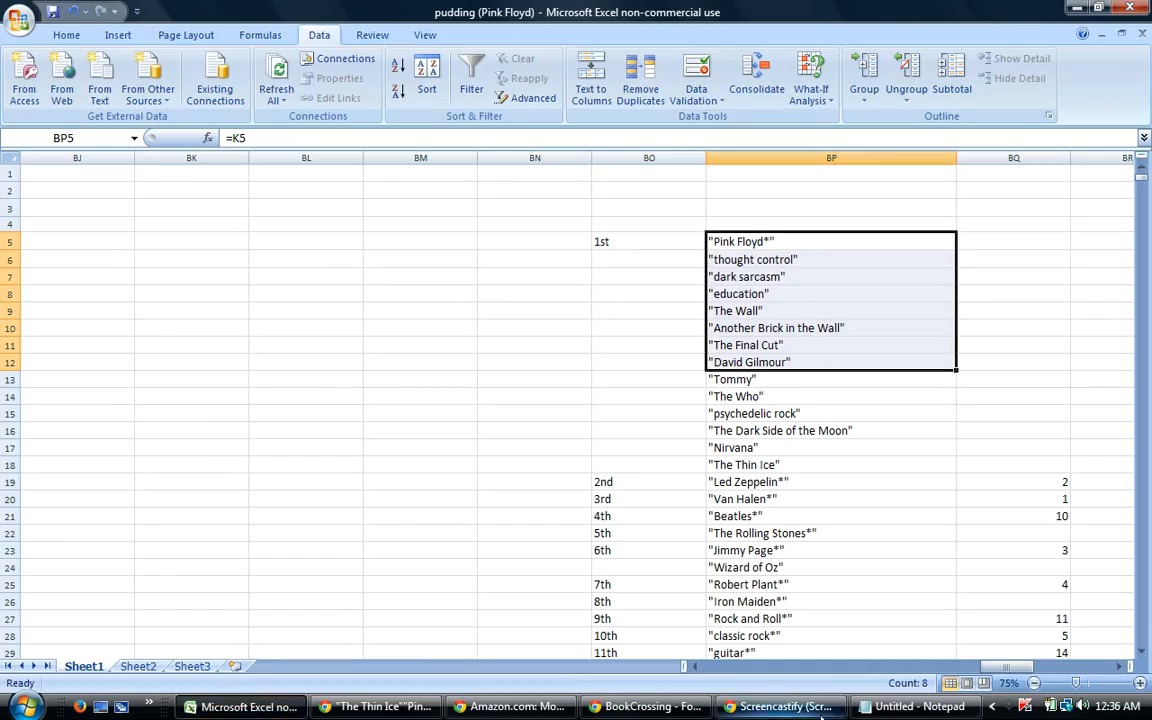
pyautogui.moveTo(1005, 666); pyautogui.dragTo(700, 676)
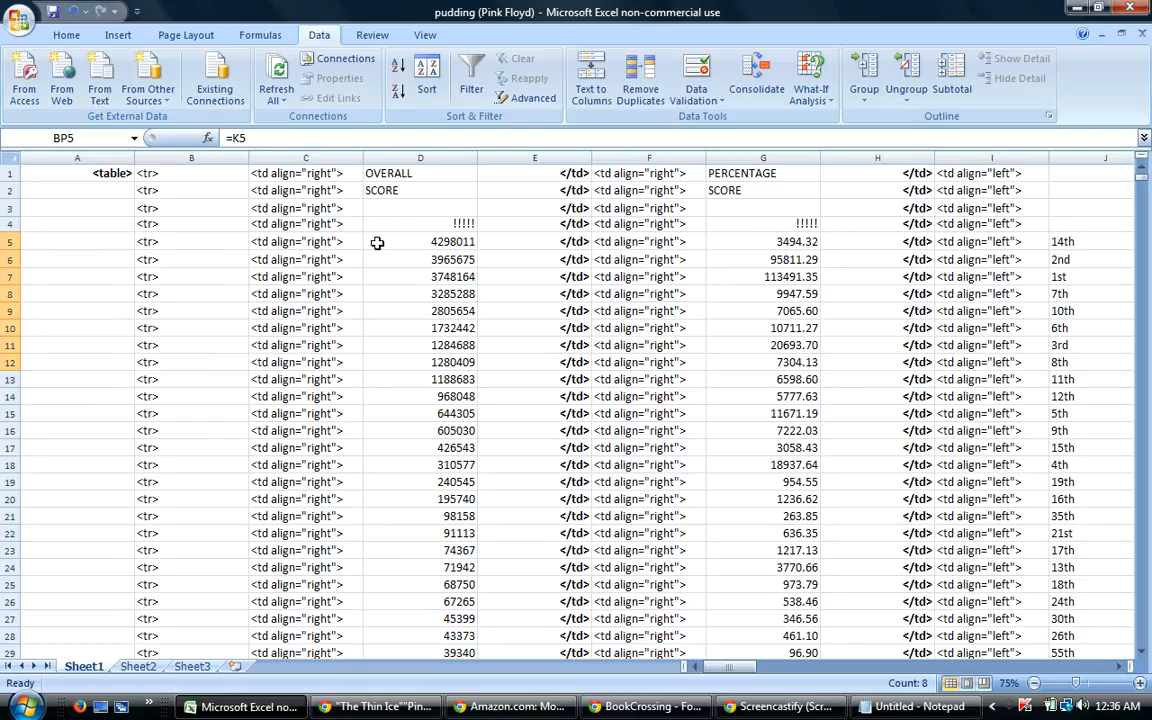
pyautogui.moveTo(447, 246); pyautogui.dragTo(405, 305)
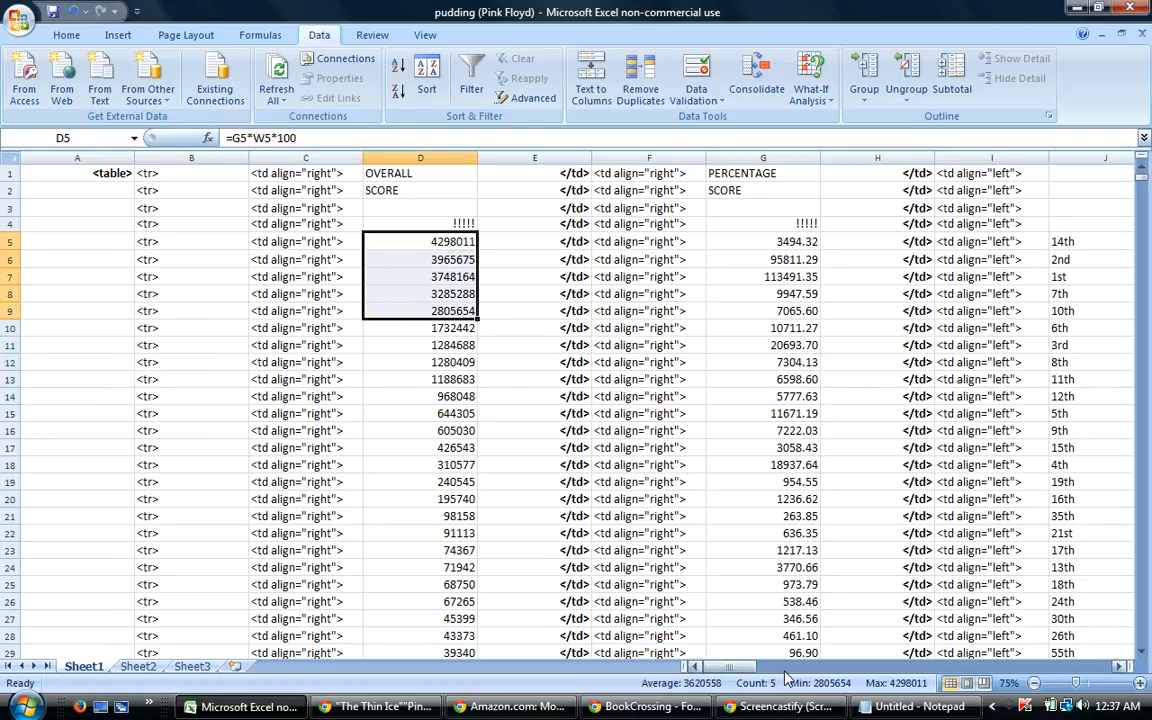
pyautogui.moveTo(735, 668); pyautogui.dragTo(745, 668)
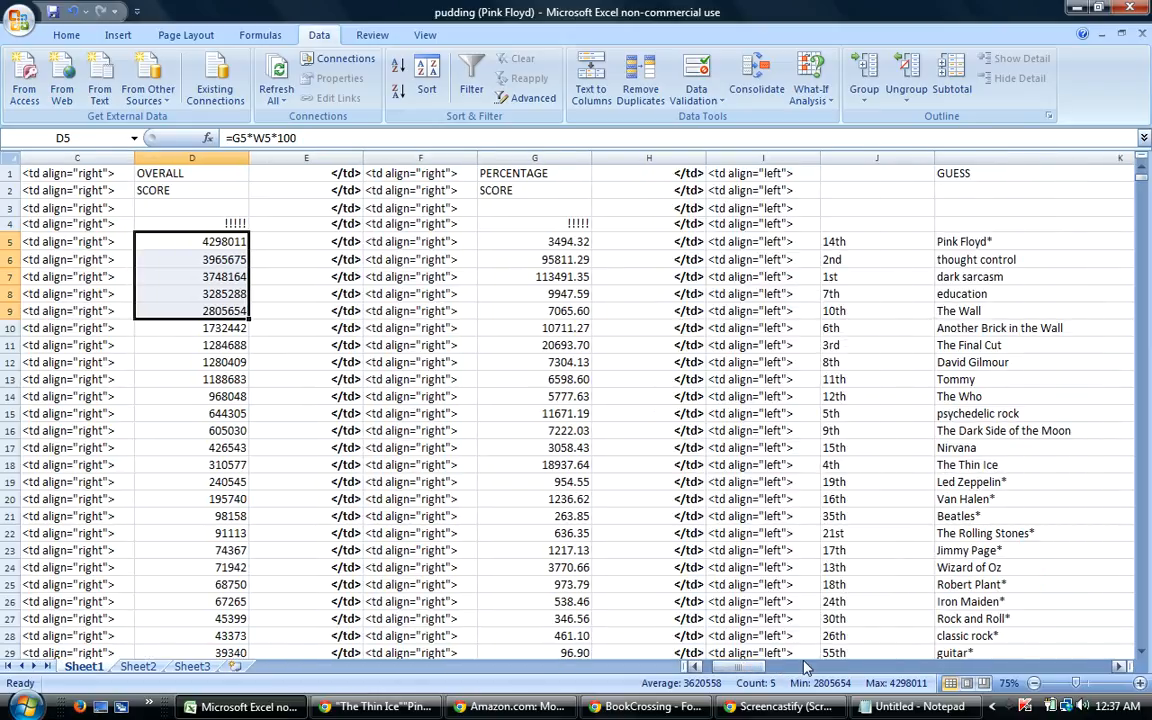
pyautogui.moveTo(741, 675); pyautogui.dragTo(731, 675)
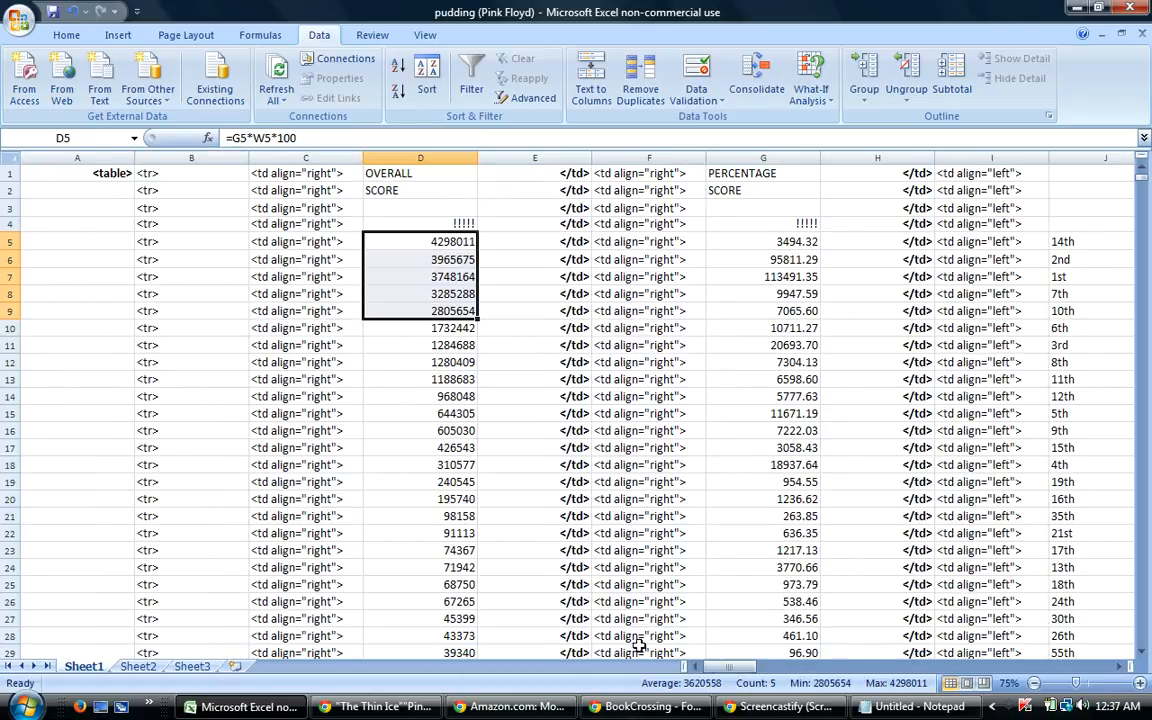
# Sort the guess rows from row 5 down by column AV, then by column W from largest to smallest.
pyautogui.moveTo(10, 241); pyautogui.dragTo(15, 618)
pyautogui.click(427, 80)
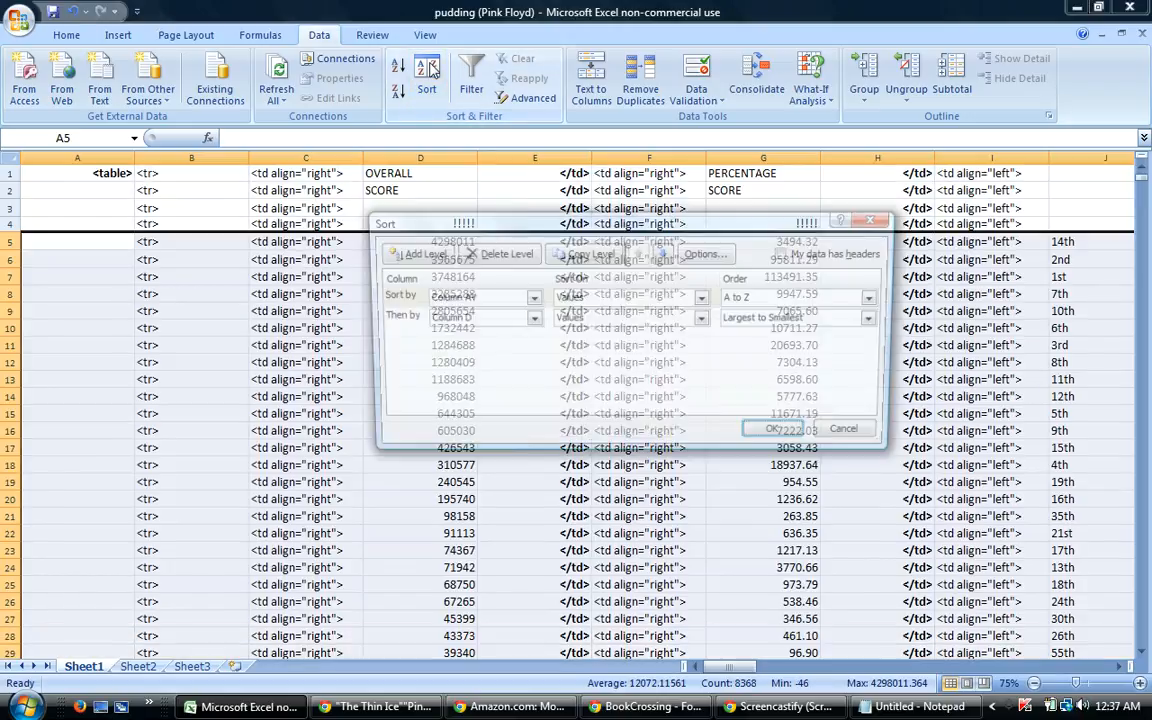
pyautogui.click(530, 318)
pyautogui.scroll(-1, 532, 368)
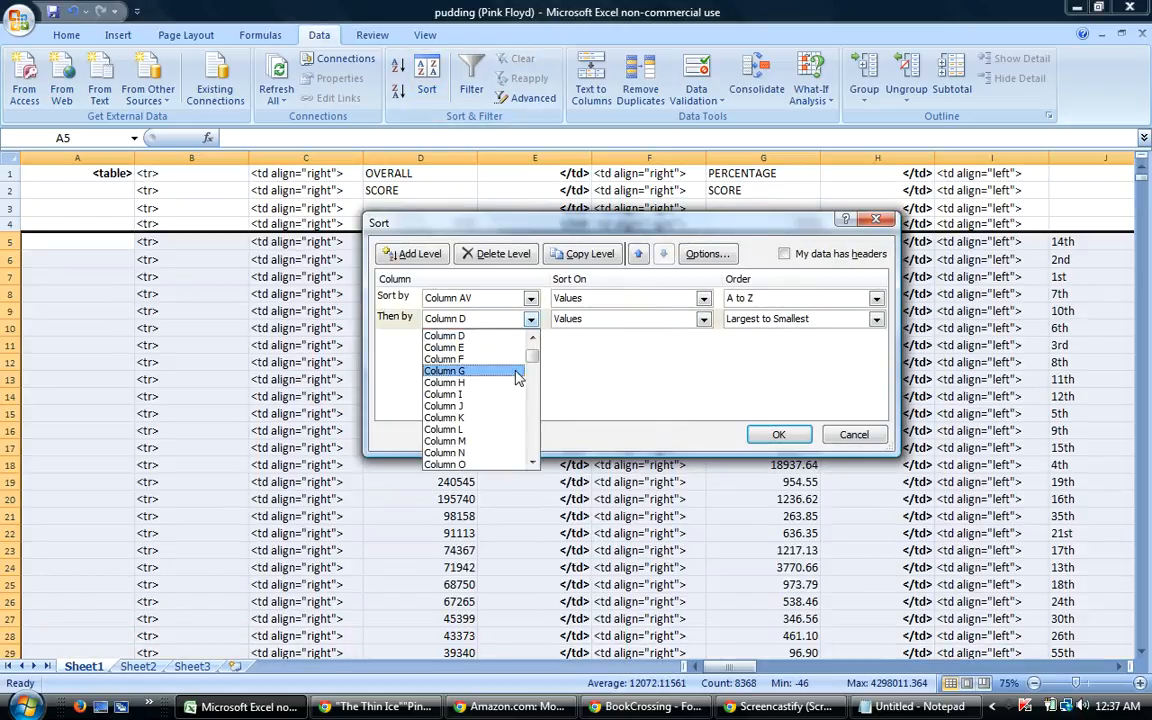
pyautogui.moveTo(536, 366); pyautogui.dragTo(529, 381)
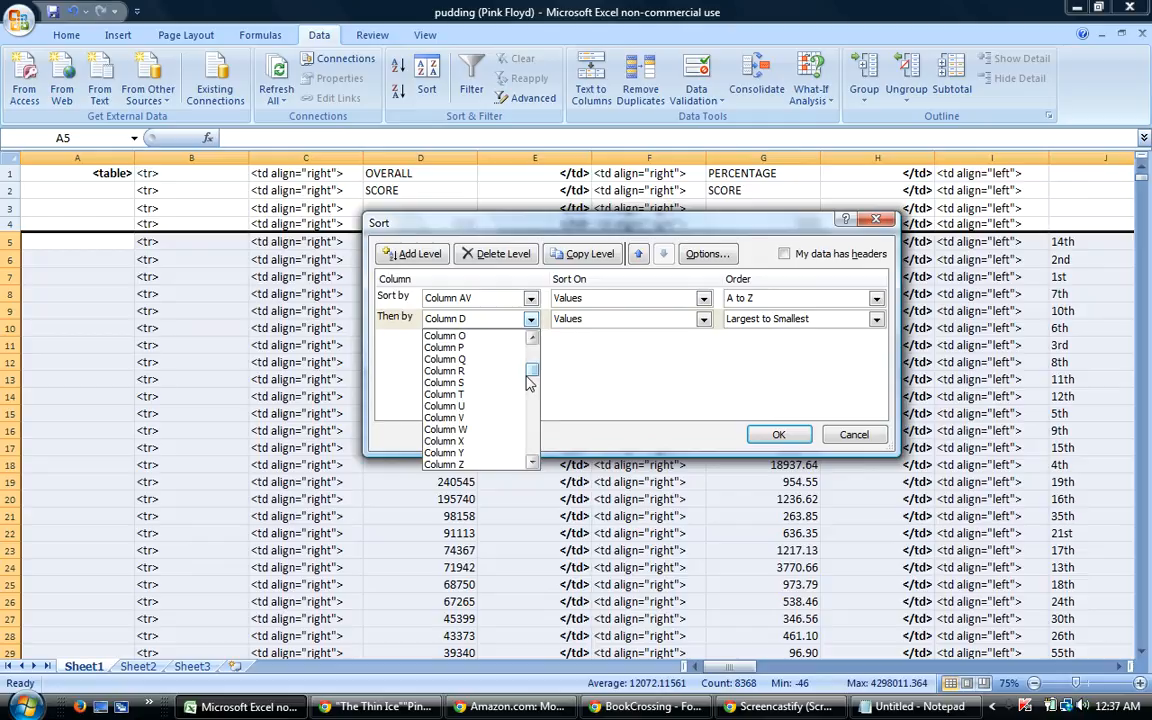
pyautogui.click(452, 429)
pyautogui.click(772, 437)
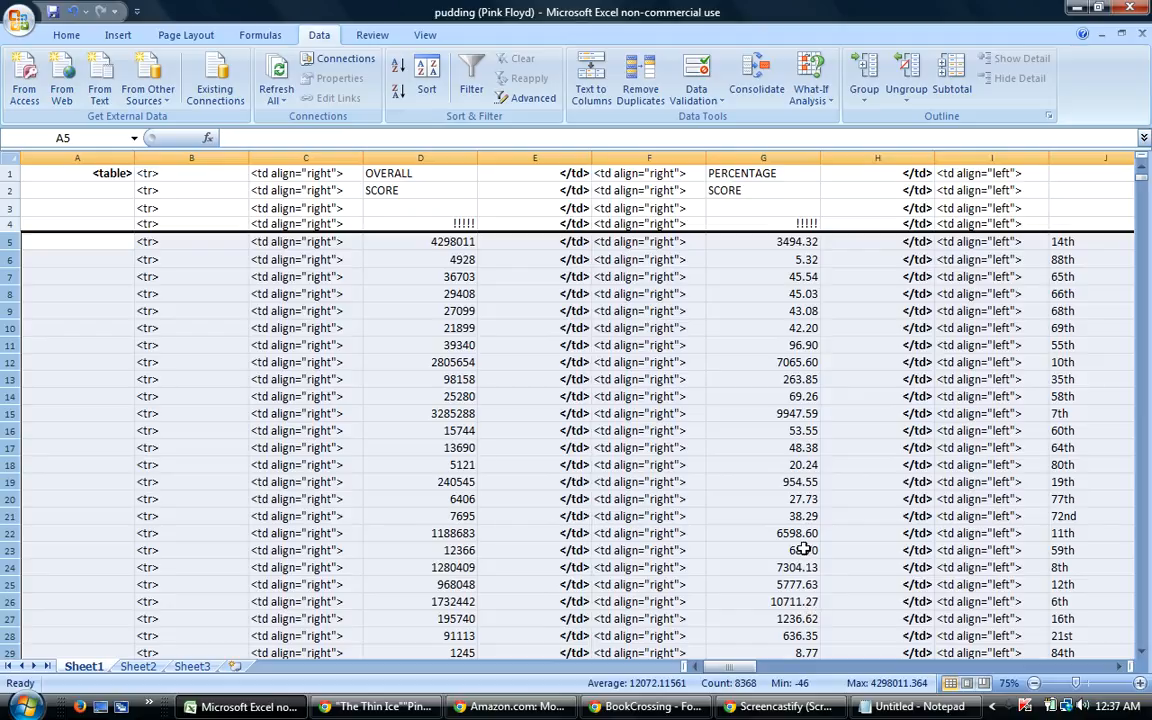
# Examine the percentage score formulas in G5 and G6 and compare the overall and percentage scores with their guesses.
pyautogui.moveTo(745, 667)
pyautogui.mouseDown()
pyautogui.moveTo(760, 668)
pyautogui.moveTo(745, 667)
pyautogui.mouseUp()
pyautogui.moveTo(718, 670); pyautogui.dragTo(720, 672)
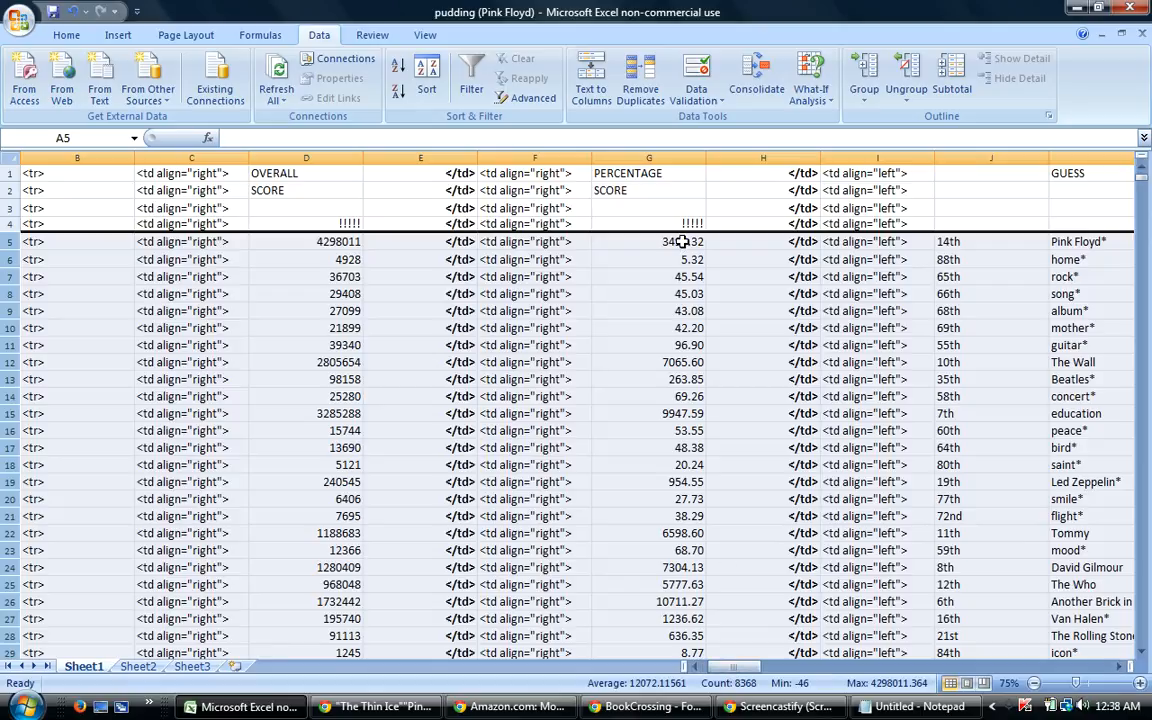
pyautogui.moveTo(656, 242); pyautogui.dragTo(680, 259)
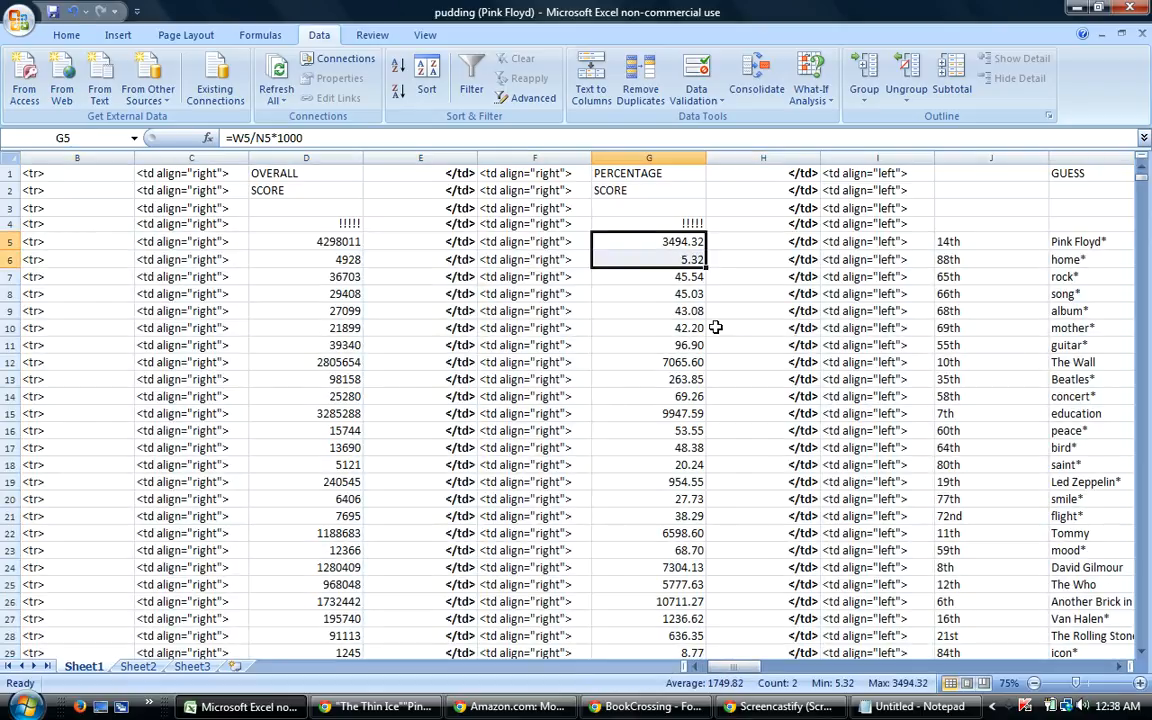
pyautogui.click(663, 258)
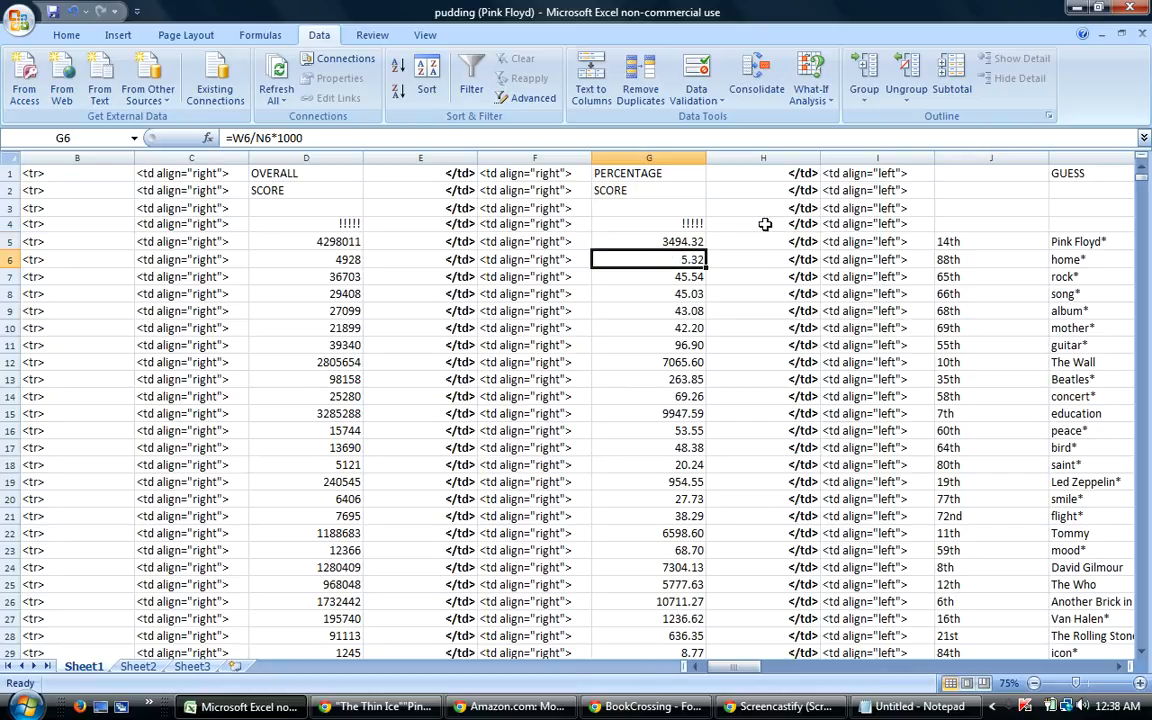
pyautogui.click(640, 243)
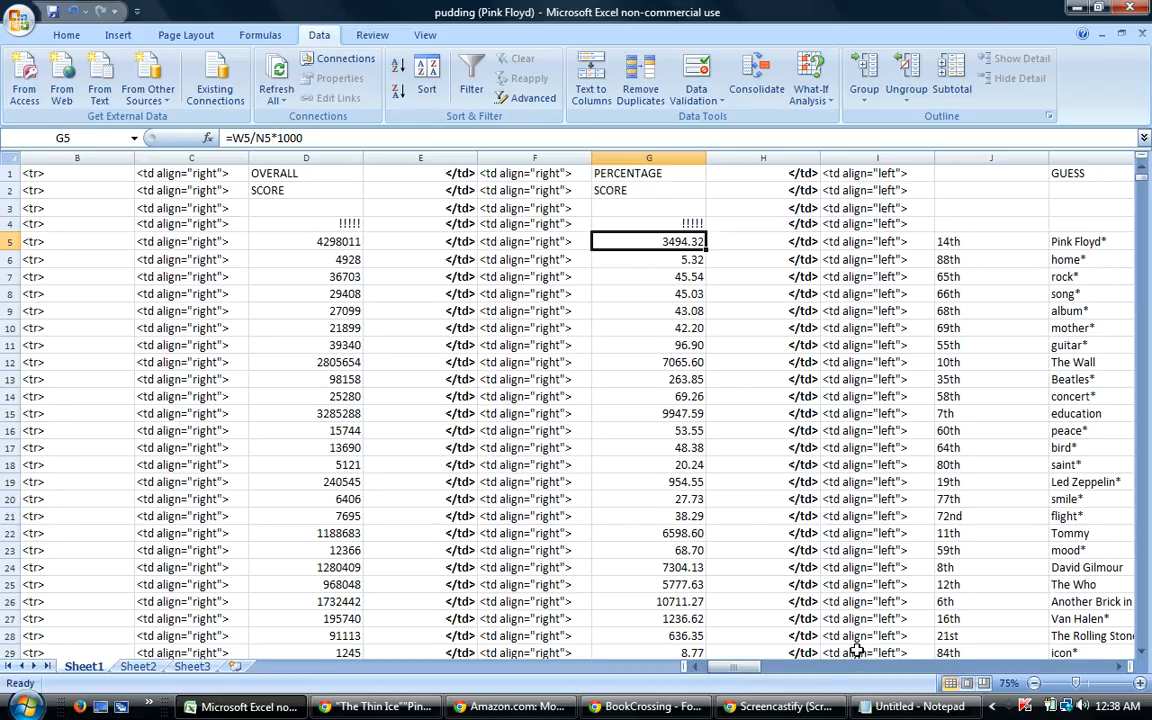
pyautogui.moveTo(750, 672); pyautogui.dragTo(735, 670)
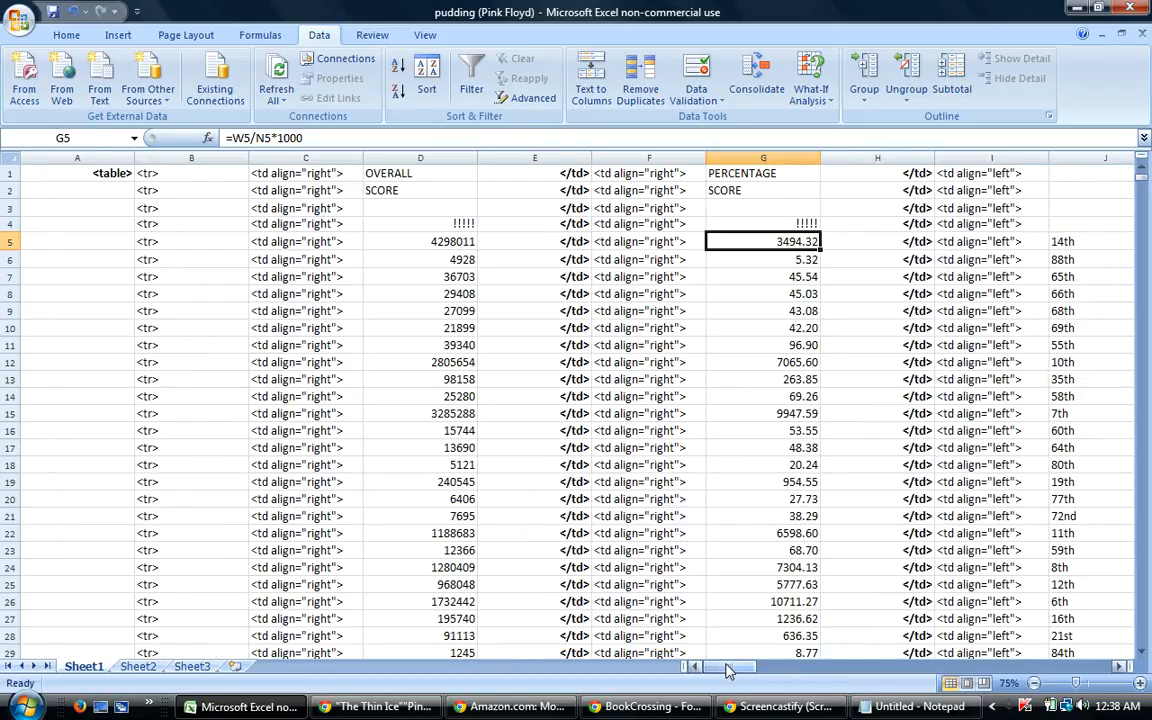
pyautogui.moveTo(727, 670); pyautogui.dragTo(734, 668)
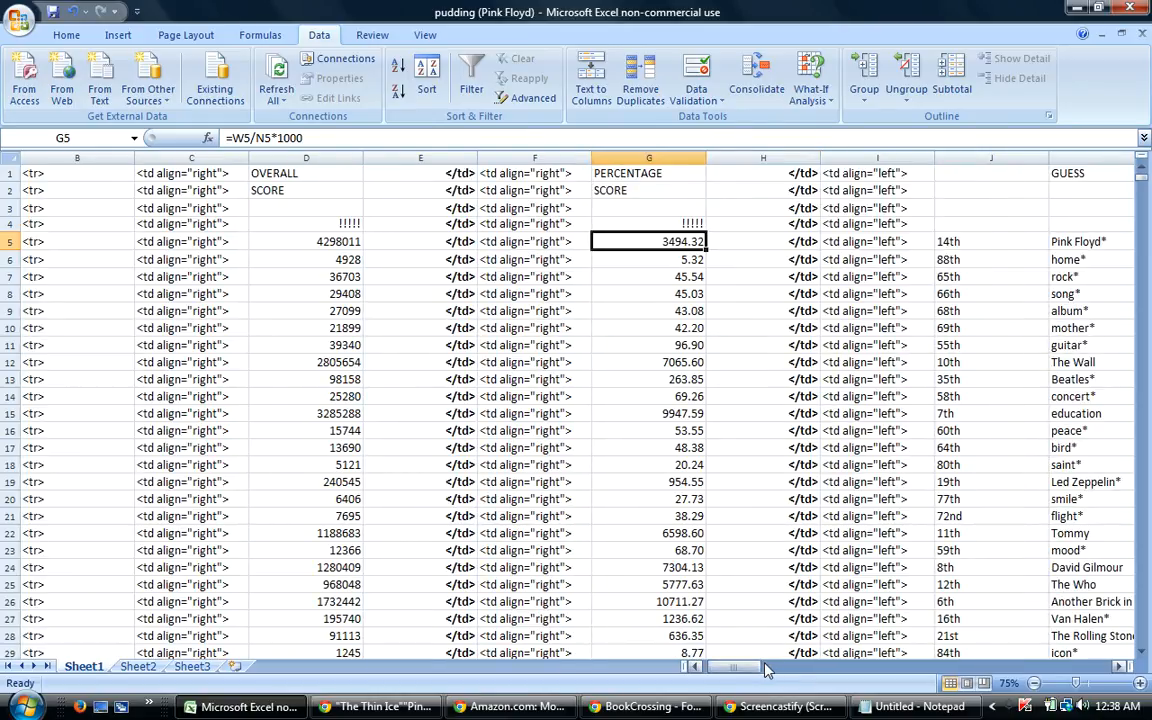
# Examine the percentage scores in G12, G15 and G26 and in the rows below against their guesses.
pyautogui.click(681, 362)
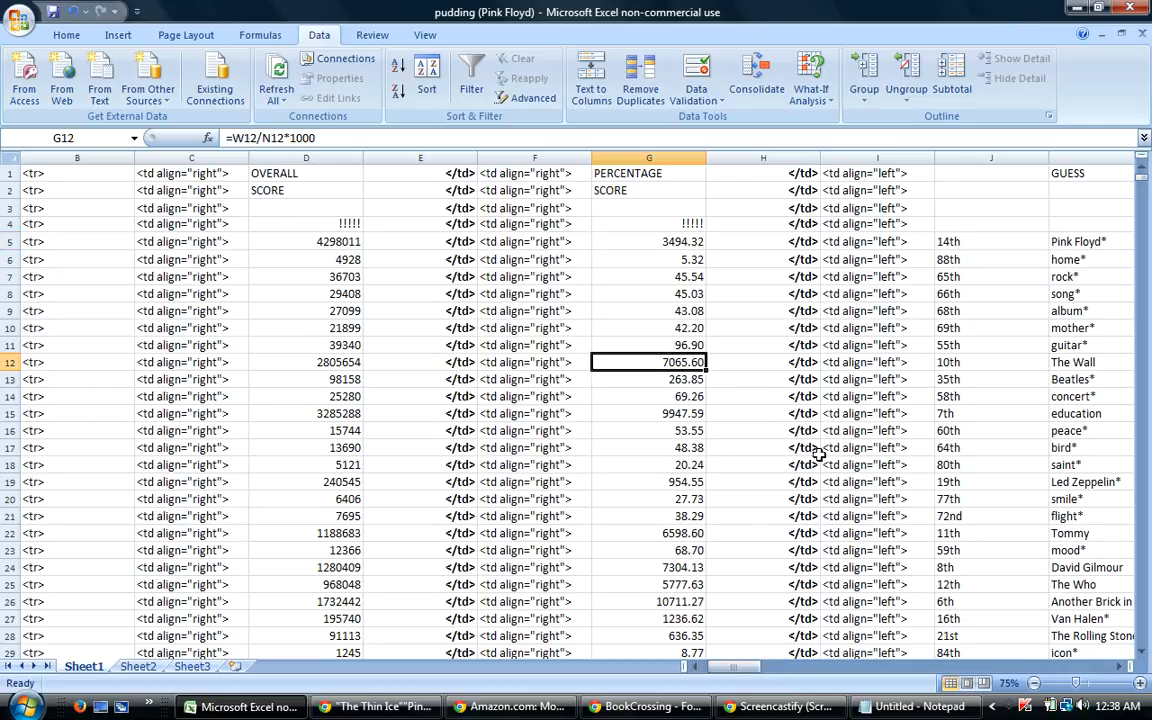
pyautogui.click(694, 416)
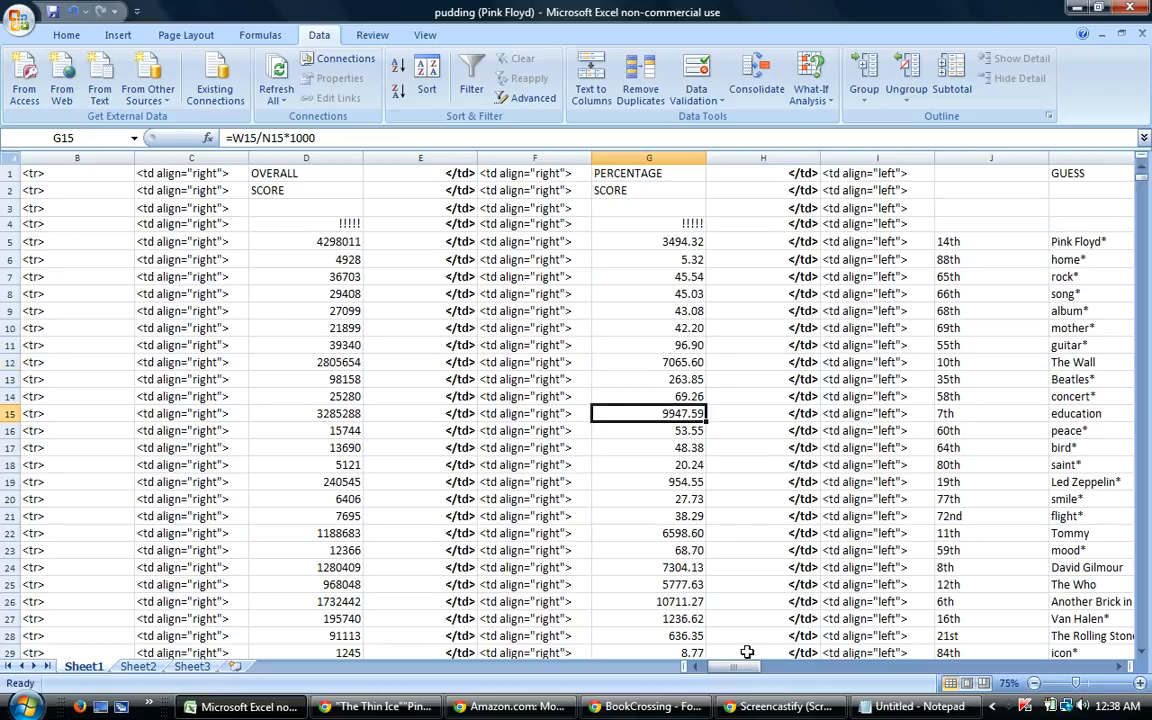
pyautogui.click(676, 605)
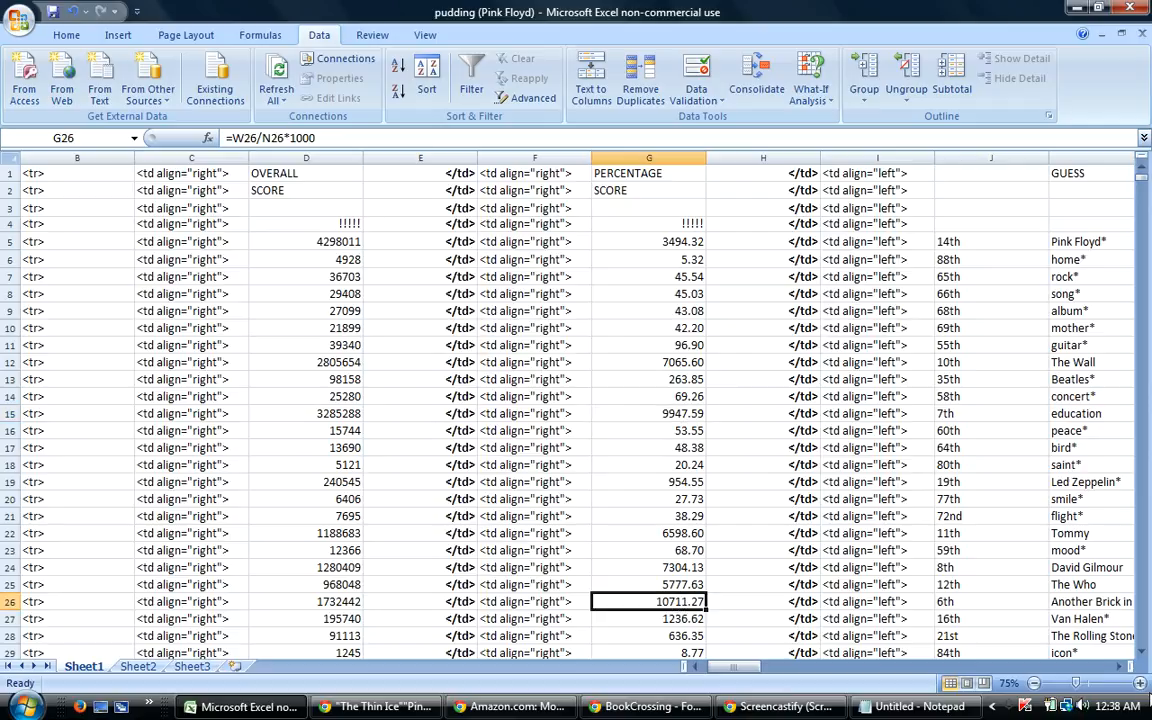
pyautogui.moveTo(1145, 652); pyautogui.dragTo(1145, 652)
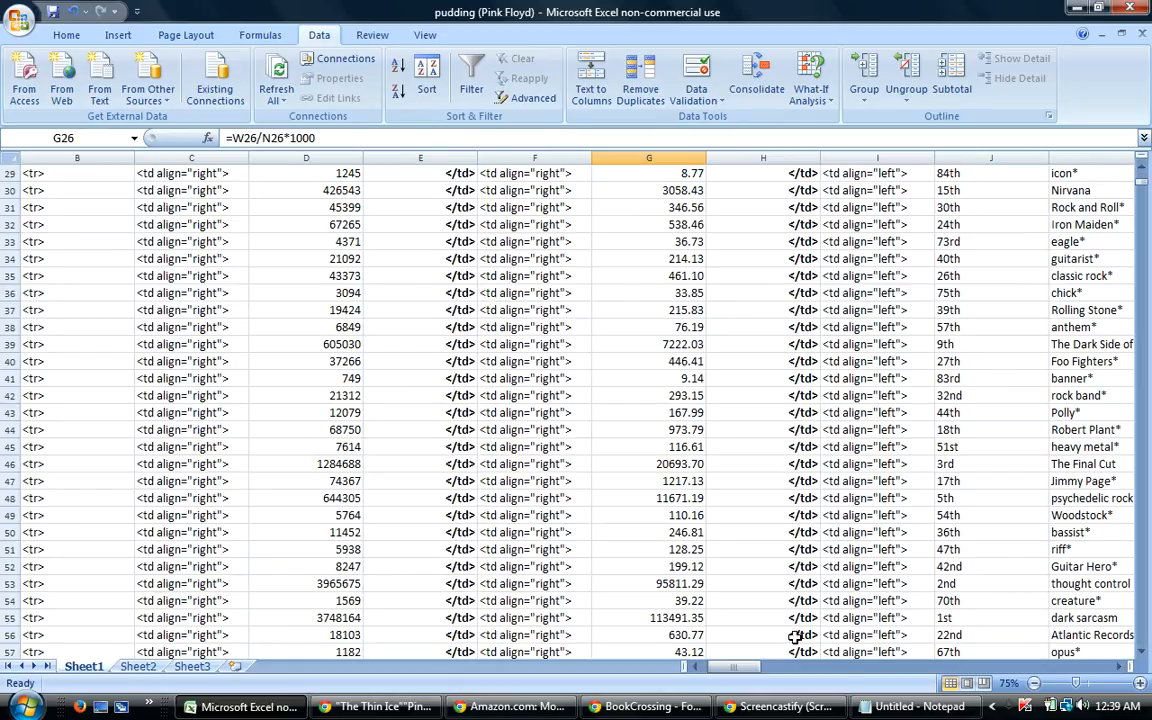
pyautogui.moveTo(1144, 184); pyautogui.dragTo(1141, 167)
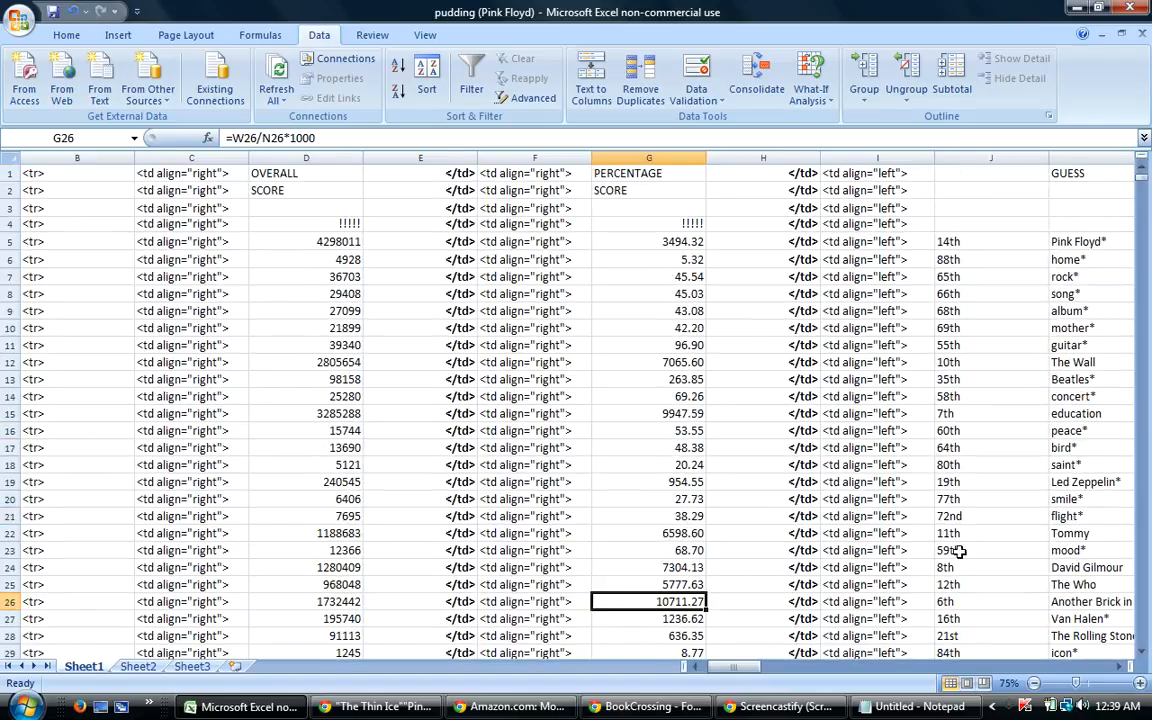
# Trace the successively higher percentage scores down column G through G5, G12, G15, G26, G46, G53 and G55.
pyautogui.click(655, 241)
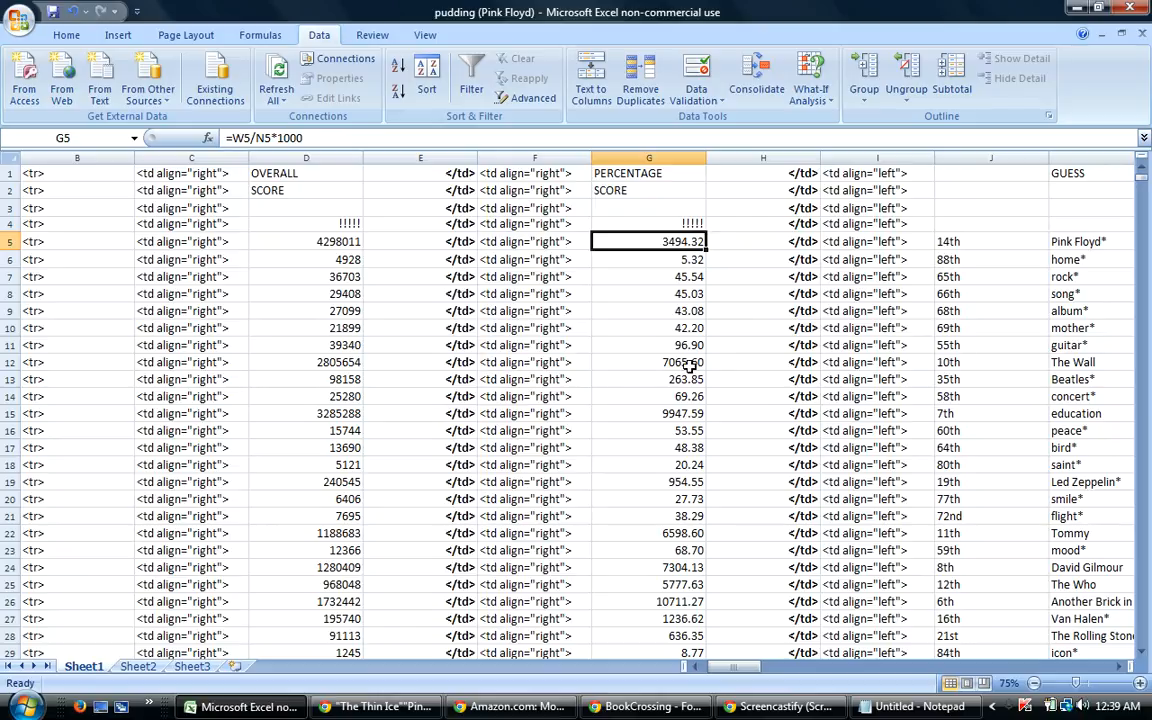
pyautogui.click(689, 363)
pyautogui.click(689, 412)
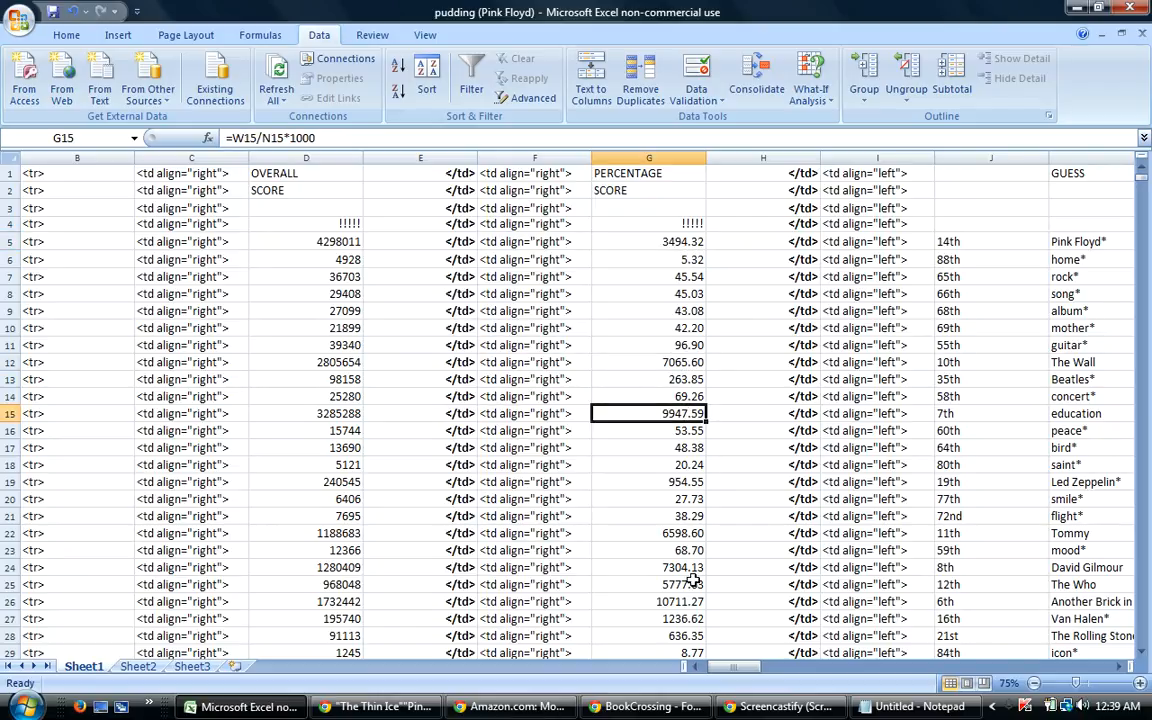
pyautogui.click(640, 601)
pyautogui.moveTo(1140, 655); pyautogui.dragTo(1140, 655)
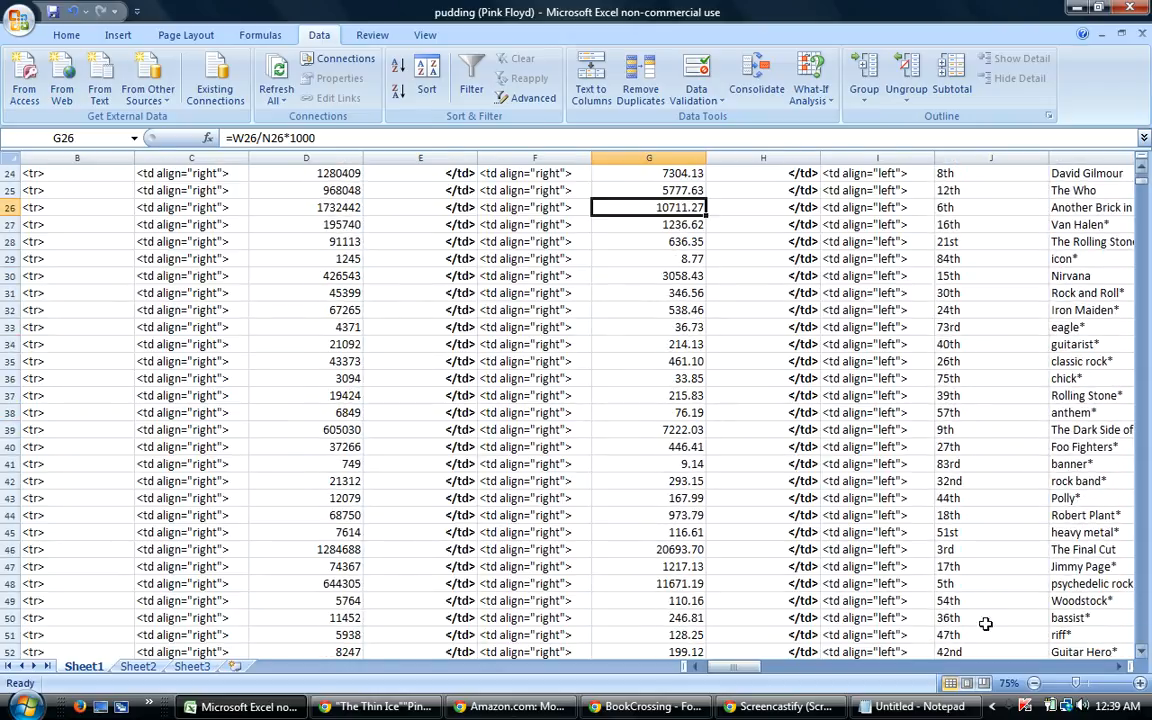
pyautogui.click(662, 541)
pyautogui.click(1143, 652)
pyautogui.moveTo(1143, 655); pyautogui.dragTo(1127, 651)
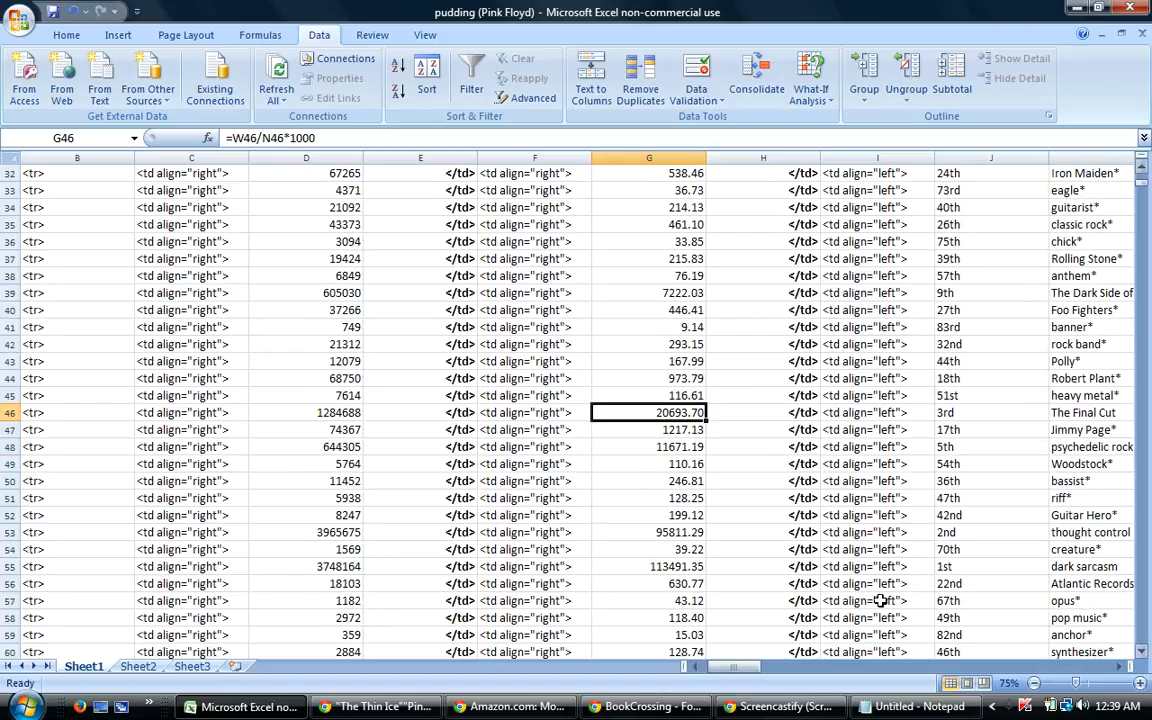
pyautogui.click(660, 533)
pyautogui.click(644, 566)
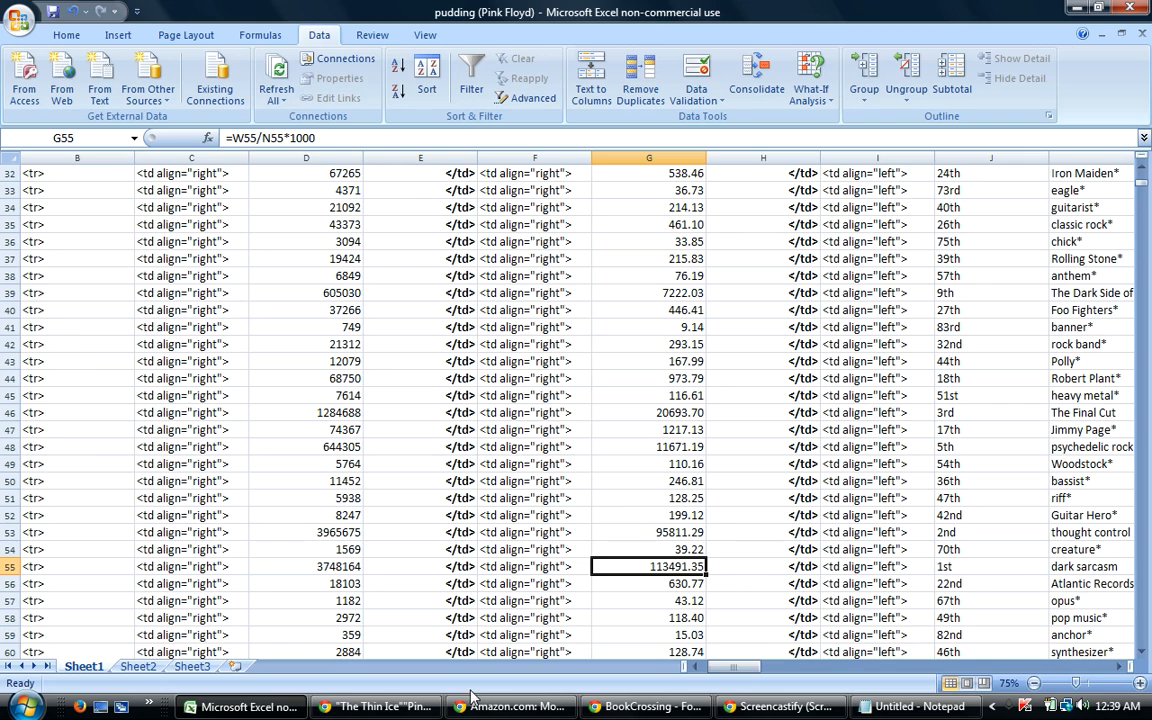
# Switch to the BookCrossing forum thread and search the page from its beginning for "qual".
pyautogui.click(645, 705)
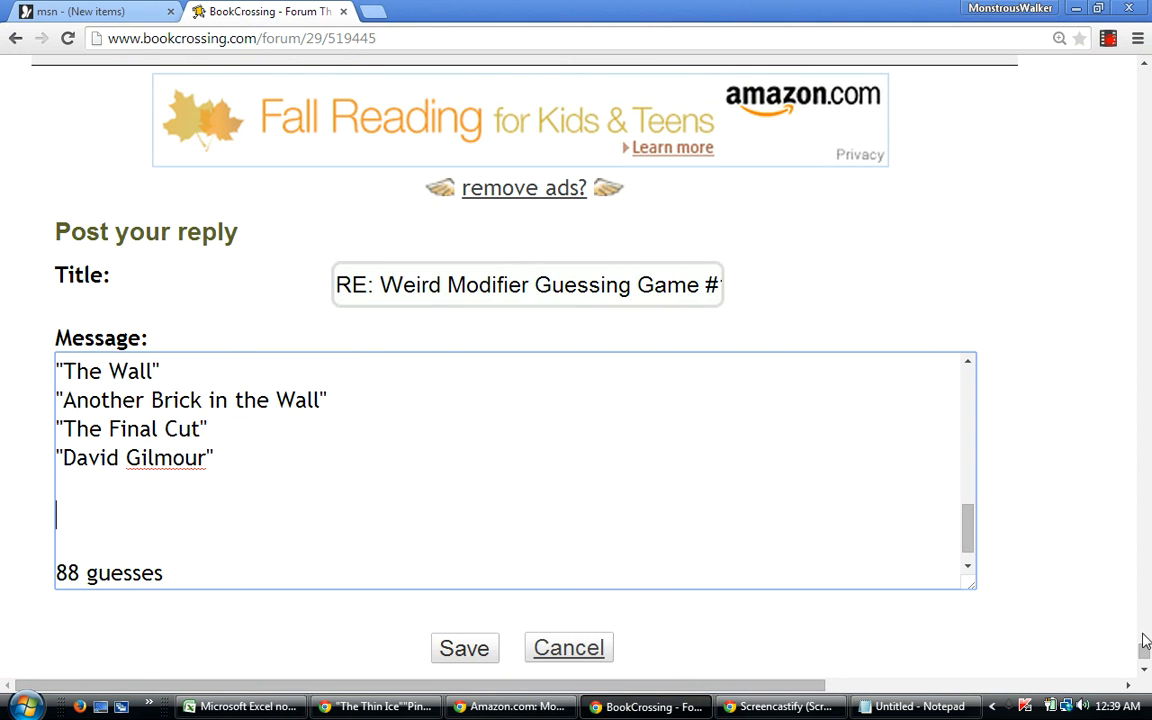
pyautogui.moveTo(1144, 653); pyautogui.dragTo(1141, 66)
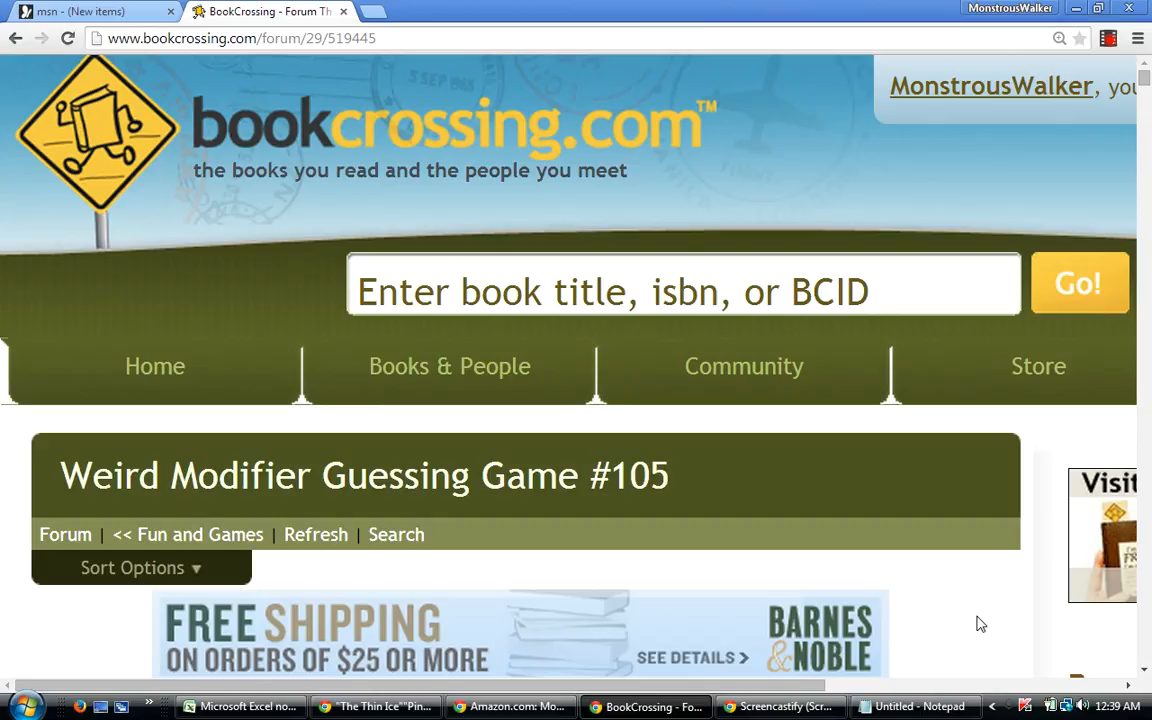
pyautogui.hotkey('ctrl', 'f')
pyautogui.write('qua')
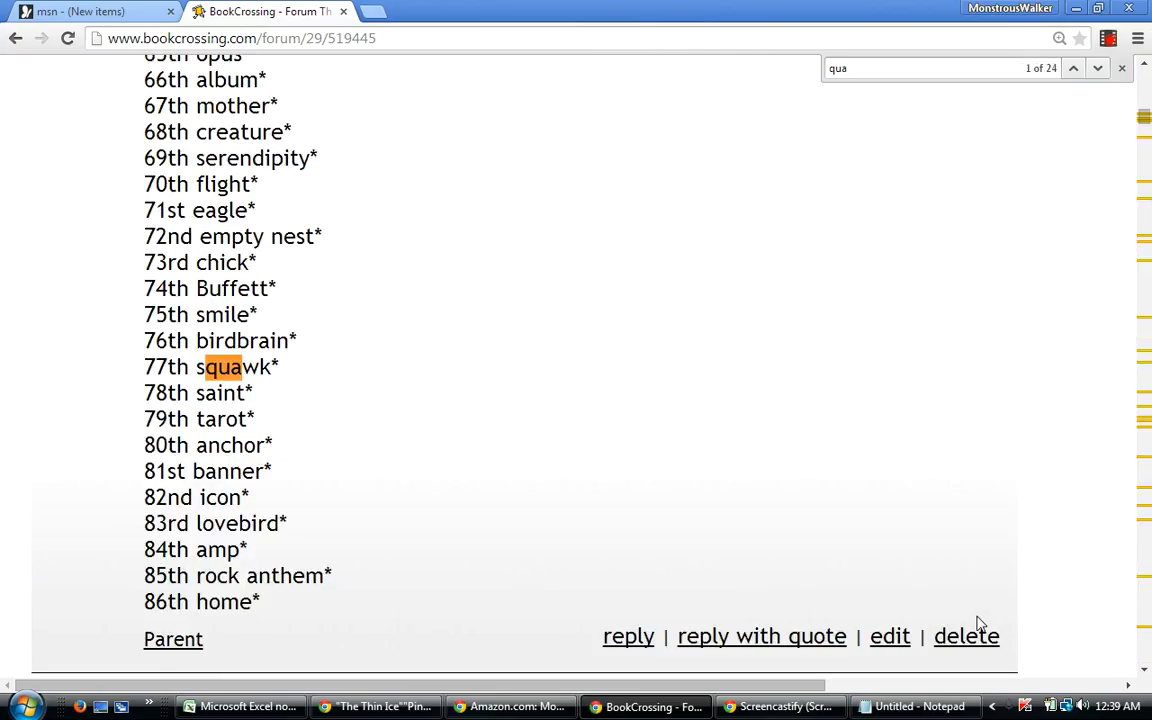
pyautogui.write('l')
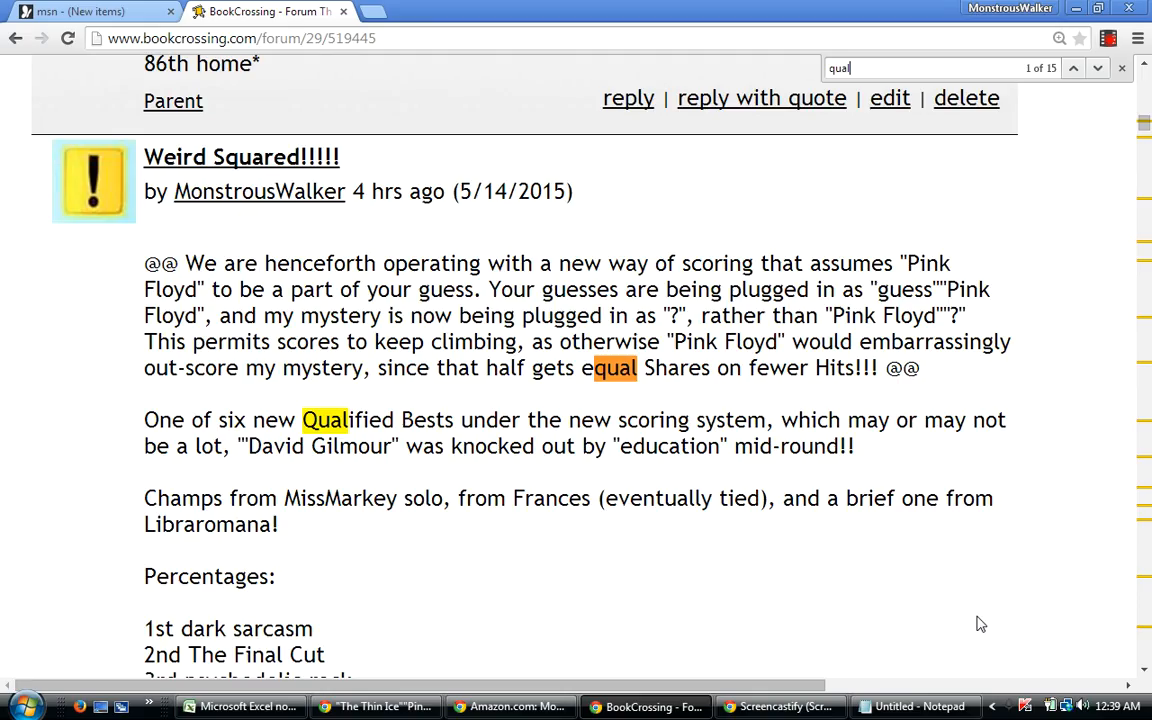
# Find "quali" on the forum page and copy the Qualified Bests list from "Pink Floyd*" to "DARK SARCASM".
pyautogui.write('i')
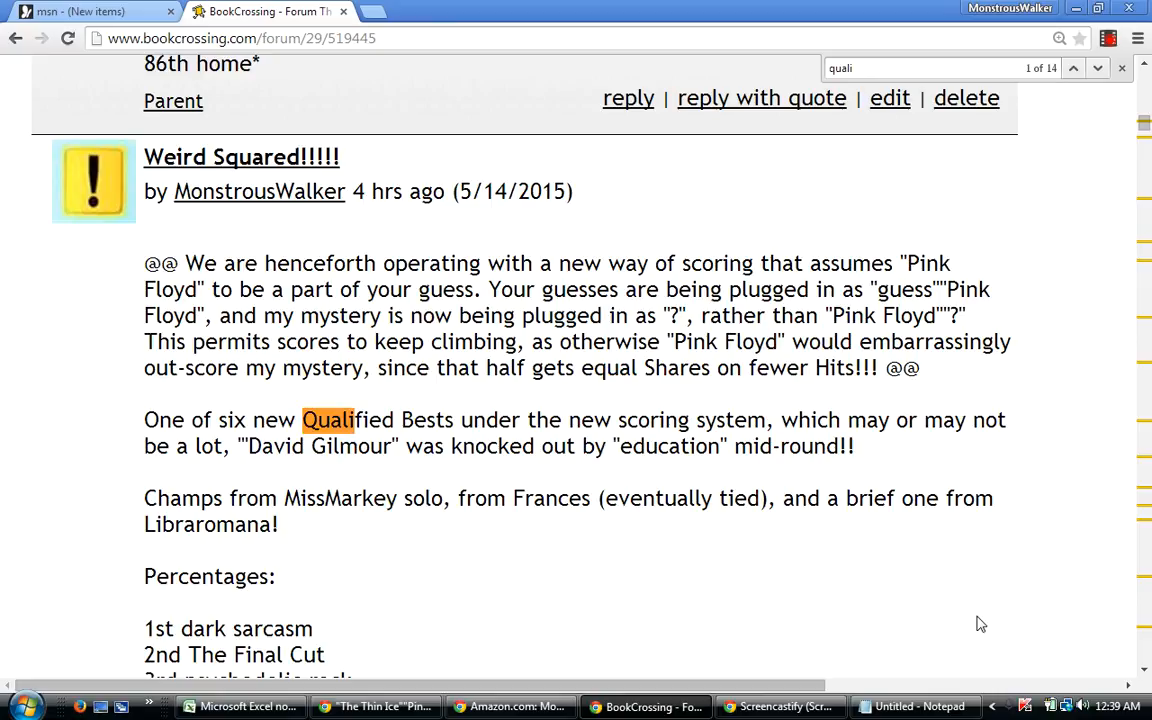
pyautogui.press('Return')
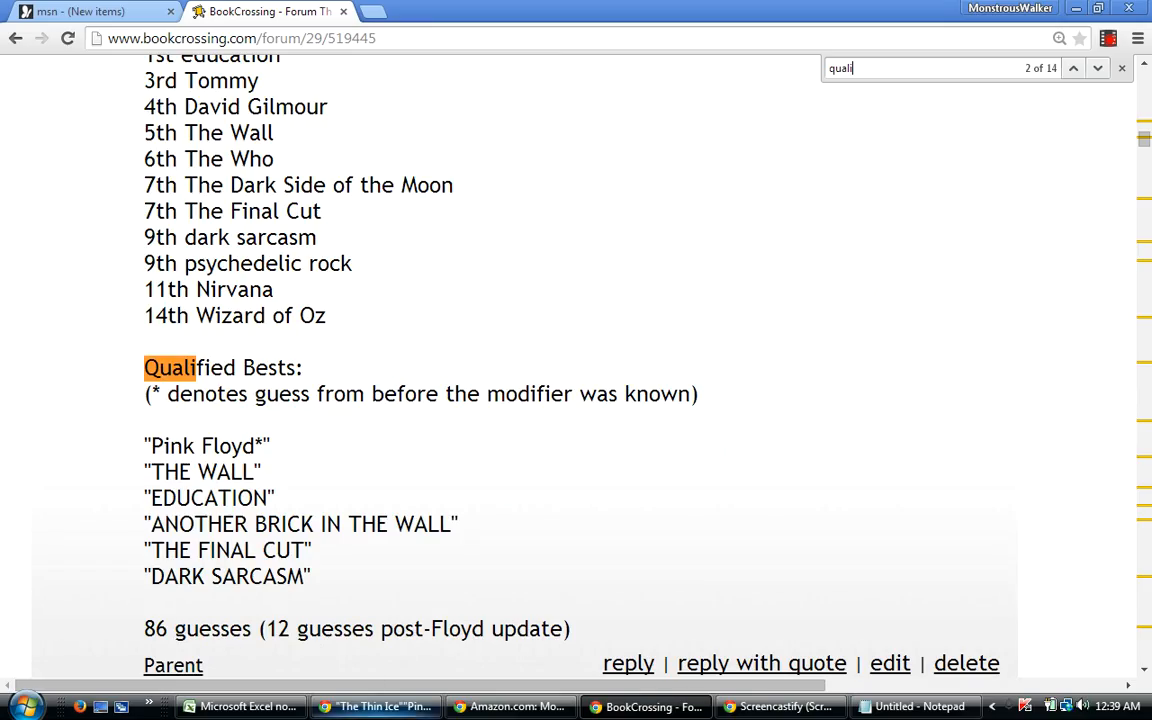
pyautogui.moveTo(318, 580); pyautogui.dragTo(146, 448)
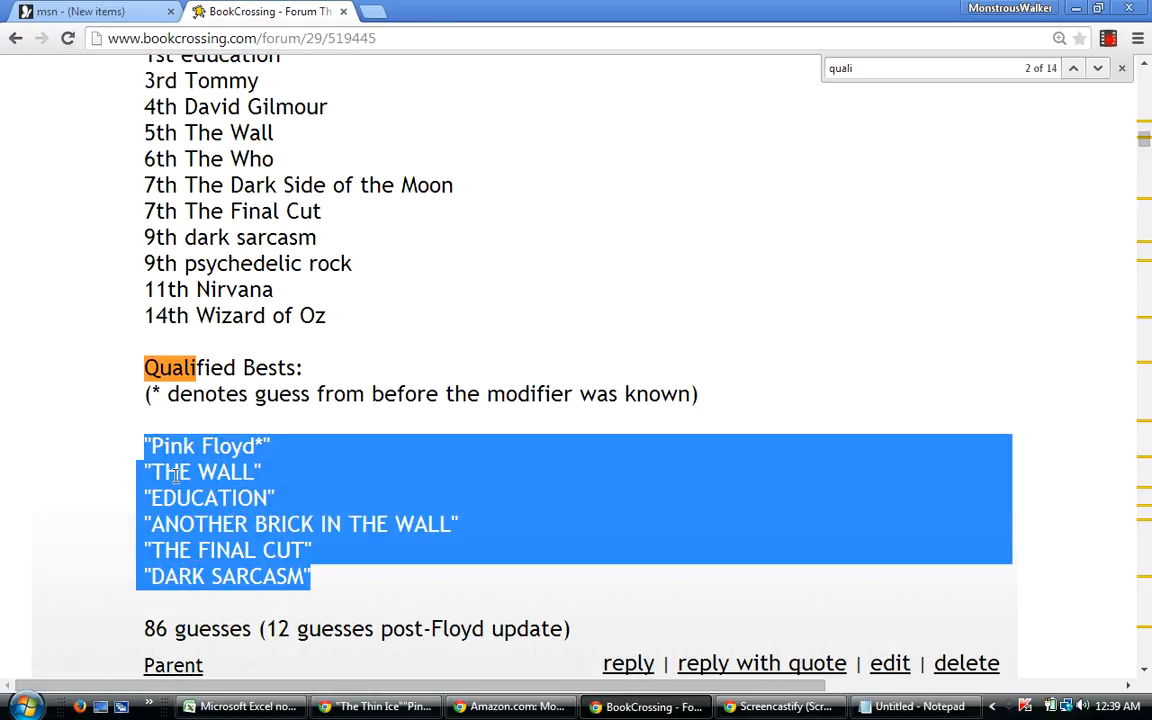
pyautogui.rightClick(177, 472)
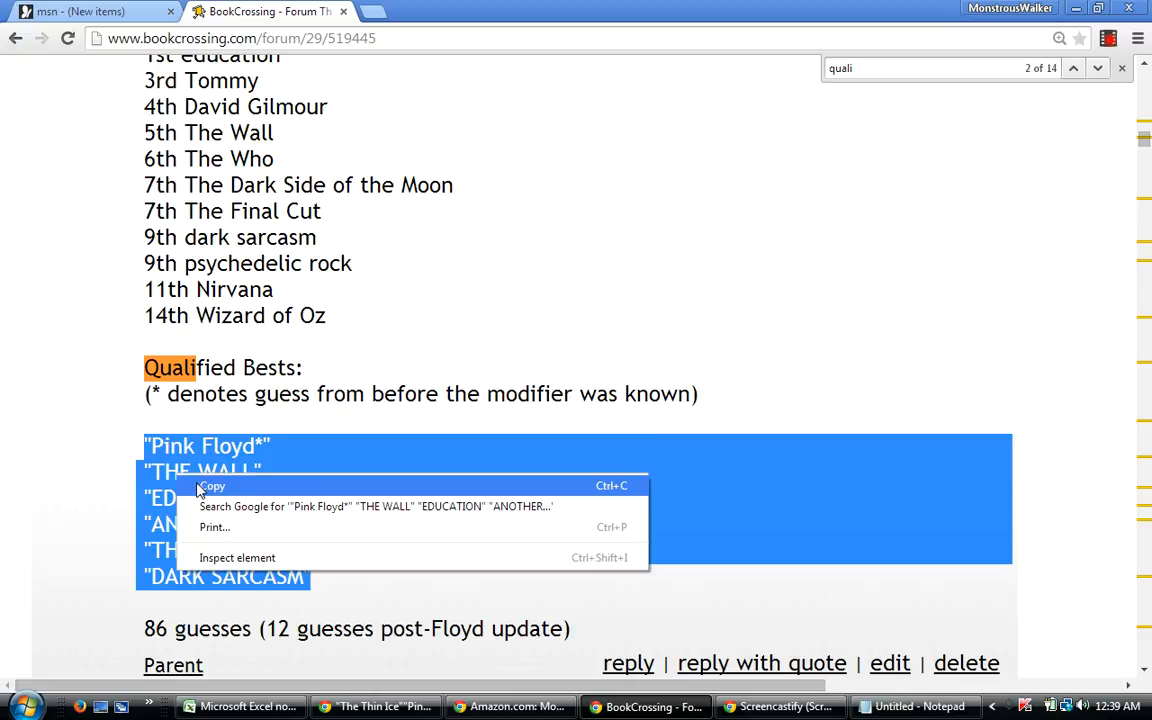
pyautogui.click(205, 487)
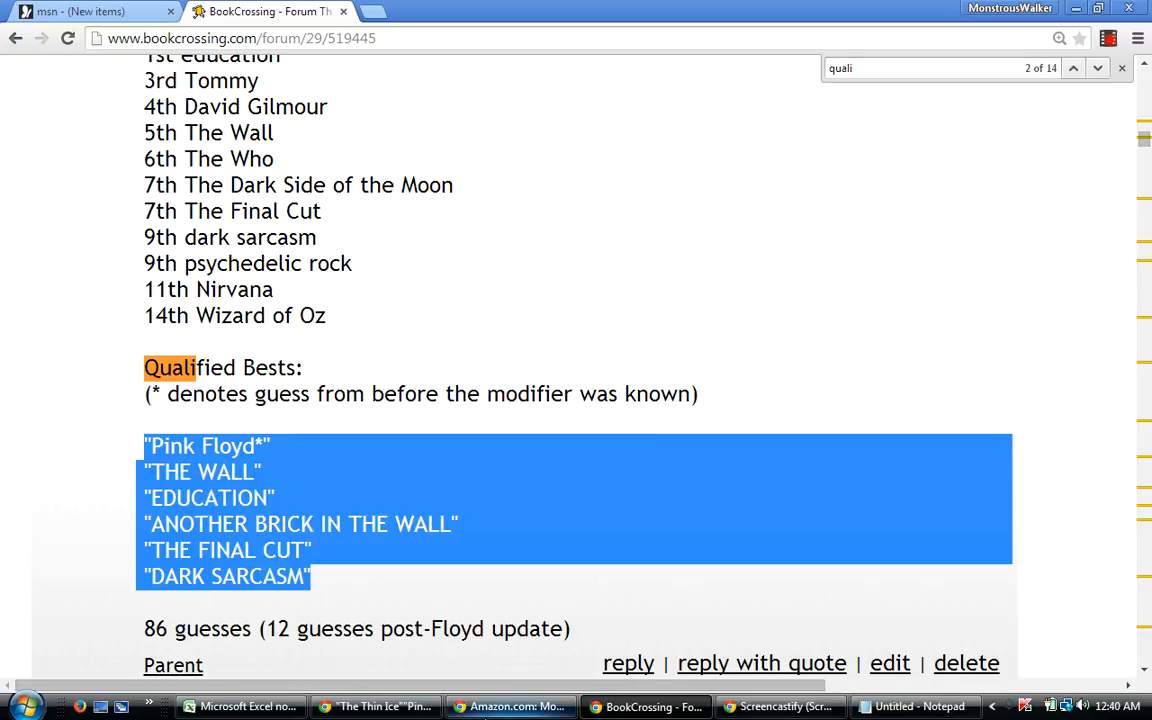
# Paste the copied Qualified Bests list into the reply message draft, above the "88 guesses" line.
pyautogui.moveTo(230, 716)
pyautogui.moveTo(1146, 139); pyautogui.dragTo(1146, 668)
pyautogui.click(72, 249)
pyautogui.rightClick(74, 249)
pyautogui.click(114, 356)
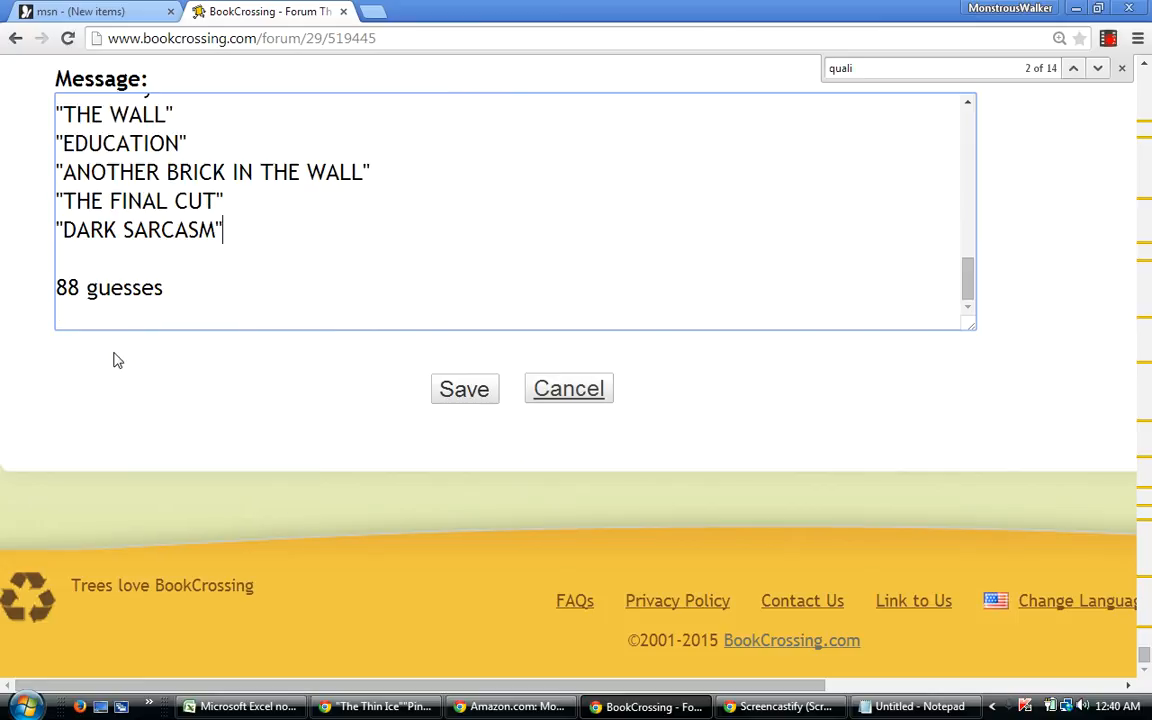
# Change the pasted entry "THE WALL" in the message draft to "The Wall".
pyautogui.moveTo(968, 290); pyautogui.dragTo(968, 269)
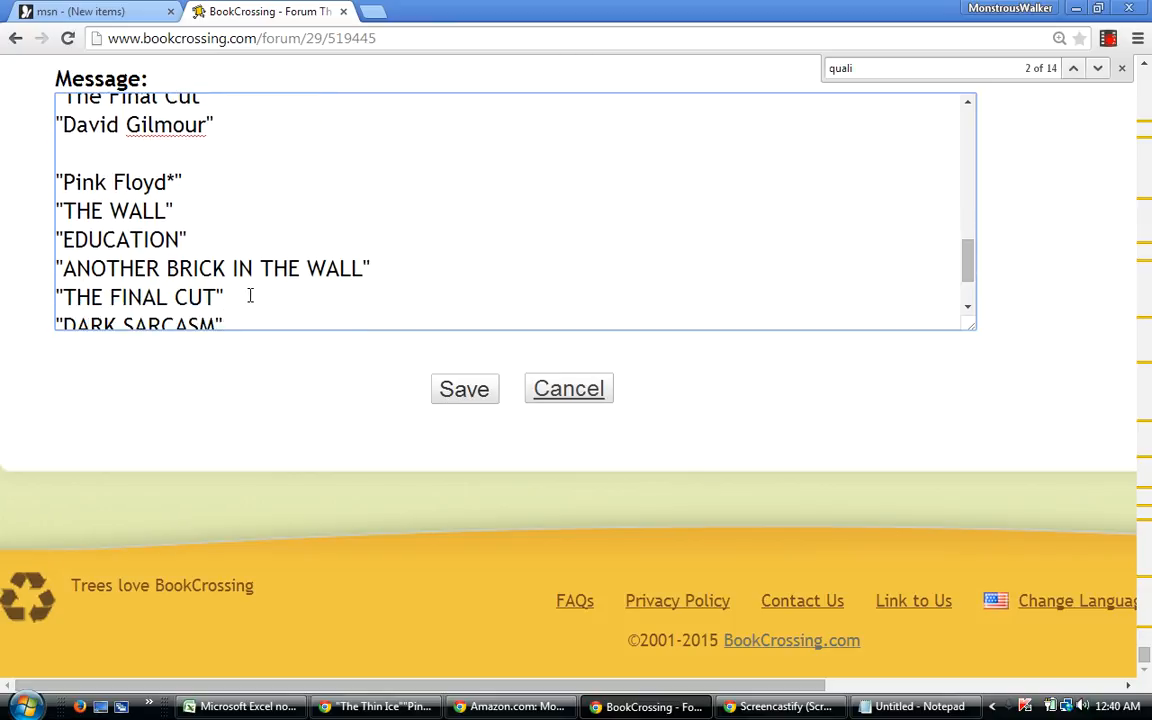
pyautogui.click(968, 312)
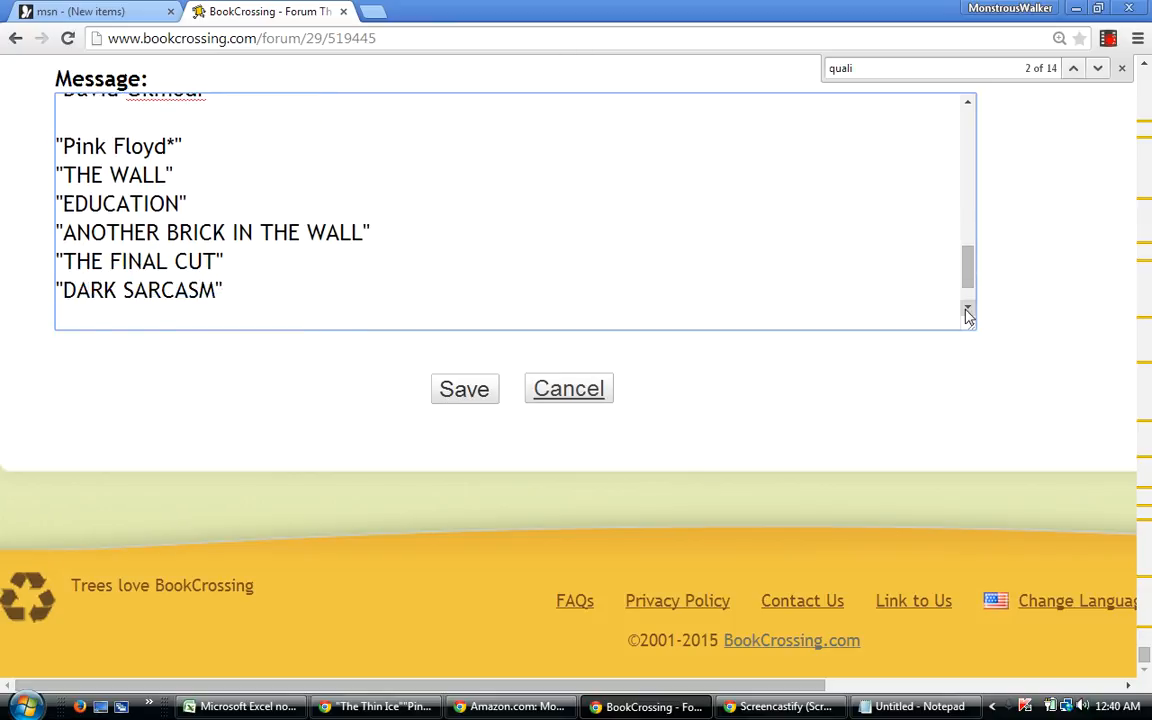
pyautogui.click(968, 312)
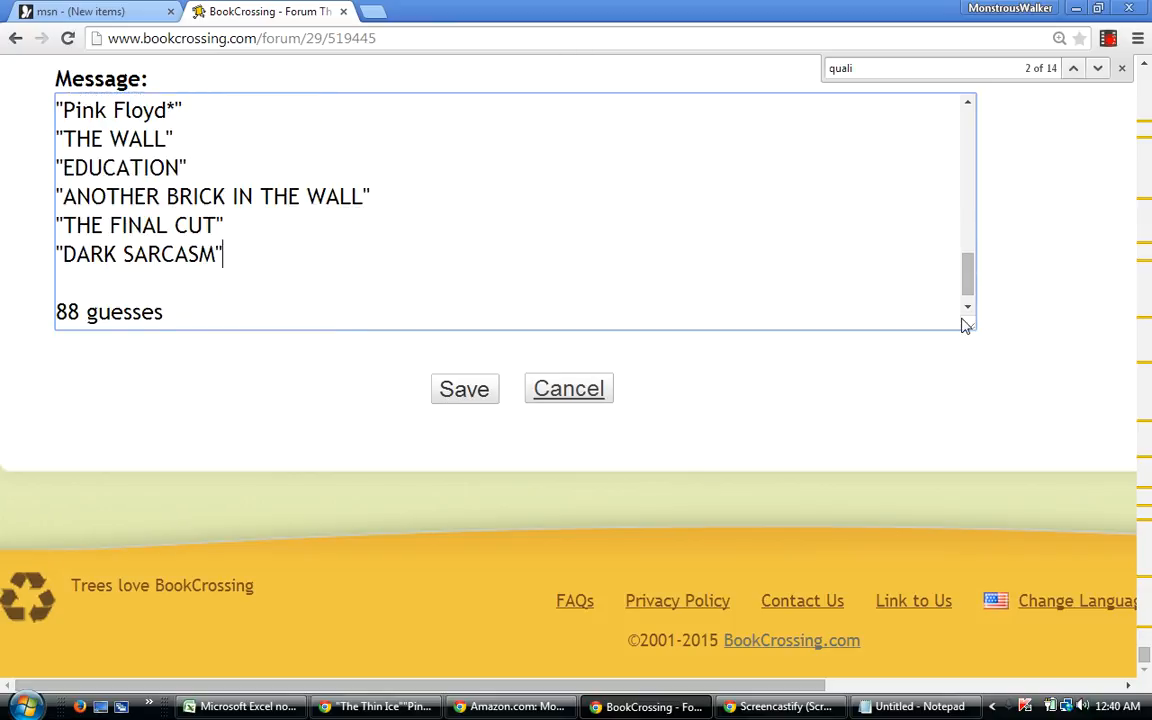
pyautogui.click(969, 104)
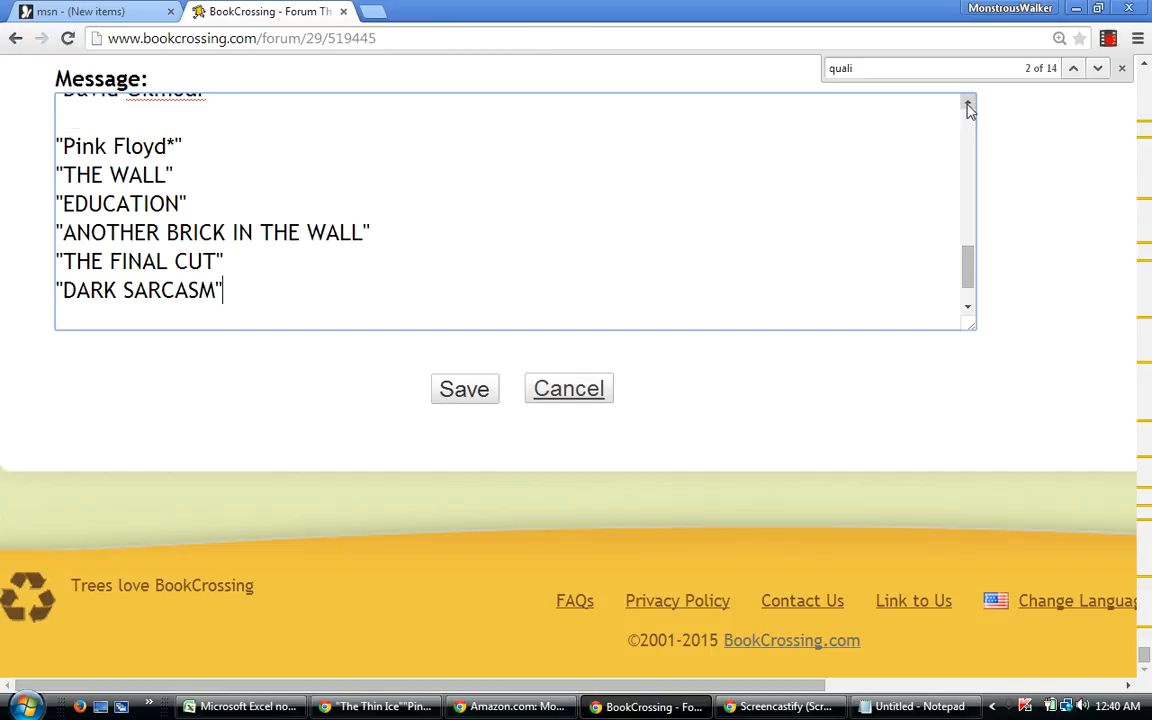
pyautogui.click(969, 106)
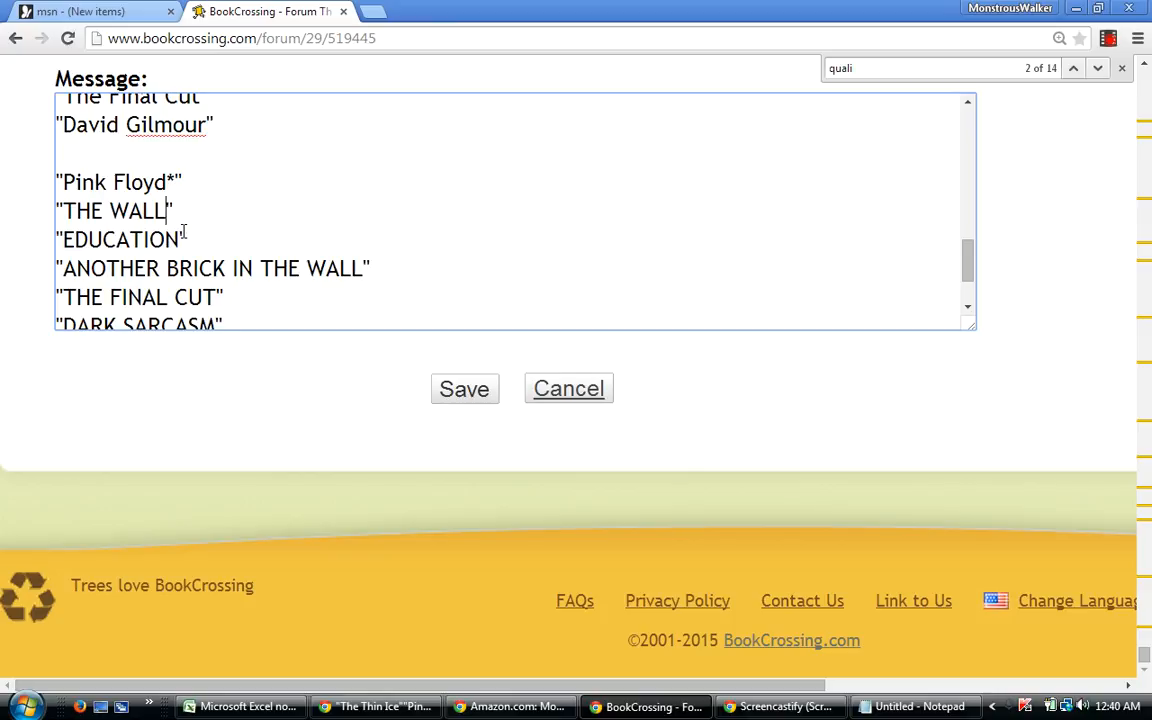
pyautogui.press('BackSpace')
pyautogui.press('BackSpace')
pyautogui.press('BackSpace')
pyautogui.press('BackSpace')
pyautogui.press('BackSpace')
pyautogui.press('BackSpace')
pyautogui.press('BackSpace')
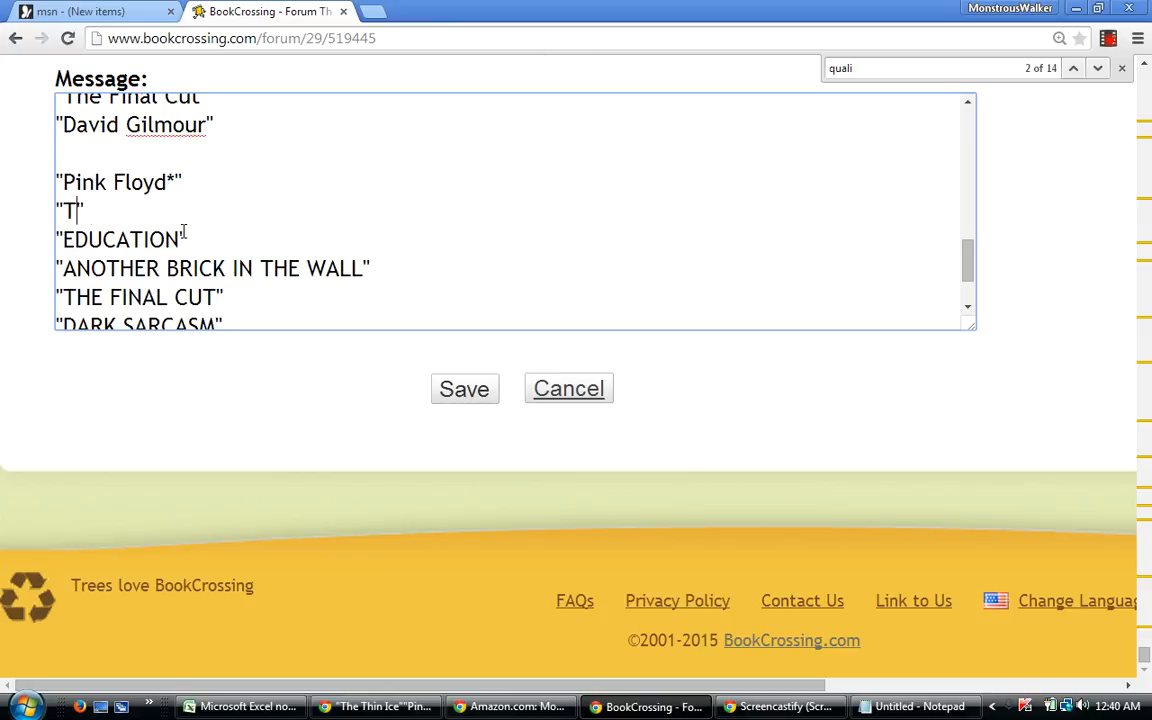
pyautogui.write('The Wall')
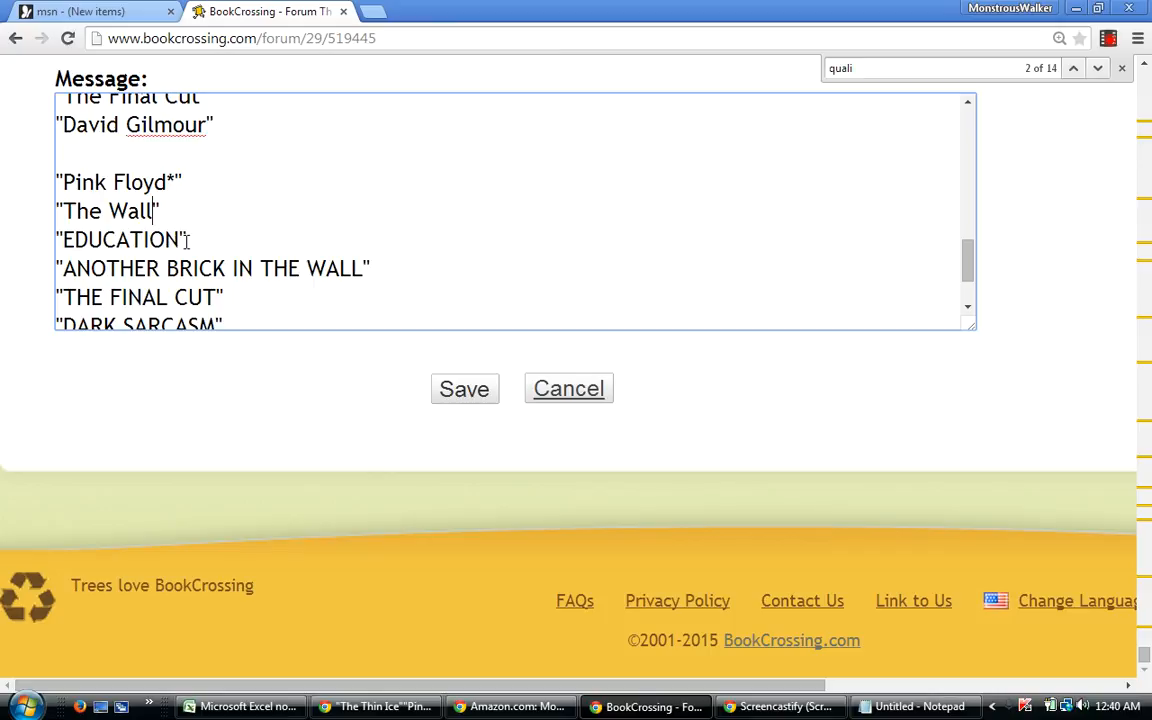
# Change the pasted entry "EDUCATION" to lowercase "education".
pyautogui.press('BackSpace')
pyautogui.press('BackSpace')
pyautogui.press('BackSpace')
pyautogui.press('BackSpace')
pyautogui.press('BackSpace')
pyautogui.press('BackSpace')
pyautogui.press('BackSpace')
pyautogui.press('BackSpace')
pyautogui.press('BackSpace')
pyautogui.write('education')
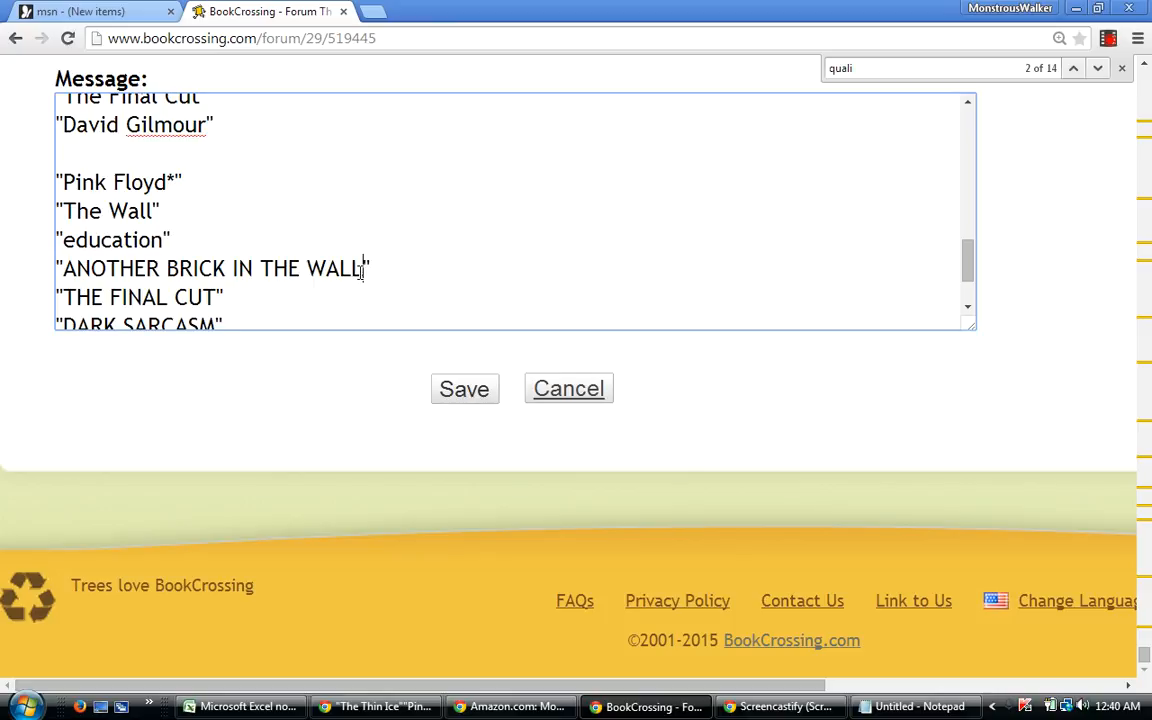
# Change the pasted entry "ANOTHER BRICK IN THE WALL" to "Another Brick in the Wall".
pyautogui.press('BackSpace')
pyautogui.press('BackSpace')
pyautogui.press('BackSpace')
pyautogui.press('BackSpace')
pyautogui.press('BackSpace')
pyautogui.press('BackSpace')
pyautogui.press('BackSpace')
pyautogui.press('BackSpace')
pyautogui.press('BackSpace')
pyautogui.press('BackSpace')
pyautogui.press('BackSpace')
pyautogui.press('BackSpace')
pyautogui.press('BackSpace')
pyautogui.press('BackSpace')
pyautogui.press('BackSpace')
pyautogui.press('BackSpace')
pyautogui.press('BackSpace')
pyautogui.press('BackSpace')
pyautogui.press('BackSpace')
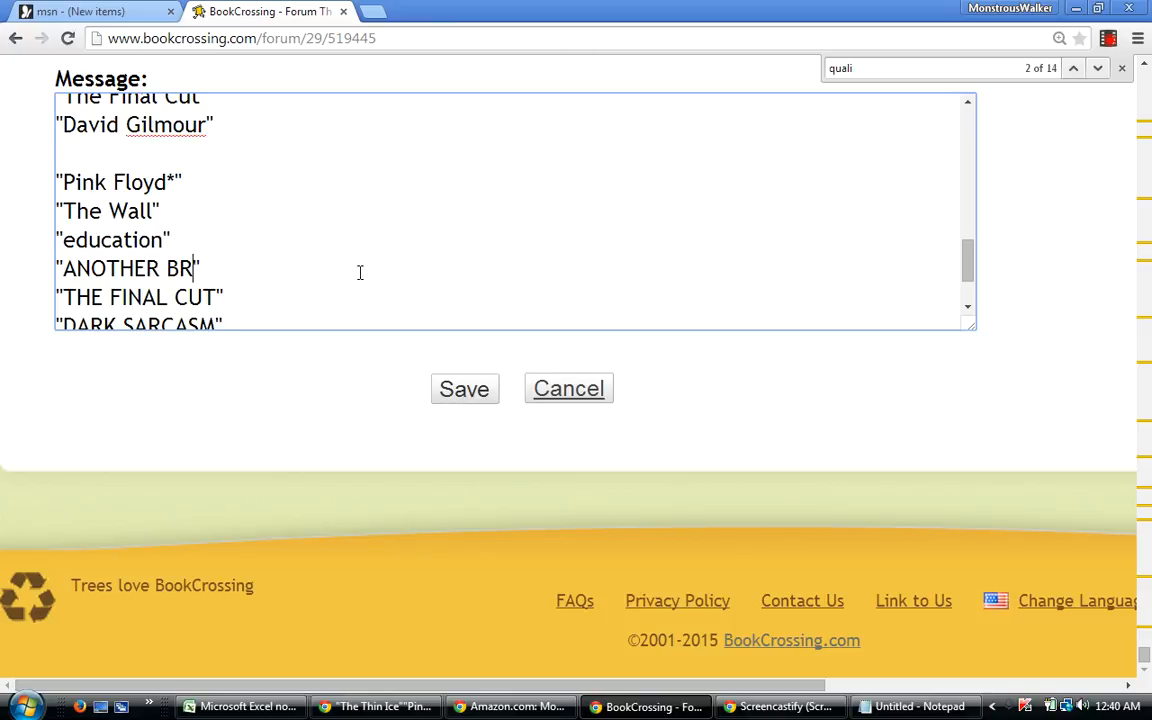
pyautogui.press('BackSpace')
pyautogui.press('BackSpace')
pyautogui.press('BackSpace')
pyautogui.press('BackSpace')
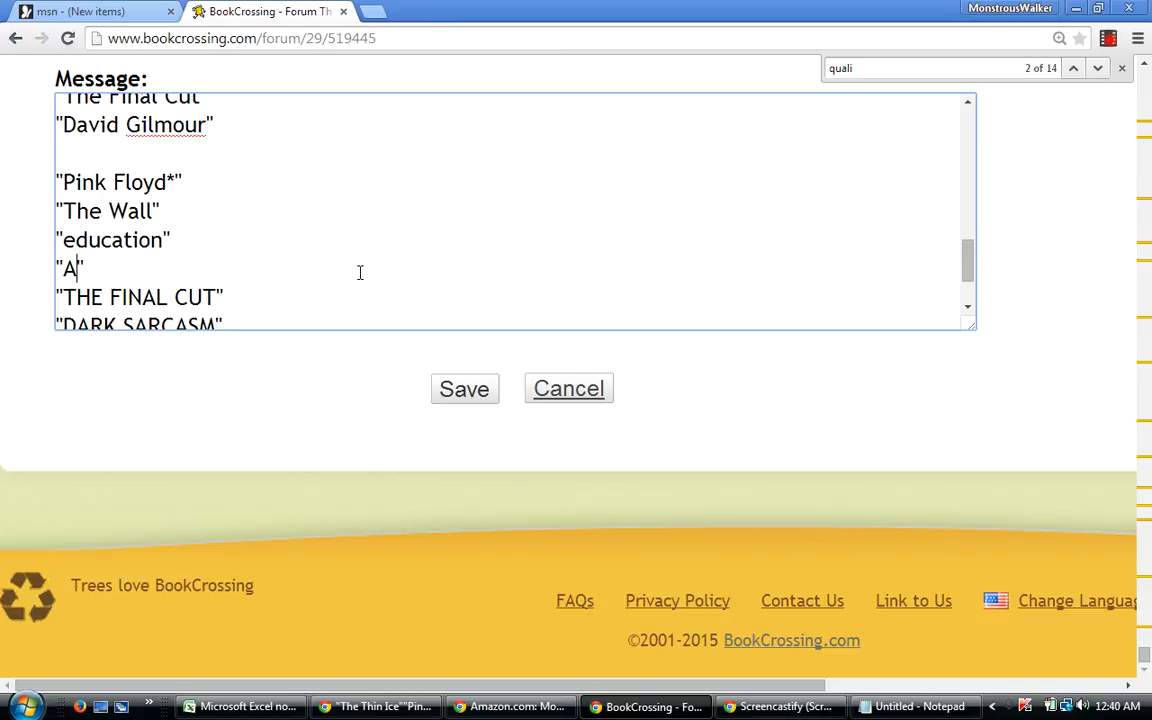
pyautogui.write('nother Brick in the Wall')
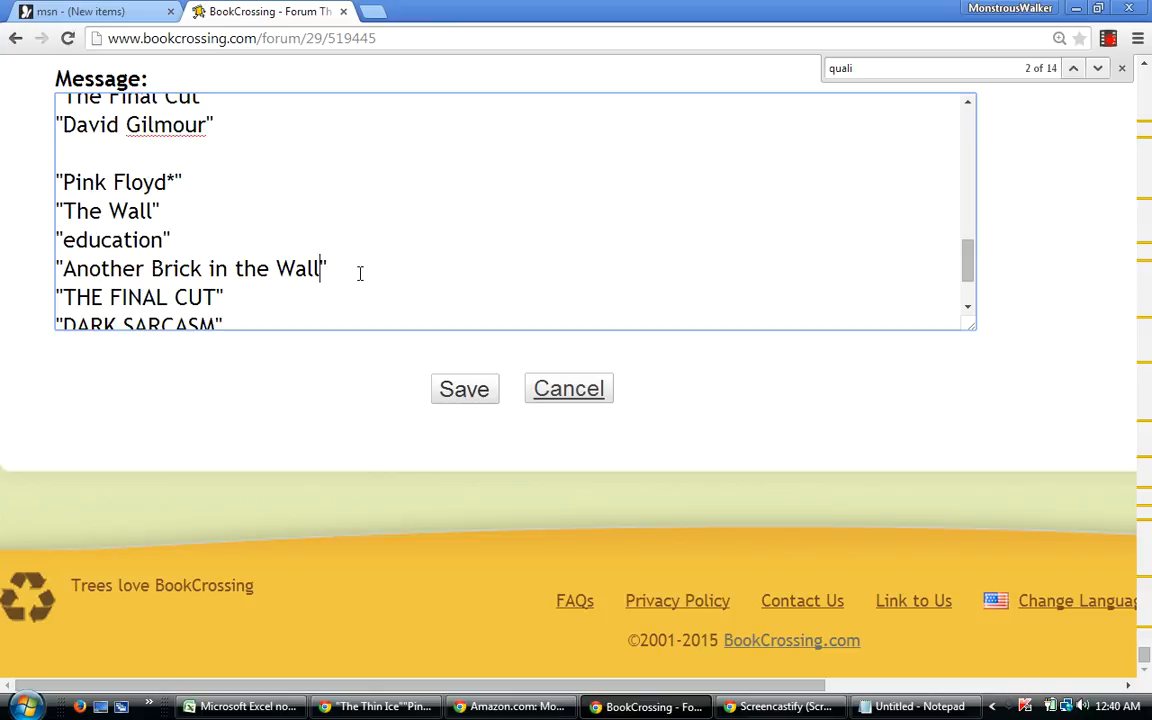
# Change the pasted entry "THE FINAL CUT" to "The Final Cut".
pyautogui.click(213, 296)
pyautogui.press('BackSpace')
pyautogui.press('BackSpace')
pyautogui.press('BackSpace')
pyautogui.press('BackSpace')
pyautogui.press('BackSpace')
pyautogui.press('BackSpace')
pyautogui.press('BackSpace')
pyautogui.press('BackSpace')
pyautogui.press('BackSpace')
pyautogui.press('BackSpace')
pyautogui.press('BackSpace')
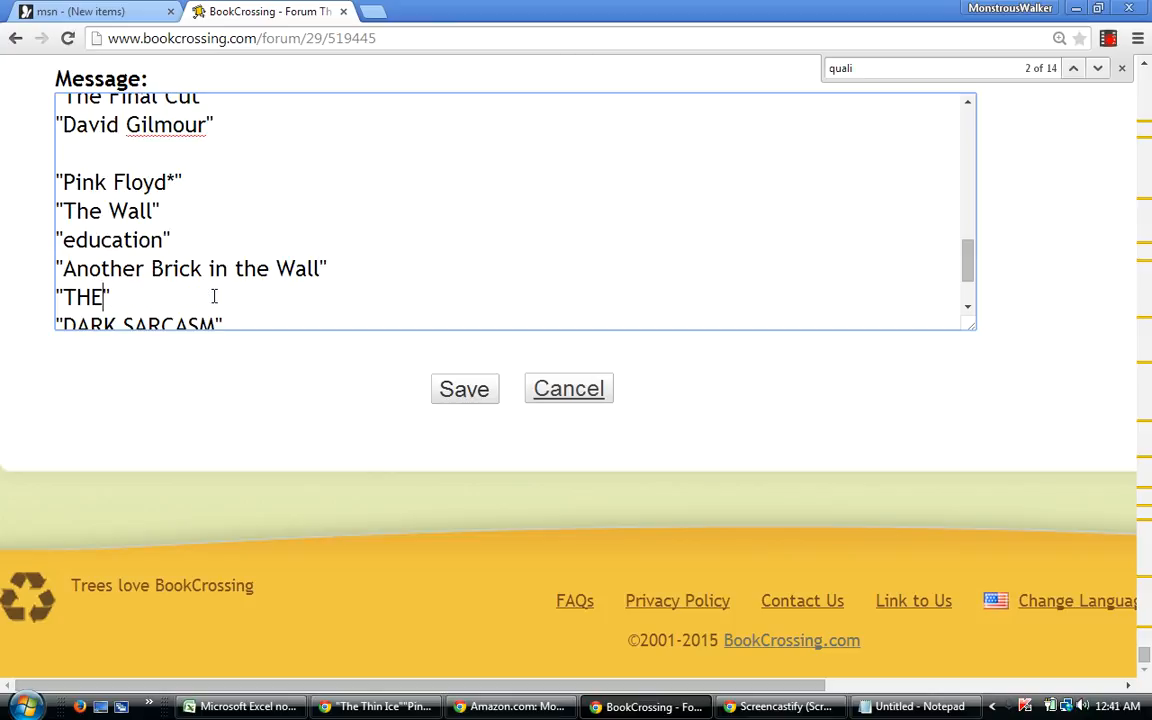
pyautogui.press('BackSpace')
pyautogui.write('he fin')
pyautogui.press('BackSpace')
pyautogui.press('BackSpace')
pyautogui.press('BackSpace')
pyautogui.write('Final Cut')
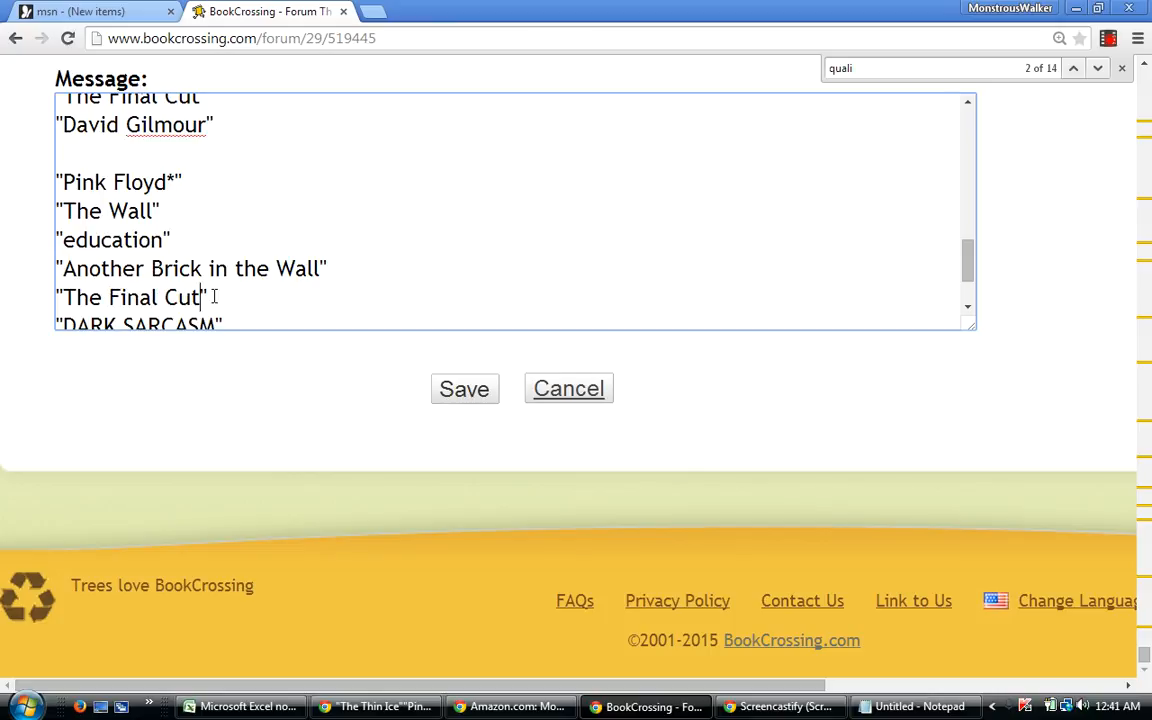
# Add the new entry "THOUGHT CONTROL" in quotation marks on its own line below "The Final Cut".
pyautogui.click(966, 309)
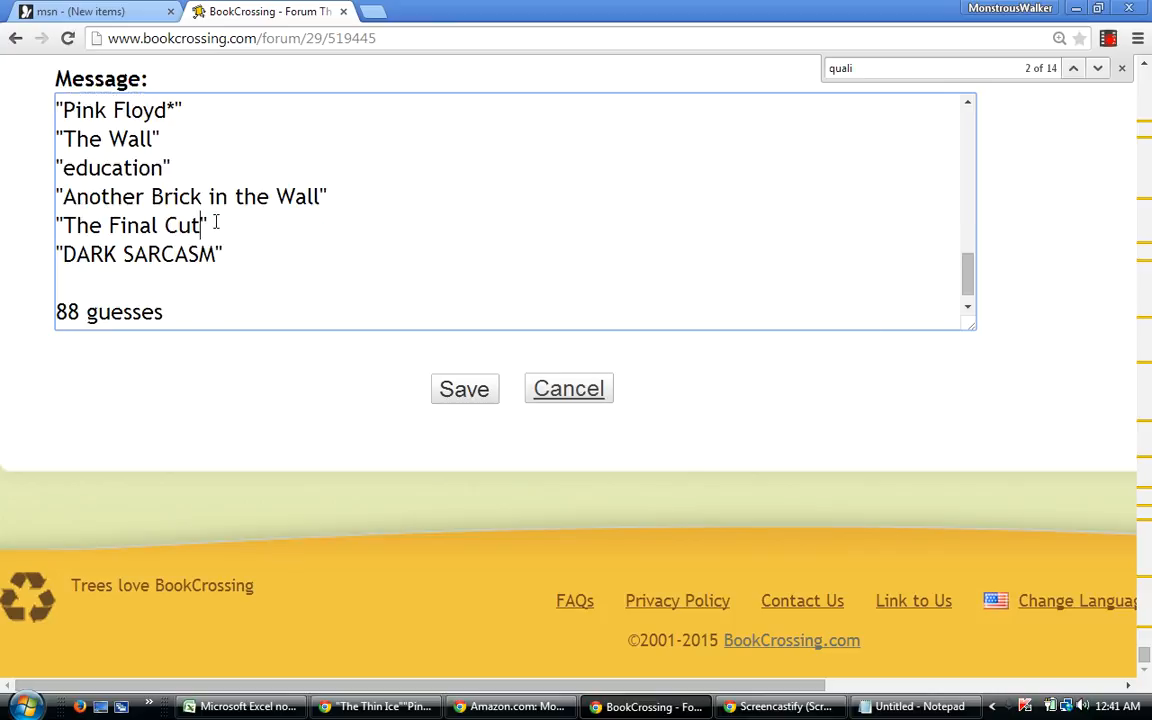
pyautogui.press('Return')
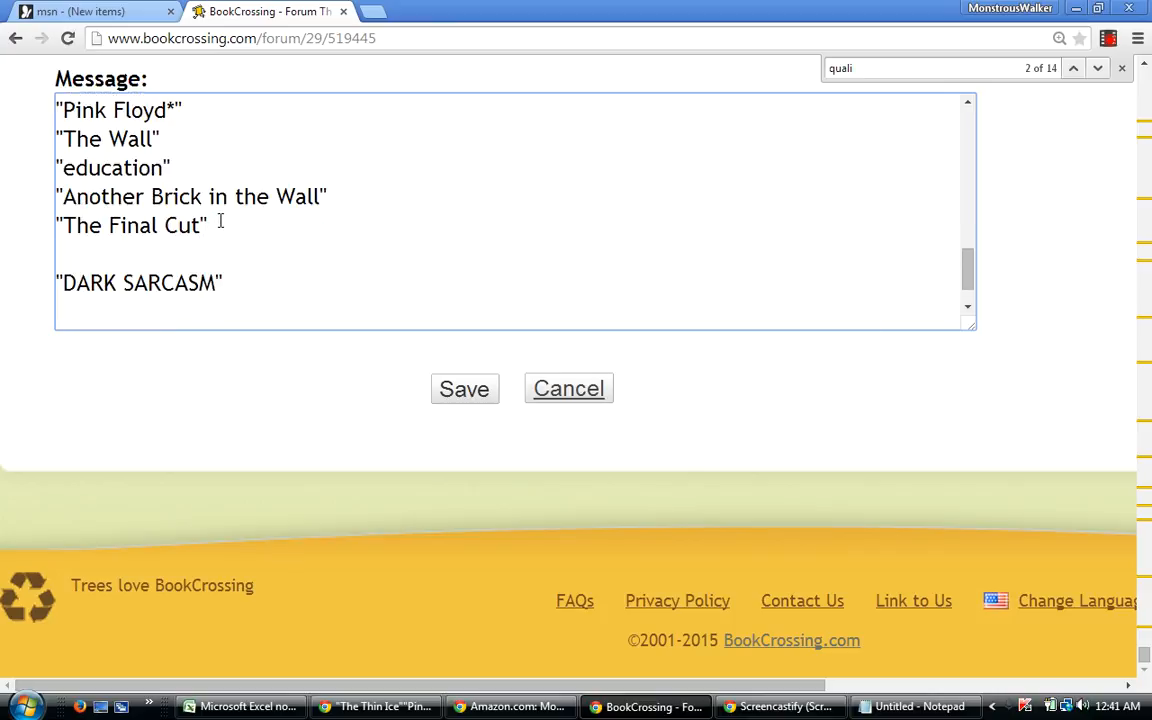
pyautogui.write('"THOUGHT CONTROL')
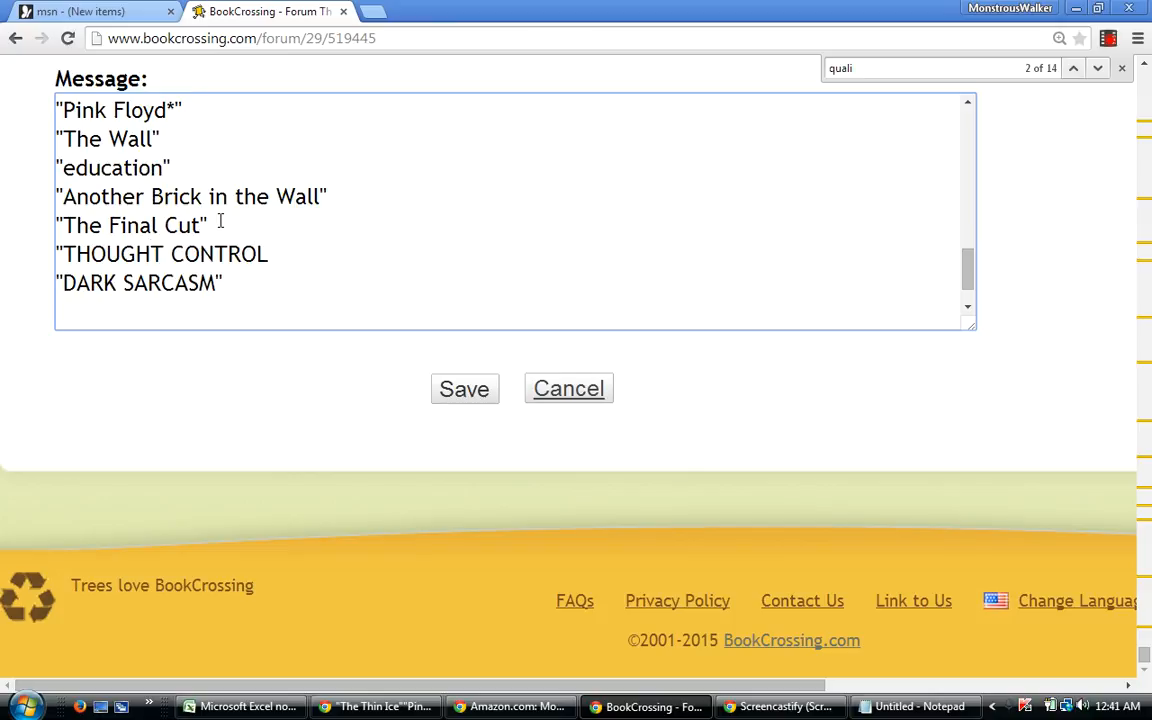
# Change the pasted entry "DARK SARCASM" to lowercase "dark sarcasm".
pyautogui.click(212, 283)
pyautogui.press('BackSpace')
pyautogui.press('BackSpace')
pyautogui.press('BackSpace')
pyautogui.press('BackSpace')
pyautogui.press('BackSpace')
pyautogui.press('BackSpace')
pyautogui.press('BackSpace')
pyautogui.press('BackSpace')
pyautogui.press('BackSpace')
pyautogui.press('BackSpace')
pyautogui.press('BackSpace')
pyautogui.press('BackSpace')
pyautogui.write('dark sarc')
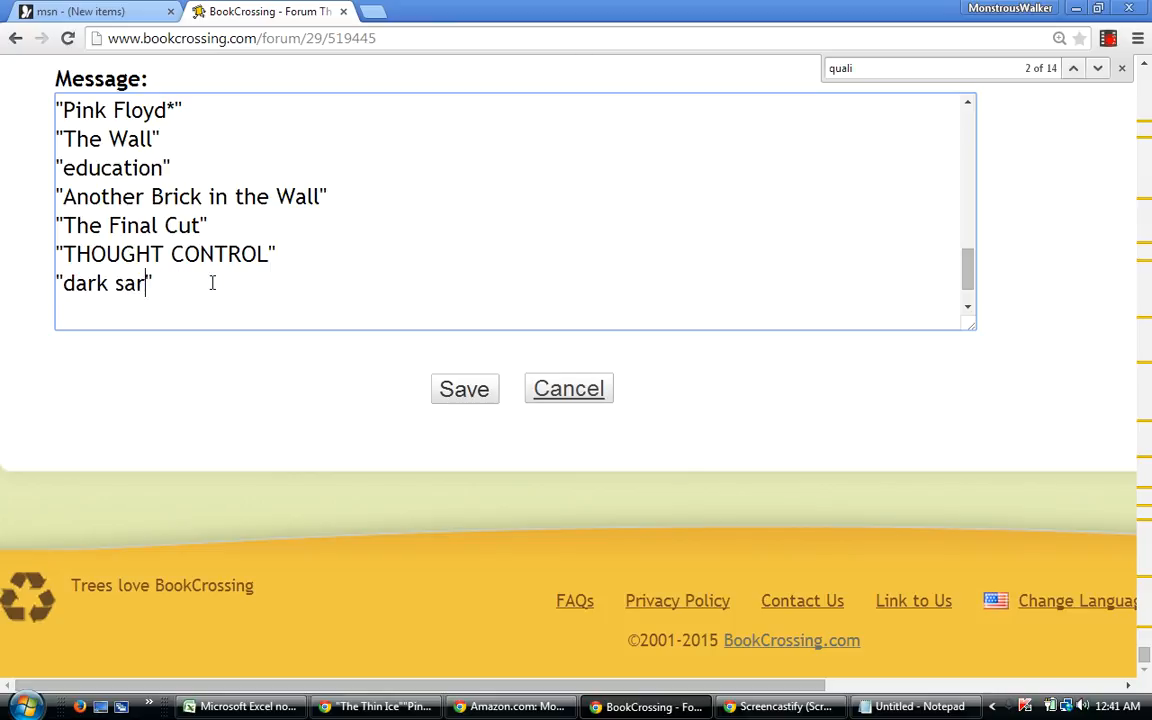
pyautogui.write('asm')
# Check the lists in the message draft and delete the empty line after "88 guesses".
pyautogui.moveTo(967, 275)
pyautogui.mouseDown()
pyautogui.moveTo(967, 257)
pyautogui.moveTo(973, 278)
pyautogui.mouseUp()
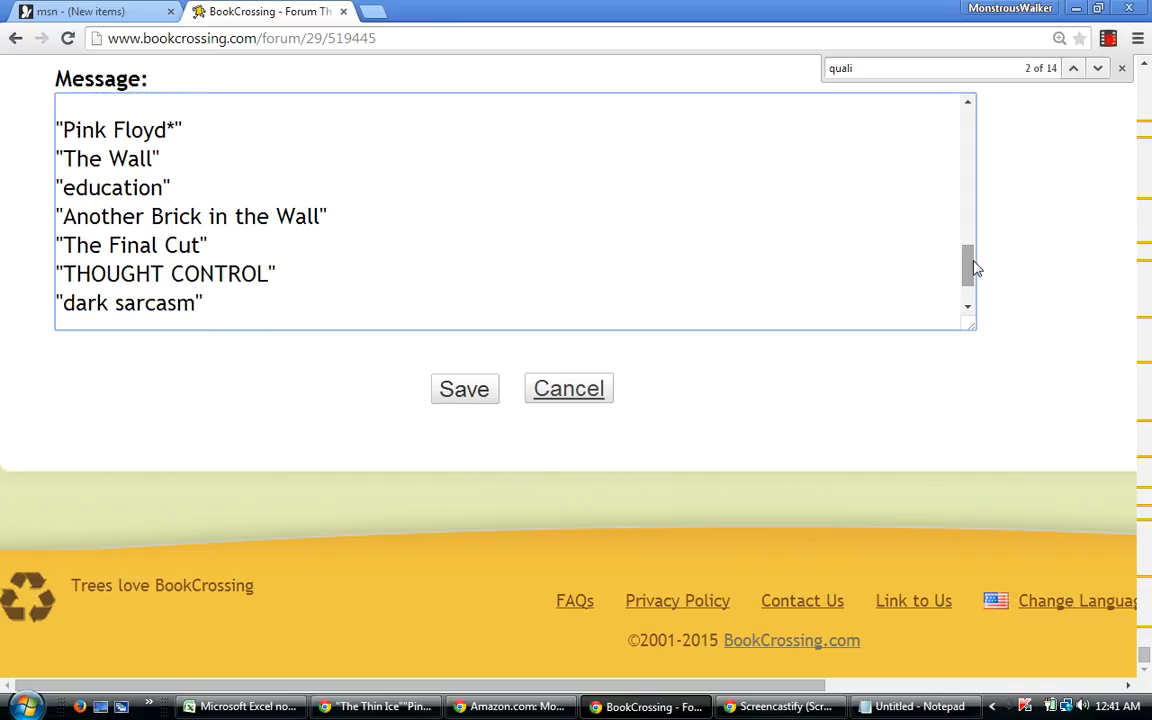
pyautogui.moveTo(972, 267); pyautogui.dragTo(971, 284)
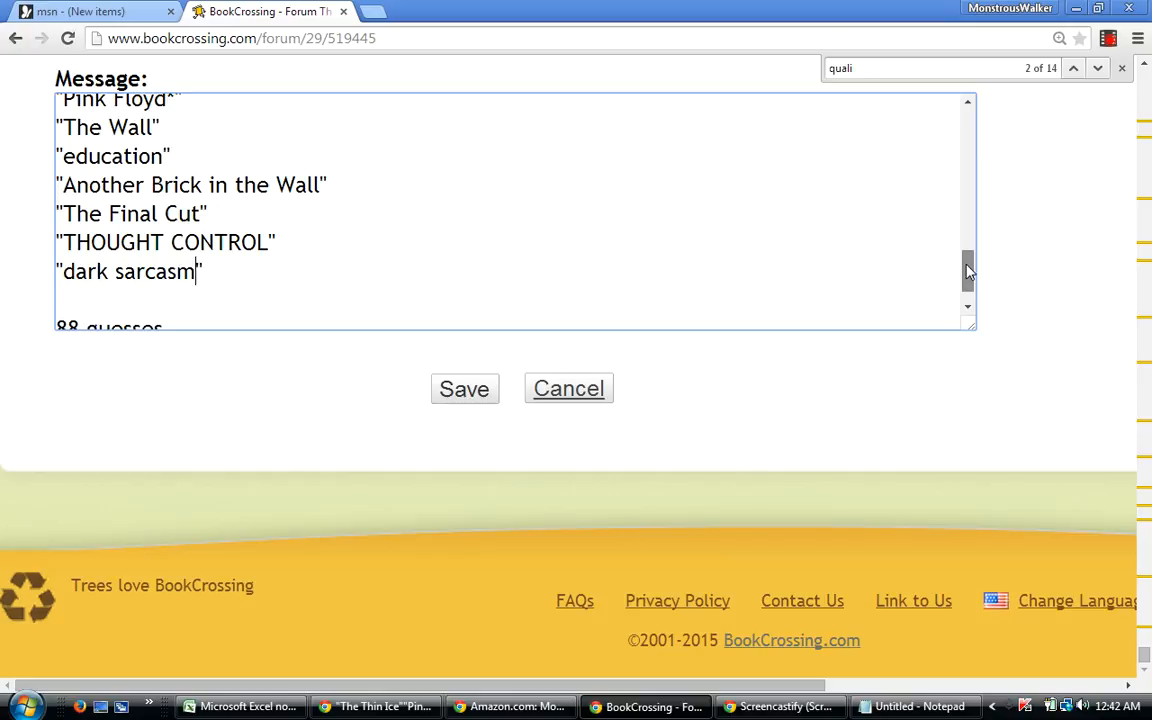
pyautogui.moveTo(967, 270); pyautogui.dragTo(965, 264)
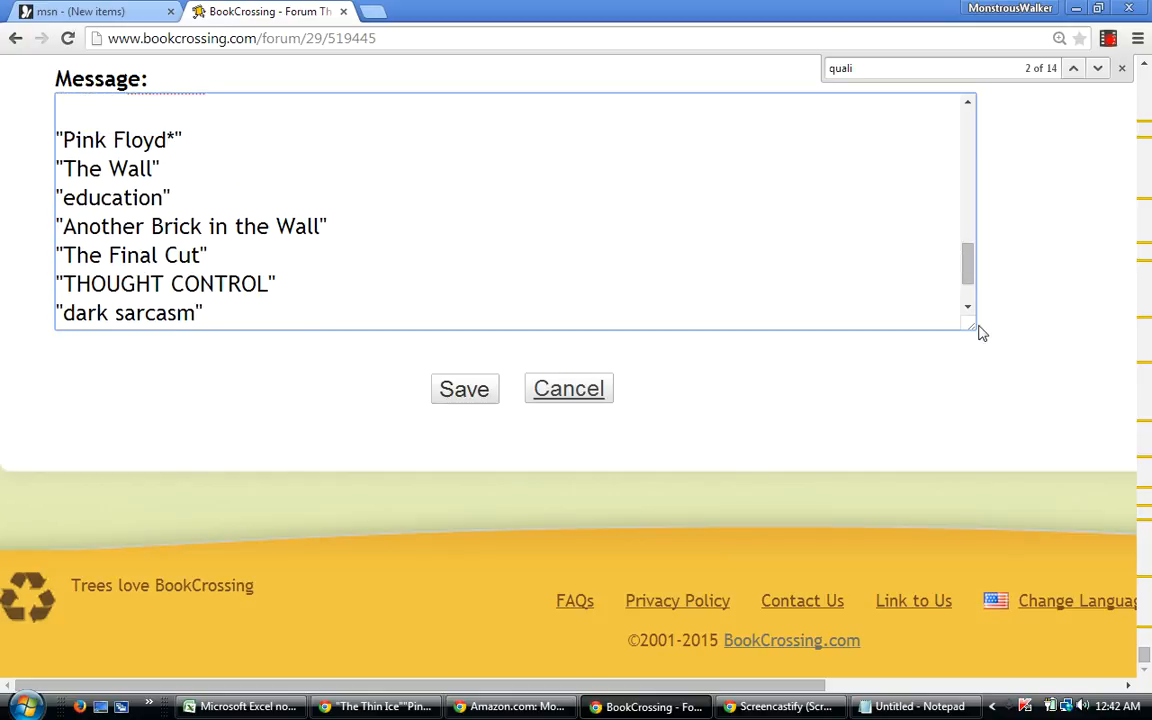
pyautogui.click(969, 313)
pyautogui.click(971, 316)
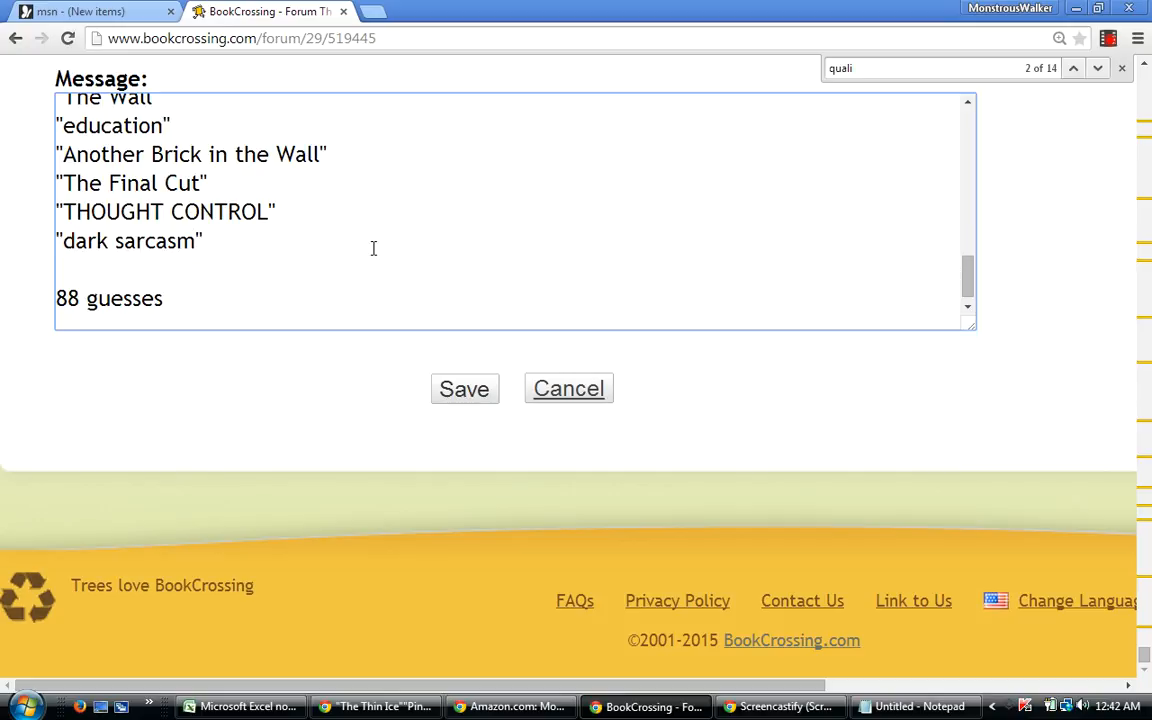
pyautogui.moveTo(969, 290); pyautogui.dragTo(979, 169)
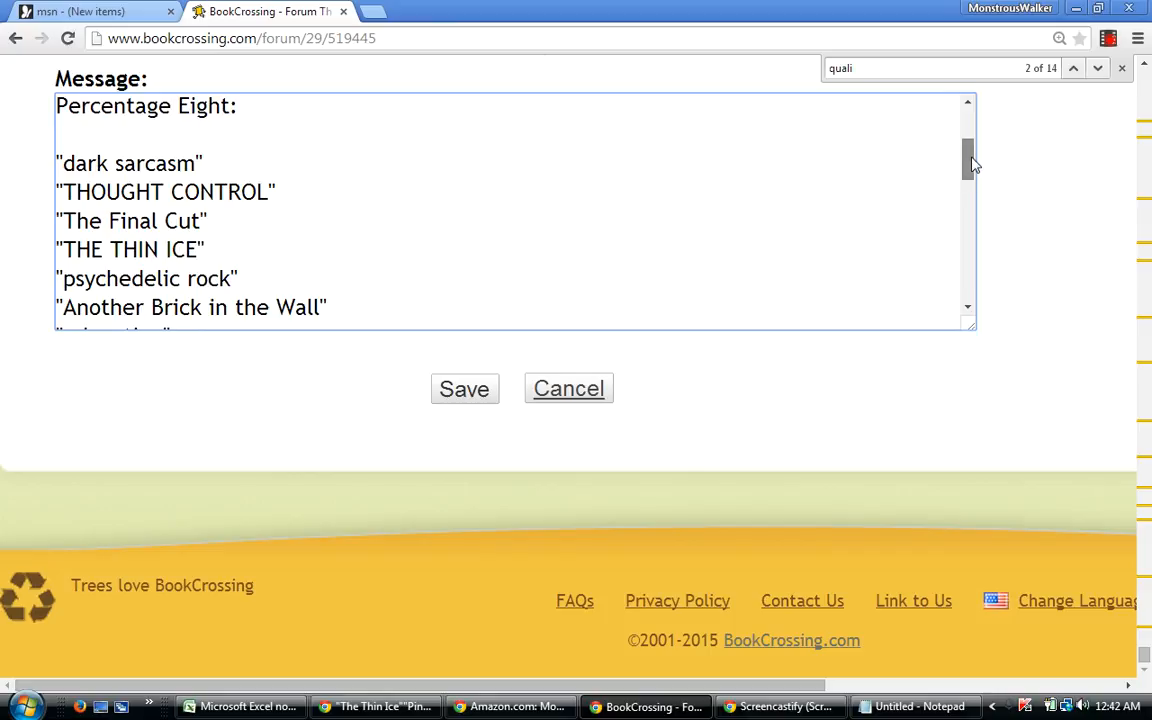
pyautogui.moveTo(975, 164); pyautogui.dragTo(967, 284)
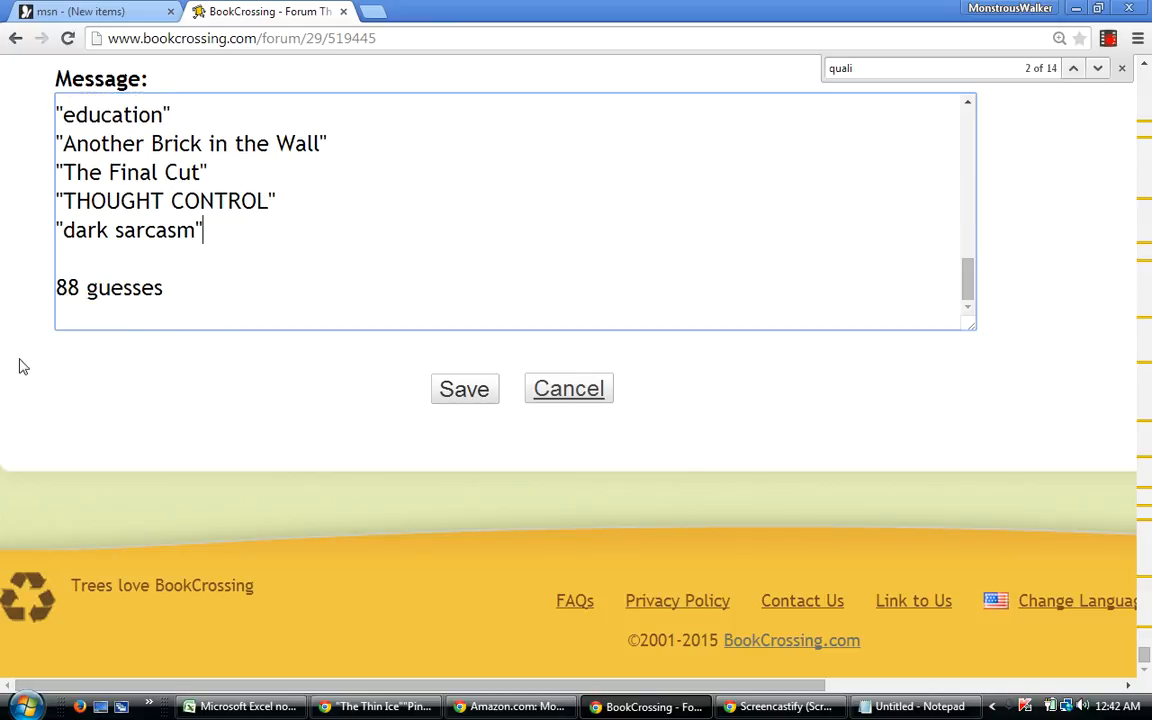
pyautogui.click(73, 317)
pyautogui.press('BackSpace')
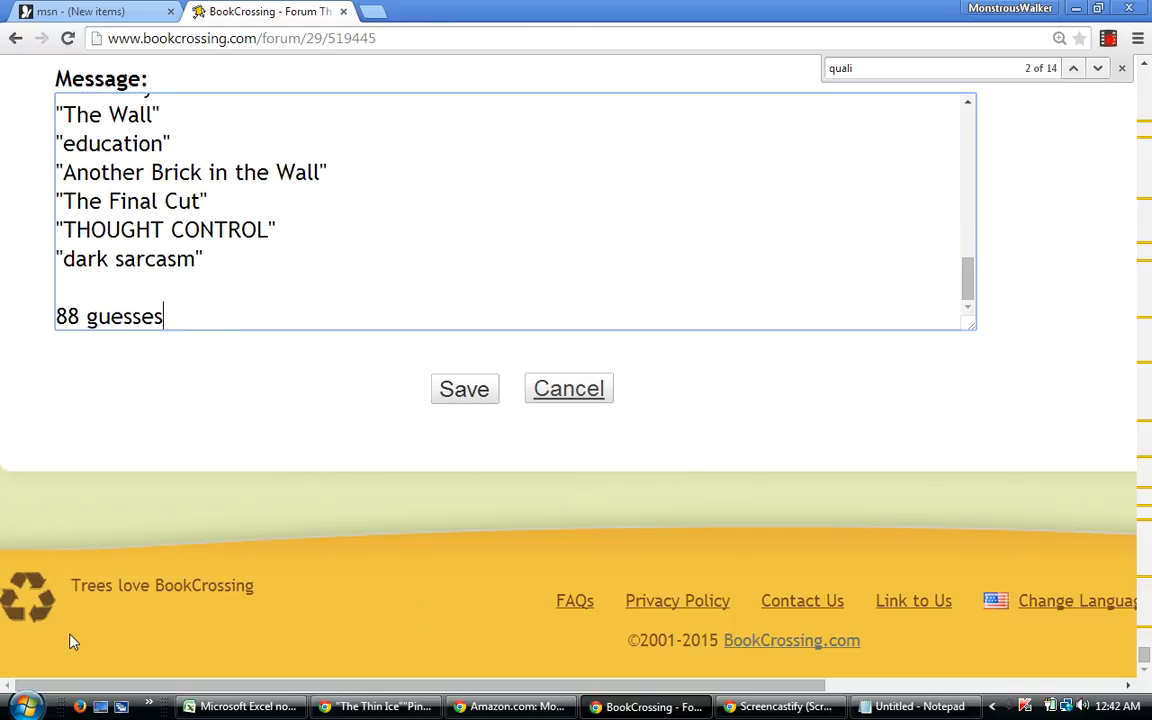
# Switch to the Excel score workbook and sort the rows from row 5 down by Column AV A to Z, then Column W largest to smallest.
pyautogui.click(250, 707)
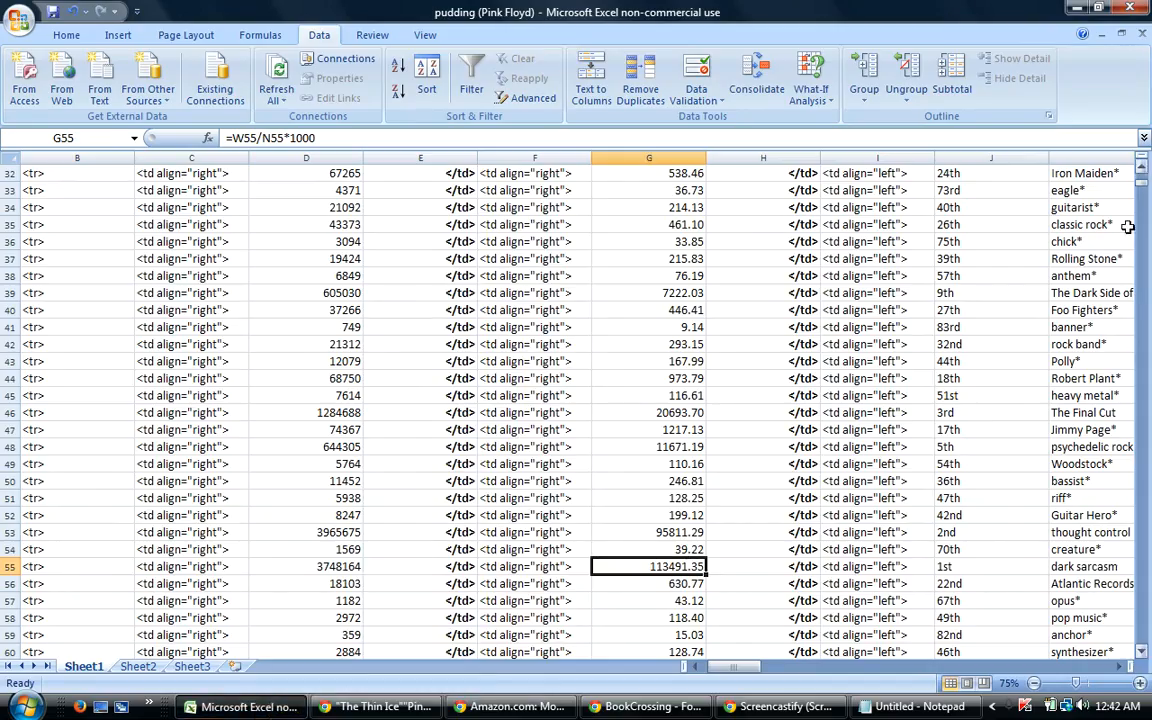
pyautogui.moveTo(1142, 190); pyautogui.dragTo(1143, 158)
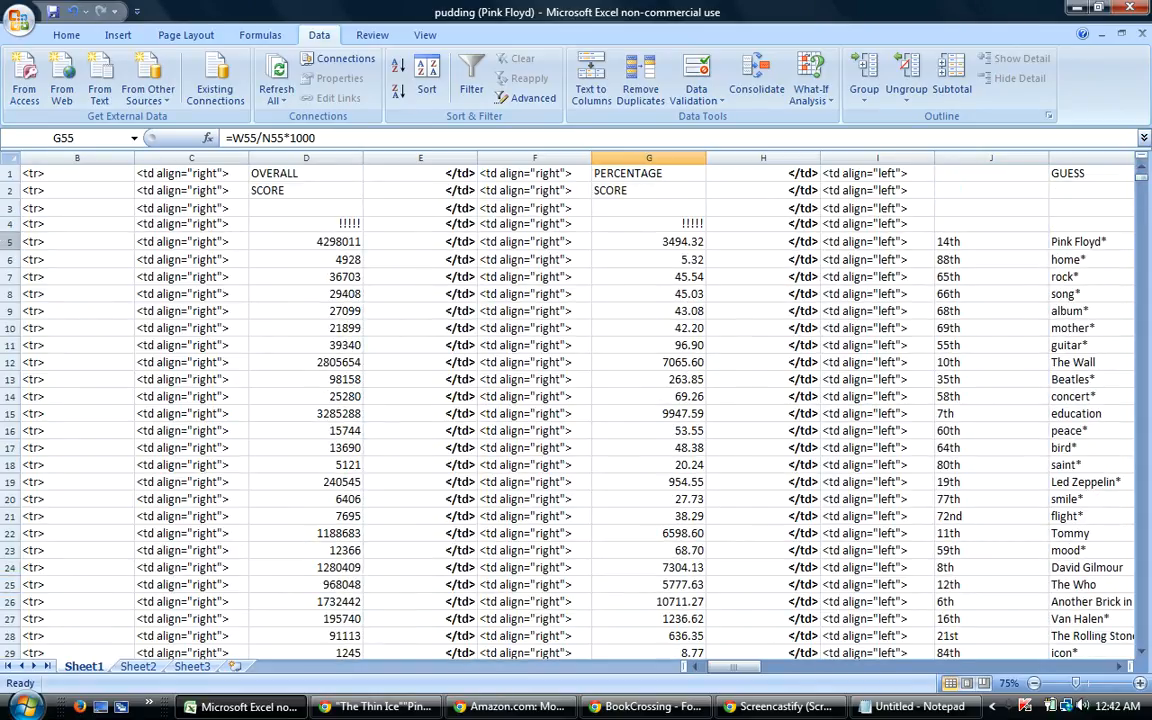
pyautogui.moveTo(6, 241); pyautogui.dragTo(74, 690)
pyautogui.click(428, 76)
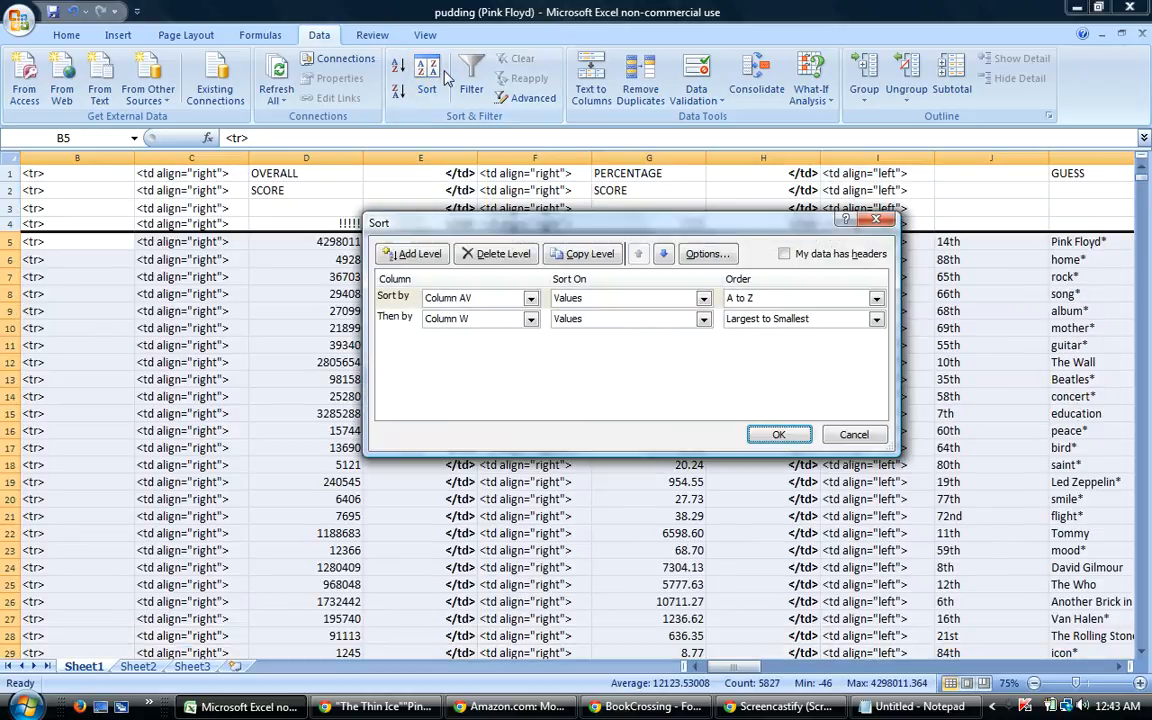
pyautogui.click(776, 435)
# Renumber Column AW from row 5 down to row 92 by entering 1 and 2 and filling the series through 88.
pyautogui.moveTo(743, 670); pyautogui.dragTo(916, 668)
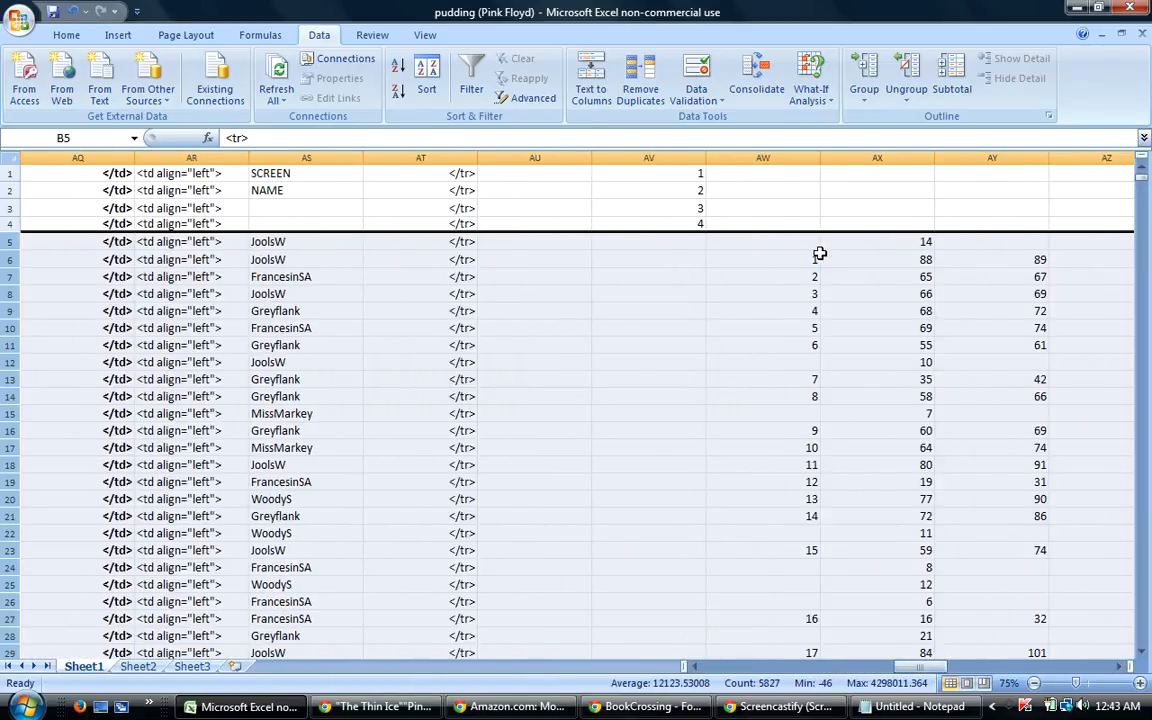
pyautogui.click(802, 246)
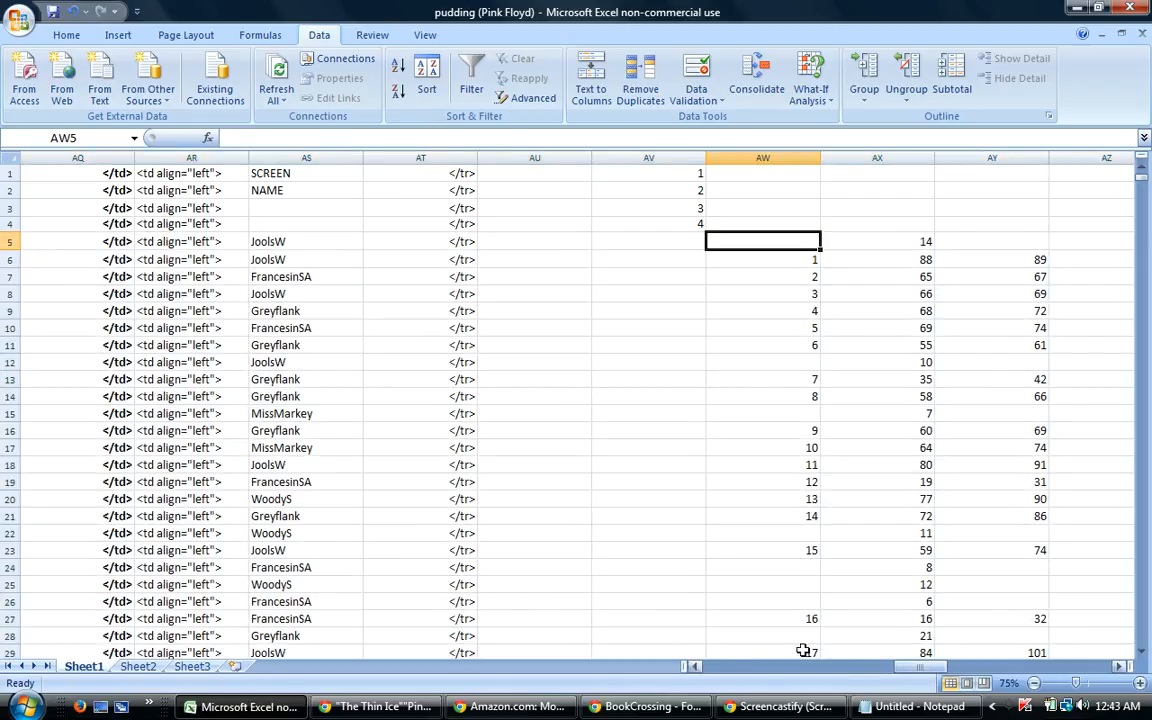
pyautogui.write('1')
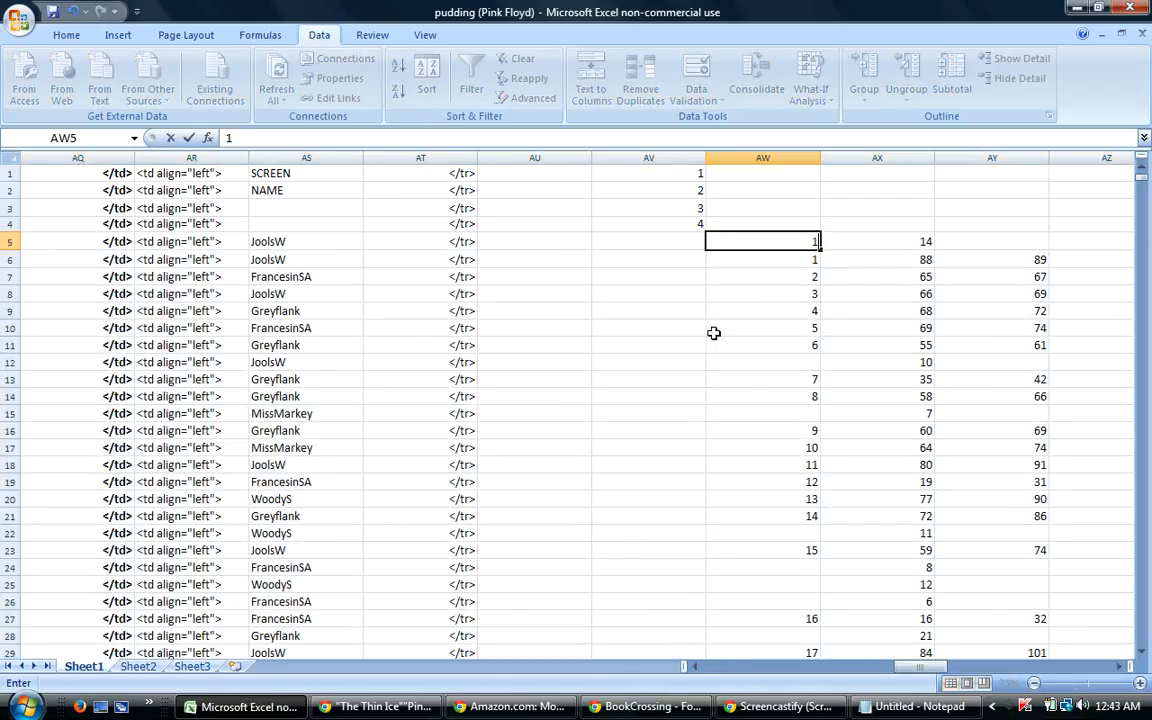
pyautogui.click(807, 262)
pyautogui.write('2')
pyautogui.click(838, 378)
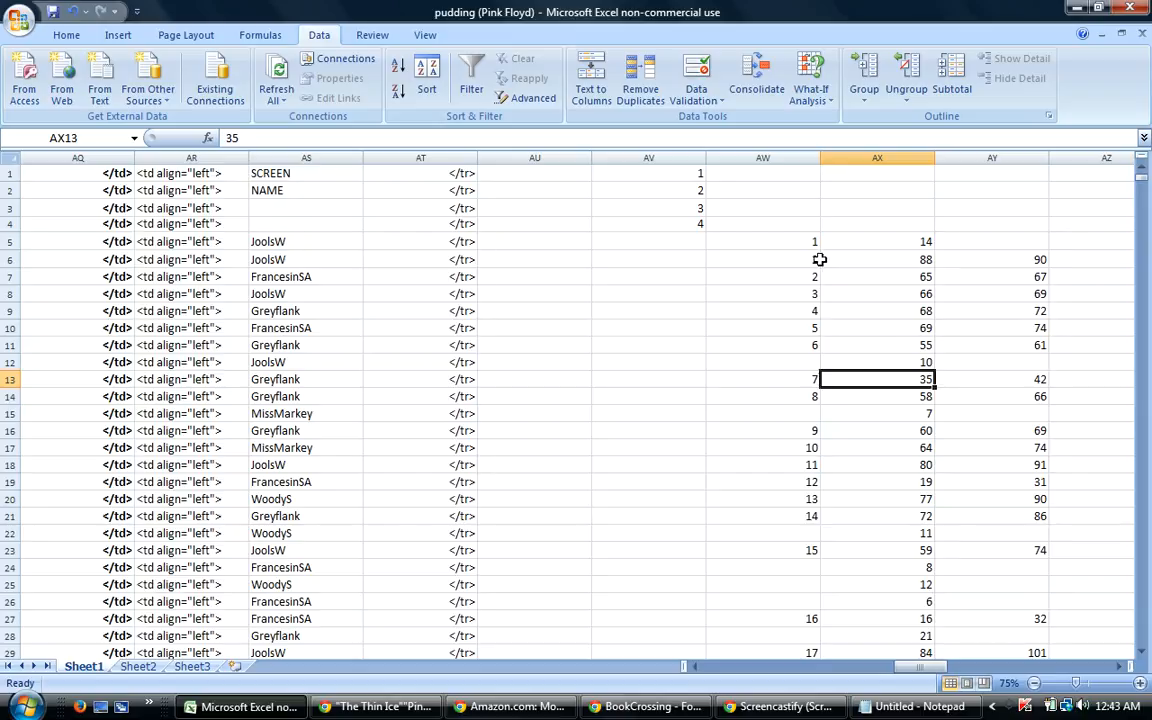
pyautogui.moveTo(936, 668); pyautogui.dragTo(843, 609)
pyautogui.click(807, 242)
pyautogui.moveTo(807, 242); pyautogui.dragTo(820, 547)
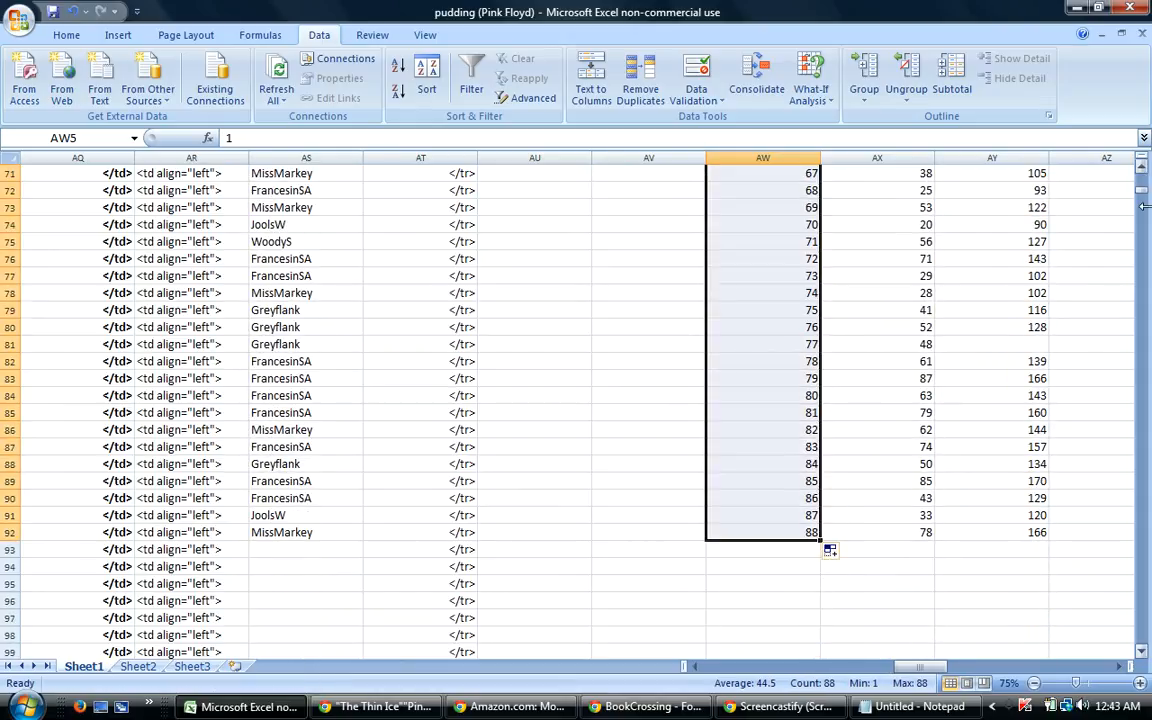
# Sort the rows from row 5 down by Column AV A to Z, then by Column AY largest to smallest.
pyautogui.moveTo(1141, 197); pyautogui.dragTo(1141, 170)
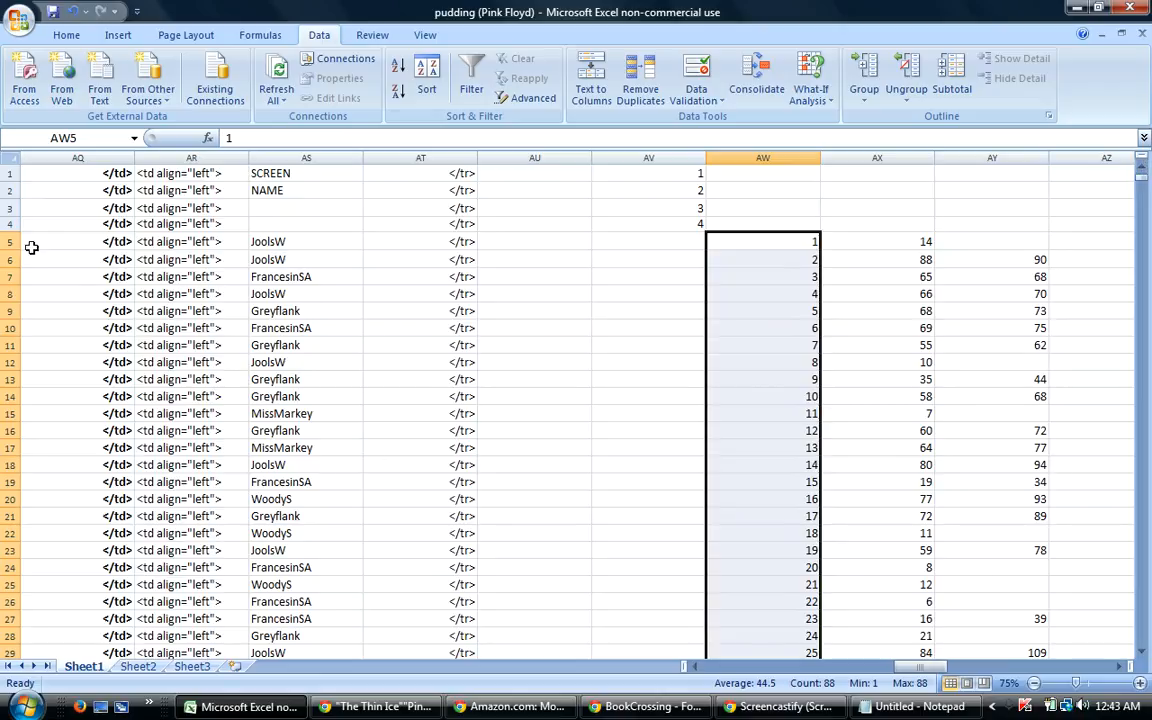
pyautogui.moveTo(14, 241); pyautogui.dragTo(233, 548)
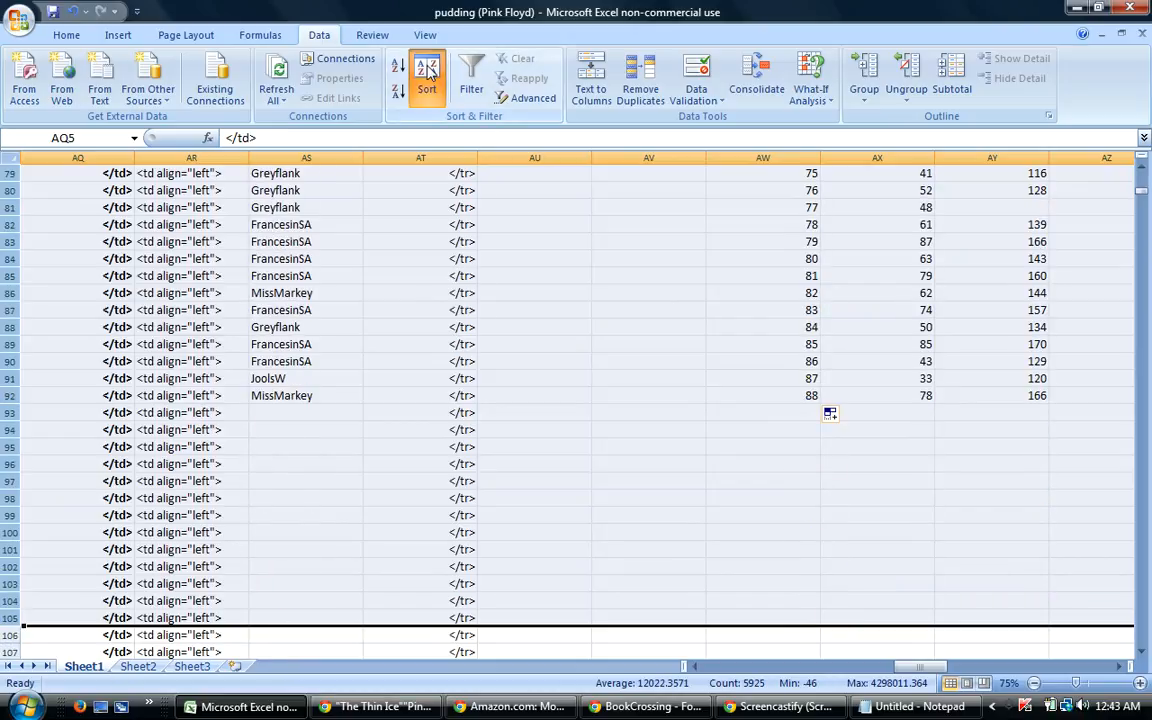
pyautogui.click(426, 80)
pyautogui.click(531, 320)
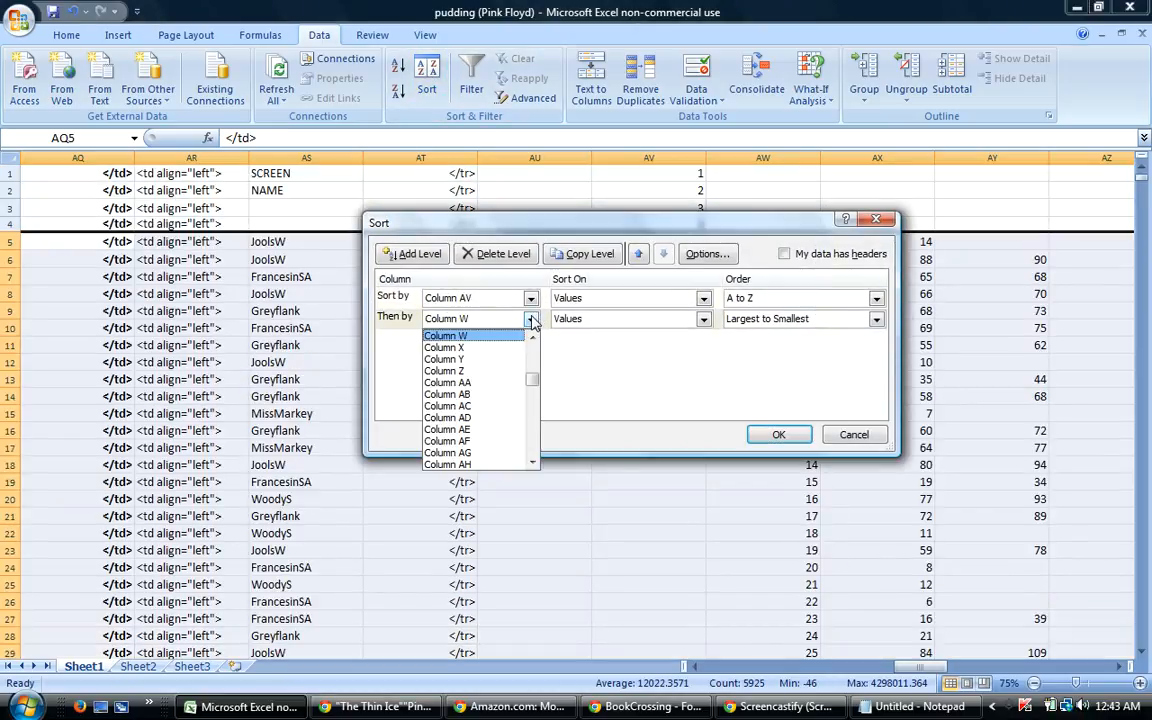
pyautogui.moveTo(533, 381); pyautogui.dragTo(535, 420)
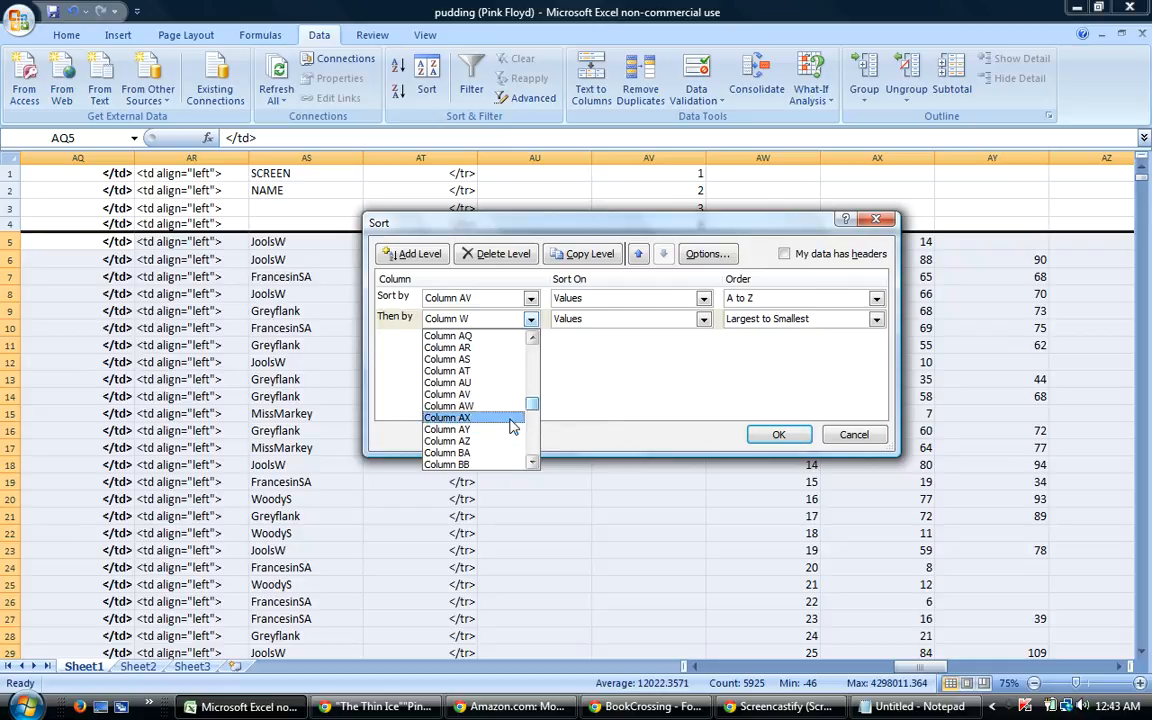
pyautogui.click(472, 438)
pyautogui.click(776, 435)
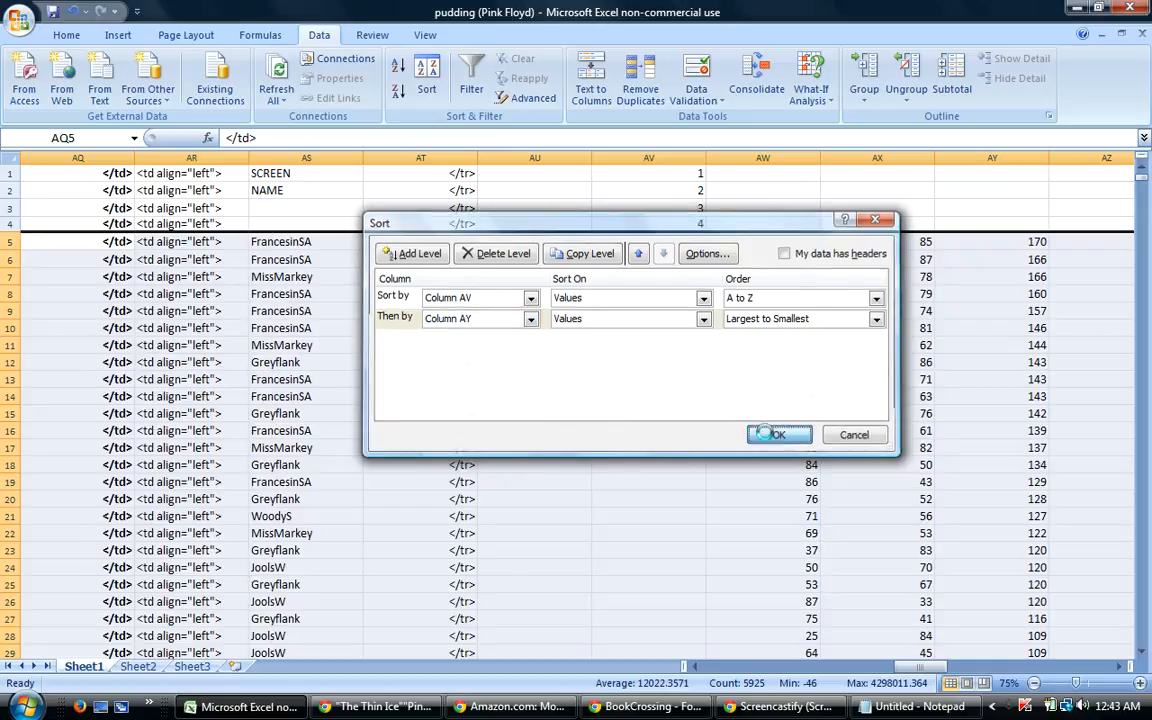
# Fill the Column AY and AZ formulas from row 72 down through row 92.
pyautogui.moveTo(912, 667); pyautogui.dragTo(924, 668)
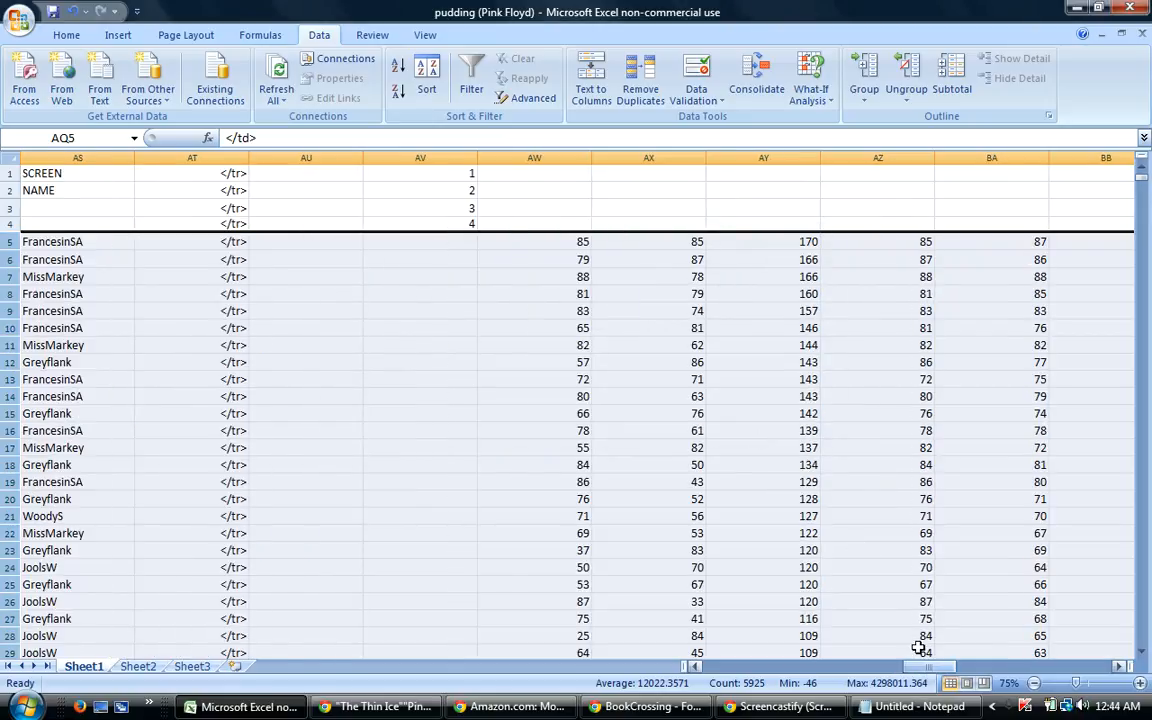
pyautogui.moveTo(1143, 185); pyautogui.dragTo(1143, 190)
pyautogui.click(798, 355)
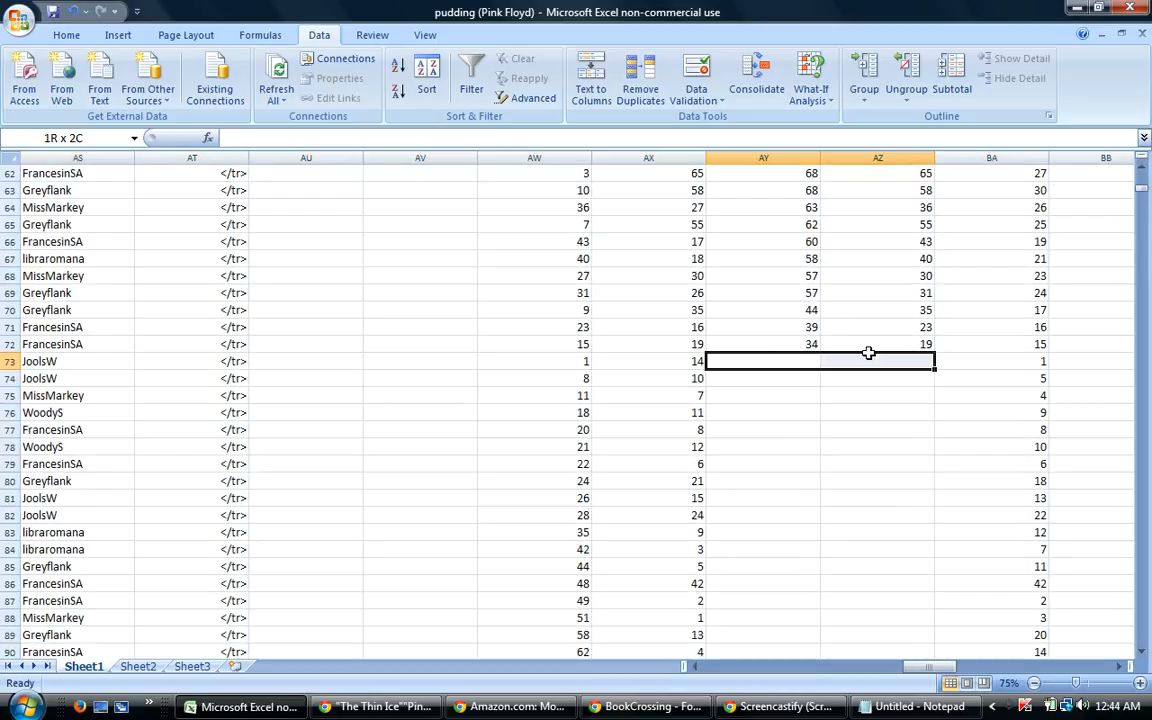
pyautogui.moveTo(805, 342); pyautogui.dragTo(835, 600)
pyautogui.moveTo(1141, 187); pyautogui.dragTo(1141, 160)
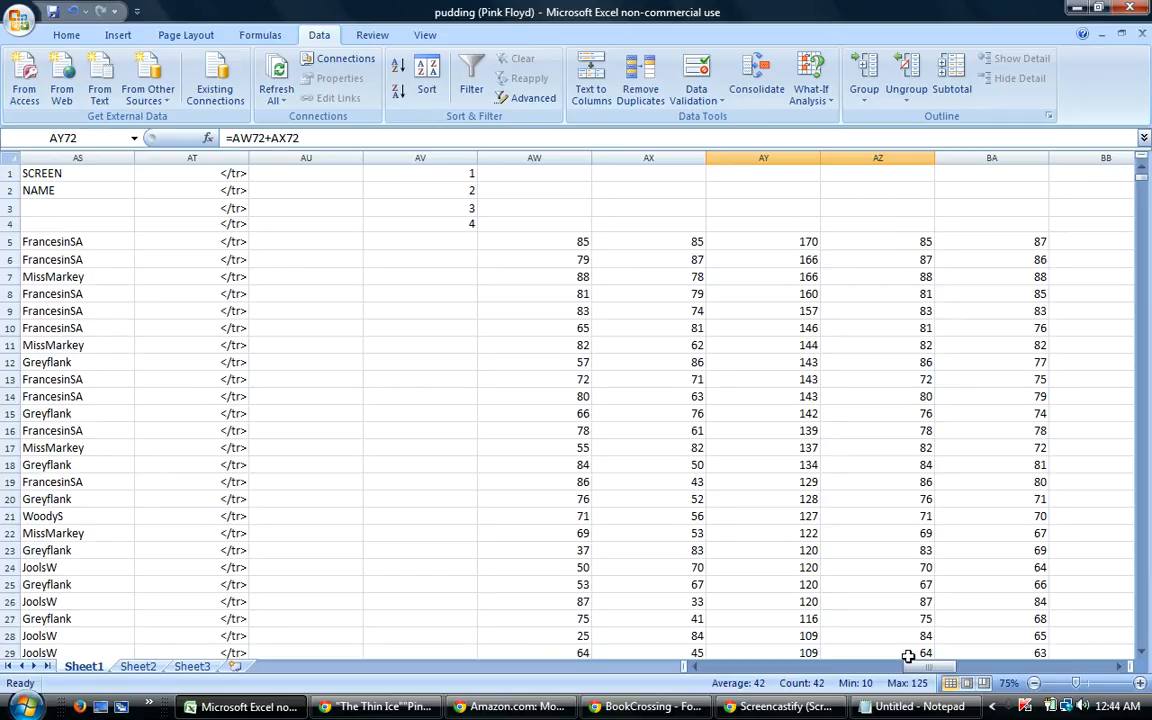
pyautogui.moveTo(918, 667); pyautogui.dragTo(896, 670)
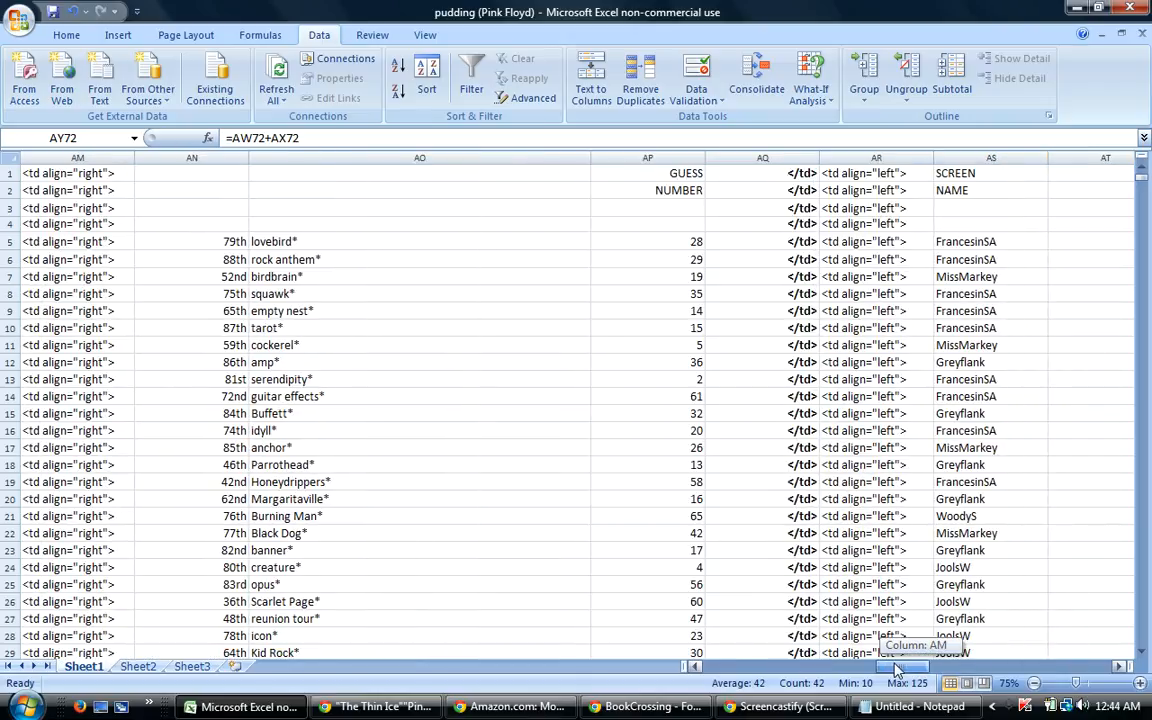
pyautogui.moveTo(897, 672); pyautogui.dragTo(730, 668)
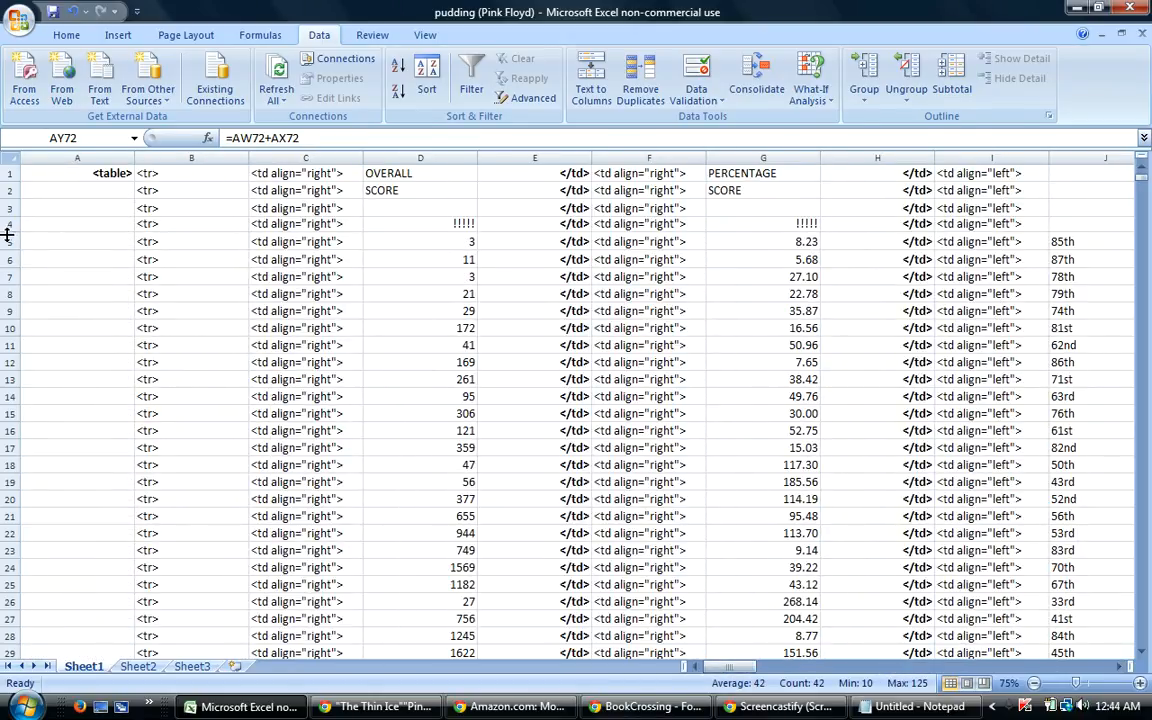
pyautogui.moveTo(10, 241); pyautogui.dragTo(82, 680)
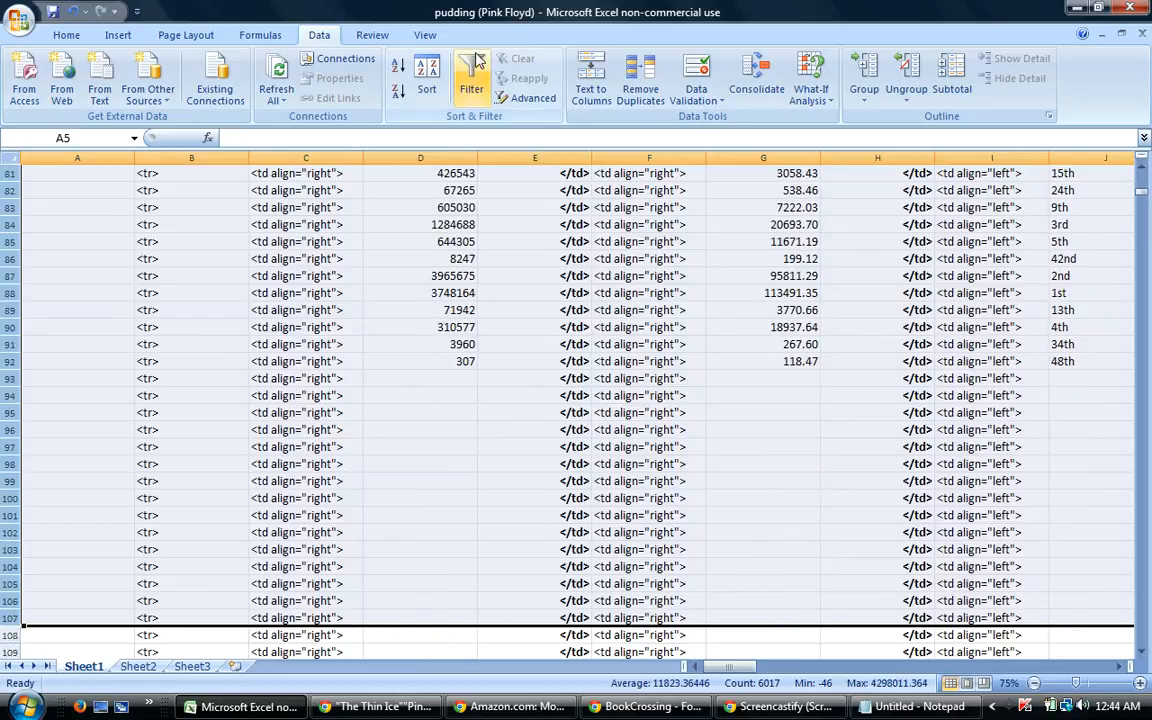
pyautogui.click(430, 80)
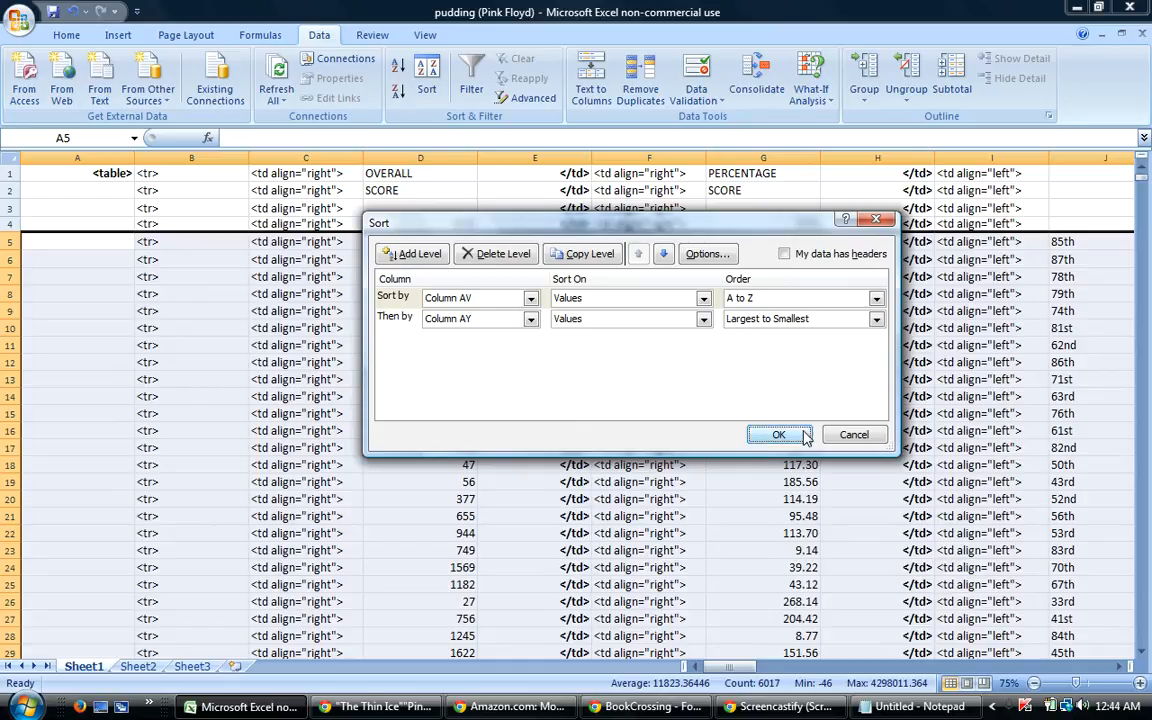
pyautogui.click(854, 435)
# Fill the Column BB and BC formulas from row 5 down through row 92.
pyautogui.moveTo(730, 666); pyautogui.dragTo(934, 660)
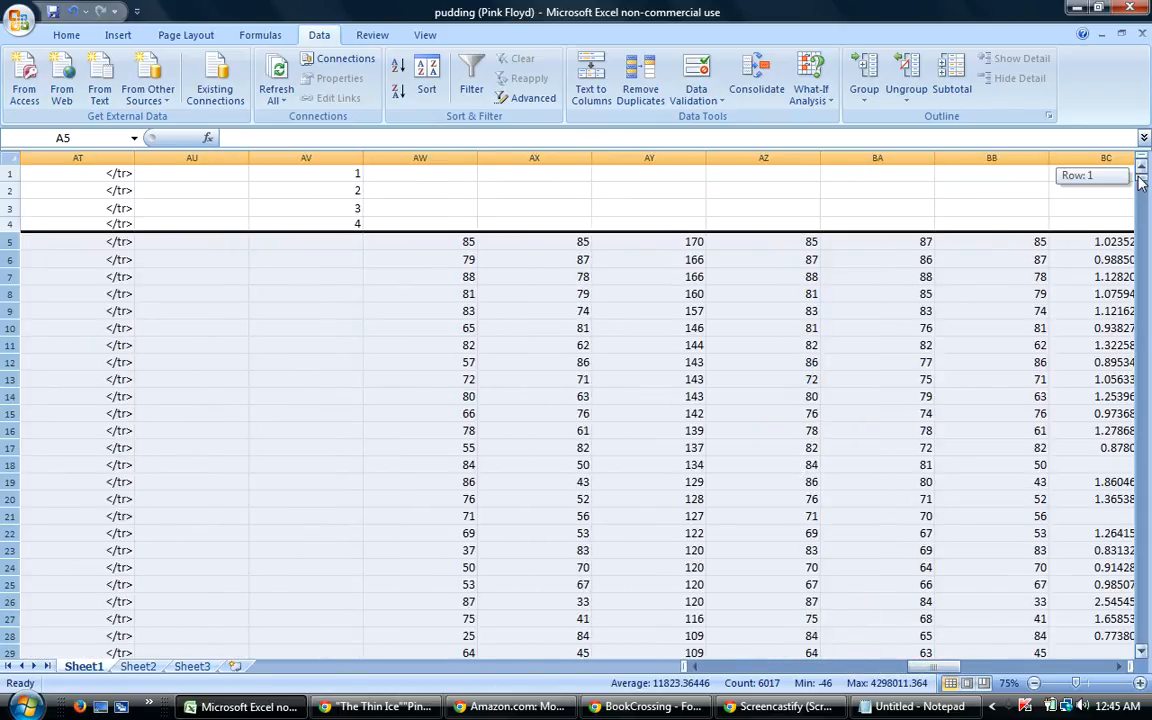
pyautogui.moveTo(928, 667); pyautogui.dragTo(932, 668)
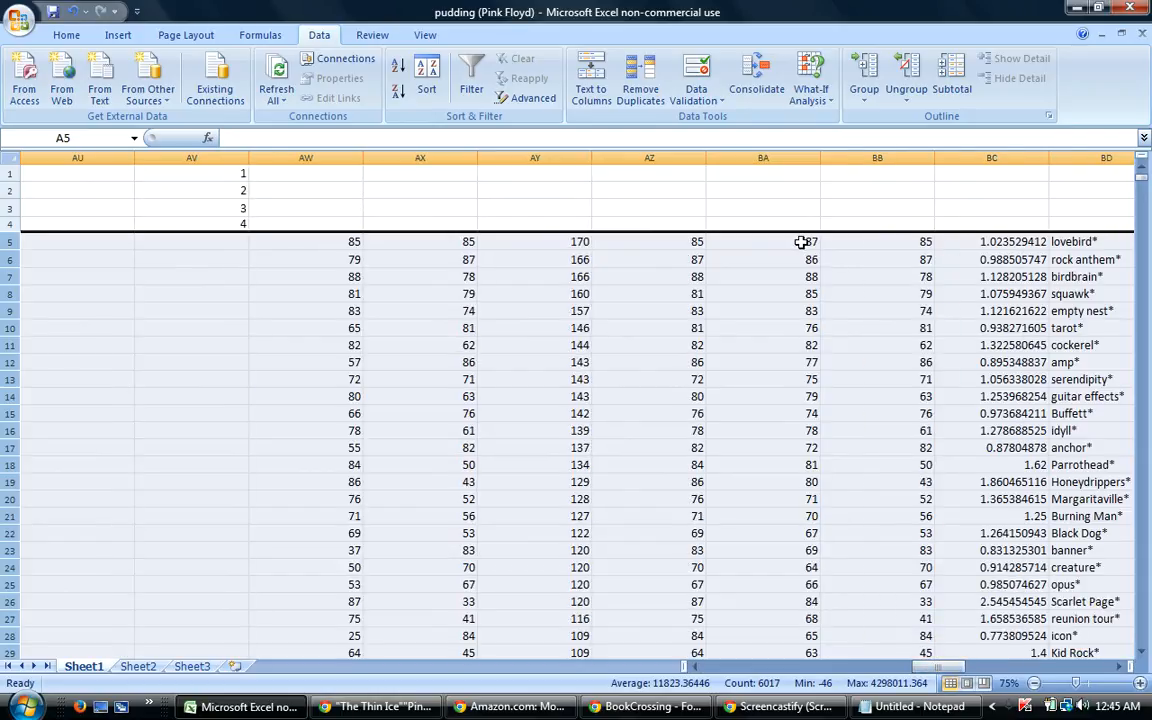
pyautogui.moveTo(921, 241); pyautogui.dragTo(1014, 623)
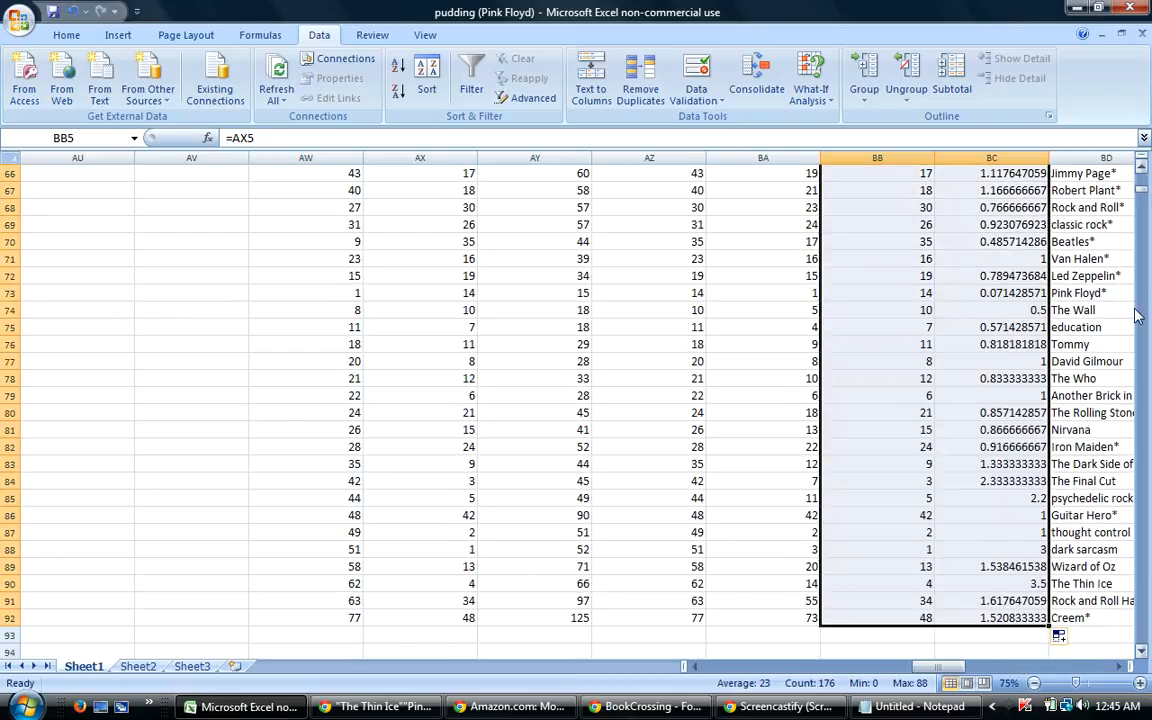
# Sort the rows from row 5 down by Column AV A to Z, then by Column AP smallest to largest.
pyautogui.moveTo(1143, 197); pyautogui.dragTo(1143, 165)
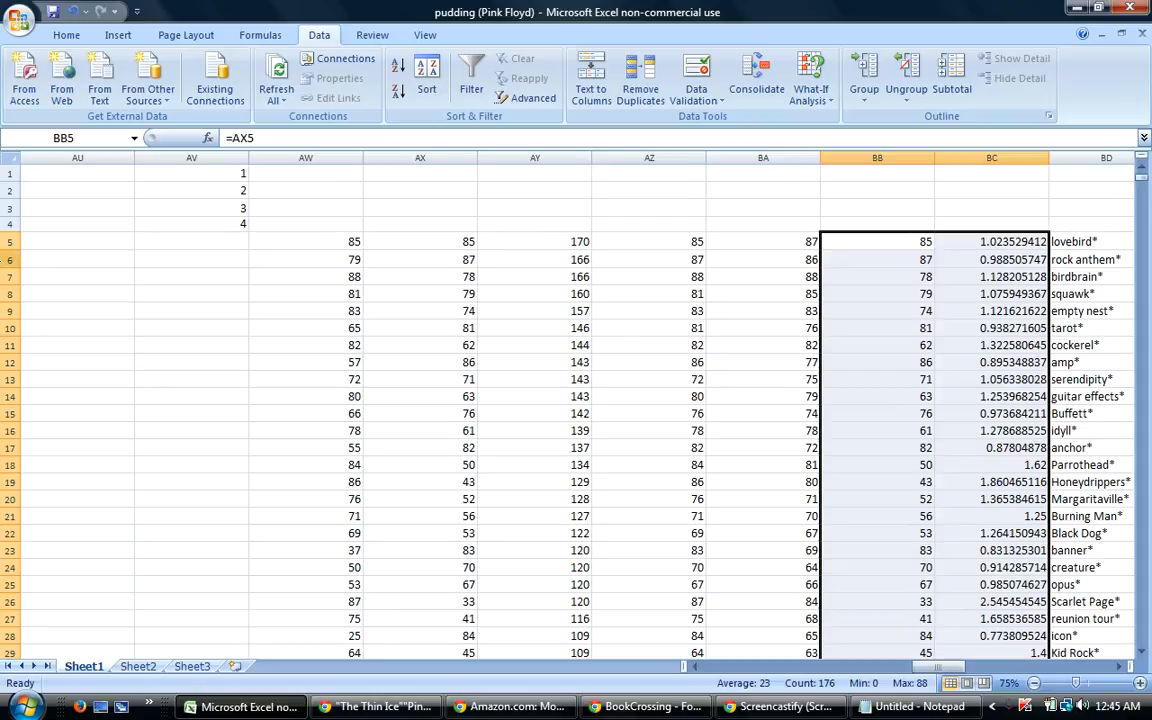
pyautogui.moveTo(7, 241); pyautogui.dragTo(83, 683)
pyautogui.click(427, 88)
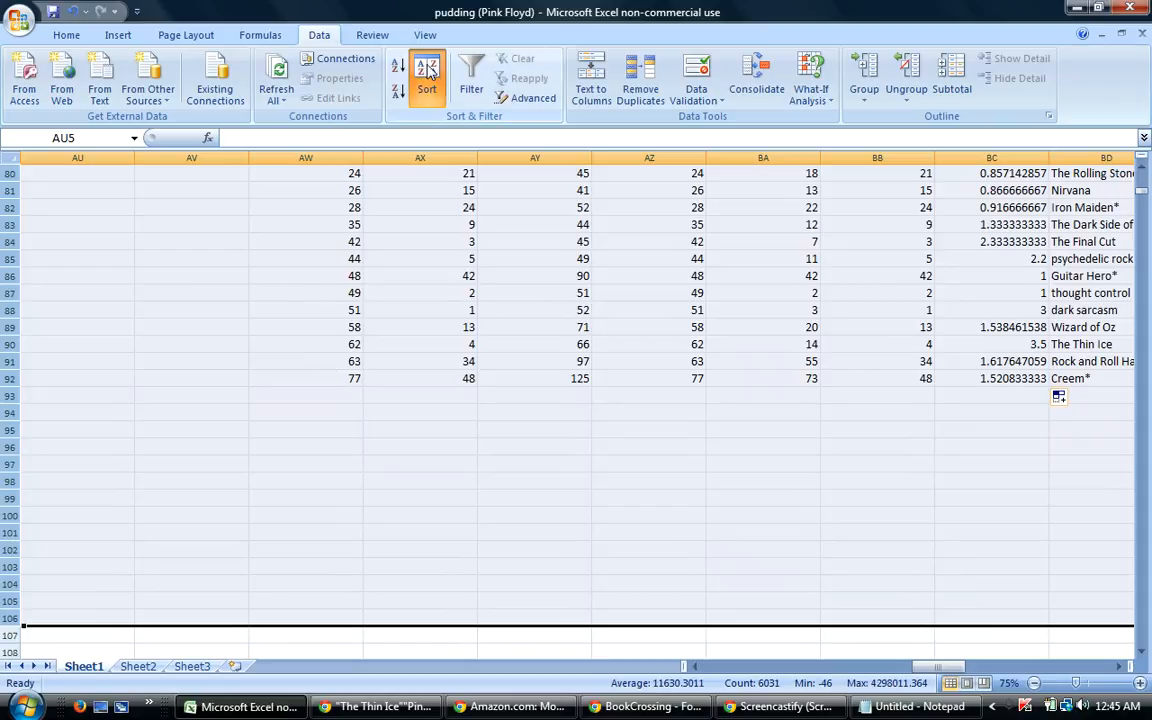
pyautogui.click(530, 318)
pyautogui.click(530, 318)
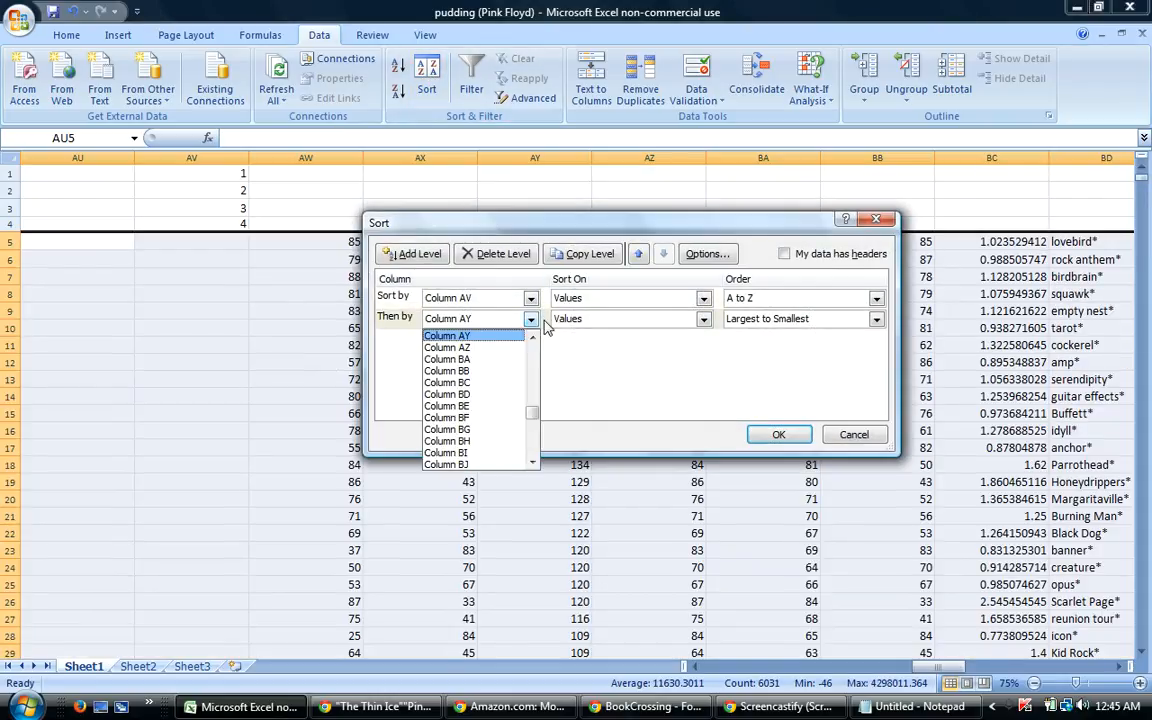
pyautogui.moveTo(530, 417)
pyautogui.mouseDown()
pyautogui.moveTo(537, 428)
pyautogui.moveTo(535, 404)
pyautogui.mouseUp()
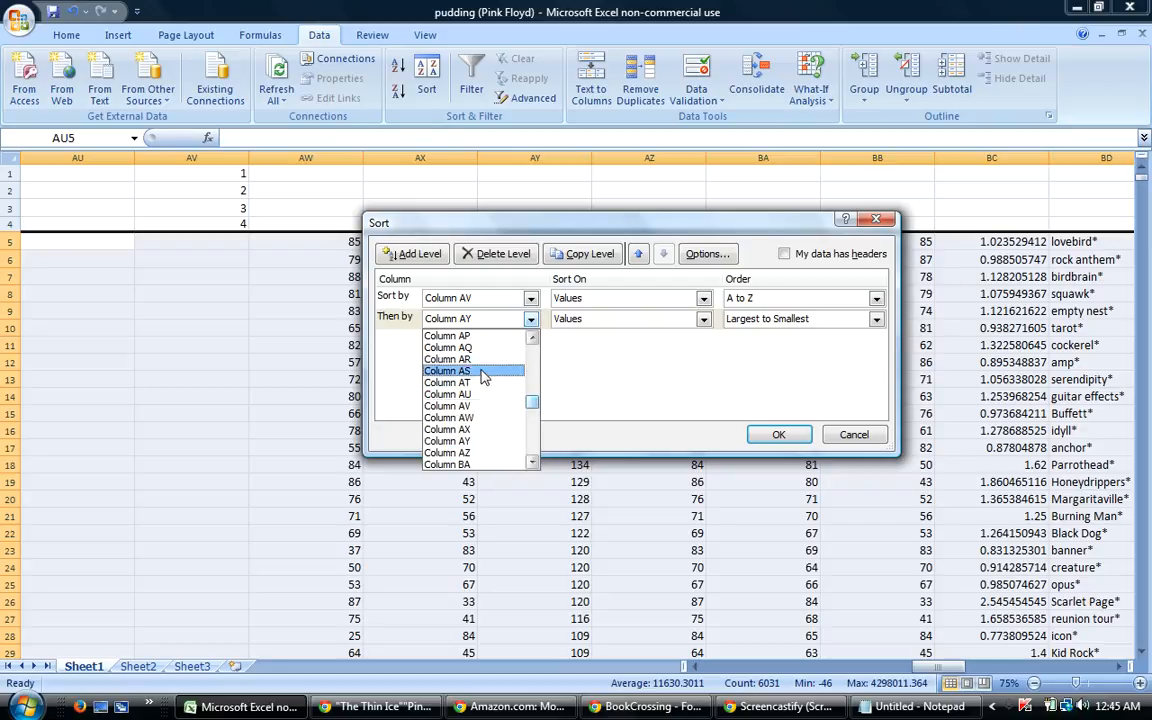
pyautogui.click(472, 337)
pyautogui.click(736, 318)
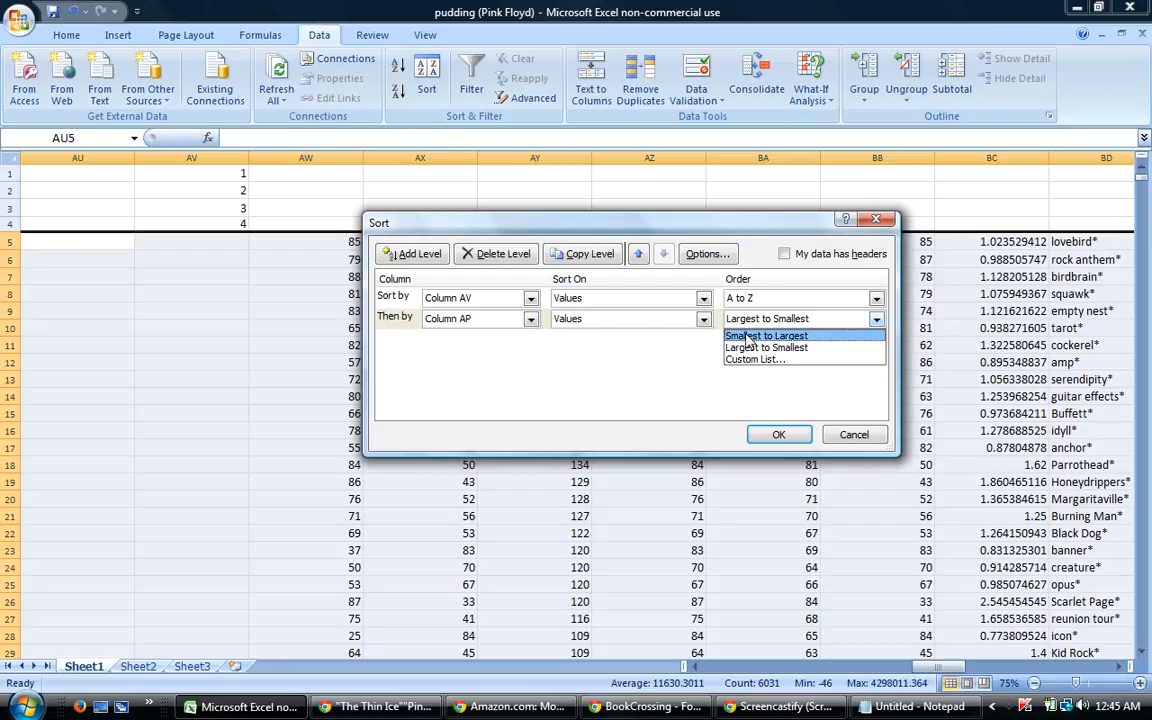
pyautogui.click(760, 331)
pyautogui.click(777, 433)
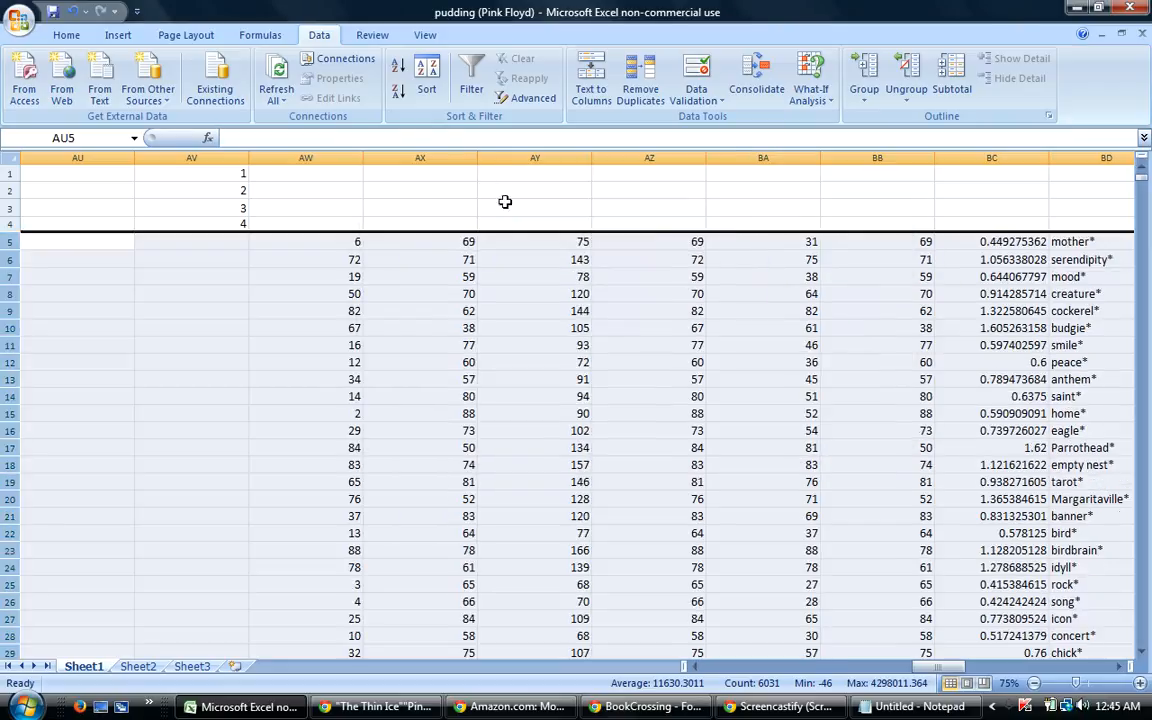
# Re-sort the selected rows by Column AV A to Z, then by Column AK largest to smallest.
pyautogui.click(445, 90)
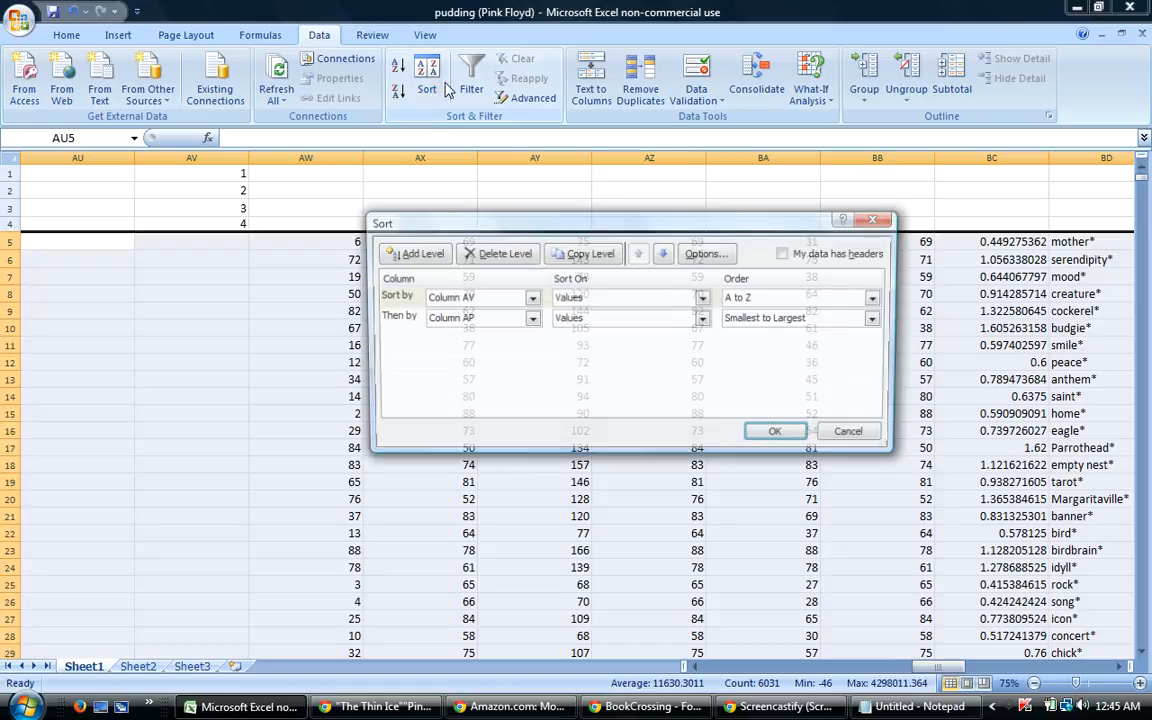
pyautogui.click(531, 319)
pyautogui.moveTo(531, 408); pyautogui.dragTo(532, 391)
pyautogui.click(477, 407)
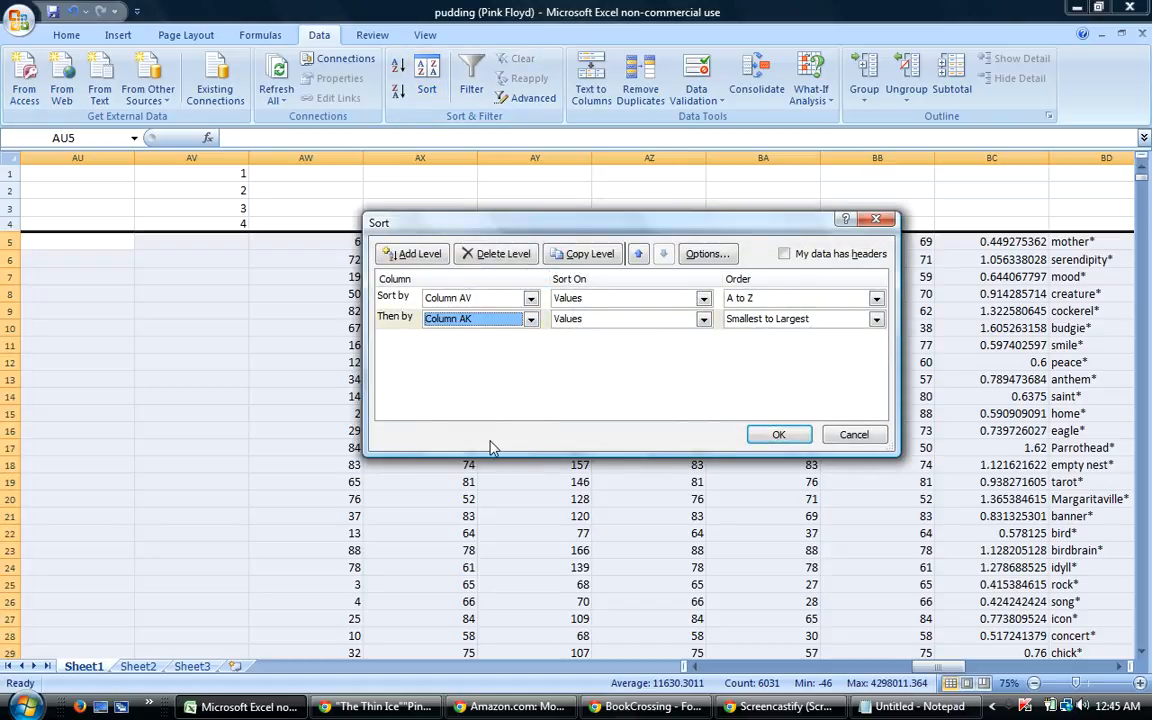
pyautogui.click(752, 320)
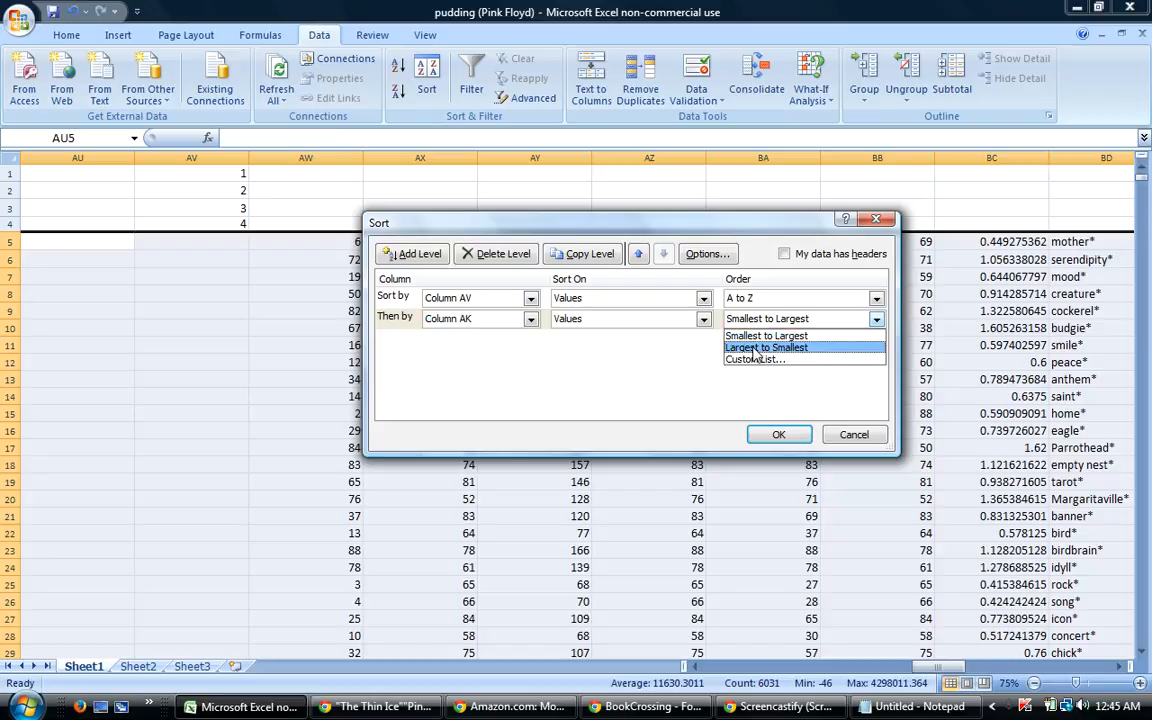
pyautogui.click(770, 345)
pyautogui.click(777, 434)
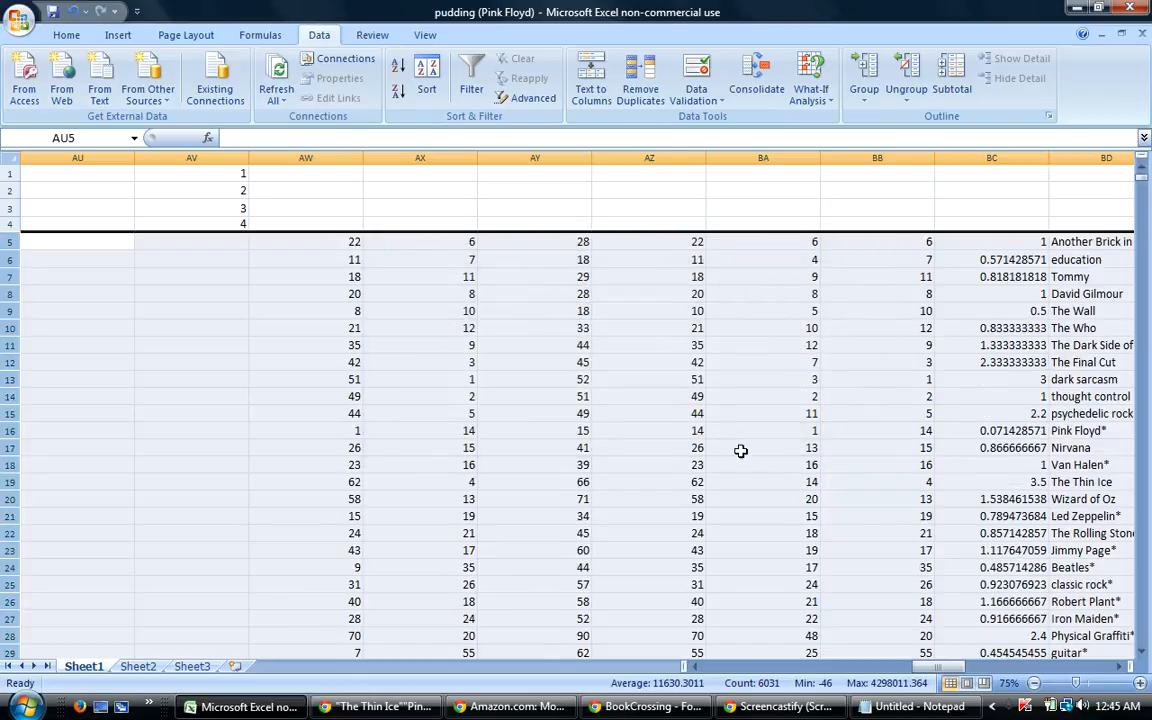
# Number Column BQ from row 5 down to row 92 by entering 1 and 2 and filling the series through 88.
pyautogui.moveTo(940, 667); pyautogui.dragTo(1021, 655)
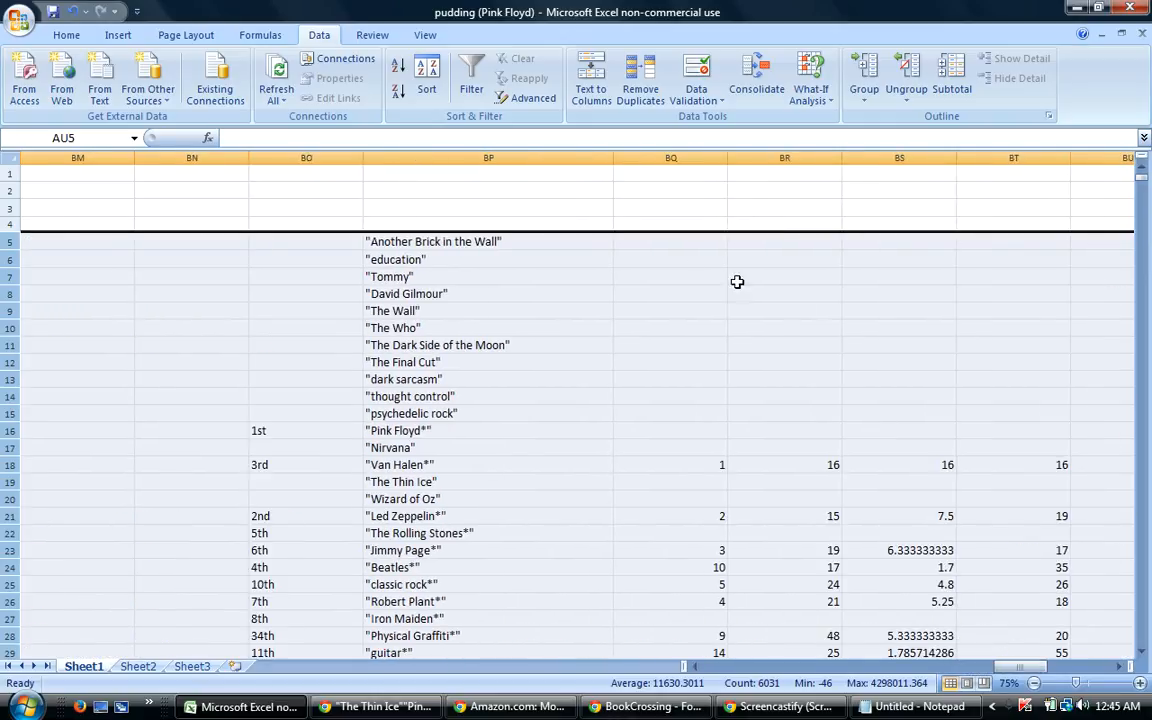
pyautogui.click(705, 241)
pyautogui.write('1')
pyautogui.press('Return')
pyautogui.write('2')
pyautogui.click(753, 338)
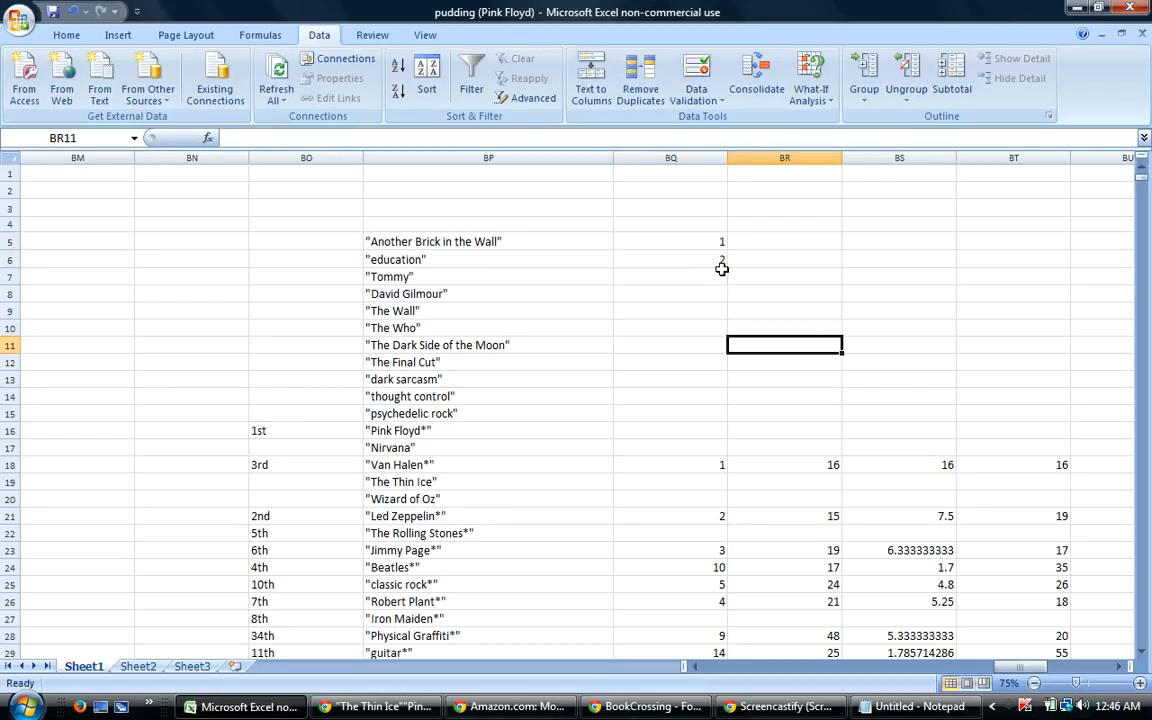
pyautogui.moveTo(718, 246); pyautogui.dragTo(730, 590)
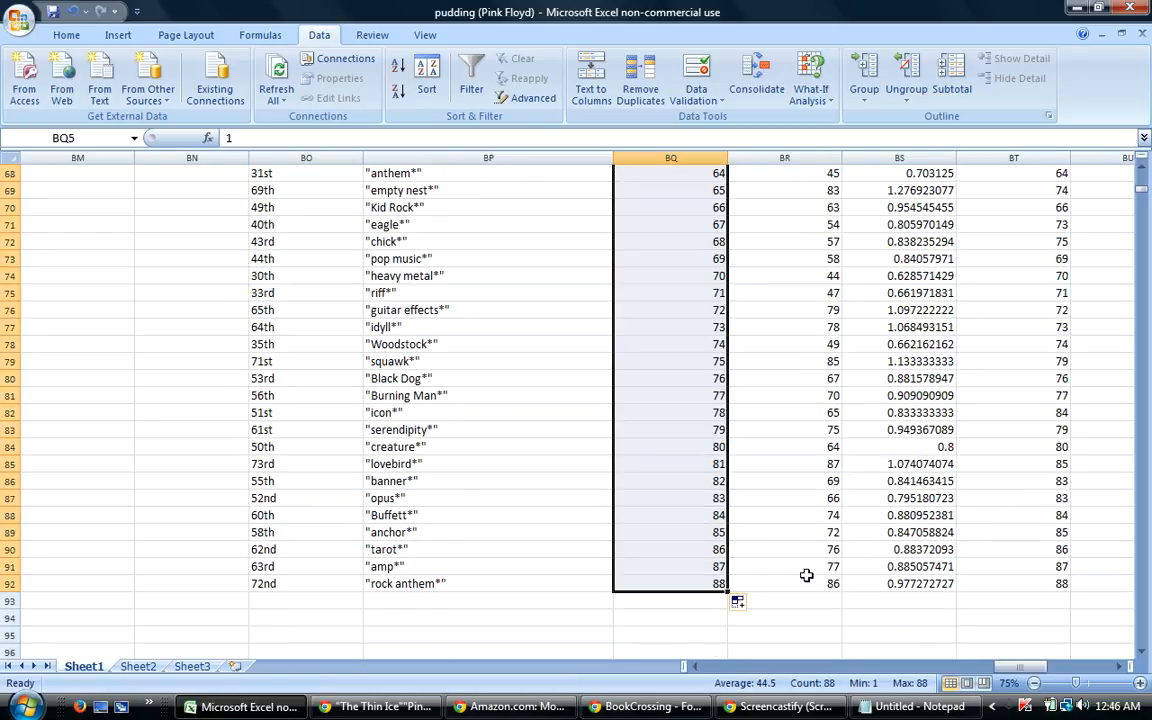
# Sort the rows from row 5 down by Column AV A to Z, then by Column BR largest to smallest.
pyautogui.moveTo(1141, 187); pyautogui.dragTo(1148, 176)
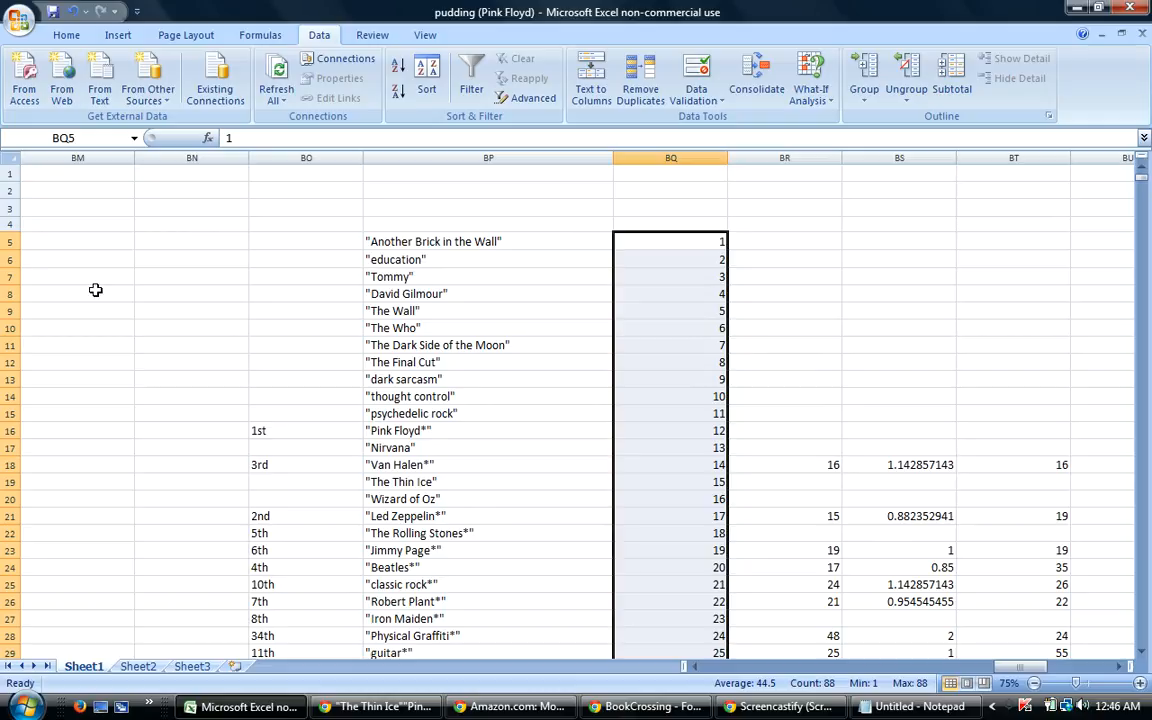
pyautogui.moveTo(3, 241); pyautogui.dragTo(380, 512)
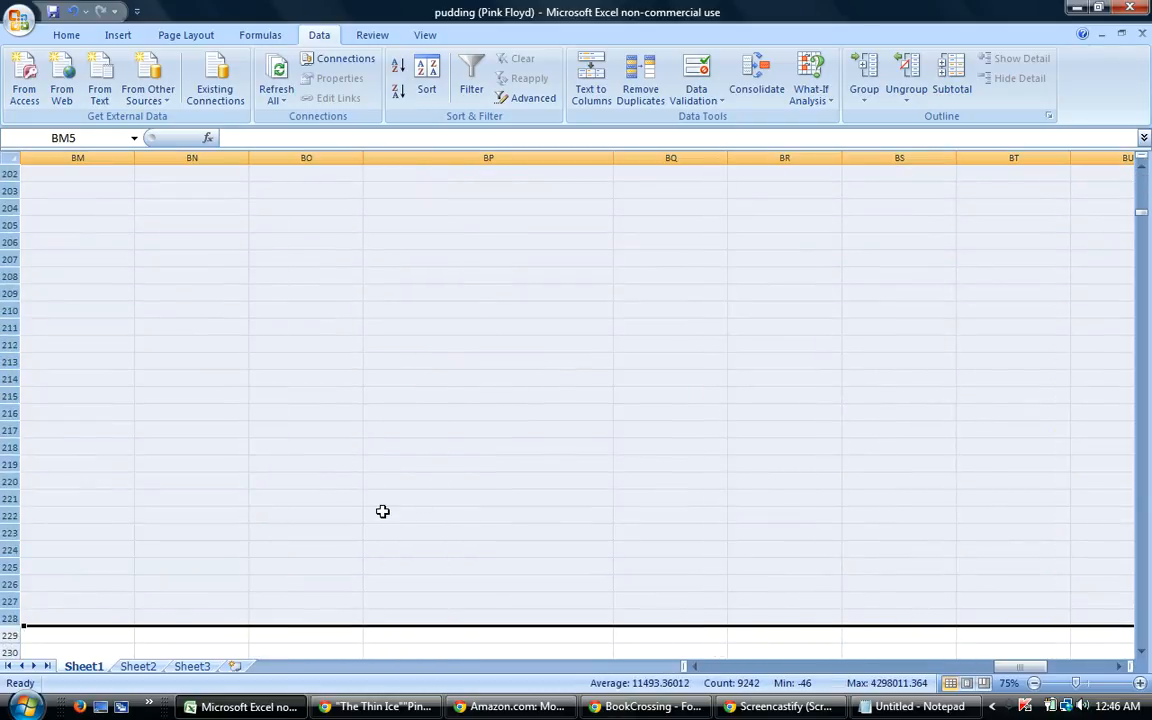
pyautogui.click(427, 80)
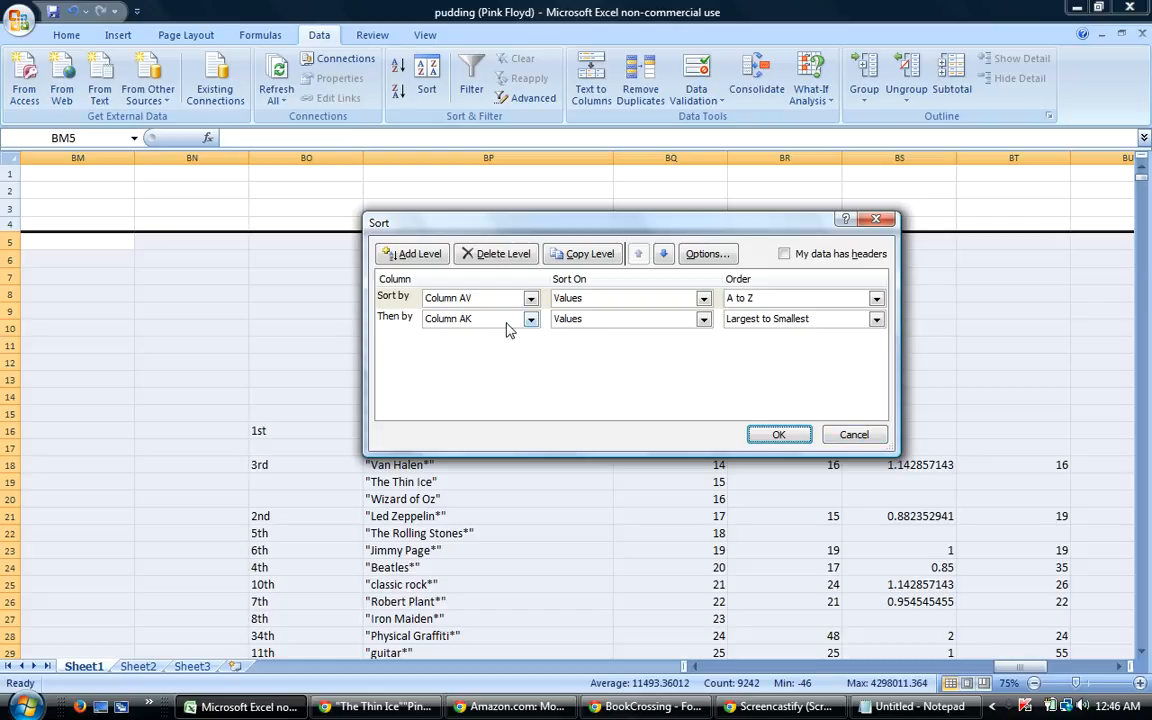
pyautogui.click(531, 320)
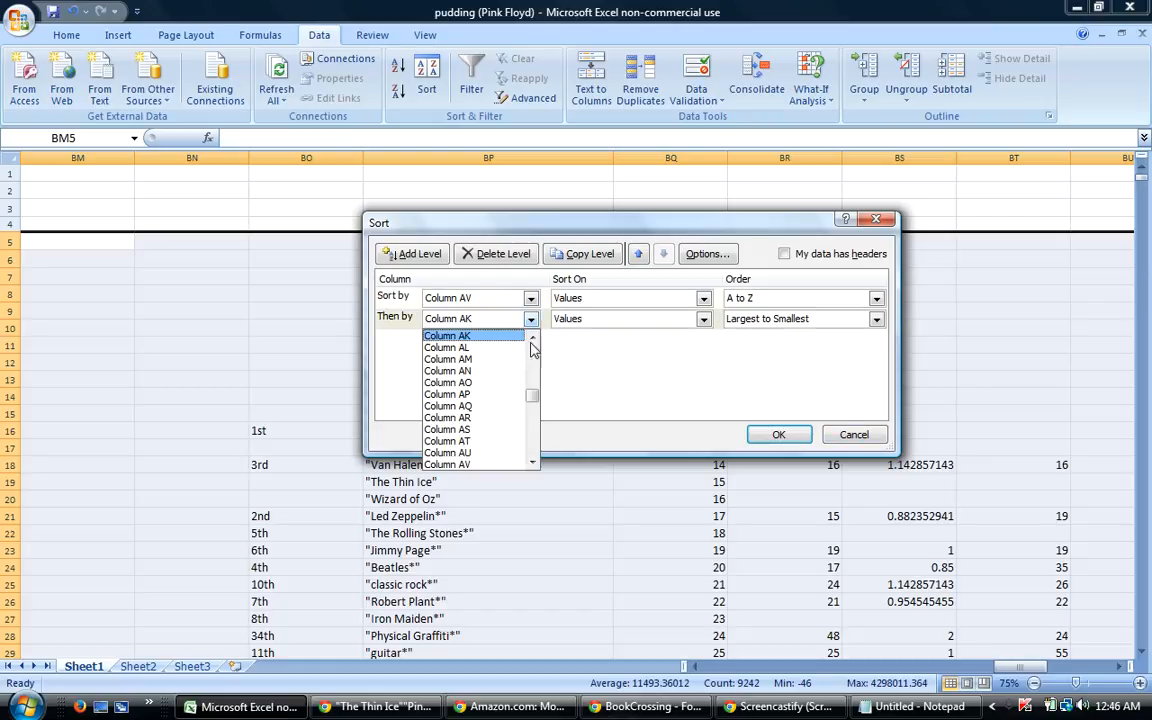
pyautogui.moveTo(535, 400); pyautogui.dragTo(537, 424)
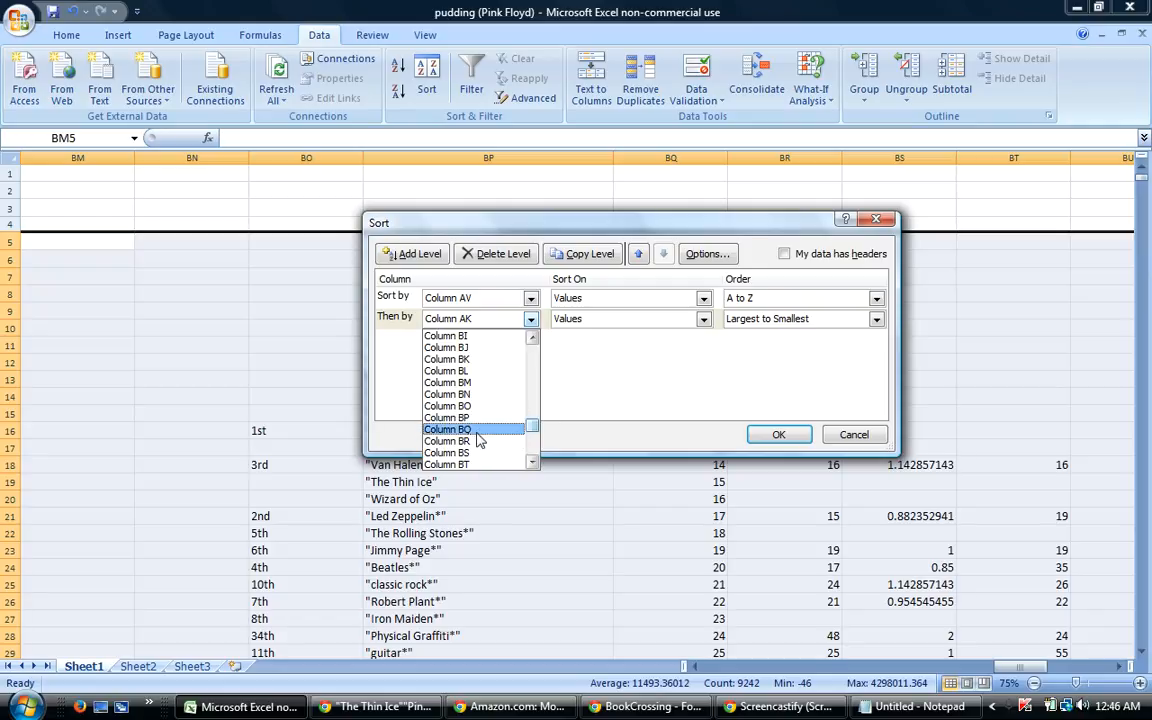
pyautogui.click(474, 442)
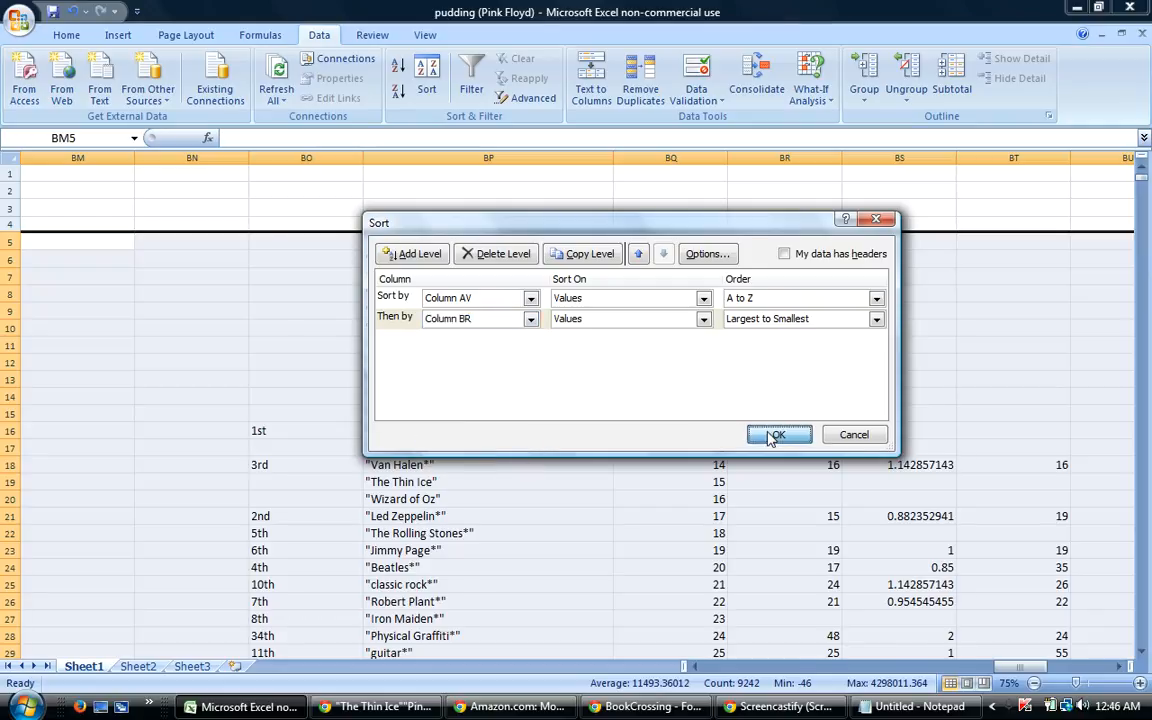
pyautogui.click(771, 434)
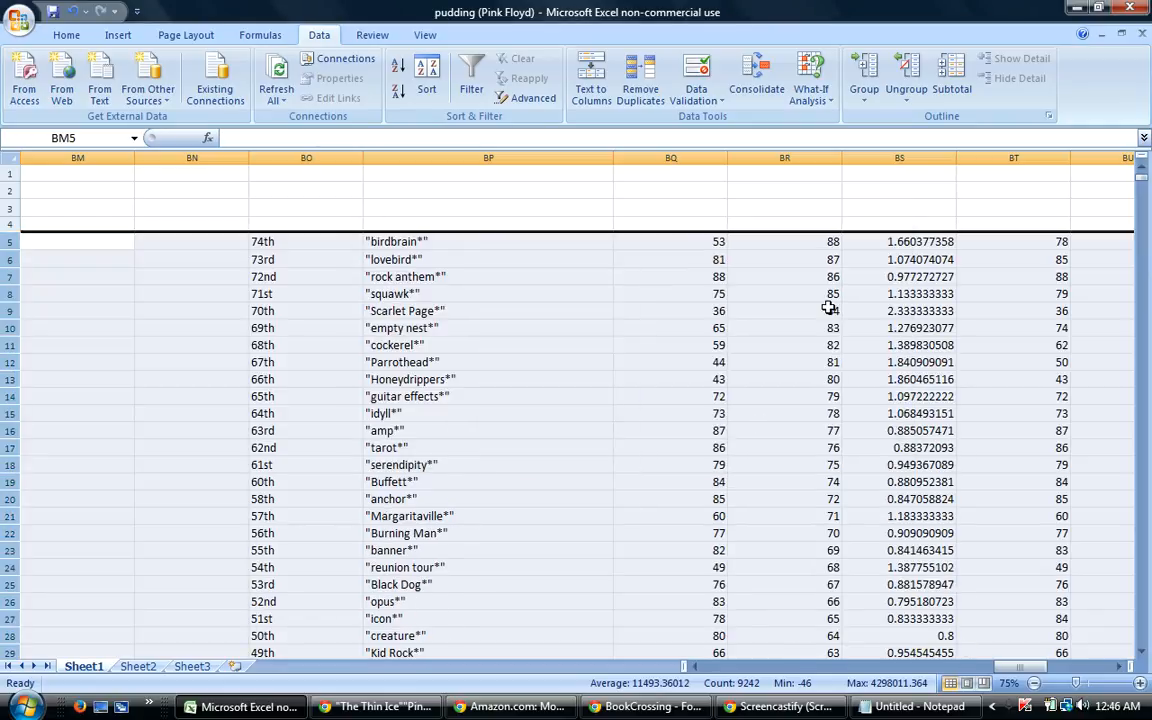
# Fill the formulas of Columns BR through BZ from row 5 down through row 92.
pyautogui.moveTo(831, 240); pyautogui.dragTo(910, 645)
pyautogui.moveTo(1033, 672)
pyautogui.mouseDown()
pyautogui.moveTo(1010, 676)
pyautogui.moveTo(1041, 676)
pyautogui.mouseUp()
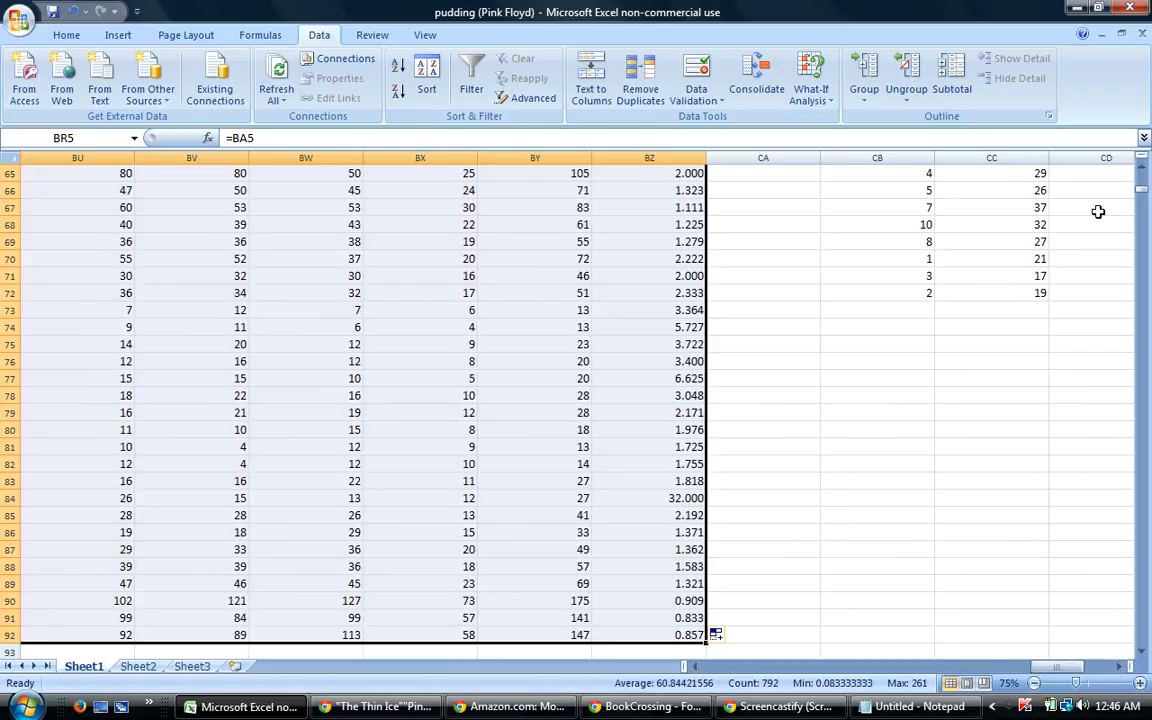
pyautogui.moveTo(1141, 190); pyautogui.dragTo(1139, 160)
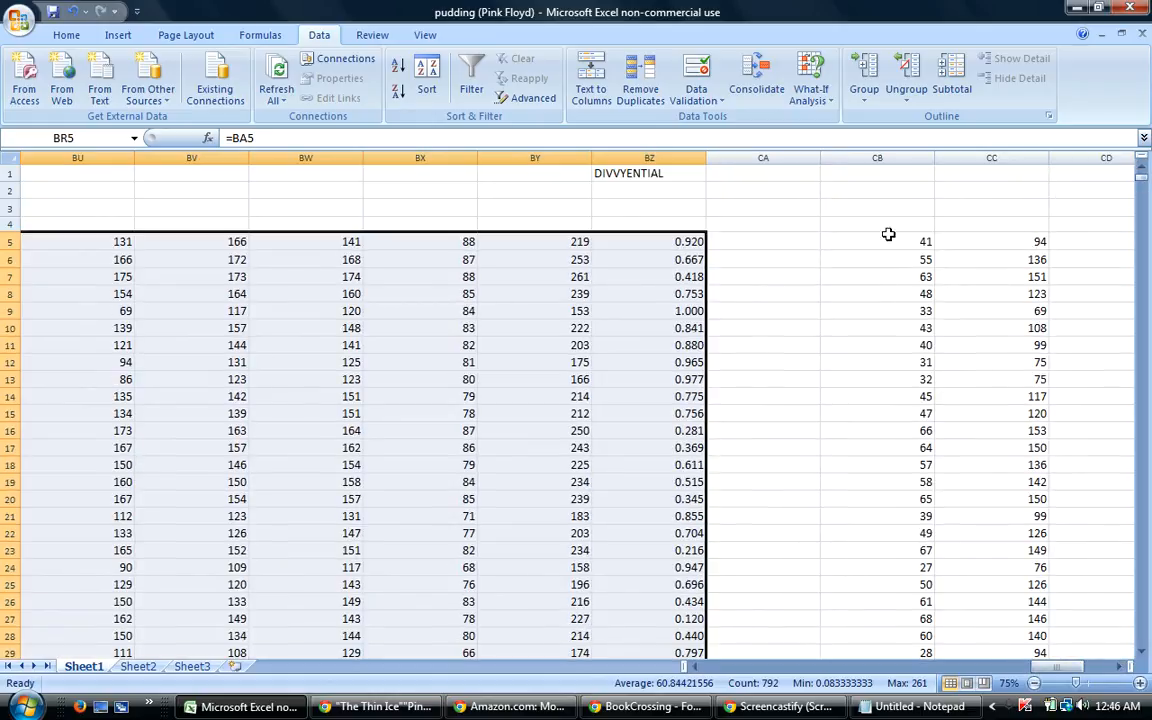
# Re-sort the rows from row 5 down by Column AV A to Z, then by Column BZ largest to smallest.
pyautogui.moveTo(10, 240); pyautogui.dragTo(115, 615)
pyautogui.click(426, 78)
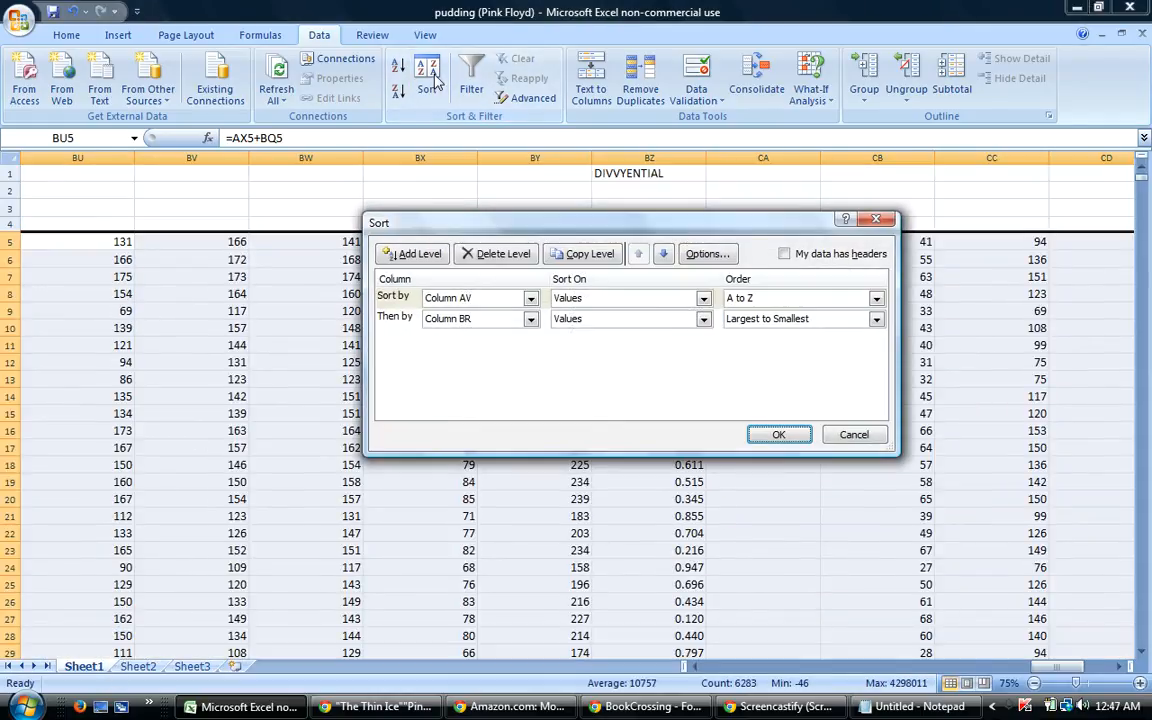
pyautogui.click(531, 319)
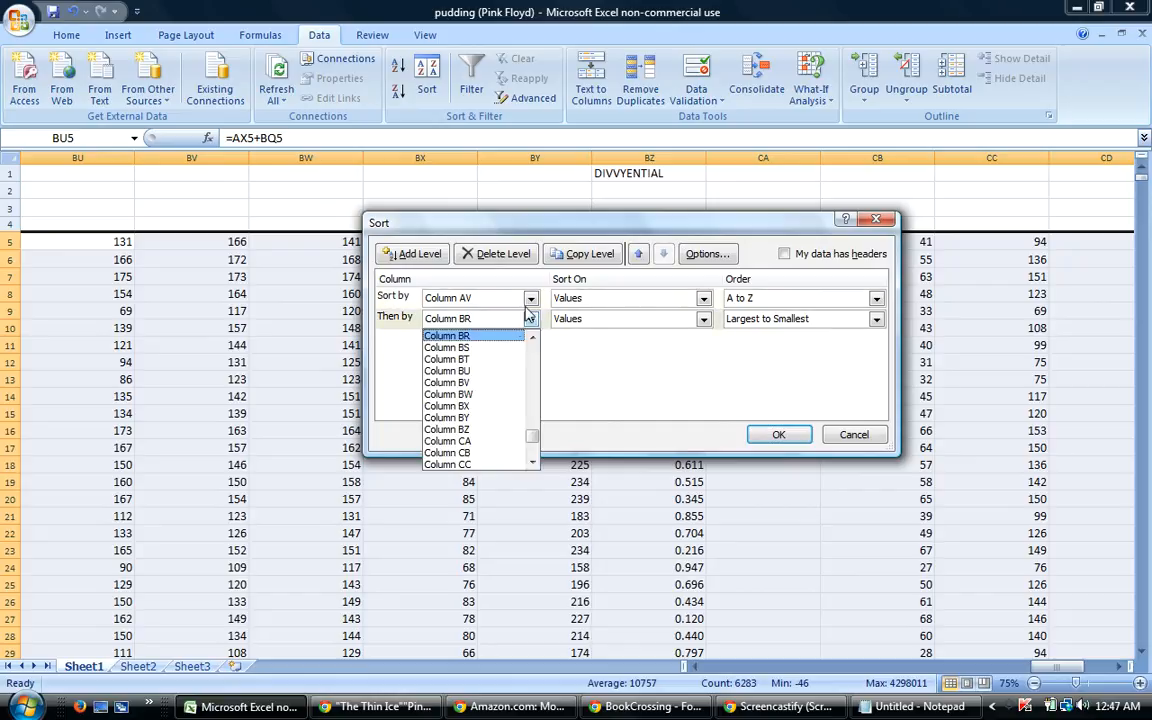
pyautogui.click(466, 431)
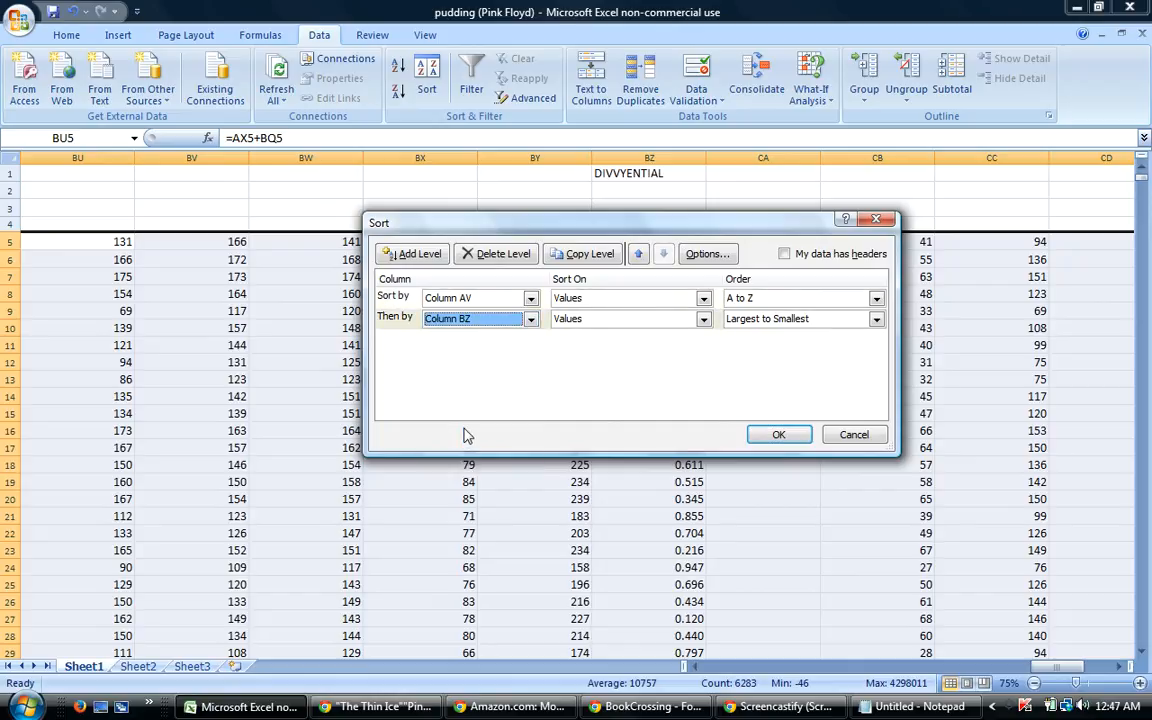
pyautogui.click(779, 436)
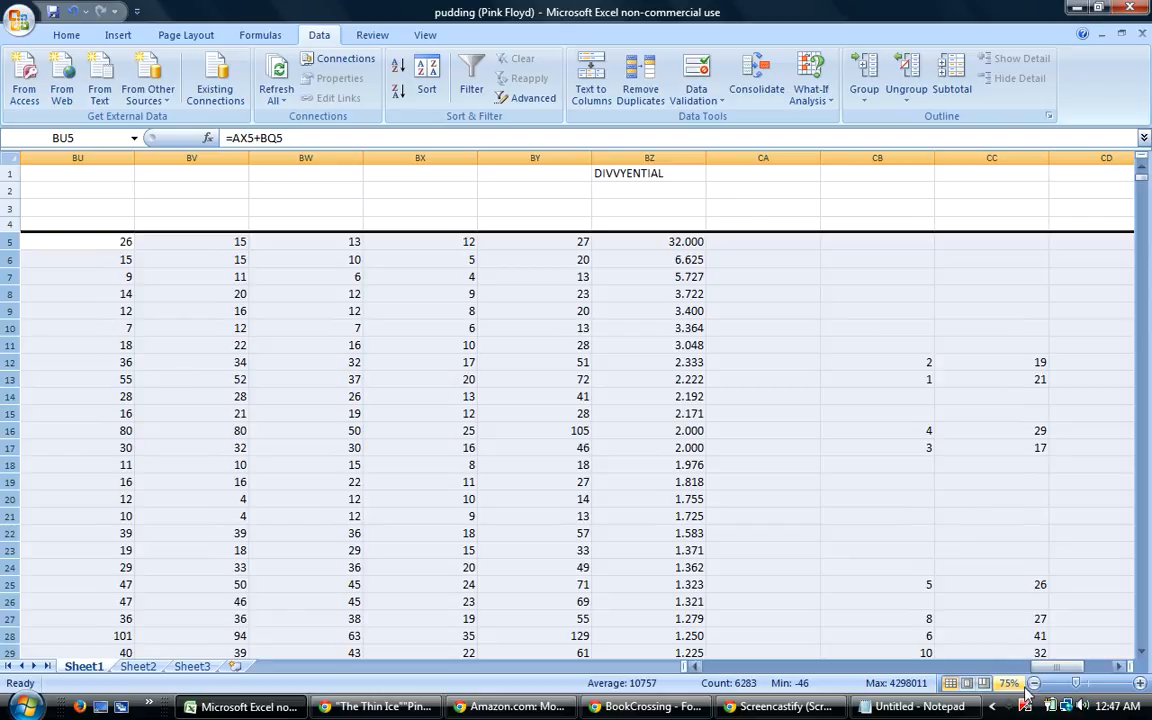
# Number Column CB from row 5 down to row 92 by entering 1 and 2 and filling the series through 88.
pyautogui.moveTo(1070, 676)
pyautogui.mouseDown()
pyautogui.moveTo(1050, 676)
pyautogui.moveTo(1076, 673)
pyautogui.mouseUp()
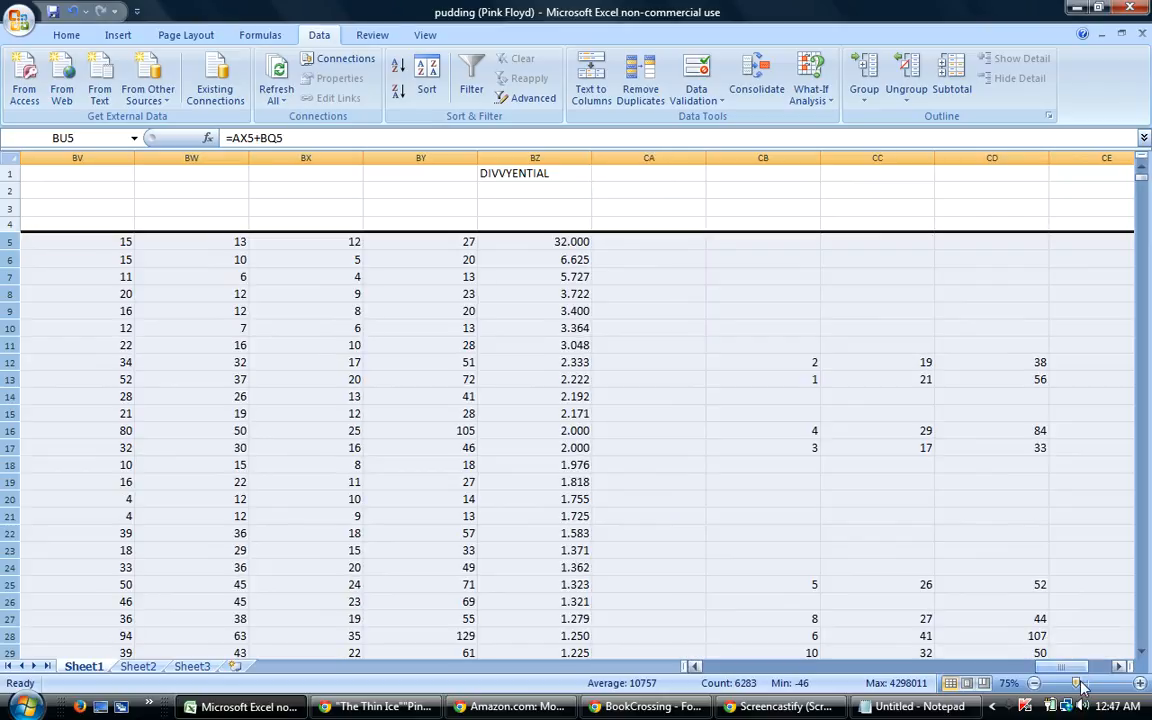
pyautogui.click(802, 244)
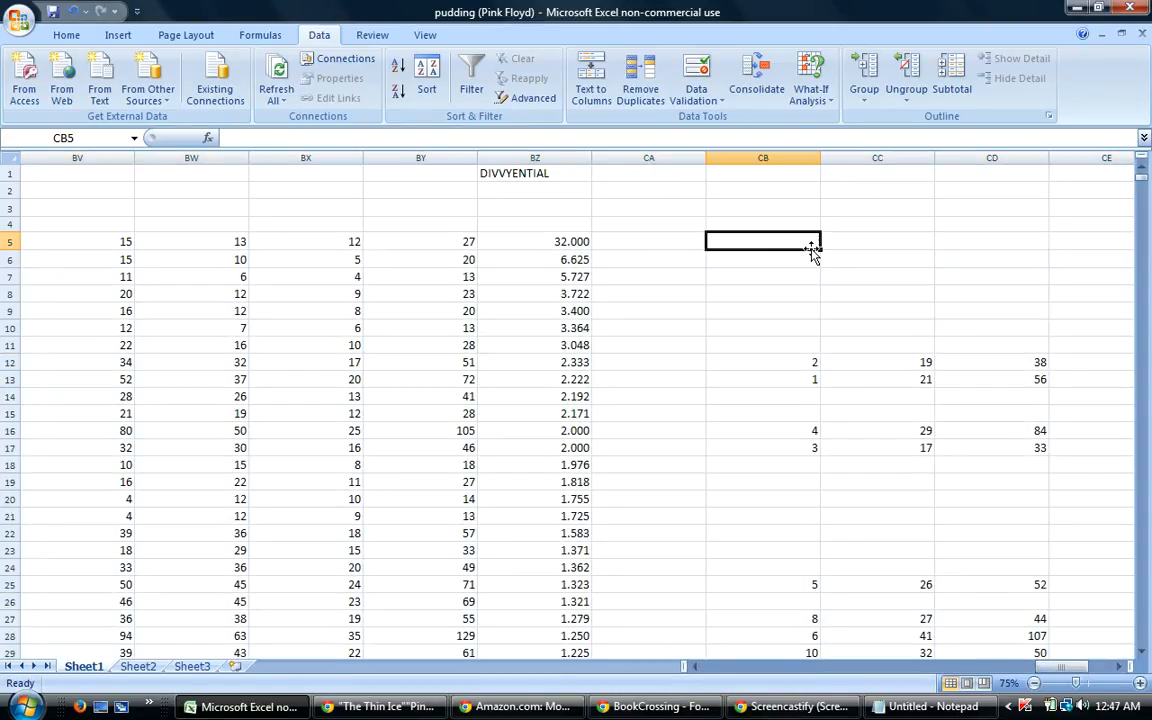
pyautogui.write('1')
pyautogui.press('Return')
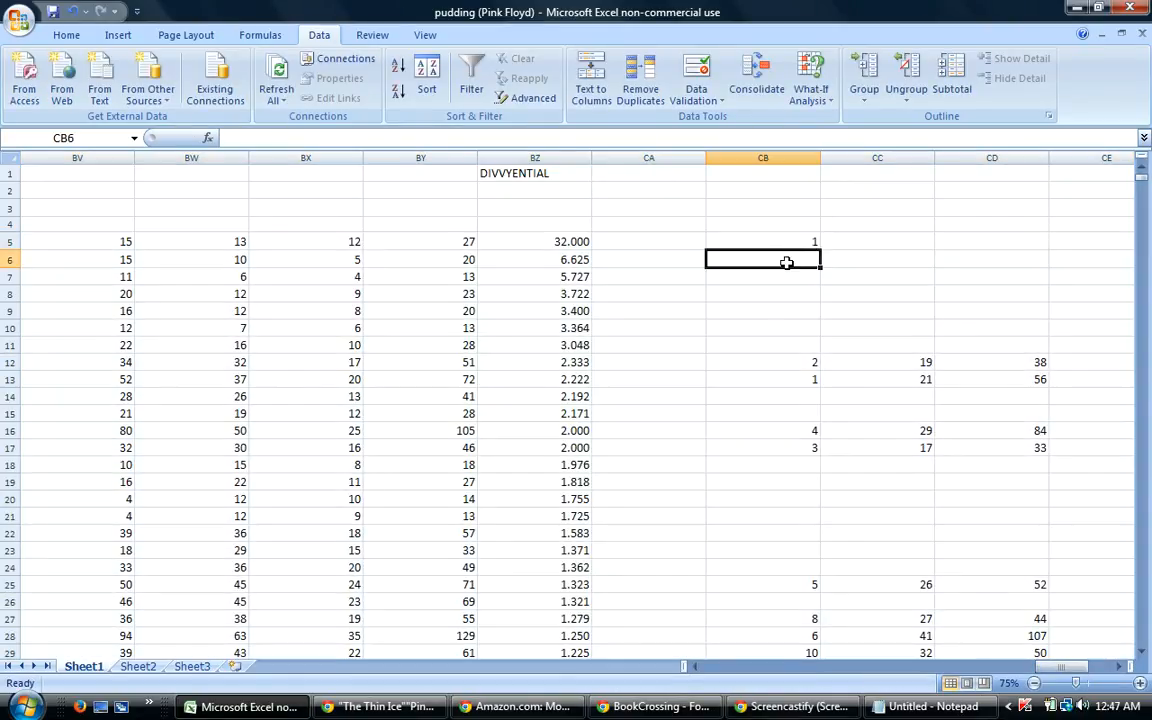
pyautogui.write('2')
pyautogui.click(828, 311)
pyautogui.moveTo(806, 241); pyautogui.dragTo(826, 422)
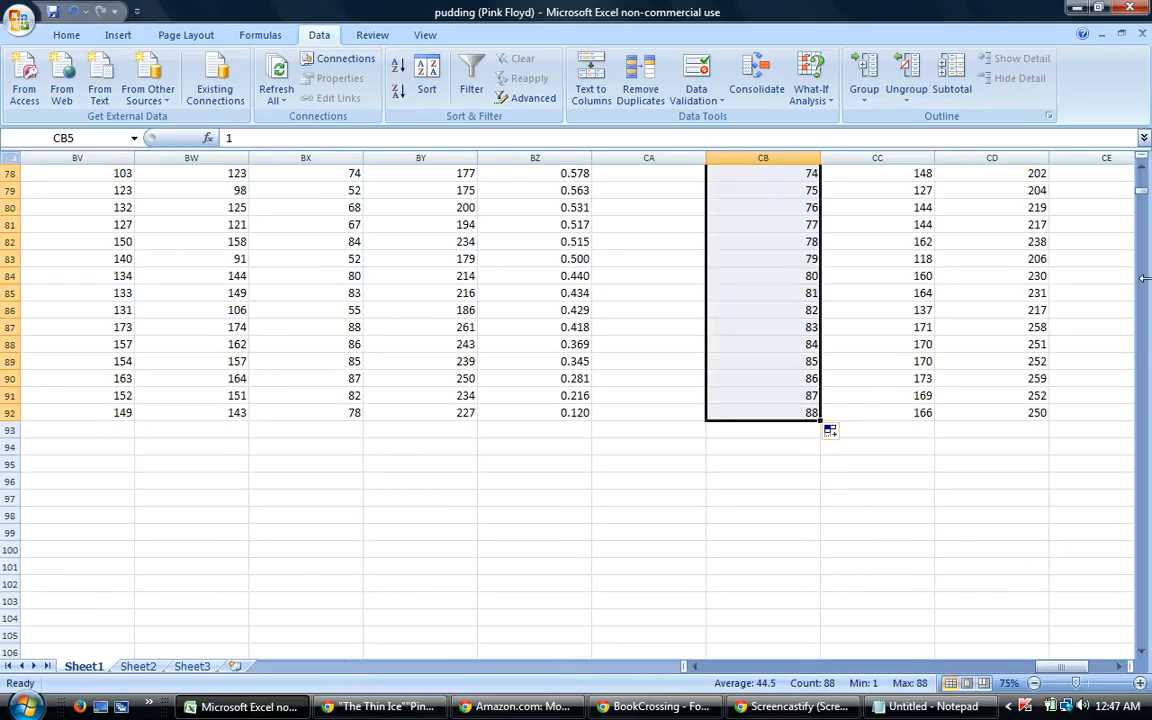
# Sort the rows from row 5 down by Column AV A to Z, then by Column CC largest to smallest.
pyautogui.moveTo(1141, 197); pyautogui.dragTo(1143, 168)
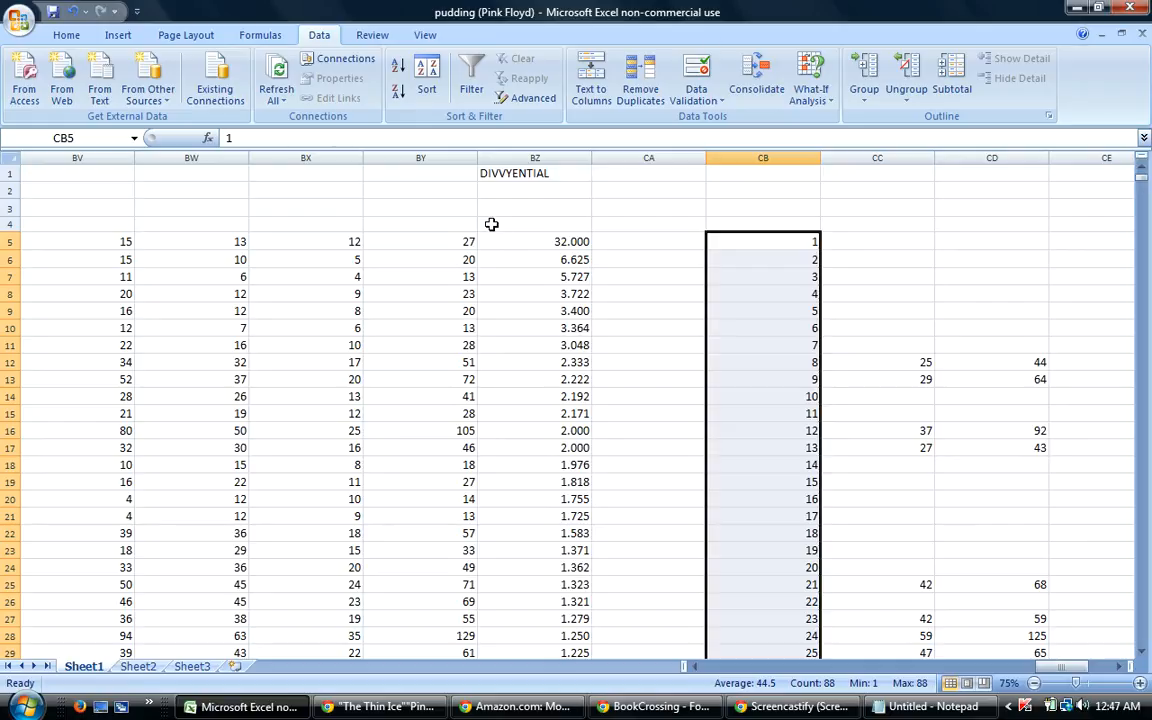
pyautogui.moveTo(8, 241); pyautogui.dragTo(54, 643)
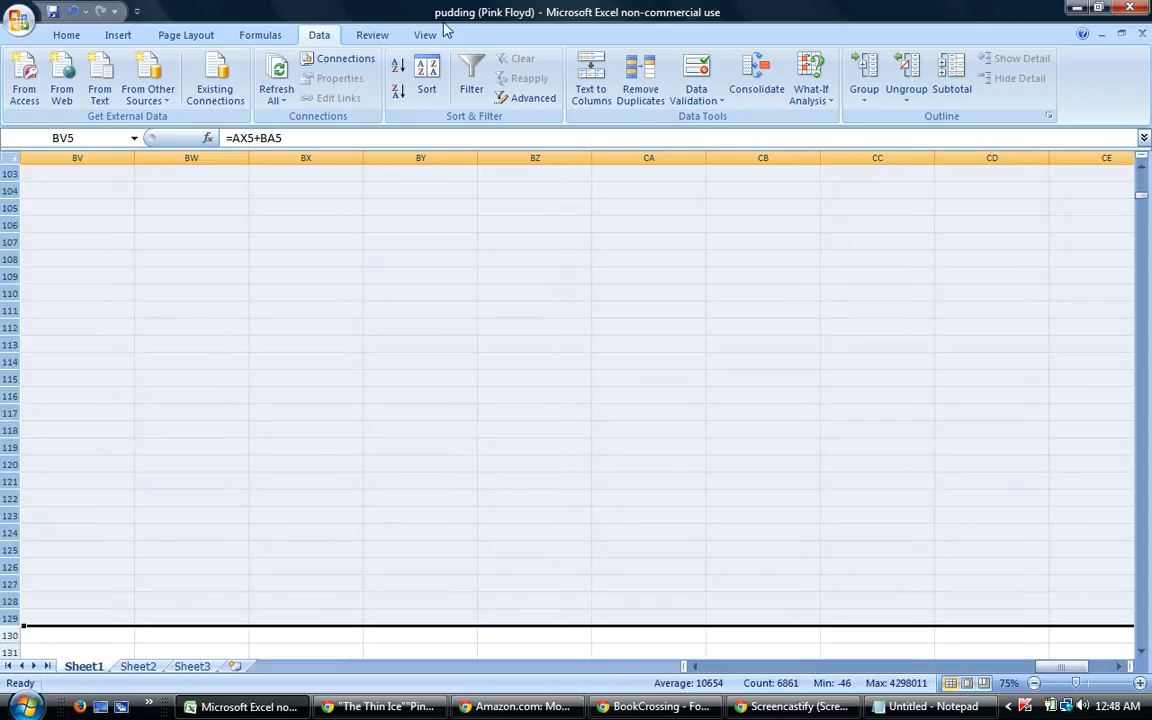
pyautogui.click(427, 88)
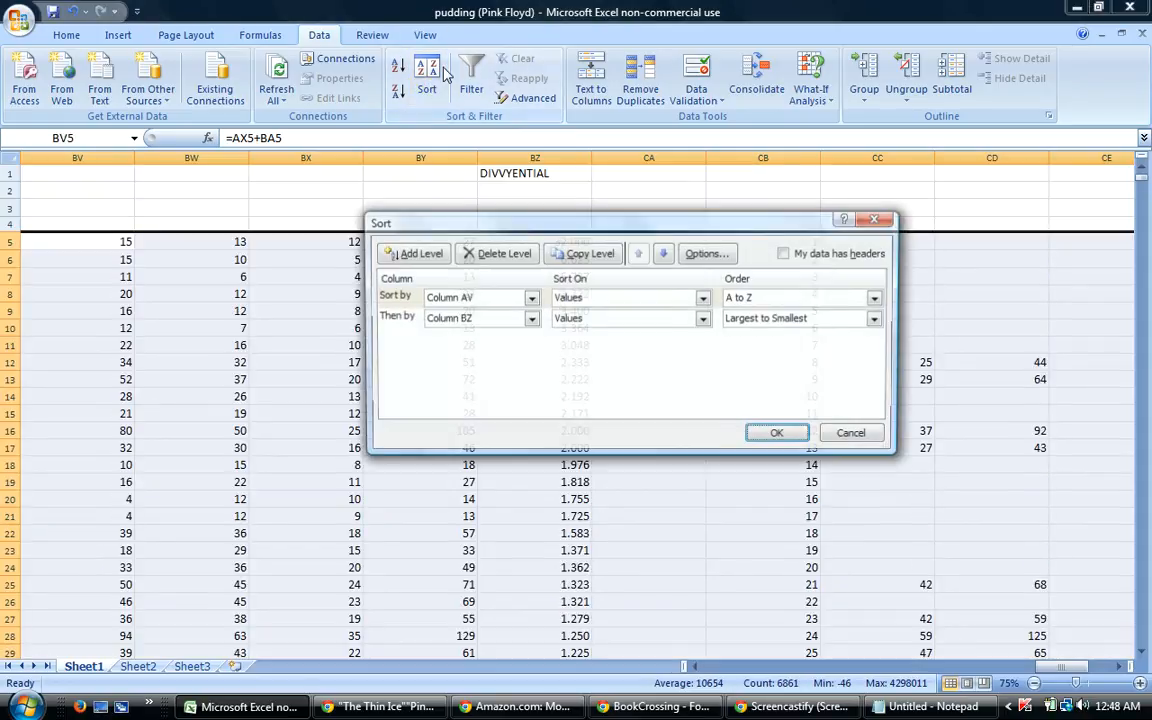
pyautogui.click(531, 318)
pyautogui.click(488, 374)
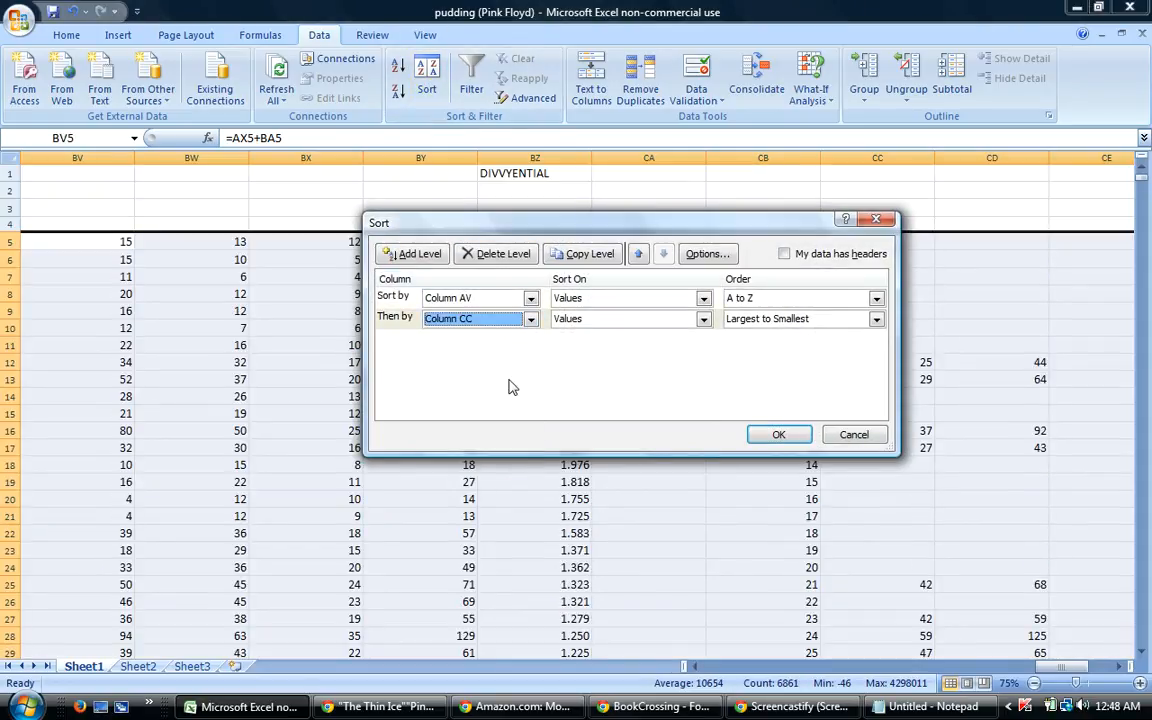
pyautogui.click(782, 436)
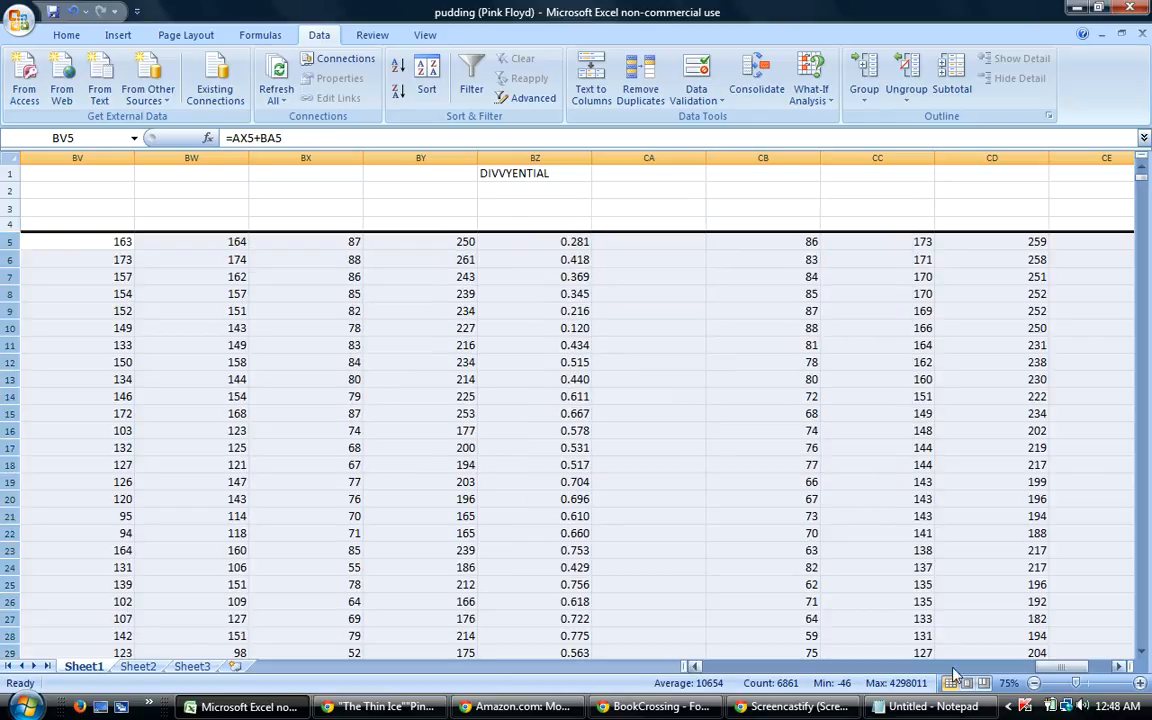
# Fill the Column CC, CD and CE formulas from row 72 down through row 92.
pyautogui.moveTo(1056, 666); pyautogui.dragTo(1074, 670)
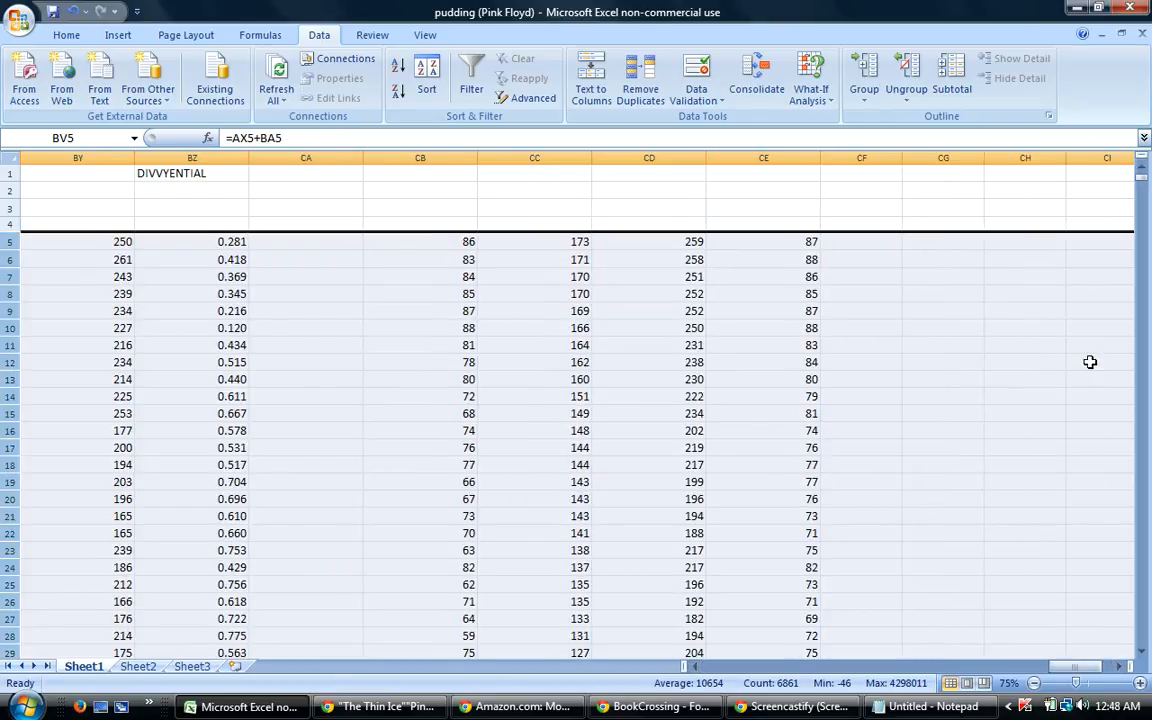
pyautogui.moveTo(1138, 180); pyautogui.dragTo(1140, 189)
pyautogui.moveTo(571, 344); pyautogui.dragTo(828, 620)
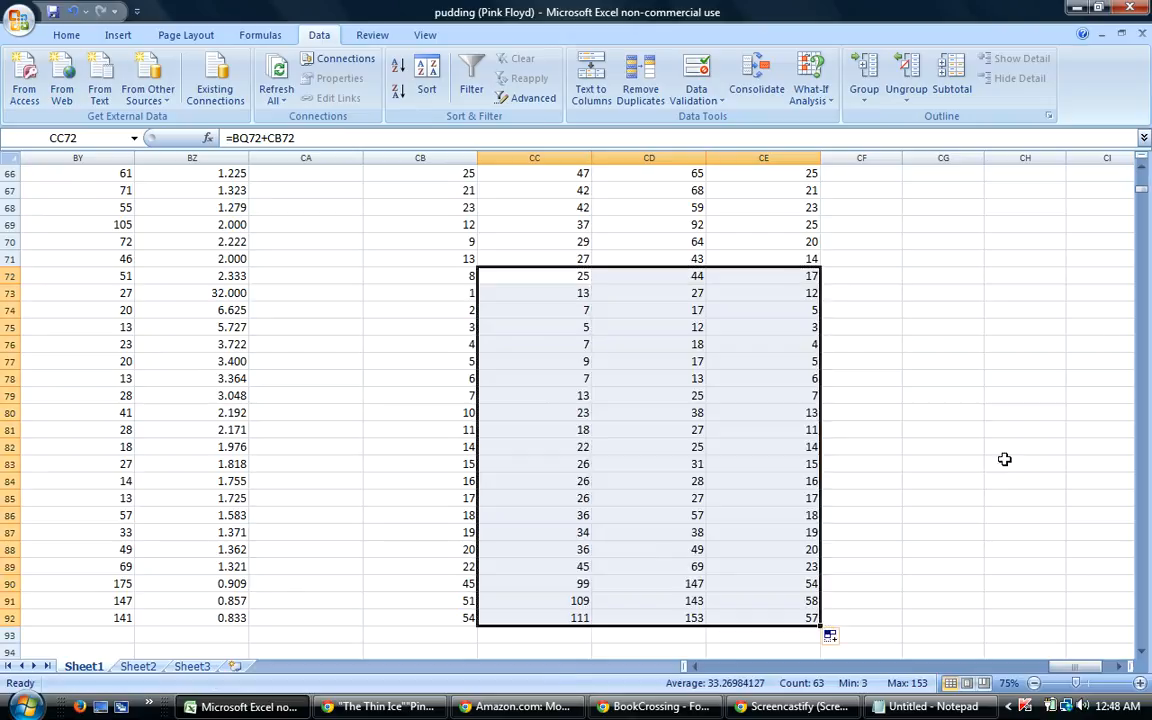
# Sort the rows from row 5 down by Column AV A to Z, then by Column AP smallest to largest.
pyautogui.moveTo(1142, 190); pyautogui.dragTo(1142, 172)
pyautogui.moveTo(15, 243); pyautogui.dragTo(14, 636)
pyautogui.moveTo(88, 712); pyautogui.dragTo(88, 712)
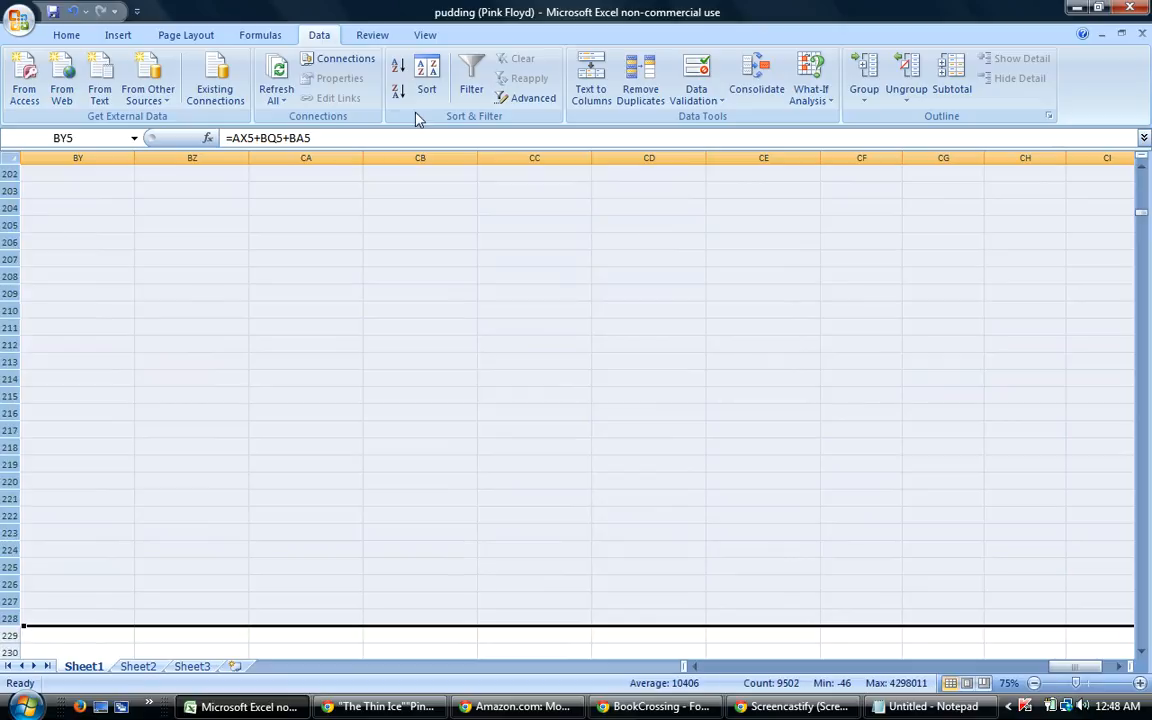
pyautogui.click(427, 77)
pyautogui.click(531, 318)
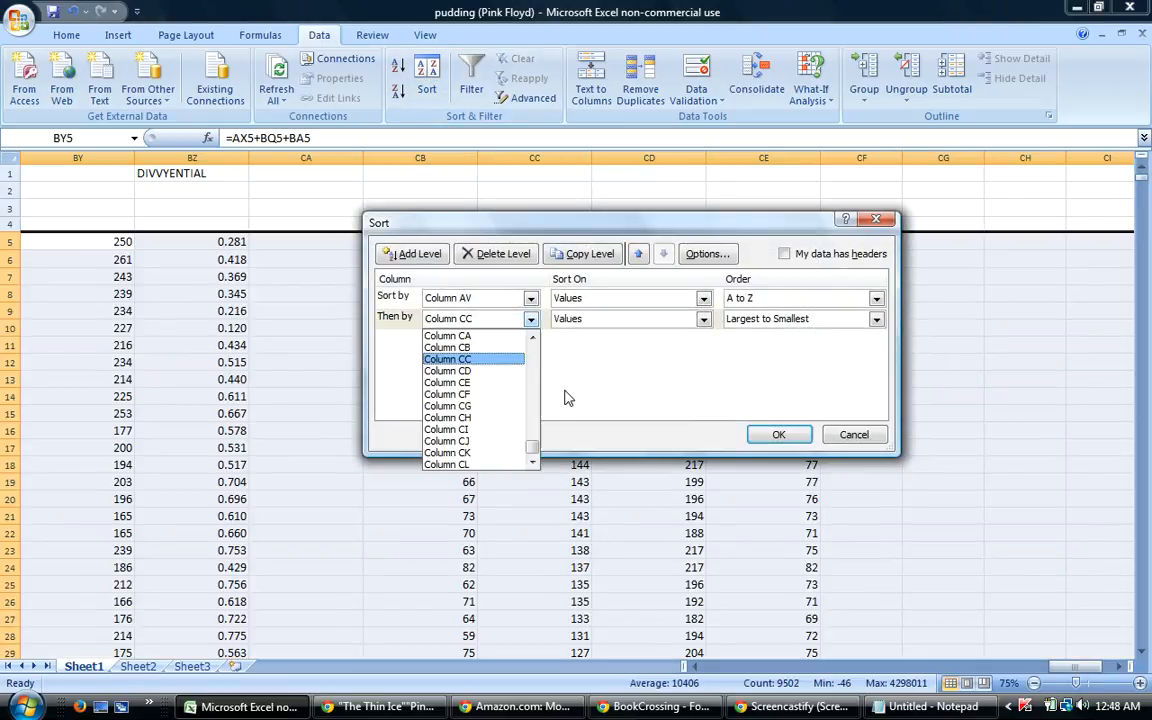
pyautogui.moveTo(531, 447); pyautogui.dragTo(524, 405)
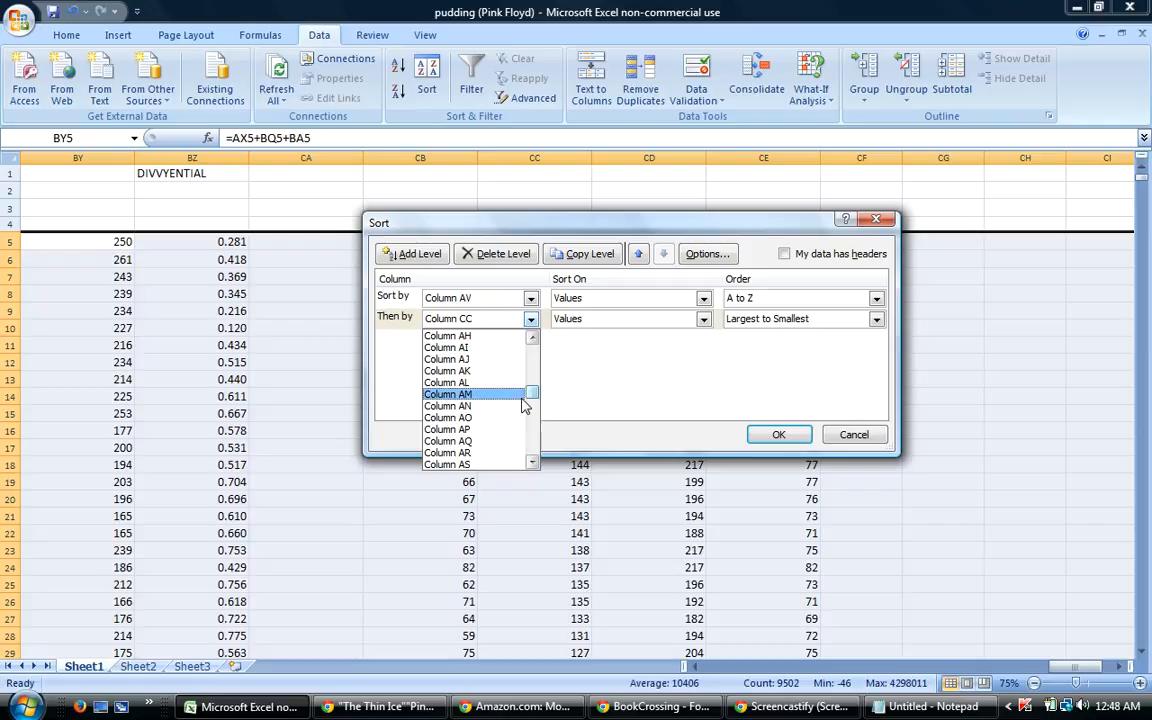
pyautogui.click(468, 429)
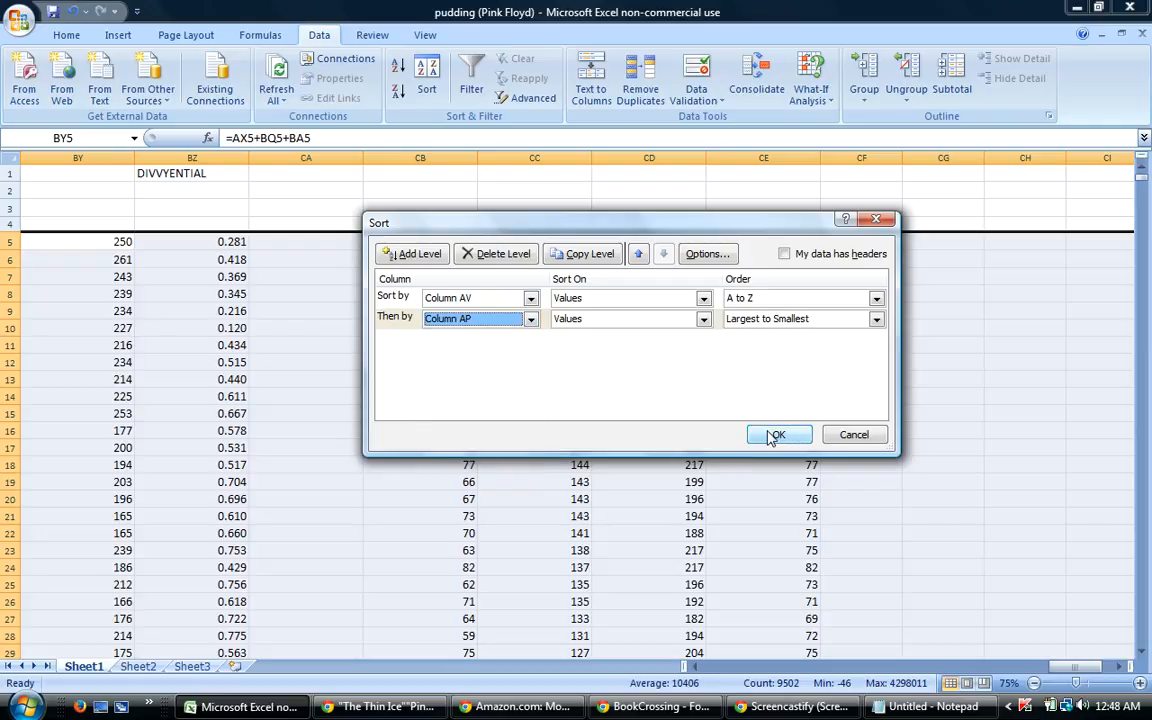
pyautogui.click(533, 322)
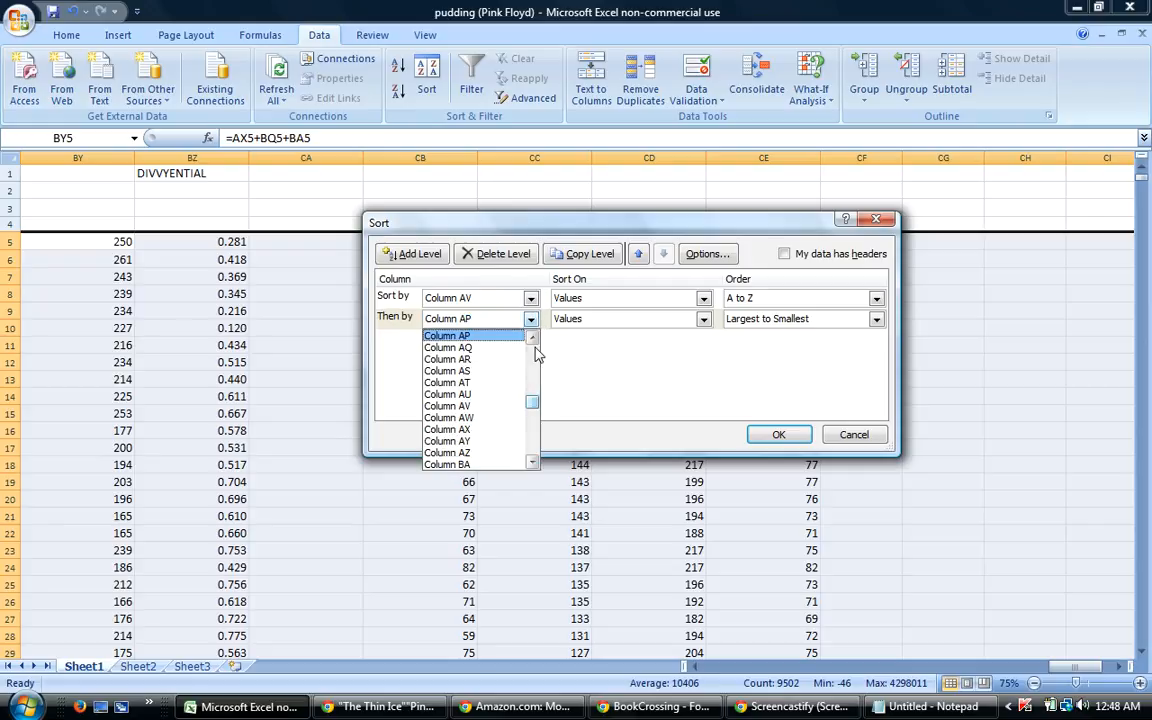
pyautogui.click(781, 333)
pyautogui.click(782, 320)
pyautogui.click(786, 332)
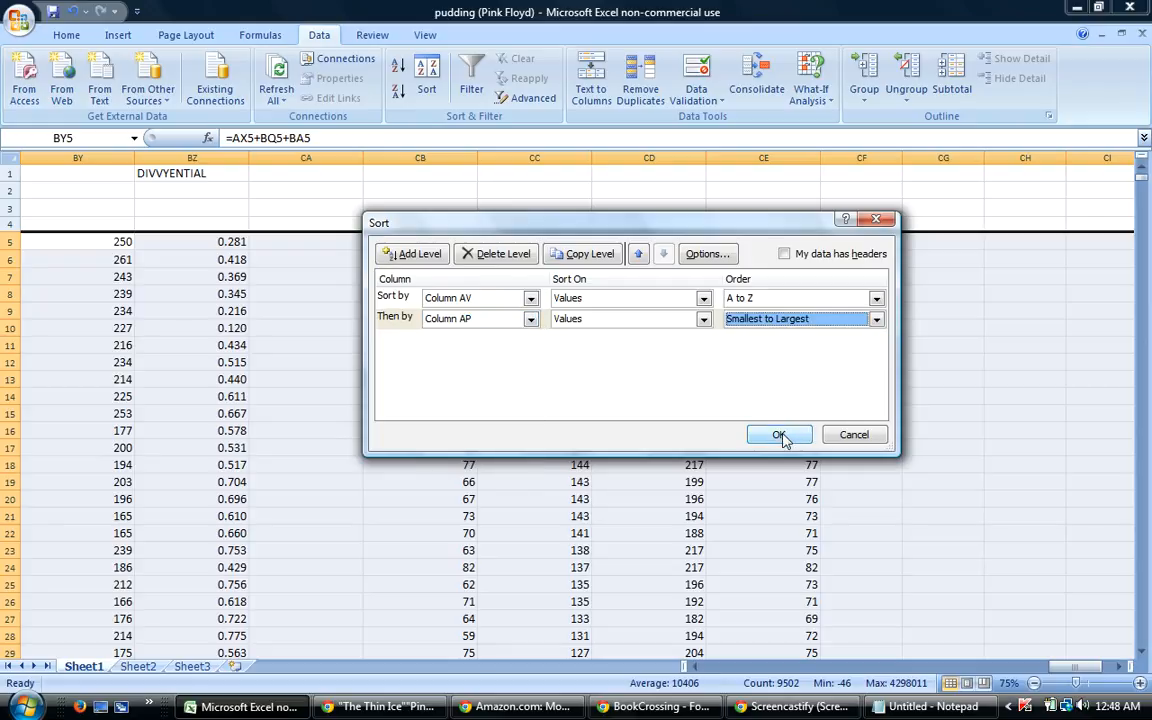
pyautogui.click(780, 436)
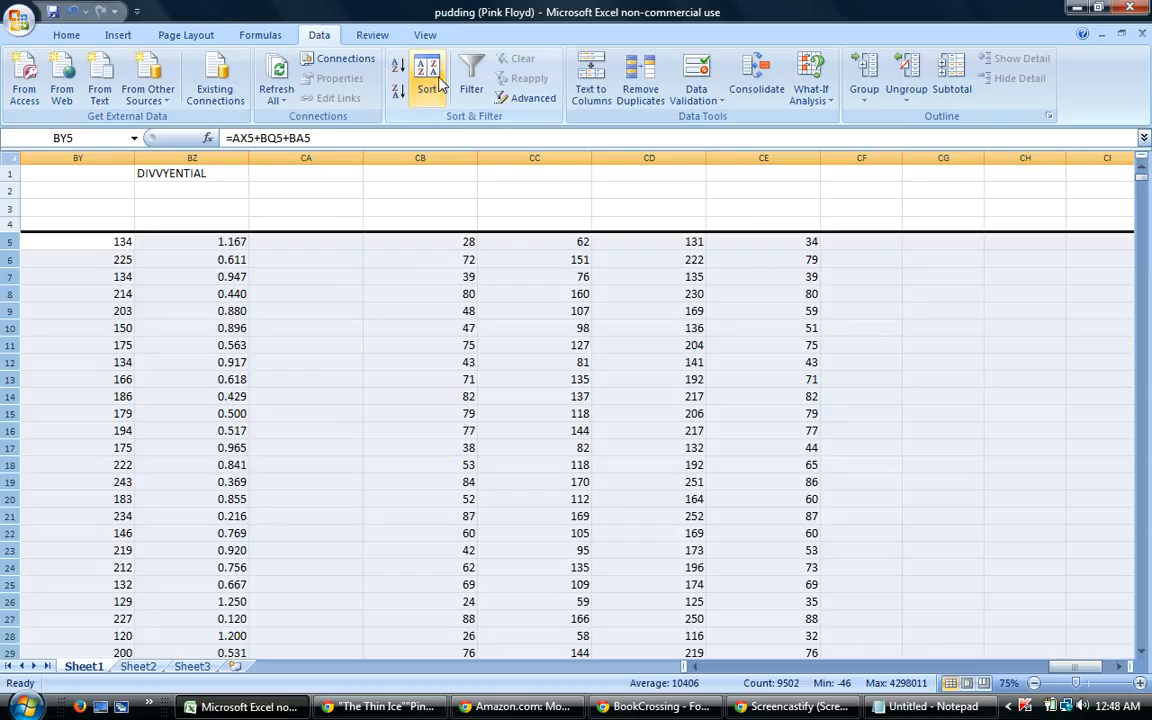
pyautogui.click(446, 74)
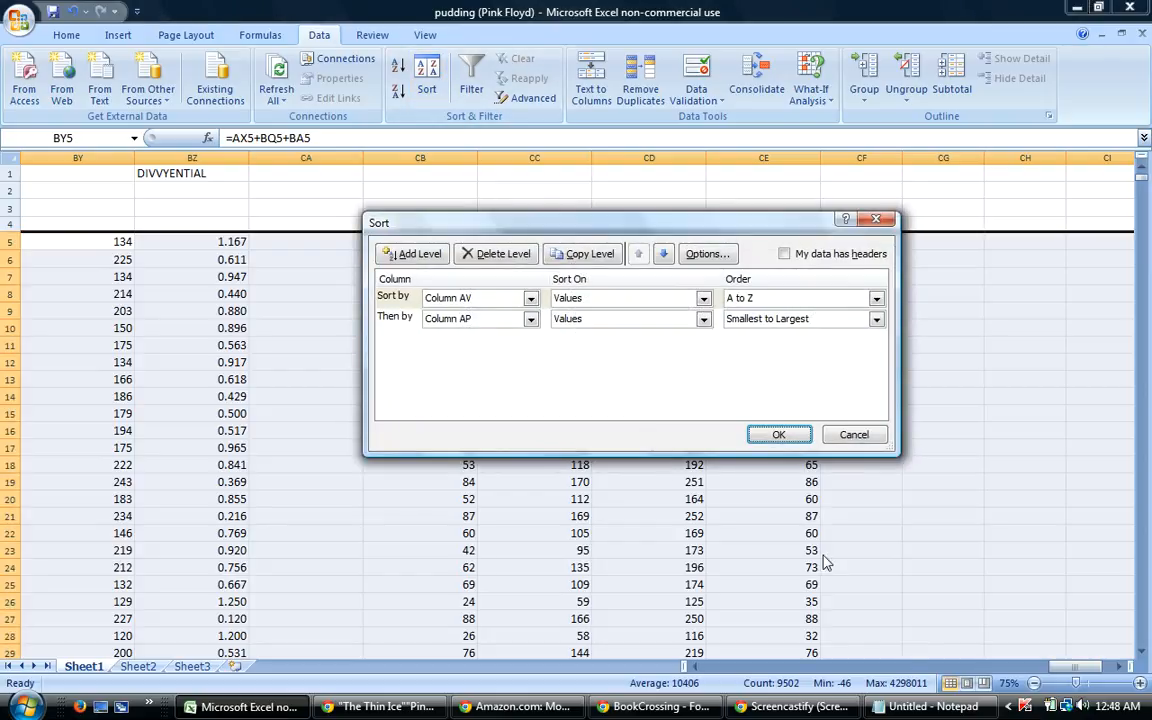
pyautogui.click(866, 434)
# Sort the rows from row 5 down by Column AV A to Z, then by Column AY smallest to largest.
pyautogui.moveTo(1077, 666); pyautogui.dragTo(742, 673)
pyautogui.click(465, 497)
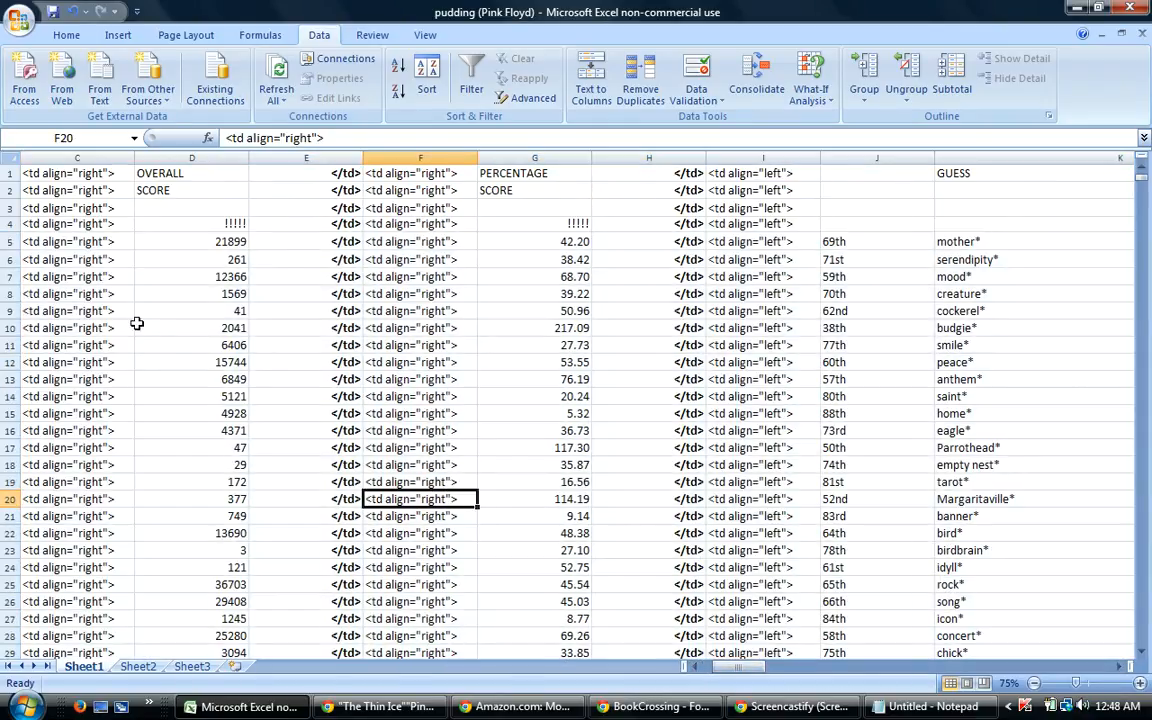
pyautogui.moveTo(8, 240); pyautogui.dragTo(10, 592)
pyautogui.moveTo(122, 578); pyautogui.dragTo(158, 680)
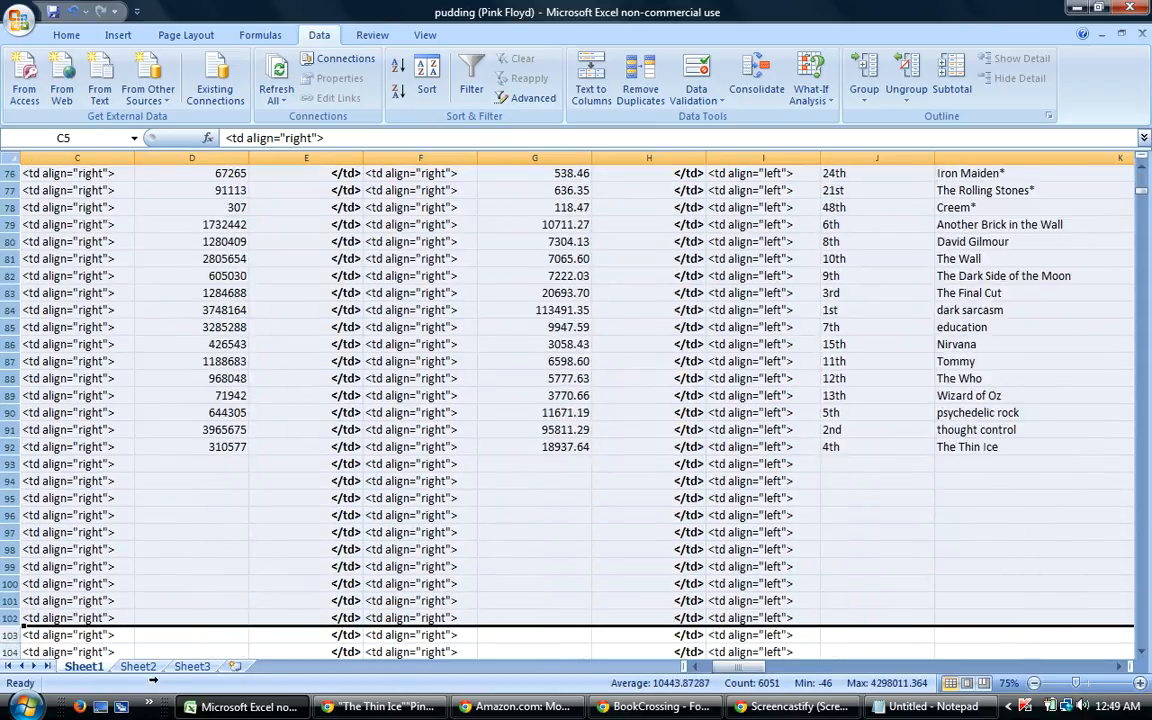
pyautogui.click(426, 84)
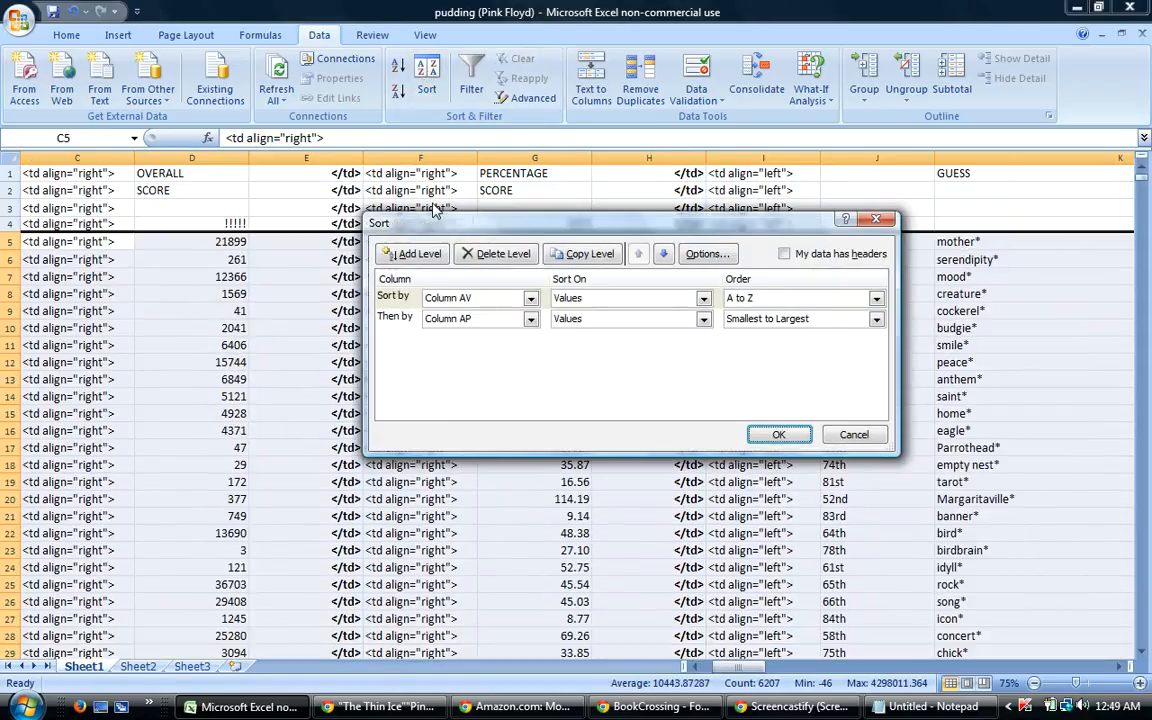
pyautogui.click(531, 318)
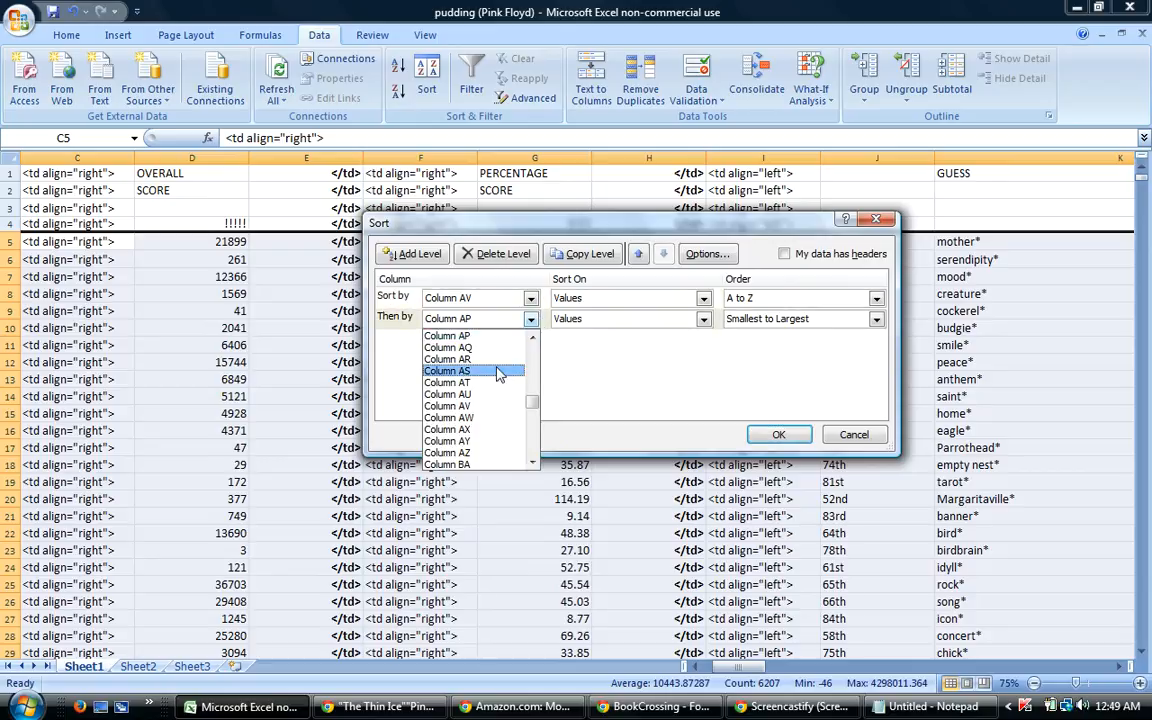
pyautogui.click(474, 442)
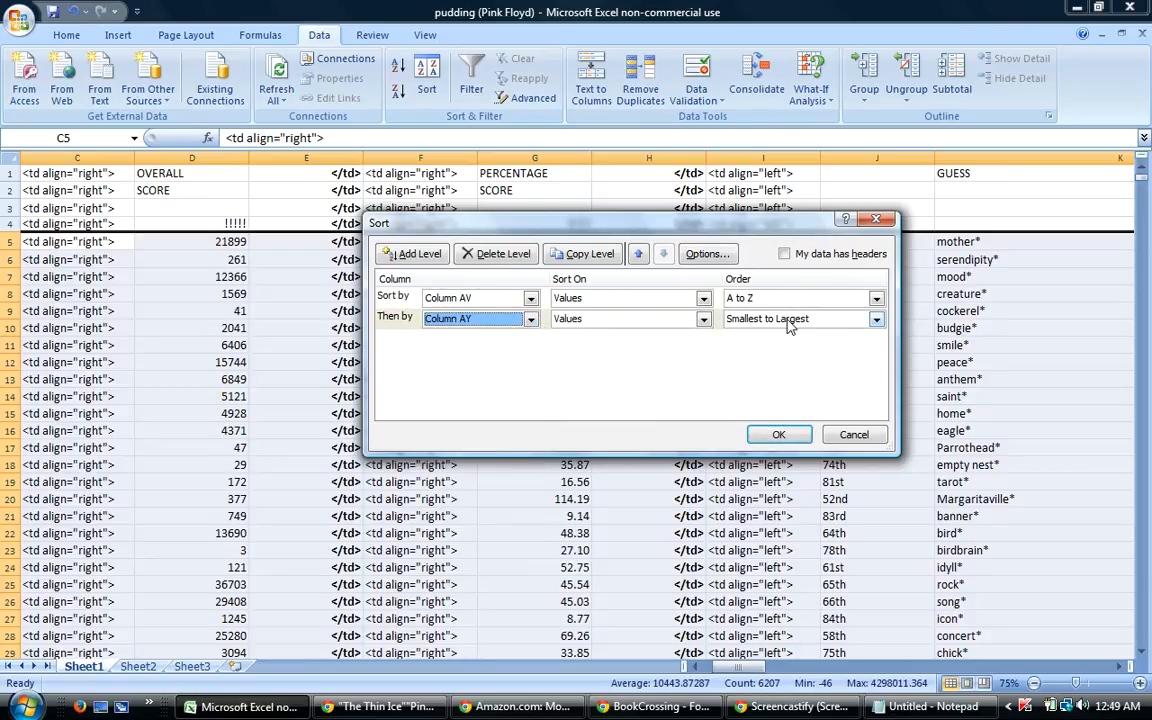
pyautogui.click(779, 435)
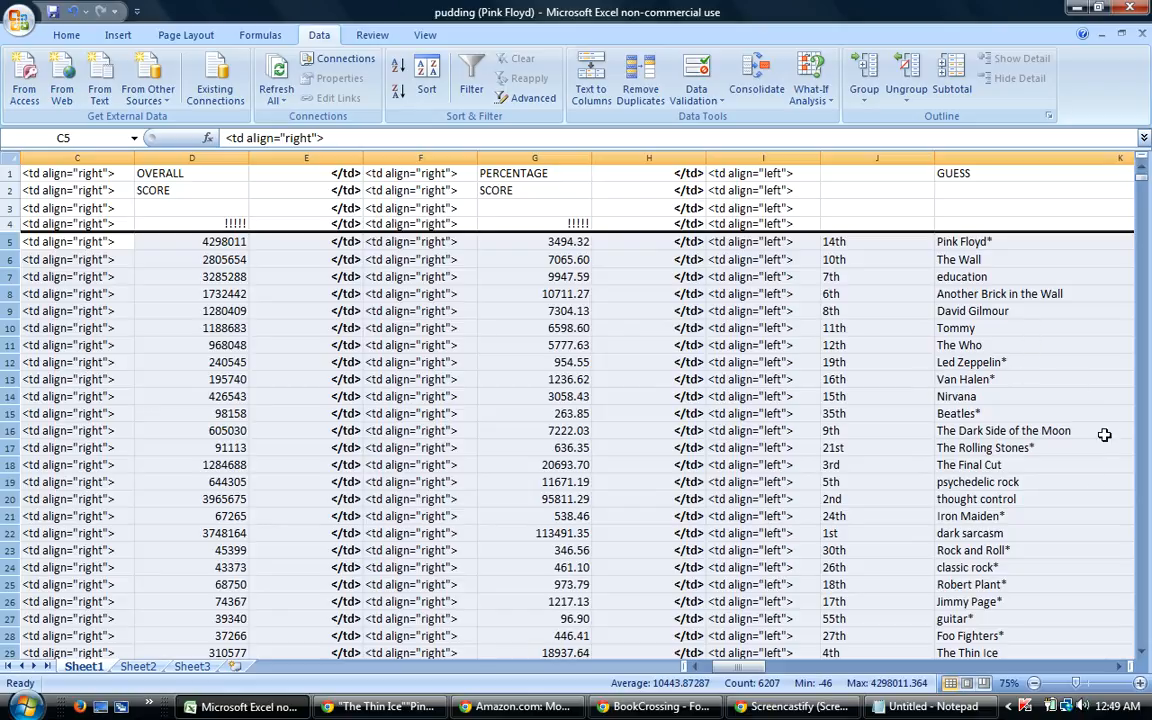
# Examine the order of the guesses in Column K from Pink Floyd down to The Thin Ice.
pyautogui.click(973, 533)
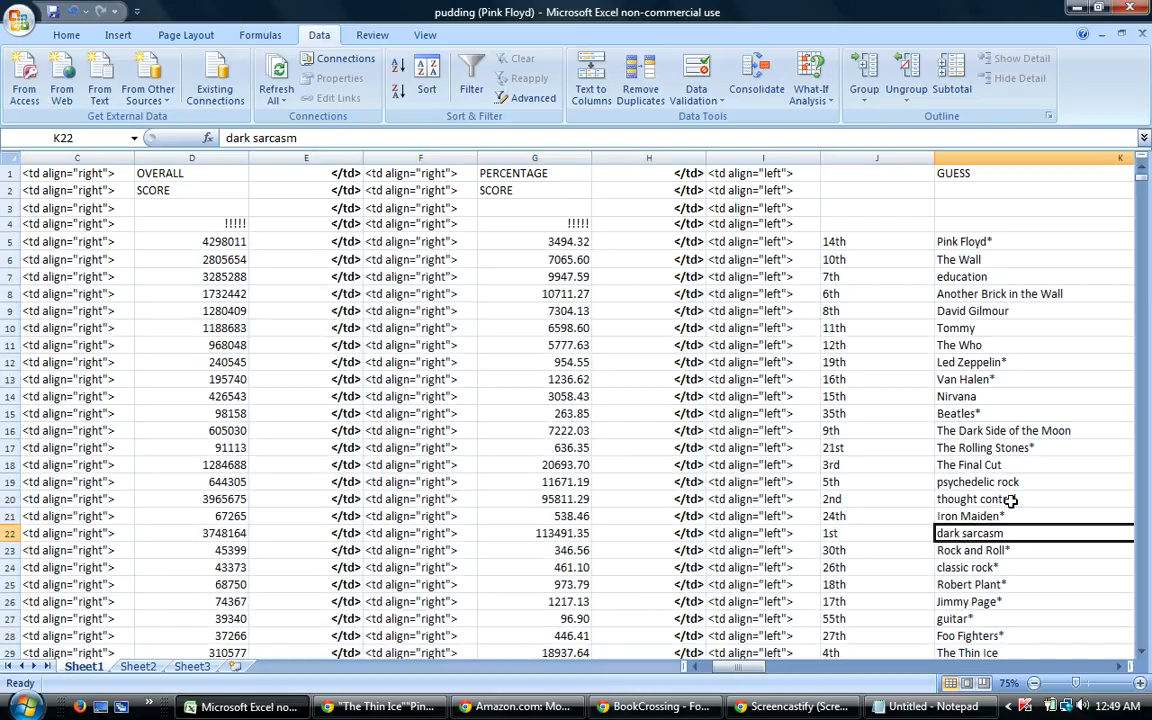
pyautogui.click(988, 499)
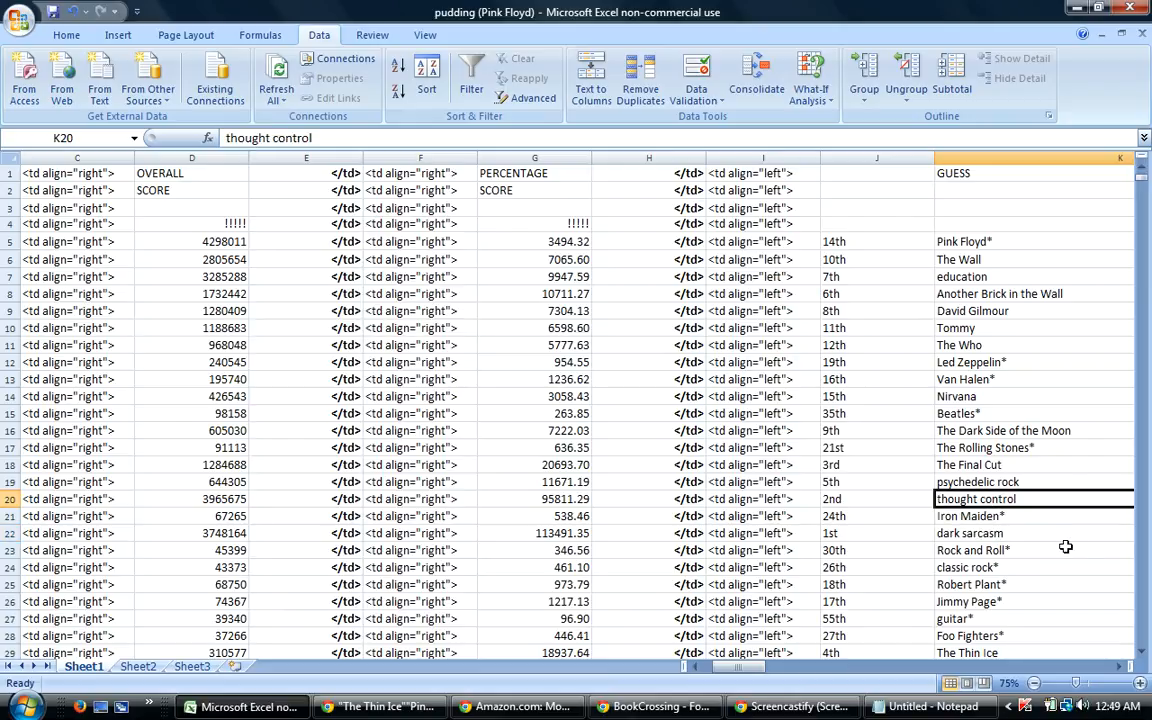
pyautogui.click(953, 518)
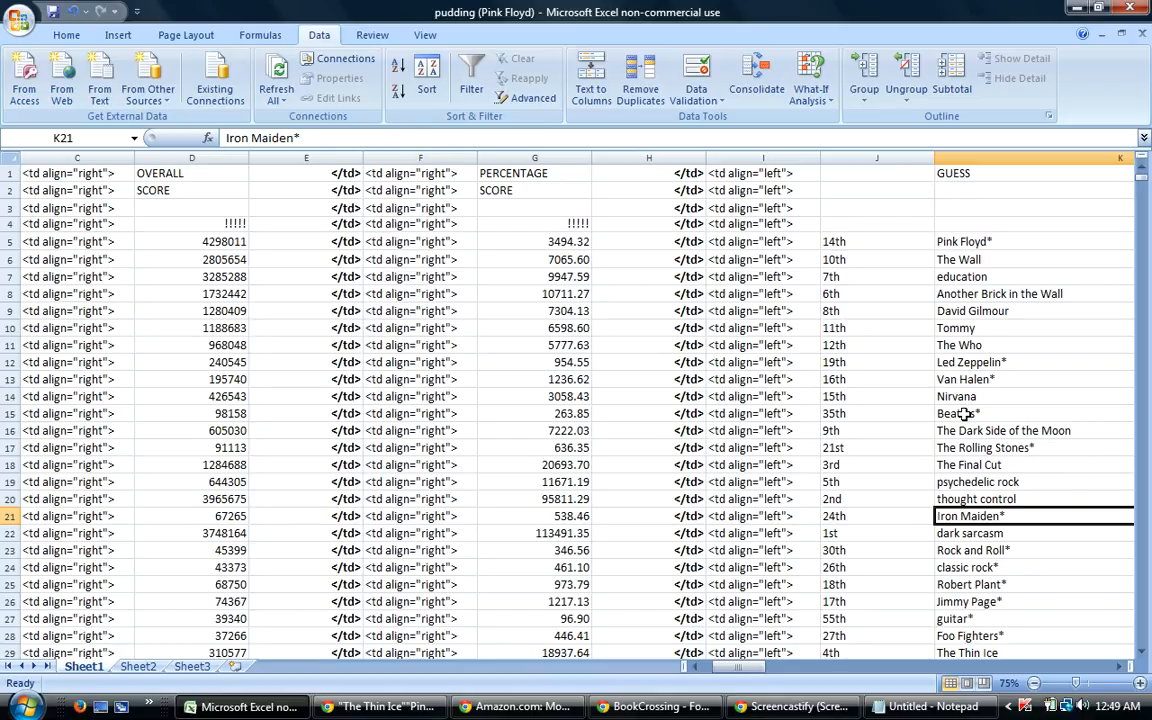
pyautogui.moveTo(968, 413); pyautogui.dragTo(963, 312)
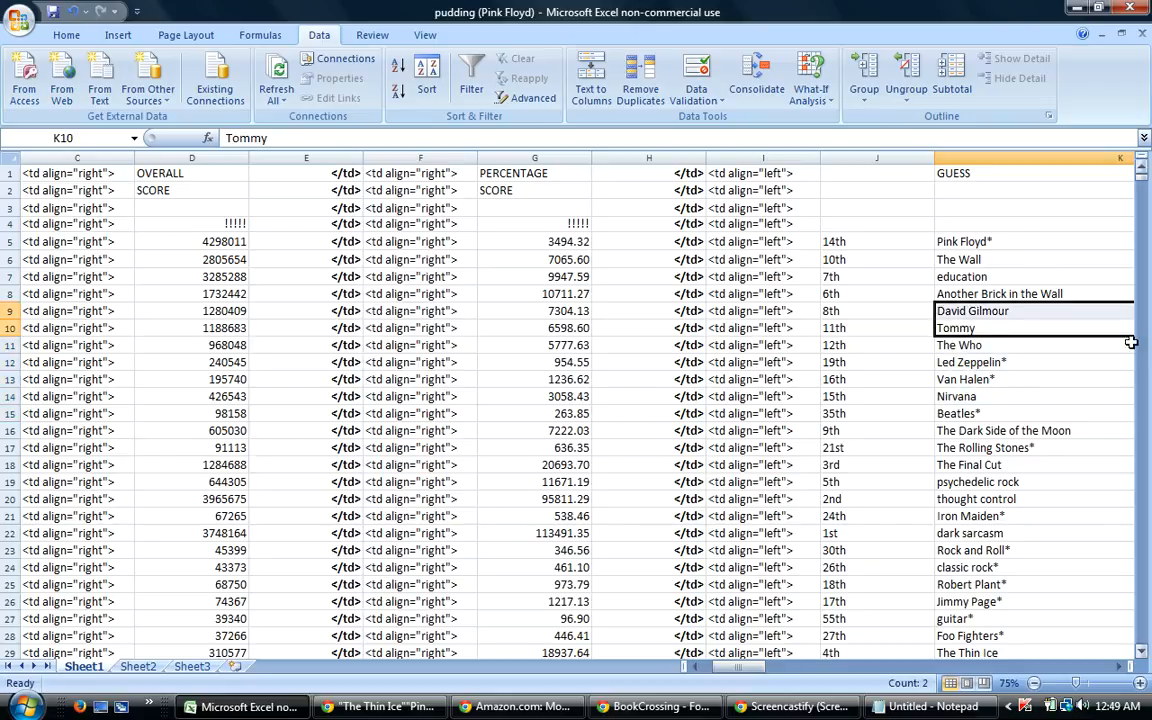
pyautogui.moveTo(952, 293); pyautogui.dragTo(955, 247)
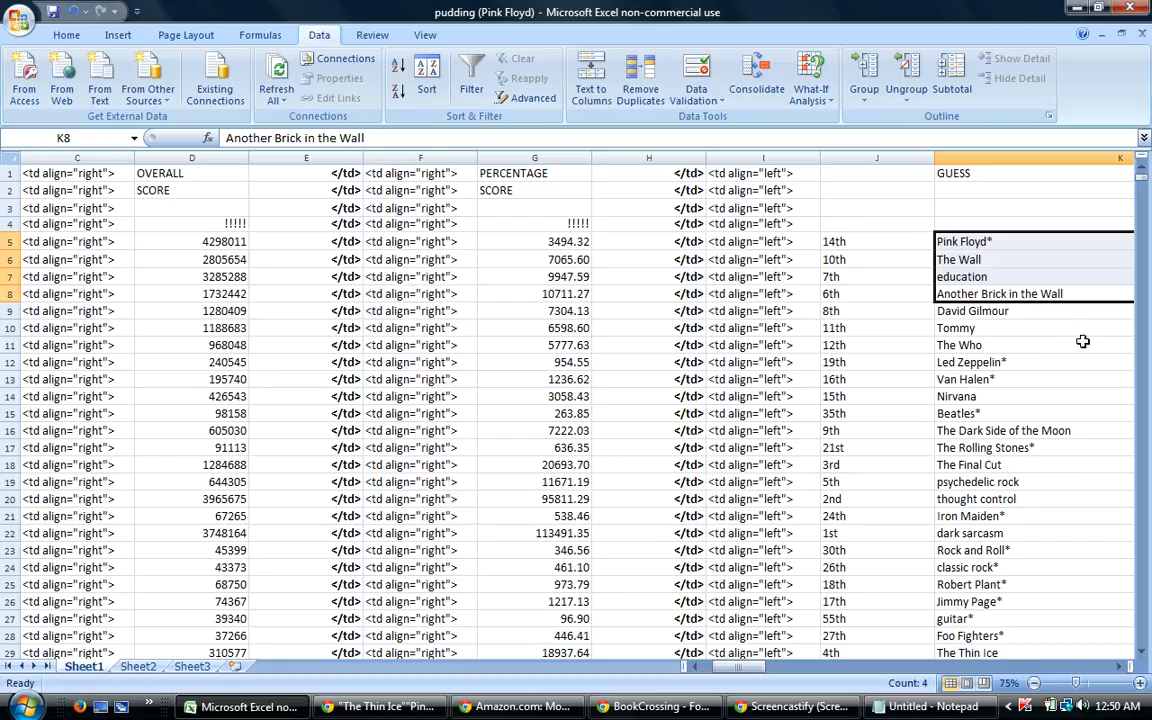
pyautogui.click(1041, 381)
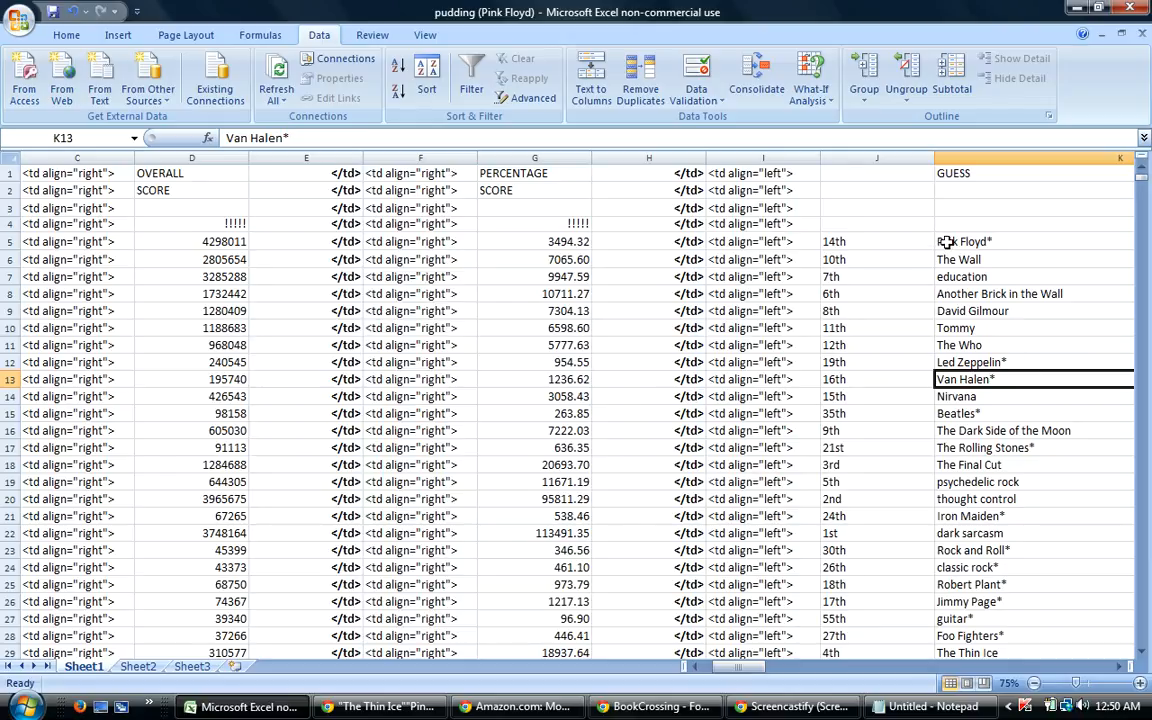
pyautogui.click(948, 500)
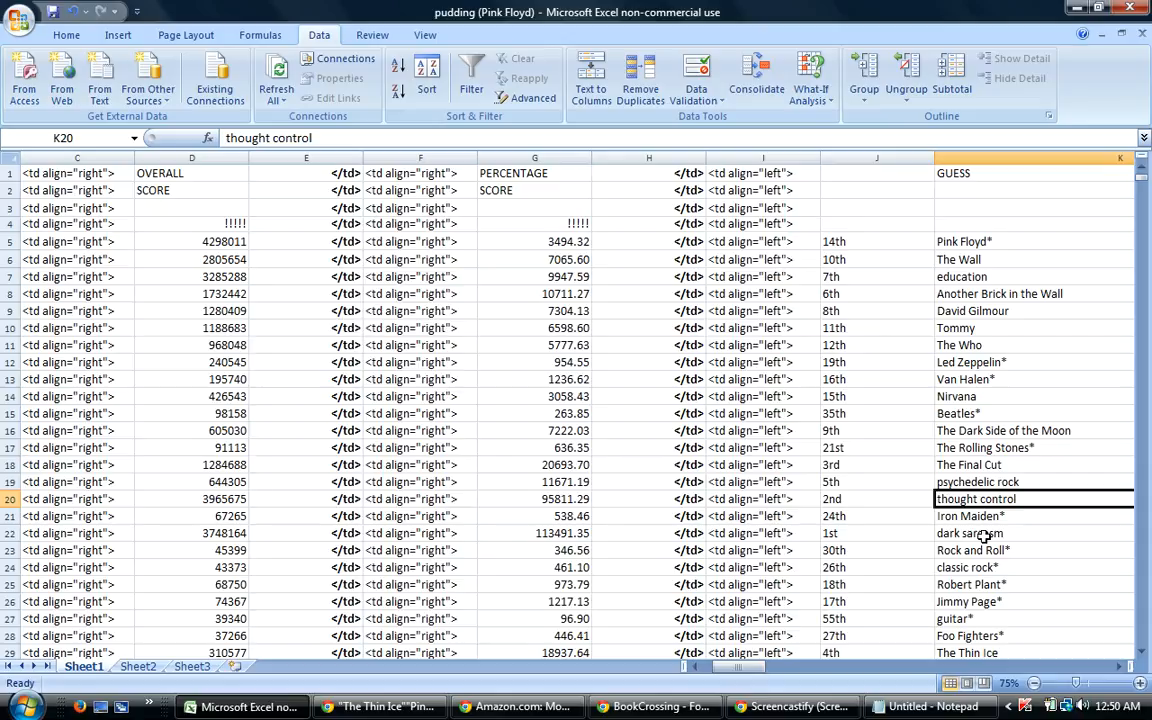
pyautogui.click(990, 655)
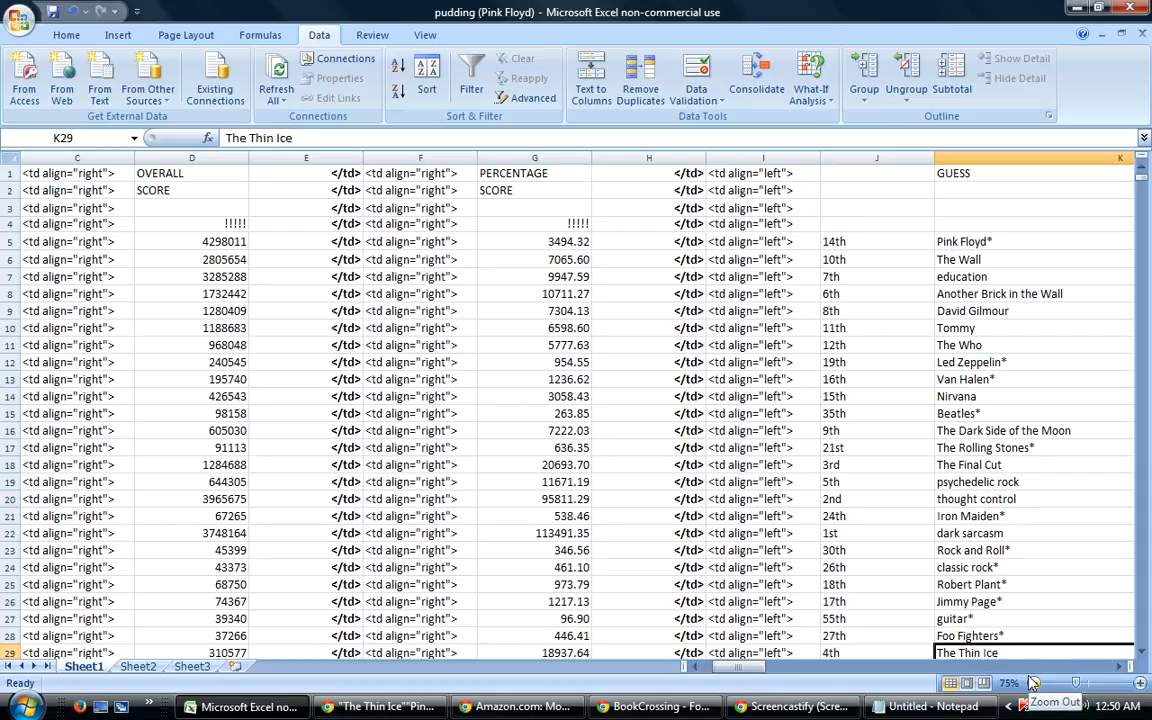
pyautogui.click(993, 242)
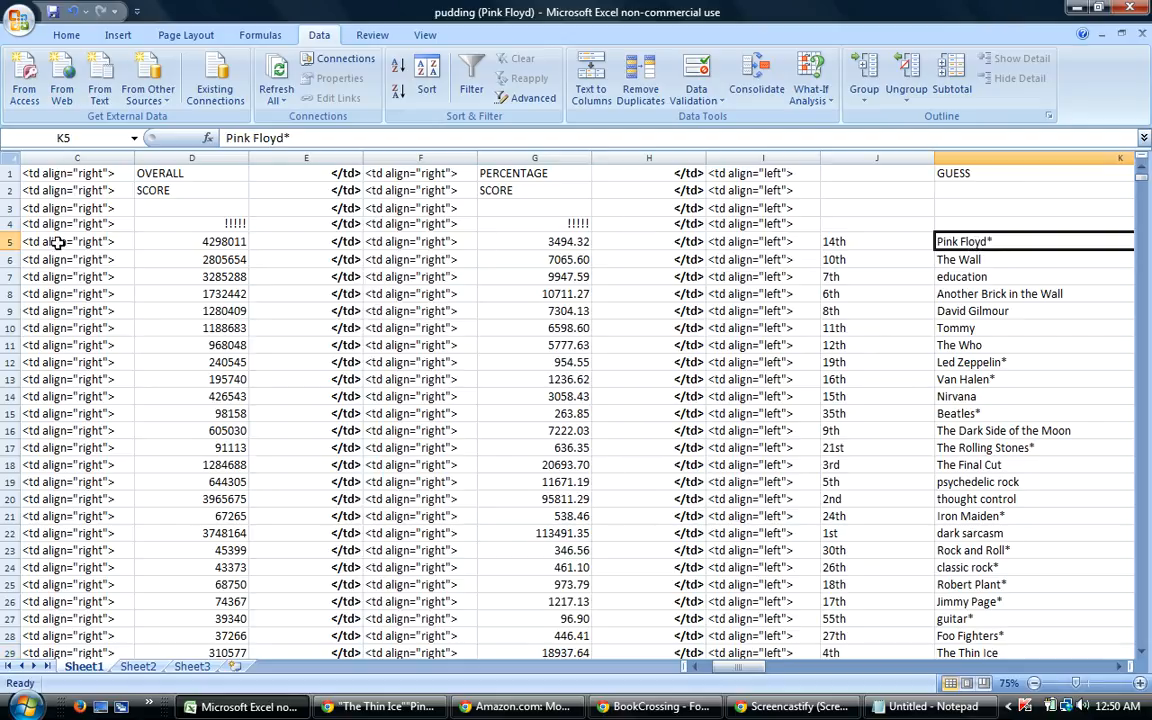
# Sort the rows from row 5 down by Column AV A to Z, then by Column BZ smallest to largest.
pyautogui.moveTo(10, 241); pyautogui.dragTo(86, 672)
pyautogui.click(428, 85)
pyautogui.click(531, 318)
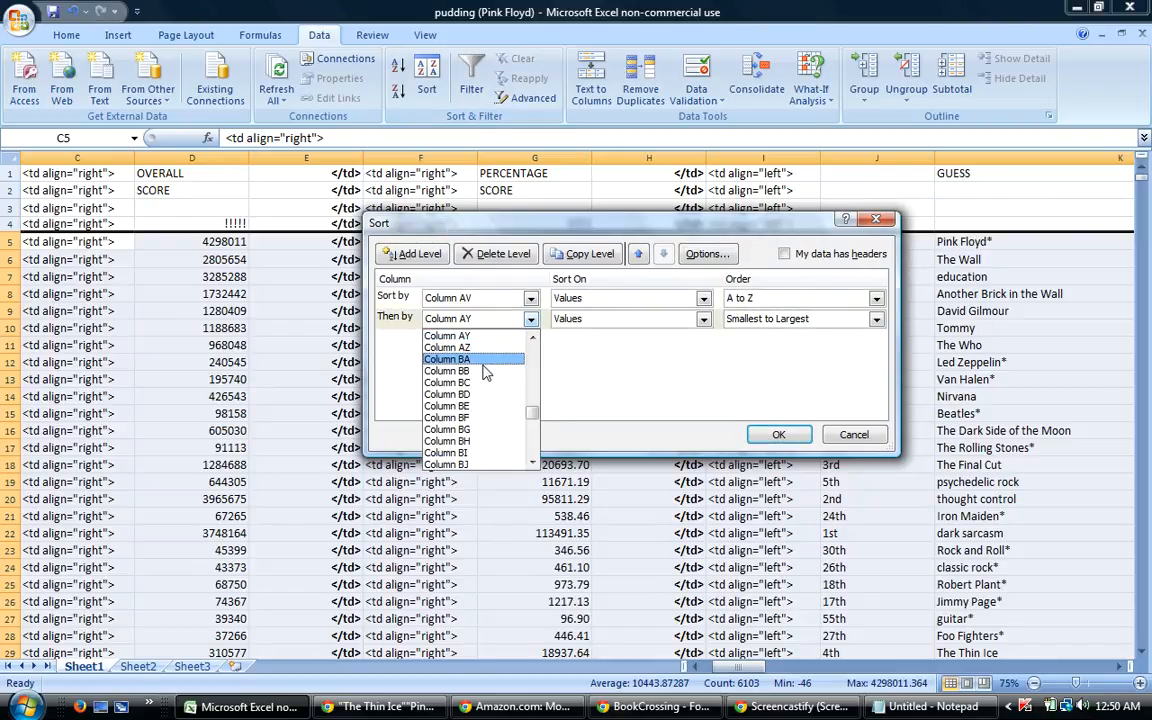
pyautogui.moveTo(532, 410); pyautogui.dragTo(535, 442)
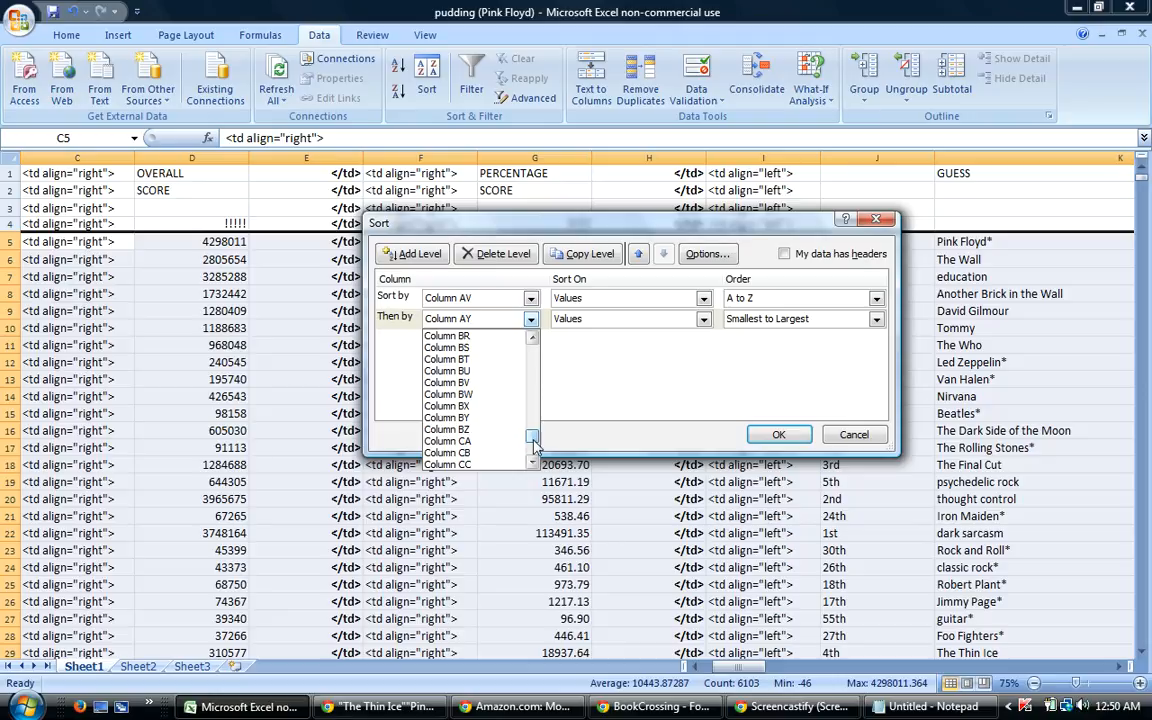
pyautogui.click(463, 432)
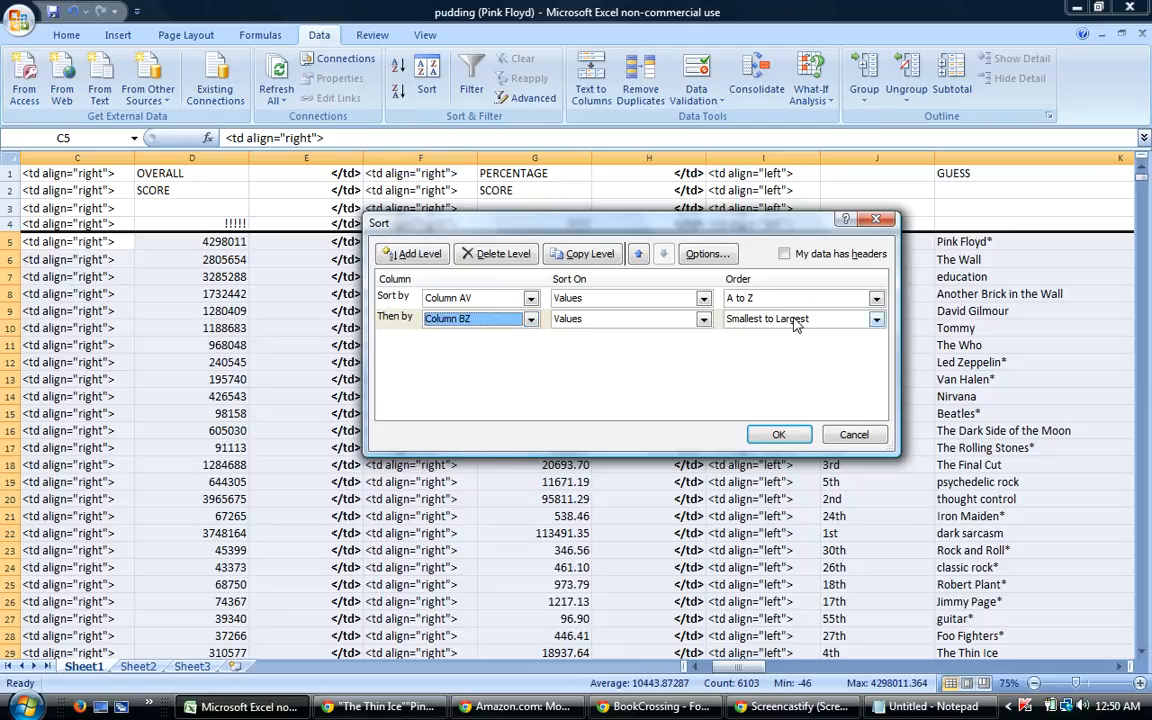
pyautogui.click(779, 436)
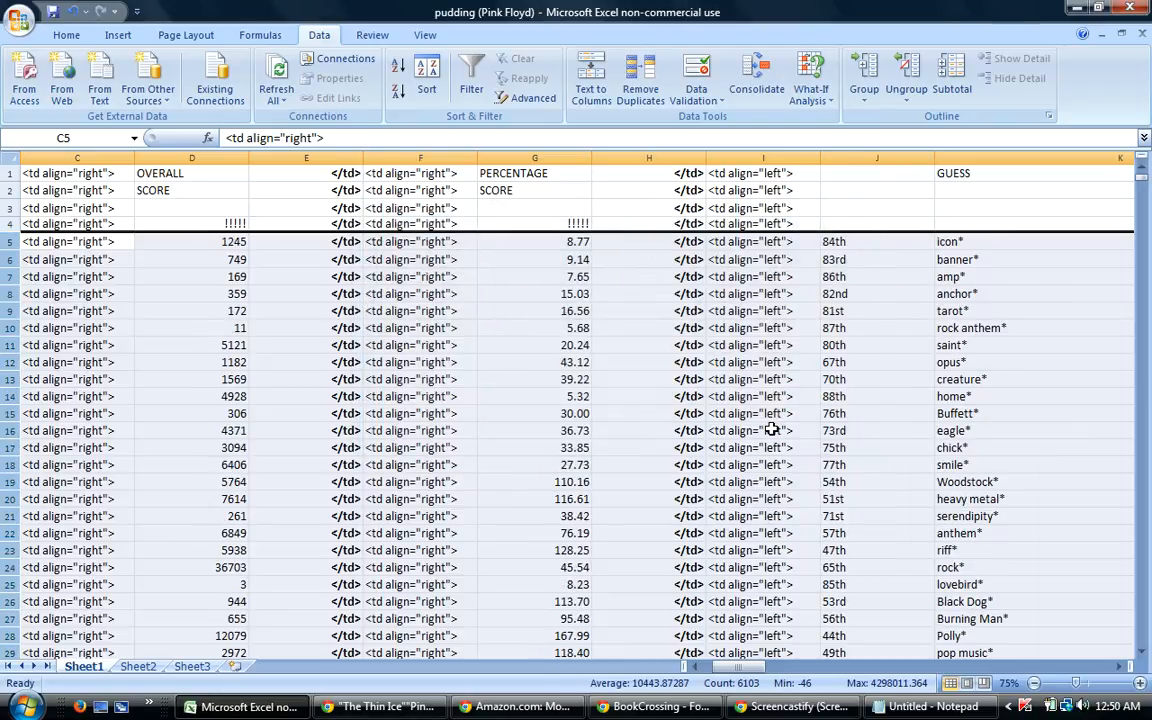
# Sort the selected rows by Column AV A to Z, then by Column AZ smallest to largest, and review the leading guesses in Column K.
pyautogui.click(427, 80)
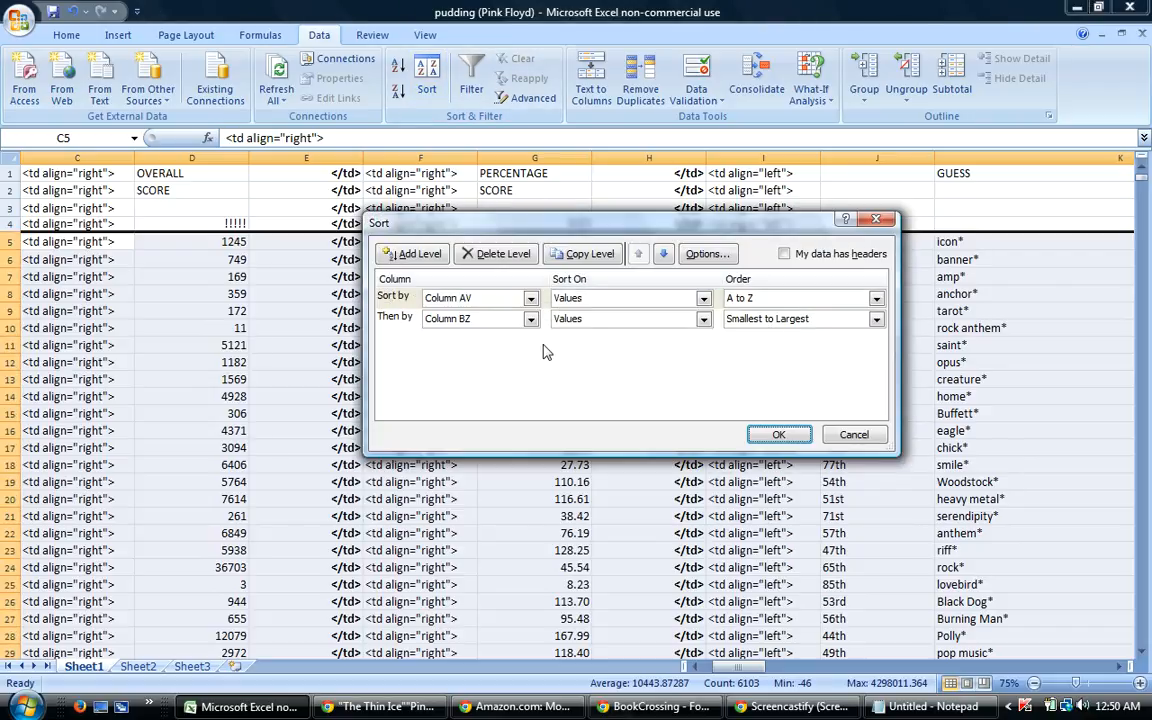
pyautogui.click(531, 318)
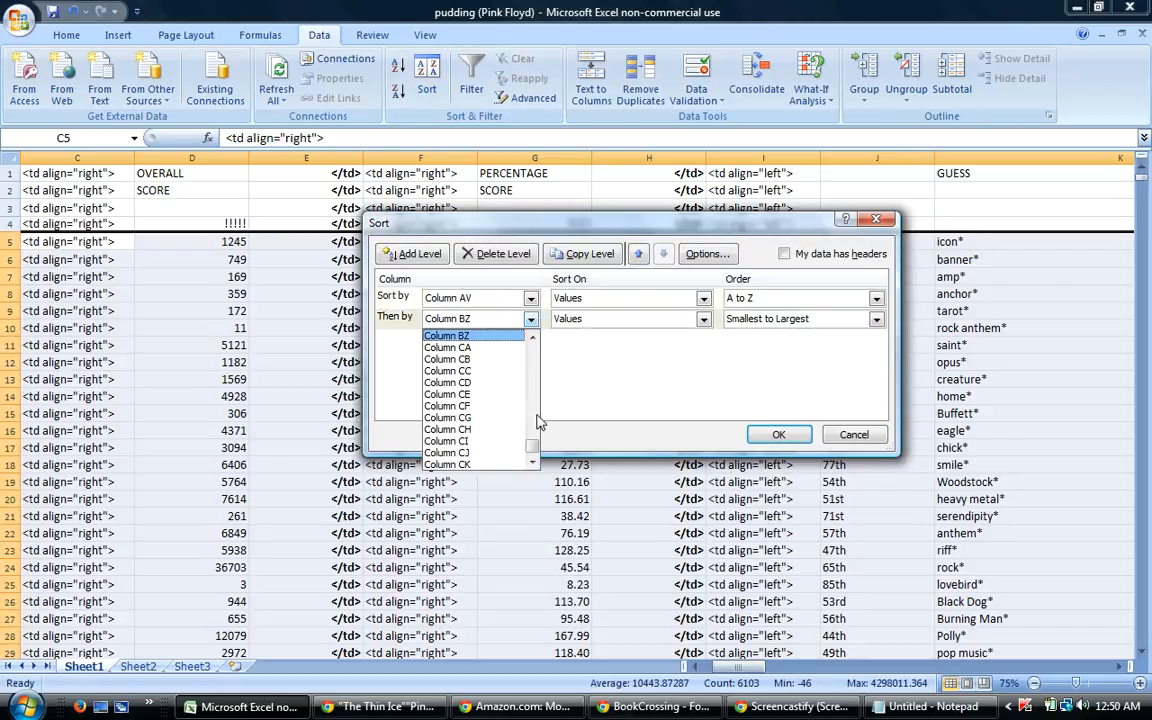
pyautogui.moveTo(535, 447); pyautogui.dragTo(533, 408)
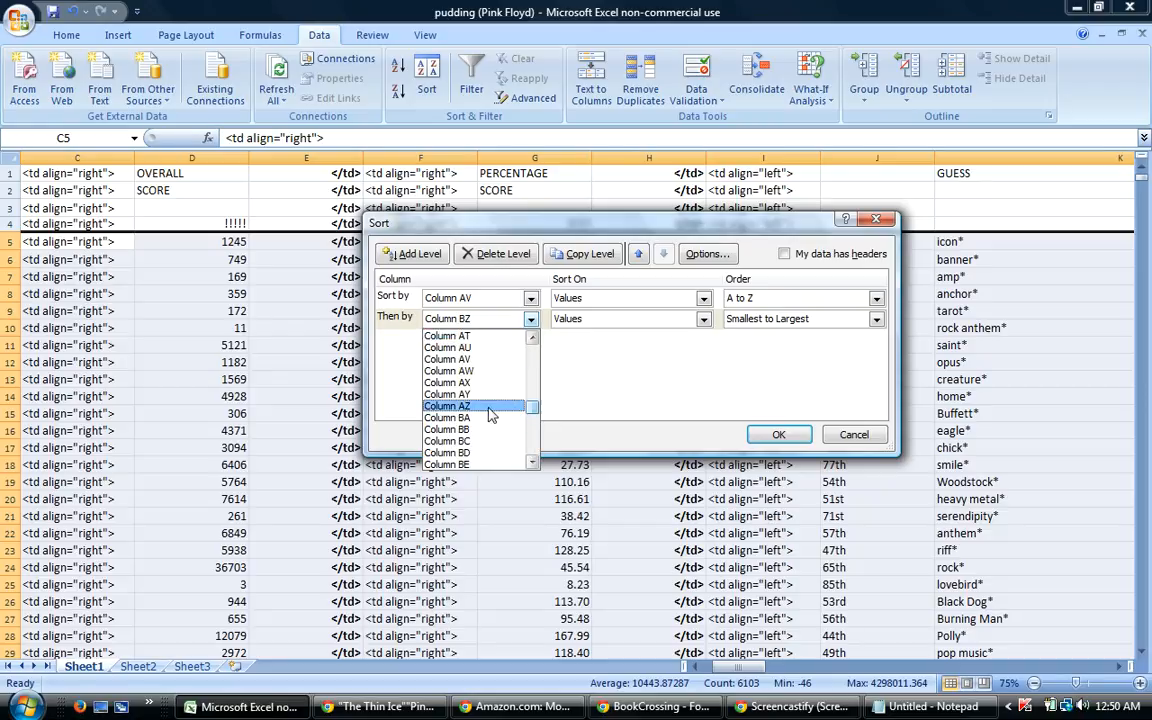
pyautogui.click(490, 416)
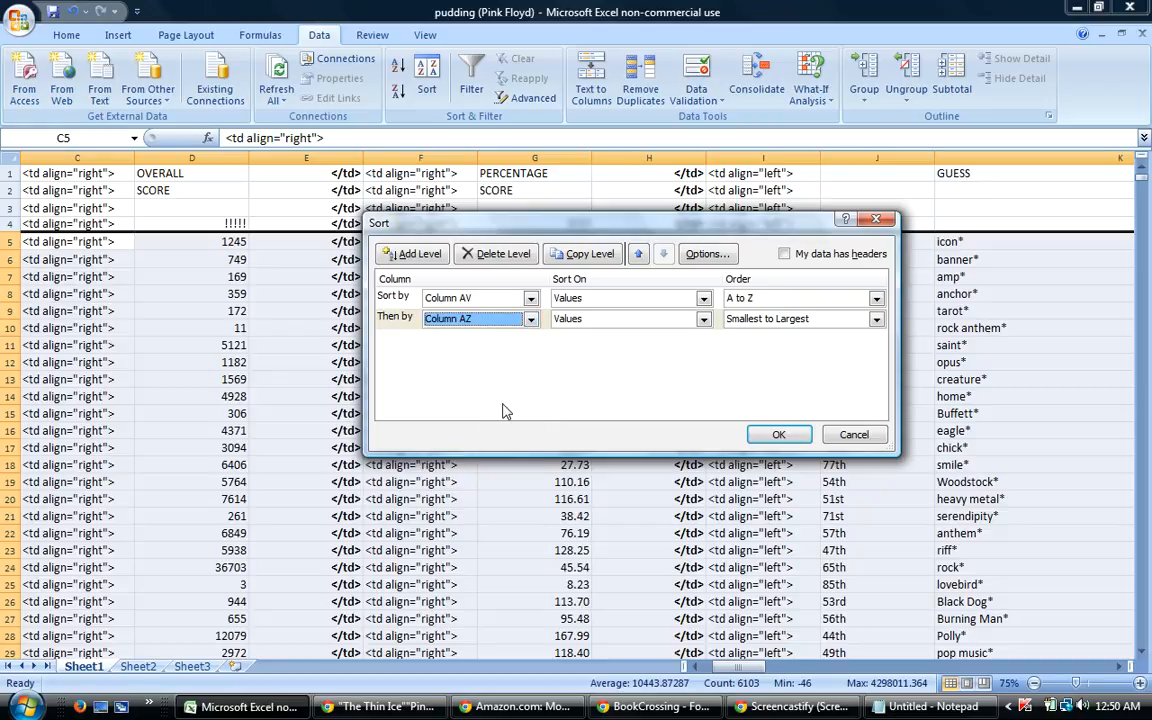
pyautogui.click(775, 435)
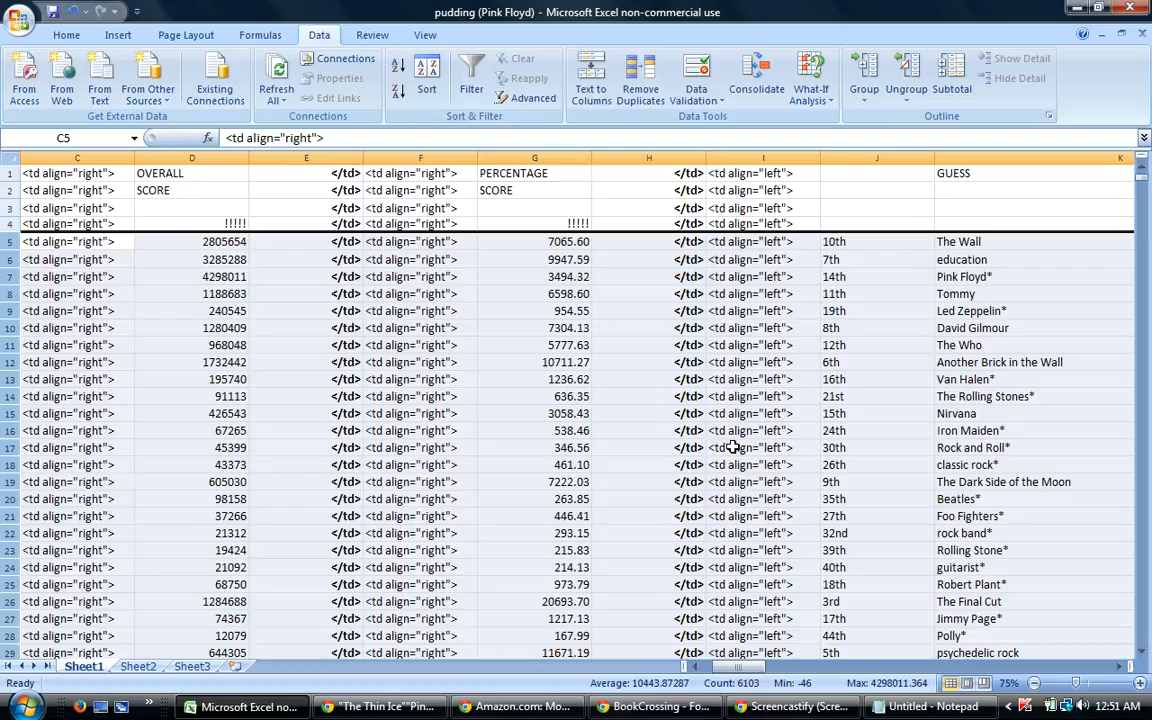
pyautogui.click(952, 364)
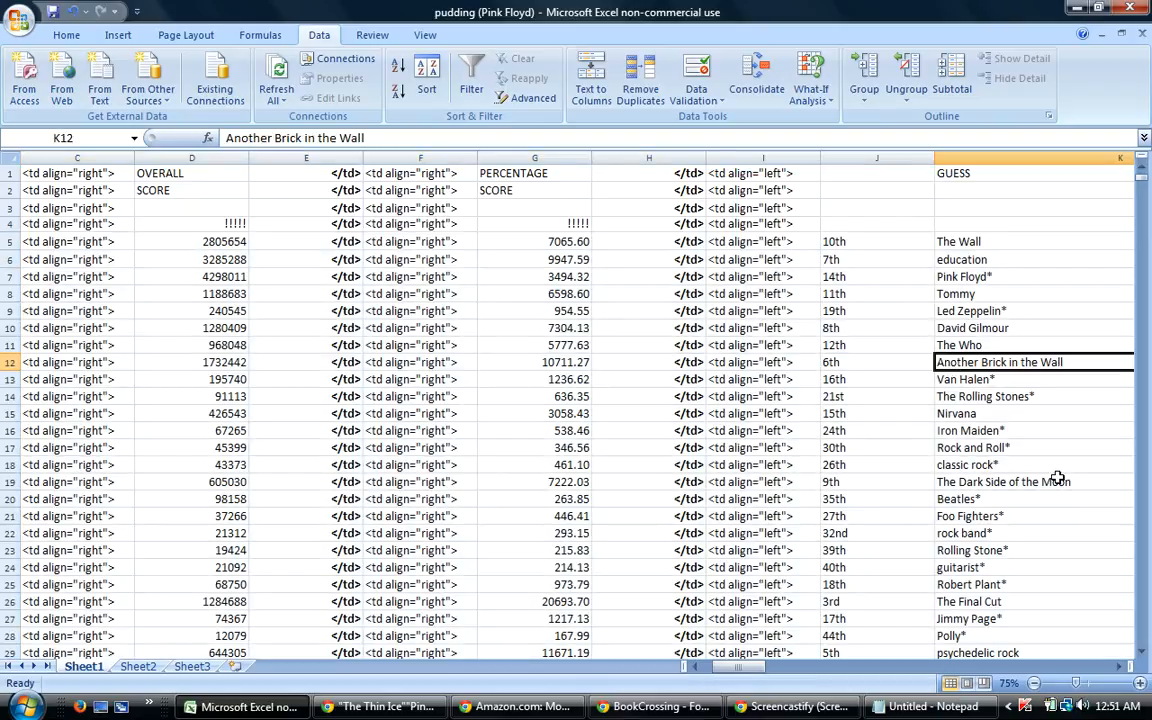
pyautogui.click(950, 347)
pyautogui.click(977, 381)
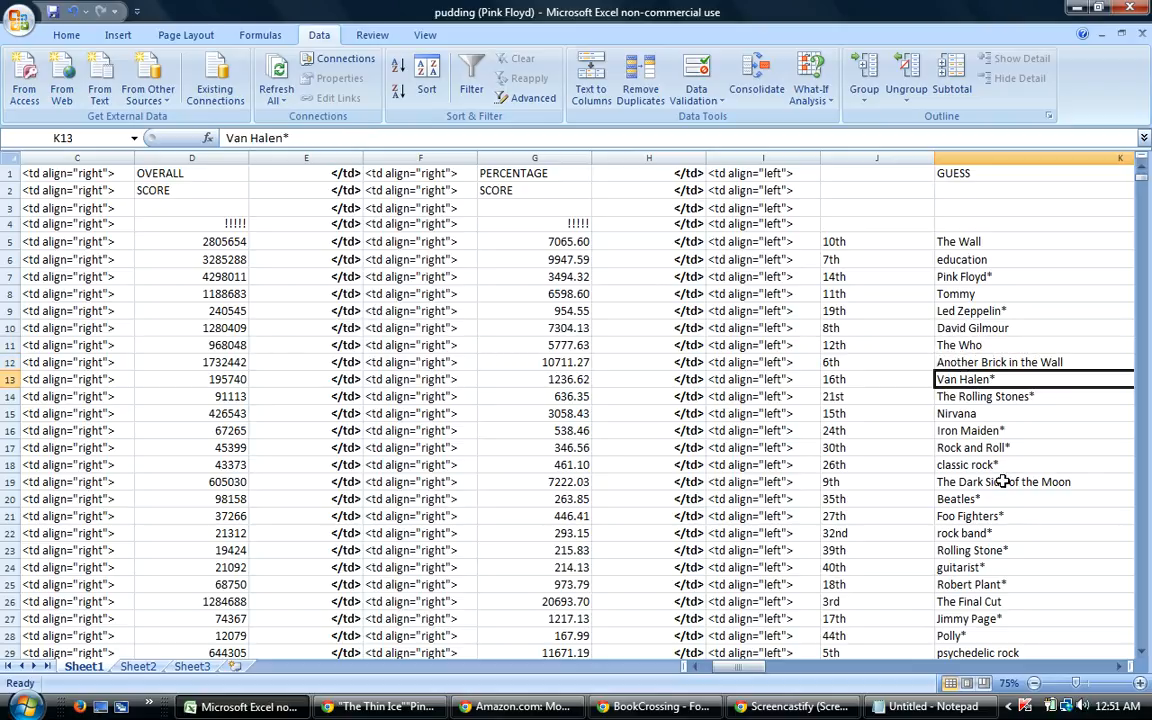
pyautogui.moveTo(970, 242); pyautogui.dragTo(969, 270)
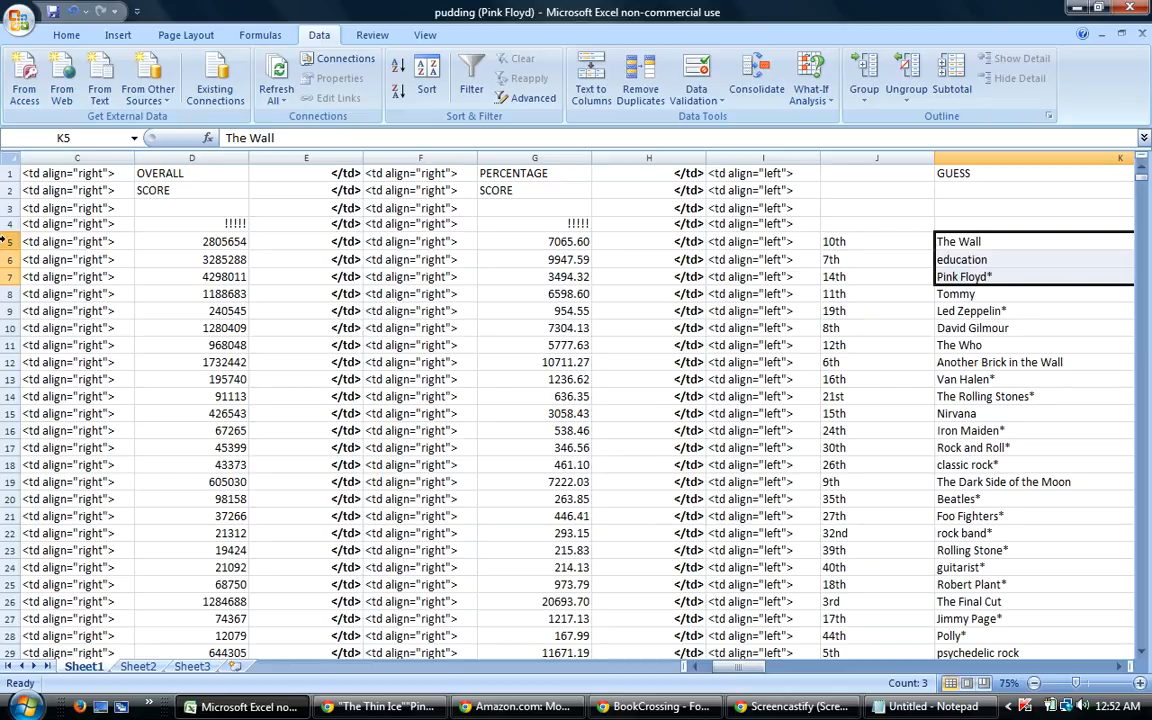
# Sort the rows from row 5 down by Column AV A to Z, then by Column BC smallest to largest.
pyautogui.moveTo(5, 241); pyautogui.dragTo(12, 628)
pyautogui.moveTo(155, 666); pyautogui.dragTo(155, 677)
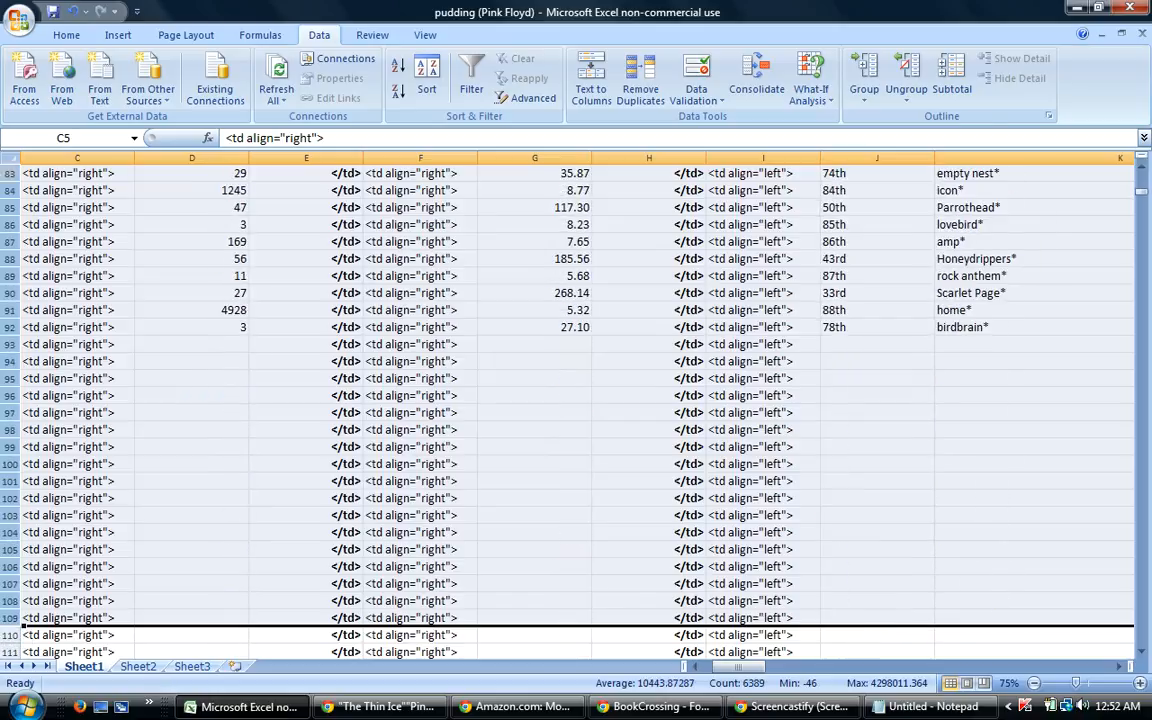
pyautogui.click(427, 78)
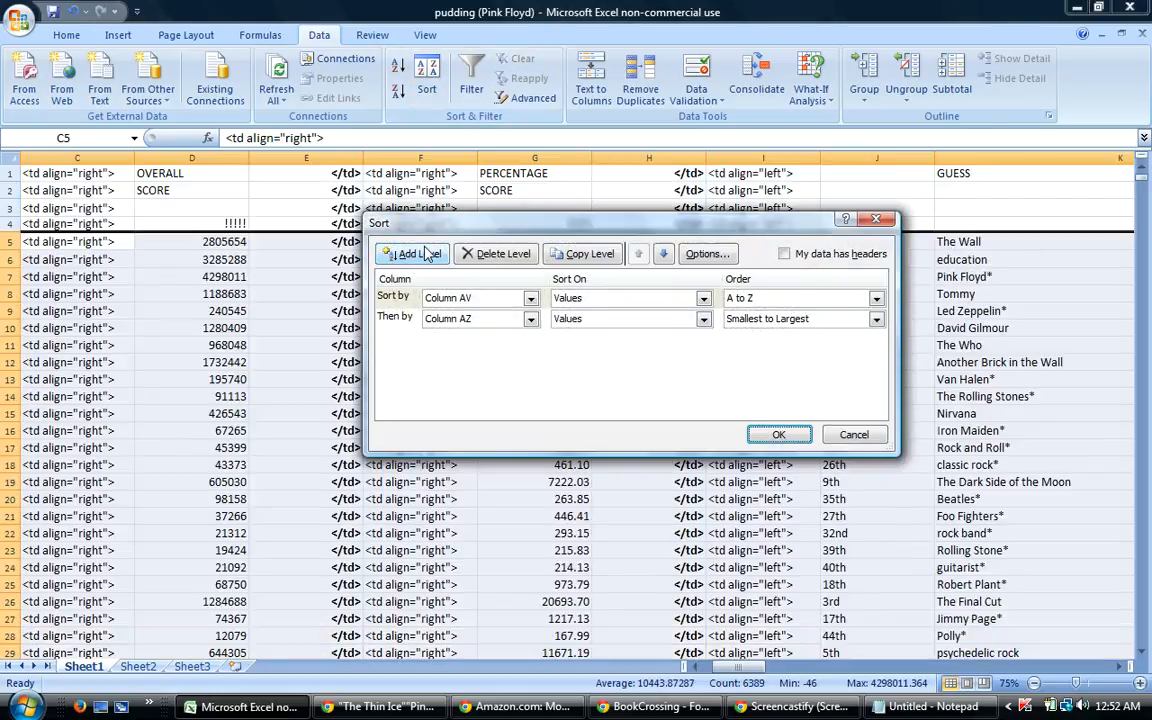
pyautogui.click(476, 318)
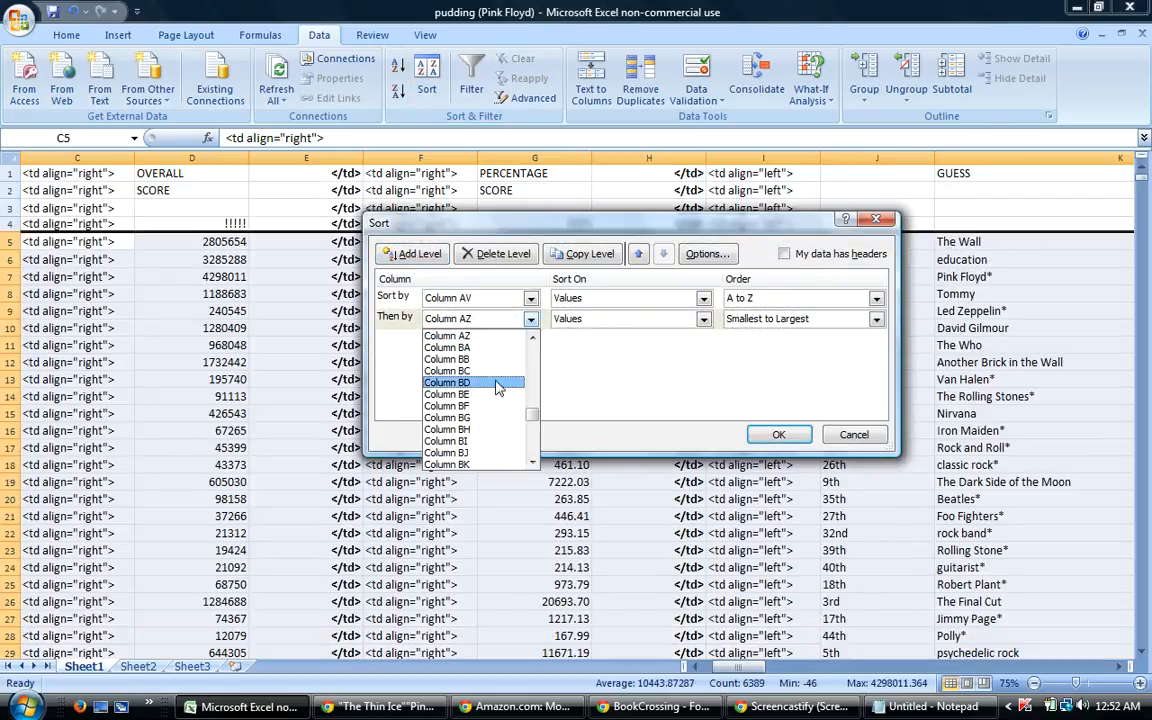
pyautogui.click(474, 371)
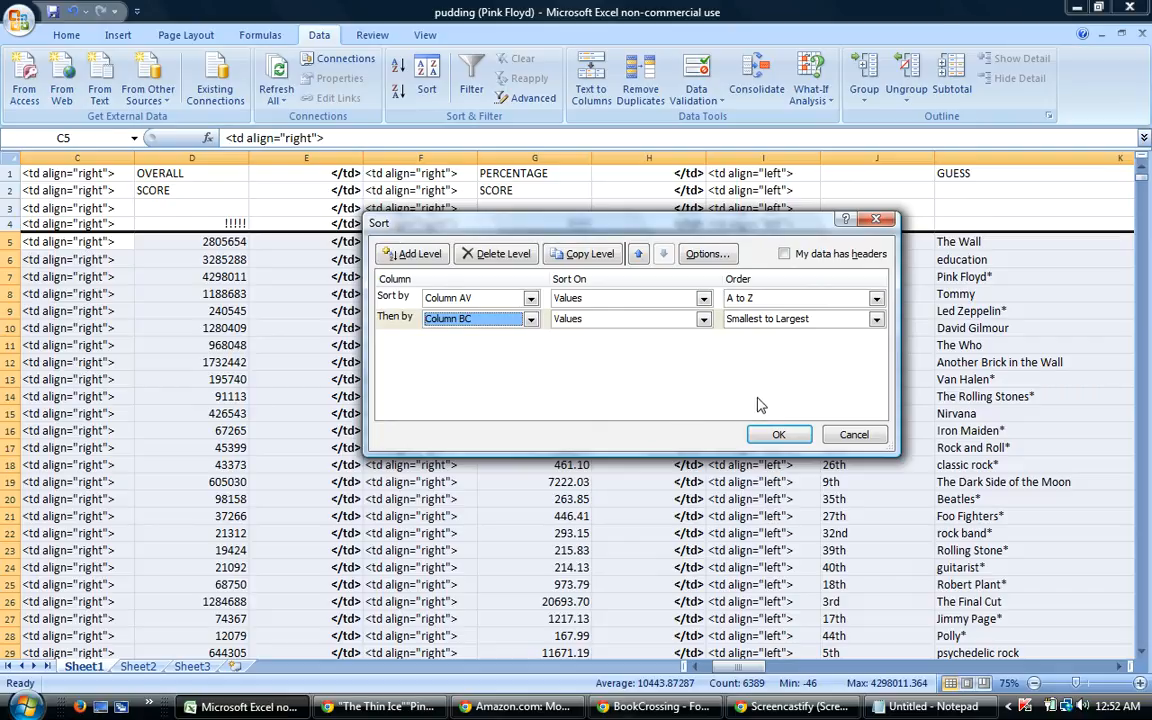
pyautogui.click(779, 436)
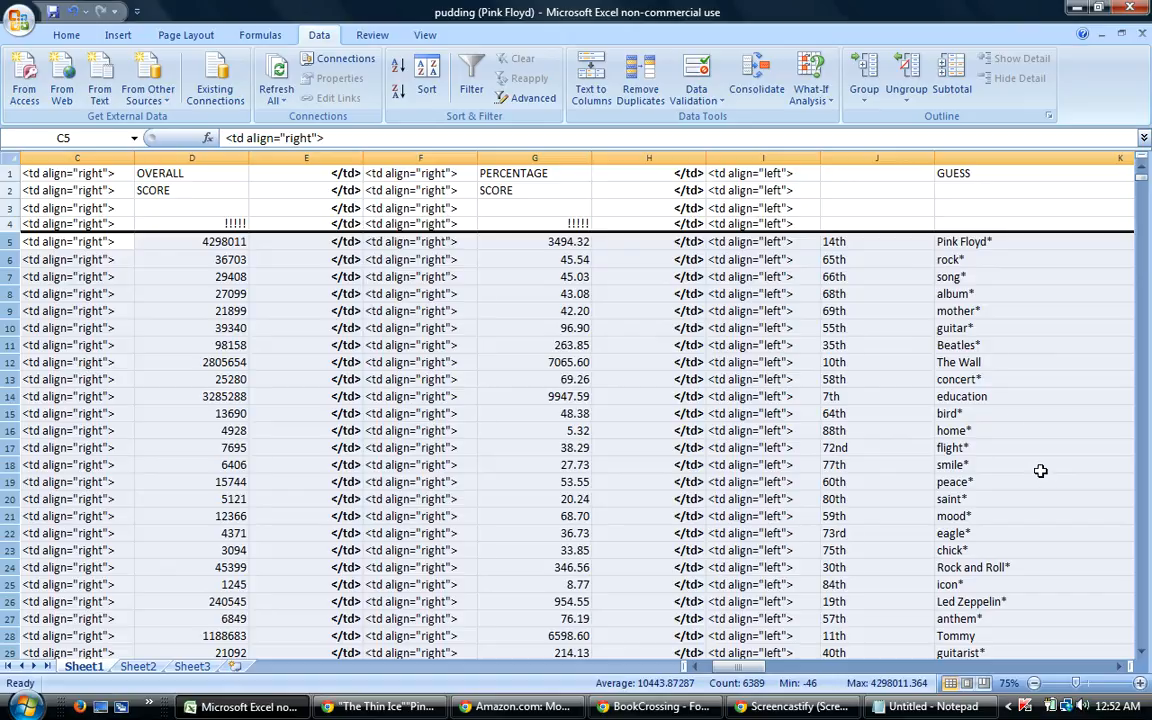
pyautogui.click(965, 398)
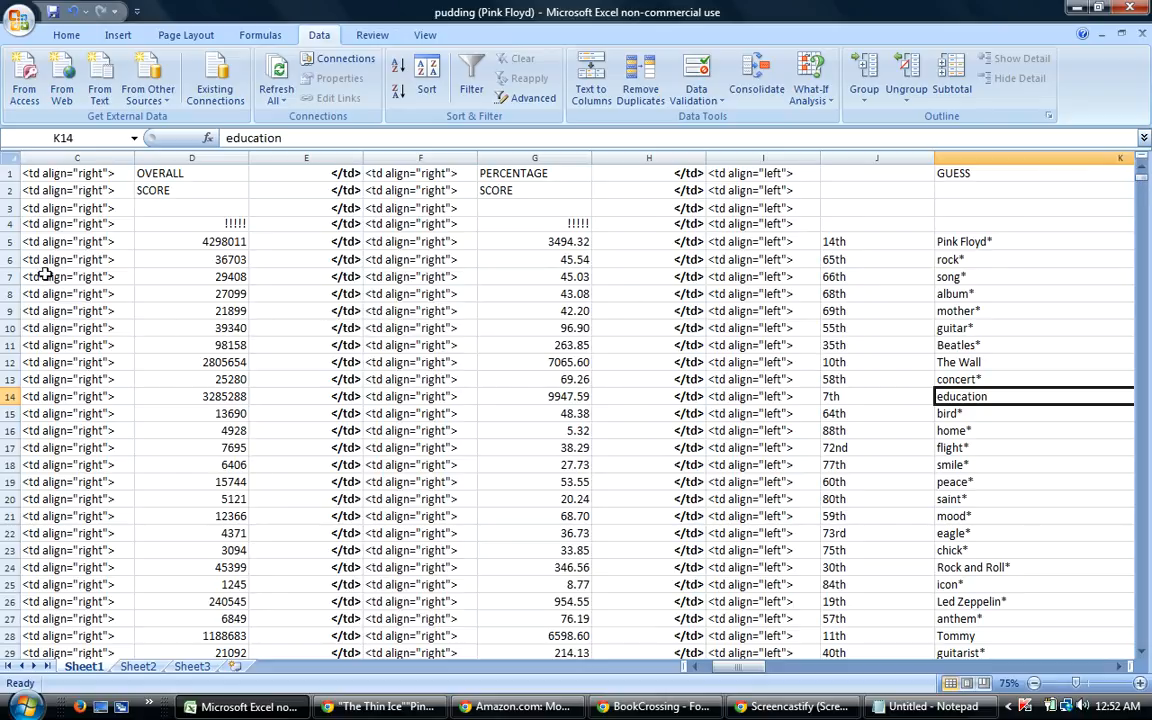
# Sort the rows from row 5 down by Column AV A to Z, then by Column BC largest to smallest.
pyautogui.moveTo(7, 241)
pyautogui.mouseDown()
pyautogui.moveTo(7, 606)
pyautogui.moveTo(20, 640)
pyautogui.moveTo(98, 683)
pyautogui.moveTo(88, 679)
pyautogui.mouseUp()
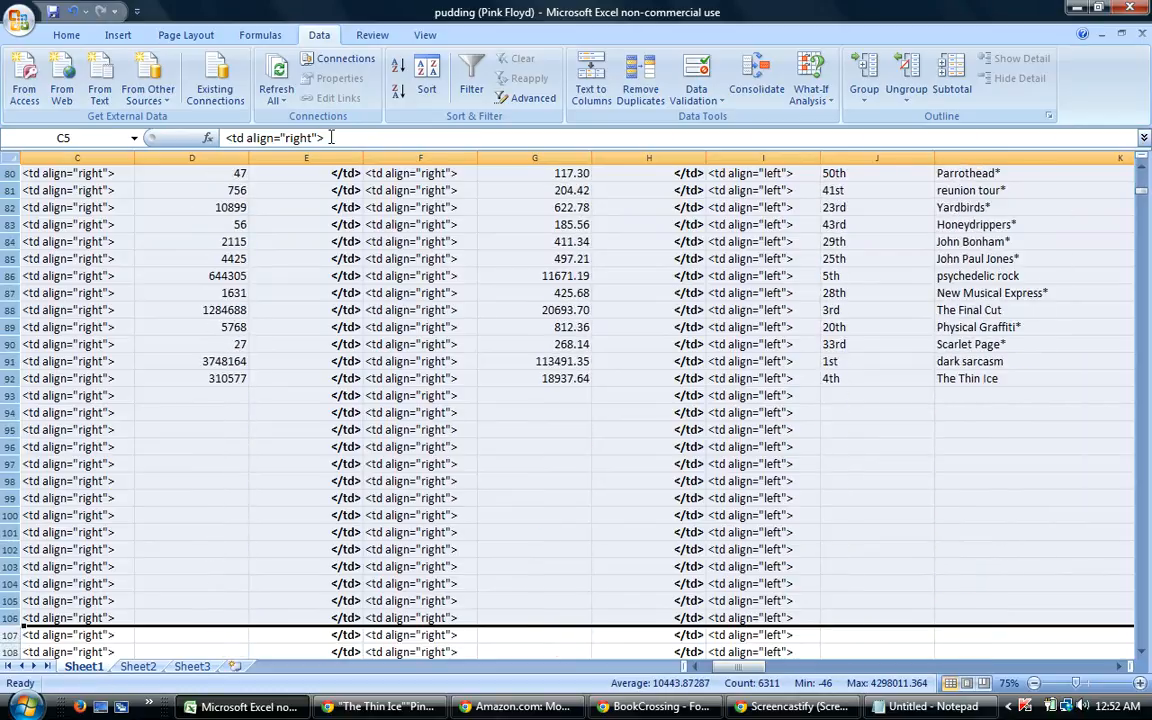
pyautogui.click(427, 80)
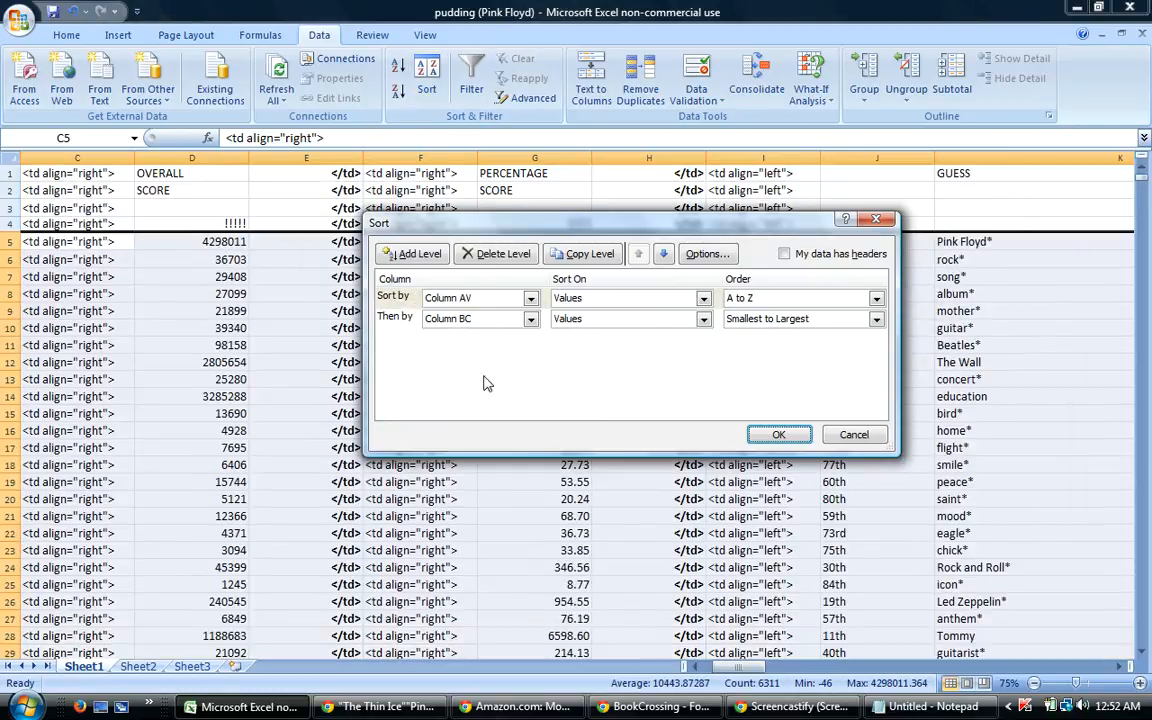
pyautogui.click(776, 320)
pyautogui.click(773, 349)
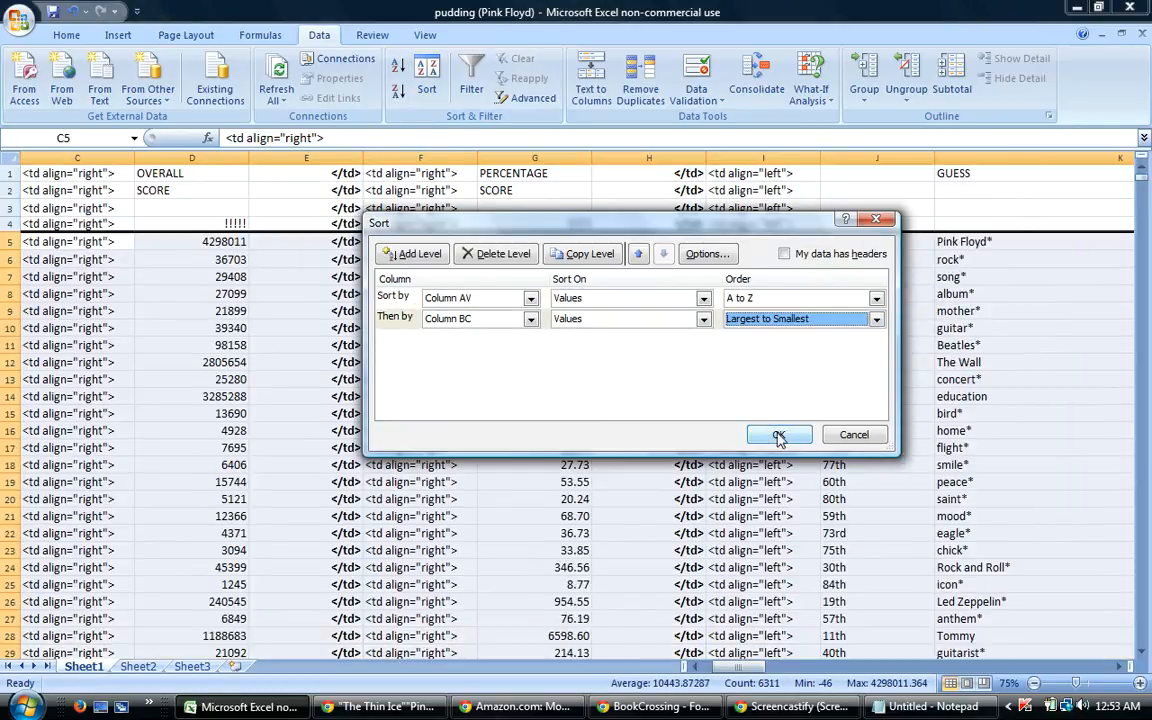
pyautogui.click(773, 436)
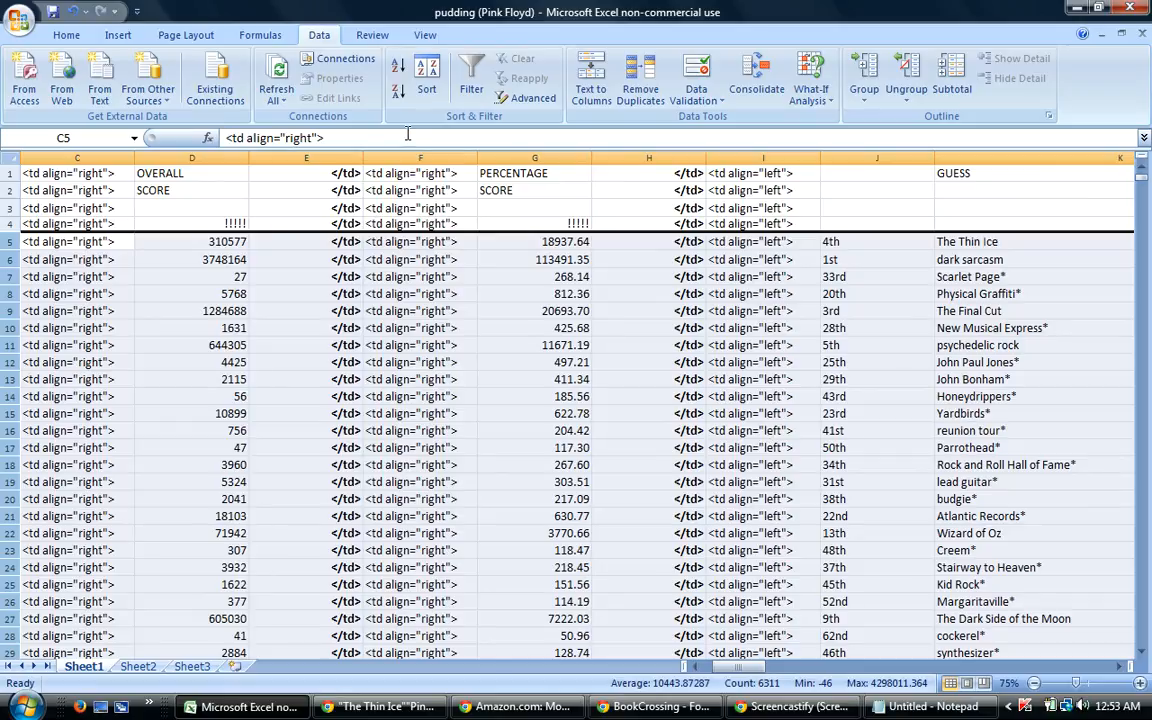
pyautogui.click(426, 80)
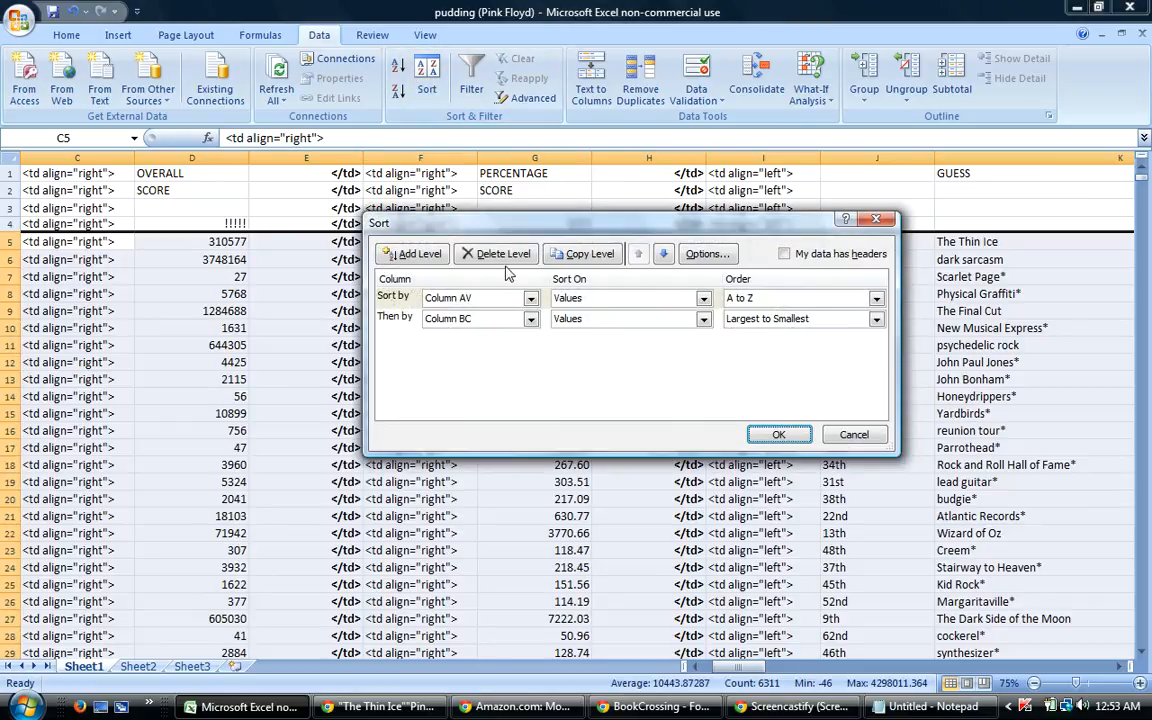
pyautogui.click(777, 436)
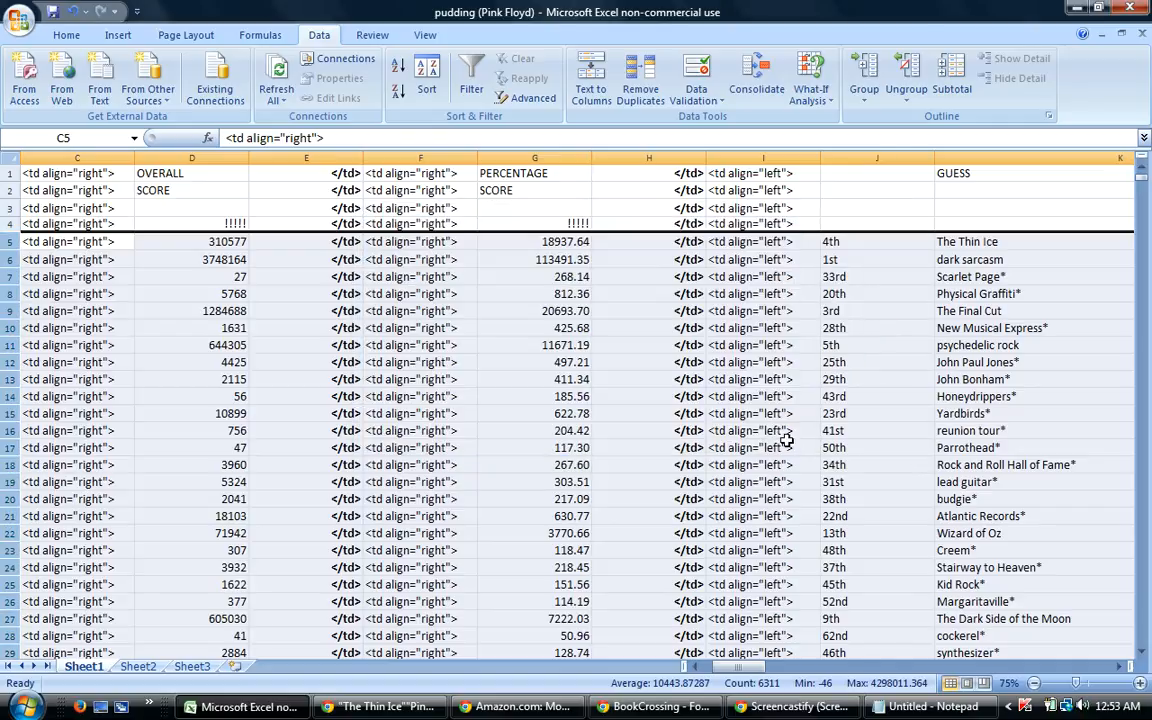
# Examine the order of the guesses in Column K from The Thin Ice and dark sarcasm down to thought control.
pyautogui.moveTo(742, 670); pyautogui.dragTo(750, 670)
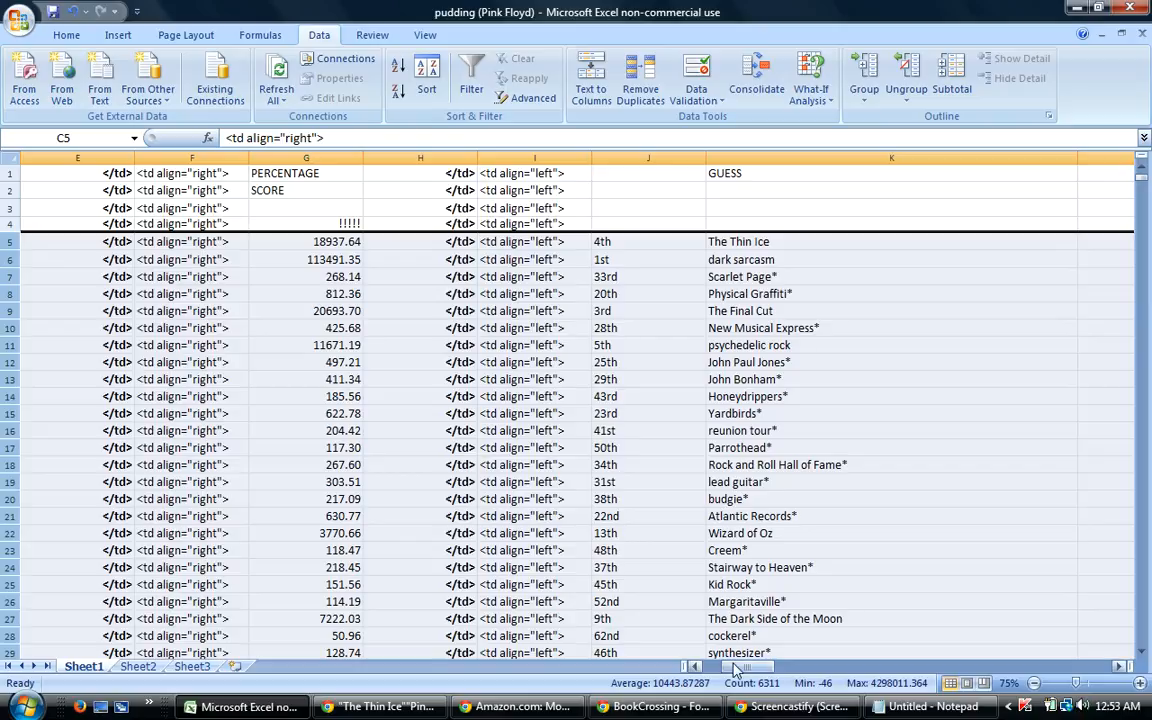
pyautogui.moveTo(742, 676); pyautogui.dragTo(745, 677)
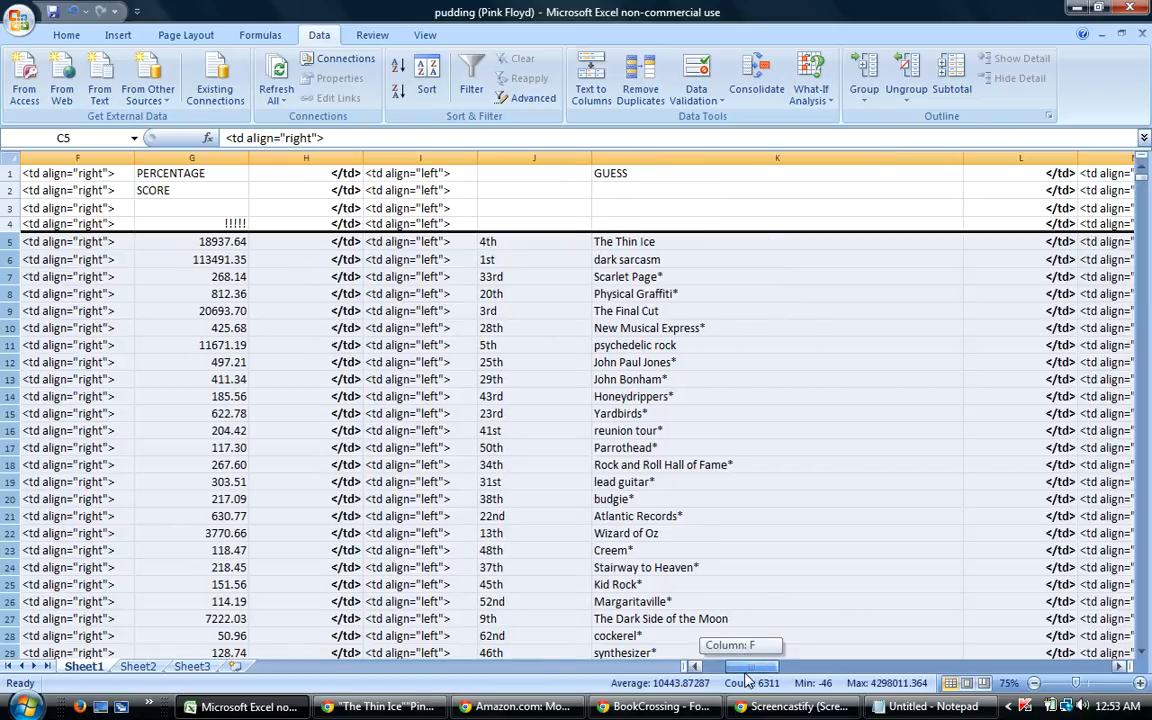
pyautogui.moveTo(748, 678); pyautogui.dragTo(748, 676)
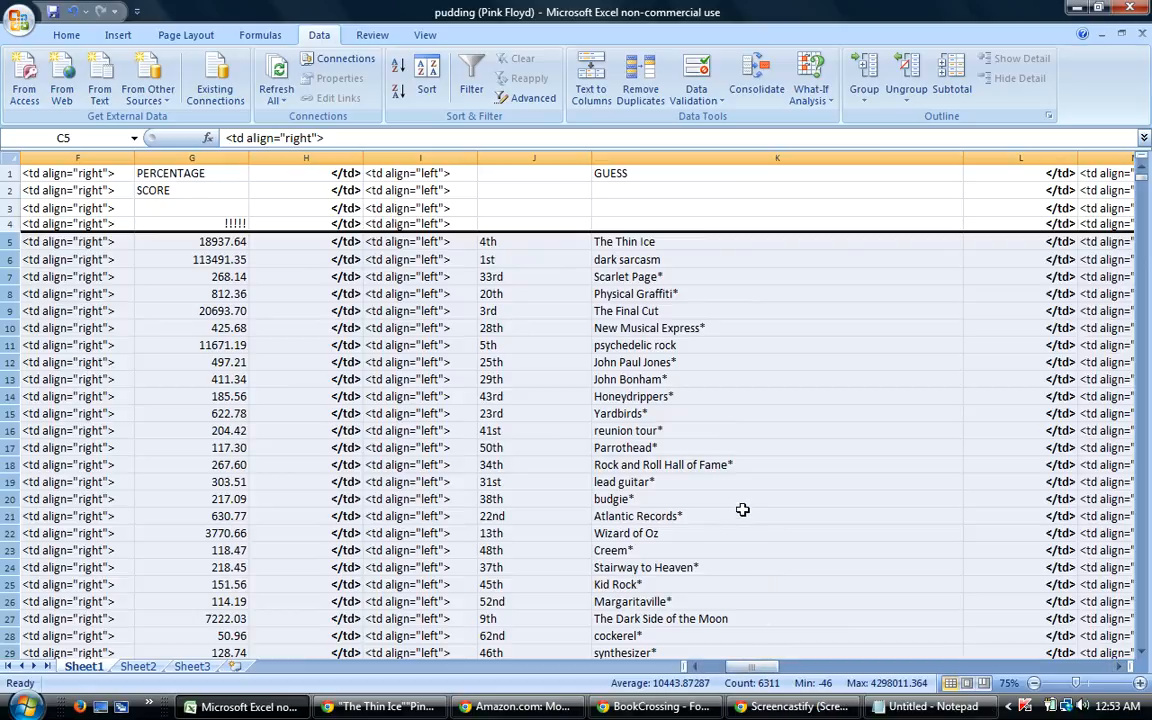
pyautogui.click(621, 257)
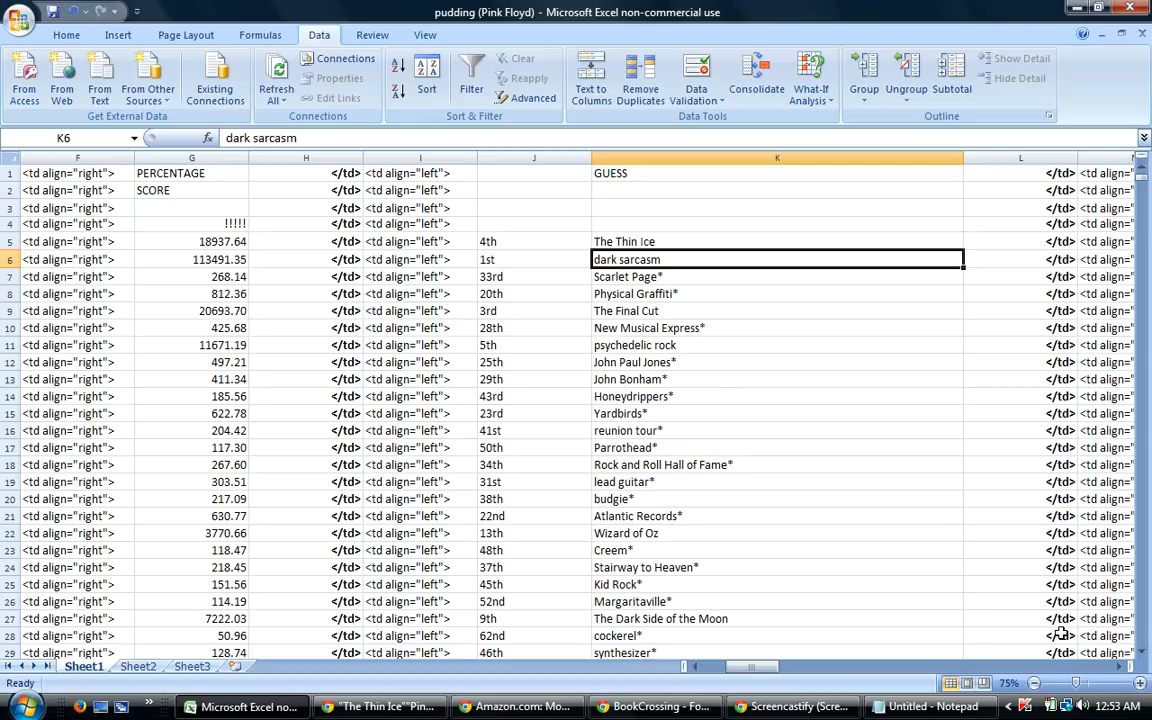
pyautogui.click(1142, 653)
pyautogui.click(1142, 653)
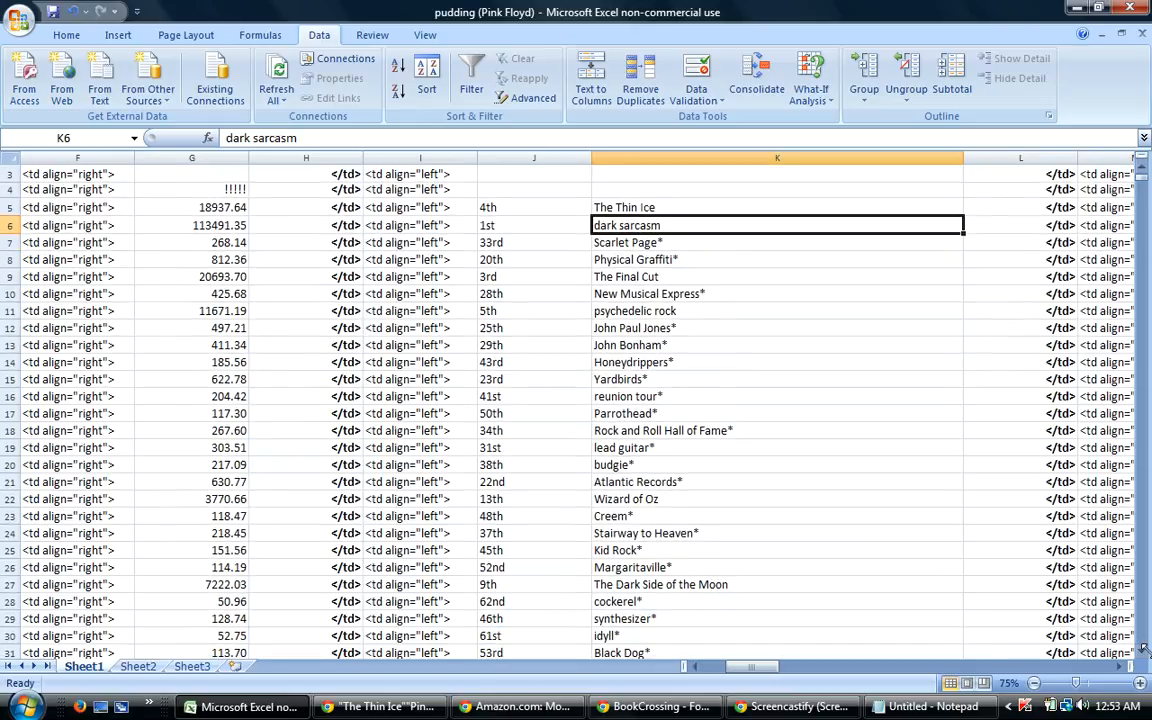
pyautogui.moveTo(1142, 653); pyautogui.dragTo(1145, 656)
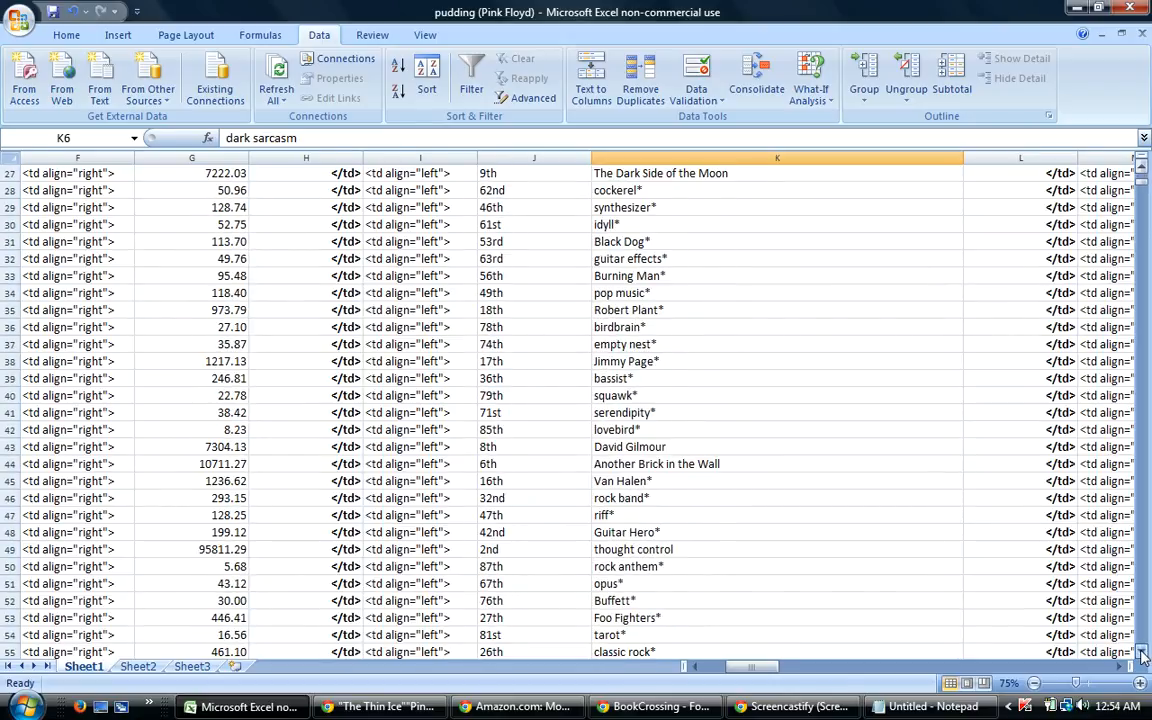
pyautogui.click(674, 549)
# Compare the ranks and ratios in Columns AW to BC for the leading guesses, and check their guess numbers and screen names.
pyautogui.moveTo(764, 667); pyautogui.dragTo(952, 652)
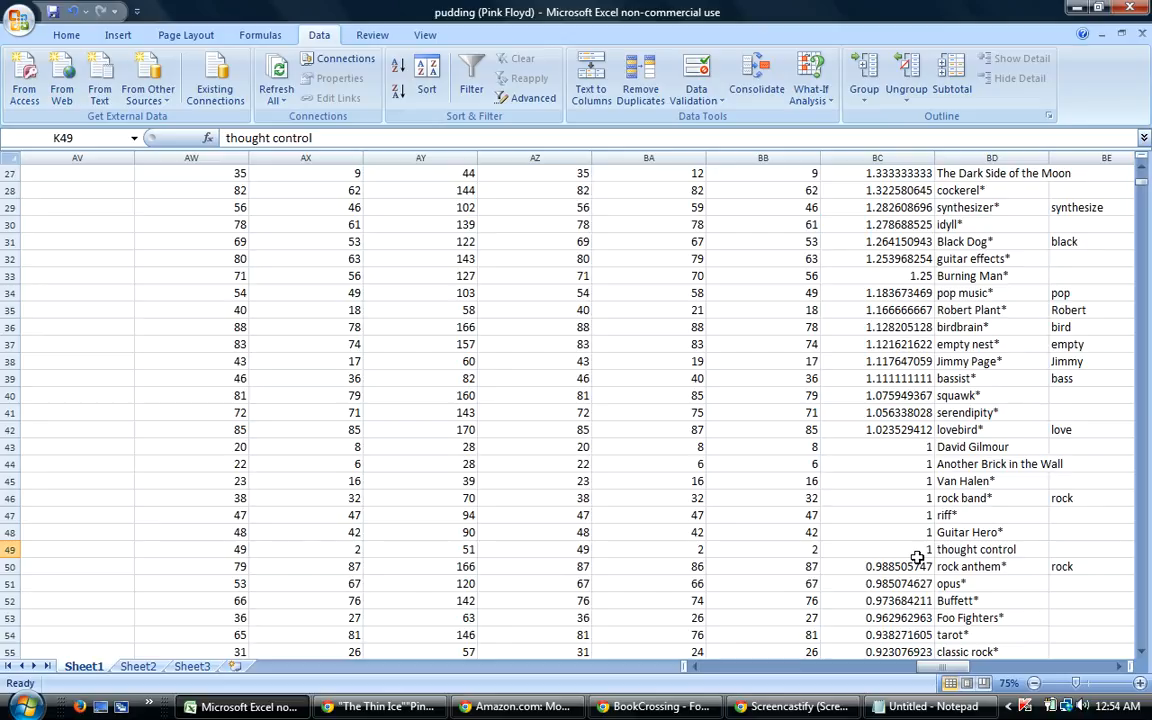
pyautogui.click(1143, 189)
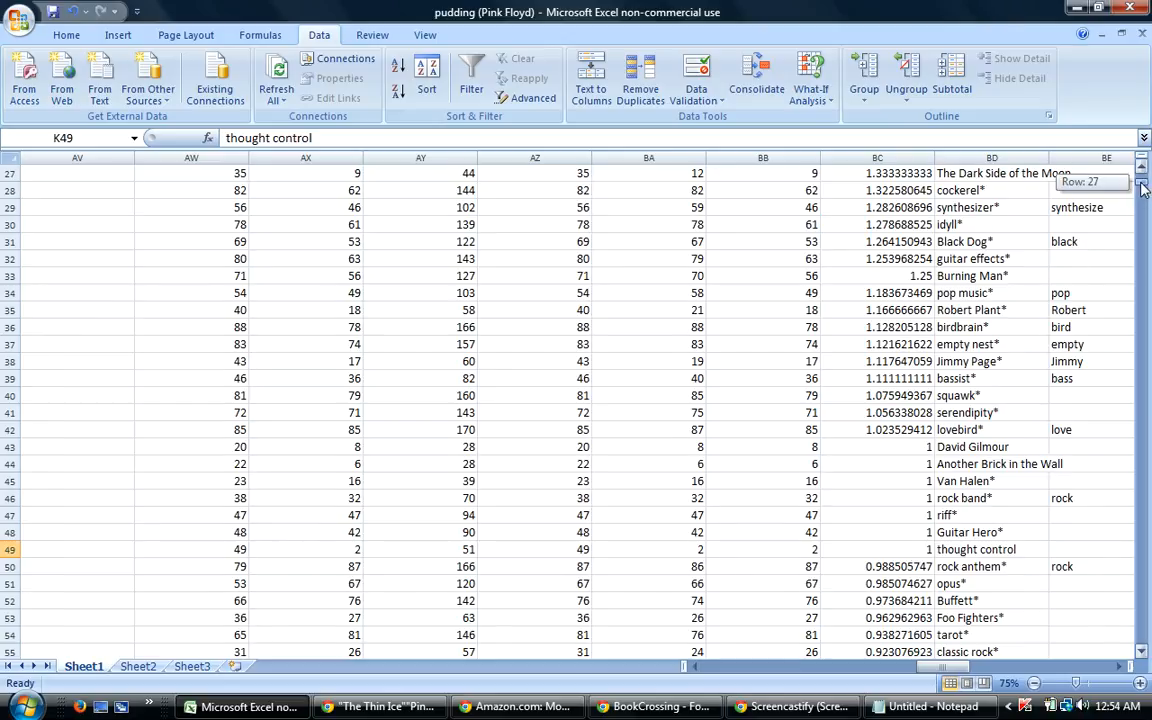
pyautogui.moveTo(1143, 189); pyautogui.dragTo(1141, 170)
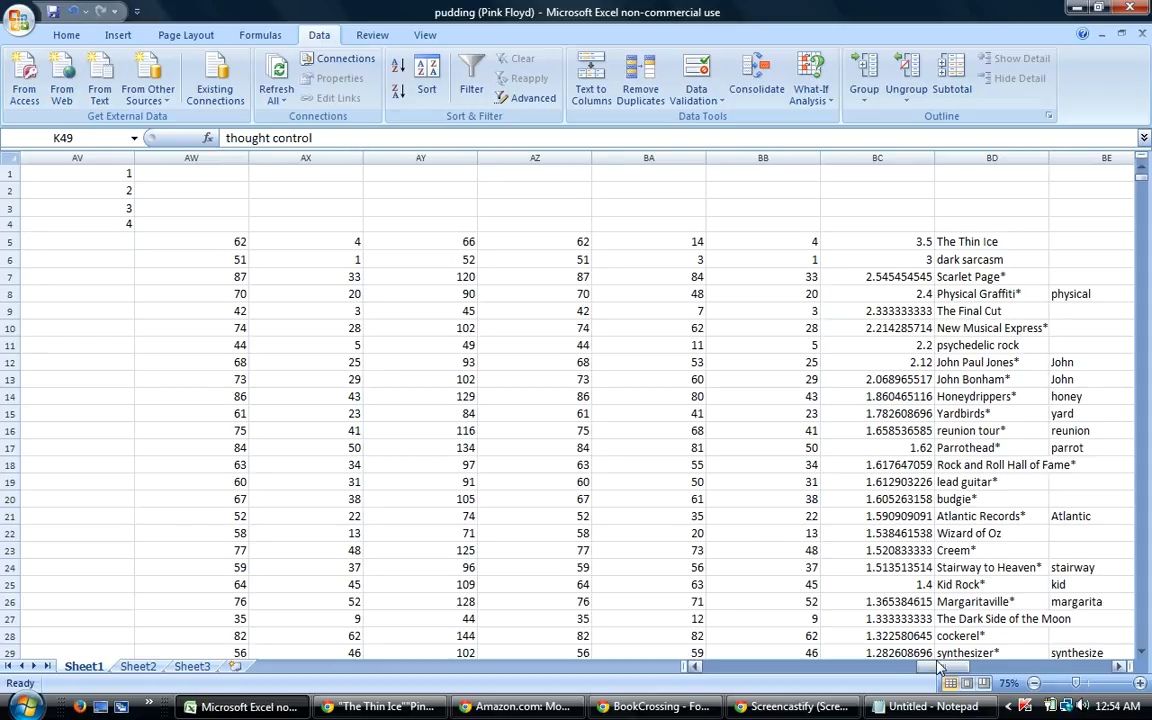
pyautogui.moveTo(940, 669); pyautogui.dragTo(945, 670)
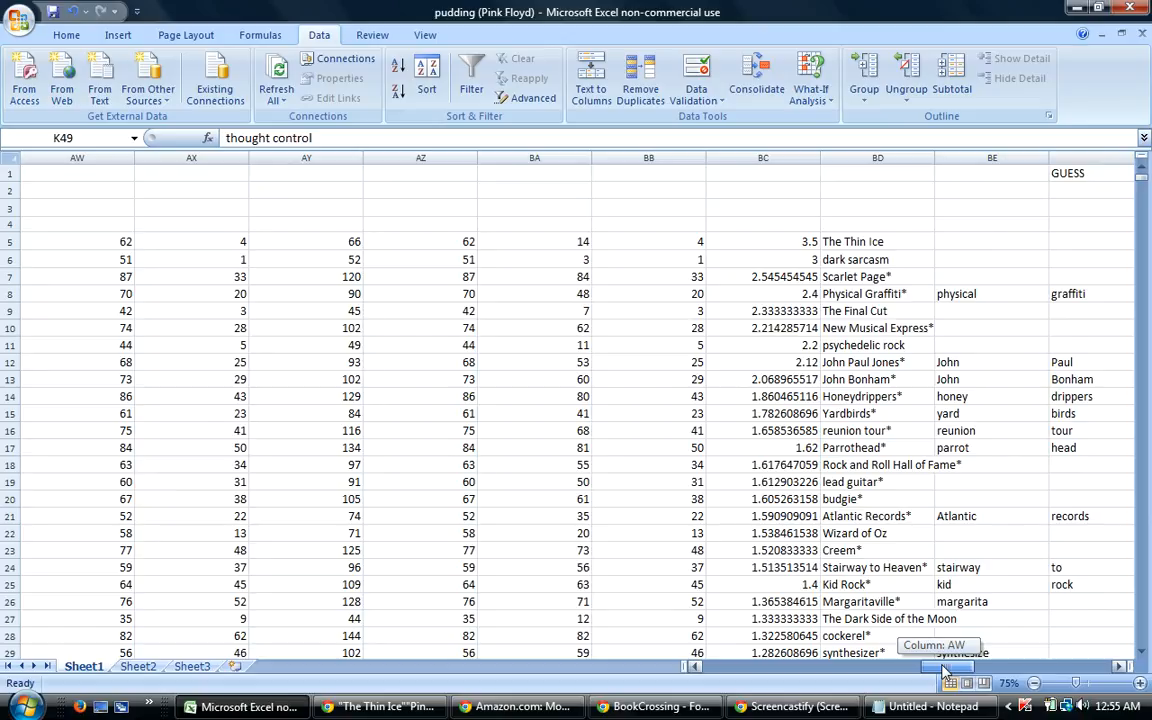
pyautogui.moveTo(945, 670); pyautogui.dragTo(938, 669)
pyautogui.click(689, 259)
pyautogui.moveTo(689, 259); pyautogui.dragTo(805, 260)
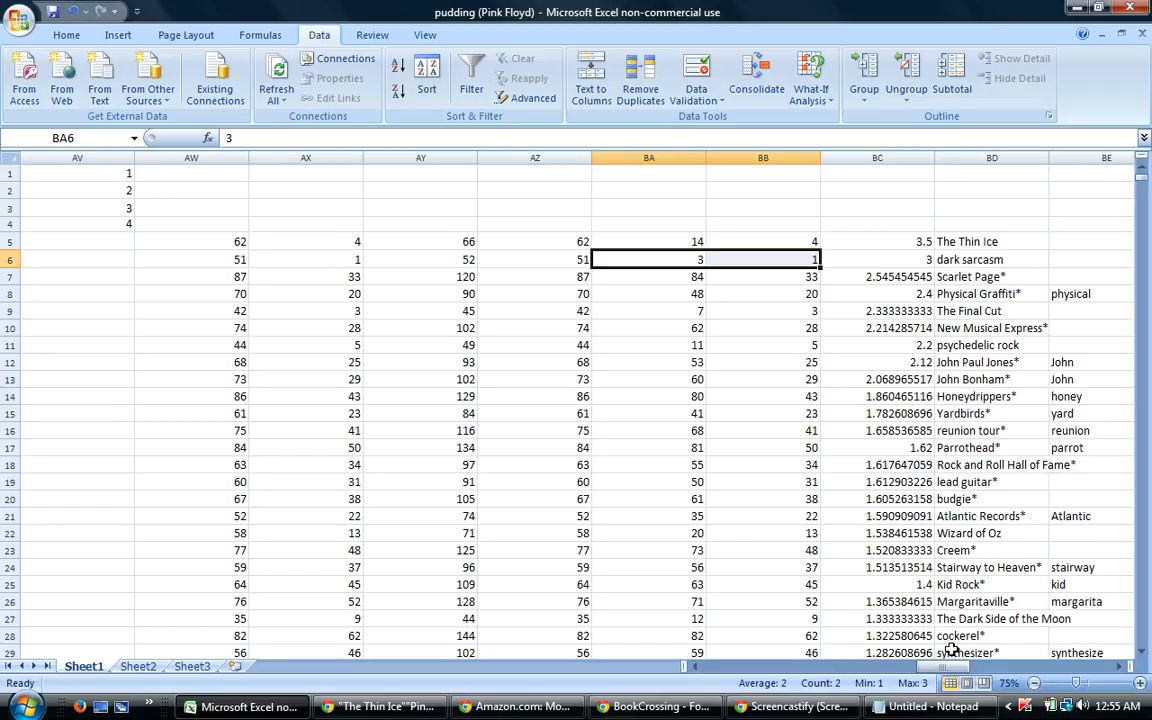
pyautogui.moveTo(948, 672); pyautogui.dragTo(948, 672)
pyautogui.click(948, 240)
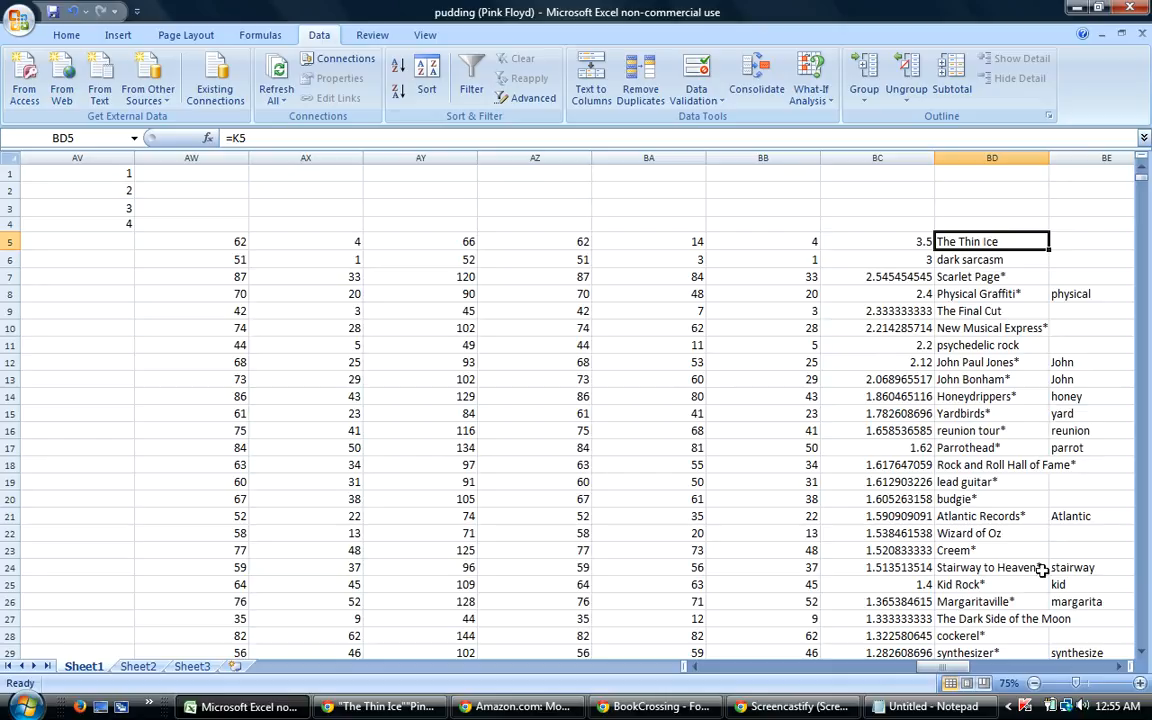
pyautogui.moveTo(945, 675); pyautogui.dragTo(730, 668)
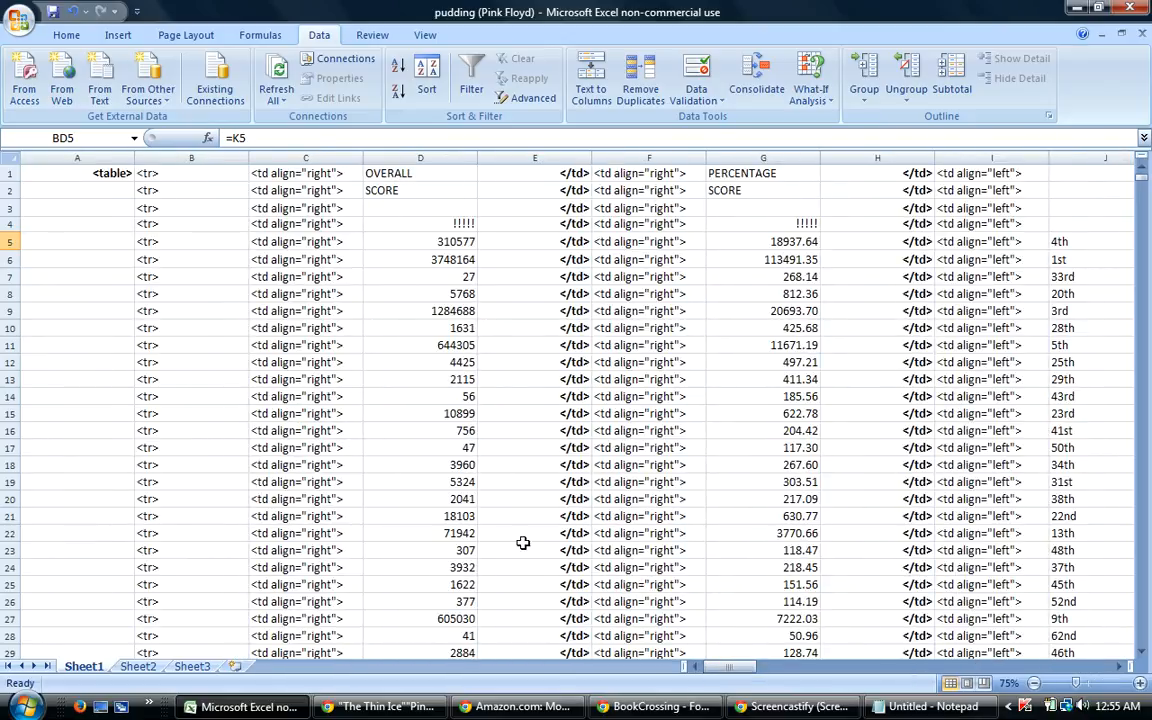
pyautogui.moveTo(725, 668); pyautogui.dragTo(745, 672)
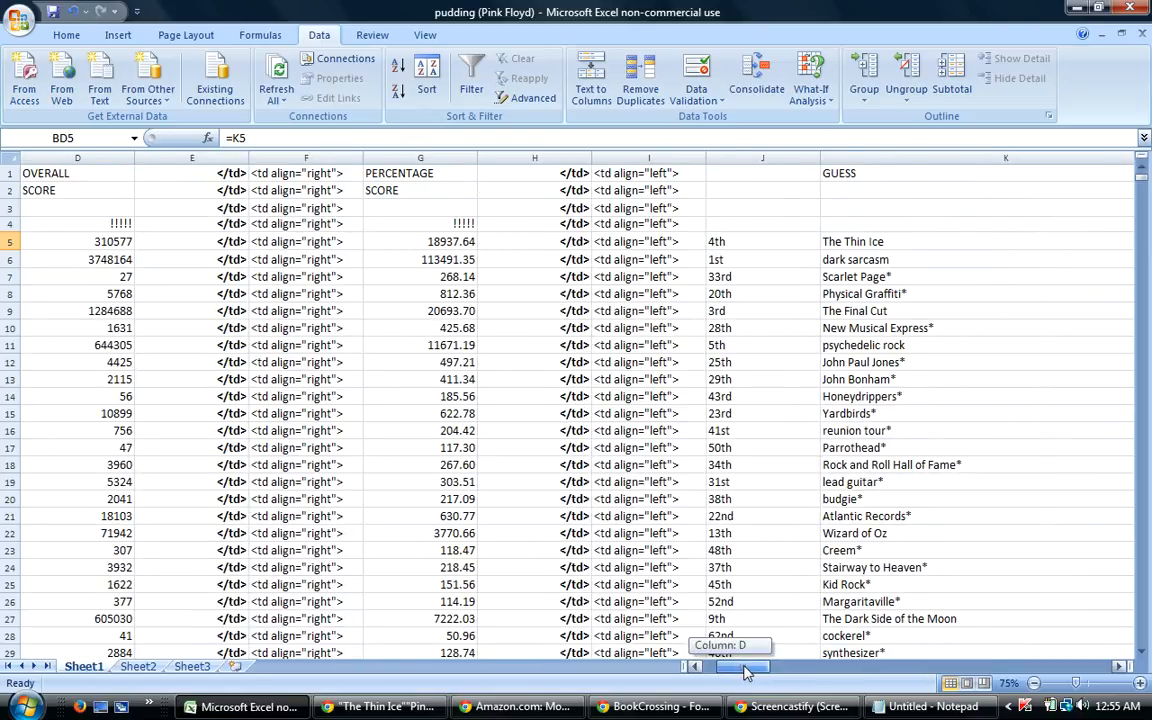
pyautogui.moveTo(745, 672); pyautogui.dragTo(902, 638)
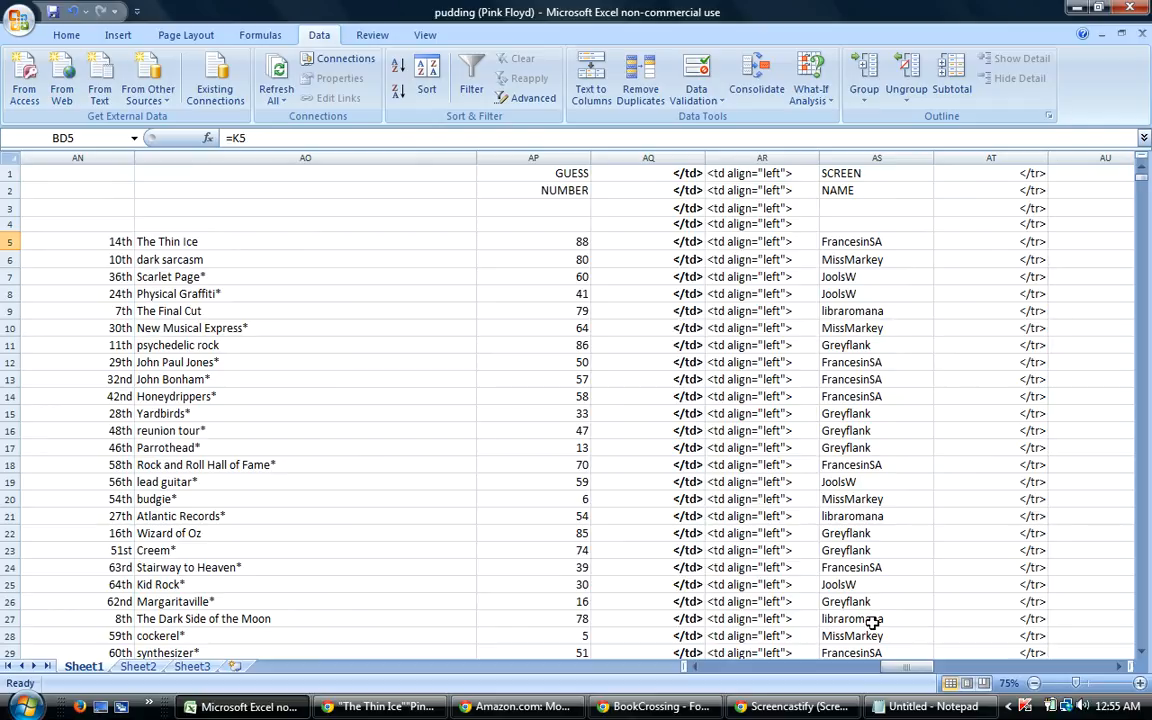
pyautogui.click(183, 259)
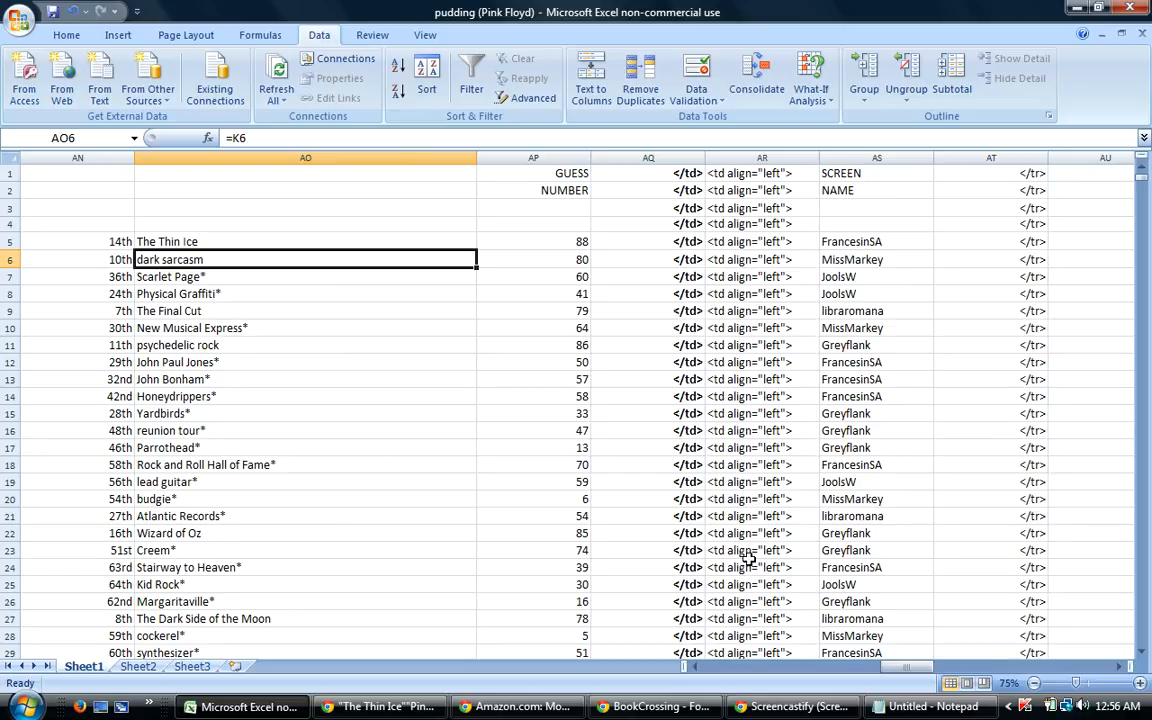
# Sort the rows from row 5 down by Column AV A to Z, then by Column BS largest to smallest, and review Column K's leading guesses.
pyautogui.moveTo(895, 671); pyautogui.dragTo(730, 667)
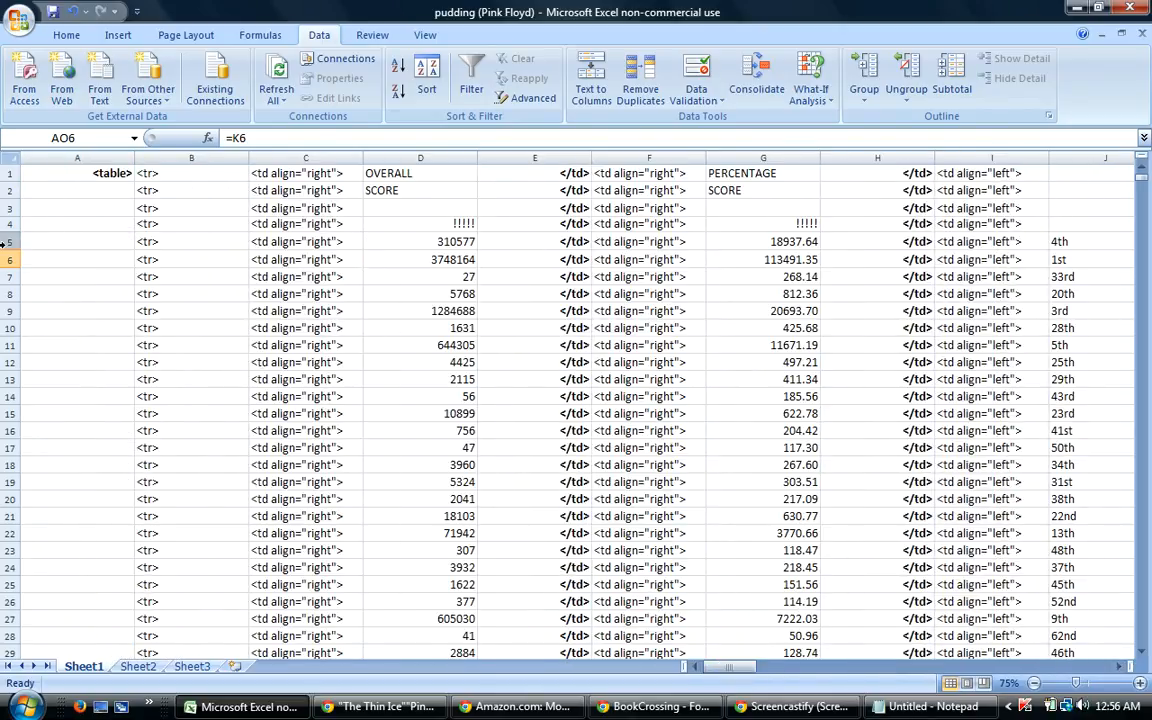
pyautogui.moveTo(7, 241); pyautogui.dragTo(130, 636)
pyautogui.click(420, 497)
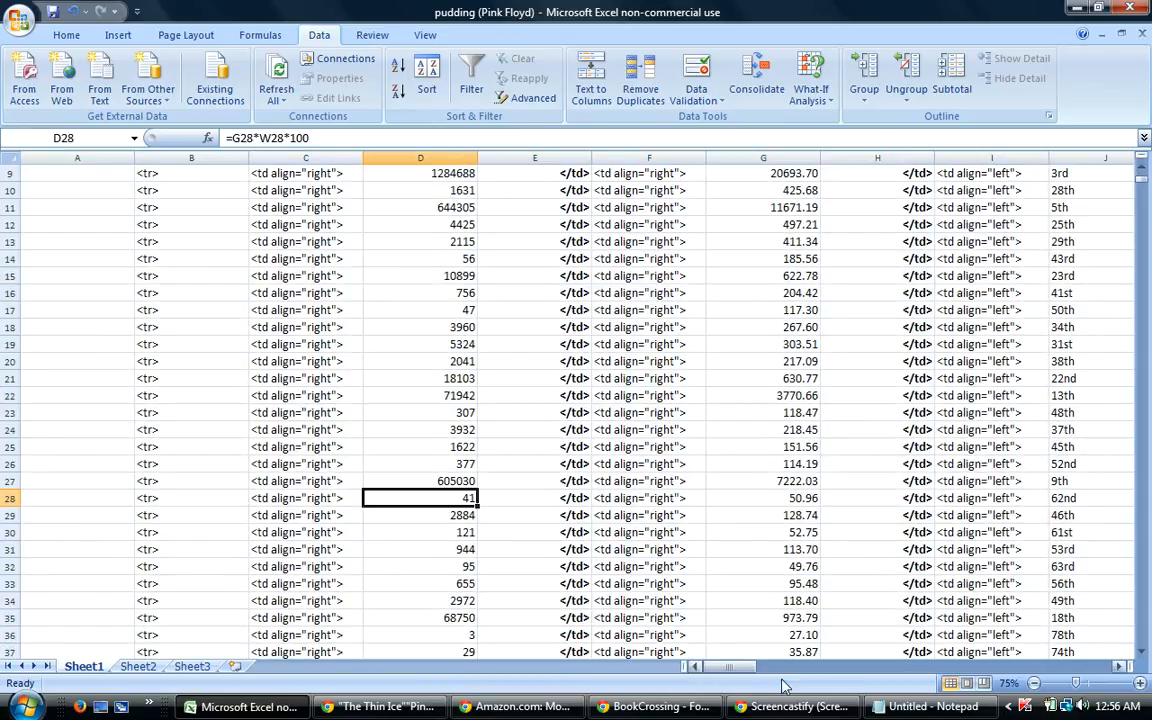
pyautogui.moveTo(733, 675); pyautogui.dragTo(752, 672)
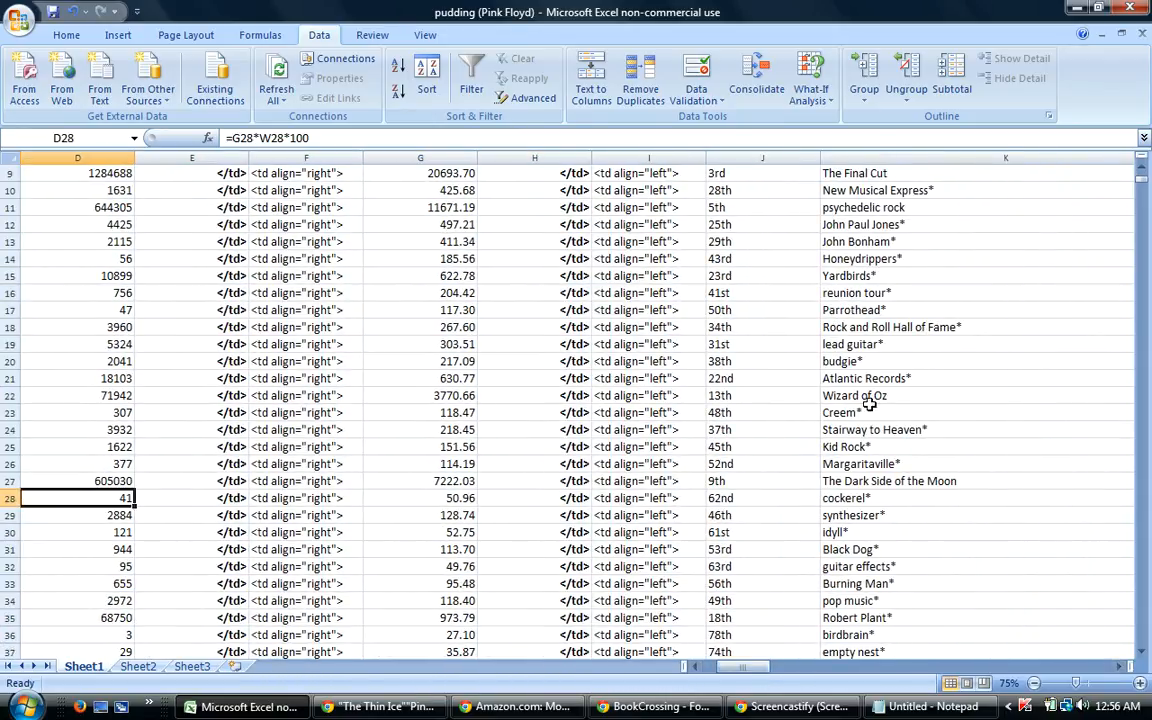
pyautogui.scroll(3, 1147, 183)
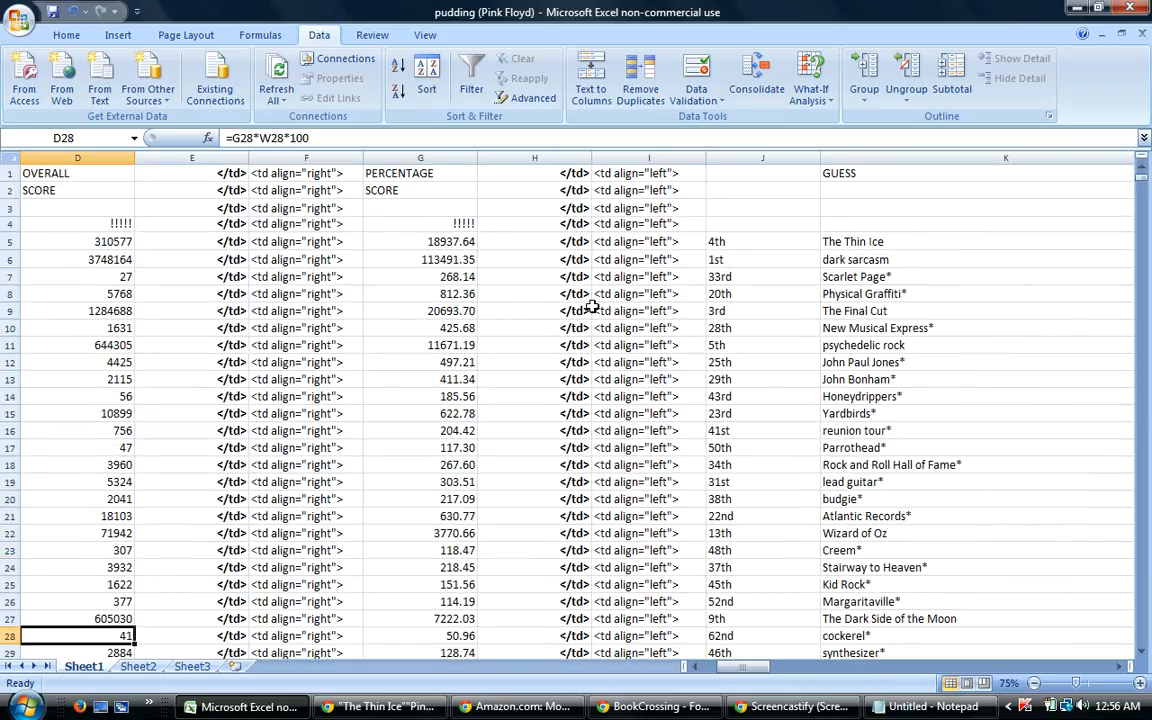
pyautogui.moveTo(8, 245); pyautogui.dragTo(75, 605)
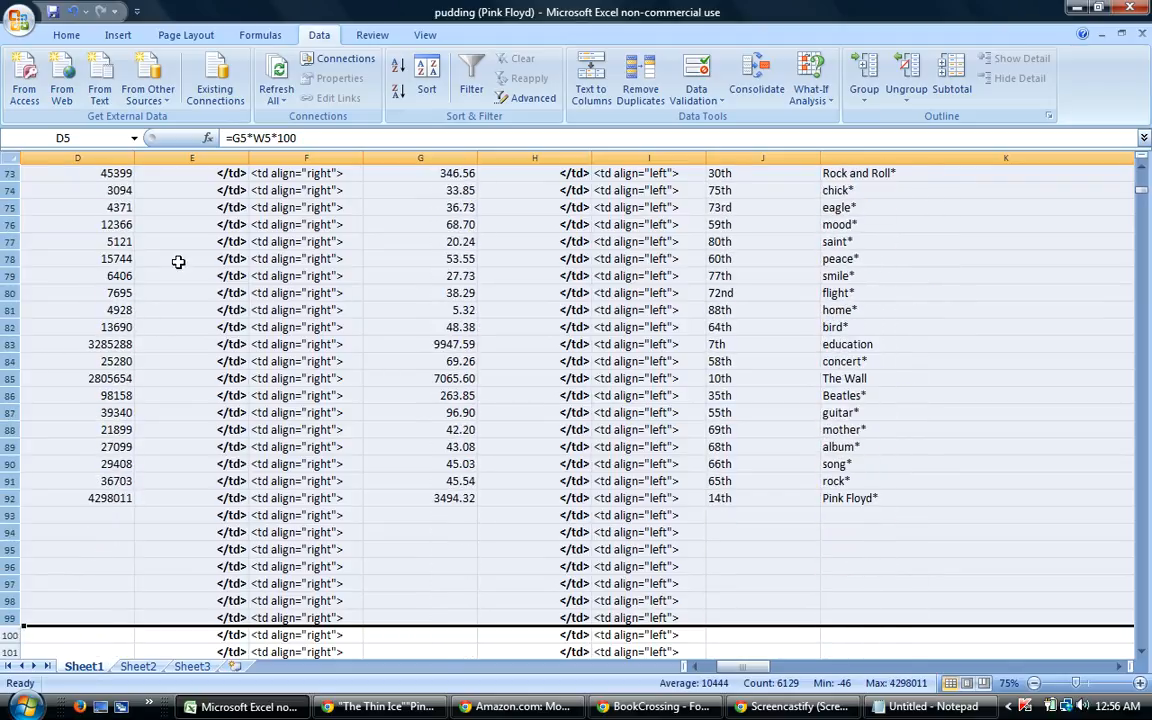
pyautogui.click(427, 68)
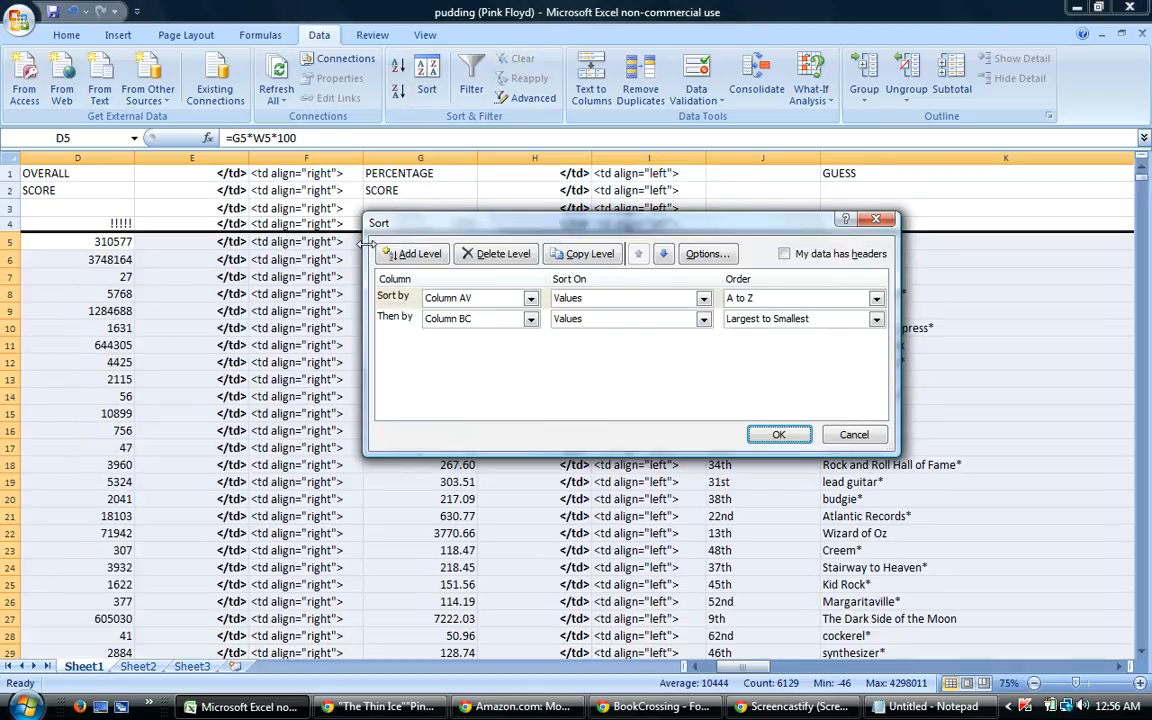
pyautogui.click(532, 320)
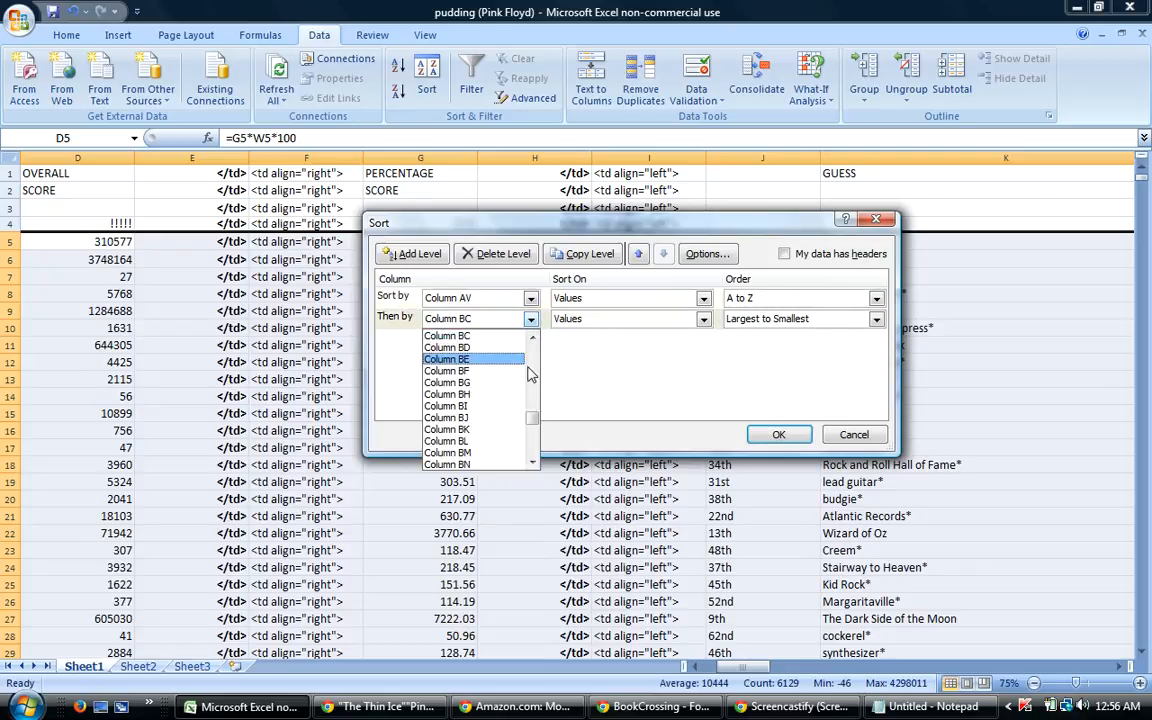
pyautogui.moveTo(537, 419); pyautogui.dragTo(541, 428)
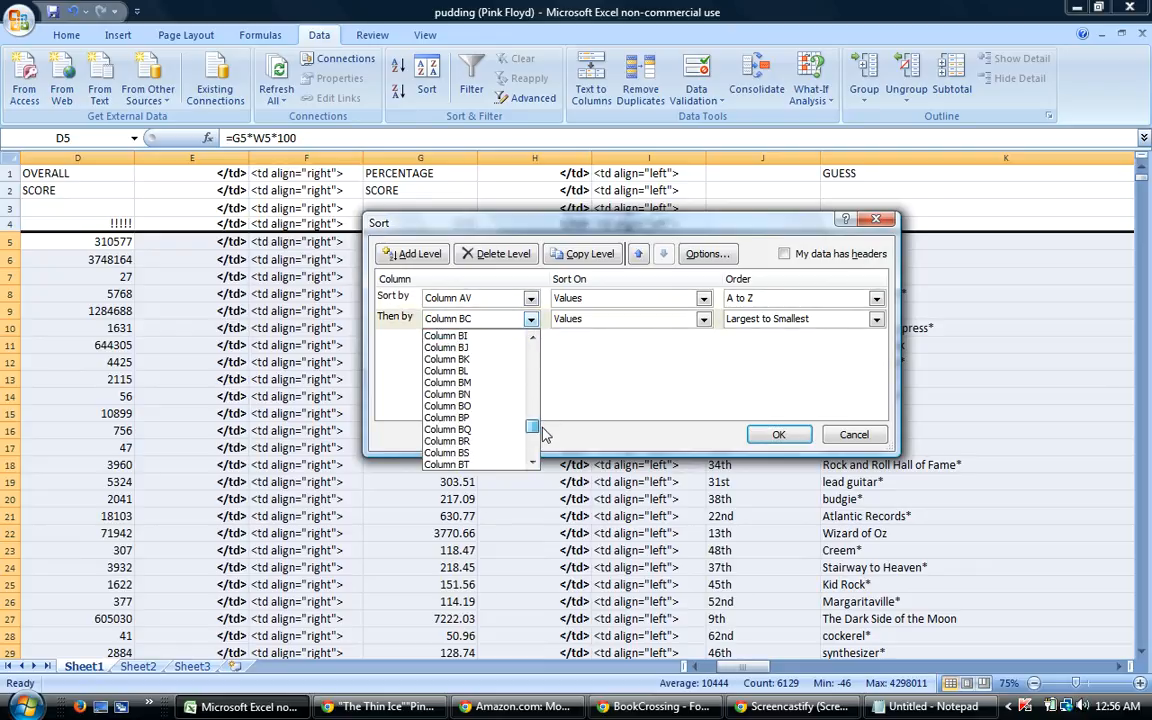
pyautogui.click(473, 452)
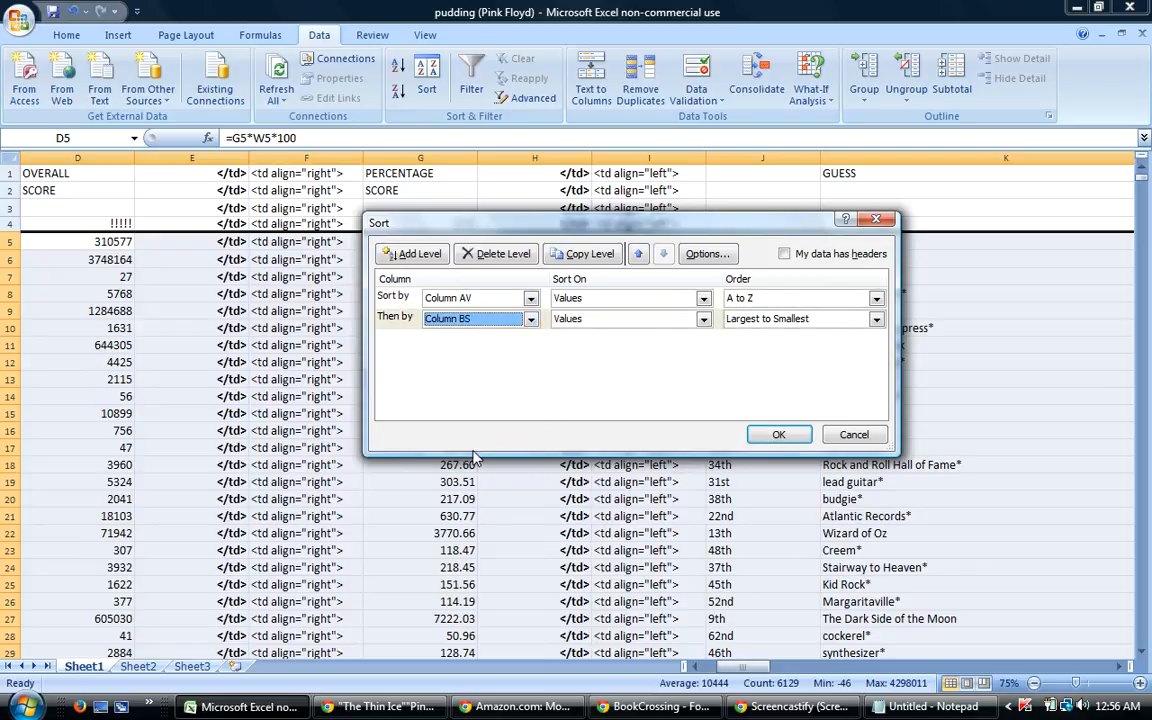
pyautogui.click(768, 435)
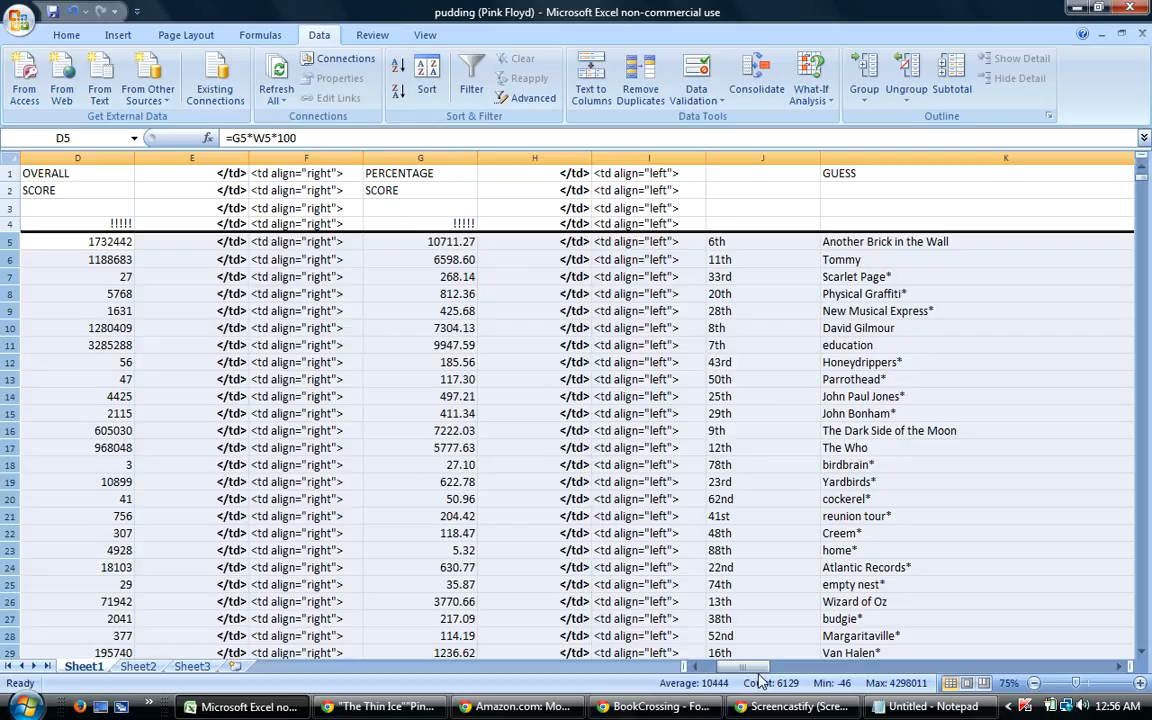
pyautogui.moveTo(758, 670); pyautogui.dragTo(760, 671)
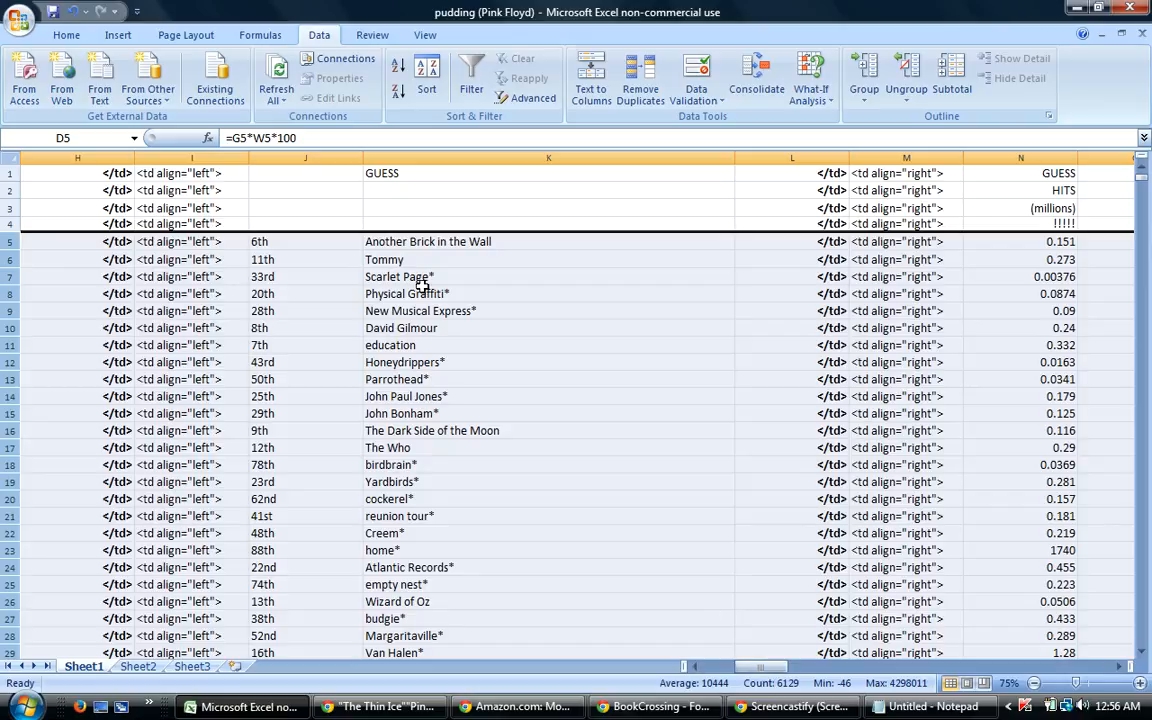
pyautogui.click(427, 247)
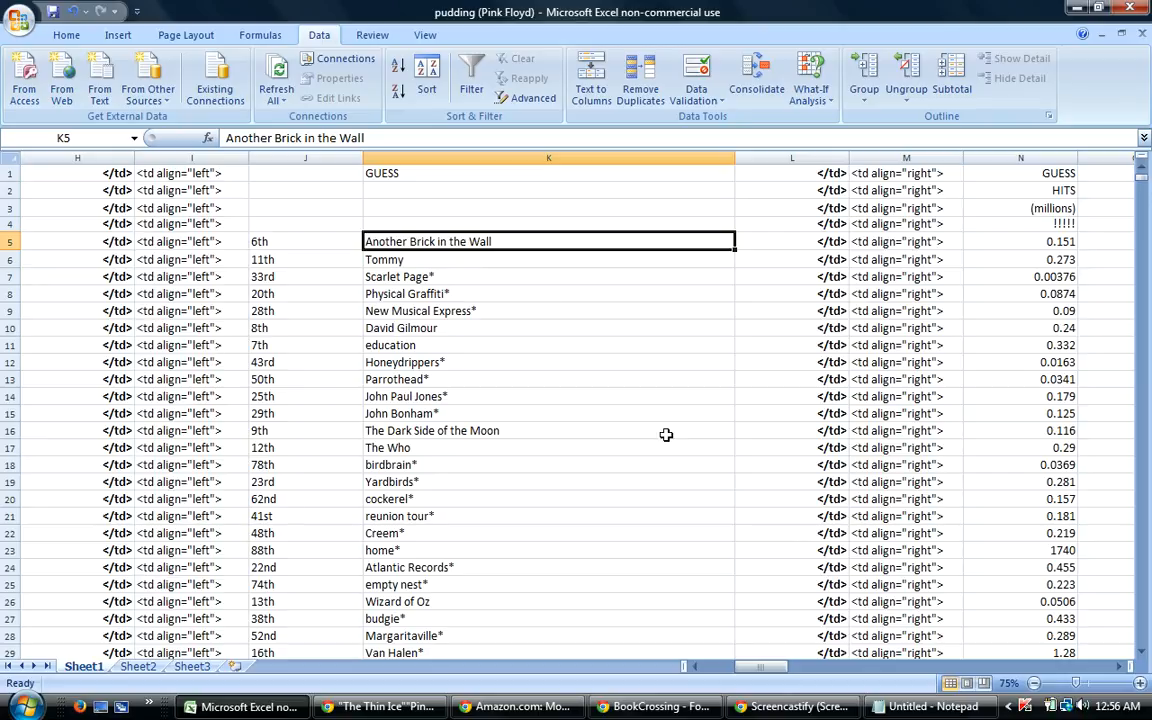
pyautogui.moveTo(764, 666)
pyautogui.mouseDown()
pyautogui.moveTo(778, 674)
pyautogui.moveTo(745, 670)
pyautogui.mouseUp()
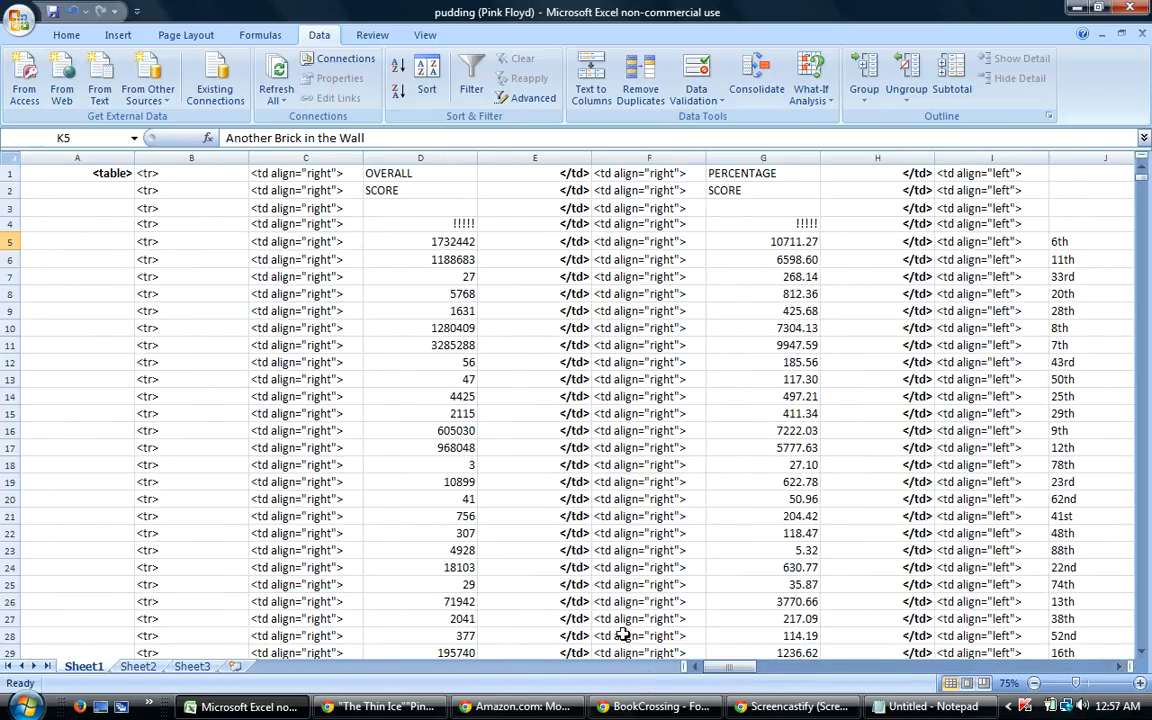
# Sort the rows from row 5 down by Column AV A to Z, then by Column BT smallest to largest, and review Column K's guesses through thought control.
pyautogui.moveTo(12, 240); pyautogui.dragTo(59, 625)
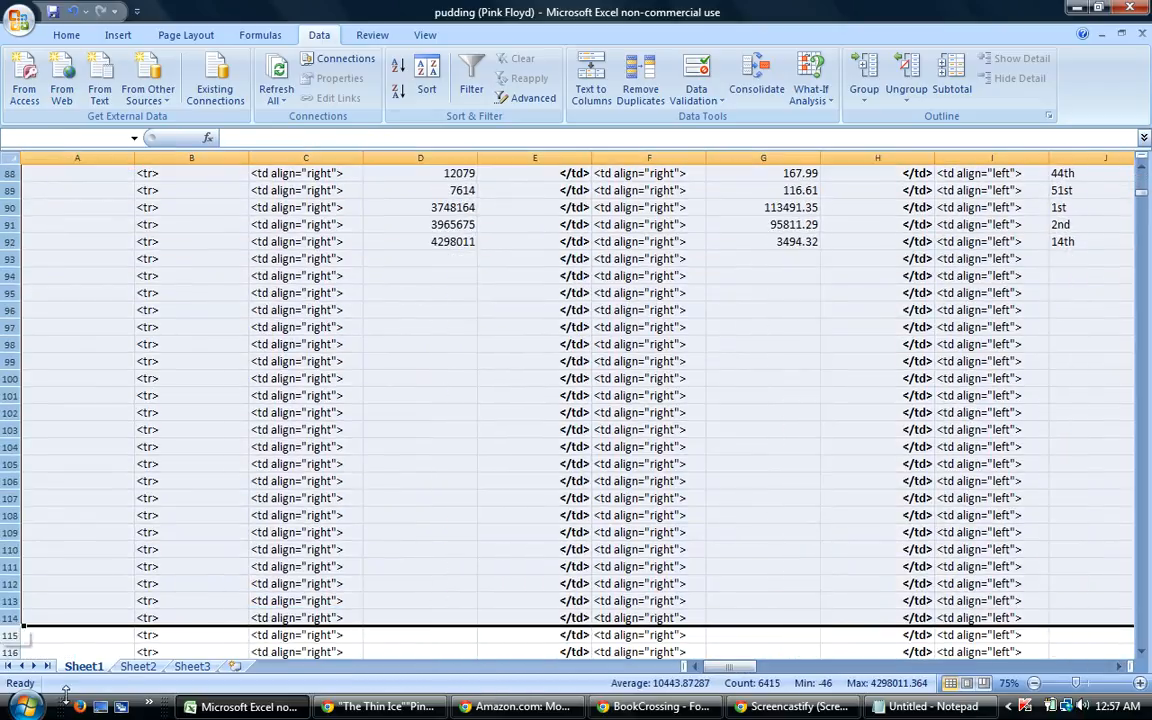
pyautogui.click(427, 80)
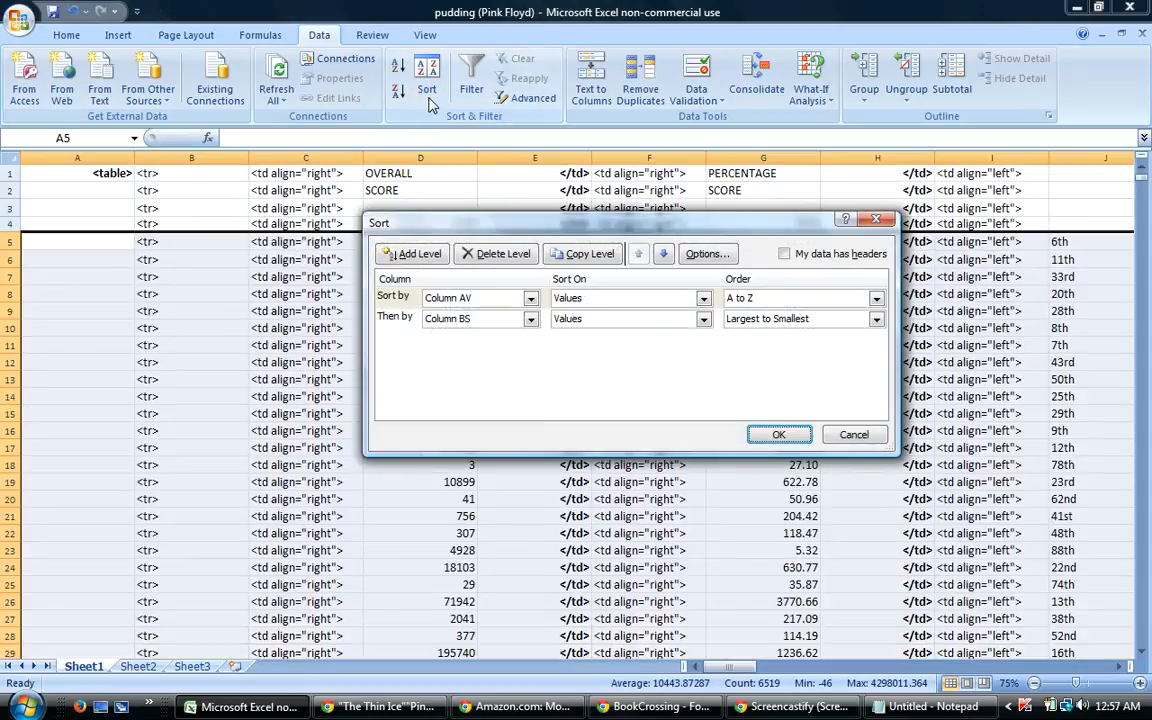
pyautogui.click(478, 318)
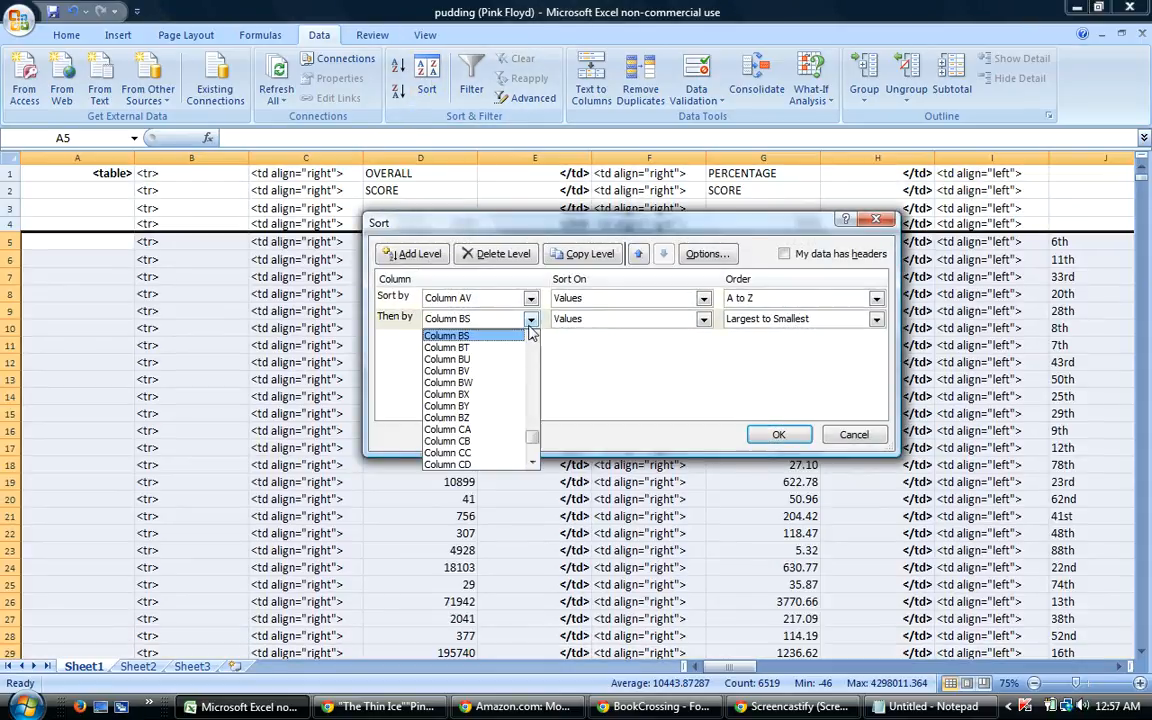
pyautogui.click(500, 352)
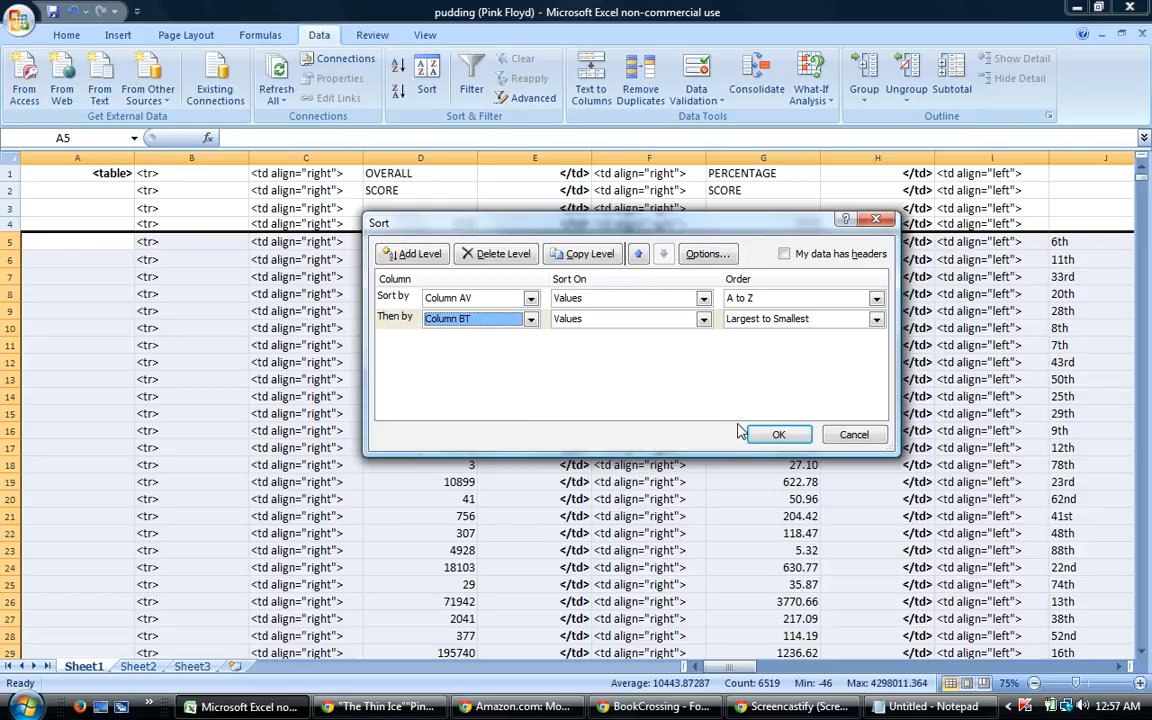
pyautogui.click(730, 318)
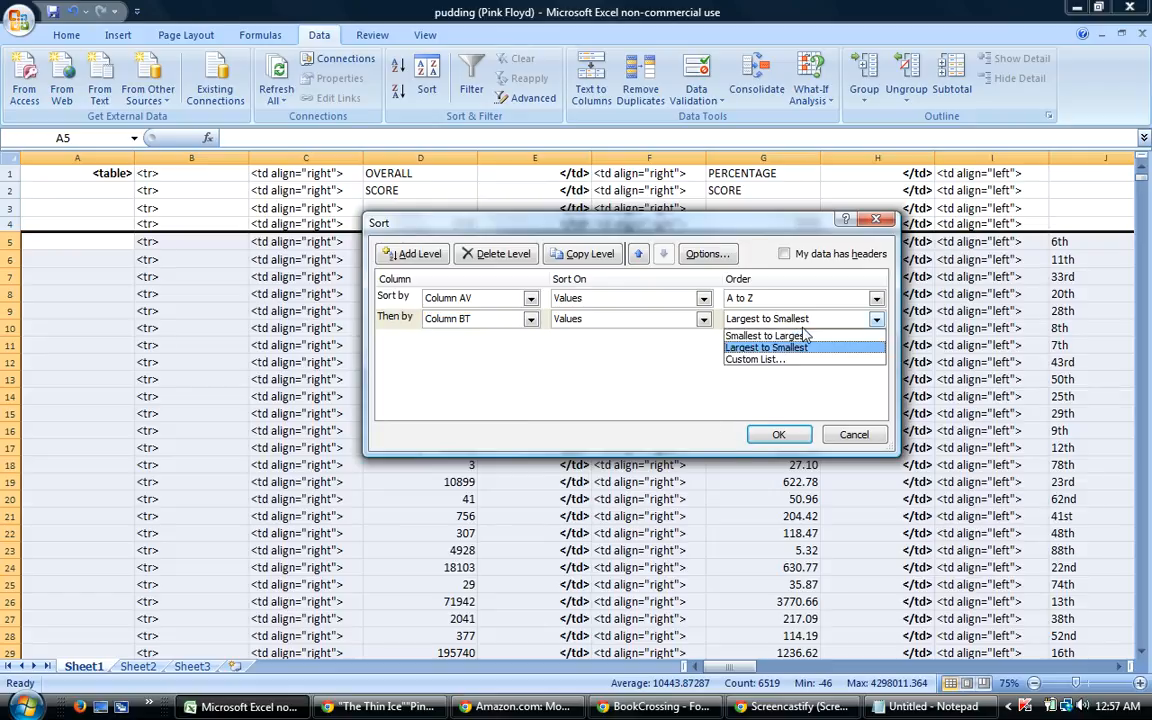
pyautogui.click(780, 332)
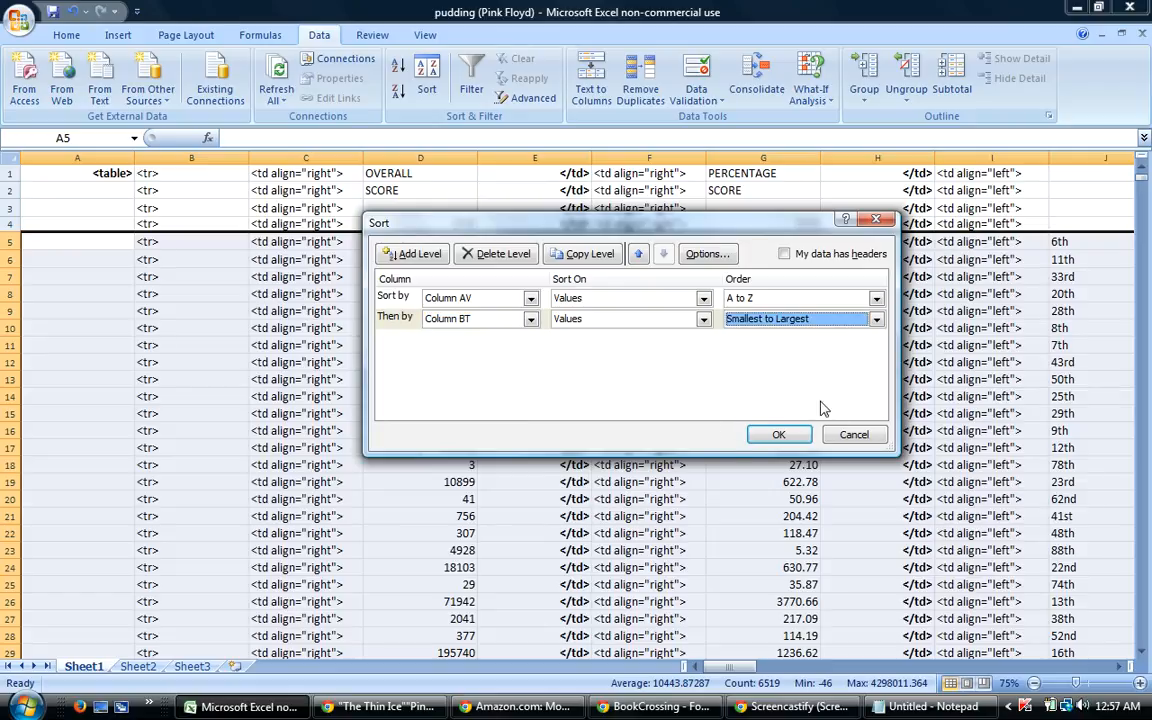
pyautogui.click(781, 434)
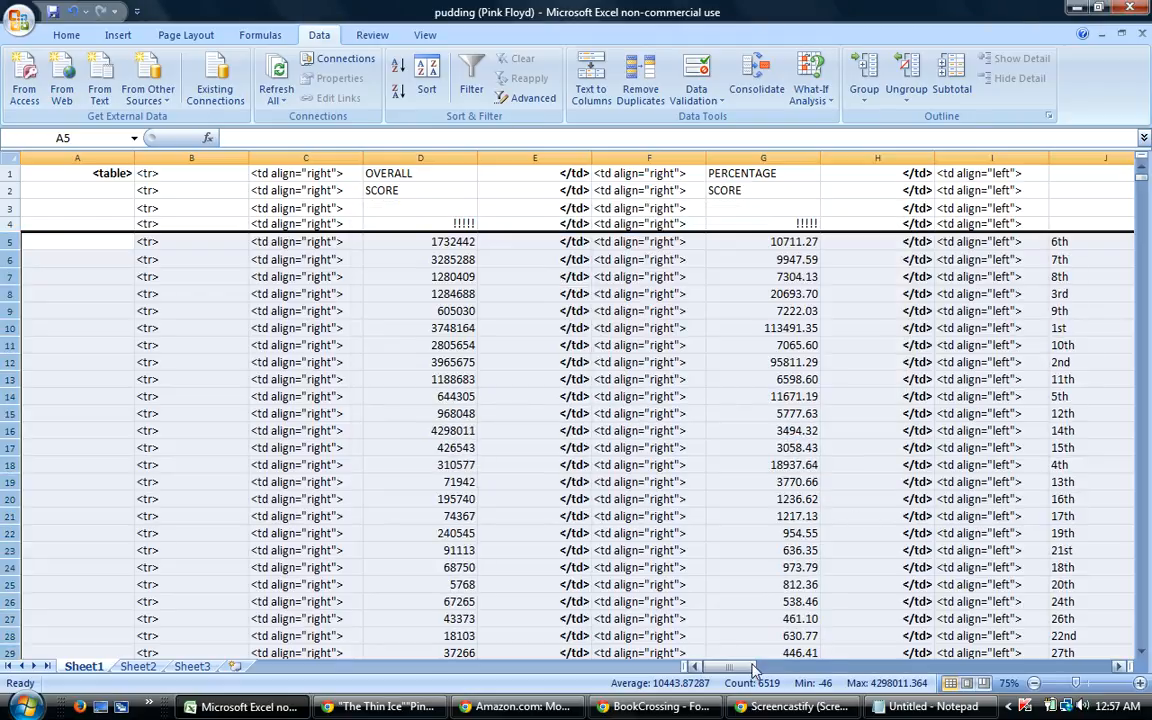
pyautogui.moveTo(726, 668); pyautogui.dragTo(735, 670)
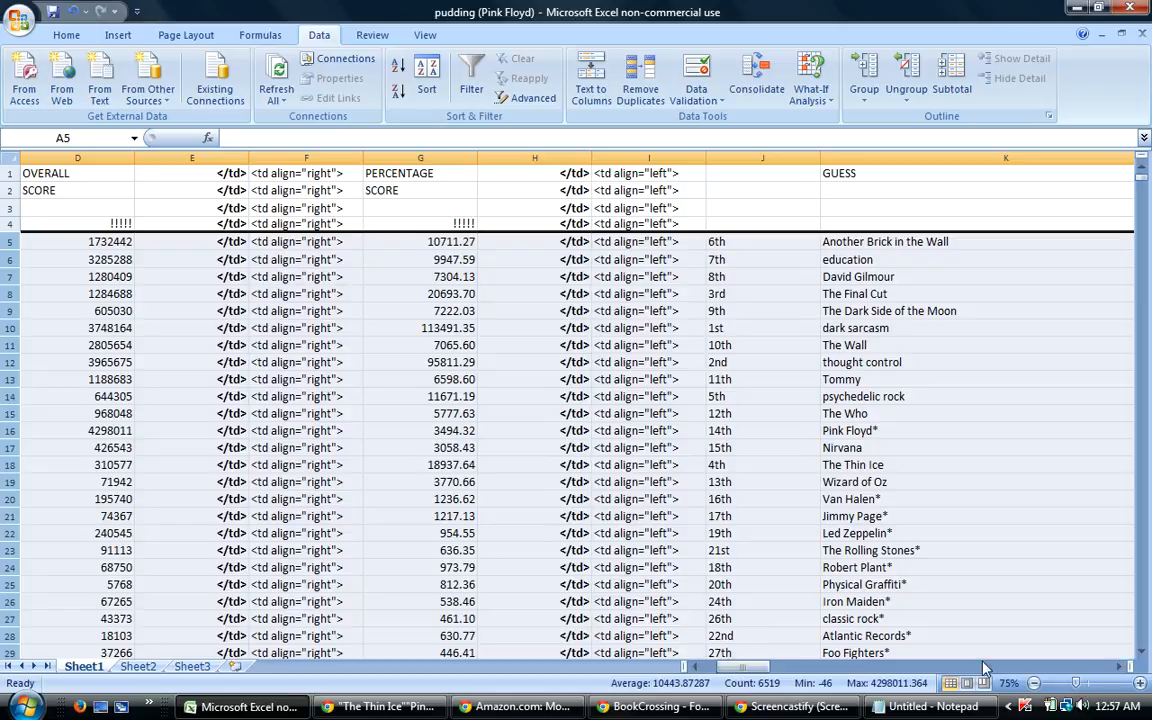
pyautogui.click(873, 363)
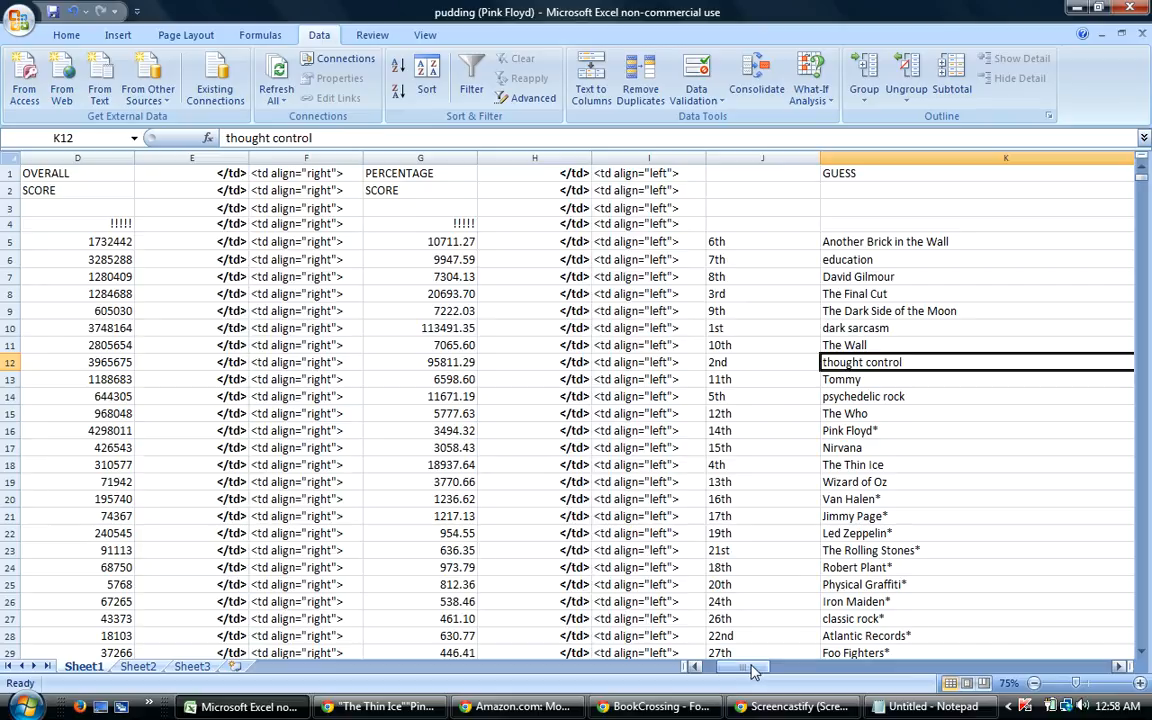
# Sort the rows from row 5 down by Column AV A to Z, then by Column BU smallest to largest.
pyautogui.moveTo(750, 668); pyautogui.dragTo(728, 668)
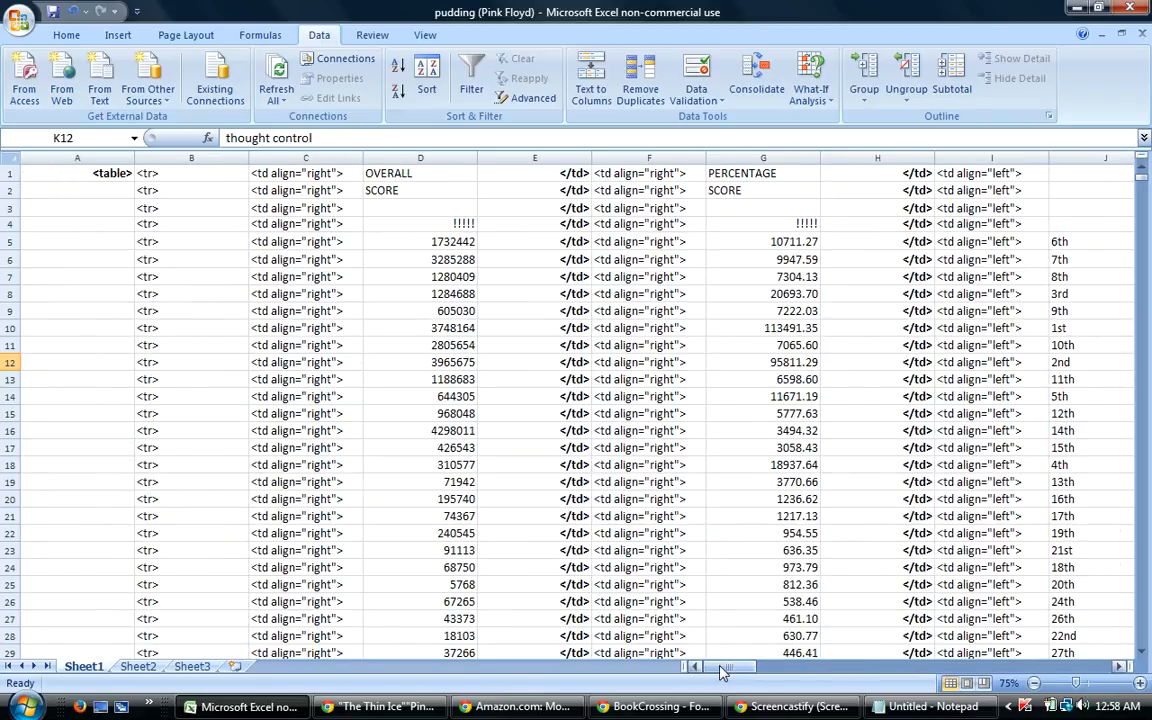
pyautogui.moveTo(720, 668); pyautogui.dragTo(728, 670)
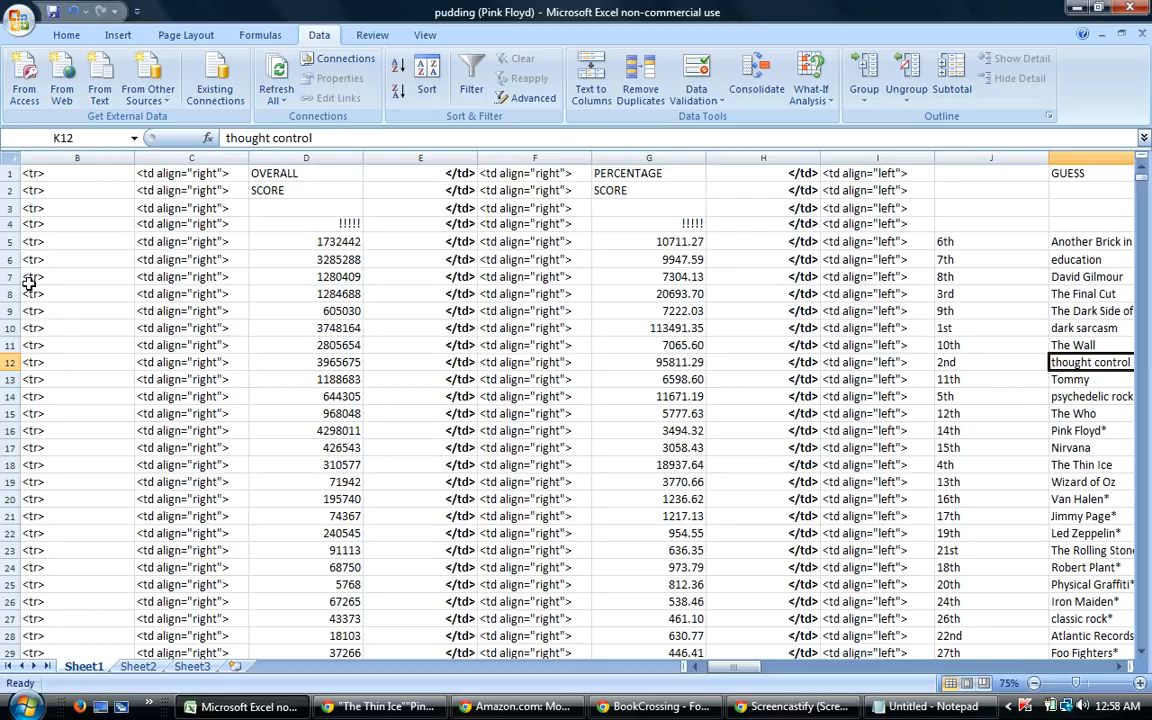
pyautogui.moveTo(5, 241); pyautogui.dragTo(8, 620)
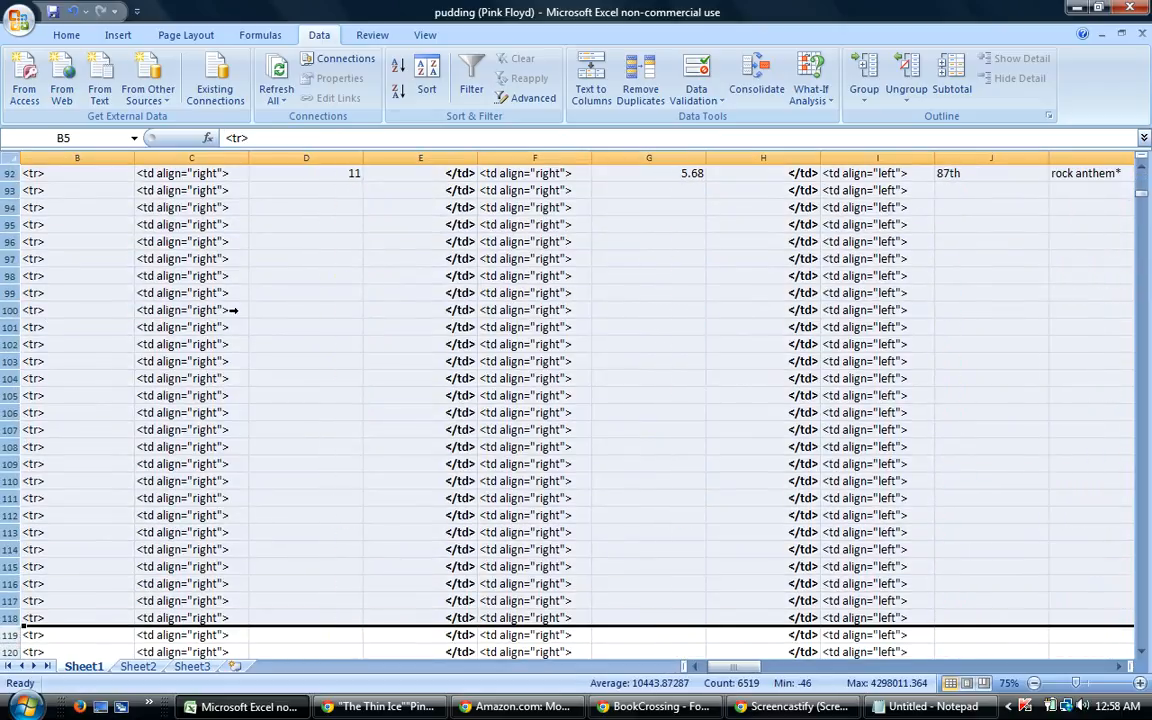
pyautogui.click(405, 72)
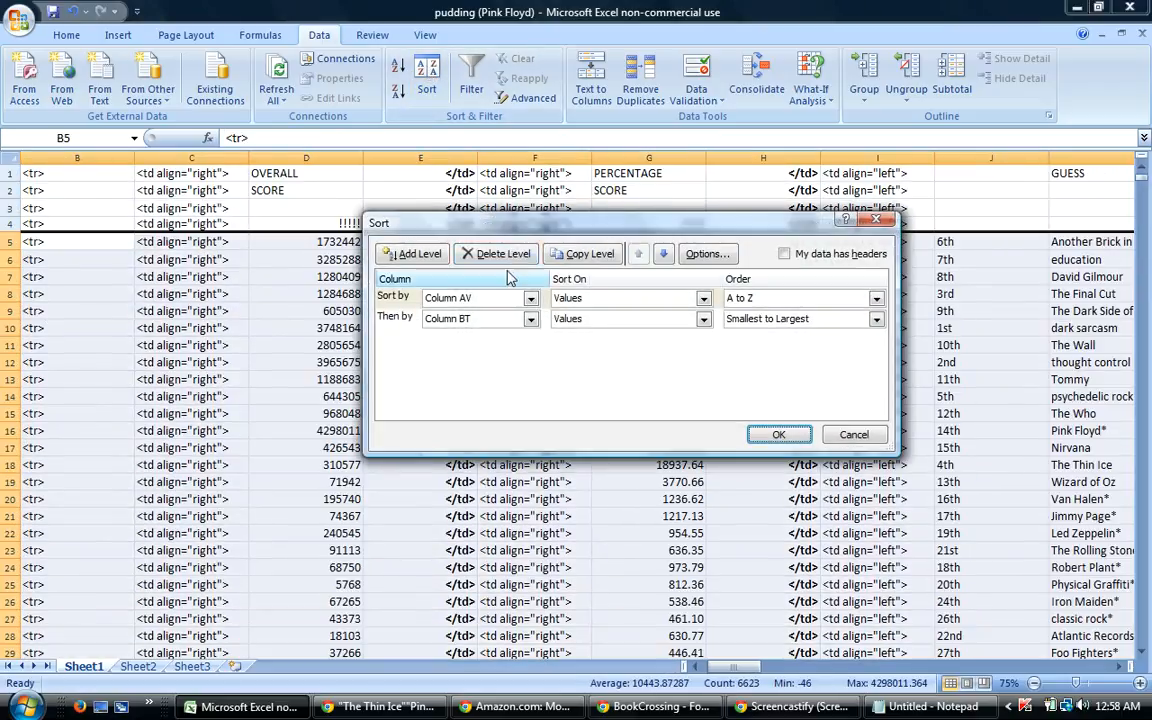
pyautogui.click(531, 318)
pyautogui.click(512, 341)
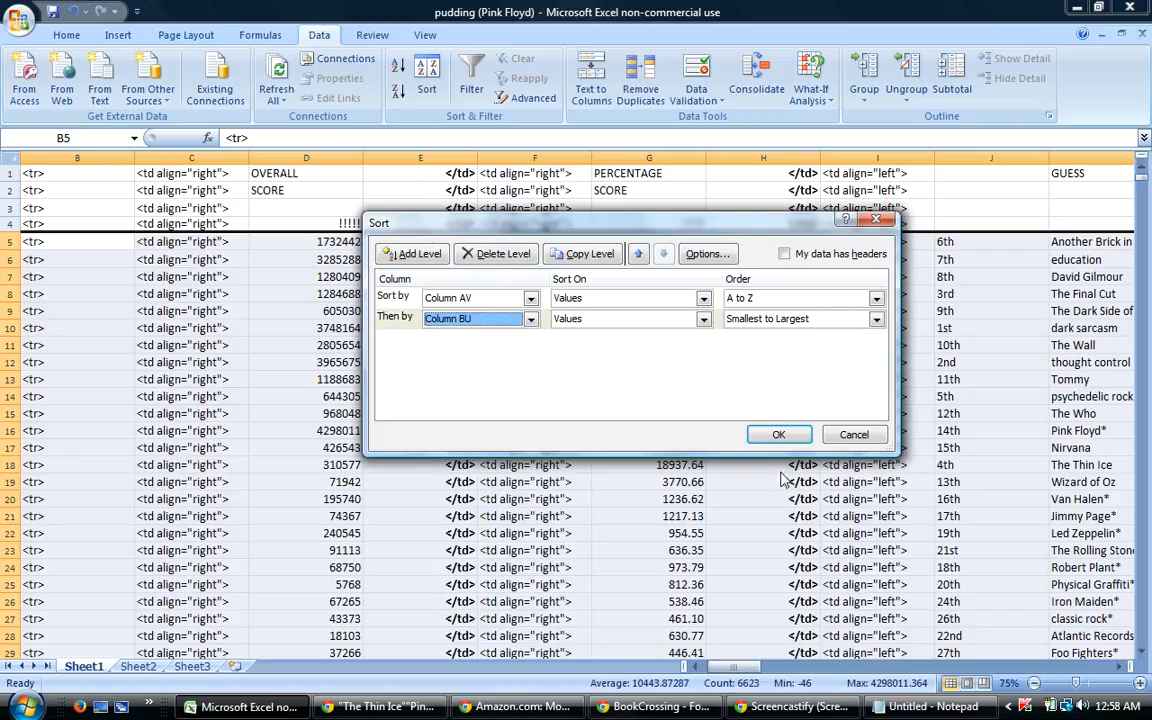
pyautogui.click(779, 434)
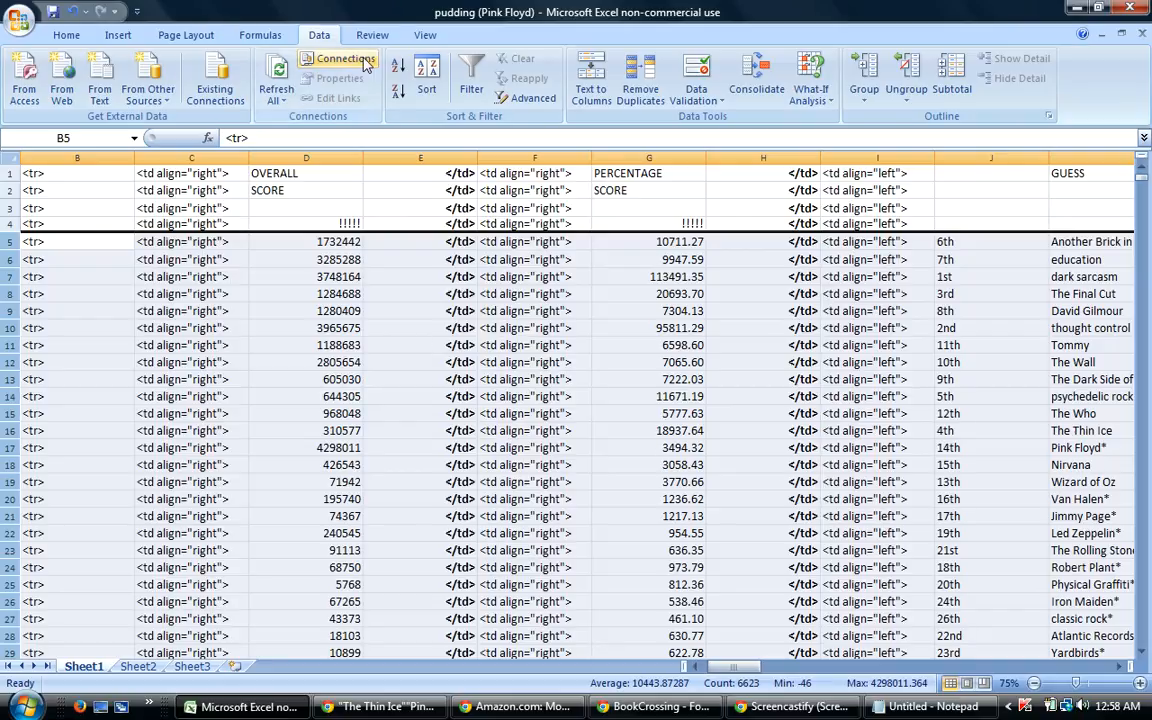
# Re-sort the selected rows by Column AV A to Z, then by Column BW smallest to largest, and review the guesses in Column K.
pyautogui.click(422, 70)
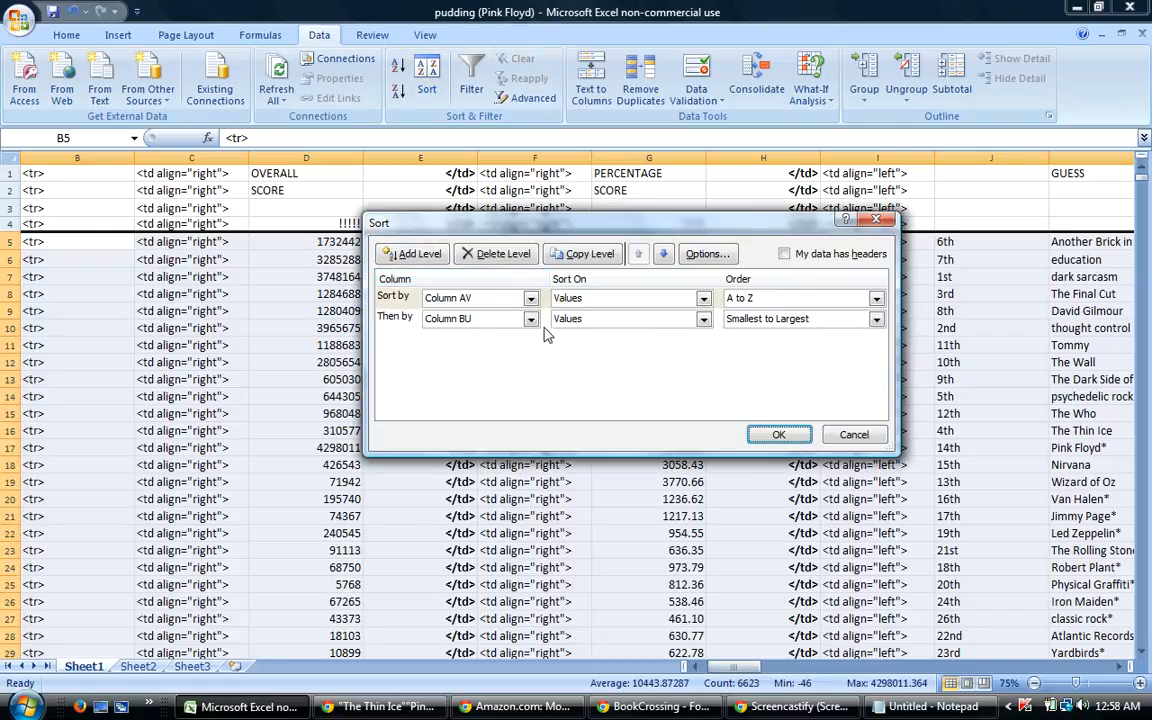
pyautogui.click(531, 319)
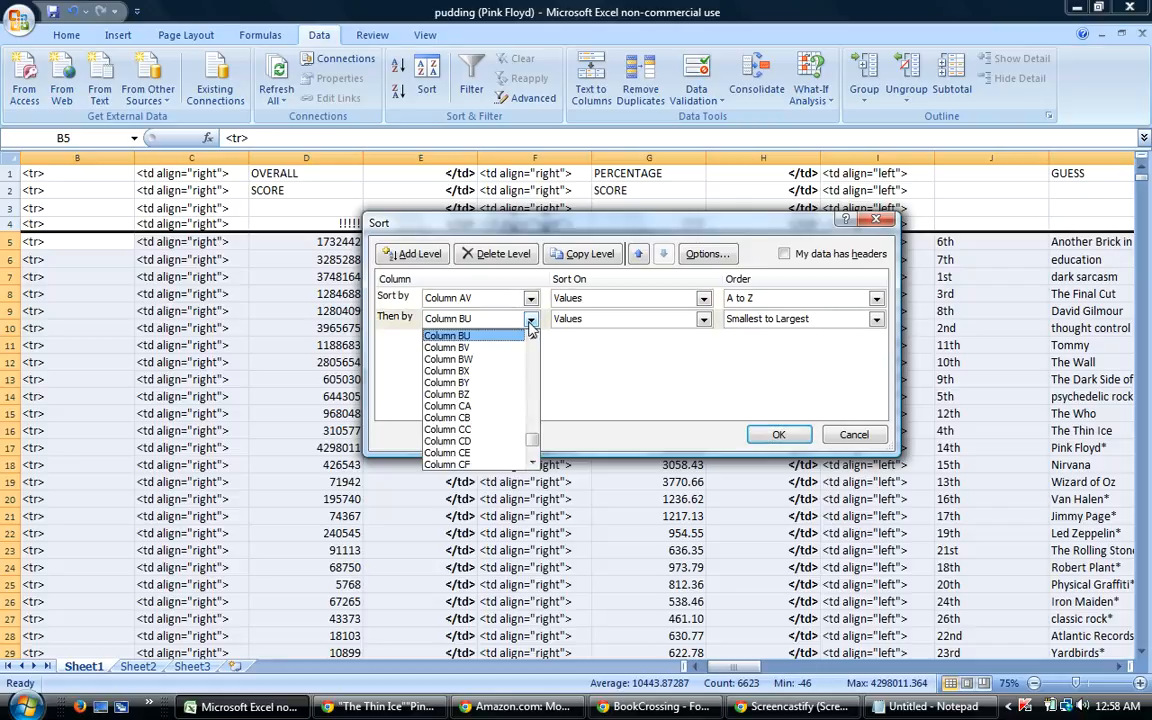
pyautogui.click(484, 362)
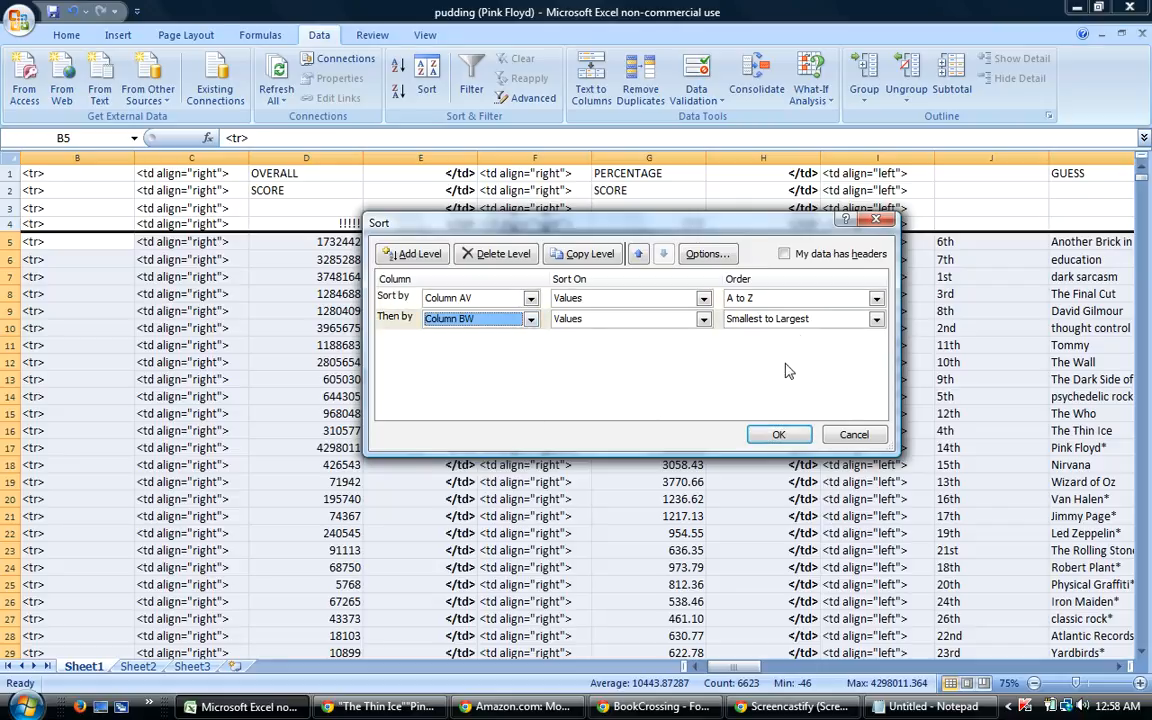
pyautogui.click(778, 435)
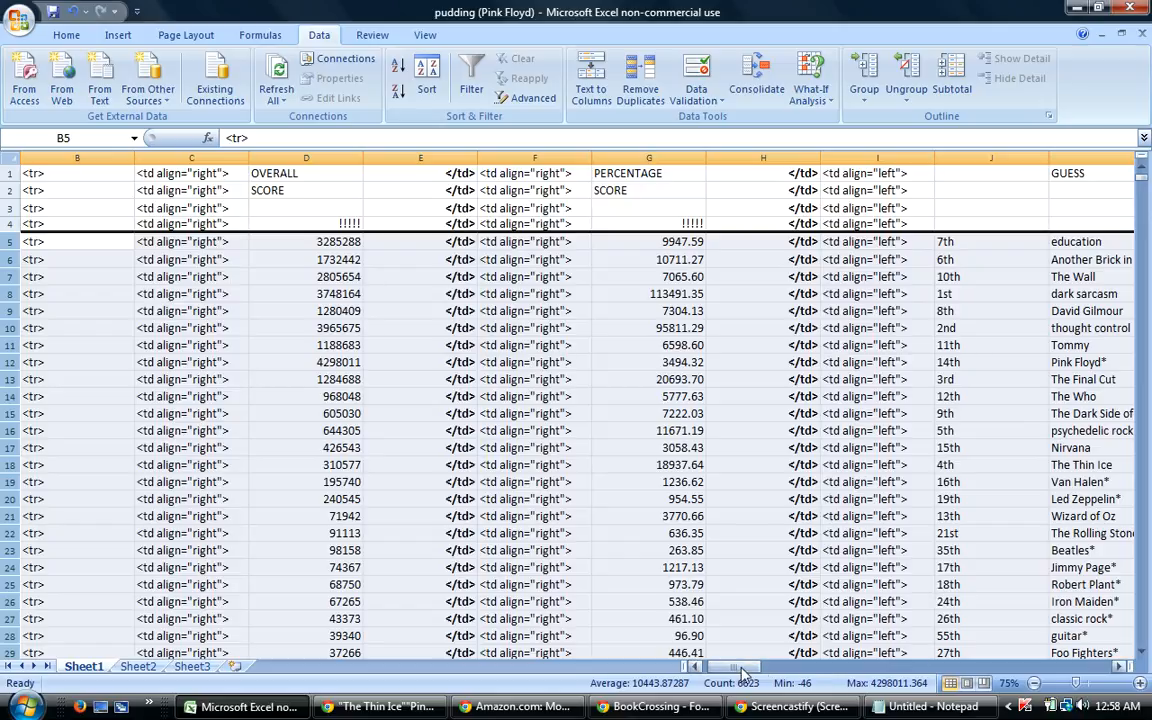
pyautogui.hscroll(2, 755, 672)
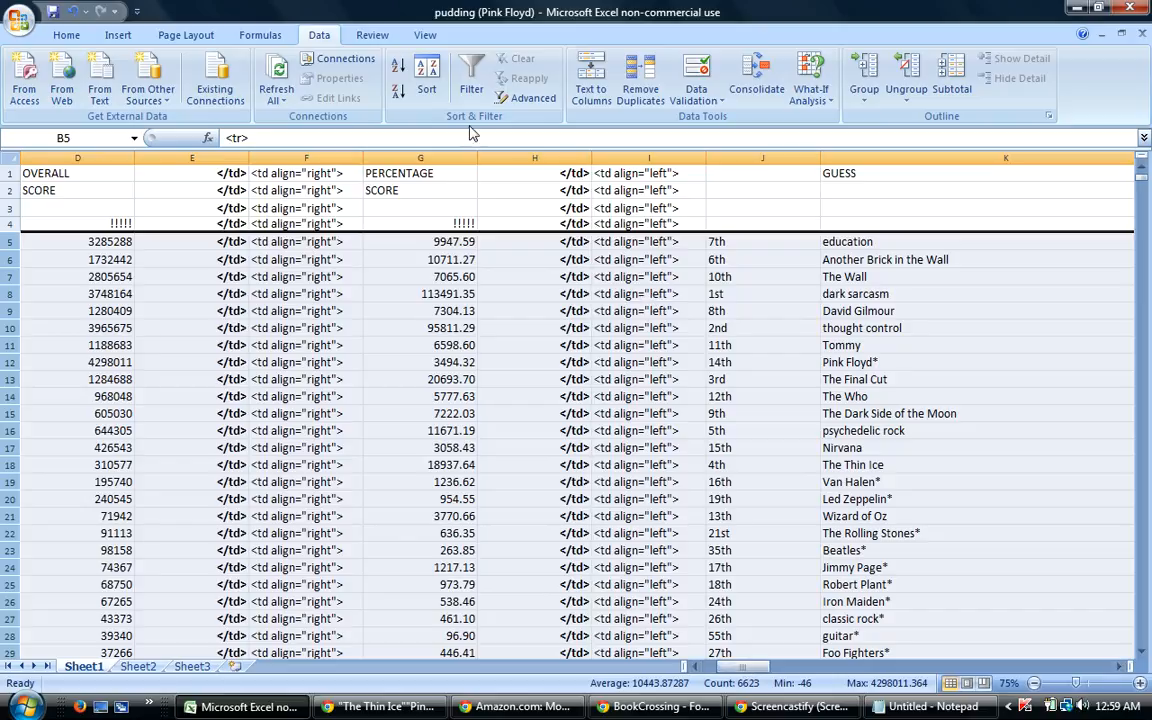
# Re-sort the selected rows by Column AV A to Z, then by Column BX smallest to largest, and review the guesses in Column K.
pyautogui.click(427, 68)
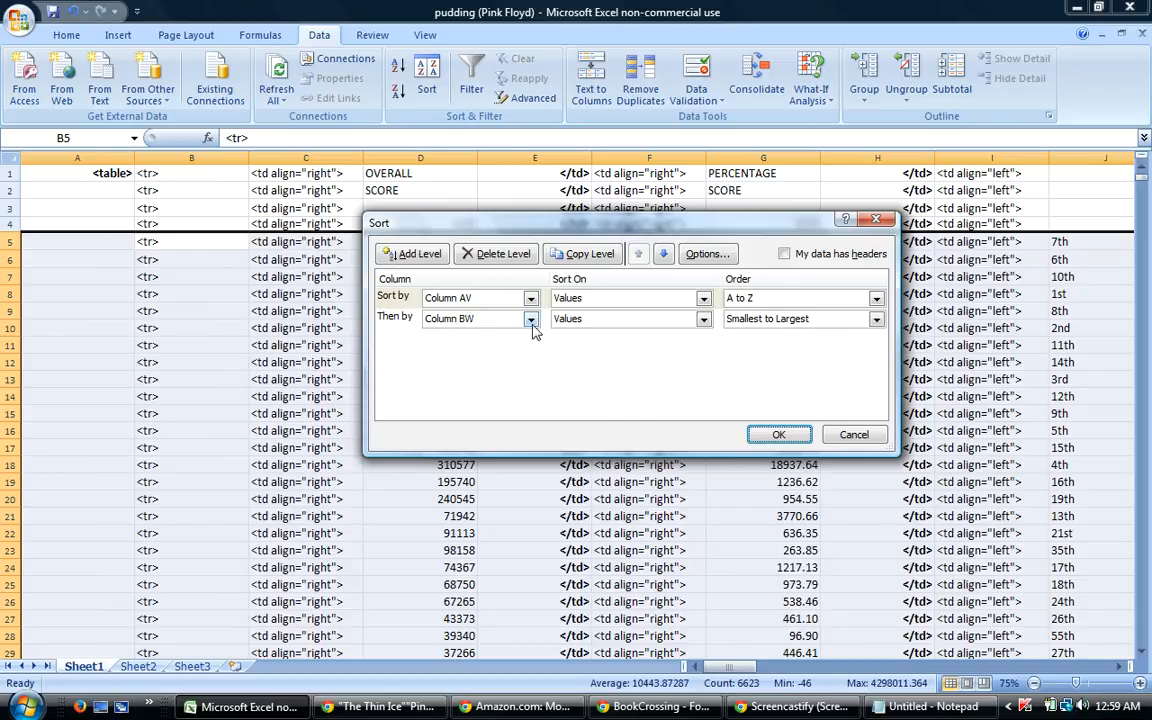
pyautogui.click(531, 319)
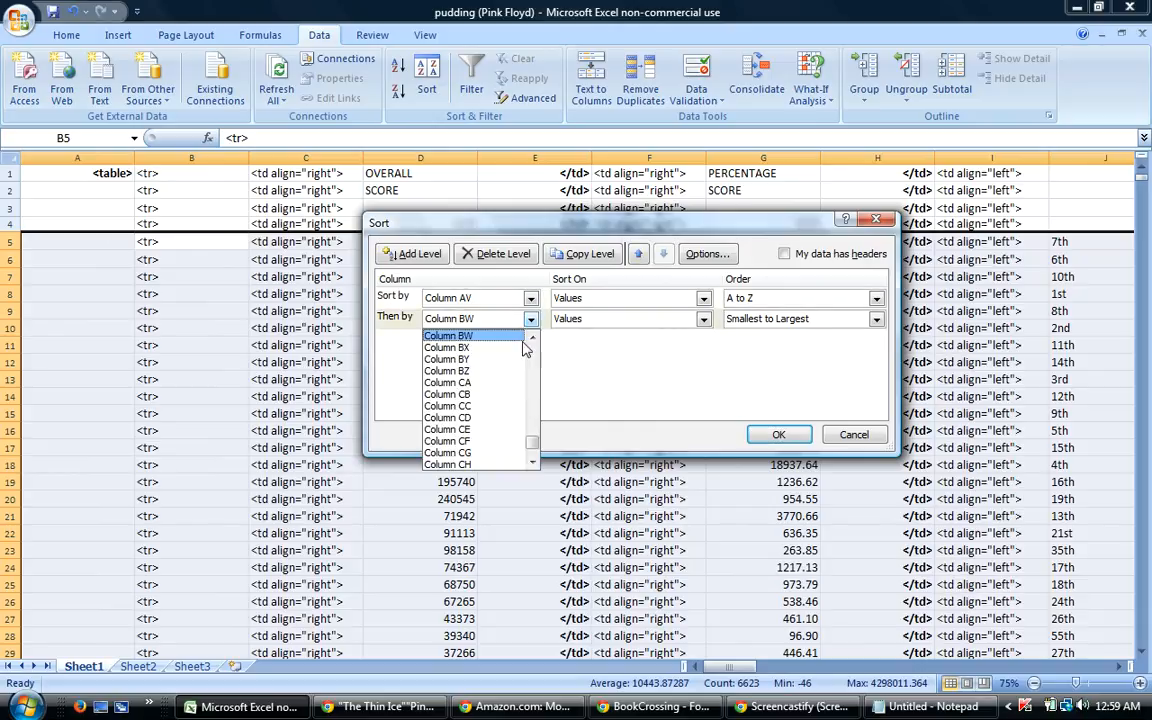
pyautogui.click(463, 349)
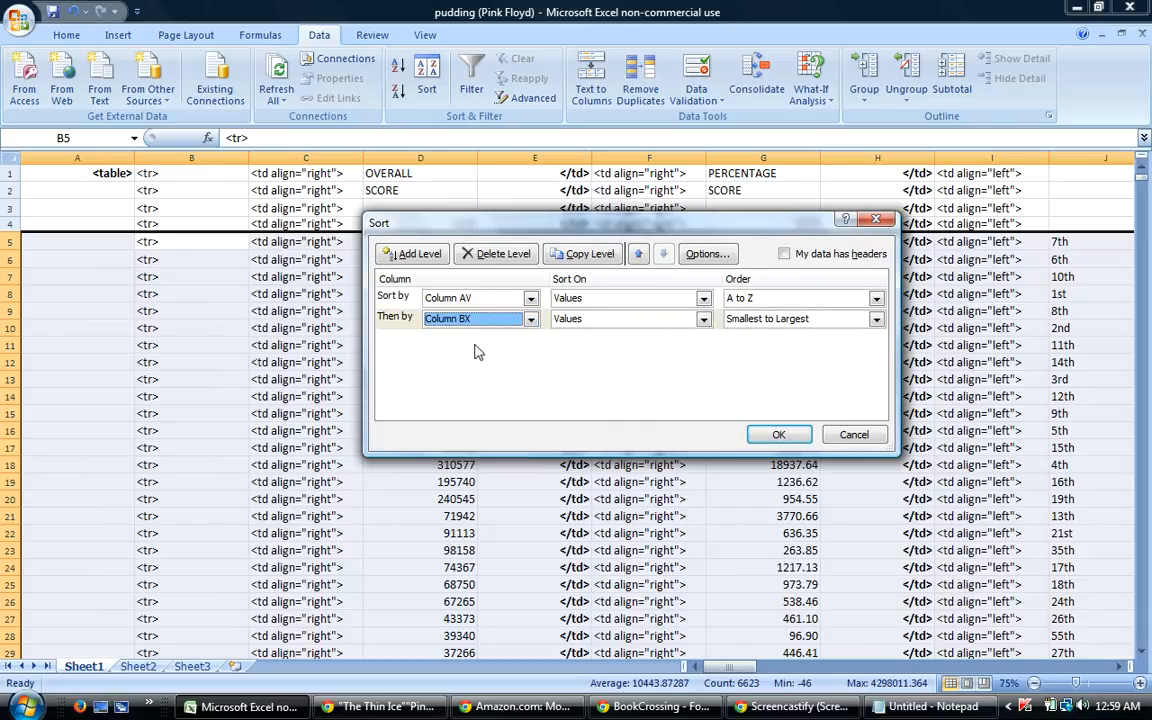
pyautogui.click(777, 437)
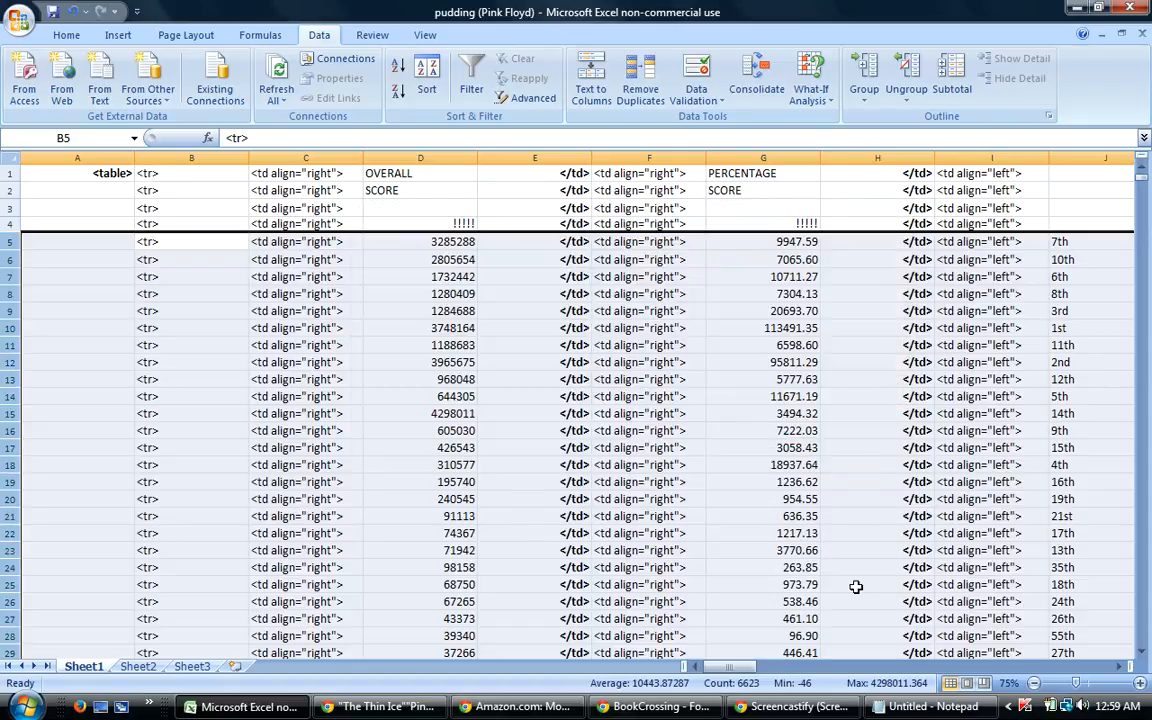
pyautogui.moveTo(738, 668); pyautogui.dragTo(745, 672)
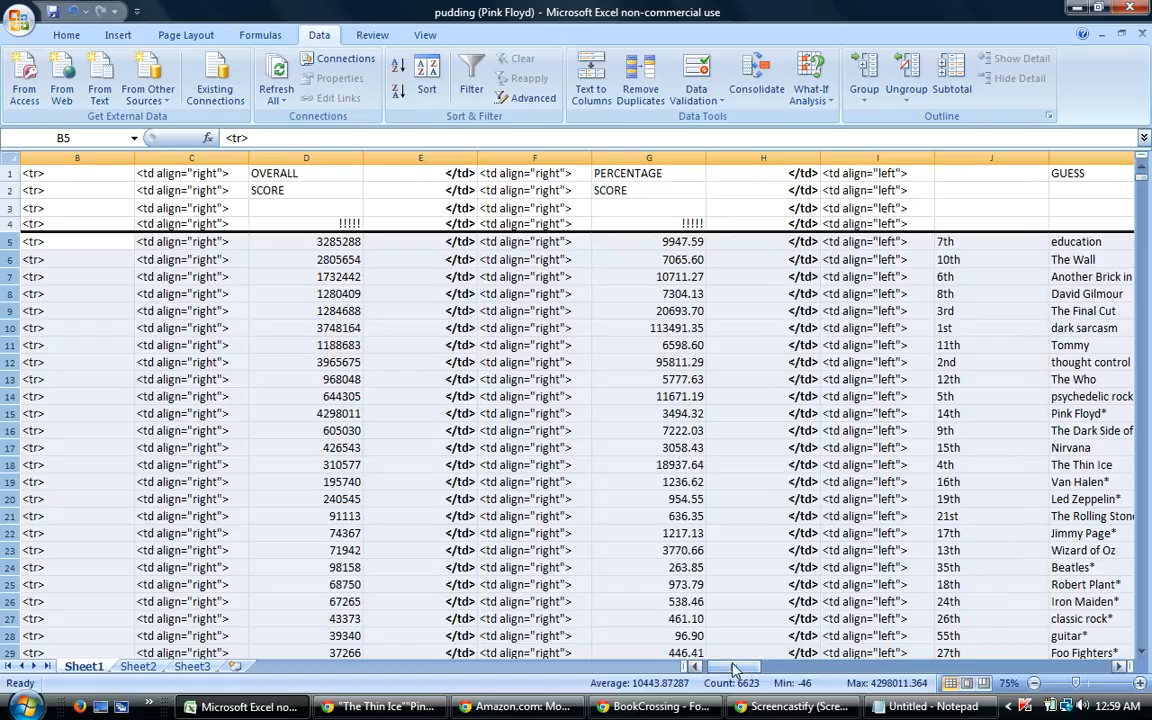
pyautogui.moveTo(735, 668); pyautogui.dragTo(739, 669)
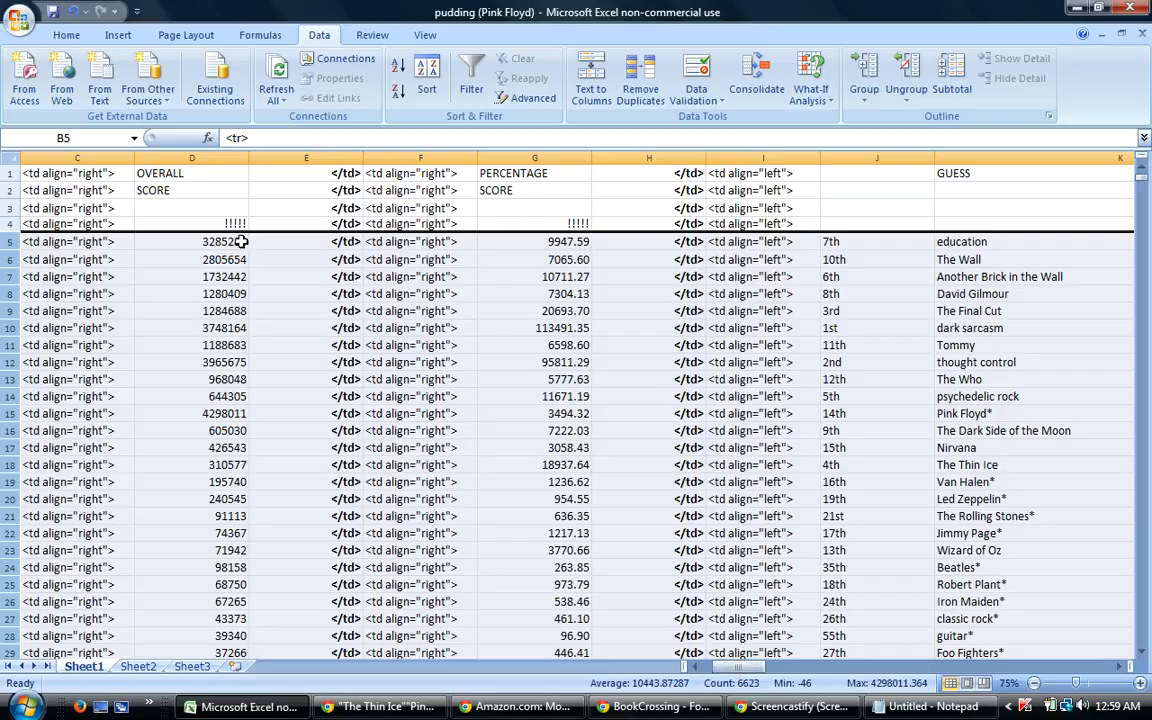
# Re-sort the selected rows by Column AV A to Z, then by Column BZ largest to smallest, and review the guesses in Column K.
pyautogui.click(427, 82)
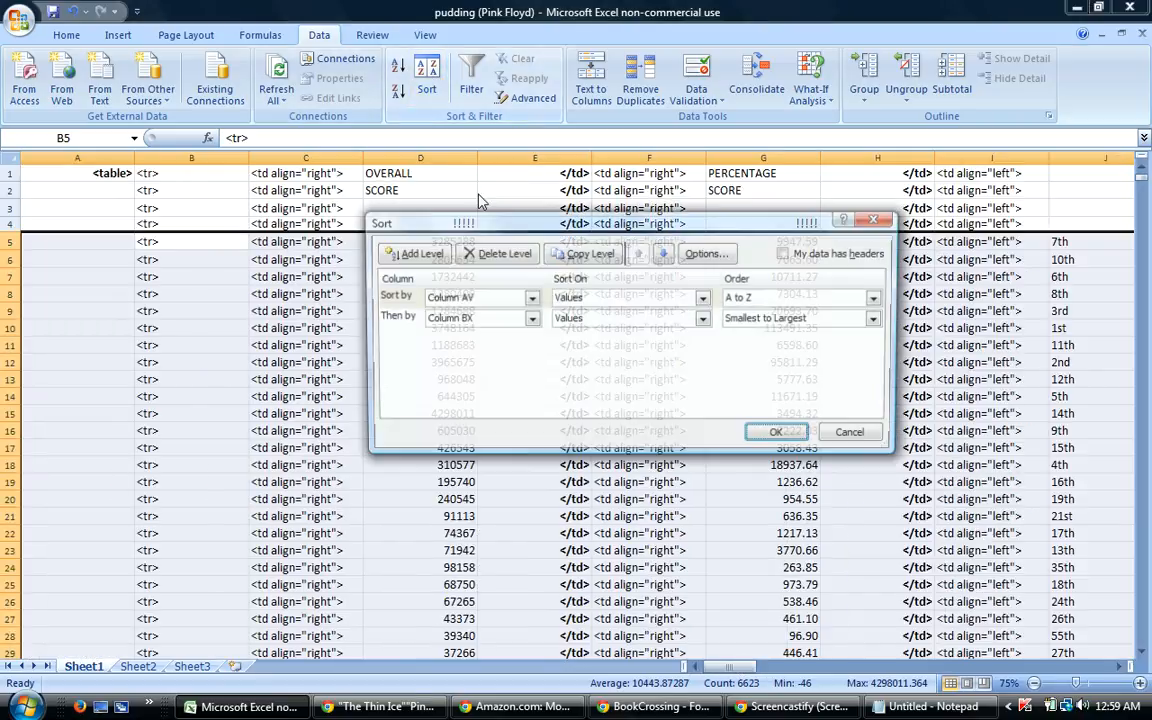
pyautogui.click(531, 318)
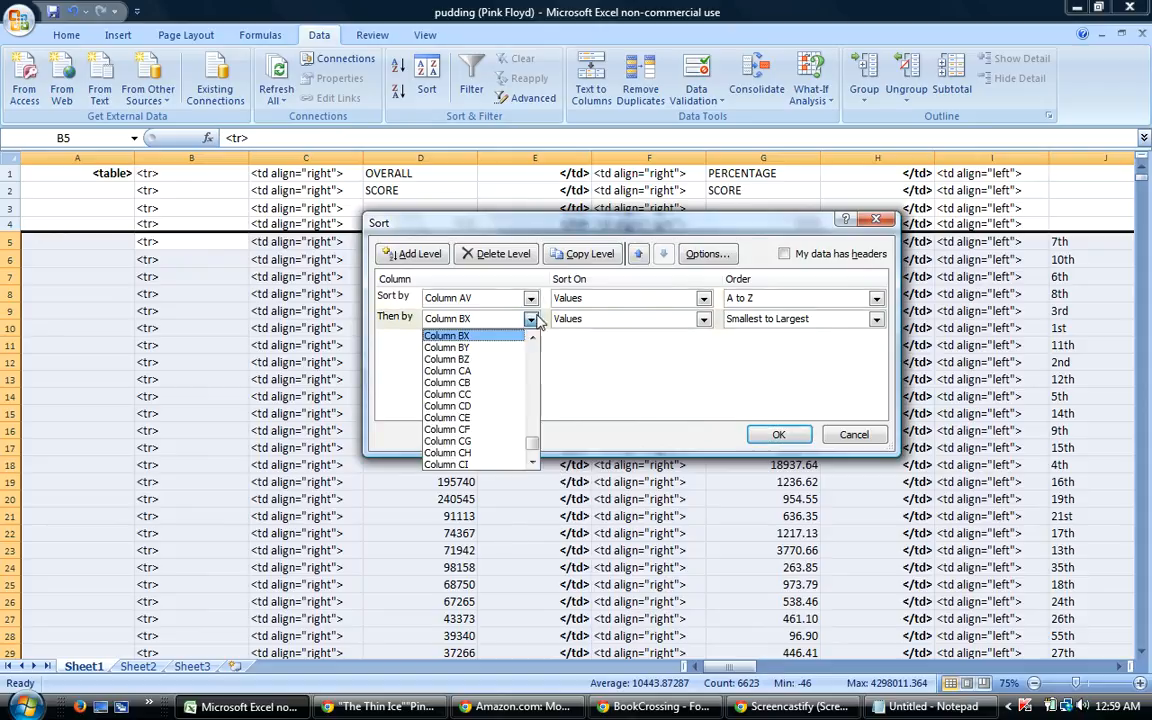
pyautogui.click(506, 367)
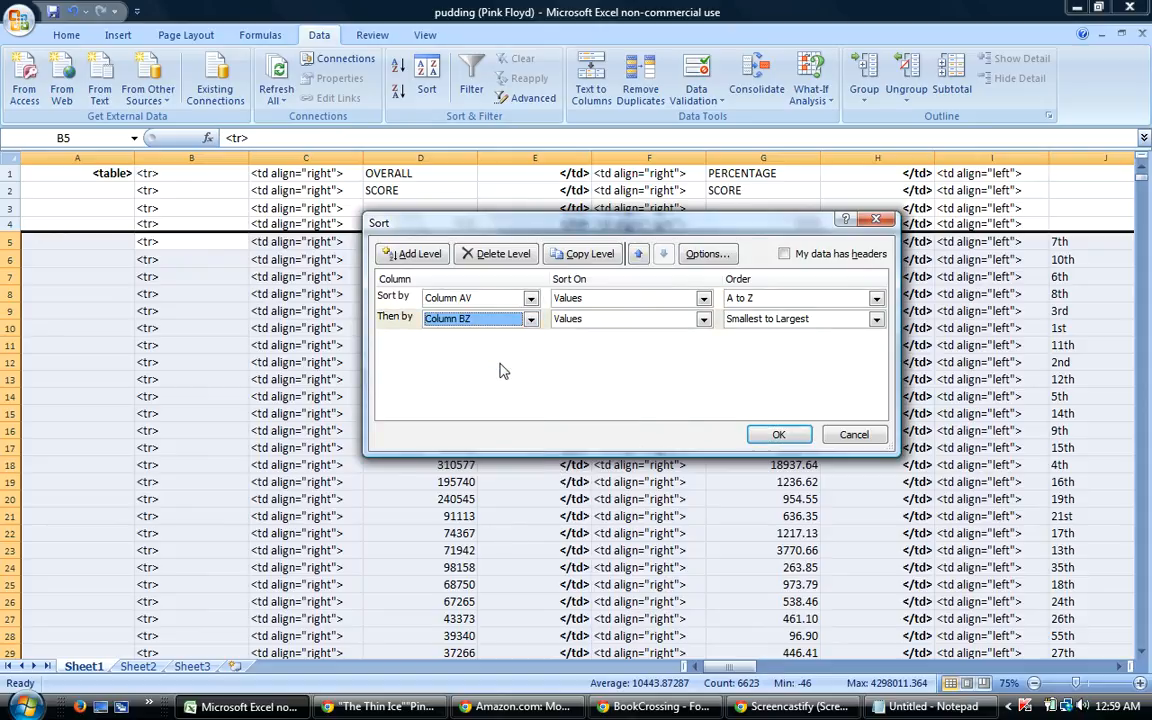
pyautogui.click(743, 320)
pyautogui.click(765, 342)
pyautogui.click(778, 437)
pyautogui.click(778, 435)
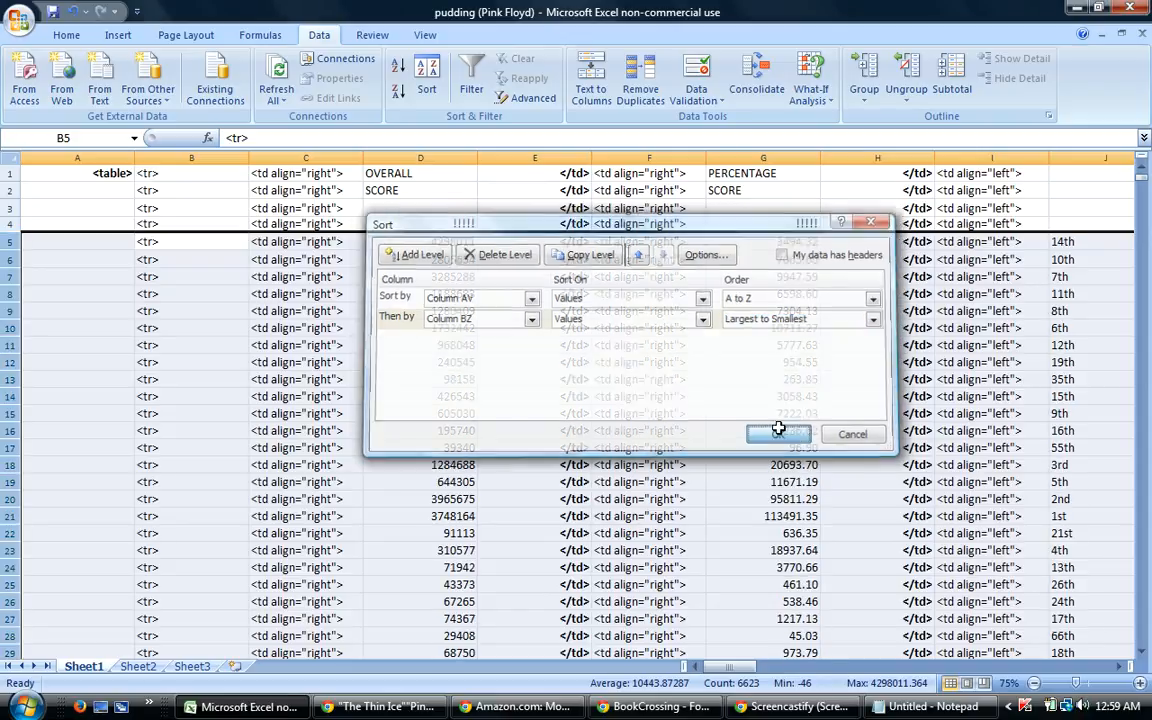
pyautogui.moveTo(729, 667); pyautogui.dragTo(741, 670)
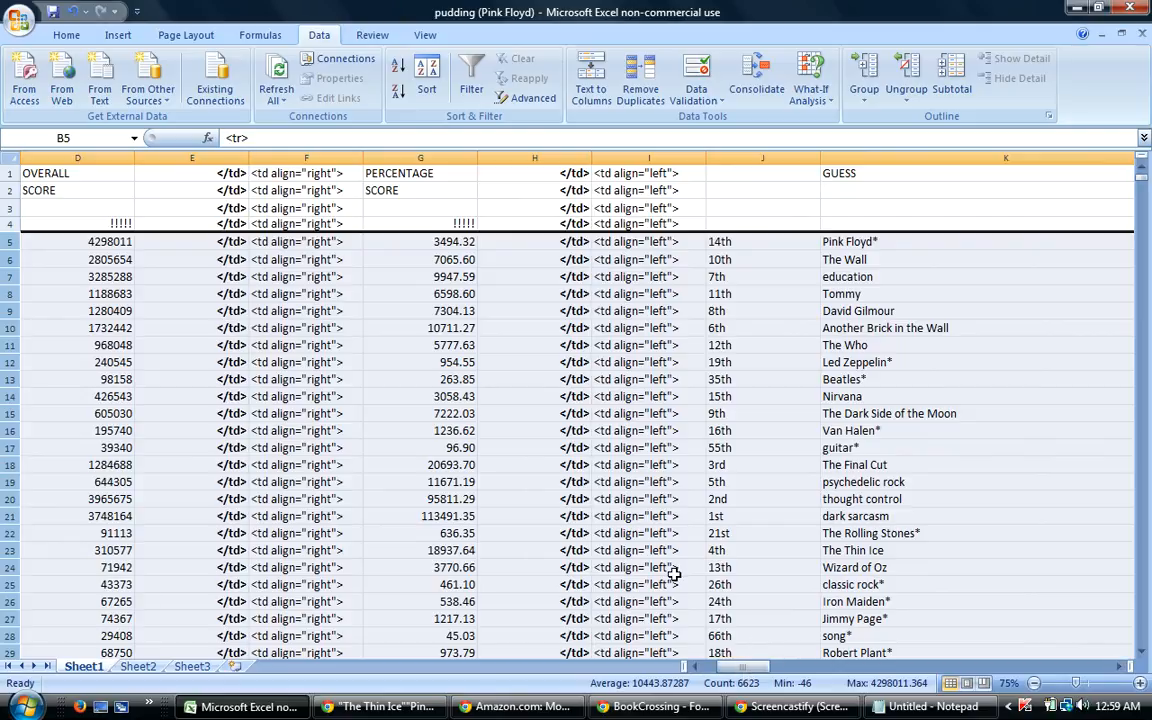
# Re-sort the selected rows by Column AV A to Z, then by Column CC smallest to largest.
pyautogui.click(433, 75)
pyautogui.click(531, 319)
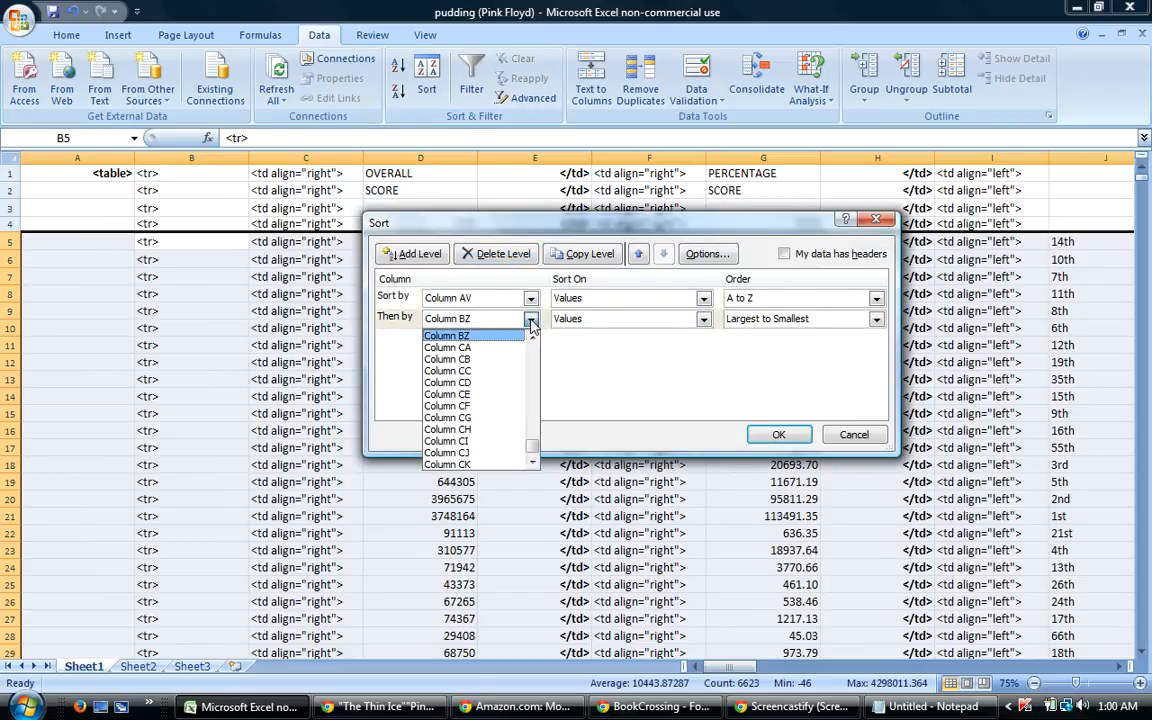
pyautogui.click(494, 371)
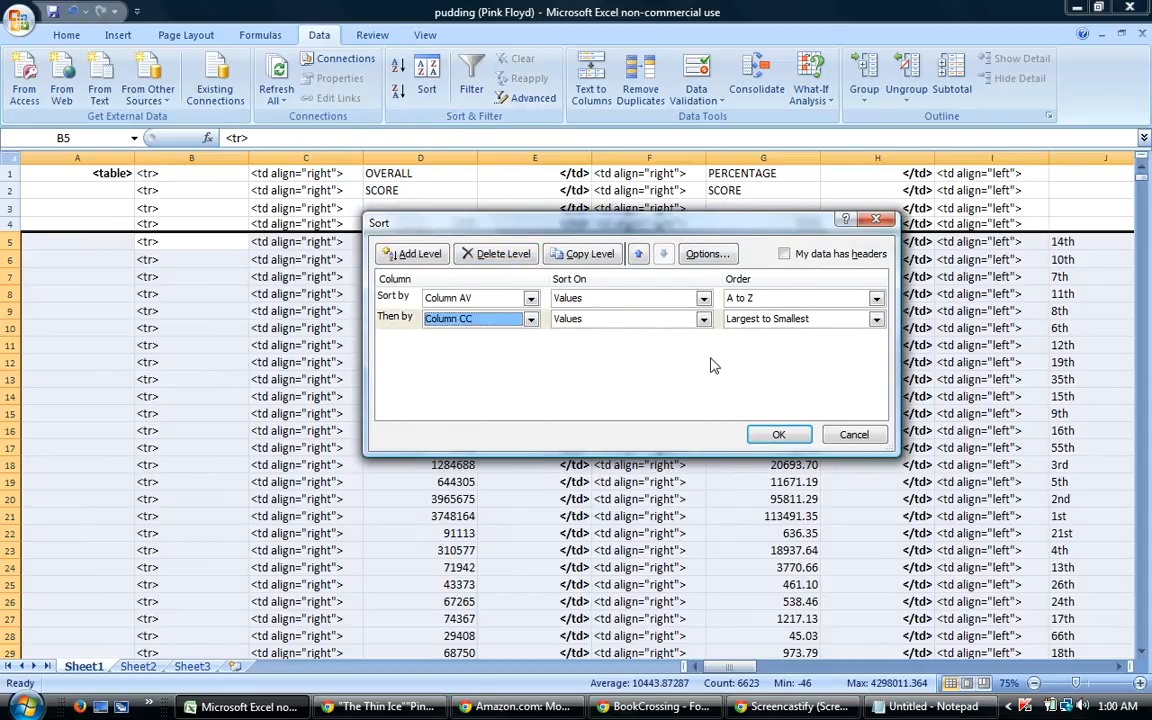
pyautogui.click(752, 320)
pyautogui.click(764, 336)
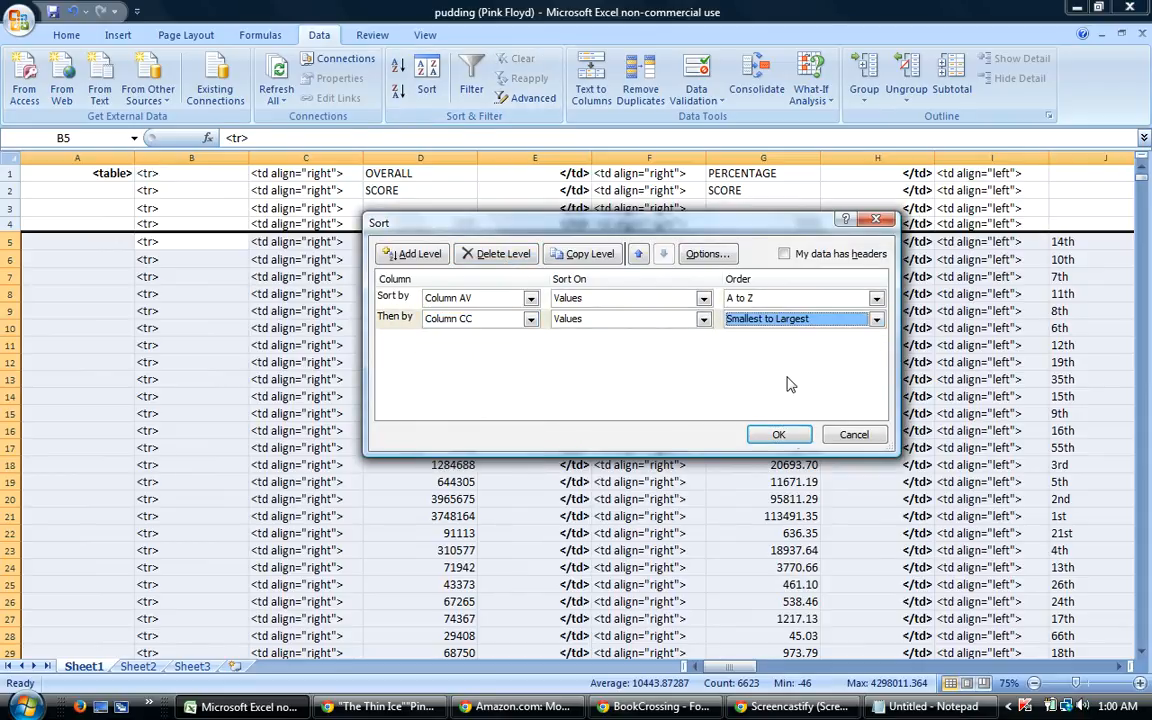
pyautogui.click(780, 436)
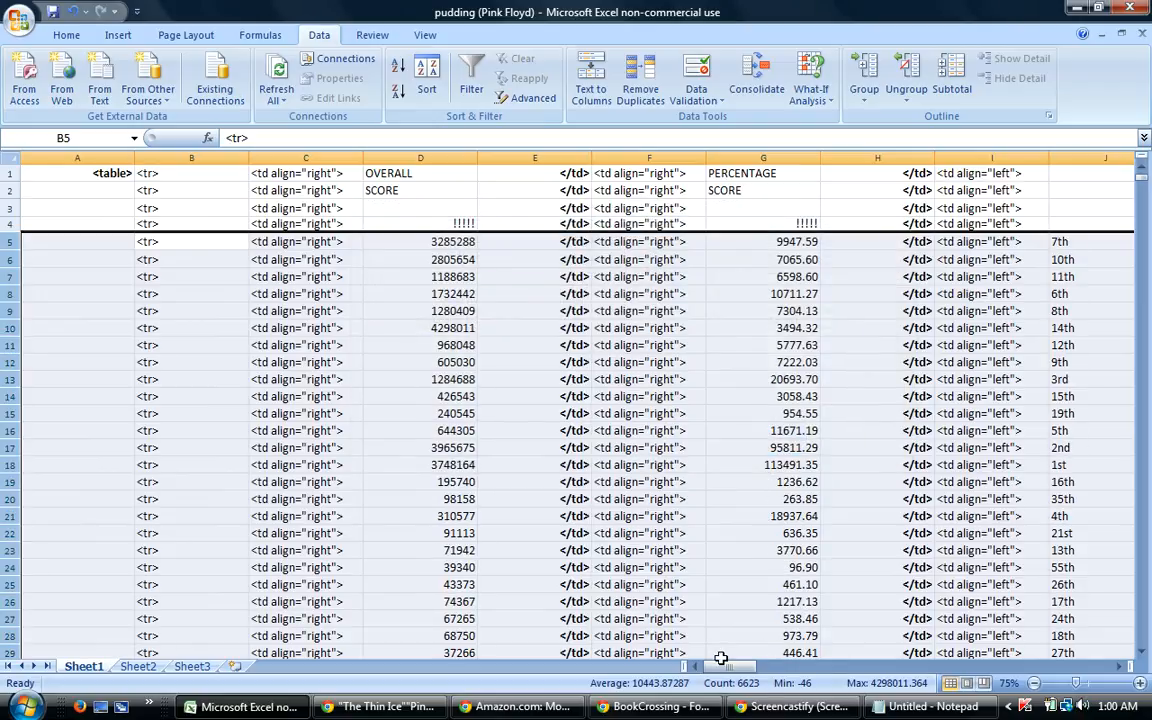
# Re-sort the selected rows by Column AV A to Z, then by Column CE smallest to largest, reviewing the Column K guesses before and after.
pyautogui.moveTo(727, 670); pyautogui.dragTo(741, 665)
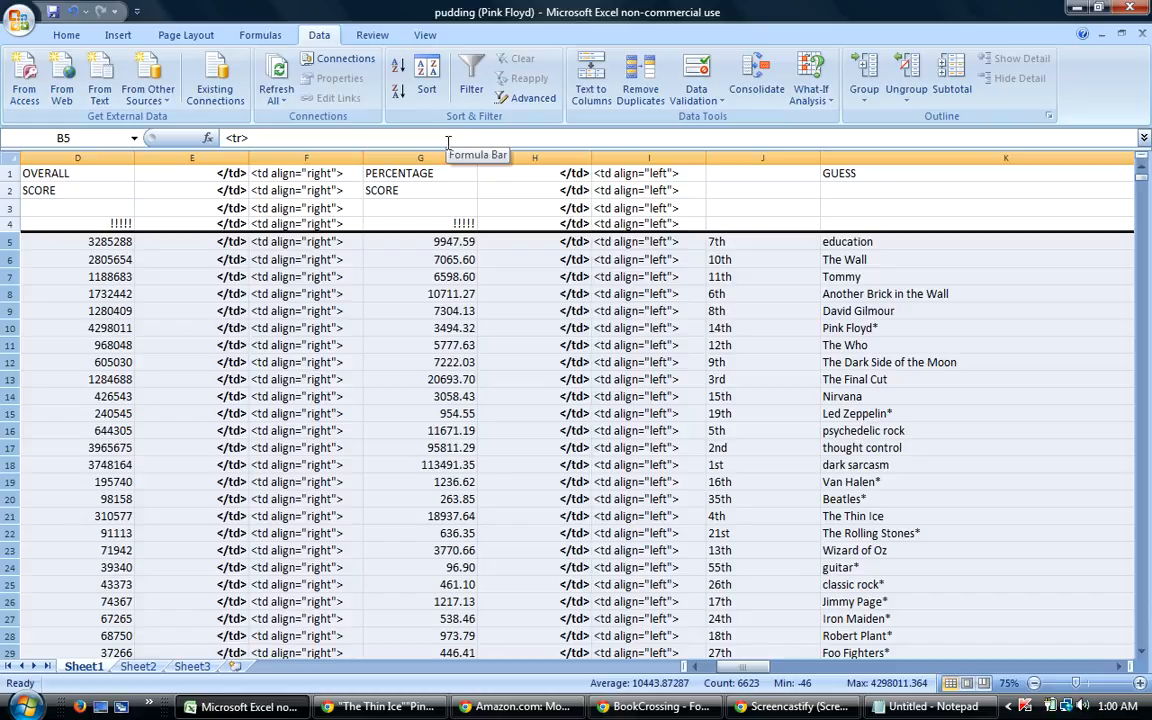
pyautogui.click(432, 80)
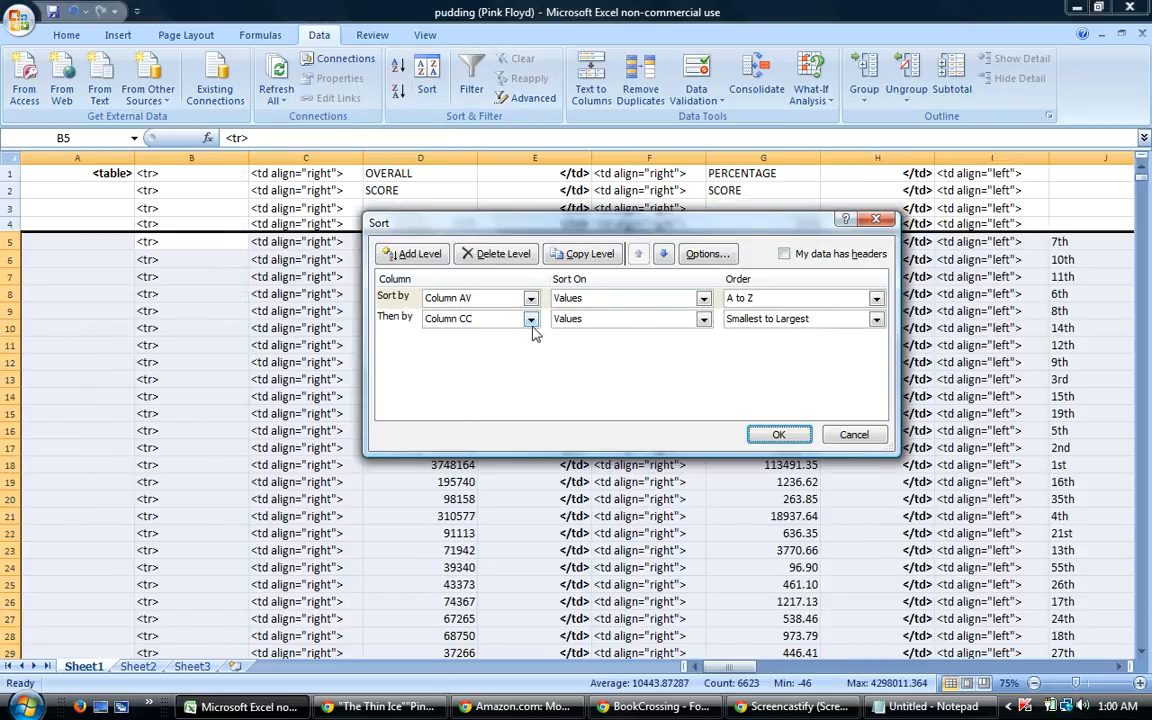
pyautogui.click(531, 318)
pyautogui.click(496, 383)
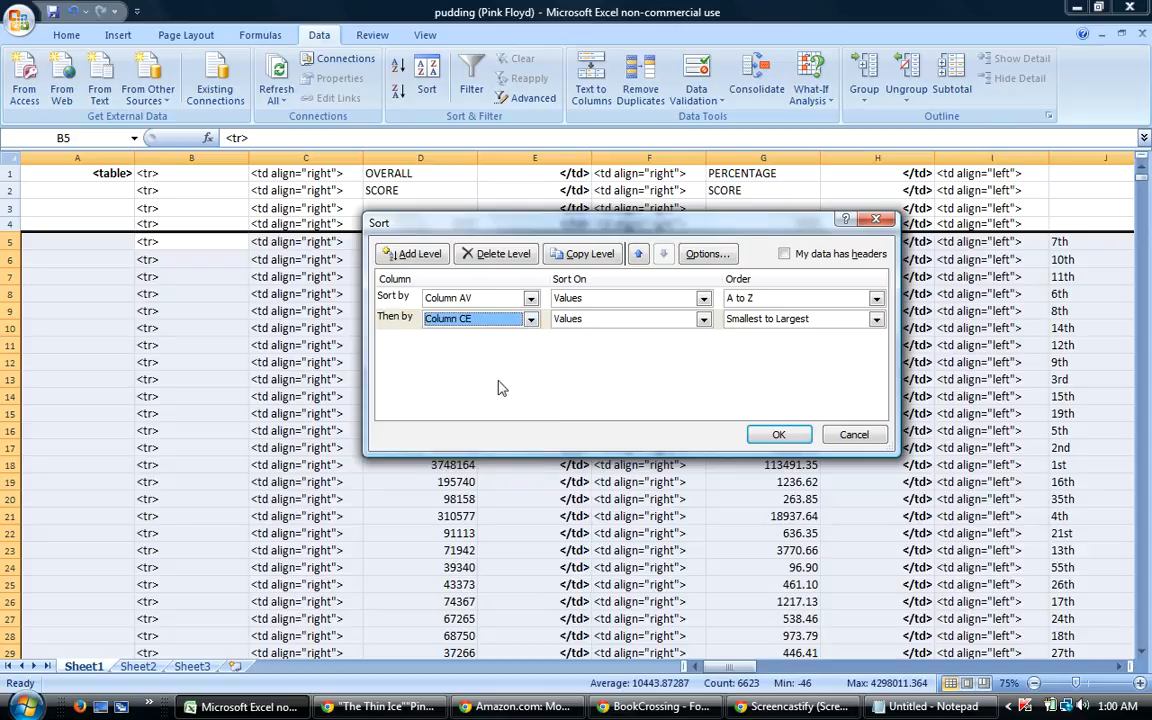
pyautogui.click(774, 437)
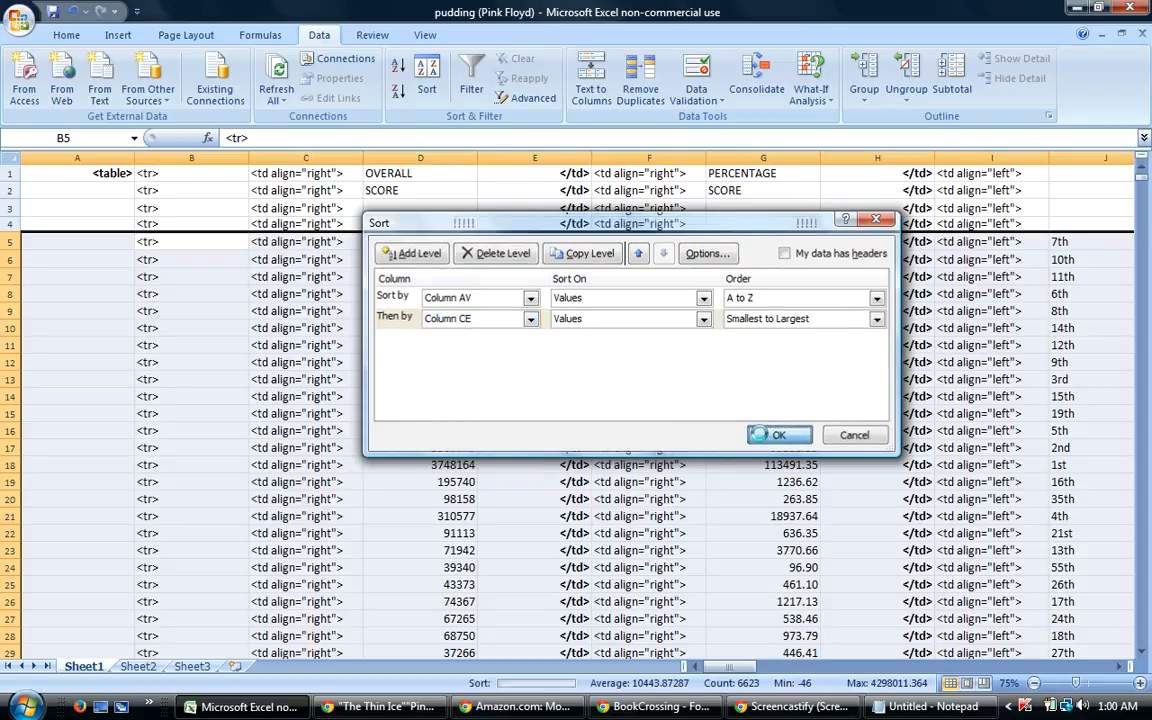
pyautogui.moveTo(733, 668); pyautogui.dragTo(743, 670)
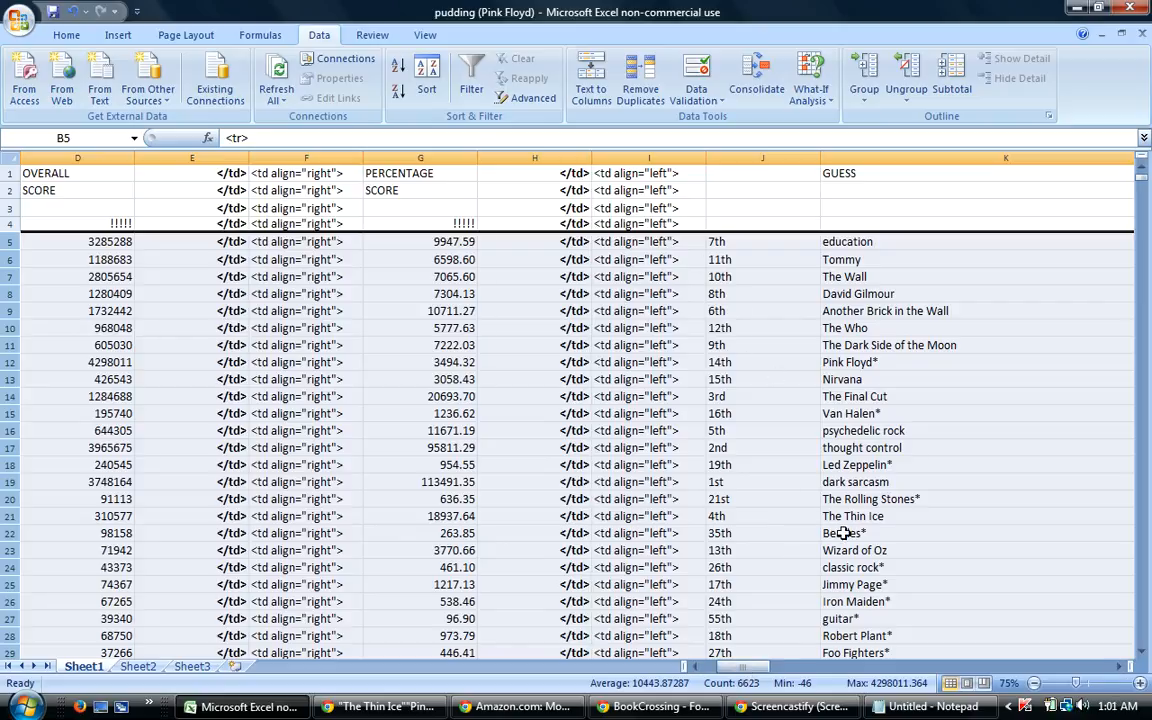
# Examine the rank columns AW to BZ, including the row 7 formulas in Columns BR, BT, BU and BV.
pyautogui.moveTo(742, 667); pyautogui.dragTo(944, 663)
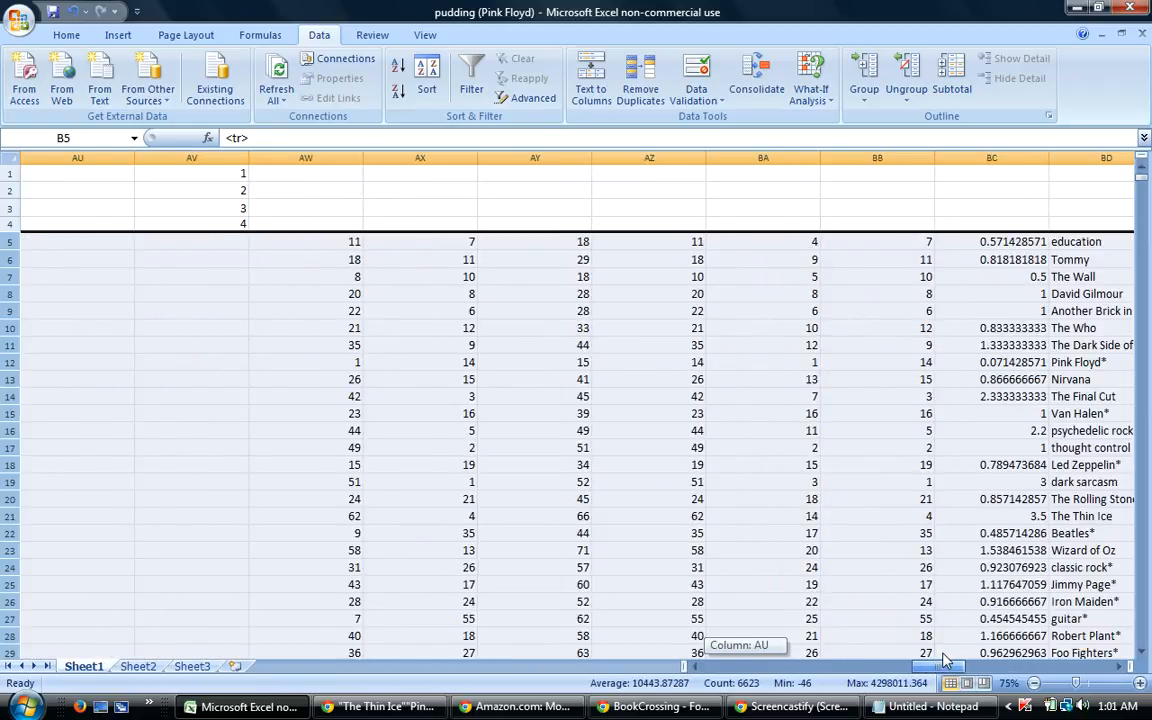
pyautogui.moveTo(944, 660); pyautogui.dragTo(948, 660)
pyautogui.moveTo(939, 665); pyautogui.dragTo(1016, 657)
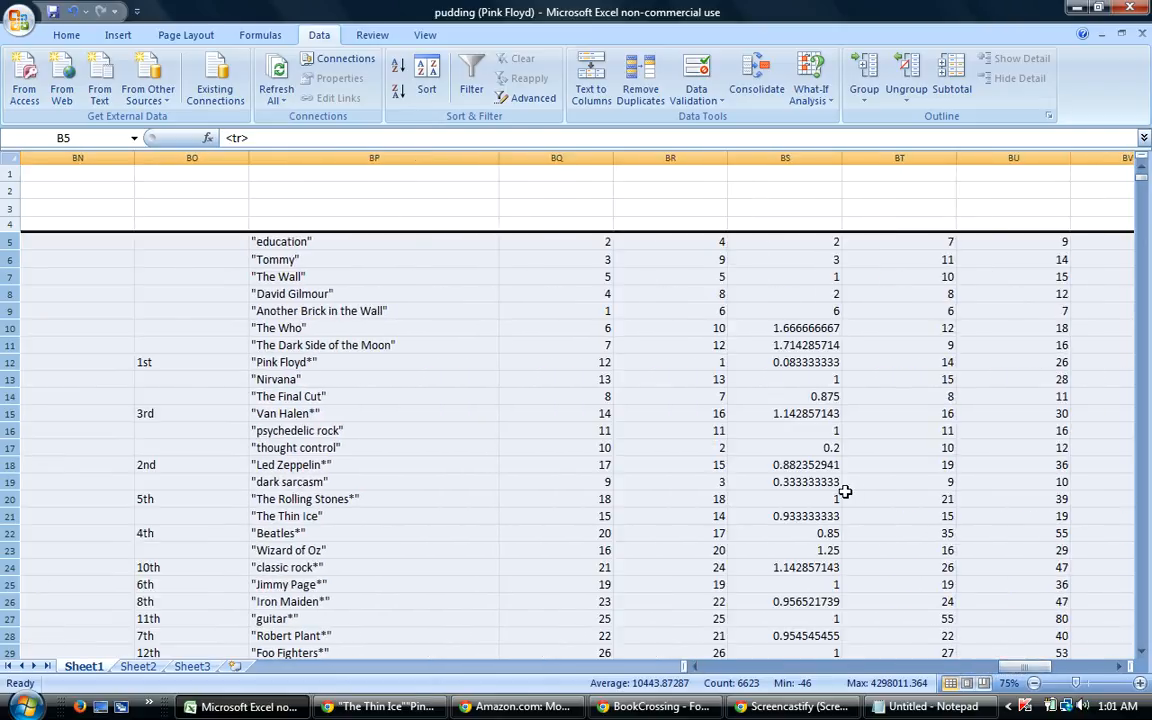
pyautogui.click(712, 276)
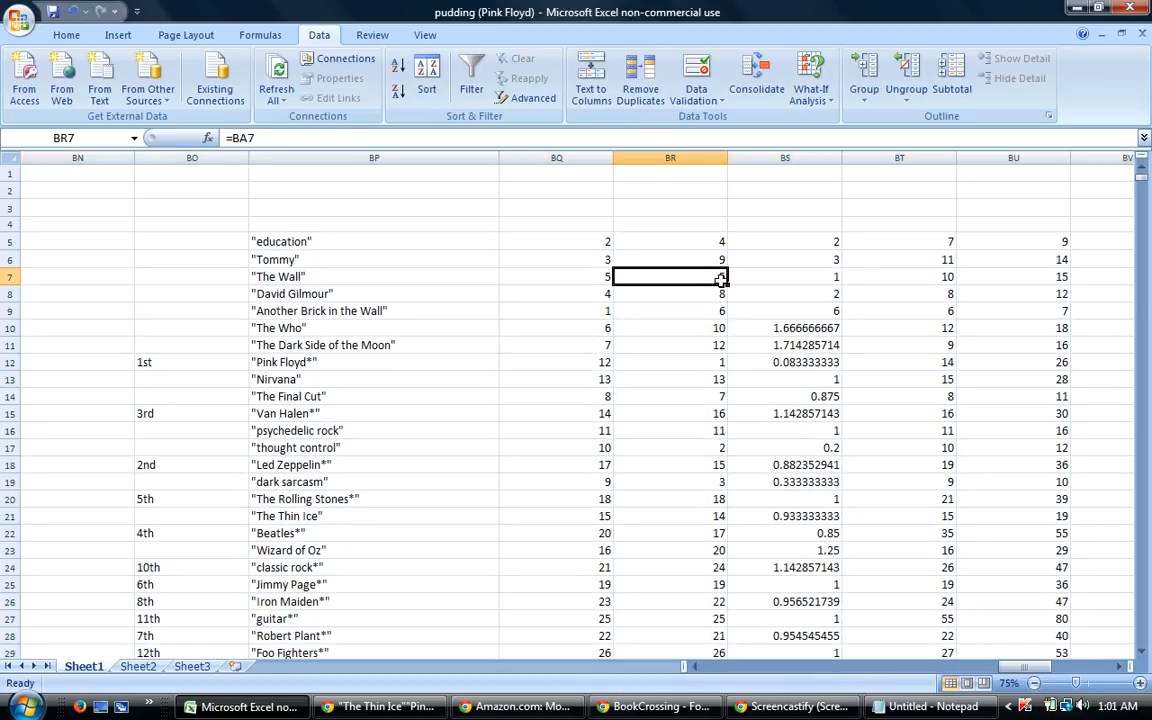
pyautogui.moveTo(1007, 670); pyautogui.dragTo(1022, 667)
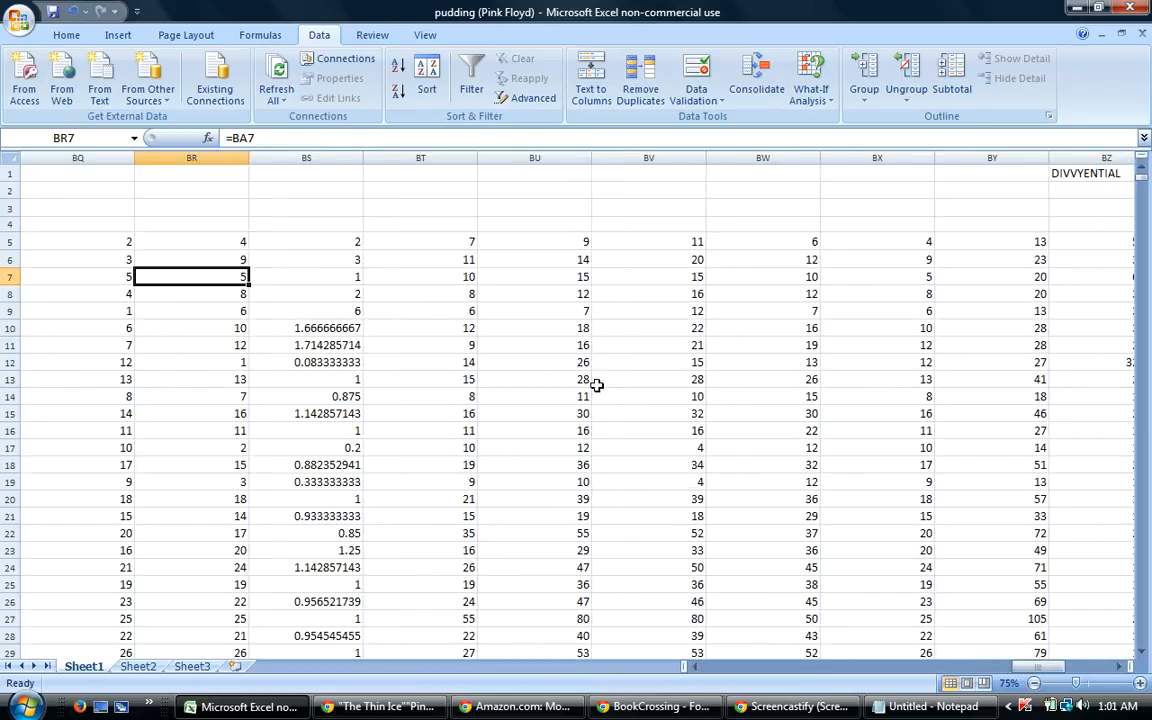
pyautogui.click(476, 280)
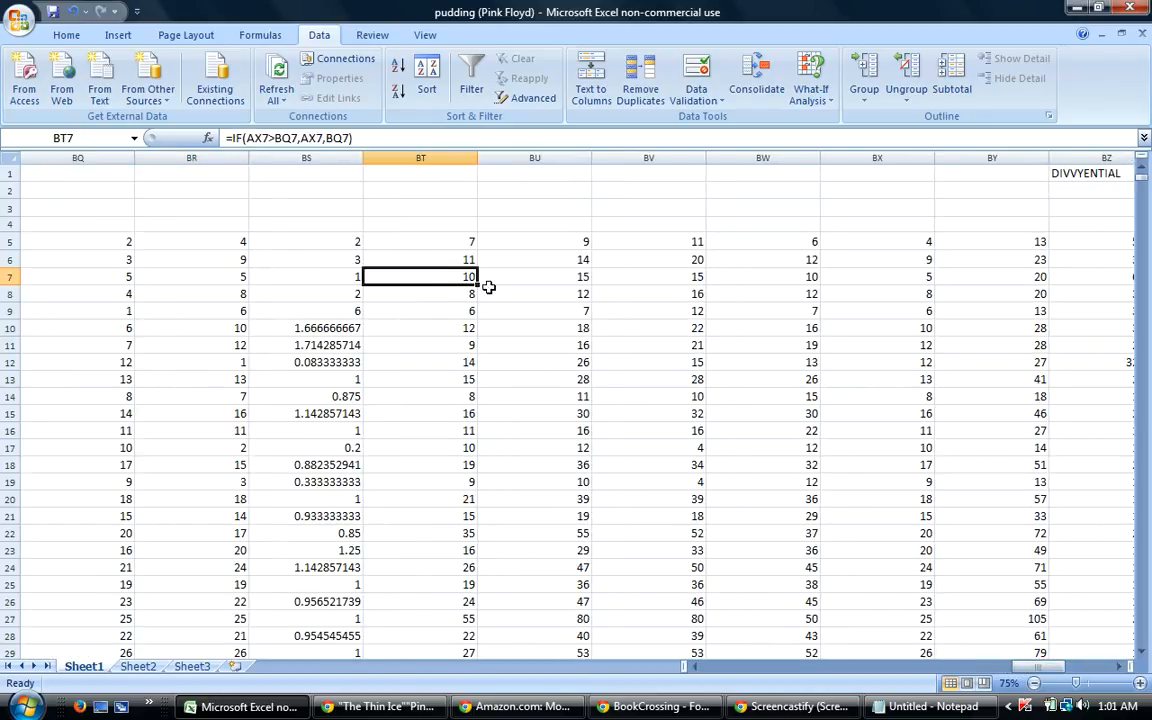
pyautogui.click(585, 275)
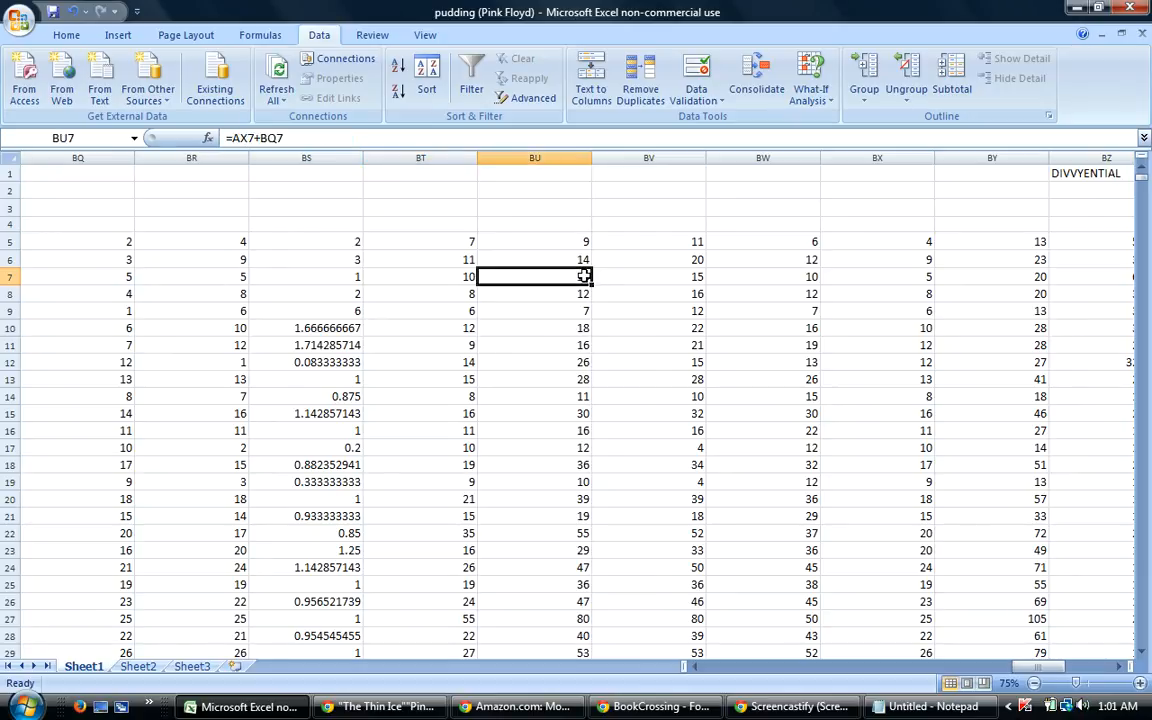
pyautogui.click(694, 277)
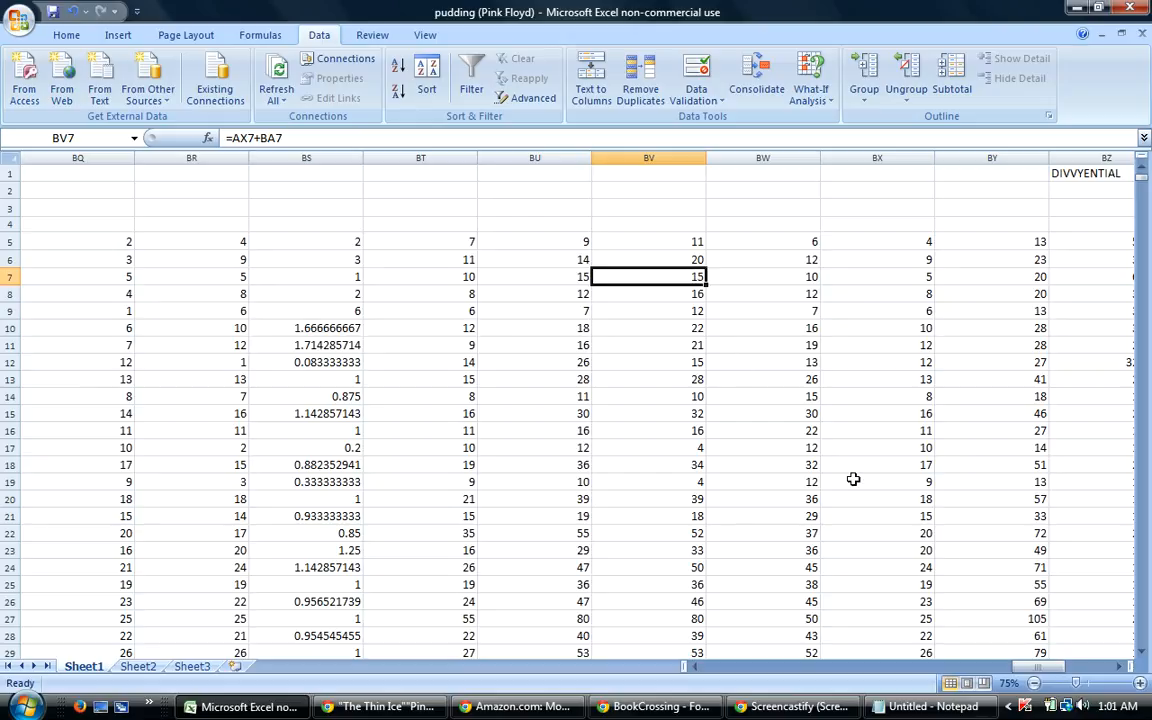
# Select all the guess rows from row 5 down.
pyautogui.moveTo(1038, 664); pyautogui.dragTo(730, 666)
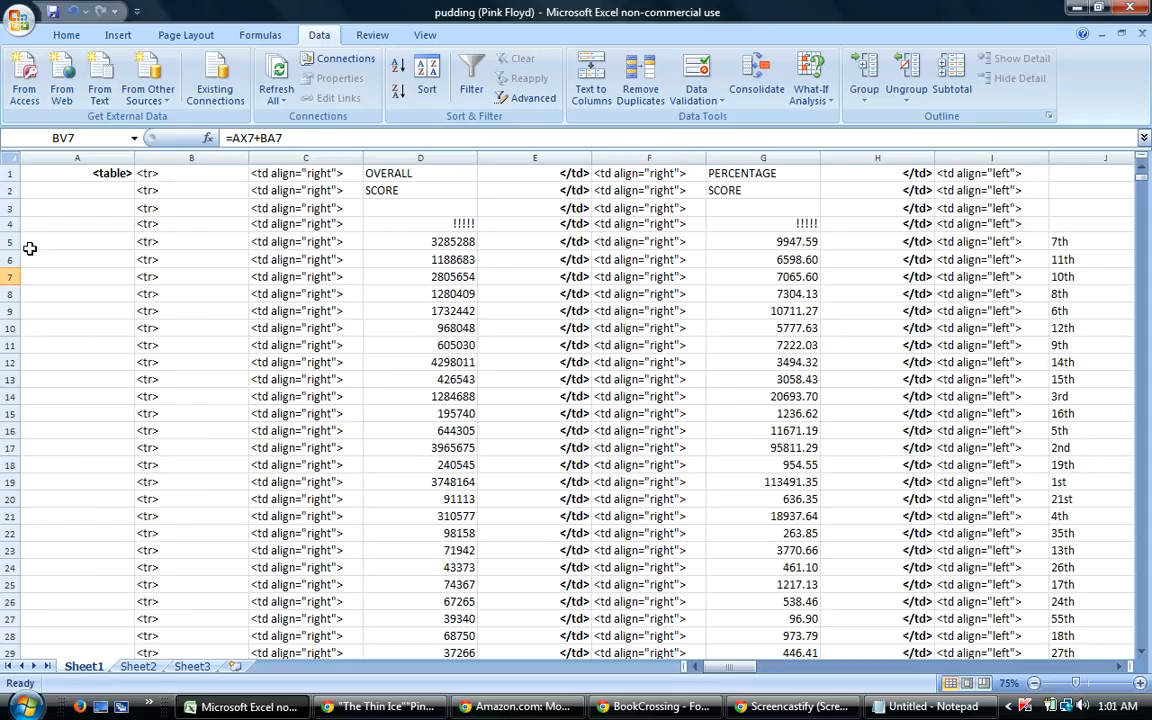
pyautogui.moveTo(8, 241); pyautogui.dragTo(60, 681)
# Sort the selected rows by Column AV A to Z, then by Column AP smallest to largest.
pyautogui.click(426, 80)
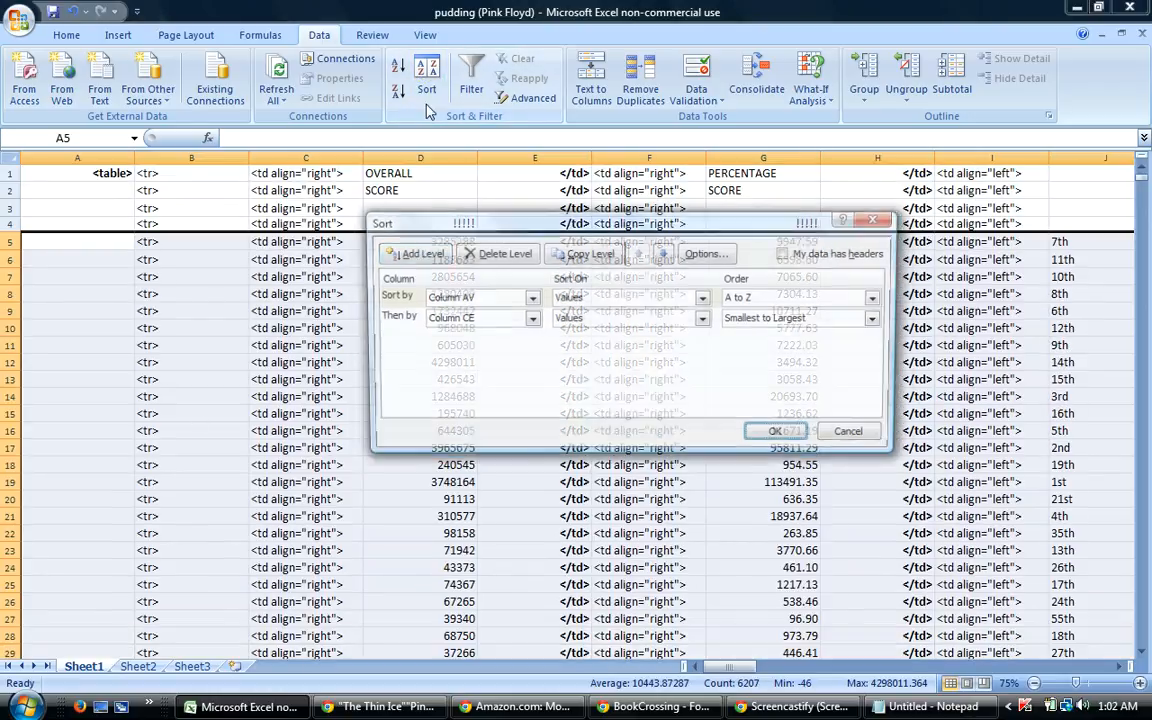
pyautogui.click(531, 318)
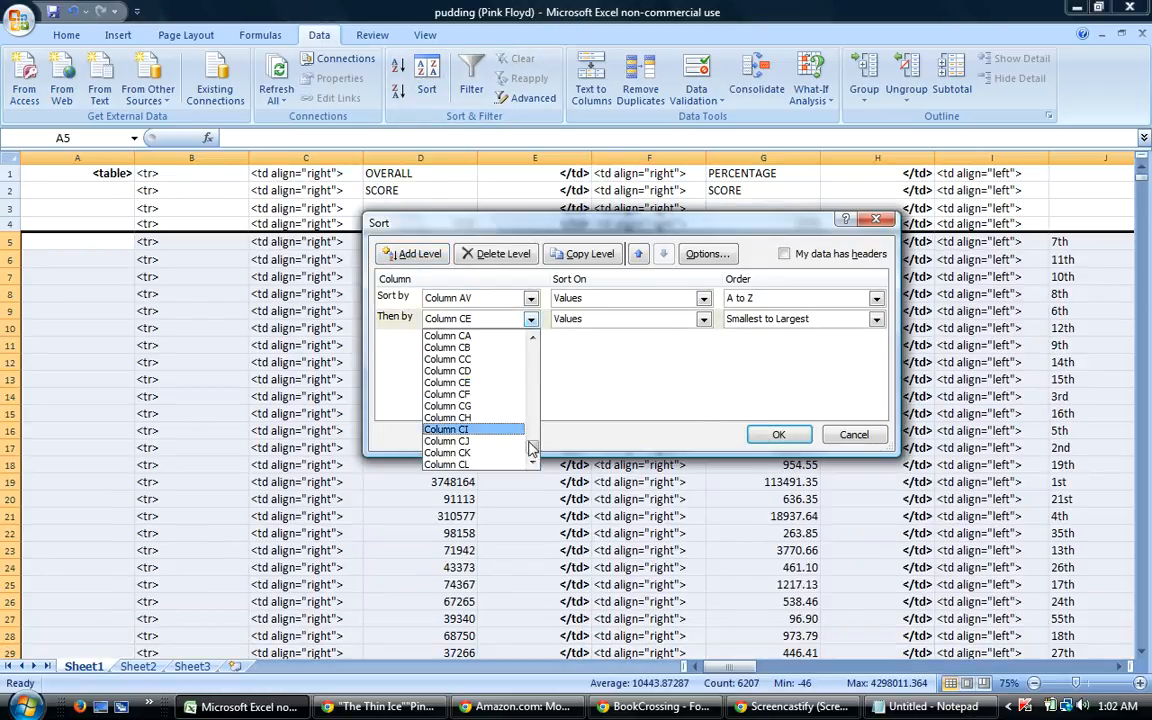
pyautogui.moveTo(532, 440); pyautogui.dragTo(531, 403)
pyautogui.click(450, 347)
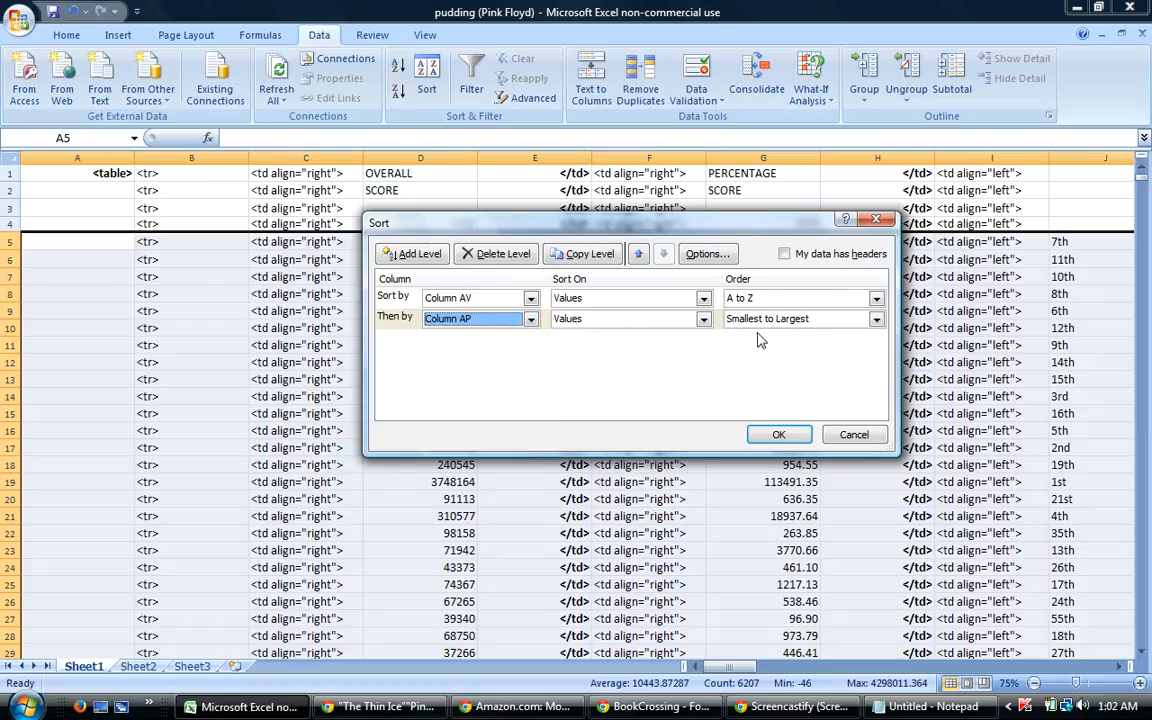
pyautogui.click(778, 437)
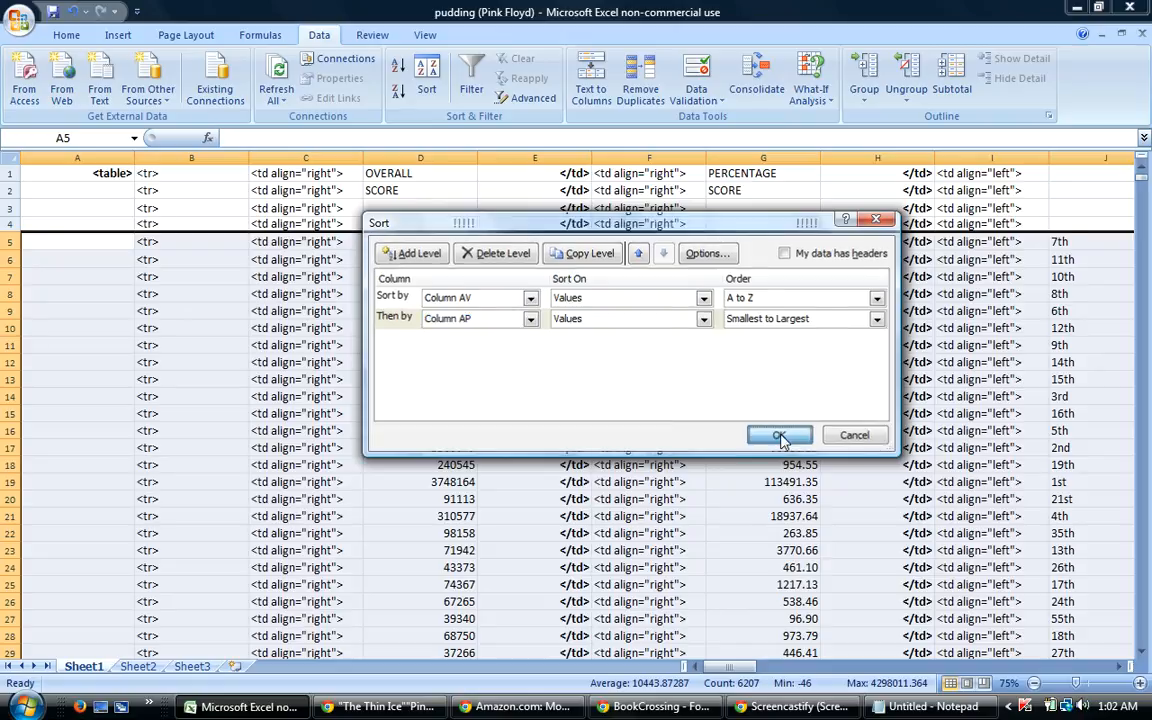
# Re-sort the selected rows by Column AV A to Z, then by Column BV smallest to largest.
pyautogui.click(427, 75)
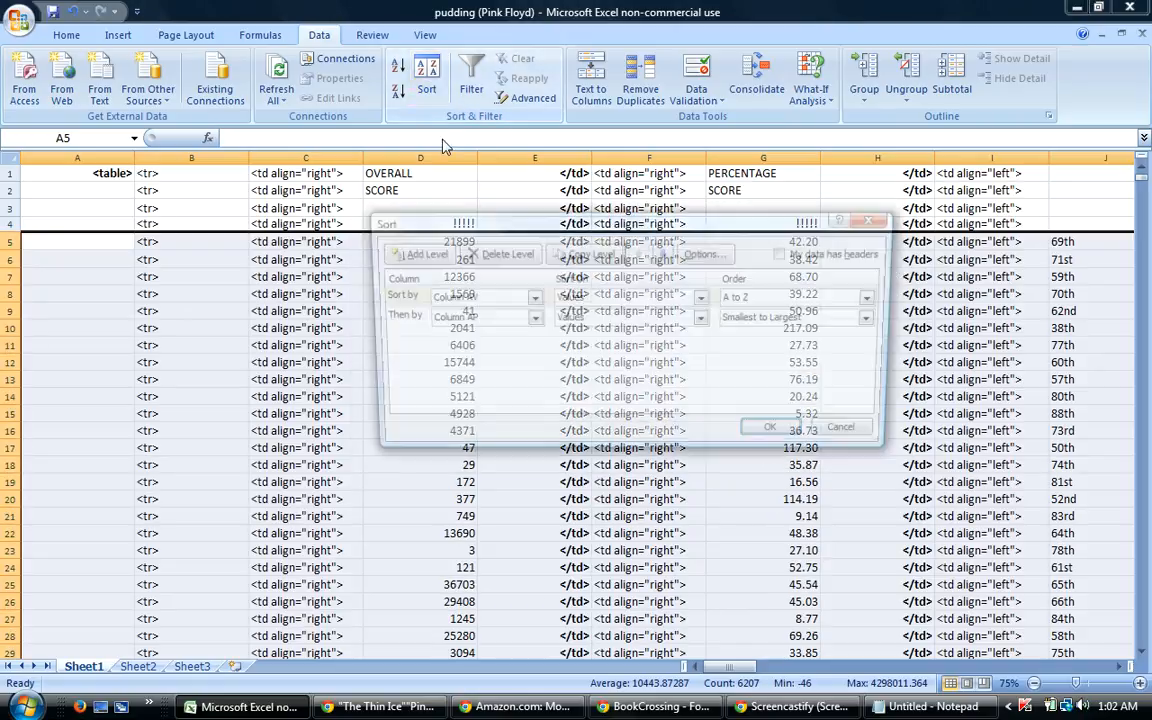
pyautogui.click(530, 318)
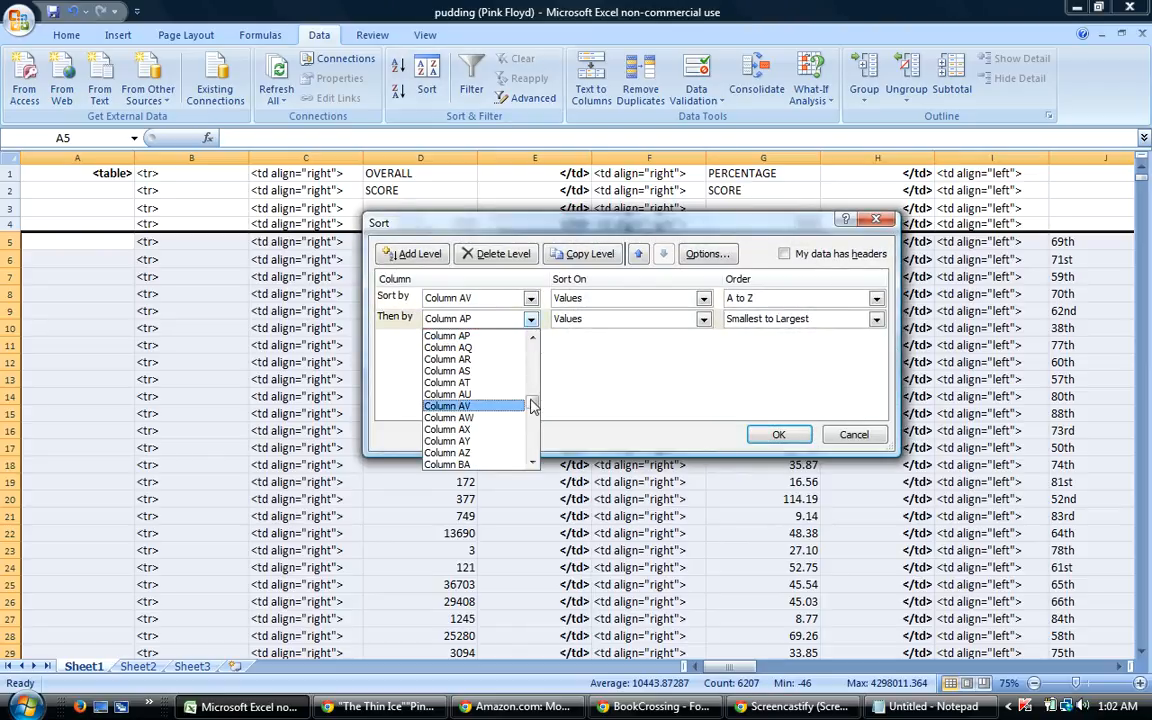
pyautogui.click(489, 406)
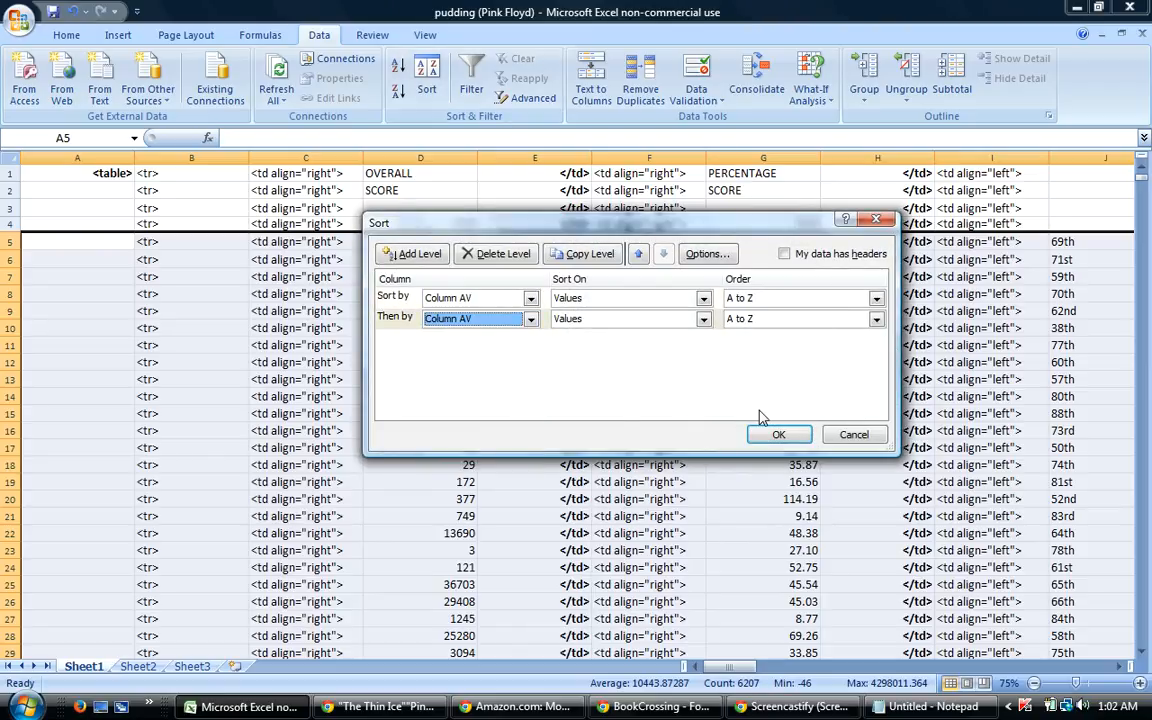
pyautogui.click(531, 320)
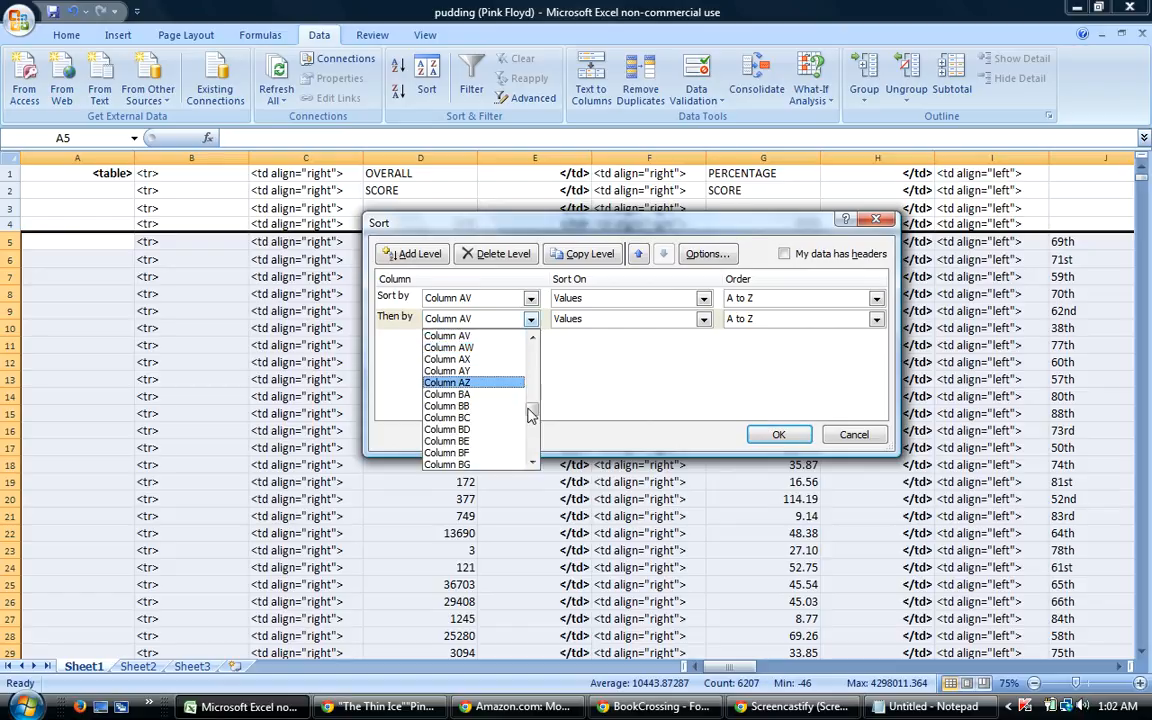
pyautogui.moveTo(531, 411); pyautogui.dragTo(533, 432)
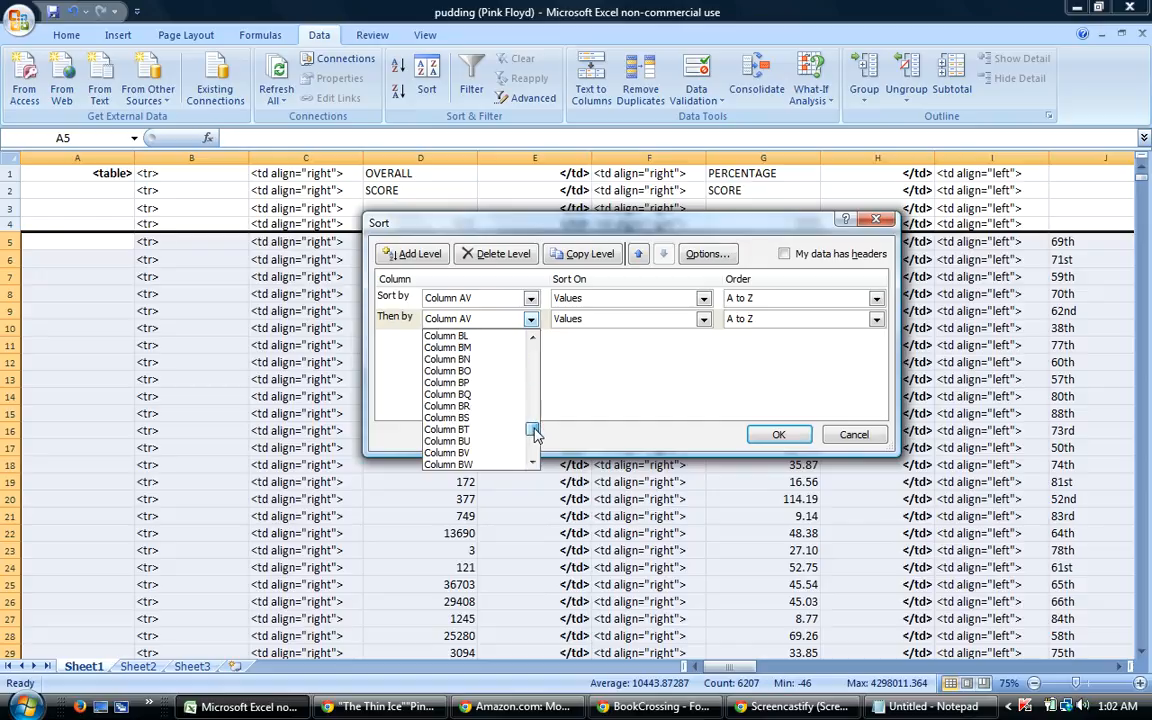
pyautogui.click(470, 453)
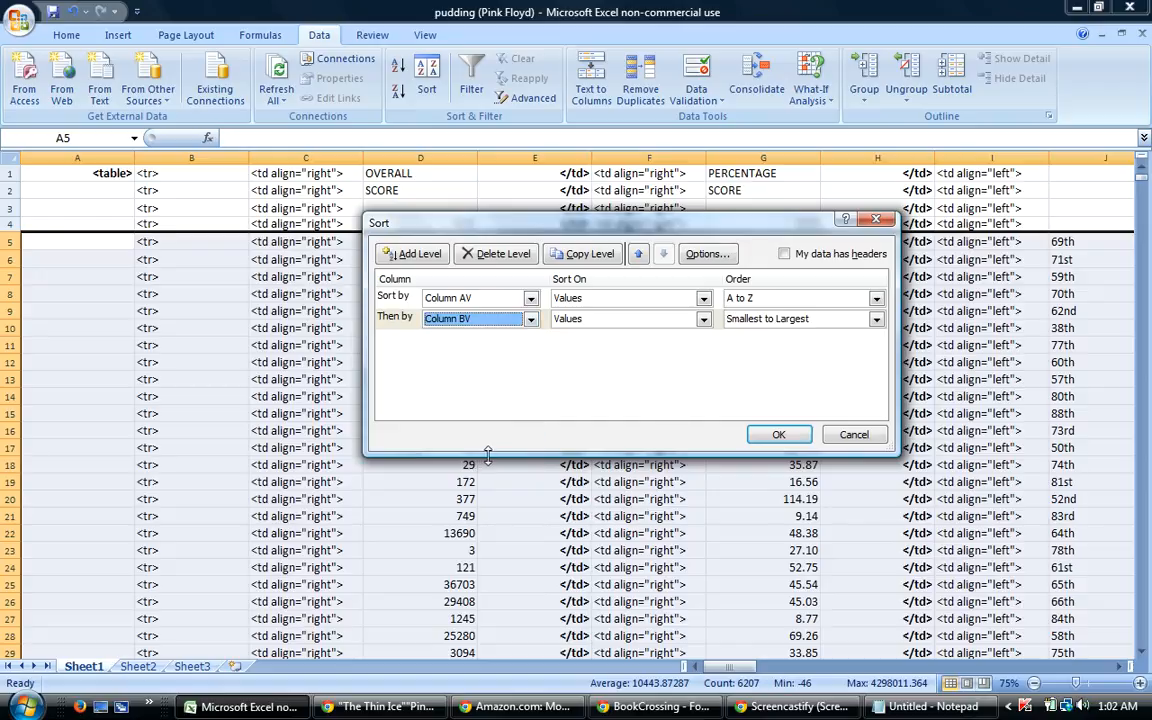
pyautogui.click(776, 436)
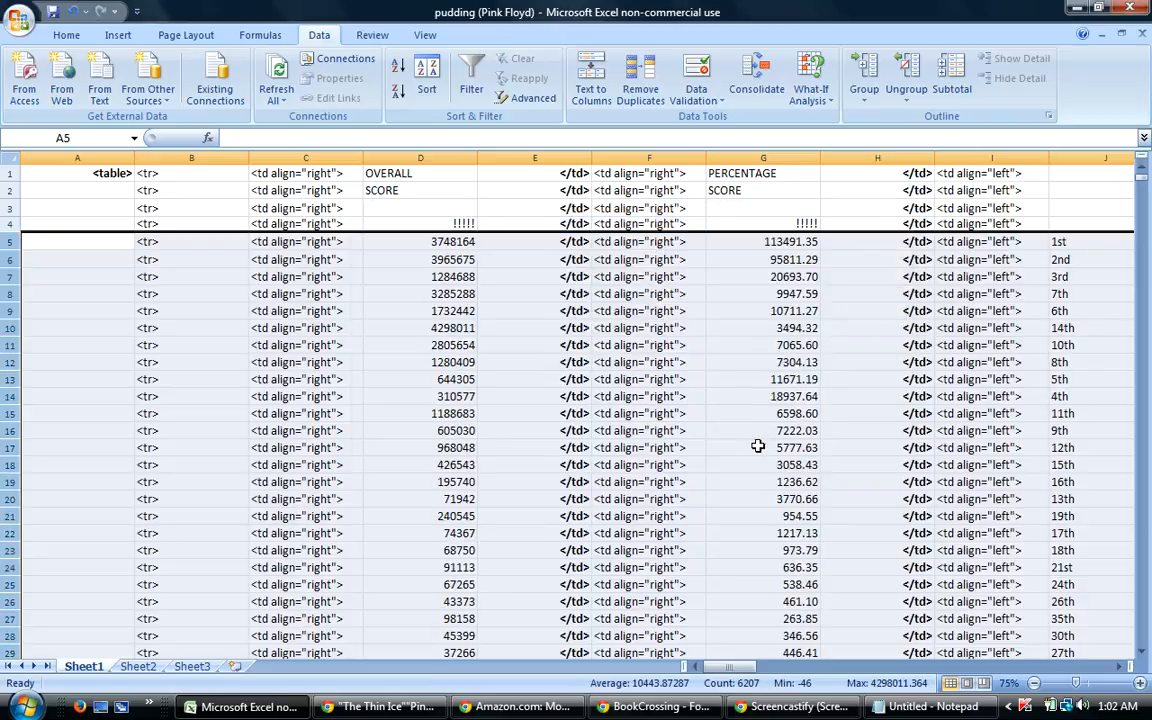
# Review the guesses in Column BP with their rank columns, and examine the formulas in cells BV5, BV6, BX5 and BY6.
pyautogui.moveTo(734, 667); pyautogui.dragTo(1033, 673)
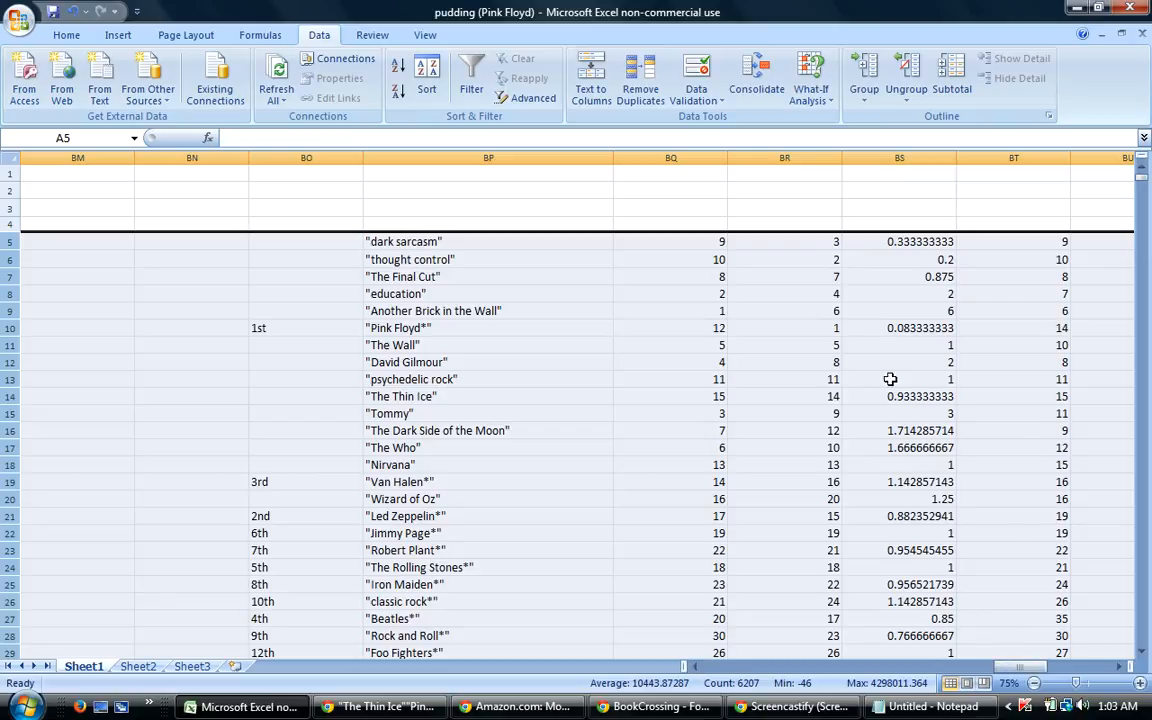
pyautogui.moveTo(1018, 667); pyautogui.dragTo(1043, 667)
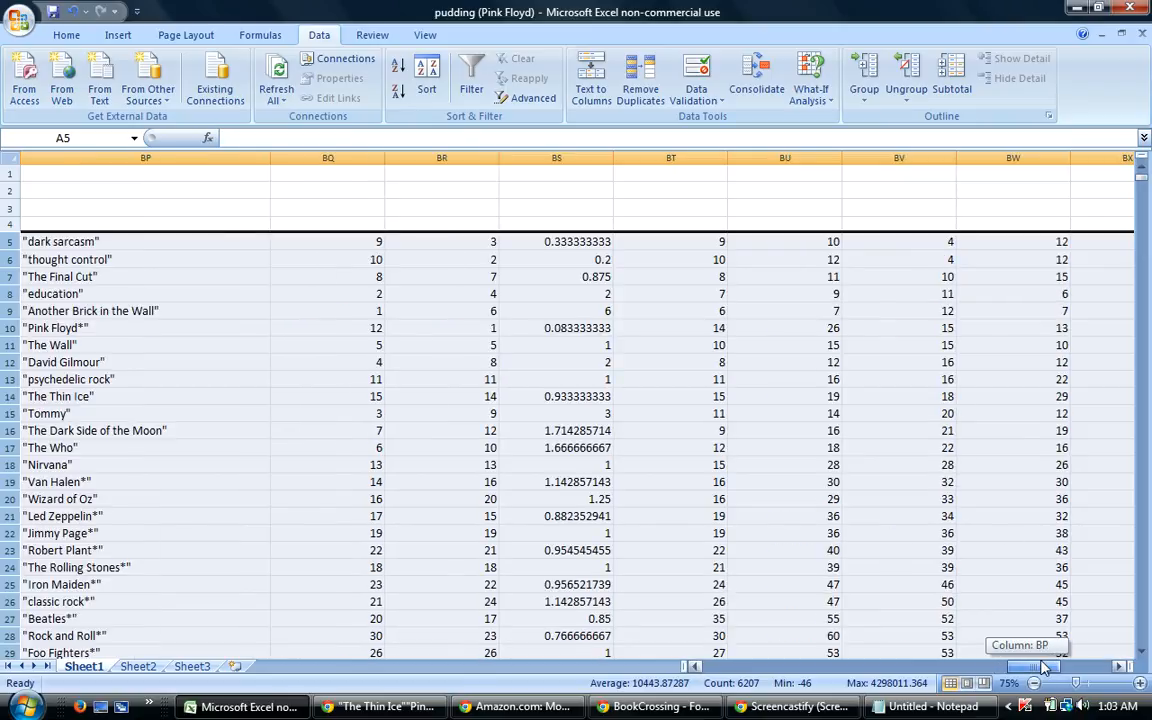
pyautogui.click(947, 245)
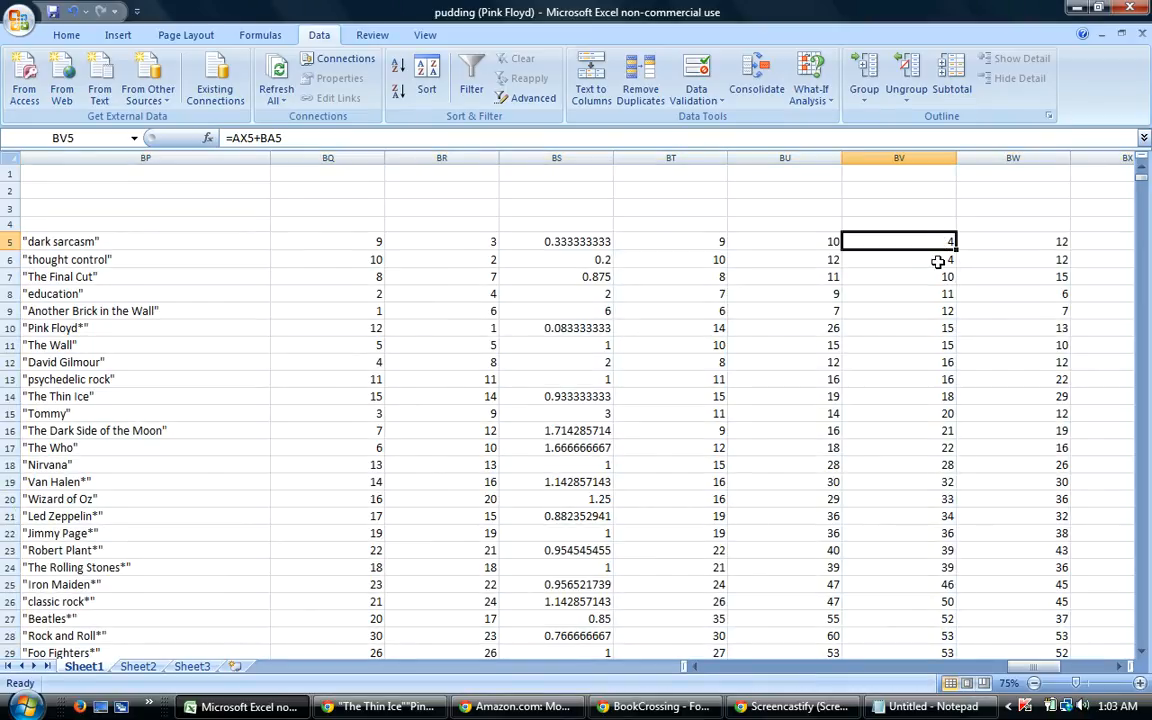
pyautogui.click(940, 259)
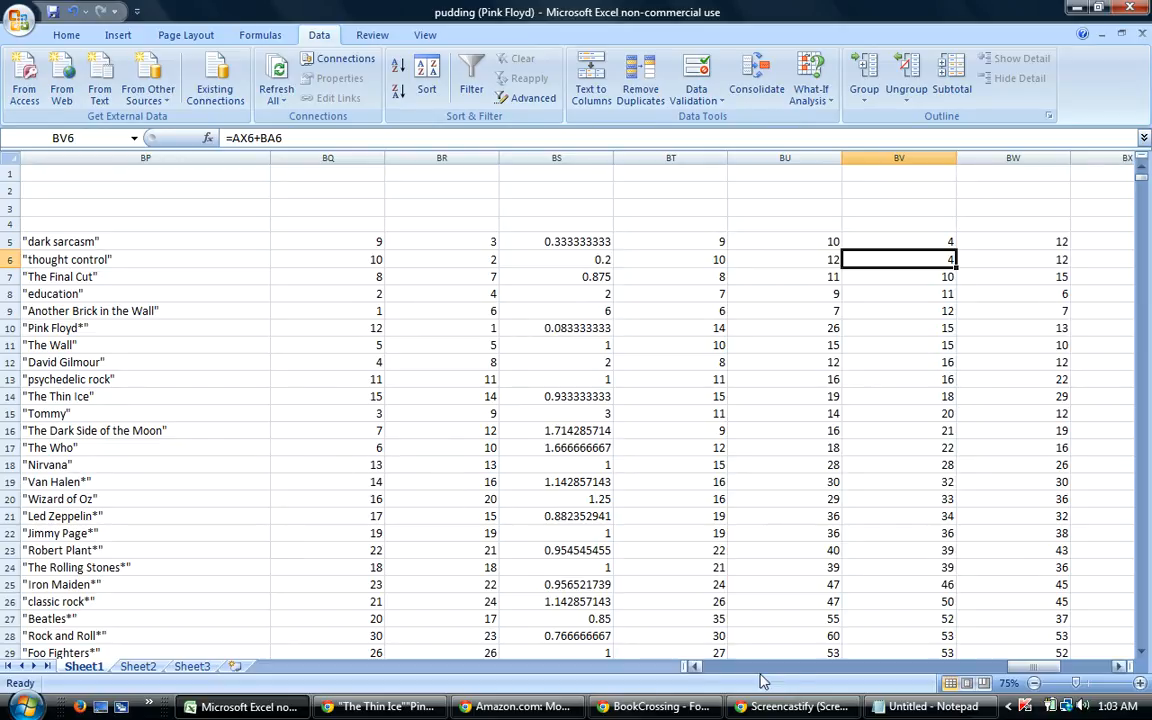
pyautogui.moveTo(1027, 667); pyautogui.dragTo(1031, 670)
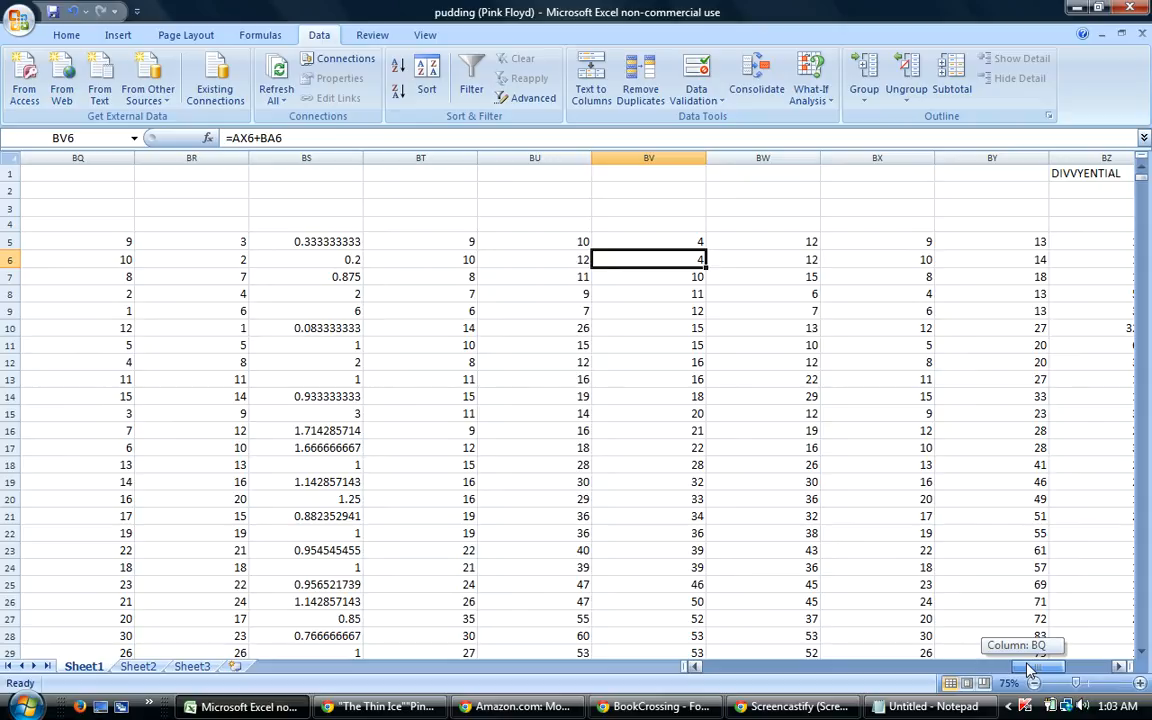
pyautogui.moveTo(1029, 670); pyautogui.dragTo(1029, 670)
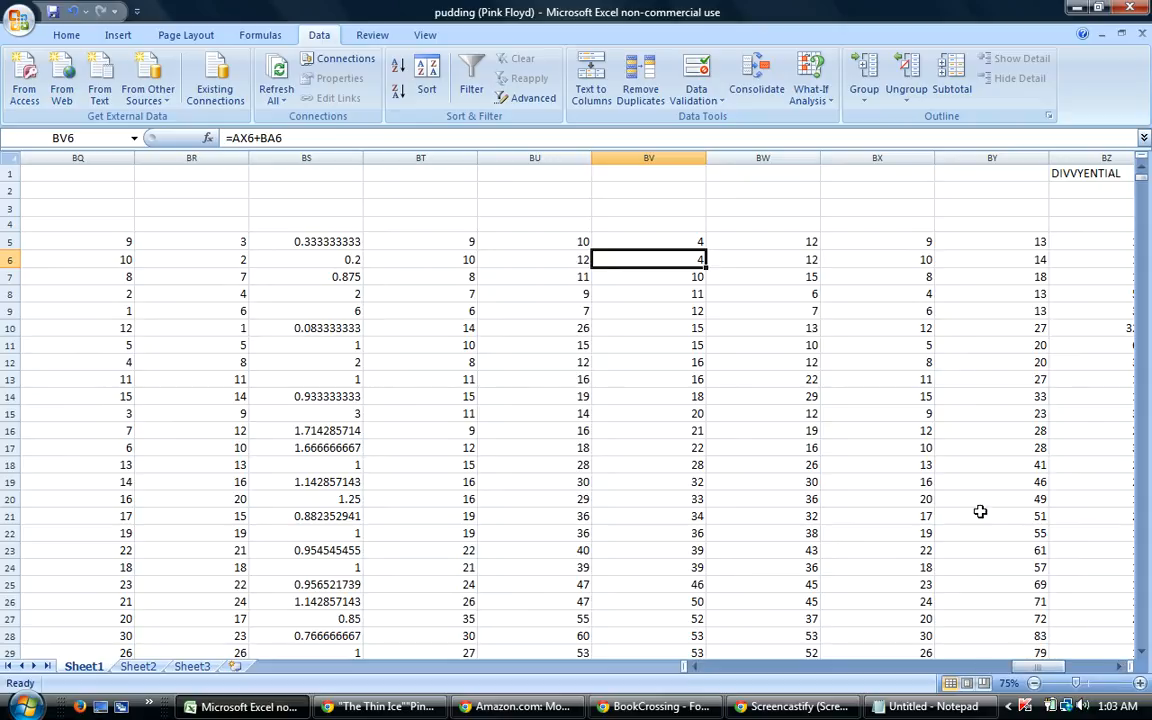
pyautogui.click(915, 247)
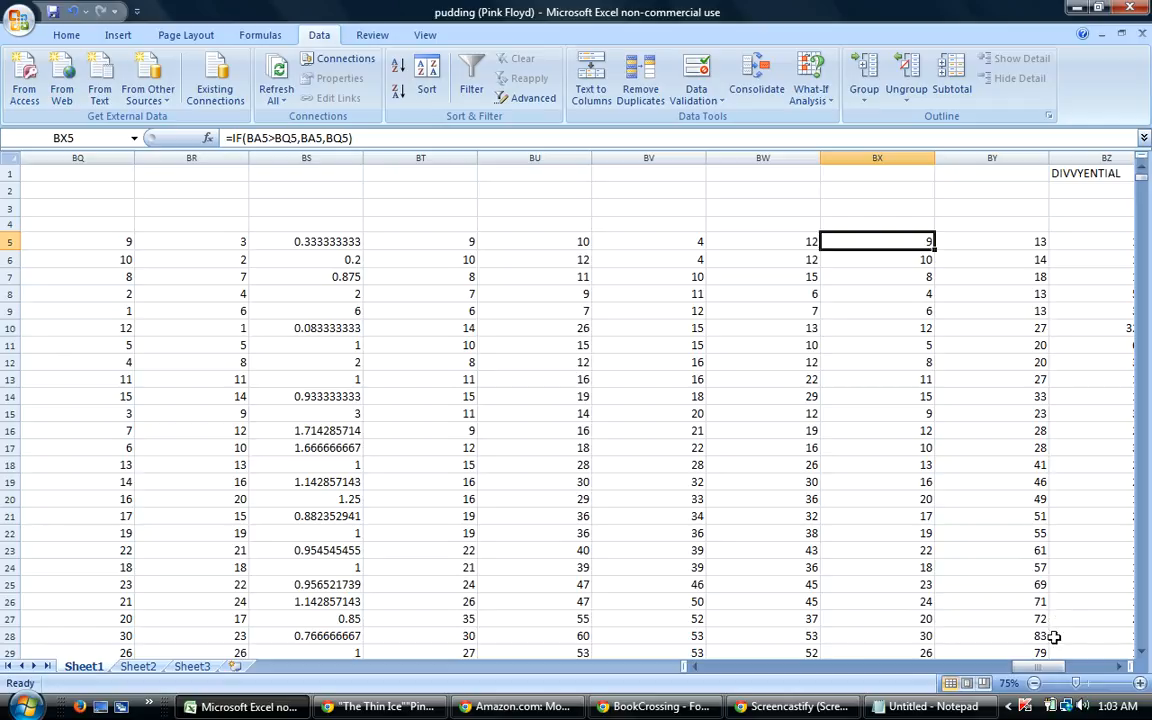
pyautogui.moveTo(1040, 673); pyautogui.dragTo(1042, 669)
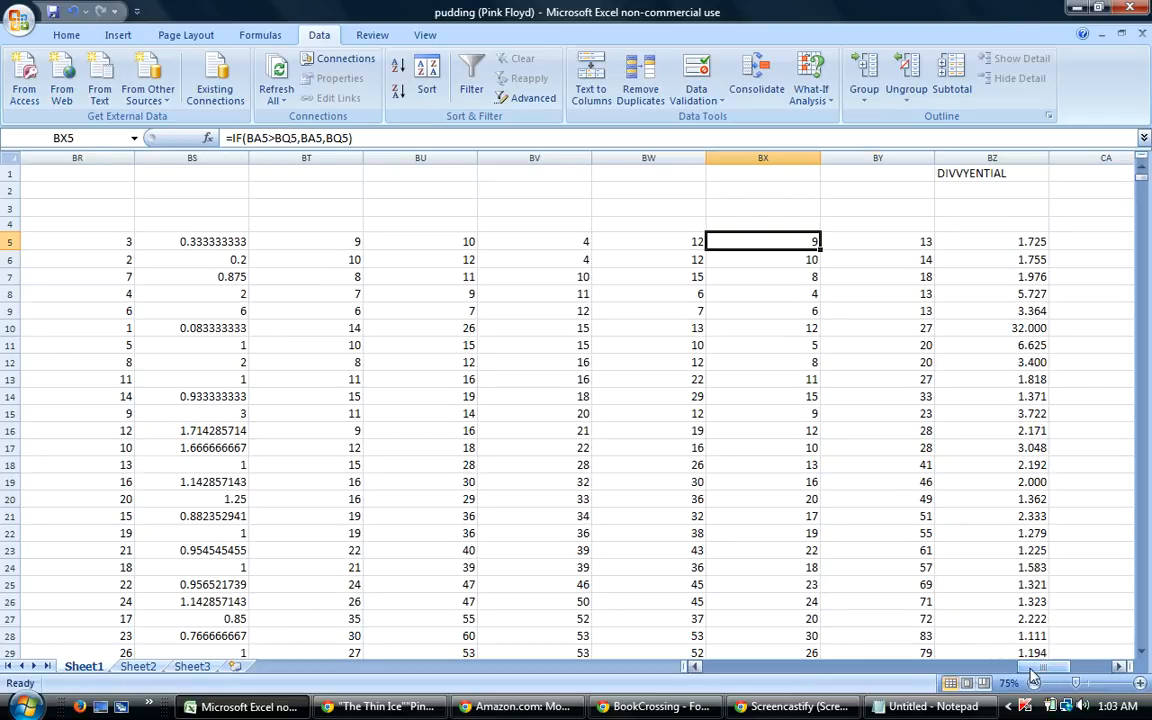
pyautogui.moveTo(1036, 676); pyautogui.dragTo(1034, 672)
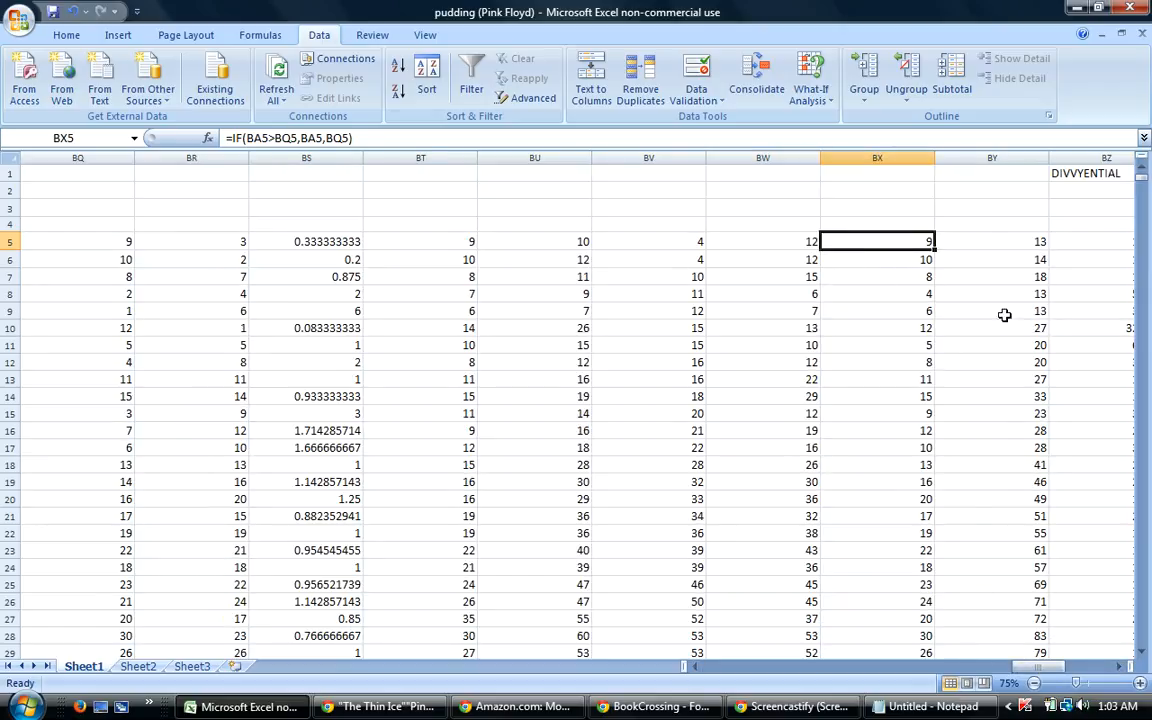
pyautogui.click(1037, 258)
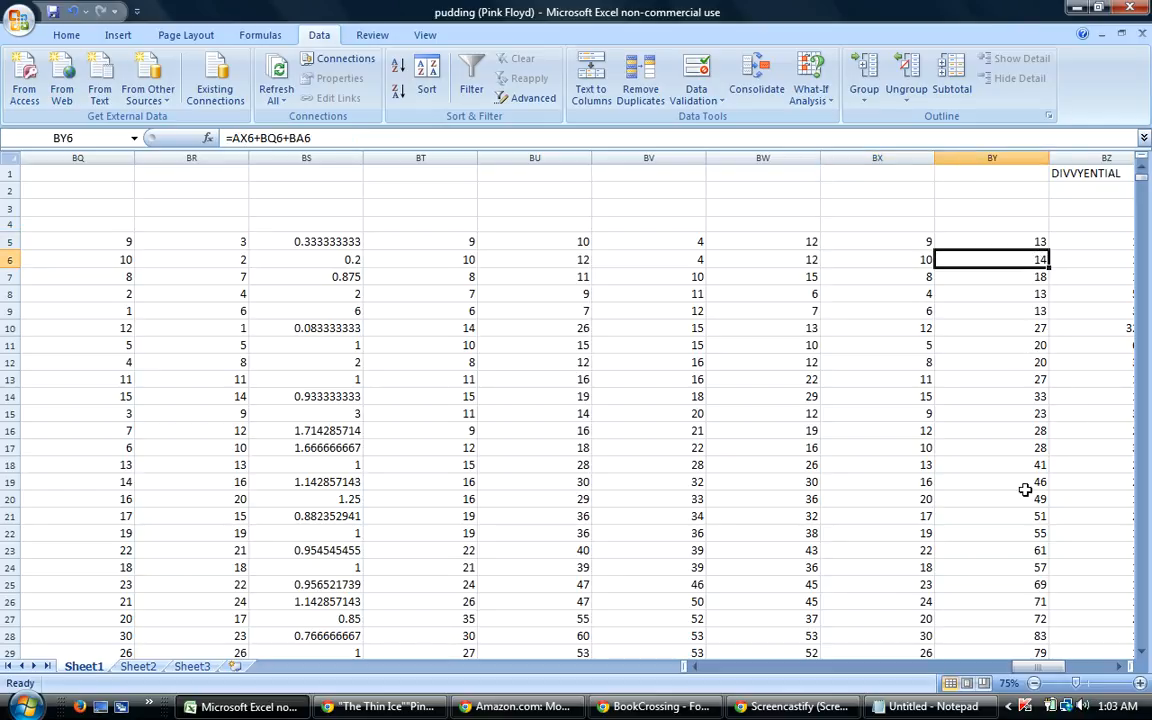
pyautogui.moveTo(1030, 667)
pyautogui.mouseDown()
pyautogui.moveTo(1008, 668)
pyautogui.moveTo(1033, 663)
pyautogui.mouseUp()
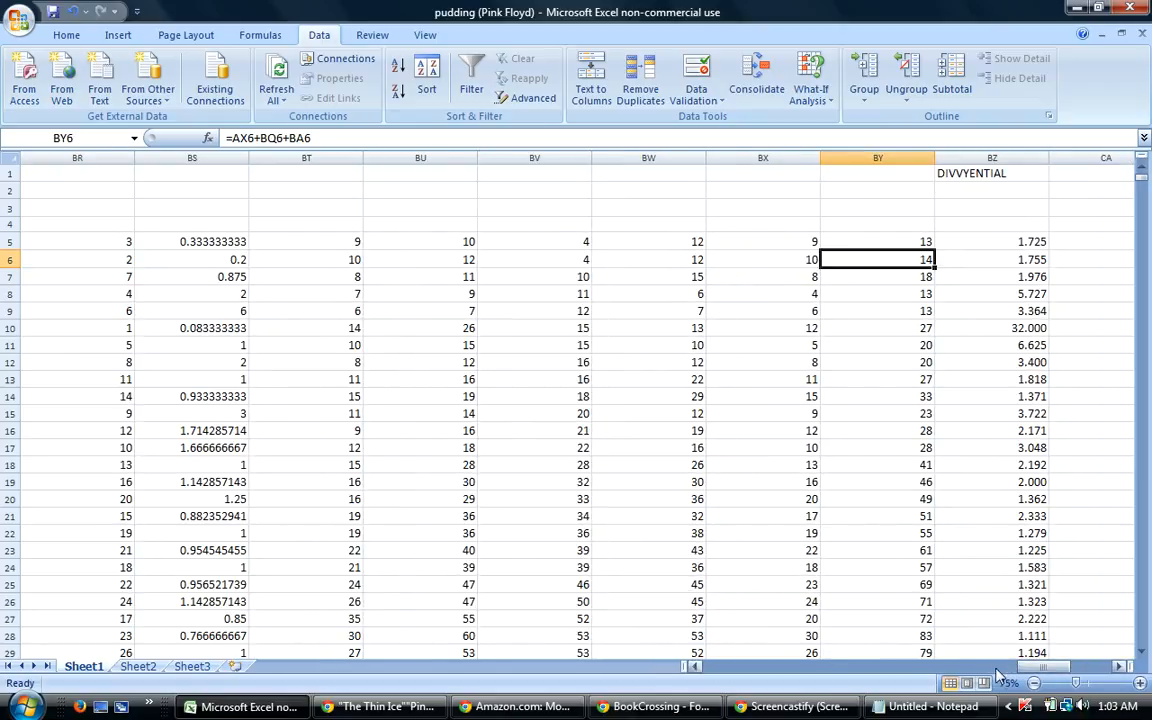
# Compare the guesses in Column BP with their Column BV values, and examine the formulas in cells BV5 to BV7, BP6 and BP7.
pyautogui.click(569, 261)
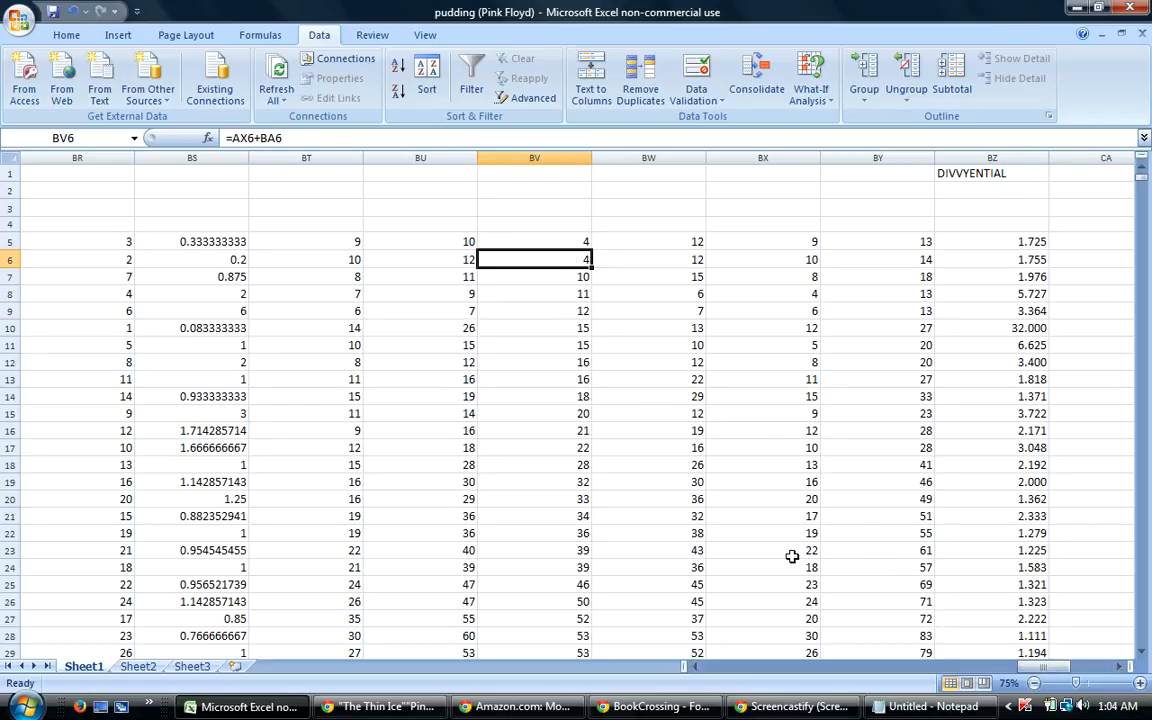
pyautogui.moveTo(1055, 668); pyautogui.dragTo(1025, 670)
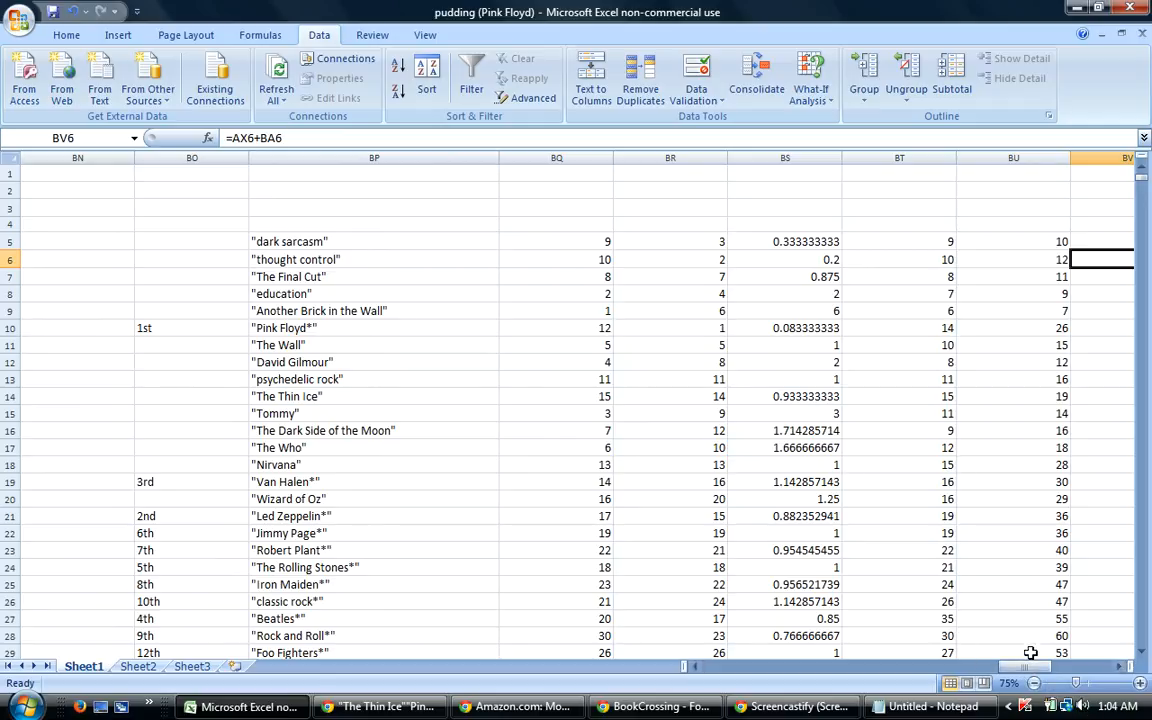
pyautogui.moveTo(1029, 672); pyautogui.dragTo(1036, 671)
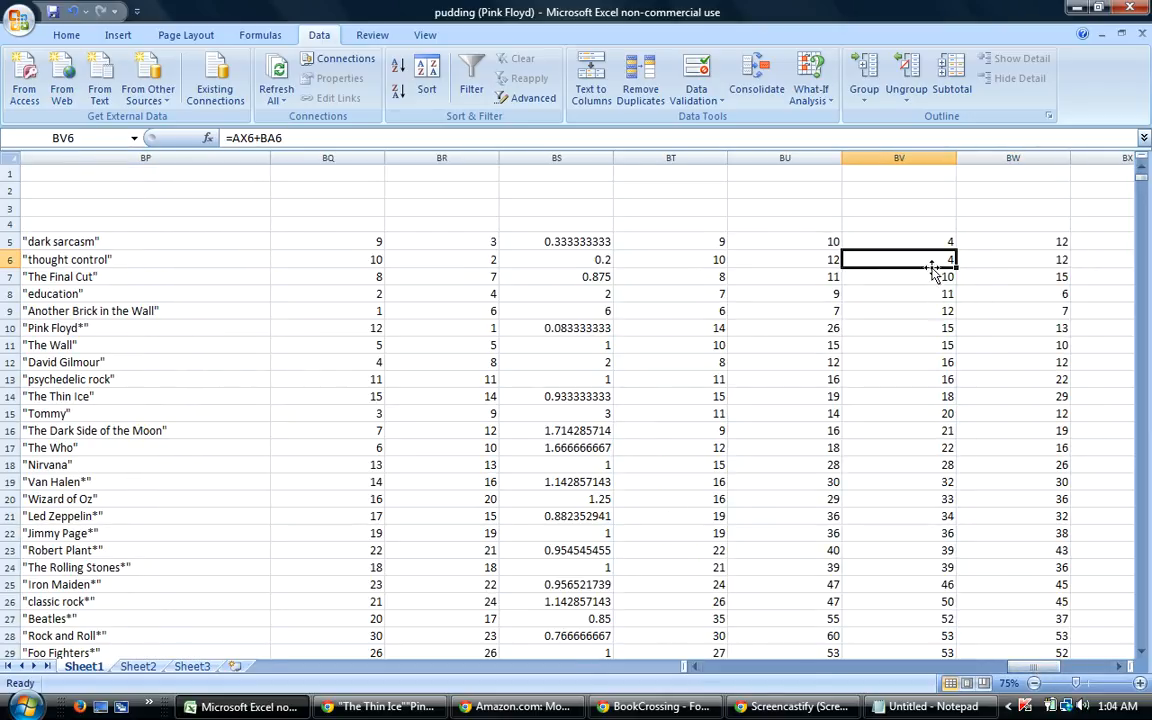
pyautogui.moveTo(940, 241); pyautogui.dragTo(945, 258)
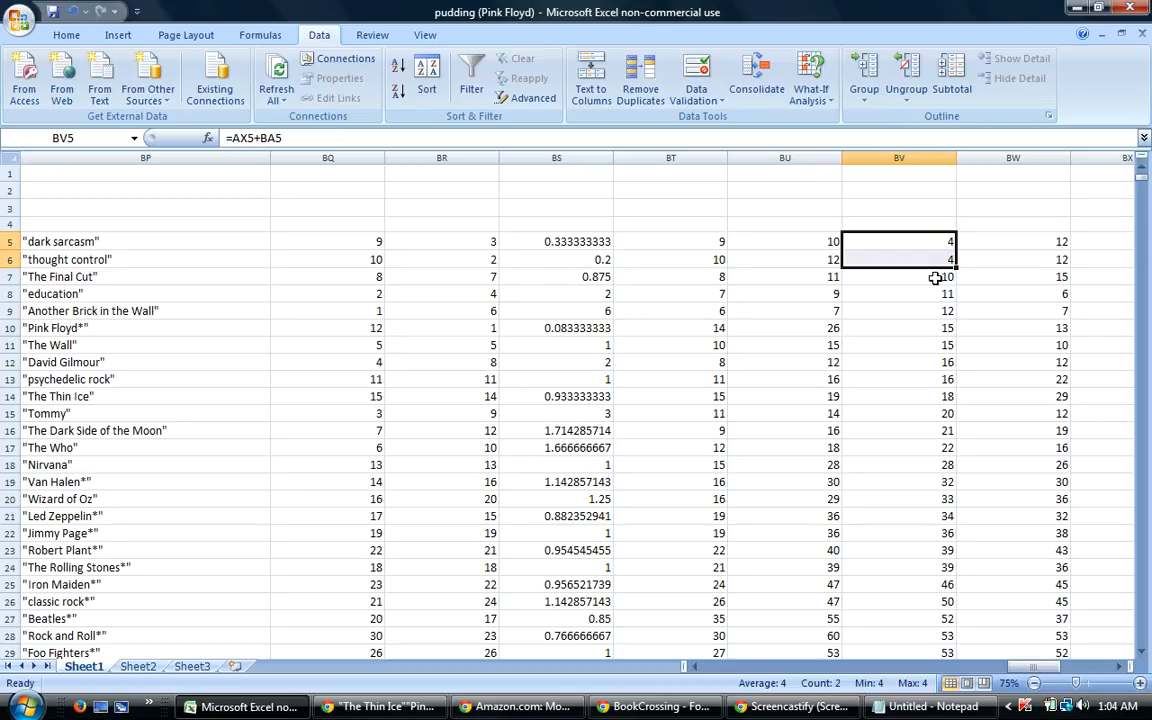
pyautogui.click(936, 276)
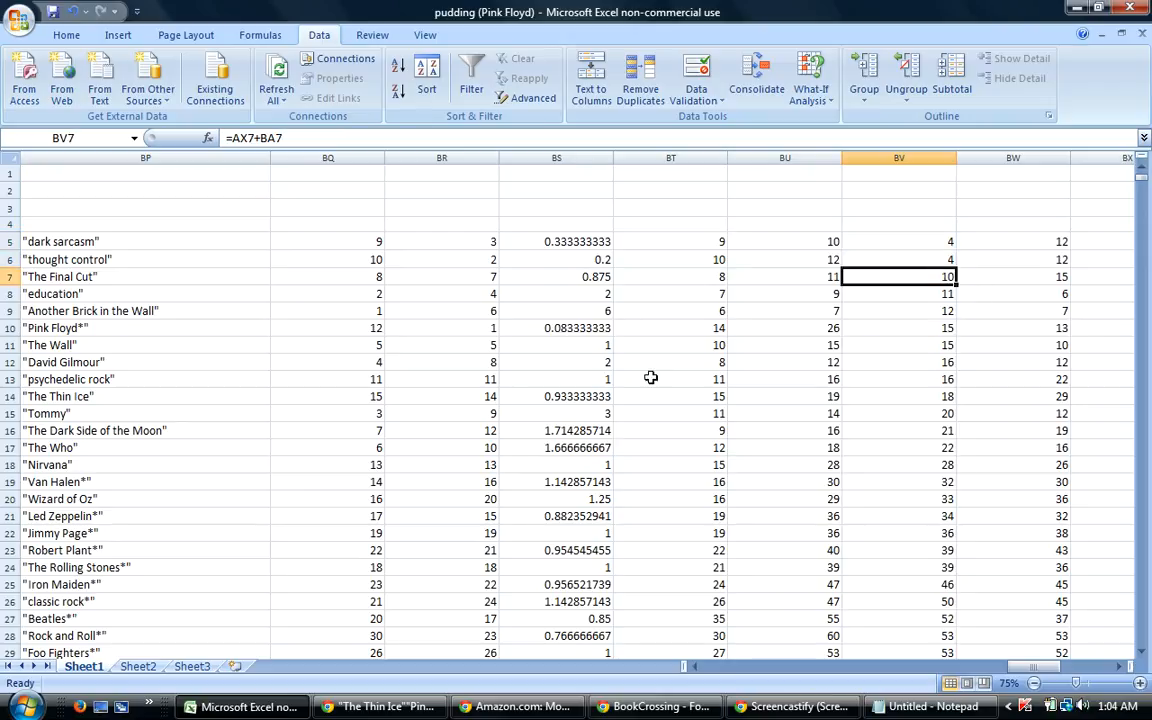
pyautogui.click(58, 273)
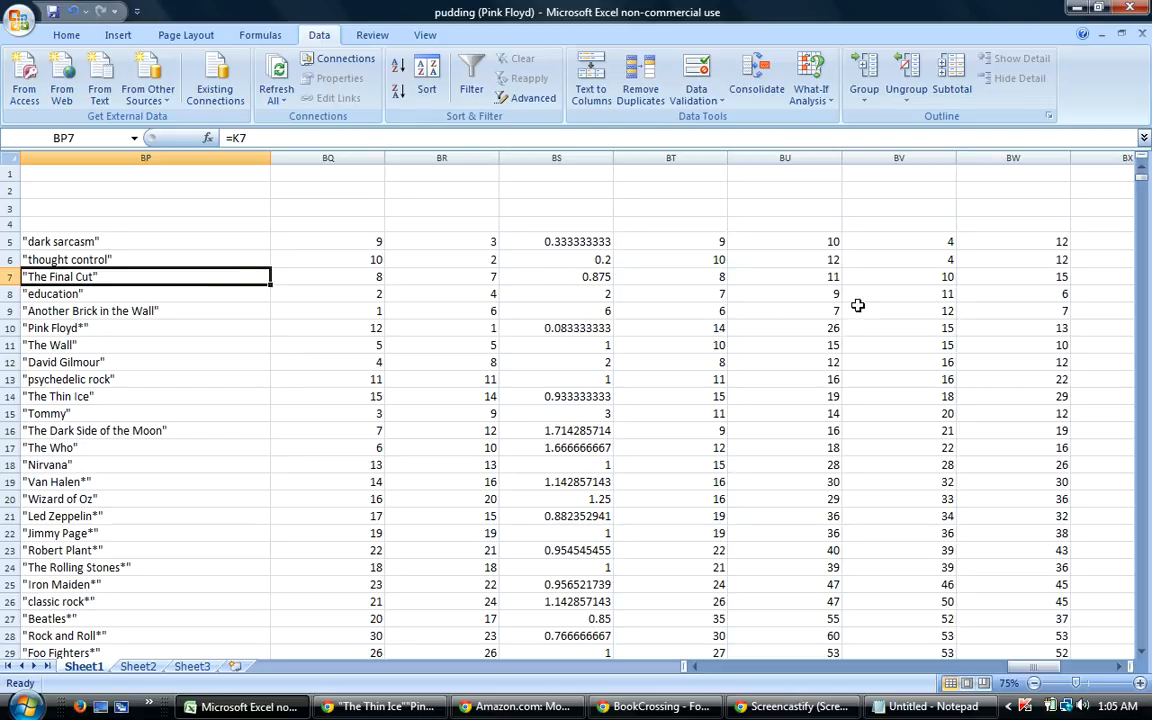
pyautogui.click(944, 241)
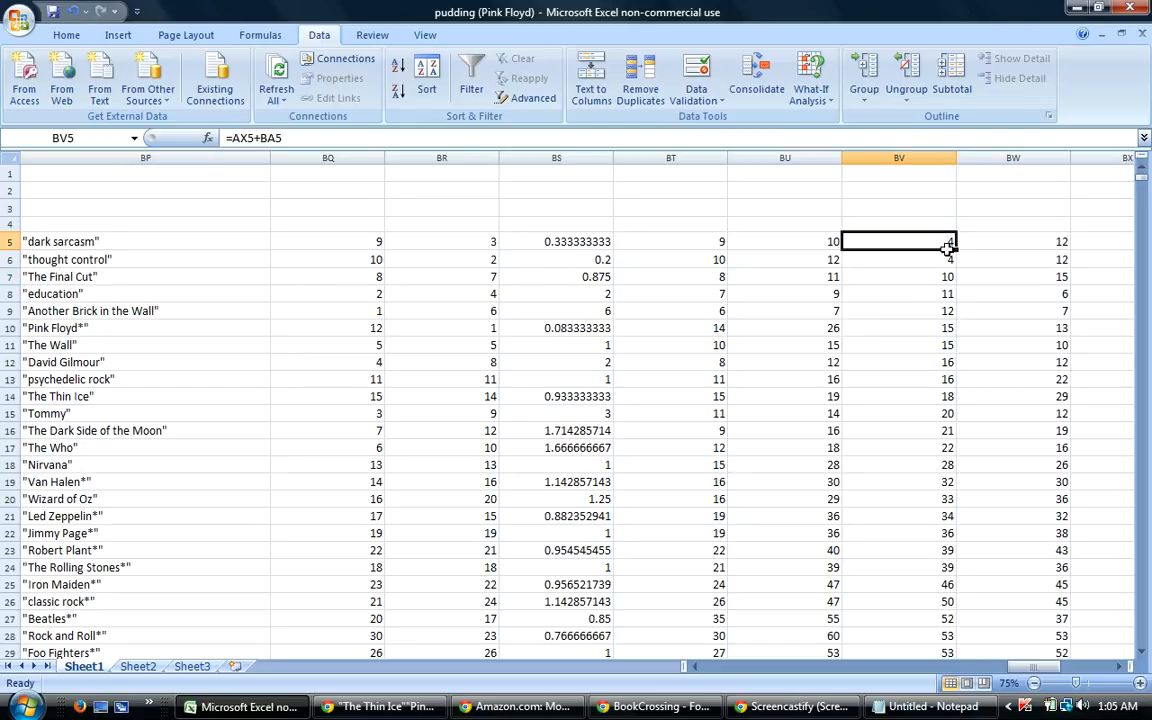
pyautogui.hotkey('shift', 'Down')
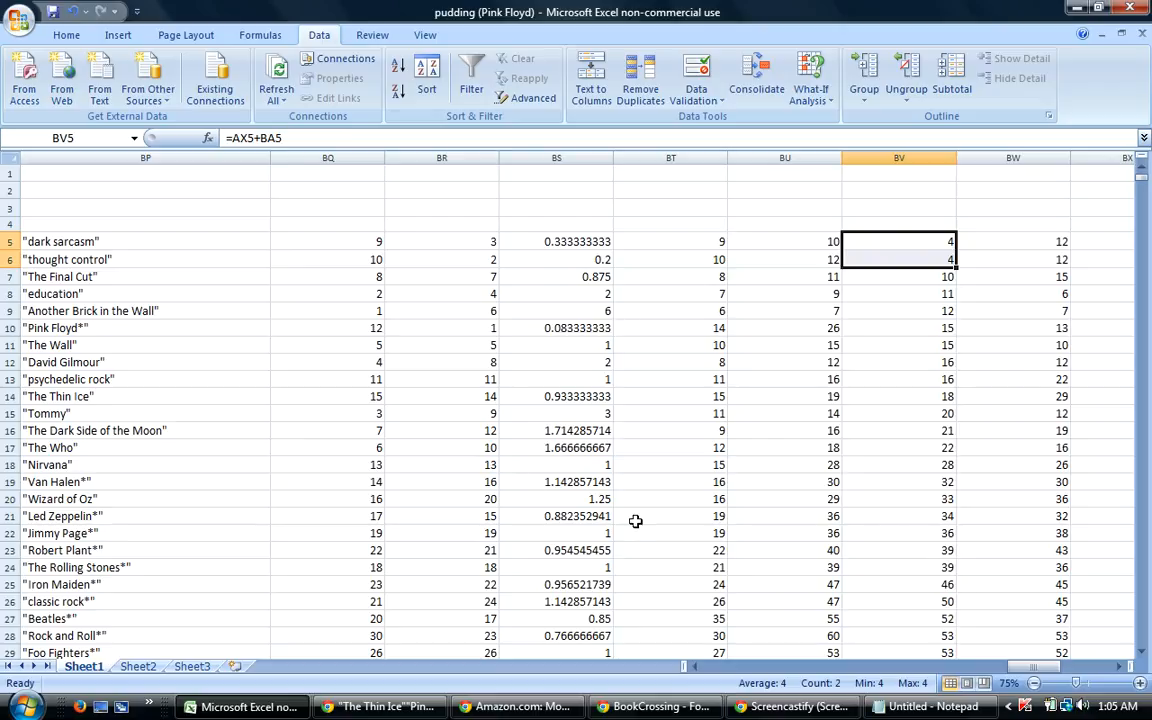
pyautogui.click(90, 259)
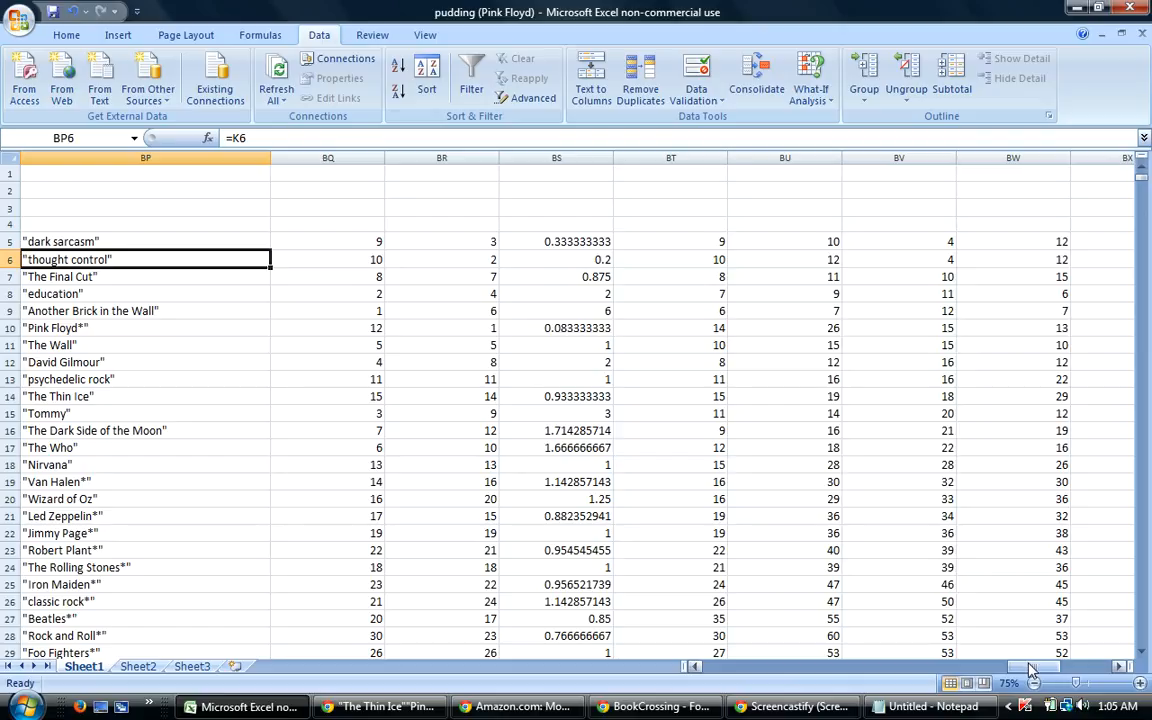
pyautogui.moveTo(1033, 673); pyautogui.dragTo(1032, 677)
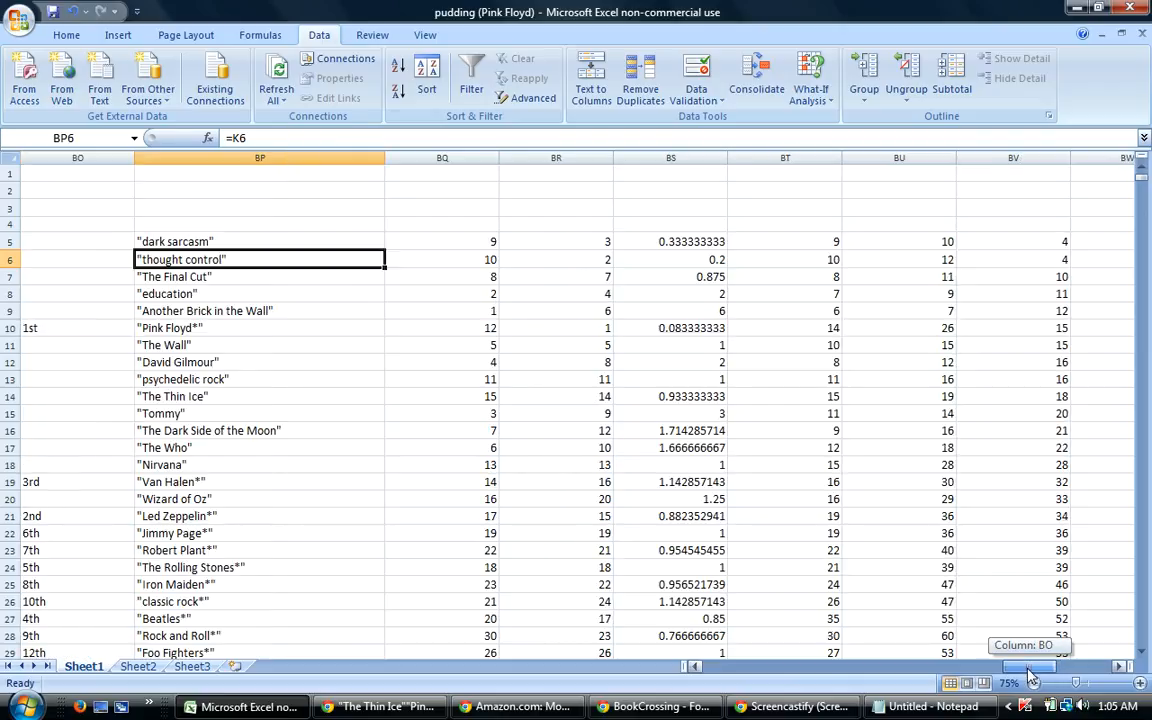
# Re-sort the guess rows from row 5 down by Column AV A to Z, then by Column BC largest to smallest.
pyautogui.moveTo(1030, 680); pyautogui.dragTo(720, 688)
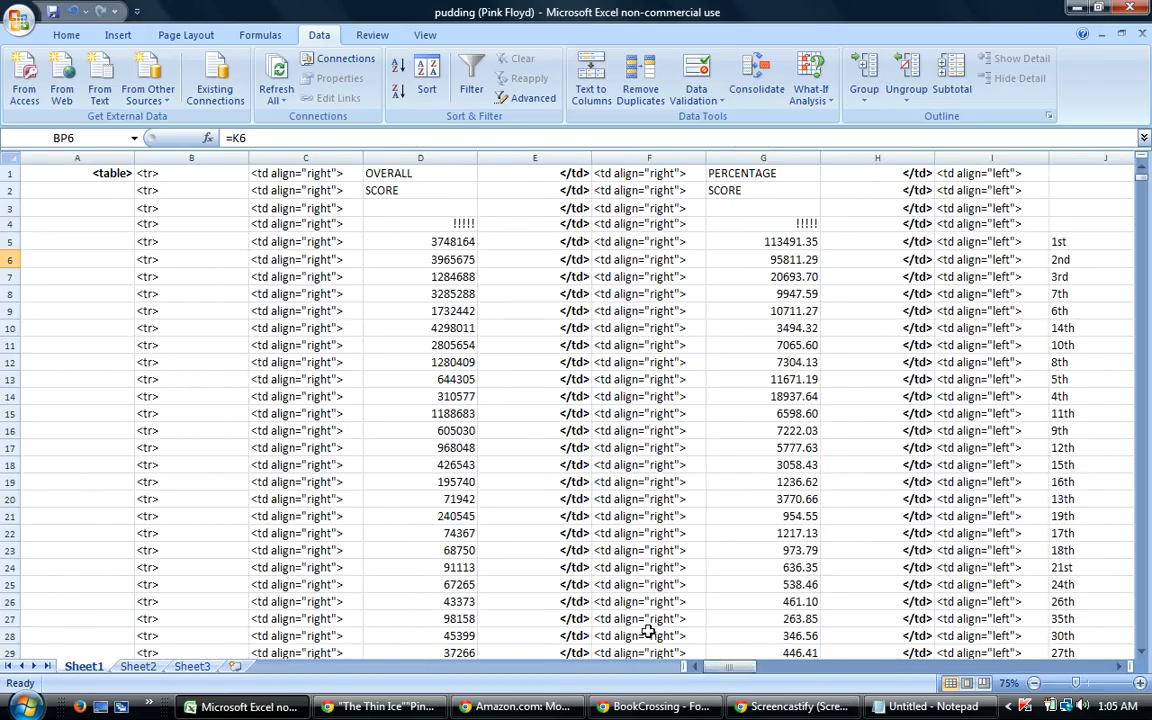
pyautogui.moveTo(648, 713)
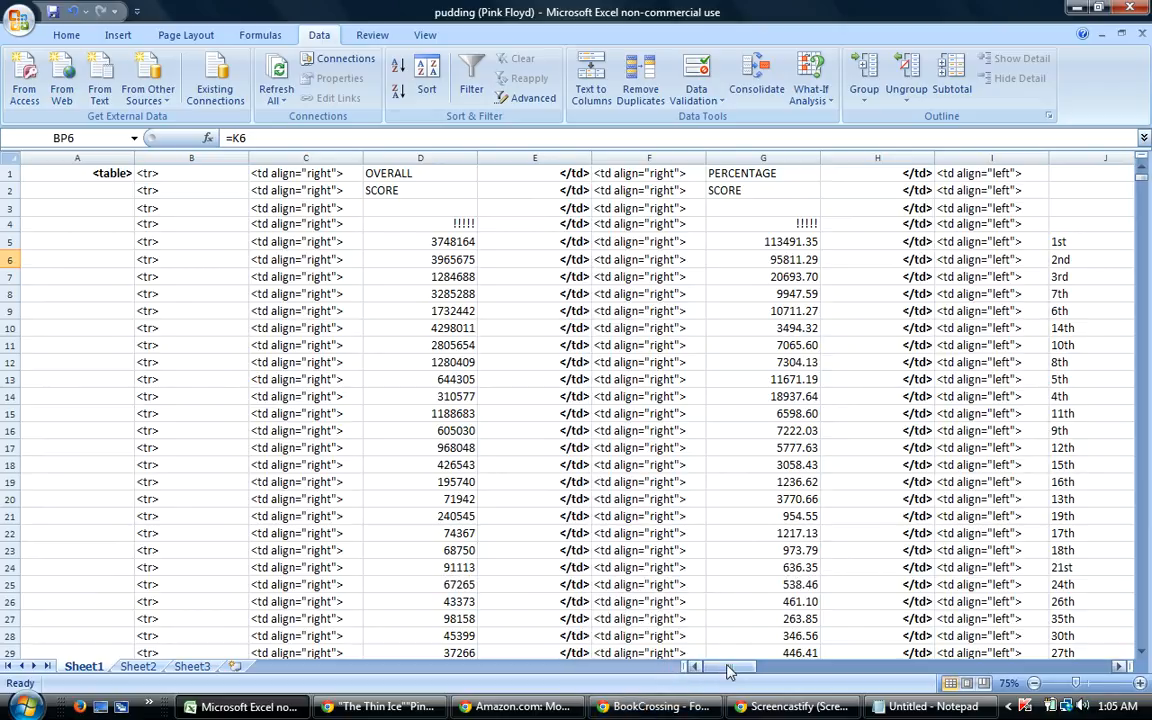
pyautogui.moveTo(729, 671)
pyautogui.mouseDown()
pyautogui.moveTo(741, 669)
pyautogui.moveTo(714, 669)
pyautogui.mouseUp()
pyautogui.moveTo(6, 243); pyautogui.dragTo(431, 578)
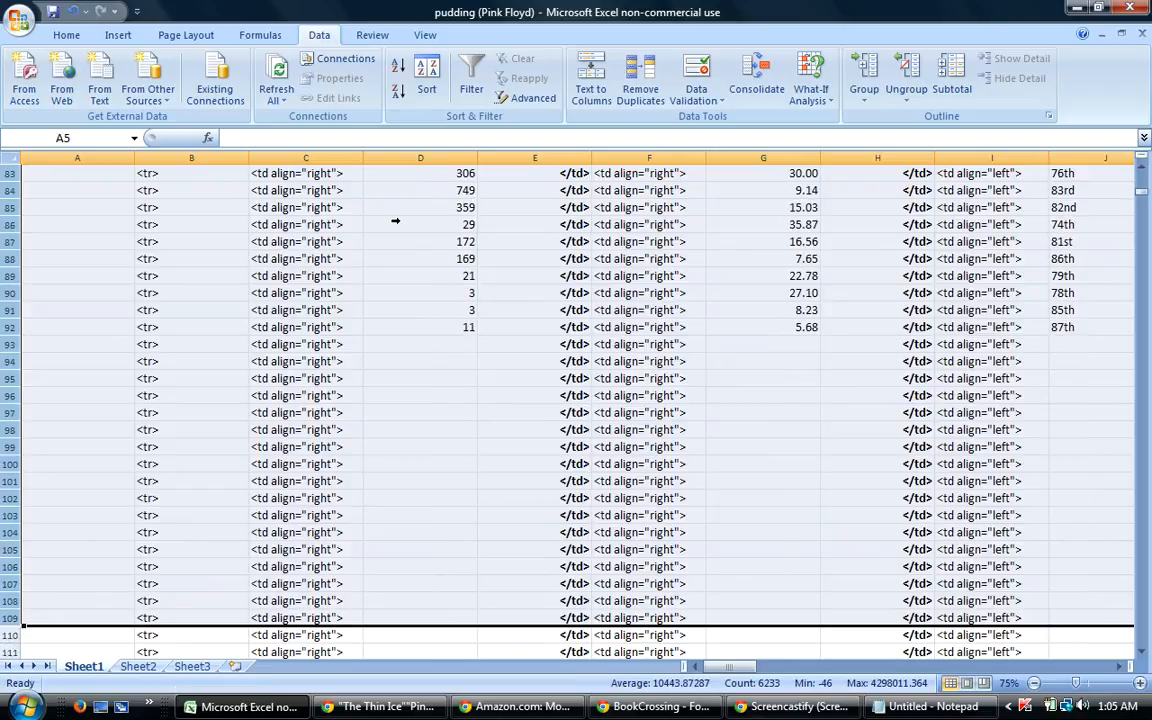
pyautogui.click(426, 78)
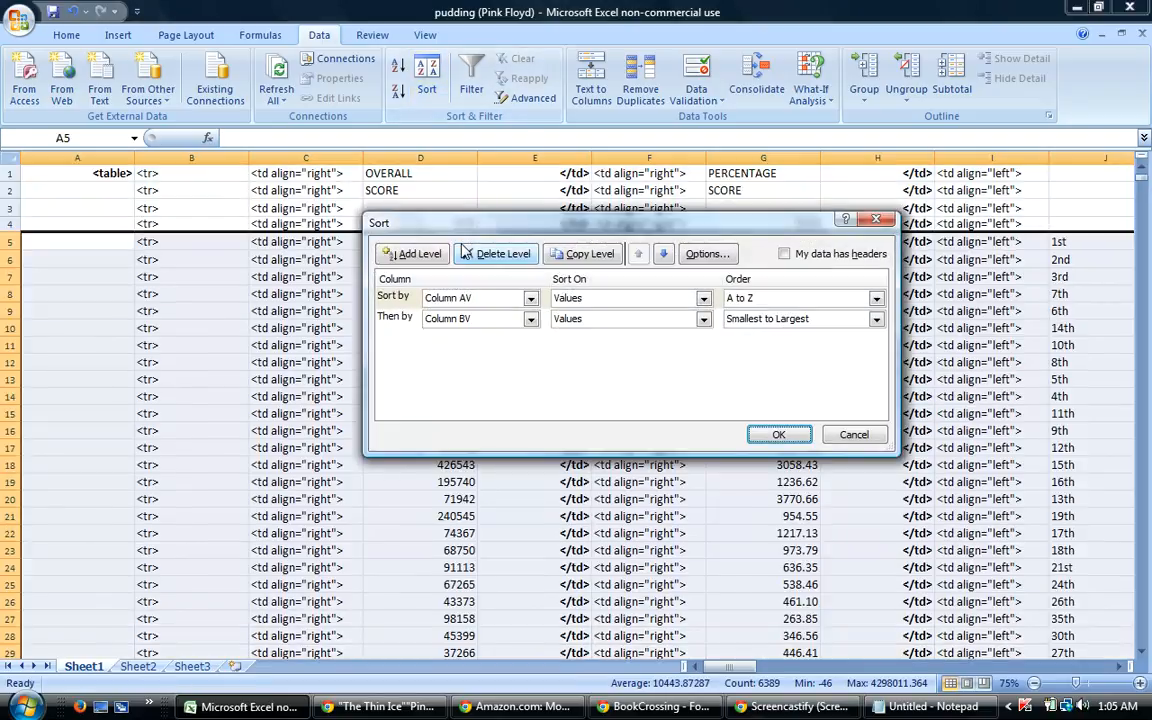
pyautogui.click(531, 318)
pyautogui.moveTo(534, 440); pyautogui.dragTo(528, 409)
pyautogui.click(470, 455)
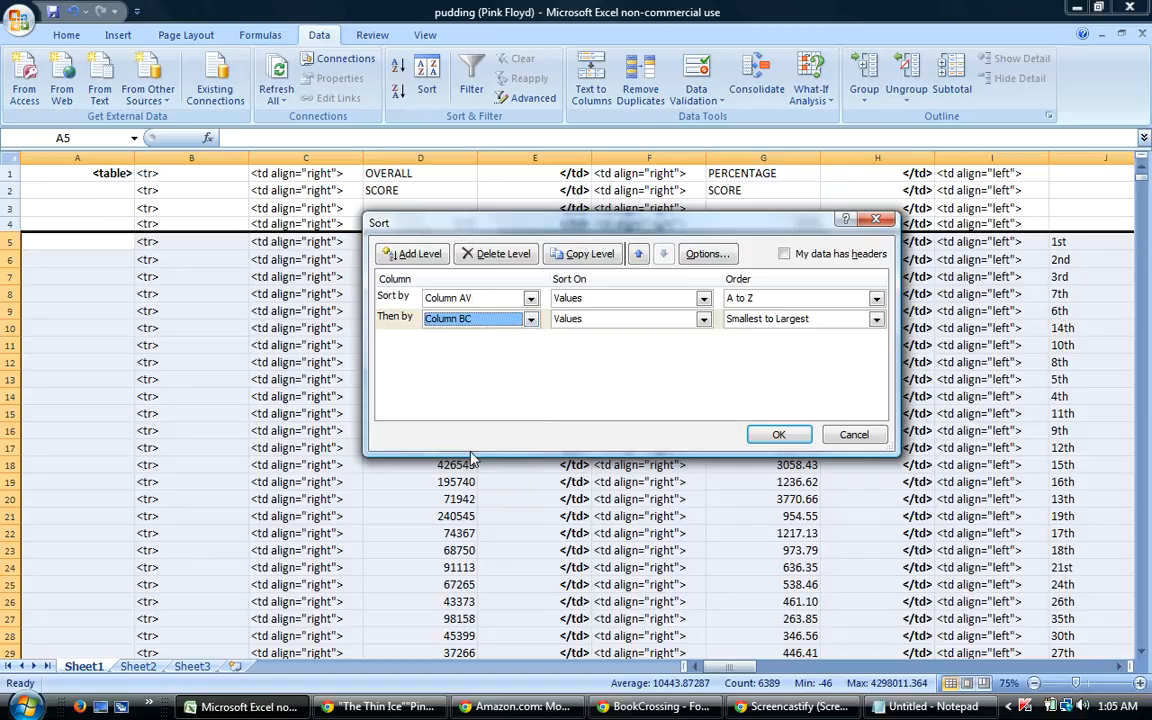
pyautogui.click(756, 320)
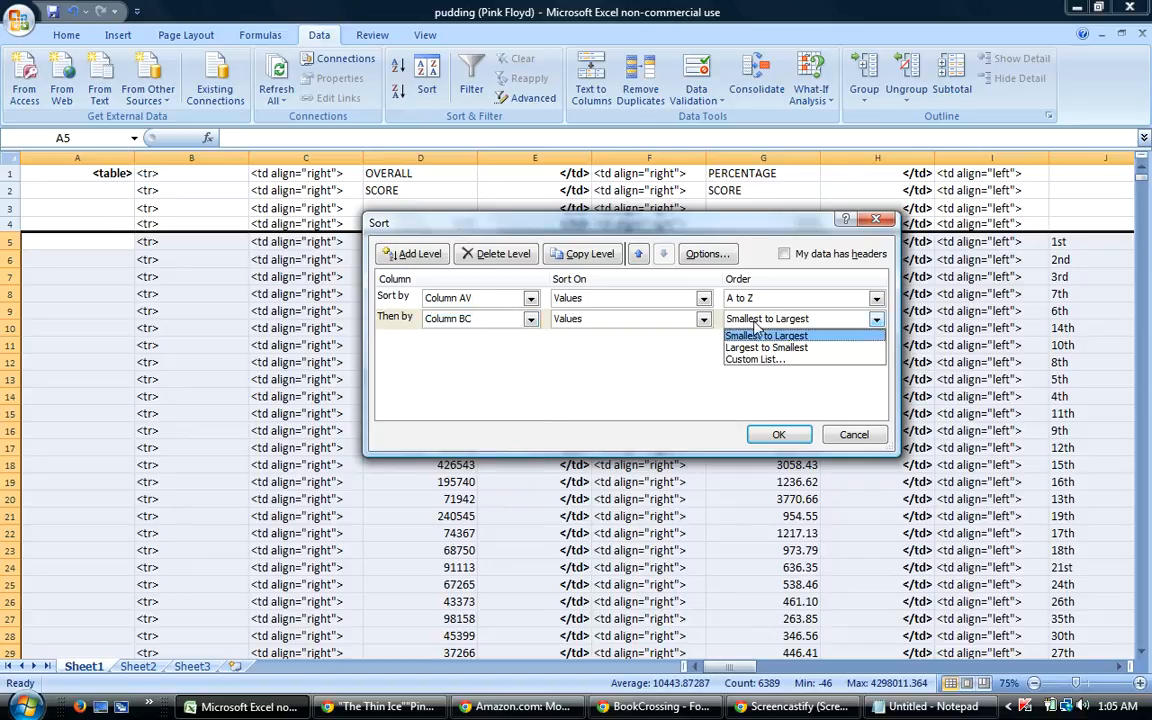
pyautogui.click(766, 347)
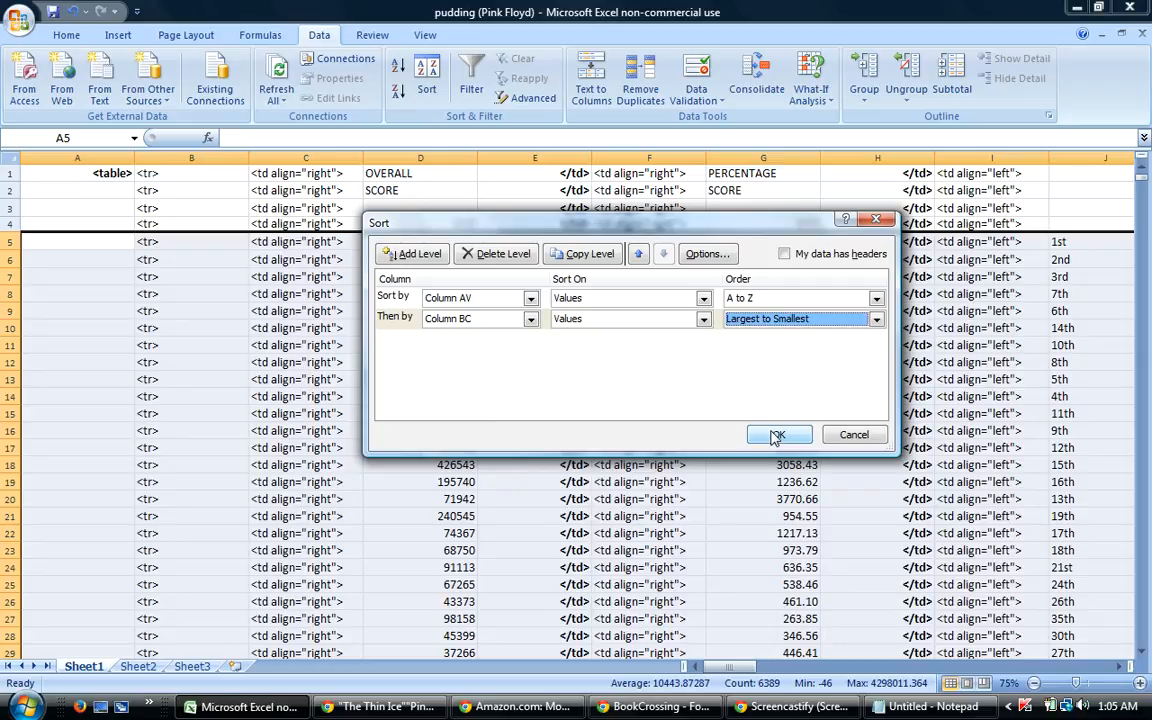
pyautogui.click(777, 435)
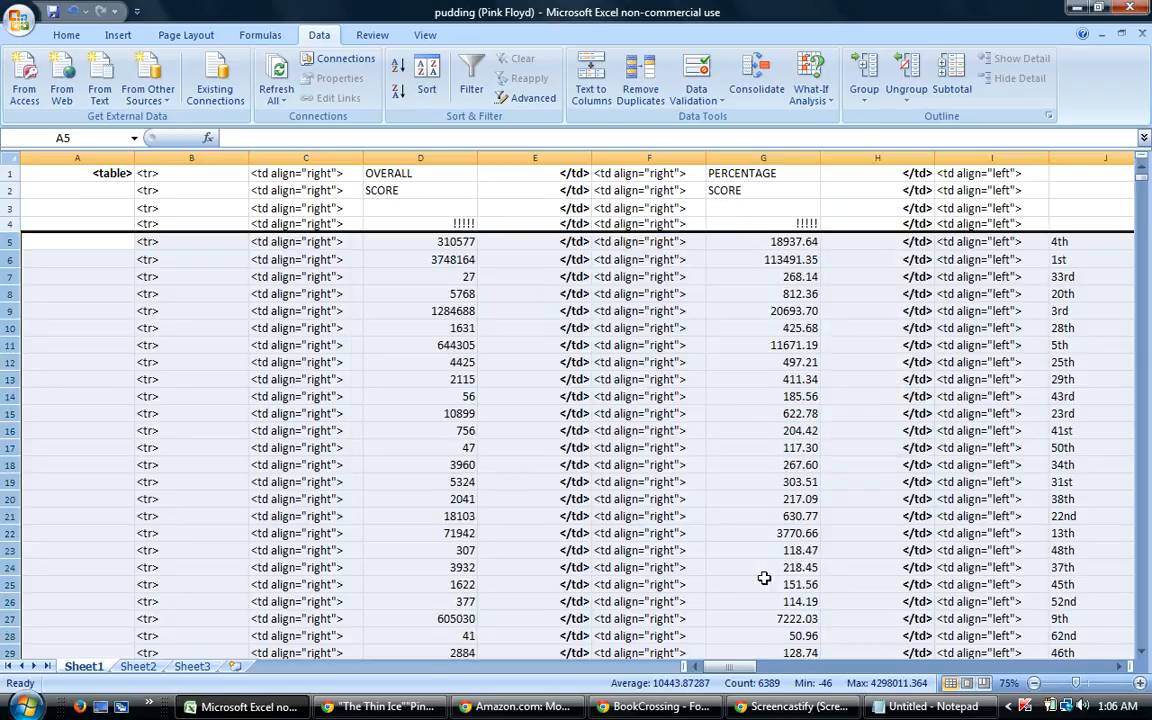
pyautogui.moveTo(737, 670); pyautogui.dragTo(751, 671)
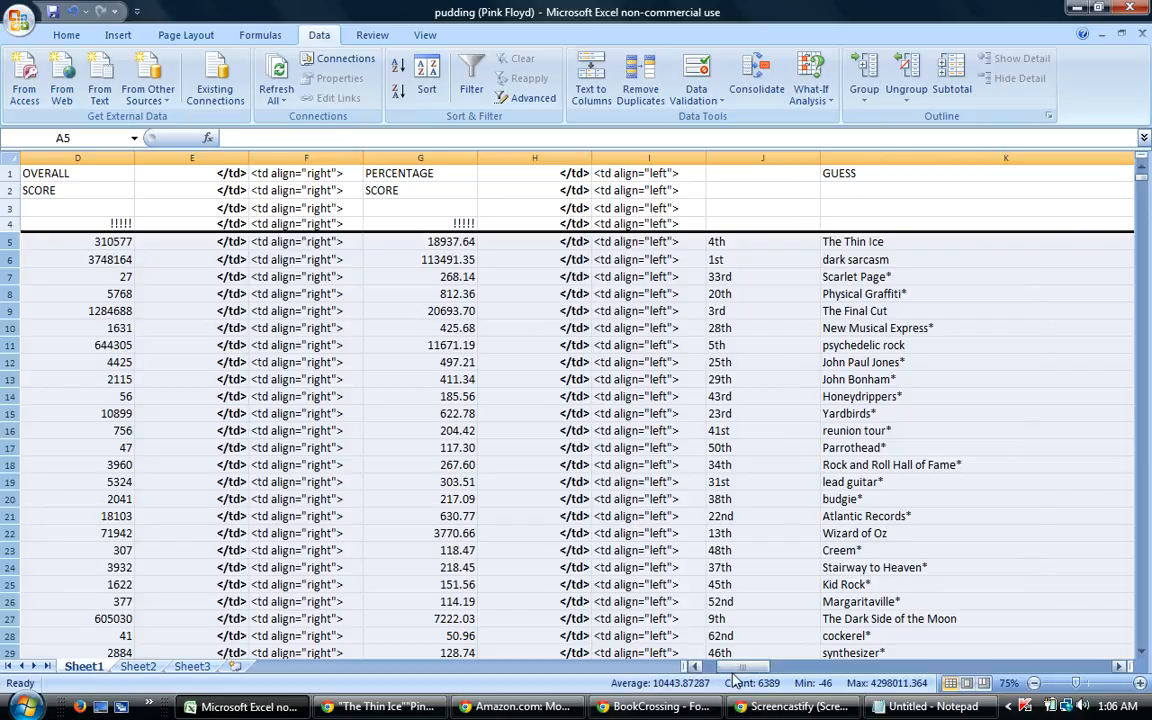
# Switch to the BookCrossing reply and insert the heading "Qualified Bests:" between the list ending in "David Gilmour" and the one starting with "Pink Floyd*".
pyautogui.click(670, 708)
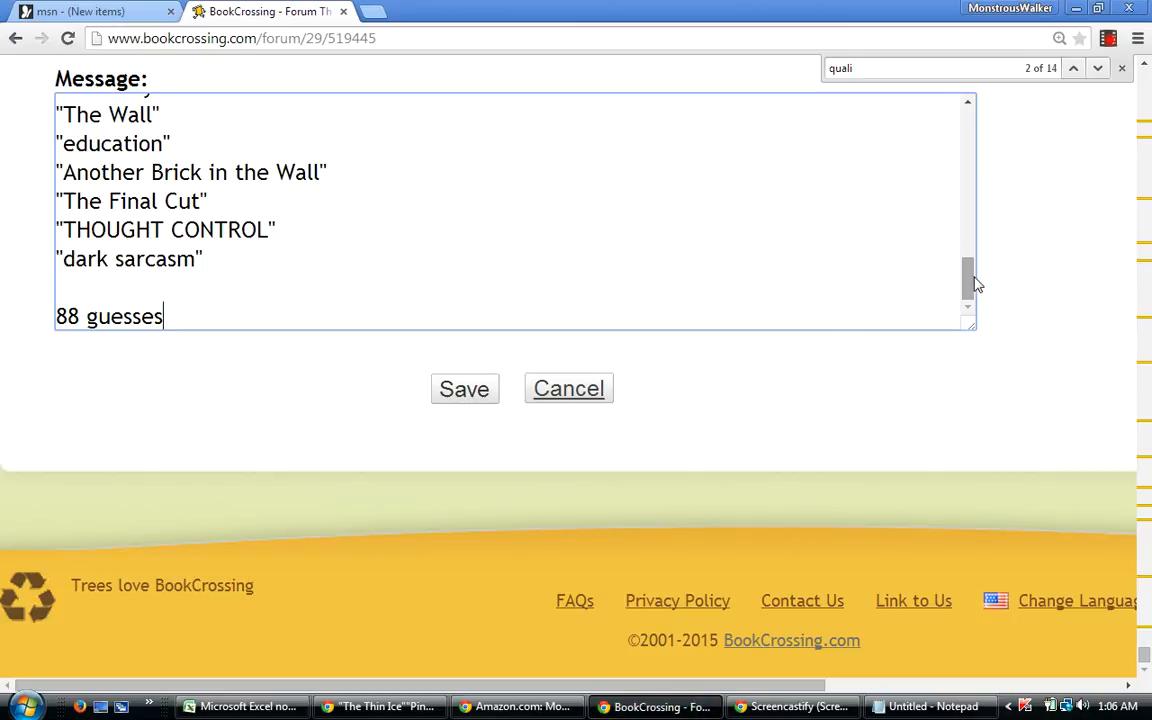
pyautogui.moveTo(969, 285); pyautogui.dragTo(956, 243)
pyautogui.click(251, 192)
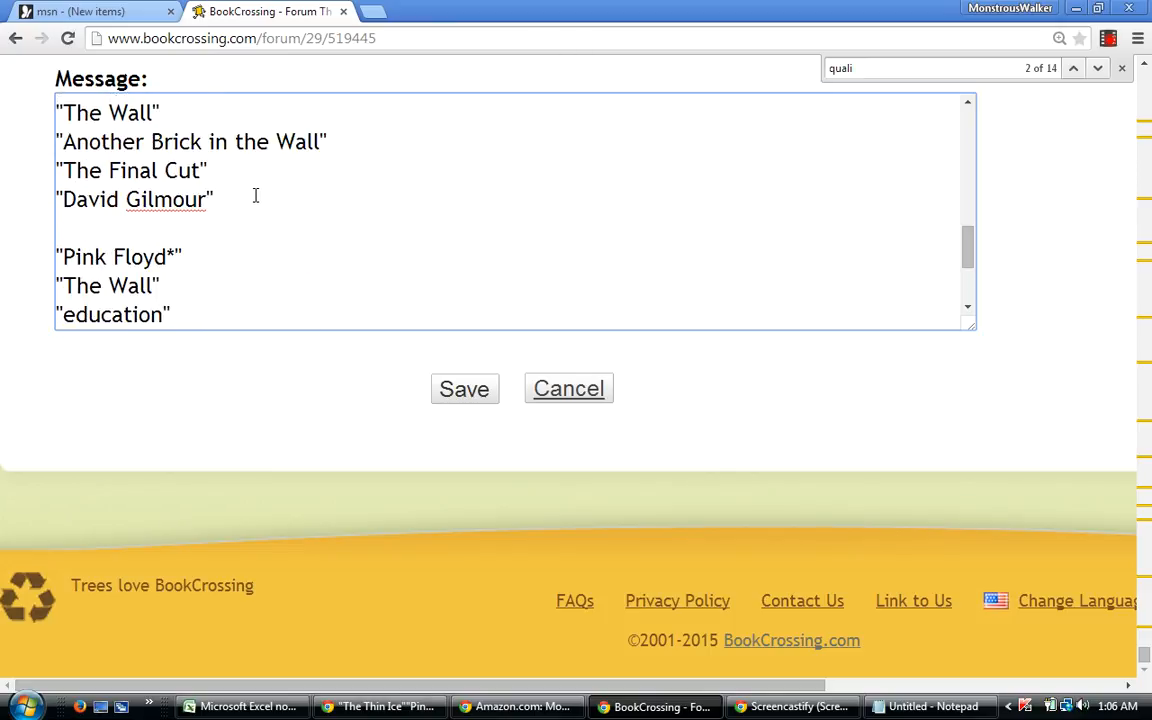
pyautogui.press('Return')
pyautogui.press('Return')
pyautogui.write('Qualified Bests:')
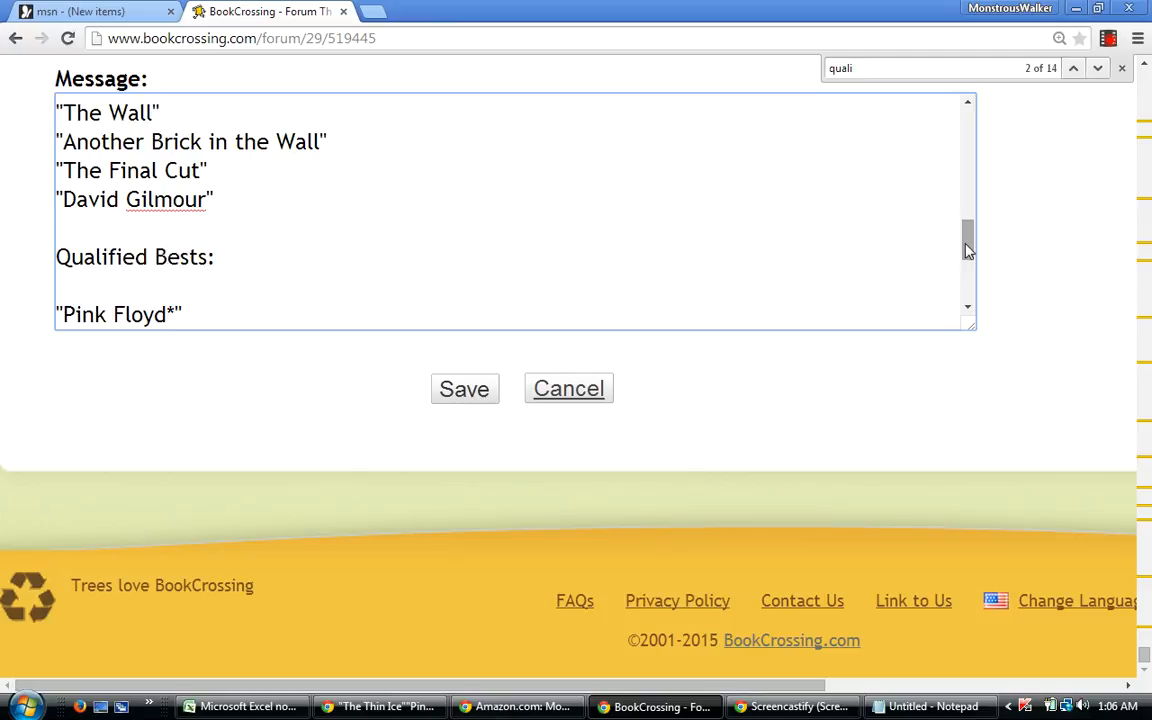
# Review the "Percentages, Traditionals and Differentials" lines at the start of the reply message.
pyautogui.moveTo(967, 240); pyautogui.dragTo(945, 124)
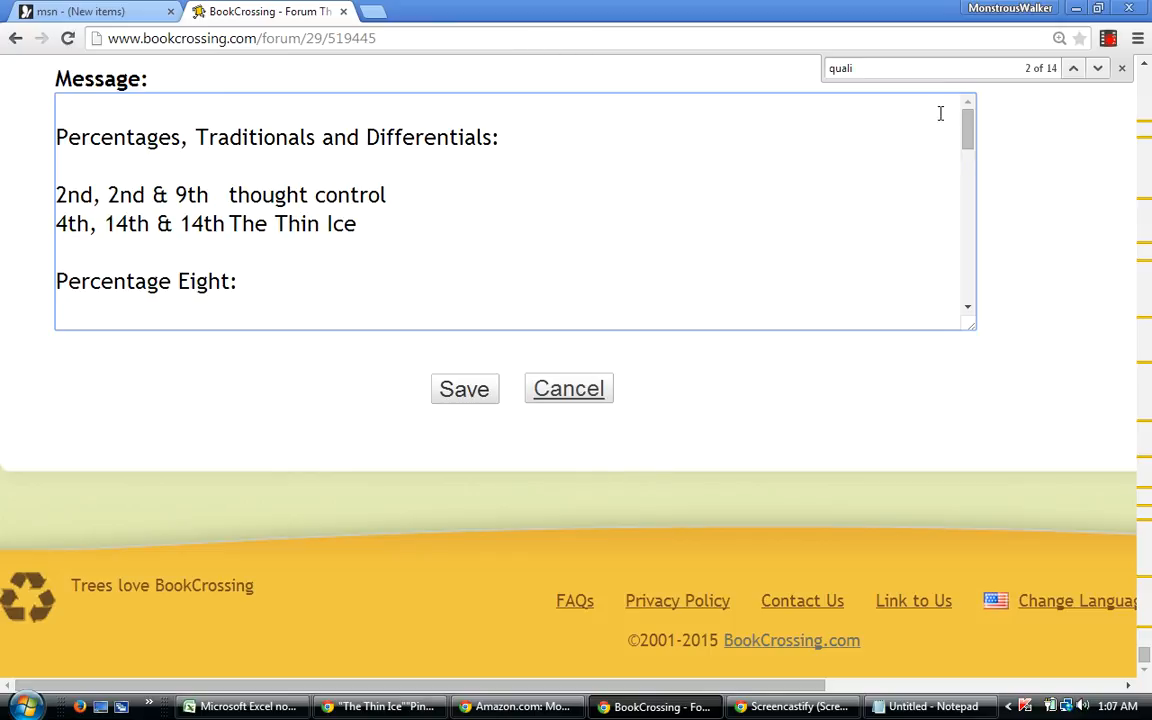
pyautogui.click(1145, 67)
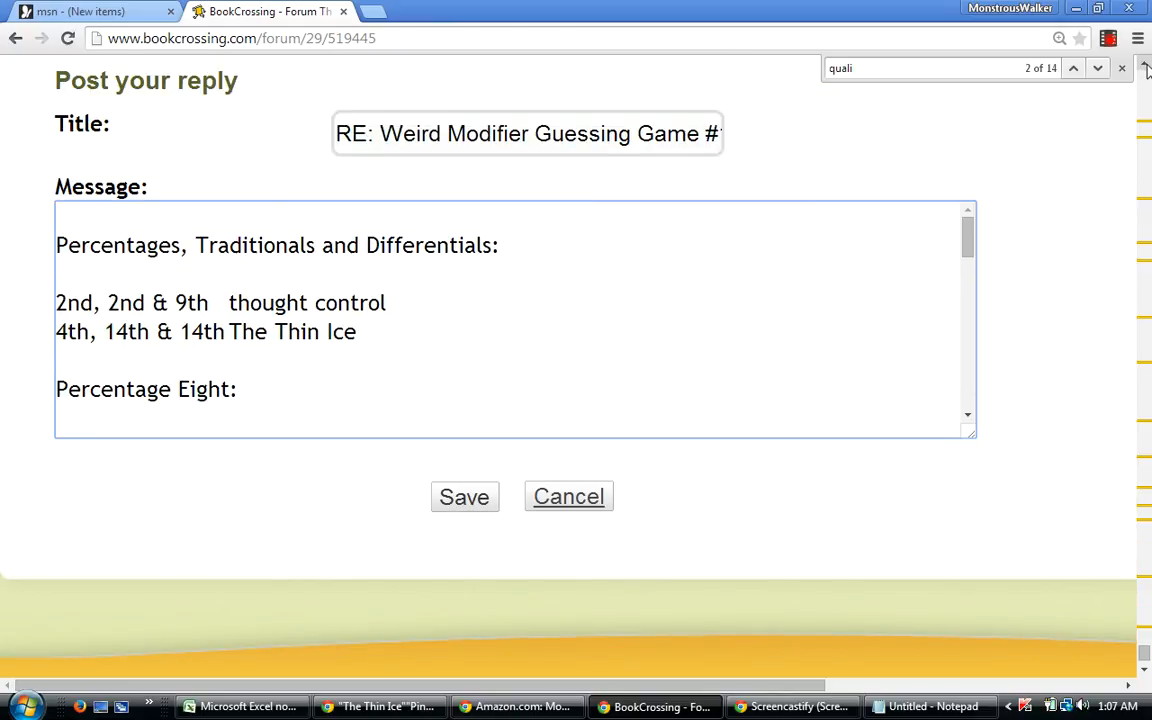
pyautogui.click(1146, 67)
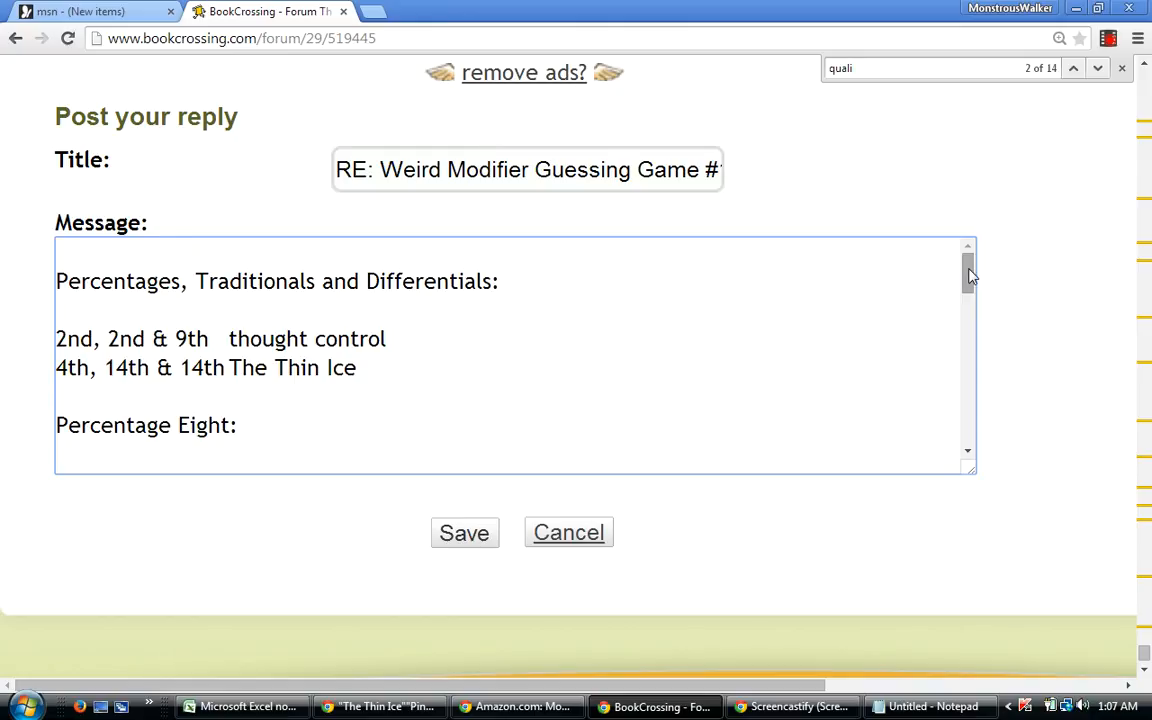
pyautogui.scroll(-1, 968, 275)
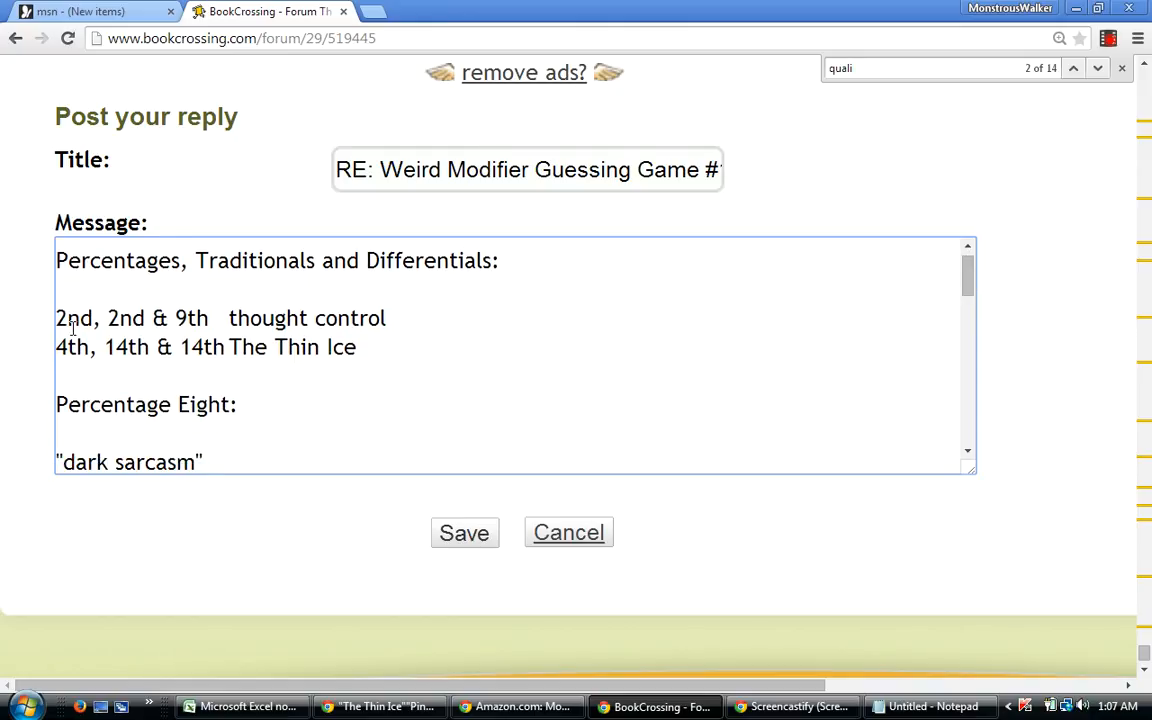
pyautogui.moveTo(57, 318); pyautogui.dragTo(132, 318)
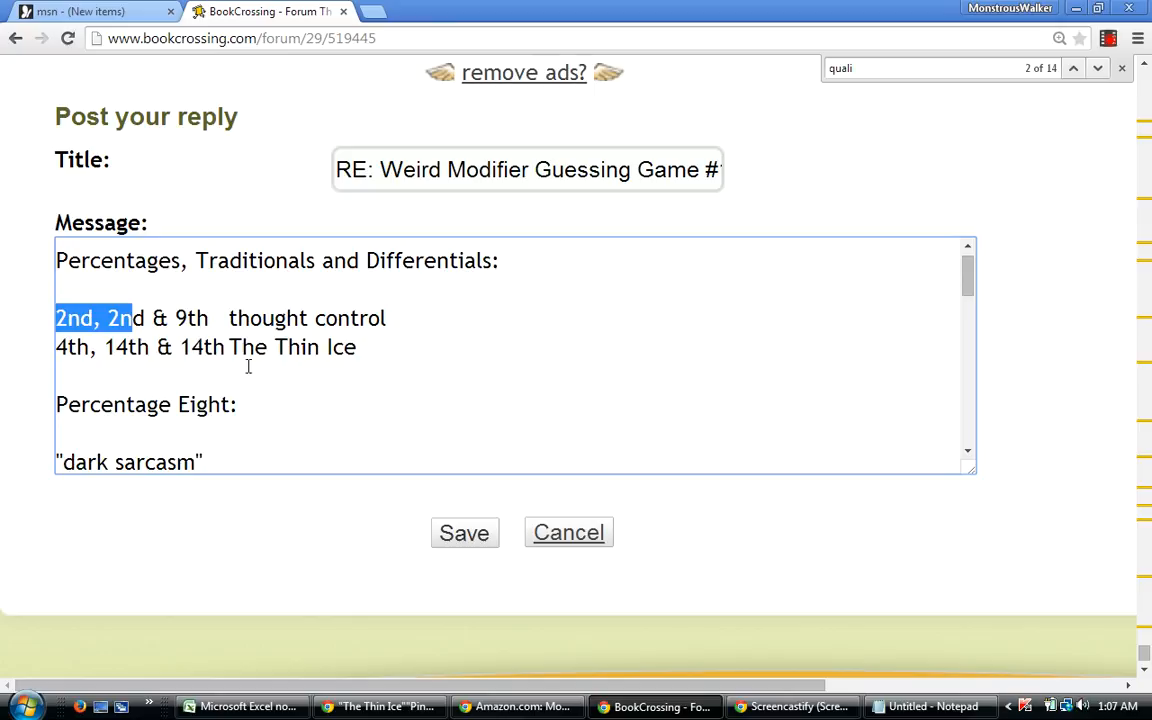
pyautogui.click(511, 314)
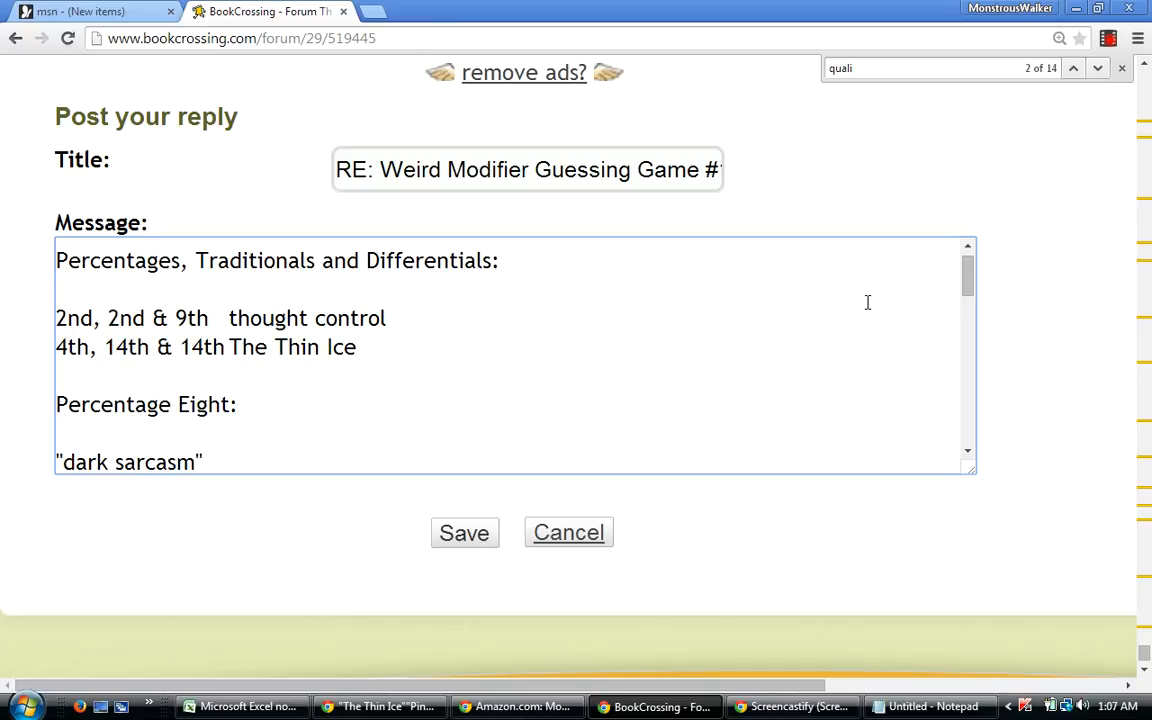
pyautogui.moveTo(965, 283); pyautogui.dragTo(965, 263)
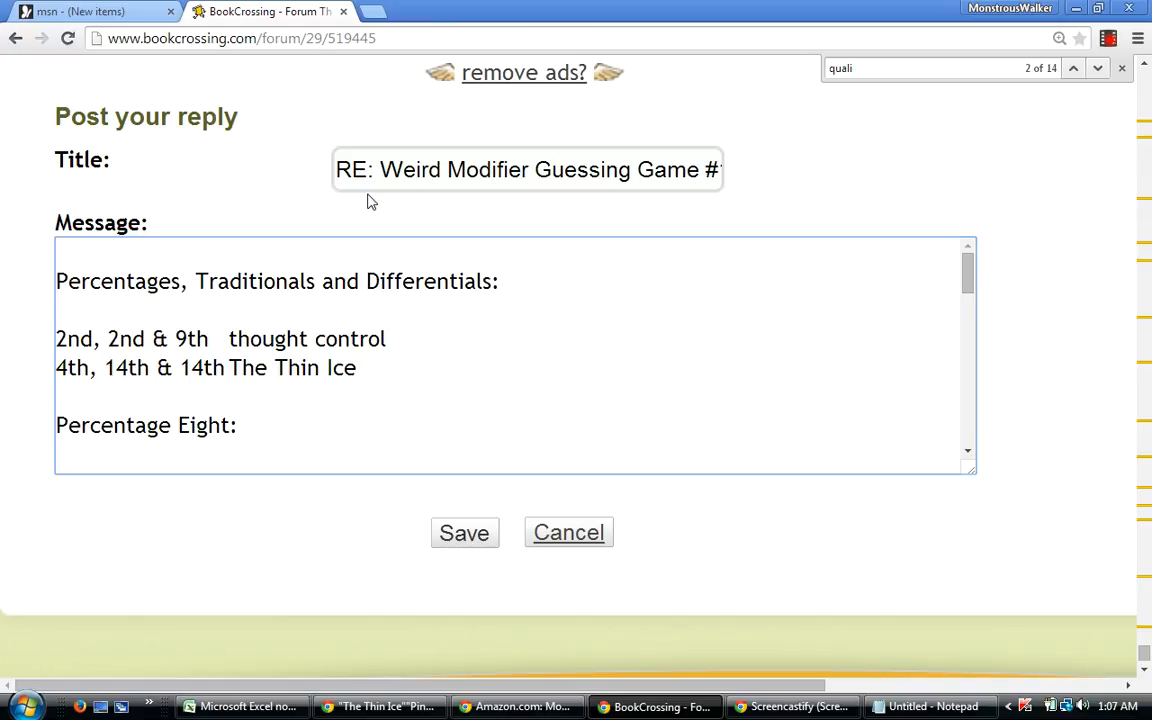
# Replace the reply's title with "Third Tier and Obscurity!!!!".
pyautogui.moveTo(337, 169); pyautogui.dragTo(735, 162)
pyautogui.click(797, 321)
pyautogui.click(339, 169)
pyautogui.moveTo(340, 169); pyautogui.dragTo(780, 182)
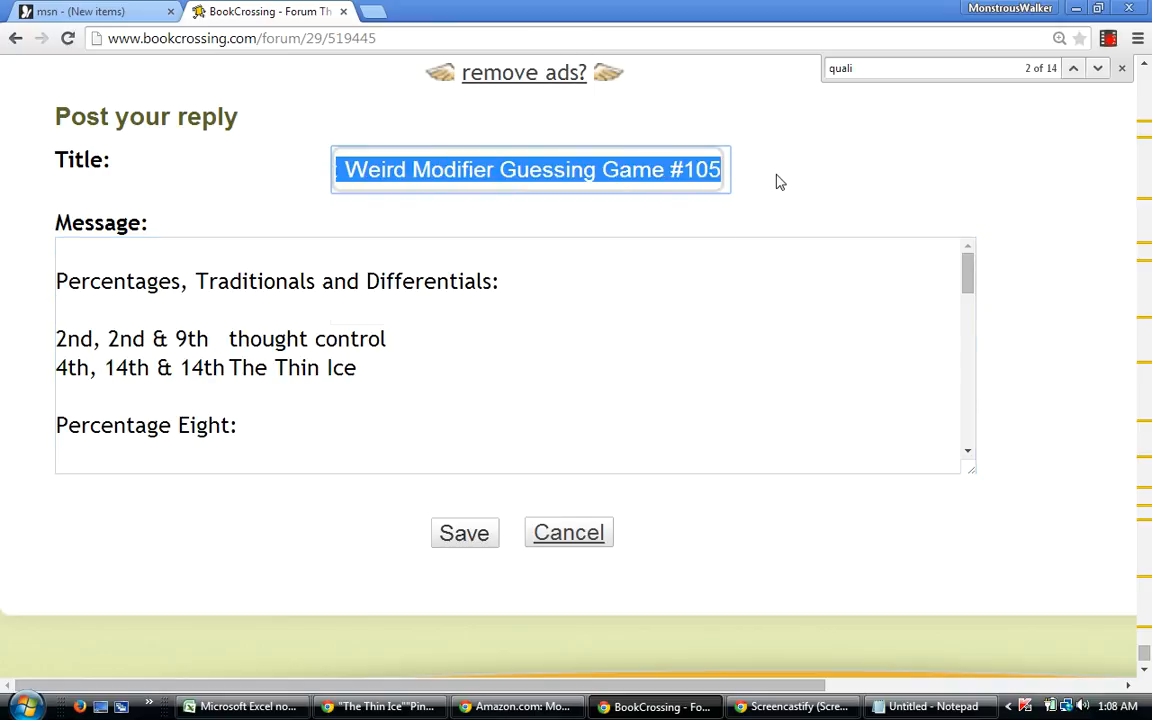
pyautogui.write('Third')
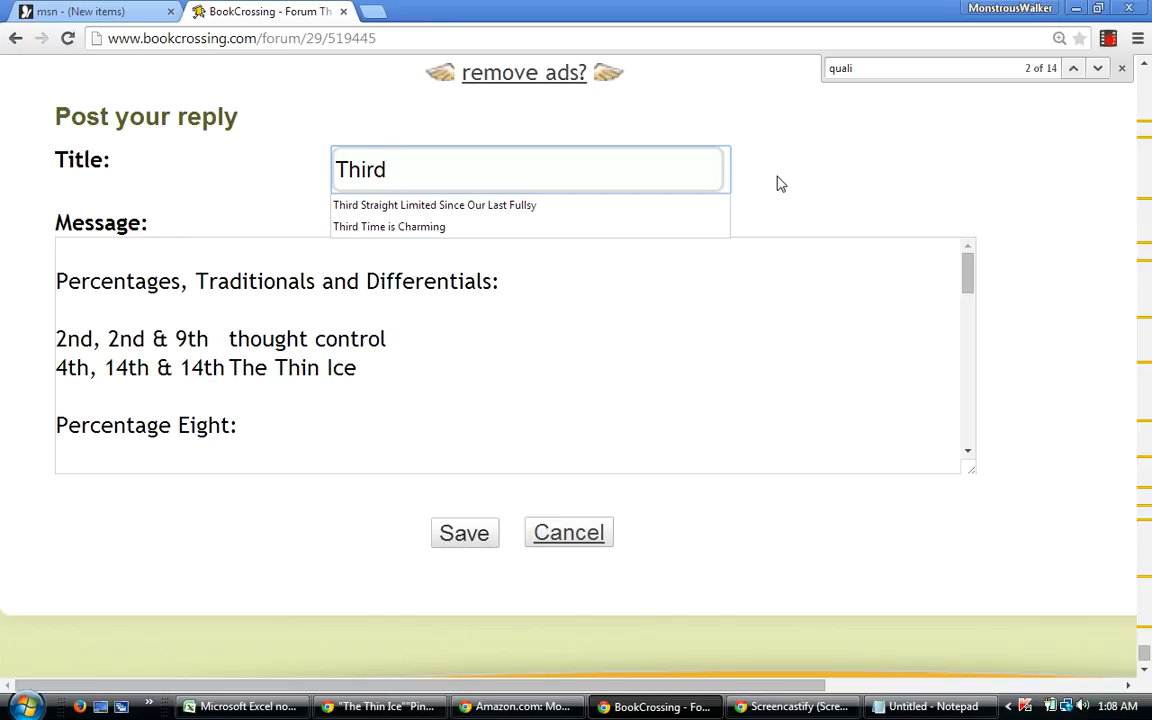
pyautogui.write(' Tier')
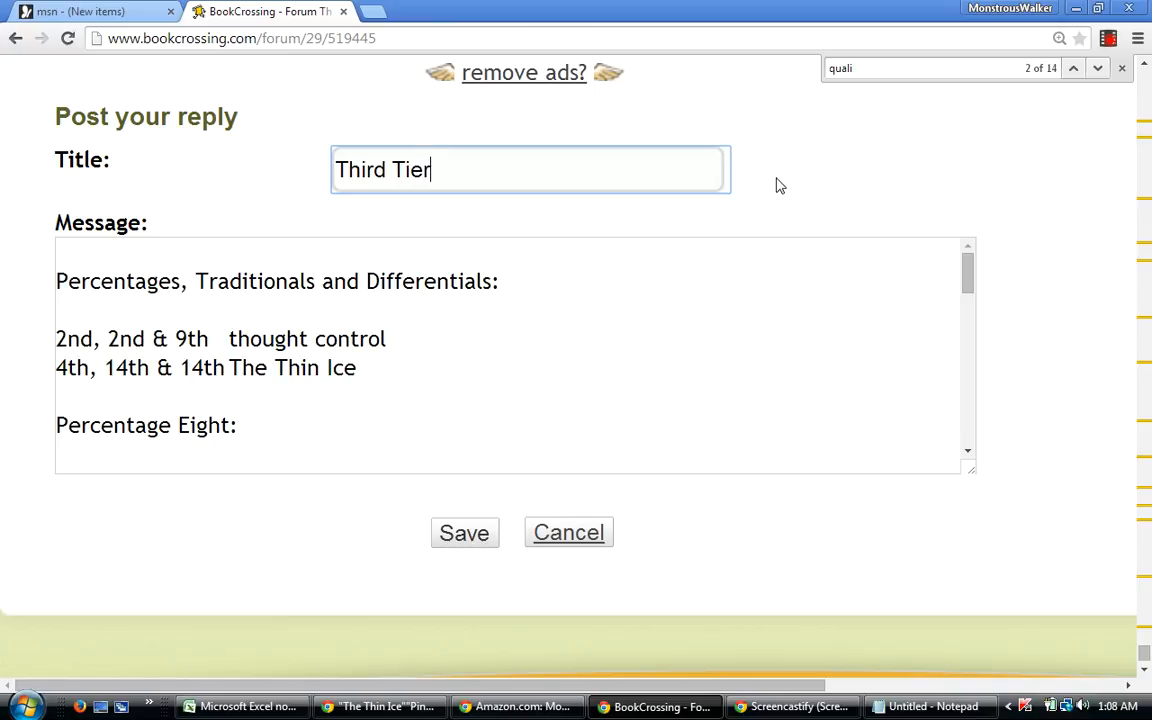
pyautogui.write('and Obscurit')
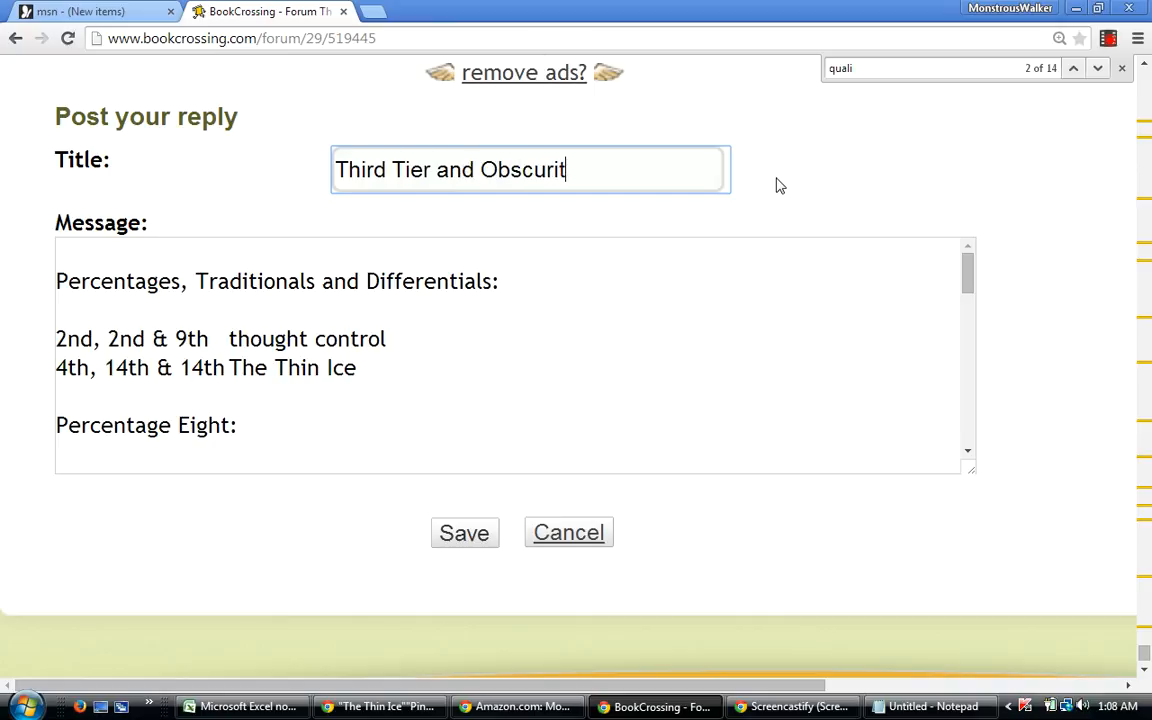
pyautogui.write('y!!!!')
pyautogui.moveTo(57, 338); pyautogui.dragTo(120, 338)
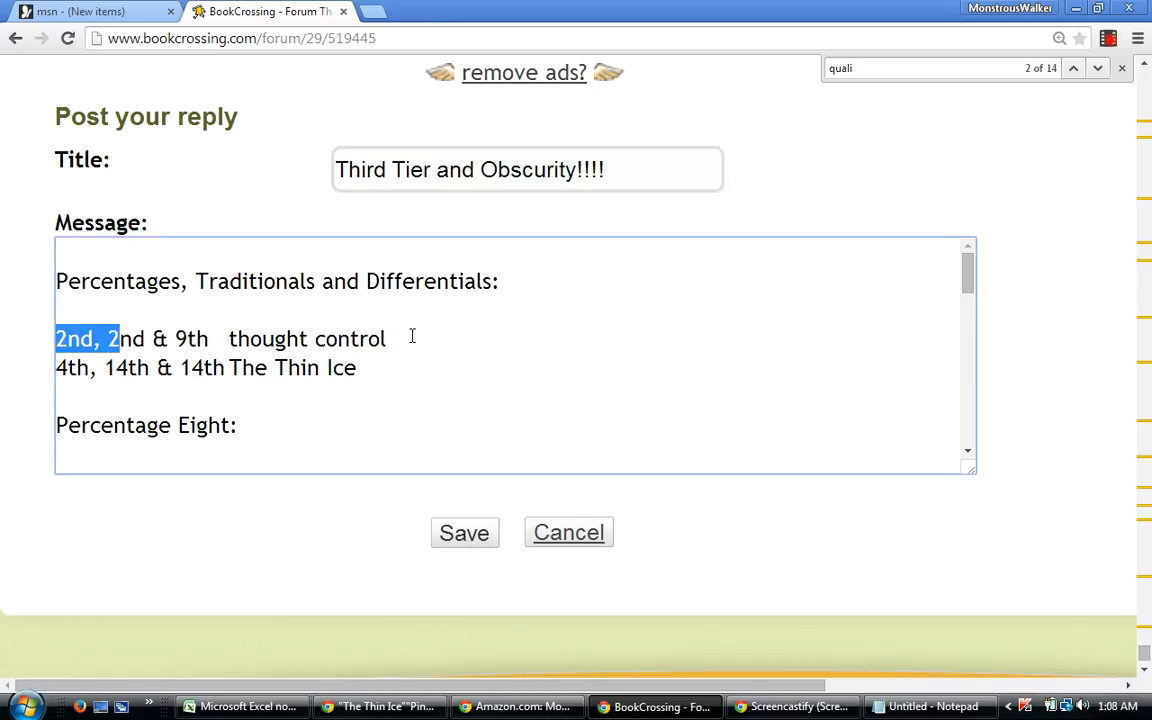
pyautogui.click(581, 373)
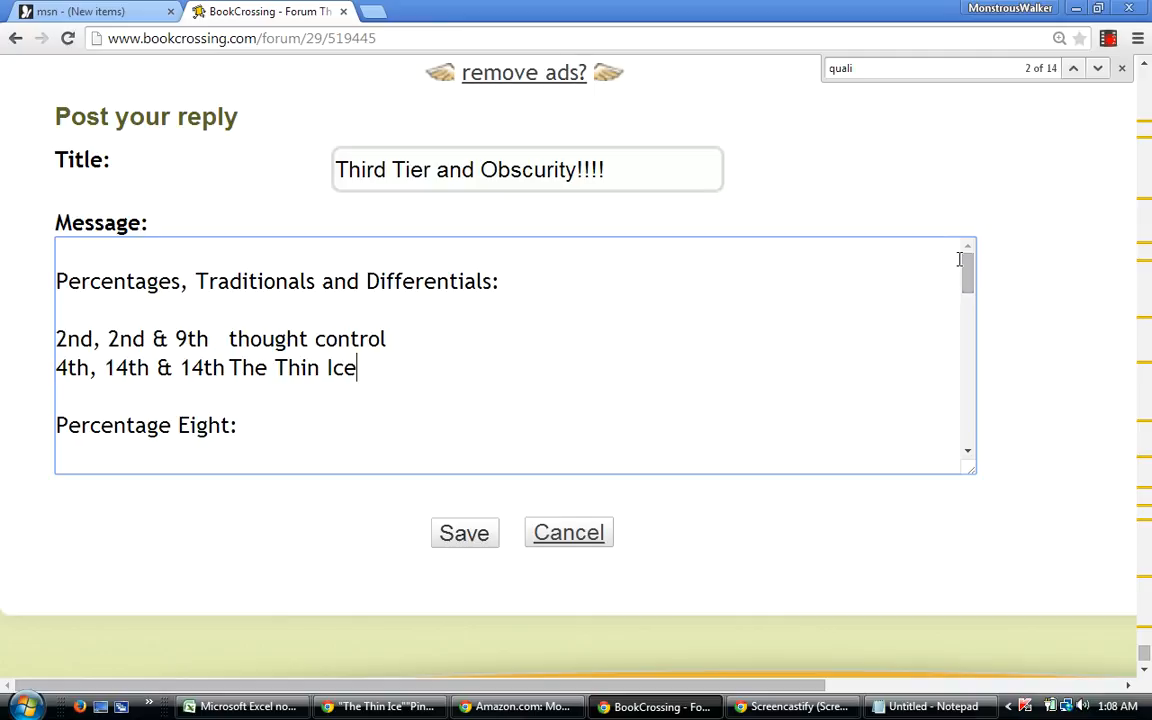
# Add blank lines at the start of the reply message, above "Percentages, Traditionals and Differentials:".
pyautogui.click(96, 256)
pyautogui.press('Return')
pyautogui.press('Return')
pyautogui.click(103, 258)
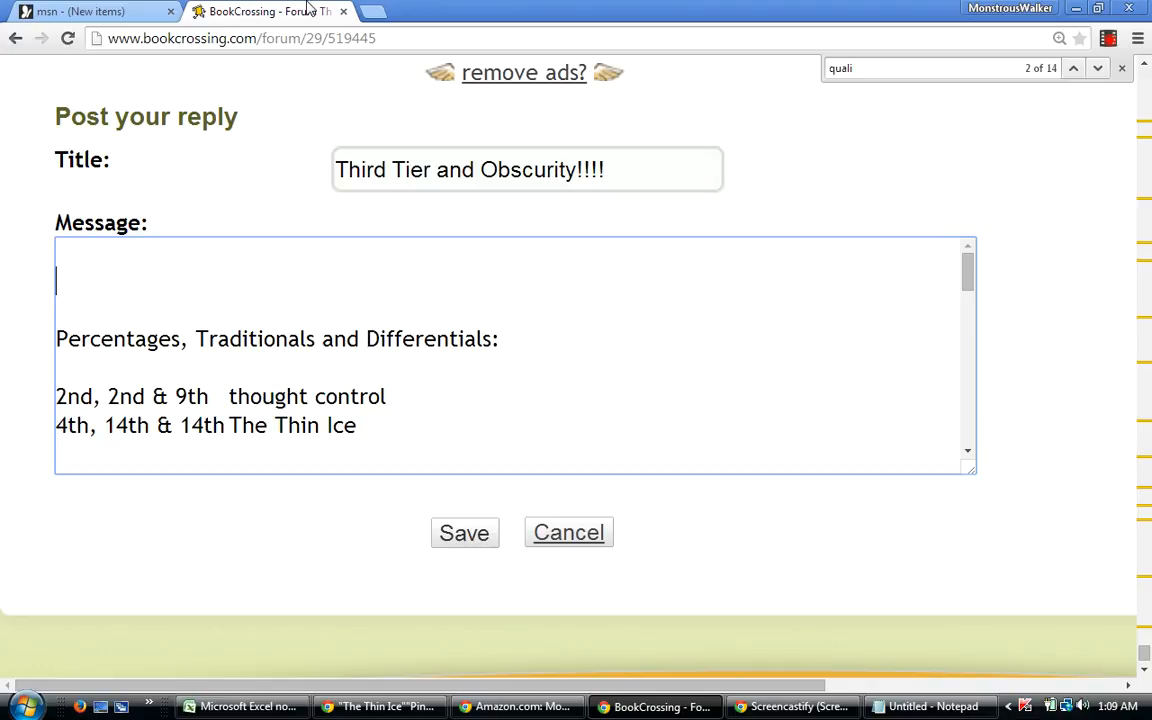
# Change the reply's title to "Third and Fifth Tiers!!!!".
pyautogui.click(587, 175)
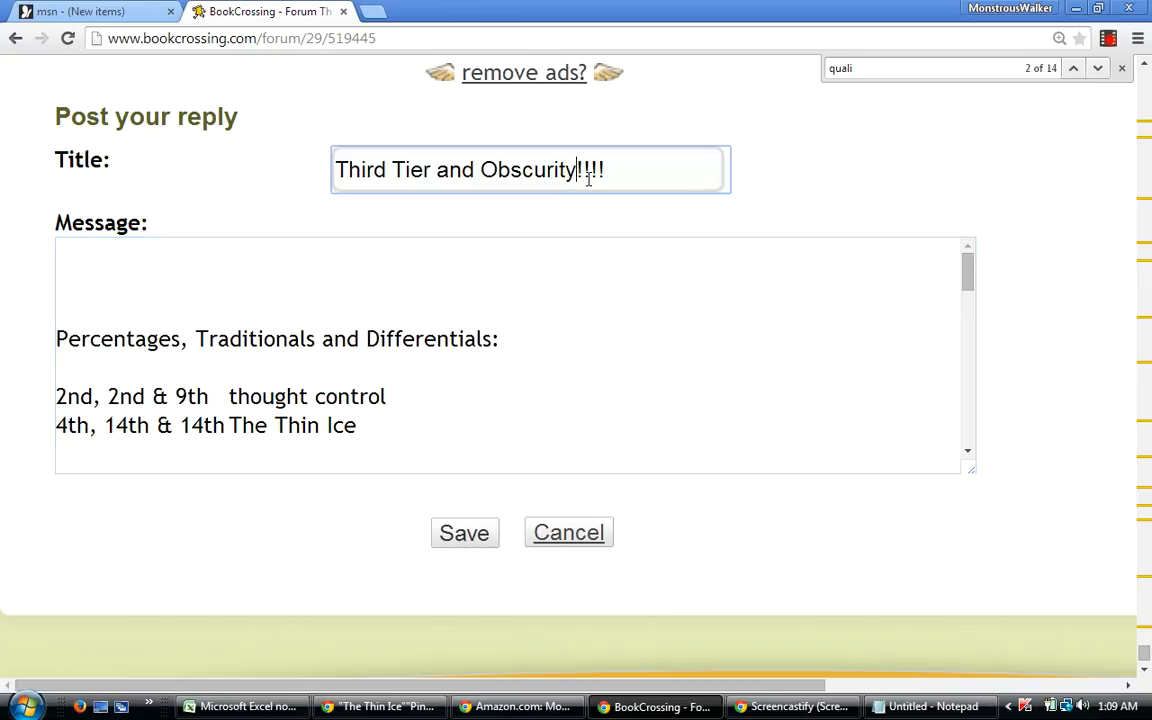
pyautogui.press('BackSpace')
pyautogui.press('BackSpace')
pyautogui.press('BackSpace')
pyautogui.press('BackSpace')
pyautogui.press('BackSpace')
pyautogui.press('BackSpace')
pyautogui.press('BackSpace')
pyautogui.press('BackSpace')
pyautogui.press('BackSpace')
pyautogui.press('BackSpace')
pyautogui.press('BackSpace')
pyautogui.press('BackSpace')
pyautogui.press('BackSpace')
pyautogui.press('BackSpace')
pyautogui.press('BackSpace')
pyautogui.press('BackSpace')
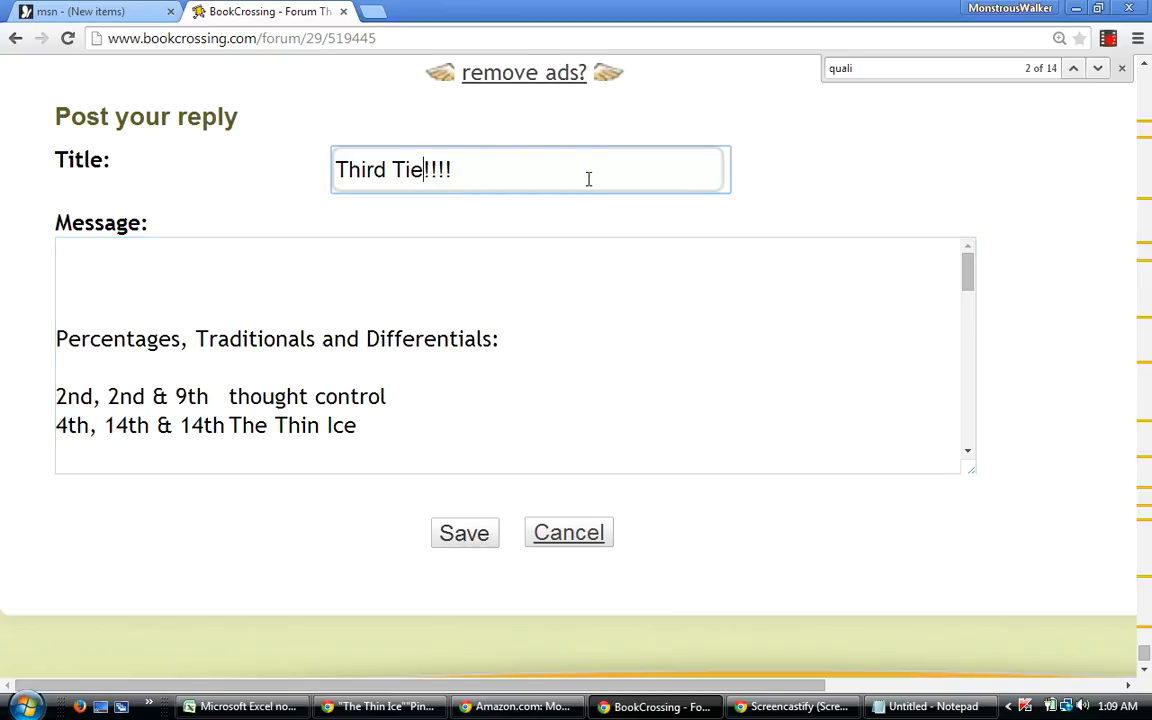
pyautogui.press('BackSpace')
pyautogui.press('BackSpace')
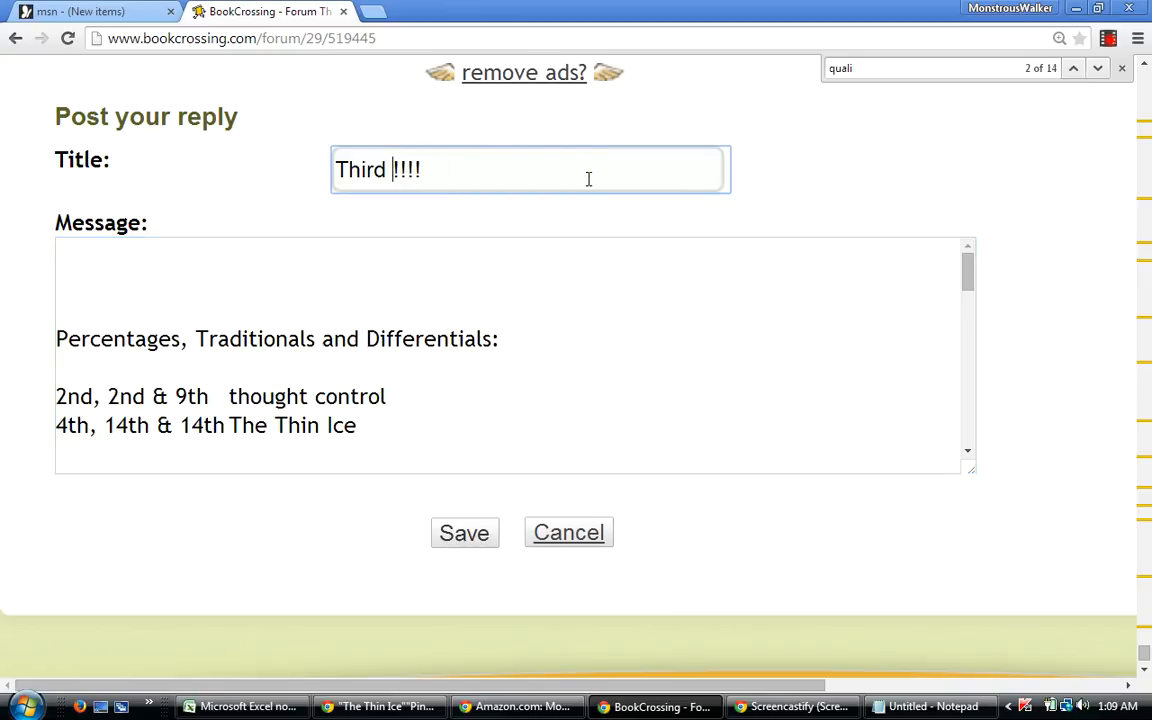
pyautogui.write('and Fifth Tiers')
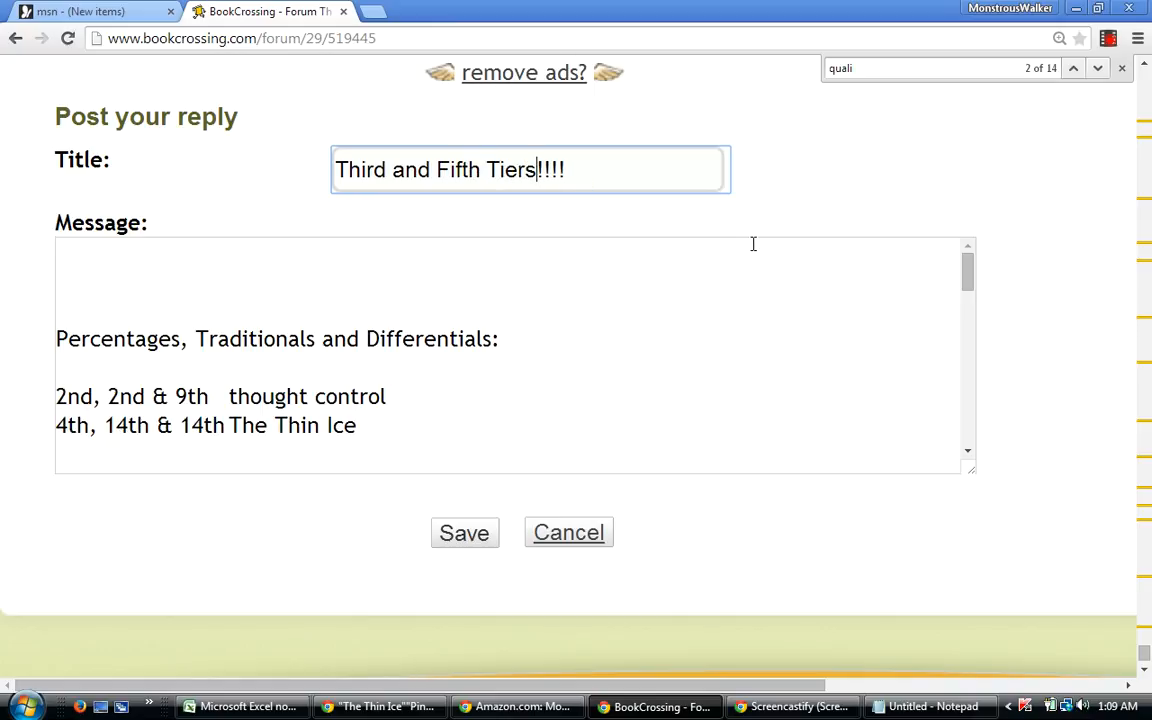
# Begin the message's introduction with the guesser's first name in possessive form, followed by "'Thin Ice' #1s in PERCENTAGE RELATIVITY".
pyautogui.click(968, 275)
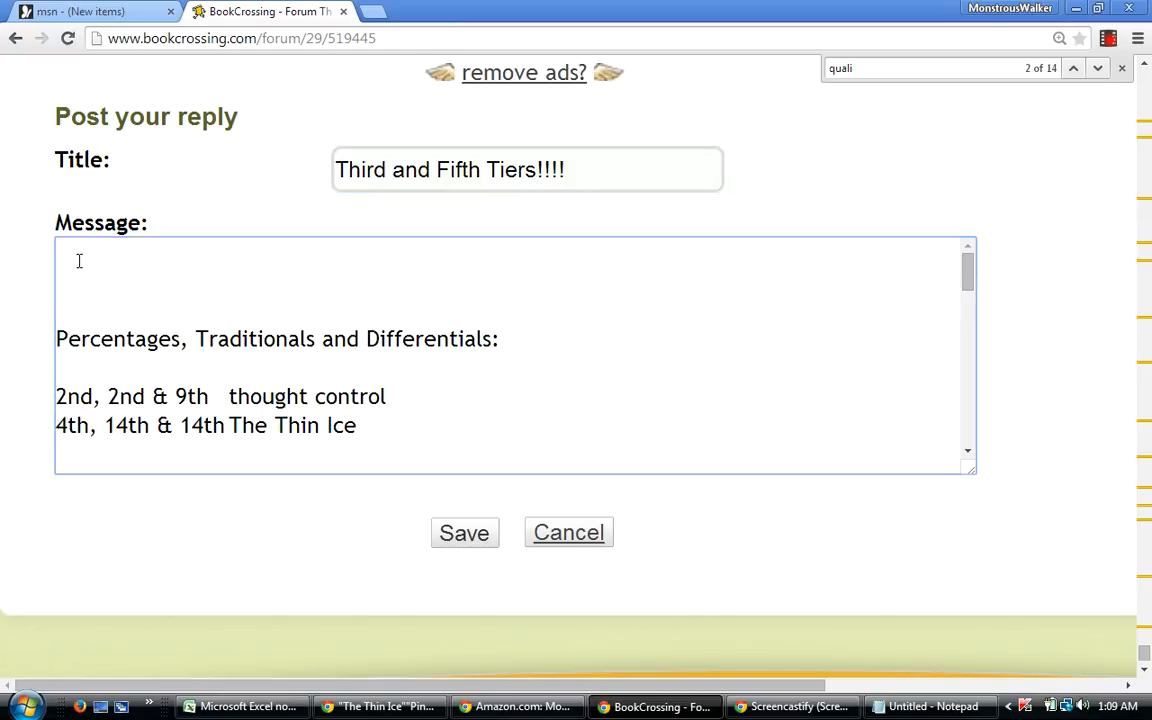
pyautogui.click(105, 293)
pyautogui.write('"The Thin')
pyautogui.press('BackSpace')
pyautogui.press('BackSpace')
pyautogui.press('BackSpace')
pyautogui.press('BackSpace')
pyautogui.press('BackSpace')
pyautogui.press('BackSpace')
pyautogui.press('BackSpace')
pyautogui.press('BackSpace')
pyautogui.press('BackSpace')
pyautogui.press('BackSpace')
pyautogui.write('fra')
pyautogui.press('BackSpace')
pyautogui.press('BackSpace')
pyautogui.press('BackSpace')
pyautogui.write("Frances' 'Thin Ice")
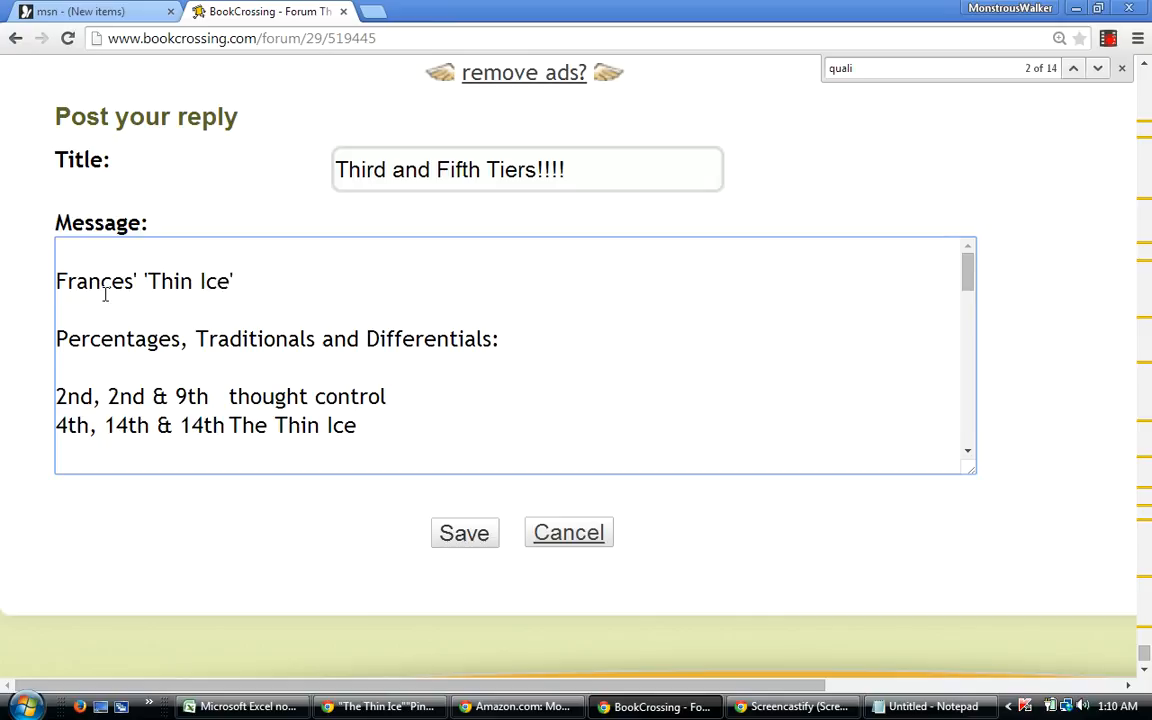
pyautogui.write("' #1s in PE")
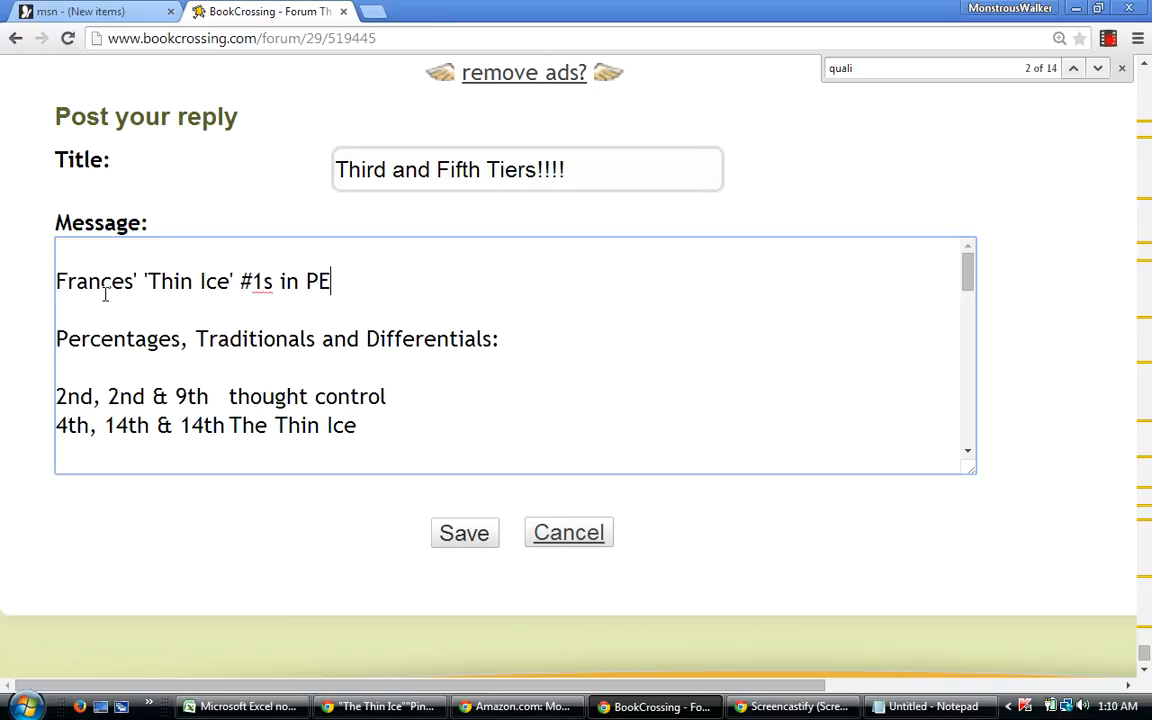
pyautogui.write('RCENTAGE RE')
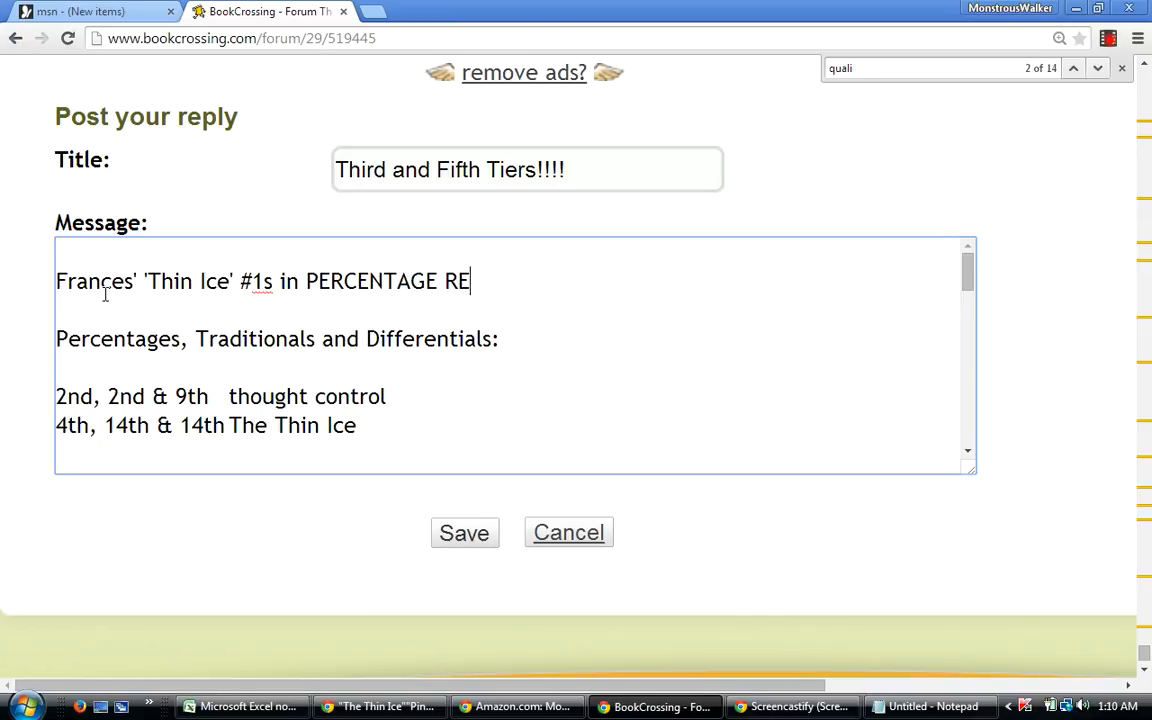
pyautogui.write('LATIVITY')
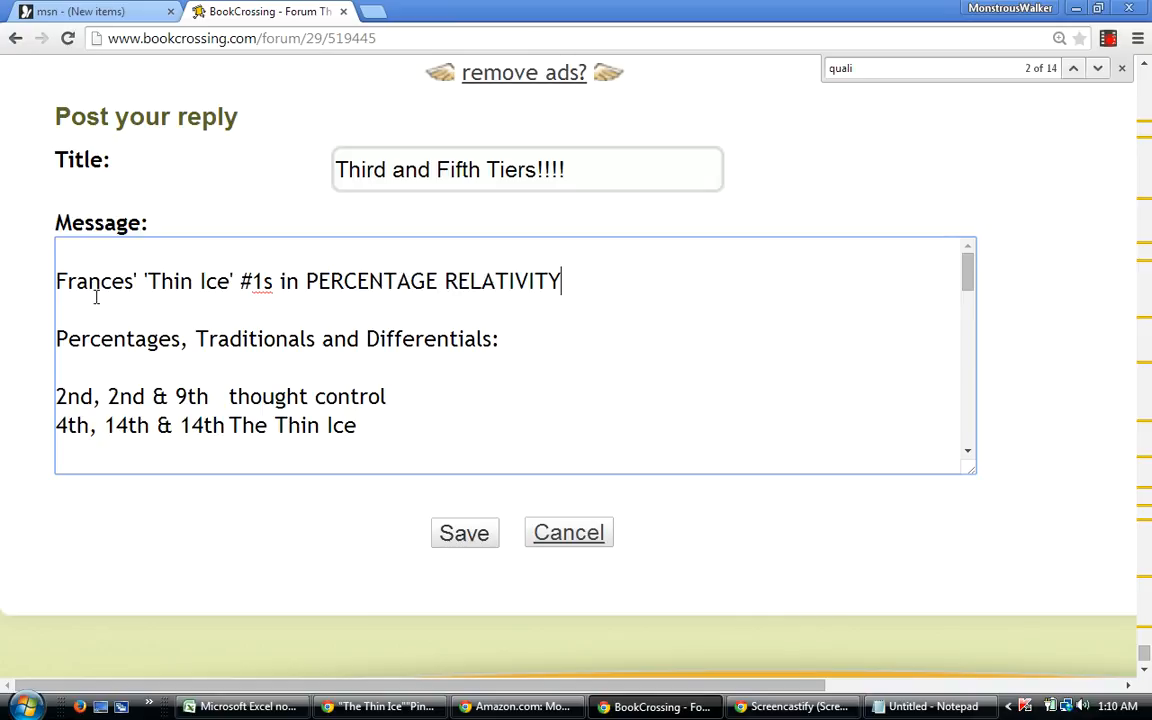
# Insert "the third-tier measure," before "PERCENTAGE RELATIVITY" in the introduction.
pyautogui.click(306, 281)
pyautogui.write('the t')
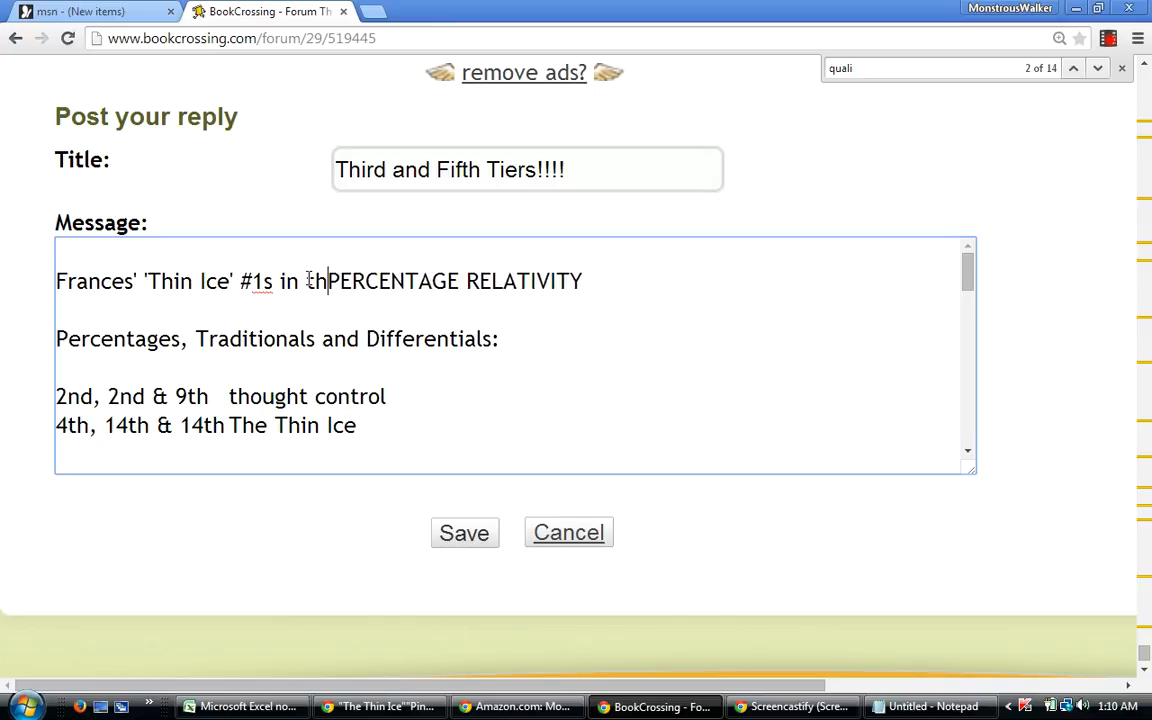
pyautogui.write('hird-')
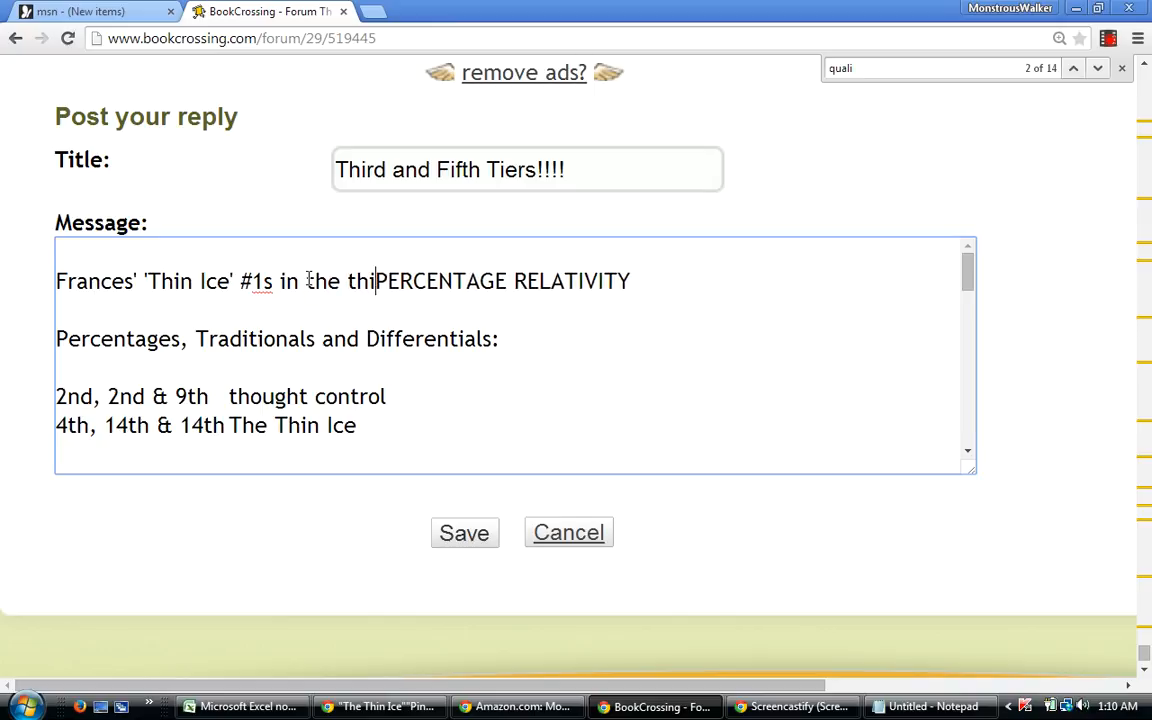
pyautogui.write('tier measur')
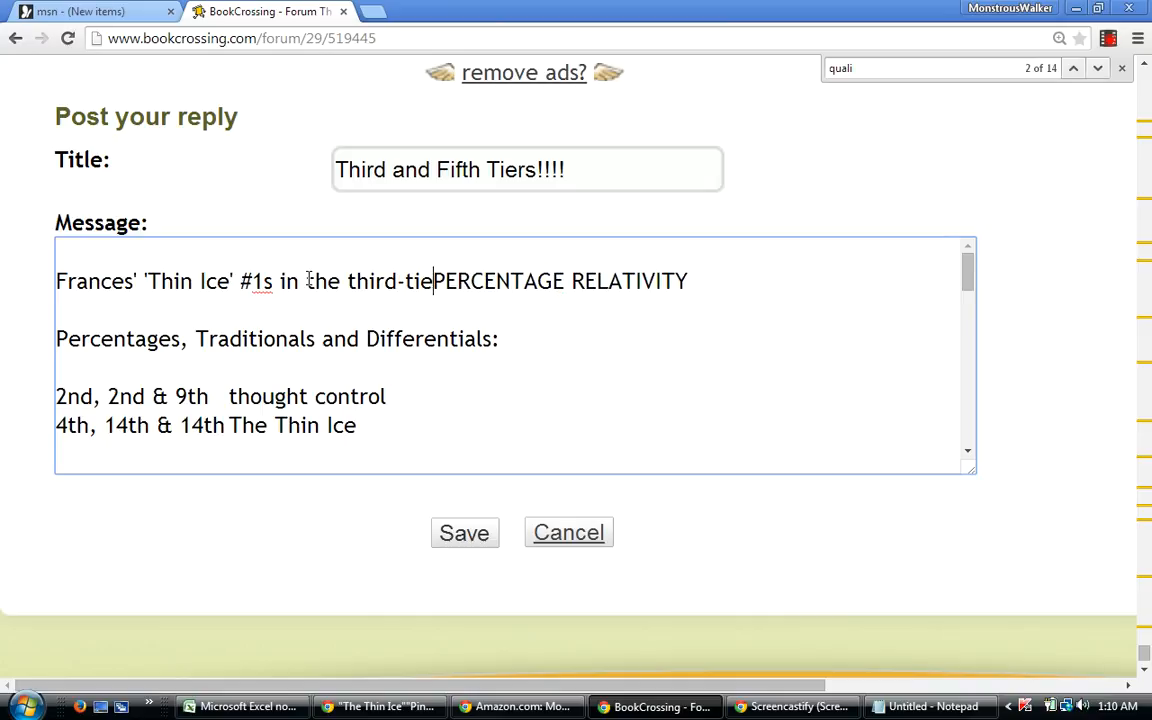
pyautogui.write('e,')
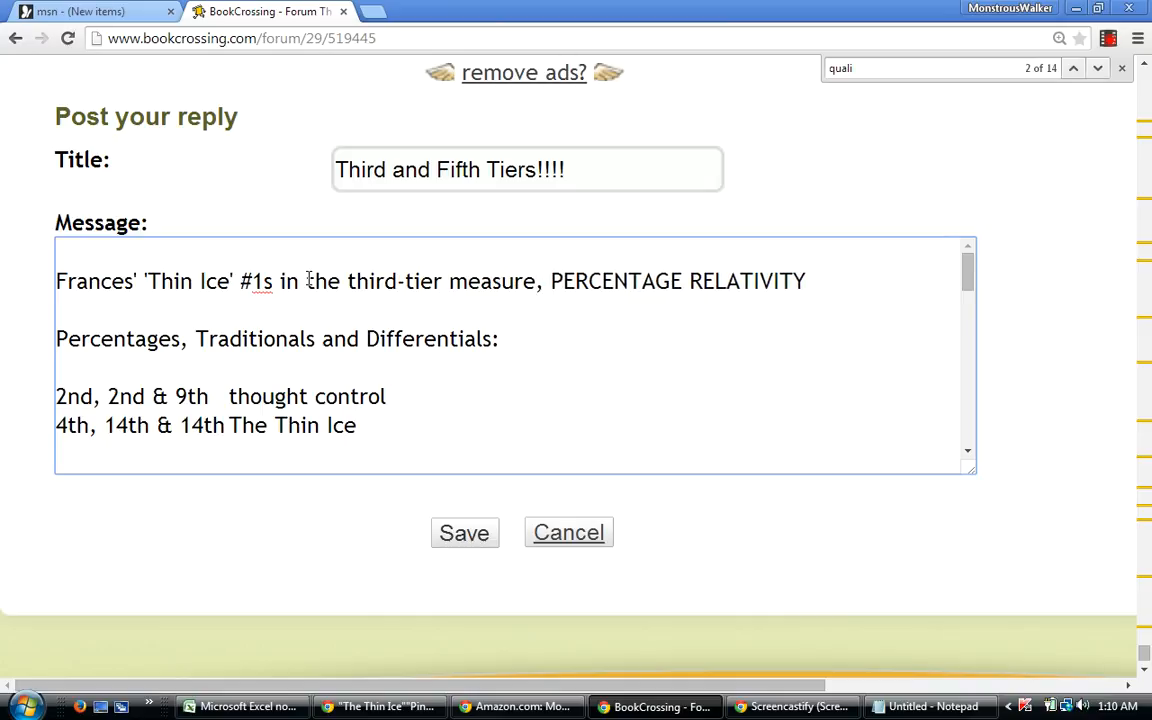
# Extend the introduction after "PERCENTAGE RELATIVITY" with ", or Percentage Rank relative to Traditional Rank".
pyautogui.click(814, 288)
pyautogui.write(', or P')
pyautogui.write('ercenta')
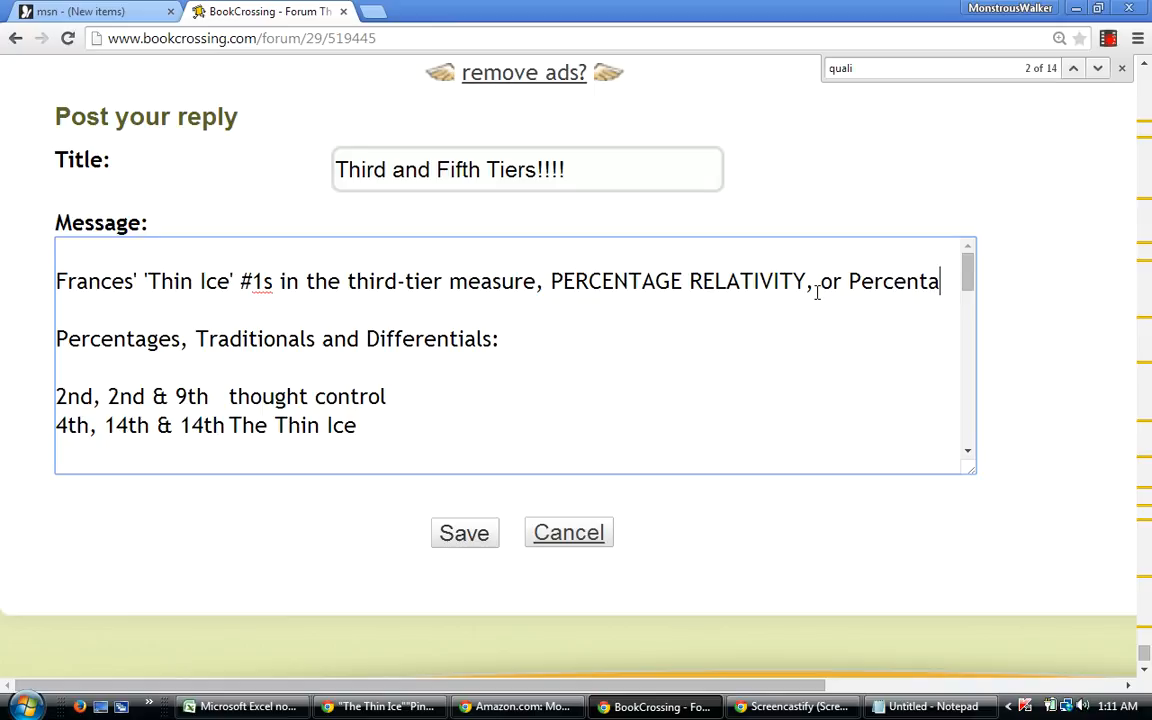
pyautogui.write('ge ran')
pyautogui.press('BackSpace')
pyautogui.press('BackSpace')
pyautogui.press('BackSpace')
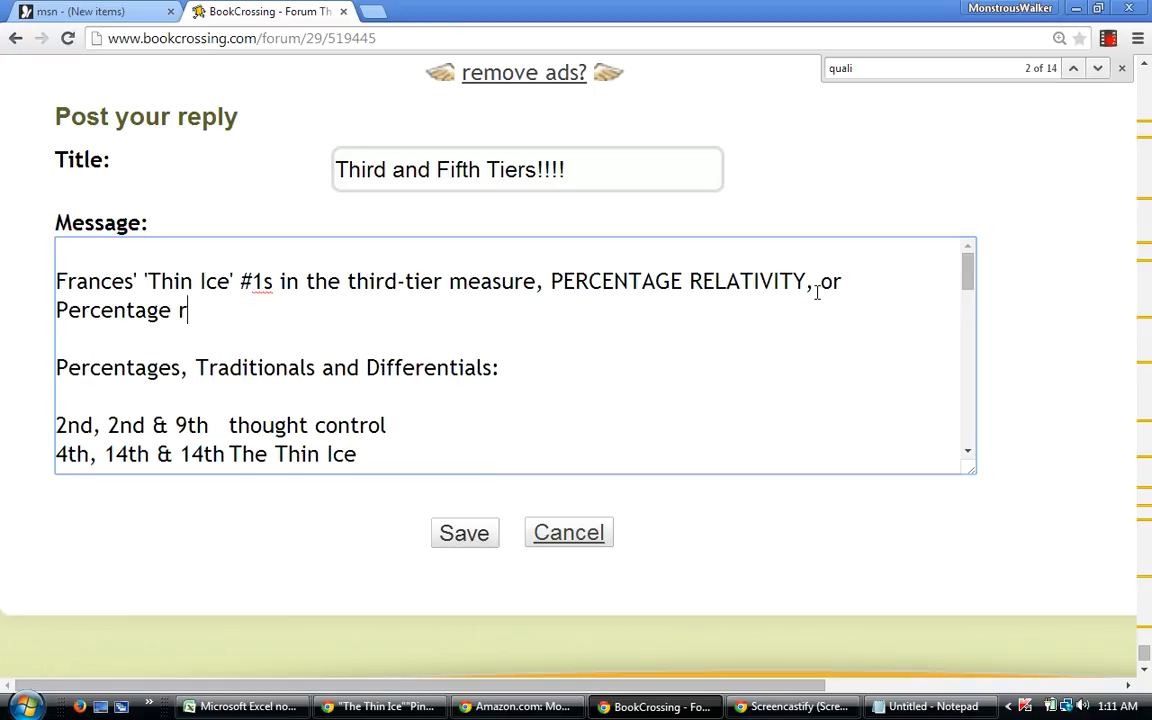
pyautogui.write('Rank re')
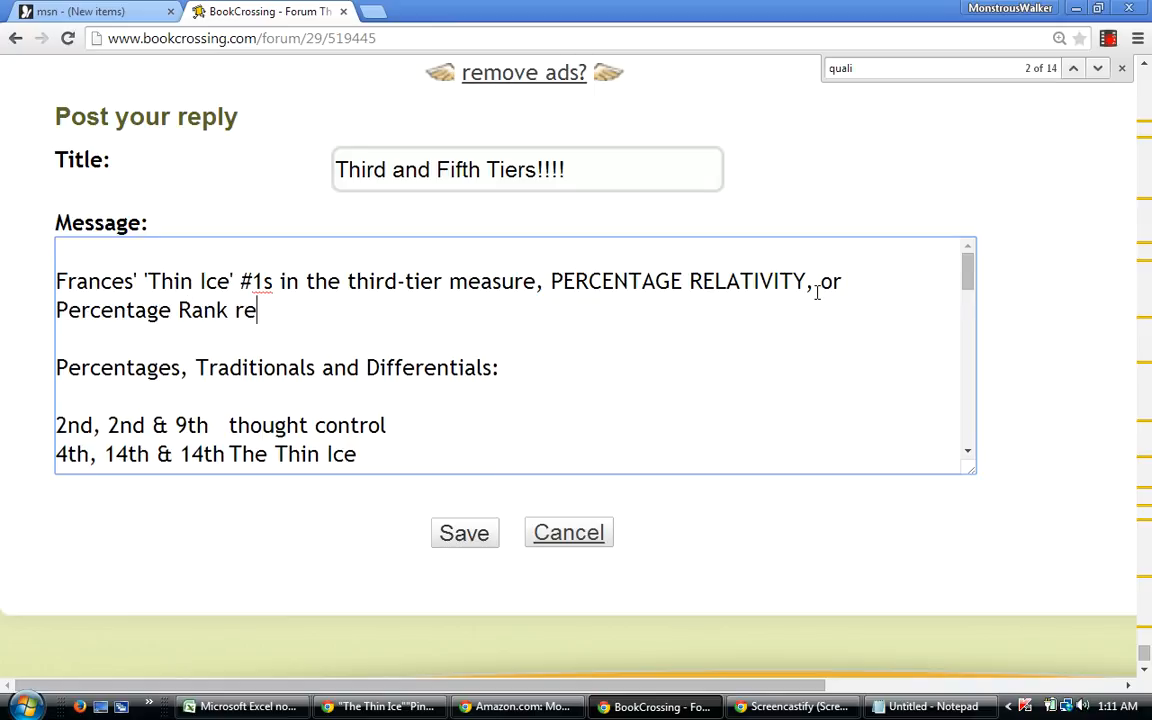
pyautogui.write('lative to ')
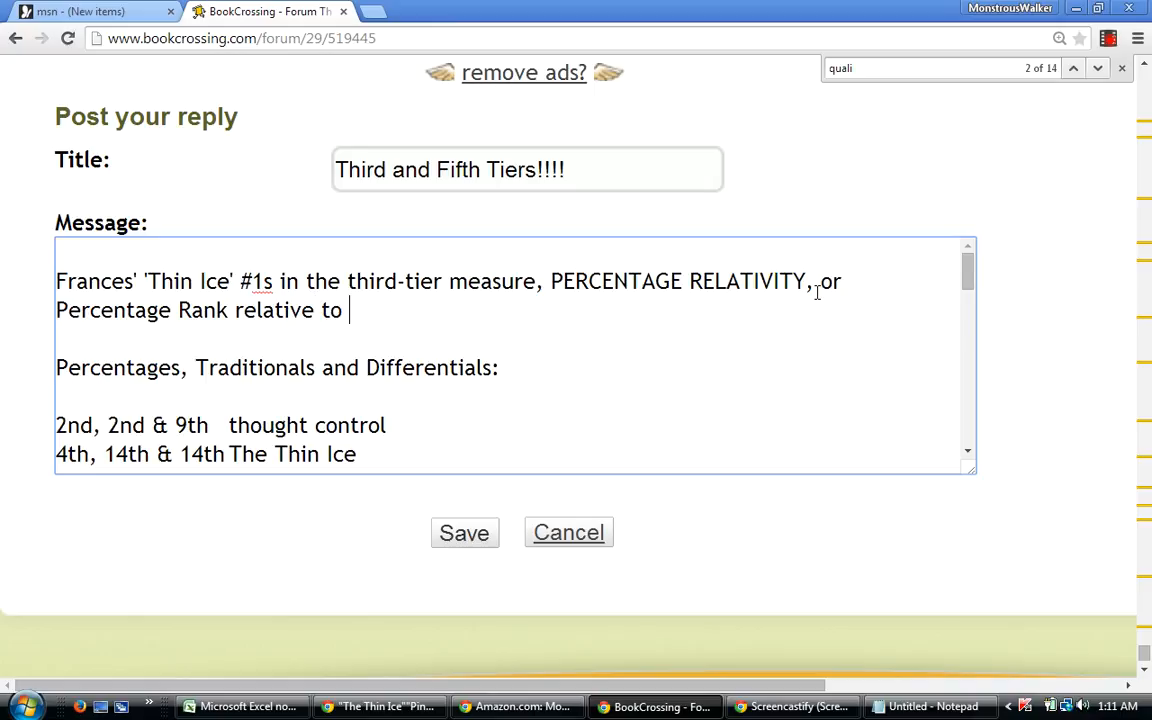
pyautogui.write('Traditiona')
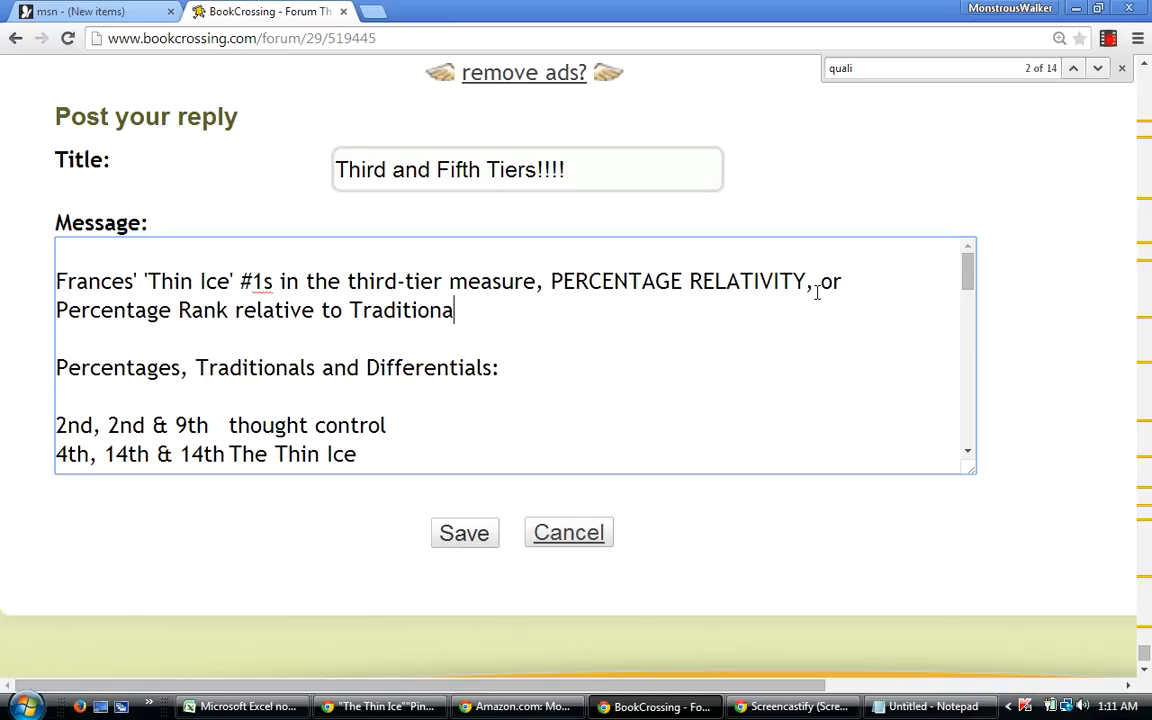
pyautogui.write('l Rank')
# Remove the comma after "measure" and set off "Percentage Rank relative to Traditional Rank" with double hyphens in place of ", or".
pyautogui.click(539, 286)
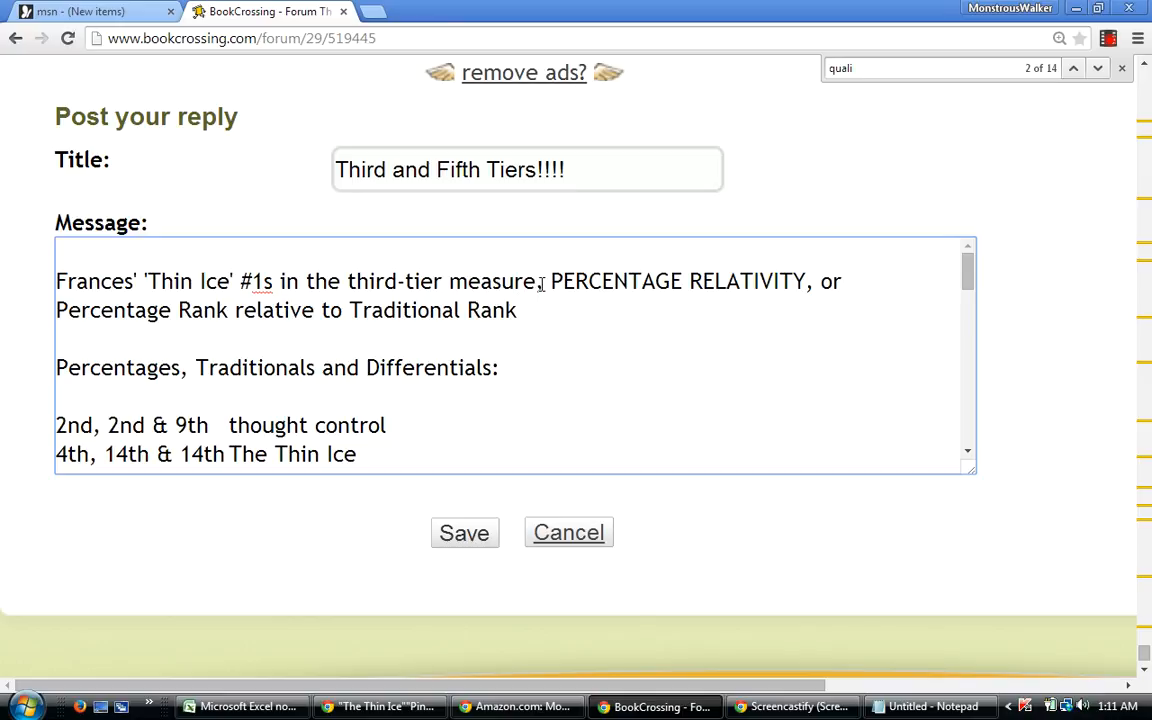
pyautogui.press('BackSpace')
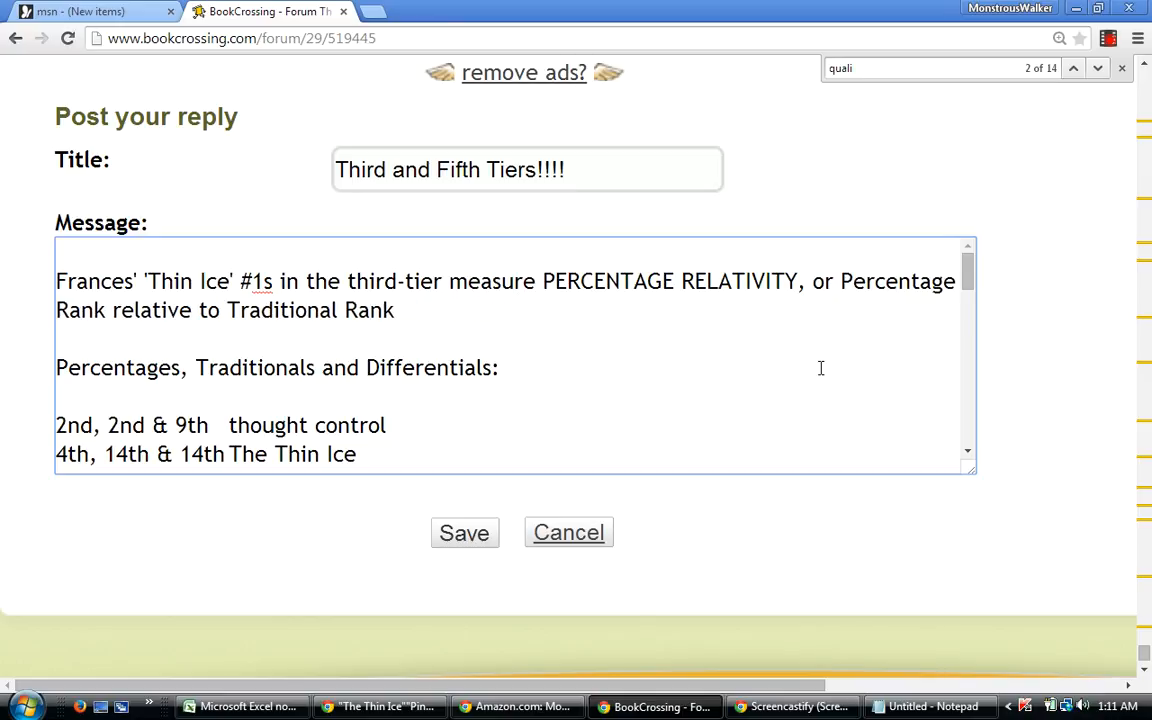
pyautogui.click(398, 310)
pyautogui.click(840, 281)
pyautogui.press('BackSpace')
pyautogui.press('BackSpace')
pyautogui.press('BackSpace')
pyautogui.press('BackSpace')
pyautogui.press('BackSpace')
pyautogui.write('--')
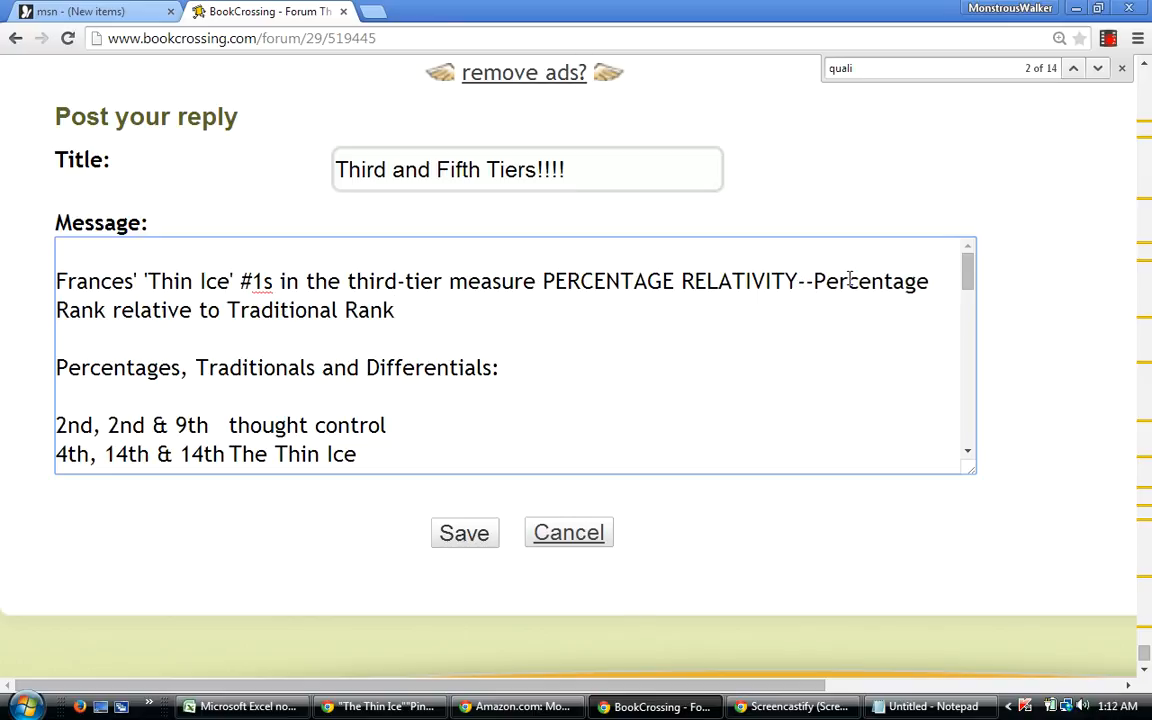
pyautogui.click(406, 312)
pyautogui.write('--')
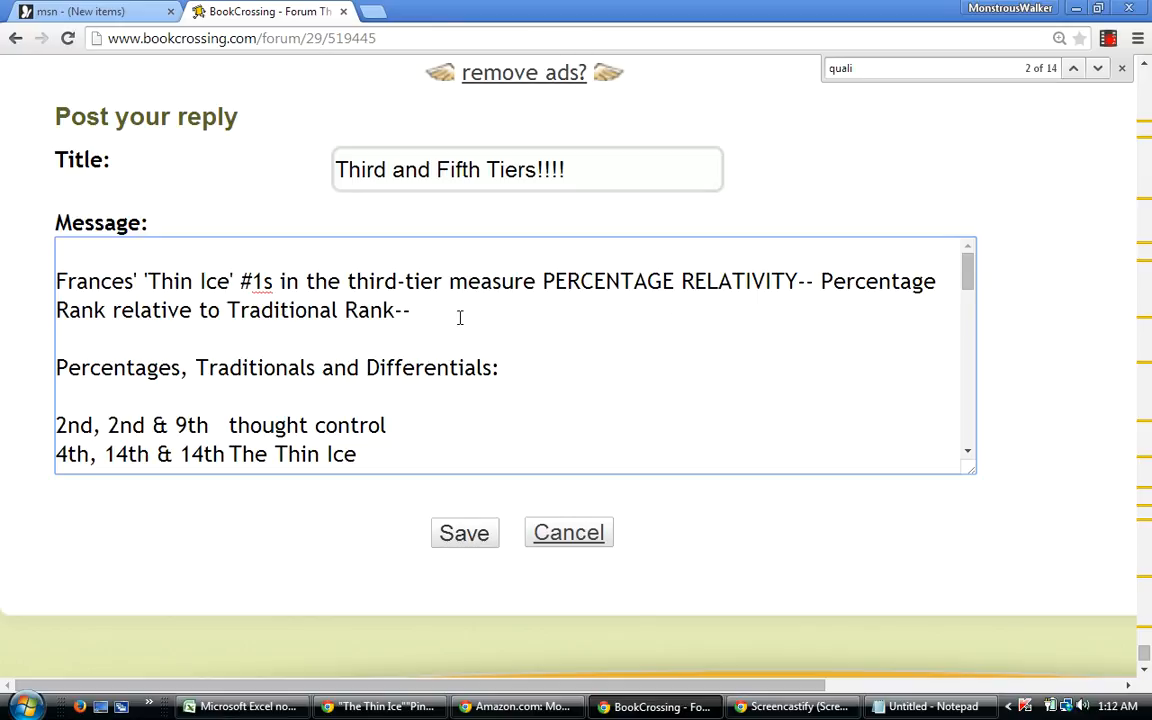
# Continue the introduction after the closing double hyphen with "while "thought control" takes first".
pyautogui.write(' while "thought con')
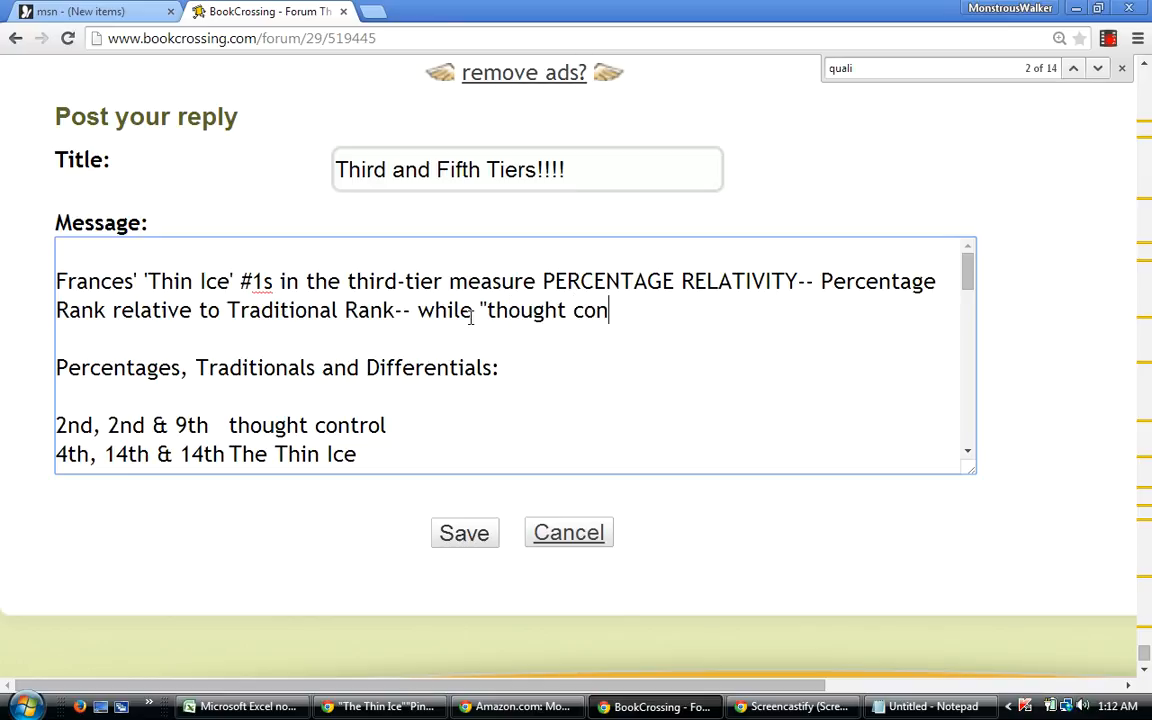
pyautogui.write('trol')
pyautogui.write('"')
pyautogui.write(' takes')
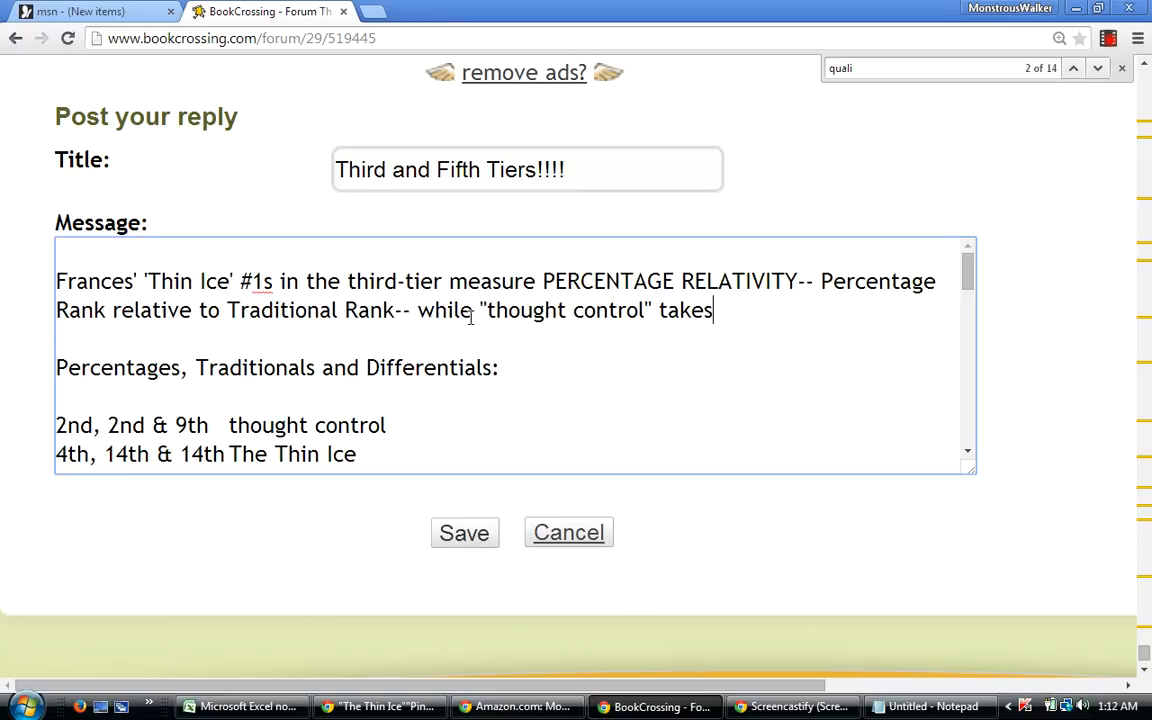
pyautogui.write(' first')
# Complete the sentence with "in SUM OF RANKS BEST WORSTS, which I can't swear to ever figuring out before.".
pyautogui.write('in th')
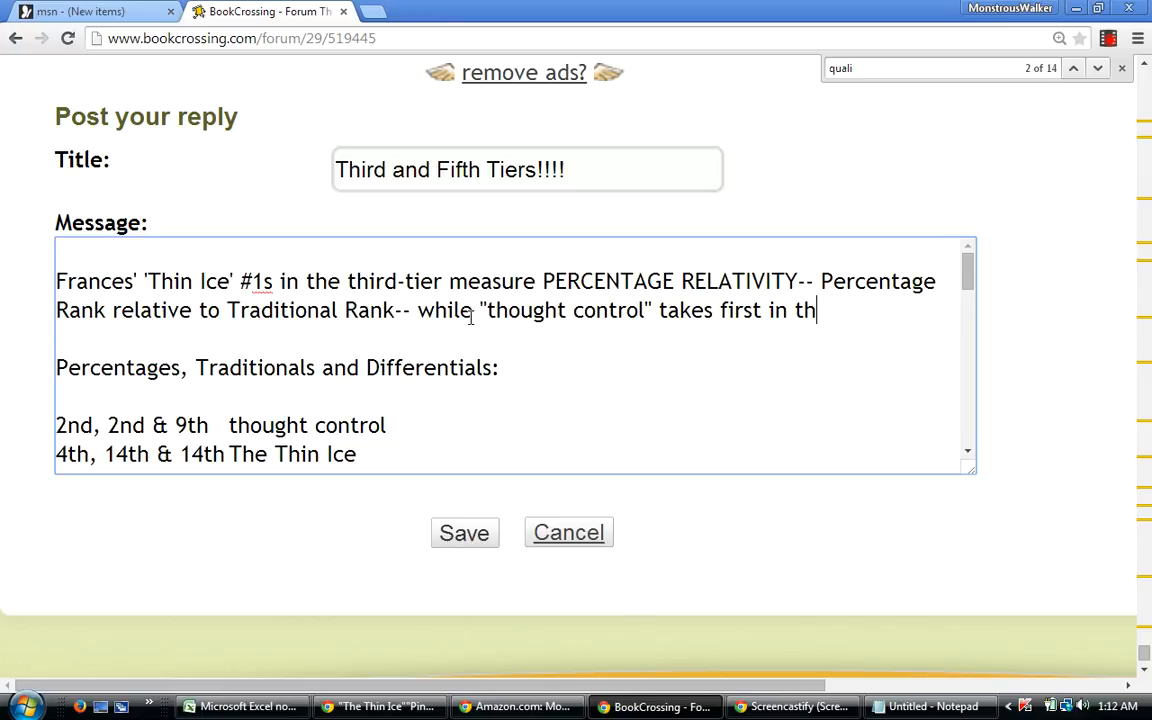
pyautogui.press('BackSpace')
pyautogui.press('BackSpace')
pyautogui.press('BackSpace')
pyautogui.press('BackSpace')
pyautogui.press('BackSpace')
pyautogui.write('in Su')
pyautogui.press('BackSpace')
pyautogui.write('UM O')
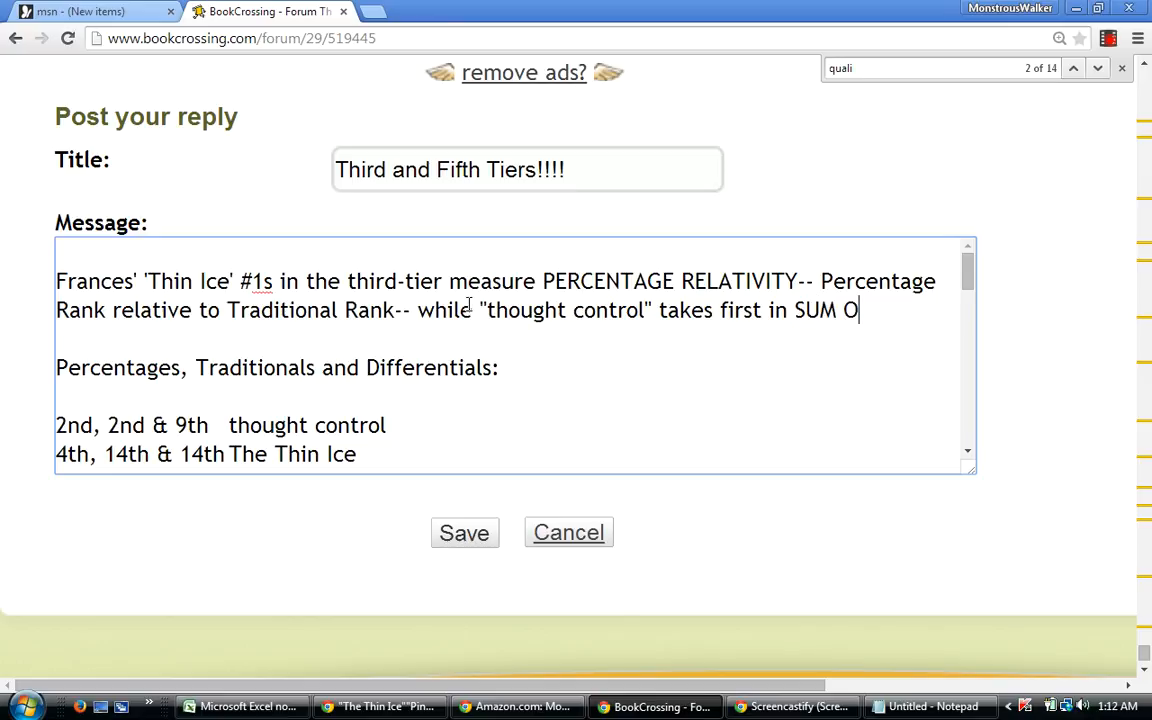
pyautogui.write('F RANKS ')
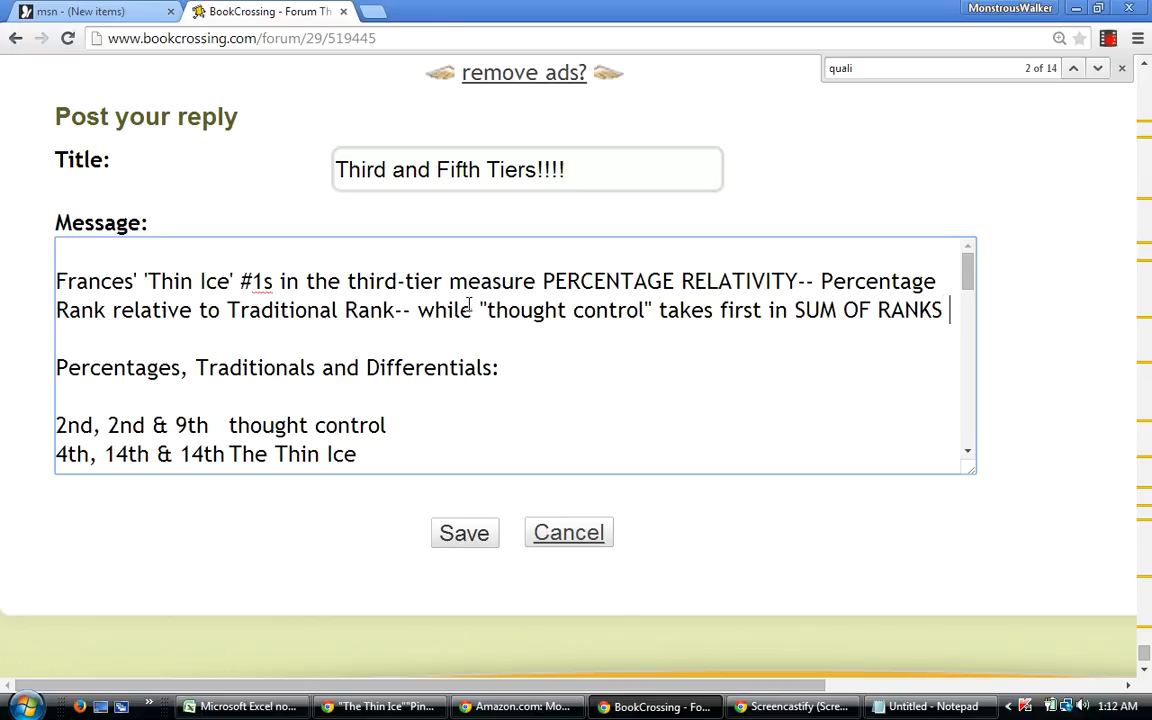
pyautogui.write('BEST WORST')
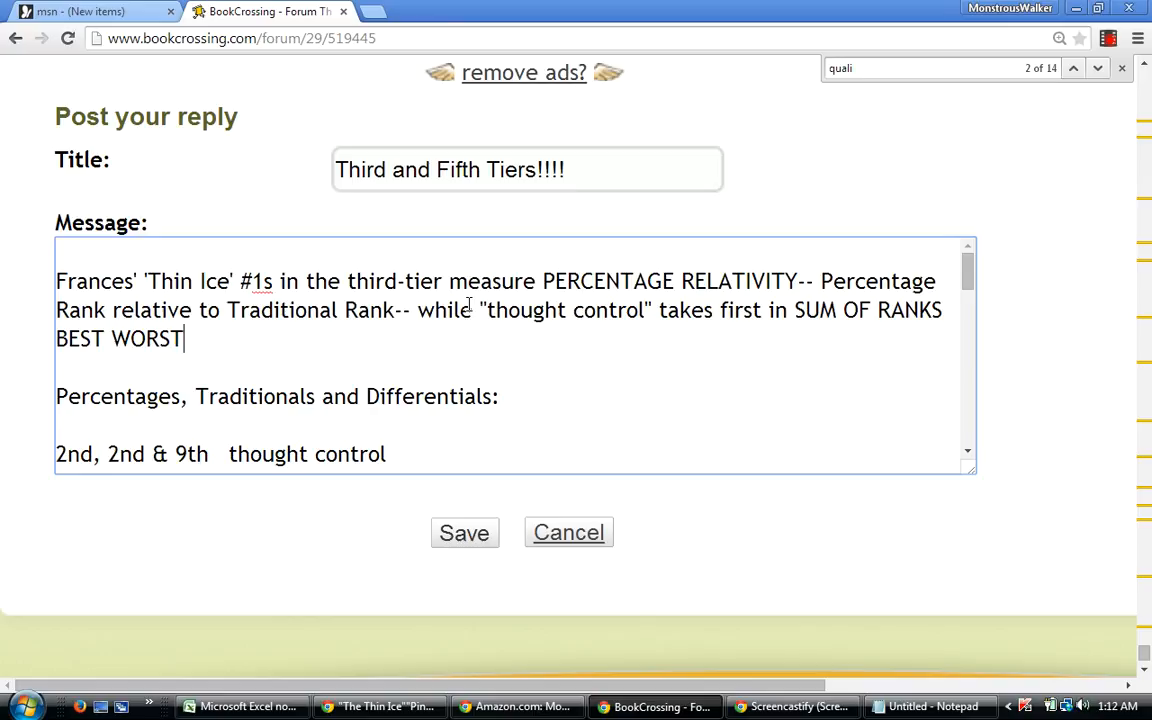
pyautogui.write("S, which I can't swear to ever figuring out before.")
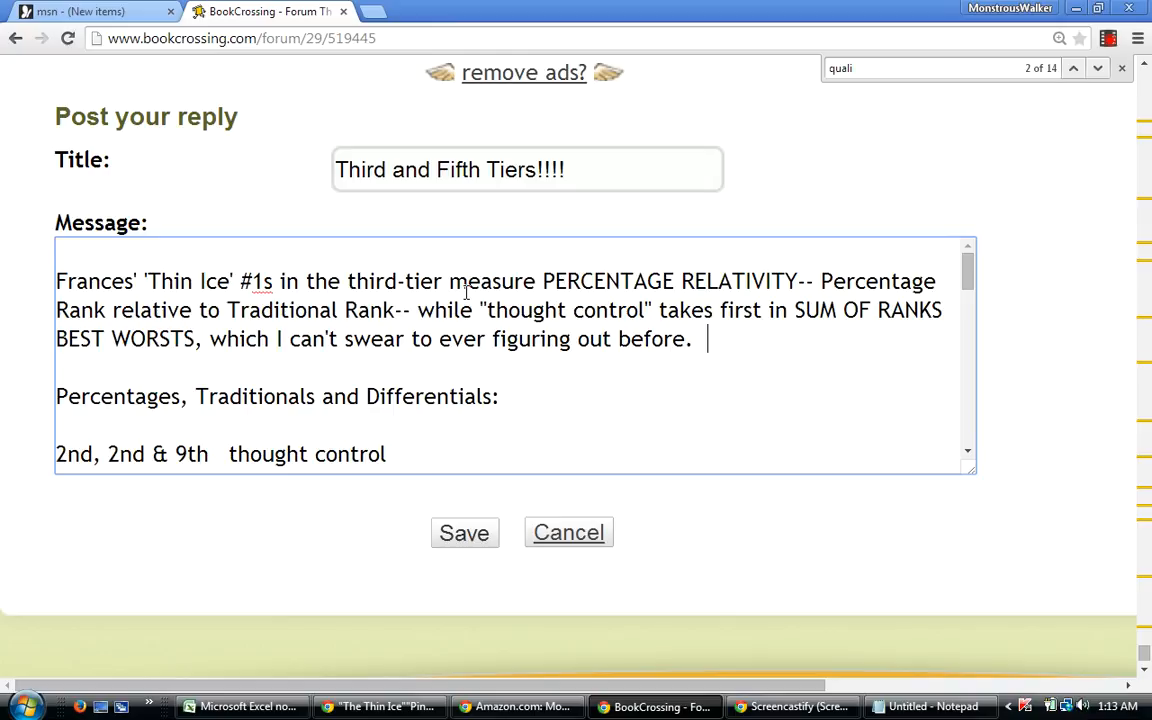
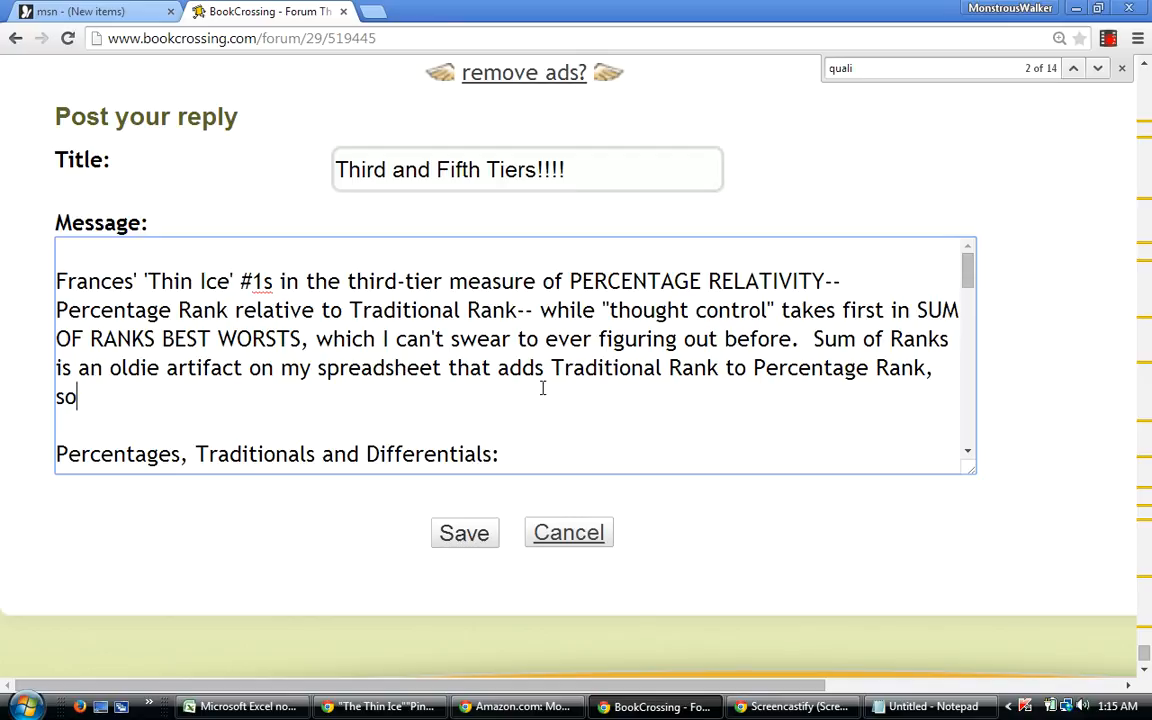
# Continue the introduction after "so" with "its Best Worsts takes the poorer ranking between these two measures forward.".
pyautogui.write('its Best ')
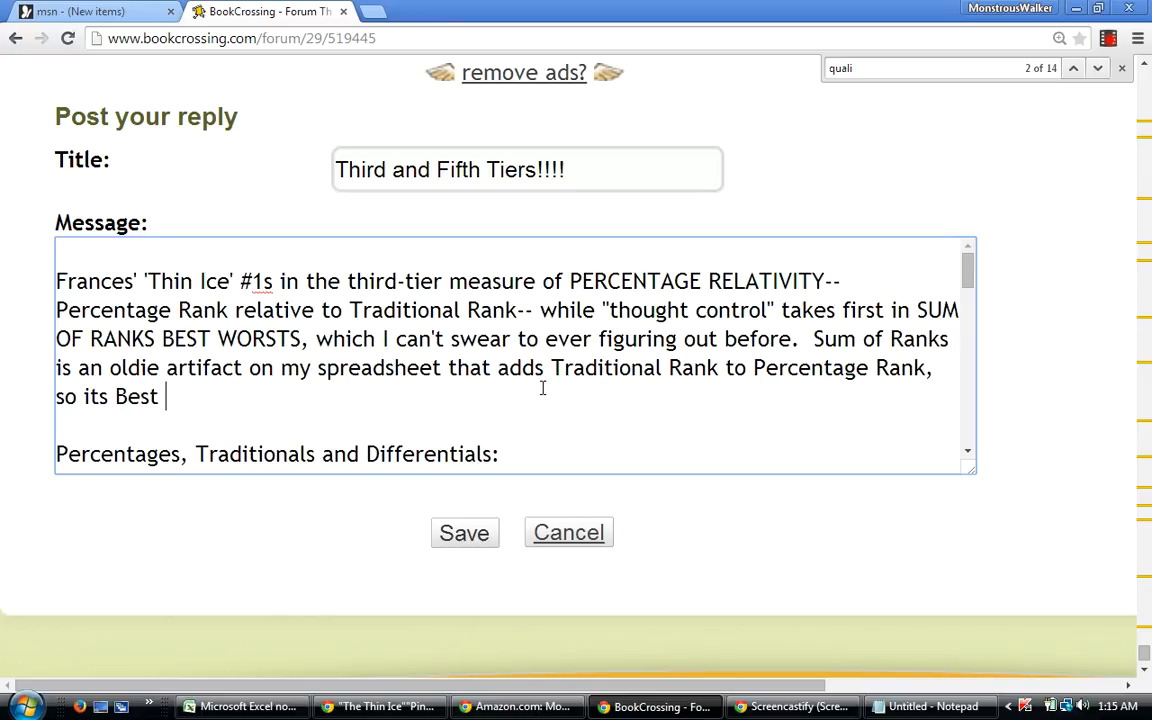
pyautogui.write('Worsts t')
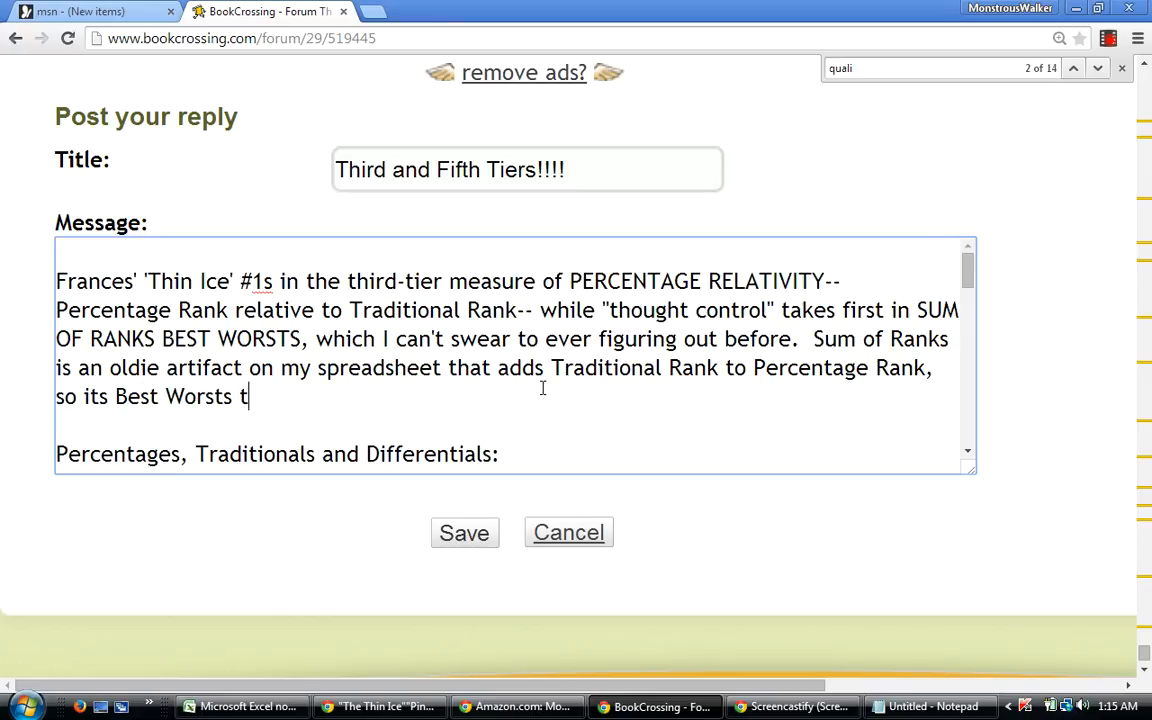
pyautogui.write('akes th')
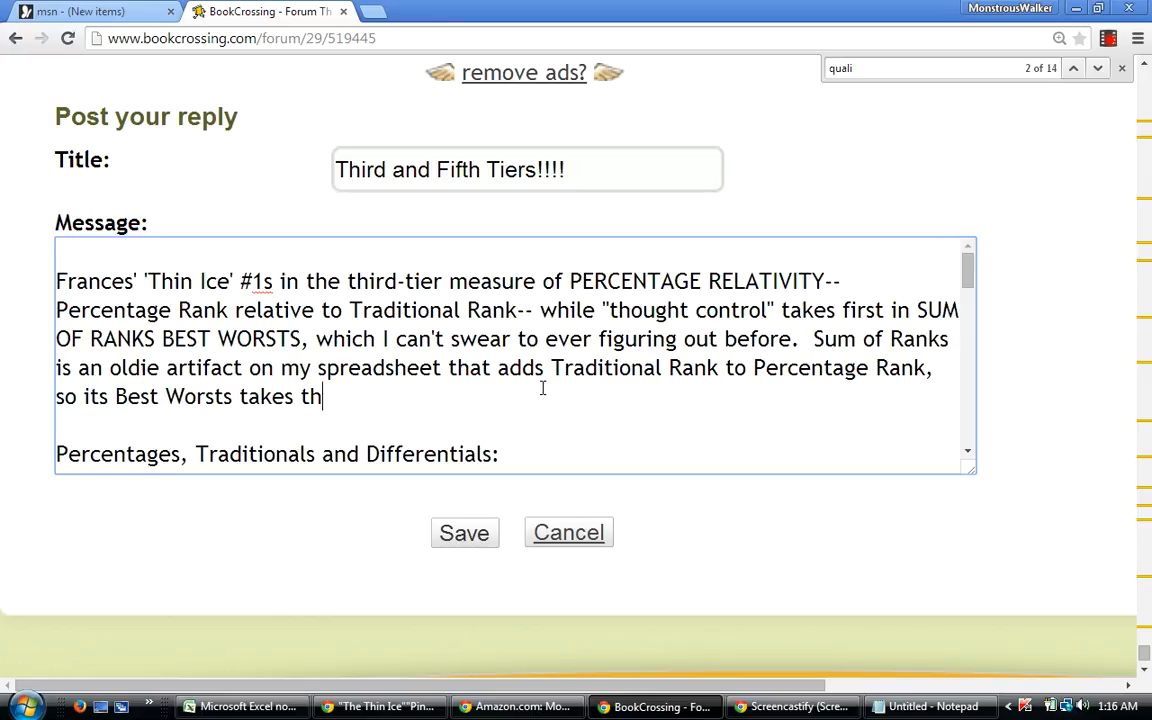
pyautogui.write('e poor')
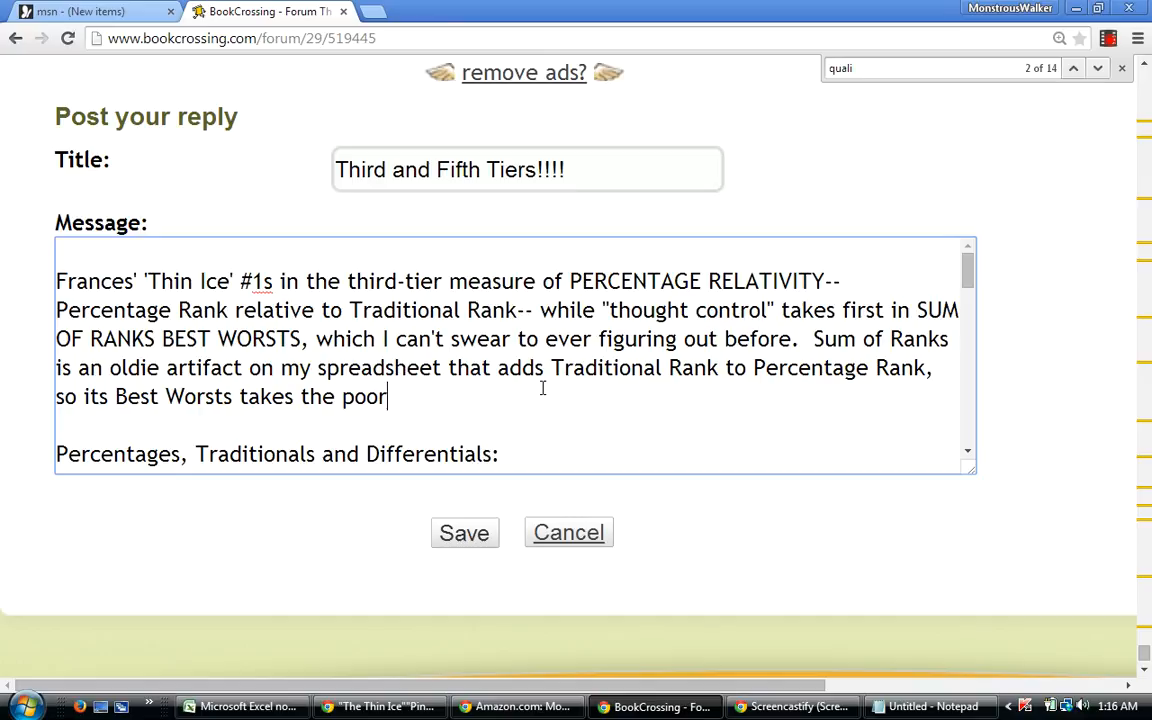
pyautogui.write('er ranking ')
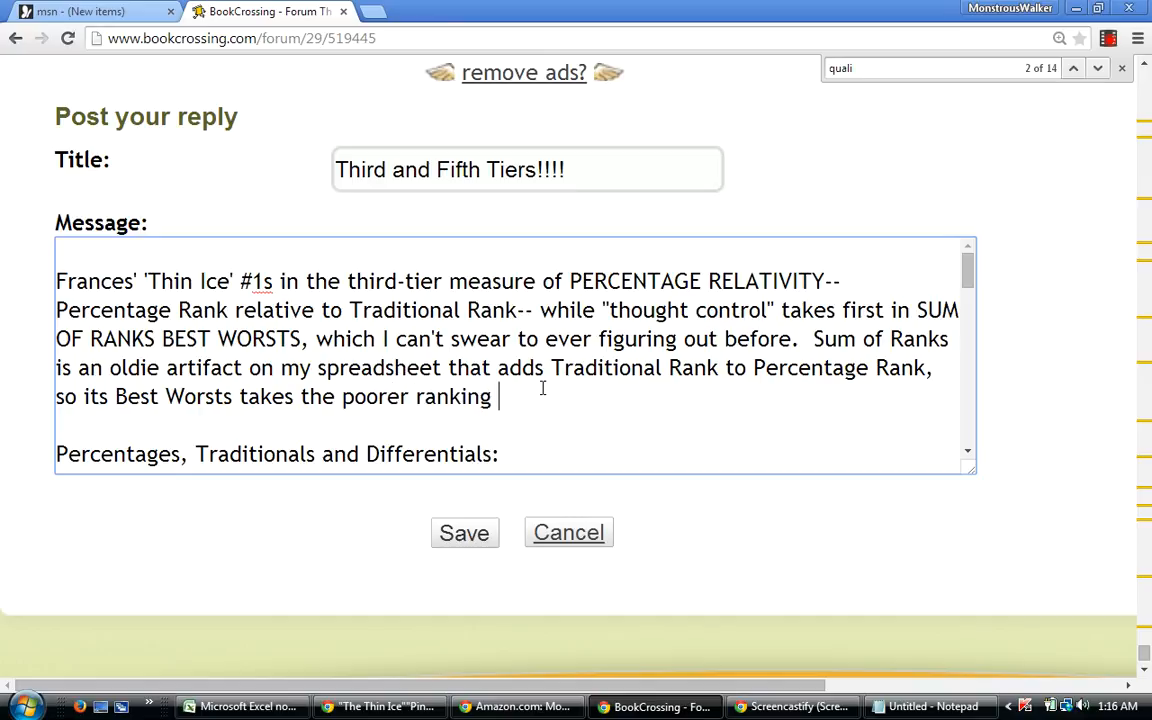
pyautogui.write('between the')
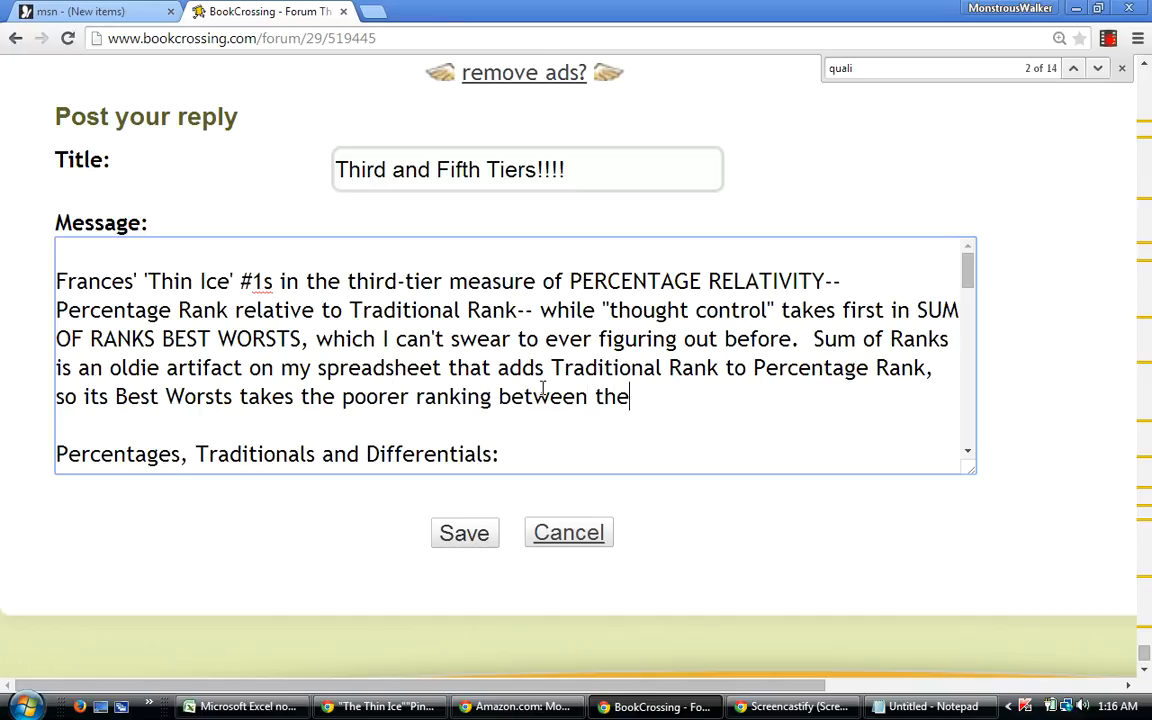
pyautogui.write('se two measu')
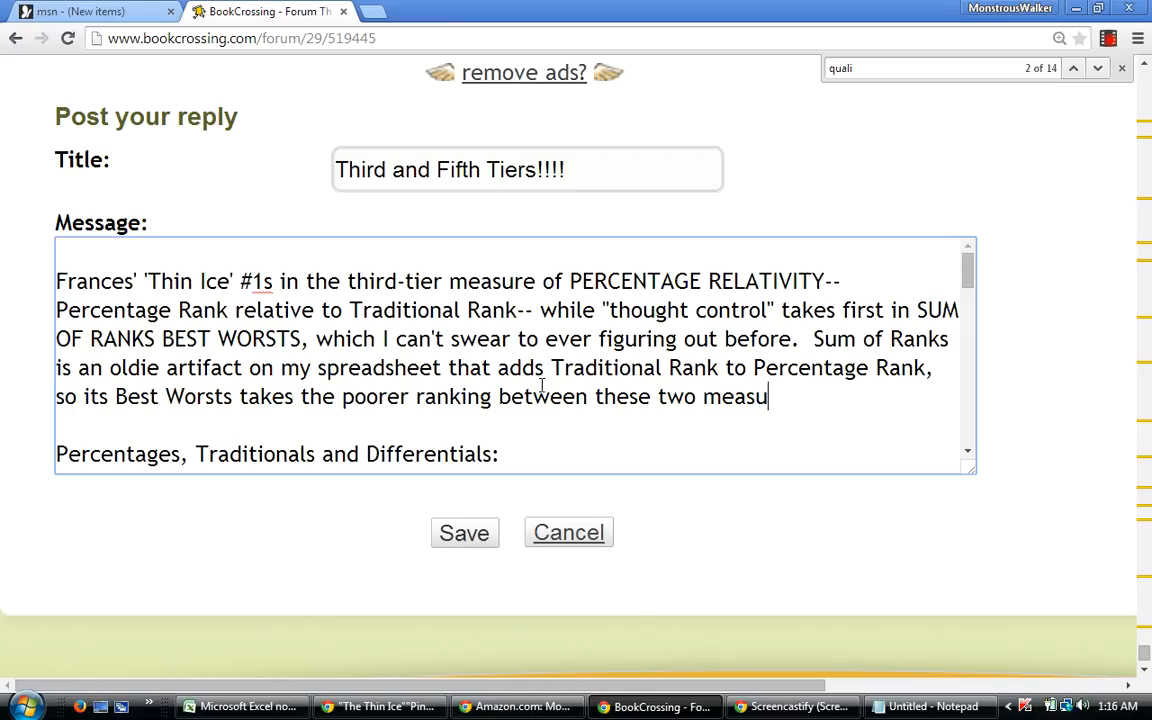
pyautogui.write('res forward.')
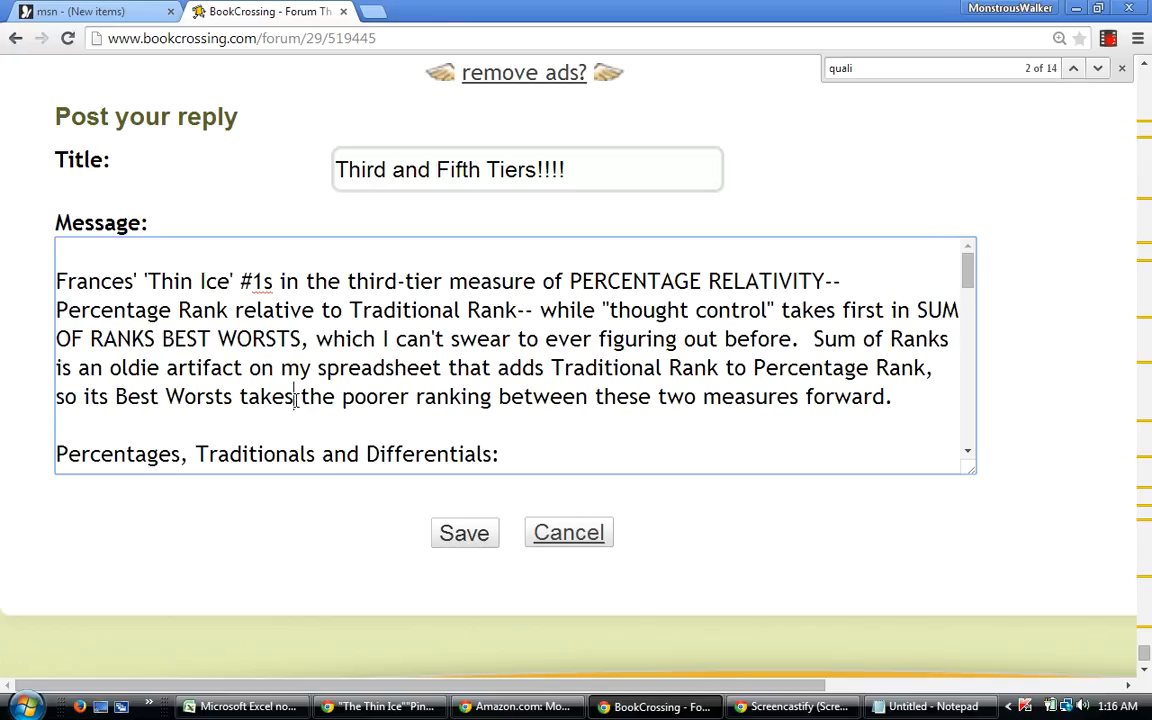
# Replace "takes" with "carry" after "its Best Worsts" in the introduction's last sentence.
pyautogui.press('BackSpace')
pyautogui.press('BackSpace')
pyautogui.press('BackSpace')
pyautogui.press('BackSpace')
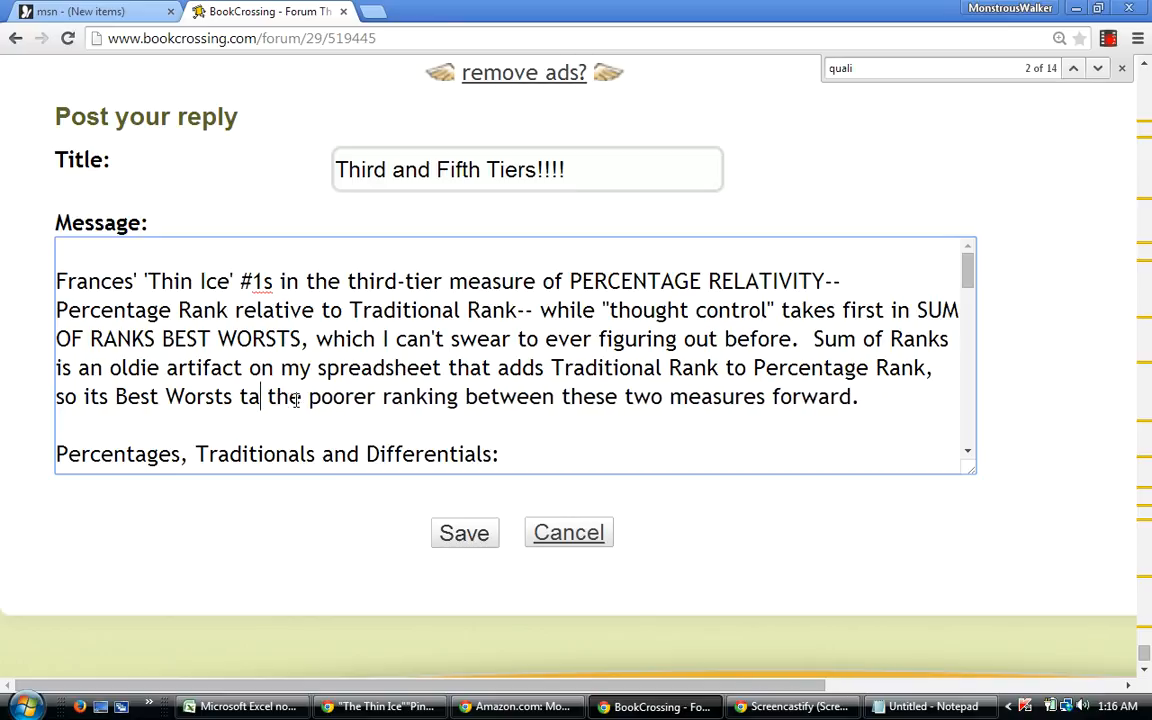
pyautogui.press('BackSpace')
pyautogui.write('carry')
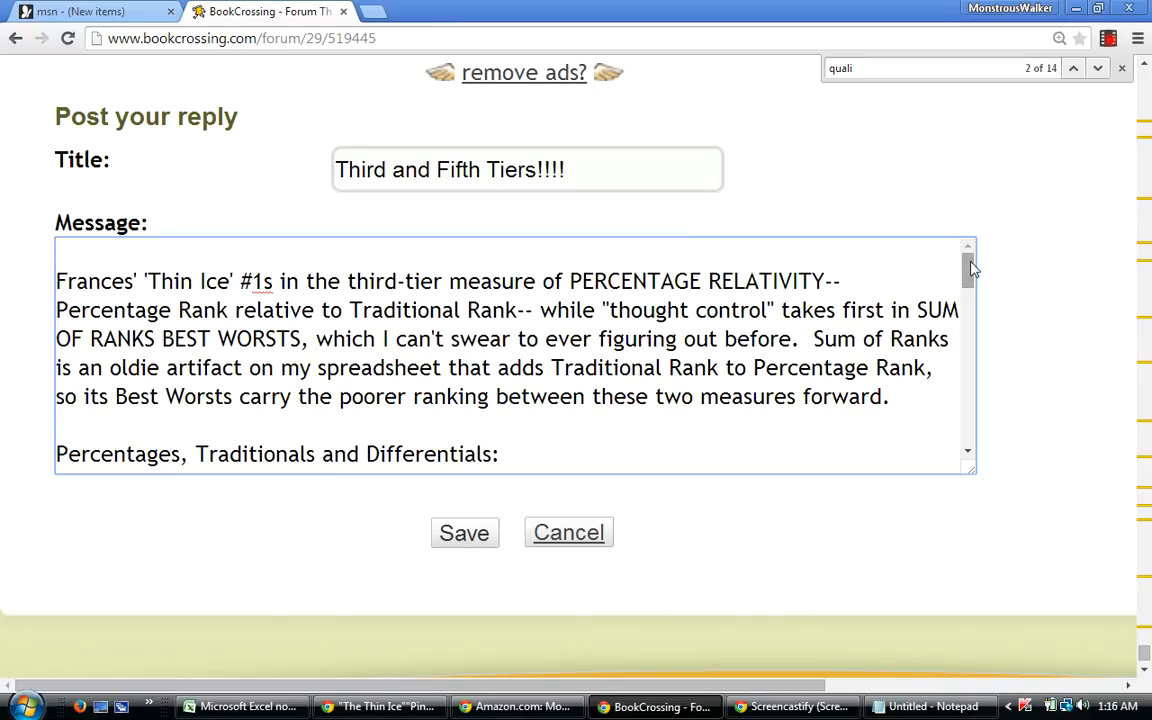
# Copy the entire message text from the closing guess count back to the beginning, and save the reply.
pyautogui.moveTo(966, 270); pyautogui.dragTo(884, 436)
pyautogui.moveTo(968, 427); pyautogui.dragTo(952, 450)
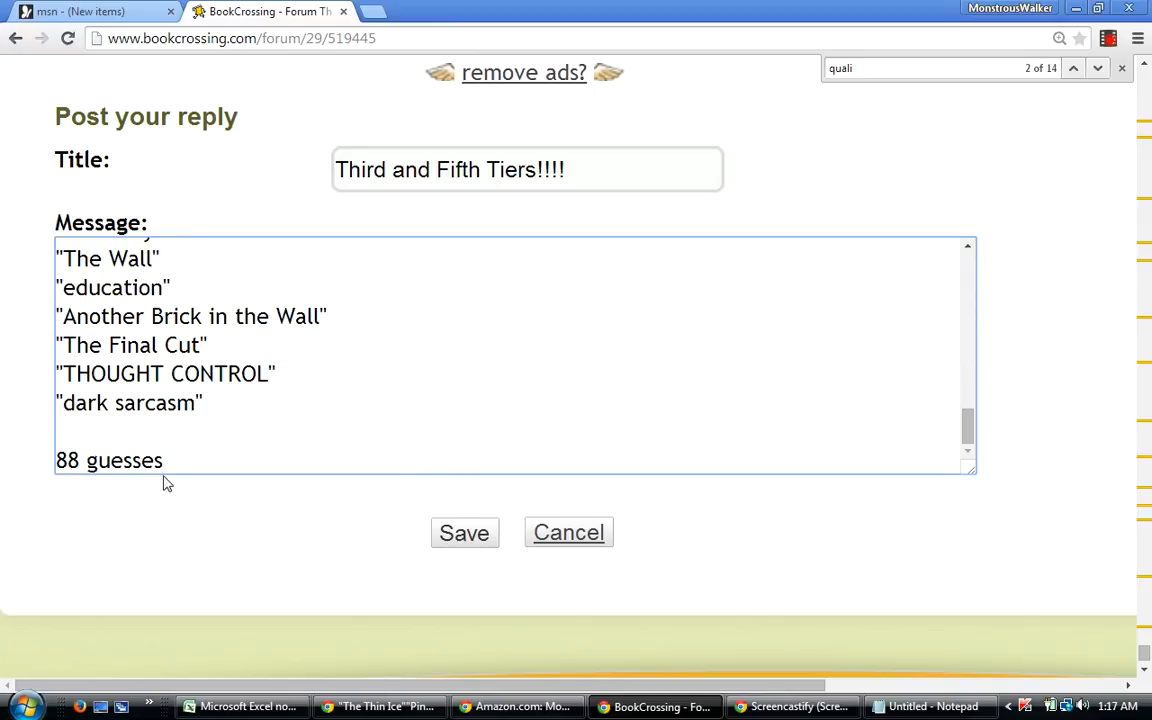
pyautogui.moveTo(178, 458); pyautogui.dragTo(7, 186)
pyautogui.rightClick(98, 279)
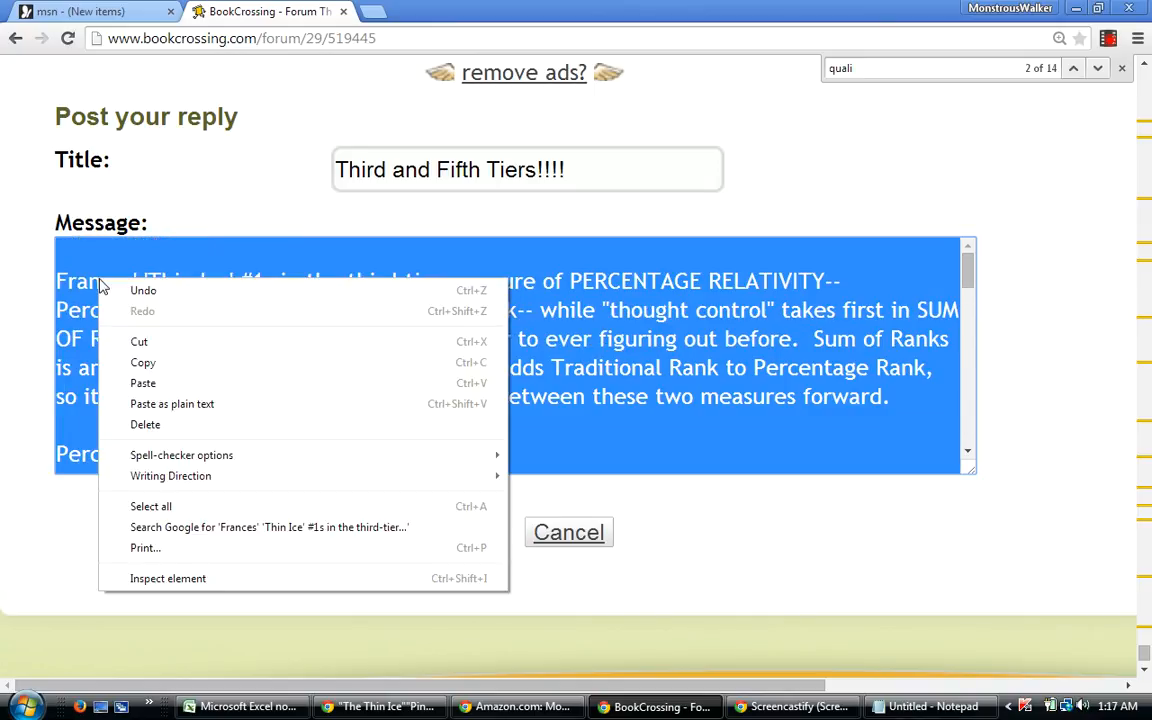
pyautogui.click(138, 368)
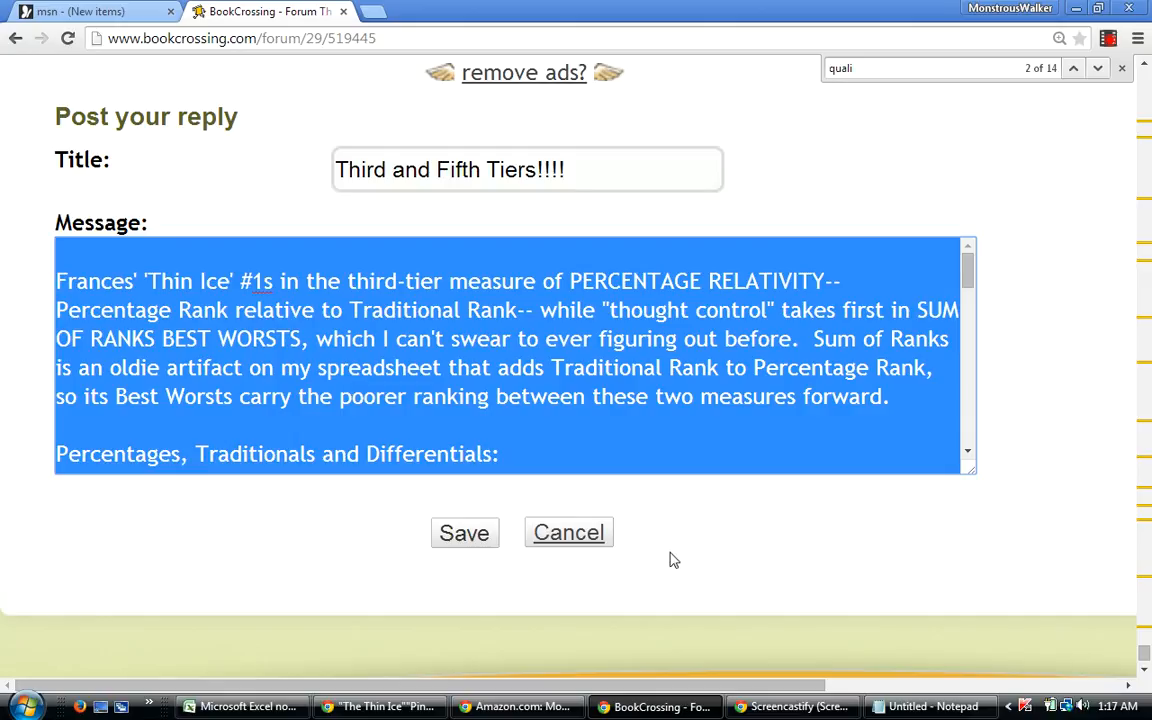
pyautogui.click(635, 540)
pyautogui.click(466, 537)
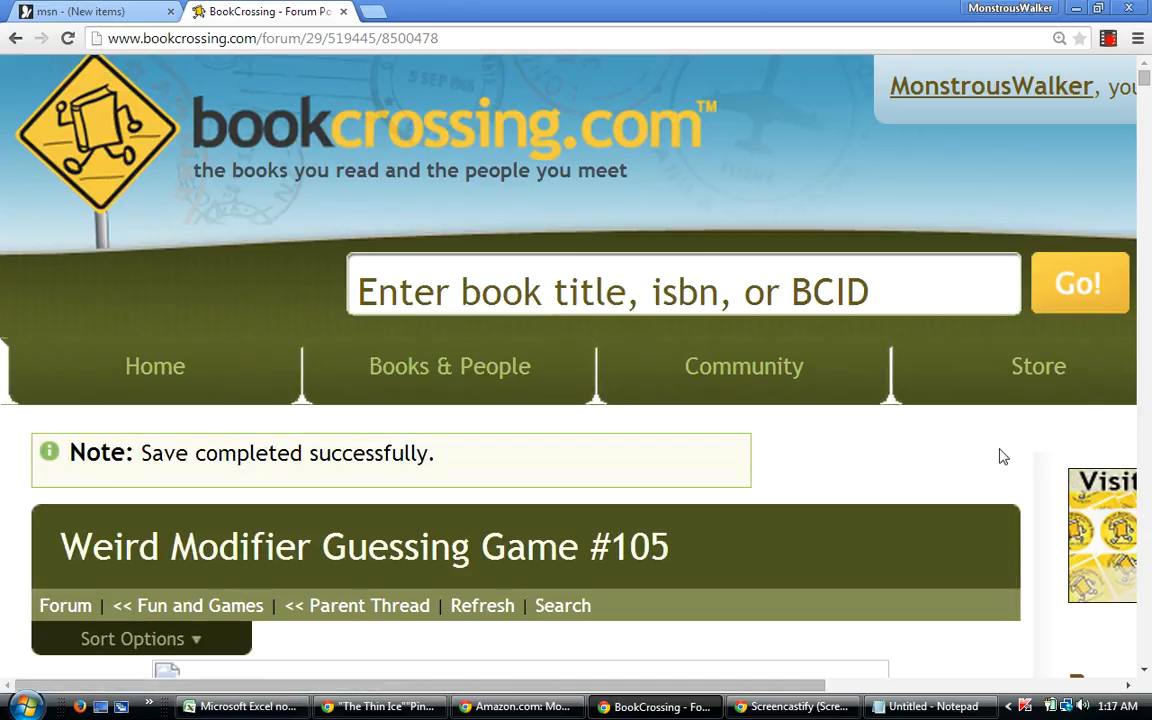
# Review the published "Third and Fifth Tiers!!!!" post and its copy in the complete thread, down to the neighbouring replies.
pyautogui.scroll(-1, 1003, 457)
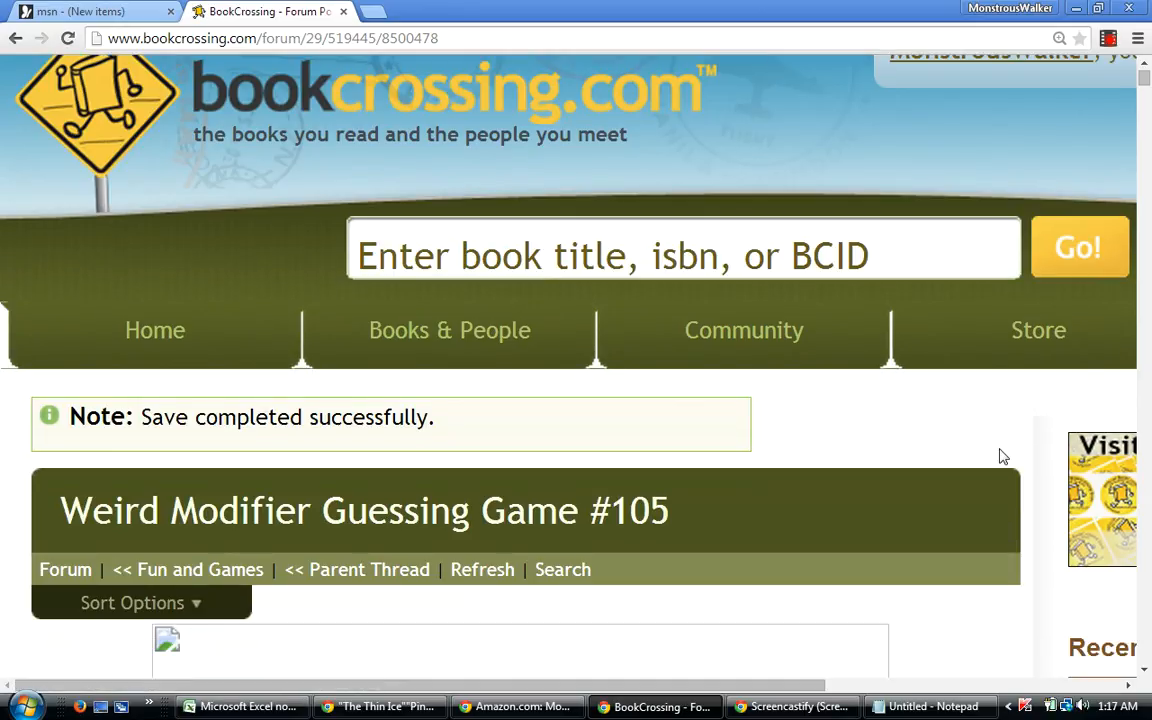
pyautogui.scroll(-1, 1003, 457)
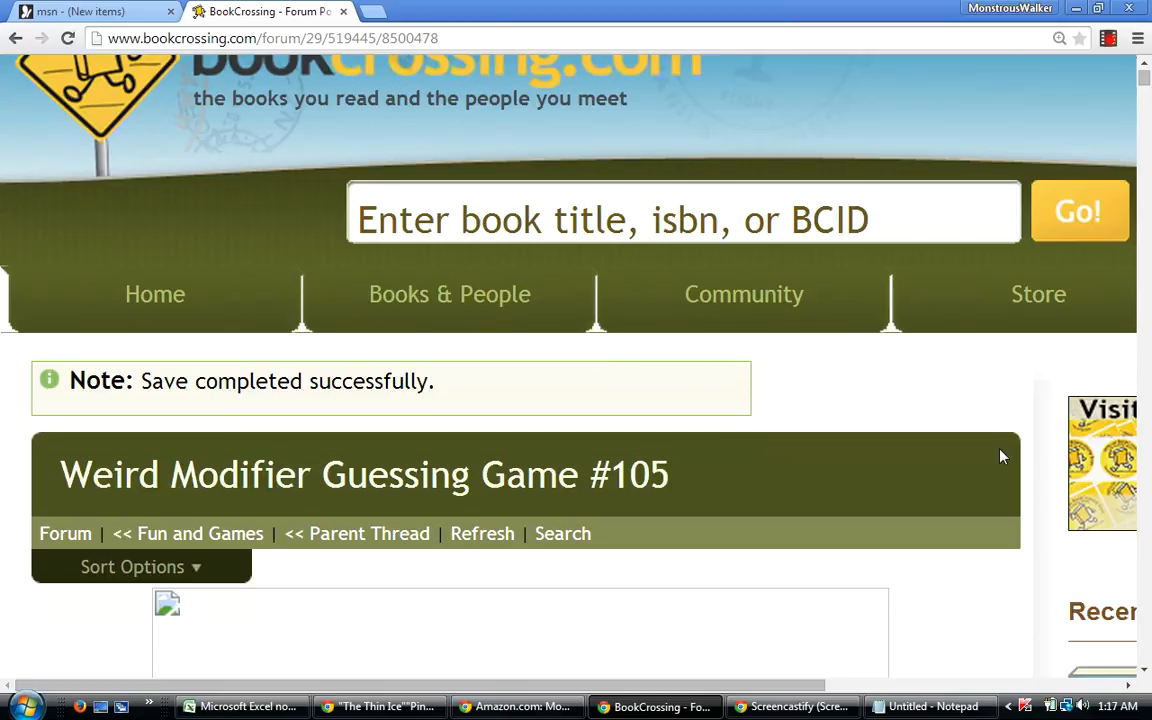
pyautogui.scroll(-1, 1003, 457)
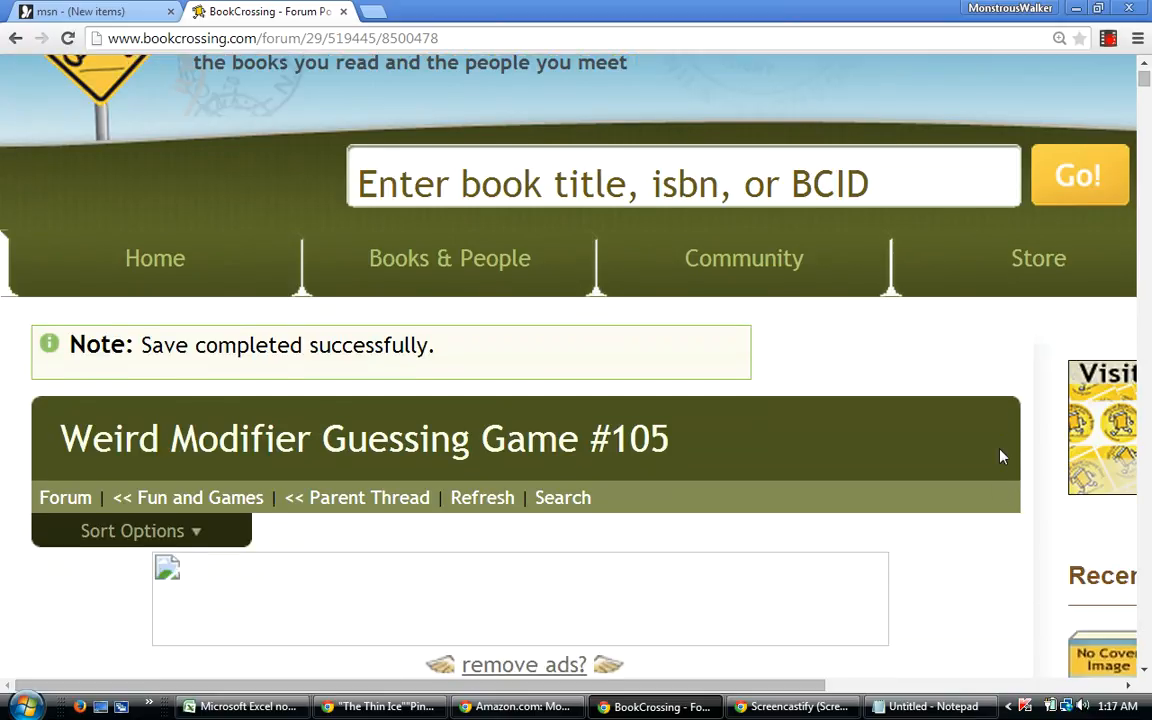
pyautogui.scroll(-2, 1003, 457)
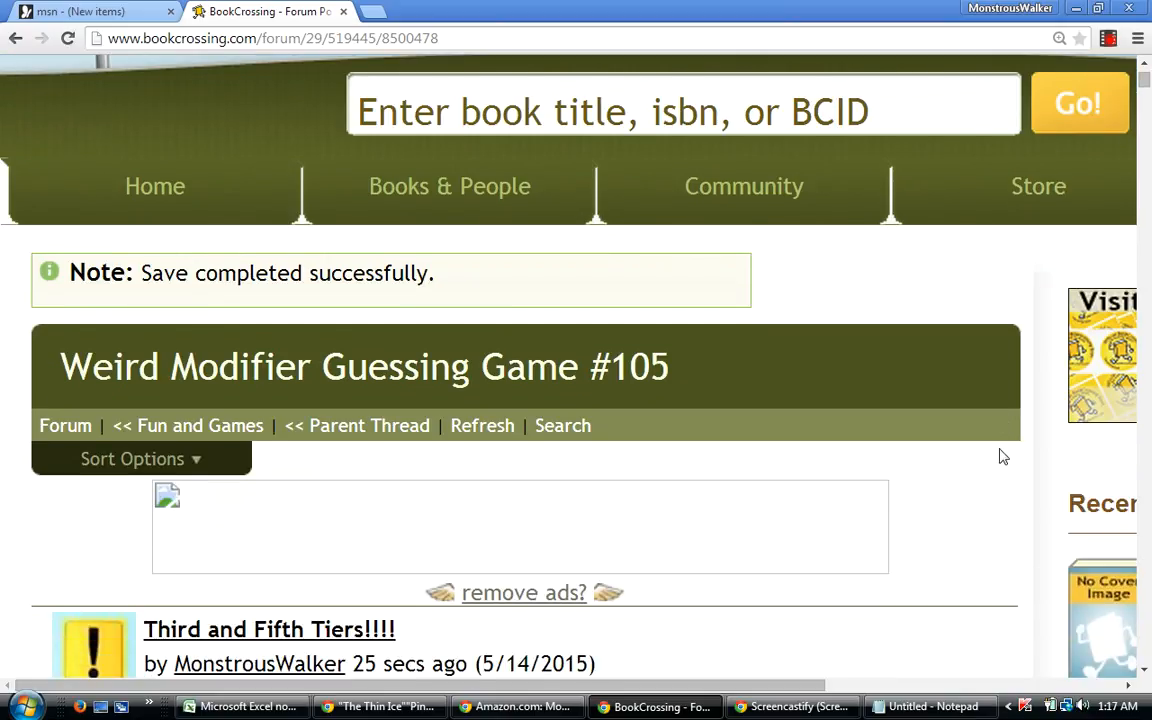
pyautogui.scroll(-1, 1003, 457)
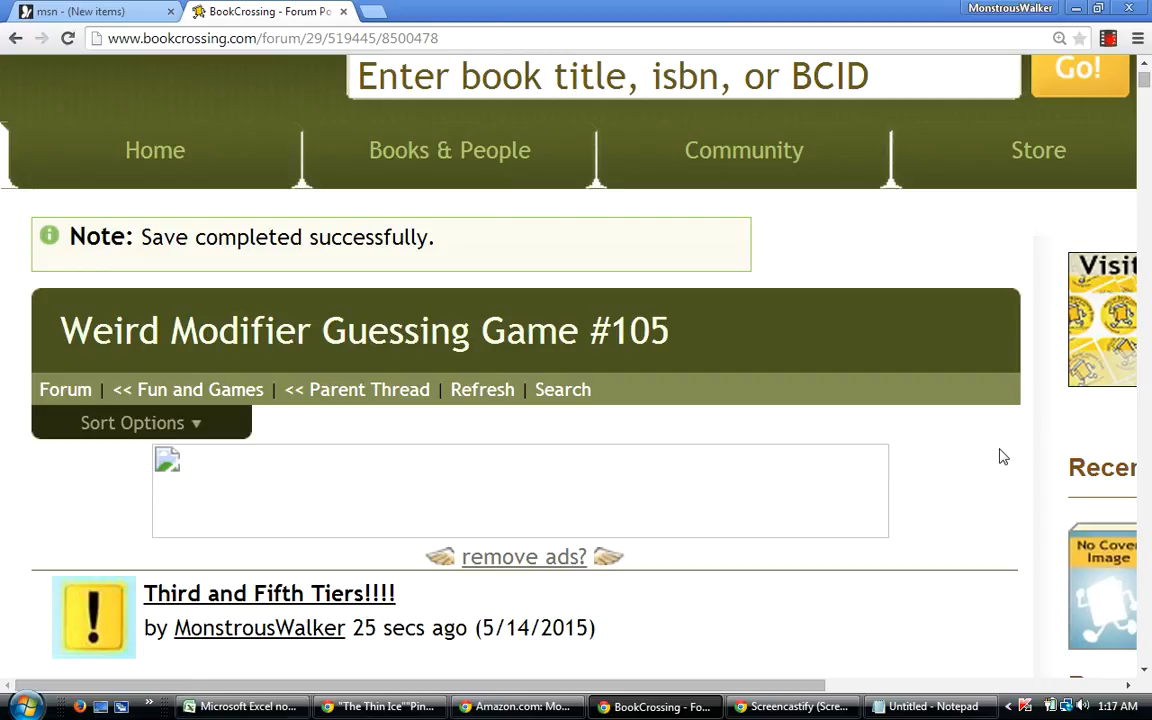
pyautogui.scroll(-13, 1003, 457)
pyautogui.scroll(-8, 1003, 457)
pyautogui.scroll(-2, 1003, 457)
pyautogui.scroll(-1, 1003, 457)
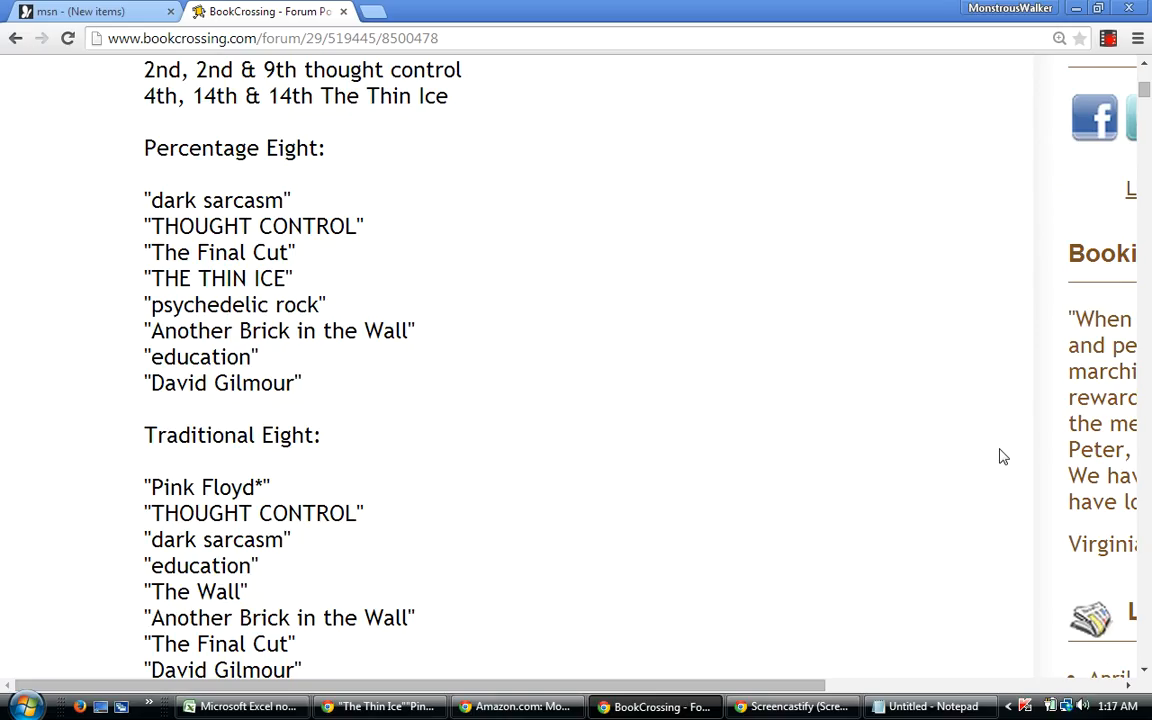
pyautogui.scroll(-8, 1003, 457)
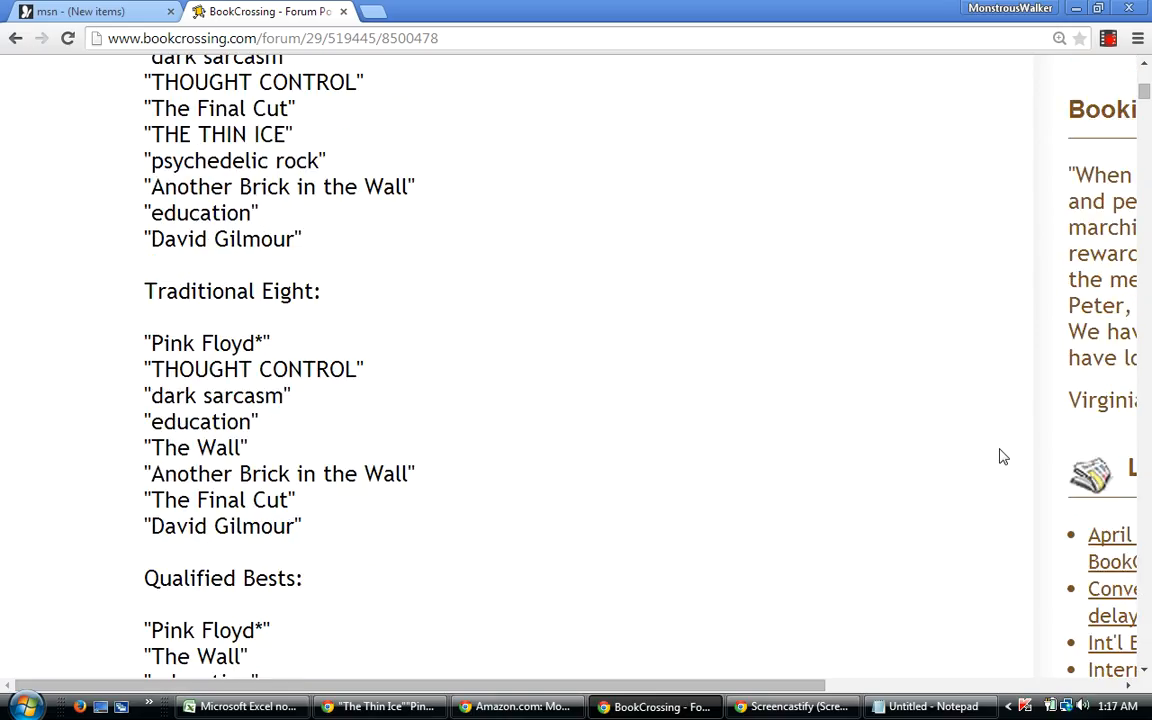
pyautogui.scroll(-2, 1003, 457)
pyautogui.scroll(-2, 1003, 457)
pyautogui.scroll(-4, 1003, 457)
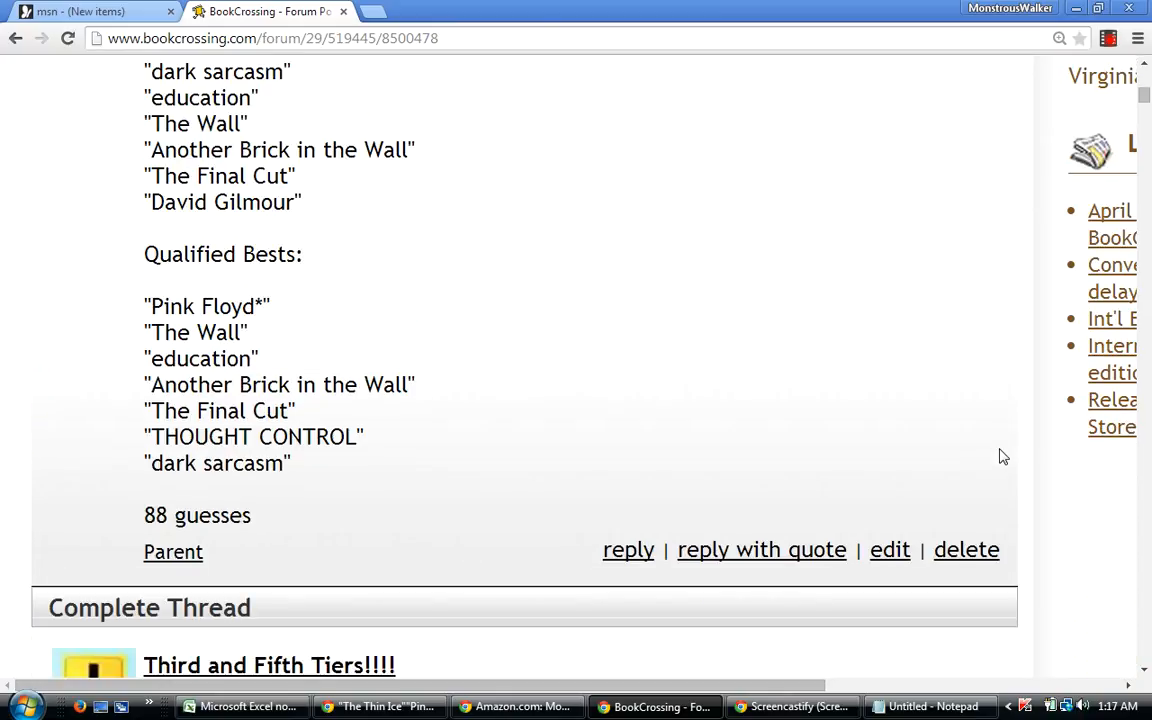
pyautogui.scroll(-14, 1003, 457)
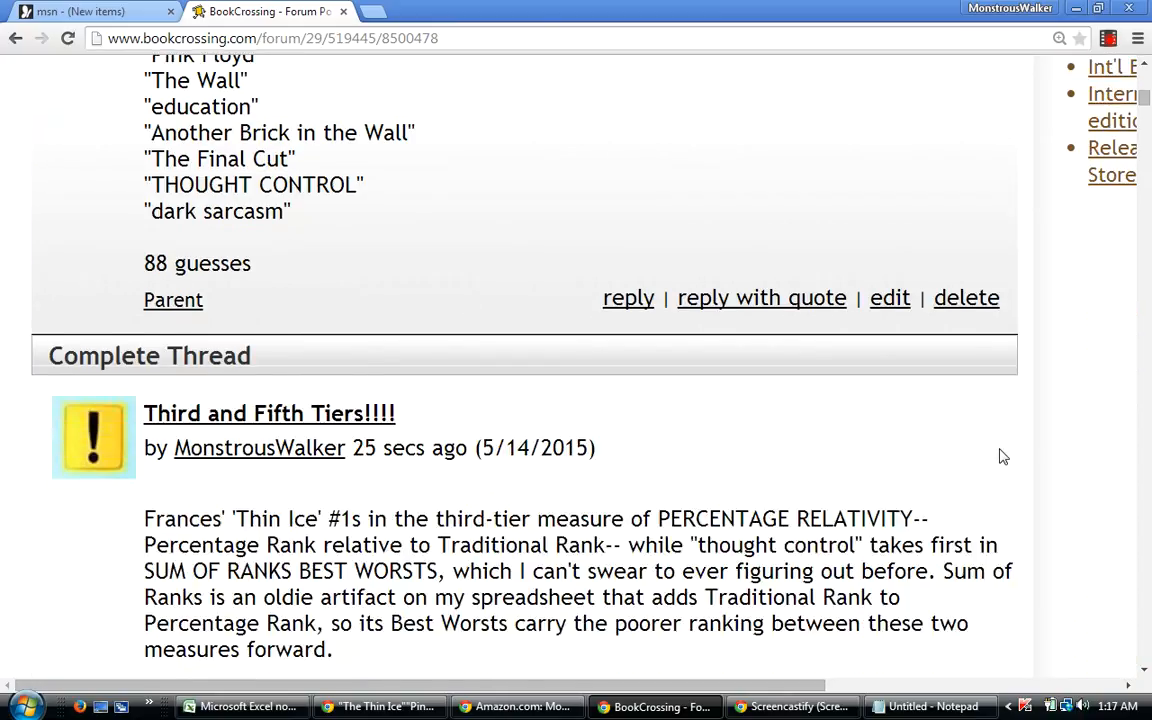
pyautogui.scroll(-10, 1003, 457)
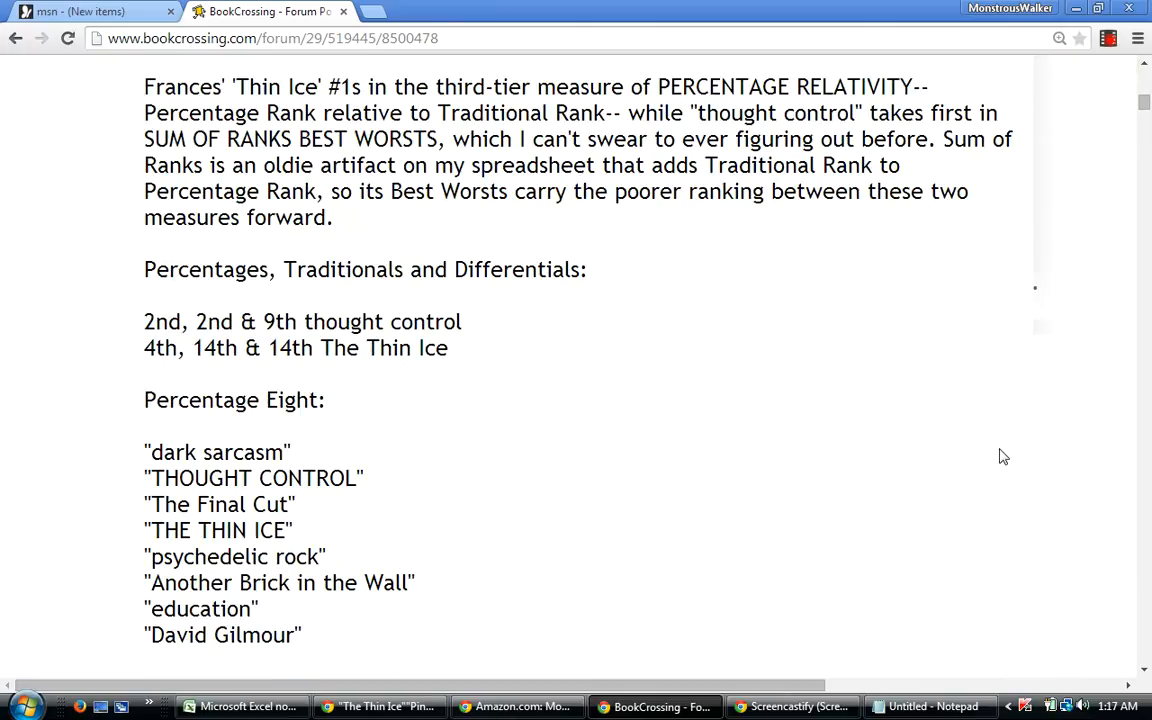
pyautogui.scroll(-9, 1003, 457)
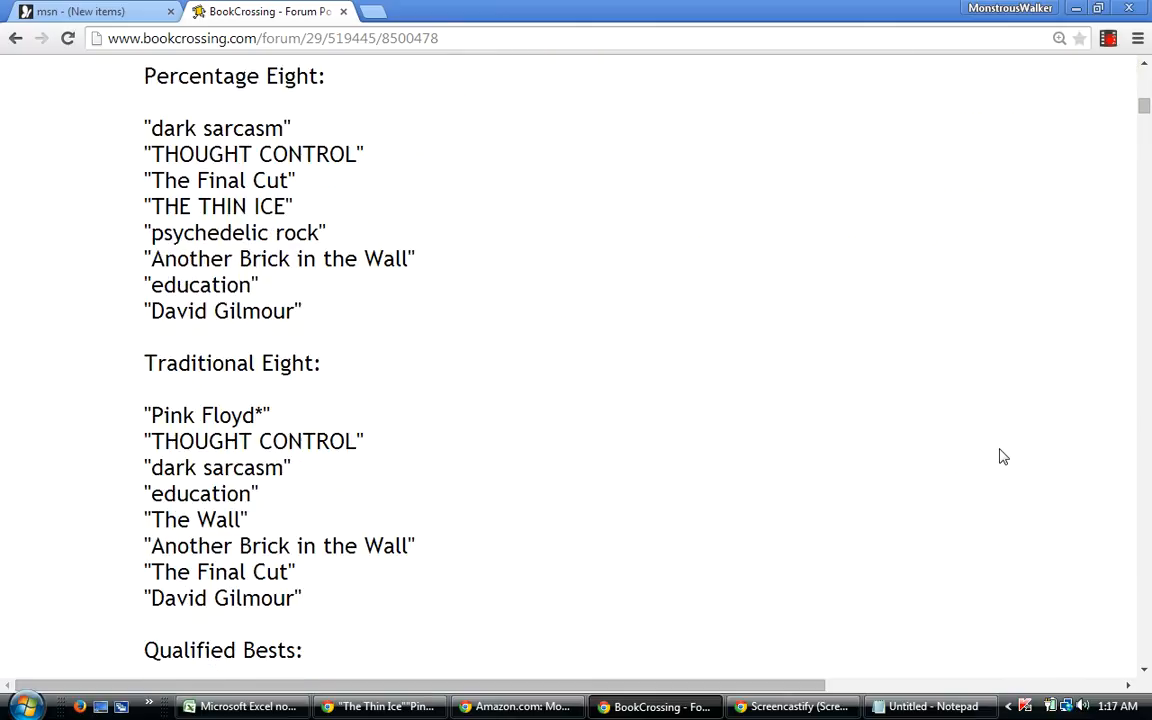
pyautogui.scroll(-2, 1003, 457)
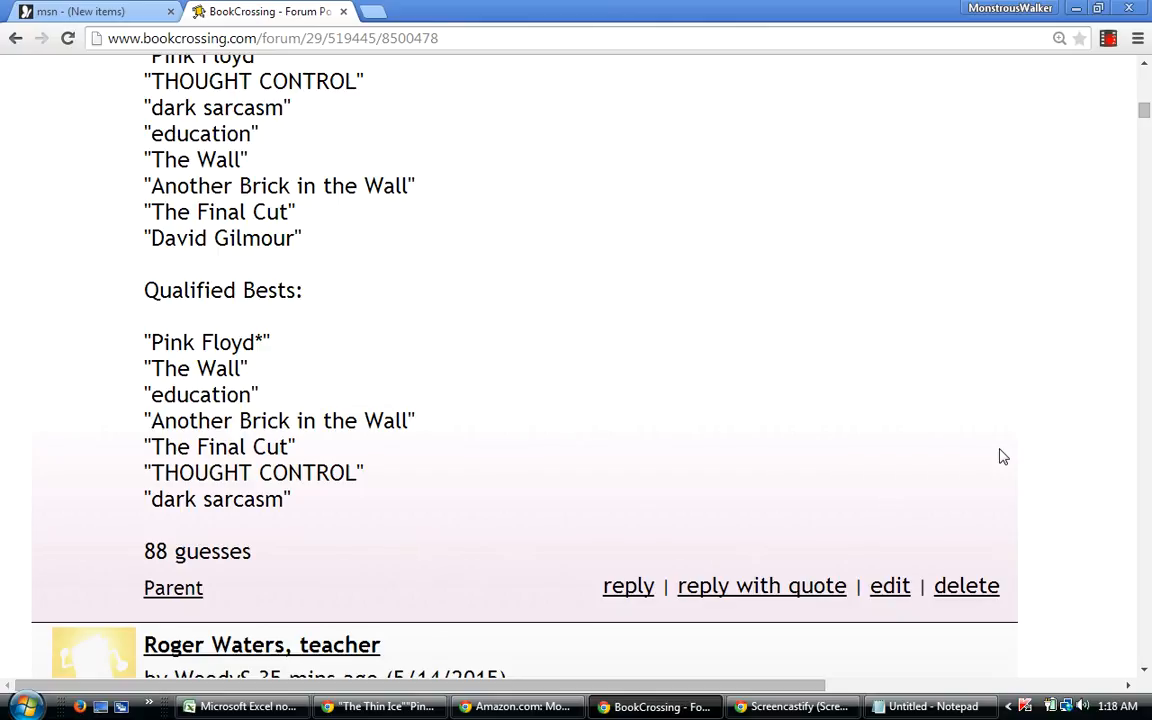
pyautogui.scroll(-2, 1003, 457)
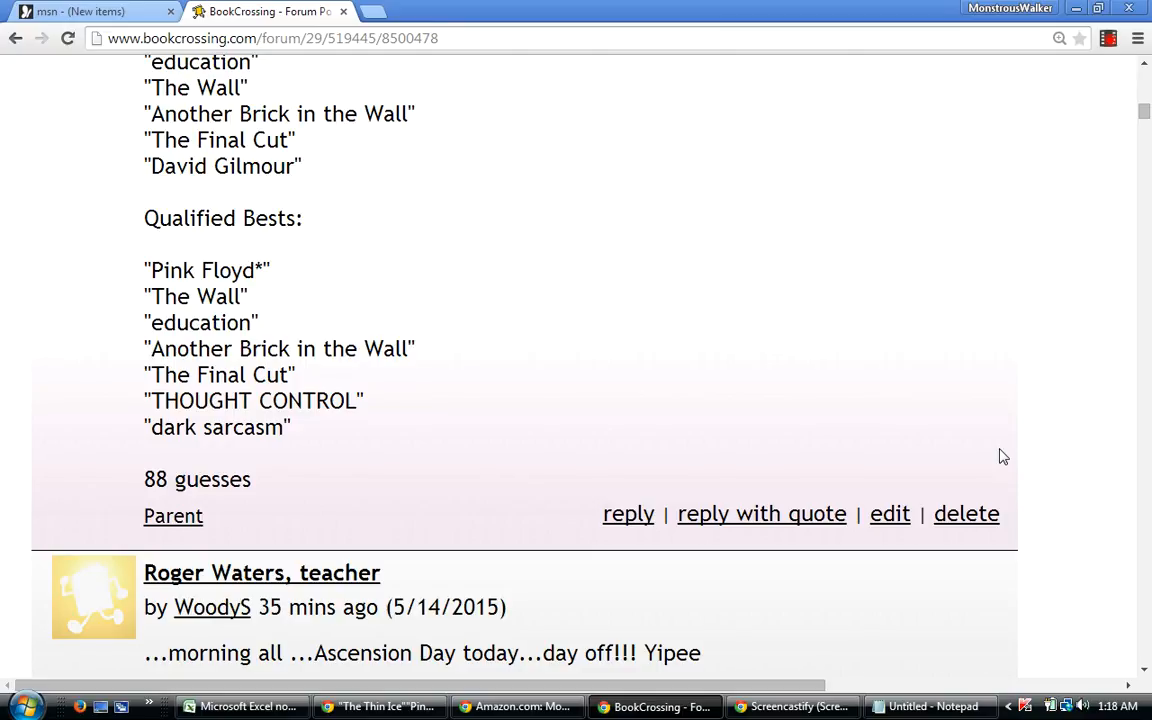
pyautogui.scroll(-1, 1003, 457)
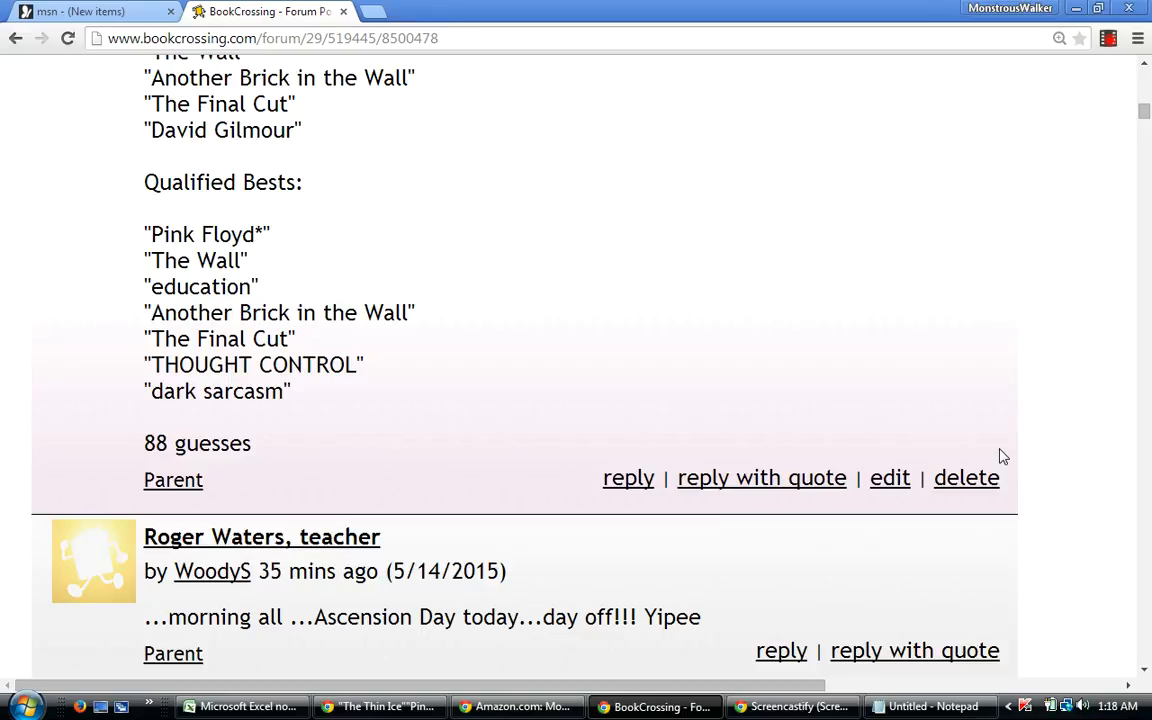
pyautogui.scroll(-2, 1003, 457)
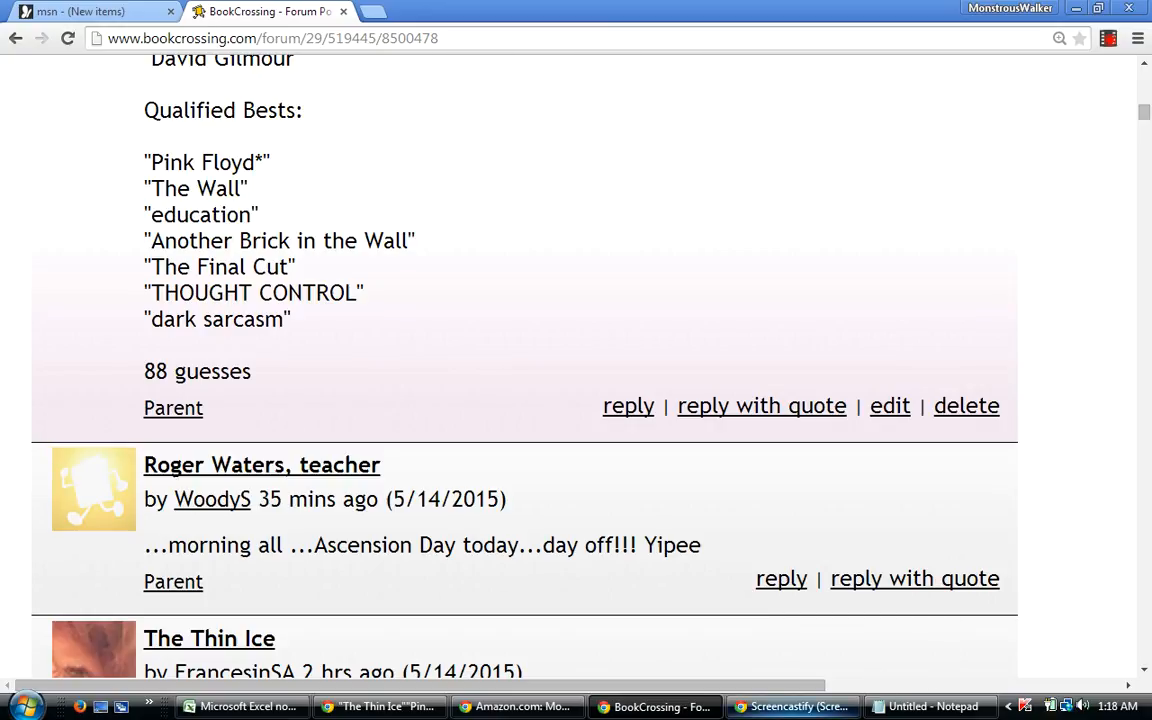
# Switch to the Excel workbook and sort the selected rows by Column AV A to Z, then by Column AP Smallest to Largest.
pyautogui.moveTo(606, 710)
pyautogui.moveTo(253, 712)
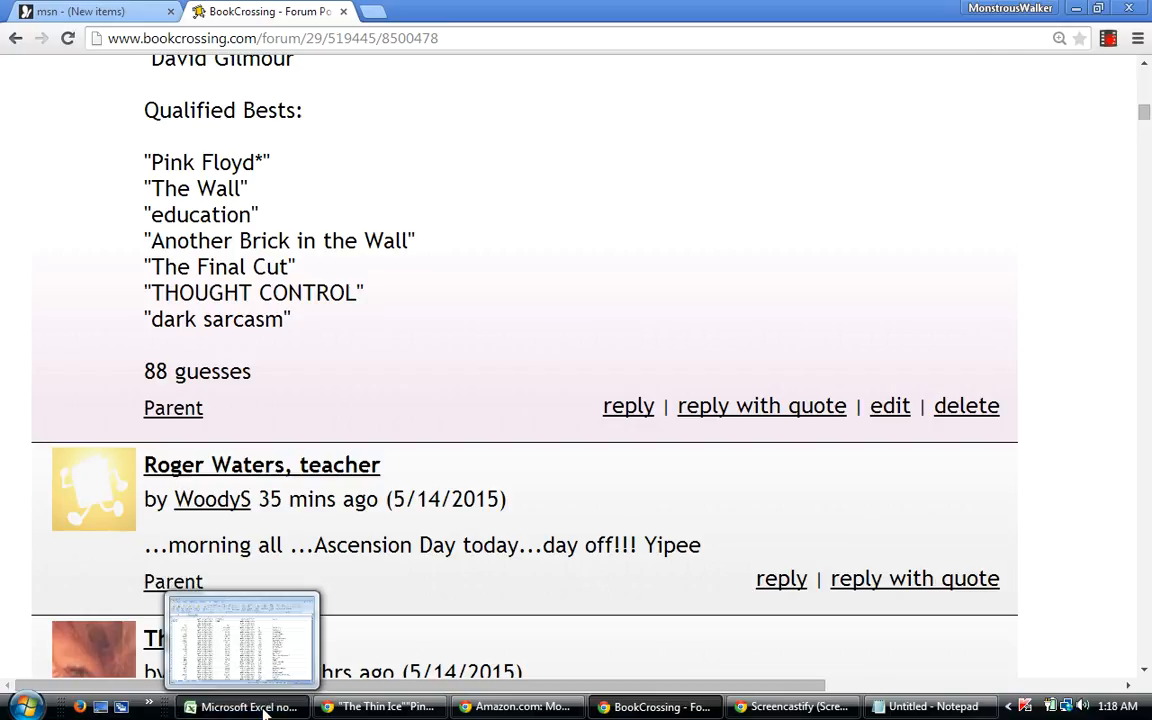
pyautogui.click(262, 709)
pyautogui.click(617, 706)
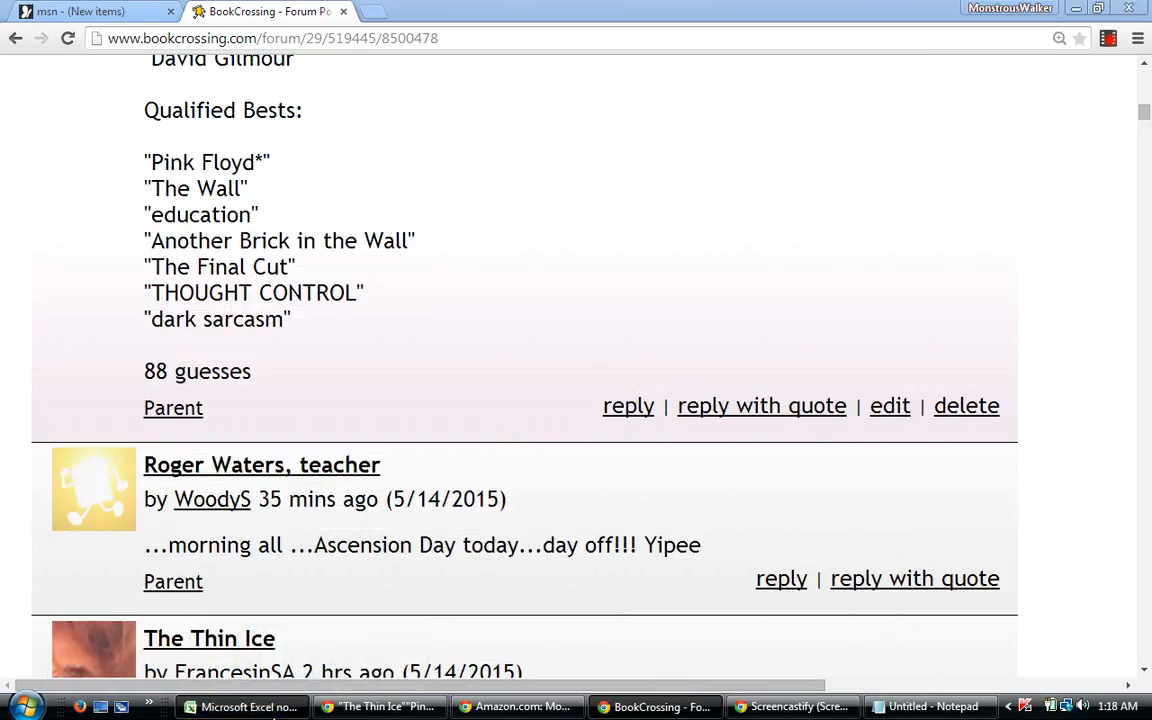
pyautogui.click(262, 708)
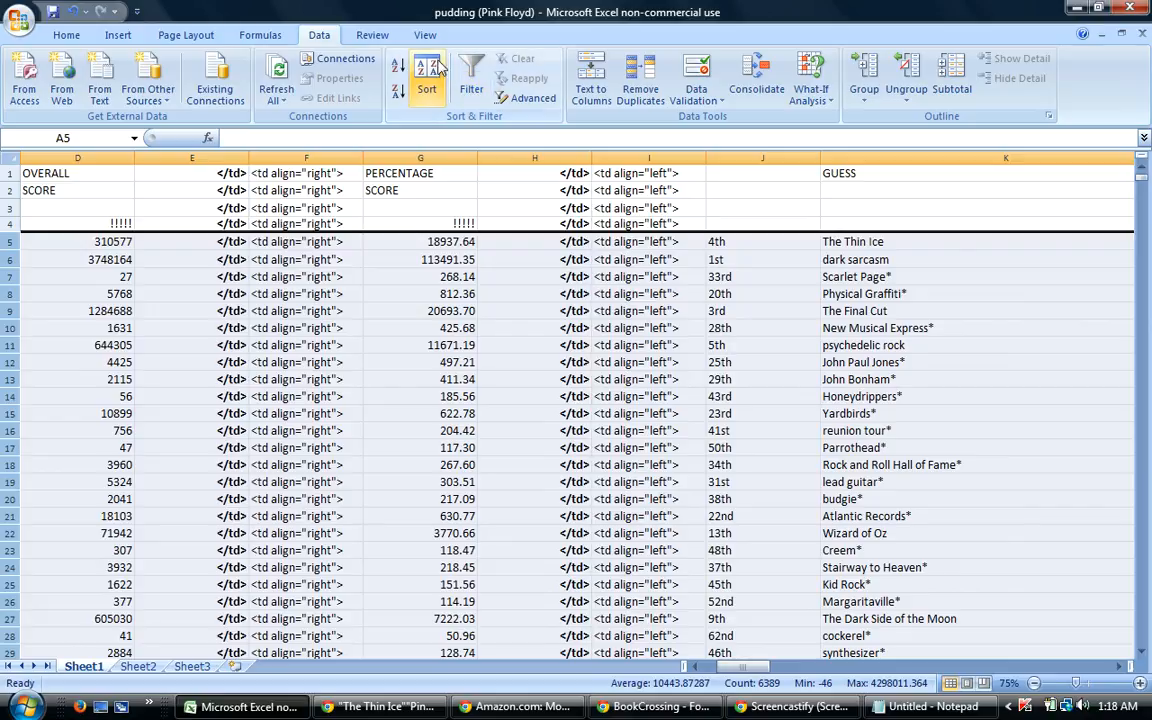
pyautogui.click(427, 88)
pyautogui.click(530, 318)
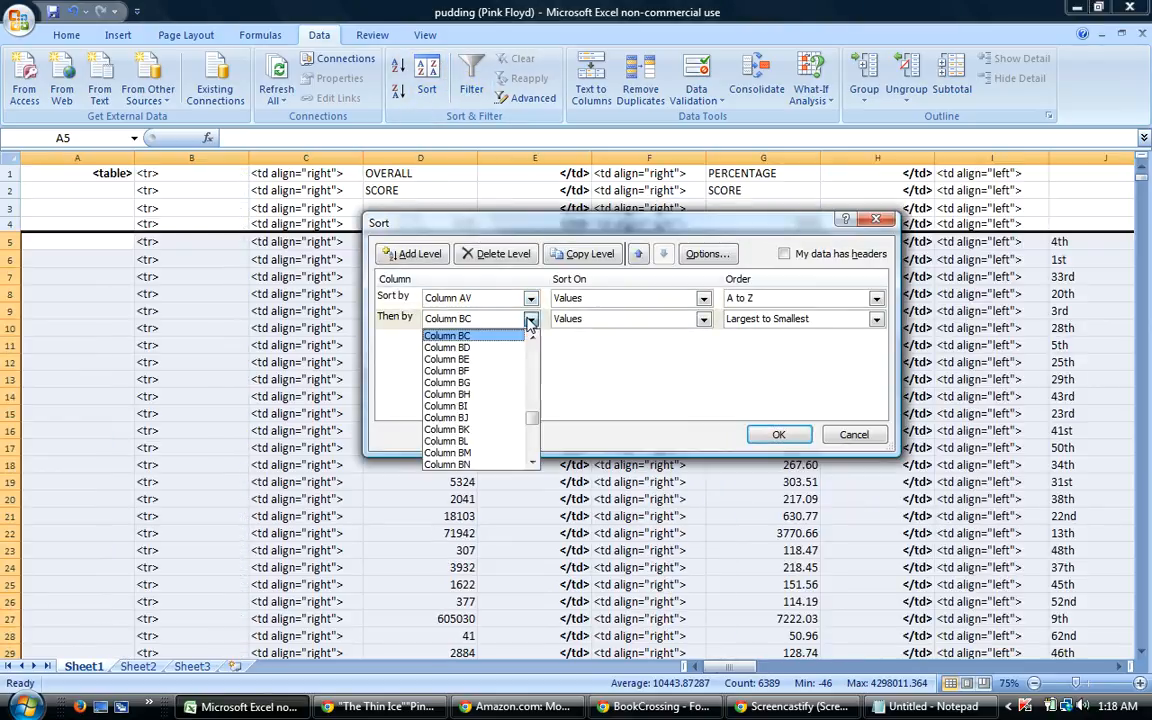
pyautogui.moveTo(535, 420); pyautogui.dragTo(532, 334)
pyautogui.click(458, 349)
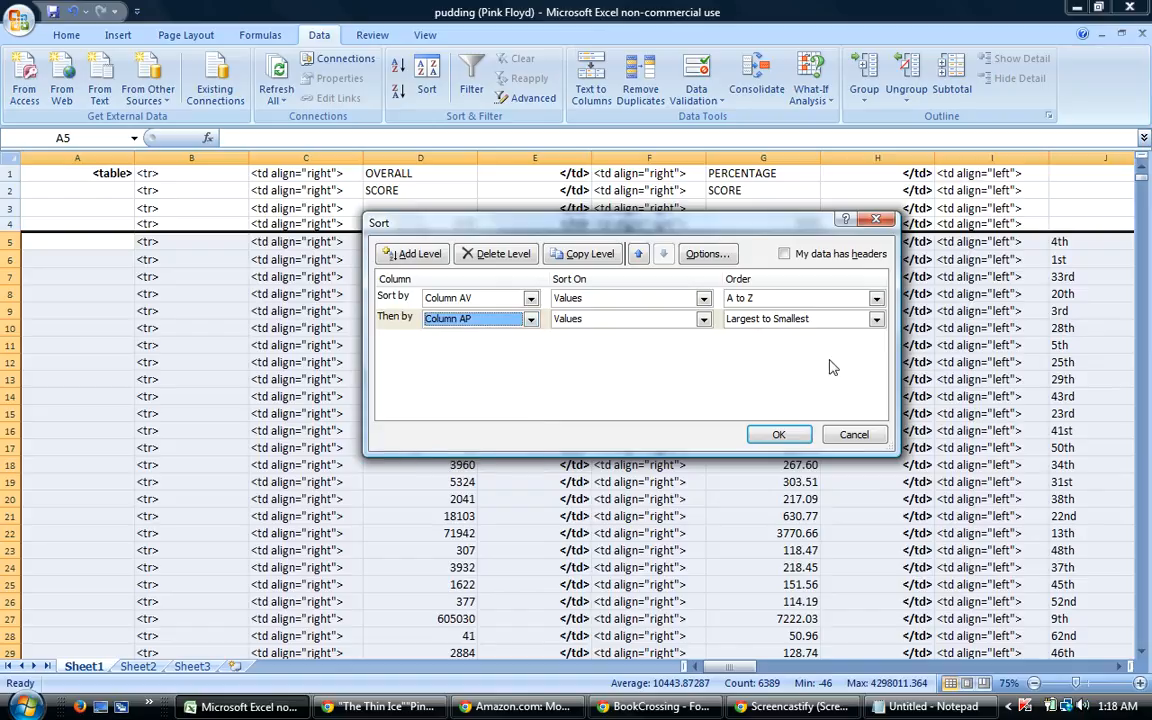
pyautogui.click(786, 321)
pyautogui.click(776, 341)
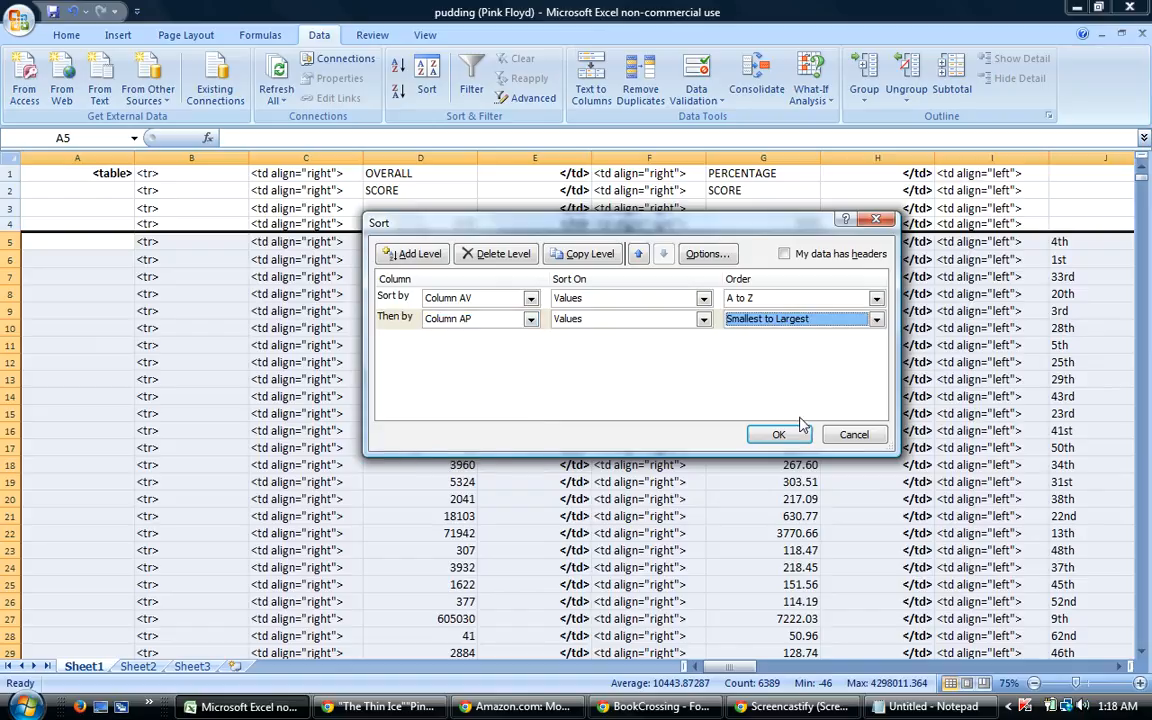
pyautogui.click(779, 434)
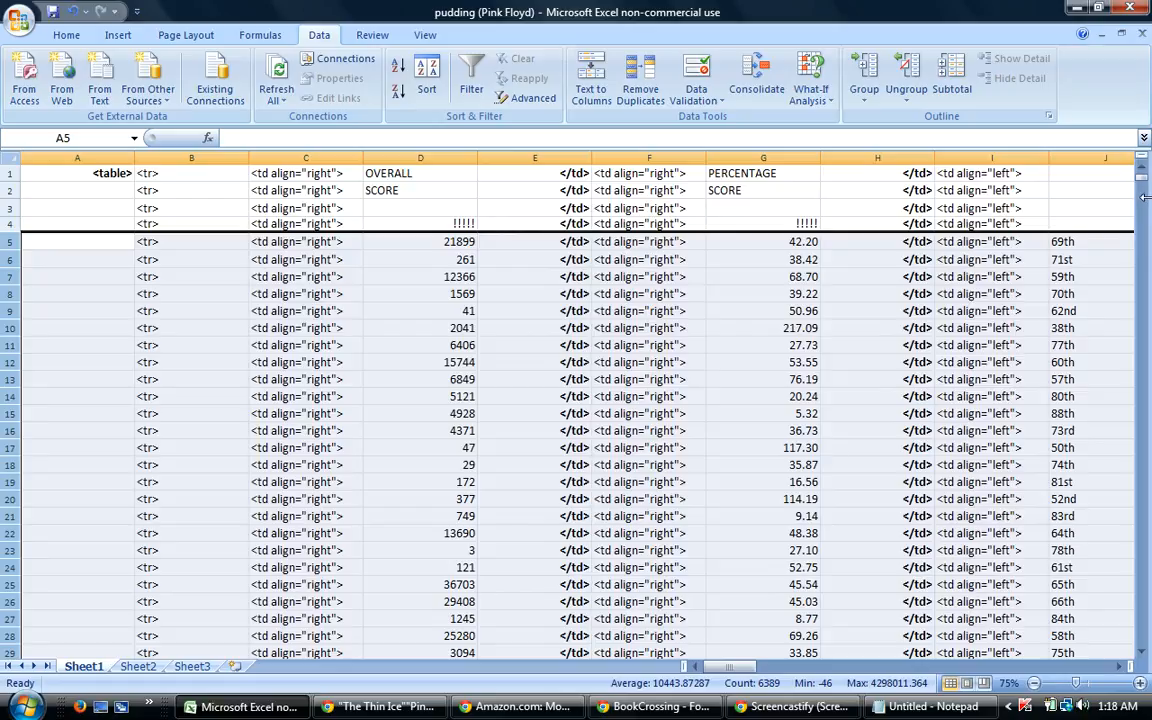
# Add the new guesses "Roger Waters" in K93 and "teacher" in K94, below the last guess.
pyautogui.moveTo(1142, 176)
pyautogui.mouseDown()
pyautogui.moveTo(1146, 204)
pyautogui.moveTo(1144, 190)
pyautogui.mouseUp()
pyautogui.click(805, 520)
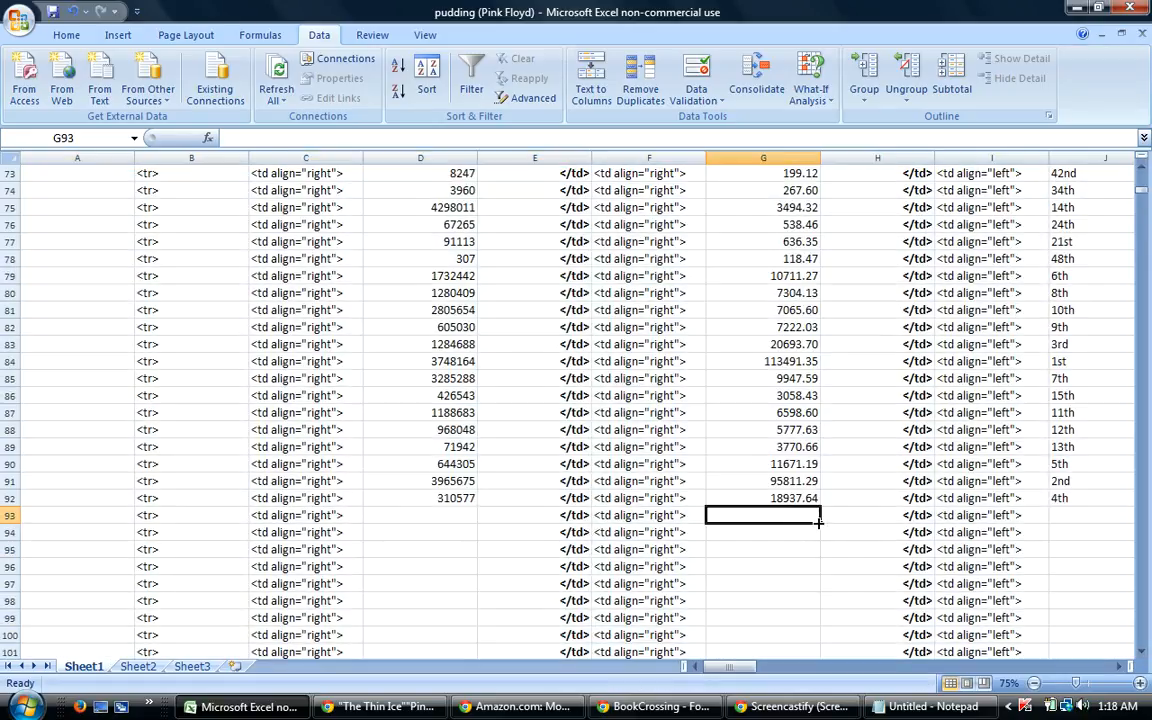
pyautogui.press('Right')
pyautogui.press('Right')
pyautogui.press('Right')
pyautogui.press('Right')
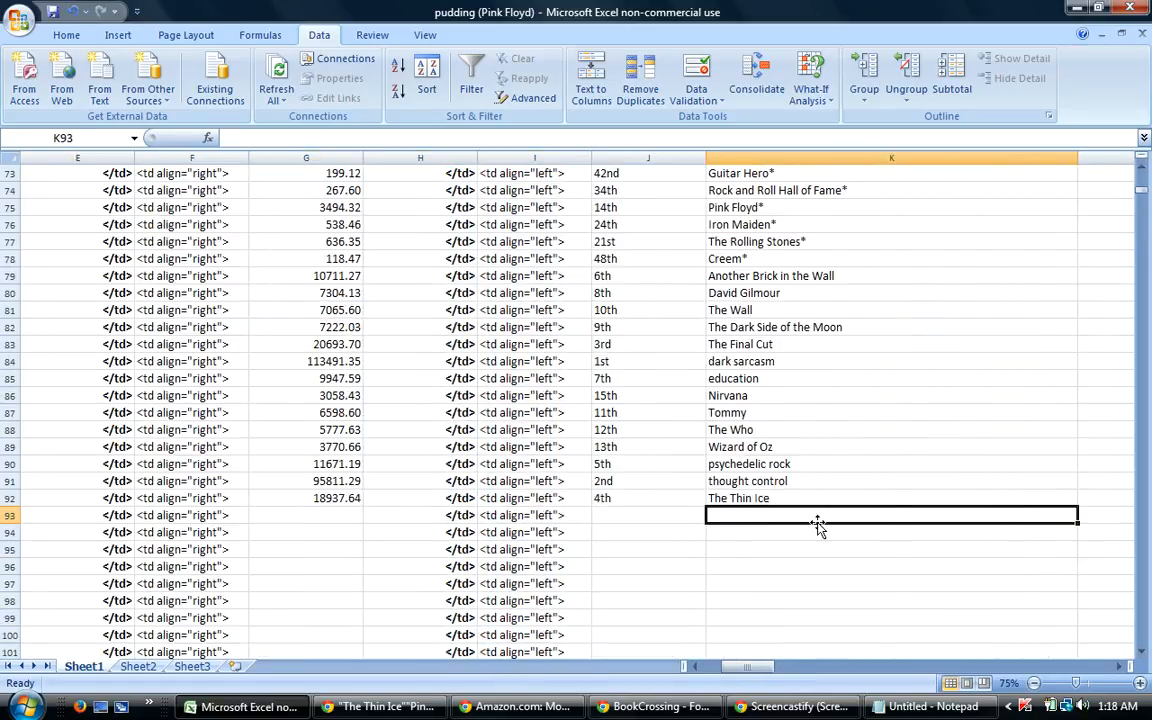
pyautogui.write('Roger Wate')
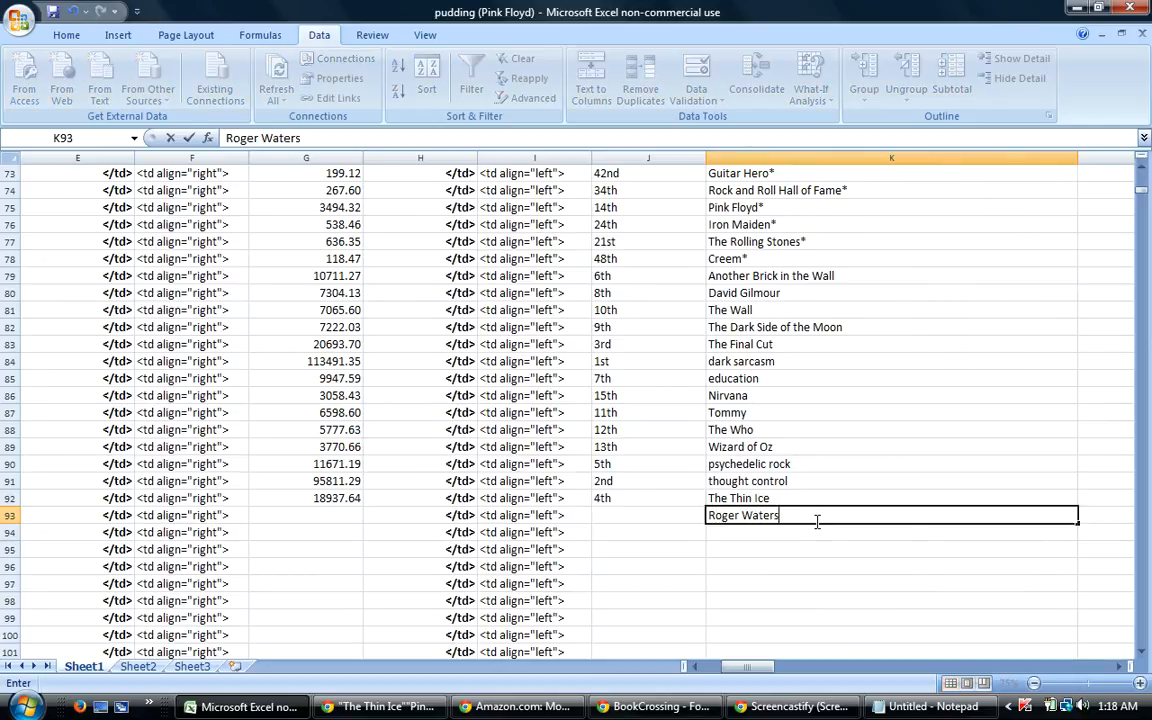
pyautogui.write('rs')
pyautogui.press('Return')
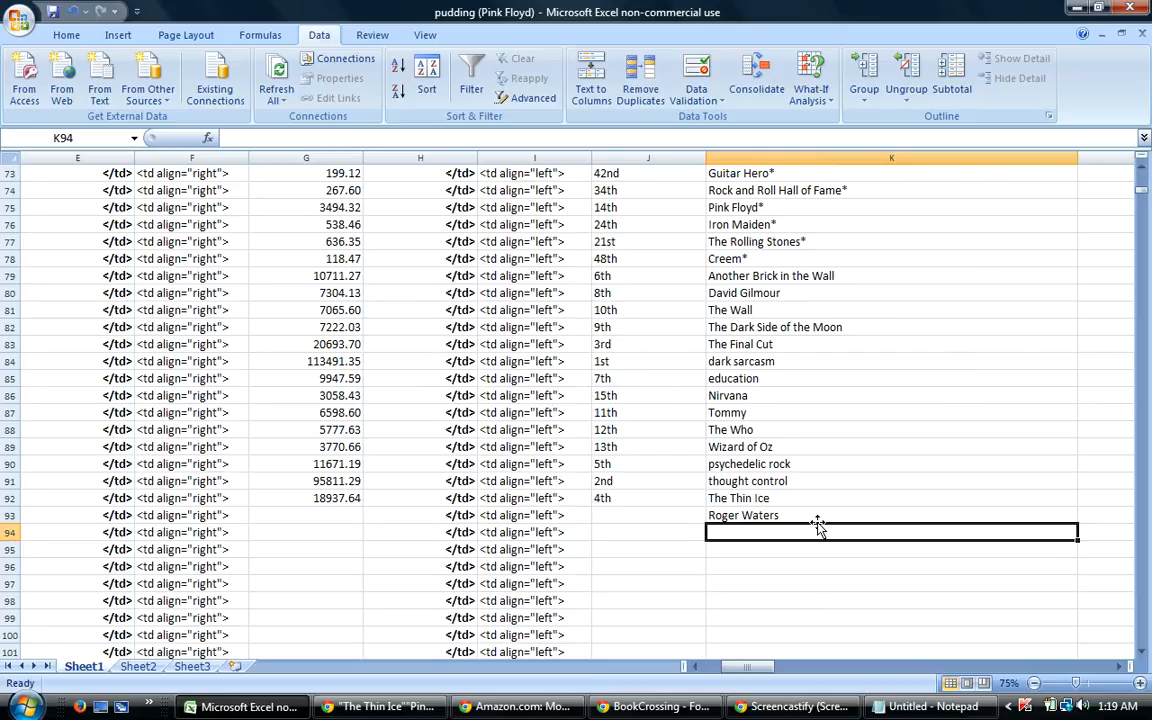
pyautogui.write('teacher')
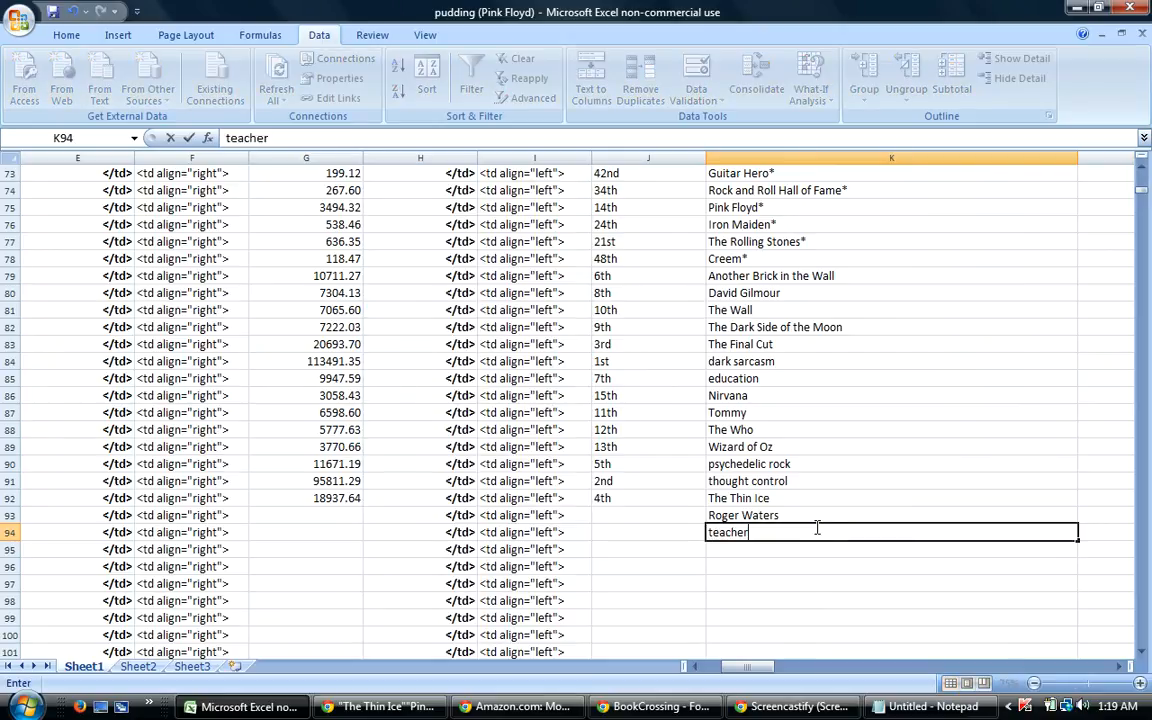
pyautogui.press('Return')
pyautogui.press('Up')
pyautogui.press('Up')
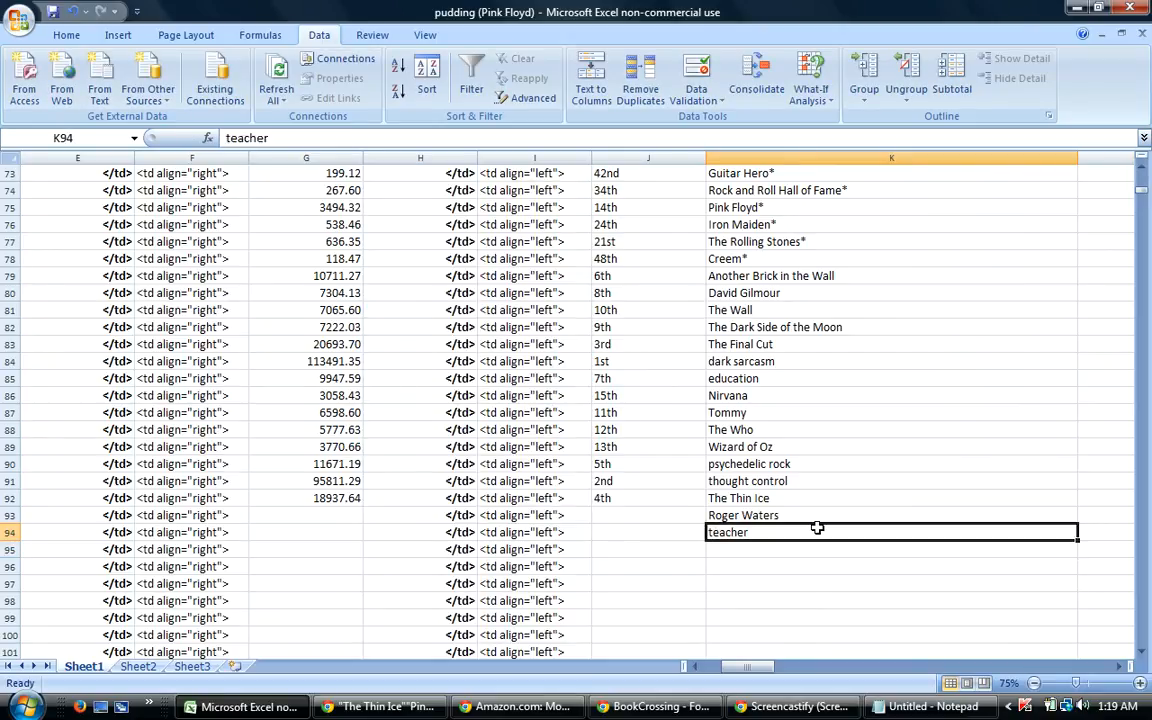
# Enter the forum username of the player who made both new guesses in AS93 and AS94.
pyautogui.press('Right')
pyautogui.press('Right')
pyautogui.press('Right')
pyautogui.press('Right')
pyautogui.press('Right')
pyautogui.press('Right')
pyautogui.press('Right')
pyautogui.press('Right')
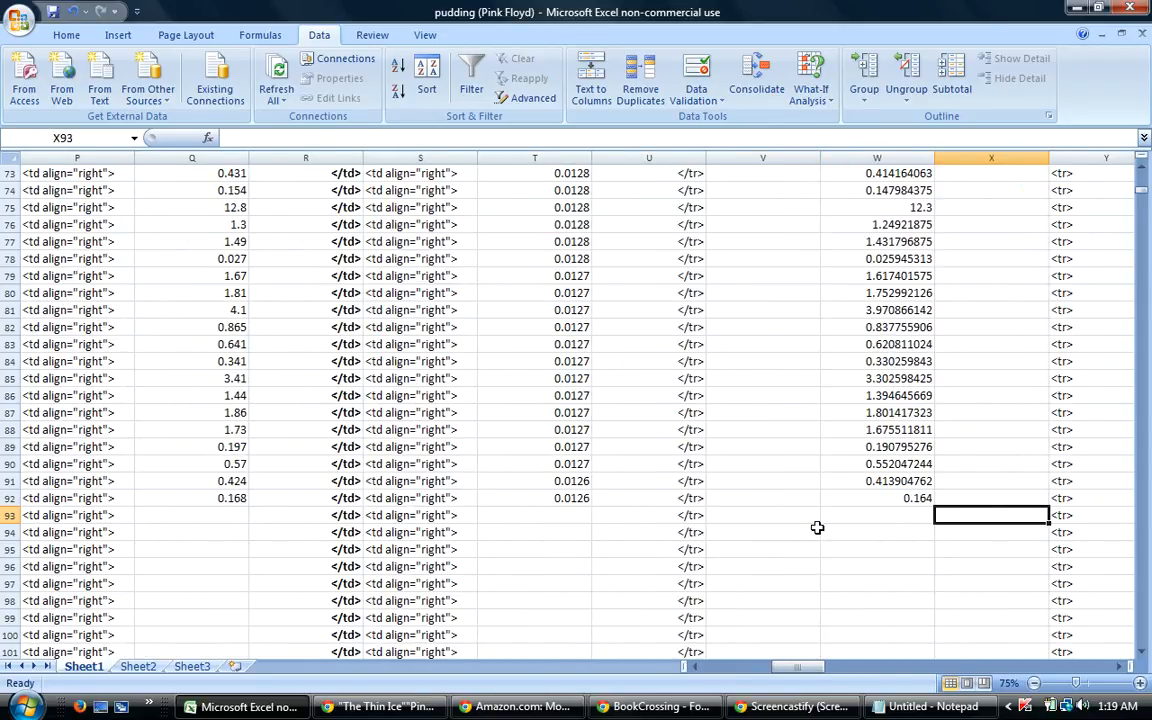
pyautogui.press('Right')
pyautogui.press('Right')
pyautogui.press('Right')
pyautogui.press('Right')
pyautogui.press('Right')
pyautogui.press('Right')
pyautogui.press('Right')
pyautogui.press('Right')
pyautogui.press('Right')
pyautogui.press('Right')
pyautogui.press('Right')
pyautogui.press('Right')
pyautogui.press('Right')
pyautogui.press('Right')
pyautogui.press('Right')
pyautogui.press('Right')
pyautogui.press('Right')
pyautogui.press('Right')
pyautogui.press('Right')
pyautogui.press('Right')
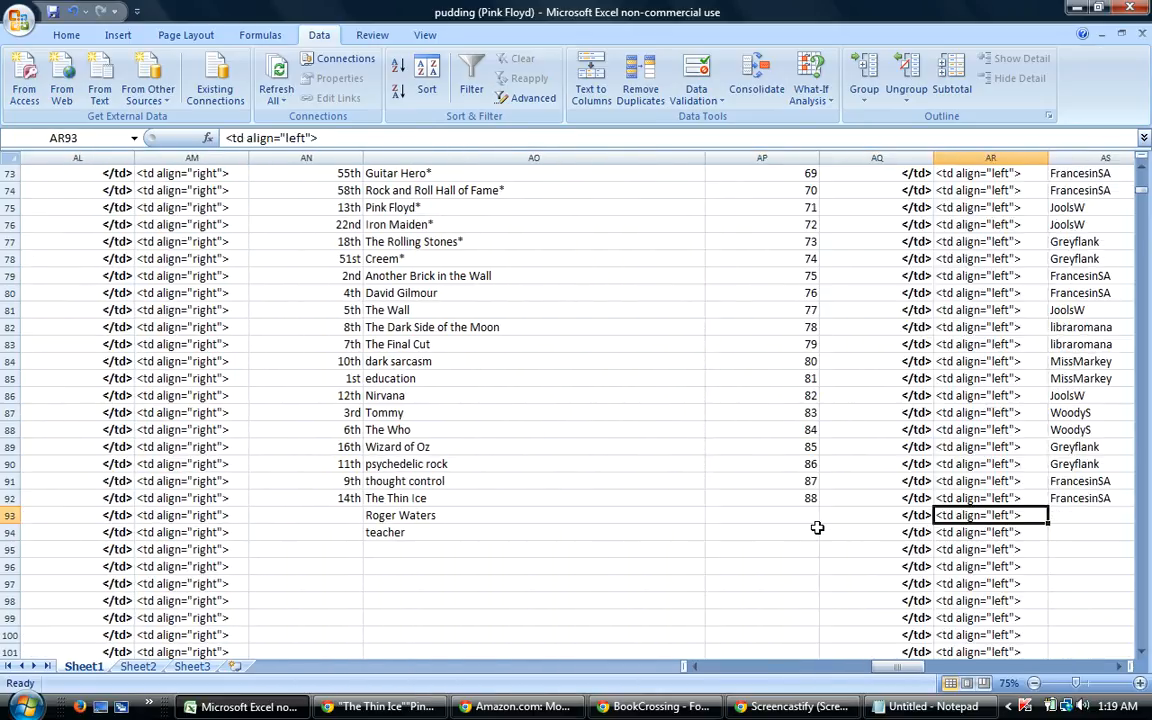
pyautogui.press('Right')
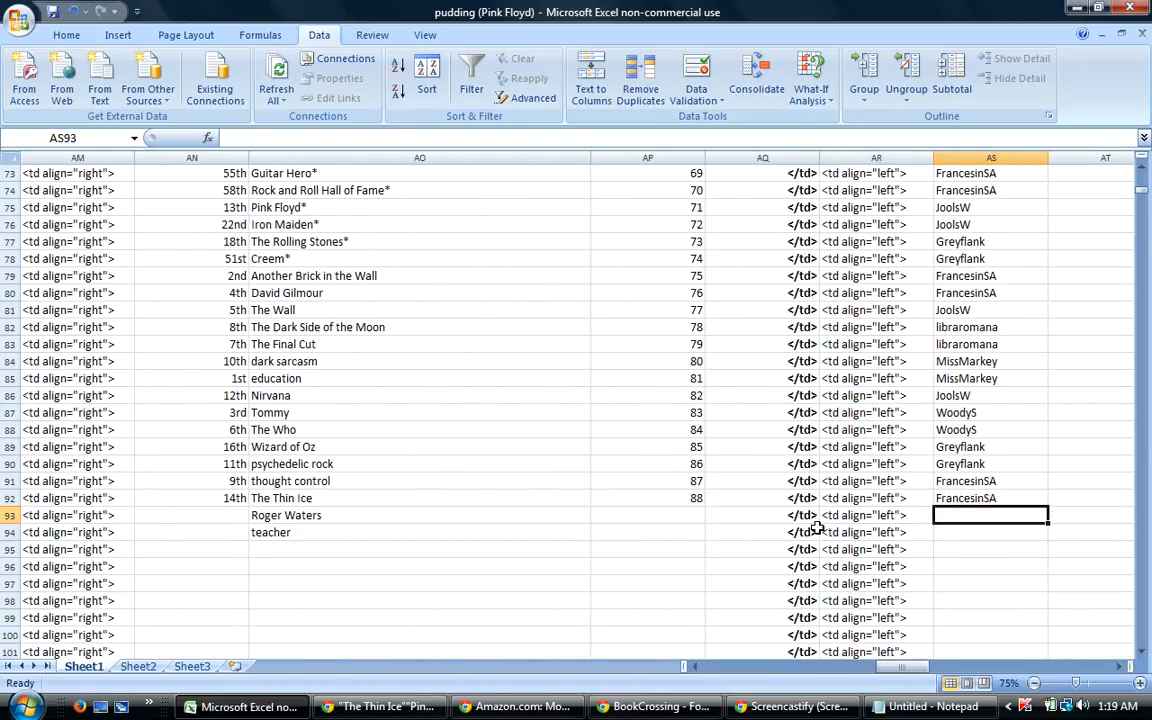
pyautogui.write('WoodyS')
pyautogui.press('Return')
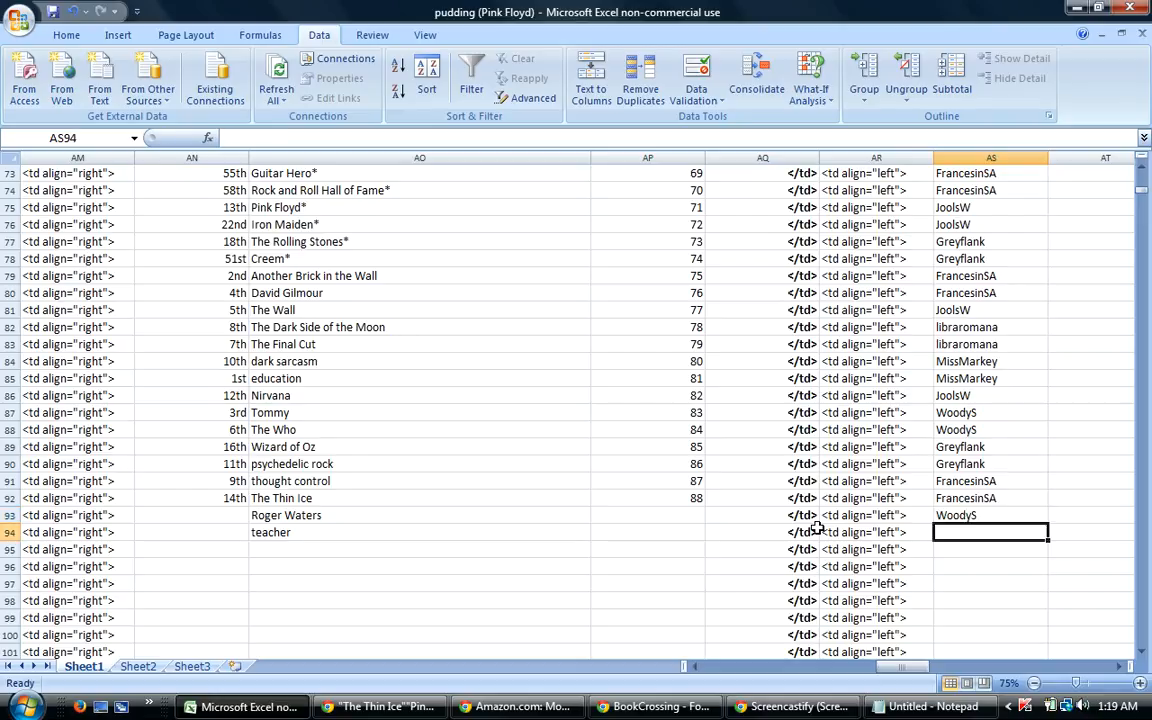
pyautogui.write('W')
pyautogui.press('Return')
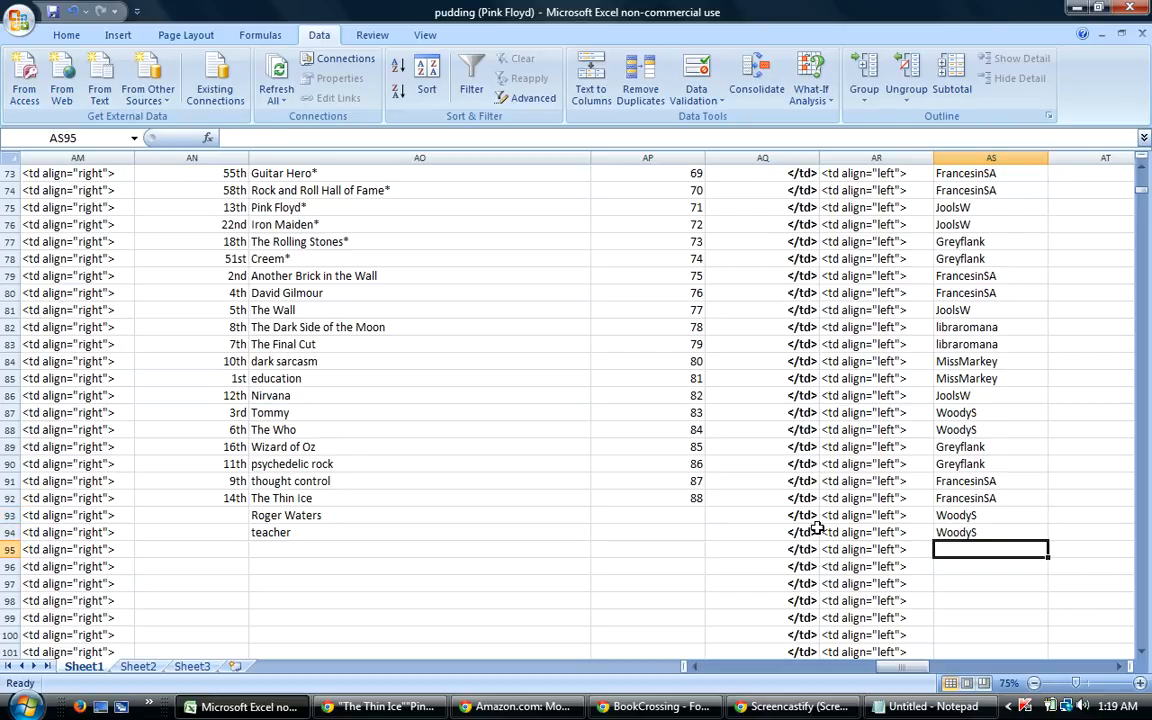
# Search the sheet for "teacher" and "waters" to check whether either new guess is a duplicate.
pyautogui.click(568, 411)
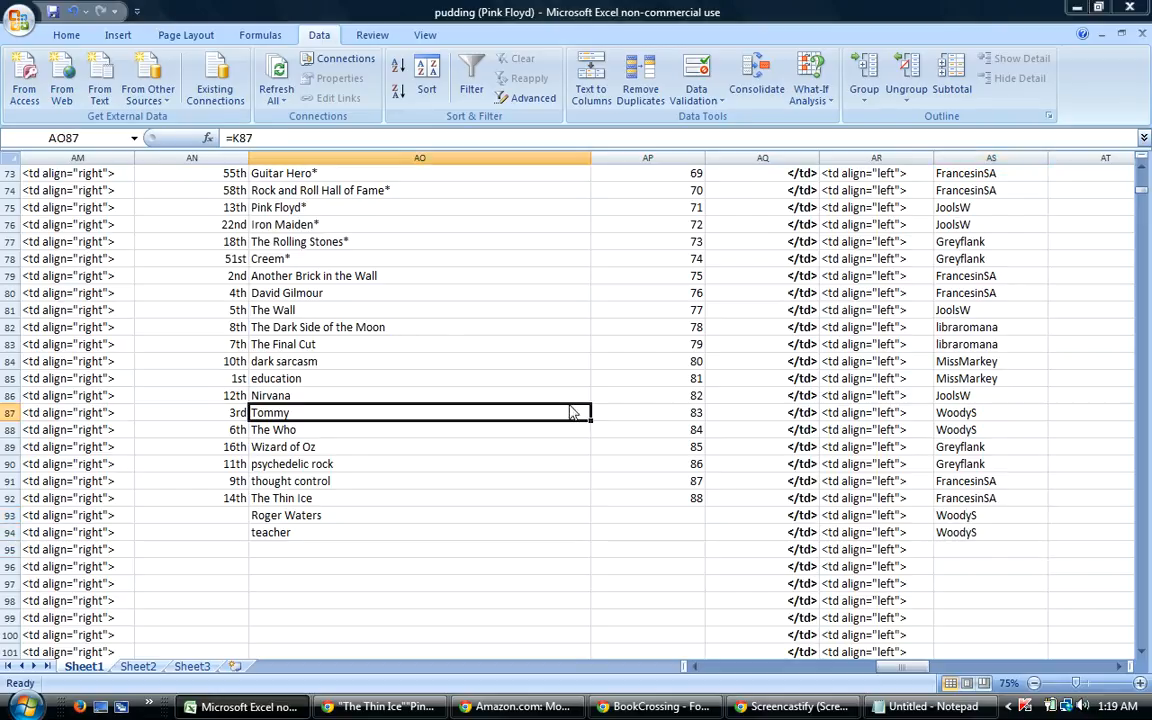
pyautogui.hotkey('ctrl', 'f')
pyautogui.write('teacher')
pyautogui.press('Return')
pyautogui.press('BackSpace')
pyautogui.press('BackSpace')
pyautogui.press('BackSpace')
pyautogui.press('BackSpace')
pyautogui.press('BackSpace')
pyautogui.press('BackSpace')
pyautogui.press('BackSpace')
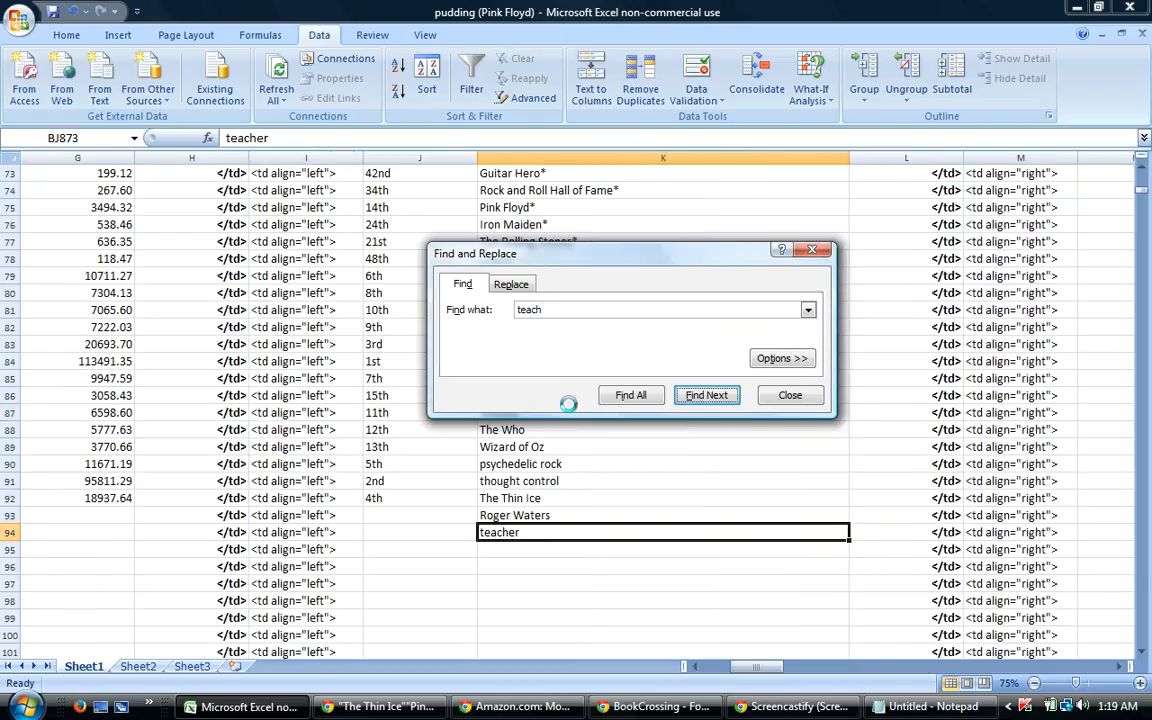
pyautogui.write('waters')
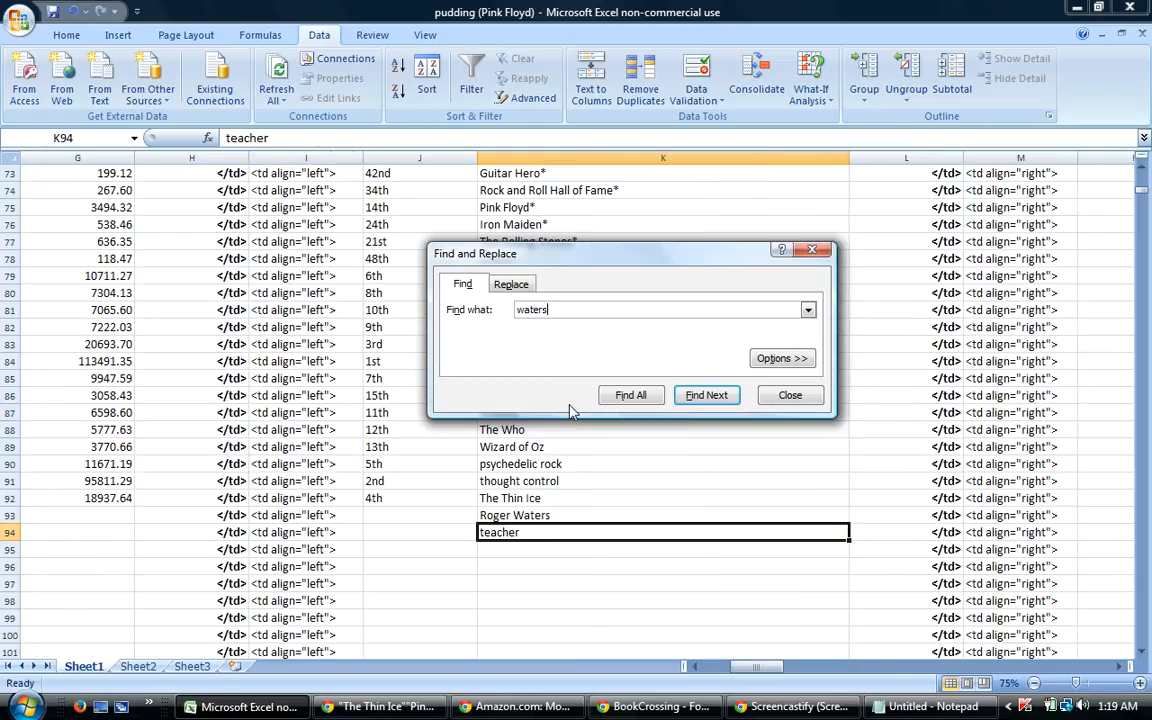
pyautogui.press('Return')
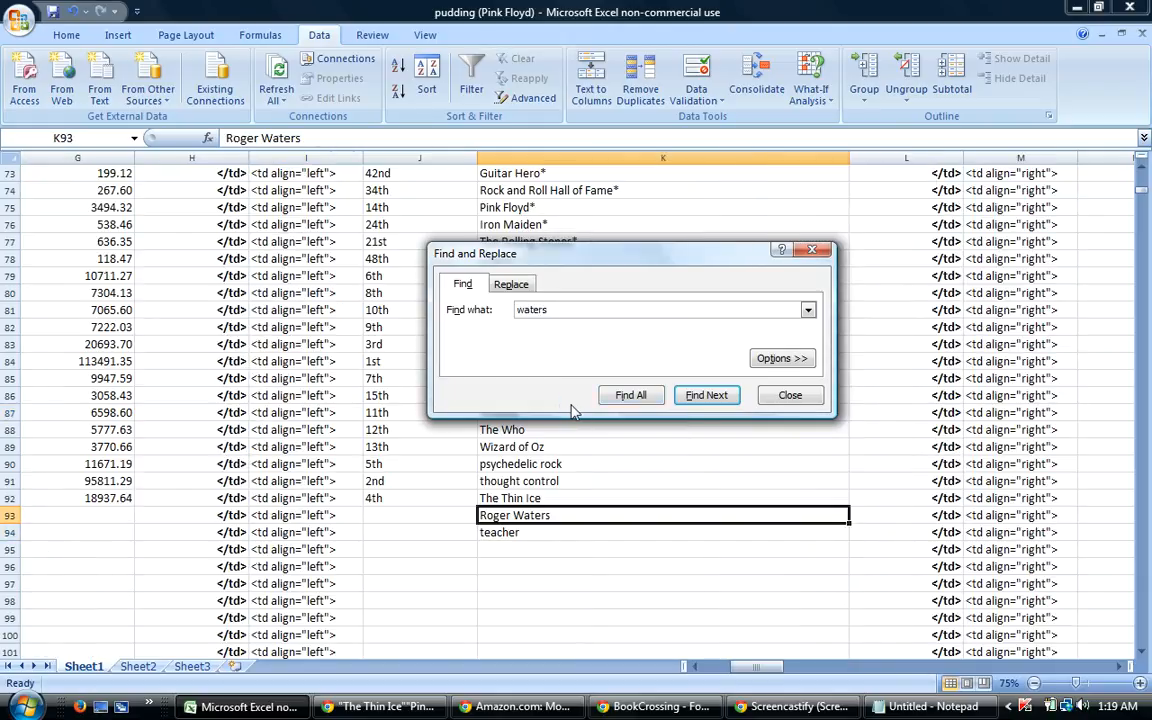
pyautogui.click(789, 397)
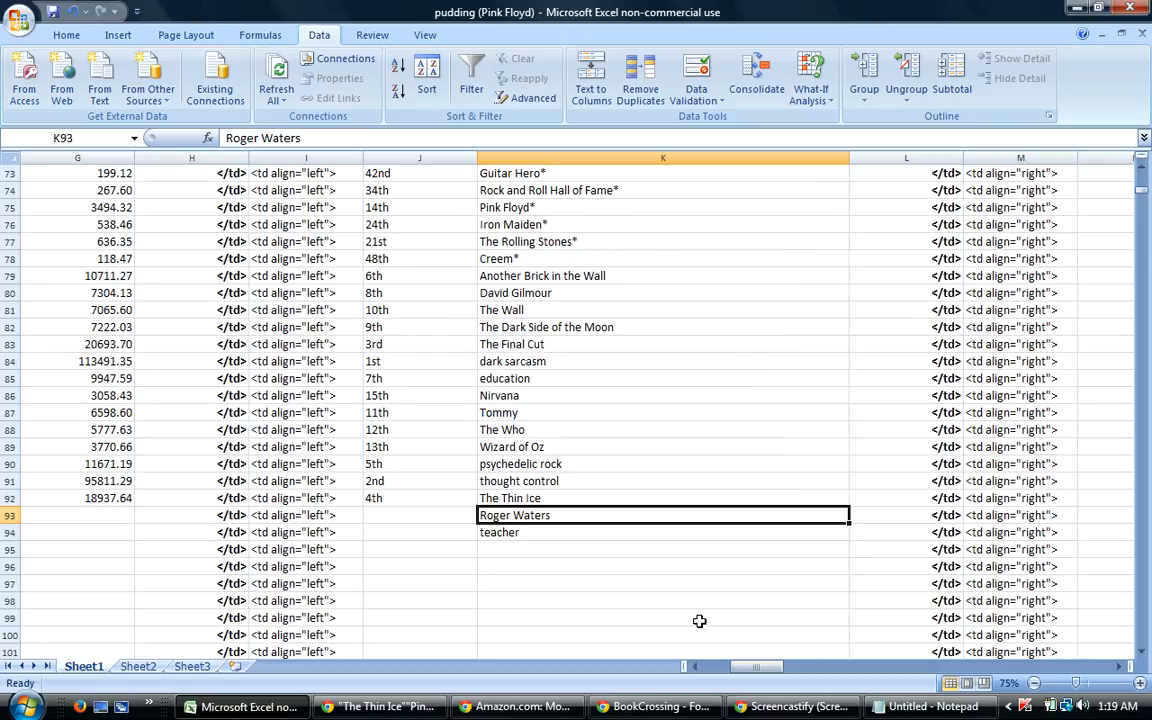
# Extend the guess numbering in column AP down from rows 91 and 92, giving 89 in AP93 and 90 in AP94.
pyautogui.moveTo(755, 670); pyautogui.dragTo(896, 661)
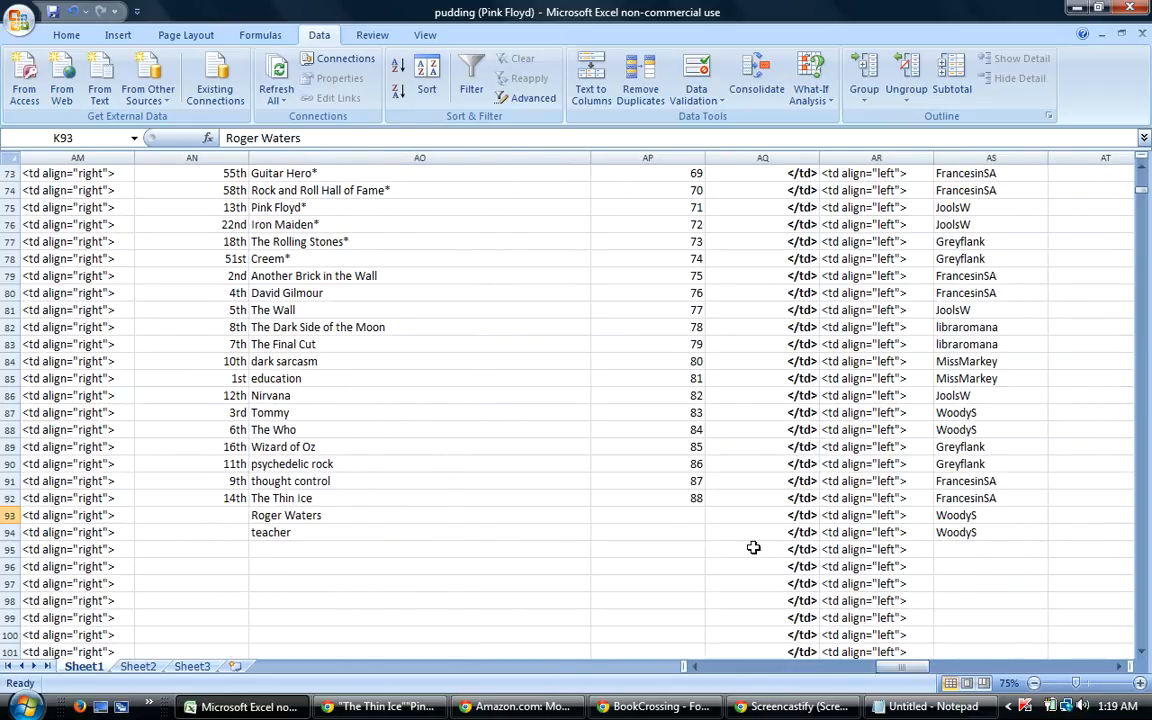
pyautogui.moveTo(690, 484); pyautogui.dragTo(712, 545)
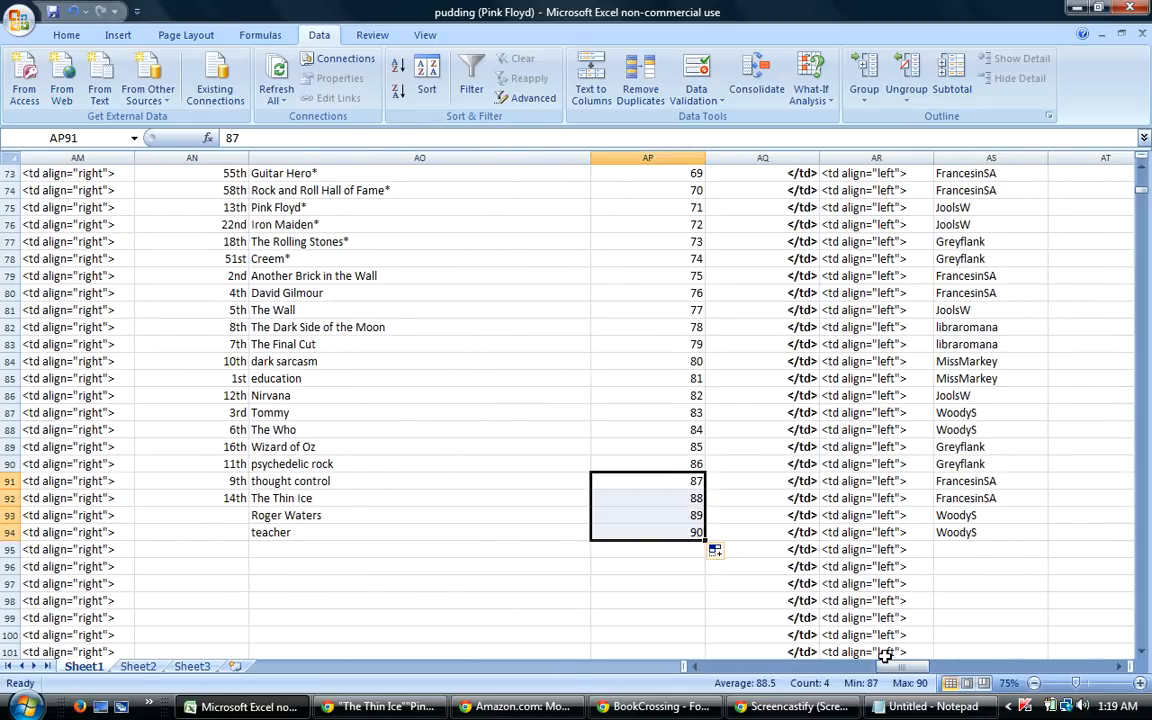
# Select T92, switch to the DeeperWeb browser window, search for "Pink Floyd""pudding", and copy that query.
pyautogui.moveTo(897, 666); pyautogui.dragTo(770, 680)
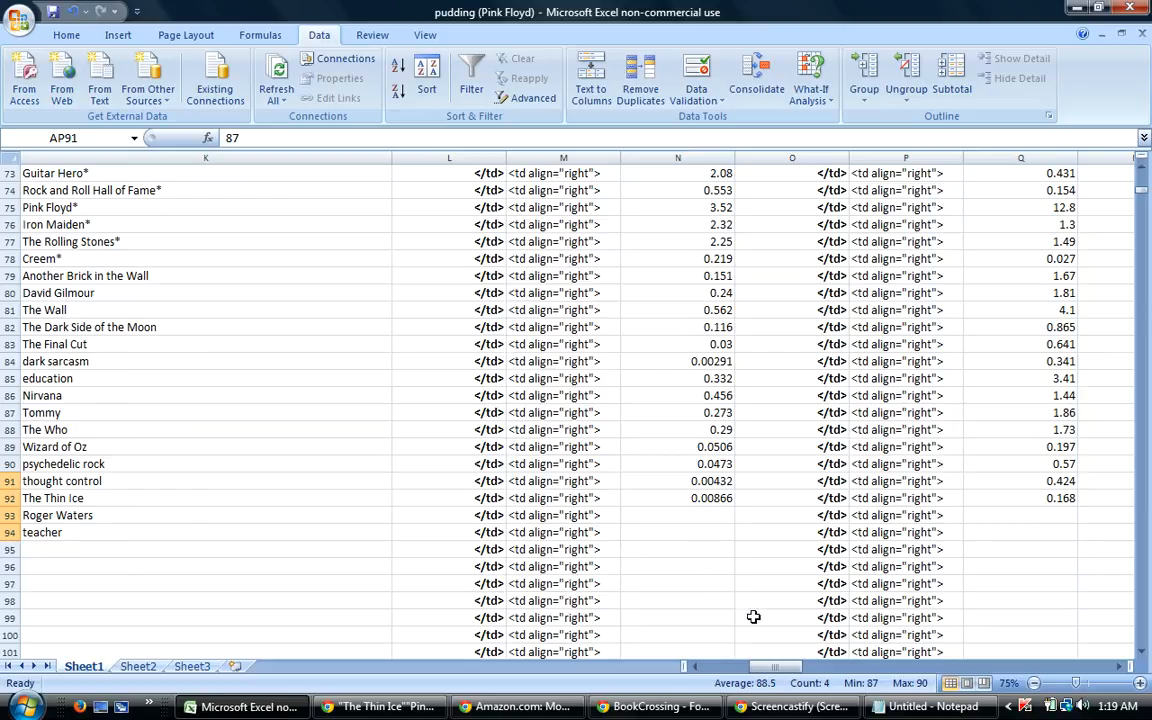
pyautogui.moveTo(770, 668); pyautogui.dragTo(800, 672)
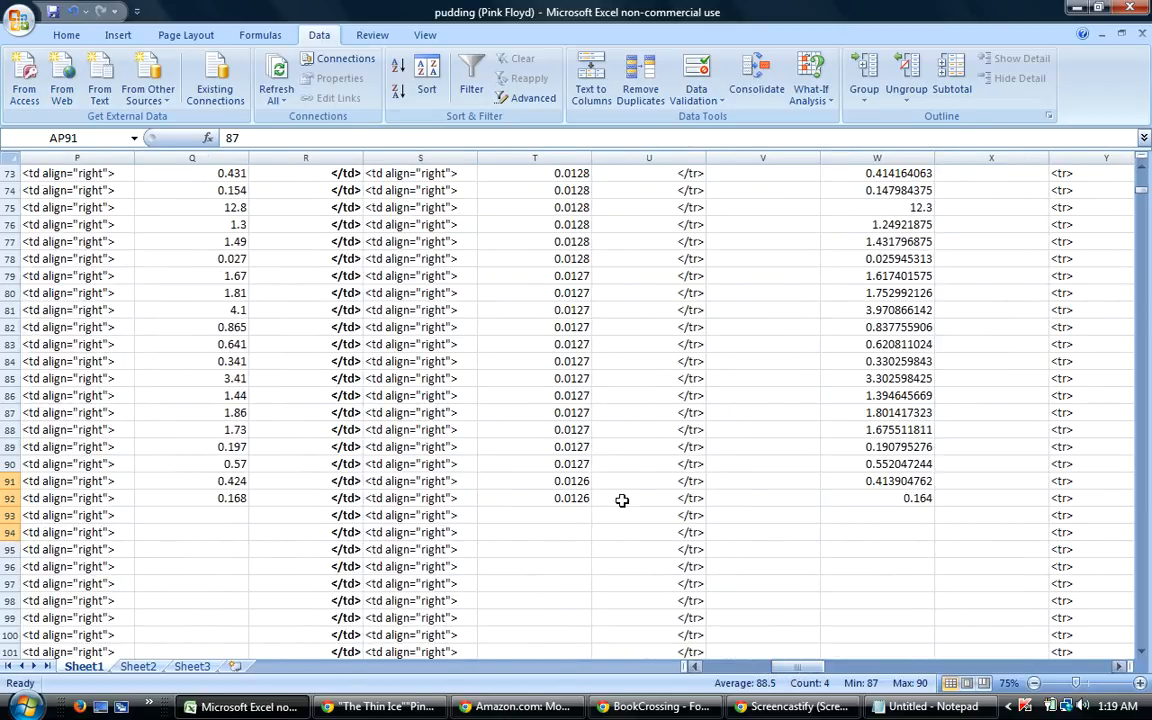
pyautogui.click(560, 498)
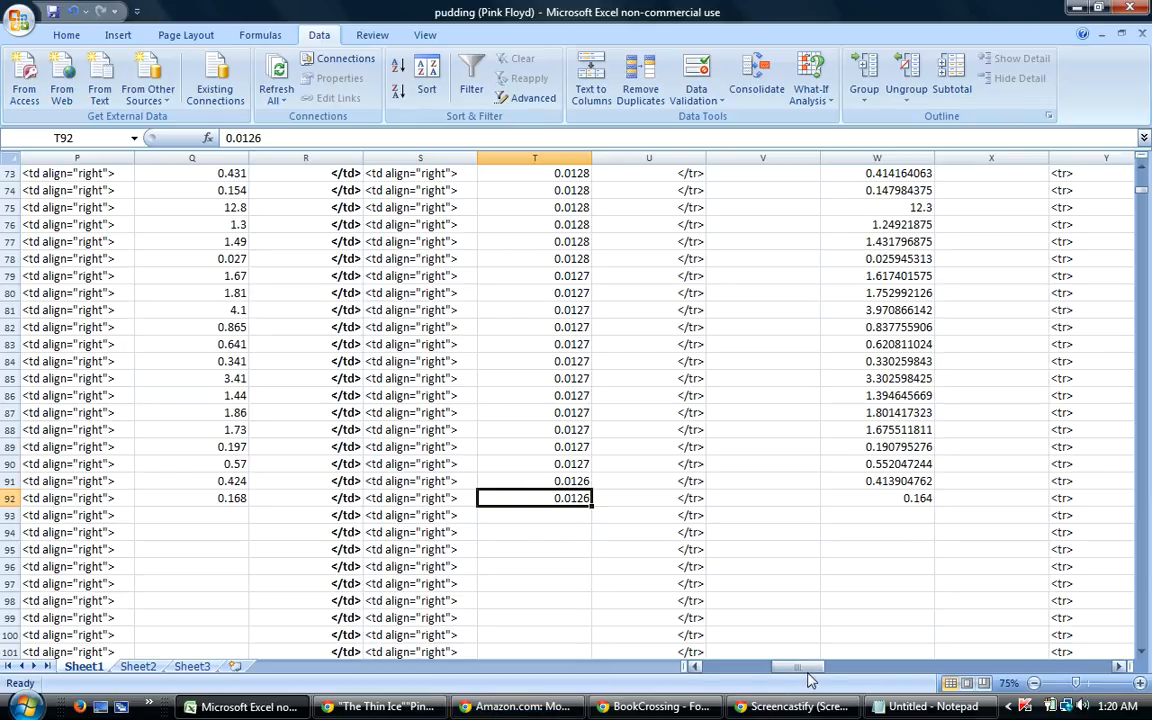
pyautogui.moveTo(808, 669); pyautogui.dragTo(797, 683)
pyautogui.click(357, 713)
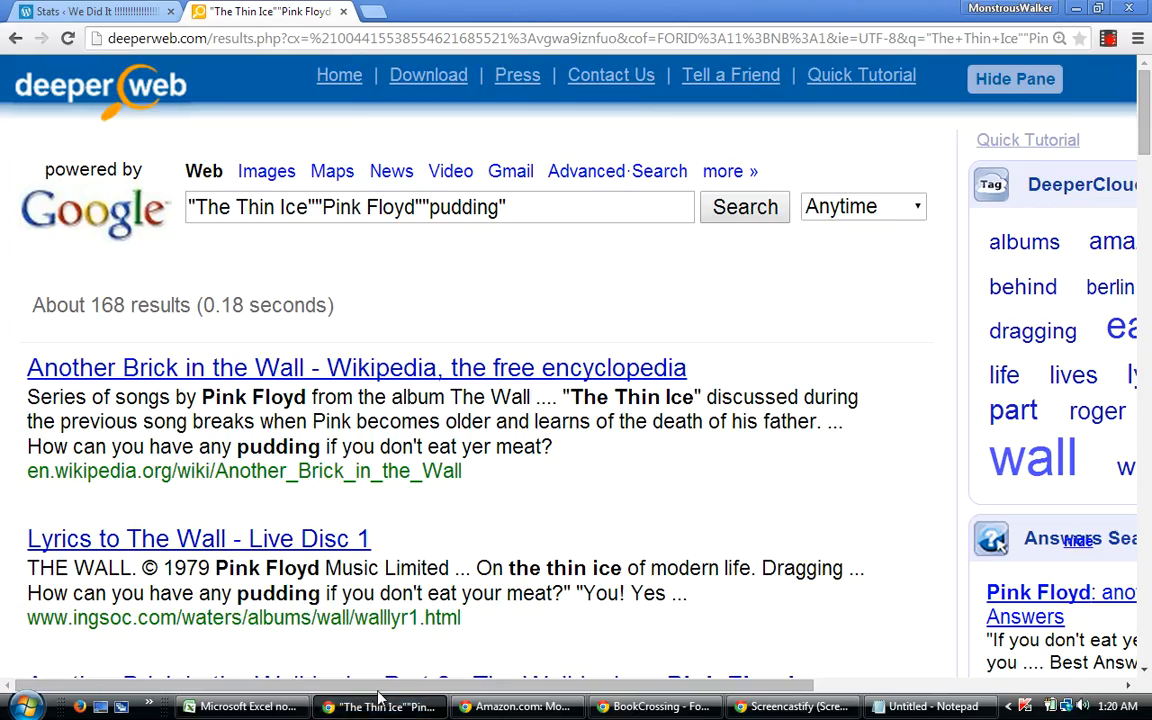
pyautogui.moveTo(507, 207); pyautogui.dragTo(115, 222)
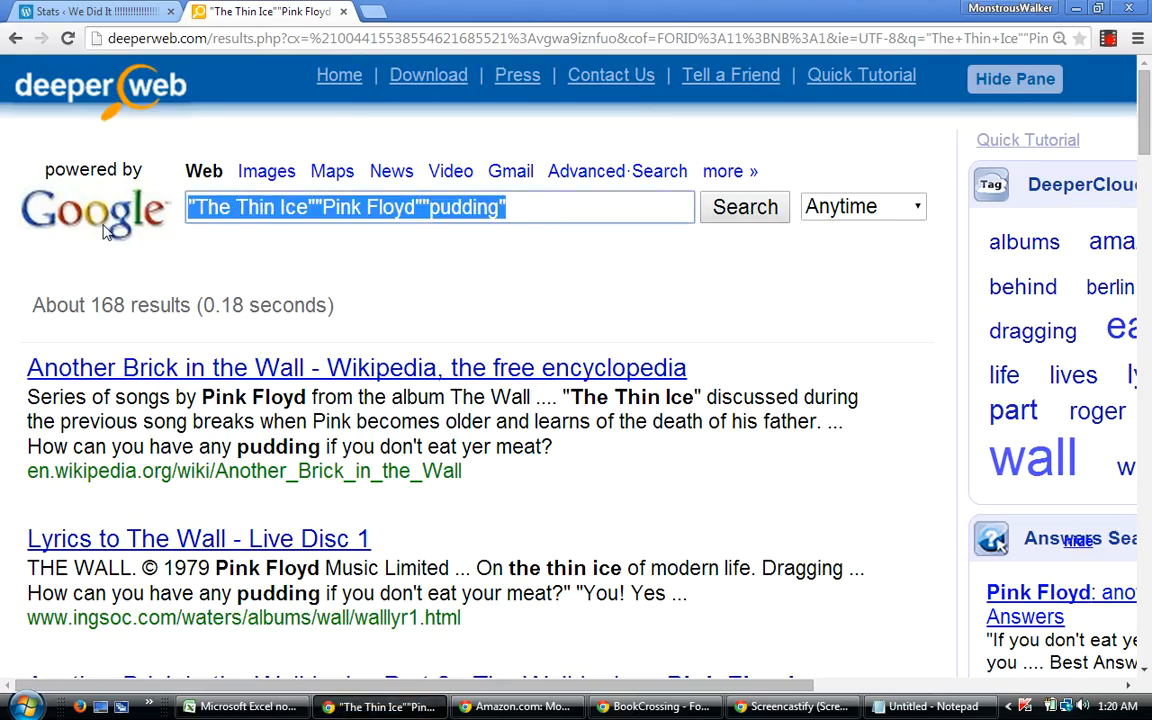
pyautogui.write('"P')
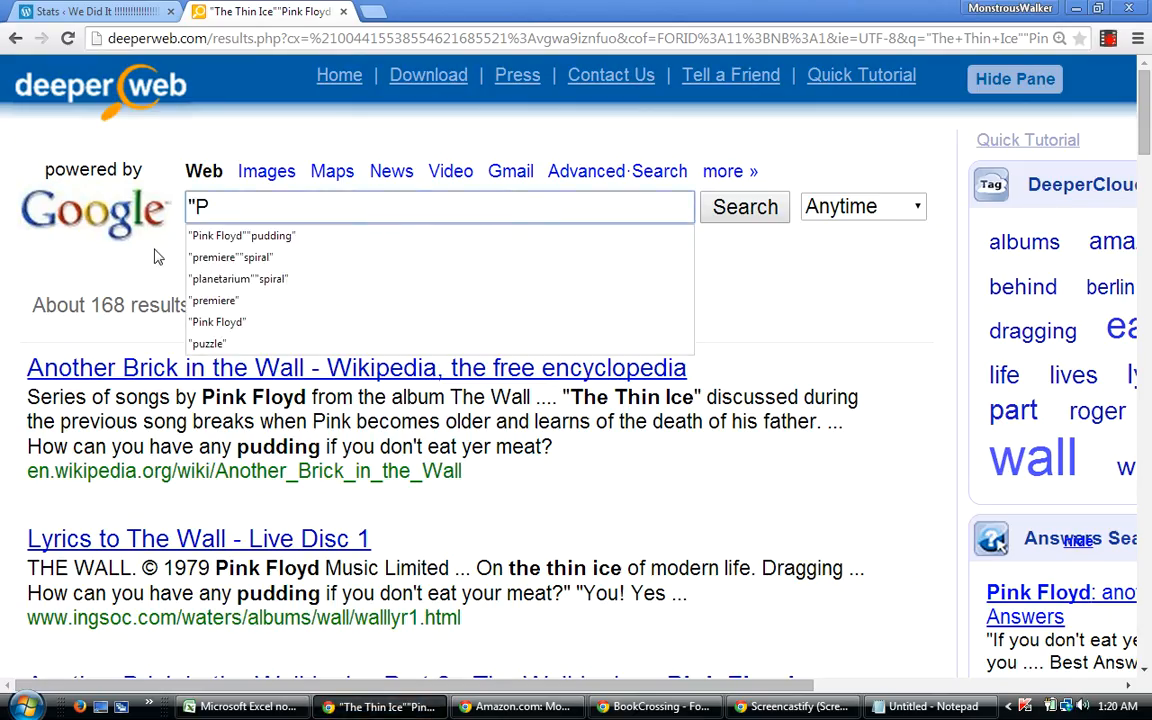
pyautogui.click(236, 238)
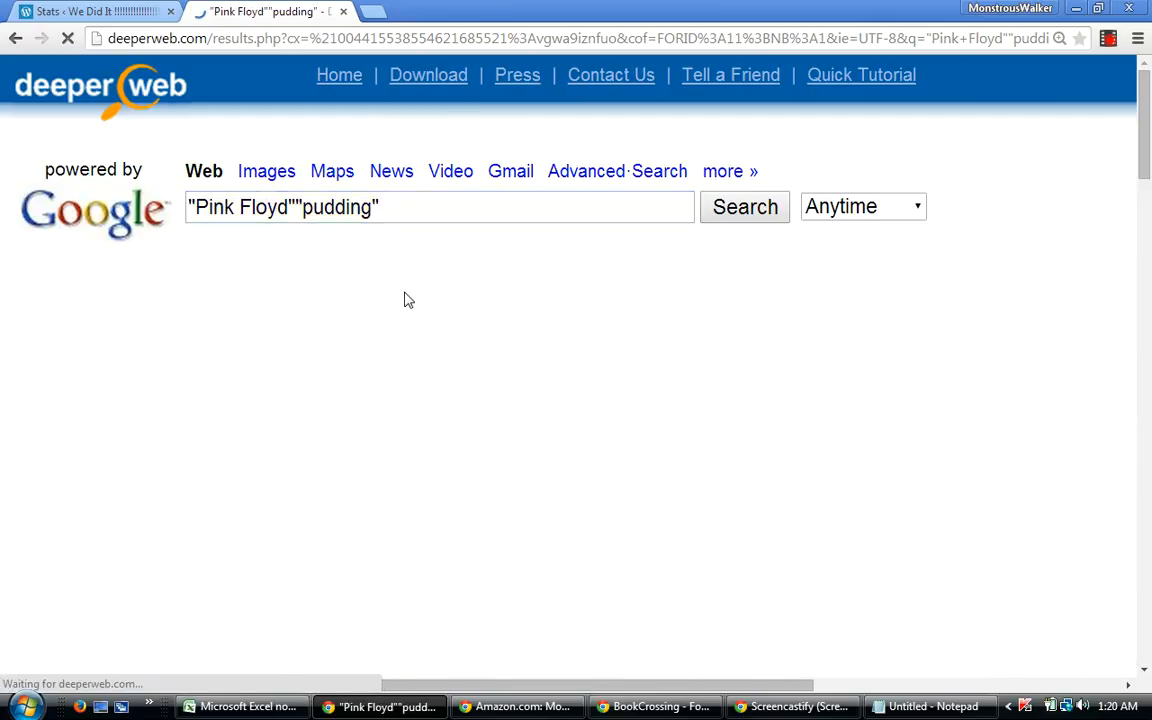
pyautogui.moveTo(379, 207); pyautogui.dragTo(160, 205)
pyautogui.rightClick(204, 207)
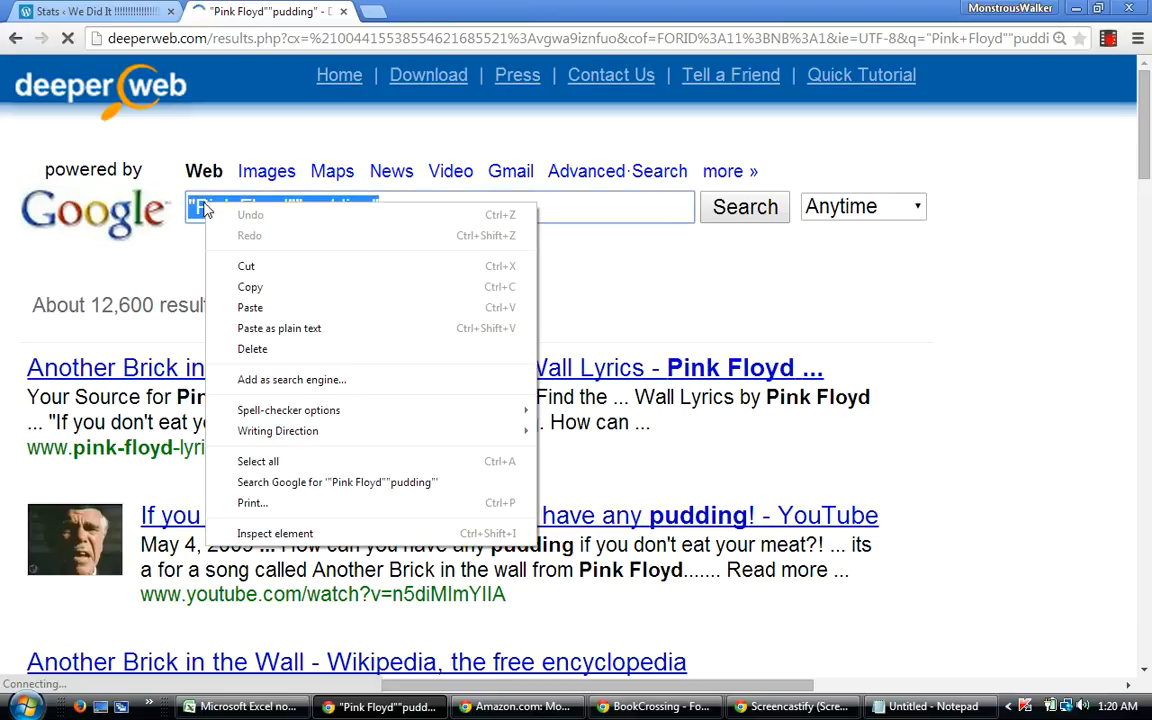
pyautogui.click(250, 287)
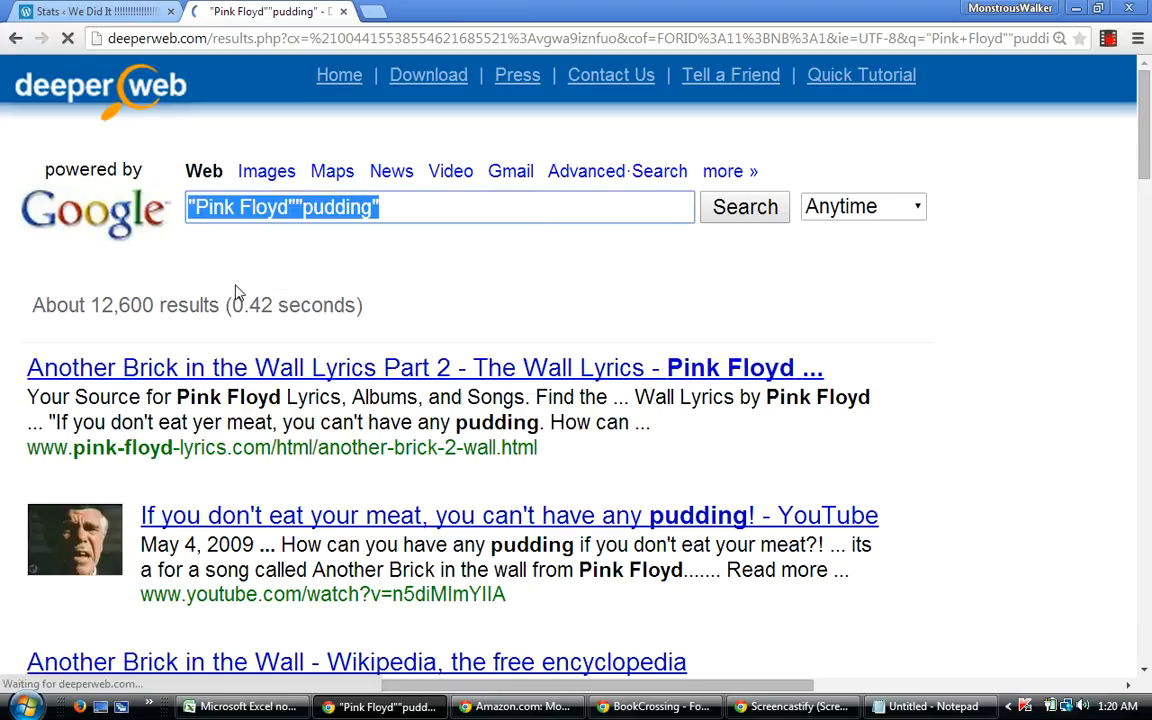
# Return to the Excel workbook and fill 0.0126 from T92 down through T93 and T94.
pyautogui.click(289, 710)
pyautogui.moveTo(933, 507); pyautogui.dragTo(918, 533)
pyautogui.click(905, 584)
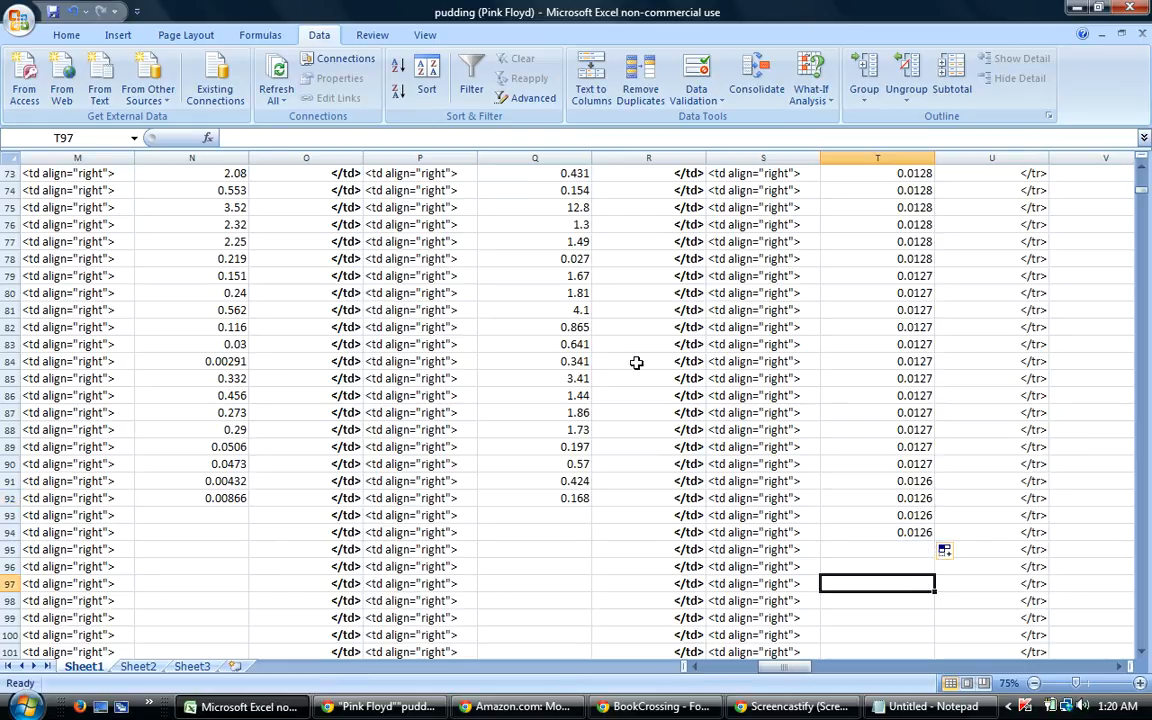
# Save the workbook and select N93 in the Roger Waters row.
pyautogui.click(18, 18)
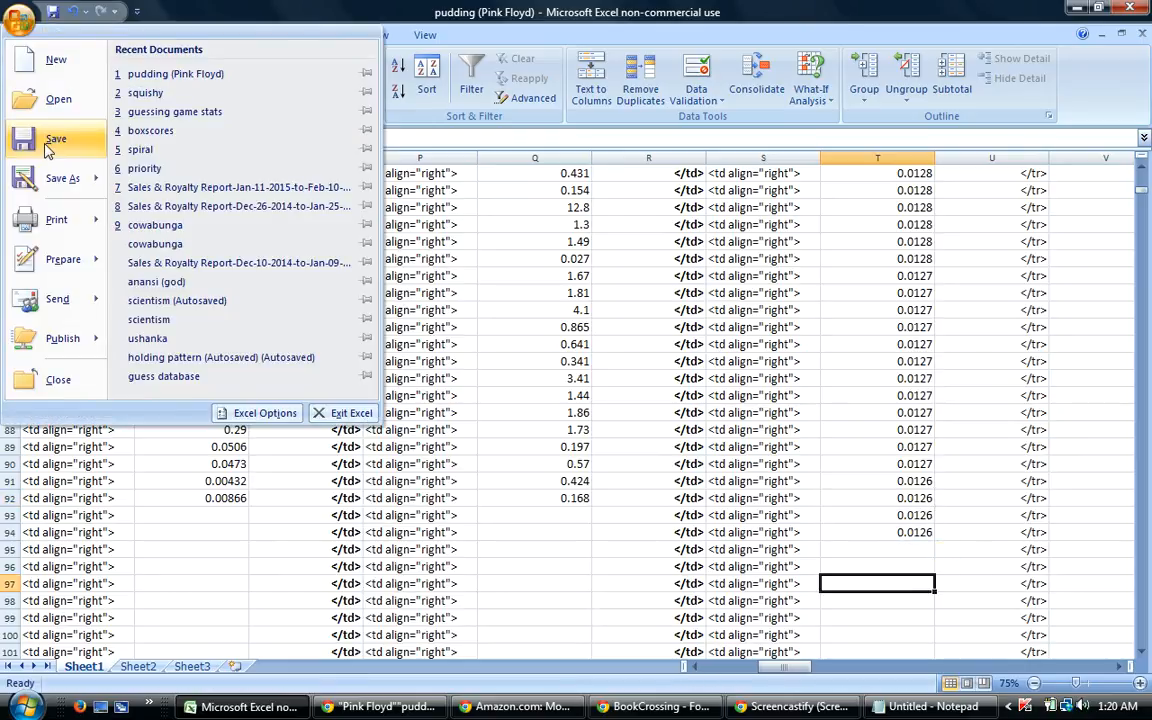
pyautogui.click(48, 140)
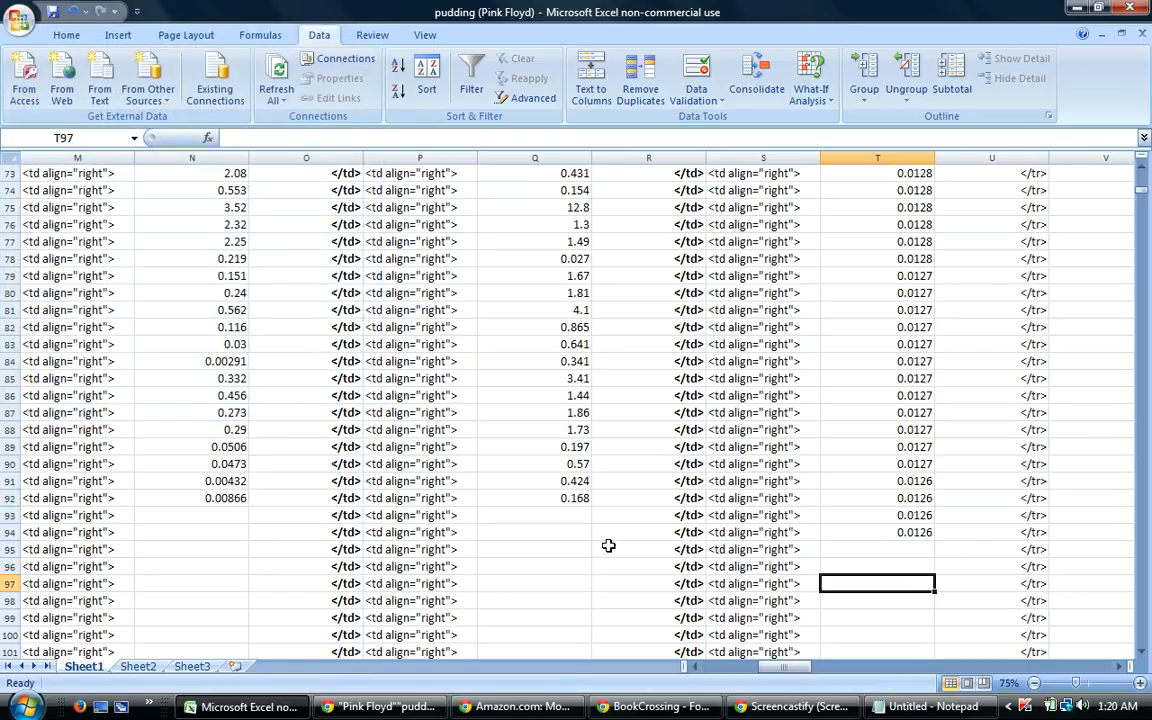
pyautogui.click(587, 515)
pyautogui.press('Left')
pyautogui.press('Left')
pyautogui.press('Left')
pyautogui.press('Left')
pyautogui.press('Left')
pyautogui.press('Left')
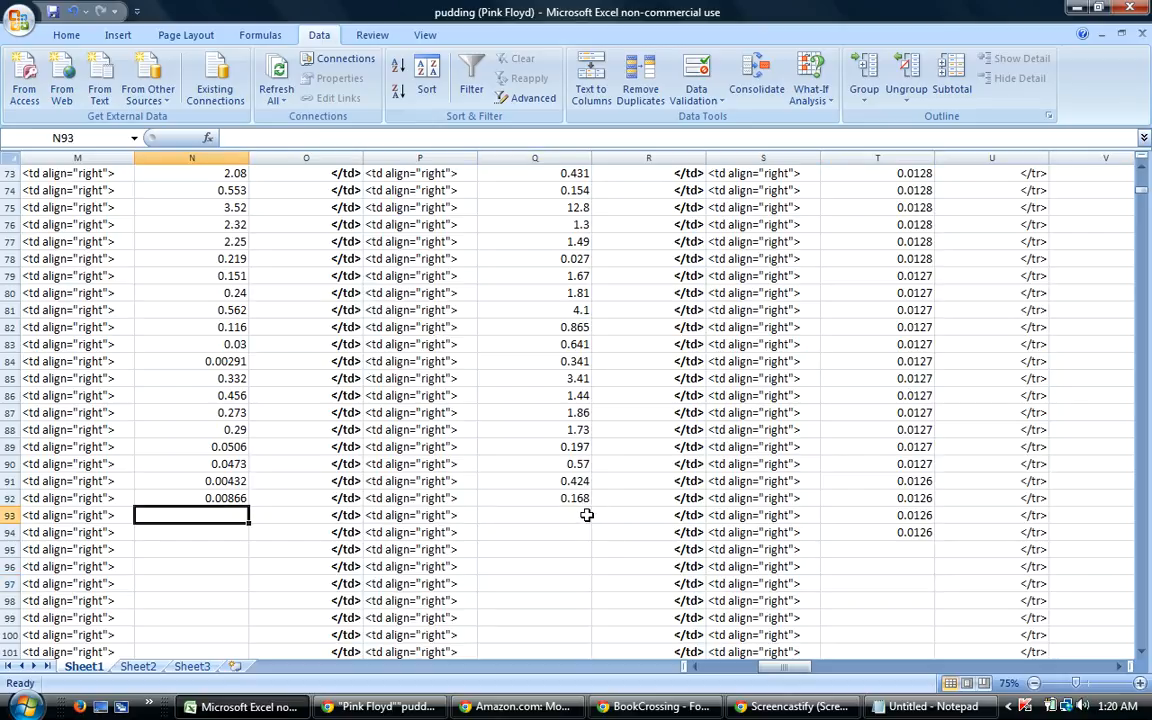
pyautogui.press('Right')
pyautogui.press('Right')
pyautogui.press('Right')
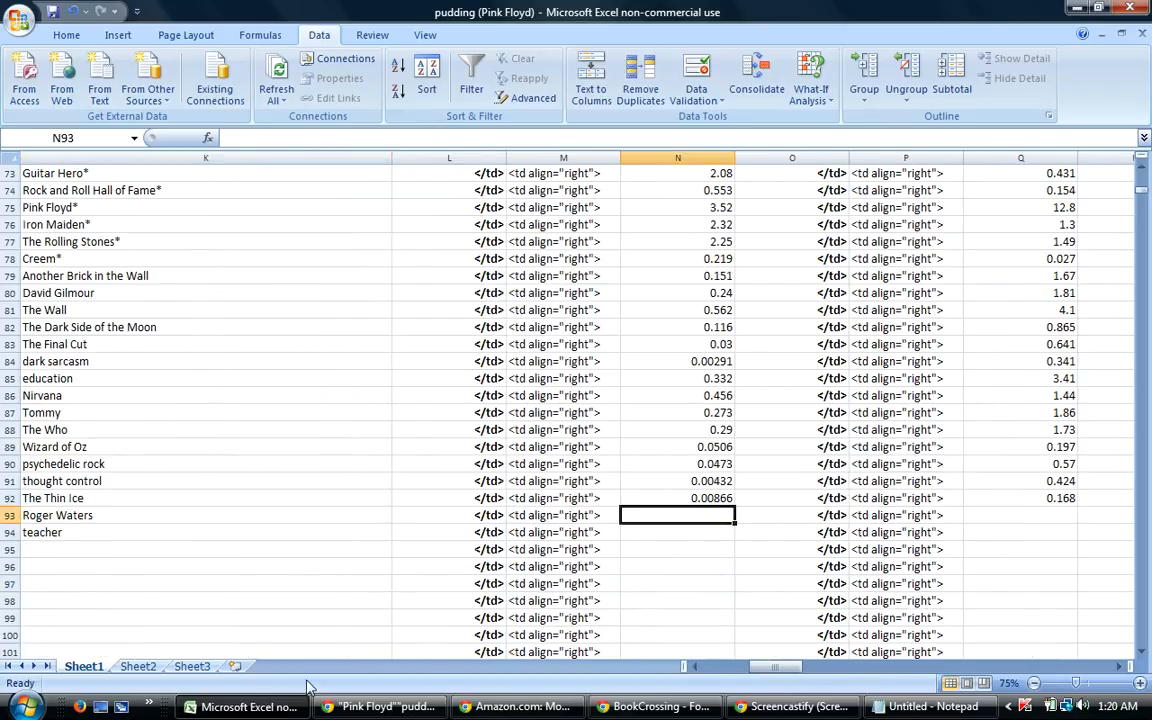
# Switch to the DeeperWeb browser window and search for "Roger Waters".
pyautogui.moveTo(254, 712)
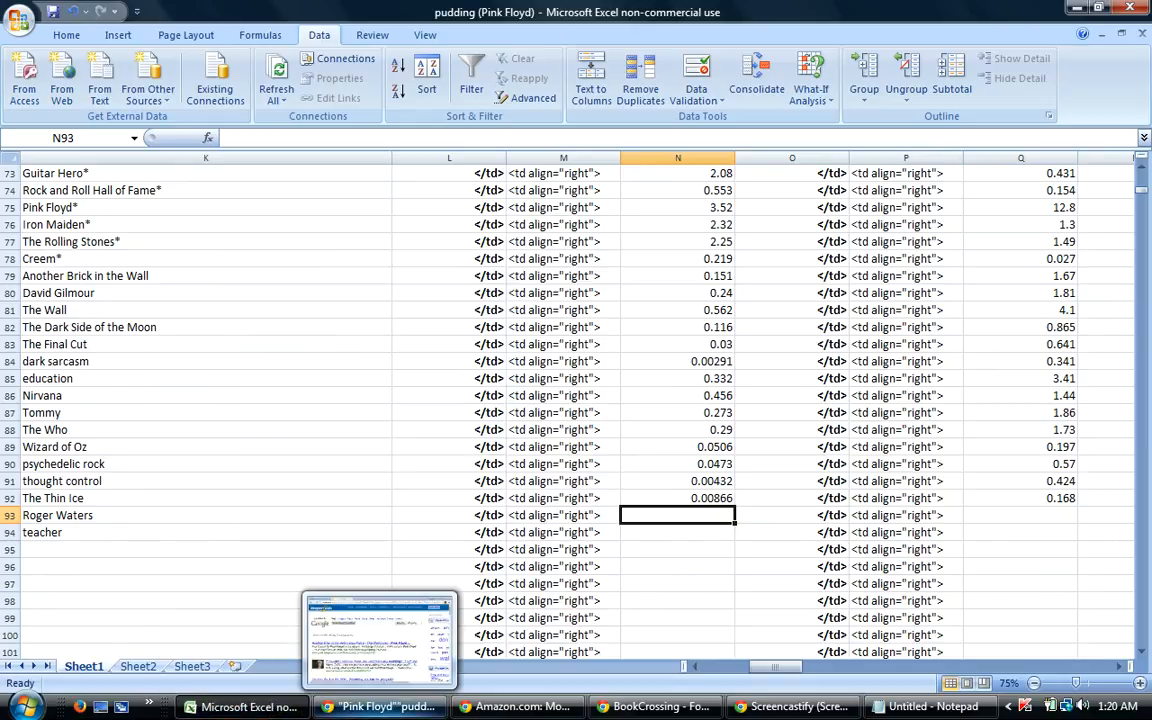
pyautogui.click(375, 709)
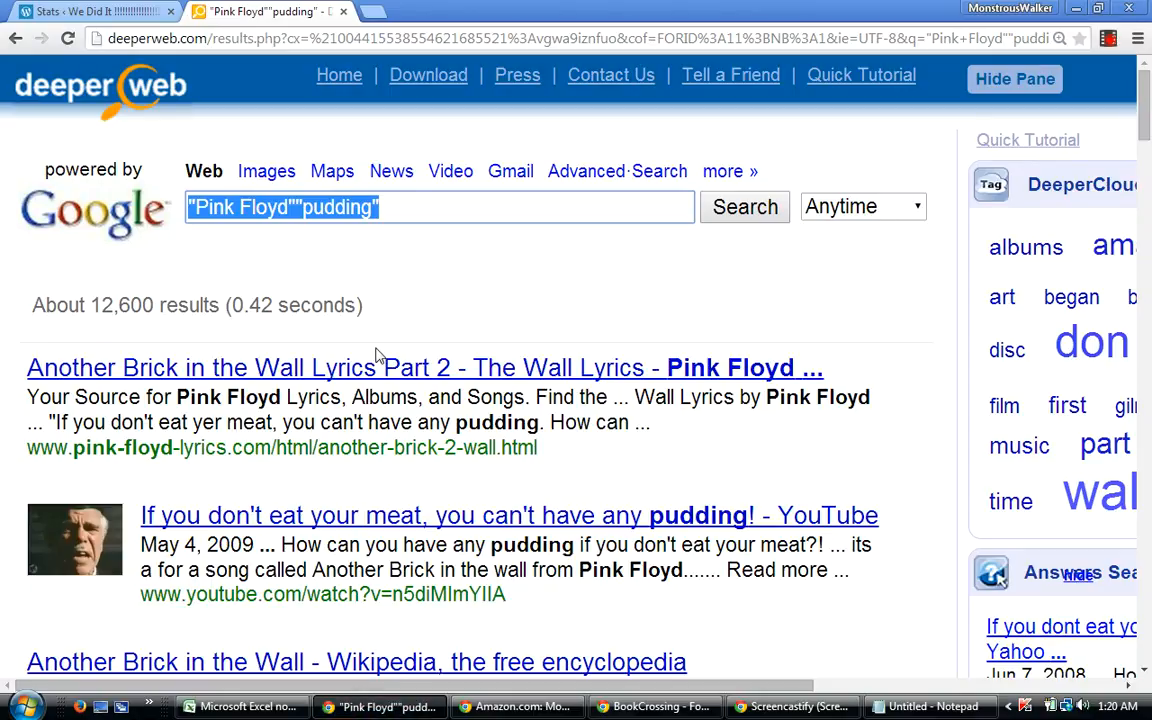
pyautogui.write('"Roger Waters"')
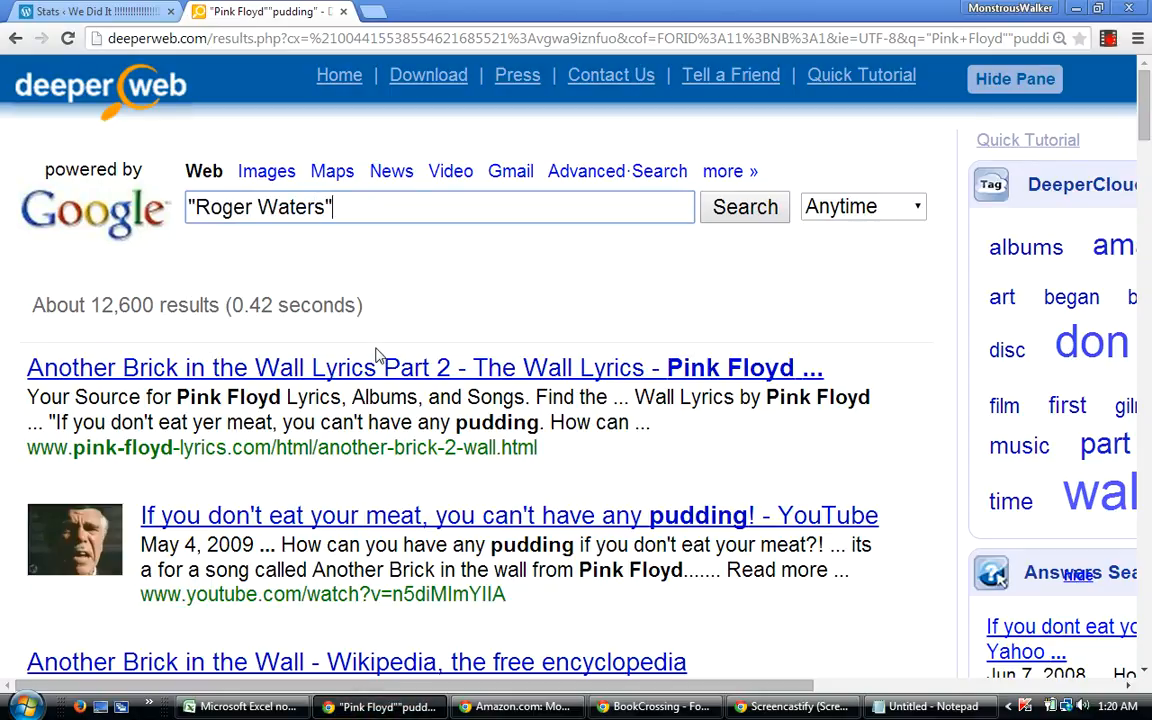
pyautogui.press('Return')
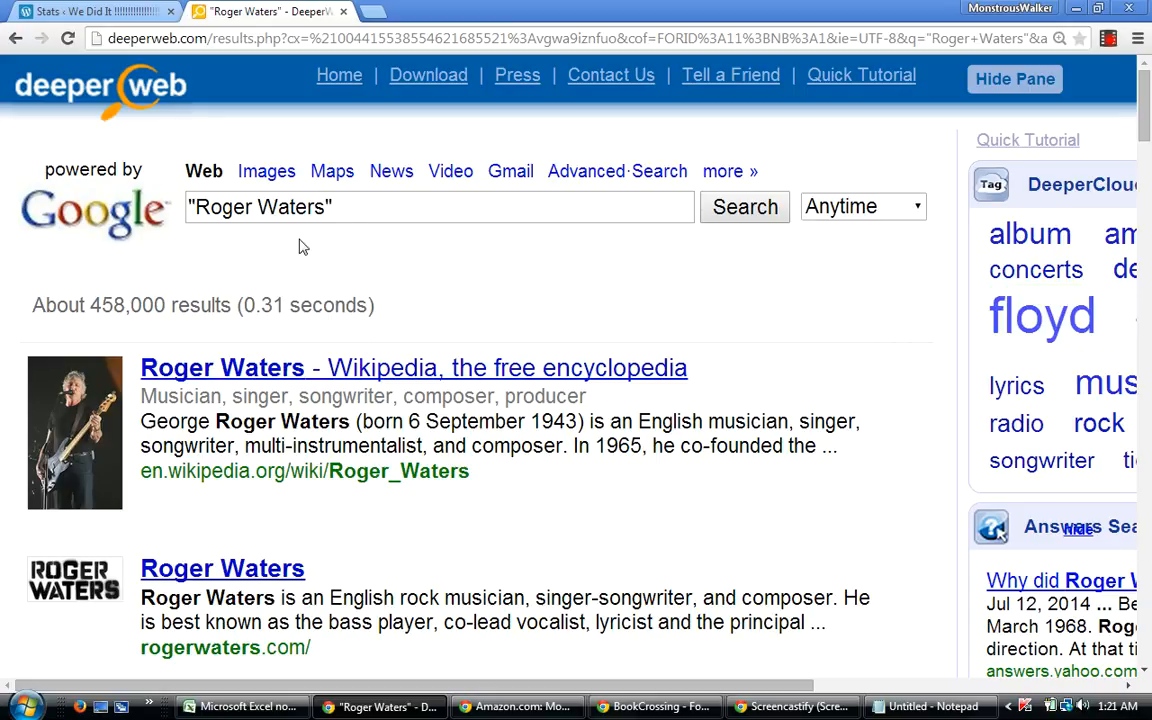
pyautogui.click(364, 208)
pyautogui.write('"Pink Floyd')
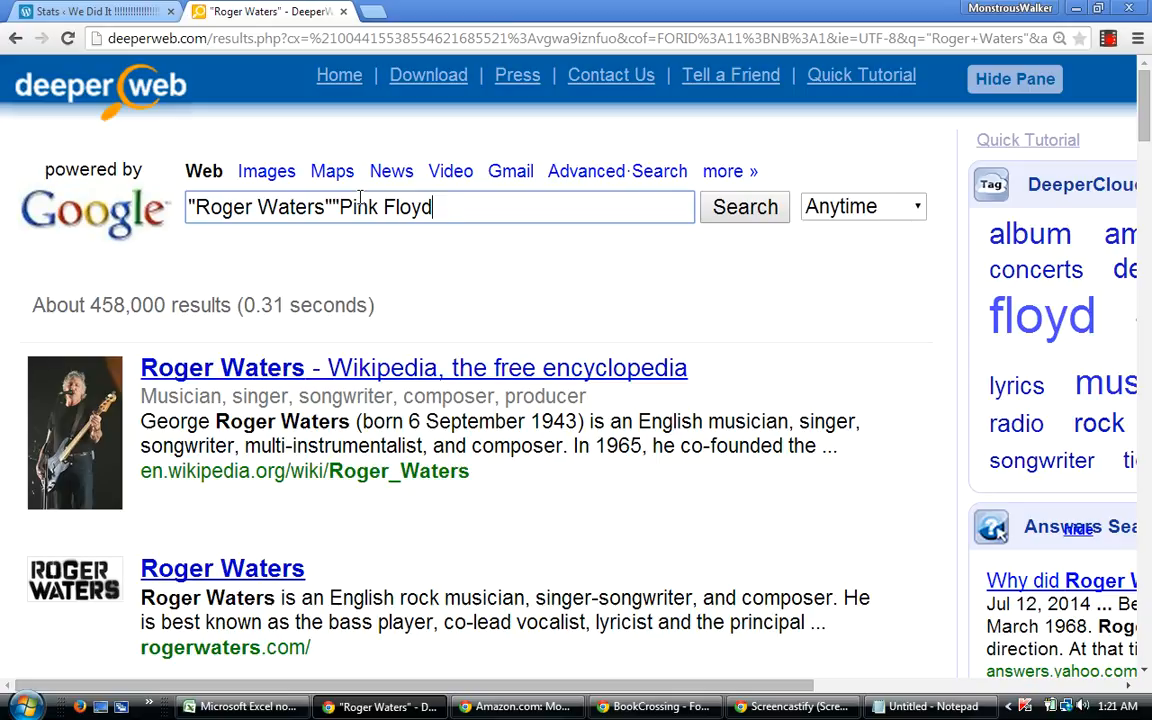
pyautogui.press('BackSpace')
pyautogui.press('BackSpace')
pyautogui.press('BackSpace')
pyautogui.press('BackSpace')
pyautogui.press('BackSpace')
pyautogui.press('BackSpace')
pyautogui.press('BackSpace')
pyautogui.press('BackSpace')
pyautogui.press('BackSpace')
pyautogui.press('BackSpace')
pyautogui.press('BackSpace')
pyautogui.press('BackSpace')
pyautogui.press('BackSpace')
pyautogui.press('BackSpace')
pyautogui.press('BackSpace')
pyautogui.press('BackSpace')
pyautogui.press('BackSpace')
pyautogui.press('BackSpace')
pyautogui.press('BackSpace')
pyautogui.press('BackSpace')
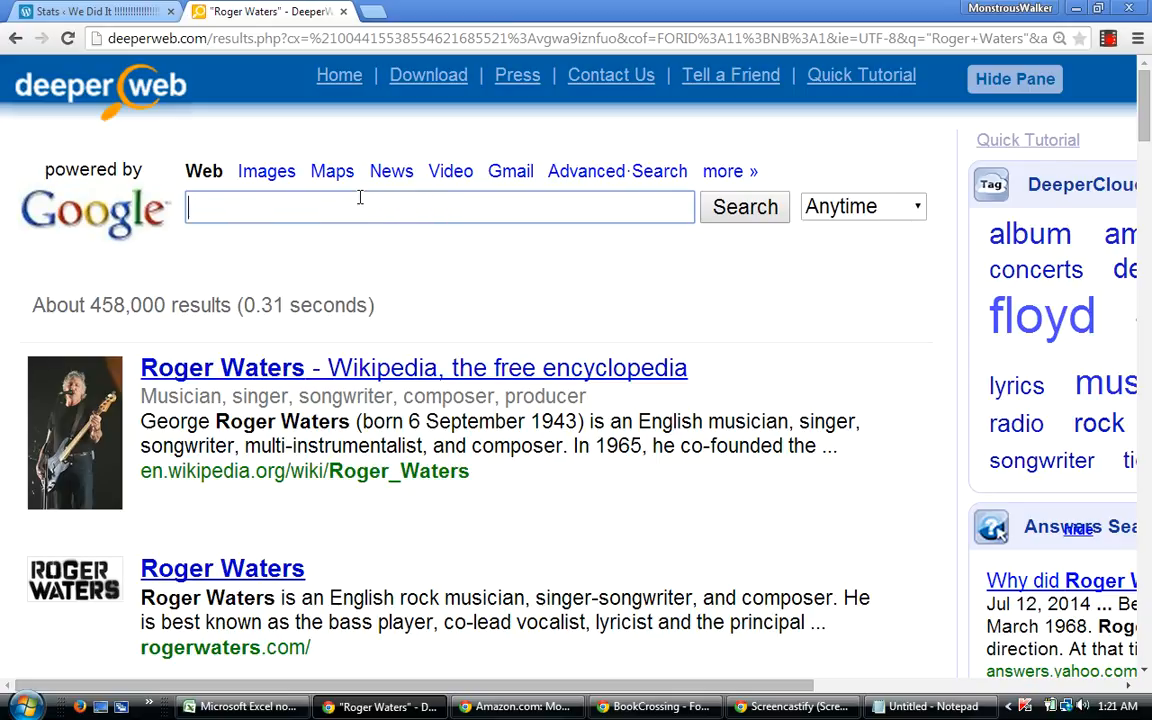
# Search DeeperWeb for "pudding" and copy the quoted search term.
pyautogui.write('"pudding')
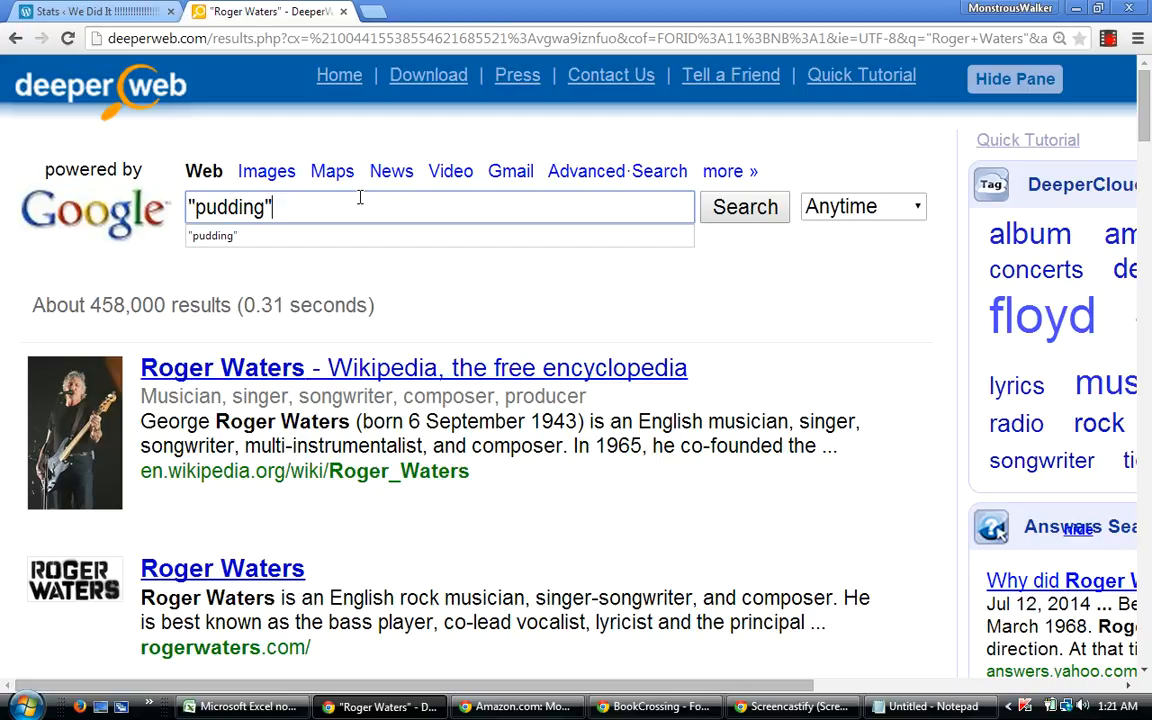
pyautogui.write('"')
pyautogui.moveTo(278, 207); pyautogui.dragTo(168, 218)
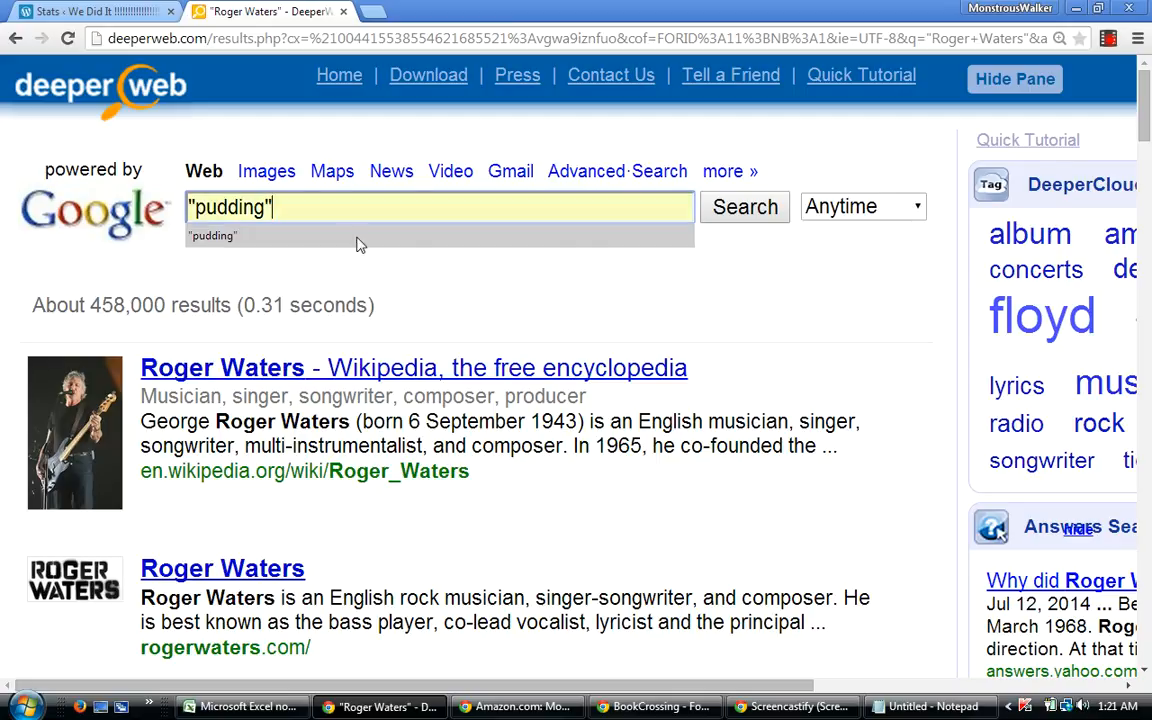
pyautogui.press('Return')
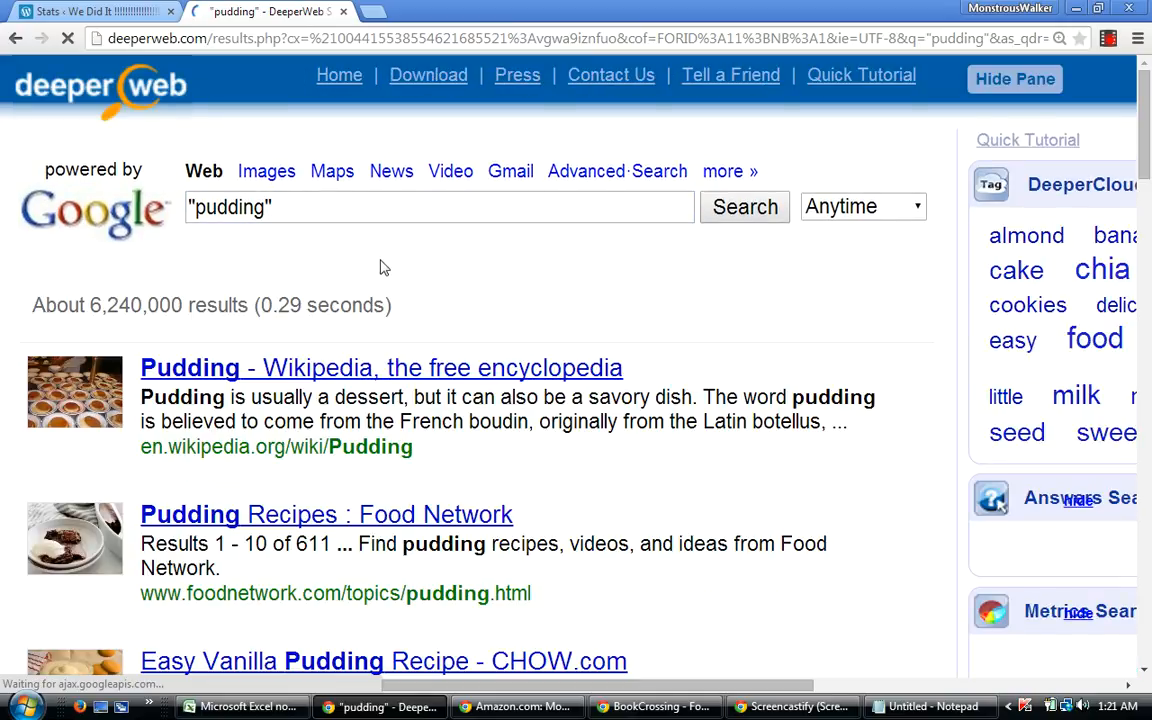
pyautogui.moveTo(298, 208); pyautogui.dragTo(168, 204)
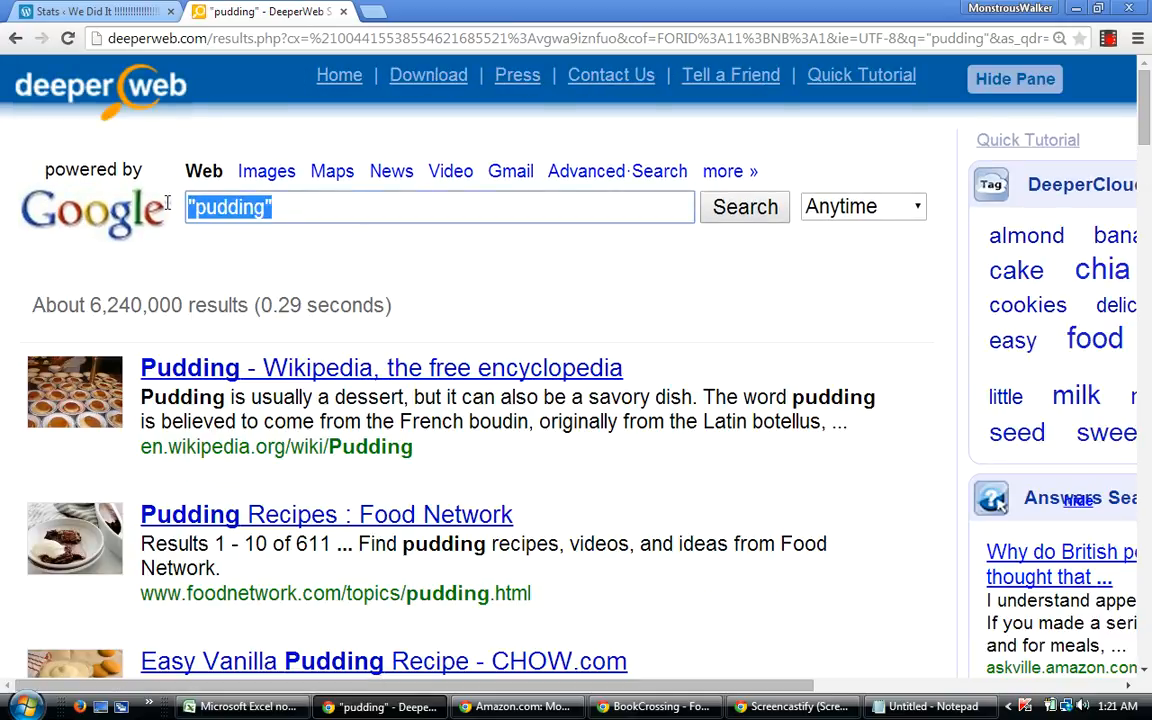
pyautogui.rightClick(219, 221)
pyautogui.click(262, 302)
# Search for "Roger Waters" again, extend the query to "Roger Waters""Pink Floyd", and run it.
pyautogui.write('"Rog')
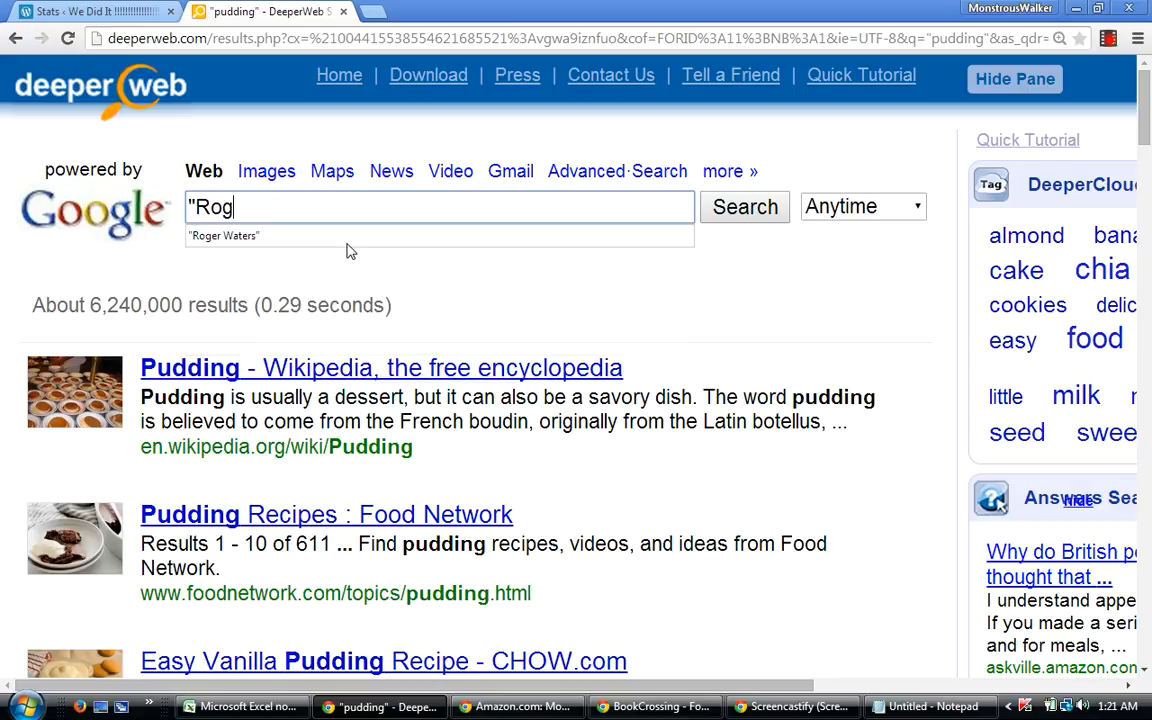
pyautogui.write('er Waters"')
pyautogui.press('Return')
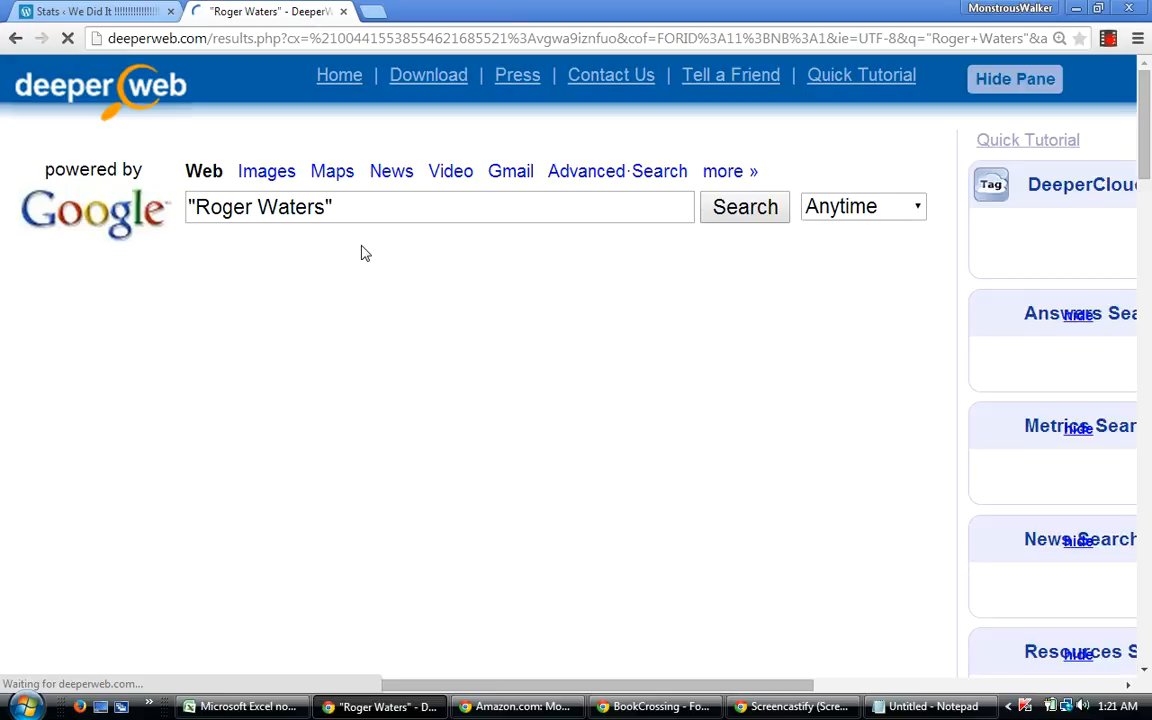
pyautogui.click(352, 204)
pyautogui.write('"Pink Floyd')
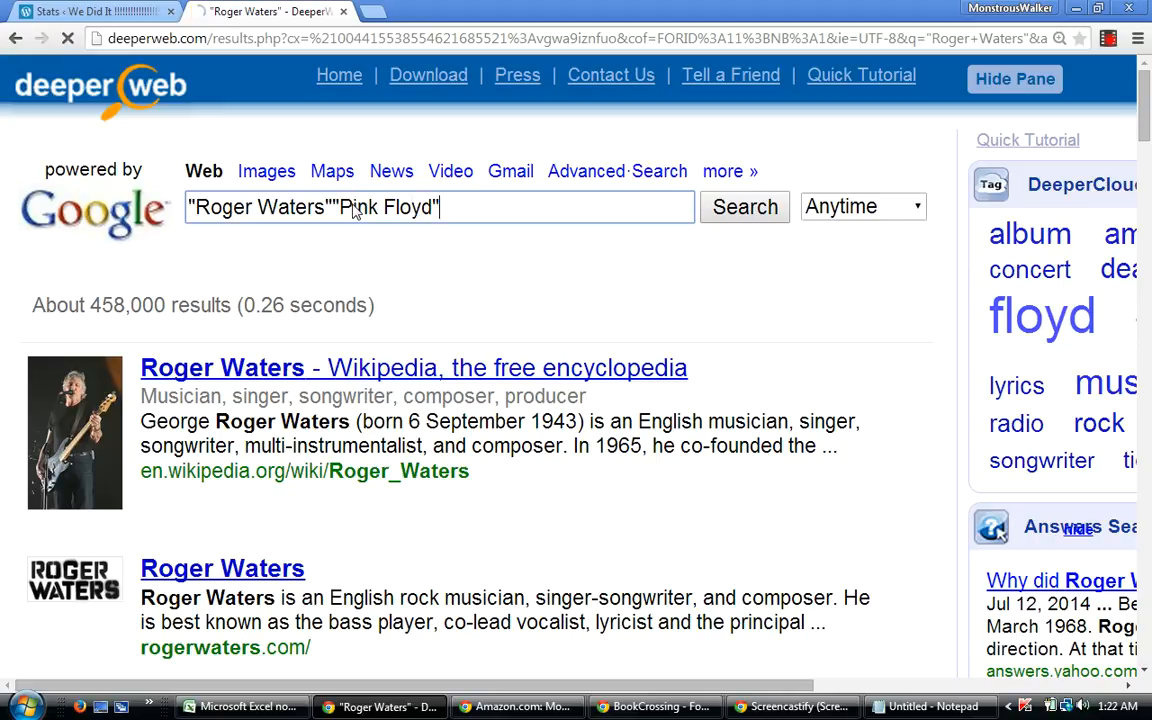
pyautogui.press('Return')
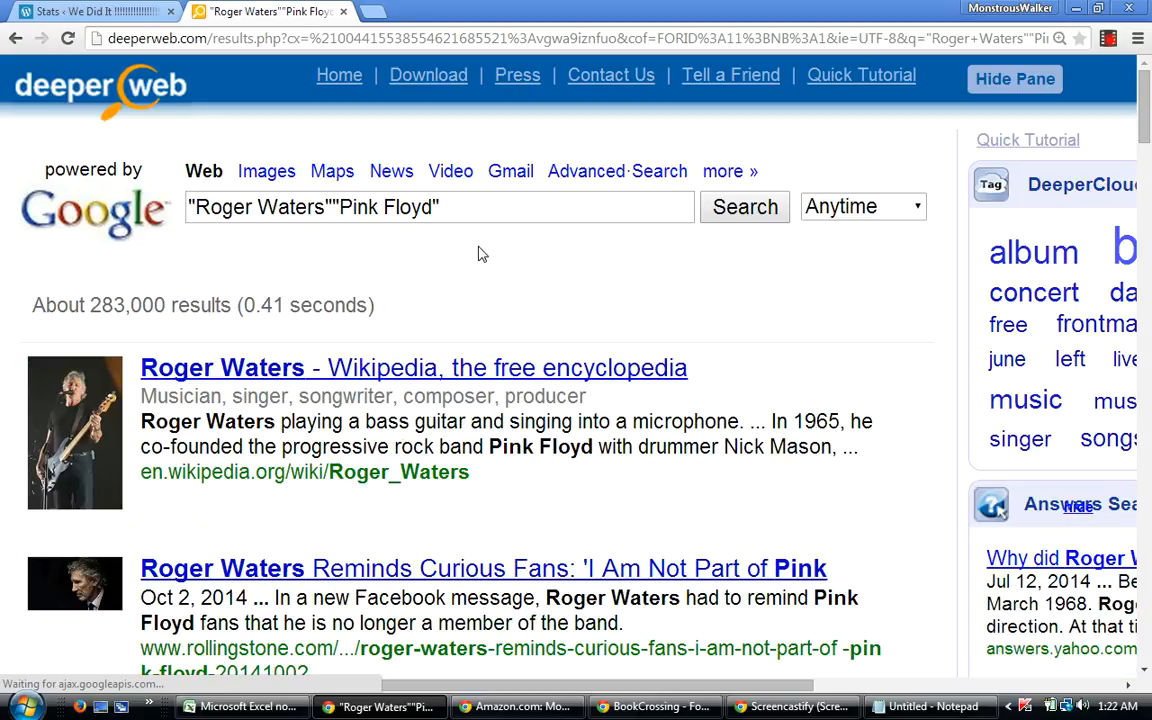
# Append the copied "pudding" term to the end of the "Roger Waters""Pink Floyd" query.
pyautogui.click(466, 208)
pyautogui.rightClick(466, 208)
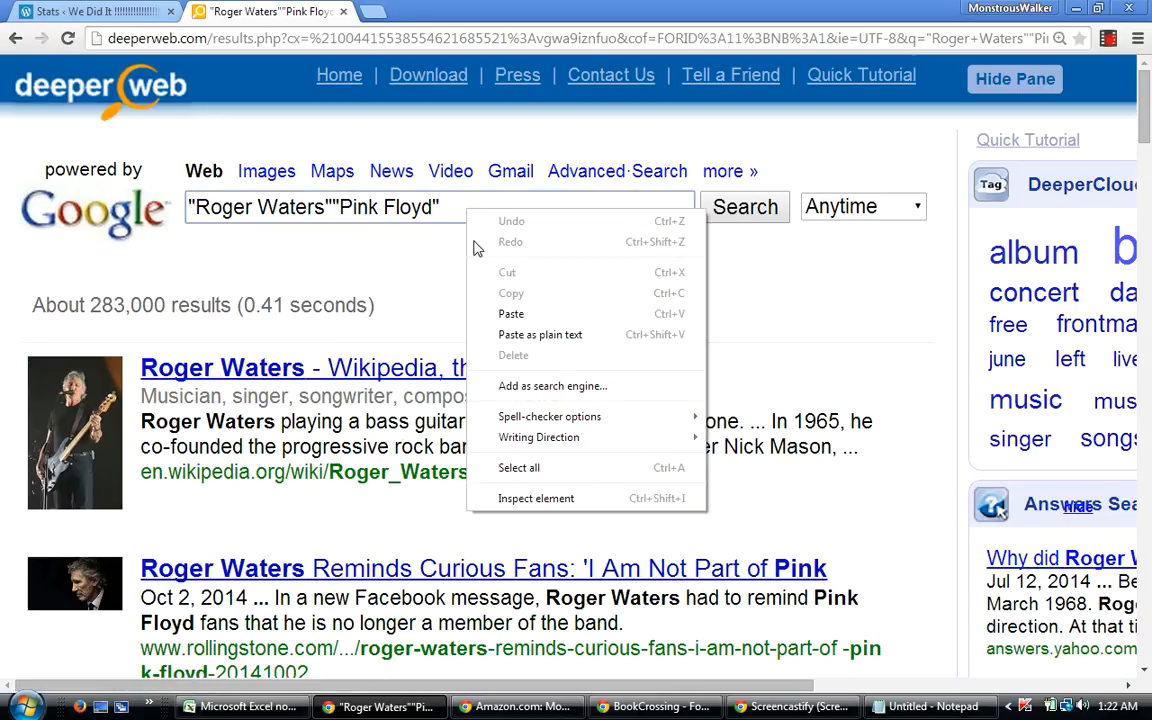
# Add "pudding" to the Roger Waters and Pink Floyd query, switch to Excel and enter .283 in N93 for Roger Waters.
pyautogui.click(504, 316)
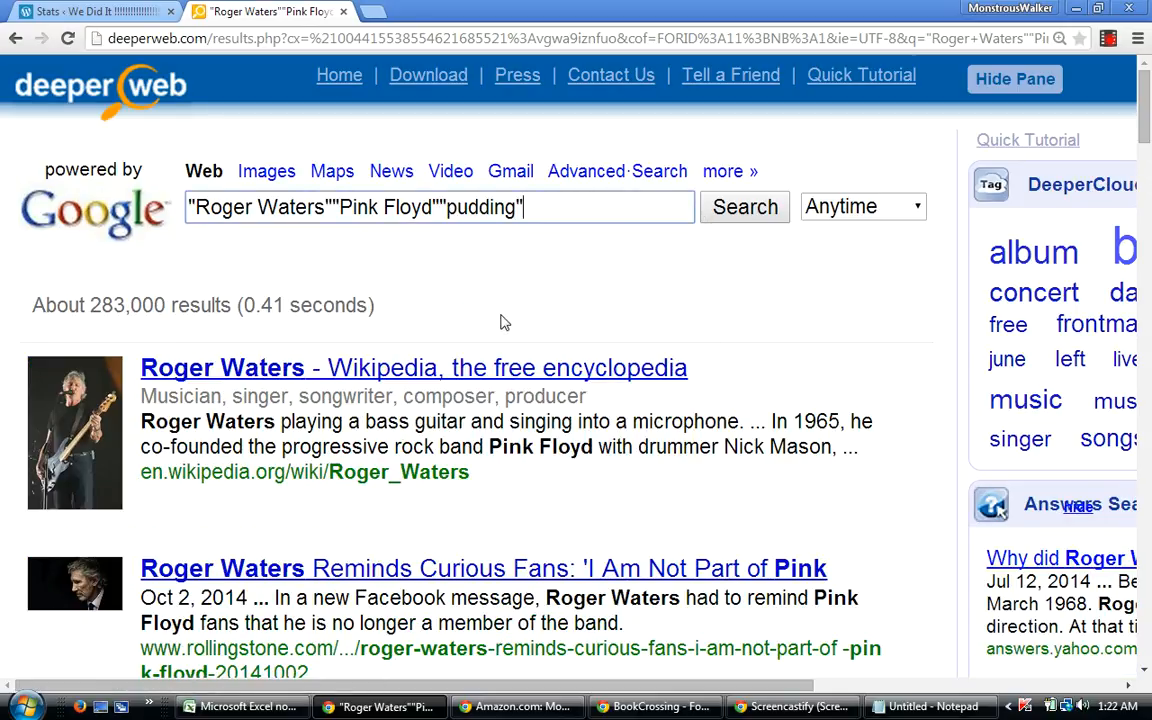
pyautogui.click(245, 707)
pyautogui.write('.')
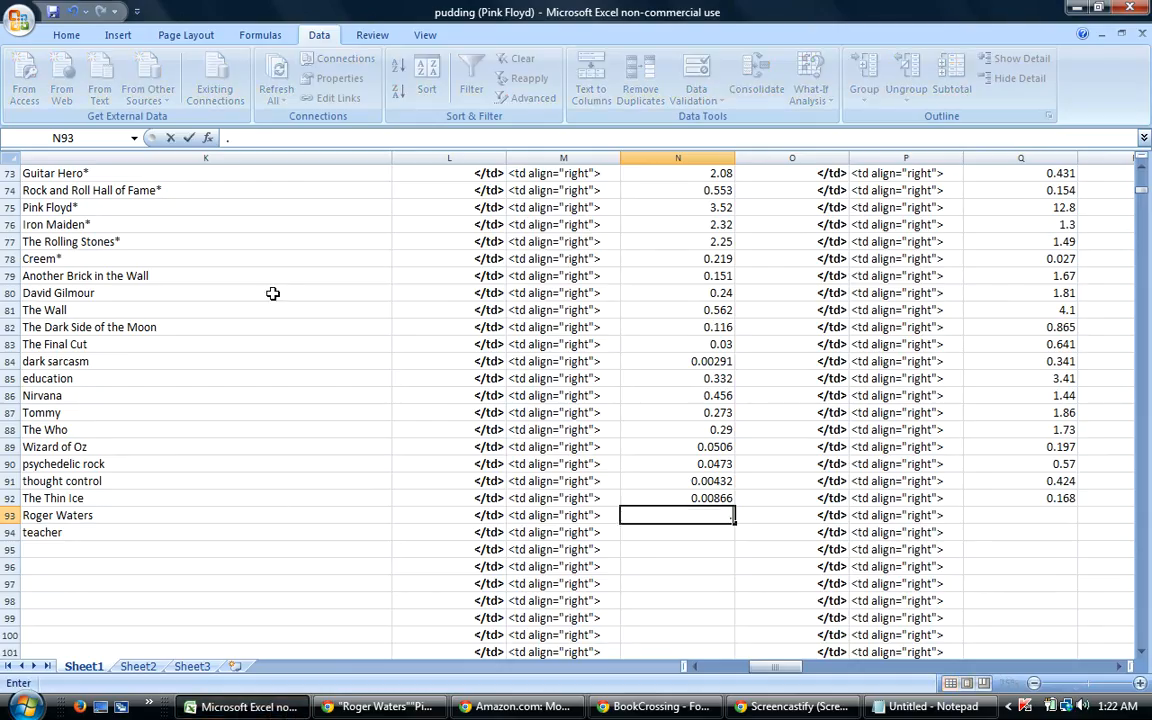
pyautogui.write('283')
pyautogui.press('Tab')
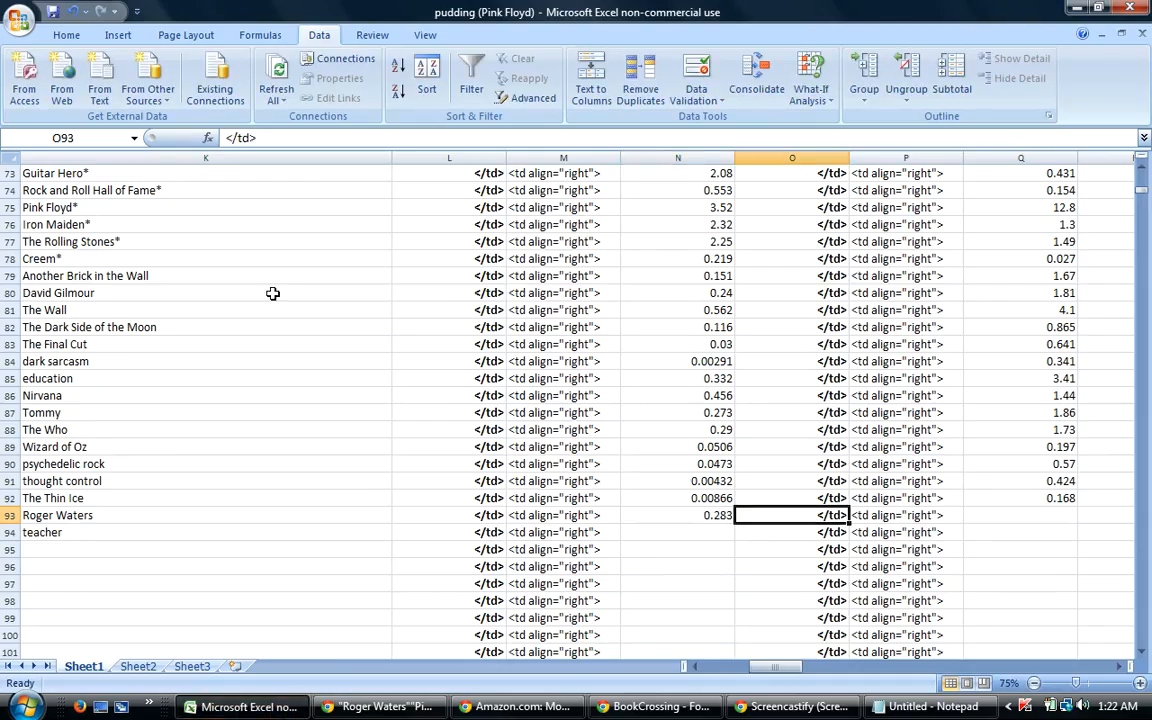
pyautogui.press('Tab')
pyautogui.press('Tab')
# Check the result count for the query with "pudding" and enter 1.9 in Q93 for Roger Waters.
pyautogui.click(245, 707)
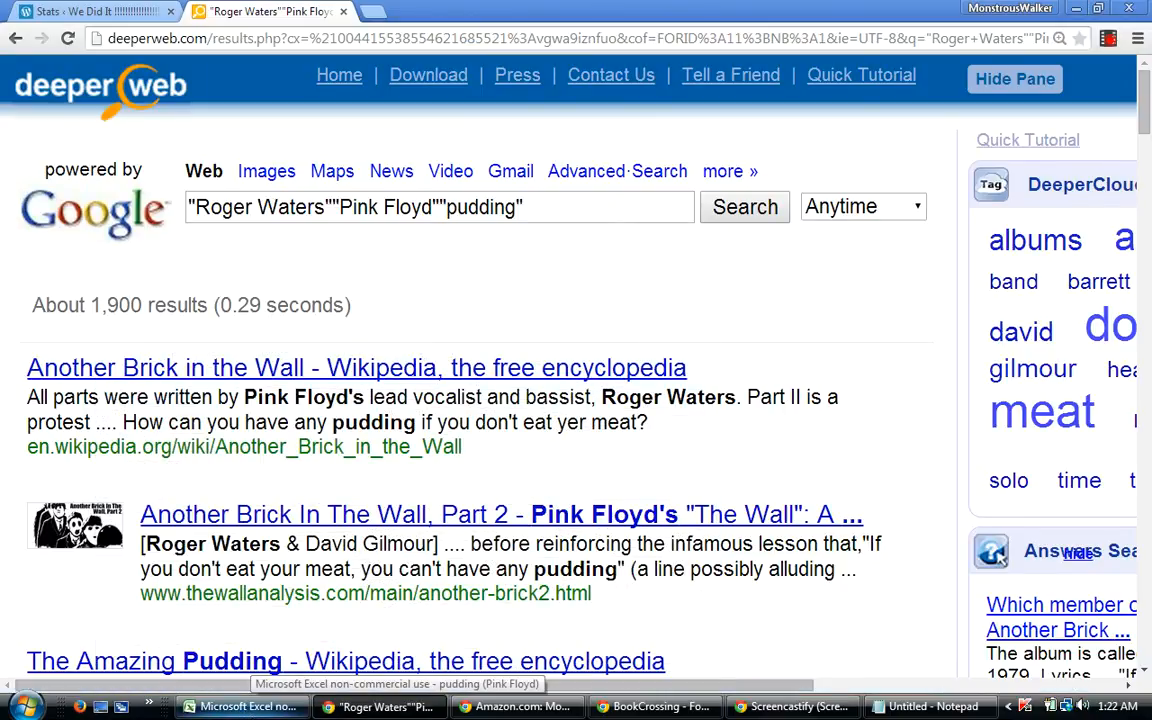
pyautogui.click(262, 709)
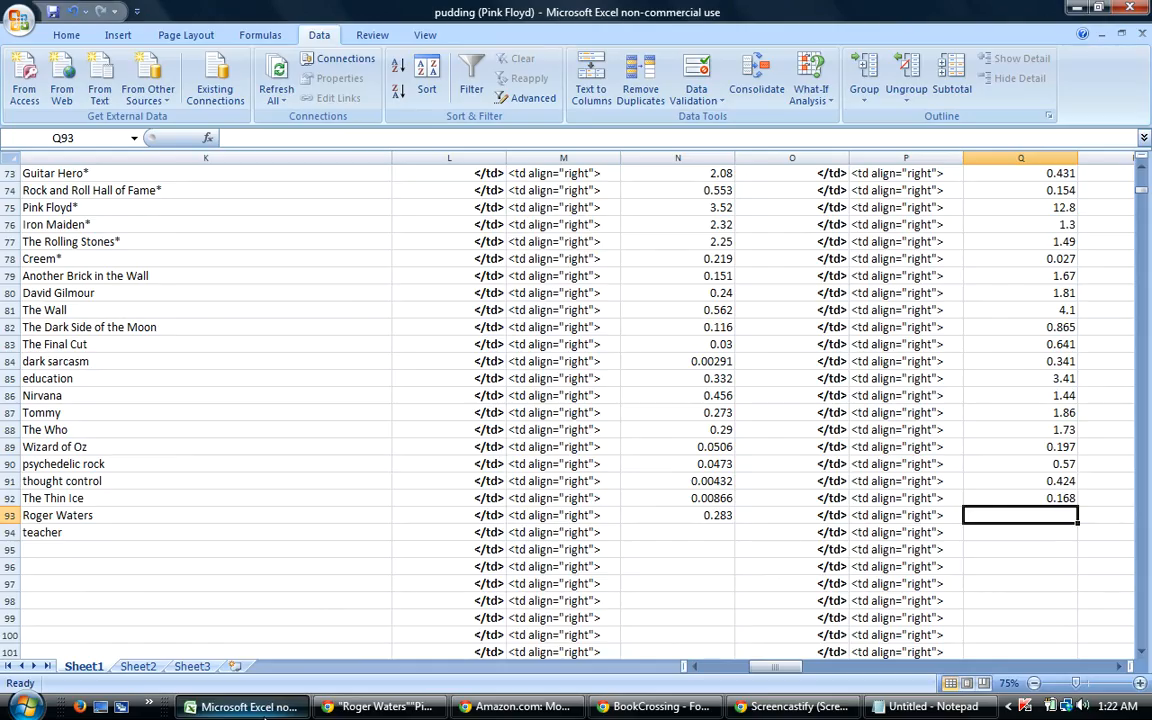
pyautogui.write('1.9')
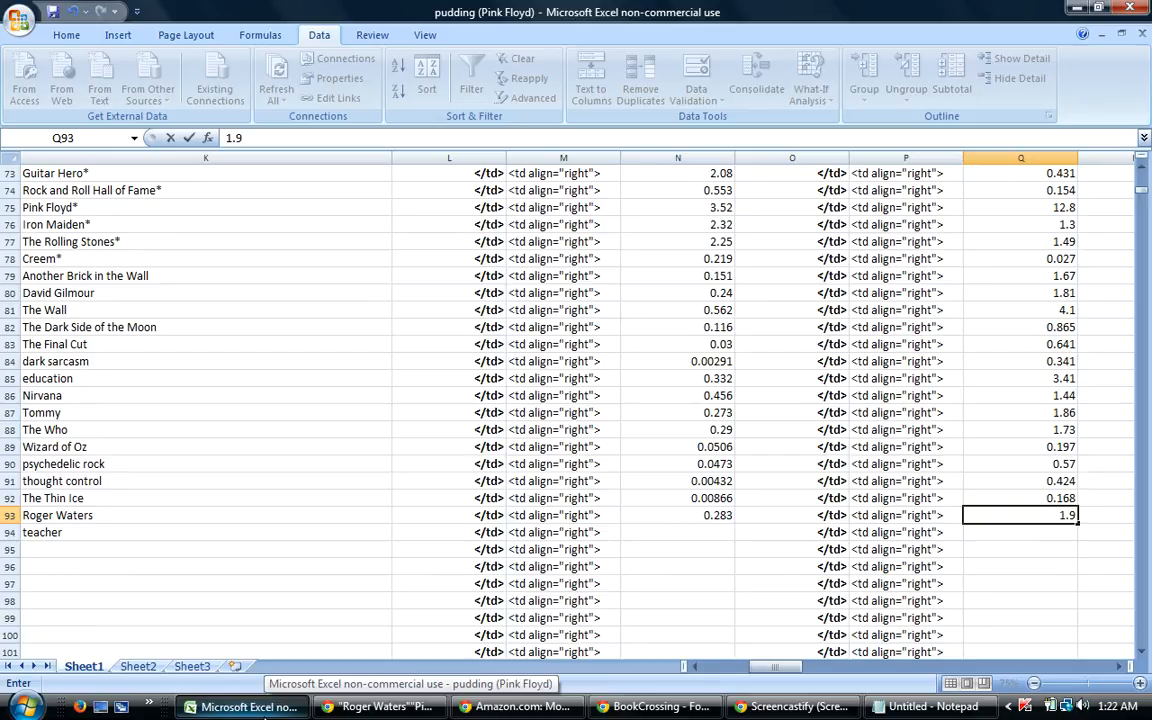
pyautogui.press('Return')
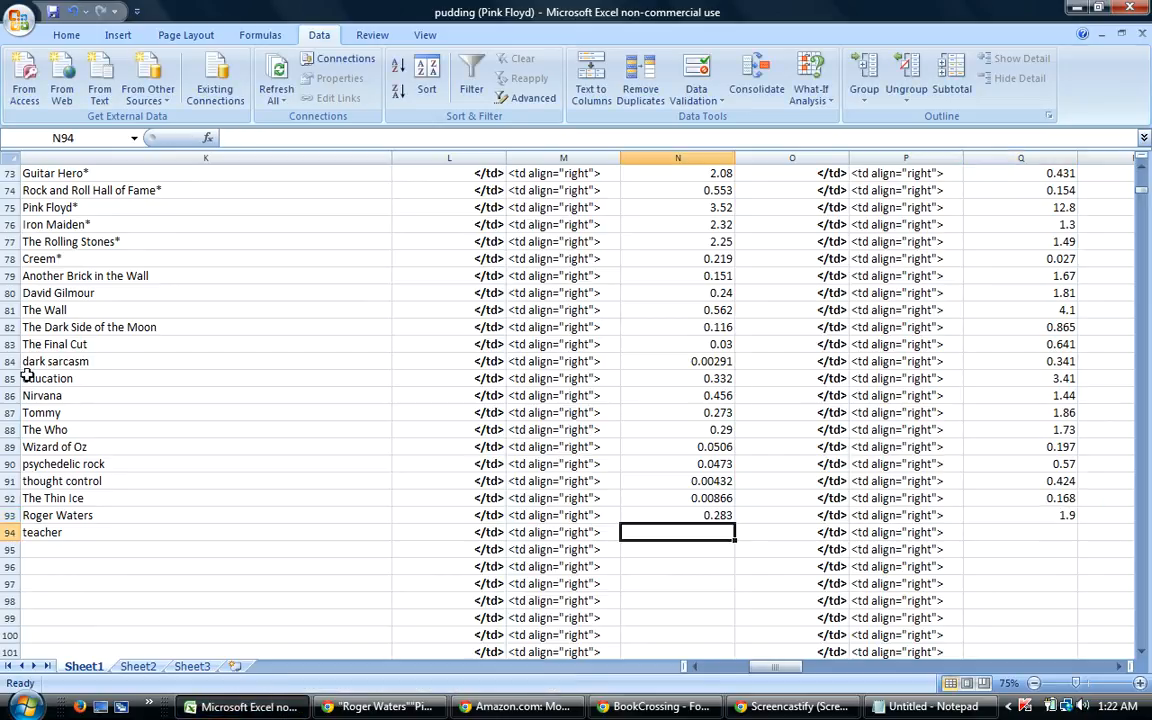
pyautogui.click(55, 293)
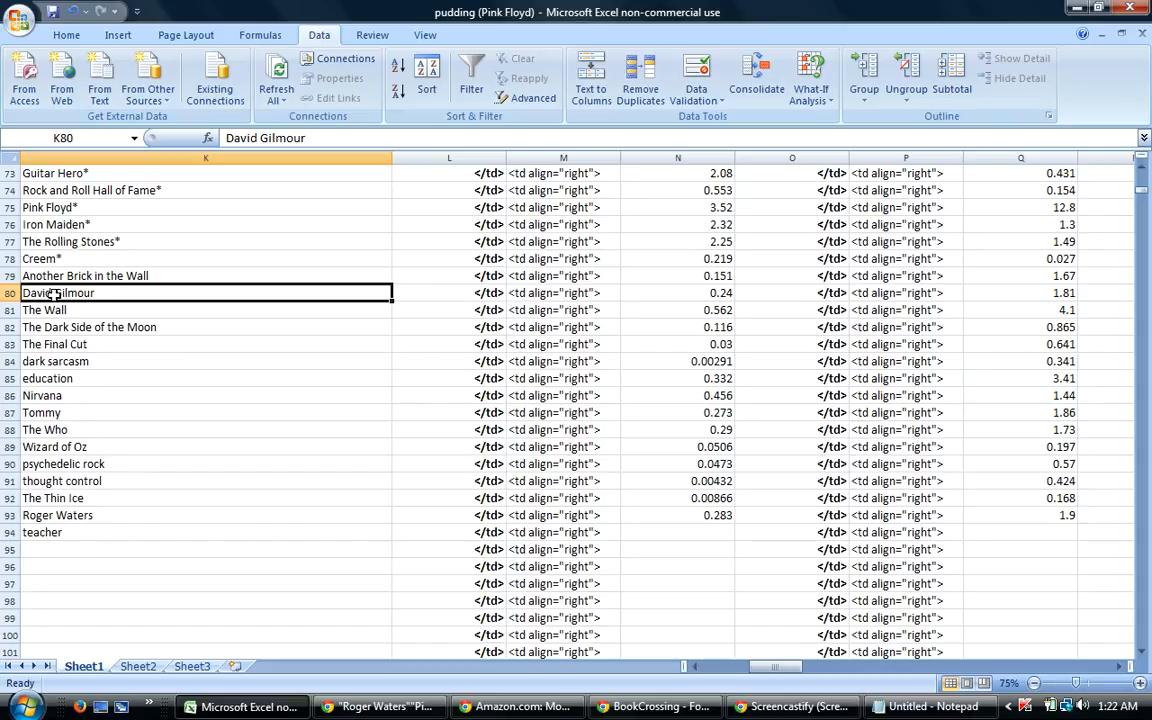
pyautogui.click(716, 540)
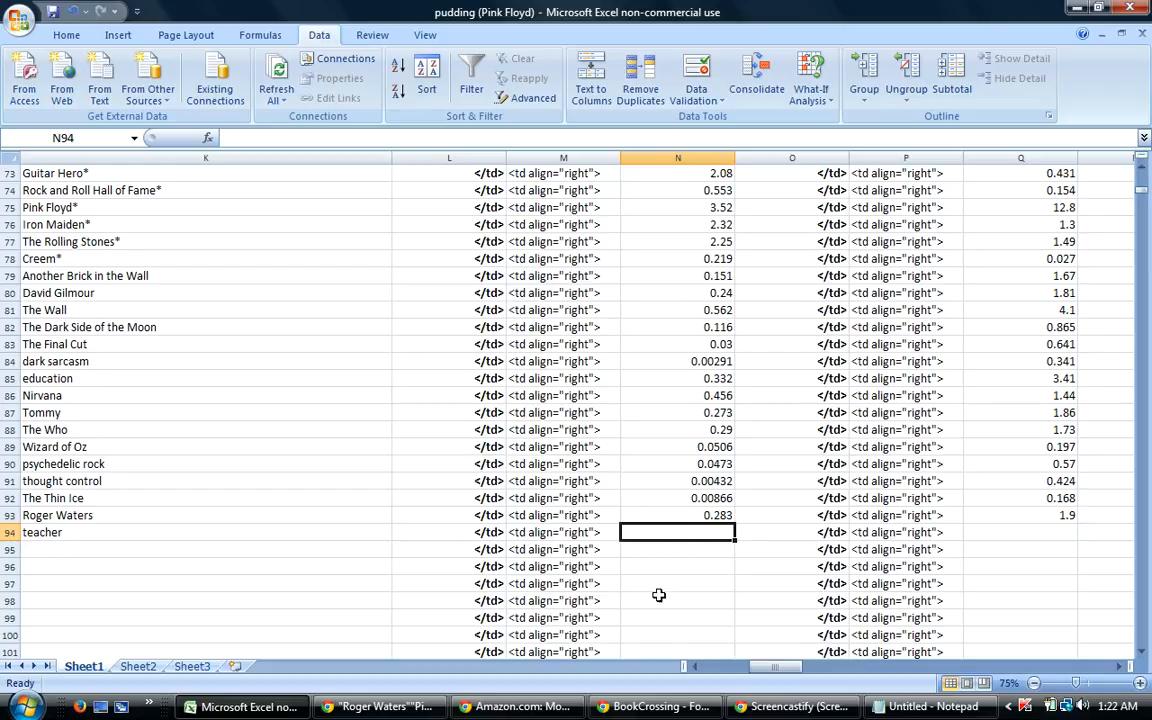
# Switch to DeeperWeb in the browser and replace the query with a search for "teacher" in quotation marks.
pyautogui.click(326, 708)
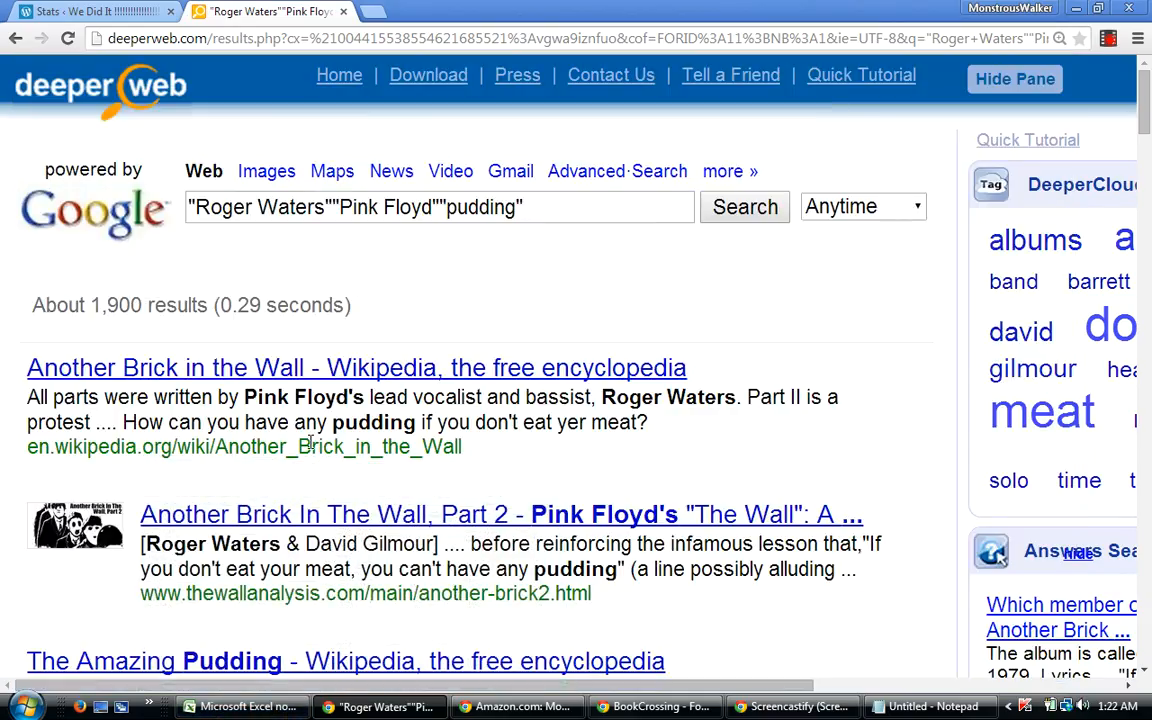
pyautogui.moveTo(535, 210); pyautogui.dragTo(129, 236)
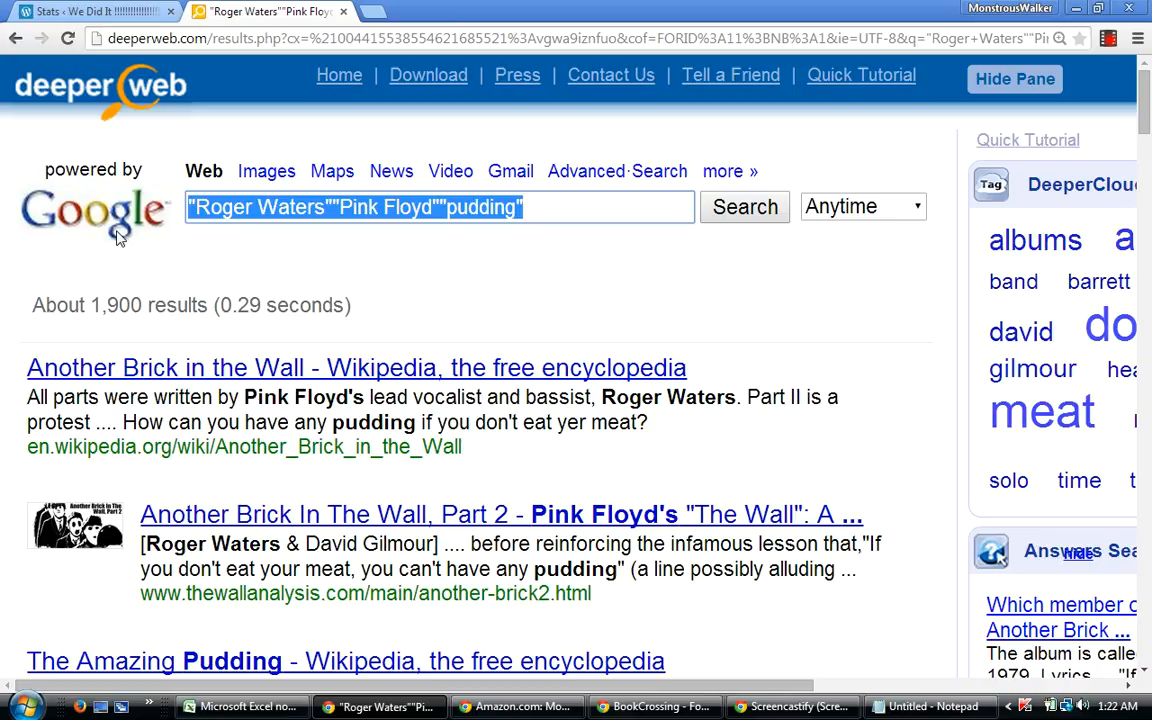
pyautogui.write('"teacher')
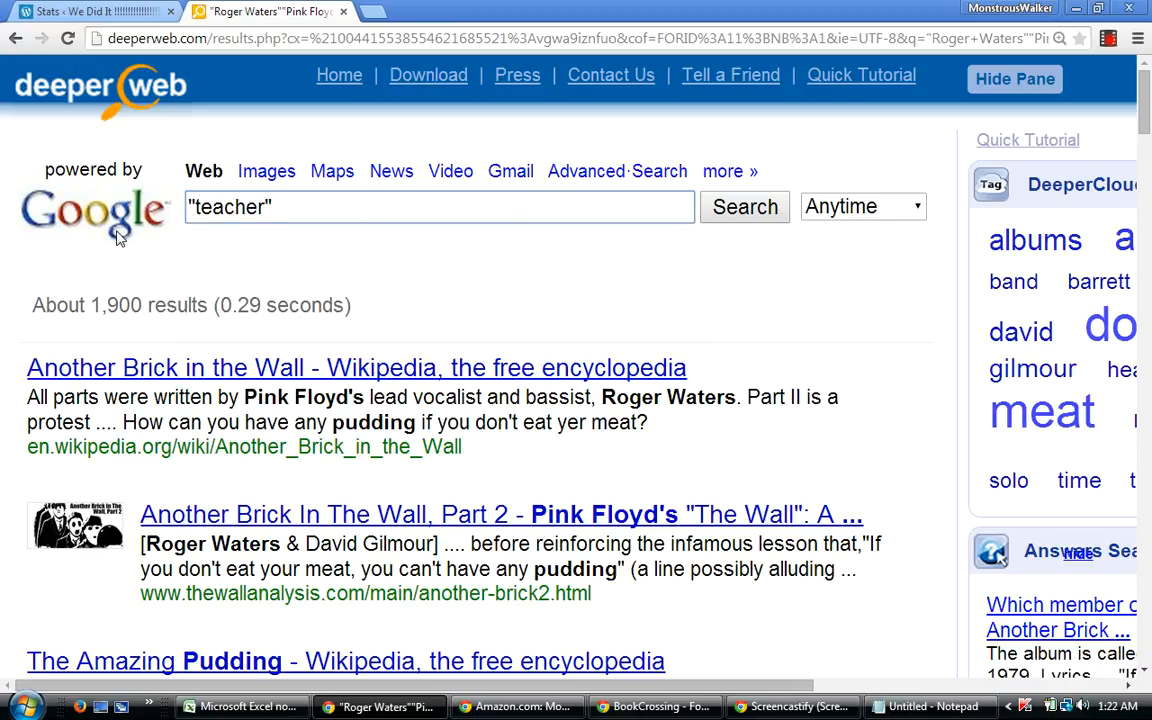
pyautogui.write('"')
pyautogui.press('Return')
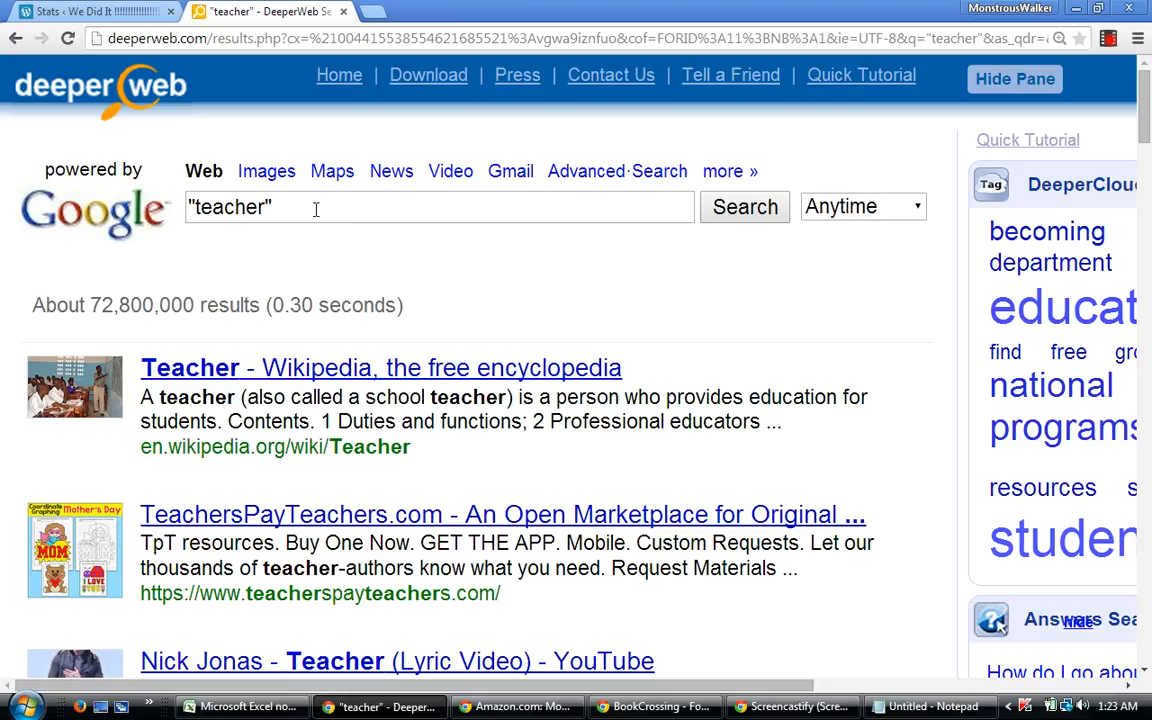
pyautogui.tripleClick(222, 217)
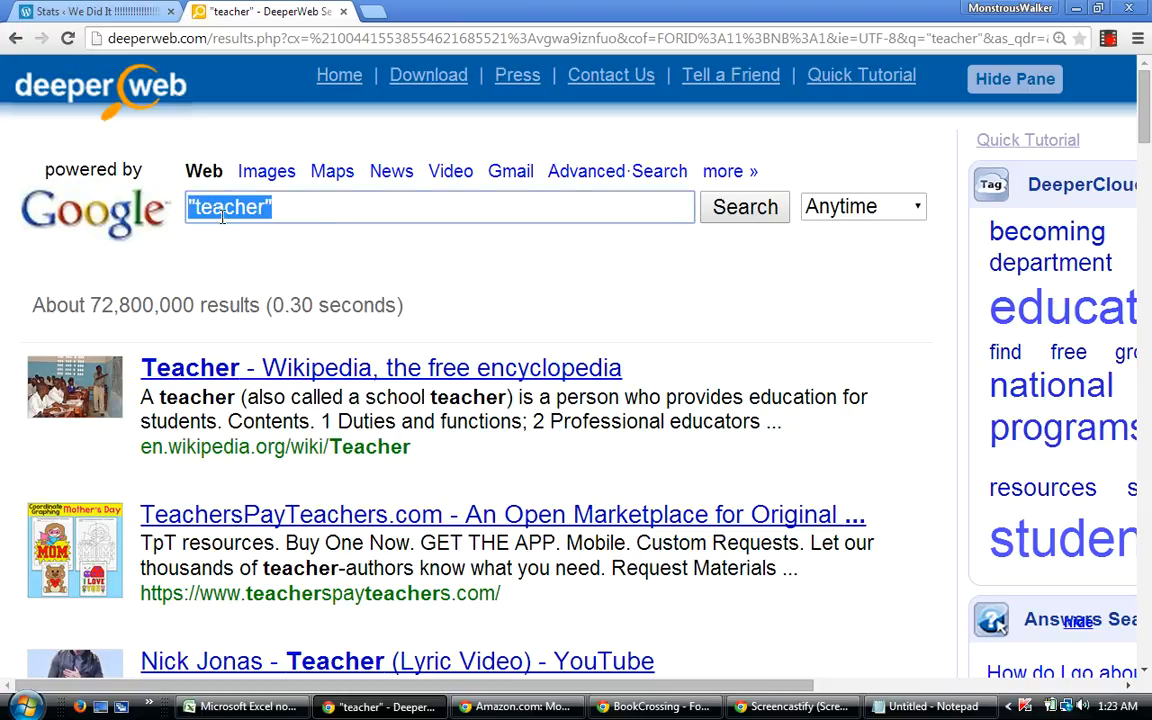
pyautogui.click(306, 218)
pyautogui.click(471, 288)
pyautogui.click(285, 207)
pyautogui.rightClick(285, 207)
pyautogui.click(332, 307)
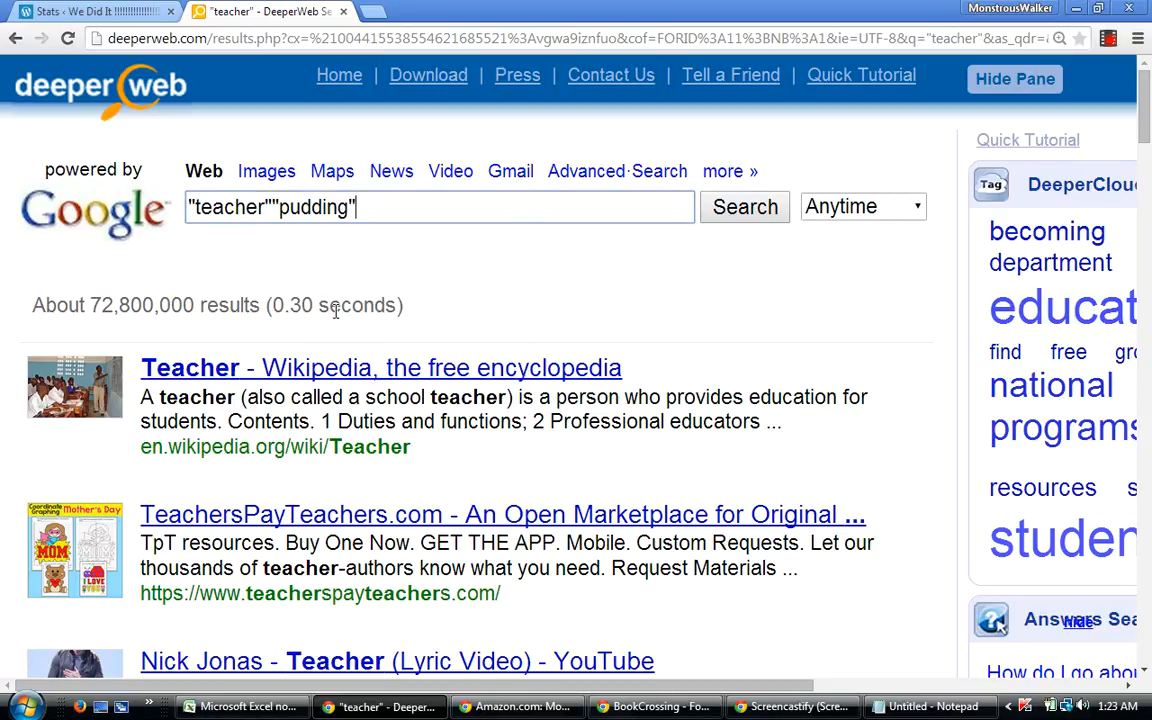
pyautogui.press('BackSpace')
pyautogui.press('BackSpace')
pyautogui.press('BackSpace')
pyautogui.press('BackSpace')
pyautogui.press('BackSpace')
pyautogui.press('BackSpace')
pyautogui.press('BackSpace')
pyautogui.press('BackSpace')
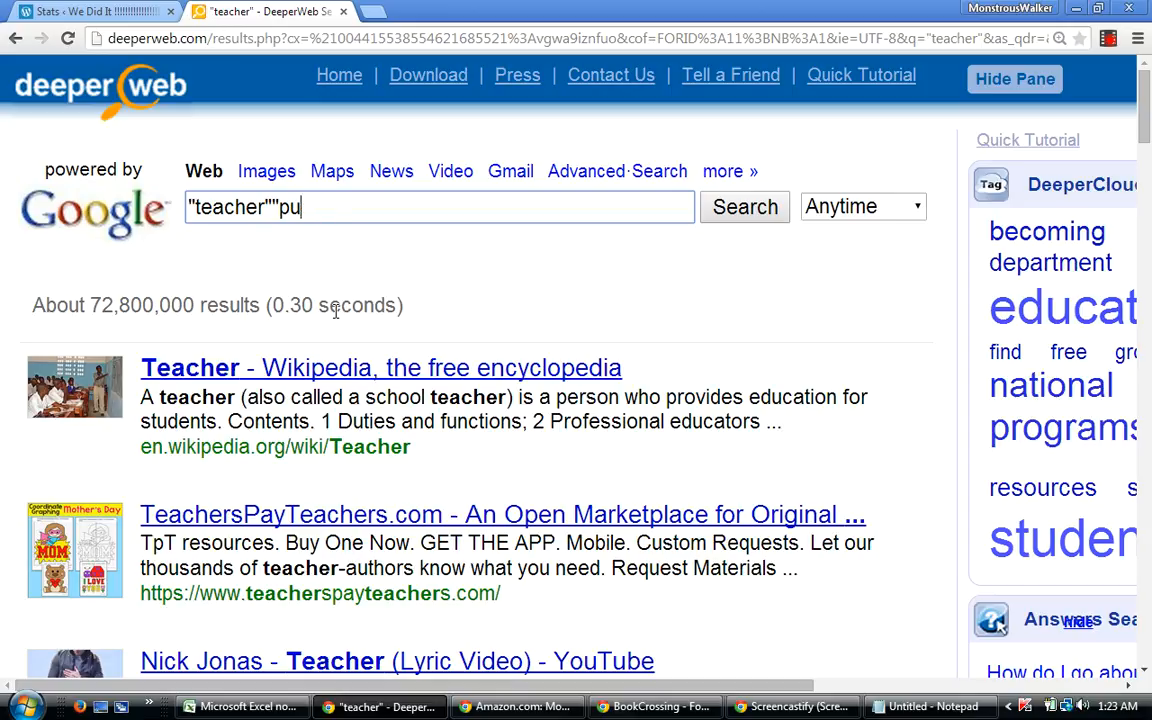
# Search for "teacher""Pink Floyd" and run the search again with "pudding" added to the query.
pyautogui.write('"Pink Floyd"')
pyautogui.press('Return')
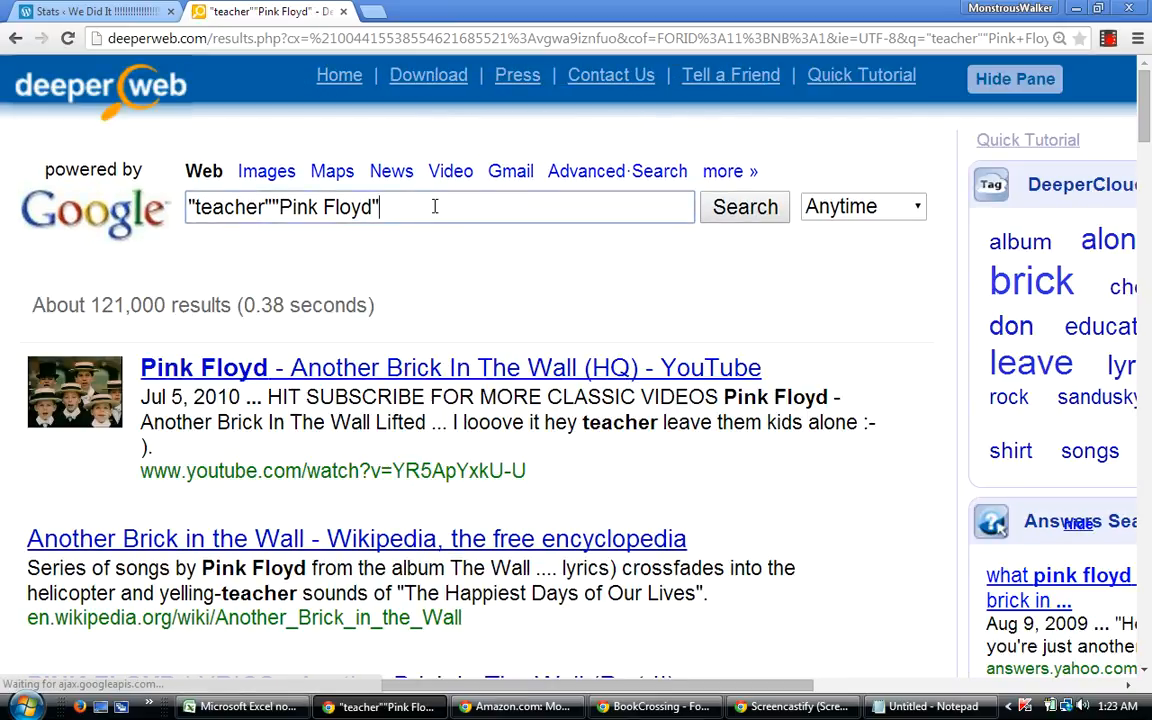
pyautogui.rightClick(386, 187)
pyautogui.click(425, 281)
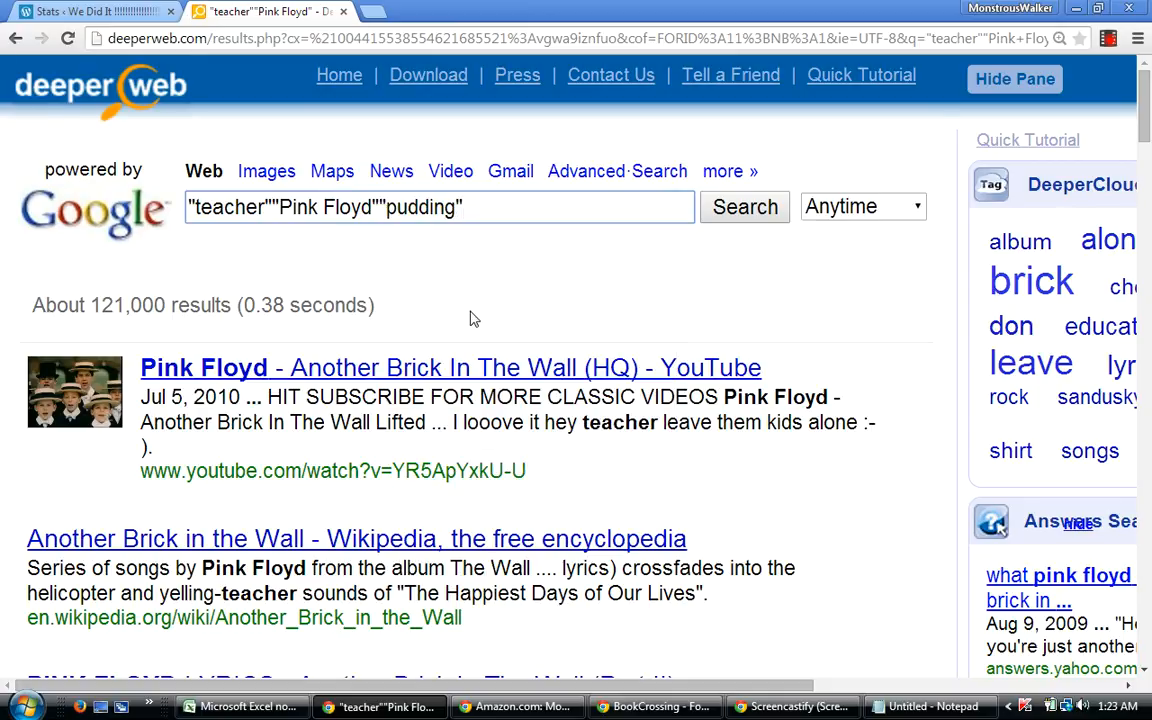
pyautogui.press('Return')
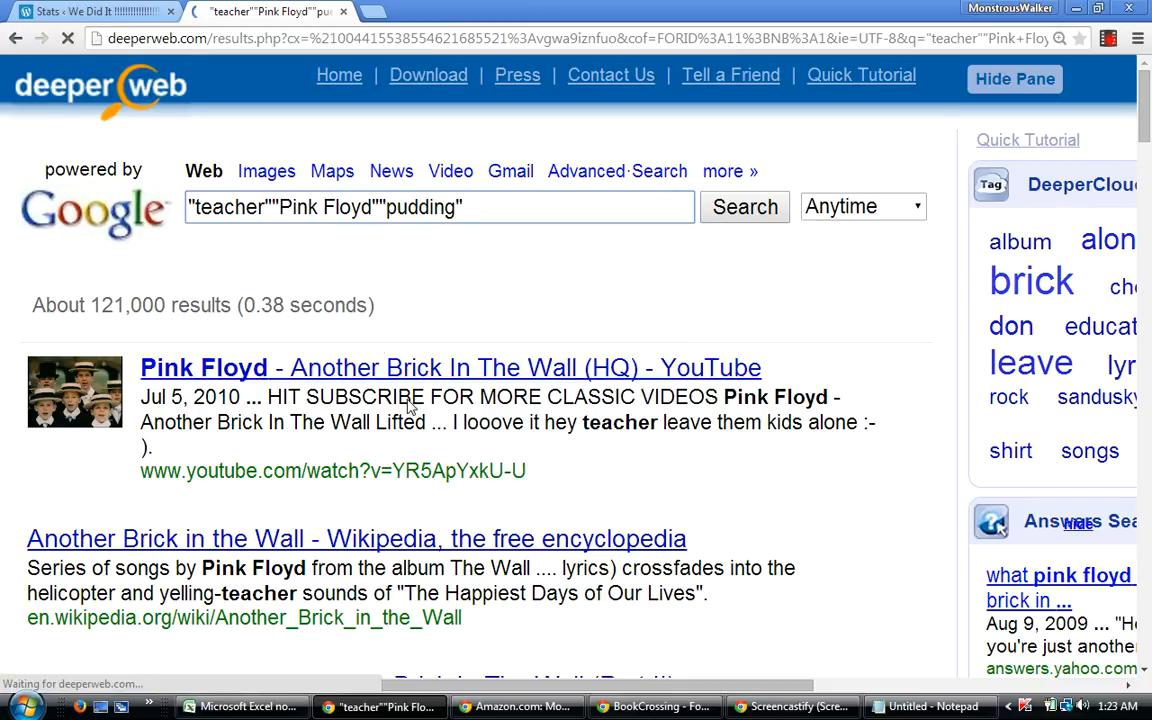
# Switch to Excel and enter .121 in N94 for the teacher row.
pyautogui.click(245, 708)
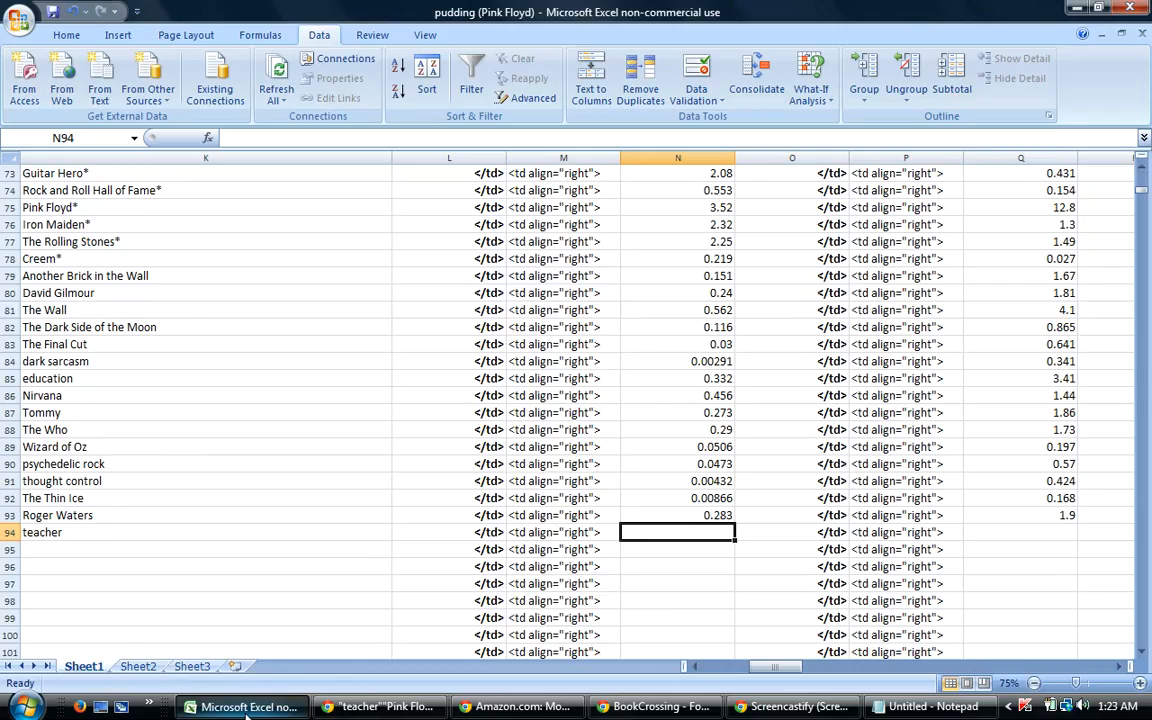
pyautogui.write('.121')
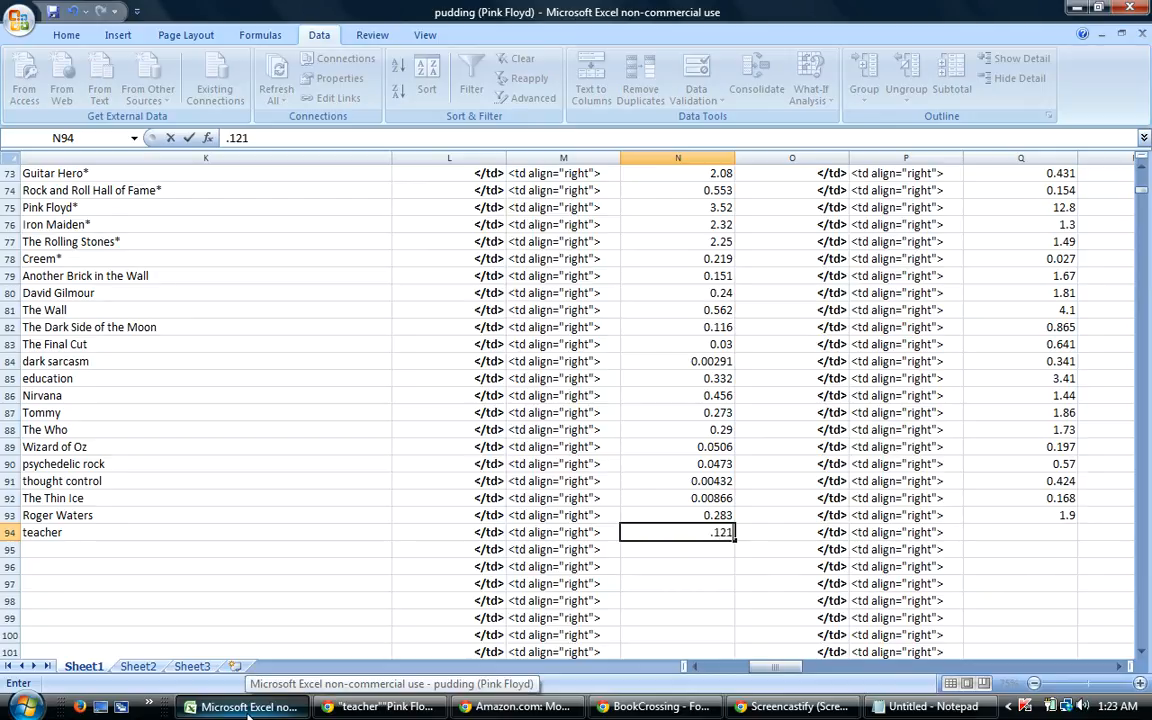
pyautogui.press('Tab')
pyautogui.press('Tab')
pyautogui.press('Tab')
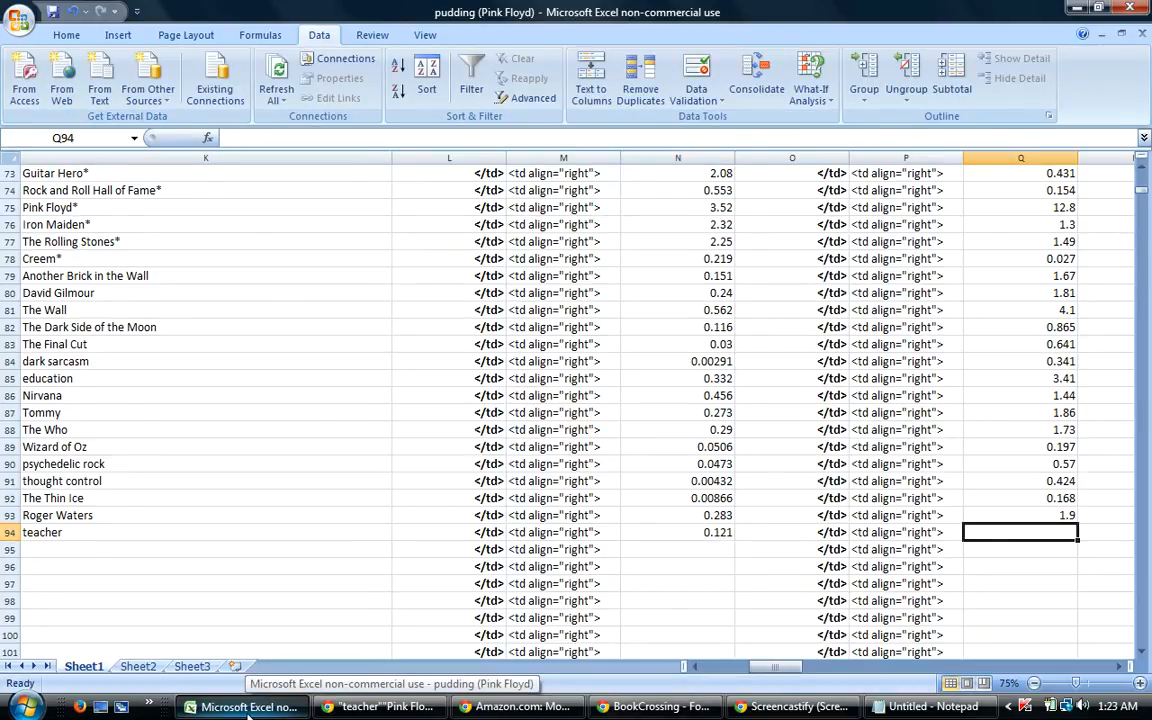
# Check the result count for the teacher query with "pudding", enter 2.28 in Q94 and save the workbook.
pyautogui.click(248, 707)
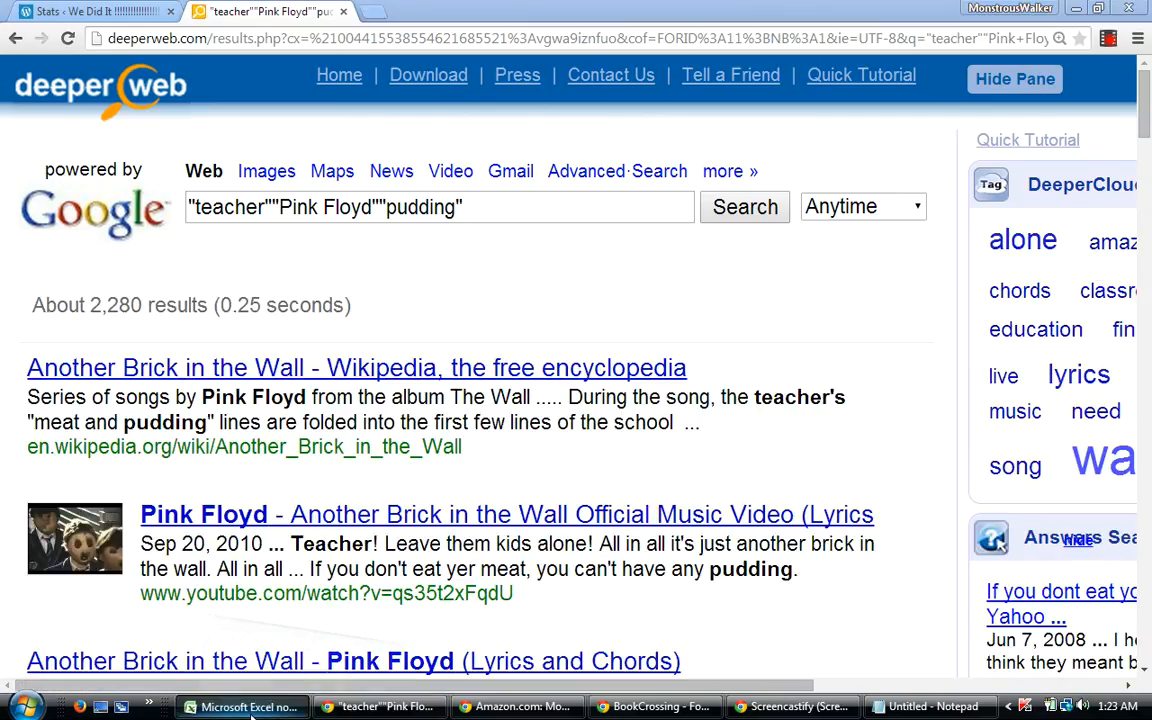
pyautogui.click(248, 707)
pyautogui.write('2')
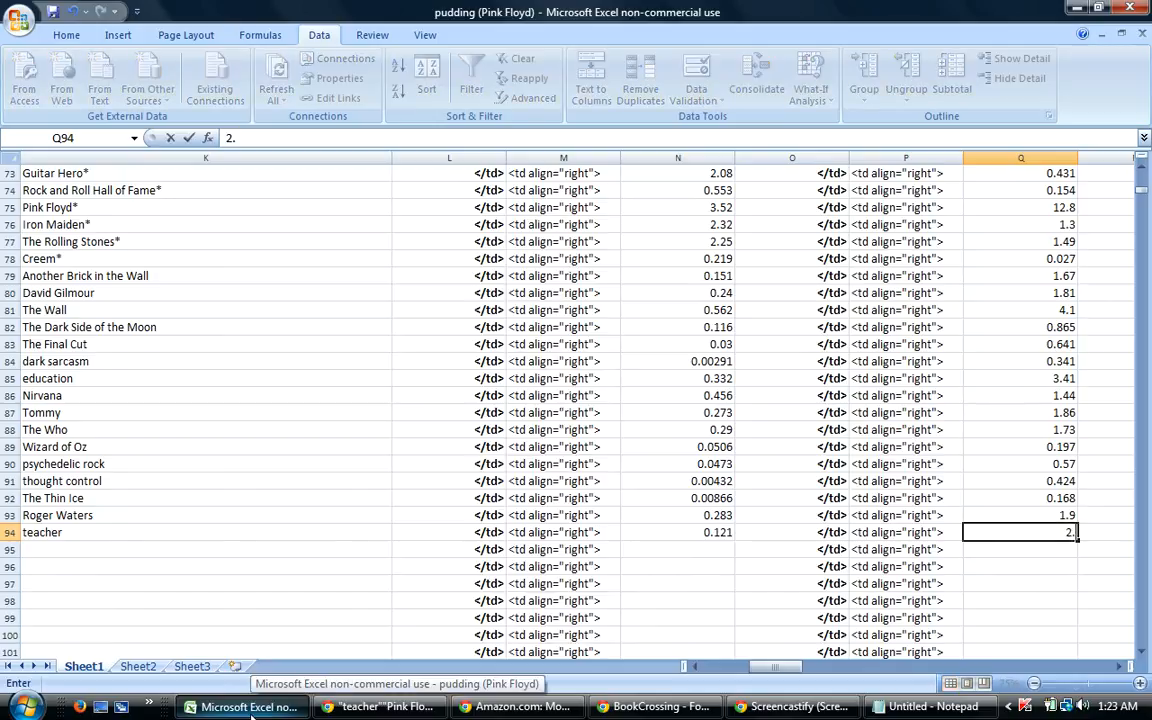
pyautogui.write('.28')
pyautogui.press('Return')
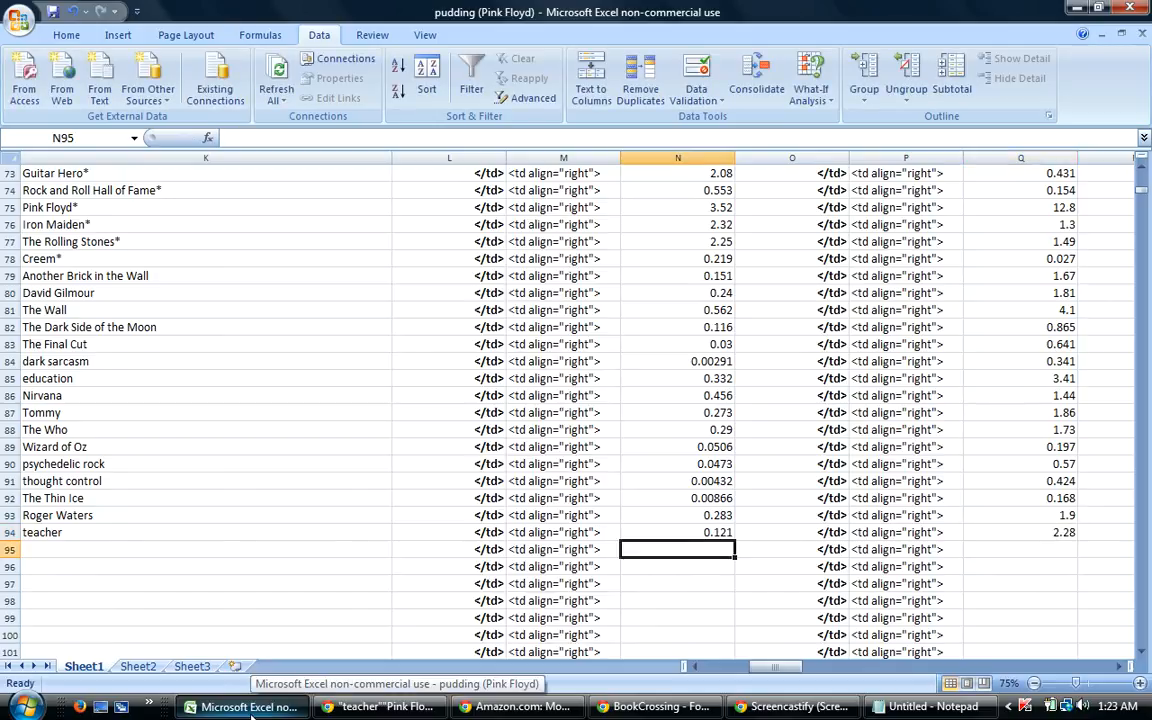
pyautogui.click(18, 20)
pyautogui.click(52, 145)
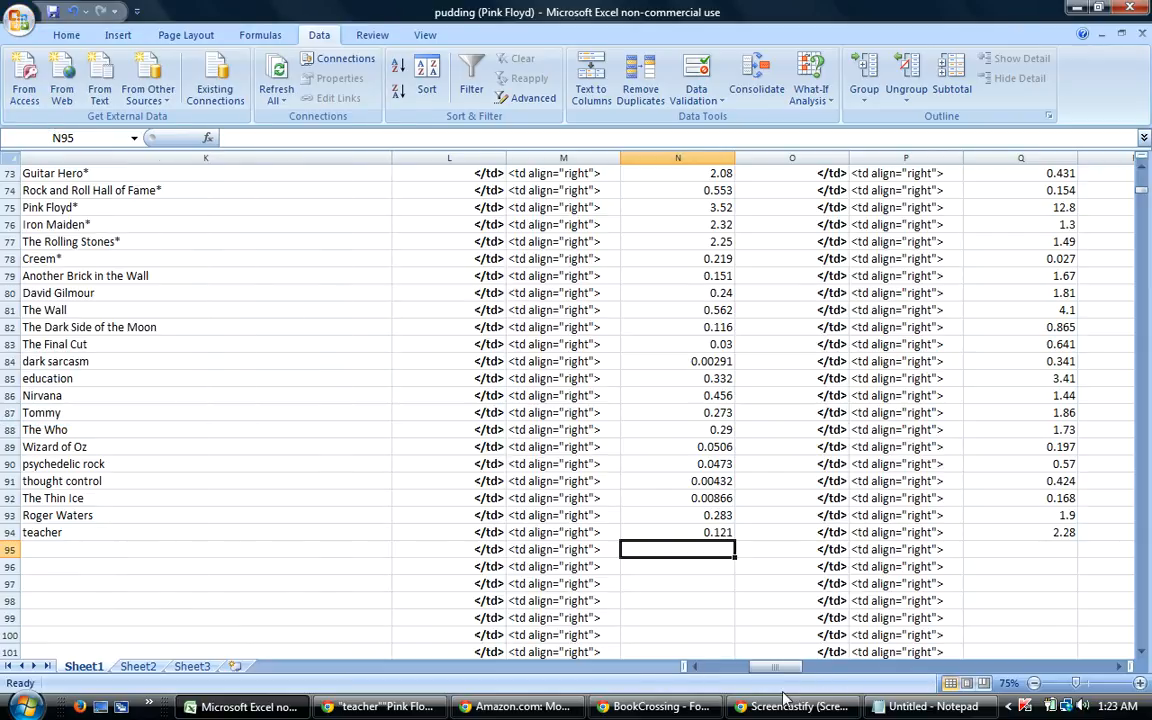
# Sort the data rows from row 5 down by column AV from A to Z, with column G from largest to smallest as second level.
pyautogui.moveTo(781, 668); pyautogui.dragTo(724, 670)
pyautogui.moveTo(1147, 197); pyautogui.dragTo(1146, 172)
pyautogui.moveTo(5, 240); pyautogui.dragTo(14, 640)
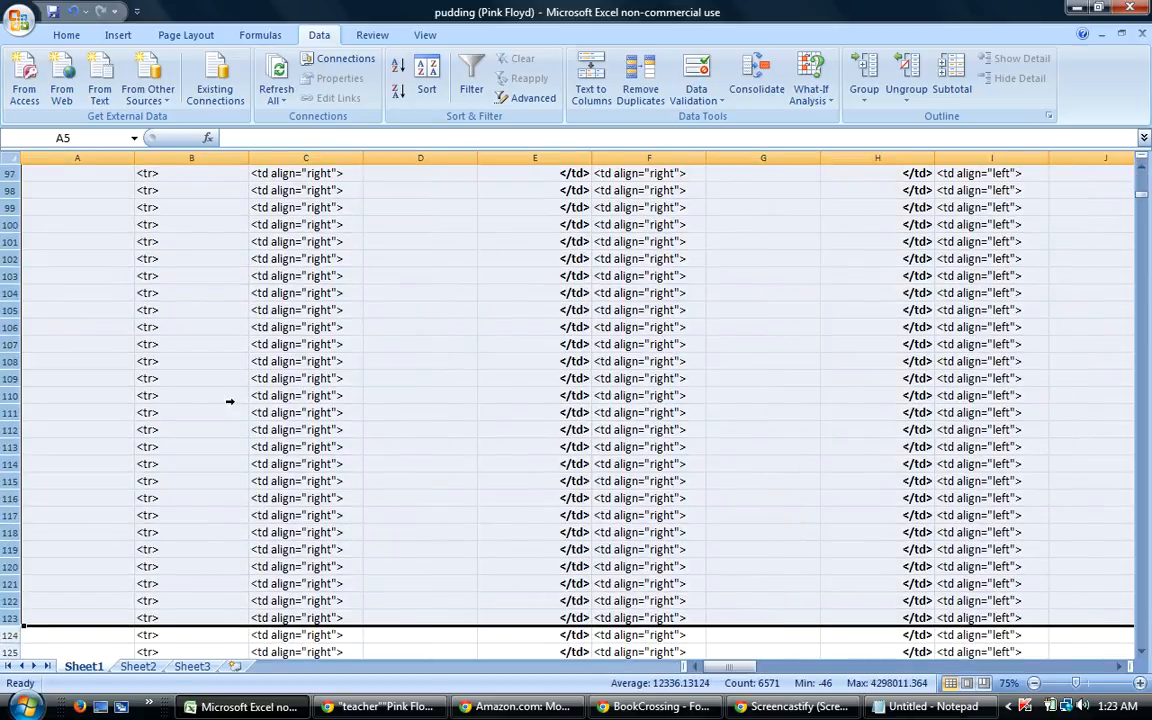
pyautogui.click(427, 75)
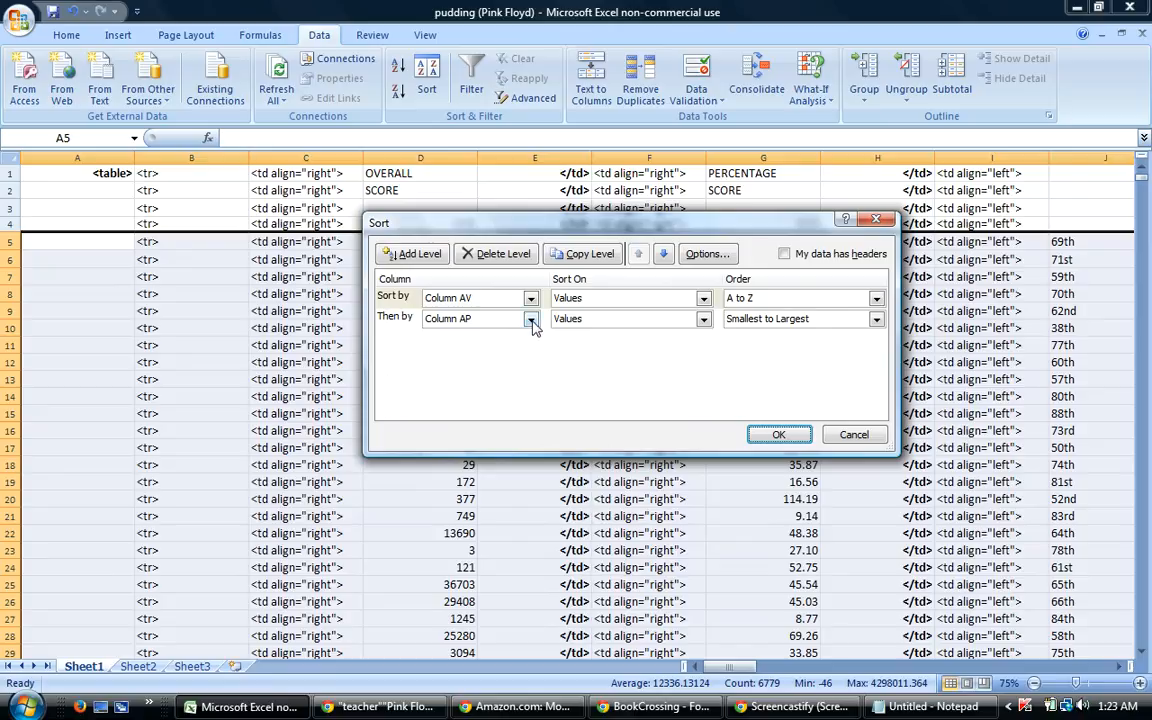
pyautogui.click(531, 318)
pyautogui.moveTo(532, 342)
pyautogui.mouseDown()
pyautogui.moveTo(532, 401)
pyautogui.moveTo(532, 350)
pyautogui.mouseUp()
pyautogui.click(455, 406)
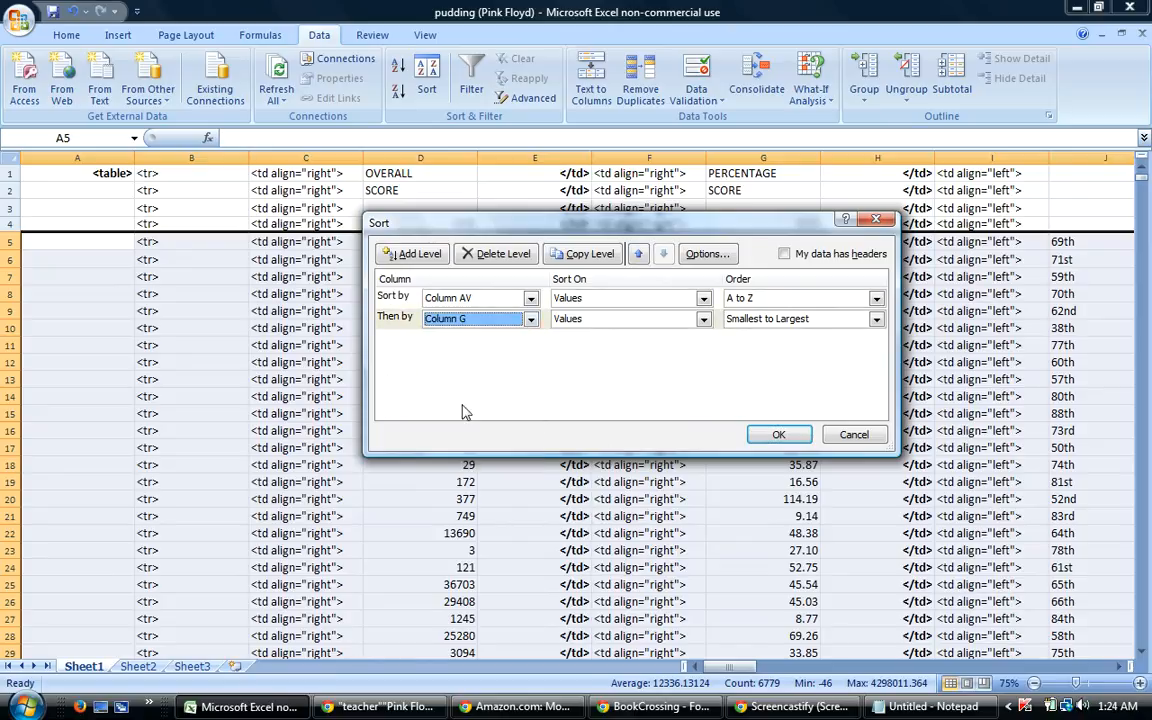
pyautogui.click(775, 318)
pyautogui.click(760, 345)
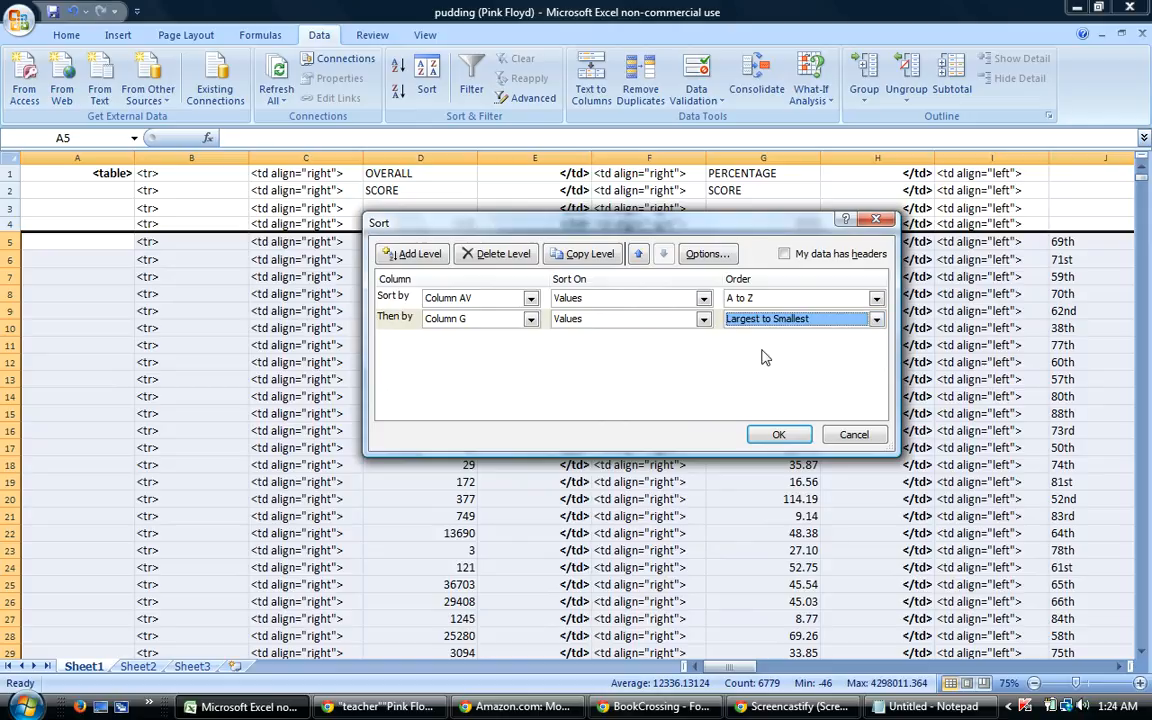
pyautogui.click(779, 436)
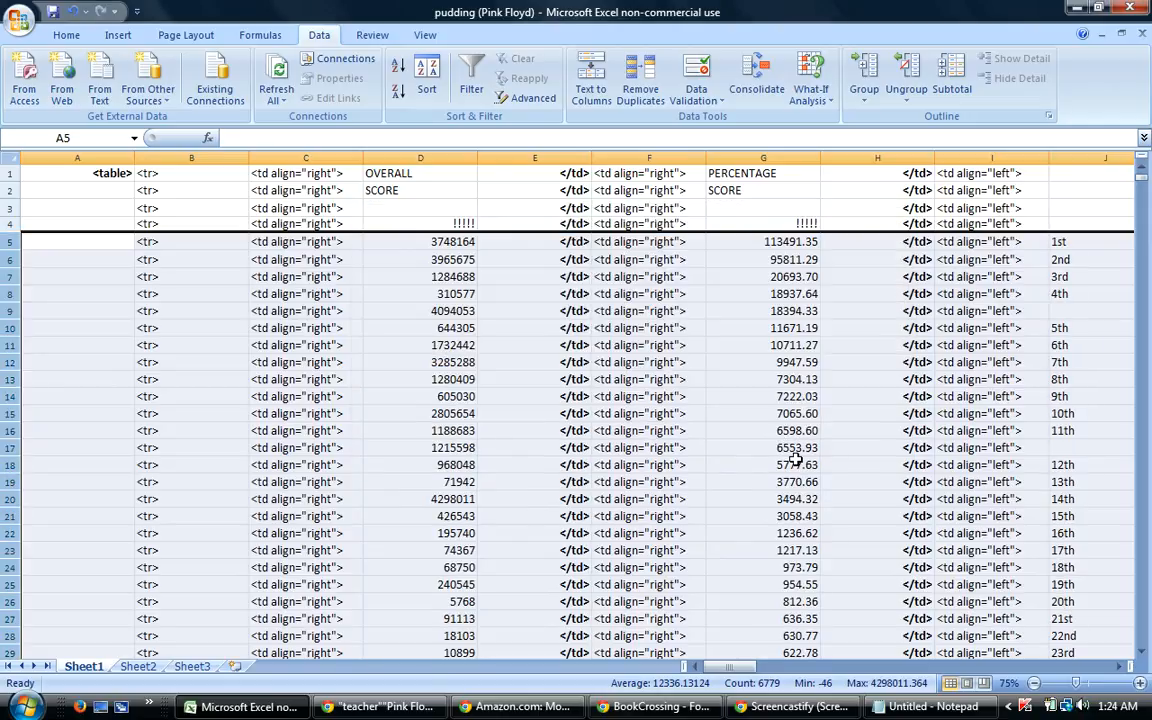
# Fill the ordinal ranks in column J as a series from 1st in J5 down to 90th in J94.
pyautogui.moveTo(746, 658); pyautogui.dragTo(768, 656)
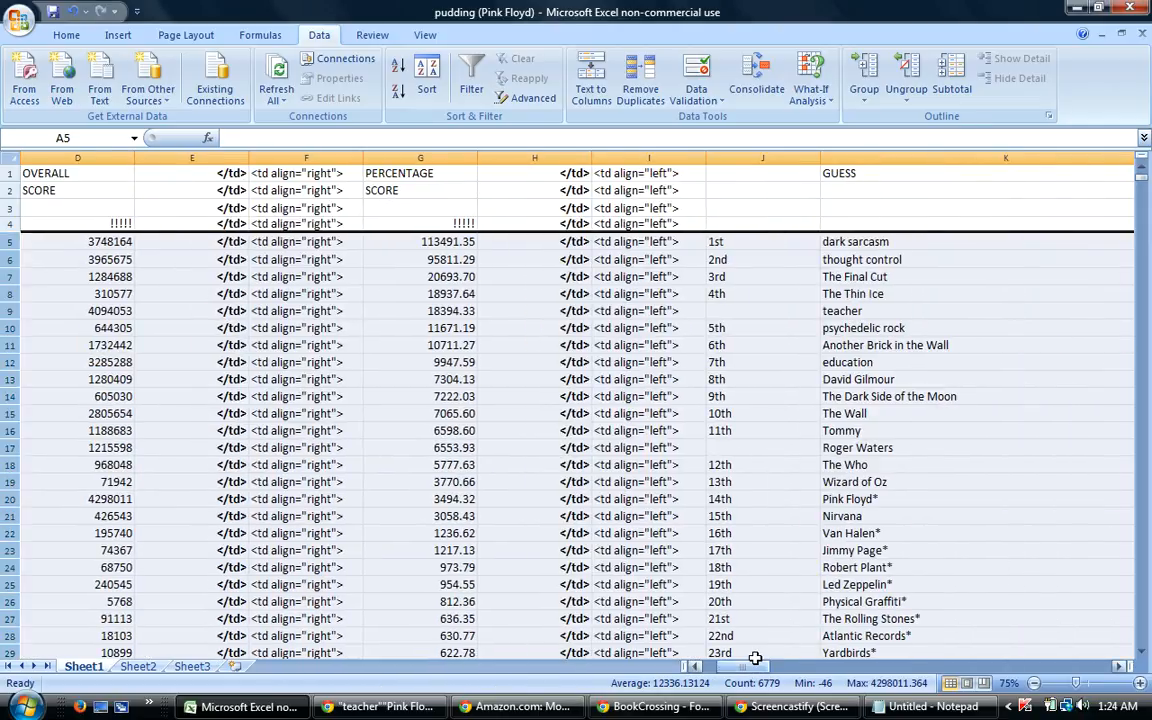
pyautogui.click(730, 241)
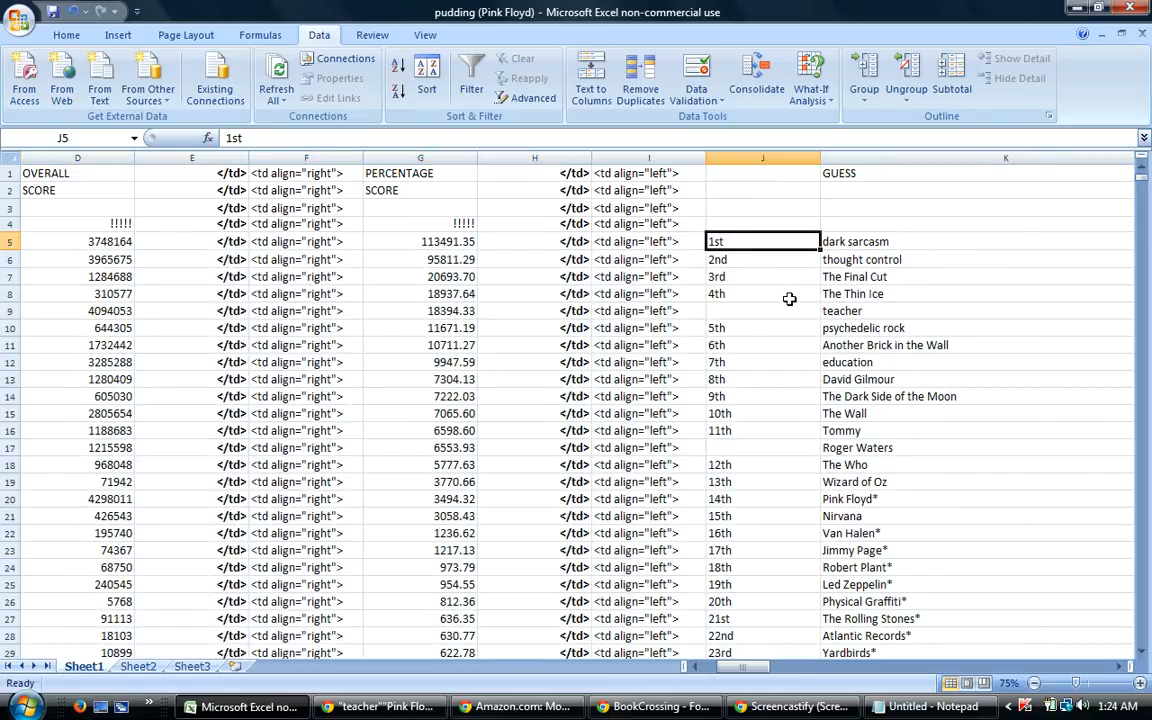
pyautogui.moveTo(820, 251); pyautogui.dragTo(745, 352)
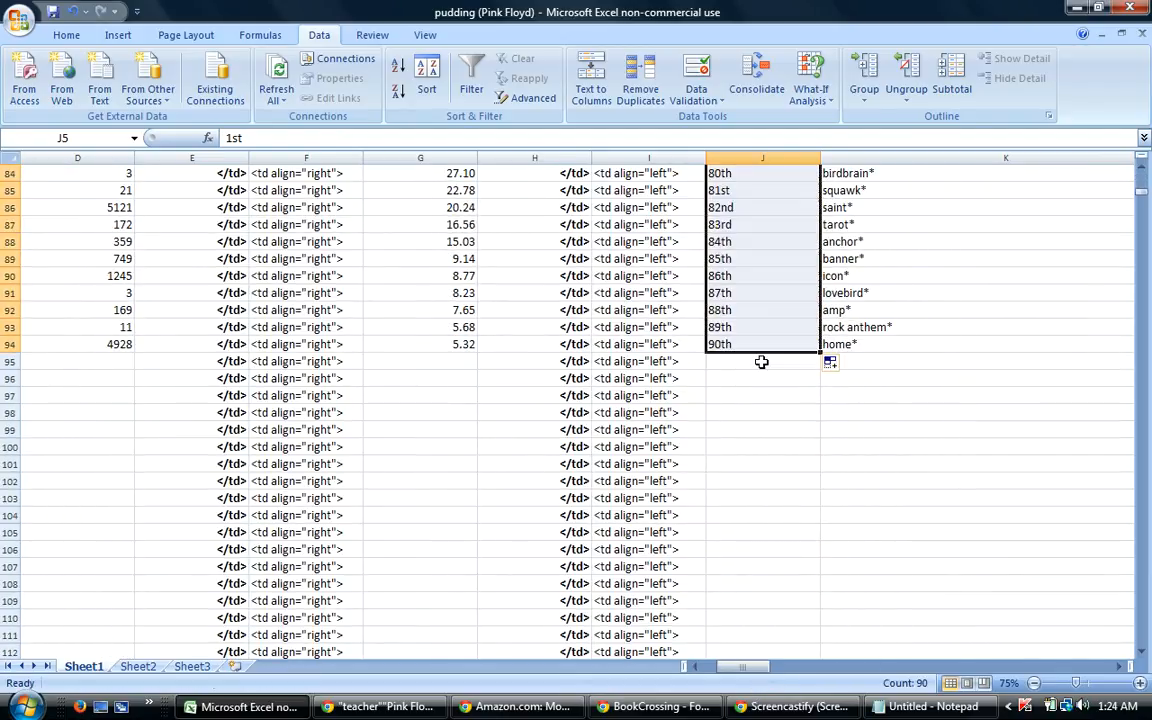
pyautogui.moveTo(1140, 197); pyautogui.dragTo(1030, 158)
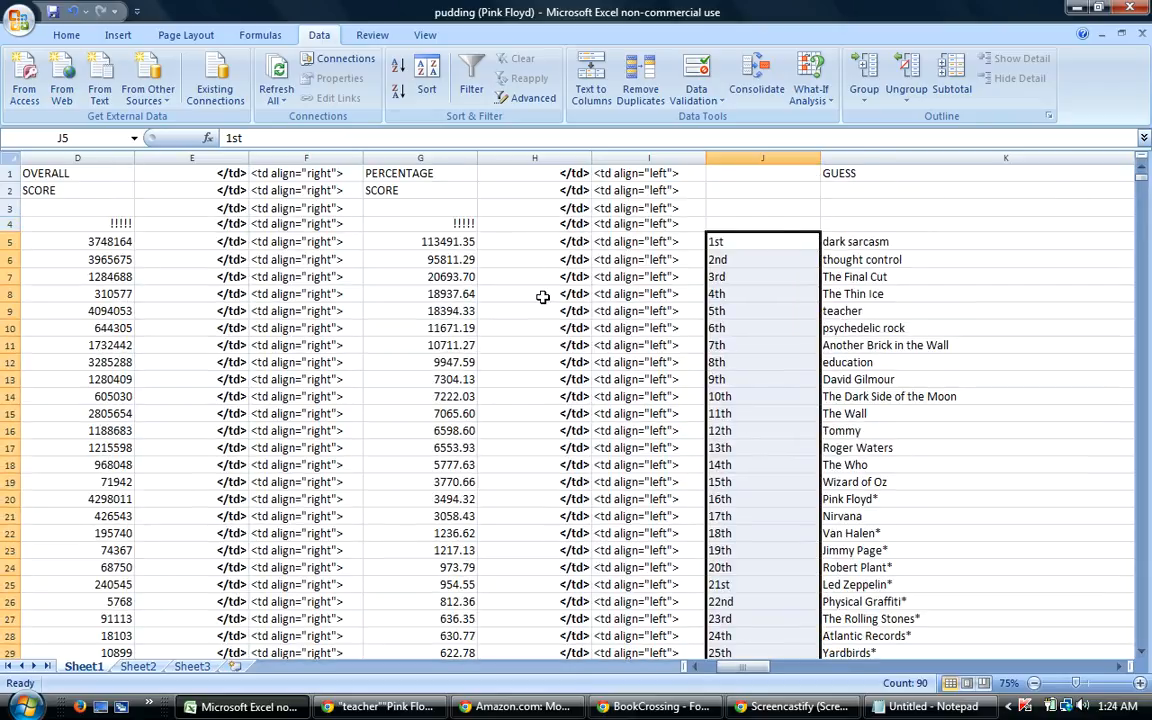
# Select the entire data rows from row 5 down through row 303.
pyautogui.moveTo(12, 241); pyautogui.dragTo(10, 634)
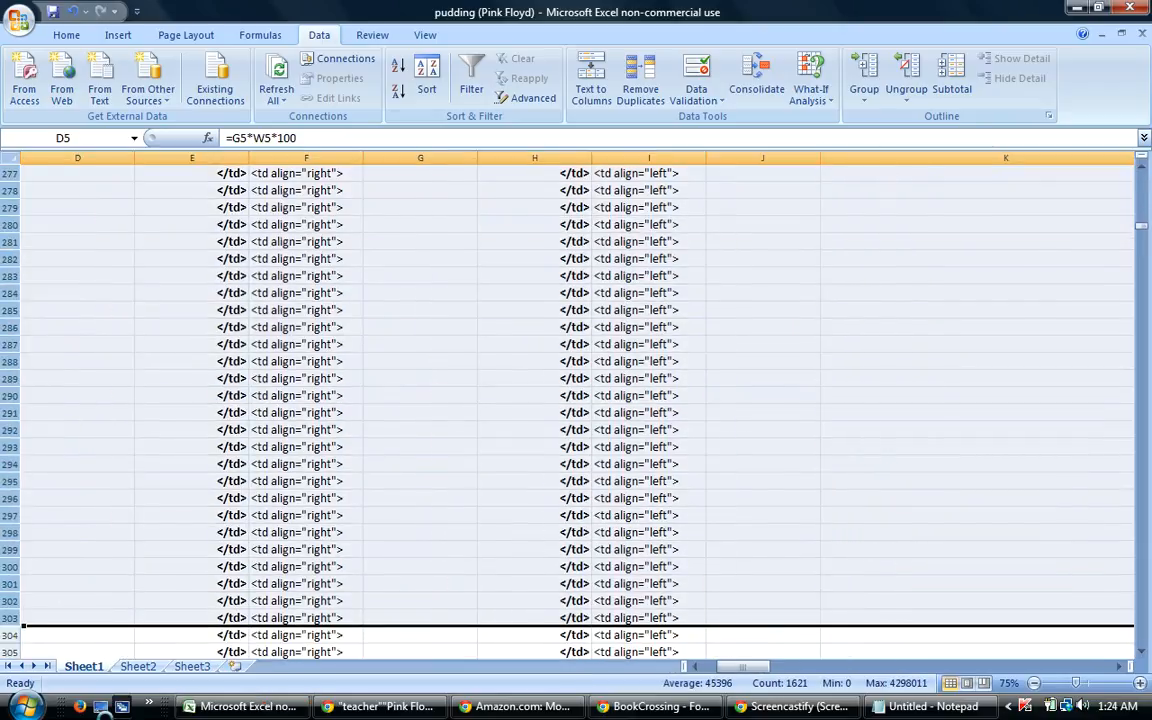
pyautogui.press('super+d')
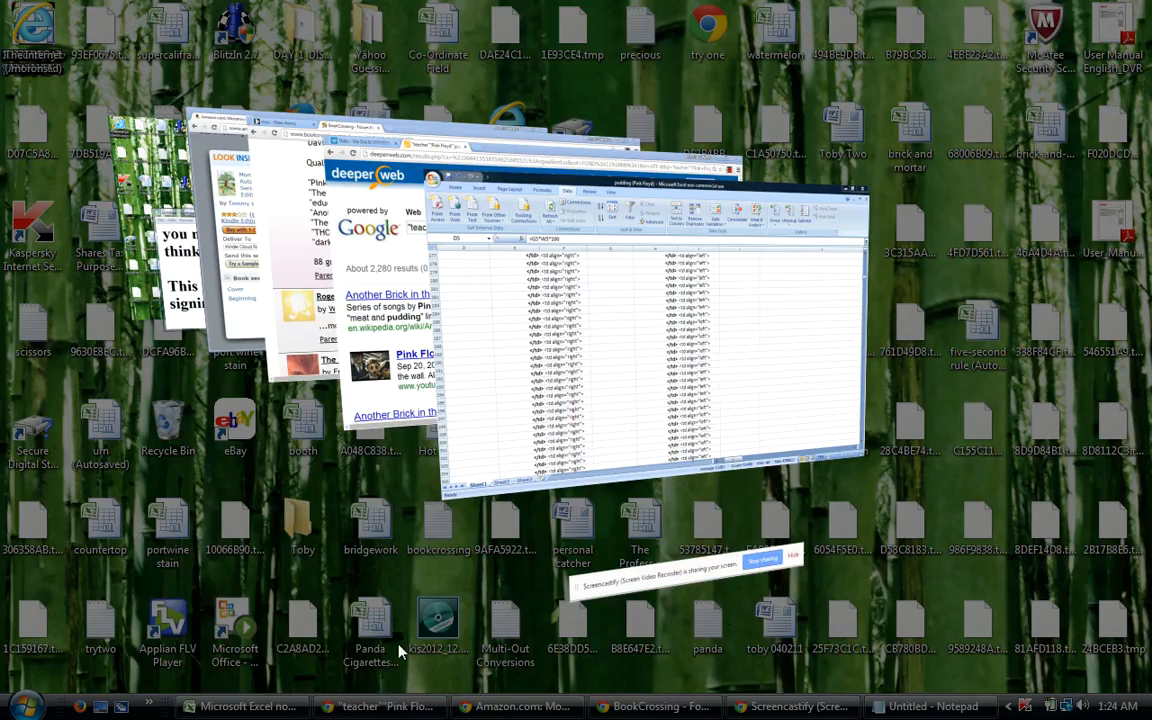
pyautogui.click(424, 662)
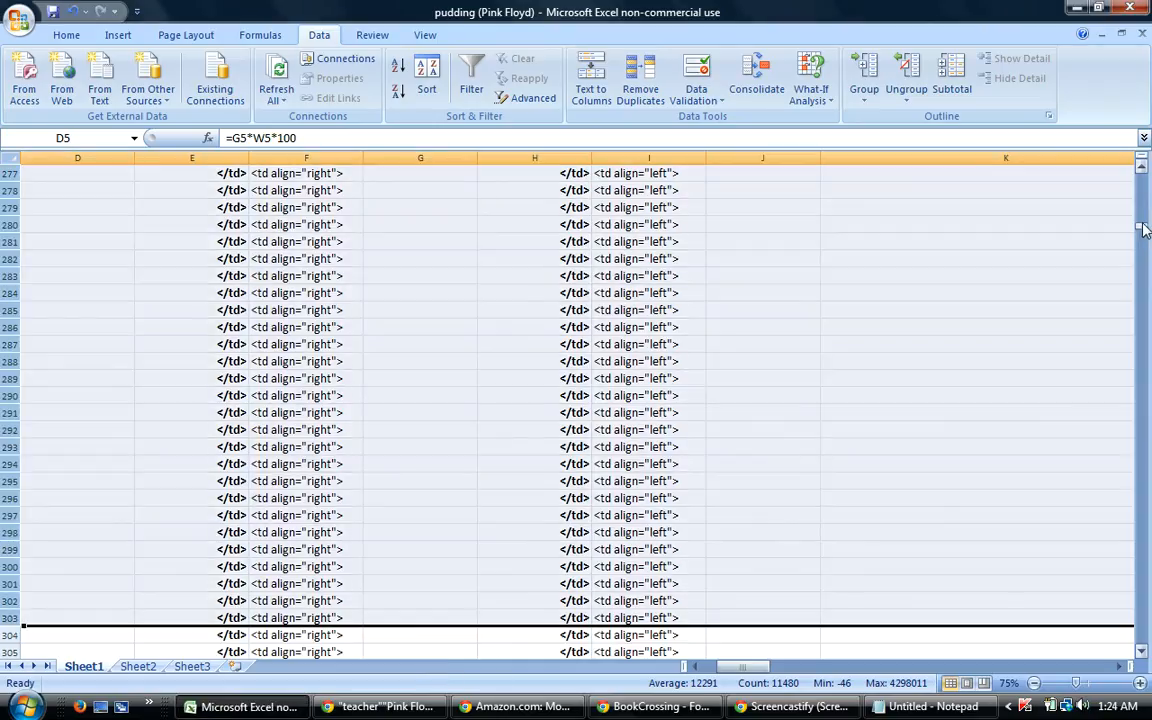
pyautogui.moveTo(1143, 232); pyautogui.dragTo(1143, 172)
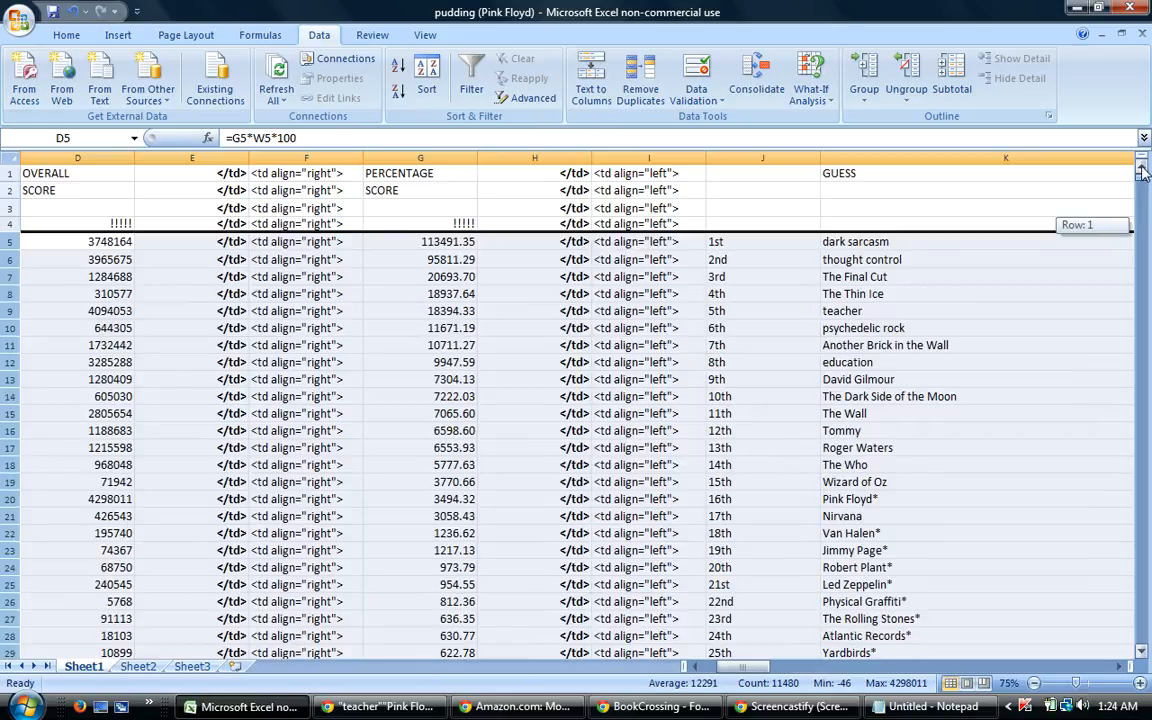
pyautogui.click(431, 76)
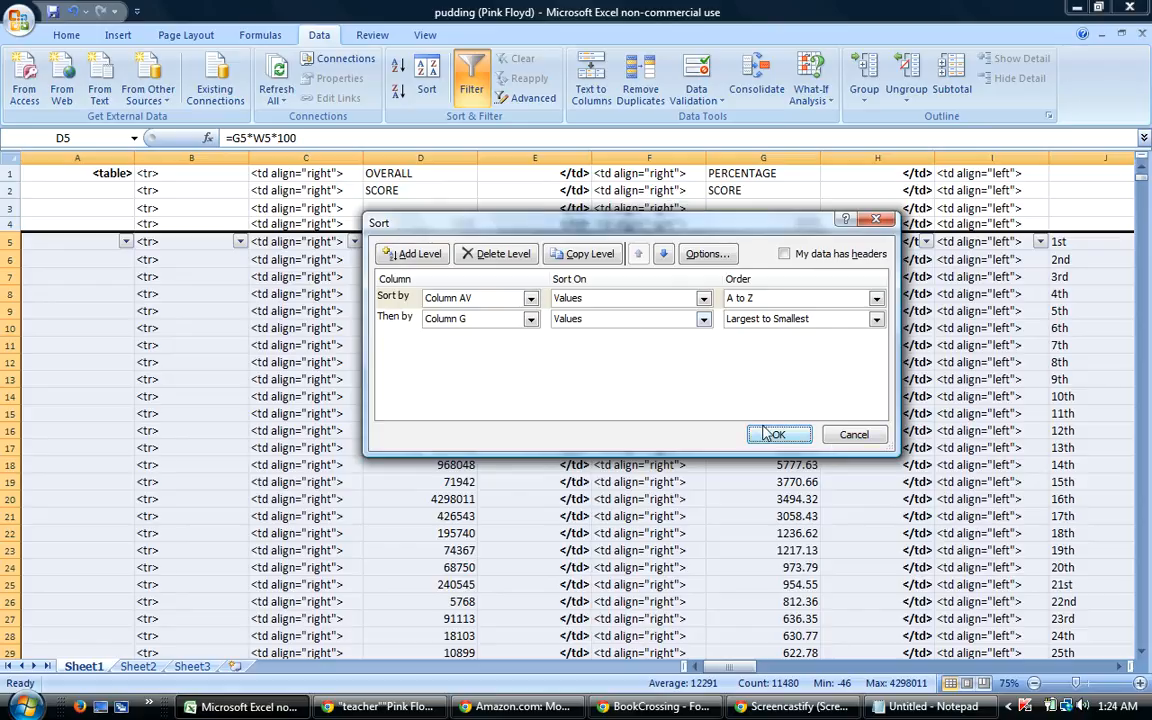
pyautogui.click(855, 434)
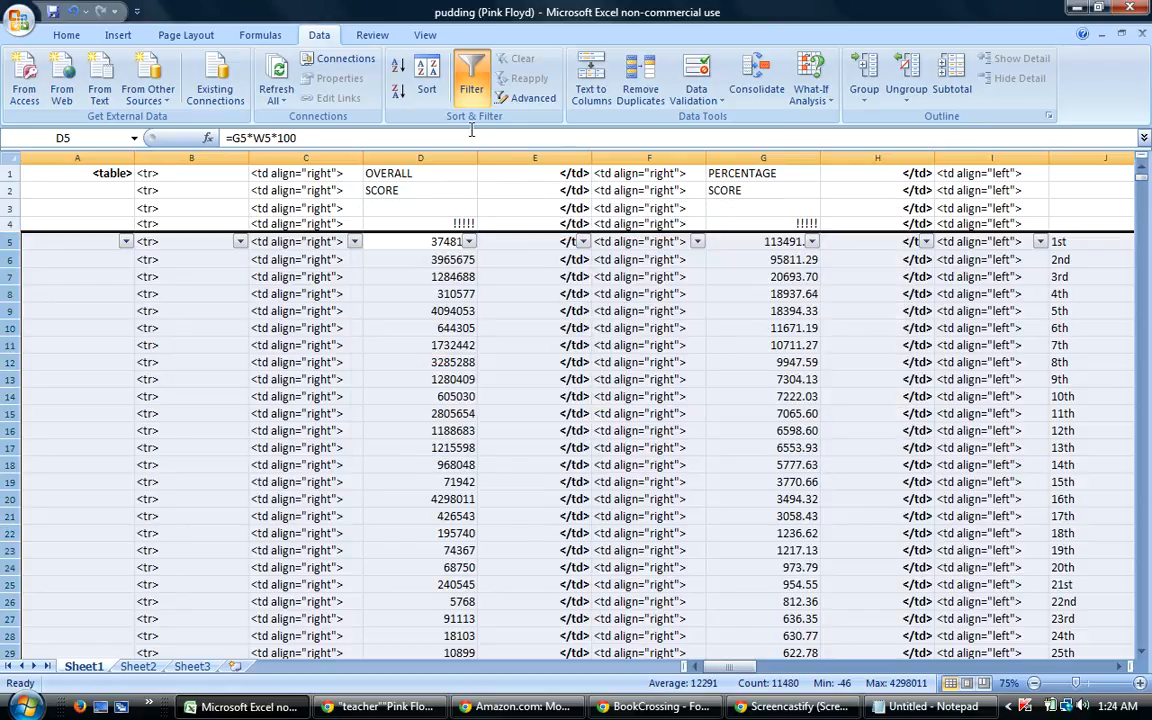
pyautogui.click(470, 92)
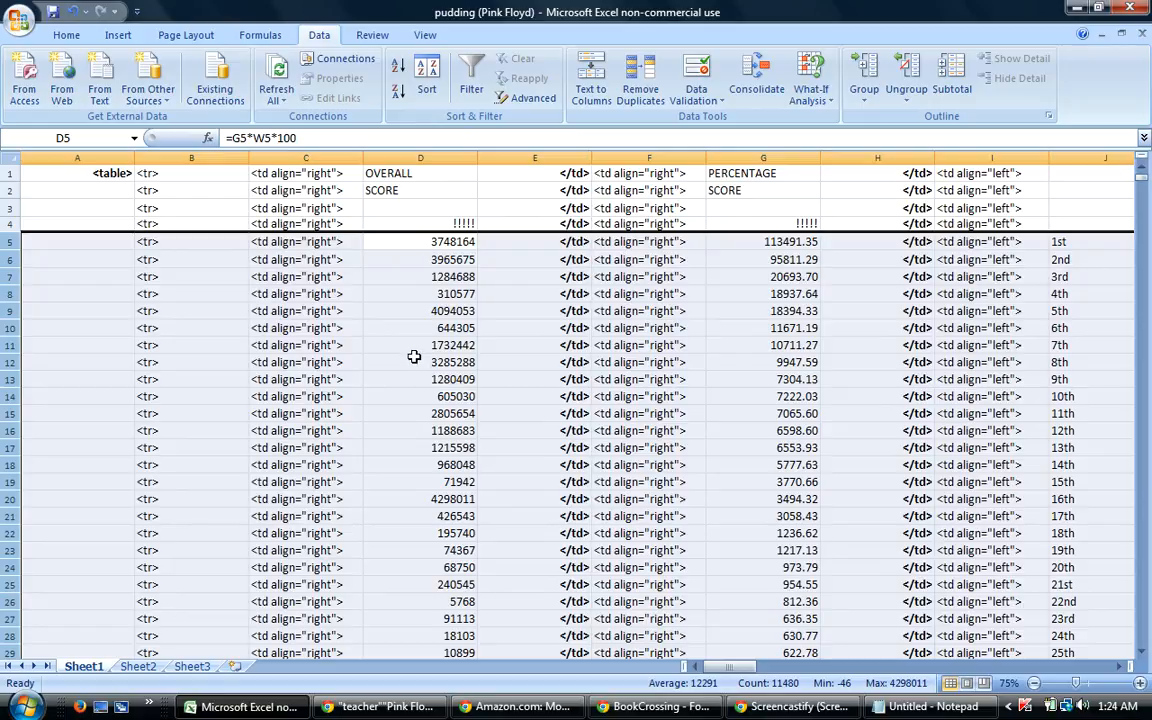
# Sort the selected rows by column AV from A to Z, with column D from largest to smallest as second level.
pyautogui.click(435, 70)
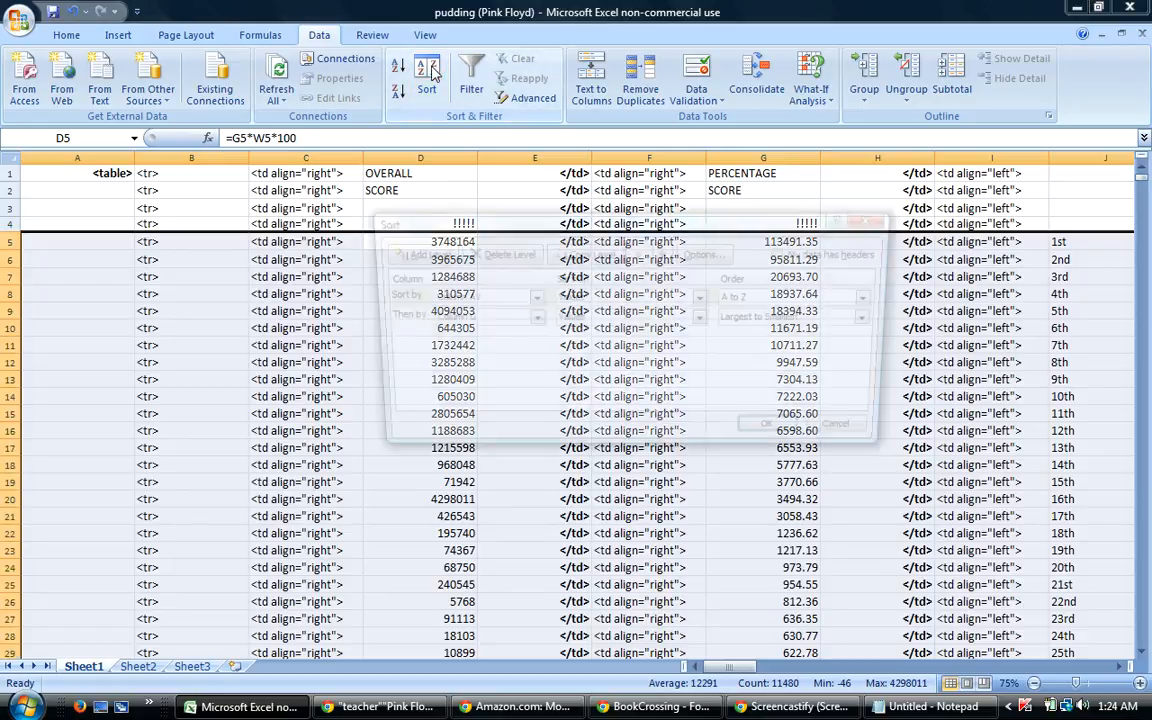
pyautogui.click(530, 318)
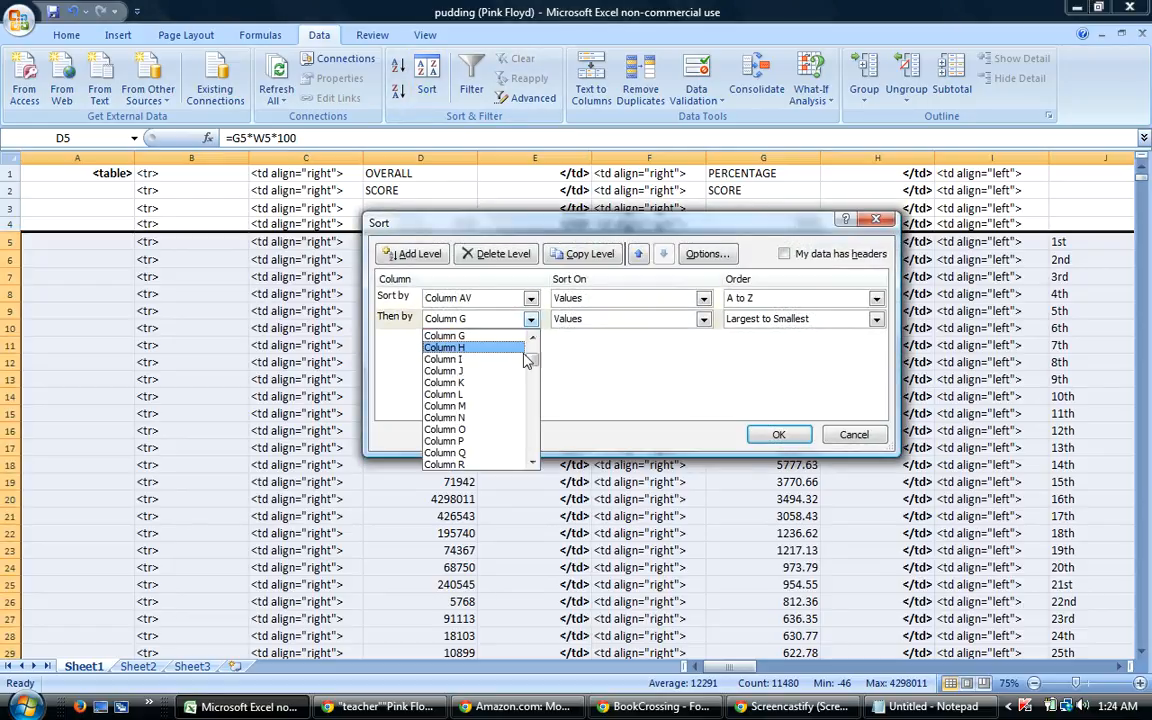
pyautogui.moveTo(530, 360); pyautogui.dragTo(530, 356)
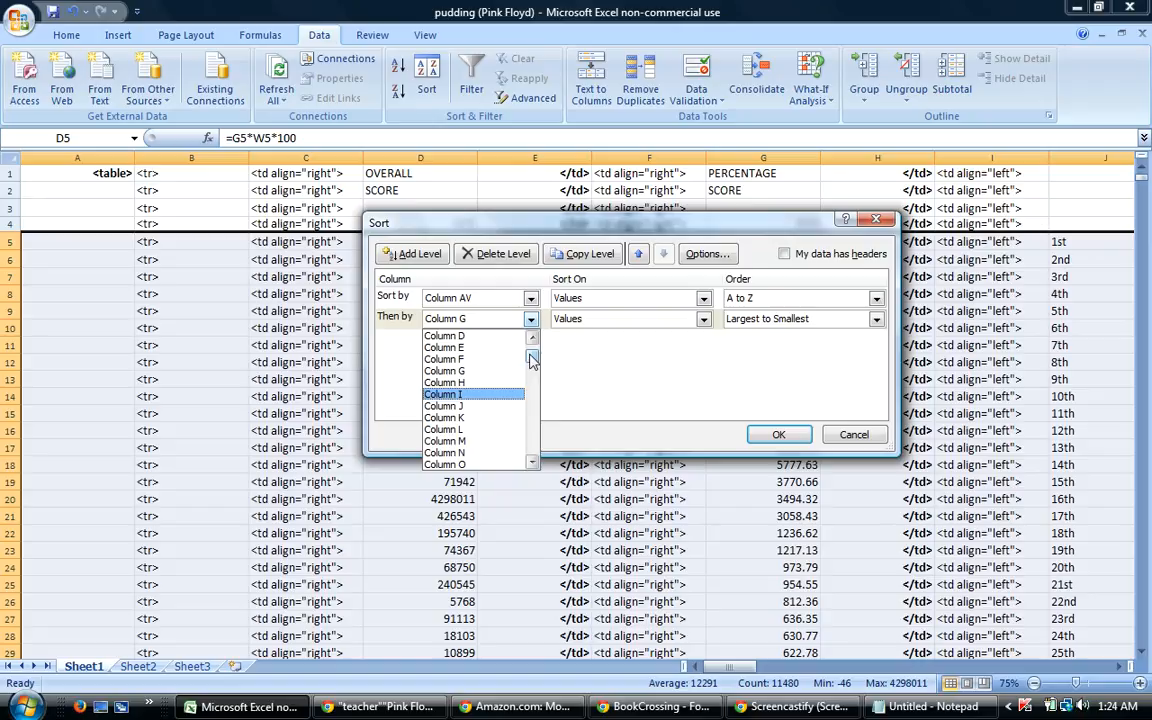
pyautogui.click(450, 336)
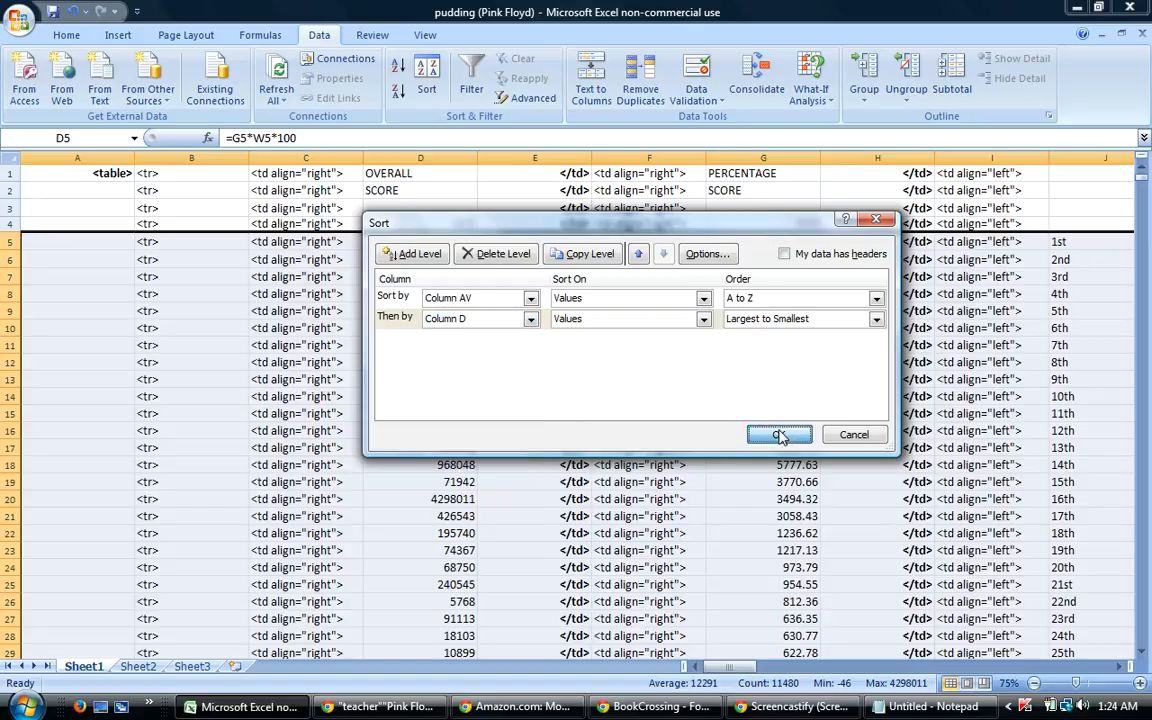
pyautogui.click(780, 436)
# Fill the ordinal ranks in column AA as a series from 1st in AA5 down to 90th in AA94.
pyautogui.moveTo(742, 672)
pyautogui.mouseDown()
pyautogui.moveTo(780, 668)
pyautogui.moveTo(752, 674)
pyautogui.mouseUp()
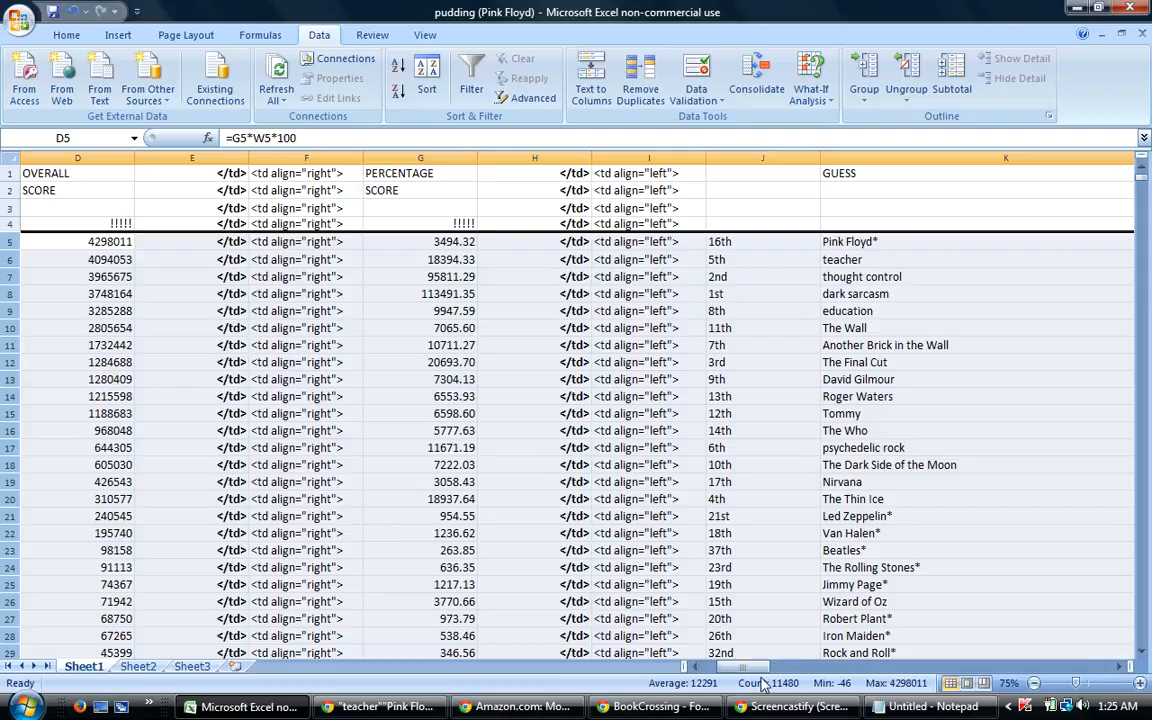
pyautogui.moveTo(758, 668); pyautogui.dragTo(742, 678)
pyautogui.moveTo(330, 242); pyautogui.dragTo(340, 260)
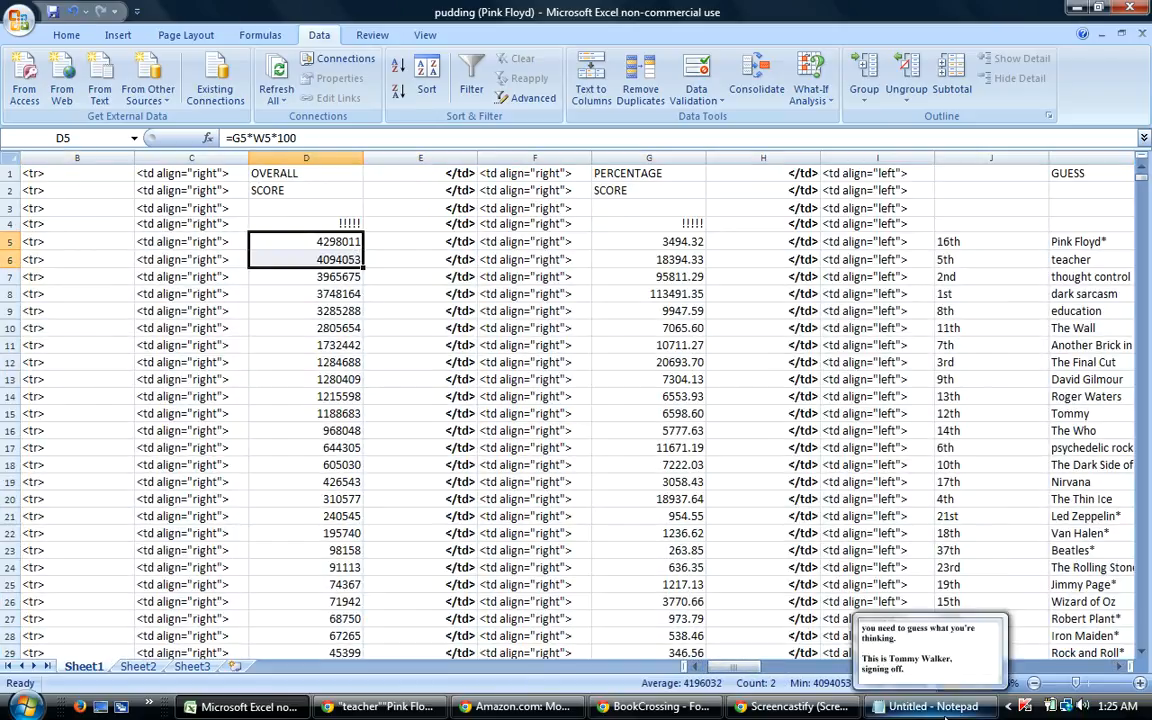
pyautogui.moveTo(742, 668); pyautogui.dragTo(718, 595)
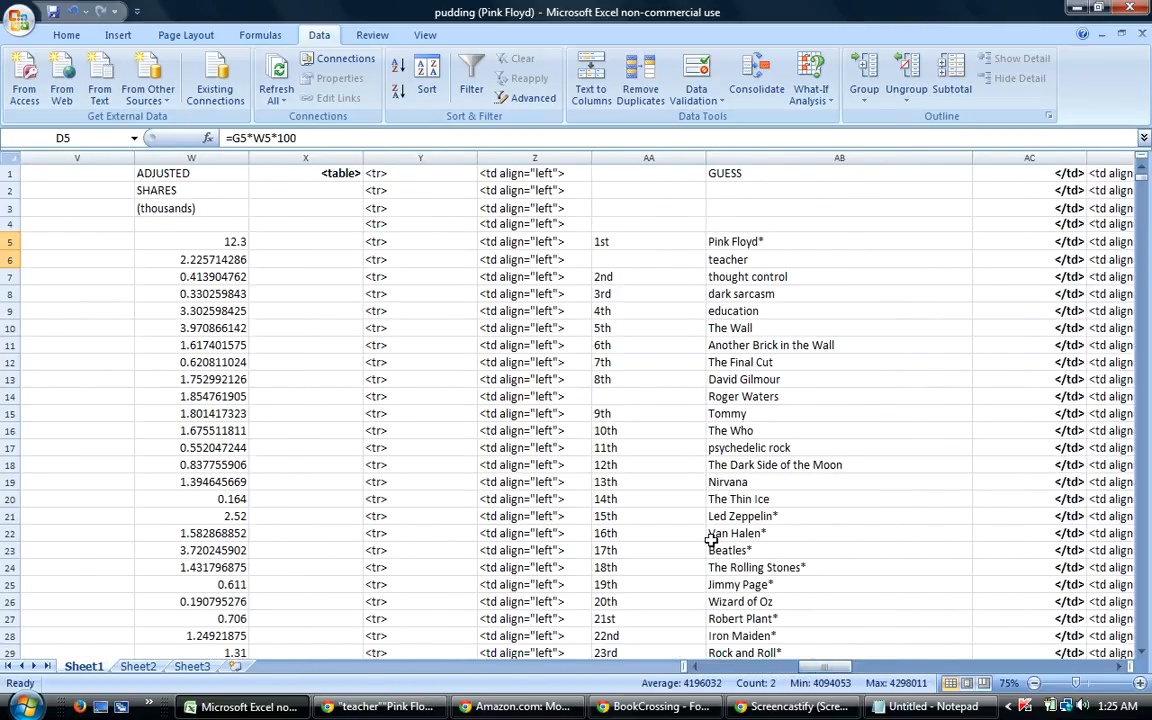
pyautogui.click(624, 246)
pyautogui.moveTo(705, 250); pyautogui.dragTo(683, 321)
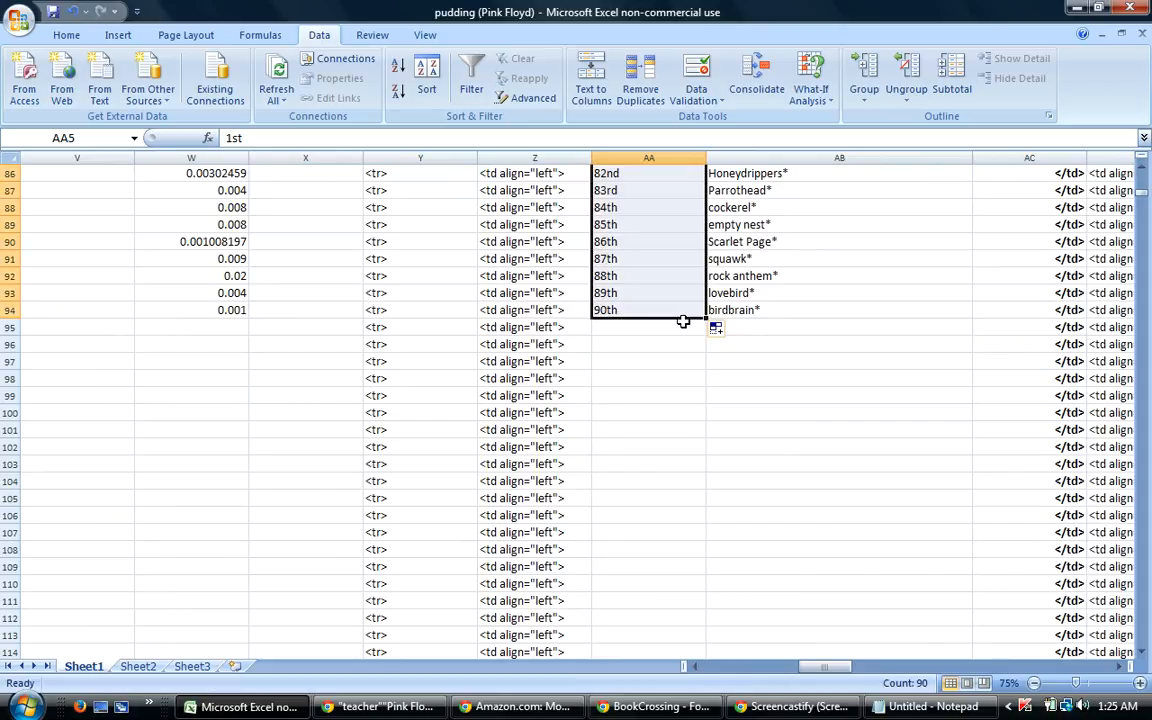
# Sort rows 5 to 111 by column AV from A to Z, with column AP from largest to smallest as second level.
pyautogui.moveTo(1143, 198); pyautogui.dragTo(1143, 166)
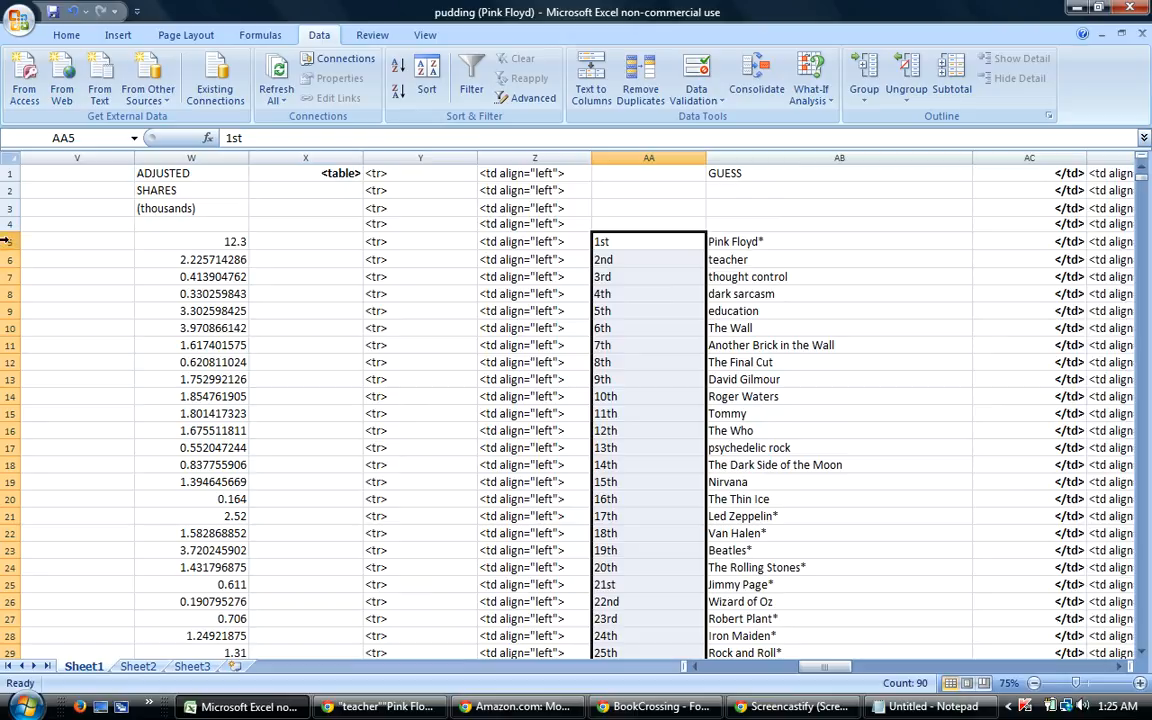
pyautogui.moveTo(5, 241); pyautogui.dragTo(147, 572)
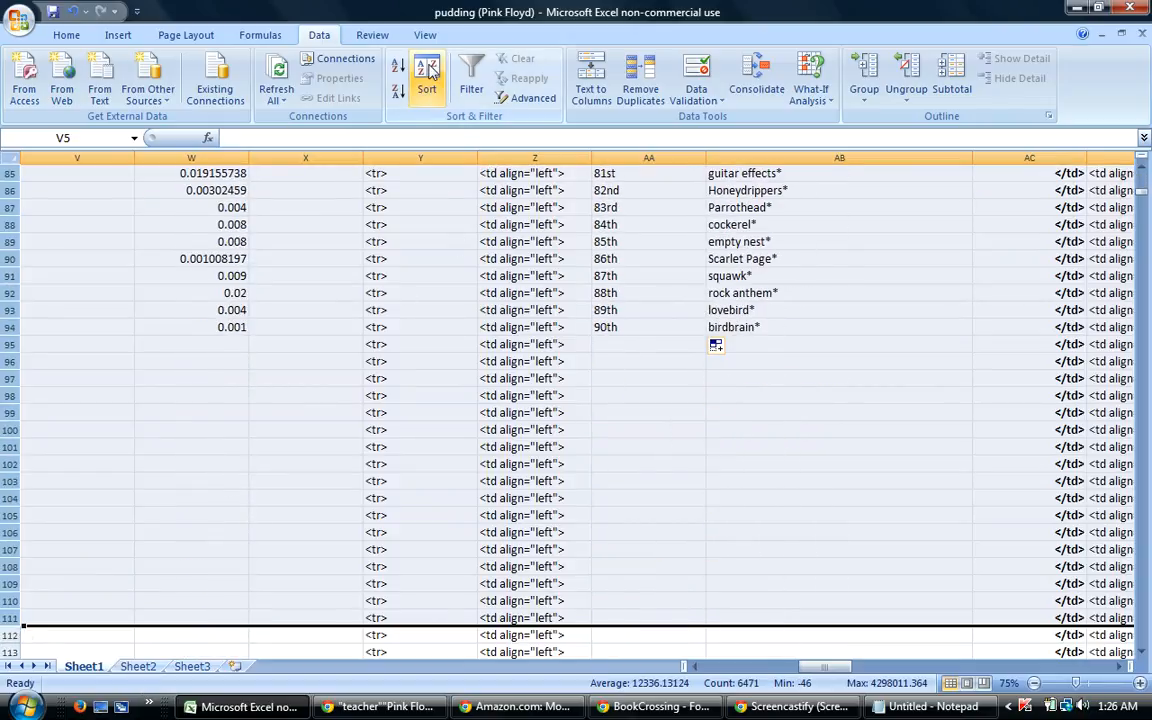
pyautogui.click(427, 70)
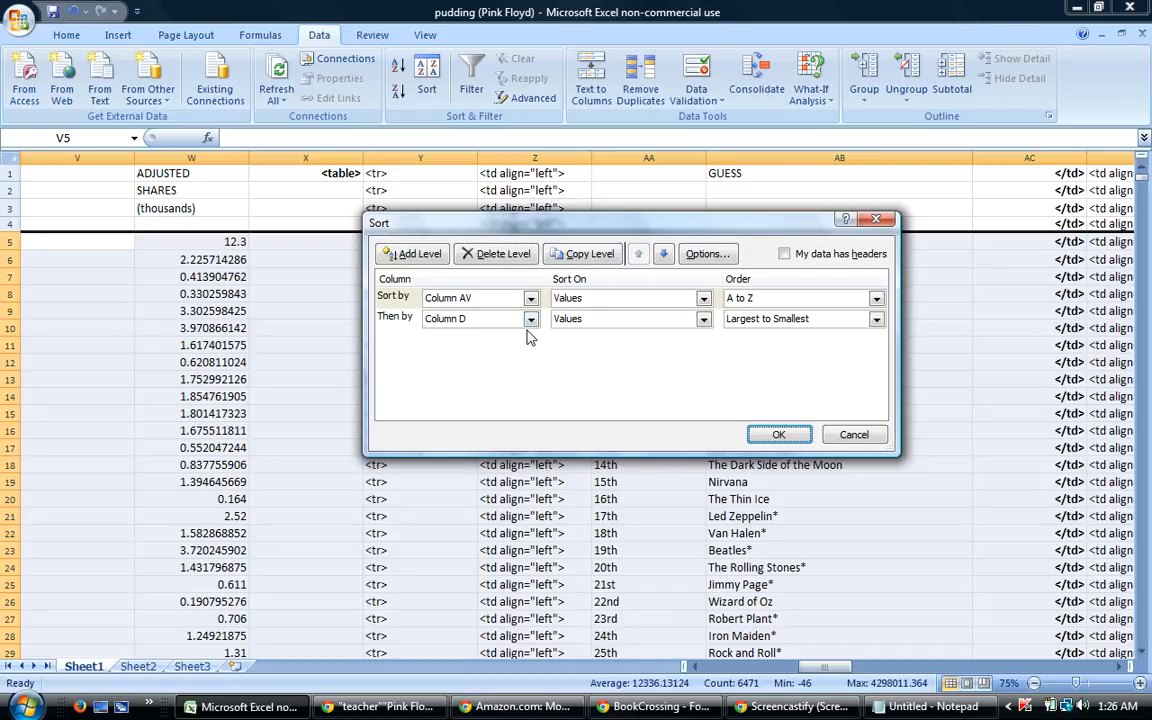
pyautogui.click(531, 322)
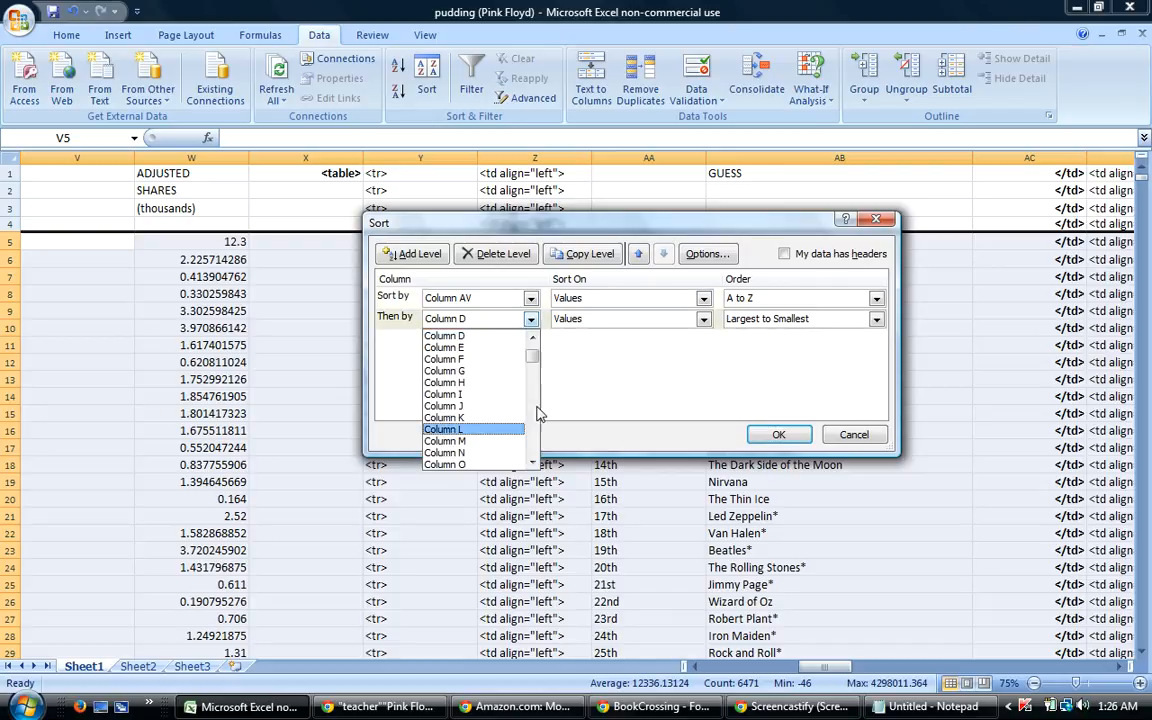
pyautogui.moveTo(535, 358); pyautogui.dragTo(533, 391)
pyautogui.click(458, 452)
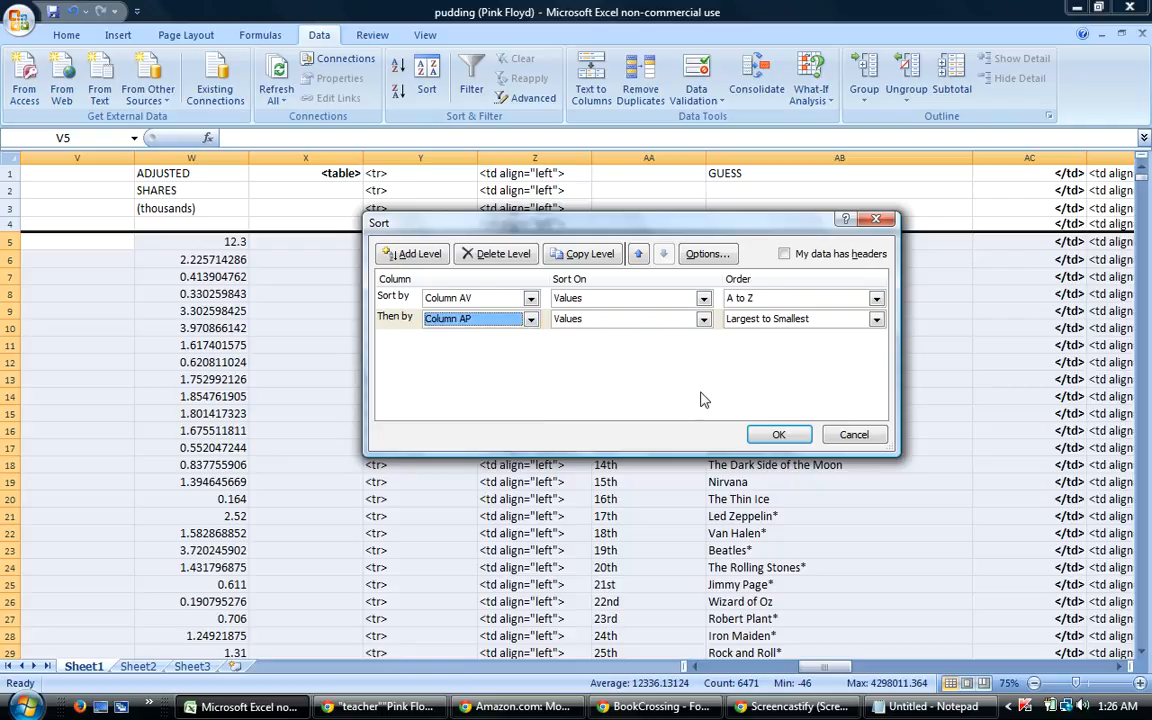
pyautogui.click(779, 436)
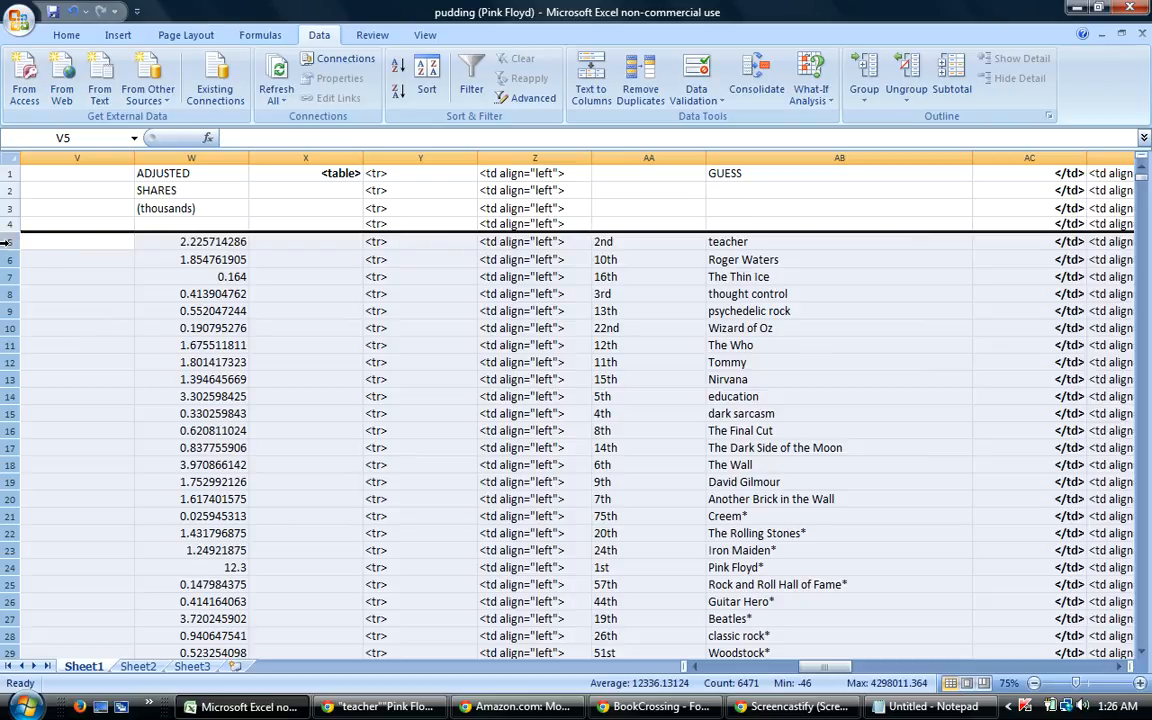
# Sort only rows 5 and 6 by column AV from A to Z, with column G from largest to smallest as second level.
pyautogui.moveTo(10, 241); pyautogui.dragTo(10, 259)
pyautogui.click(427, 78)
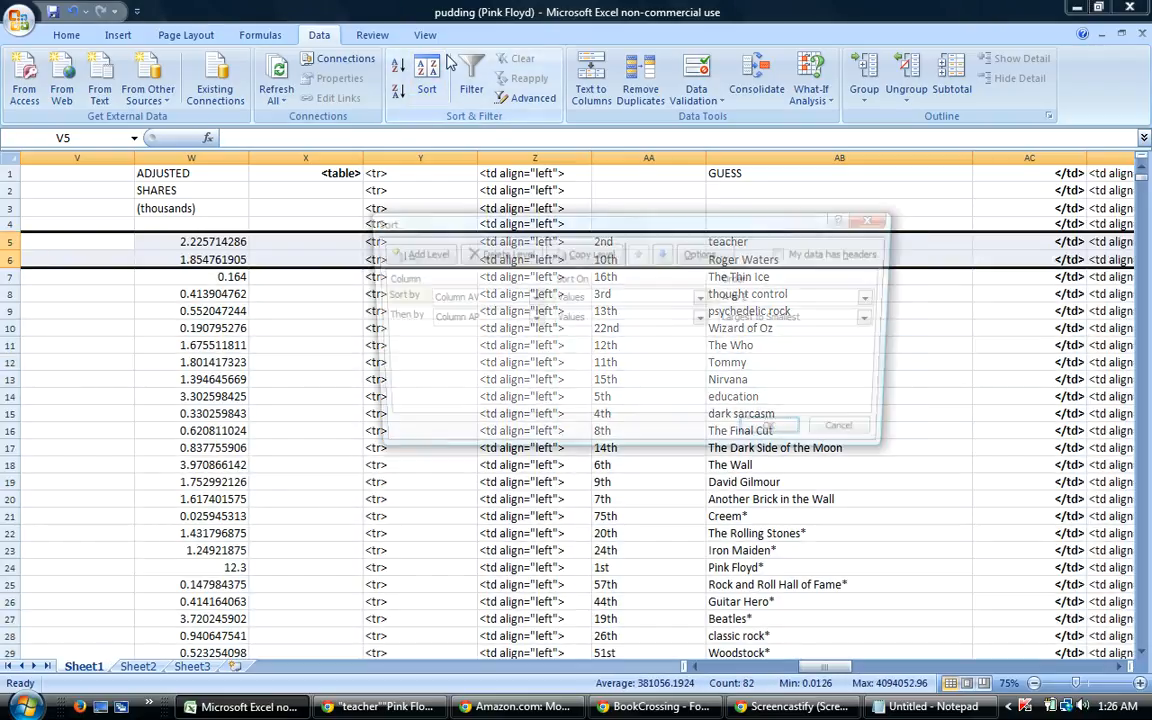
pyautogui.click(531, 320)
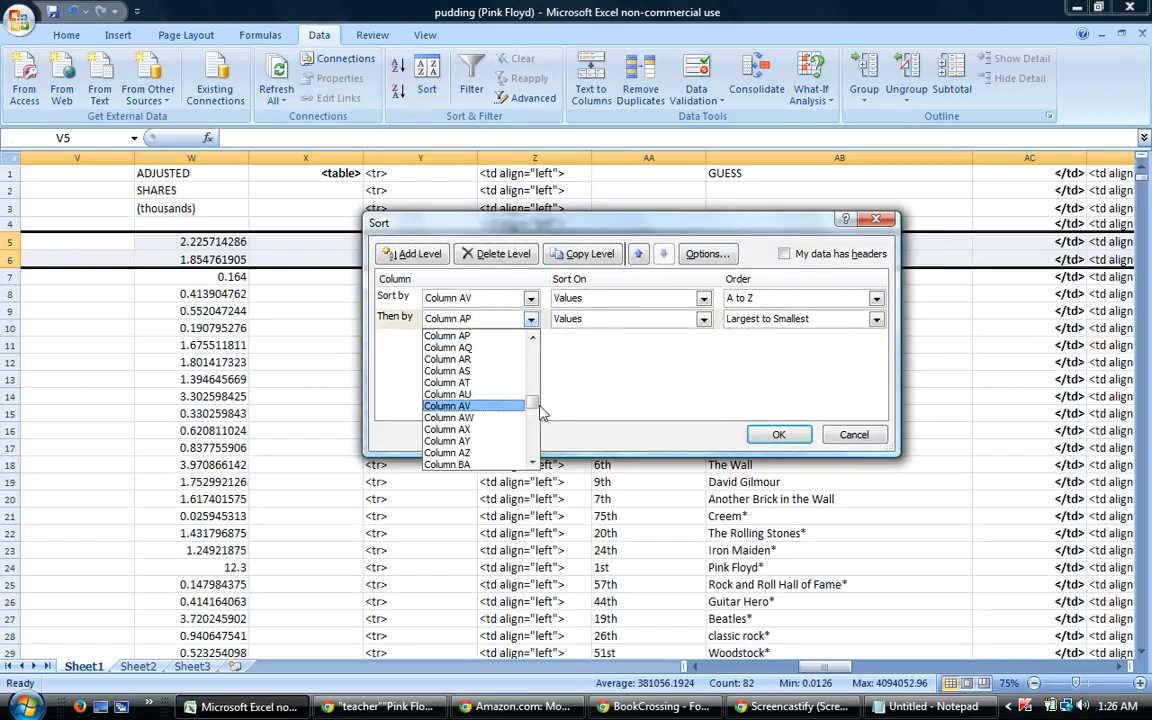
pyautogui.moveTo(533, 403); pyautogui.dragTo(514, 362)
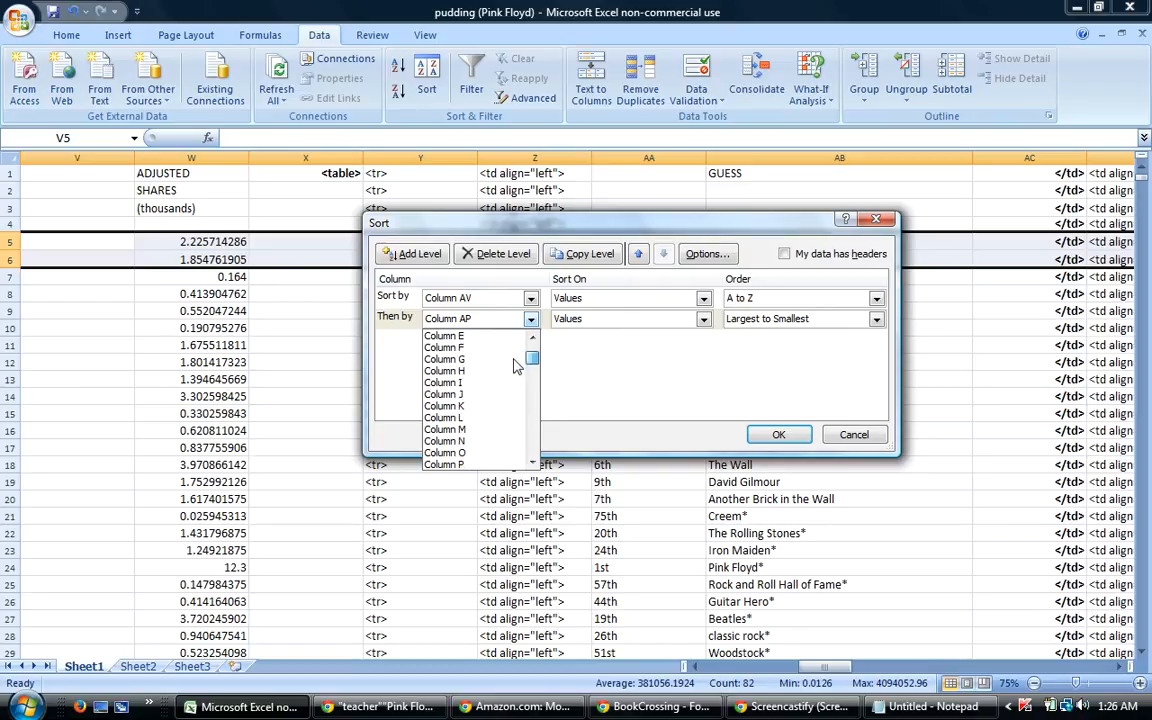
pyautogui.click(476, 371)
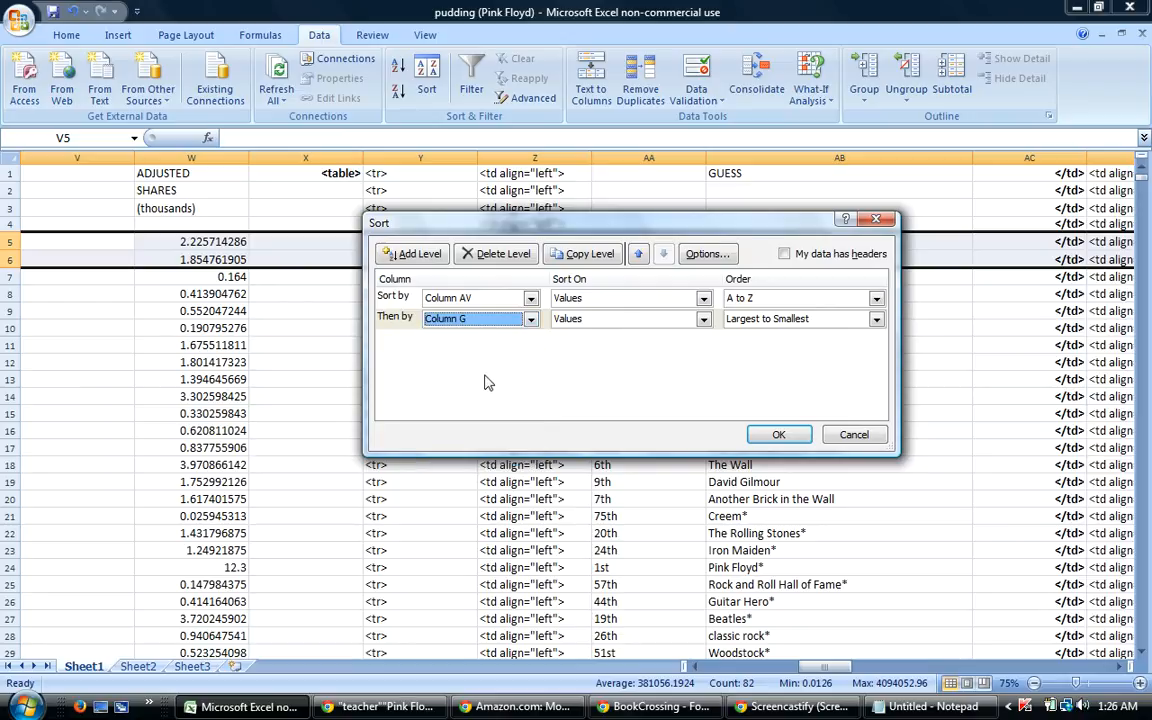
pyautogui.click(779, 436)
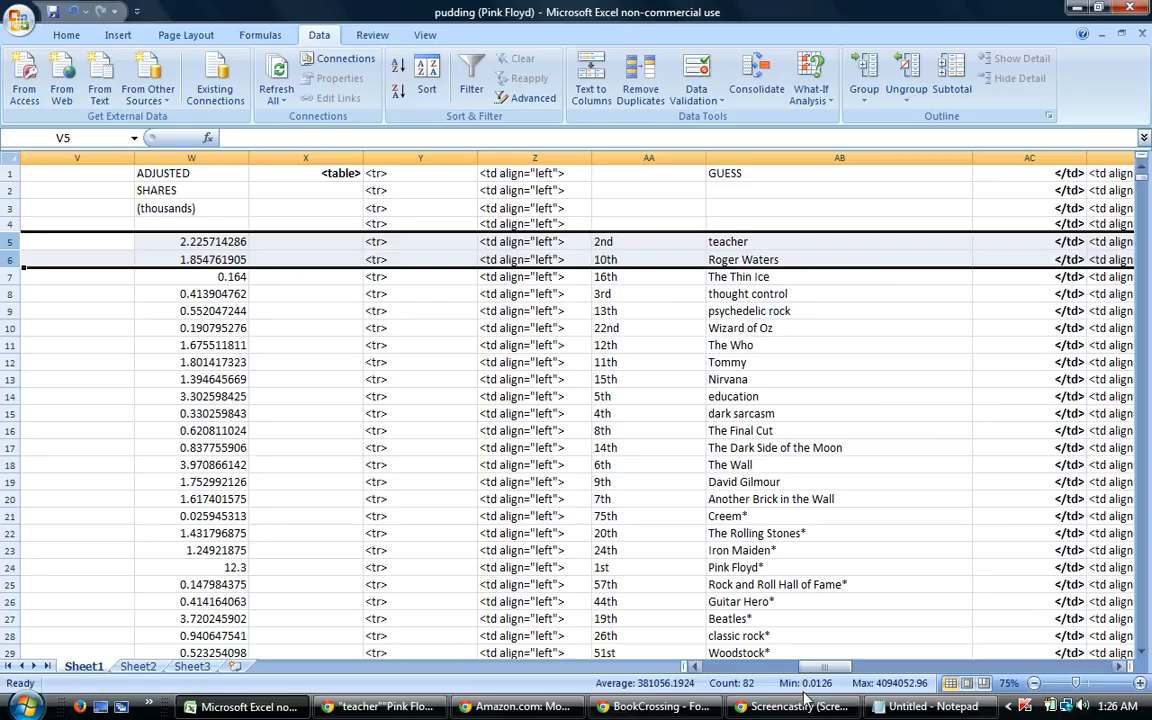
# Copy the percentage ranks and guess names of the first two data rows, J5:K6.
pyautogui.moveTo(824, 667); pyautogui.dragTo(760, 659)
pyautogui.moveTo(612, 241); pyautogui.dragTo(715, 255)
pyautogui.rightClick(711, 247)
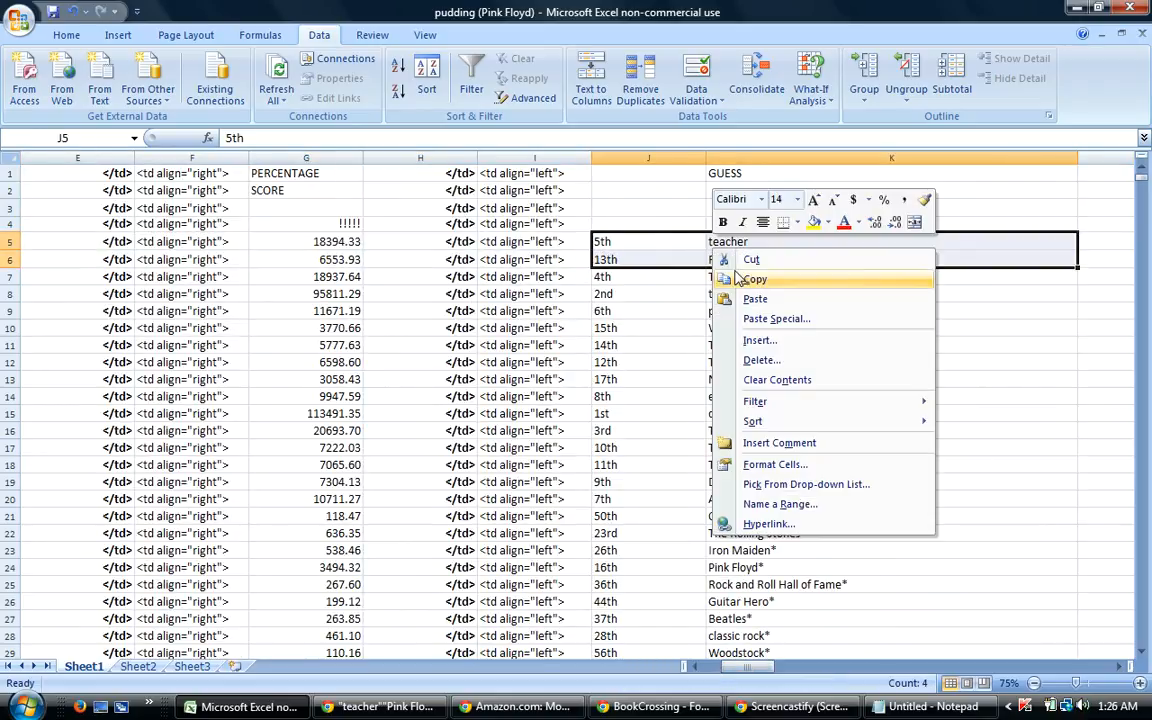
pyautogui.click(740, 274)
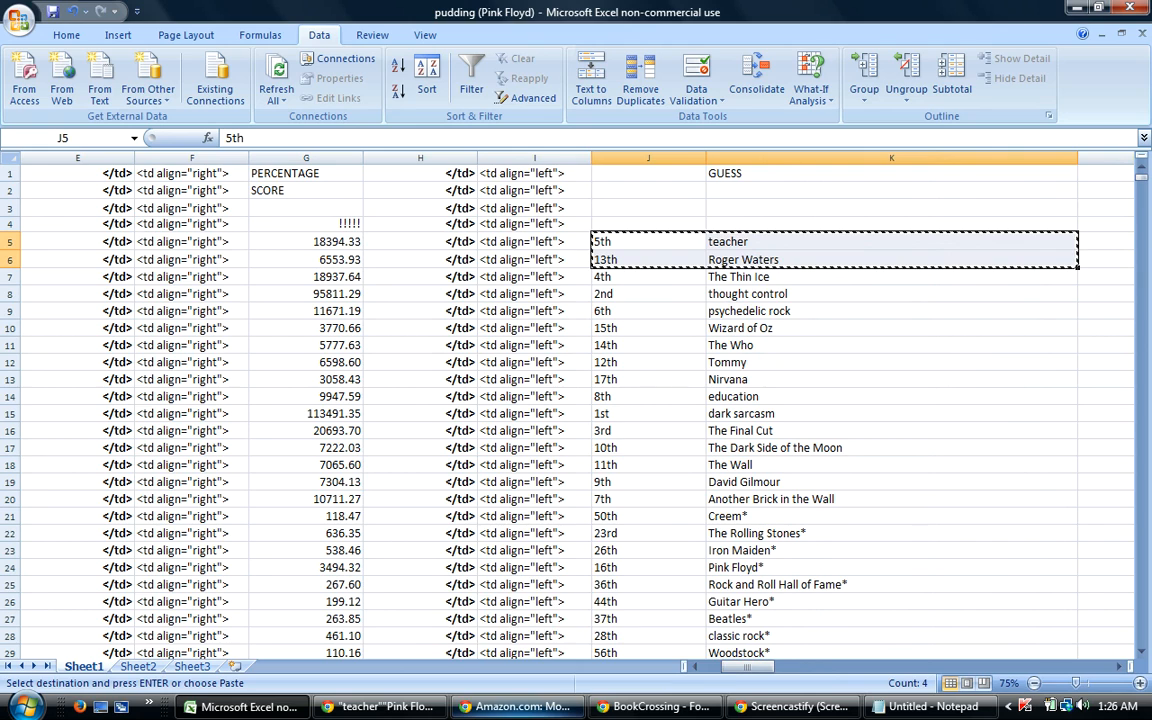
# Switch to the BookCrossing forum in Chrome and open the parent thread of Weird Modifier Guessing Game #105.
pyautogui.click(660, 663)
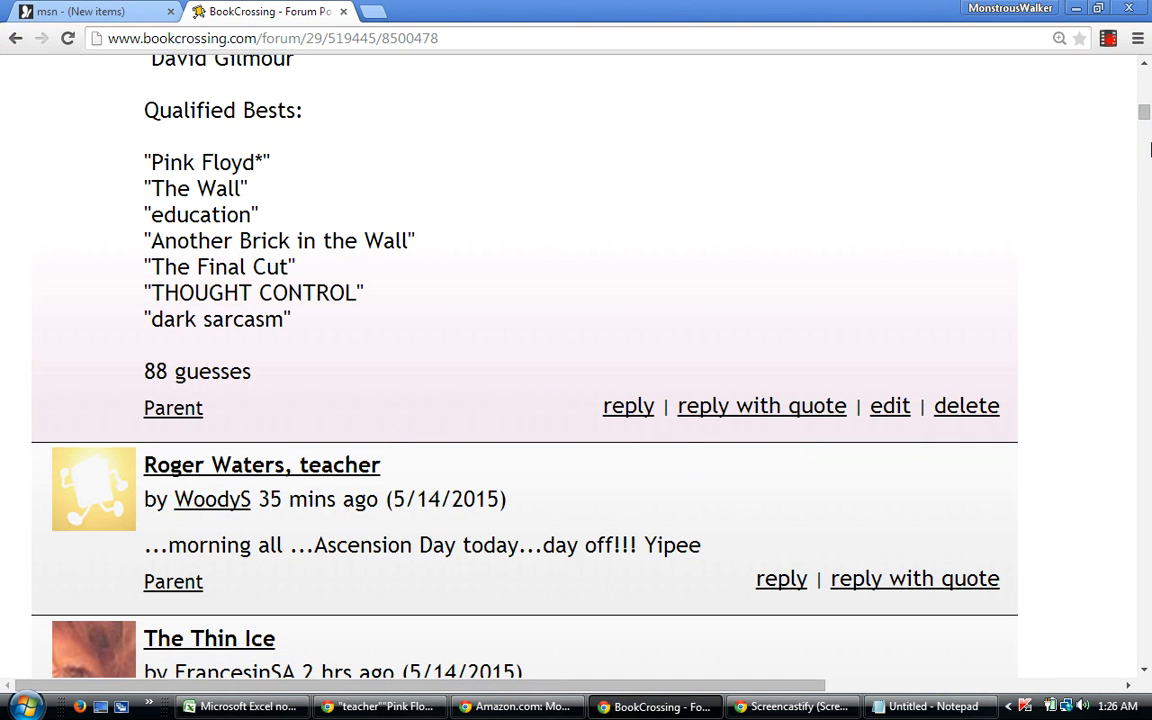
pyautogui.scroll(10, 1146, 64)
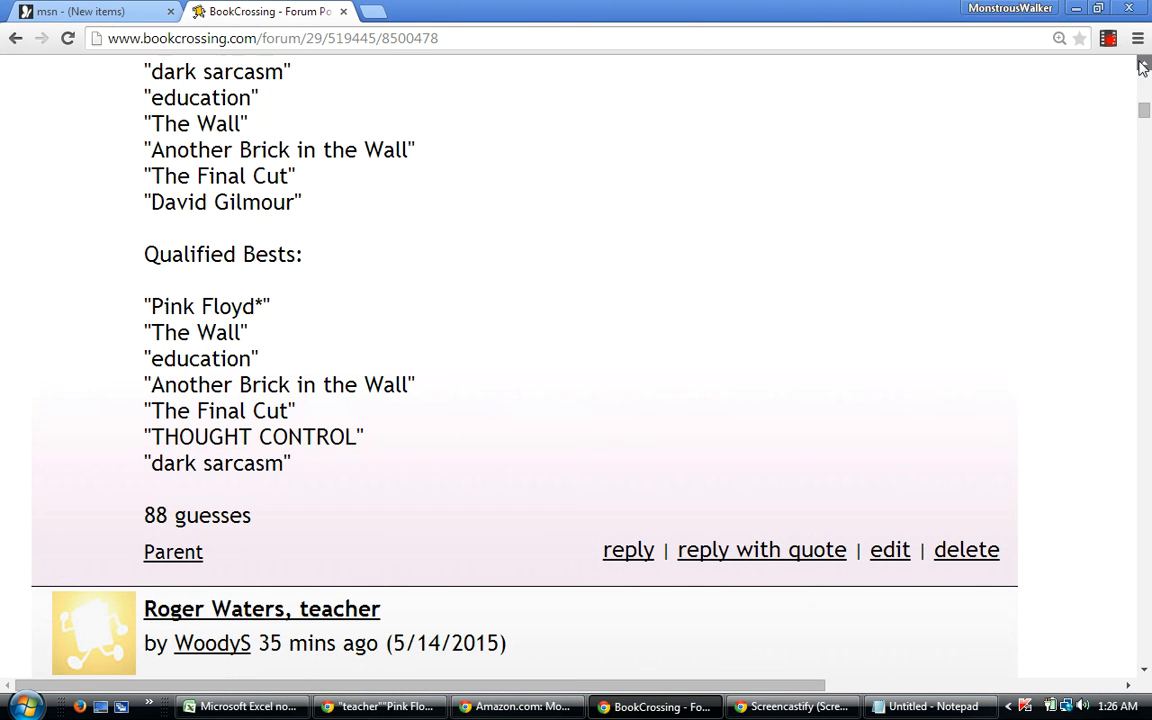
pyautogui.scroll(10, 1141, 66)
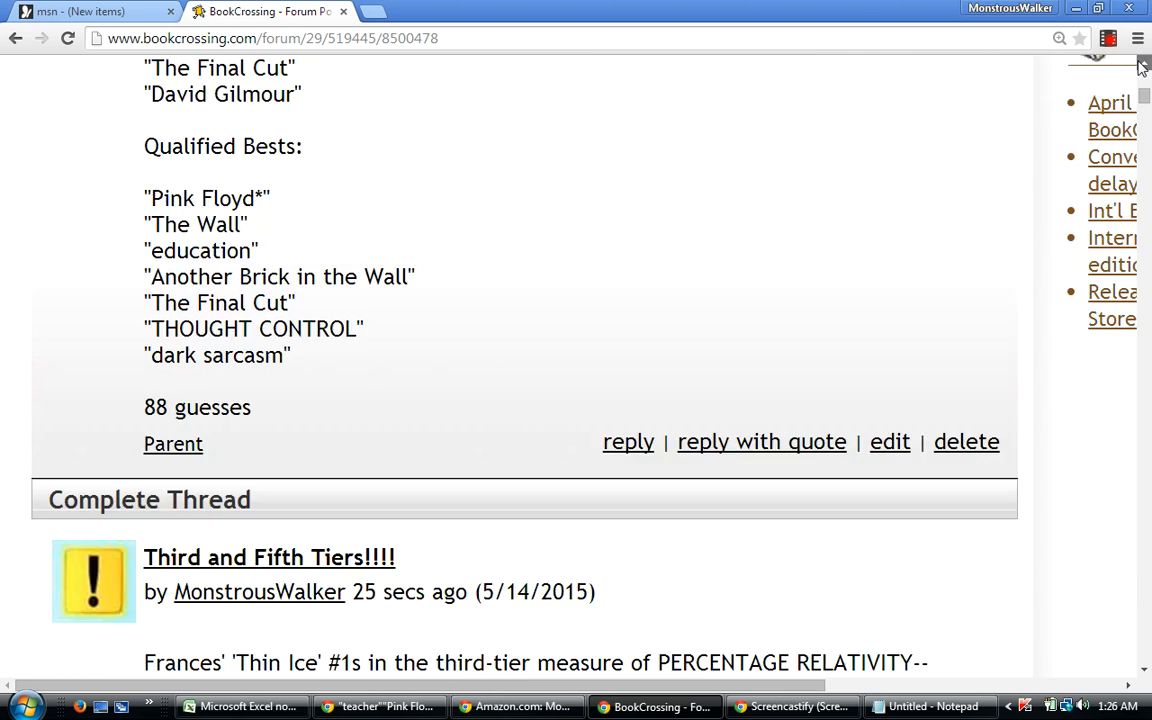
pyautogui.scroll(7, 1144, 92)
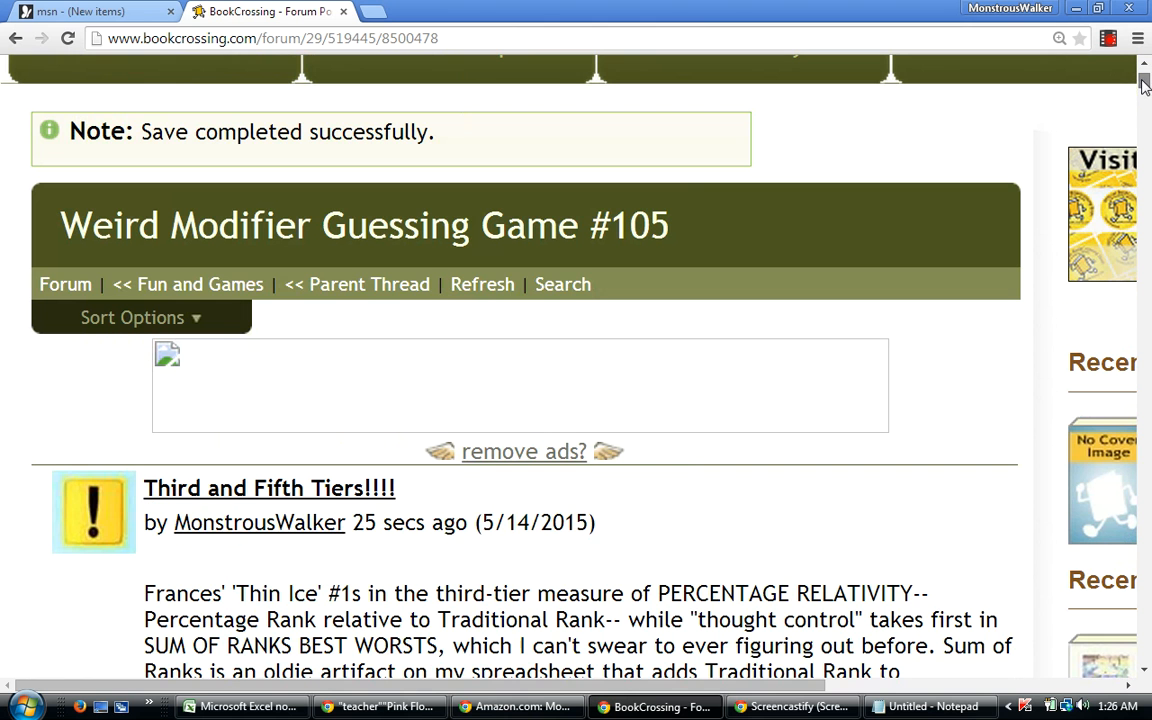
pyautogui.click(360, 287)
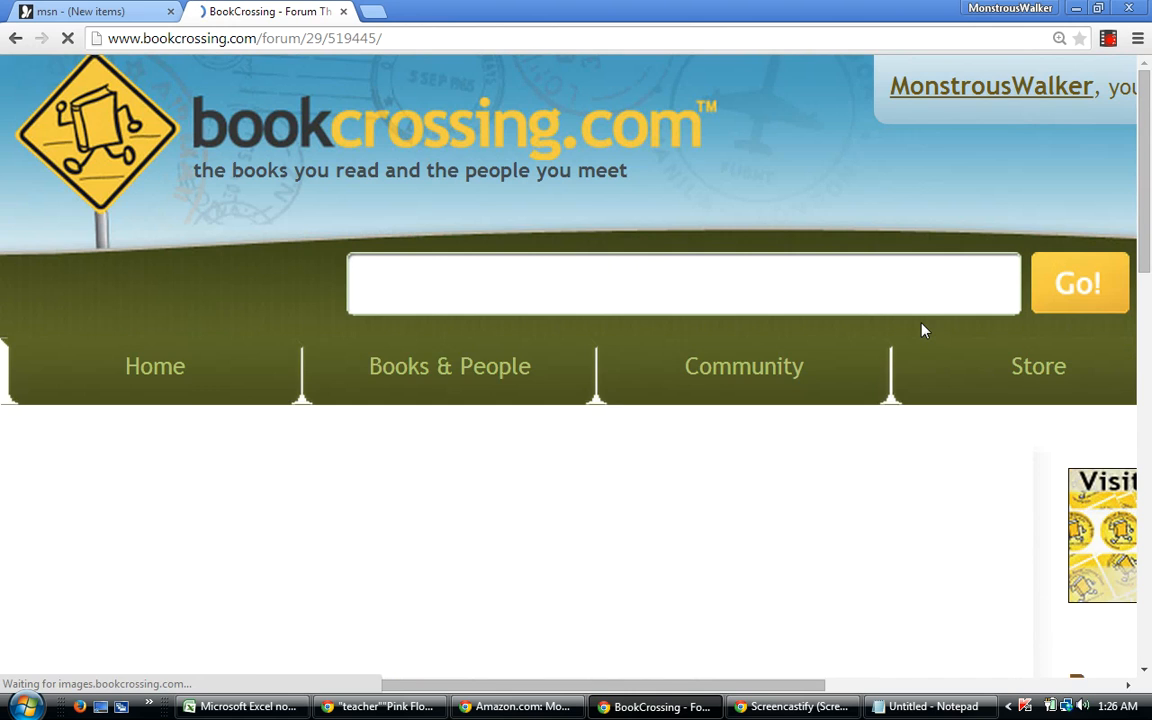
# Start a reply to the opening post of Weird Modifier Guessing Game #105.
pyautogui.press('Down')
pyautogui.press('Down')
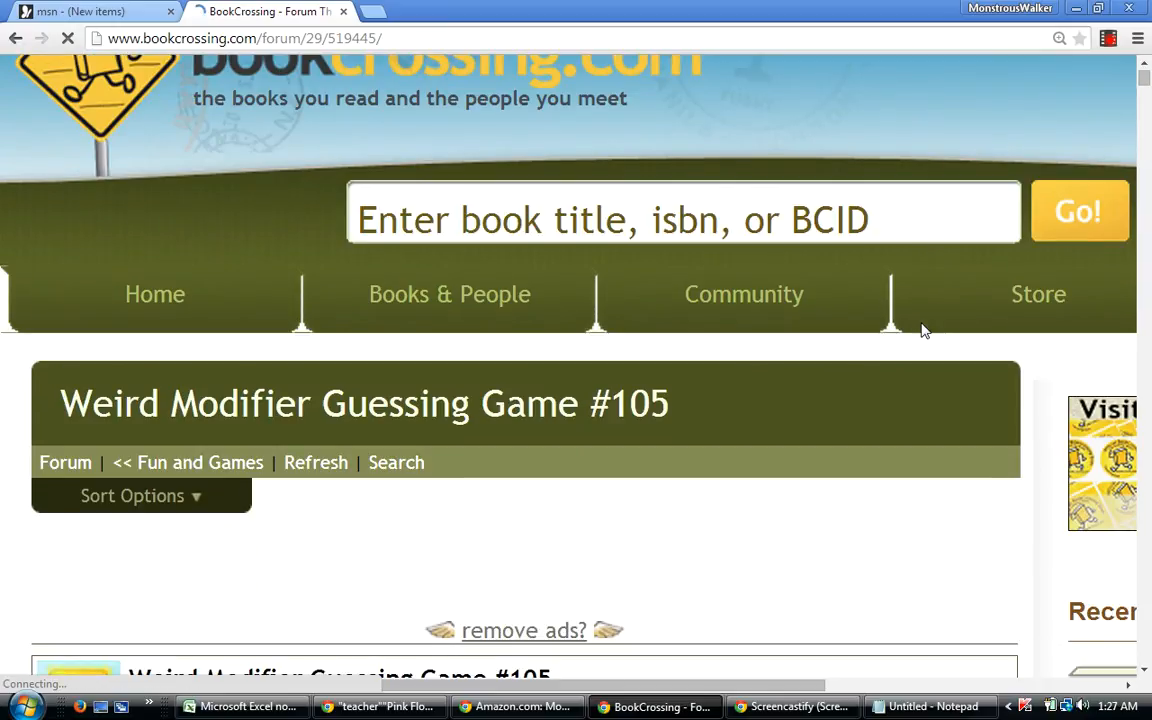
pyautogui.press('Down')
pyautogui.press('Down')
pyautogui.press('Down')
pyautogui.press('Down')
pyautogui.press('Down')
pyautogui.press('Down')
pyautogui.press('Down')
pyautogui.press('Down')
pyautogui.press('Down')
pyautogui.press('Down')
pyautogui.press('Down')
pyautogui.press('Down')
pyautogui.press('Down')
pyautogui.press('Down')
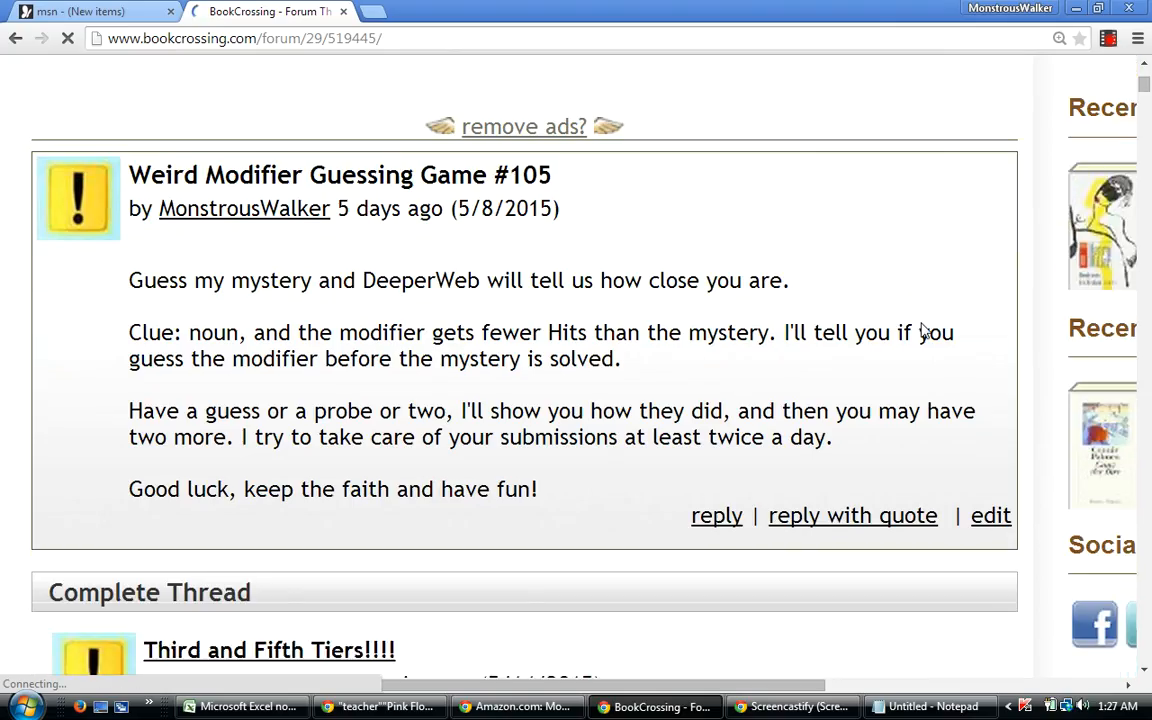
pyautogui.press('Down')
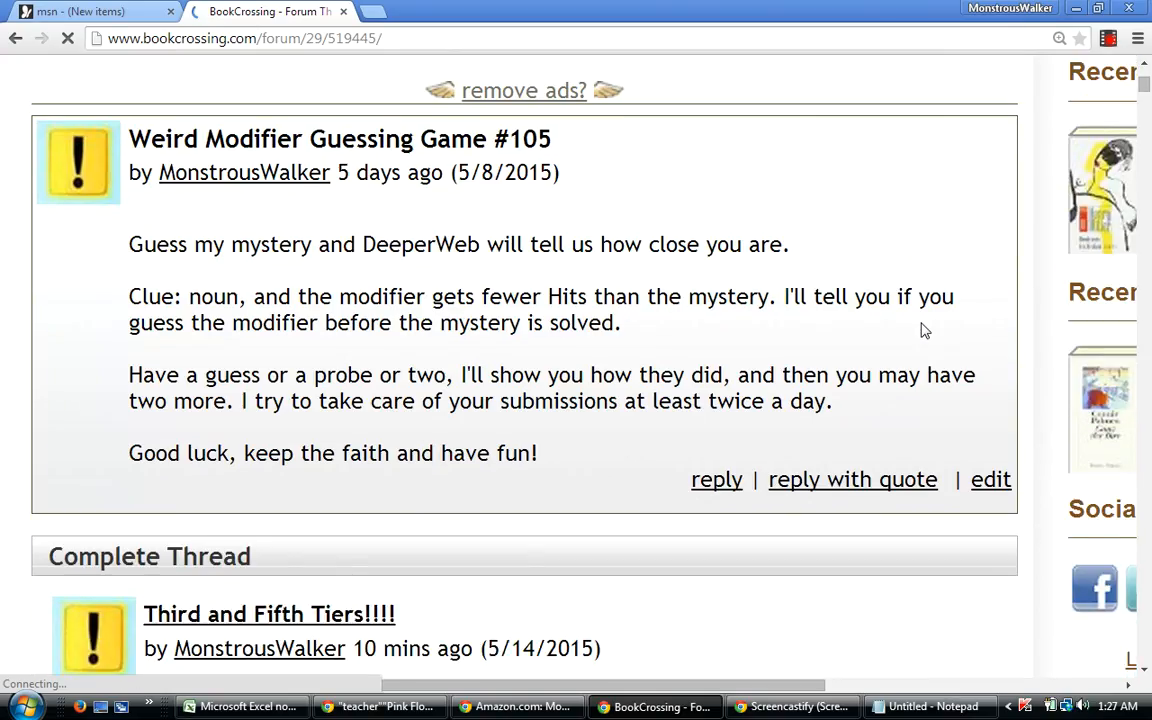
pyautogui.click(713, 481)
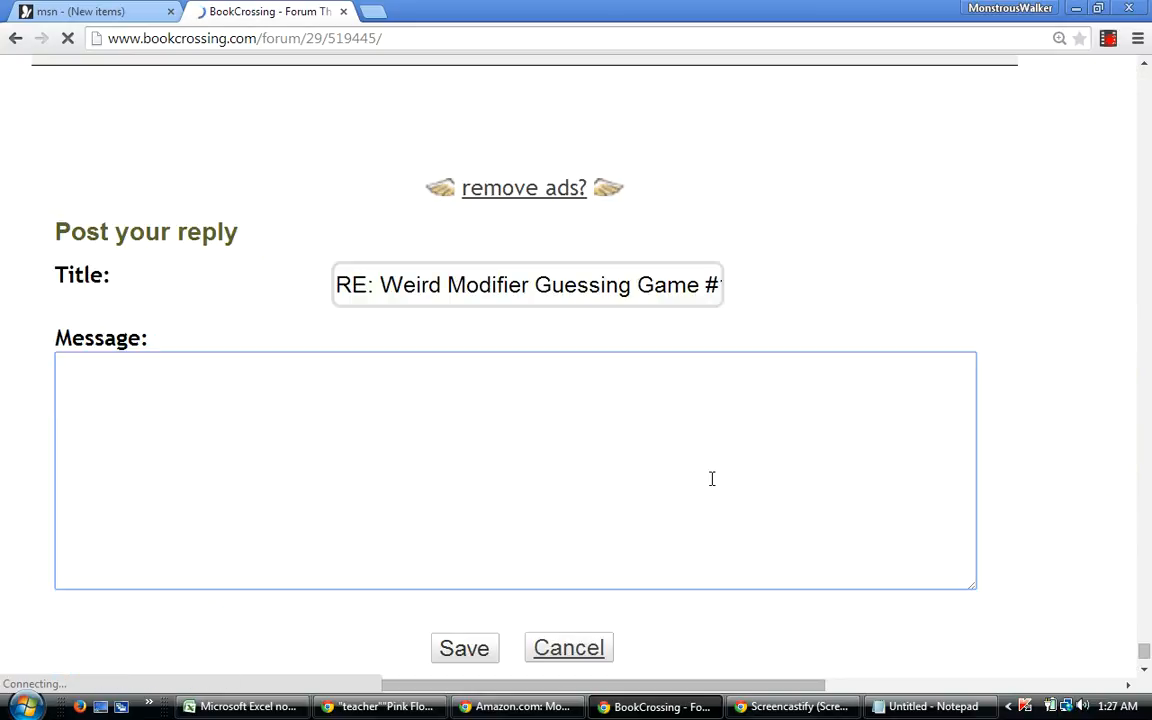
# Write the heading "Percentages and Traditionals:" in the message and paste the copied percentage ranks and guess names below it.
pyautogui.write('Percen')
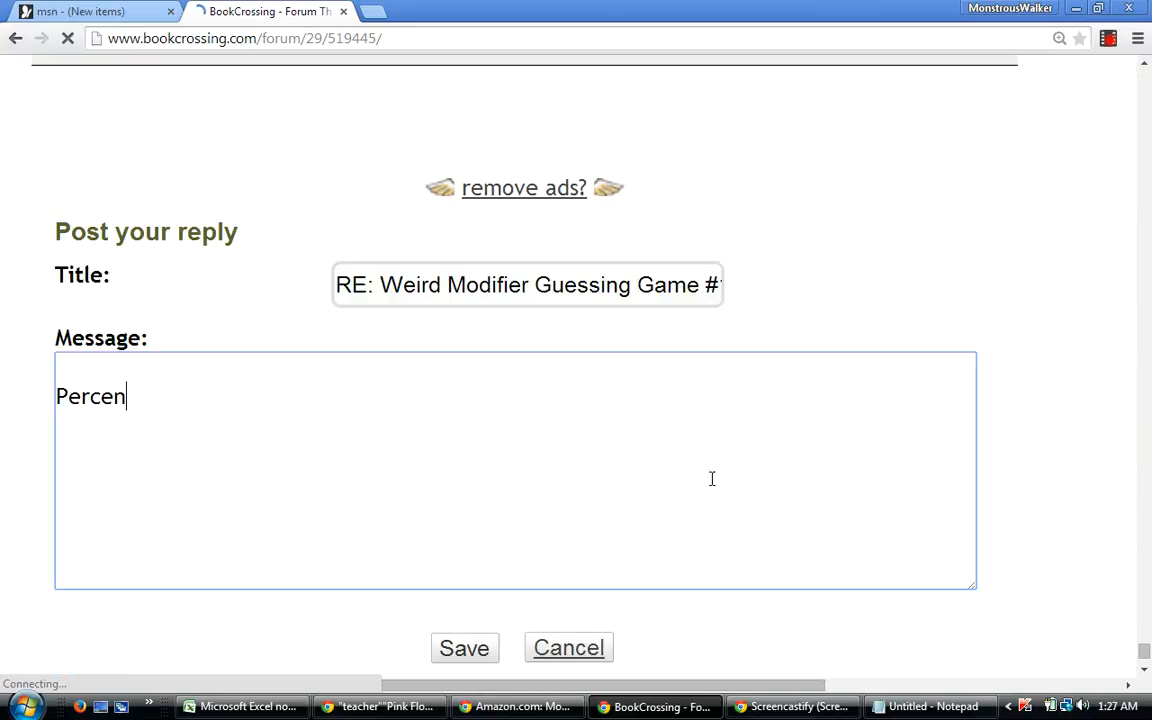
pyautogui.write('tages')
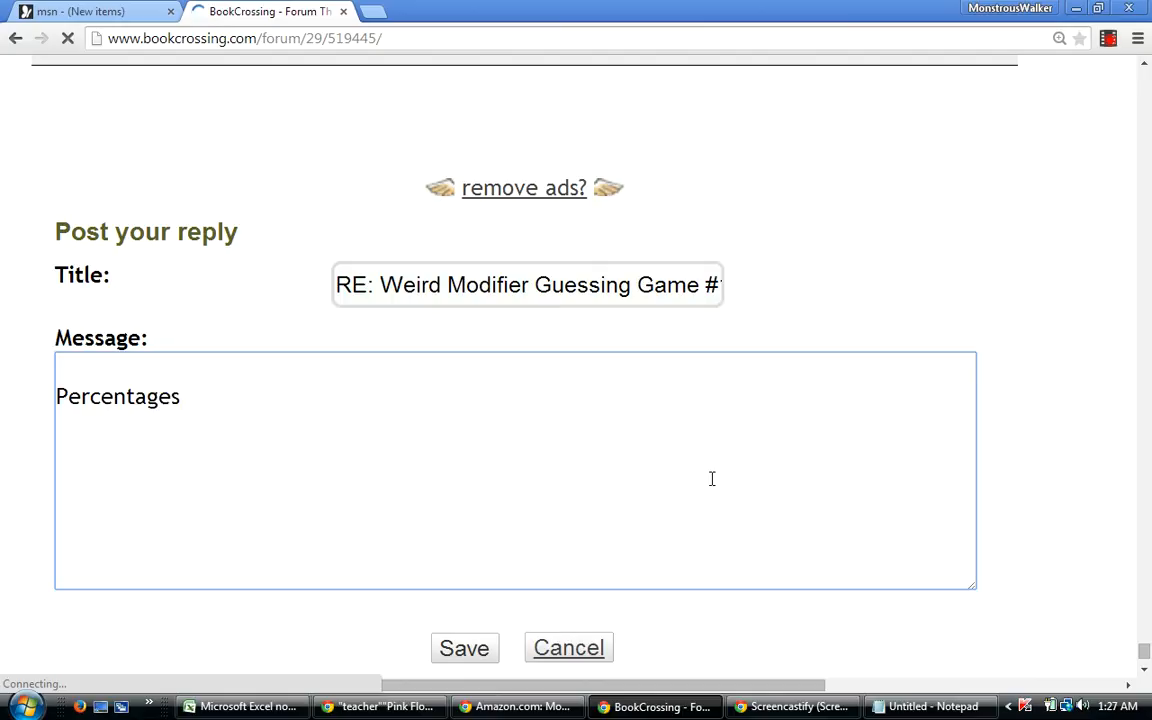
pyautogui.write(', Tr')
pyautogui.press('BackSpace')
pyautogui.press('BackSpace')
pyautogui.press('BackSpace')
pyautogui.write('and Traditionals')
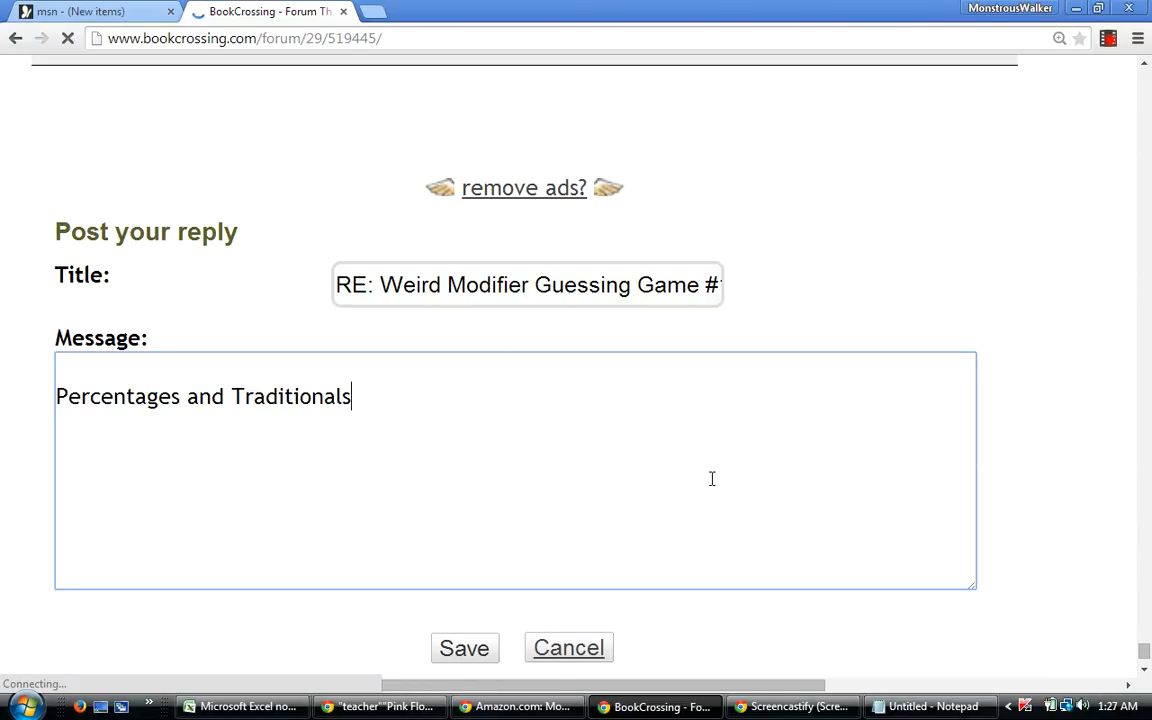
pyautogui.write(':')
pyautogui.click(92, 478)
pyautogui.rightClick(98, 460)
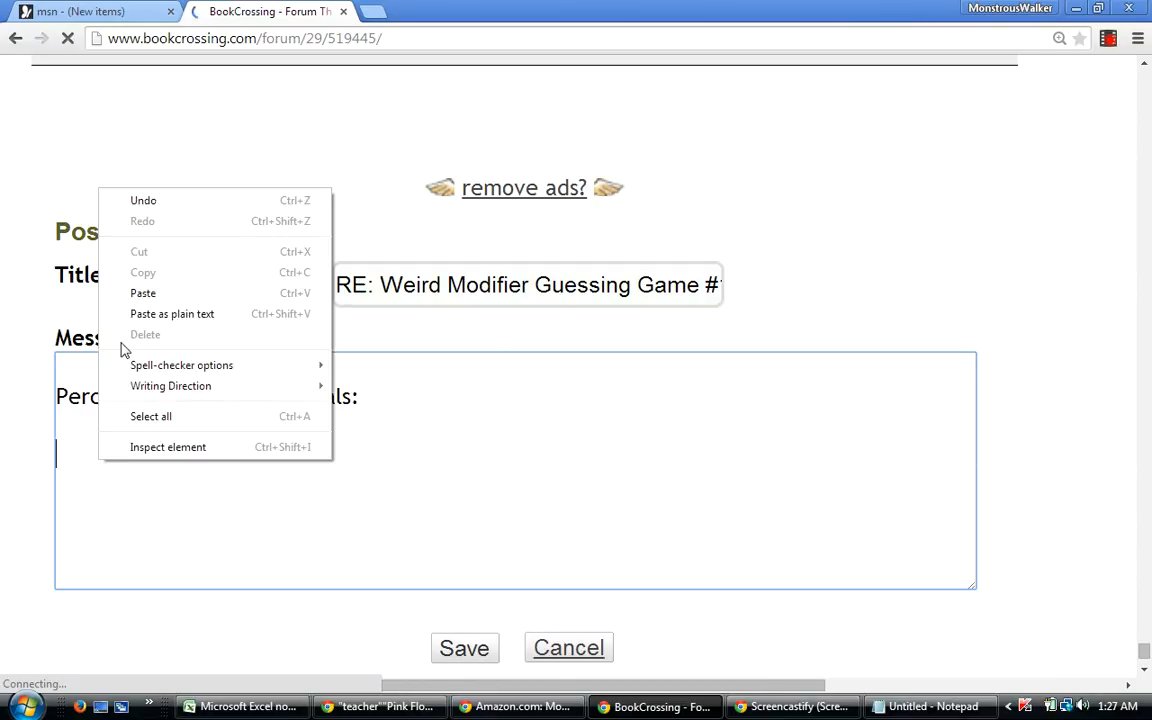
pyautogui.click(143, 293)
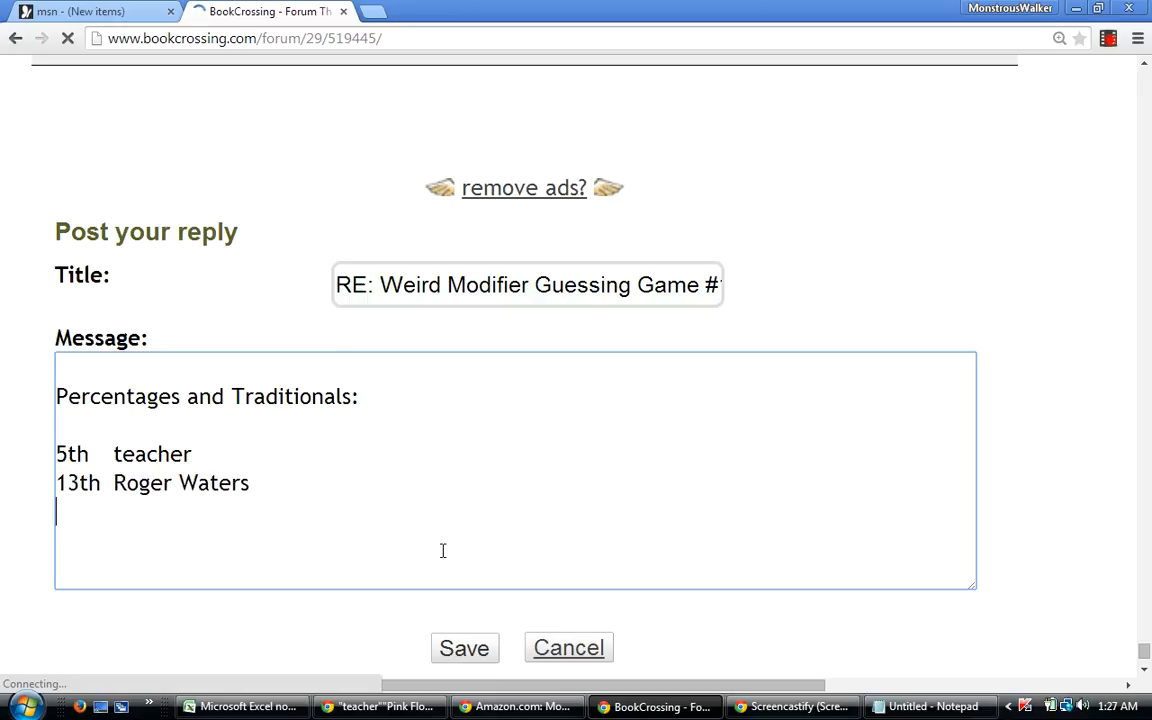
# Look up teacher's traditional rank in column AA of the Excel sheet and add "& 2nd" after its percentage rank in the reply.
pyautogui.click(255, 712)
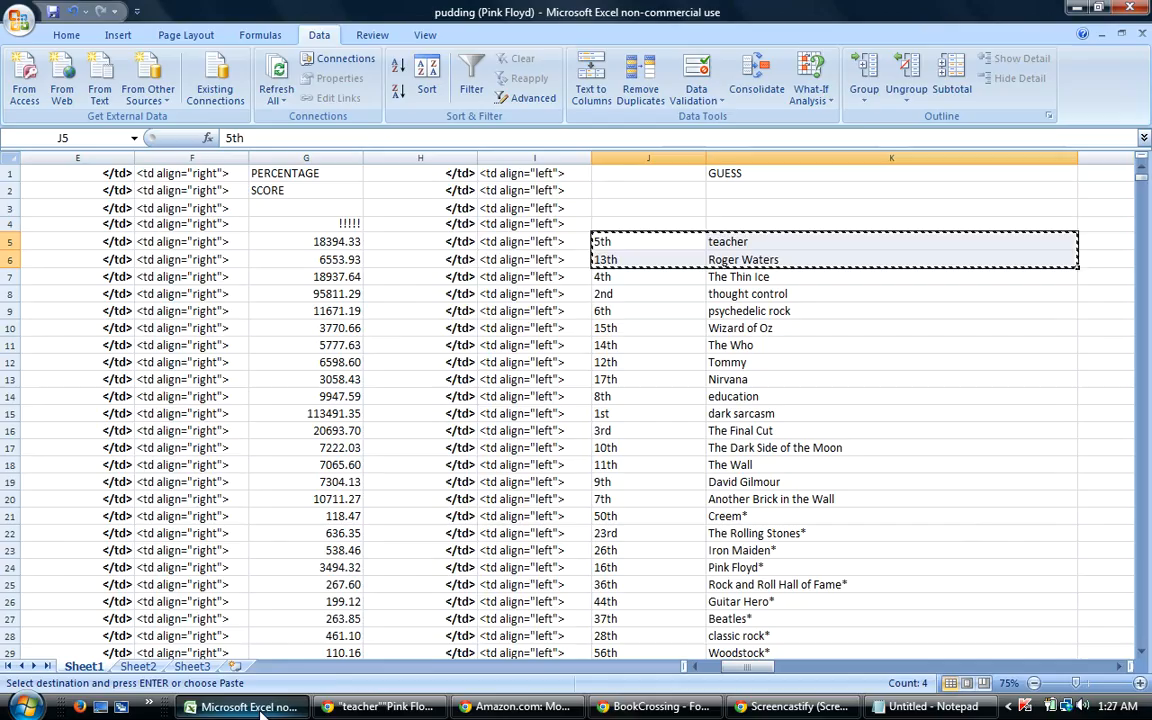
pyautogui.press('Right')
pyautogui.press('Right')
pyautogui.press('Right')
pyautogui.press('Right')
pyautogui.press('Right')
pyautogui.press('Right')
pyautogui.press('Right')
pyautogui.press('Right')
pyautogui.press('Right')
pyautogui.press('Right')
pyautogui.press('Right')
pyautogui.press('Right')
pyautogui.press('Right')
pyautogui.press('Right')
pyautogui.press('Right')
pyautogui.press('Right')
pyautogui.press('Right')
pyautogui.press('Right')
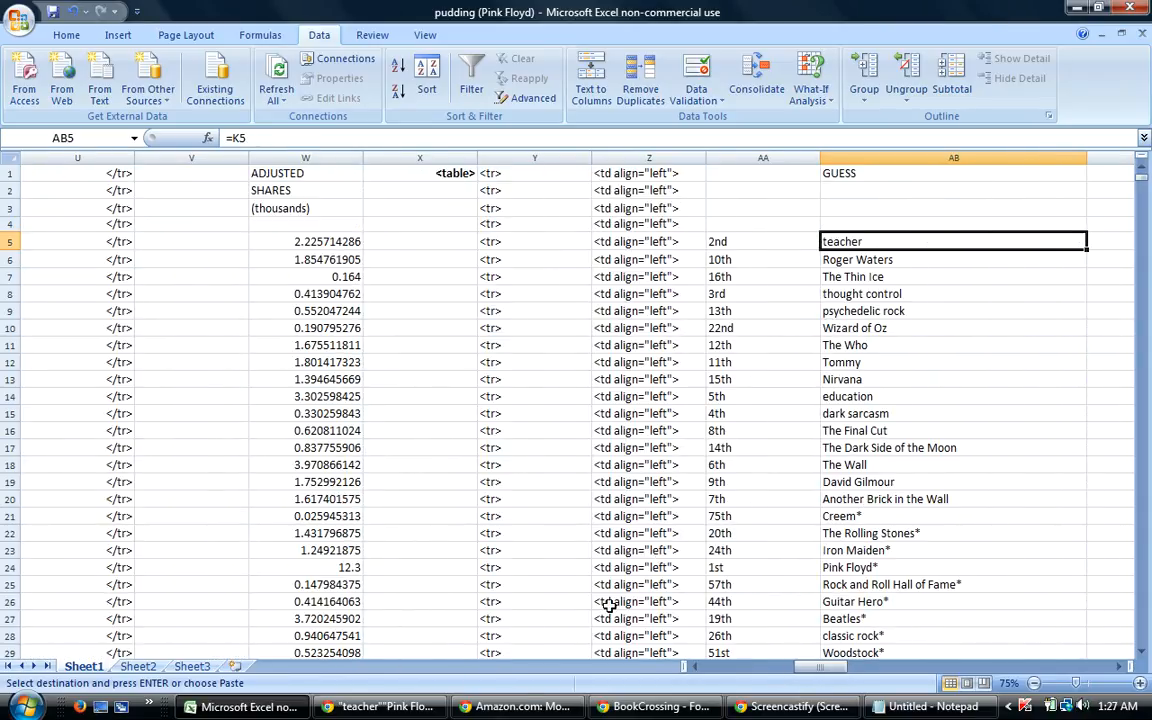
pyautogui.click(279, 712)
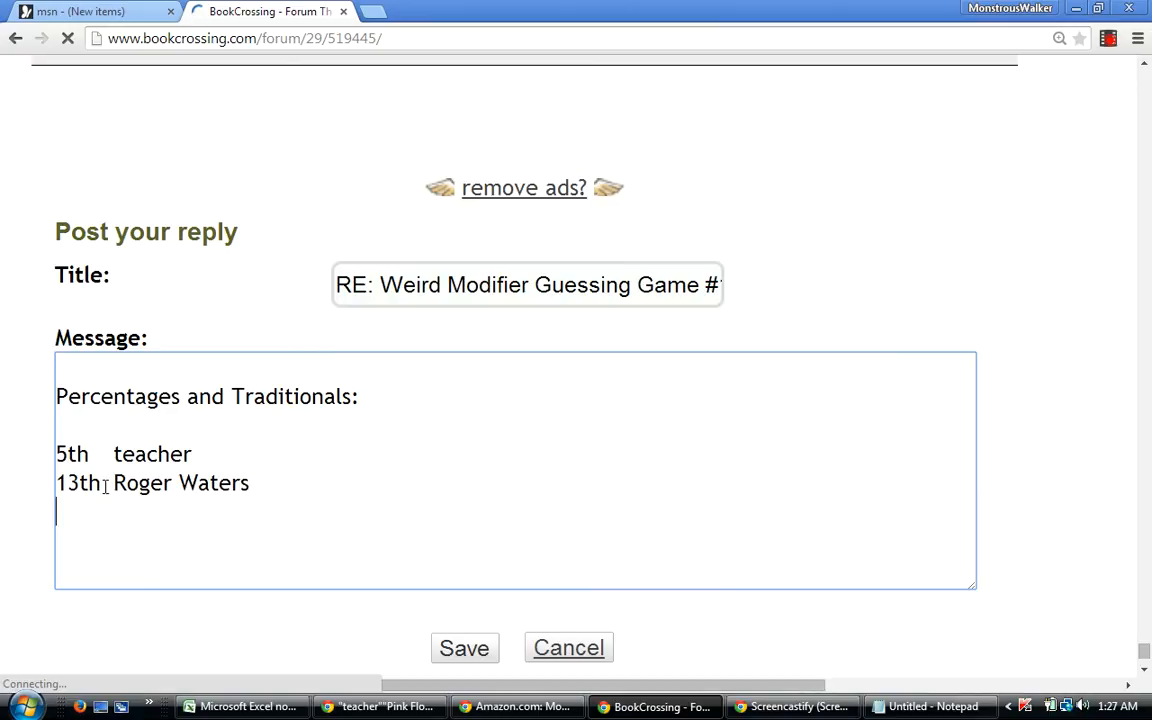
pyautogui.click(100, 452)
pyautogui.write('& 2nd')
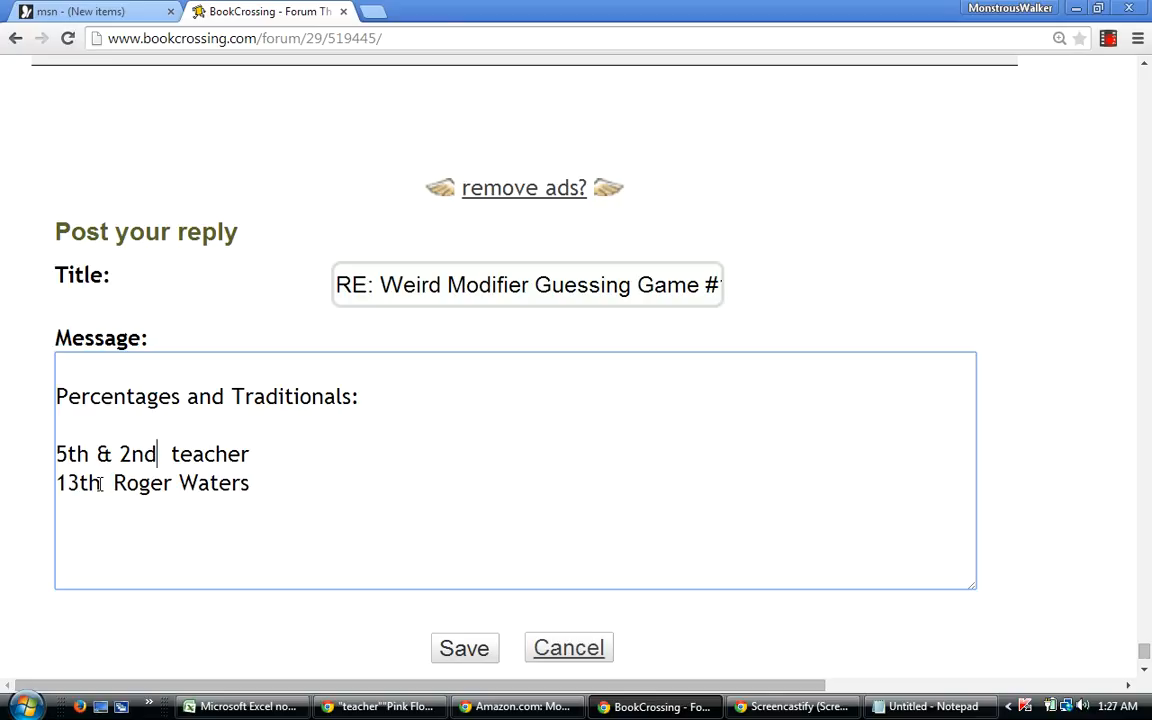
# Check Roger Waters in Excel, add "& 10th" after its percentage rank in the reply, and end the message with "90 guesses".
pyautogui.click(243, 708)
pyautogui.click(243, 708)
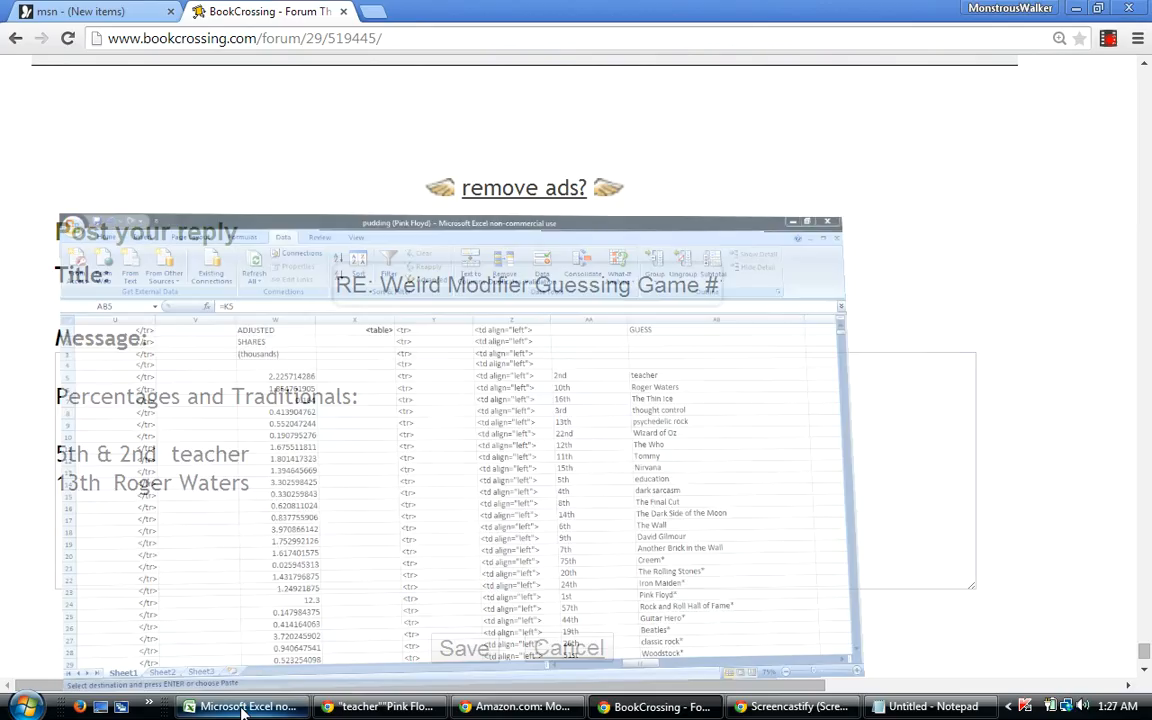
pyautogui.write('&    ')
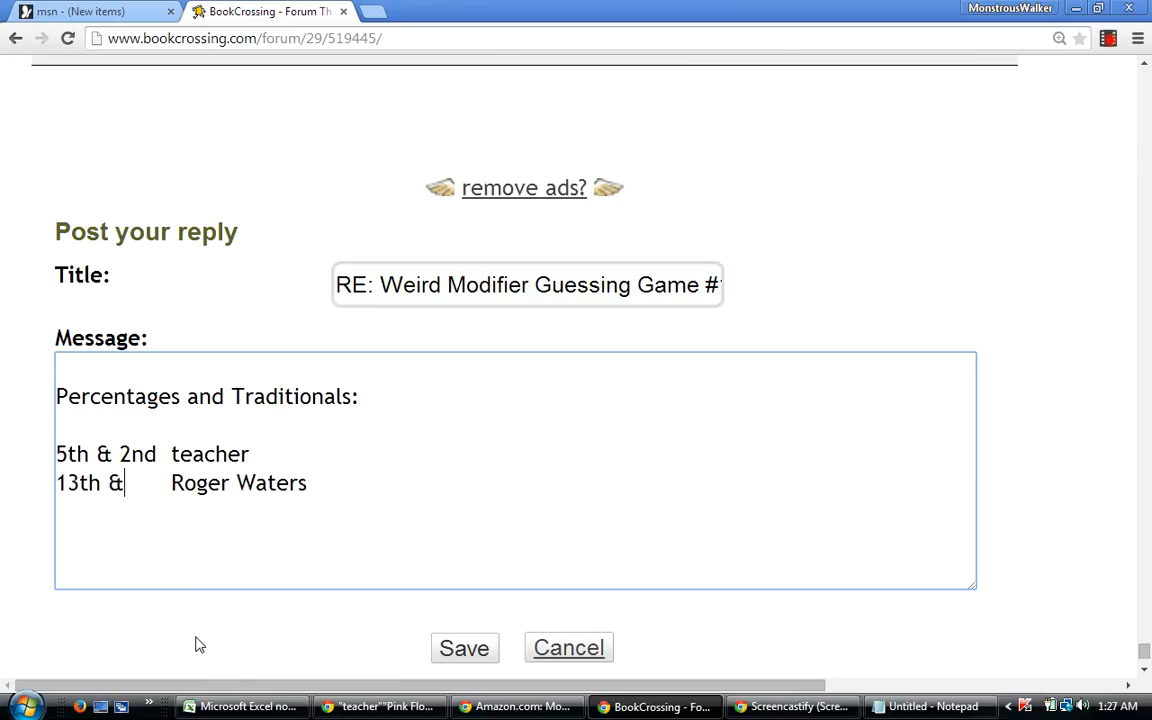
pyautogui.write('10th')
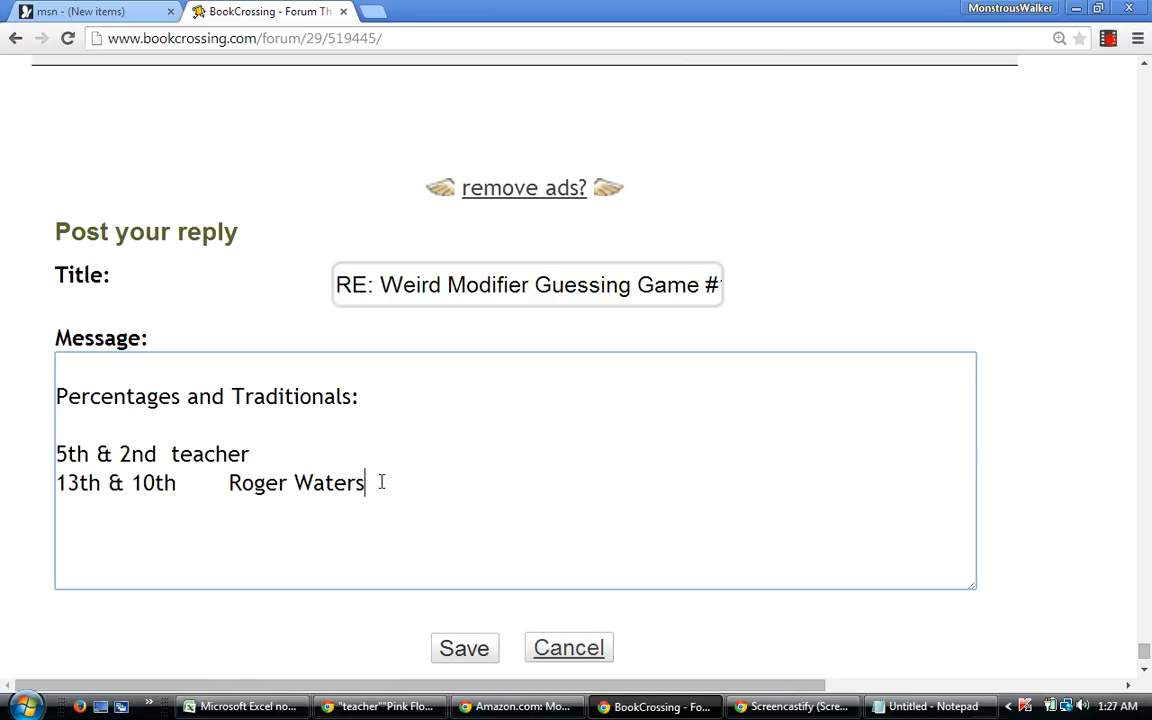
pyautogui.write('90 guesses')
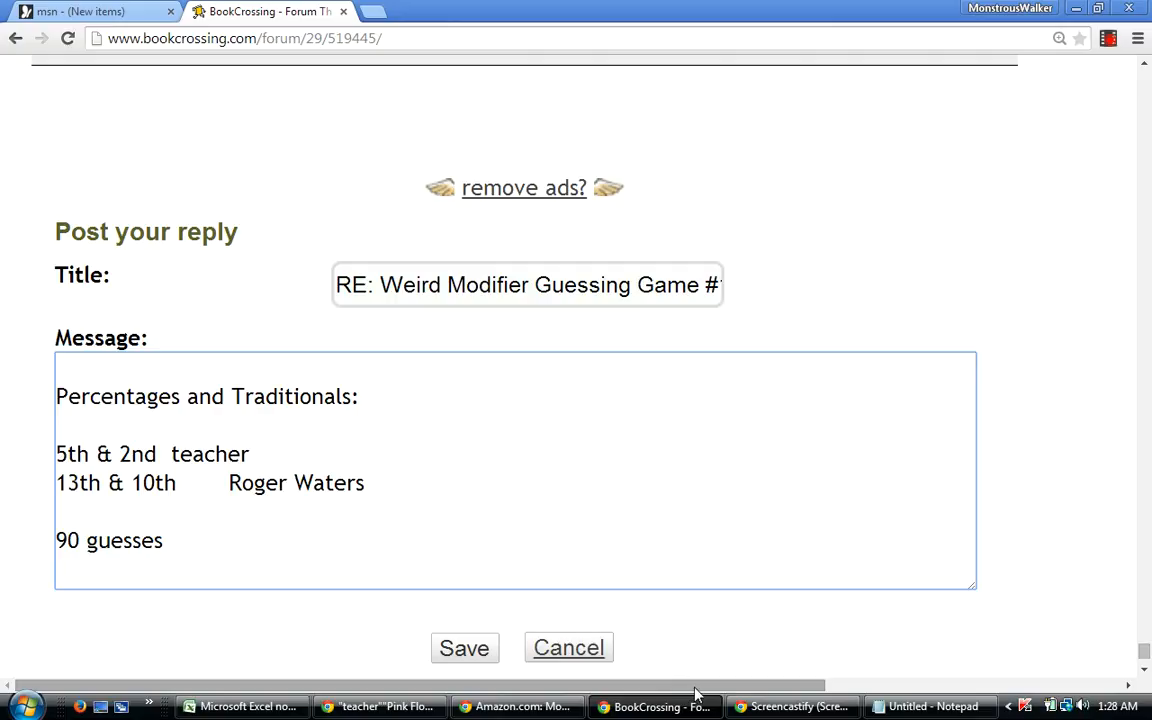
# Examine the rank listings, top-eight lists and guess total in the previous "Third and Fifth Tiers!!!!" post of the thread.
pyautogui.moveTo(697, 690); pyautogui.dragTo(628, 686)
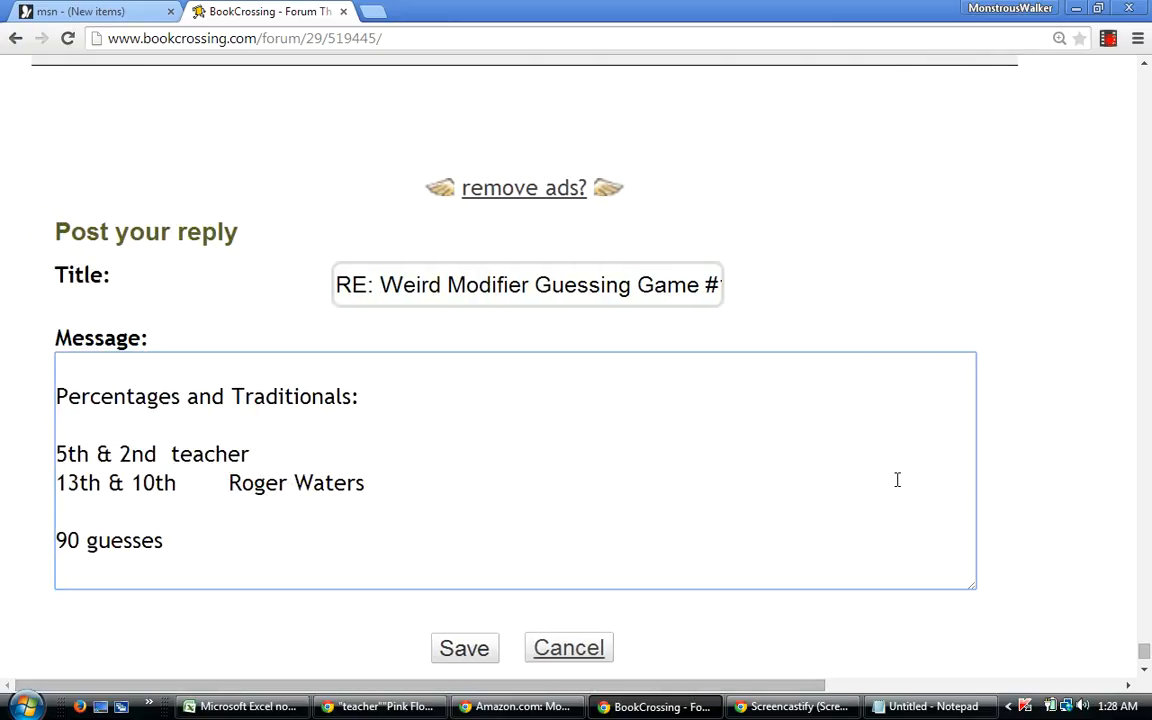
pyautogui.moveTo(1146, 652); pyautogui.dragTo(1146, 98)
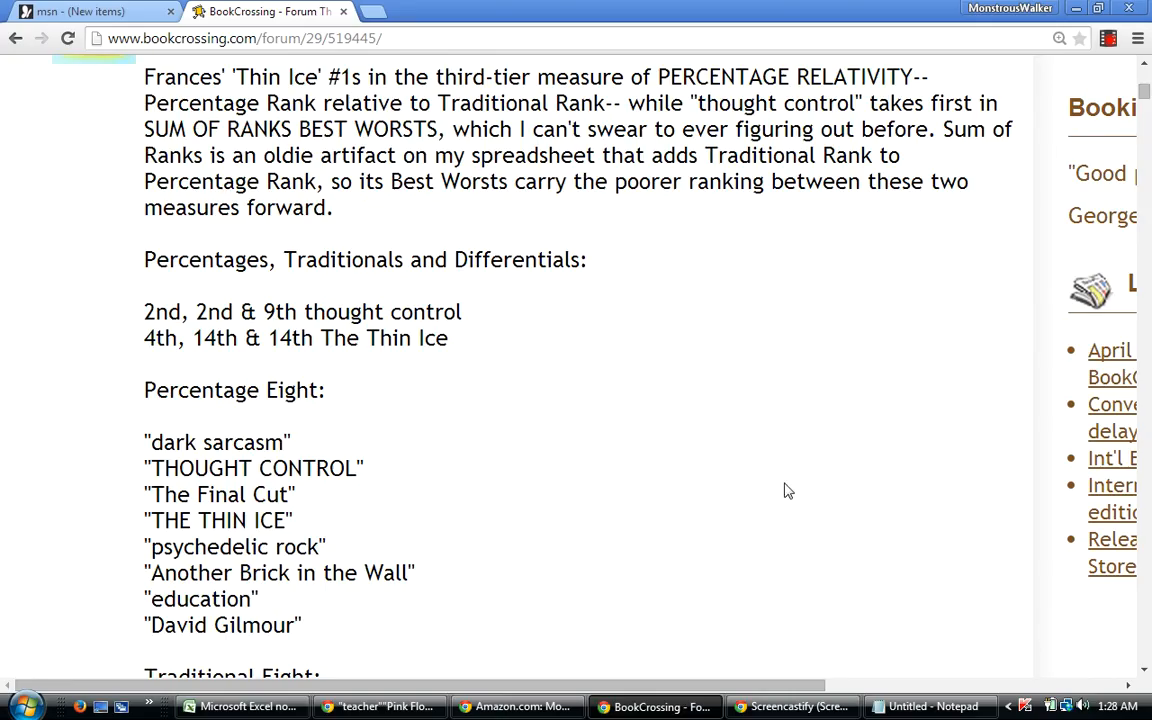
pyautogui.scroll(-1, 950, 526)
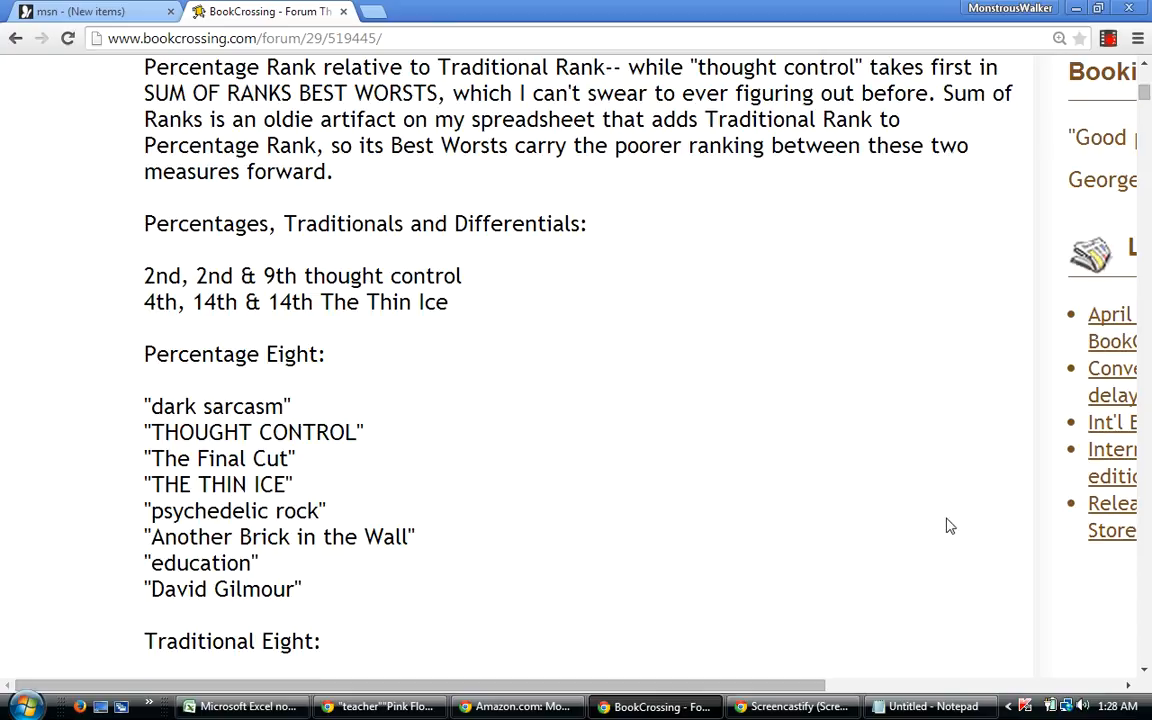
pyautogui.scroll(-5, 950, 526)
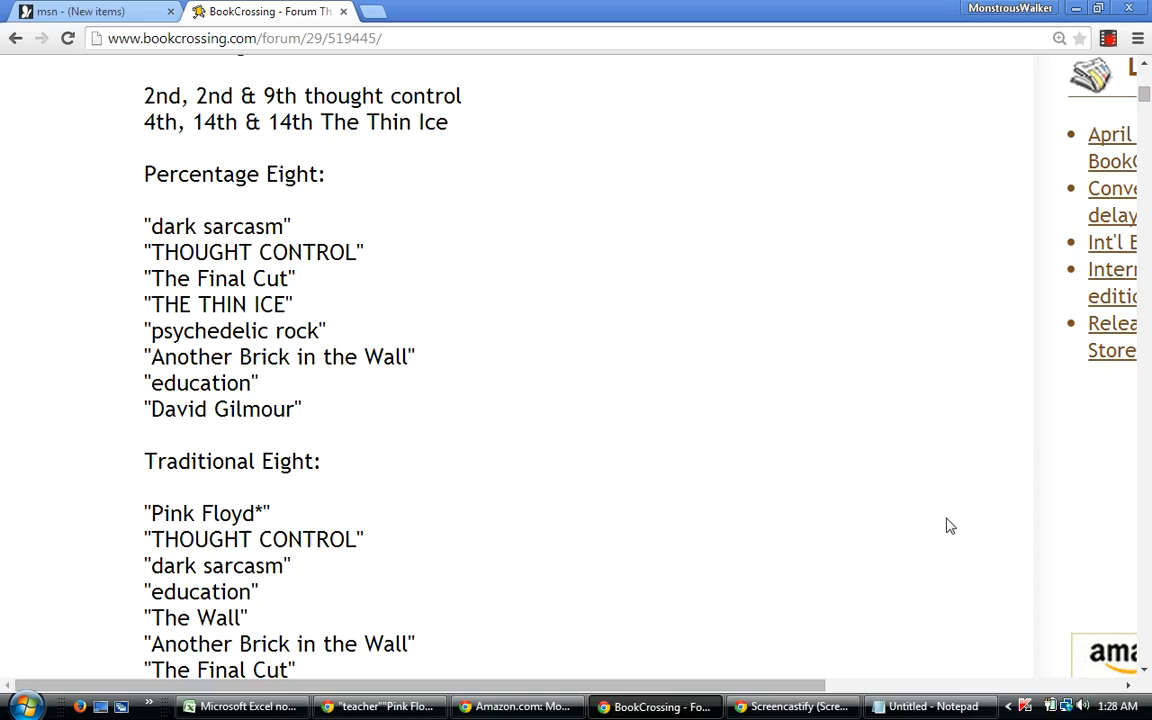
pyautogui.scroll(-5, 950, 526)
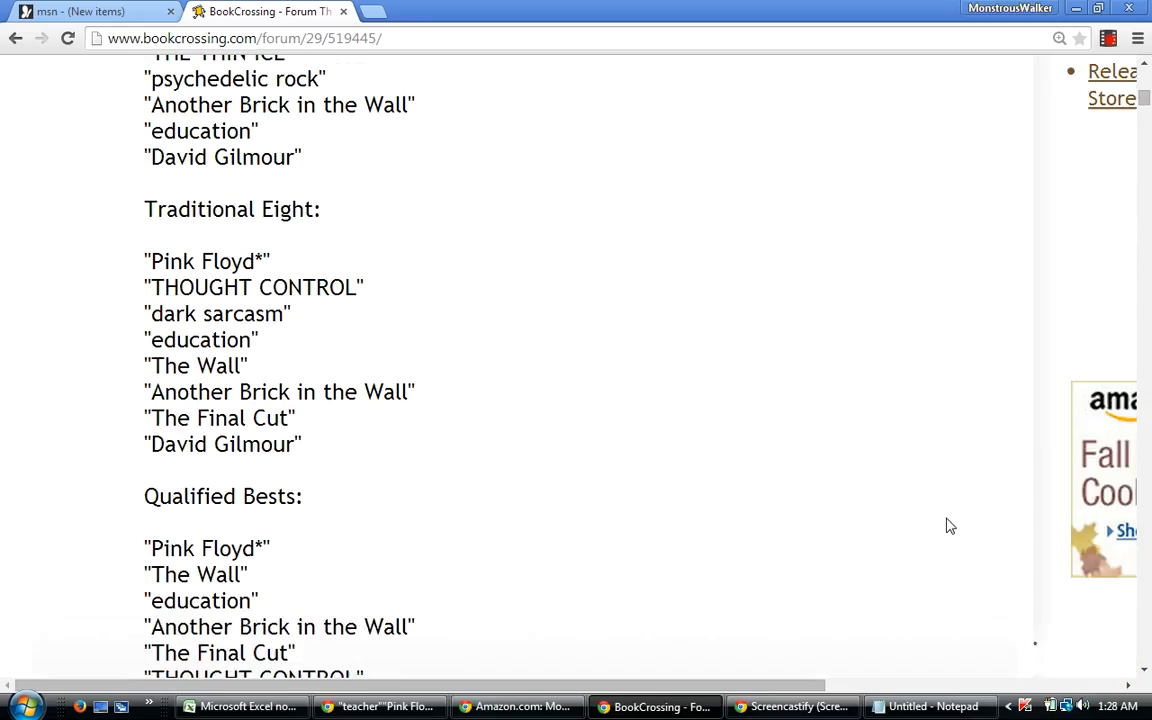
pyautogui.scroll(-4, 950, 526)
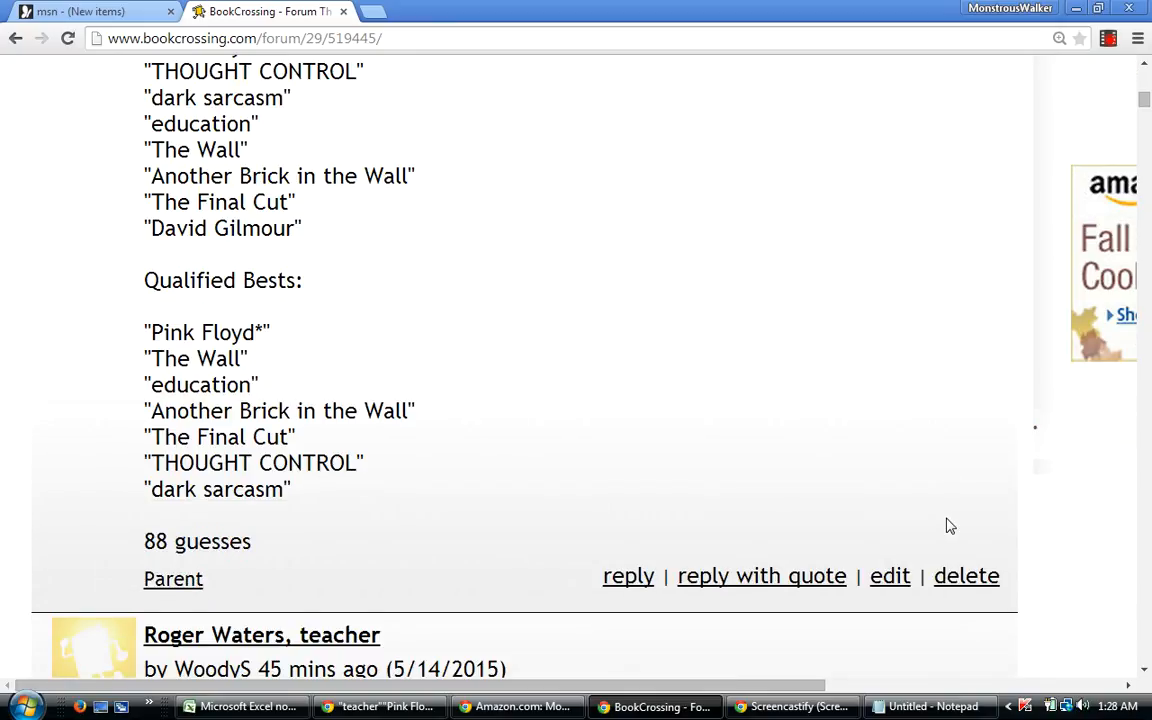
pyautogui.scroll(-1, 950, 526)
pyautogui.scroll(-1, 950, 526)
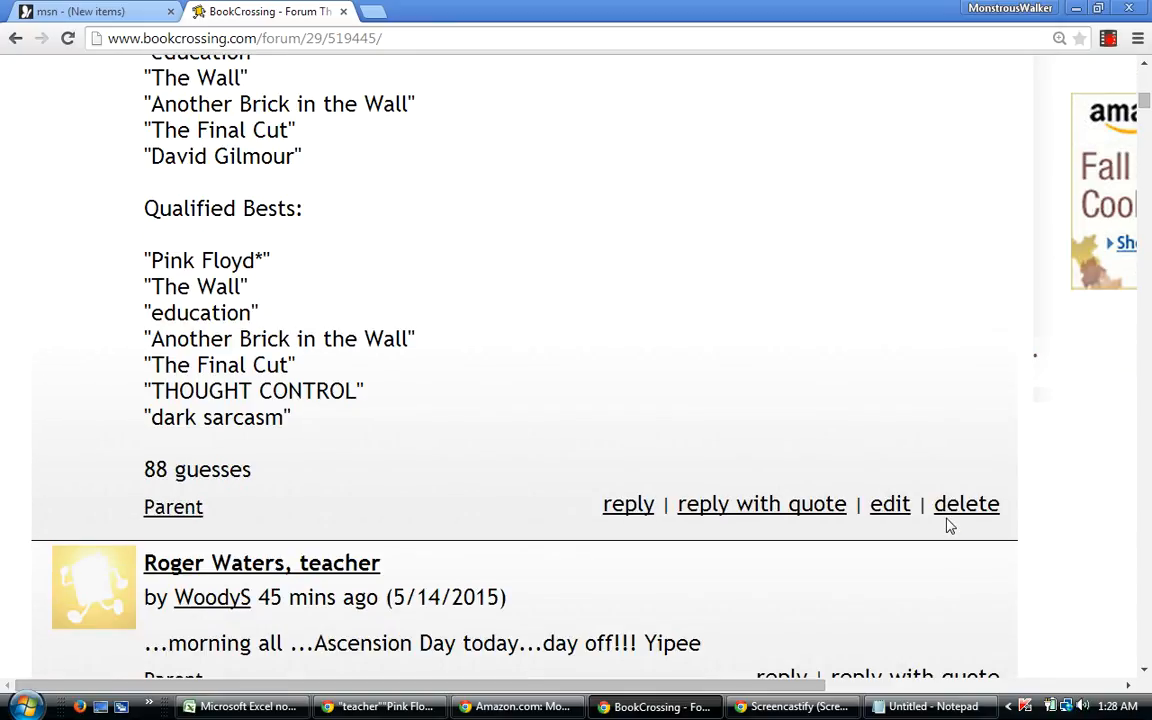
# Switch to Excel and check the guess number of Pink Floyd* in columns AO and AP.
pyautogui.click(205, 710)
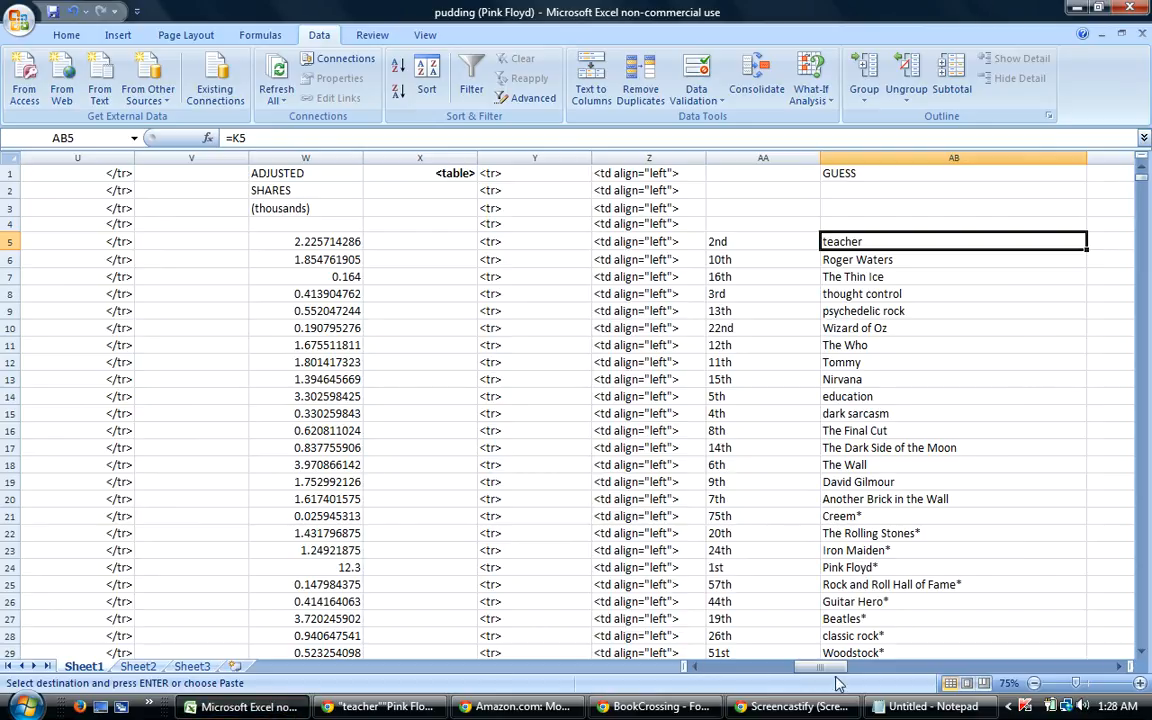
pyautogui.moveTo(824, 668); pyautogui.dragTo(913, 668)
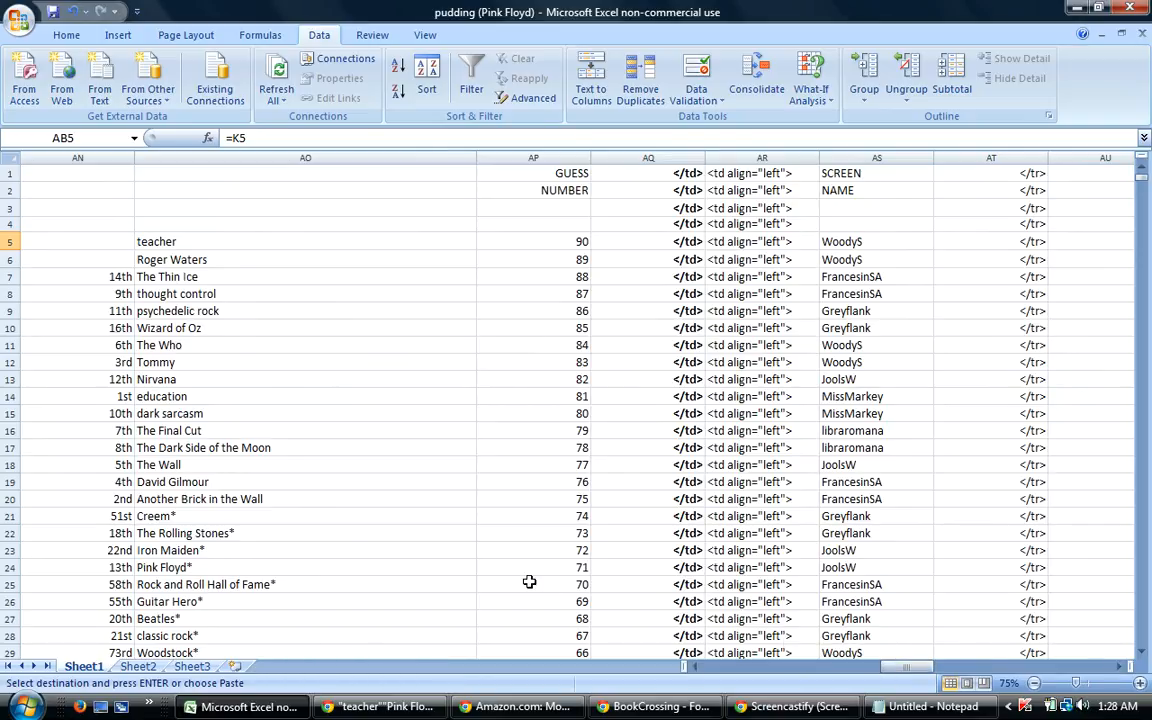
pyautogui.moveTo(330, 567); pyautogui.dragTo(565, 560)
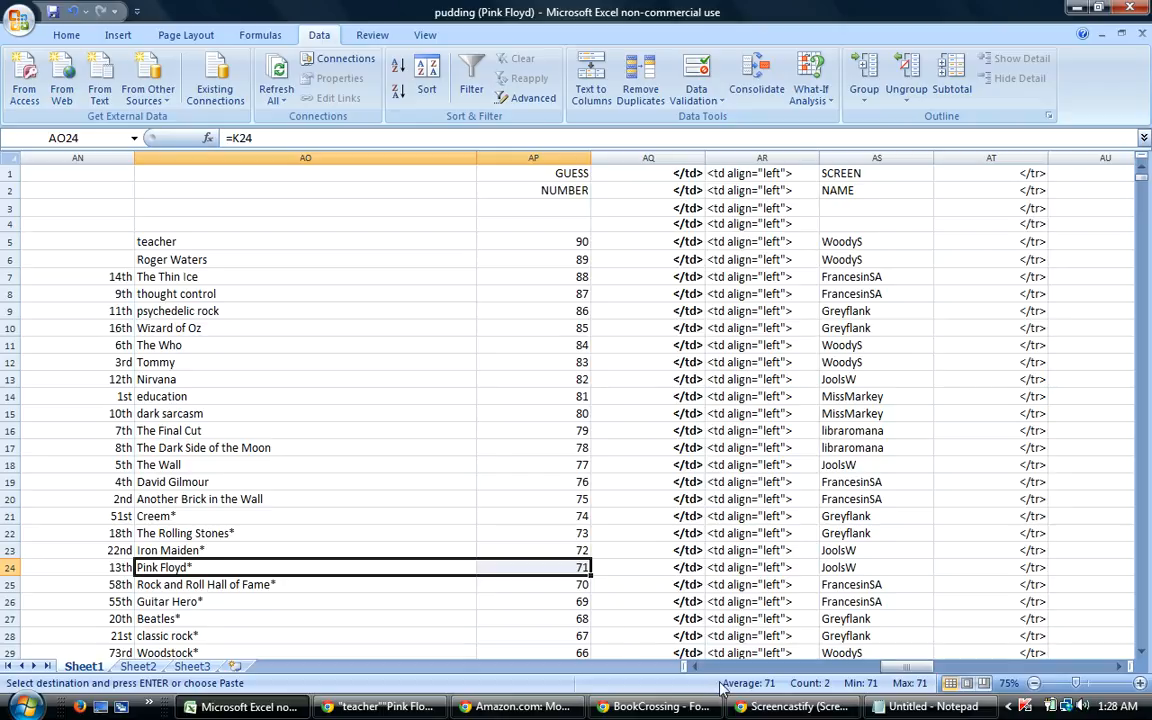
# Clear the pending copy and sort rows 5 to 233 by column AV from A to Z, with column D from largest to smallest as second level.
pyautogui.moveTo(893, 667); pyautogui.dragTo(612, 666)
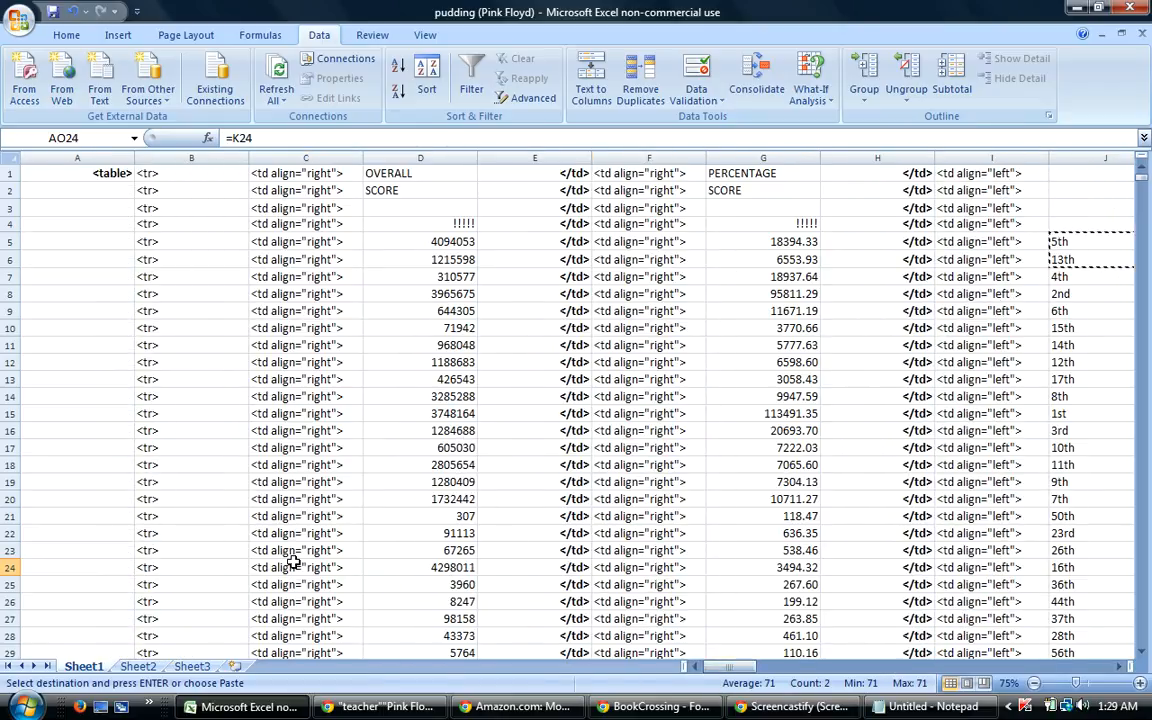
pyautogui.press('Escape')
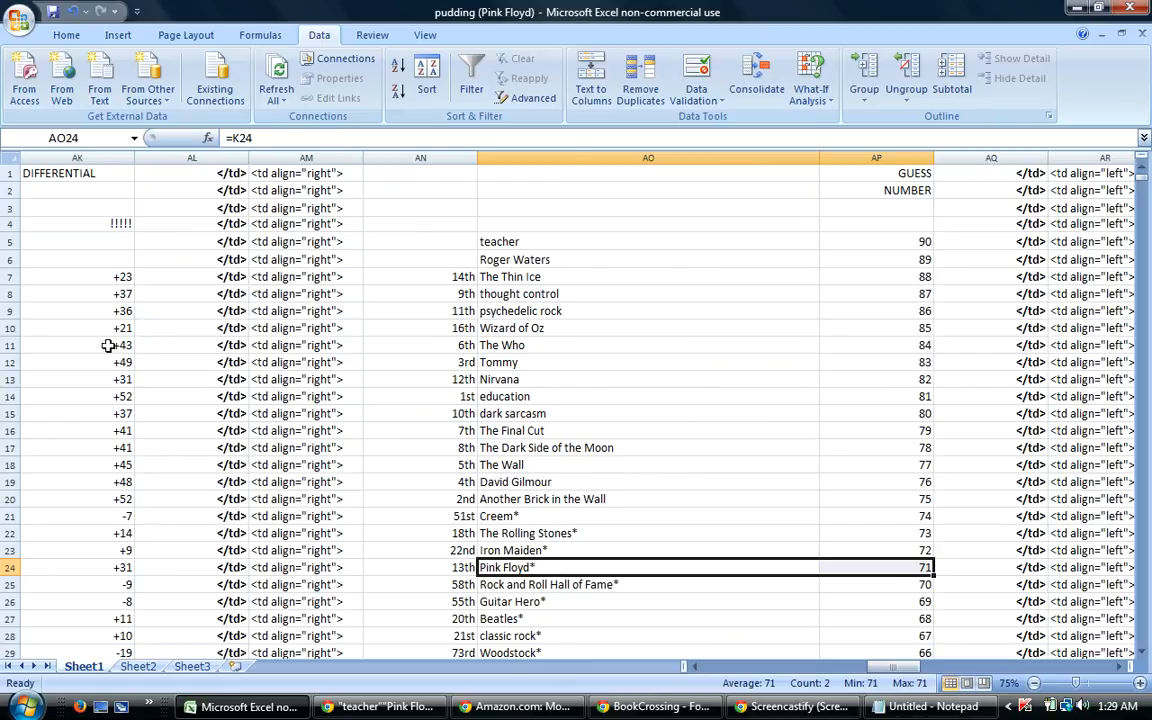
pyautogui.moveTo(9, 241); pyautogui.dragTo(92, 693)
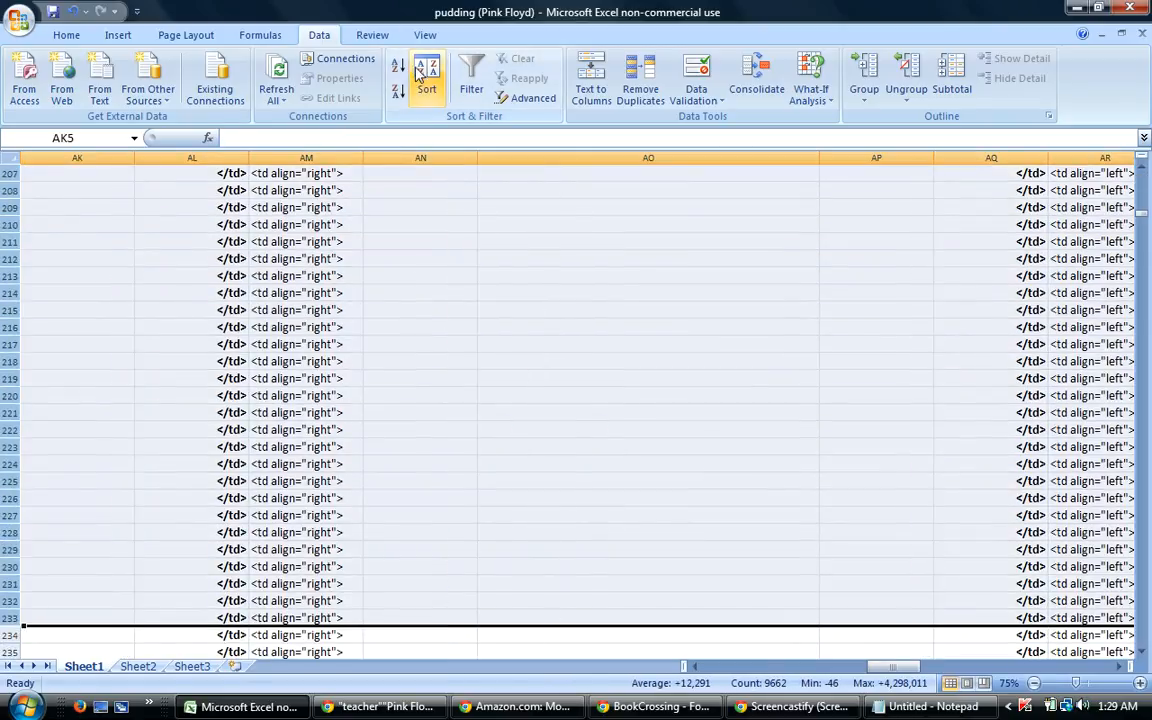
pyautogui.click(426, 76)
pyautogui.scroll(5, 532, 350)
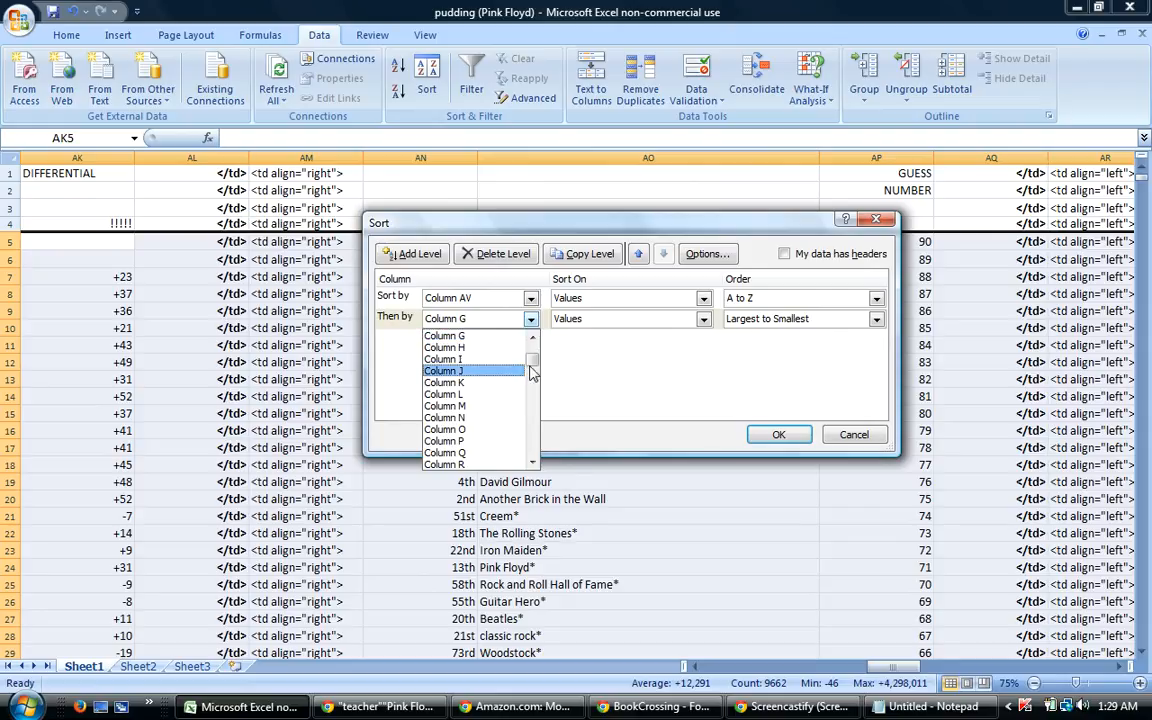
pyautogui.click(470, 360)
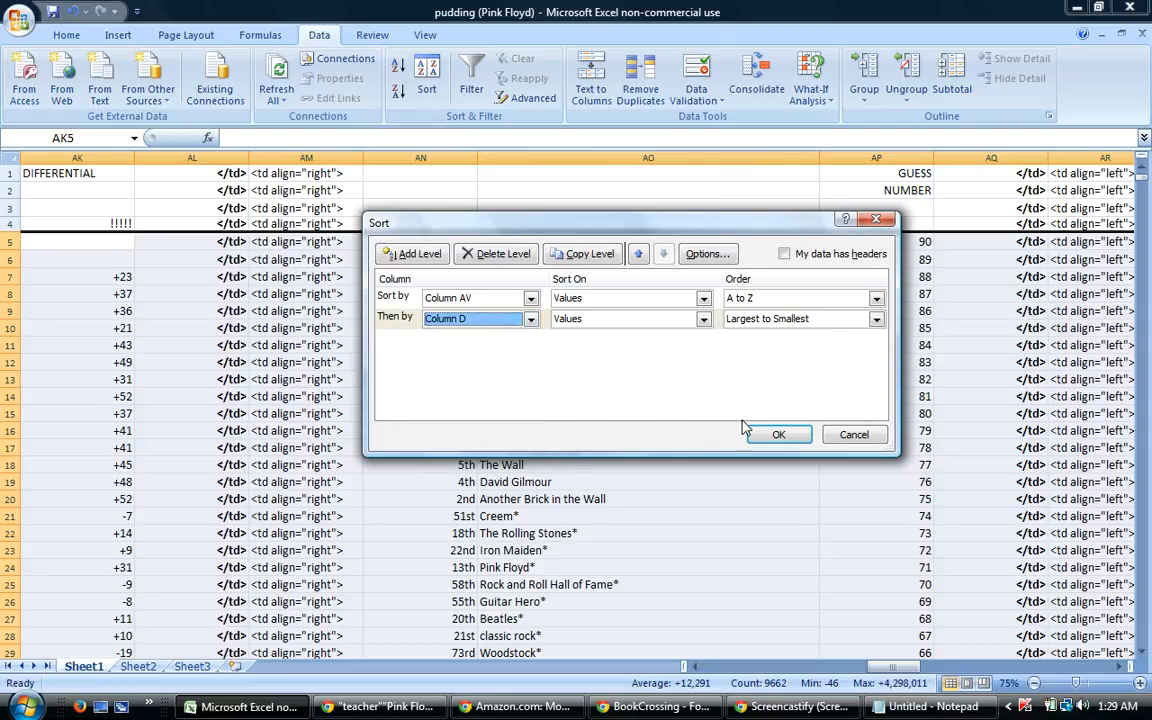
pyautogui.click(778, 434)
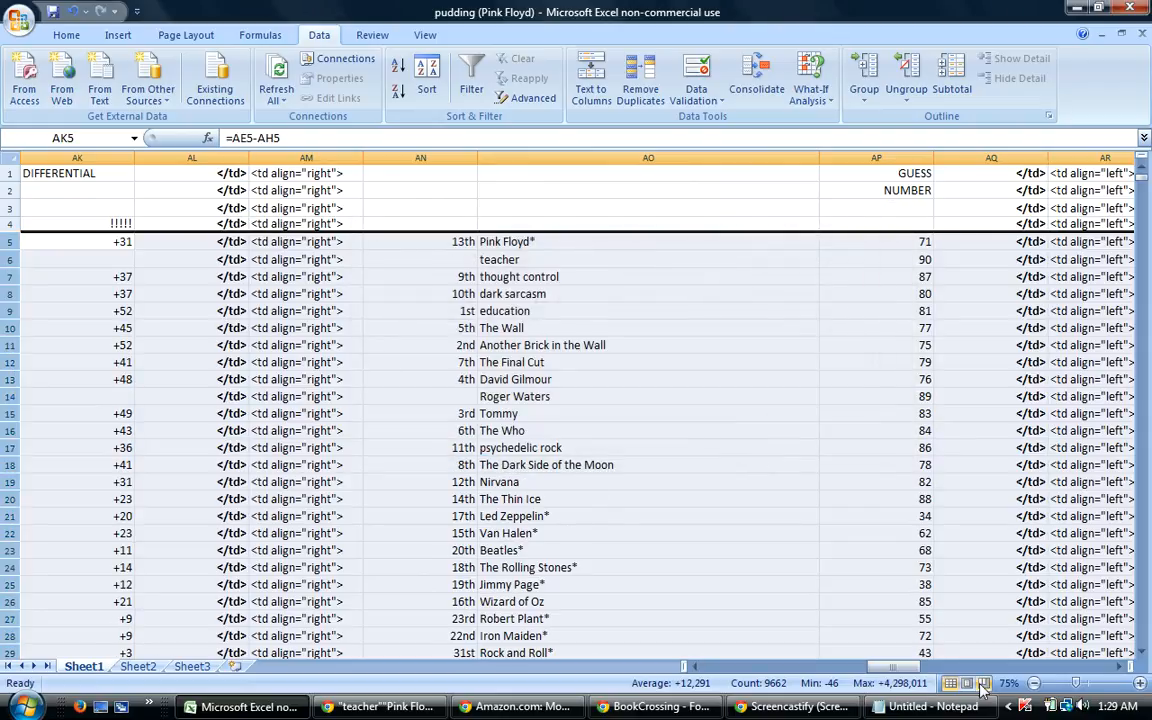
# Examine the sorted guesses in column AO, from Pink Floyd* down to Led Zeppelin*.
pyautogui.moveTo(906, 668); pyautogui.dragTo(912, 671)
pyautogui.click(371, 241)
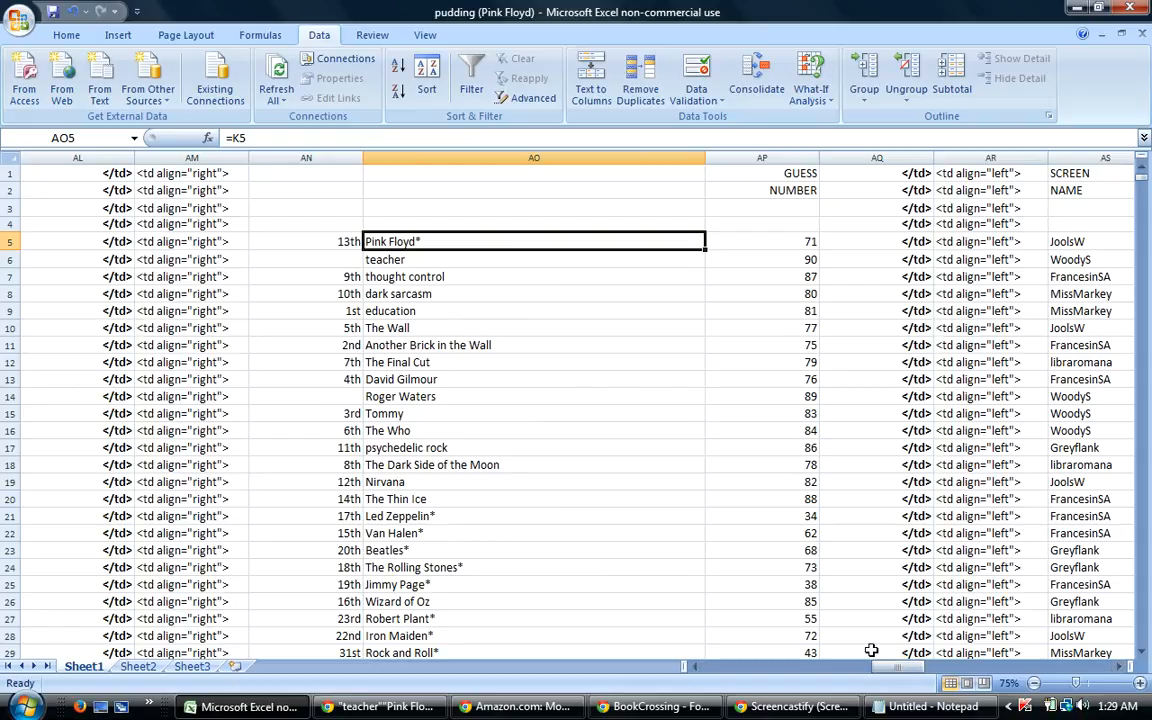
pyautogui.click(437, 516)
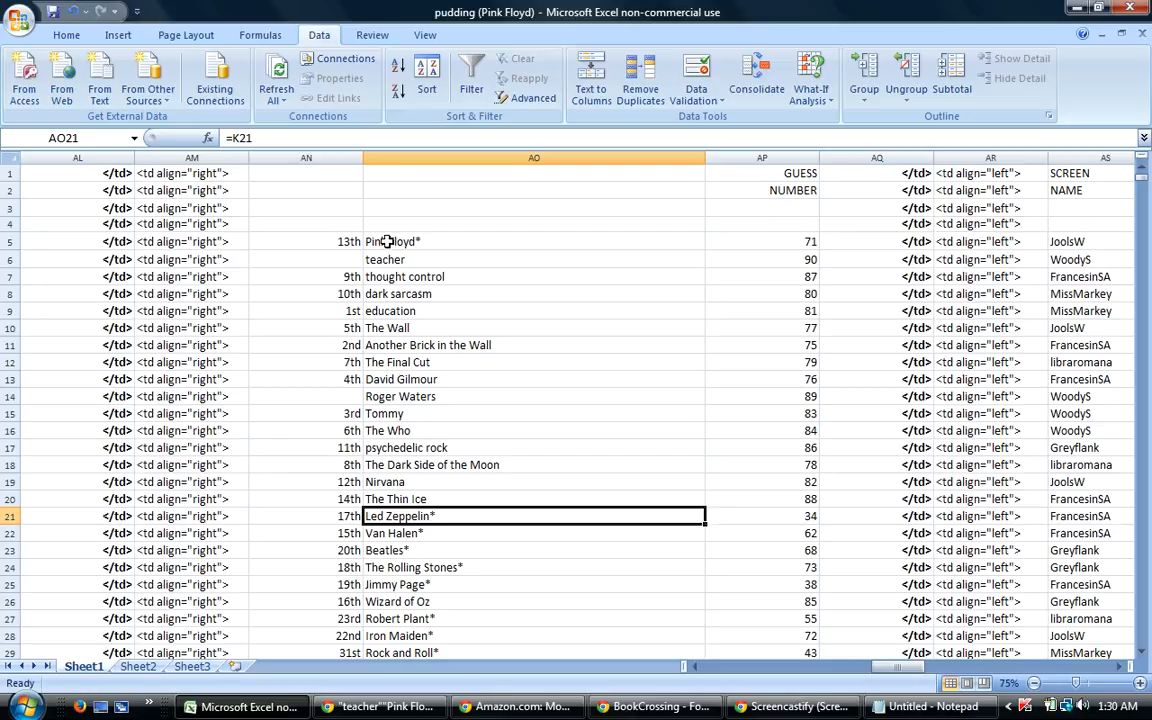
# Check the Pink Floyd*, Led Zeppelin* and Another Brick in the Wall entries among the sorted guesses in column AO.
pyautogui.click(386, 241)
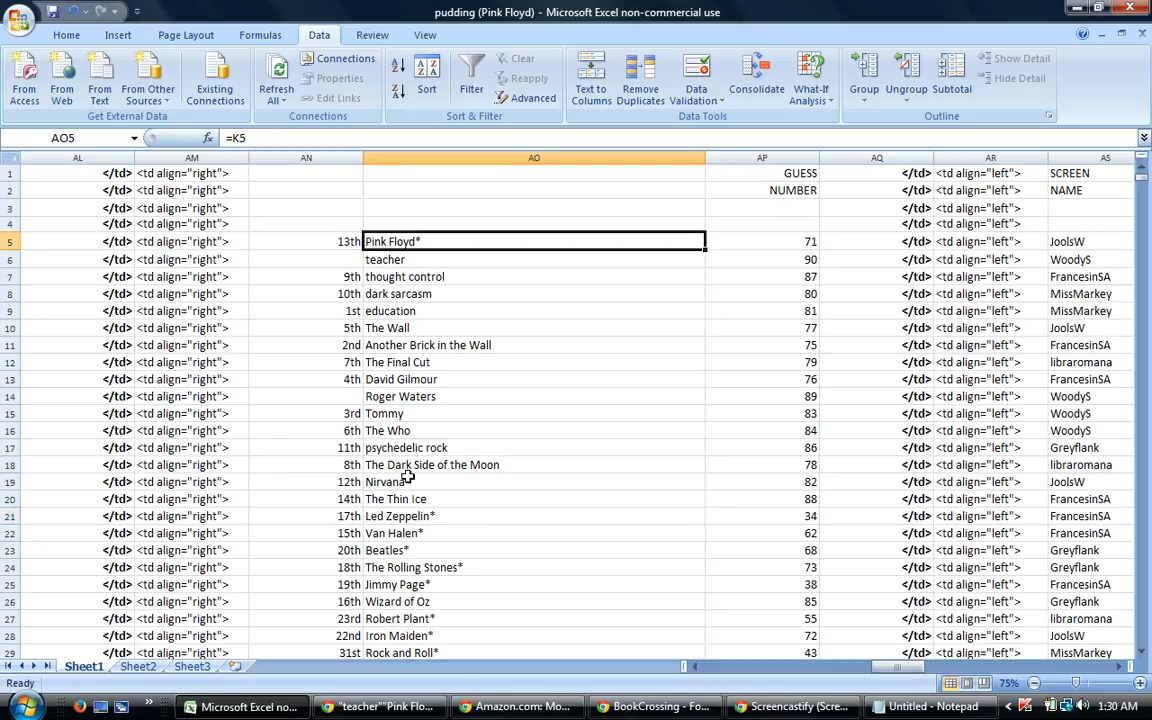
pyautogui.click(394, 515)
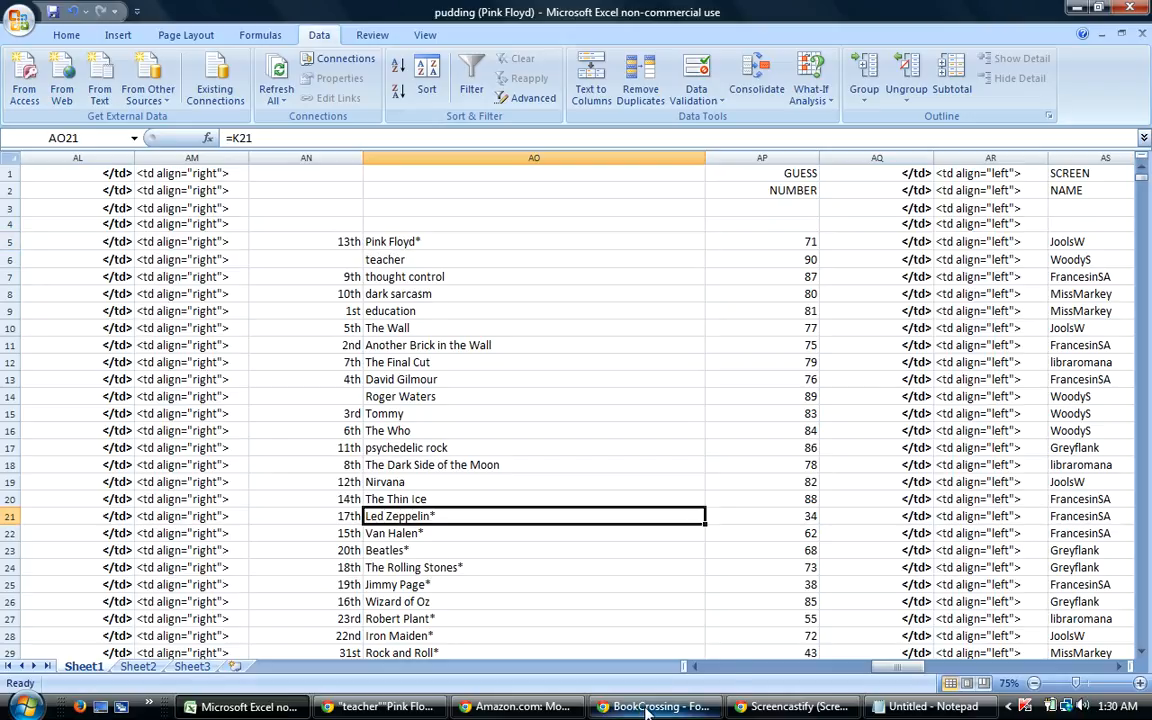
pyautogui.moveTo(646, 712)
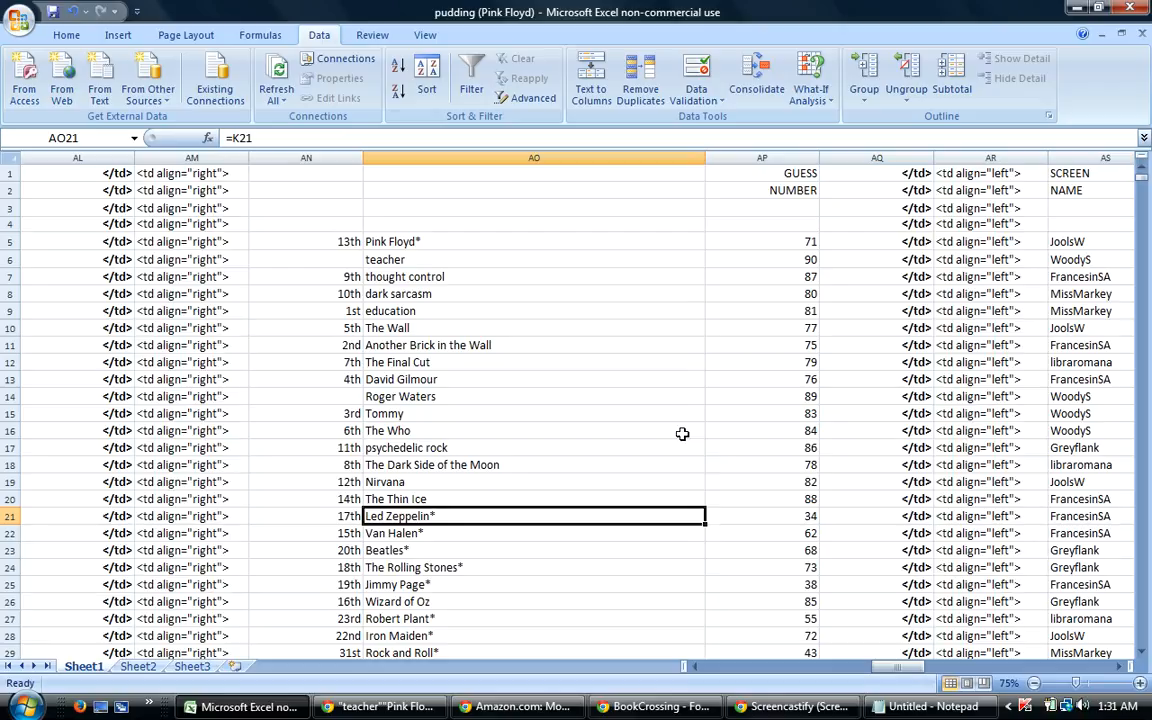
pyautogui.click(437, 345)
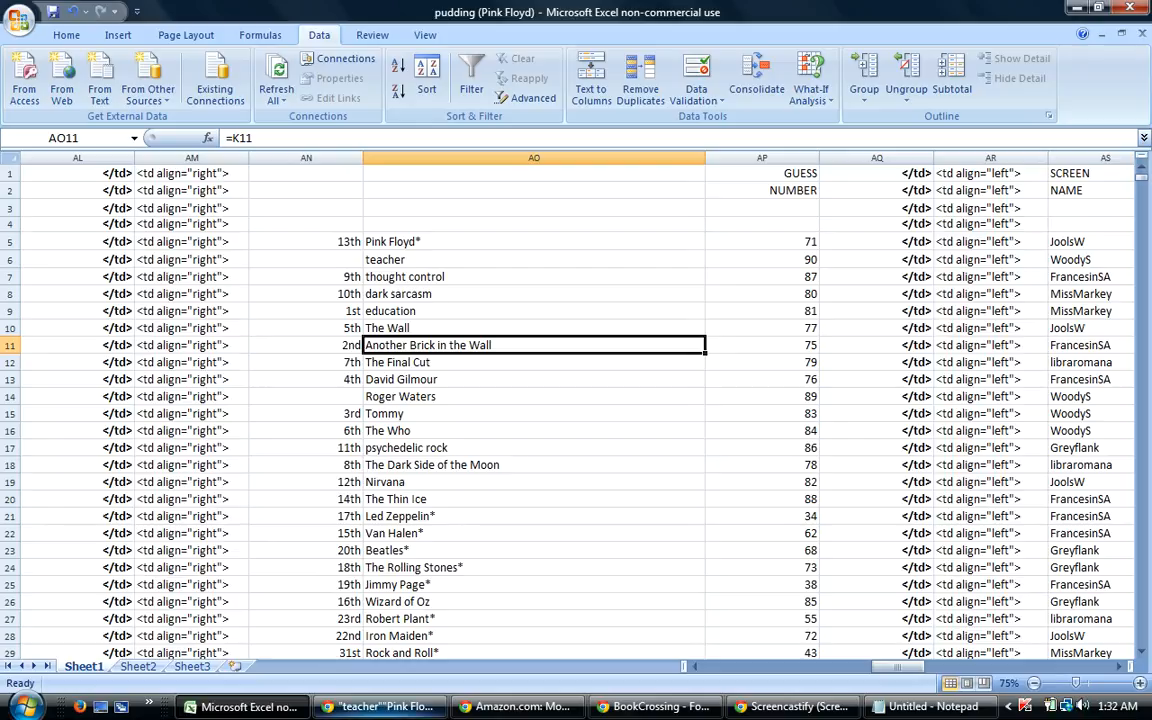
pyautogui.moveTo(381, 714)
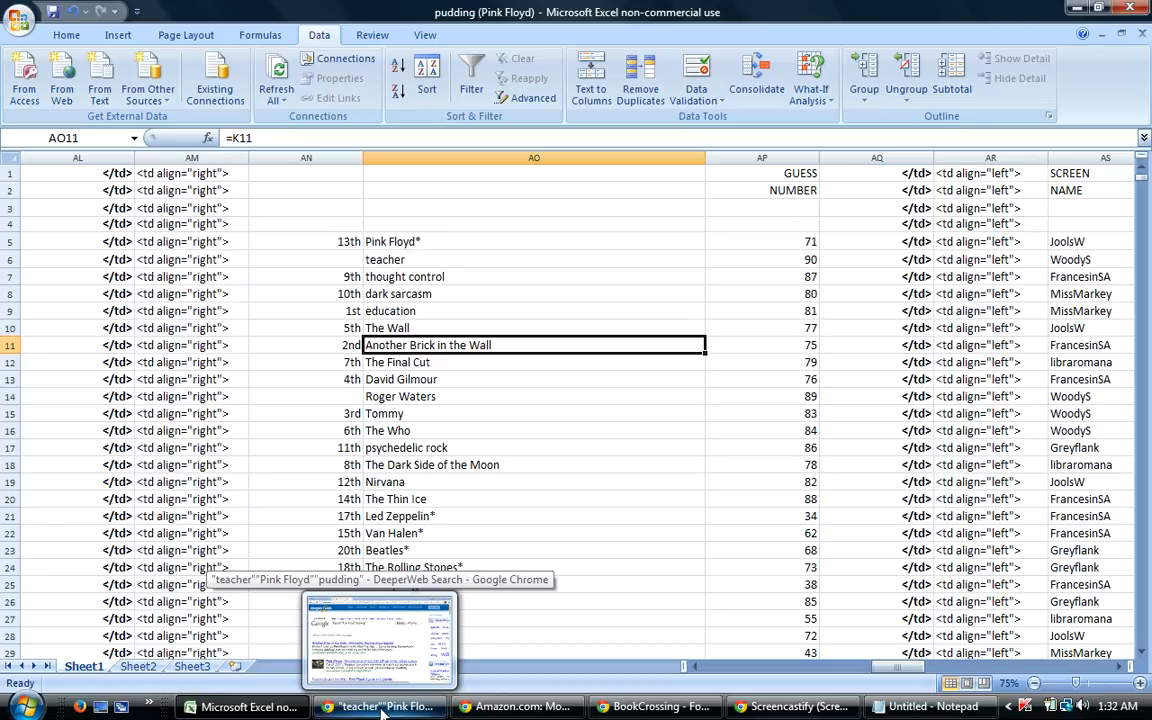
pyautogui.click(381, 710)
pyautogui.click(381, 710)
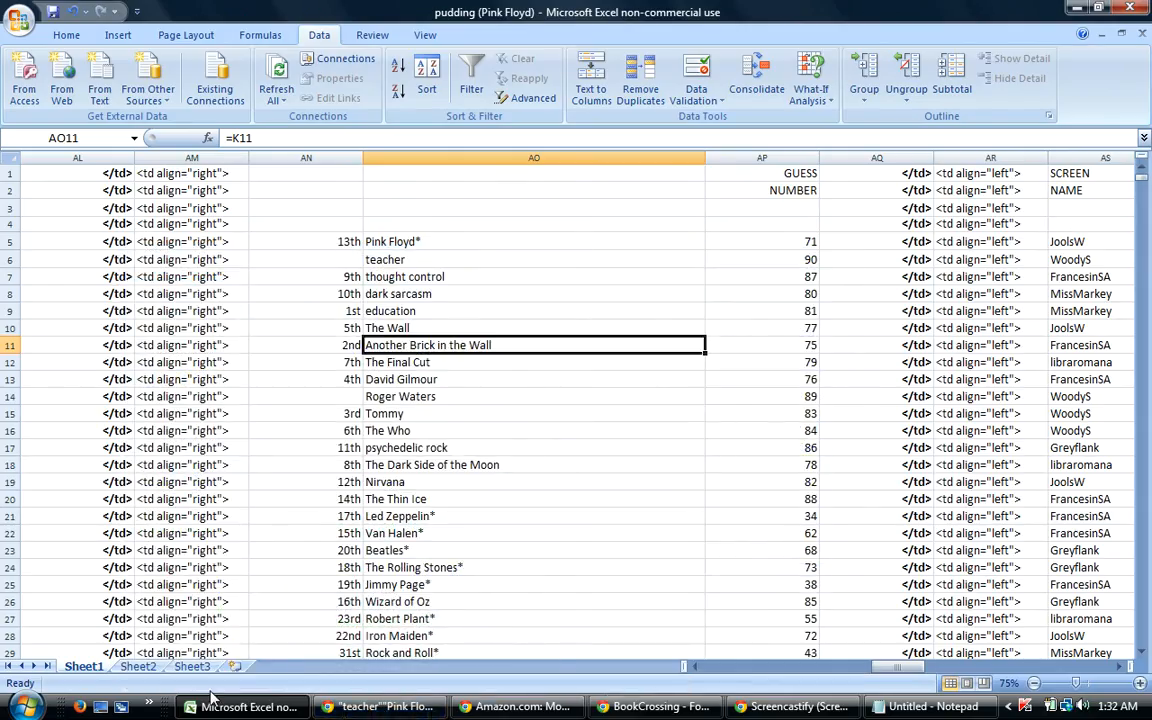
# Switch to the BookCrossing thread in Chrome and title the drafted reply "Crosspost Doozy!!!!".
pyautogui.click(635, 710)
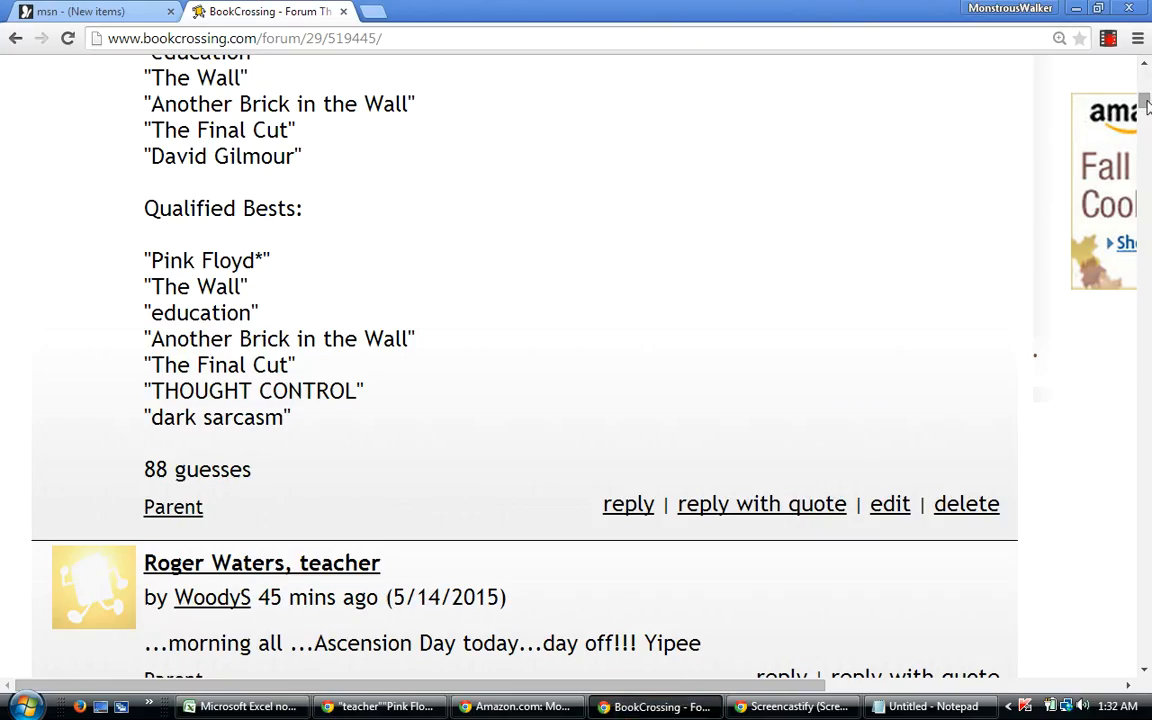
pyautogui.moveTo(1145, 102); pyautogui.dragTo(1135, 656)
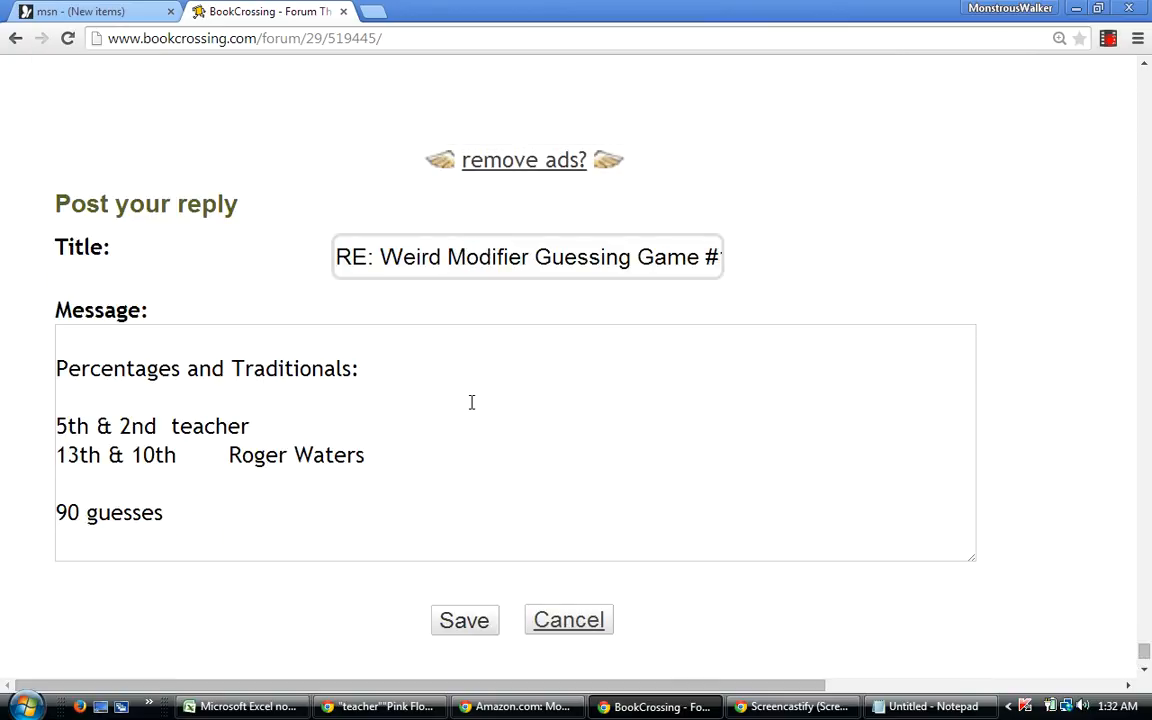
pyautogui.moveTo(335, 255); pyautogui.dragTo(758, 262)
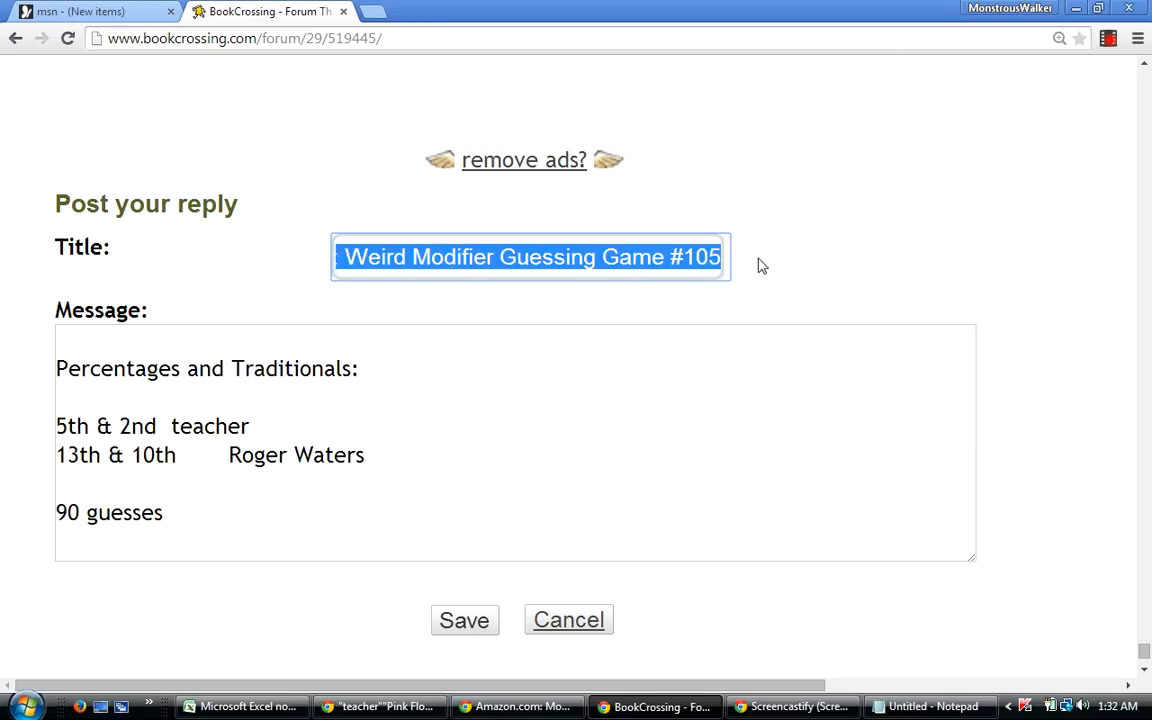
pyautogui.write('c')
pyautogui.press('BackSpace')
pyautogui.write('Cro')
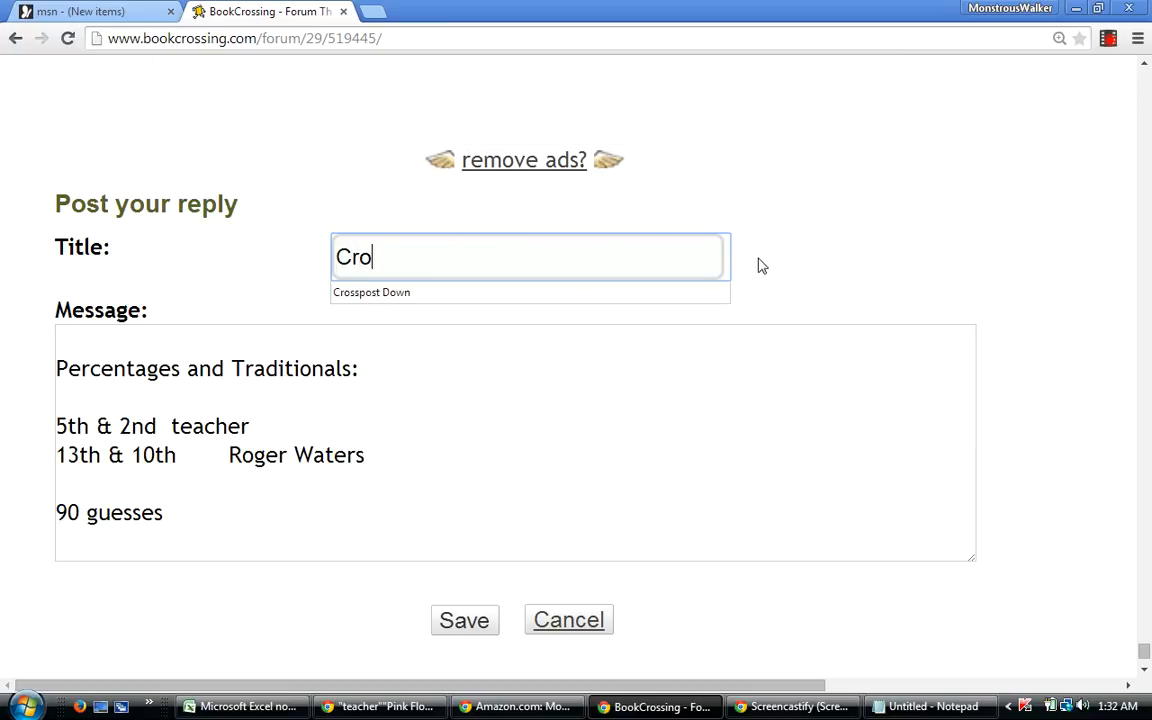
pyautogui.write('sspost Doozy')
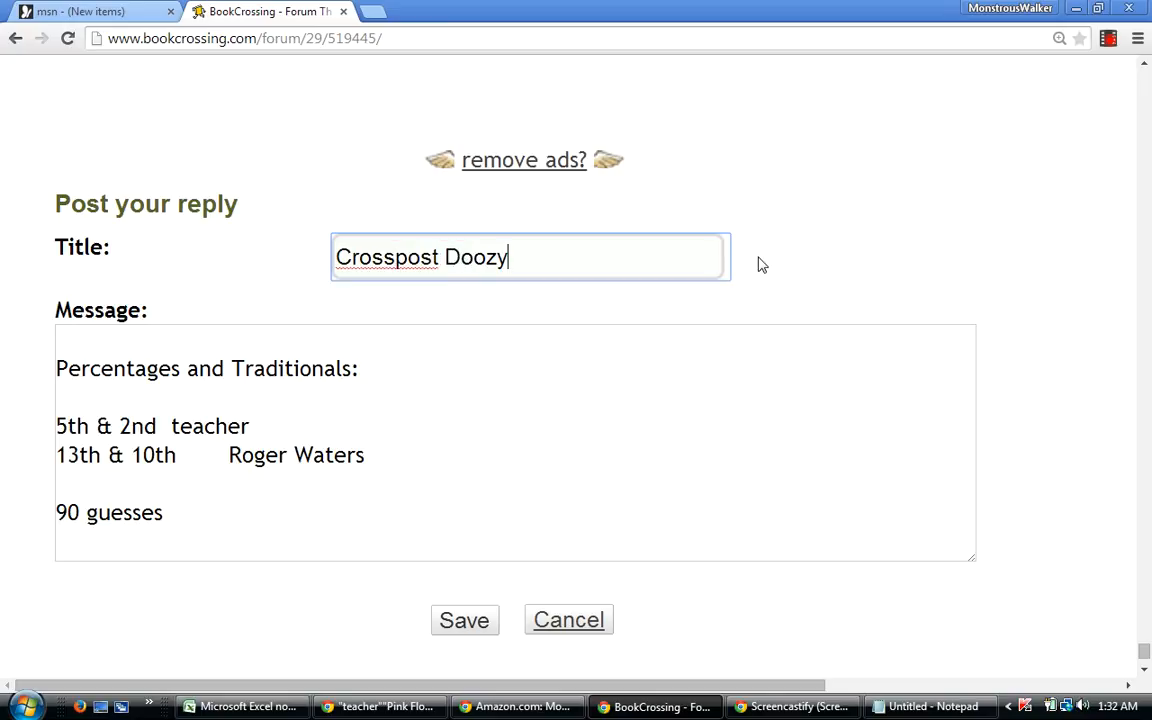
pyautogui.write('!!')
# Add the line "But does it first in anything!!" above the "Percentages and Traditionals:" heading, leaving a blank line before it.
pyautogui.click(74, 342)
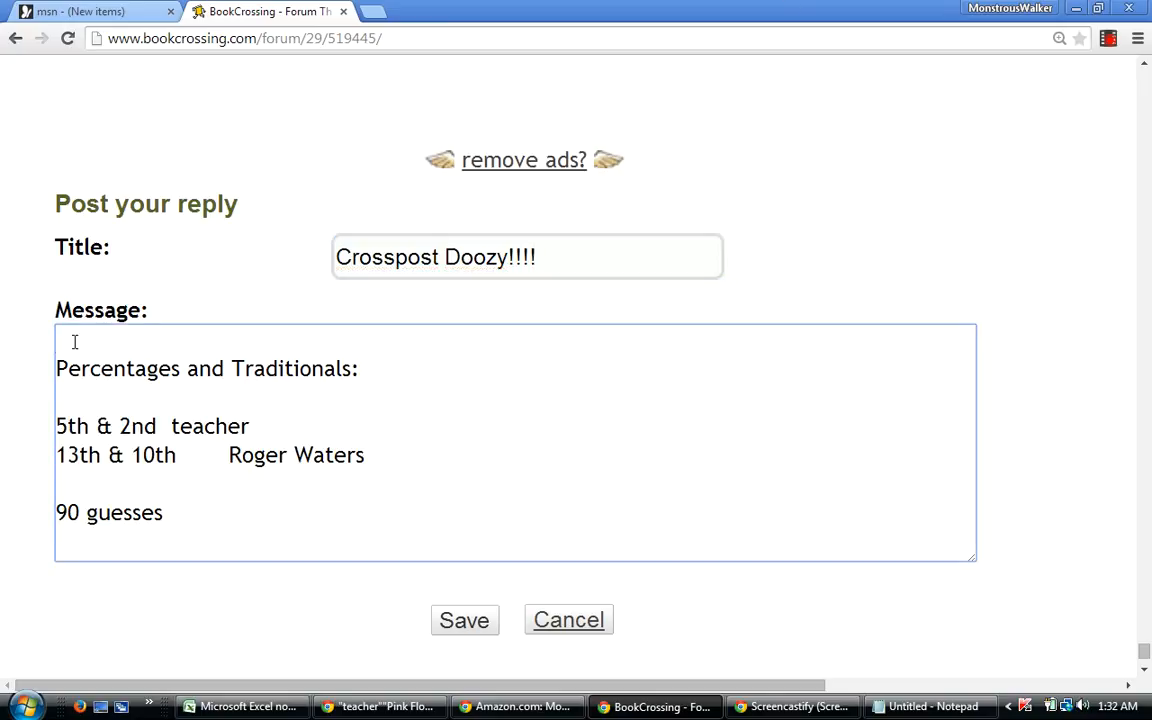
pyautogui.press('Return')
pyautogui.press('Return')
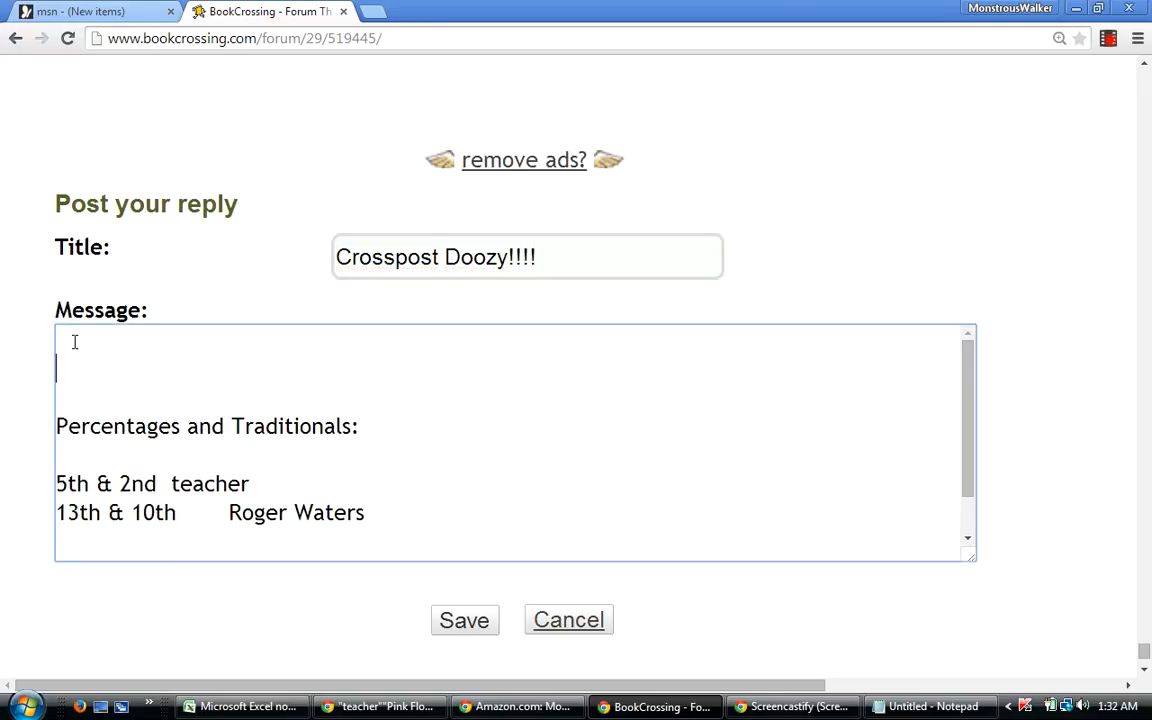
pyautogui.write('But does it fi')
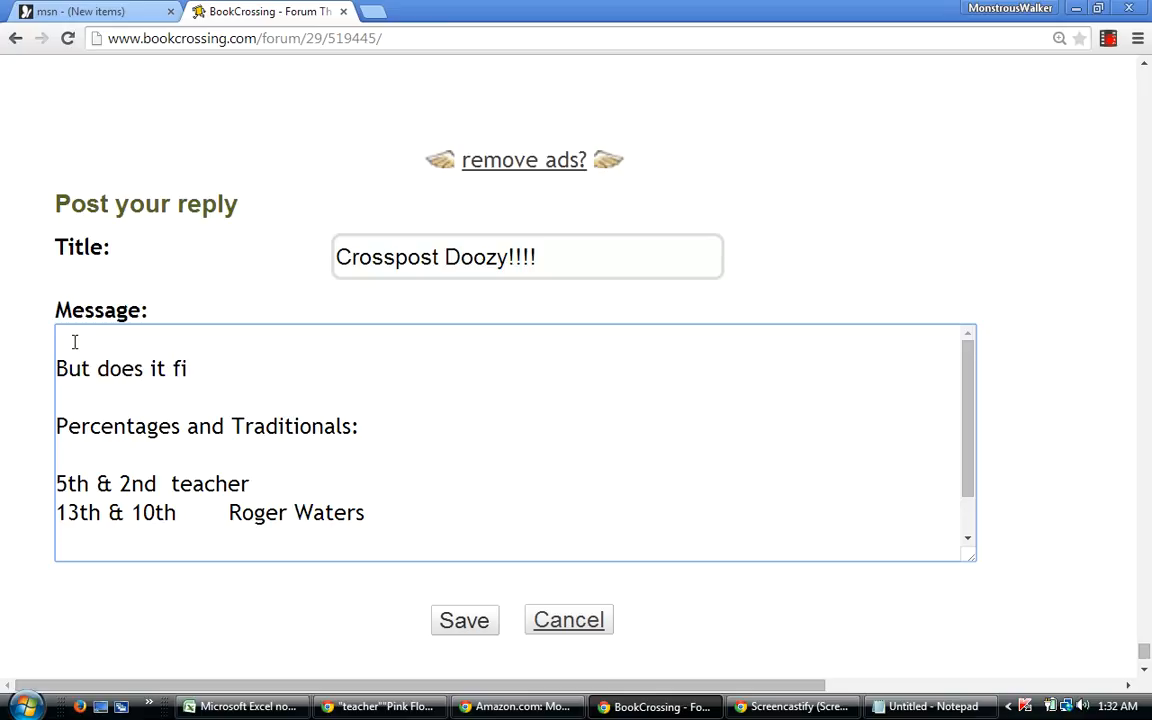
pyautogui.write('rst in anythi')
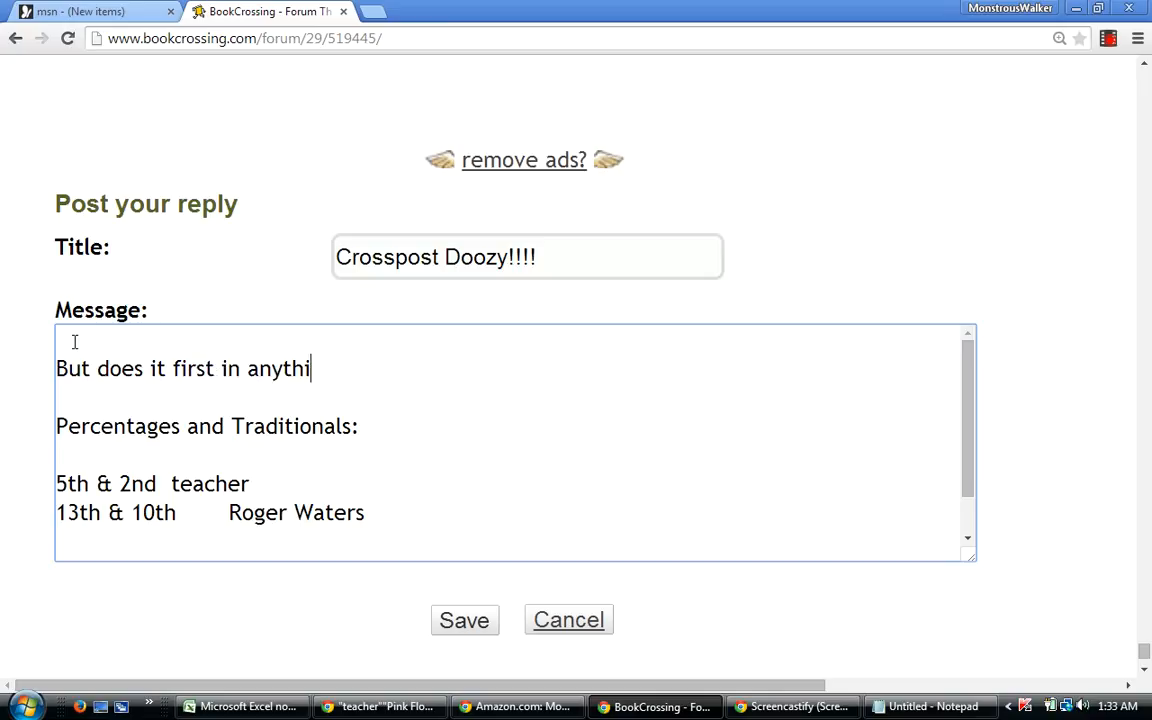
pyautogui.write('ng!!')
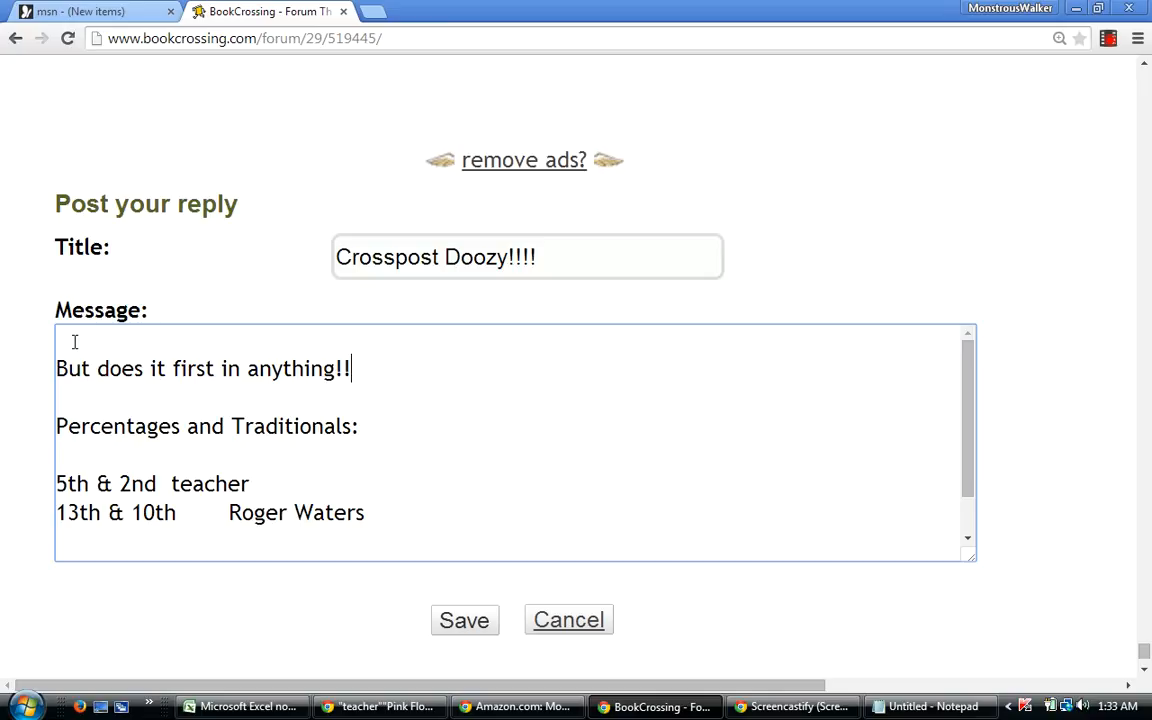
# Below that line, address the guesser by first name with "we shall see!", followed by "(to be fleshed out)" as a separate paragraph.
pyautogui.press('Return')
pyautogui.press('Return')
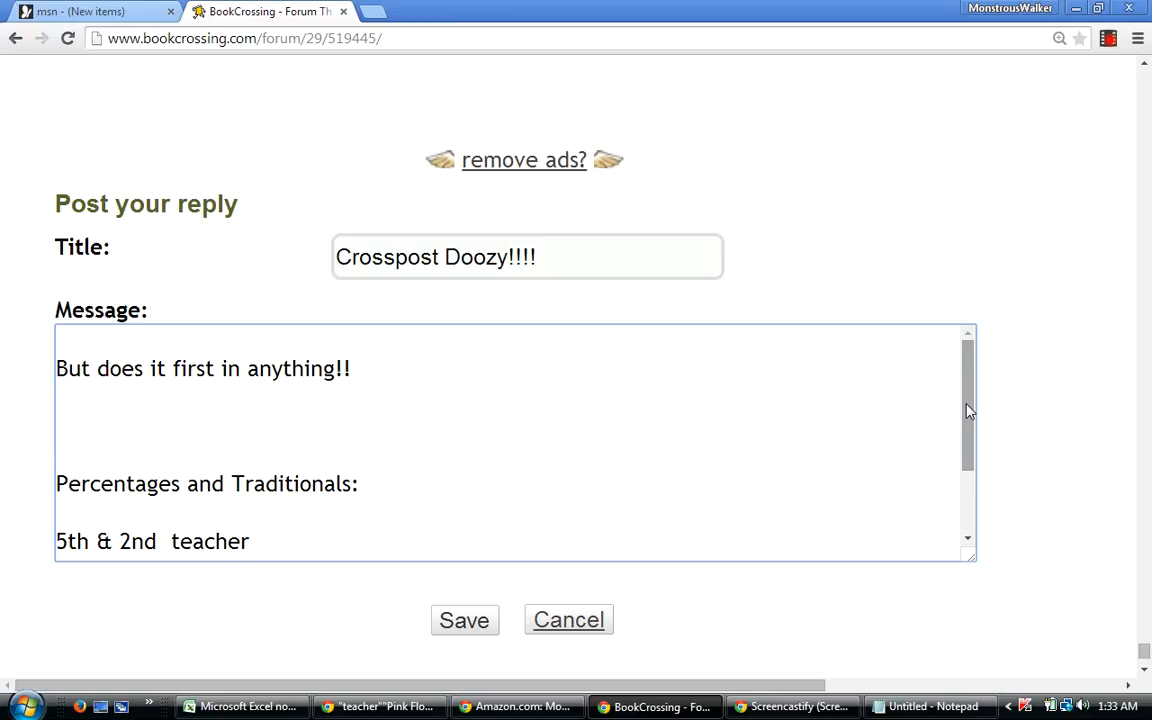
pyautogui.write('Woody, we shall see!')
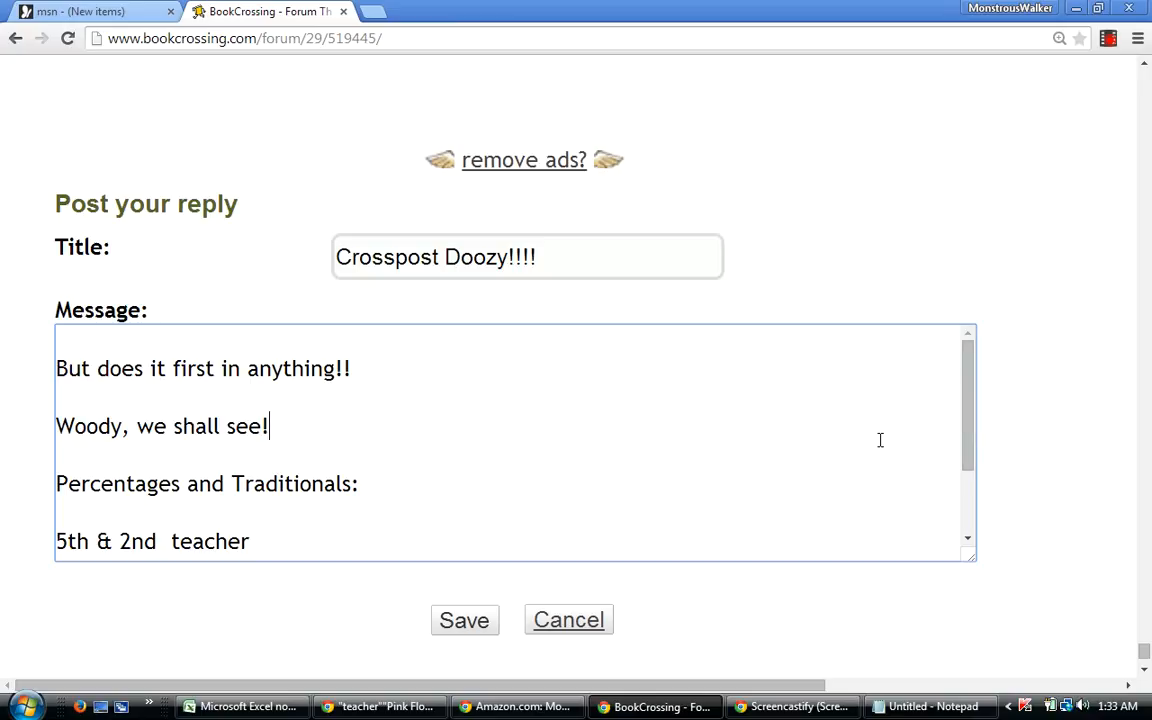
pyautogui.press('Return')
pyautogui.press('Return')
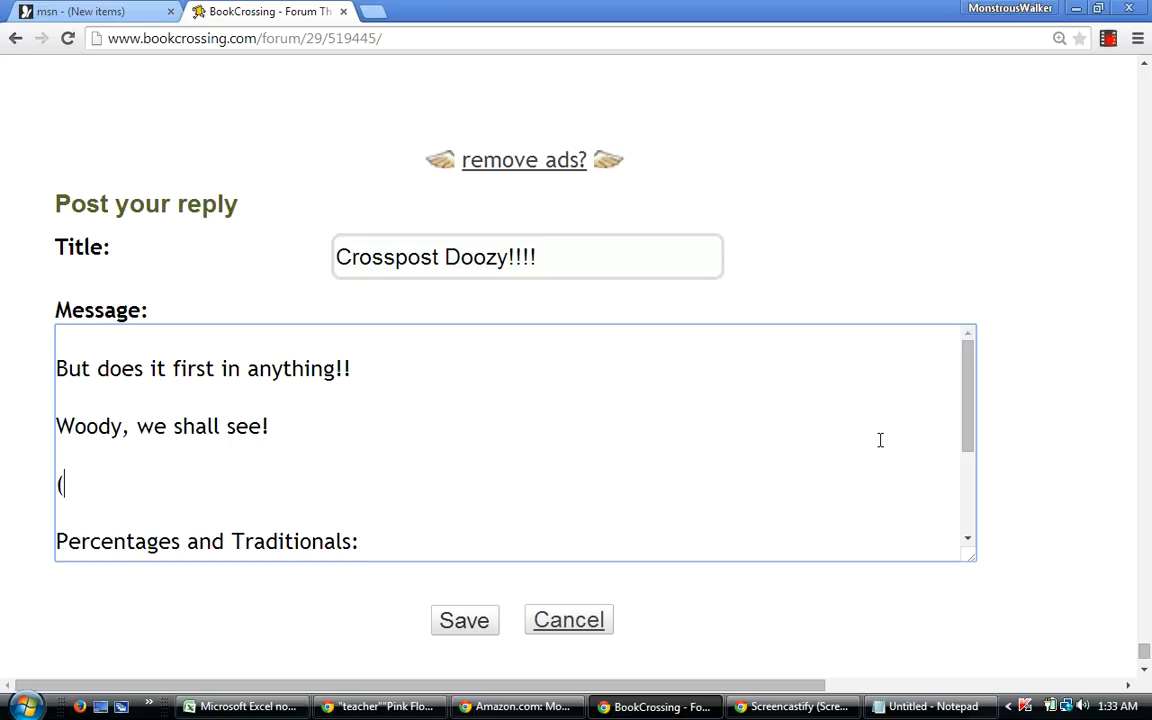
pyautogui.write('(to be fleshed ')
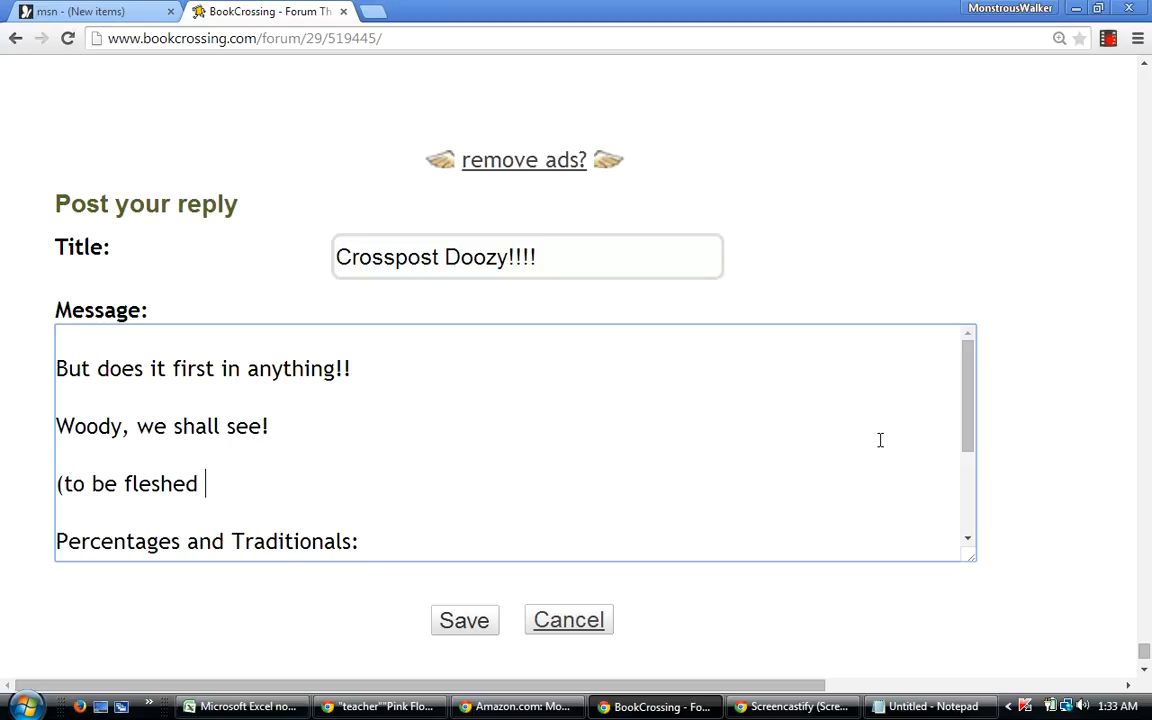
pyautogui.write('out)')
# Copy the entire reply message as a backup and save the reply to the thread.
pyautogui.moveTo(969, 388); pyautogui.dragTo(967, 500)
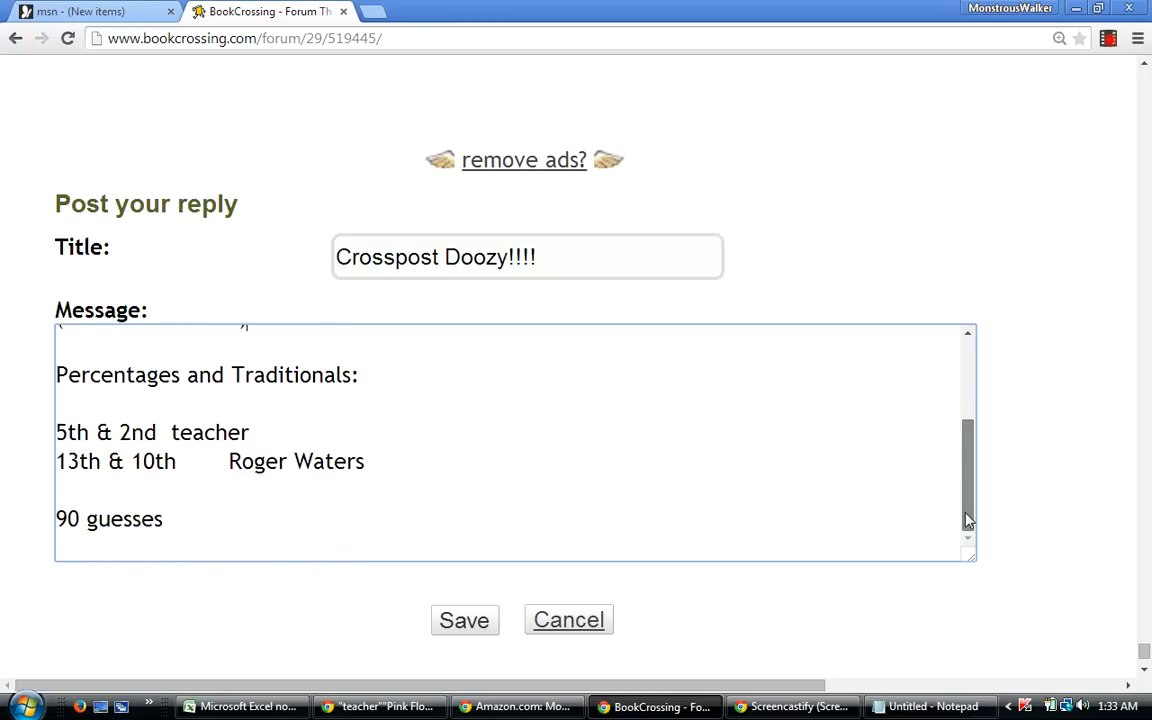
pyautogui.click(68, 544)
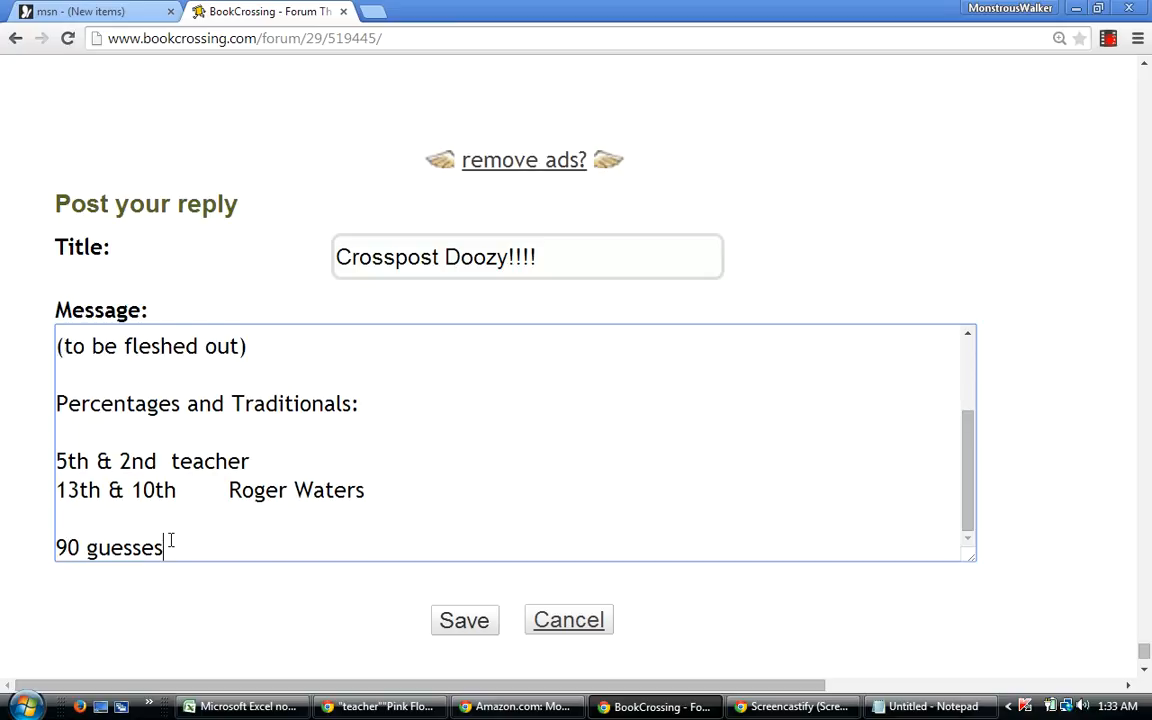
pyautogui.moveTo(182, 550); pyautogui.dragTo(23, 271)
pyautogui.rightClick(153, 396)
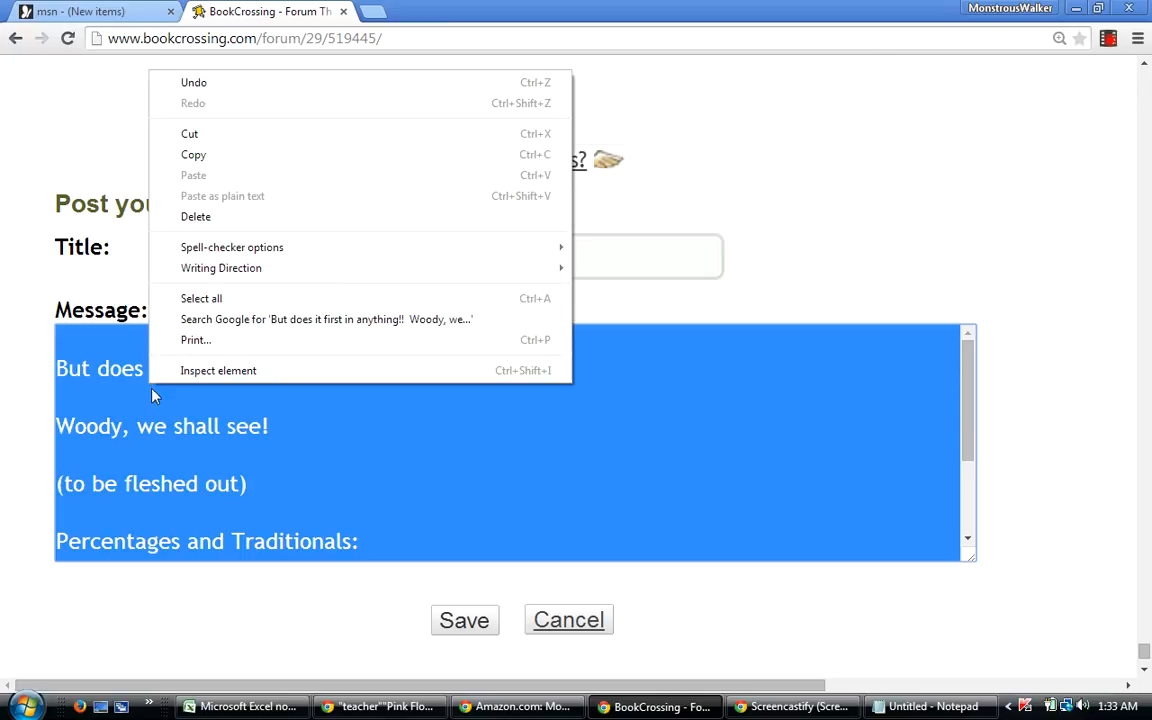
pyautogui.click(185, 154)
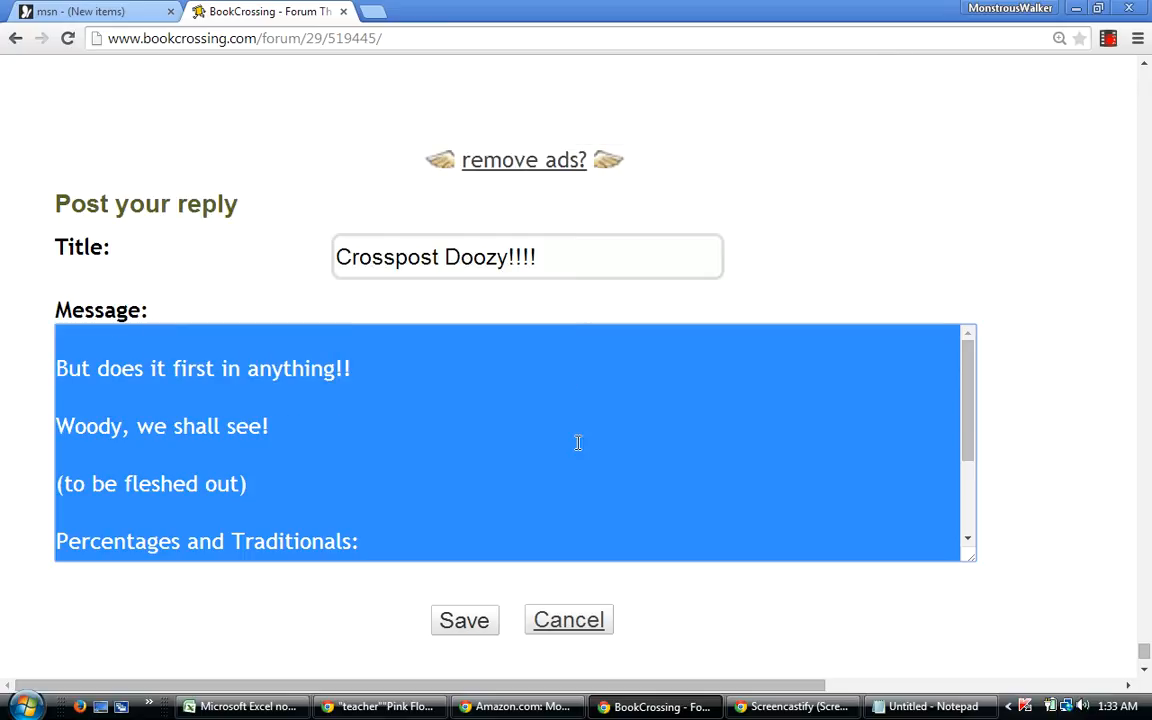
pyautogui.click(540, 402)
pyautogui.click(460, 622)
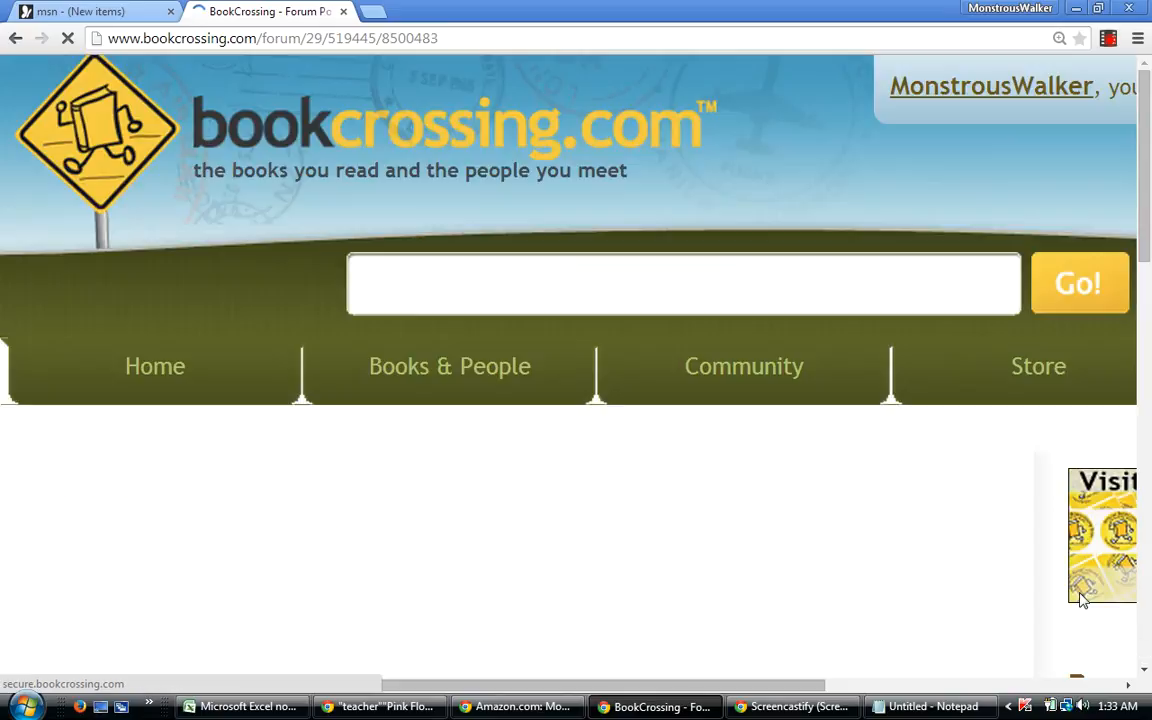
# Review the posted "Crosspost Doozy!!!!" reply, including its remarks, the ranks of teacher and Roger Waters, and the guess total.
pyautogui.press('Down')
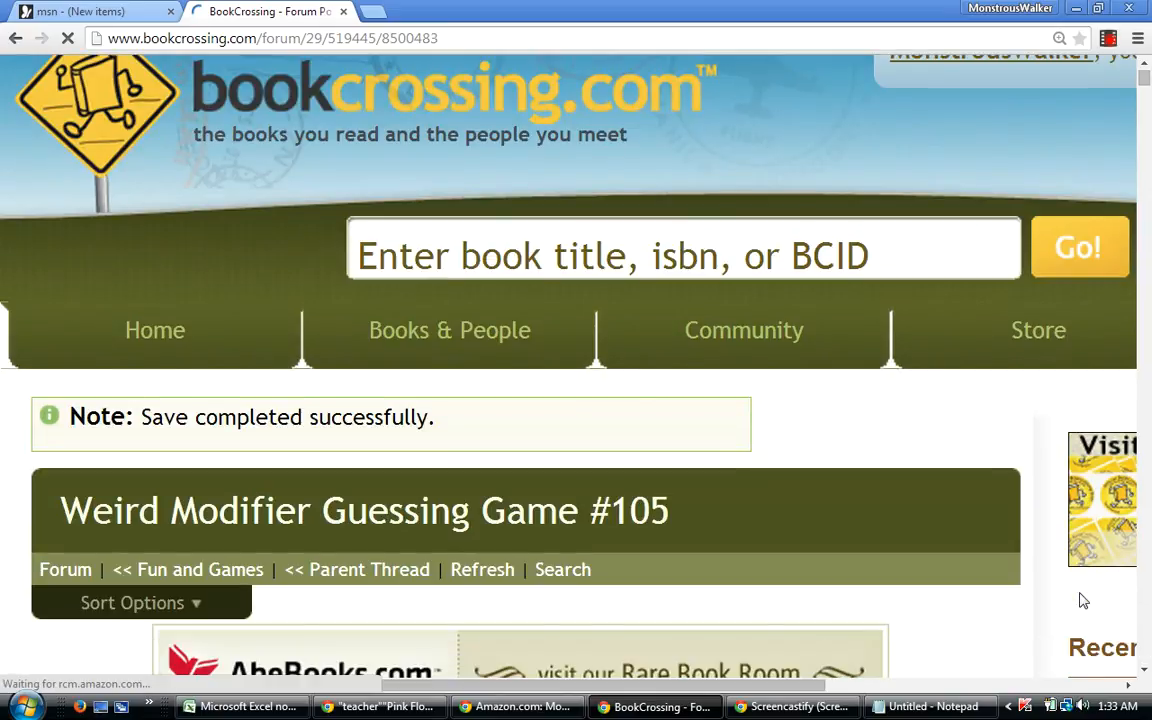
pyautogui.scroll(-2, 1080, 600)
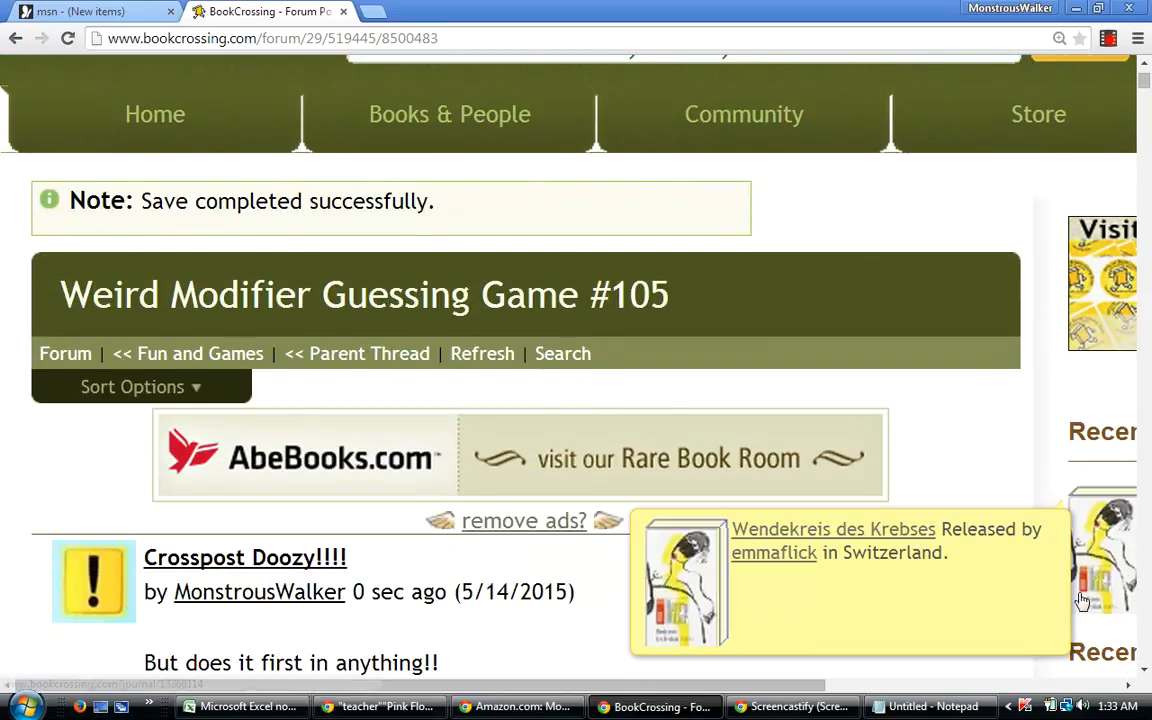
pyautogui.press('Down')
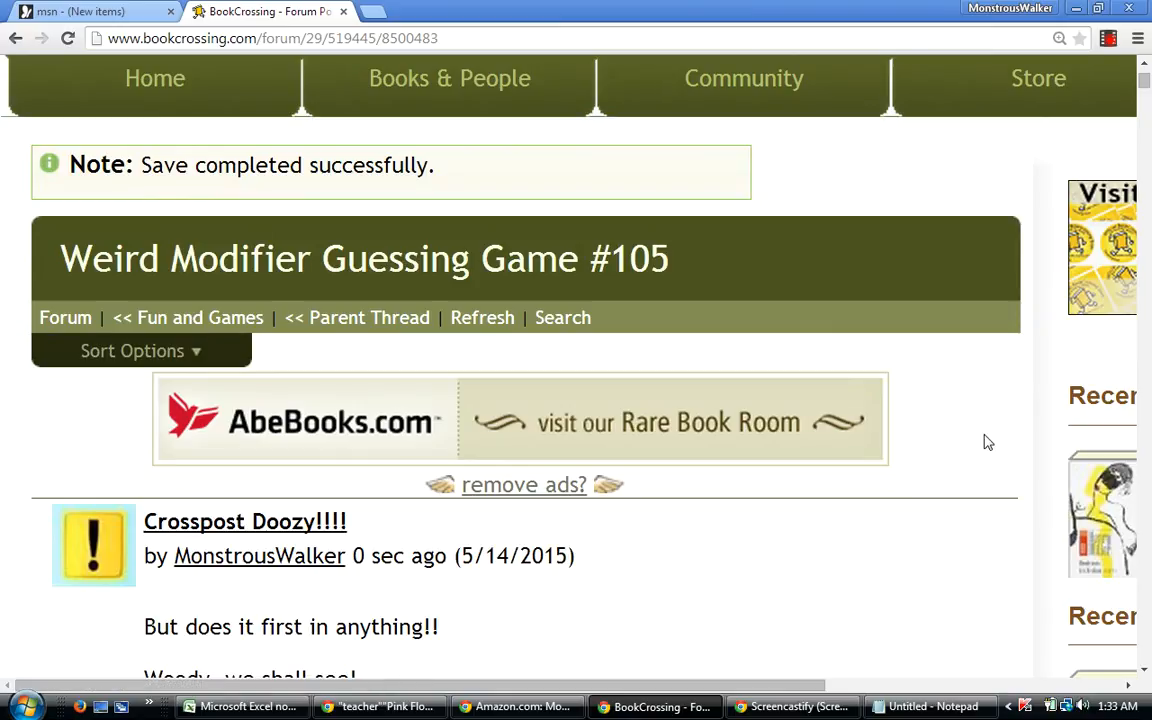
pyautogui.press('Down')
pyautogui.press('Down')
pyautogui.press('Down')
pyautogui.press('Down')
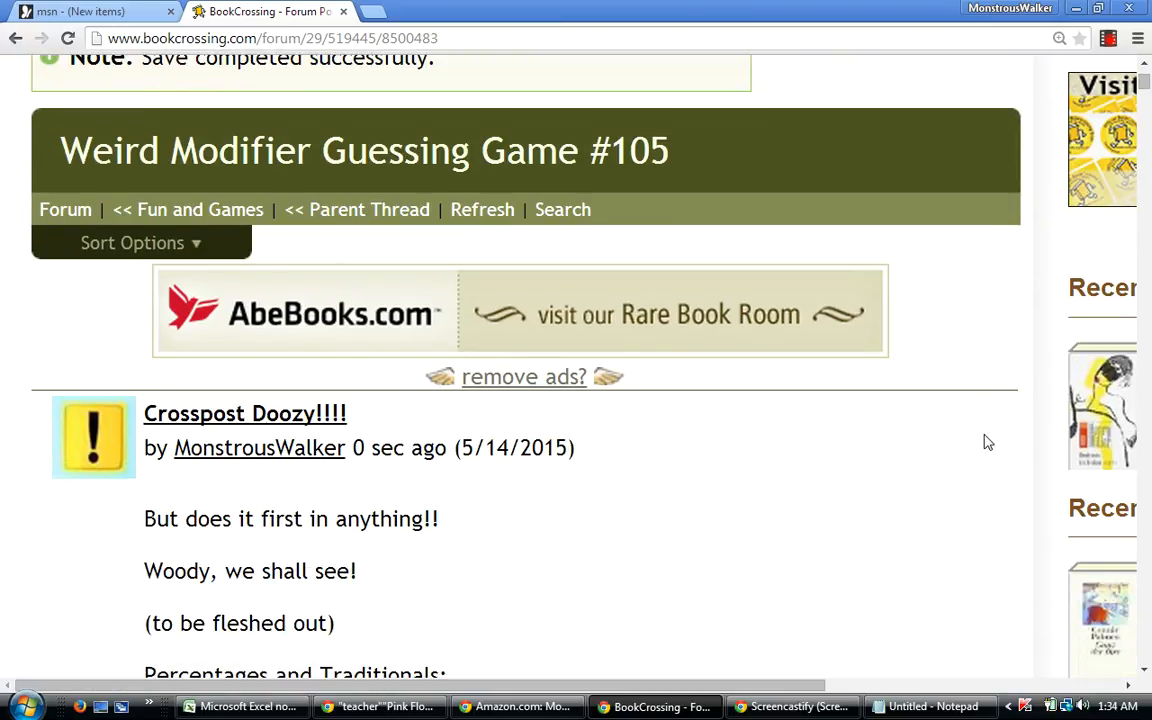
pyautogui.press('Down')
pyautogui.press('Down')
pyautogui.press('Down')
pyautogui.press('Down')
pyautogui.press('Down')
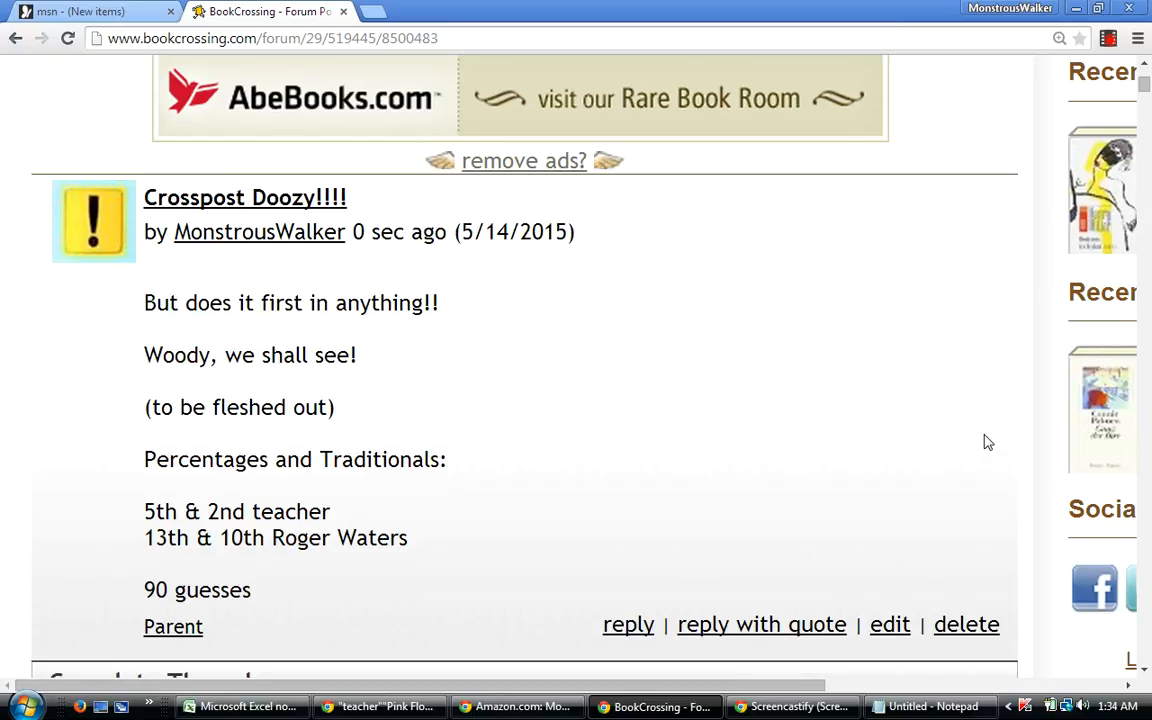
pyautogui.press('Down')
pyautogui.press('Down')
pyautogui.press('Down')
pyautogui.press('Down')
pyautogui.press('Down')
pyautogui.press('Down')
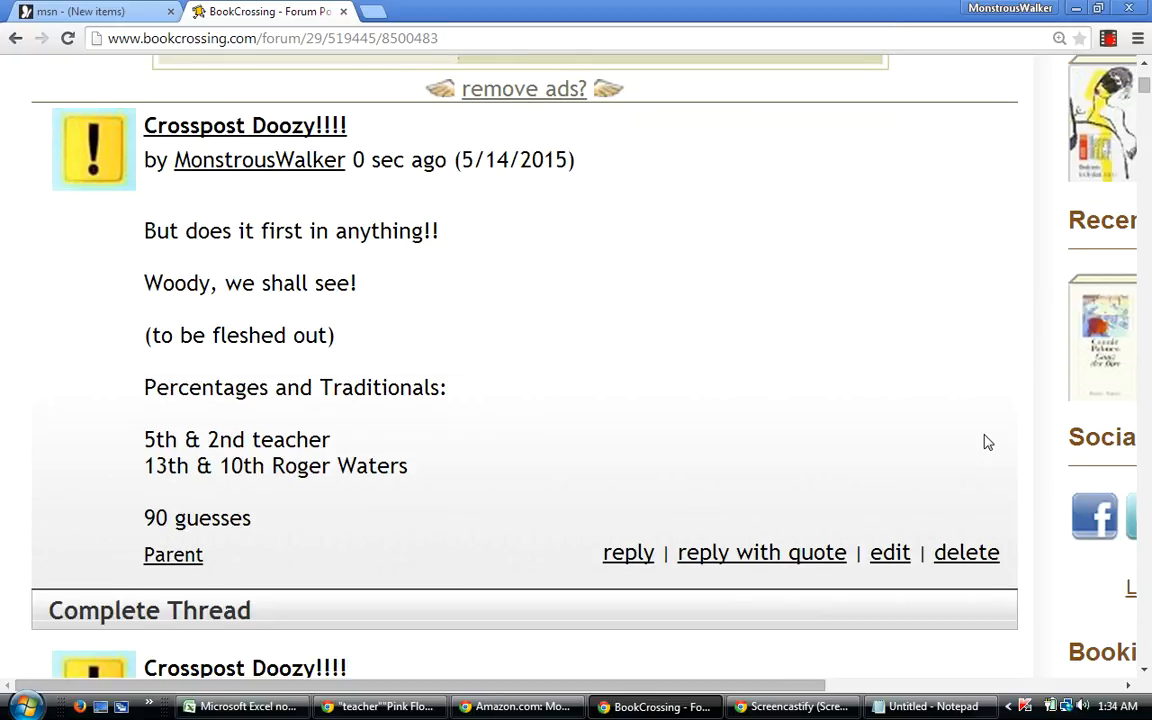
pyautogui.press('Down')
pyautogui.press('Down')
pyautogui.press('Down')
pyautogui.press('Down')
pyautogui.press('Down')
pyautogui.press('Down')
pyautogui.press('Down')
pyautogui.press('Down')
pyautogui.press('Down')
pyautogui.press('Down')
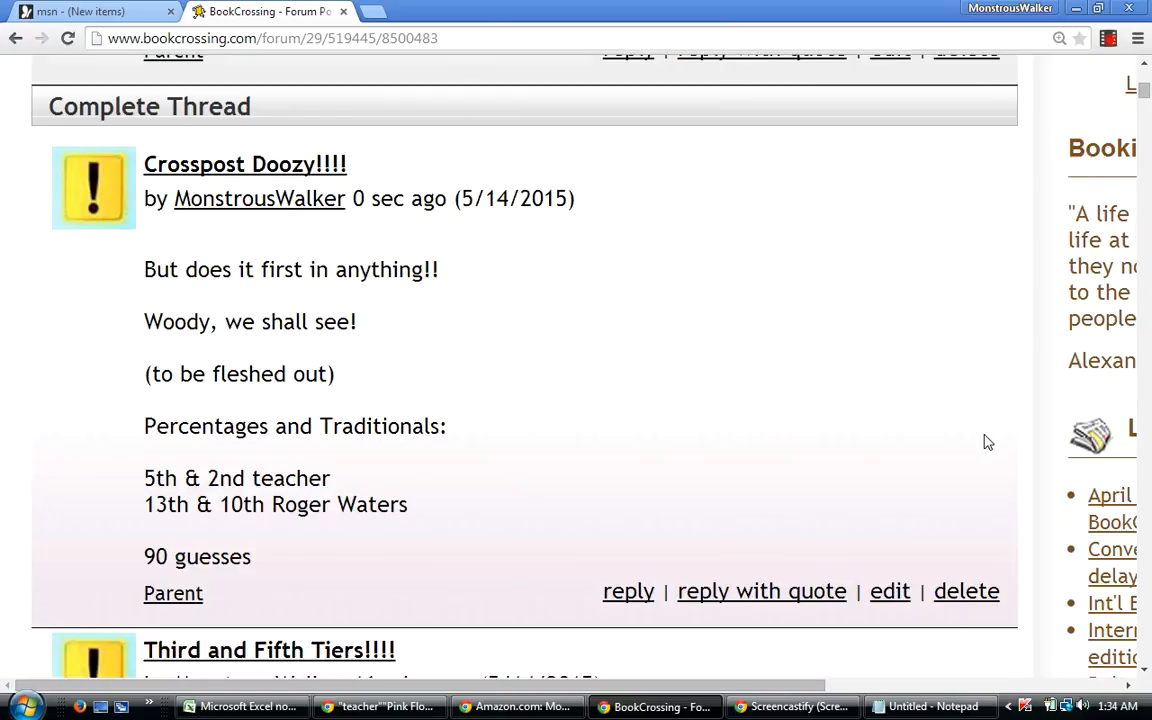
# Examine the earlier thread posts from "Third and Fifth Tiers!!!!" and its top-eight lists down to the "Roger Waters, teacher" and "thought control" guesses.
pyautogui.press('Down')
pyautogui.press('Down')
pyautogui.press('Down')
pyautogui.press('Down')
pyautogui.press('Down')
pyautogui.press('Down')
pyautogui.press('Down')
pyautogui.press('Down')
pyautogui.press('Down')
pyautogui.press('Down')
pyautogui.press('Down')
pyautogui.press('Down')
pyautogui.press('Down')
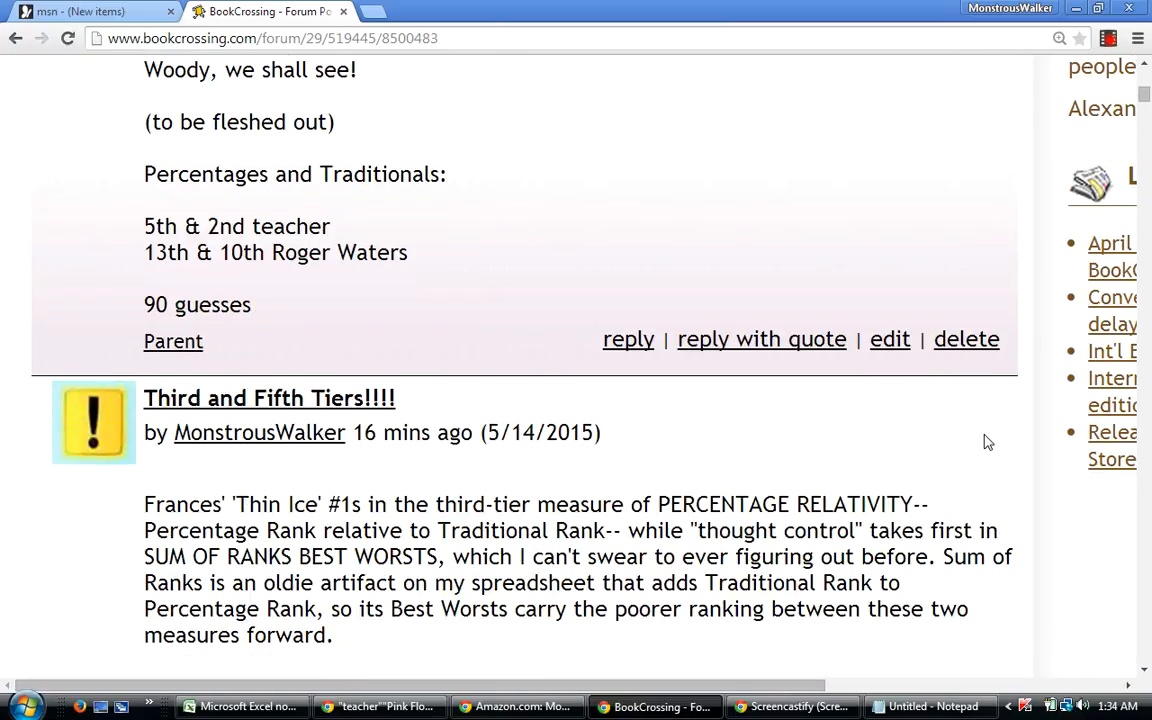
pyautogui.press('Down')
pyautogui.press('Down')
pyautogui.press('Down')
pyautogui.press('Down')
pyautogui.press('Down')
pyautogui.press('Down')
pyautogui.press('Down')
pyautogui.press('Down')
pyautogui.press('Down')
pyautogui.press('Down')
pyautogui.press('Down')
pyautogui.press('Down')
pyautogui.press('Down')
pyautogui.press('Down')
pyautogui.press('Down')
pyautogui.press('Down')
pyautogui.press('Down')
pyautogui.press('Down')
pyautogui.press('Down')
pyautogui.press('Down')
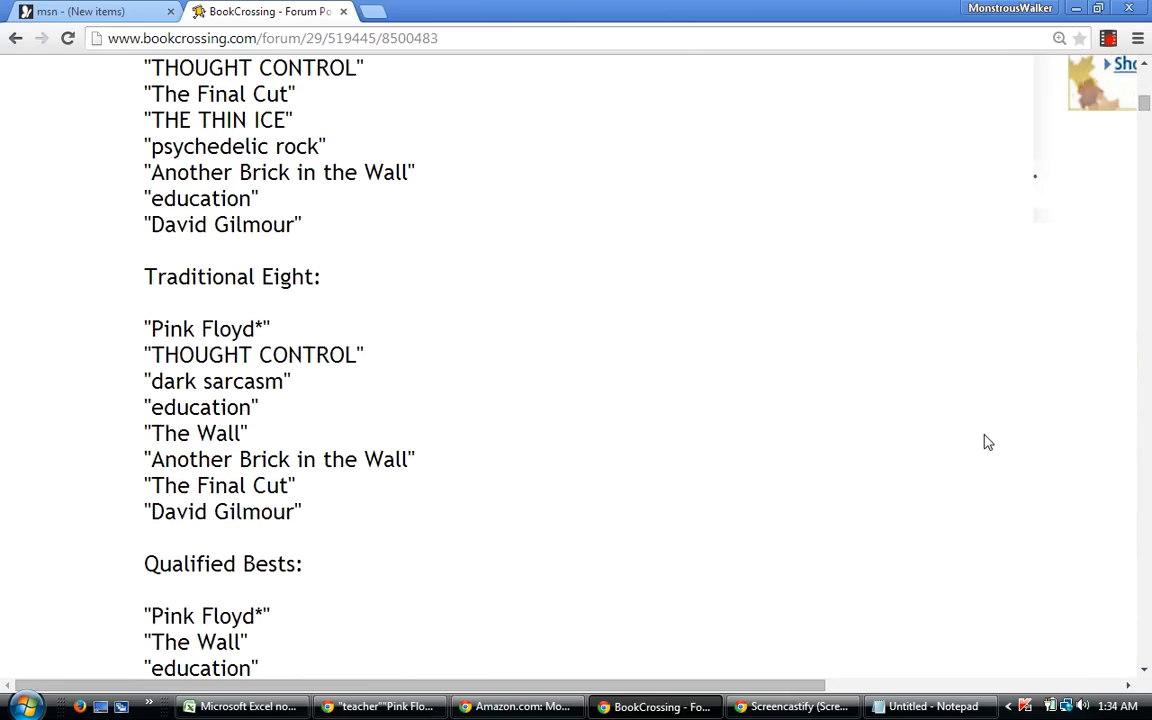
pyautogui.press('Down')
pyautogui.press('Down')
pyautogui.press('Down')
pyautogui.press('Down')
pyautogui.press('Down')
pyautogui.press('Down')
pyautogui.press('Down')
pyautogui.press('Down')
pyautogui.press('Down')
pyautogui.press('Down')
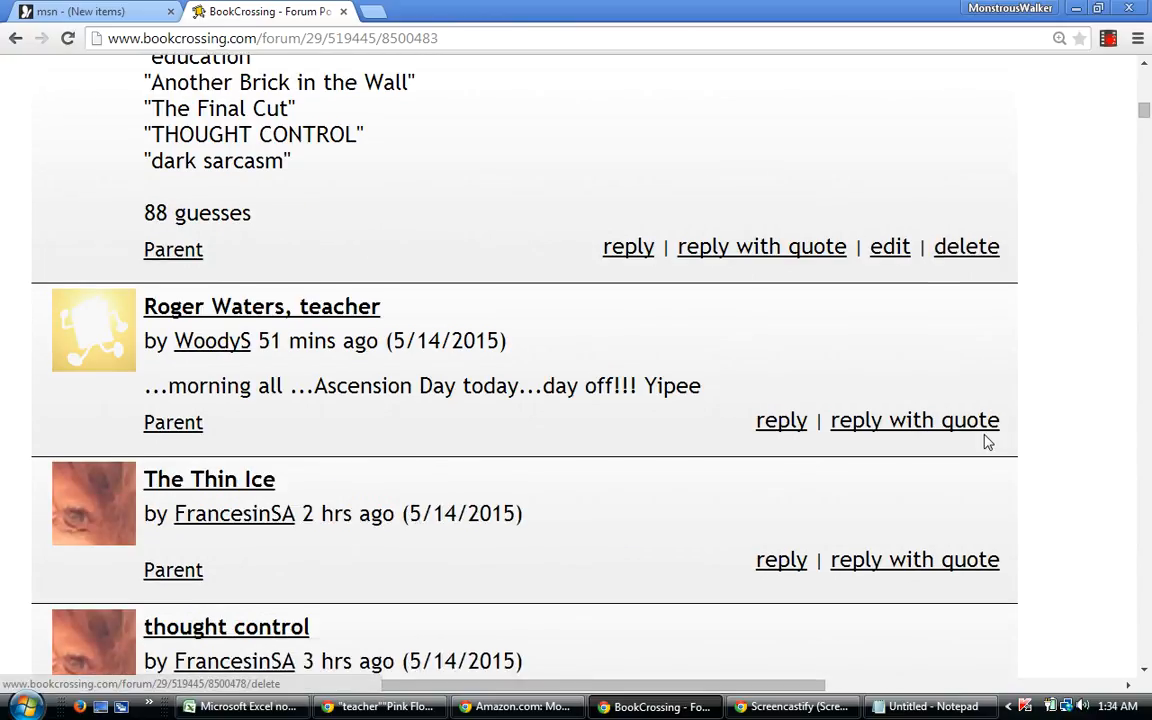
# Switch to the pudding (Pink Floyd) workbook and sort the guess rows by column AV, then by column N from largest to smallest.
pyautogui.press('Down')
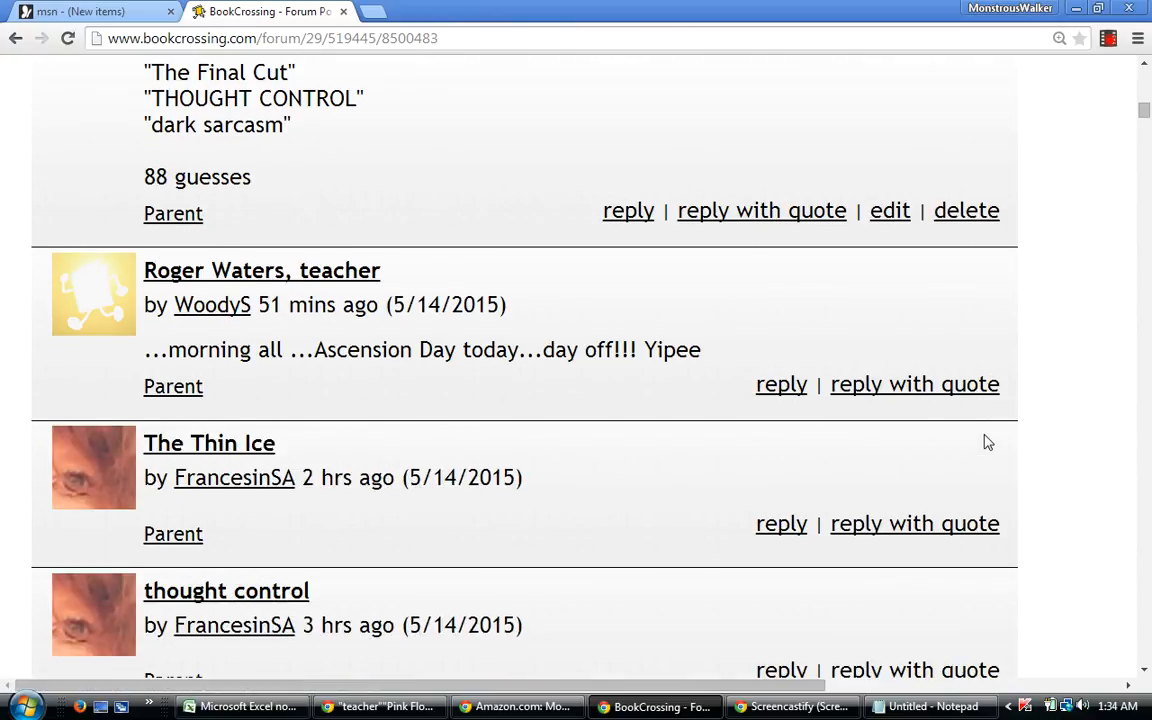
pyautogui.click(297, 707)
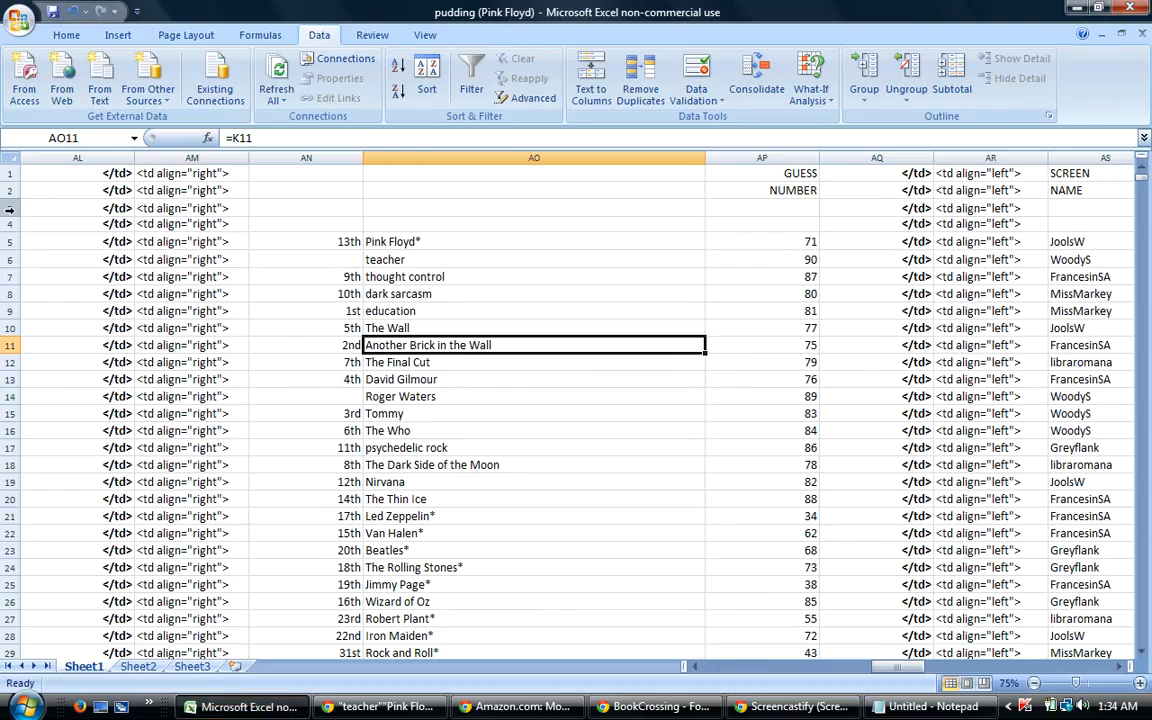
pyautogui.moveTo(8, 241); pyautogui.dragTo(62, 700)
pyautogui.click(427, 78)
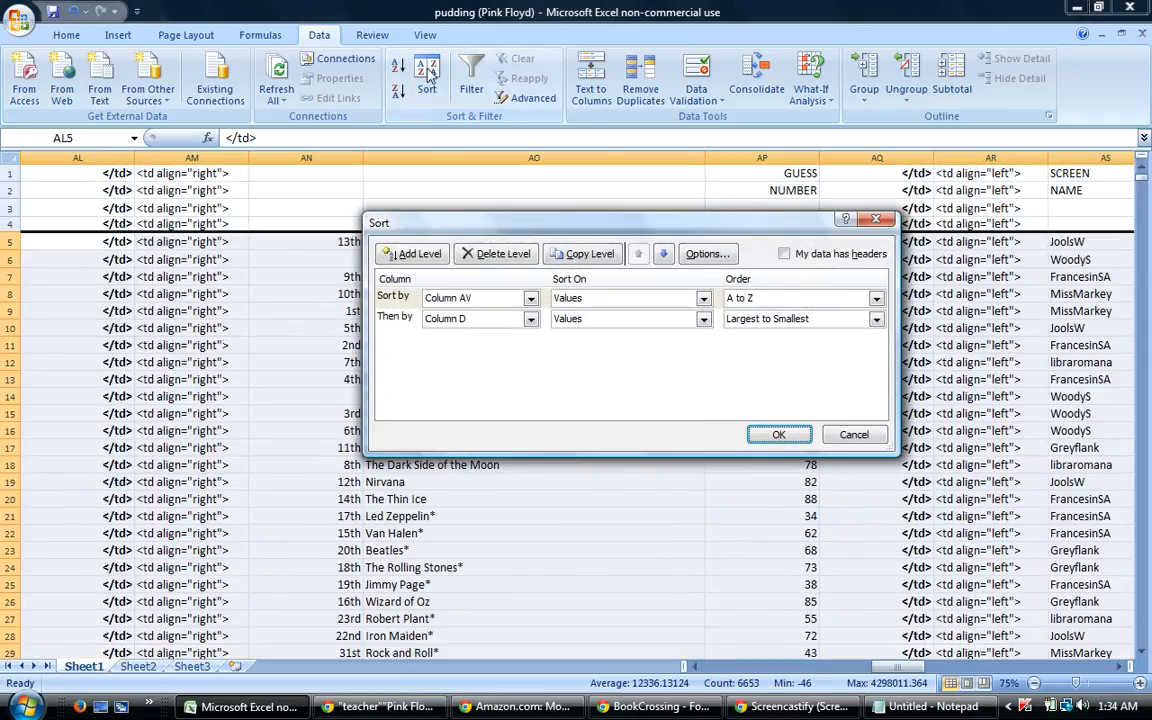
pyautogui.click(530, 318)
pyautogui.click(465, 452)
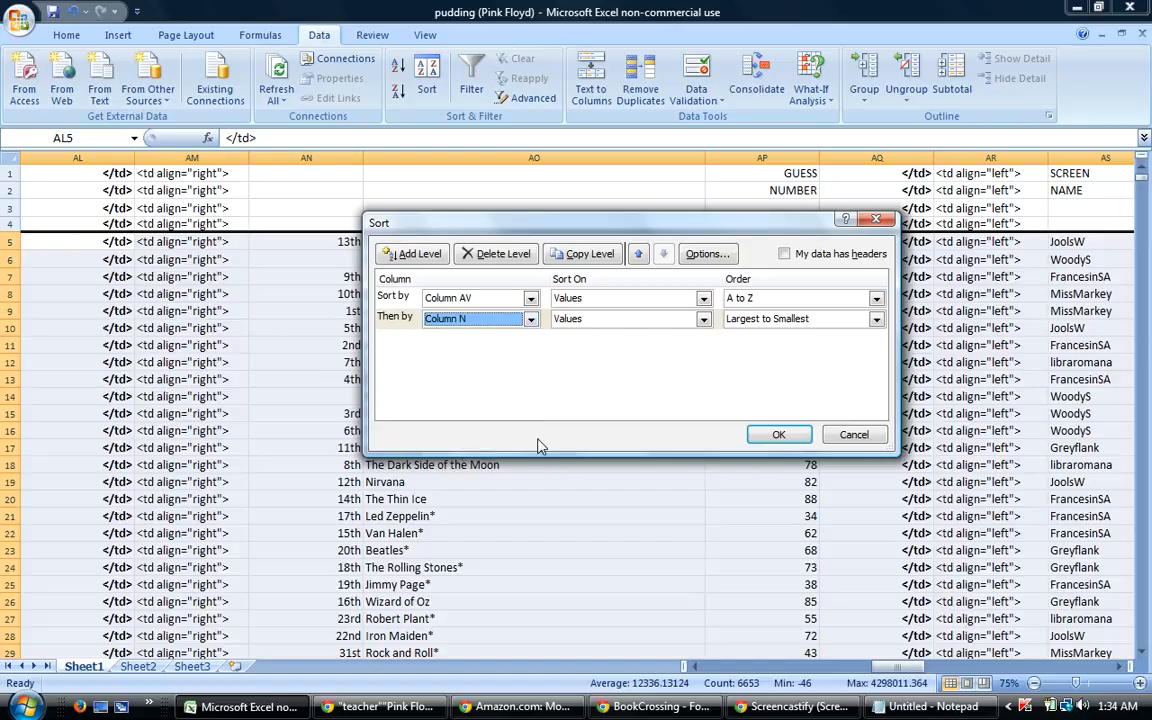
pyautogui.click(779, 437)
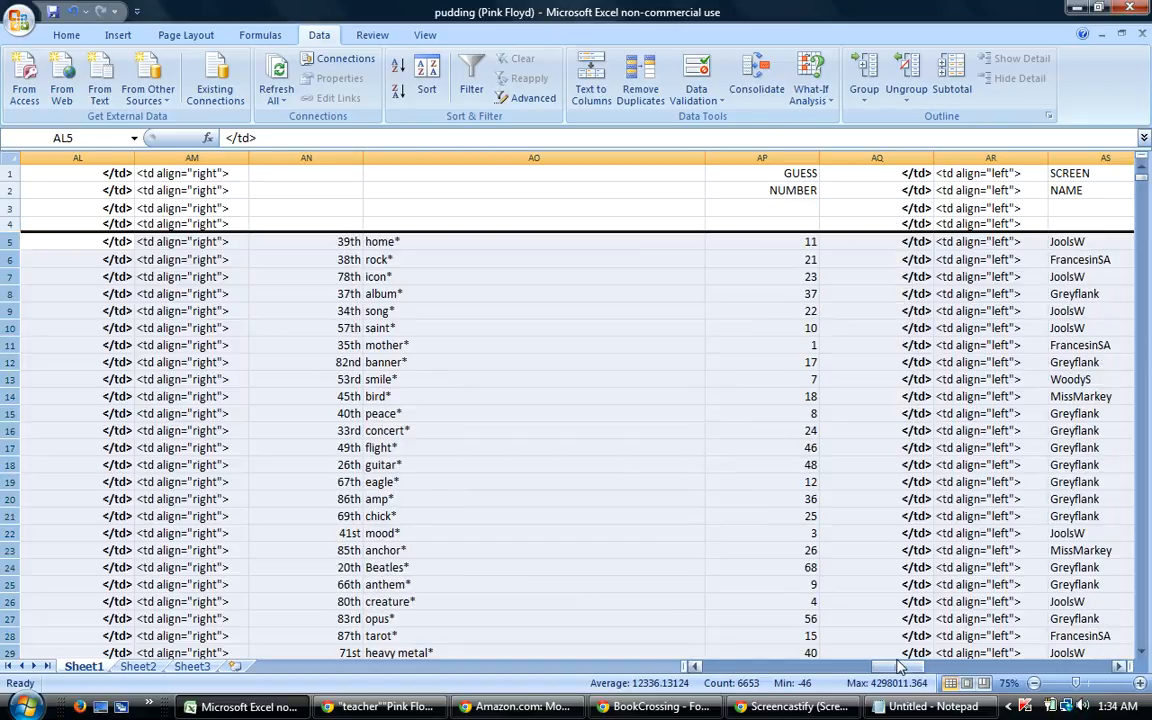
# Renumber the HITS RANK column from 1 to 90 in rows 5 to 94.
pyautogui.moveTo(897, 677); pyautogui.dragTo(842, 677)
pyautogui.moveTo(845, 243); pyautogui.dragTo(869, 406)
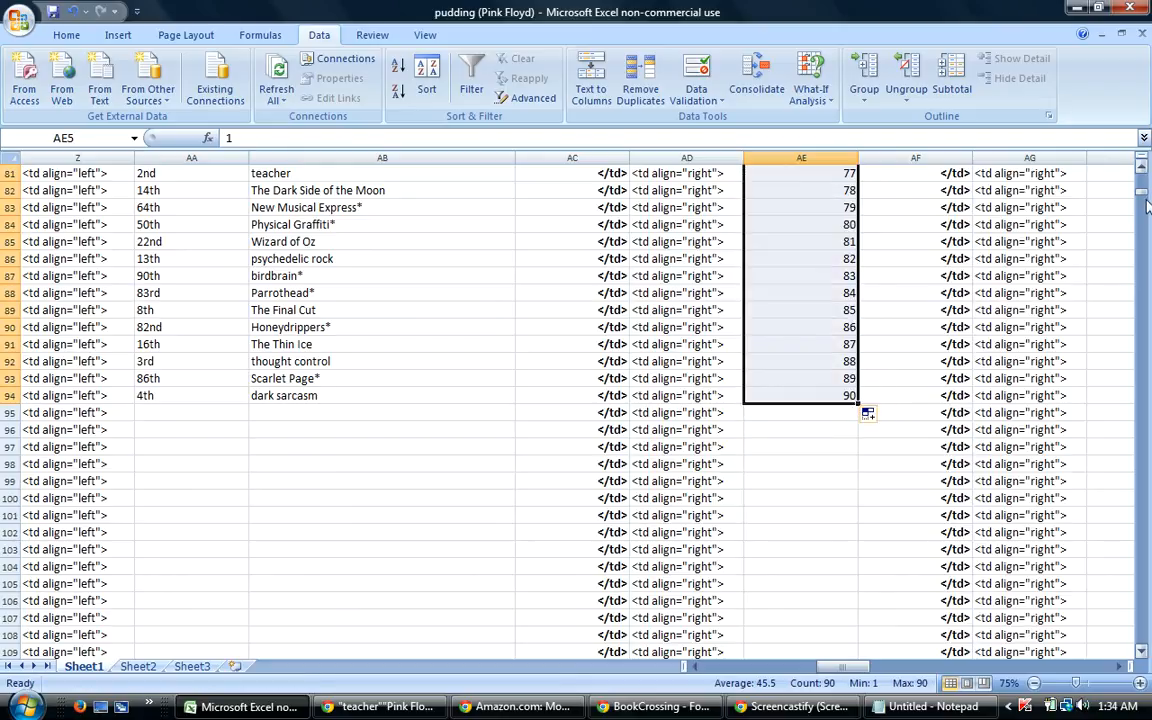
pyautogui.moveTo(1142, 200); pyautogui.dragTo(1142, 167)
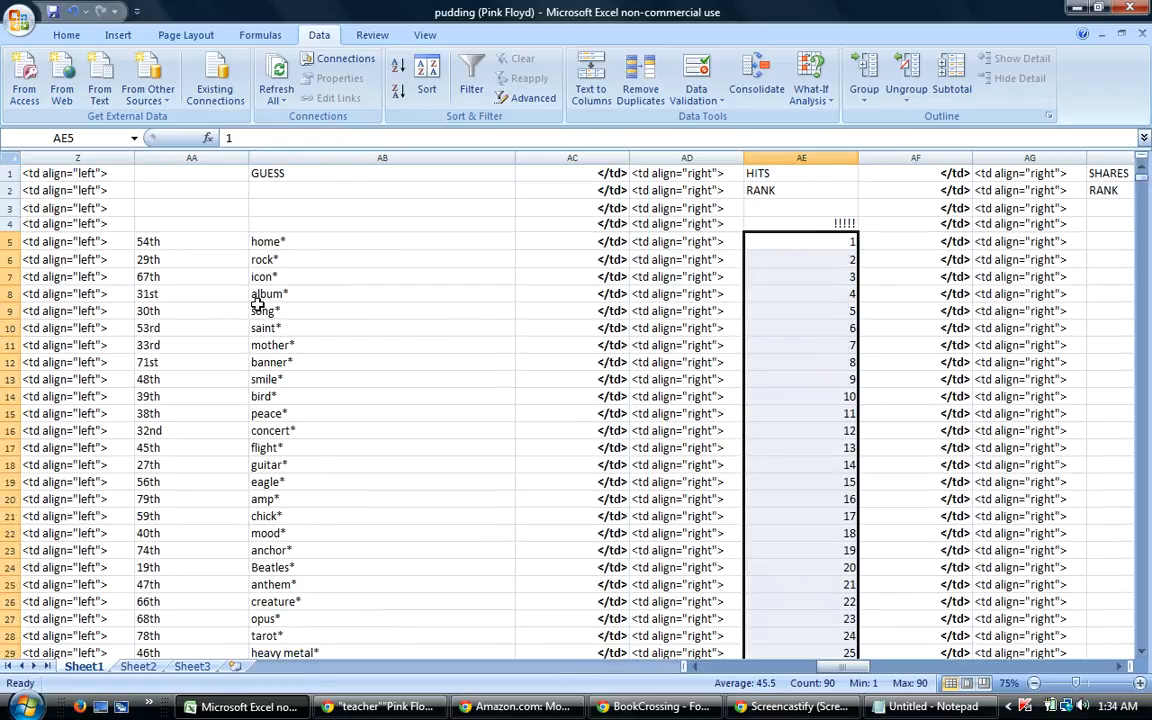
# Sort the guess rows by column AV, then by column W from largest to smallest.
pyautogui.moveTo(10, 240); pyautogui.dragTo(90, 692)
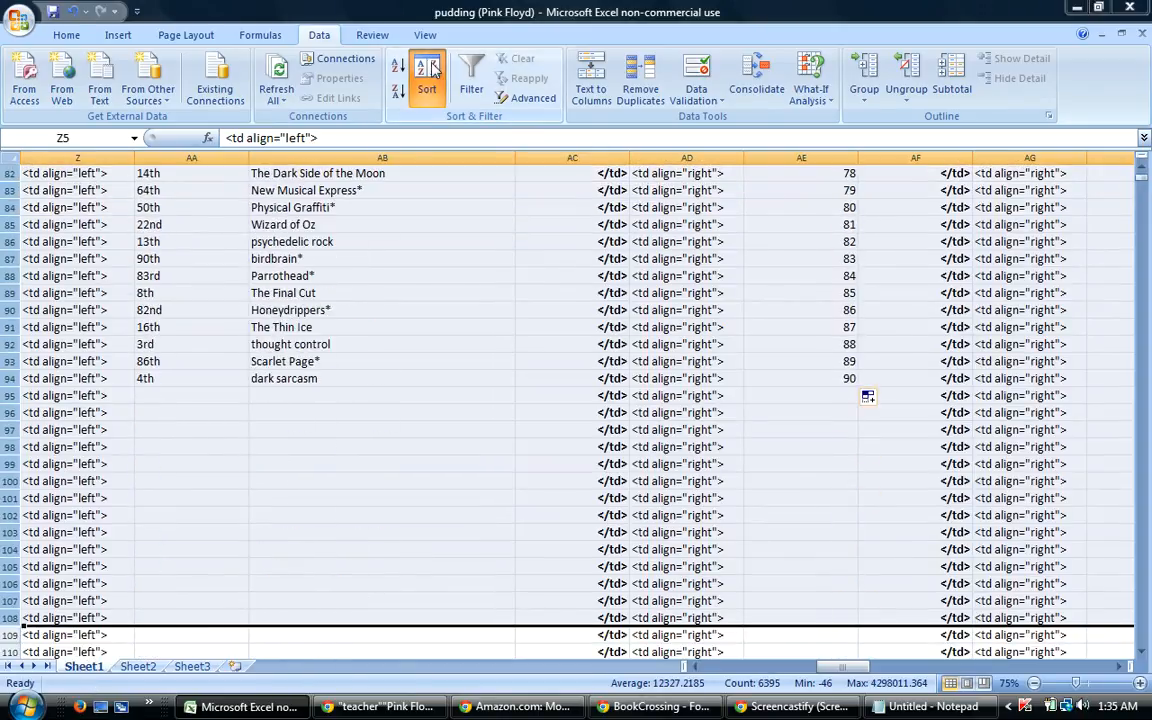
pyautogui.click(427, 78)
pyautogui.click(531, 318)
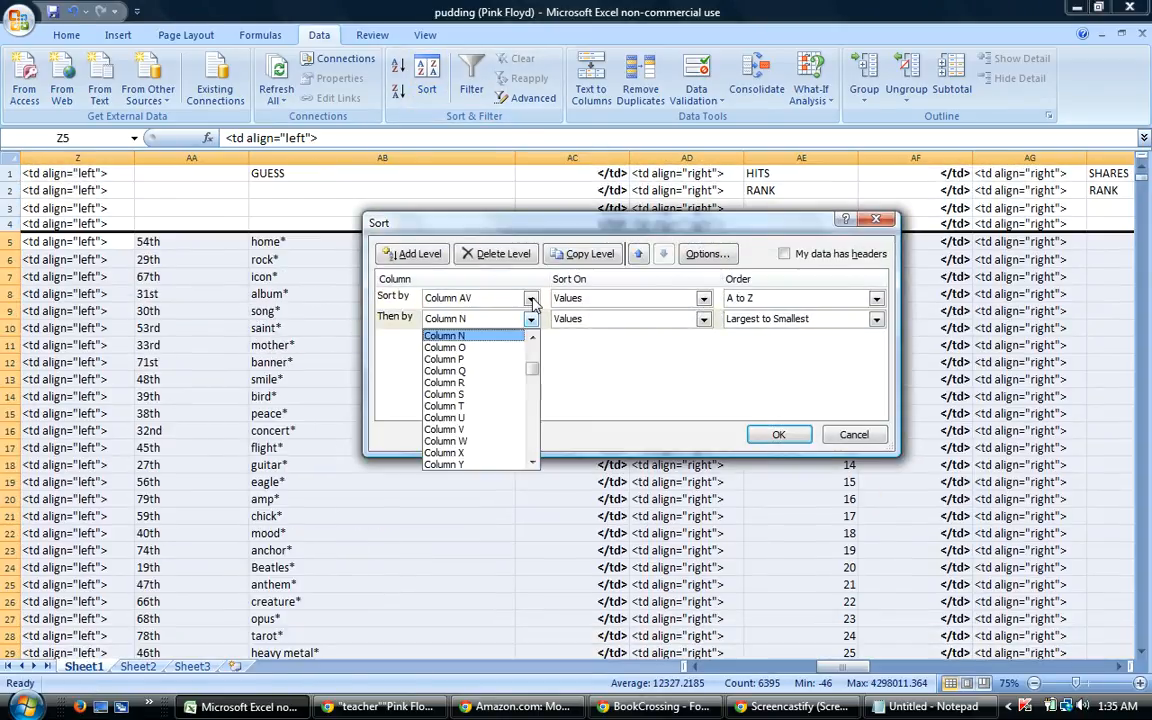
pyautogui.click(456, 442)
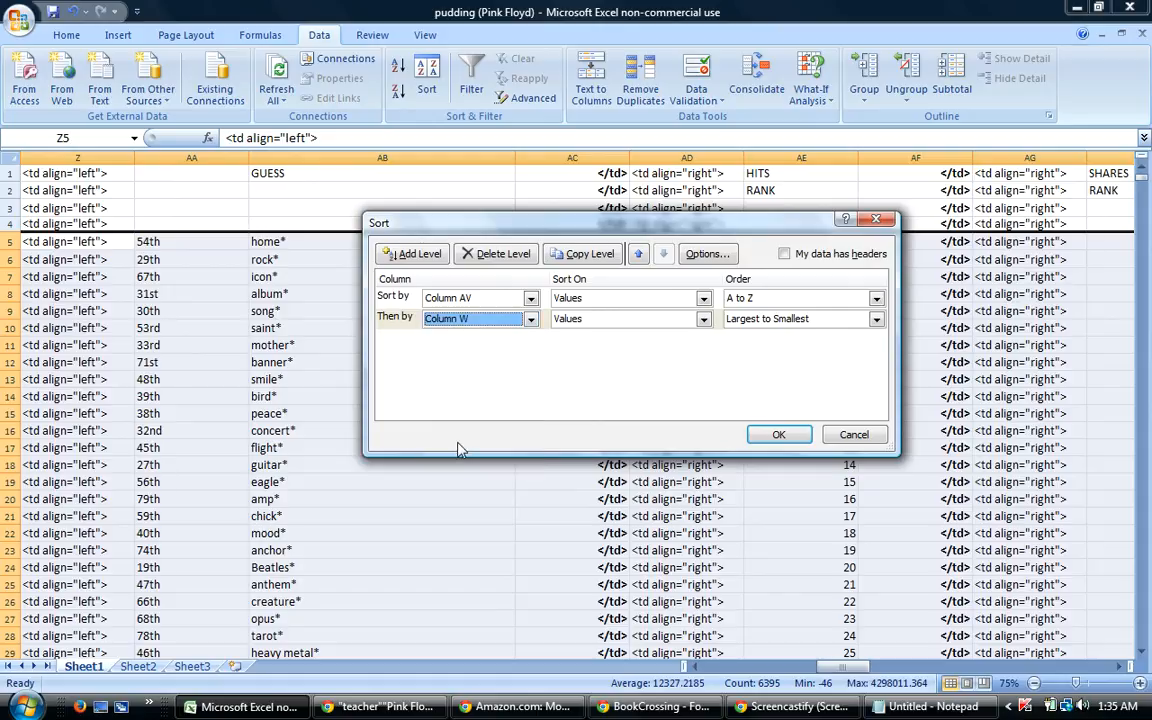
pyautogui.click(779, 435)
# Renumber the SHARES RANK column from 1 to 90 in rows 5 to 94.
pyautogui.moveTo(840, 668); pyautogui.dragTo(848, 668)
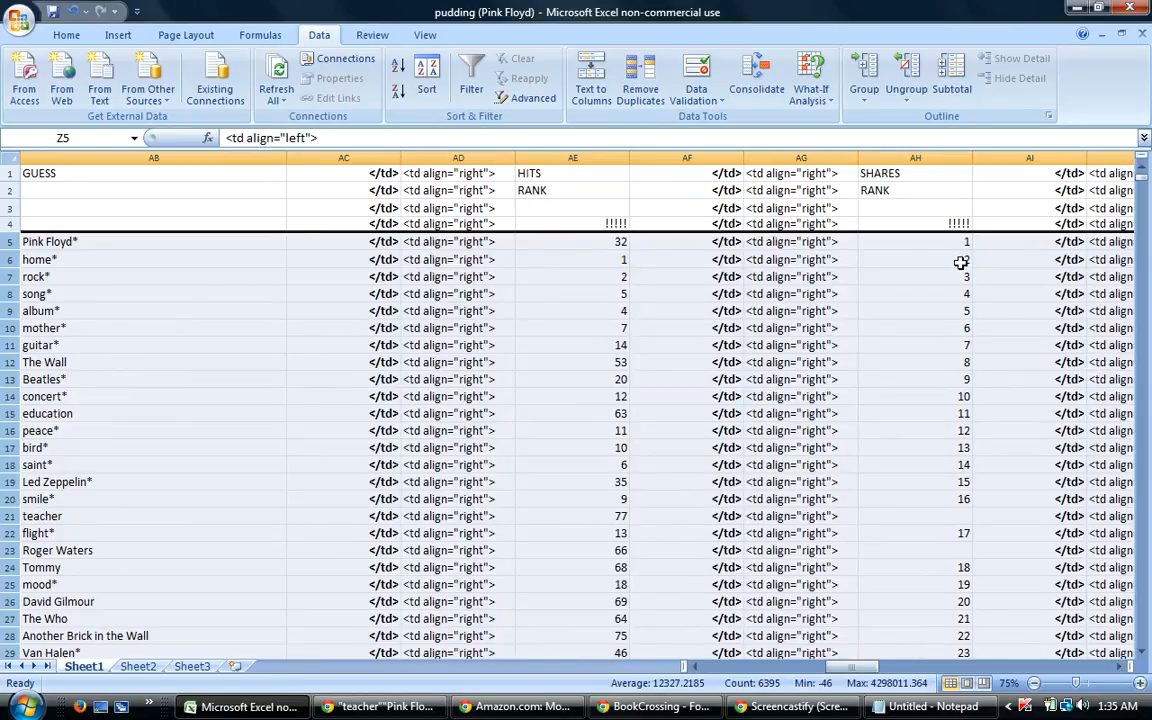
pyautogui.moveTo(954, 241); pyautogui.dragTo(936, 212)
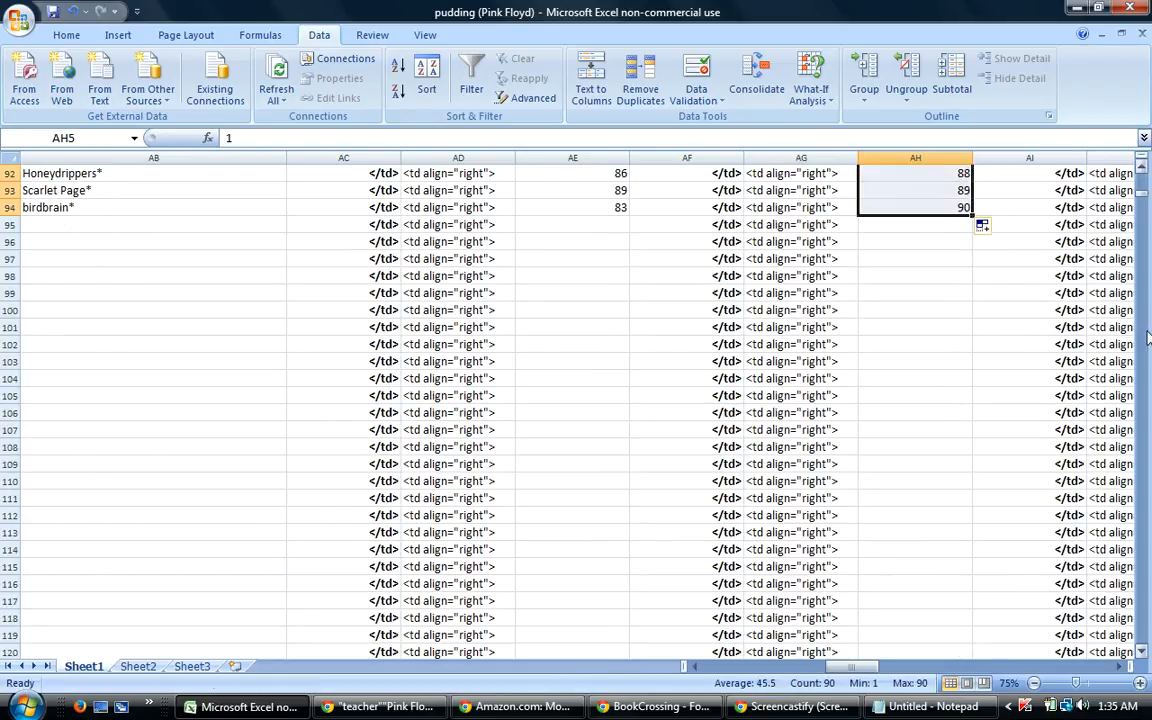
pyautogui.moveTo(1143, 200); pyautogui.dragTo(1143, 168)
# Fill the DIFFERENTIAL formula =AE5-AH5 from cell AK5 down to row 94 for every guess.
pyautogui.moveTo(852, 670); pyautogui.dragTo(861, 671)
pyautogui.click(905, 242)
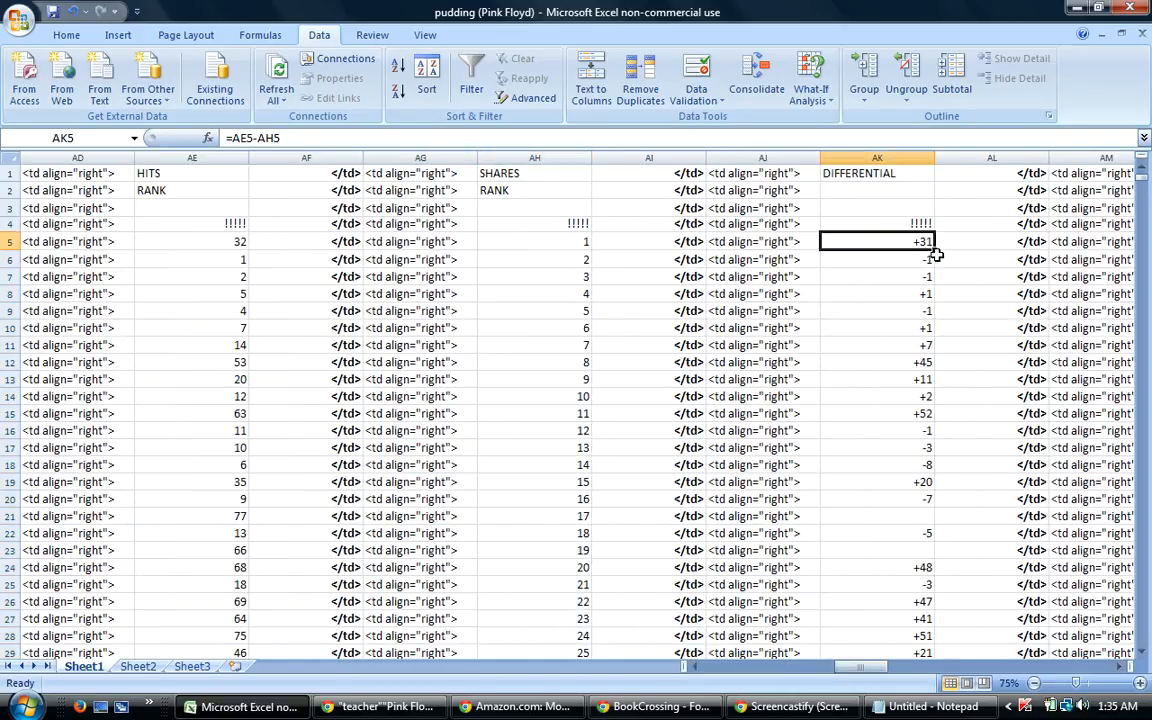
pyautogui.moveTo(936, 251); pyautogui.dragTo(948, 188)
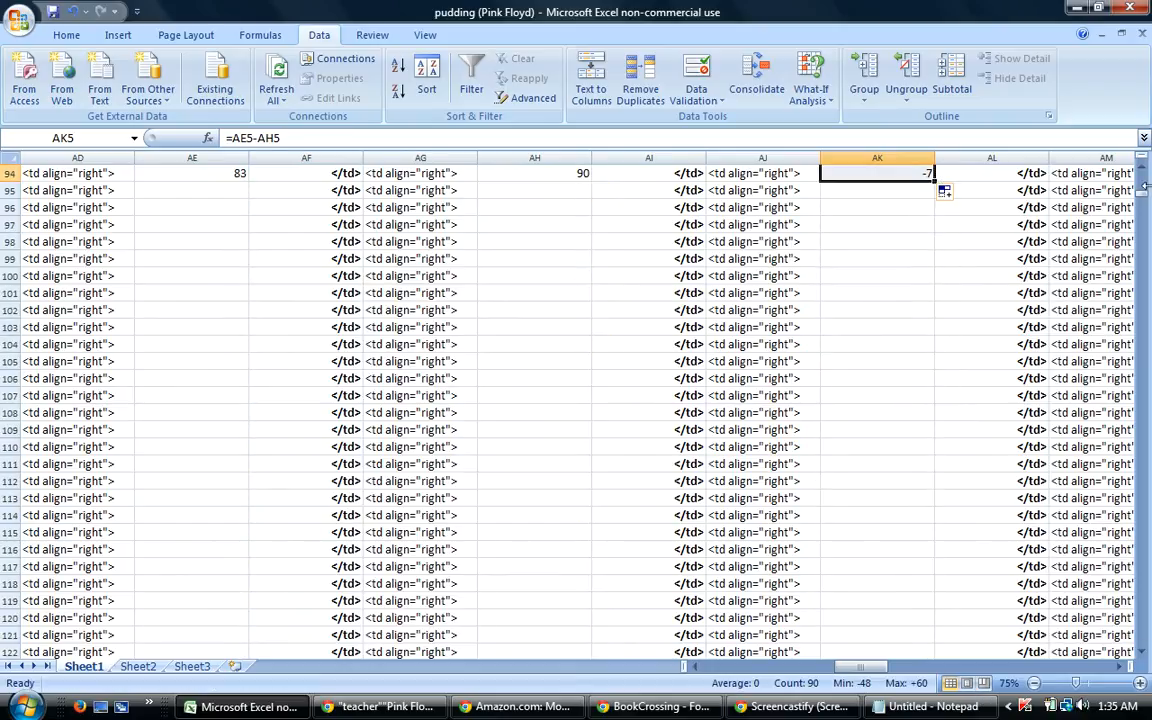
pyautogui.moveTo(1142, 204); pyautogui.dragTo(1022, 152)
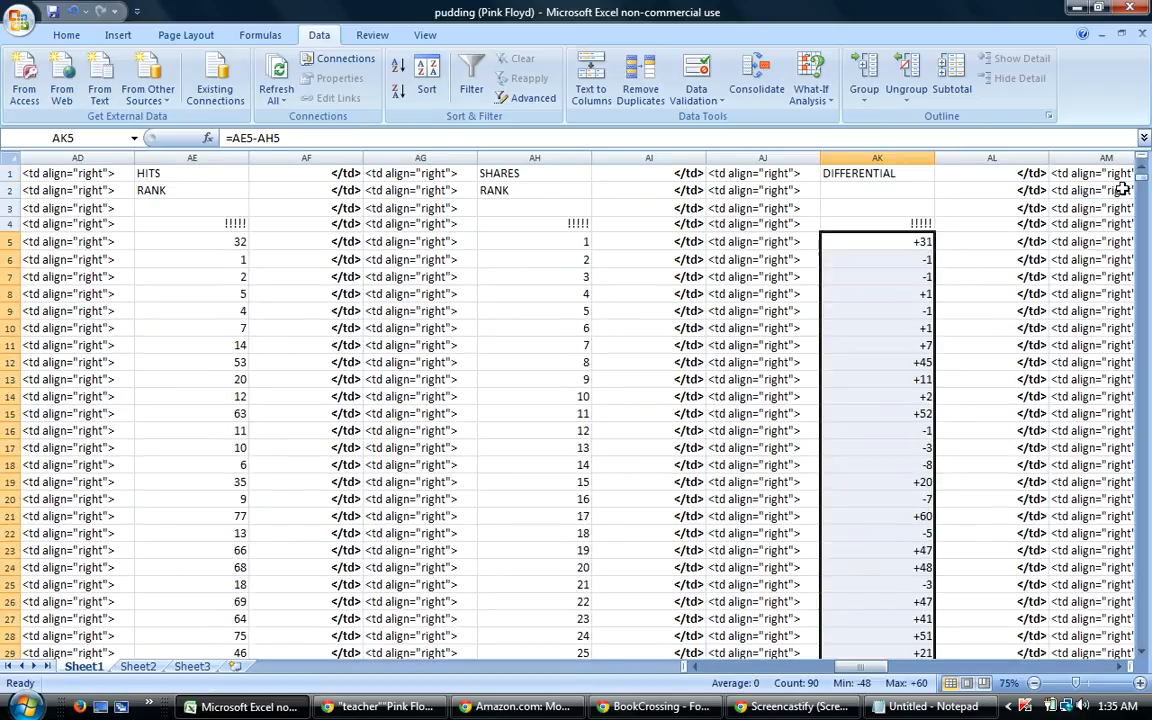
# Sort the guess rows by column AV, then by the guess number in column AP from largest to smallest.
pyautogui.moveTo(860, 667); pyautogui.dragTo(870, 628)
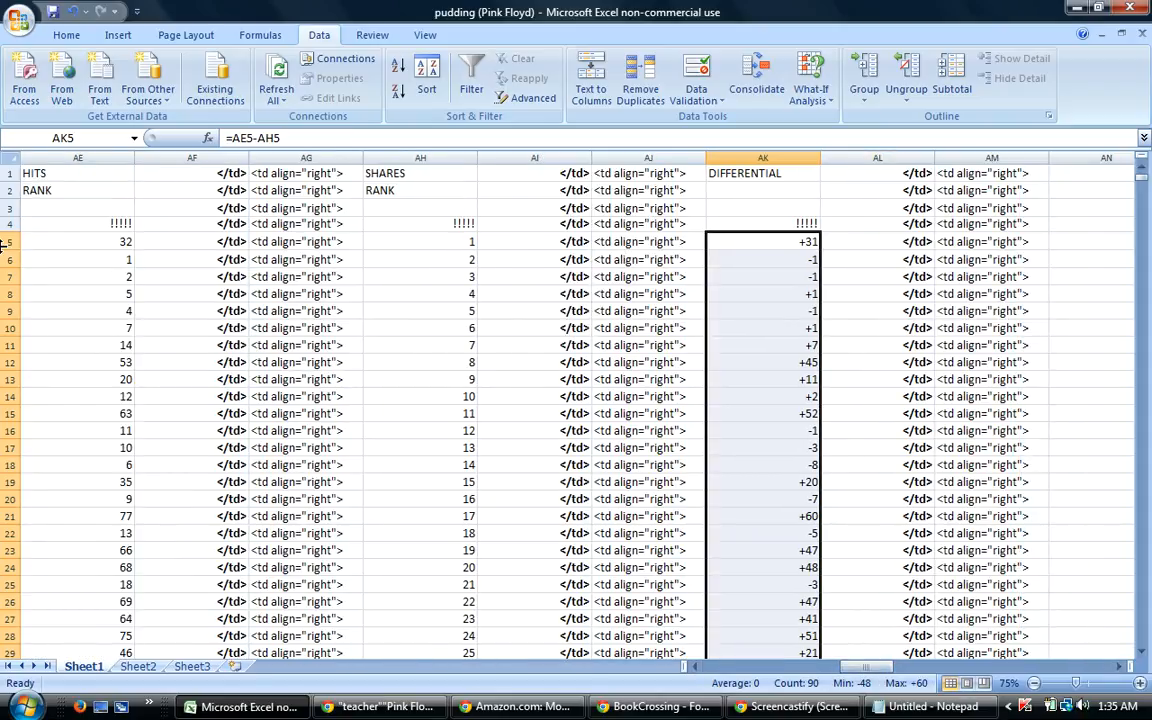
pyautogui.moveTo(3, 242); pyautogui.dragTo(149, 683)
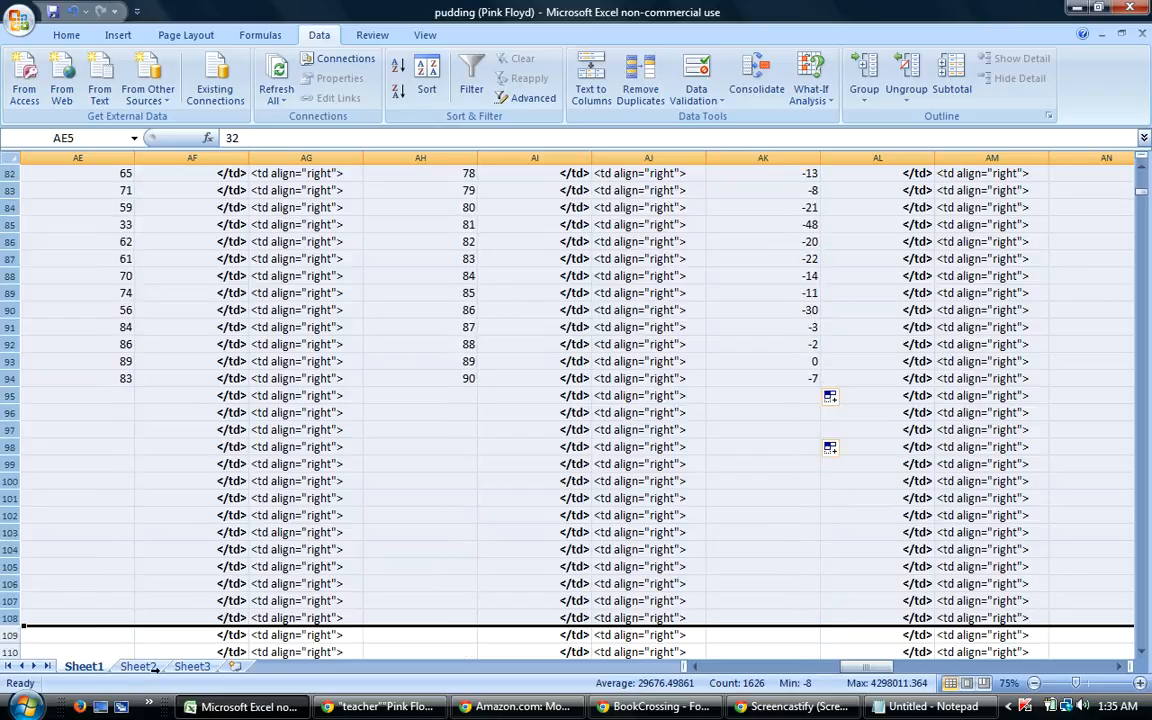
pyautogui.click(426, 78)
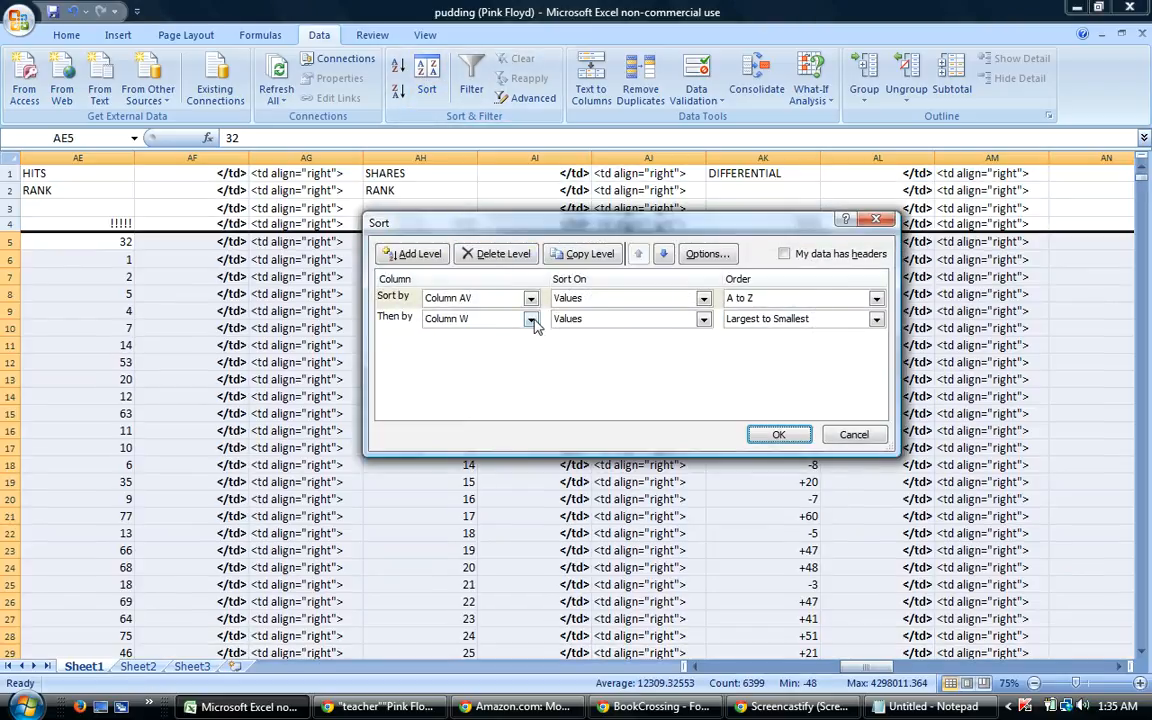
pyautogui.click(531, 319)
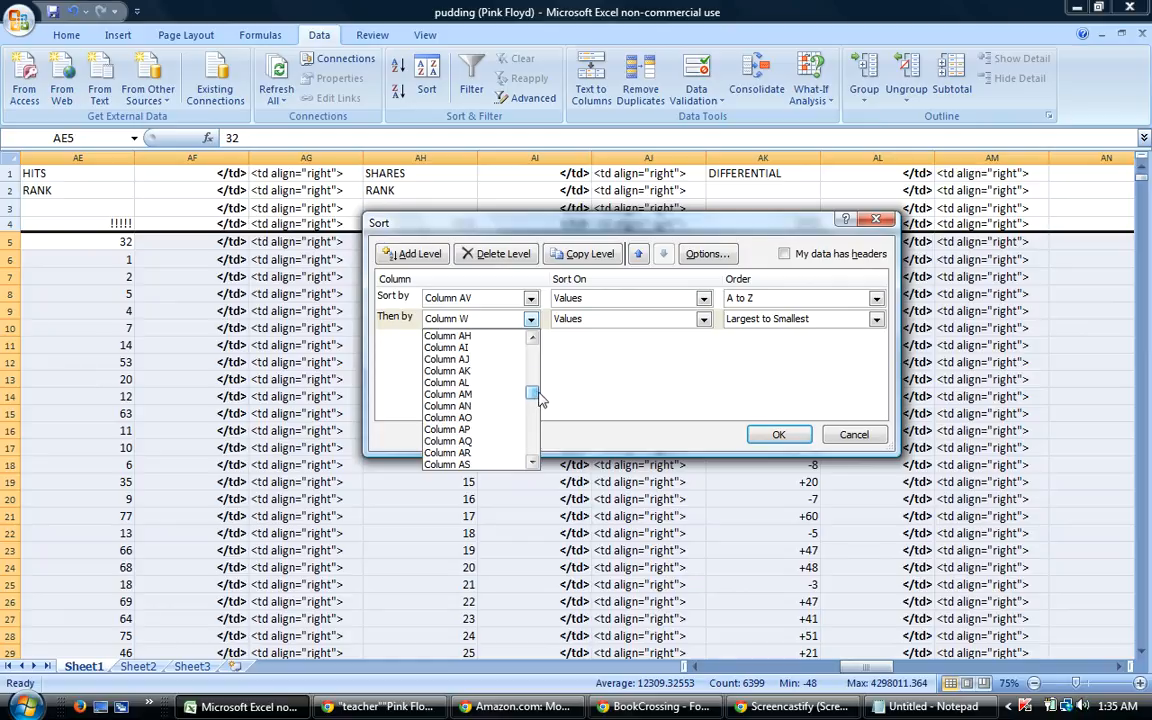
pyautogui.click(470, 432)
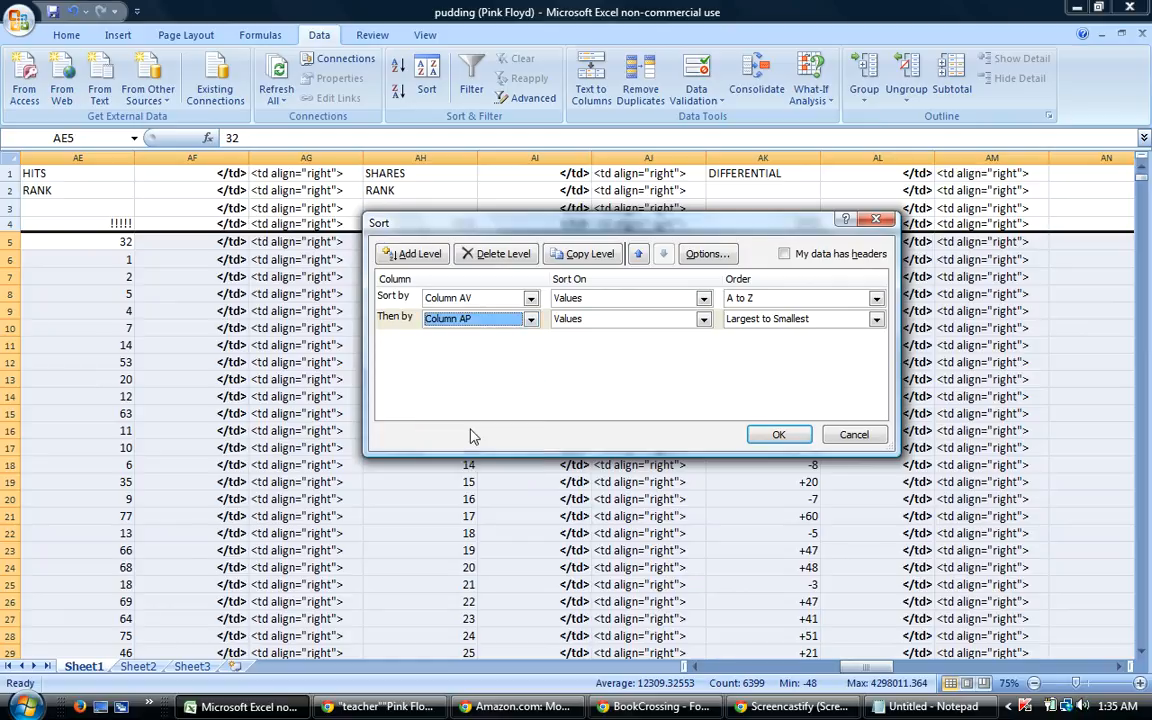
pyautogui.click(765, 433)
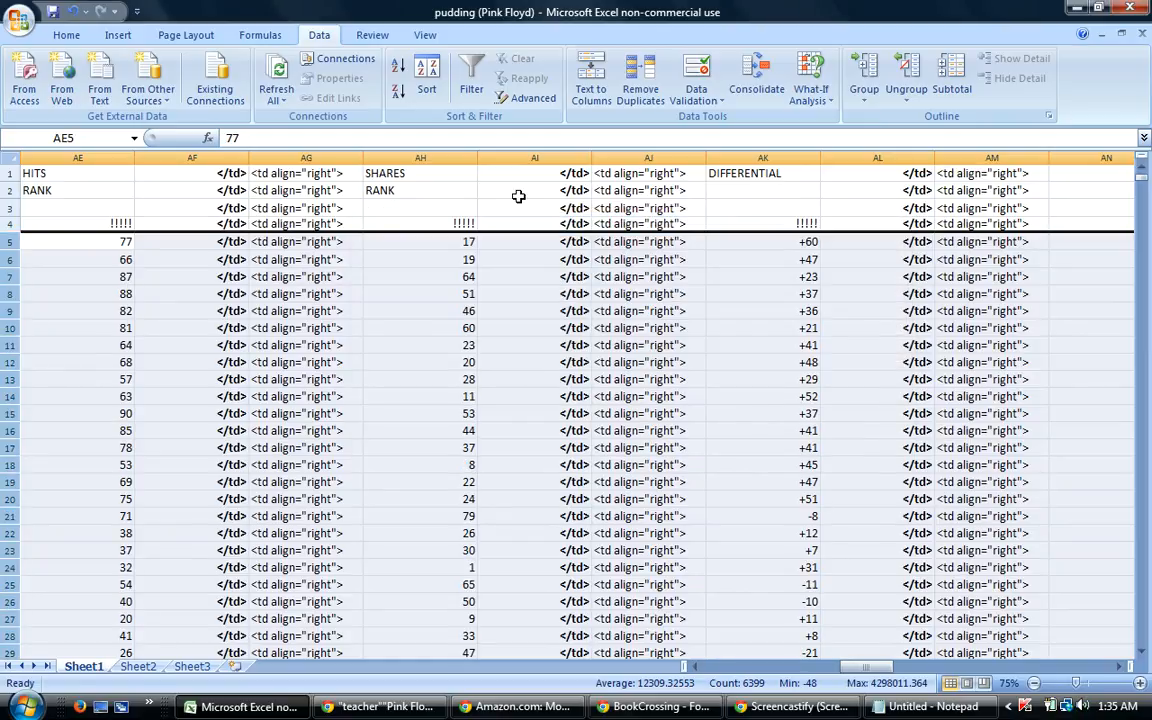
# Sort the guess rows again by column AV, then by the differential in column AK from largest to smallest.
pyautogui.click(425, 88)
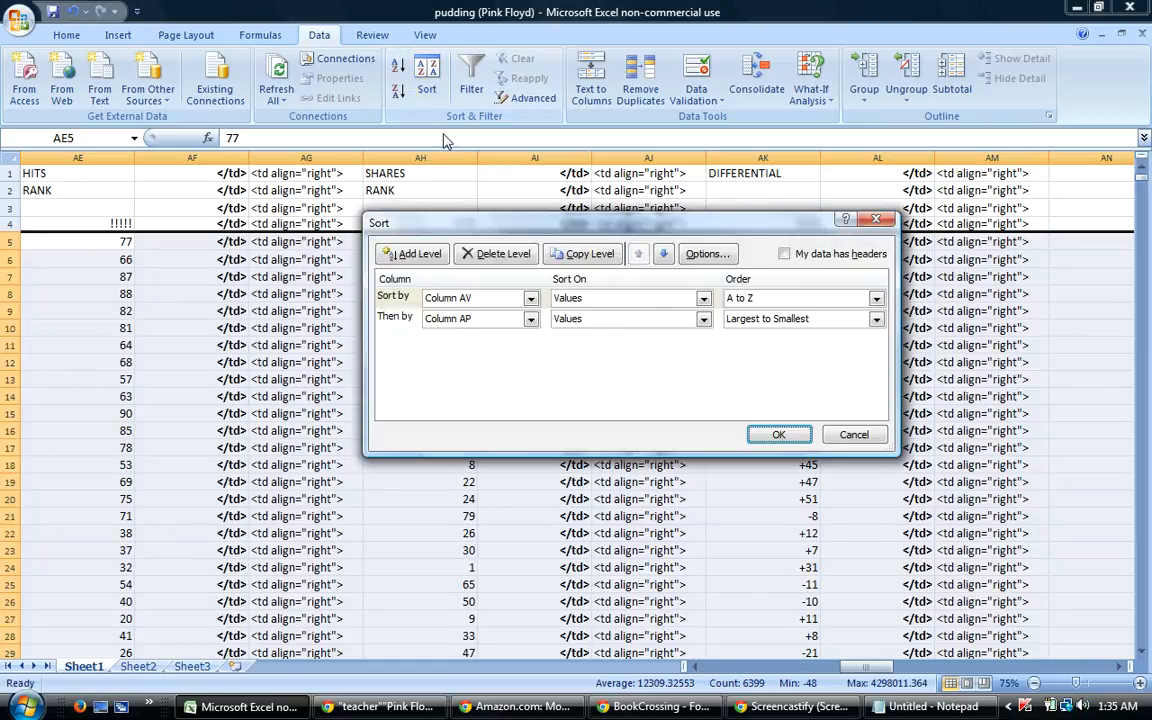
pyautogui.click(531, 318)
pyautogui.moveTo(533, 399); pyautogui.dragTo(534, 389)
pyautogui.click(494, 362)
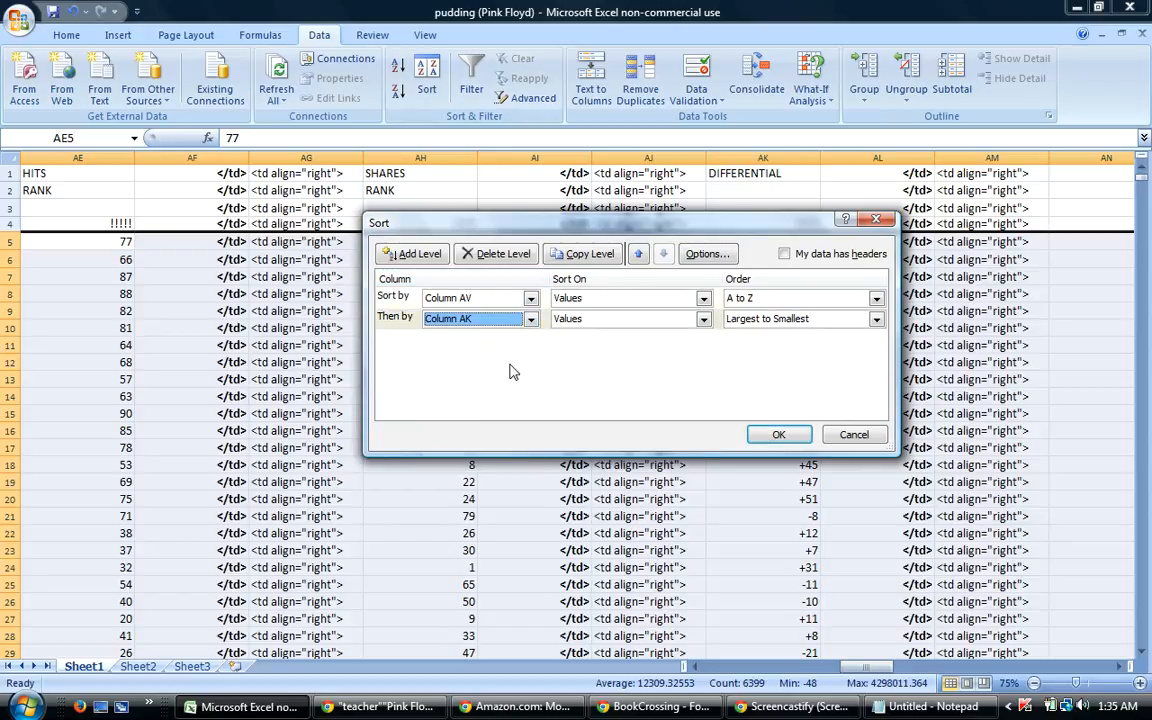
pyautogui.click(778, 437)
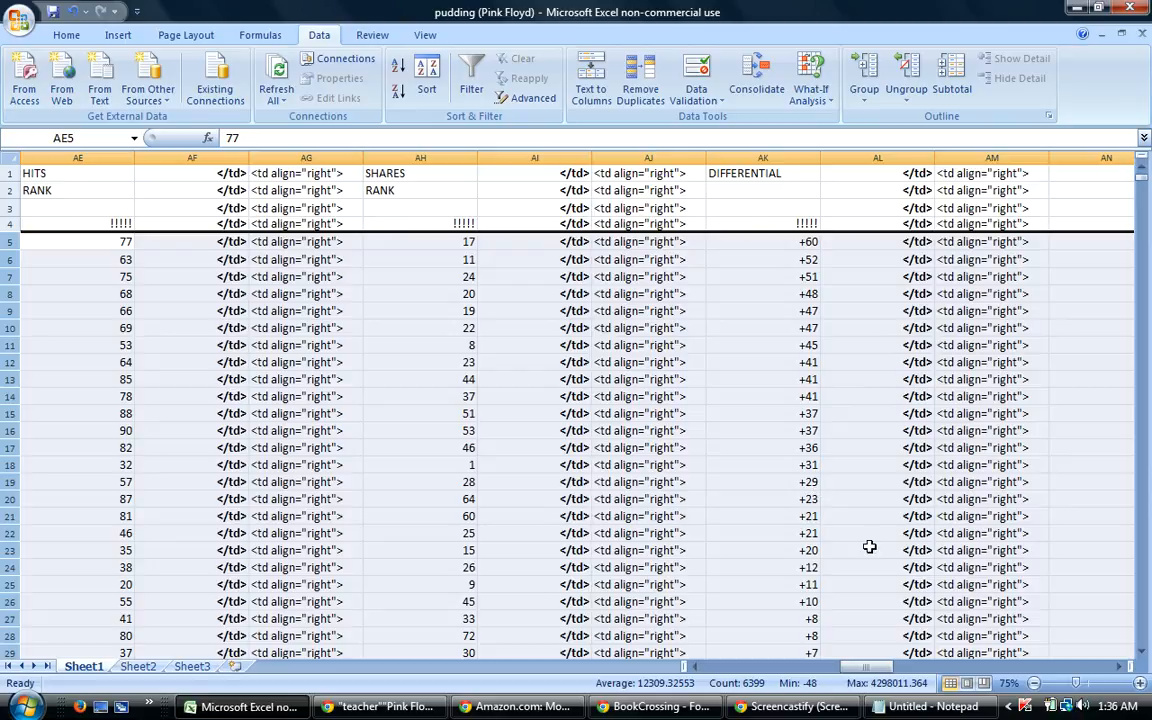
# Enter 1st in cell AN5 beside teacher and fill the ordinal ranks down column AN to 90th beside rock anthem.
pyautogui.moveTo(862, 668); pyautogui.dragTo(879, 671)
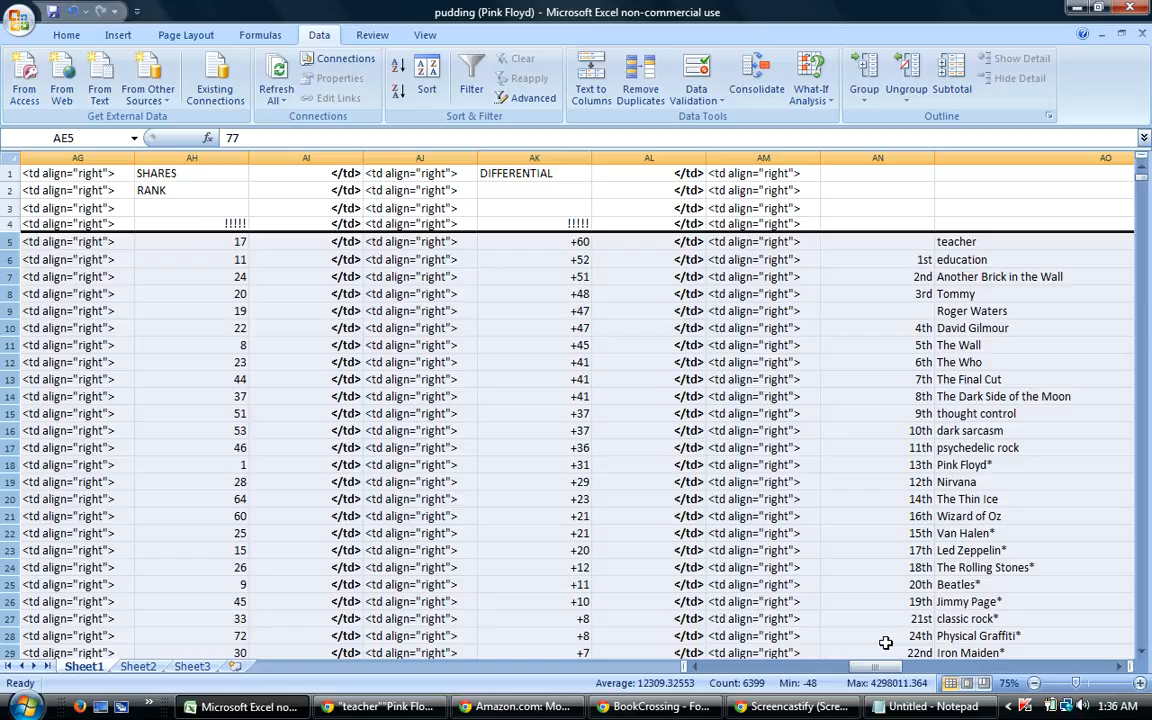
pyautogui.moveTo(982, 311); pyautogui.dragTo(970, 322)
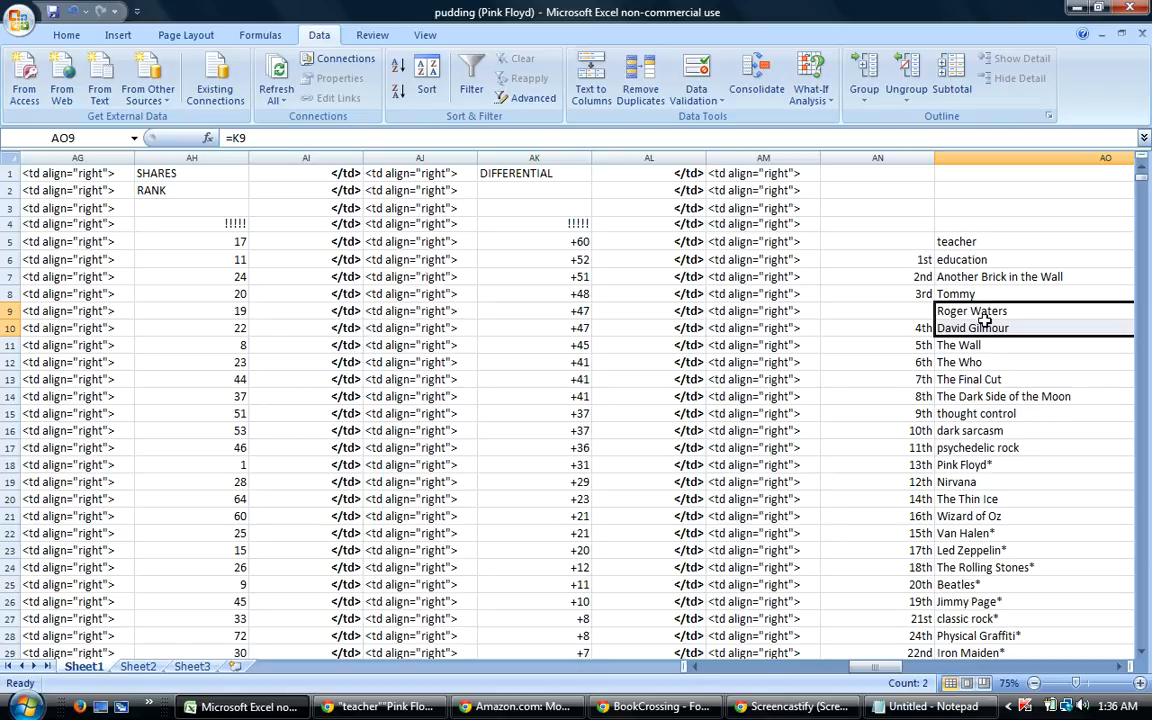
pyautogui.moveTo(975, 293); pyautogui.dragTo(969, 436)
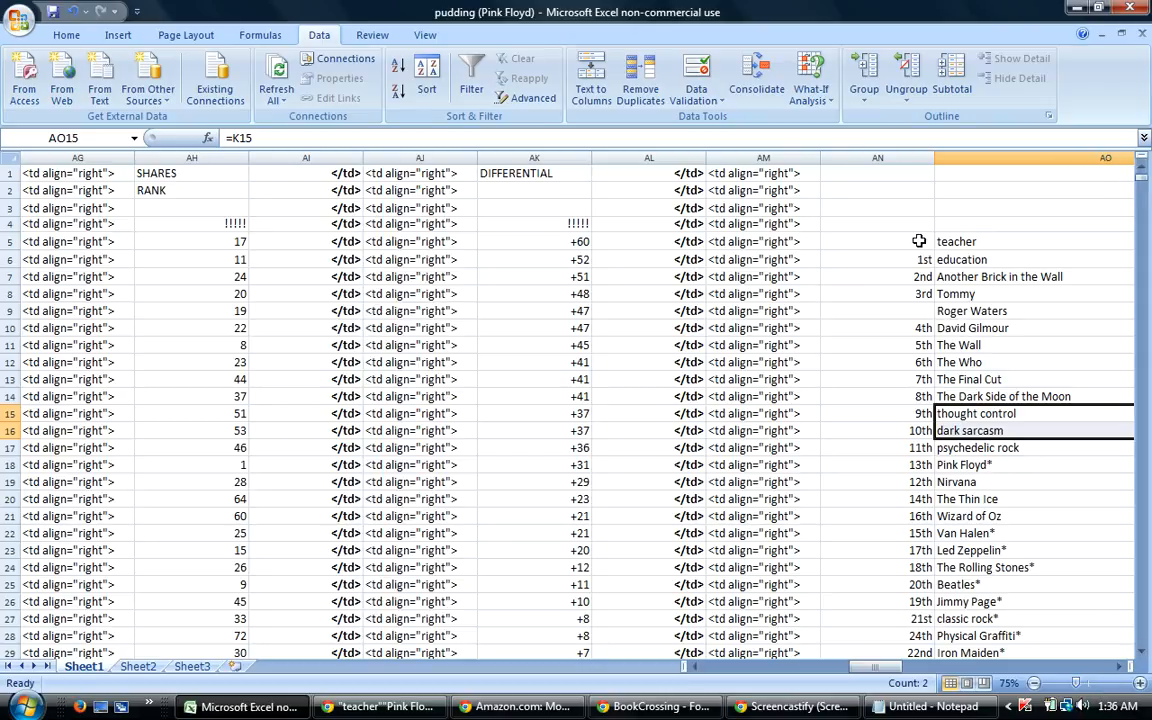
pyautogui.click(880, 241)
pyautogui.write('1st')
pyautogui.moveTo(1021, 330); pyautogui.dragTo(1015, 345)
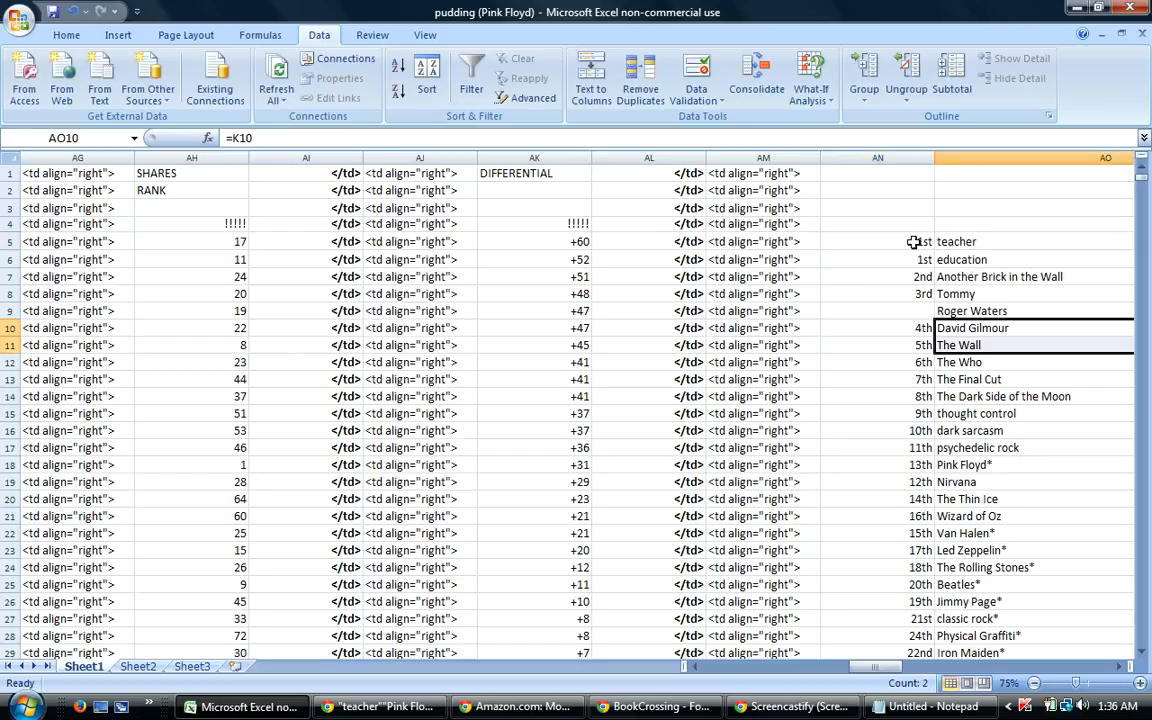
pyautogui.click(913, 241)
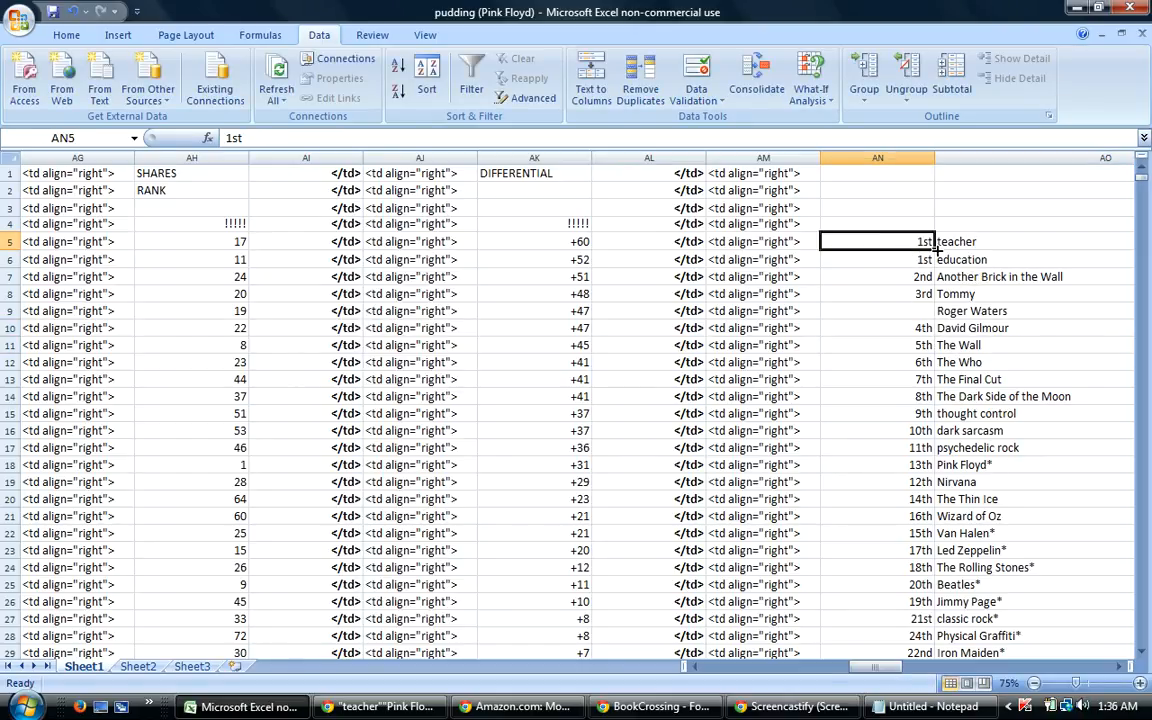
pyautogui.moveTo(935, 247); pyautogui.dragTo(932, 528)
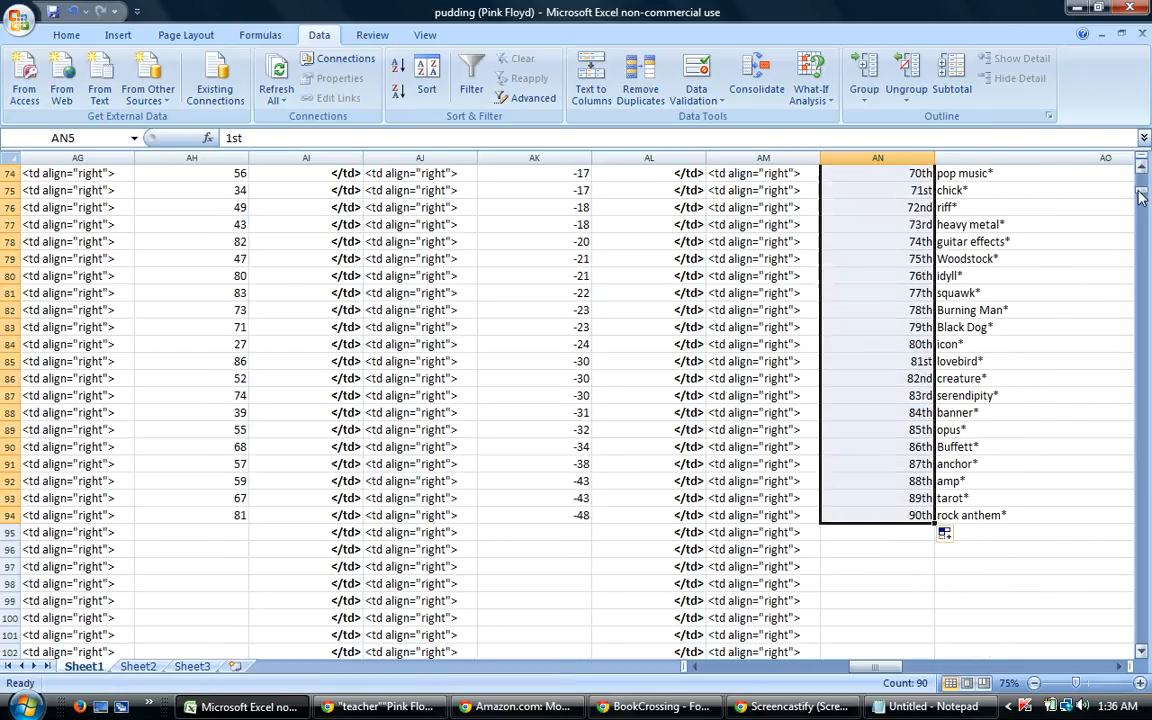
pyautogui.moveTo(1145, 218); pyautogui.dragTo(1147, 177)
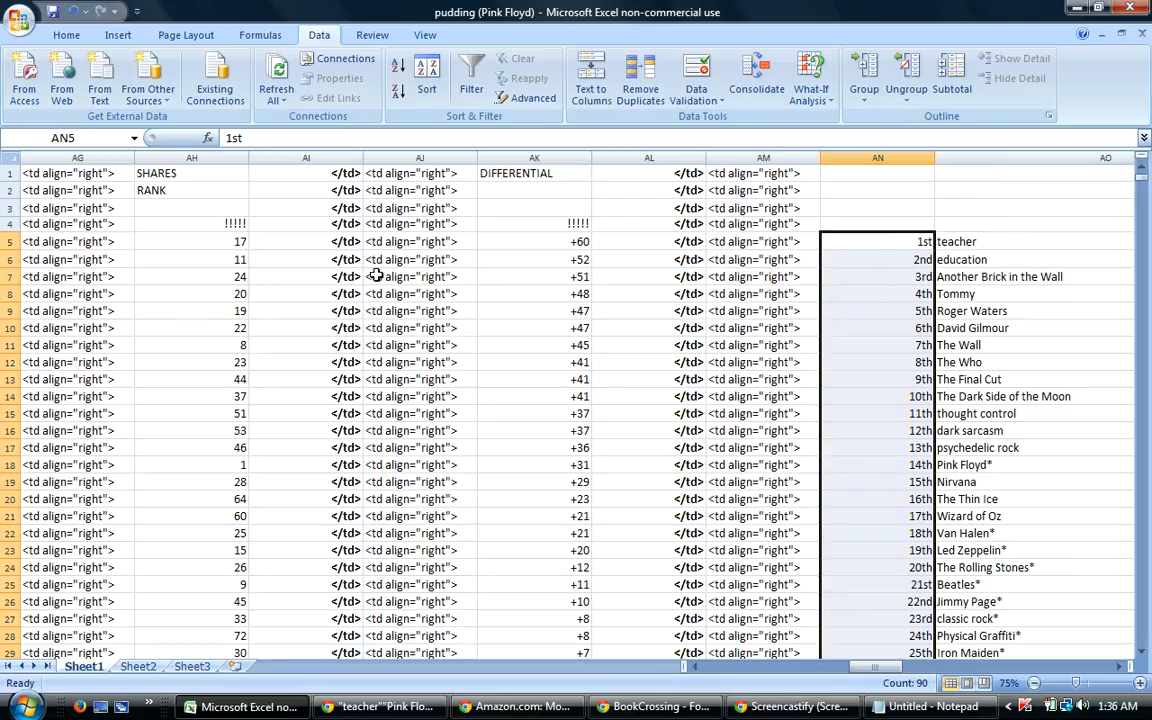
# Sort the guess rows from row 5 down by column AV, then by column AP from largest to smallest.
pyautogui.moveTo(10, 242); pyautogui.dragTo(97, 612)
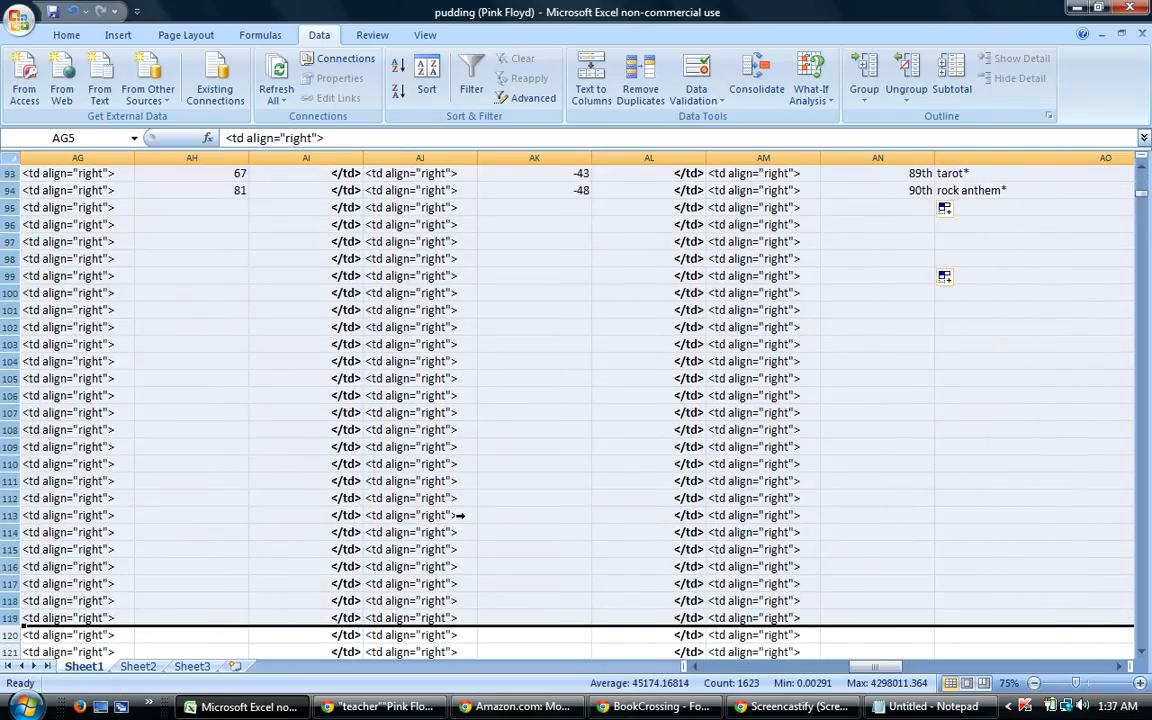
pyautogui.click(427, 89)
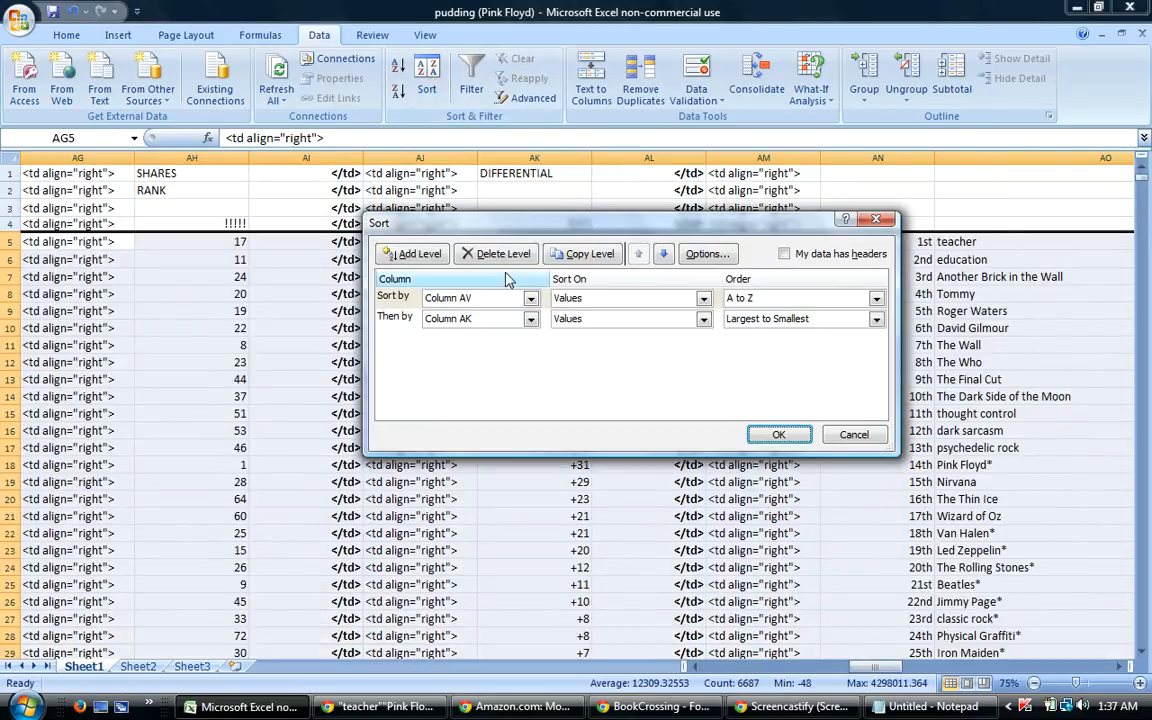
pyautogui.click(480, 318)
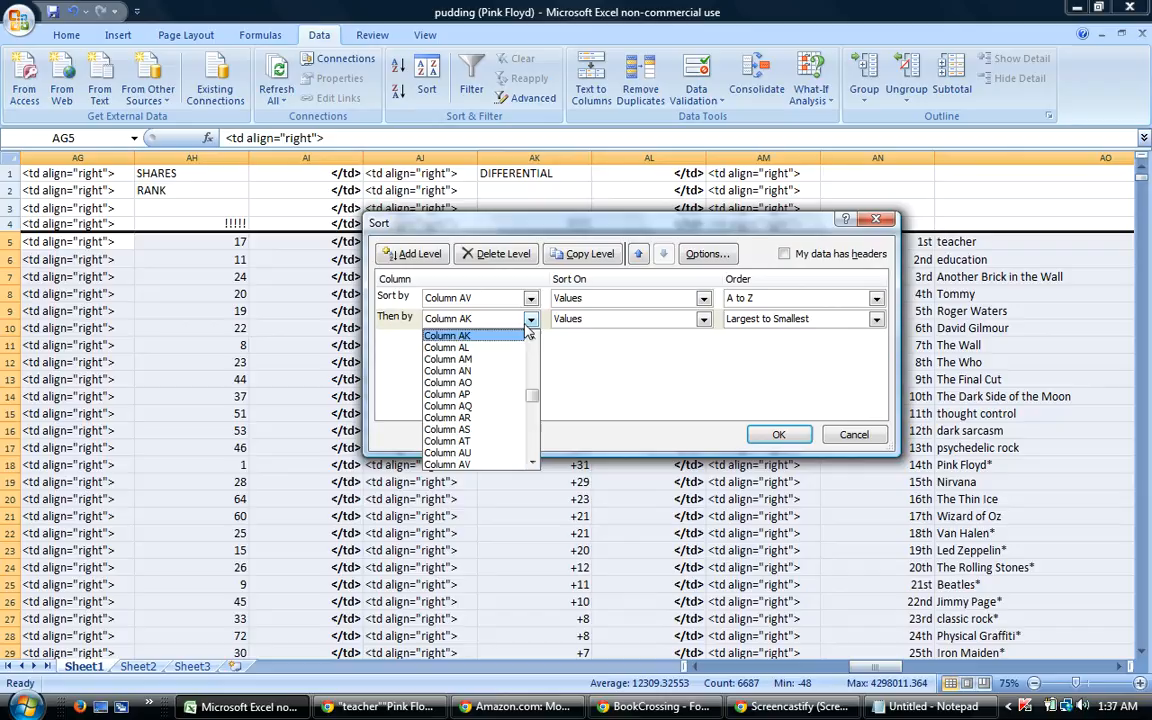
pyautogui.click(464, 395)
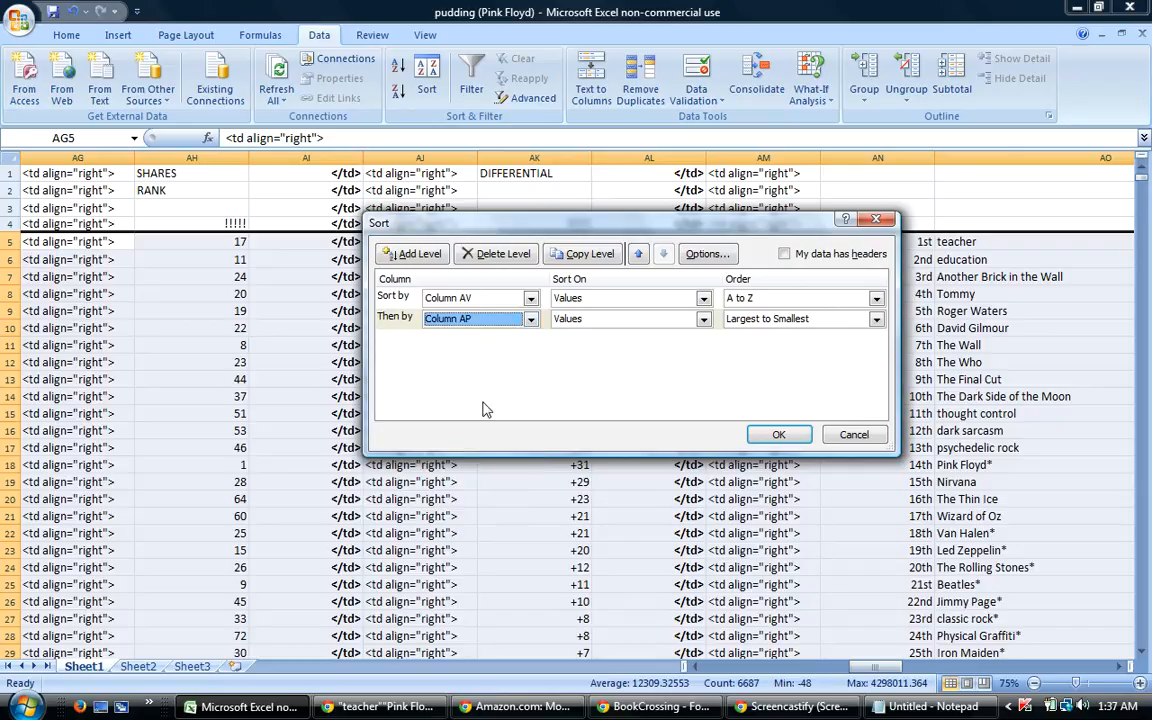
pyautogui.click(782, 434)
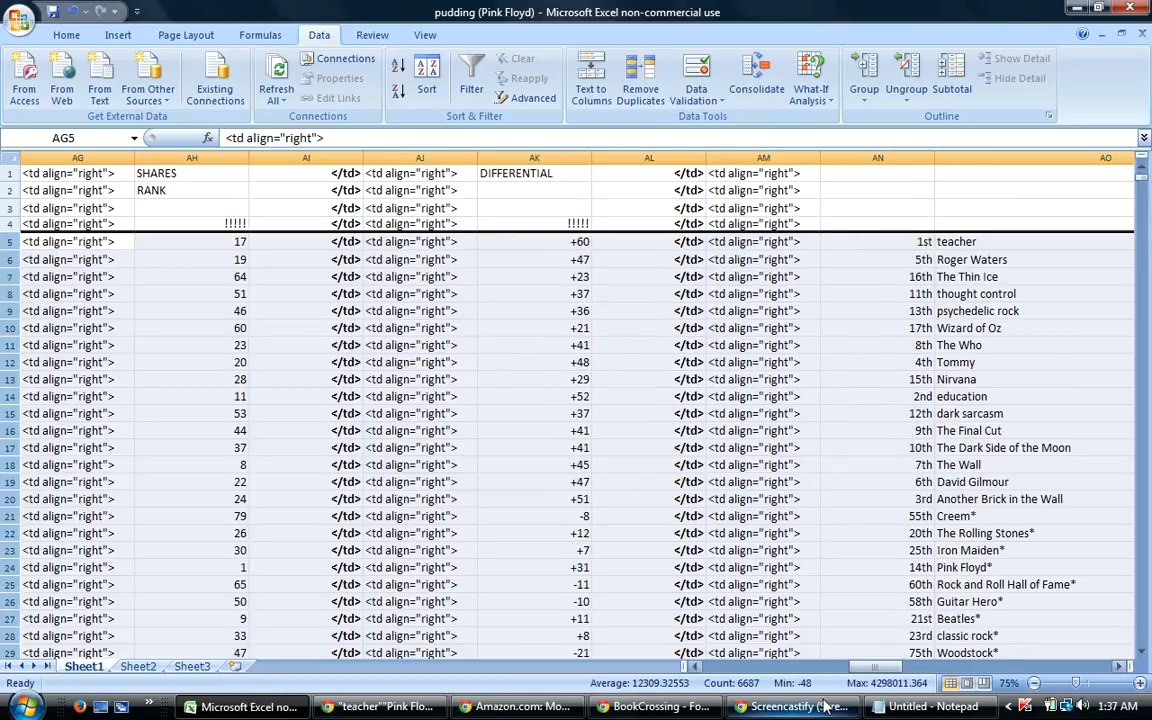
pyautogui.moveTo(877, 669); pyautogui.dragTo(887, 669)
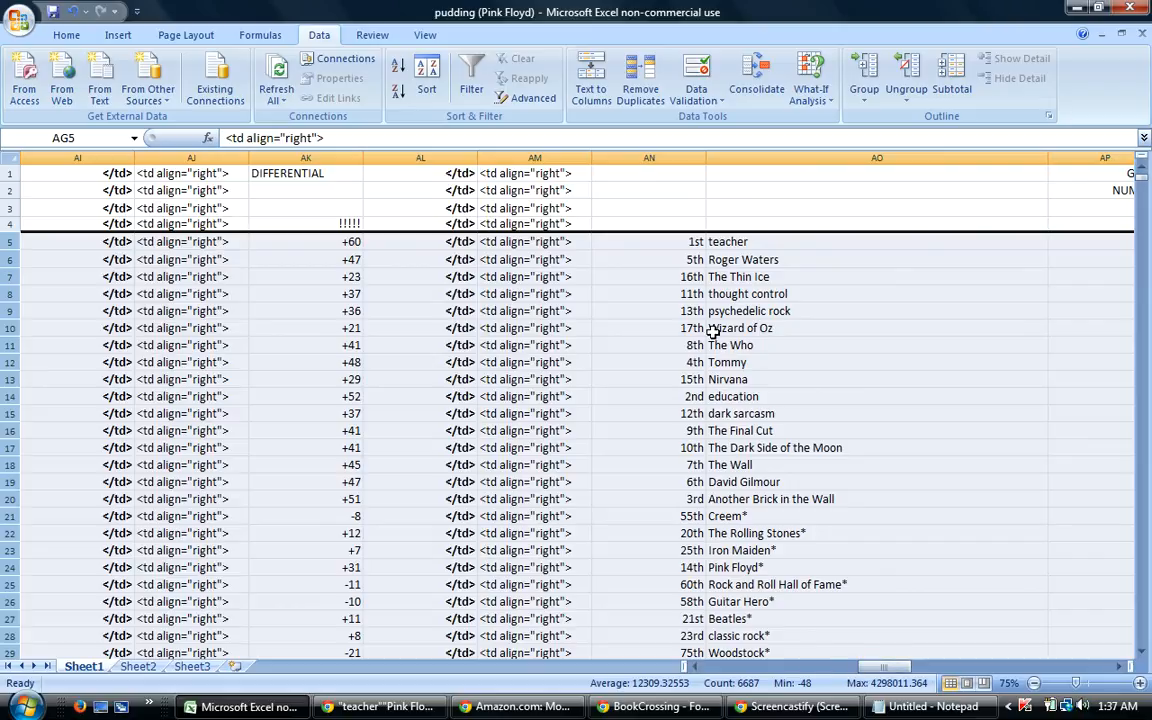
# Switch to the BookCrossing forum and open the 90-guess post with the teacher and Roger Waters ranks for editing.
pyautogui.click(660, 712)
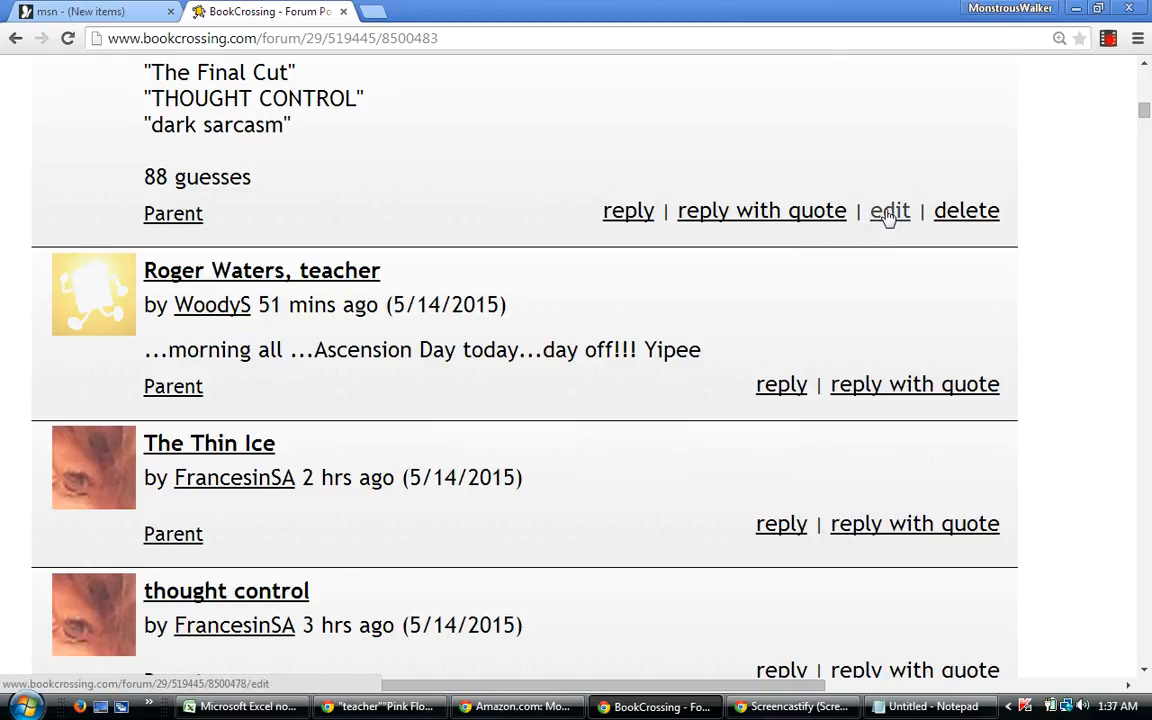
pyautogui.moveTo(1146, 111); pyautogui.dragTo(1147, 94)
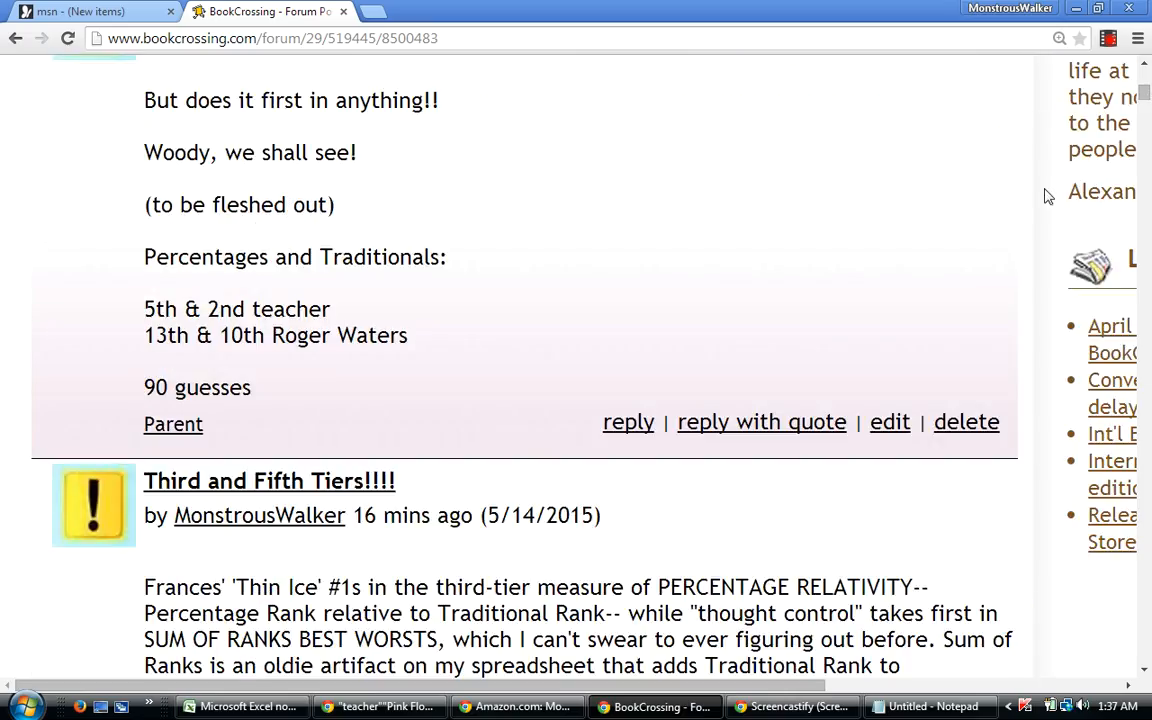
pyautogui.click(895, 426)
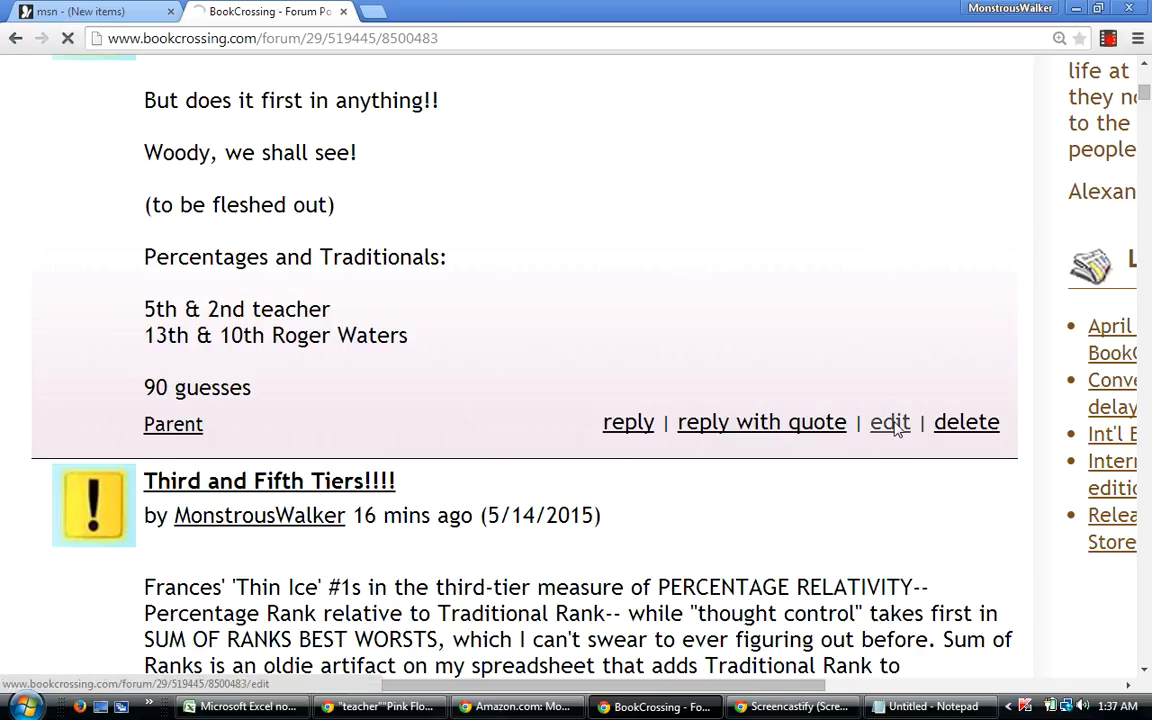
pyautogui.scroll(-3, 1142, 676)
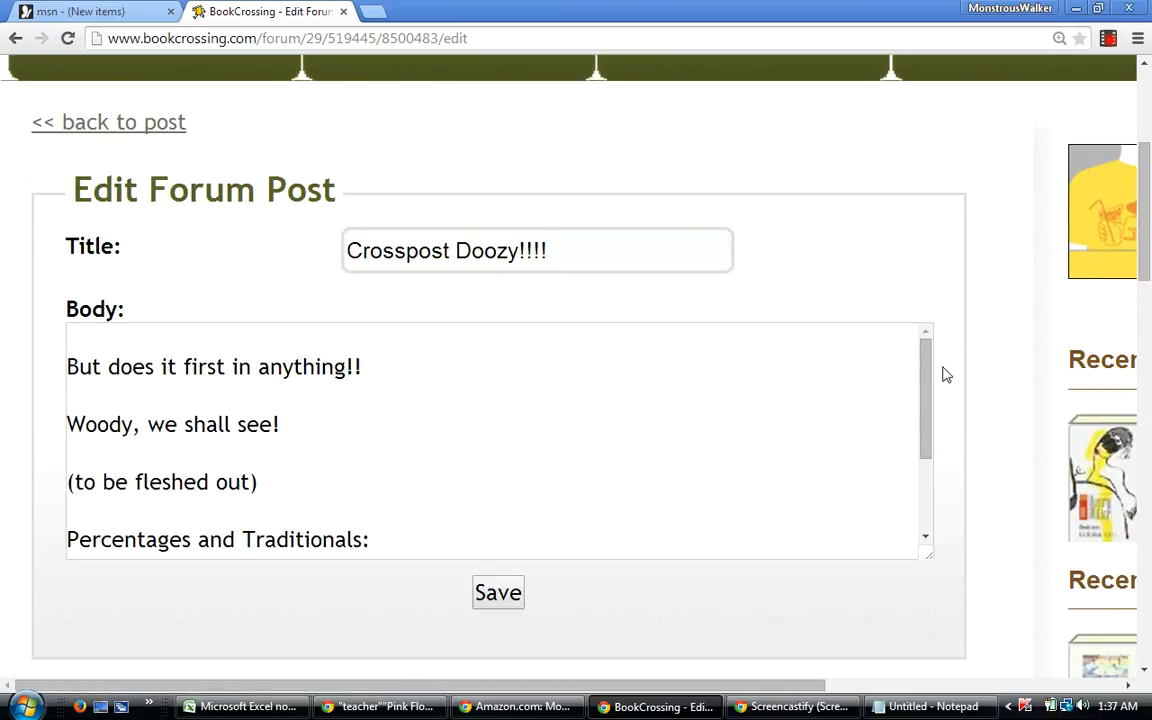
# Append the differential ranks to the post body: "& 1st" for teacher and "& 5th" for Roger Waters.
pyautogui.moveTo(923, 386); pyautogui.dragTo(921, 448)
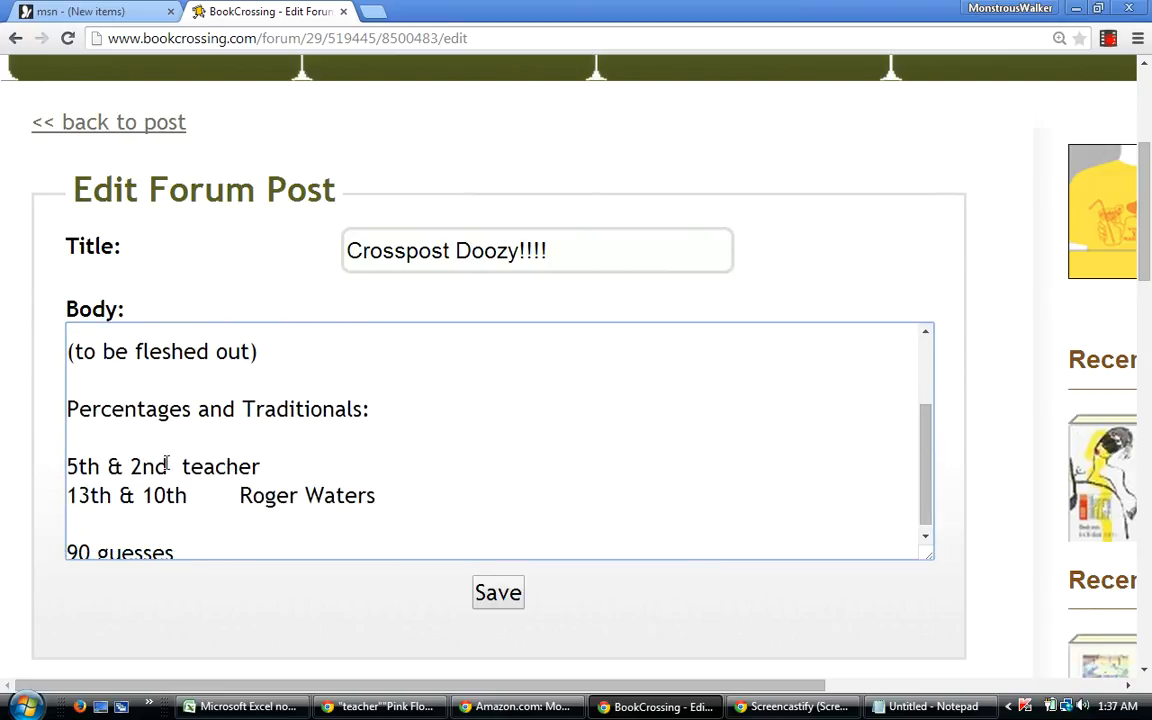
pyautogui.write('& 1st ')
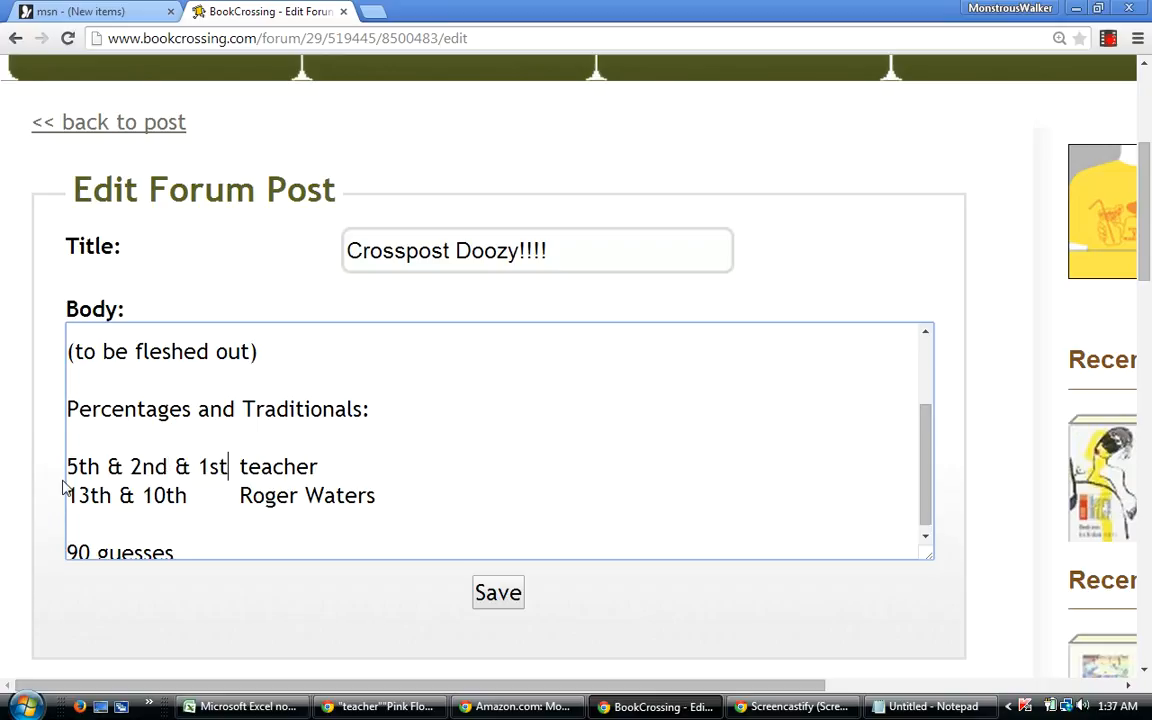
pyautogui.write('& 5th')
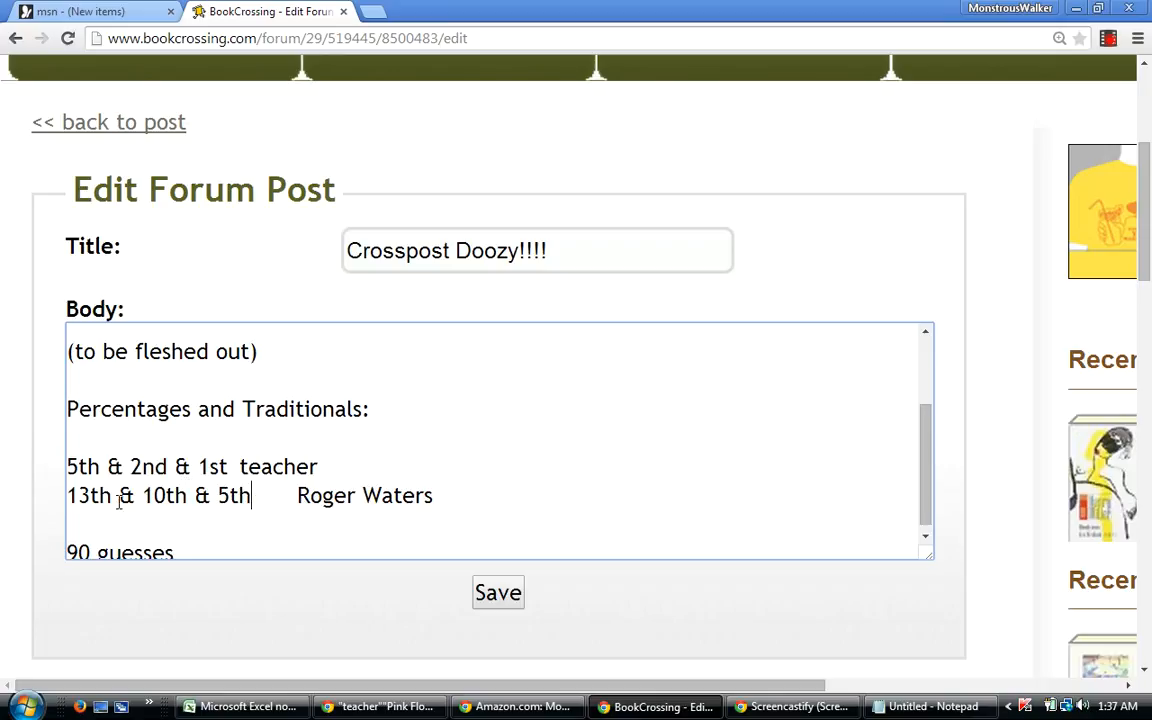
# Replace the first ampersand in each rank line with a comma, giving "5th, 2nd & 1st" and "13th, 10th & 5th".
pyautogui.click(198, 465)
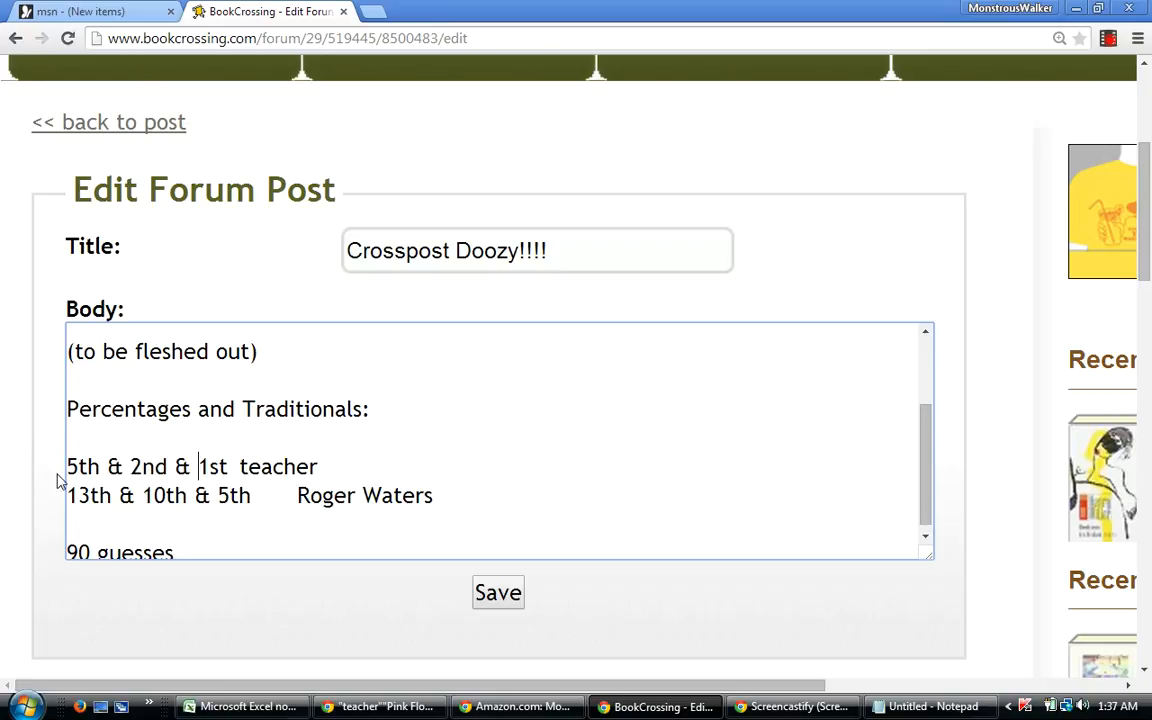
pyautogui.click(131, 465)
pyautogui.press('BackSpace')
pyautogui.press('BackSpace')
pyautogui.press('BackSpace')
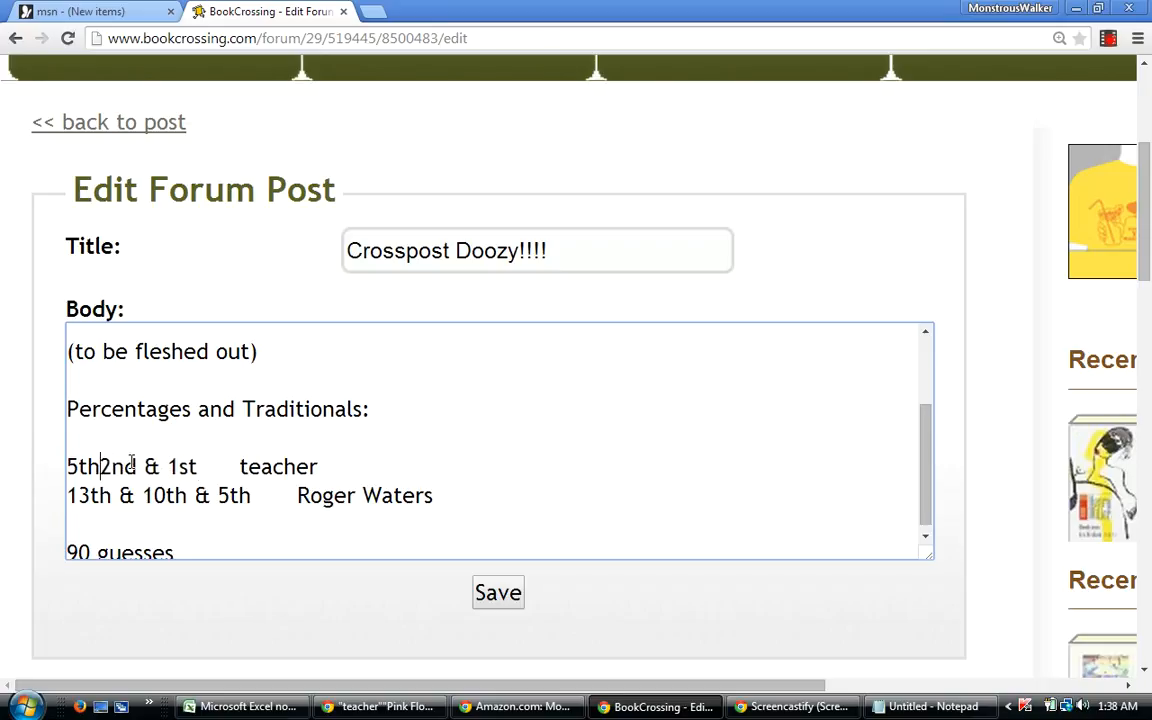
pyautogui.write(',')
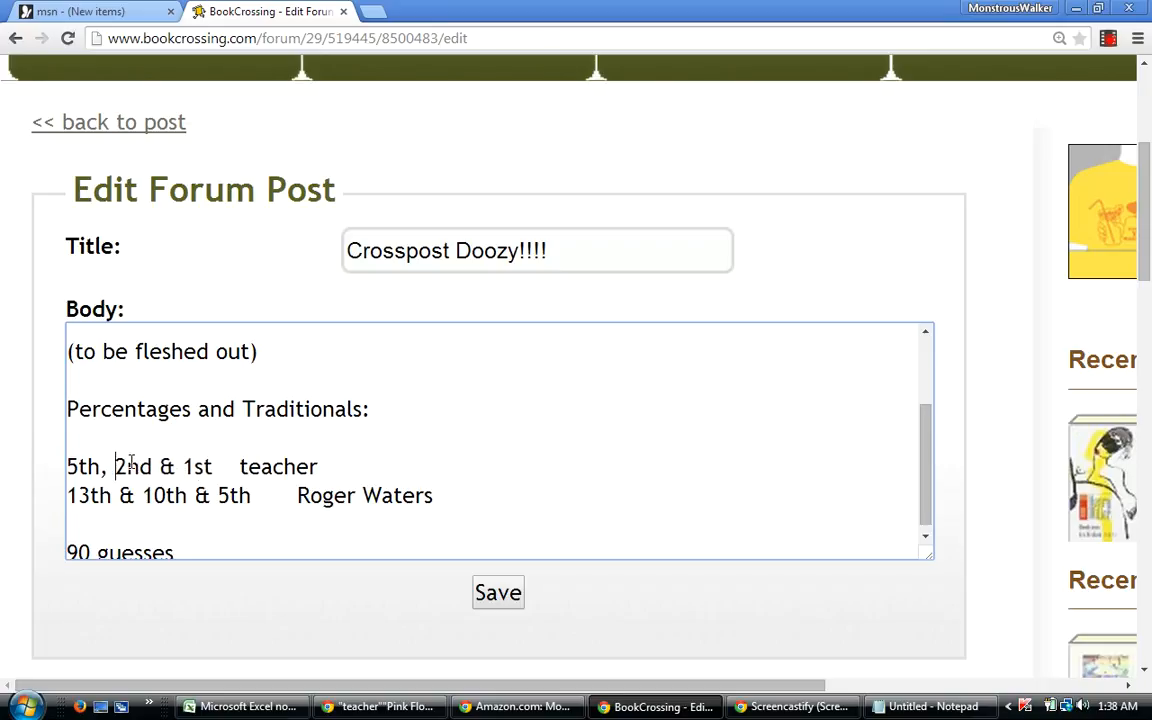
pyautogui.click(145, 497)
pyautogui.press('BackSpace')
pyautogui.press('BackSpace')
pyautogui.press('BackSpace')
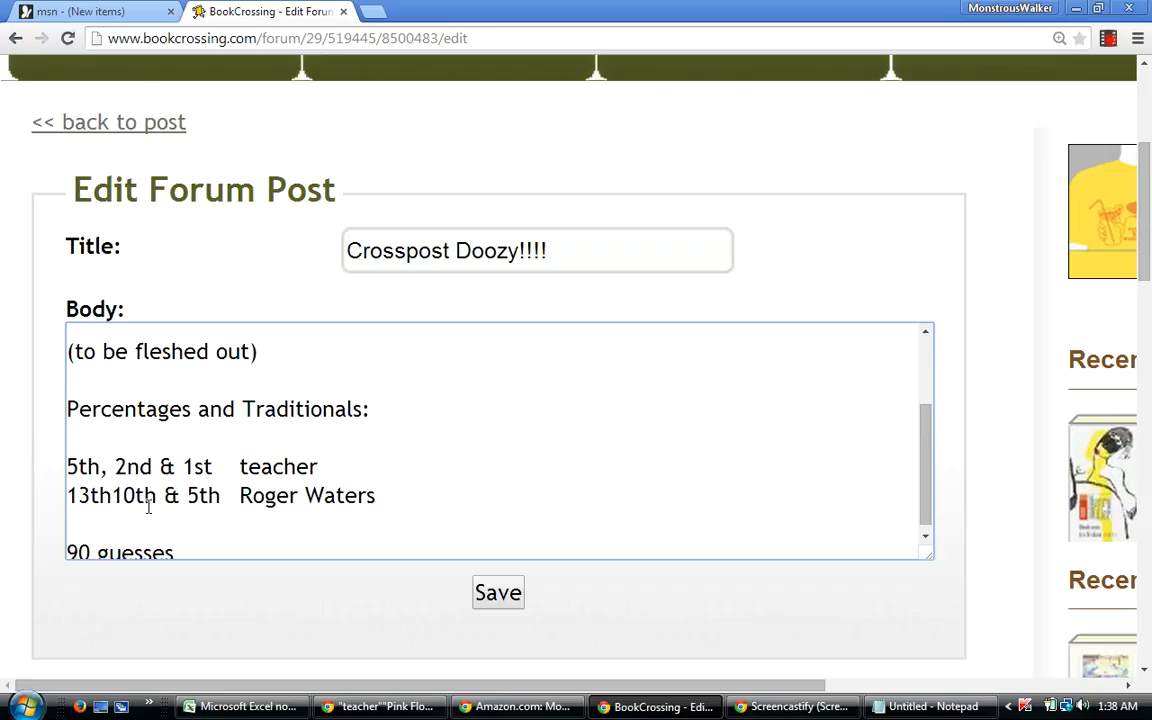
pyautogui.write(',')
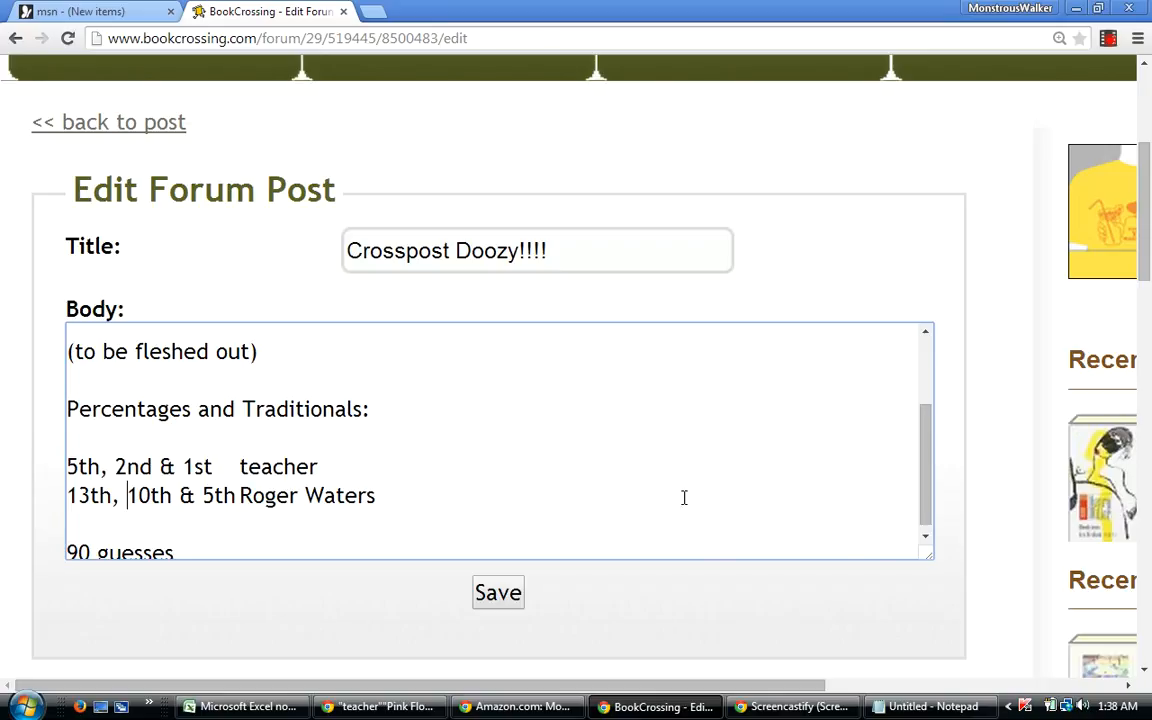
# Reword the heading above the rank lines to "Percentages, Traditionals and Differentials:".
pyautogui.scroll(-1, 923, 470)
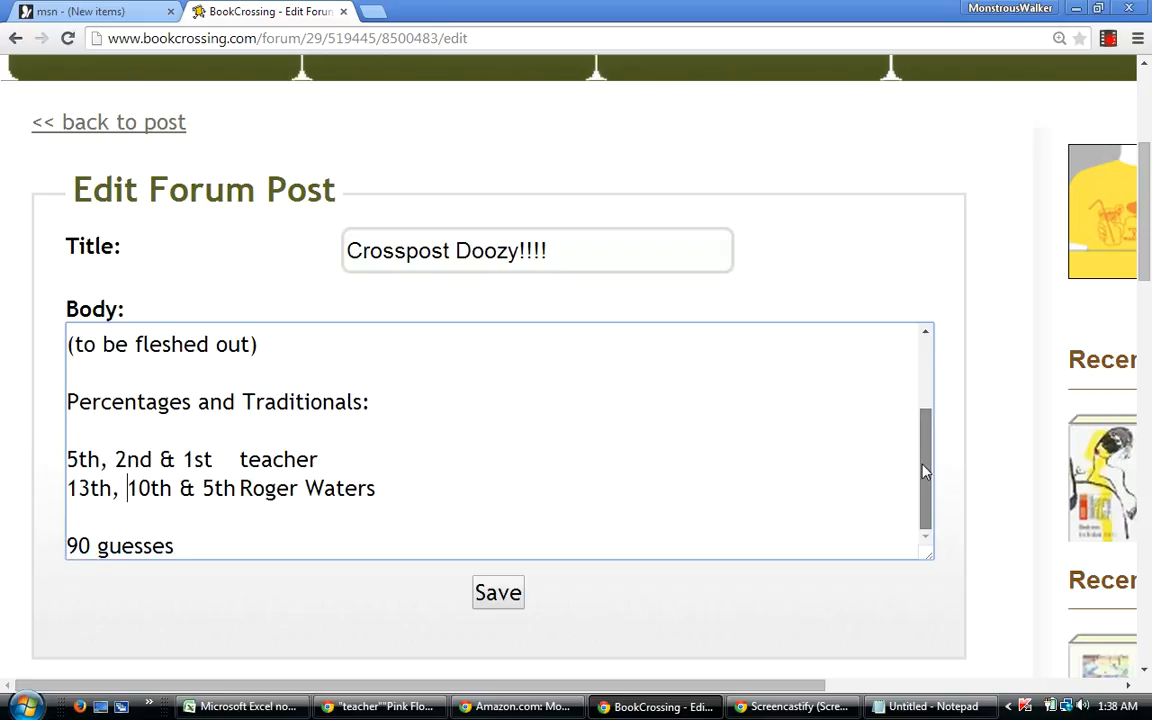
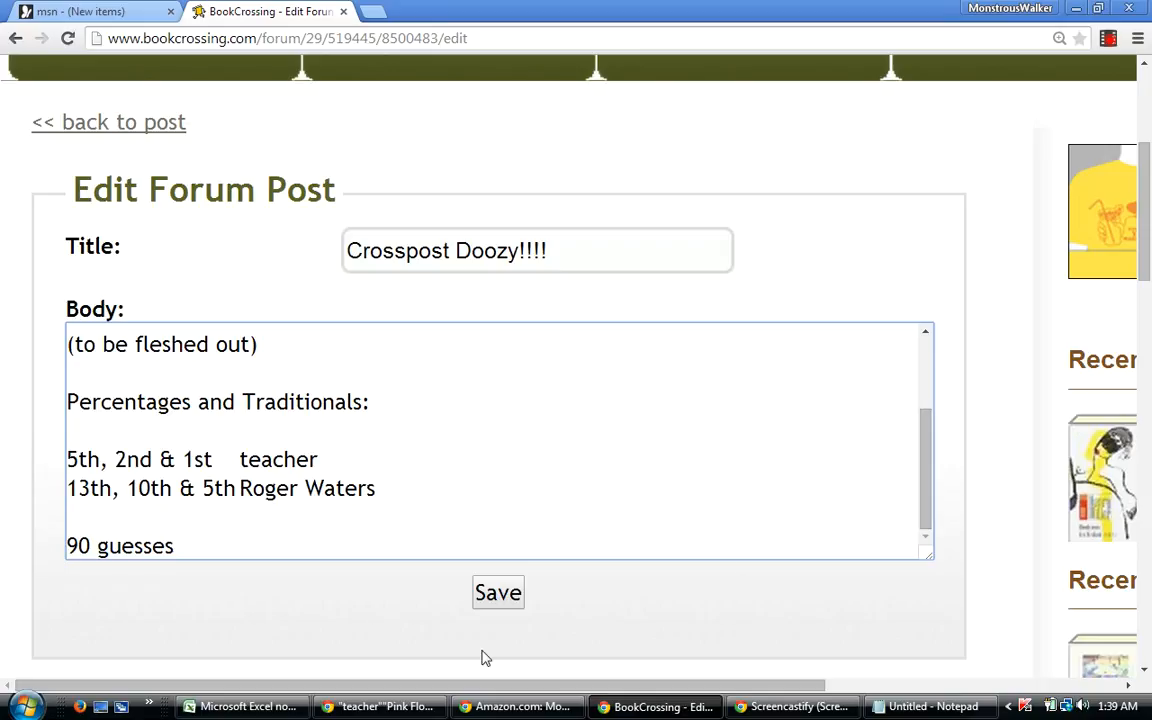
pyautogui.click(241, 402)
pyautogui.press('BackSpace')
pyautogui.press('BackSpace')
pyautogui.press('BackSpace')
pyautogui.press('BackSpace')
pyautogui.press('BackSpace')
pyautogui.write(',')
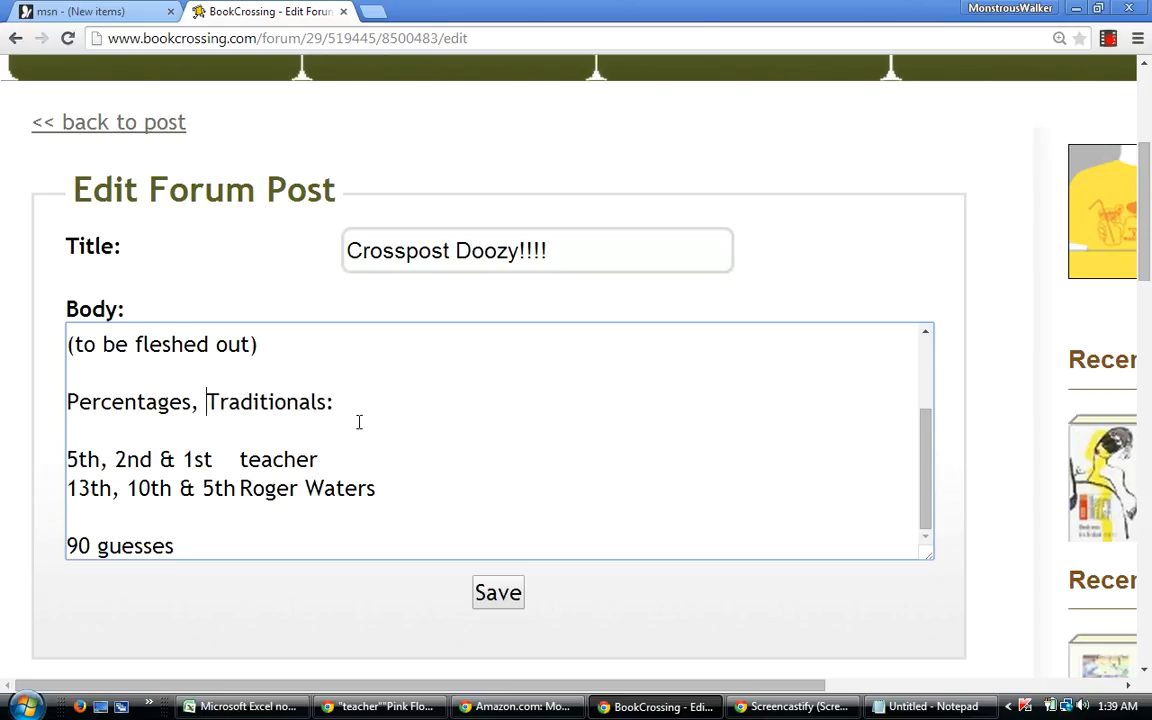
pyautogui.click(327, 404)
pyautogui.write('and Differentials')
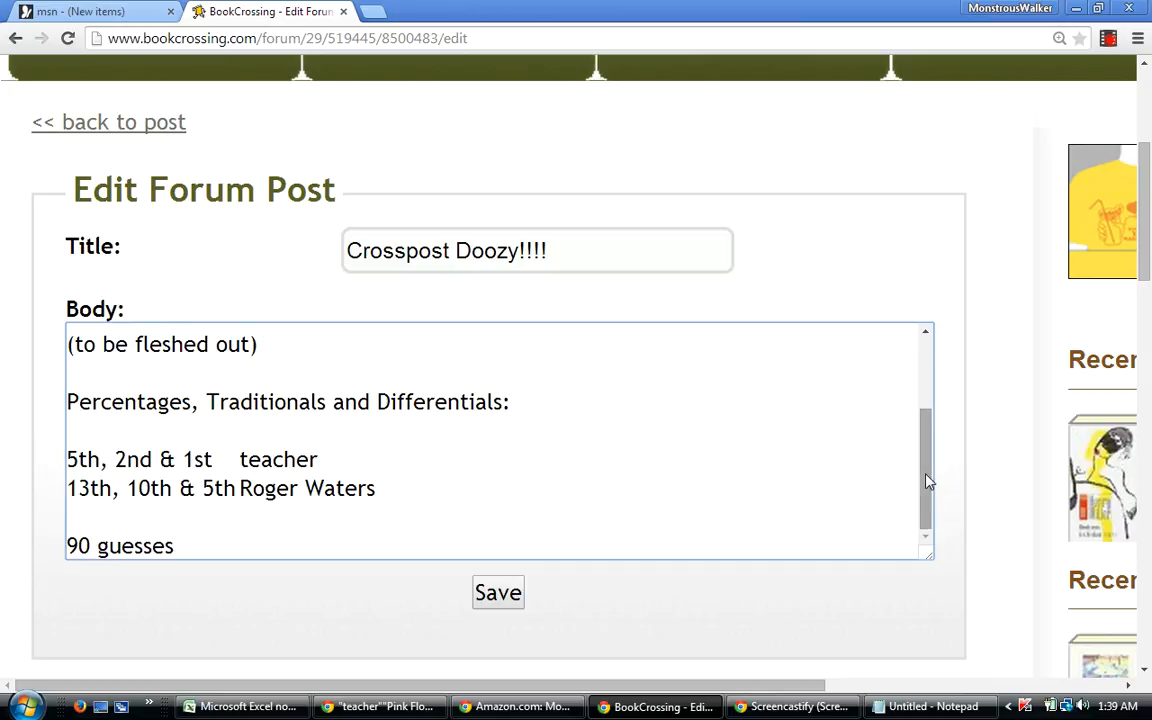
pyautogui.moveTo(923, 474); pyautogui.dragTo(923, 472)
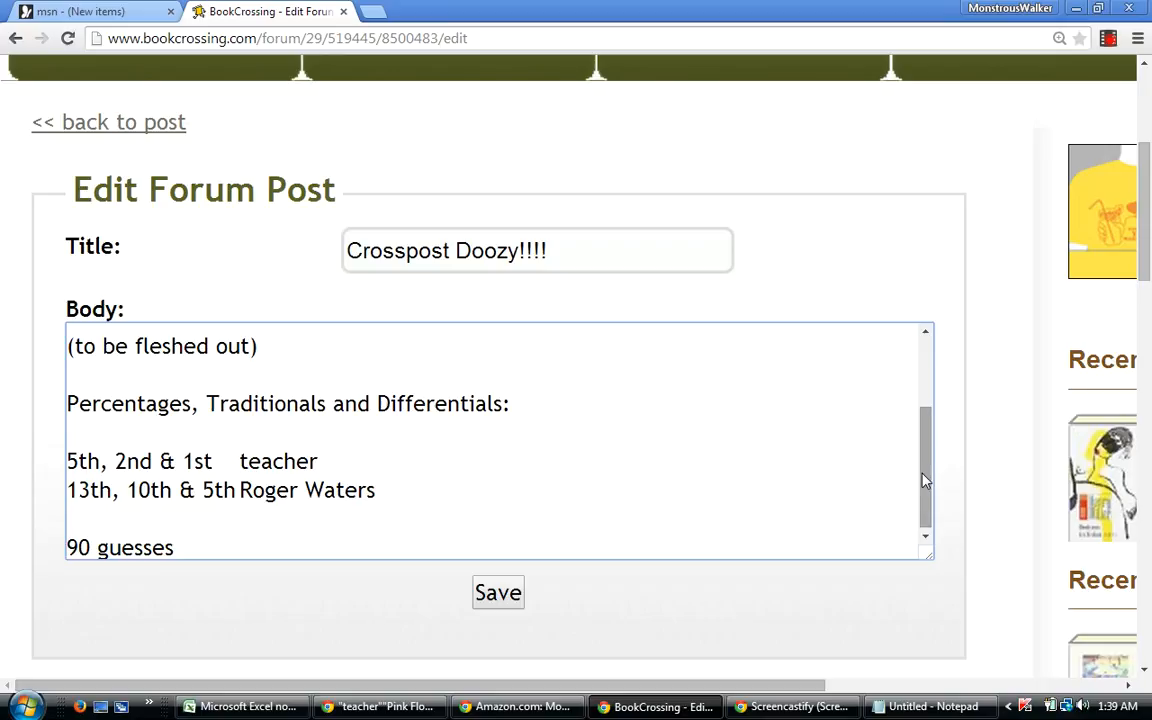
pyautogui.moveTo(928, 461); pyautogui.dragTo(925, 470)
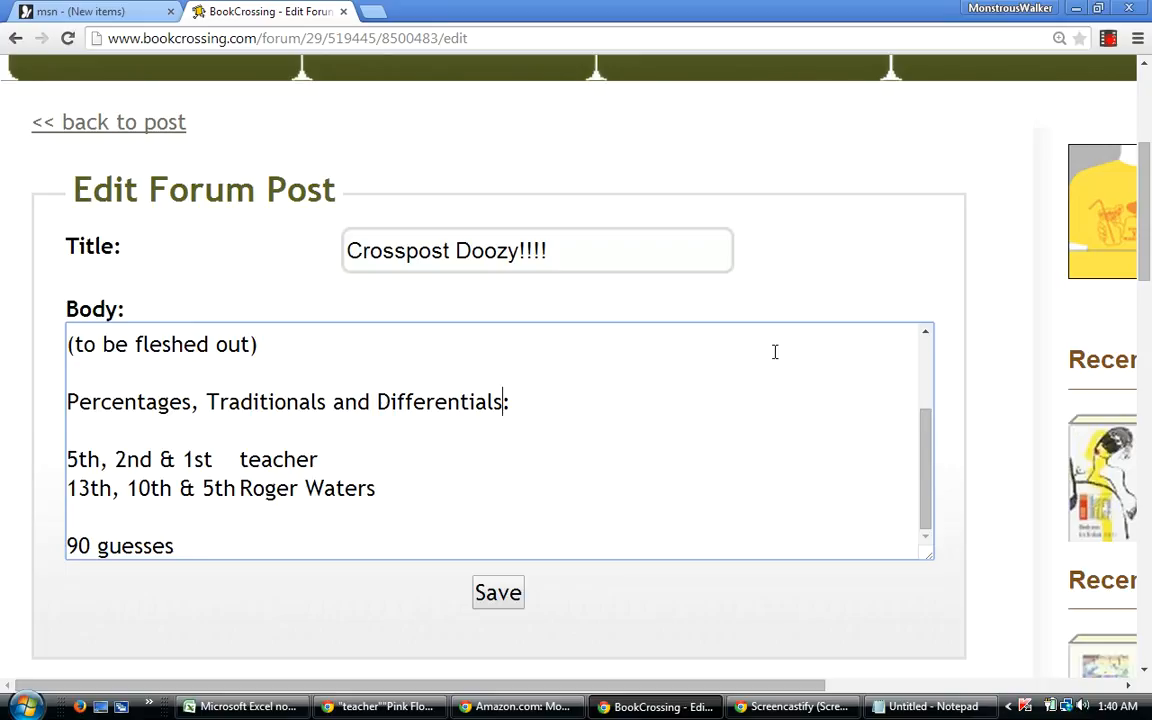
# Replace the post title with the other player's nickname followed by ", Leave the Host Alone!!!!!".
pyautogui.click(516, 247)
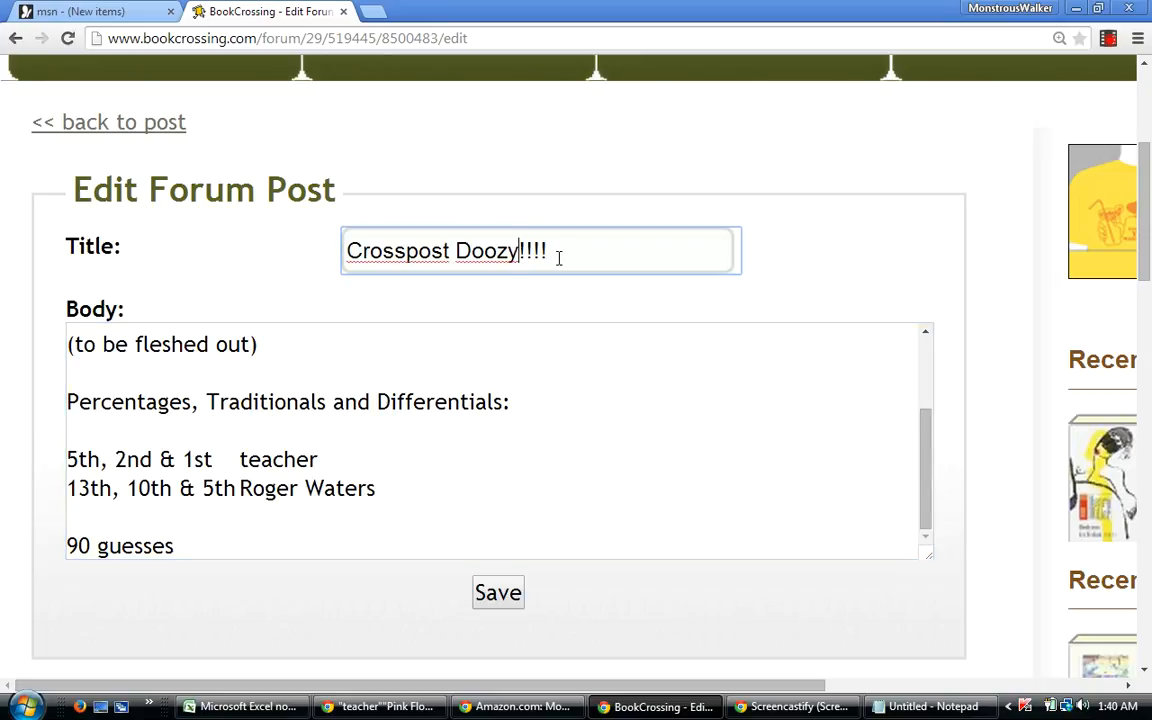
pyautogui.press('BackSpace')
pyautogui.press('BackSpace')
pyautogui.press('BackSpace')
pyautogui.press('BackSpace')
pyautogui.press('BackSpace')
pyautogui.press('BackSpace')
pyautogui.press('BackSpace')
pyautogui.press('BackSpace')
pyautogui.press('BackSpace')
pyautogui.press('BackSpace')
pyautogui.press('BackSpace')
pyautogui.press('BackSpace')
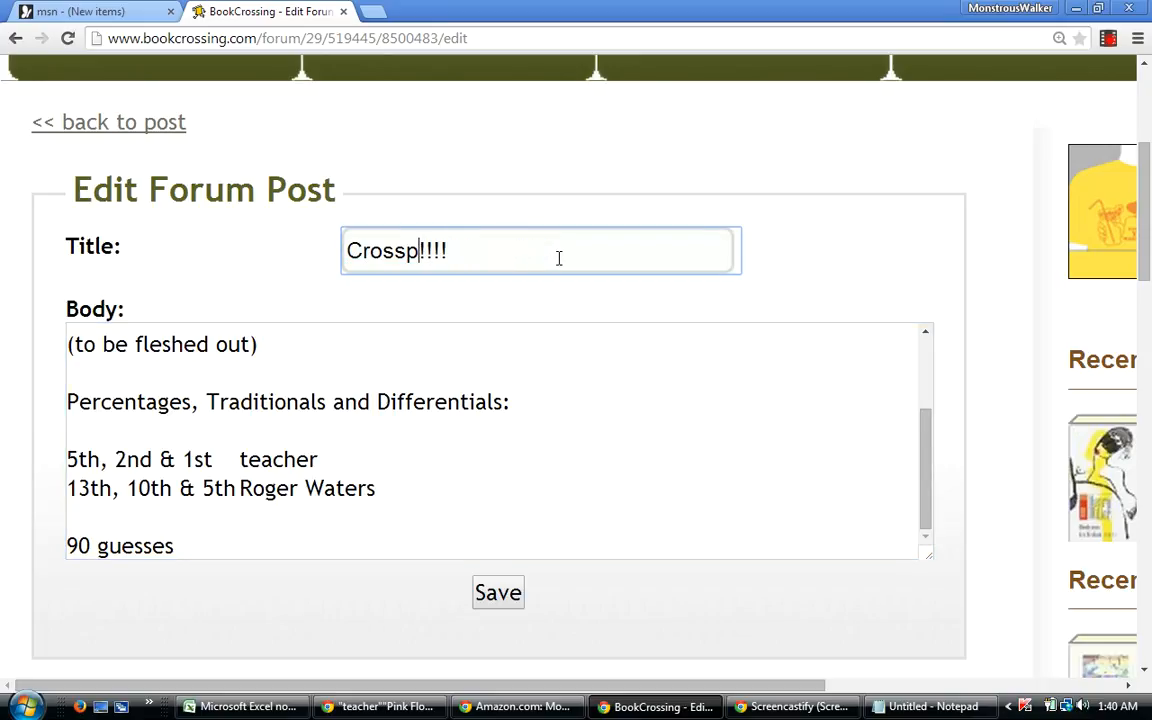
pyautogui.press('BackSpace')
pyautogui.press('BackSpace')
pyautogui.press('BackSpace')
pyautogui.write('Woody, ')
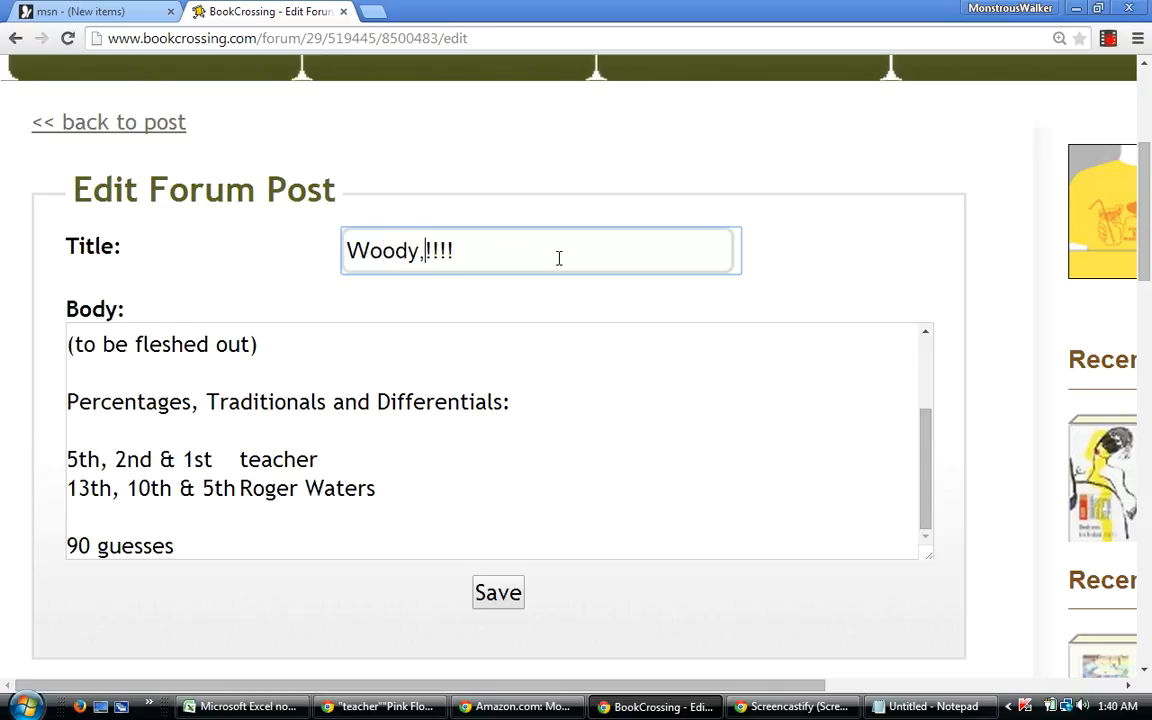
pyautogui.write('Leave ')
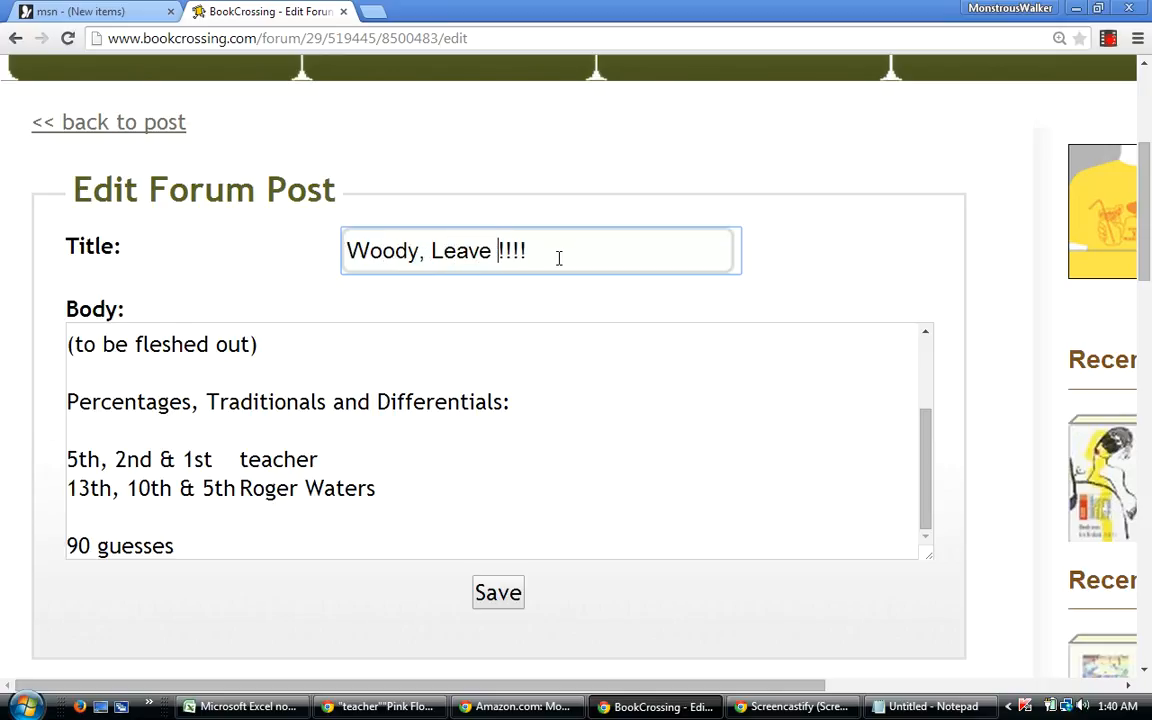
pyautogui.write('the Host Alone')
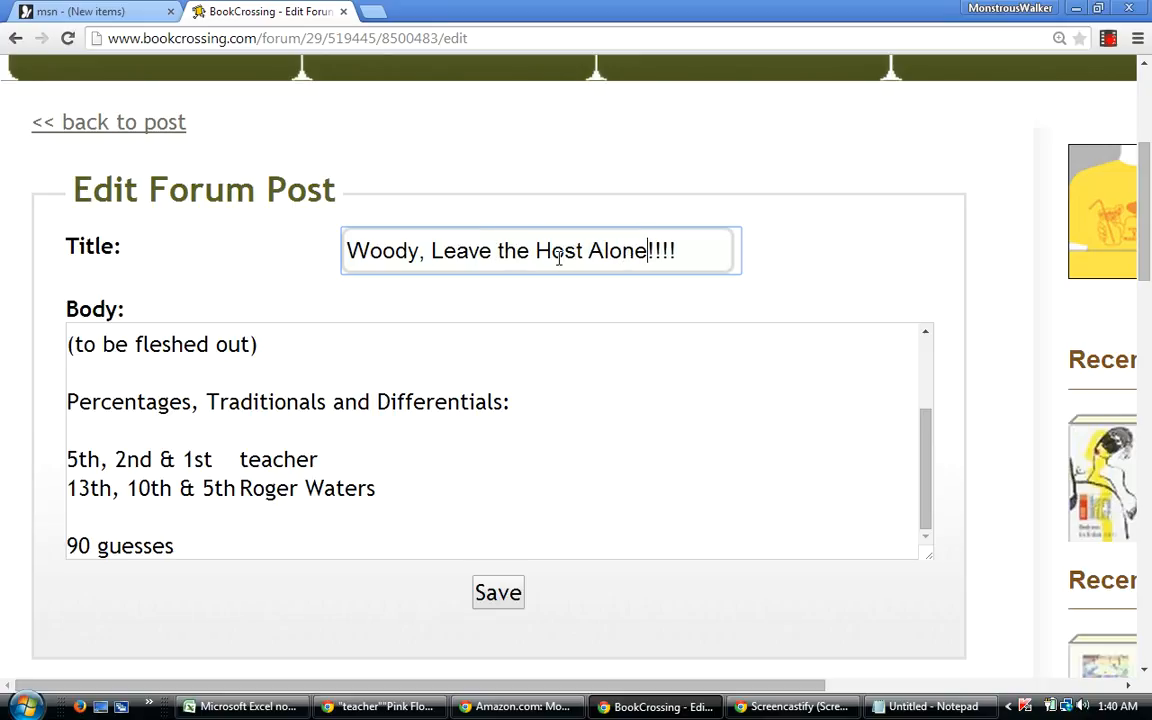
pyautogui.click(697, 256)
pyautogui.write('!')
# Replace the body line "But does it first in anything" with "Dealing with your crosspost going on two in the morning!!!".
pyautogui.moveTo(928, 465); pyautogui.dragTo(930, 458)
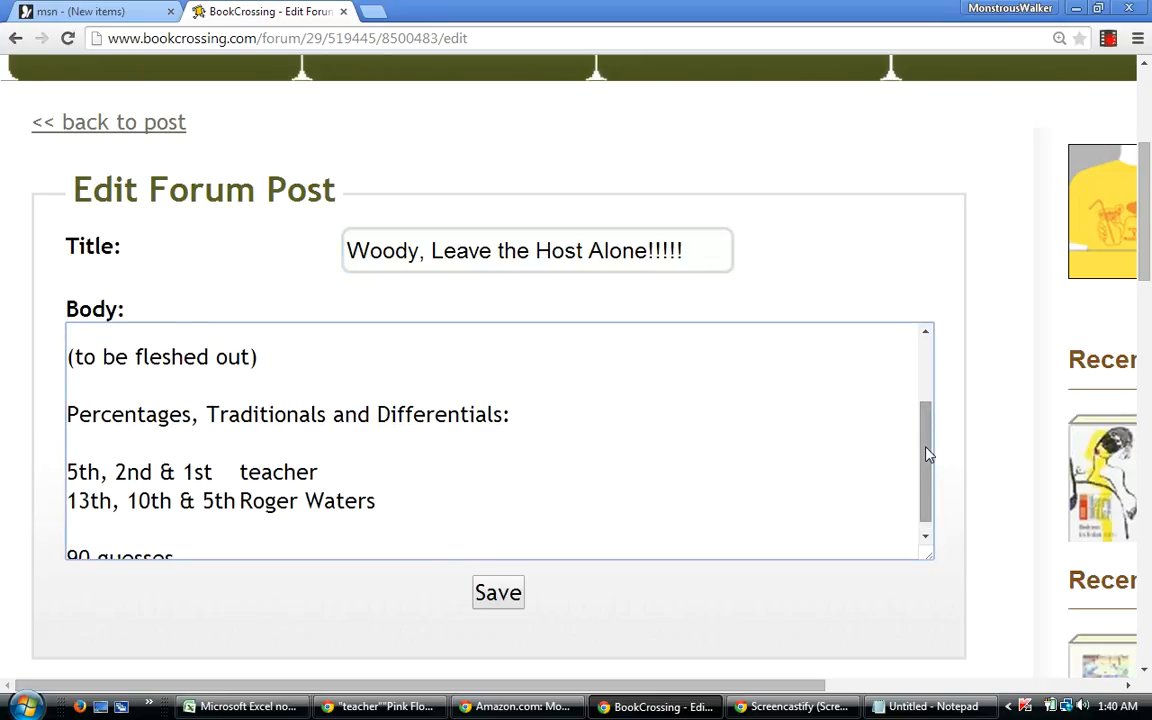
pyautogui.moveTo(928, 455); pyautogui.dragTo(930, 366)
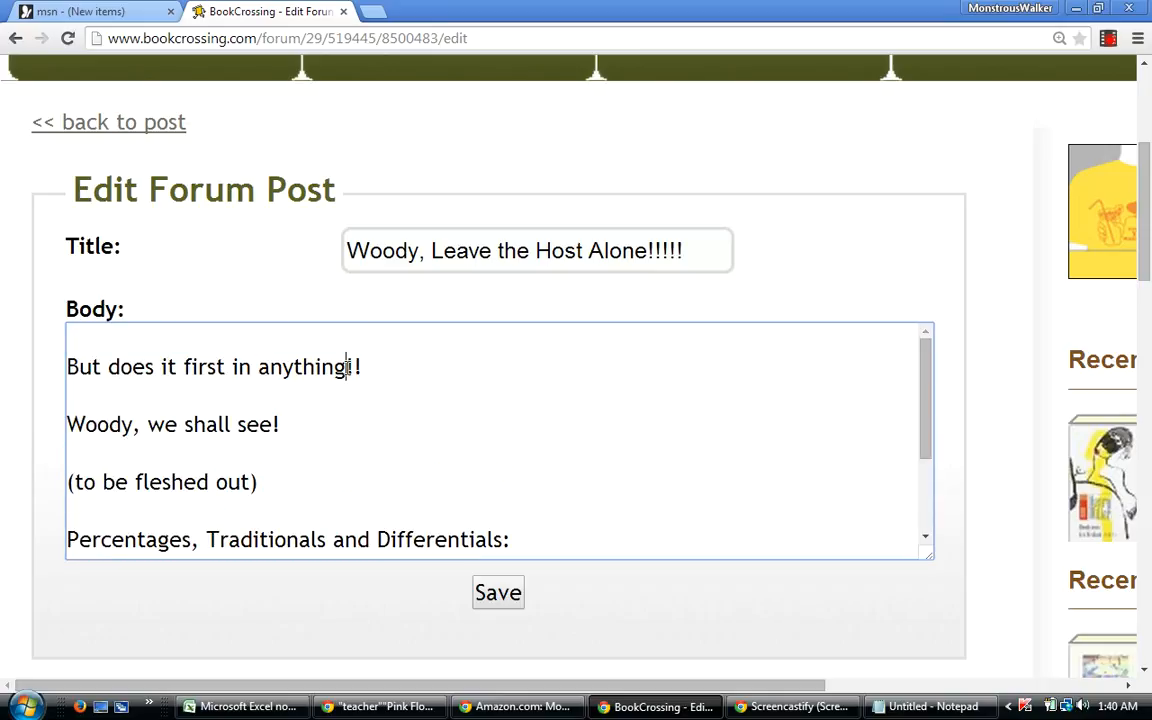
pyautogui.click(348, 367)
pyautogui.press('BackSpace')
pyautogui.press('BackSpace')
pyautogui.press('BackSpace')
pyautogui.press('BackSpace')
pyautogui.press('BackSpace')
pyautogui.press('BackSpace')
pyautogui.press('BackSpace')
pyautogui.press('BackSpace')
pyautogui.press('BackSpace')
pyautogui.press('BackSpace')
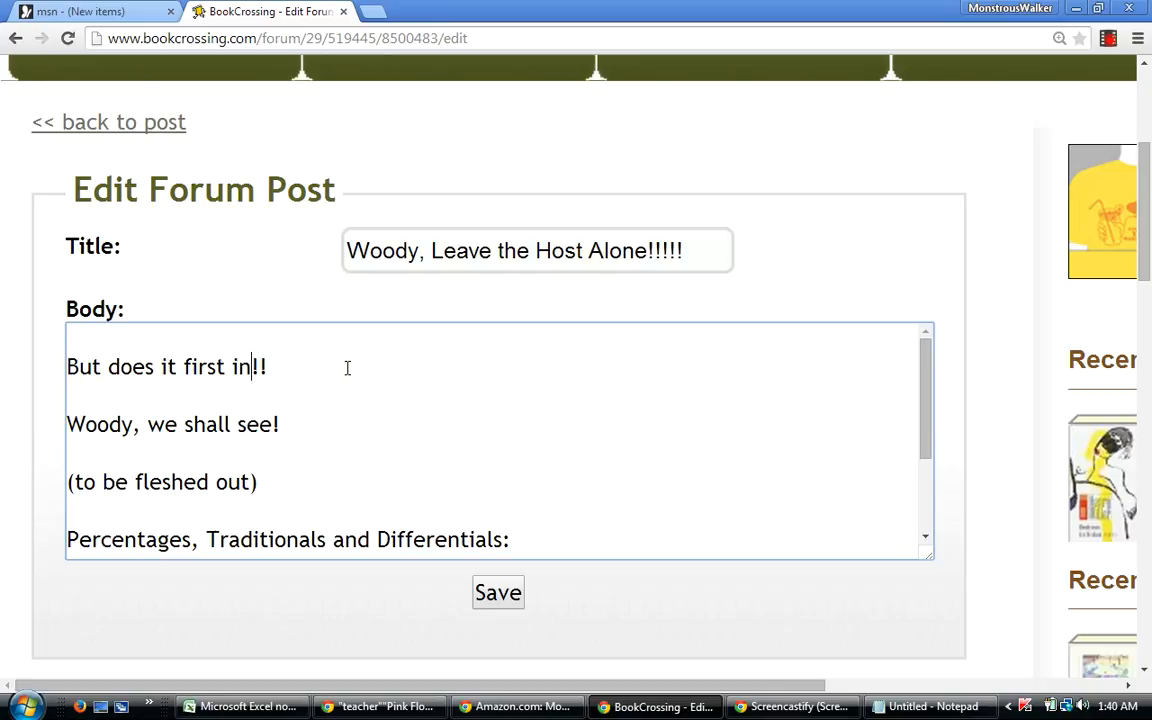
pyautogui.press('BackSpace')
pyautogui.press('BackSpace')
pyautogui.press('BackSpace')
pyautogui.press('BackSpace')
pyautogui.press('BackSpace')
pyautogui.press('BackSpace')
pyautogui.press('BackSpace')
pyautogui.press('BackSpace')
pyautogui.press('BackSpace')
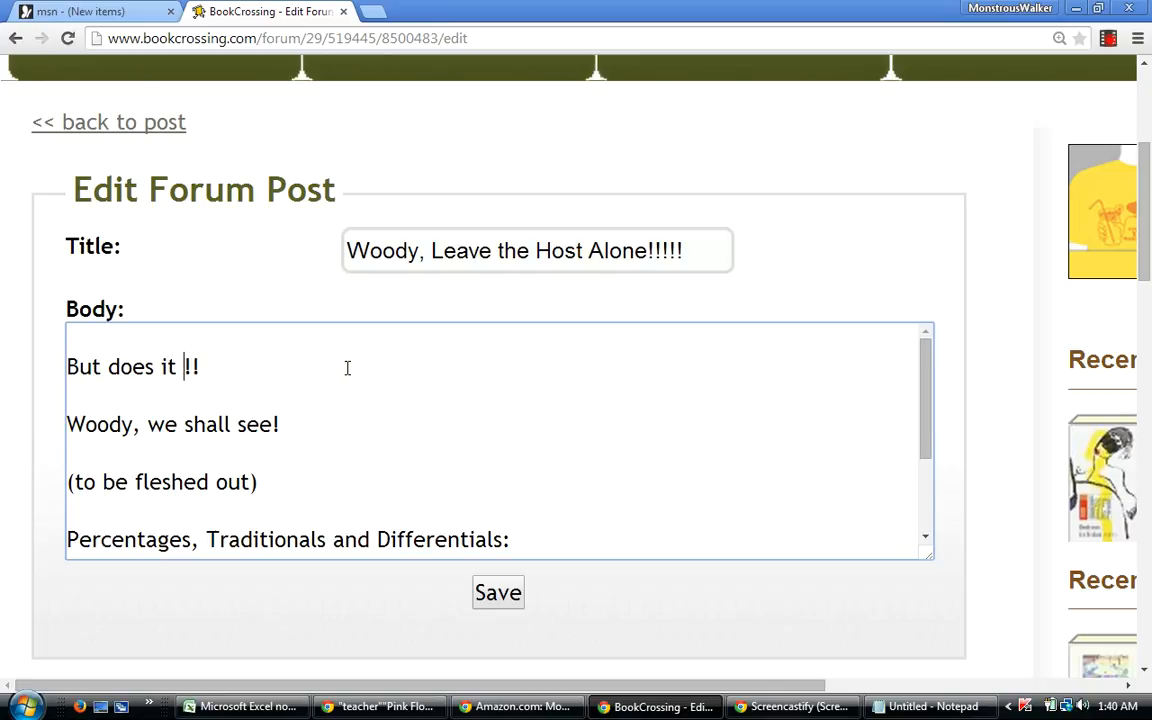
pyautogui.press('BackSpace')
pyautogui.press('BackSpace')
pyautogui.press('BackSpace')
pyautogui.press('BackSpace')
pyautogui.press('BackSpace')
pyautogui.press('BackSpace')
pyautogui.press('BackSpace')
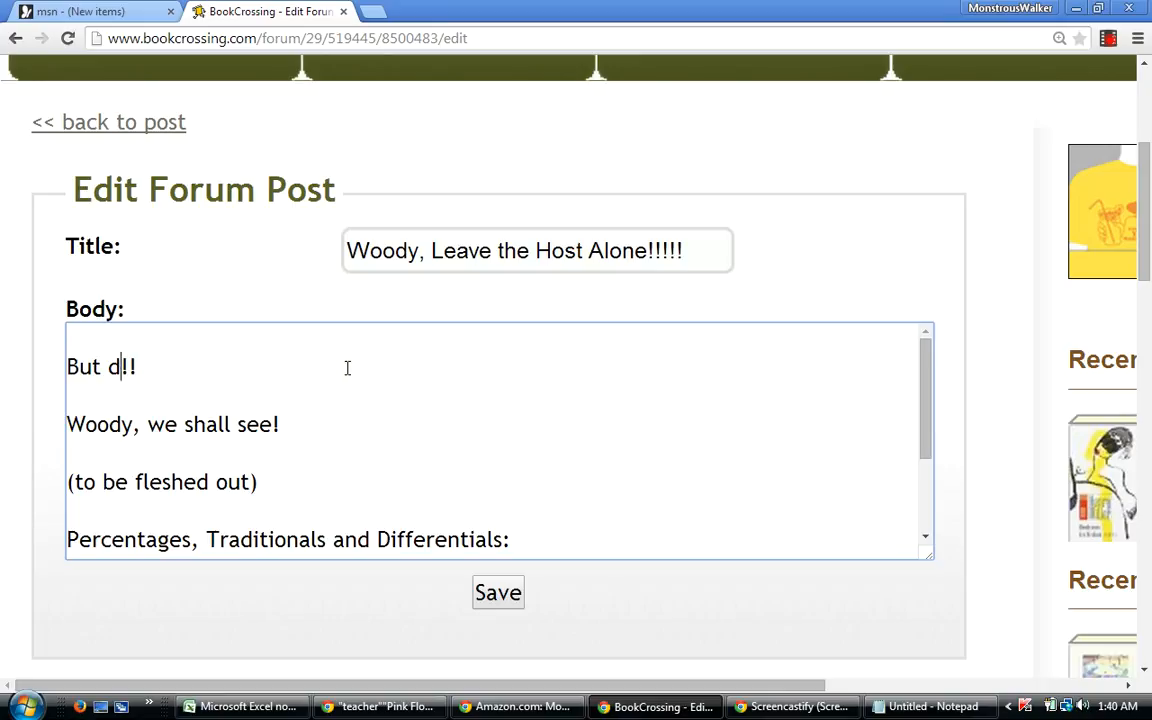
pyautogui.press('BackSpace')
pyautogui.press('BackSpace')
pyautogui.press('BackSpace')
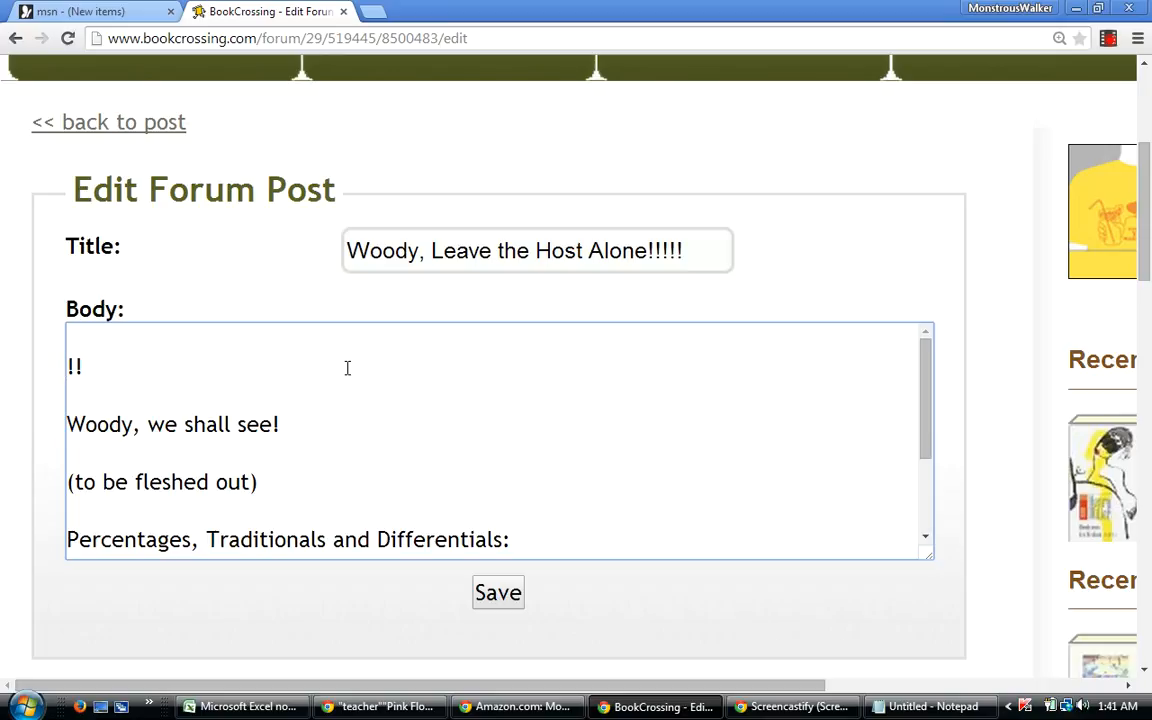
pyautogui.write('Dealing with ')
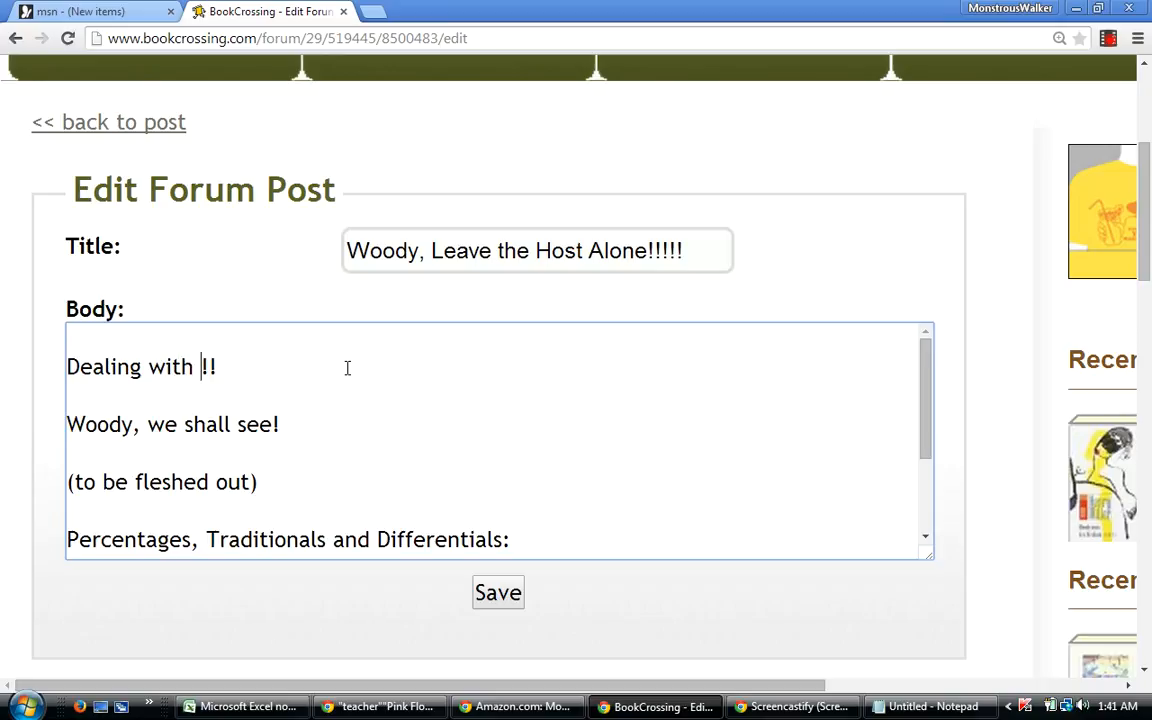
pyautogui.write('your cro')
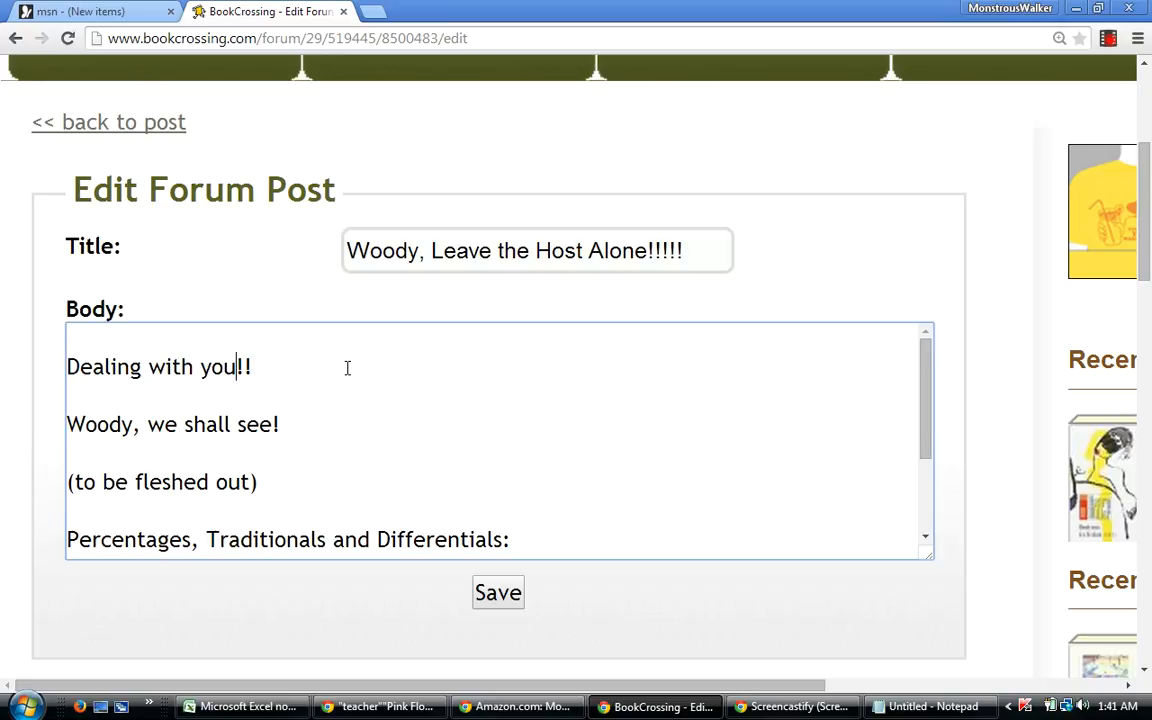
pyautogui.write('sspos')
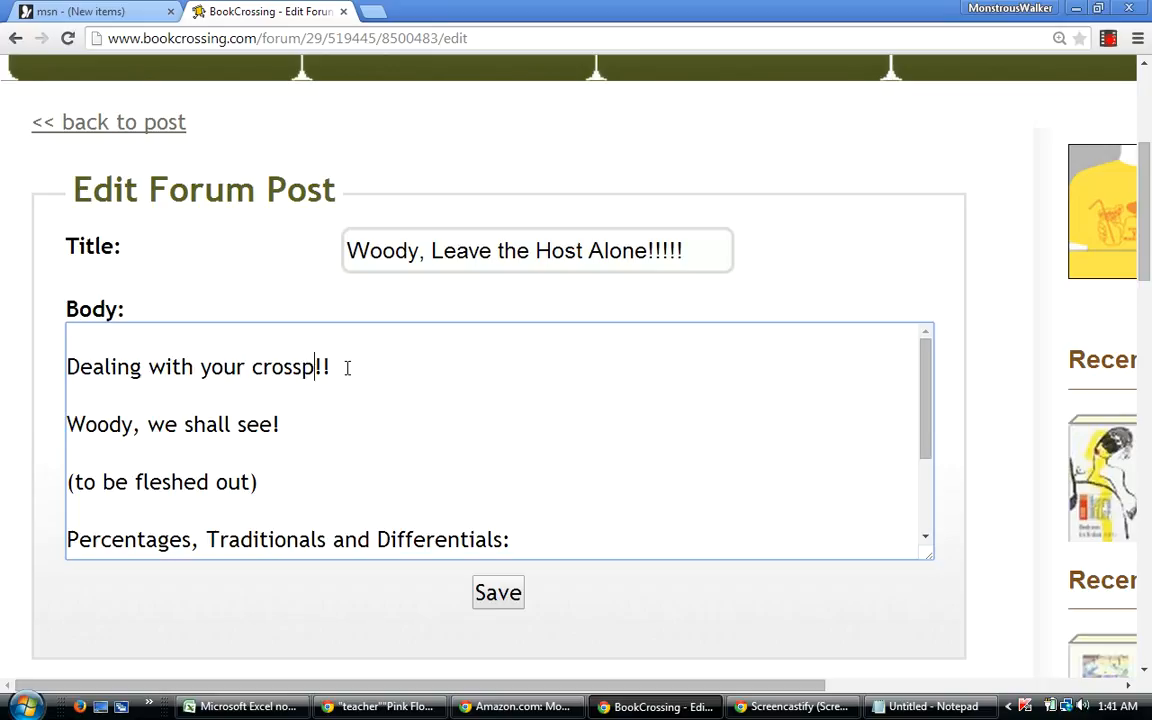
pyautogui.write('t')
pyautogui.write(' a')
pyautogui.press('BackSpace')
pyautogui.press('BackSpace')
pyautogui.write('going on ')
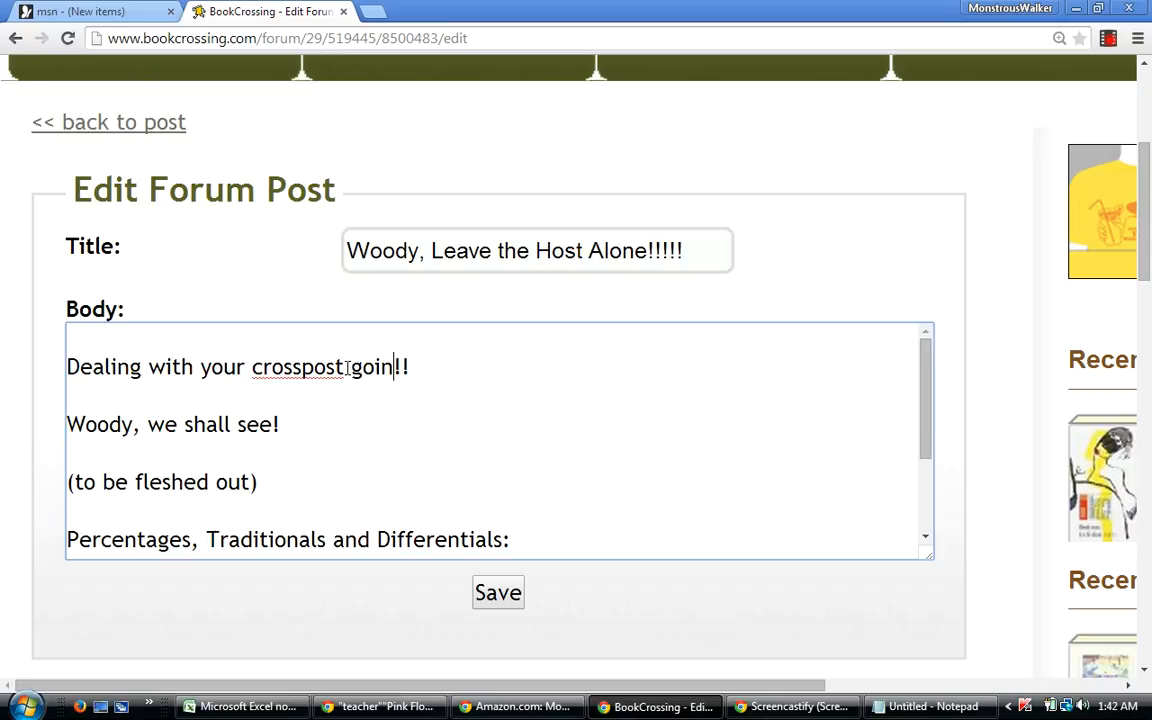
pyautogui.write('2')
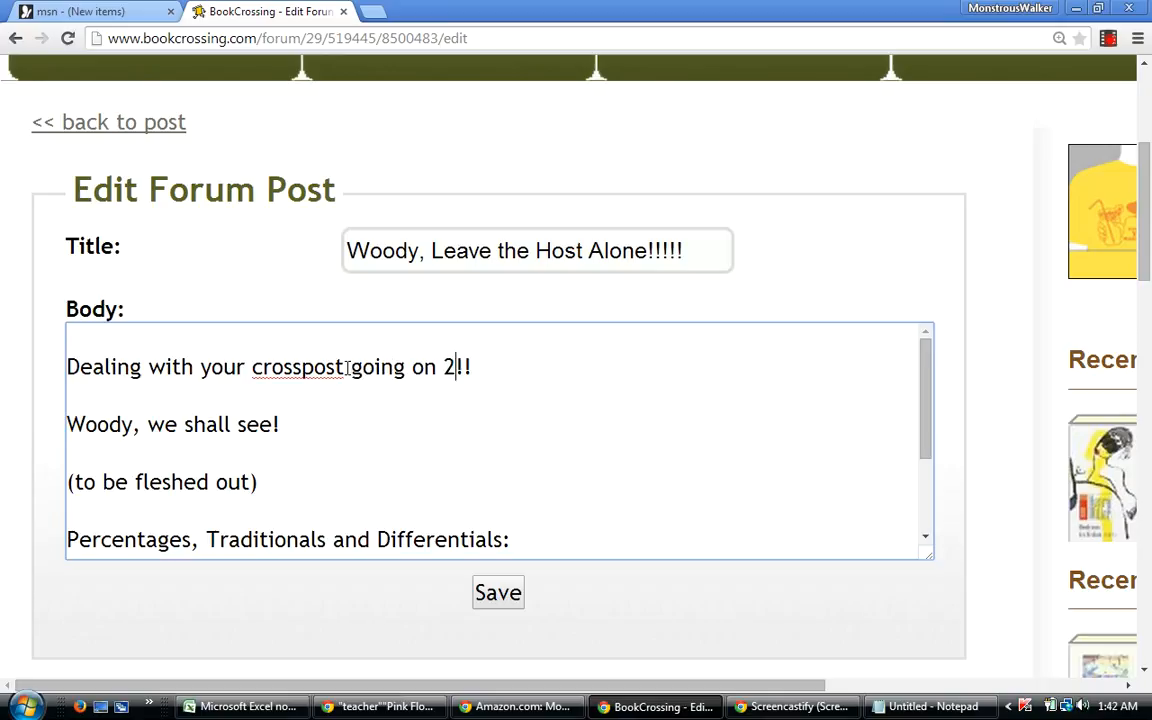
pyautogui.press('BackSpace')
pyautogui.write('two in the morning')
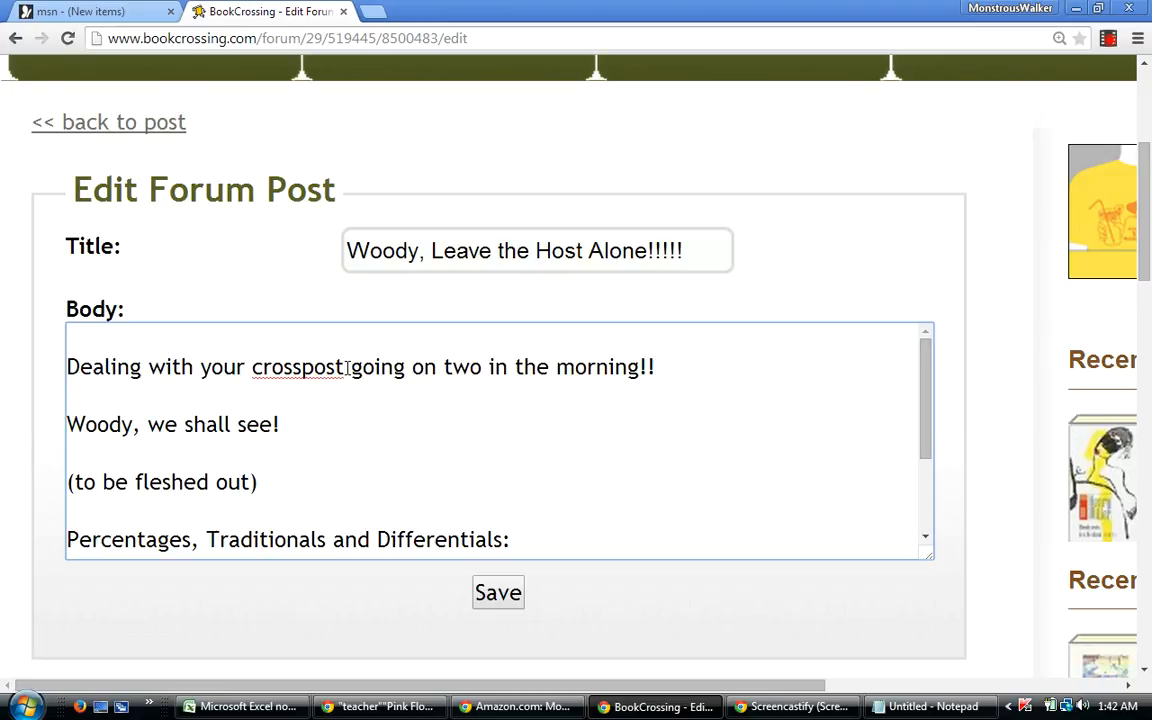
pyautogui.write('!')
# Replace the "we shall see!" line in the post body with "Differential champ!".
pyautogui.press('BackSpace')
pyautogui.press('BackSpace')
pyautogui.press('BackSpace')
pyautogui.press('BackSpace')
pyautogui.press('BackSpace')
pyautogui.press('BackSpace')
pyautogui.press('BackSpace')
pyautogui.press('BackSpace')
pyautogui.press('BackSpace')
pyautogui.press('BackSpace')
pyautogui.press('BackSpace')
pyautogui.press('BackSpace')
pyautogui.press('BackSpace')
pyautogui.press('BackSpace')
pyautogui.press('BackSpace')
pyautogui.press('BackSpace')
pyautogui.press('BackSpace')
pyautogui.press('BackSpace')
pyautogui.press('BackSpace')
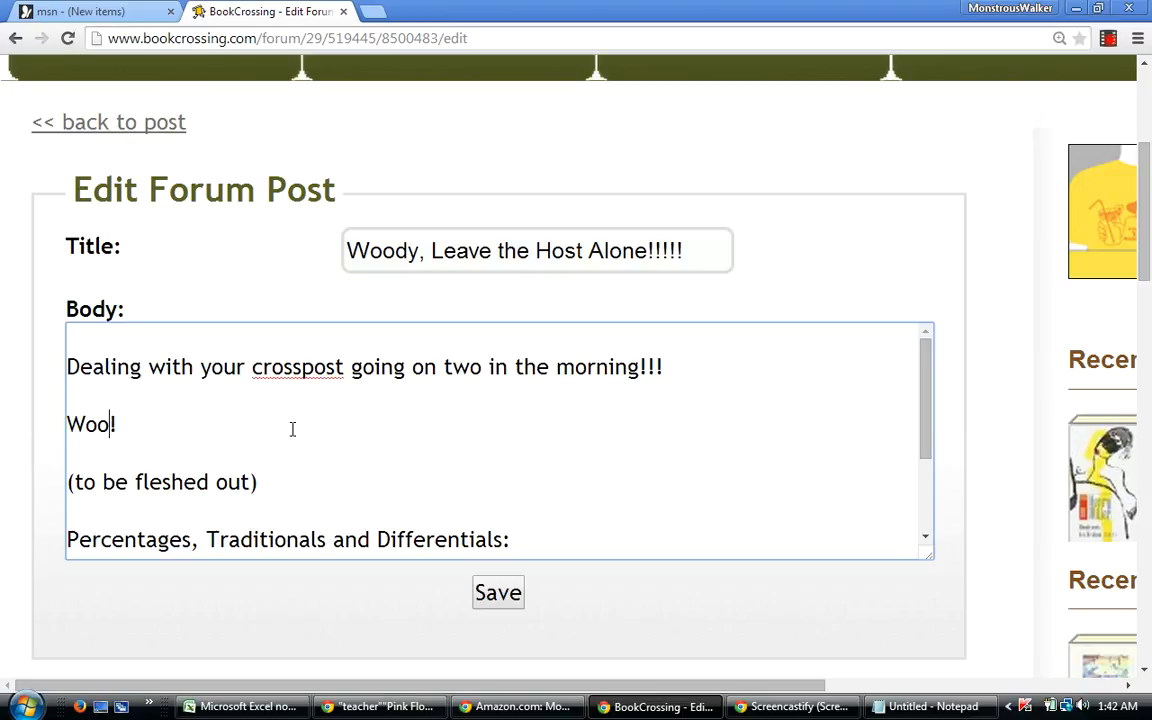
pyautogui.write('Differential champ!')
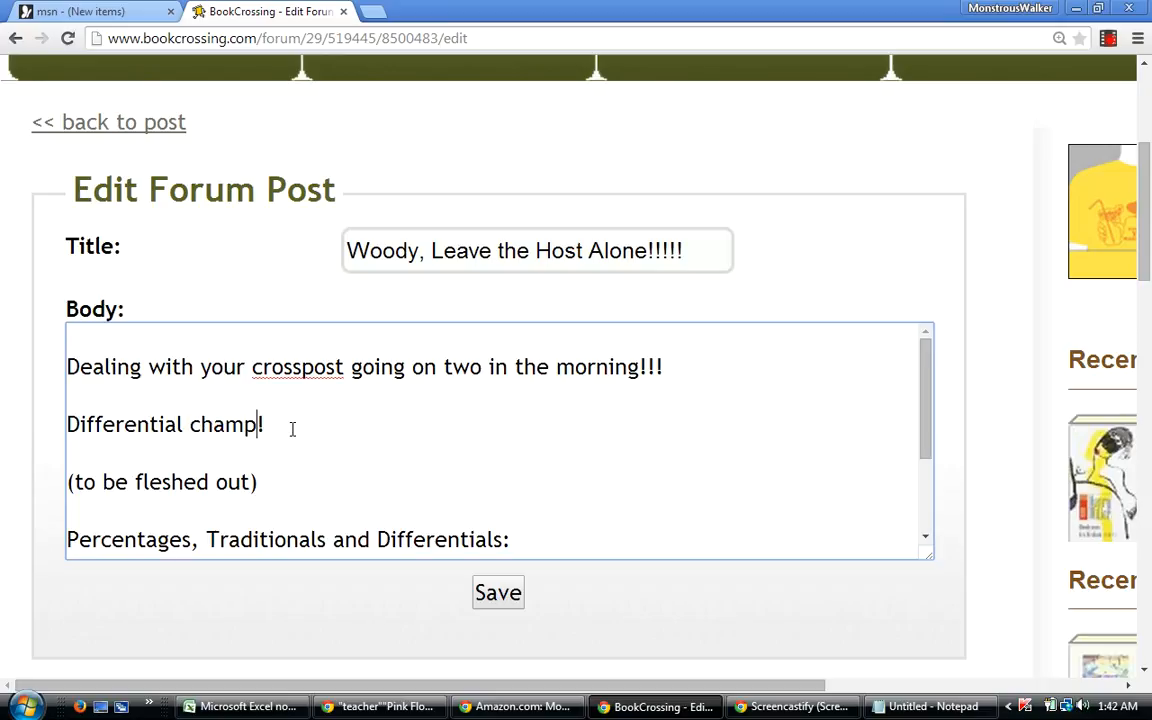
# Delete the "(to be fleshed out)" placeholder line and its extra blank line from the post body.
pyautogui.click(276, 479)
pyautogui.press('BackSpace')
pyautogui.press('BackSpace')
pyautogui.press('BackSpace')
pyautogui.press('BackSpace')
pyautogui.press('BackSpace')
pyautogui.press('BackSpace')
pyautogui.press('BackSpace')
pyautogui.press('BackSpace')
pyautogui.press('BackSpace')
pyautogui.press('BackSpace')
pyautogui.press('BackSpace')
pyautogui.press('BackSpace')
pyautogui.press('BackSpace')
pyautogui.press('BackSpace')
pyautogui.press('BackSpace')
pyautogui.press('BackSpace')
pyautogui.press('BackSpace')
pyautogui.press('BackSpace')
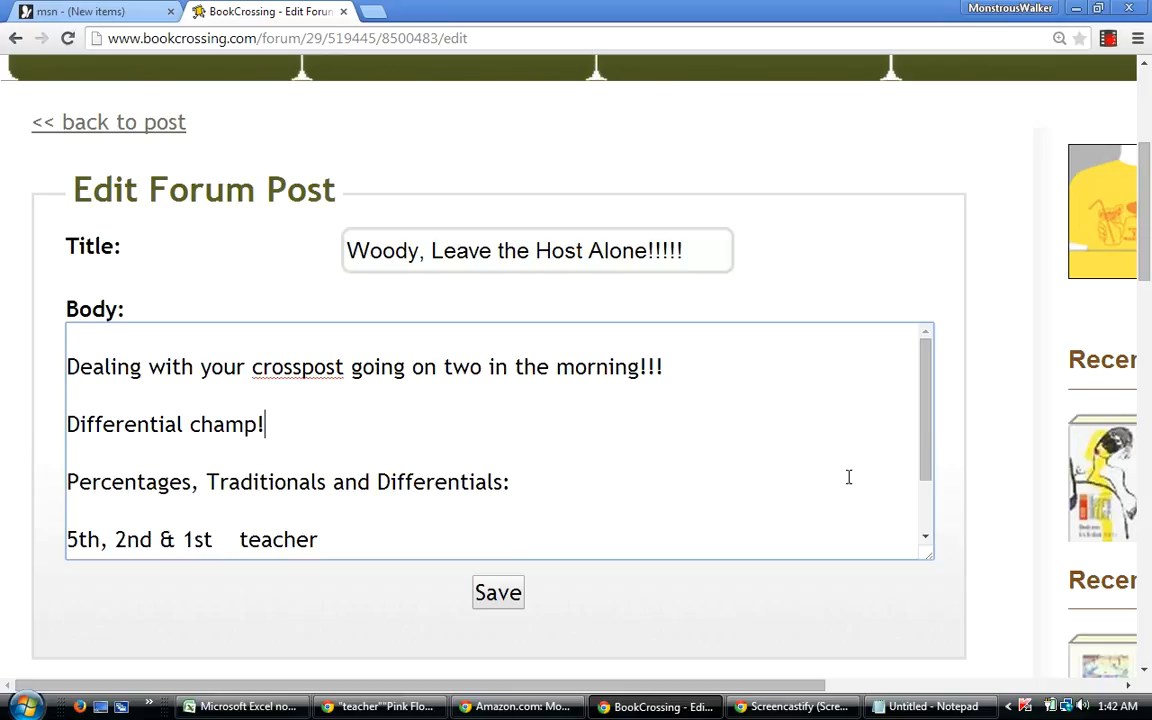
# Add the heading "Percentage Nine:" below the Roger Waters rank line, followed by a blank line.
pyautogui.scroll(-2, 915, 442)
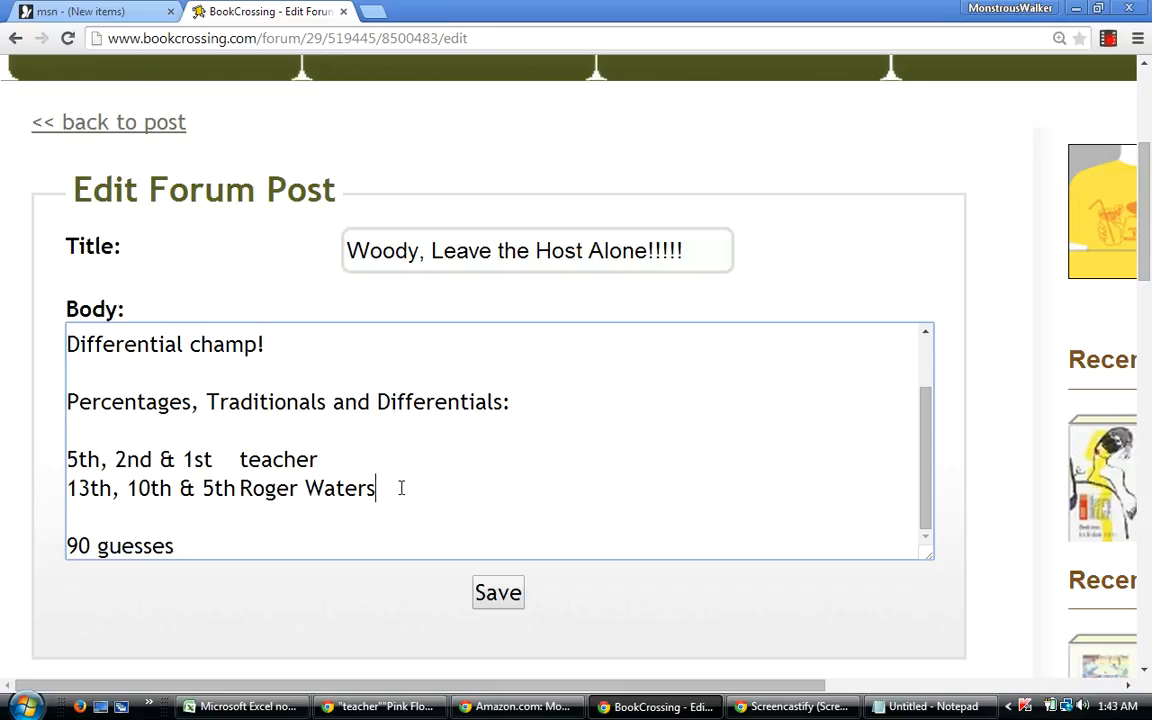
pyautogui.press('Return')
pyautogui.press('Return')
pyautogui.write('Per')
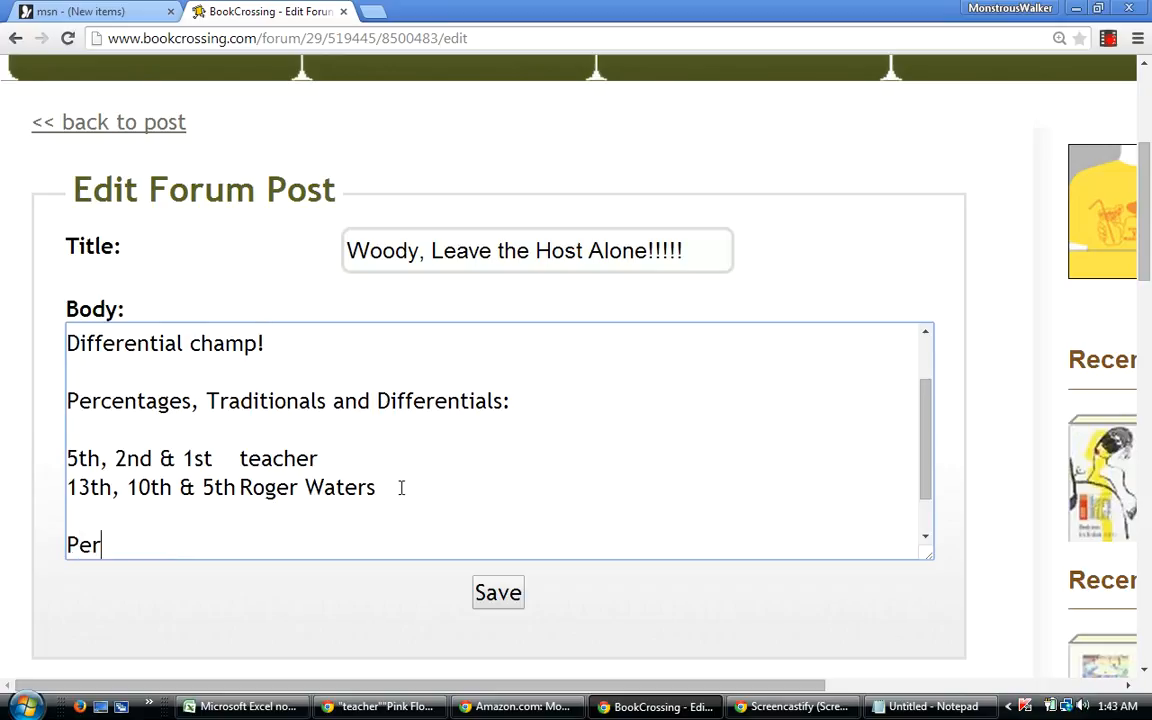
pyautogui.write('centage Nine:')
pyautogui.press('Return')
pyautogui.press('Return')
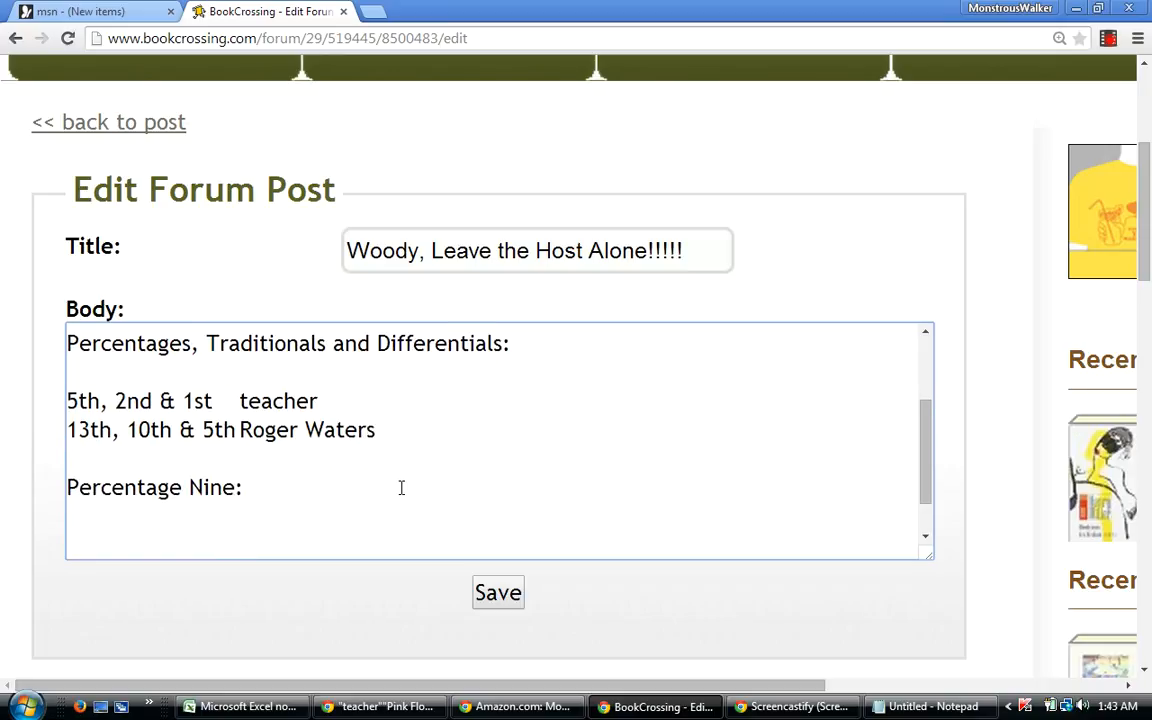
# Switch to Excel and sort the guess rows by column AV A to Z, then by column G largest to smallest.
pyautogui.click(245, 706)
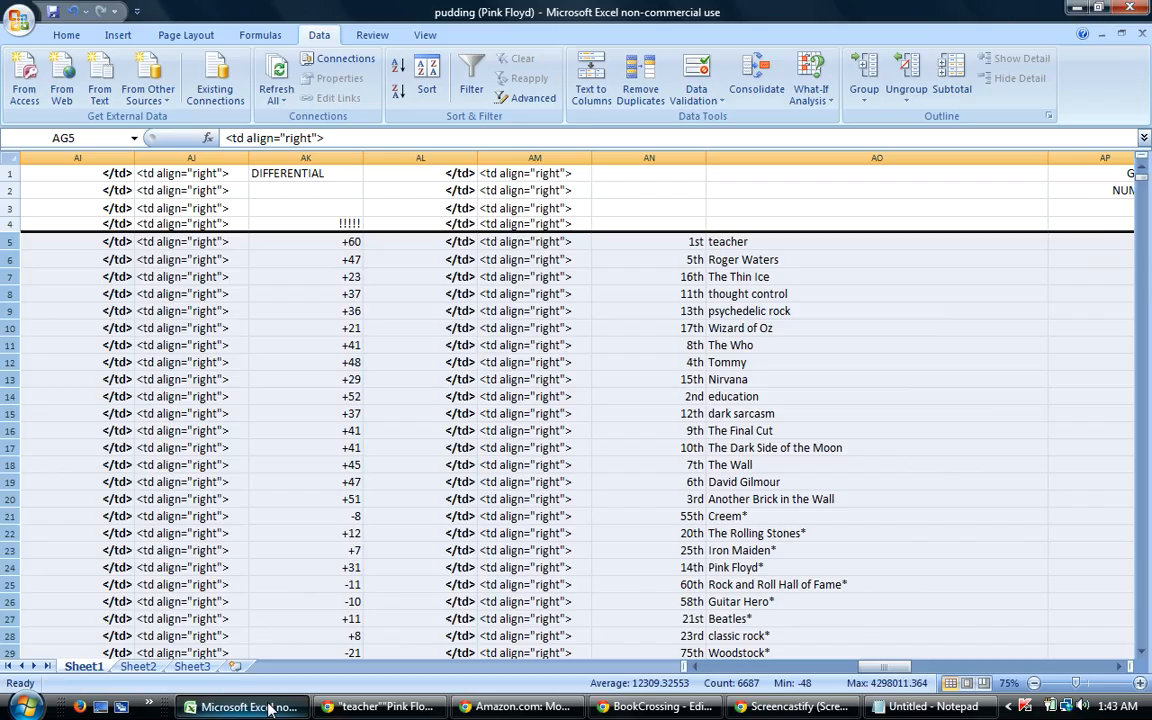
pyautogui.click(426, 85)
pyautogui.click(531, 319)
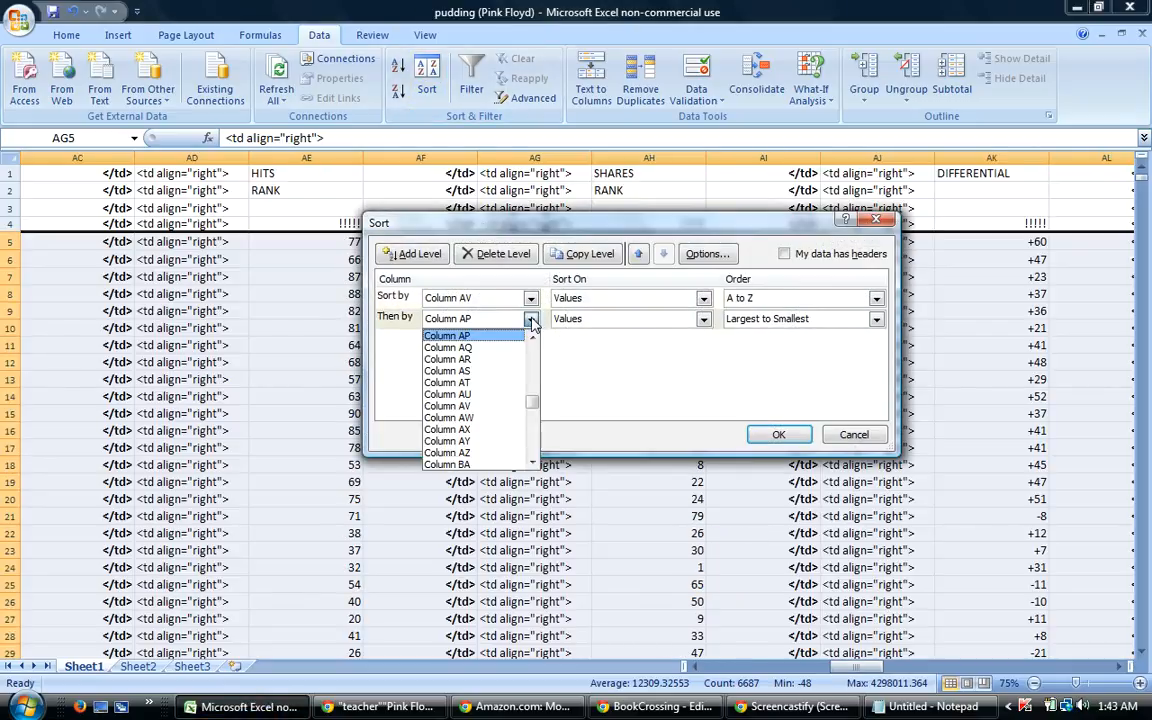
pyautogui.moveTo(533, 401); pyautogui.dragTo(545, 360)
pyautogui.click(494, 360)
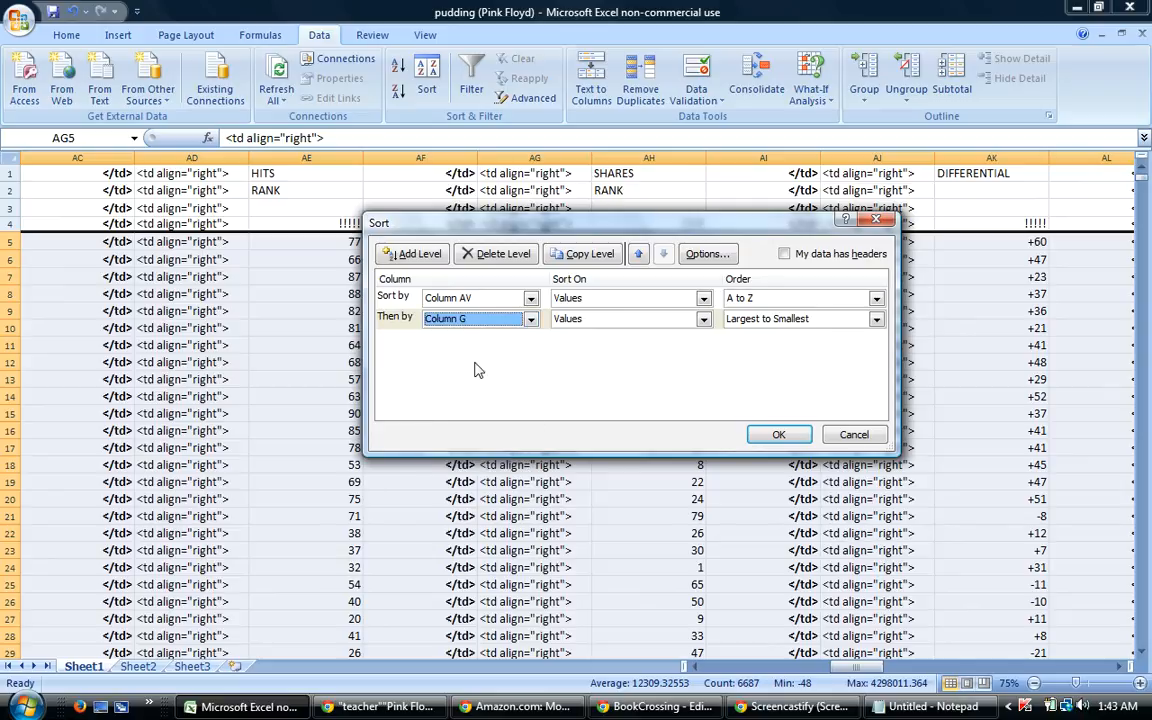
pyautogui.click(778, 435)
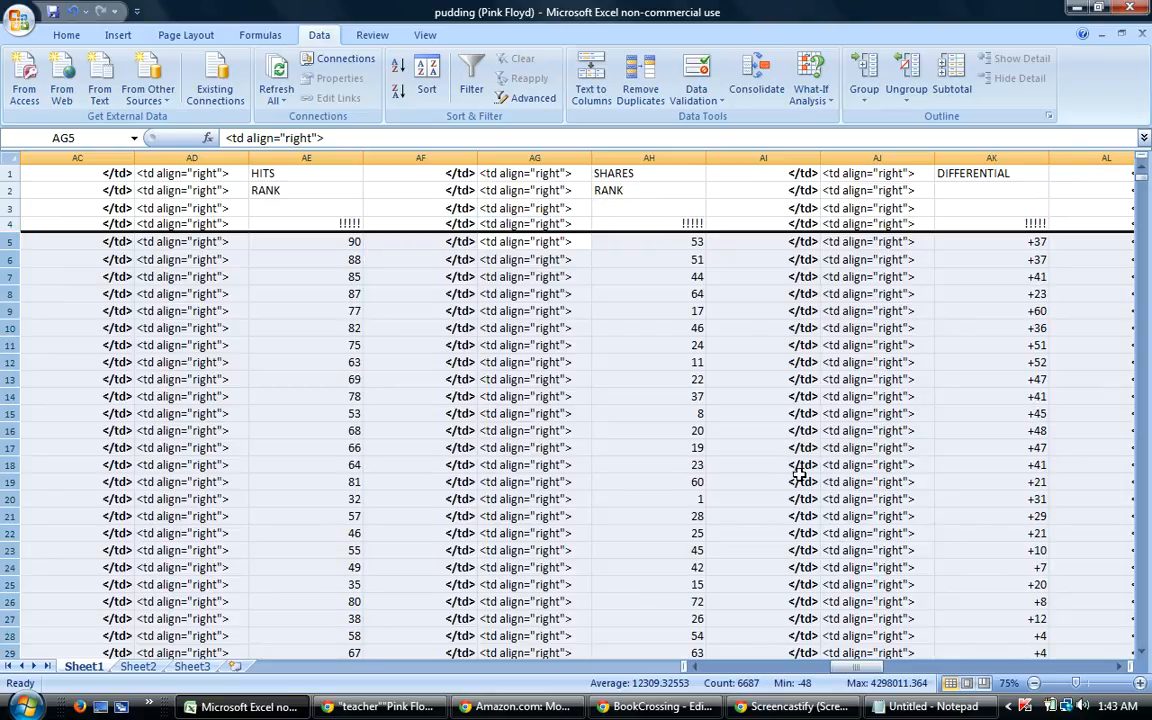
# Copy the top nine quoted guesses, from "dark sarcasm" to "David Gilmour", in cells BP5:BP13.
pyautogui.moveTo(856, 667); pyautogui.dragTo(727, 668)
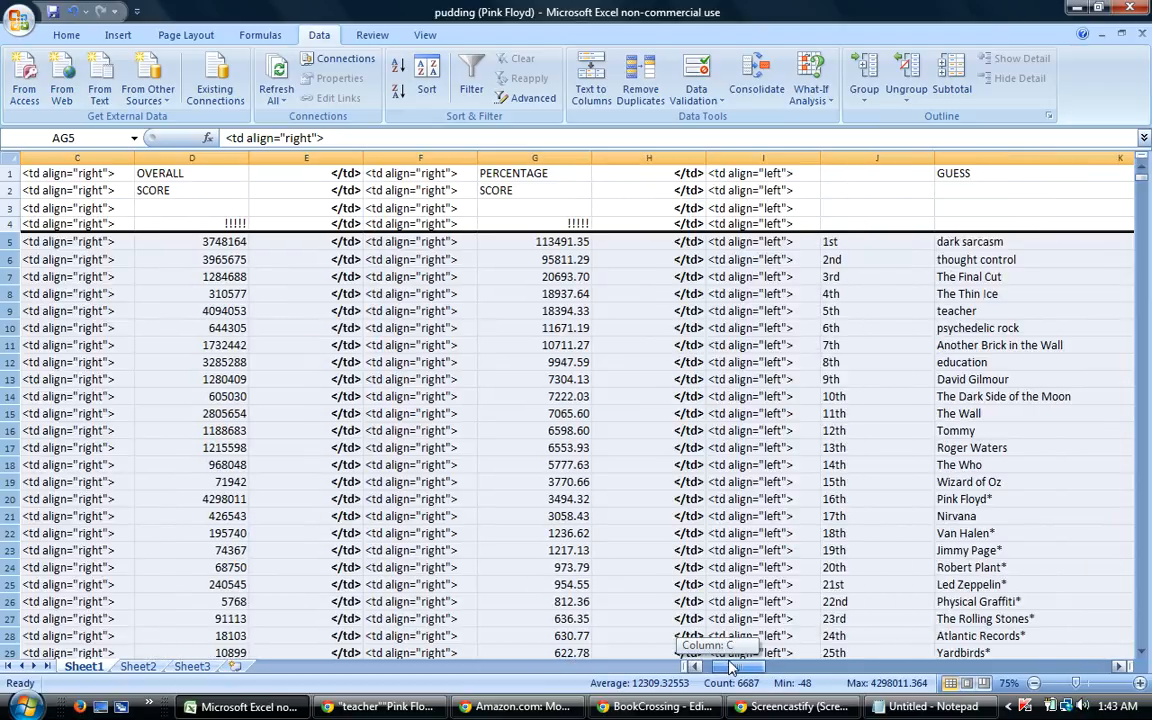
pyautogui.moveTo(731, 668); pyautogui.dragTo(1010, 665)
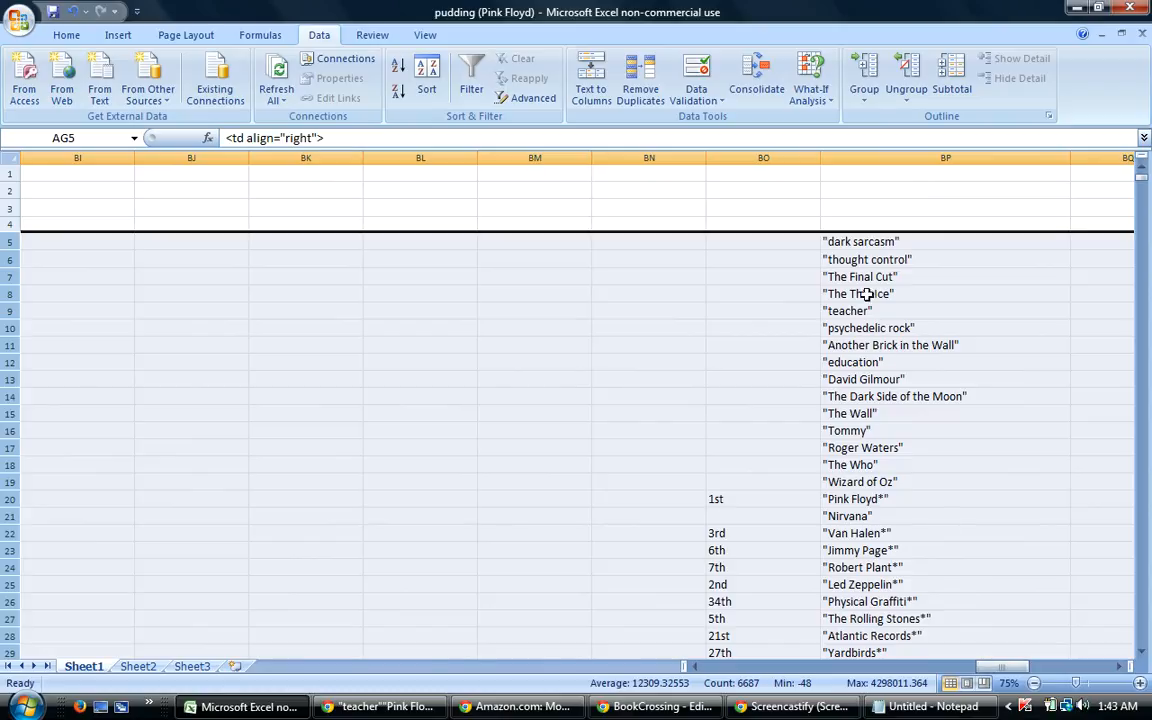
pyautogui.moveTo(826, 243); pyautogui.dragTo(866, 379)
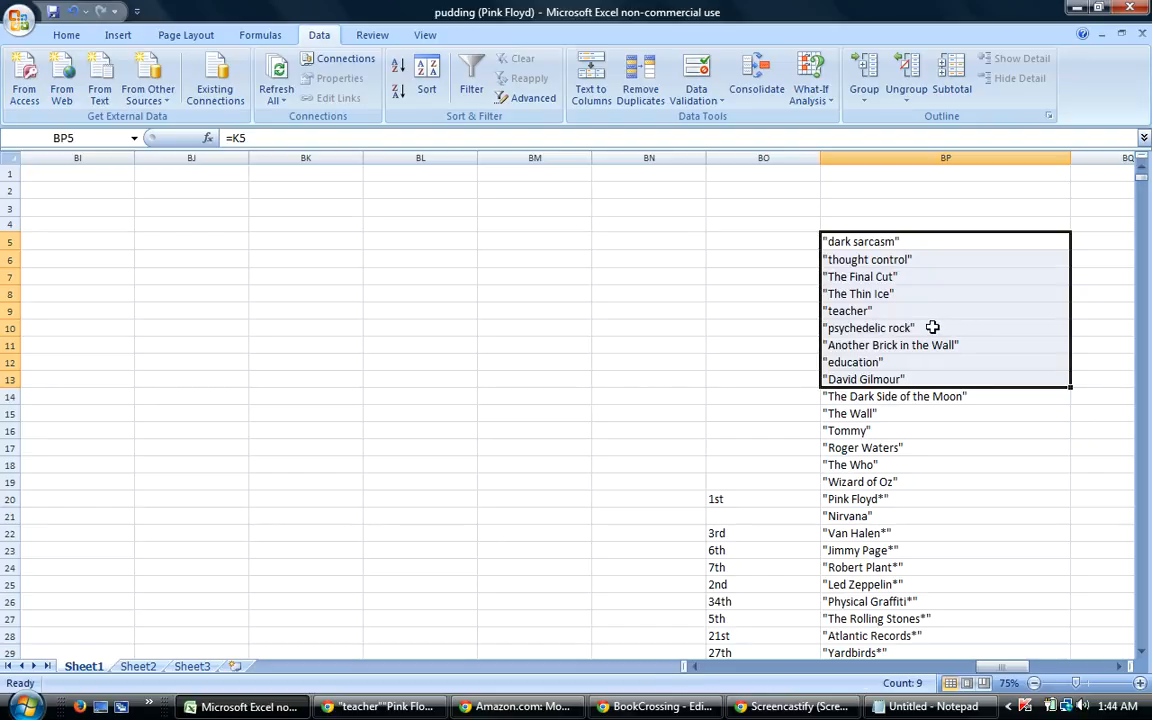
pyautogui.rightClick(926, 325)
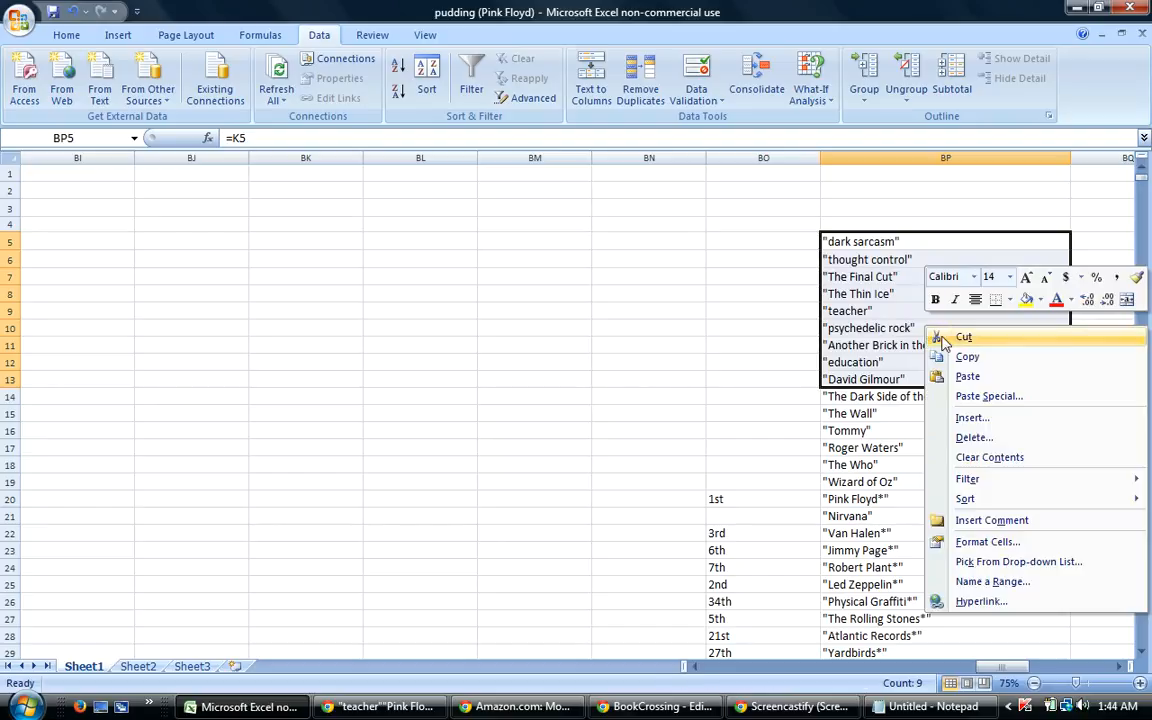
pyautogui.click(966, 358)
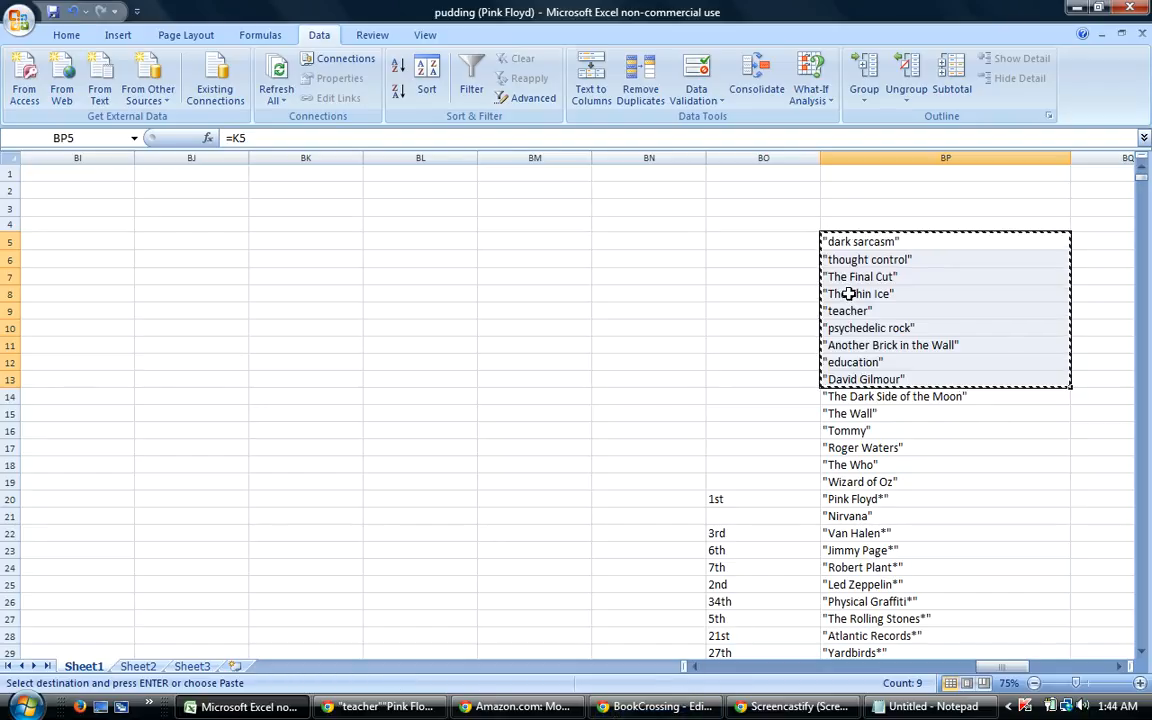
# Switch back to the BookCrossing post and paste the nine copied guesses under the "Percentage Nine:" heading.
pyautogui.moveTo(632, 712)
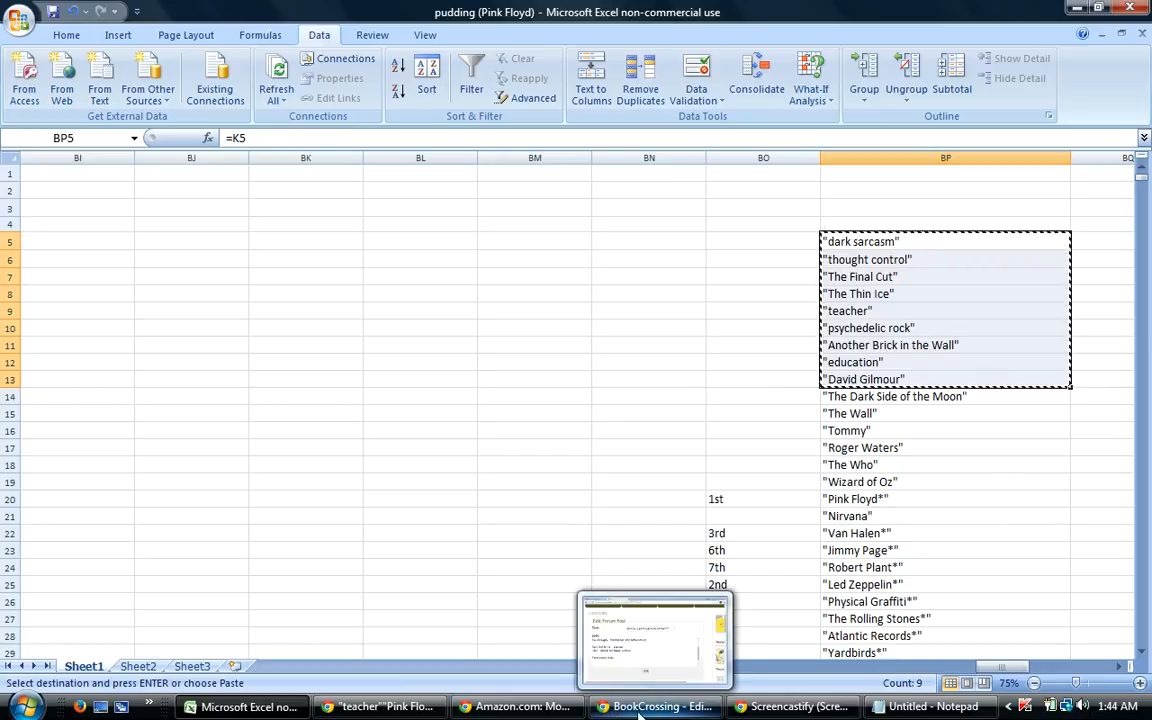
pyautogui.click(637, 712)
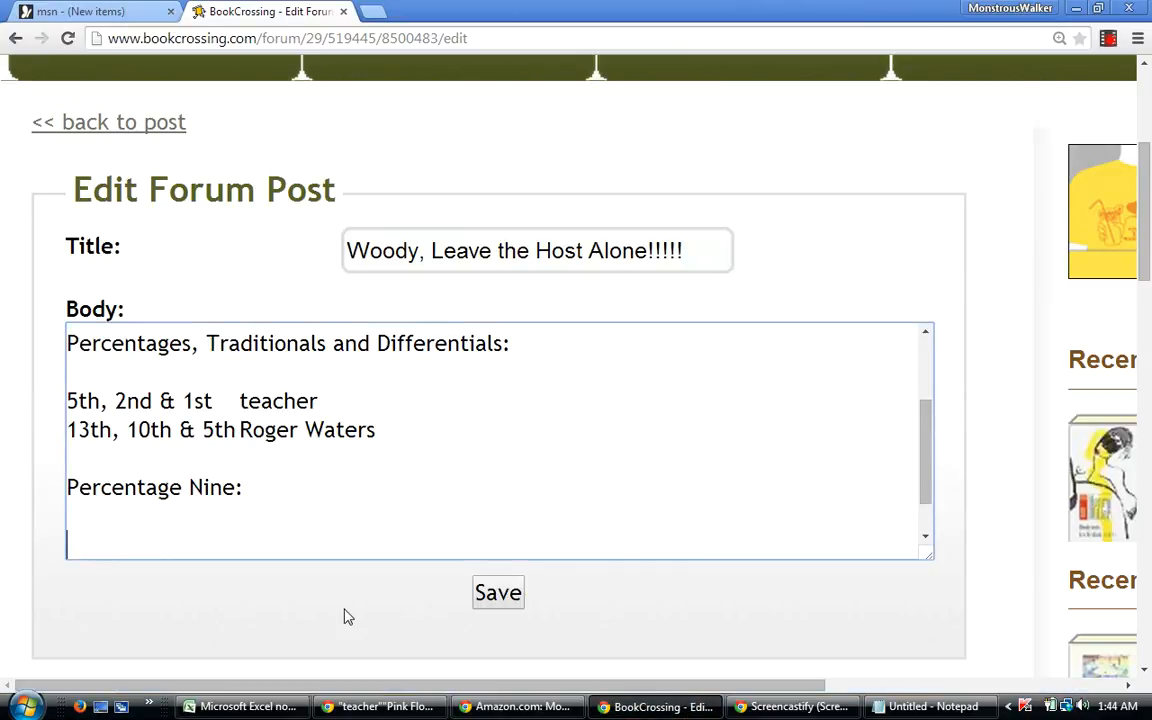
pyautogui.rightClick(206, 545)
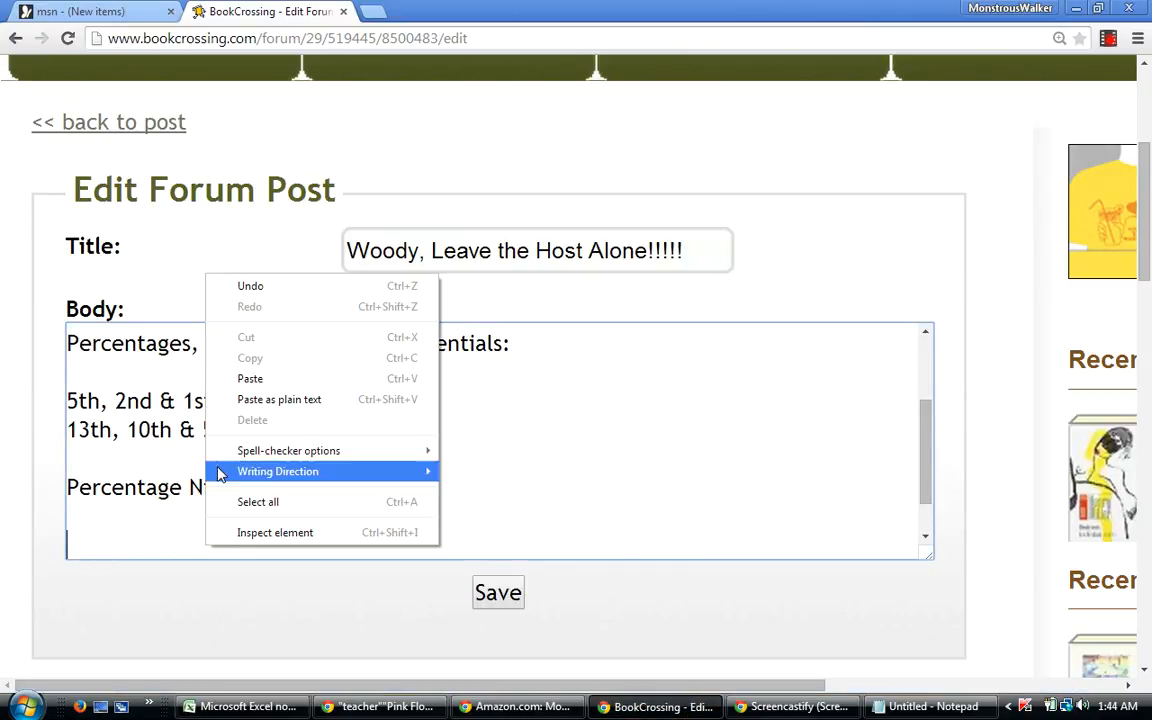
pyautogui.click(246, 379)
pyautogui.click(895, 494)
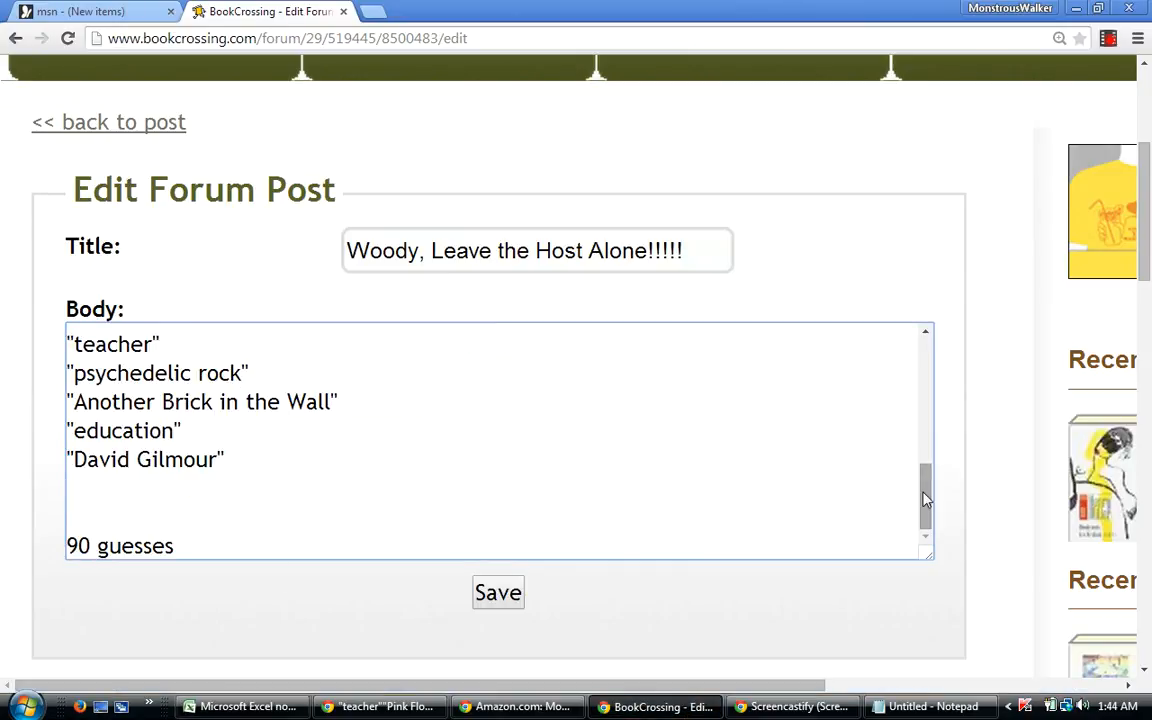
# Change "teacher" to uppercase "TEACHER" in the pasted Percentage Nine list.
pyautogui.moveTo(931, 496); pyautogui.dragTo(938, 458)
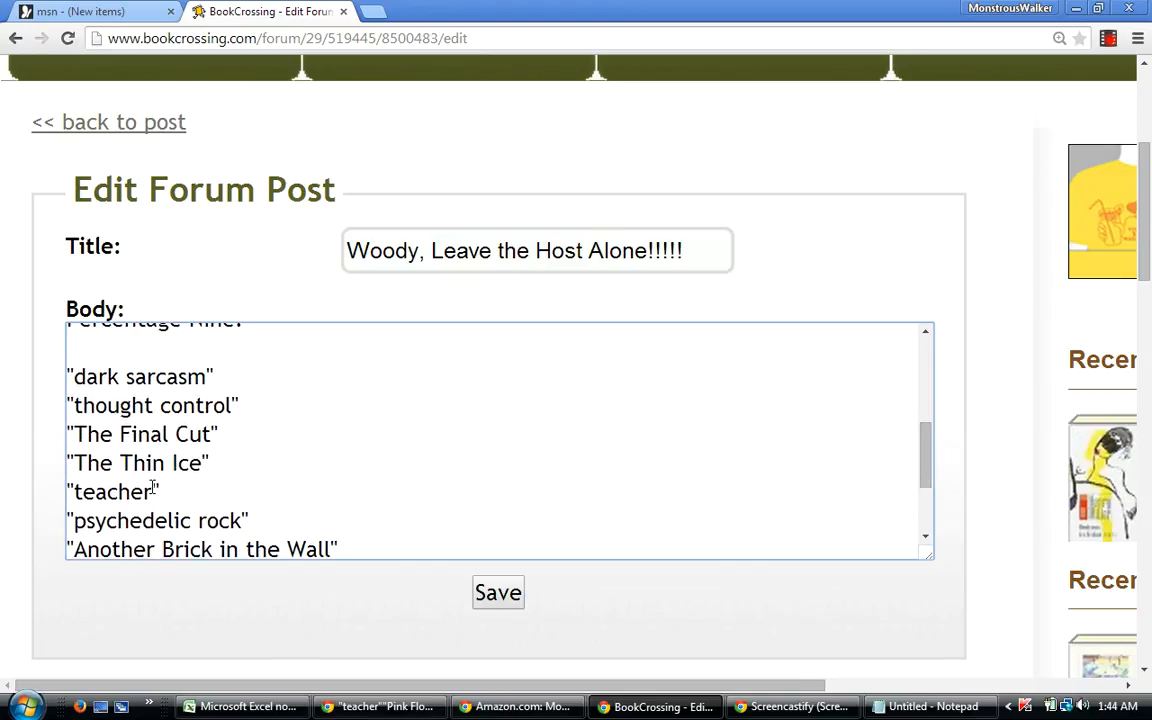
pyautogui.press('BackSpace')
pyautogui.press('BackSpace')
pyautogui.press('BackSpace')
pyautogui.press('BackSpace')
pyautogui.press('BackSpace')
pyautogui.press('BackSpace')
pyautogui.press('BackSpace')
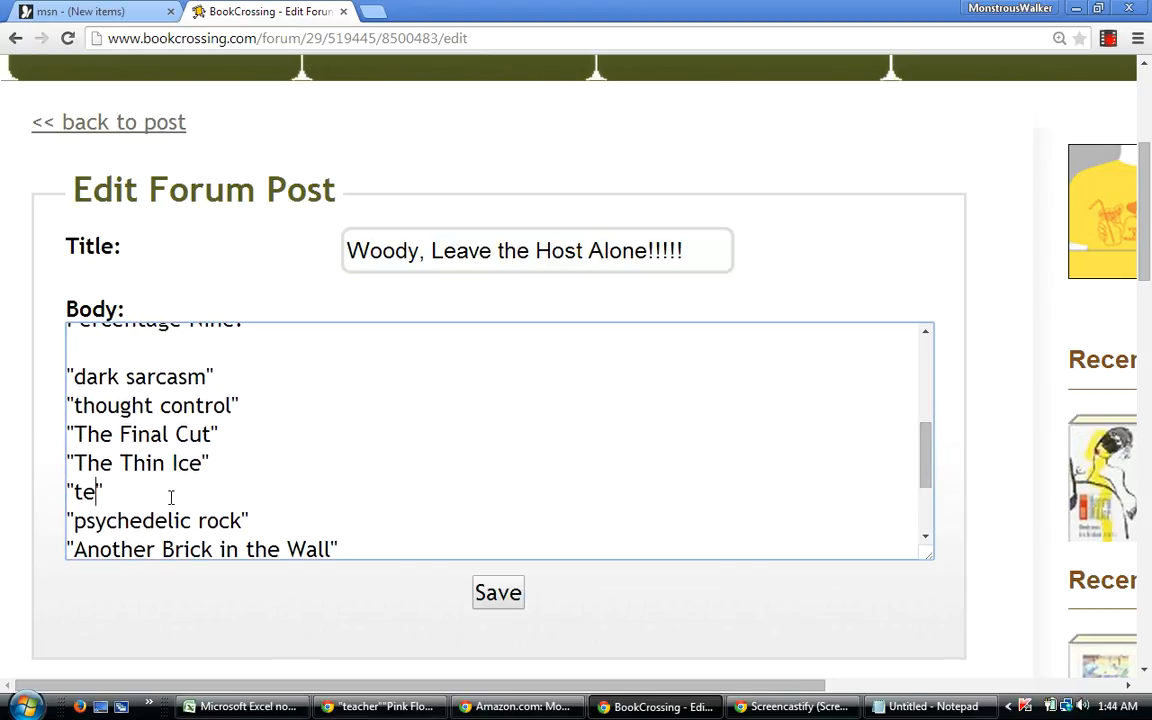
pyautogui.write('TEACHER')
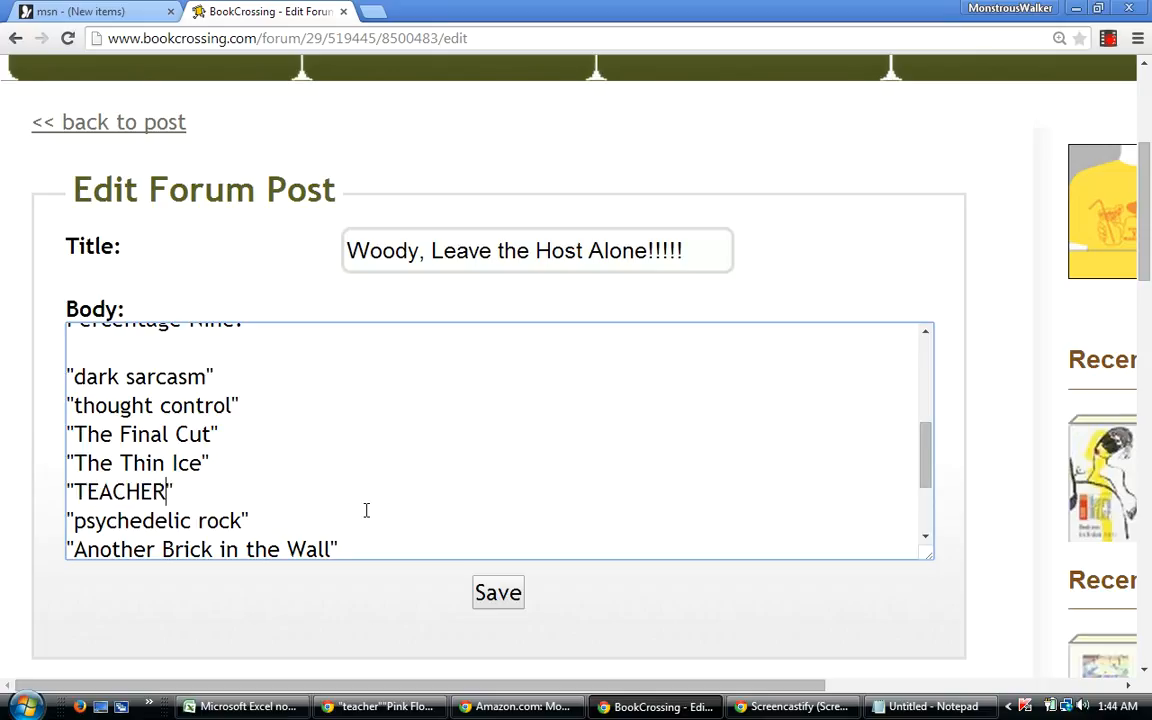
pyautogui.moveTo(922, 453); pyautogui.dragTo(897, 501)
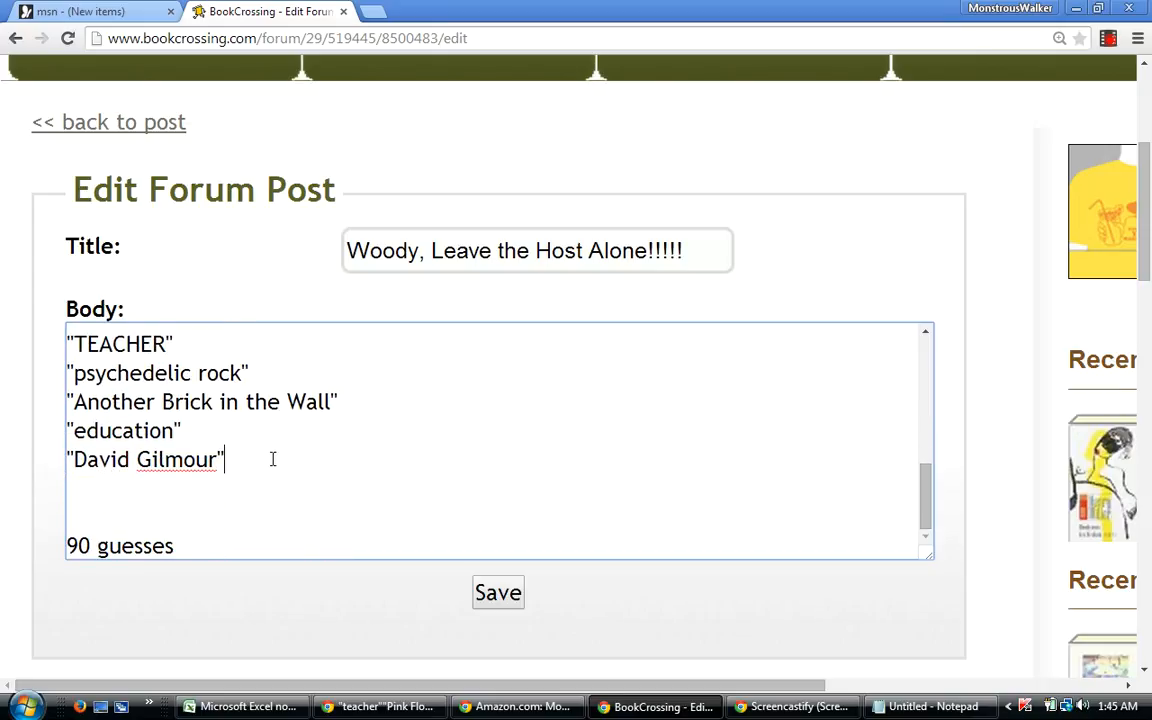
# Add the heading "Traditional Nine:" below the Percentage Nine list in the post body.
pyautogui.press('Return')
pyautogui.press('Return')
pyautogui.write('Traditiona')
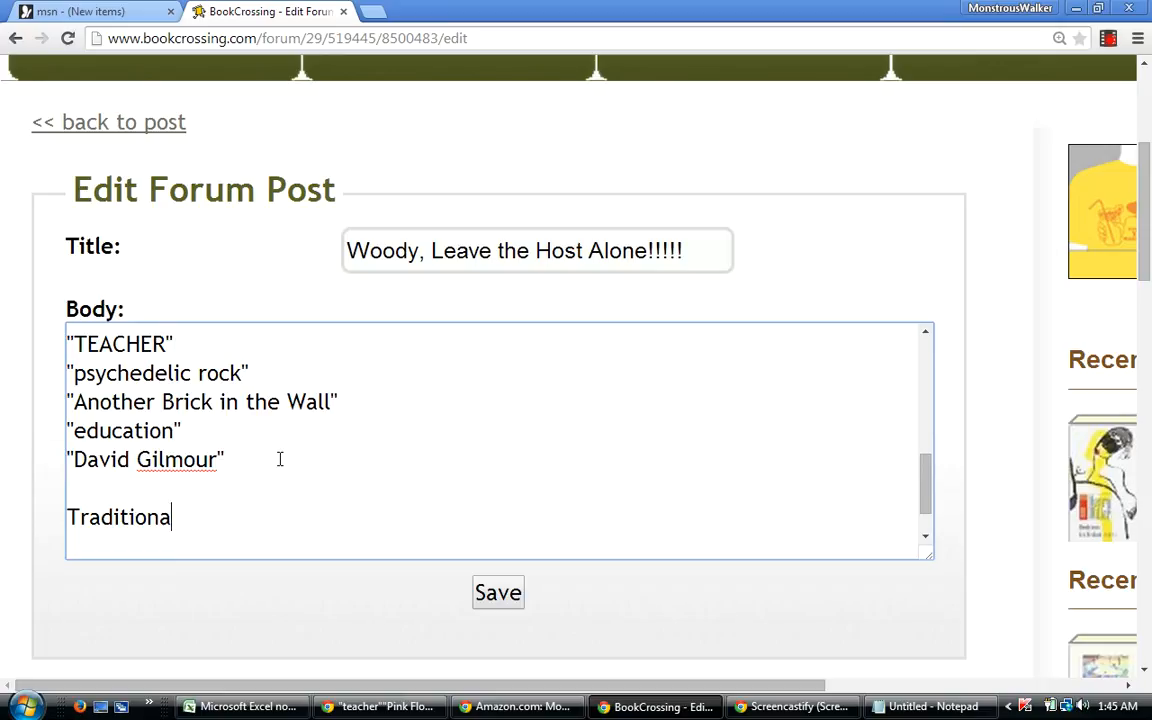
pyautogui.write('l Nine:')
pyautogui.press('Return')
pyautogui.press('Return')
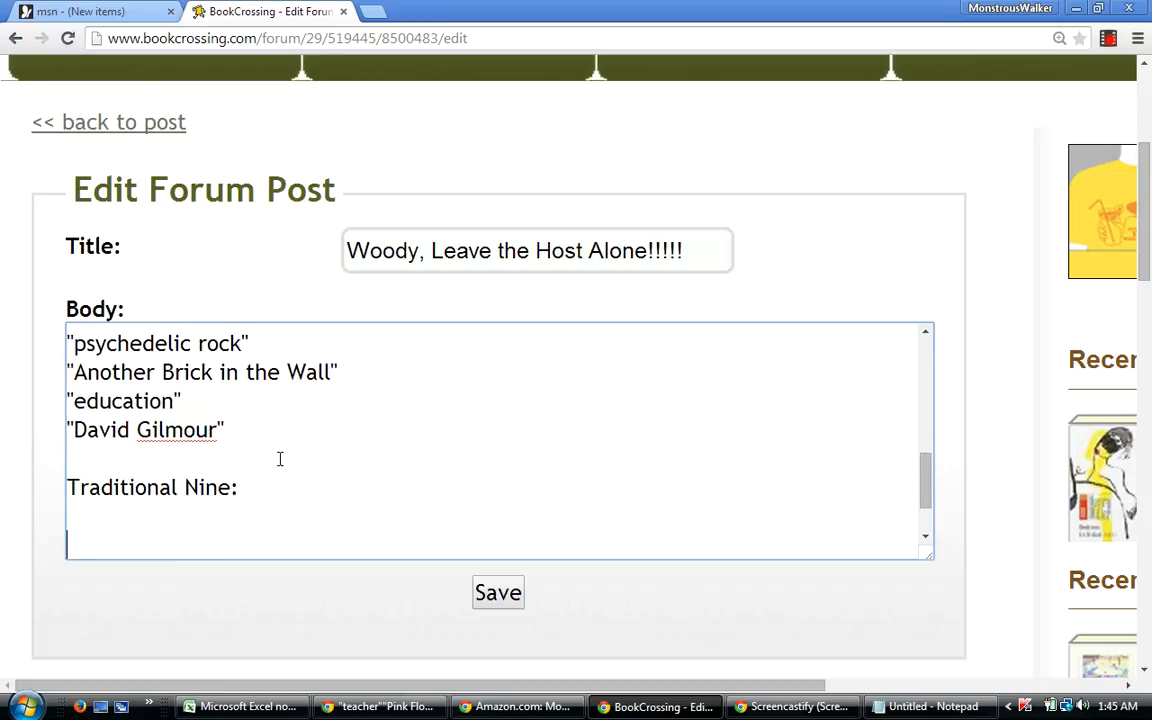
# Switch to Excel and sort the guess rows by column AV A to Z, then by column D largest to smallest.
pyautogui.click(270, 706)
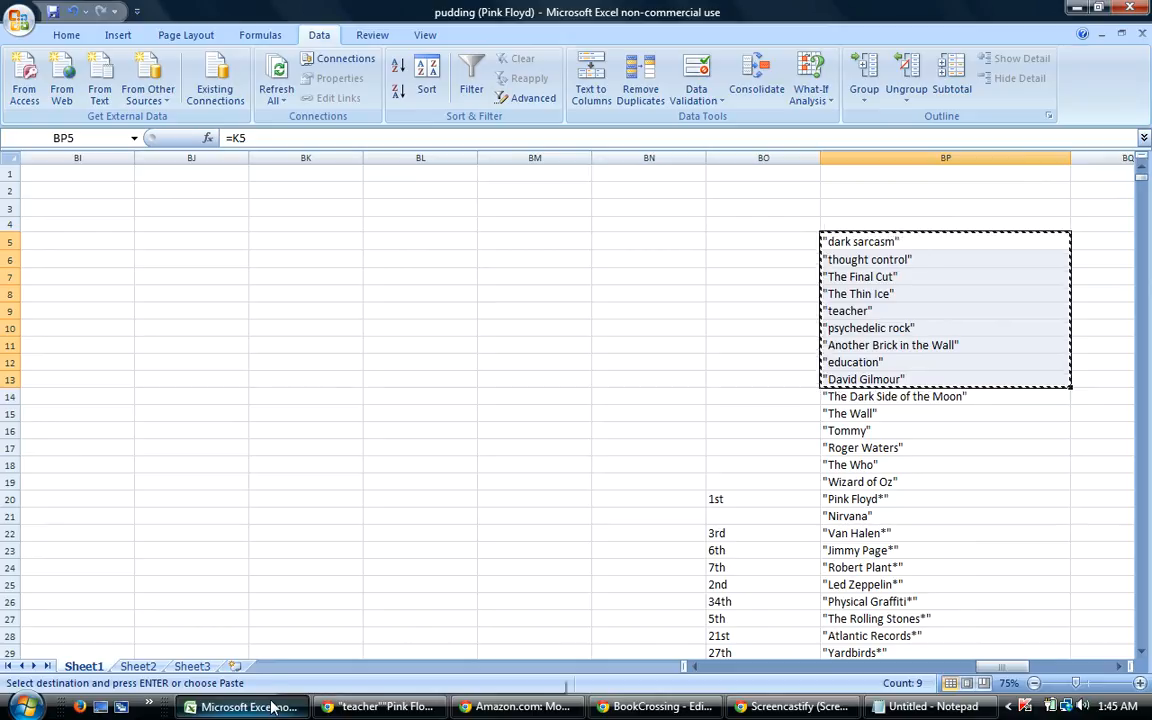
pyautogui.press('Escape')
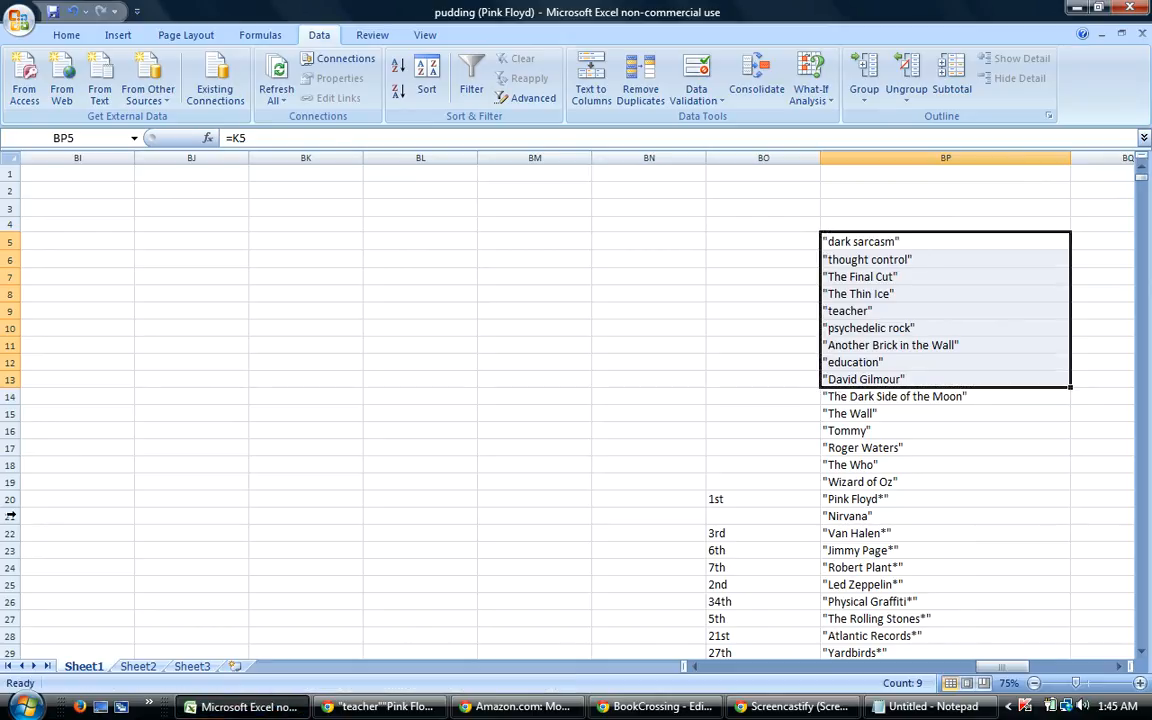
pyautogui.moveTo(17, 247); pyautogui.dragTo(44, 716)
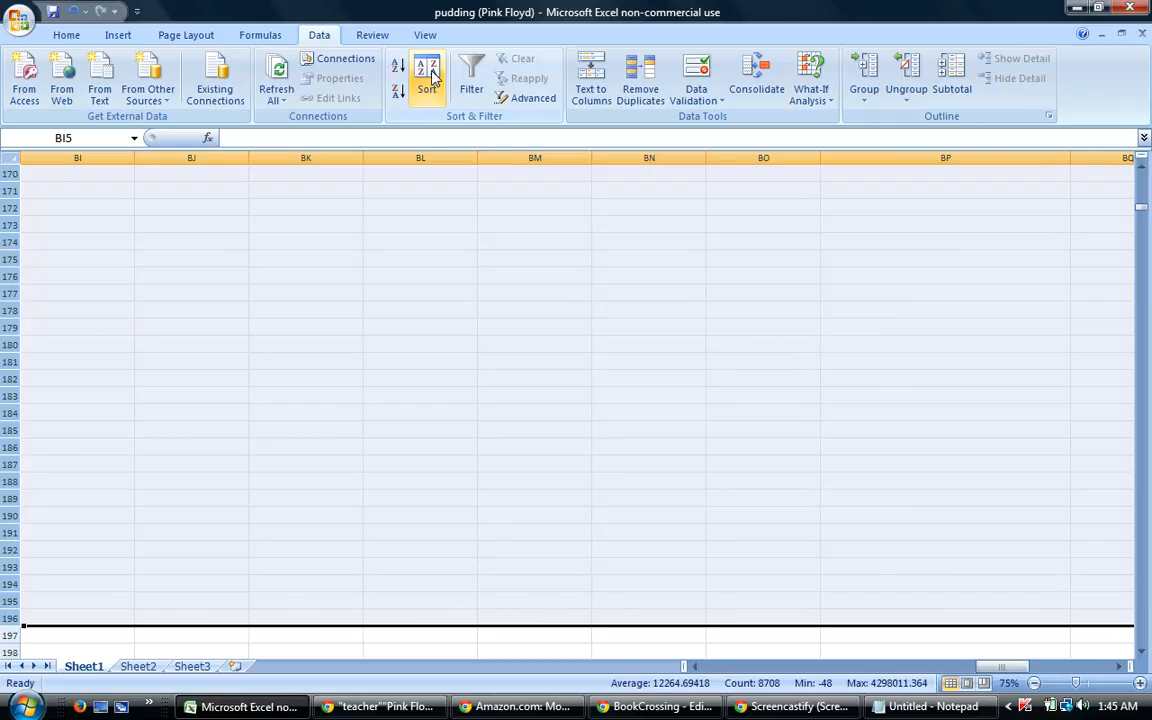
pyautogui.click(427, 80)
pyautogui.click(531, 318)
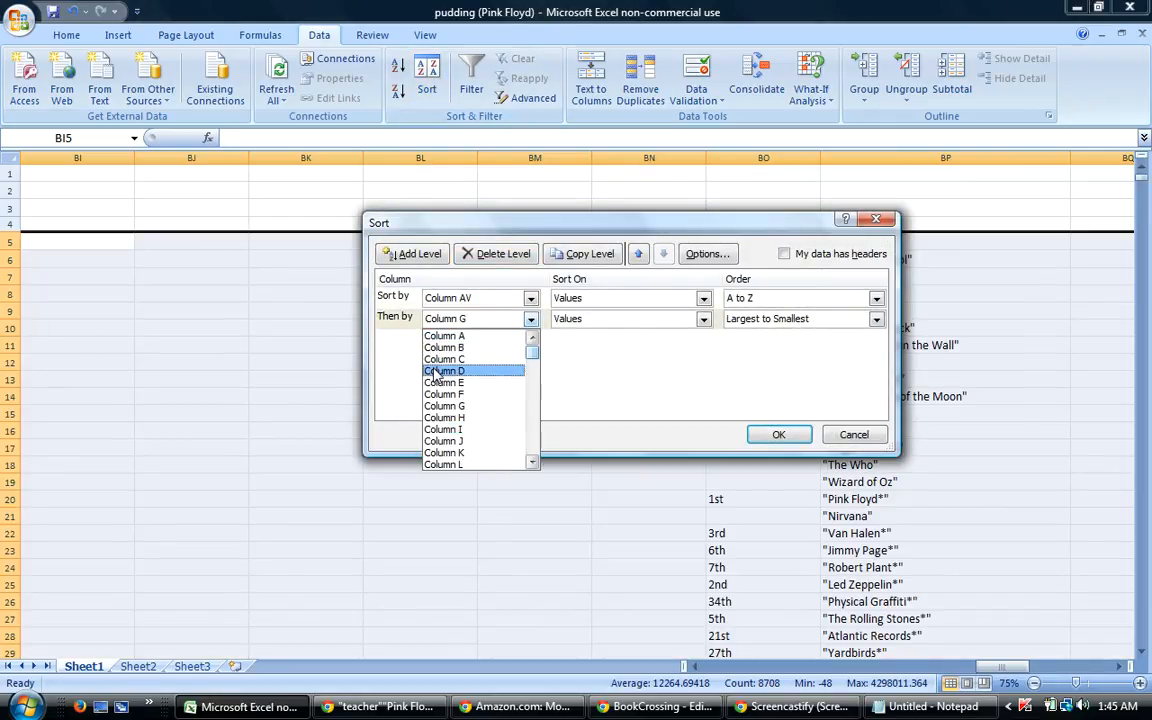
pyautogui.click(470, 371)
pyautogui.click(777, 436)
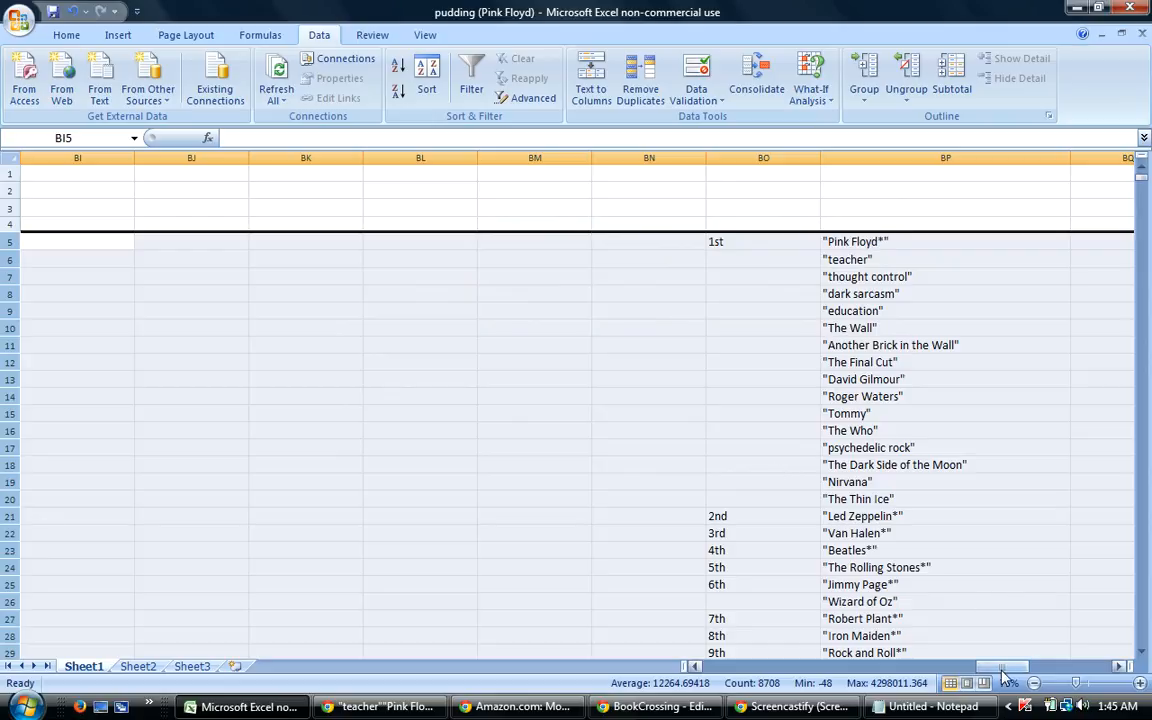
# Copy the top nine quoted guesses, from "Pink Floyd*" to "David Gilmour", in cells BP5:BP13.
pyautogui.click(1005, 677)
pyautogui.moveTo(826, 244); pyautogui.dragTo(862, 377)
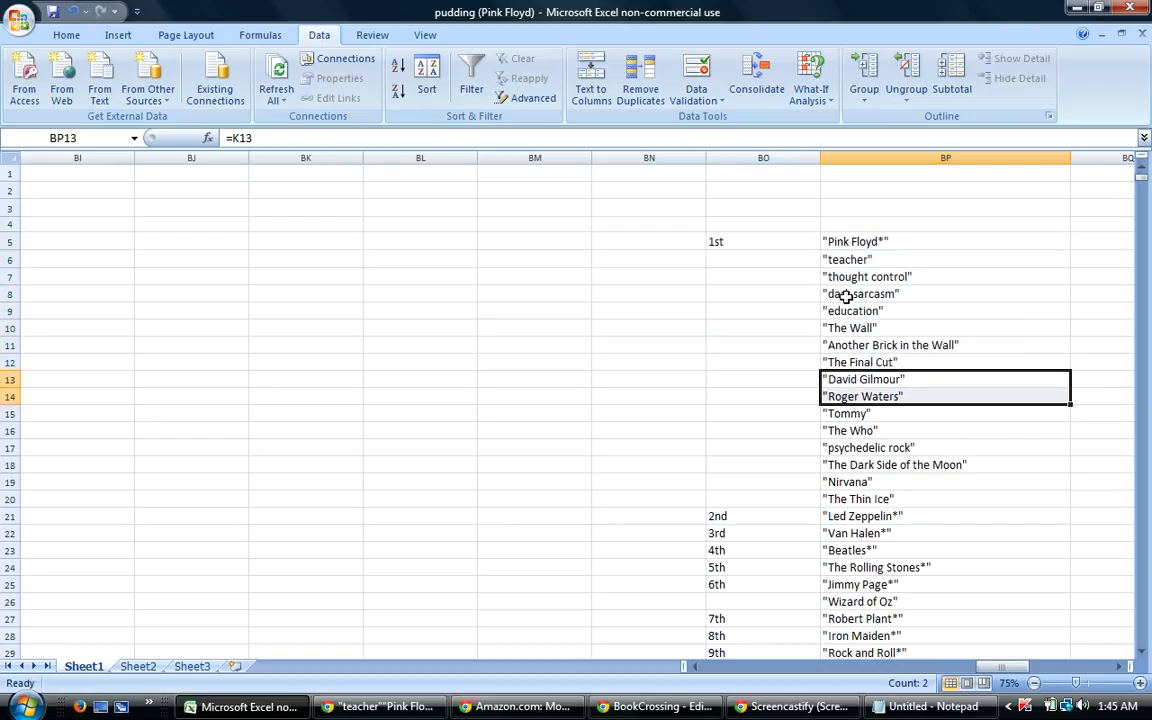
pyautogui.moveTo(825, 246); pyautogui.dragTo(841, 375)
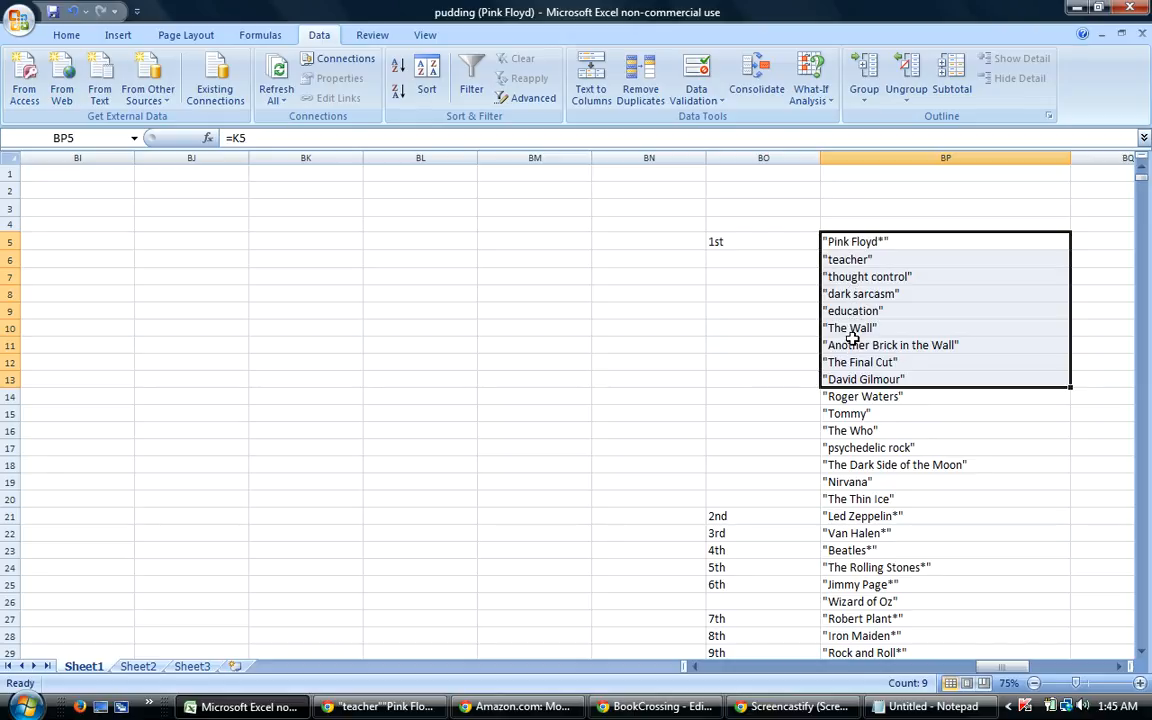
pyautogui.rightClick(852, 337)
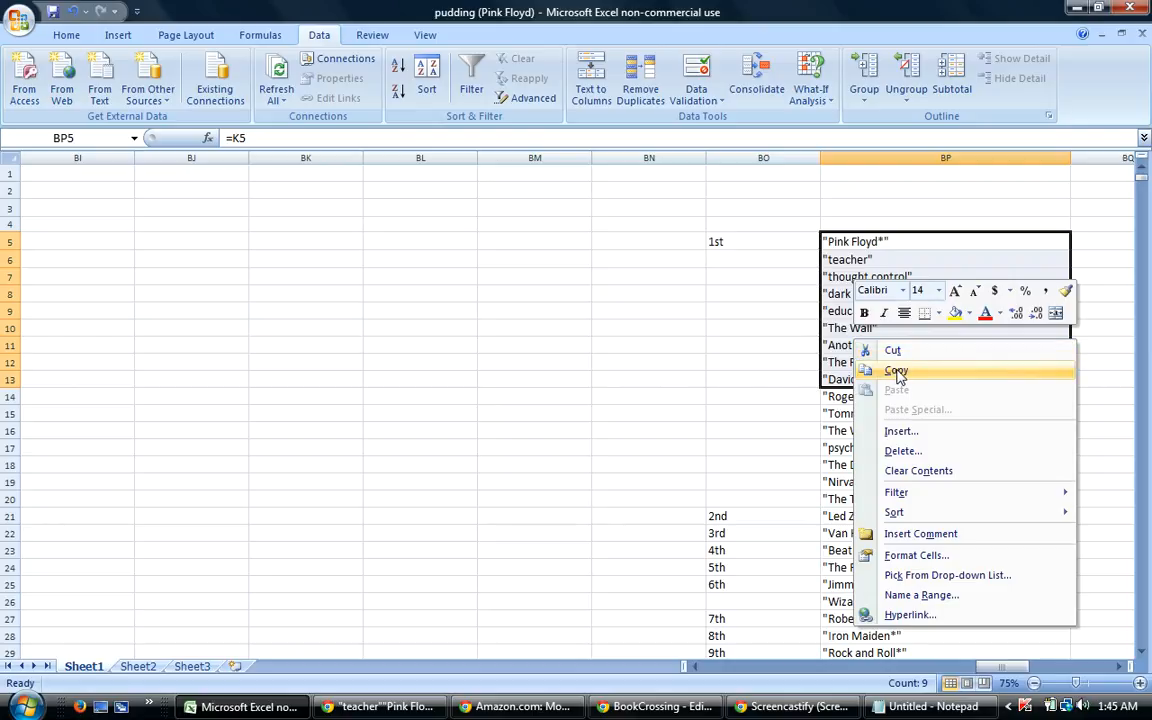
pyautogui.click(897, 372)
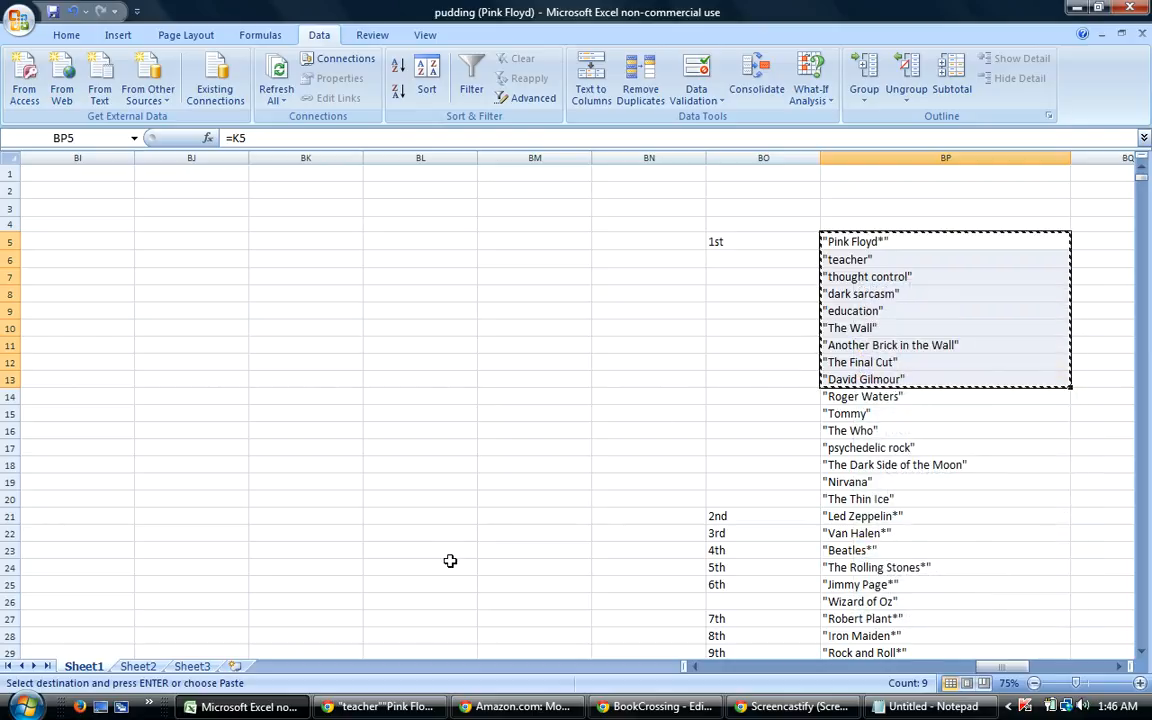
# Switch back to the BookCrossing post and paste the nine copied guesses under the "Traditional Nine:" heading.
pyautogui.click(660, 706)
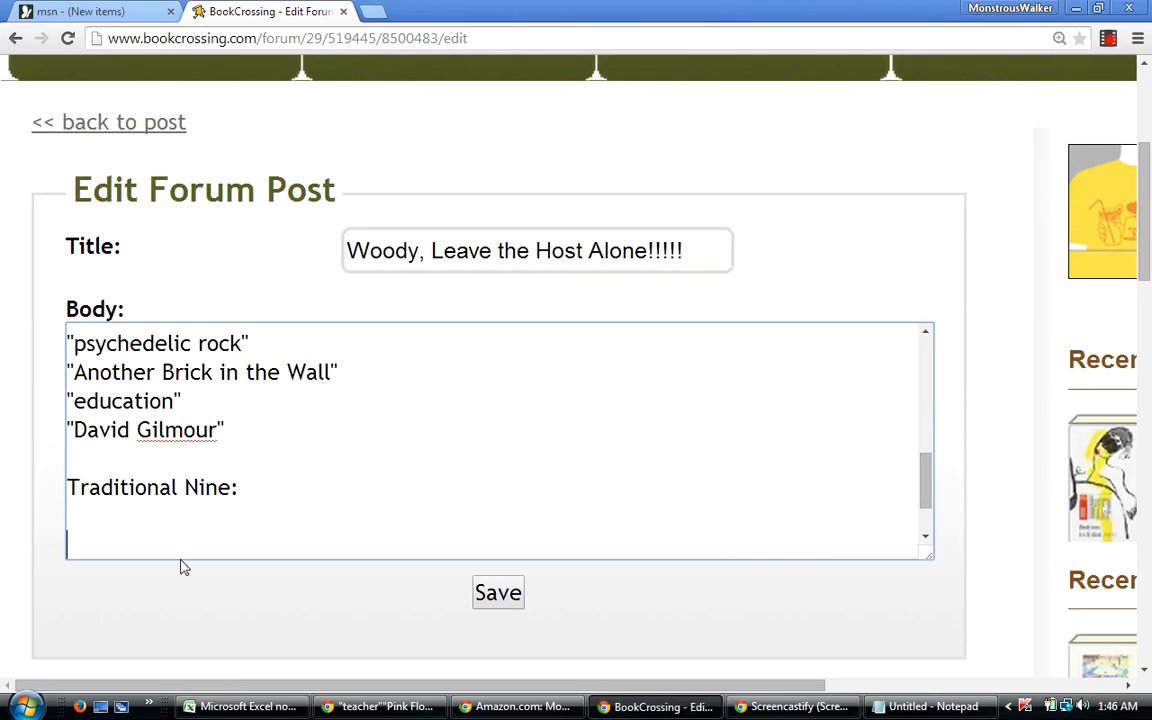
pyautogui.rightClick(101, 547)
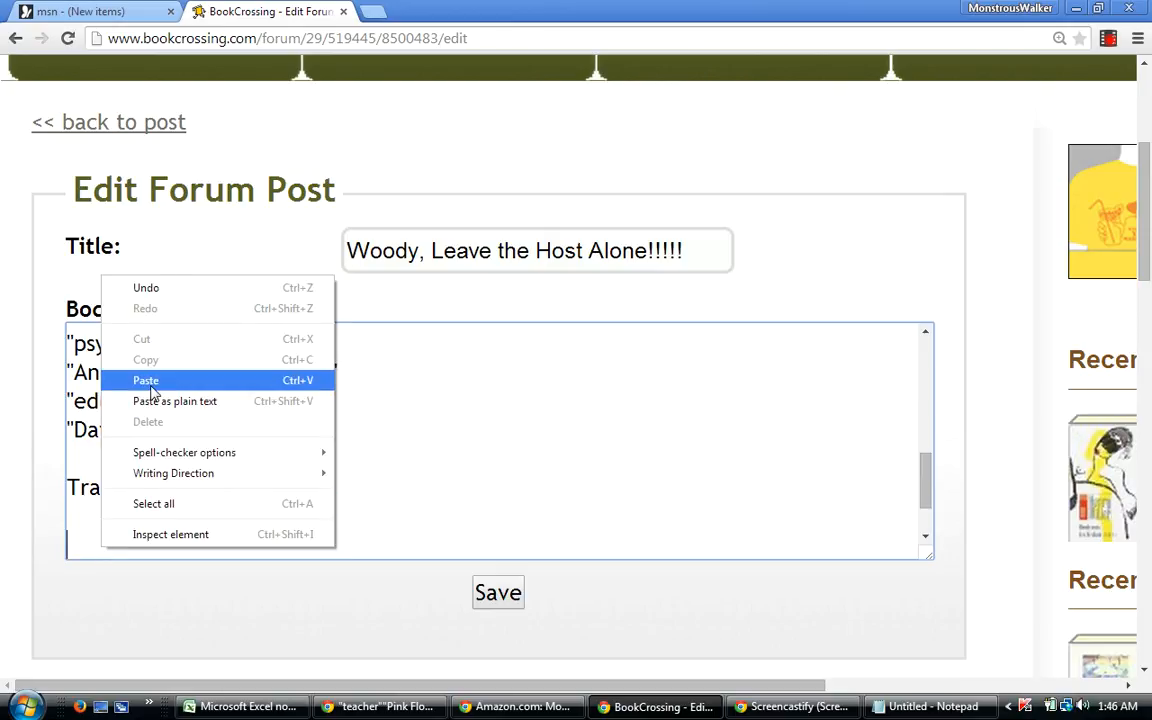
pyautogui.click(152, 381)
# Change "teacher" to uppercase "TEACHER" in the Traditional Nine list and place the cursor on a blank line below the list.
pyautogui.moveTo(926, 505); pyautogui.dragTo(941, 464)
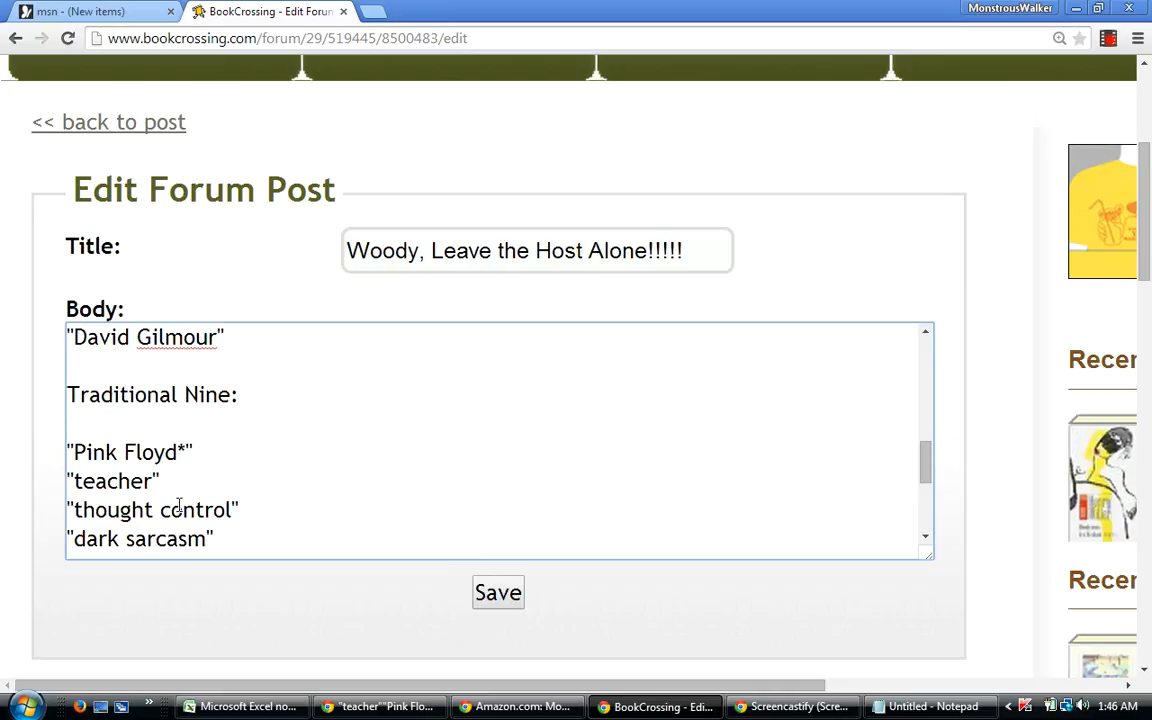
pyautogui.press('BackSpace')
pyautogui.press('BackSpace')
pyautogui.press('BackSpace')
pyautogui.press('BackSpace')
pyautogui.press('BackSpace')
pyautogui.press('BackSpace')
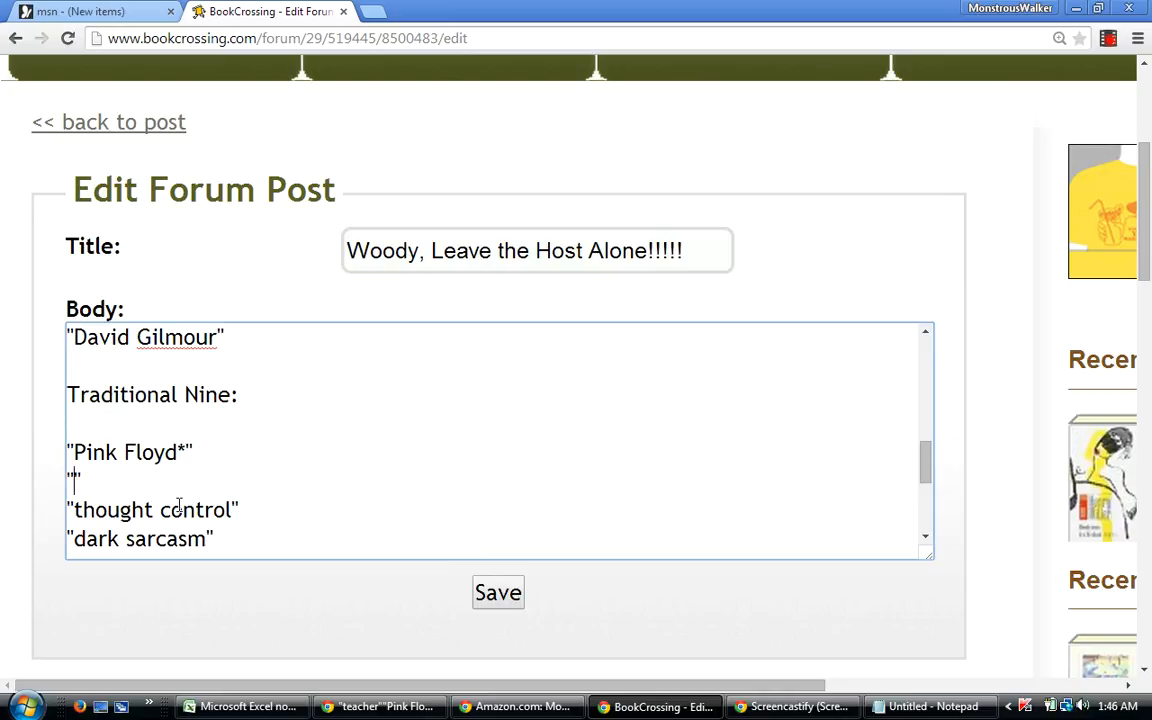
pyautogui.write('TEACHER')
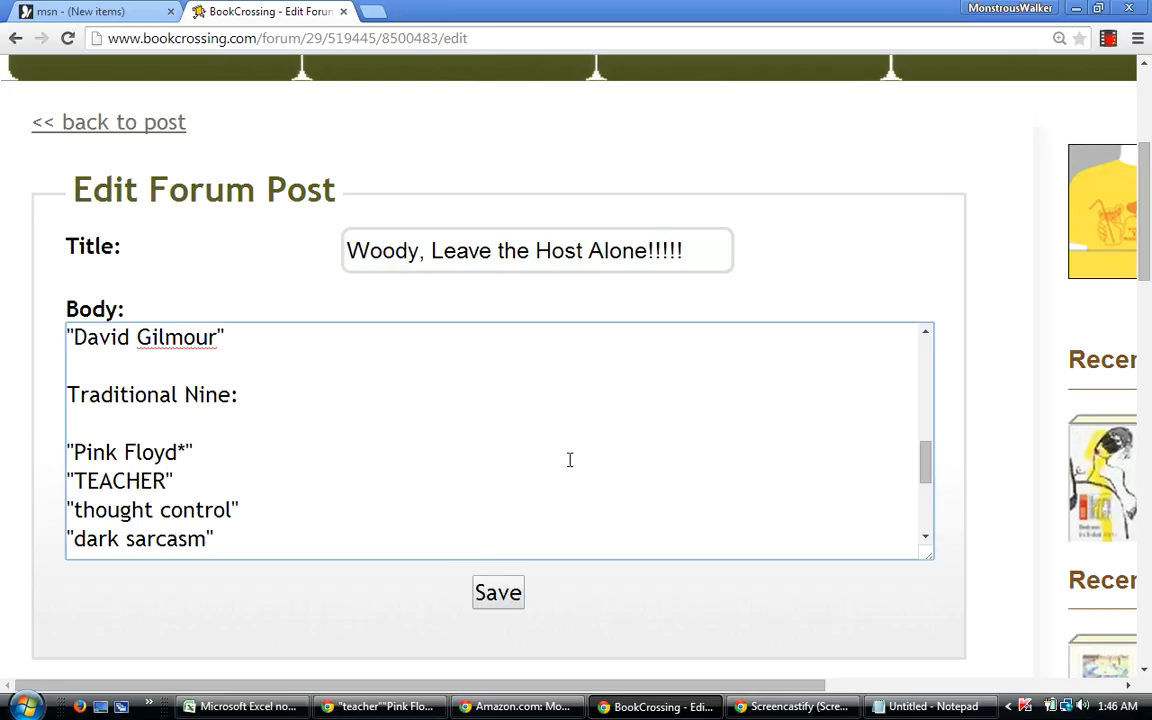
pyautogui.moveTo(921, 465); pyautogui.dragTo(724, 547)
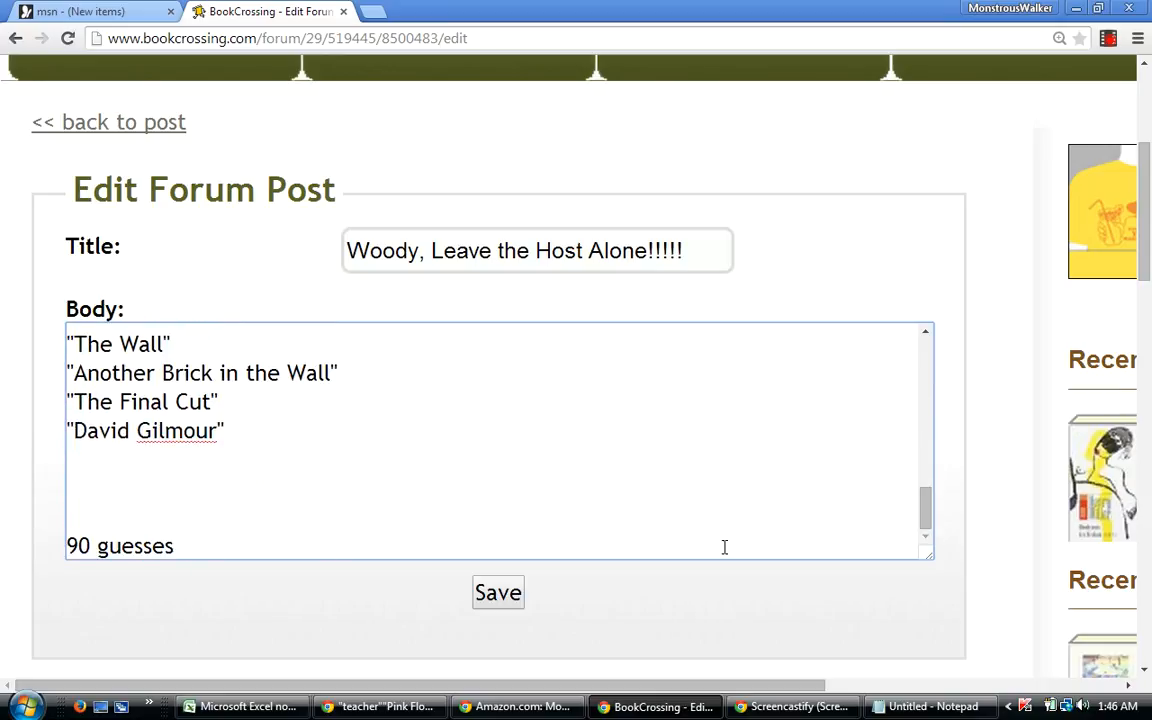
pyautogui.click(132, 480)
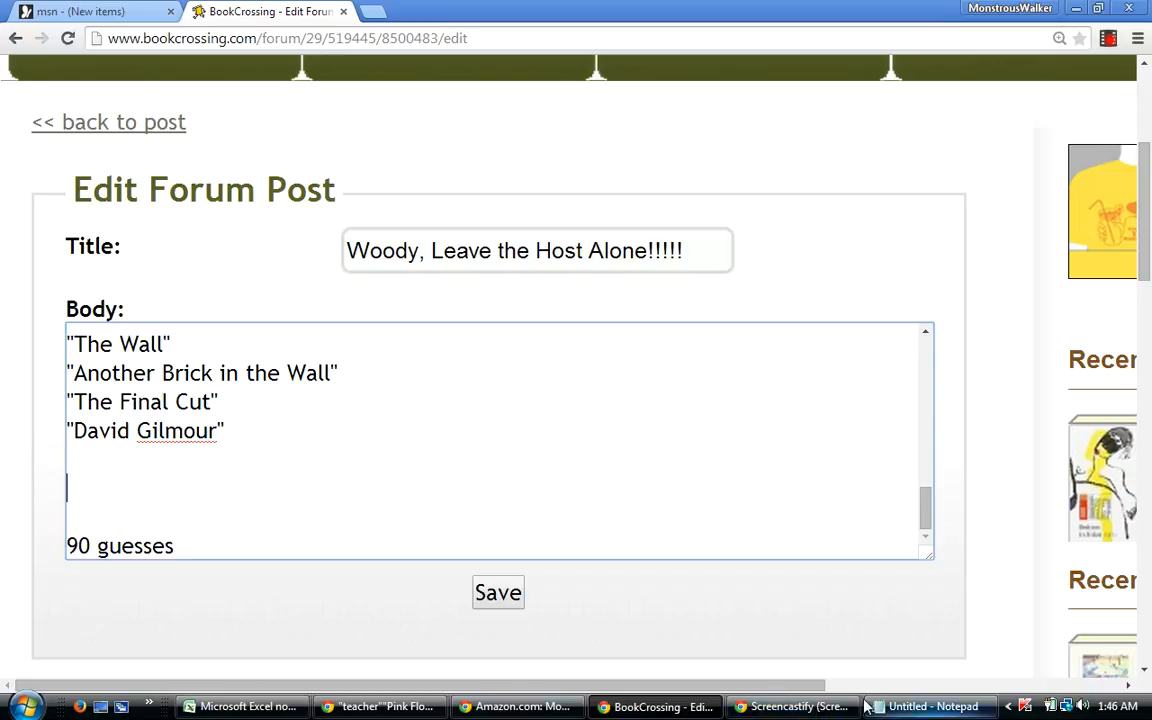
# Switch to Excel and sort the guess rows by column AV A to Z, then by column W largest to smallest.
pyautogui.click(245, 707)
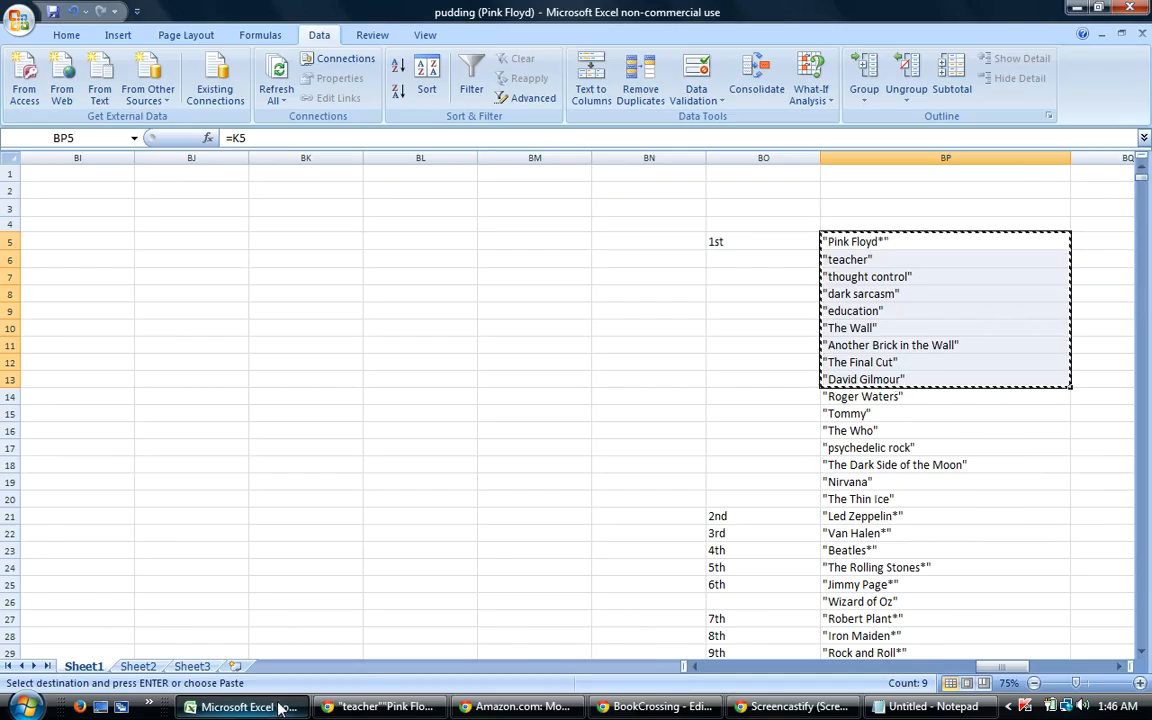
pyautogui.press('Escape')
pyautogui.moveTo(10, 229); pyautogui.dragTo(133, 691)
pyautogui.click(426, 78)
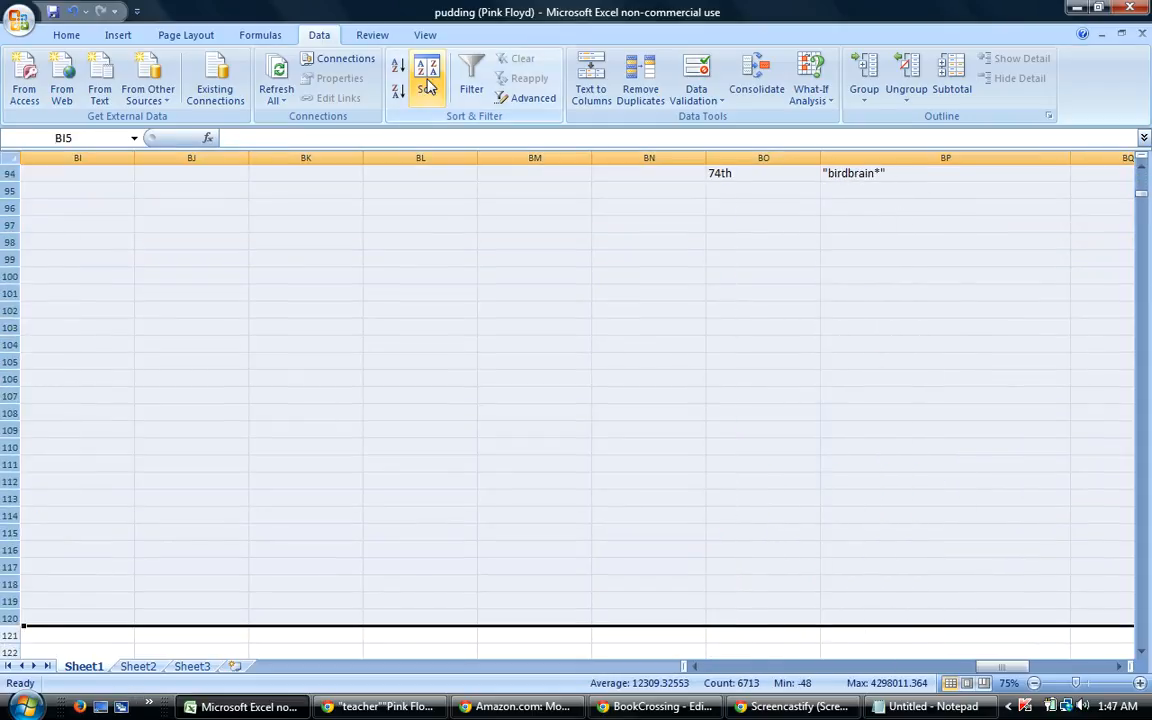
pyautogui.click(535, 320)
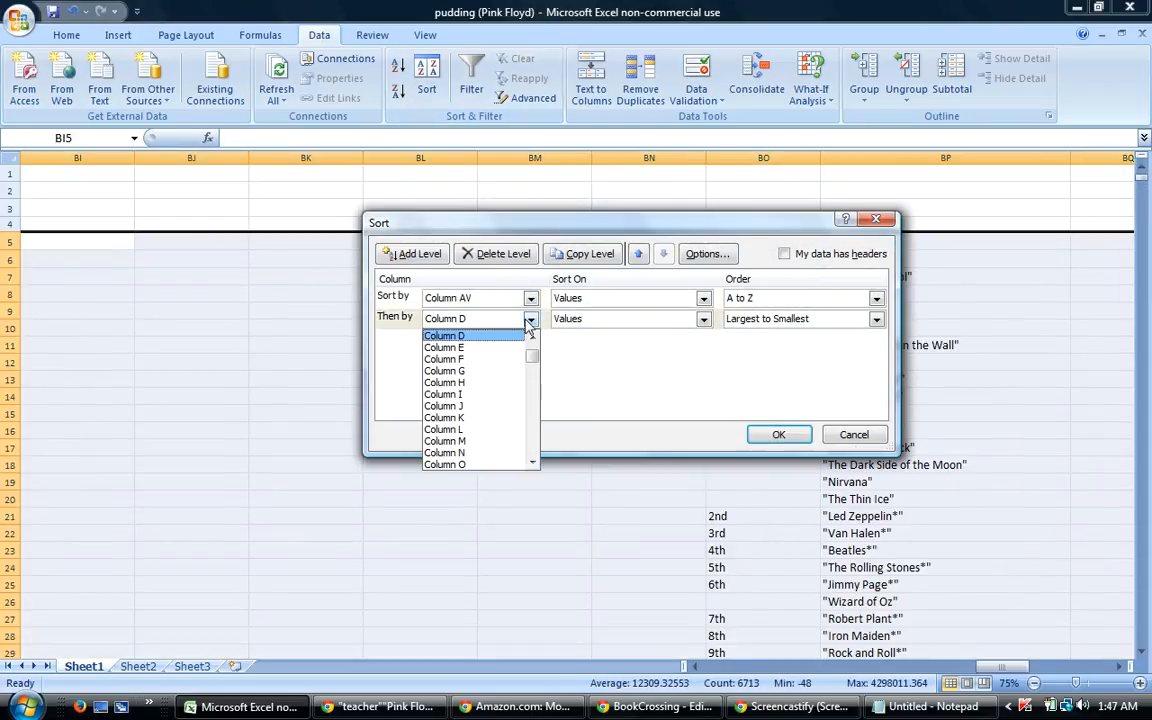
pyautogui.moveTo(532, 360); pyautogui.dragTo(537, 386)
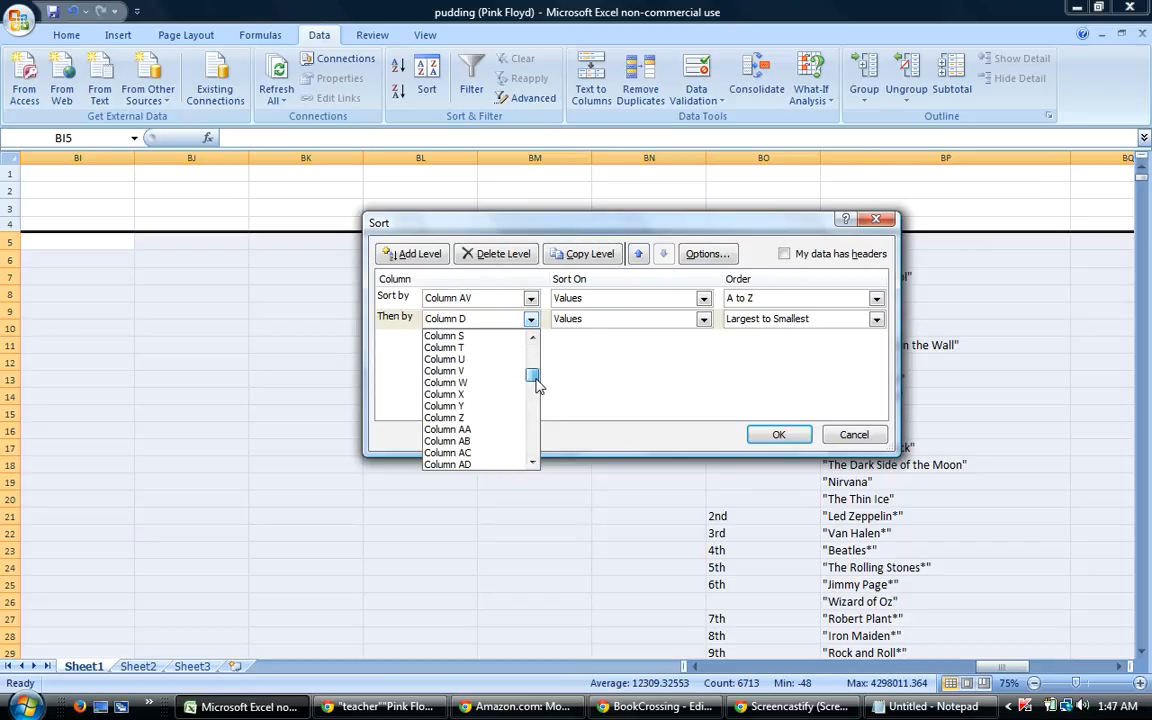
pyautogui.click(464, 389)
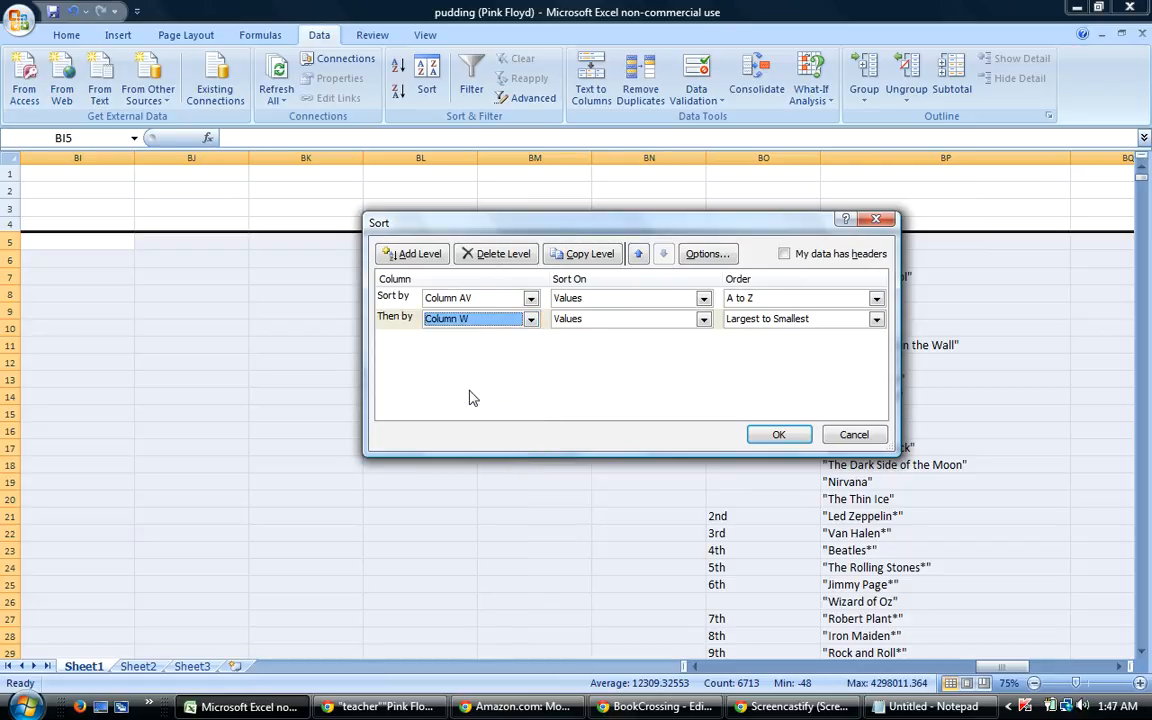
pyautogui.click(776, 436)
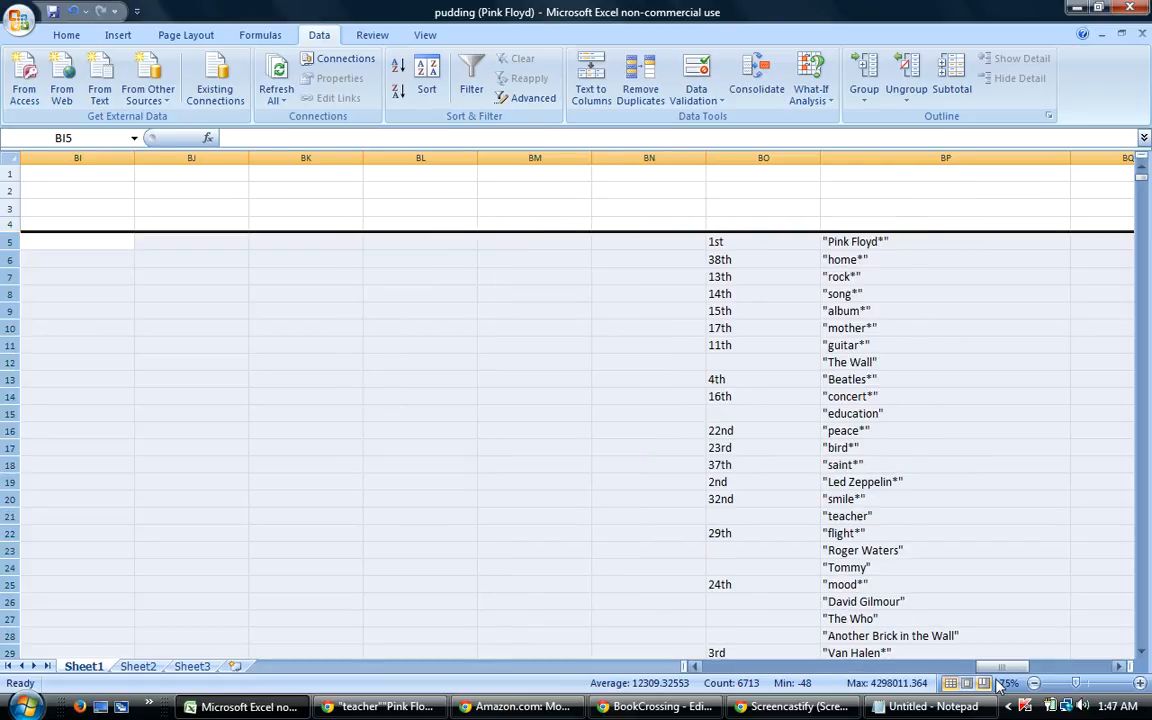
# Examine the percentage scores in column G for Pink Floyd*, The Wall, education, teacher and Another Brick in the Wall.
pyautogui.moveTo(998, 668); pyautogui.dragTo(746, 668)
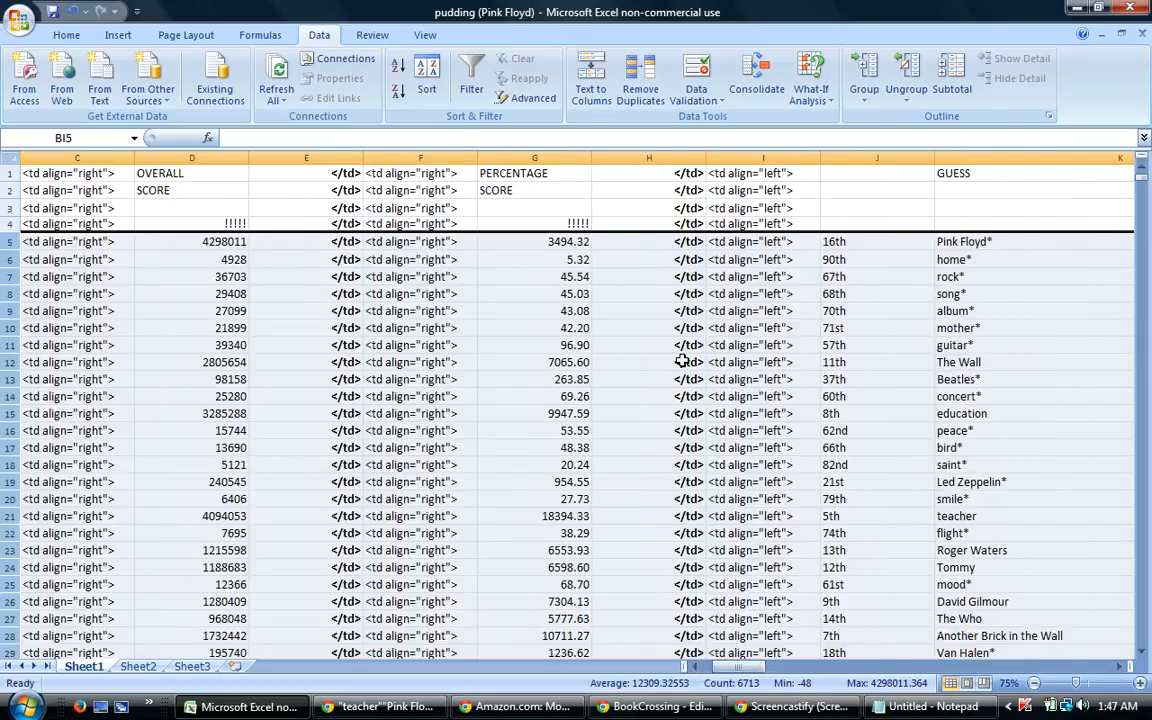
pyautogui.click(542, 242)
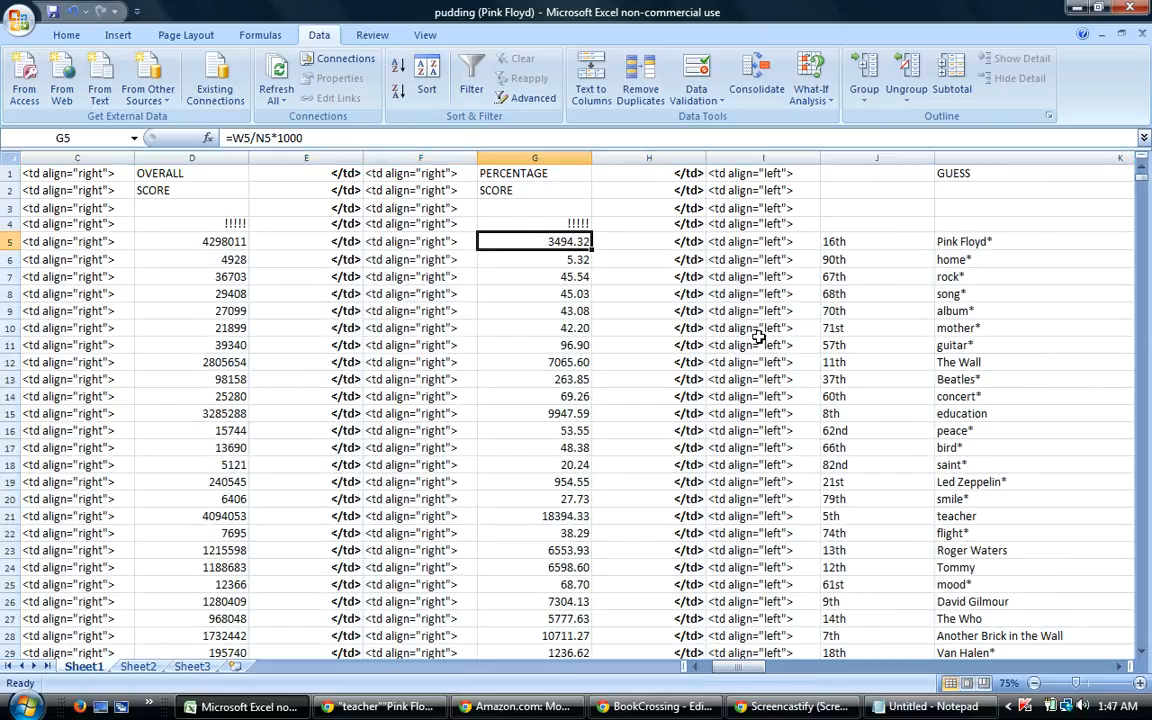
pyautogui.click(582, 364)
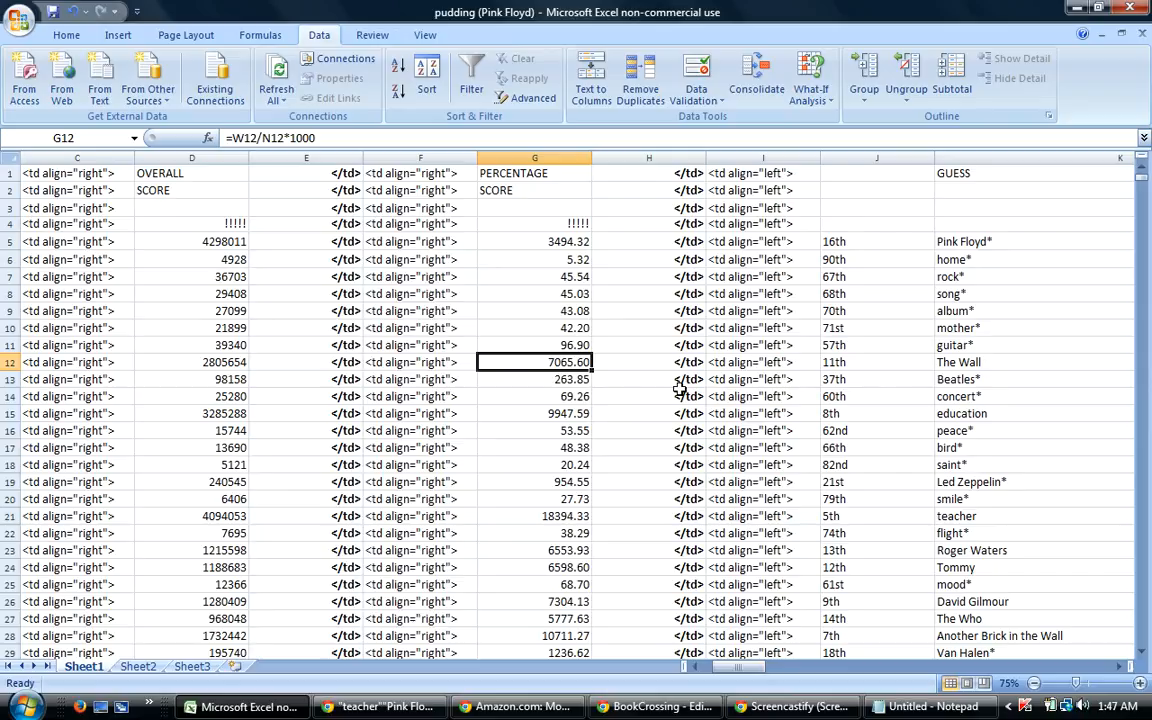
pyautogui.click(570, 417)
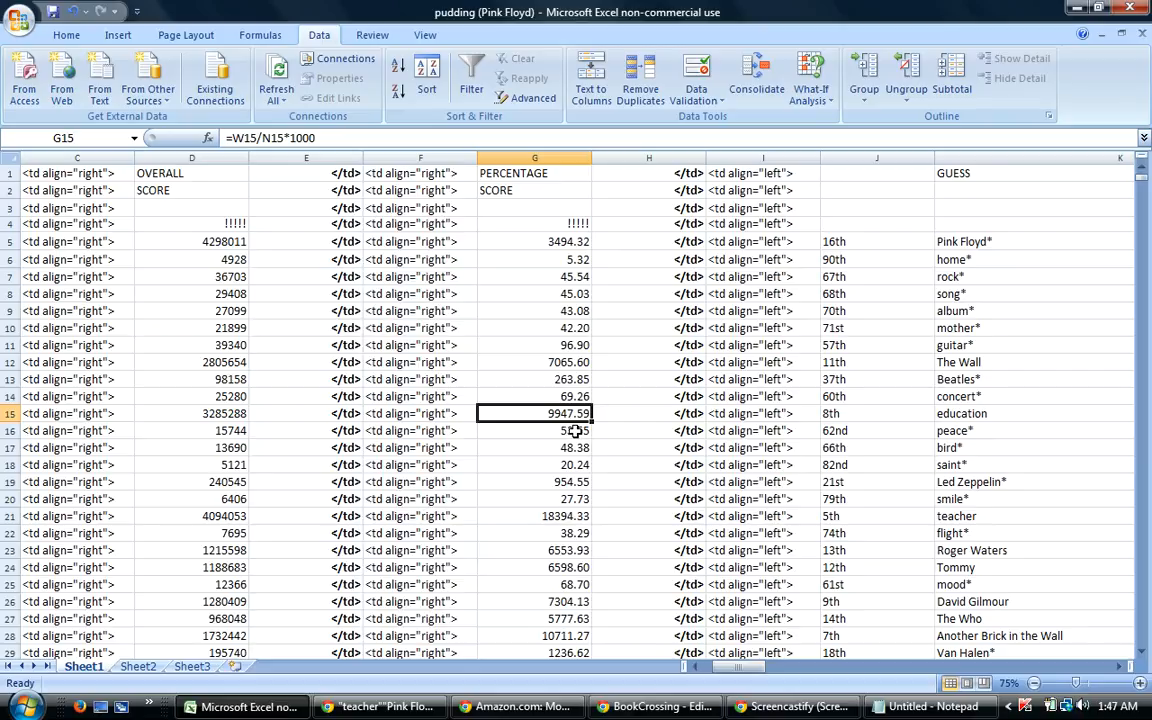
pyautogui.click(568, 517)
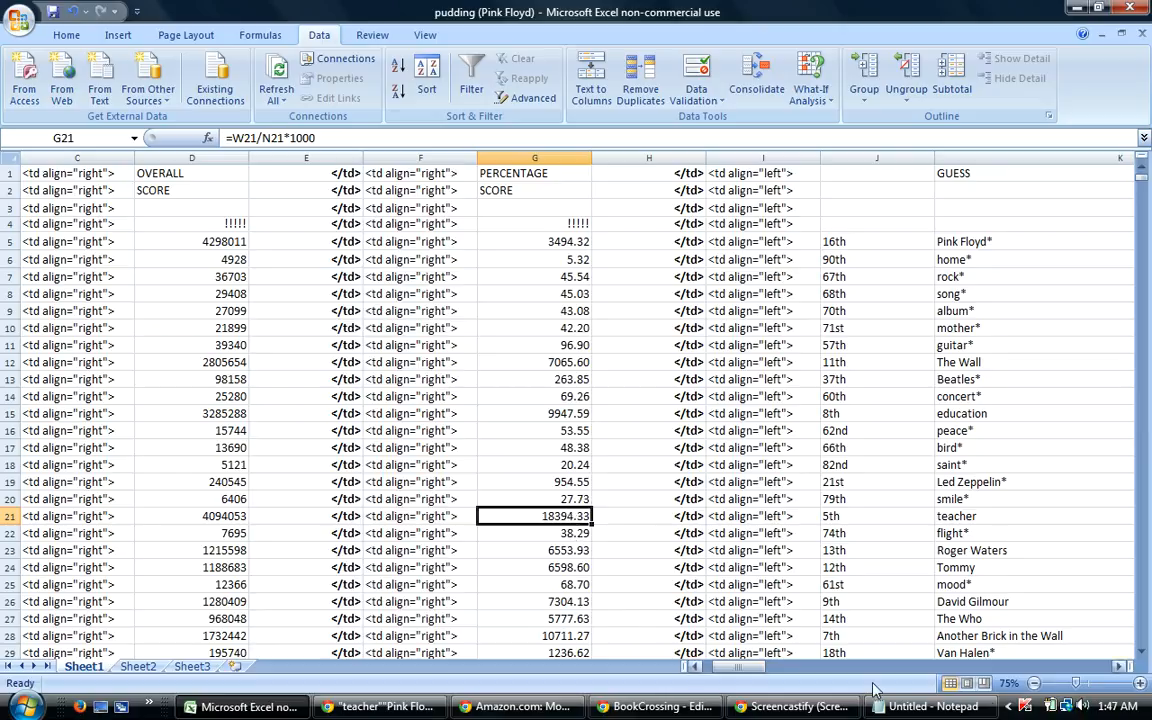
pyautogui.click(1143, 653)
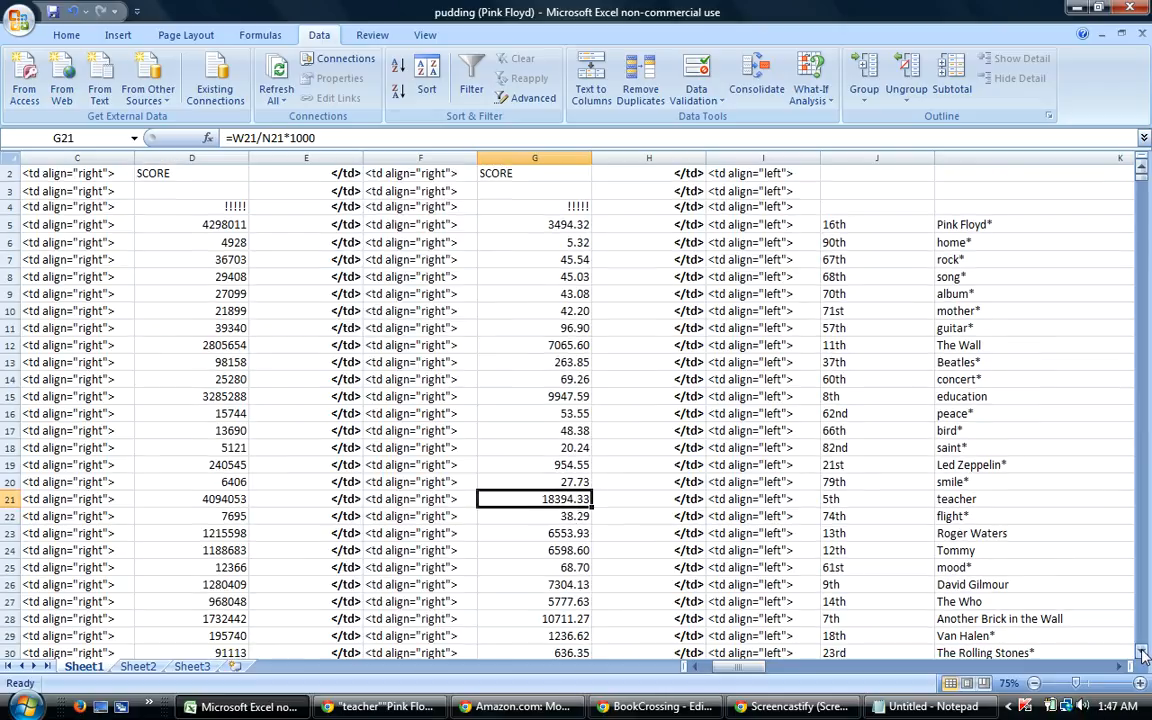
pyautogui.click(1143, 653)
pyautogui.click(1143, 653)
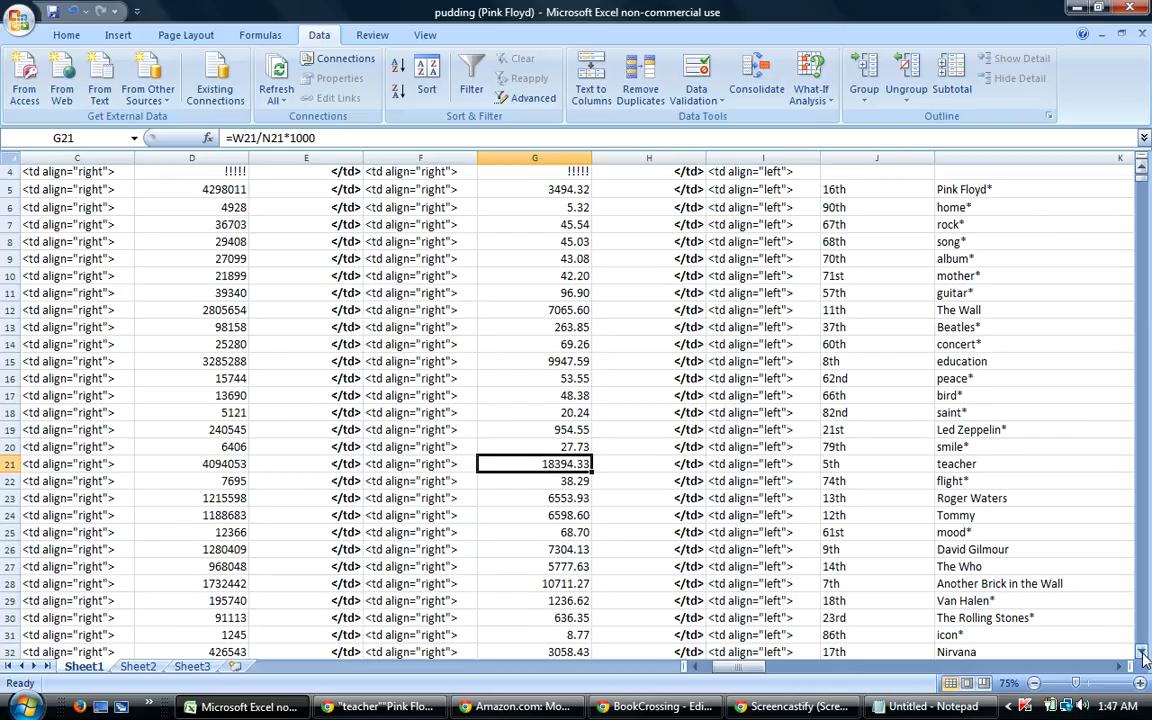
pyautogui.click(1143, 653)
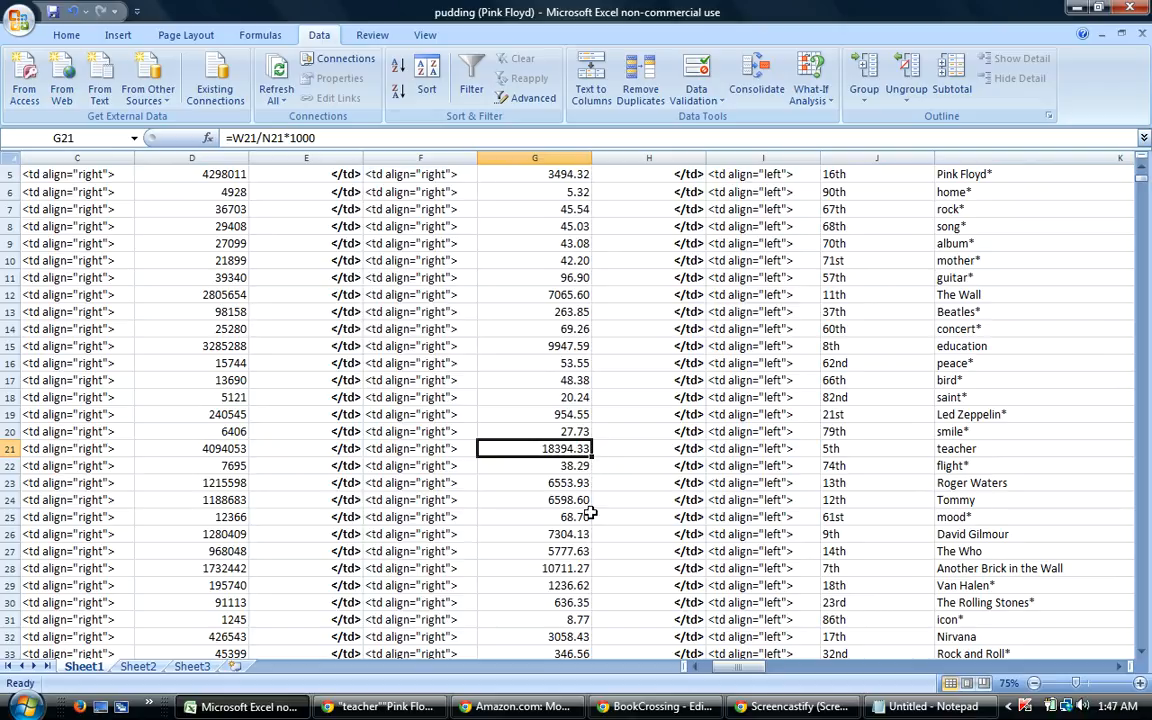
pyautogui.click(575, 570)
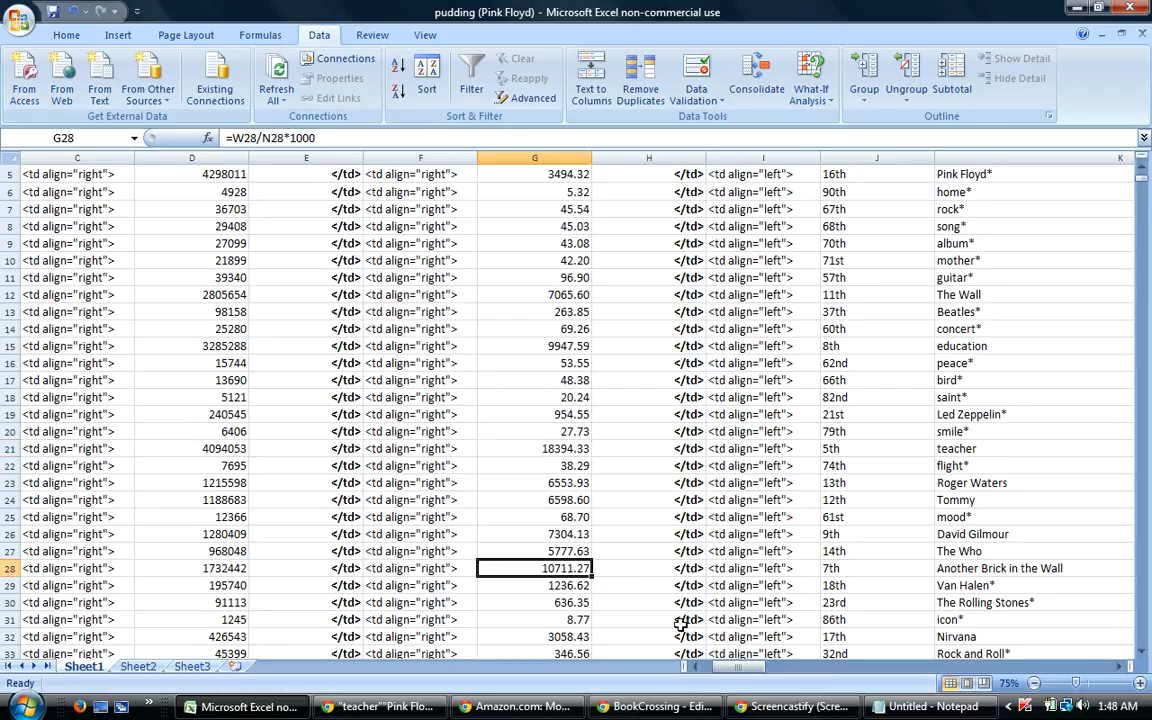
# Examine the percentage scores and ranks of the guesses below Another Brick in the Wall, down to row 60.
pyautogui.click(1144, 656)
pyautogui.click(1144, 656)
pyautogui.click(1144, 656)
pyautogui.click(1144, 656)
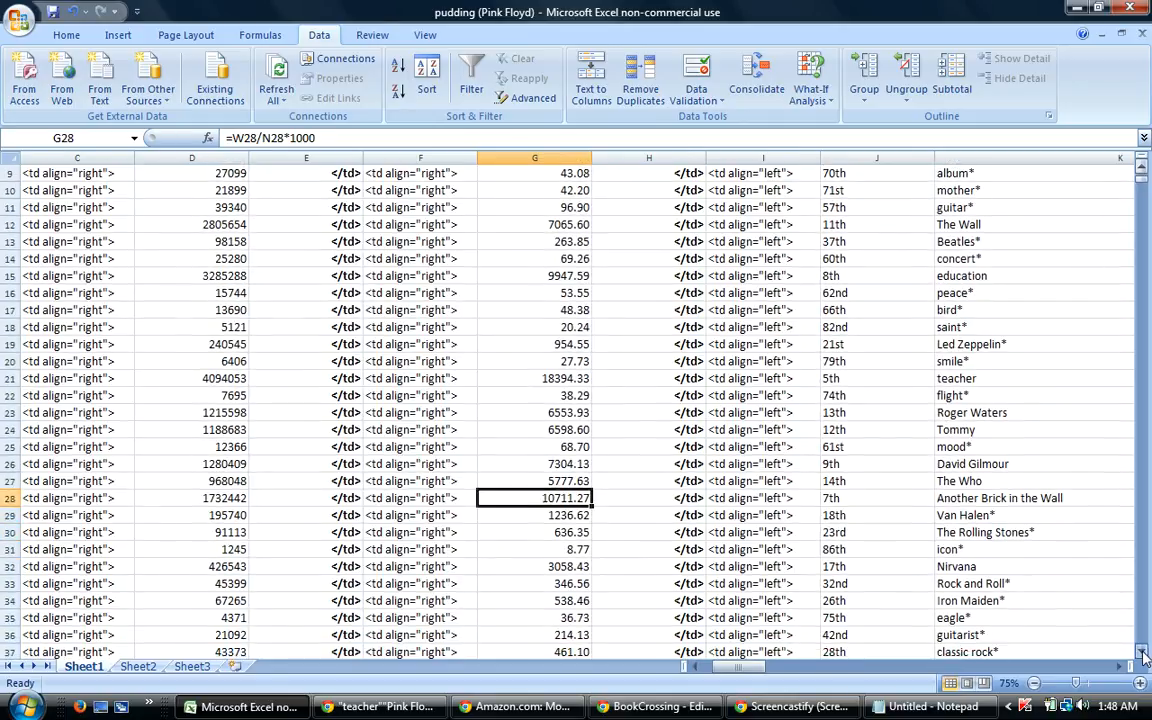
pyautogui.click(1144, 656)
pyautogui.click(1144, 656)
pyautogui.click(1144, 656)
pyautogui.click(1144, 656)
pyautogui.click(1144, 656)
pyautogui.click(1144, 656)
pyautogui.click(1144, 656)
pyautogui.click(1144, 656)
pyautogui.click(1144, 656)
pyautogui.click(1144, 656)
pyautogui.click(1144, 656)
pyautogui.click(1144, 656)
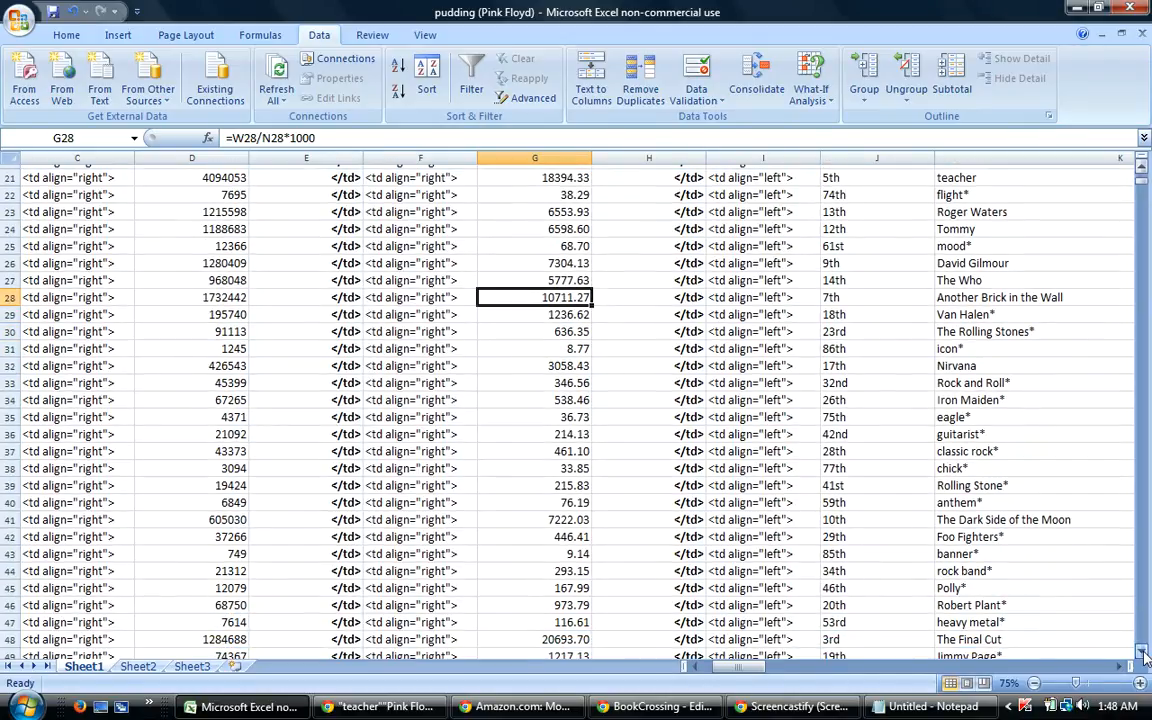
pyautogui.click(1144, 656)
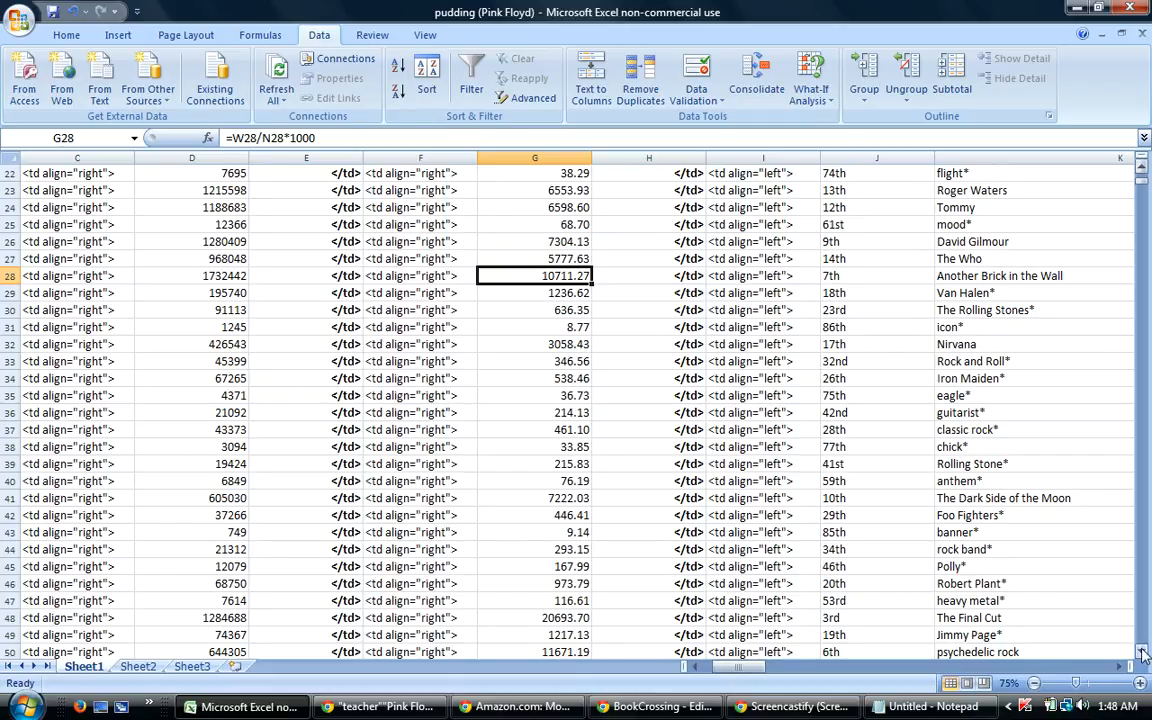
pyautogui.click(1143, 652)
pyautogui.click(1143, 652)
pyautogui.click(1143, 652)
pyautogui.click(1143, 652)
pyautogui.click(1143, 652)
pyautogui.click(1143, 652)
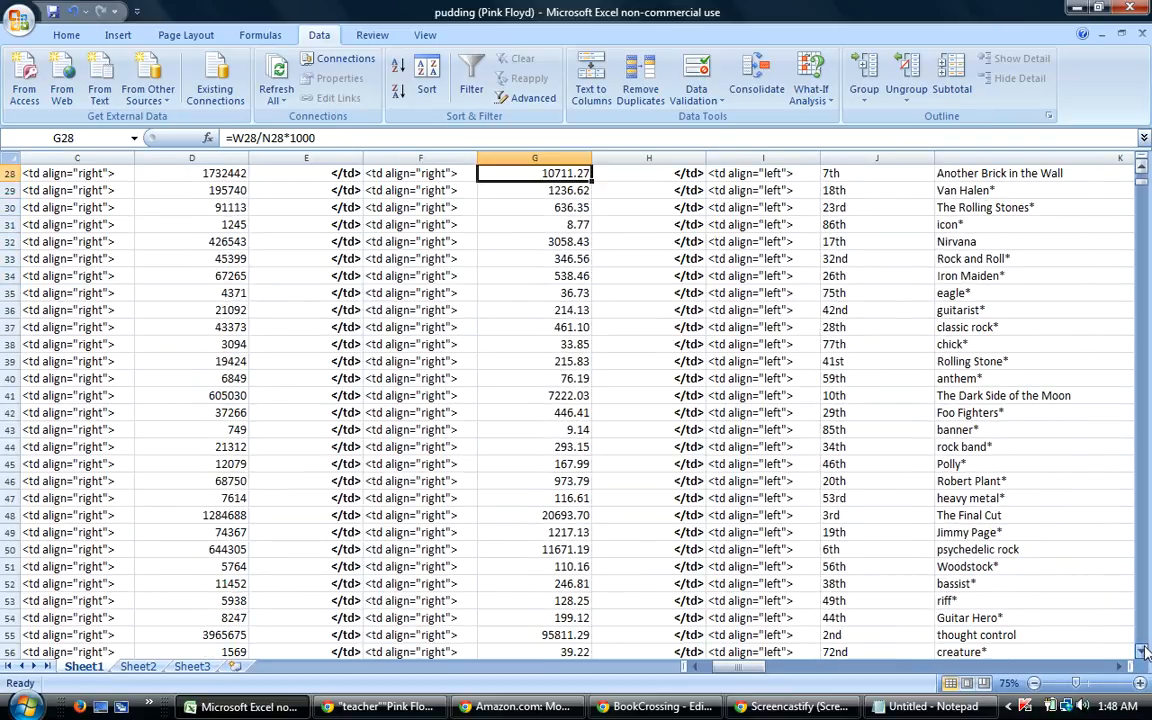
pyautogui.click(1143, 652)
pyautogui.click(1143, 652)
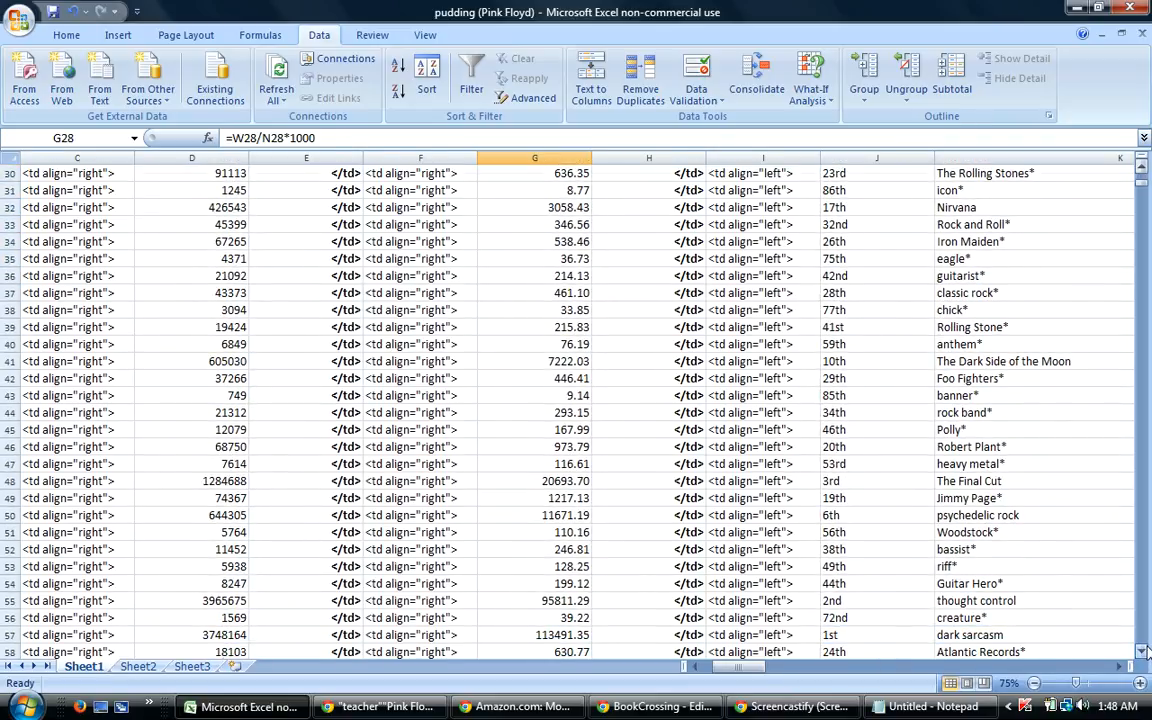
pyautogui.click(1143, 652)
pyautogui.click(1143, 652)
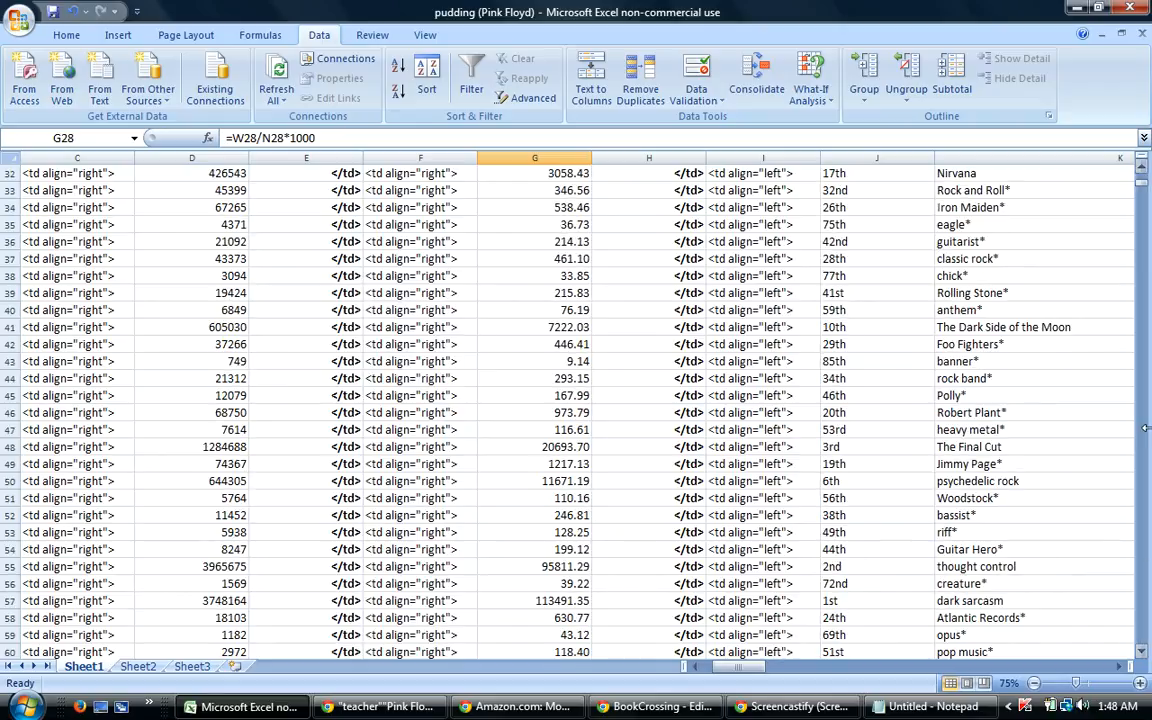
# Return to the top rows and recheck the percentage scores of teacher, Another Brick in the Wall, Pink Floyd*, The Wall and education.
pyautogui.moveTo(1143, 188); pyautogui.dragTo(1140, 175)
pyautogui.click(1140, 172)
pyautogui.click(1140, 172)
pyautogui.click(1141, 177)
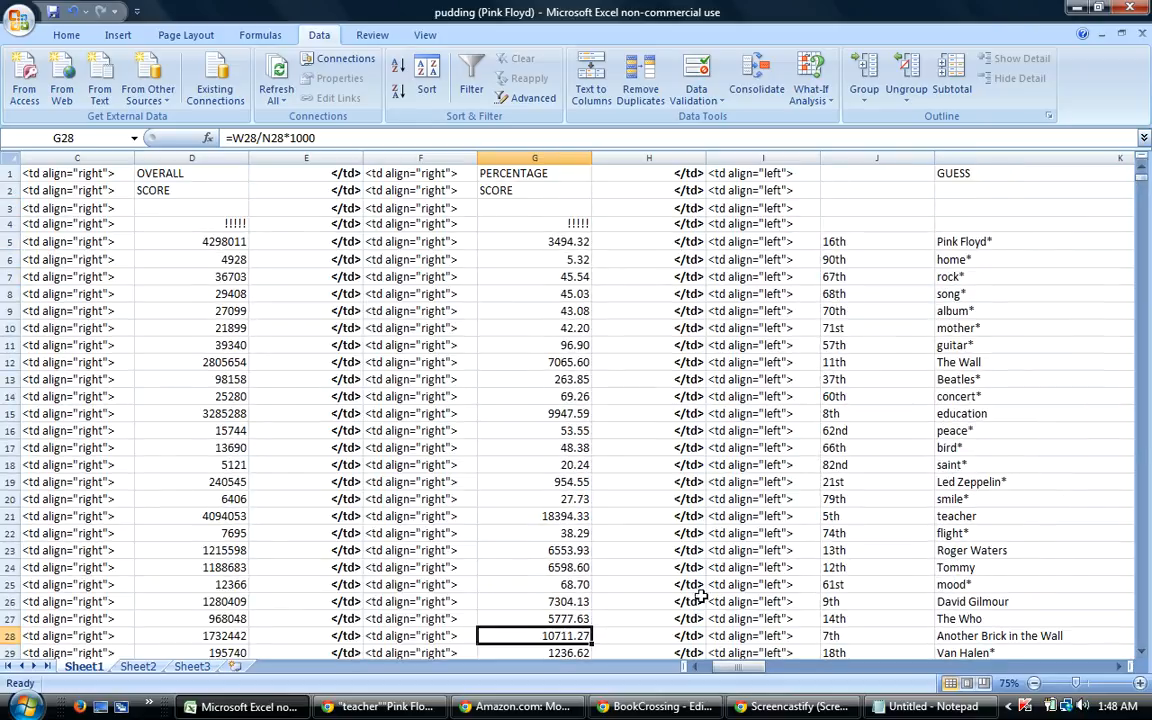
pyautogui.click(492, 516)
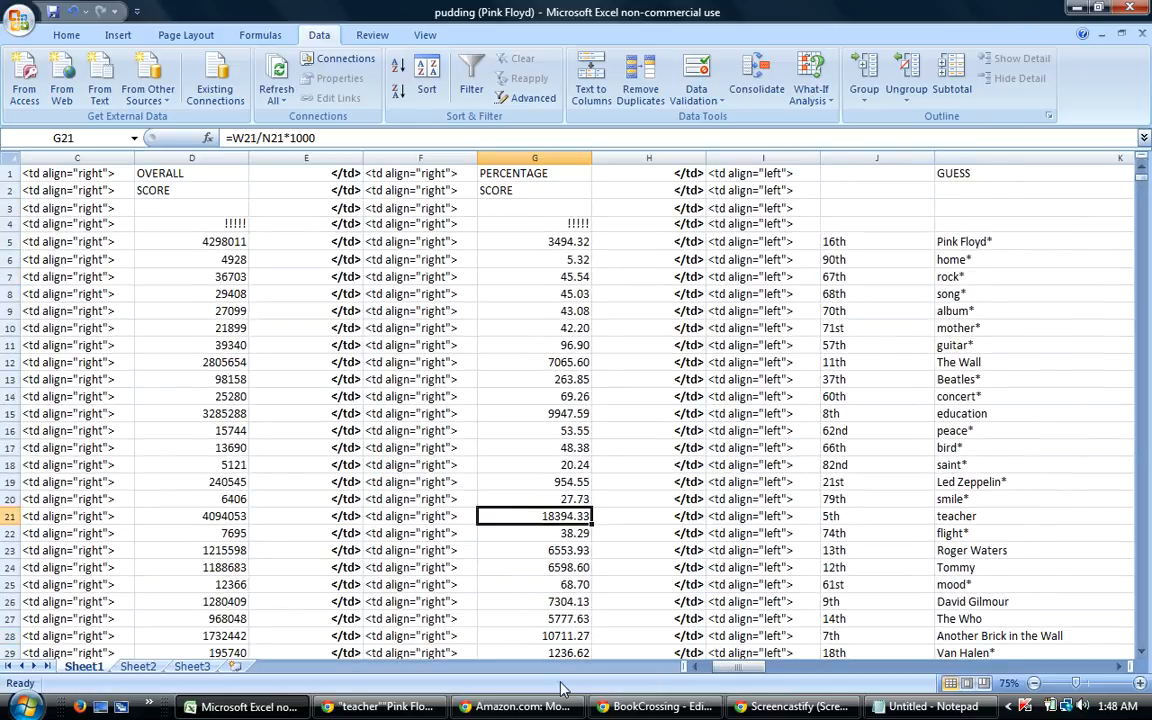
pyautogui.click(548, 637)
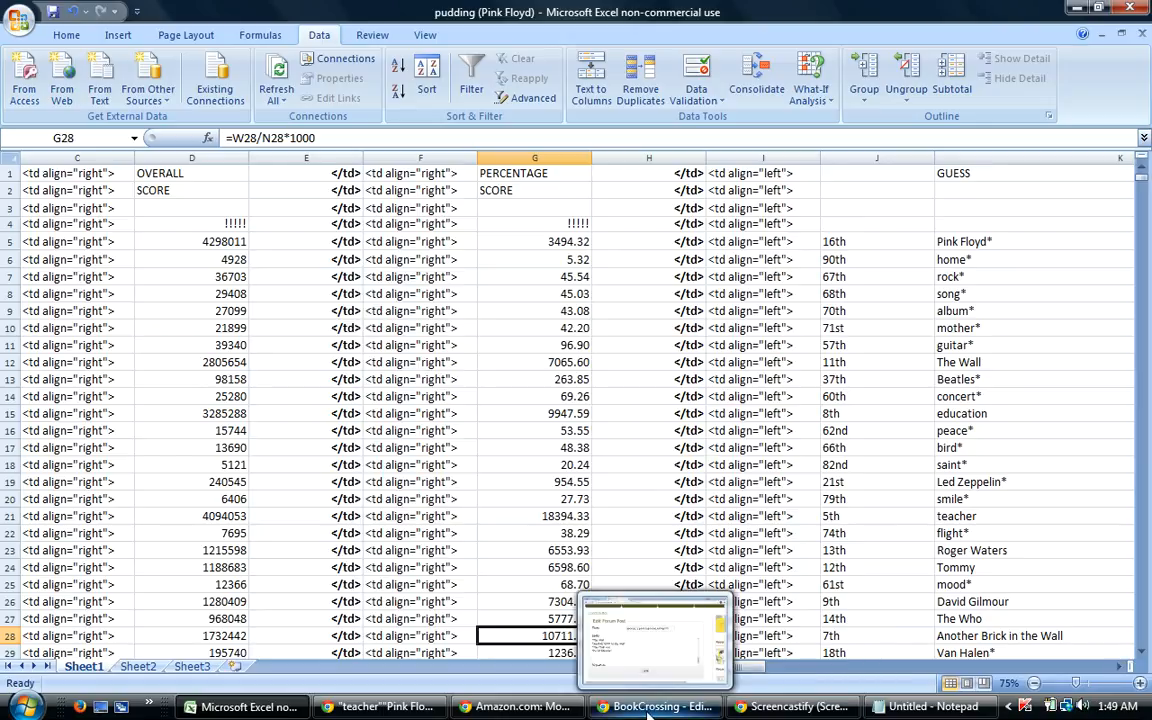
pyautogui.moveTo(585, 712)
pyautogui.moveTo(625, 712)
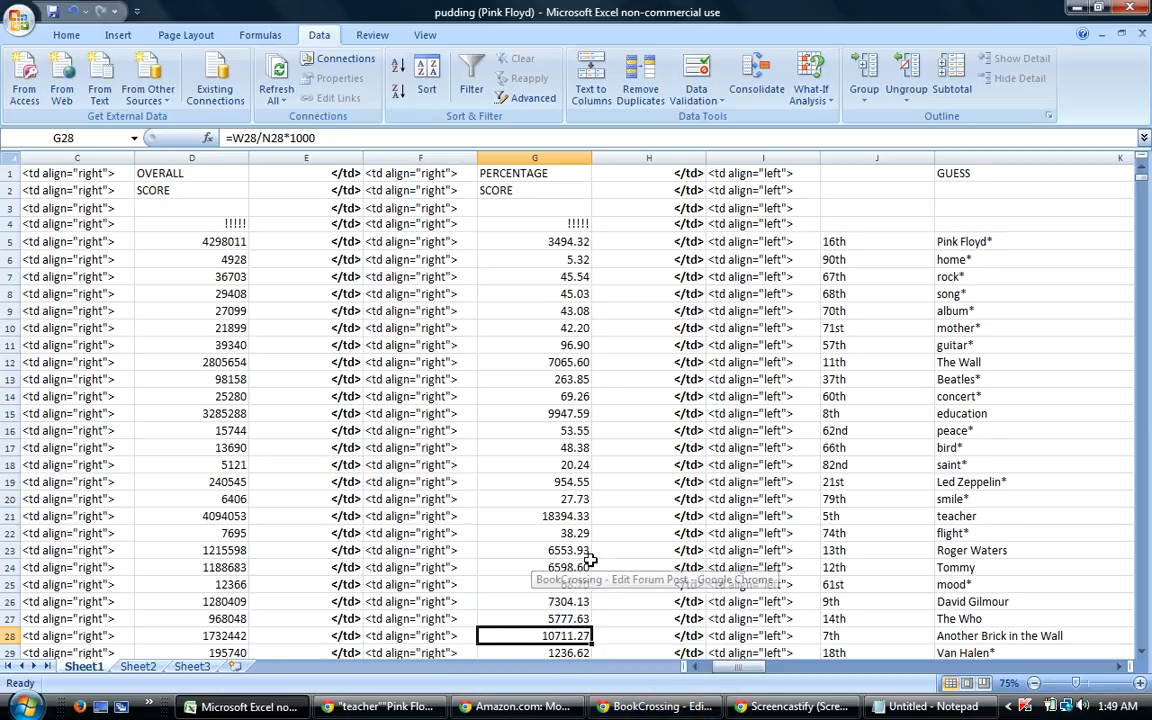
pyautogui.click(563, 246)
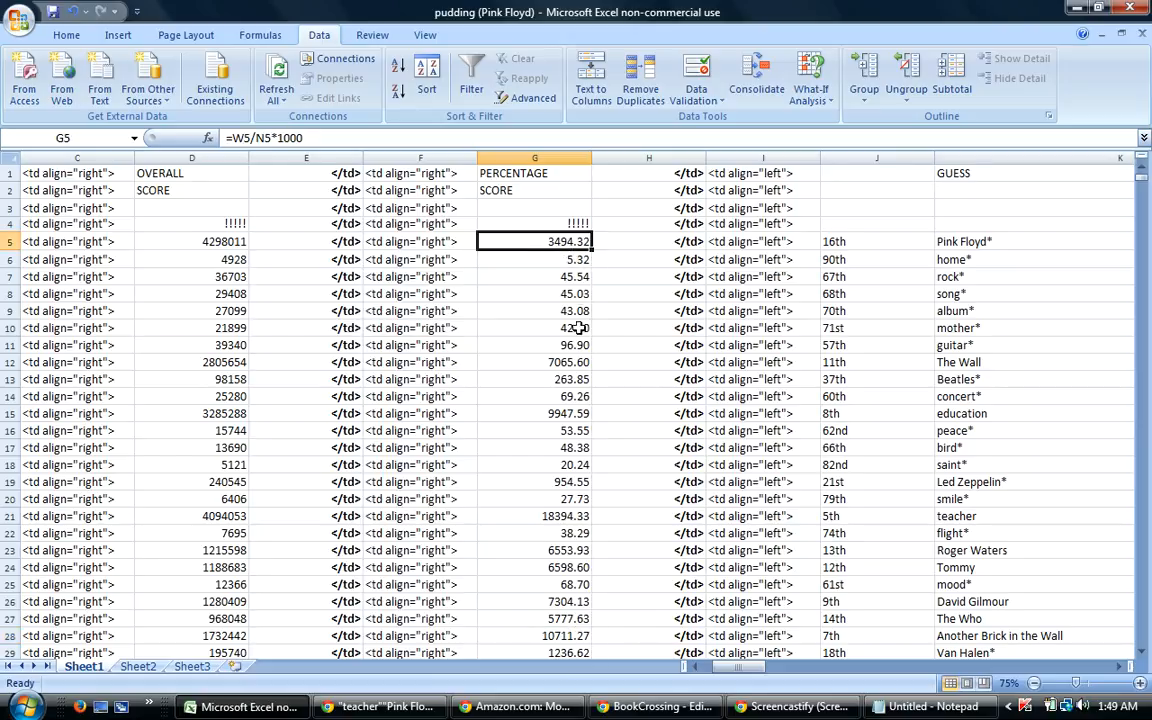
pyautogui.click(579, 366)
pyautogui.click(580, 413)
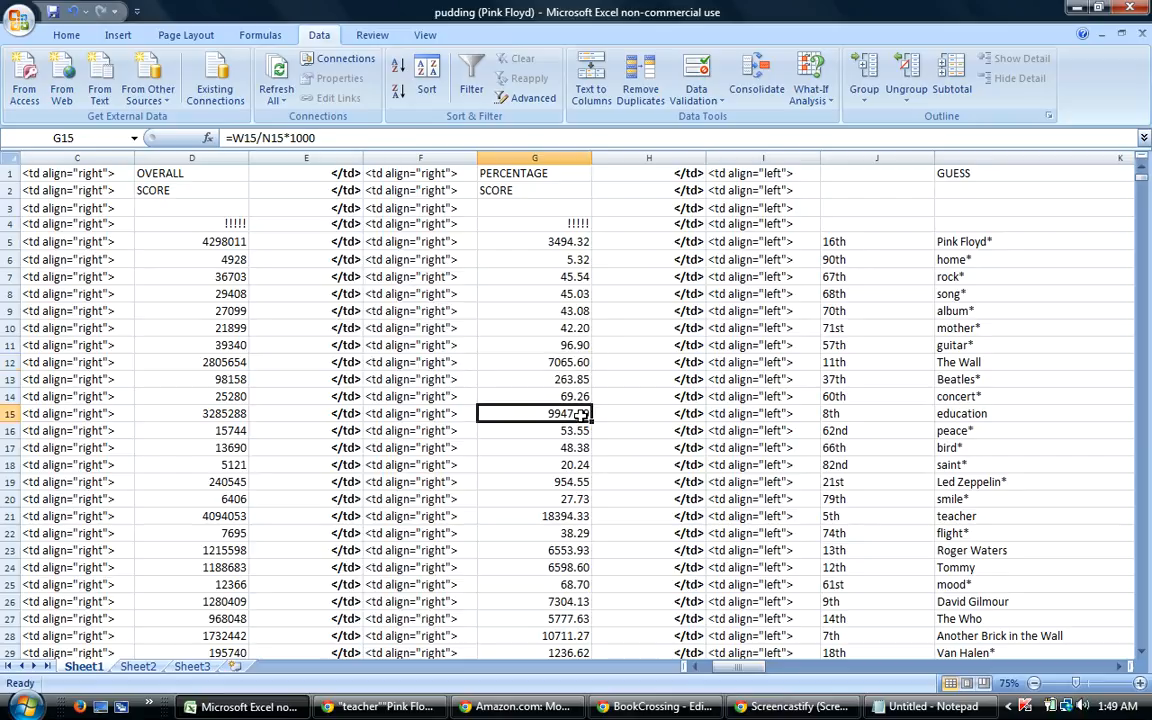
pyautogui.moveTo(581, 518); pyautogui.dragTo(581, 534)
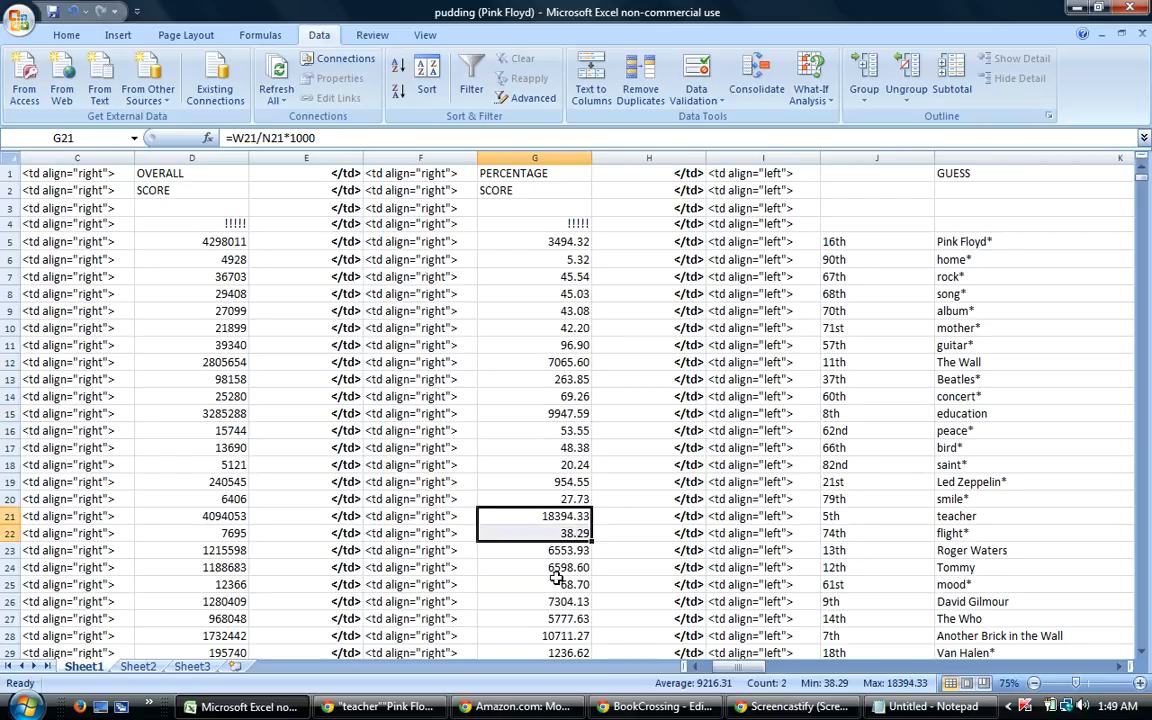
pyautogui.click(556, 515)
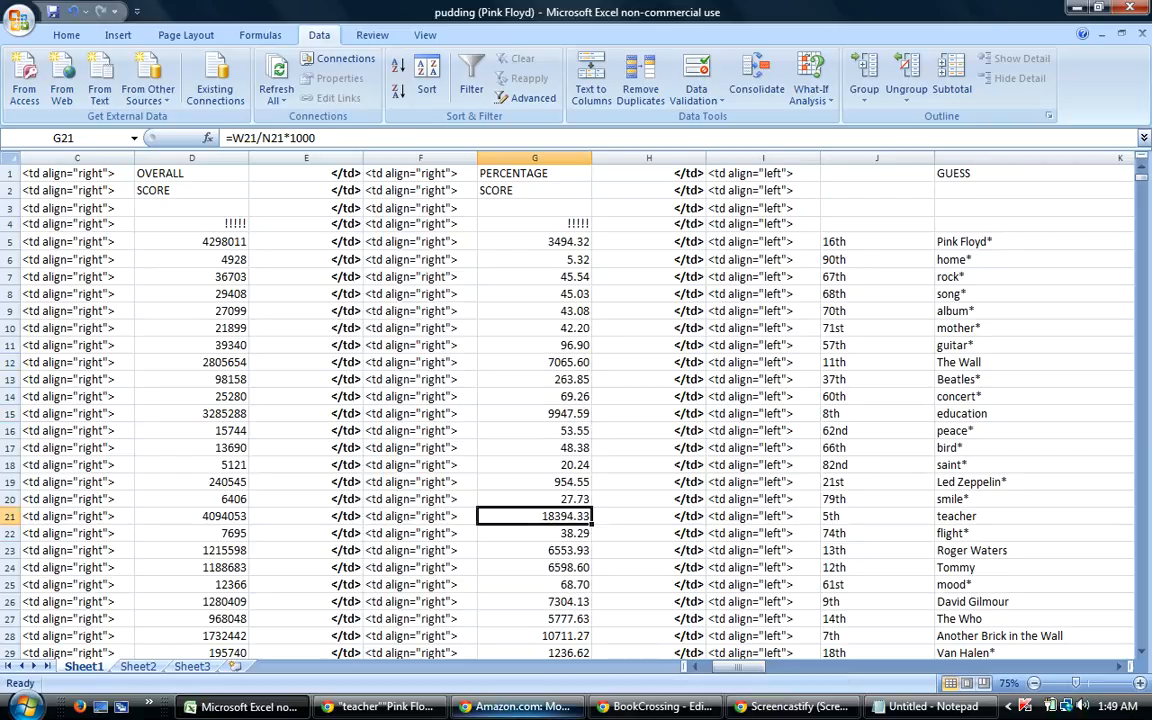
# Switch to the BookCrossing post and add the lines "Pink Floyd*" and "The Wall", in quotes, below the Traditional Nine list.
pyautogui.click(668, 707)
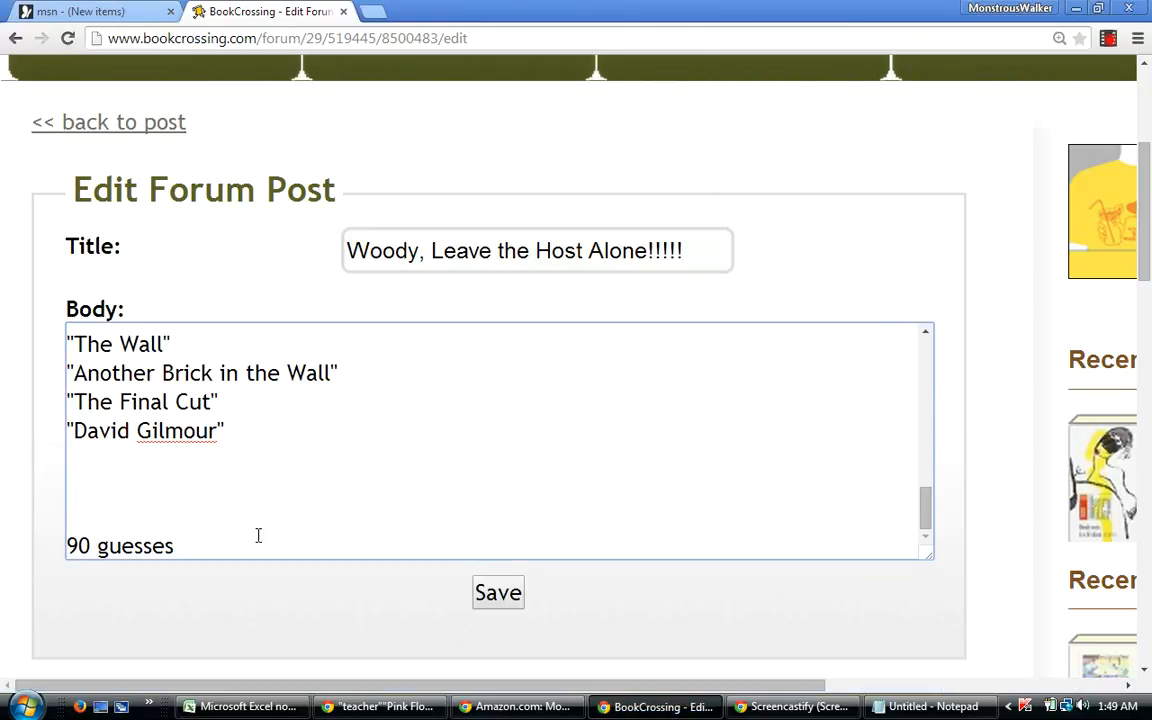
pyautogui.write('Pink Floyd')
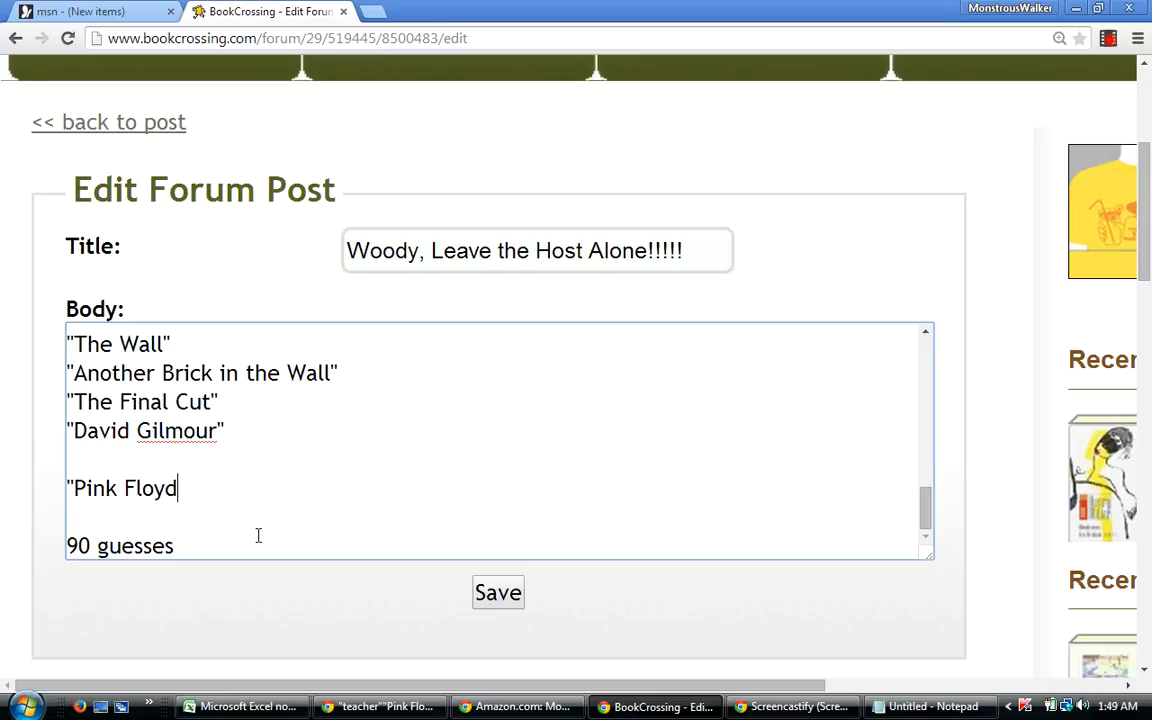
pyautogui.write('*"')
pyautogui.press('Return')
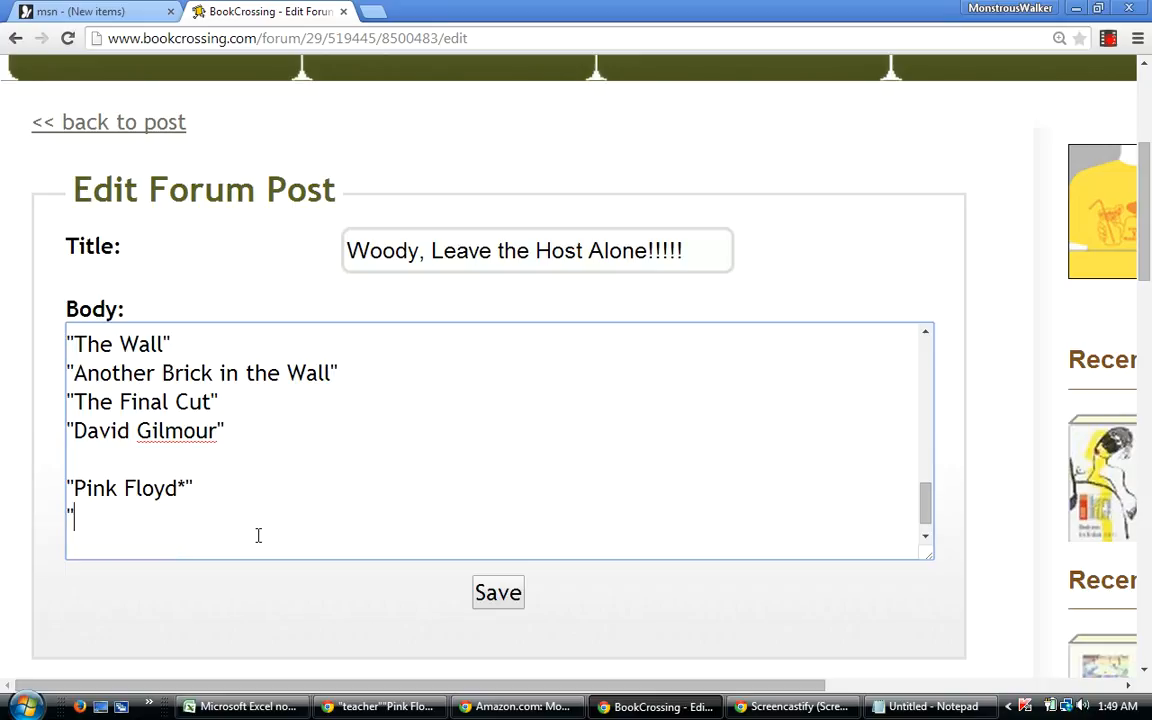
pyautogui.write('"The Wall')
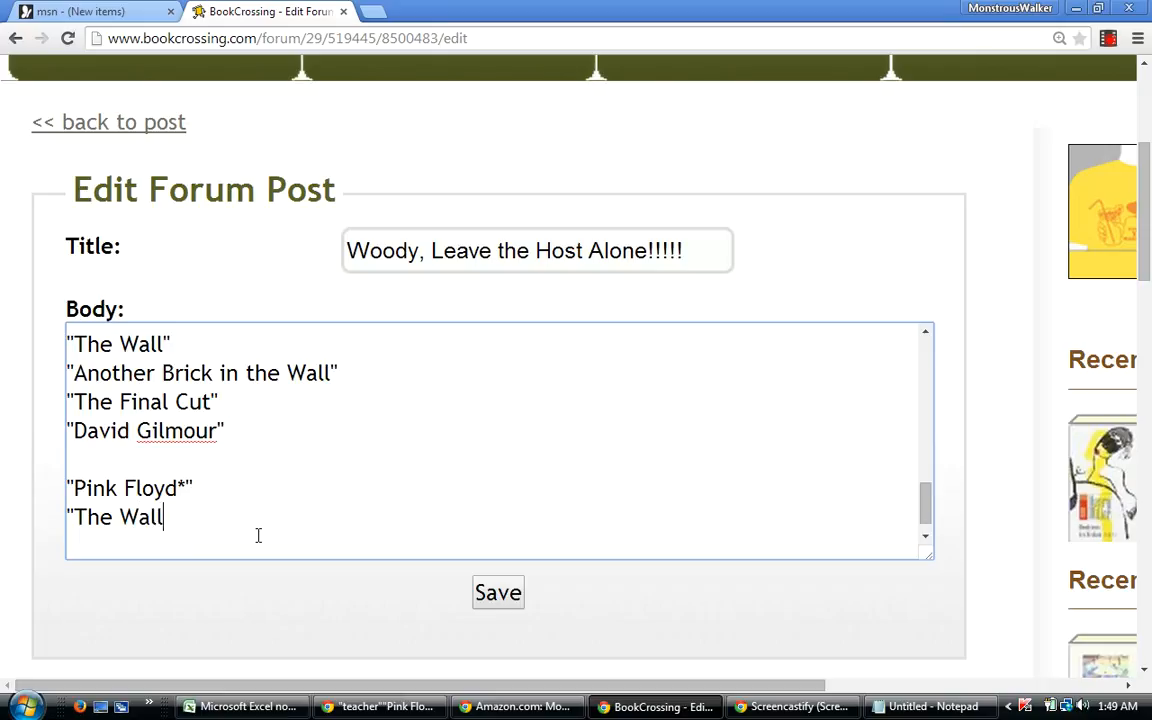
pyautogui.write('"')
pyautogui.press('Return')
# Add the quoted lines "education" and "TEACHER" below "The Wall" in the new list.
pyautogui.write('"education')
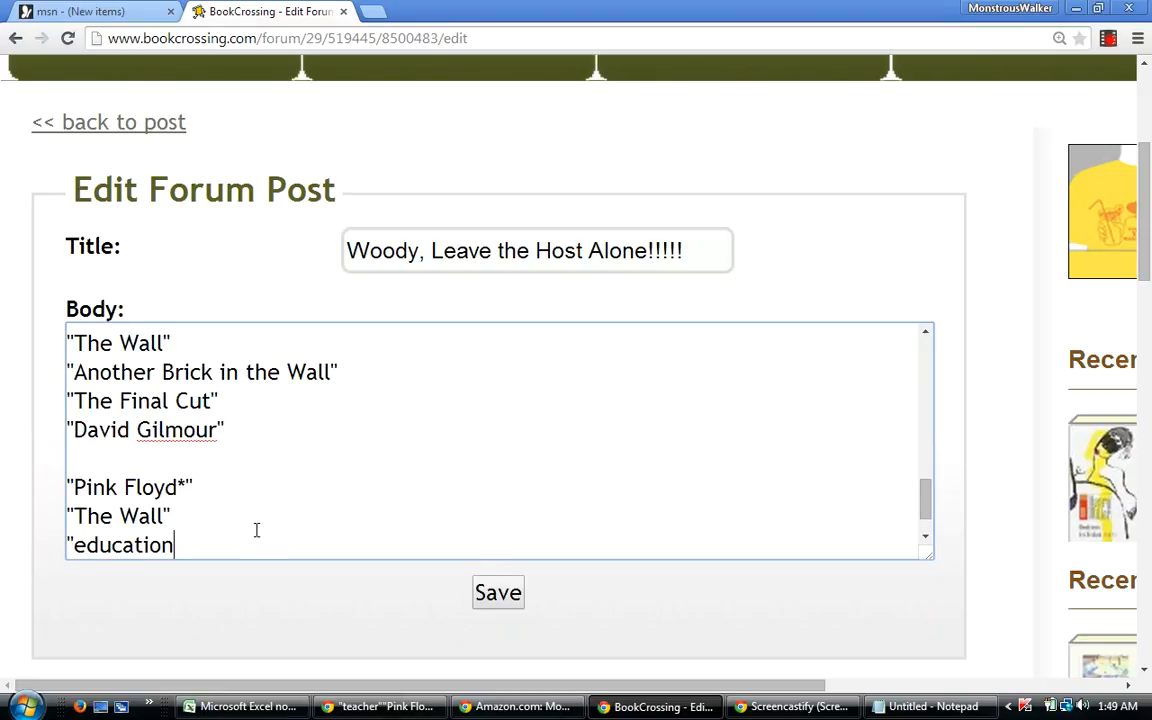
pyautogui.write('"')
pyautogui.press('Return')
pyautogui.write('"TE')
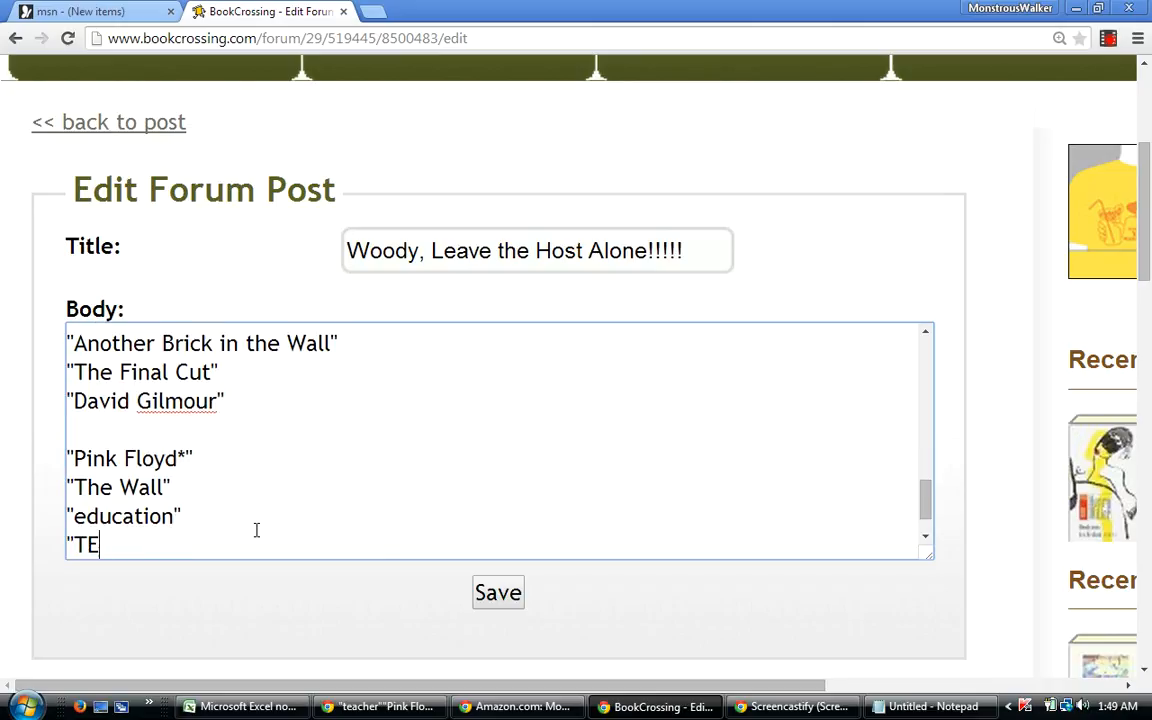
pyautogui.write('ACHER"')
pyautogui.press('Return')
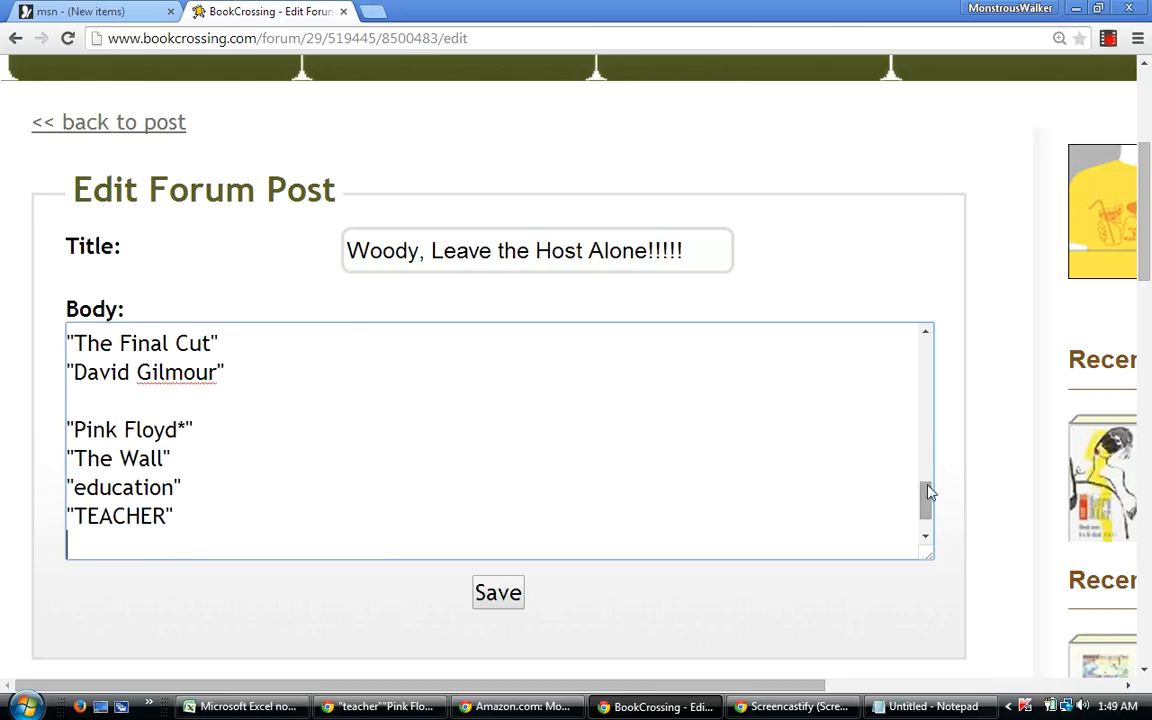
# Add the line "Teacher" transcends over "Another Brick in the Wall". in its own paragraph below "Differential champ!" in the post.
pyautogui.scroll(6, 918, 377)
pyautogui.scroll(-5, 918, 377)
pyautogui.scroll(1, 929, 449)
pyautogui.scroll(10, 929, 449)
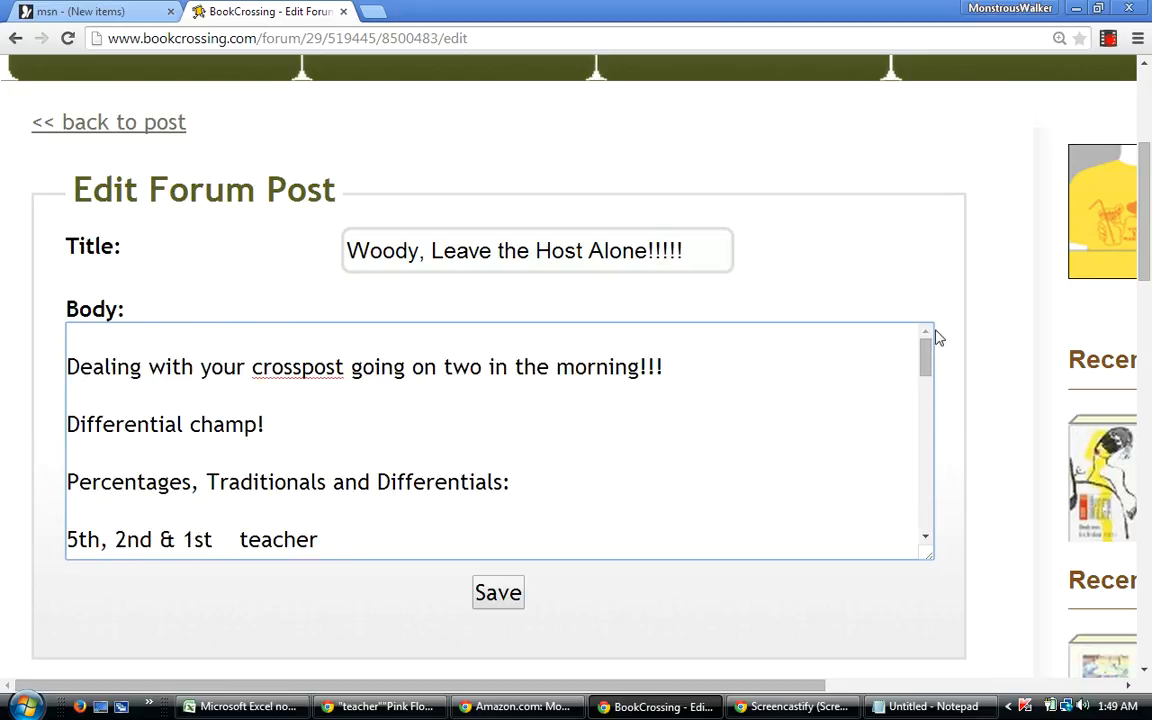
pyautogui.click(370, 430)
pyautogui.press('Return')
pyautogui.press('Return')
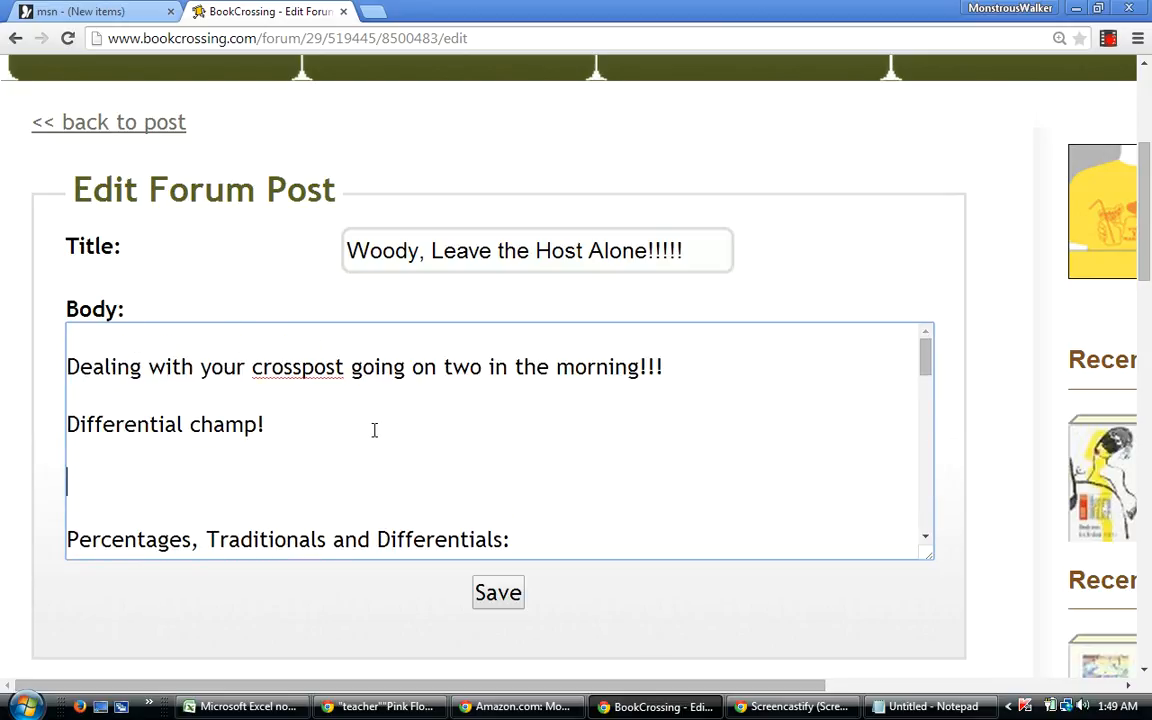
pyautogui.write('"Teacher" tran')
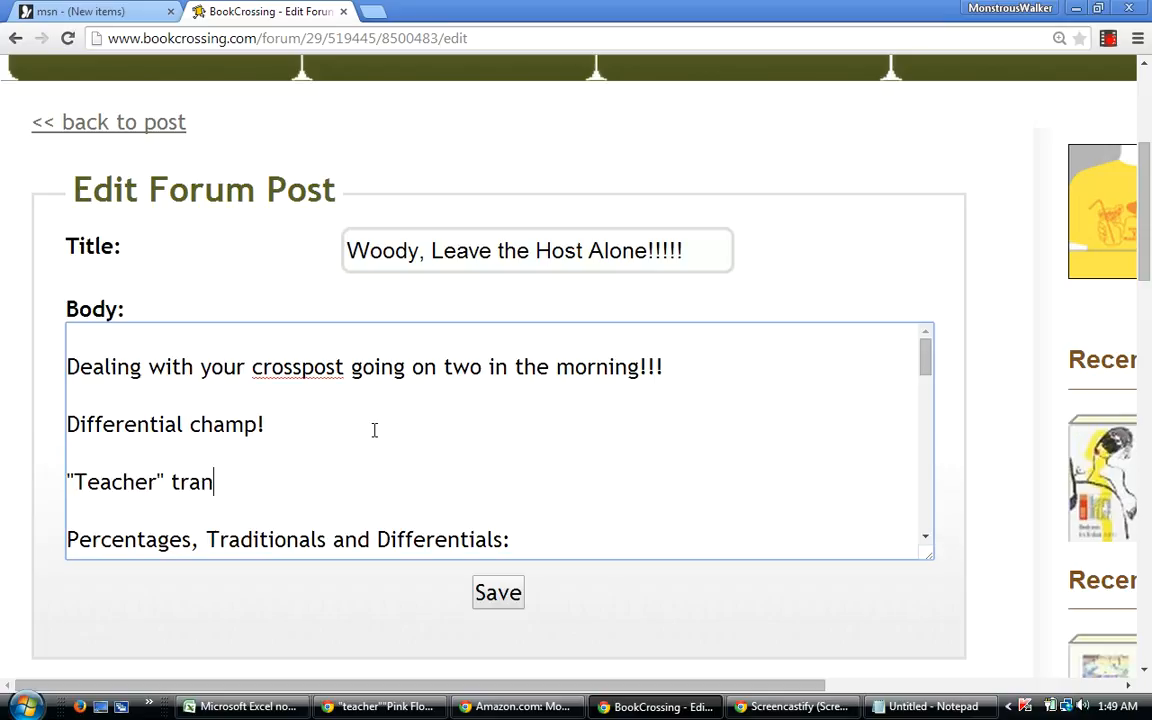
pyautogui.write('scends over')
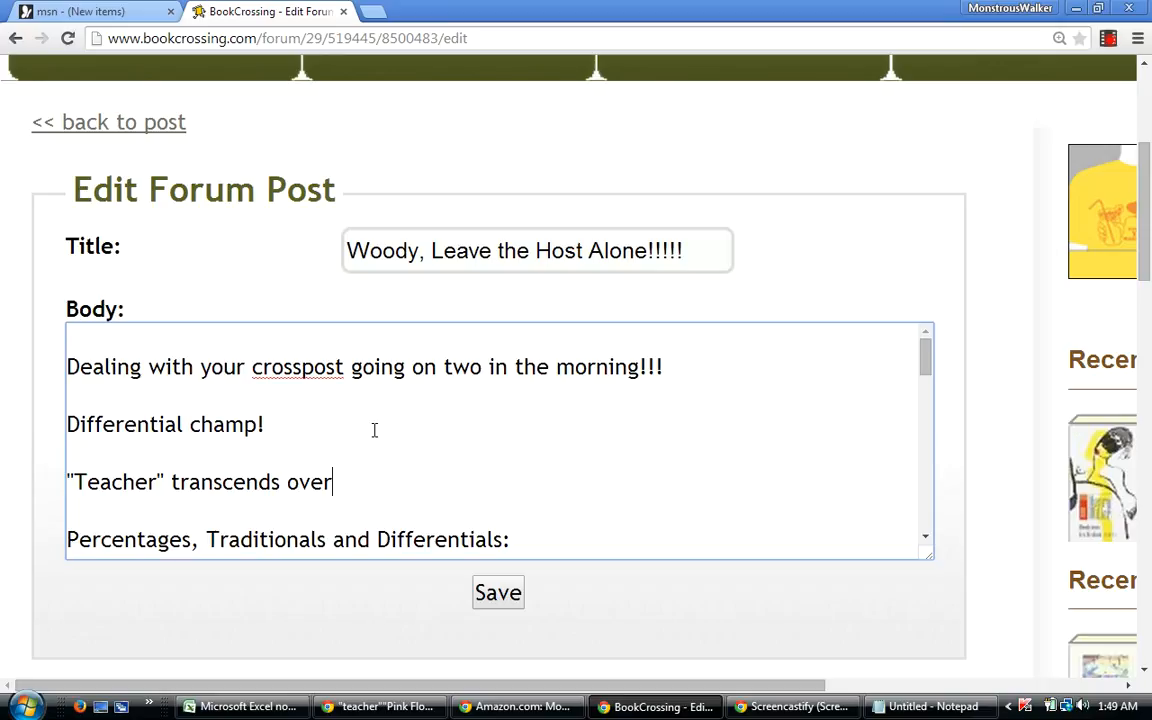
pyautogui.write(' "Another Brick i')
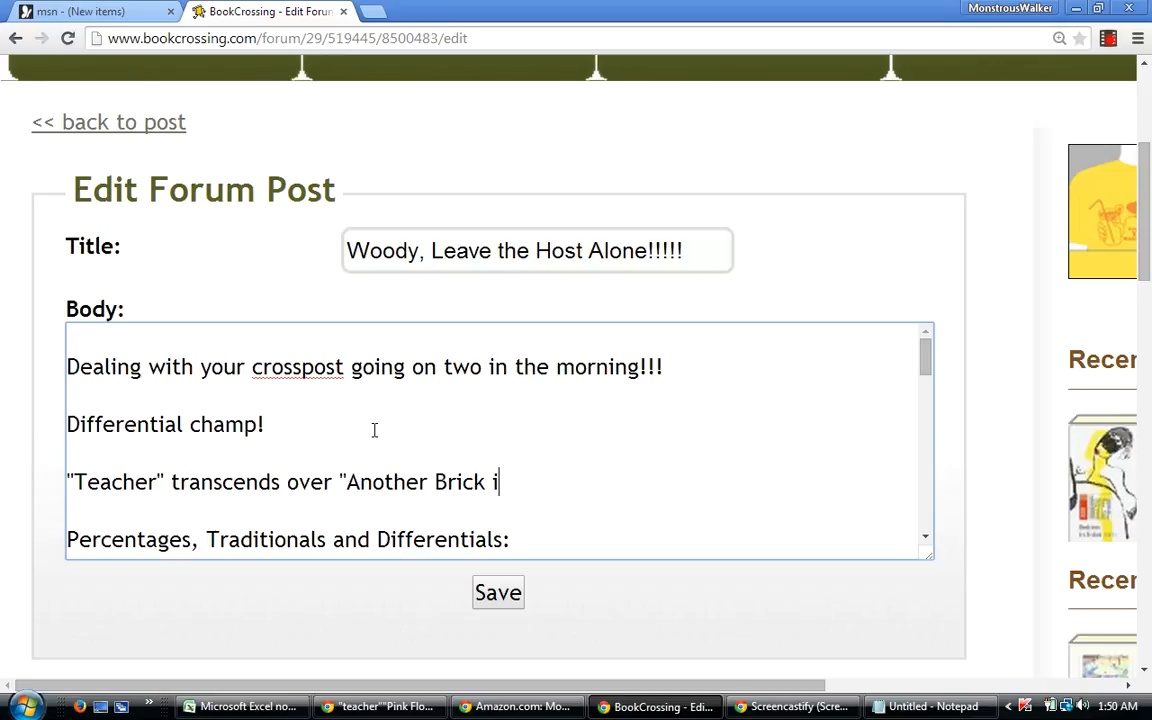
pyautogui.write('n the Wall".')
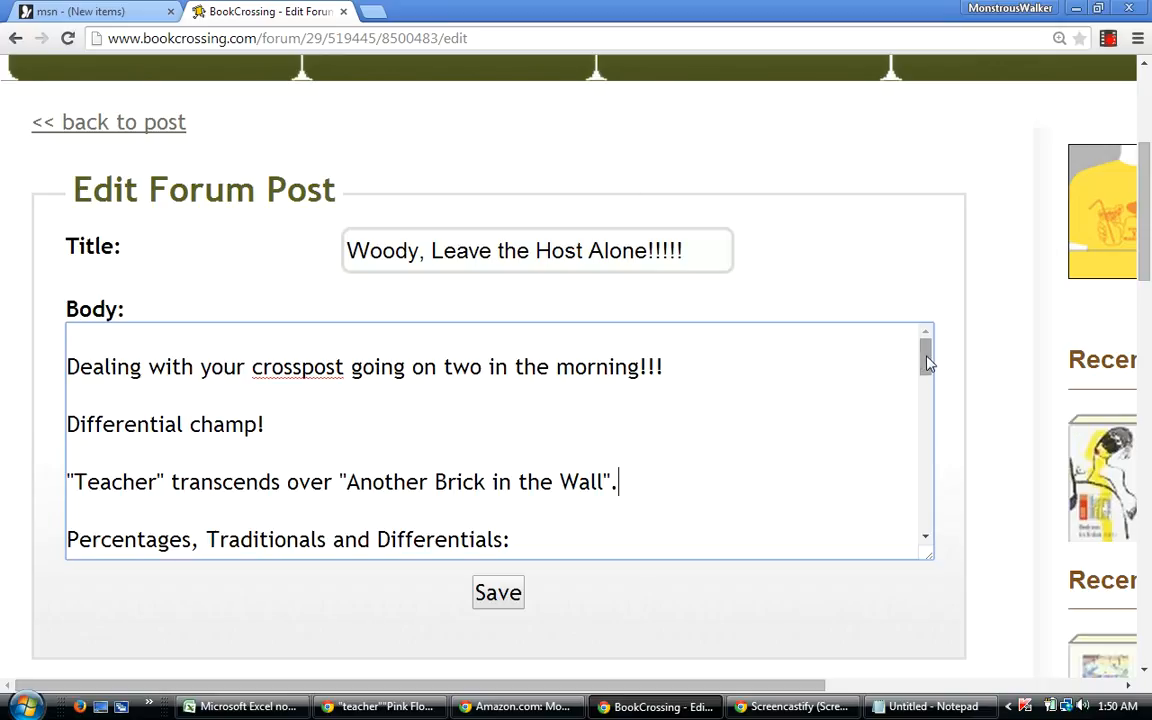
# Switch to the Excel workbook and examine the percentage scores and ranks of the guesses below teacher, down to row 61.
pyautogui.moveTo(925, 365); pyautogui.dragTo(910, 543)
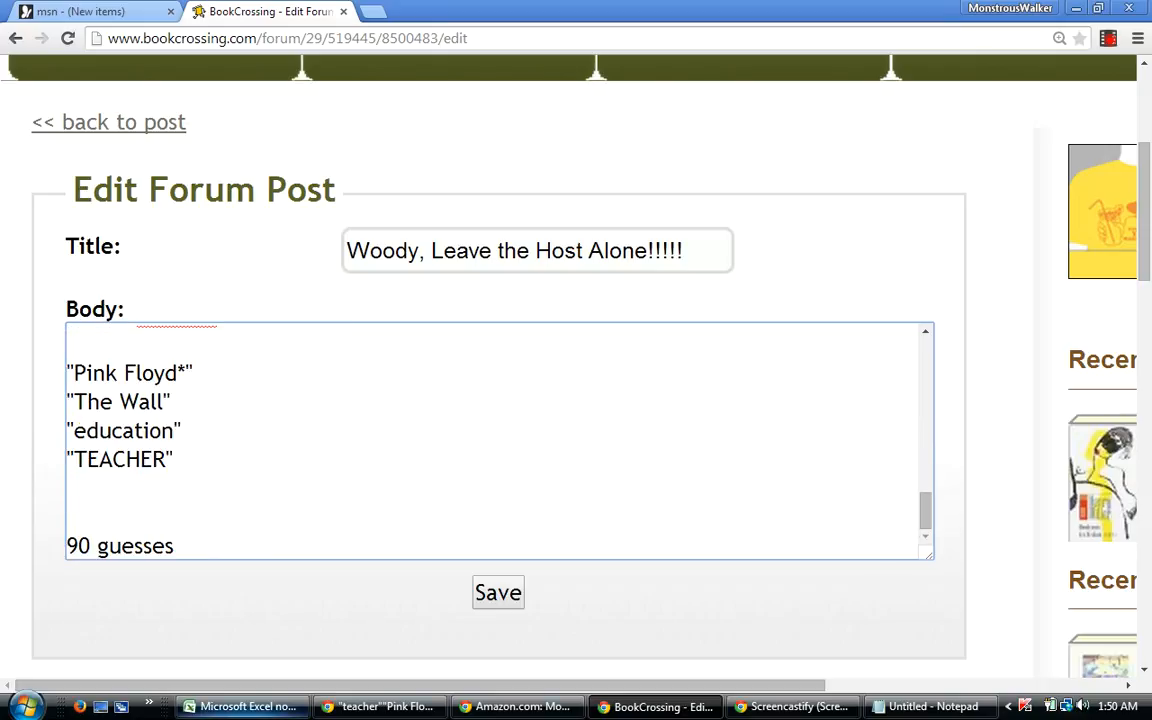
pyautogui.click(268, 708)
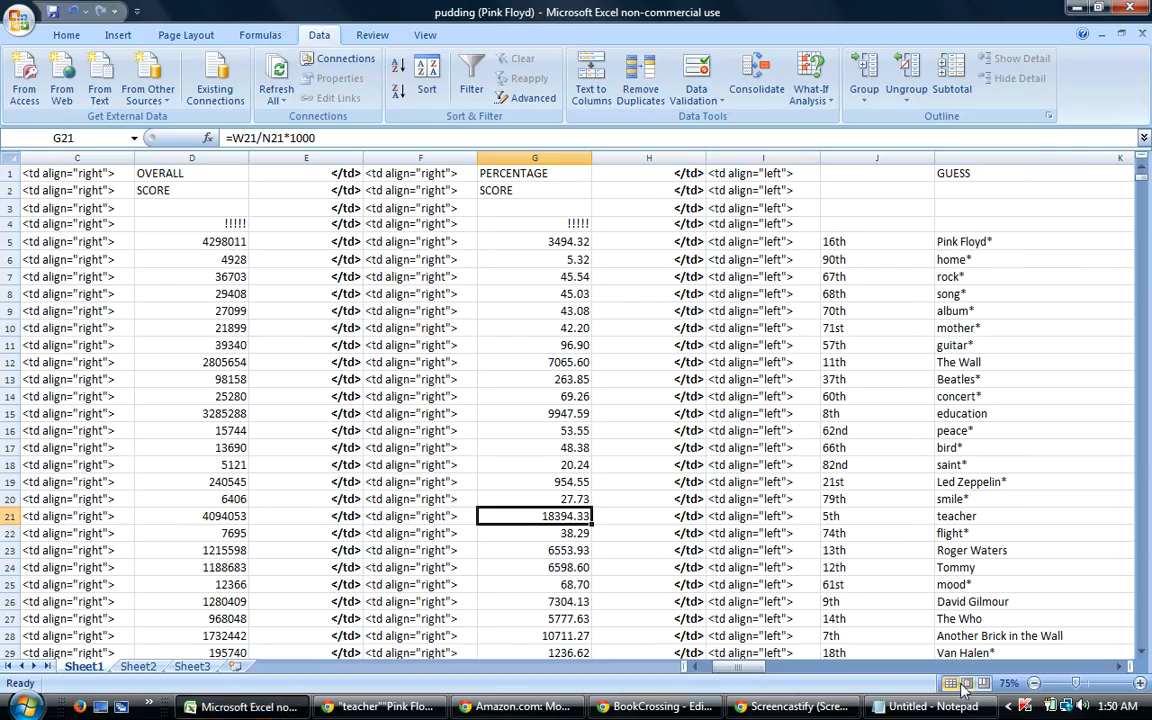
pyautogui.click(1145, 652)
pyautogui.click(1145, 652)
pyautogui.click(1145, 652)
pyautogui.click(1145, 652)
pyautogui.click(1145, 652)
pyautogui.click(1145, 652)
pyautogui.click(1145, 652)
pyautogui.click(1145, 652)
pyautogui.click(1145, 652)
pyautogui.click(1145, 652)
pyautogui.click(1145, 652)
pyautogui.click(1145, 652)
pyautogui.click(1145, 652)
pyautogui.click(1145, 652)
pyautogui.click(1145, 652)
pyautogui.click(1145, 652)
pyautogui.click(1145, 652)
pyautogui.click(1141, 652)
pyautogui.click(1141, 652)
pyautogui.click(1141, 652)
pyautogui.click(1141, 652)
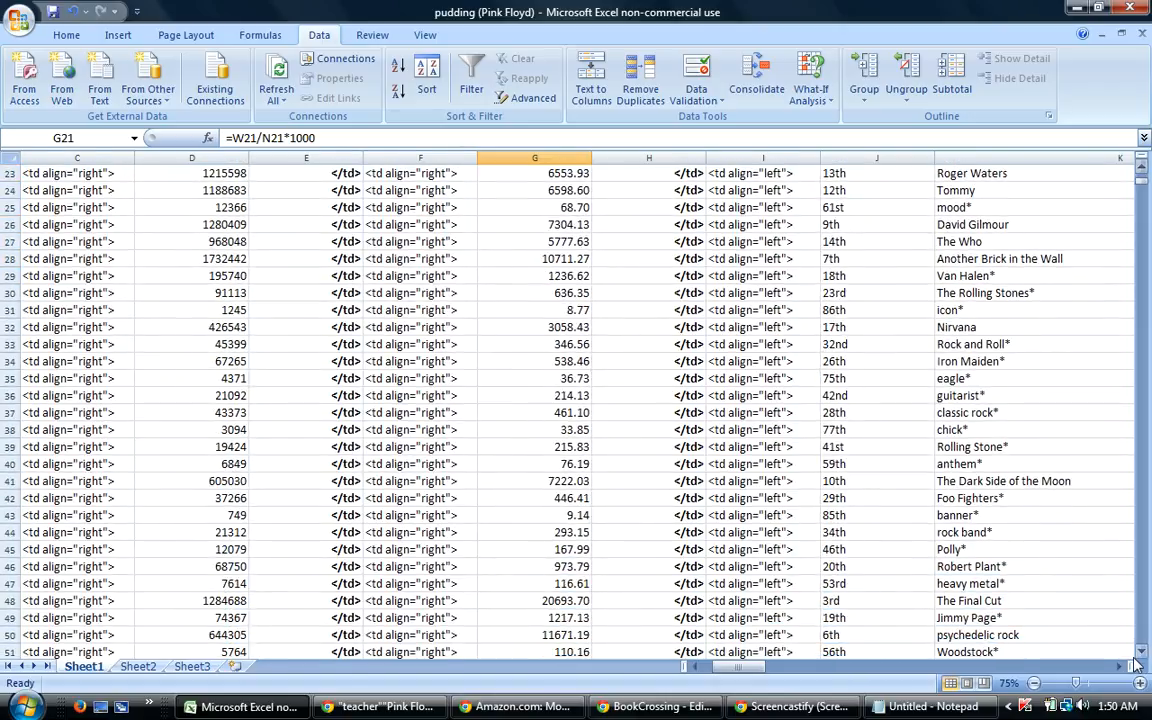
pyautogui.click(1132, 657)
pyautogui.click(1141, 652)
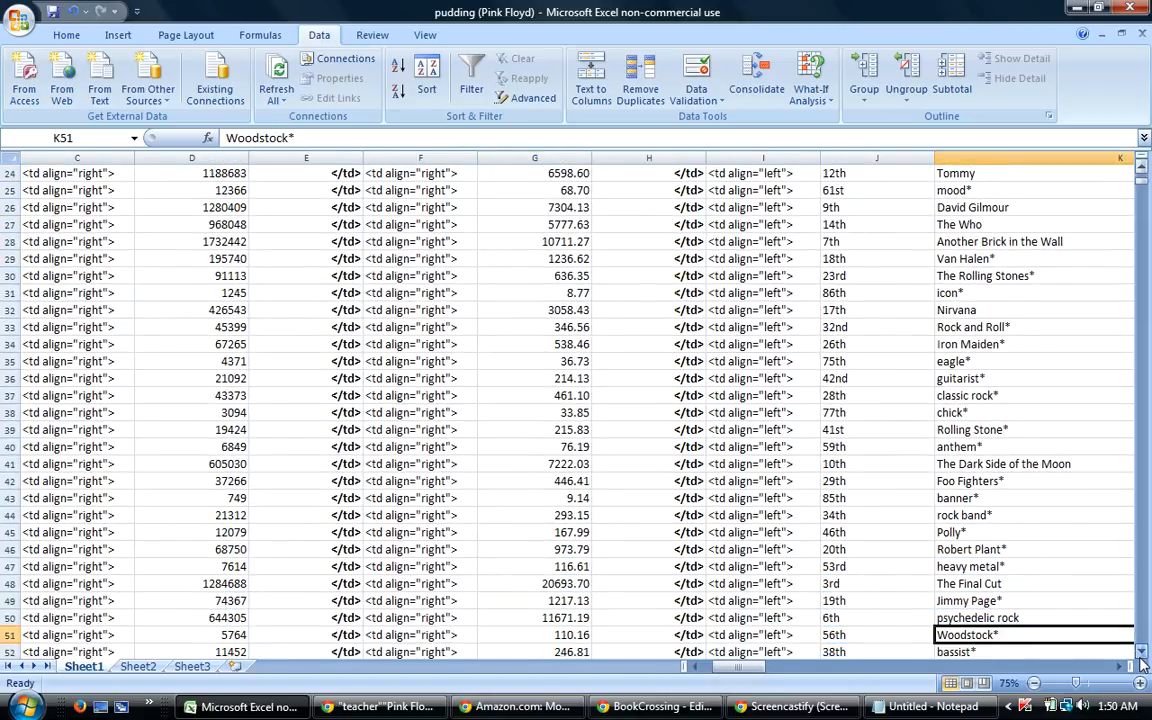
pyautogui.click(1141, 652)
pyautogui.click(1141, 652)
pyautogui.click(1141, 652)
pyautogui.click(1141, 652)
pyautogui.click(1141, 652)
pyautogui.click(1141, 652)
pyautogui.click(1141, 652)
pyautogui.click(1141, 652)
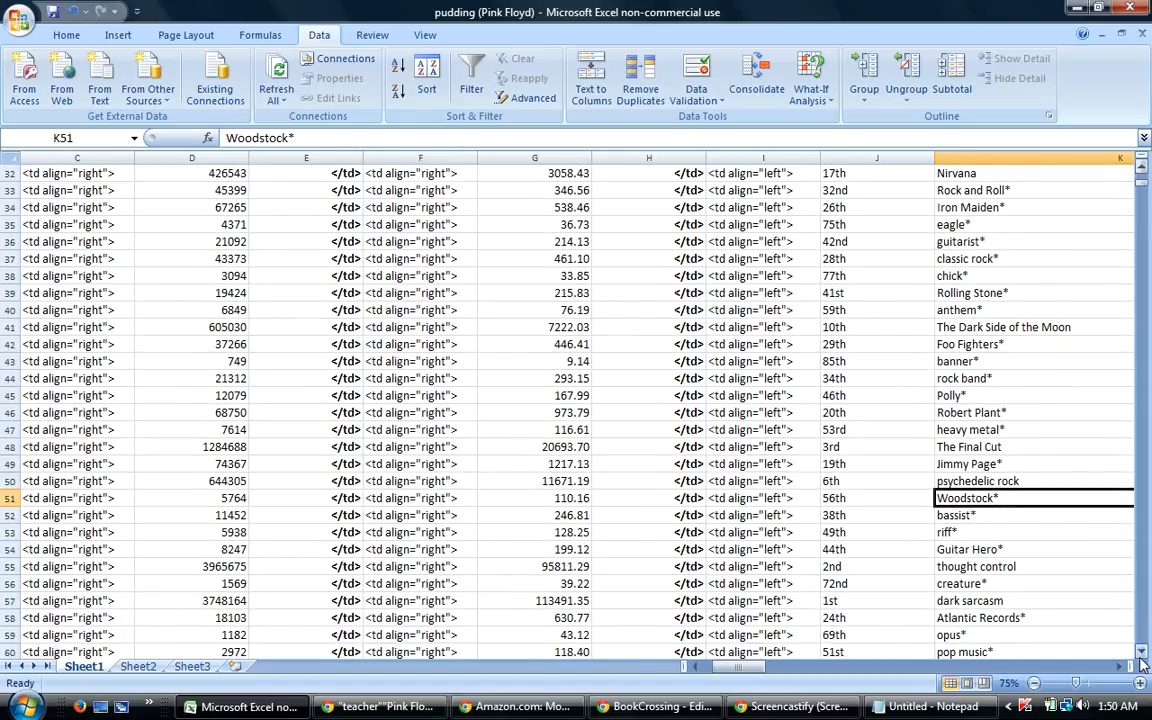
pyautogui.click(1141, 652)
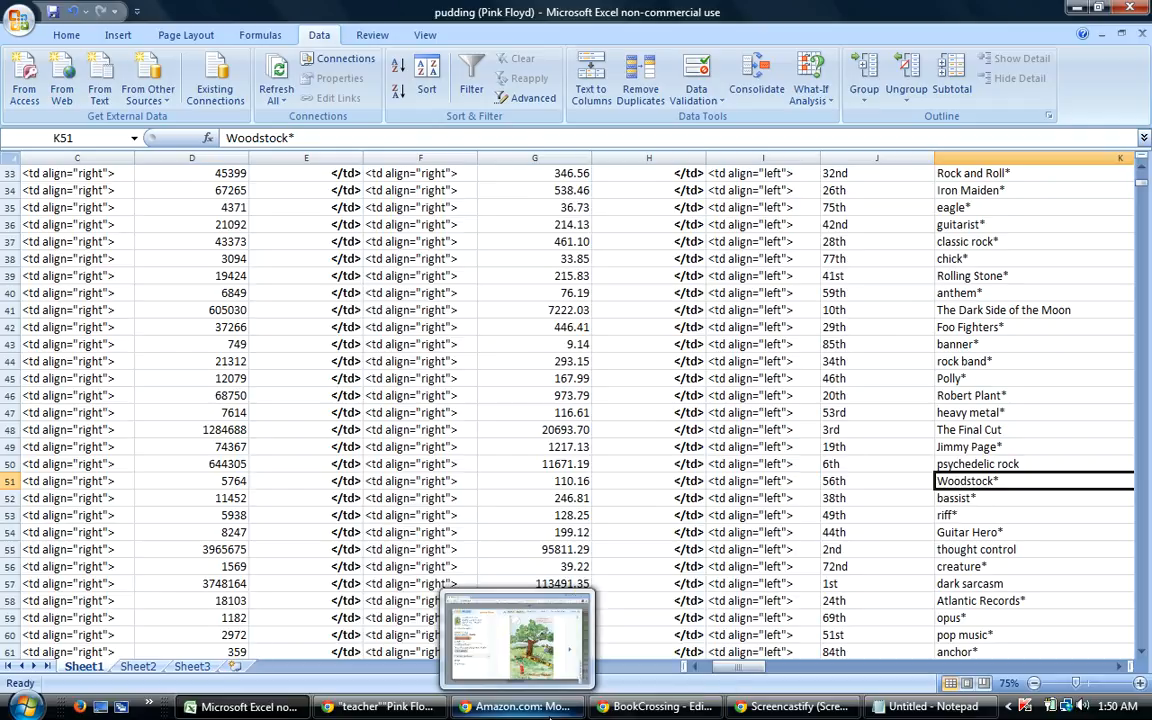
# Switch to the BookCrossing post and add the quoted lines "The Final Cut", "thought control" and "dark sarcasm" below "TEACHER".
pyautogui.click(655, 706)
pyautogui.click(249, 471)
pyautogui.press('Return')
pyautogui.write('"The Fi')
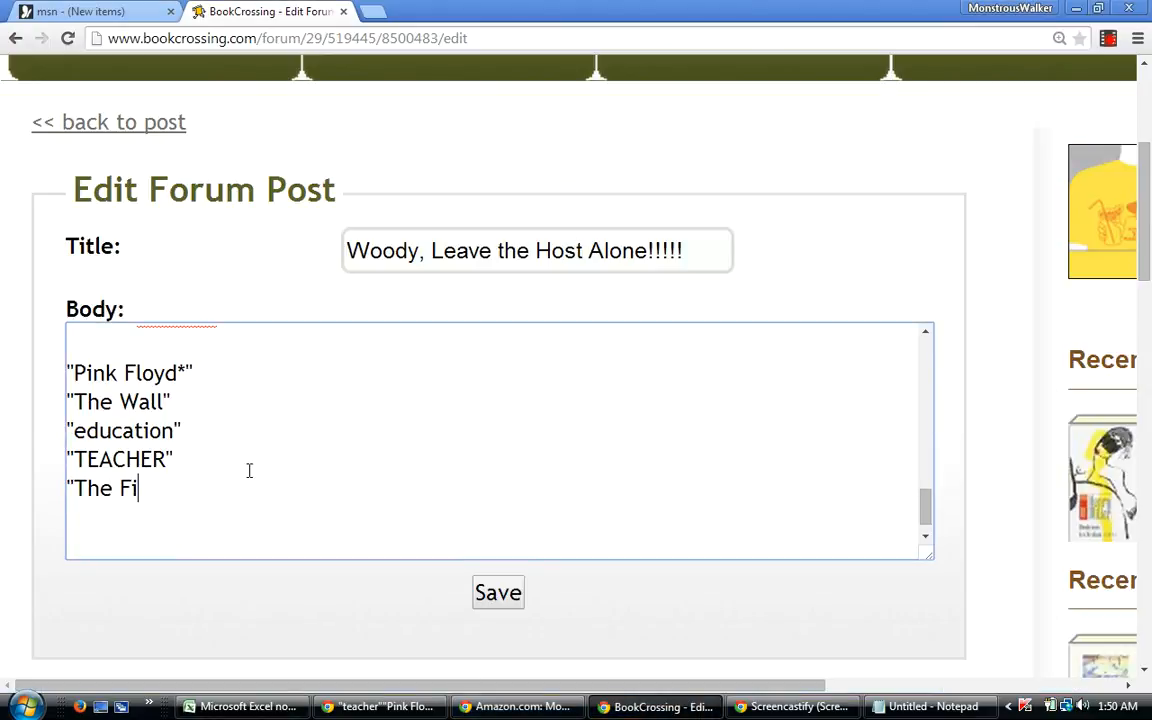
pyautogui.write('nal Cut')
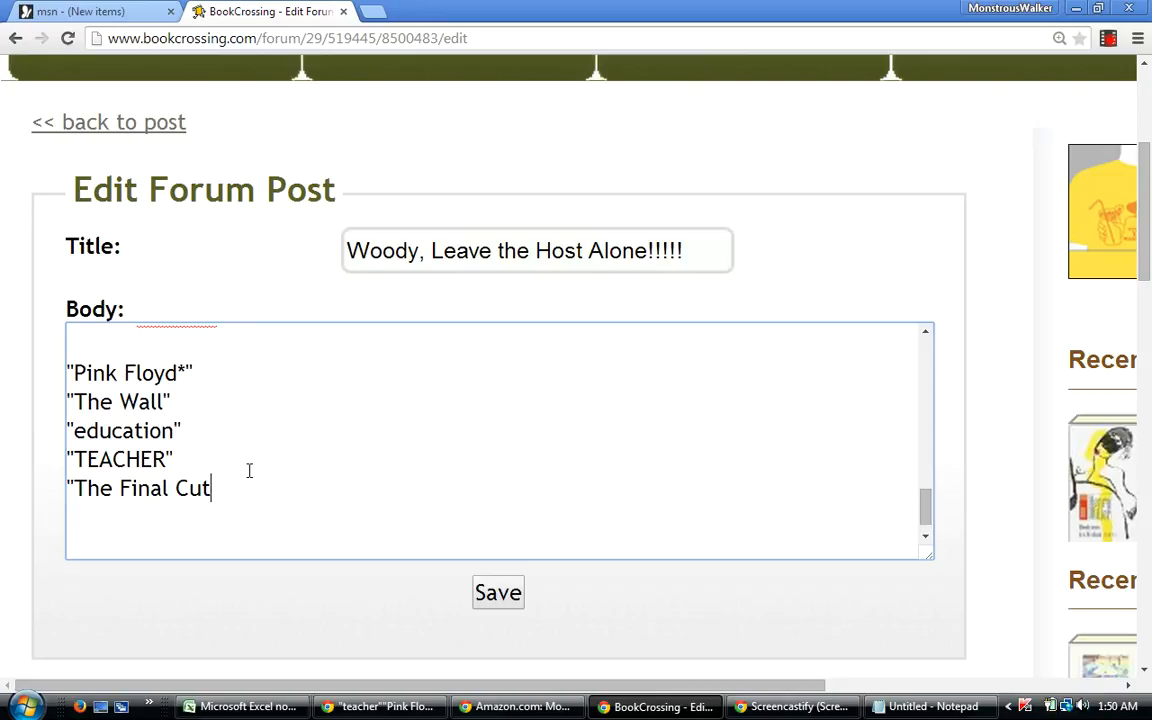
pyautogui.write('"')
pyautogui.press('Return')
pyautogui.write('"thought con')
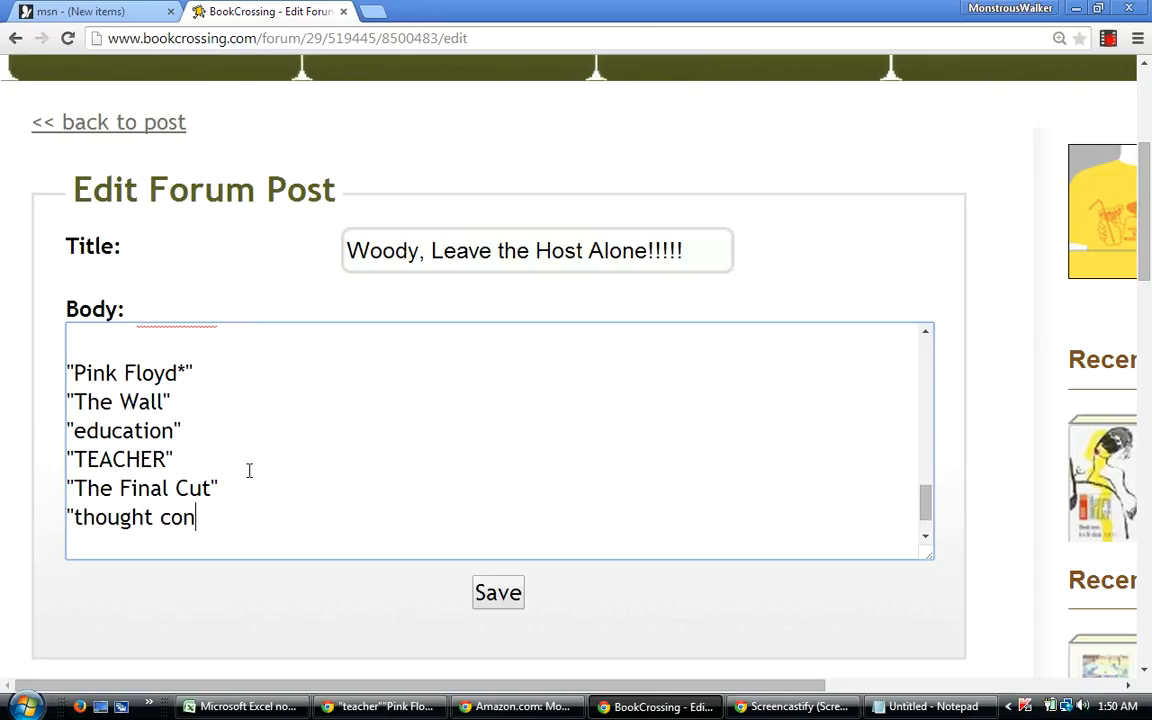
pyautogui.write('trol"')
pyautogui.press('Return')
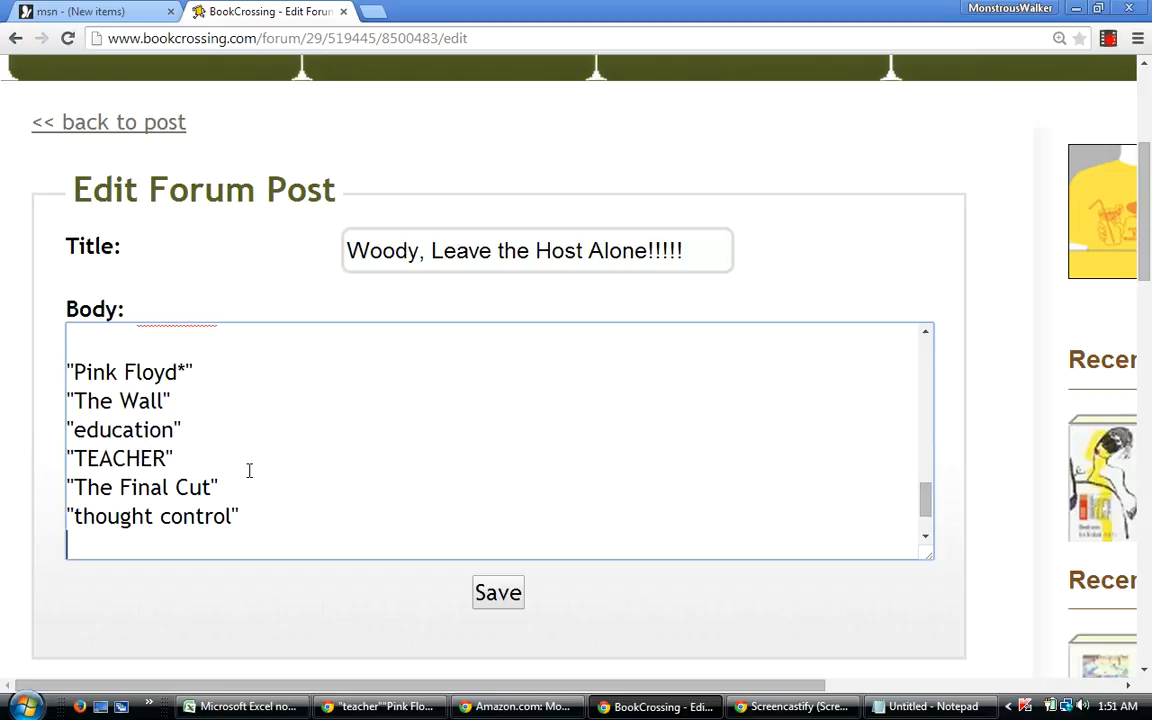
pyautogui.write('"dark s')
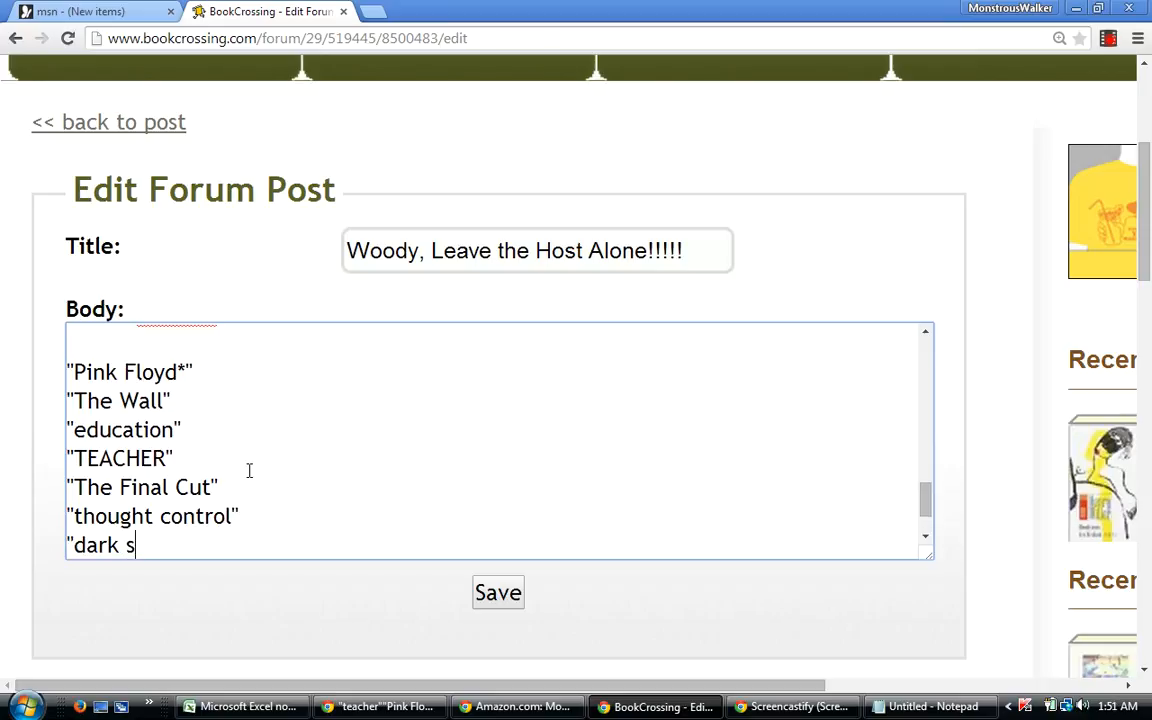
pyautogui.write('arcasm')
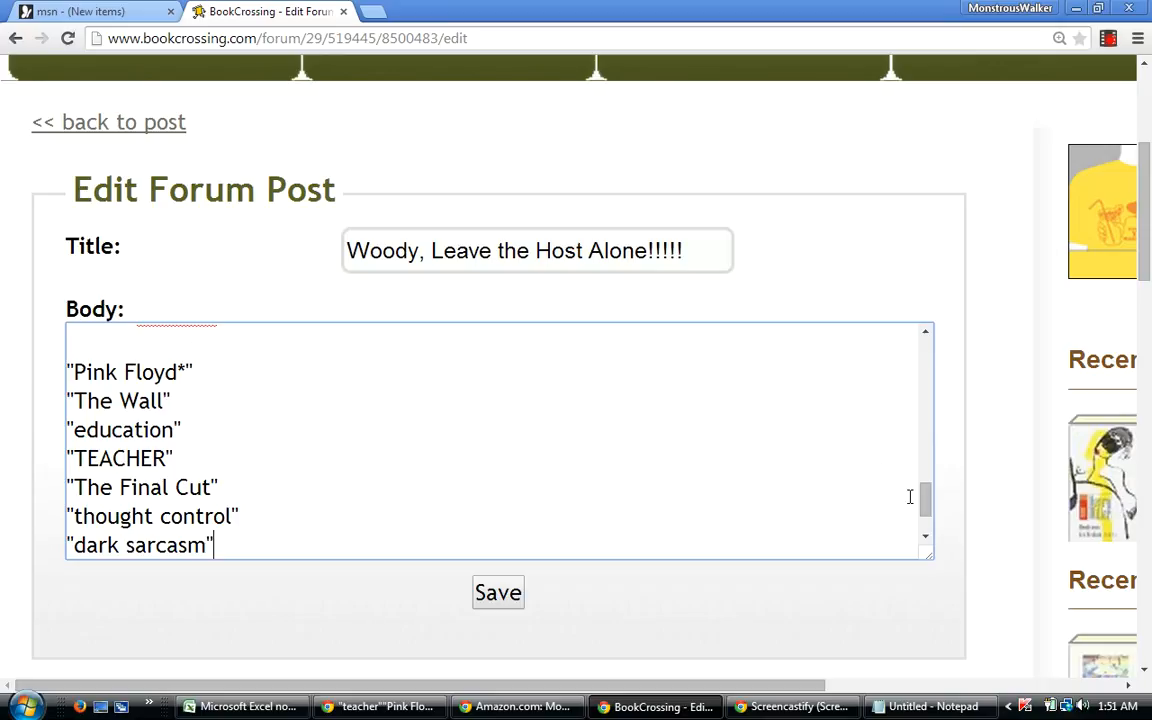
# Remove the extra blank line above "90 guesses" at the end of the post.
pyautogui.moveTo(928, 501); pyautogui.dragTo(928, 509)
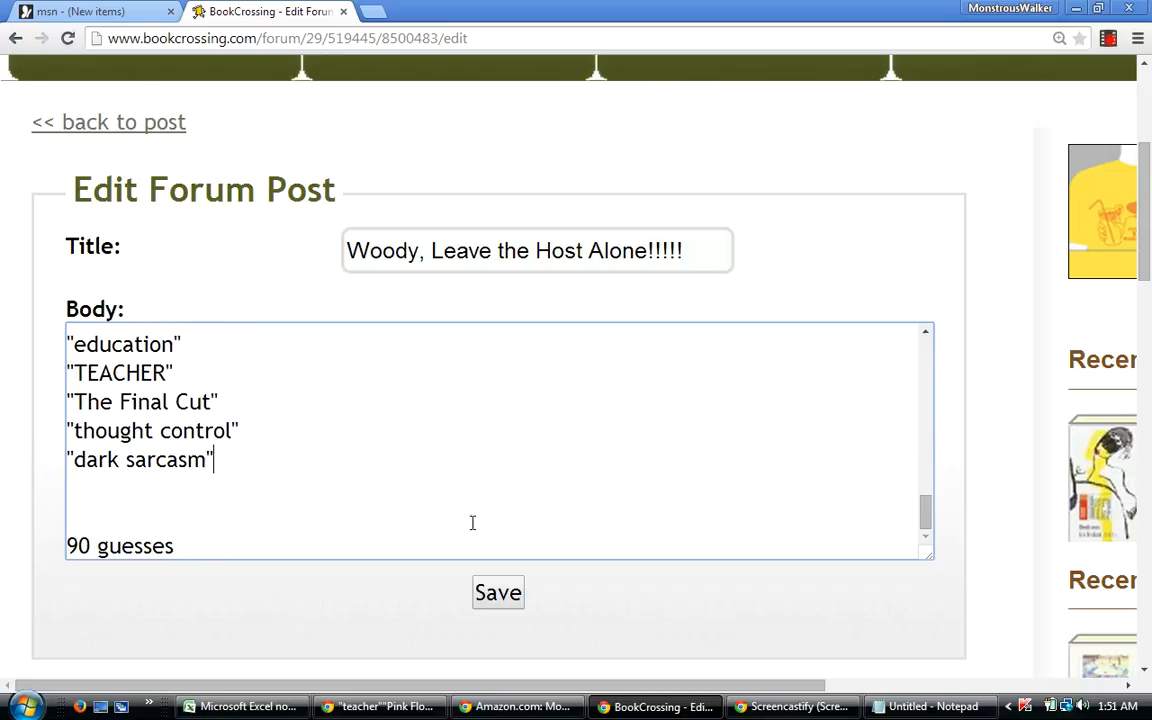
pyautogui.click(68, 545)
pyautogui.press('BackSpace')
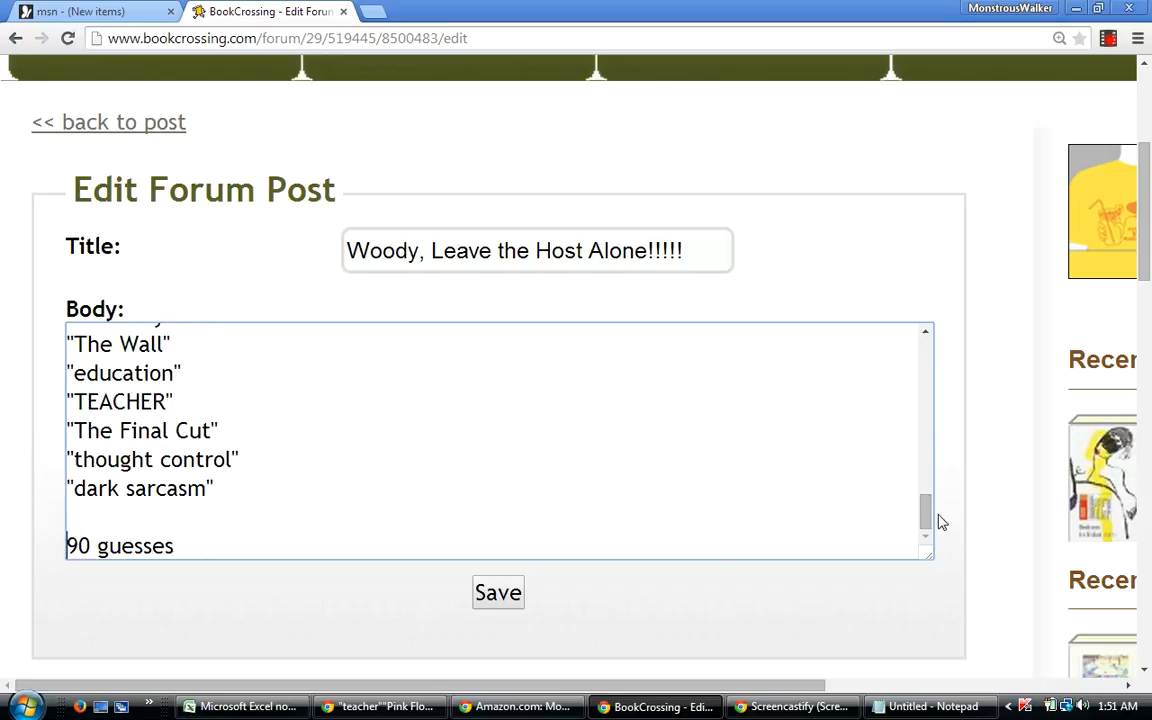
# Insert the heading "Qualified Bests:" between the Traditional Nine list and the new list starting with "Pink Floyd*".
pyautogui.moveTo(930, 518); pyautogui.dragTo(922, 488)
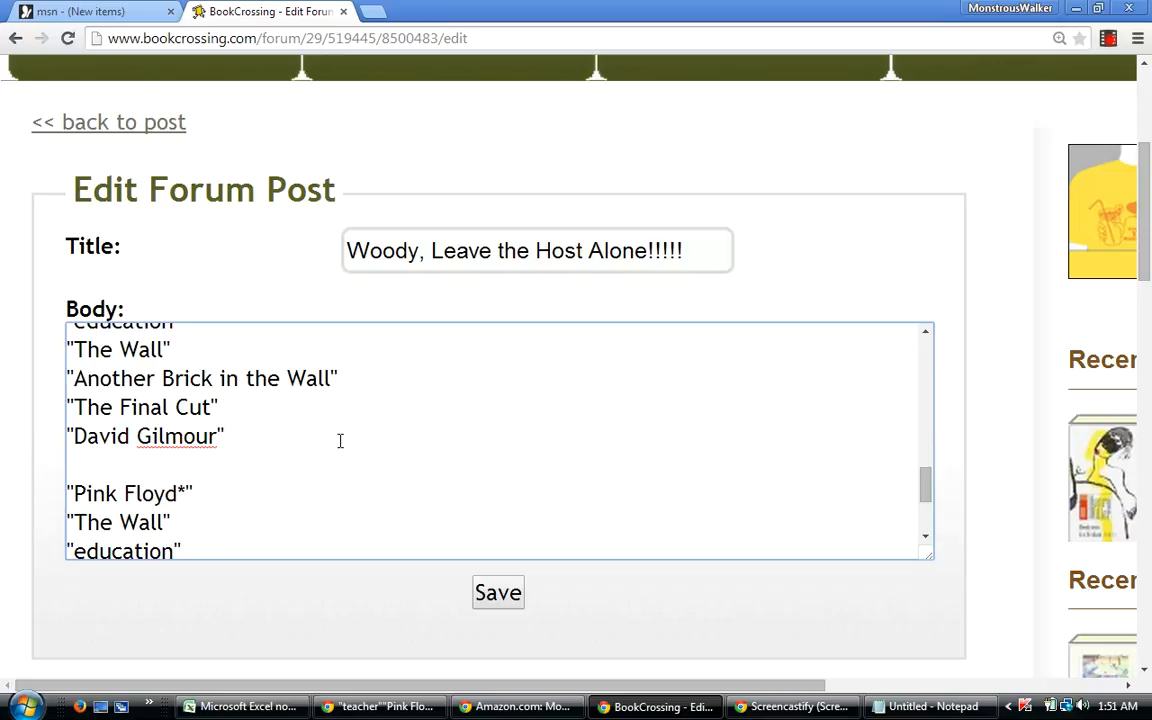
pyautogui.click(280, 434)
pyautogui.press('Return')
pyautogui.press('Return')
pyautogui.write('Qu')
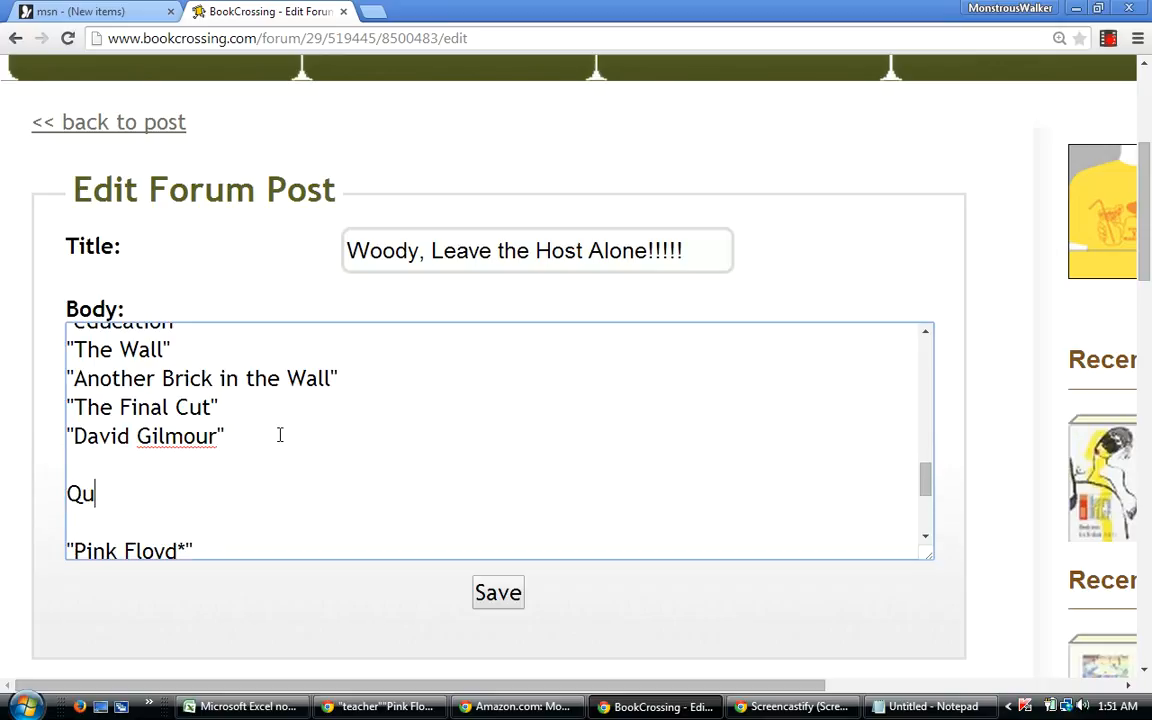
pyautogui.write('alified ')
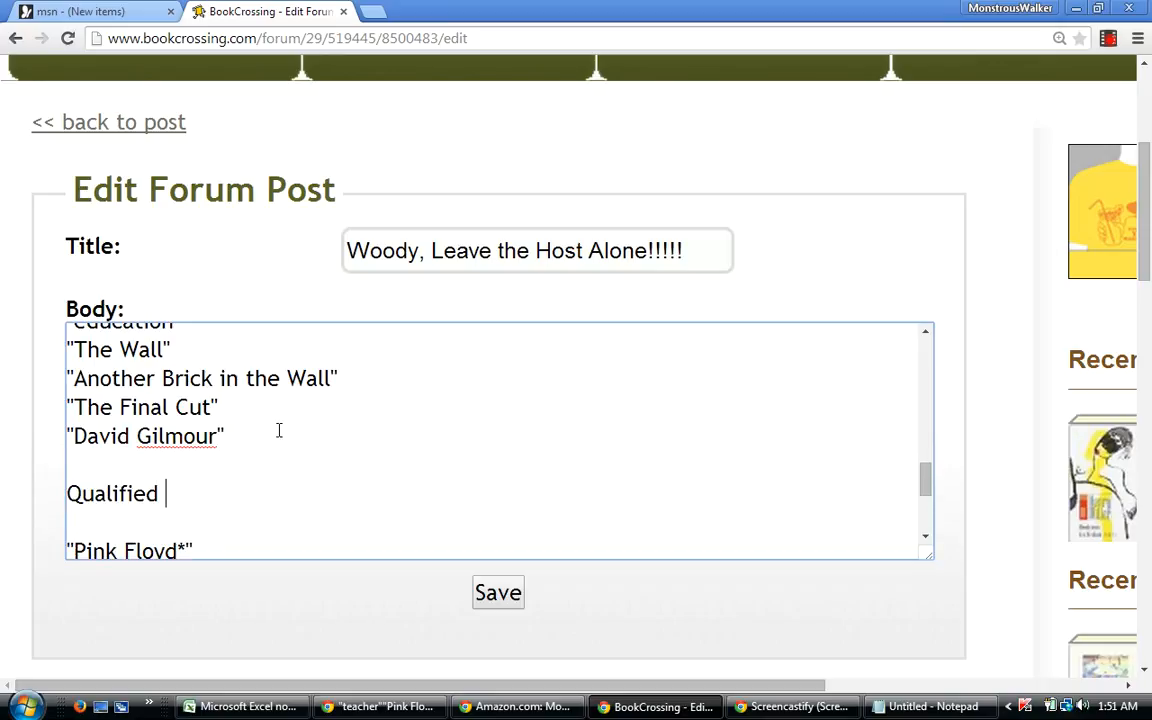
pyautogui.write('Bests:')
pyautogui.moveTo(916, 465); pyautogui.dragTo(898, 507)
pyautogui.click(762, 530)
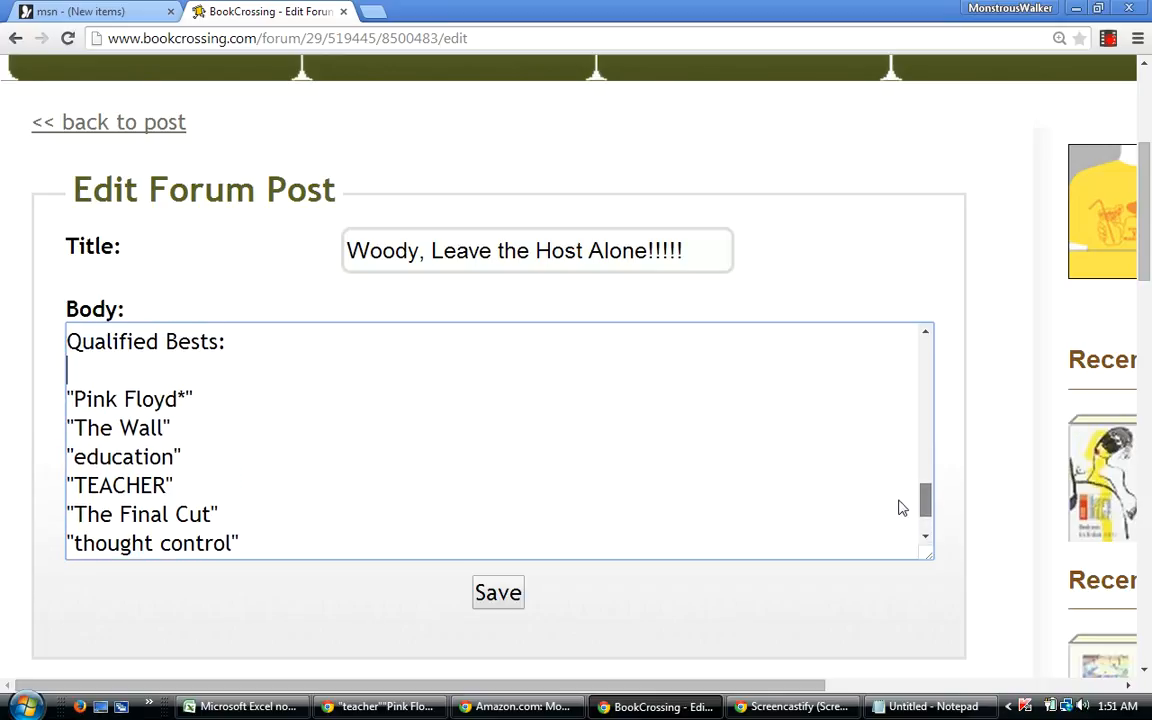
# Change the opening comments to "Differential champion!!" and end the "Teacher" transcends line with an exclamation mark instead of a period.
pyautogui.moveTo(898, 509); pyautogui.dragTo(924, 451)
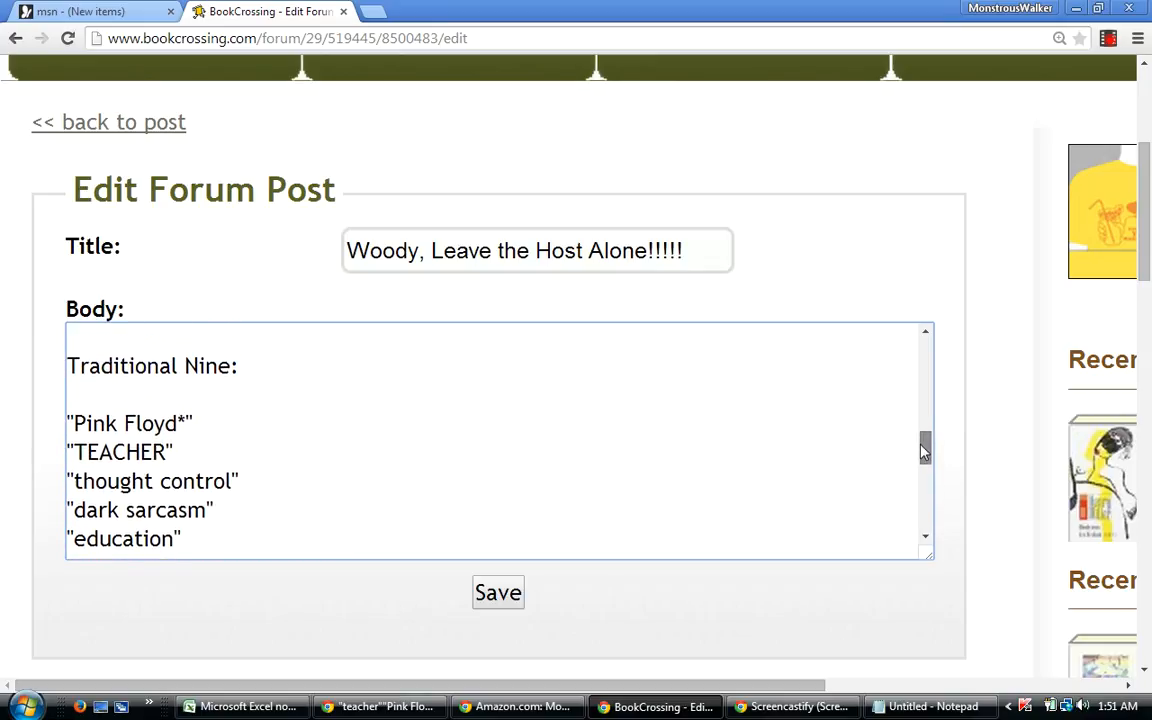
pyautogui.moveTo(922, 455); pyautogui.dragTo(916, 367)
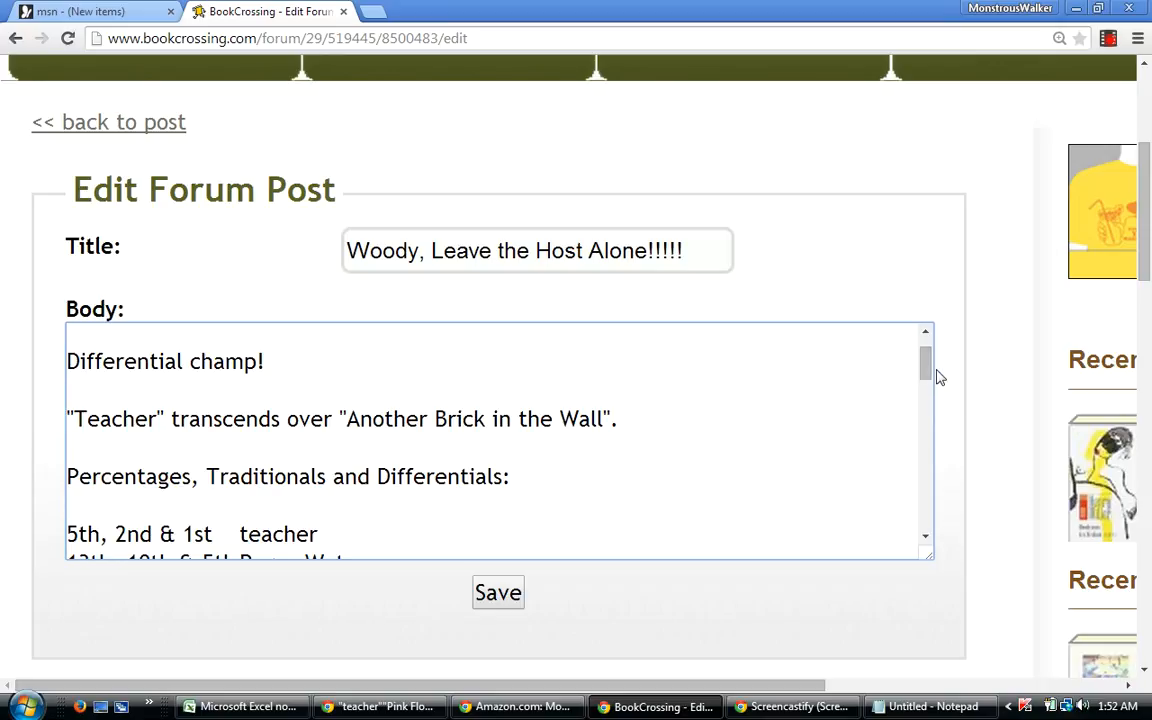
pyautogui.moveTo(925, 362); pyautogui.dragTo(925, 349)
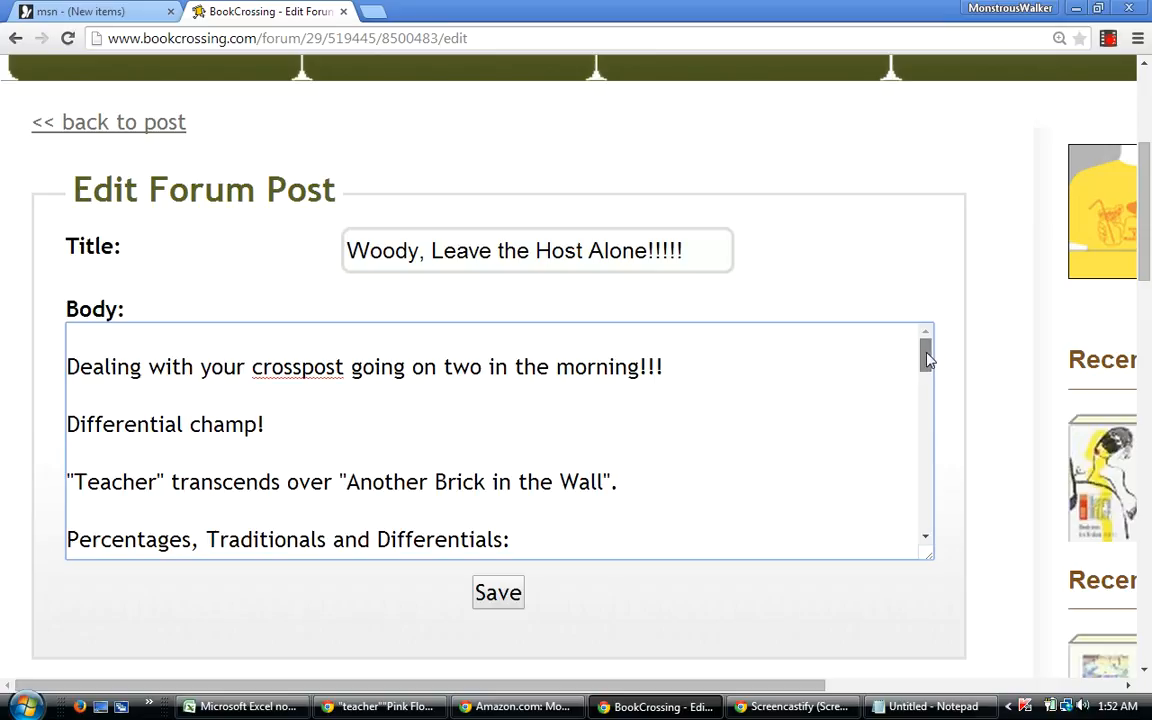
pyautogui.moveTo(926, 358); pyautogui.dragTo(928, 361)
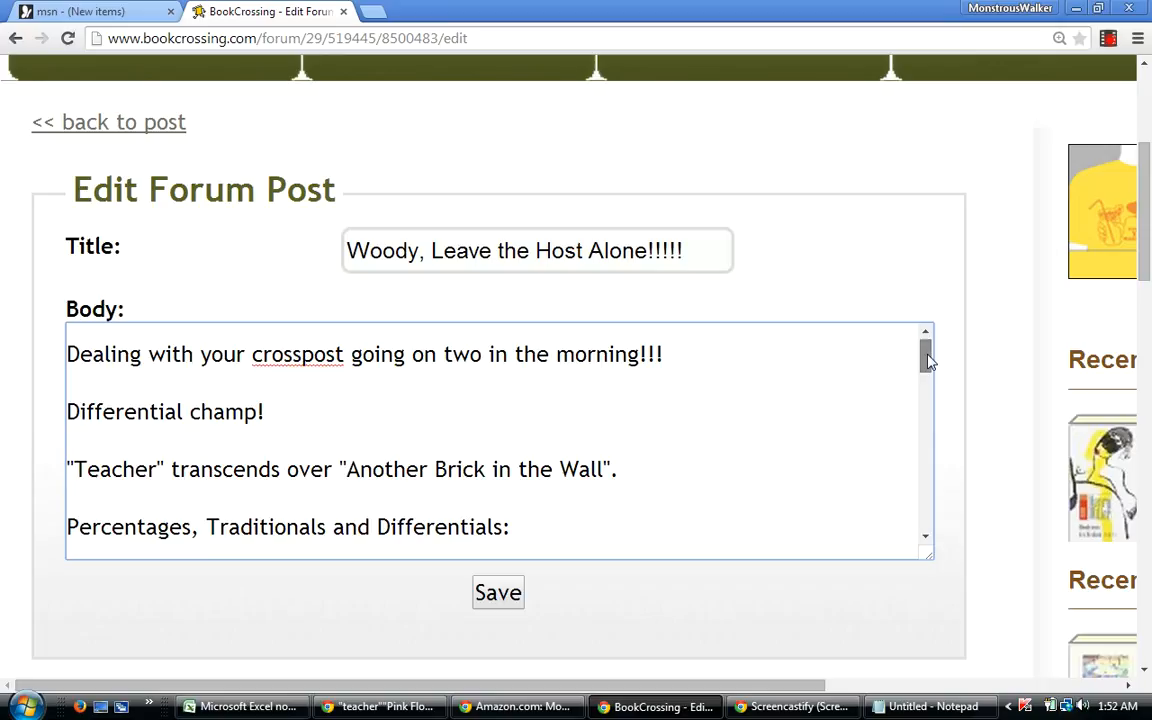
pyautogui.click(286, 410)
pyautogui.write('!')
pyautogui.click(641, 470)
pyautogui.write('!')
pyautogui.click(259, 411)
pyautogui.write('ion')
# Copy the entire body text of the post, save the edited post and view it in the thread.
pyautogui.moveTo(927, 357); pyautogui.dragTo(785, 529)
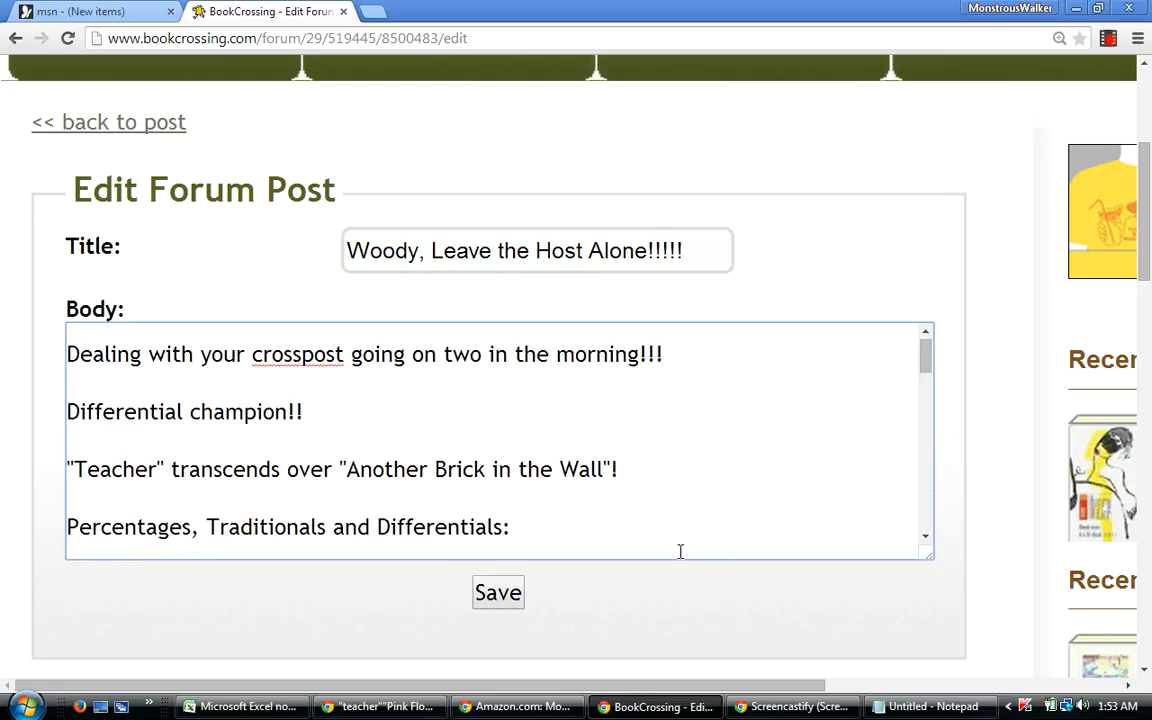
pyautogui.moveTo(925, 356); pyautogui.dragTo(909, 562)
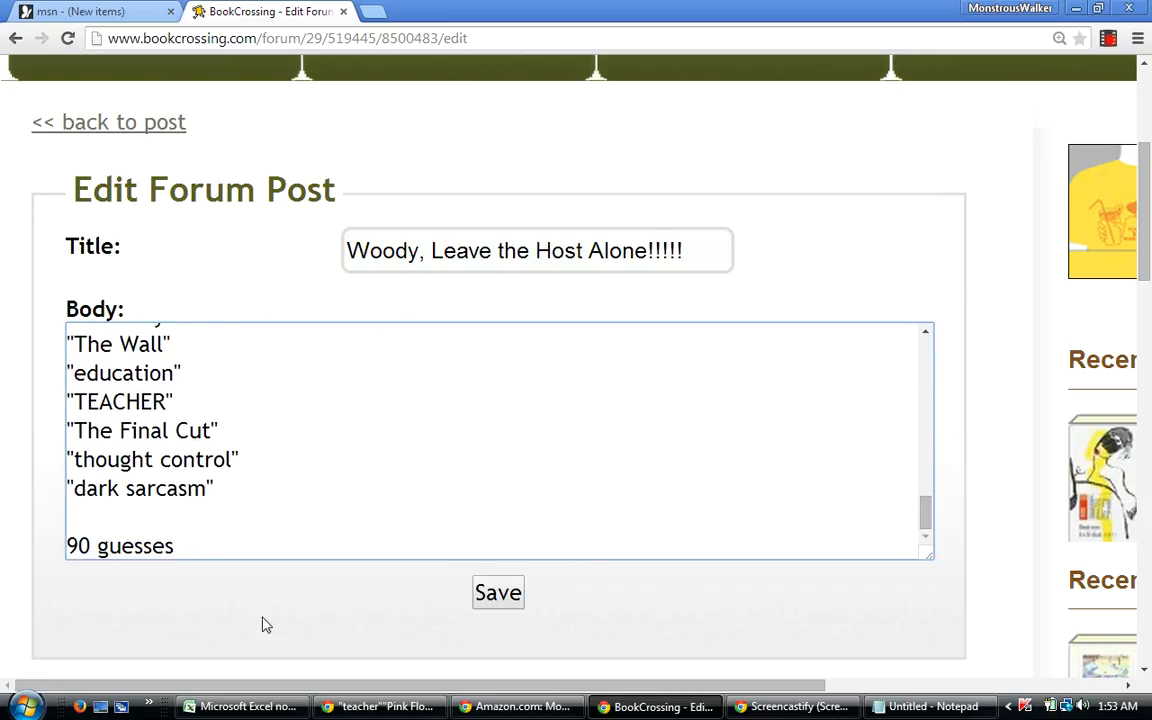
pyautogui.click(192, 553)
pyautogui.moveTo(192, 553); pyautogui.dragTo(49, 278)
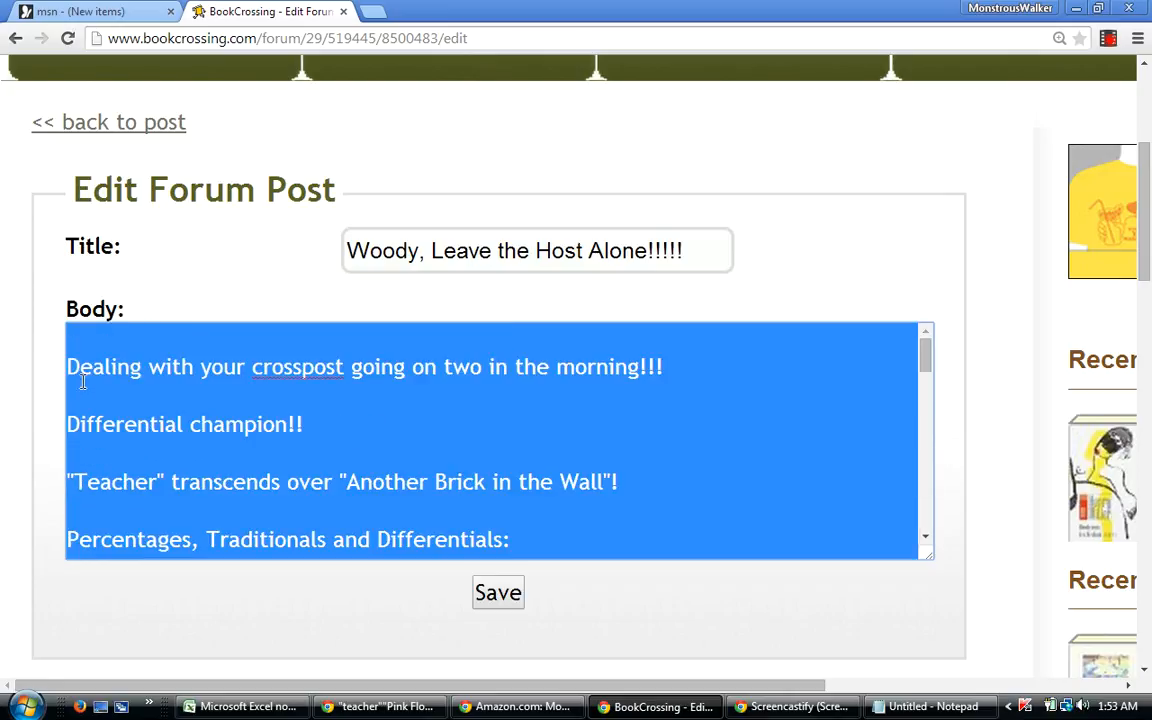
pyautogui.rightClick(111, 352)
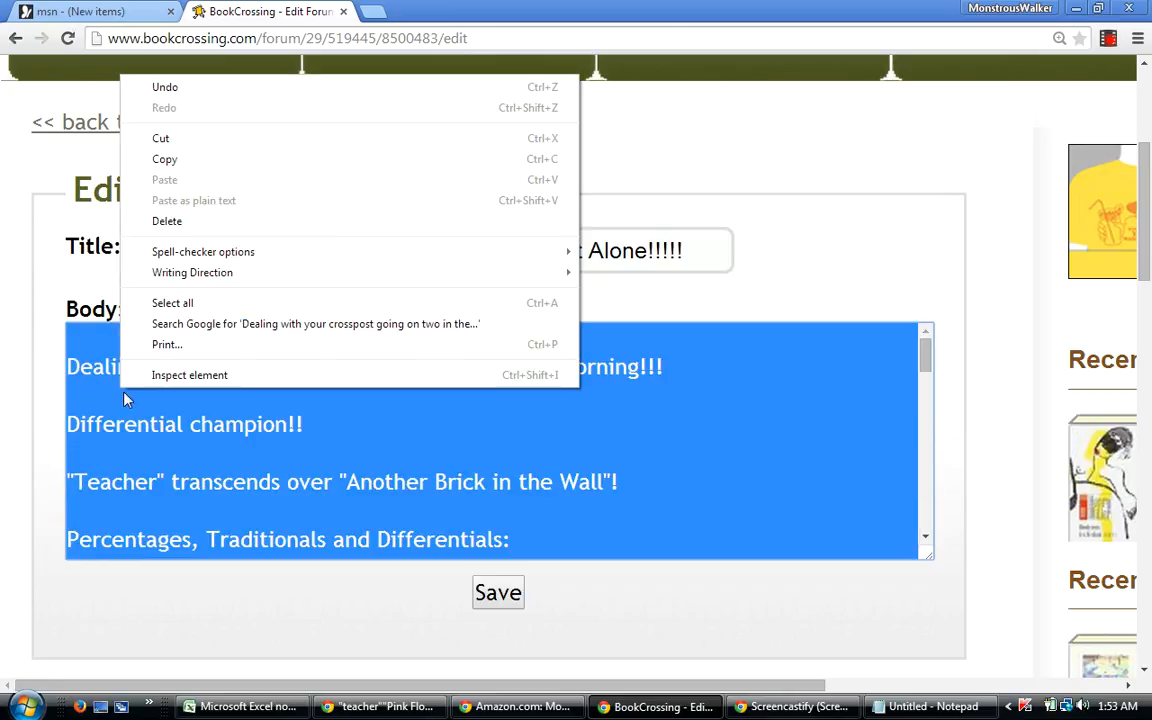
pyautogui.click(172, 160)
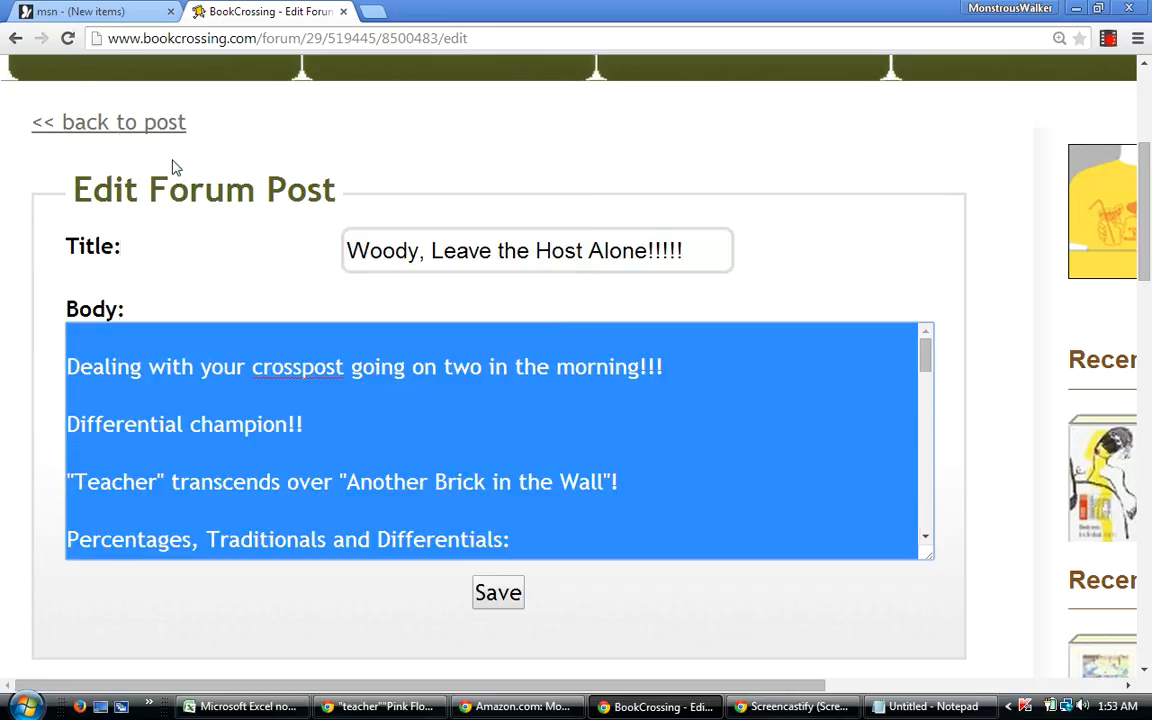
pyautogui.click(498, 594)
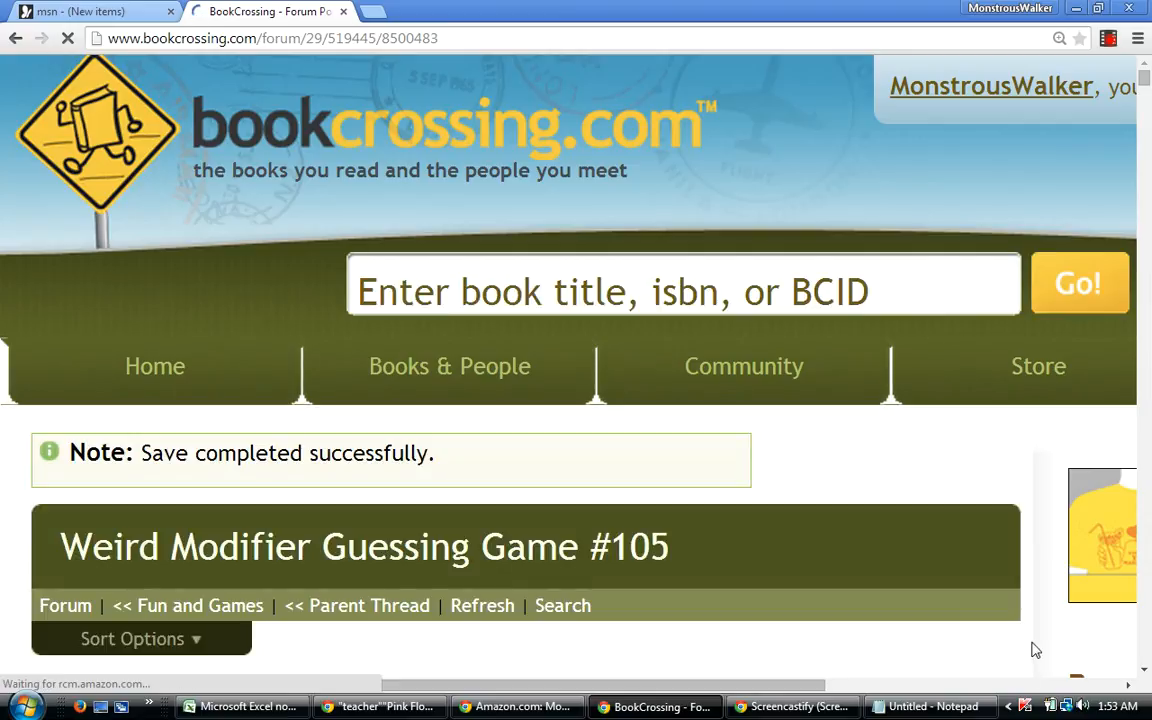
pyautogui.scroll(-4, 1036, 650)
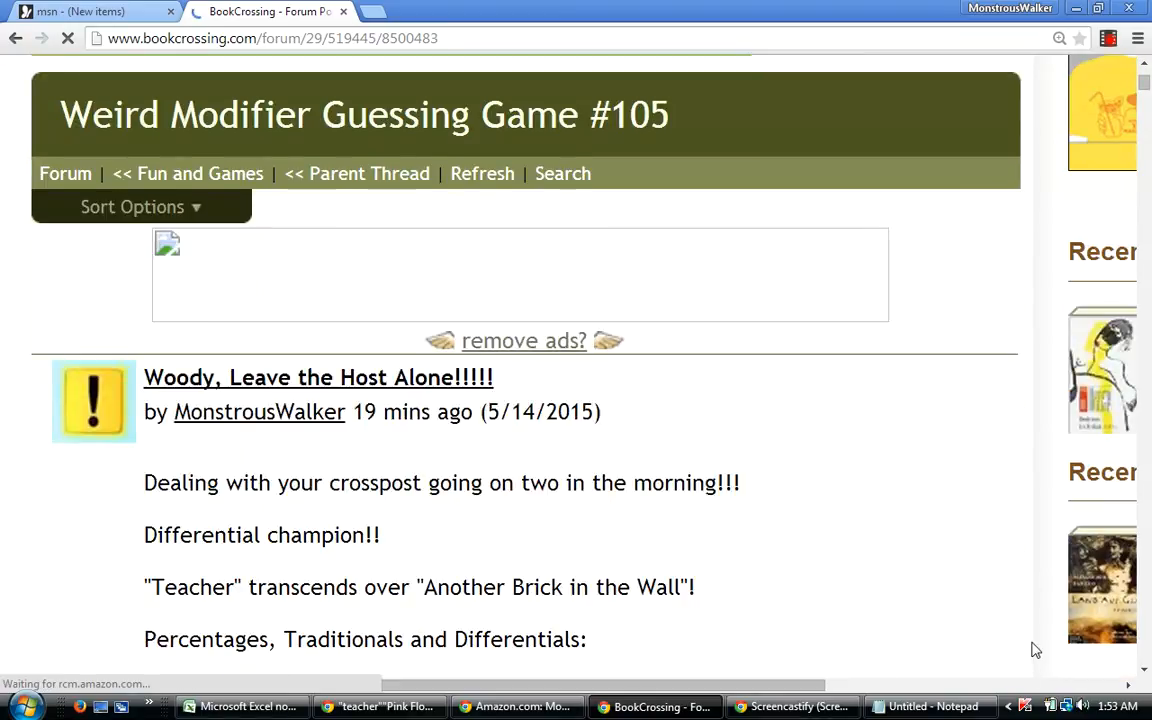
# Proofread the saved post from its opening comments through the Percentage Nine, Traditional Nine and Qualified Bests lists to the closing guess count.
pyautogui.scroll(-3, 1036, 650)
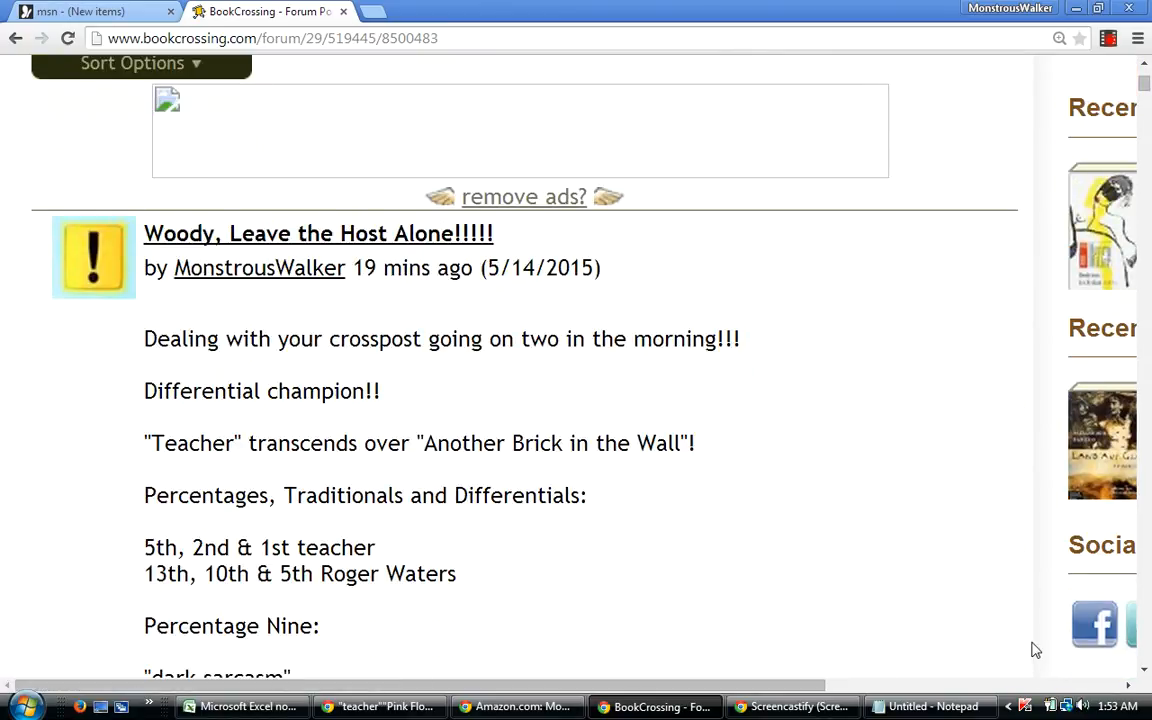
pyautogui.scroll(-1, 1036, 650)
pyautogui.scroll(-3, 1036, 650)
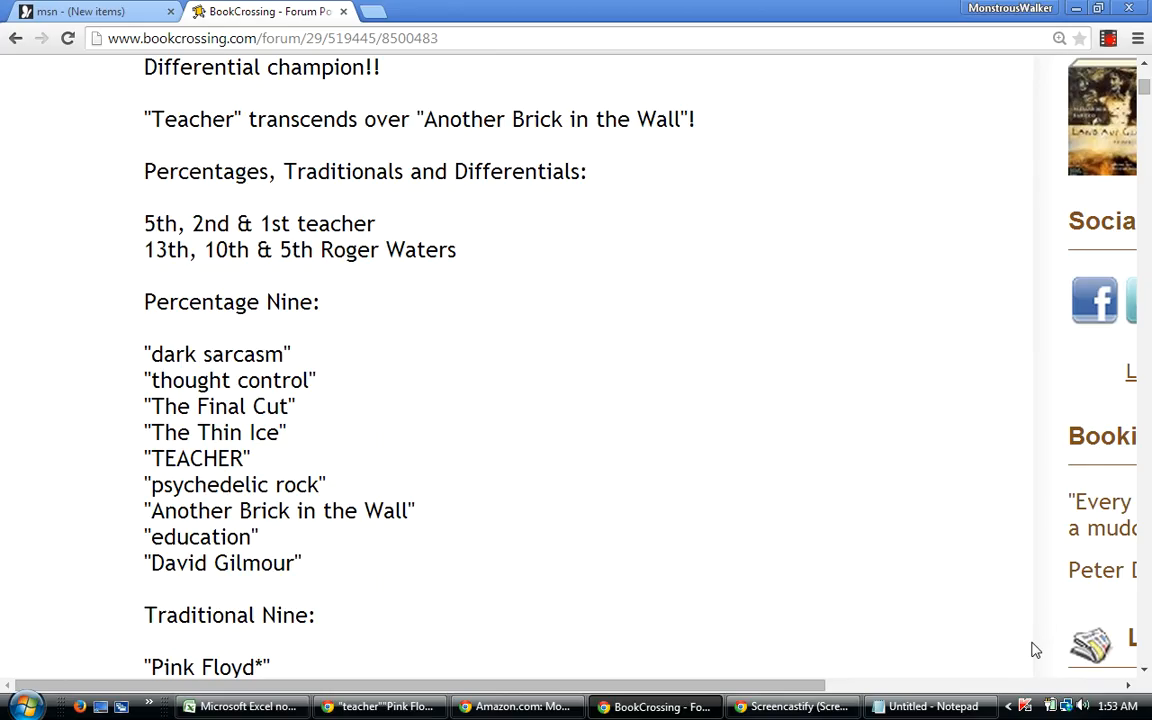
pyautogui.scroll(-3, 1036, 650)
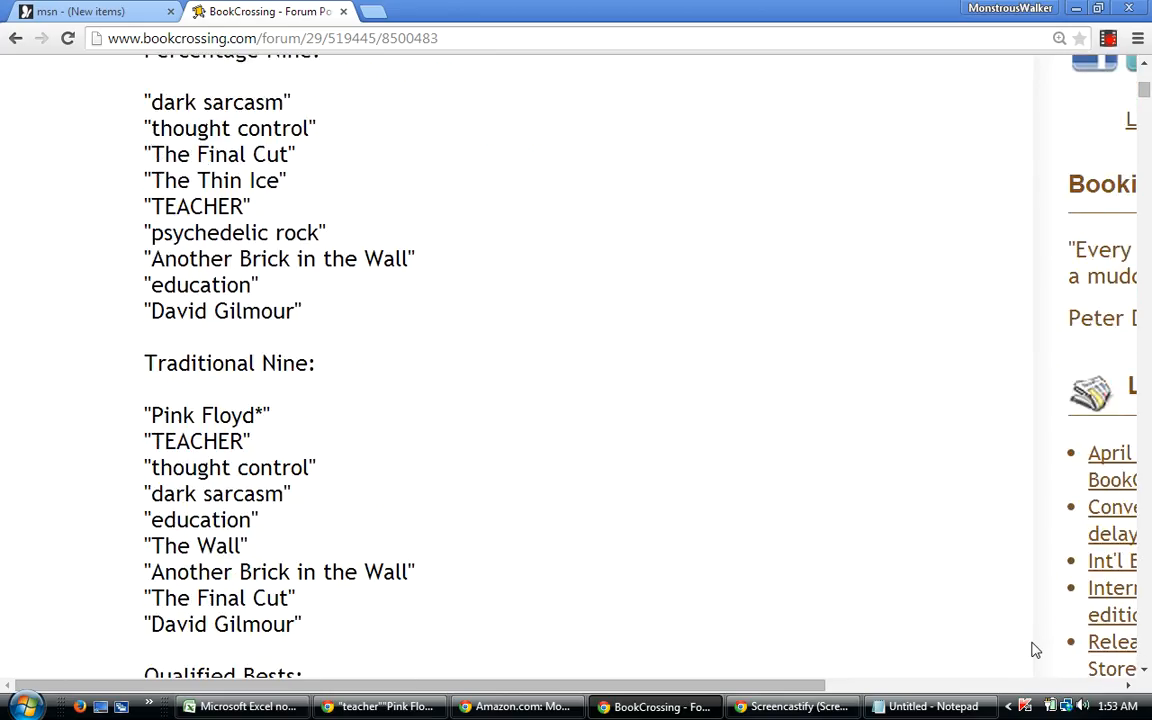
pyautogui.scroll(-2, 1036, 650)
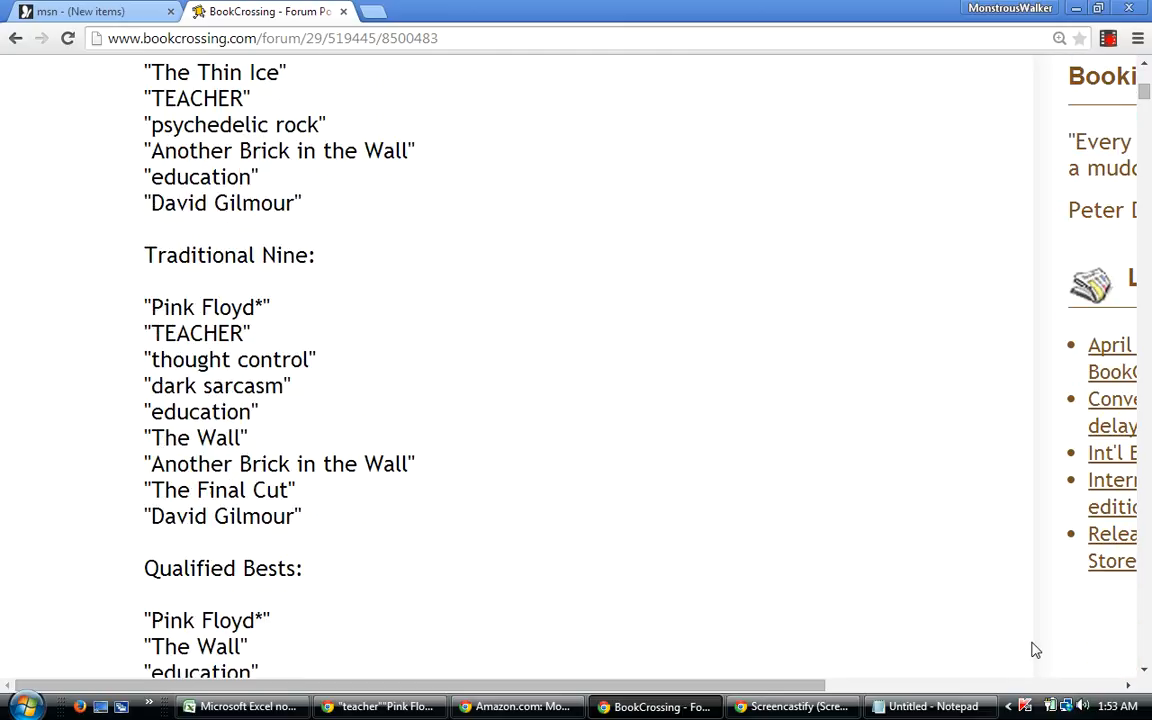
pyautogui.scroll(-2, 1036, 650)
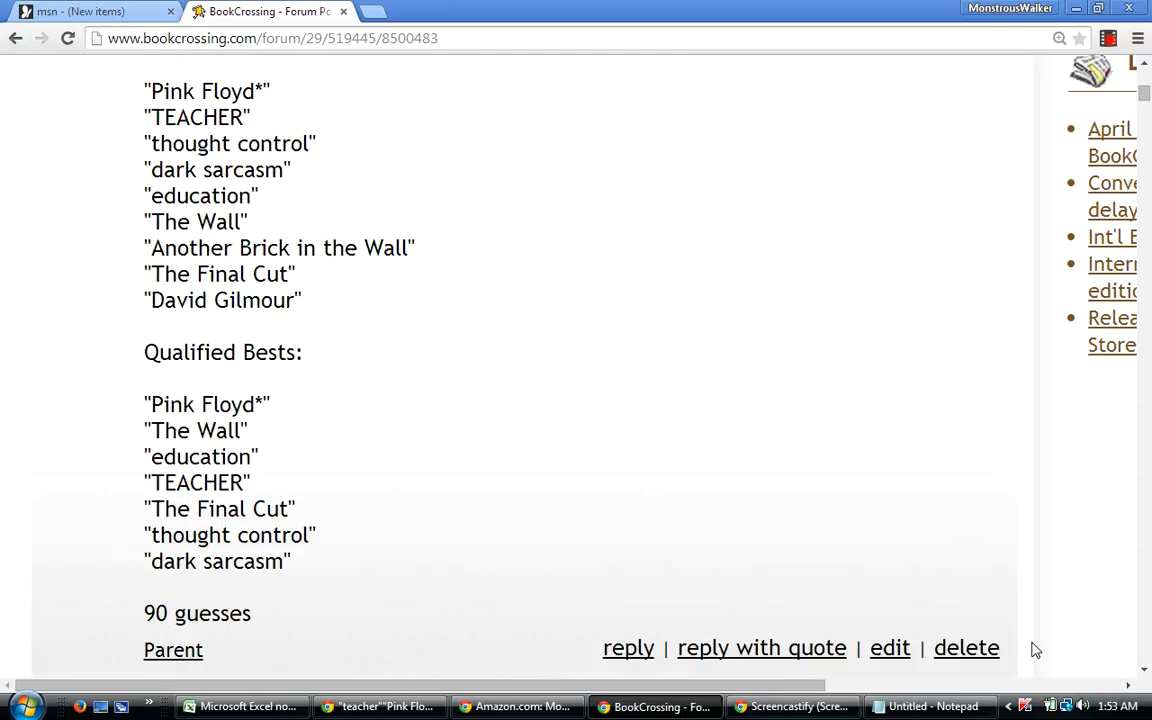
pyautogui.scroll(-1, 1036, 650)
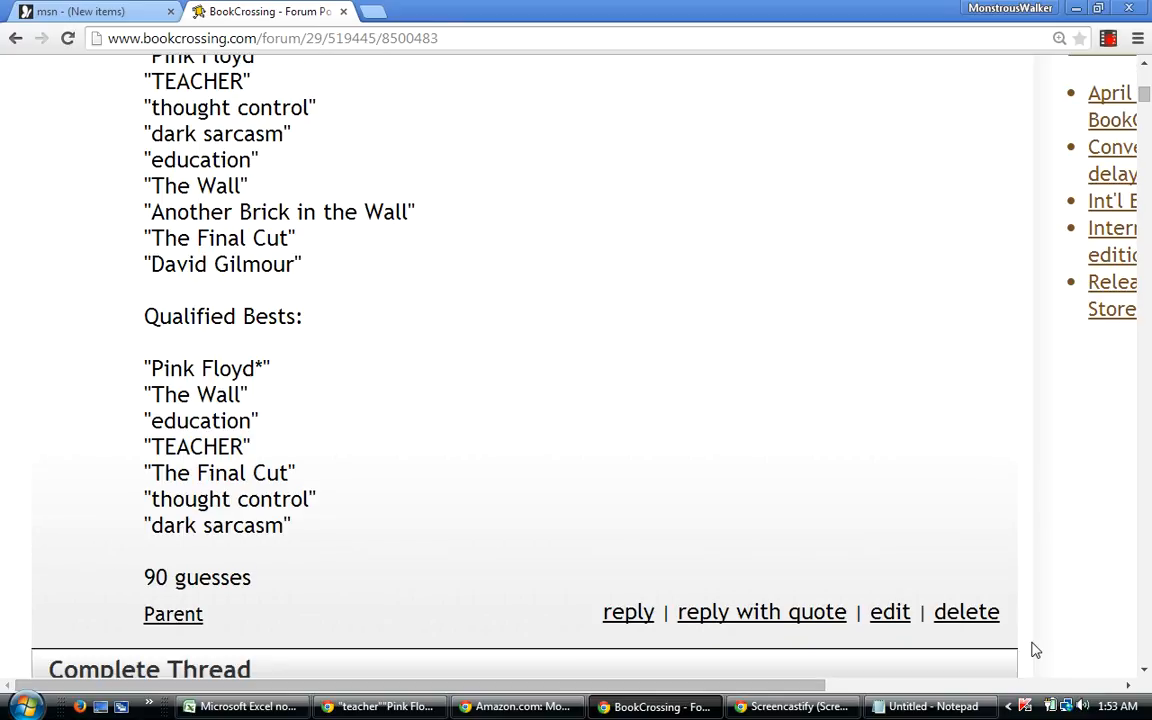
pyautogui.scroll(-1, 1036, 650)
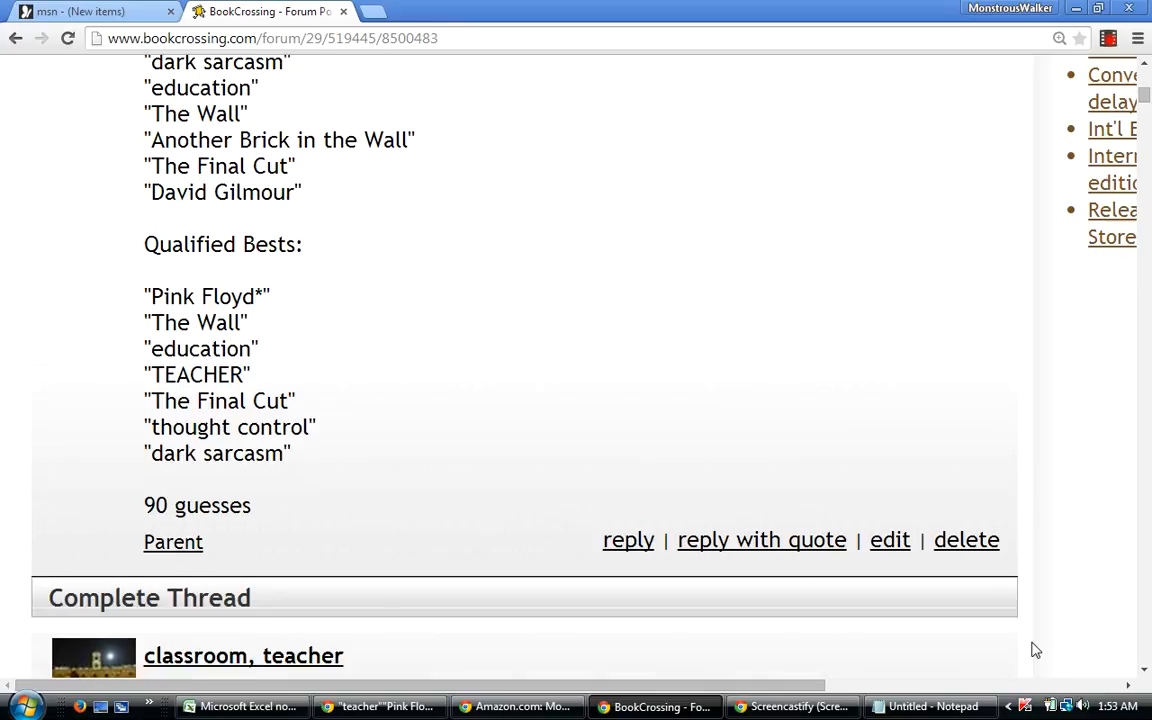
pyautogui.scroll(-1, 1036, 650)
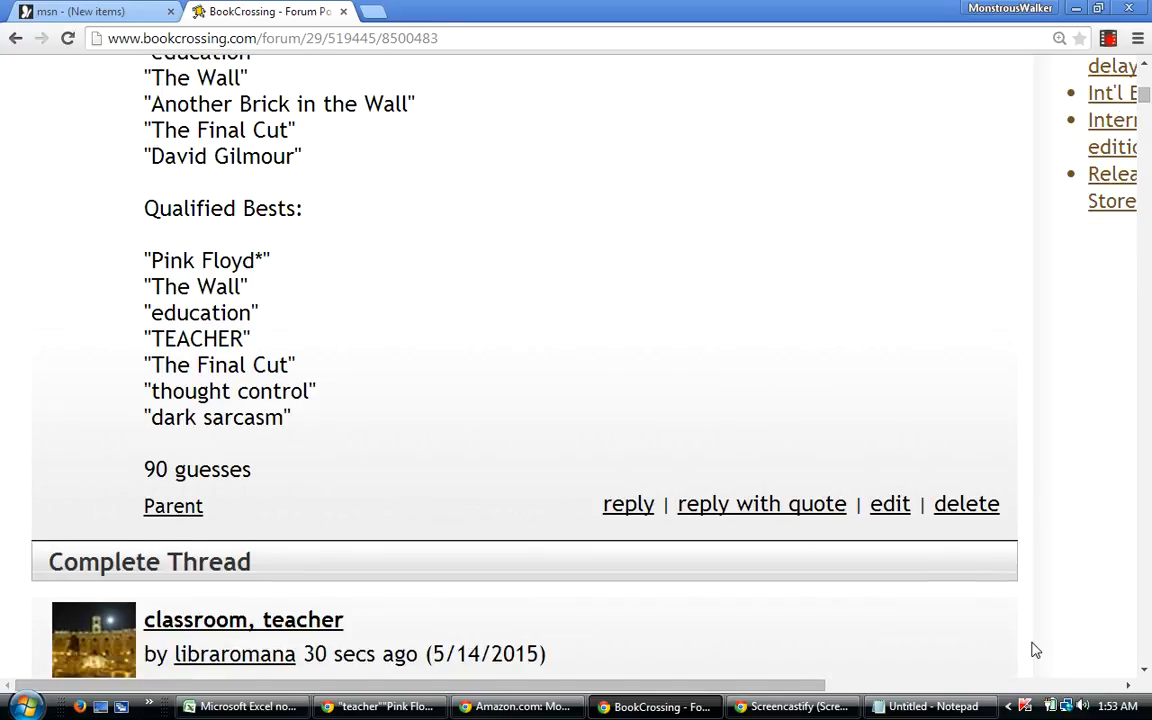
# Examine the new "classroom, teacher" reply at the start of the complete thread and the saved post's opening lines below it.
pyautogui.scroll(-1, 1036, 650)
pyautogui.scroll(-1, 1036, 650)
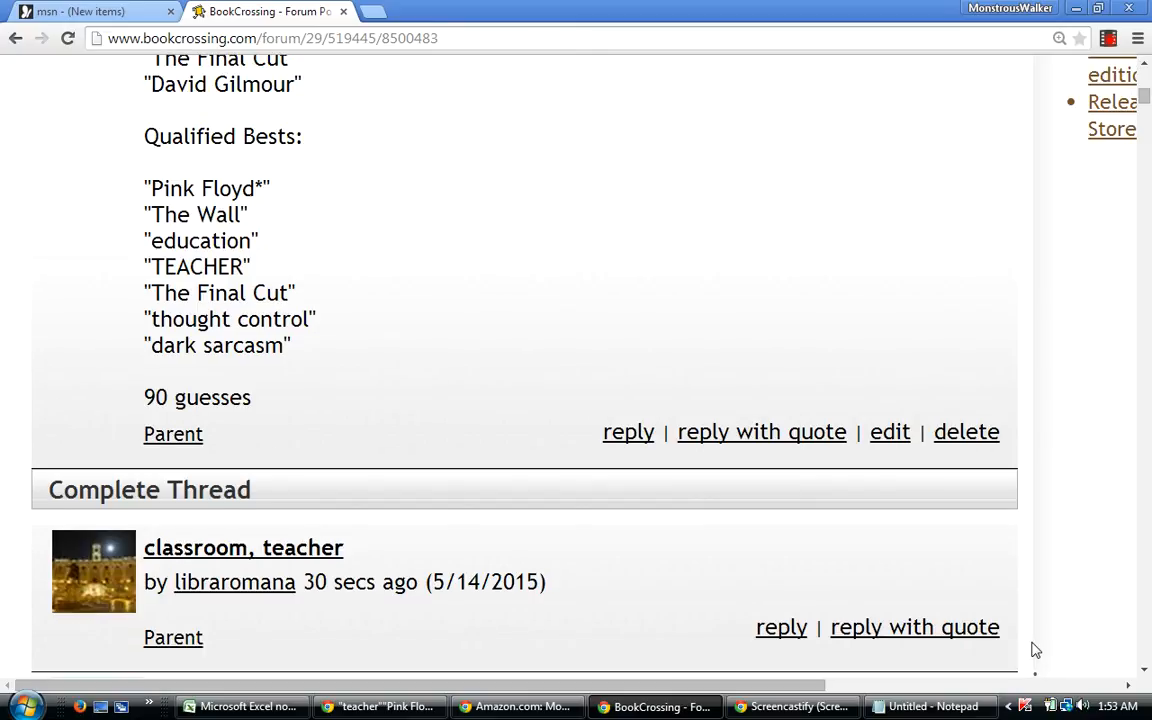
pyautogui.scroll(-1, 1036, 650)
pyautogui.scroll(-1, 1034, 645)
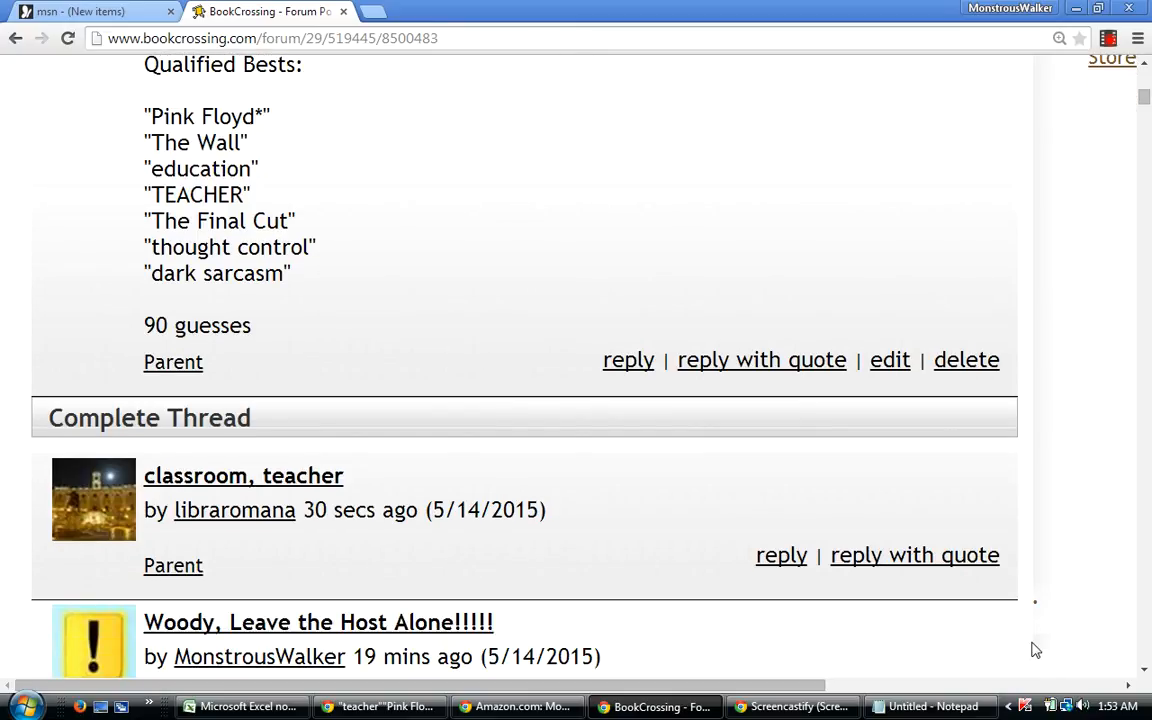
pyautogui.scroll(-2, 1036, 650)
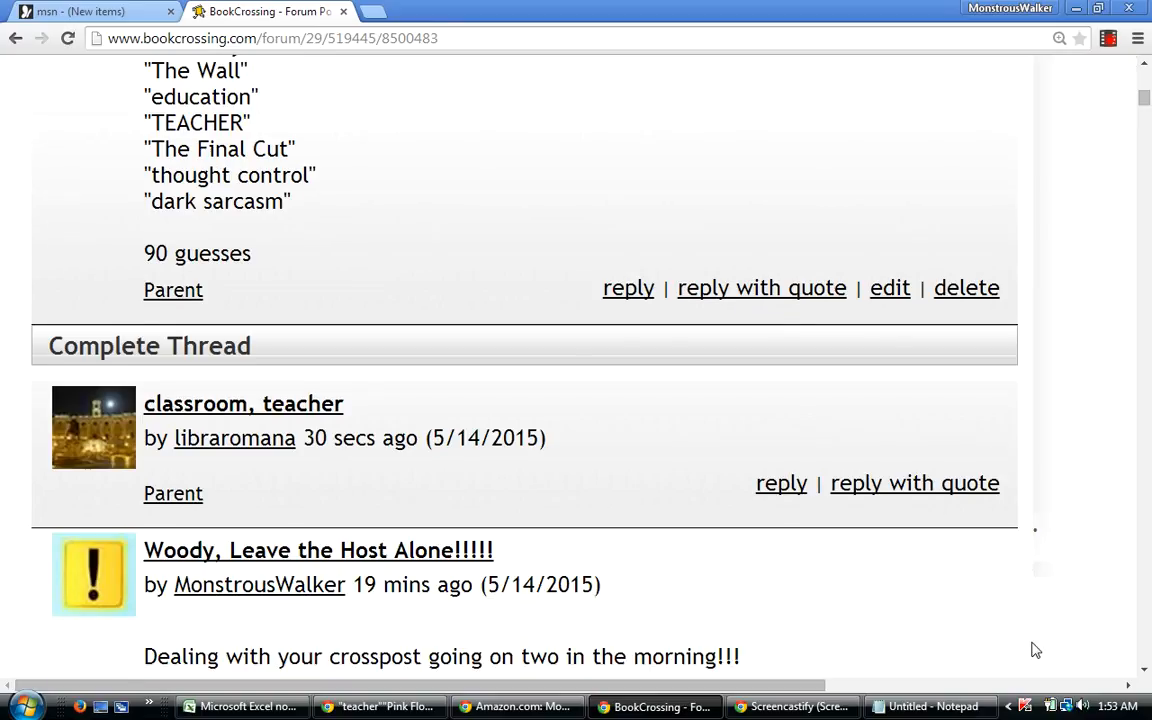
pyautogui.scroll(-1, 1036, 650)
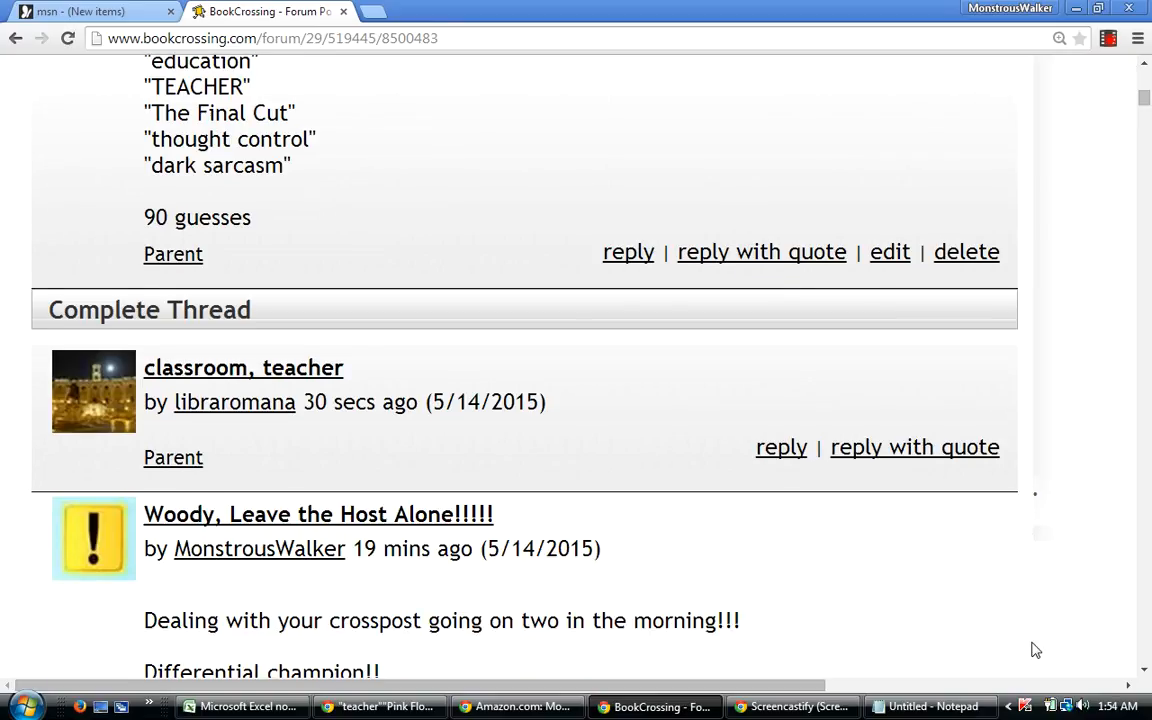
pyautogui.scroll(-6, 1035, 650)
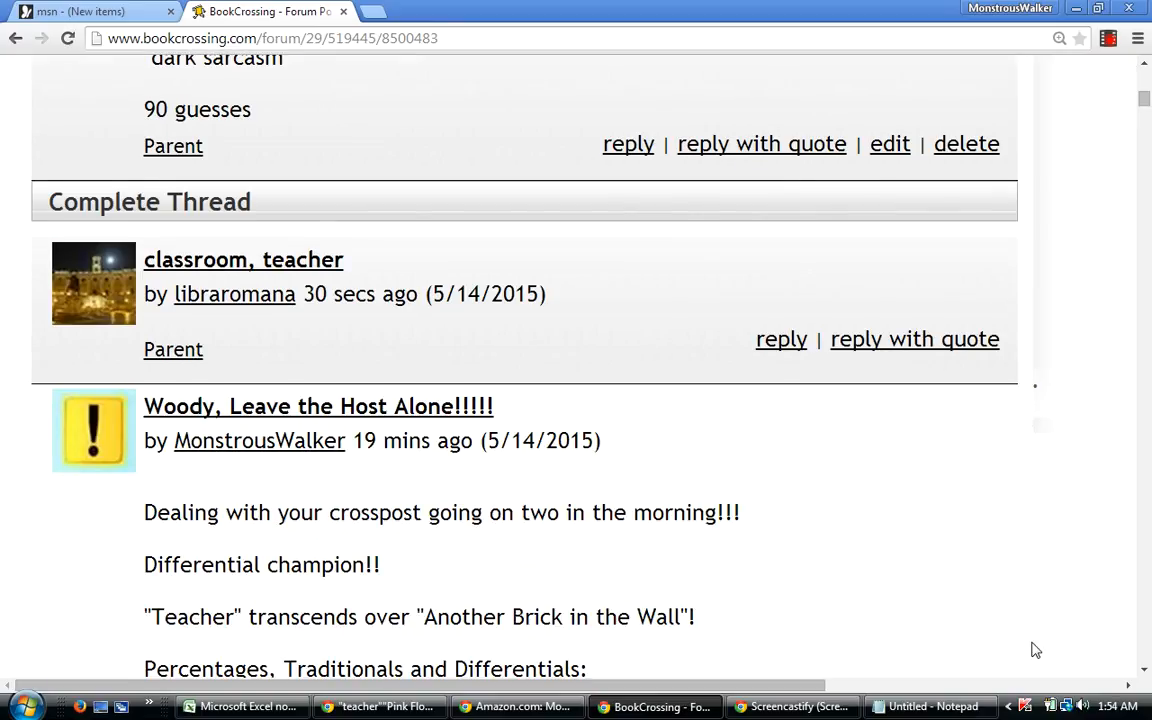
pyautogui.scroll(-3, 1036, 650)
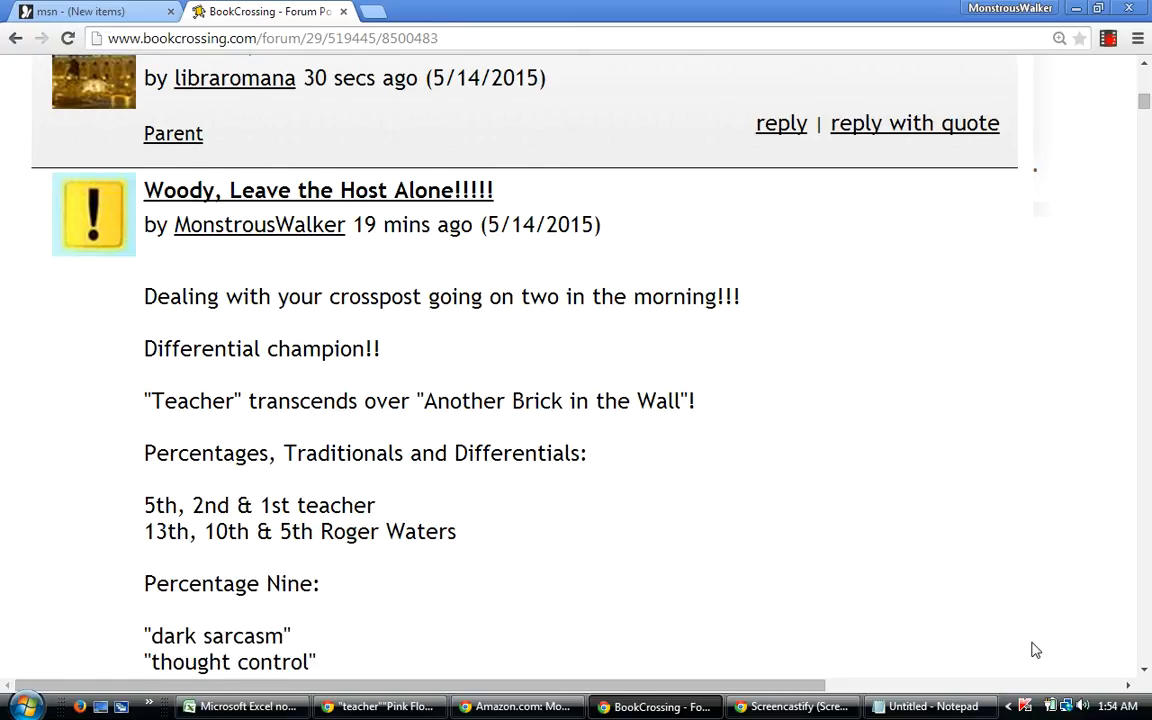
pyautogui.scroll(1, 1035, 650)
pyautogui.scroll(-1, 1035, 650)
pyautogui.scroll(4, 1035, 650)
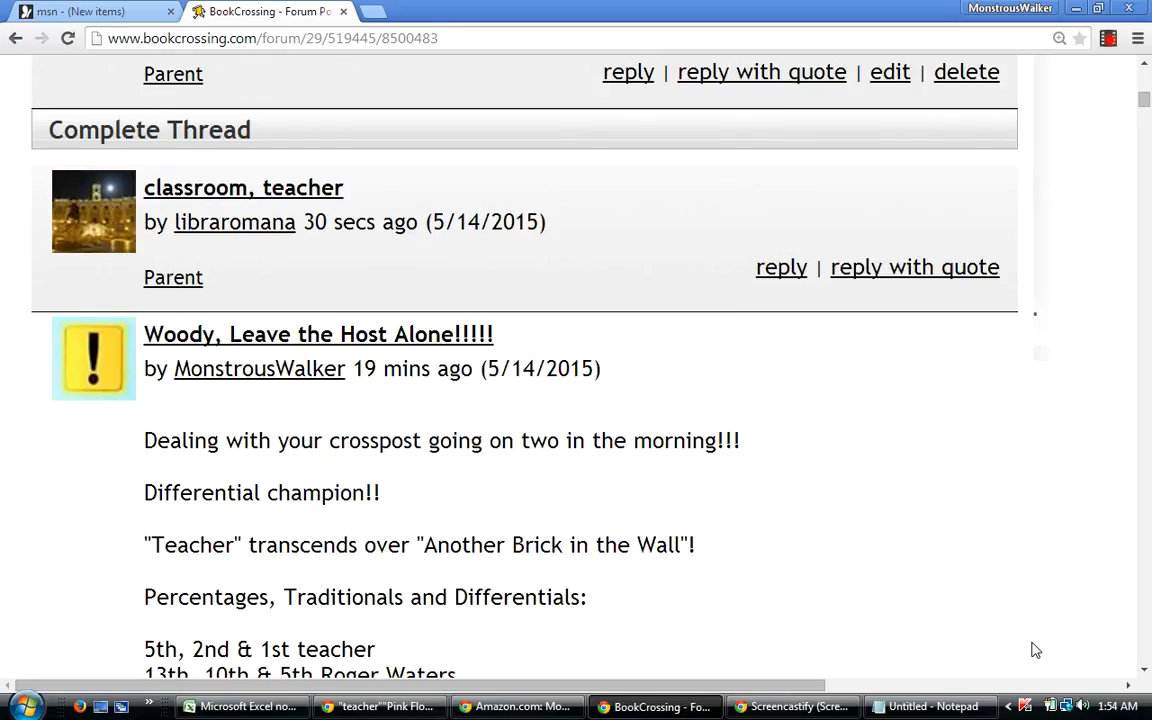
pyautogui.scroll(-1, 1036, 650)
pyautogui.scroll(-4, 1035, 650)
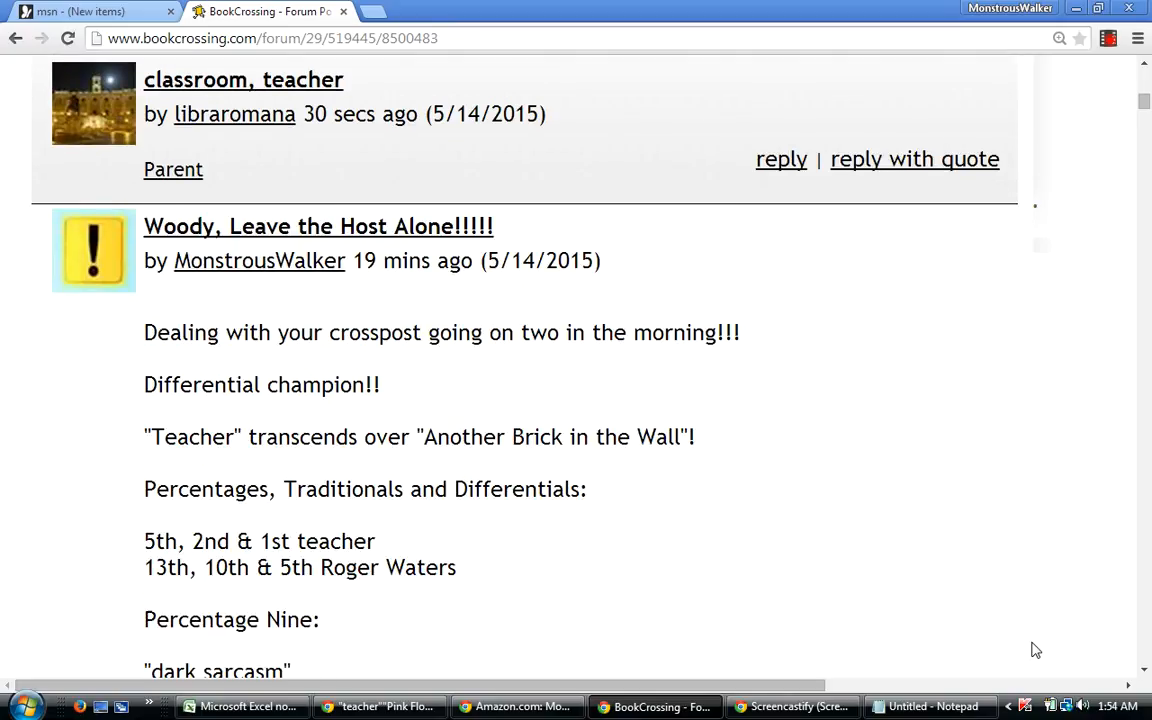
pyautogui.scroll(-3, 1035, 650)
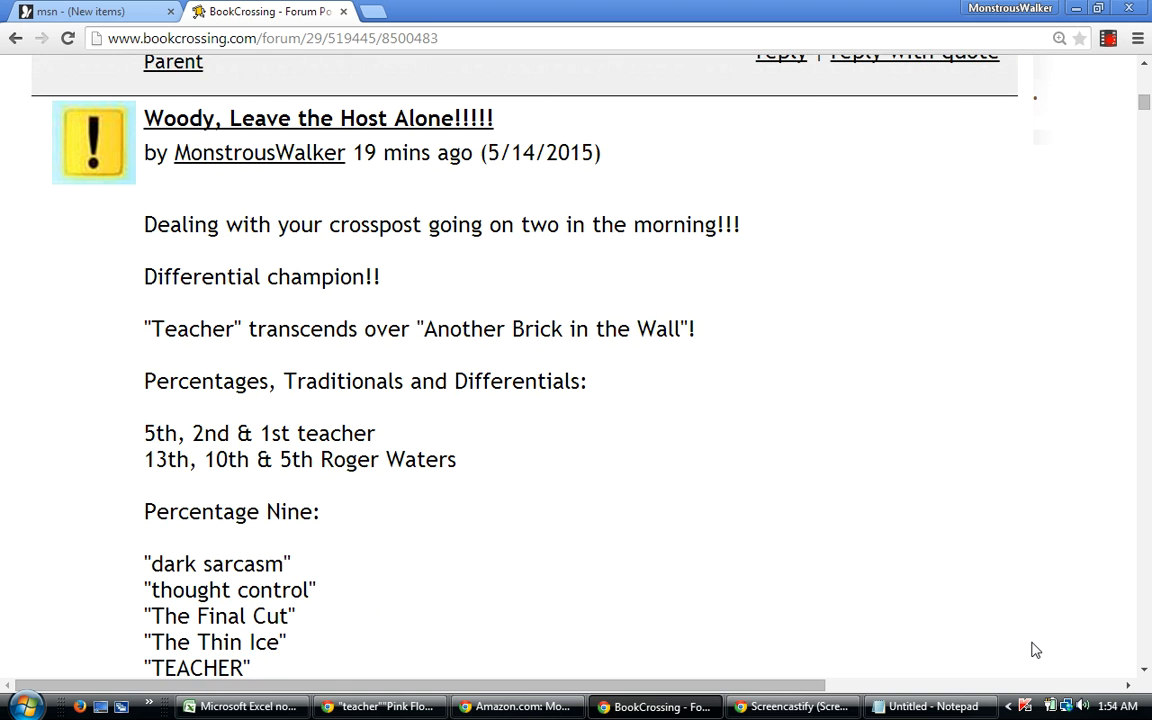
# Compare the saved post's lists with those in the earlier "Third and Fifth Tiers!!!!" post, returning to the "classroom, teacher" reply.
pyautogui.scroll(-20, 1035, 650)
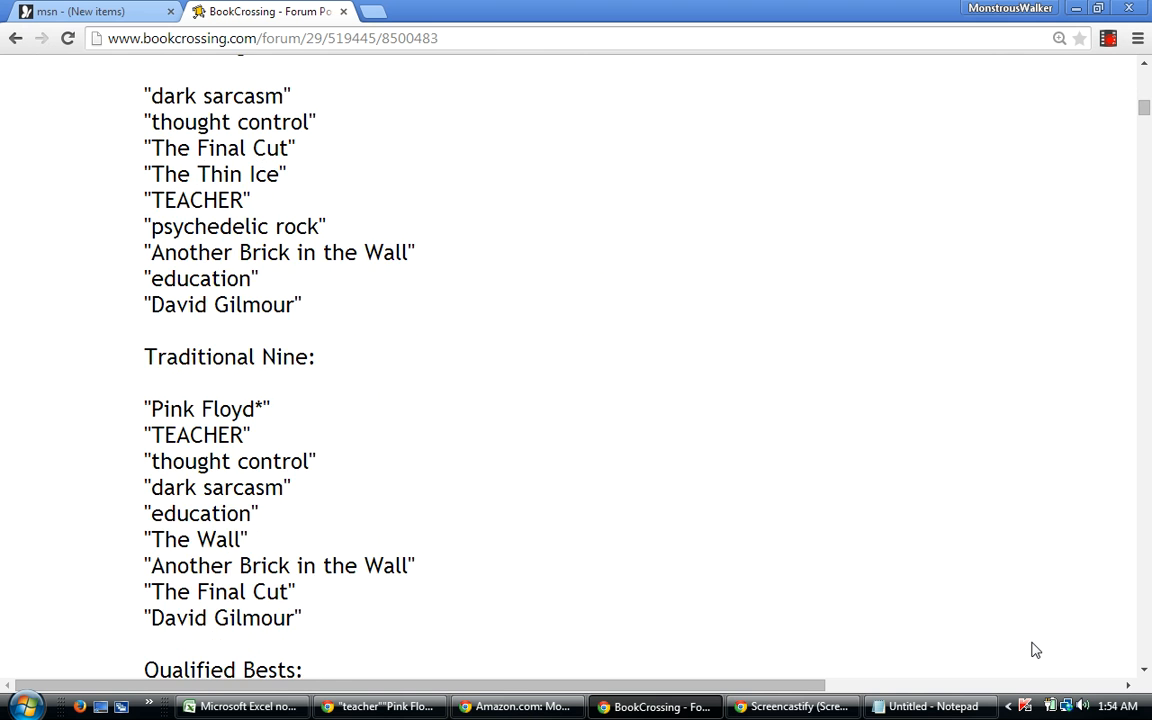
pyautogui.scroll(-20, 1035, 650)
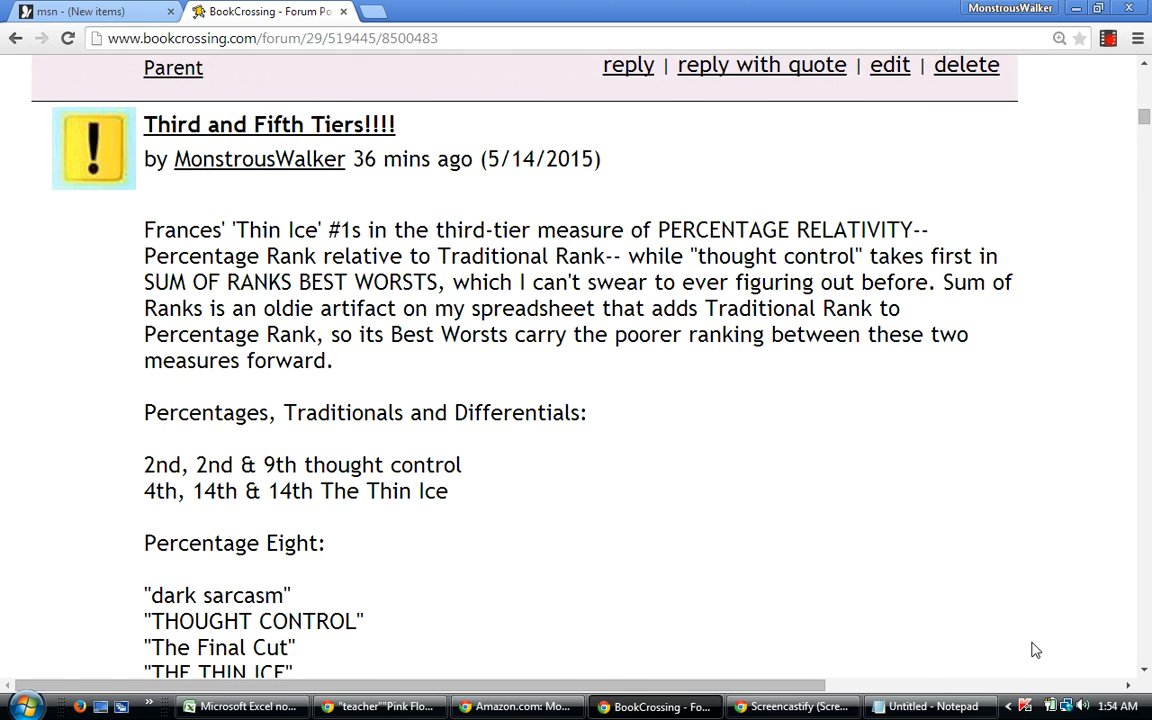
pyautogui.scroll(-17, 1035, 650)
pyautogui.scroll(2, 1035, 650)
pyautogui.scroll(20, 1035, 650)
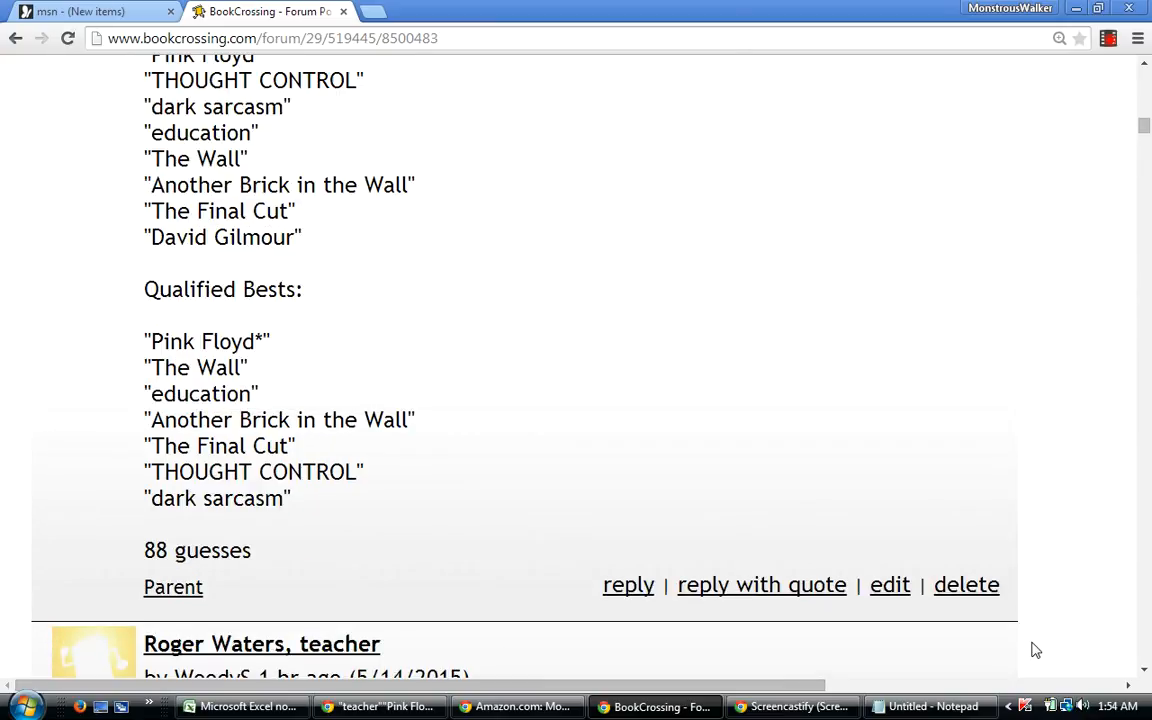
pyautogui.scroll(20, 1035, 650)
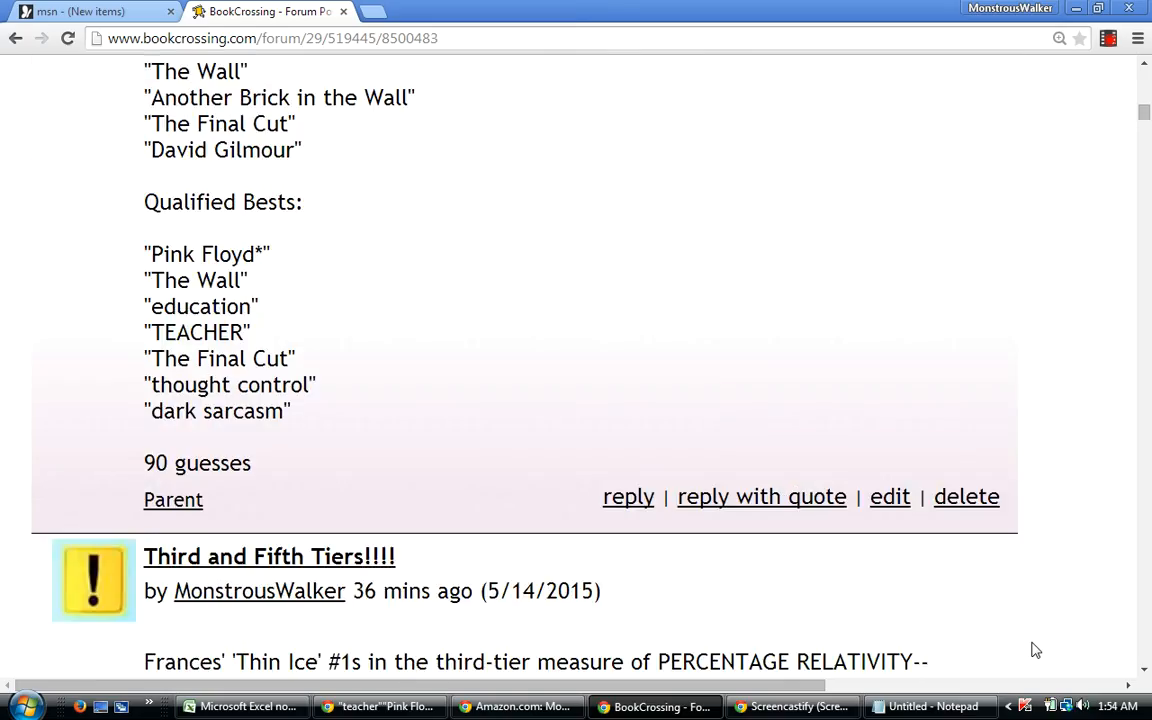
pyautogui.scroll(20, 1035, 650)
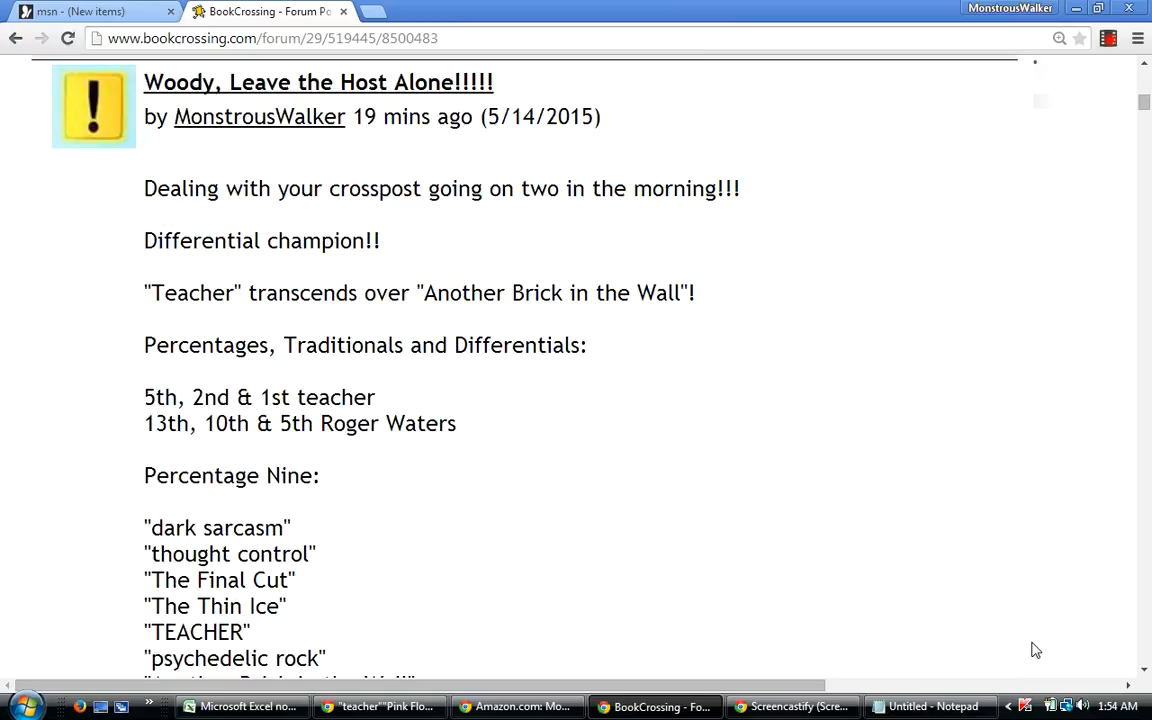
pyautogui.scroll(3, 1035, 650)
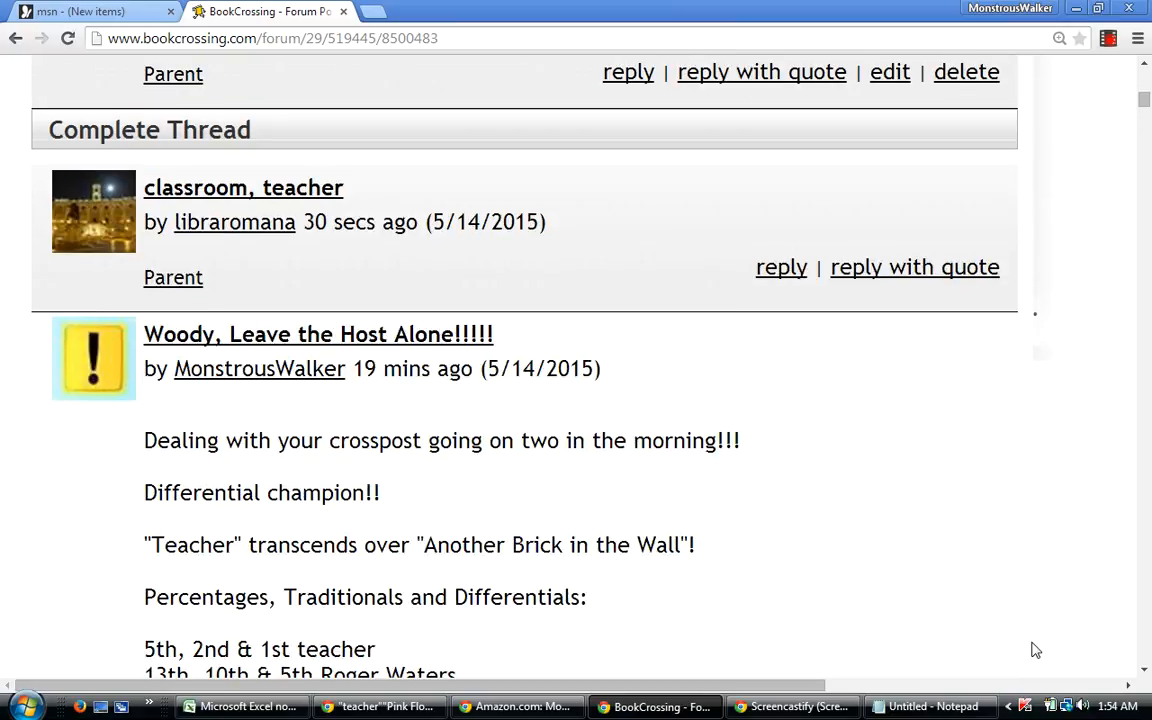
pyautogui.scroll(3, 1035, 650)
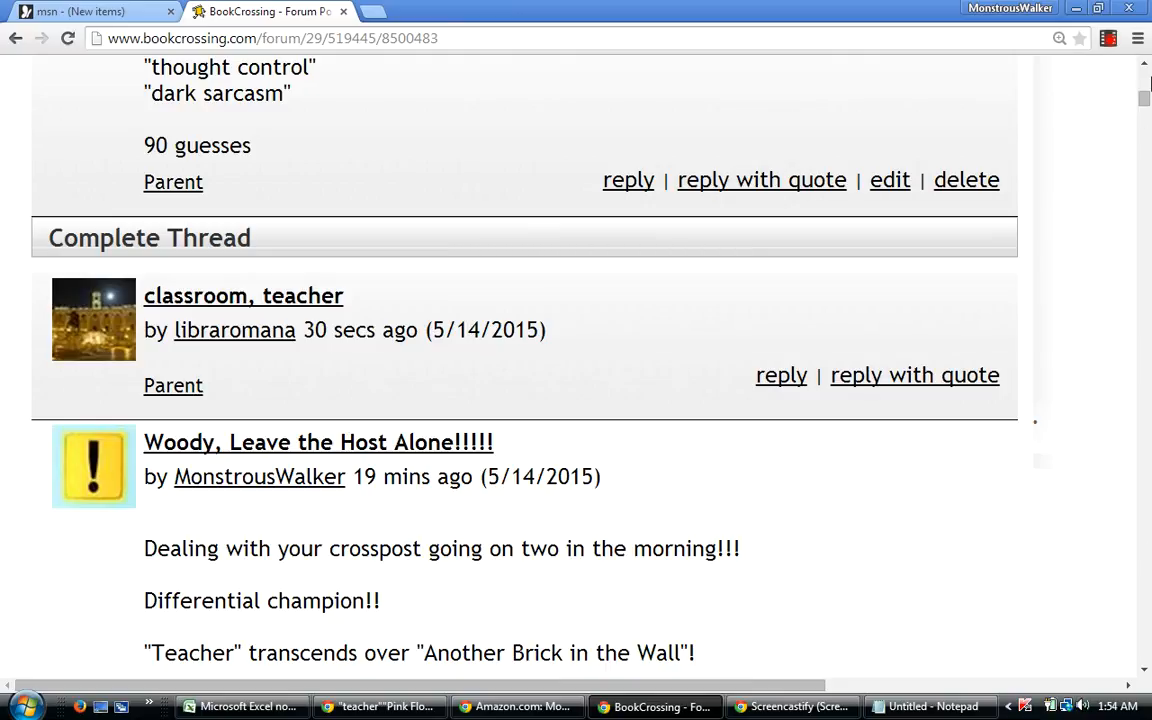
# Recheck the post's Traditional Nine and Qualified Bests lists, its heading area and the start of the complete thread.
pyautogui.click(1146, 68)
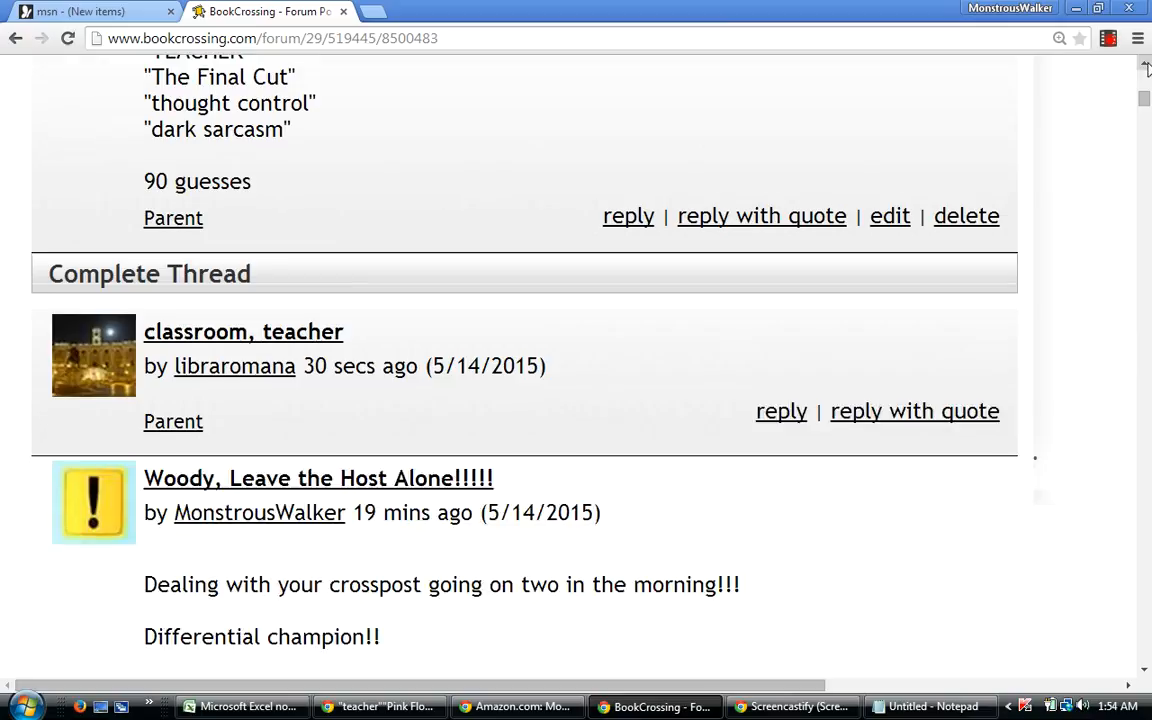
pyautogui.click(1146, 78)
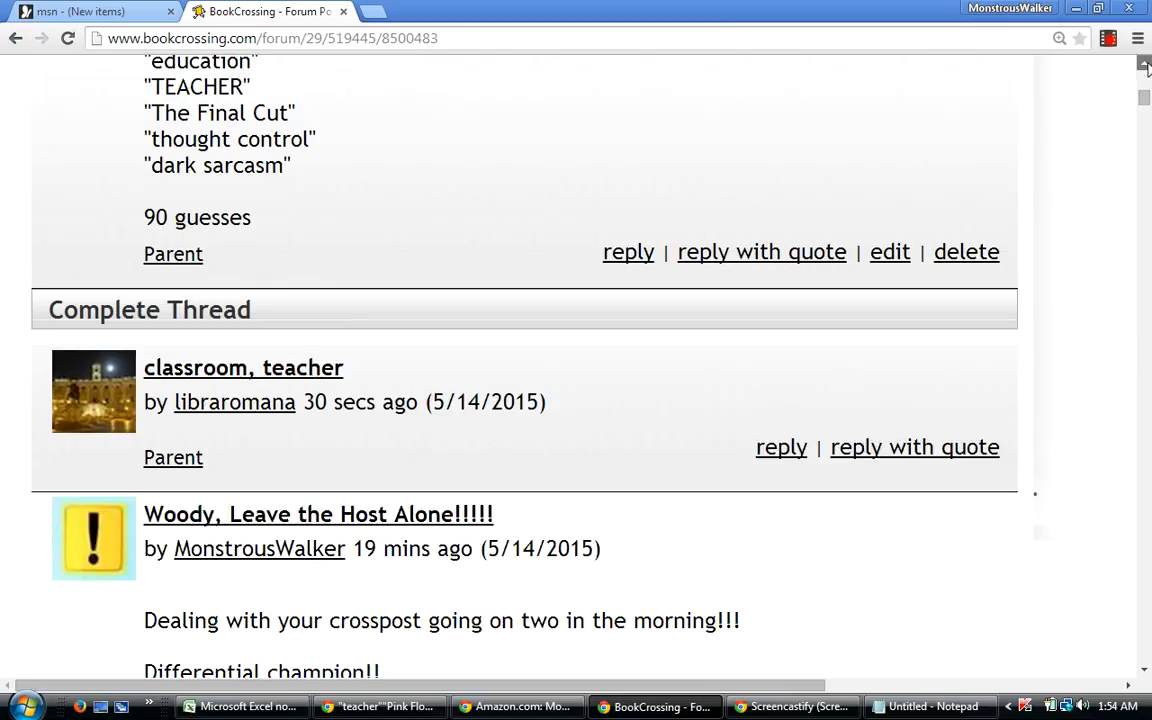
pyautogui.click(1140, 76)
pyautogui.click(1140, 83)
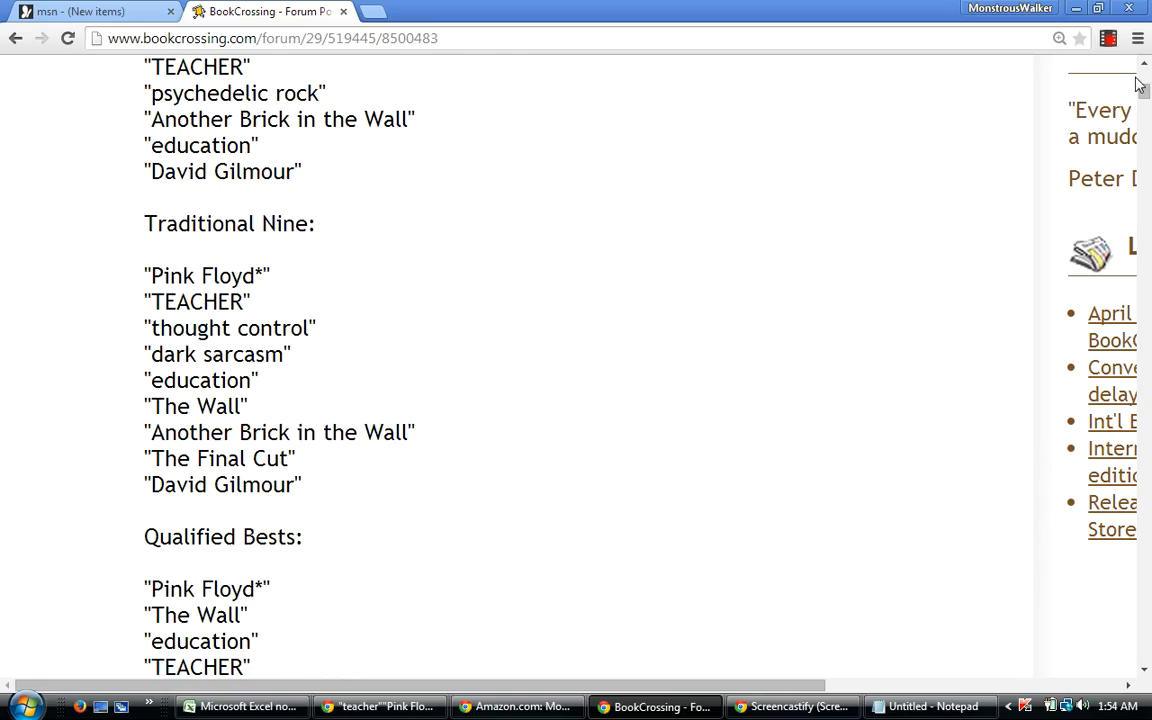
pyautogui.click(1142, 669)
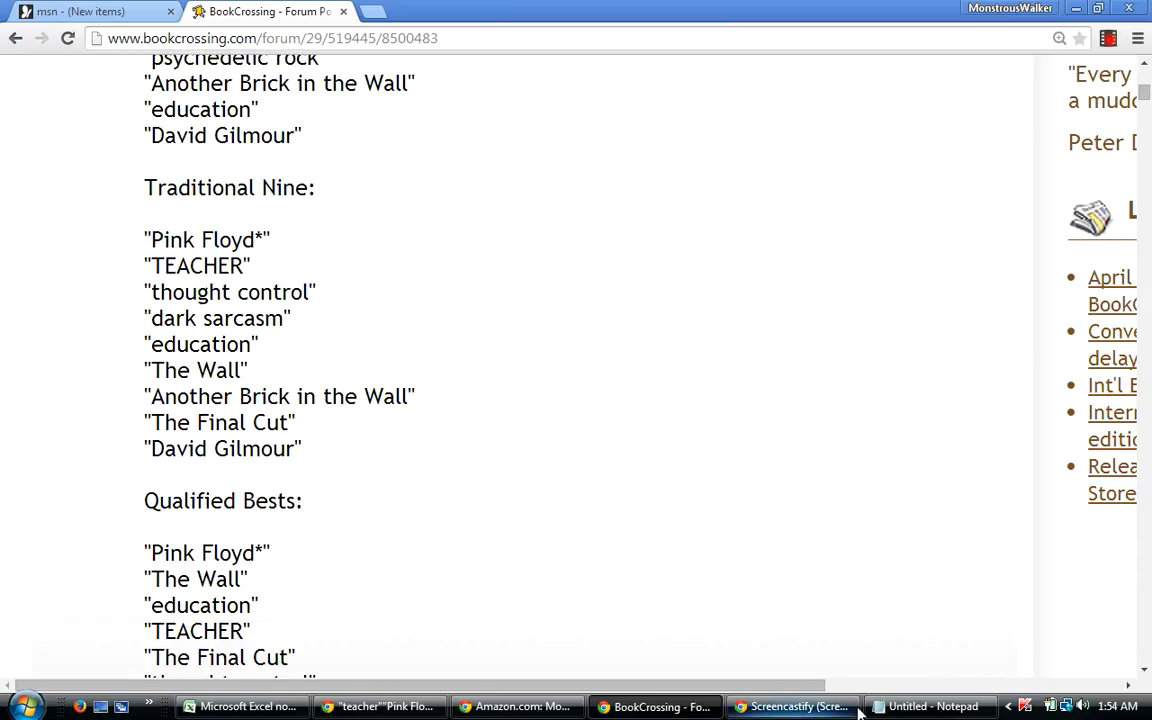
pyautogui.click(1142, 66)
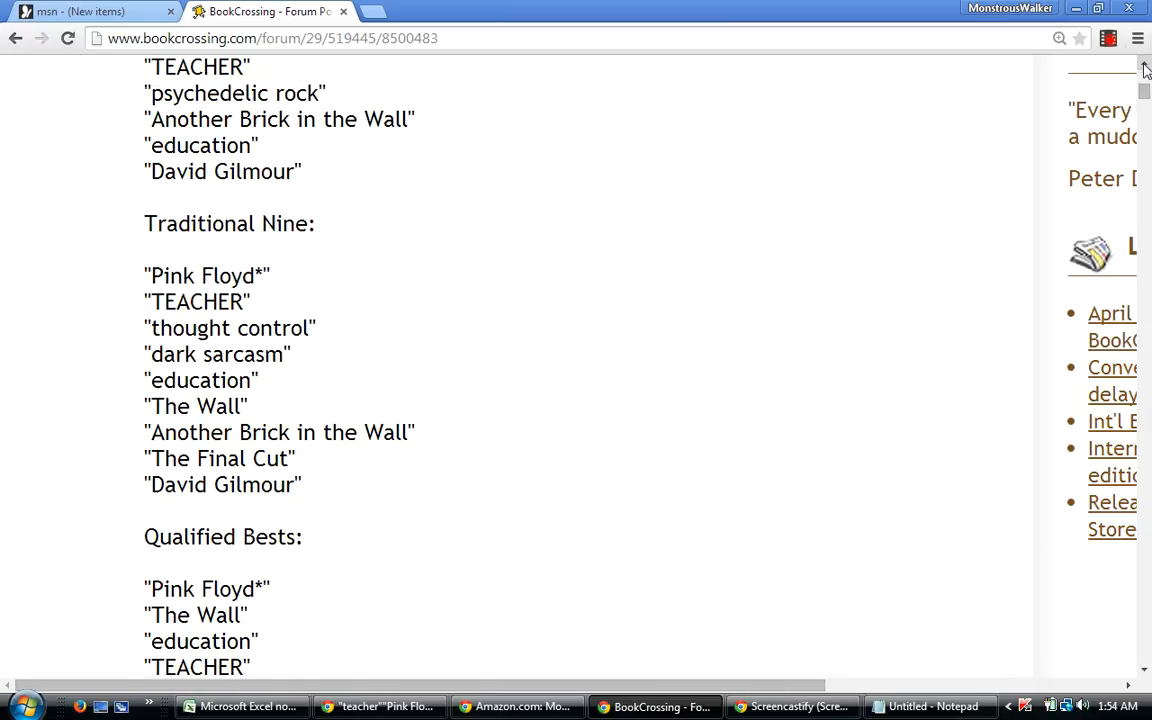
pyautogui.scroll(3, 1146, 90)
pyautogui.scroll(8, 1146, 90)
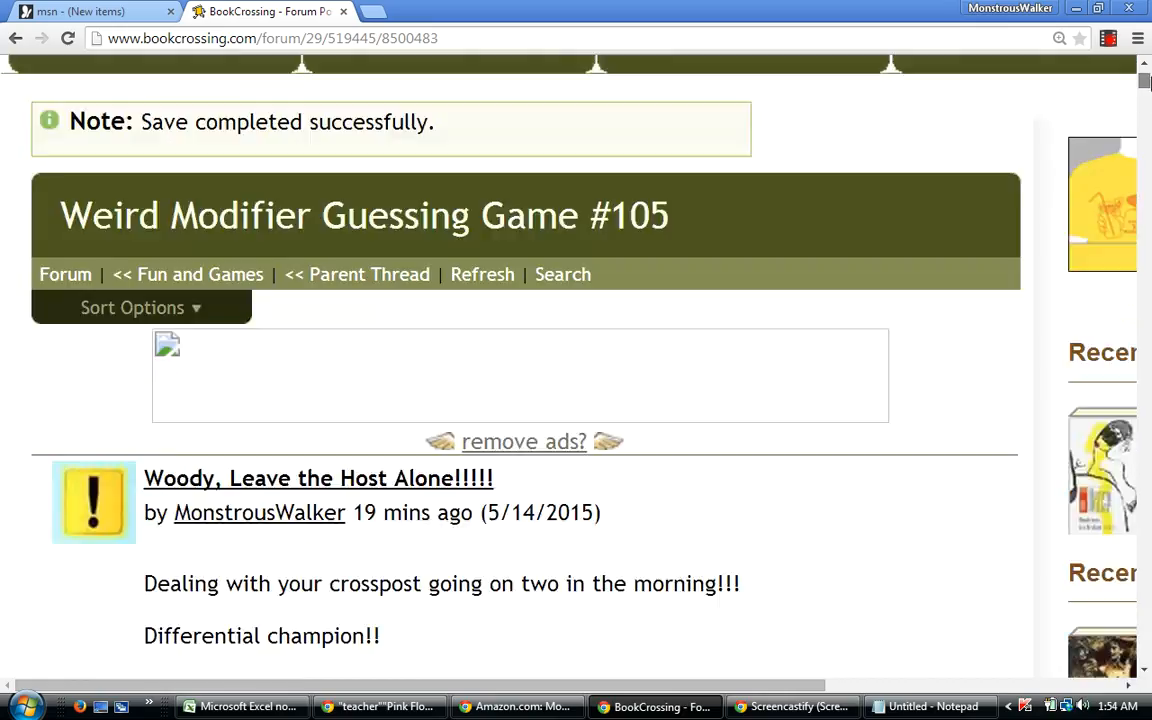
pyautogui.scroll(-5, 1146, 90)
pyautogui.scroll(-10, 1148, 90)
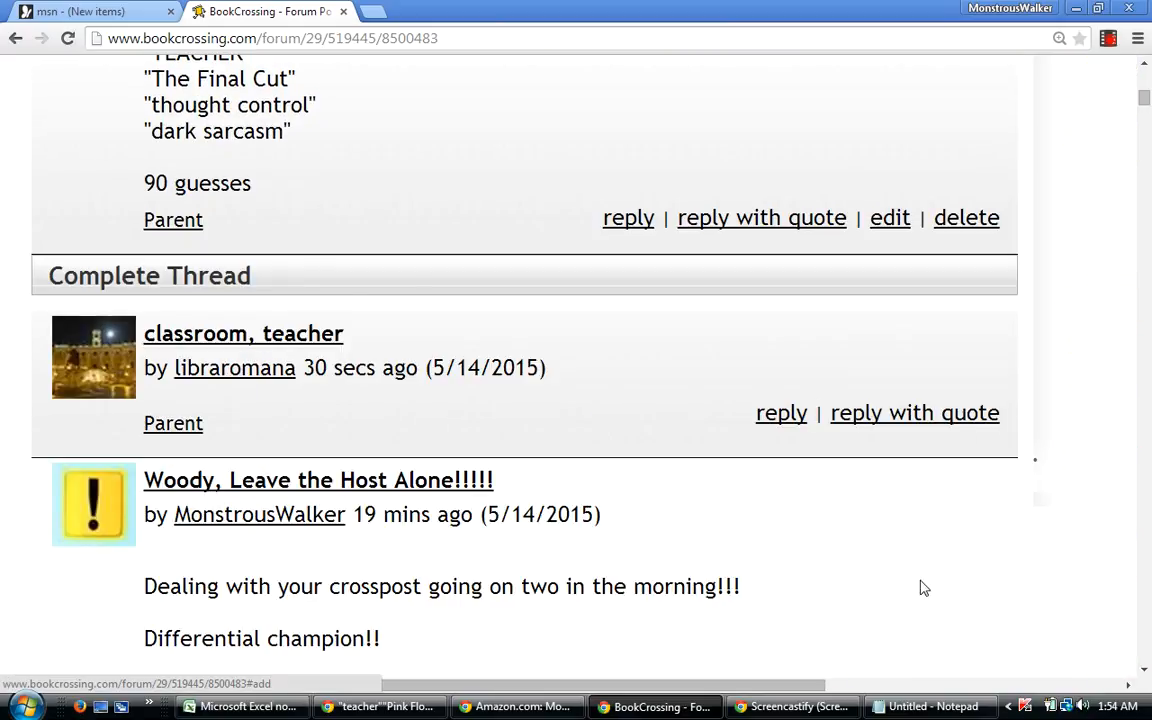
# Switch to the "pudding (Pink Floyd)" workbook in Excel and view the first rows of the guess table.
pyautogui.moveTo(913, 716)
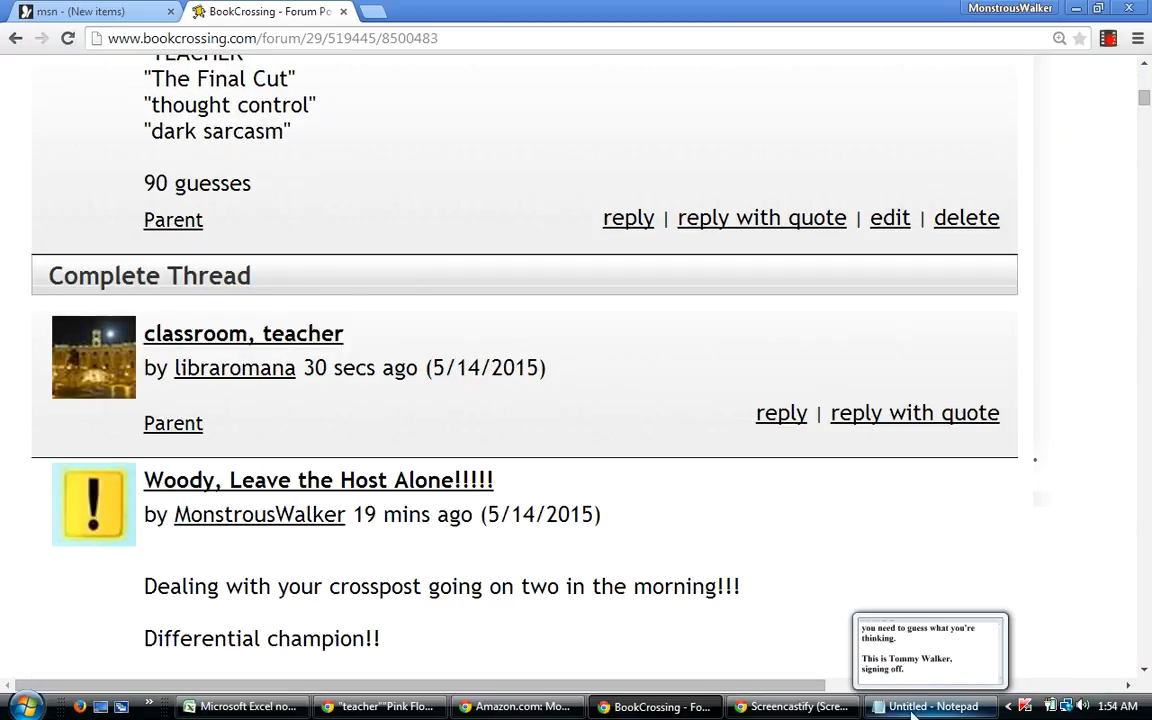
pyautogui.click(238, 707)
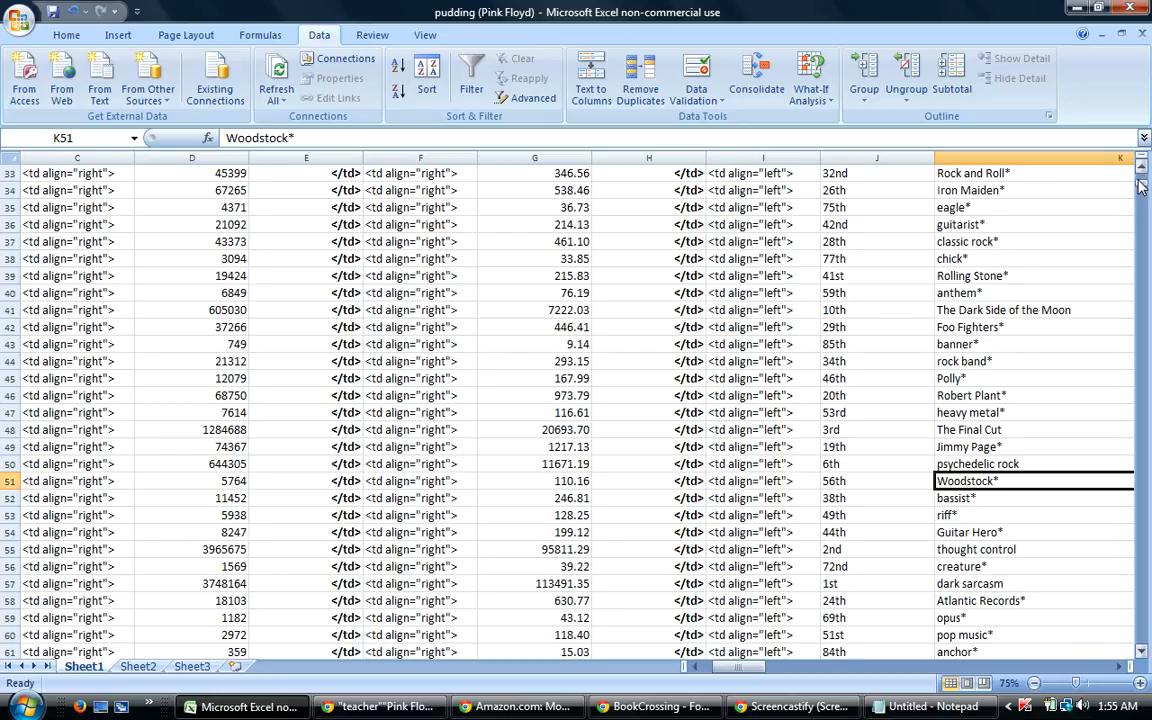
pyautogui.moveTo(1138, 188); pyautogui.dragTo(1145, 170)
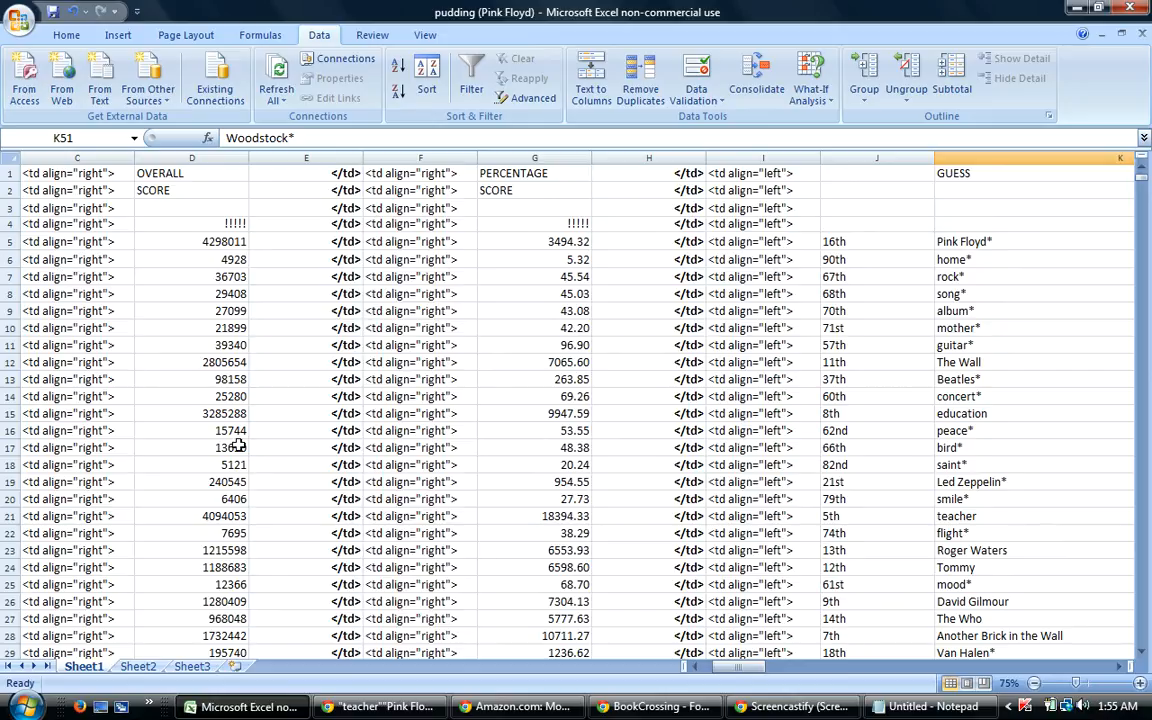
pyautogui.moveTo(916, 708)
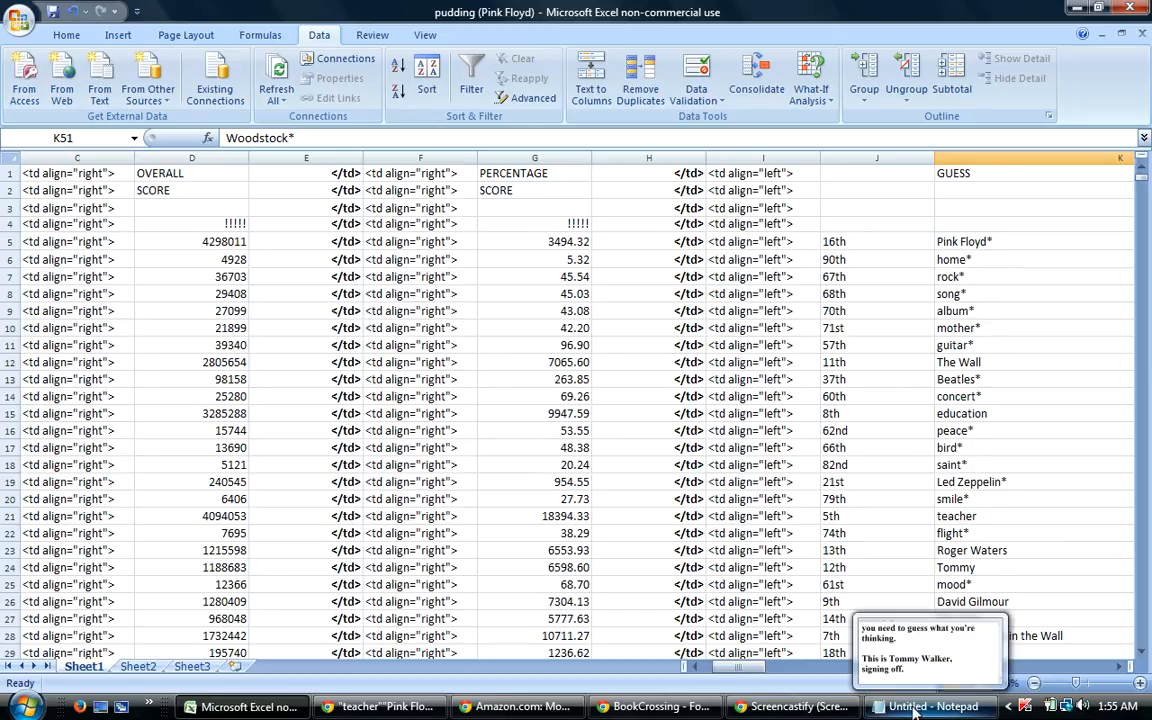
# Switch to the BookCrossing thread and examine the "classroom, teacher" reply and the opening lines of the "Woody, Leave the Host Alone!!!!!" post.
pyautogui.moveTo(380, 708)
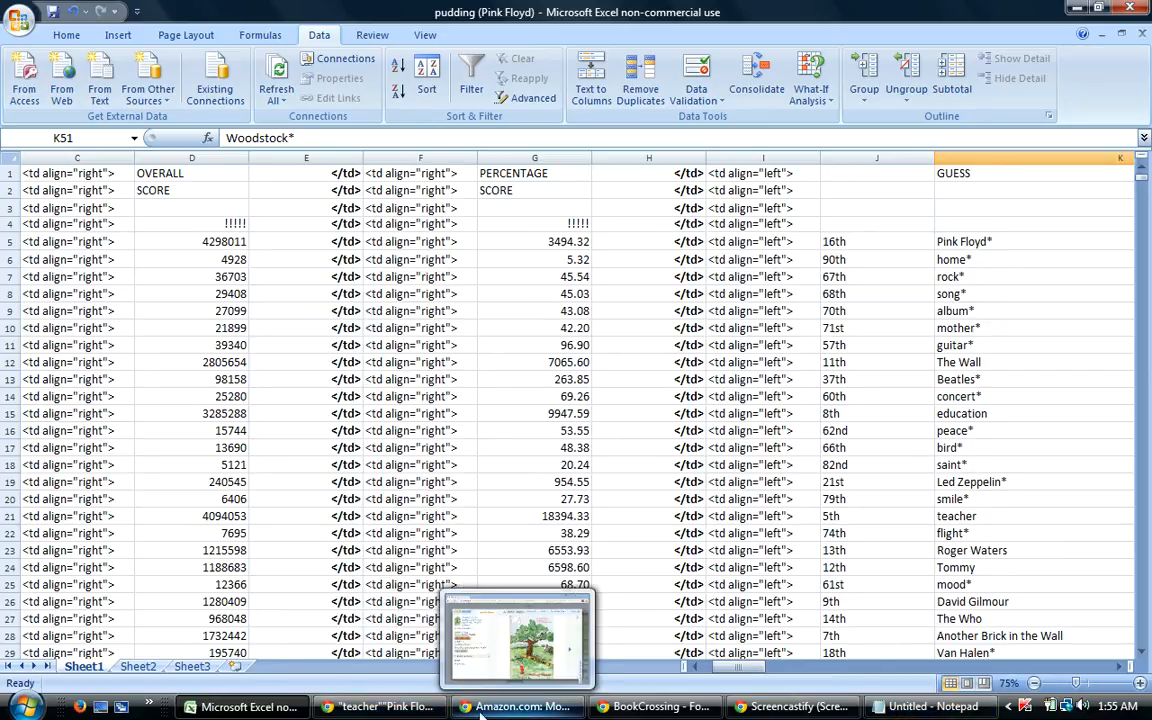
pyautogui.click(658, 708)
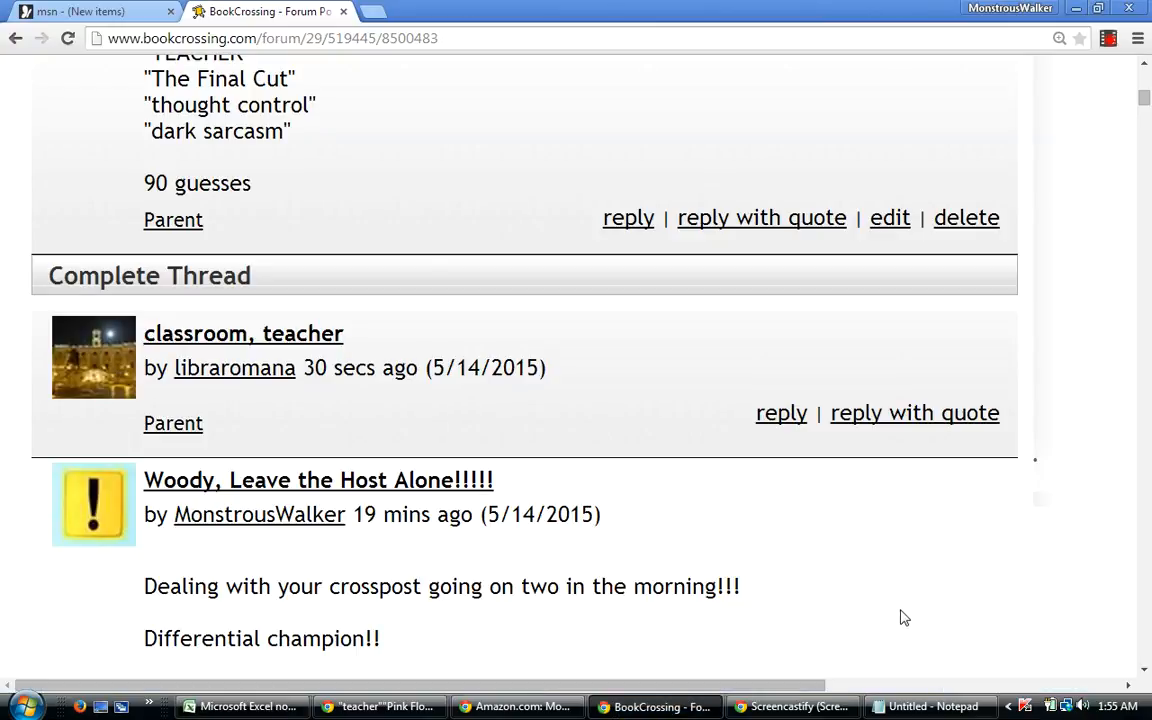
pyautogui.scroll(-3, 903, 617)
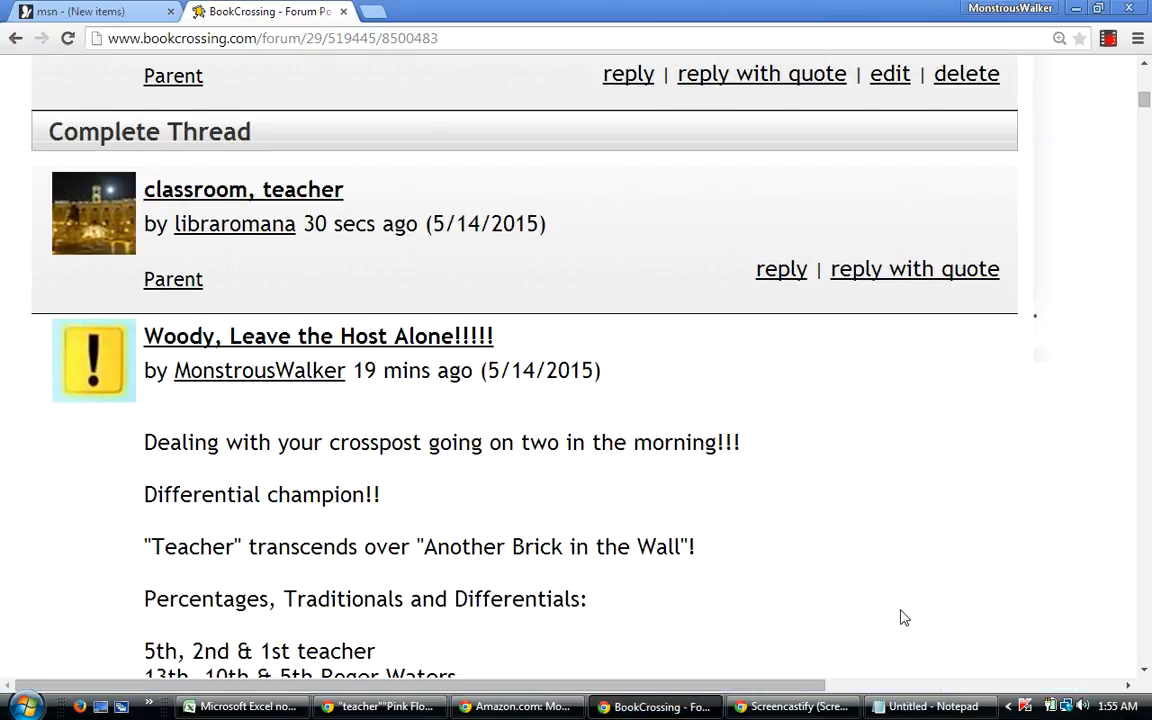
pyautogui.scroll(-2, 903, 617)
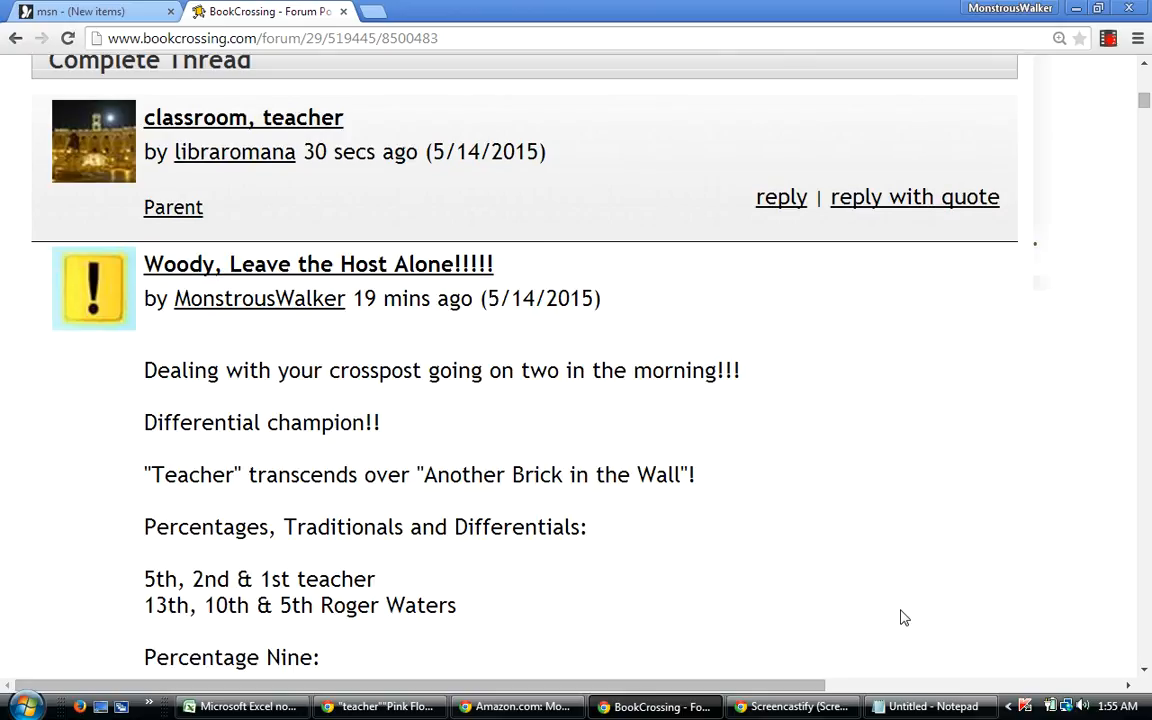
pyautogui.scroll(-1, 903, 617)
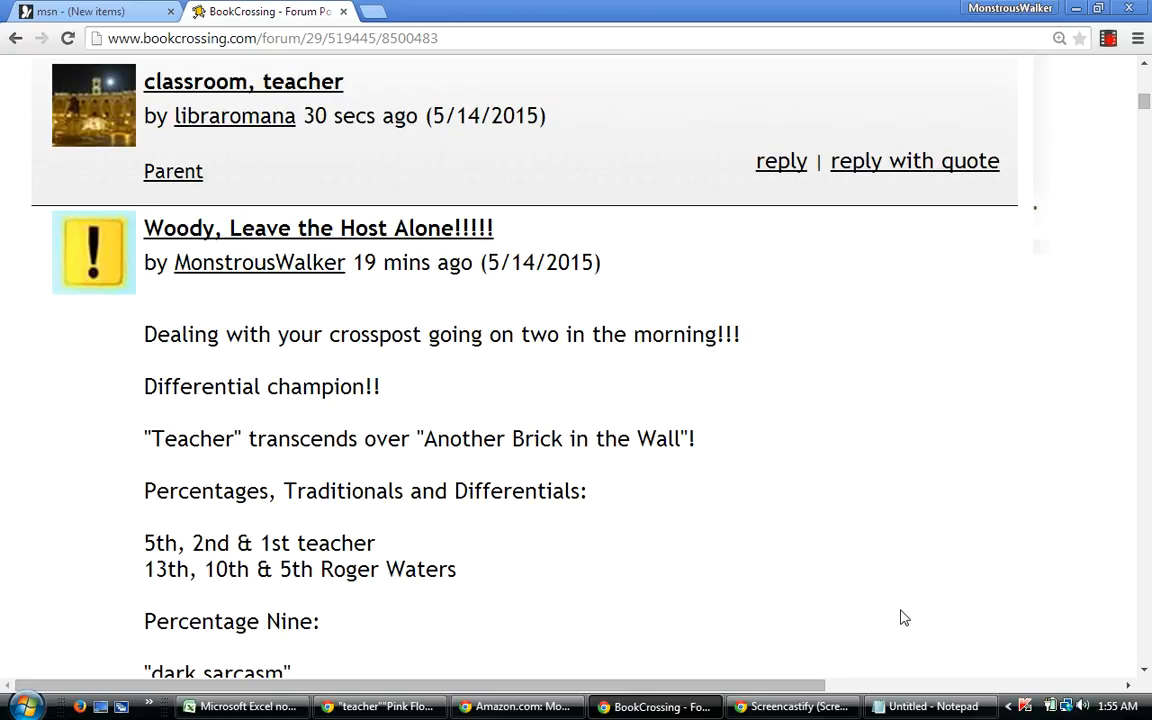
pyautogui.scroll(-1, 903, 617)
pyautogui.scroll(1, 903, 617)
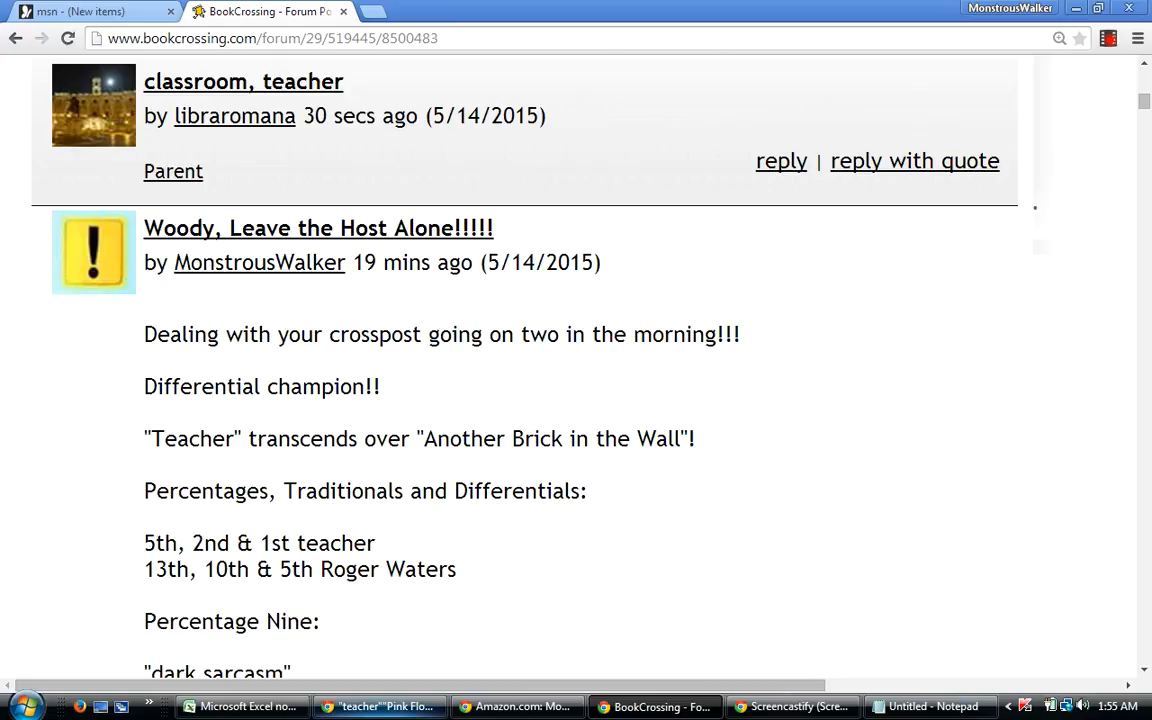
# In the "pudding (Pink Floyd)" Excel workbook, sort the guess rows from row 5 down by column AV A to Z, then by column AP.
pyautogui.click(240, 706)
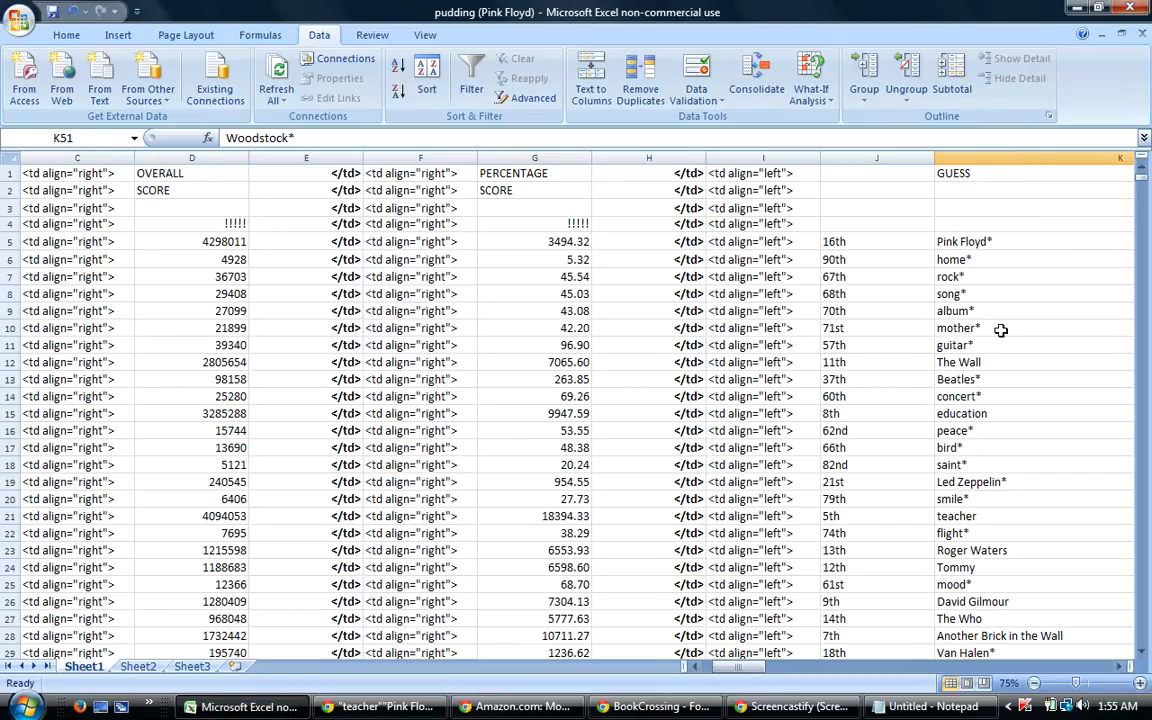
pyautogui.moveTo(7, 241); pyautogui.dragTo(10, 636)
pyautogui.moveTo(64, 708); pyautogui.dragTo(14, 618)
pyautogui.click(430, 82)
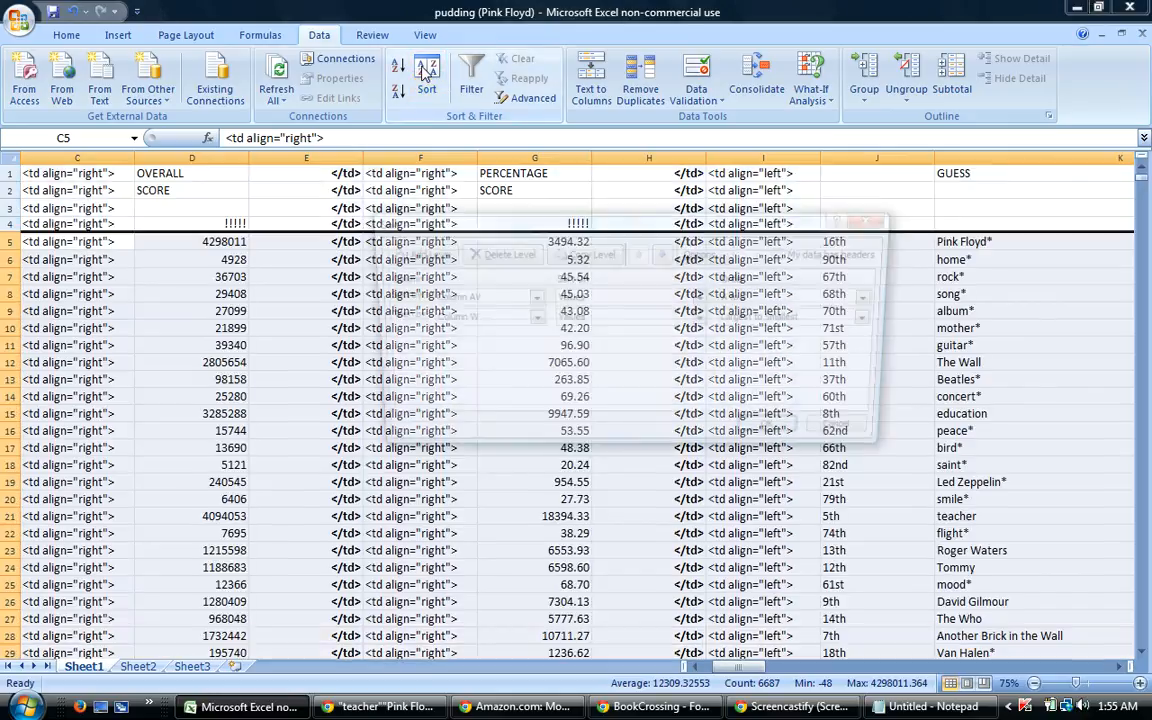
pyautogui.click(532, 318)
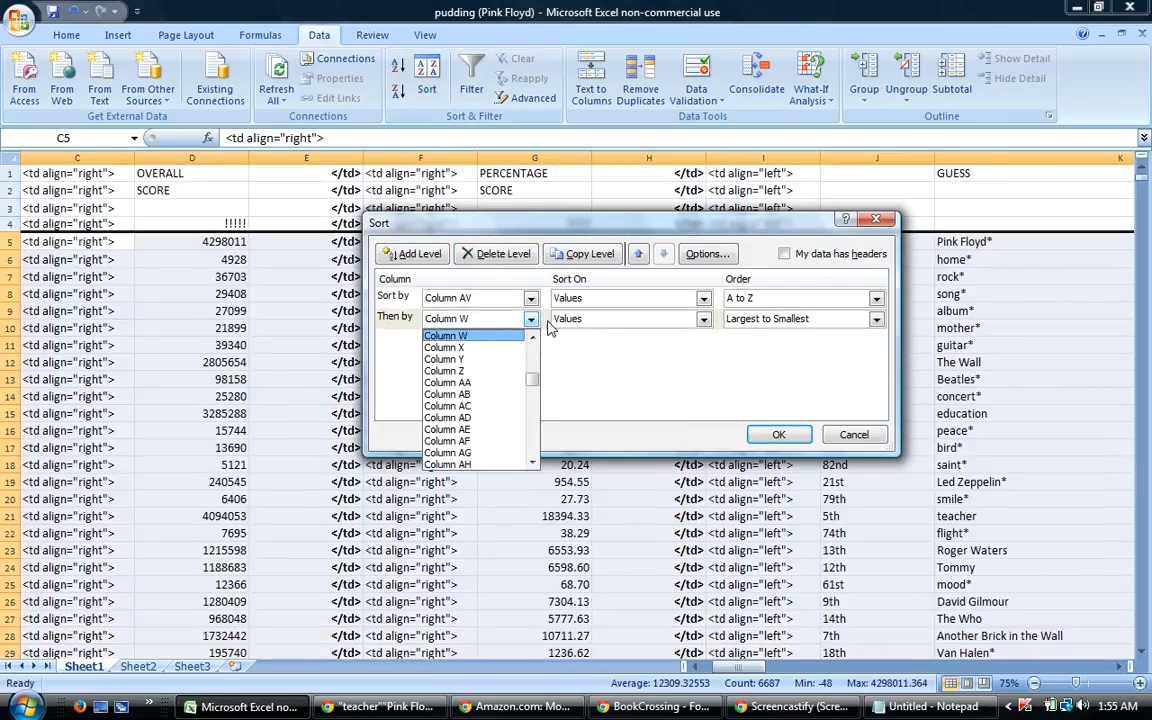
pyautogui.moveTo(533, 378); pyautogui.dragTo(535, 392)
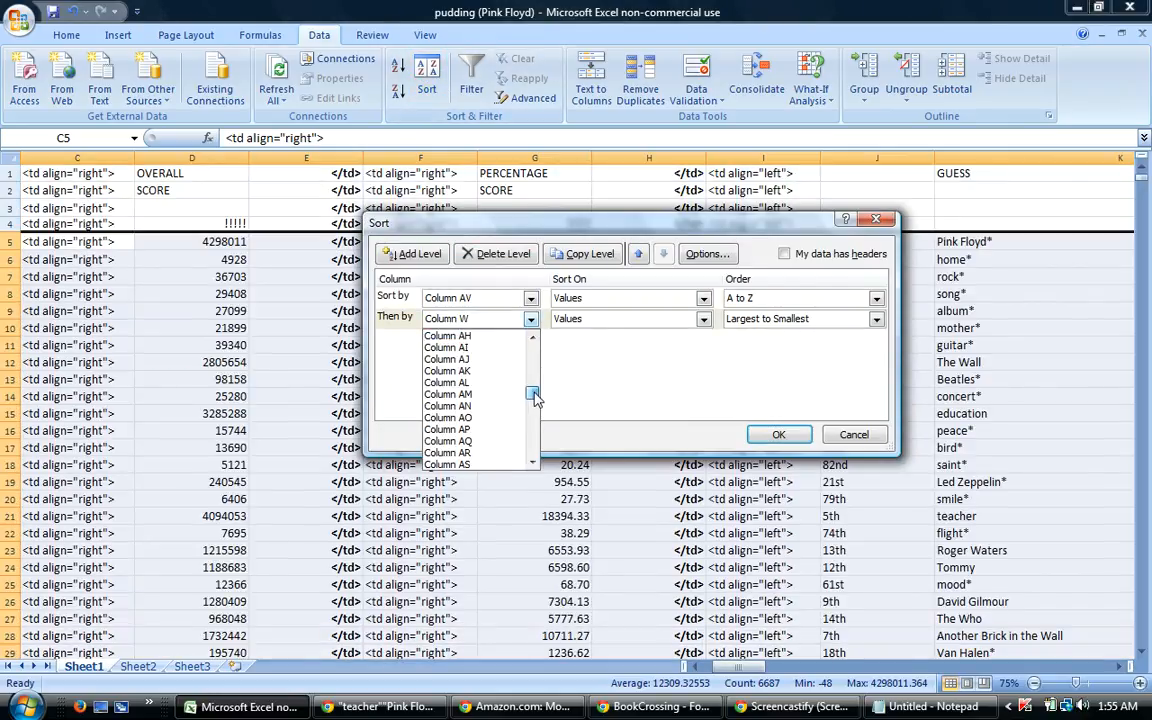
pyautogui.click(470, 428)
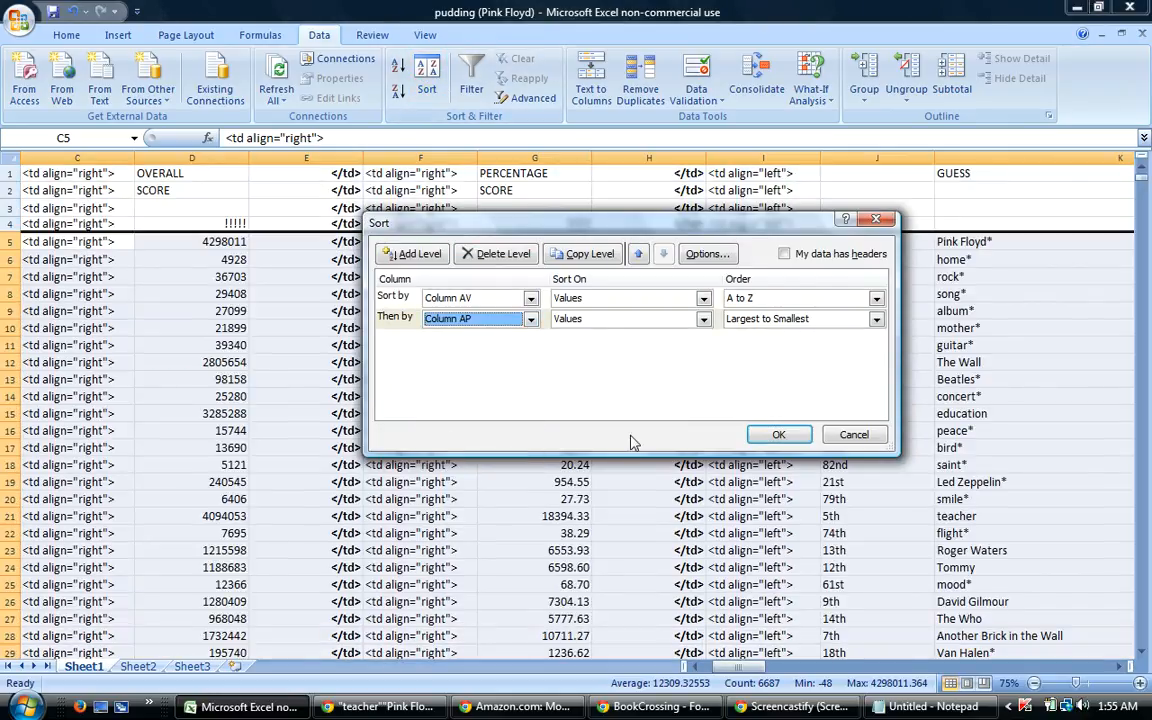
pyautogui.click(800, 318)
pyautogui.click(820, 334)
pyautogui.click(778, 436)
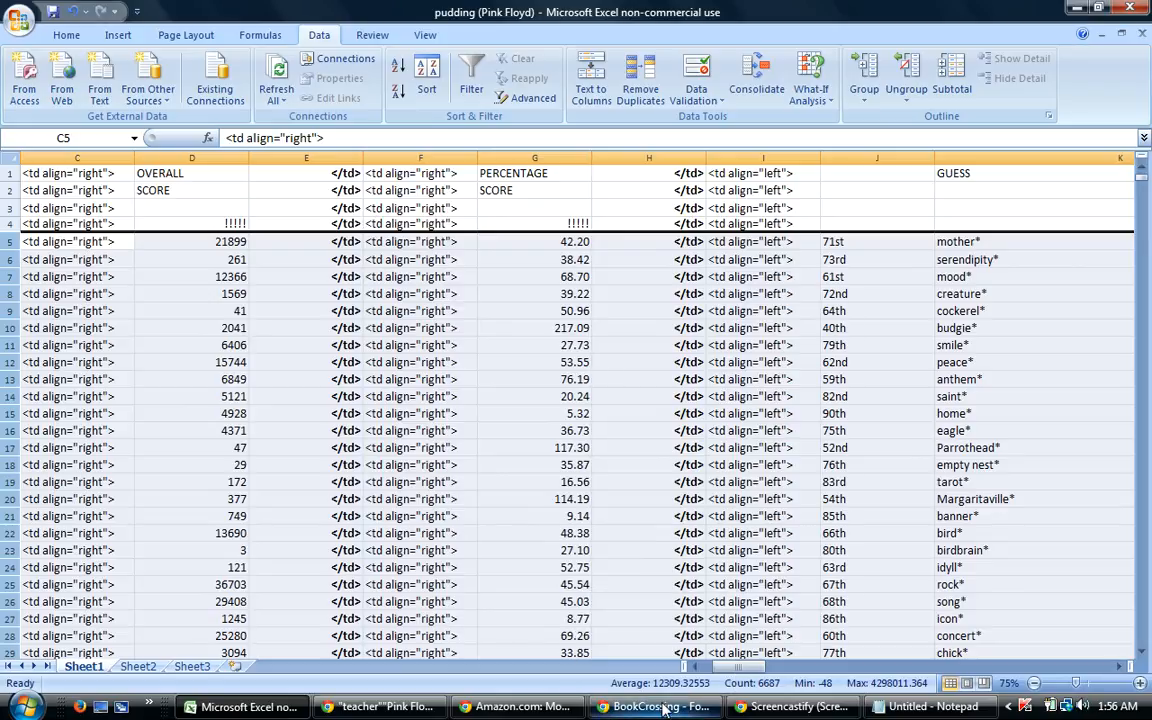
# Return to the BookCrossing thread and read the "Third and Fifth Tiers!!!!" post through its Qualified Bests and the "Roger Waters, teacher" reply.
pyautogui.click(575, 640)
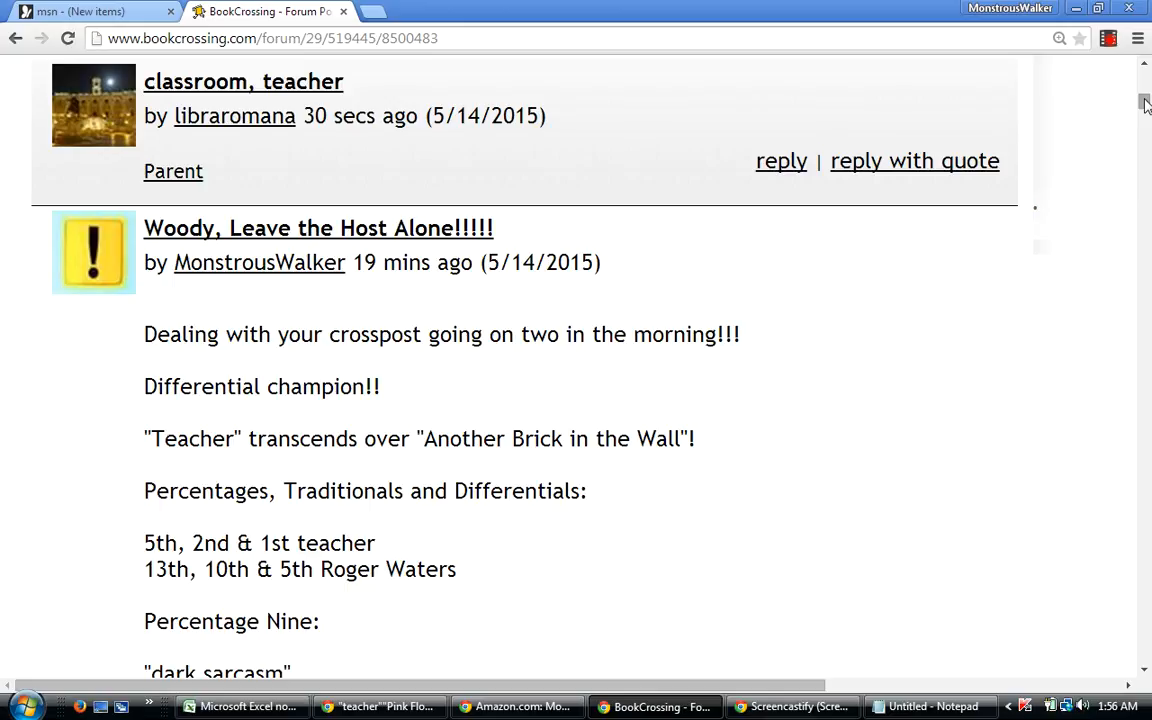
pyautogui.moveTo(1145, 104); pyautogui.dragTo(1145, 116)
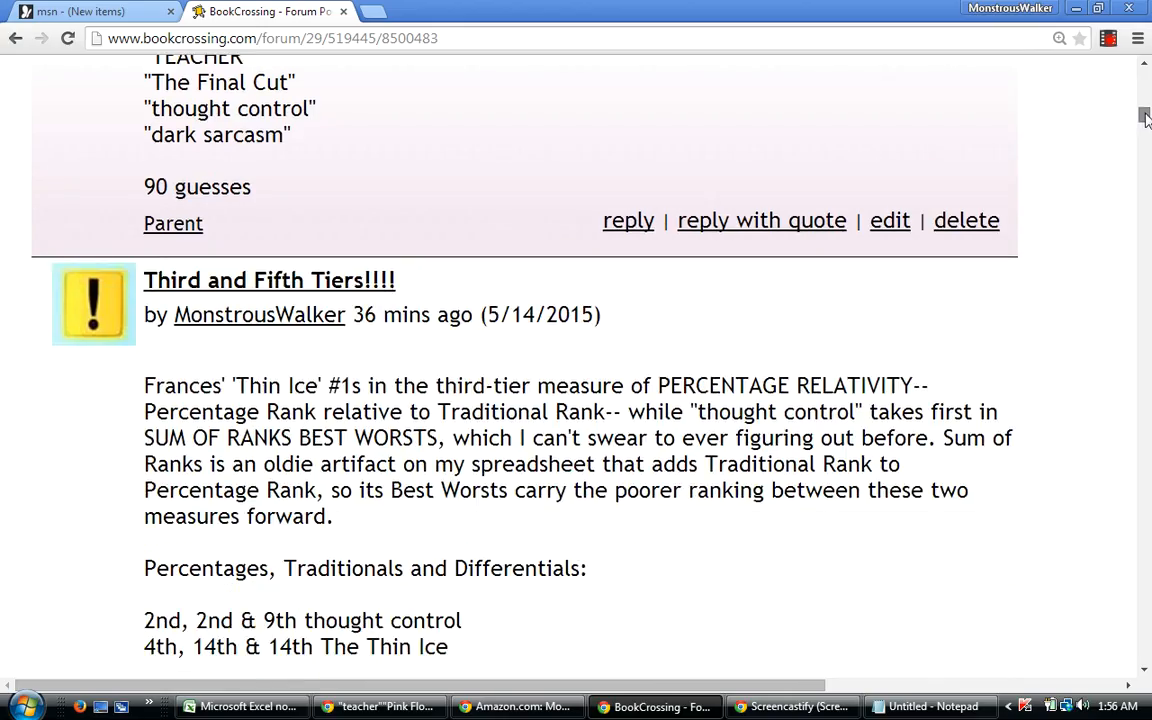
pyautogui.moveTo(1145, 117); pyautogui.dragTo(1145, 119)
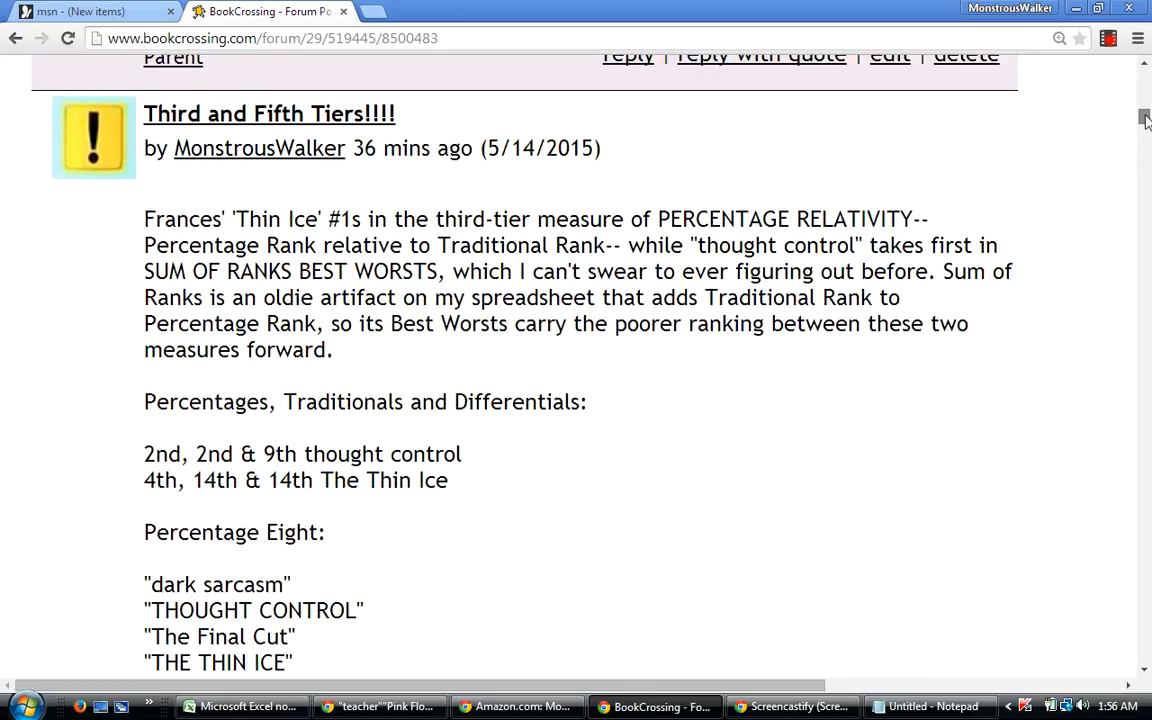
pyautogui.moveTo(1145, 119); pyautogui.dragTo(1145, 130)
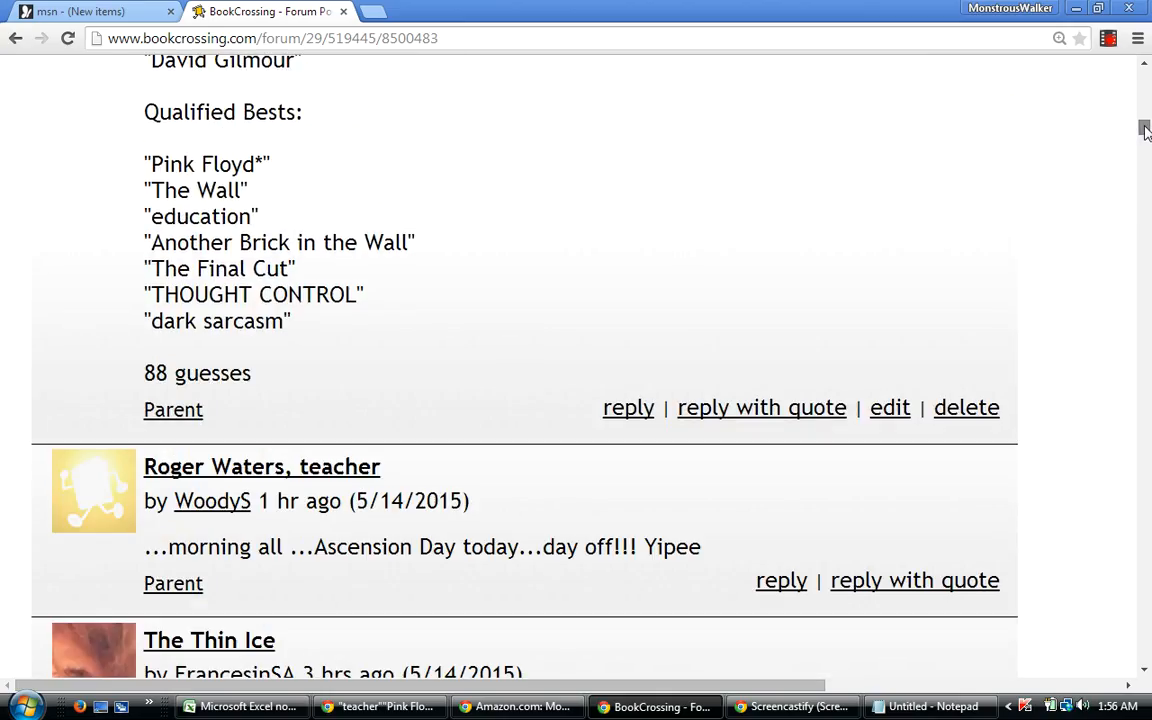
pyautogui.scroll(-1, 1145, 130)
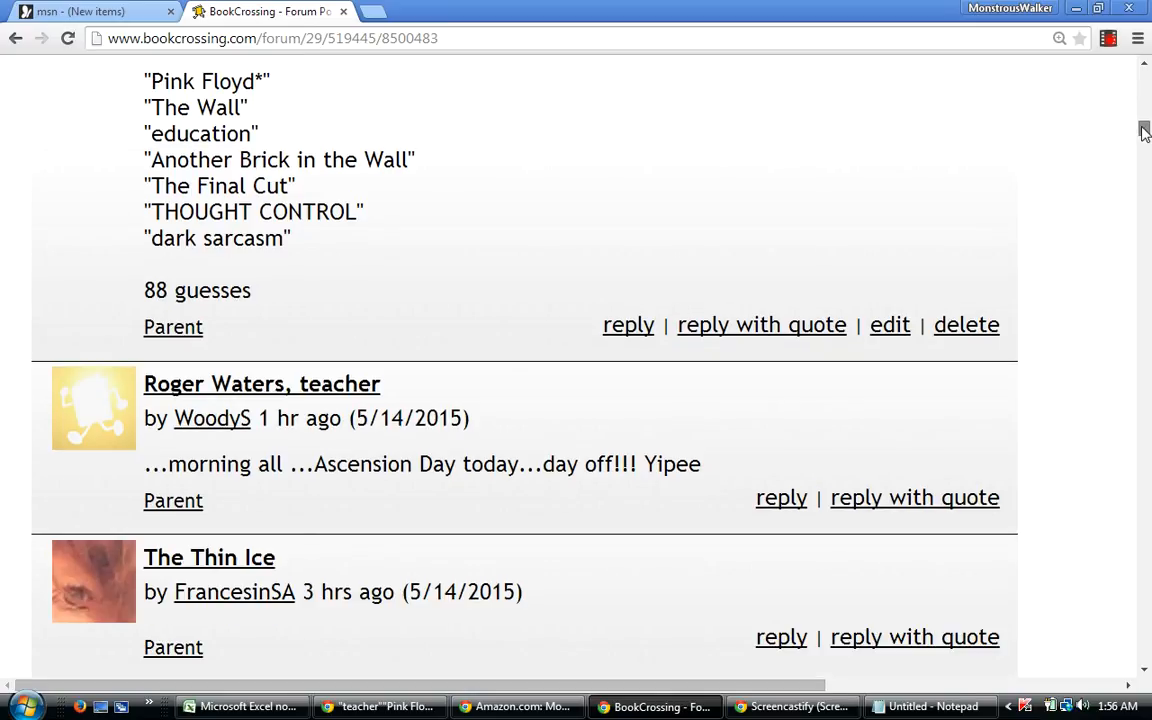
pyautogui.scroll(2, 1145, 130)
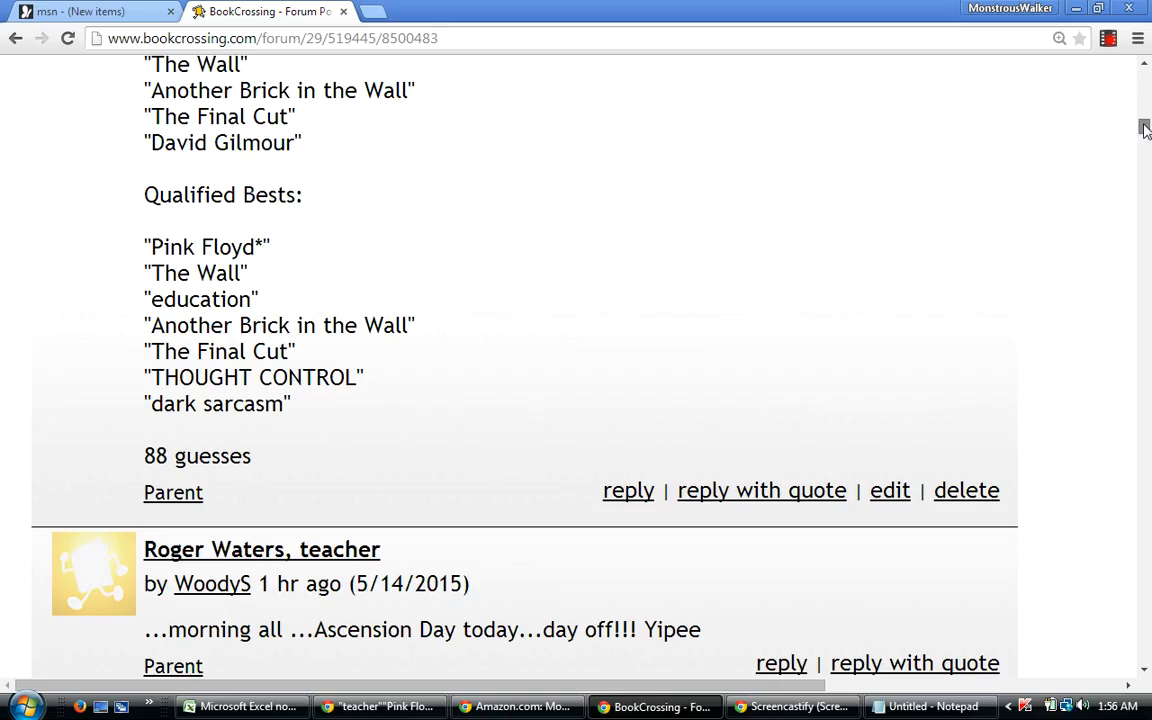
pyautogui.scroll(2, 1145, 130)
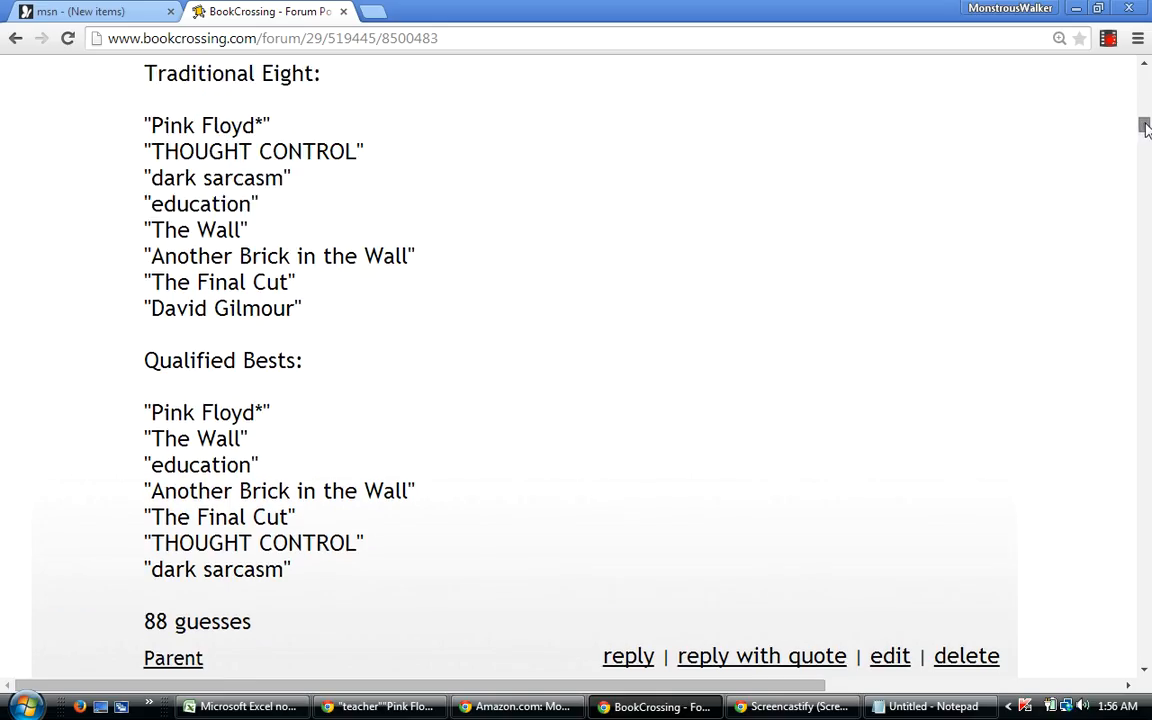
pyautogui.scroll(1, 1145, 130)
pyautogui.scroll(-4, 1145, 130)
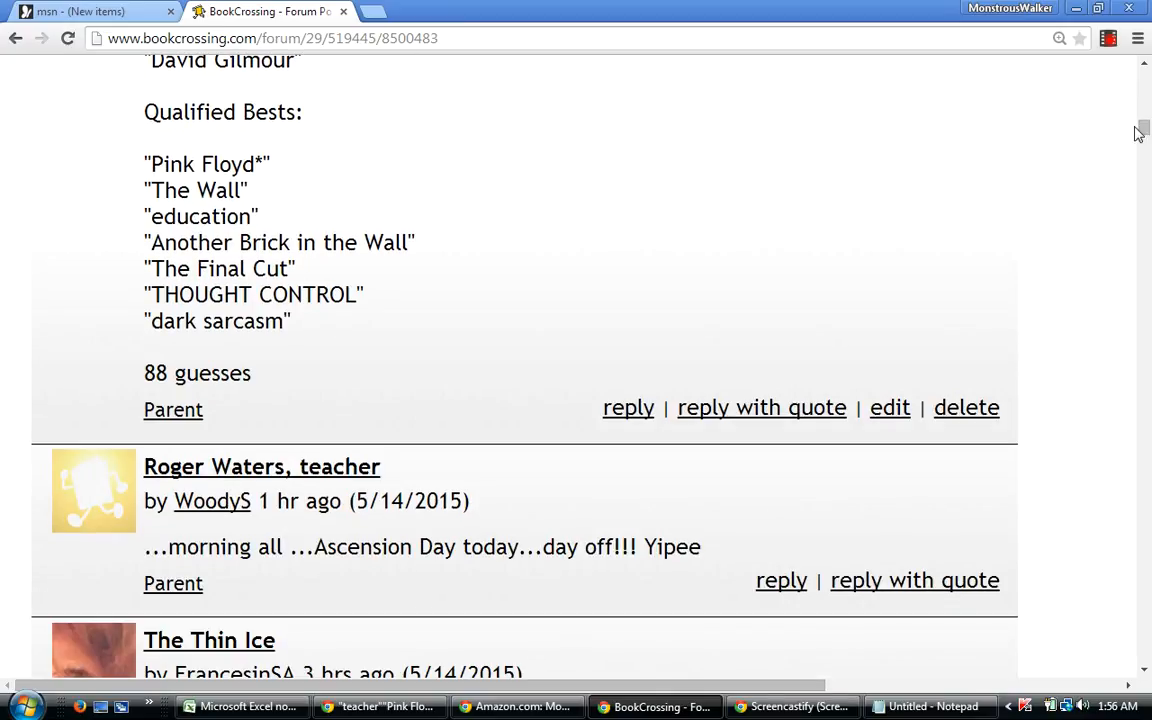
# Review the "Third and Fifth Tiers!!!!" post's lists and introduction, and compare its Qualified Bests with those in the newer post above.
pyautogui.scroll(3, 1145, 70)
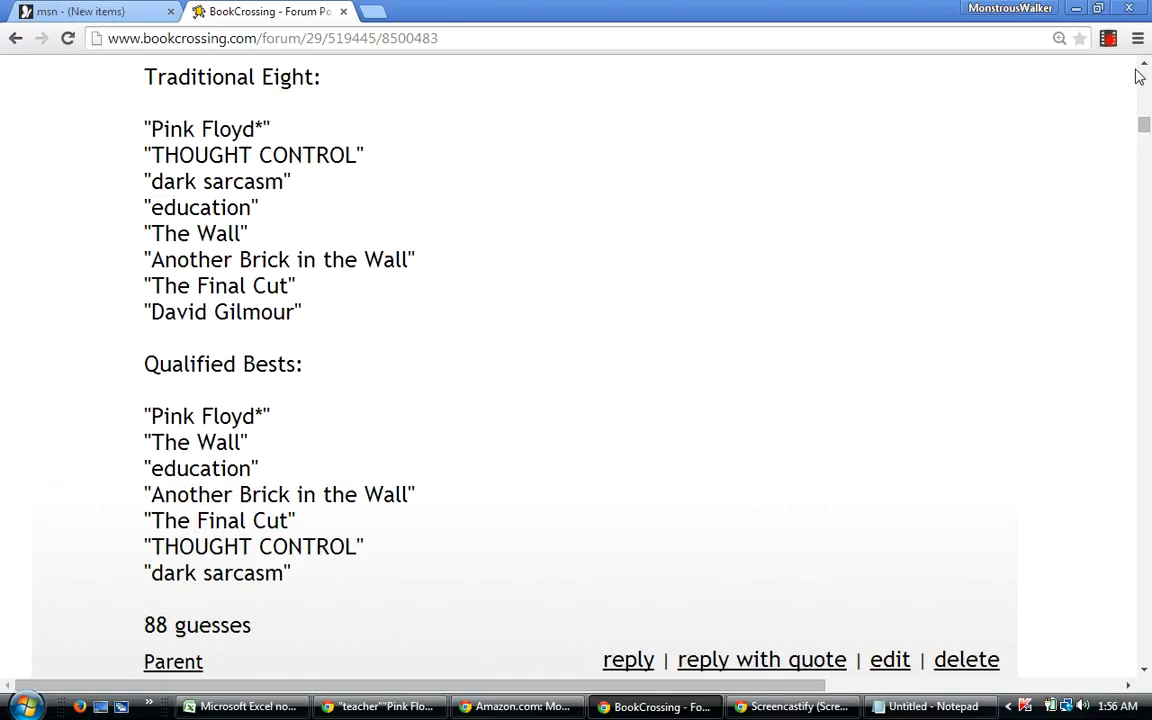
pyautogui.scroll(4, 1140, 74)
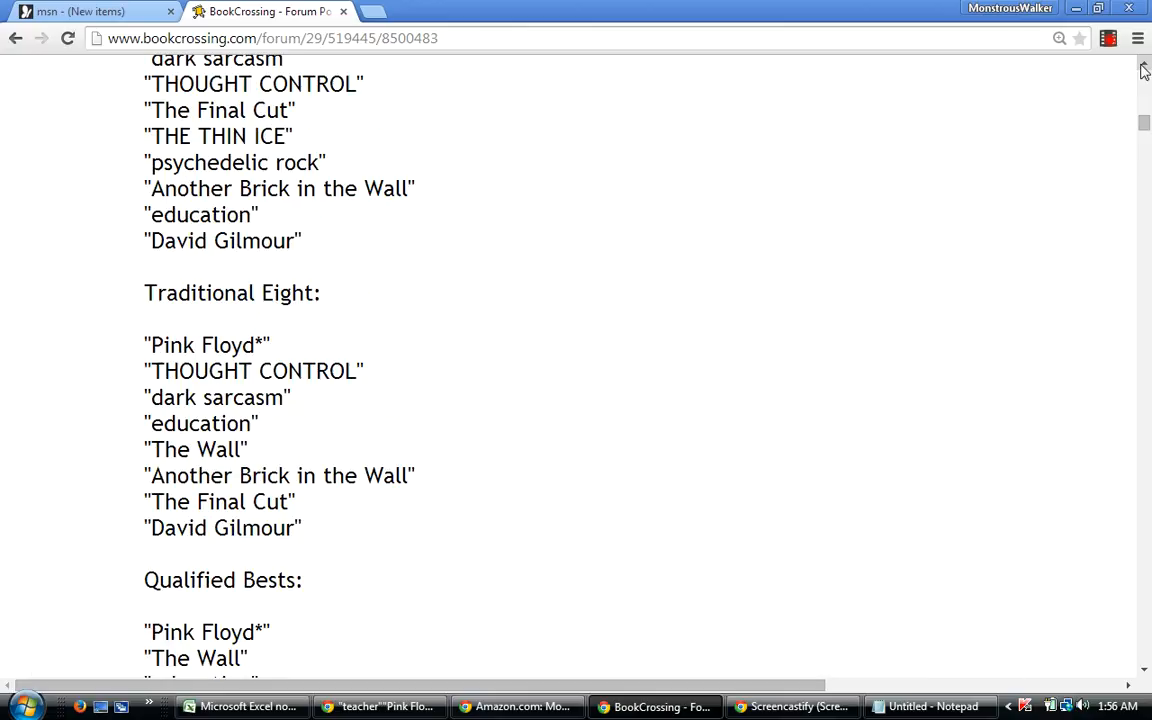
pyautogui.scroll(4, 1145, 70)
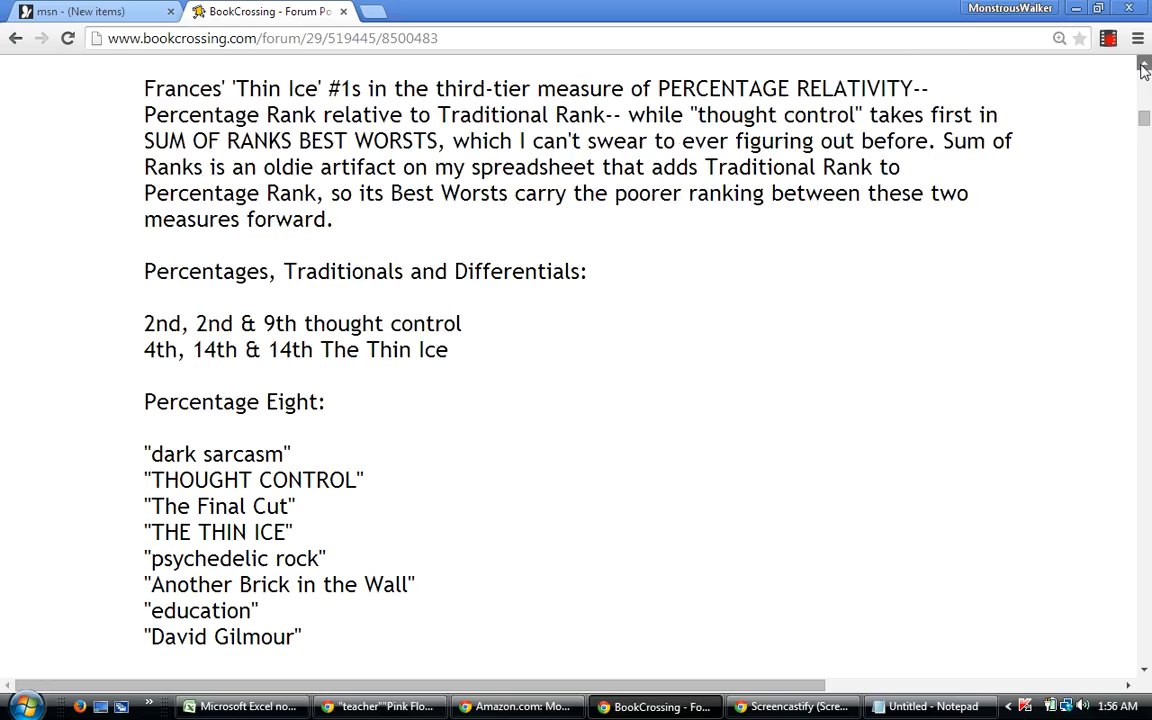
pyautogui.scroll(1, 1143, 70)
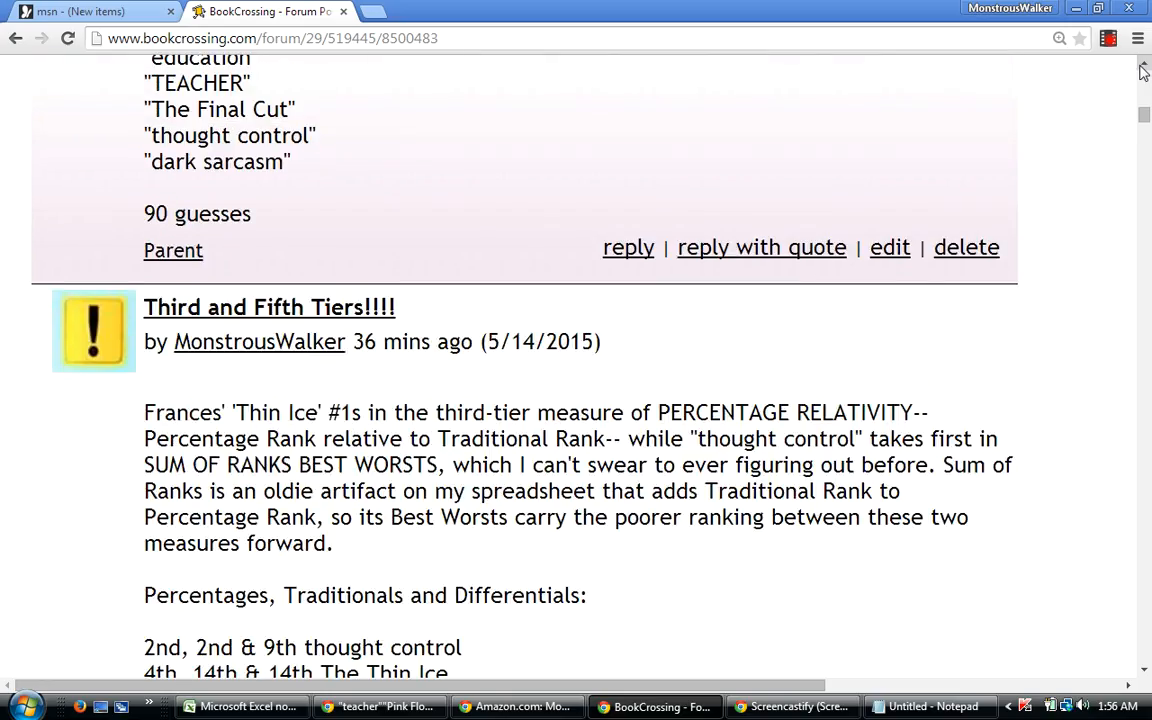
pyautogui.scroll(1, 1143, 70)
pyautogui.scroll(2, 1143, 70)
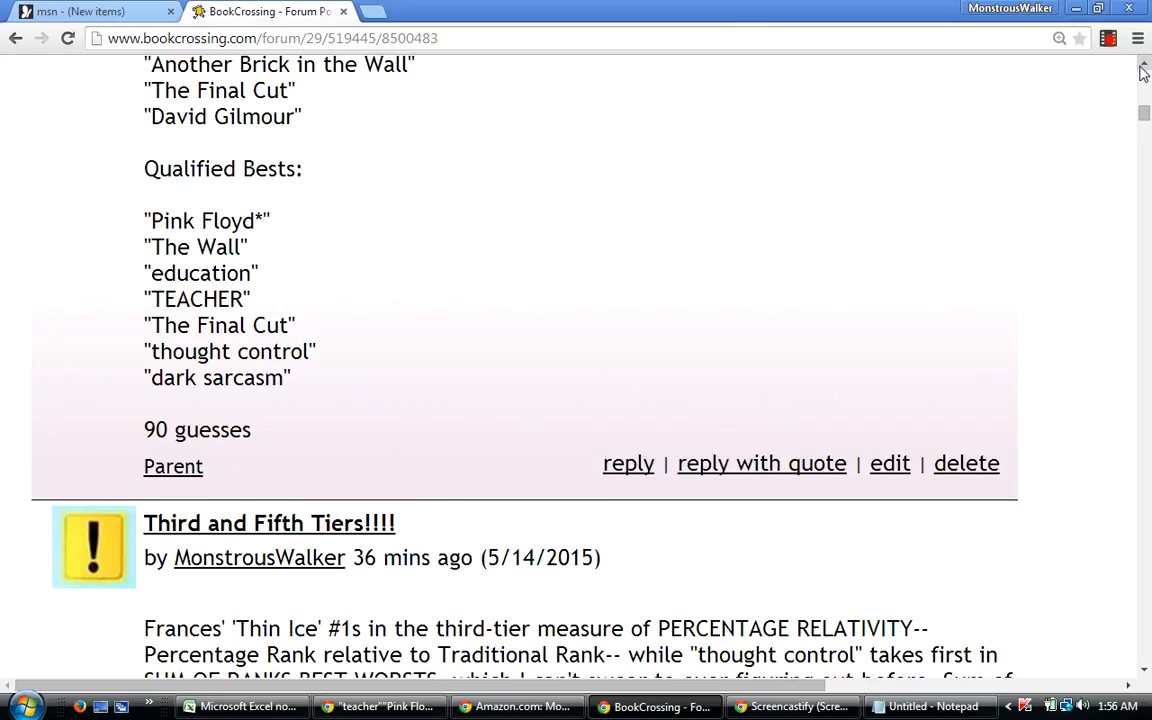
pyautogui.click(1143, 68)
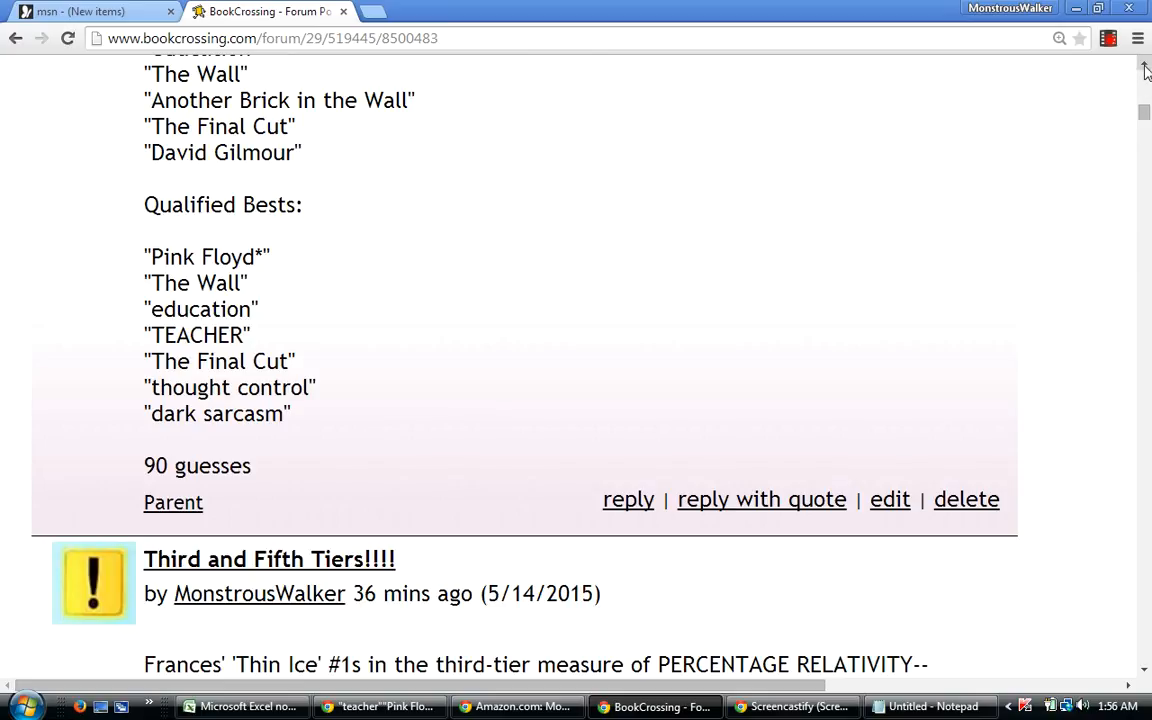
pyautogui.moveTo(1143, 112); pyautogui.dragTo(1140, 133)
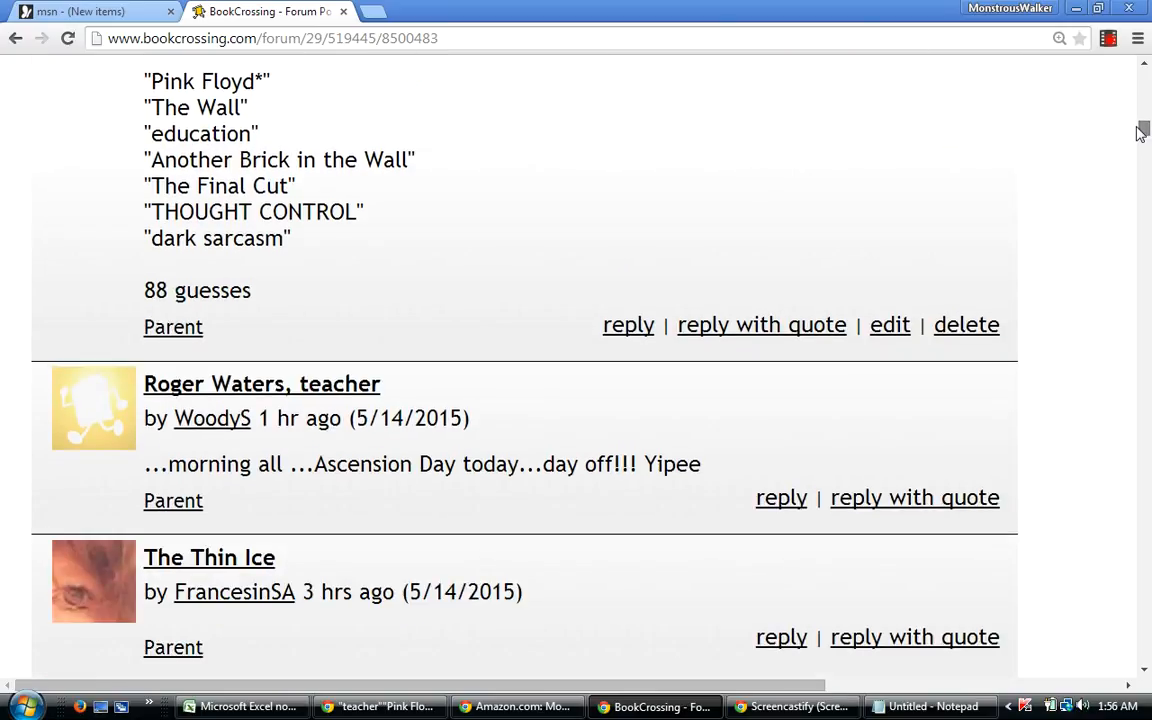
pyautogui.click(1145, 64)
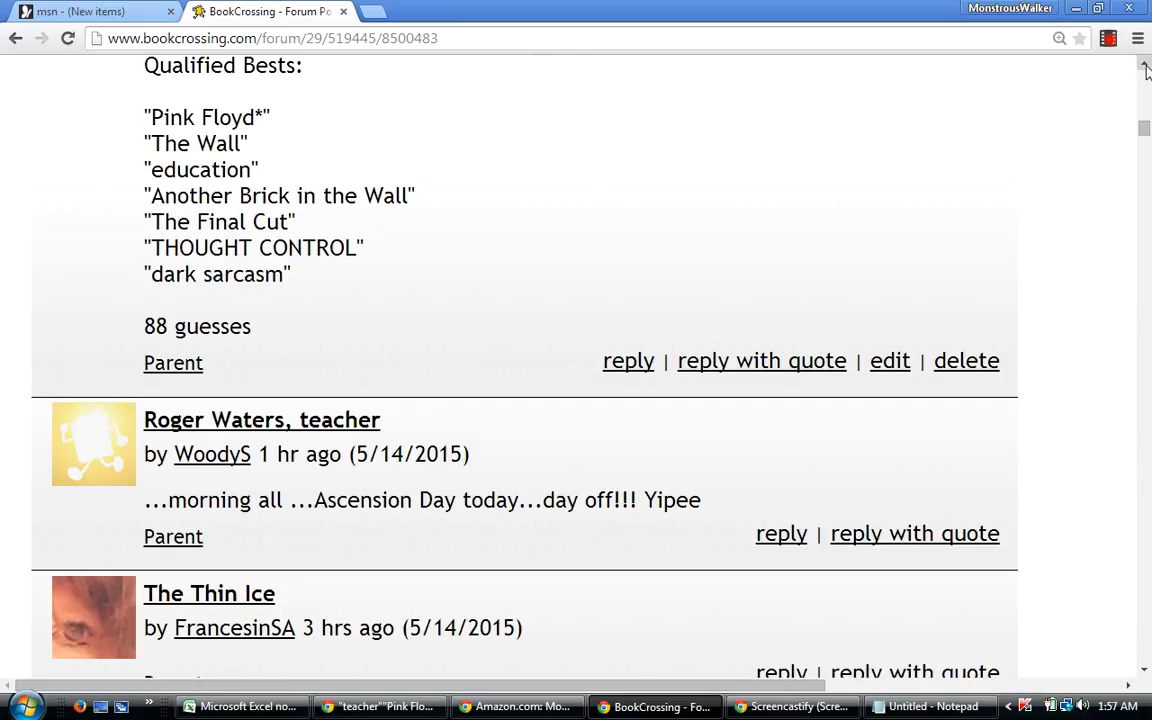
# Review the forum thread's earlier ranking posts back up to the newest reply at the start of the complete thread.
pyautogui.click(1146, 66)
pyautogui.click(1146, 66)
pyautogui.click(1146, 66)
pyautogui.click(1146, 66)
pyautogui.click(1146, 66)
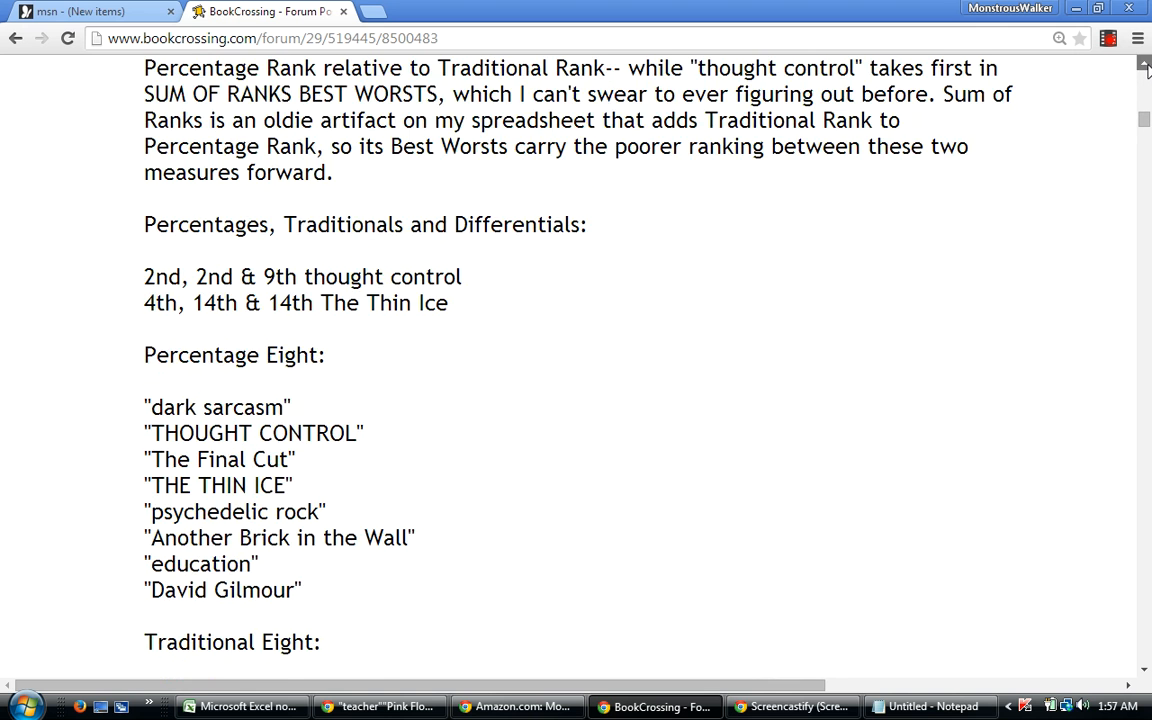
pyautogui.click(1146, 66)
pyautogui.click(1146, 66)
pyautogui.click(1146, 66)
pyautogui.click(1146, 66)
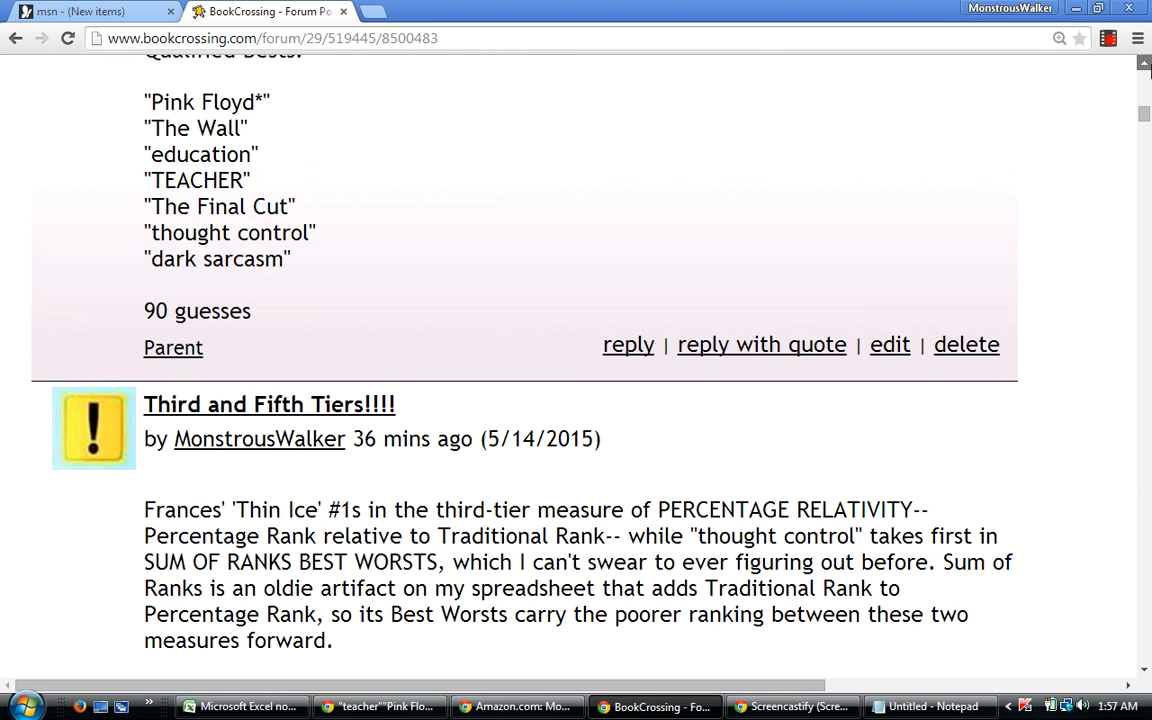
pyautogui.click(1146, 66)
pyautogui.click(1146, 66)
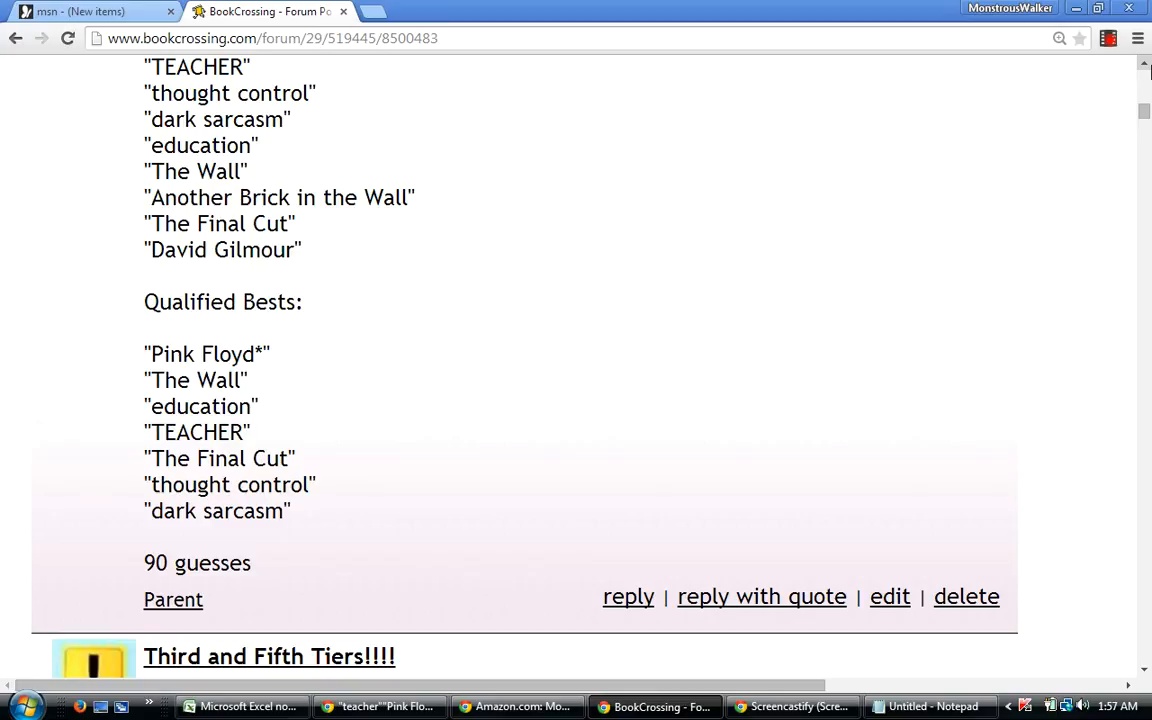
pyautogui.click(1146, 66)
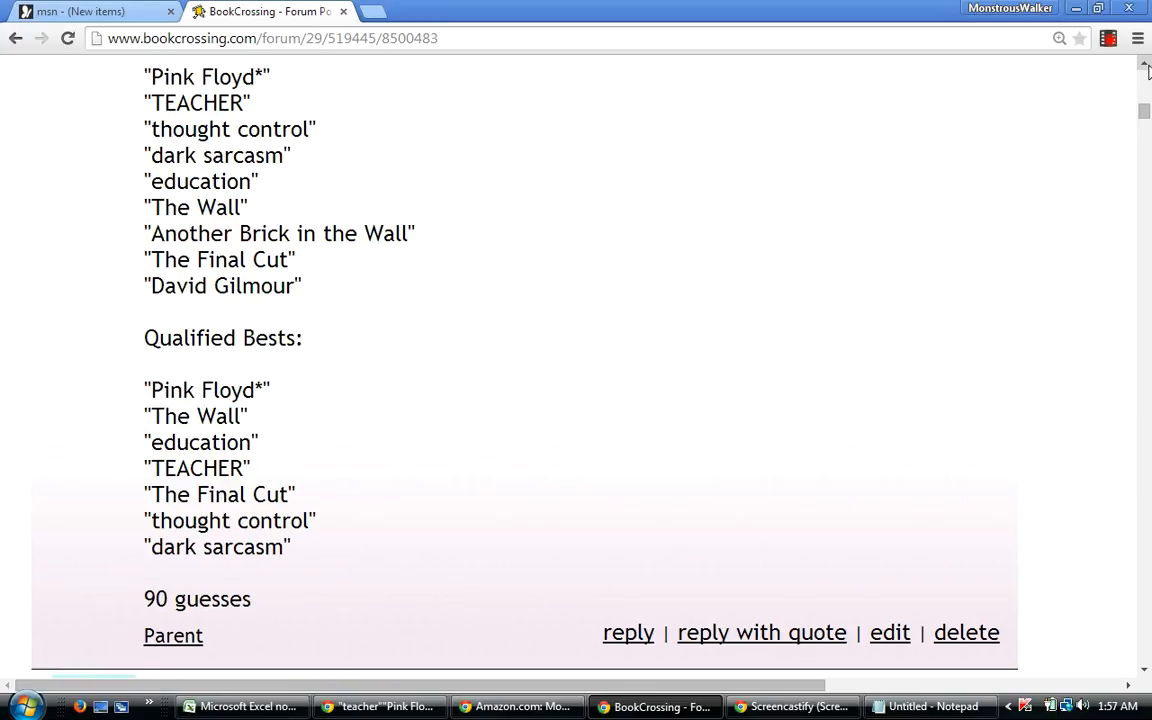
pyautogui.click(1146, 66)
pyautogui.click(1146, 66)
pyautogui.click(1146, 66)
pyautogui.click(1146, 66)
pyautogui.click(1146, 66)
pyautogui.click(1146, 66)
pyautogui.click(1146, 66)
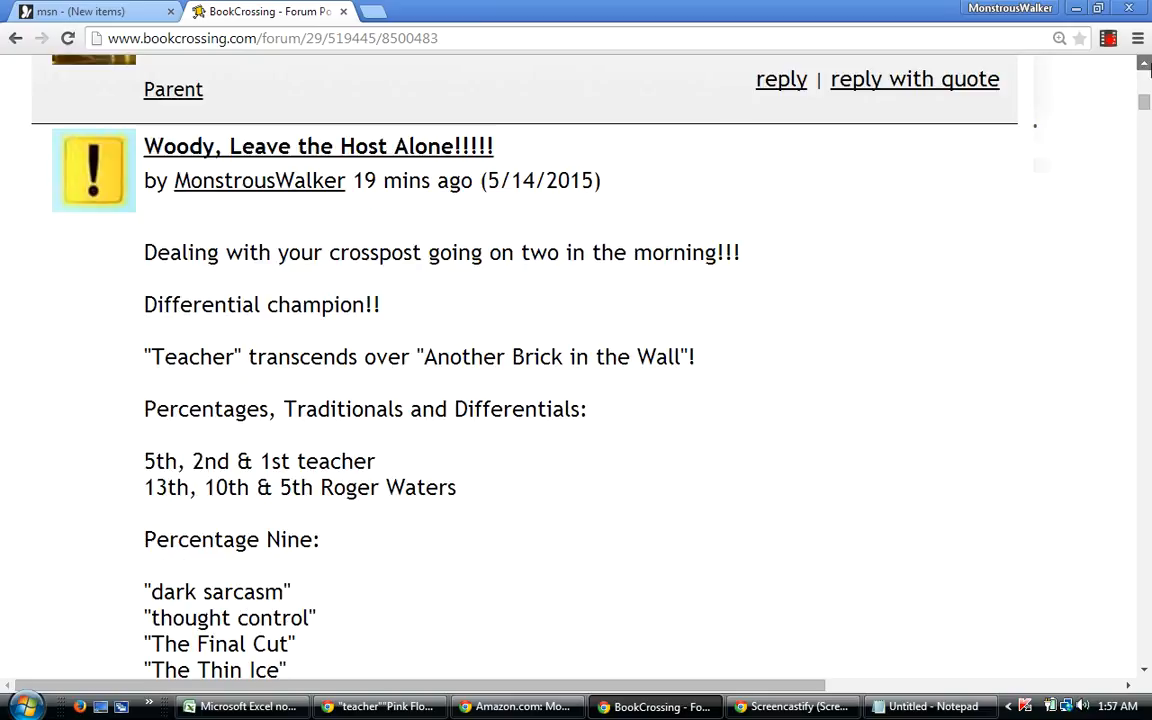
pyautogui.click(1146, 66)
pyautogui.click(1146, 66)
pyautogui.click(1146, 66)
pyautogui.click(1146, 66)
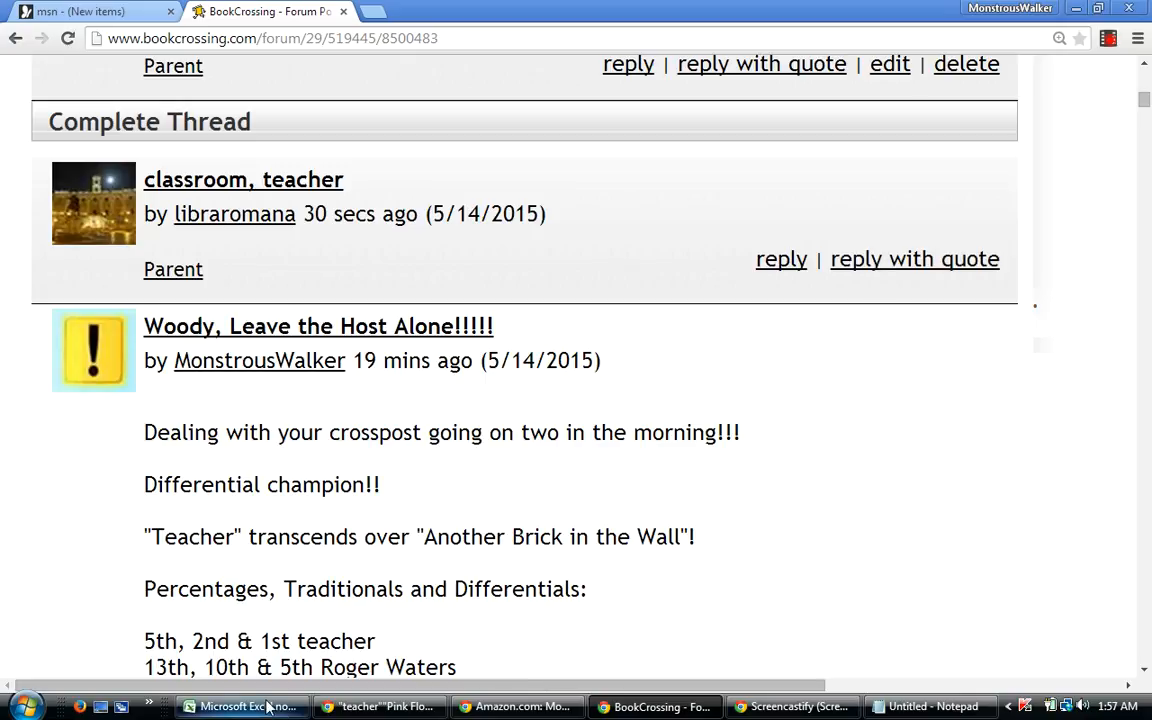
# Switch to the Excel workbook and sort the rows by column AV A to Z, then by column AK largest to smallest.
pyautogui.moveTo(250, 712)
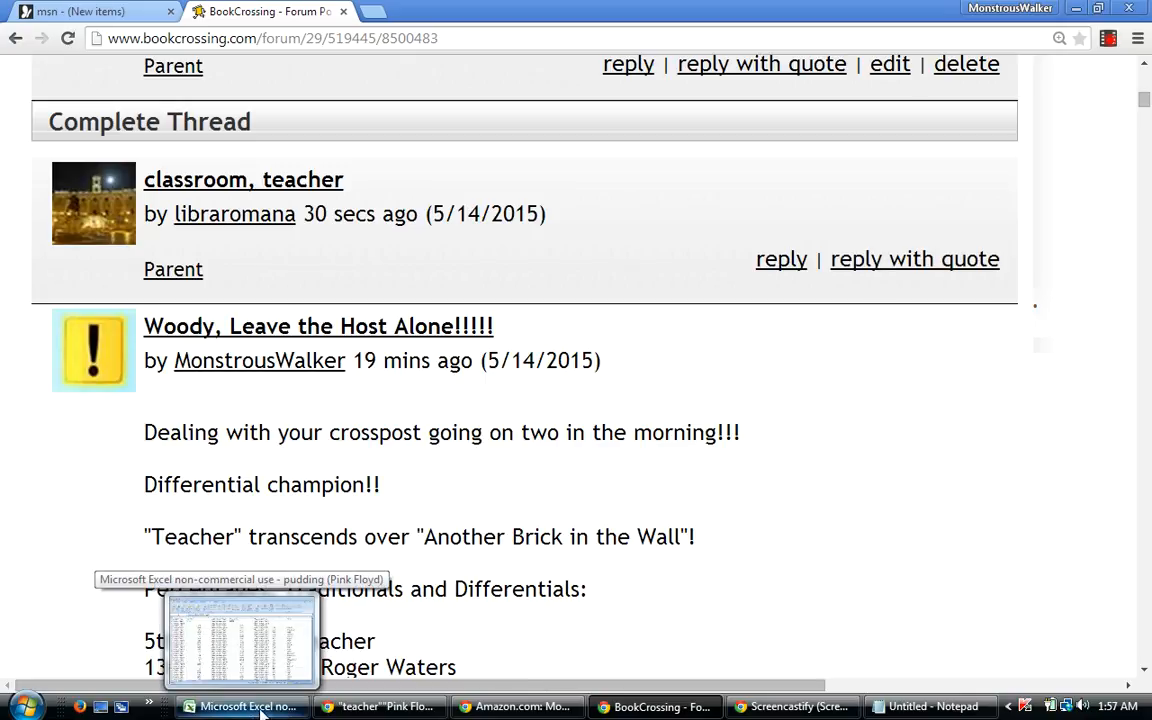
pyautogui.click(260, 711)
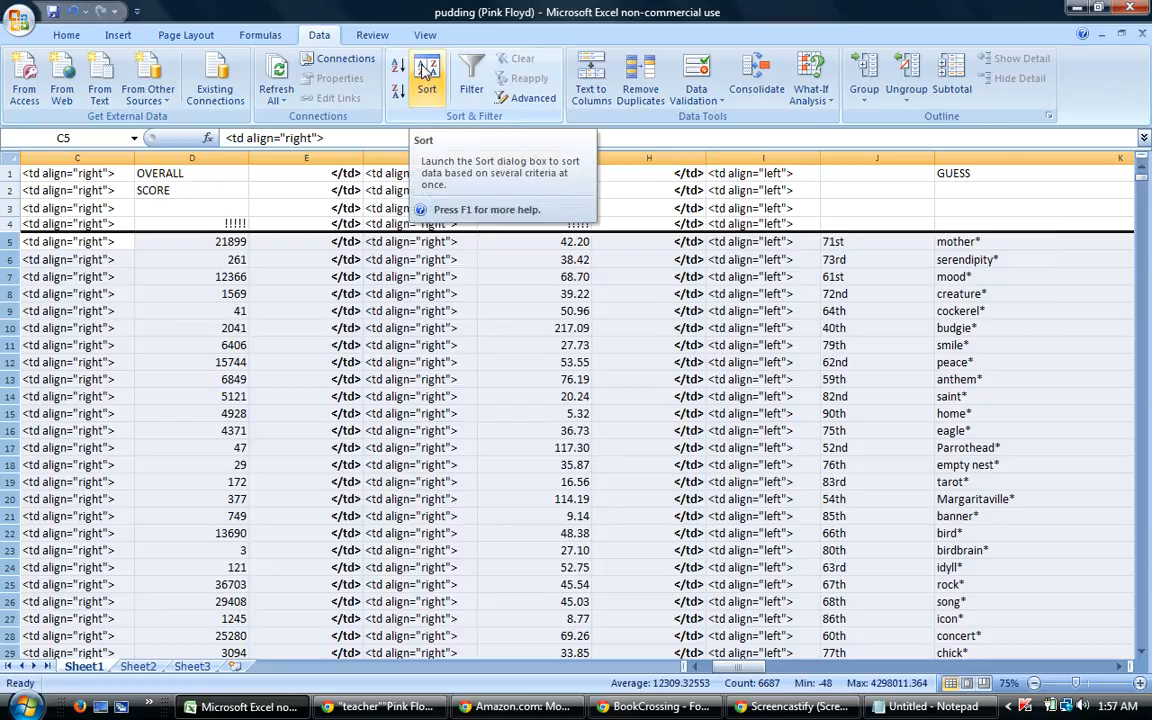
pyautogui.click(426, 80)
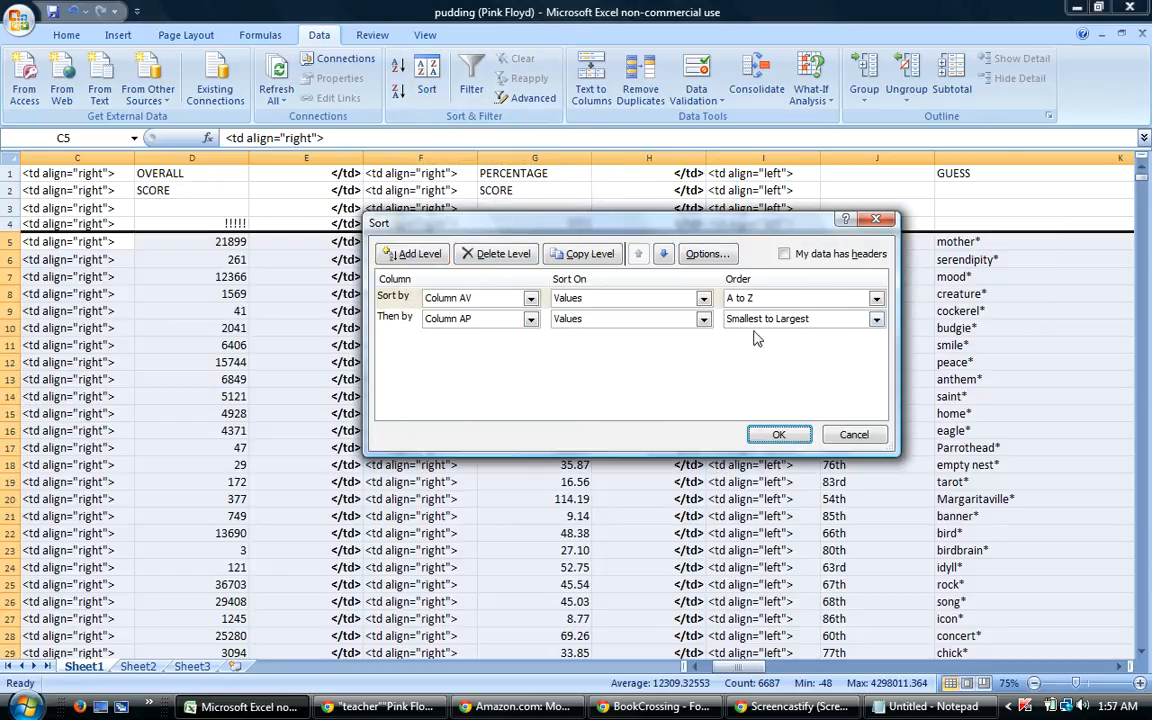
pyautogui.click(526, 318)
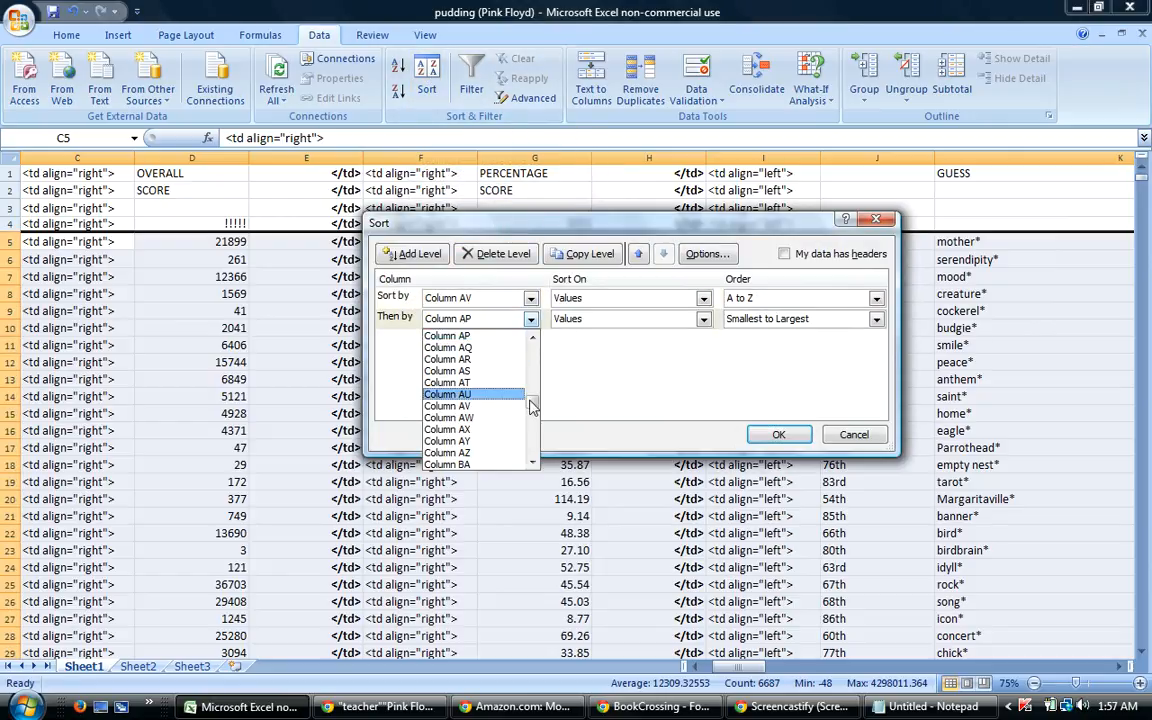
pyautogui.click(492, 377)
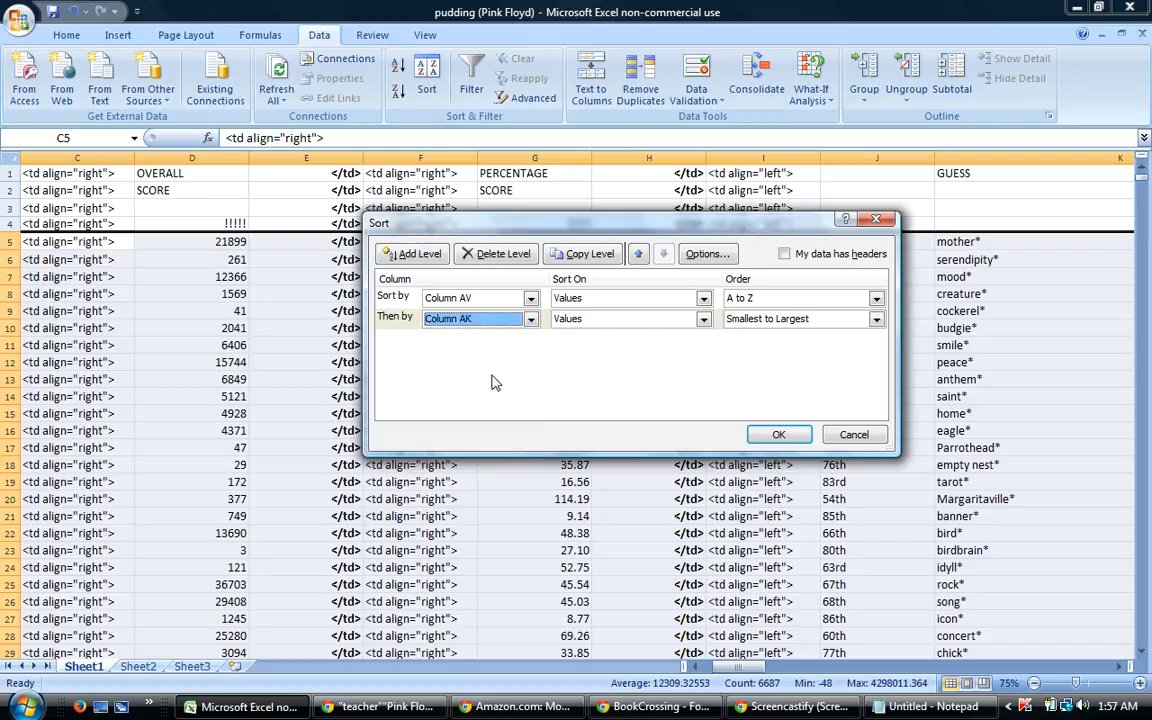
pyautogui.click(876, 318)
pyautogui.click(765, 345)
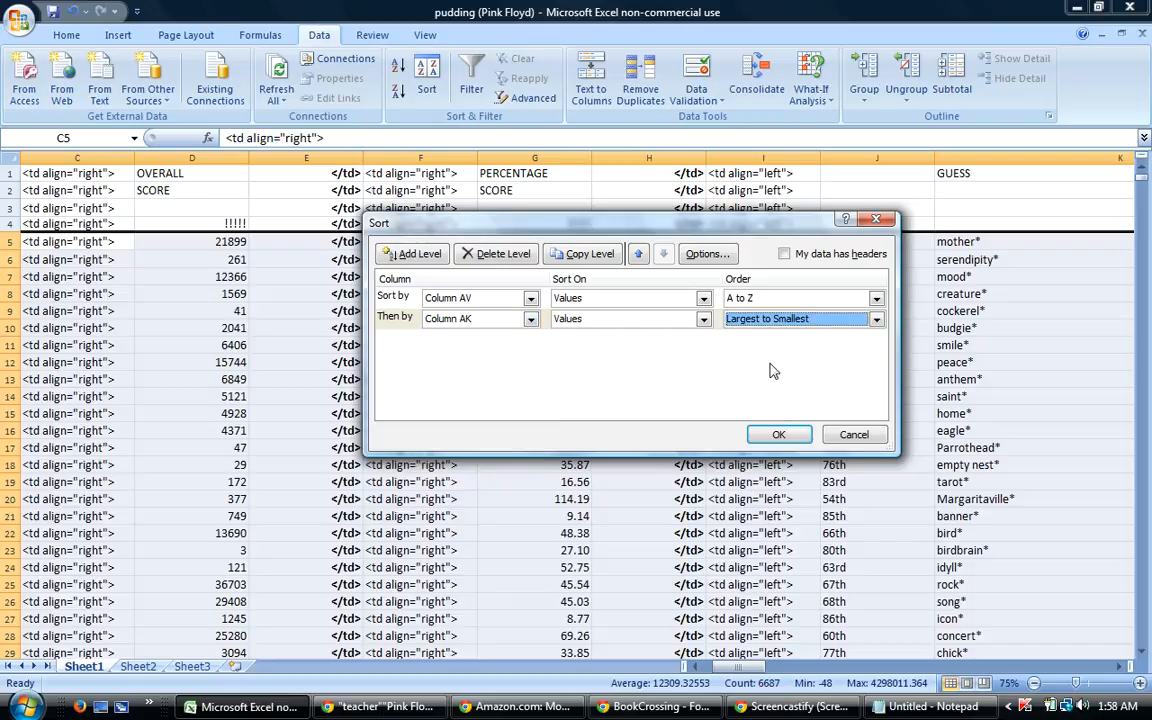
pyautogui.click(779, 436)
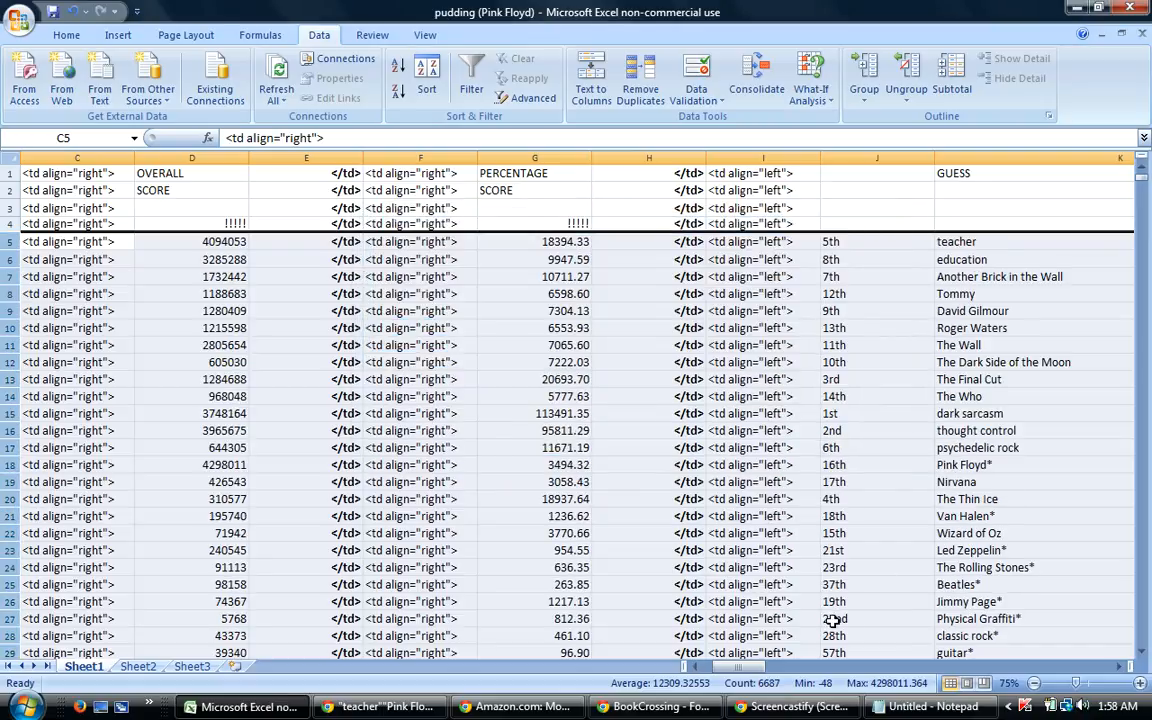
# Fill cells BO5:BO94 beside the quoted guesses with the ranks 1st through 90th and copy them.
pyautogui.moveTo(724, 670); pyautogui.dragTo(749, 677)
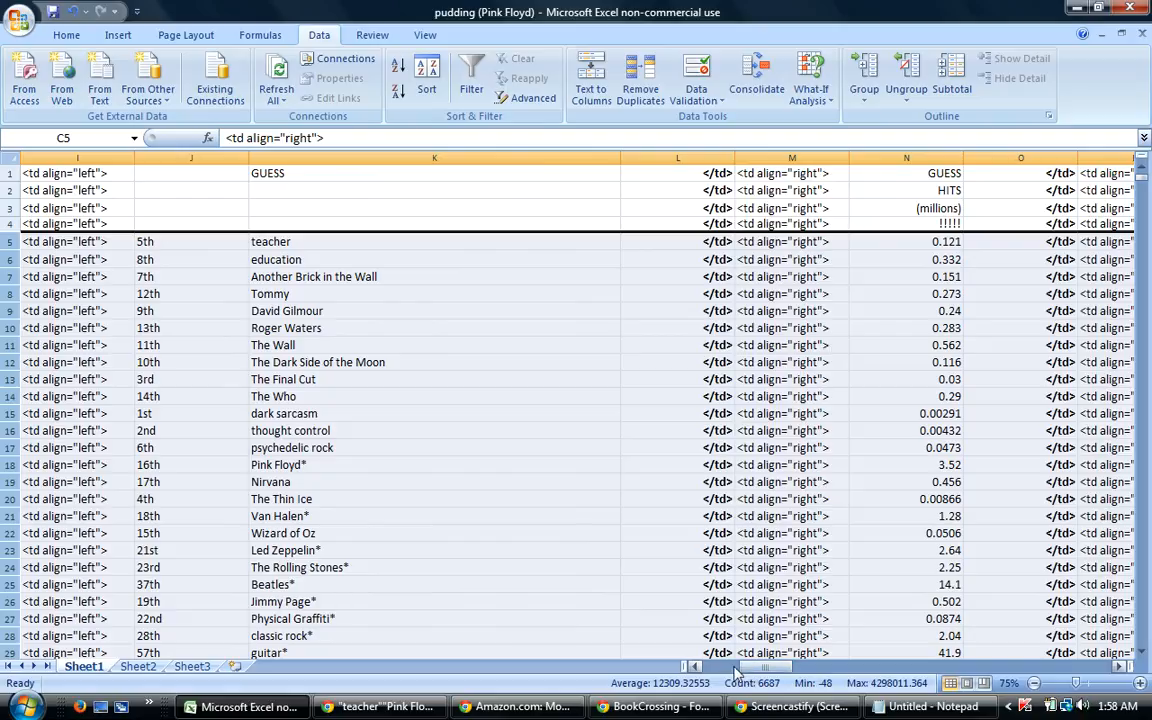
pyautogui.moveTo(771, 672); pyautogui.dragTo(1020, 655)
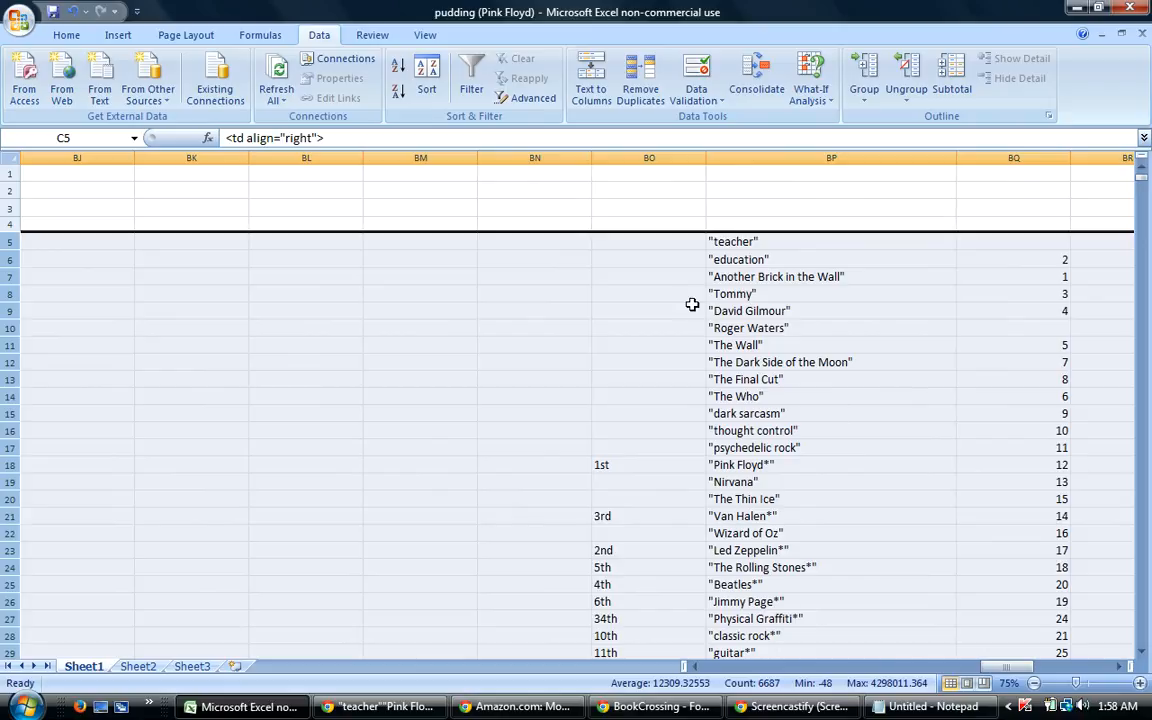
pyautogui.click(653, 244)
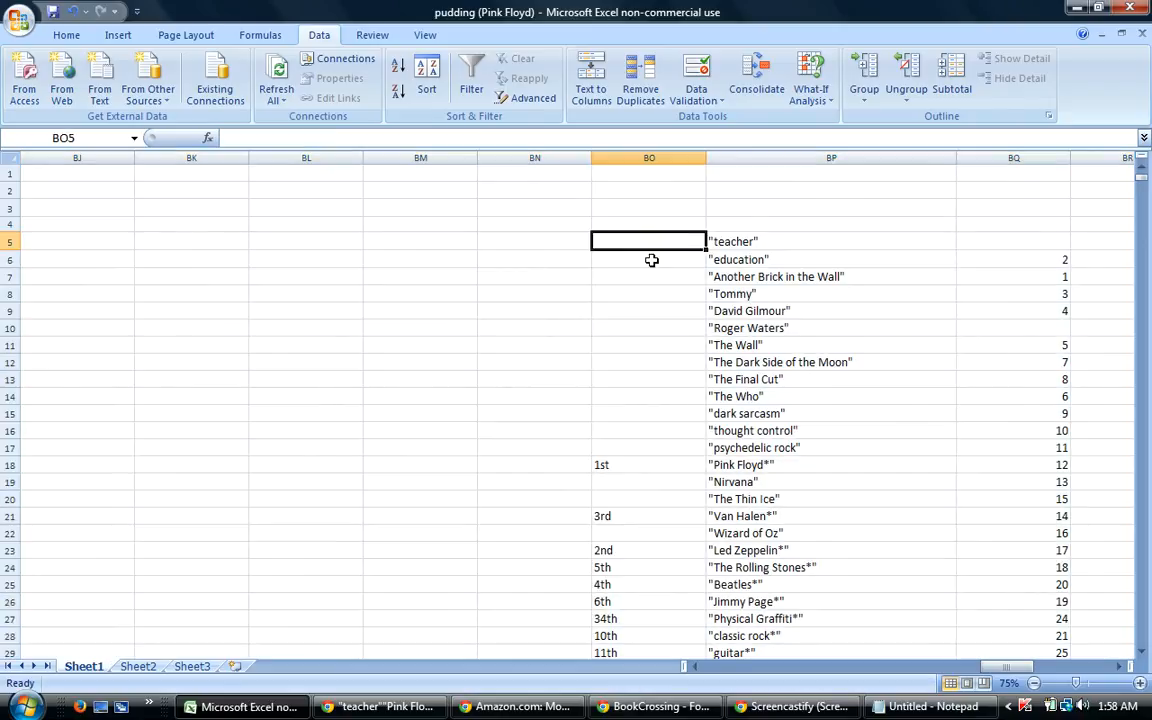
pyautogui.write('1st')
pyautogui.moveTo(735, 357); pyautogui.dragTo(735, 351)
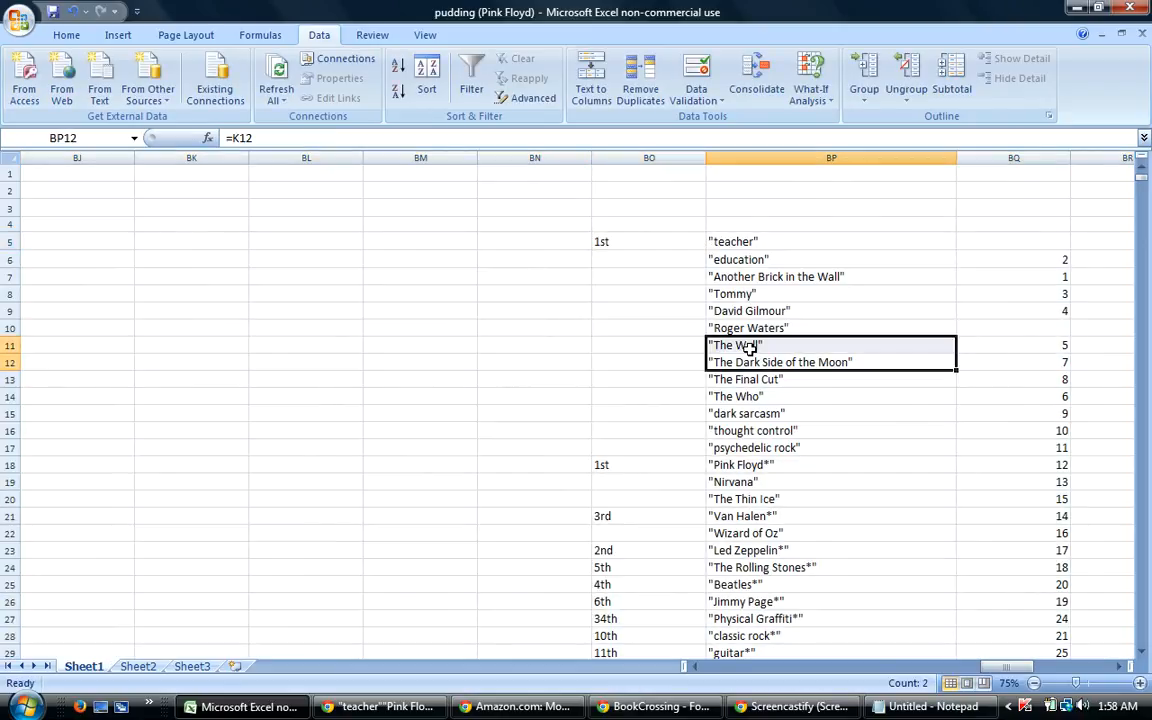
pyautogui.click(621, 241)
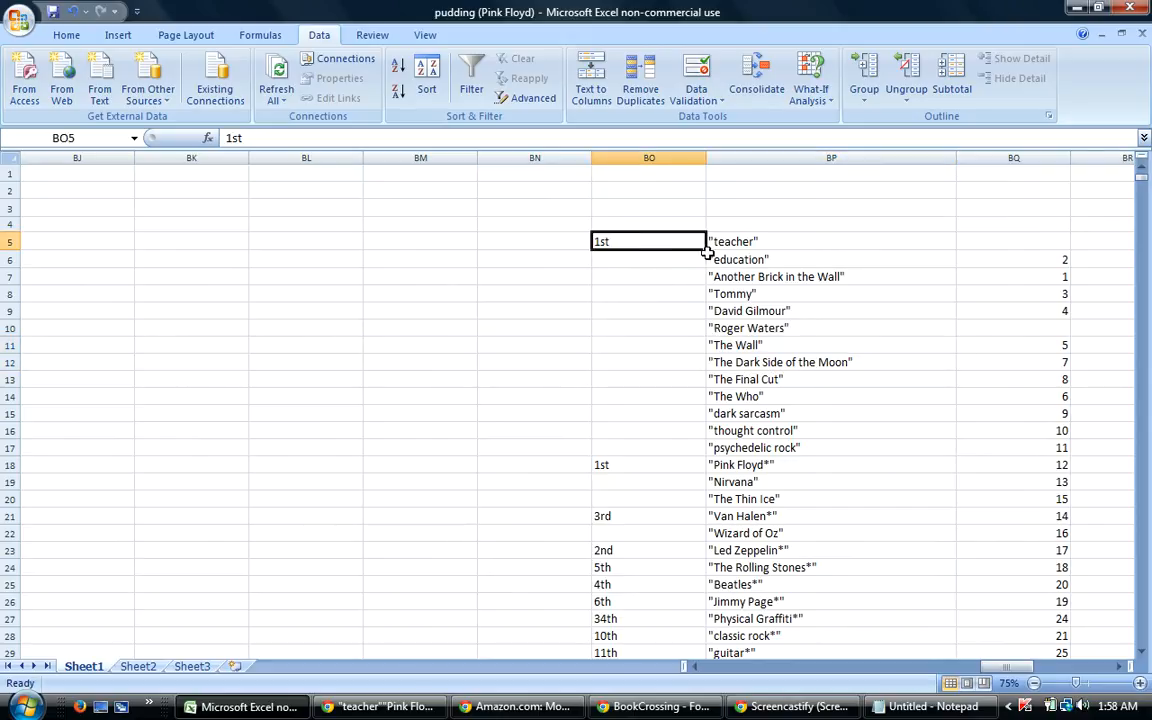
pyautogui.moveTo(706, 252); pyautogui.dragTo(718, 620)
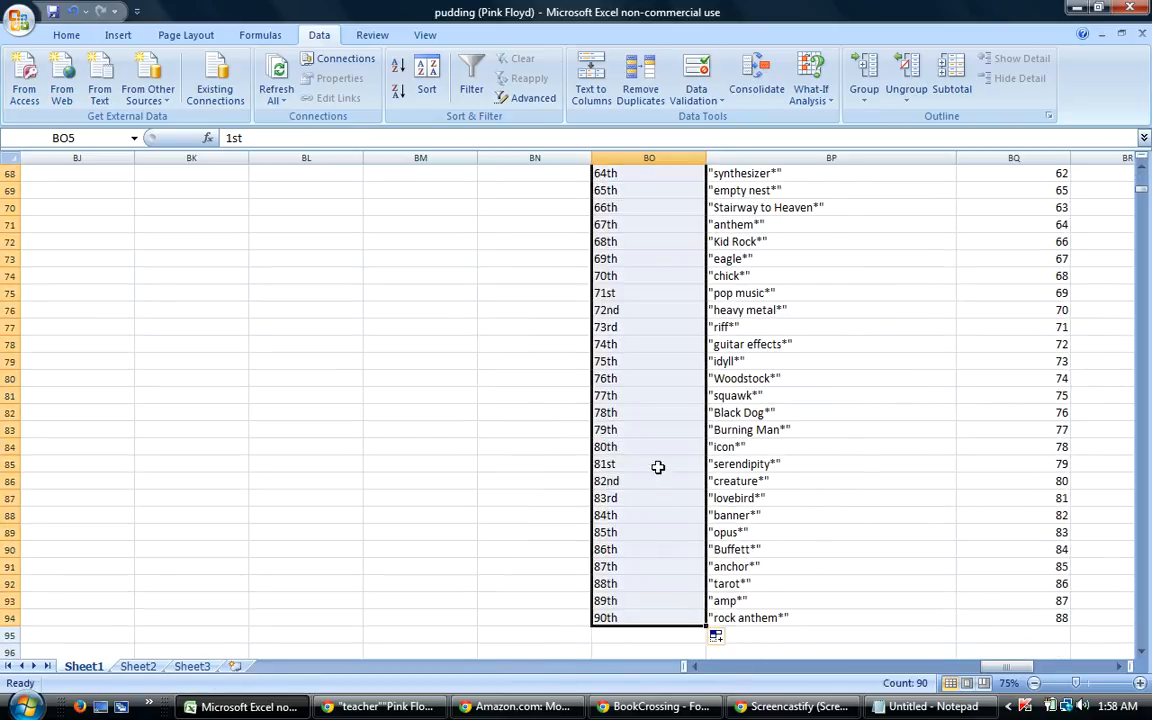
pyautogui.rightClick(658, 468)
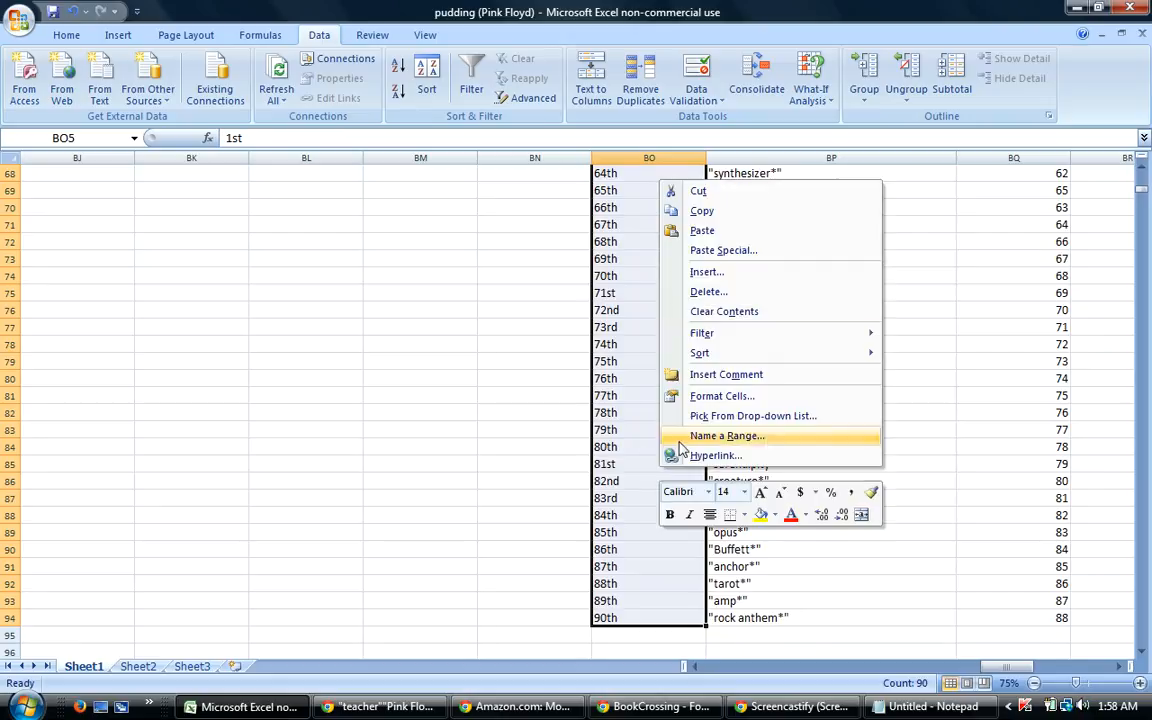
pyautogui.click(700, 211)
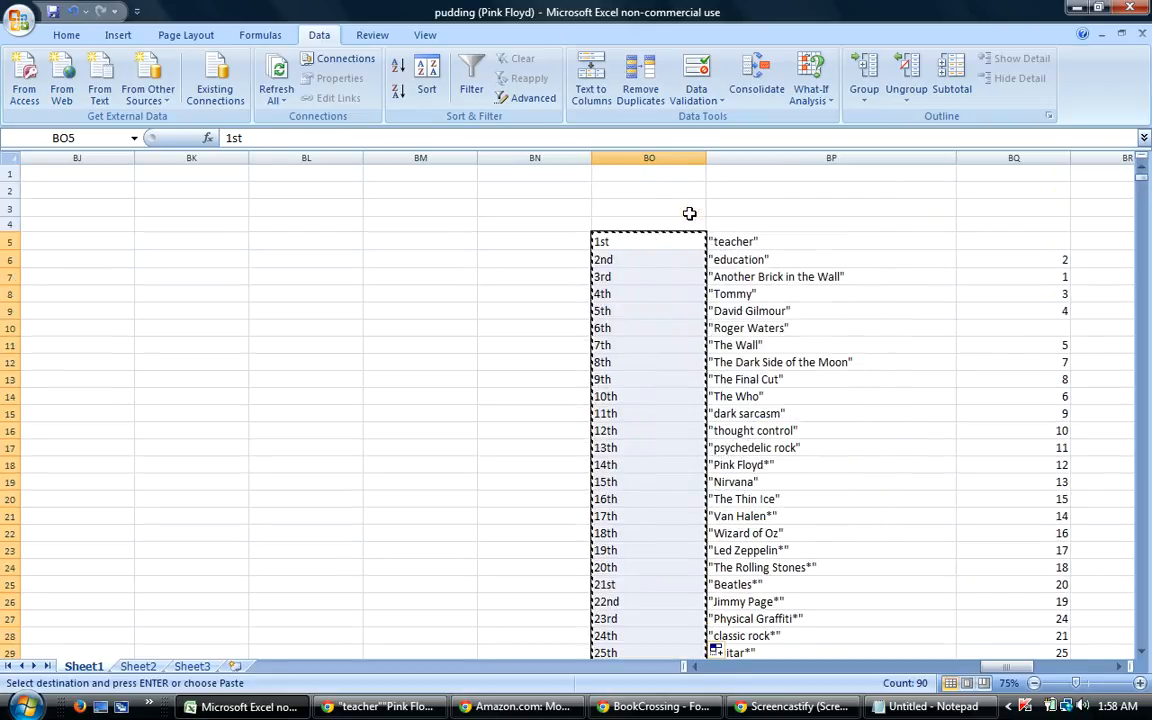
# Switch to the BookCrossing forum page and open the parent thread of Weird Modifier Guessing Game #105.
pyautogui.click(645, 712)
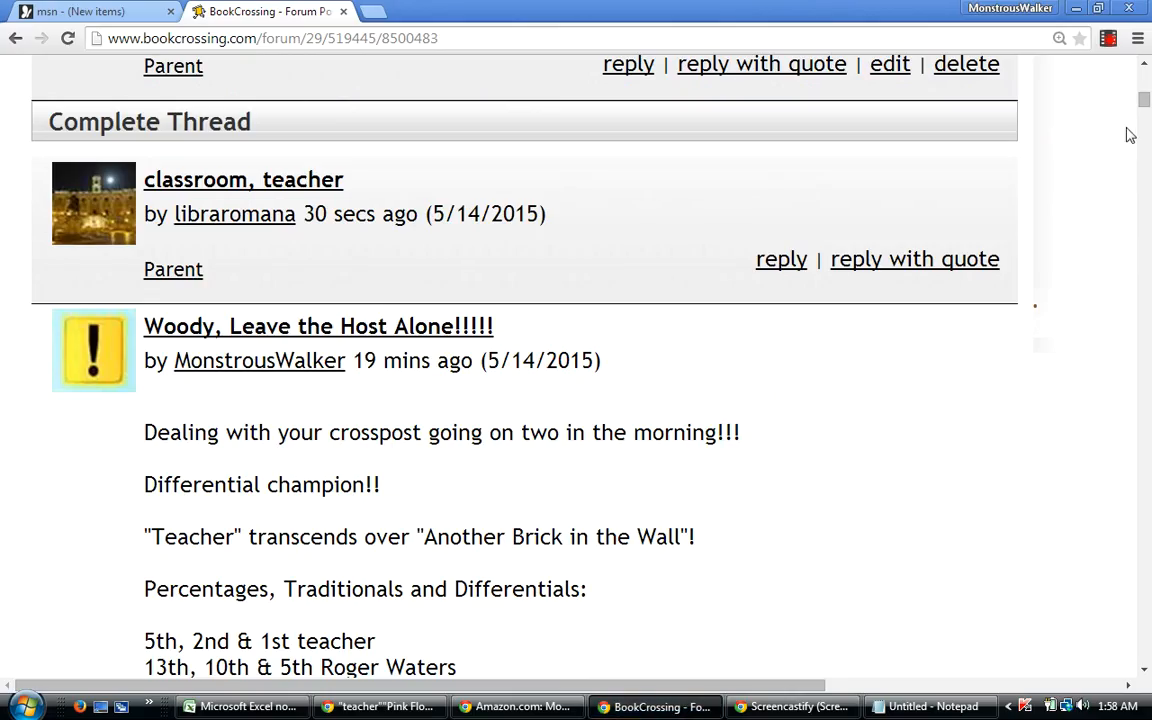
pyautogui.moveTo(1145, 103); pyautogui.dragTo(1144, 87)
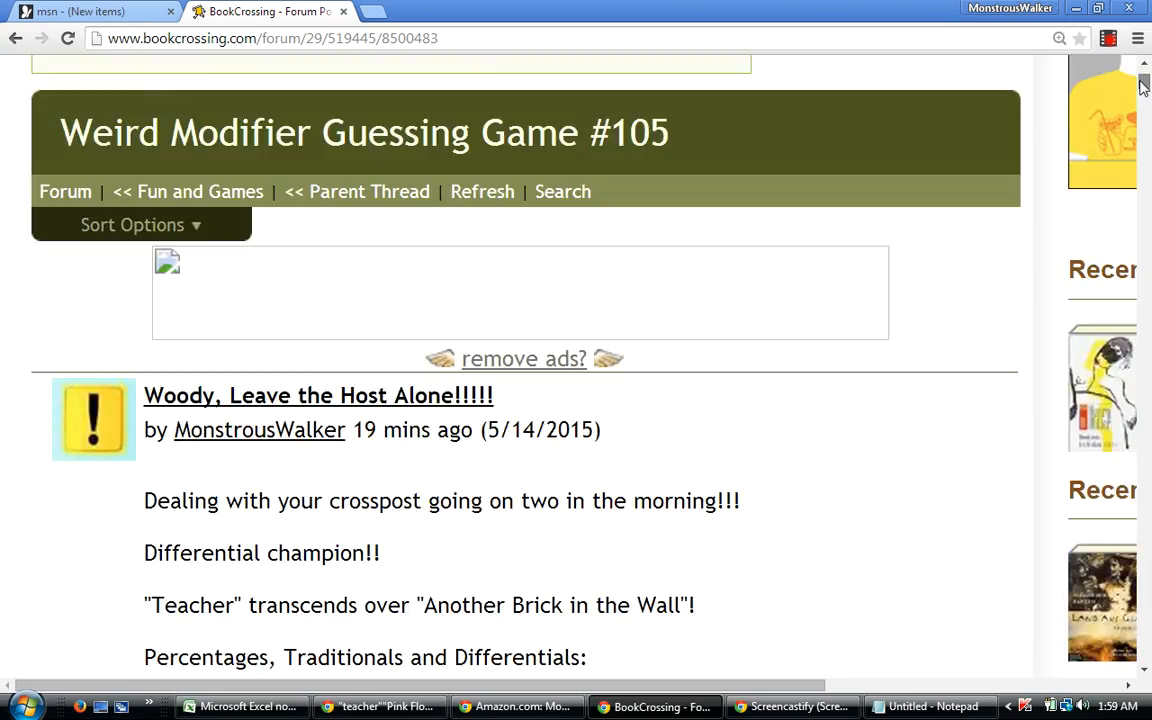
pyautogui.click(359, 205)
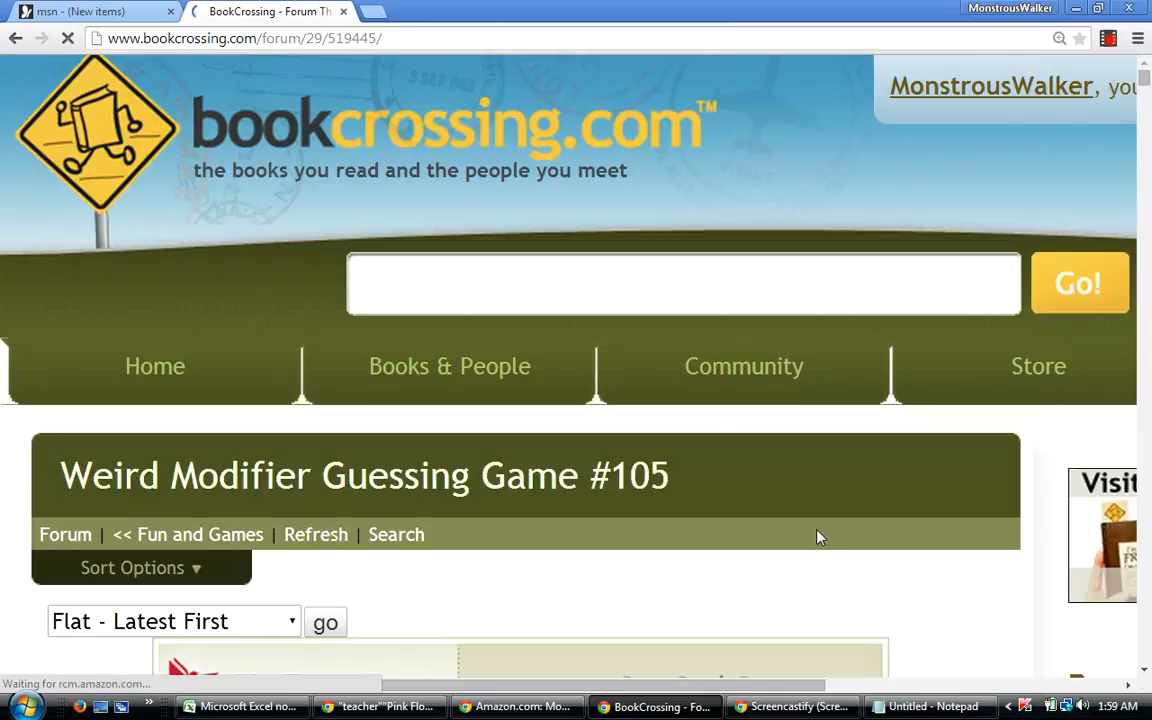
# Start a reply to the thread's opening post and paste the copied ranks into its message.
pyautogui.click(1144, 672)
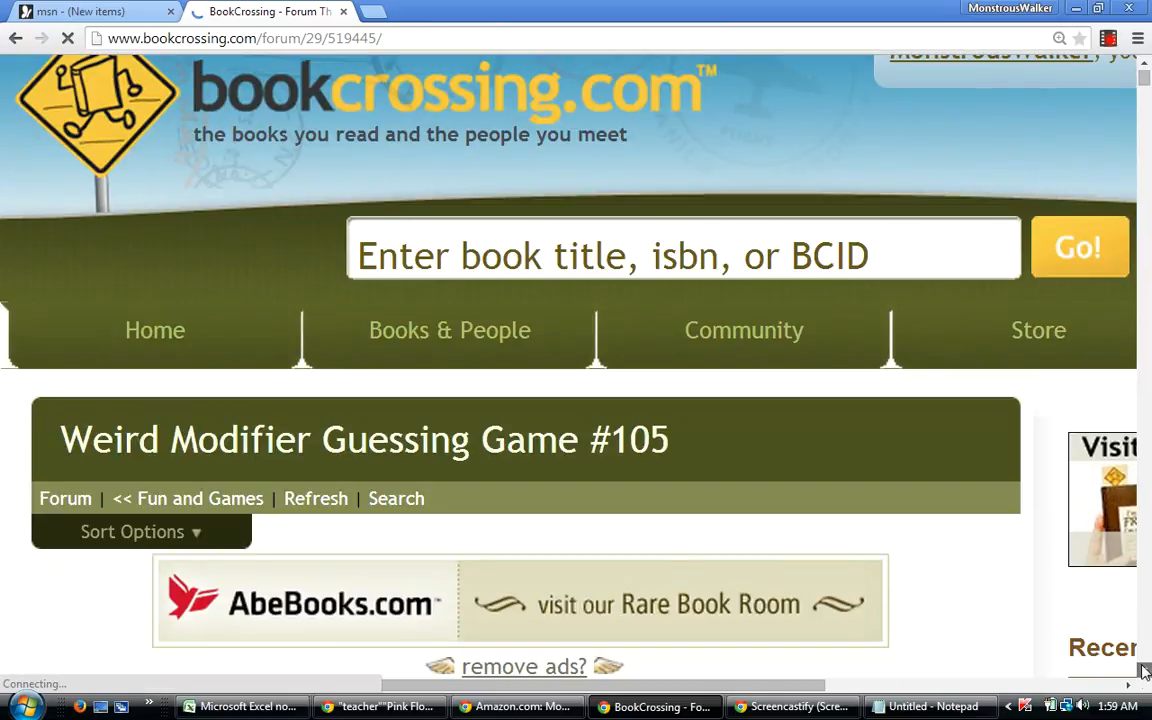
pyautogui.click(1145, 672)
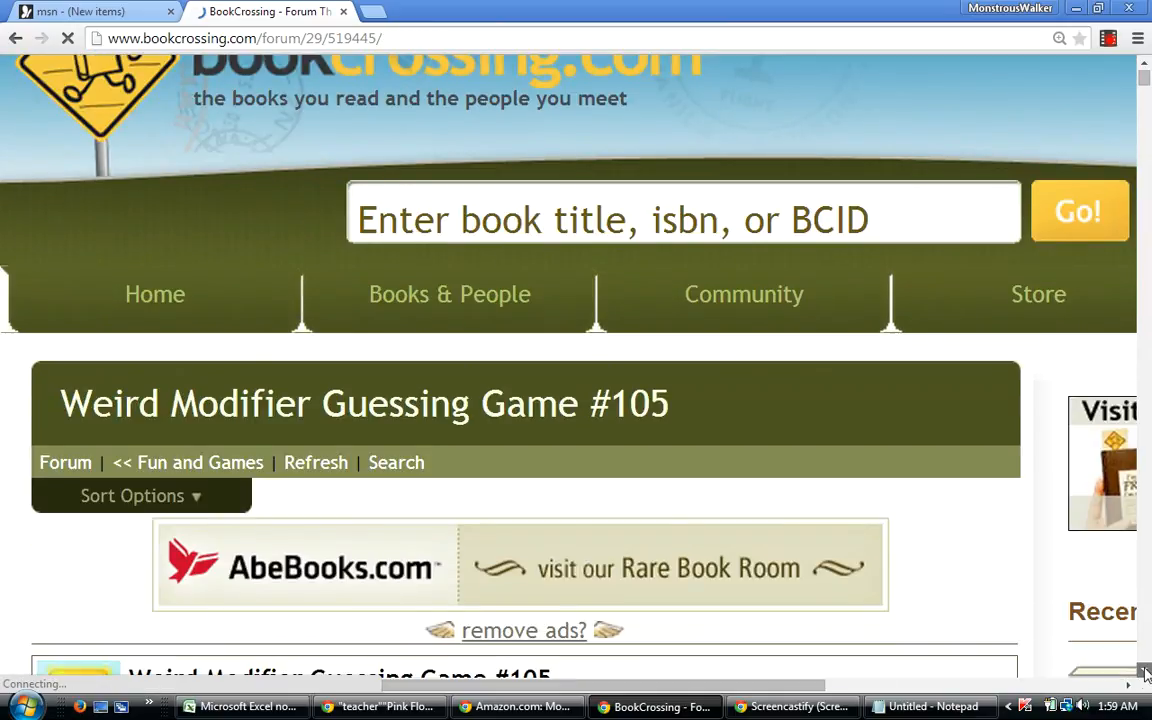
pyautogui.click(1145, 672)
pyautogui.click(1145, 672)
pyautogui.moveTo(1146, 675); pyautogui.dragTo(1146, 675)
pyautogui.click(1146, 674)
pyautogui.click(1146, 674)
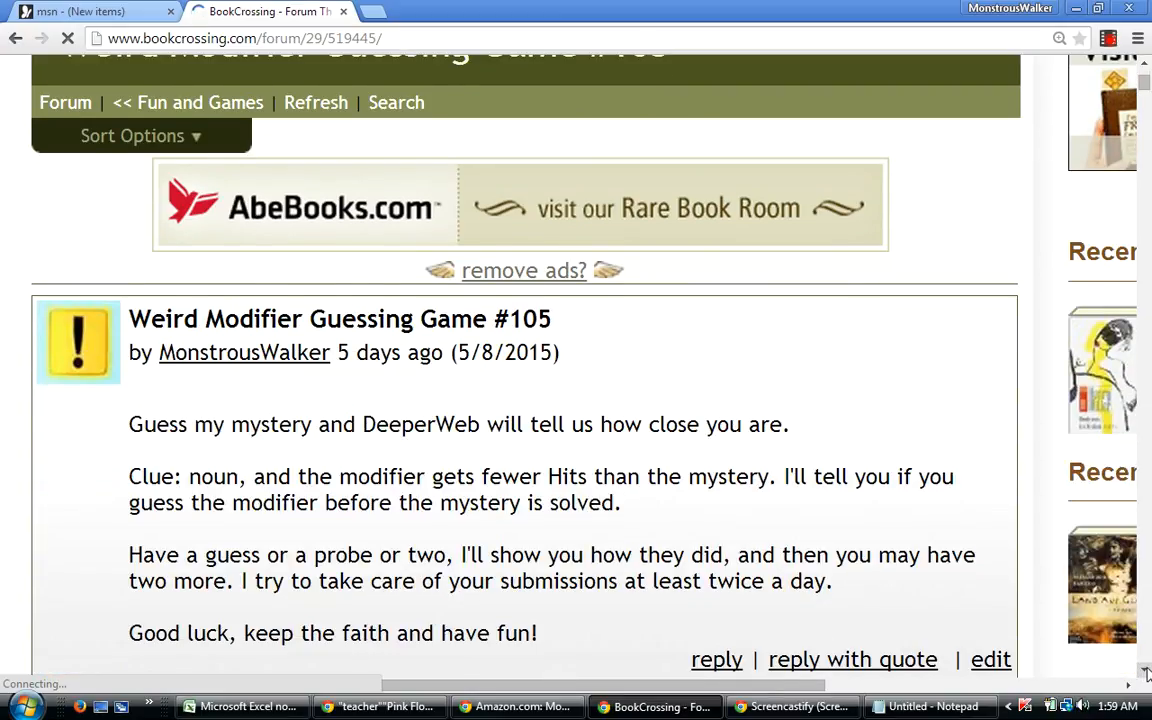
pyautogui.click(1146, 674)
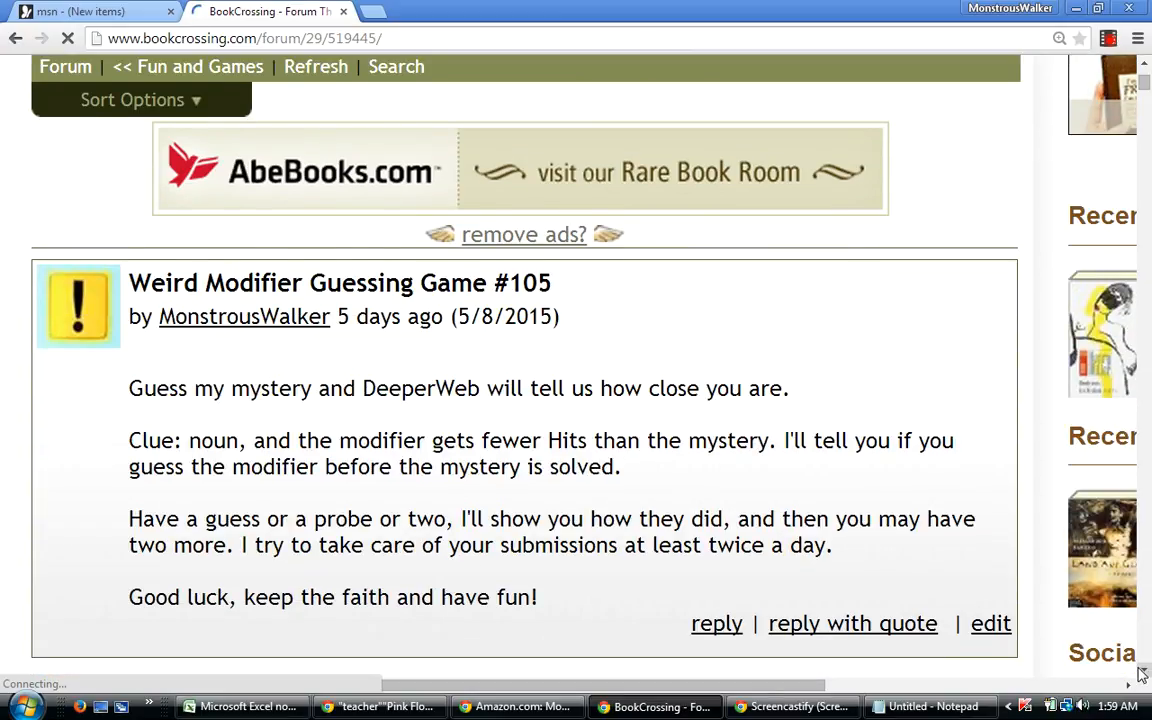
pyautogui.click(716, 624)
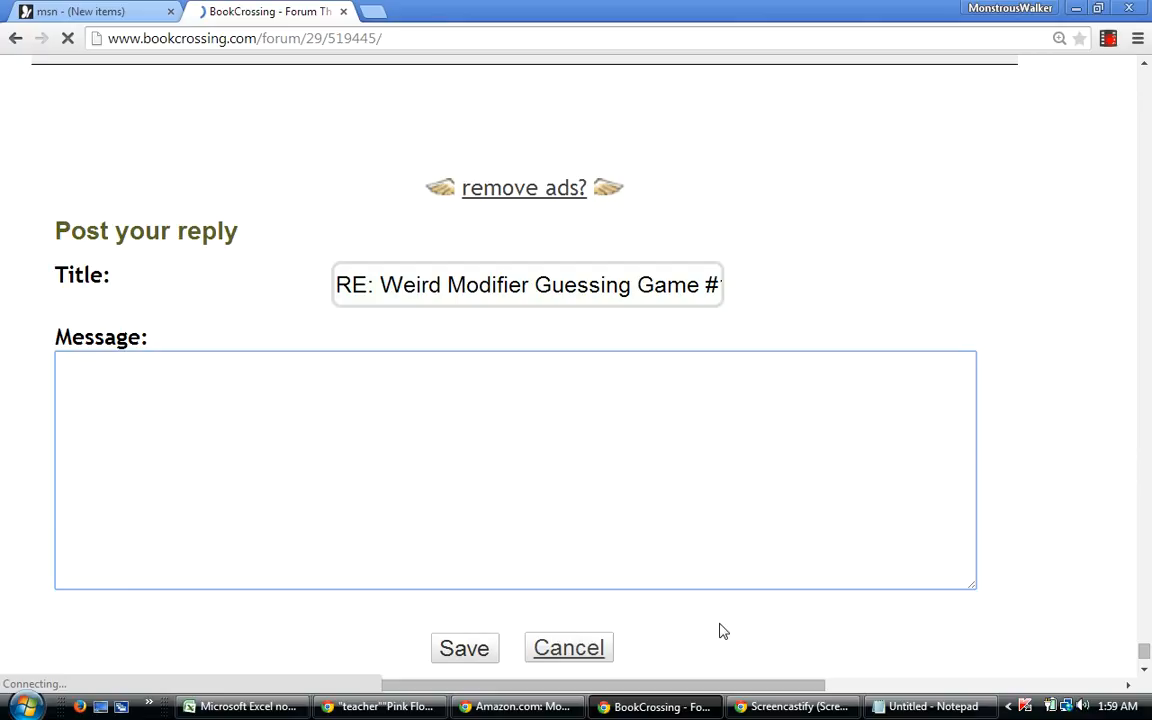
pyautogui.rightClick(383, 449)
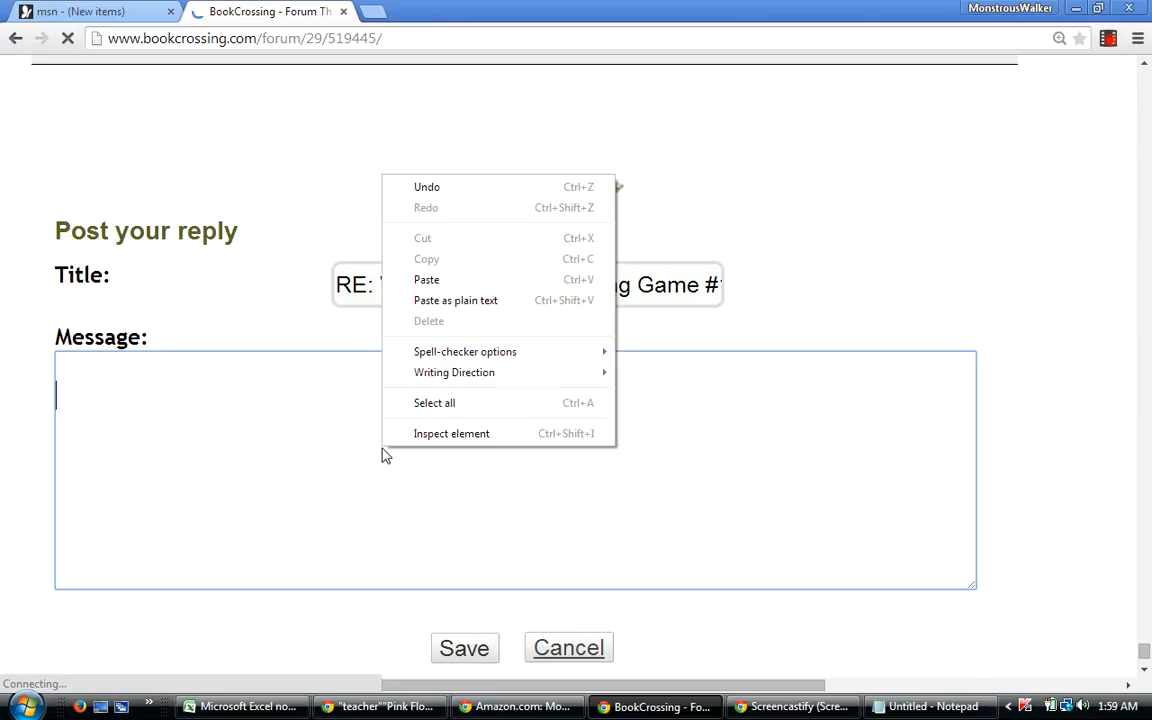
pyautogui.click(436, 280)
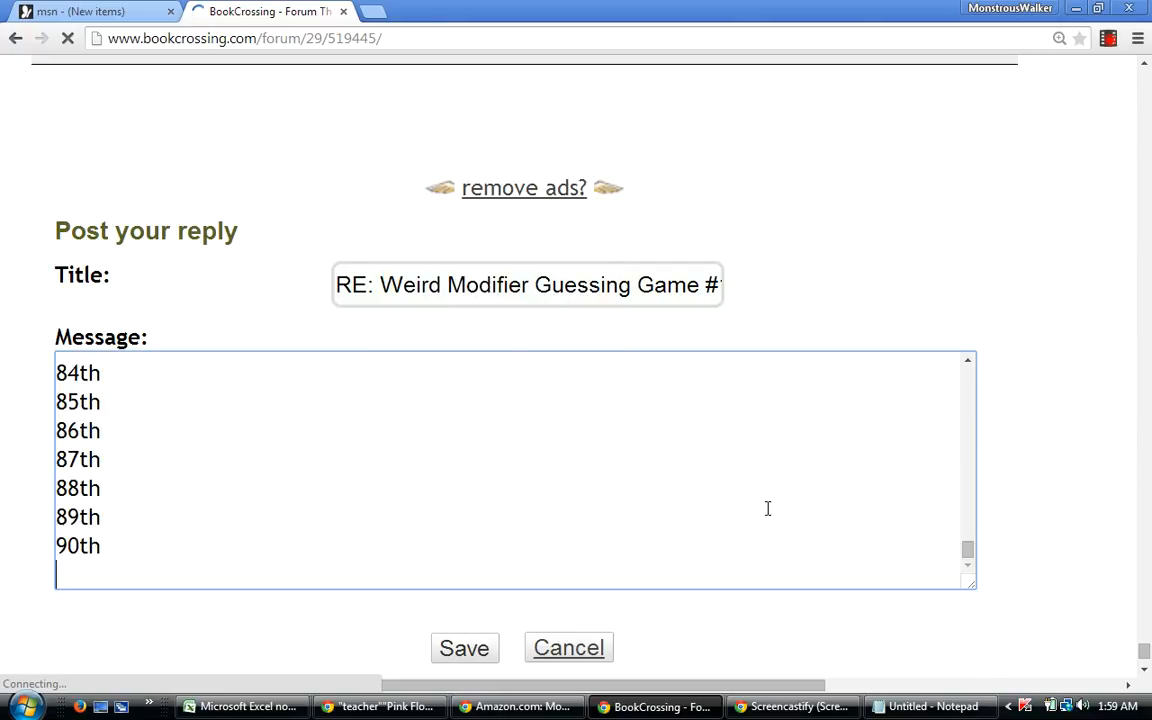
# Switch to the Excel workbook and copy the ranks together with the quoted guesses in cells BO5:BP94.
pyautogui.click(240, 706)
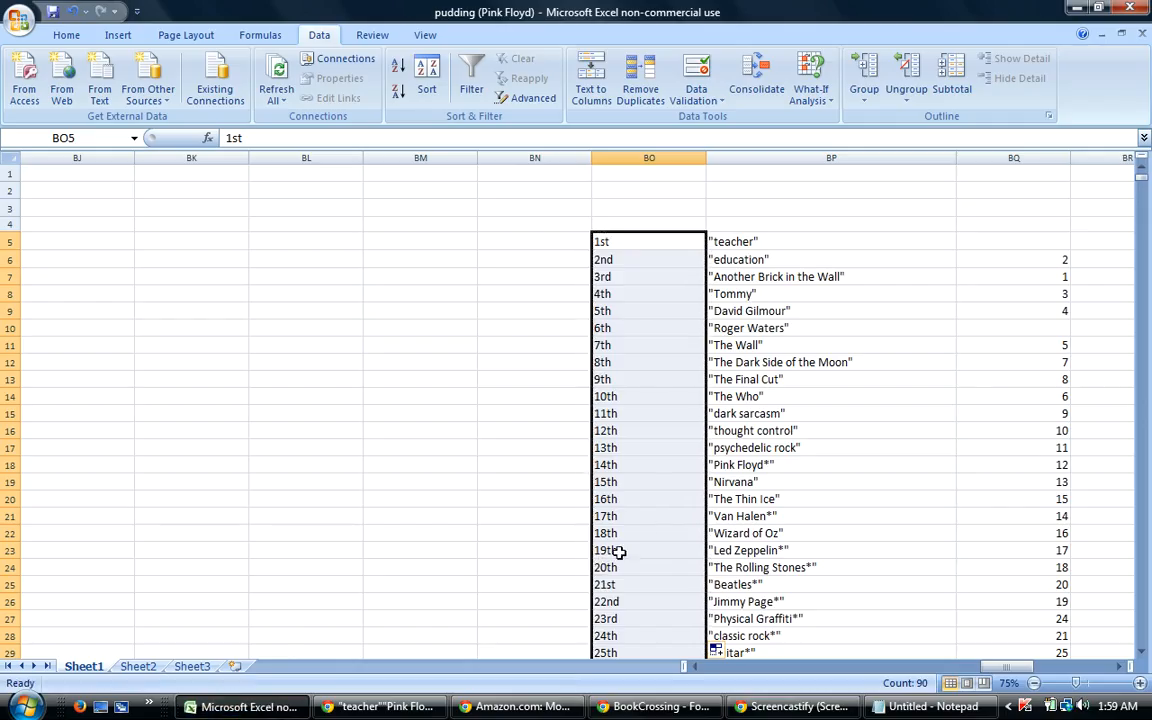
pyautogui.click(645, 499)
pyautogui.moveTo(632, 241); pyautogui.dragTo(725, 617)
pyautogui.rightClick(726, 532)
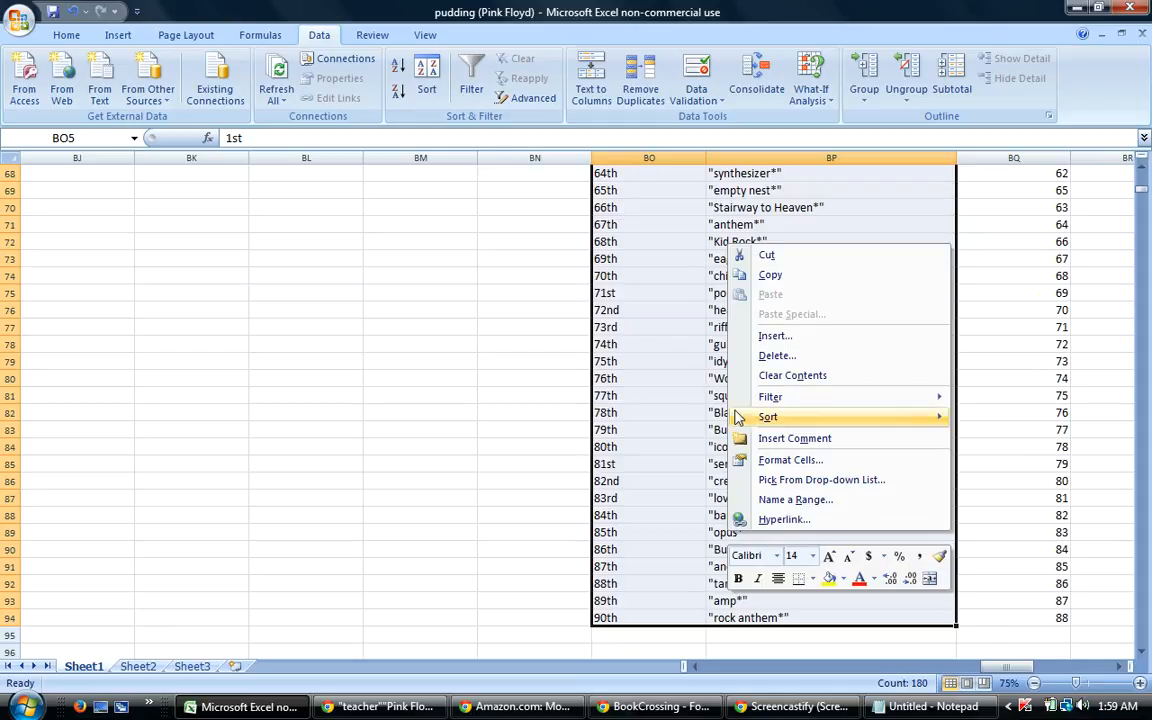
pyautogui.click(745, 269)
pyautogui.scroll(20, 600, 370)
# Switch to the BookCrossing reply page and replace the whole message with the copied ranks and quoted guesses.
pyautogui.click(655, 706)
pyautogui.moveTo(98, 545); pyautogui.dragTo(44, 234)
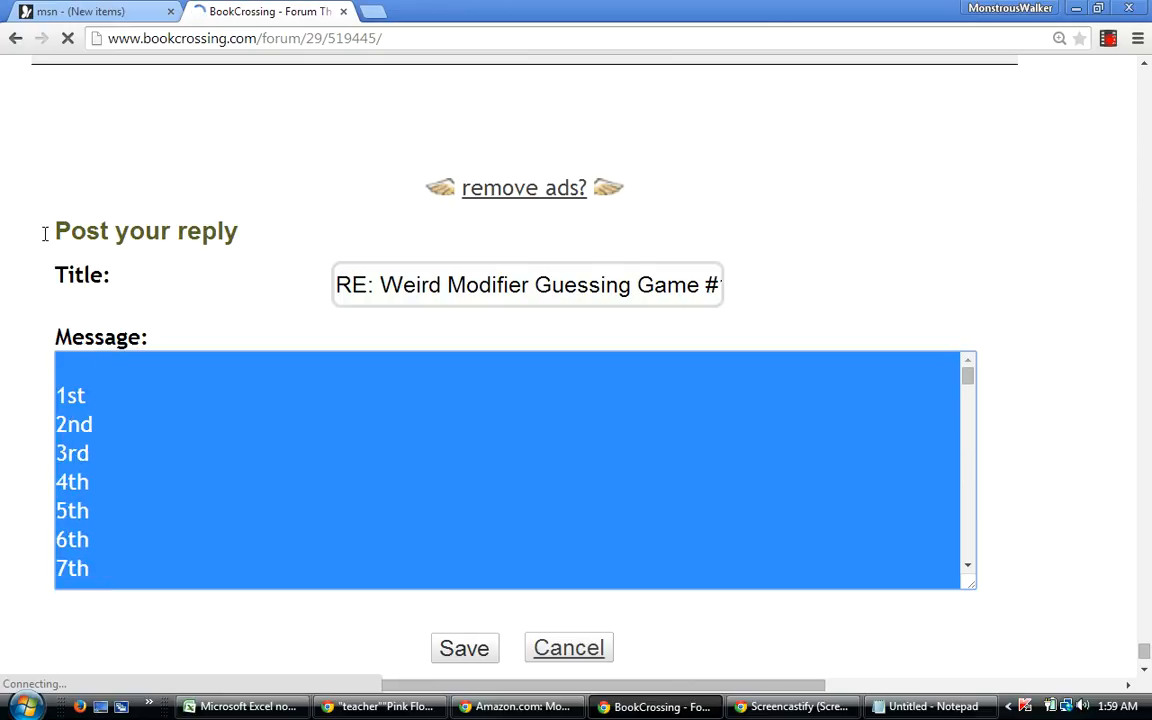
pyautogui.rightClick(100, 397)
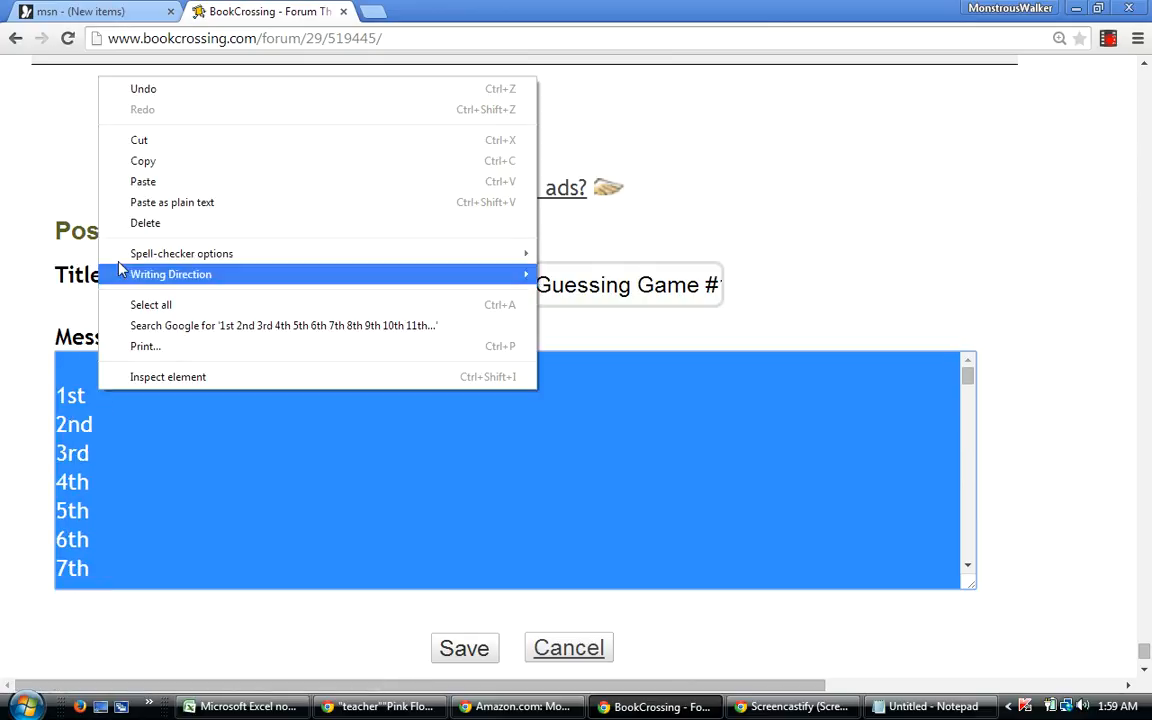
pyautogui.click(130, 180)
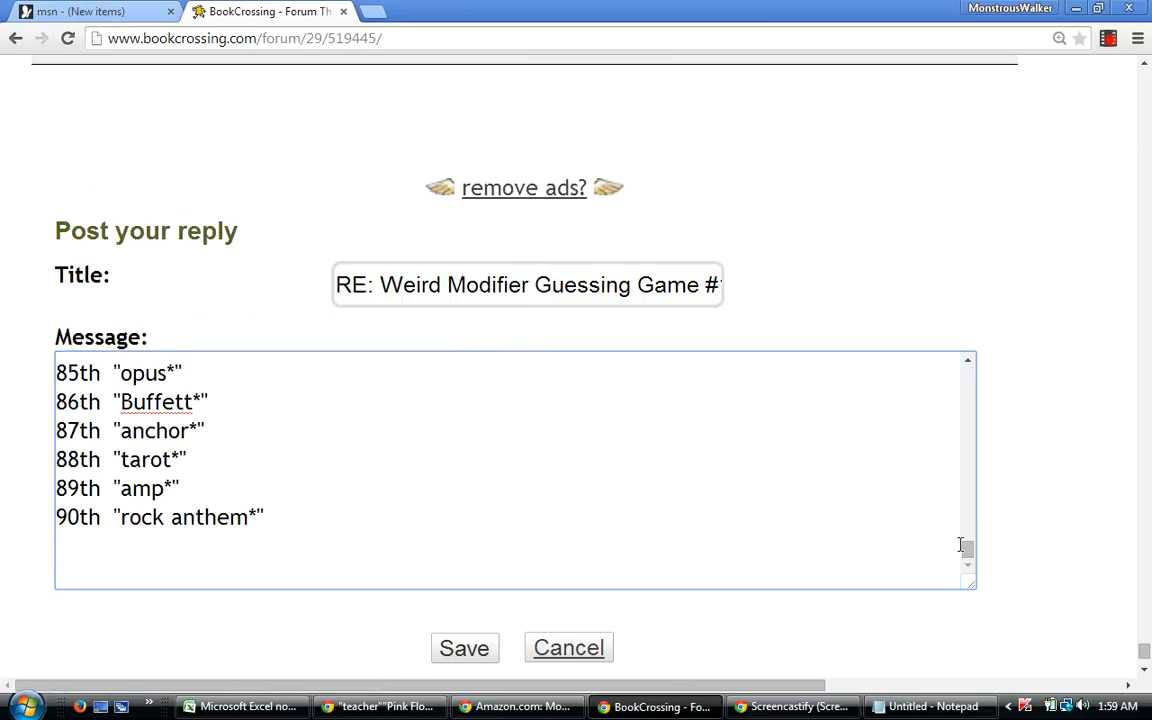
pyautogui.moveTo(967, 548); pyautogui.dragTo(968, 360)
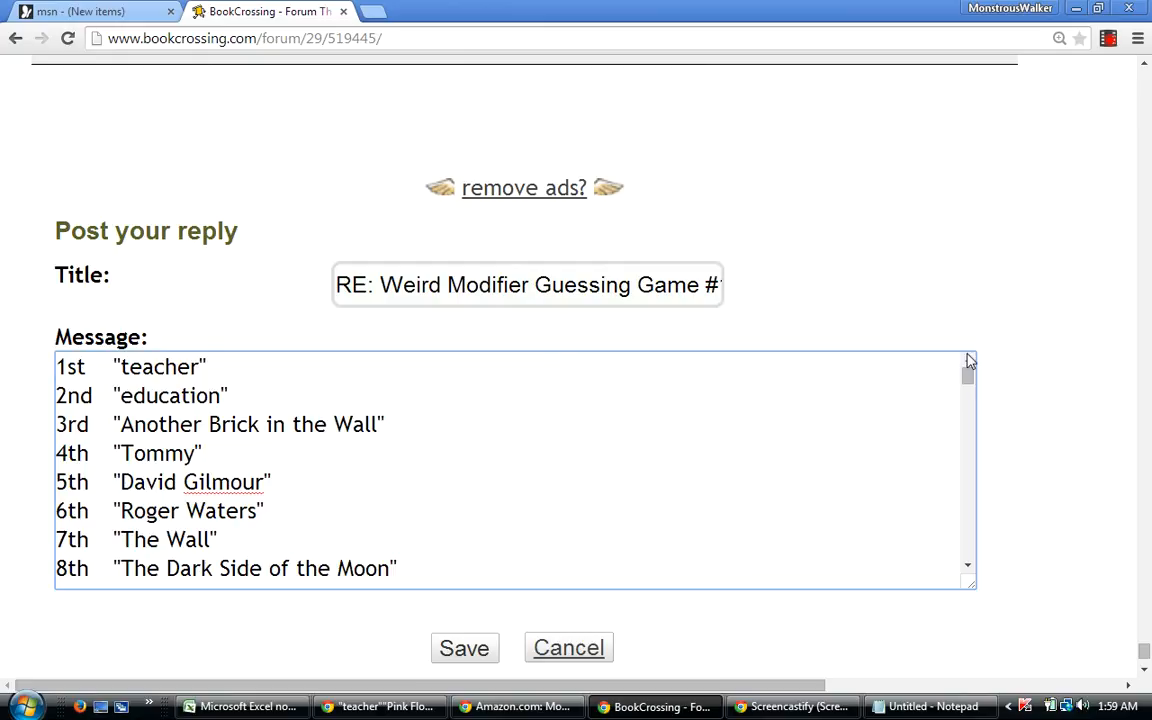
# Insert a blank line above the "1st" entry at the start of the reply message.
pyautogui.click(56, 366)
pyautogui.click(56, 367)
pyautogui.press('Return')
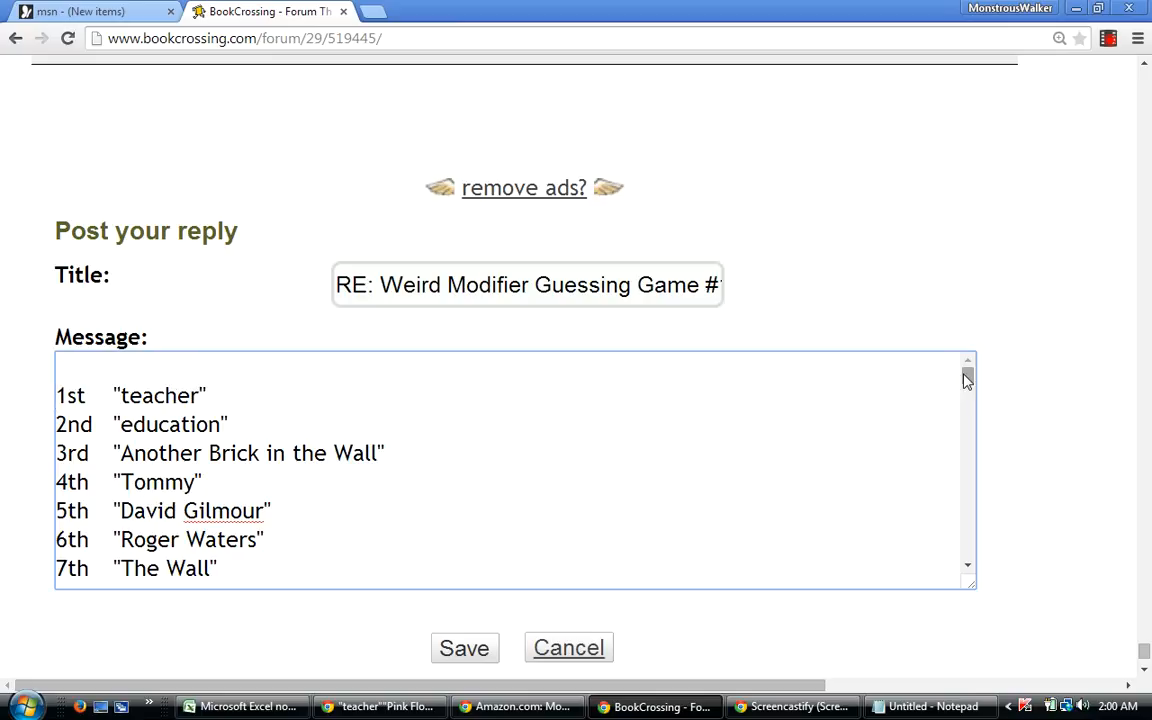
pyautogui.scroll(-2, 967, 379)
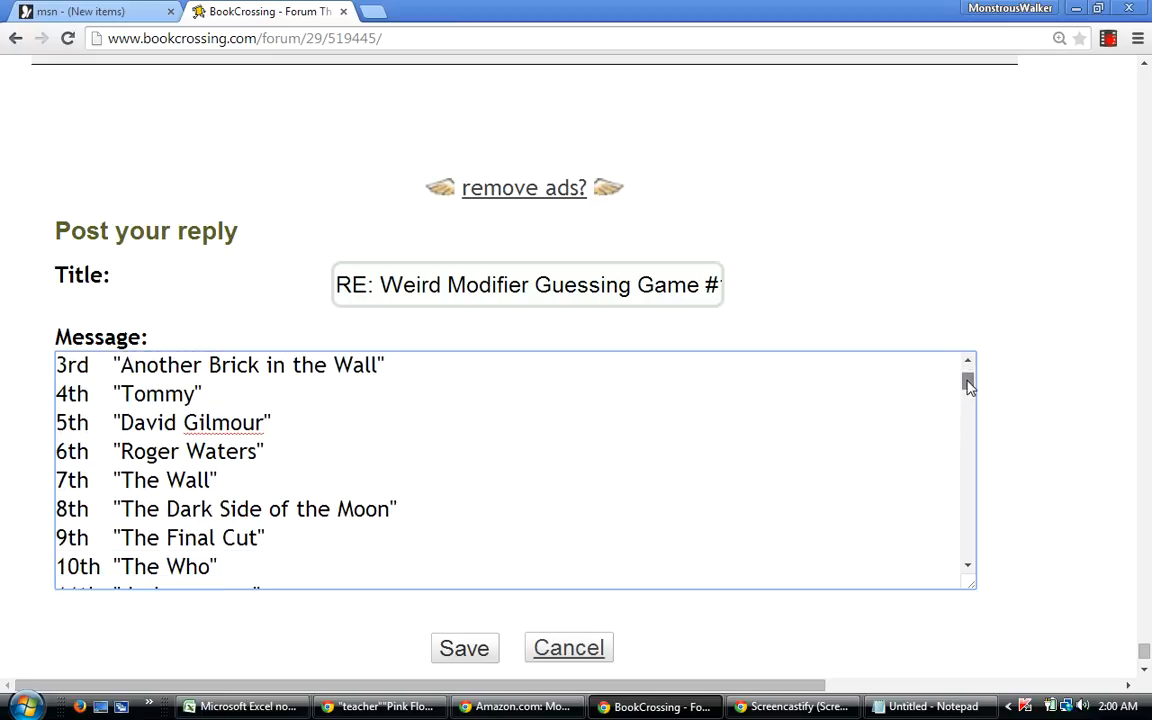
pyautogui.moveTo(967, 381); pyautogui.dragTo(993, 368)
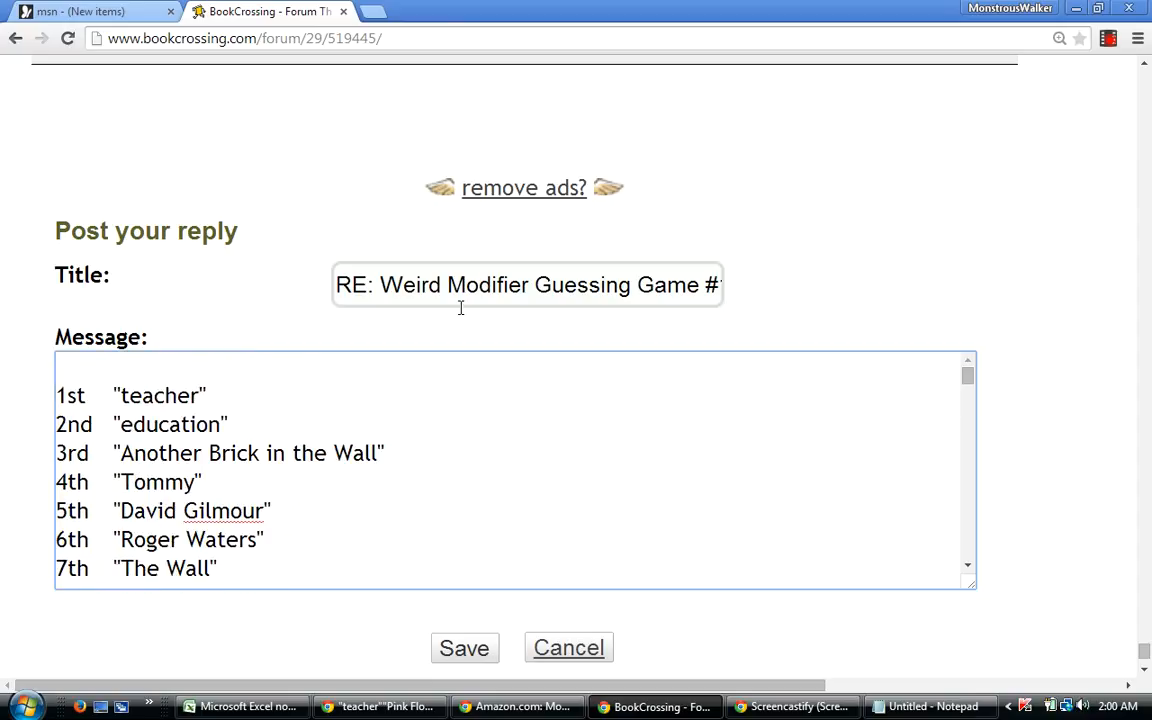
# Replace the reply's title with "Alas, I See" followed by the fellow player's username.
pyautogui.moveTo(335, 285); pyautogui.dragTo(829, 285)
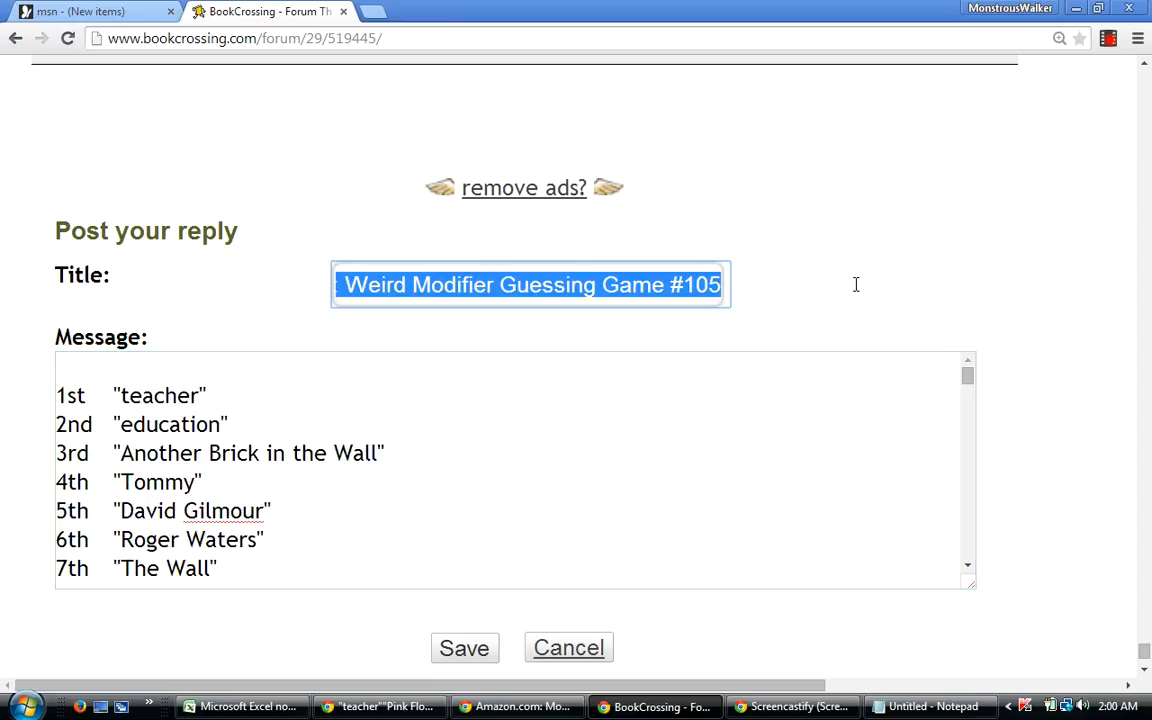
pyautogui.write('Alas,')
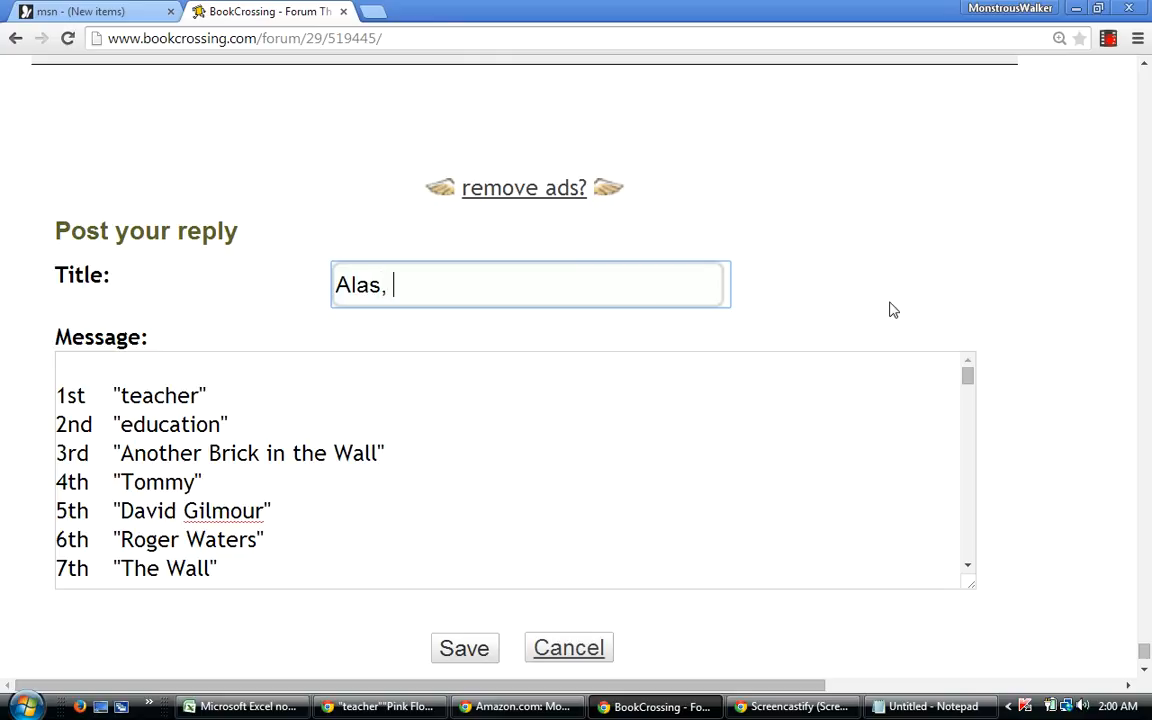
pyautogui.write(' I See Libraromana')
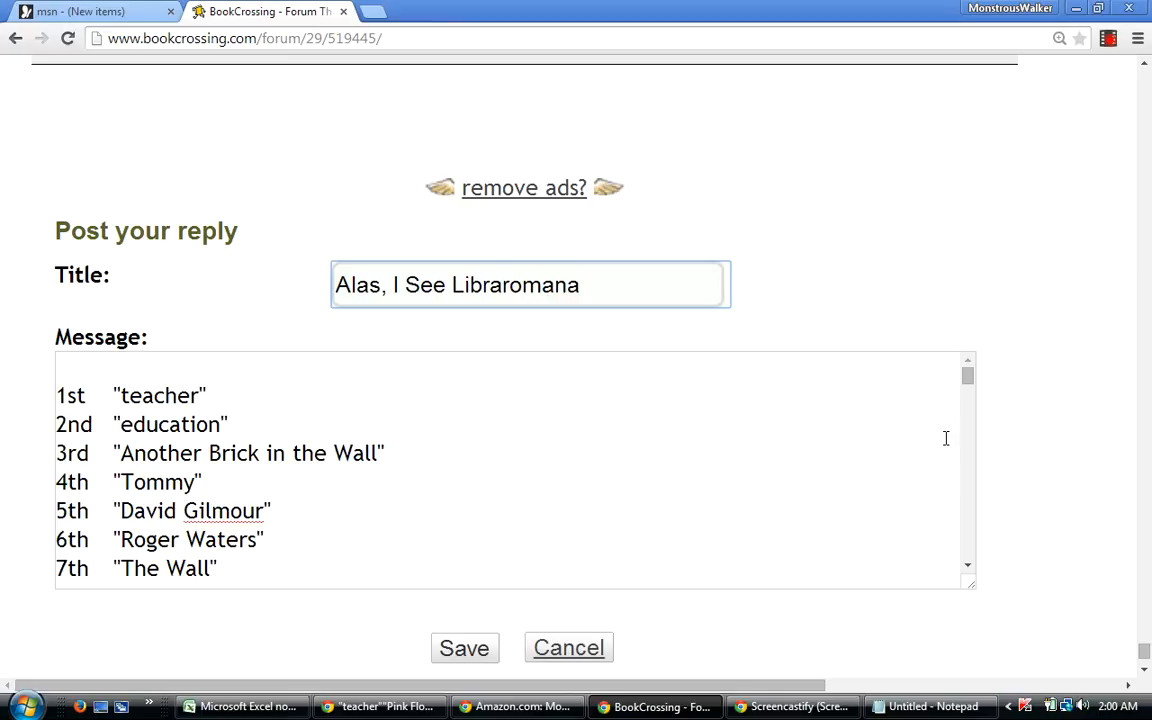
# Add the line "Couldn't bear to look who else." above the ranked list in the message, separated by blank lines.
pyautogui.click(968, 383)
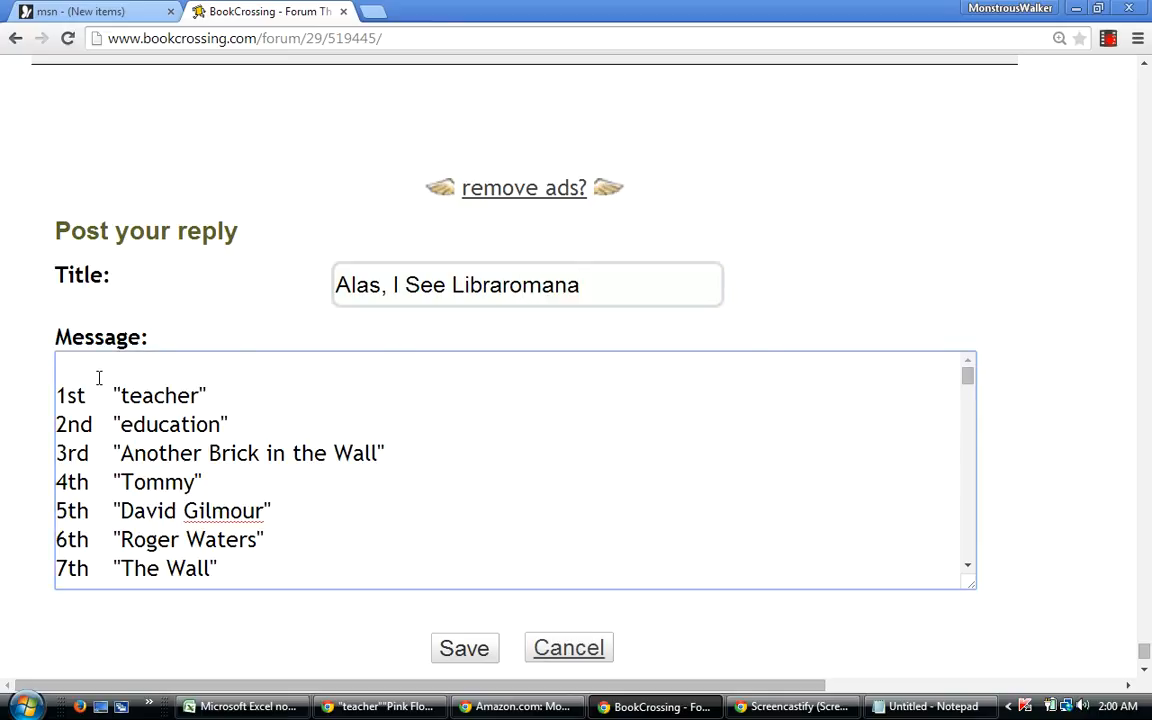
pyautogui.press('Return')
pyautogui.press('Return')
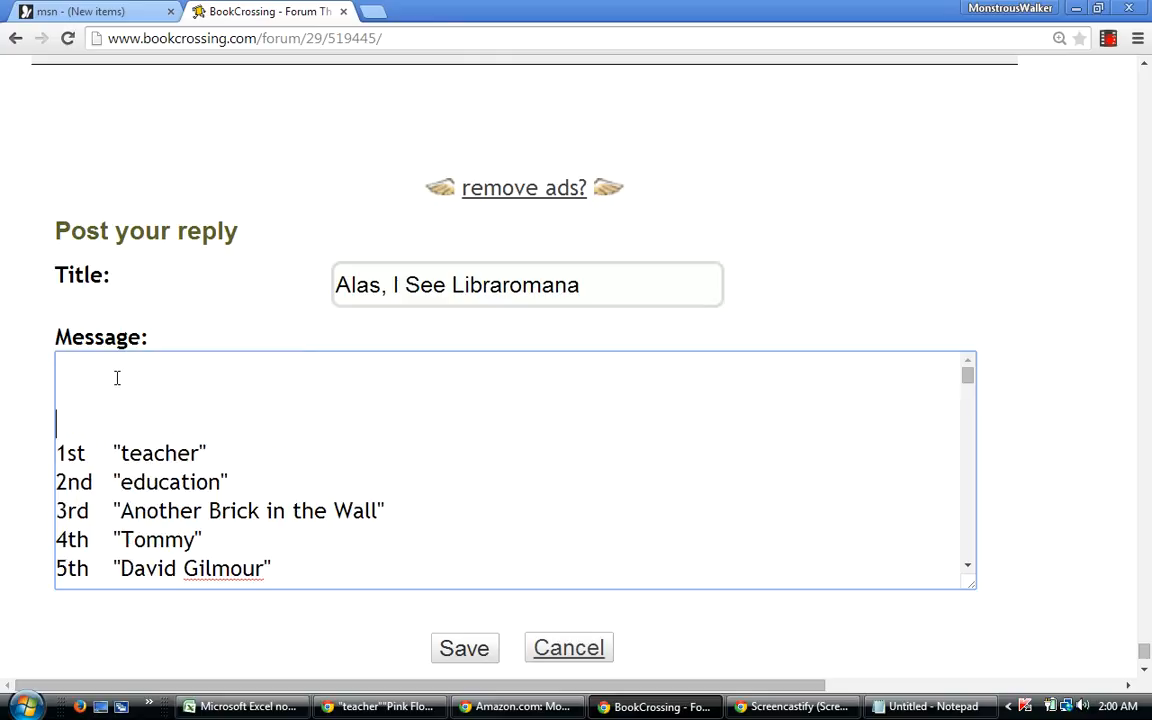
pyautogui.write("Couldn't bea")
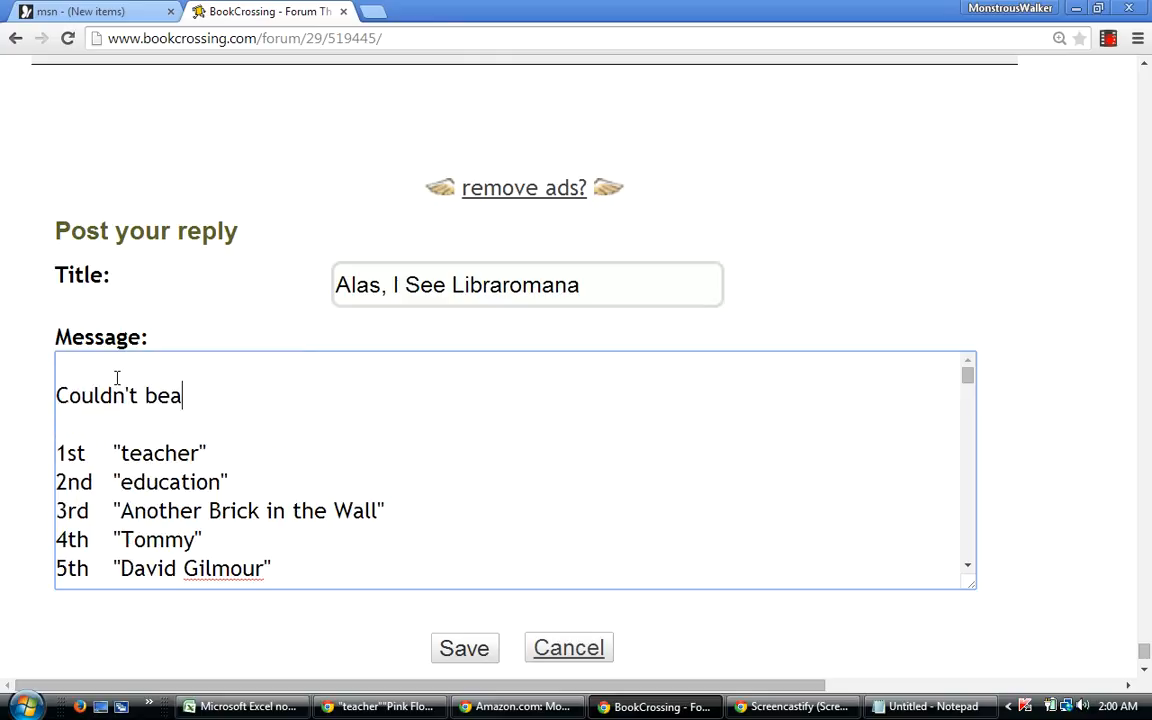
pyautogui.write('r to loo')
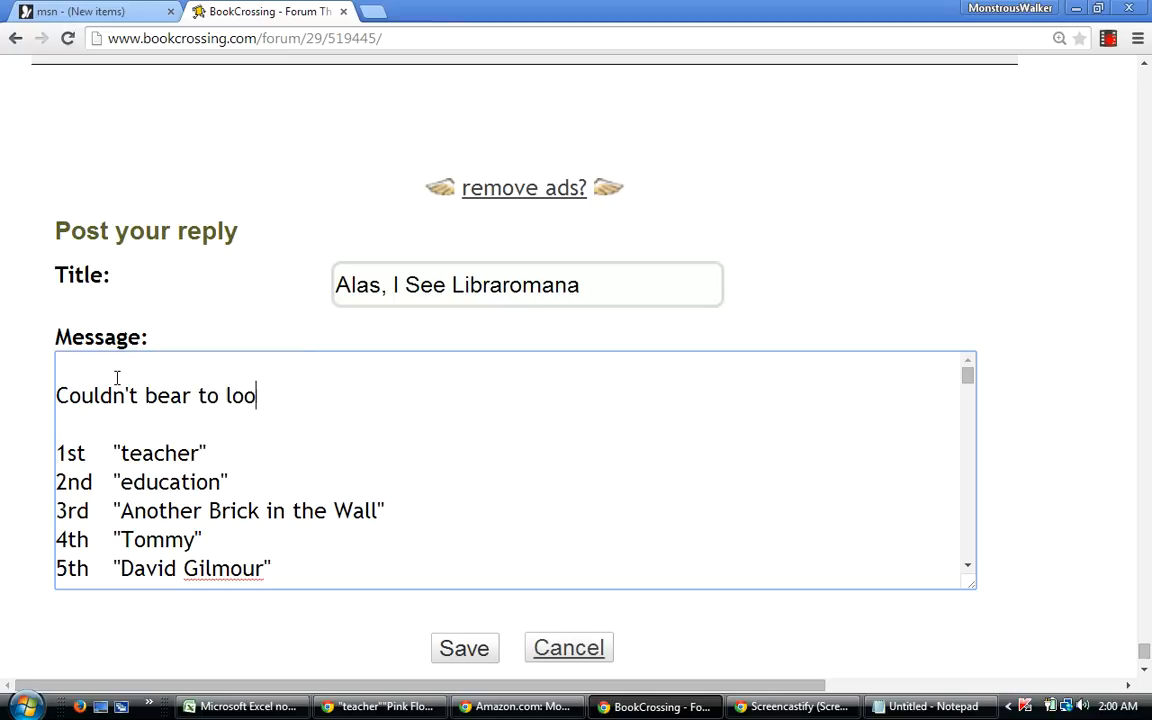
pyautogui.write('k who els')
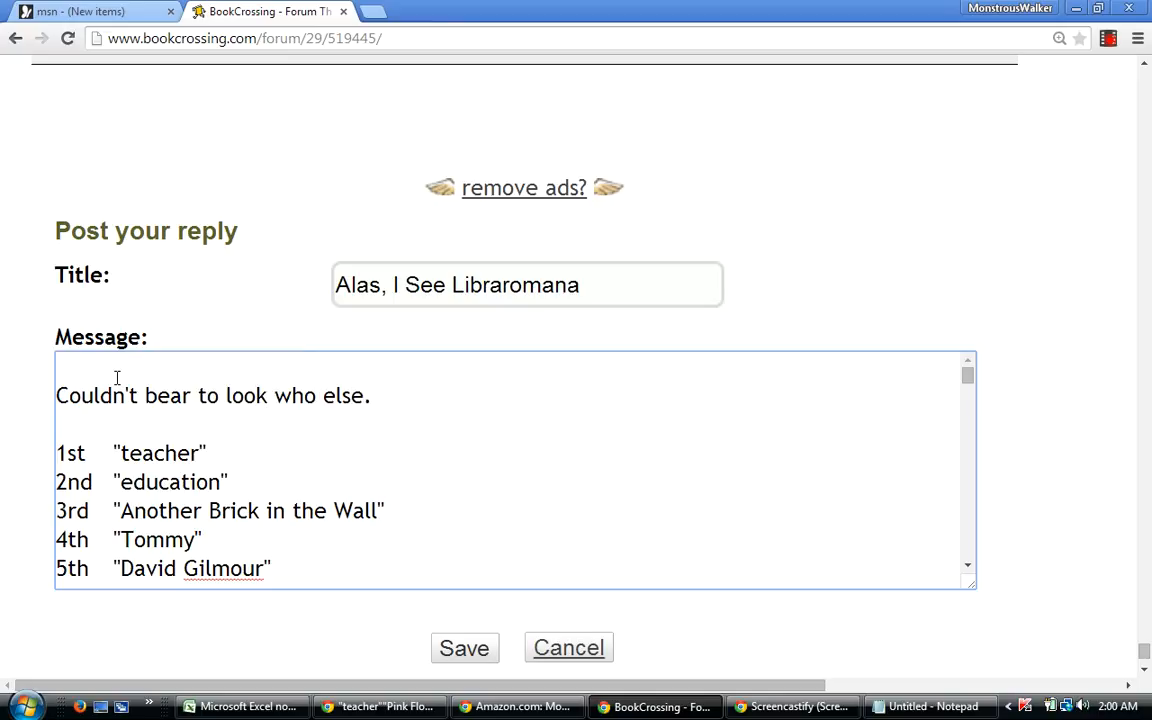
pyautogui.write('e.')
# Add the heading "Differential Fullsies:" between the opening sentence and the ranked list, and save the reply.
pyautogui.press('Return')
pyautogui.press('Return')
pyautogui.write('Diffe')
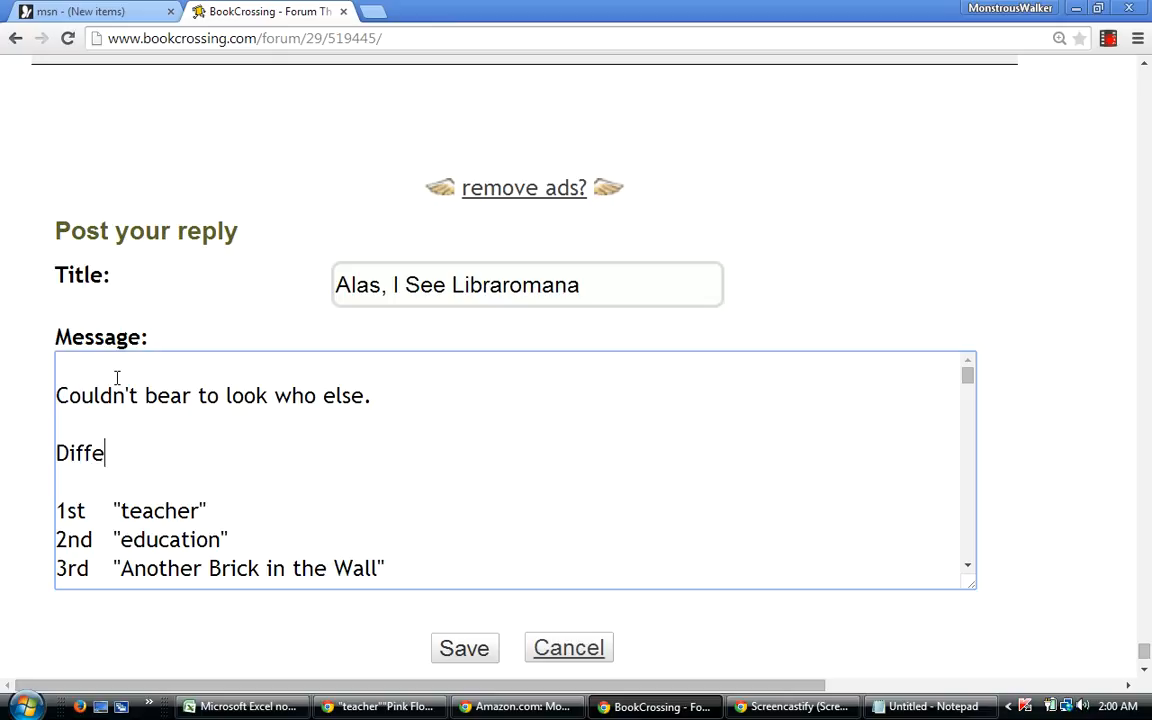
pyautogui.write('rential Fullsies:')
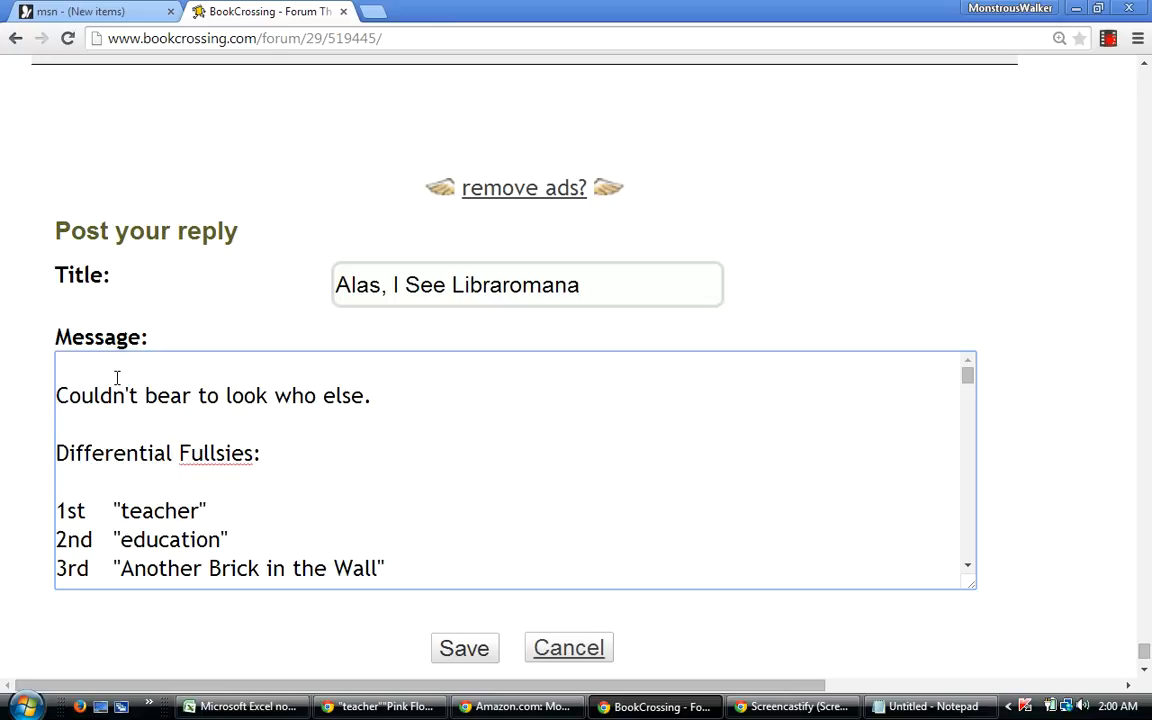
pyautogui.click(474, 656)
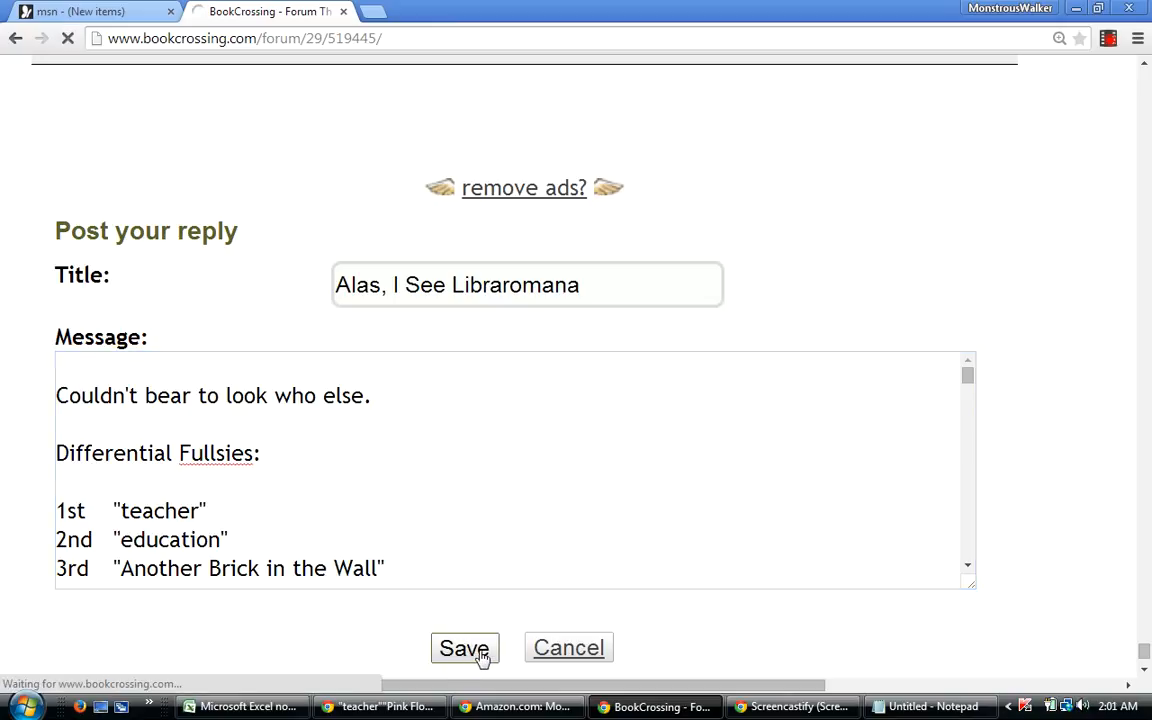
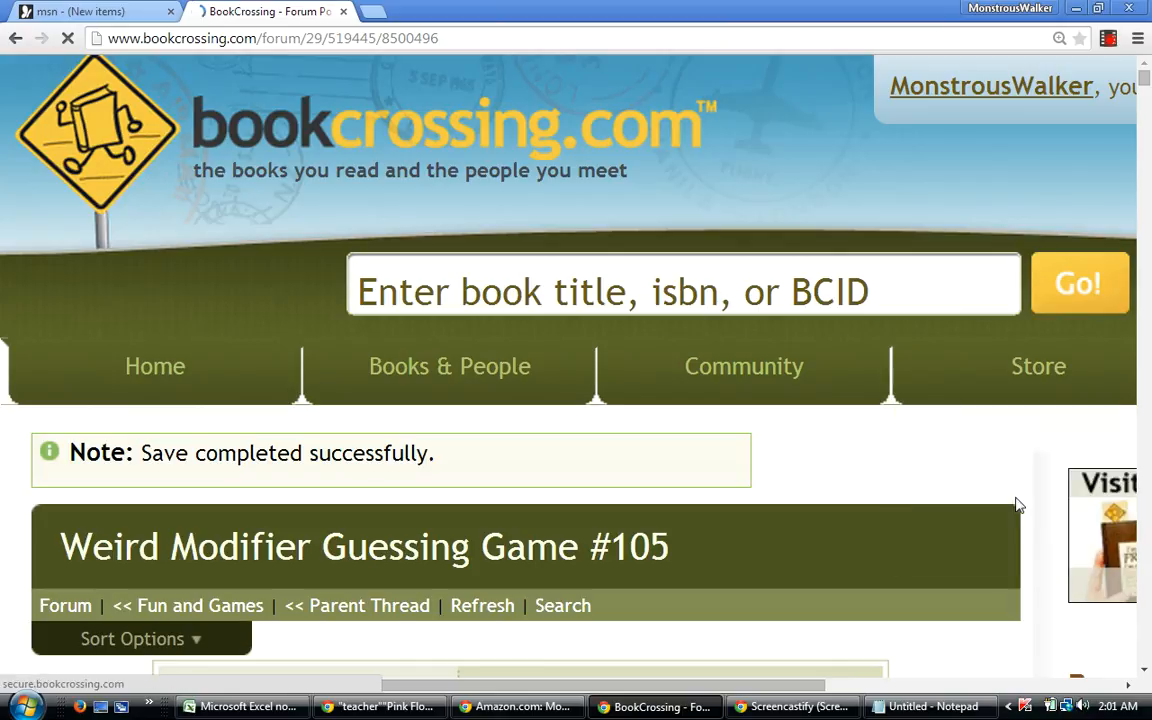
# Review the posted ranked list and the fellow player's earlier posts below it in the complete thread.
pyautogui.scroll(-5, 1037, 470)
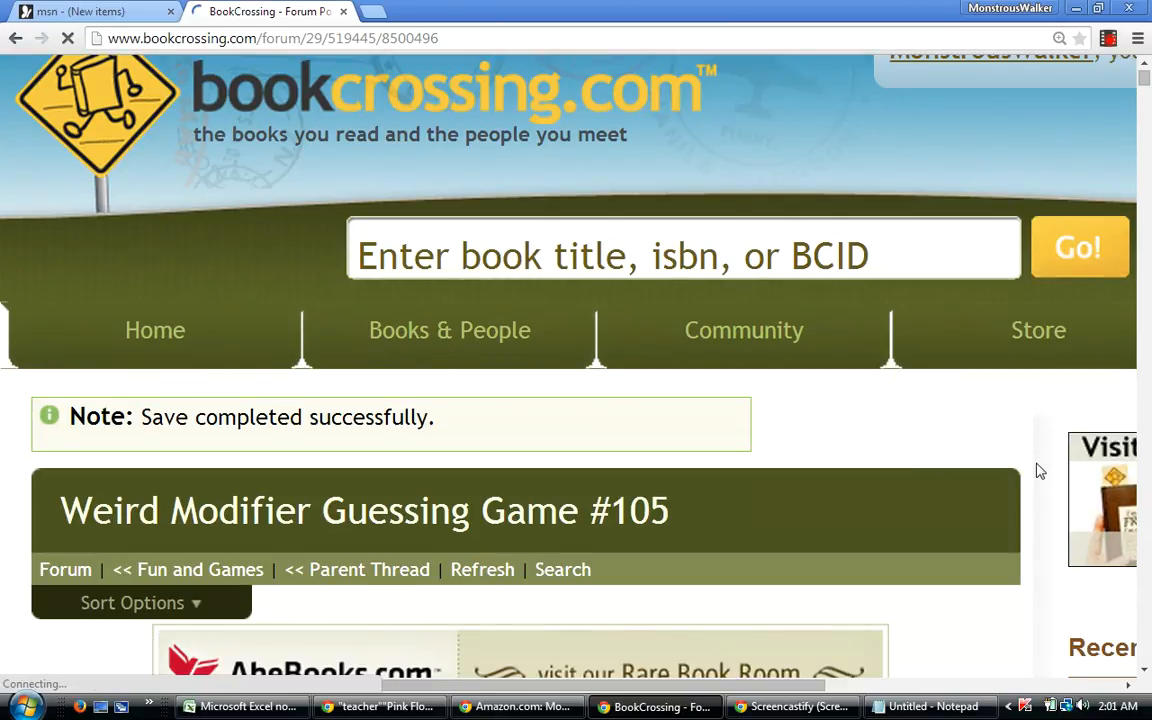
pyautogui.scroll(-3, 1037, 470)
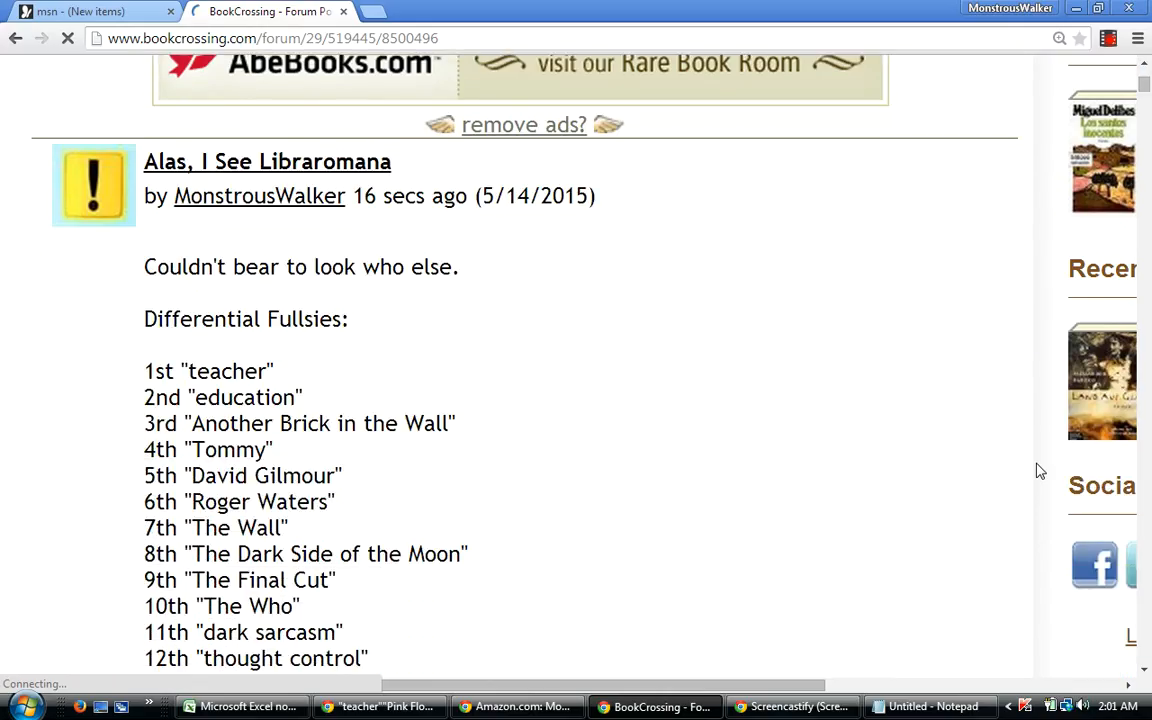
pyautogui.scroll(-12, 1037, 470)
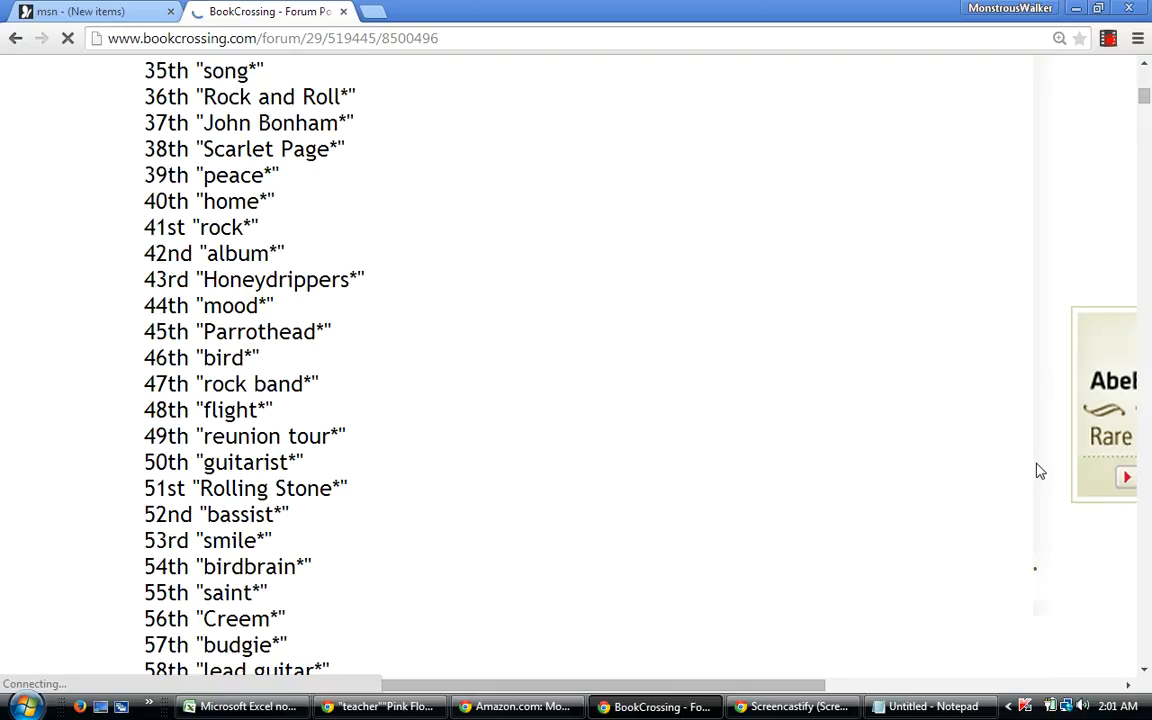
pyautogui.scroll(-6, 1037, 470)
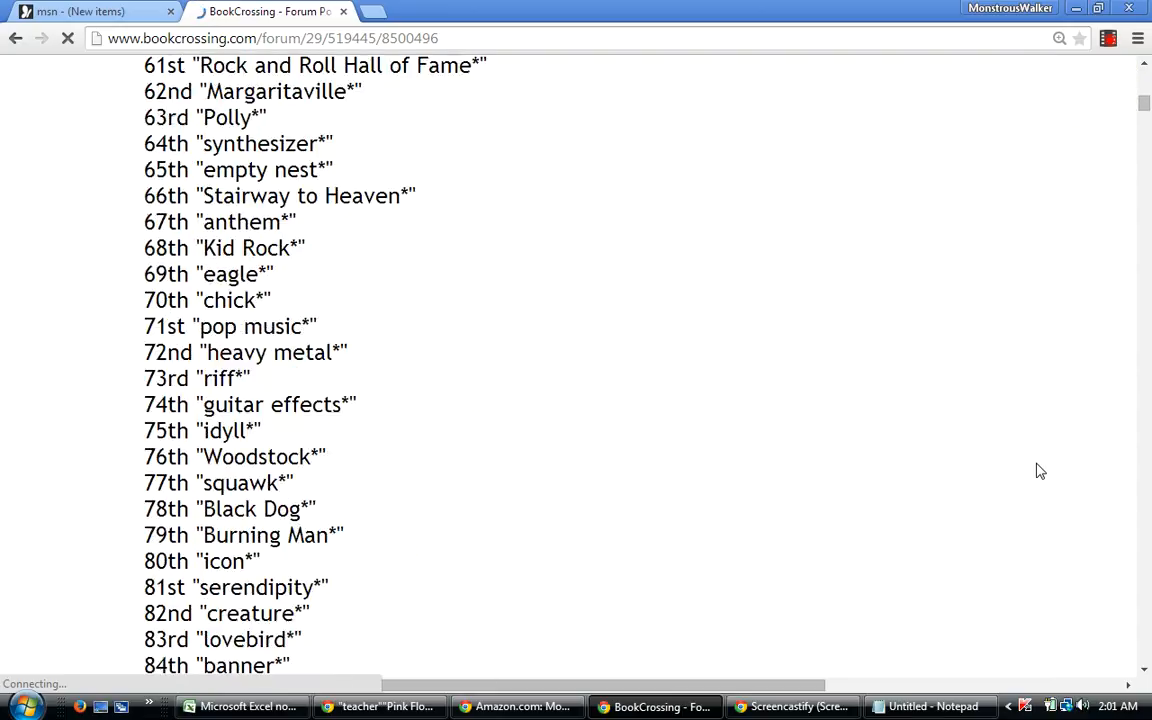
pyautogui.scroll(-6, 1037, 470)
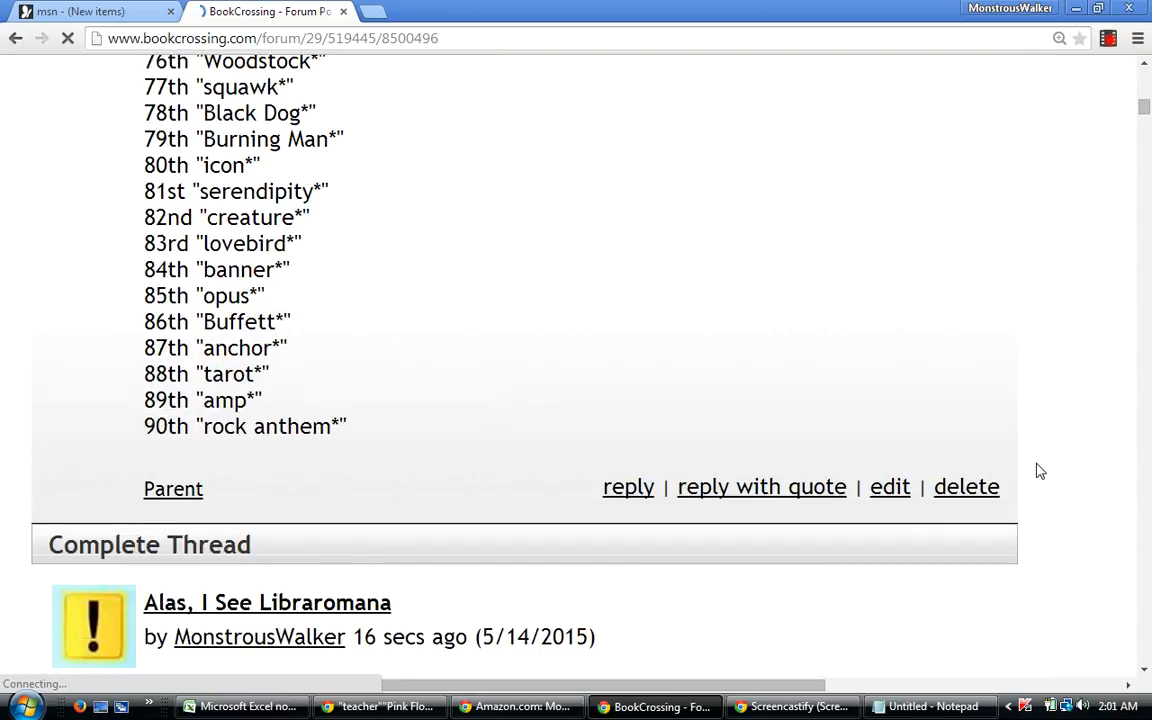
pyautogui.scroll(-7, 1037, 470)
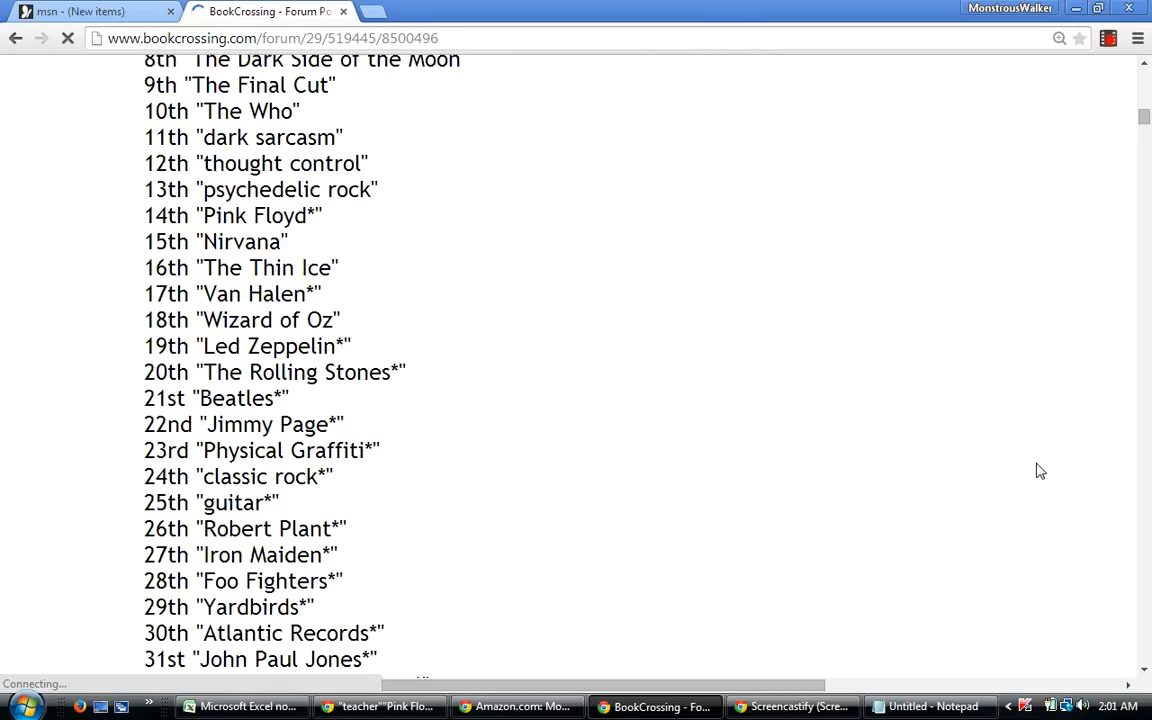
pyautogui.scroll(-6, 1037, 470)
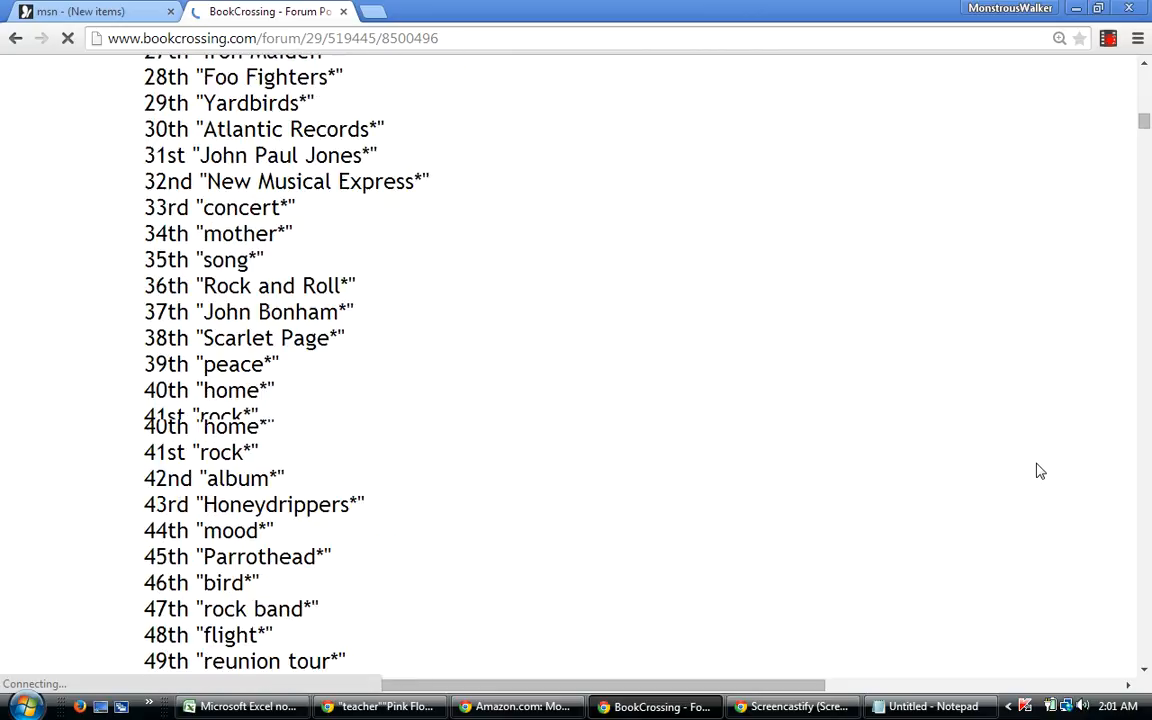
pyautogui.scroll(-5, 1037, 470)
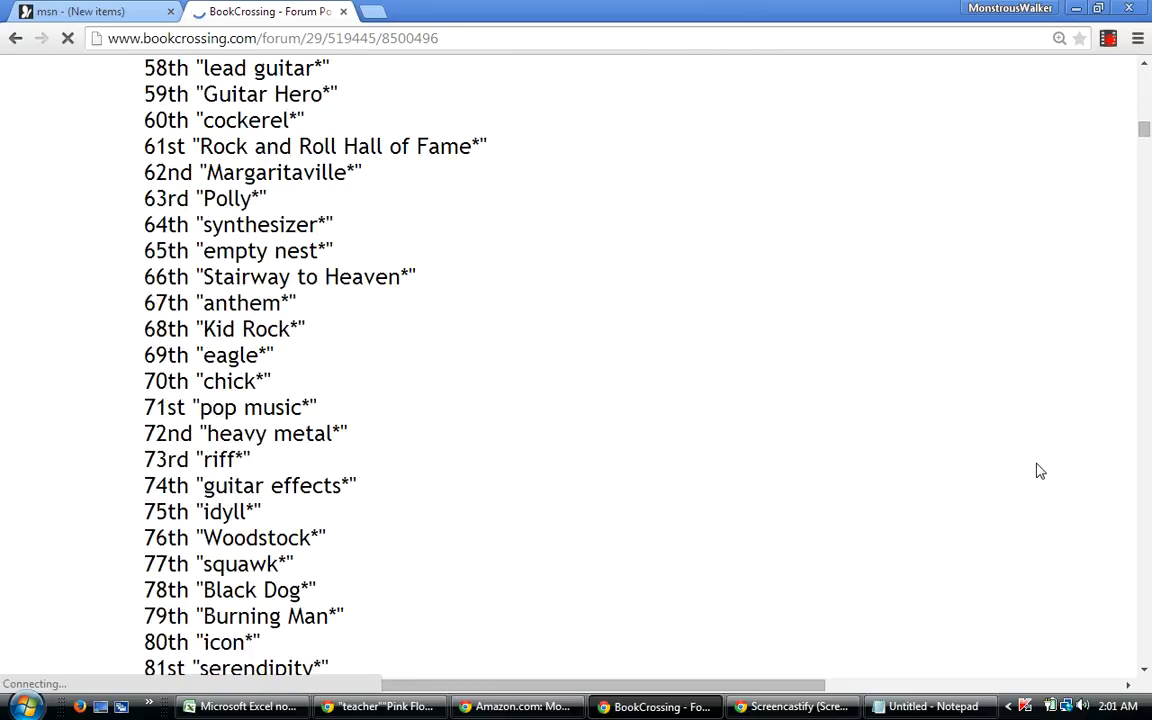
pyautogui.scroll(-4, 1037, 470)
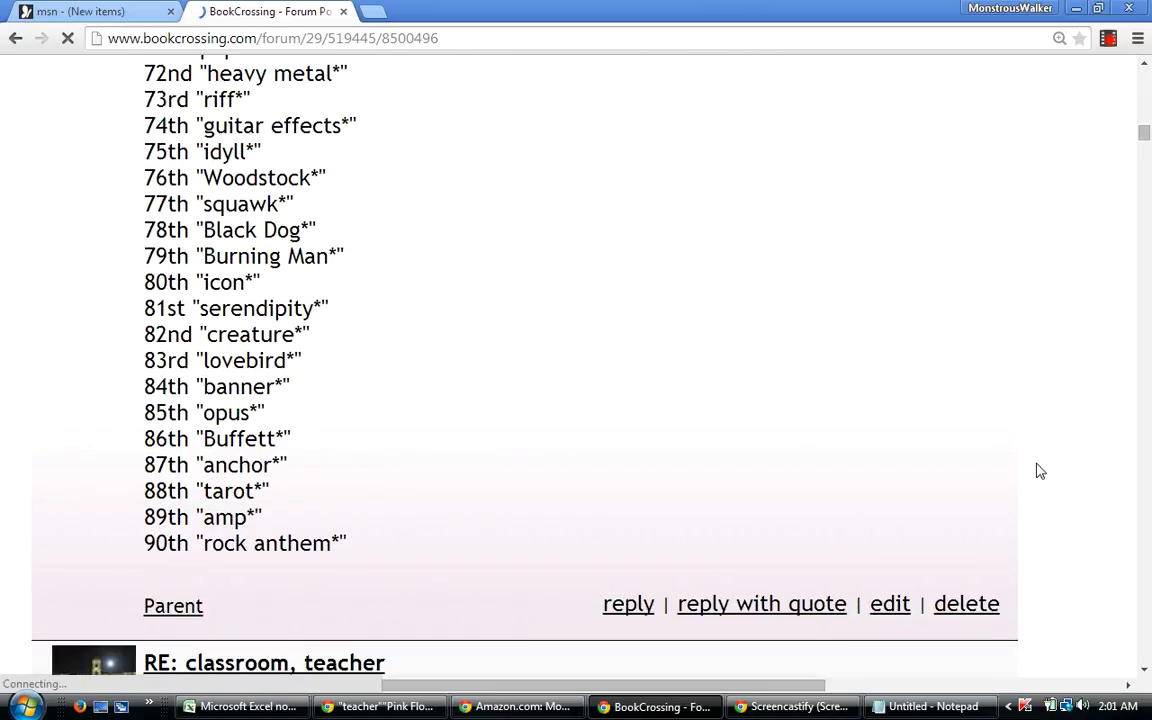
pyautogui.scroll(-1, 1037, 470)
pyautogui.scroll(-1, 1037, 470)
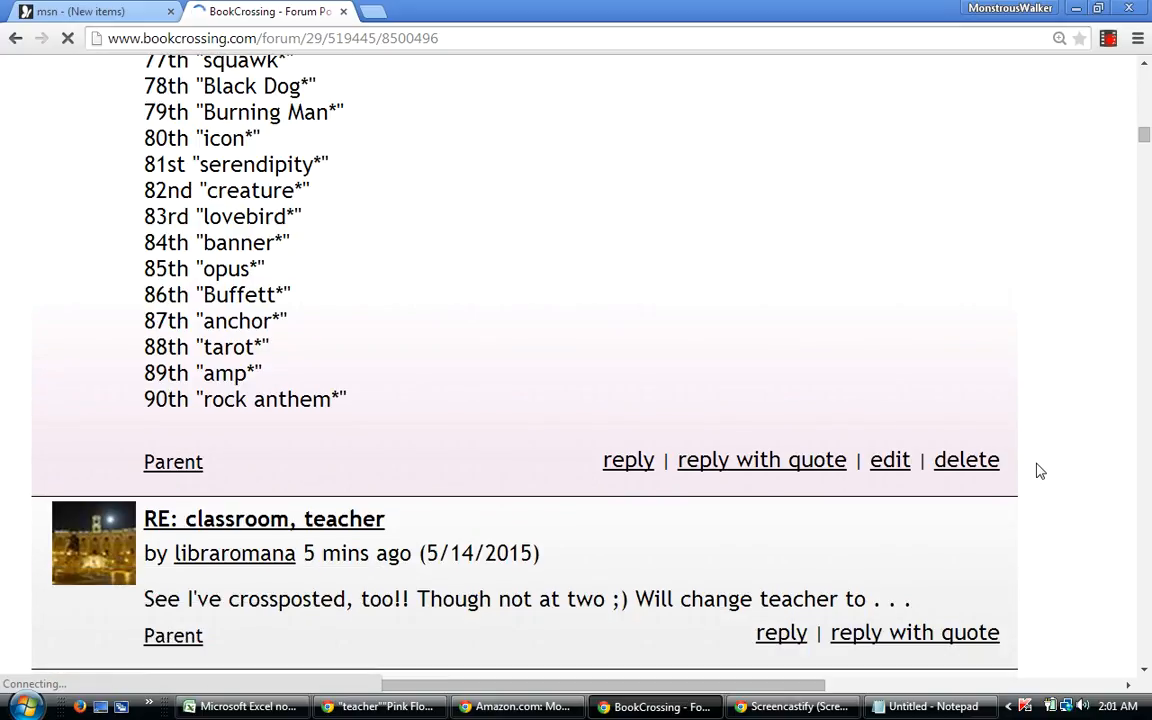
pyautogui.scroll(-1, 1037, 470)
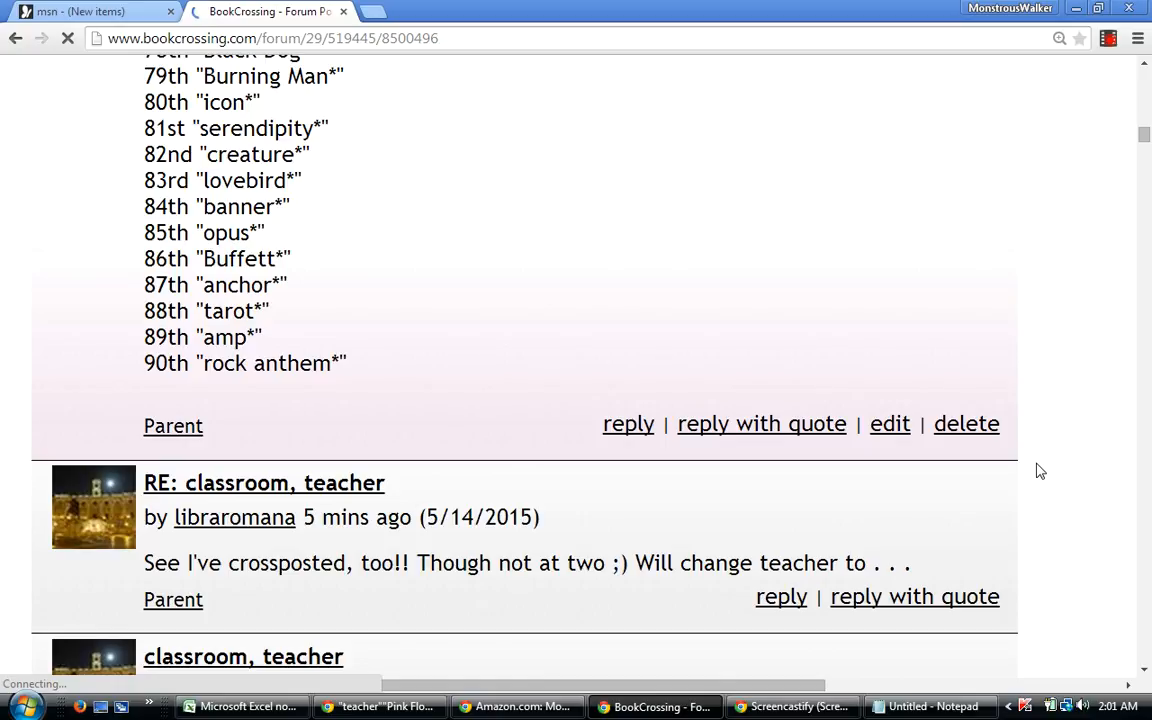
pyautogui.scroll(-1, 1040, 471)
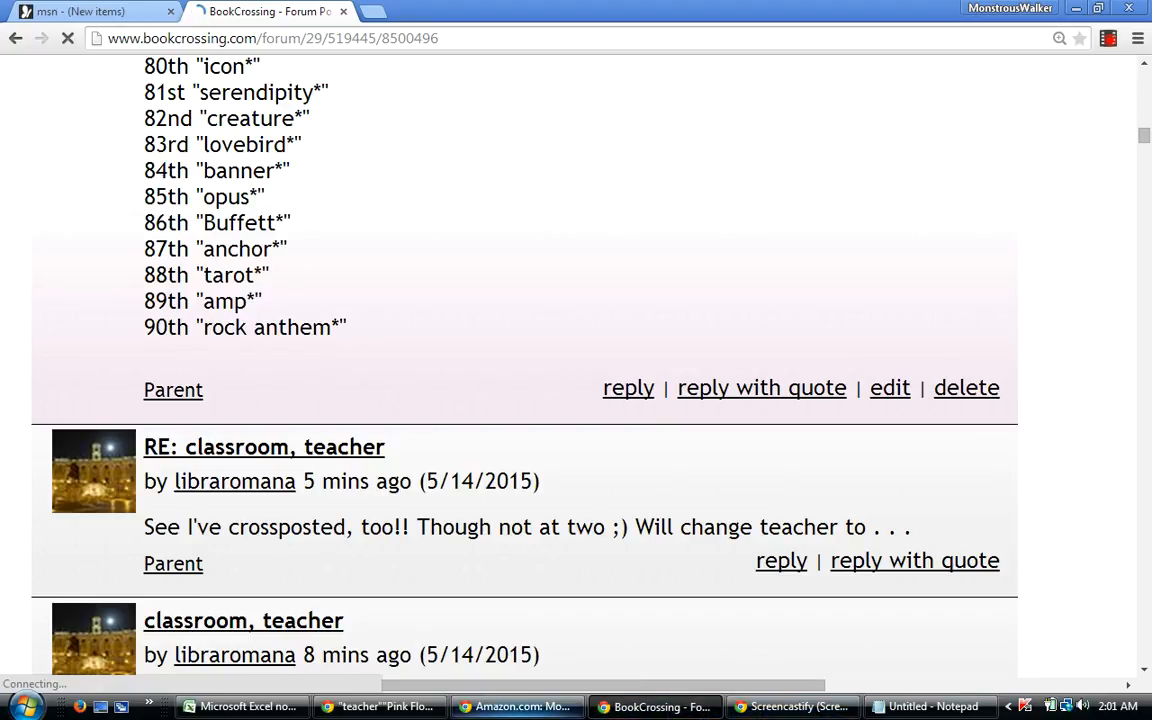
# Switch to Excel, clear the copy selection, and sort the rows from row 5 by column AV A to Z, then column AP smallest to largest.
pyautogui.moveTo(583, 706)
pyautogui.click(240, 706)
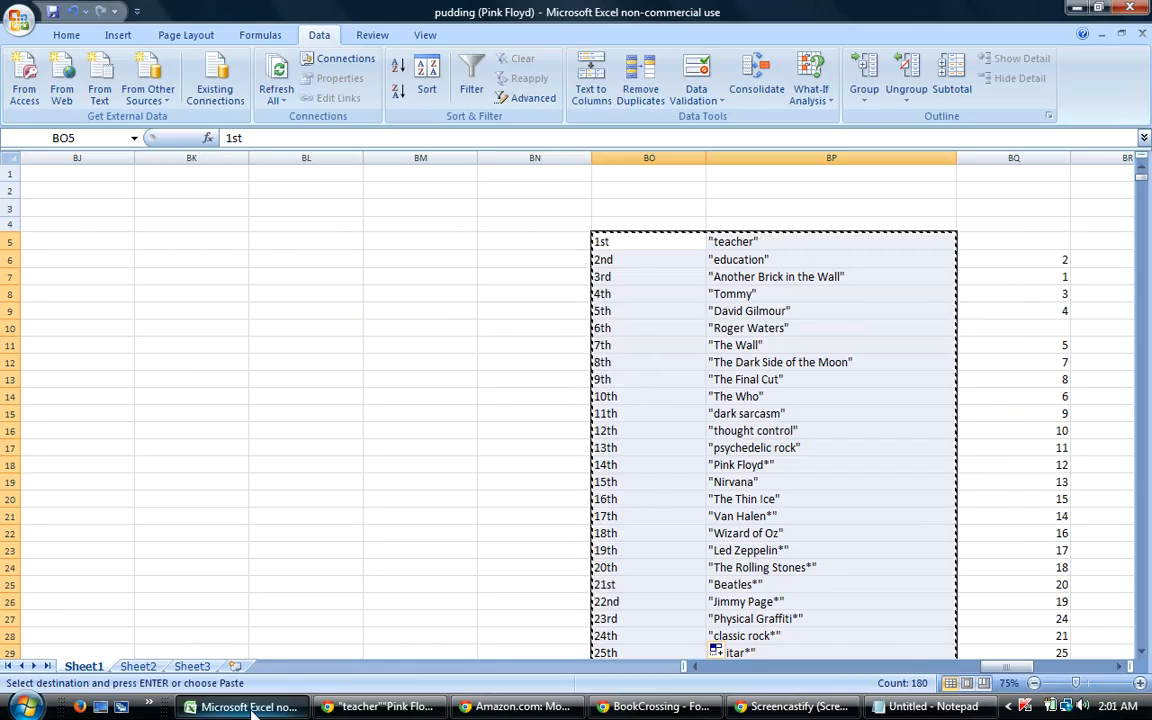
pyautogui.click(258, 343)
pyautogui.press('Escape')
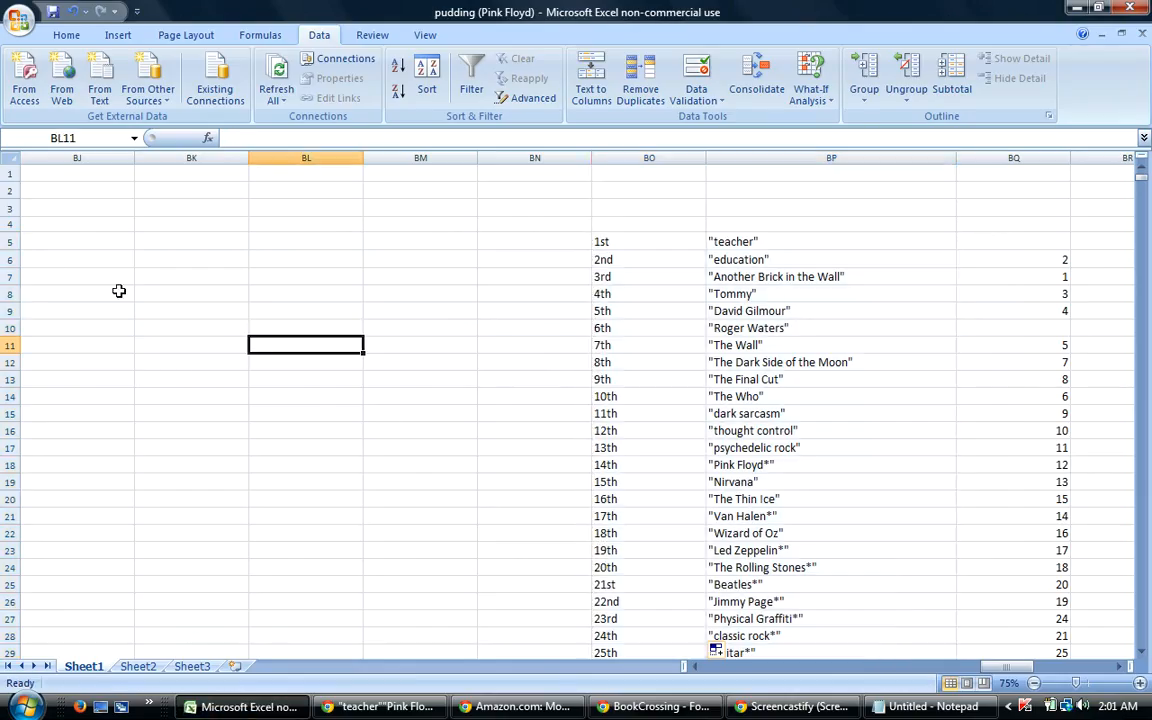
pyautogui.moveTo(6, 239); pyautogui.dragTo(177, 690)
pyautogui.click(427, 80)
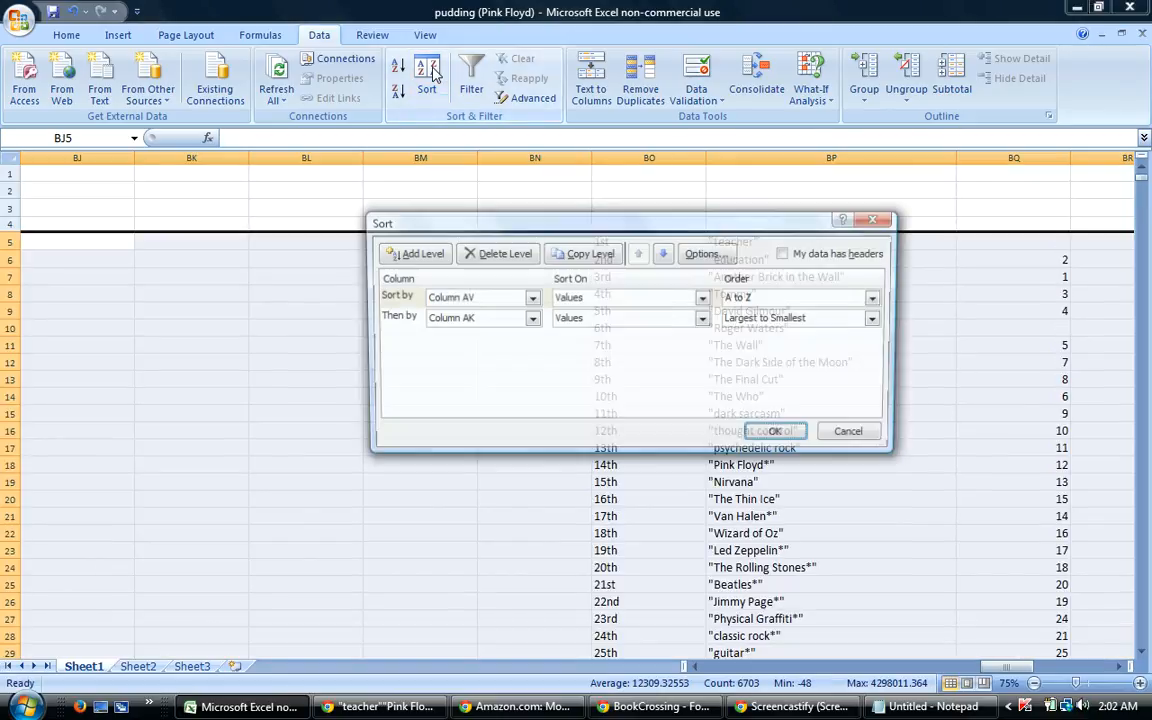
pyautogui.click(531, 318)
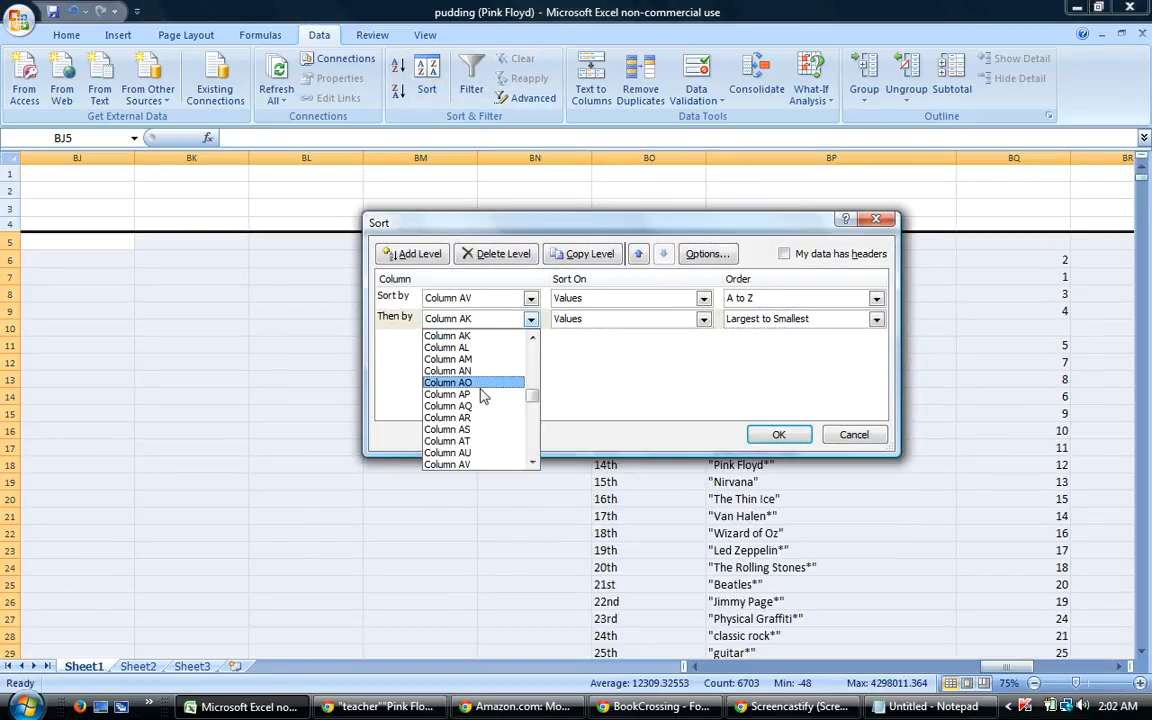
pyautogui.click(440, 360)
pyautogui.click(784, 320)
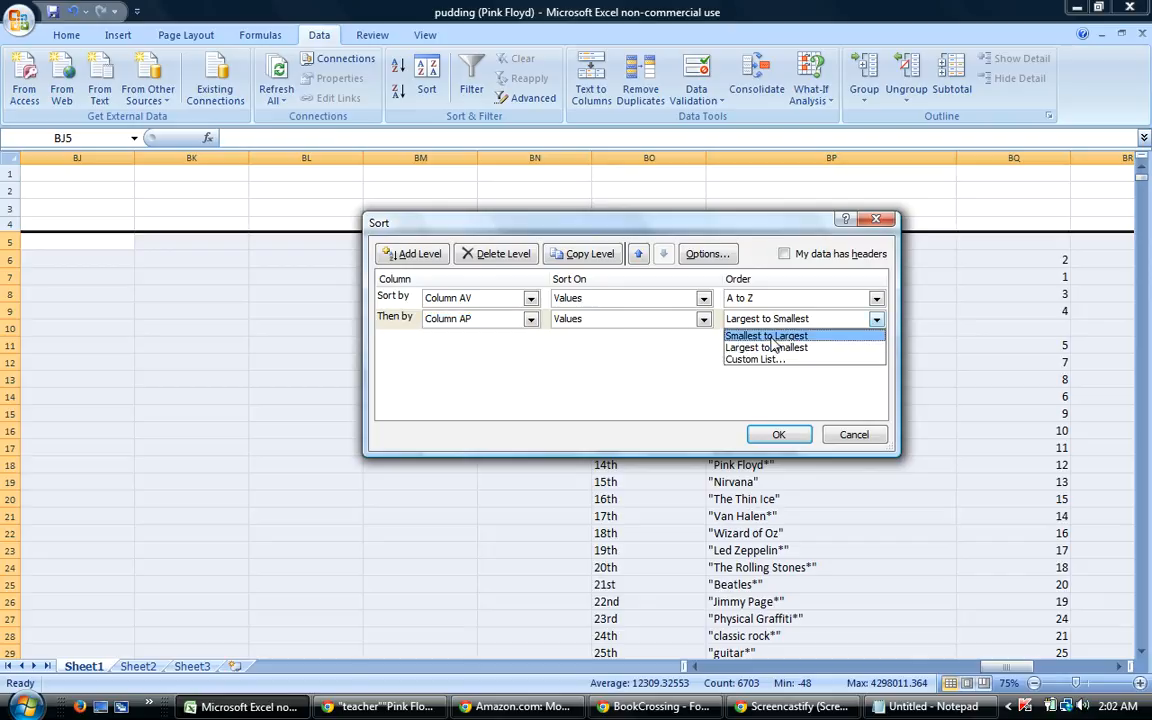
pyautogui.click(781, 338)
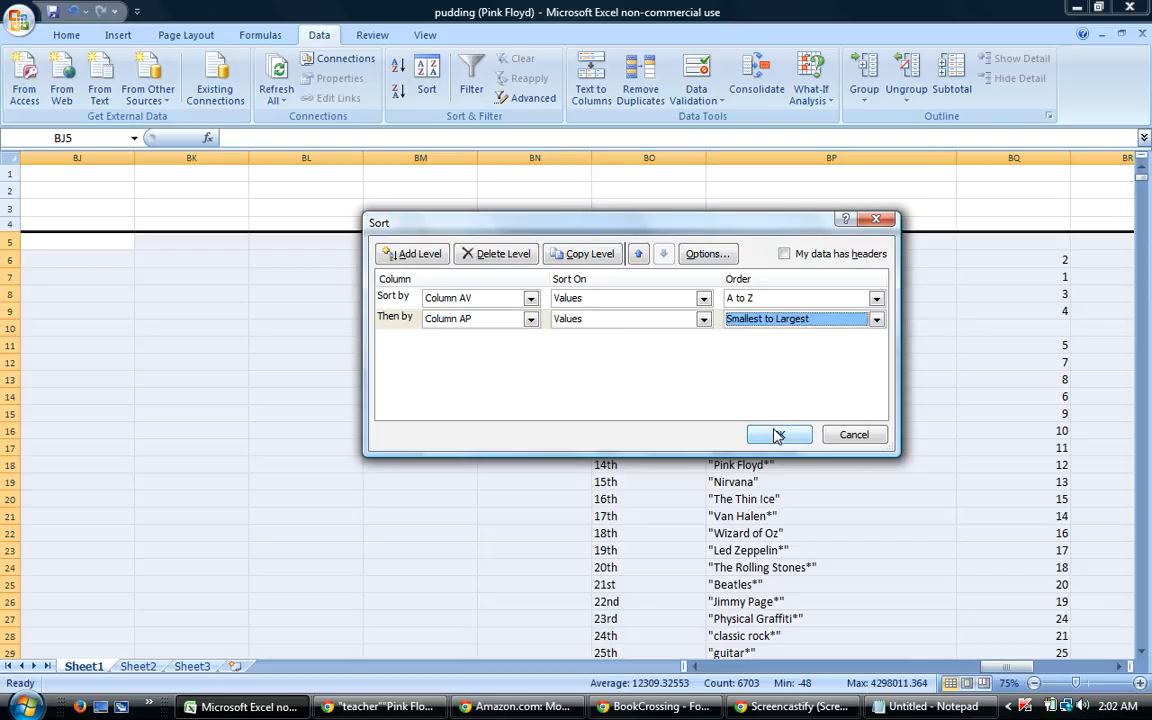
pyautogui.click(776, 434)
# Enter "classroom" as a new guess in the first empty row of the list, in cell K95.
pyautogui.moveTo(1143, 172); pyautogui.dragTo(1146, 205)
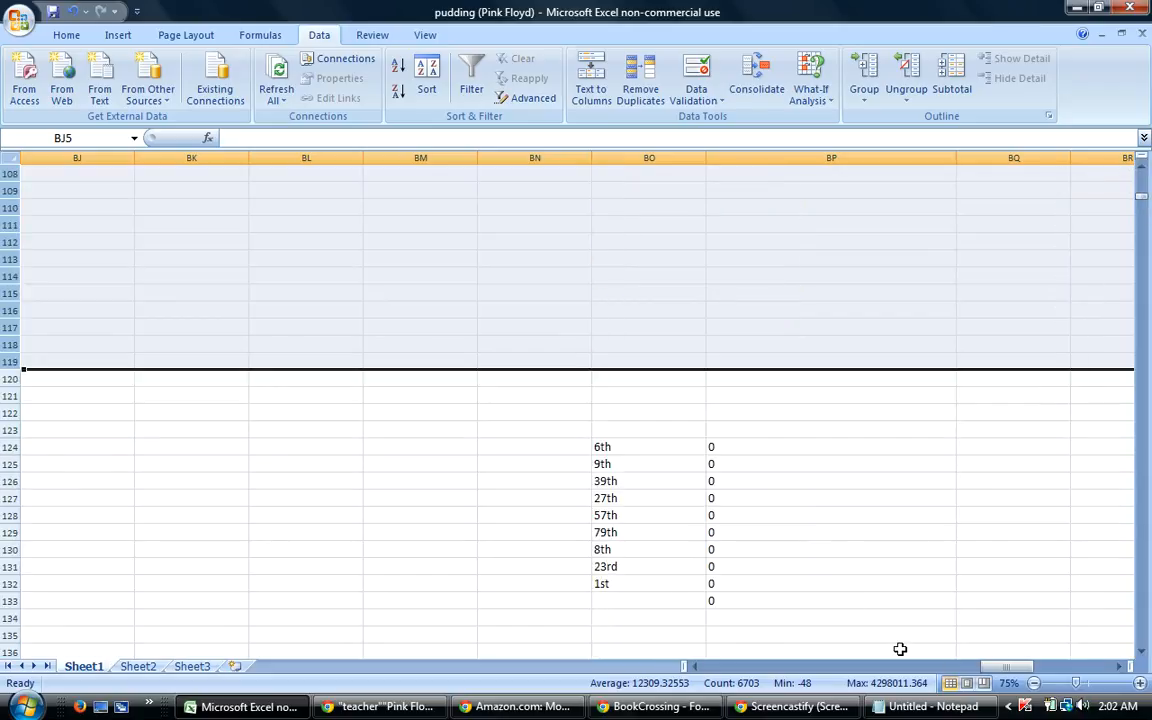
pyautogui.moveTo(1008, 671); pyautogui.dragTo(980, 668)
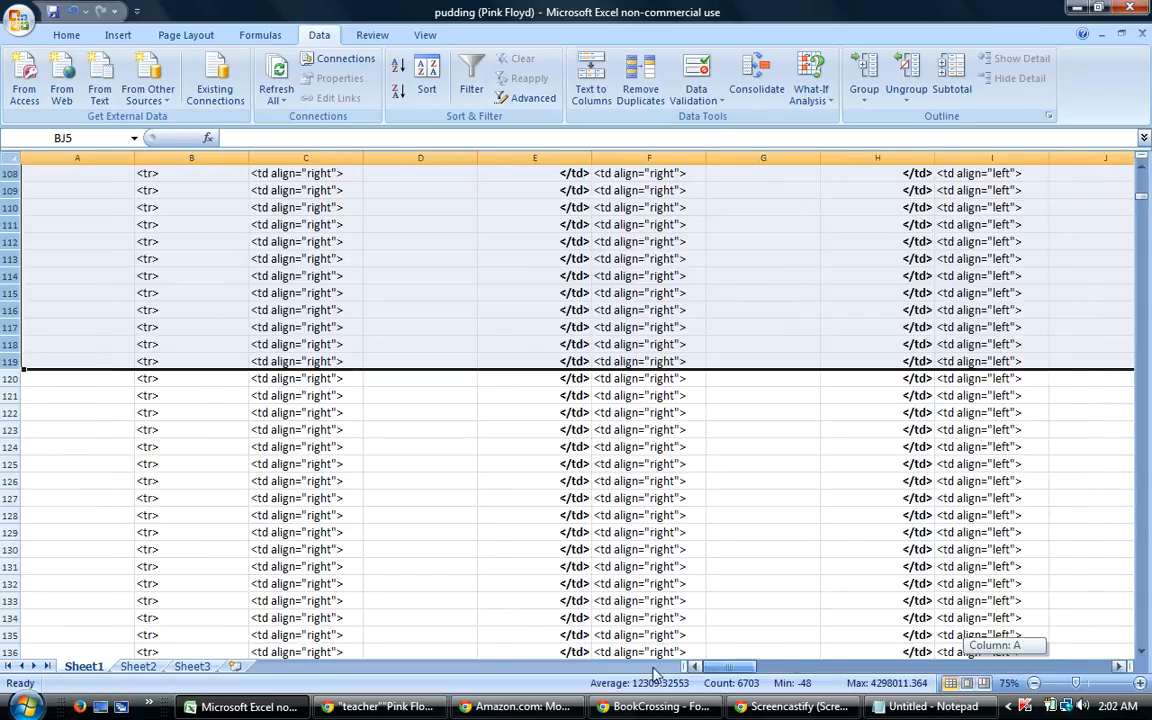
pyautogui.click(786, 395)
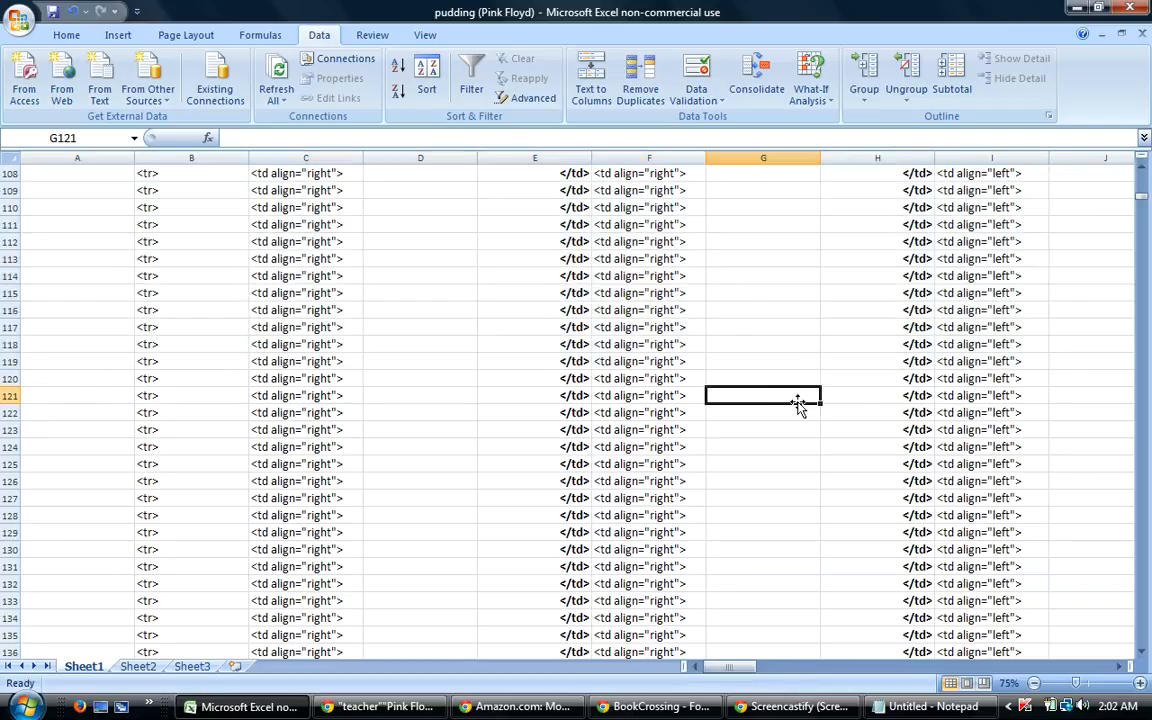
pyautogui.press('Right')
pyautogui.press('Up')
pyautogui.press('Up')
pyautogui.press('Up')
pyautogui.press('Up')
pyautogui.press('Up')
pyautogui.press('Up')
pyautogui.press('Up')
pyautogui.press('Up')
pyautogui.press('Up')
pyautogui.press('Up')
pyautogui.press('Up')
pyautogui.press('Up')
pyautogui.press('Up')
pyautogui.press('Up')
pyautogui.press('Up')
pyautogui.press('Up')
pyautogui.press('Up')
pyautogui.press('Up')
pyautogui.press('Up')
pyautogui.press('Up')
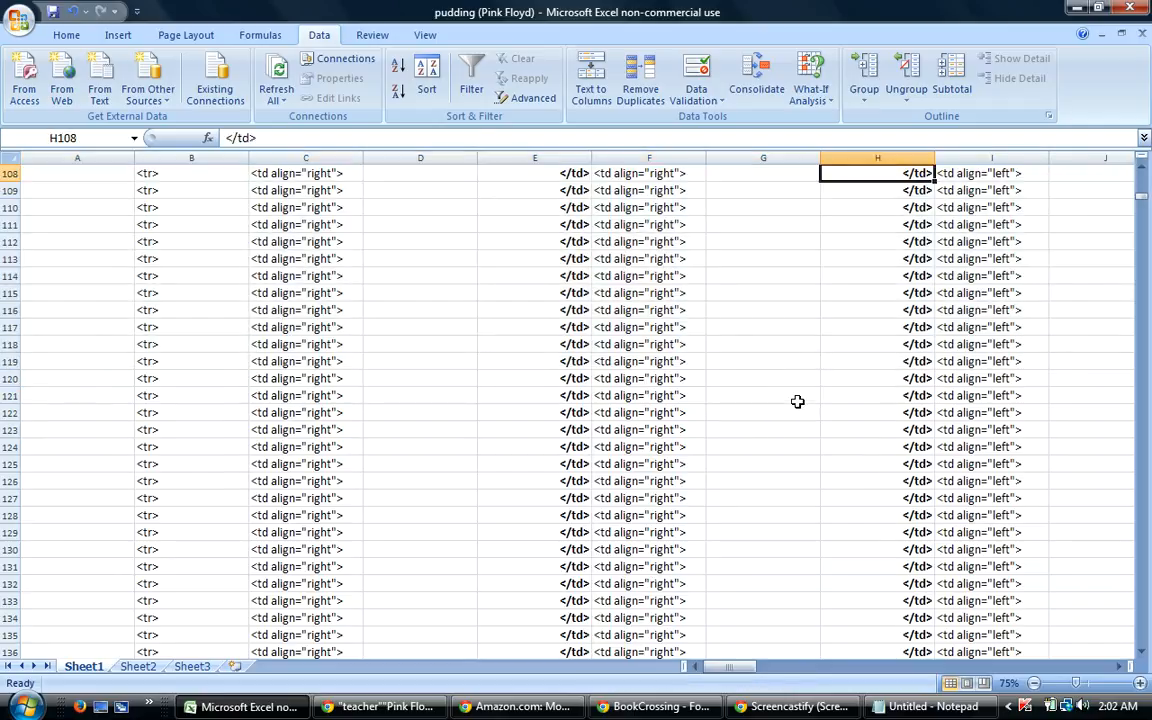
pyautogui.press('Up')
pyautogui.press('Up')
pyautogui.press('Up')
pyautogui.press('Down')
pyautogui.press('Down')
pyautogui.press('Down')
pyautogui.press('Right')
pyautogui.press('Down')
pyautogui.press('Right')
pyautogui.press('Right')
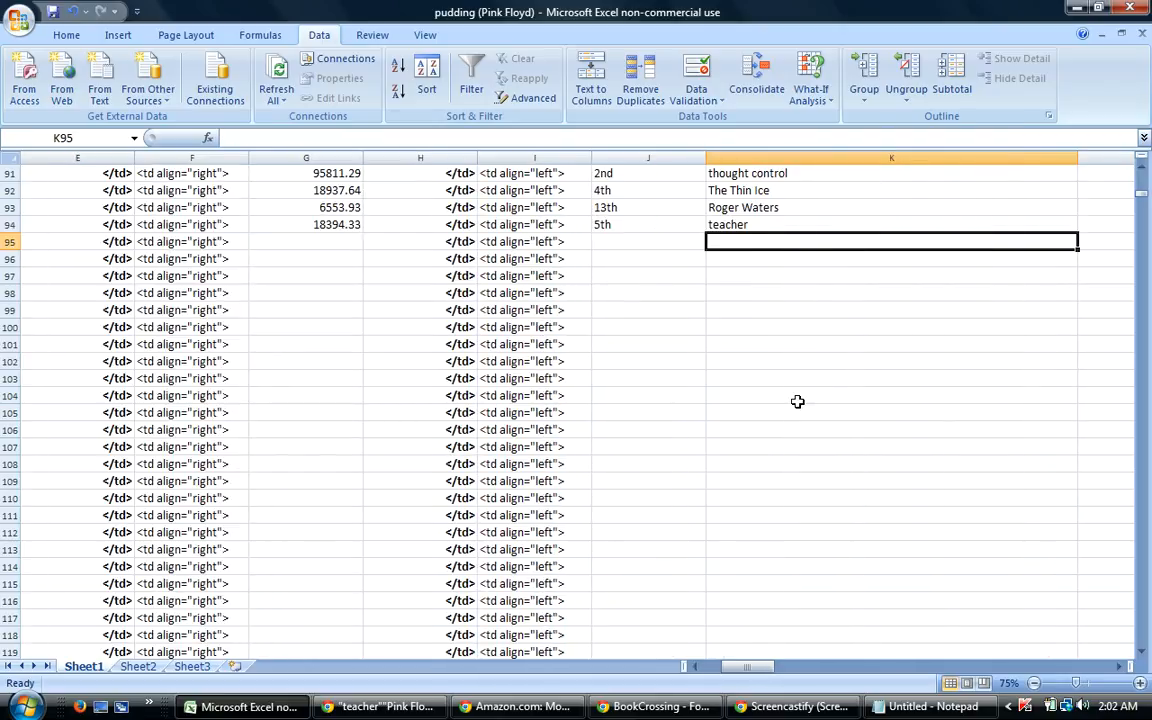
pyautogui.write('clas')
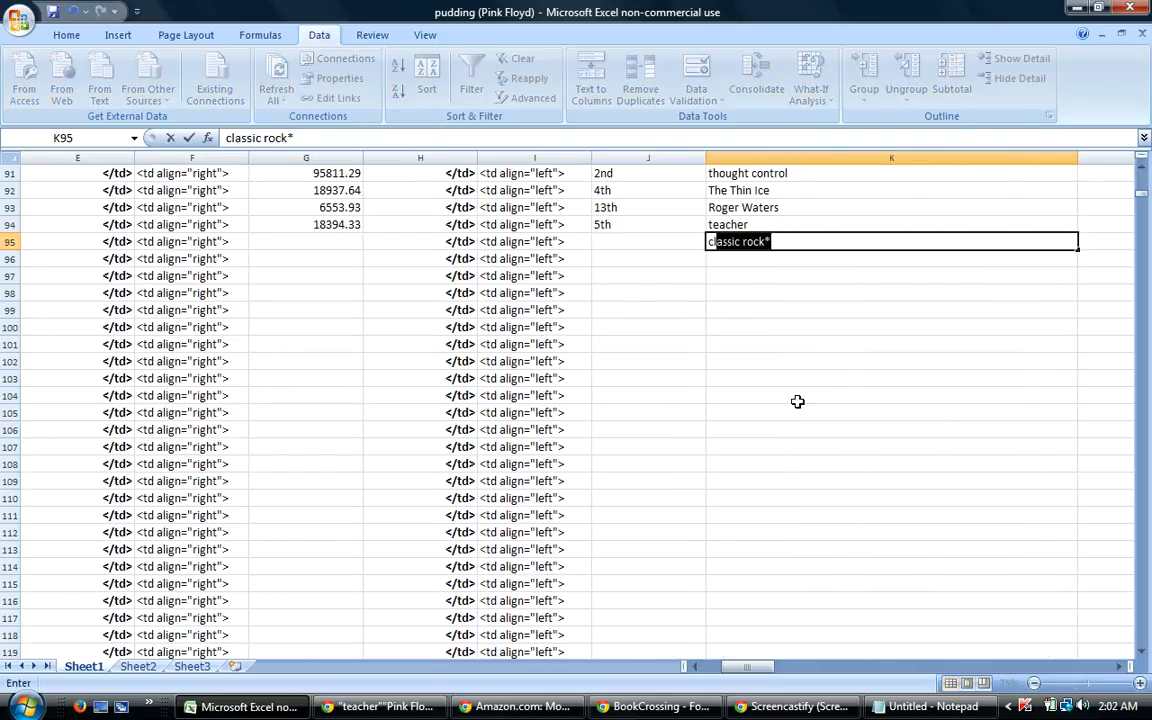
pyautogui.write('sroom')
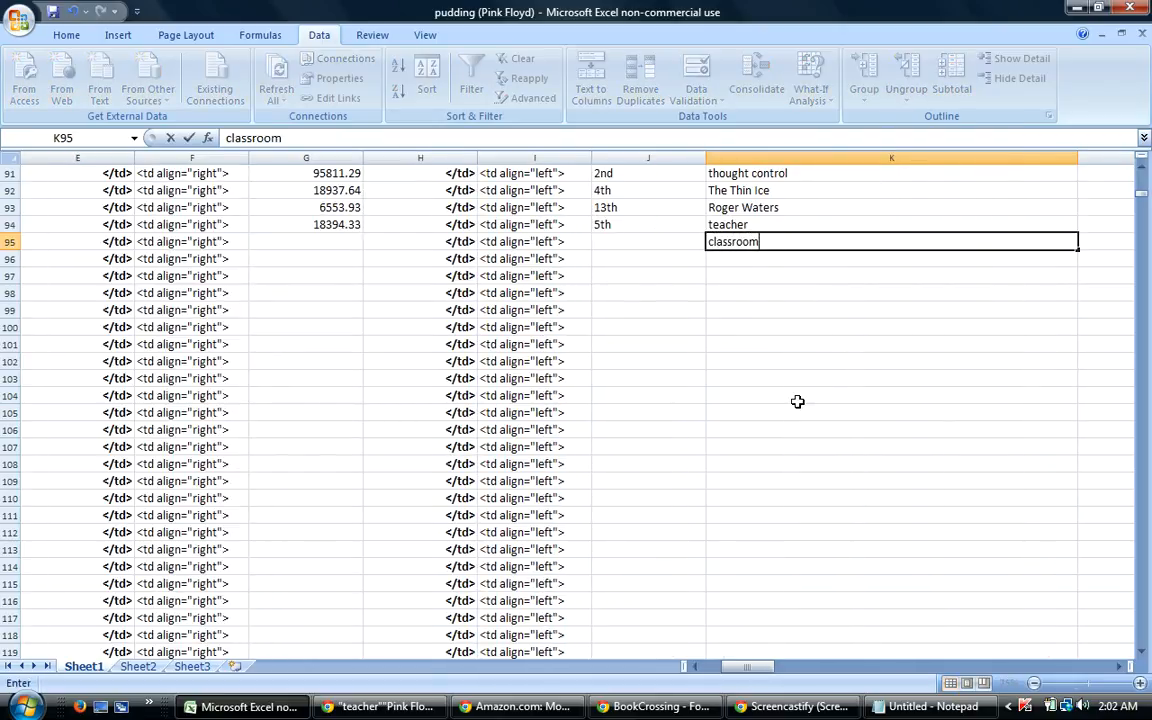
pyautogui.press('Return')
# Enter the fellow player's username for the classroom guess in cell AS95.
pyautogui.press('Right')
pyautogui.press('Right')
pyautogui.press('Right')
pyautogui.press('Right')
pyautogui.press('Right')
pyautogui.press('Right')
pyautogui.press('Right')
pyautogui.press('Right')
pyautogui.press('Right')
pyautogui.press('Right')
pyautogui.press('Right')
pyautogui.press('Right')
pyautogui.press('Right')
pyautogui.press('Right')
pyautogui.press('Right')
pyautogui.press('Right')
pyautogui.press('Right')
pyautogui.press('Right')
pyautogui.press('Right')
pyautogui.press('Right')
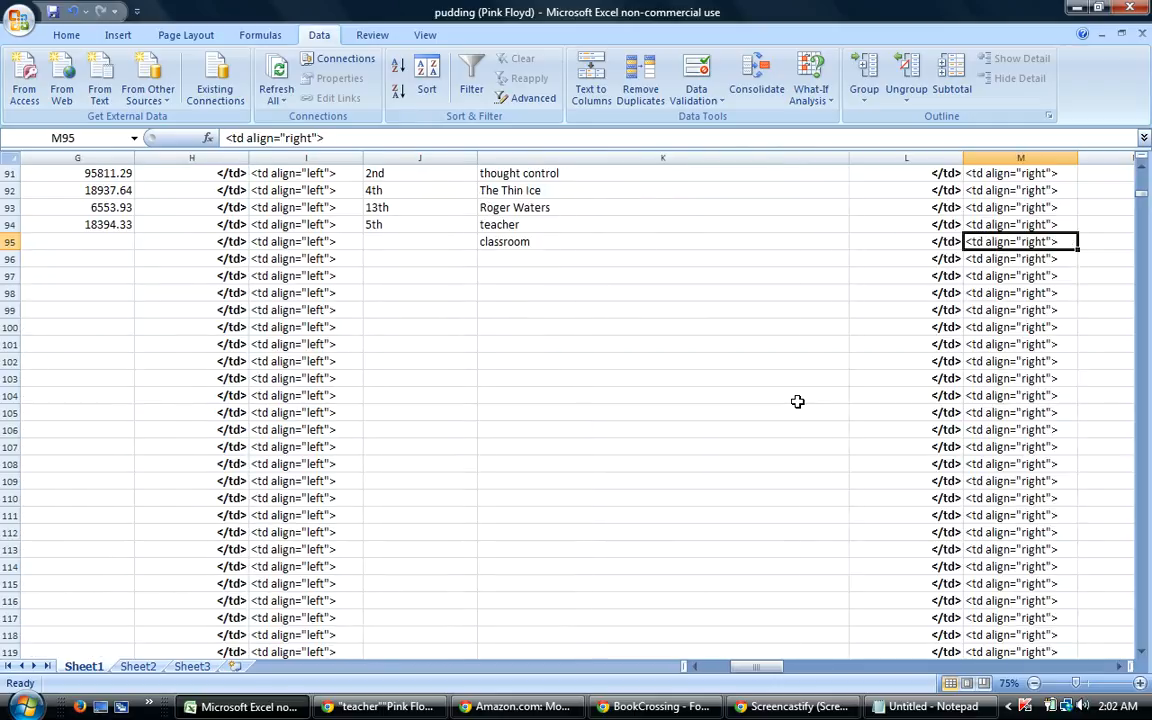
pyautogui.press('Right')
pyautogui.press('Right')
pyautogui.press('Right')
pyautogui.press('Right')
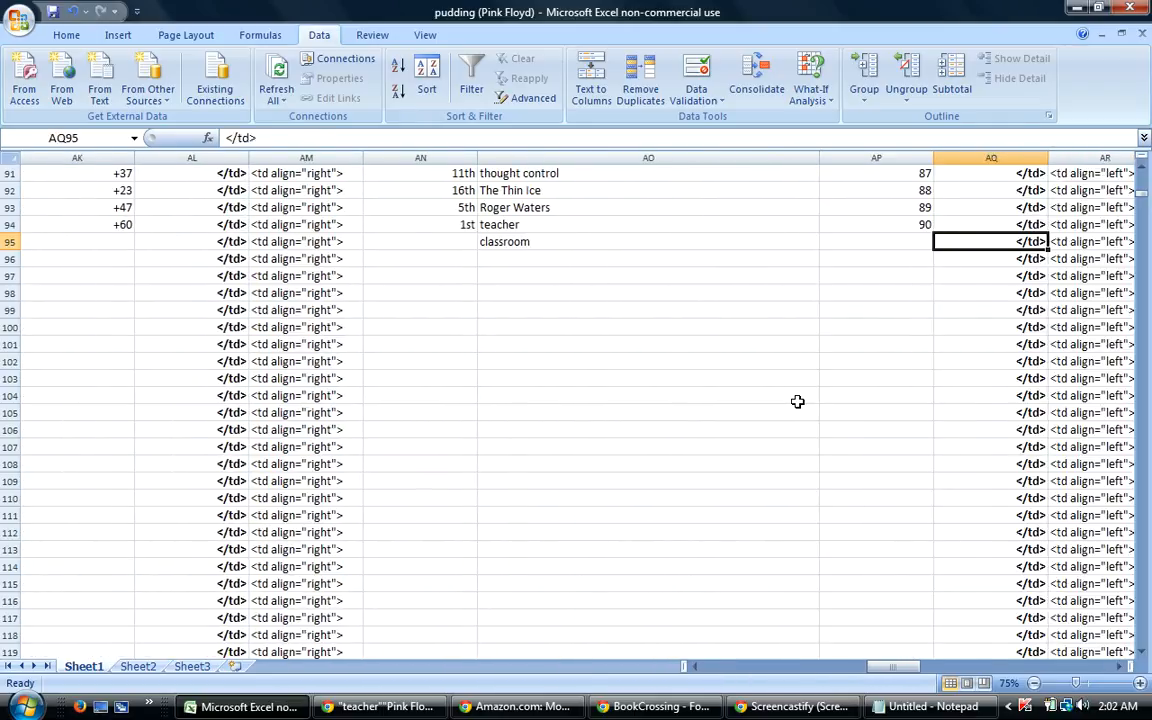
pyautogui.write('libraromana')
pyautogui.press('Return')
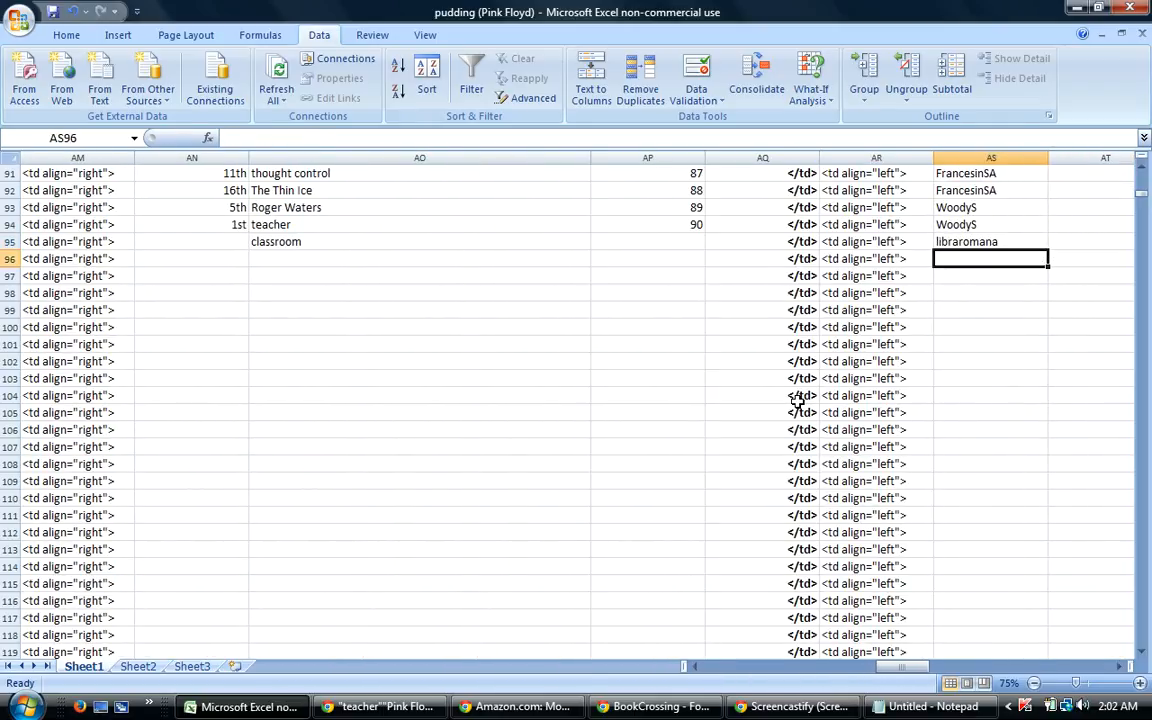
# Search the sheet for "room" to check for an existing entry of the guess.
pyautogui.hotkey('ctrl', 'f')
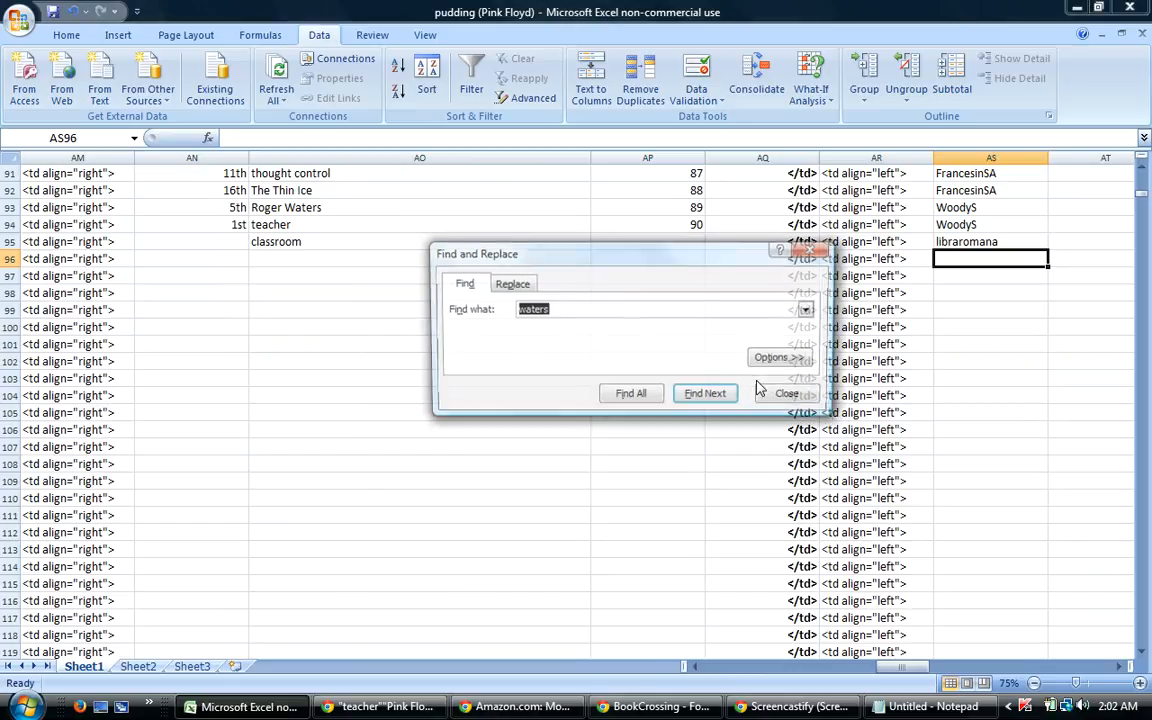
pyautogui.write('room')
pyautogui.press('Return')
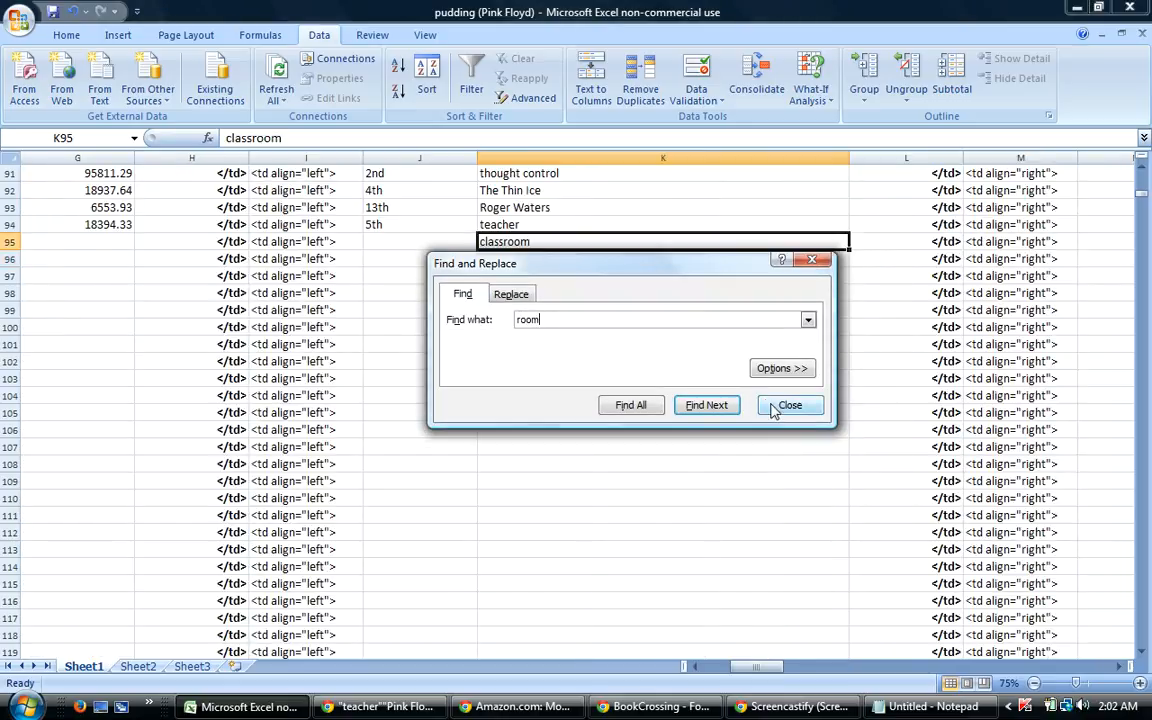
pyautogui.click(786, 405)
# Continue column AP's numbering to 91 in the classroom row, and select the last filled value in column T.
pyautogui.moveTo(763, 667); pyautogui.dragTo(886, 680)
pyautogui.moveTo(914, 206); pyautogui.dragTo(933, 250)
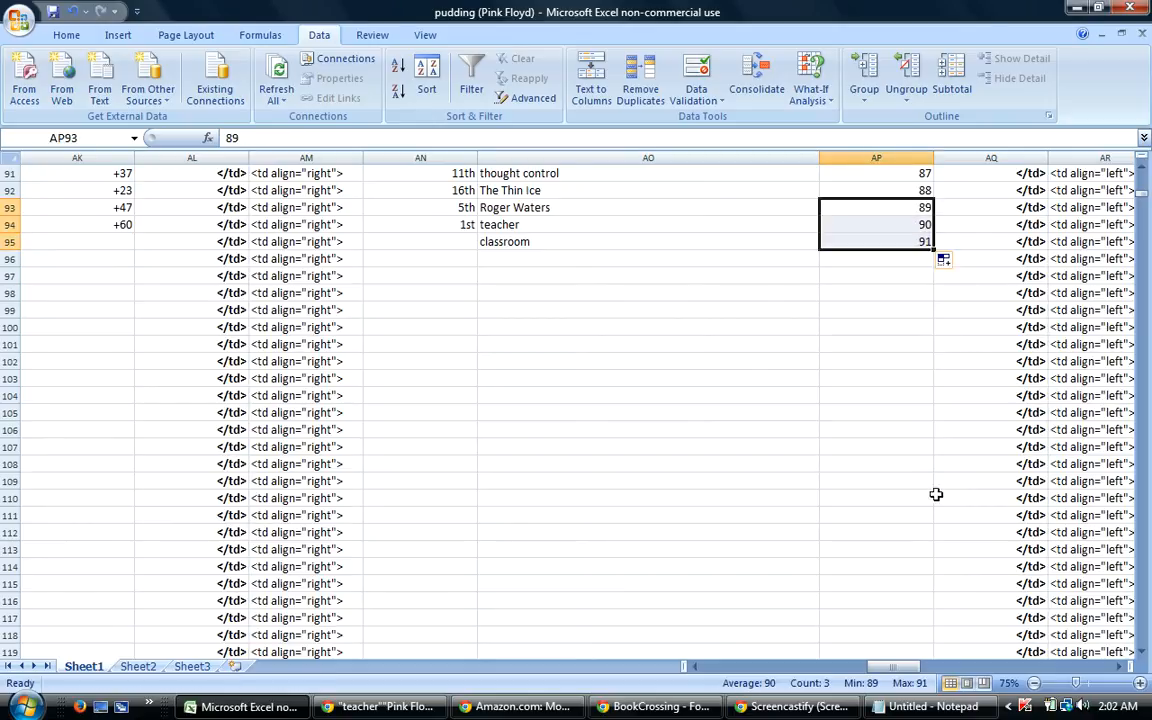
pyautogui.moveTo(888, 667); pyautogui.dragTo(793, 659)
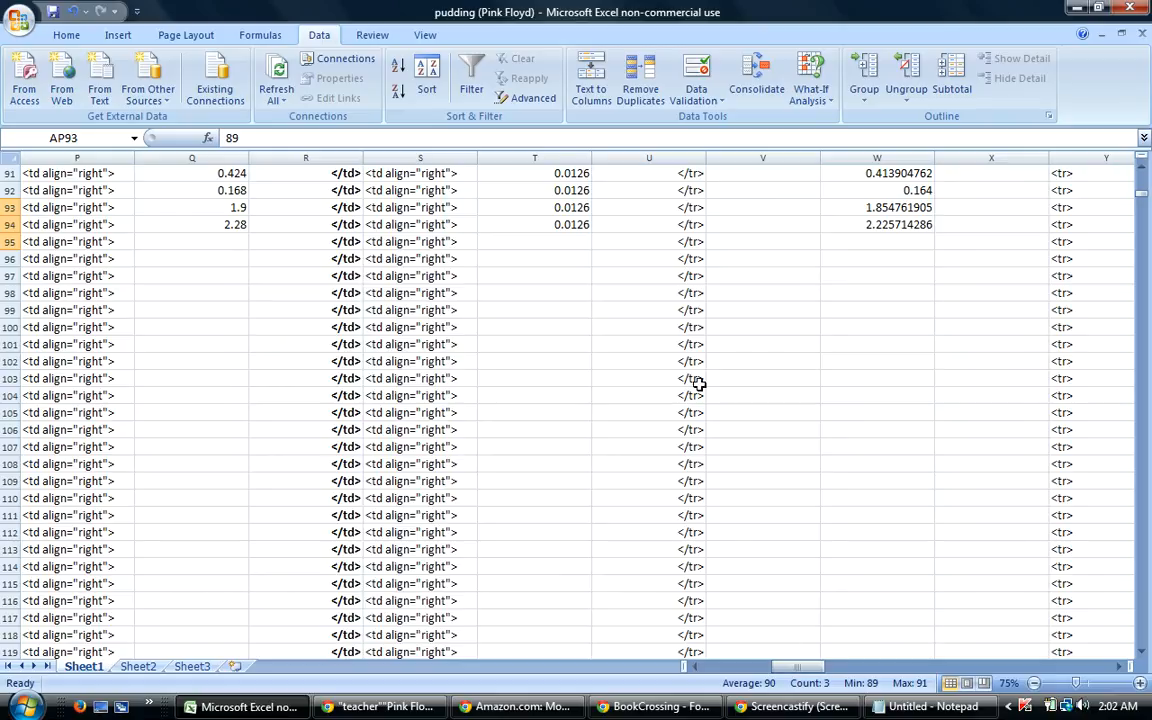
pyautogui.click(568, 226)
# Switch to the DeeperWeb page, search for "Pink Floyd""pudding", and copy the query text.
pyautogui.click(380, 706)
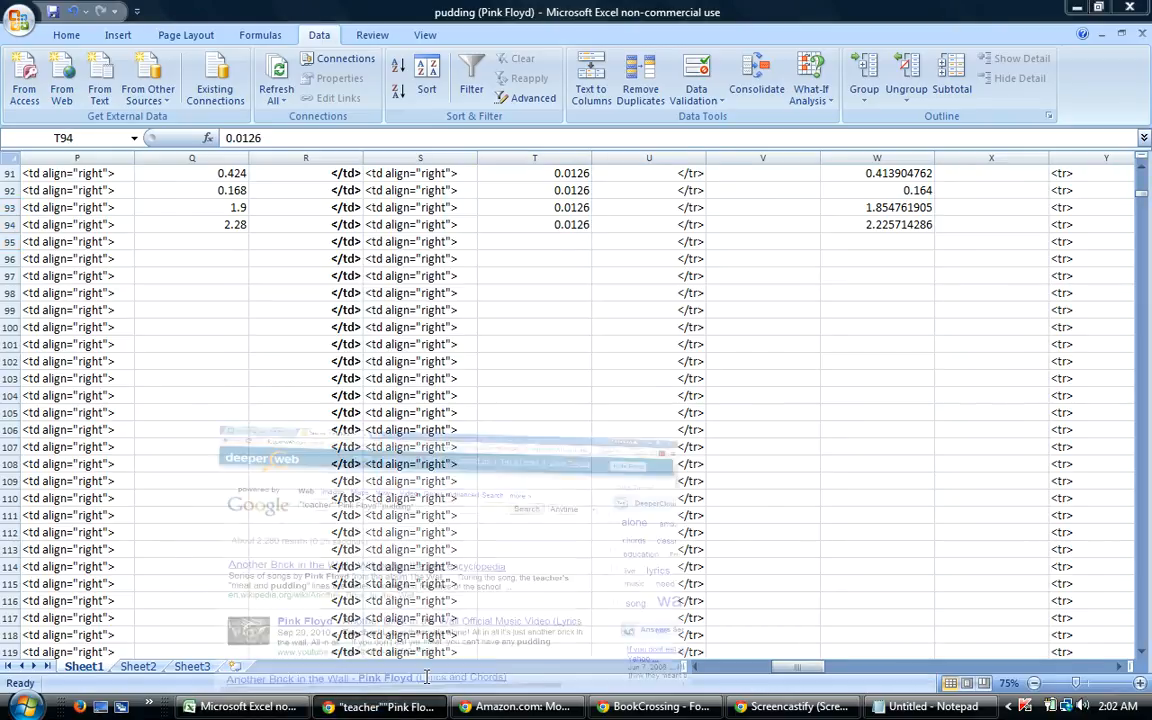
pyautogui.moveTo(507, 207); pyautogui.dragTo(155, 214)
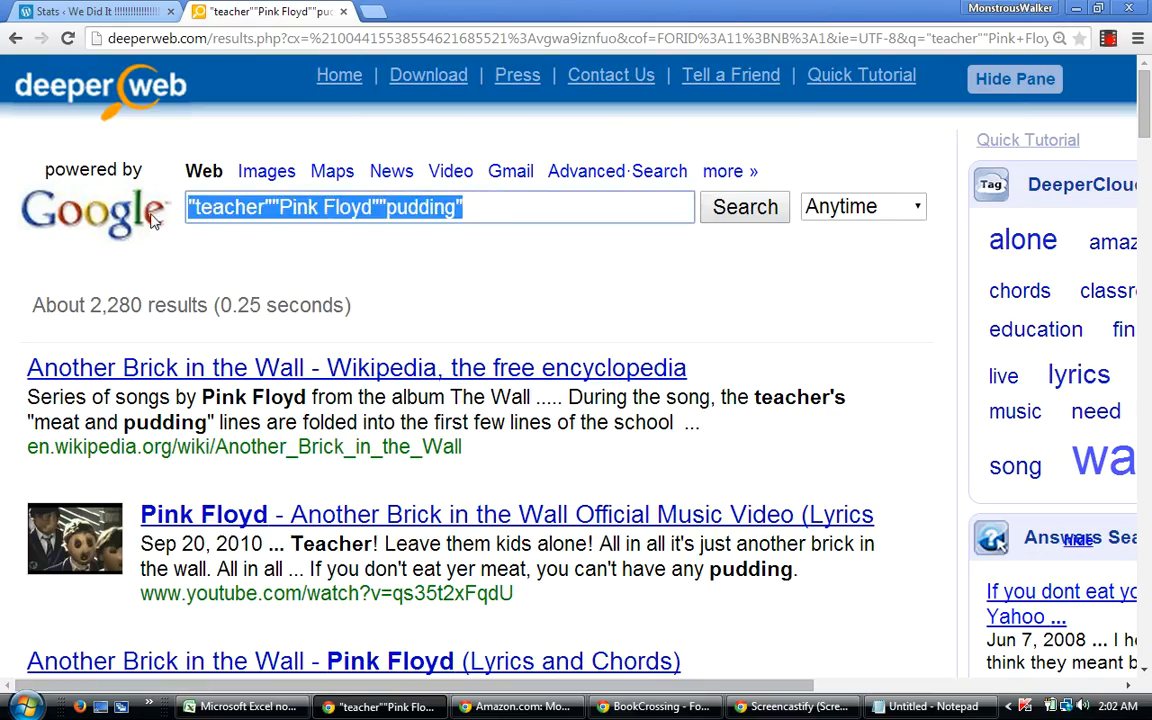
pyautogui.write('"')
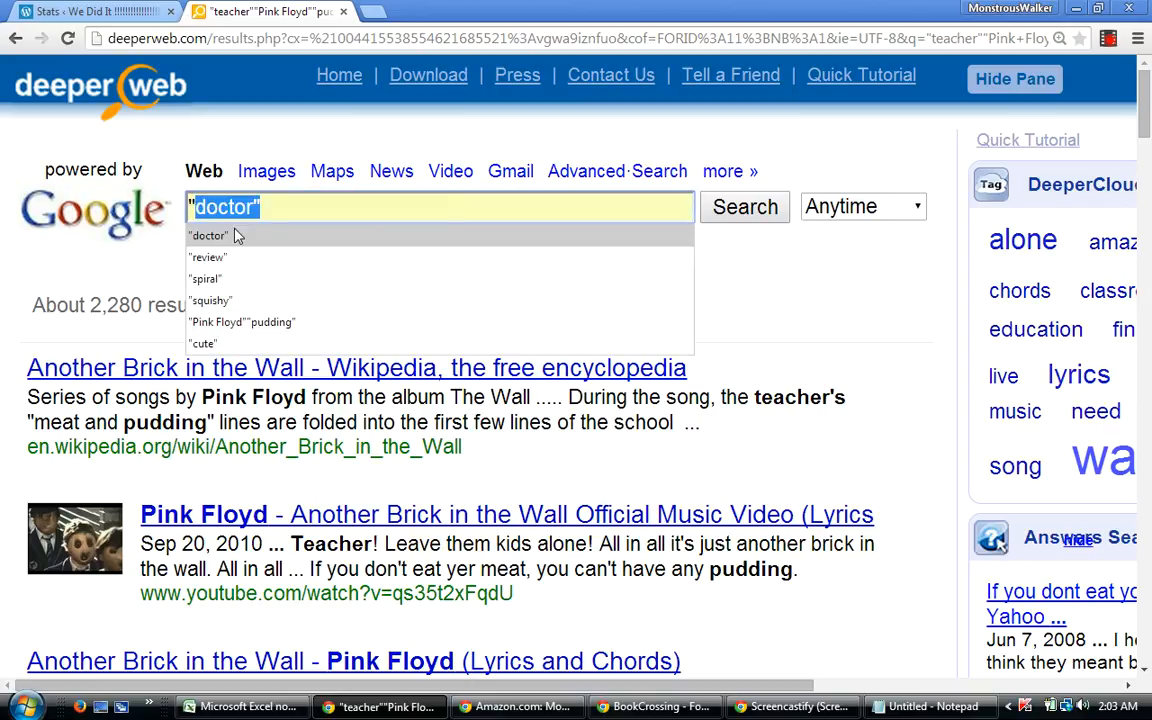
pyautogui.write('cl')
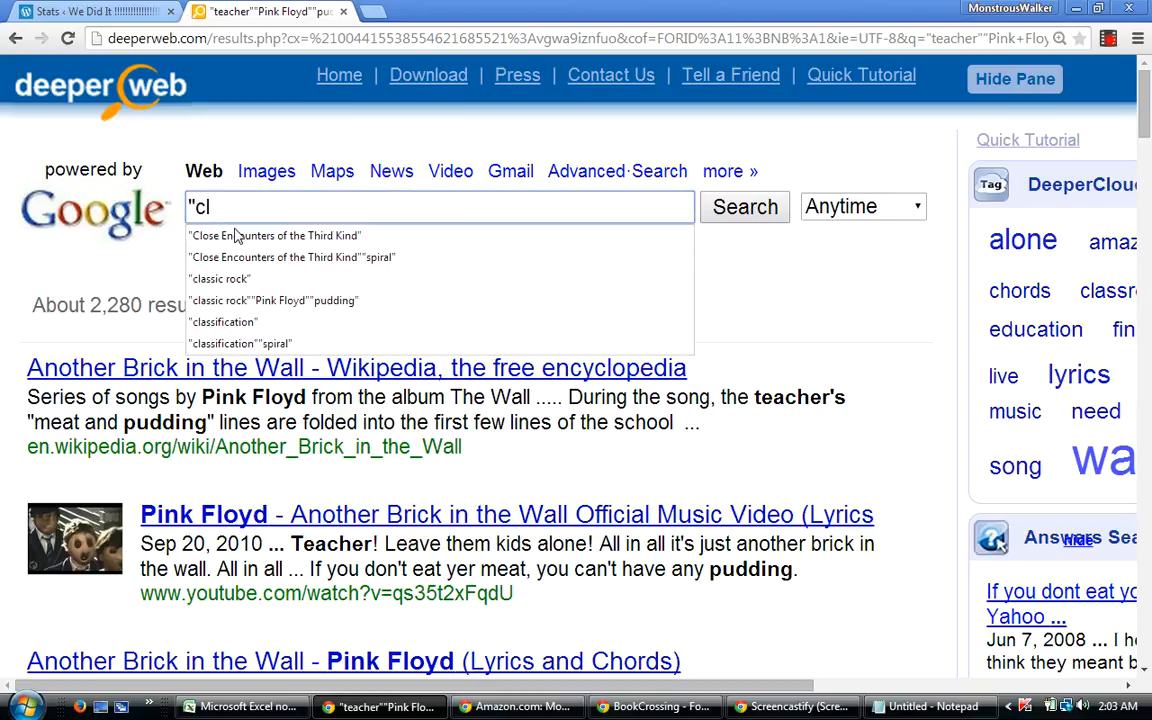
pyautogui.press('BackSpace')
pyautogui.press('BackSpace')
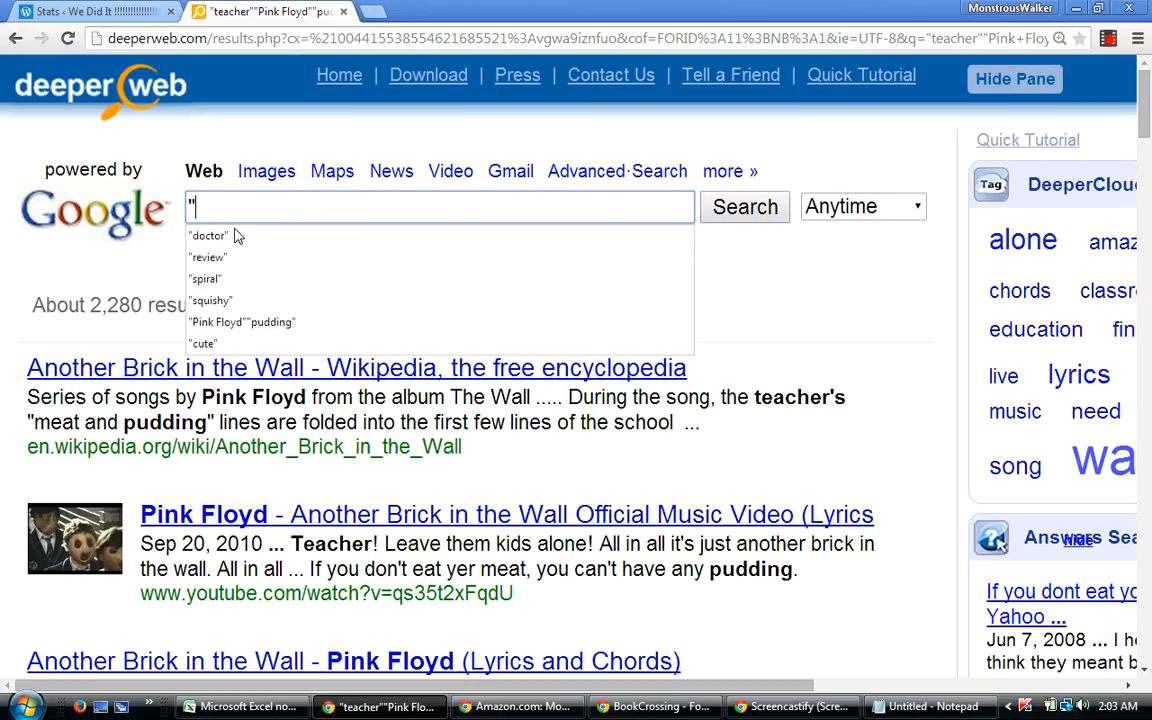
pyautogui.click(229, 323)
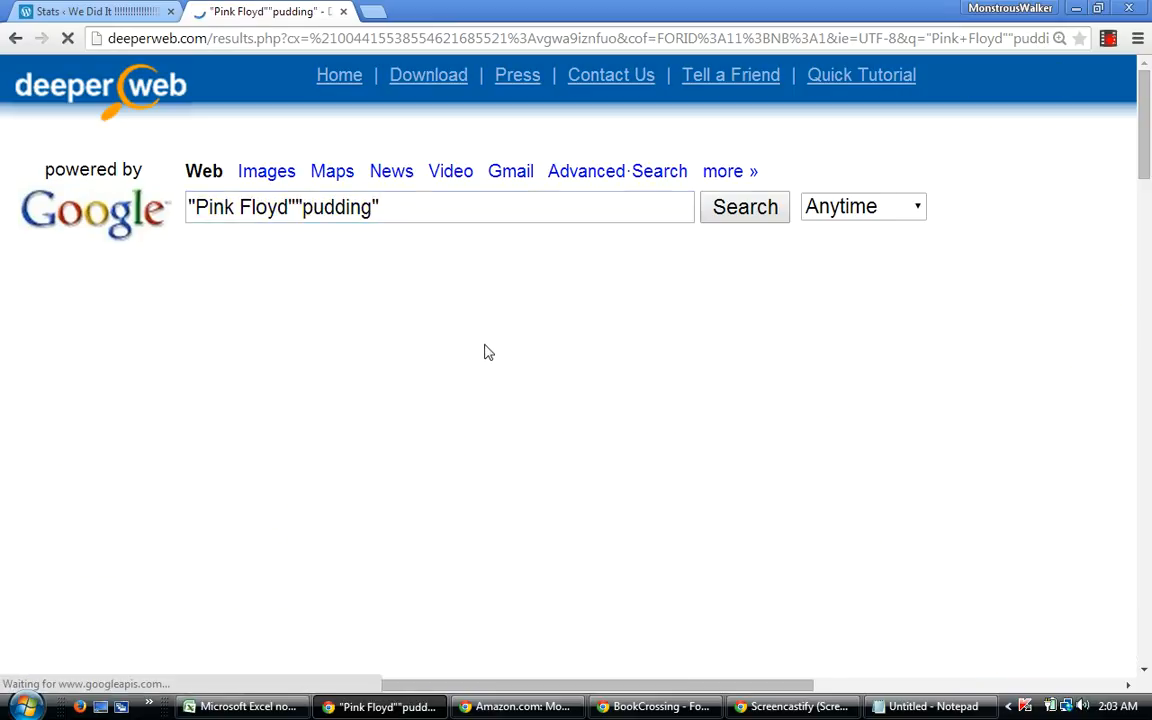
pyautogui.moveTo(380, 207); pyautogui.dragTo(170, 207)
pyautogui.rightClick(190, 207)
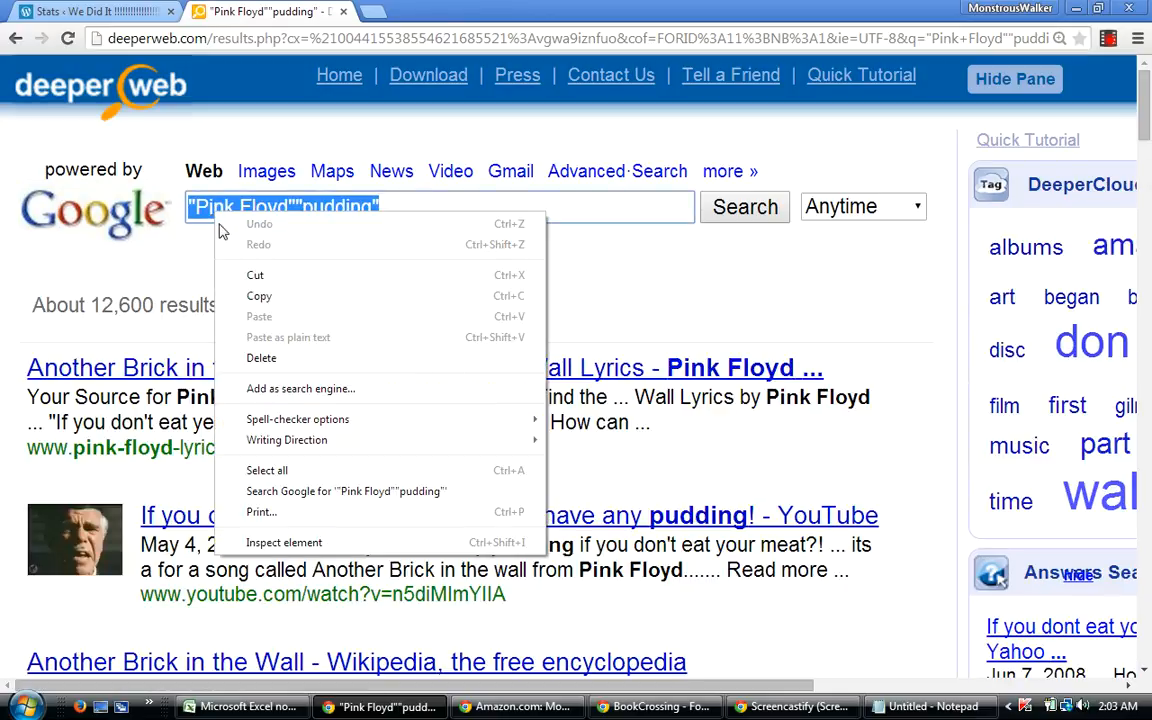
pyautogui.click(252, 272)
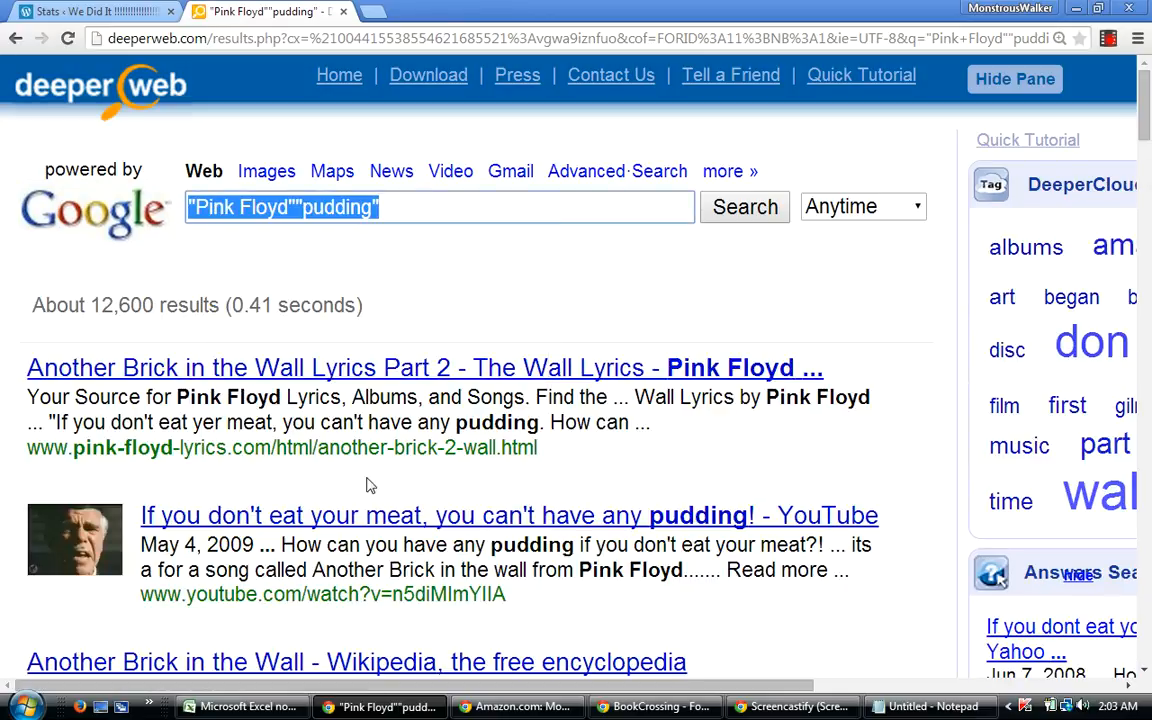
# Return to Excel, fill the value 0.0126 from T94 down to T95, and save the workbook.
pyautogui.click(240, 706)
pyautogui.moveTo(592, 236); pyautogui.dragTo(586, 246)
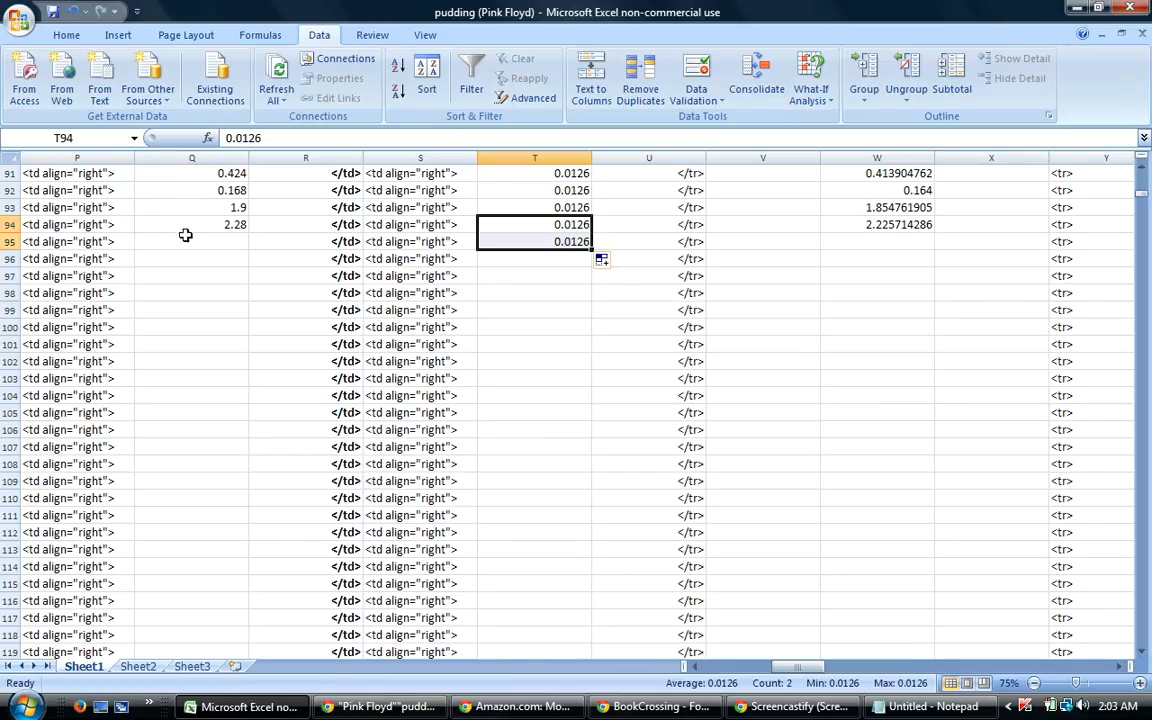
pyautogui.click(19, 20)
pyautogui.click(44, 142)
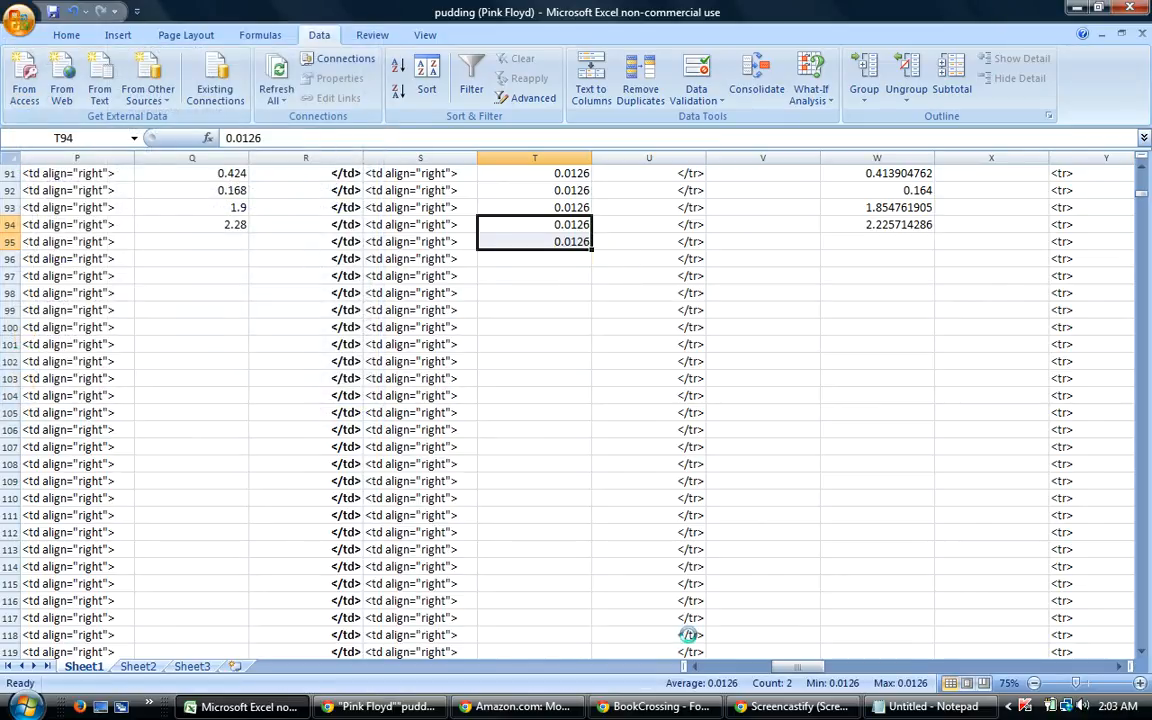
# Select cell N95 in the classroom row, and switch to DeeperWeb to search for "pudding" alone.
pyautogui.moveTo(798, 668); pyautogui.dragTo(768, 670)
pyautogui.click(832, 244)
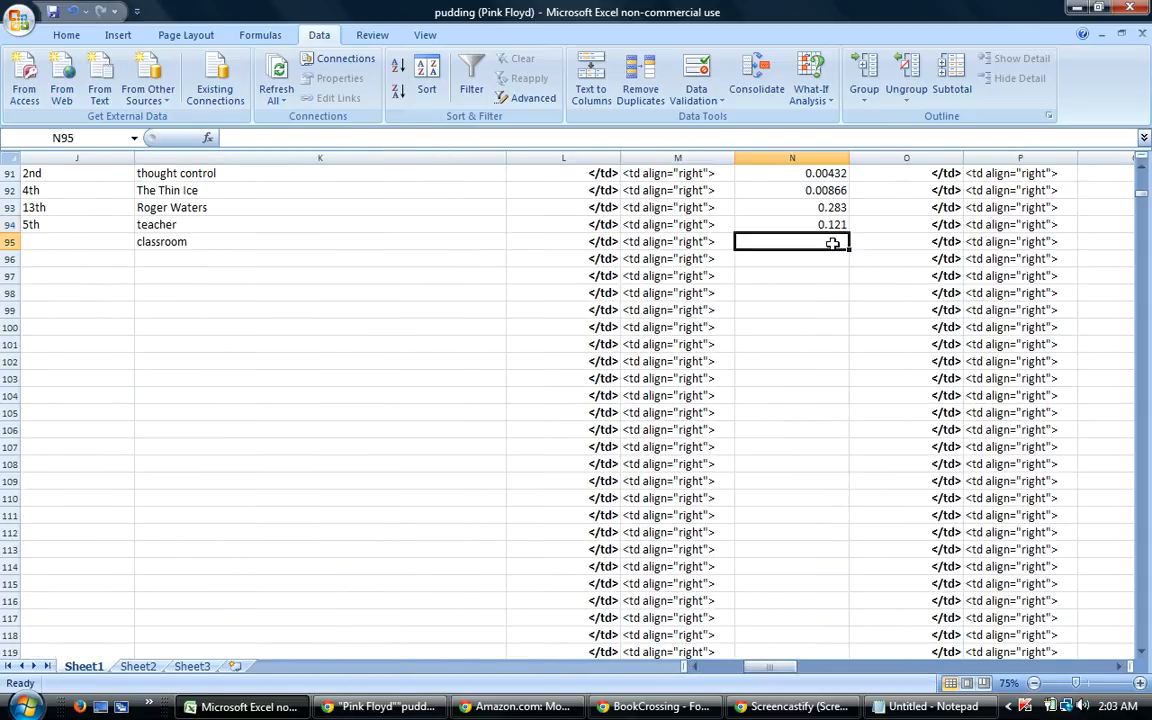
pyautogui.click(409, 712)
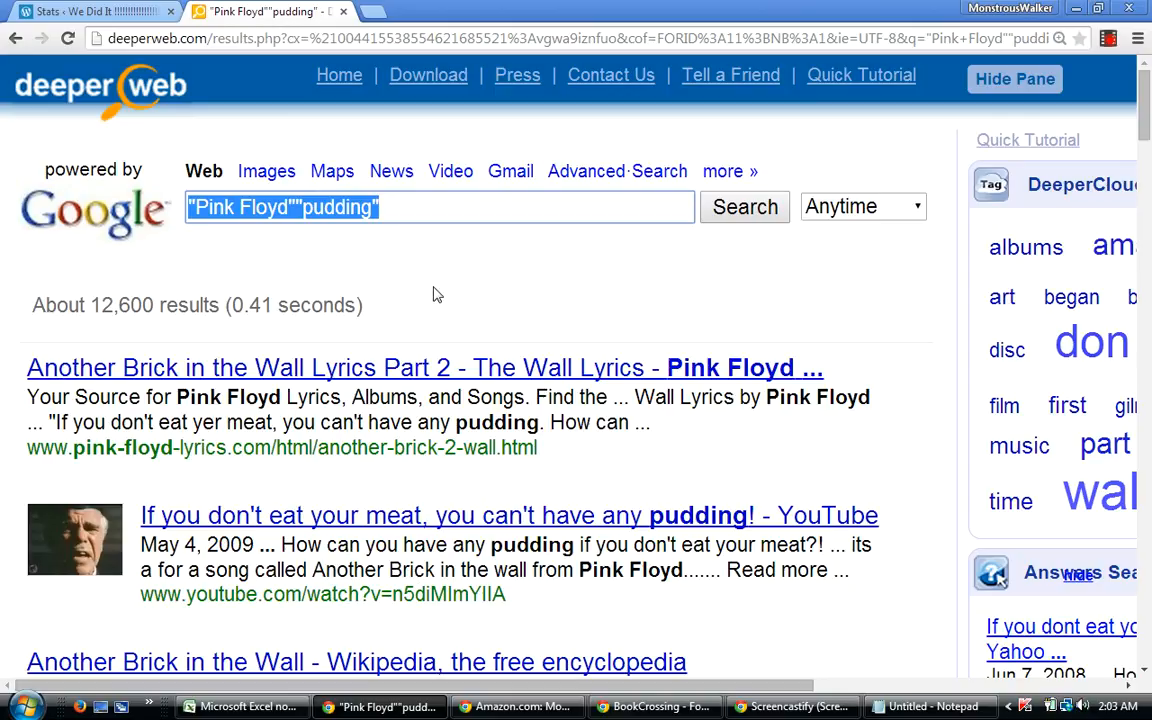
pyautogui.write('"p')
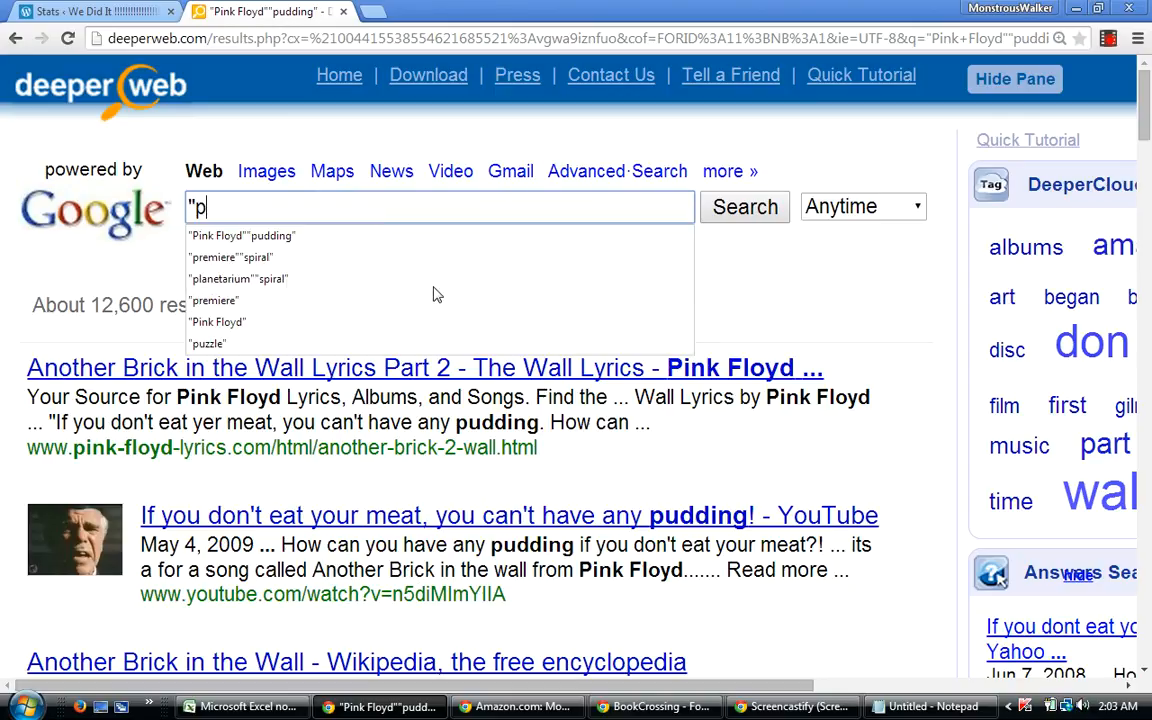
pyautogui.write('udding"')
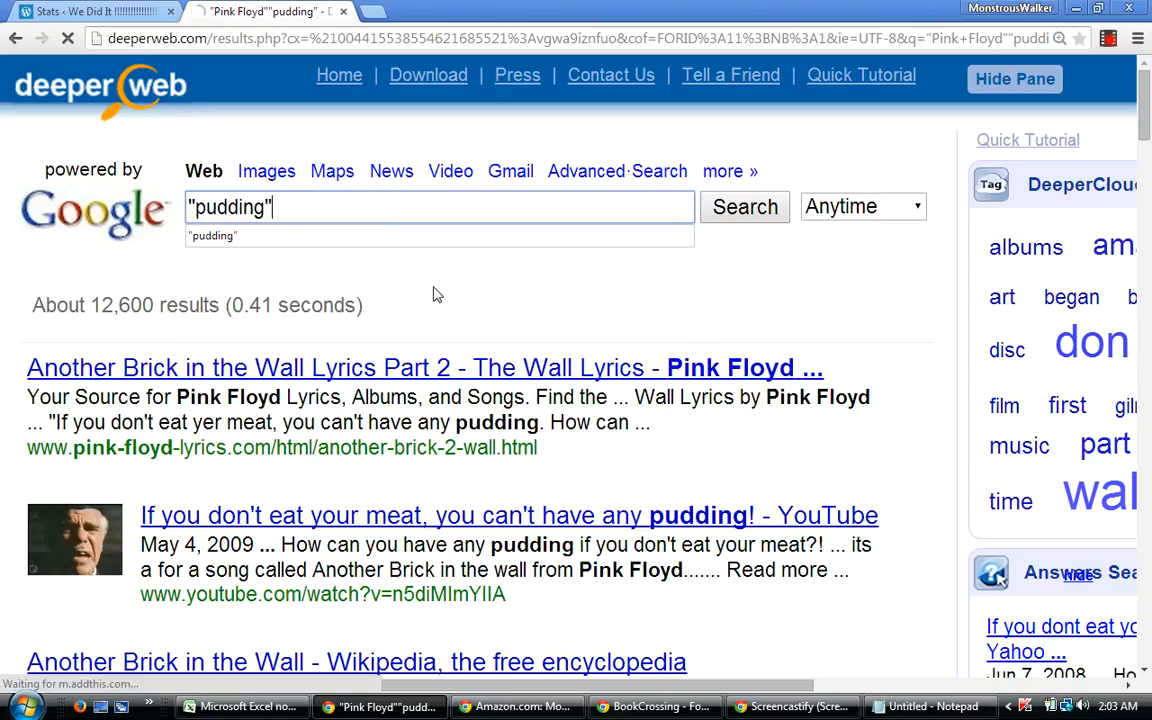
pyautogui.press('Return')
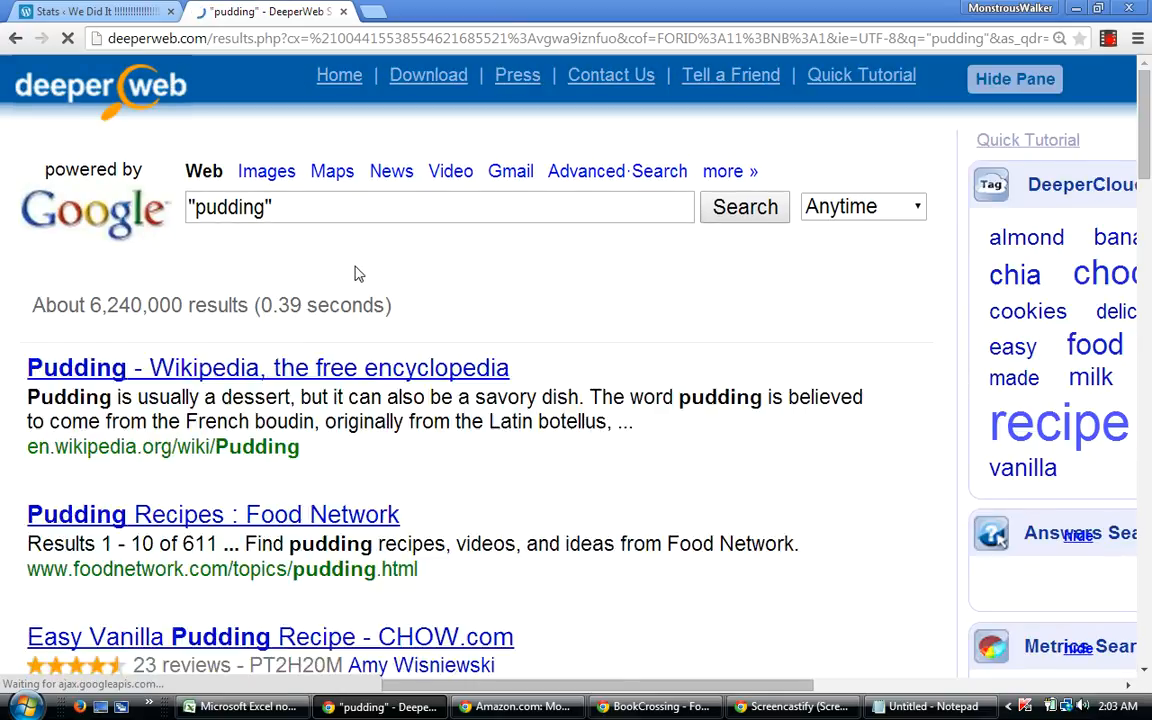
# Copy the whole "pudding" query, including its quotation marks, from the search box.
pyautogui.click(293, 205)
pyautogui.moveTo(293, 205); pyautogui.dragTo(172, 205)
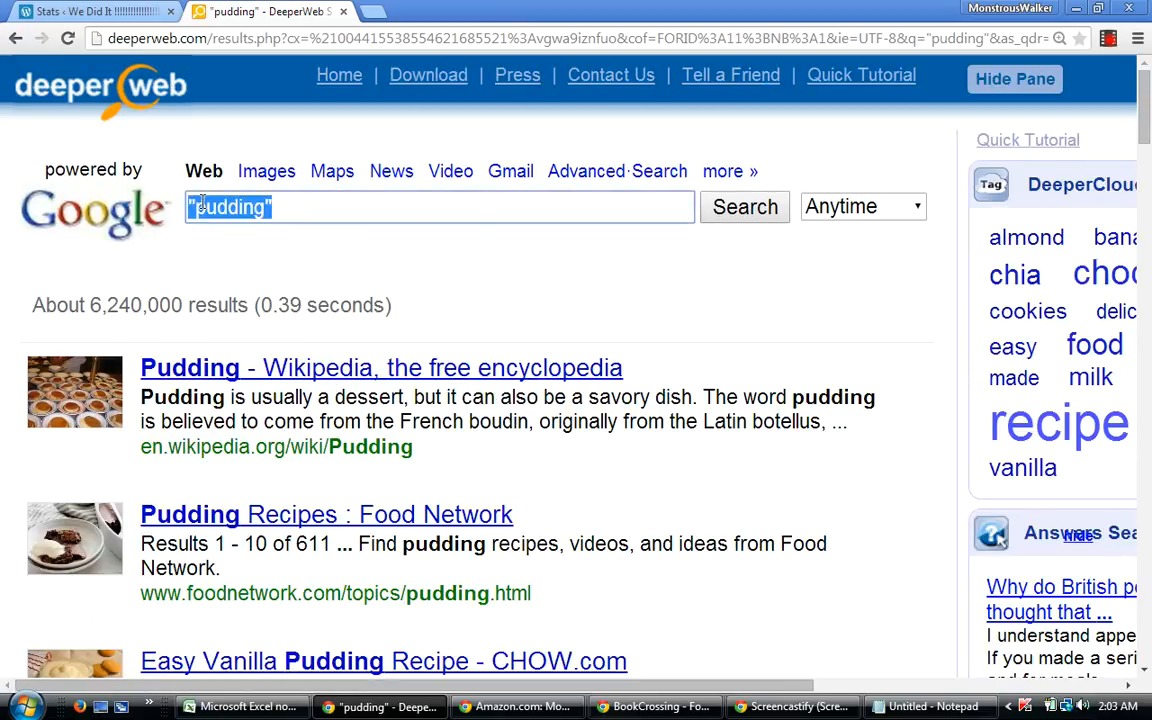
pyautogui.rightClick(202, 204)
pyautogui.click(248, 288)
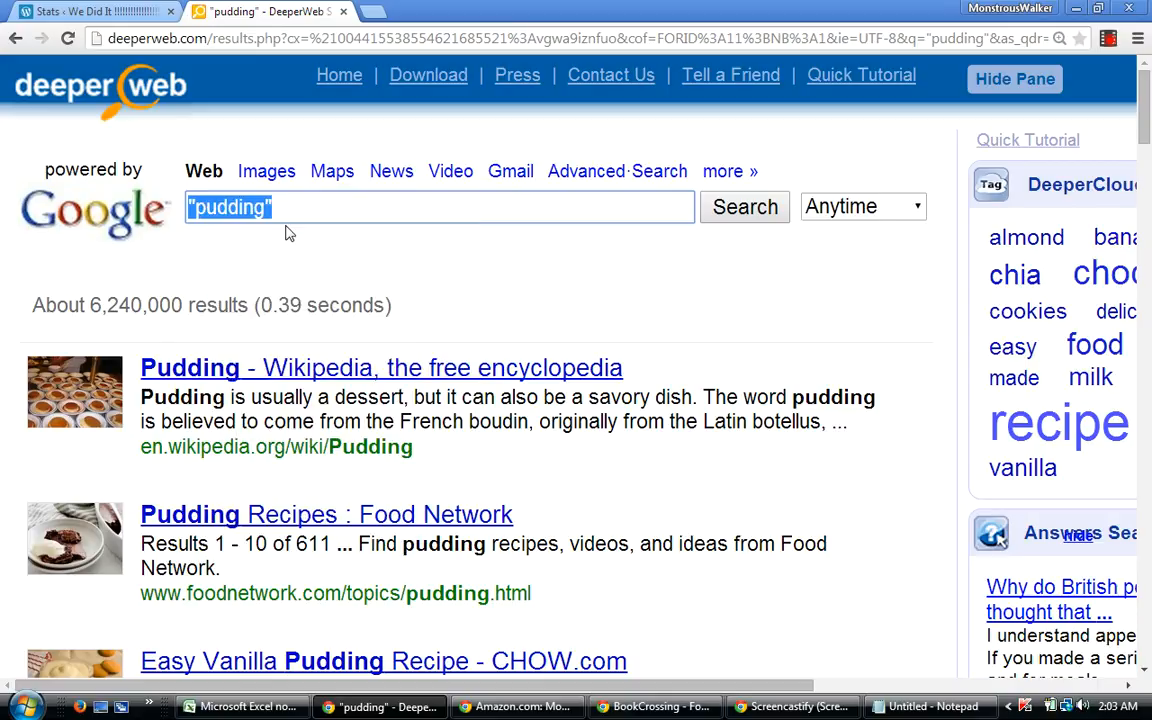
# Replace the query with "classroom" in quotation marks and run the search.
pyautogui.click(312, 199)
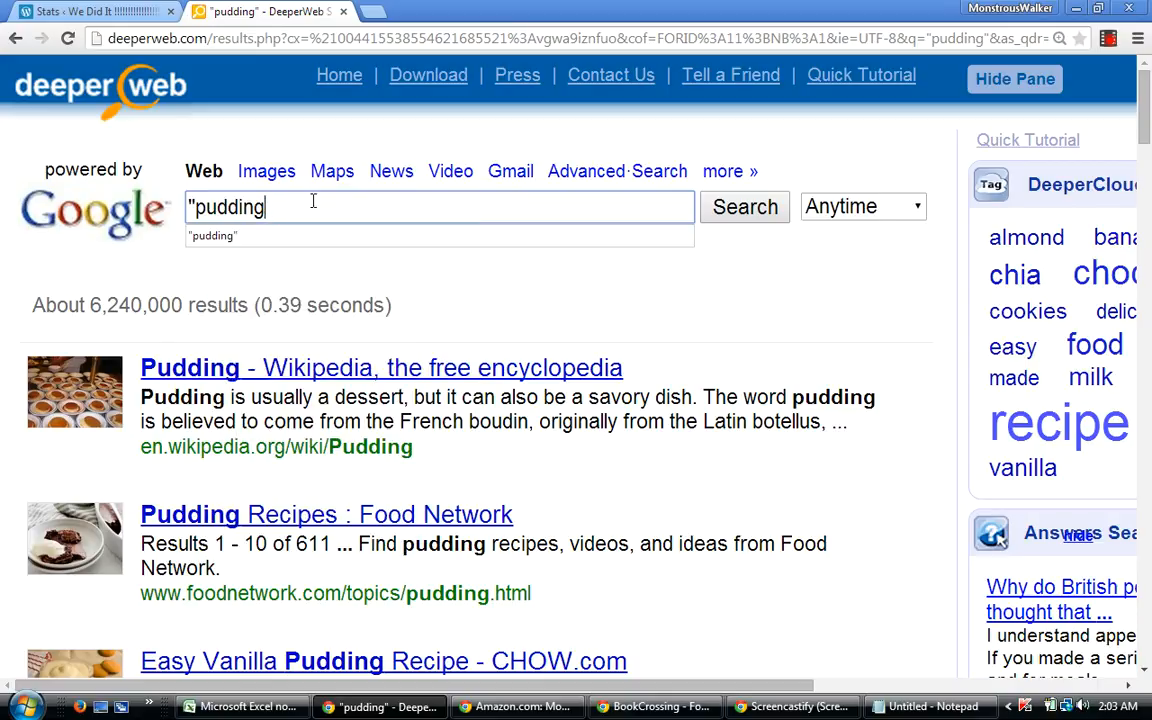
pyautogui.press('BackSpace')
pyautogui.press('BackSpace')
pyautogui.press('BackSpace')
pyautogui.press('BackSpace')
pyautogui.press('BackSpace')
pyautogui.press('BackSpace')
pyautogui.press('BackSpace')
pyautogui.press('BackSpace')
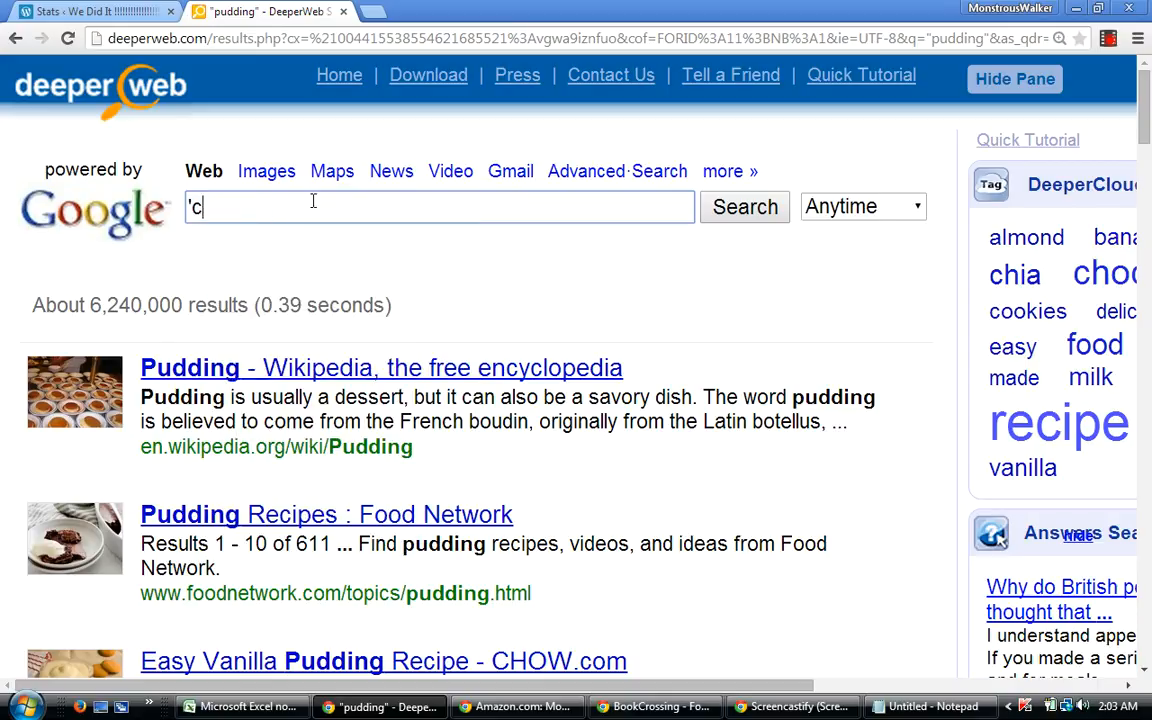
pyautogui.write('"')
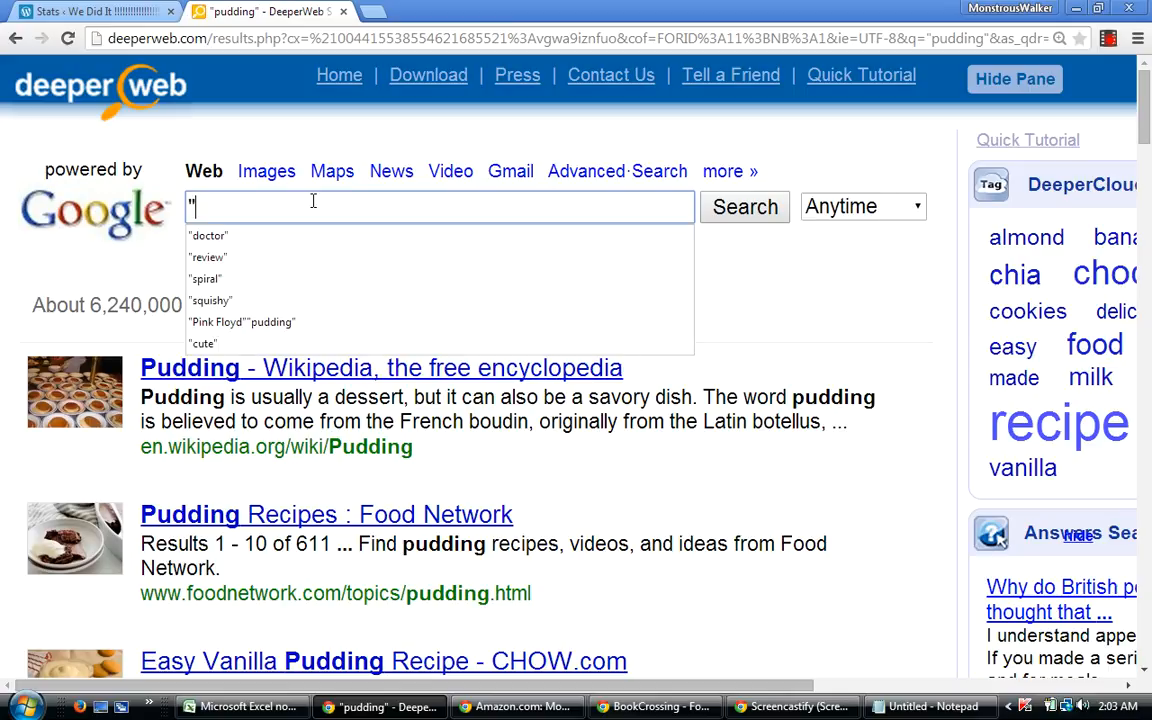
pyautogui.write('classroo')
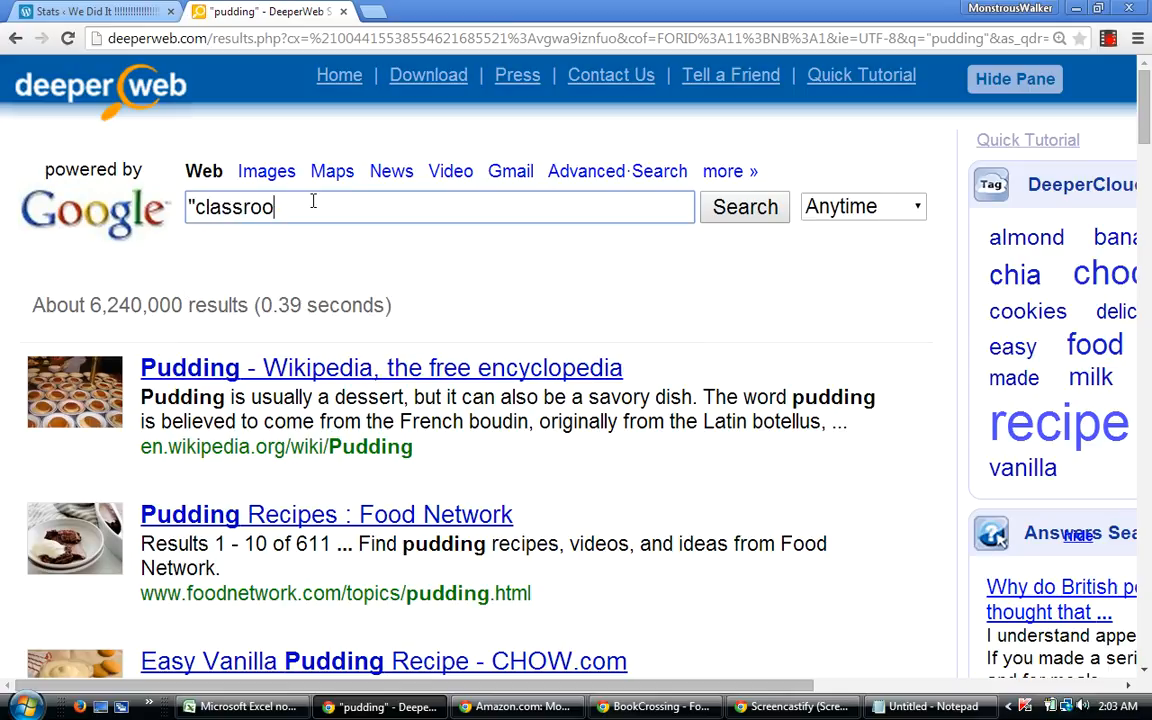
pyautogui.write('m"')
pyautogui.press('Return')
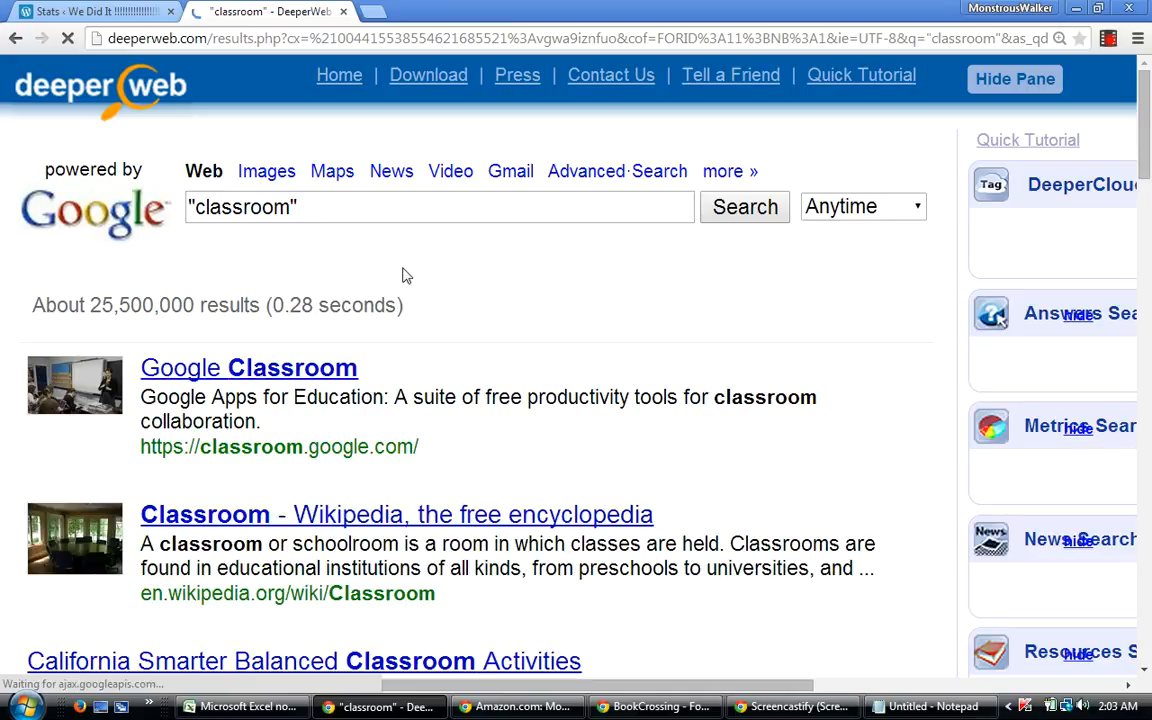
# Append the copied "pudding" to the query, search for "classroom""pudding", and check the Excel sheet before returning to the results.
pyautogui.click(302, 205)
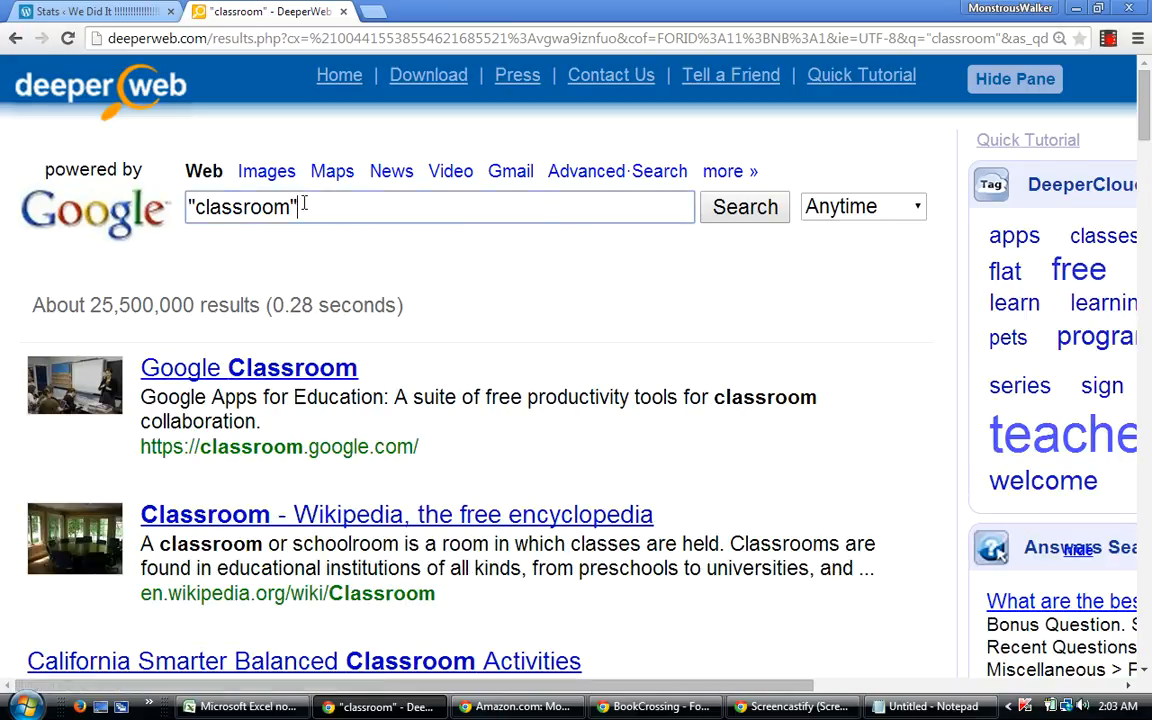
pyautogui.rightClick(304, 204)
pyautogui.click(345, 309)
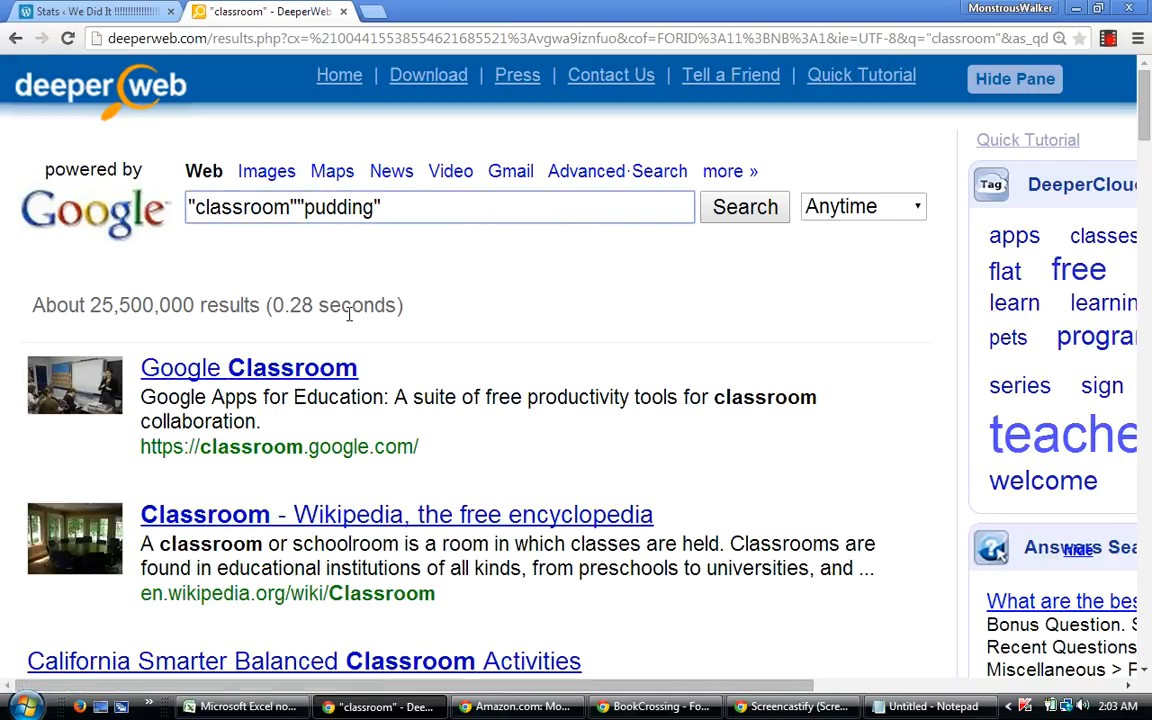
pyautogui.press('Return')
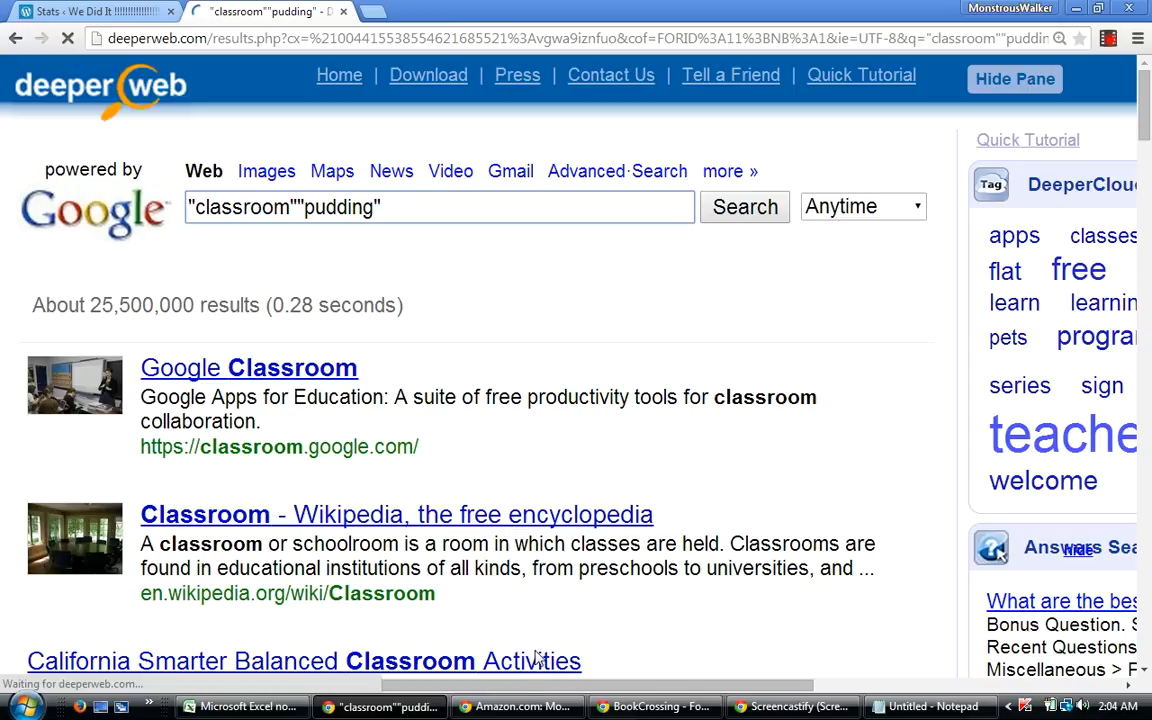
pyautogui.click(245, 707)
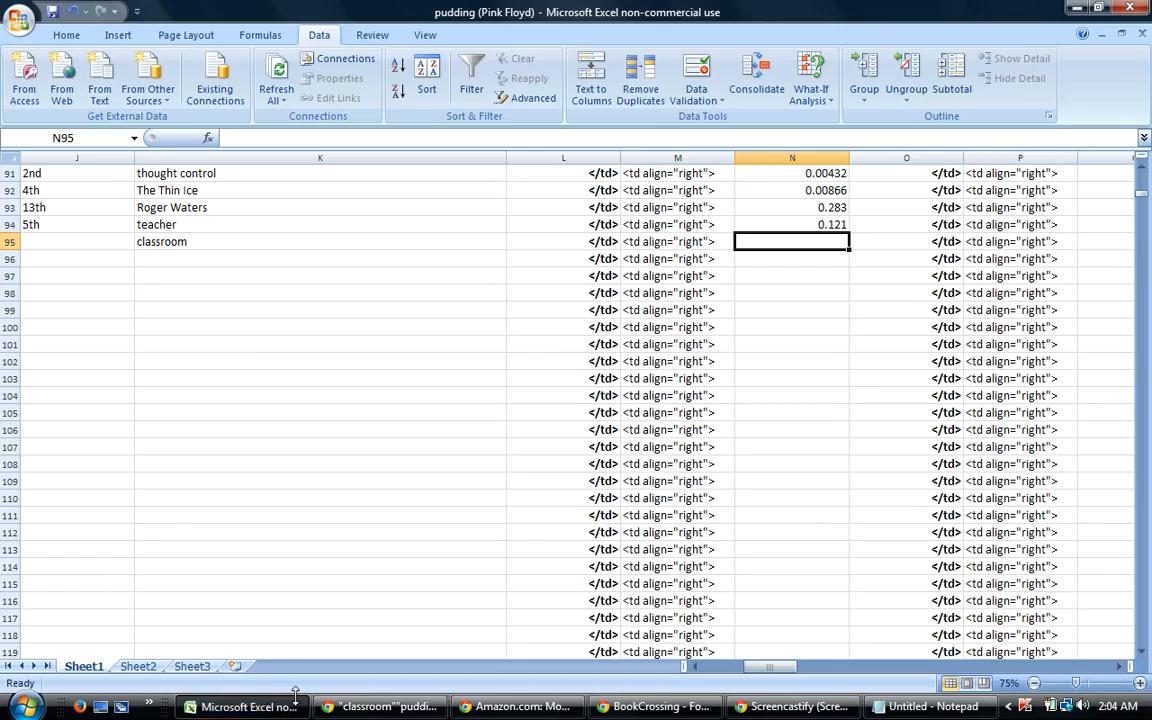
pyautogui.click(250, 707)
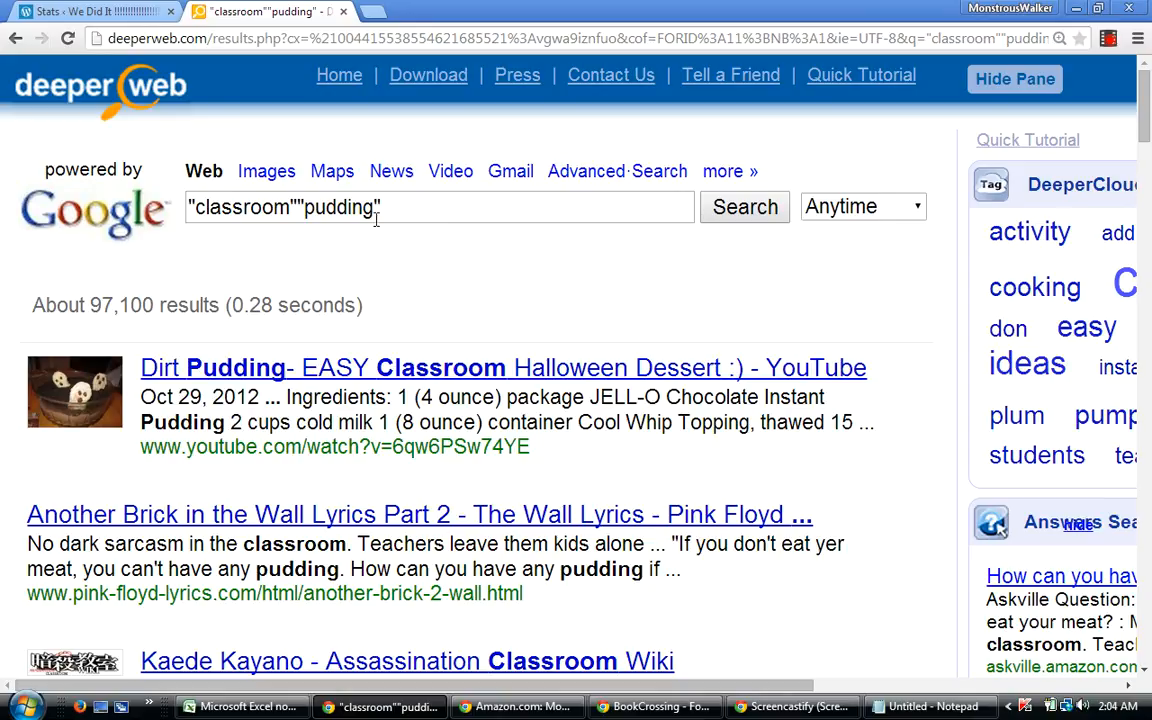
# Replace "pudding" in the query with "Pink Floyd" and search for "classroom""Pink Floyd".
pyautogui.click(443, 209)
pyautogui.press('BackSpace')
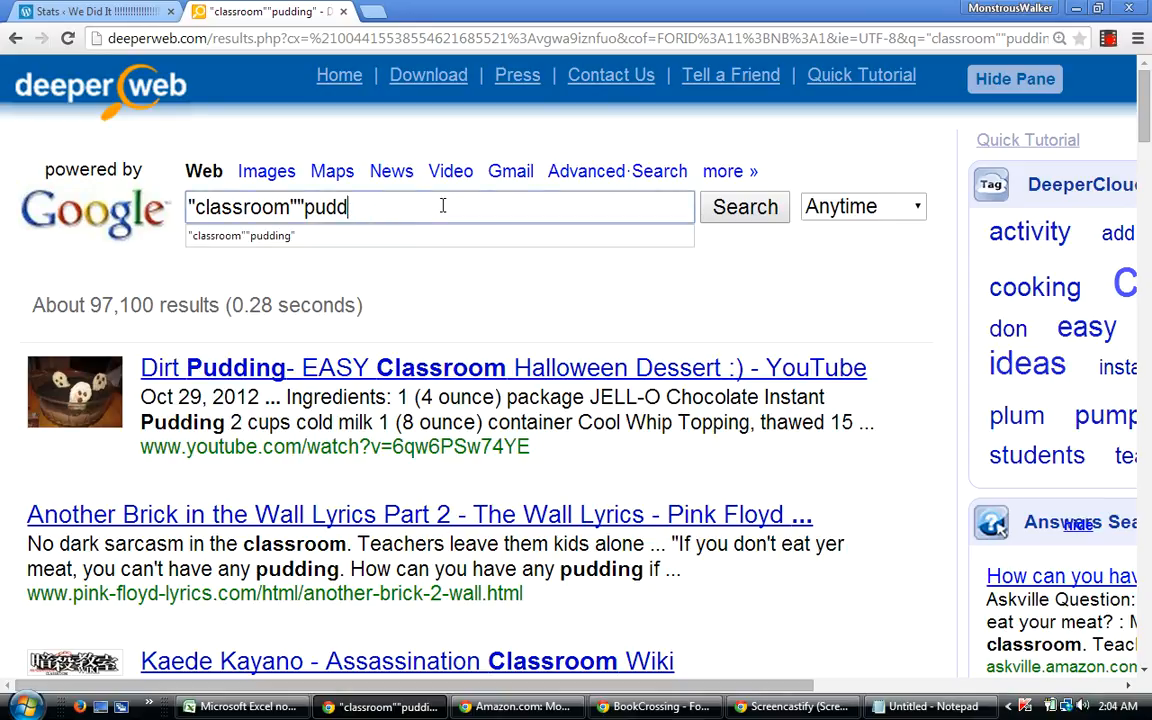
pyautogui.press('BackSpace')
pyautogui.press('BackSpace')
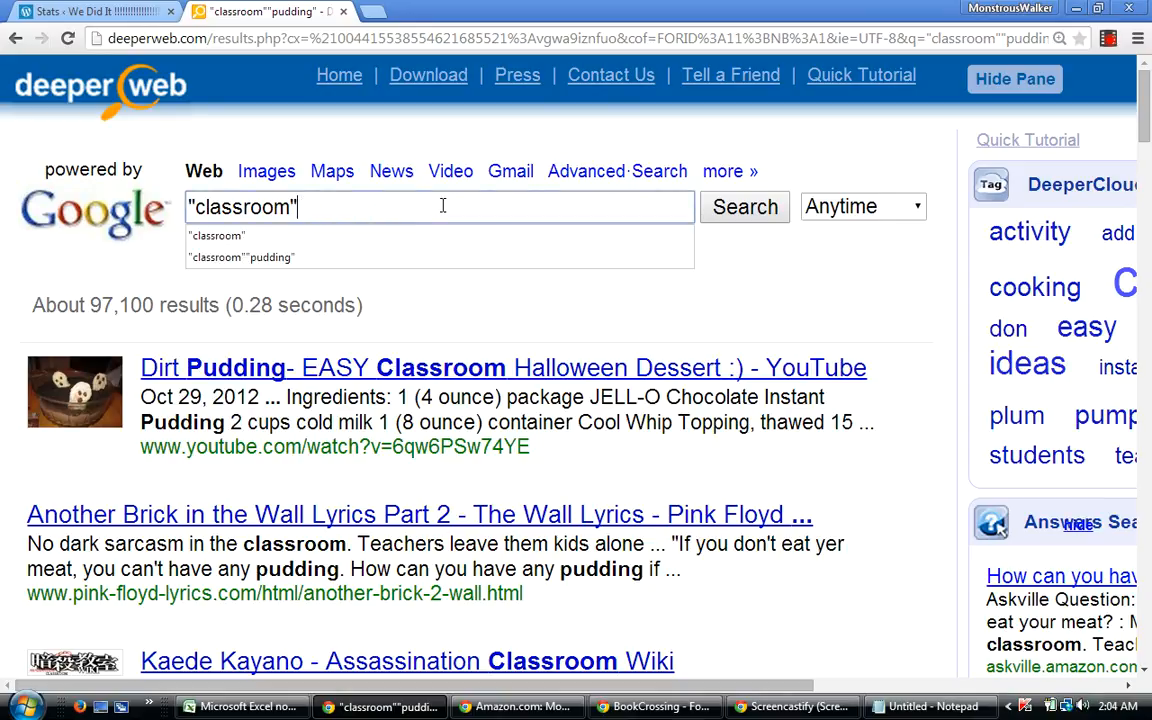
pyautogui.write('"')
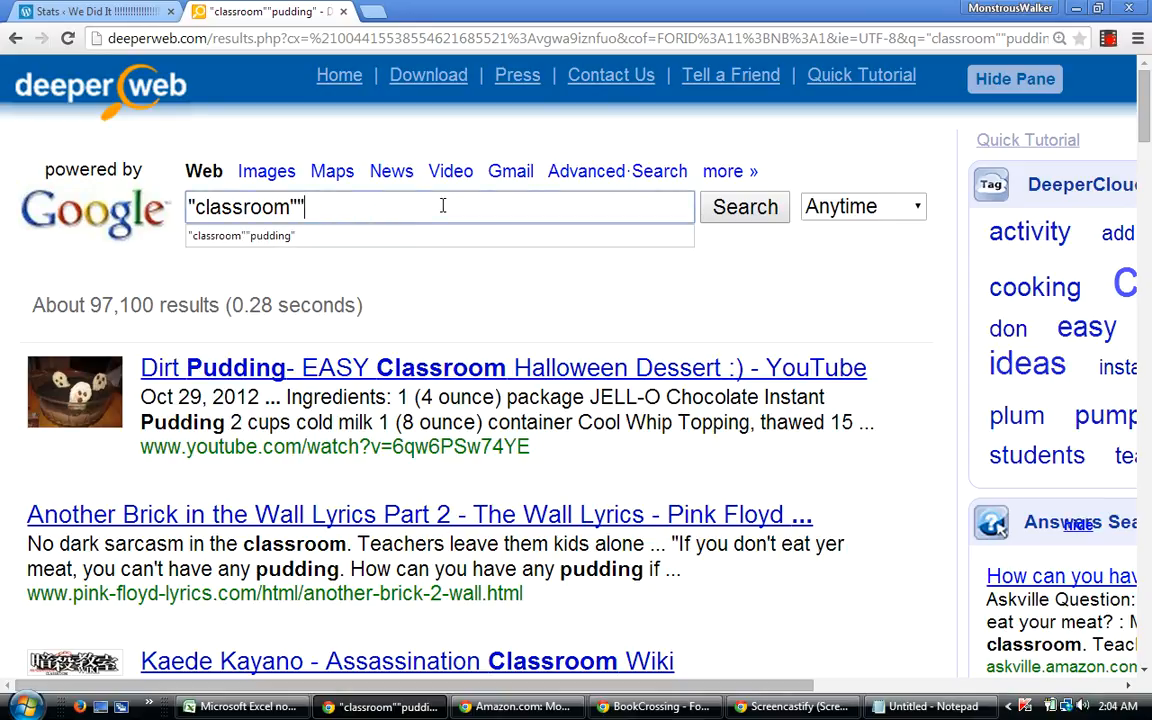
pyautogui.write('Pink Floyd"')
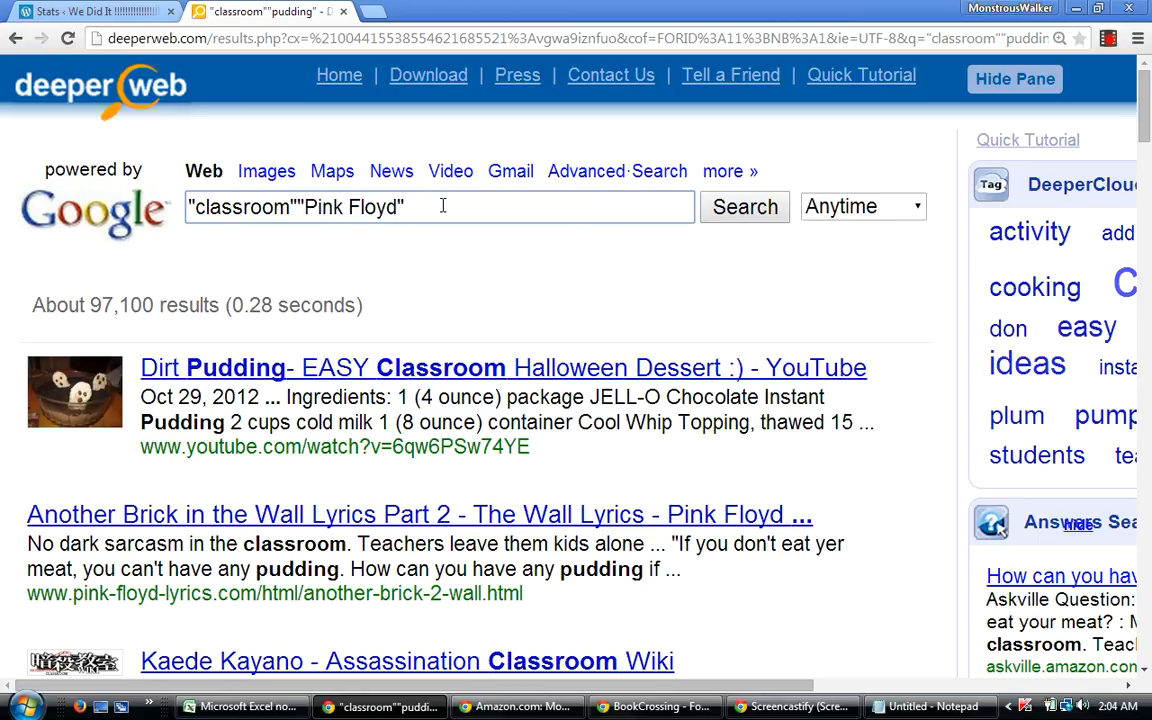
pyautogui.press('Return')
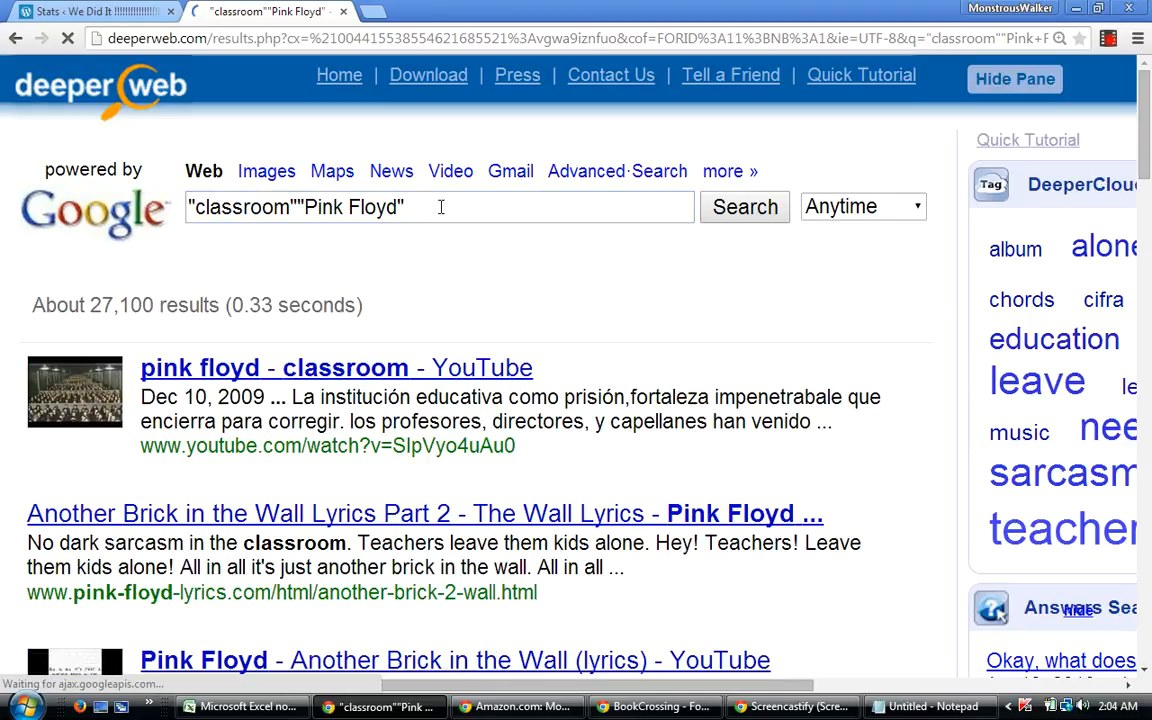
# Append the copied "pudding" to the query and search for "classroom""Pink Floyd""pudding".
pyautogui.rightClick(440, 207)
pyautogui.click(465, 312)
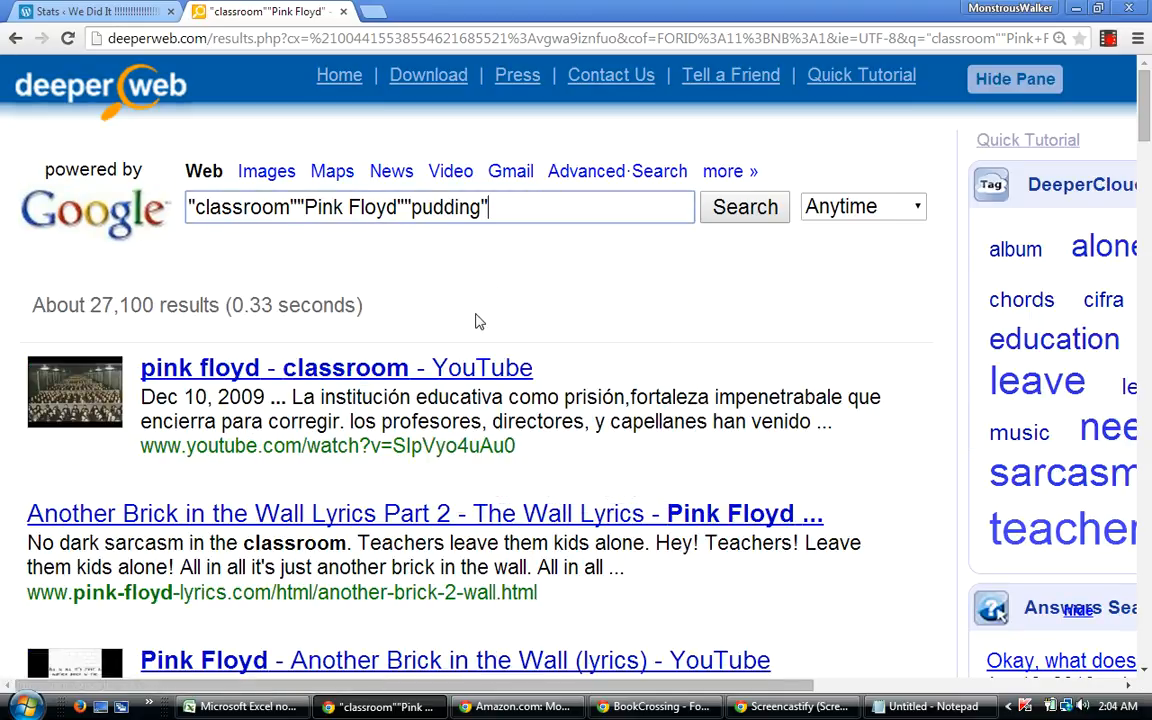
pyautogui.press('Return')
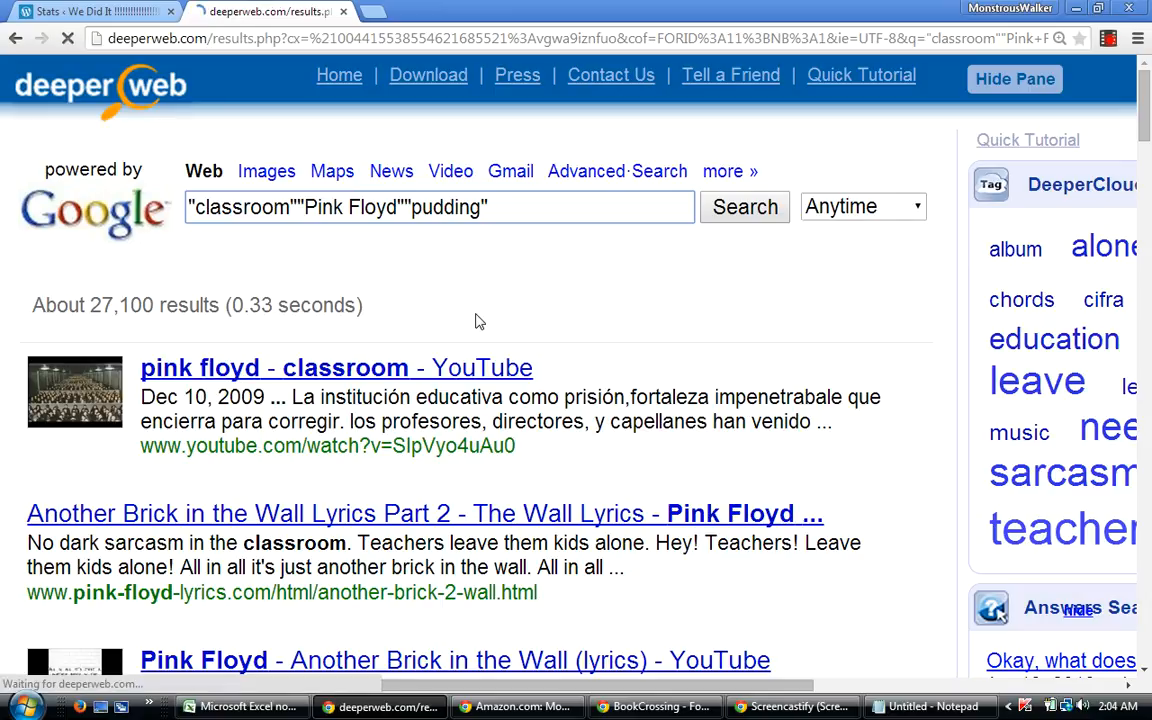
# Switch to Excel, enter .0271 as the classroom guess hits in N95, and move to Q95.
pyautogui.click(245, 707)
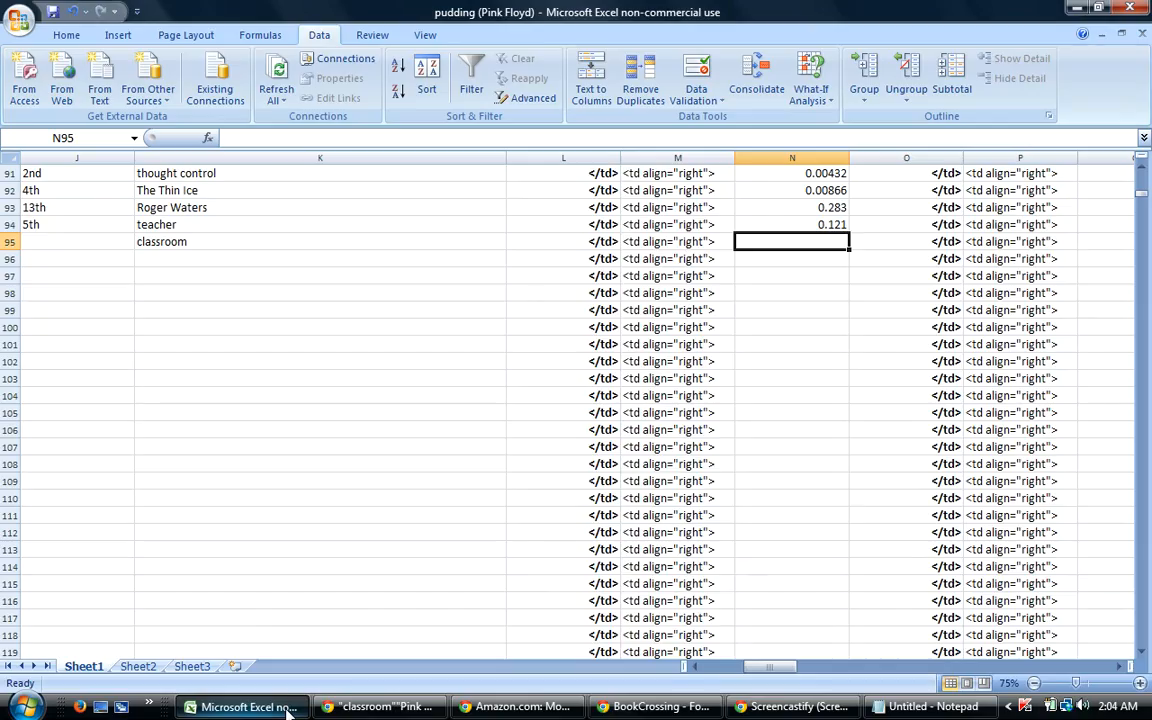
pyautogui.write('.02')
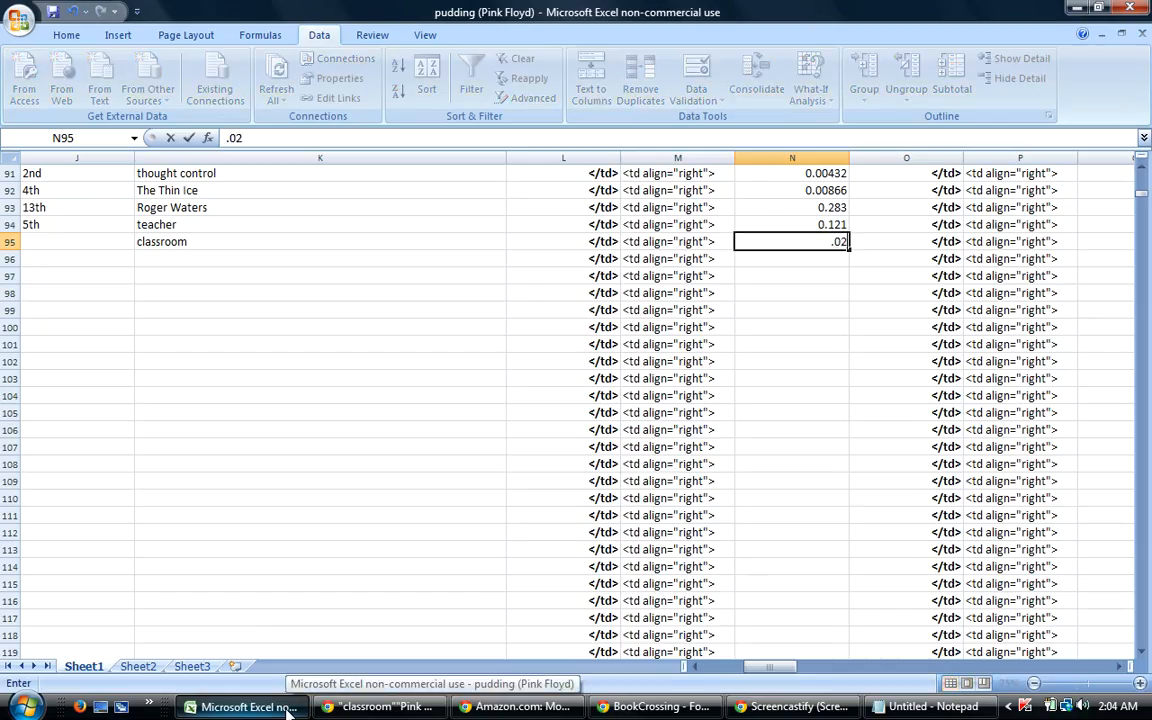
pyautogui.write('71')
pyautogui.press('Tab')
pyautogui.press('Tab')
pyautogui.press('Tab')
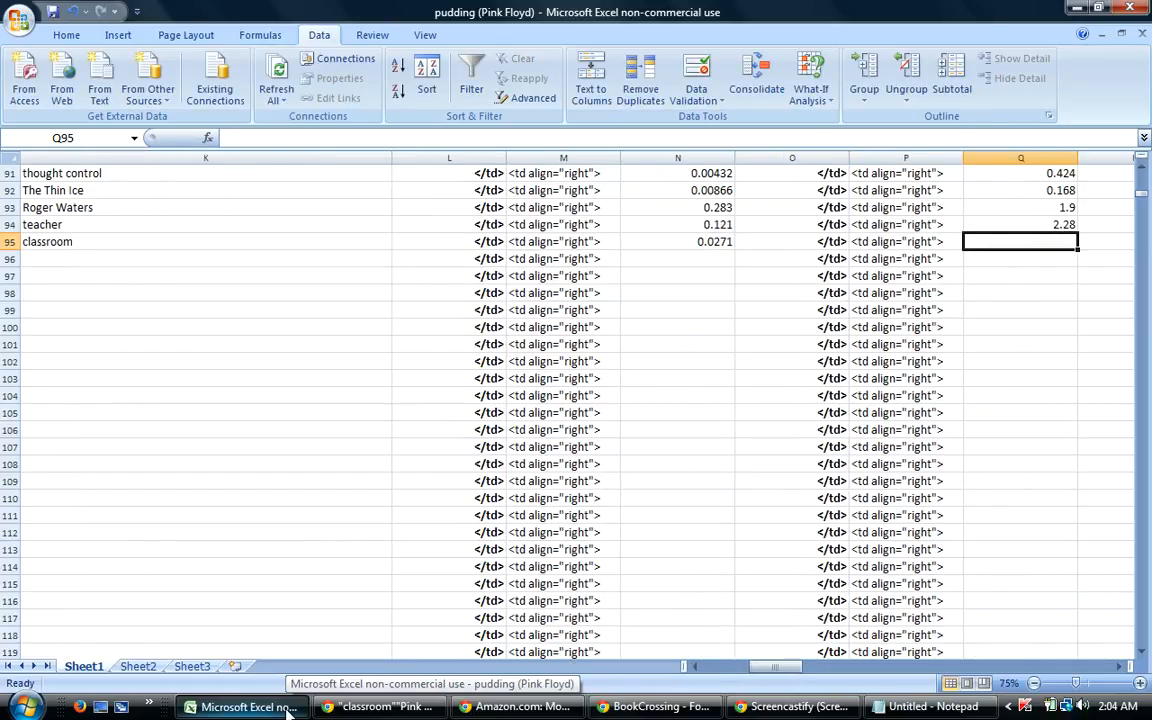
# Check the three-term search results in DeeperWeb, return to Excel, and enter .737 as the classroom raw shares in Q95.
pyautogui.click(288, 710)
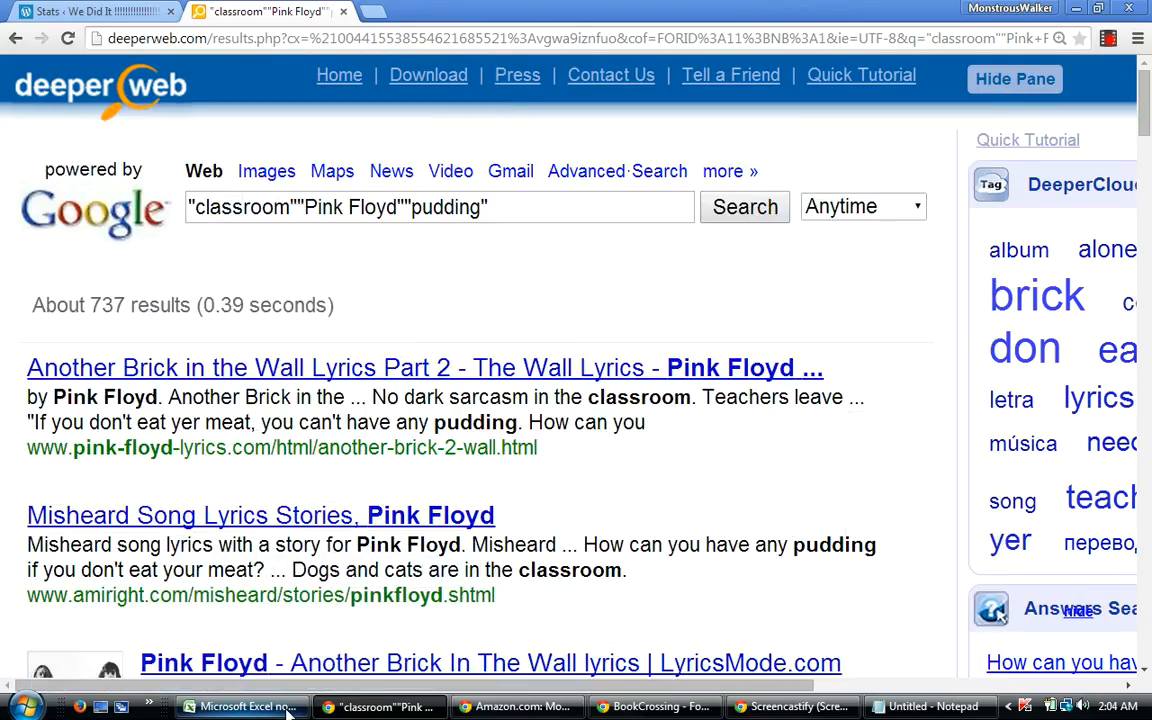
pyautogui.click(250, 707)
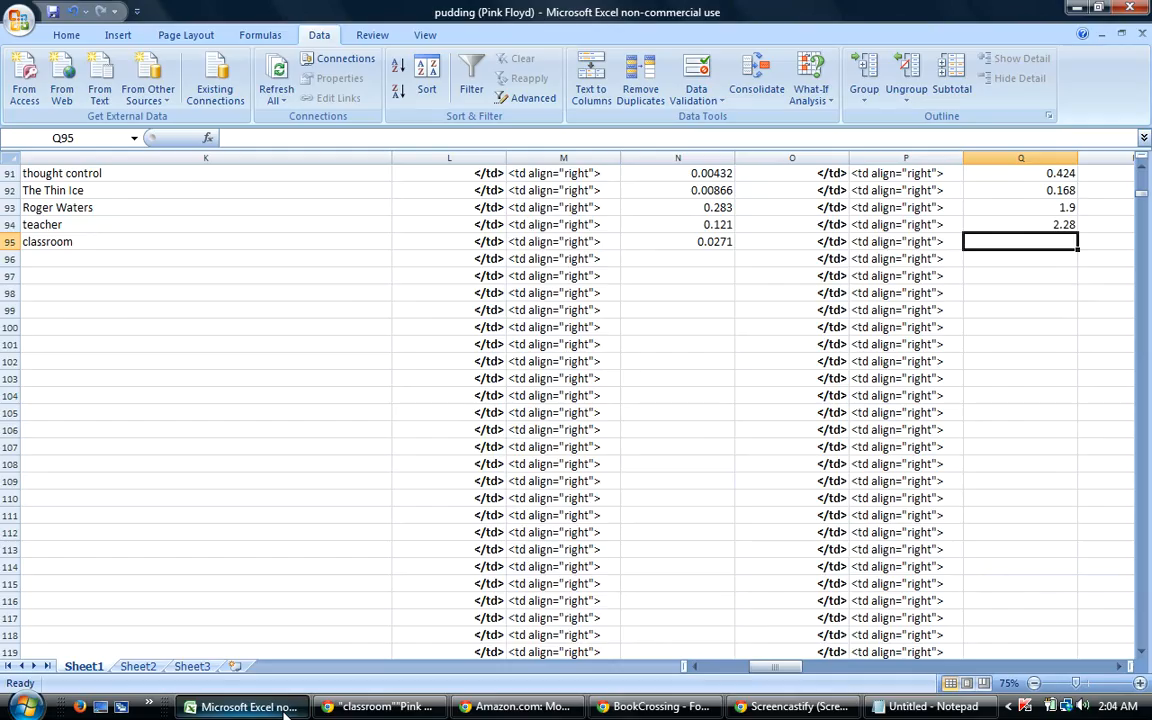
pyautogui.write('.737')
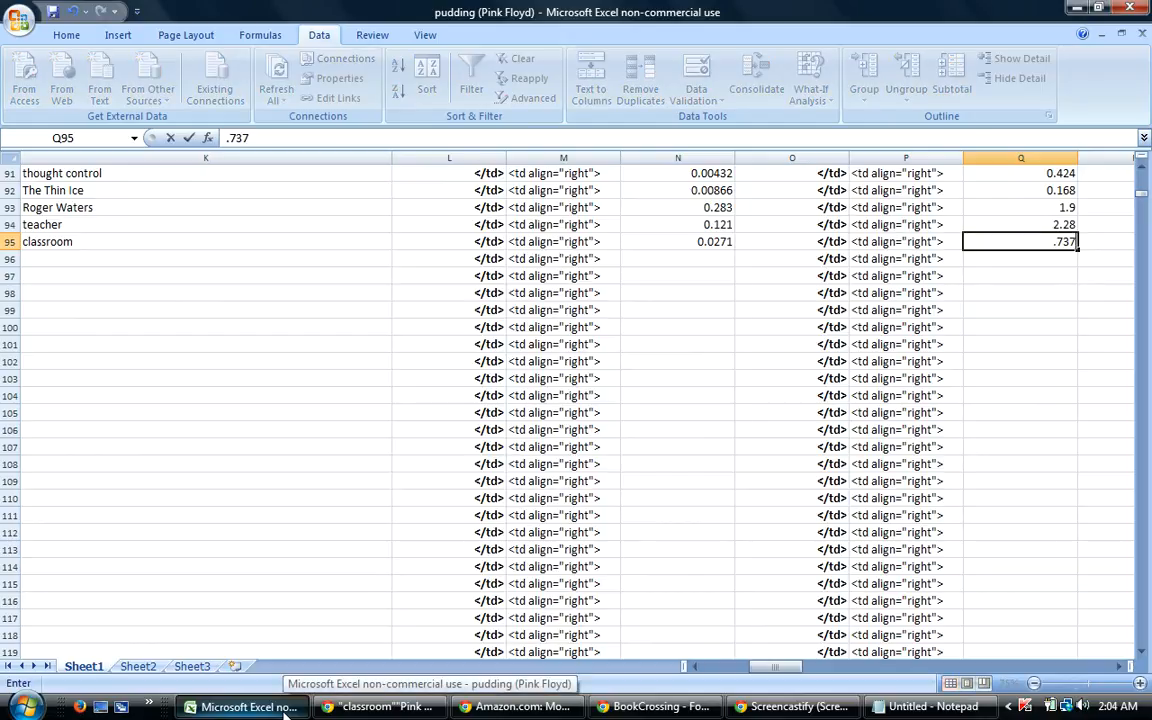
pyautogui.press('Return')
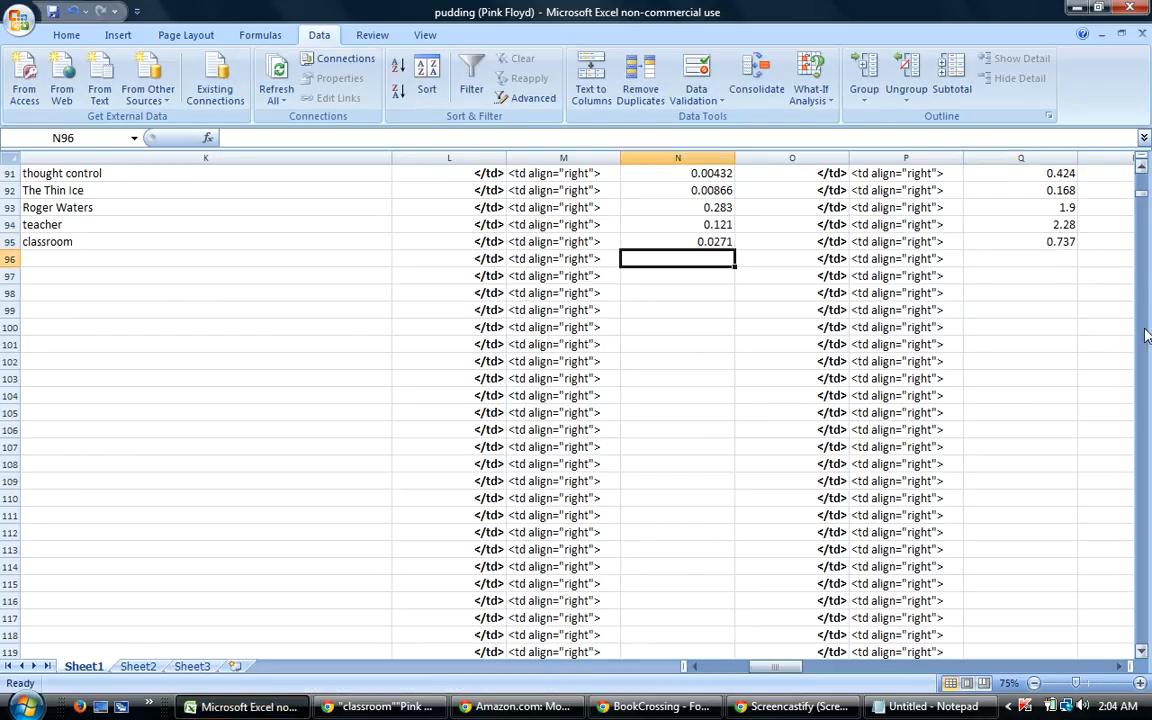
# Sort the guess rows from row 5 down by column AV A to Z, then by column G largest to smallest.
pyautogui.moveTo(1141, 202); pyautogui.dragTo(1140, 168)
pyautogui.moveTo(10, 241); pyautogui.dragTo(55, 712)
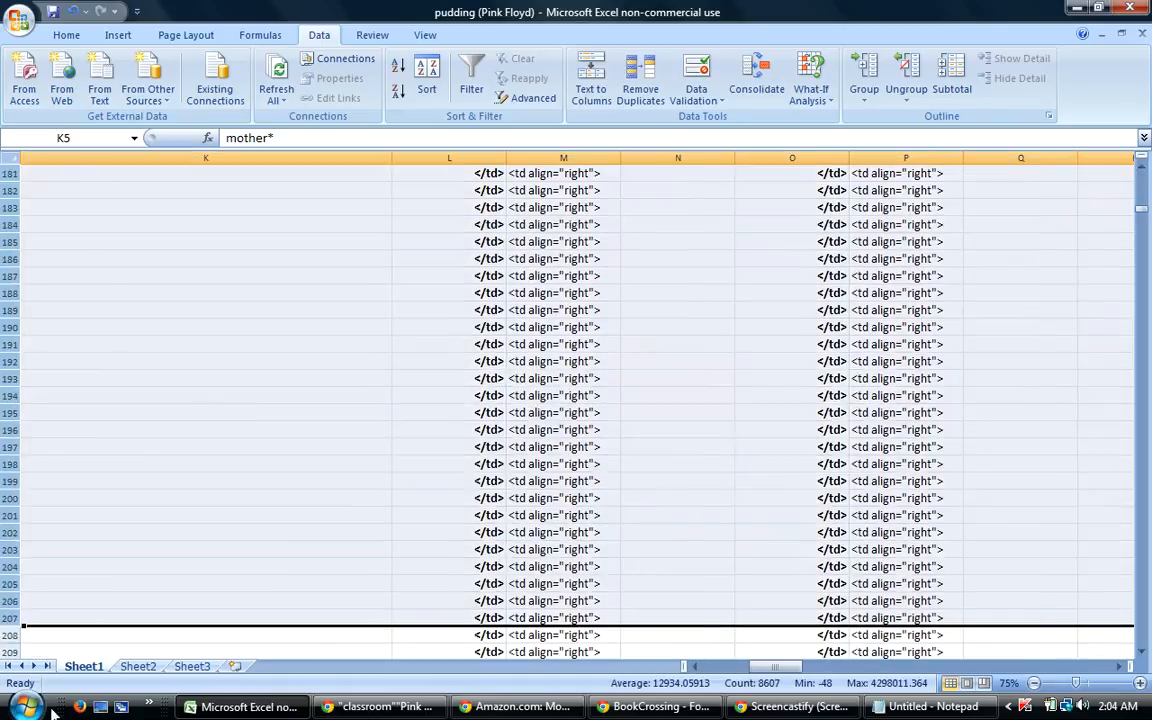
pyautogui.click(427, 75)
pyautogui.click(529, 319)
pyautogui.moveTo(529, 407); pyautogui.dragTo(532, 363)
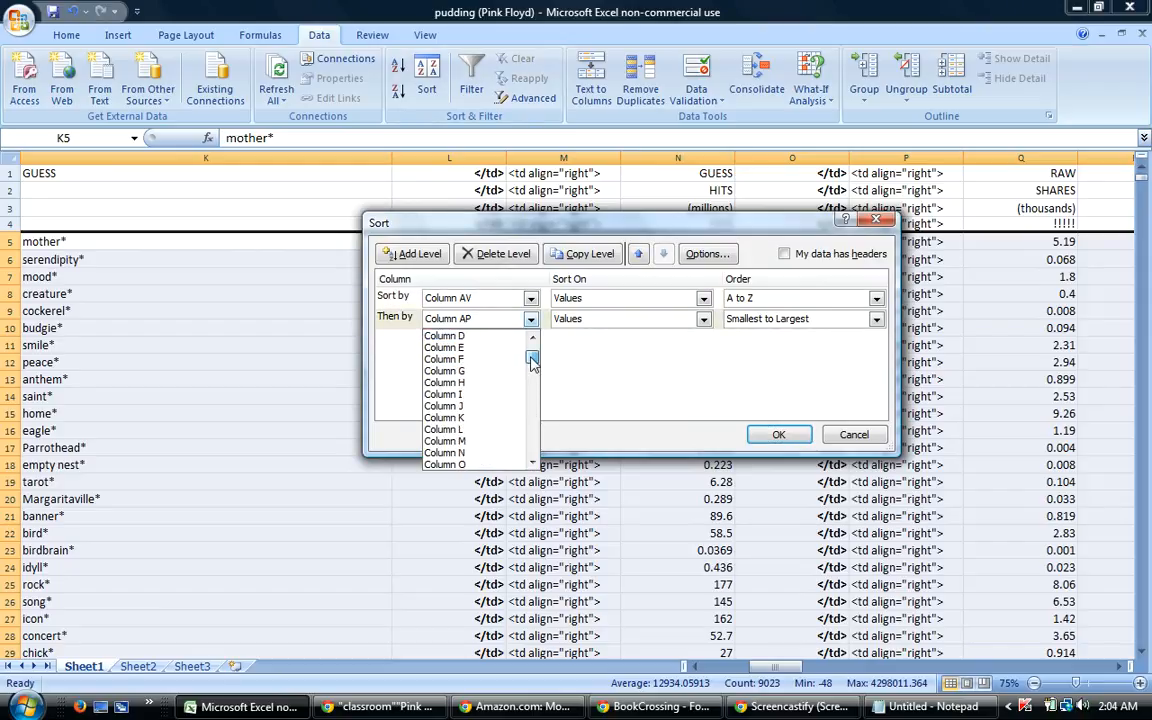
pyautogui.click(481, 371)
pyautogui.click(800, 319)
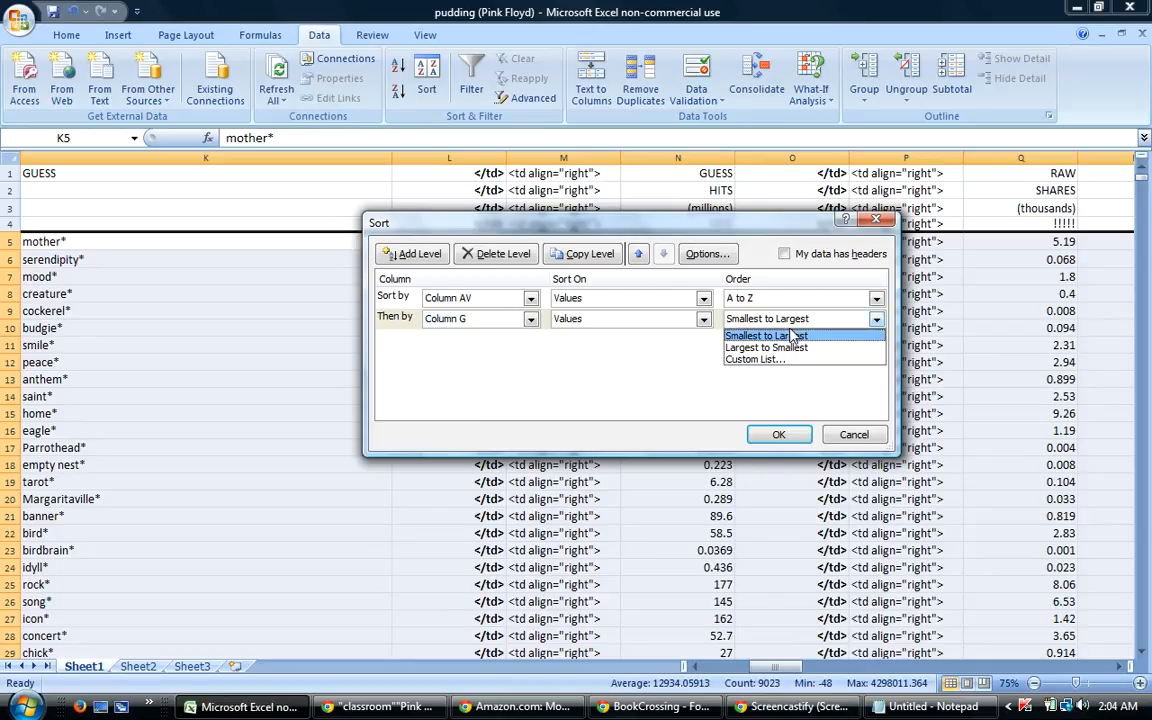
pyautogui.click(780, 347)
pyautogui.click(783, 436)
# Renumber the percentage score rankings in column J by filling the series from 1st in J5 down to 91st in J95.
pyautogui.moveTo(776, 667); pyautogui.dragTo(850, 700)
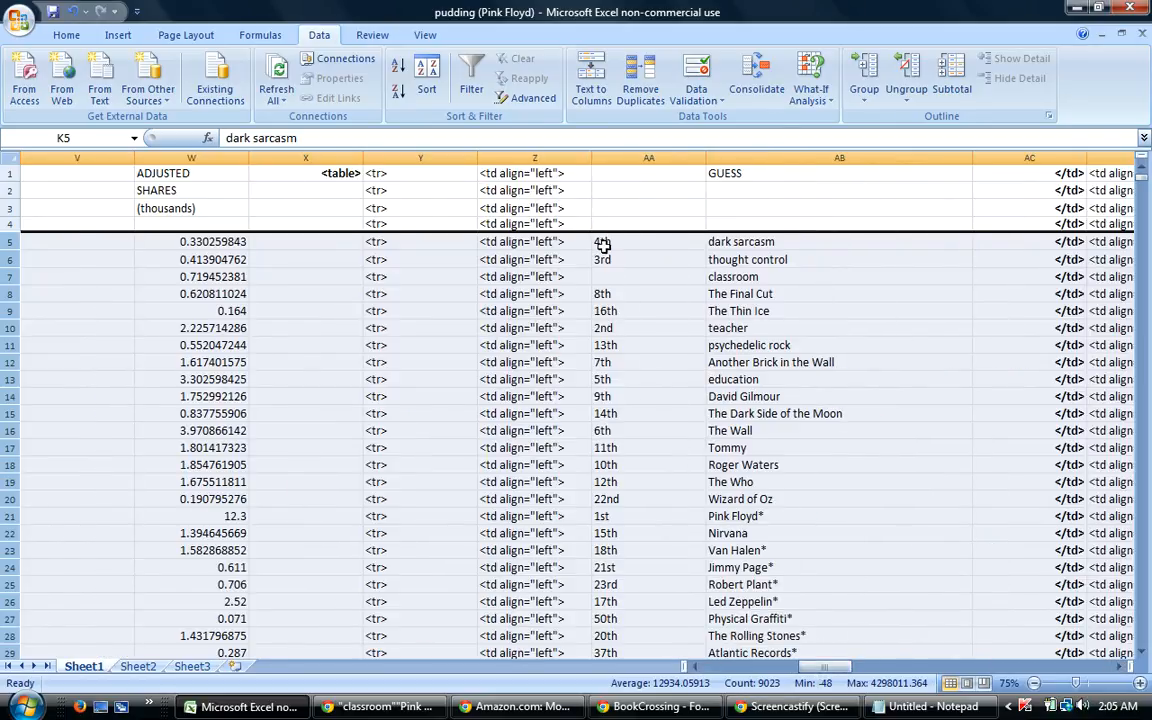
pyautogui.moveTo(820, 667); pyautogui.dragTo(748, 668)
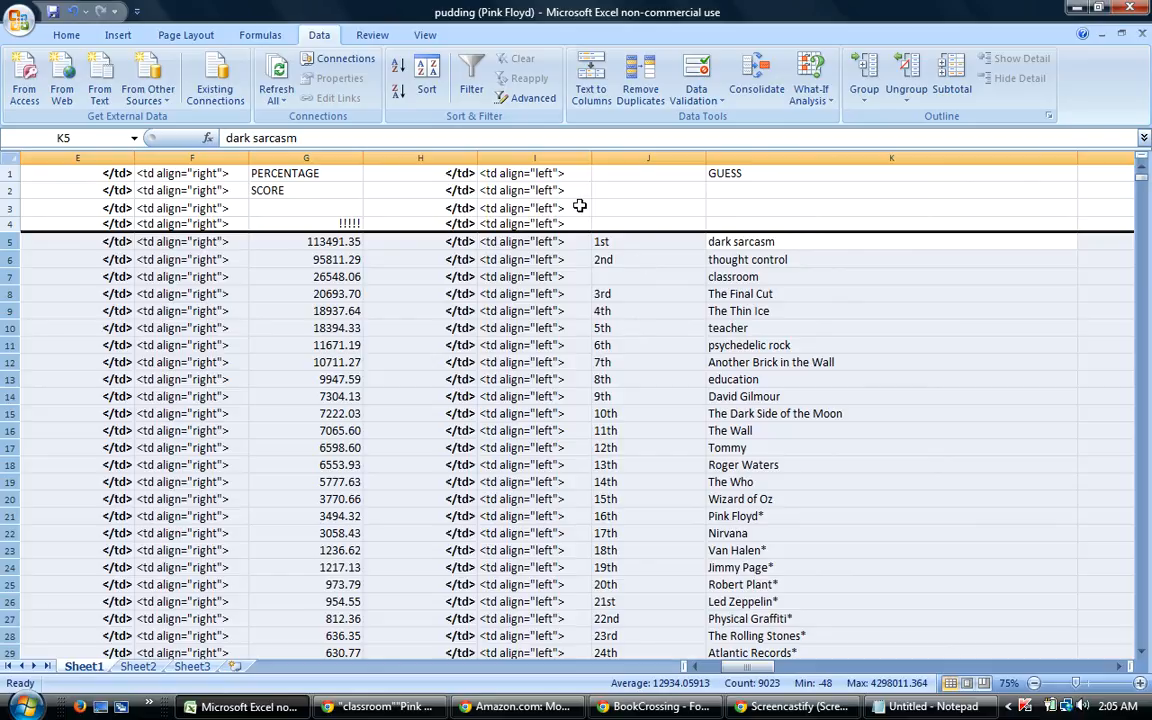
pyautogui.click(605, 245)
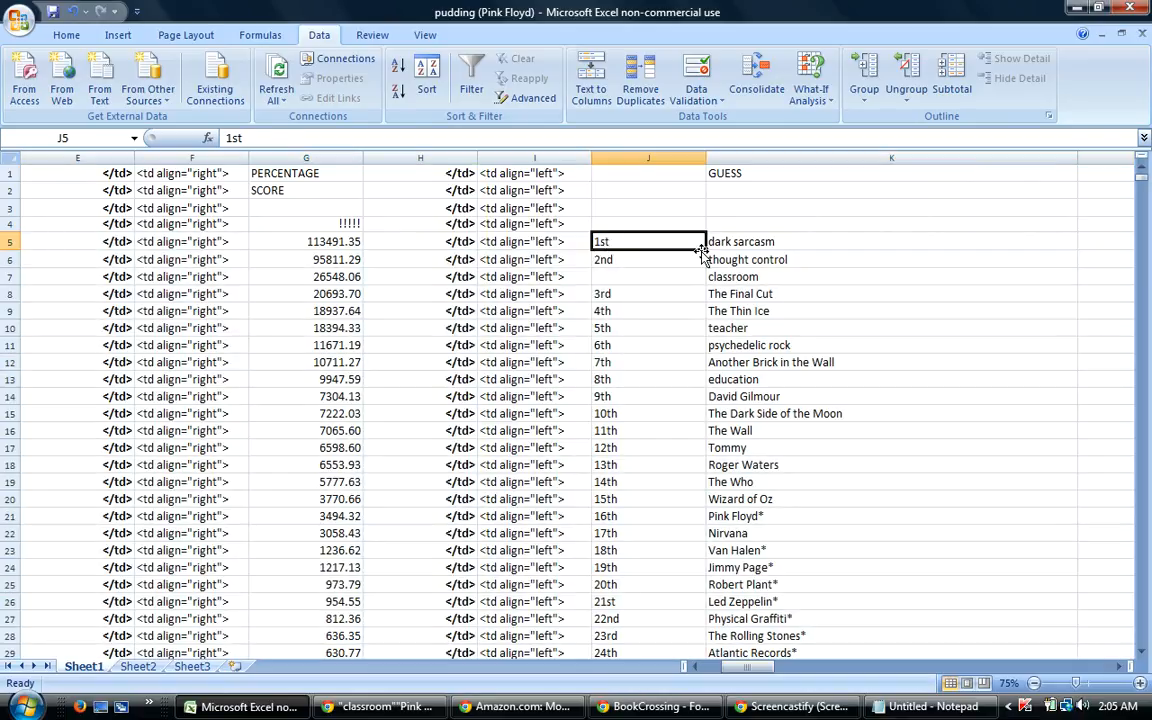
pyautogui.moveTo(707, 249); pyautogui.dragTo(664, 404)
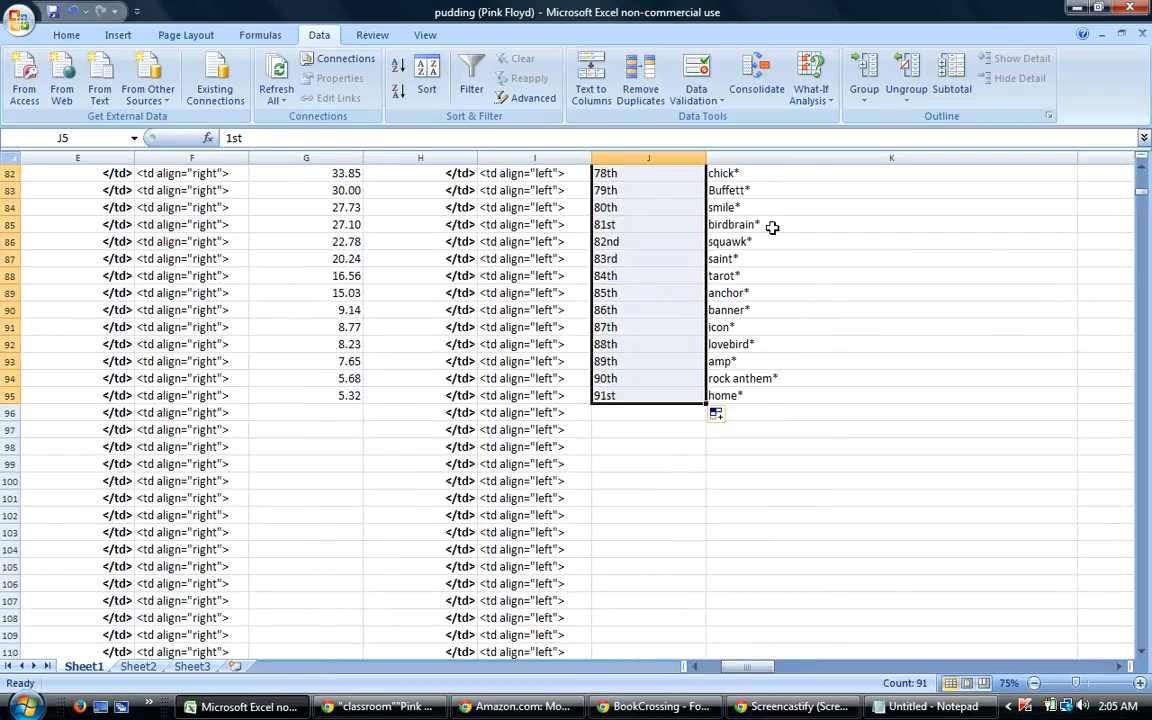
# Sort the guess rows from row 5 down by column AV A to Z, then by column D largest to smallest.
pyautogui.moveTo(1141, 196); pyautogui.dragTo(1141, 166)
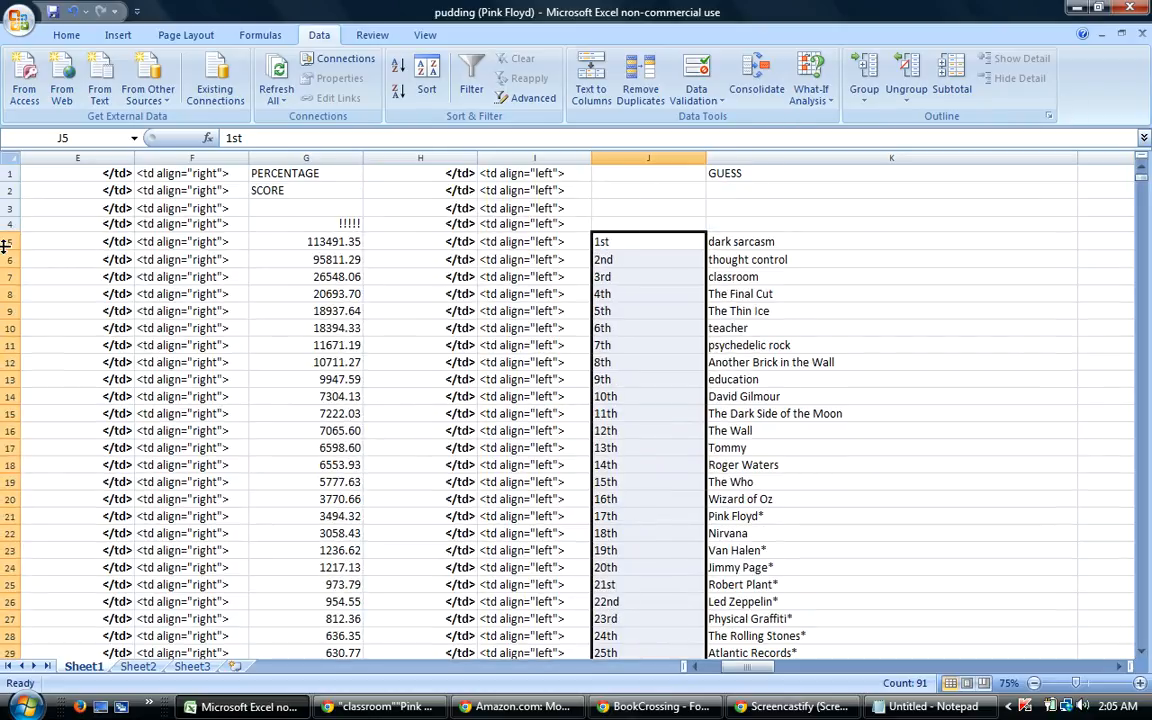
pyautogui.moveTo(9, 223); pyautogui.dragTo(122, 689)
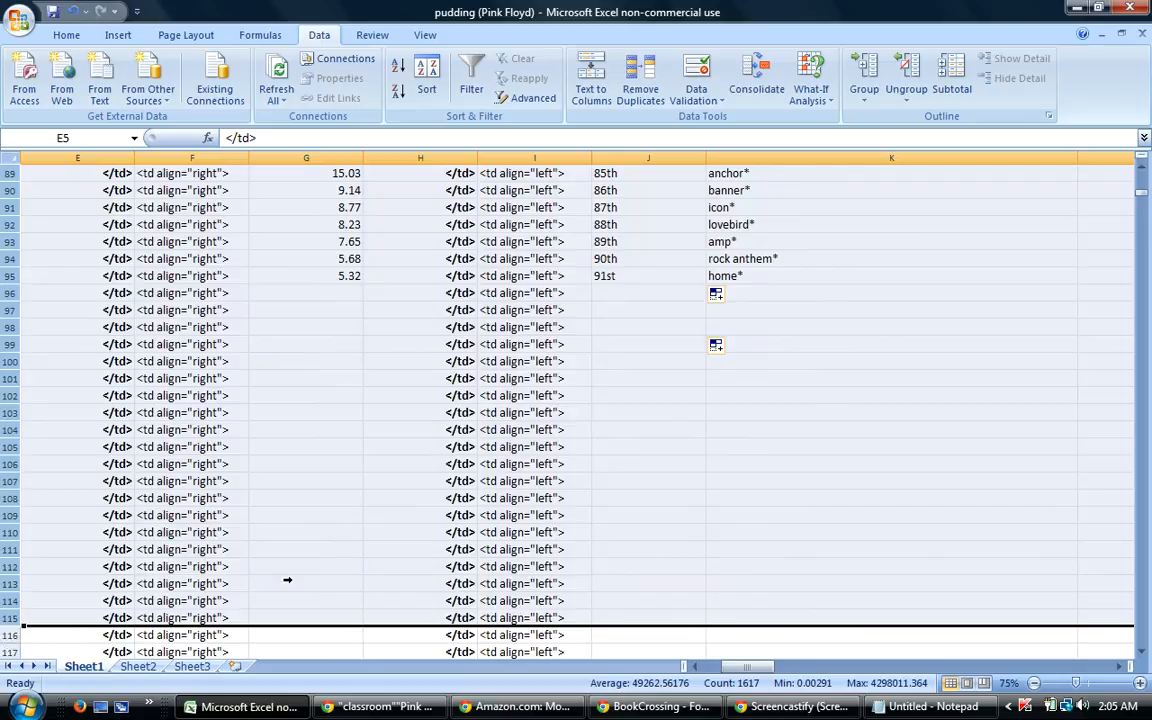
pyautogui.click(427, 80)
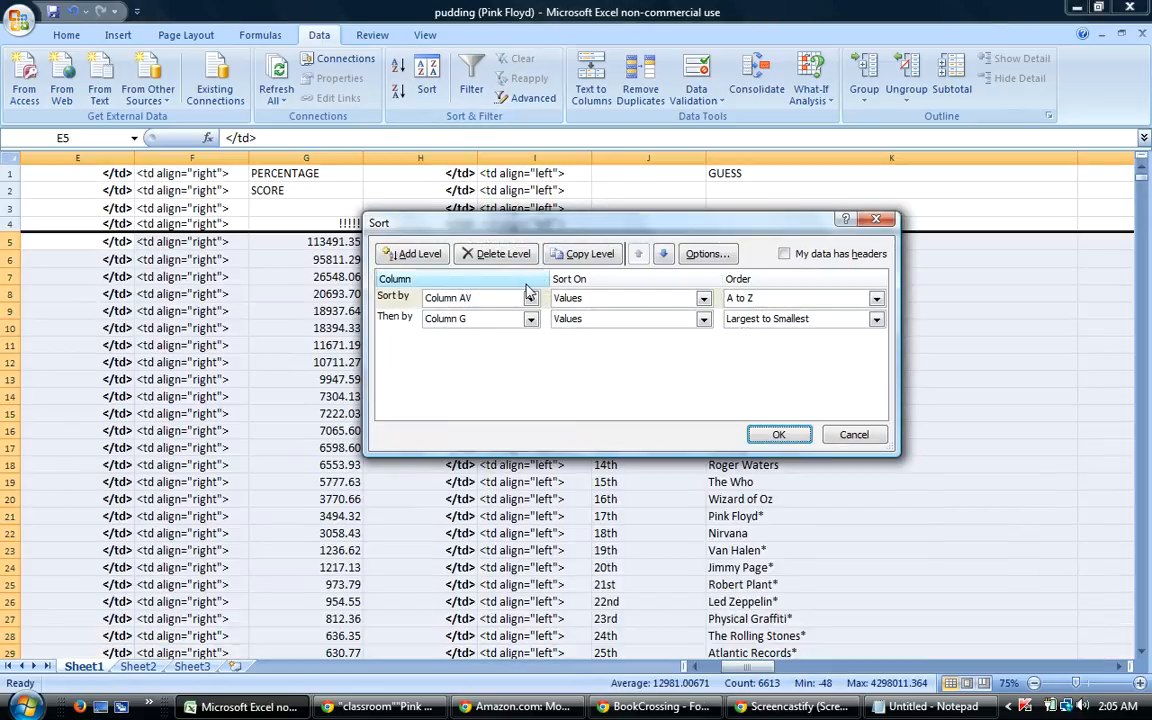
pyautogui.click(531, 318)
pyautogui.scroll(2, 531, 369)
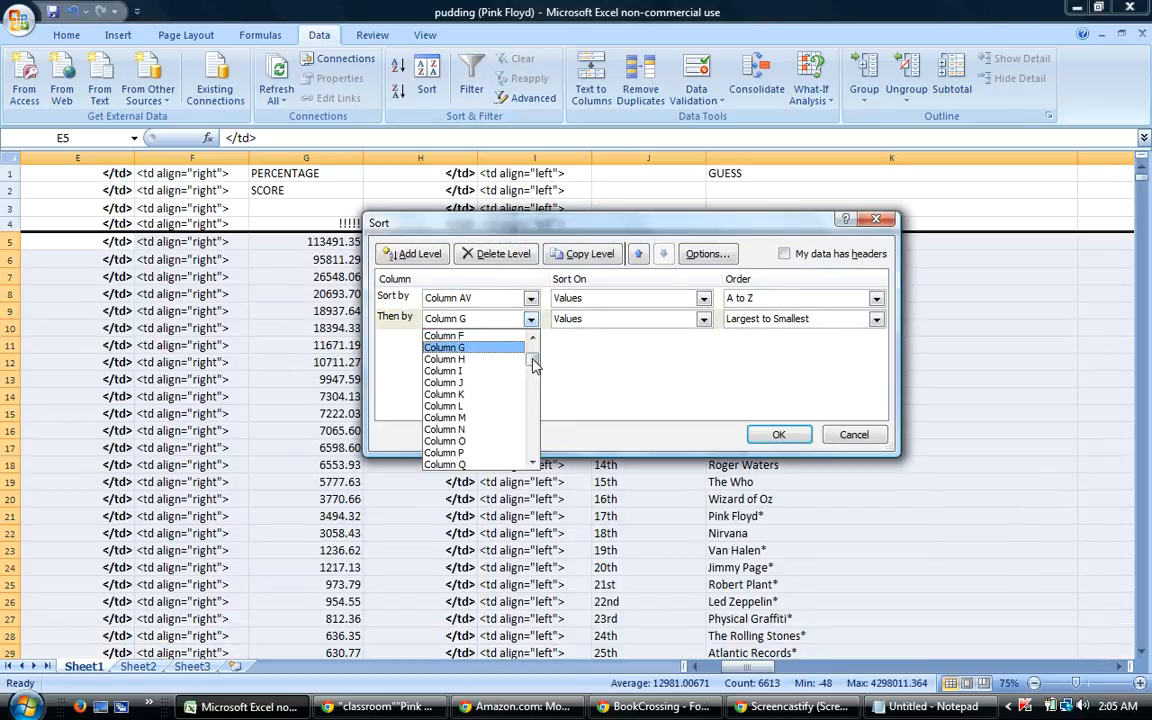
pyautogui.click(450, 370)
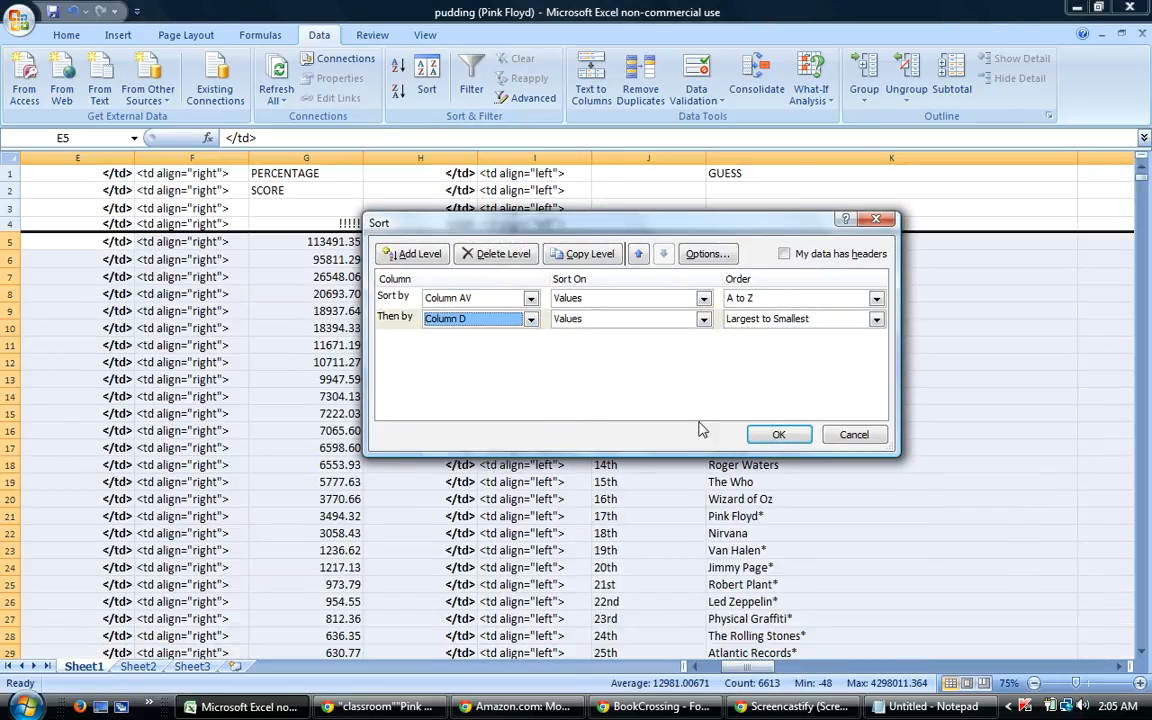
pyautogui.click(773, 434)
# Renumber the guess rankings in column AA by filling the series from 1st in AA5 down to row 95.
pyautogui.moveTo(745, 667); pyautogui.dragTo(836, 667)
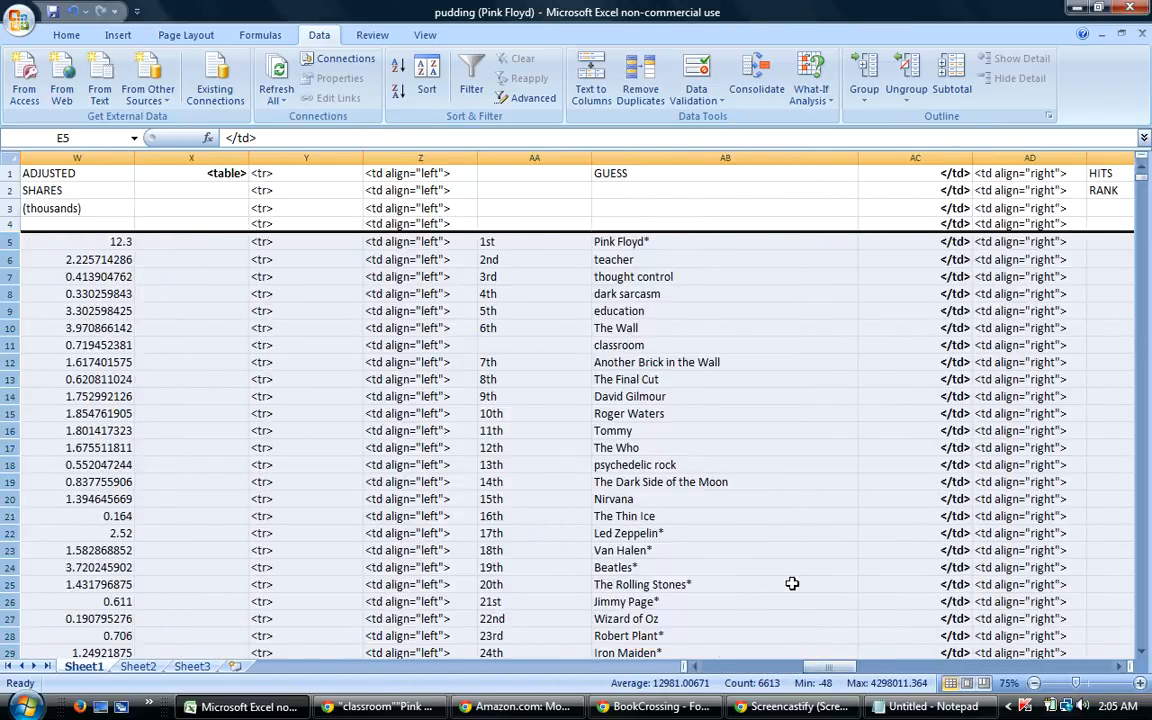
pyautogui.click(494, 241)
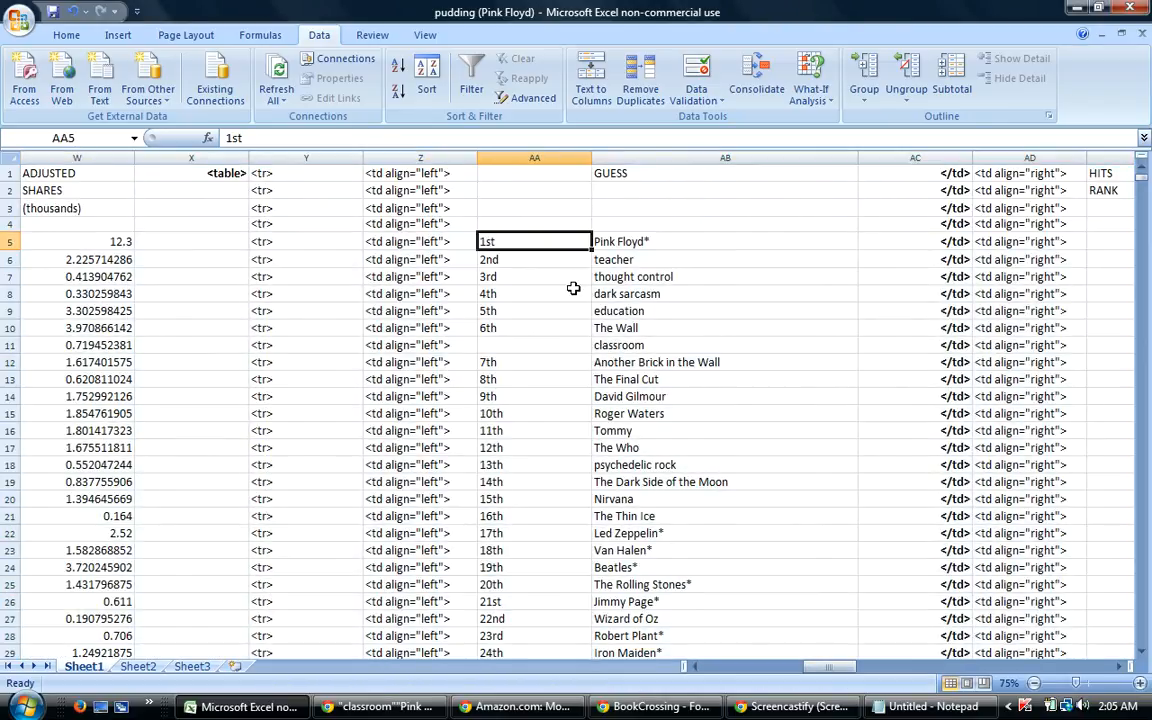
pyautogui.moveTo(591, 251); pyautogui.dragTo(575, 436)
pyautogui.moveTo(1131, 197); pyautogui.dragTo(1133, 166)
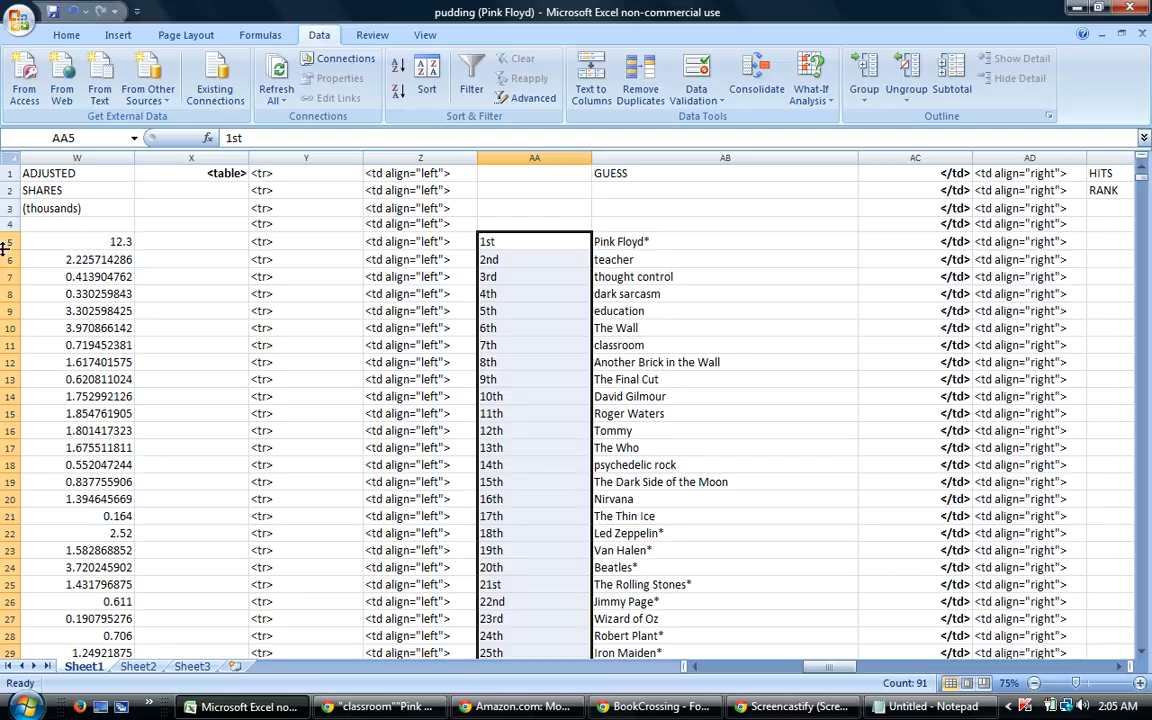
pyautogui.moveTo(830, 669); pyautogui.dragTo(764, 668)
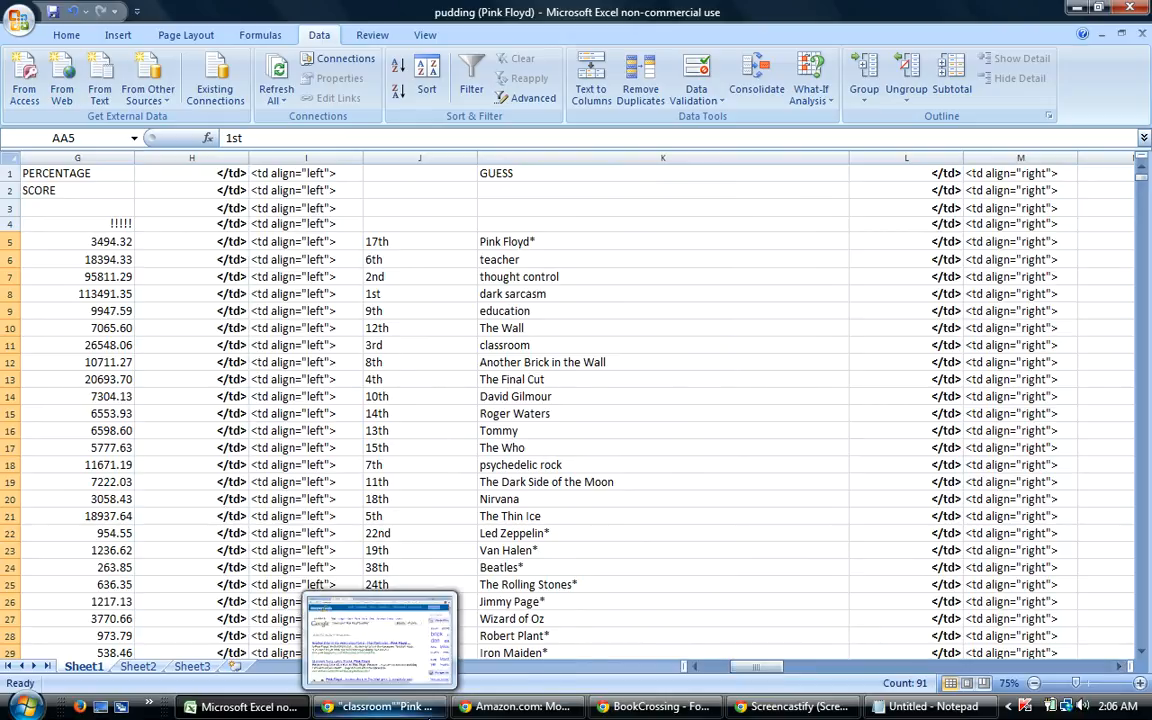
# Switch to the BookCrossing forum, open the parent thread of Weird Modifier Guessing Game #105, and read the newest guess.
pyautogui.click(618, 713)
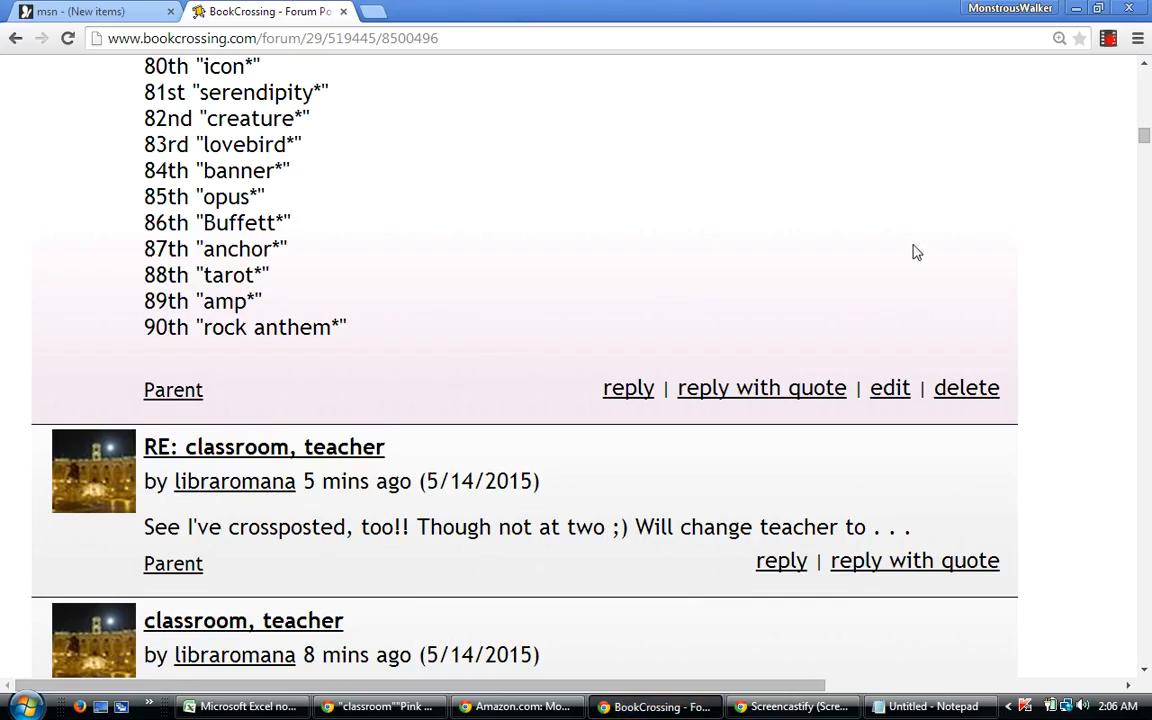
pyautogui.moveTo(1146, 140); pyautogui.dragTo(1147, 80)
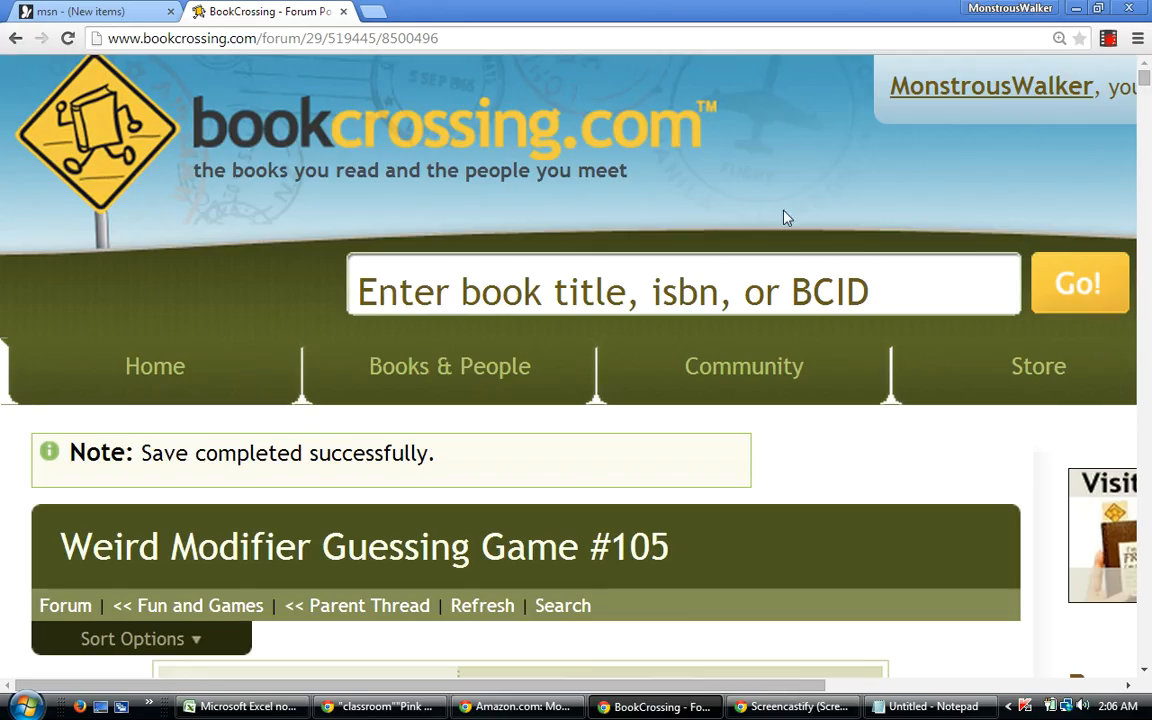
pyautogui.click(360, 606)
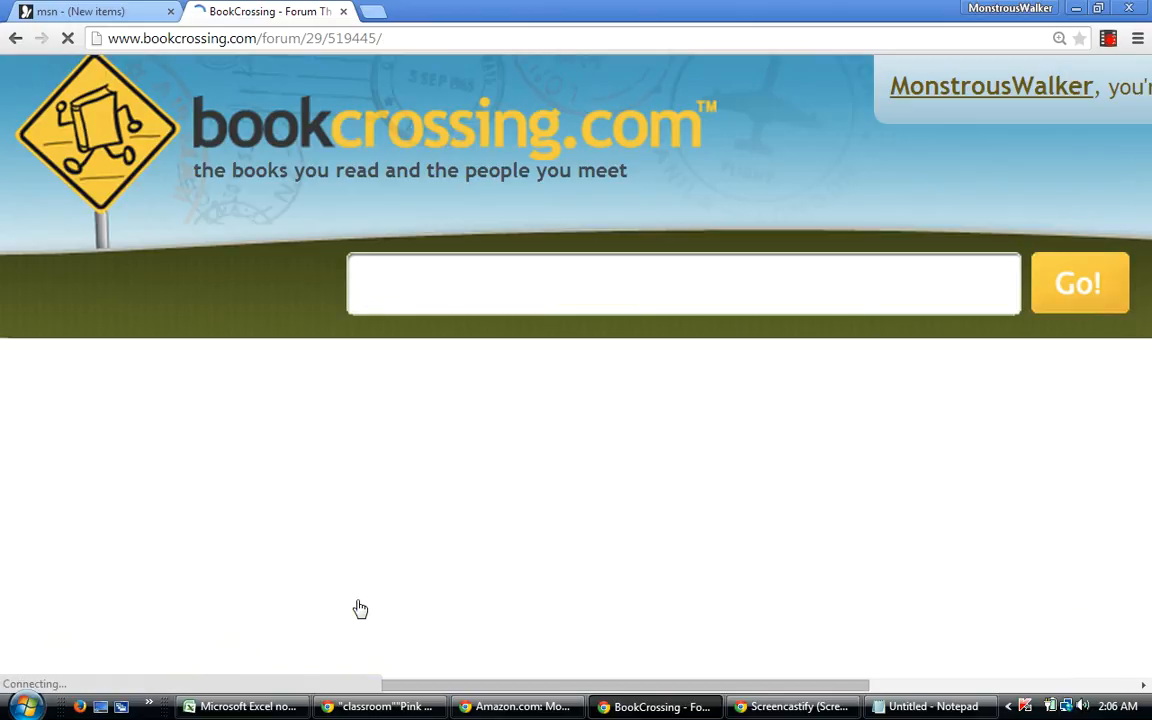
pyautogui.scroll(-3, 360, 608)
pyautogui.scroll(-3, 360, 608)
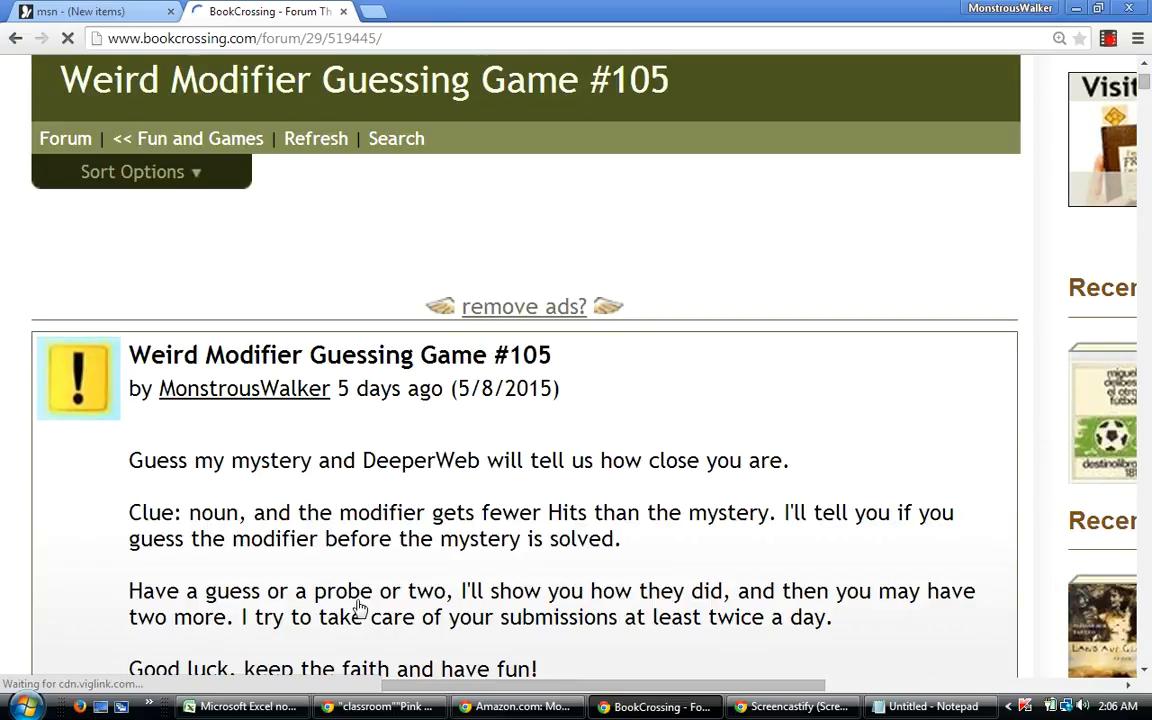
pyautogui.scroll(-3, 360, 608)
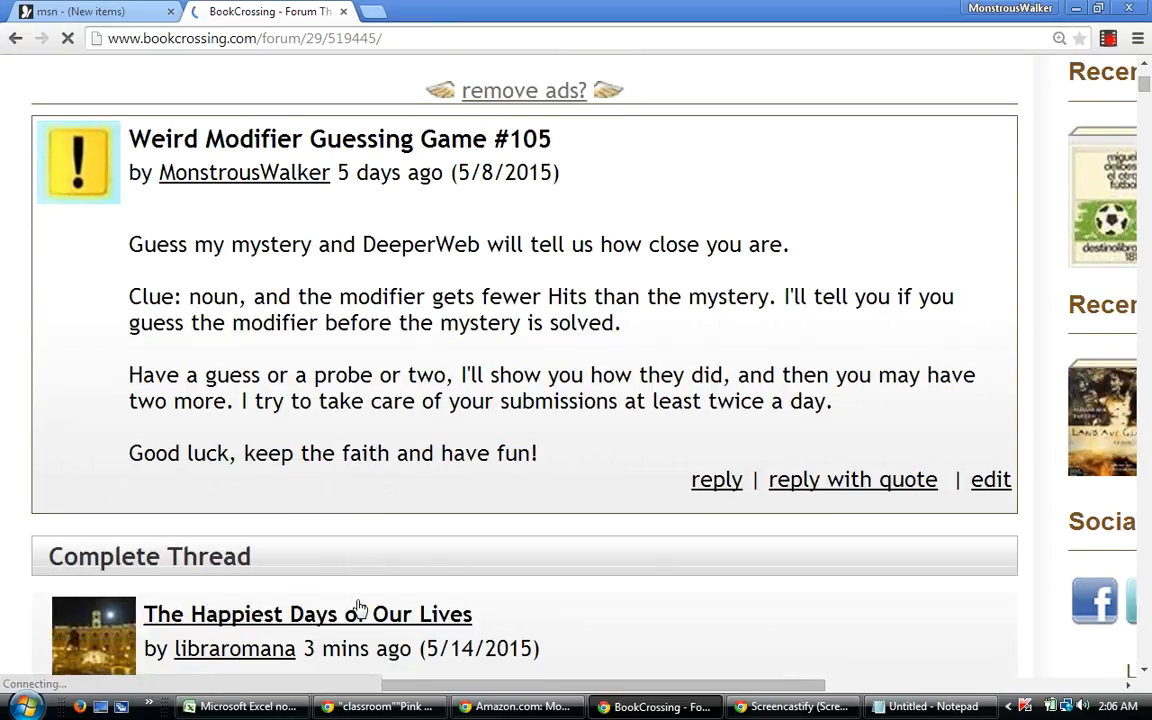
pyautogui.scroll(-2, 360, 608)
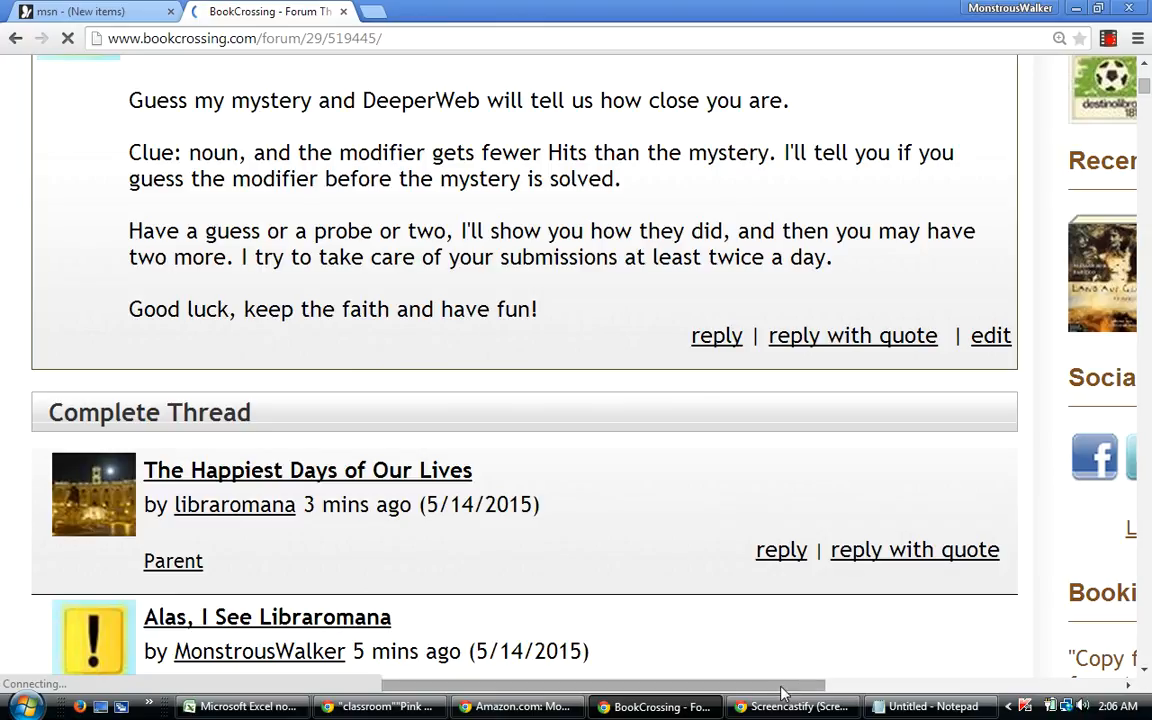
pyautogui.moveTo(833, 712)
pyautogui.moveTo(204, 712)
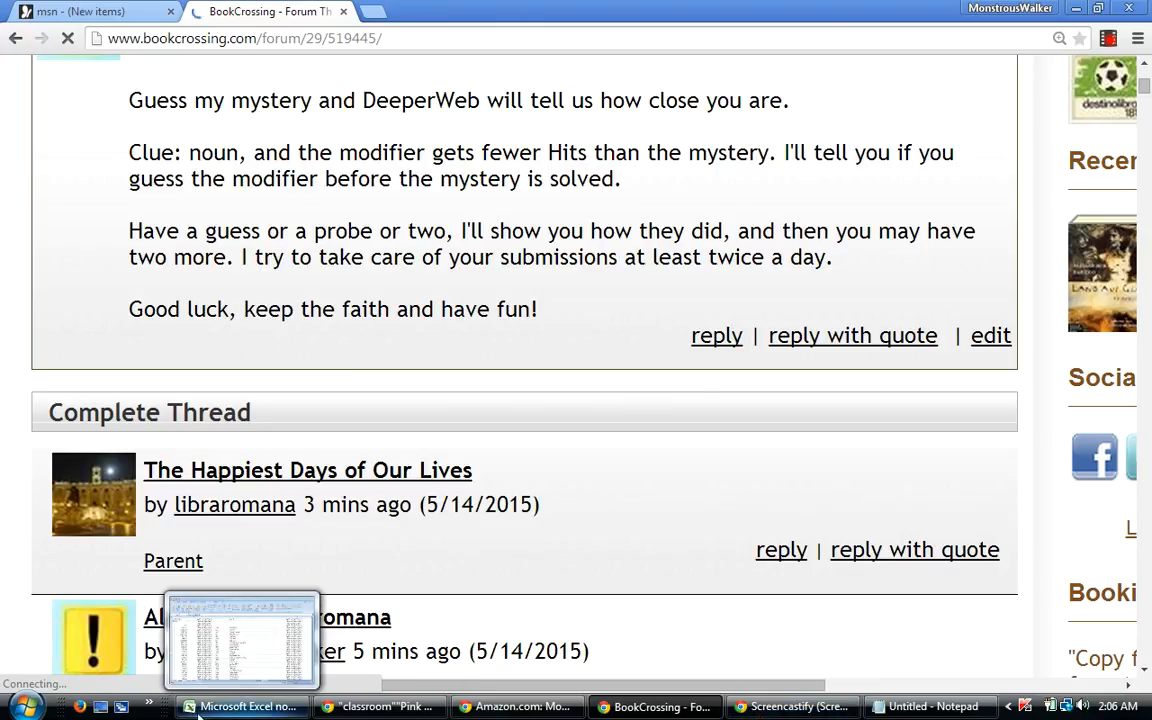
# Switch to Excel and sort the guess rows from row 5 down by column AV A to Z, then by column AP smallest to largest.
pyautogui.click(224, 712)
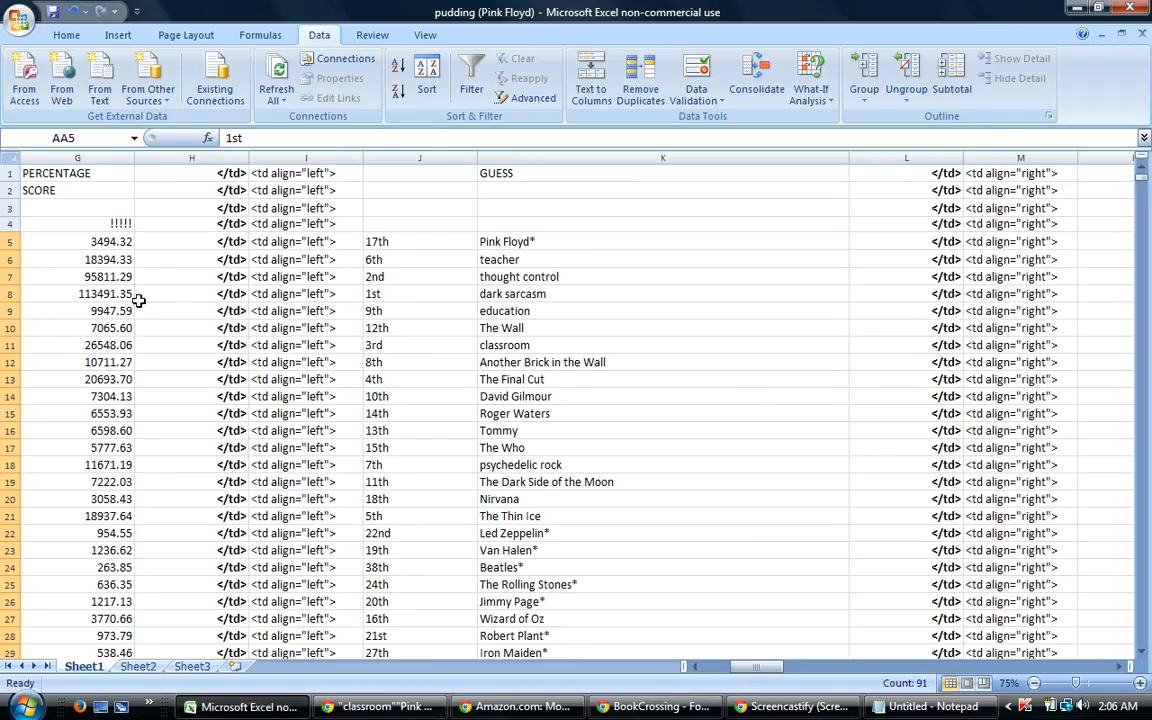
pyautogui.moveTo(7, 241); pyautogui.dragTo(30, 660)
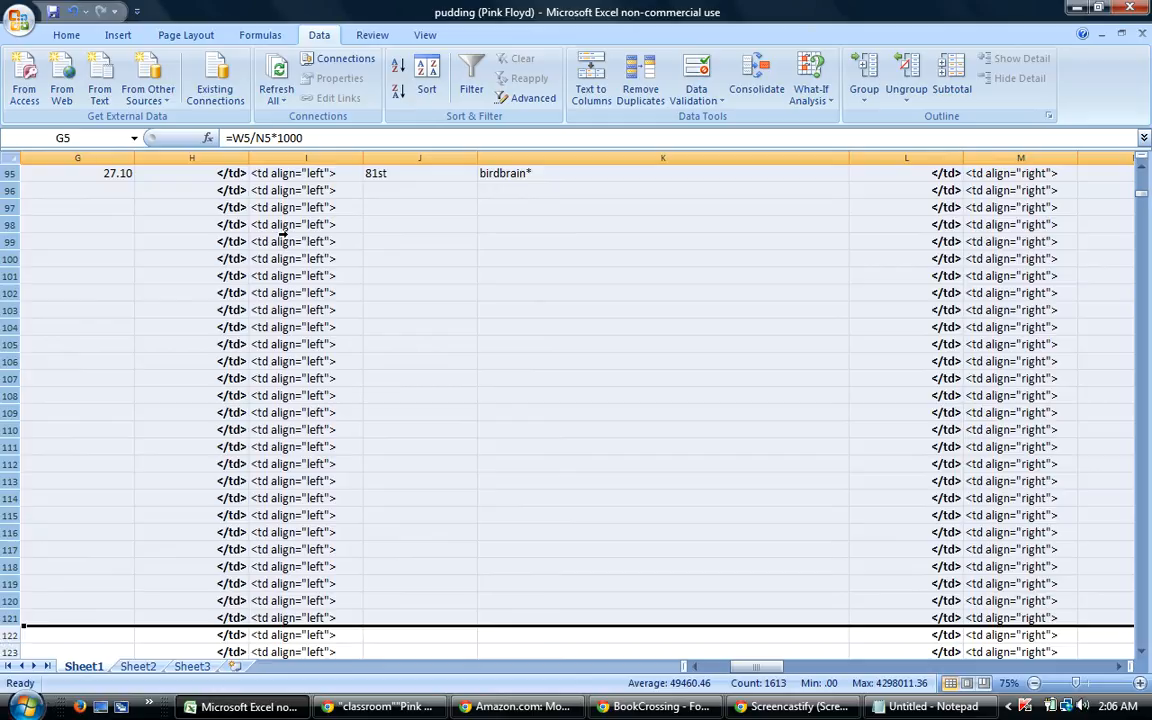
pyautogui.click(430, 78)
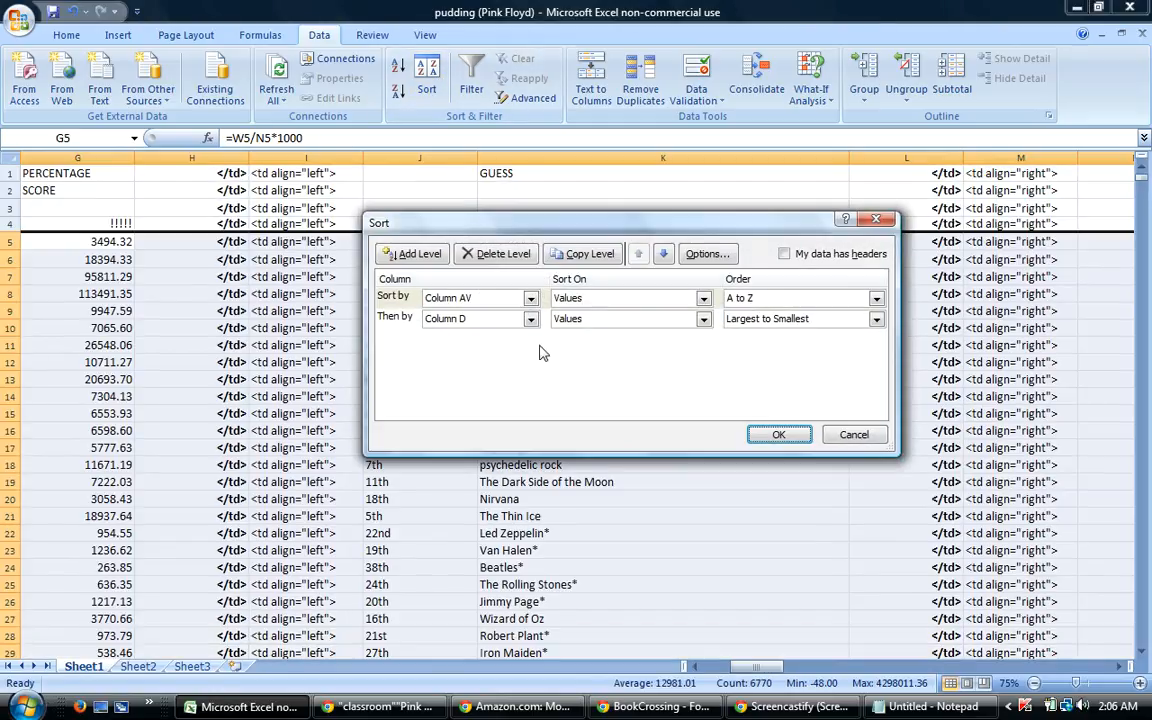
pyautogui.click(531, 319)
pyautogui.moveTo(531, 362); pyautogui.dragTo(523, 400)
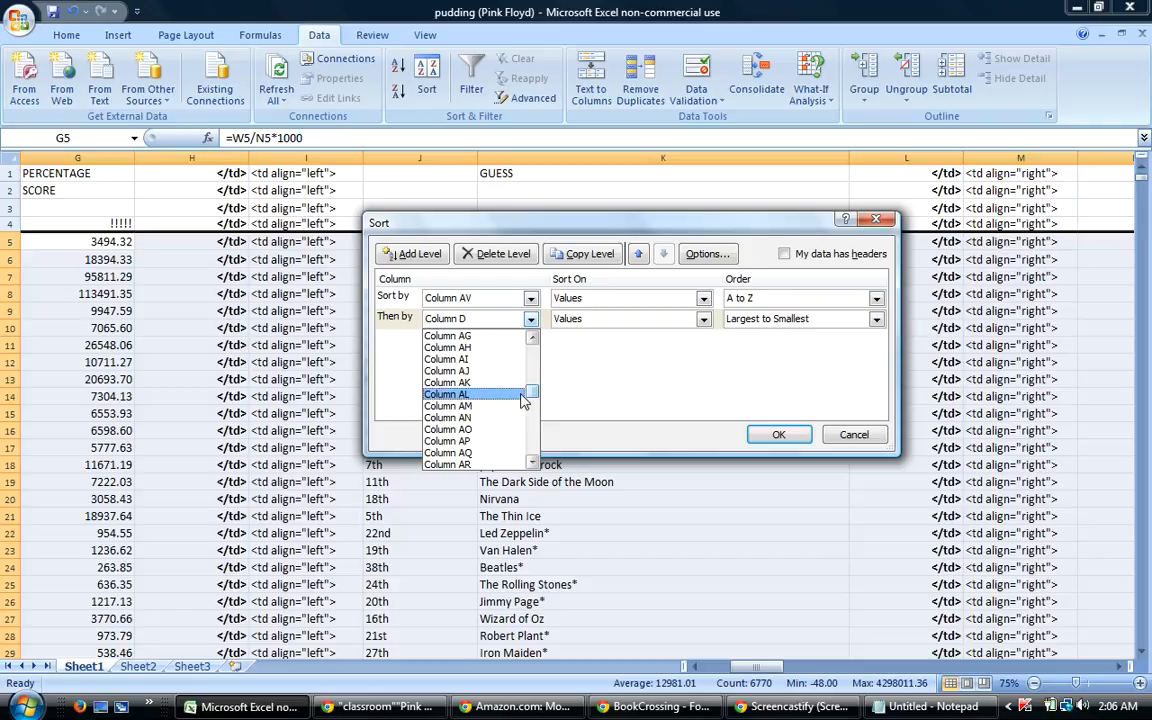
pyautogui.click(468, 402)
pyautogui.click(772, 320)
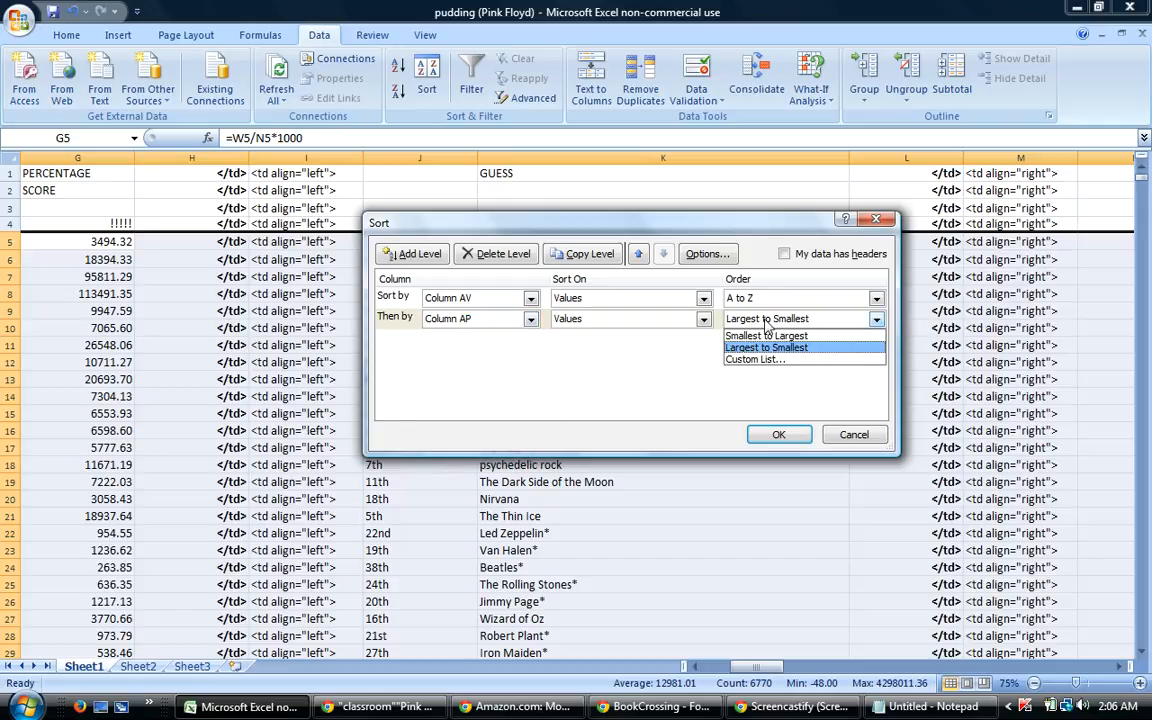
pyautogui.click(767, 336)
pyautogui.click(778, 434)
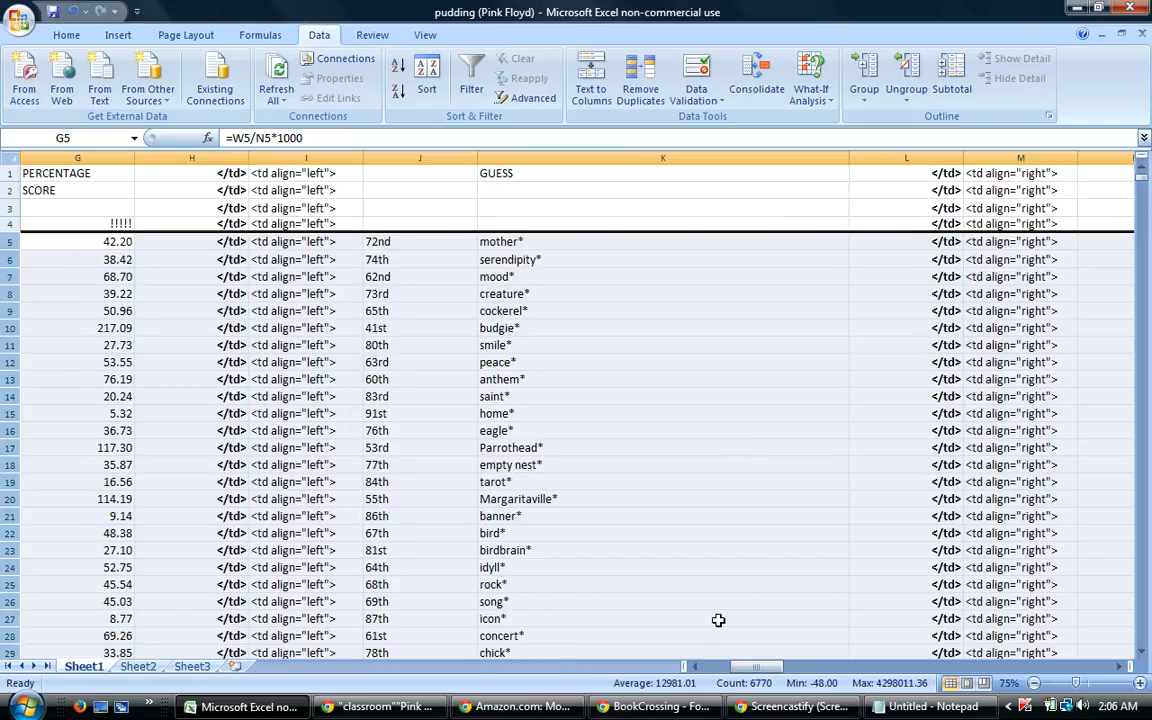
# Add the guess "The Happiest Days of our Lives" in K96, below classroom.
pyautogui.moveTo(1141, 176); pyautogui.dragTo(1143, 192)
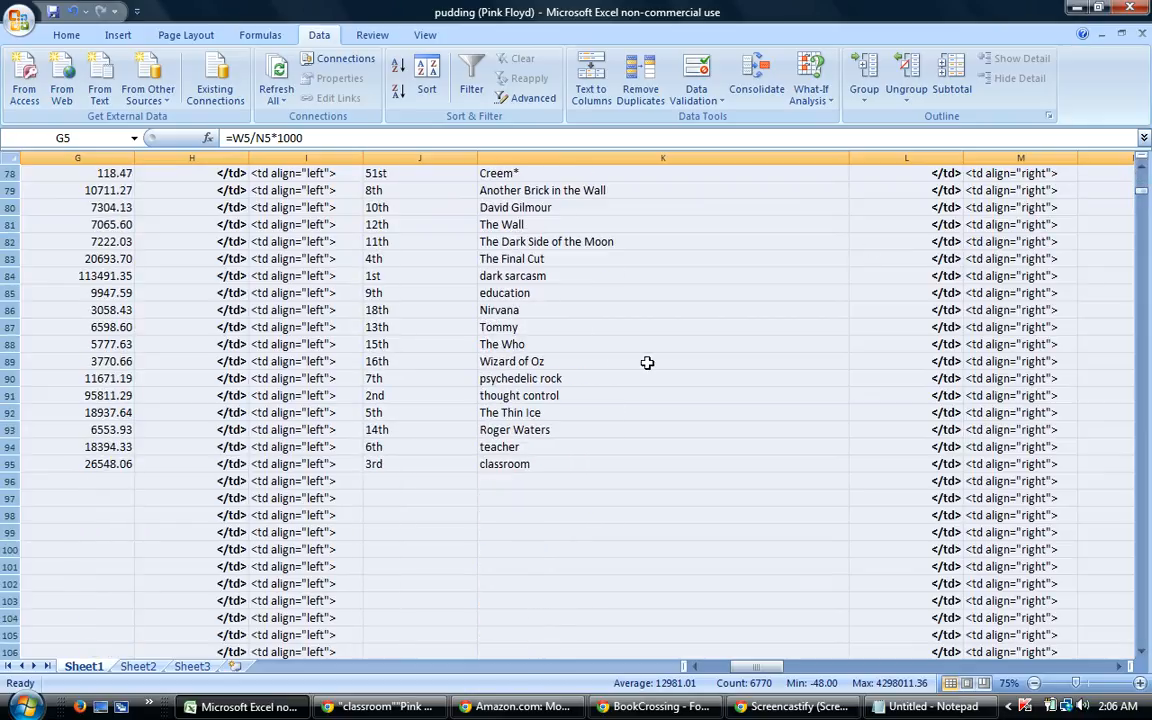
pyautogui.click(536, 482)
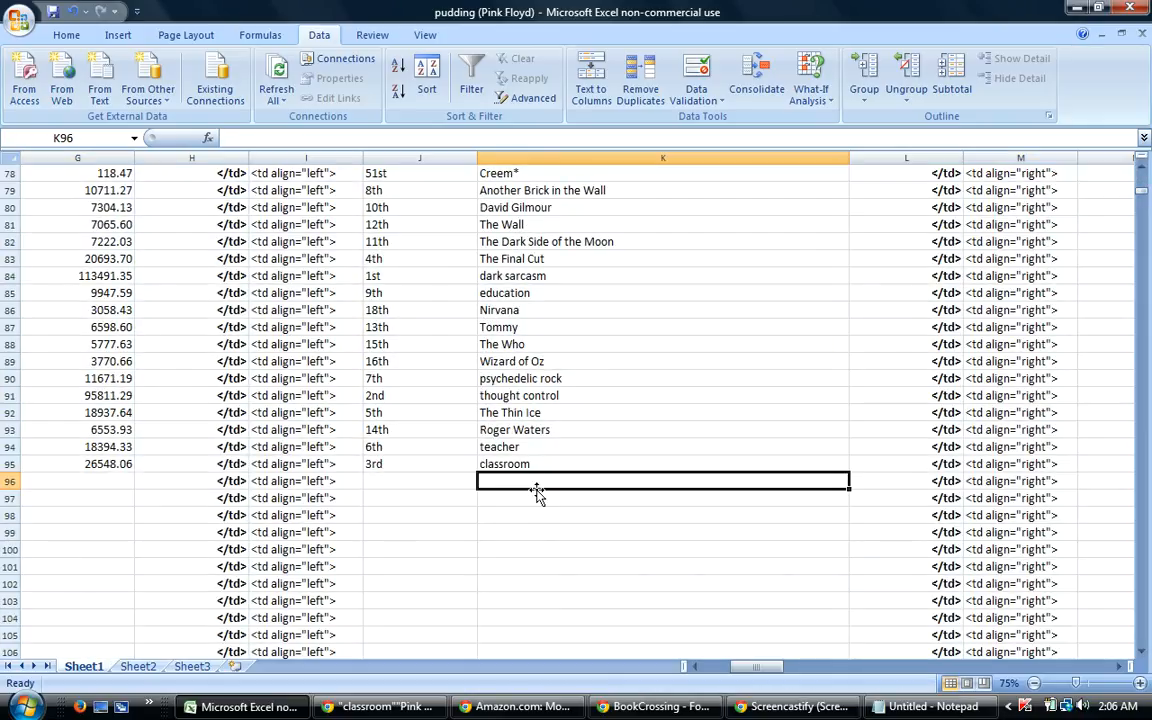
pyautogui.write('The Happiest Day')
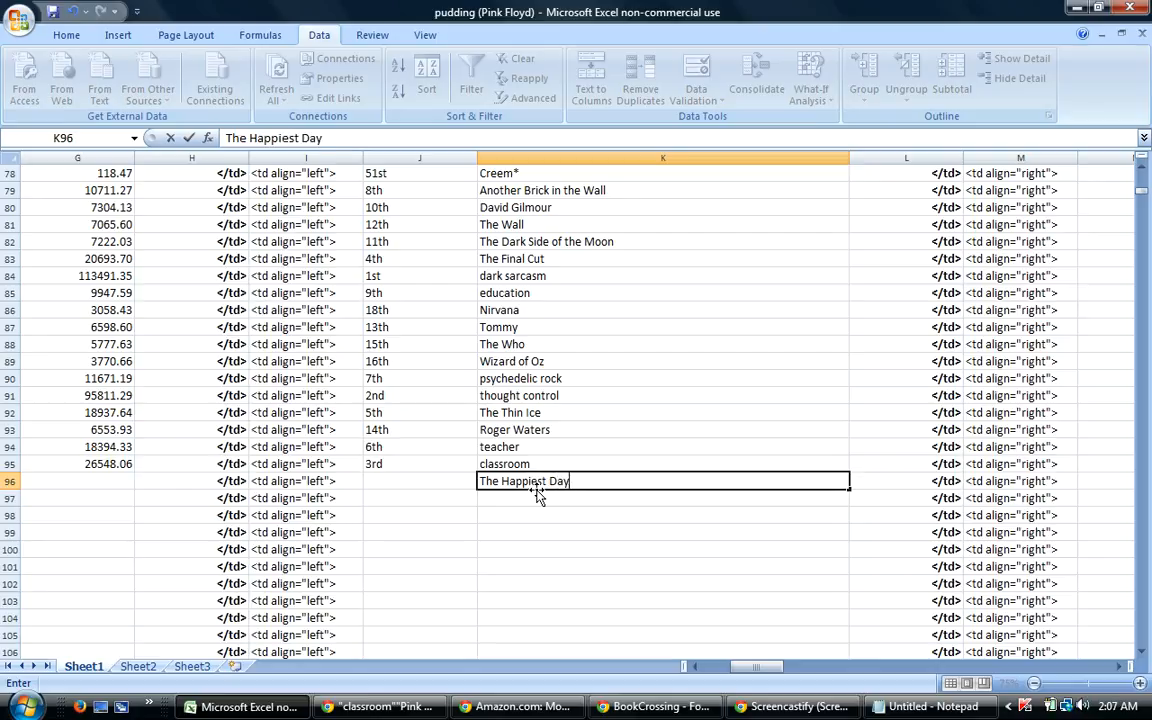
pyautogui.write('s of ou')
pyautogui.press('Return')
pyautogui.press('Up')
pyautogui.press('Up')
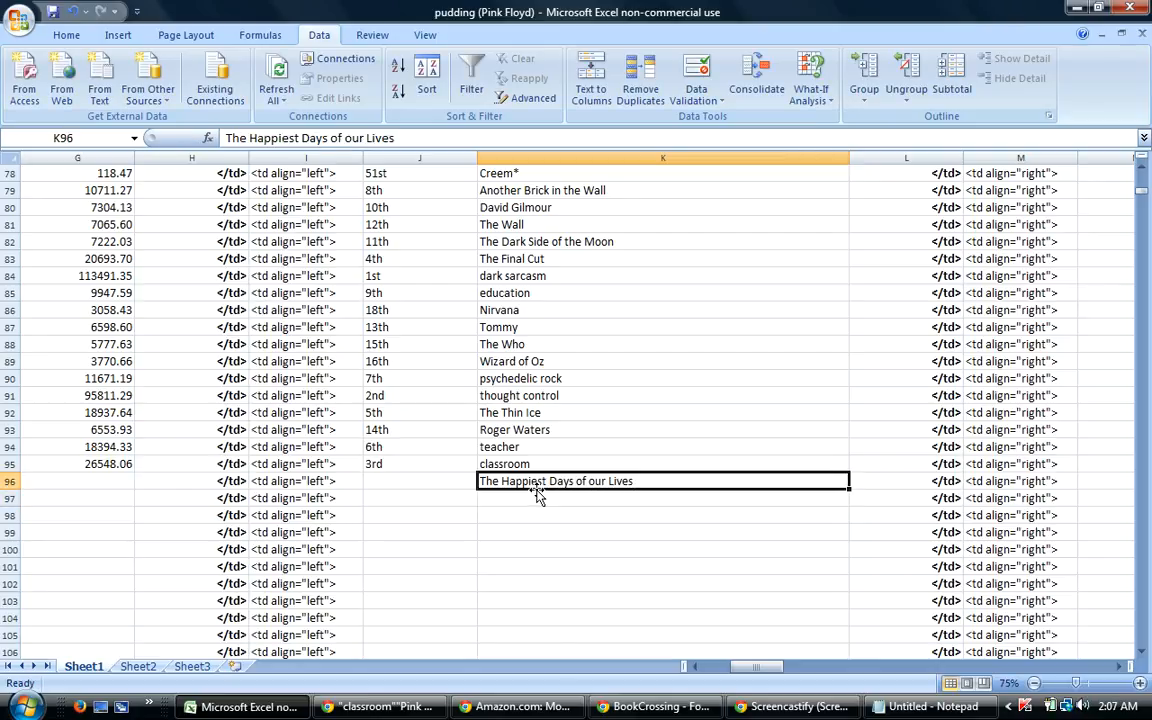
# Enter the guesser's username for the new guess in AS96.
pyautogui.press('Down')
pyautogui.press('Right')
pyautogui.press('Right')
pyautogui.press('Right')
pyautogui.press('Right')
pyautogui.press('Right')
pyautogui.press('Right')
pyautogui.press('Right')
pyautogui.press('Right')
pyautogui.press('Right')
pyautogui.press('Right')
pyautogui.press('Right')
pyautogui.press('Right')
pyautogui.press('Right')
pyautogui.press('Right')
pyautogui.press('Right')
pyautogui.press('Right')
pyautogui.press('Right')
pyautogui.press('Right')
pyautogui.press('Right')
pyautogui.press('Right')
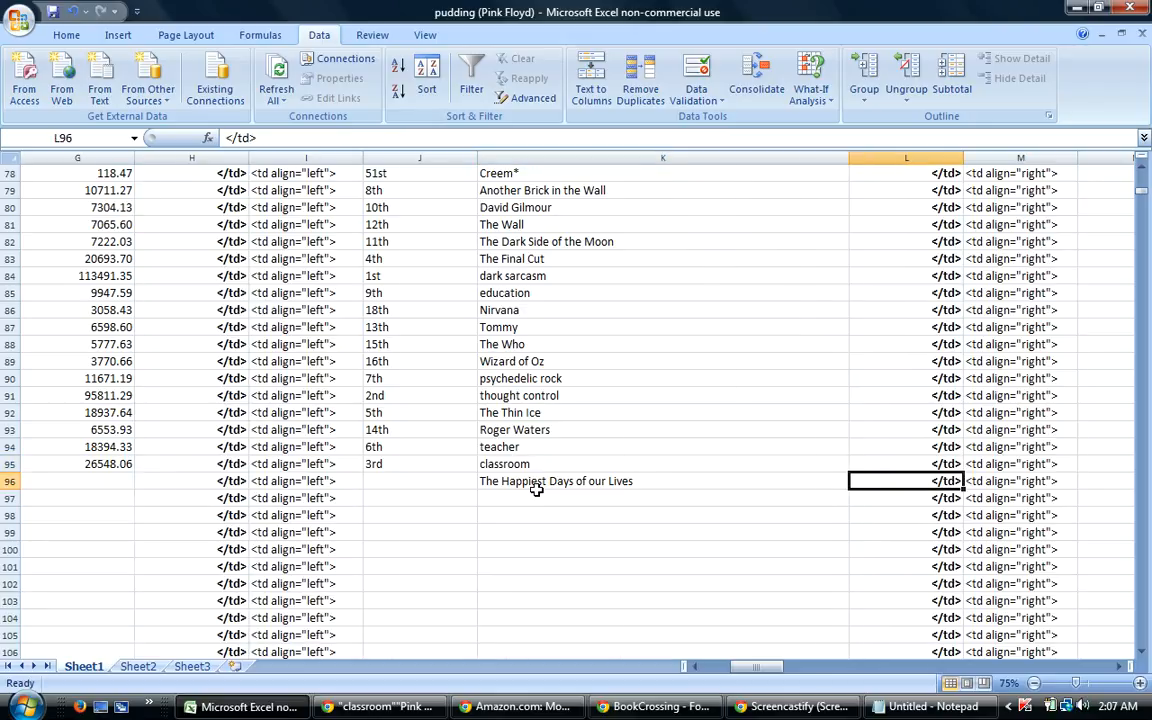
pyautogui.press('Right')
pyautogui.press('Right')
pyautogui.press('Right')
pyautogui.press('Right')
pyautogui.press('Right')
pyautogui.press('Right')
pyautogui.press('Right')
pyautogui.press('Right')
pyautogui.press('Right')
pyautogui.press('Right')
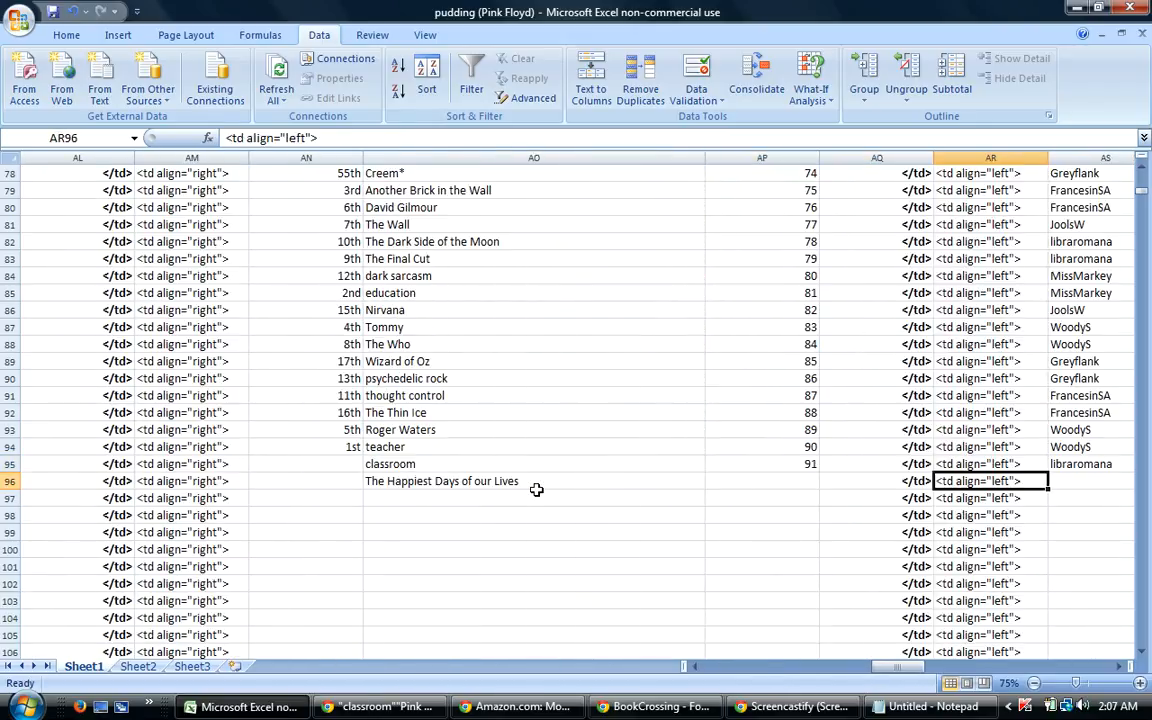
pyautogui.write('l')
pyautogui.press('Return')
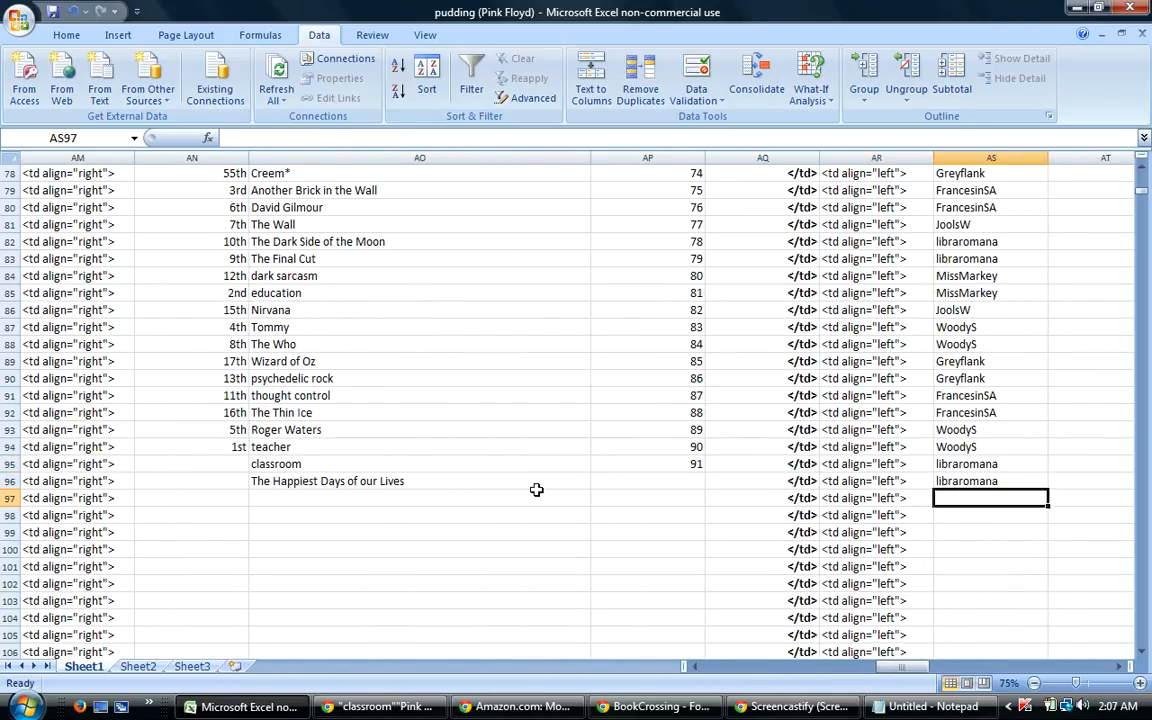
# Extend the number series in column AP down to AP96, and copy 0.0126 from T95 into T96.
pyautogui.click(670, 466)
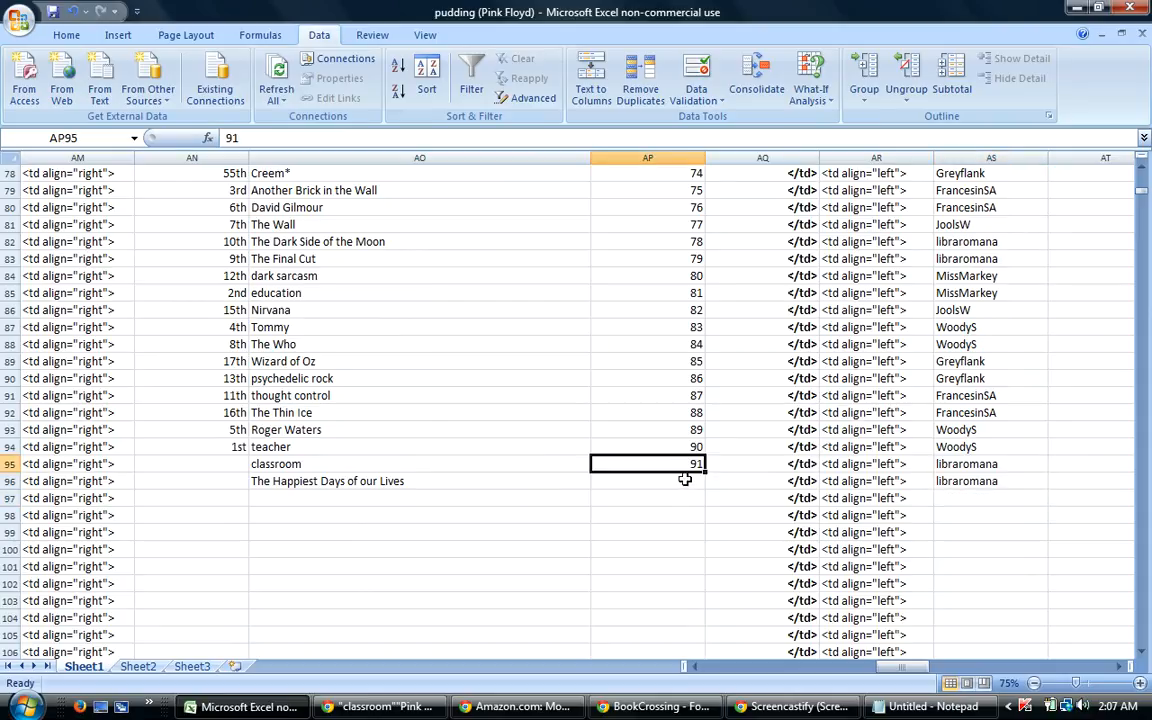
pyautogui.moveTo(686, 447); pyautogui.dragTo(707, 491)
pyautogui.moveTo(893, 677); pyautogui.dragTo(778, 670)
pyautogui.click(799, 461)
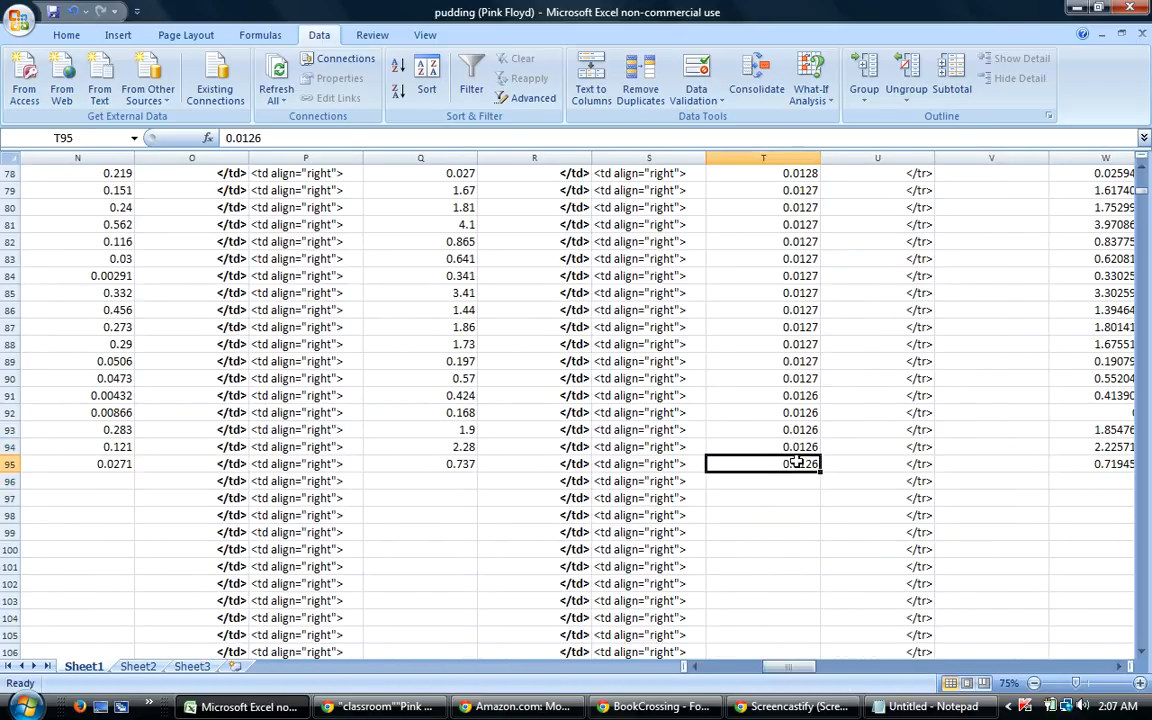
pyautogui.moveTo(820, 470); pyautogui.dragTo(822, 488)
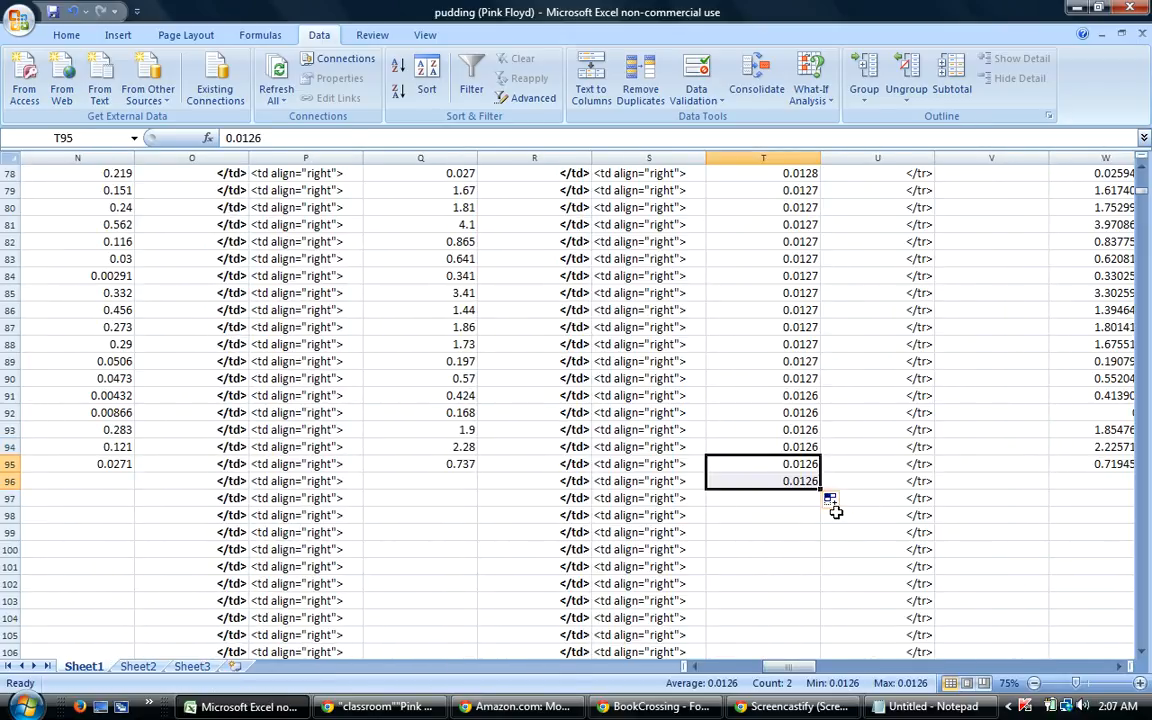
# Save the workbook and select N96, the empty hits cell for "The Happiest Days of our Lives".
pyautogui.moveTo(789, 669); pyautogui.dragTo(748, 672)
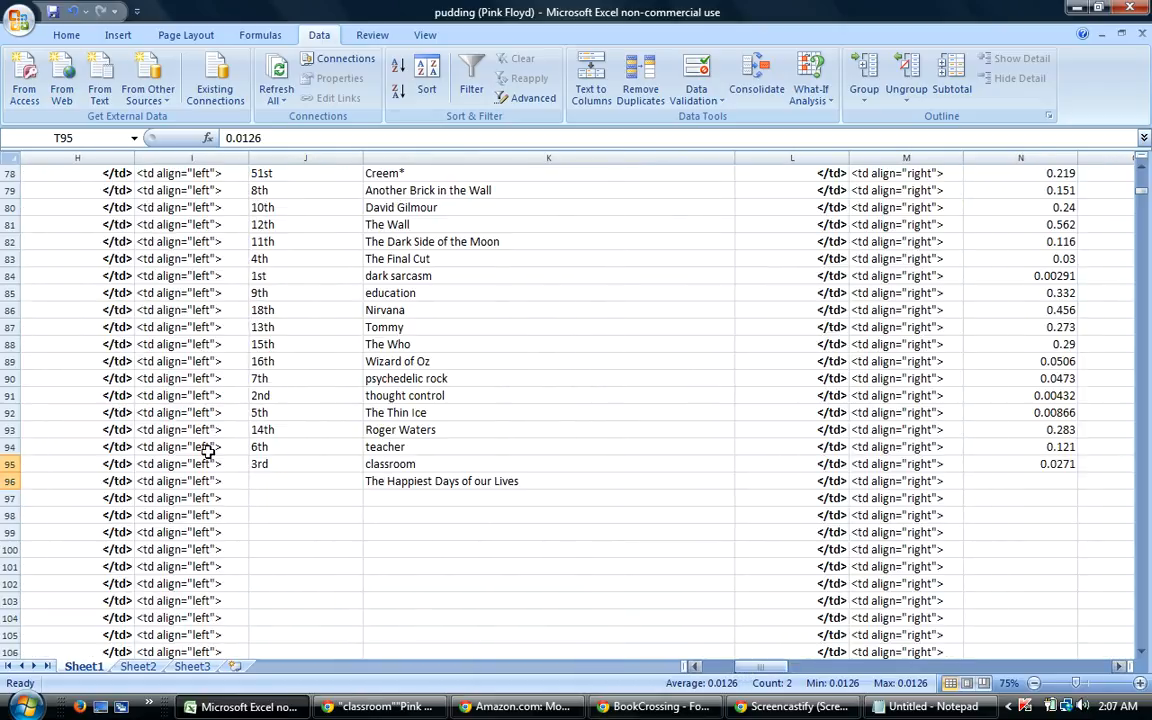
pyautogui.click(18, 18)
pyautogui.click(50, 140)
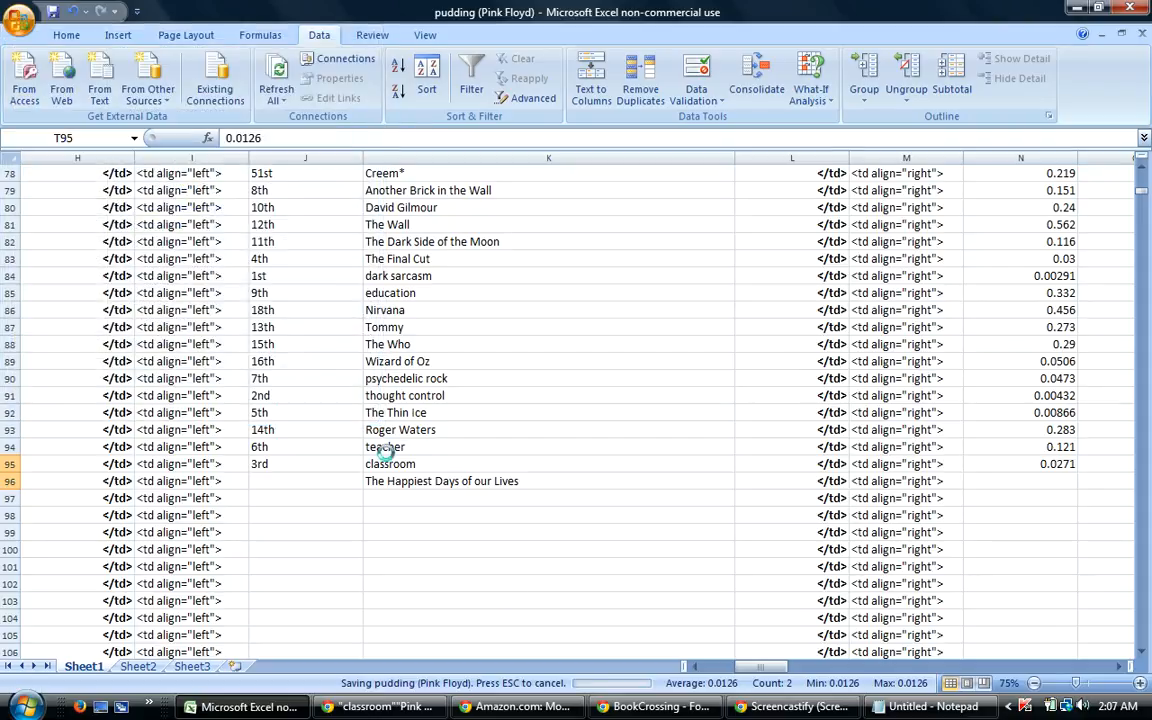
pyautogui.moveTo(766, 669); pyautogui.dragTo(780, 671)
pyautogui.click(790, 481)
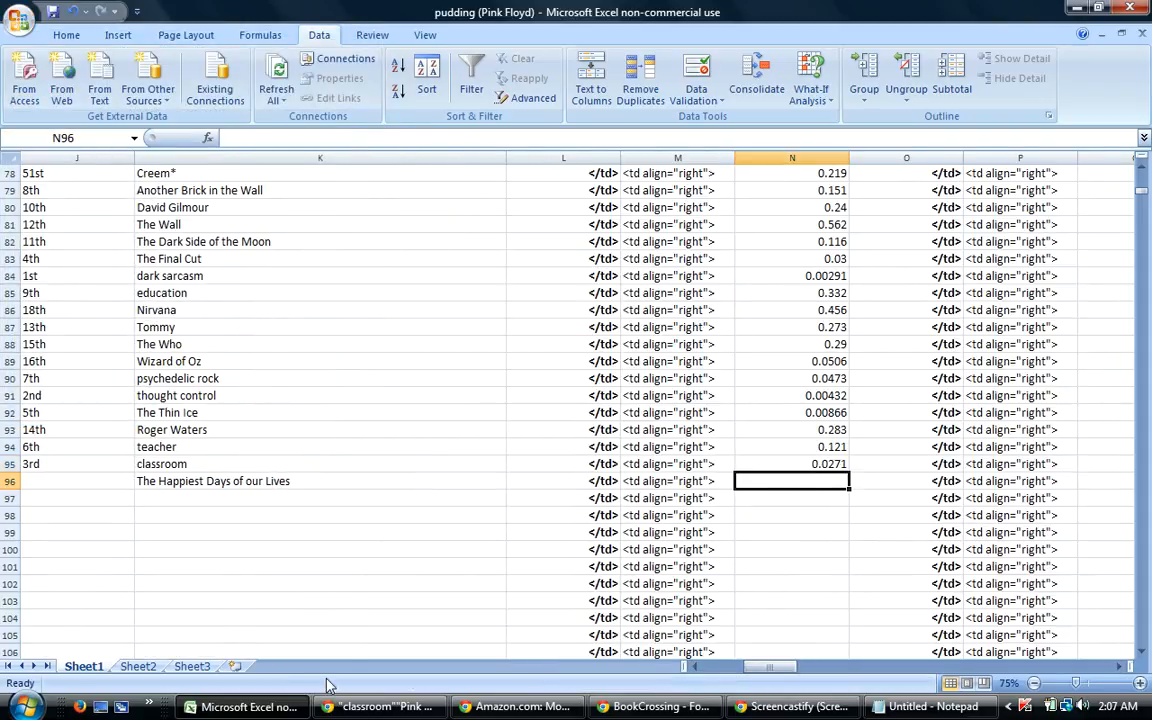
# Switch to DeeperWeb in Chrome and search for "The Happiest Days of our Lives" in quotation marks.
pyautogui.moveTo(345, 708)
pyautogui.click(385, 707)
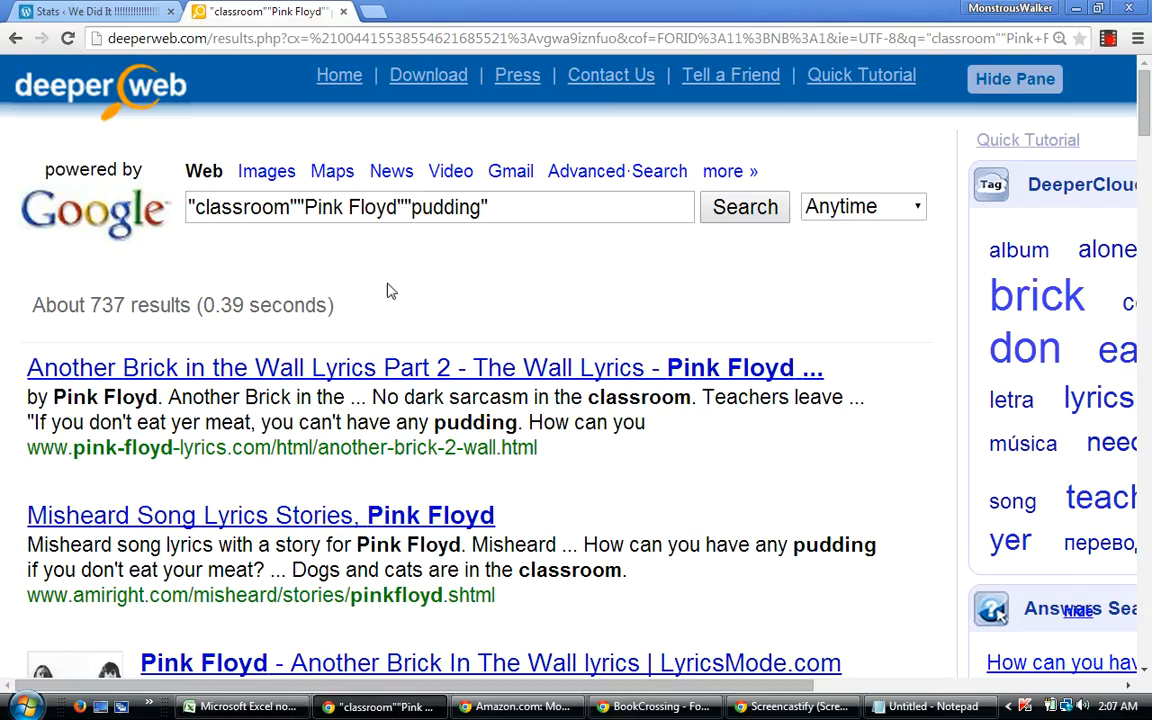
pyautogui.moveTo(513, 208); pyautogui.dragTo(120, 225)
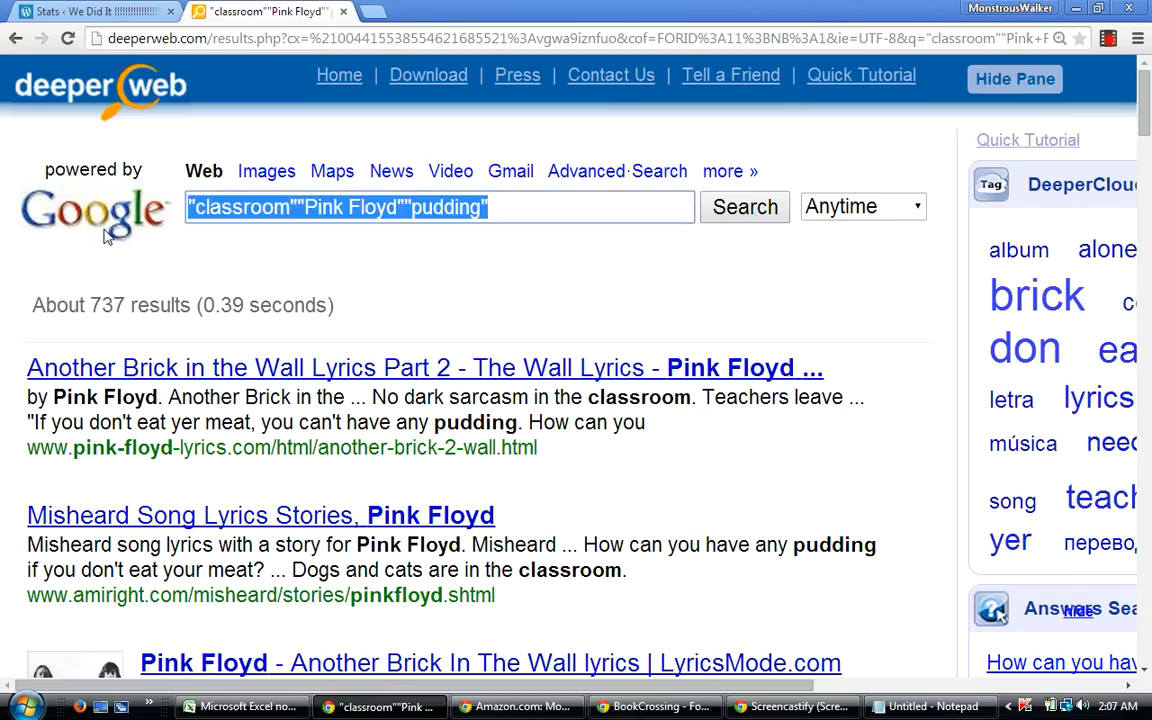
pyautogui.write('"The ')
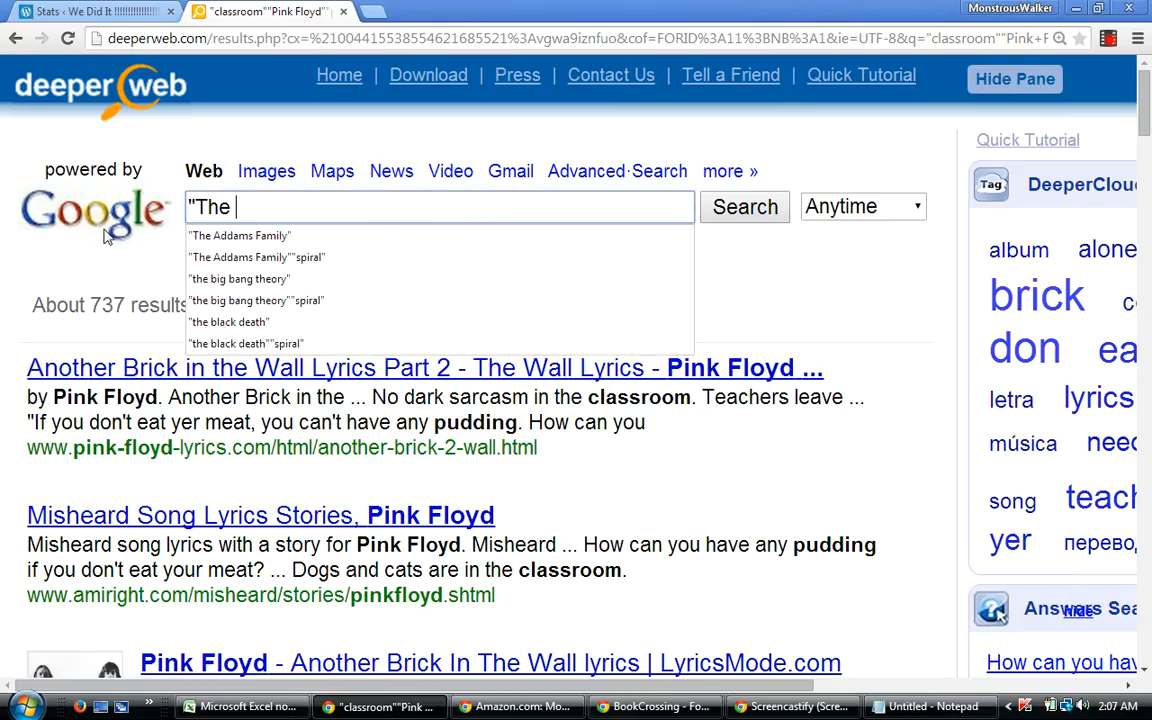
pyautogui.write('Happiest D')
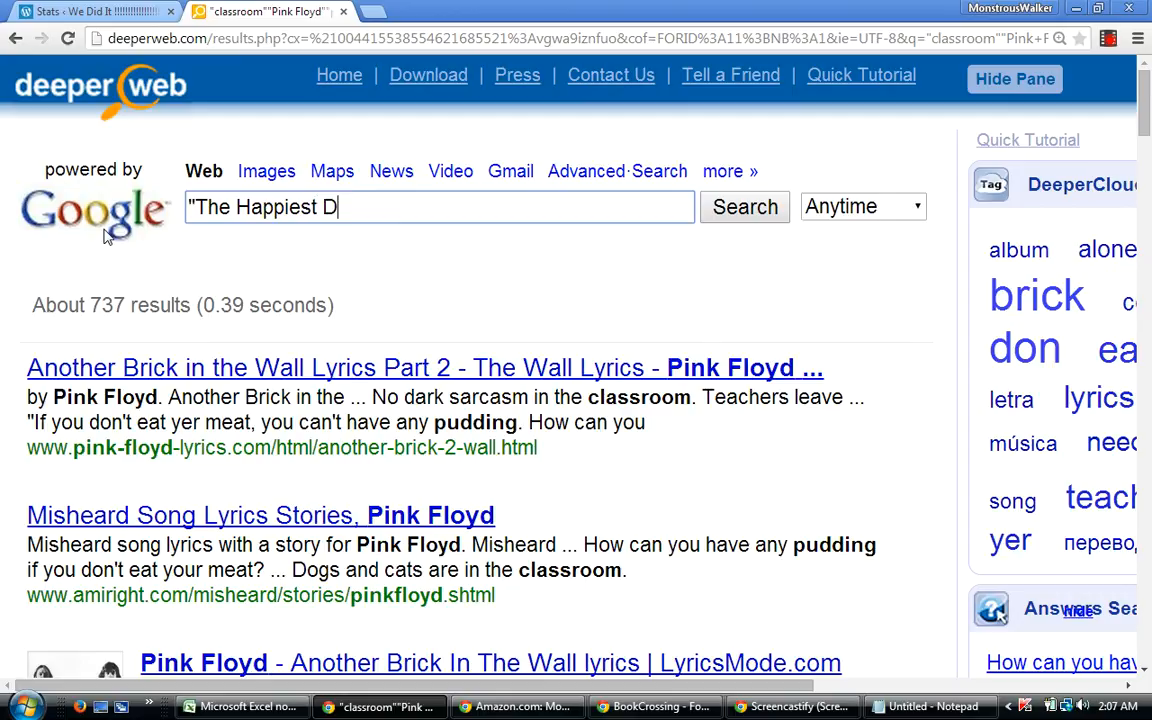
pyautogui.write('ays of our Lives"')
pyautogui.press('Return')
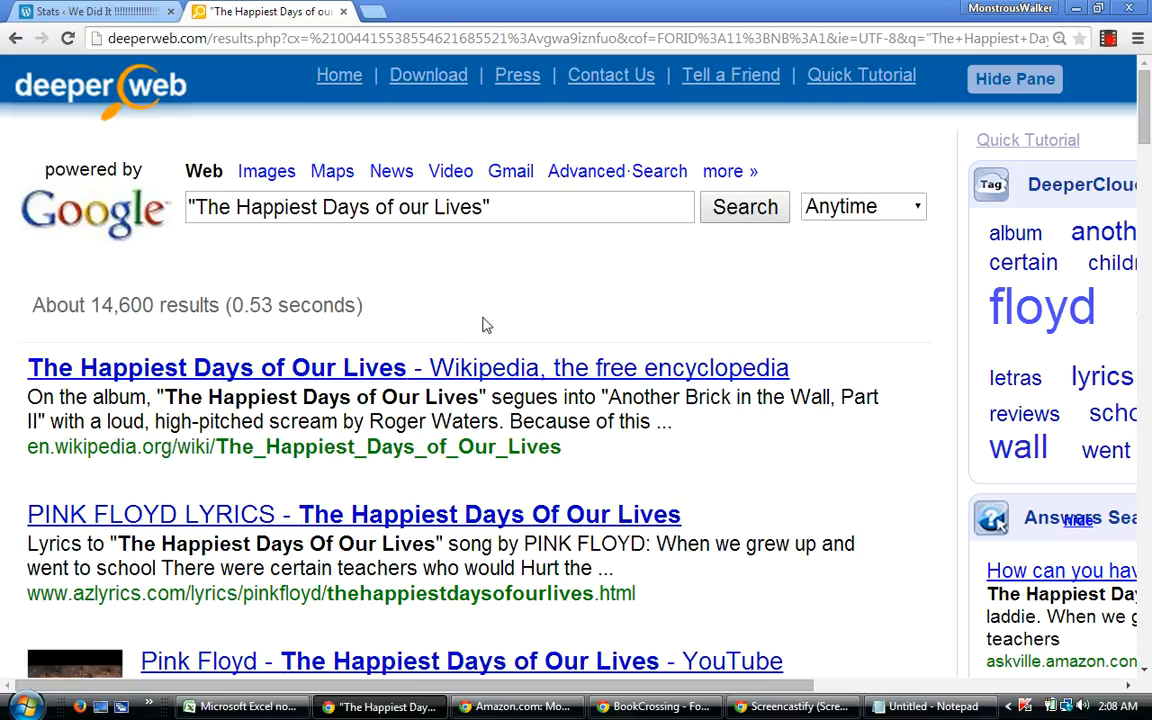
# Narrow the search by adding "Pink Floyd", and run it again with "pudding" added as well.
pyautogui.click(499, 208)
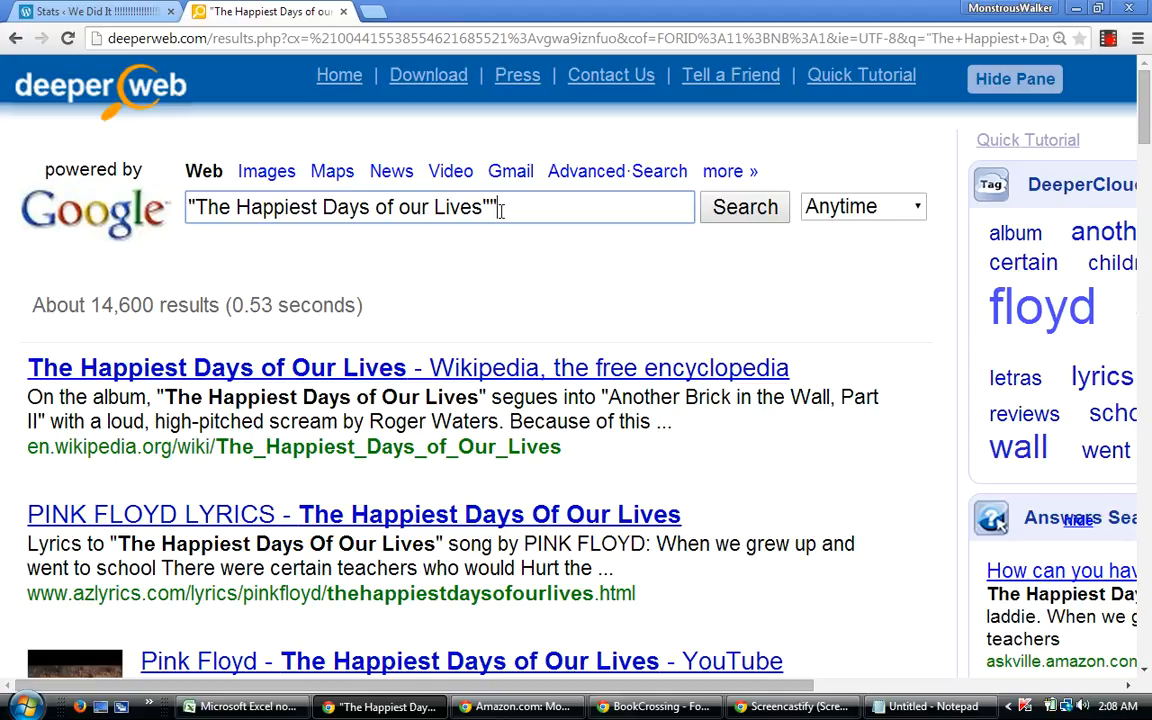
pyautogui.write('"Pink Floyd"')
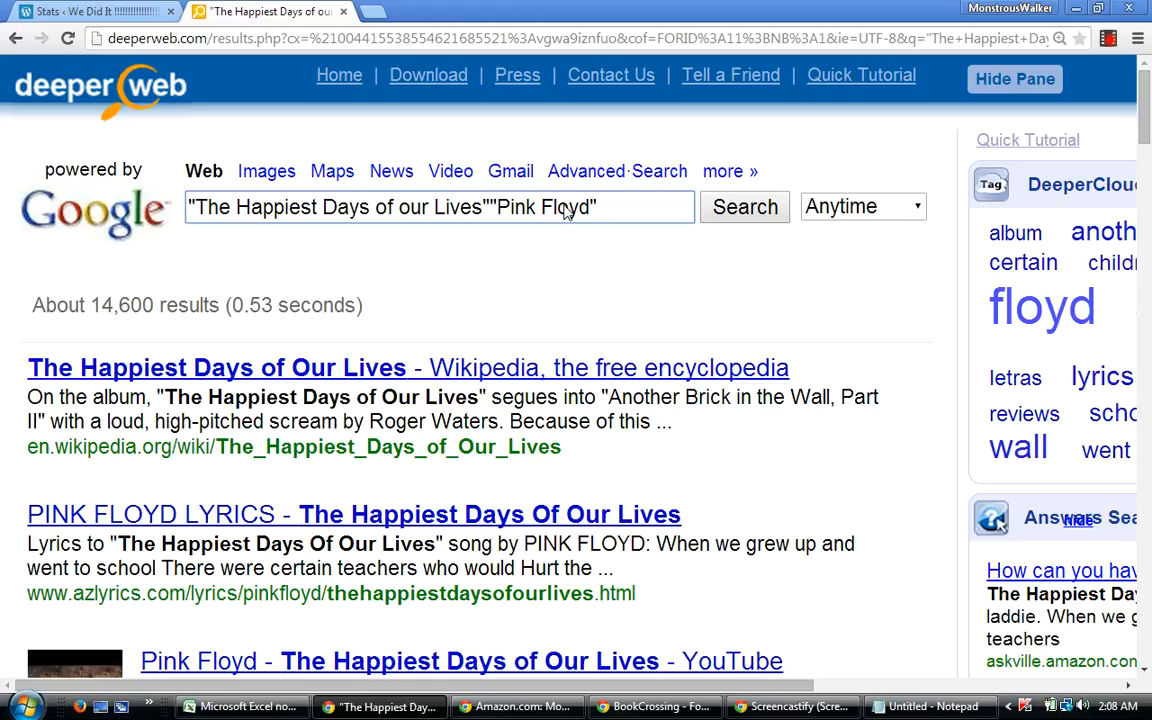
pyautogui.press('Return')
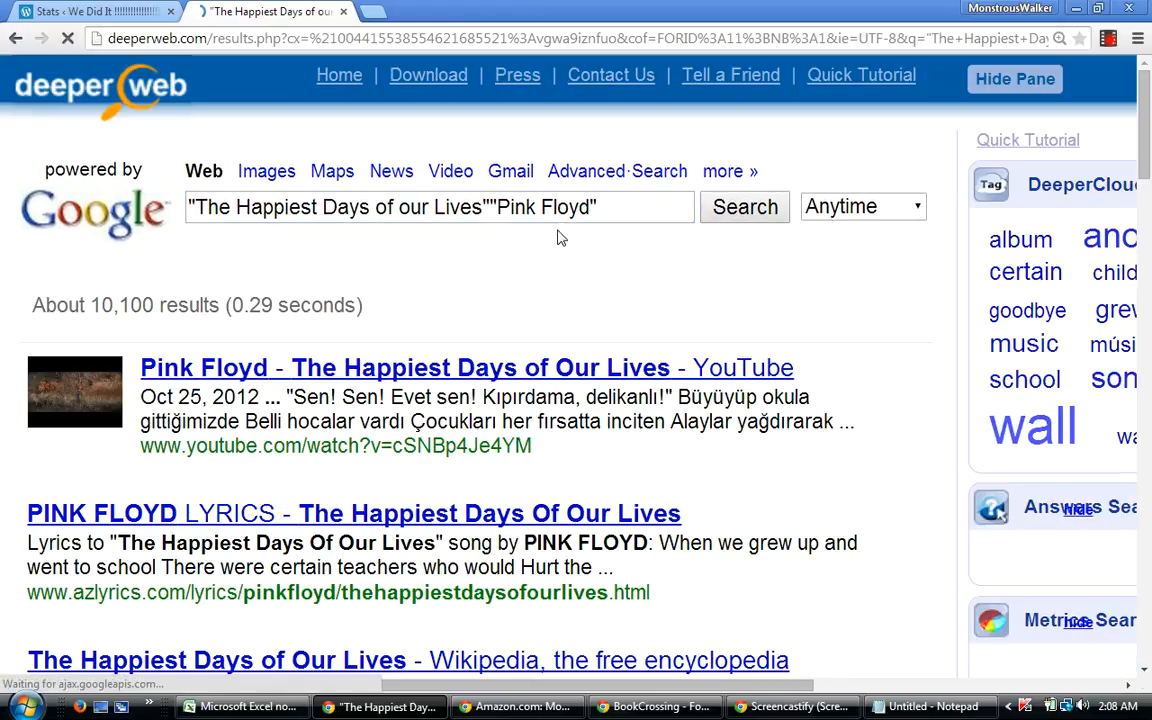
pyautogui.click(610, 206)
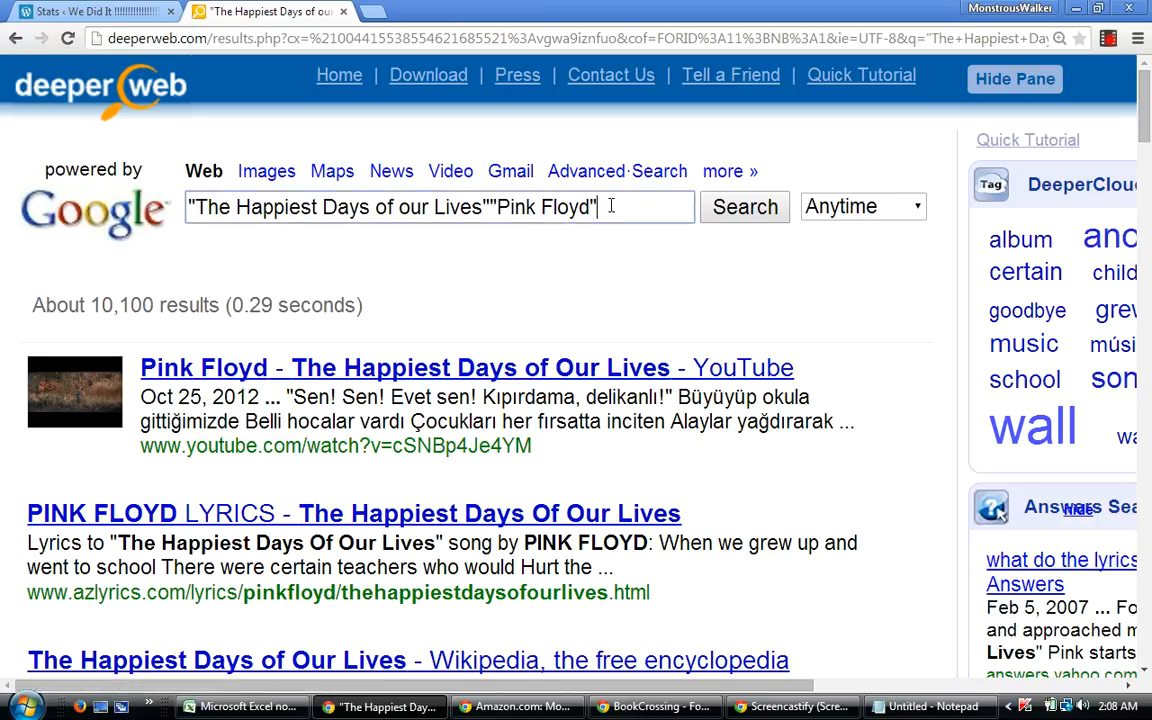
pyautogui.write('"pudding')
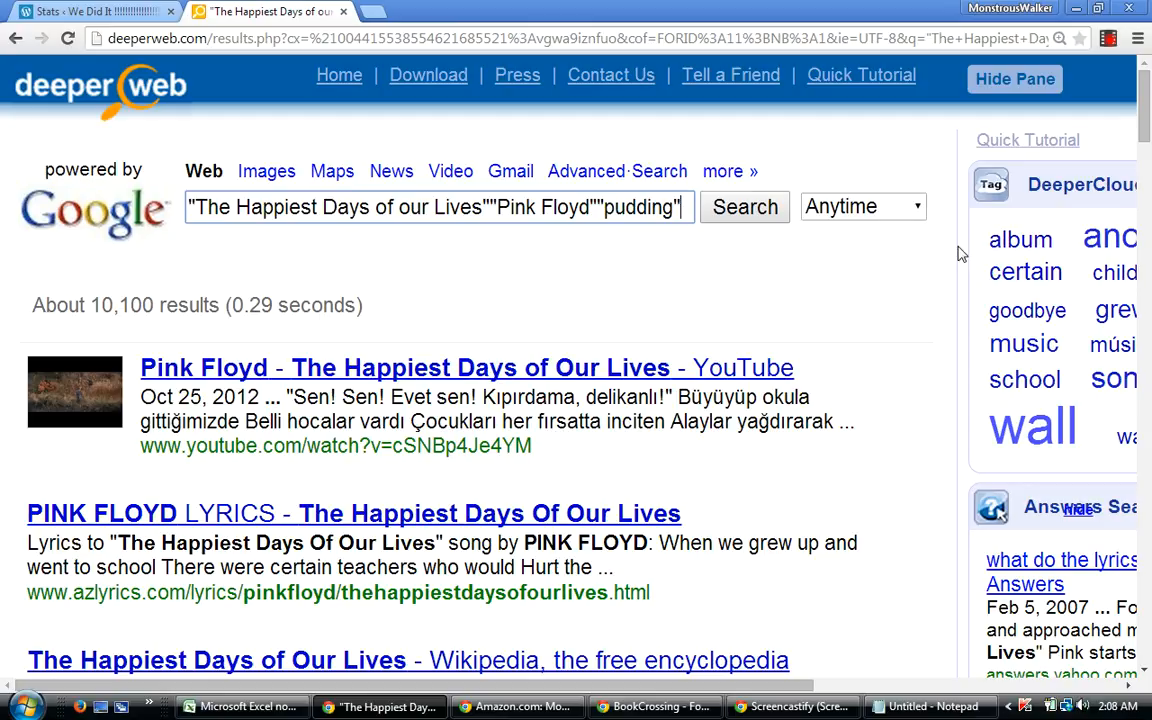
pyautogui.press('Return')
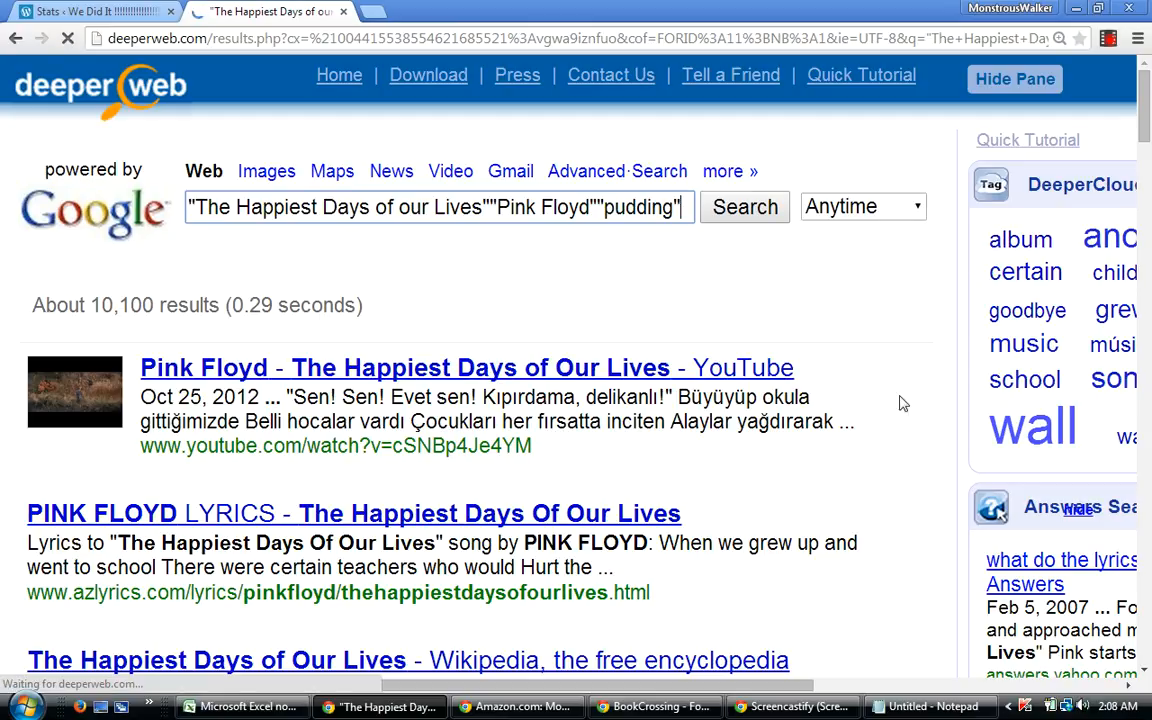
# Return to the Excel workbook and enter 0.0101 in N96 for "The Happiest Days of our Lives".
pyautogui.click(283, 708)
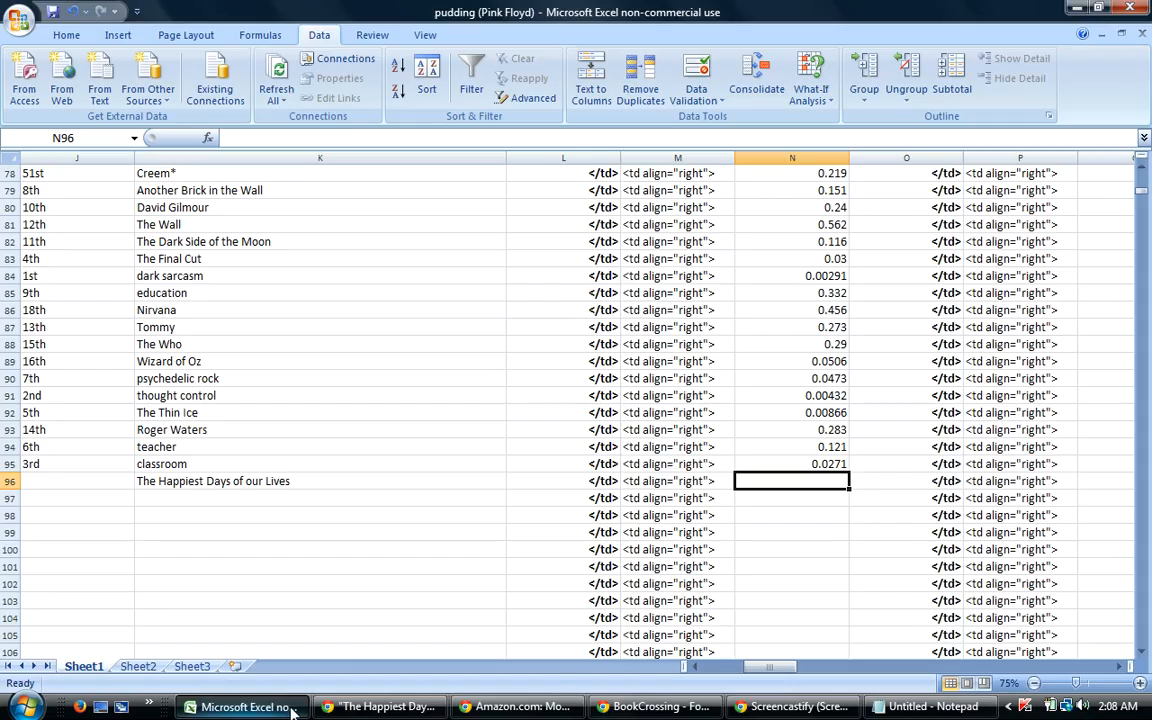
pyautogui.write('.')
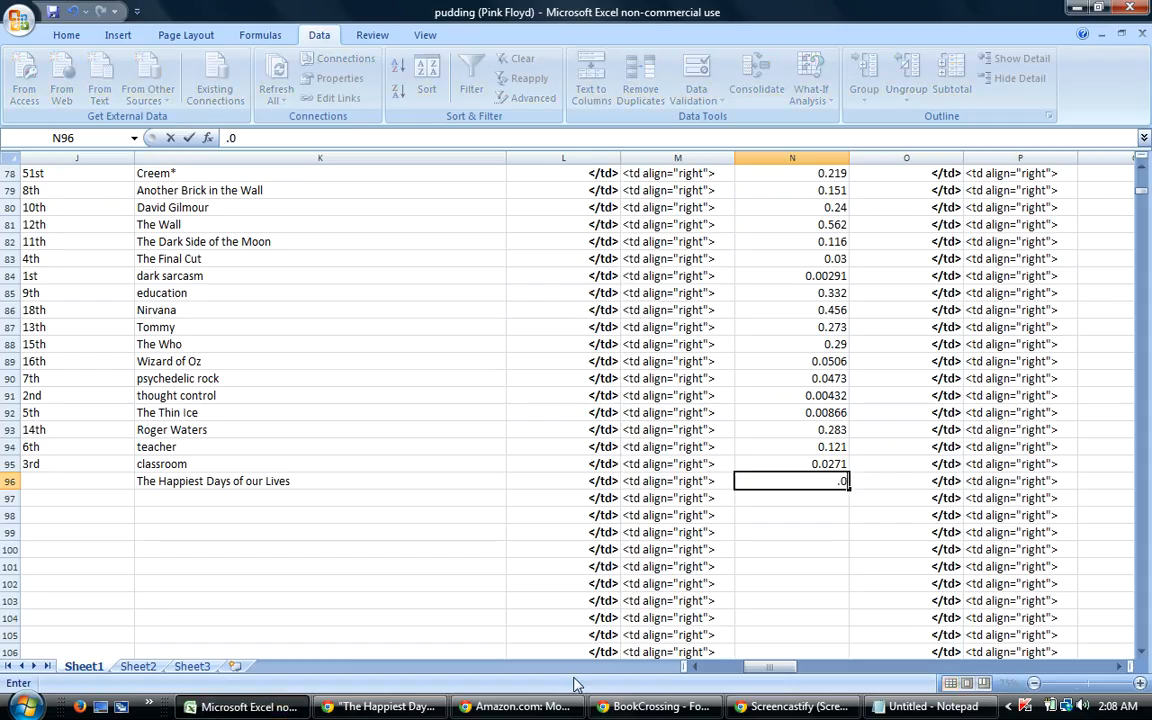
pyautogui.write('0101')
pyautogui.press('Tab')
pyautogui.press('Tab')
pyautogui.press('Tab')
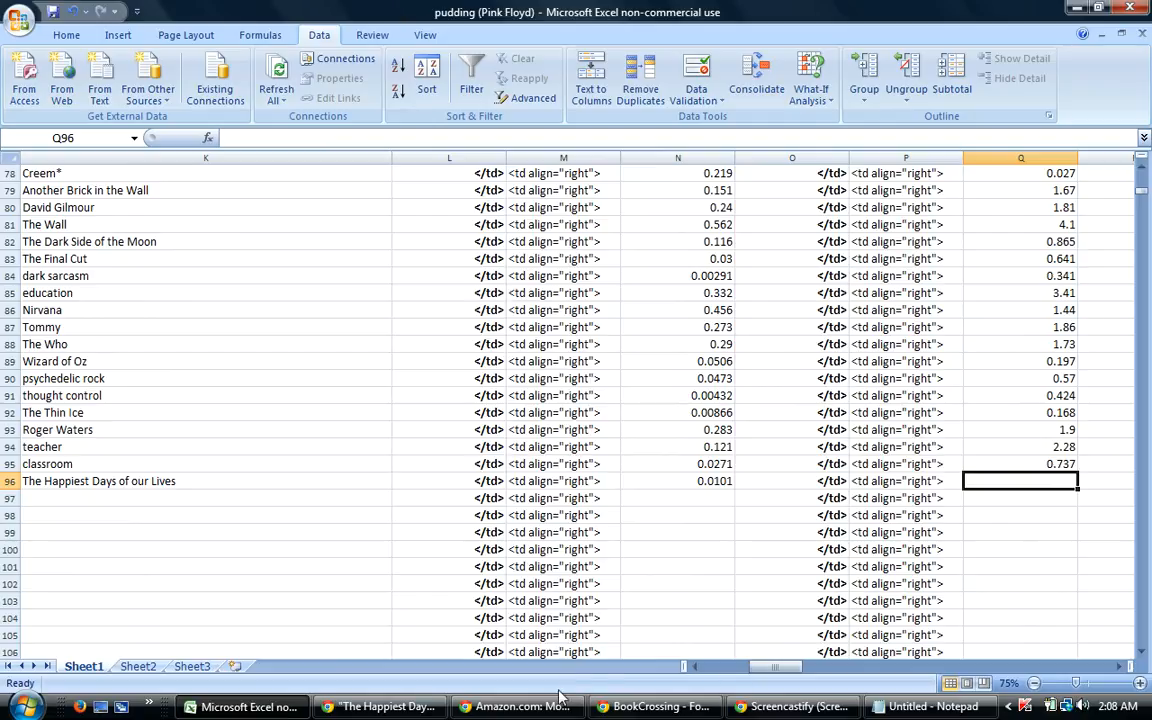
# Check the hits of the combined "pudding" search in DeeperWeb and enter 0.228 in Q96.
pyautogui.click(273, 708)
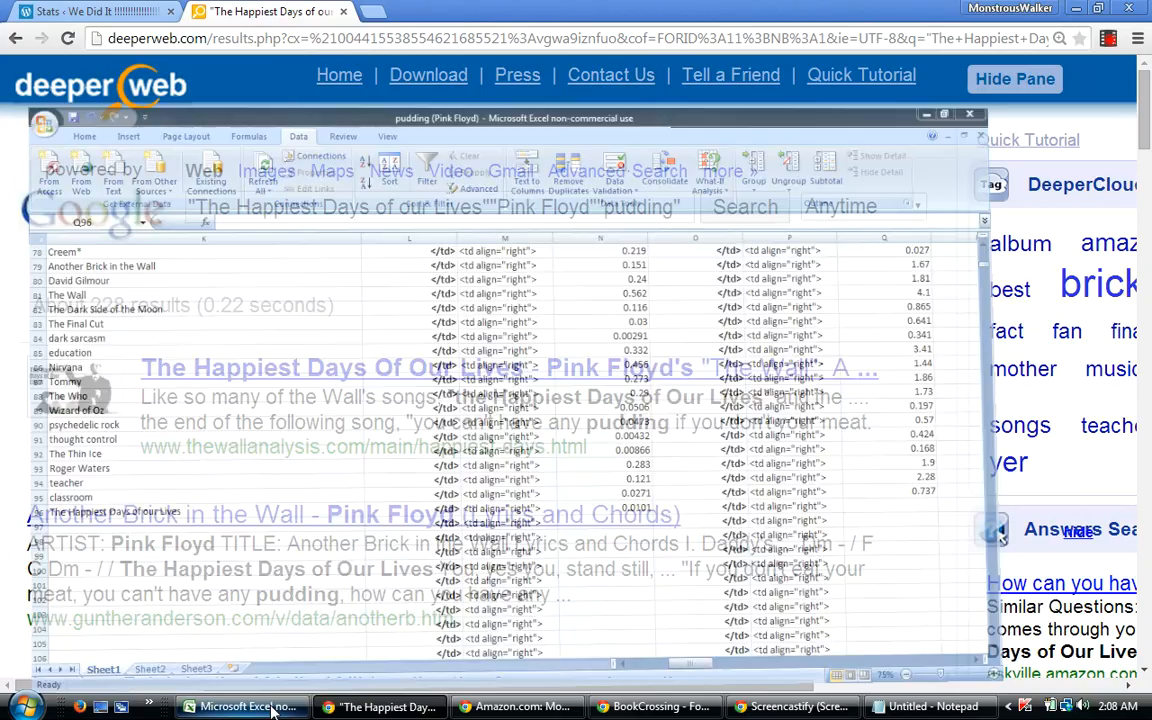
pyautogui.click(269, 708)
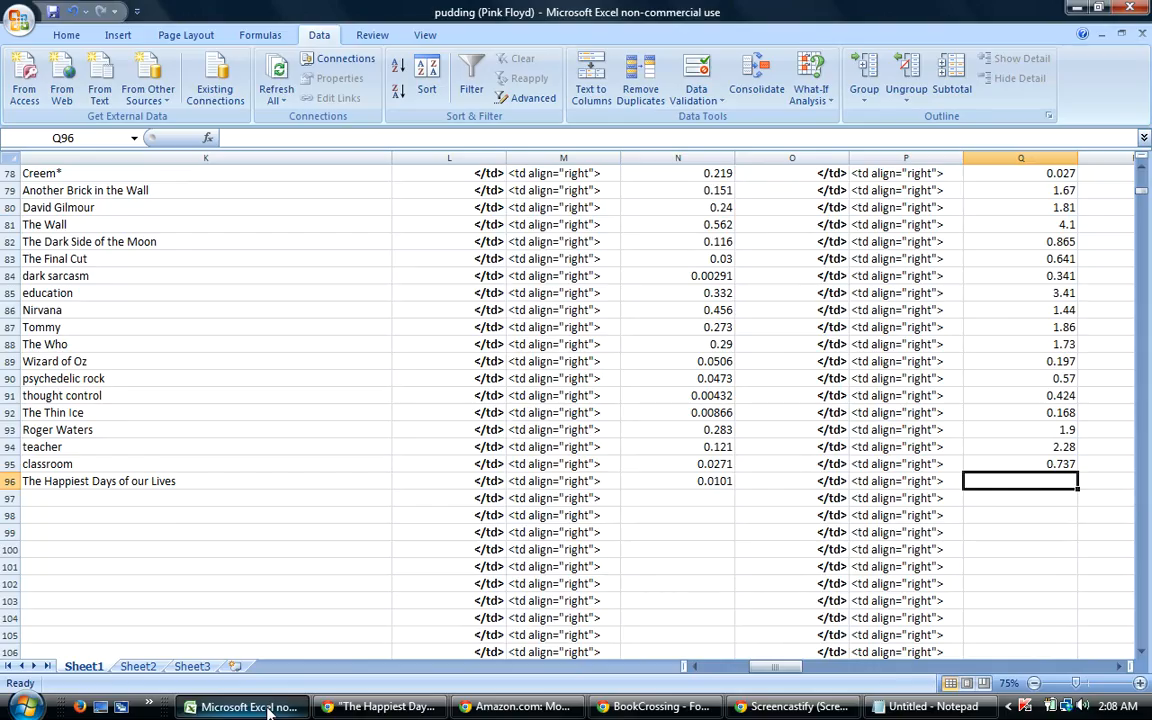
pyautogui.write('.228')
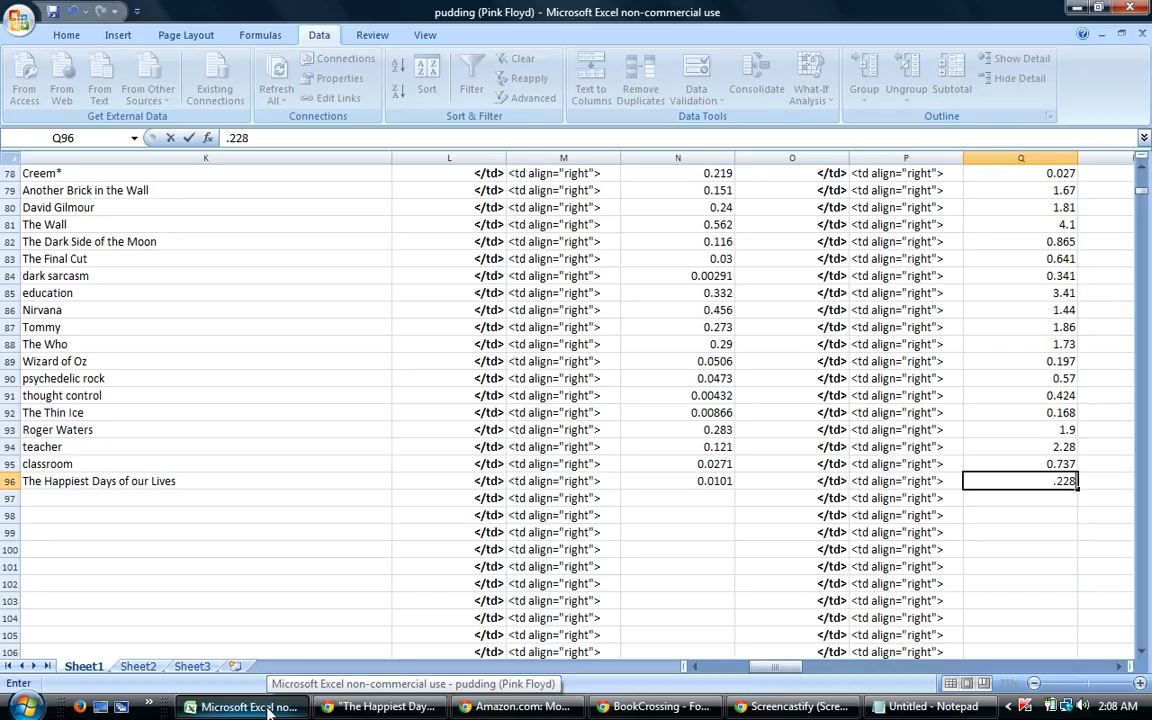
pyautogui.press('Return')
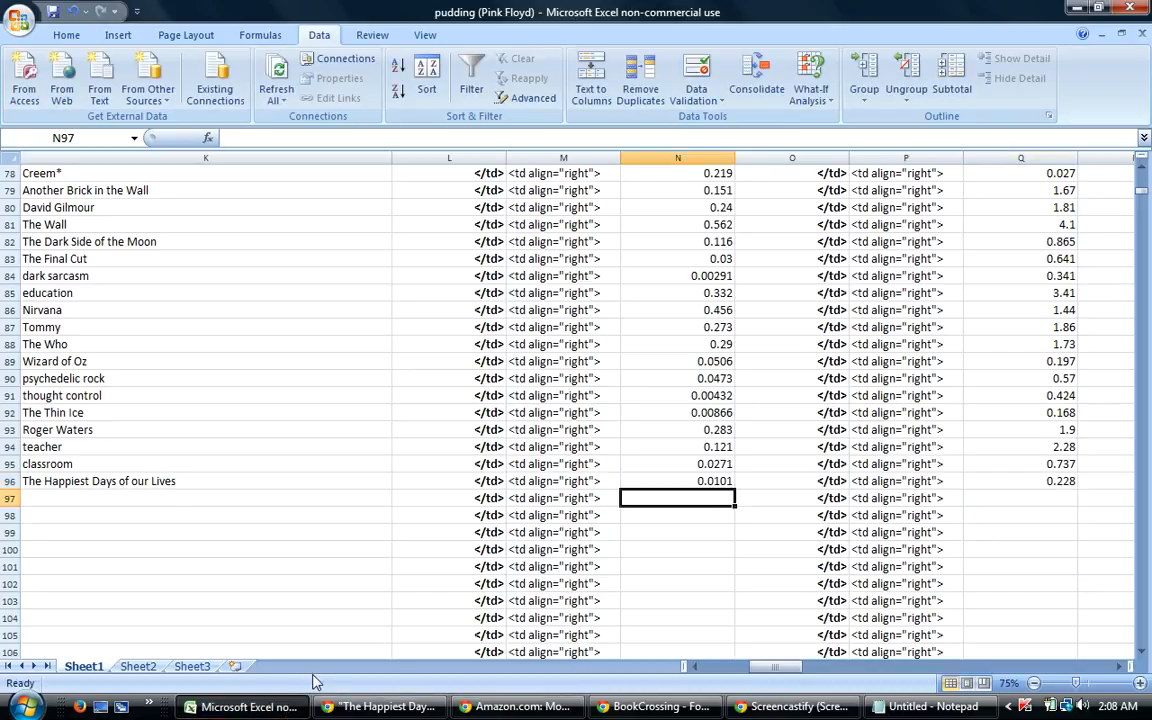
# Sort rows 5 to 119 by column AV from A to Z, then by column G from largest to smallest.
pyautogui.moveTo(768, 668); pyautogui.dragTo(735, 672)
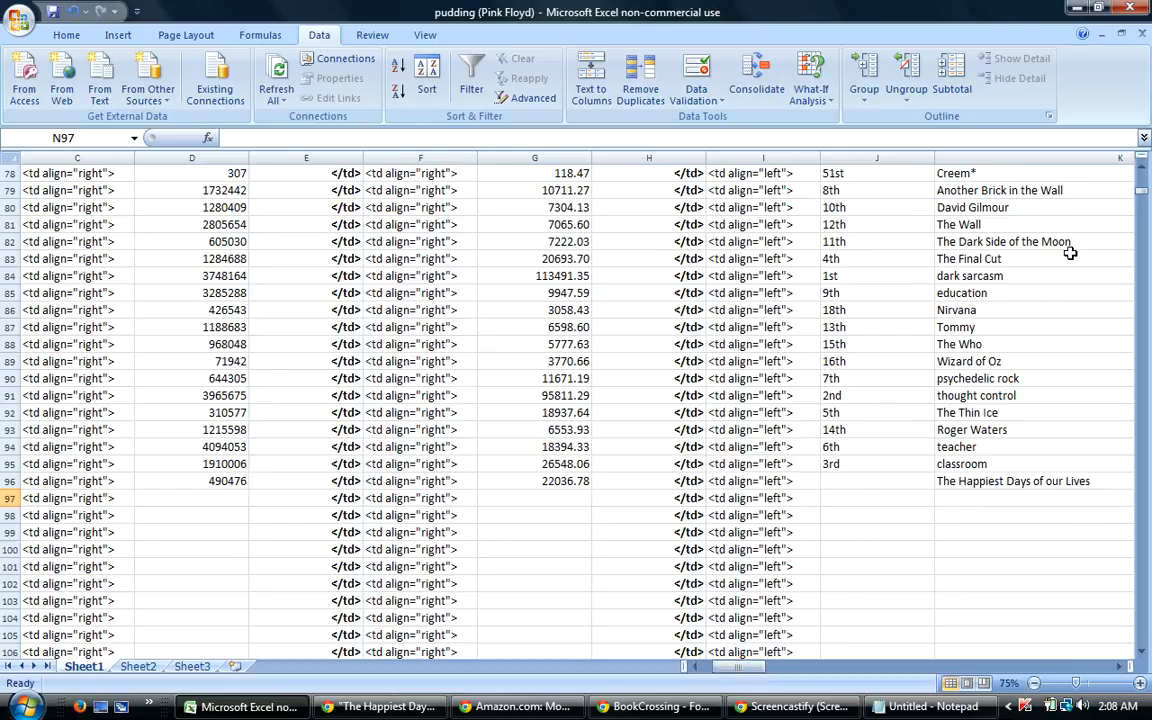
pyautogui.moveTo(1143, 200); pyautogui.dragTo(1143, 168)
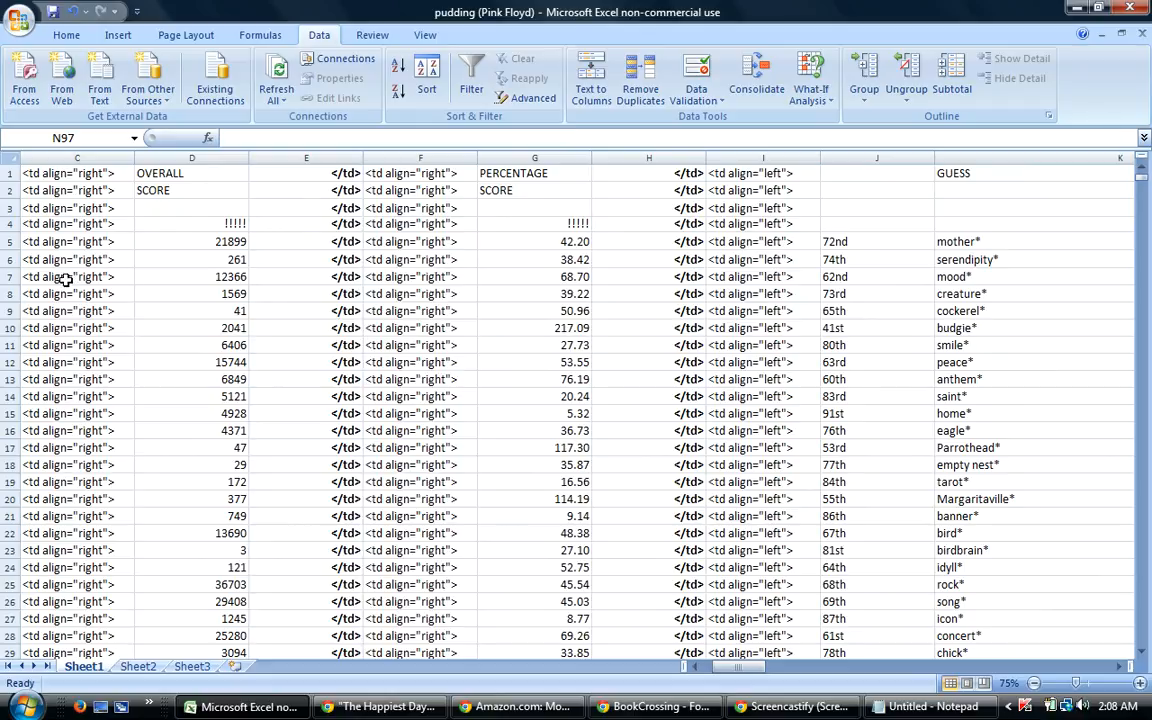
pyautogui.moveTo(12, 241); pyautogui.dragTo(10, 630)
pyautogui.moveTo(83, 700); pyautogui.dragTo(90, 622)
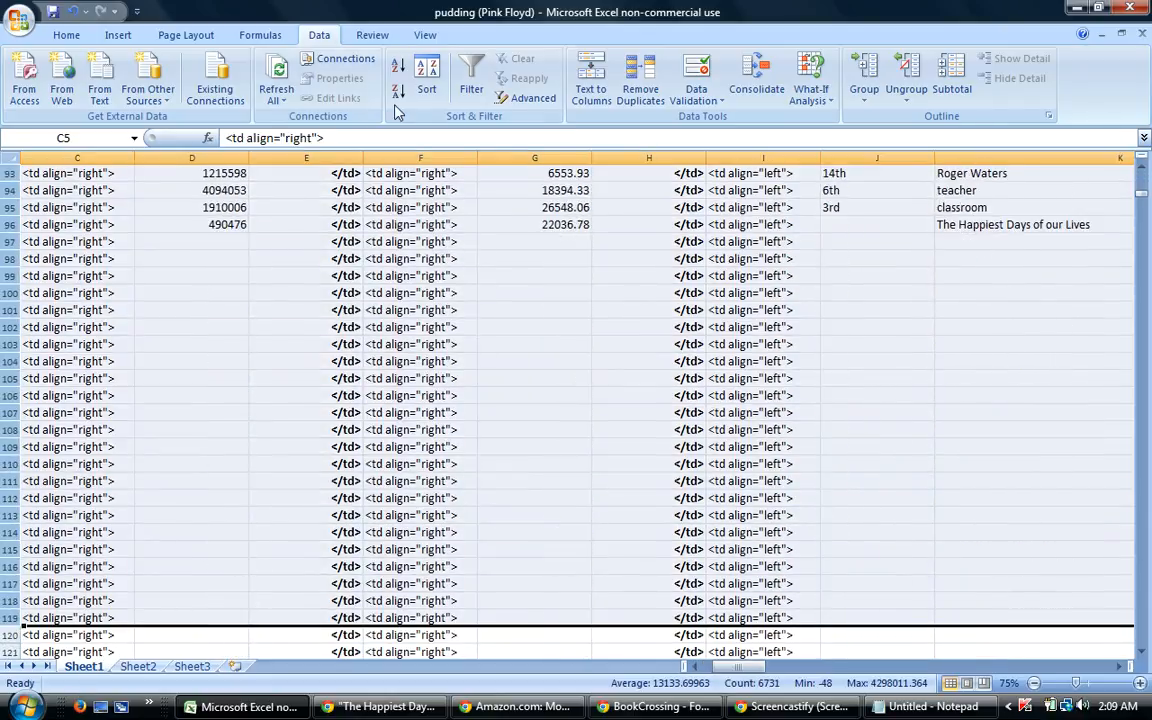
pyautogui.click(426, 80)
pyautogui.click(530, 319)
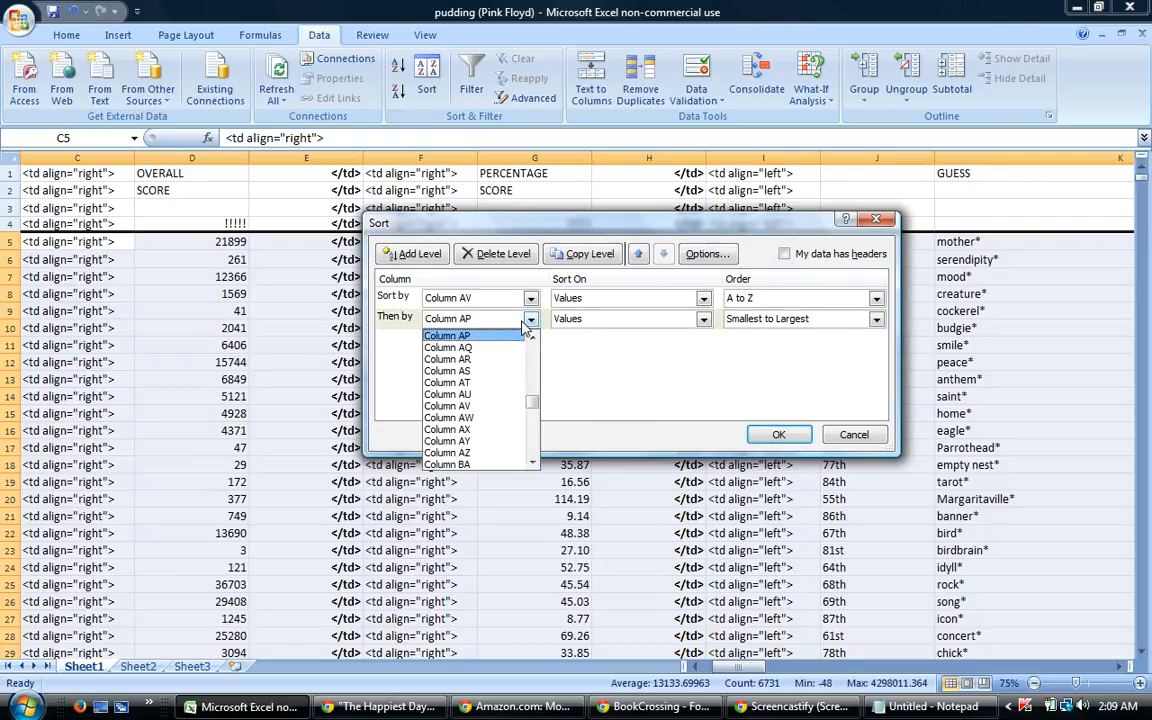
pyautogui.moveTo(533, 401); pyautogui.dragTo(528, 362)
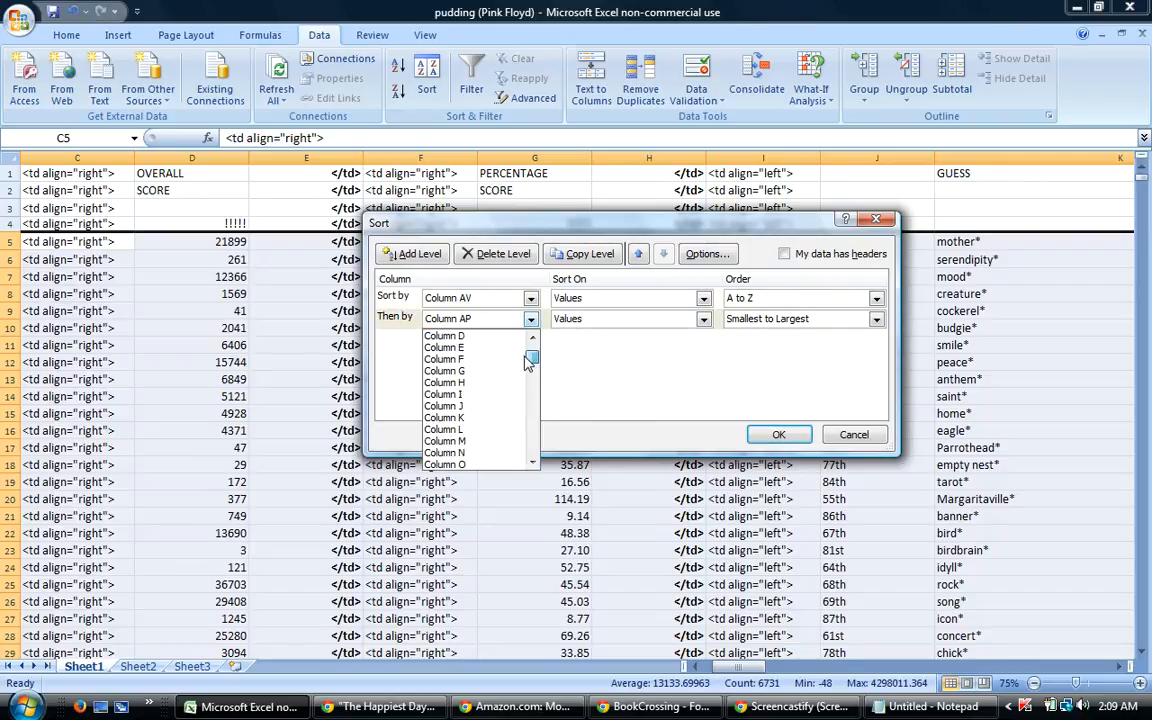
pyautogui.click(444, 370)
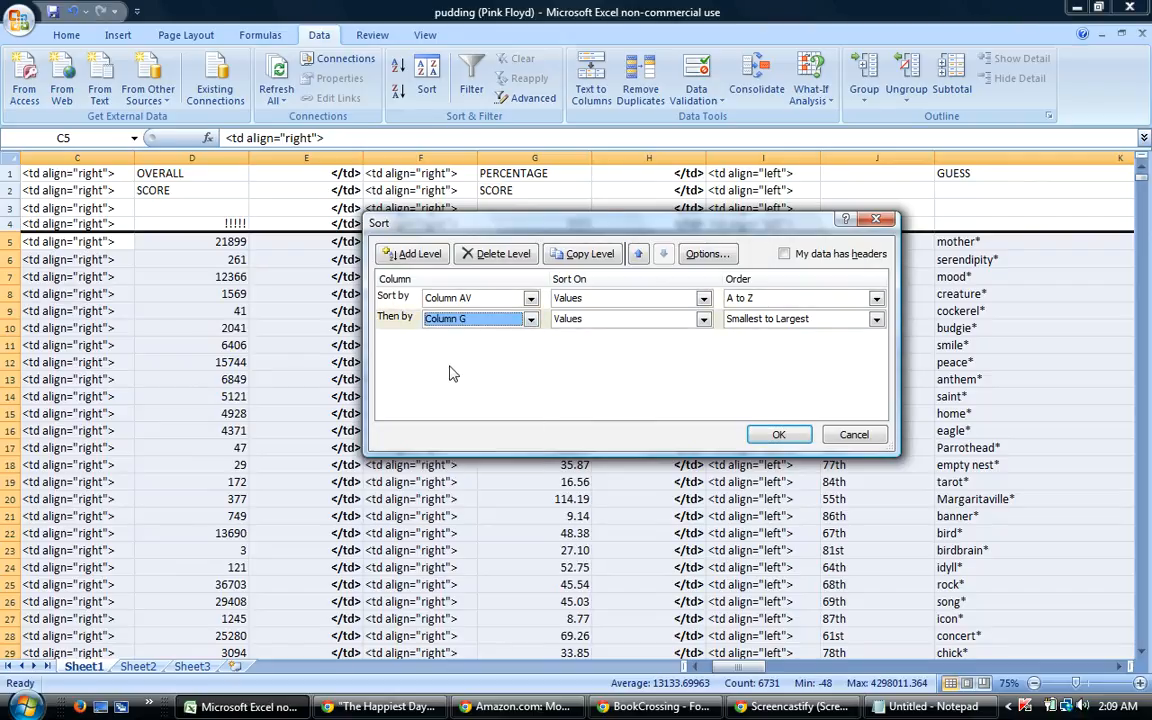
pyautogui.click(768, 320)
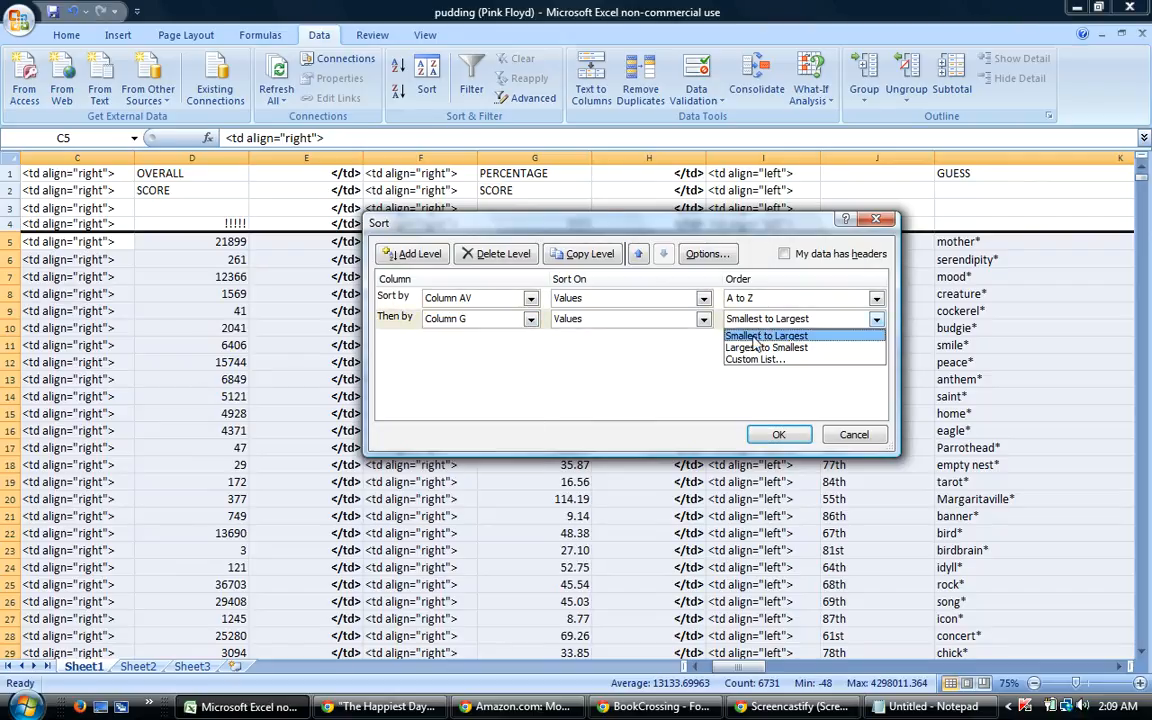
pyautogui.click(780, 434)
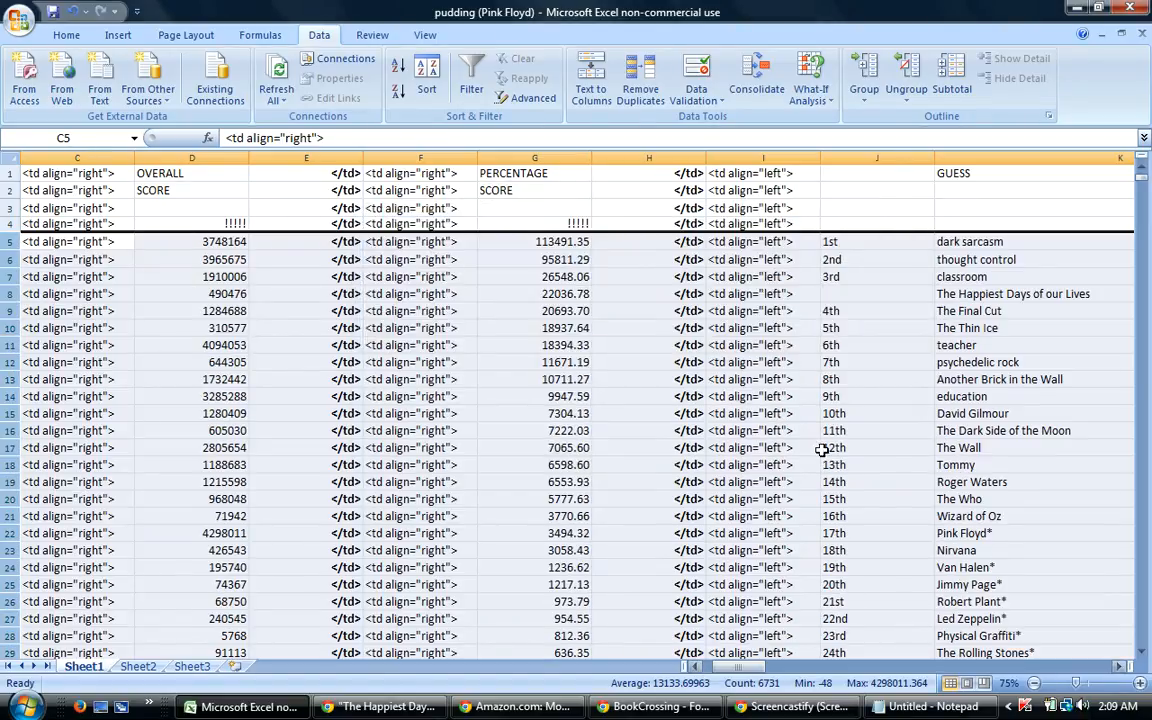
# Refill the percentage-score ranks in column J from 1st in J5 down to 92nd in J96.
pyautogui.click(862, 257)
pyautogui.click(857, 242)
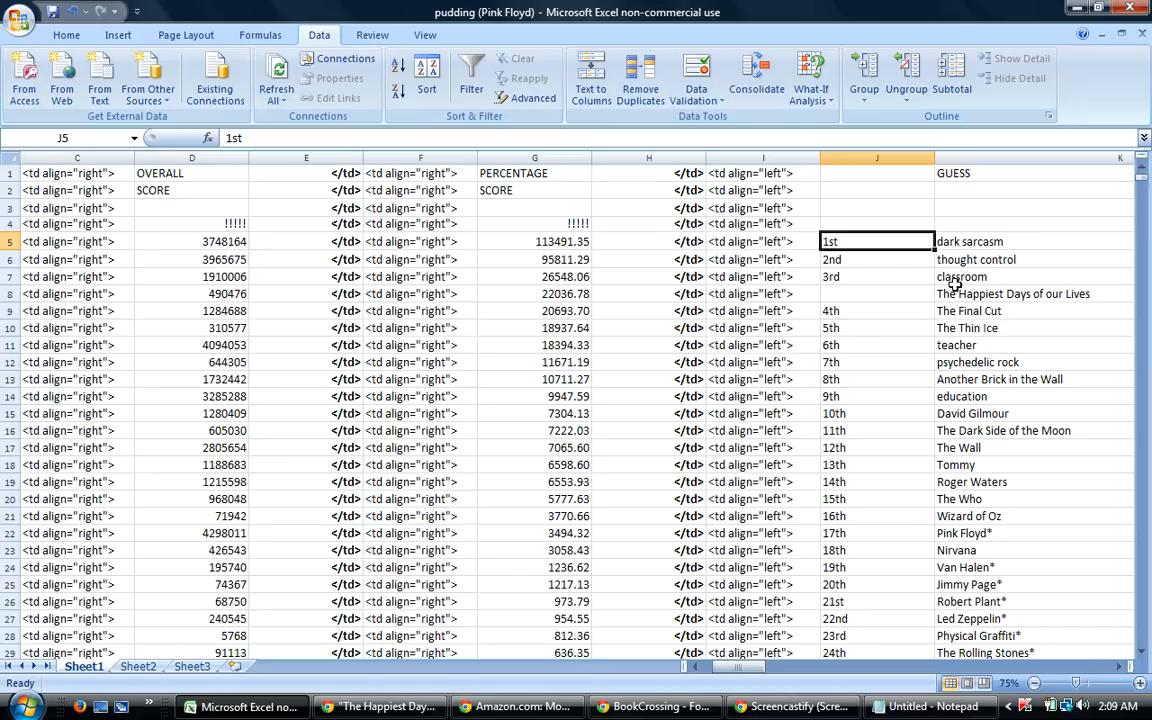
pyautogui.moveTo(935, 250); pyautogui.dragTo(876, 350)
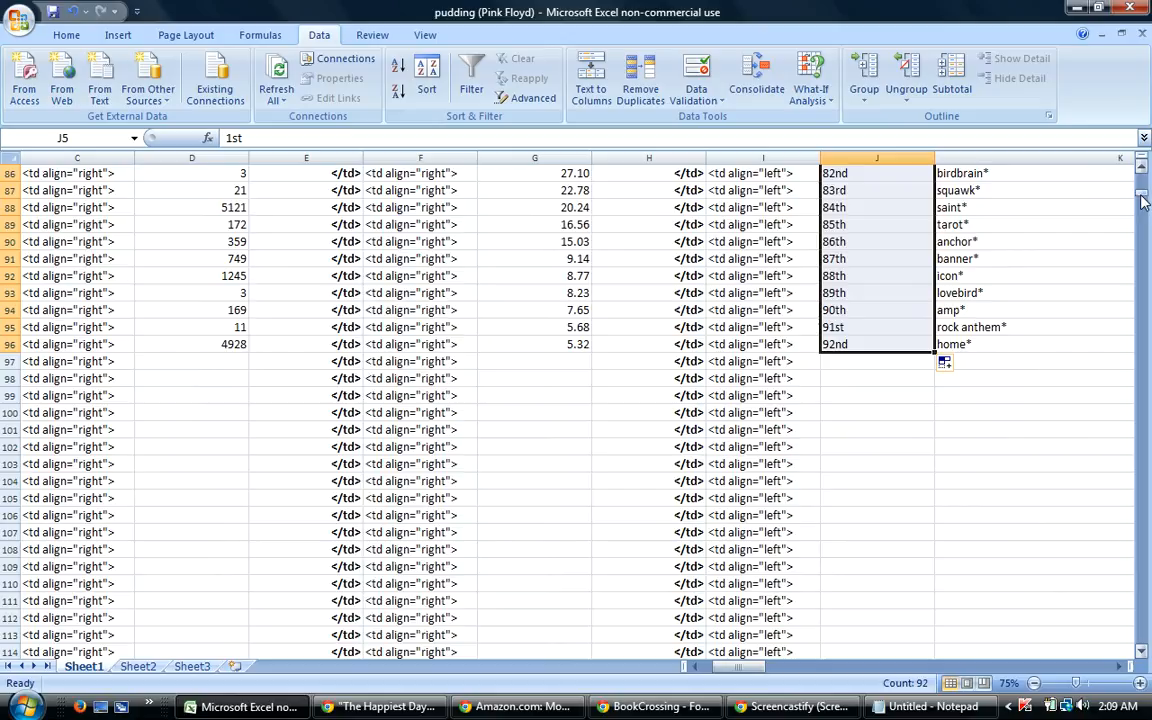
# Sort rows 5 to 118 by column AV from A to Z, then by column D from largest to smallest.
pyautogui.moveTo(1144, 200); pyautogui.dragTo(1144, 172)
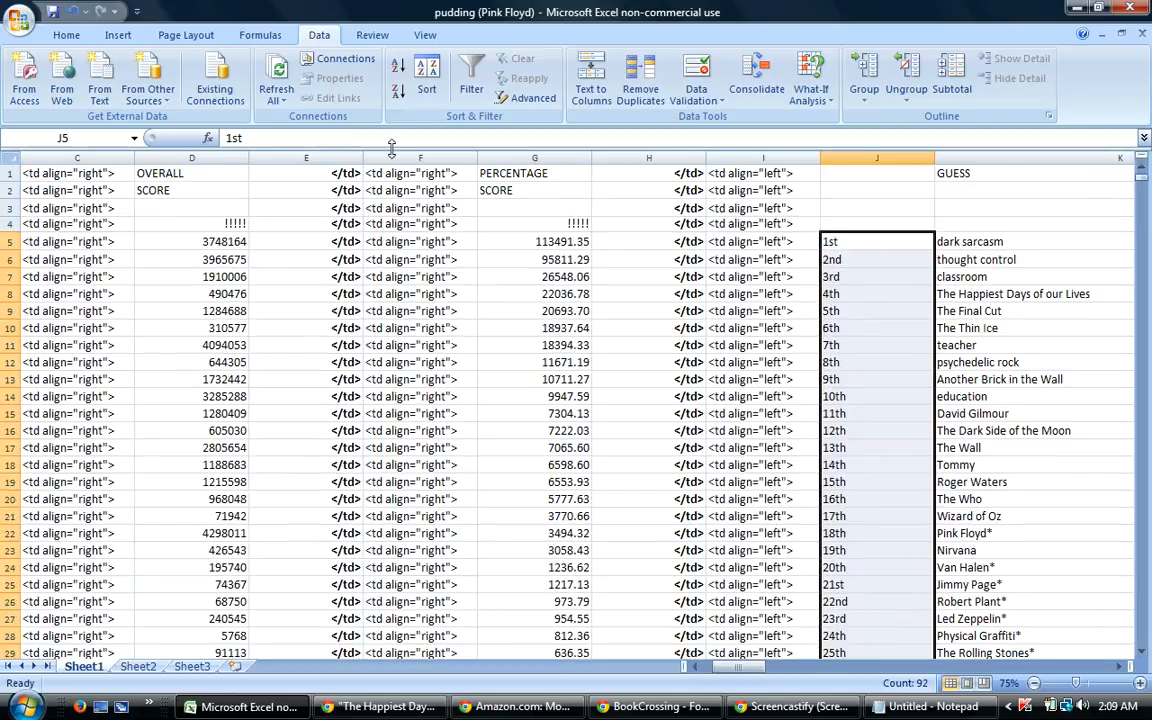
pyautogui.moveTo(10, 240); pyautogui.dragTo(20, 618)
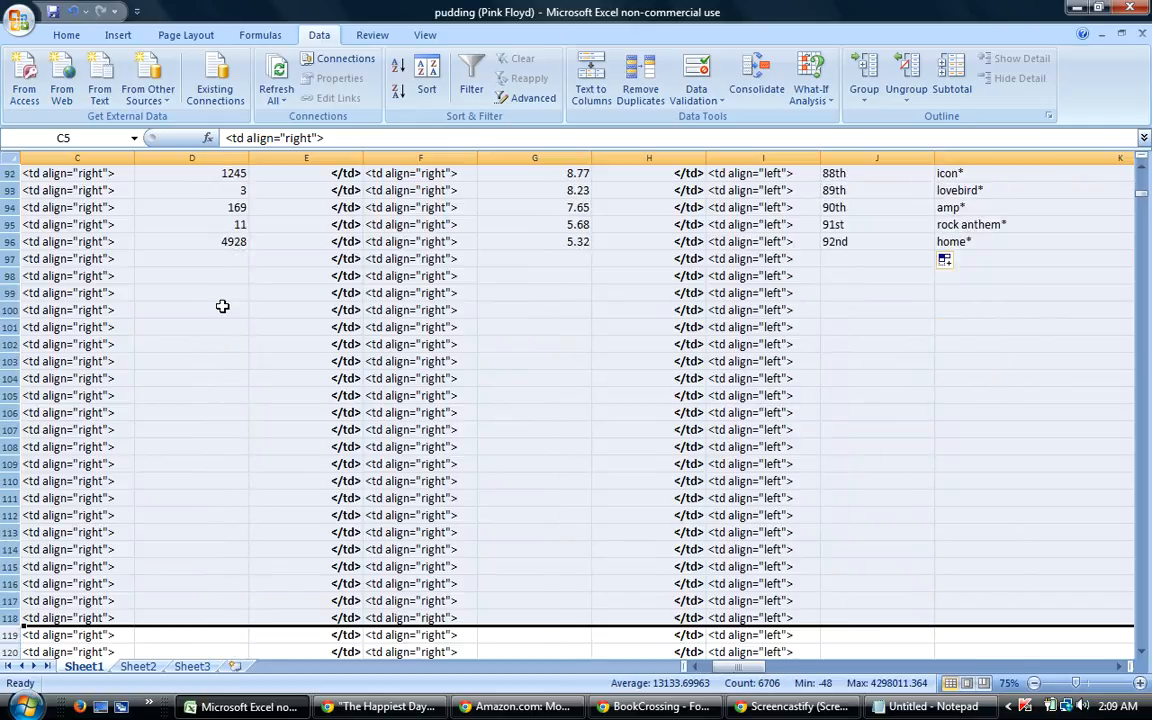
pyautogui.click(426, 80)
pyautogui.click(531, 319)
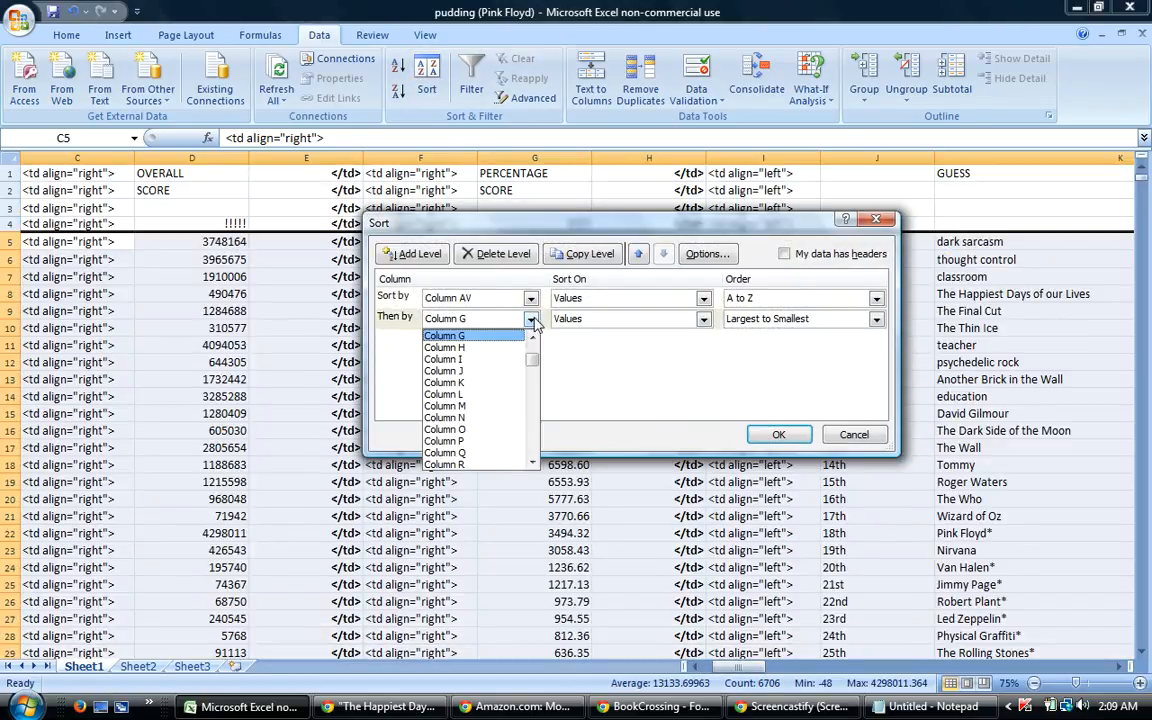
pyautogui.click(444, 371)
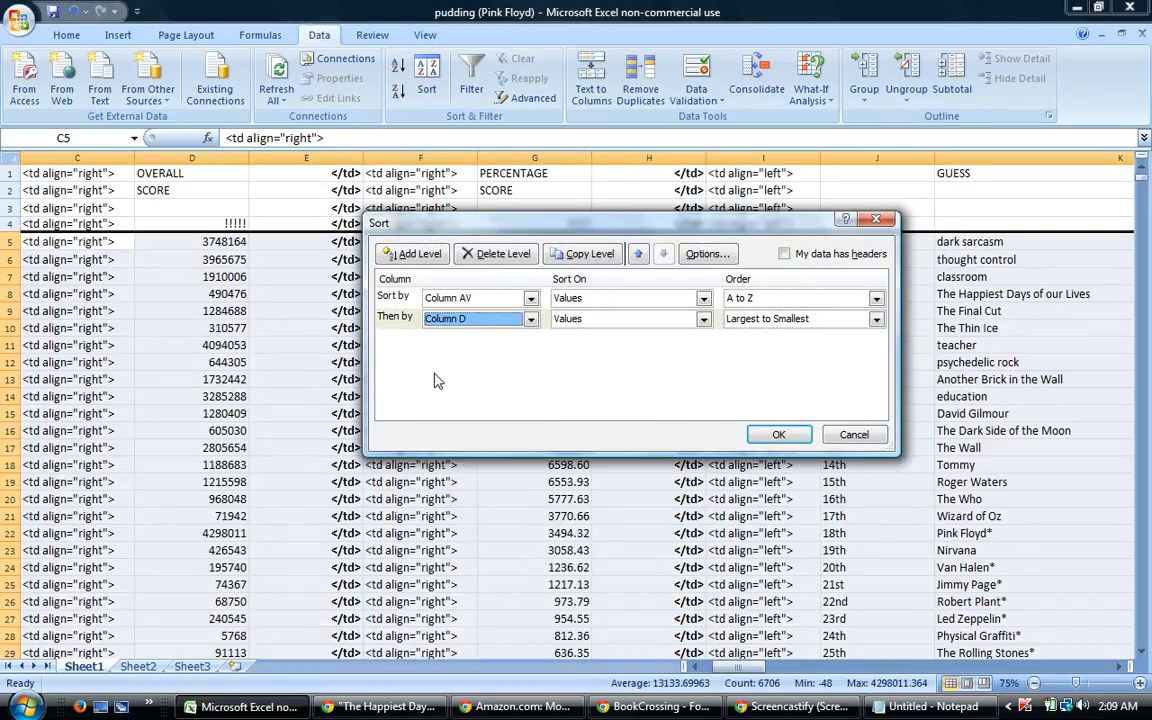
pyautogui.click(776, 435)
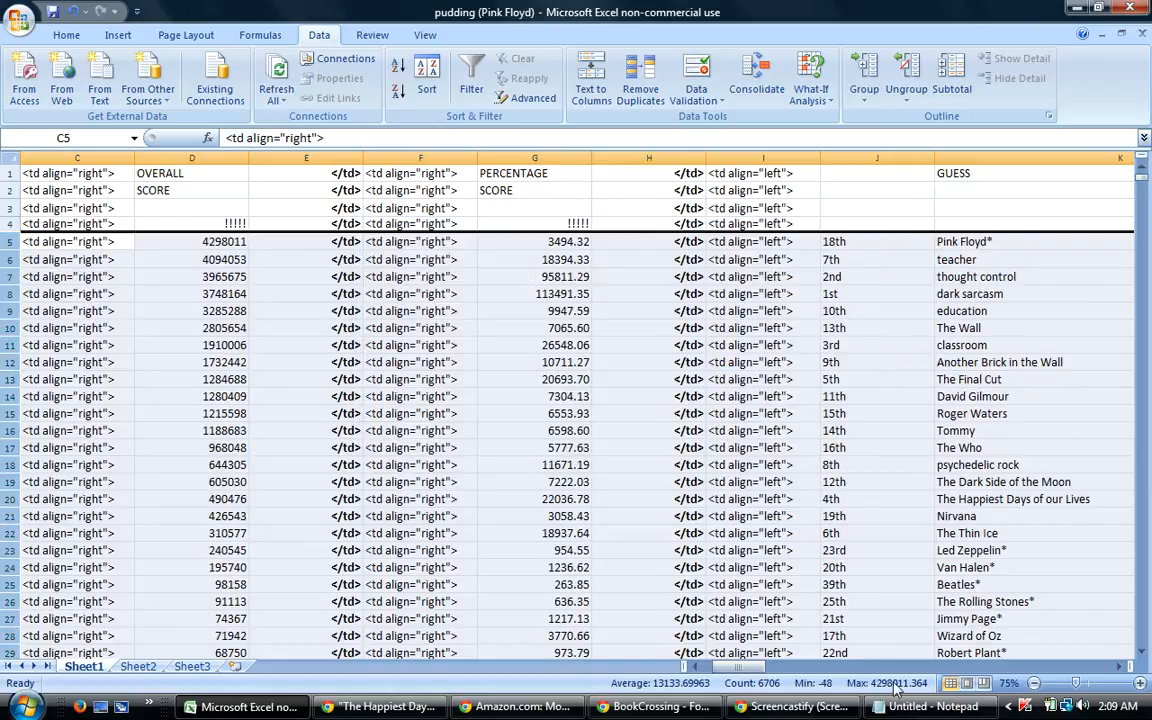
# Refill the overall-score ranks in column AA from 1st in AA5 down to 92nd in AA96.
pyautogui.moveTo(718, 670); pyautogui.dragTo(832, 668)
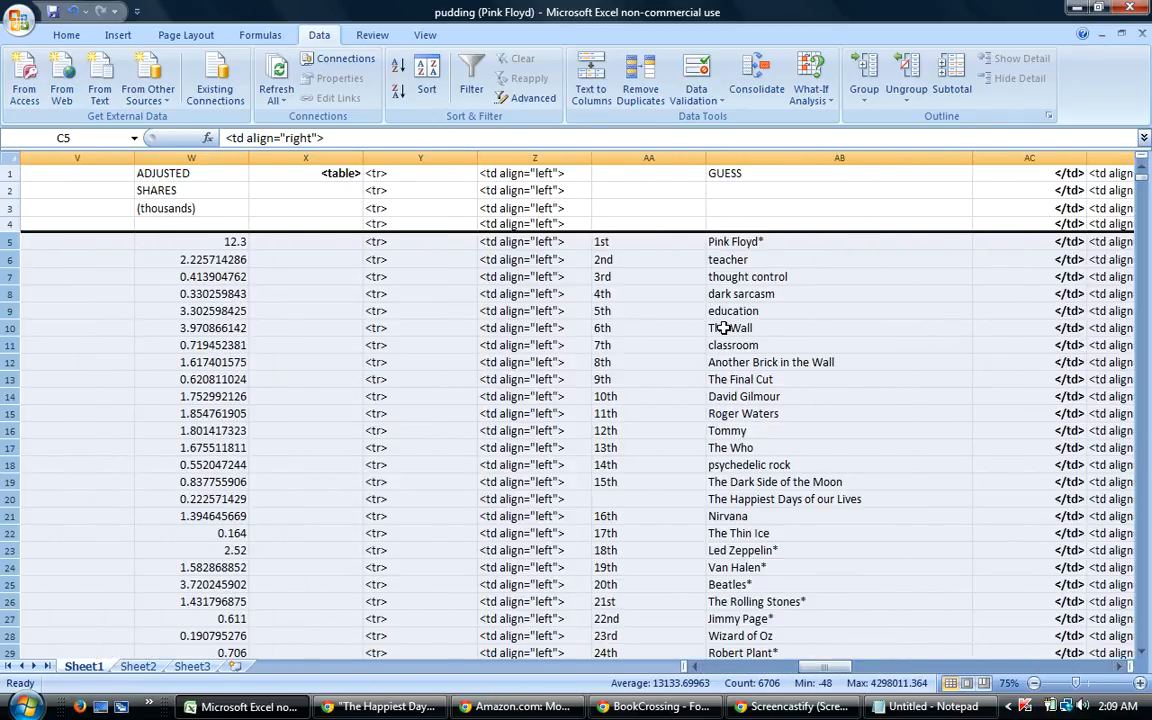
pyautogui.click(622, 246)
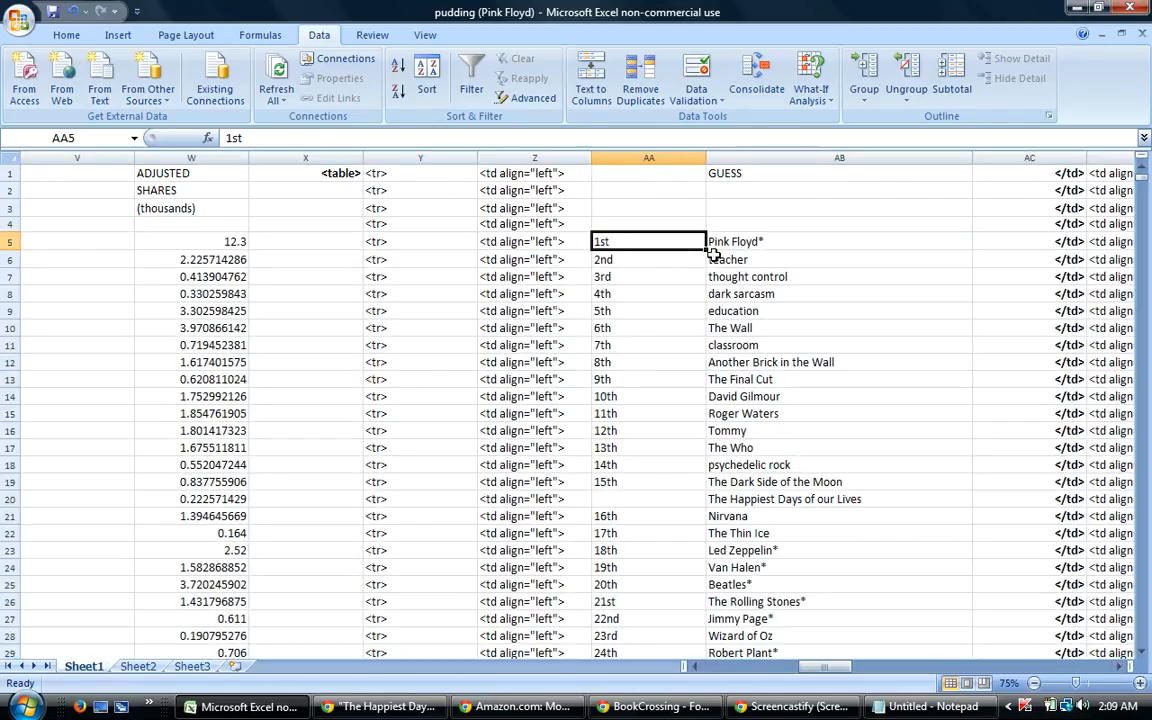
pyautogui.moveTo(705, 251); pyautogui.dragTo(690, 366)
pyautogui.moveTo(1143, 202); pyautogui.dragTo(1143, 163)
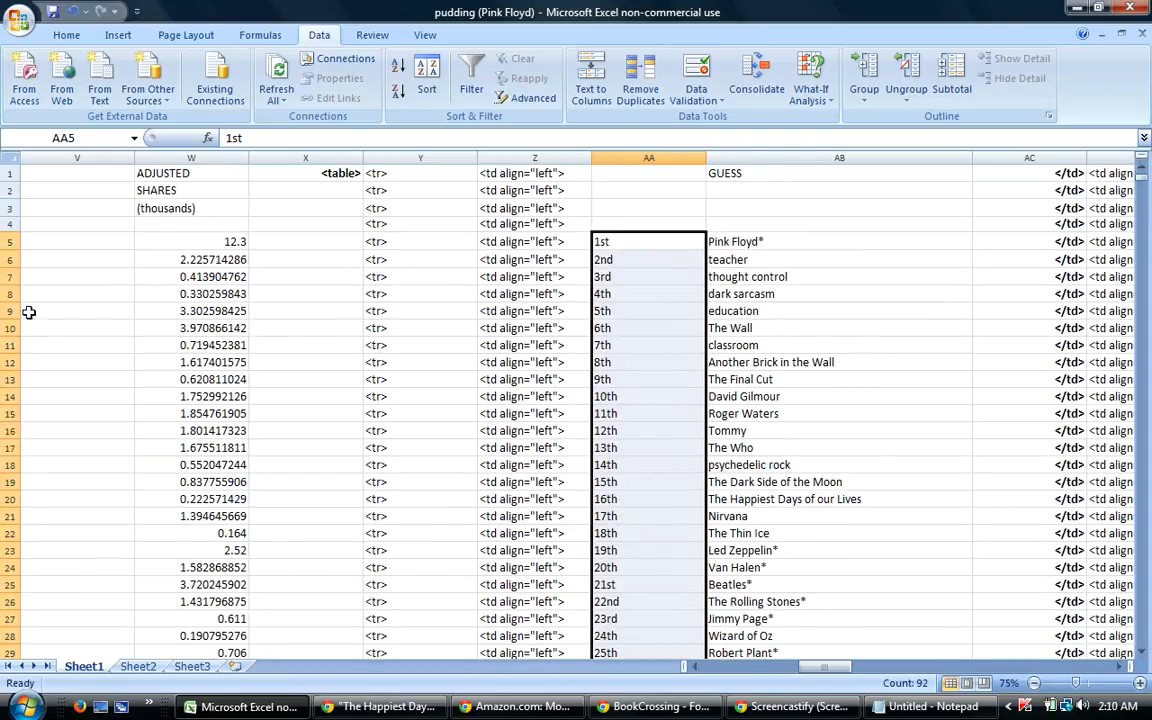
# Sort the guess rows from row 5 down by column AV from A to Z, then by column AP from largest to smallest.
pyautogui.moveTo(7, 241); pyautogui.dragTo(122, 687)
pyautogui.click(426, 82)
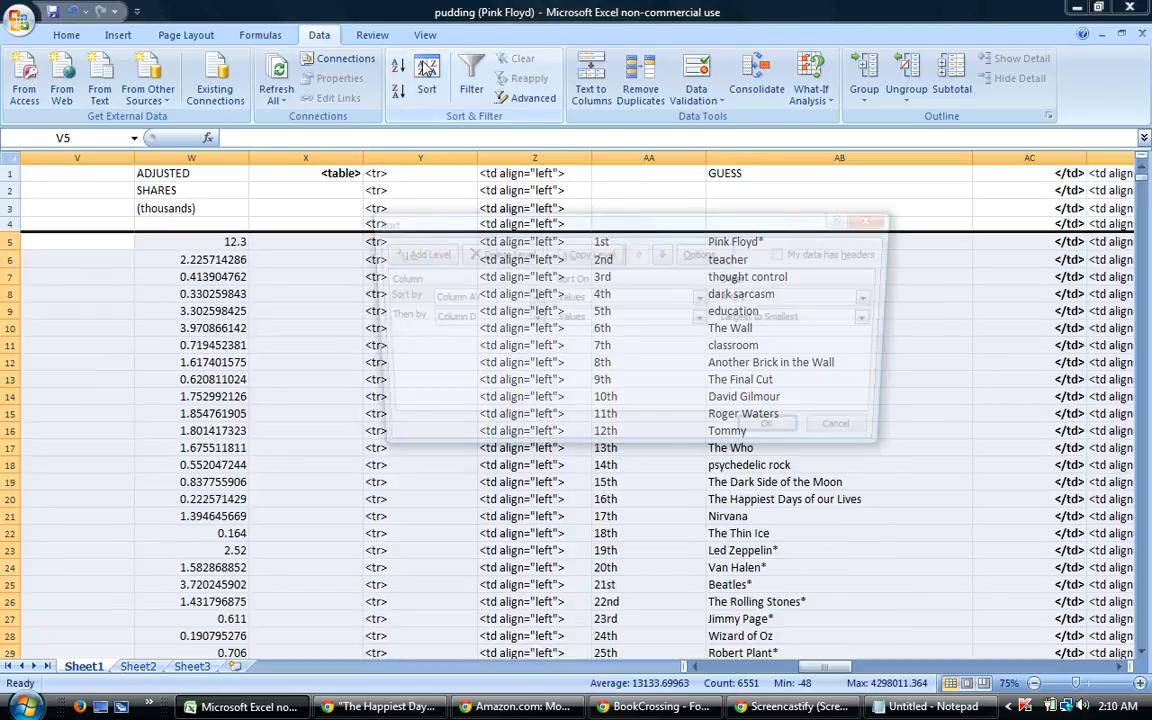
pyautogui.click(525, 319)
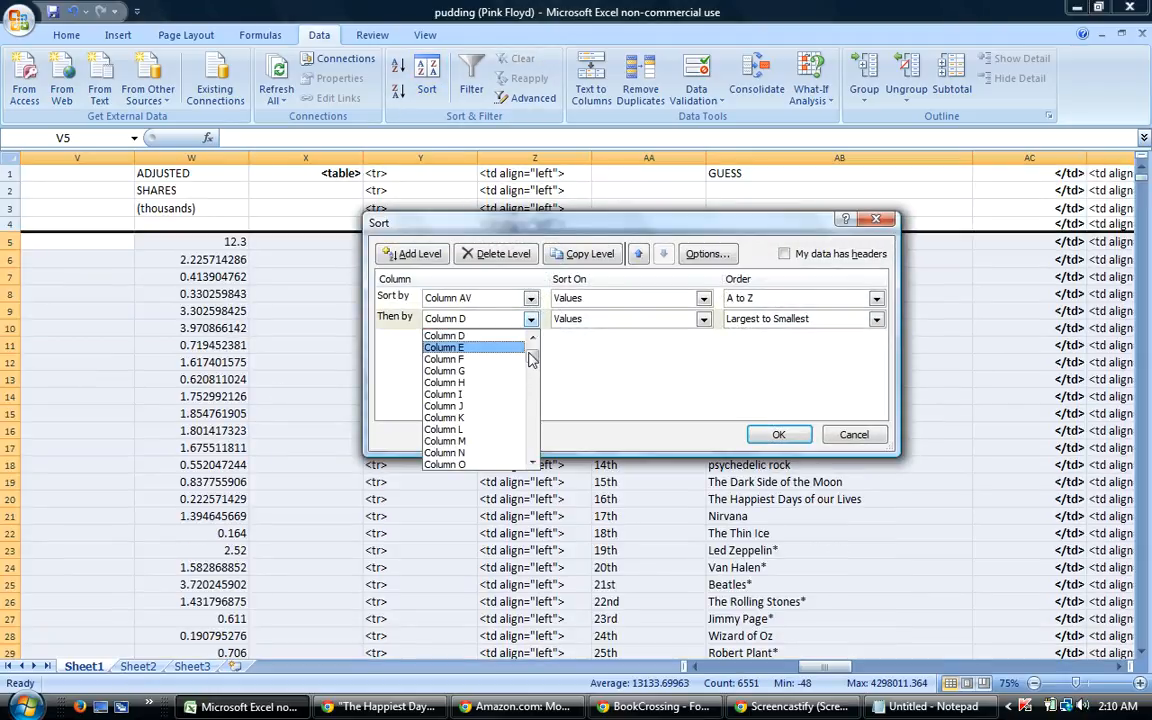
pyautogui.moveTo(533, 361); pyautogui.dragTo(533, 396)
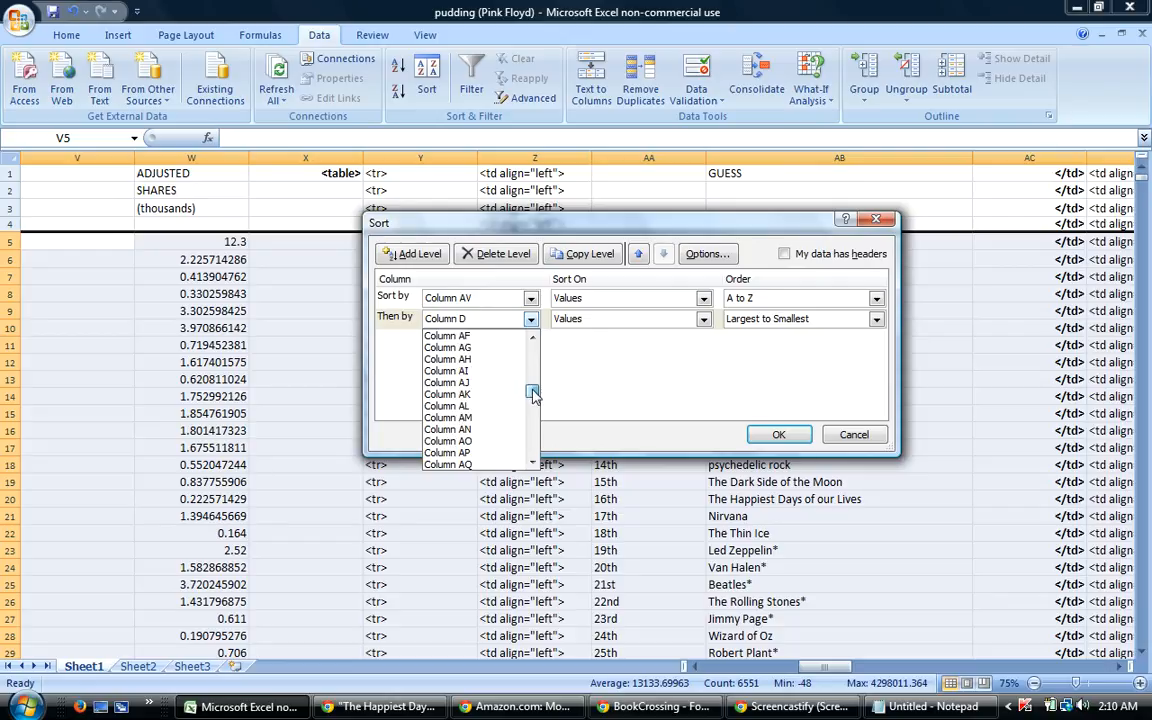
pyautogui.click(460, 452)
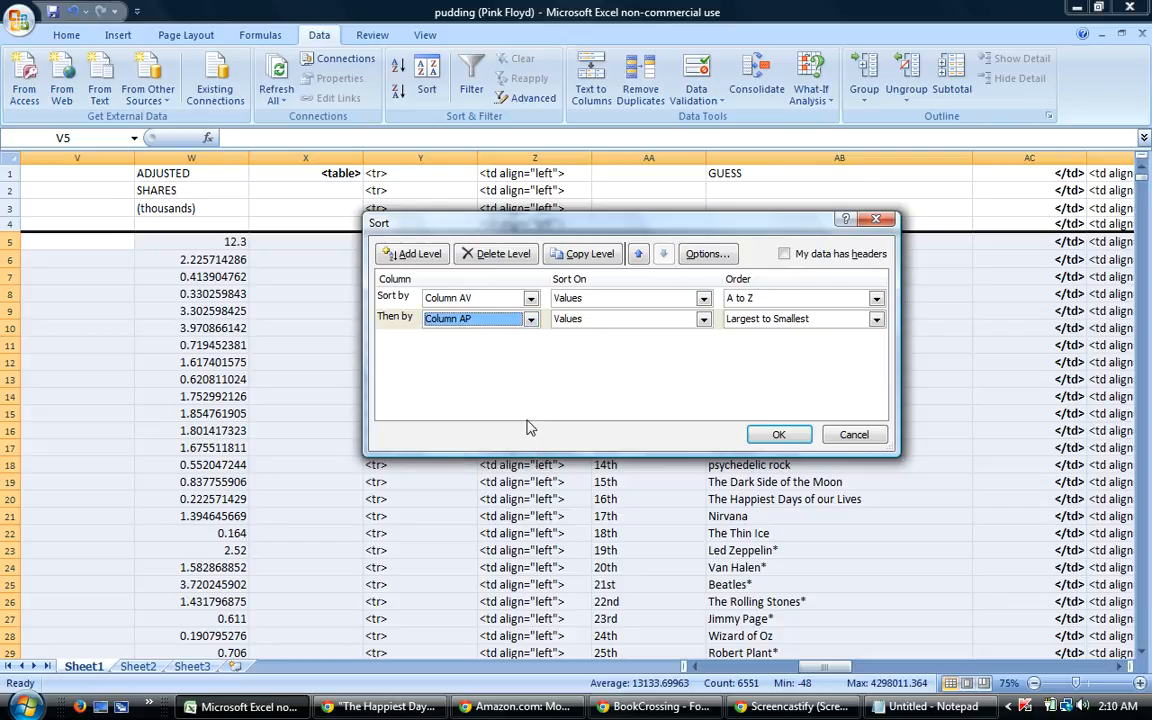
pyautogui.click(779, 436)
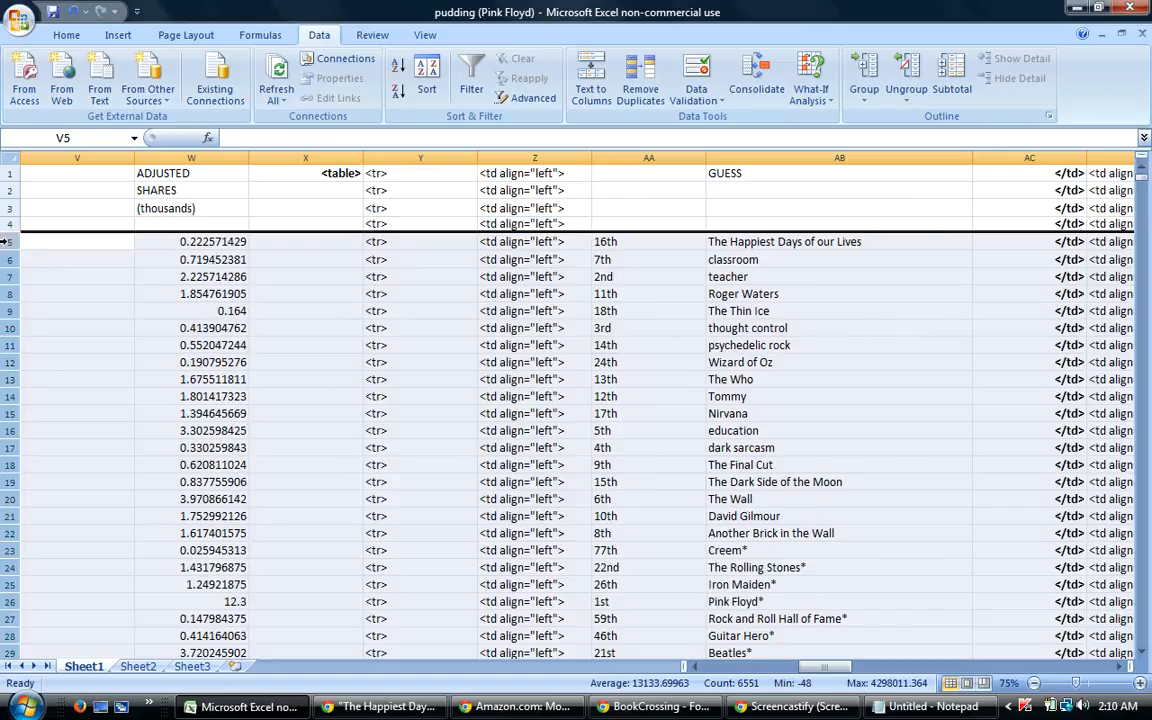
# Sort rows 5 and 6 by column AV from A to Z, then by column G from largest to smallest.
pyautogui.moveTo(5, 241); pyautogui.dragTo(8, 259)
pyautogui.click(426, 82)
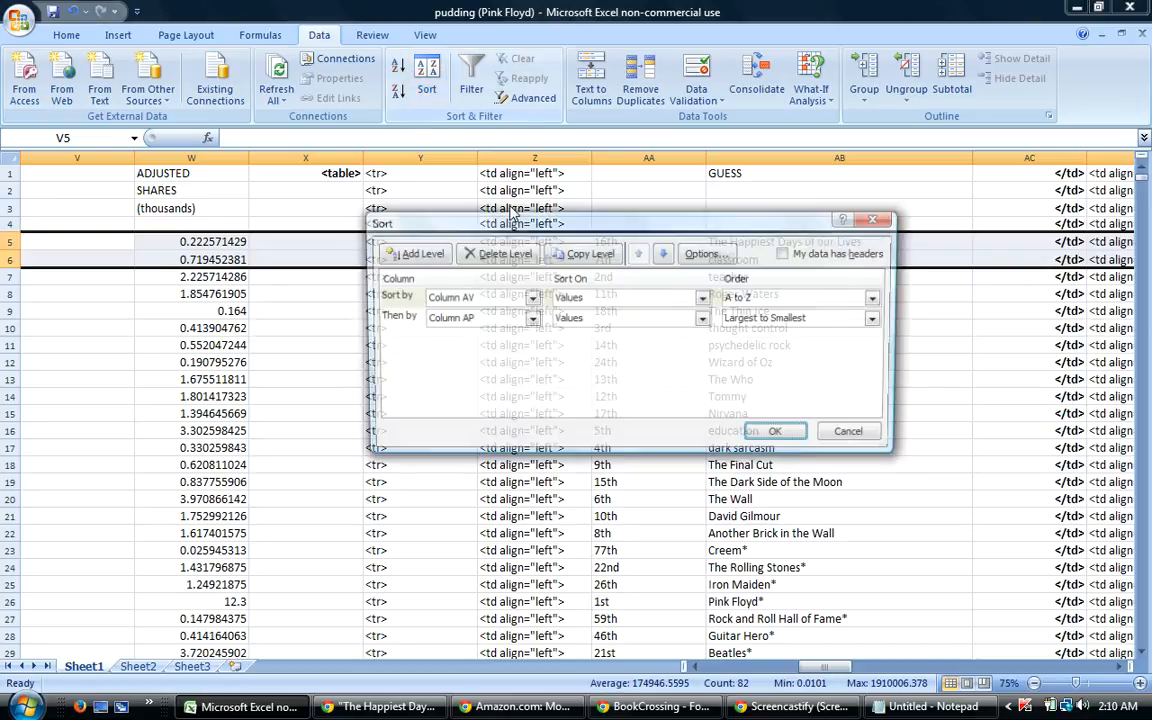
pyautogui.click(530, 320)
pyautogui.moveTo(532, 405); pyautogui.dragTo(530, 352)
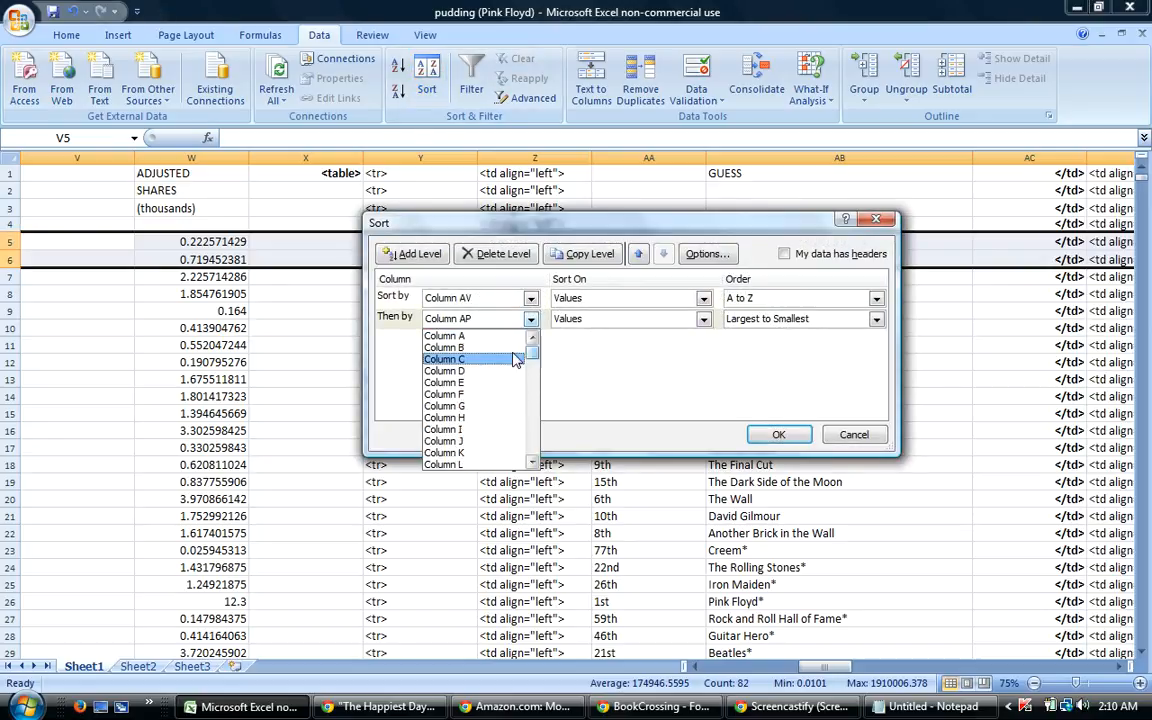
pyautogui.click(450, 406)
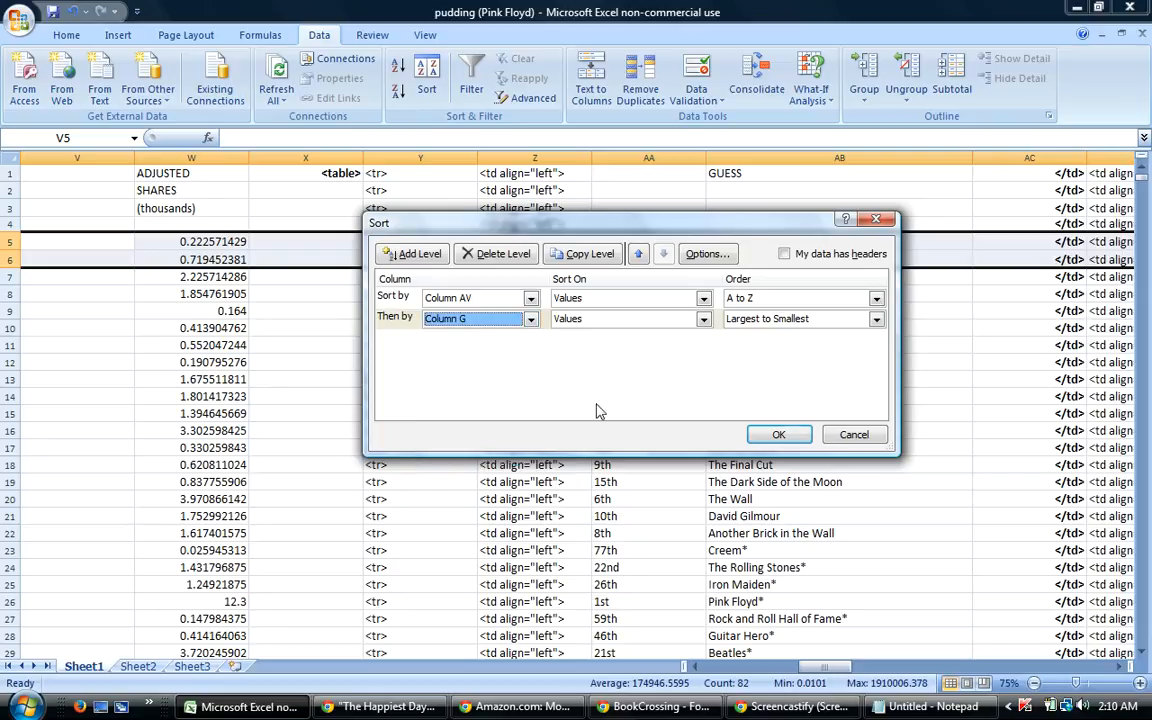
pyautogui.click(778, 435)
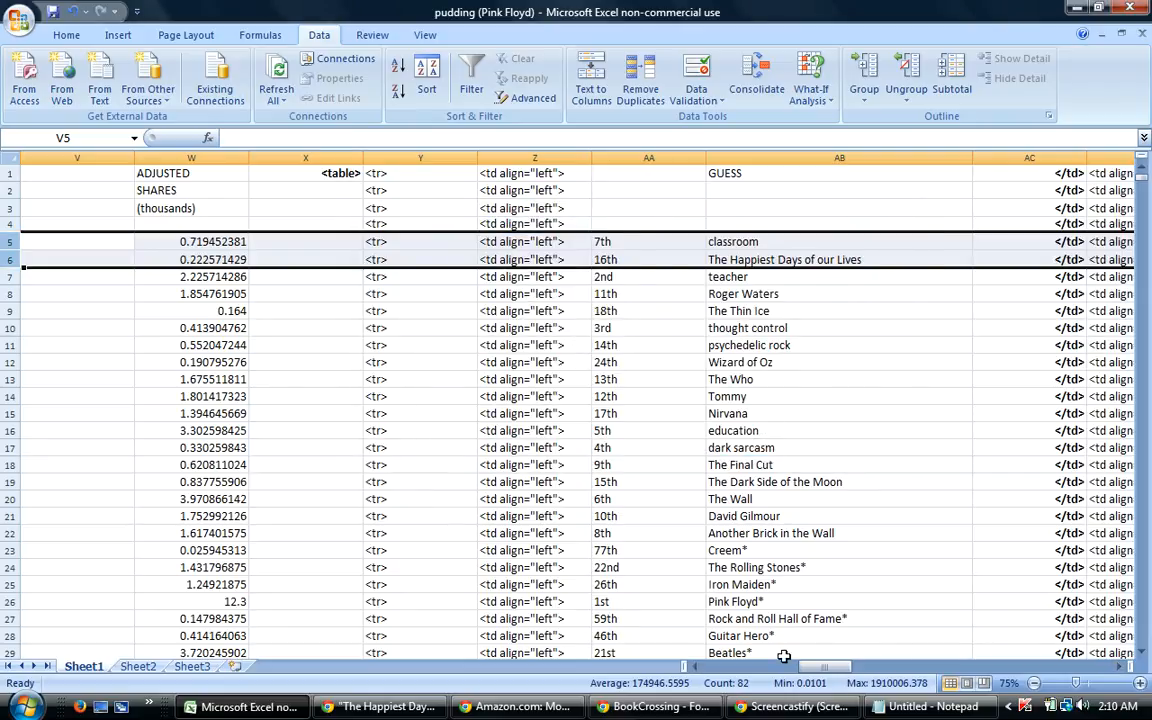
pyautogui.moveTo(785, 666); pyautogui.dragTo(750, 668)
pyautogui.moveTo(405, 244); pyautogui.dragTo(530, 259)
pyautogui.rightClick(531, 255)
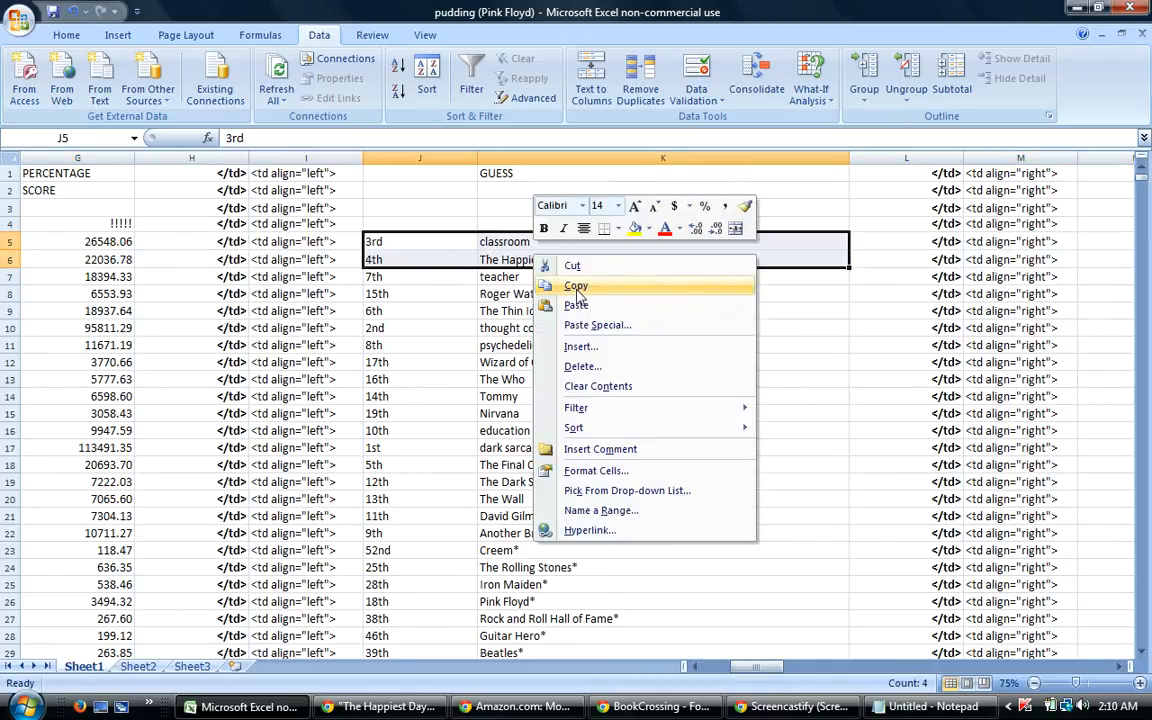
pyautogui.click(576, 287)
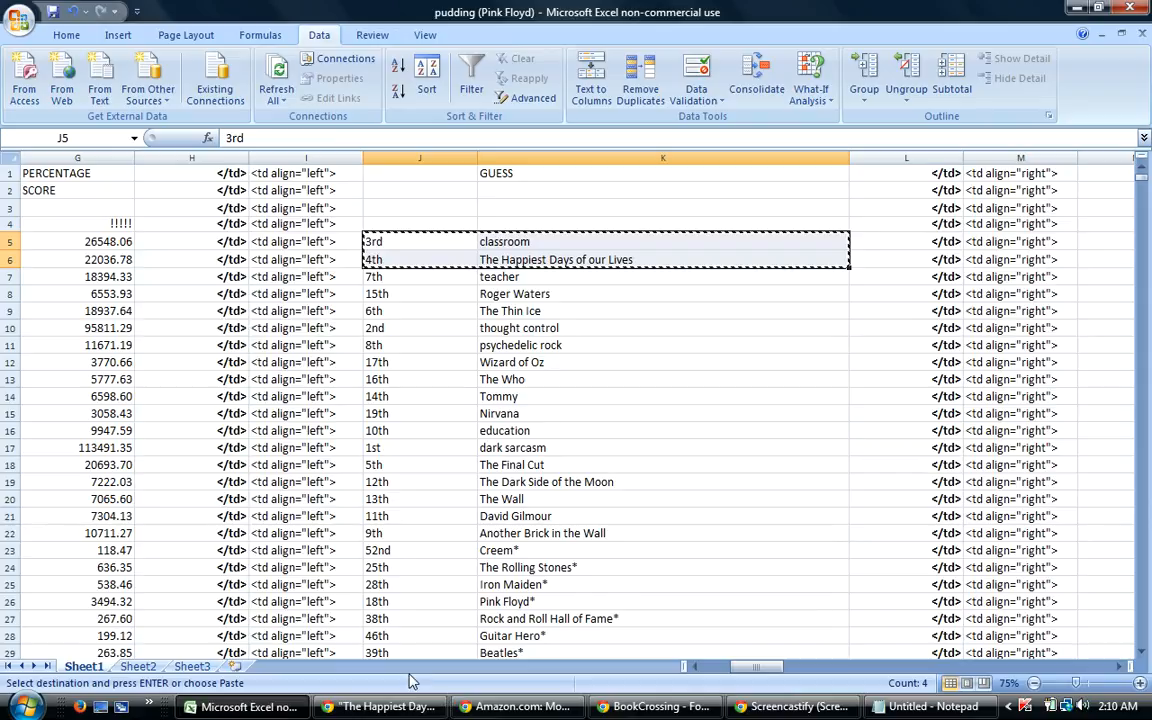
# Switch to the BookCrossing forum thread, reload it and check the newest replies for additional guesses.
pyautogui.click(655, 706)
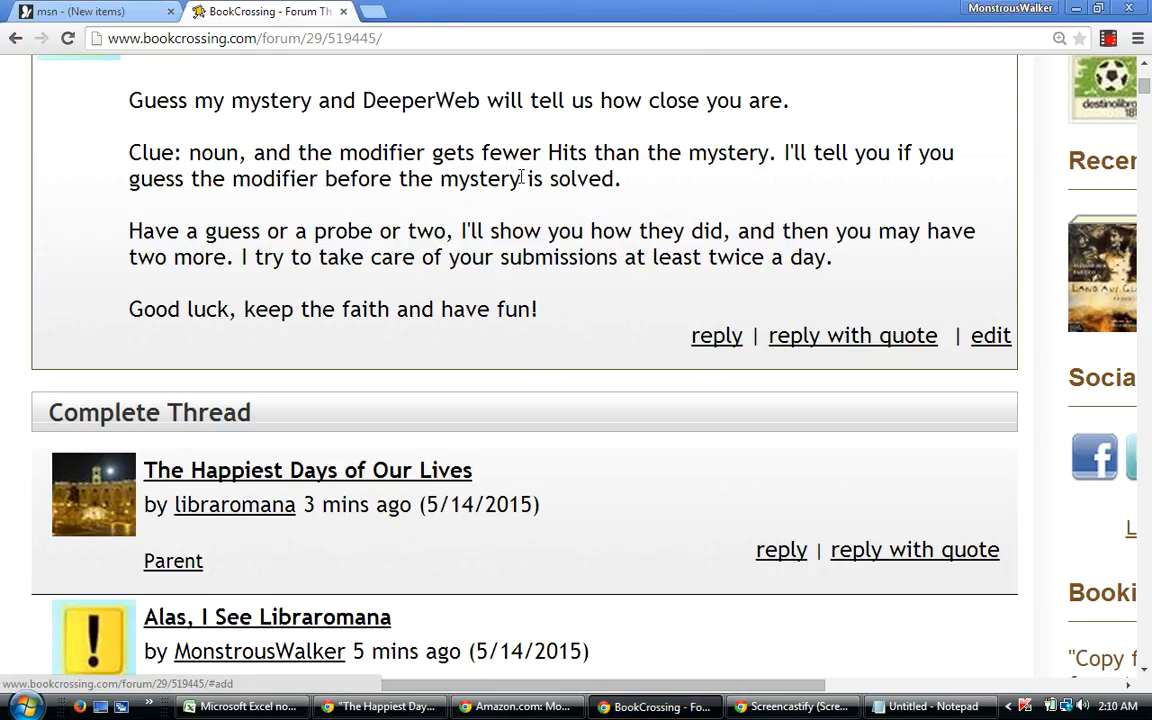
pyautogui.click(489, 42)
pyautogui.press('Return')
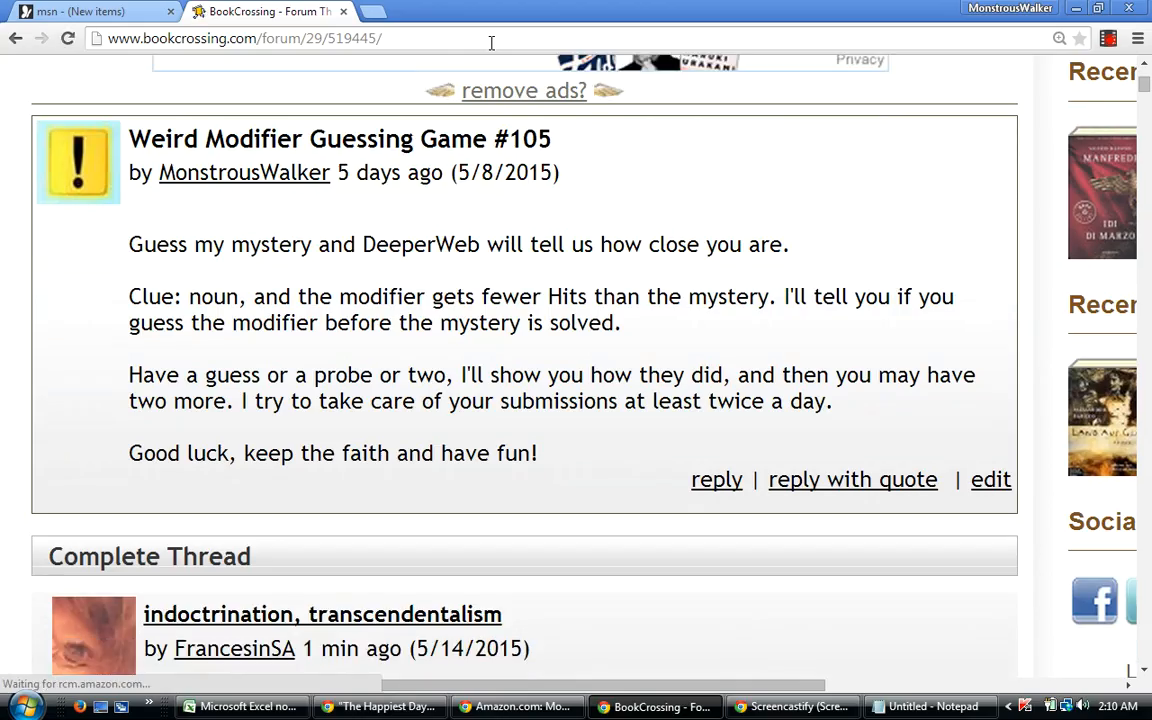
pyautogui.press('Down')
pyautogui.press('Down')
pyautogui.press('Down')
pyautogui.press('Down')
pyautogui.press('Down')
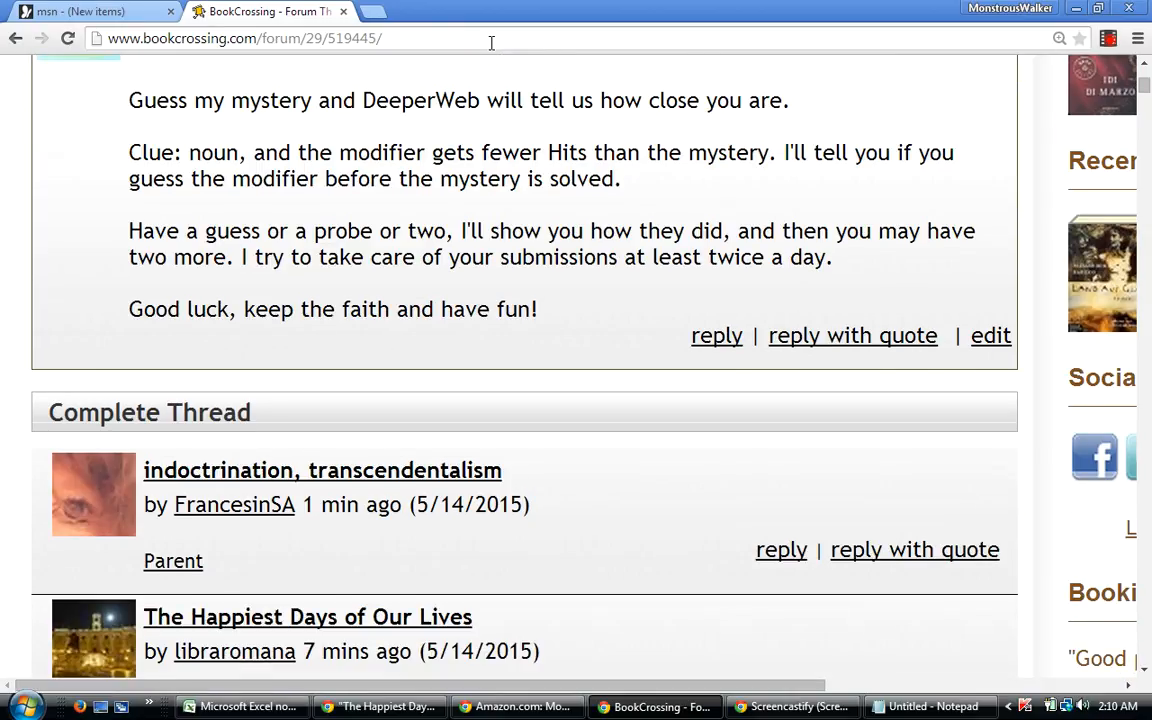
pyautogui.press('Down')
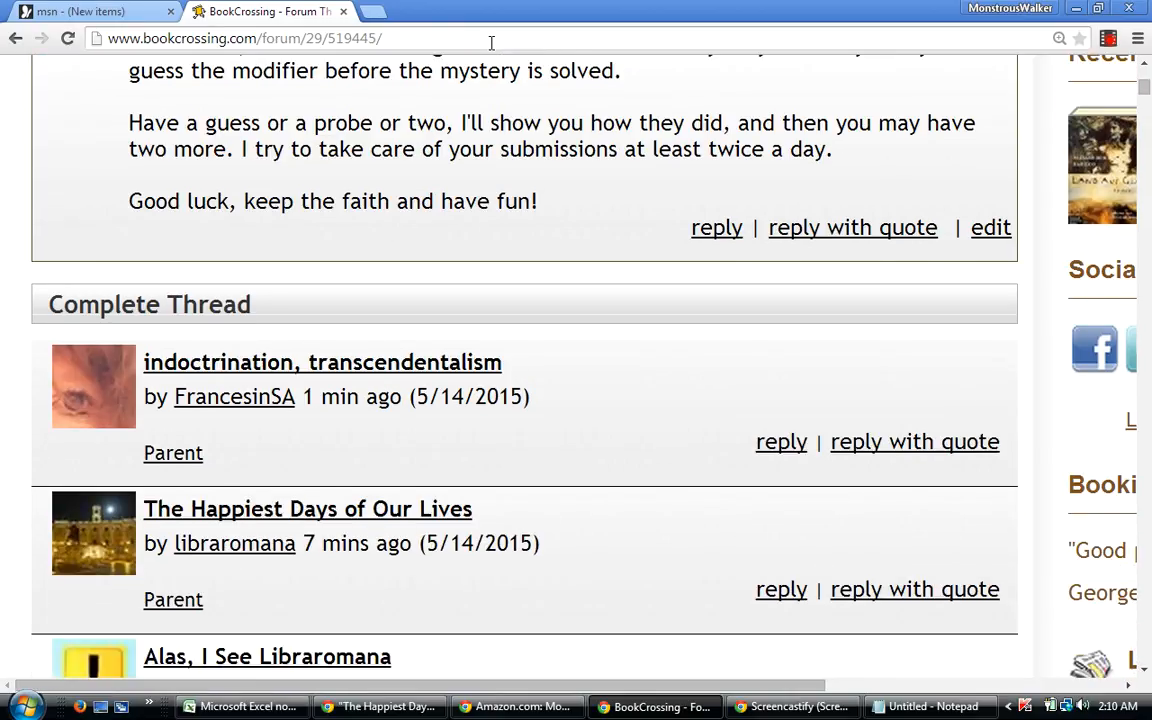
pyautogui.press('Down')
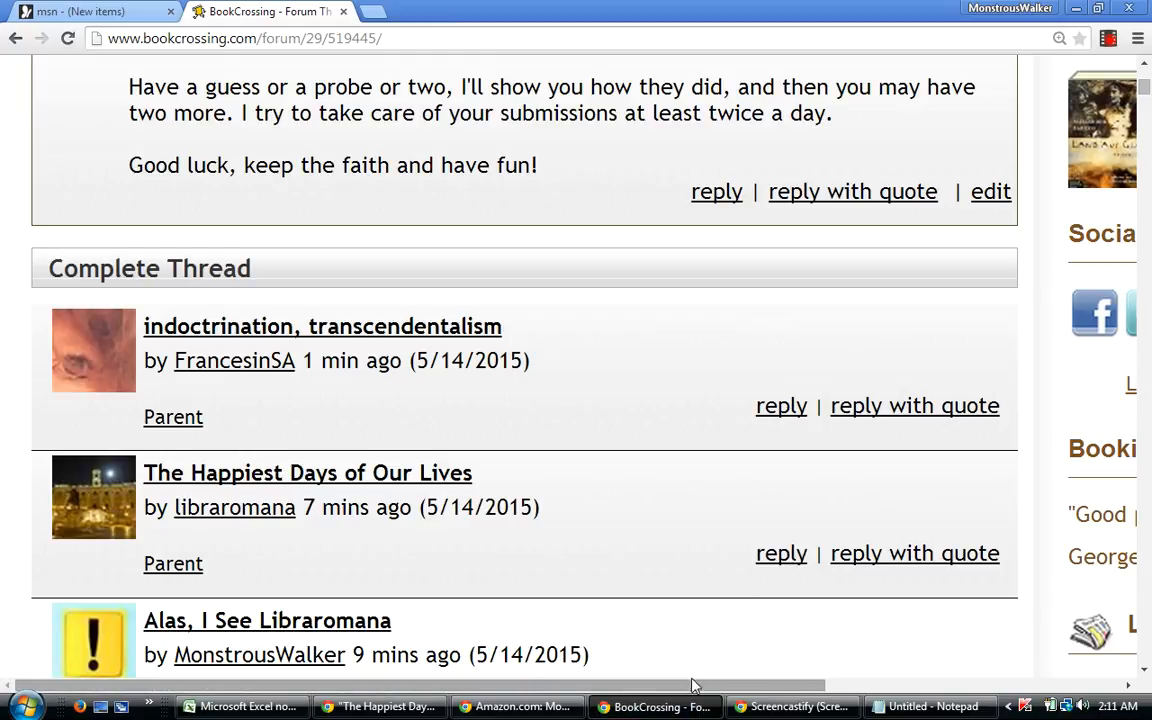
# Back in Excel, sort the guess rows from row 5 down by column AV from A to Z, then by column AP from smallest to largest.
pyautogui.click(230, 707)
pyautogui.press('Escape')
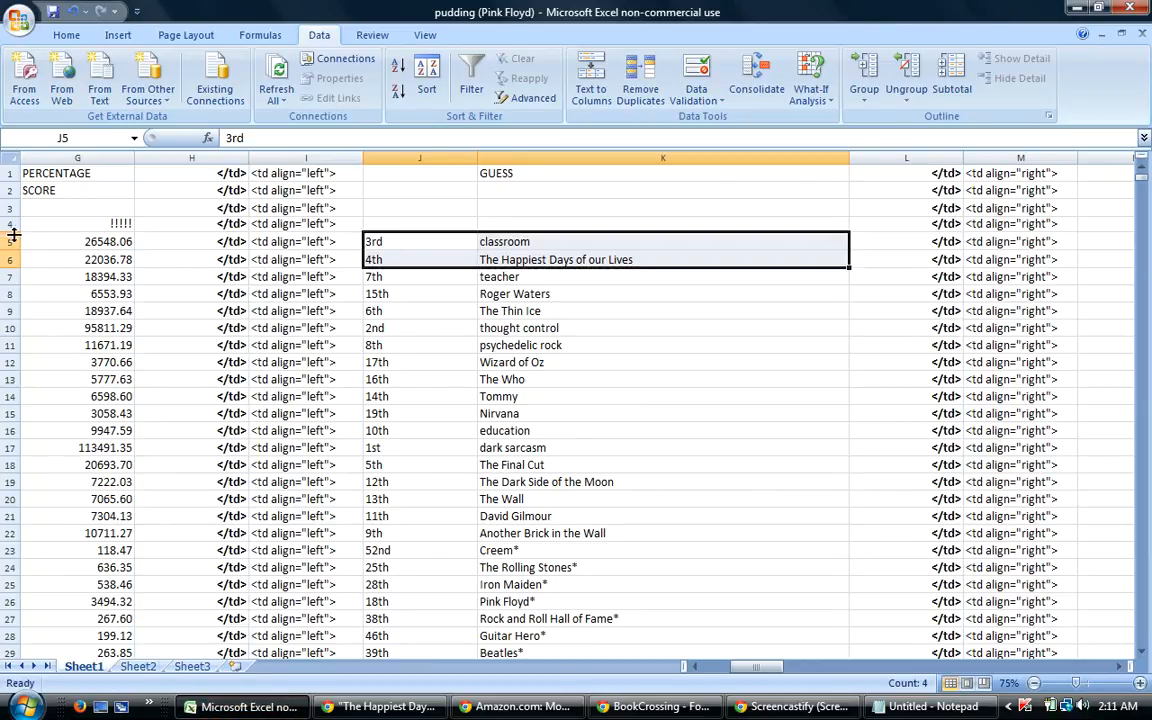
pyautogui.moveTo(12, 241); pyautogui.dragTo(140, 712)
pyautogui.click(426, 89)
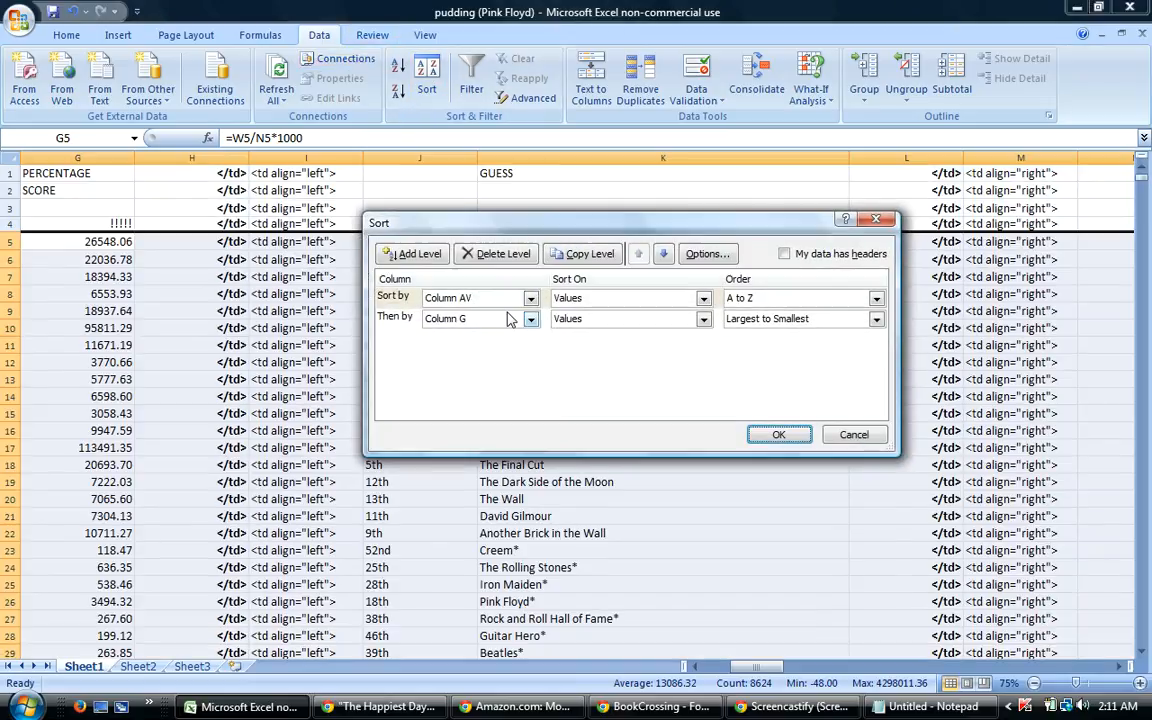
pyautogui.click(529, 319)
pyautogui.moveTo(535, 362); pyautogui.dragTo(532, 388)
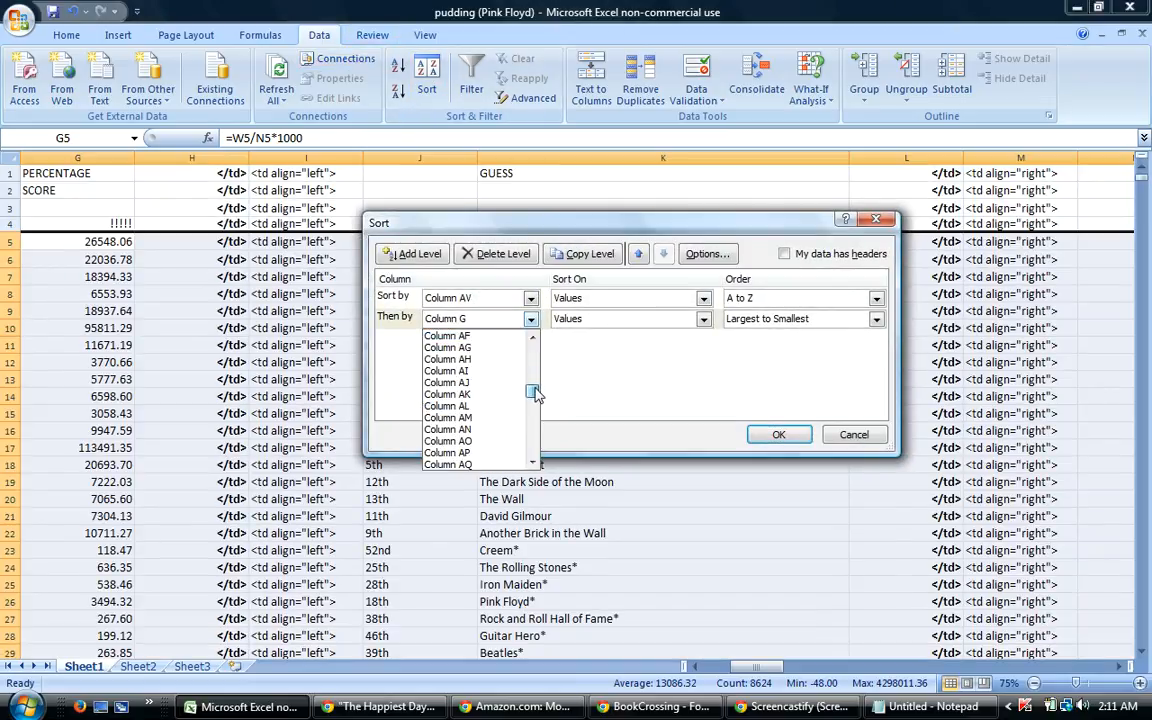
pyautogui.click(474, 453)
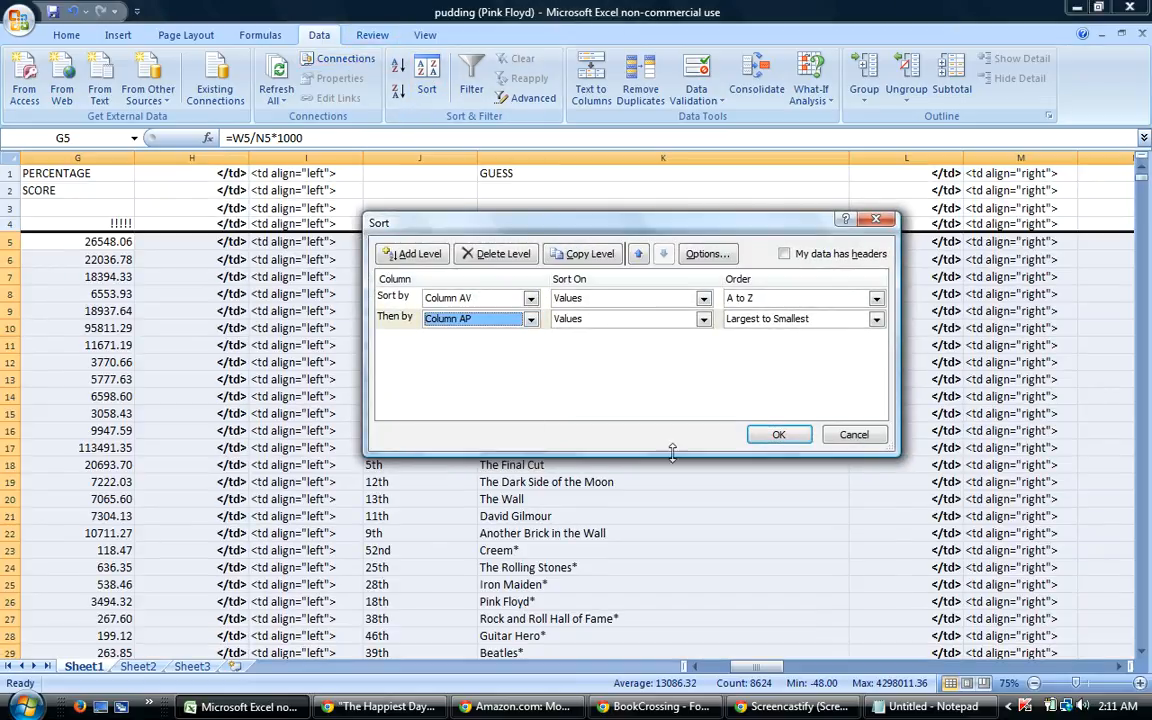
pyautogui.click(786, 328)
pyautogui.click(770, 333)
pyautogui.click(779, 434)
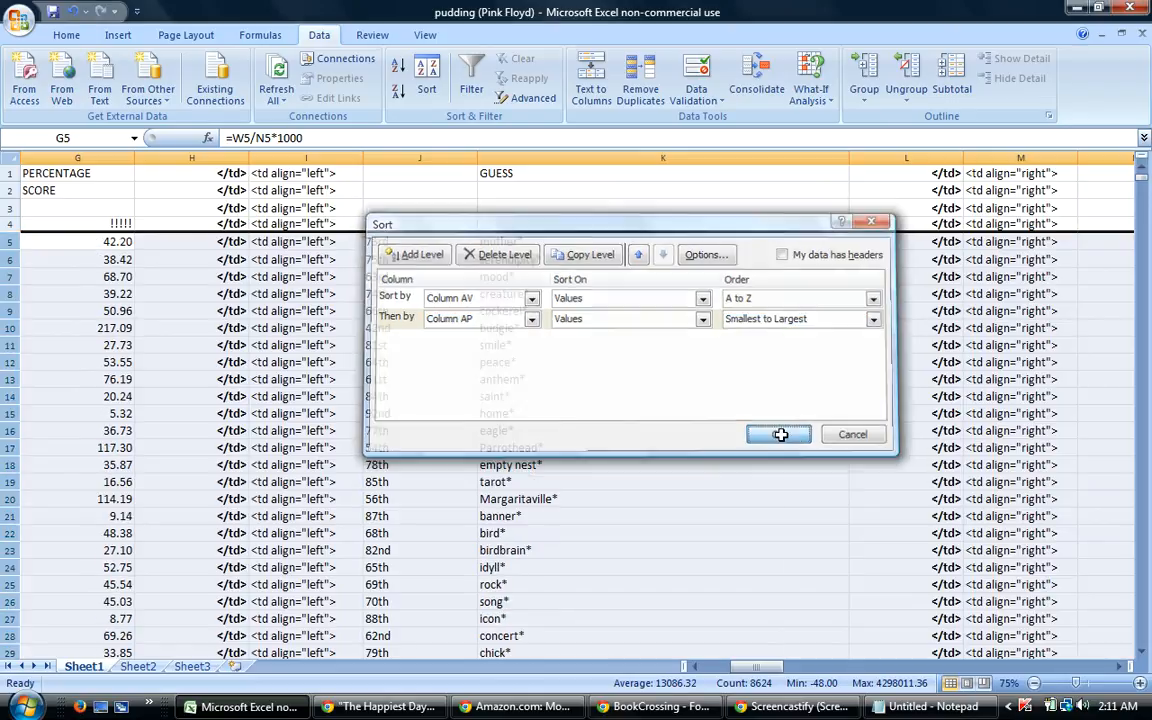
# Add the new guesses "indoctrination" in K97 and "transcendentalism" in K98.
pyautogui.moveTo(1140, 183); pyautogui.dragTo(1141, 190)
pyautogui.scroll(4, 1143, 170)
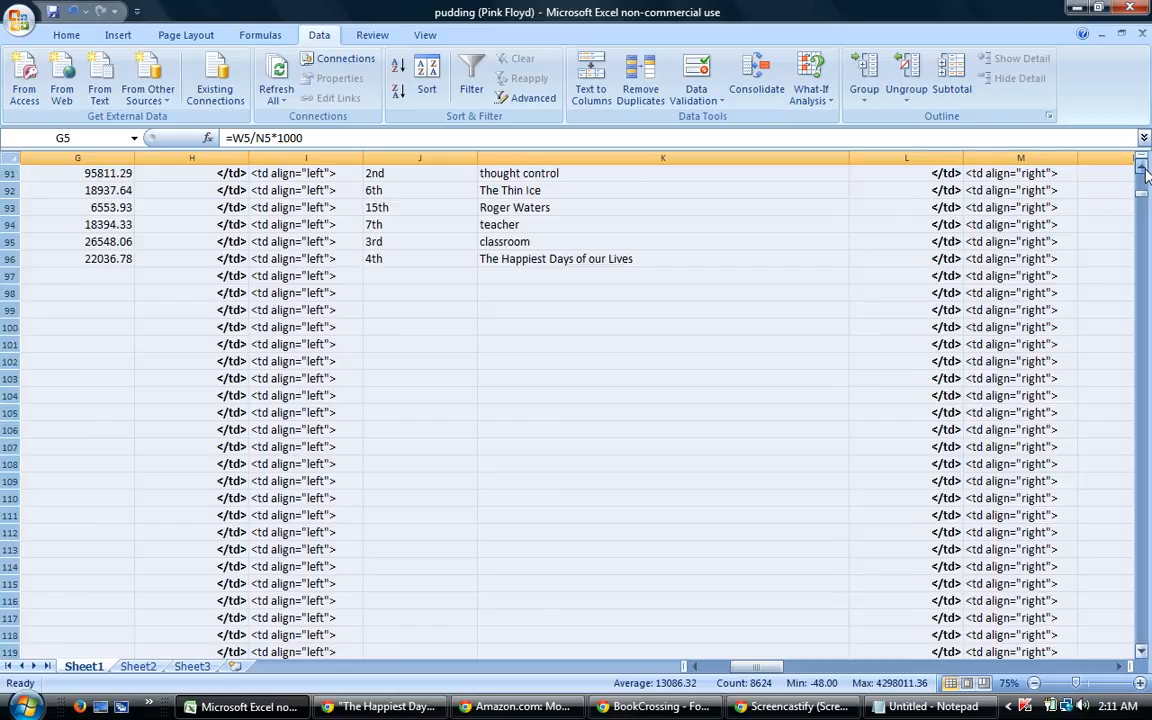
pyautogui.click(565, 278)
pyautogui.write('indoctrination')
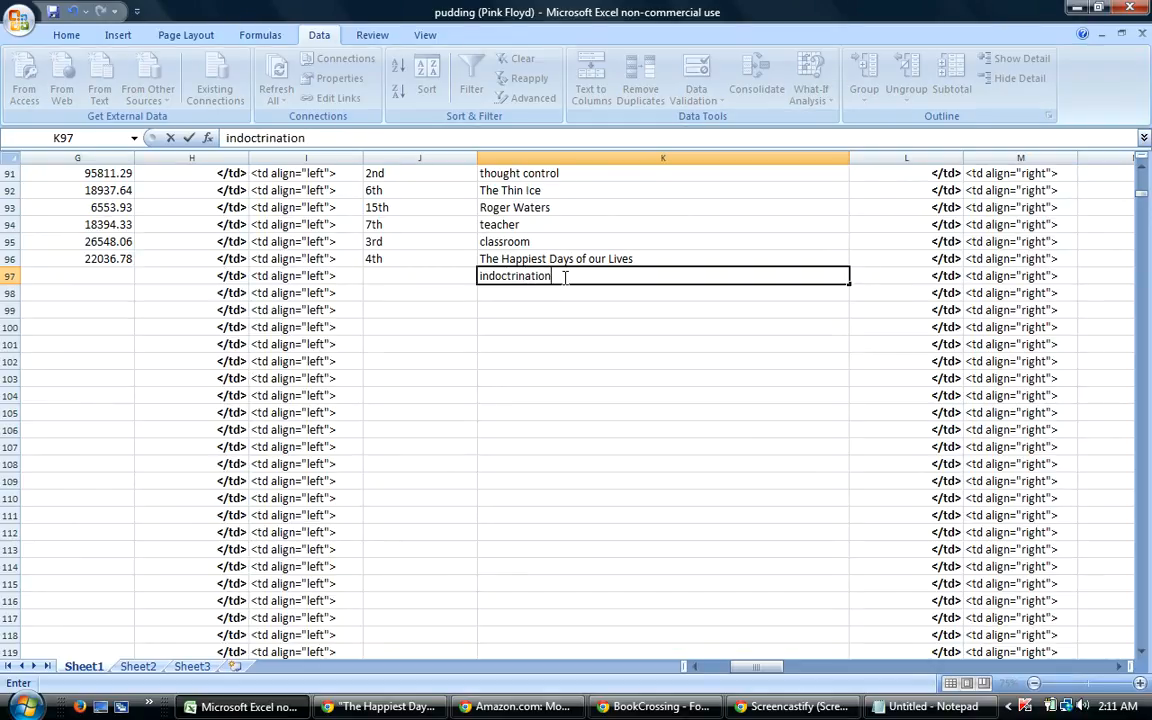
pyautogui.press('Return')
pyautogui.write('transcendentalism')
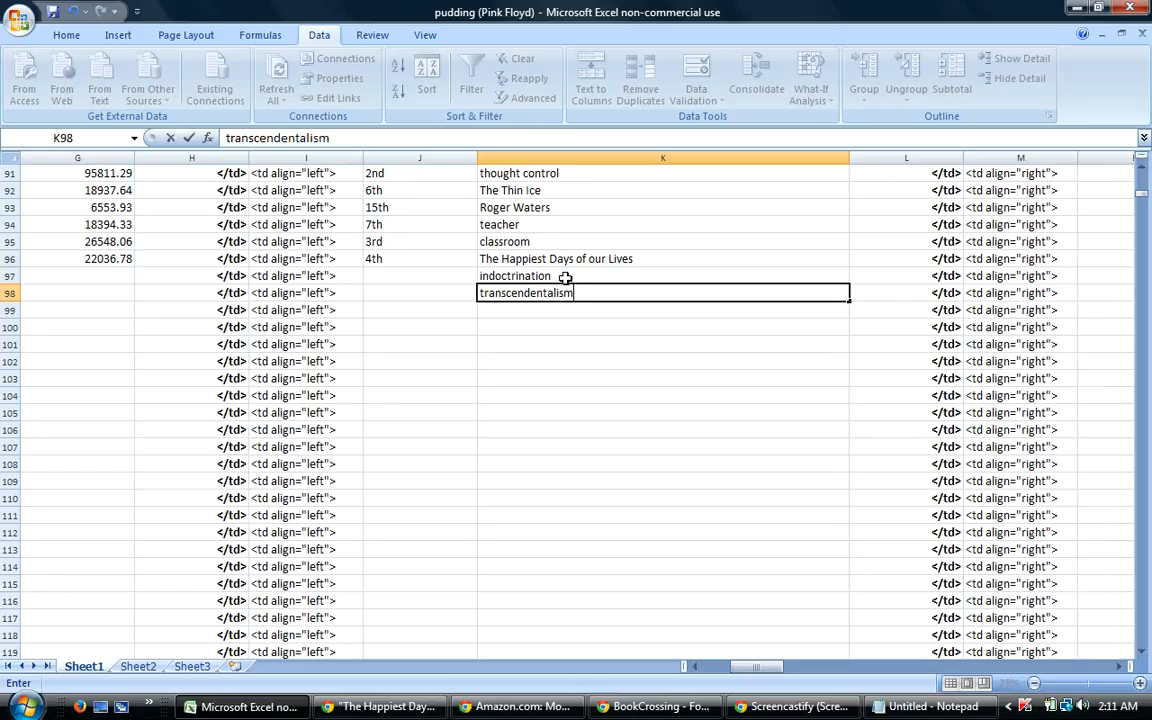
pyautogui.press('Return')
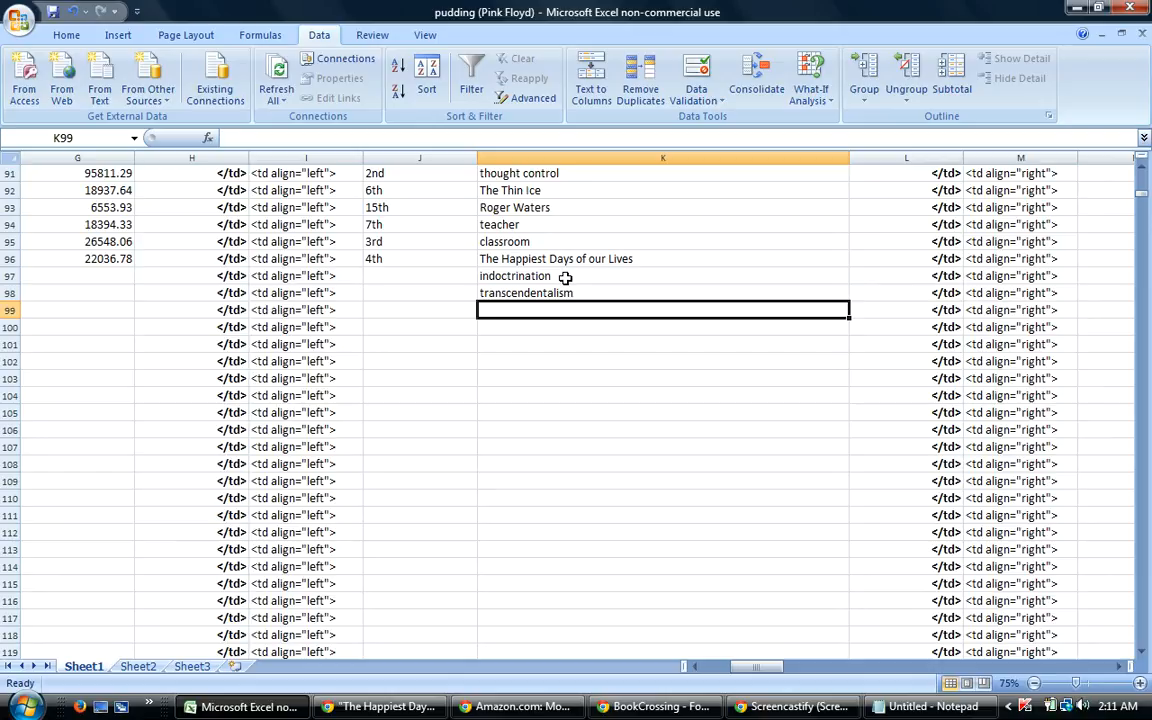
# Enter the username of the player who made the two new guesses in AS97 and AS98.
pyautogui.press('Up')
pyautogui.press('Up')
pyautogui.press('Right')
pyautogui.press('Right')
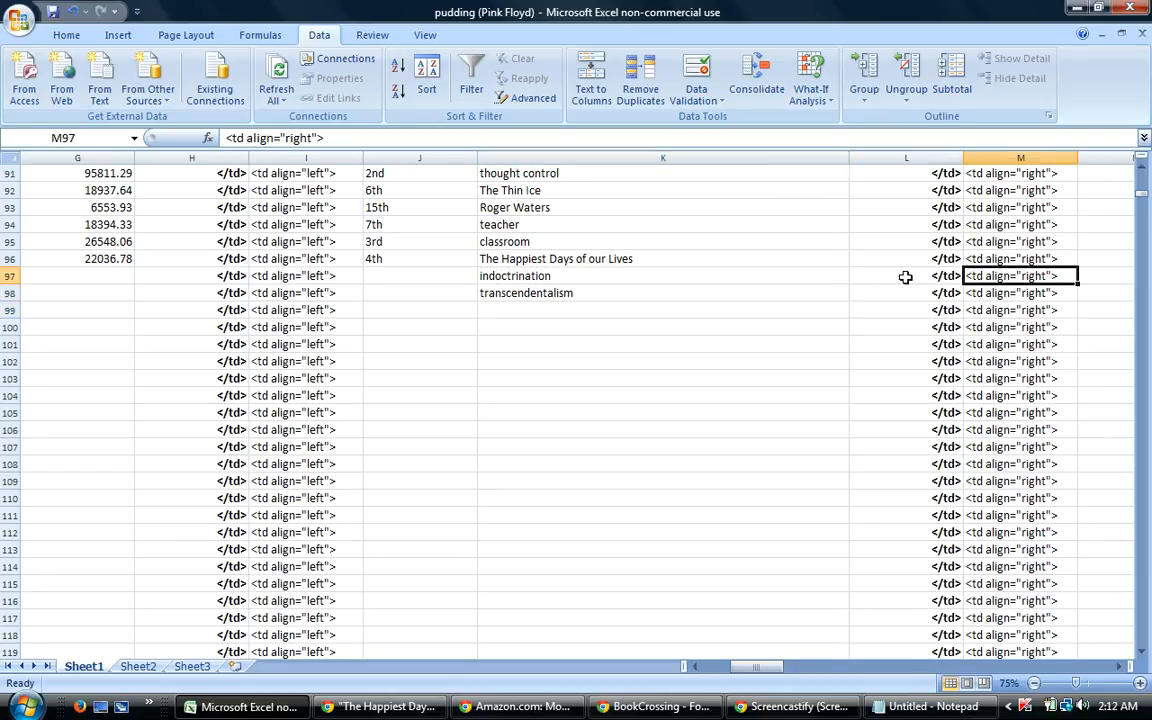
pyautogui.press('Right')
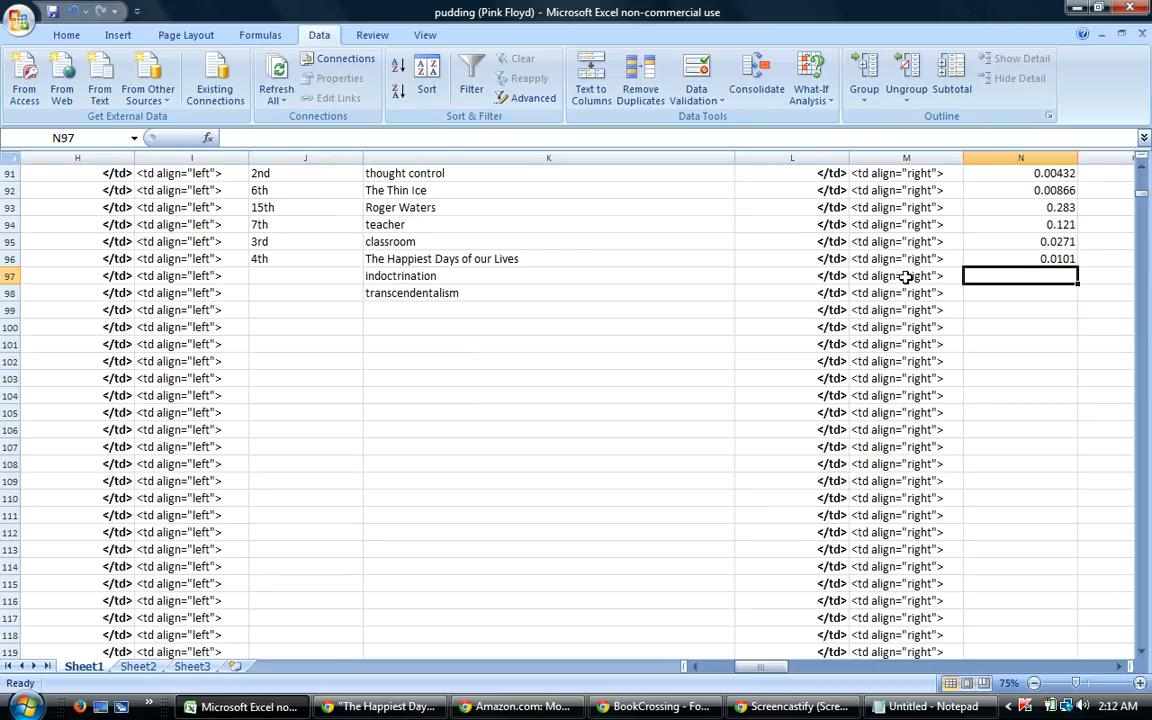
pyautogui.press('Right')
pyautogui.press('Right')
pyautogui.press('Right')
pyautogui.press('Right')
pyautogui.press('Right')
pyautogui.press('Right')
pyautogui.press('Right')
pyautogui.press('Right')
pyautogui.press('Right')
pyautogui.press('Right')
pyautogui.press('Right')
pyautogui.press('Right')
pyautogui.press('Right')
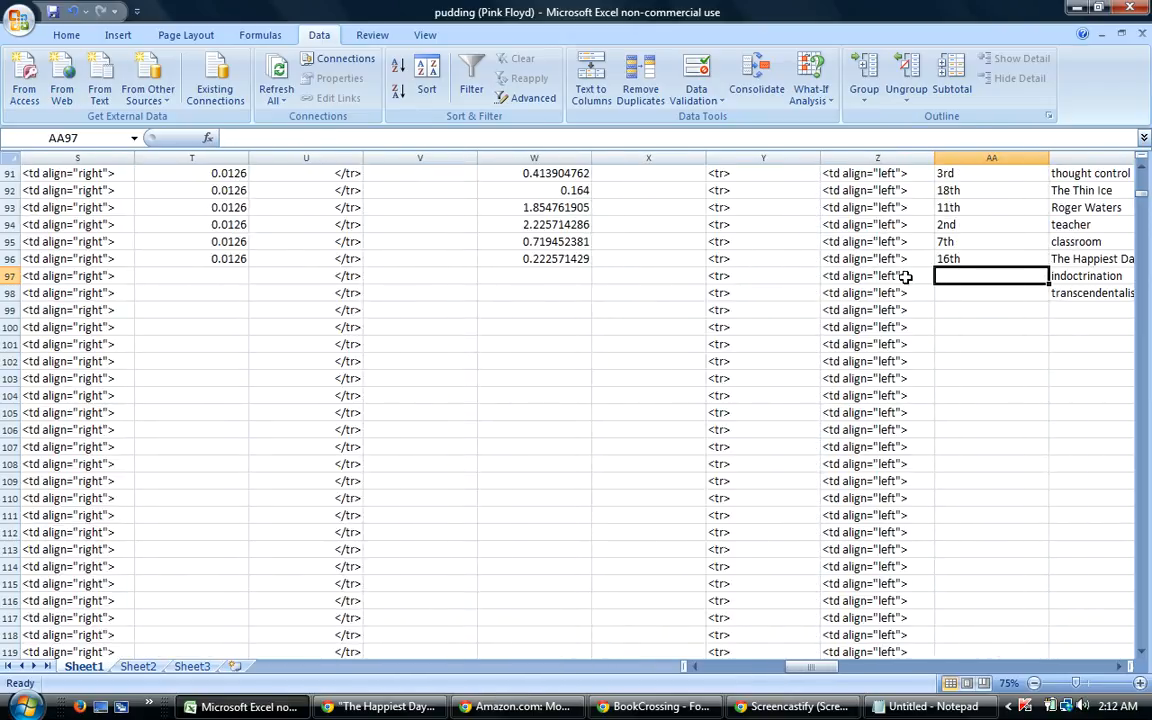
pyautogui.press('Right')
pyautogui.press('Right')
pyautogui.press('Right')
pyautogui.press('Right')
pyautogui.press('Right')
pyautogui.press('Right')
pyautogui.press('Right')
pyautogui.press('Right')
pyautogui.press('Right')
pyautogui.press('Right')
pyautogui.press('Right')
pyautogui.press('Right')
pyautogui.press('Right')
pyautogui.press('Right')
pyautogui.press('Right')
pyautogui.press('Right')
pyautogui.press('Right')
pyautogui.press('Right')
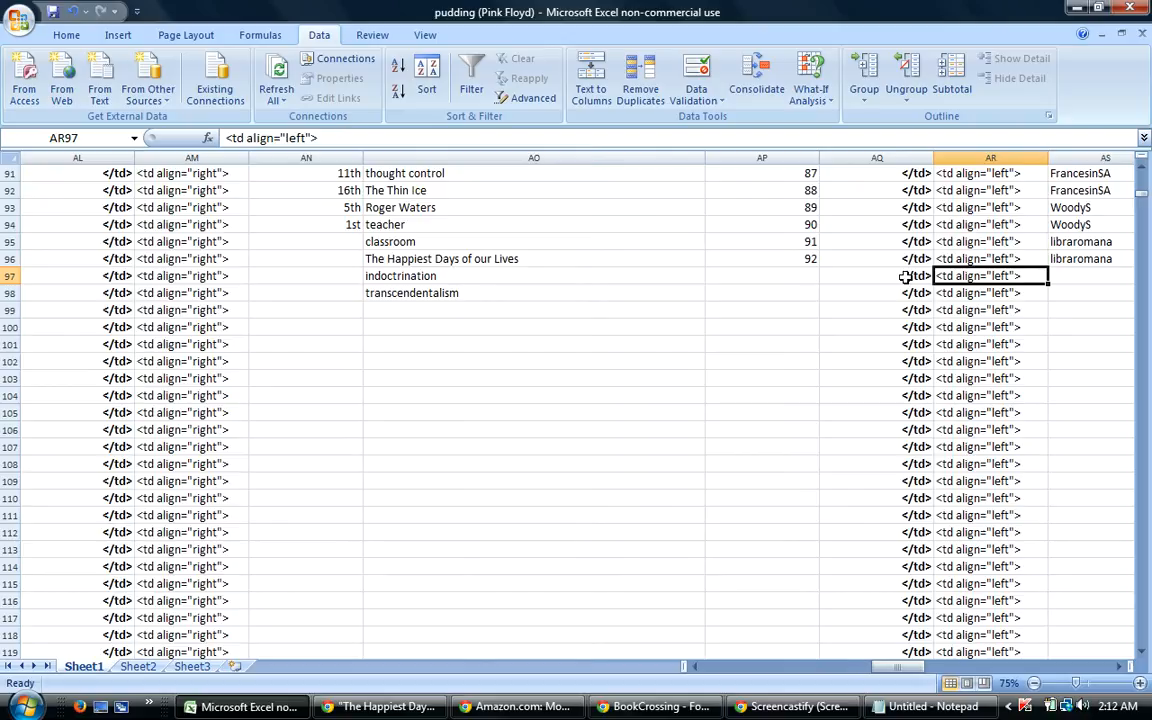
pyautogui.write('FrancesinSA')
pyautogui.press('Return')
pyautogui.write('F')
pyautogui.press('Return')
pyautogui.press('Left')
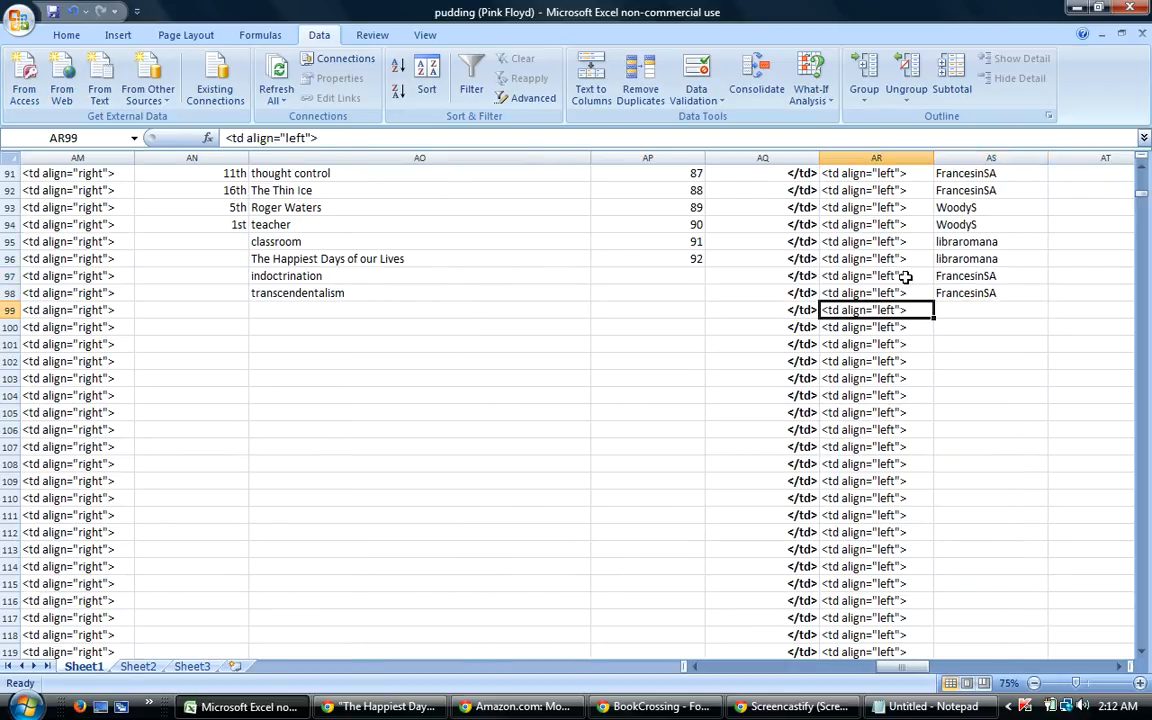
# Extend the guess numbering in column AP to row 98 and fill 0.0126 from T96 down to T98.
pyautogui.moveTo(683, 249); pyautogui.dragTo(706, 298)
pyautogui.moveTo(897, 668); pyautogui.dragTo(795, 676)
pyautogui.click(458, 257)
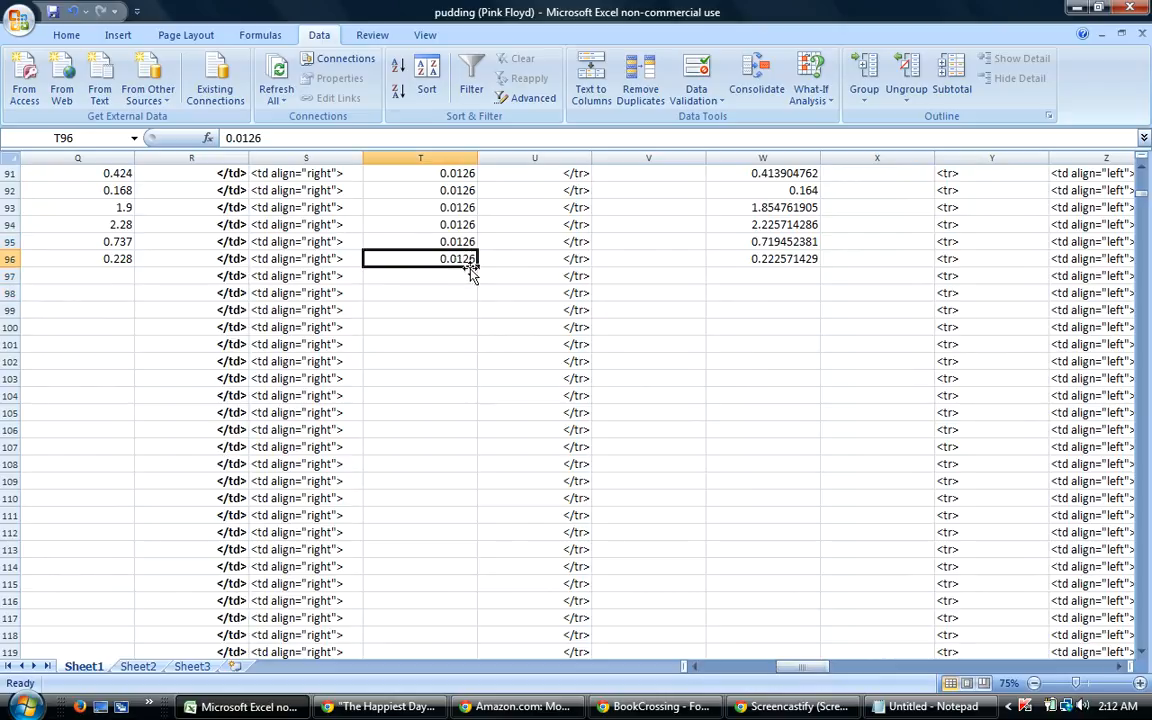
pyautogui.moveTo(478, 267); pyautogui.dragTo(474, 306)
# Save the workbook and select cell N97 in the "indoctrination" row.
pyautogui.click(19, 19)
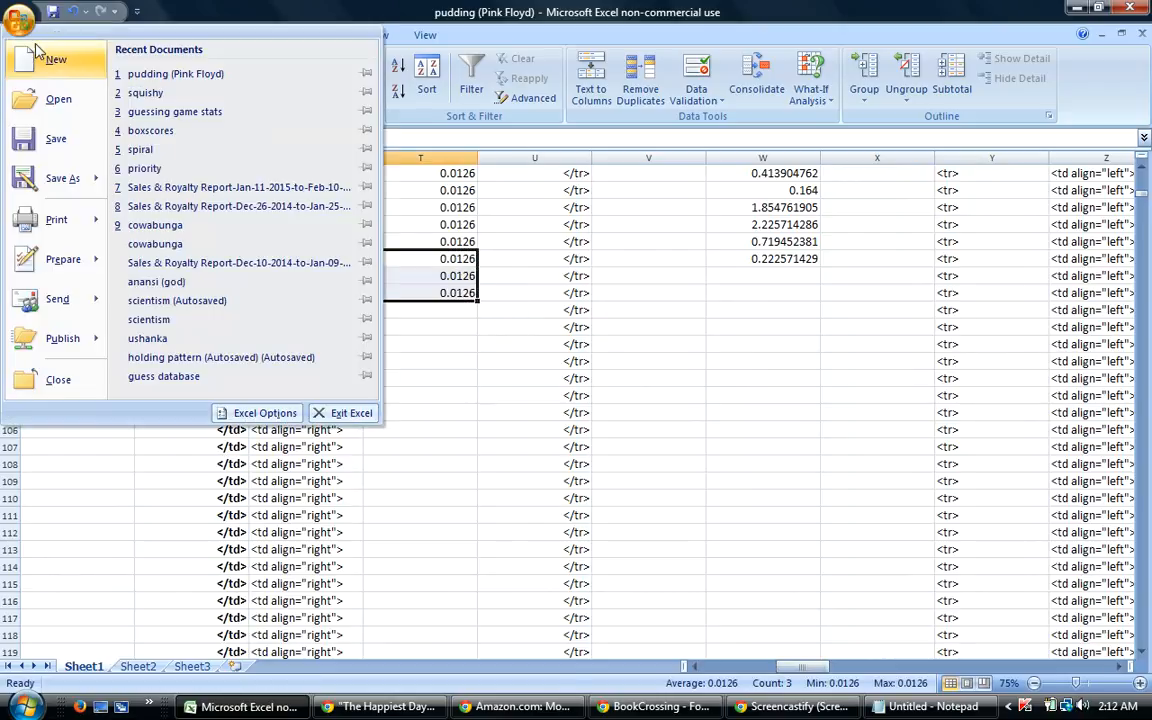
pyautogui.click(52, 138)
pyautogui.click(456, 276)
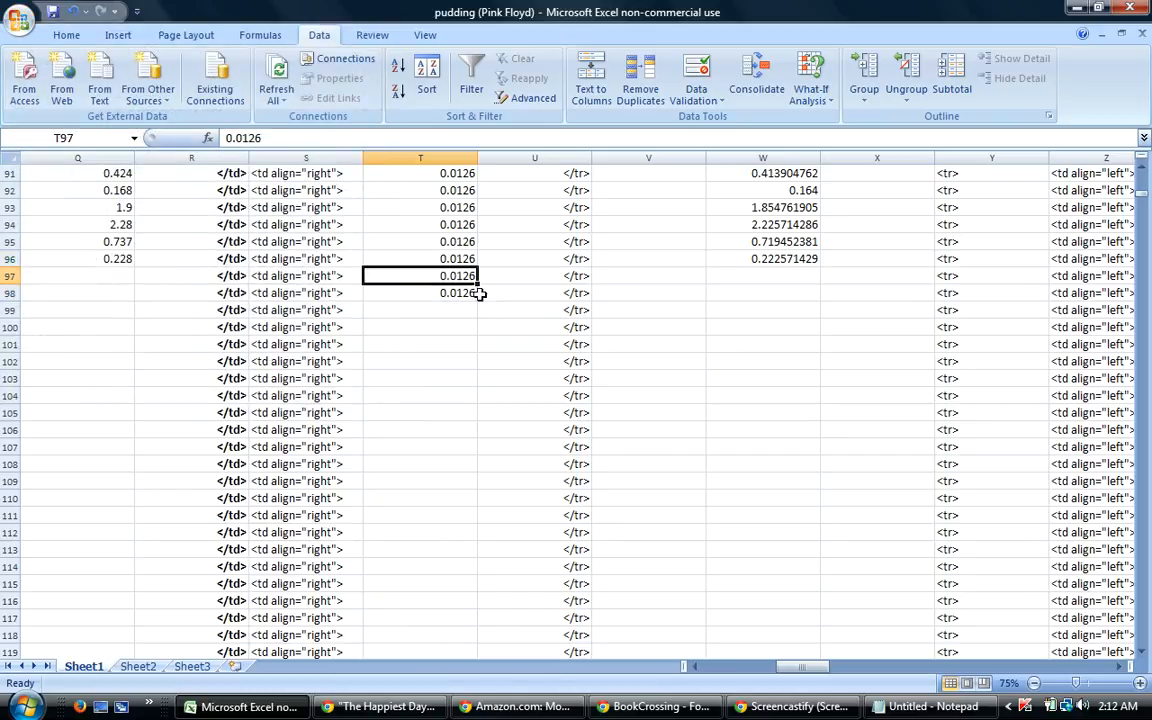
pyautogui.press('Left')
pyautogui.press('Left')
pyautogui.press('Left')
pyautogui.press('Left')
pyautogui.press('Left')
pyautogui.press('Left')
pyautogui.press('Left')
pyautogui.press('Left')
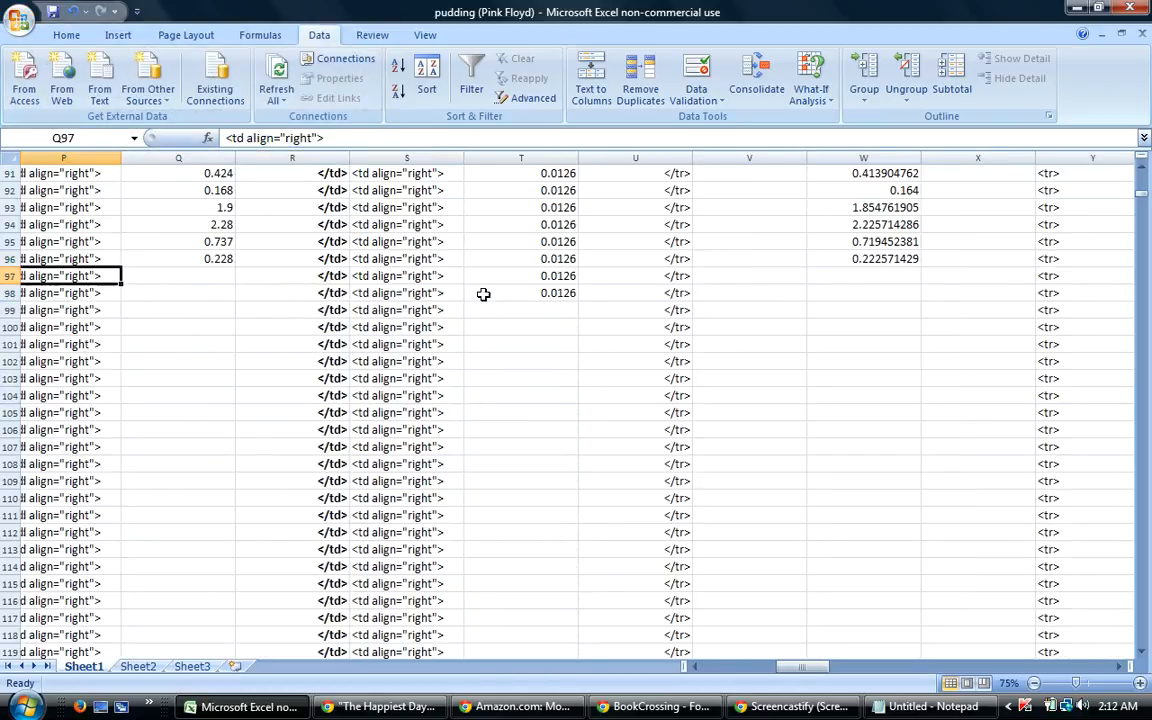
pyautogui.press('Right')
pyautogui.press('Right')
pyautogui.press('Right')
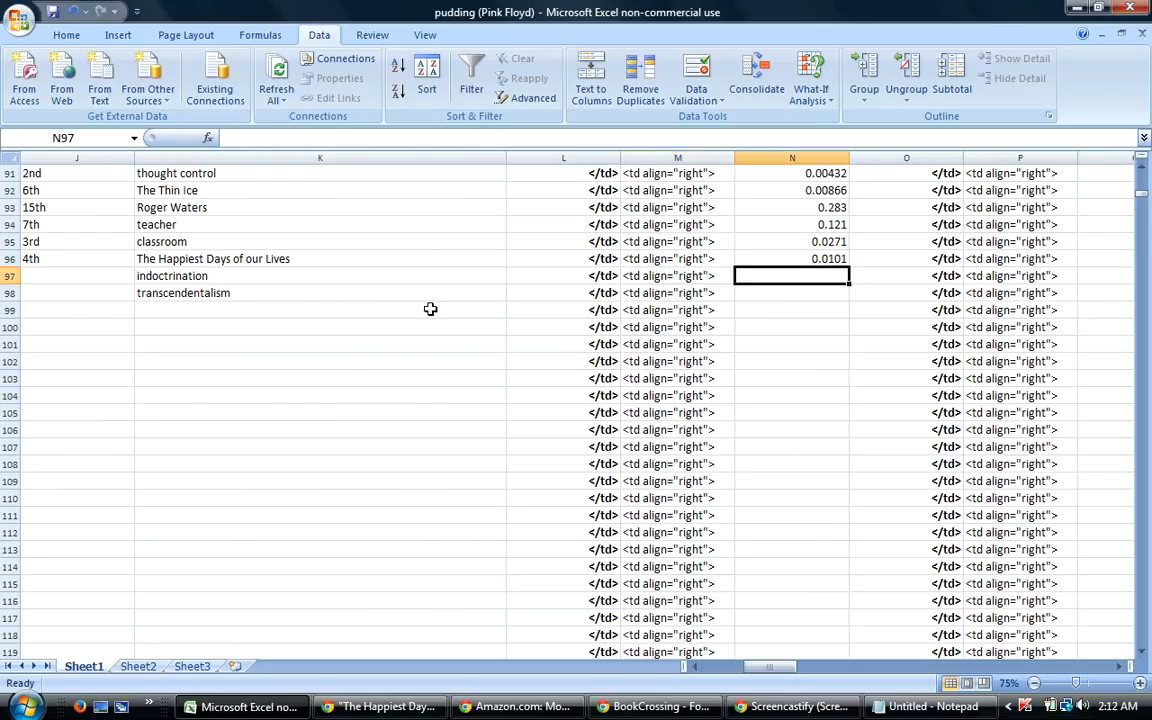
# Switch to DeeperWeb in the browser, replace the query with "pudding" in quotes, and copy that quoted term.
pyautogui.click(400, 707)
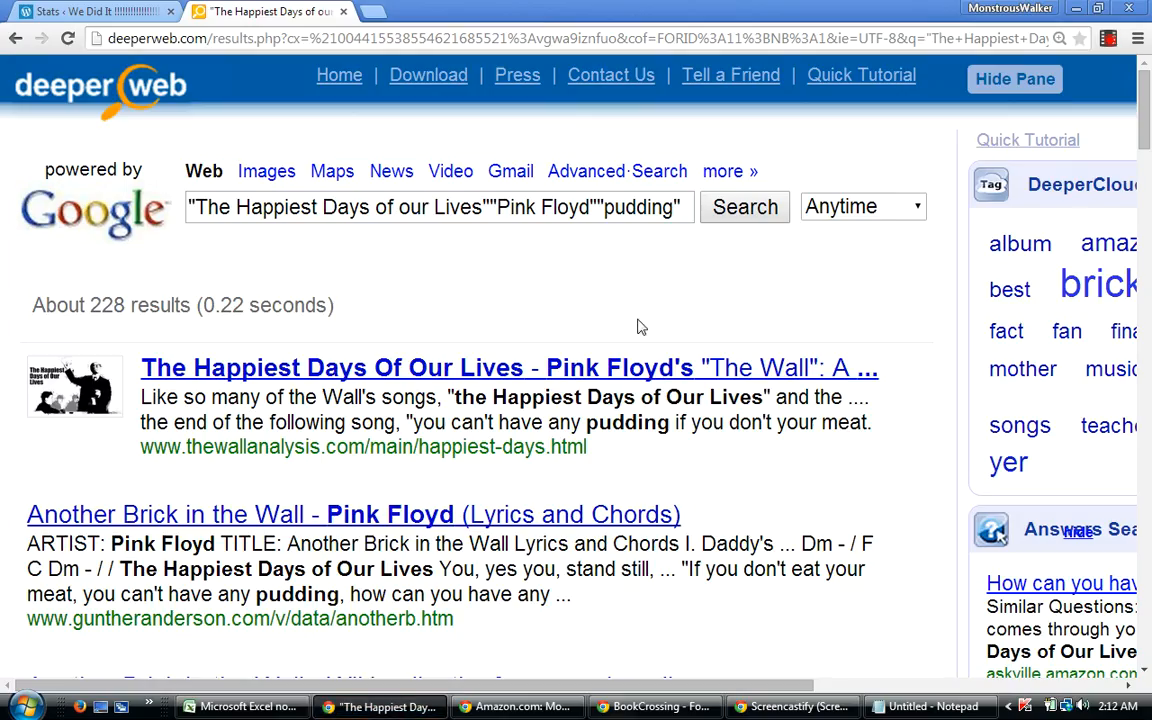
pyautogui.moveTo(683, 208); pyautogui.dragTo(101, 228)
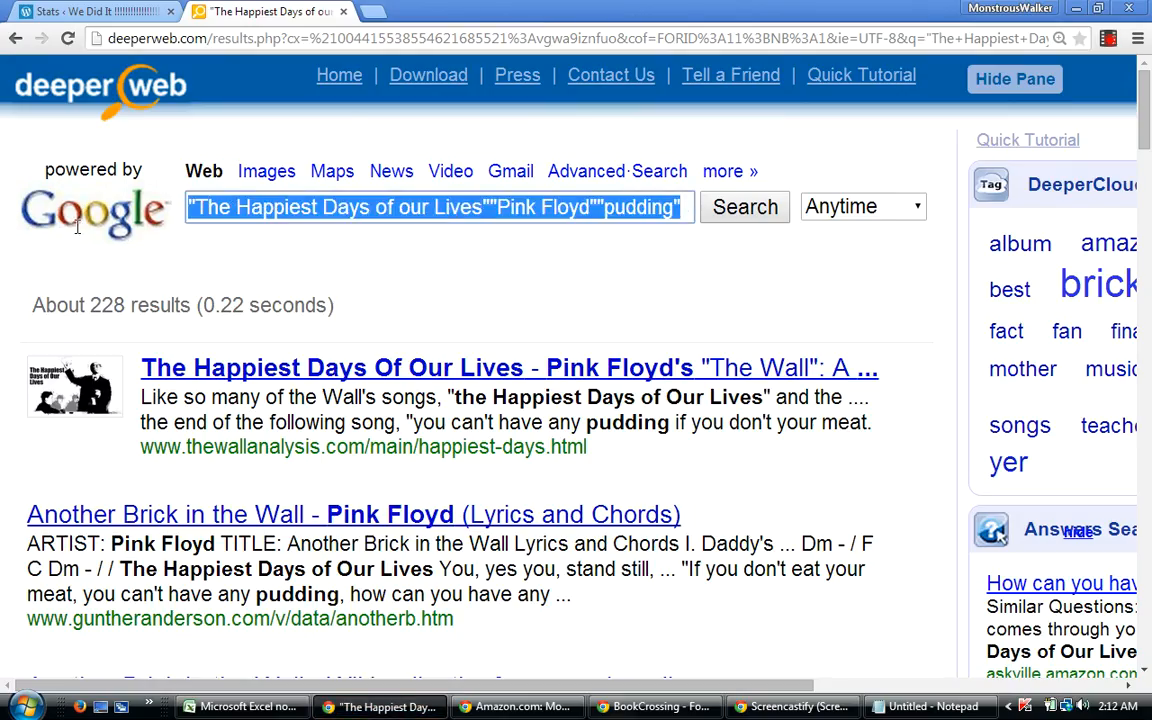
pyautogui.write('"puddin')
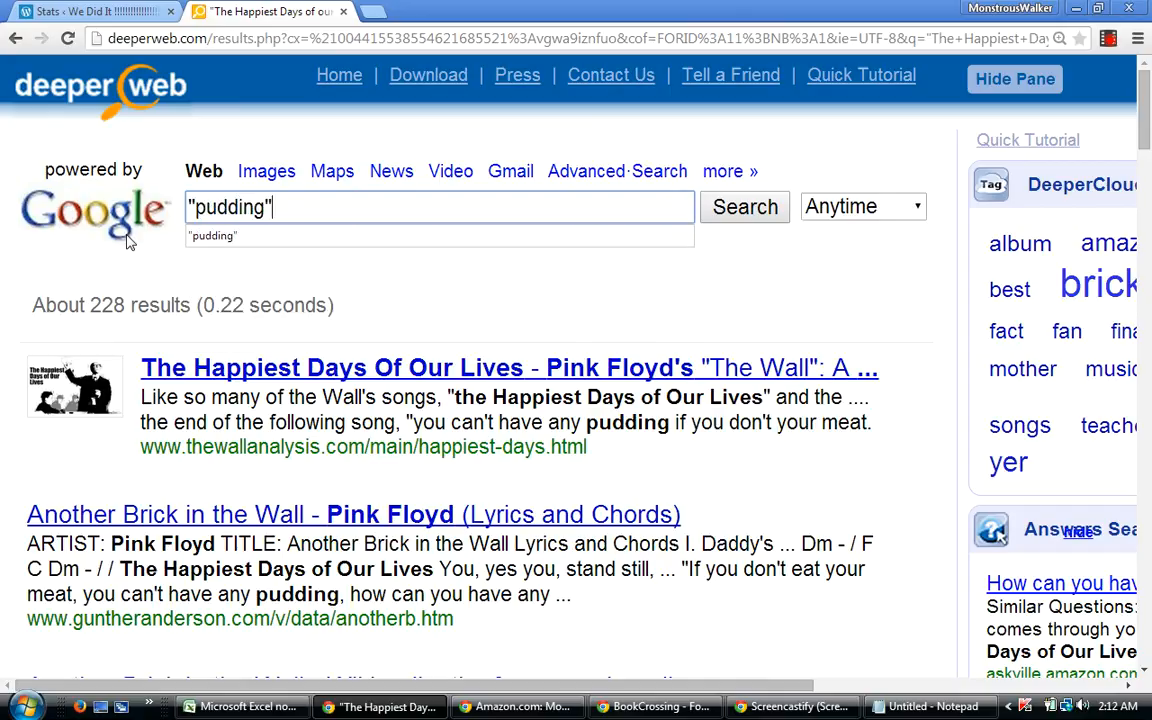
pyautogui.moveTo(303, 212); pyautogui.dragTo(177, 210)
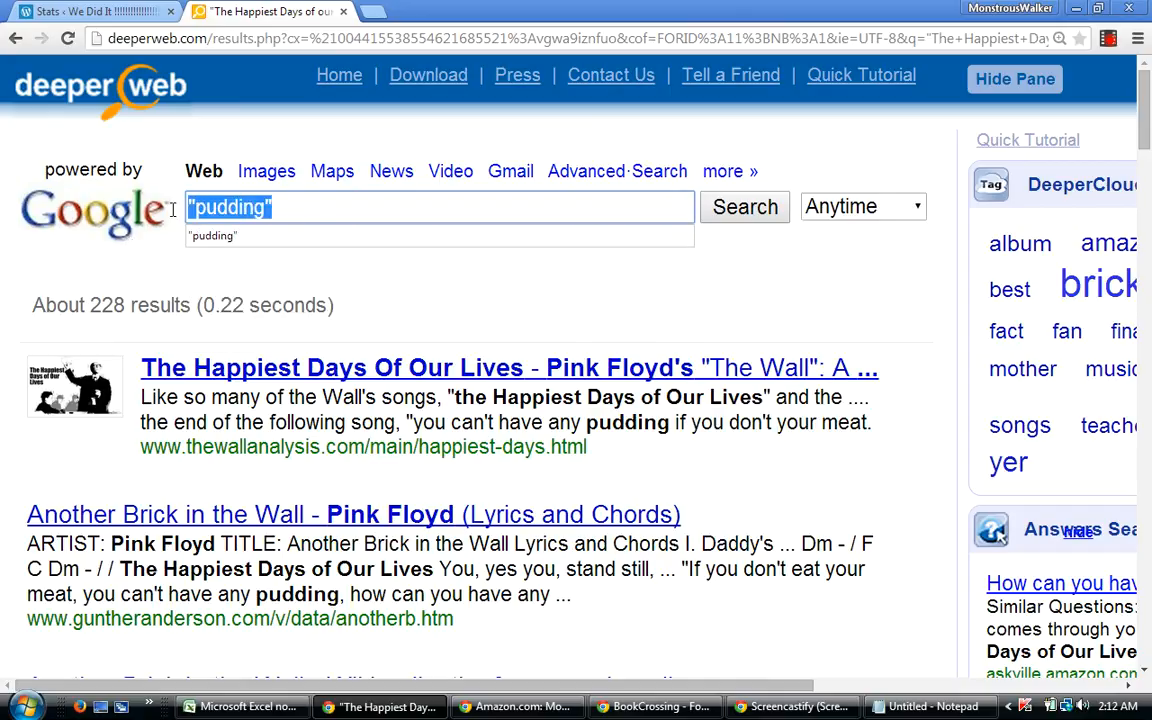
pyautogui.rightClick(185, 192)
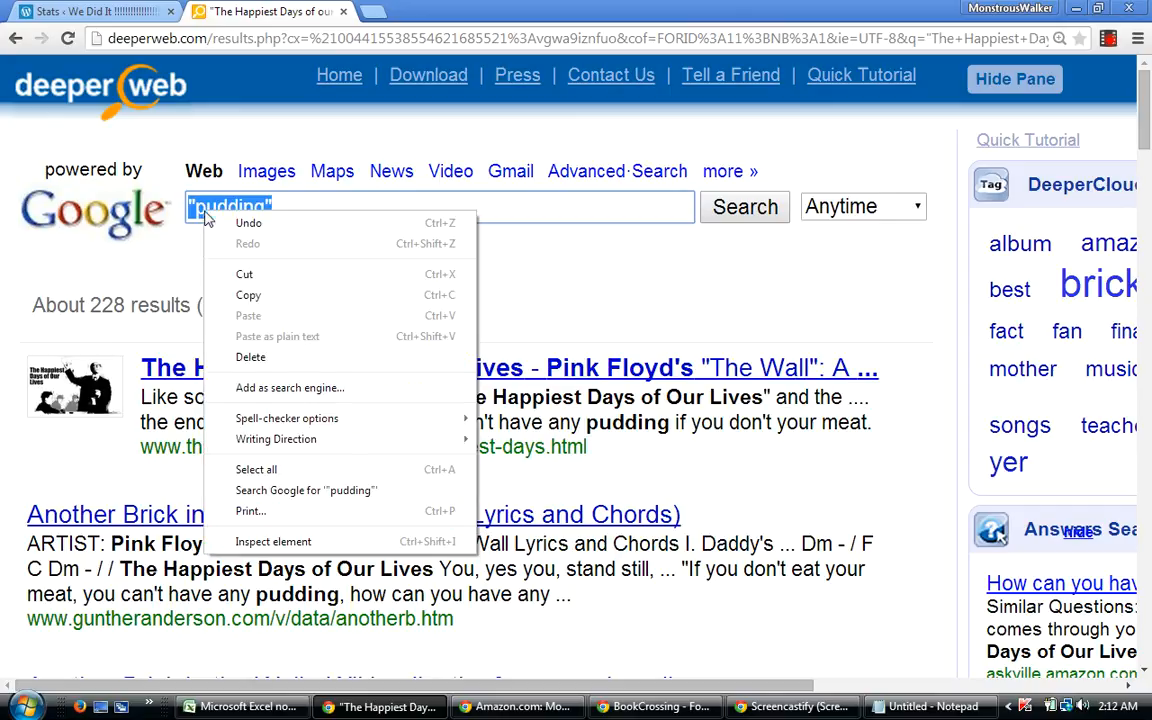
pyautogui.click(222, 288)
# Search DeeperWeb for "indoctrination" in quotes and narrow the search by adding "Pink Floyd" in quotes.
pyautogui.write('"indoctrination')
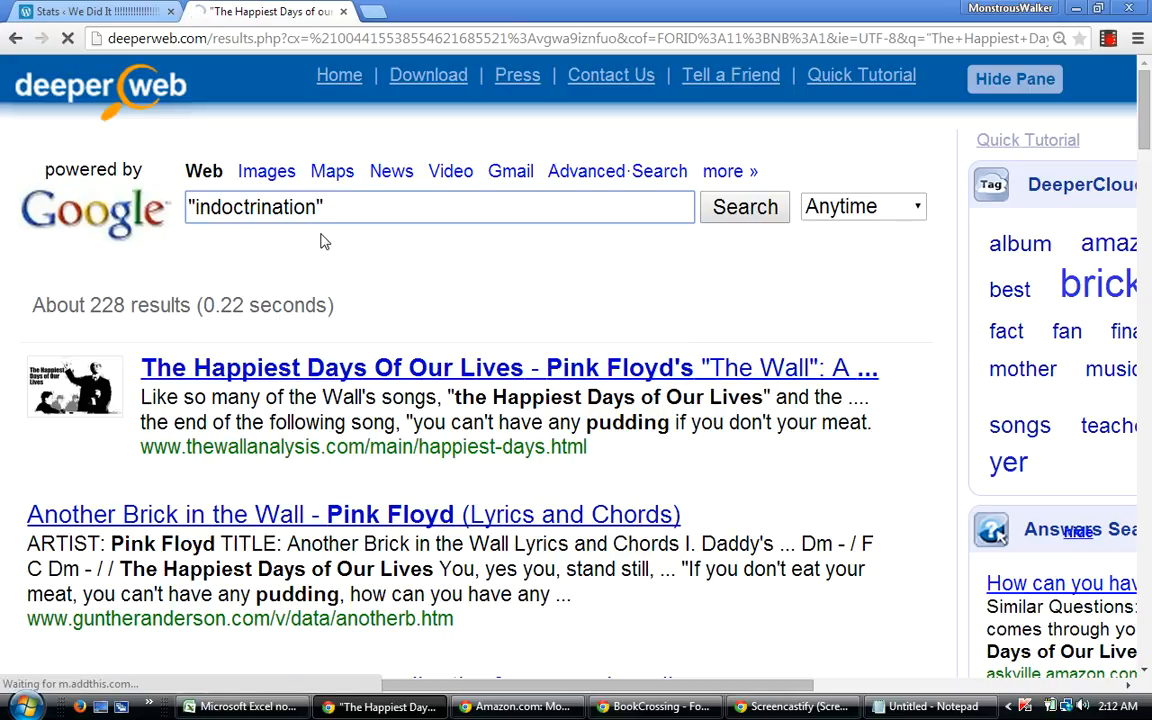
pyautogui.press('Return')
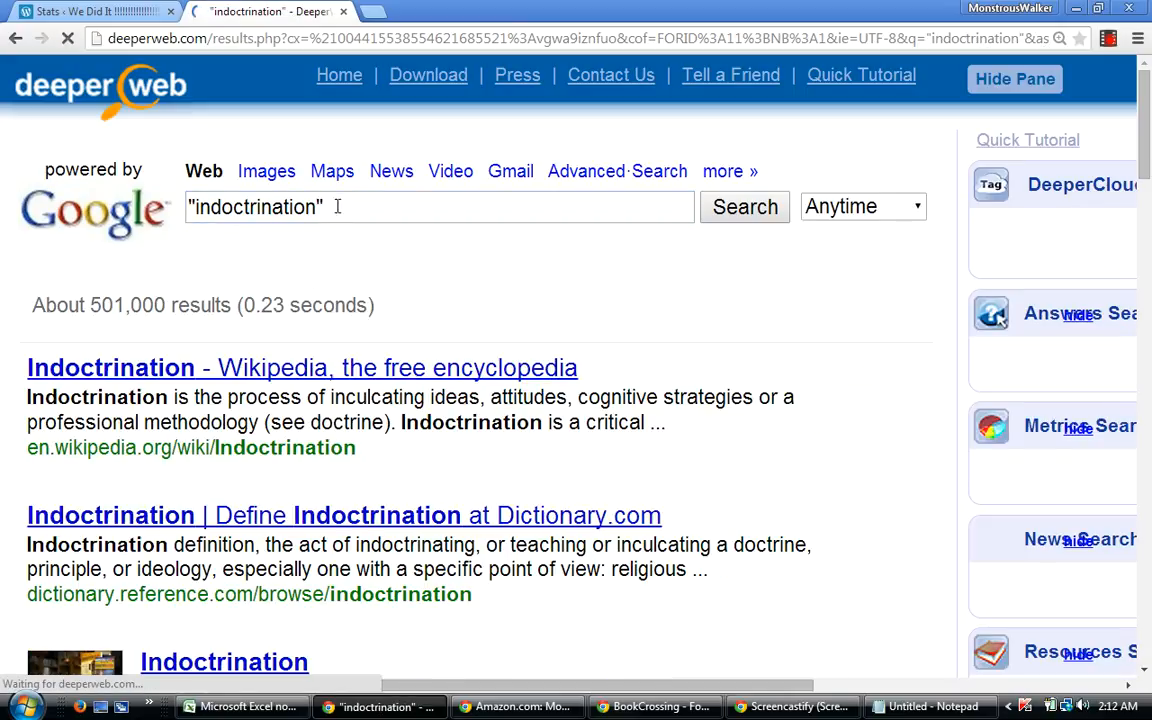
pyautogui.click(343, 207)
pyautogui.write('"Pink L')
pyautogui.press('BackSpace')
pyautogui.write('Floyd"')
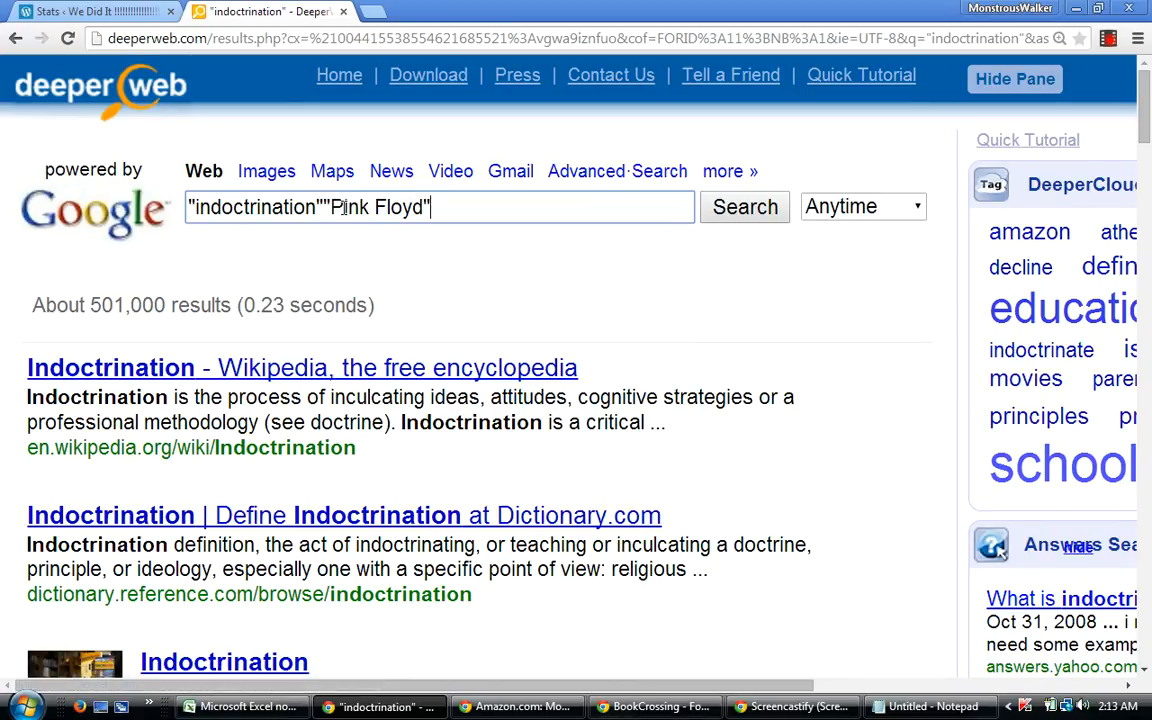
pyautogui.press('Return')
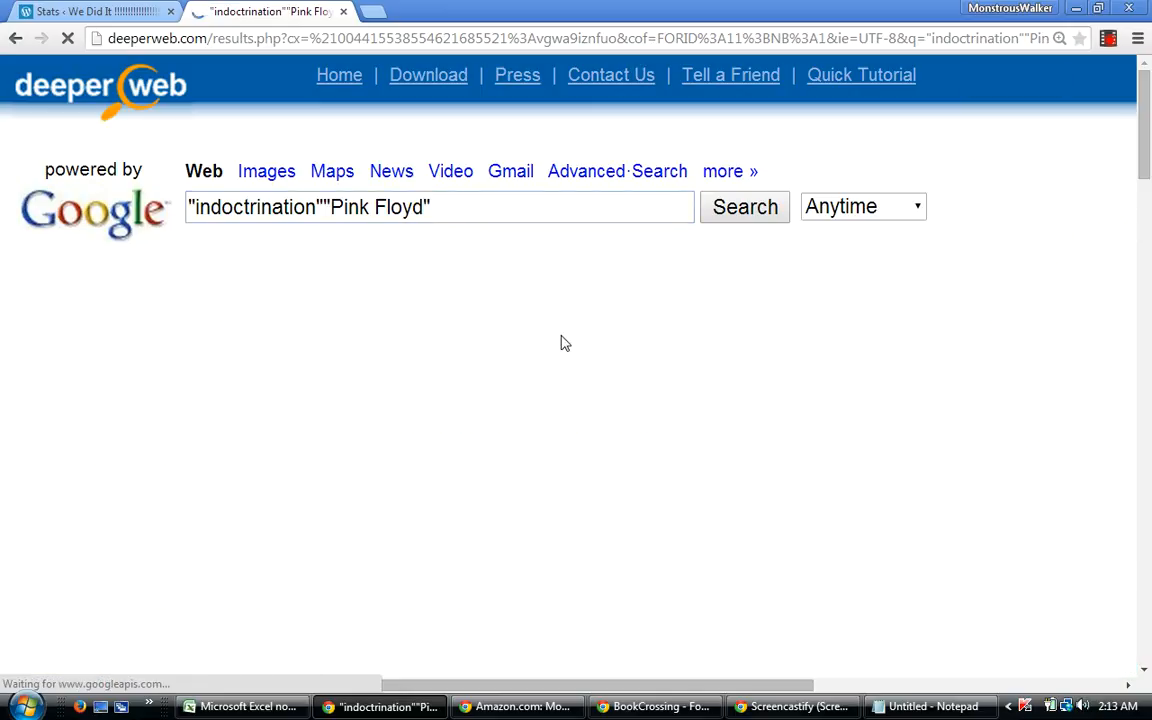
# Append the copied "pudding" term to the "indoctrination""Pink Floyd" query and run the search.
pyautogui.click(464, 205)
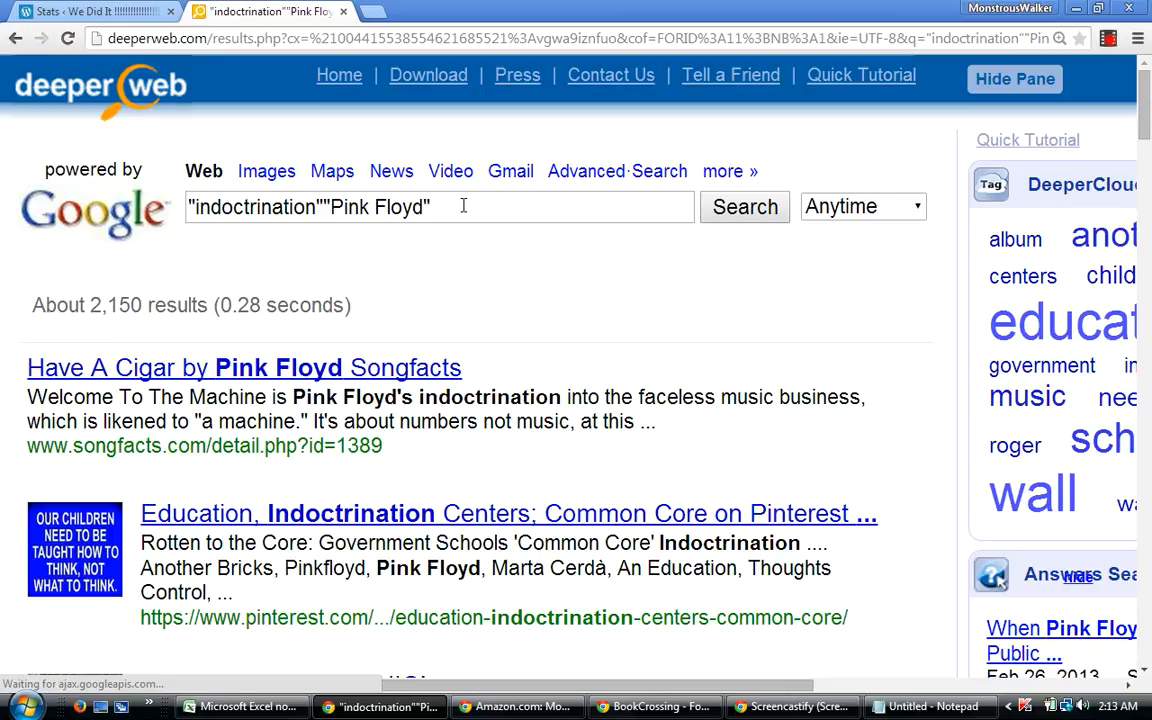
pyautogui.rightClick(462, 205)
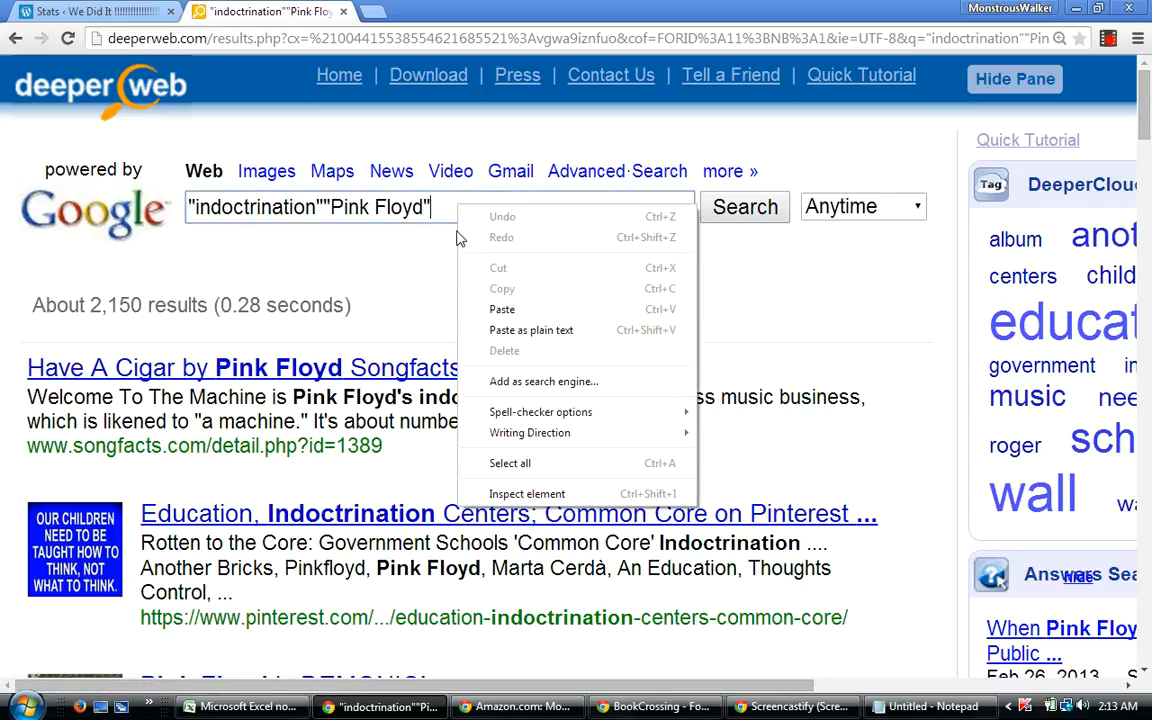
pyautogui.click(500, 304)
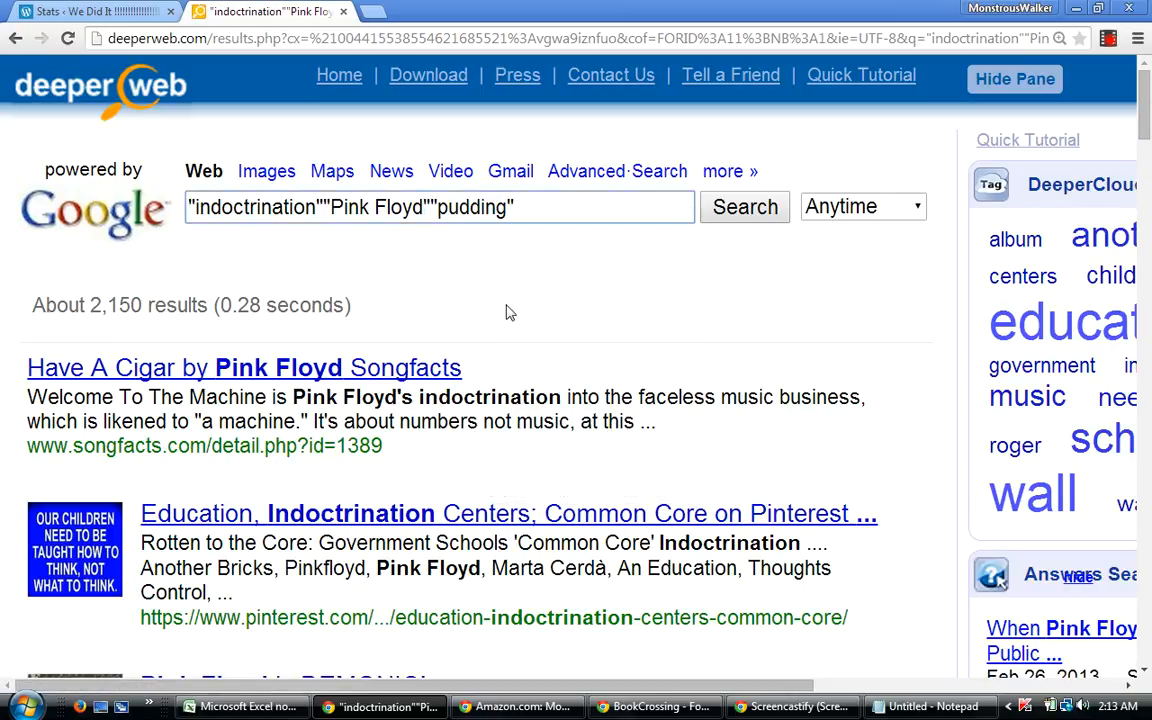
pyautogui.press('Return')
# In Excel, enter the "indoctrination" scores 0.00215 in N97 and 0.041 in Q97, checking the DeeperWeb result count between entries.
pyautogui.click(233, 707)
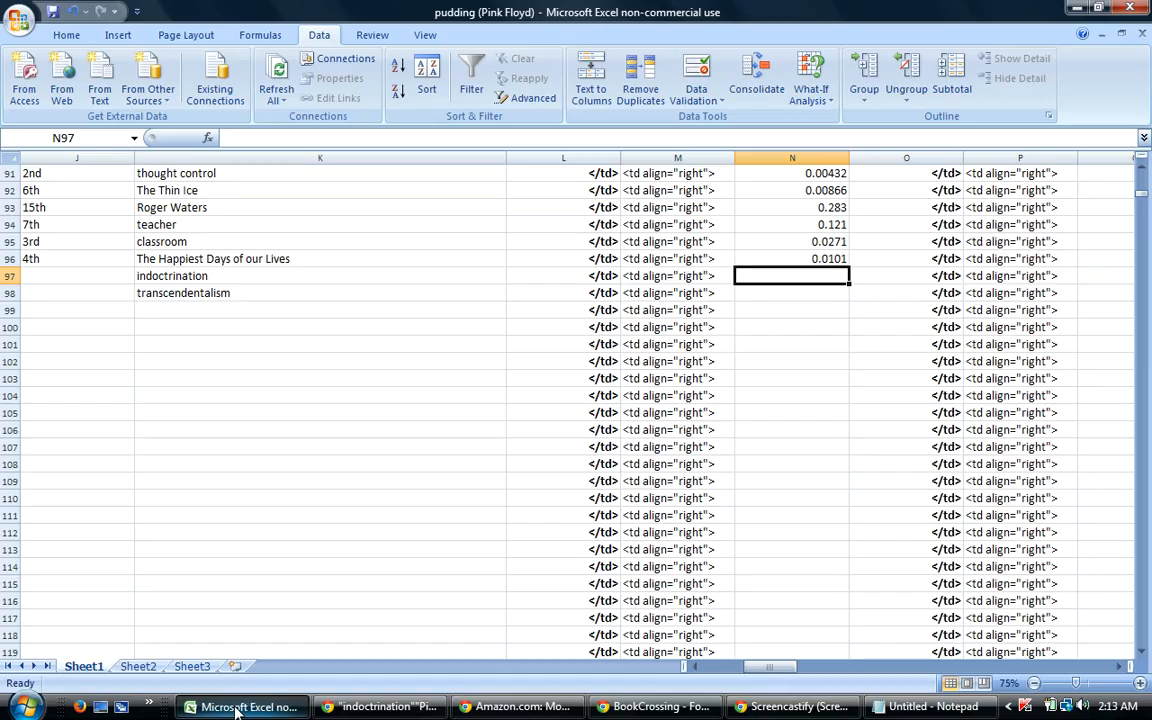
pyautogui.write('.00215')
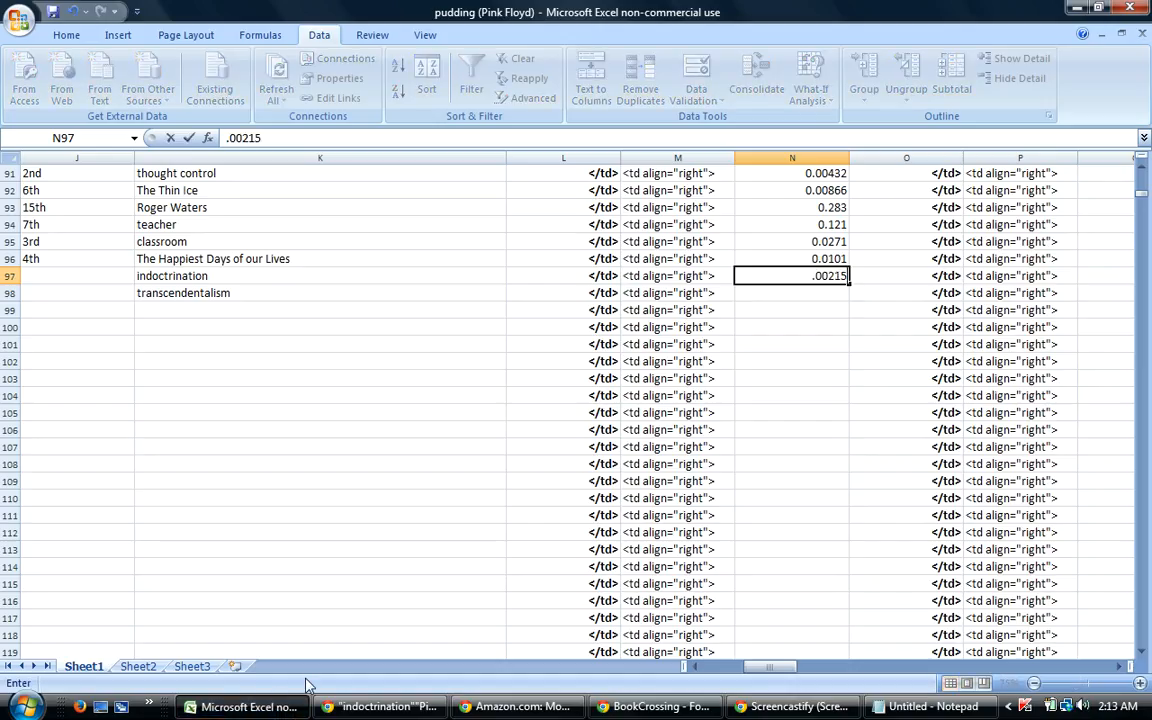
pyautogui.press('Tab')
pyautogui.press('Tab')
pyautogui.press('Tab')
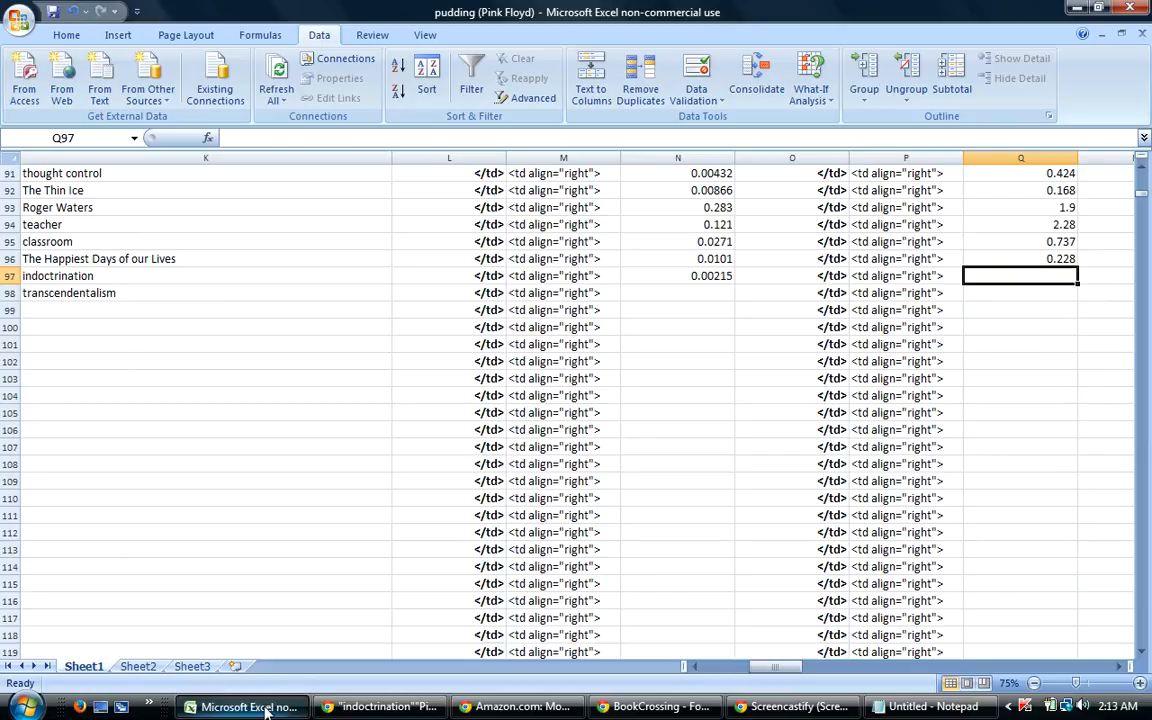
pyautogui.click(266, 708)
pyautogui.click(266, 708)
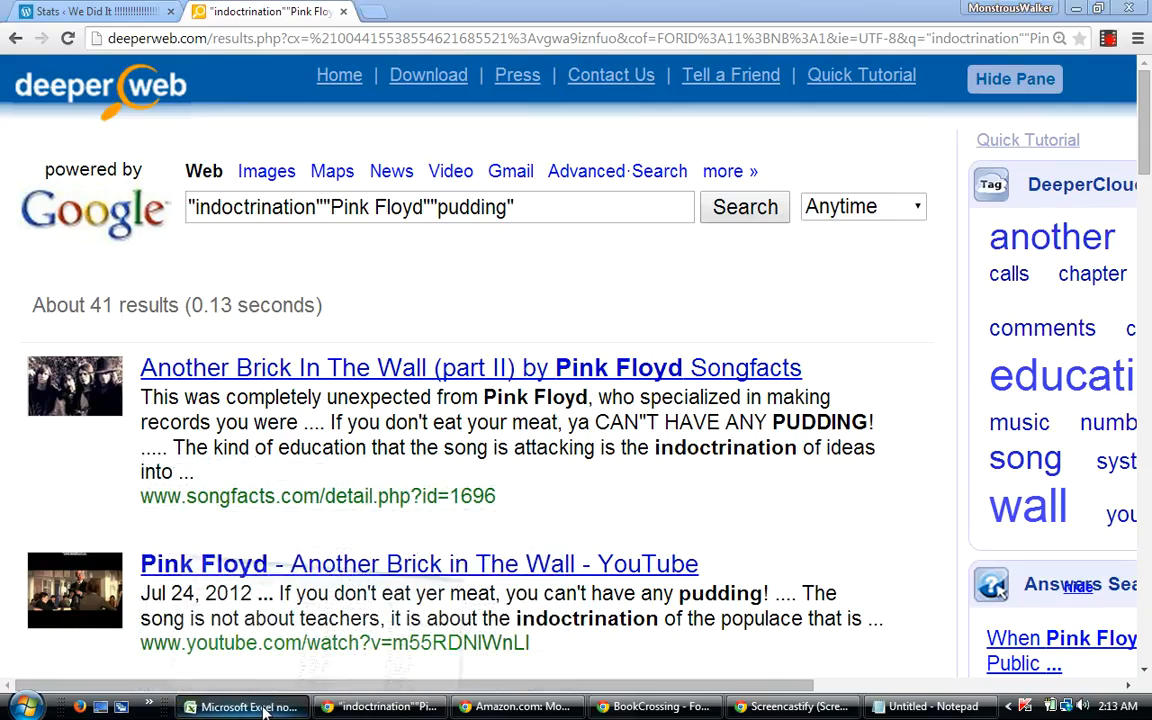
pyautogui.write('.')
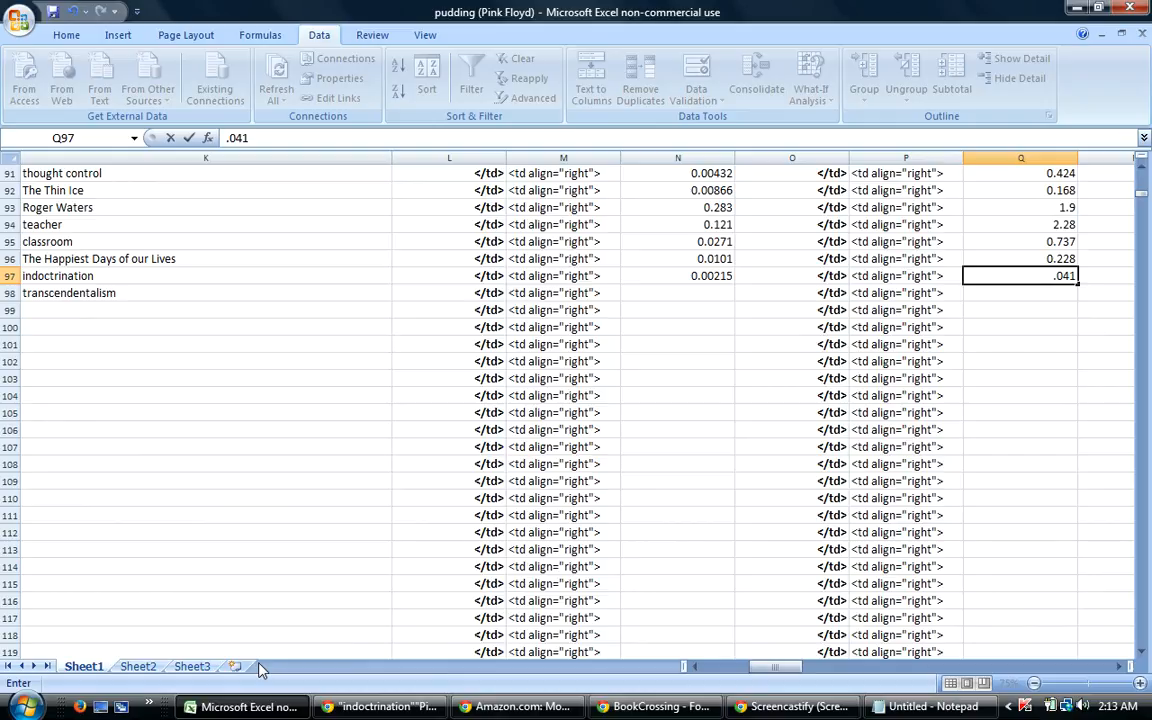
pyautogui.write('041')
pyautogui.press('Return')
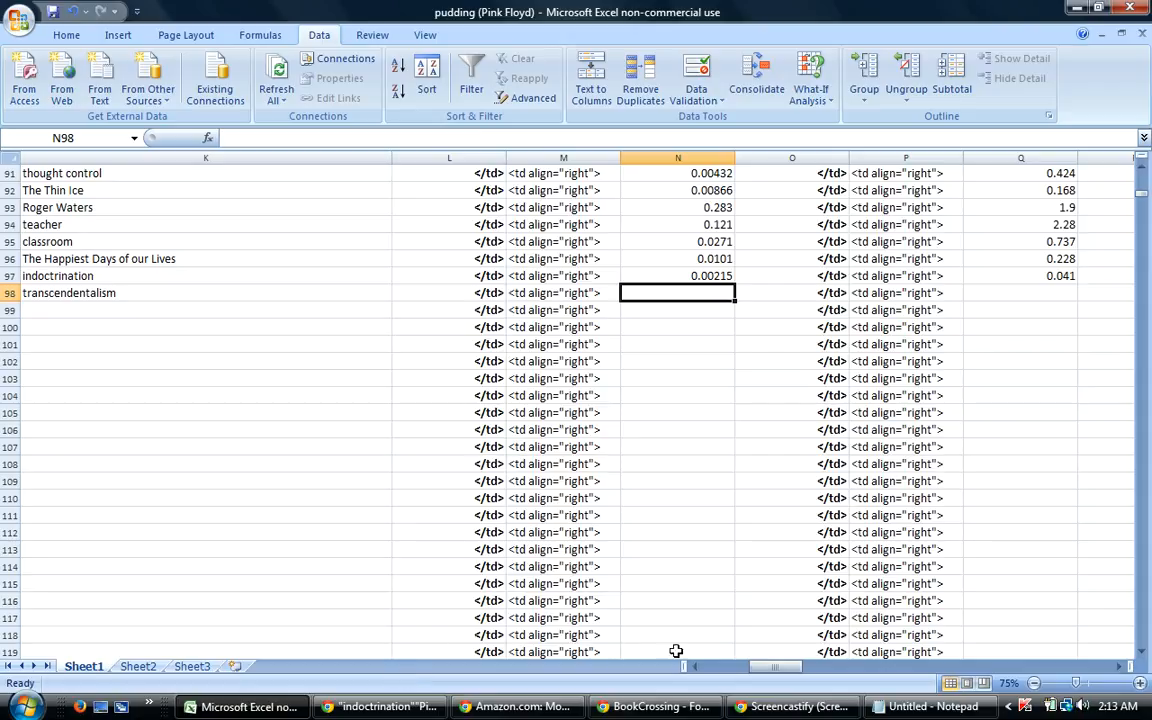
pyautogui.moveTo(760, 667)
pyautogui.mouseDown()
pyautogui.moveTo(744, 668)
pyautogui.moveTo(765, 670)
pyautogui.mouseUp()
# Back in DeeperWeb, replace the query with "transcendentalism" in quotes and run the search.
pyautogui.click(245, 706)
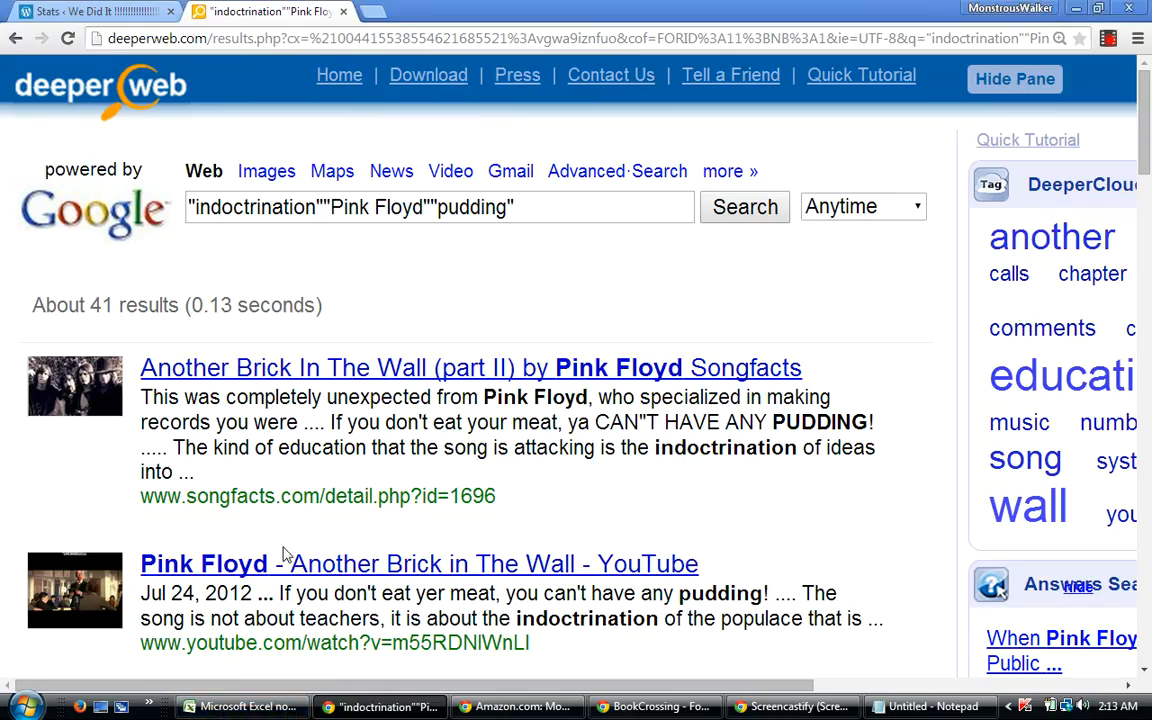
pyautogui.moveTo(548, 214); pyautogui.dragTo(98, 237)
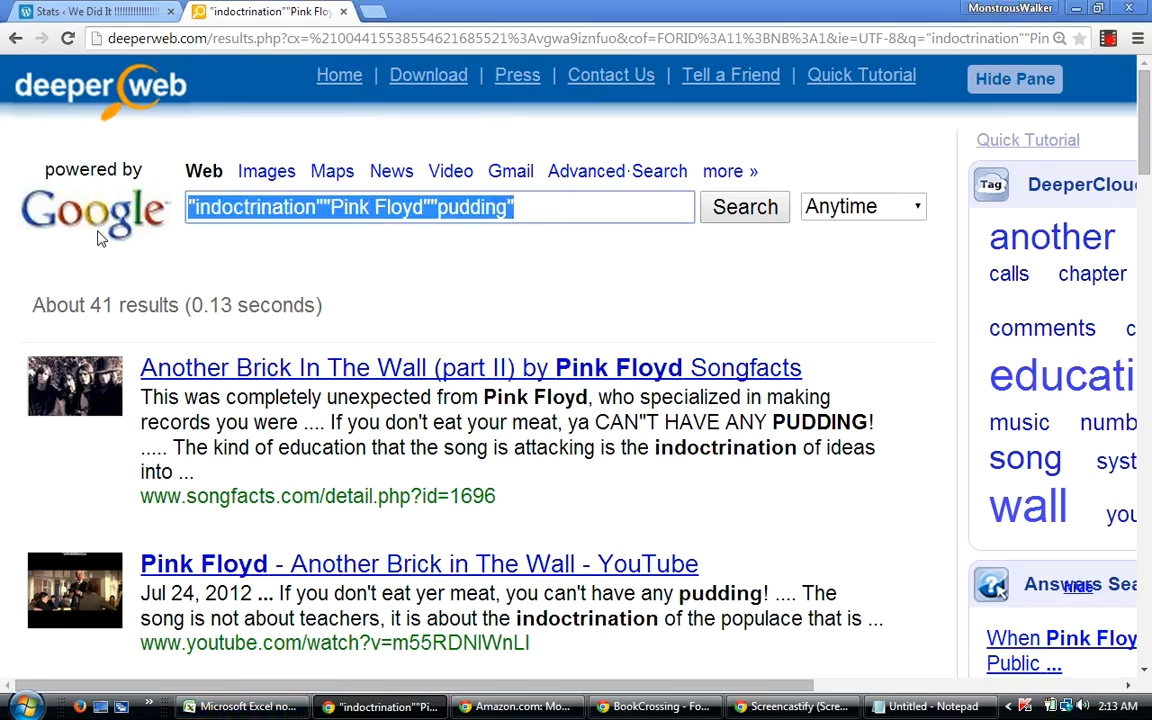
pyautogui.write('"tra')
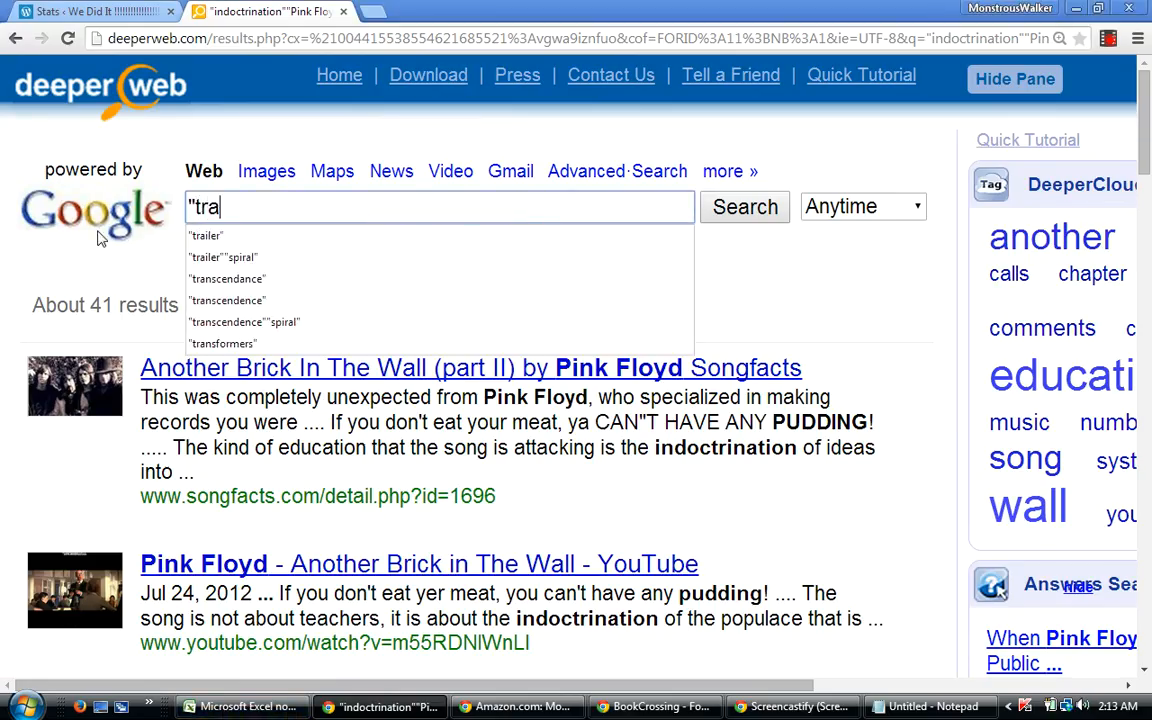
pyautogui.write('nscen')
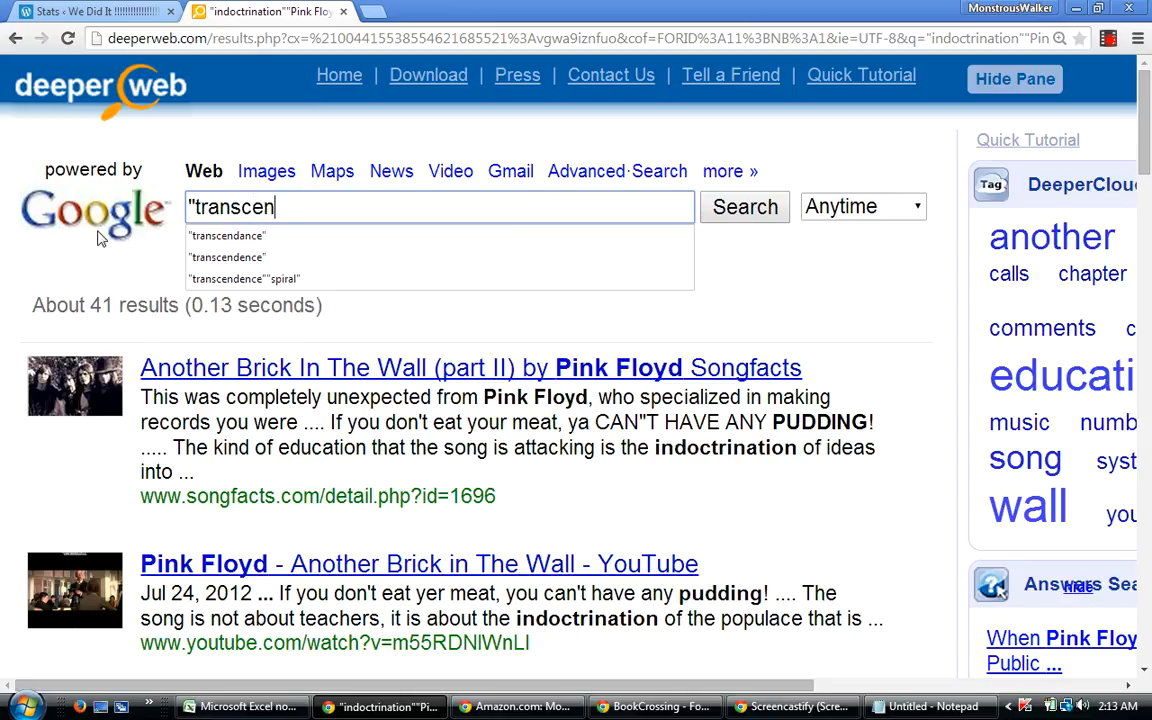
pyautogui.write('dentalism"')
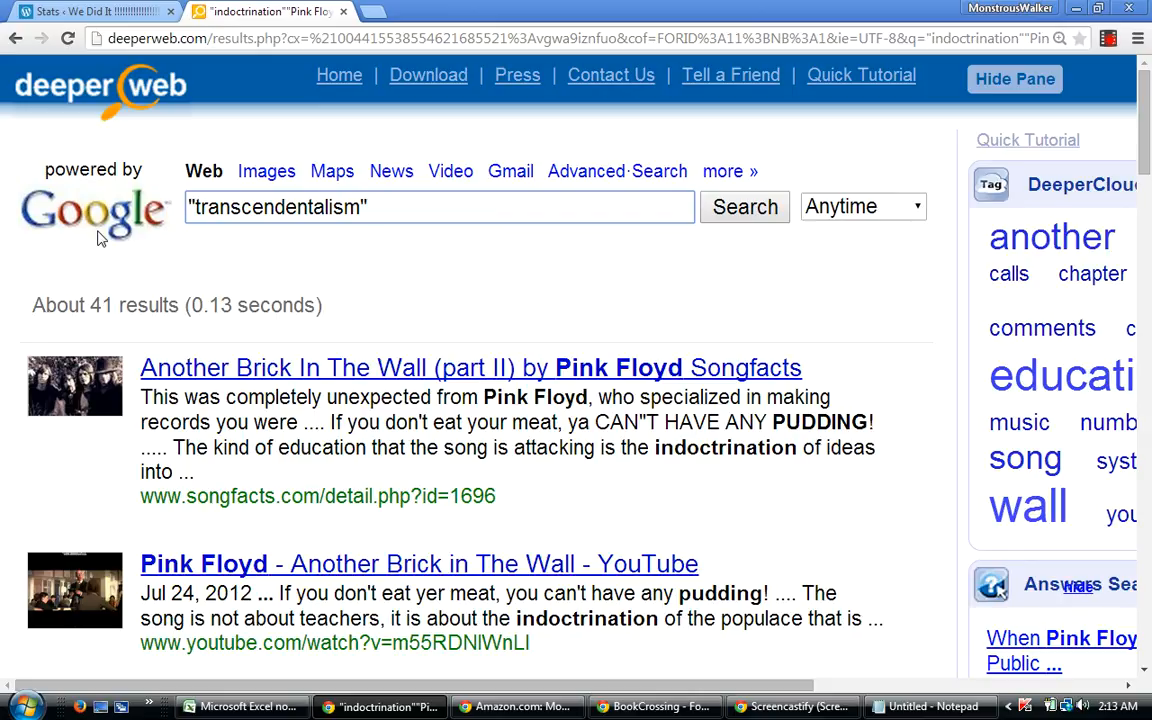
pyautogui.press('Return')
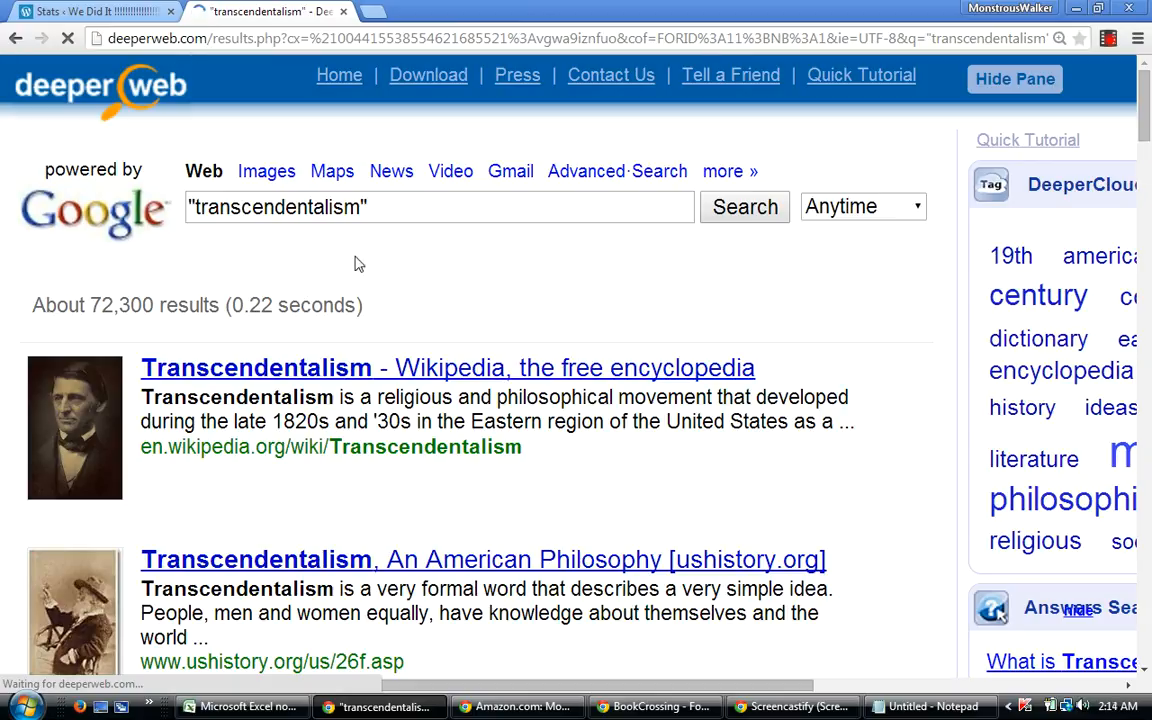
# Narrow the "transcendentalism" search by adding "Pink Floyd" and, in a further search, the copied "pudding" term.
pyautogui.click(393, 206)
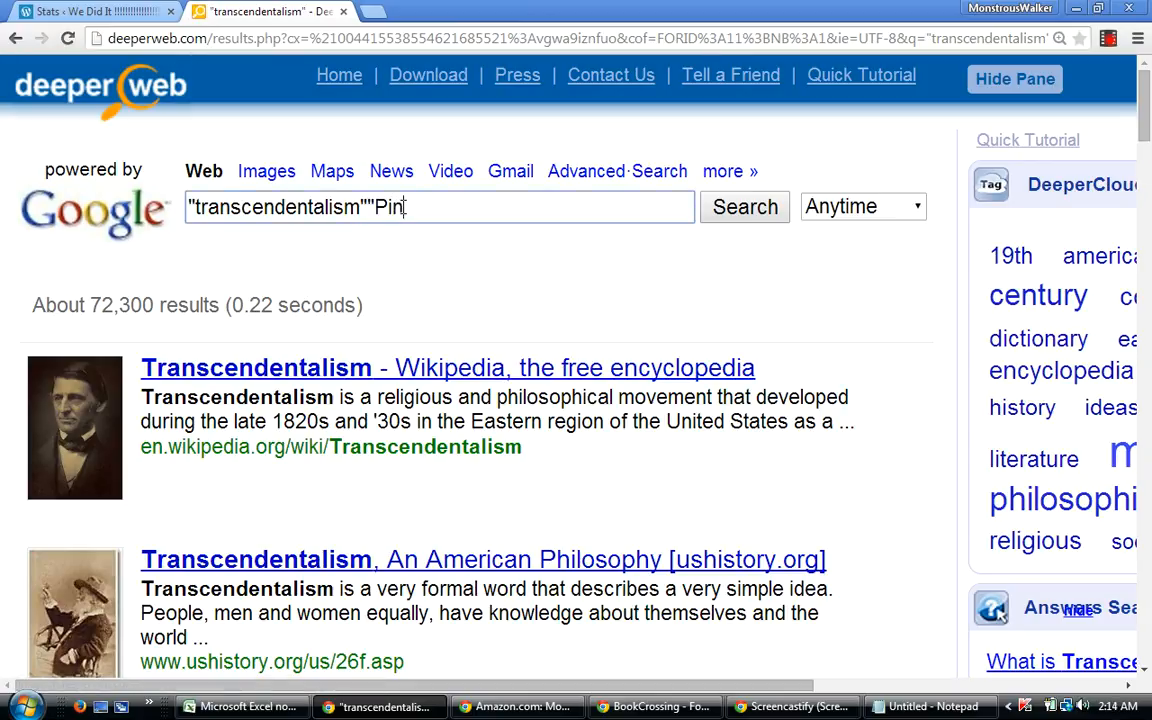
pyautogui.write('"Pink Floyd"')
pyautogui.press('Return')
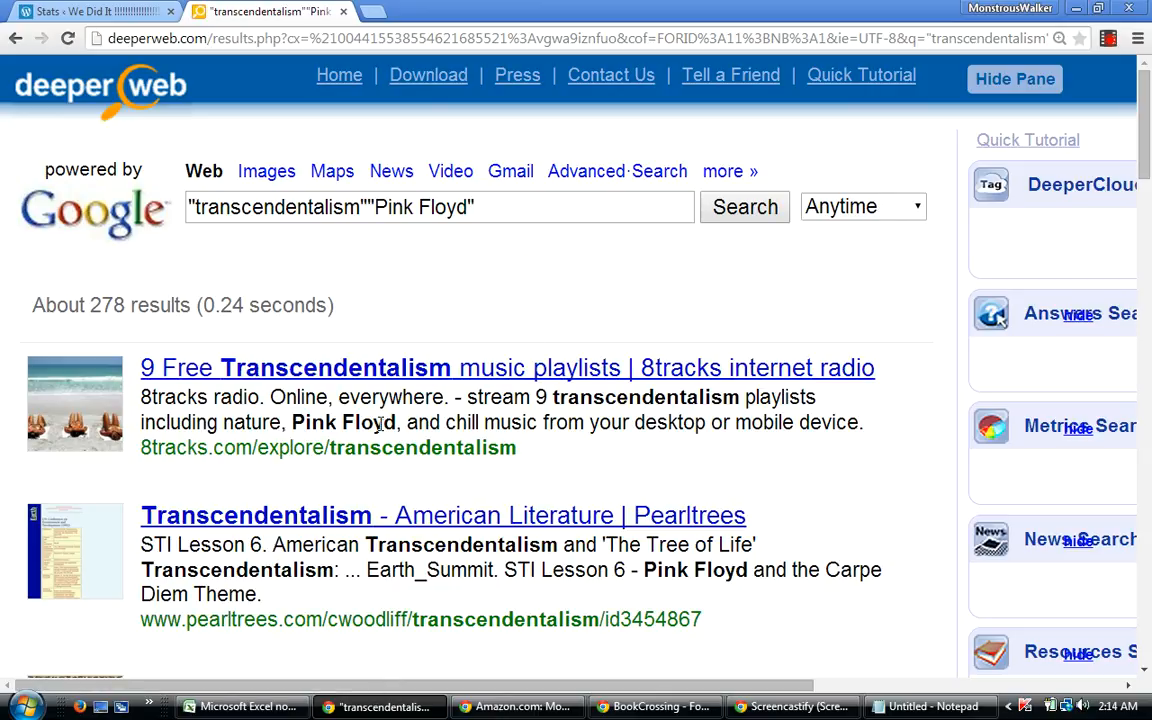
pyautogui.click(507, 204)
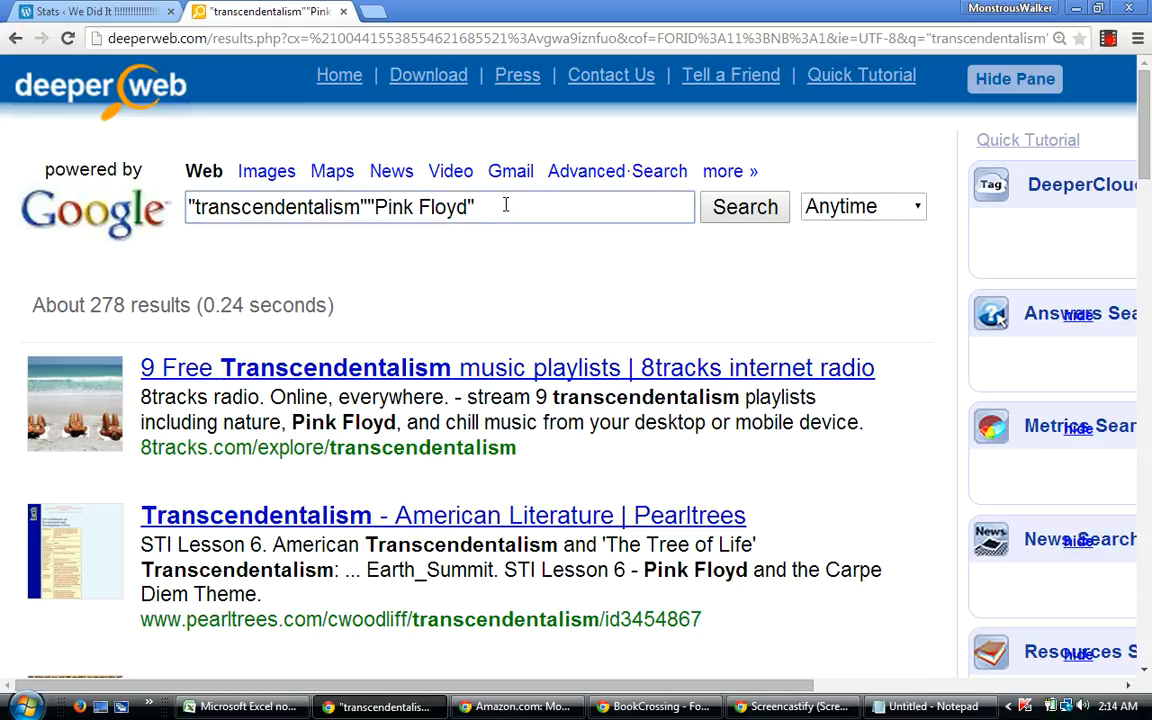
pyautogui.rightClick(507, 205)
pyautogui.click(547, 307)
pyautogui.press('Return')
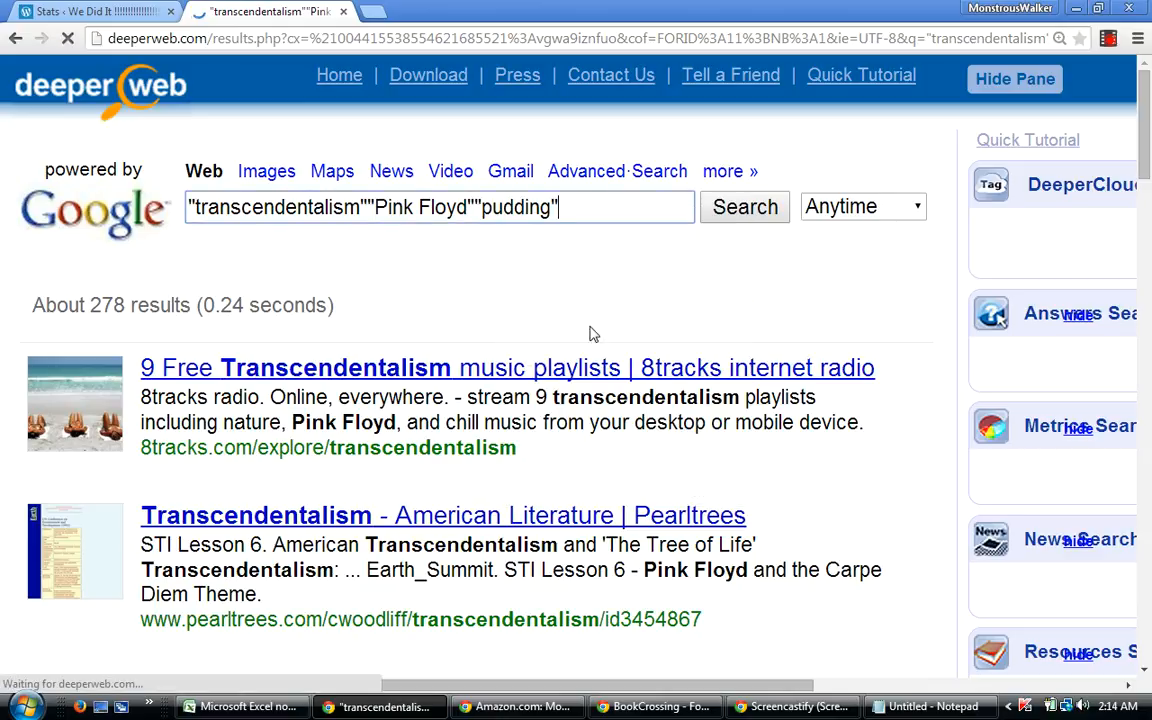
# In Excel, enter the "transcendentalism" scores 0.000278 in N98 and 0.001 in Q98, checking the DeeperWeb result count between entries.
pyautogui.click(257, 707)
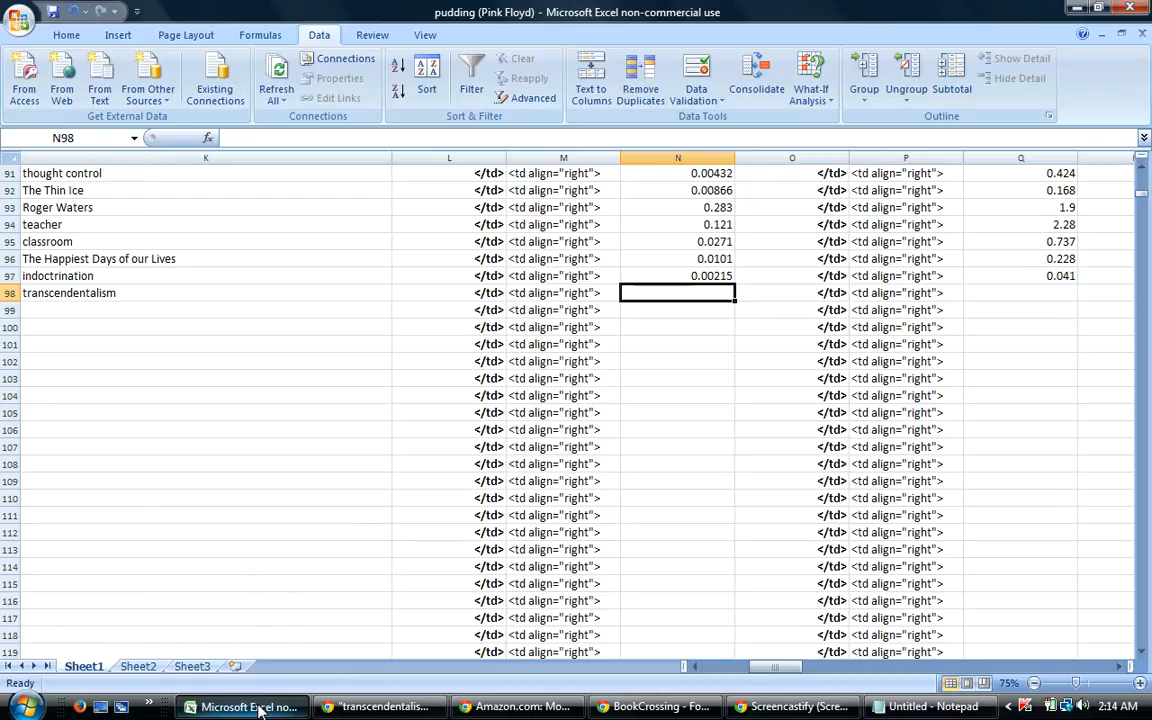
pyautogui.write('.000278')
pyautogui.press('Tab')
pyautogui.press('Tab')
pyautogui.press('Tab')
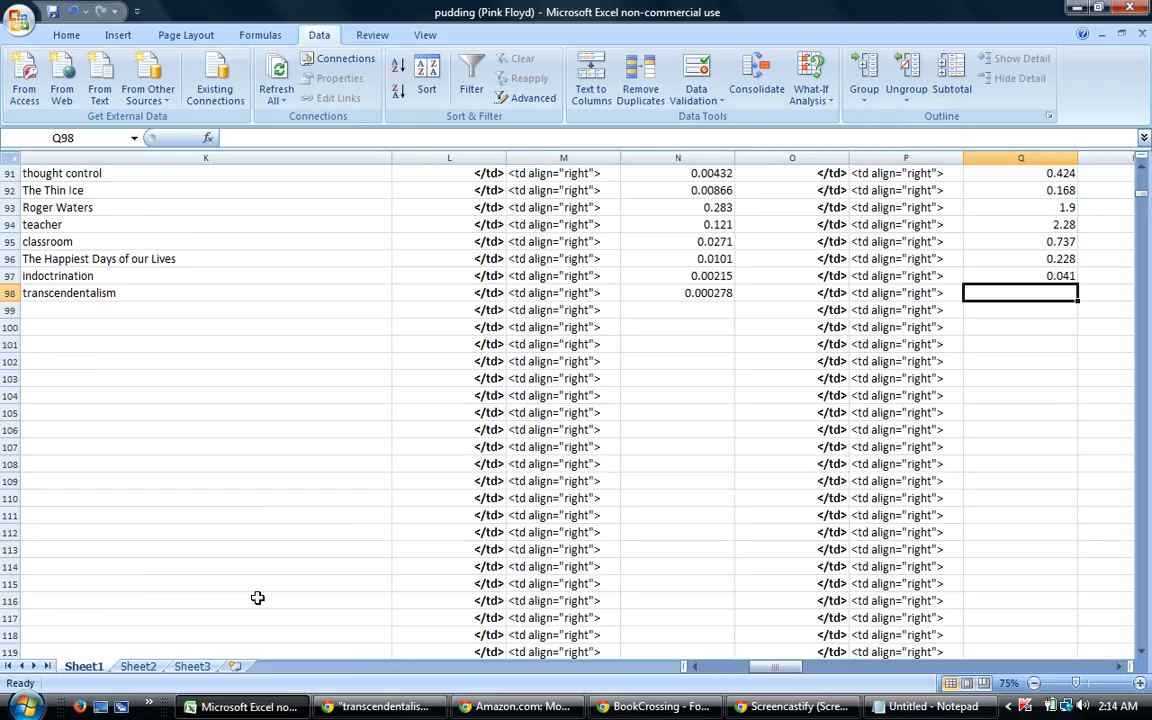
pyautogui.click(256, 710)
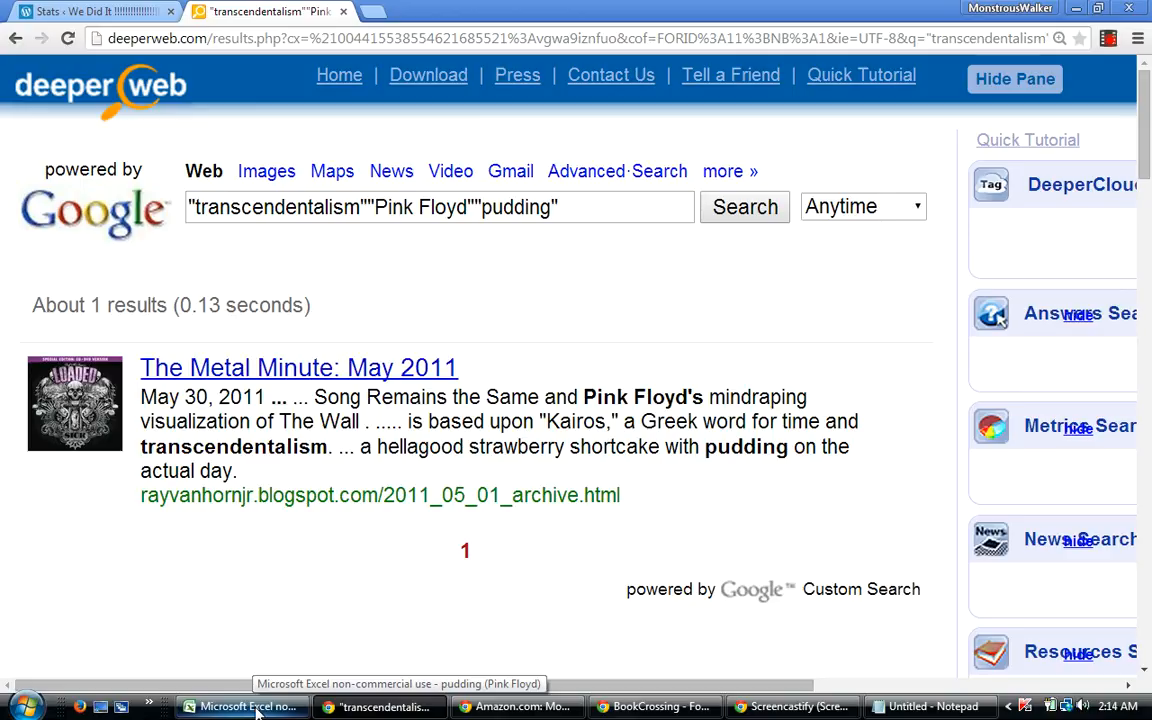
pyautogui.click(256, 708)
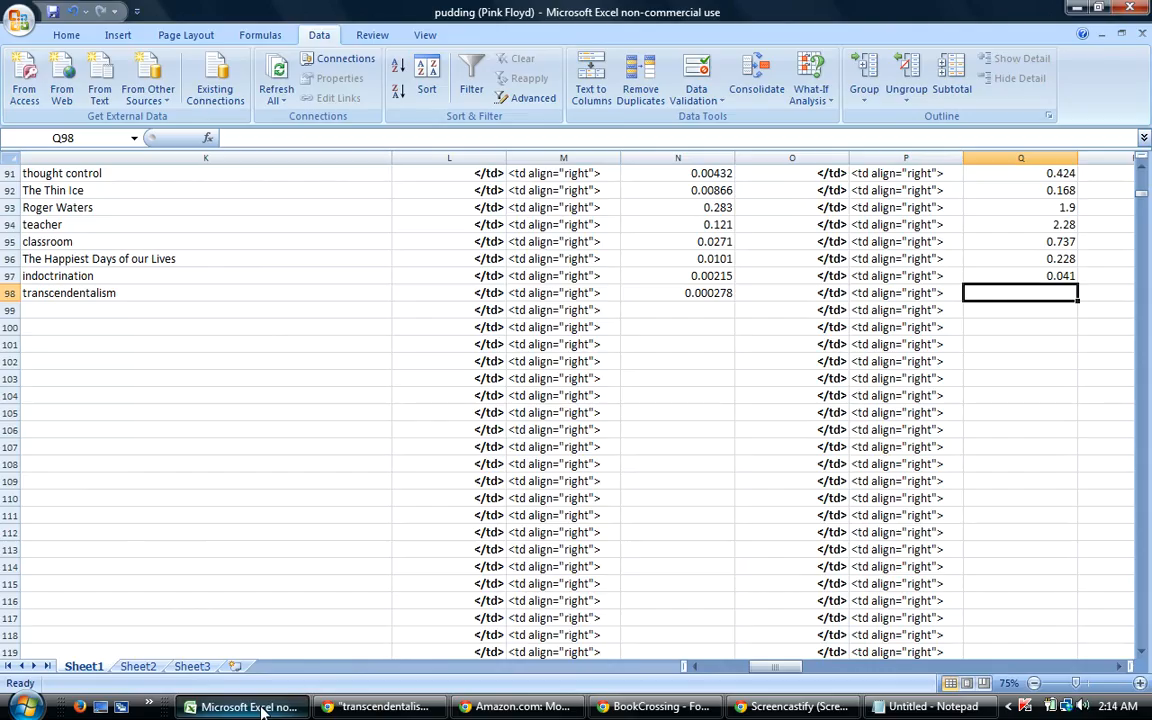
pyautogui.write('.001')
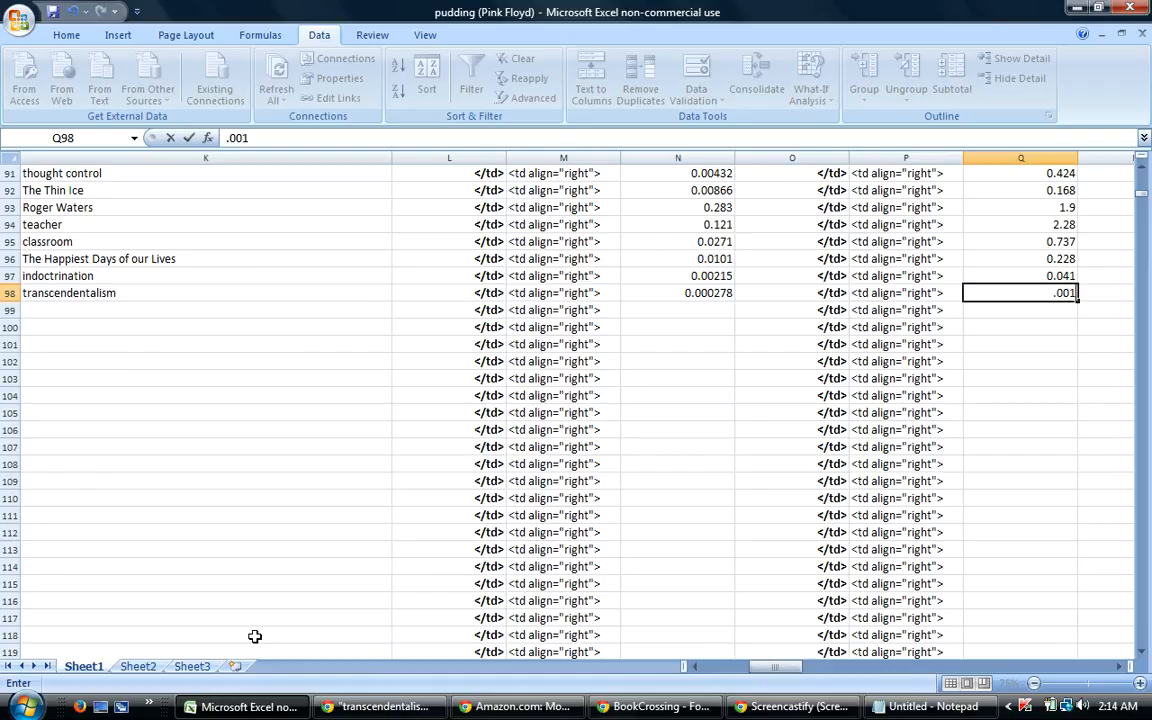
pyautogui.press('Return')
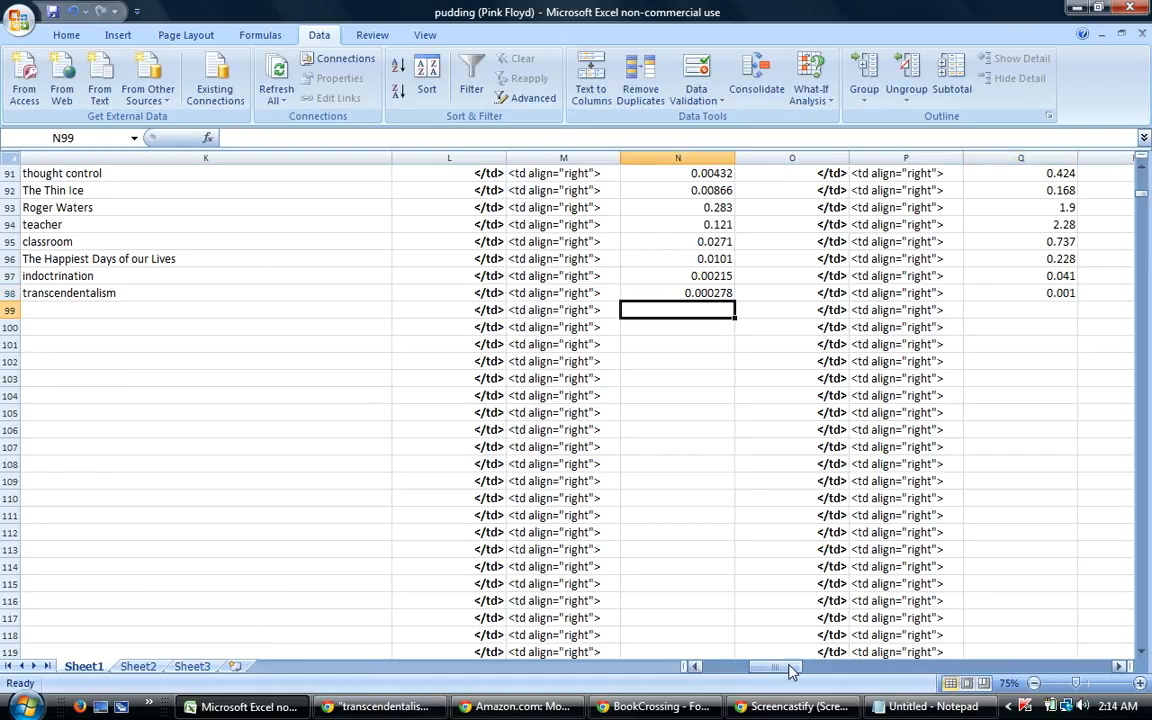
# Sort the guess rows from row 5 down by column AV A to Z, then by column G largest to smallest.
pyautogui.moveTo(790, 670); pyautogui.dragTo(744, 669)
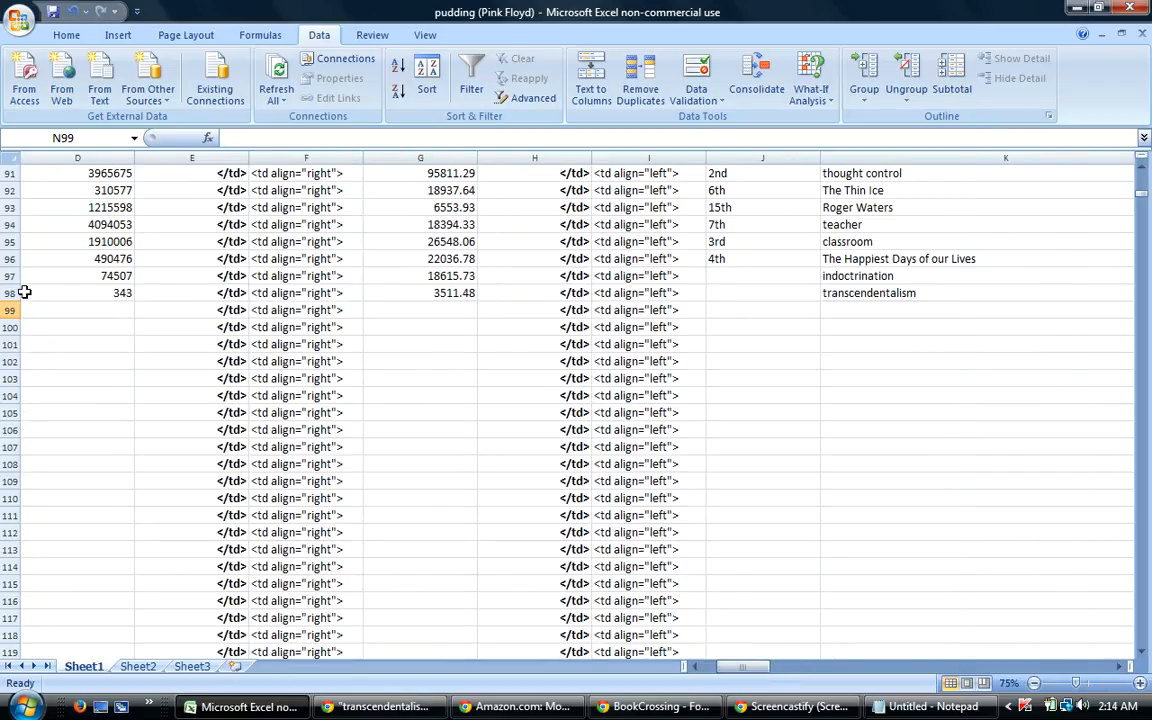
pyautogui.click(20, 20)
pyautogui.click(57, 138)
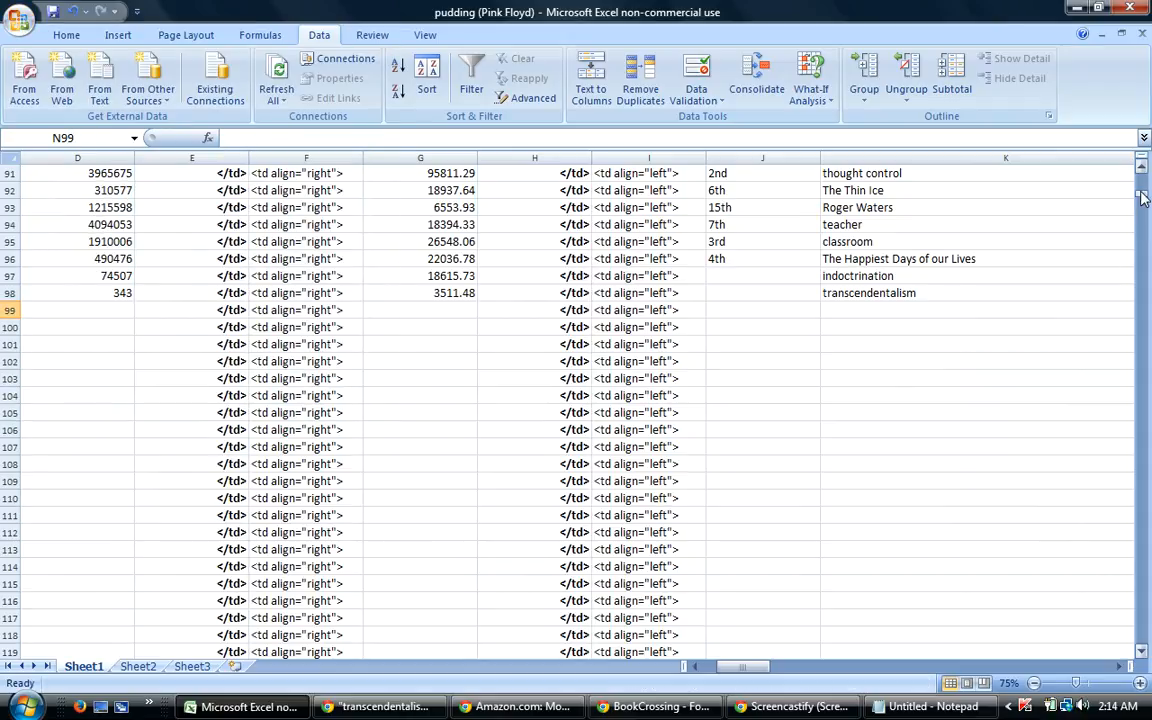
pyautogui.moveTo(1145, 200); pyautogui.dragTo(1142, 168)
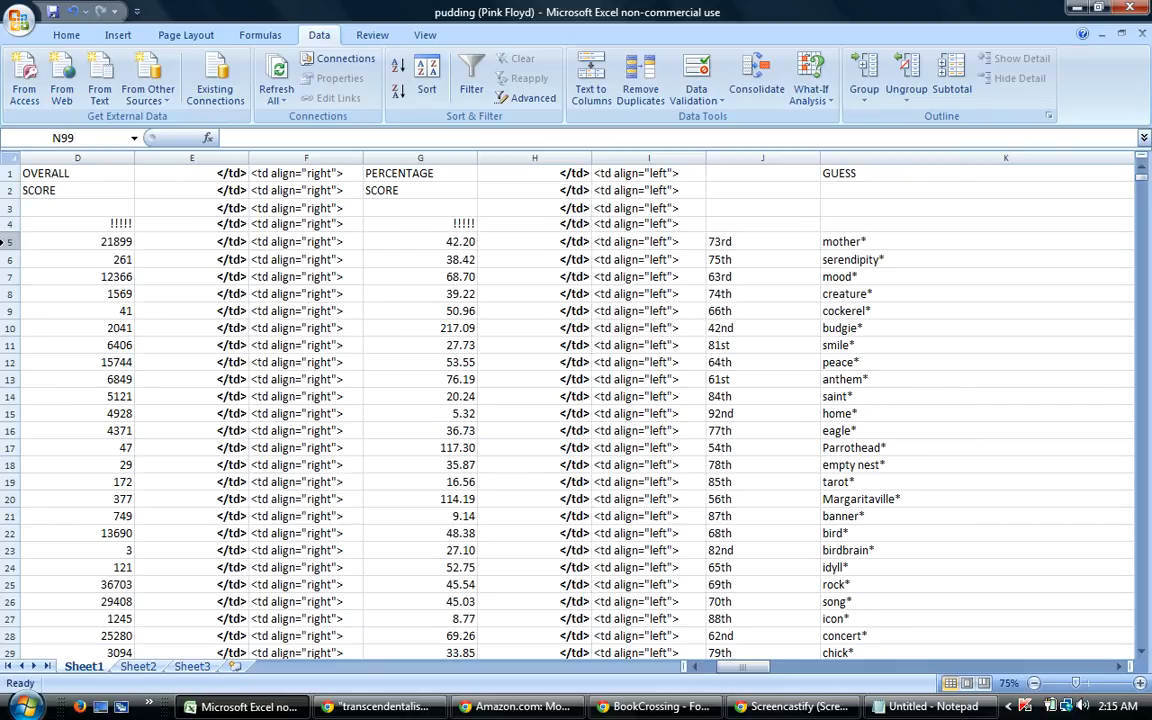
pyautogui.moveTo(8, 241); pyautogui.dragTo(82, 692)
pyautogui.click(426, 80)
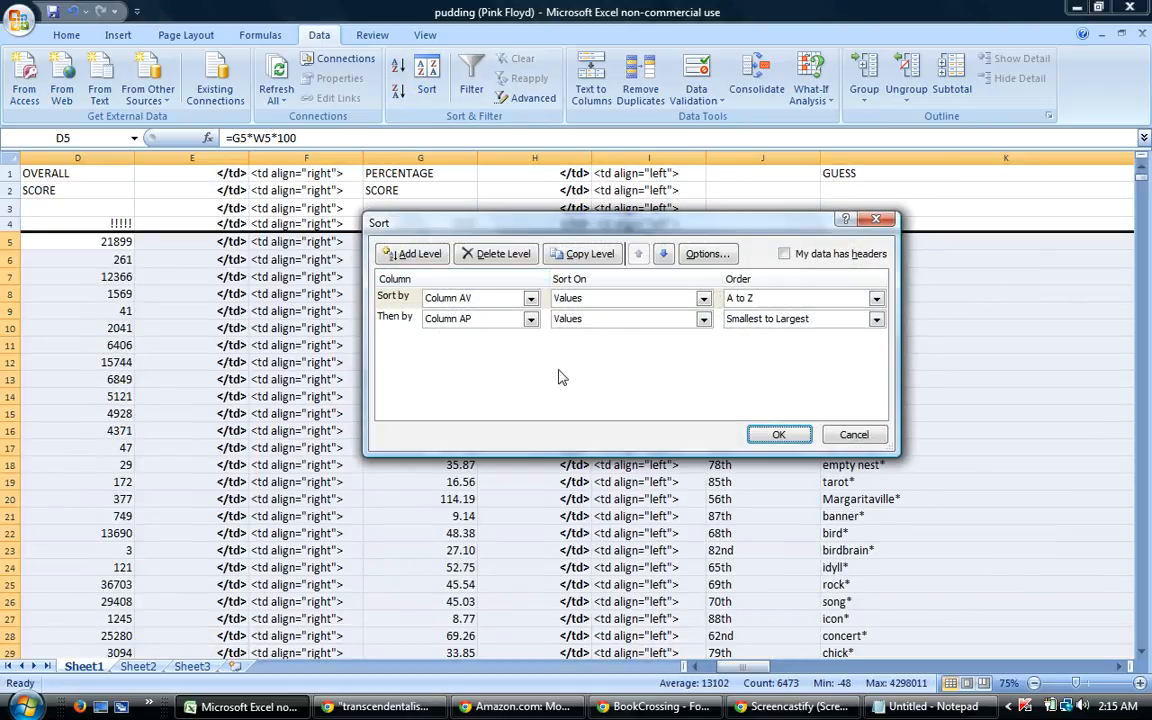
pyautogui.click(531, 318)
pyautogui.moveTo(537, 407); pyautogui.dragTo(534, 362)
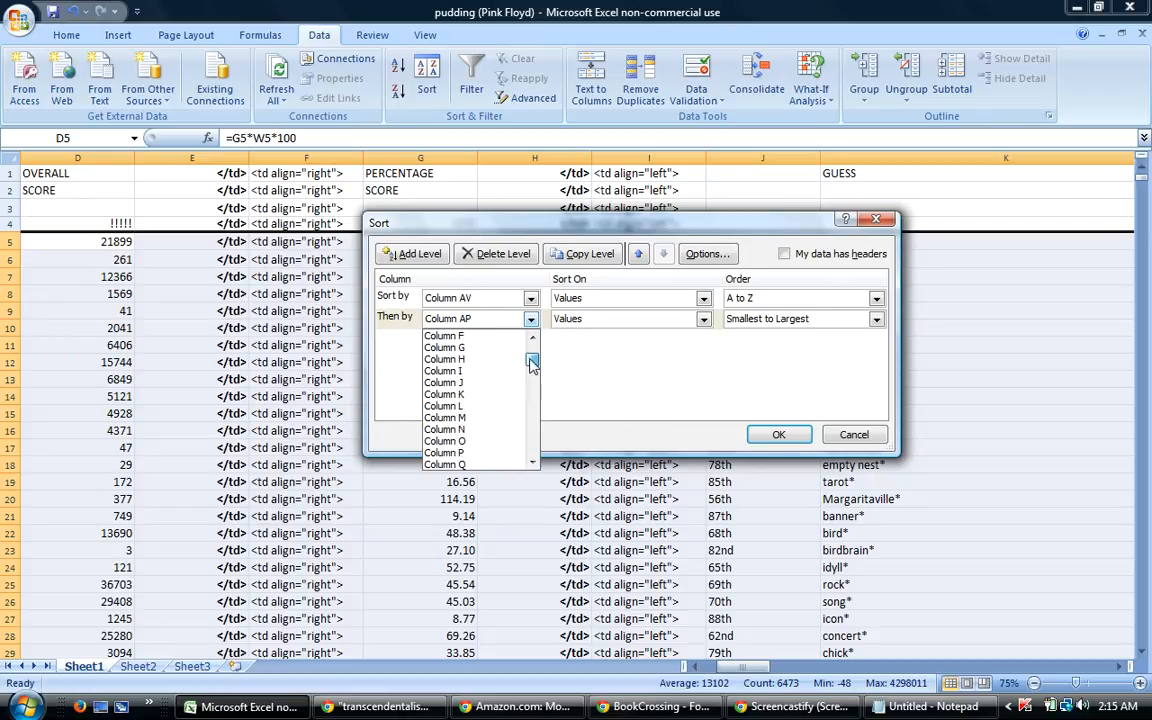
pyautogui.click(450, 341)
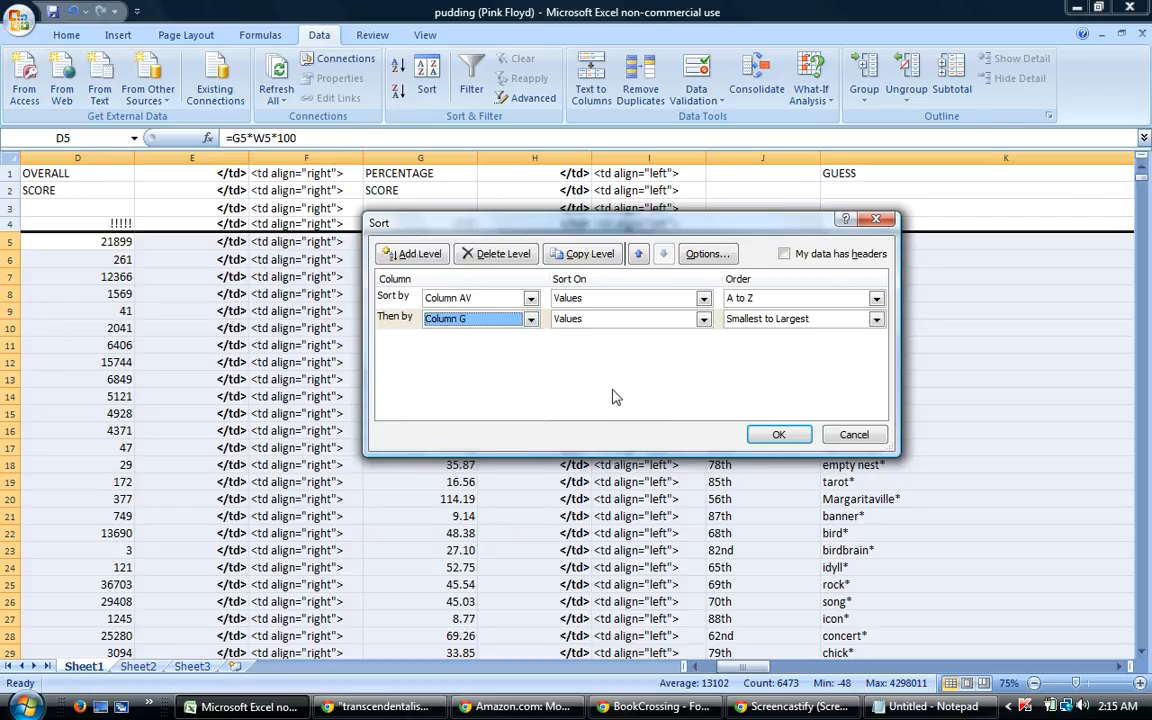
pyautogui.click(810, 320)
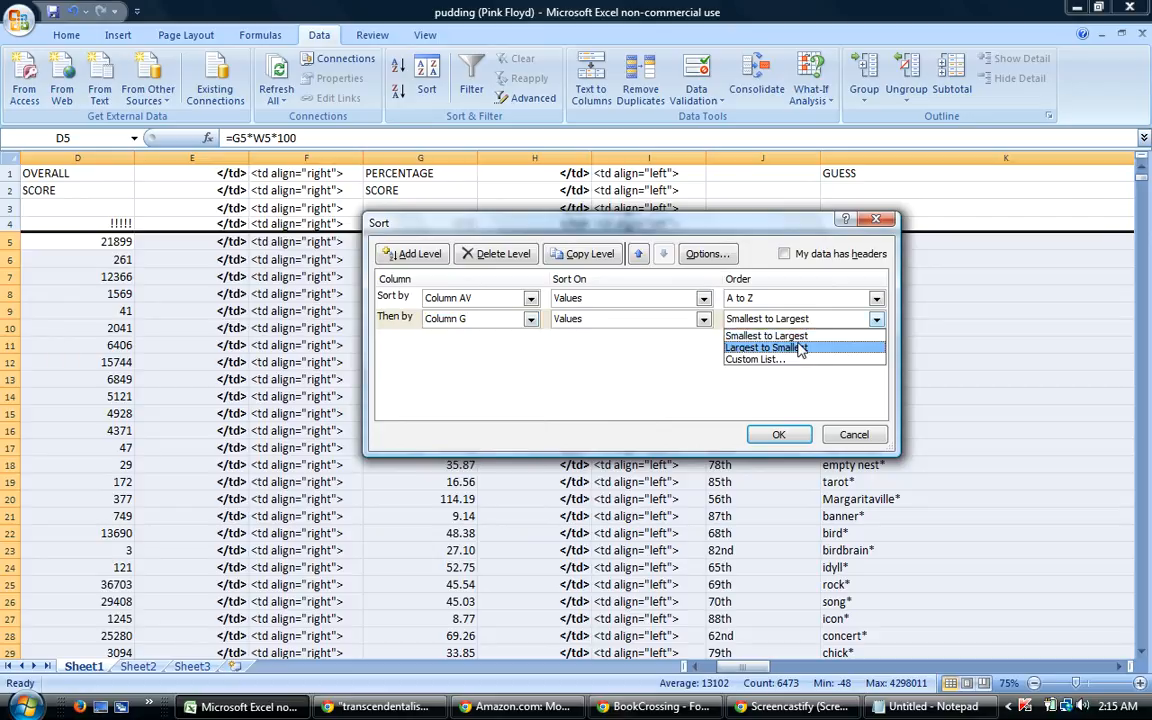
pyautogui.click(800, 347)
pyautogui.click(783, 433)
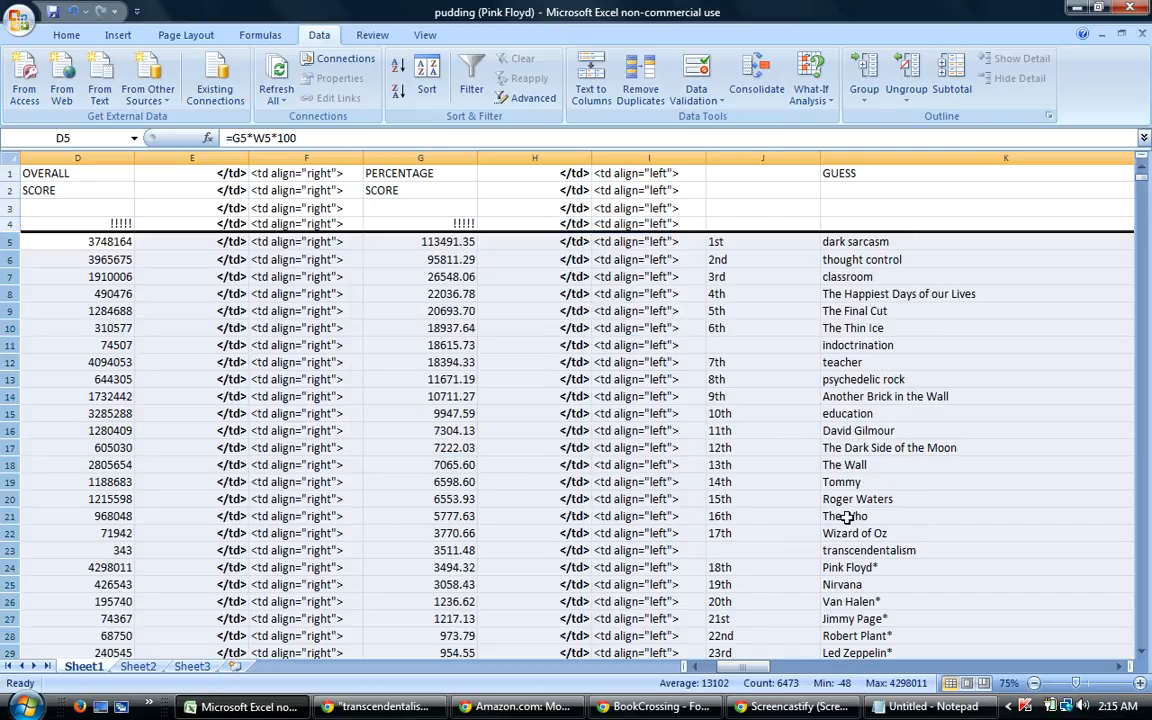
# Renumber the percentage-score ranks by filling the ordinal series from 1st in J5 down to J98.
pyautogui.click(731, 244)
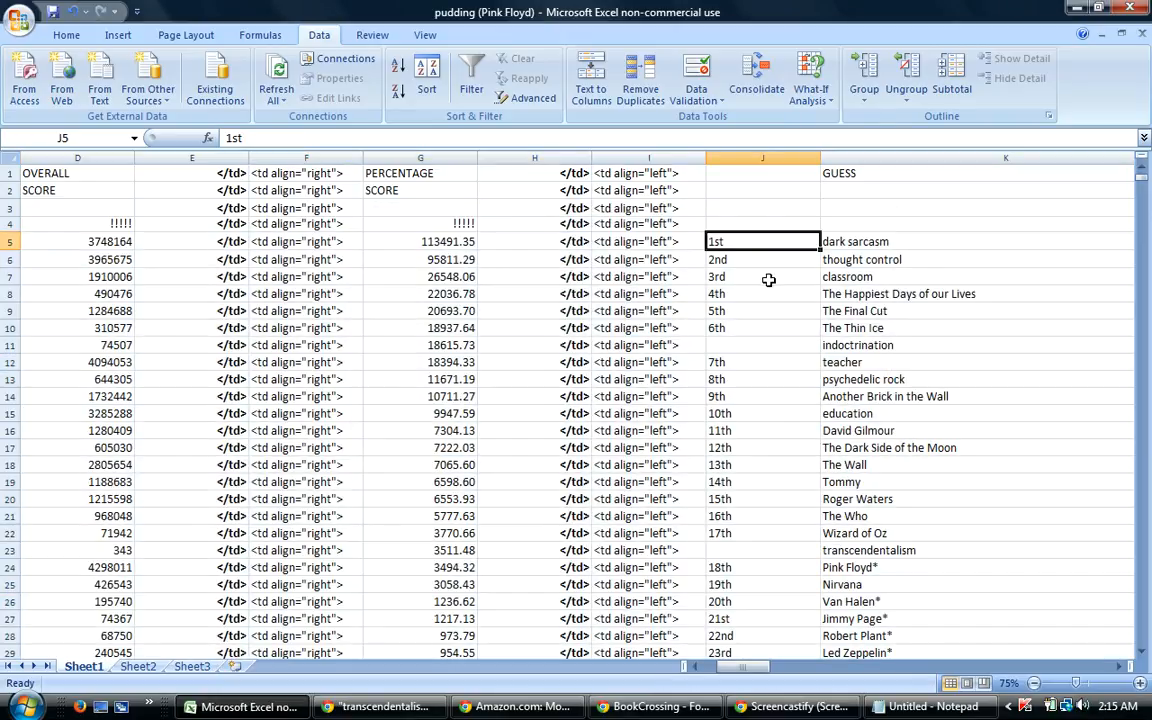
pyautogui.moveTo(820, 250); pyautogui.dragTo(785, 440)
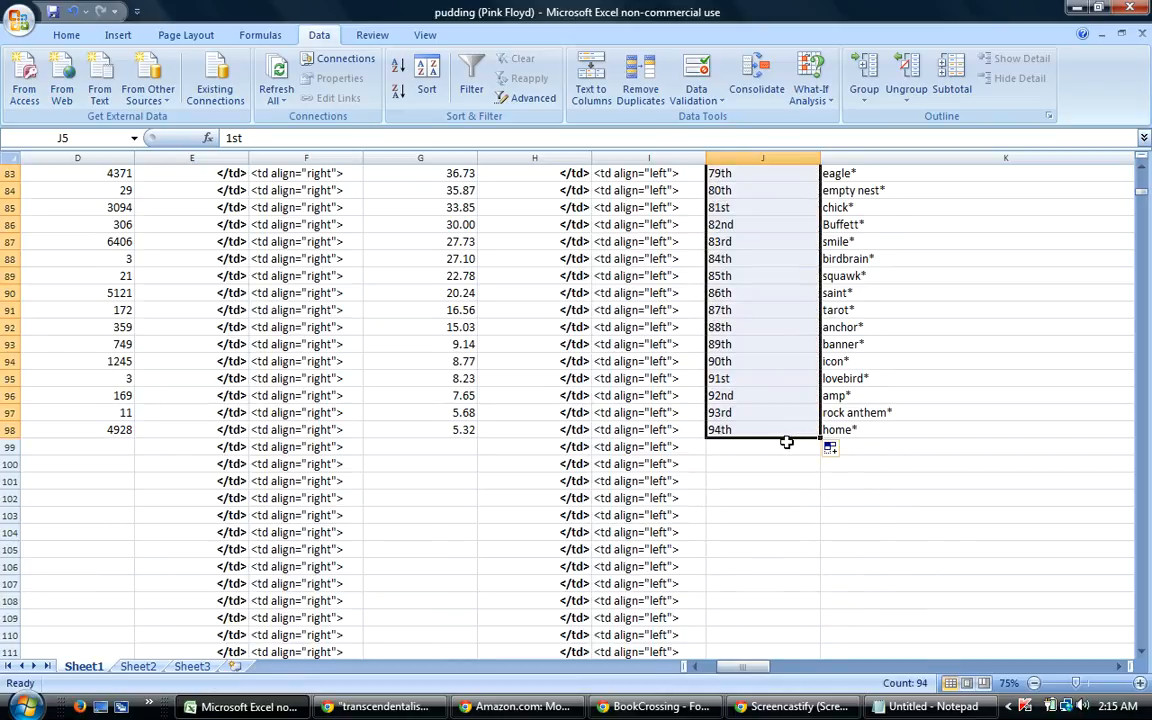
pyautogui.moveTo(1146, 200); pyautogui.dragTo(1144, 170)
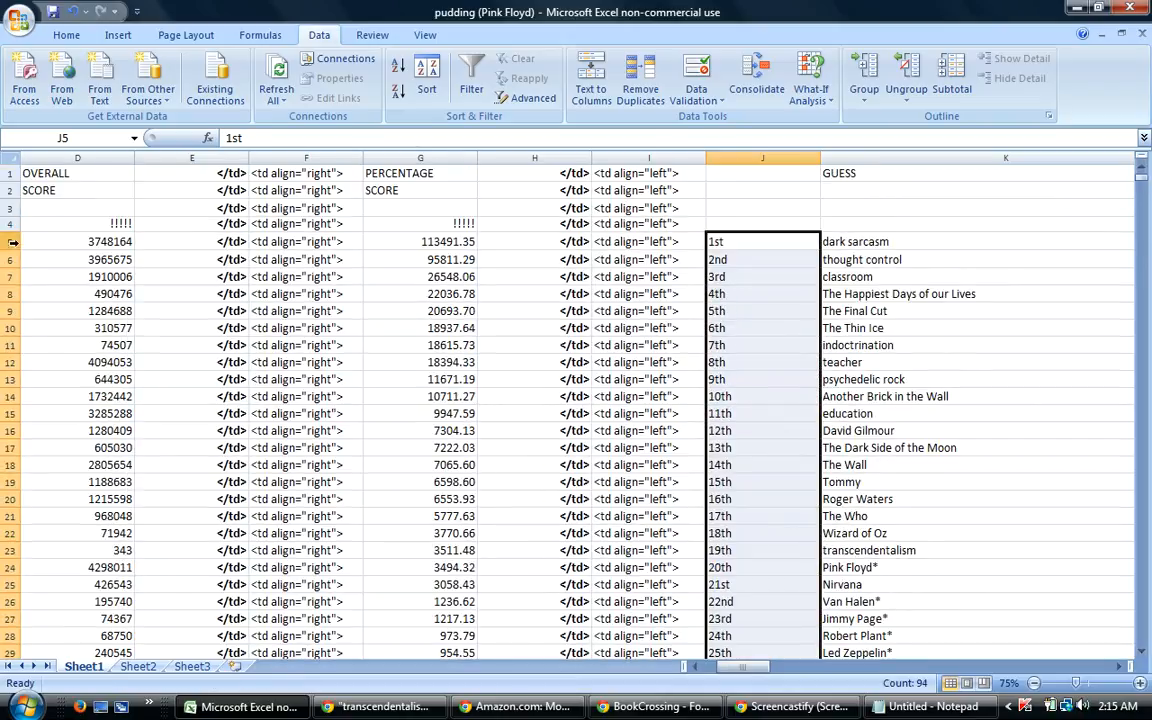
# Re-sort the guess rows from row 5 down by column AV, then by the overall score in column D, largest to smallest.
pyautogui.moveTo(8, 241); pyautogui.dragTo(113, 607)
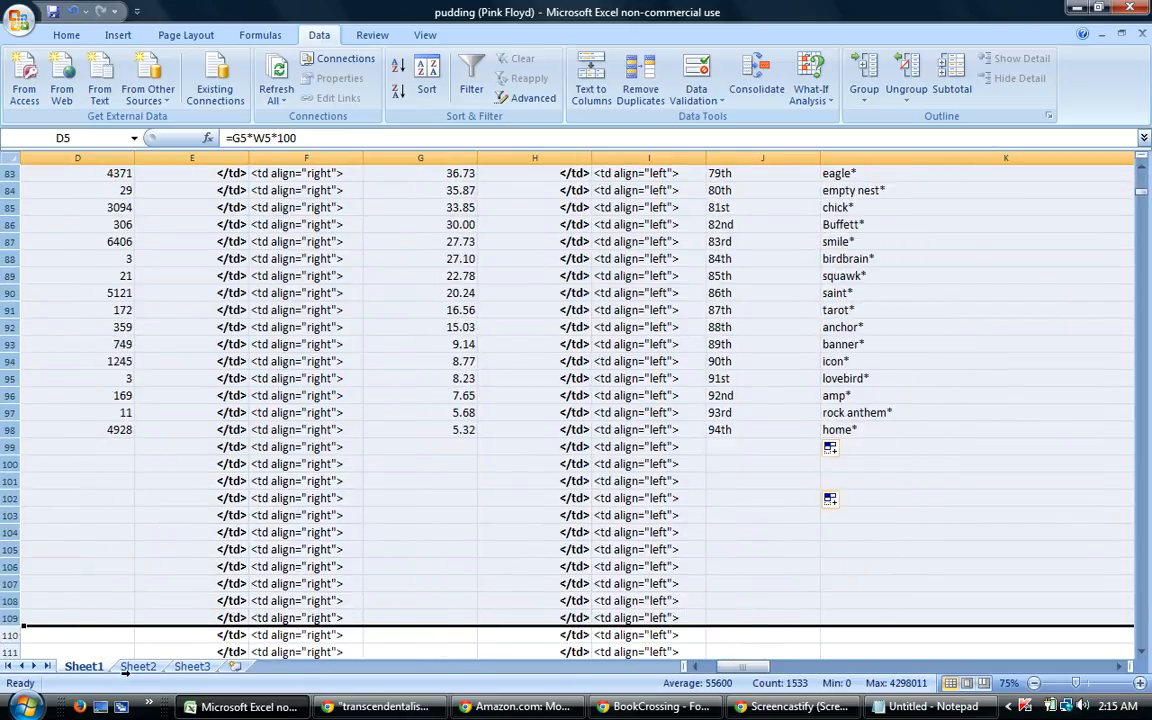
pyautogui.click(427, 75)
pyautogui.click(478, 318)
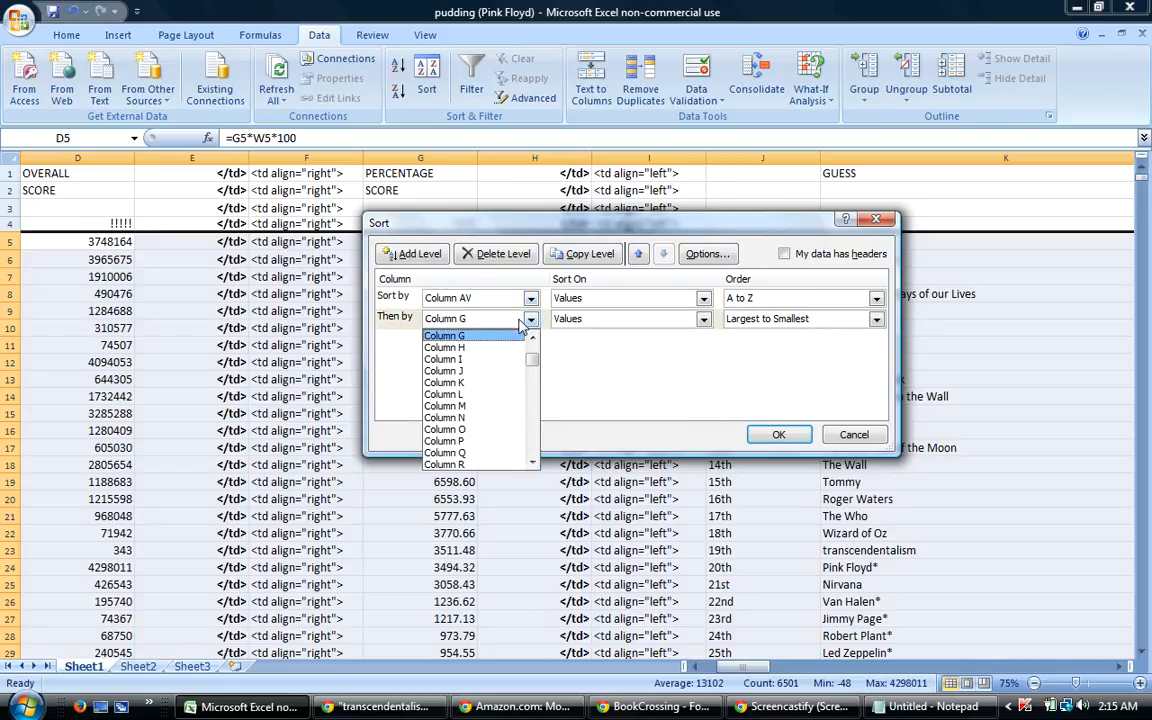
pyautogui.scroll(2, 527, 360)
pyautogui.click(482, 346)
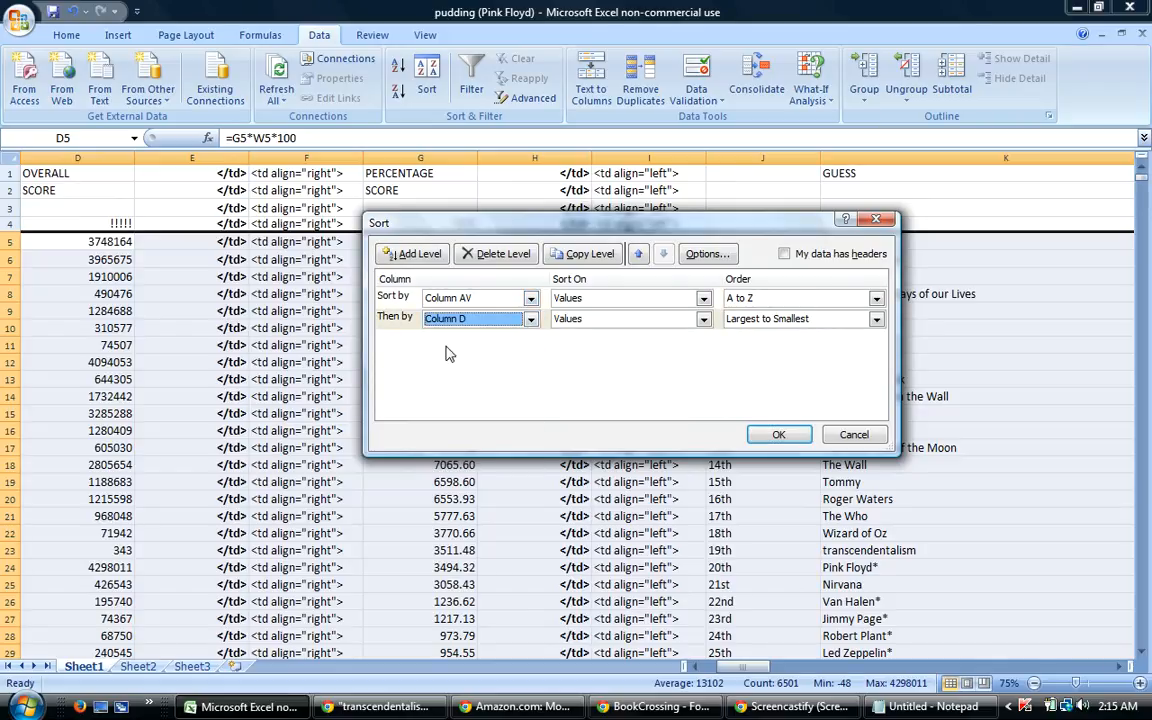
pyautogui.click(778, 435)
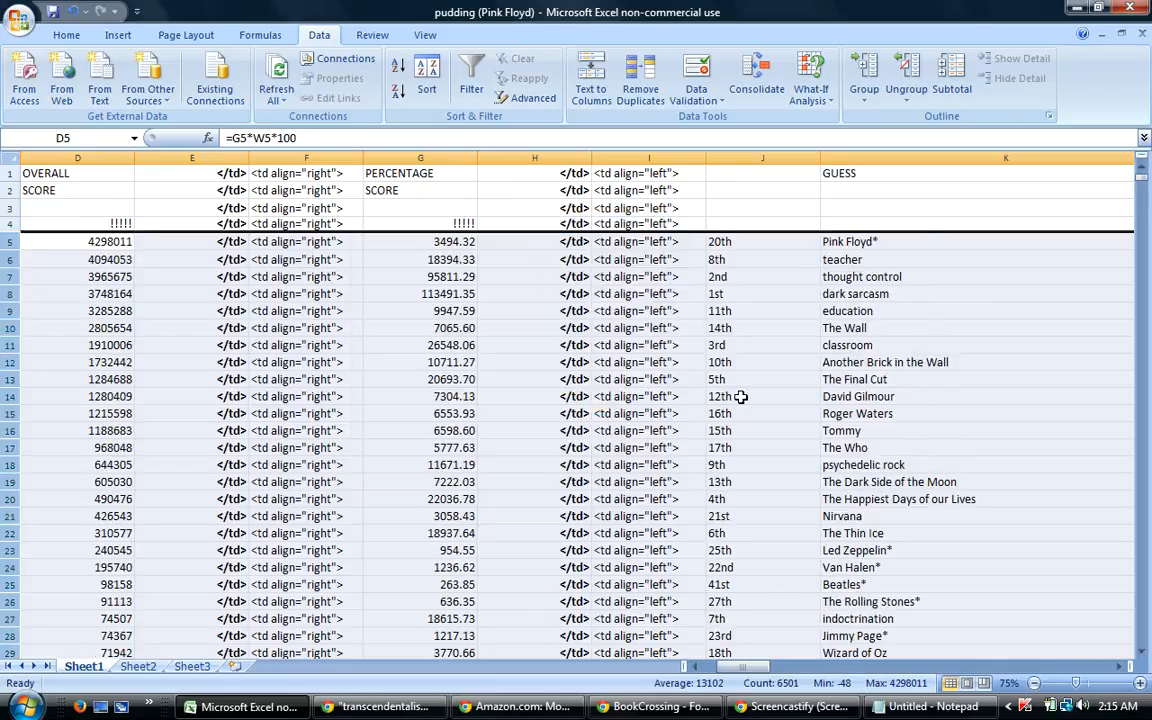
# Renumber the overall-score ranks by filling the ordinal series from 1st in AA5 down to AA98.
pyautogui.moveTo(757, 672); pyautogui.dragTo(822, 670)
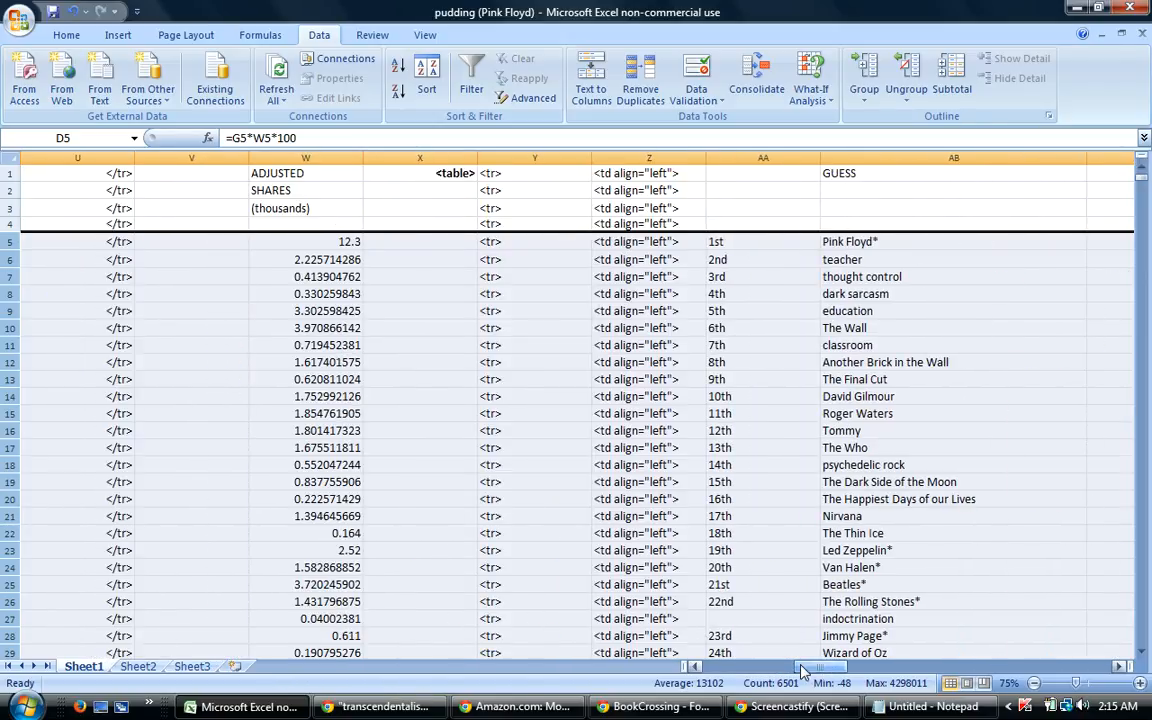
pyautogui.click(741, 244)
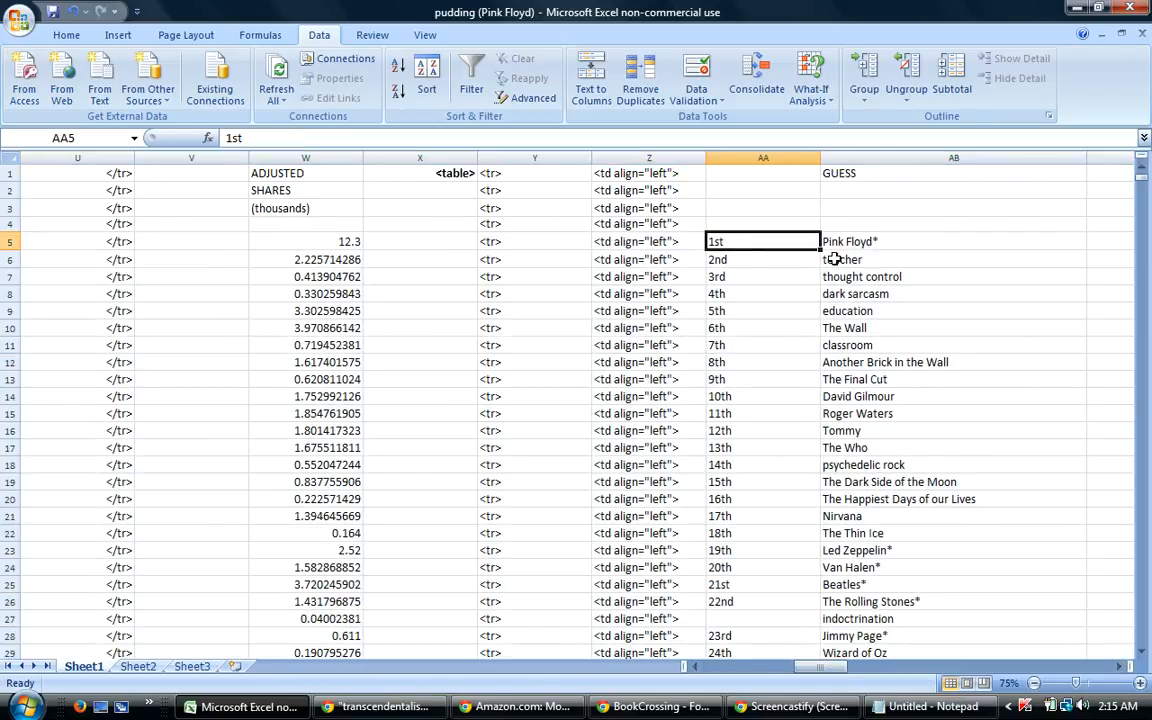
pyautogui.moveTo(819, 250); pyautogui.dragTo(805, 276)
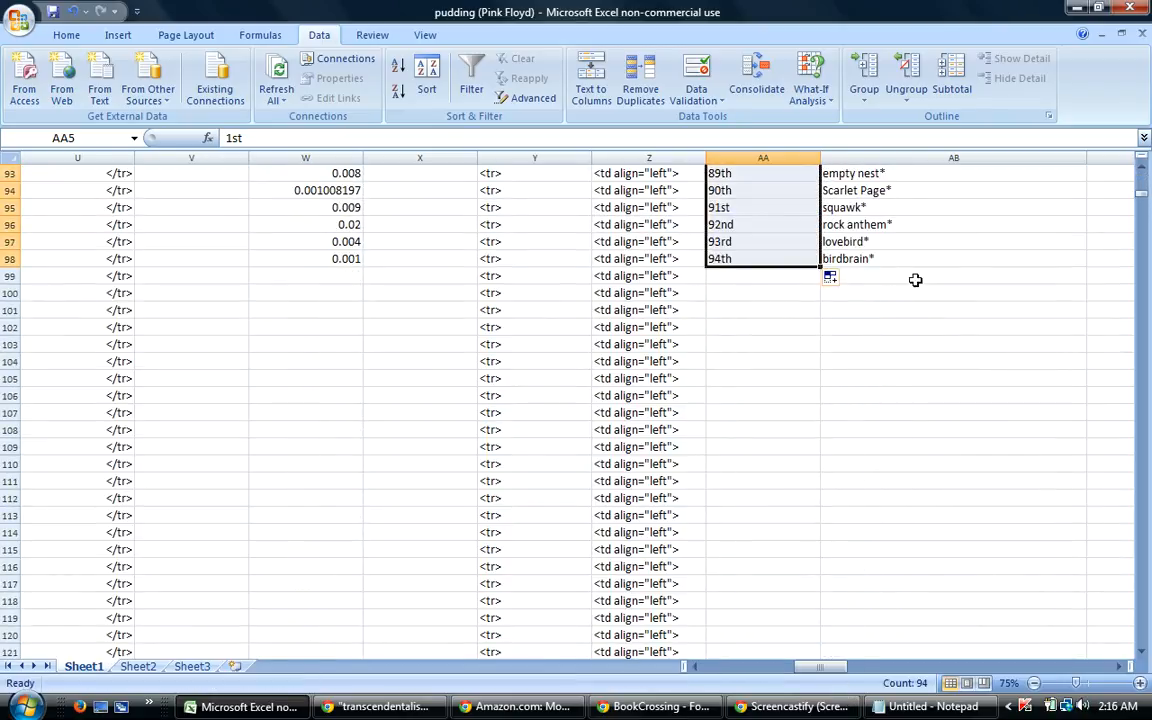
pyautogui.moveTo(1141, 200); pyautogui.dragTo(1141, 172)
# Sort the guess rows from row 5 down by column AV, then by column AP, largest to smallest.
pyautogui.moveTo(9, 241); pyautogui.dragTo(10, 618)
pyautogui.click(427, 72)
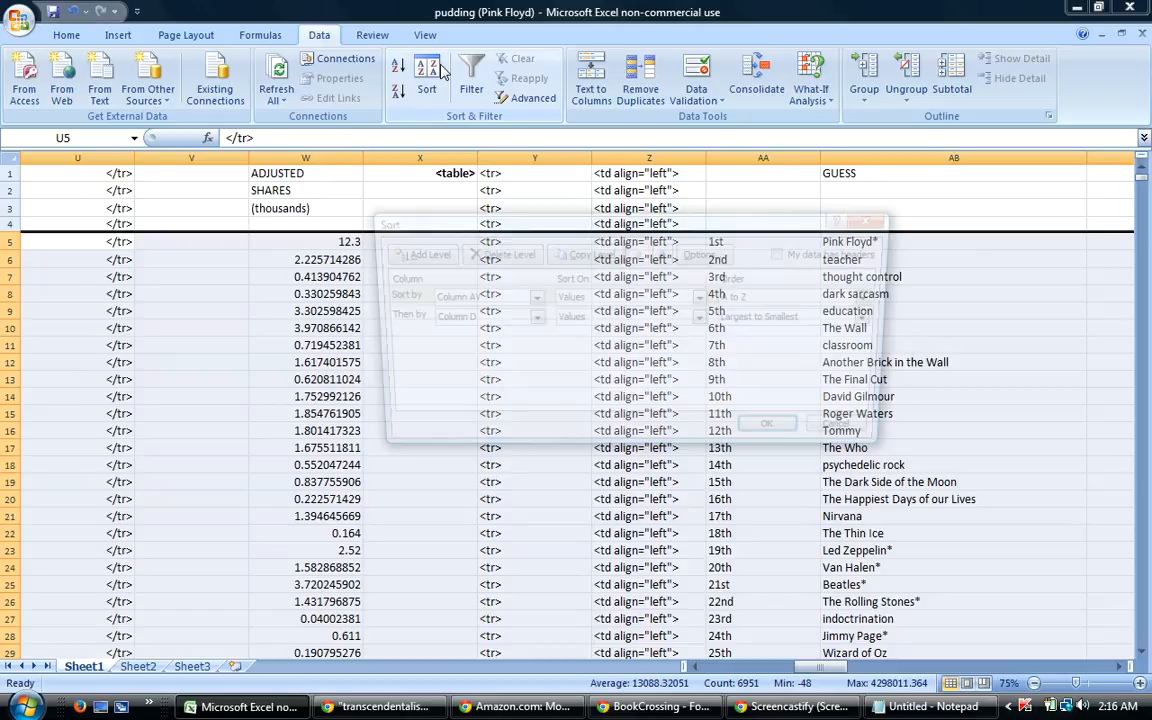
pyautogui.click(529, 322)
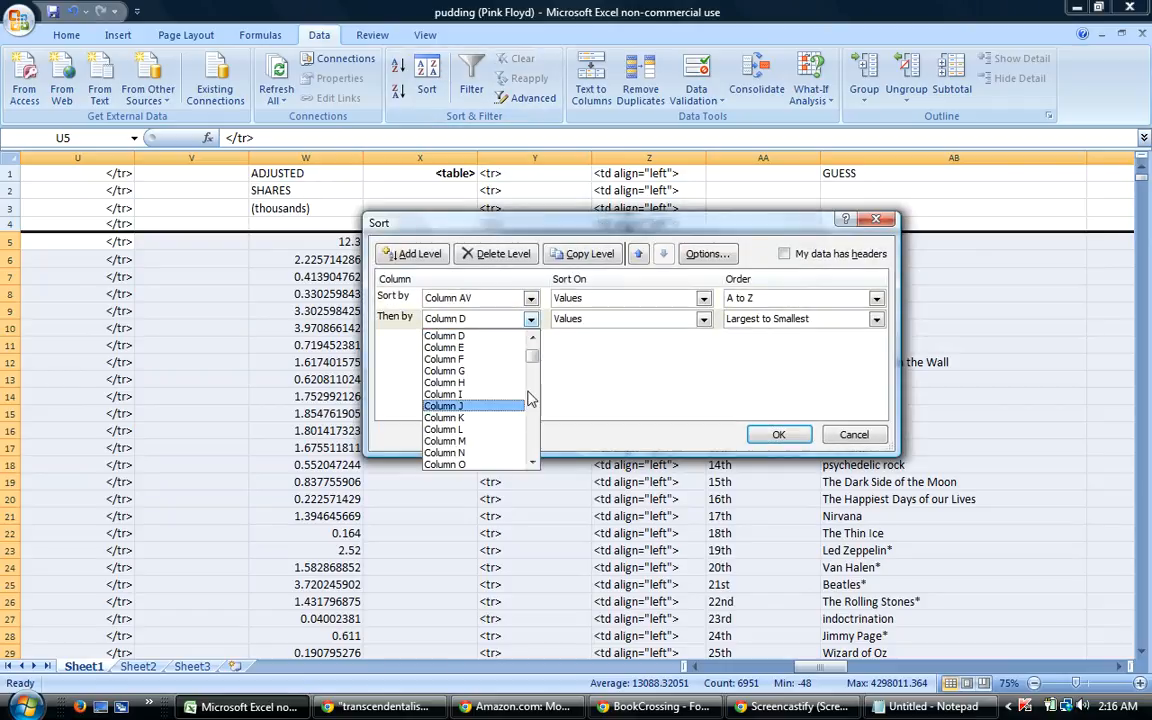
pyautogui.moveTo(533, 363); pyautogui.dragTo(533, 400)
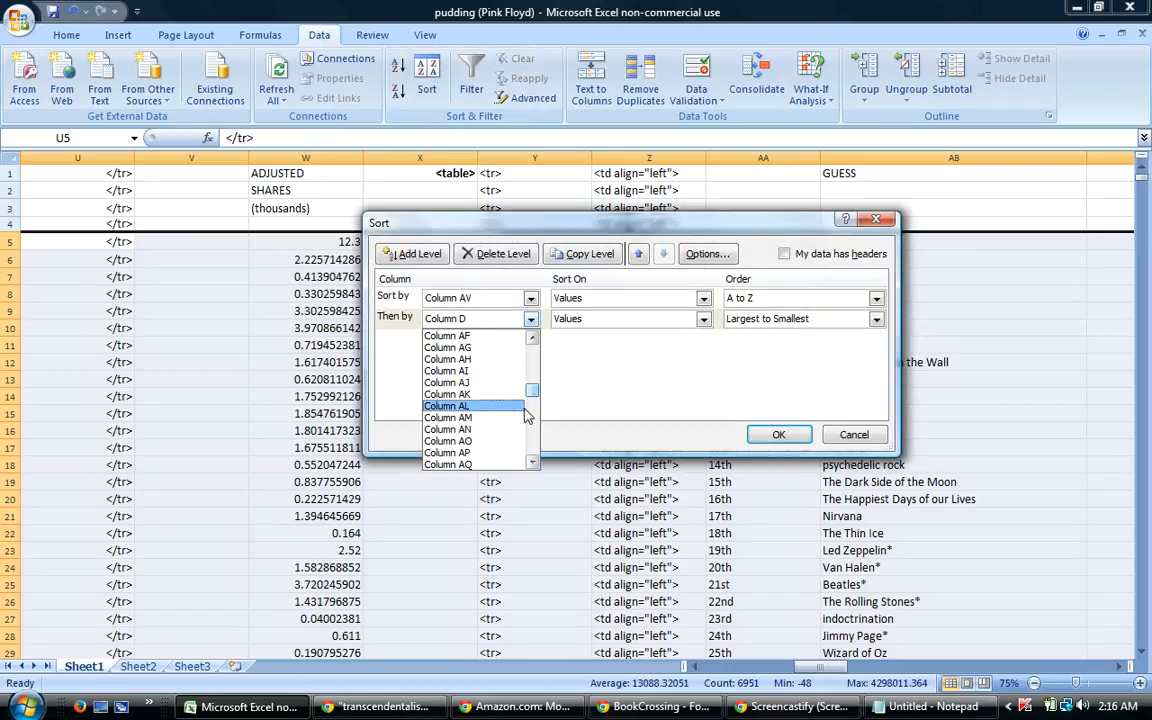
pyautogui.click(460, 452)
pyautogui.click(780, 434)
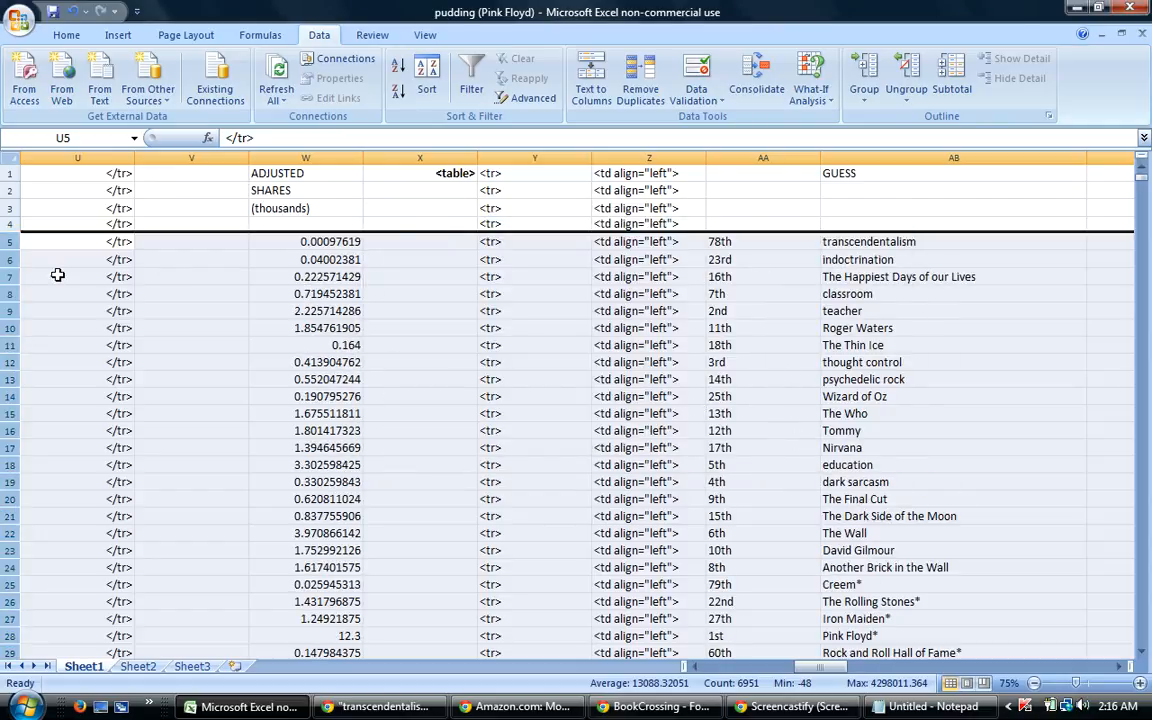
# Sort only rows 5 to 8 by column AV, then by column G, largest to smallest.
pyautogui.moveTo(5, 241); pyautogui.dragTo(13, 294)
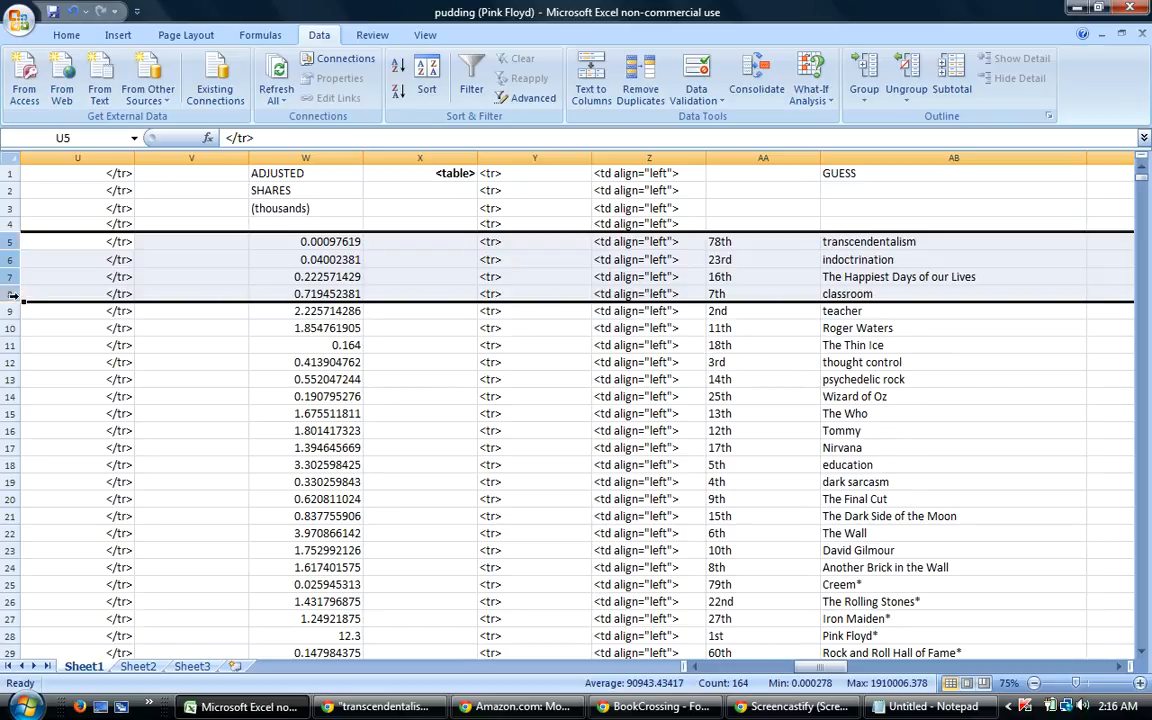
pyautogui.click(426, 80)
pyautogui.click(531, 318)
pyautogui.moveTo(532, 410); pyautogui.dragTo(532, 360)
pyautogui.click(452, 355)
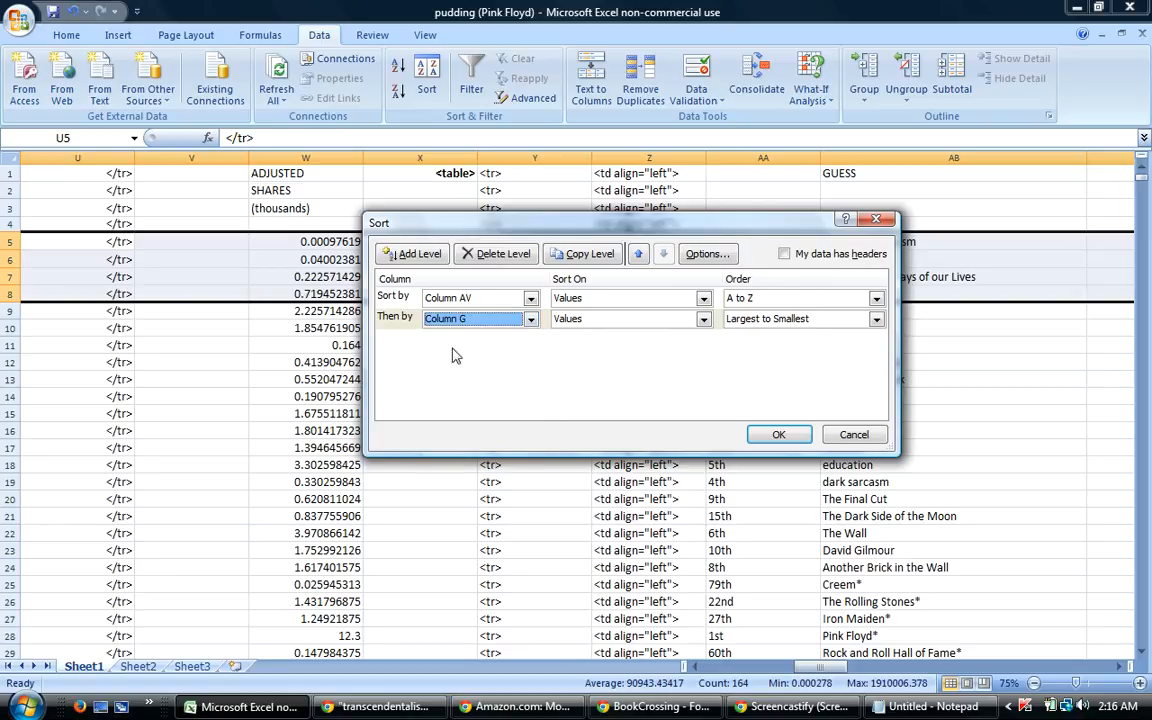
pyautogui.click(779, 436)
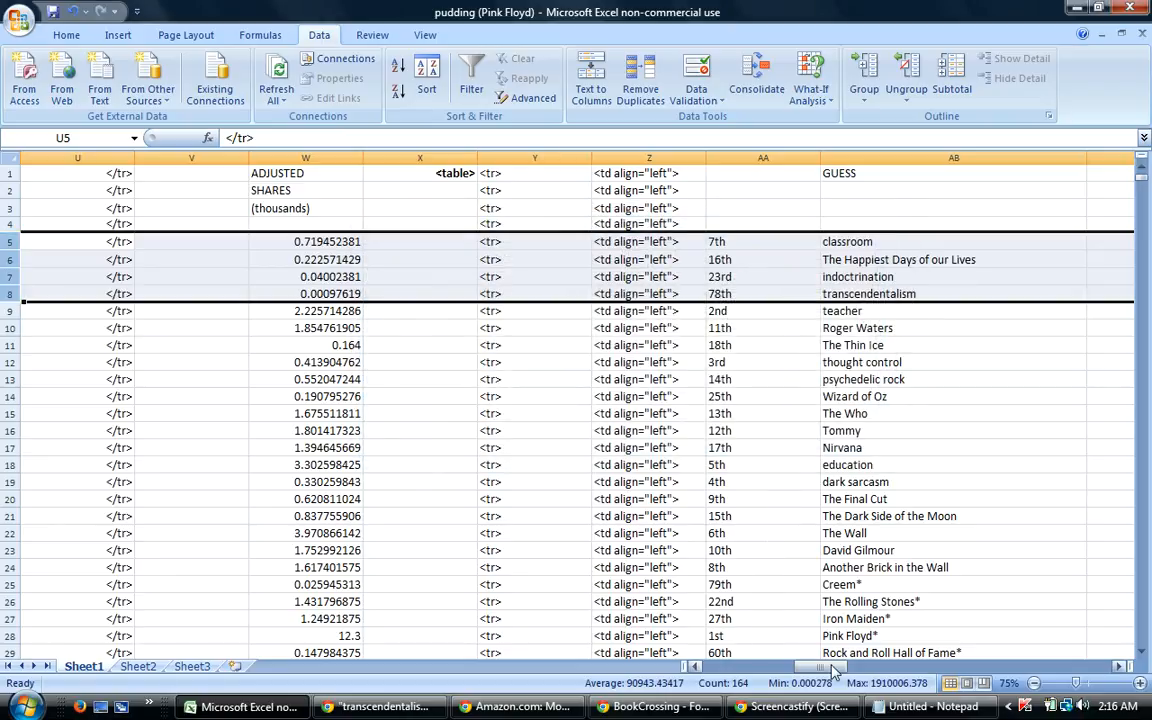
# Copy the ranks and guesses in J5:K8 and switch to the BookCrossing forum thread.
pyautogui.moveTo(831, 666); pyautogui.dragTo(760, 668)
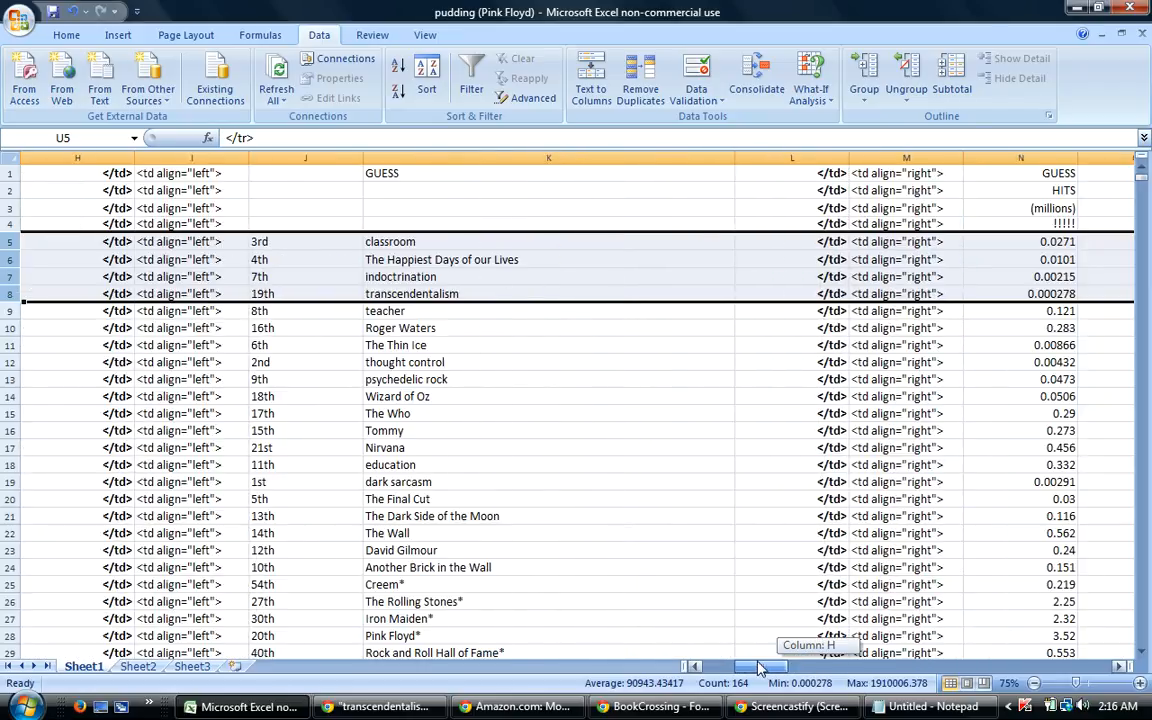
pyautogui.moveTo(272, 242); pyautogui.dragTo(425, 289)
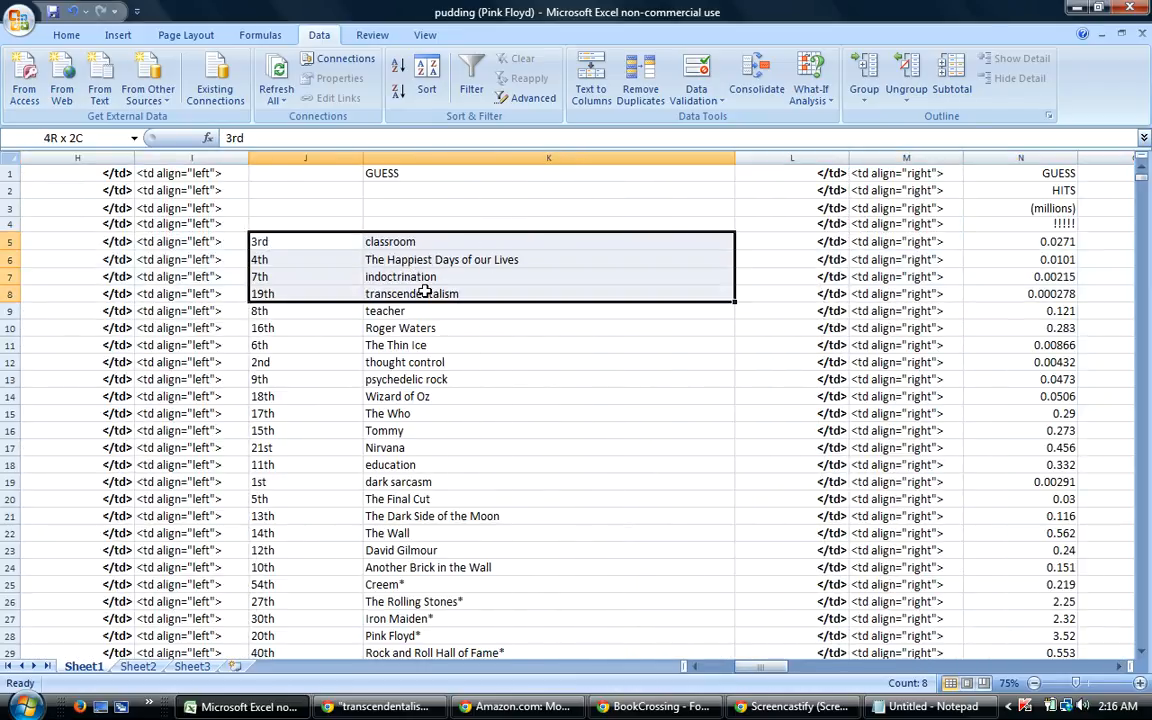
pyautogui.rightClick(411, 286)
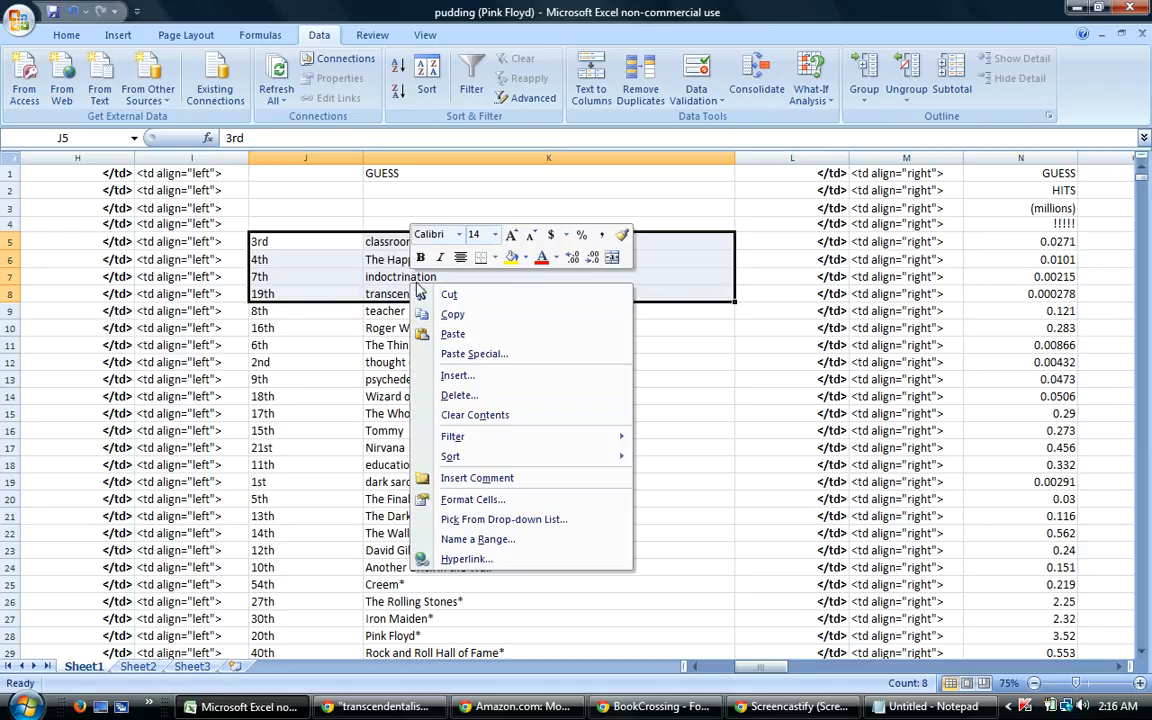
pyautogui.click(455, 315)
pyautogui.moveTo(655, 706)
pyautogui.click(676, 596)
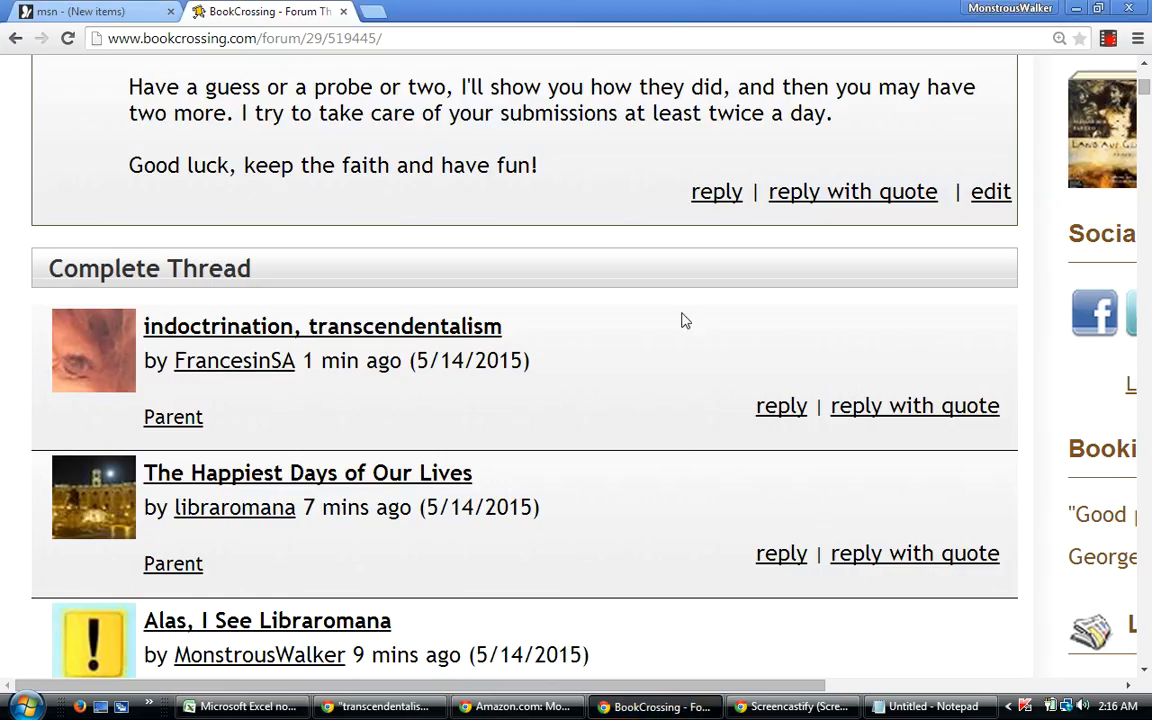
# Reload the forum thread and look through its recent posts for any new guesses.
pyautogui.click(527, 37)
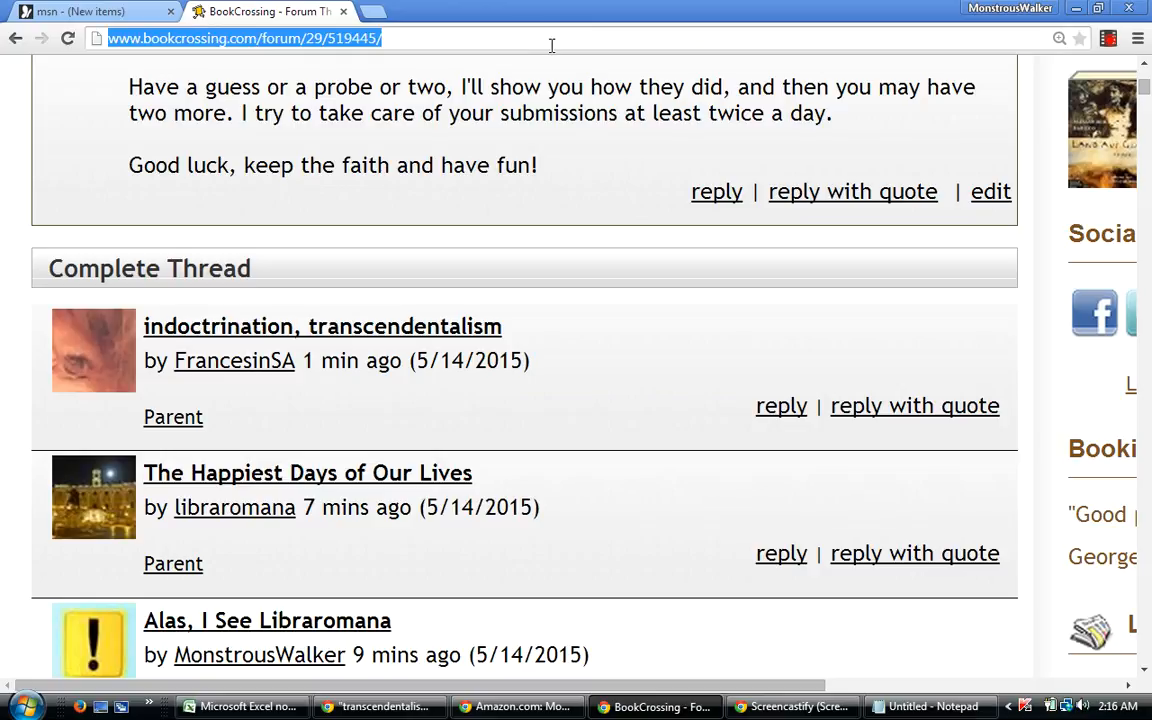
pyautogui.press('Return')
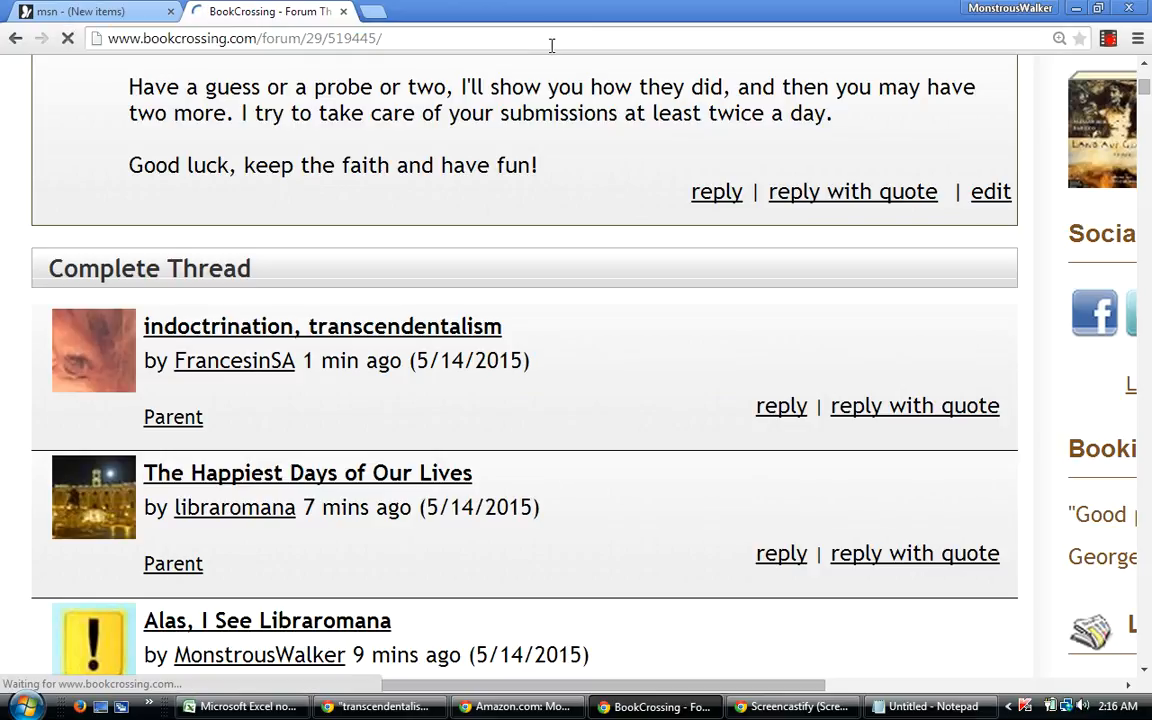
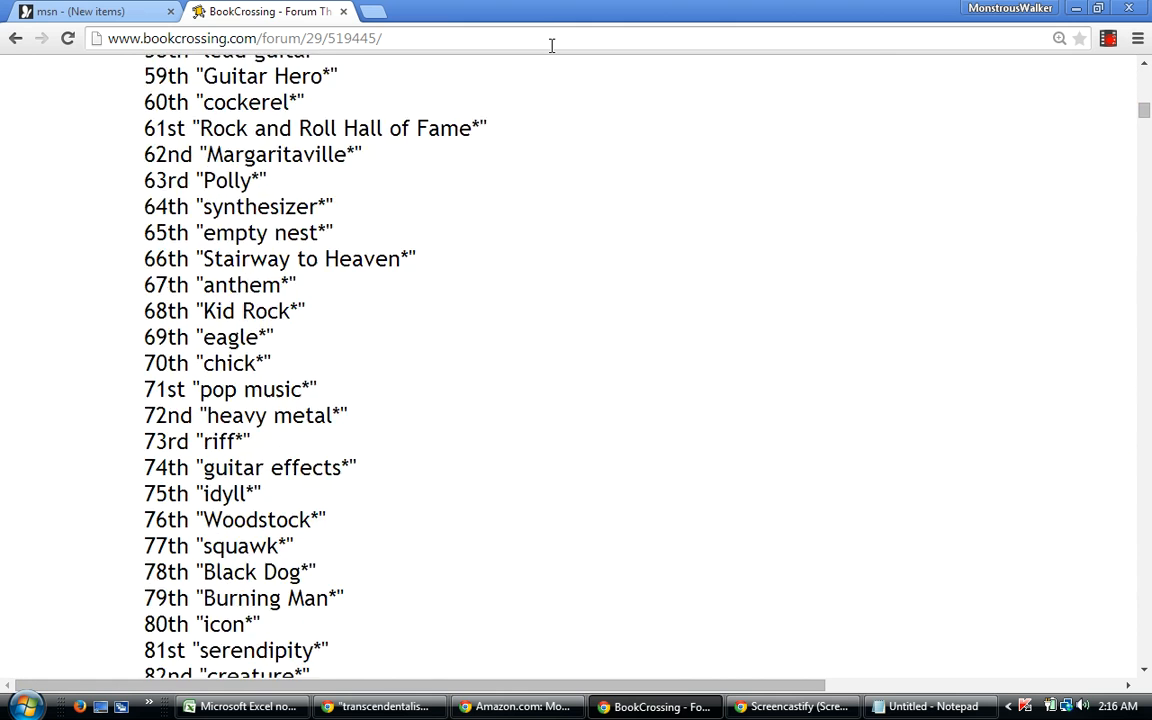
pyautogui.press('Down')
pyautogui.press('Down')
pyautogui.press('Down')
pyautogui.press('Down')
pyautogui.press('Down')
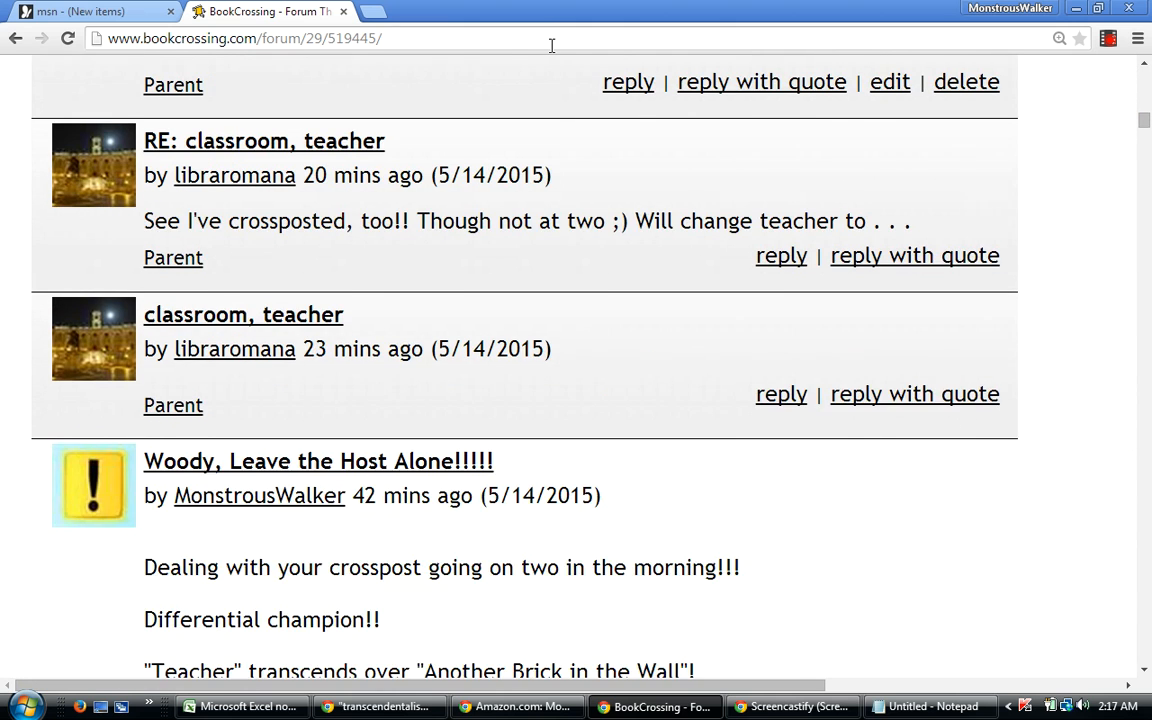
pyautogui.press('Up')
pyautogui.press('Up')
pyautogui.press('Up')
pyautogui.press('Up')
pyautogui.press('Up')
pyautogui.press('Up')
pyautogui.press('Up')
pyautogui.press('Up')
pyautogui.press('Up')
pyautogui.press('Up')
pyautogui.press('Up')
pyautogui.press('Up')
pyautogui.press('Up')
pyautogui.press('Up')
pyautogui.press('Up')
pyautogui.press('Up')
pyautogui.press('Up')
pyautogui.press('Up')
pyautogui.press('Up')
pyautogui.press('Up')
pyautogui.press('Up')
pyautogui.press('Up')
pyautogui.press('Up')
pyautogui.press('Up')
pyautogui.press('Up')
pyautogui.press('Up')
pyautogui.press('Up')
pyautogui.press('Up')
pyautogui.press('Up')
pyautogui.press('Up')
pyautogui.press('Up')
pyautogui.press('Up')
pyautogui.press('Up')
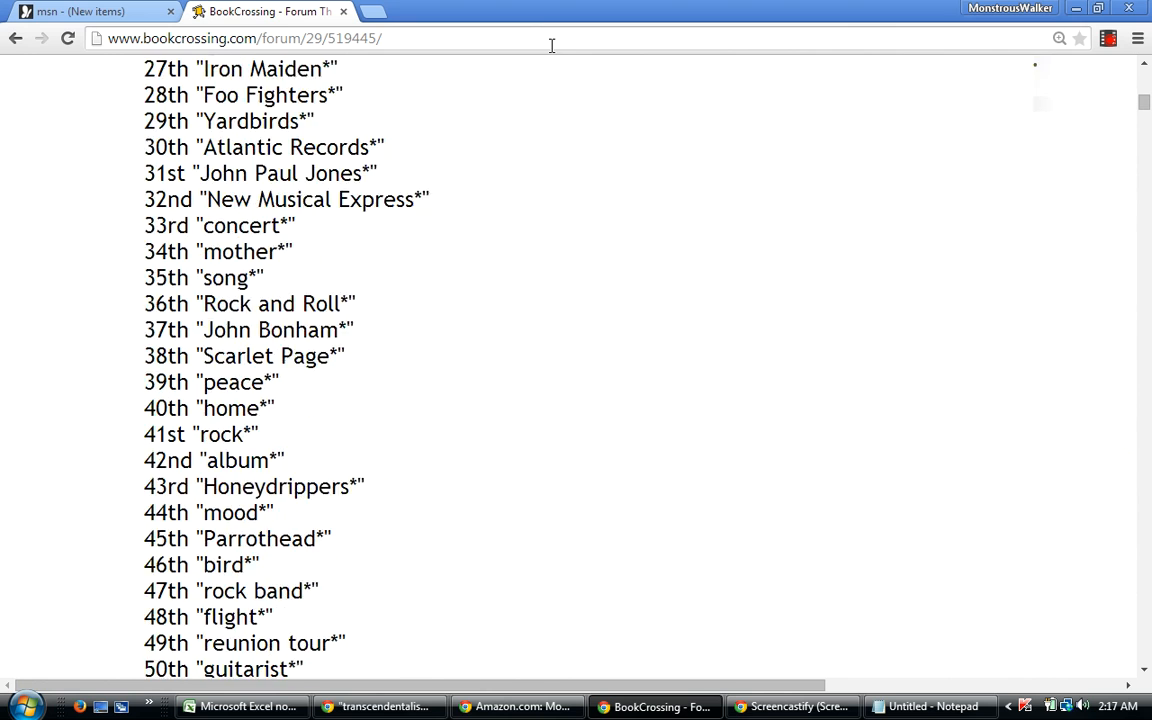
pyautogui.press('Up')
pyautogui.press('Up')
pyautogui.press('Up')
pyautogui.press('Up')
pyautogui.press('Up')
pyautogui.press('Up')
pyautogui.press('Up')
pyautogui.press('Up')
pyautogui.press('Up')
pyautogui.press('Up')
pyautogui.press('Up')
pyautogui.press('Up')
pyautogui.press('Up')
pyautogui.press('Up')
pyautogui.press('Up')
pyautogui.press('Up')
pyautogui.press('Up')
pyautogui.press('Up')
pyautogui.press('Up')
pyautogui.press('Up')
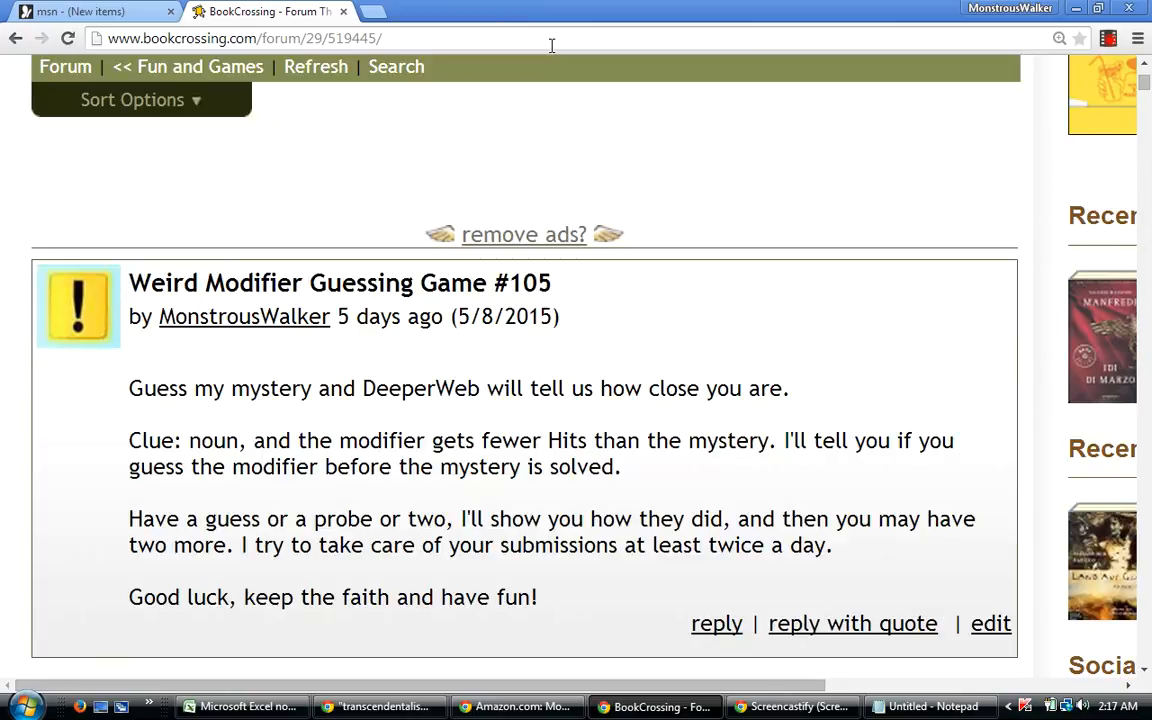
# Start a reply to the opening post with the copied ranks under the heading "Percentages:", followed by a "Traditionals:" heading.
pyautogui.click(726, 626)
pyautogui.write('Percentages:')
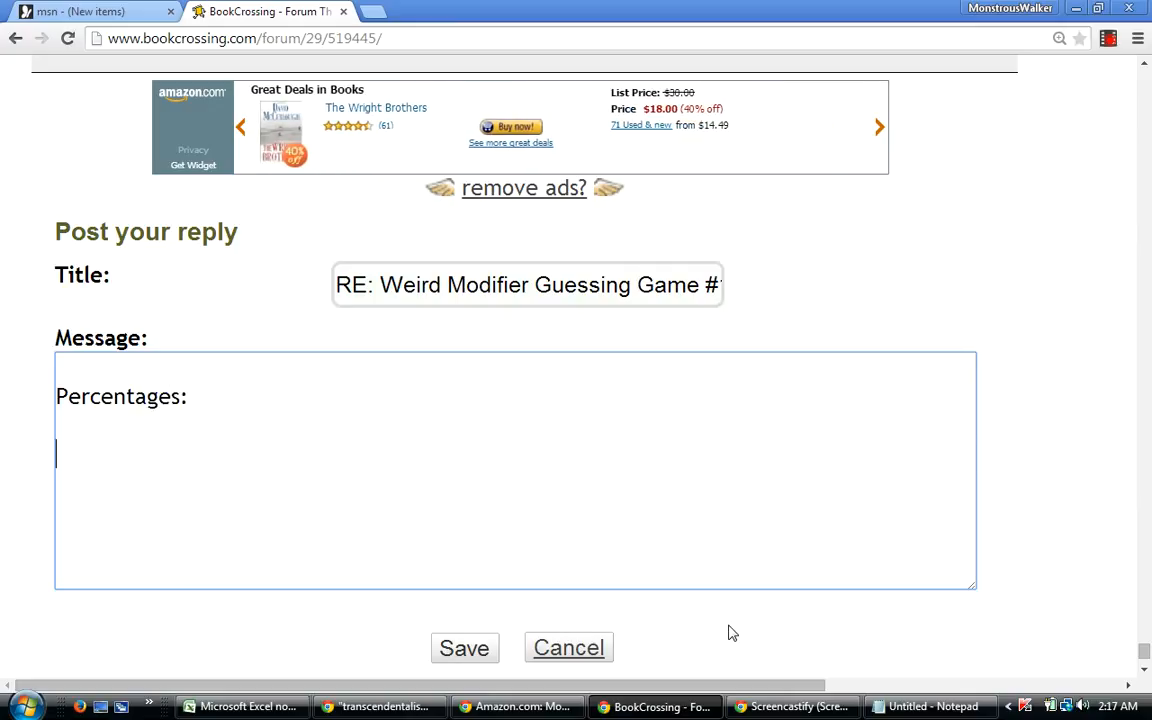
pyautogui.rightClick(105, 462)
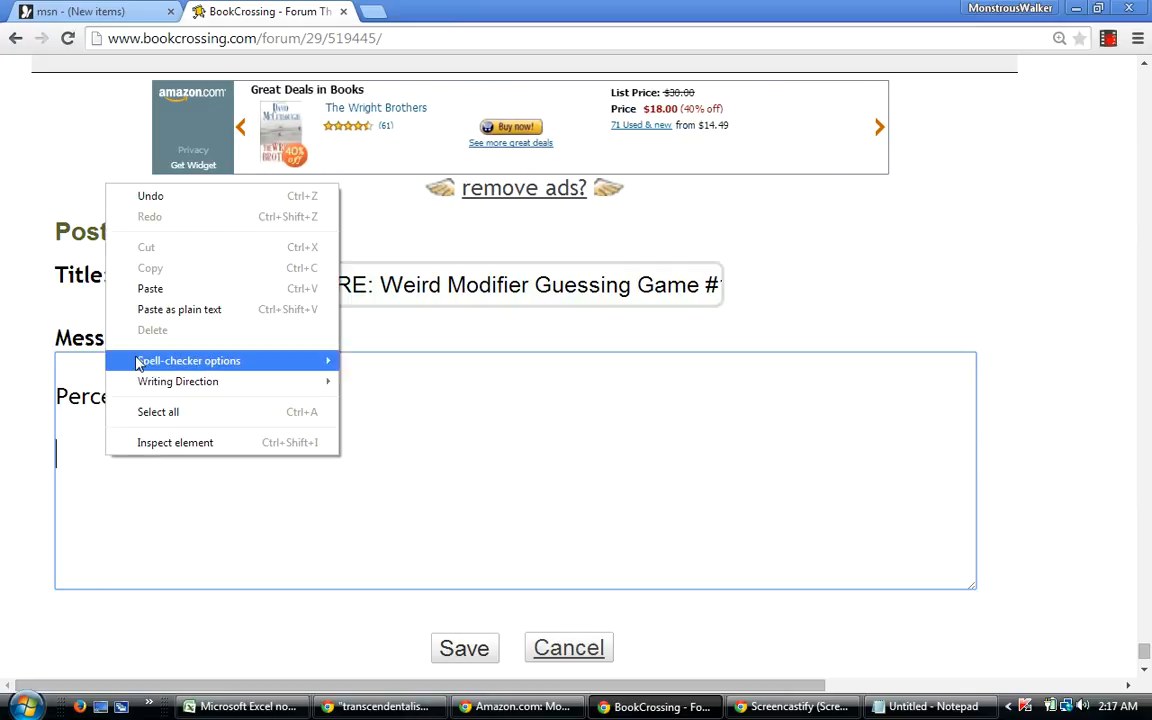
pyautogui.click(160, 292)
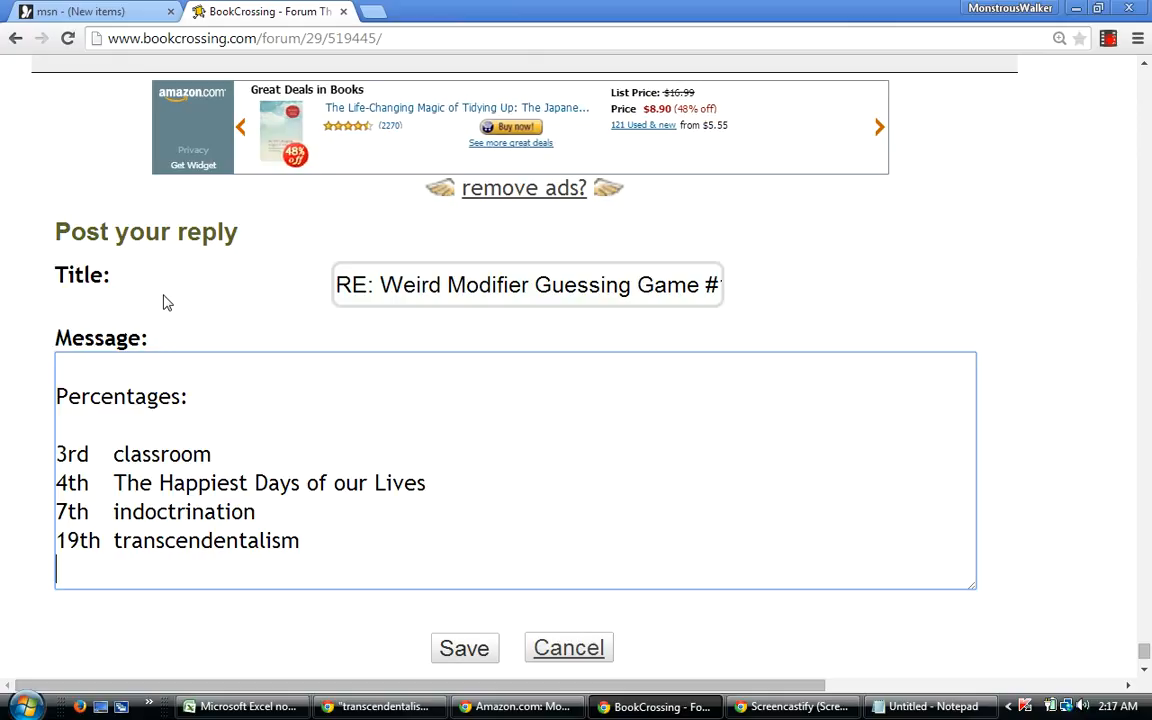
pyautogui.press('Return')
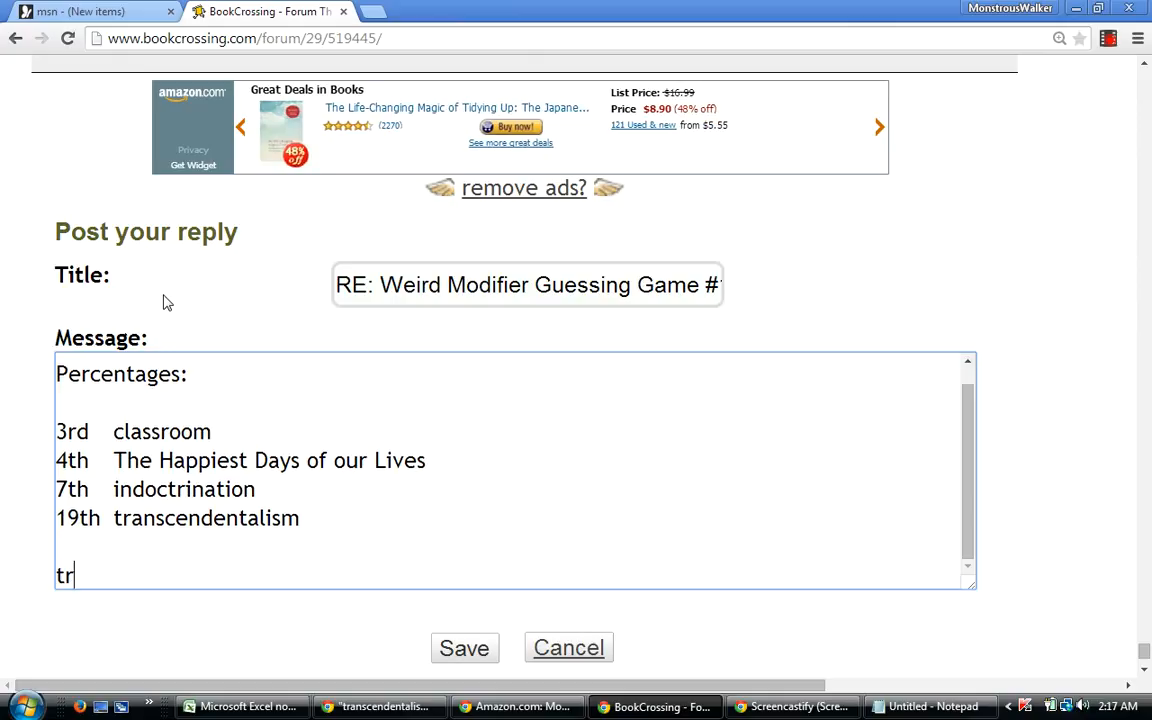
pyautogui.write('Traditionals:')
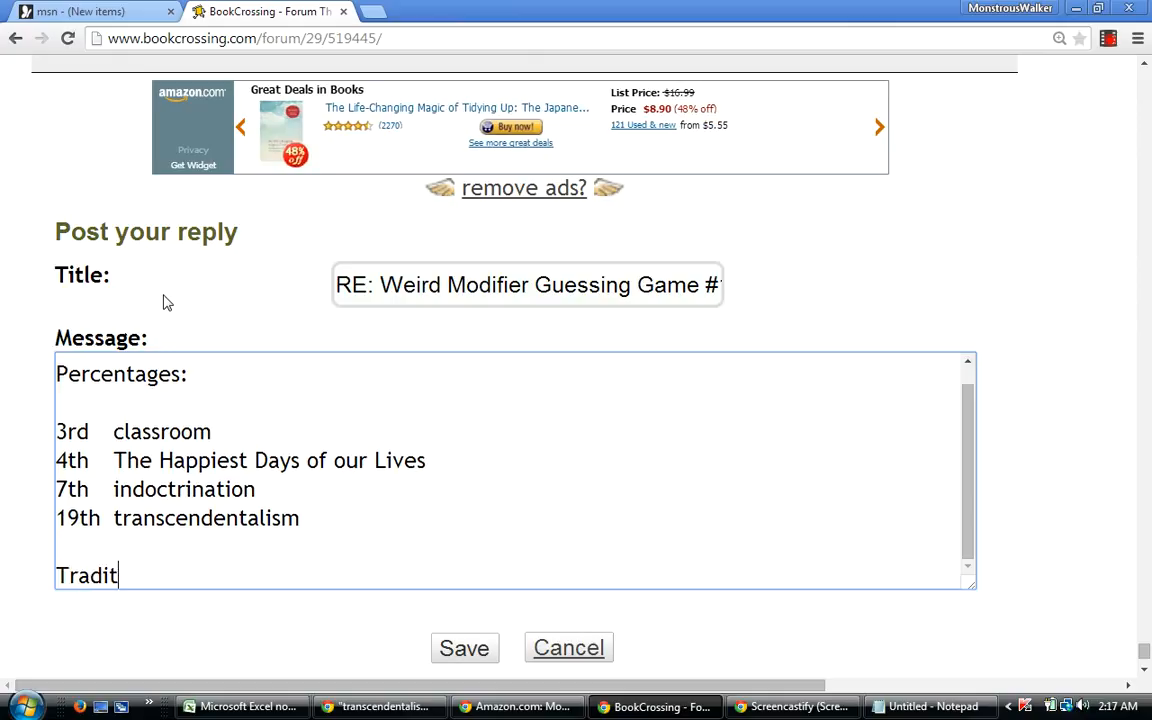
pyautogui.press('Return')
pyautogui.press('Return')
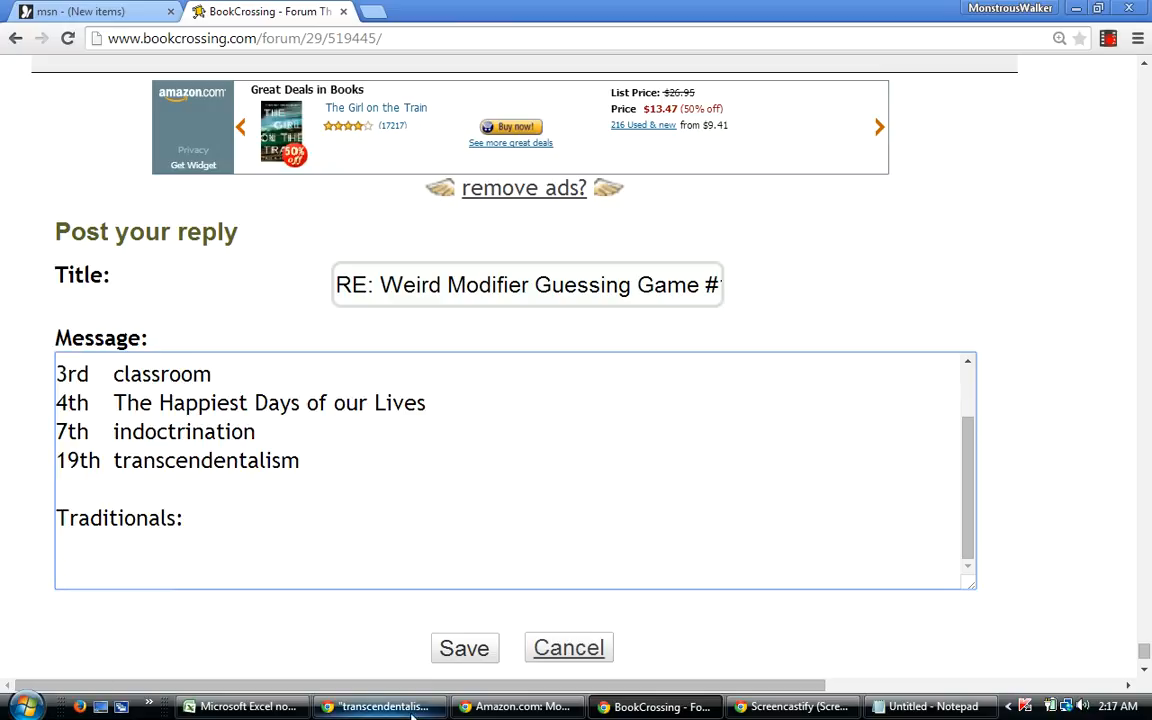
# In the Excel workbook, sort only rows 5 to 8 by column AV, A to Z, then by column D, largest to smallest.
pyautogui.click(250, 706)
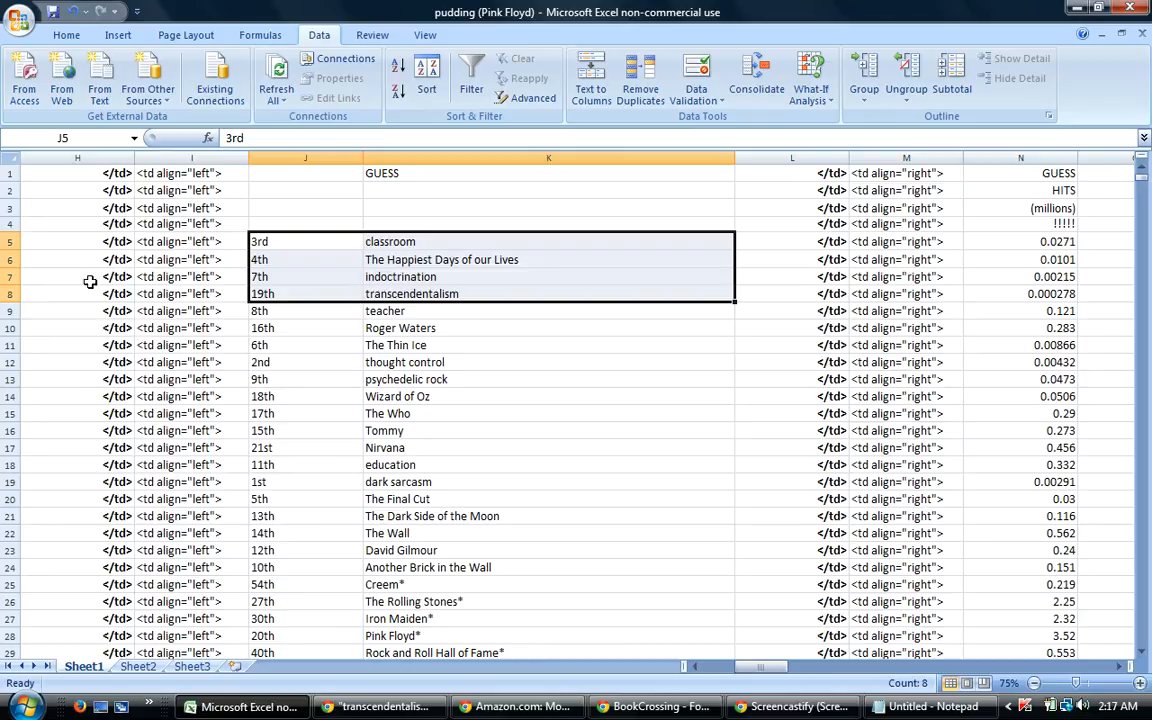
pyautogui.moveTo(9, 241); pyautogui.dragTo(9, 293)
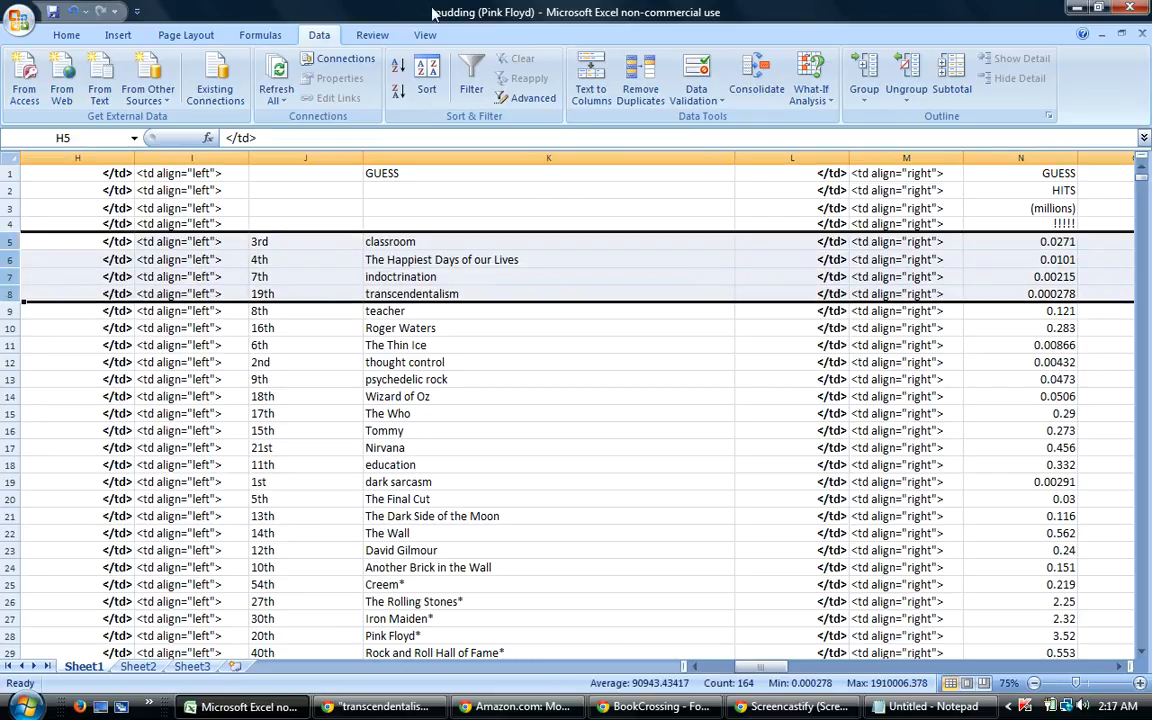
pyautogui.click(428, 82)
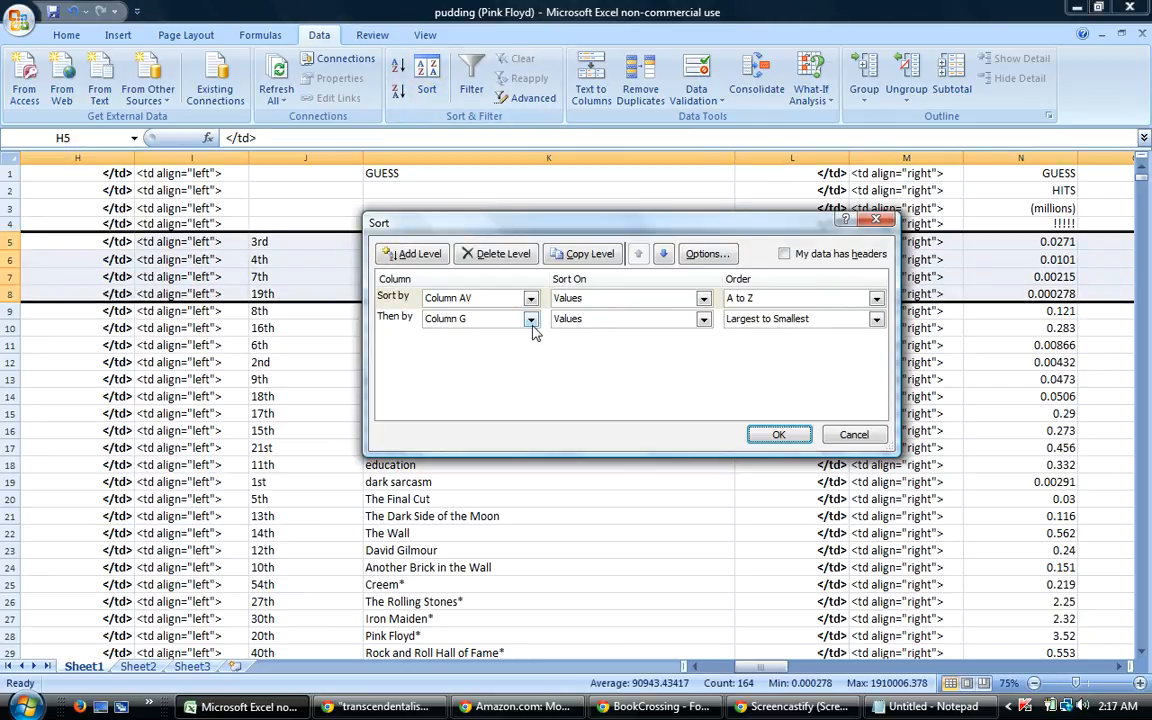
pyautogui.click(531, 320)
pyautogui.scroll(2, 531, 362)
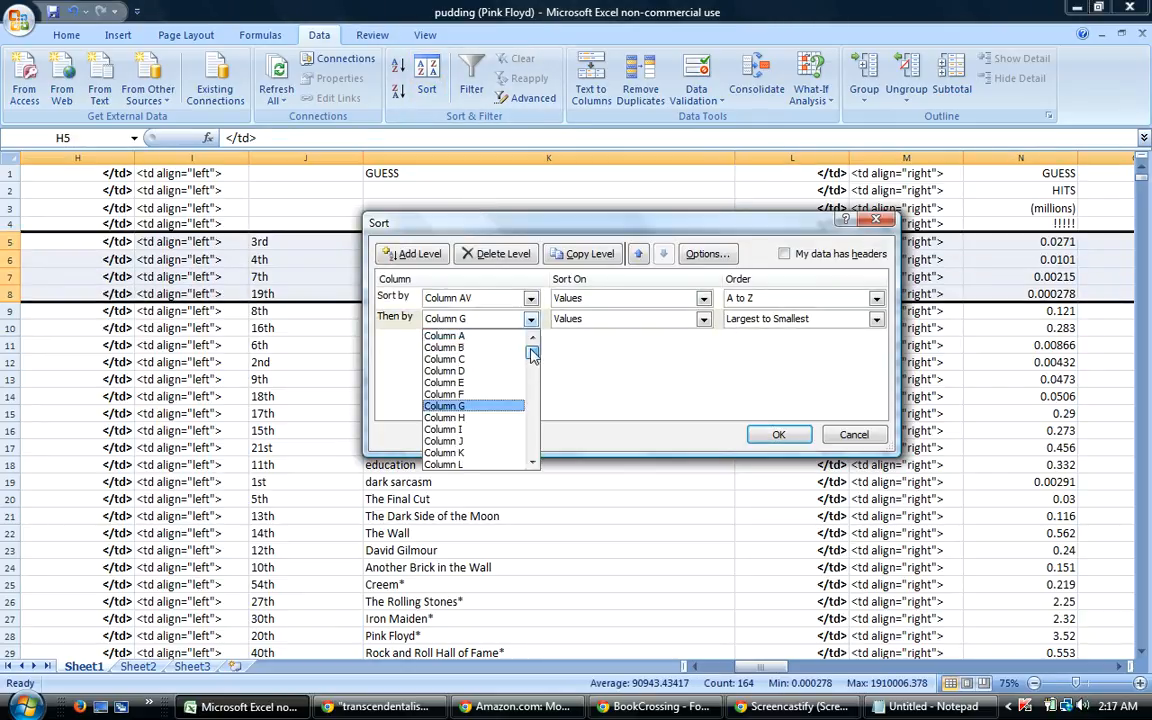
pyautogui.click(437, 373)
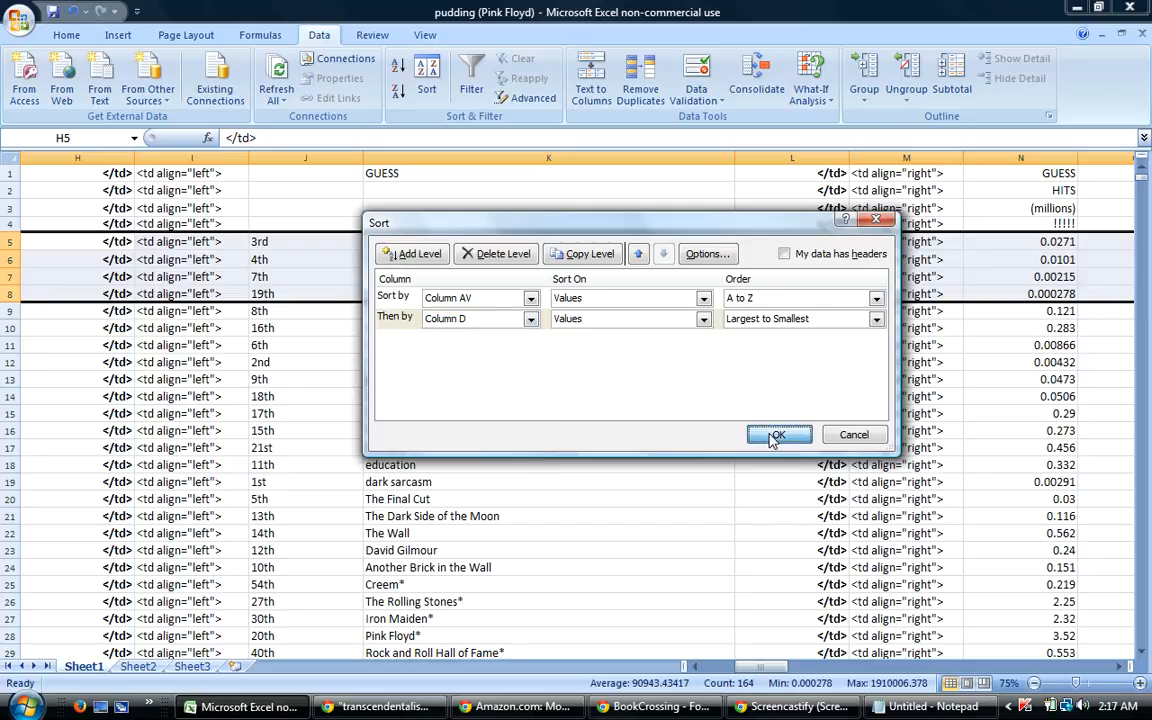
pyautogui.click(777, 436)
# Copy the ranks and guesses in AA5:AB8 and paste them under "Traditionals:" in the BookCrossing reply.
pyautogui.moveTo(770, 668); pyautogui.dragTo(840, 670)
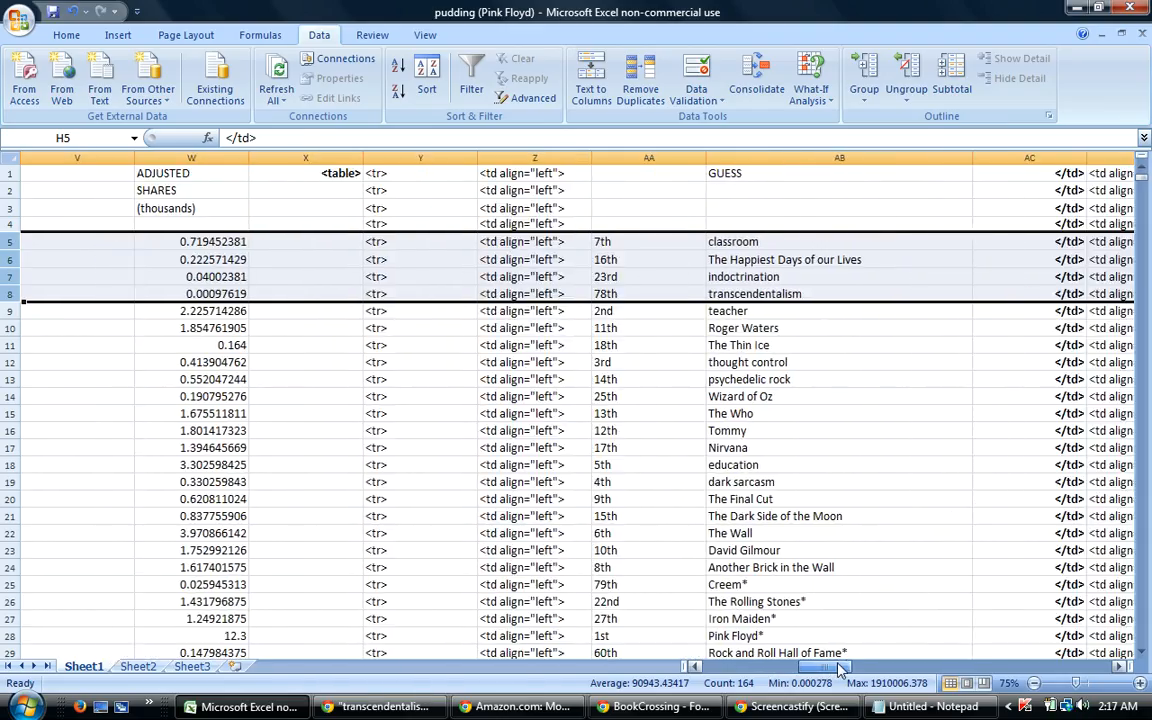
pyautogui.moveTo(614, 243); pyautogui.dragTo(731, 293)
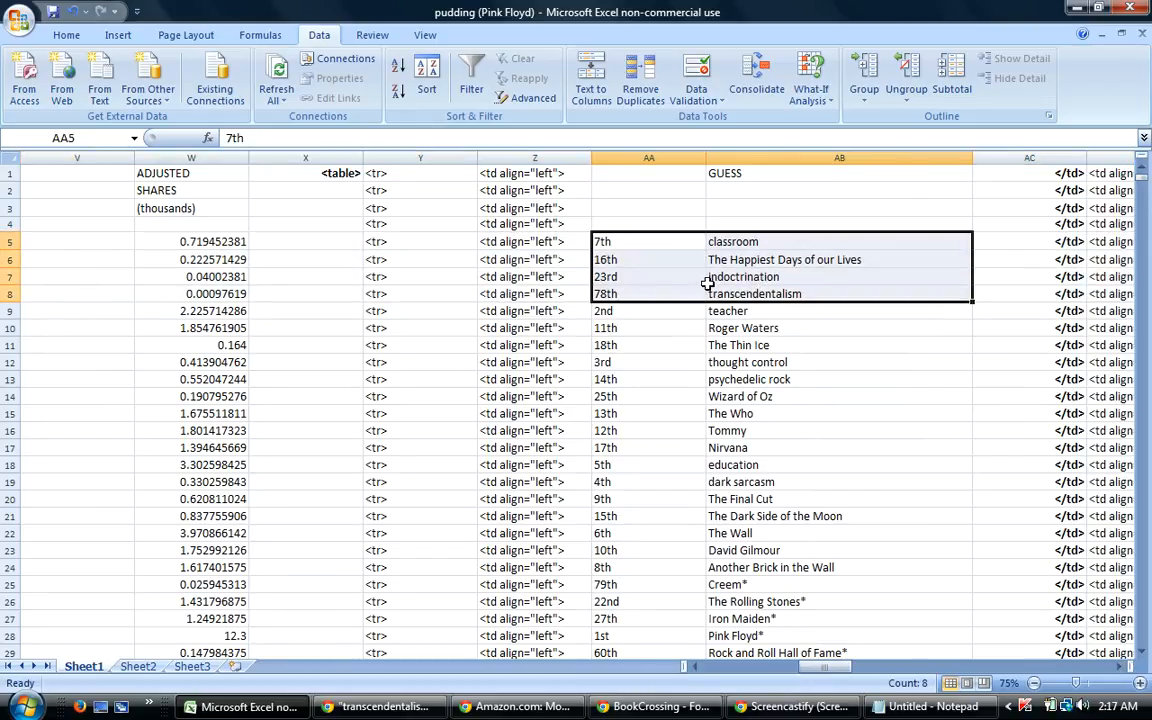
pyautogui.rightClick(706, 284)
pyautogui.click(748, 316)
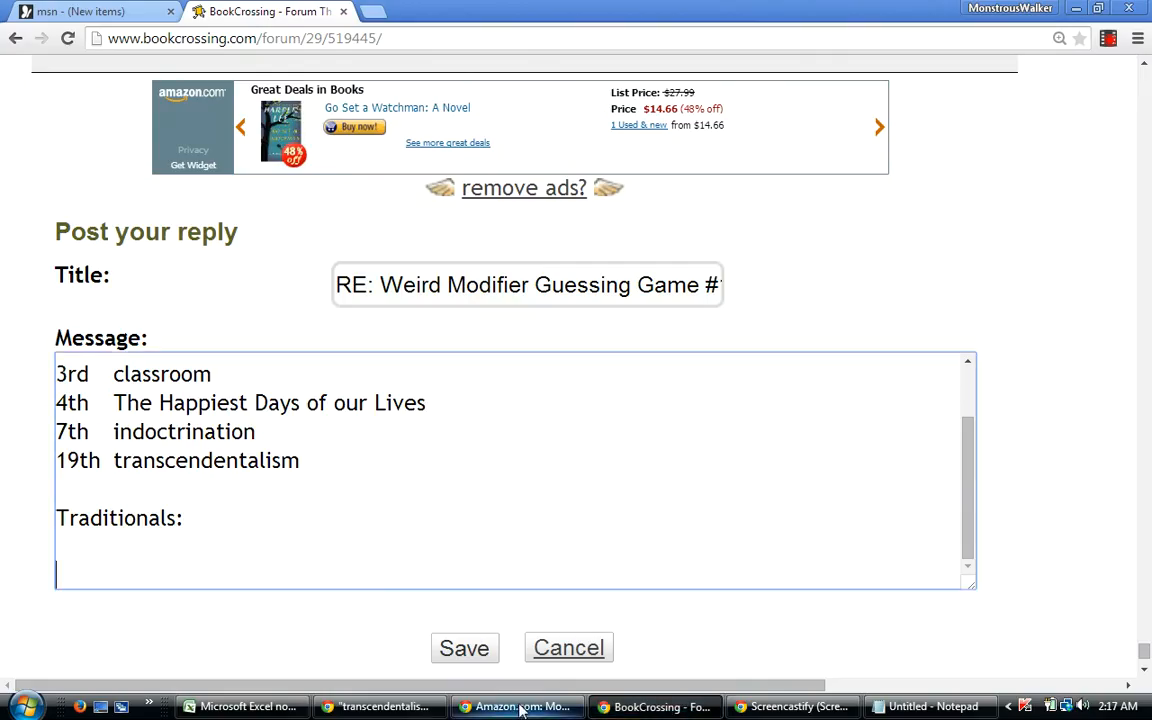
pyautogui.click(652, 706)
pyautogui.rightClick(207, 570)
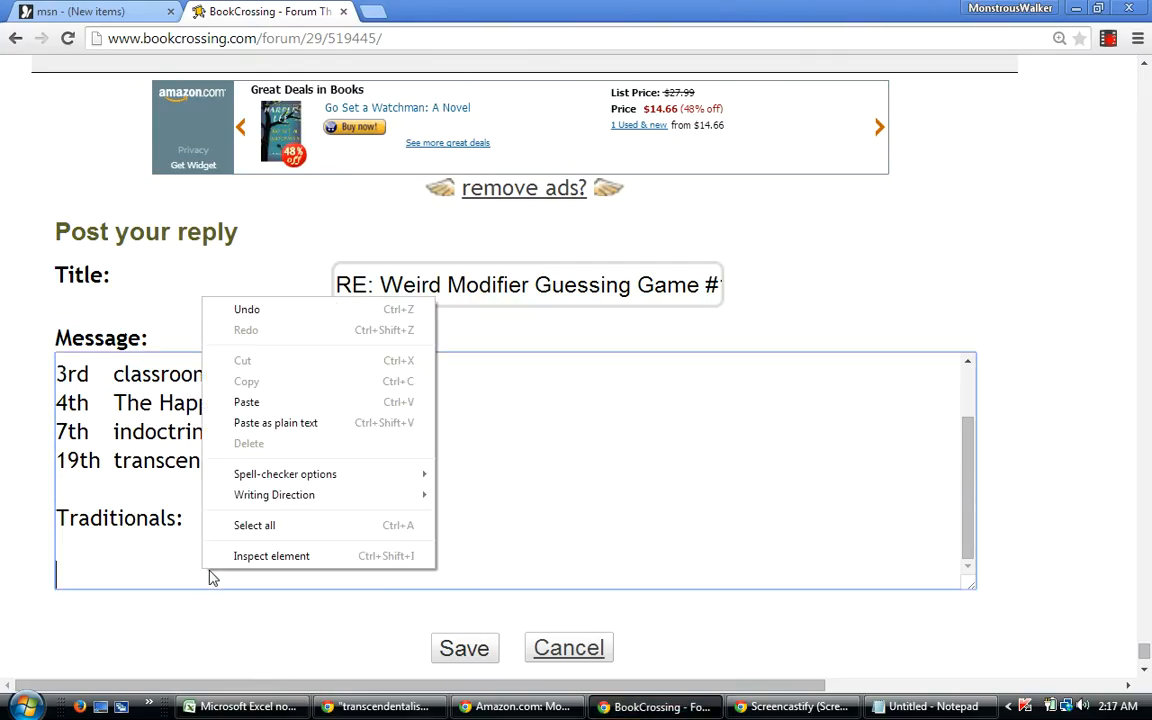
pyautogui.click(258, 409)
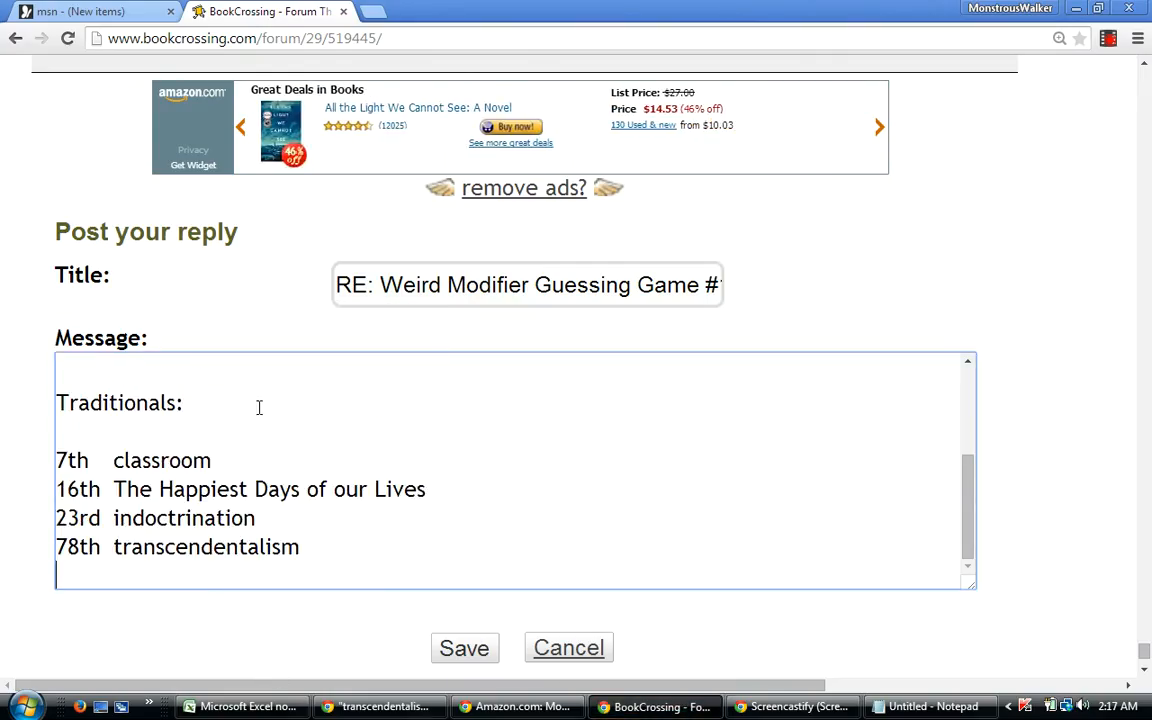
# End the message with the line "94 guesses" and replace the reply's title with "I'm Out!!!".
pyautogui.press('Return')
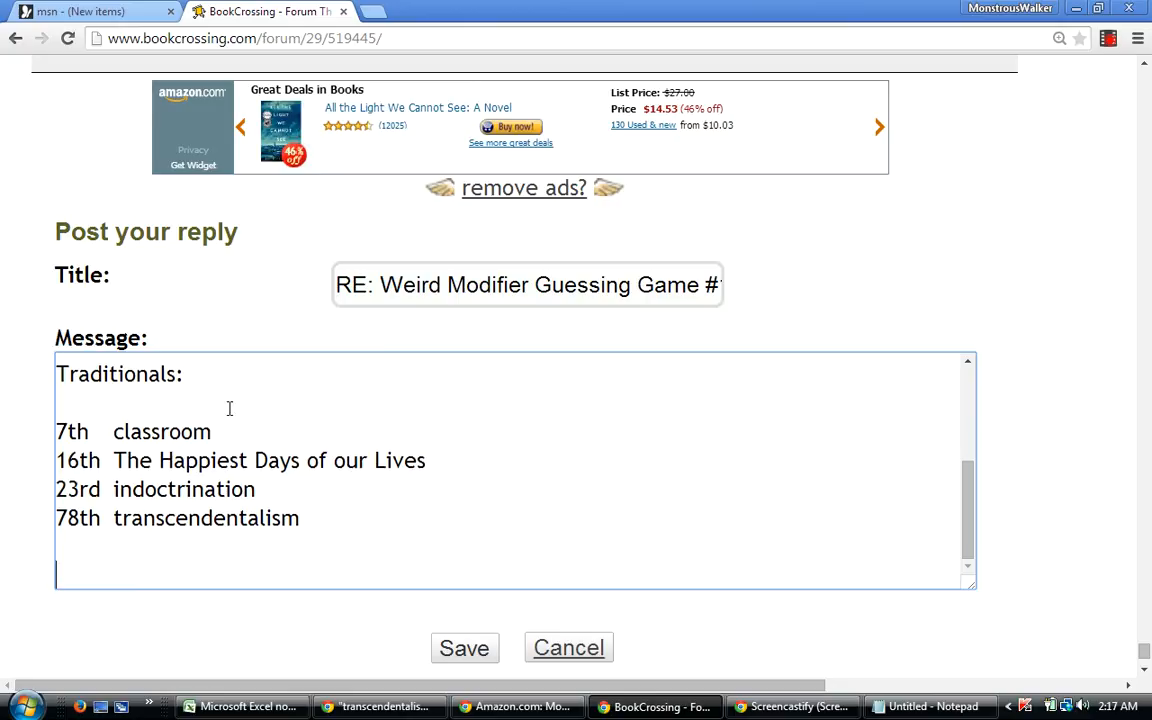
pyautogui.write('94 guesses')
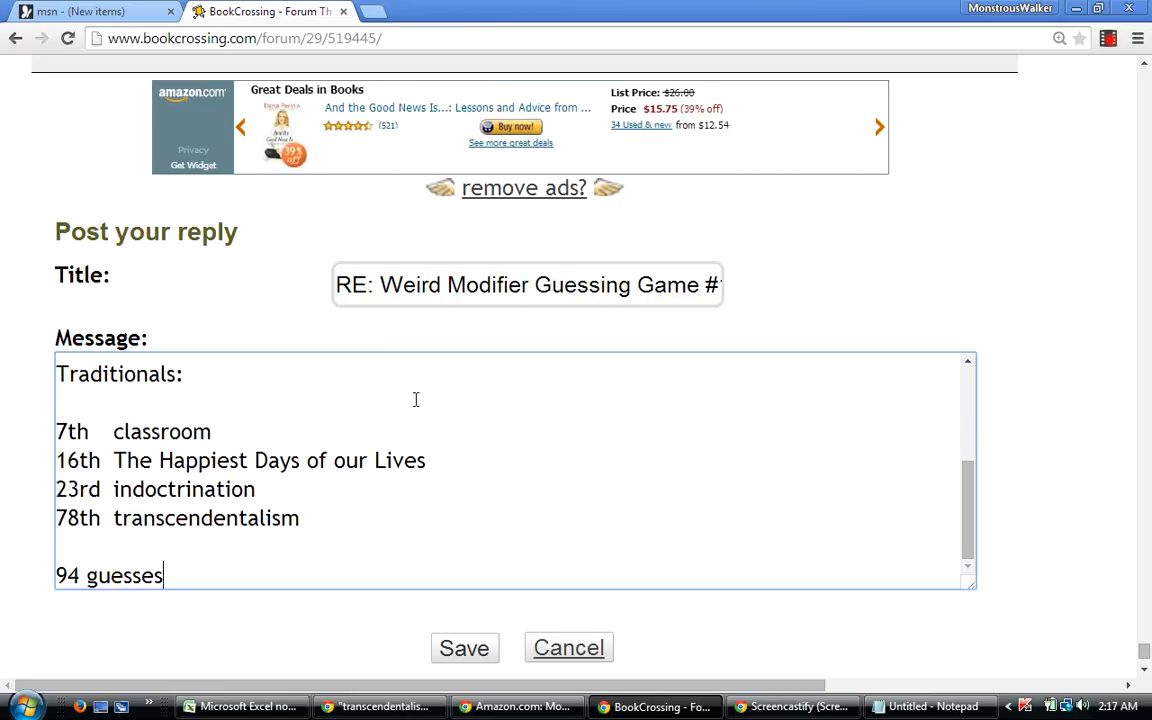
pyautogui.moveTo(338, 287); pyautogui.dragTo(843, 334)
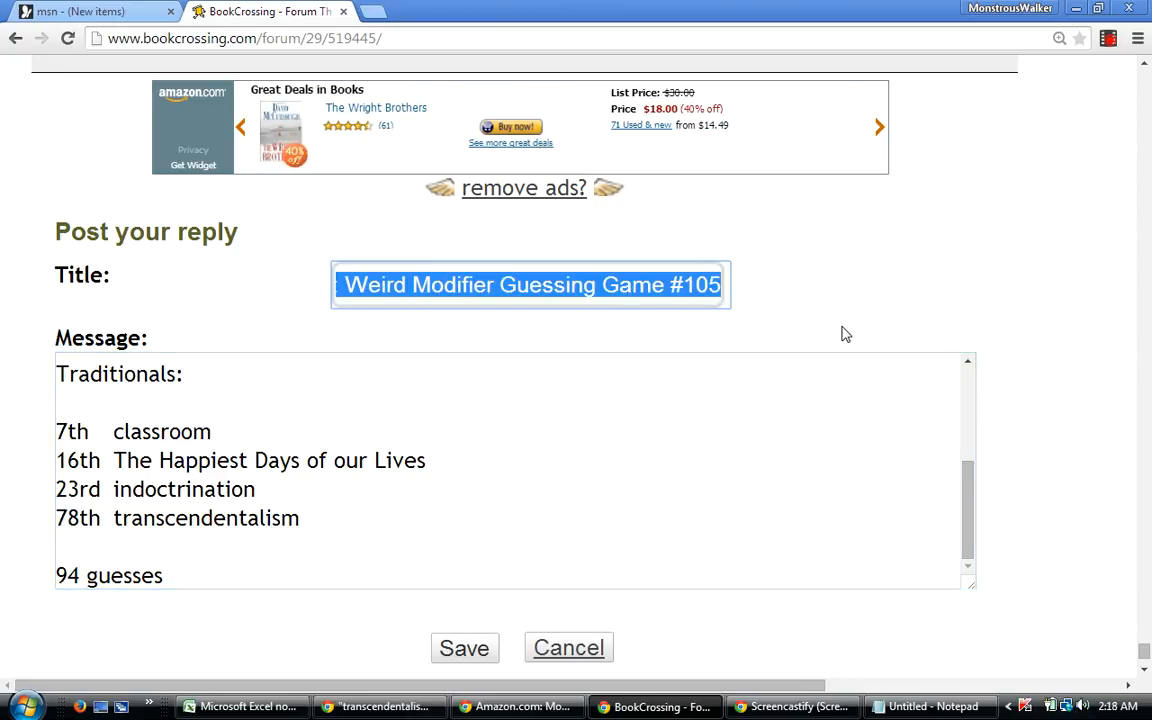
pyautogui.write("I'm Out!!!")
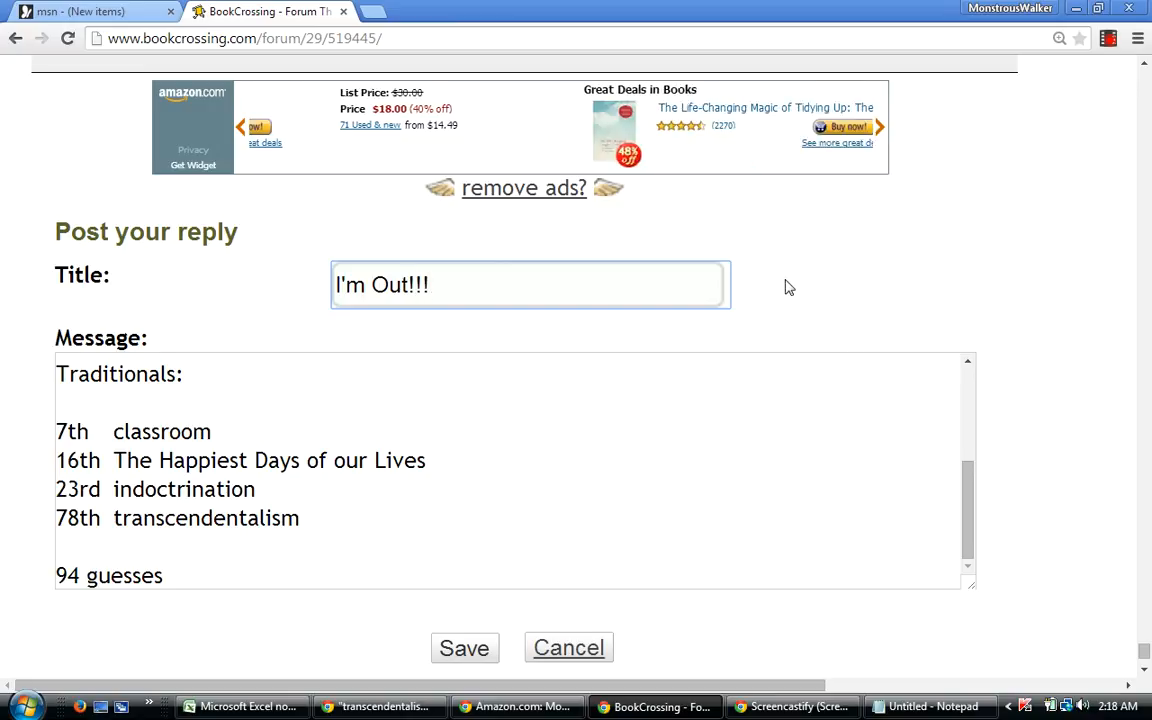
# Insert the line "I think!" above the "Percentages:" heading, then post the reply and check it in the thread.
pyautogui.moveTo(968, 482); pyautogui.dragTo(374, 371)
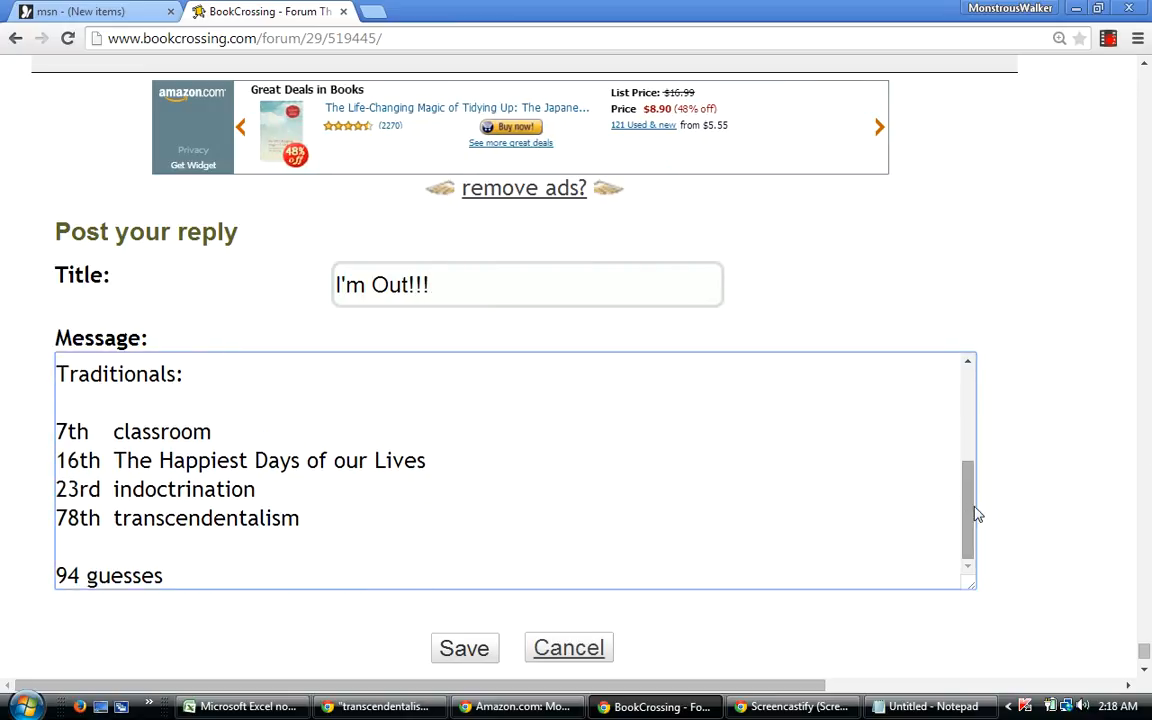
pyautogui.scroll(5, 959, 386)
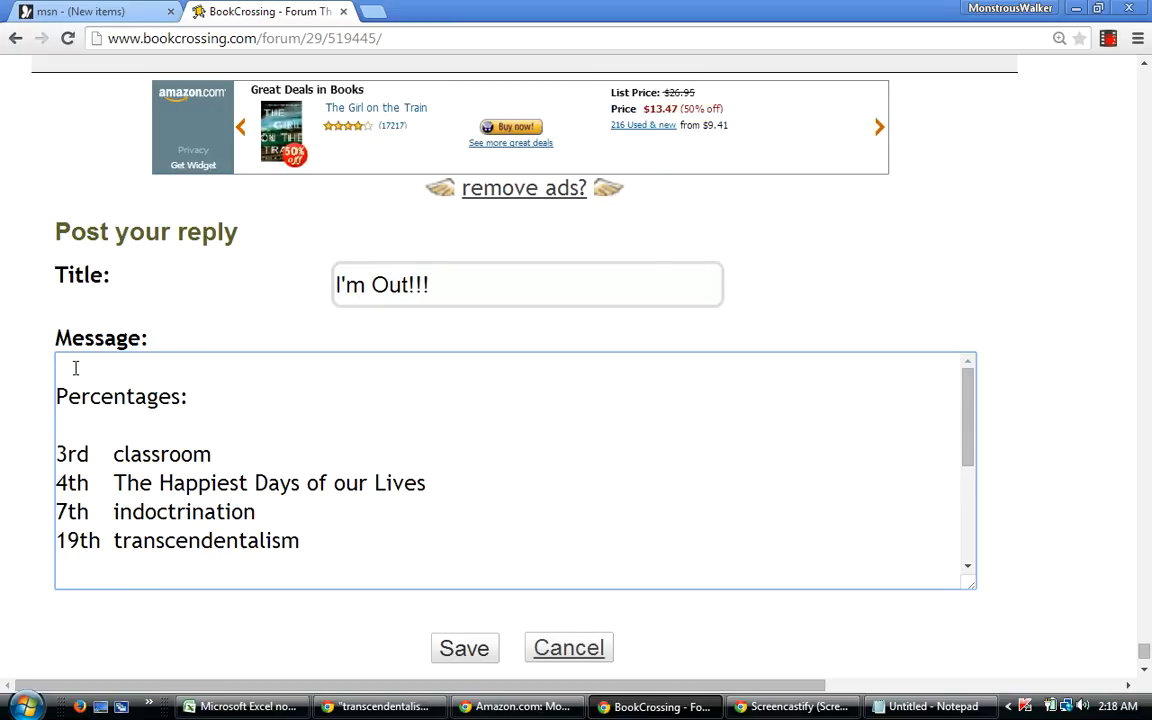
pyautogui.press('Return')
pyautogui.press('Return')
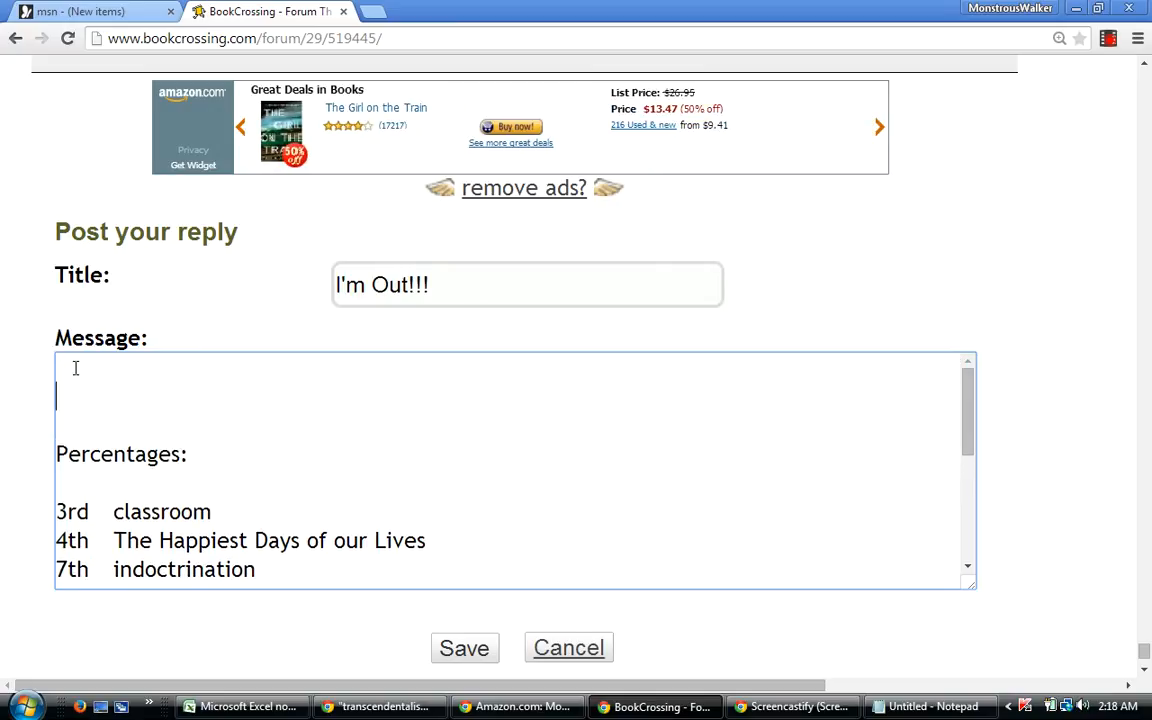
pyautogui.write('I think')
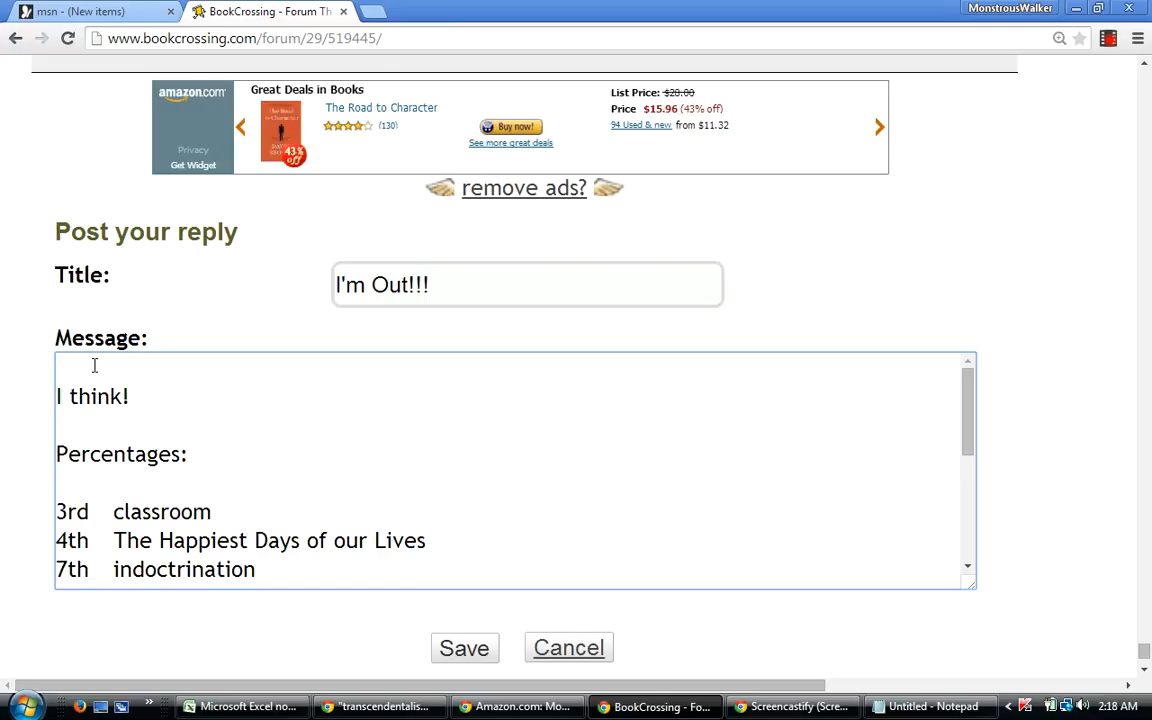
pyautogui.write('!')
pyautogui.click(470, 649)
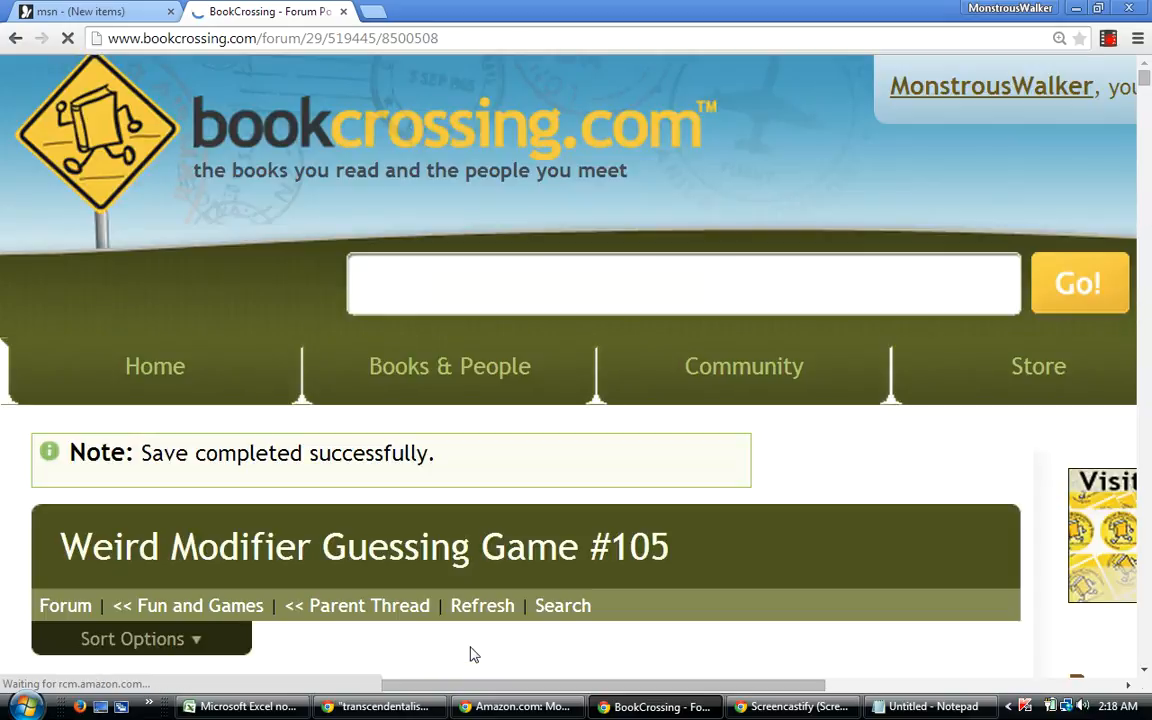
pyautogui.scroll(-3, 474, 654)
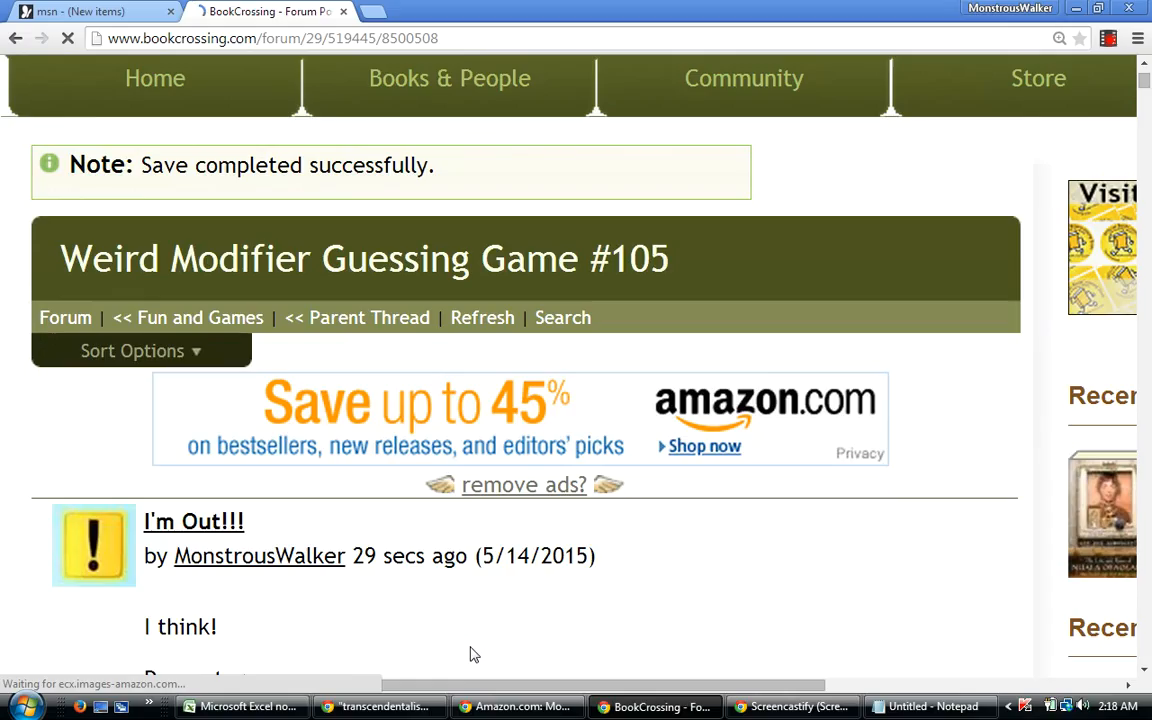
pyautogui.scroll(-4, 474, 654)
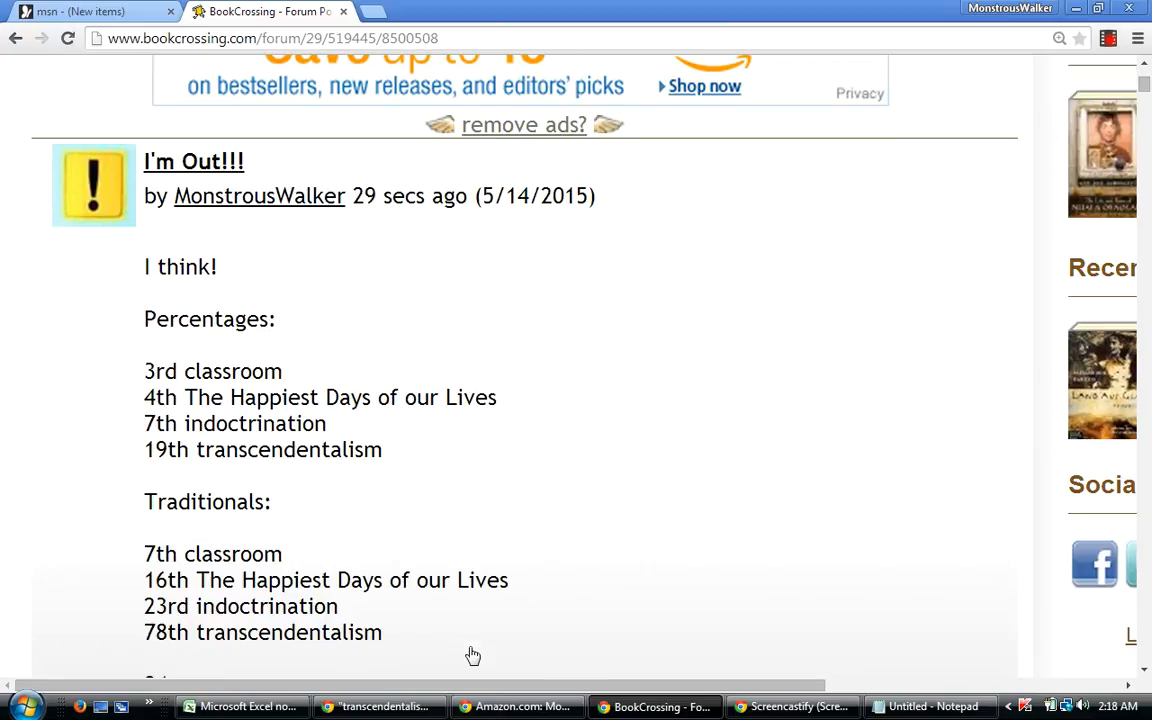
pyautogui.scroll(-5, 473, 655)
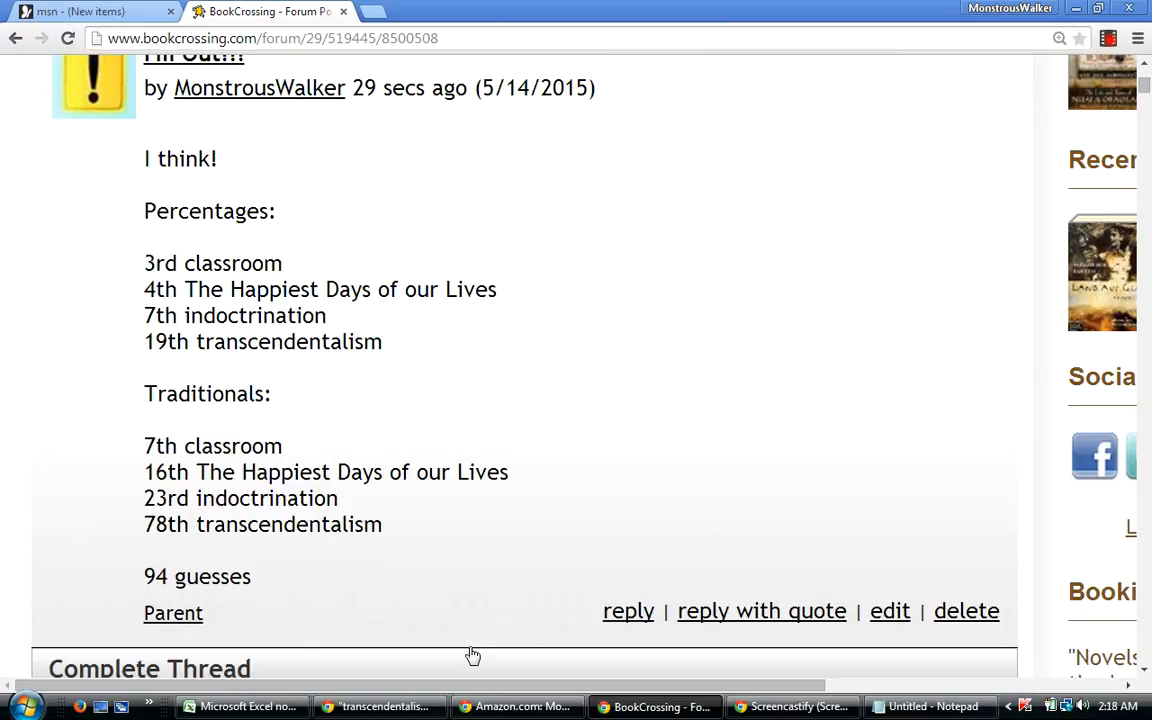
pyautogui.scroll(-5, 473, 655)
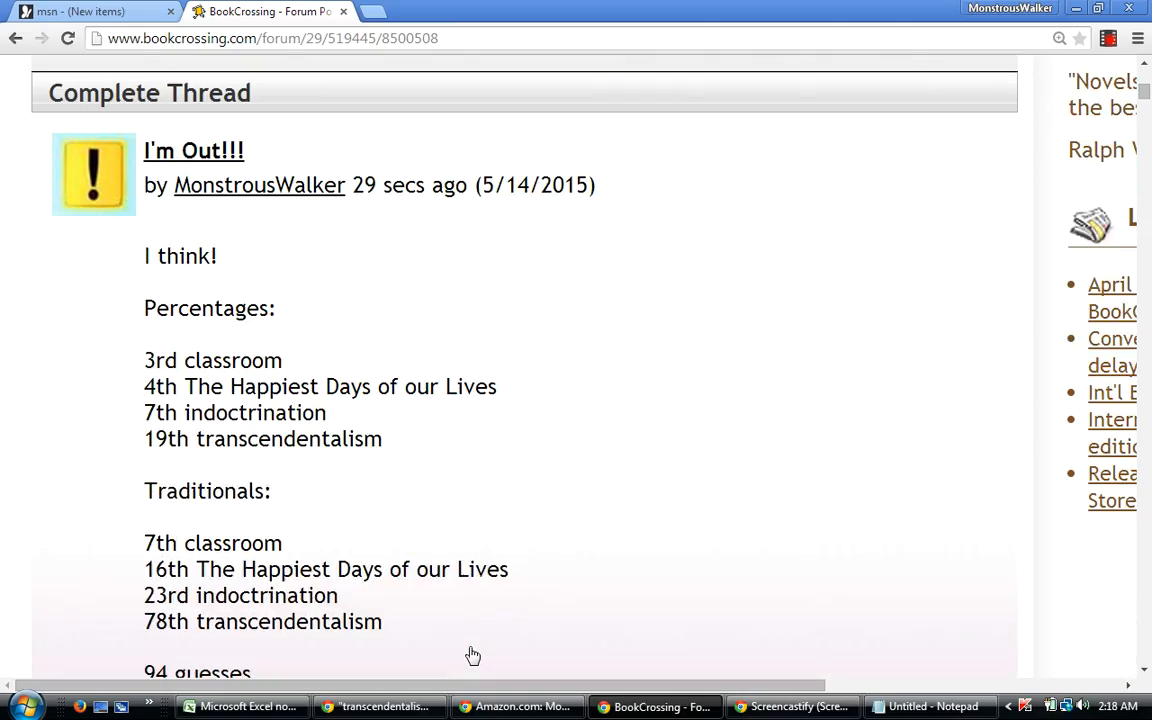
# Switch to the Excel workbook and sort all guess rows from row 5 down by column AV, A to Z, then column N, largest to smallest.
pyautogui.scroll(-3, 473, 655)
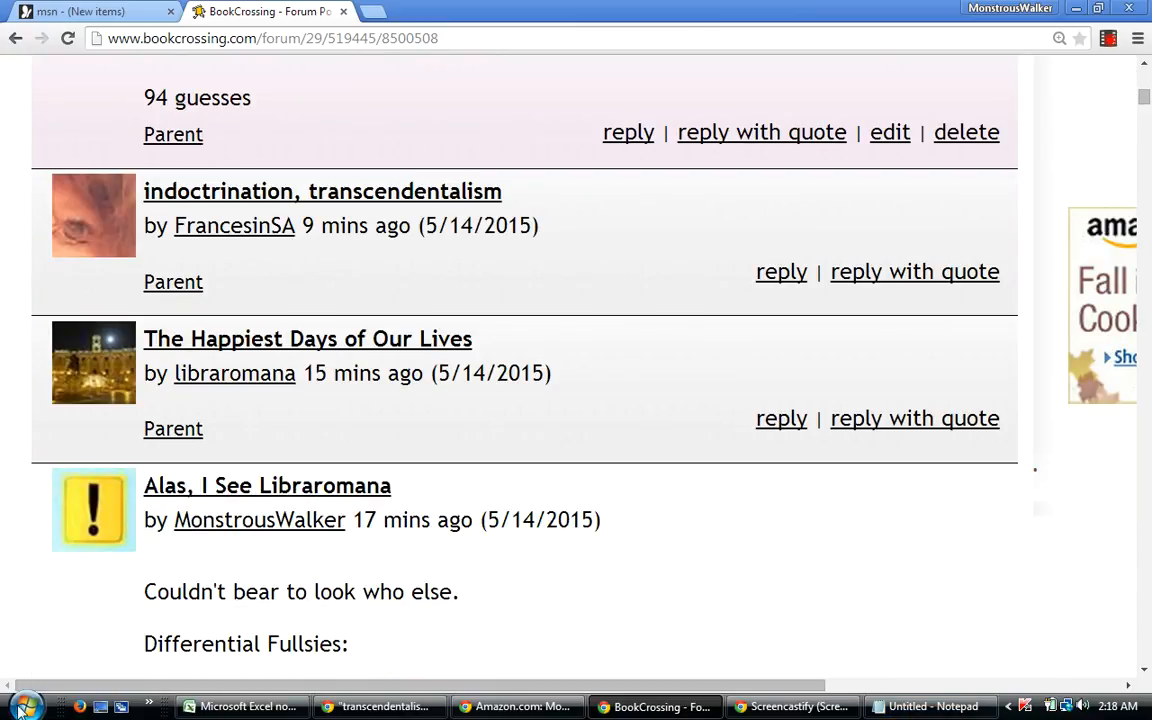
pyautogui.click(262, 708)
pyautogui.press('Escape')
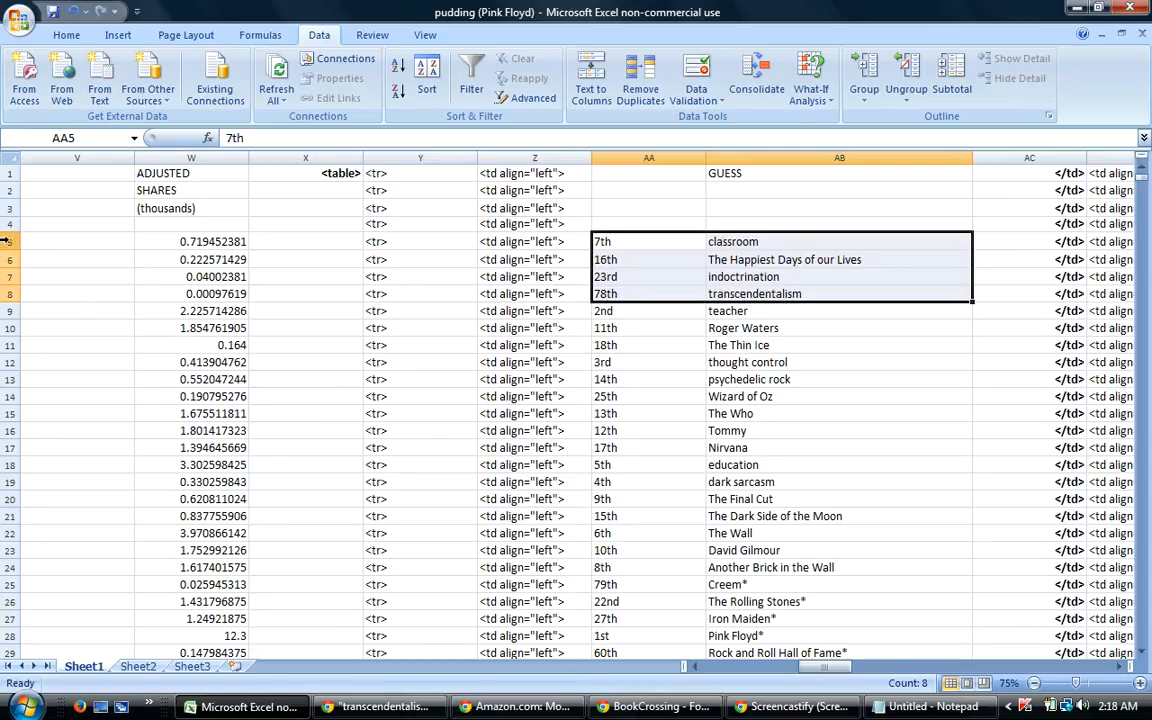
pyautogui.moveTo(6, 241); pyautogui.dragTo(85, 688)
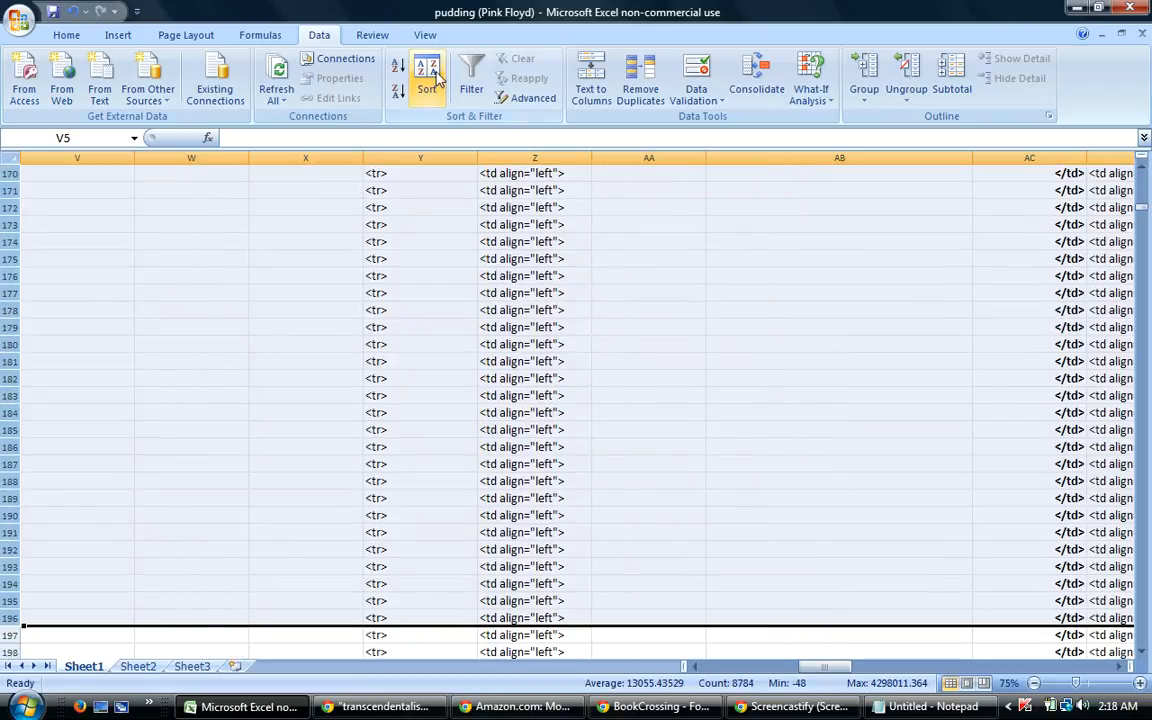
pyautogui.click(426, 78)
pyautogui.click(478, 318)
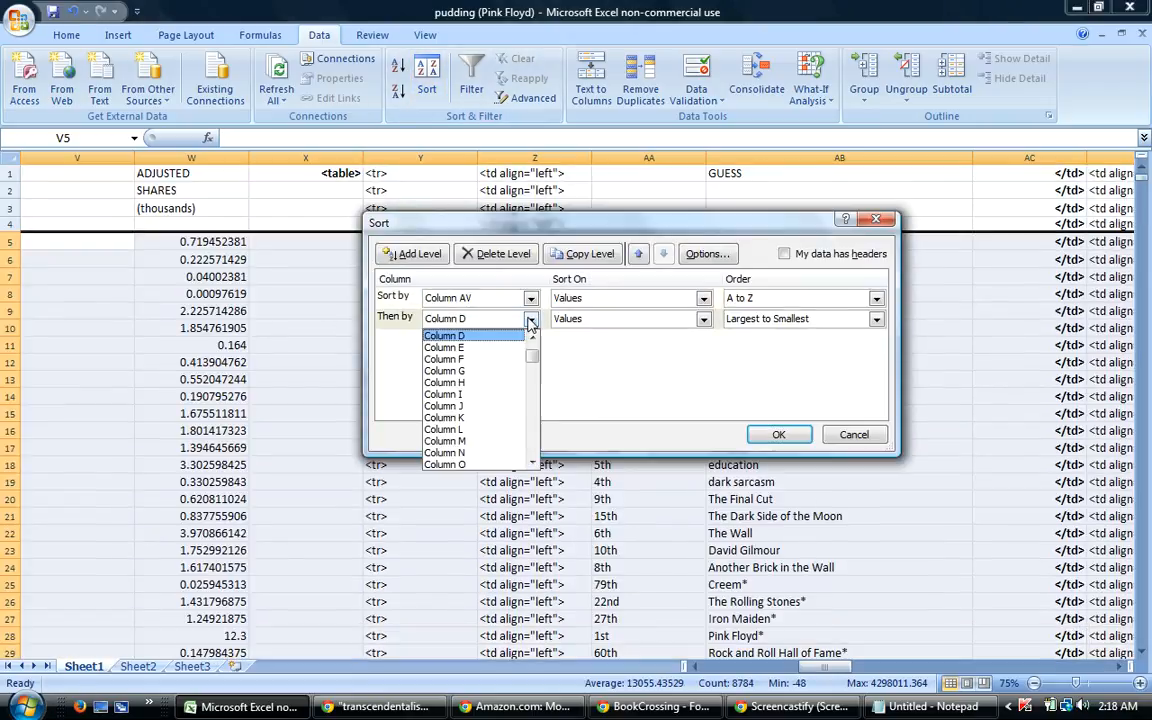
pyautogui.click(477, 452)
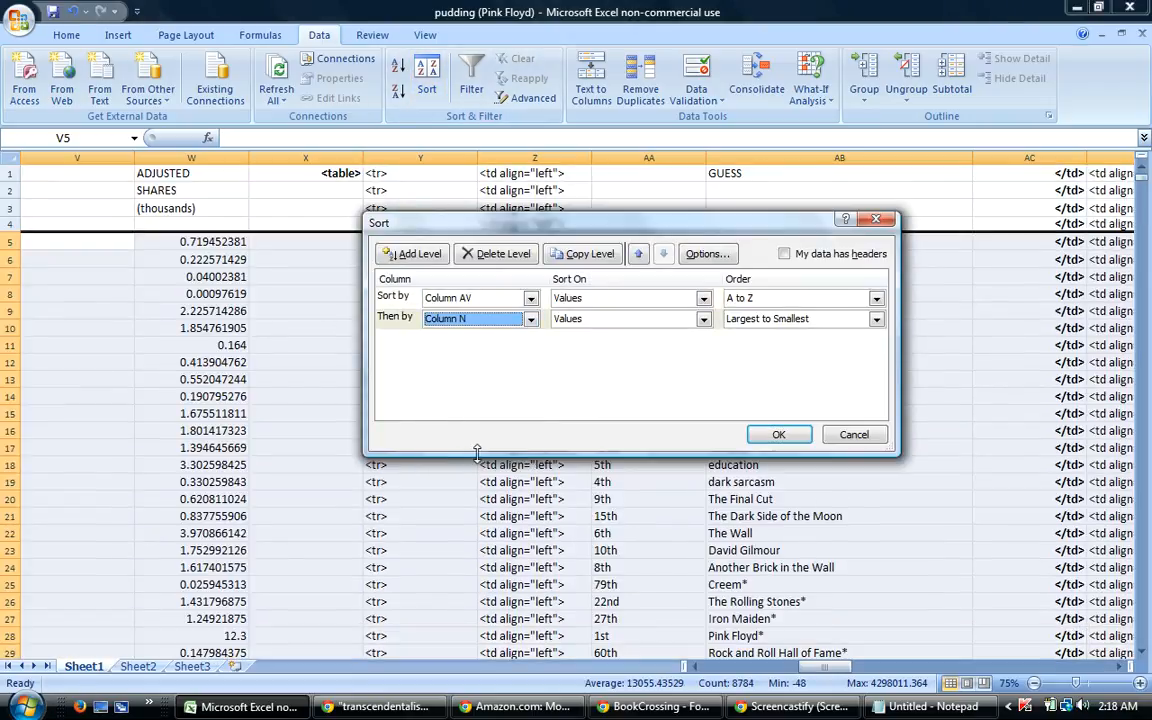
pyautogui.click(777, 435)
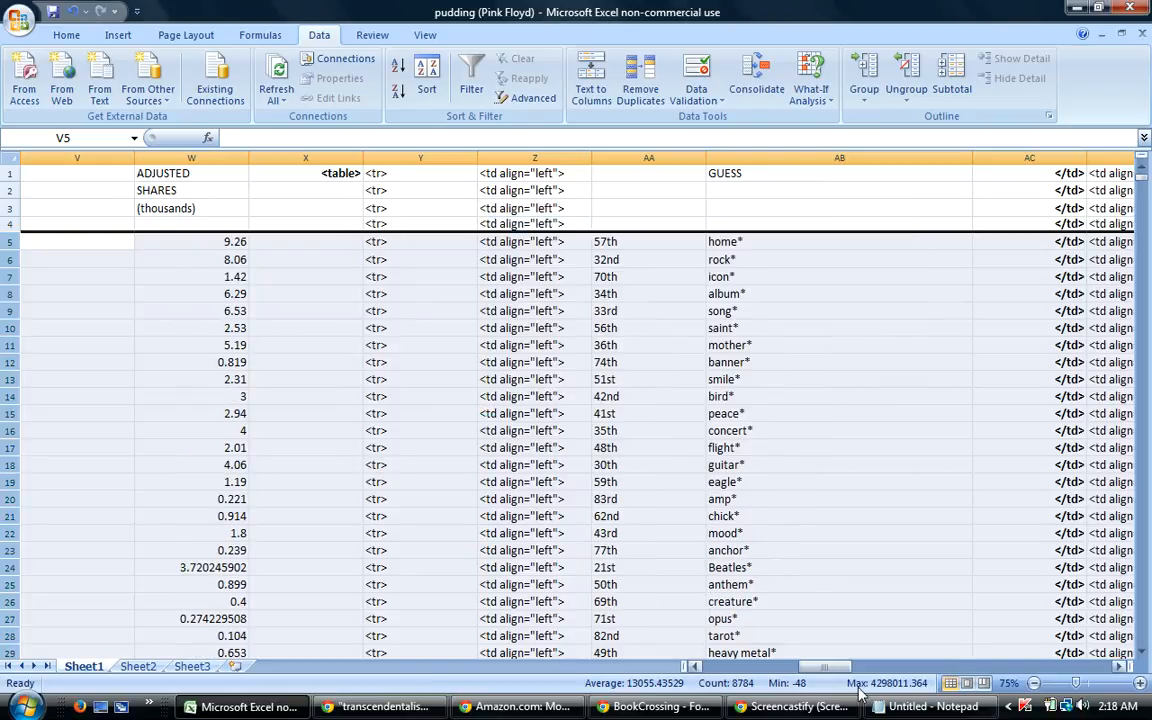
# Fill the HITS RANK column from AE5 to AE98 with consecutive ranks 1 to 94.
pyautogui.moveTo(845, 667); pyautogui.dragTo(852, 672)
pyautogui.moveTo(735, 244); pyautogui.dragTo(721, 267)
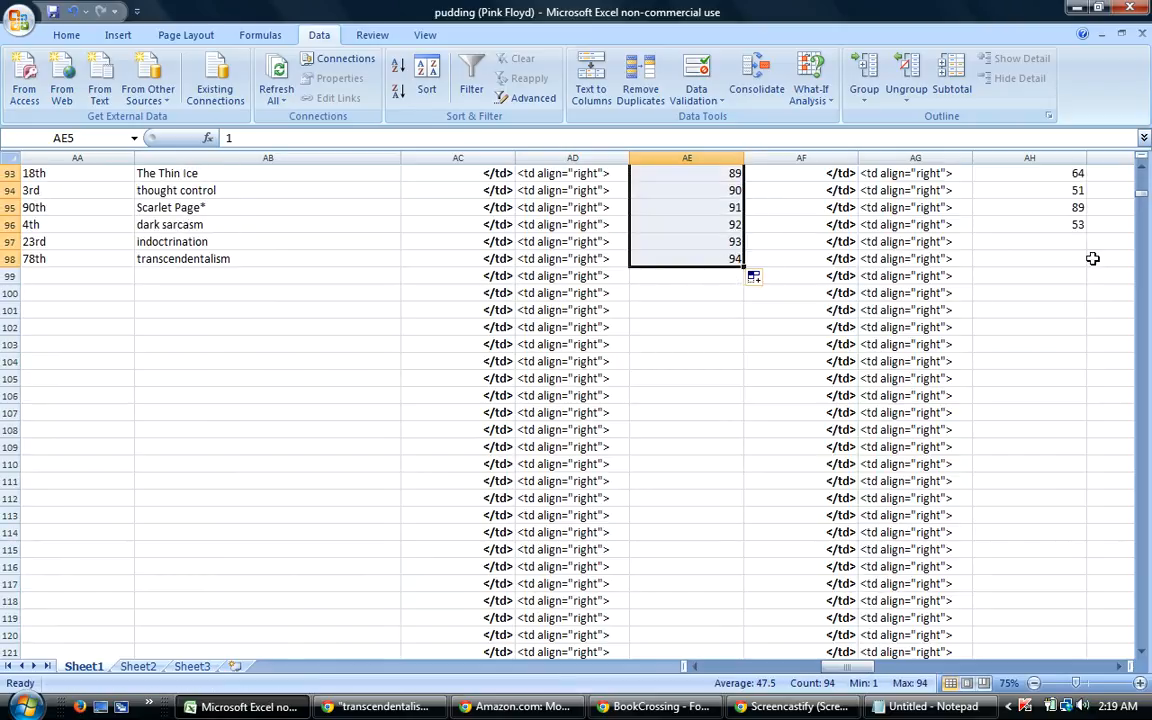
pyautogui.moveTo(1141, 202); pyautogui.dragTo(1028, 152)
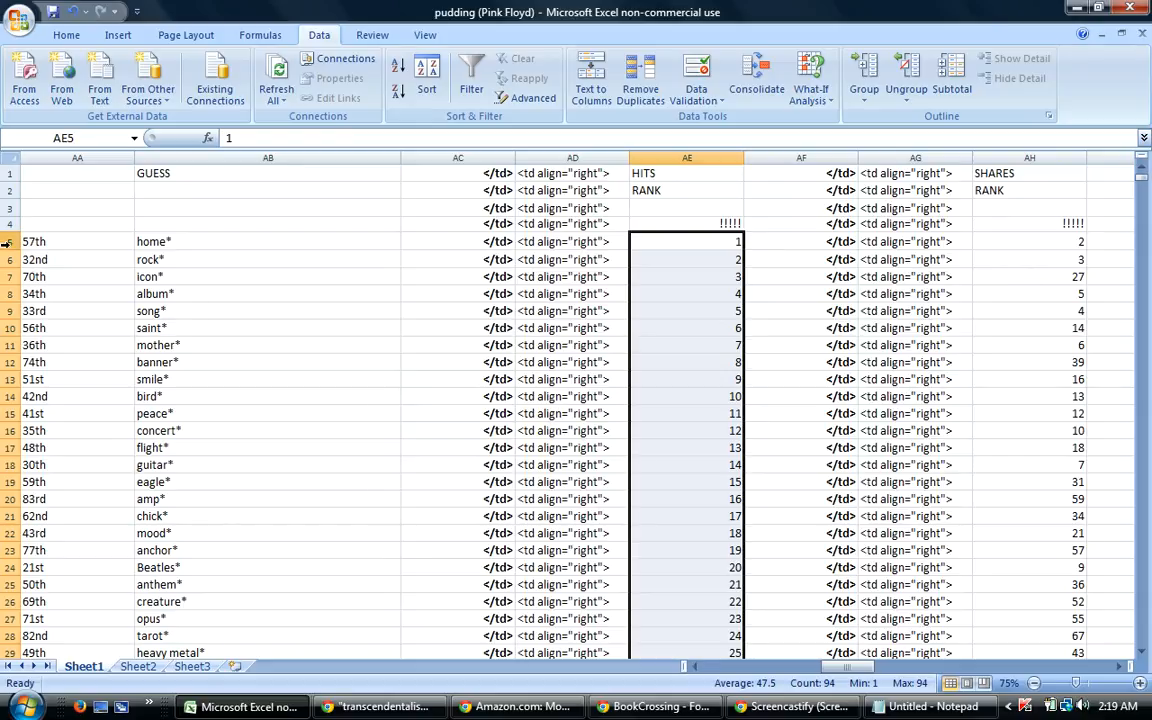
# Sort all guess rows from row 5 down by column AV, A to Z, then column W, largest to smallest.
pyautogui.moveTo(5, 241); pyautogui.dragTo(119, 690)
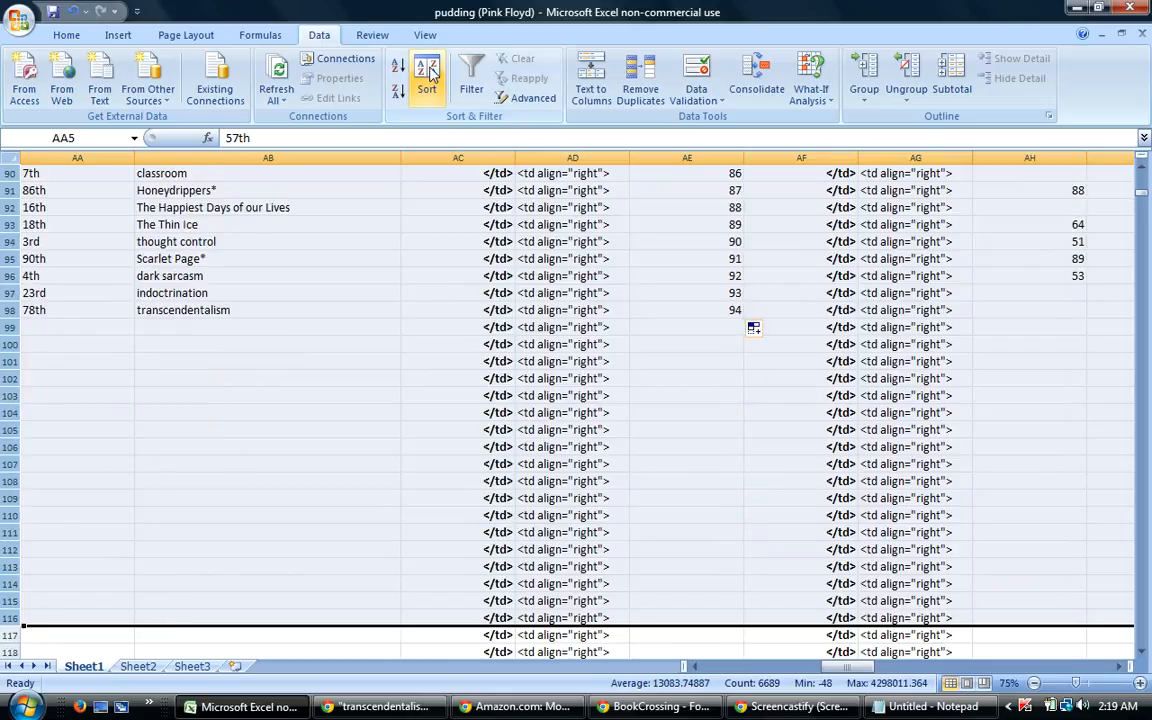
pyautogui.click(430, 72)
pyautogui.click(530, 319)
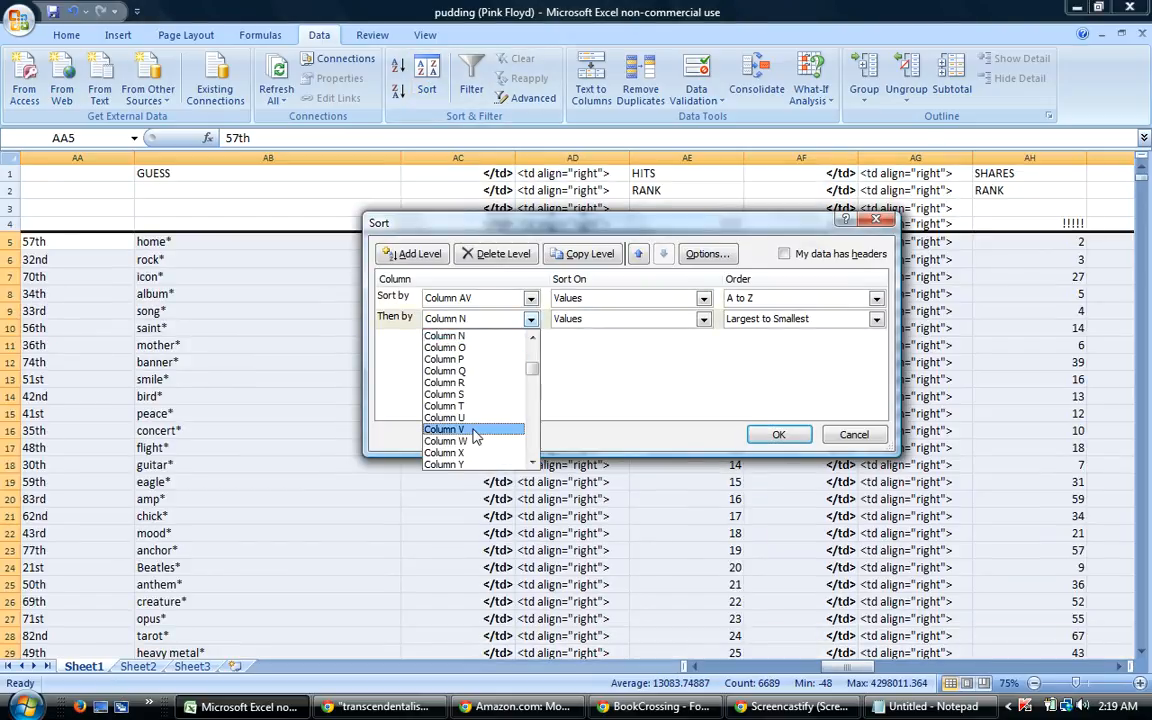
pyautogui.click(414, 408)
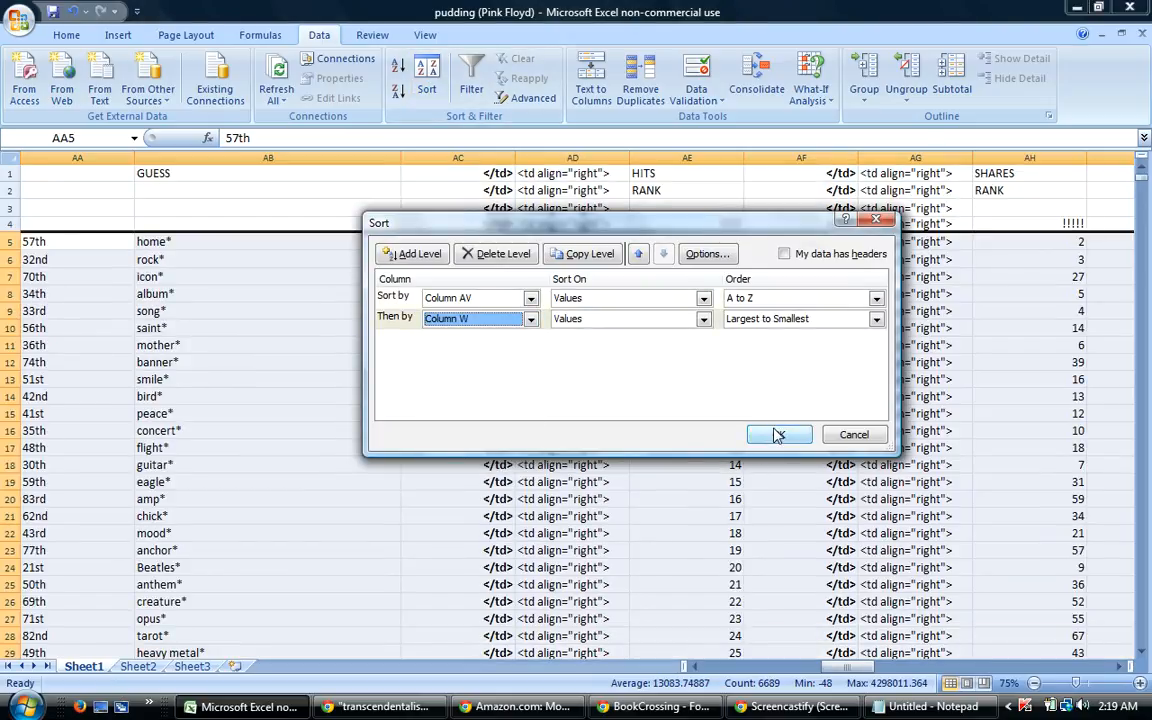
pyautogui.click(777, 434)
# Fill the SHARES RANK column from AH5 down with consecutive ranks and clear the surplus ones from AH99 down, leaving 1 to 94.
pyautogui.moveTo(852, 669); pyautogui.dragTo(862, 669)
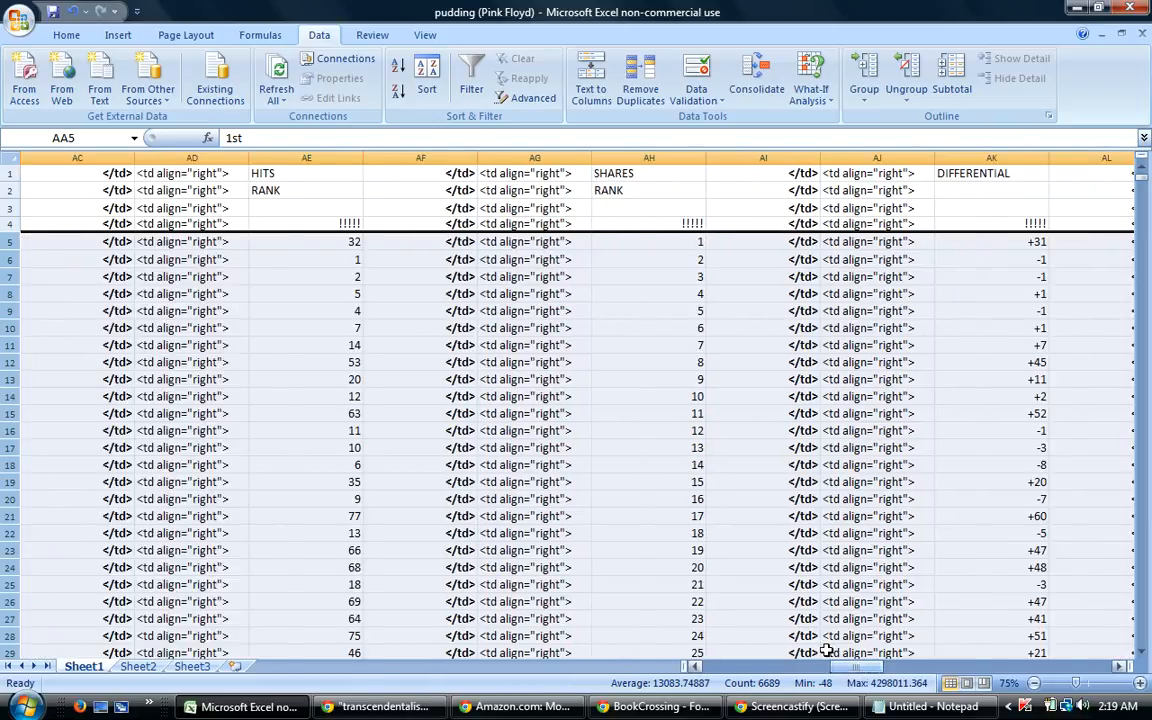
pyautogui.moveTo(685, 246); pyautogui.dragTo(650, 605)
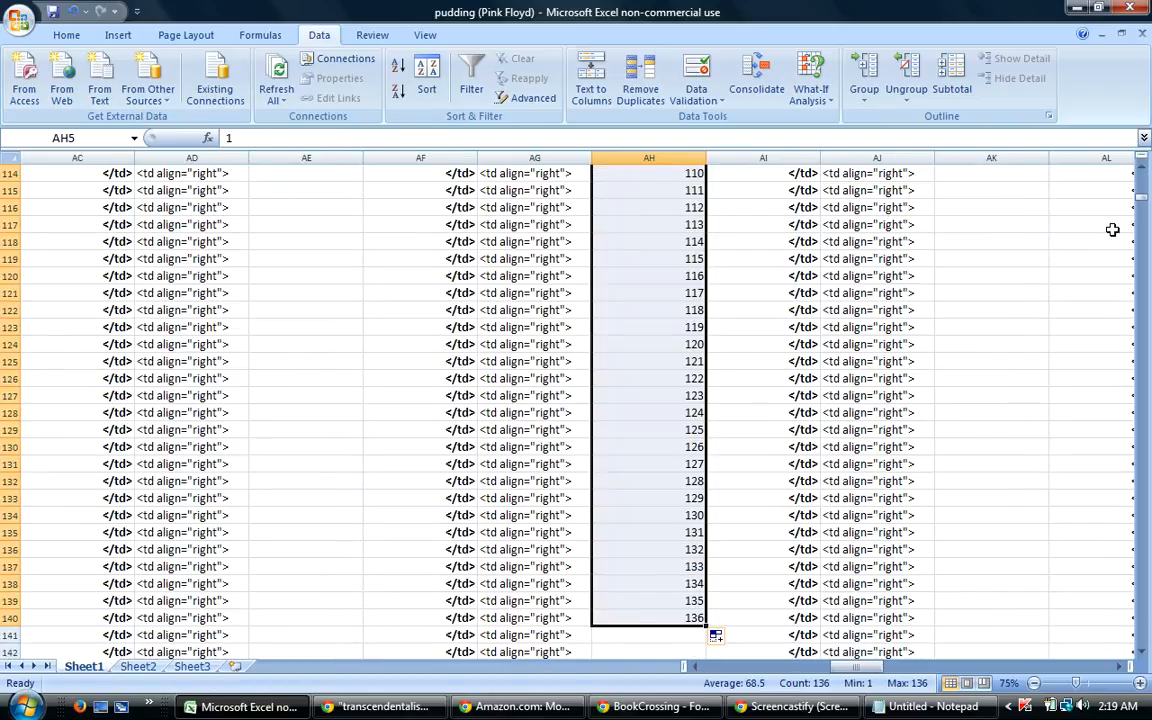
pyautogui.moveTo(1141, 197); pyautogui.dragTo(1147, 203)
pyautogui.moveTo(690, 275); pyautogui.dragTo(651, 674)
pyautogui.press('Delete')
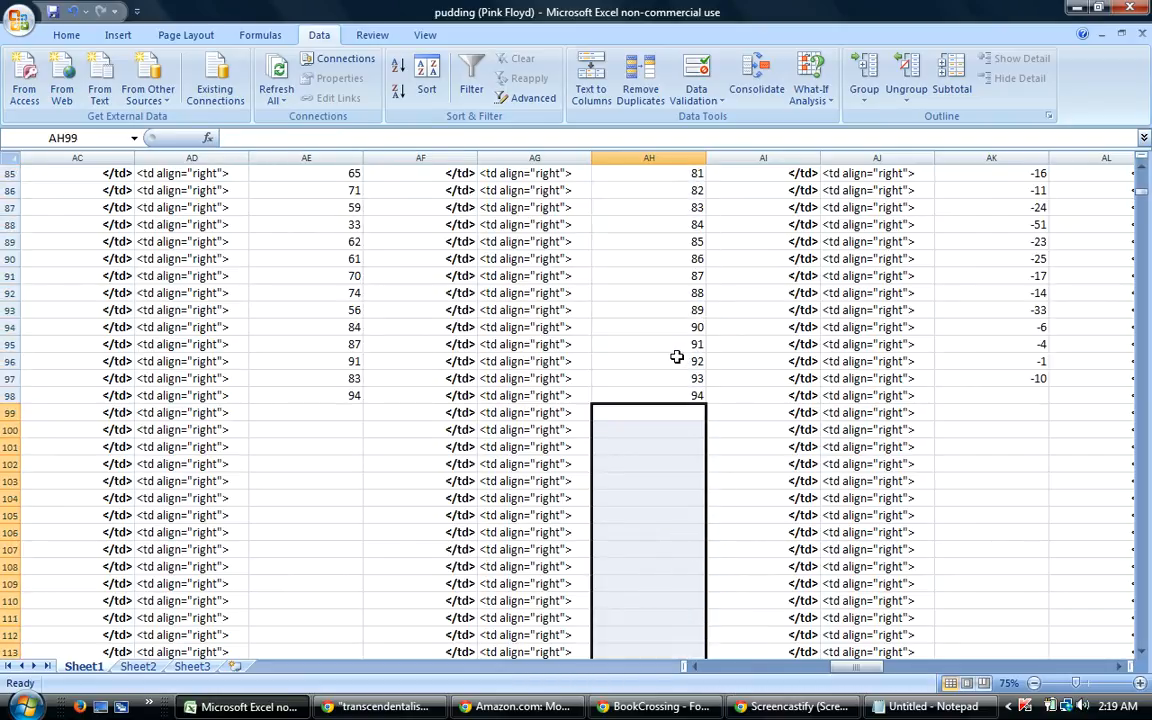
# Copy the DIFFERENTIAL formula =AE5-AH5 from AK5 down to AK98.
pyautogui.moveTo(1146, 190); pyautogui.dragTo(1145, 168)
pyautogui.click(1037, 242)
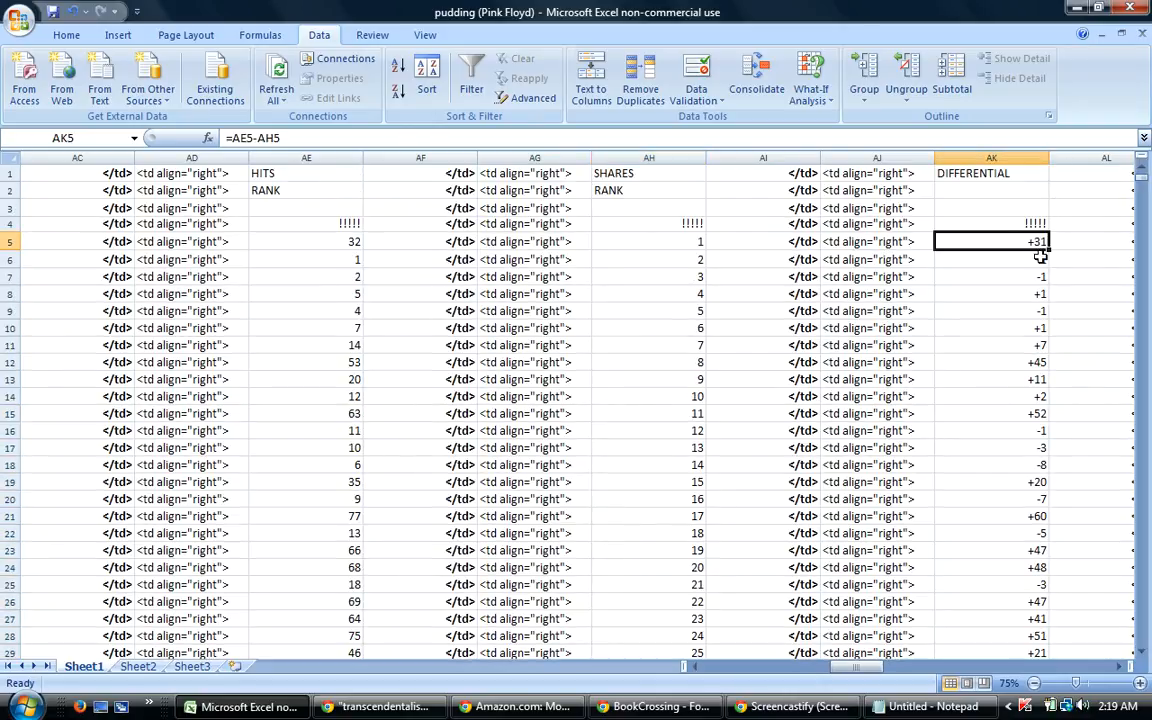
pyautogui.moveTo(1050, 252); pyautogui.dragTo(1062, 506)
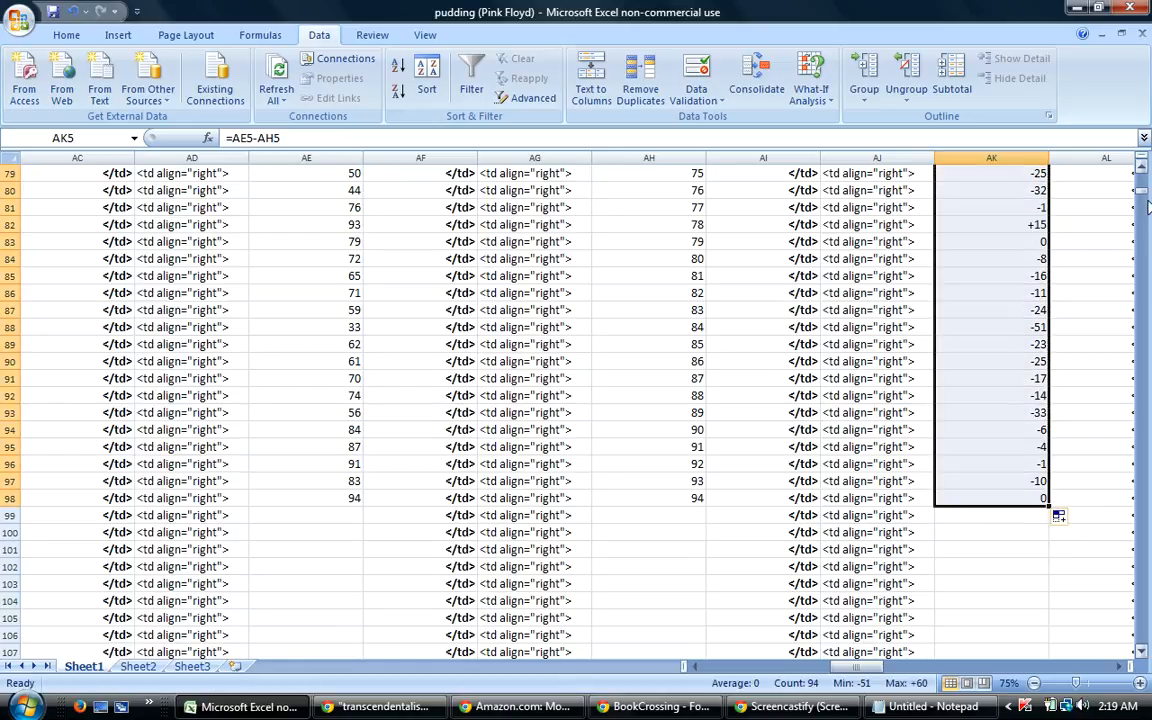
pyautogui.moveTo(1143, 193); pyautogui.dragTo(1142, 168)
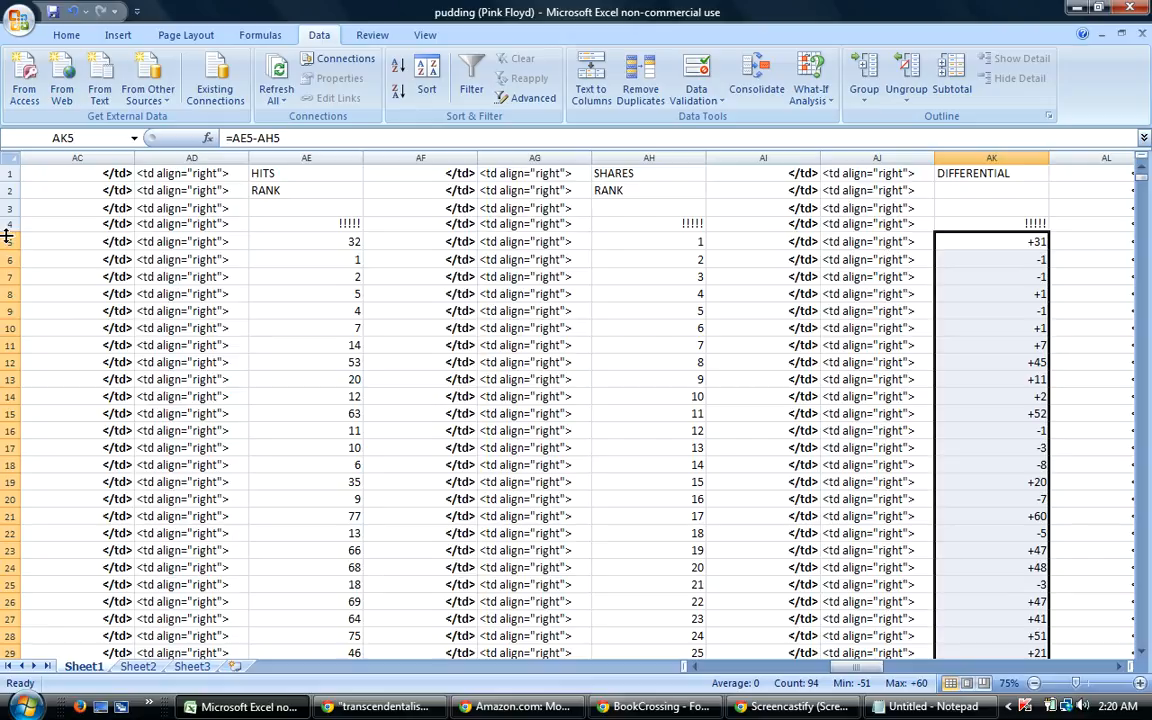
# Sort all guess rows from row 5 down by column AV, A to Z, then column AP, largest to smallest.
pyautogui.moveTo(5, 241); pyautogui.dragTo(10, 628)
pyautogui.click(425, 82)
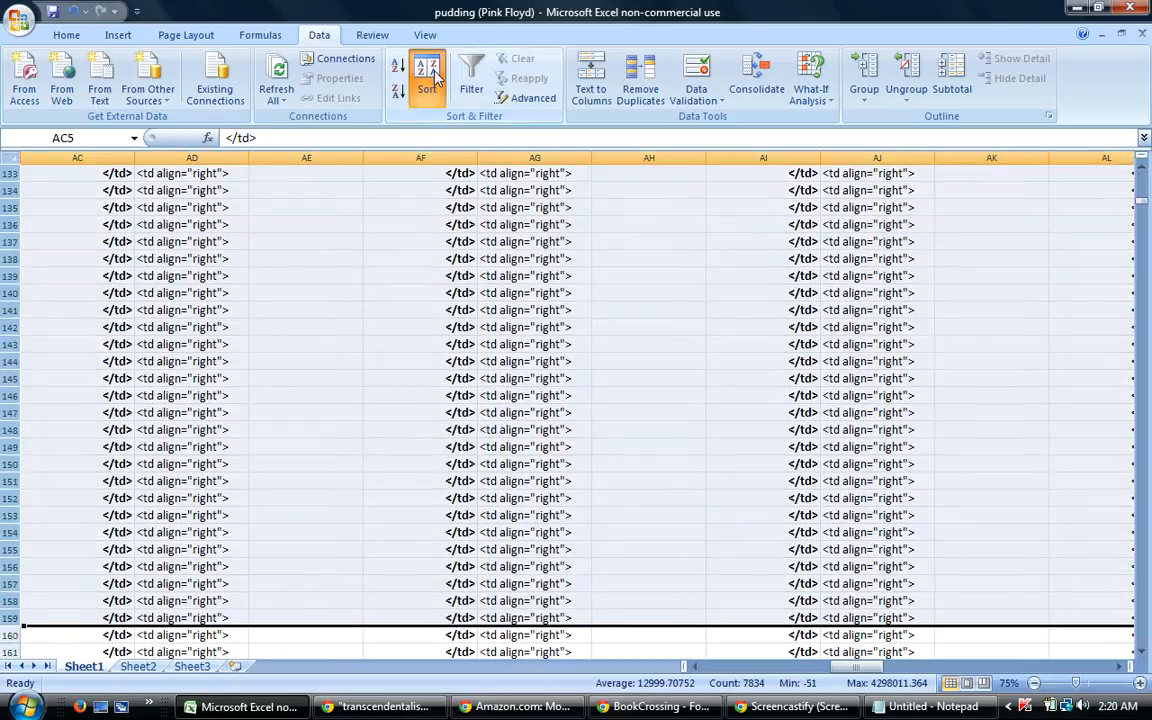
pyautogui.click(532, 320)
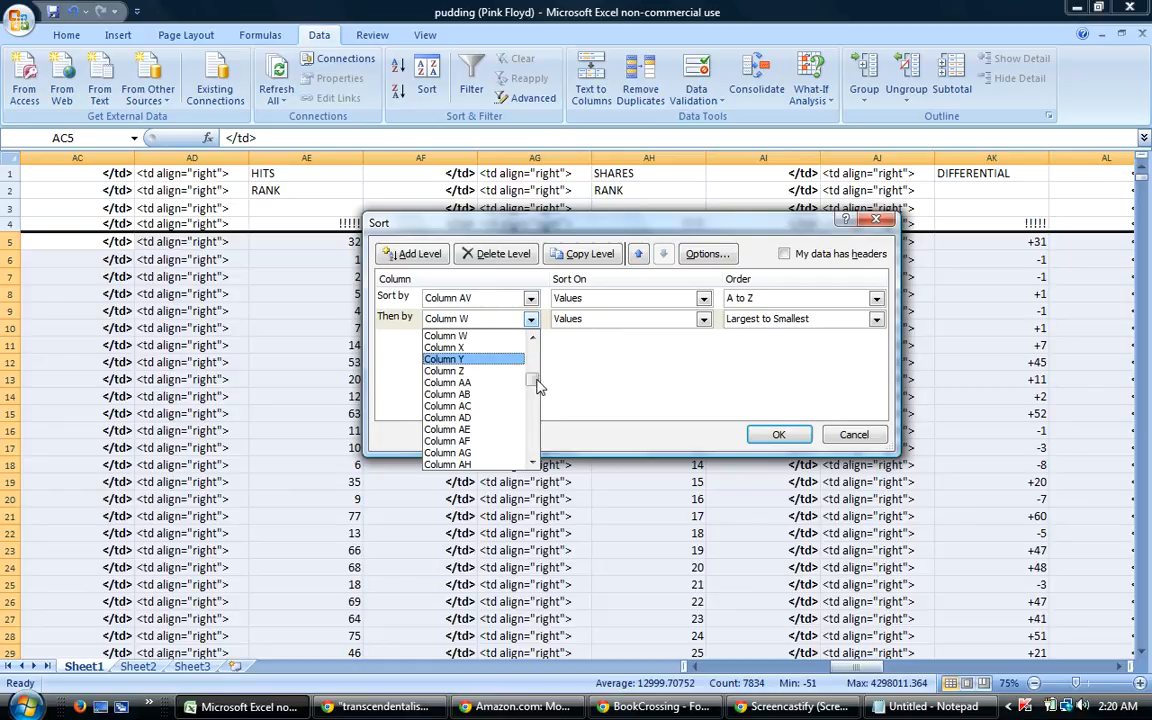
pyautogui.moveTo(534, 380); pyautogui.dragTo(535, 391)
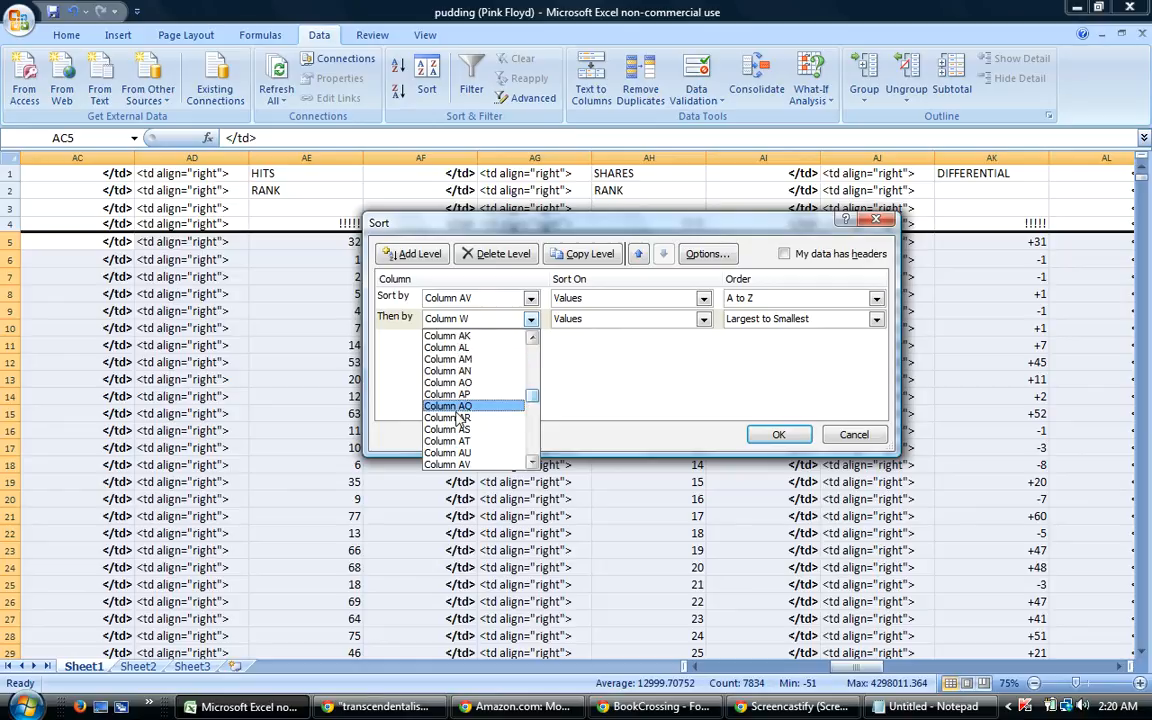
pyautogui.click(465, 404)
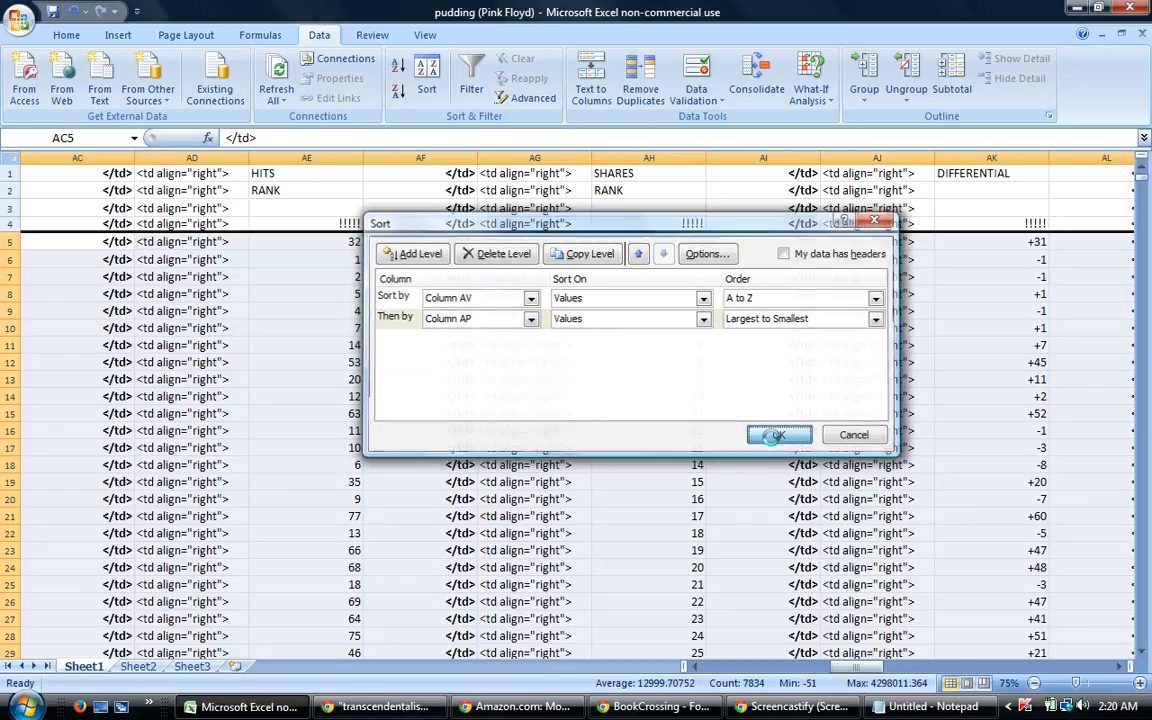
pyautogui.click(777, 434)
# Re-sort the selected guess rows by column AV, A to Z, then by the differential in column AK, largest to smallest.
pyautogui.click(433, 70)
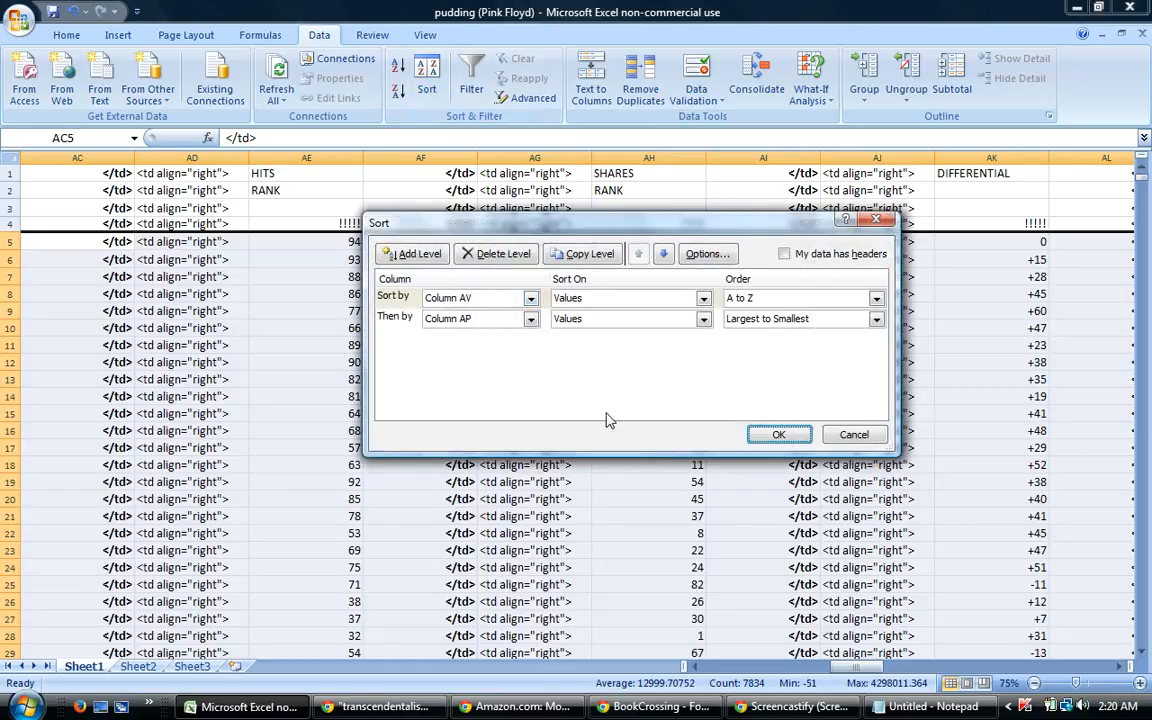
pyautogui.click(531, 319)
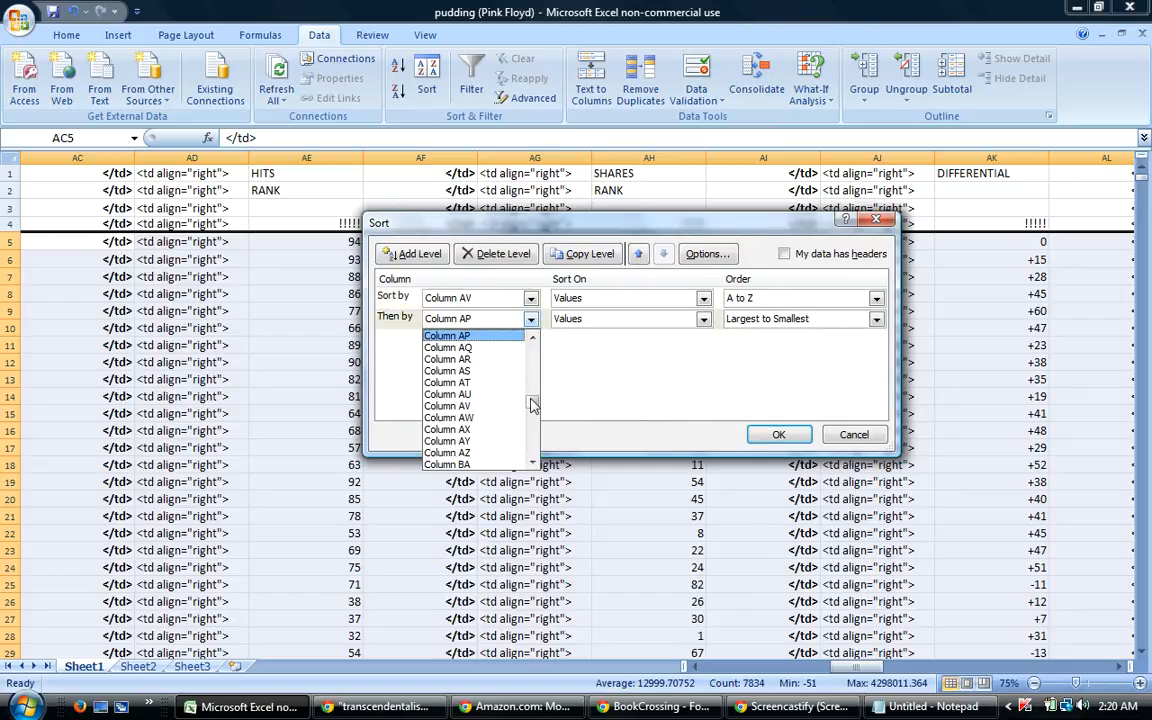
pyautogui.moveTo(531, 400); pyautogui.dragTo(532, 392)
pyautogui.click(459, 361)
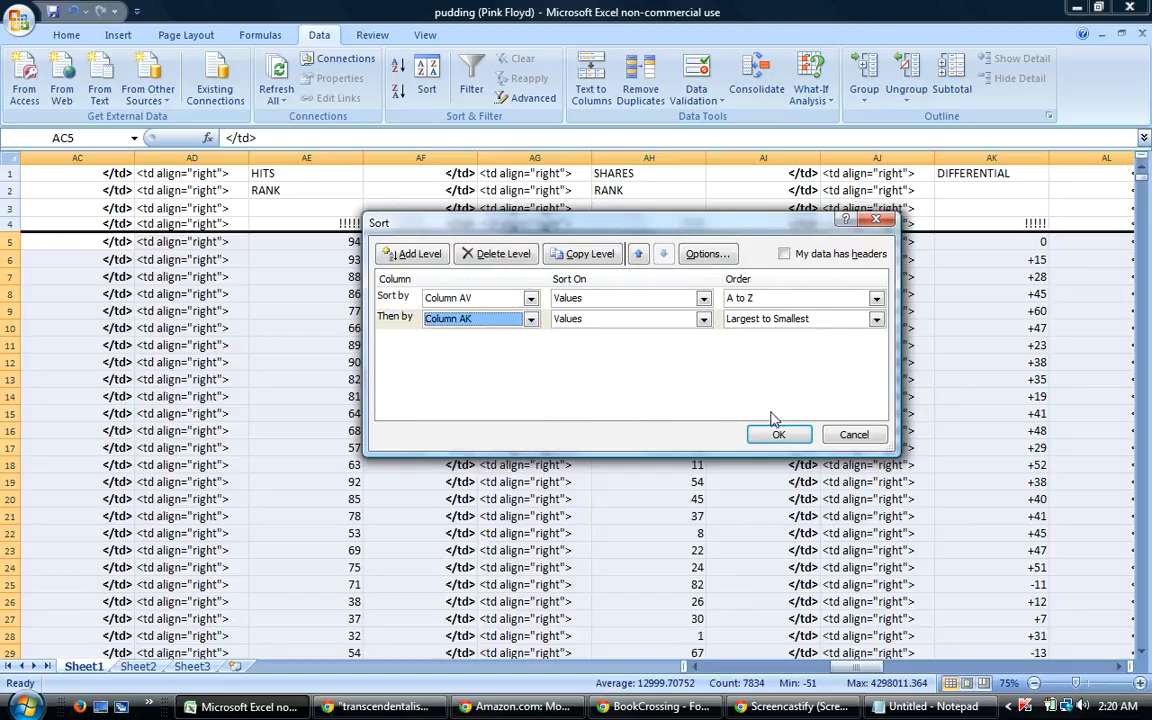
pyautogui.click(776, 436)
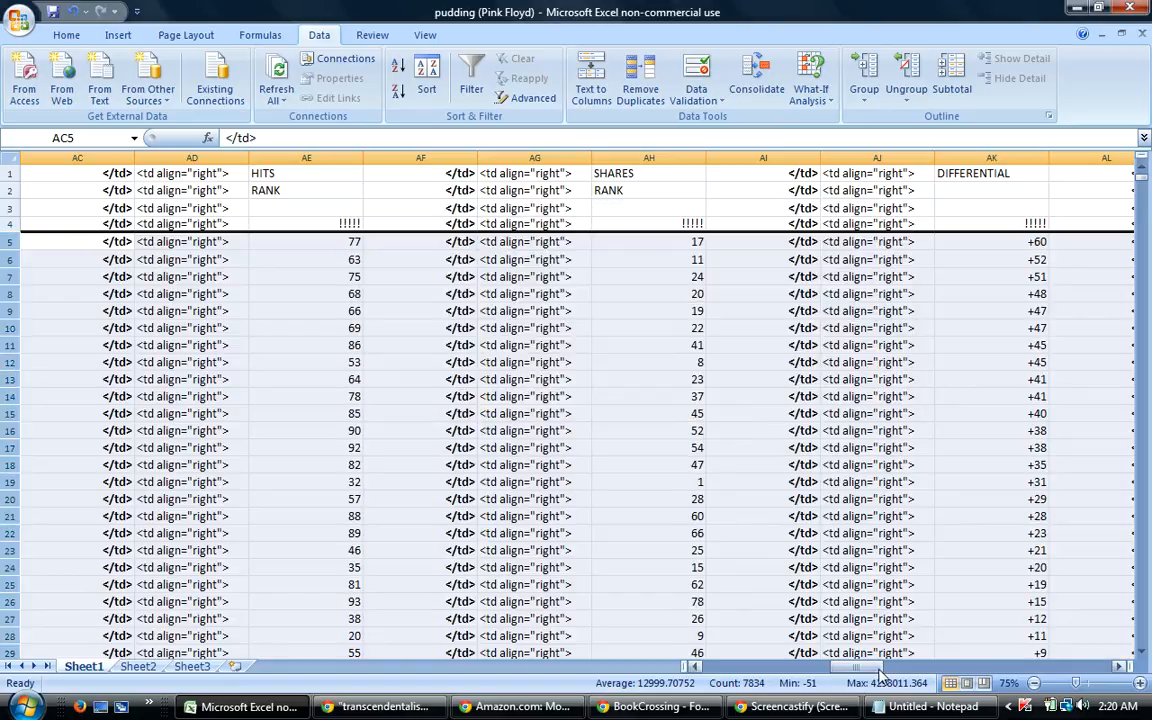
# Fill column AN with consecutive ordinal ranks from 1st in AN5 down through all 94 guesses.
pyautogui.moveTo(872, 672); pyautogui.dragTo(903, 672)
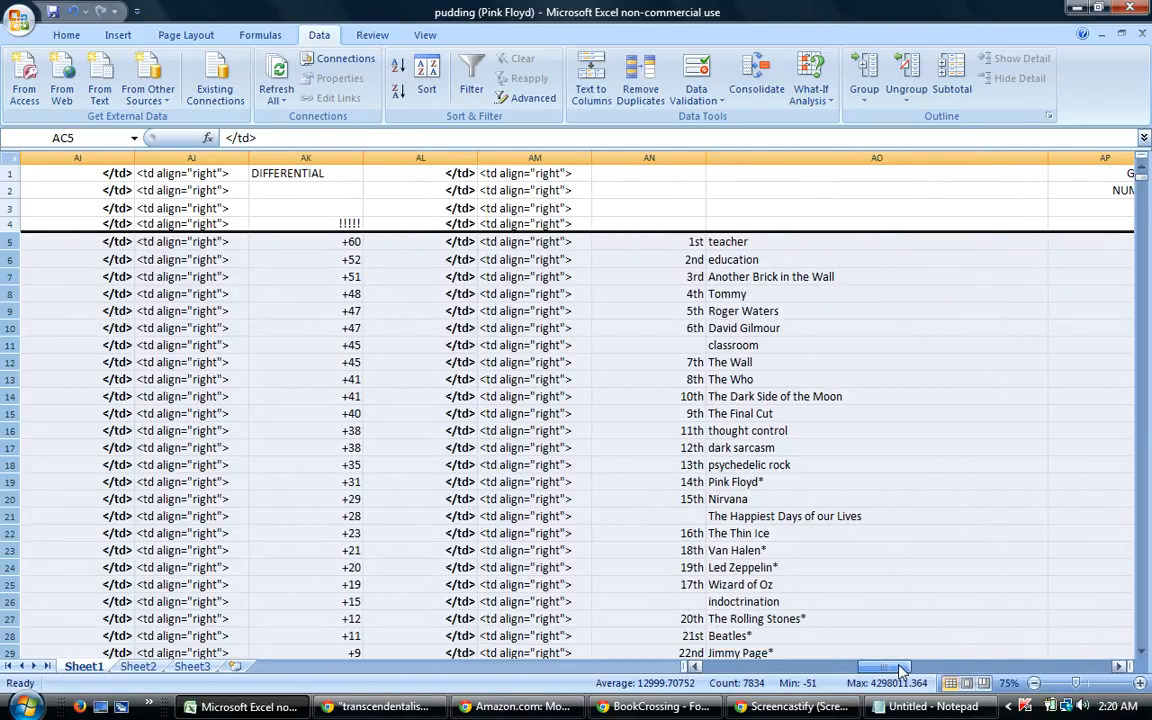
pyautogui.click(691, 245)
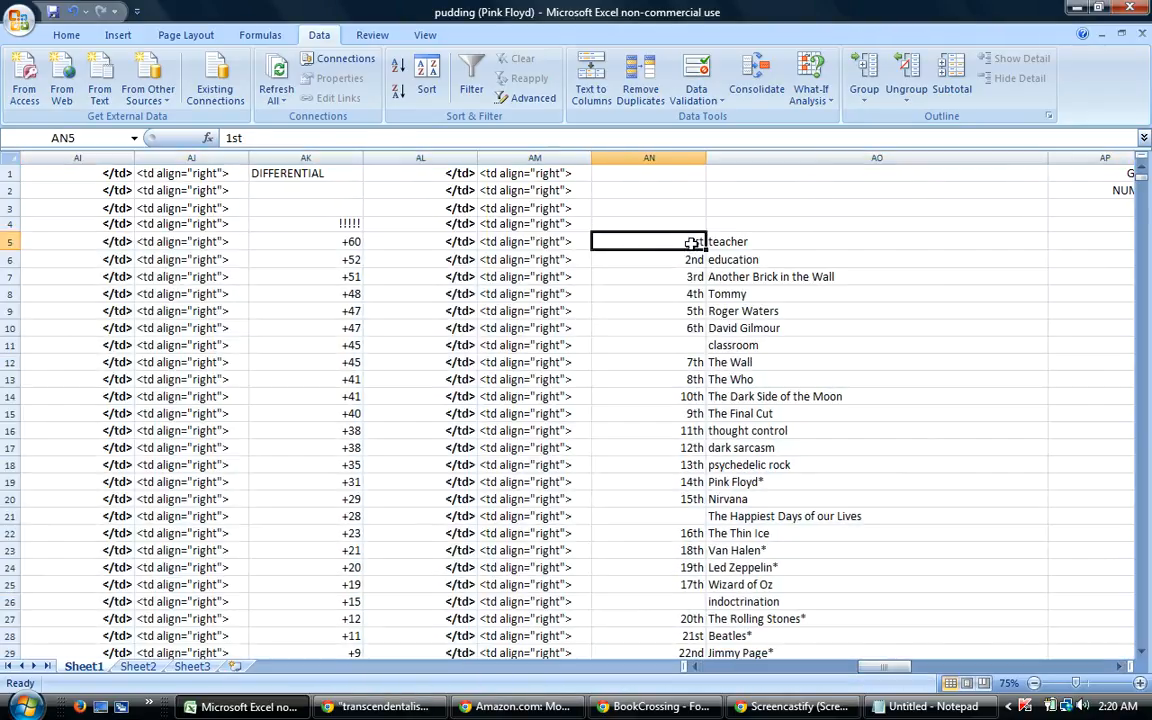
pyautogui.moveTo(706, 249); pyautogui.dragTo(707, 410)
pyautogui.moveTo(1141, 198); pyautogui.dragTo(1141, 168)
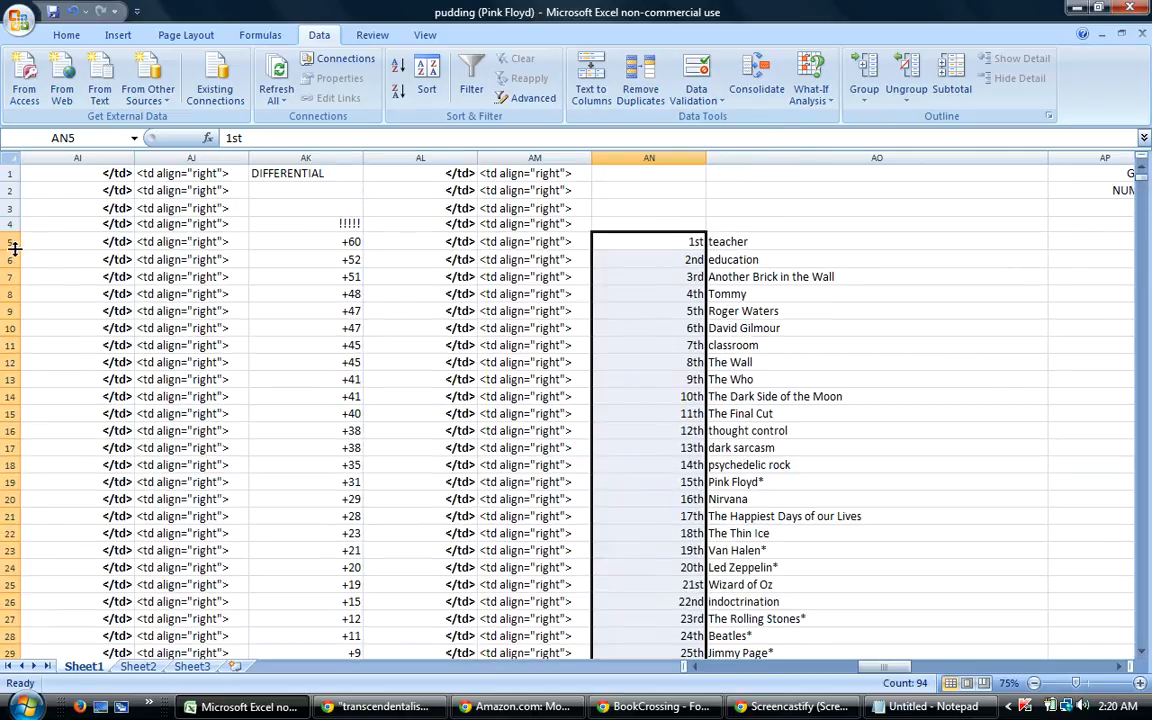
# Sort all ranked guess rows from row 5 down by column AV, A to Z, then by guess number in column AP, largest to smallest.
pyautogui.moveTo(7, 241); pyautogui.dragTo(60, 690)
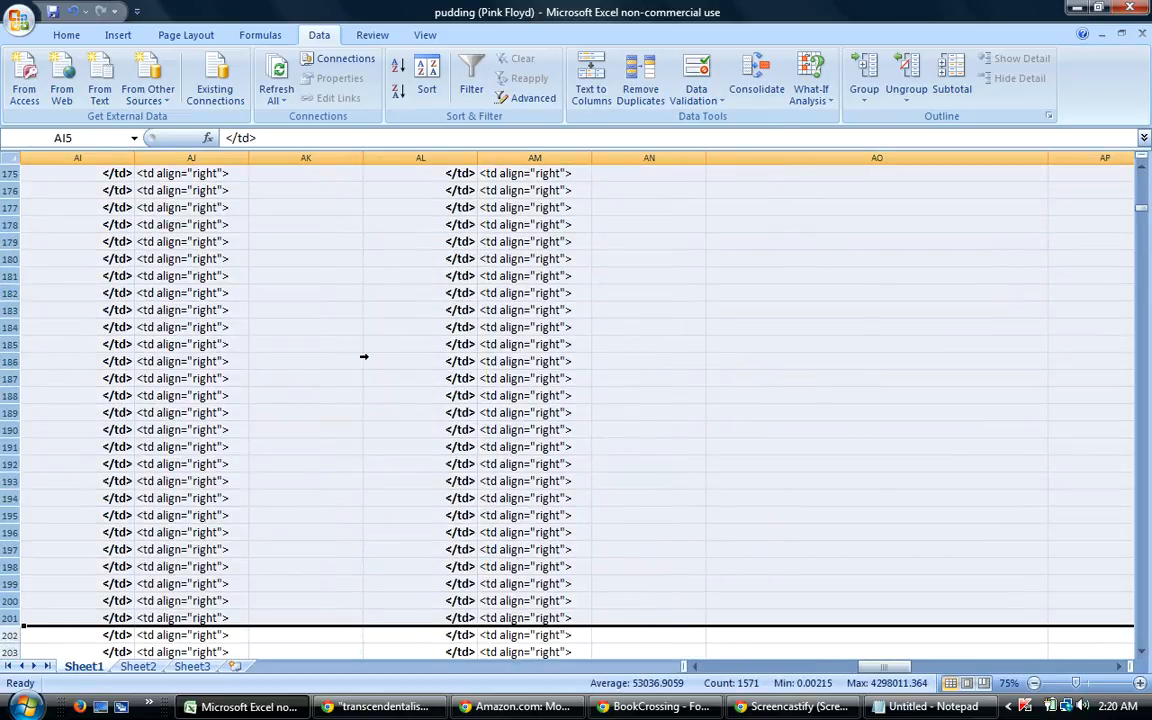
pyautogui.click(426, 80)
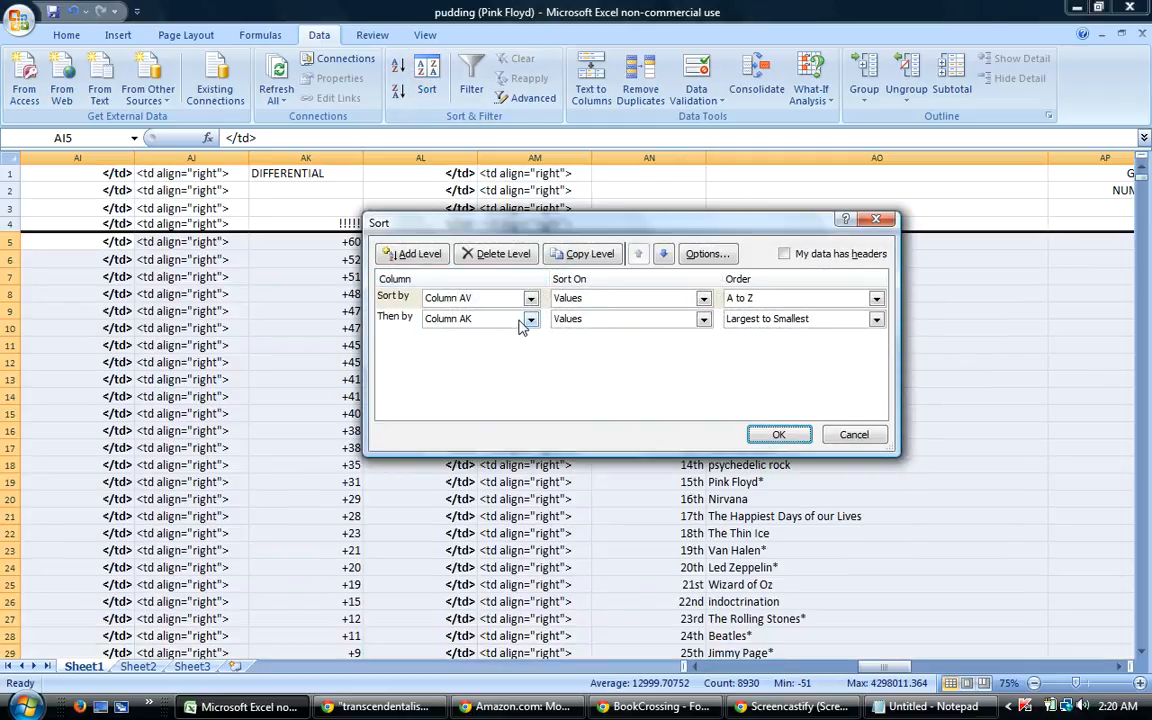
pyautogui.click(529, 318)
pyautogui.click(478, 395)
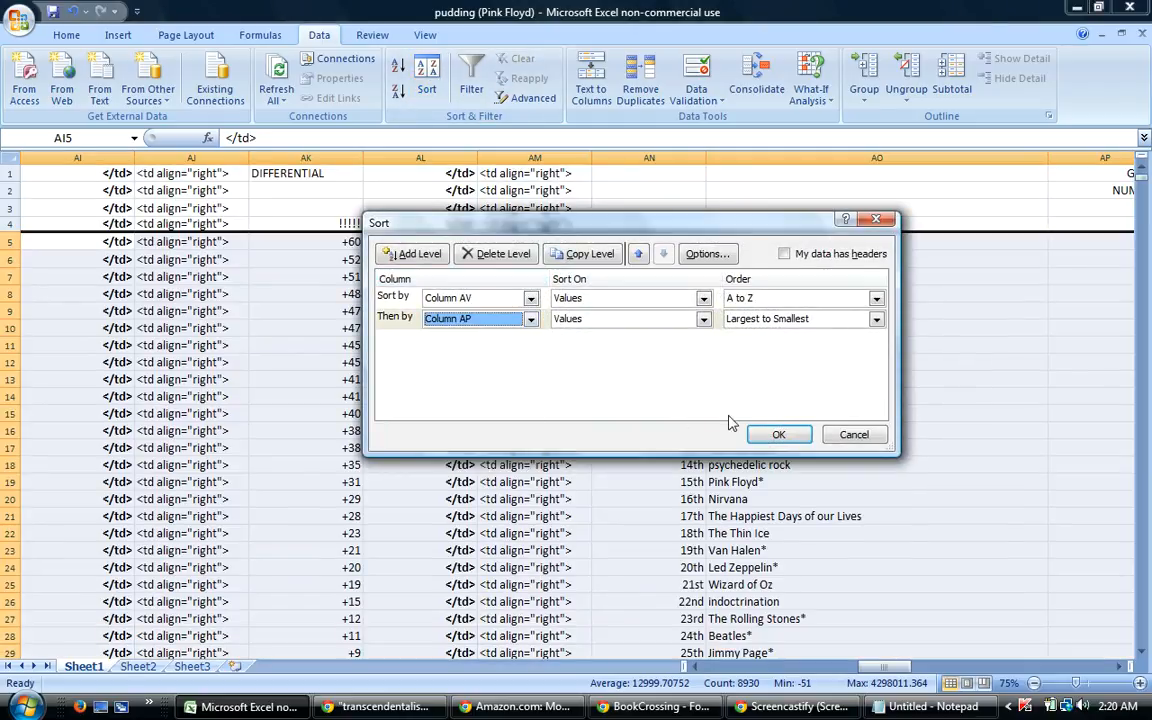
pyautogui.click(777, 436)
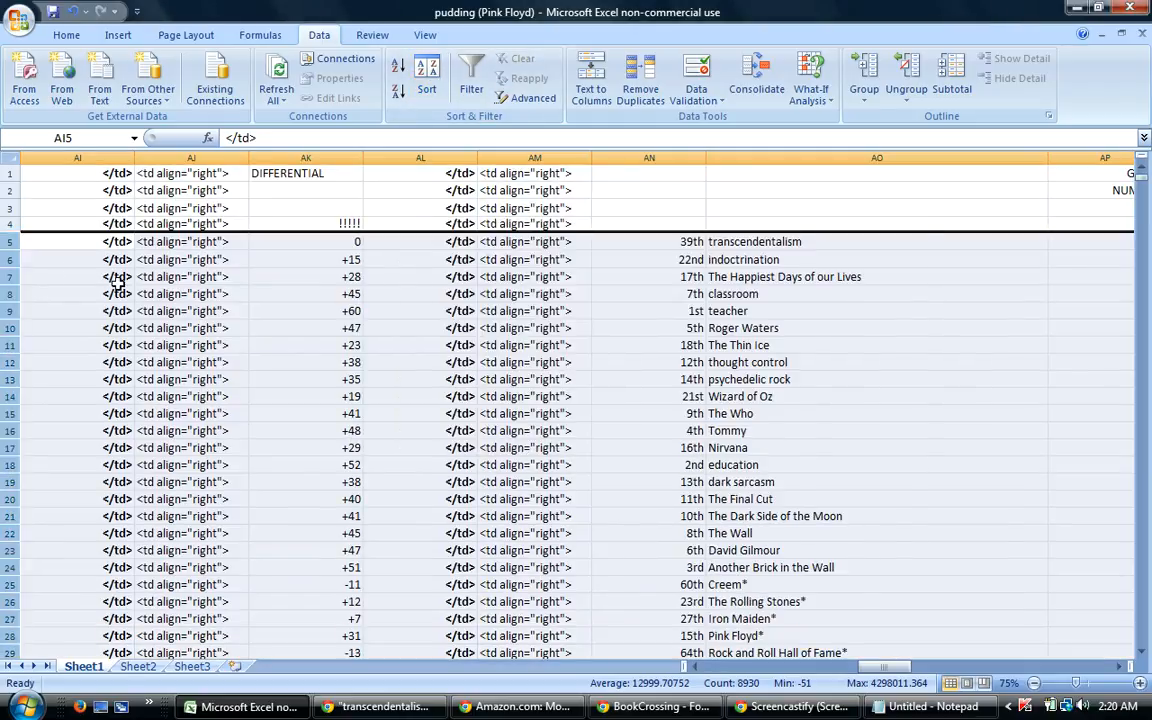
# Sort the four newest guess rows, 5 to 8, by column AV, A to Z, then by column AK, largest to smallest.
pyautogui.moveTo(8, 241); pyautogui.dragTo(8, 293)
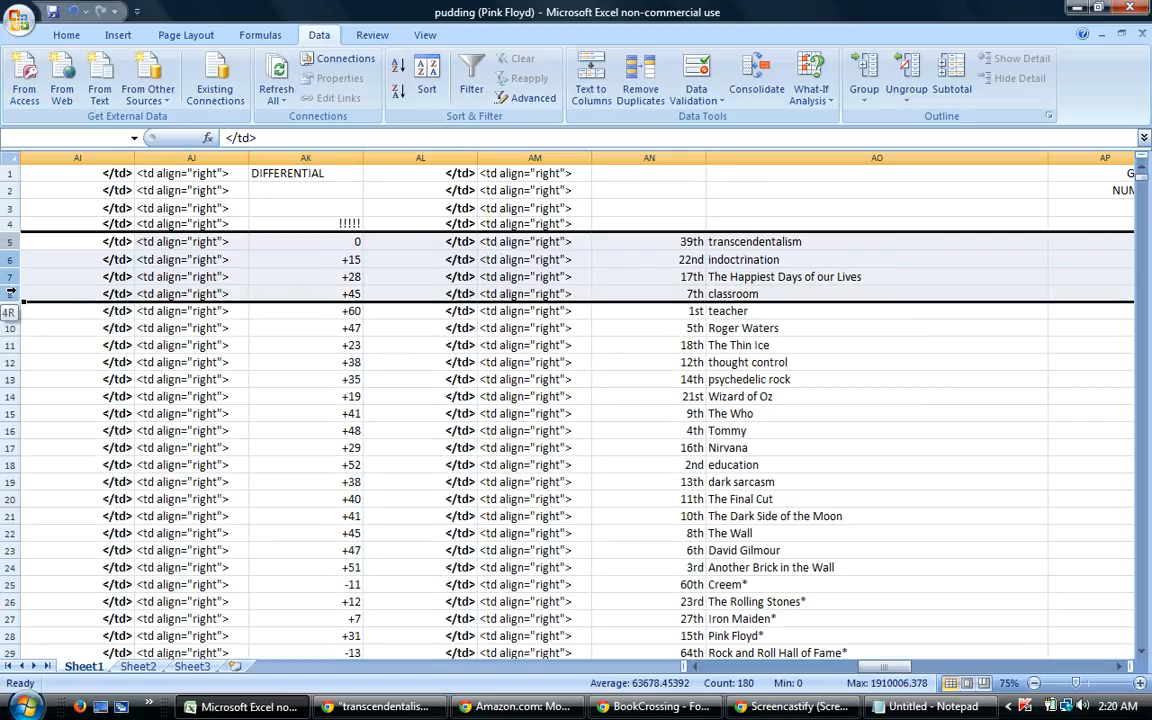
pyautogui.click(426, 78)
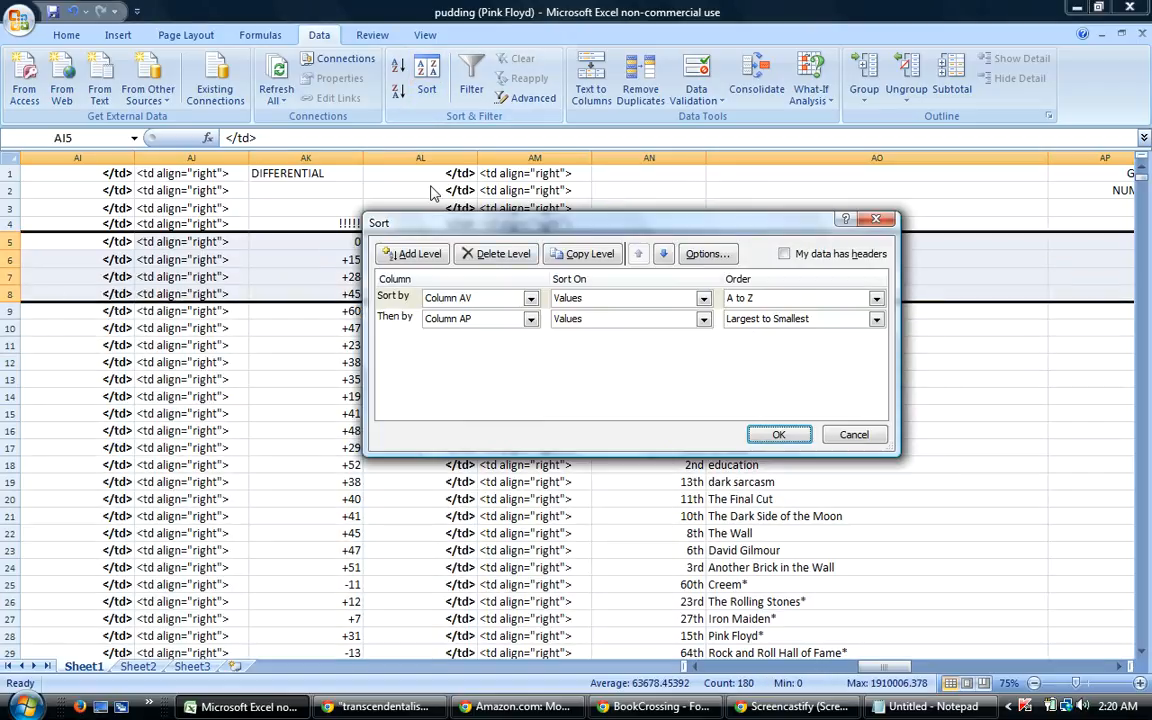
pyautogui.click(531, 318)
pyautogui.moveTo(537, 407)
pyautogui.mouseDown()
pyautogui.moveTo(545, 365)
pyautogui.moveTo(532, 368)
pyautogui.moveTo(533, 386)
pyautogui.mouseUp()
pyautogui.click(450, 441)
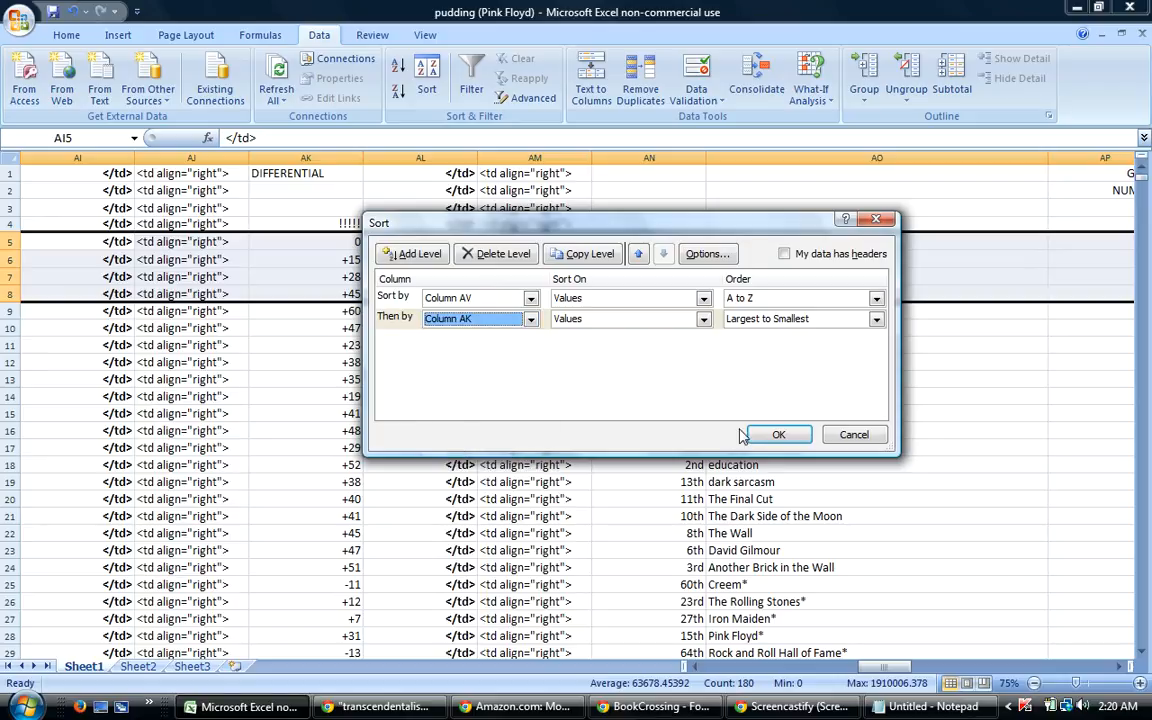
pyautogui.click(781, 434)
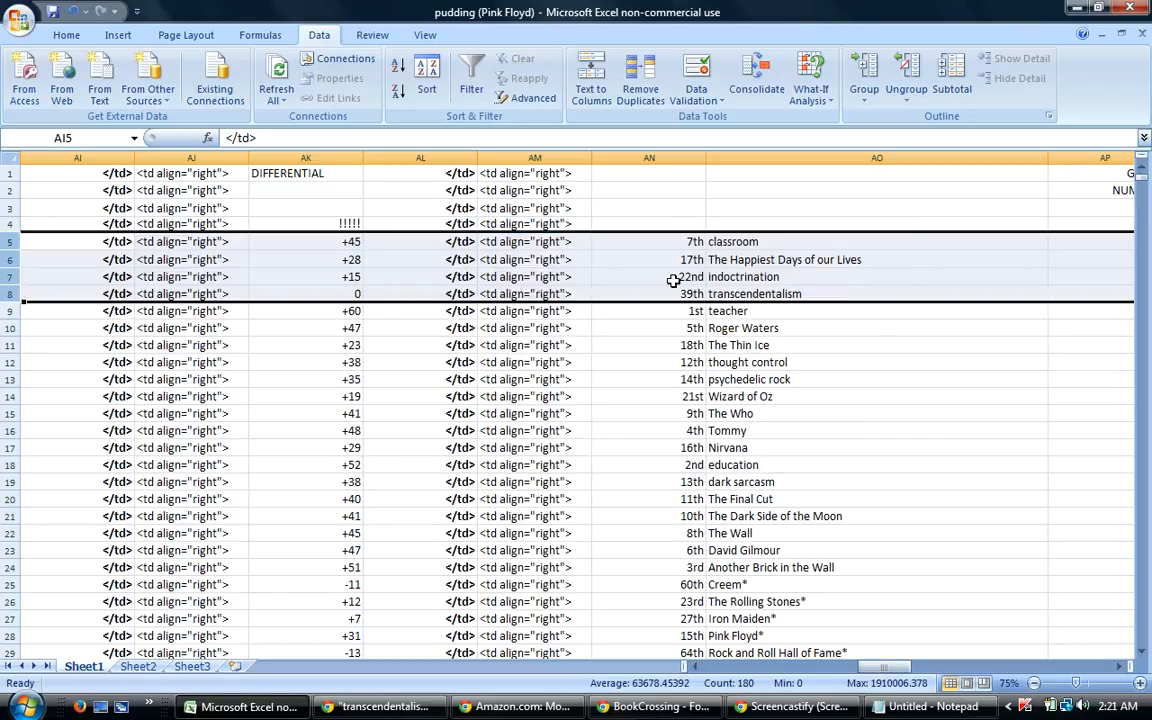
# Copy the differential ranks and guess names of the four newest guesses from AN5:AO8.
pyautogui.moveTo(670, 246); pyautogui.dragTo(771, 292)
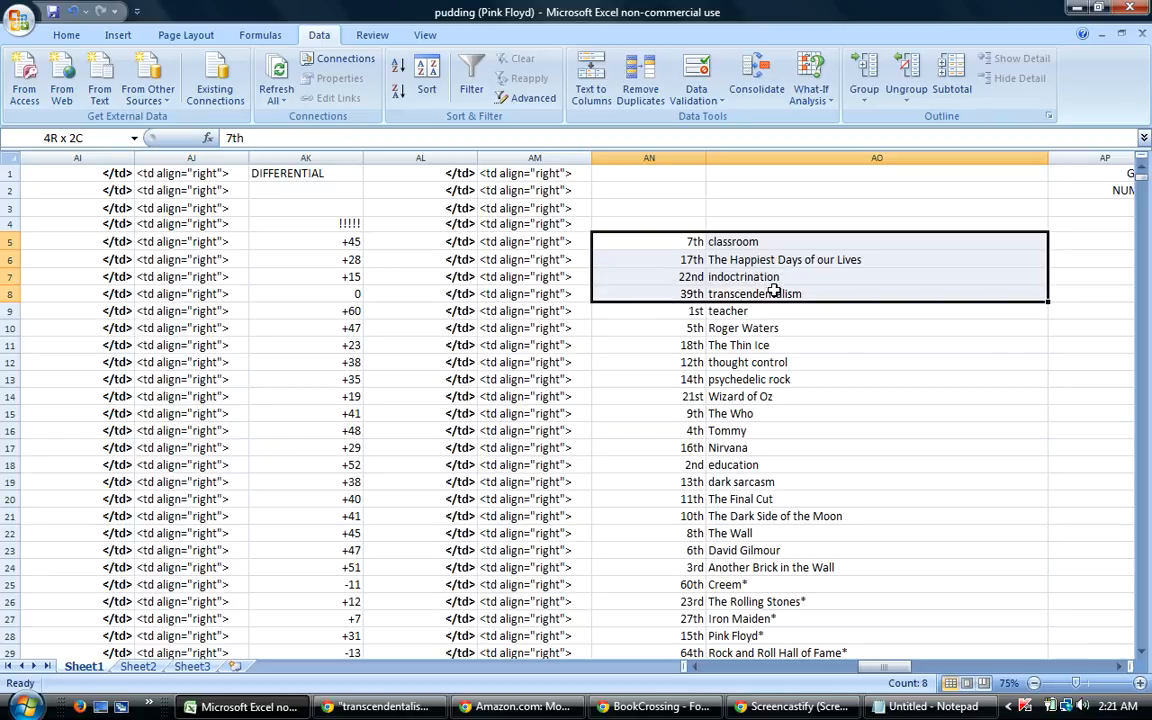
pyautogui.rightClick(722, 282)
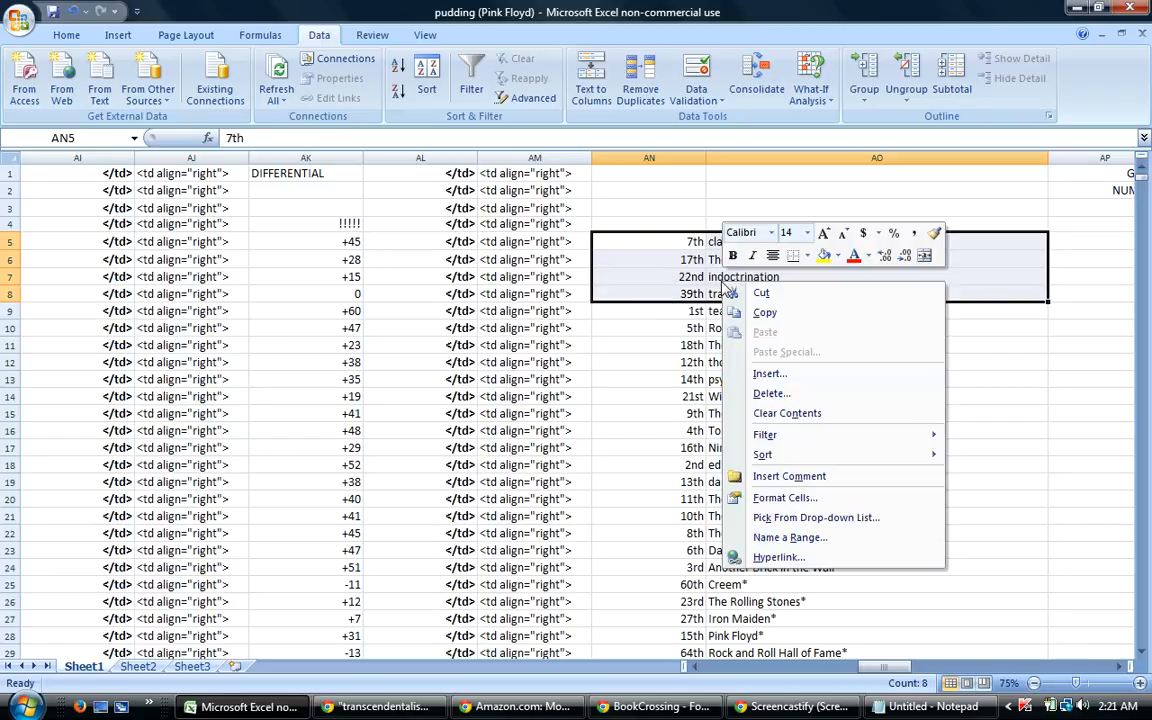
pyautogui.click(763, 315)
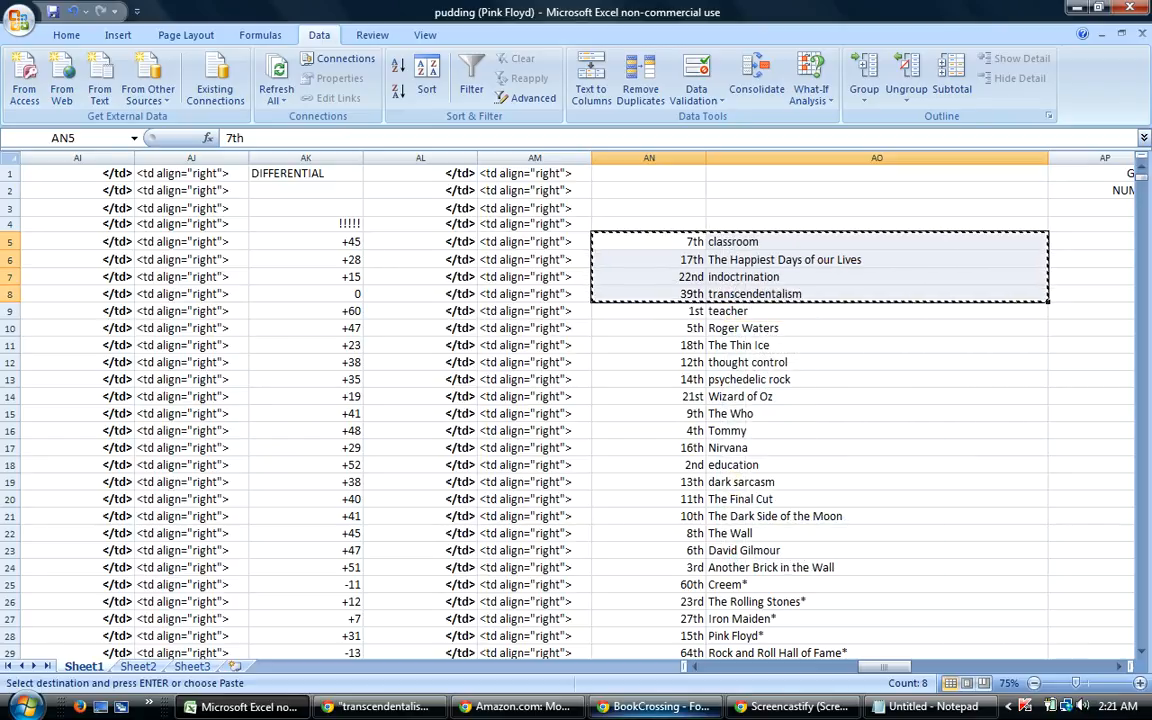
# Switch to the BookCrossing forum thread in Chrome and open the "I'm Out!!!" rankings post for editing.
pyautogui.click(652, 708)
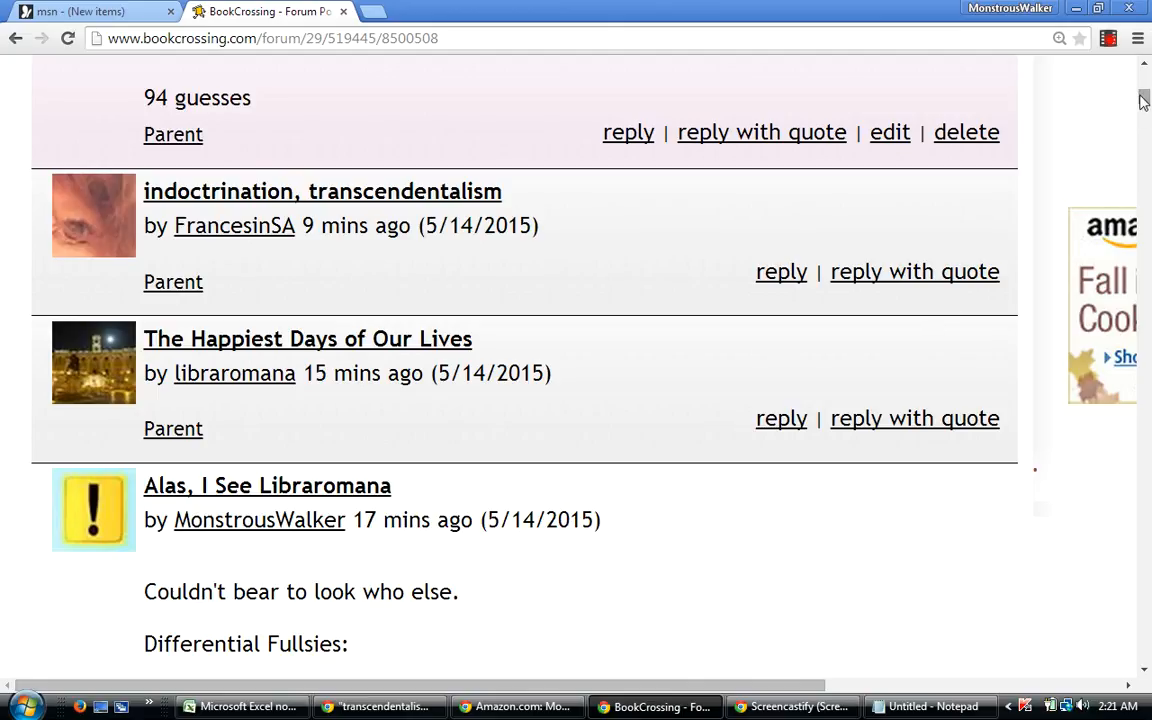
pyautogui.scroll(3, 1143, 98)
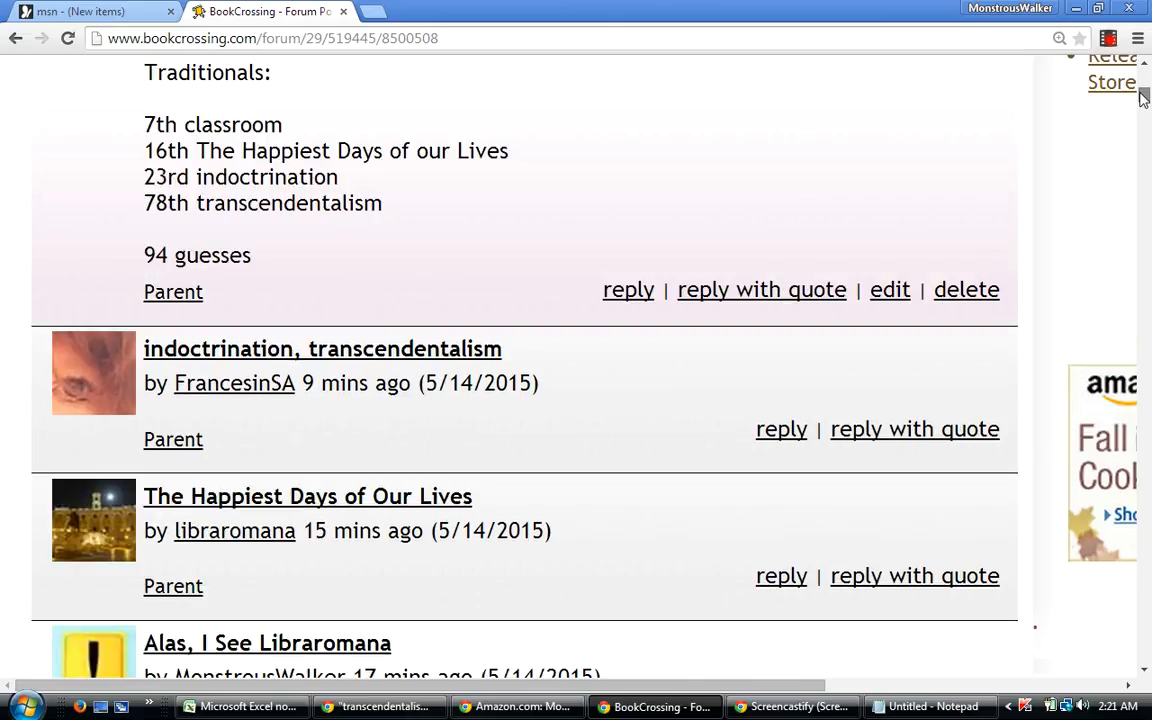
pyautogui.scroll(5, 1143, 98)
pyautogui.scroll(-4, 1141, 98)
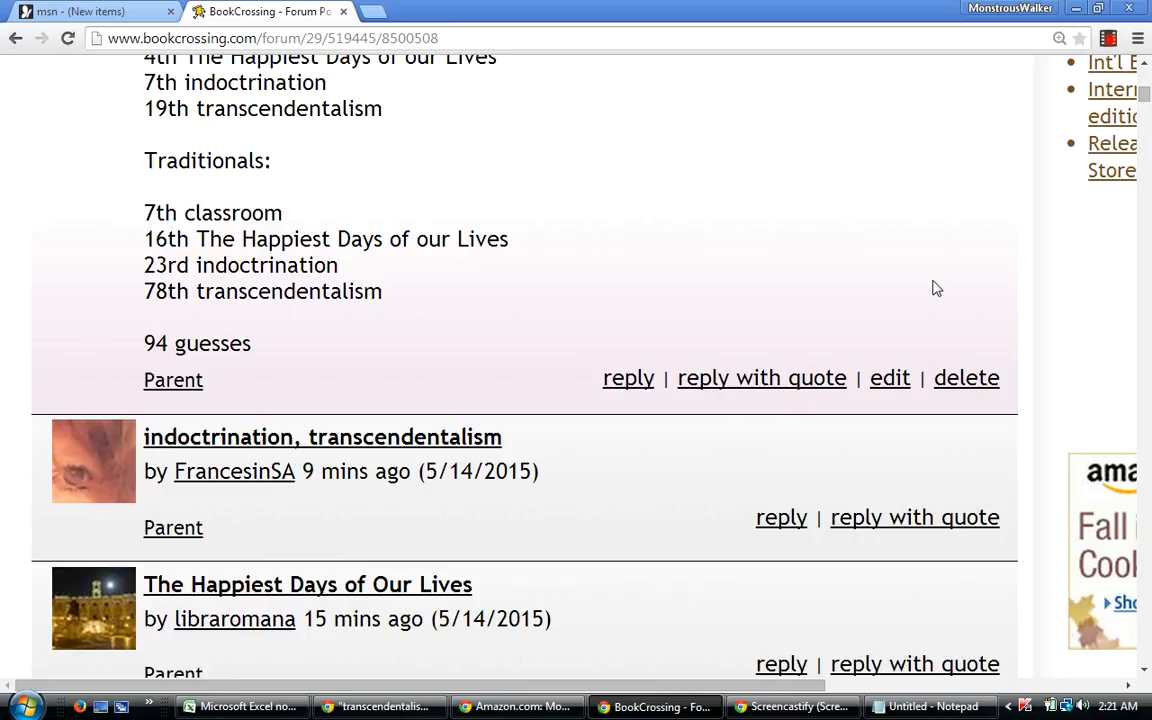
pyautogui.click(886, 386)
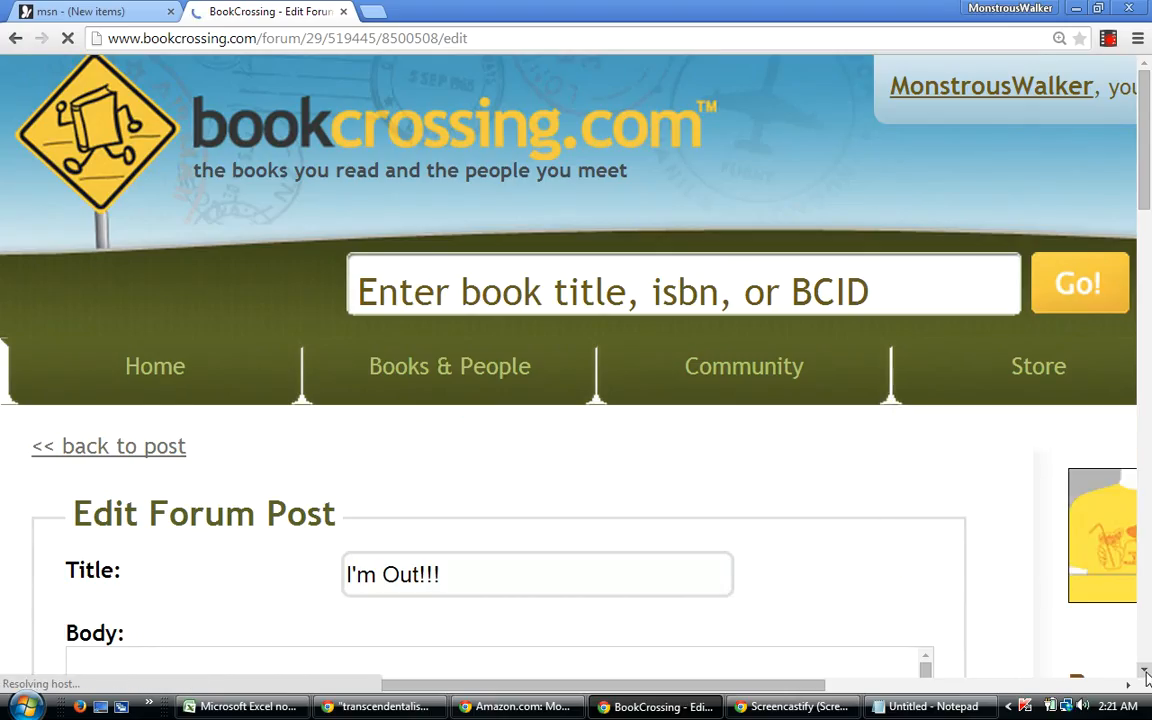
pyautogui.click(1146, 670)
pyautogui.scroll(-4, 1000, 540)
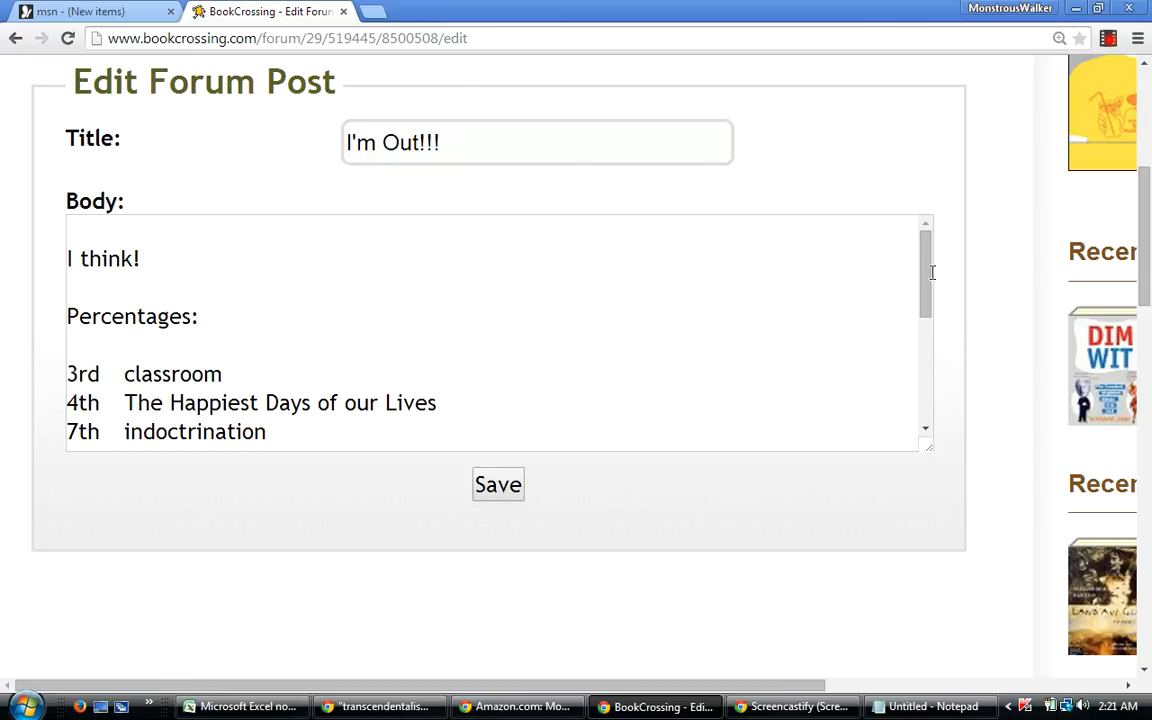
# Add a "Differentials:" heading below the Traditionals list in the post body and paste the copied differential rankings under it.
pyautogui.moveTo(926, 287); pyautogui.dragTo(905, 406)
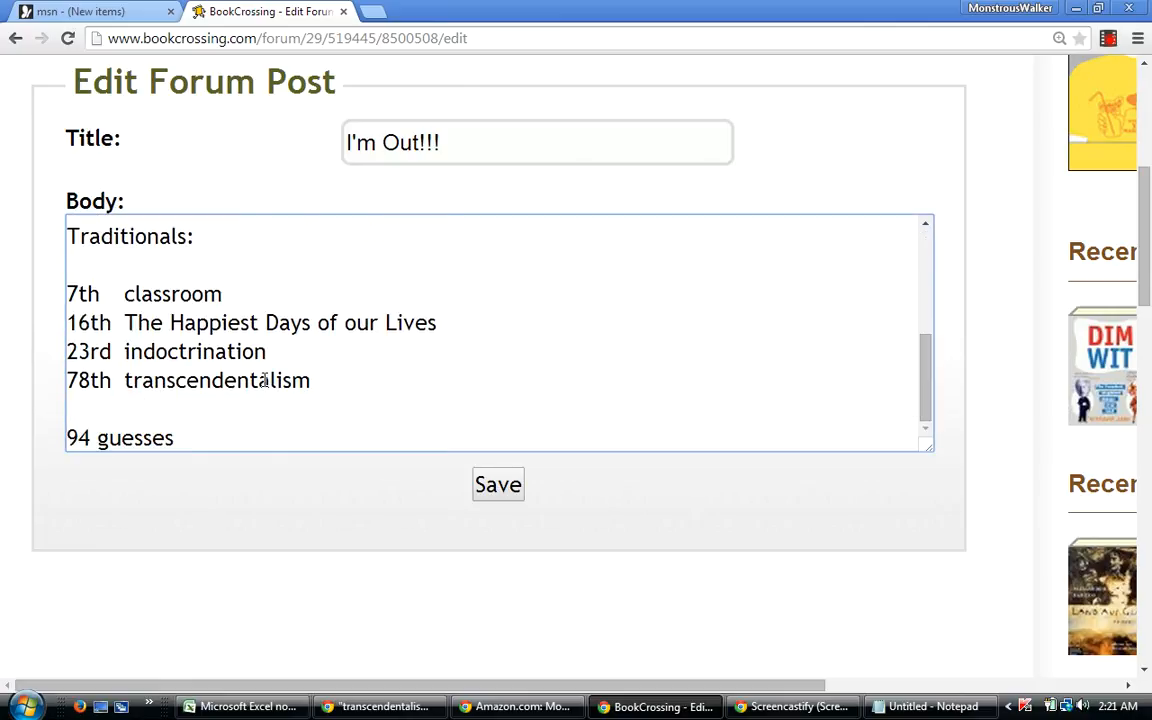
pyautogui.press('Return')
pyautogui.press('Return')
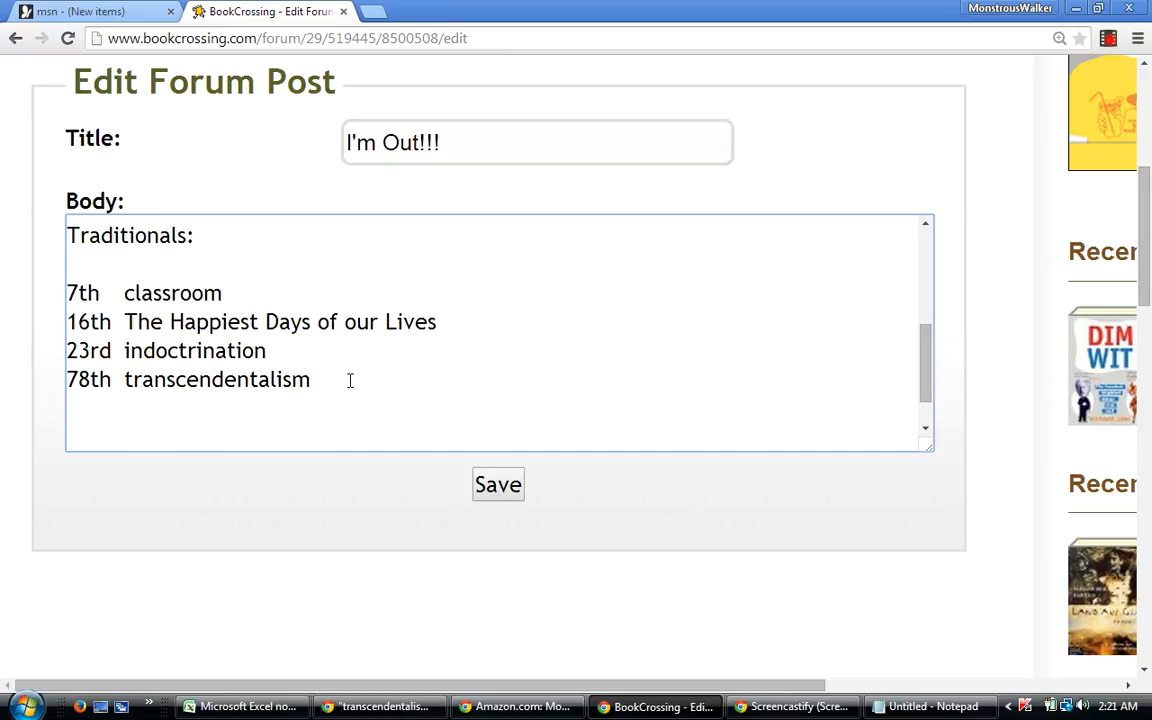
pyautogui.write('Differentials:')
pyautogui.press('Return')
pyautogui.press('Return')
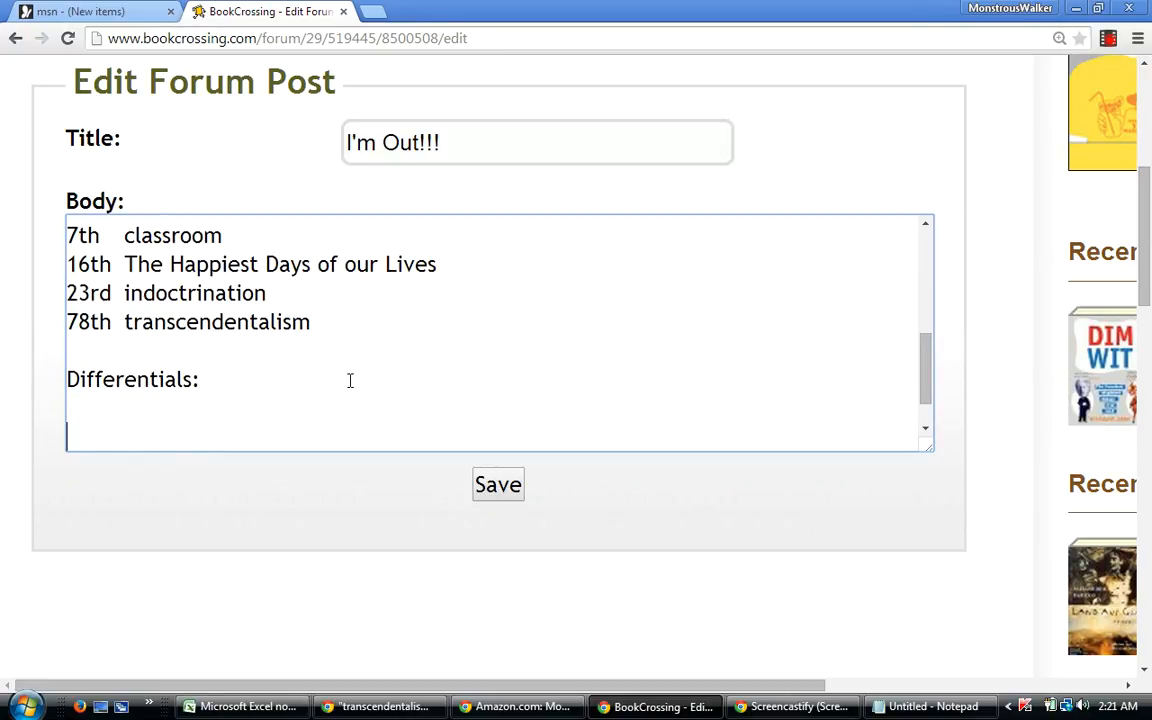
pyautogui.rightClick(138, 436)
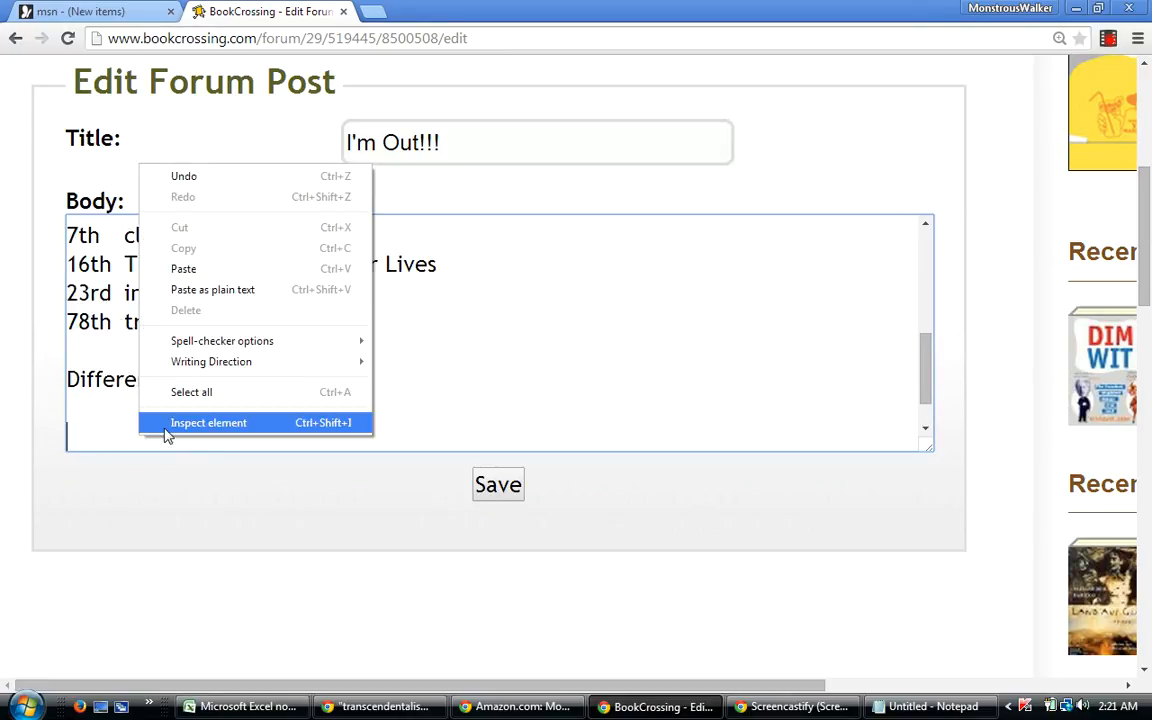
pyautogui.click(185, 270)
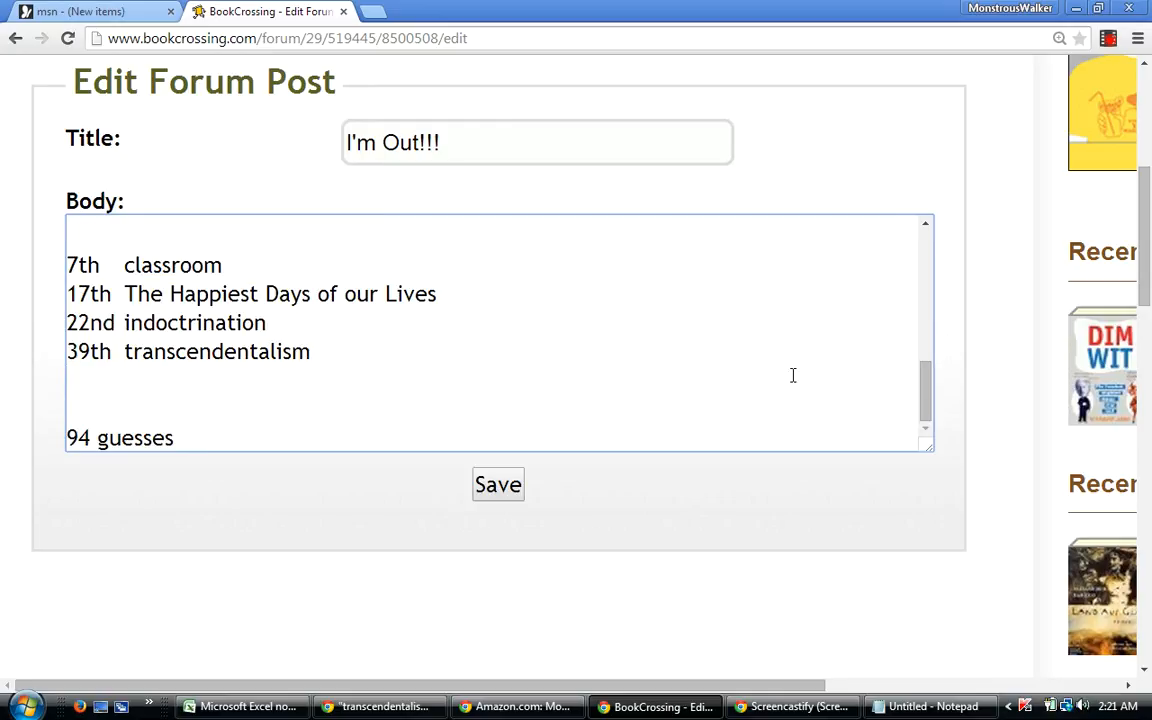
# Extend the Percentages heading in the post body to read "Percentages, Traditionals and Differentials:".
pyautogui.scroll(2, 914, 338)
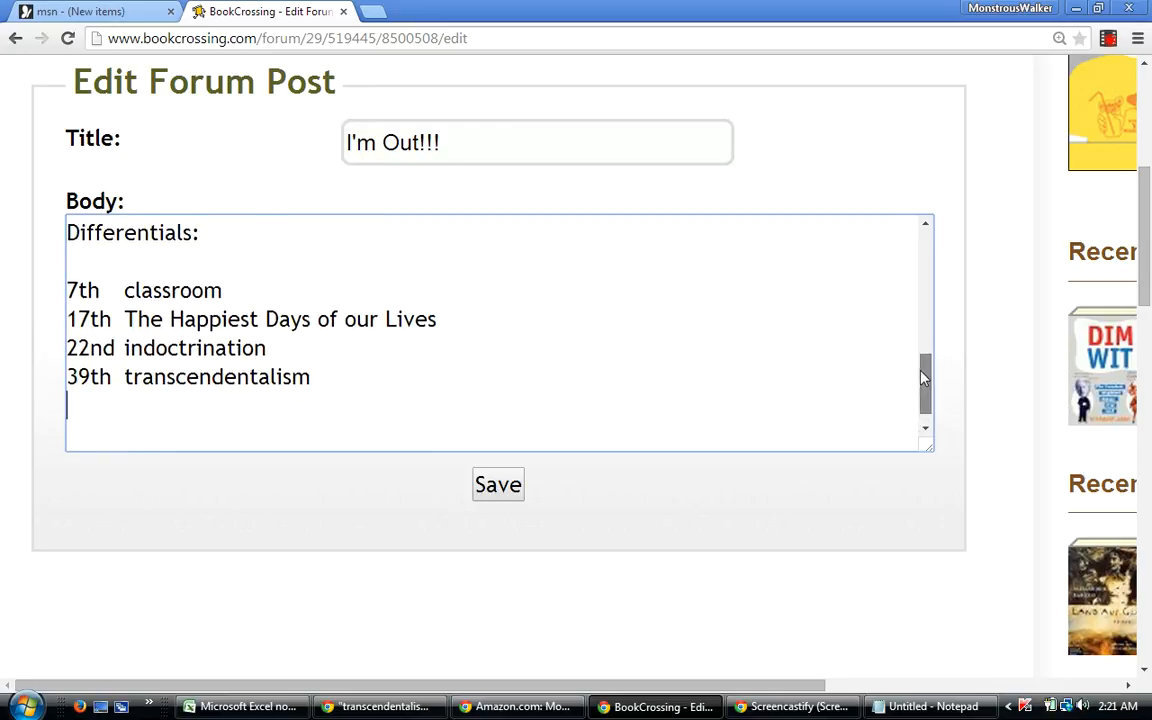
pyautogui.scroll(3, 914, 333)
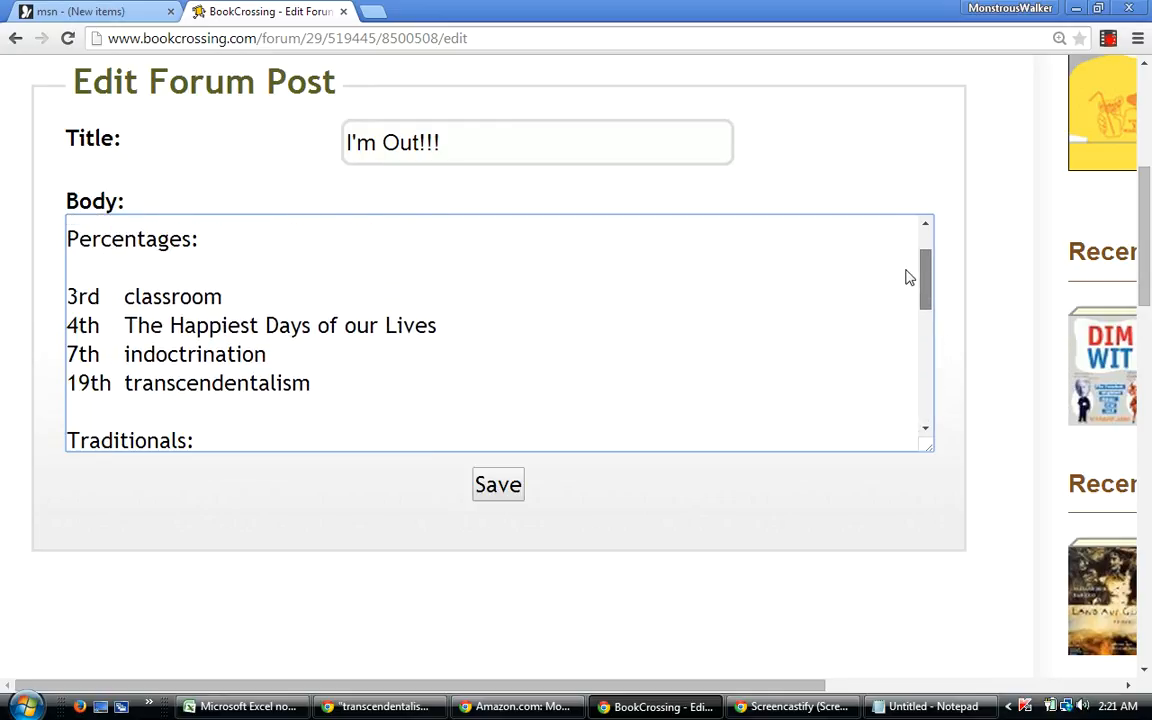
pyautogui.scroll(-3, 906, 290)
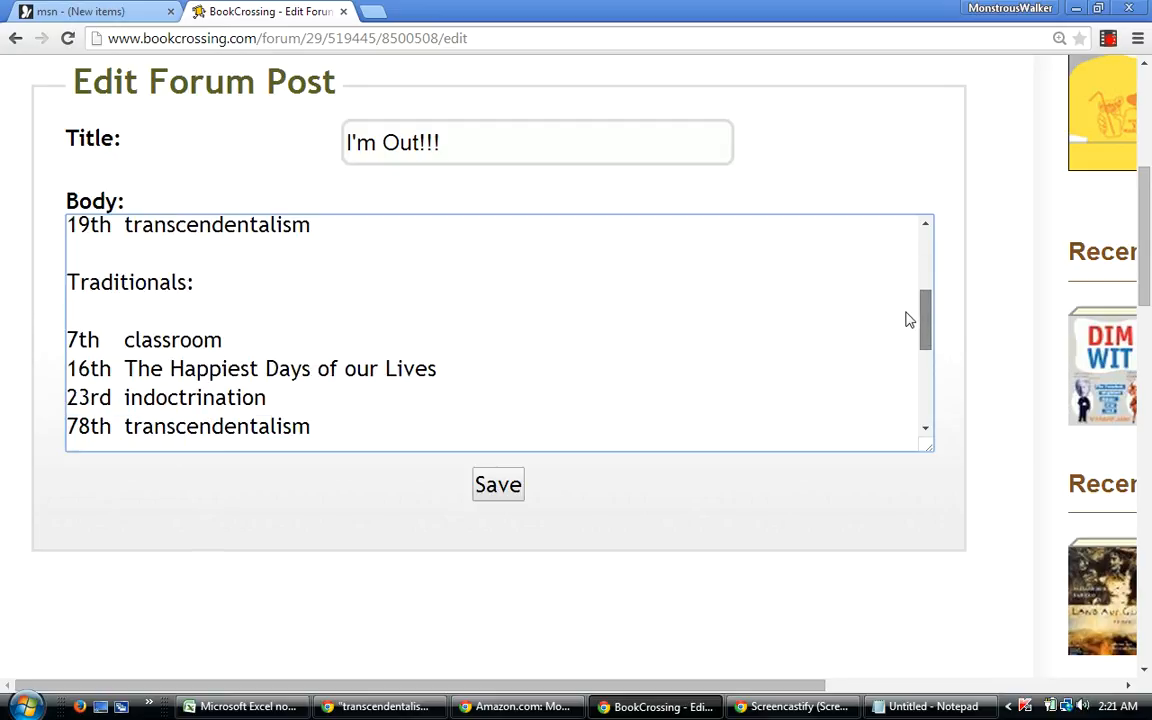
pyautogui.scroll(-3, 909, 323)
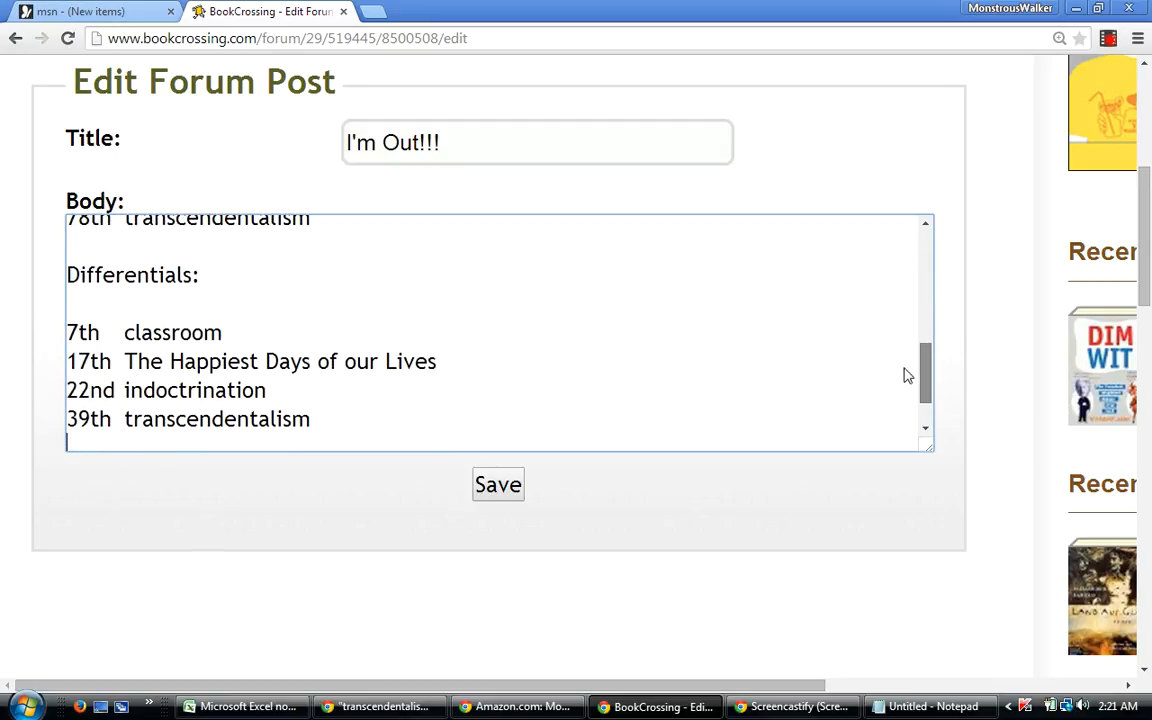
pyautogui.scroll(6, 905, 385)
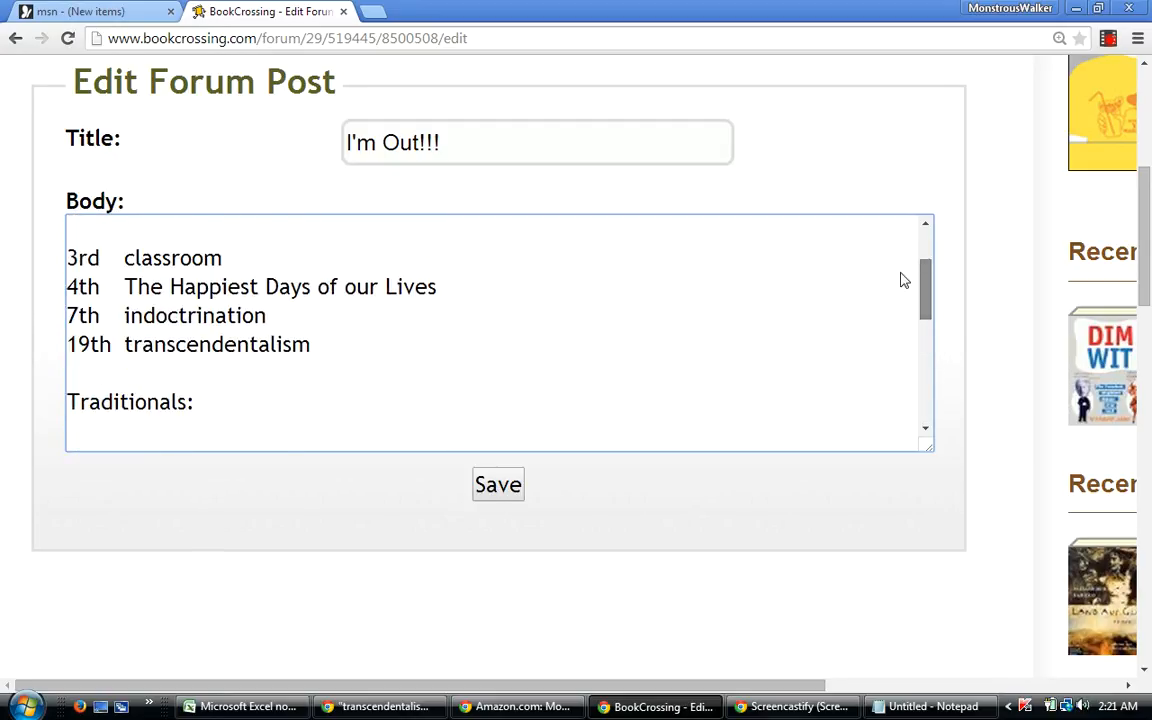
pyautogui.scroll(1, 900, 266)
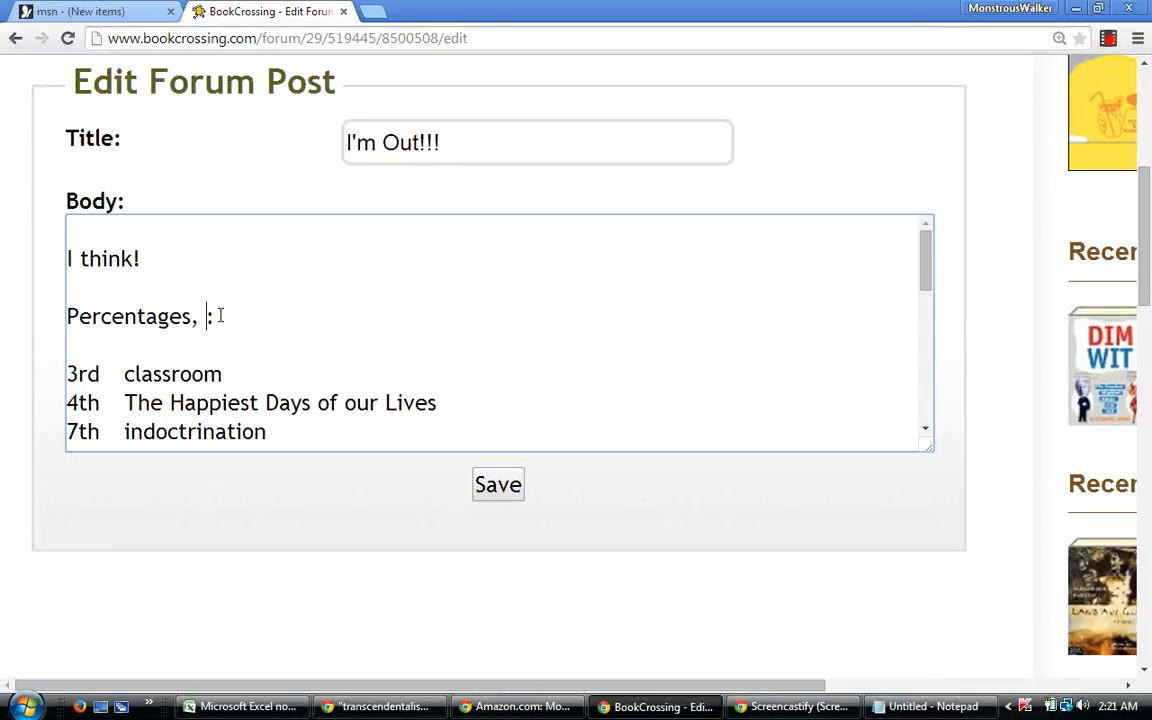
pyautogui.write('ditiona')
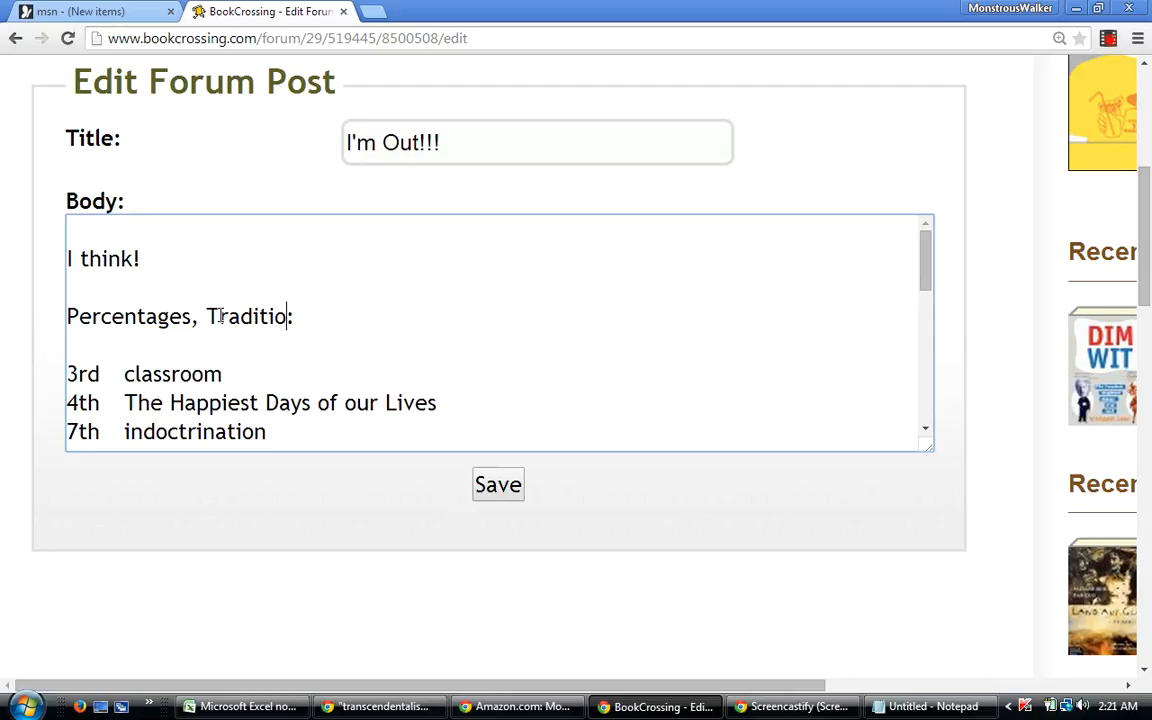
pyautogui.write('ls and Differentials')
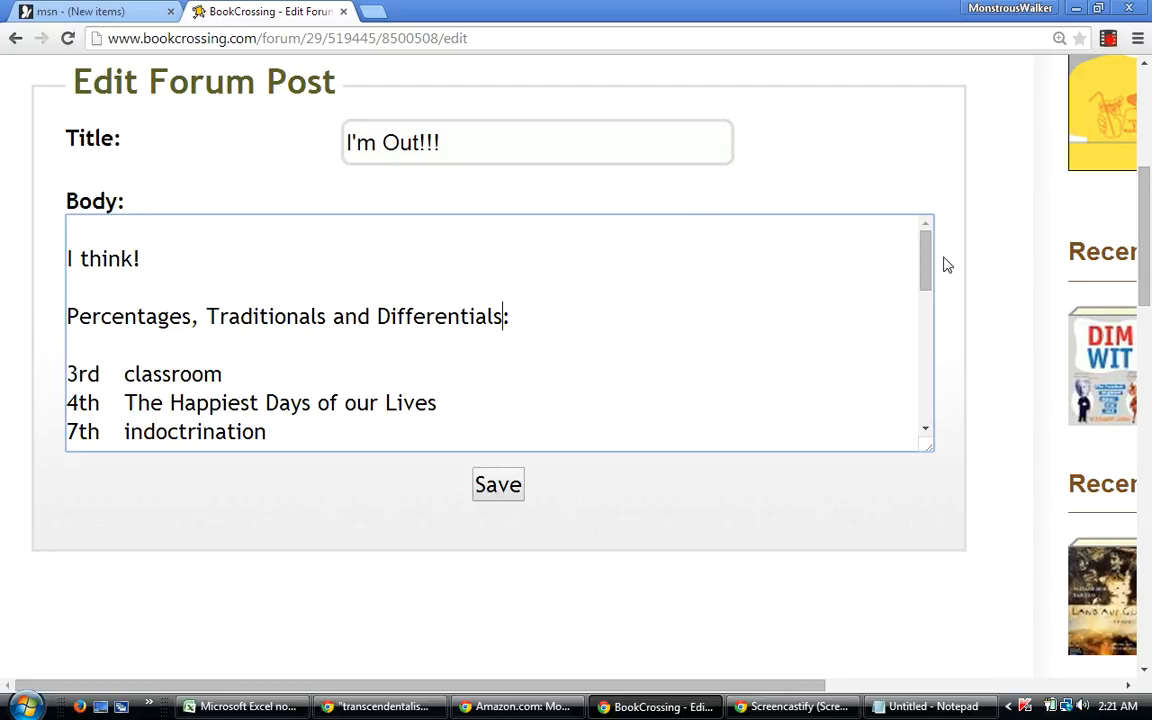
# Add the Traditionals and Differentials ranks to the classroom line under the combined heading, making it "3rd, 7th & 7th".
pyautogui.moveTo(924, 256); pyautogui.dragTo(823, 227)
pyautogui.click(106, 374)
pyautogui.write(', 7th ')
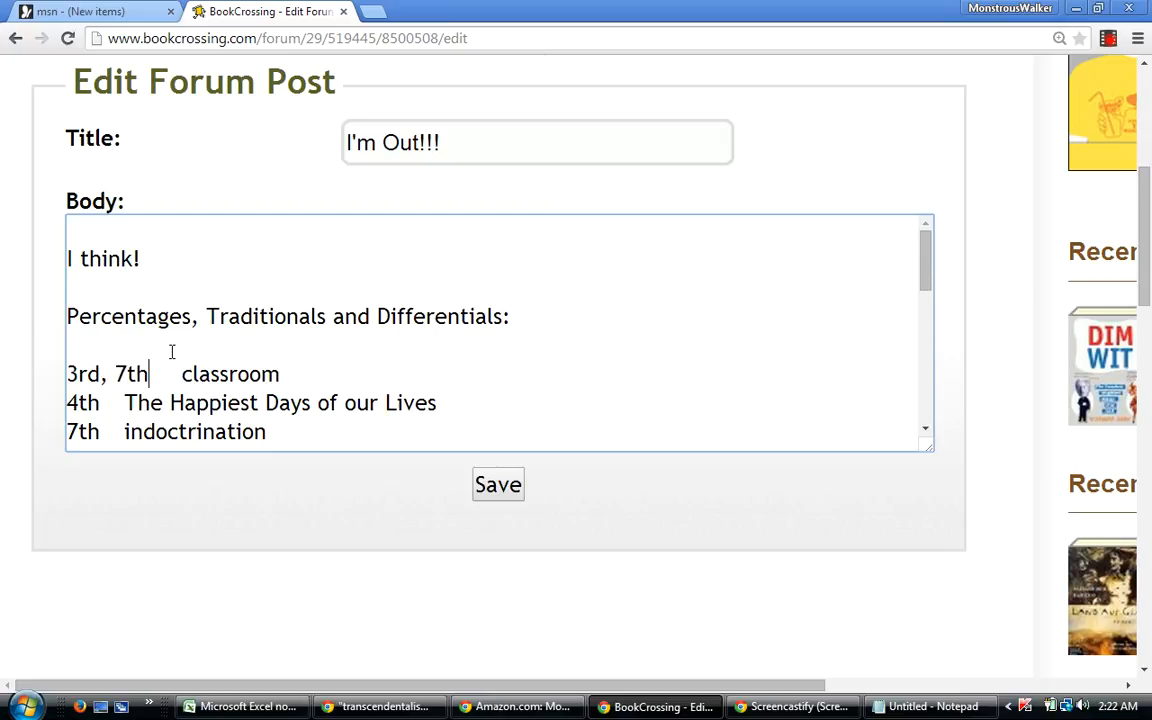
pyautogui.write('& 7th')
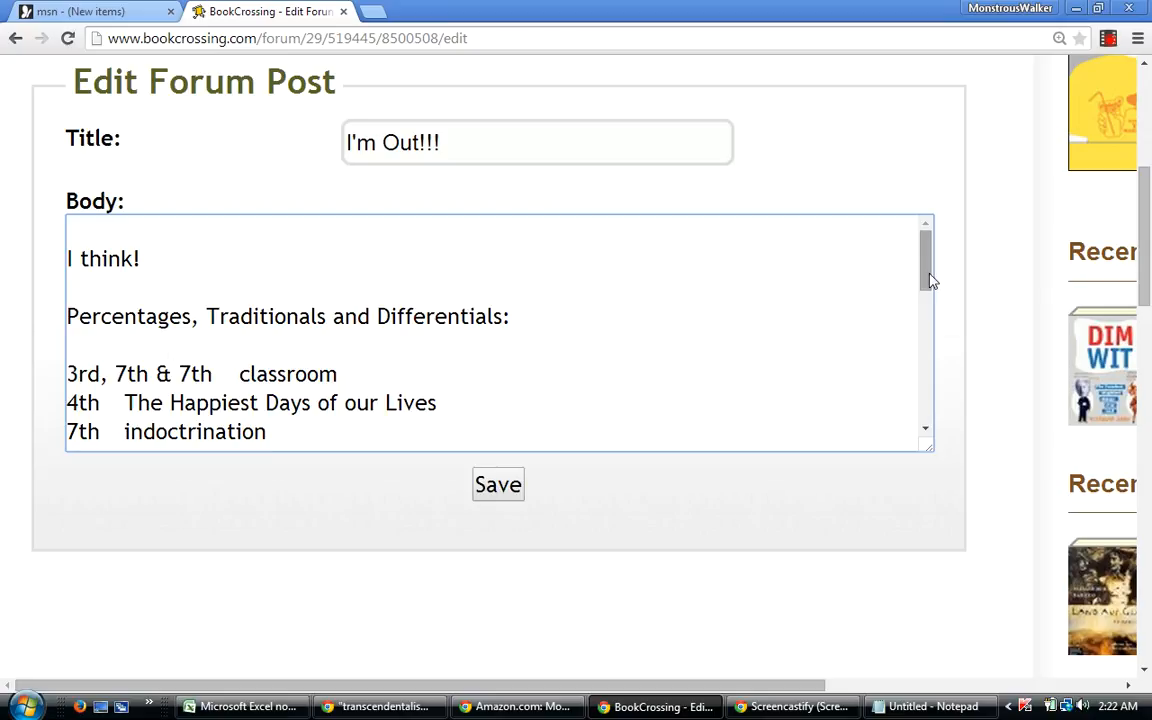
# Extend the rank of The Happiest Days of our Lives under the combined heading to "4th, 16th & 17th".
pyautogui.moveTo(926, 280); pyautogui.dragTo(885, 252)
pyautogui.write('16th ')
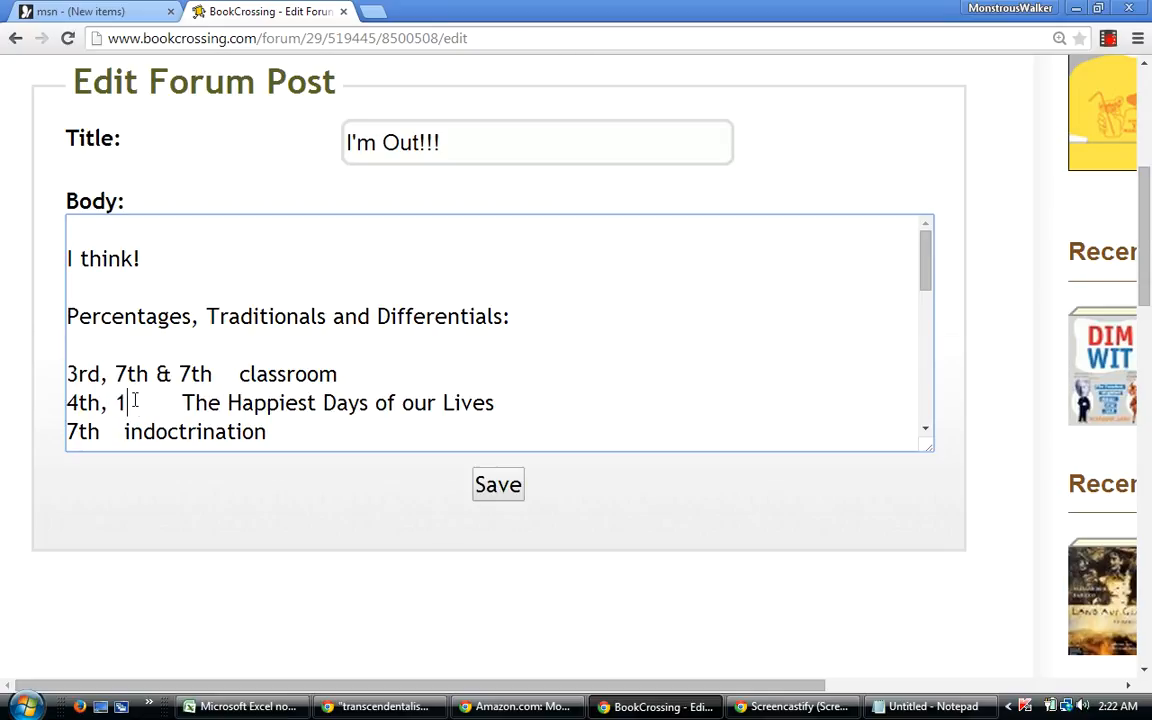
pyautogui.write('&')
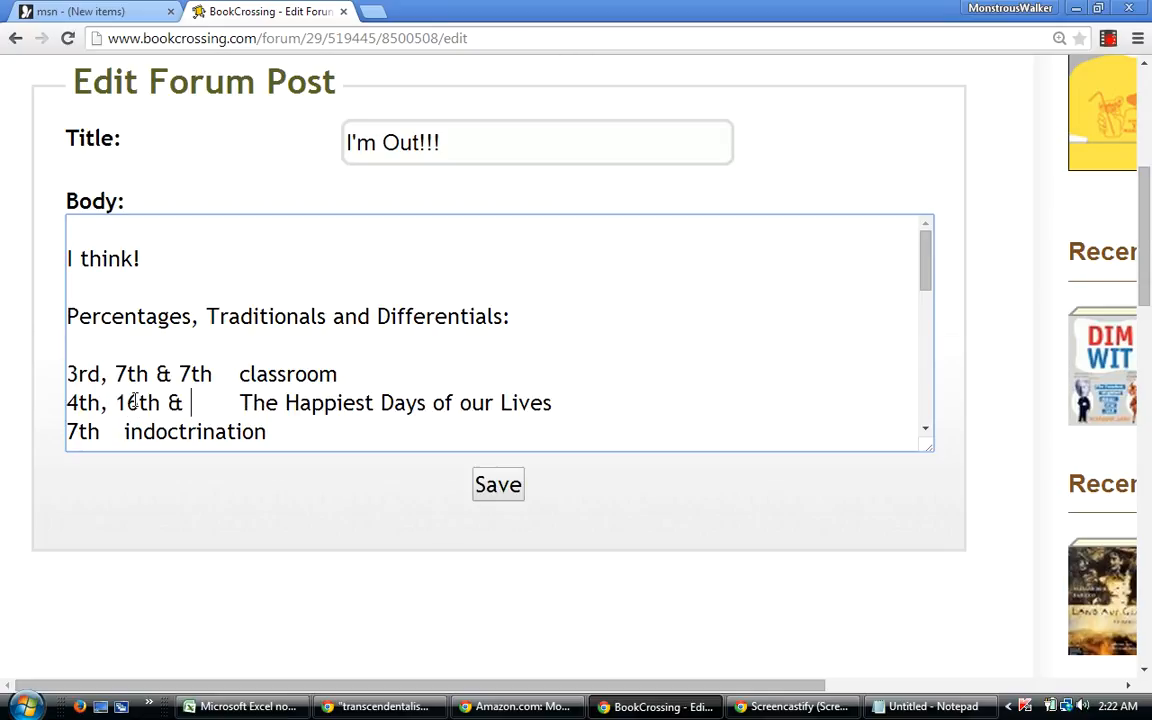
pyautogui.write(' 17th')
# Extend the rank of indoctrination under the combined heading to "7th, 23rd & 22nd".
pyautogui.moveTo(924, 258); pyautogui.dragTo(897, 366)
pyautogui.scroll(2, 890, 267)
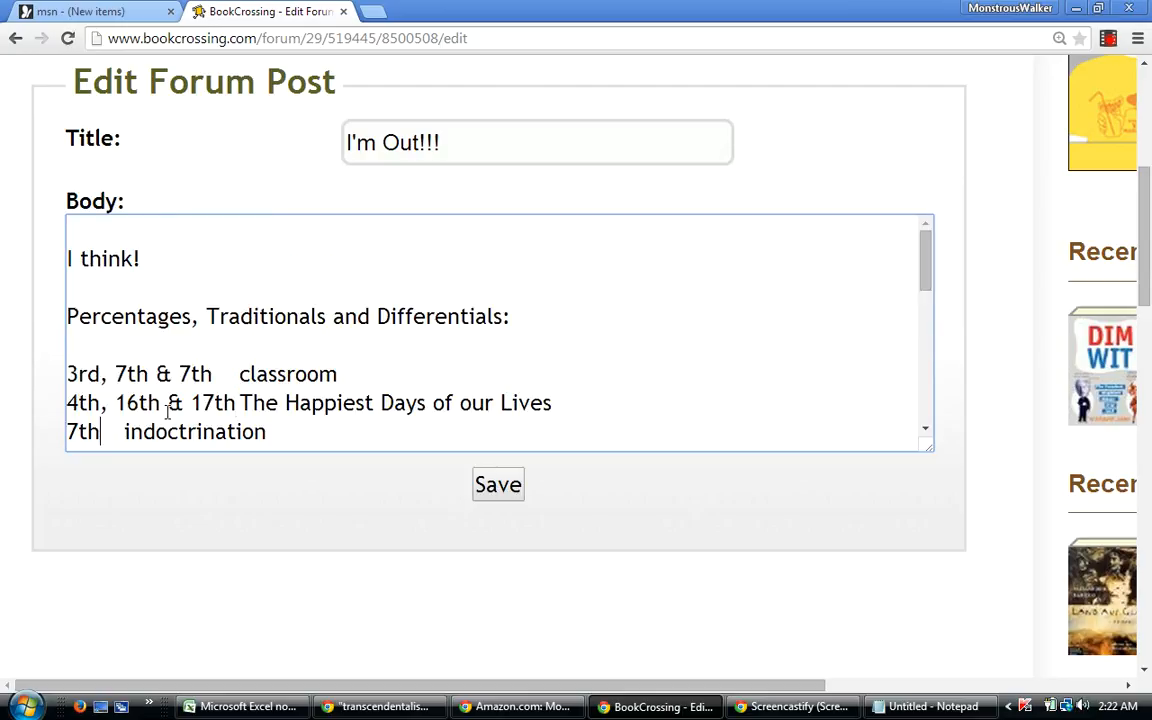
pyautogui.write('23rd')
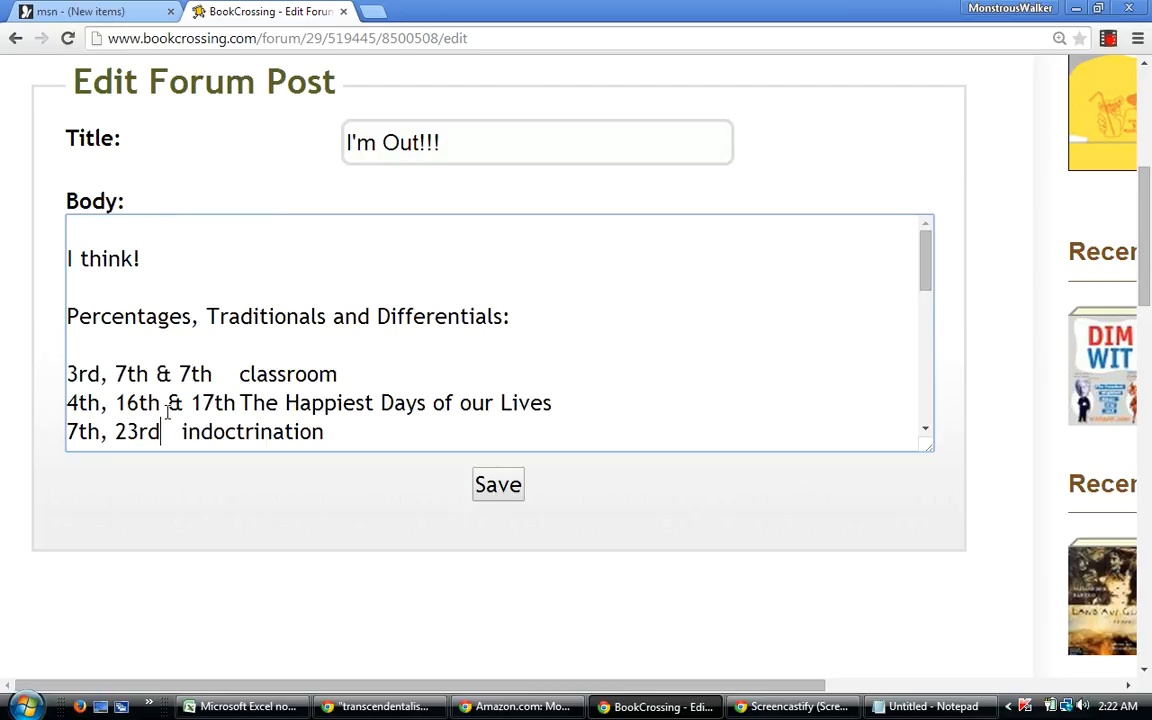
pyautogui.write(' & 22nd')
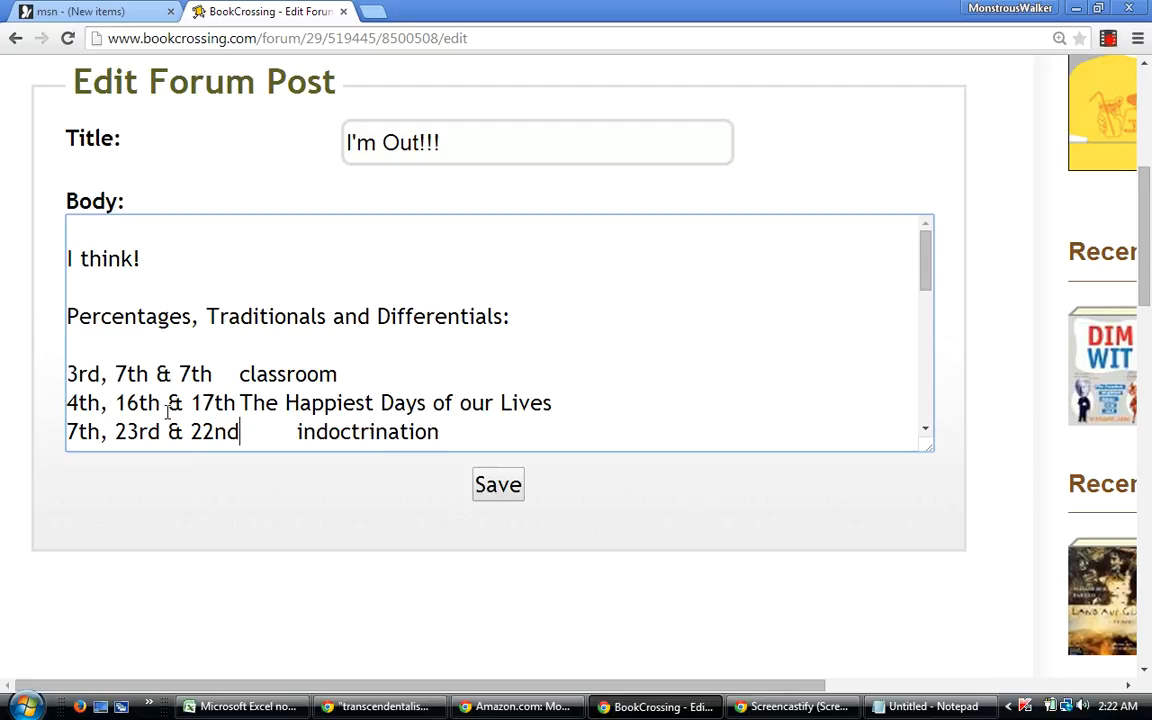
# Extend the rank of transcendentalism under the combined heading to "19th, 78th & 39th".
pyautogui.moveTo(922, 278); pyautogui.dragTo(881, 265)
pyautogui.scroll(-1, 838, 429)
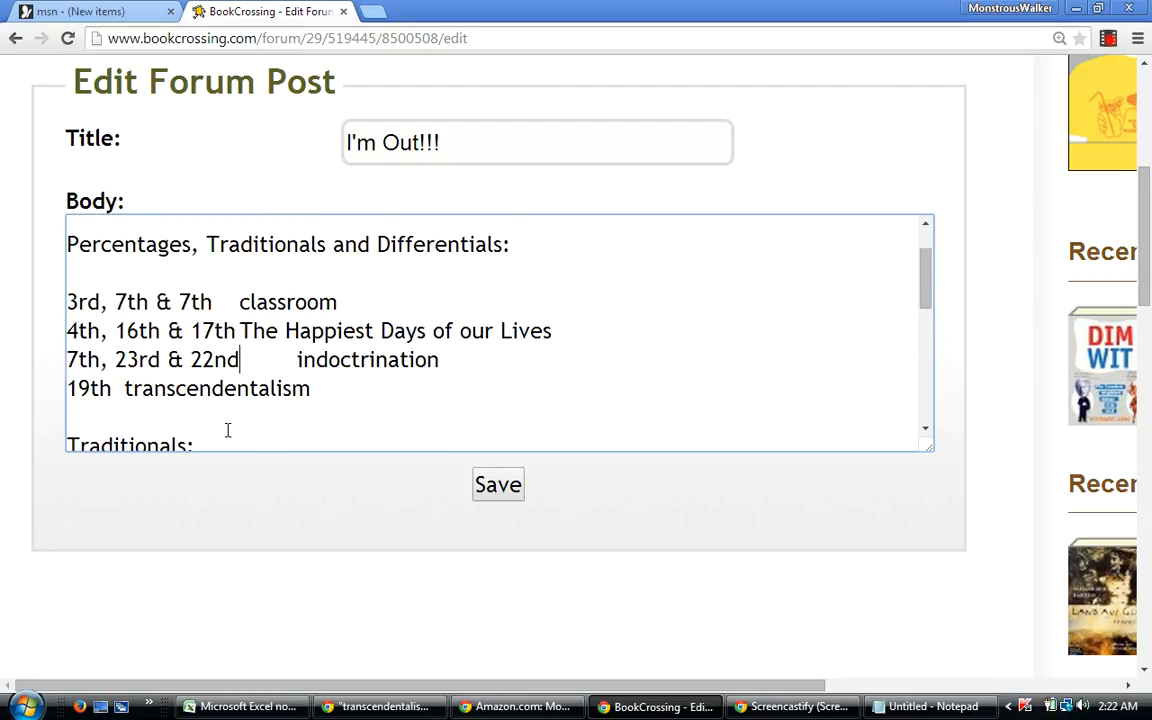
pyautogui.click(139, 403)
pyautogui.write(', 78th')
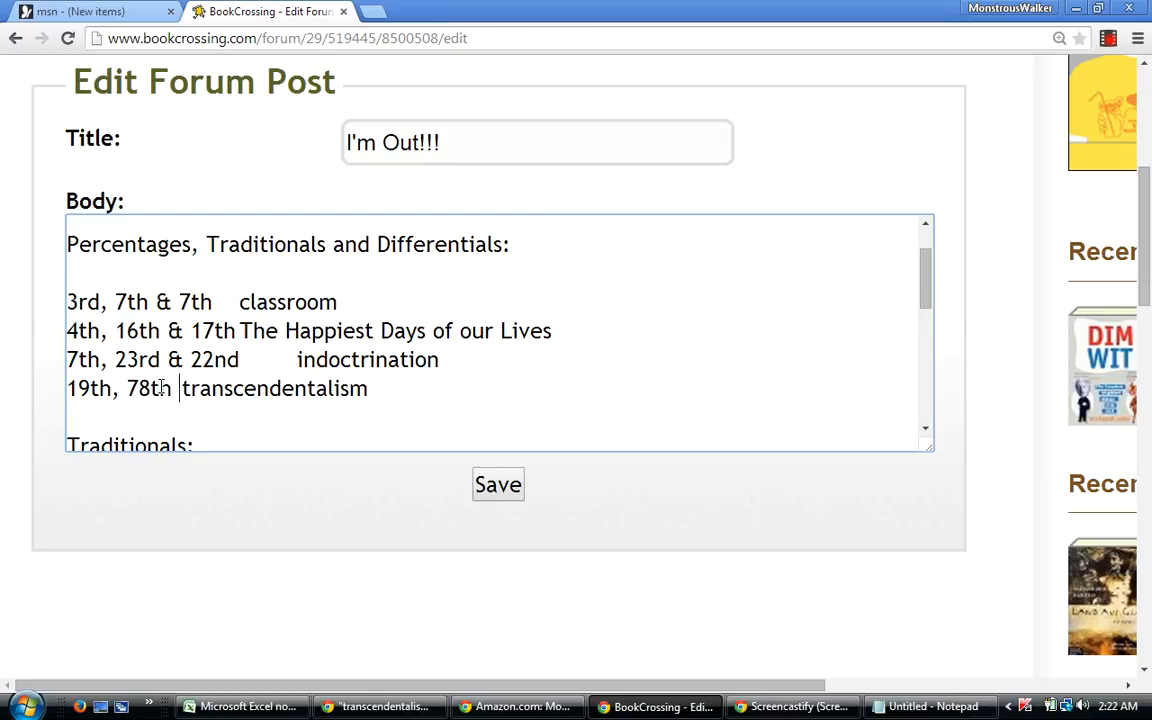
pyautogui.write(' & 39th')
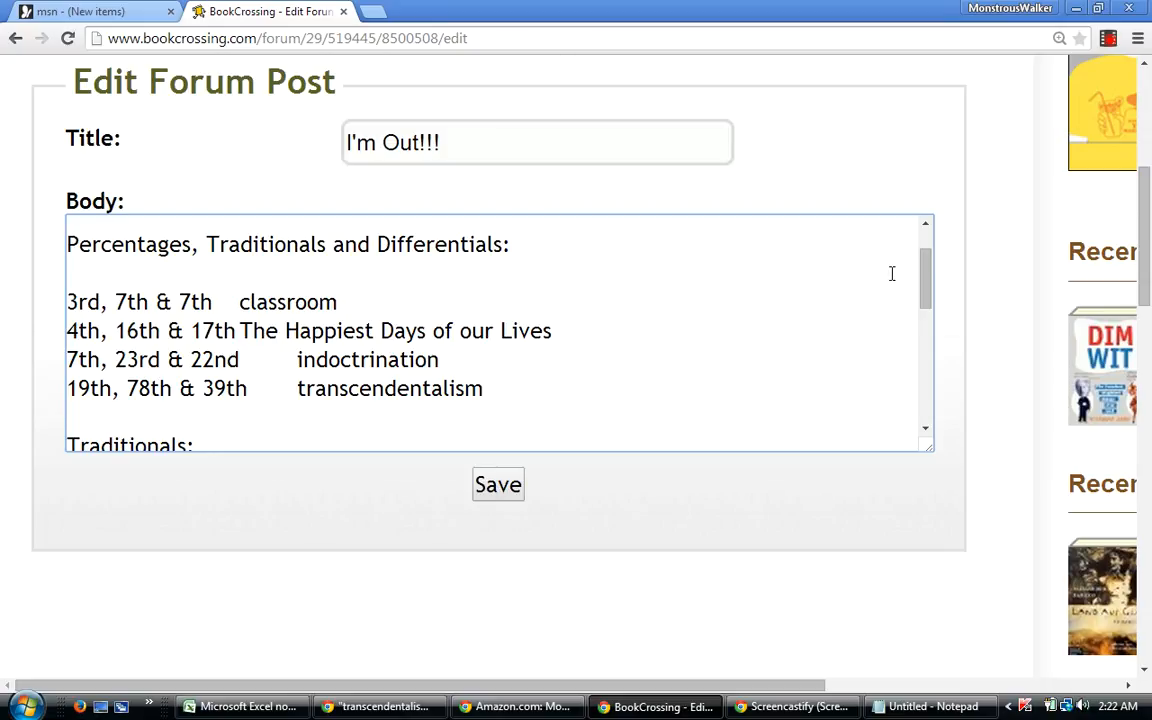
# Delete the separate Traditionals and Differentials lists below the combined list.
pyautogui.moveTo(925, 282); pyautogui.dragTo(905, 386)
pyautogui.moveTo(330, 389); pyautogui.dragTo(46, 442)
pyautogui.press('Delete')
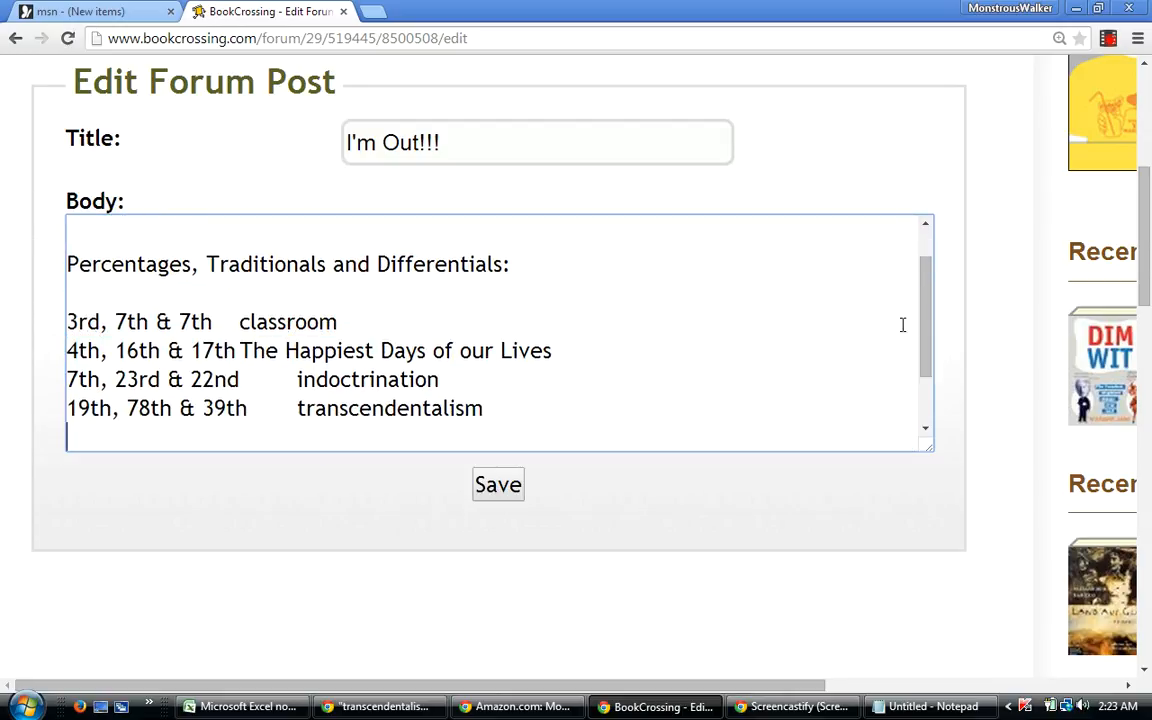
# Add the heading "Percentage Nine:" below the combined list, followed by a blank line.
pyautogui.moveTo(924, 320)
pyautogui.mouseDown()
pyautogui.moveTo(911, 364)
pyautogui.moveTo(930, 330)
pyautogui.mouseUp()
pyautogui.scroll(-2, 925, 340)
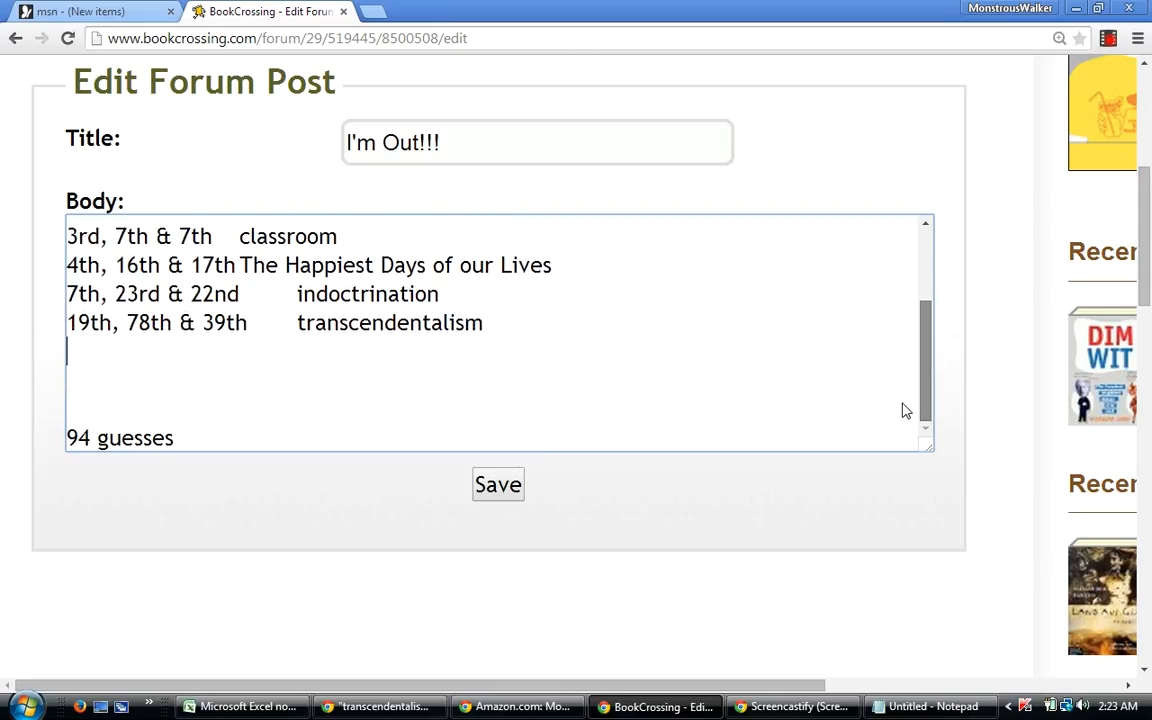
pyautogui.moveTo(928, 363); pyautogui.dragTo(931, 332)
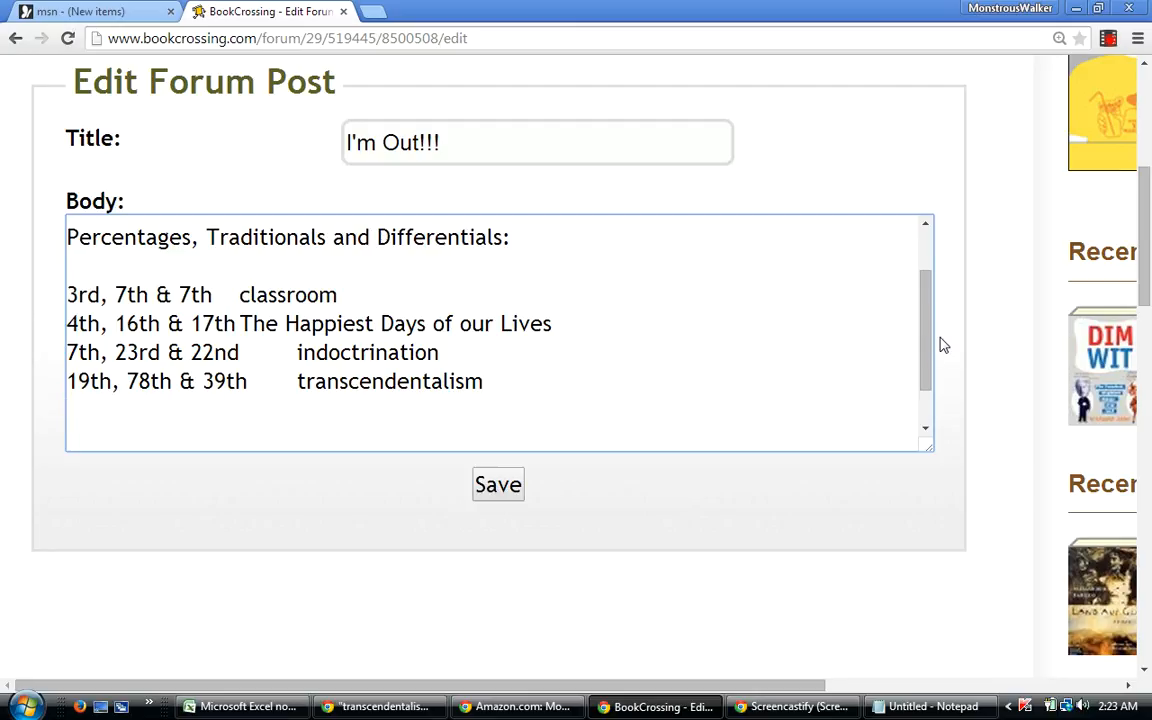
pyautogui.moveTo(923, 342); pyautogui.dragTo(930, 357)
pyautogui.press('Return')
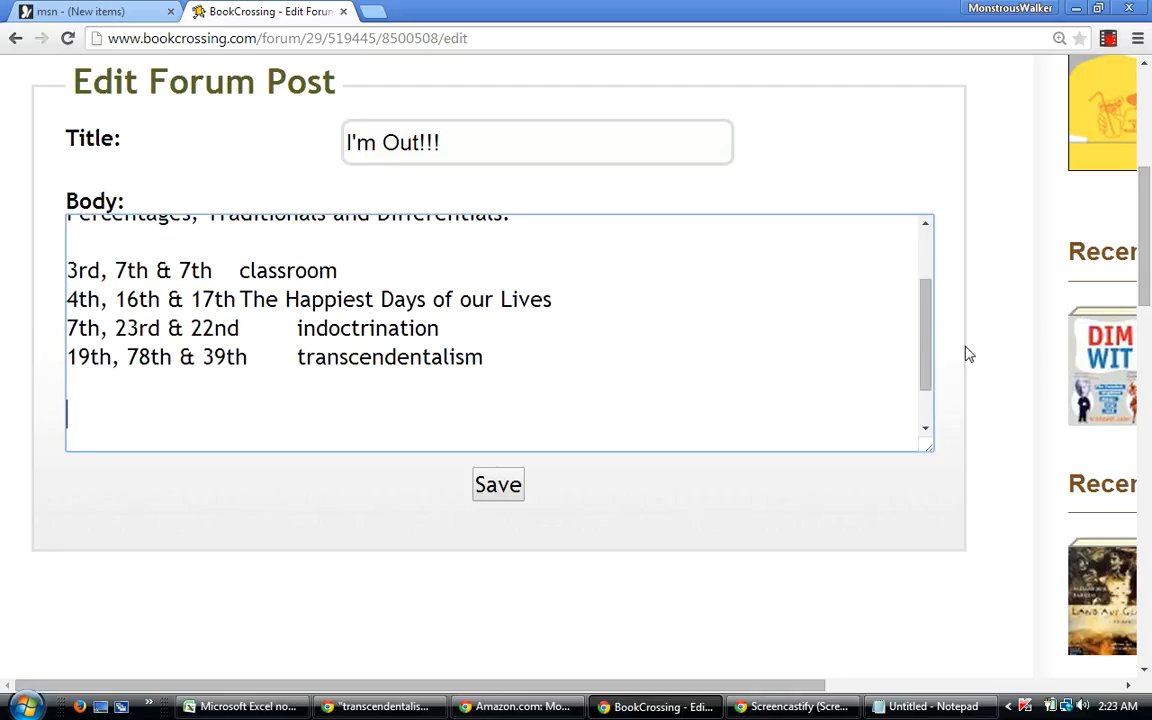
pyautogui.write('Percentag')
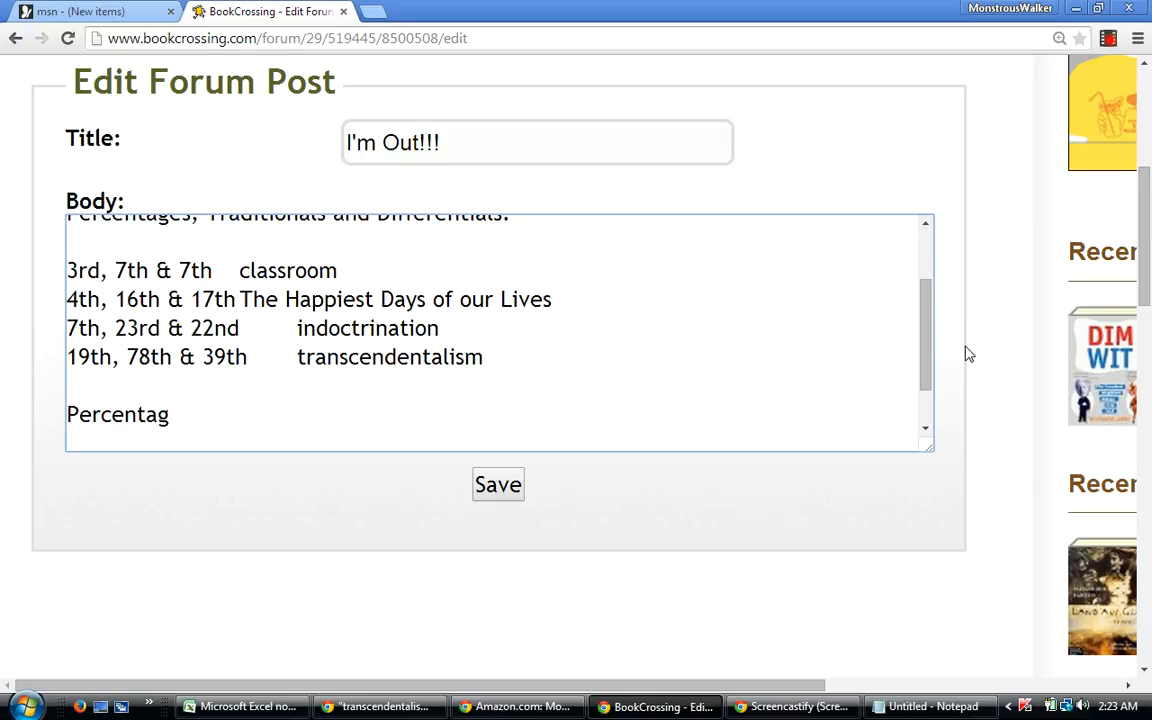
pyautogui.write('e Nine:')
pyautogui.press('Return')
pyautogui.press('Return')
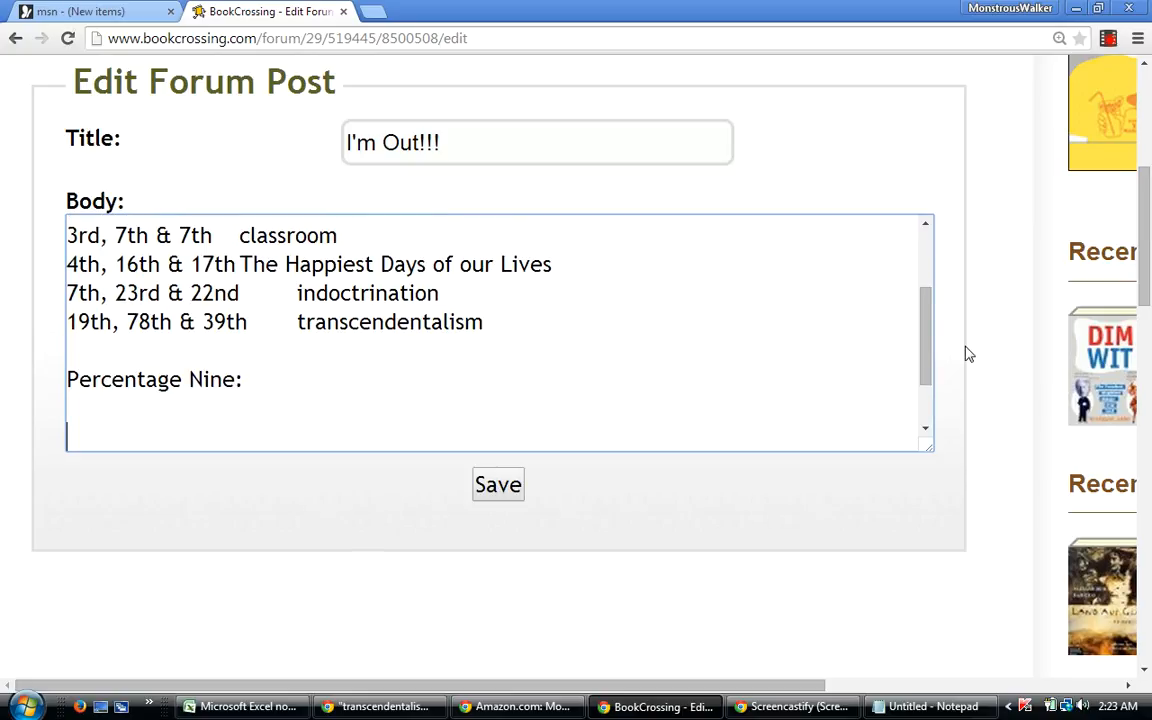
# Switch to the Excel workbook and sort rows 5 to 193 by column AV A to Z, then by column G largest to smallest.
pyautogui.click(253, 708)
pyautogui.press('Escape')
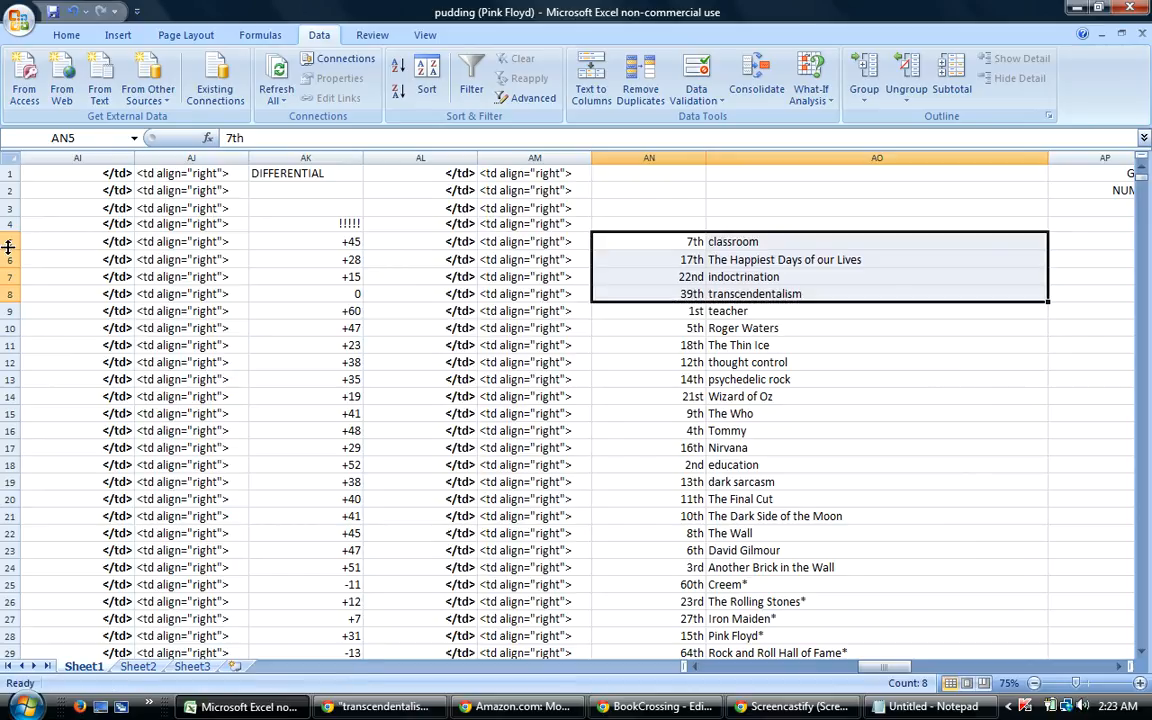
pyautogui.moveTo(5, 241); pyautogui.dragTo(14, 636)
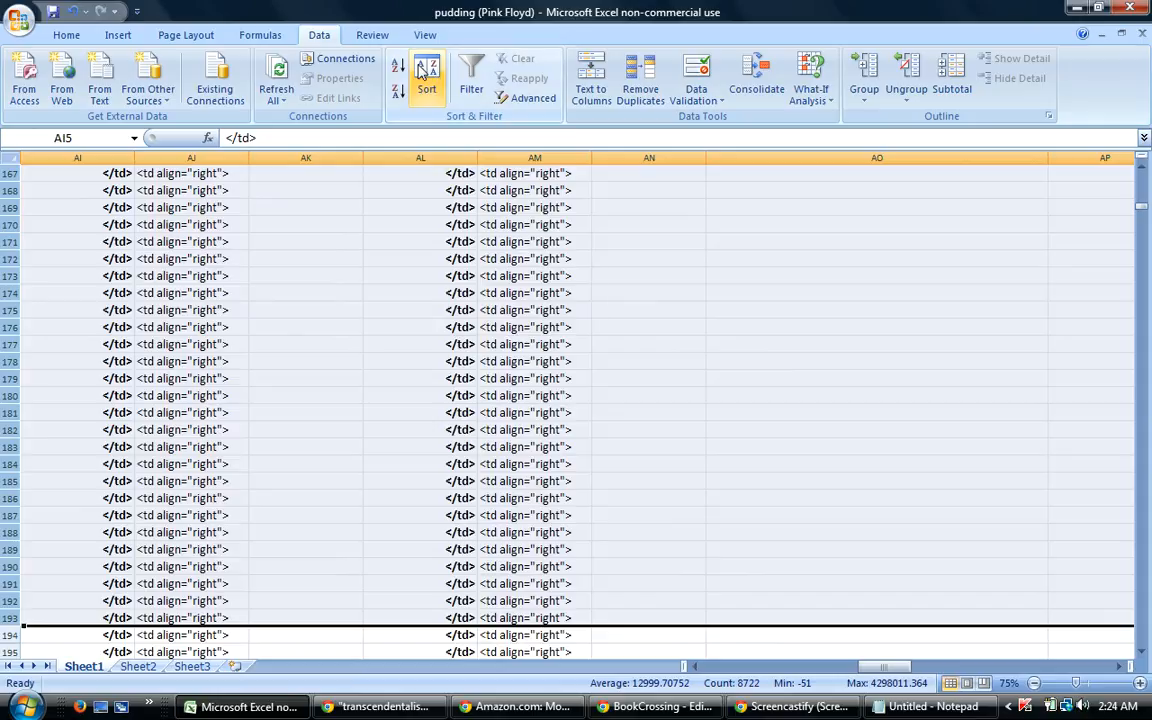
pyautogui.click(427, 80)
pyautogui.click(531, 319)
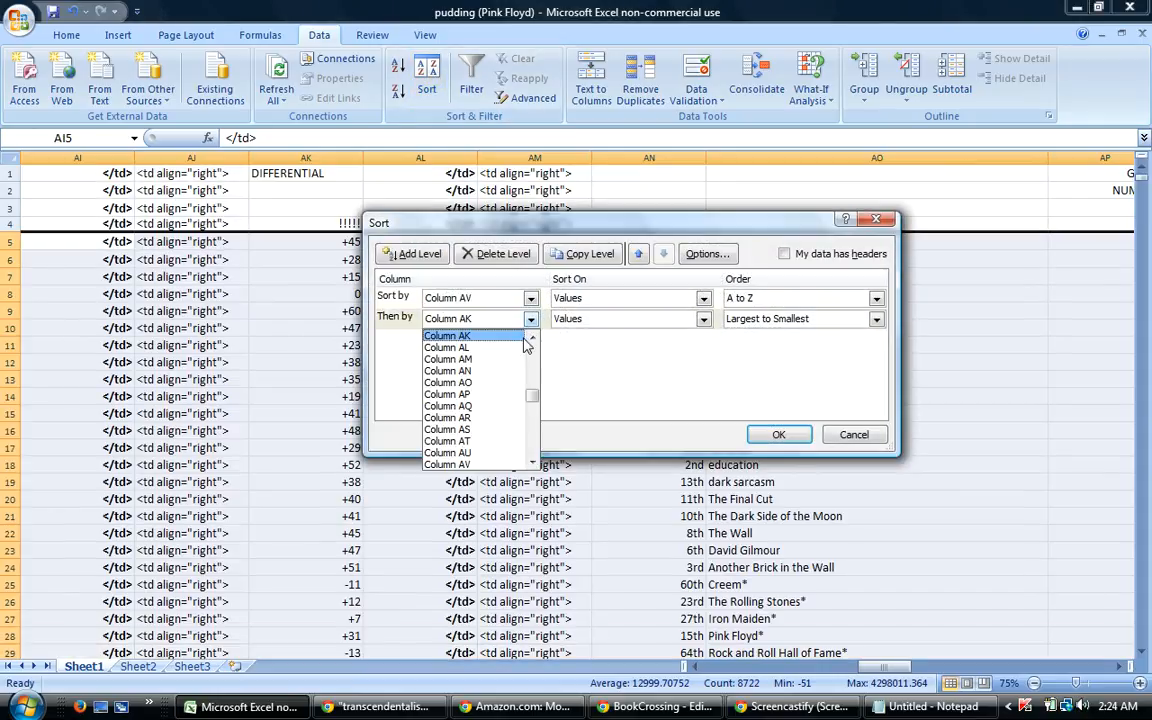
pyautogui.moveTo(530, 400); pyautogui.dragTo(532, 356)
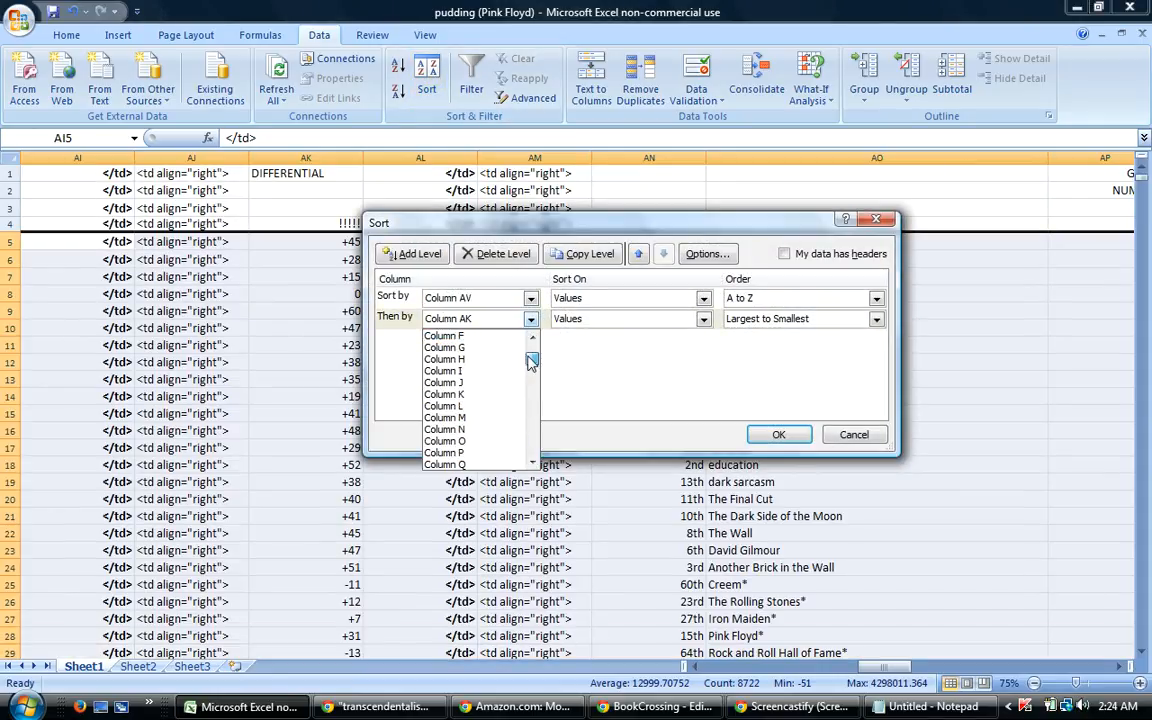
pyautogui.click(458, 350)
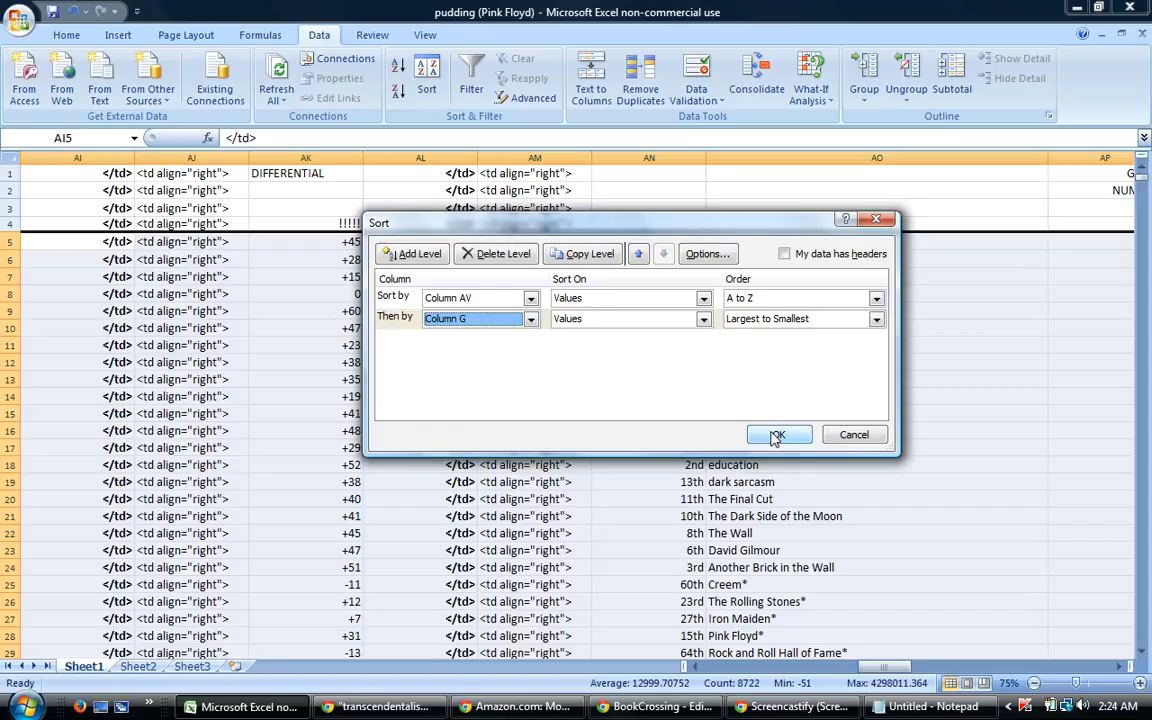
pyautogui.click(778, 435)
# Copy the nine quoted phrases in cells BP5 to BP13, from "dark sarcasm" to "psychedelic rock".
pyautogui.moveTo(876, 667); pyautogui.dragTo(1003, 678)
pyautogui.moveTo(628, 243); pyautogui.dragTo(660, 381)
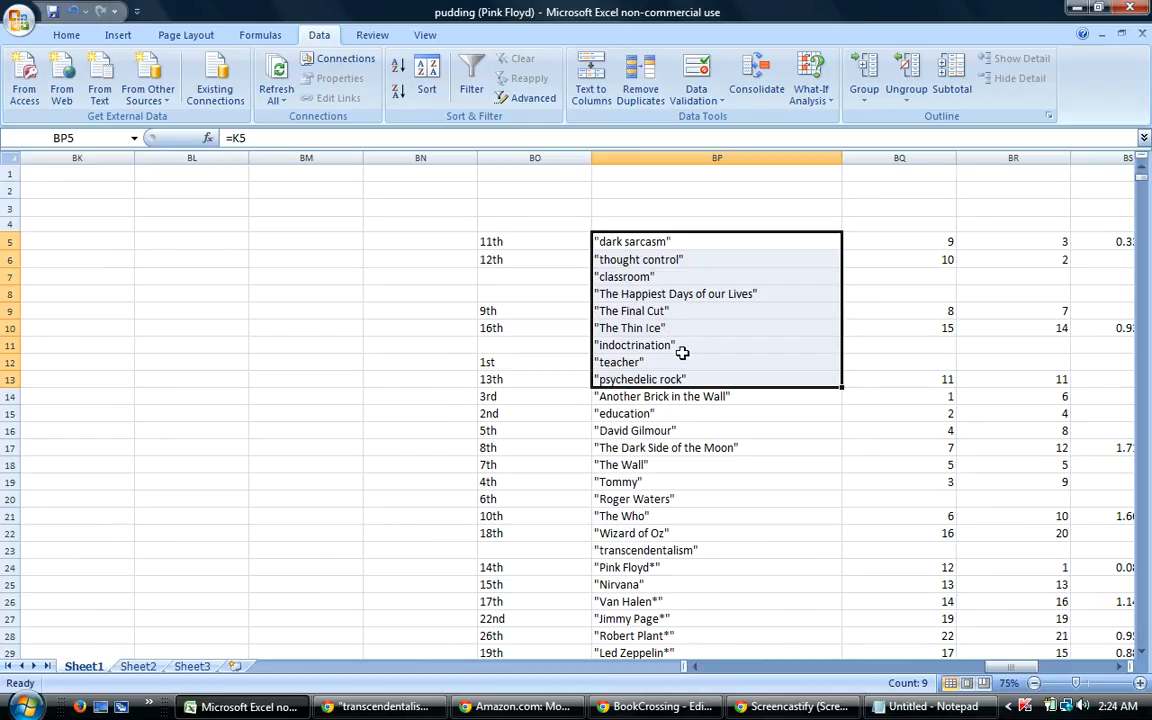
pyautogui.rightClick(685, 349)
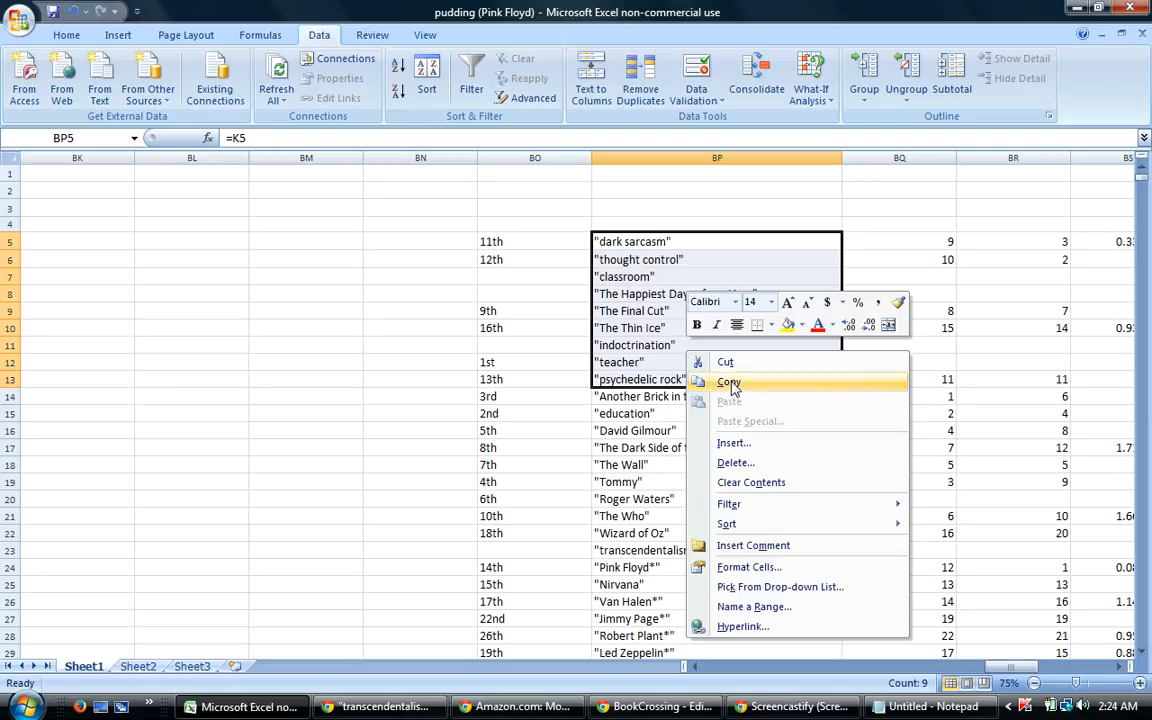
pyautogui.click(731, 384)
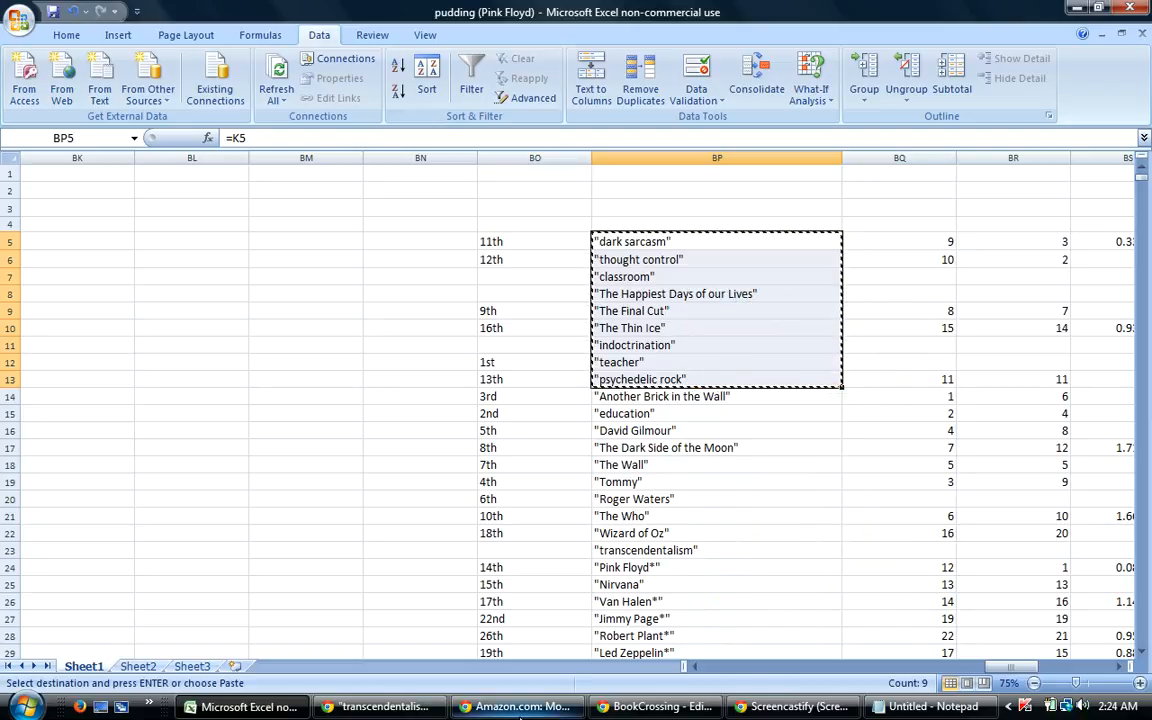
# Switch back to the BookCrossing post in Chrome and paste the copied phrases under the "Percentage Nine:" heading.
pyautogui.click(668, 712)
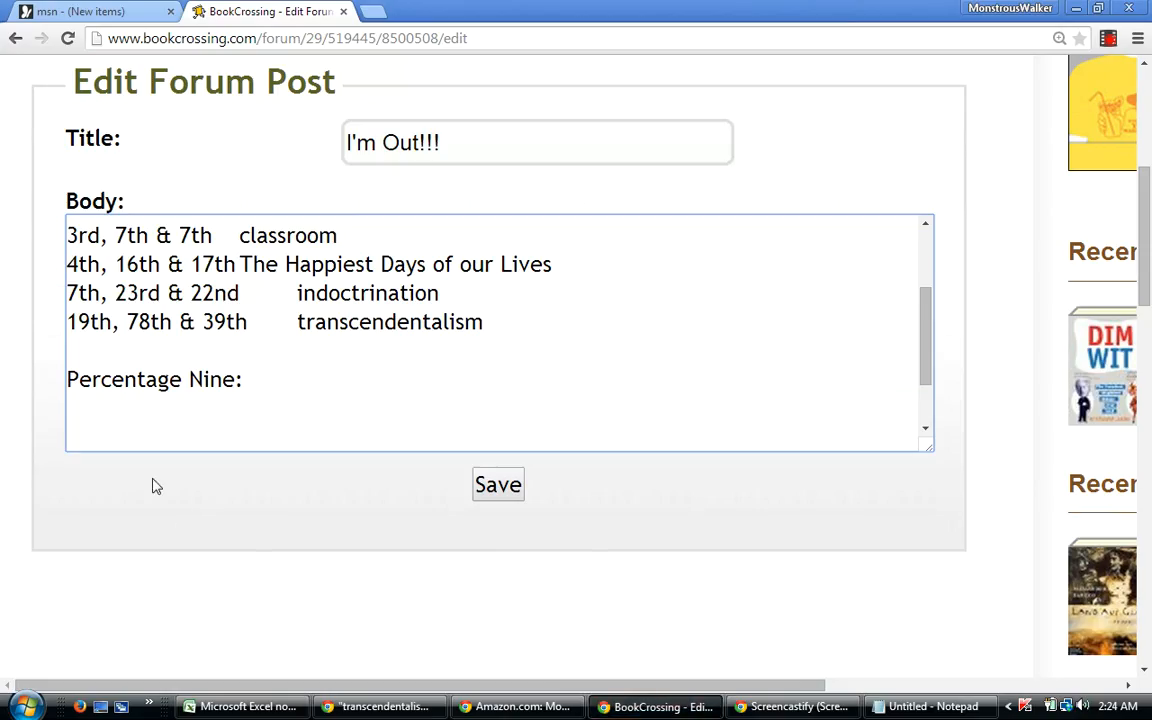
pyautogui.rightClick(123, 434)
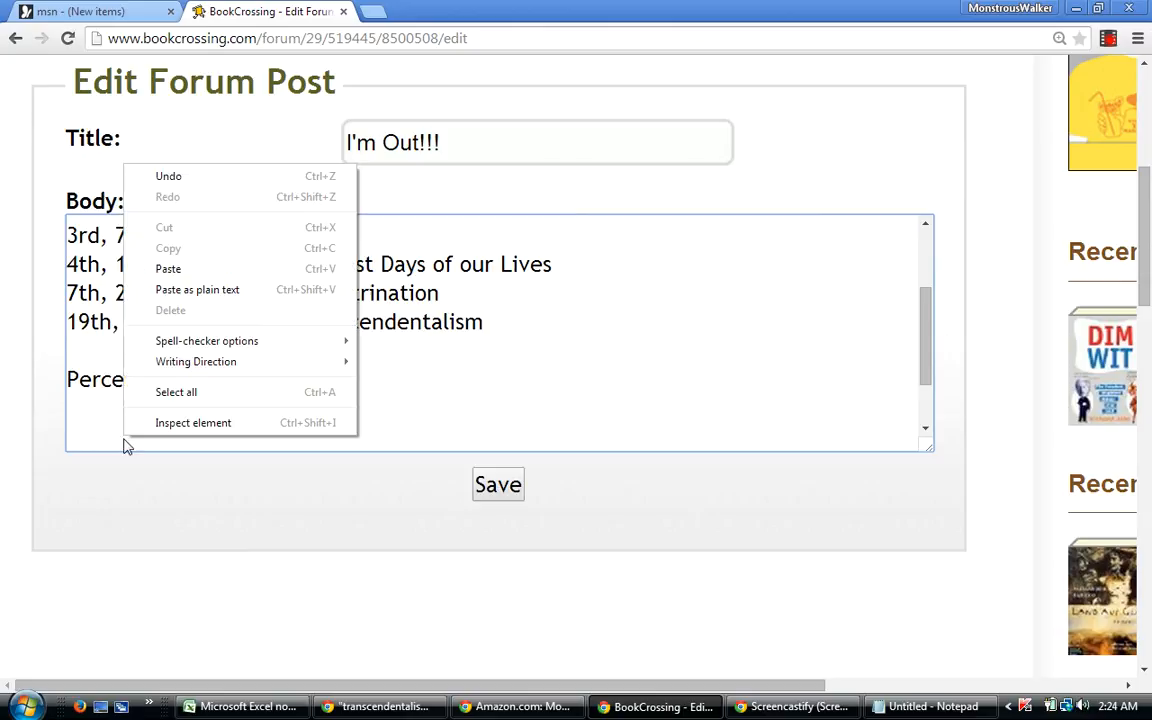
pyautogui.click(184, 276)
pyautogui.moveTo(928, 390); pyautogui.dragTo(913, 334)
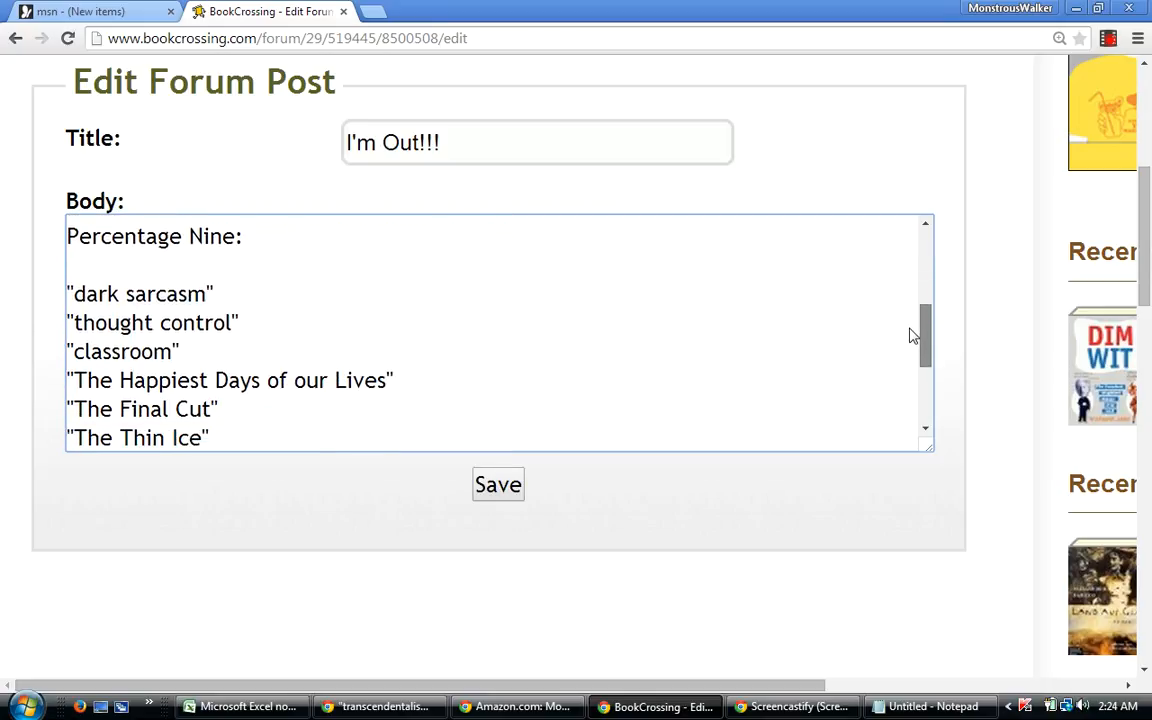
# Change "classroom" in the Percentage Nine list to all capitals, "CLASSROOM".
pyautogui.click(195, 358)
pyautogui.press('BackSpace')
pyautogui.press('BackSpace')
pyautogui.press('BackSpace')
pyautogui.press('BackSpace')
pyautogui.press('BackSpace')
pyautogui.press('BackSpace')
pyautogui.press('BackSpace')
pyautogui.press('BackSpace')
pyautogui.press('BackSpace')
pyautogui.press('BackSpace')
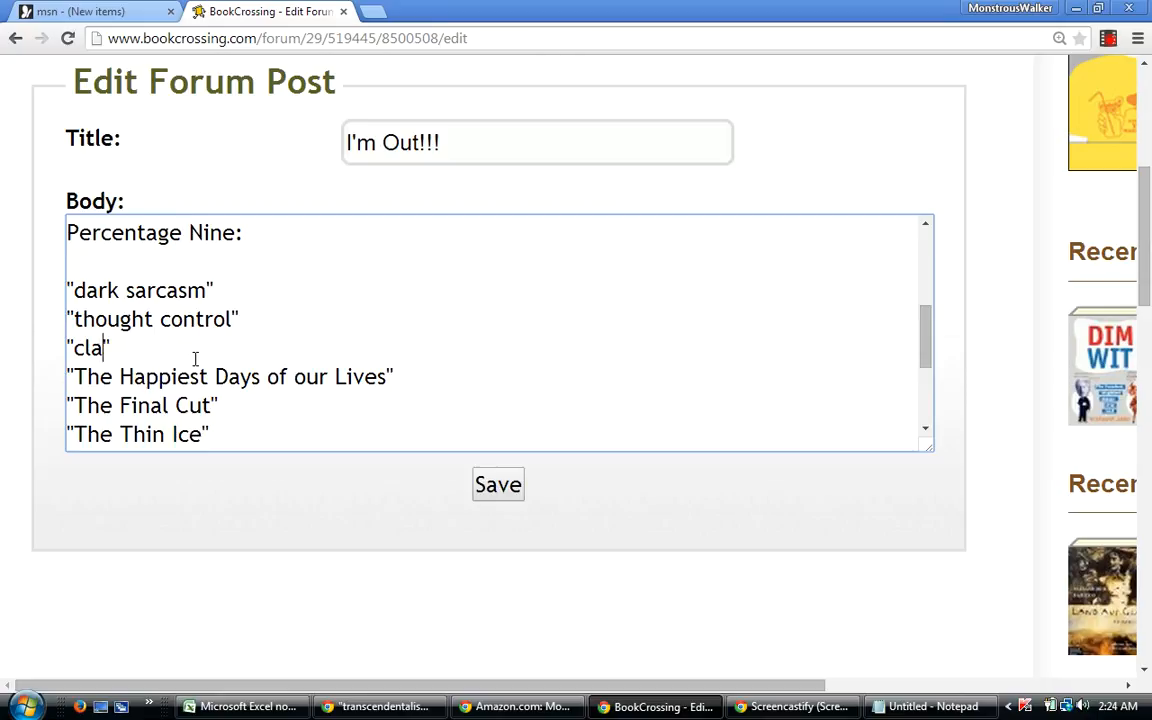
pyautogui.write('CLASSROOM')
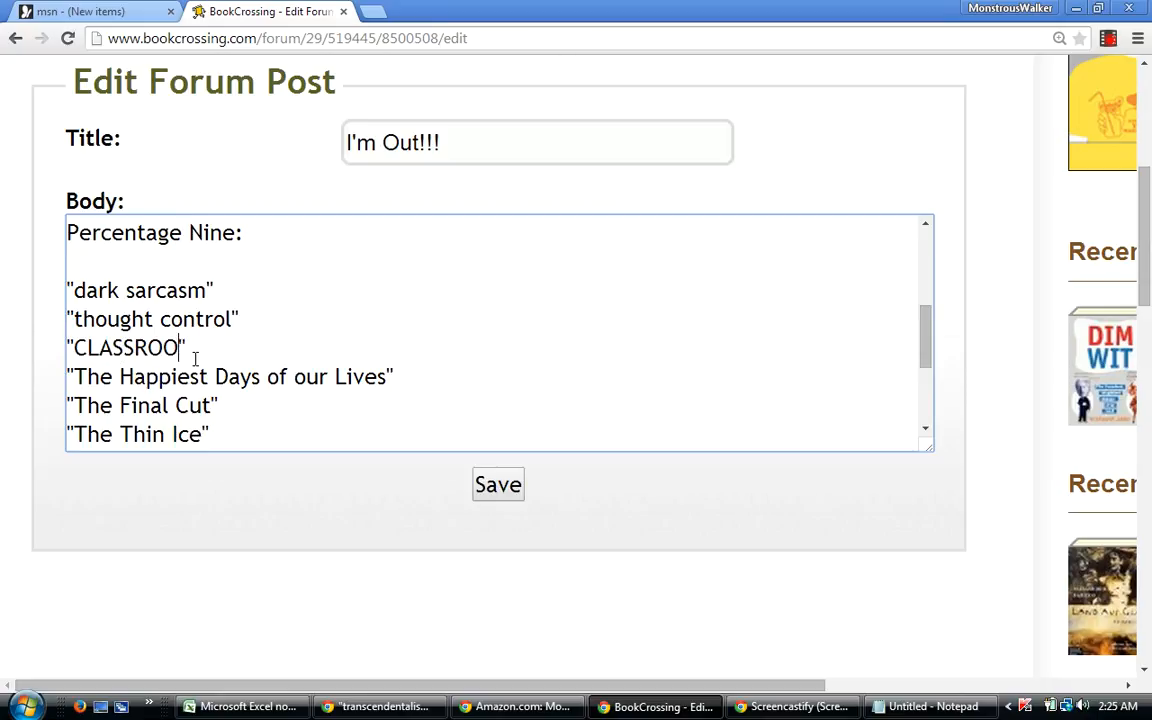
# Rewrite "The Happiest Days of our Lives" in the Percentage Nine list as "THE HAPPIEST DAYS OF OUR LIVES".
pyautogui.click(384, 376)
pyautogui.press('BackSpace')
pyautogui.press('BackSpace')
pyautogui.press('BackSpace')
pyautogui.press('BackSpace')
pyautogui.press('BackSpace')
pyautogui.press('BackSpace')
pyautogui.press('BackSpace')
pyautogui.press('BackSpace')
pyautogui.press('BackSpace')
pyautogui.press('BackSpace')
pyautogui.press('BackSpace')
pyautogui.press('BackSpace')
pyautogui.press('BackSpace')
pyautogui.press('BackSpace')
pyautogui.press('BackSpace')
pyautogui.press('BackSpace')
pyautogui.press('BackSpace')
pyautogui.press('BackSpace')
pyautogui.press('BackSpace')
pyautogui.press('BackSpace')
pyautogui.press('BackSpace')
pyautogui.write('HE HAPPIES')
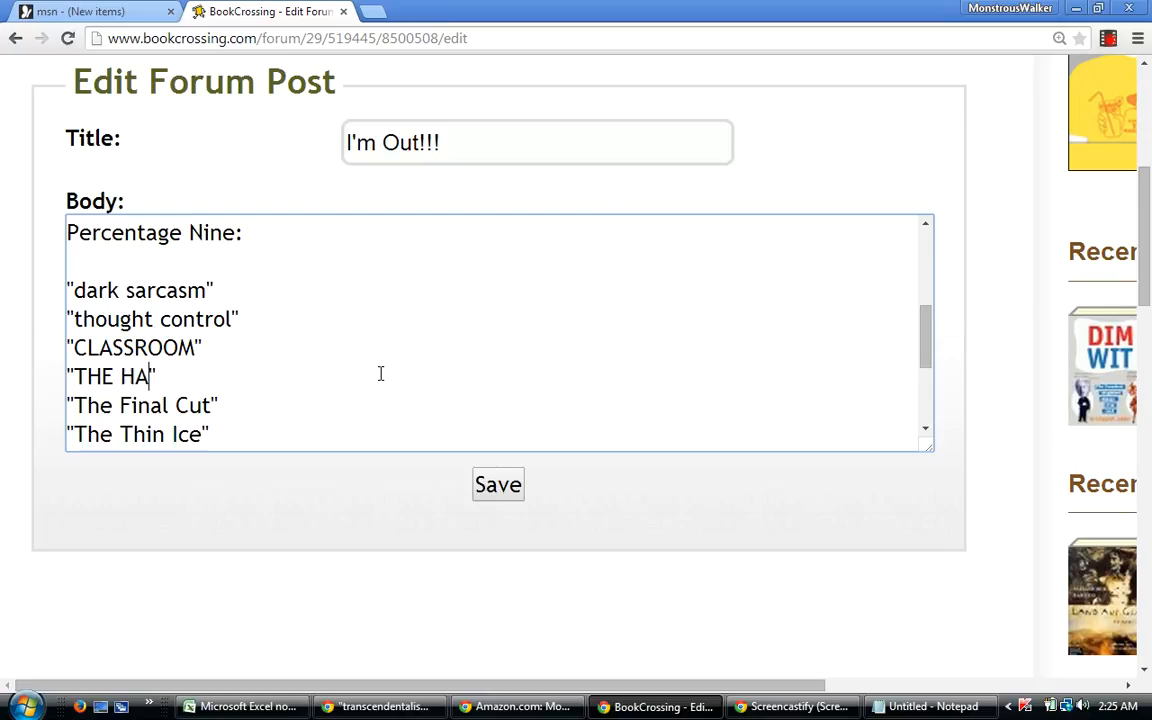
pyautogui.write('T DAYS ')
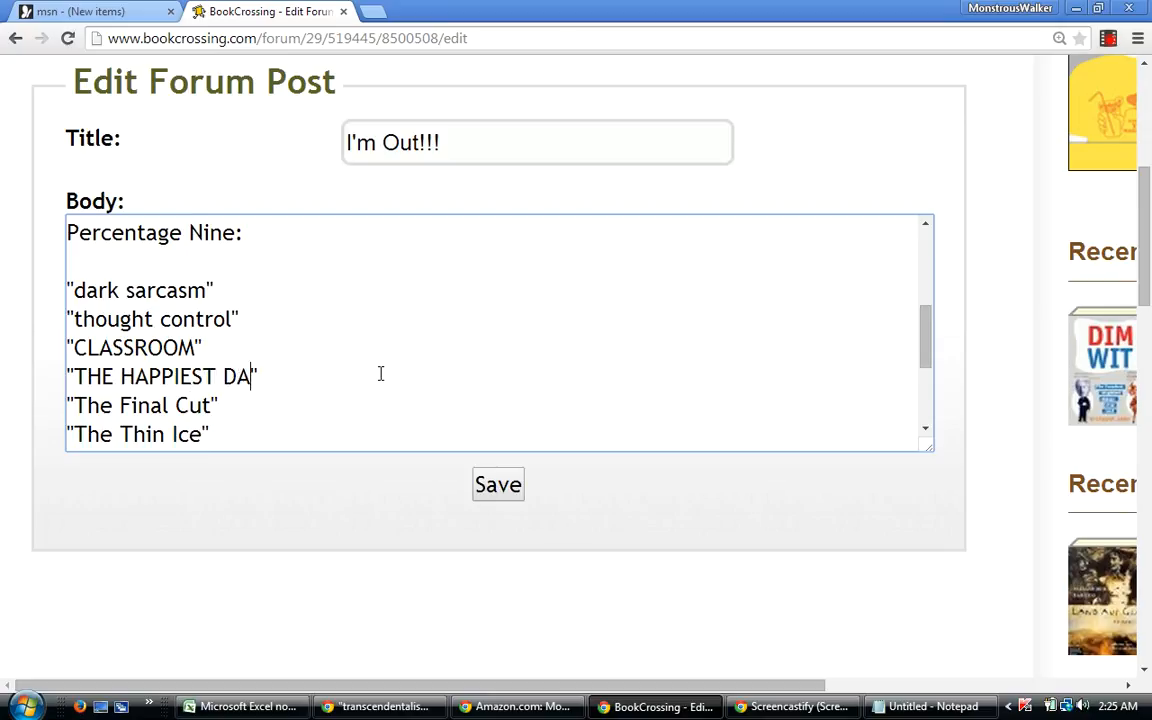
pyautogui.write('OF OUR LIVE')
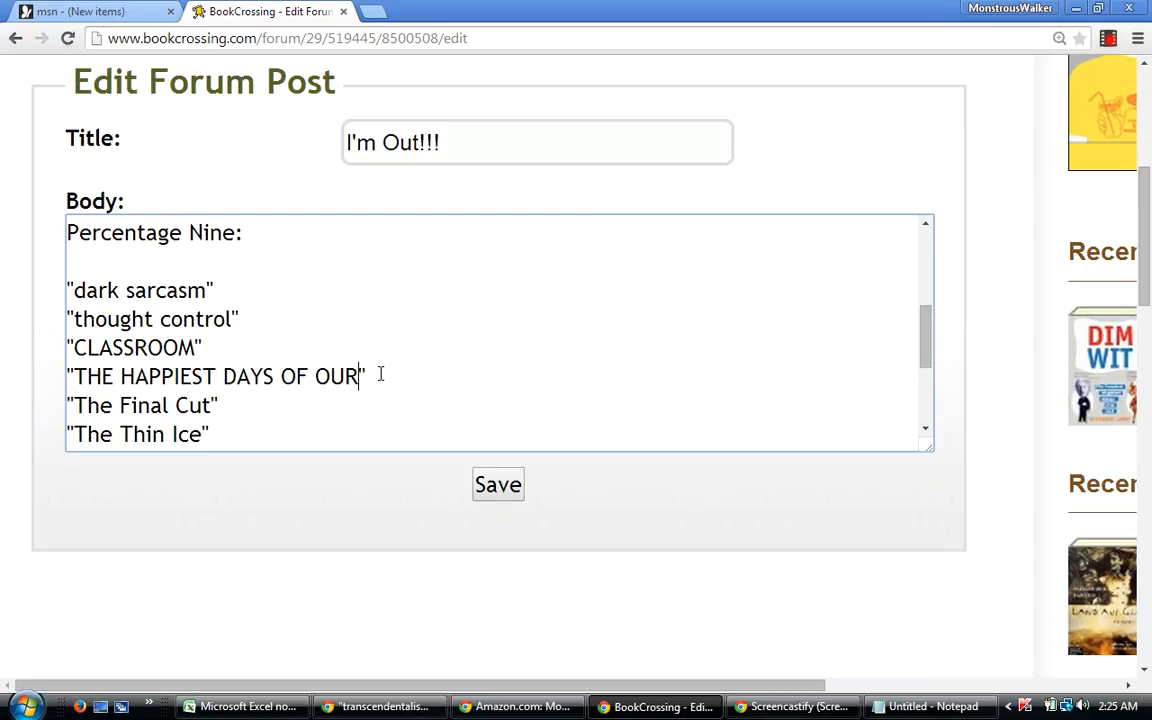
pyautogui.write('S')
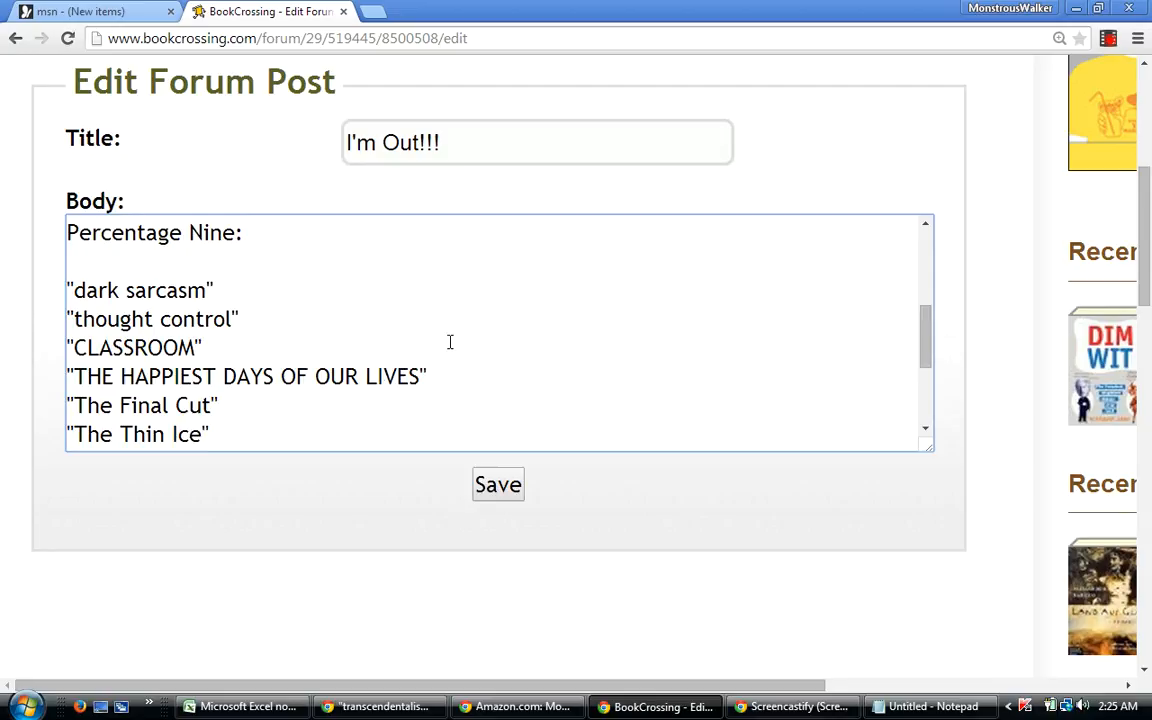
# Change "indoctrination" in the Percentage Nine list to all capitals, "INDOCTRINATION".
pyautogui.scroll(-4, 927, 340)
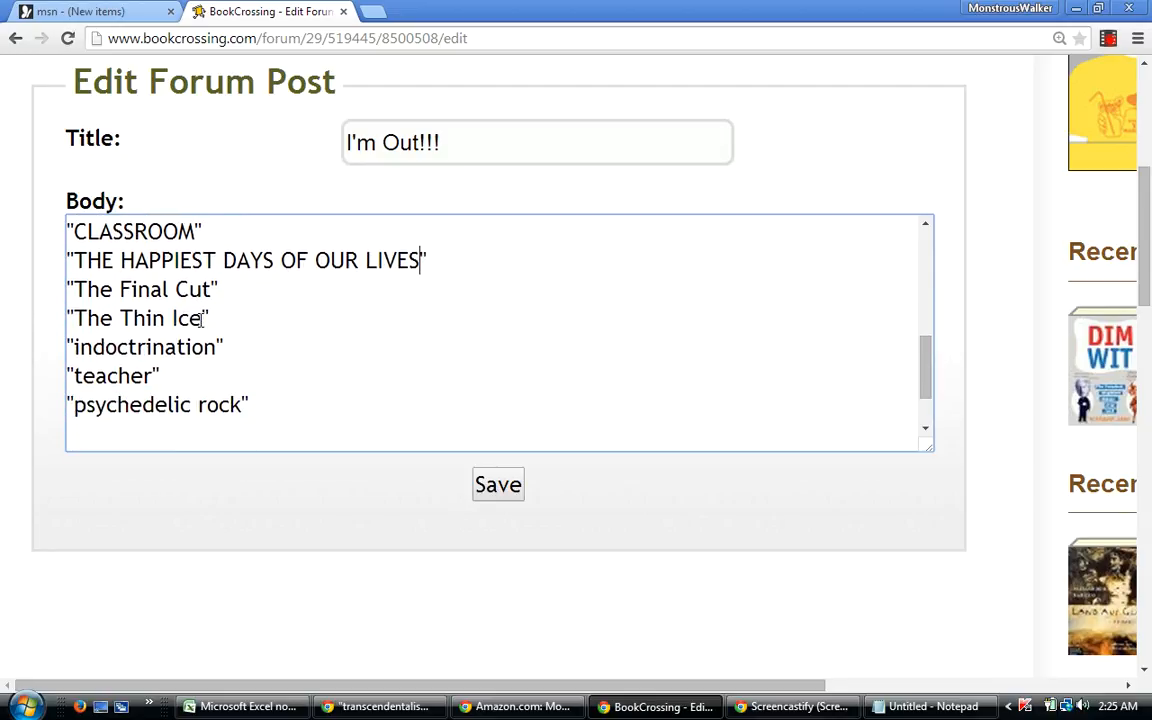
pyautogui.click(228, 347)
pyautogui.press('Left')
pyautogui.press('BackSpace')
pyautogui.press('BackSpace')
pyautogui.press('BackSpace')
pyautogui.press('BackSpace')
pyautogui.press('BackSpace')
pyautogui.press('BackSpace')
pyautogui.press('BackSpace')
pyautogui.press('BackSpace')
pyautogui.press('BackSpace')
pyautogui.press('BackSpace')
pyautogui.press('BackSpace')
pyautogui.press('BackSpace')
pyautogui.press('BackSpace')
pyautogui.press('BackSpace')
pyautogui.write('INDOCTR')
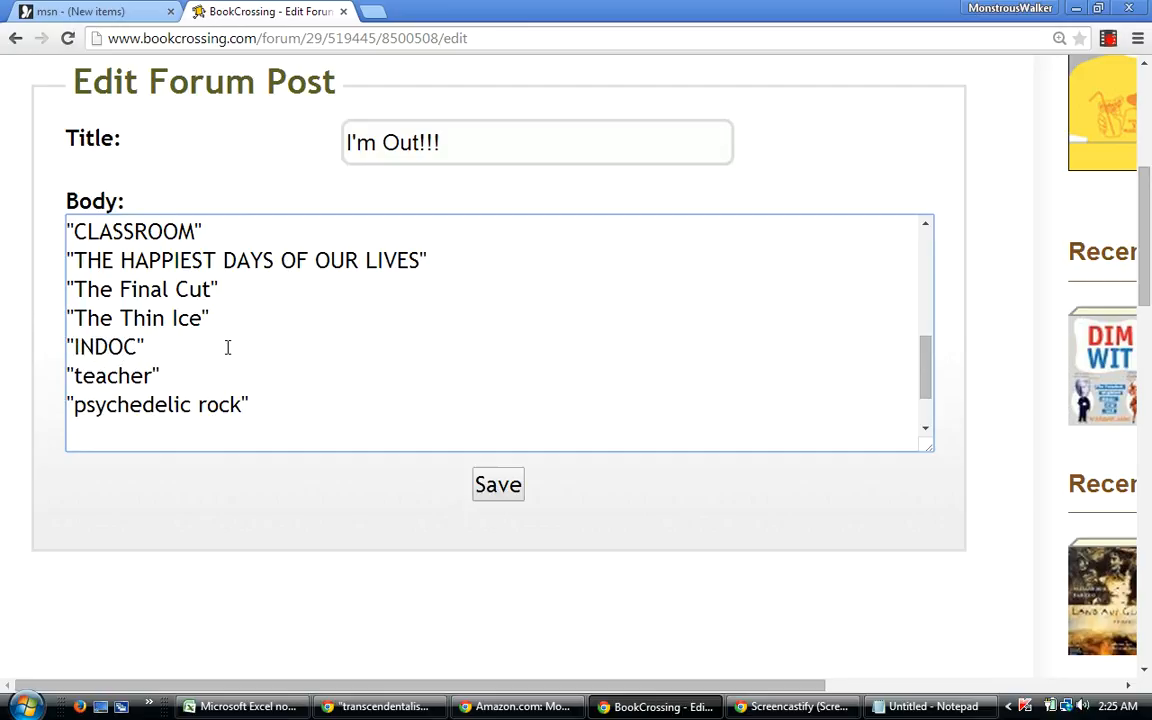
pyautogui.write('INATION')
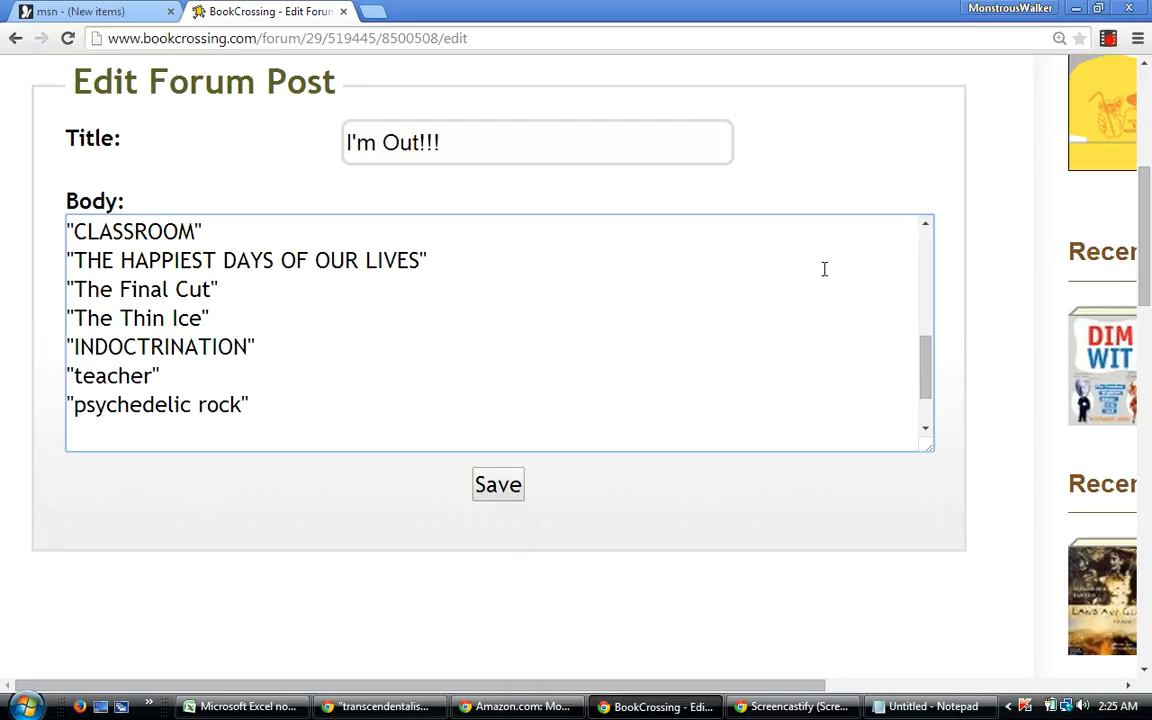
# Add the heading "Traditional Nine:" below the Percentage Nine list, followed by a blank line.
pyautogui.moveTo(924, 381); pyautogui.dragTo(922, 355)
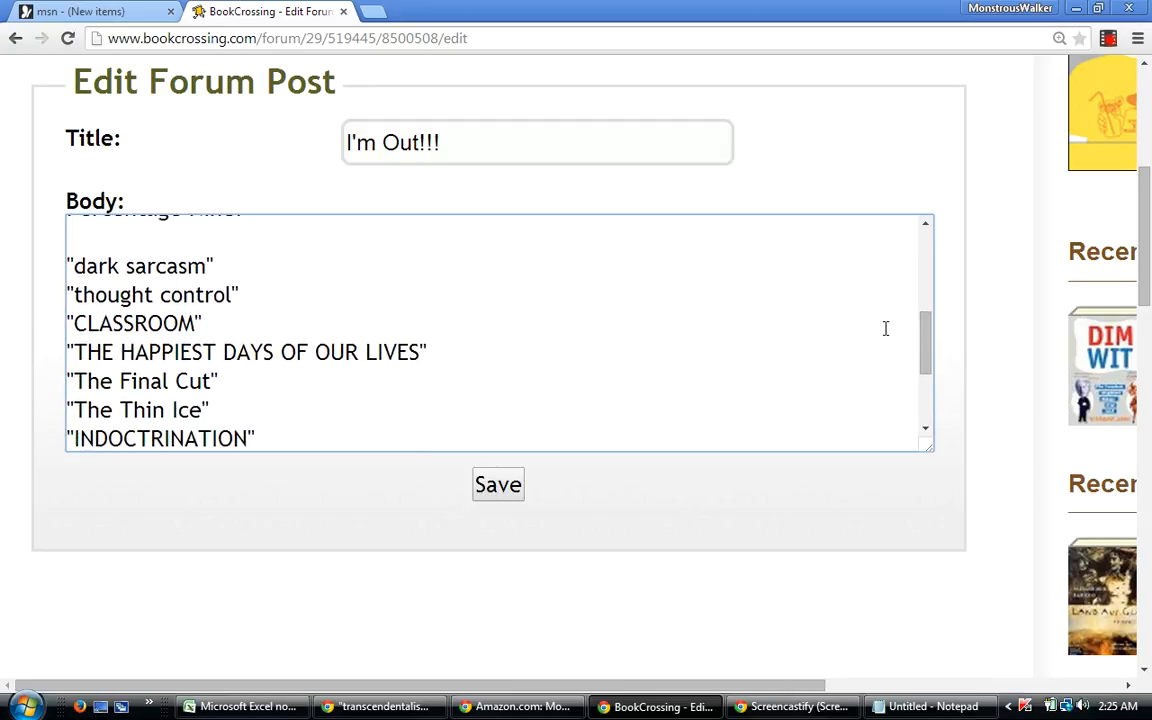
pyautogui.moveTo(924, 360); pyautogui.dragTo(927, 403)
pyautogui.click(285, 370)
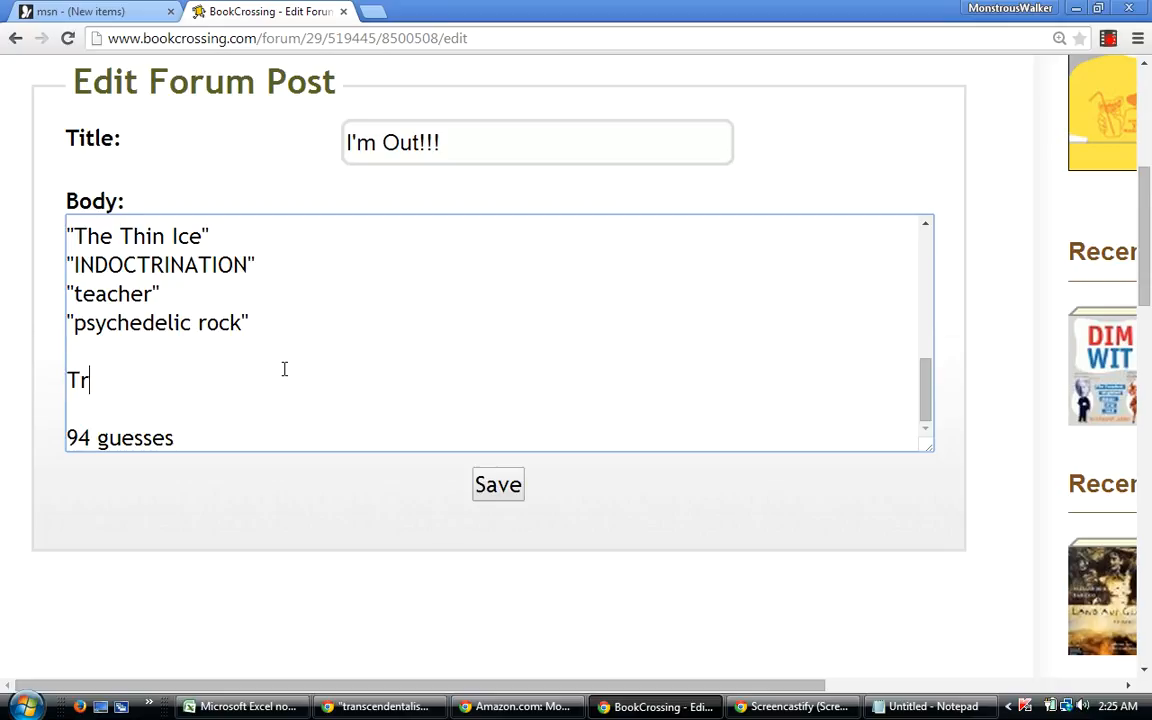
pyautogui.write('ion')
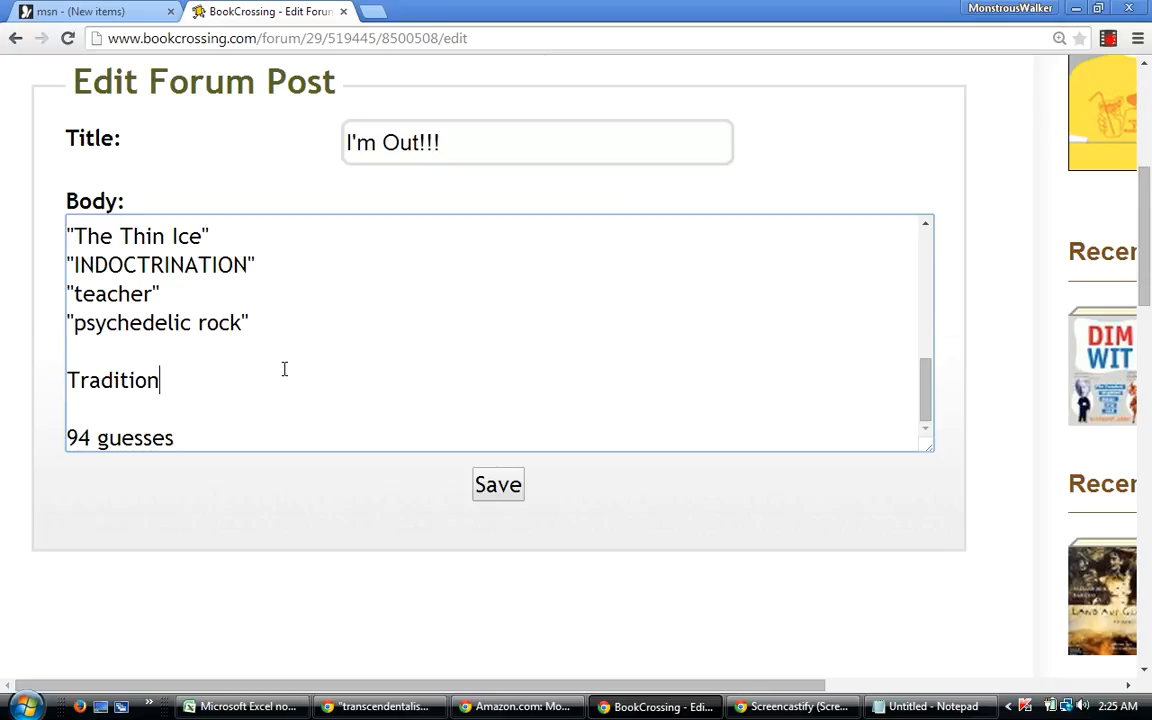
pyautogui.write('al Nine')
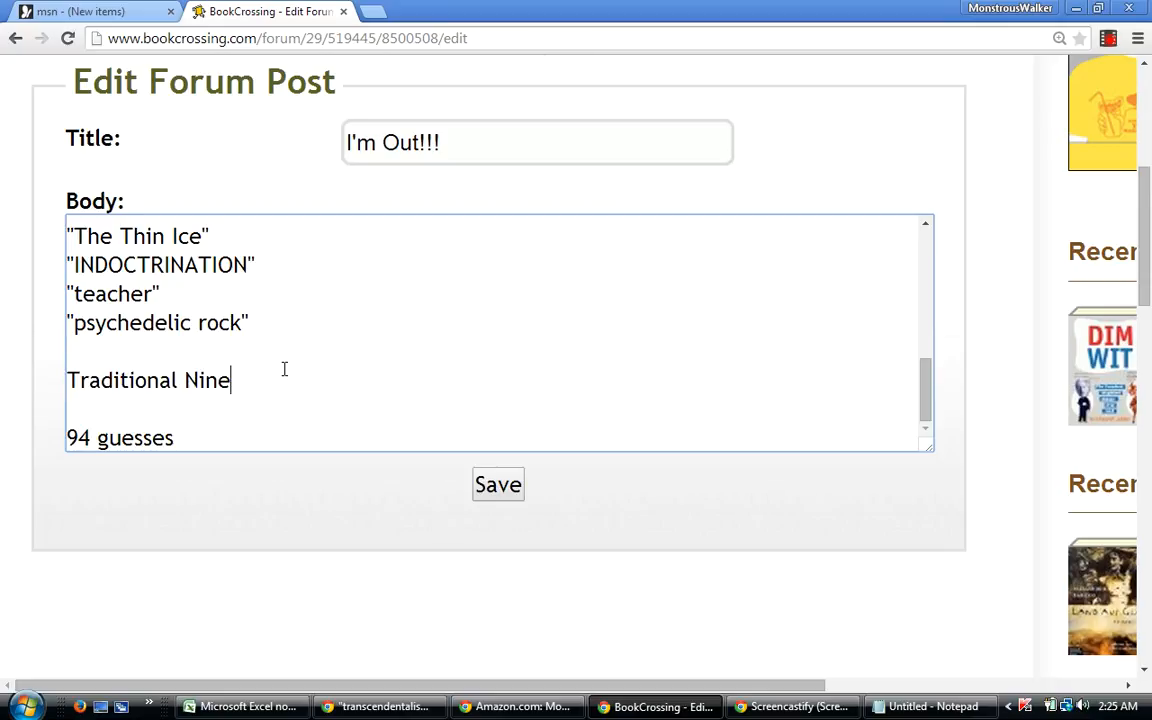
pyautogui.write(':')
pyautogui.press('Return')
pyautogui.press('Return')
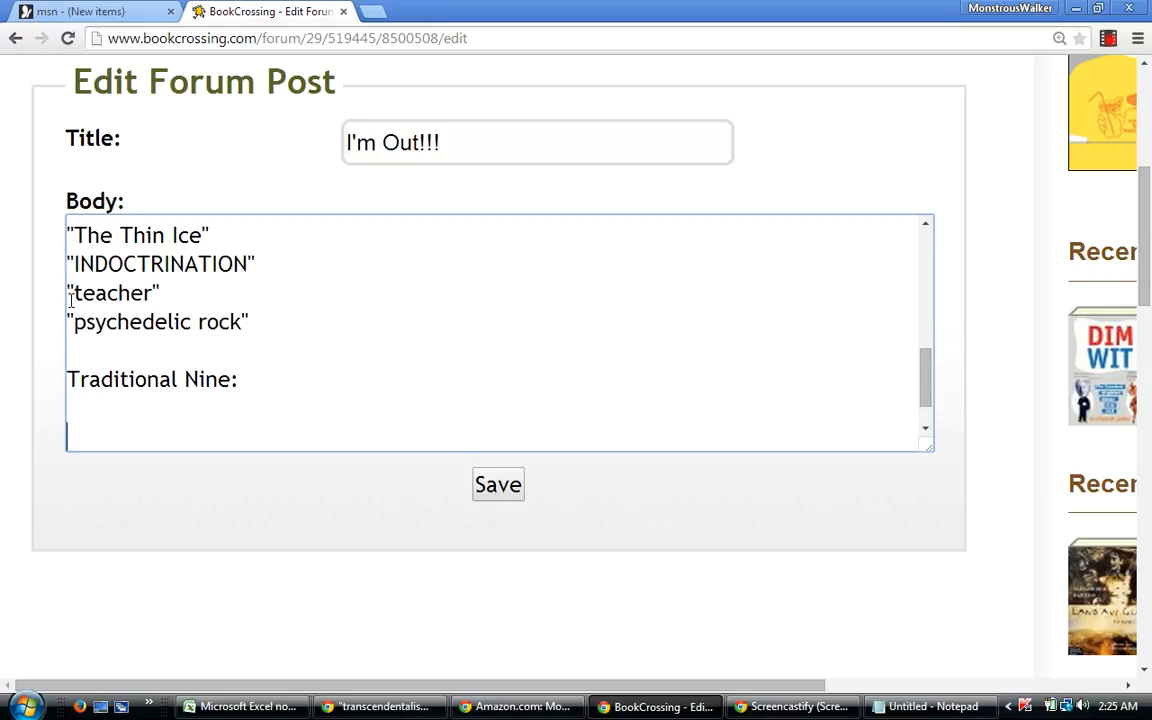
pyautogui.moveTo(925, 378); pyautogui.dragTo(883, 402)
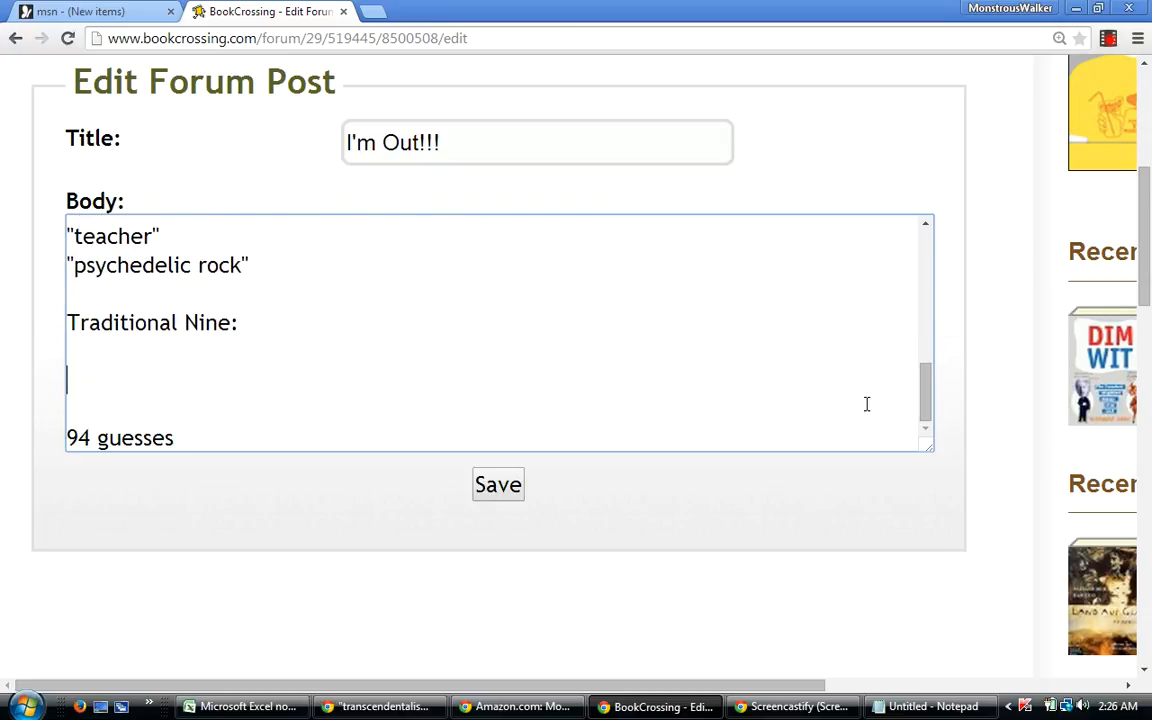
# Switch to the Excel workbook and sort the data rows from row 5 down by column AV A to Z, then by column D largest to smallest.
pyautogui.click(270, 709)
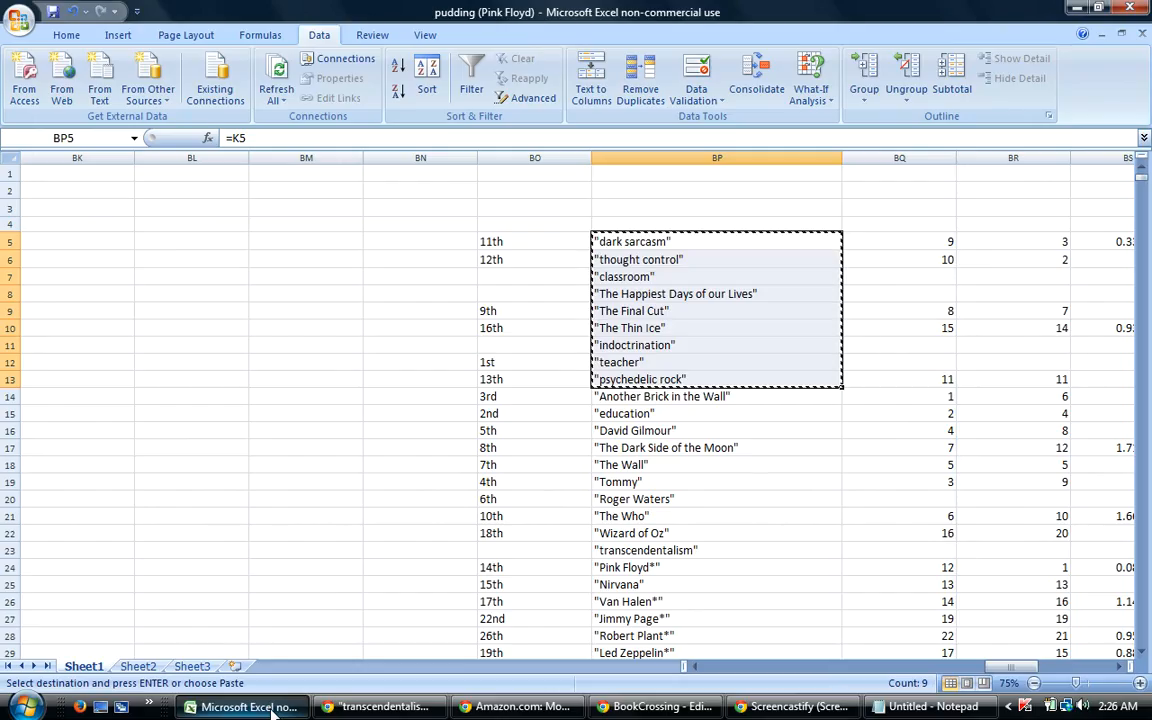
pyautogui.press('Escape')
pyautogui.moveTo(6, 241); pyautogui.dragTo(22, 626)
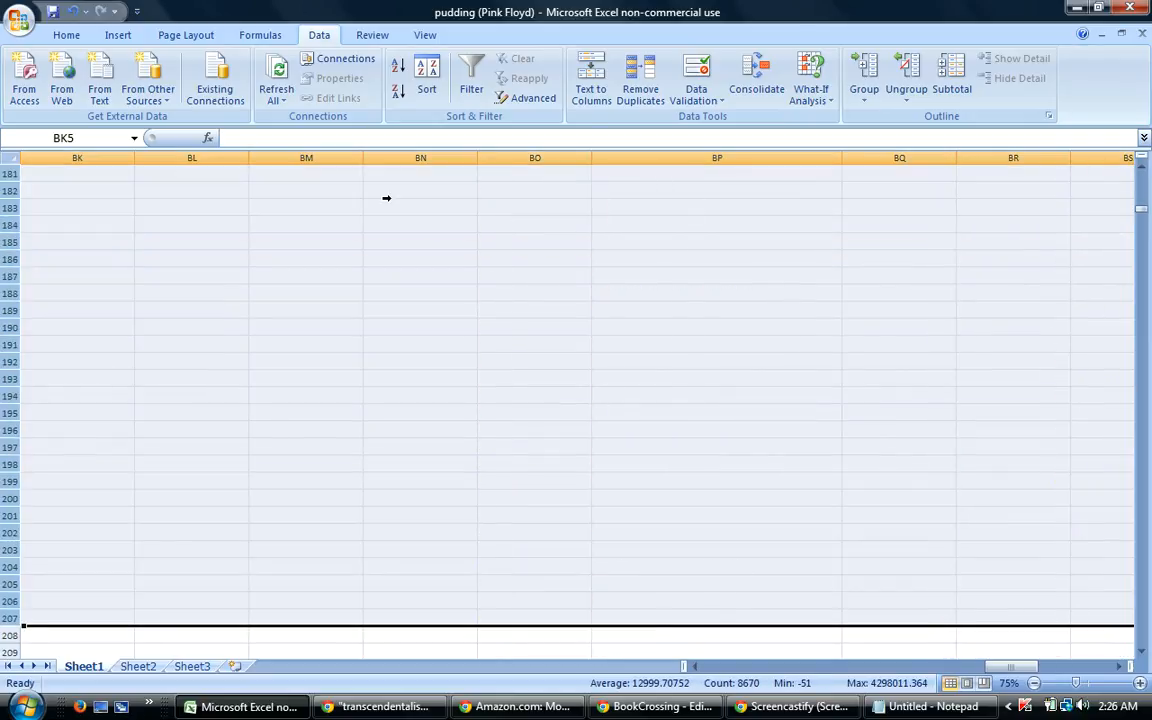
pyautogui.click(423, 70)
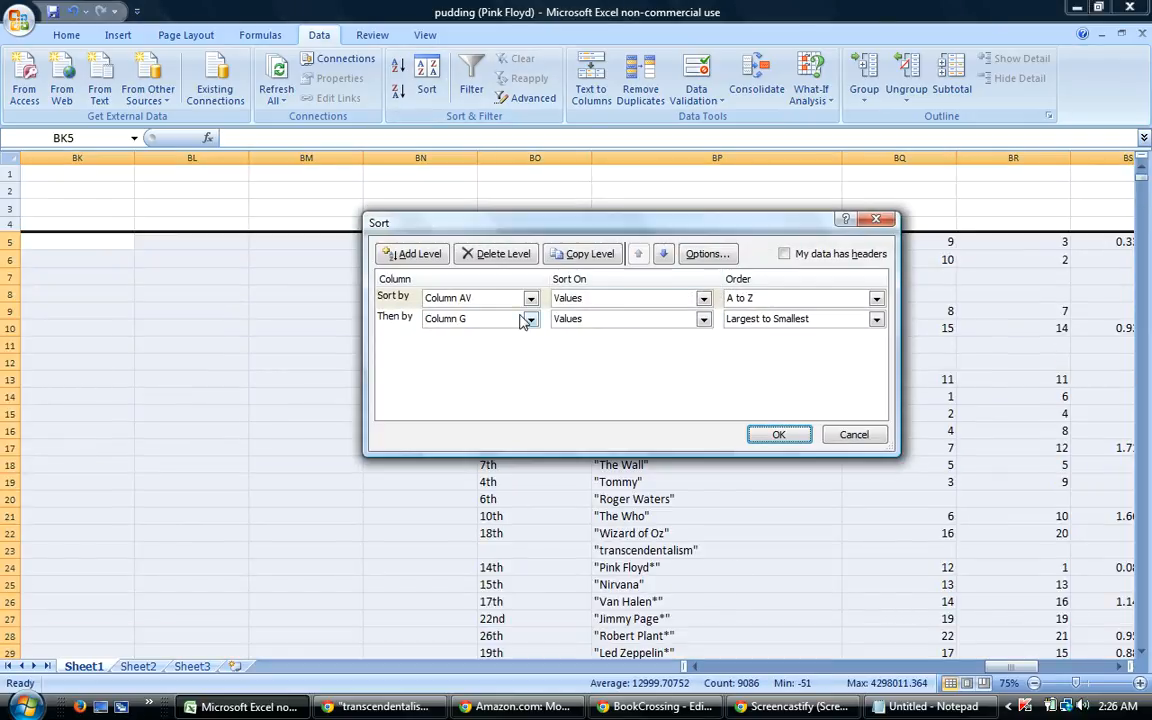
pyautogui.click(529, 320)
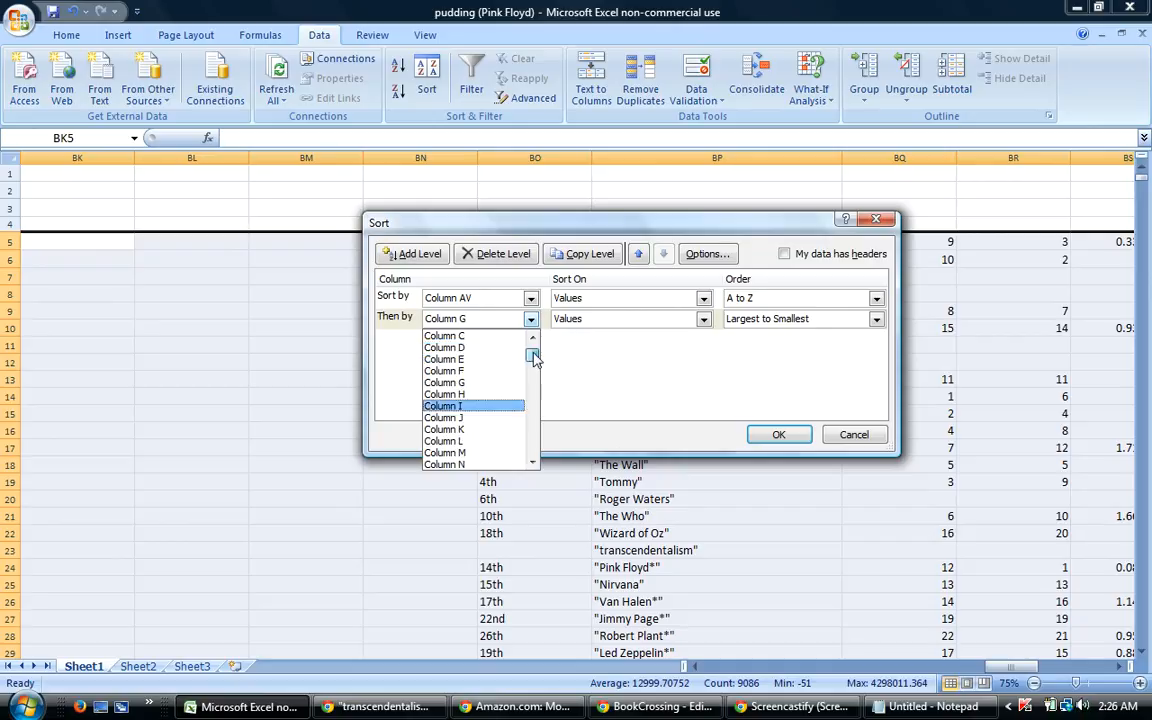
pyautogui.click(477, 348)
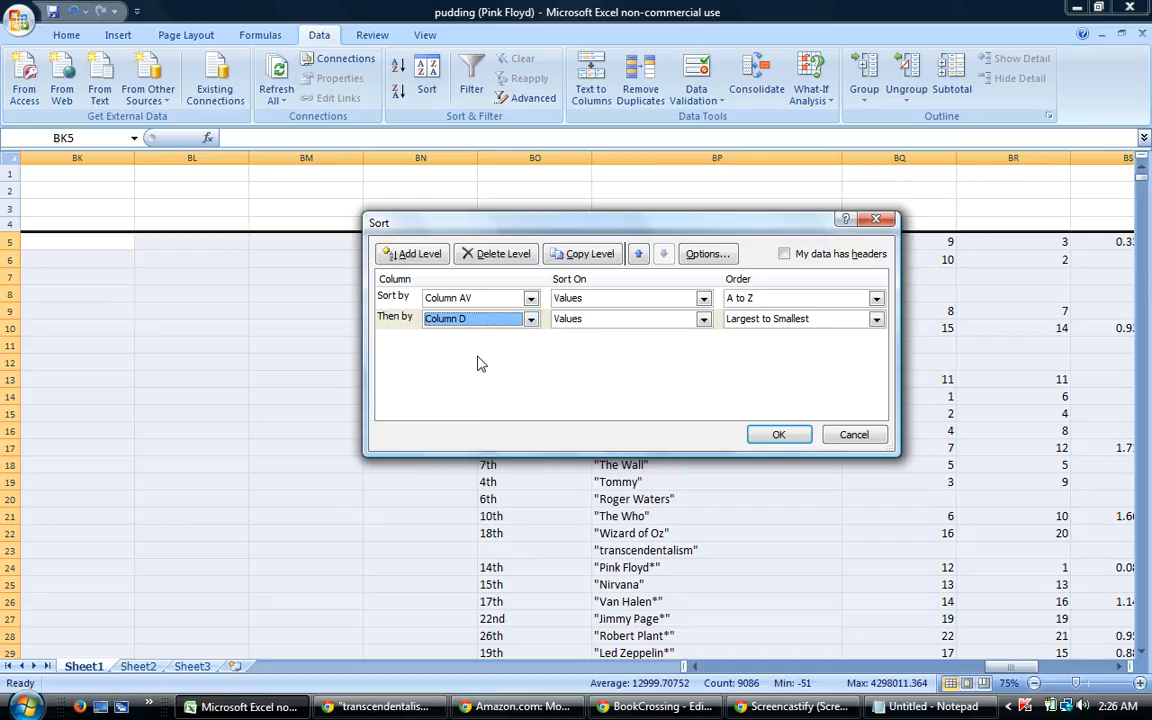
pyautogui.click(778, 434)
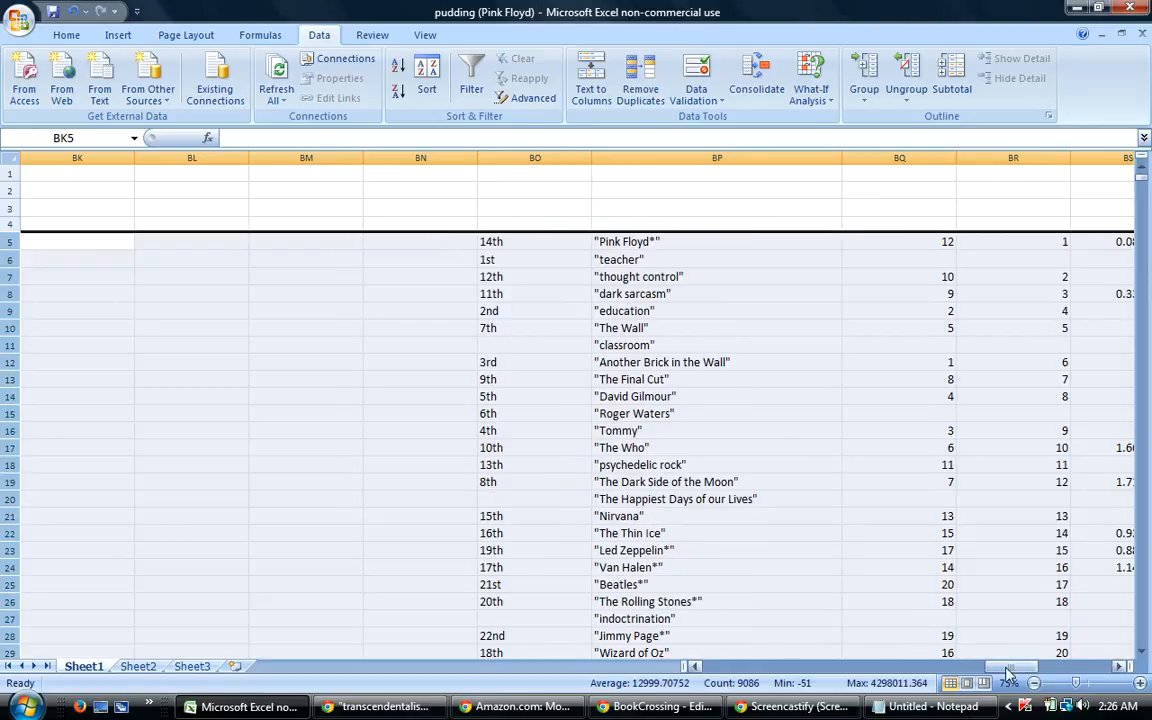
# Copy the nine quoted phrases in cells BP5 to BP13, from "Pink Floyd*" to "The Final Cut".
pyautogui.moveTo(625, 243); pyautogui.dragTo(629, 376)
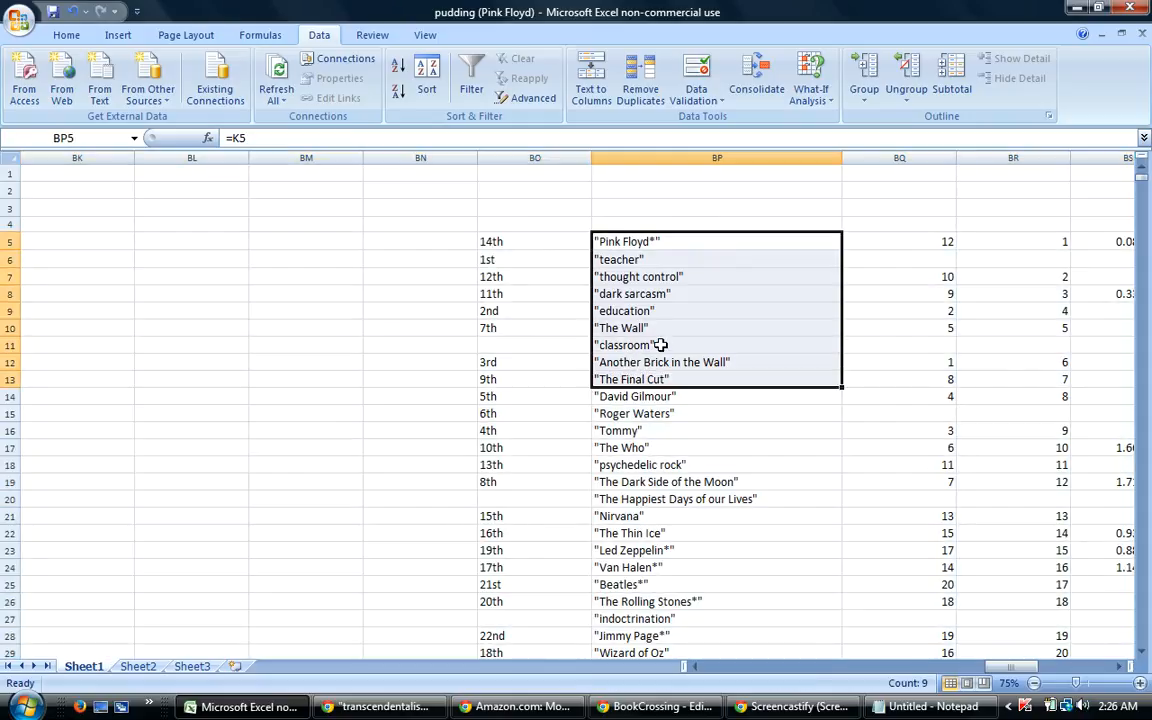
pyautogui.rightClick(660, 344)
pyautogui.click(708, 376)
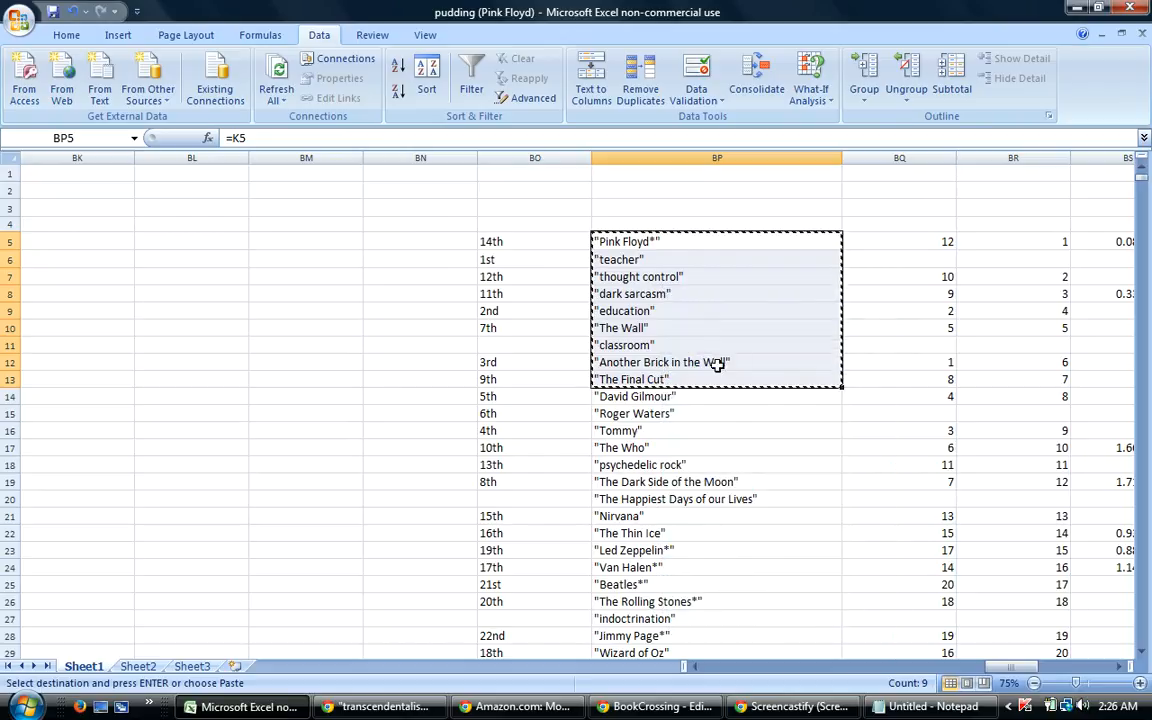
# Switch back to the BookCrossing post in Chrome and paste the copied phrases under the "Traditional Nine:" heading.
pyautogui.click(655, 706)
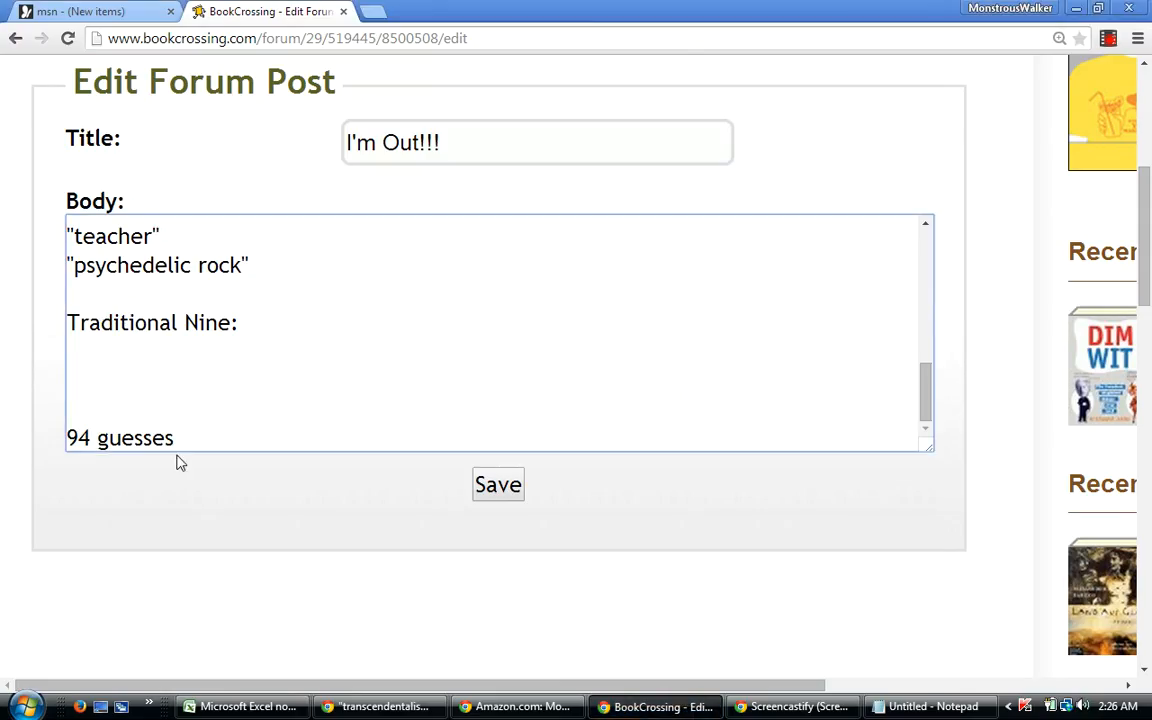
pyautogui.rightClick(100, 380)
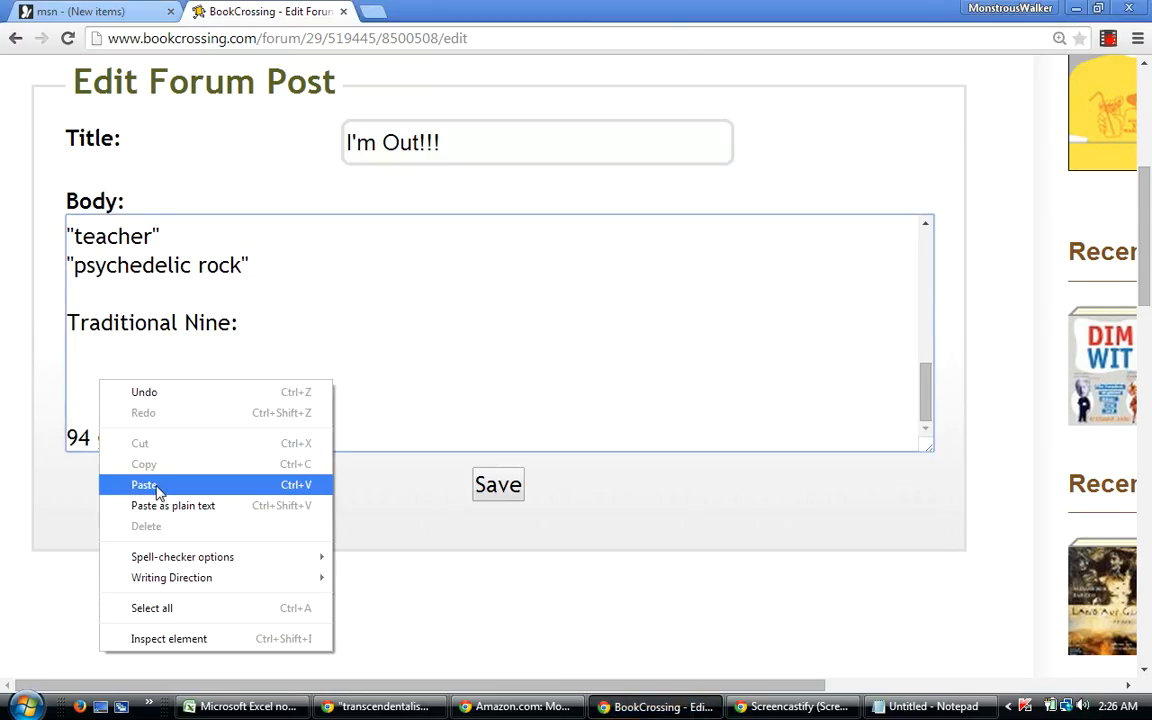
pyautogui.click(159, 484)
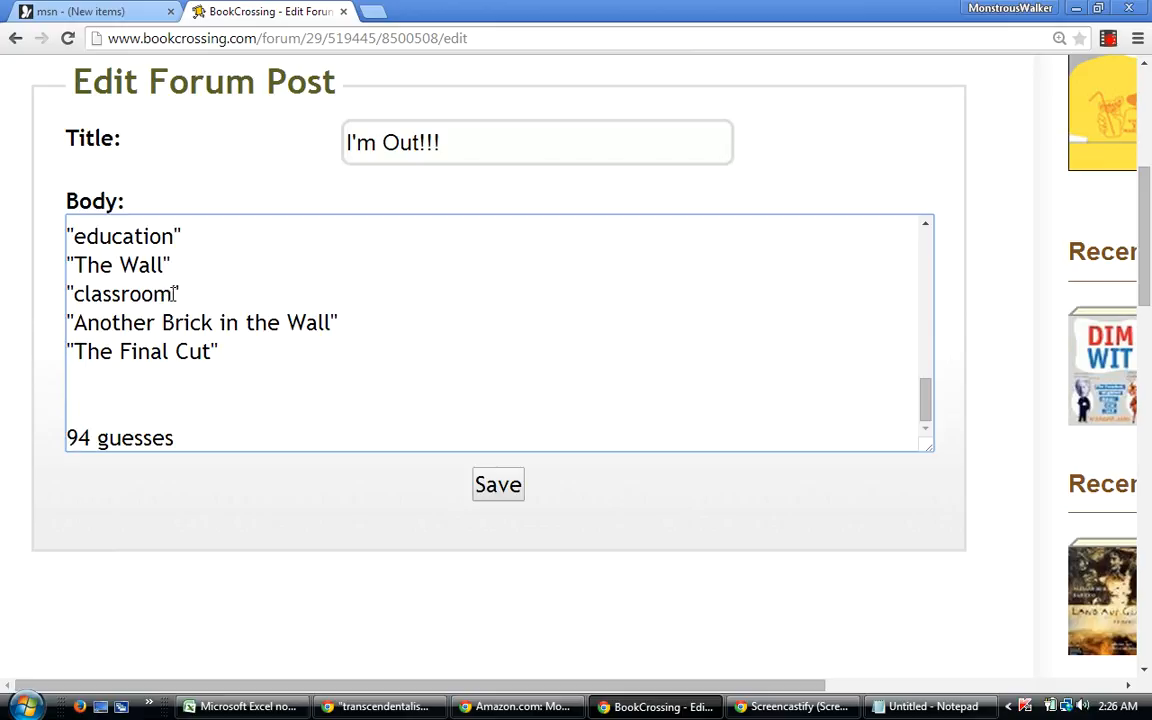
# Change "classroom" in the Traditional Nine list to all capitals, "CLASSROOM".
pyautogui.press('BackSpace')
pyautogui.press('BackSpace')
pyautogui.press('BackSpace')
pyautogui.press('BackSpace')
pyautogui.press('BackSpace')
pyautogui.press('BackSpace')
pyautogui.press('BackSpace')
pyautogui.press('BackSpace')
pyautogui.write('CLASSROOM')
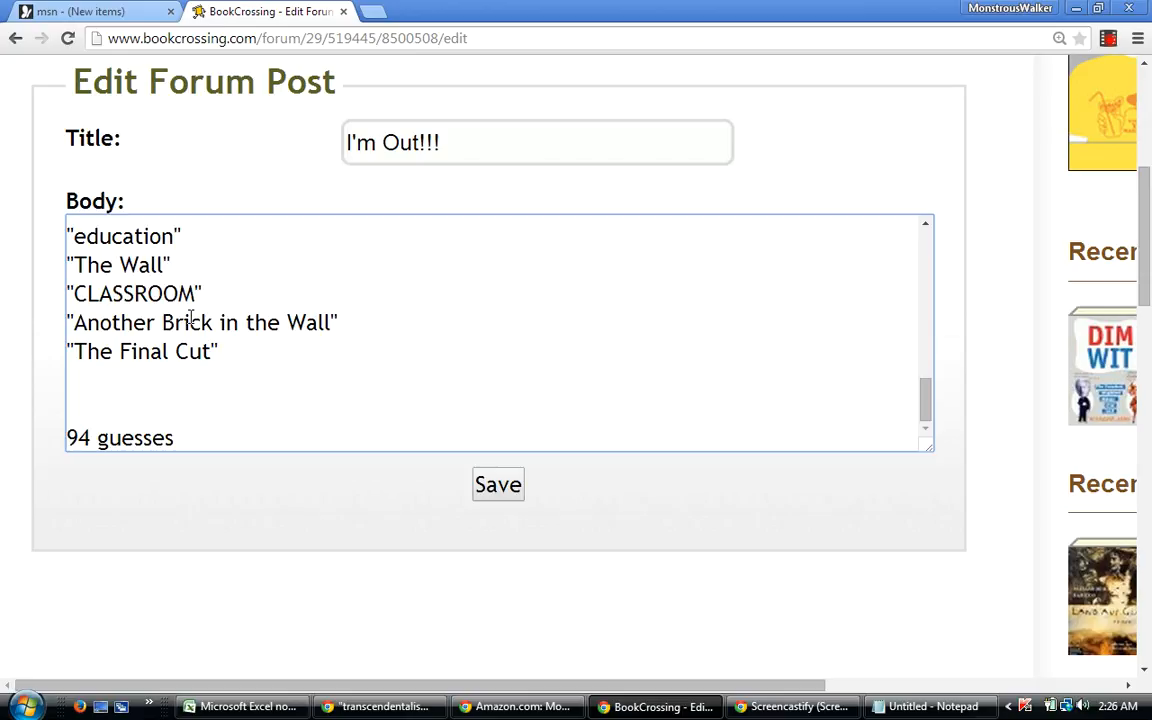
# Add a "Differential Nine:" heading below the Traditional Nine list, set off by a blank line above and below.
pyautogui.moveTo(928, 408)
pyautogui.mouseDown()
pyautogui.moveTo(940, 379)
pyautogui.moveTo(926, 383)
pyautogui.mouseUp()
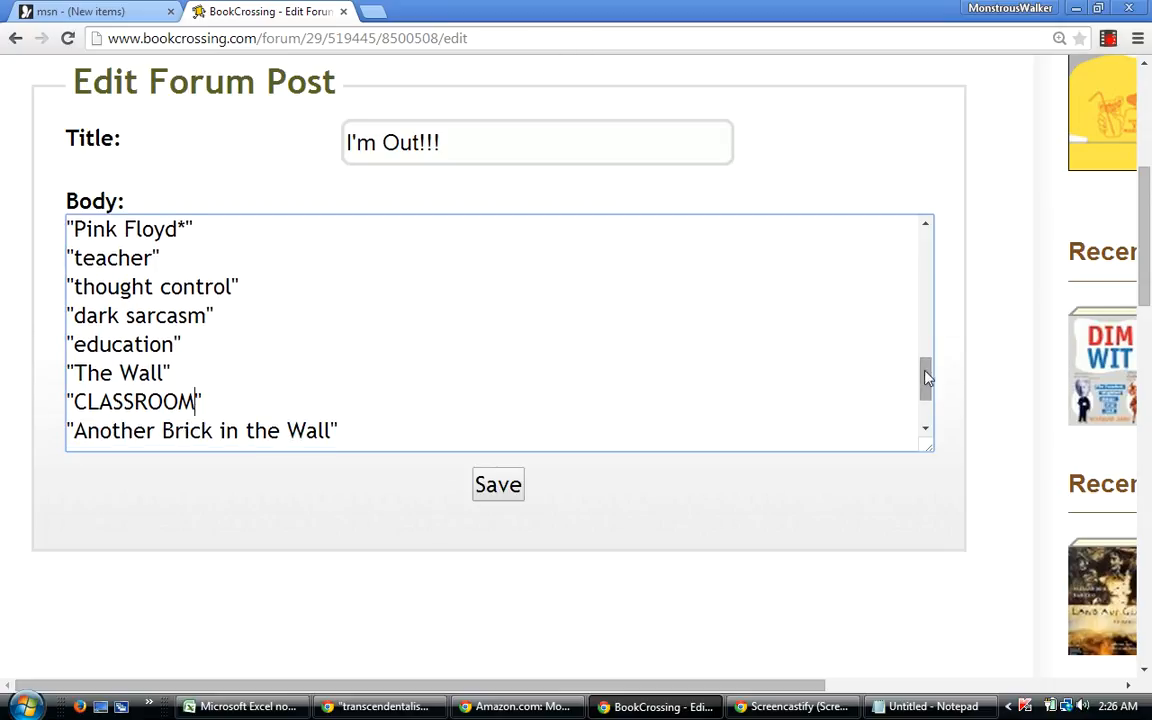
pyautogui.moveTo(931, 380); pyautogui.dragTo(931, 404)
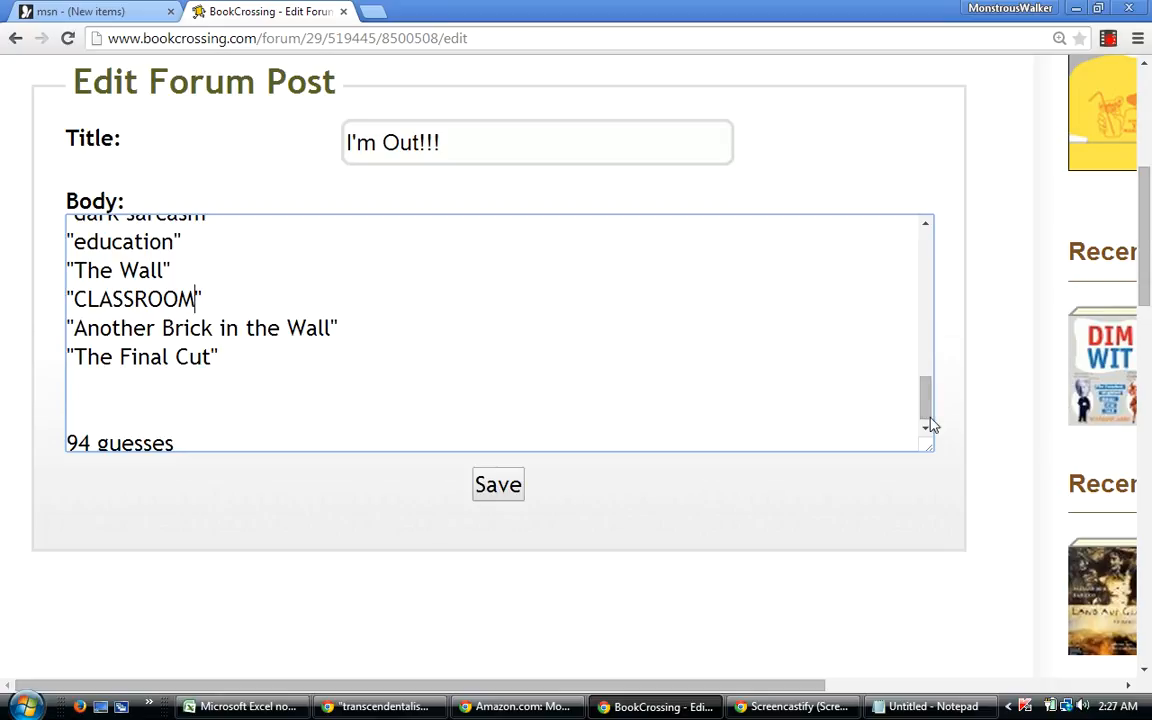
pyautogui.moveTo(925, 397); pyautogui.dragTo(925, 394)
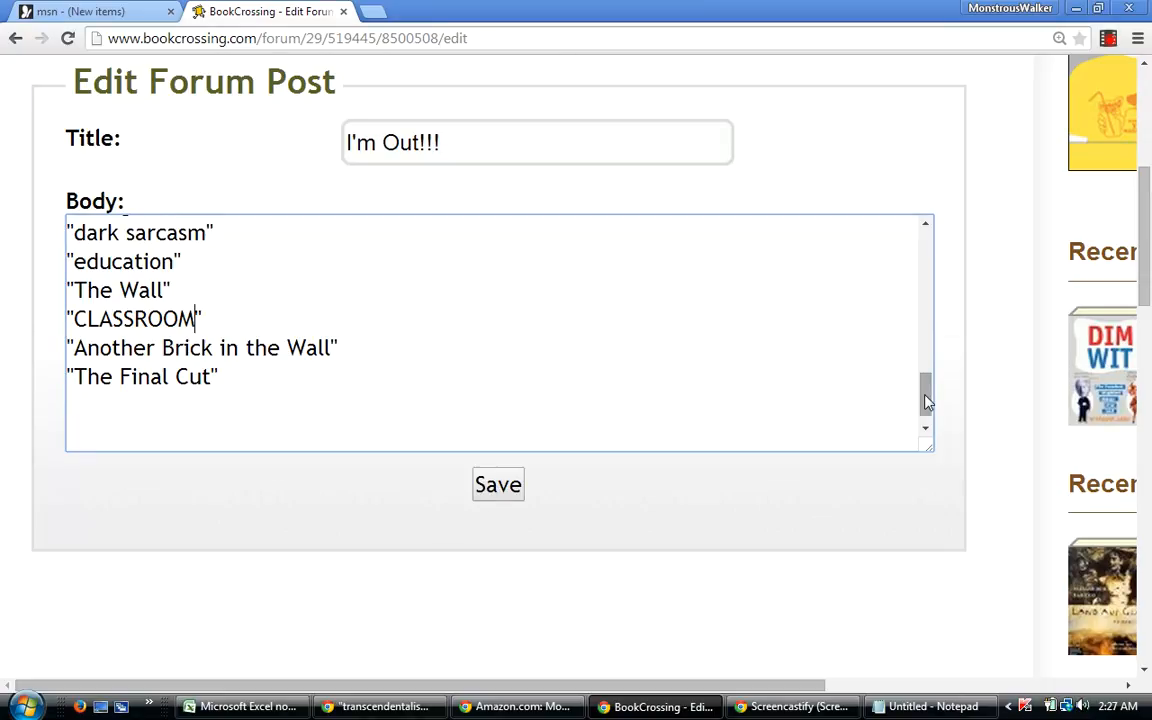
pyautogui.moveTo(927, 395)
pyautogui.mouseDown()
pyautogui.moveTo(925, 358)
pyautogui.moveTo(923, 395)
pyautogui.mouseUp()
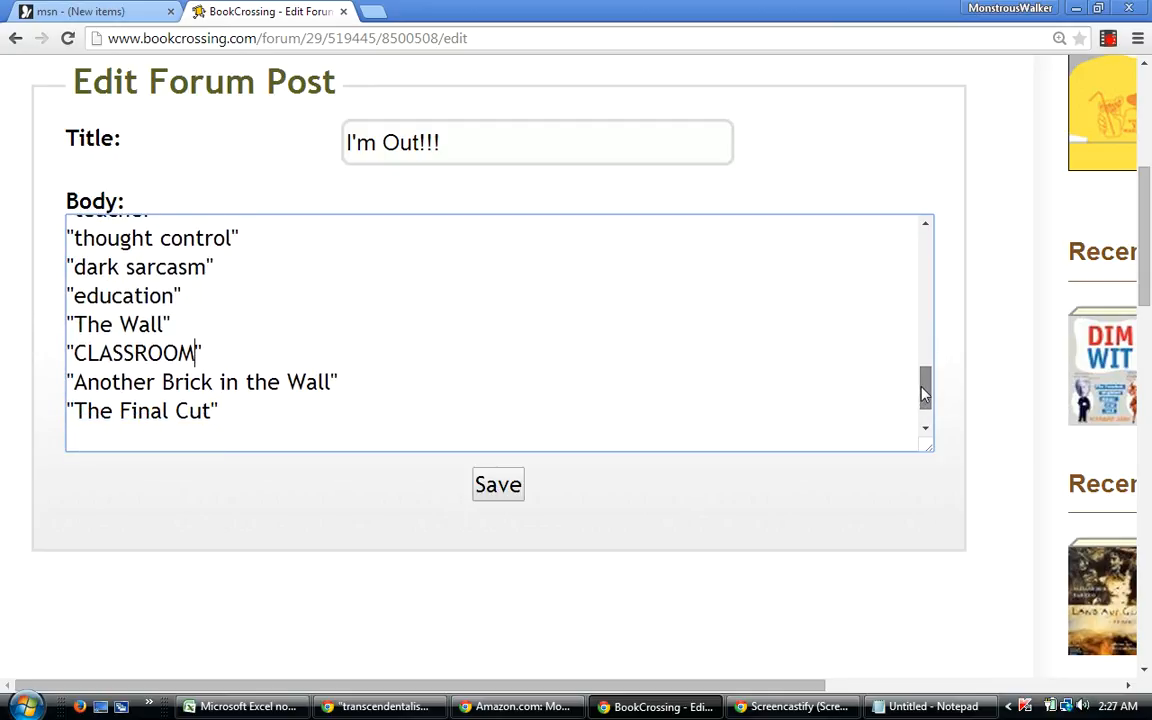
pyautogui.moveTo(923, 395); pyautogui.dragTo(900, 412)
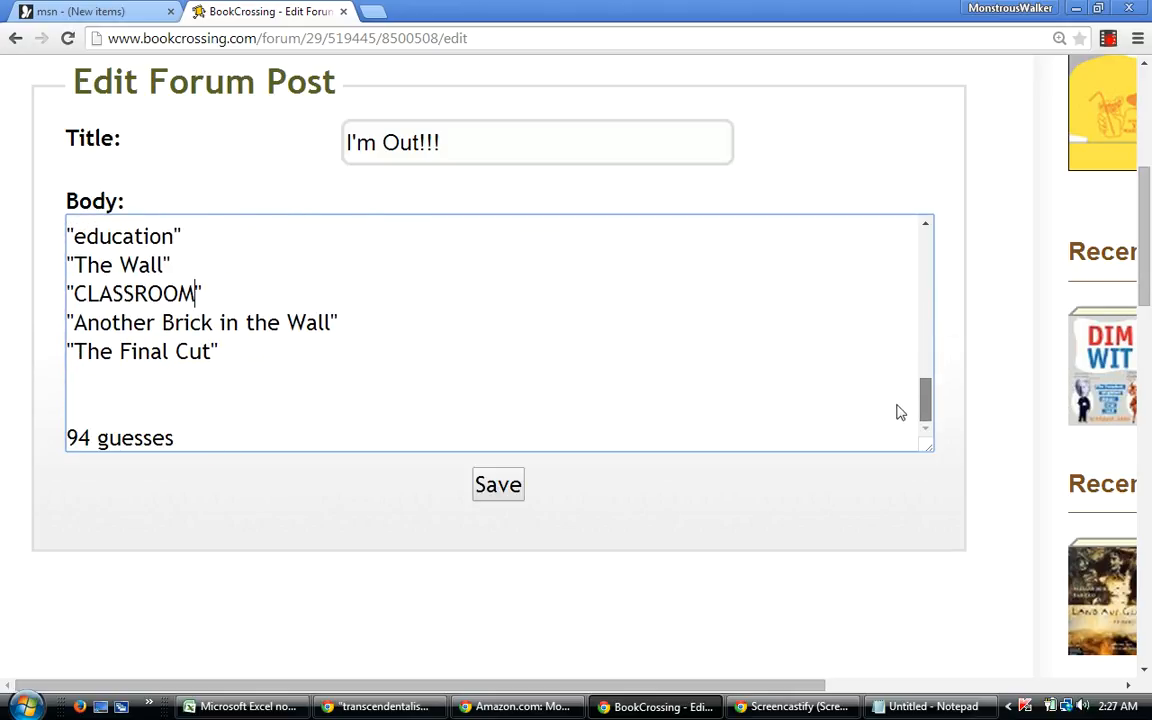
pyautogui.click(296, 354)
pyautogui.press('Return')
pyautogui.press('Return')
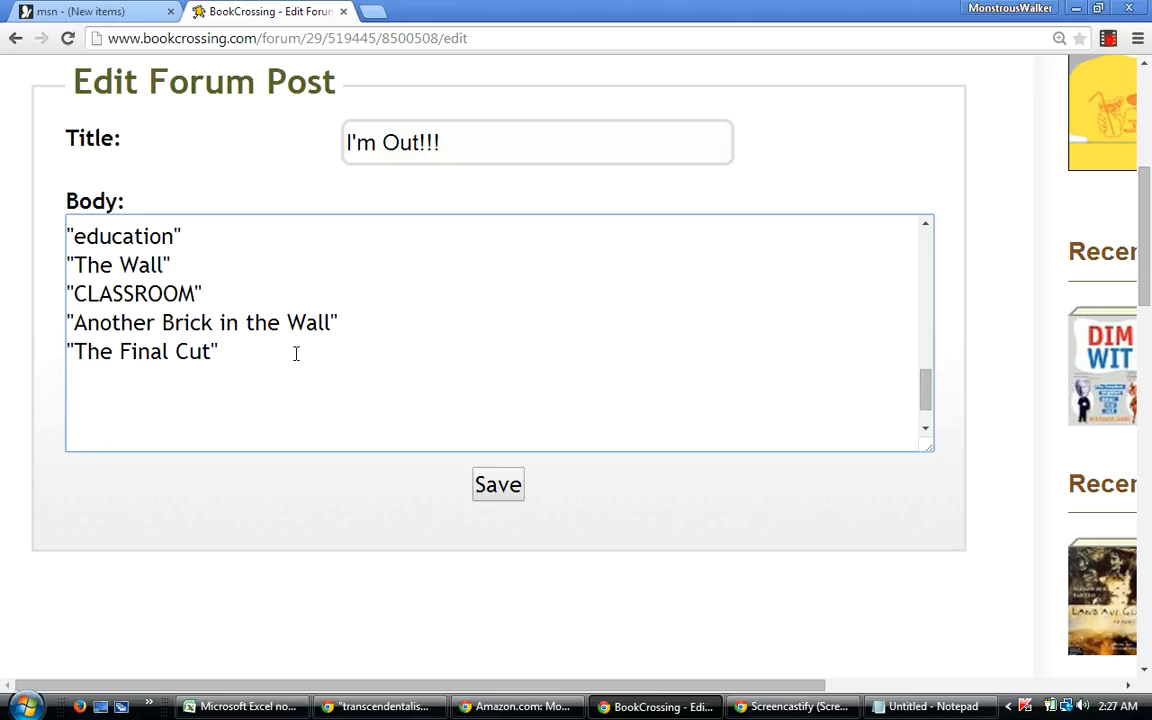
pyautogui.write('Differen')
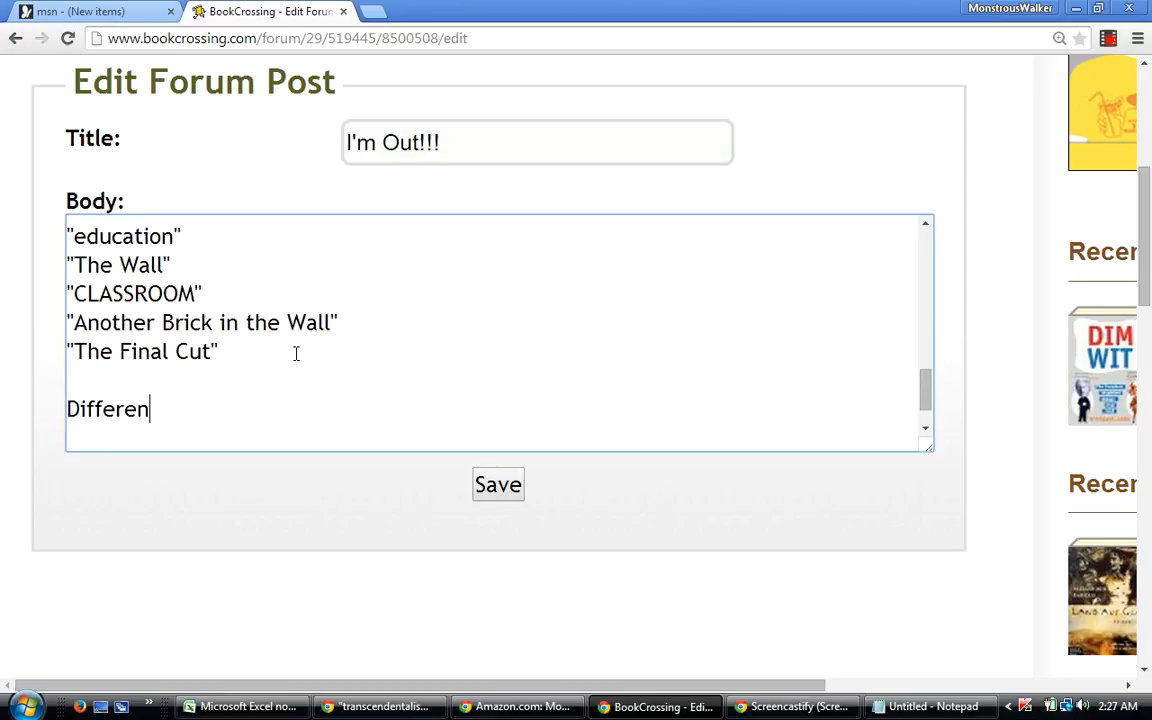
pyautogui.write('tial Nine')
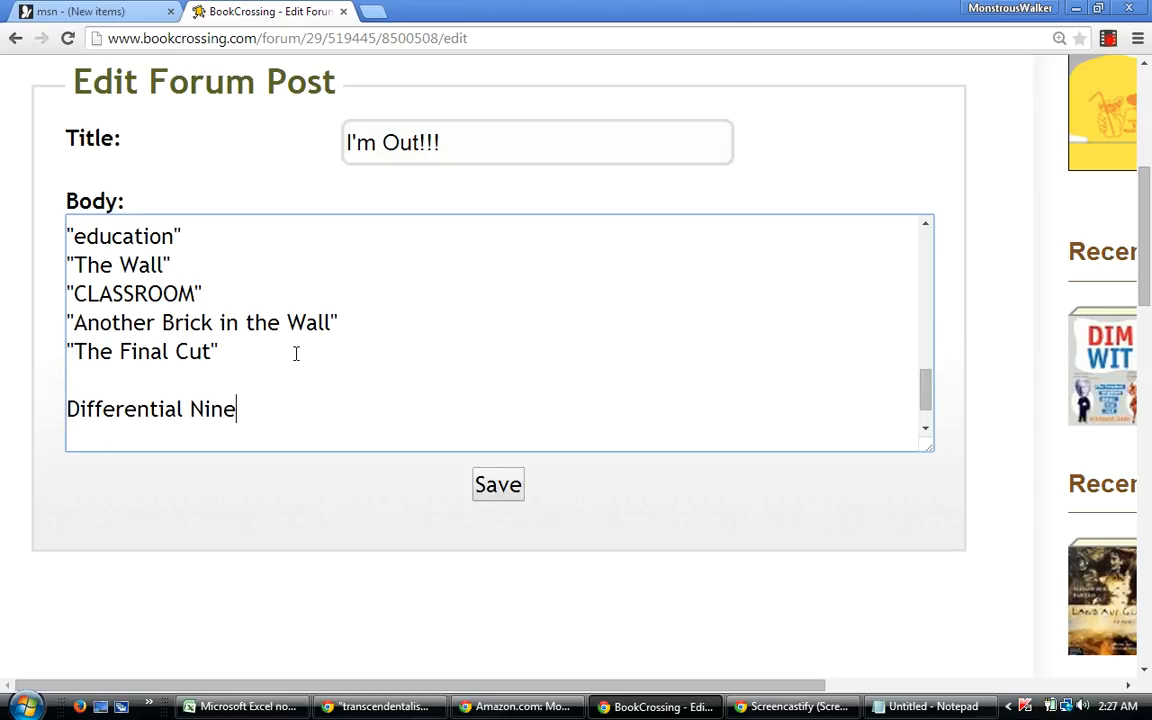
pyautogui.write(':')
pyautogui.press('Return')
pyautogui.press('Return')
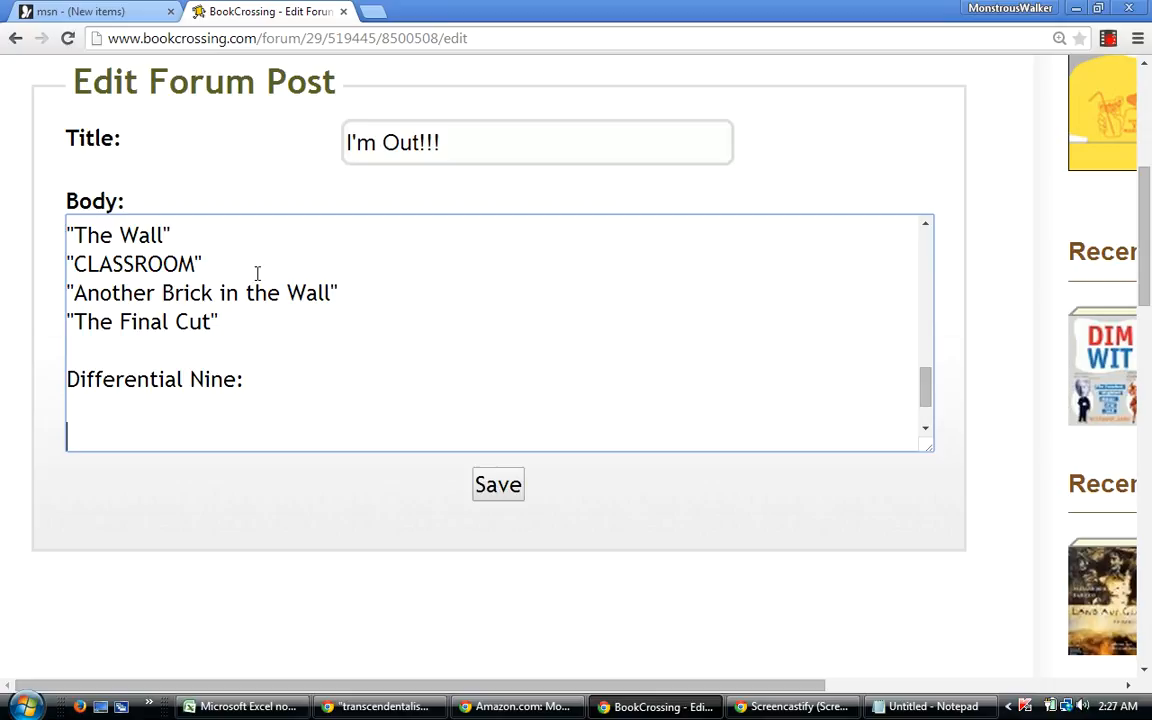
# Switch to the Excel workbook and sort the data rows from row 5 down by column AV A to Z, then by column AP smallest to largest.
pyautogui.click(273, 708)
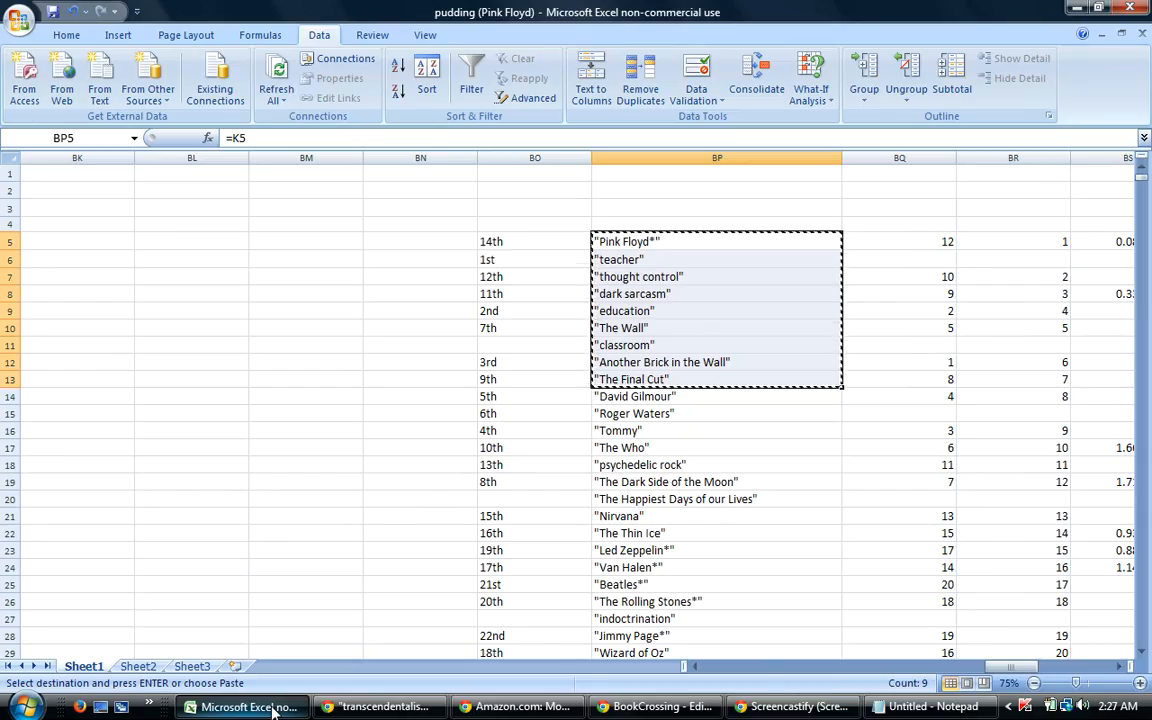
pyautogui.press('Escape')
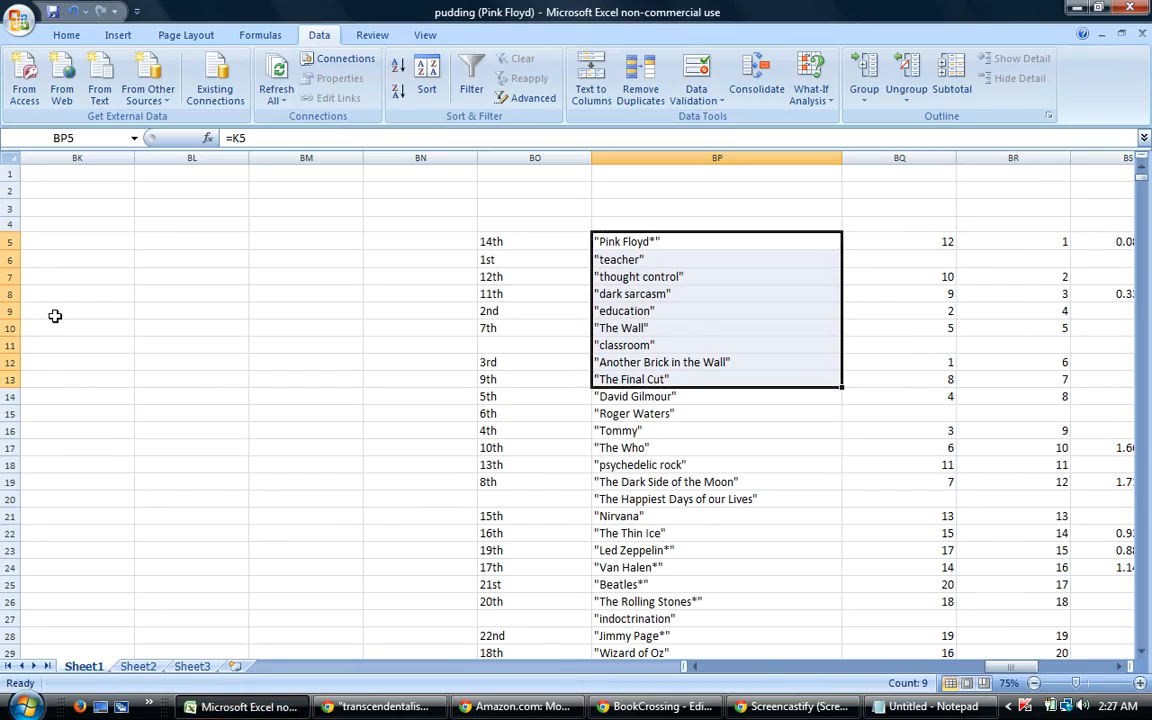
pyautogui.moveTo(8, 241); pyautogui.dragTo(40, 697)
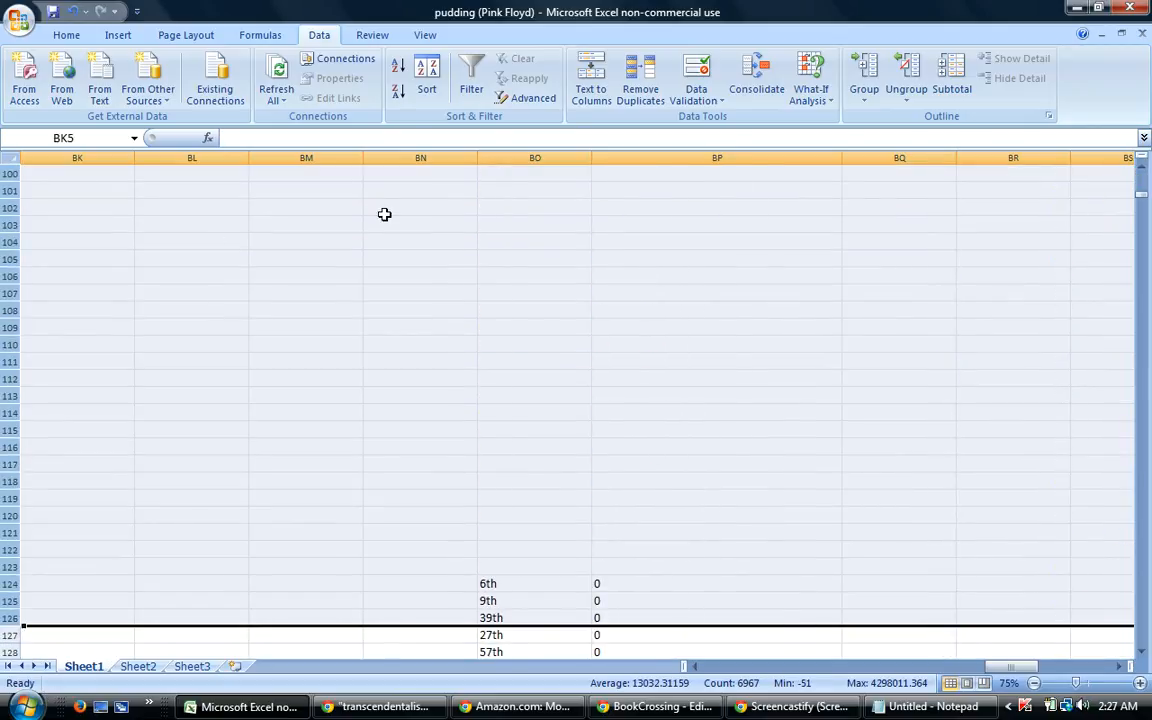
pyautogui.click(427, 80)
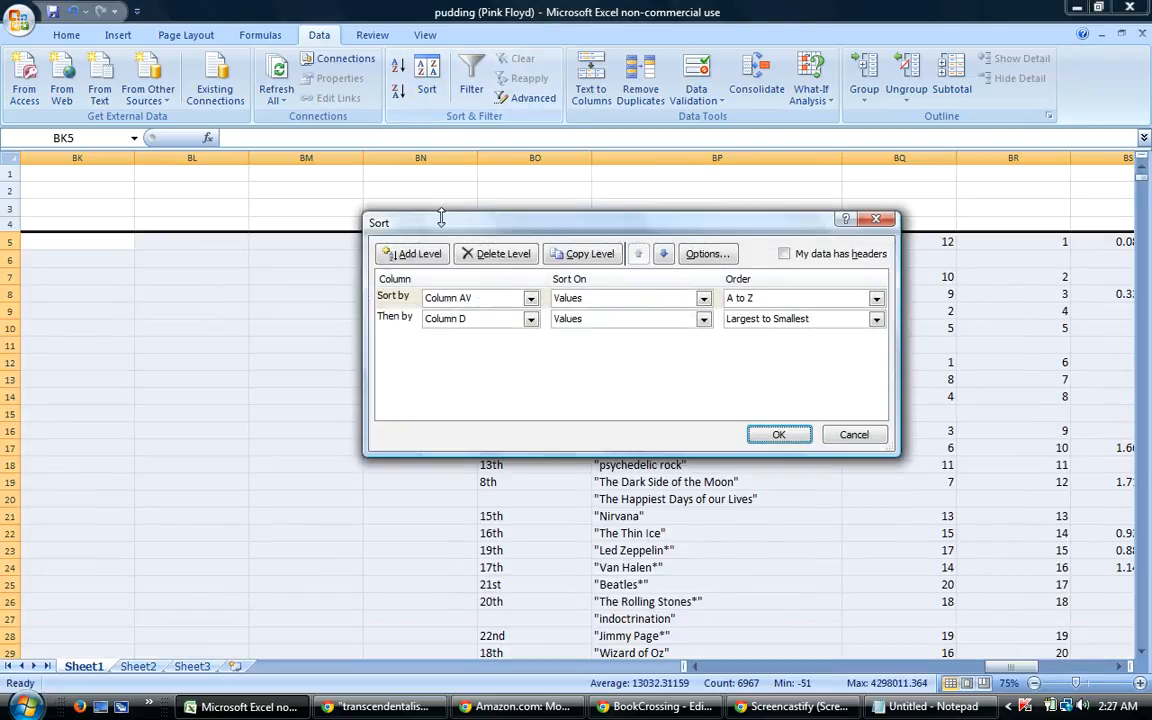
pyautogui.click(530, 318)
pyautogui.moveTo(532, 358); pyautogui.dragTo(532, 392)
pyautogui.click(467, 396)
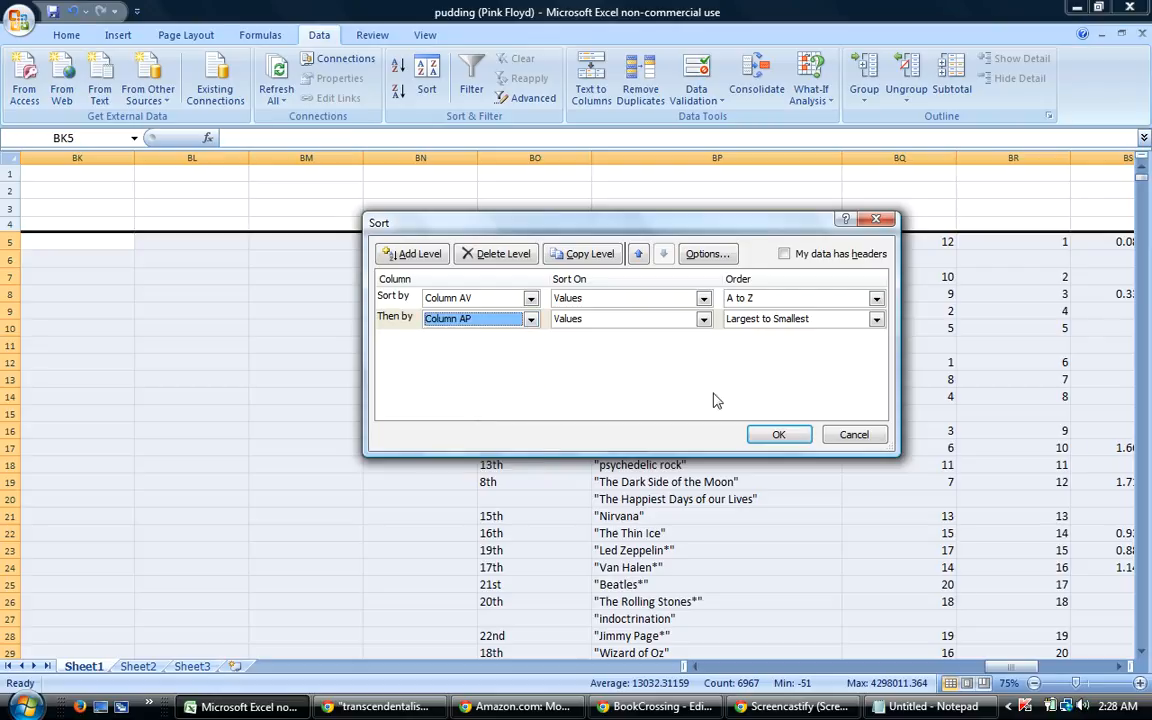
pyautogui.click(753, 324)
pyautogui.click(766, 336)
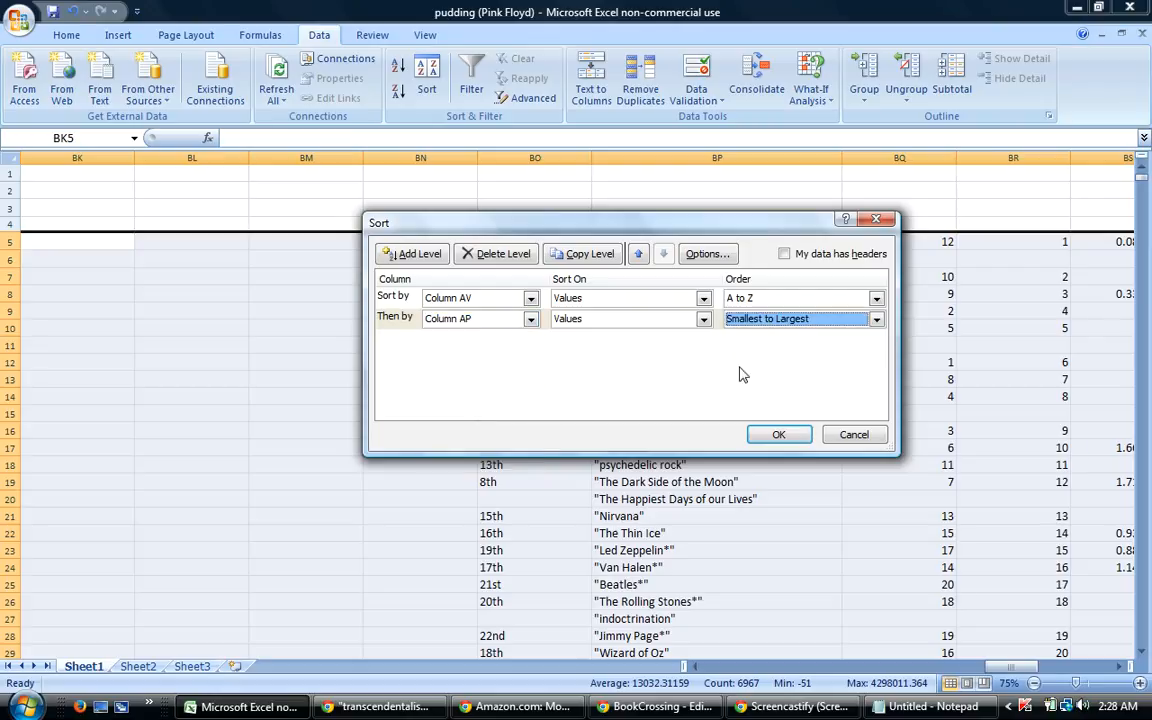
pyautogui.click(772, 437)
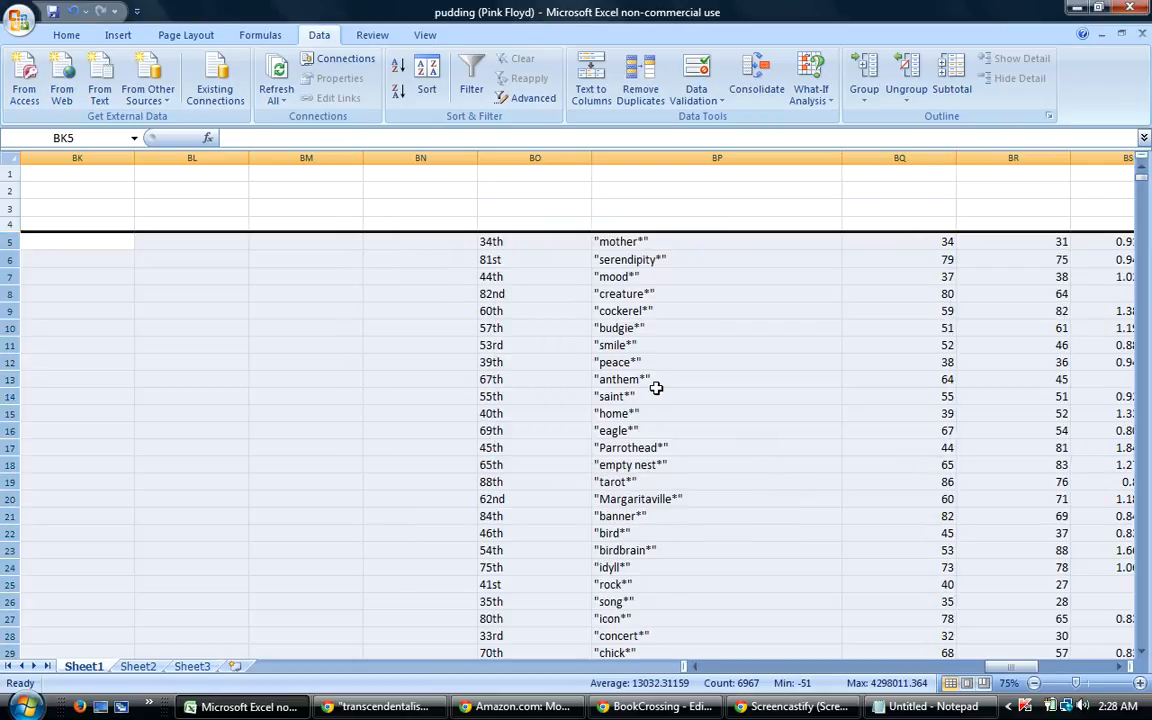
# Sort the same rows again by column AV A to Z, then by column AK largest to smallest.
pyautogui.click(427, 78)
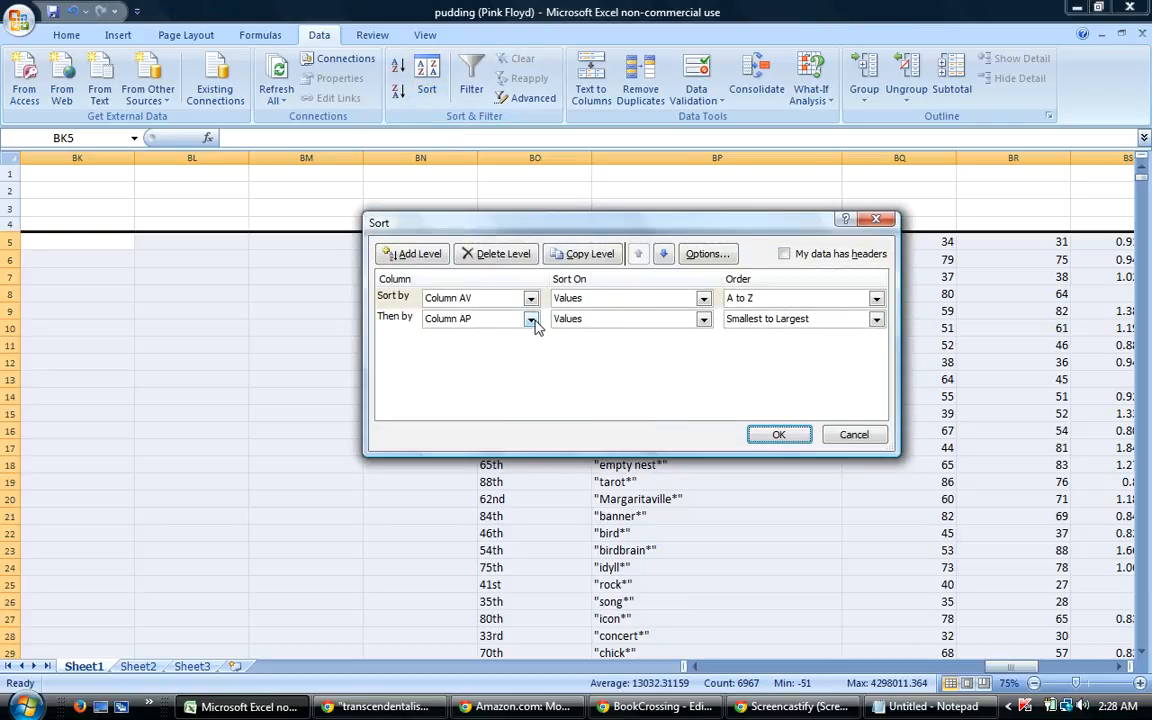
pyautogui.click(531, 319)
pyautogui.moveTo(534, 407); pyautogui.dragTo(532, 388)
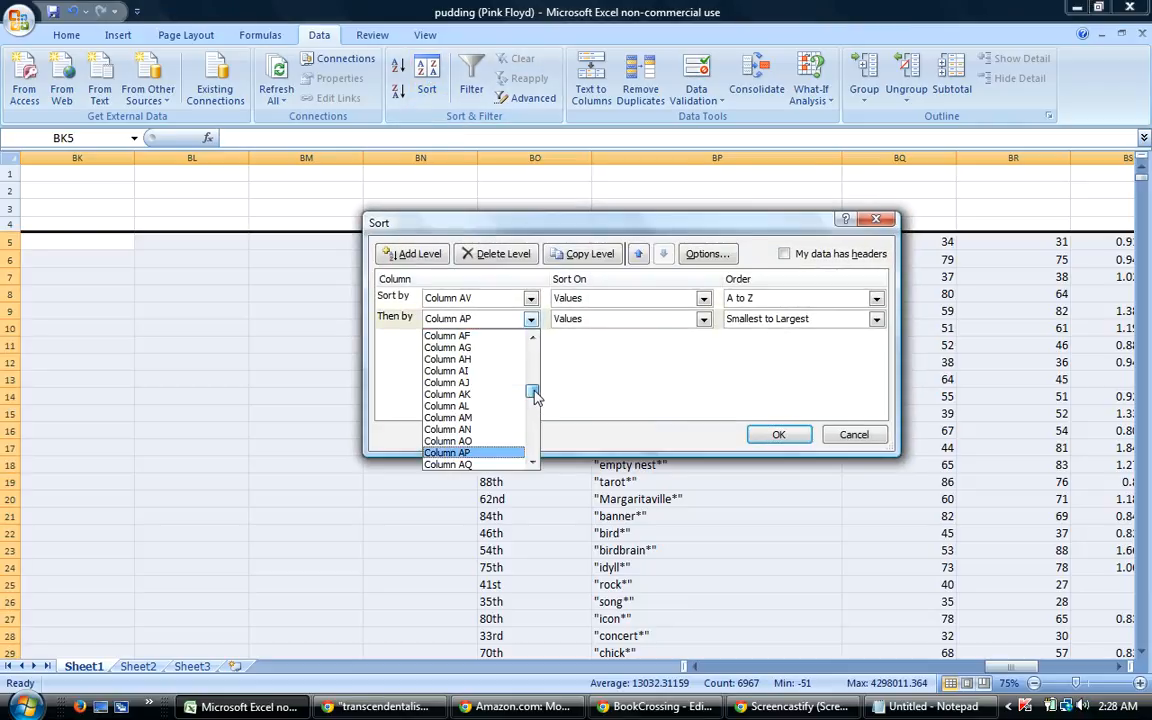
pyautogui.click(474, 403)
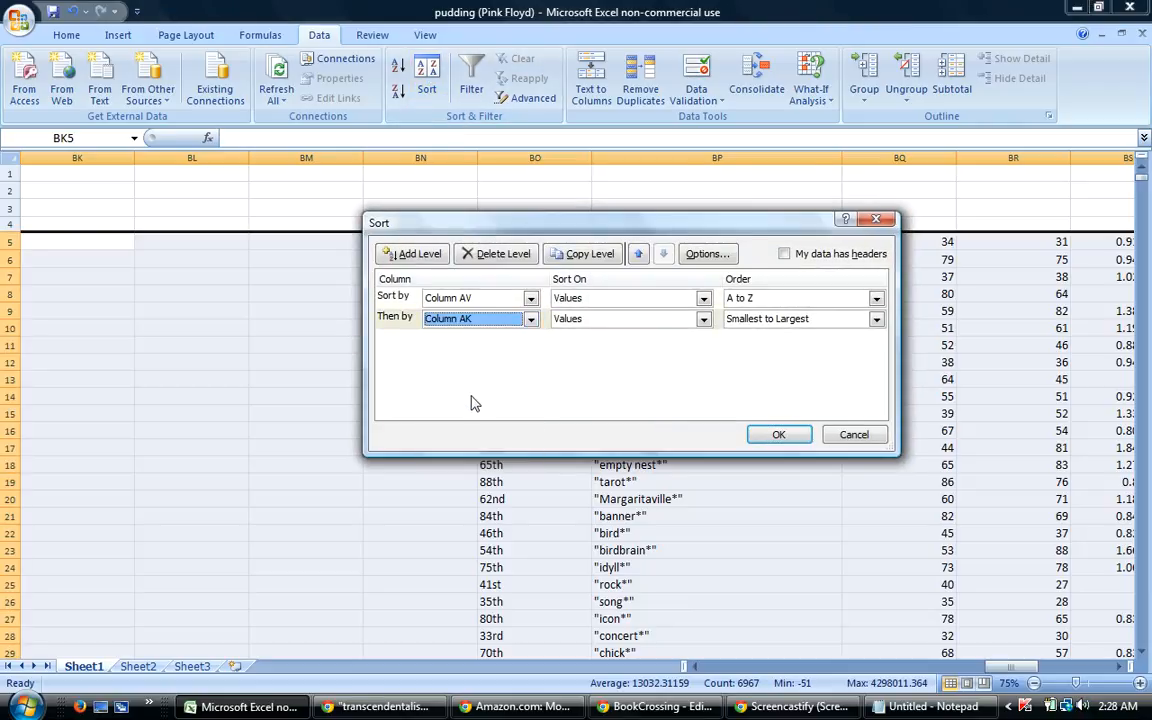
pyautogui.click(751, 320)
pyautogui.click(742, 348)
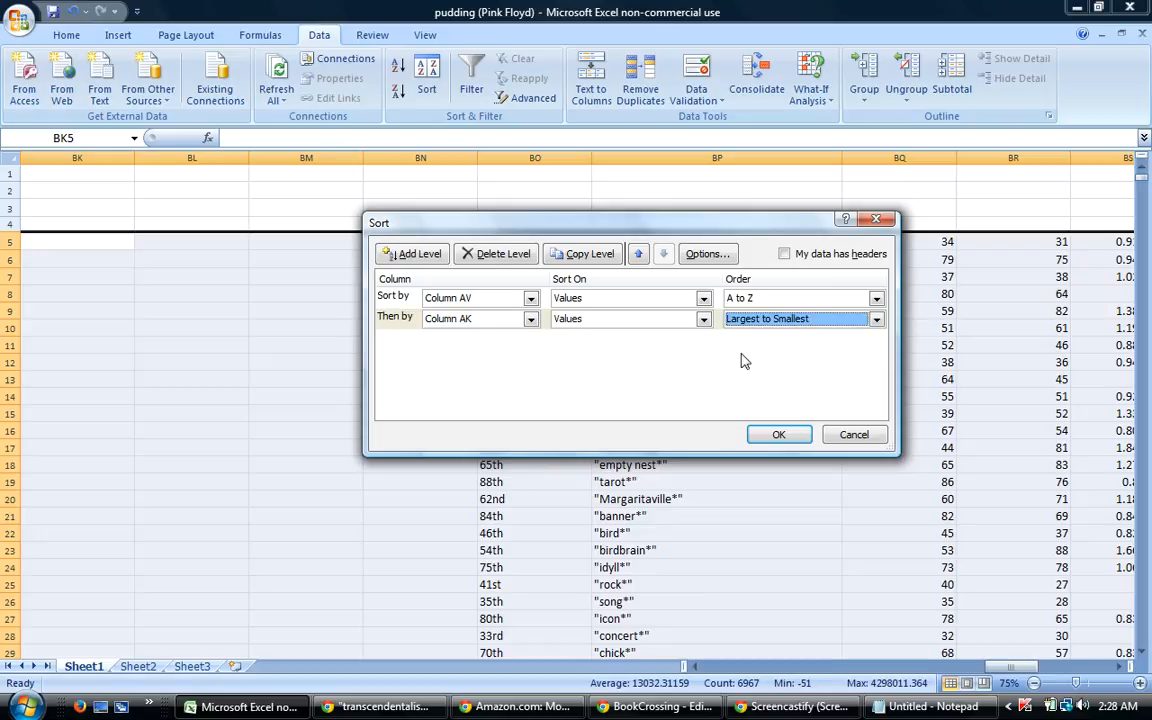
pyautogui.click(777, 437)
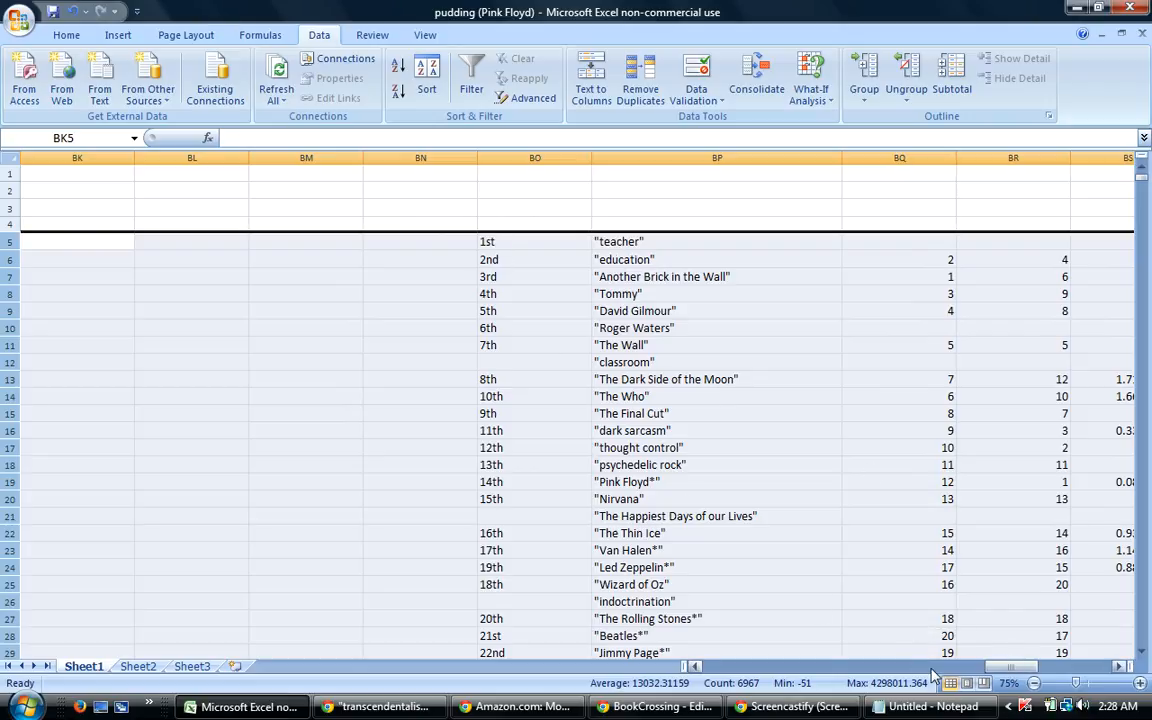
# Check the DIFFERENTIAL values around rows 13 and 14, and copy the quoted phrases in cells BP5 to BP14, from "teacher" to "The Who".
pyautogui.moveTo(1010, 668); pyautogui.dragTo(886, 672)
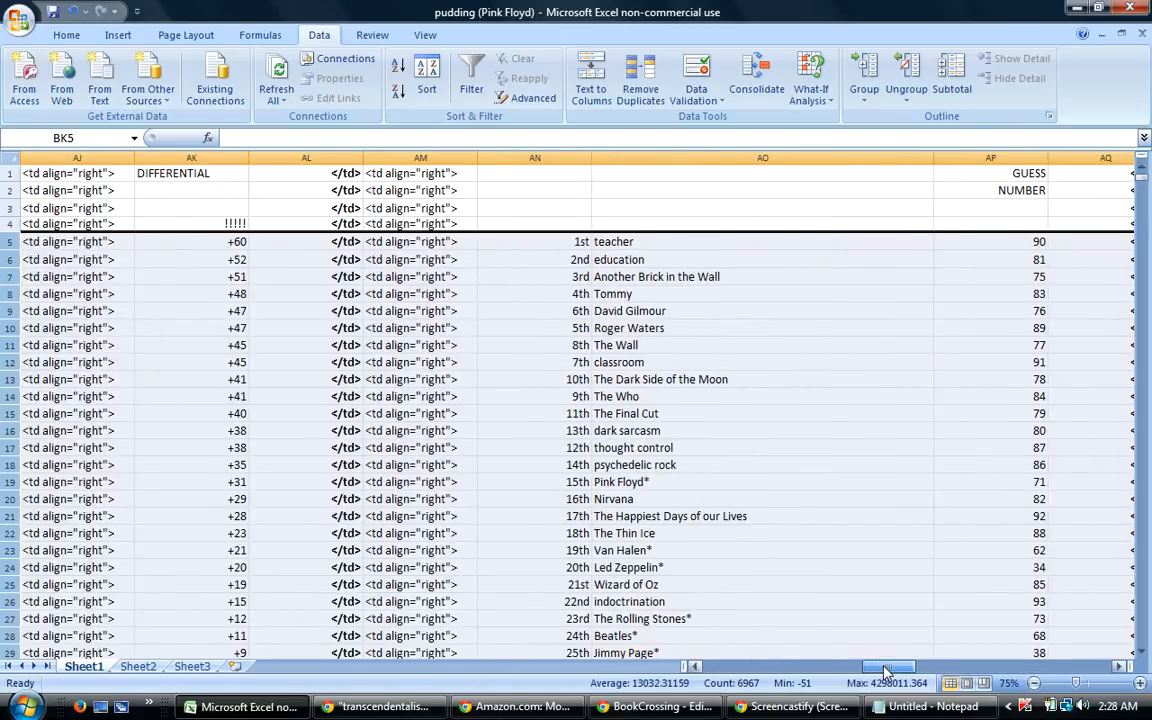
pyautogui.click(8, 380)
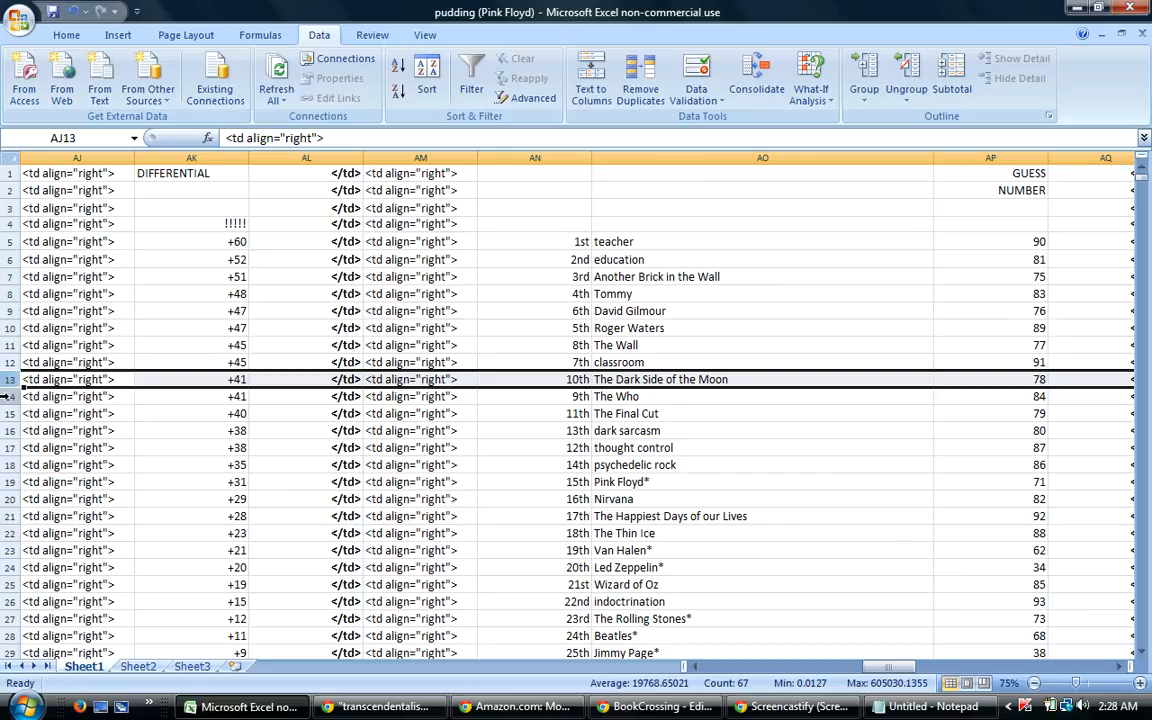
pyautogui.click(8, 396)
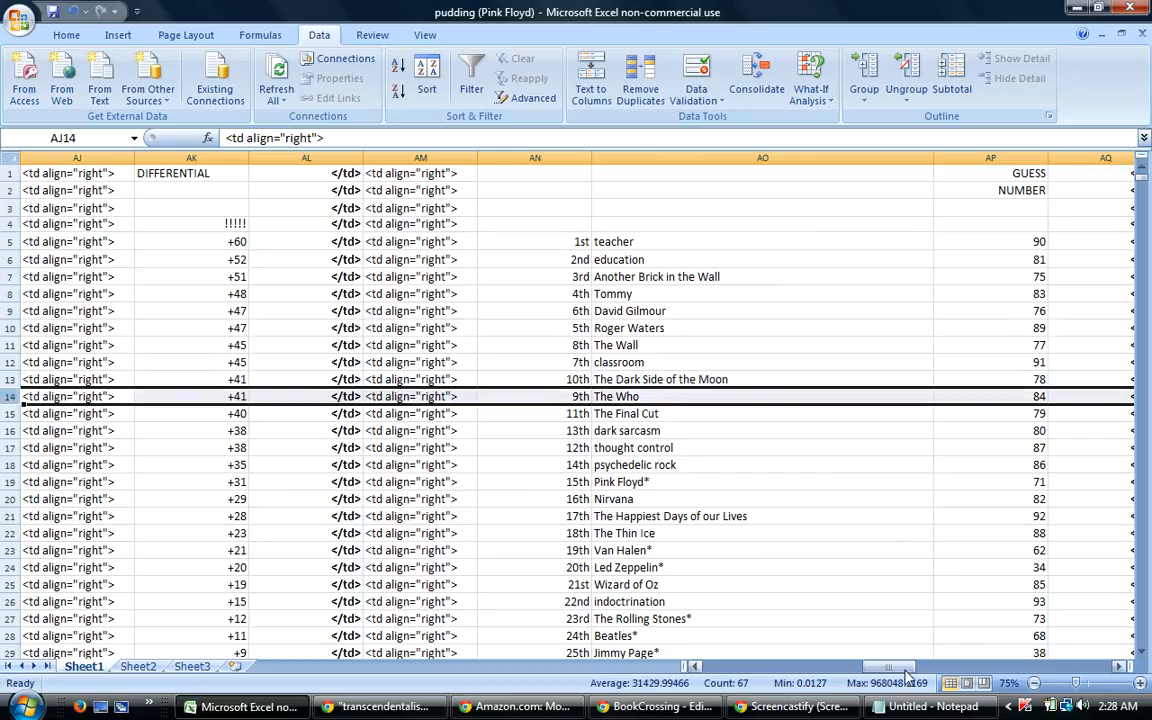
pyautogui.moveTo(892, 669); pyautogui.dragTo(1016, 667)
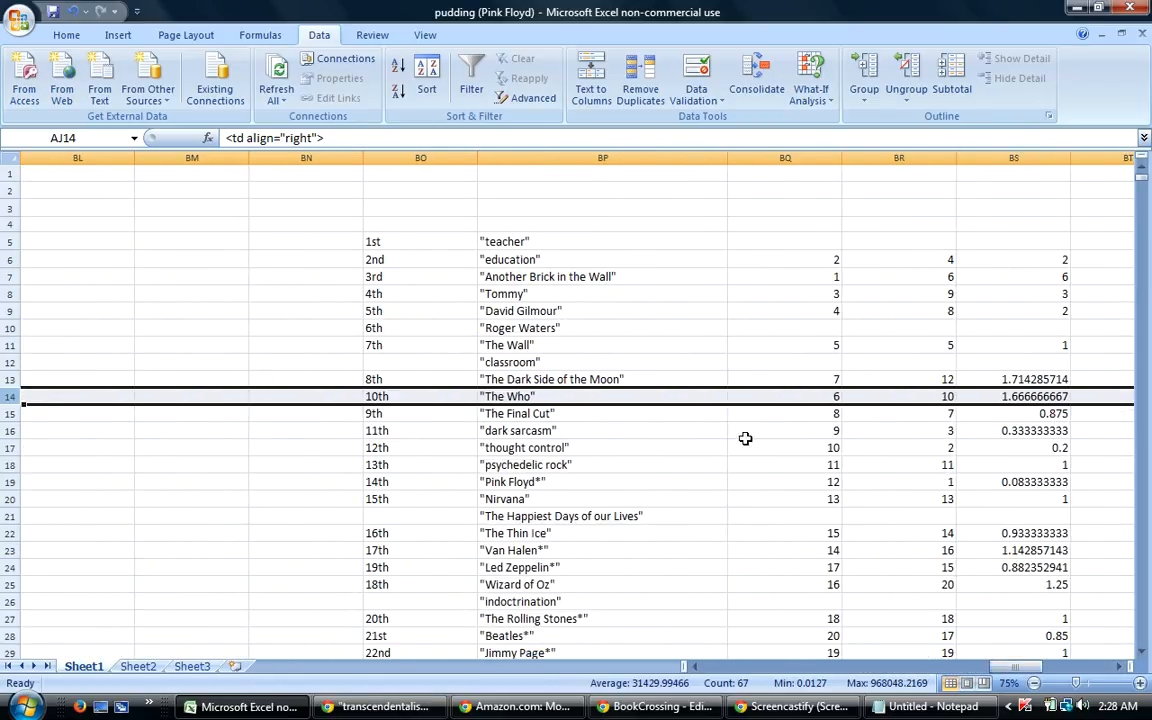
pyautogui.moveTo(516, 244); pyautogui.dragTo(533, 396)
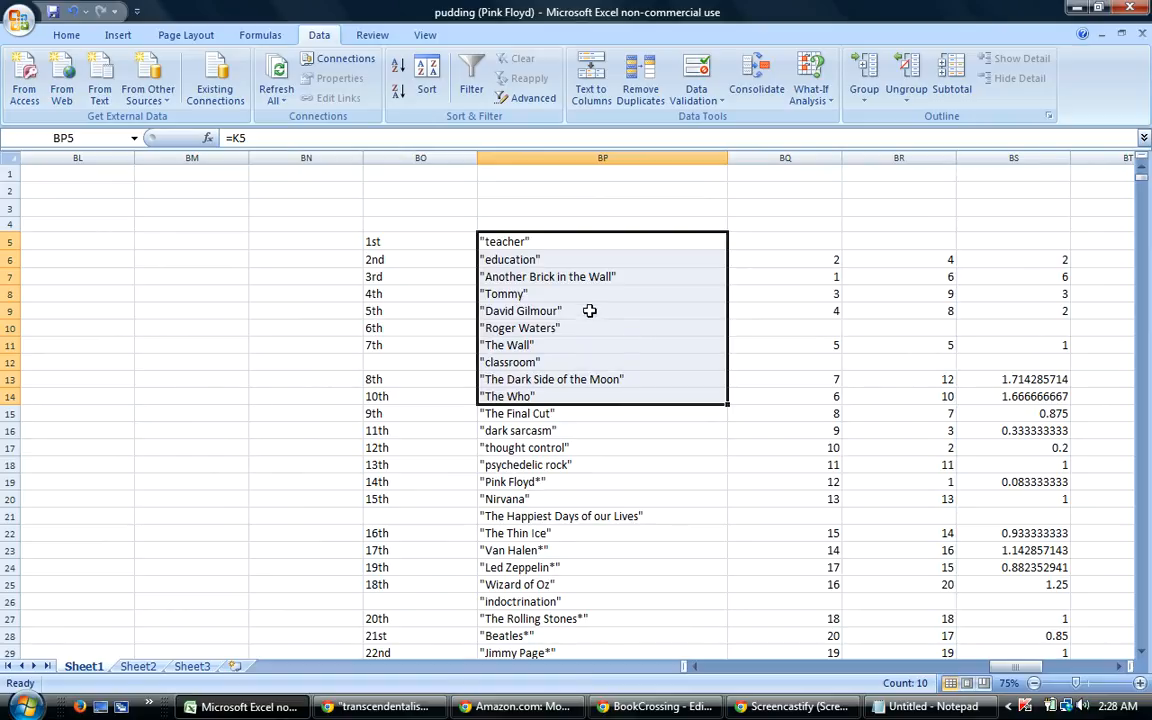
pyautogui.rightClick(585, 310)
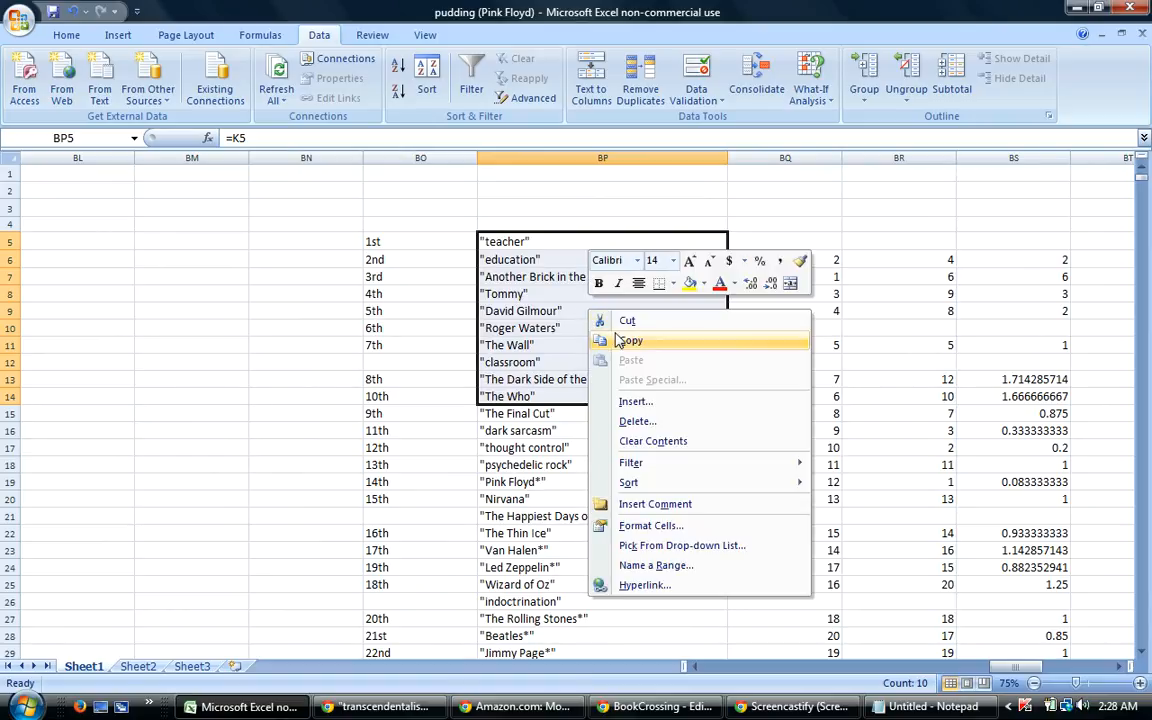
pyautogui.click(600, 339)
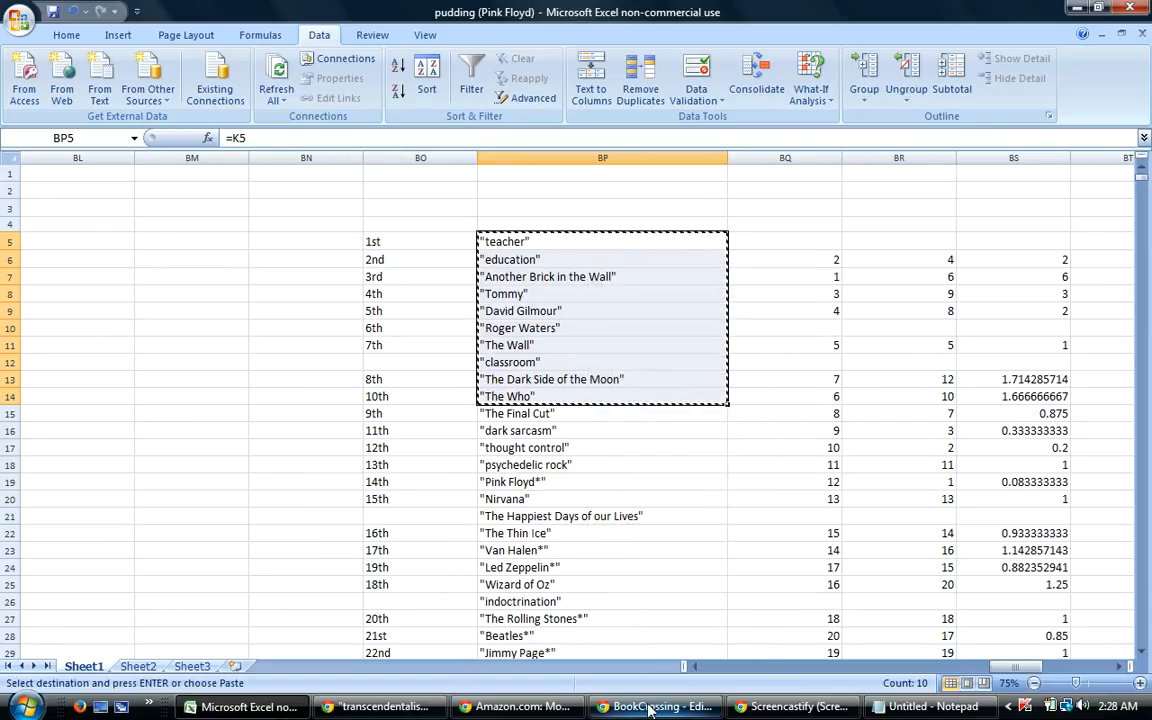
# Switch back to the BookCrossing post in Chrome and paste the copied phrases under the "Differential Nine:" heading.
pyautogui.click(605, 704)
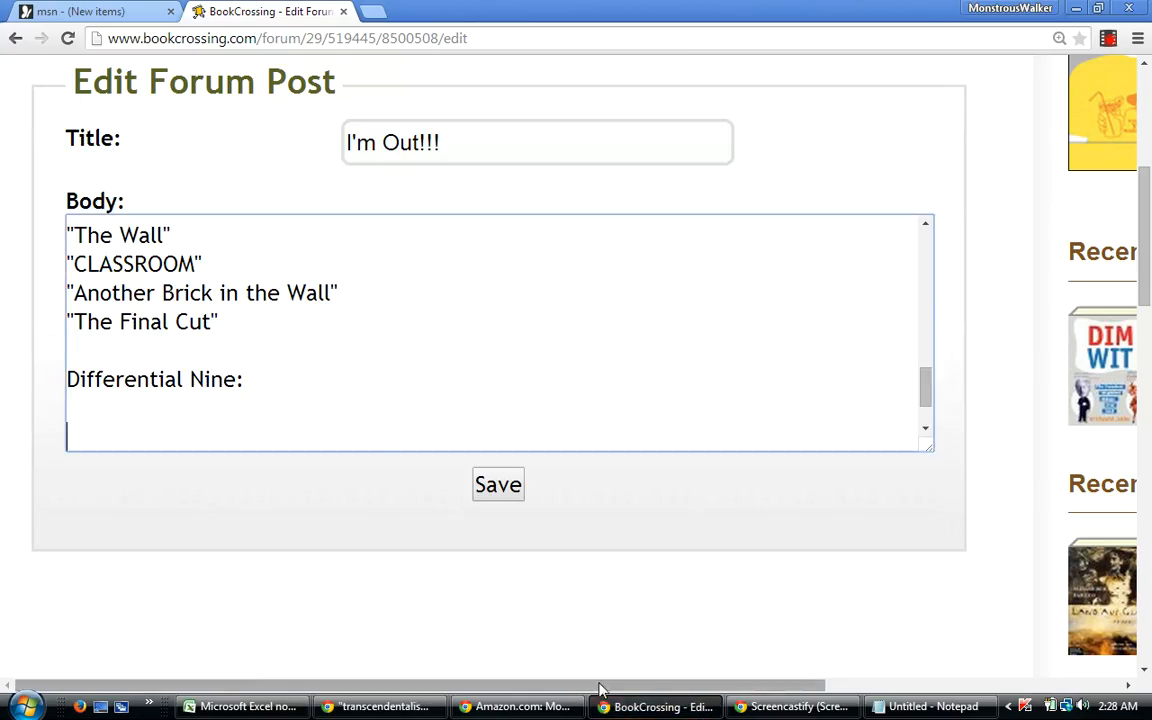
pyautogui.rightClick(89, 434)
pyautogui.click(131, 266)
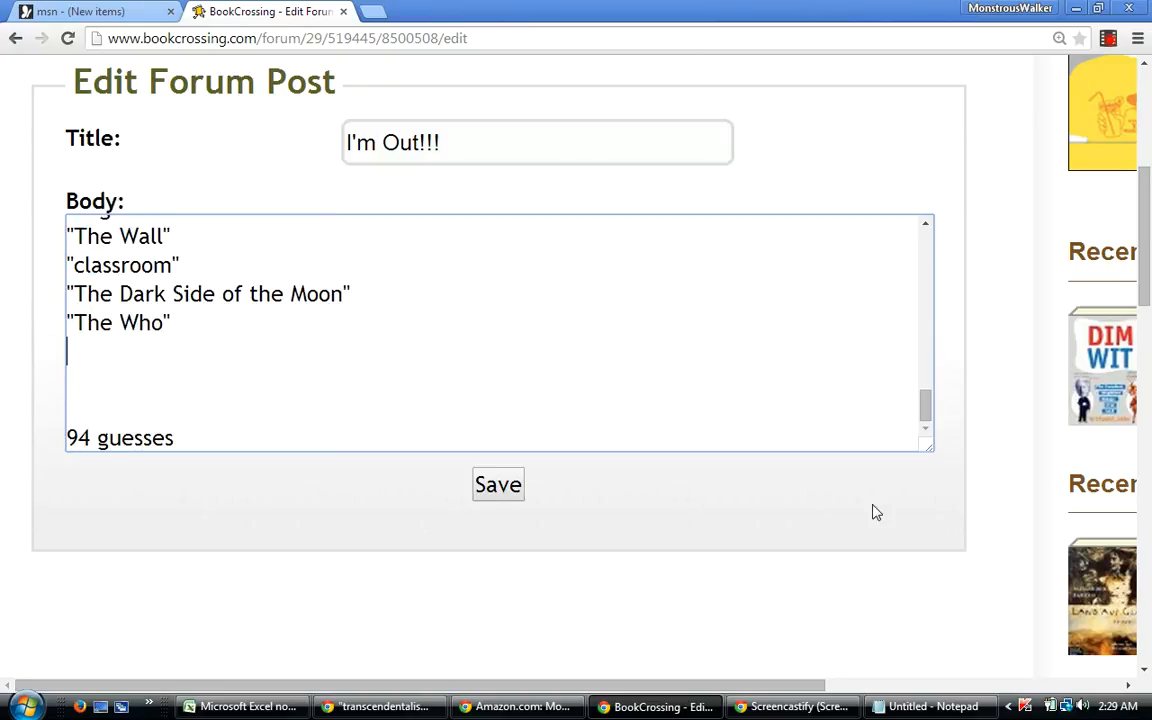
# Change "classroom" in the Differential Nine list to all capitals, "CLASSROOM", and look over the list.
pyautogui.scroll(1, 927, 405)
pyautogui.scroll(1, 927, 405)
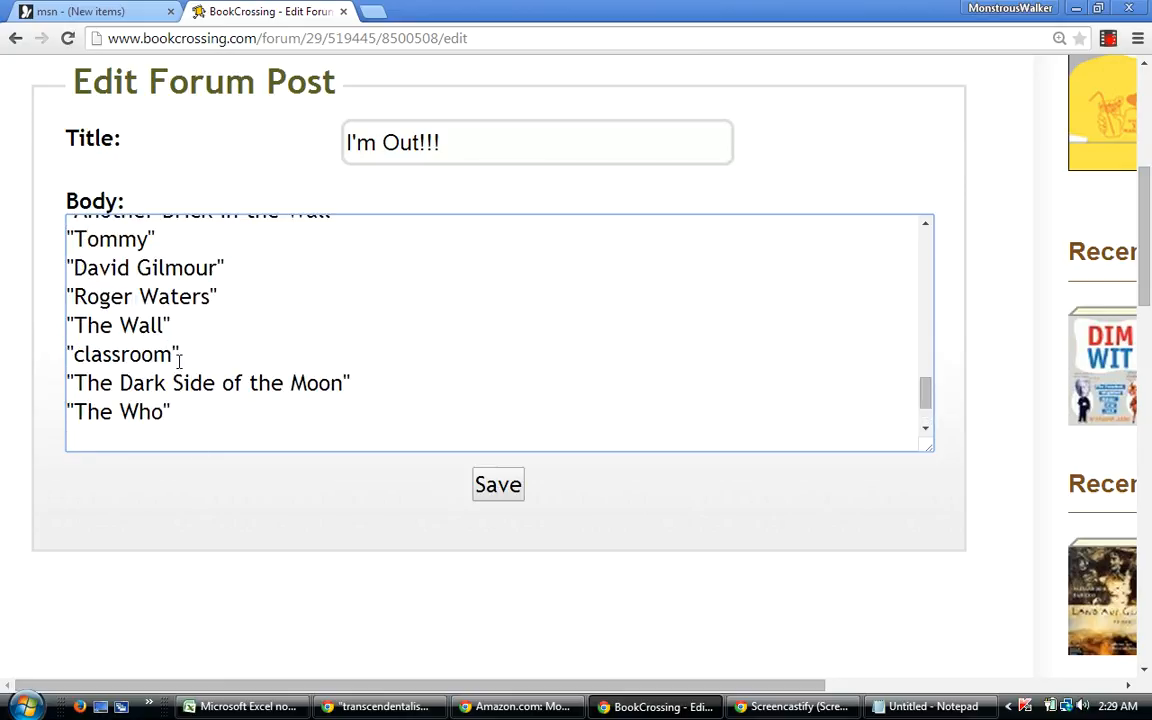
pyautogui.press('BackSpace')
pyautogui.press('BackSpace')
pyautogui.press('BackSpace')
pyautogui.press('BackSpace')
pyautogui.press('BackSpace')
pyautogui.press('BackSpace')
pyautogui.press('BackSpace')
pyautogui.press('BackSpace')
pyautogui.press('BackSpace')
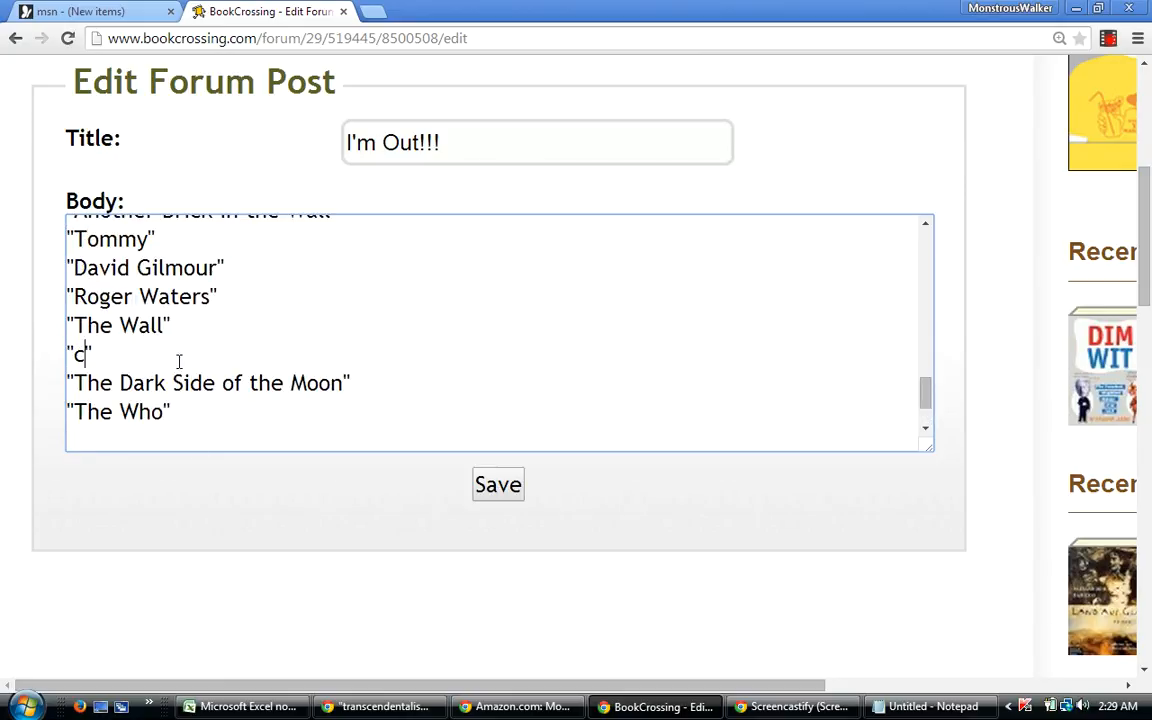
pyautogui.write('CLASSROOM')
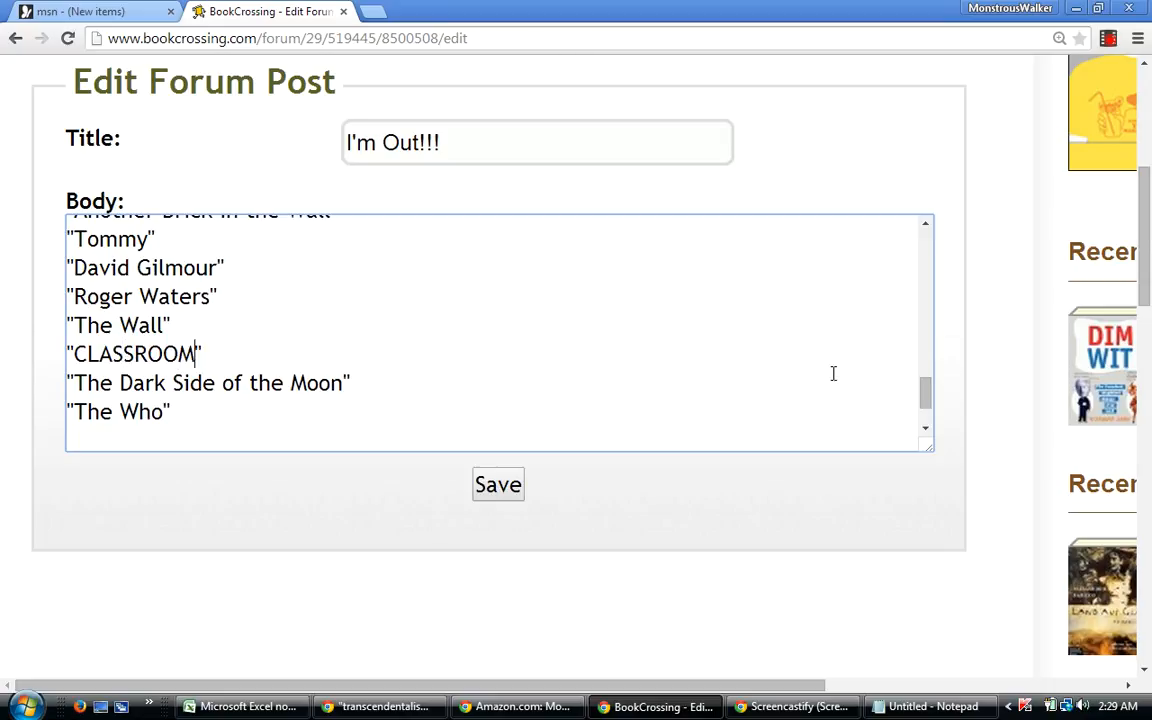
pyautogui.moveTo(927, 391); pyautogui.dragTo(931, 374)
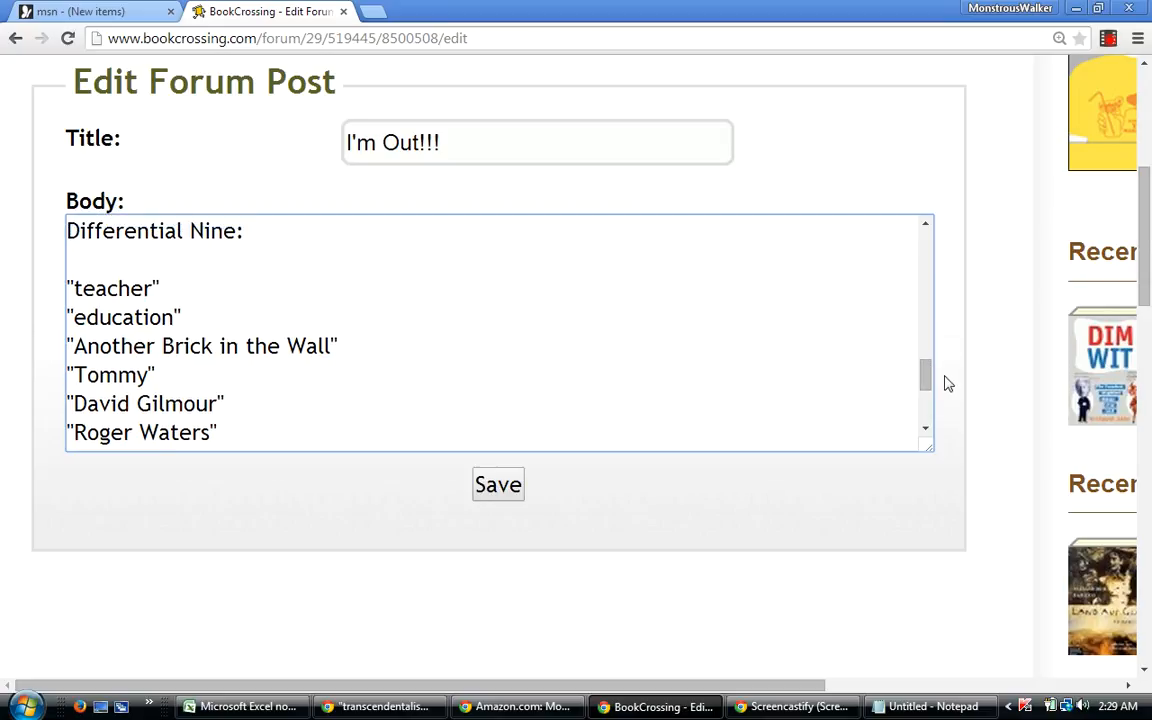
pyautogui.moveTo(926, 376); pyautogui.dragTo(926, 406)
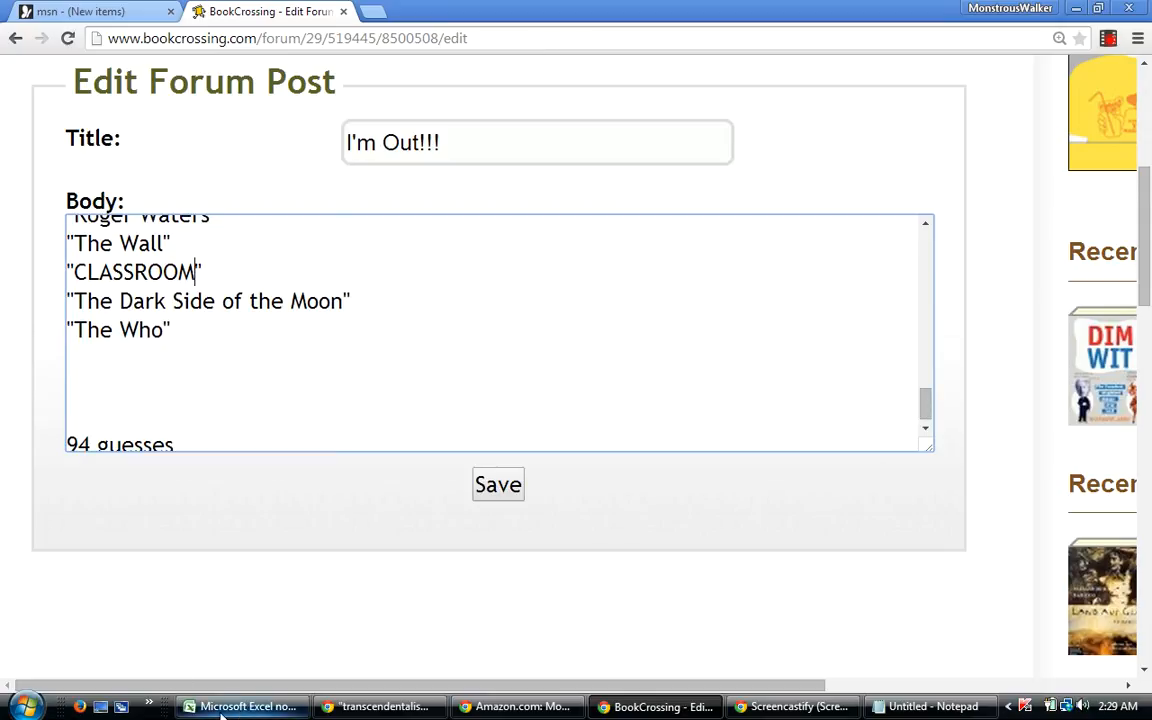
# Switch to the Excel workbook, clear the leftover entries in cells BO124 to BP133 below the ranking table, and save the workbook.
pyautogui.click(268, 710)
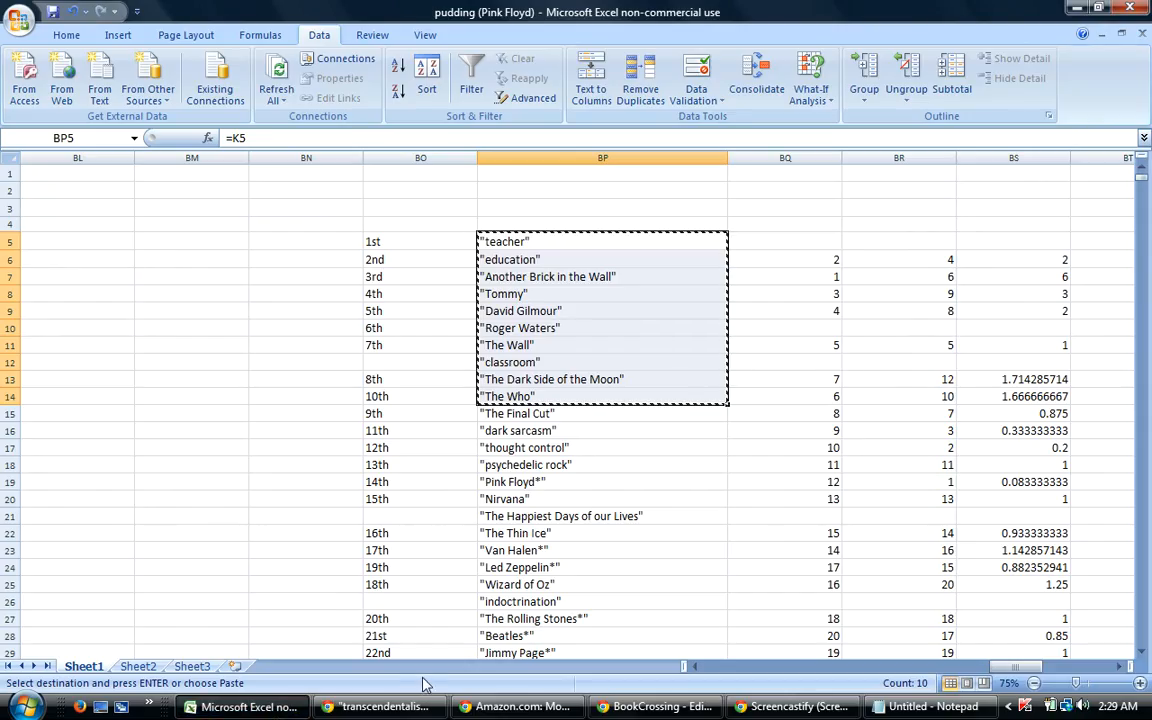
pyautogui.press('Escape')
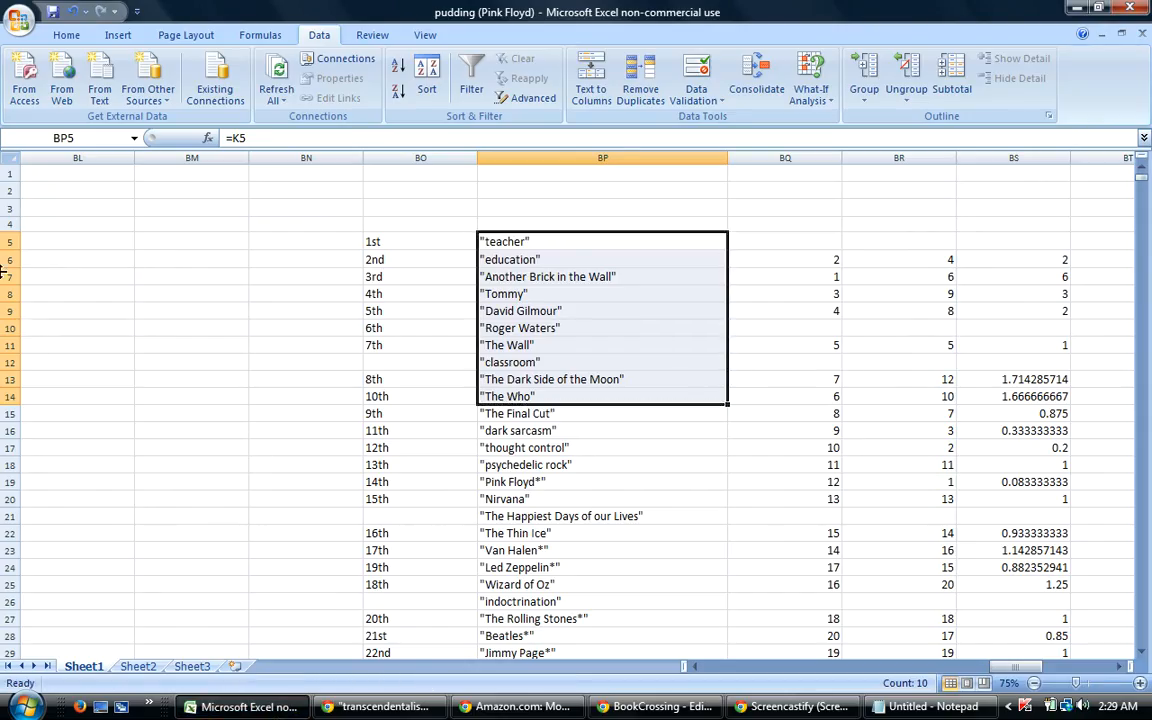
pyautogui.moveTo(5, 241); pyautogui.dragTo(5, 632)
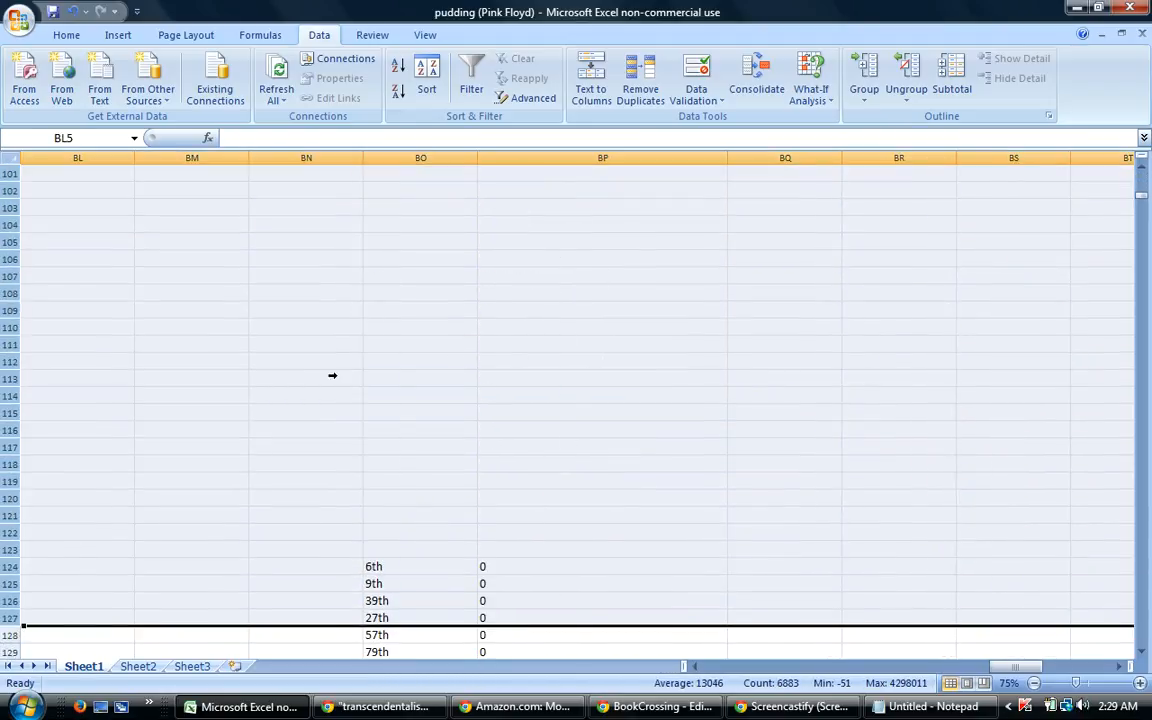
pyautogui.click(381, 569)
pyautogui.moveTo(428, 572); pyautogui.dragTo(480, 612)
pyautogui.press('Delete')
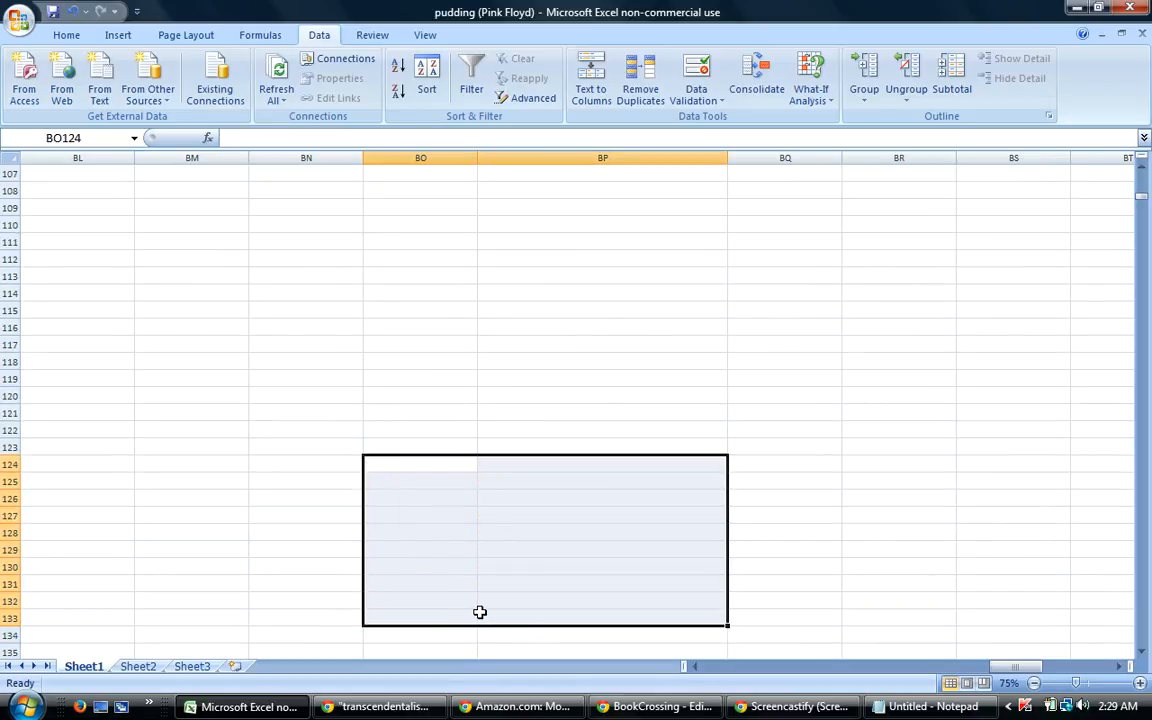
pyautogui.click(712, 434)
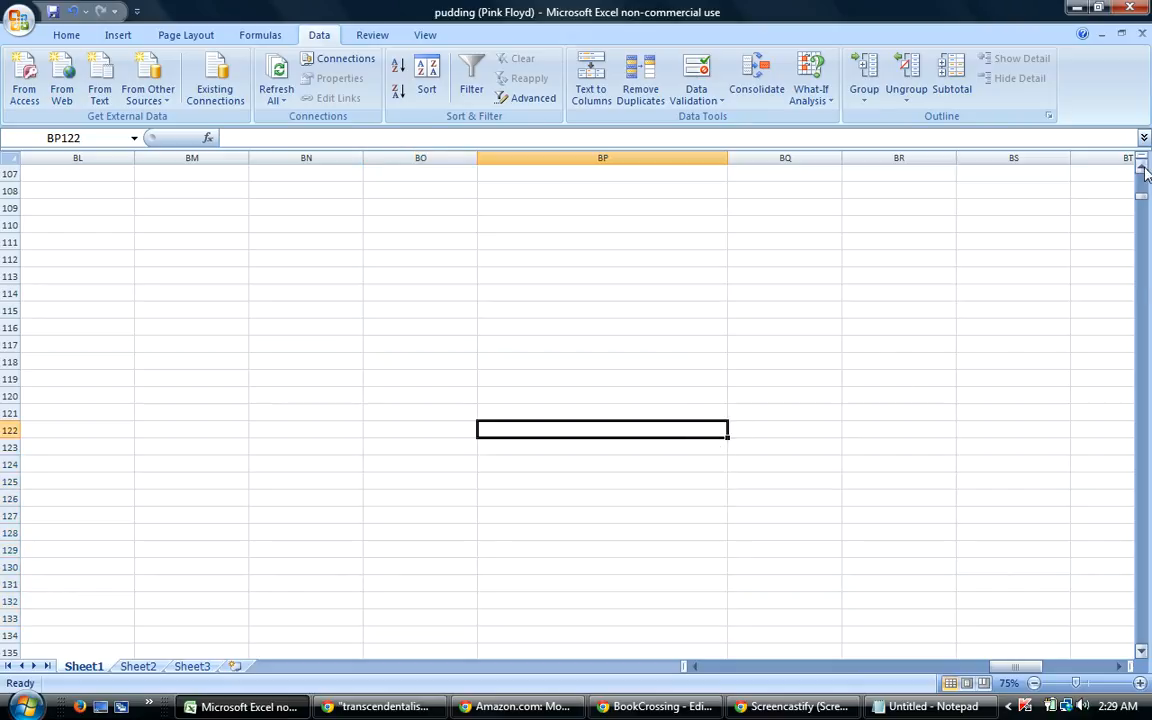
pyautogui.moveTo(1147, 202); pyautogui.dragTo(1145, 174)
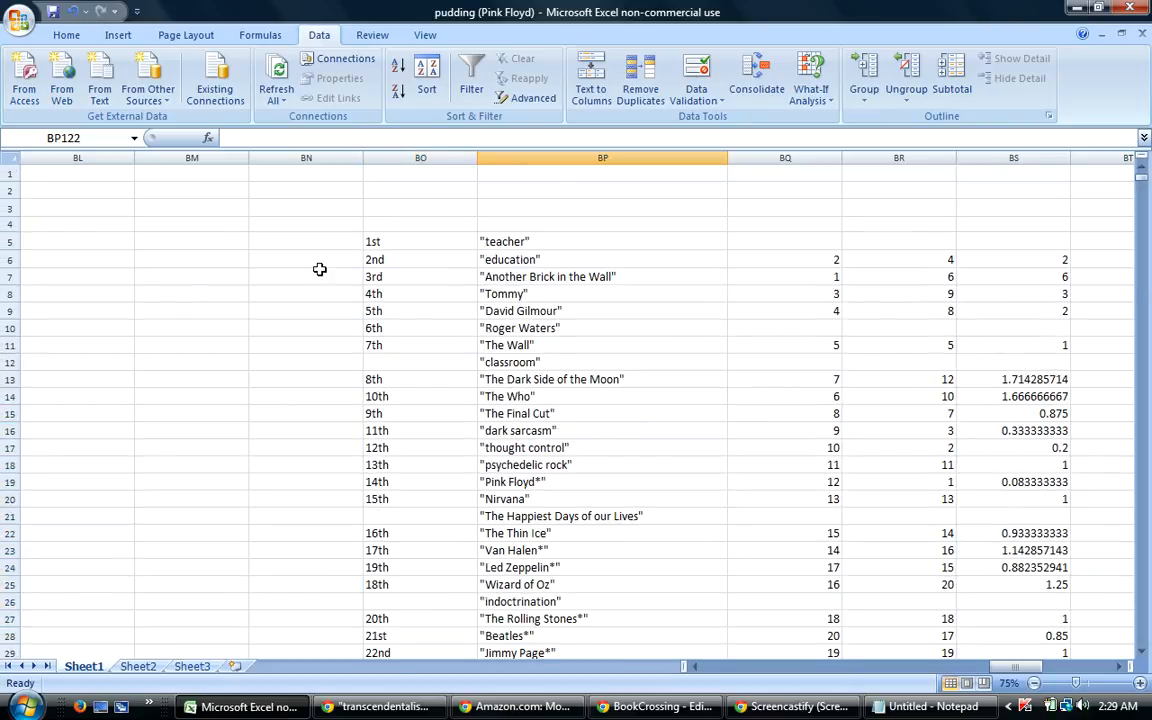
pyautogui.click(22, 22)
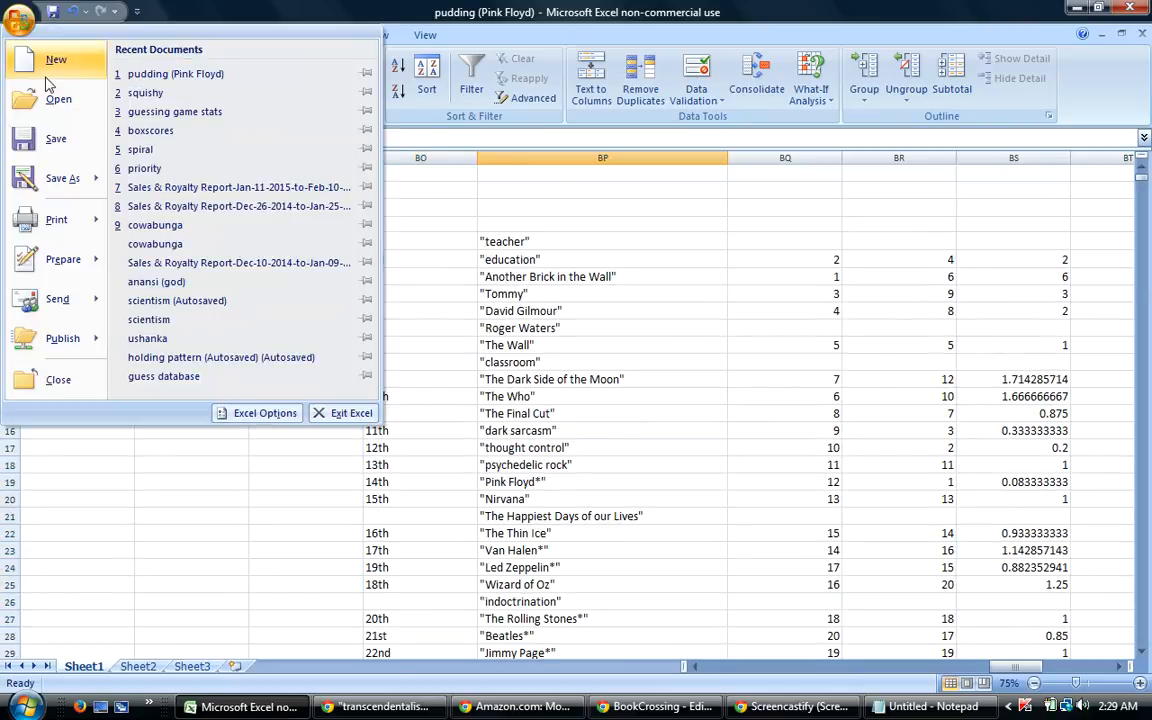
pyautogui.click(57, 141)
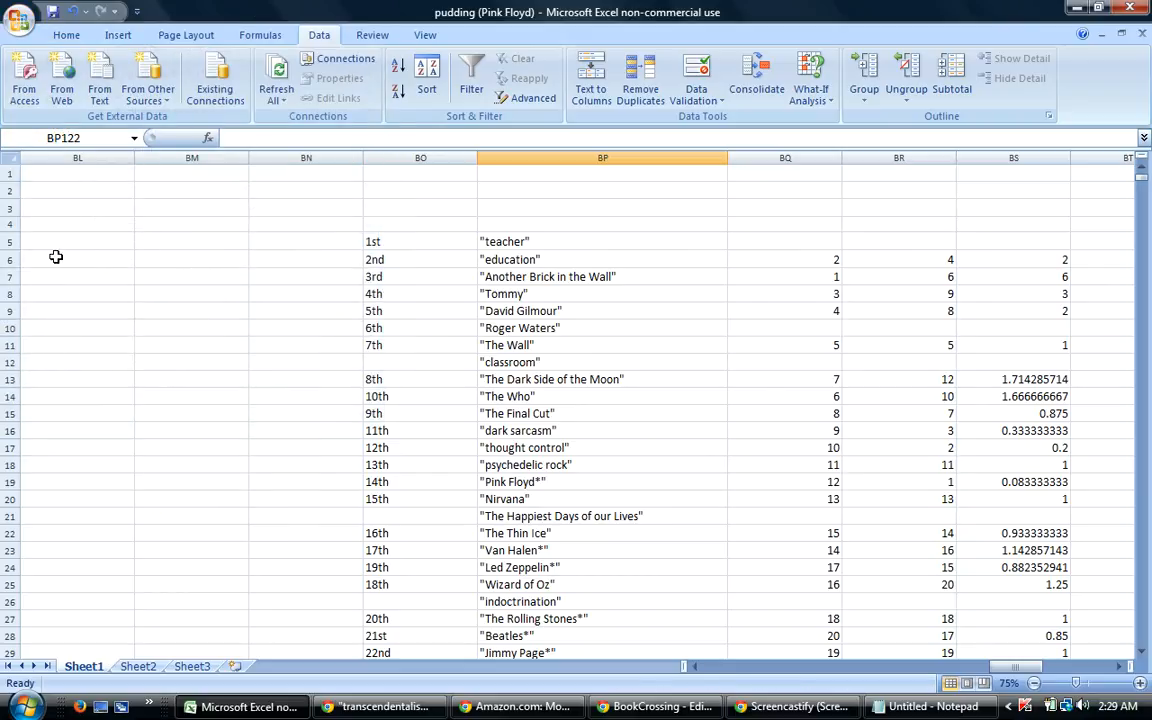
# Sort the rows from row 5 down by column AV A to Z, then by column W largest to smallest.
pyautogui.moveTo(7, 241); pyautogui.dragTo(110, 650)
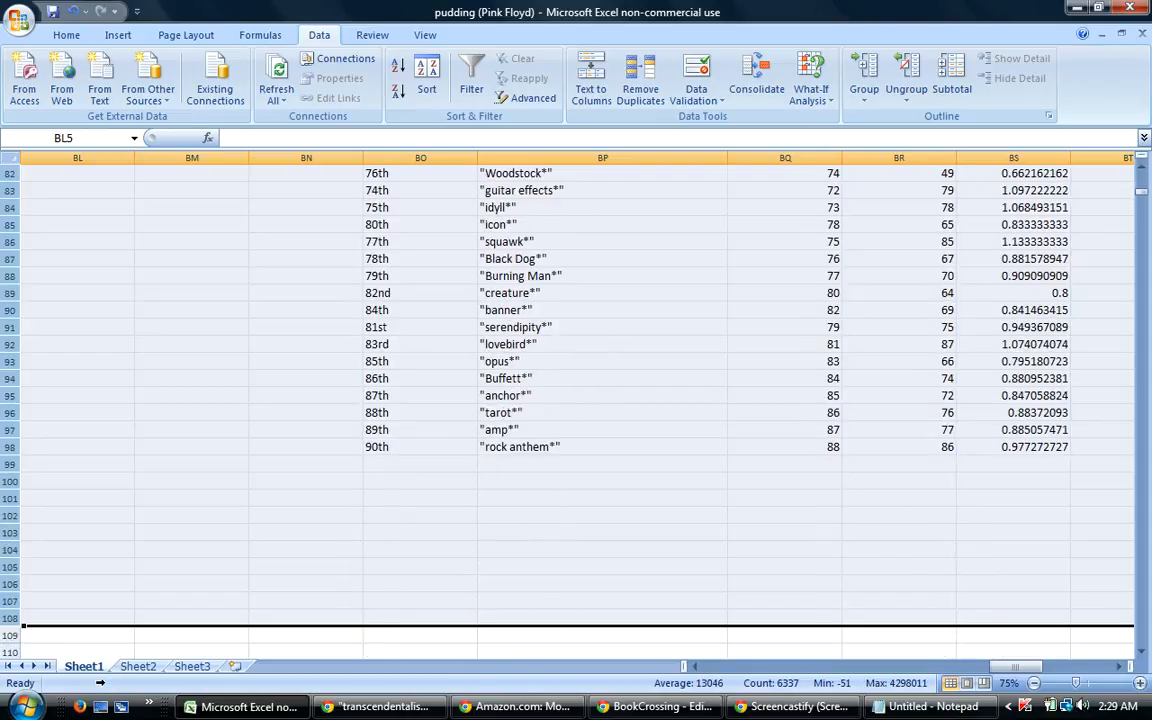
pyautogui.click(427, 78)
pyautogui.click(530, 318)
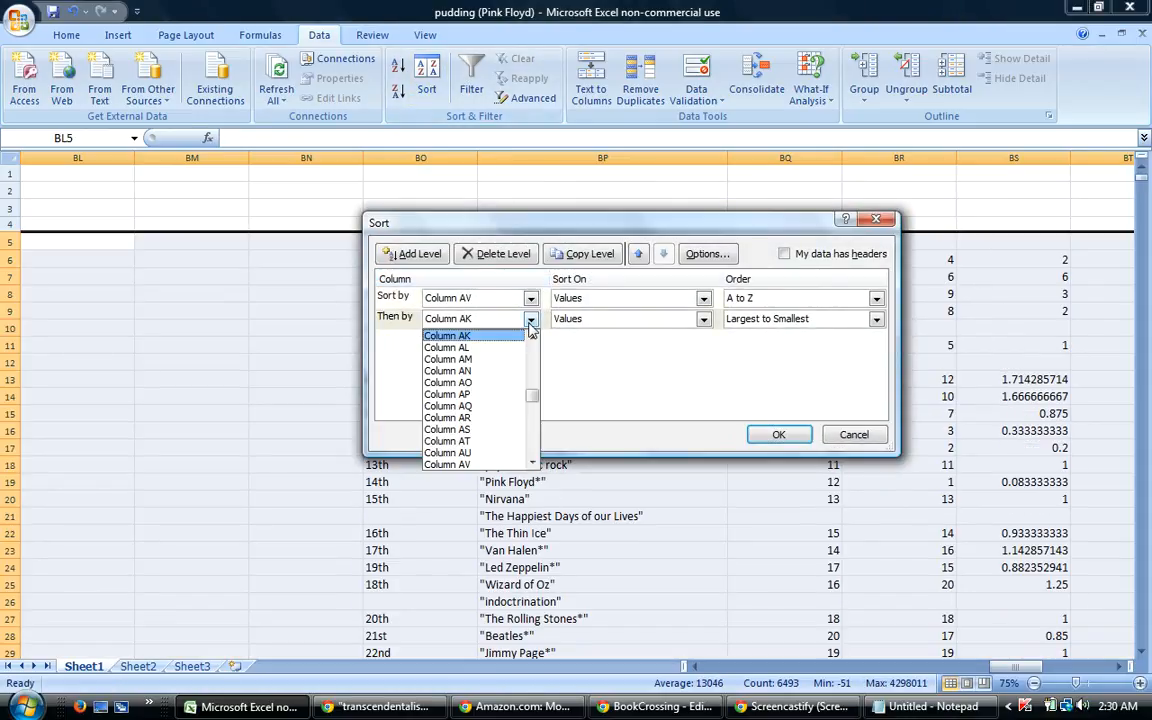
pyautogui.moveTo(532, 401); pyautogui.dragTo(532, 370)
pyautogui.click(450, 418)
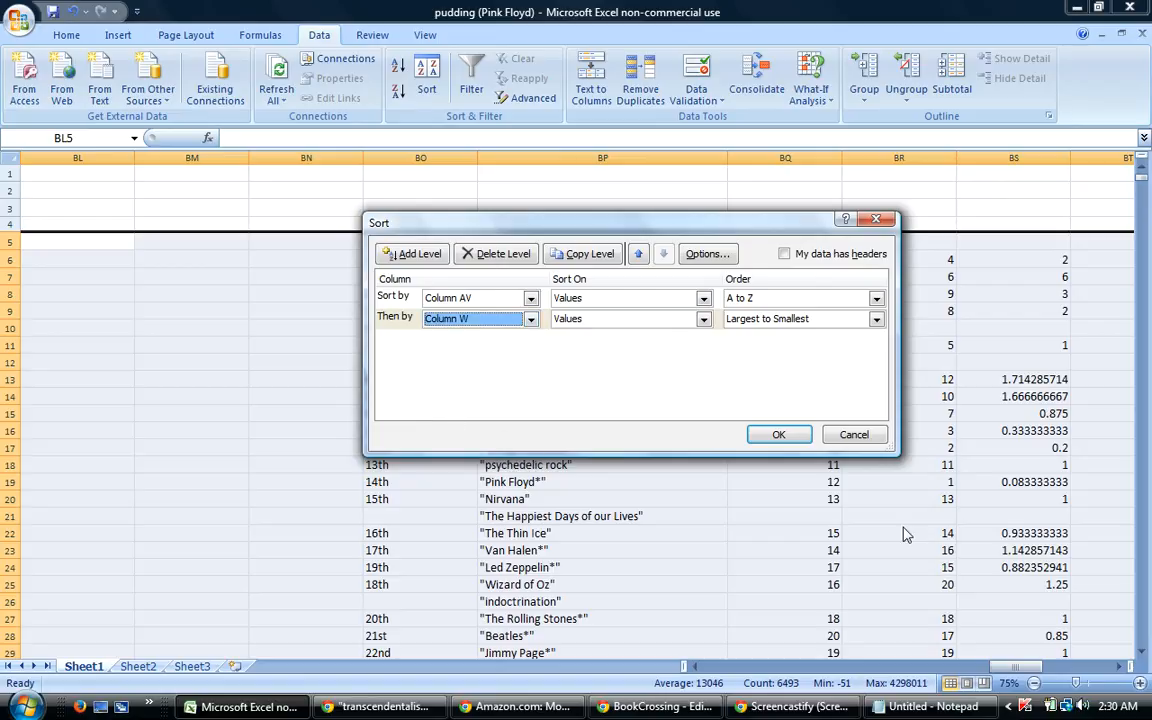
pyautogui.click(776, 436)
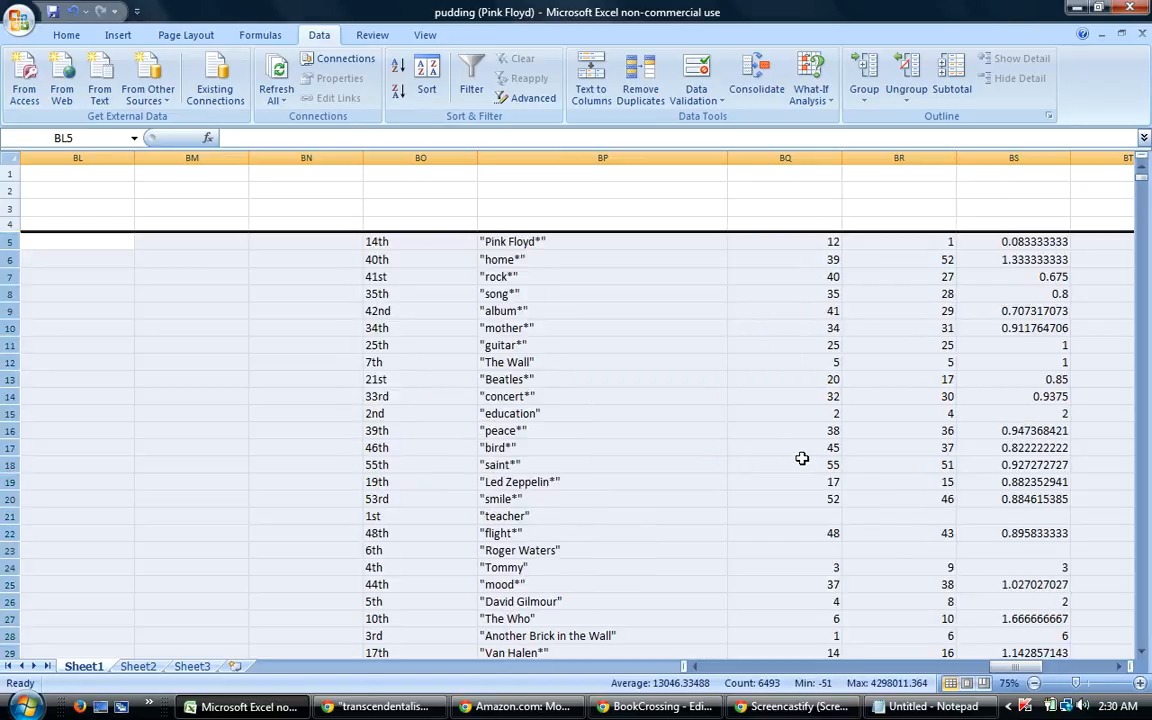
# Examine the PERCENTAGE SCORE values in column G against the guesses, picking out the record-setting rows from "Pink Floyd*" to "classroom".
pyautogui.moveTo(972, 667); pyautogui.dragTo(736, 677)
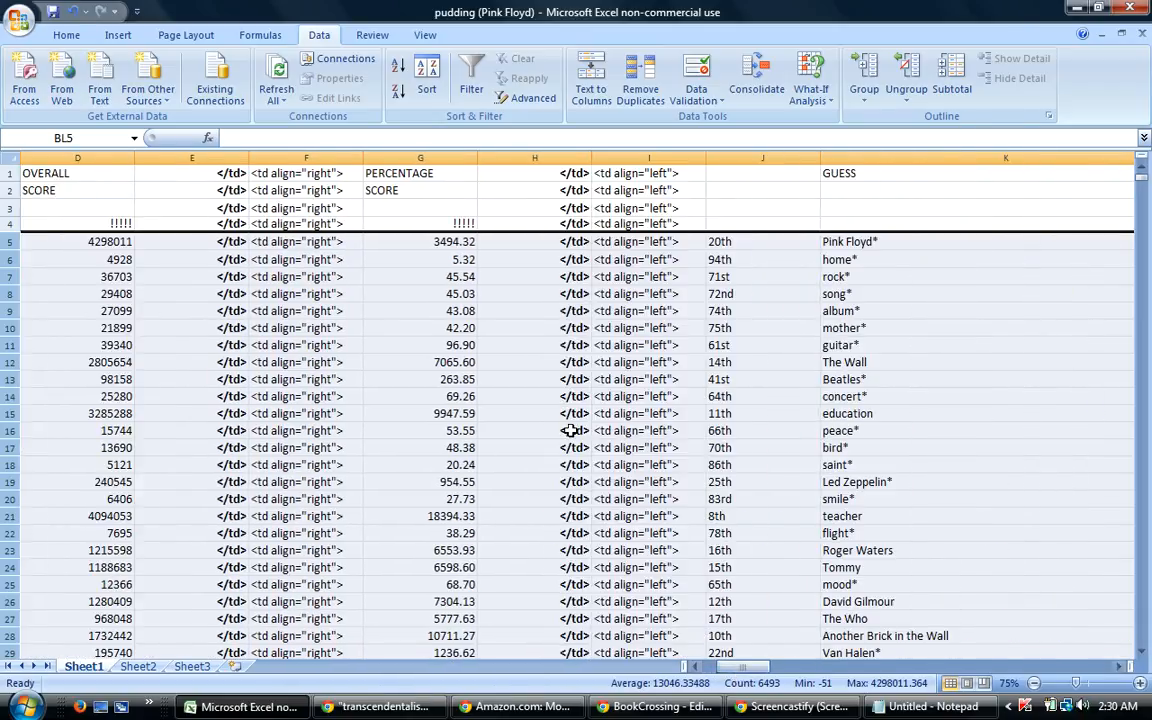
pyautogui.click(436, 243)
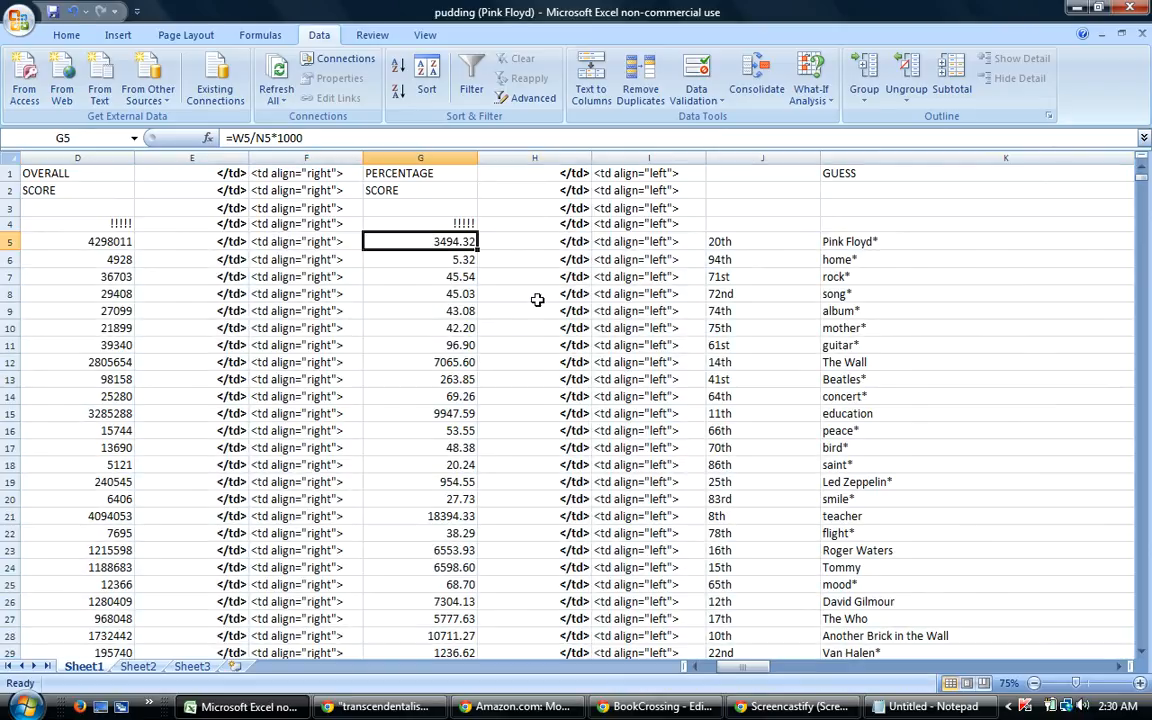
pyautogui.click(466, 365)
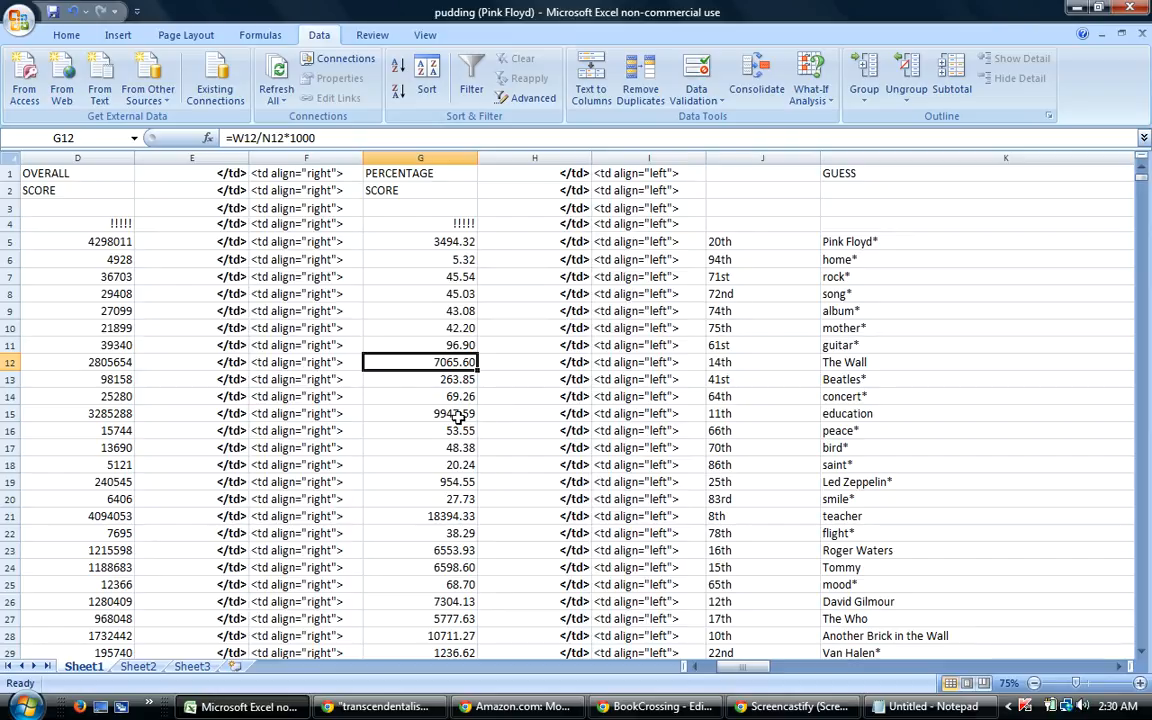
pyautogui.click(456, 416)
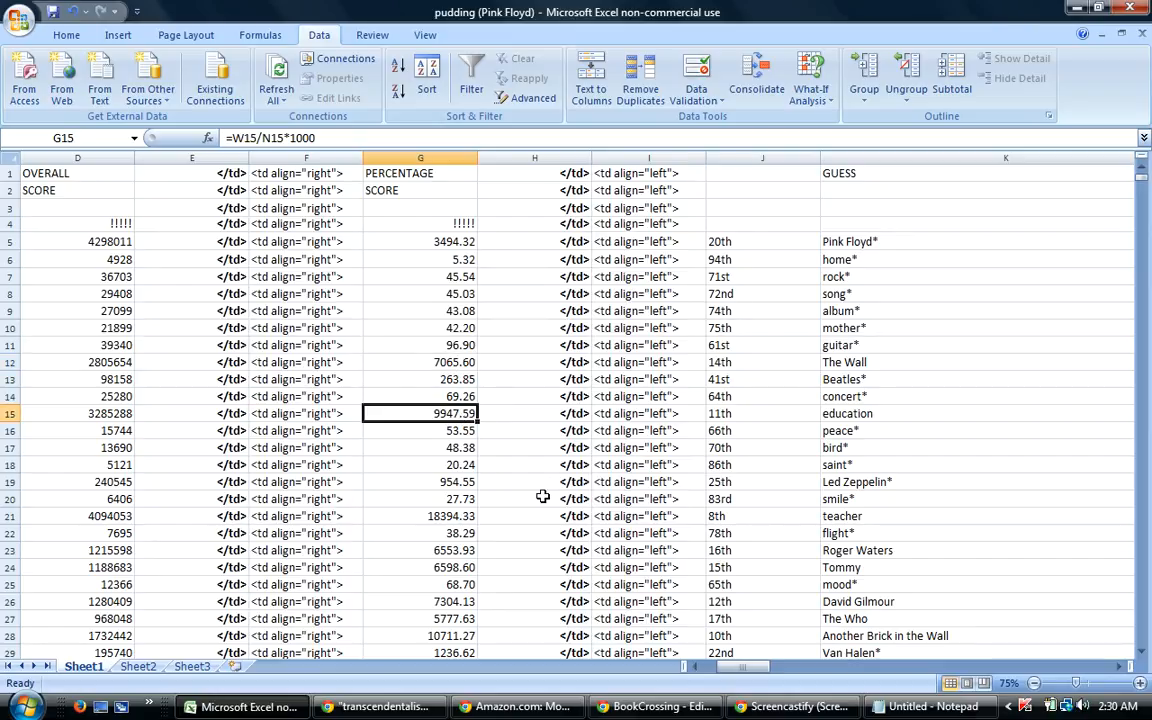
pyautogui.click(457, 513)
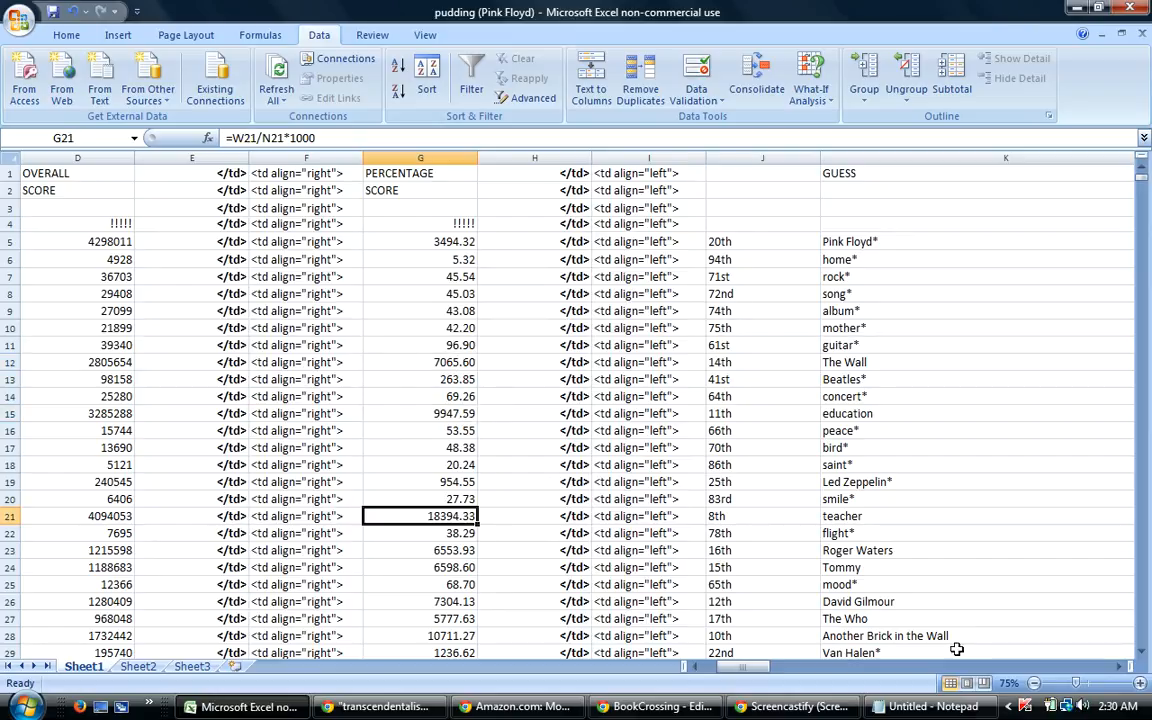
pyautogui.moveTo(1143, 652); pyautogui.dragTo(1145, 657)
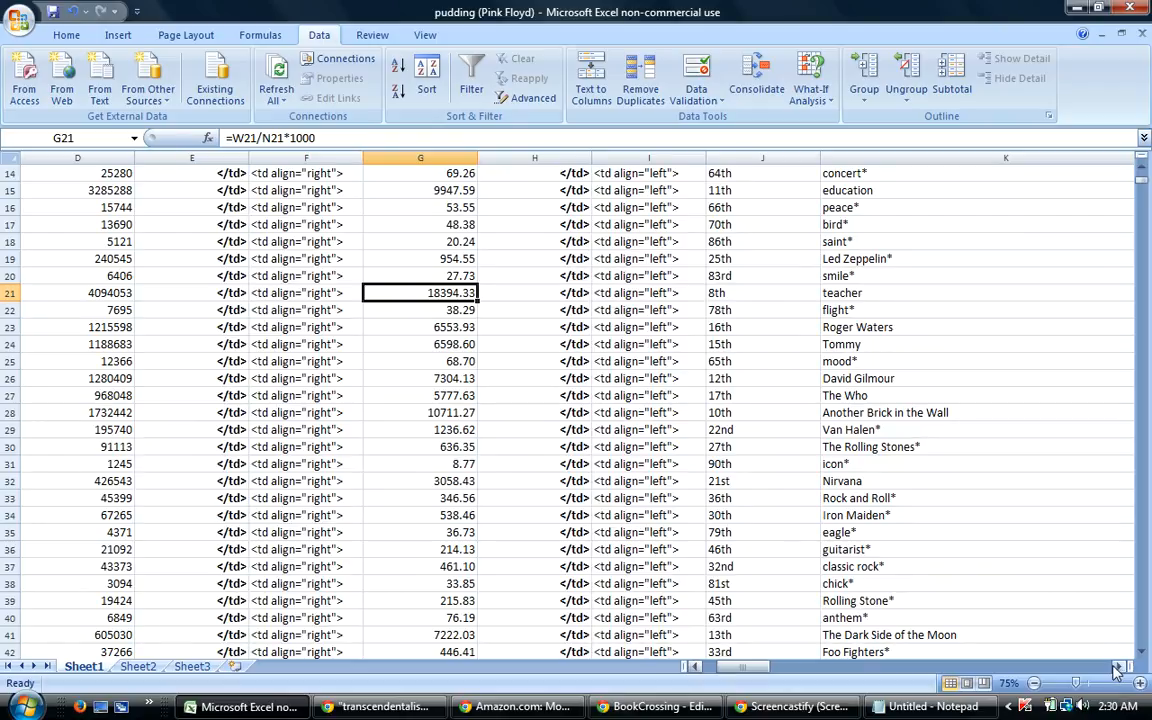
pyautogui.moveTo(1145, 655); pyautogui.dragTo(1145, 655)
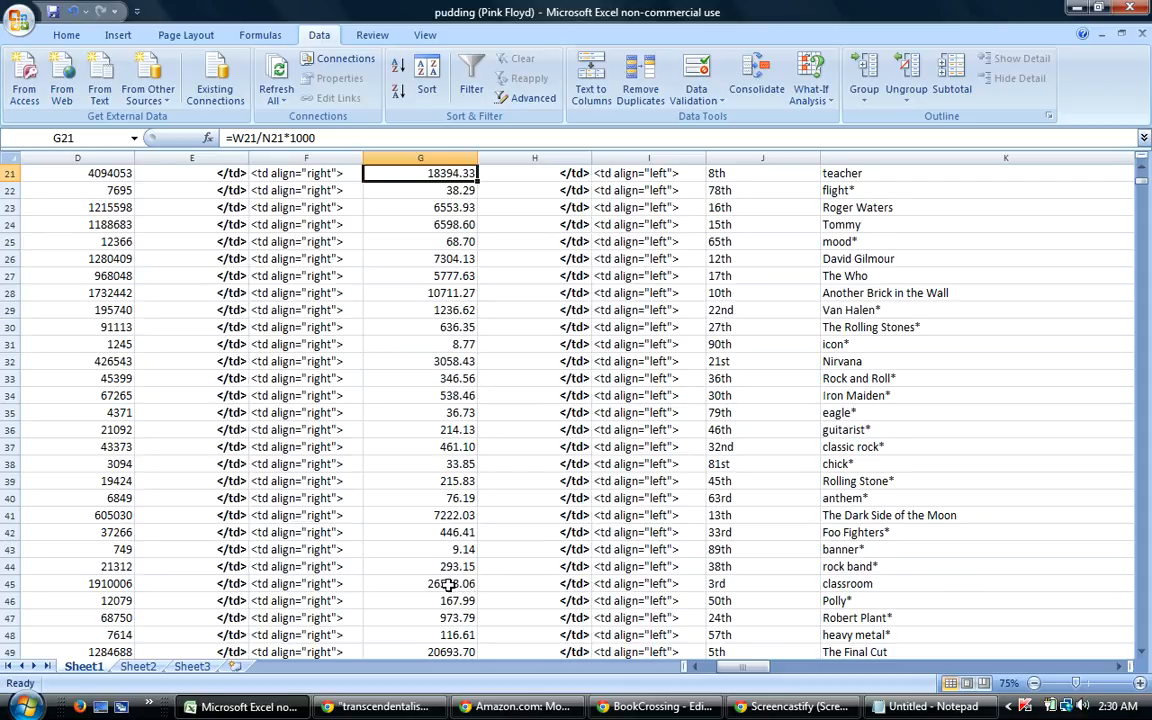
pyautogui.click(447, 584)
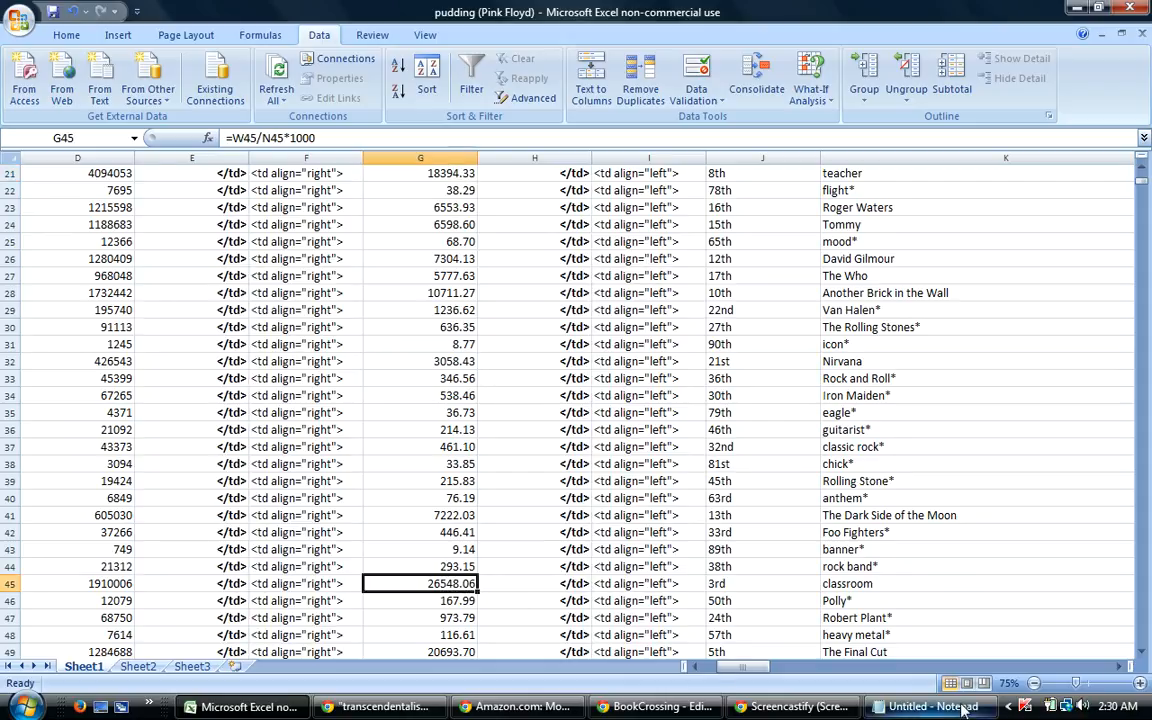
# Examine the percentage scores below "classroom" down to row 57, comparing them with the earlier high scores.
pyautogui.click(1145, 655)
pyautogui.click(1145, 655)
pyautogui.click(1145, 655)
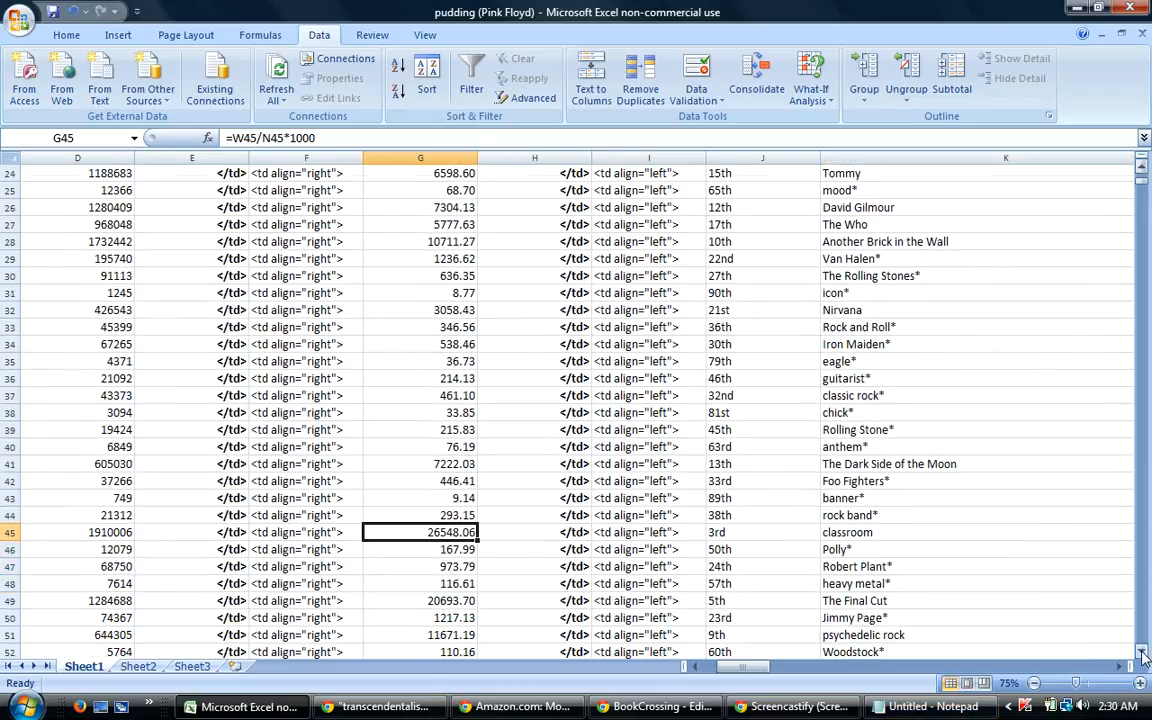
pyautogui.click(1145, 655)
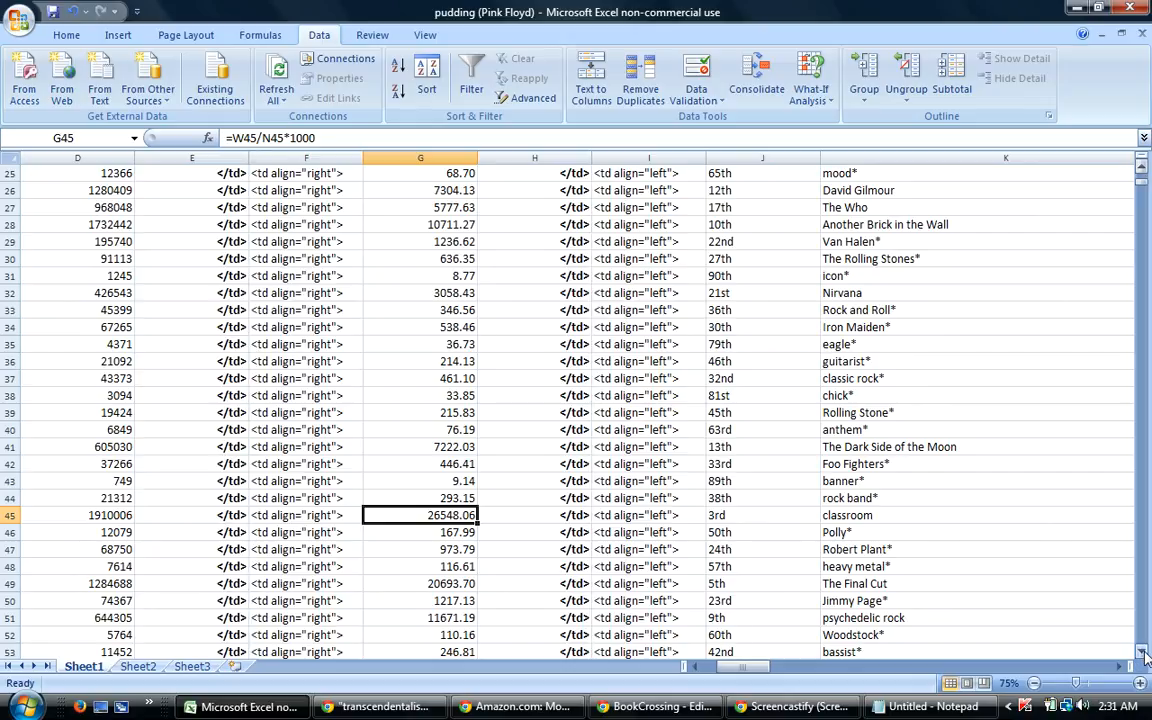
pyautogui.click(1145, 655)
pyautogui.click(1145, 655)
pyautogui.click(1145, 655)
pyautogui.click(1145, 655)
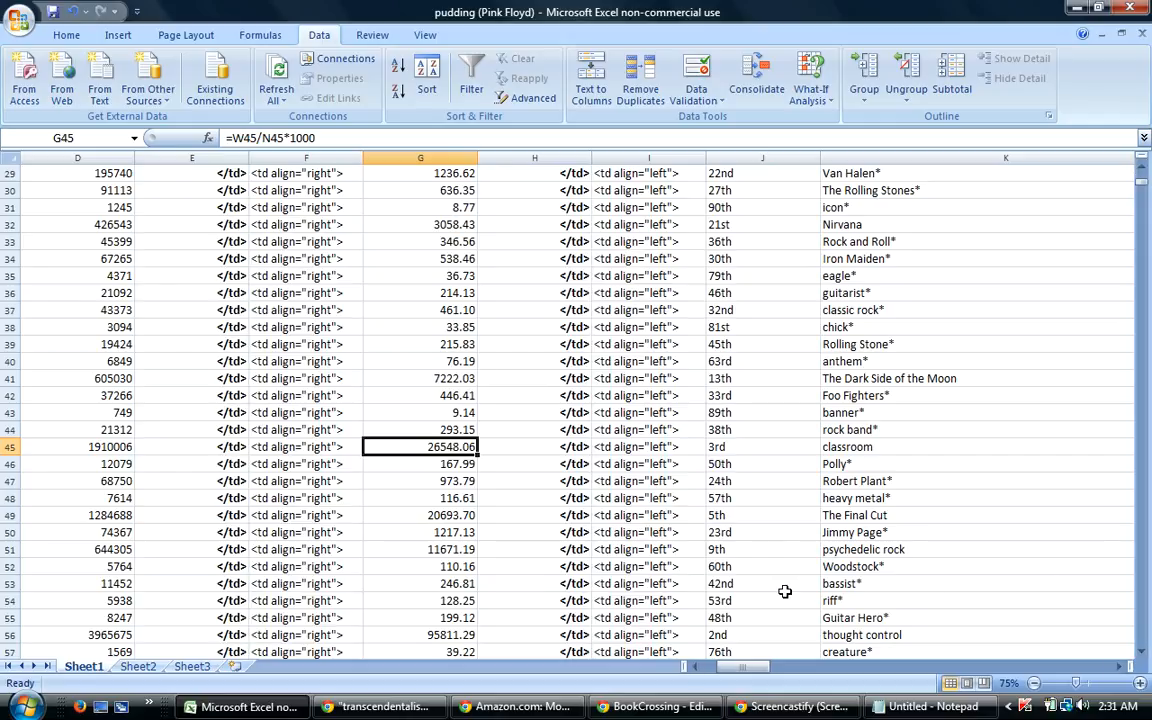
# Glance at the forum post in Chrome, return to Excel and recheck the percentage scores in G5, G12, G15 and G21.
pyautogui.click(645, 712)
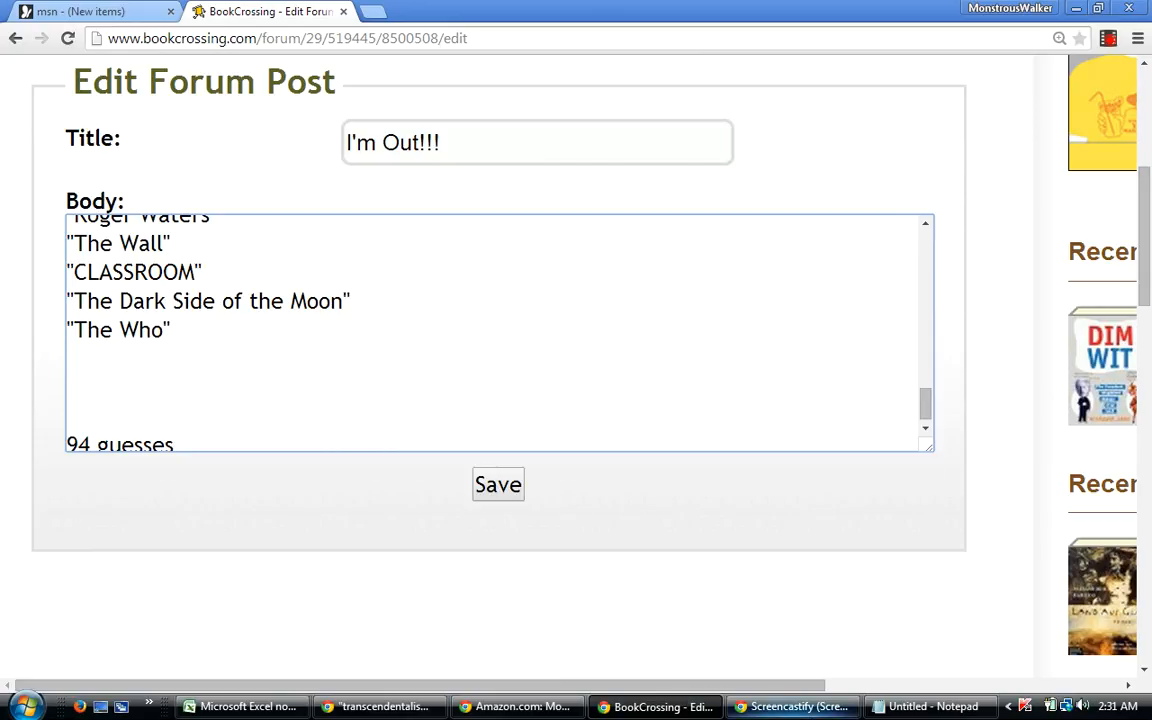
pyautogui.moveTo(681, 710)
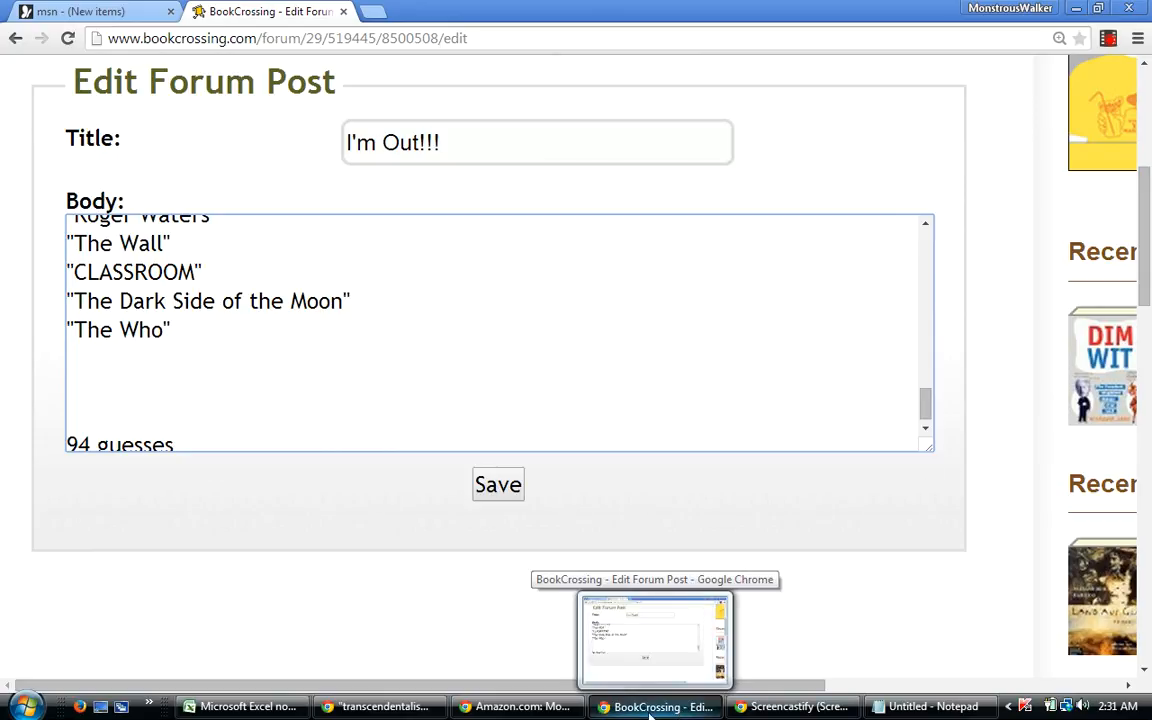
pyautogui.click(228, 710)
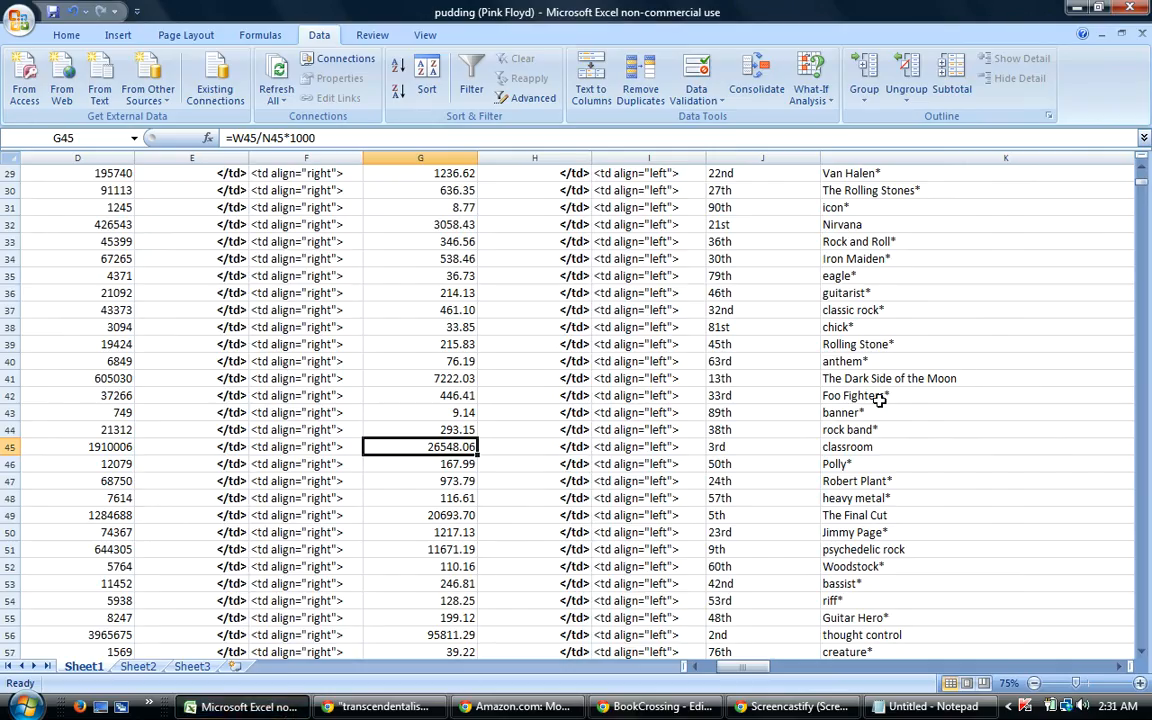
pyautogui.moveTo(1142, 187); pyautogui.dragTo(1142, 172)
pyautogui.click(455, 236)
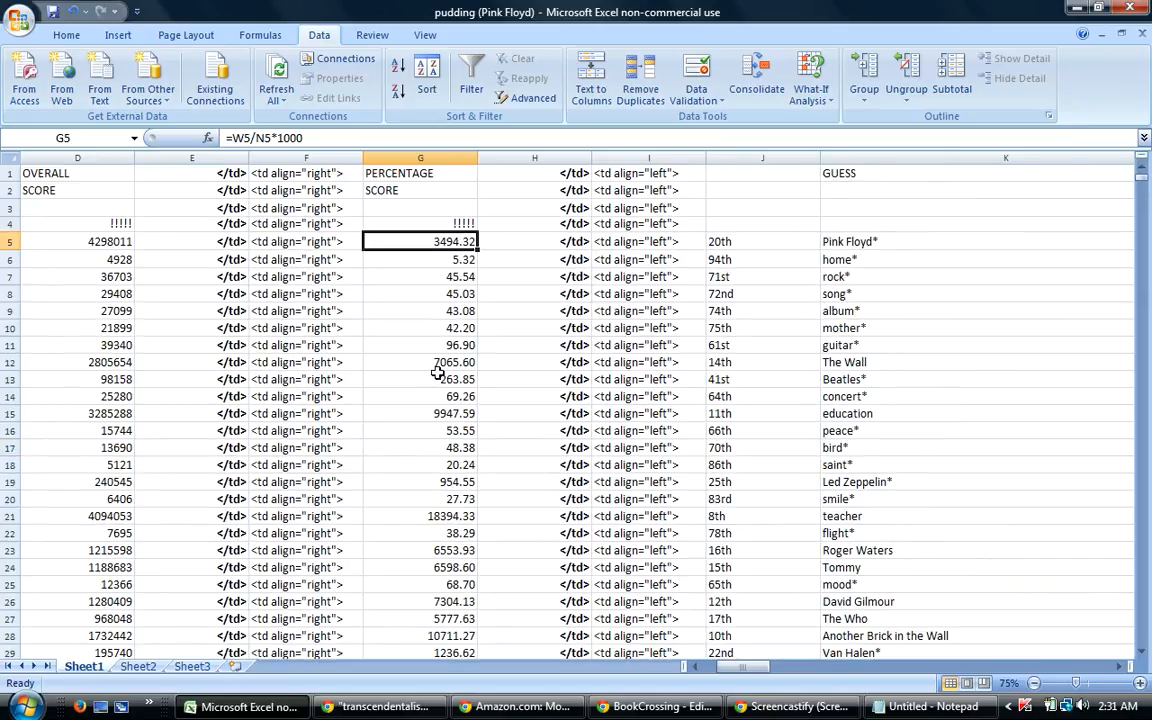
pyautogui.click(405, 362)
pyautogui.click(441, 416)
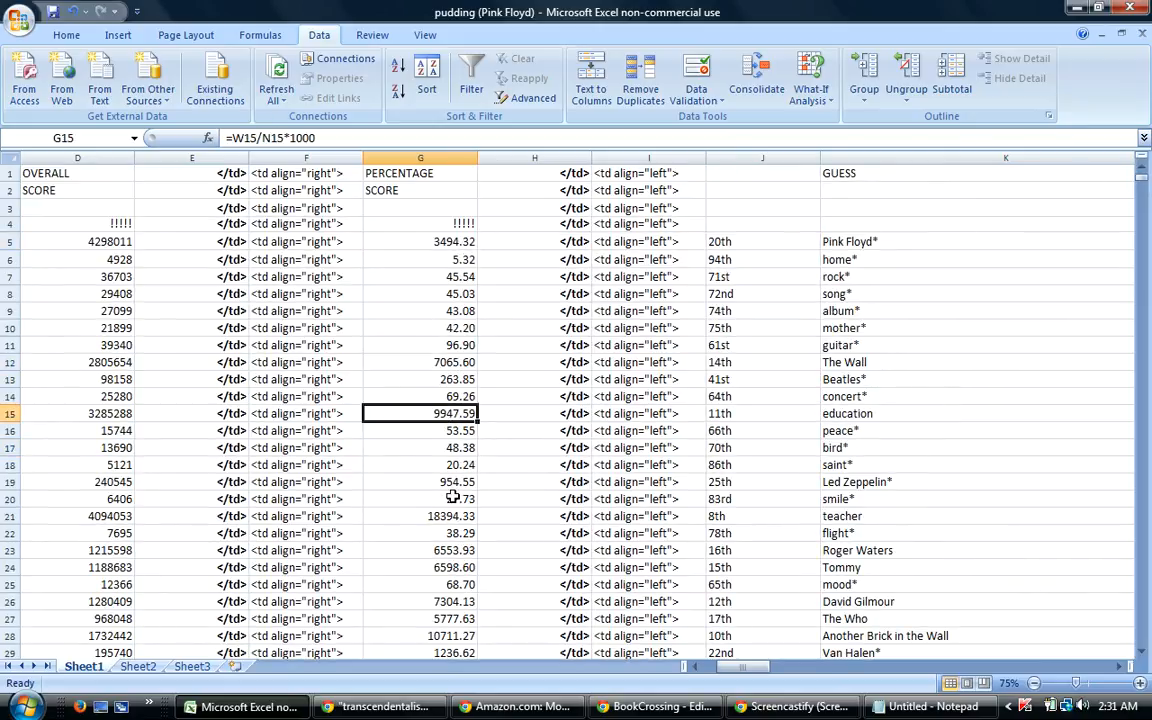
pyautogui.click(430, 518)
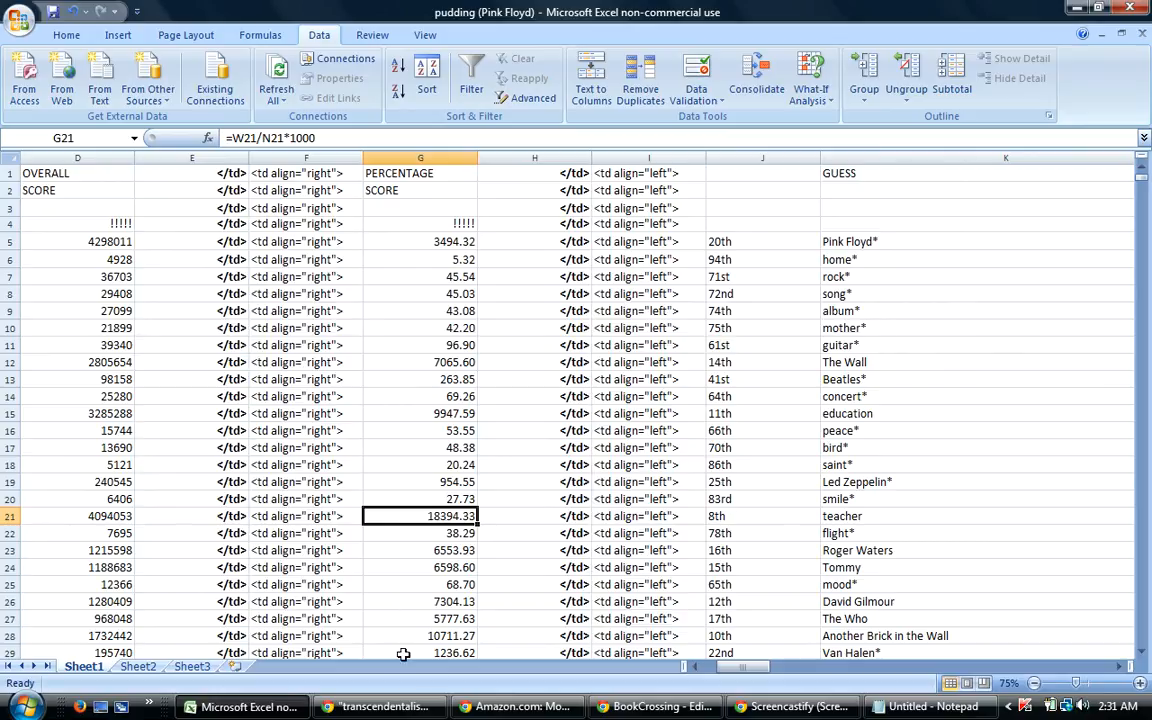
# Recheck the percentage scores below "teacher" in row 21, reading down to about row 49.
pyautogui.click(1145, 652)
pyautogui.click(1145, 652)
pyautogui.click(1145, 652)
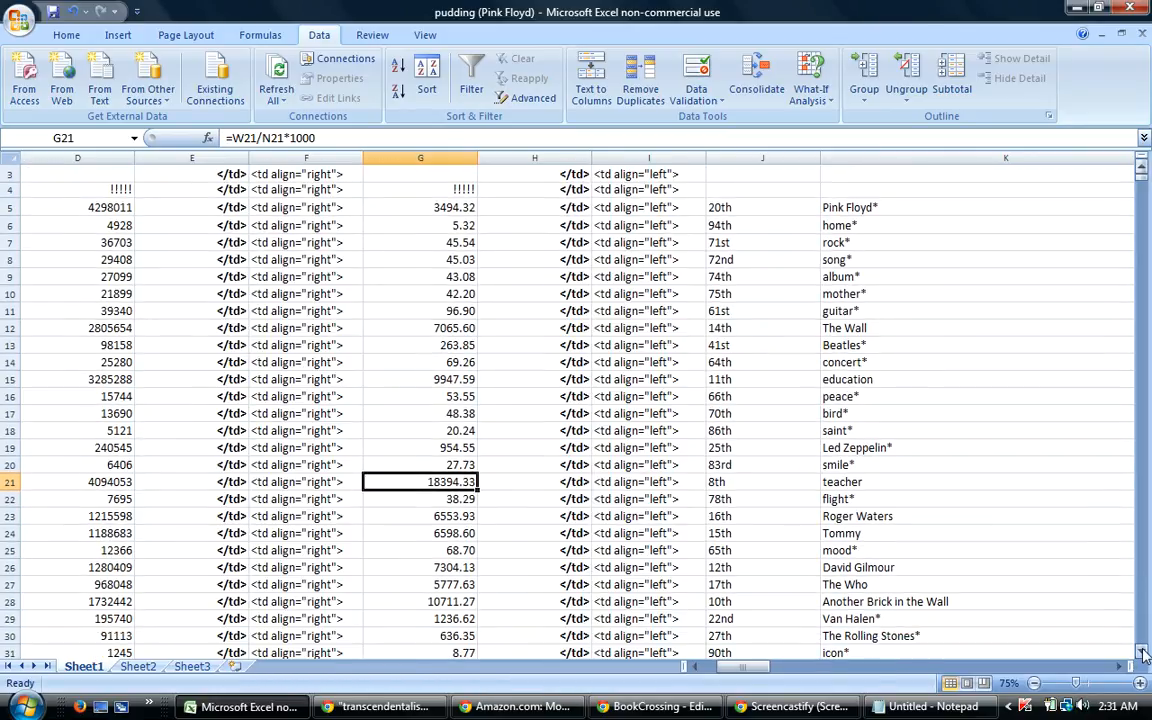
pyautogui.click(1145, 652)
pyautogui.click(1145, 652)
pyautogui.click(1145, 652)
pyautogui.click(1145, 652)
pyautogui.click(1145, 652)
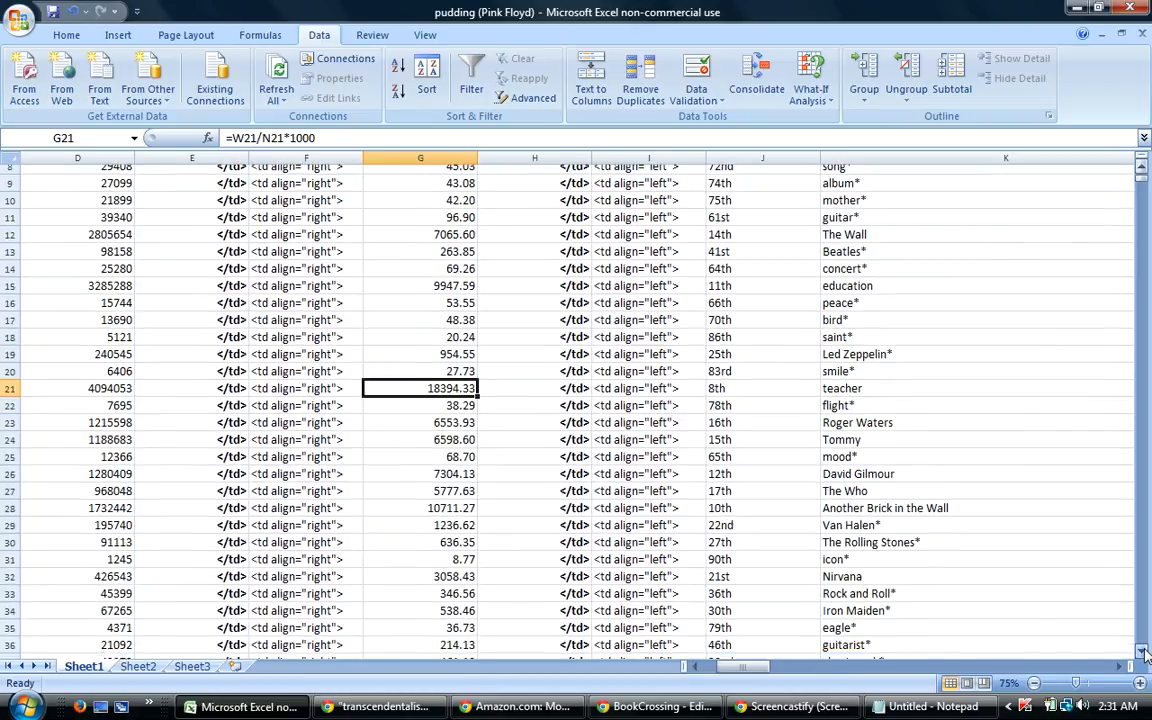
pyautogui.click(1145, 652)
pyautogui.click(1145, 652)
pyautogui.click(1145, 652)
pyautogui.click(1145, 652)
pyautogui.click(1145, 652)
pyautogui.click(1145, 652)
pyautogui.click(1145, 652)
pyautogui.click(1145, 652)
pyautogui.click(1145, 652)
pyautogui.click(1145, 652)
pyautogui.click(1145, 652)
pyautogui.click(1145, 652)
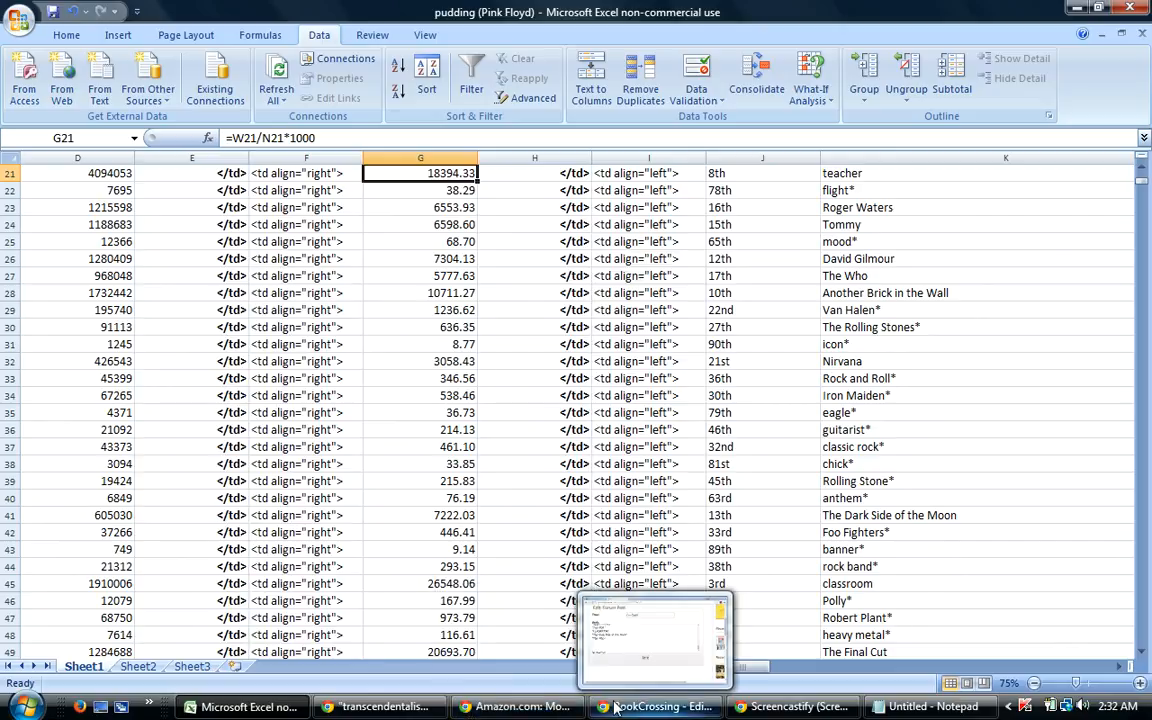
# Switch to the forum post in Chrome and start a new list below "The Who" with "Pink Floyd*" and "The Wall", both in quotation marks.
pyautogui.click(588, 641)
pyautogui.click(133, 375)
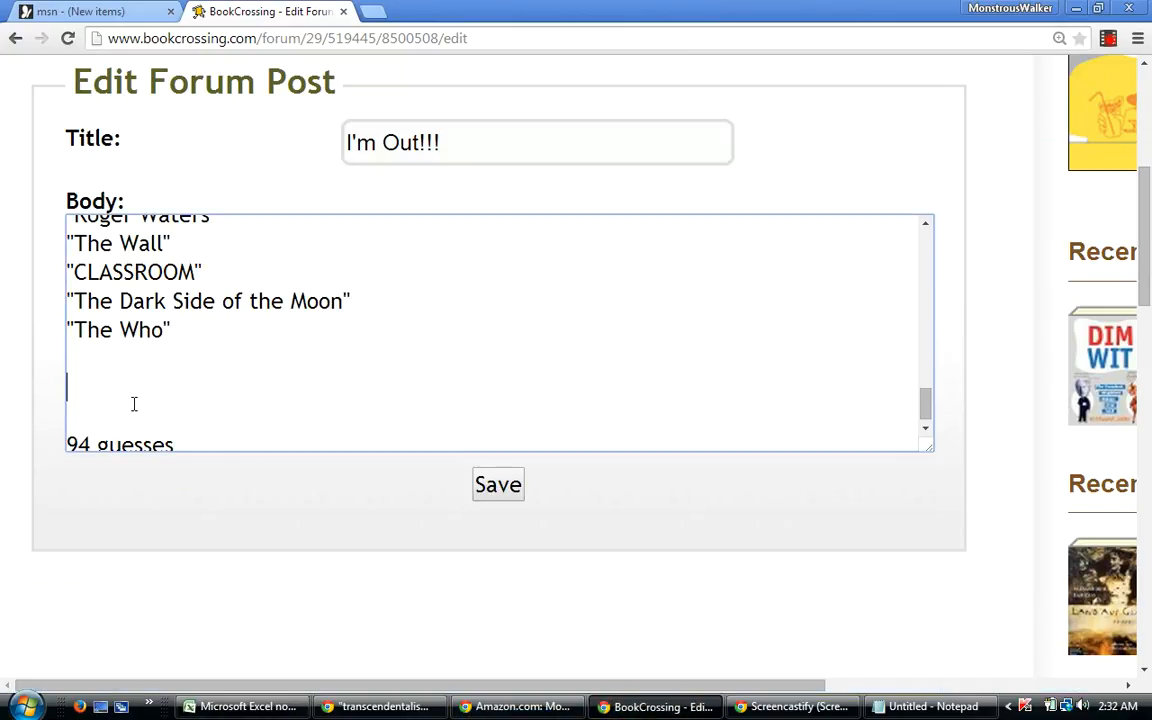
pyautogui.write('"Pink Floyd')
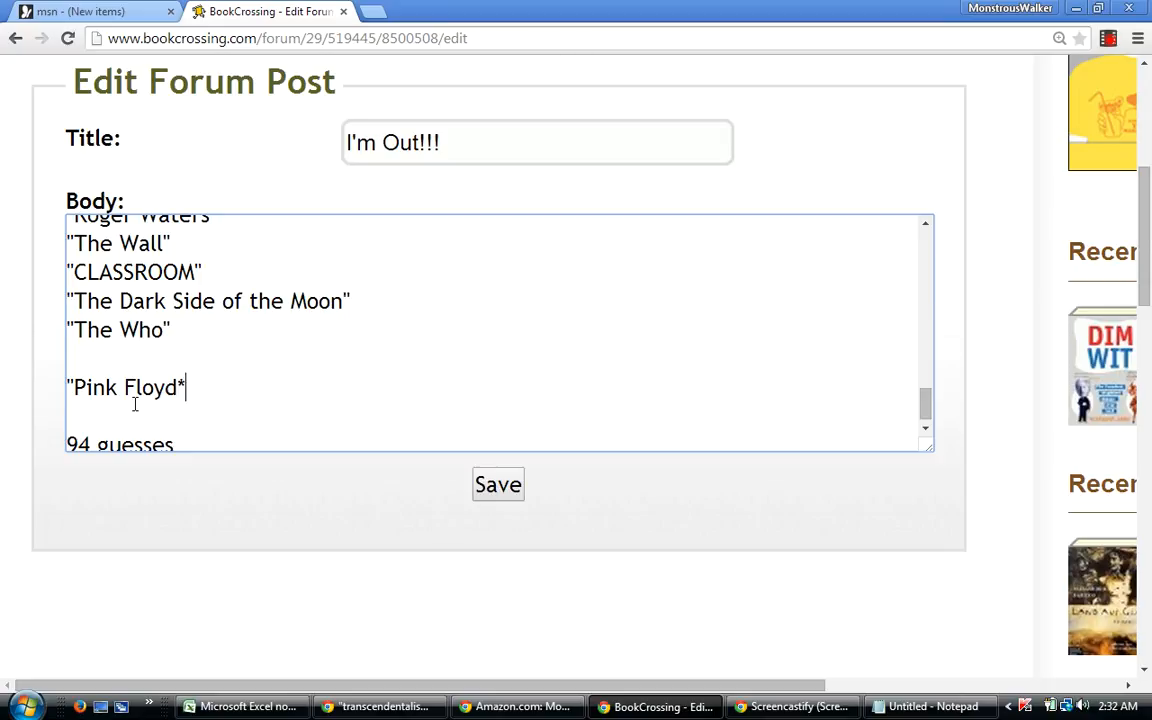
pyautogui.write('*"')
pyautogui.press('Return')
pyautogui.write('"The Wa')
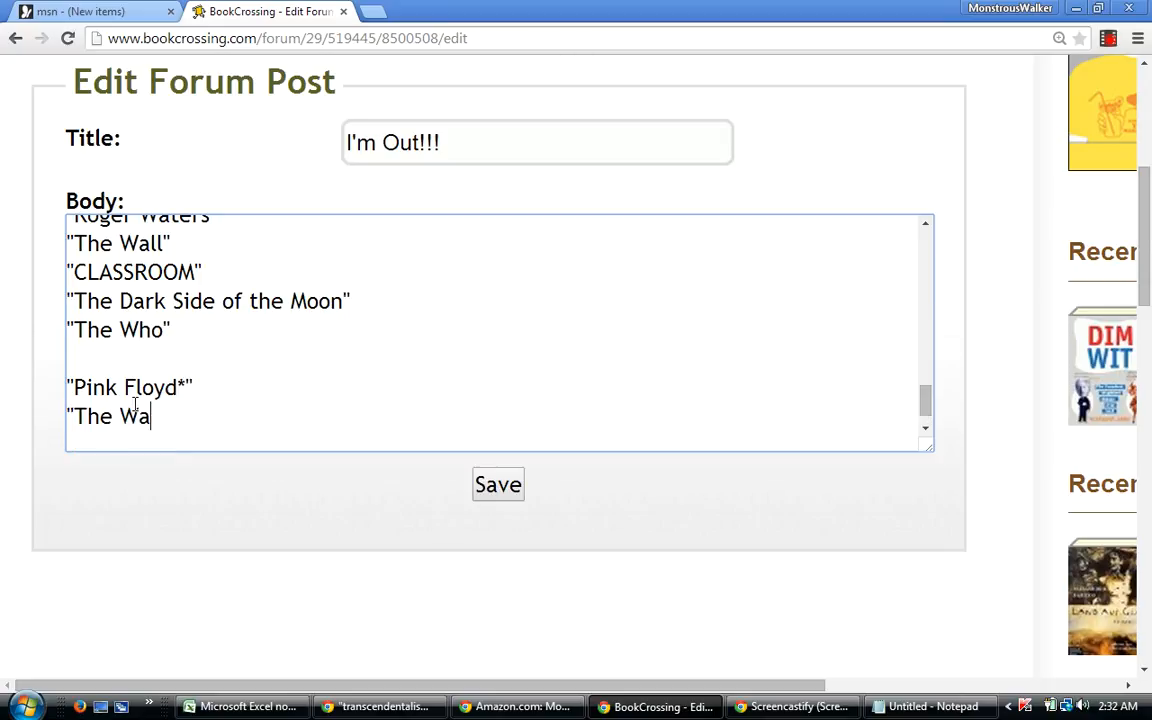
pyautogui.write('ll"')
pyautogui.press('Return')
# Continue the new list in the post body with the quoted lines "education", "teacher" and "CLASSROOM".
pyautogui.write('"education')
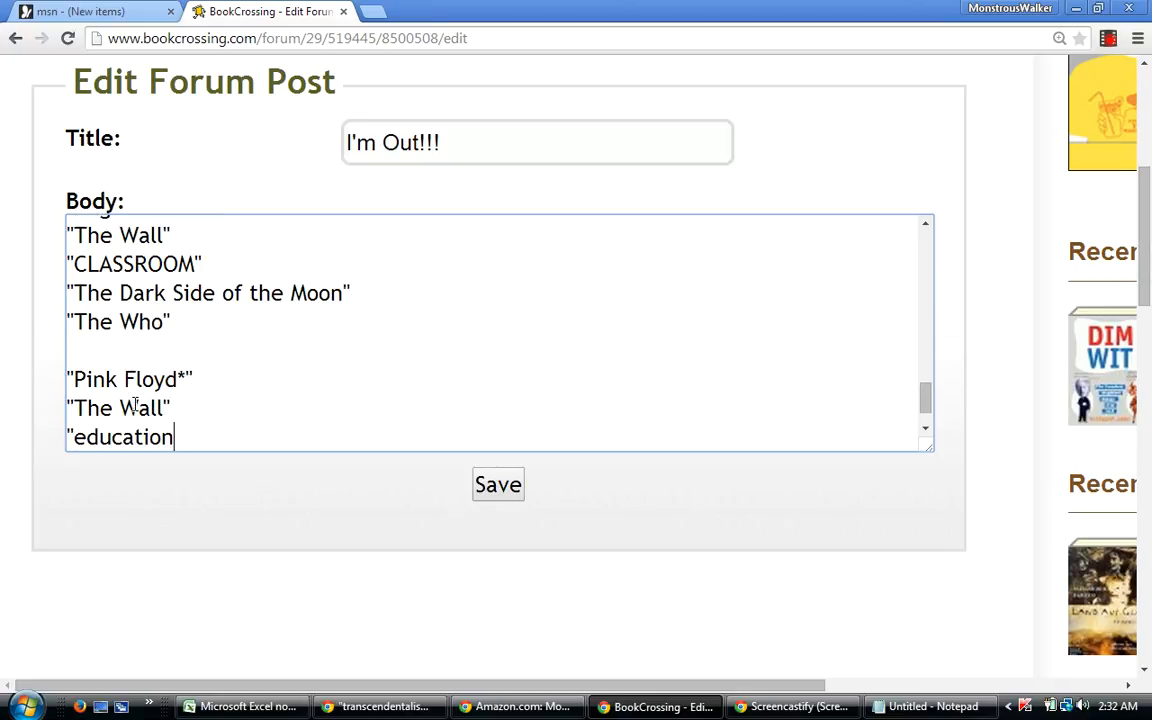
pyautogui.write('"')
pyautogui.press('Return')
pyautogui.write('"teac')
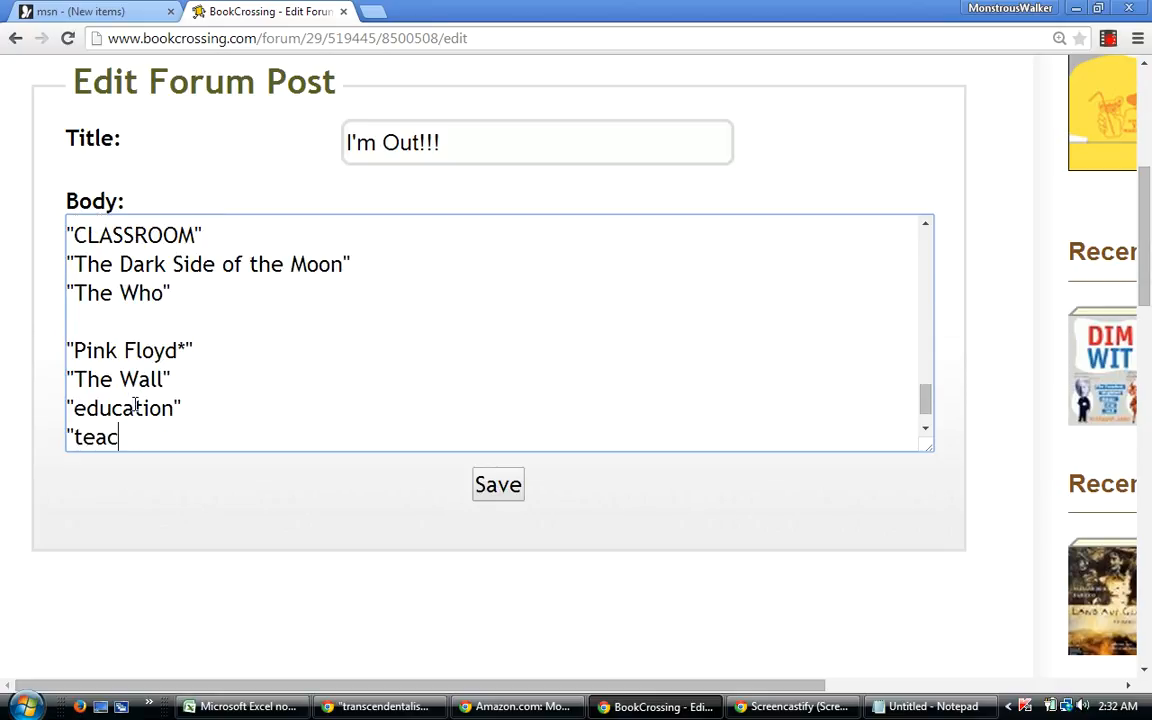
pyautogui.write('her"')
pyautogui.press('Return')
pyautogui.write('"CLASSROOM"')
pyautogui.press('Return')
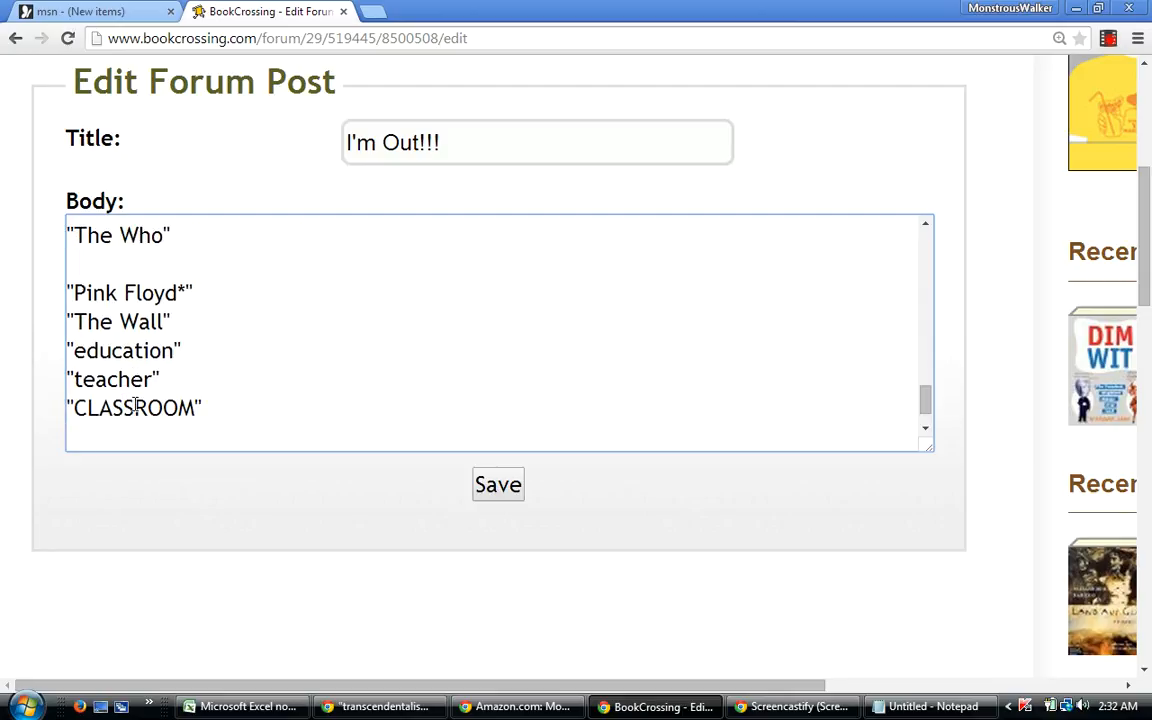
# Switch to Excel and examine the percentage scores below "classroom" in G45 down to row 98, looking for values that beat the previous highs.
pyautogui.moveTo(380, 706)
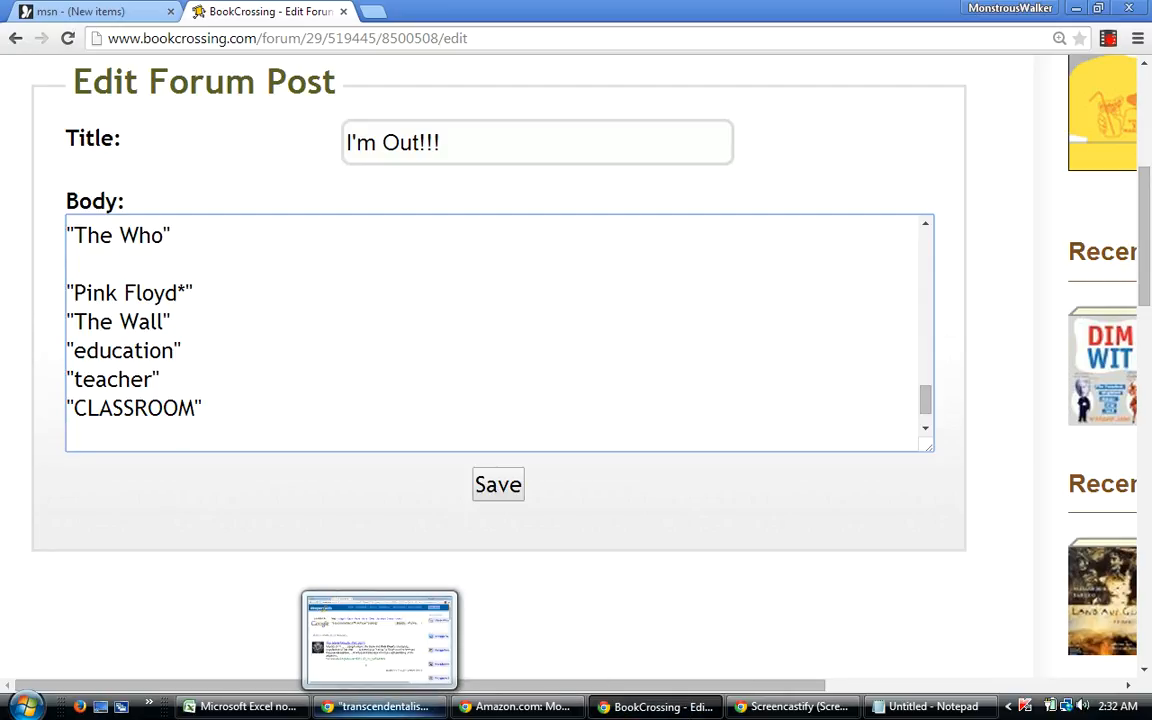
pyautogui.moveTo(277, 713)
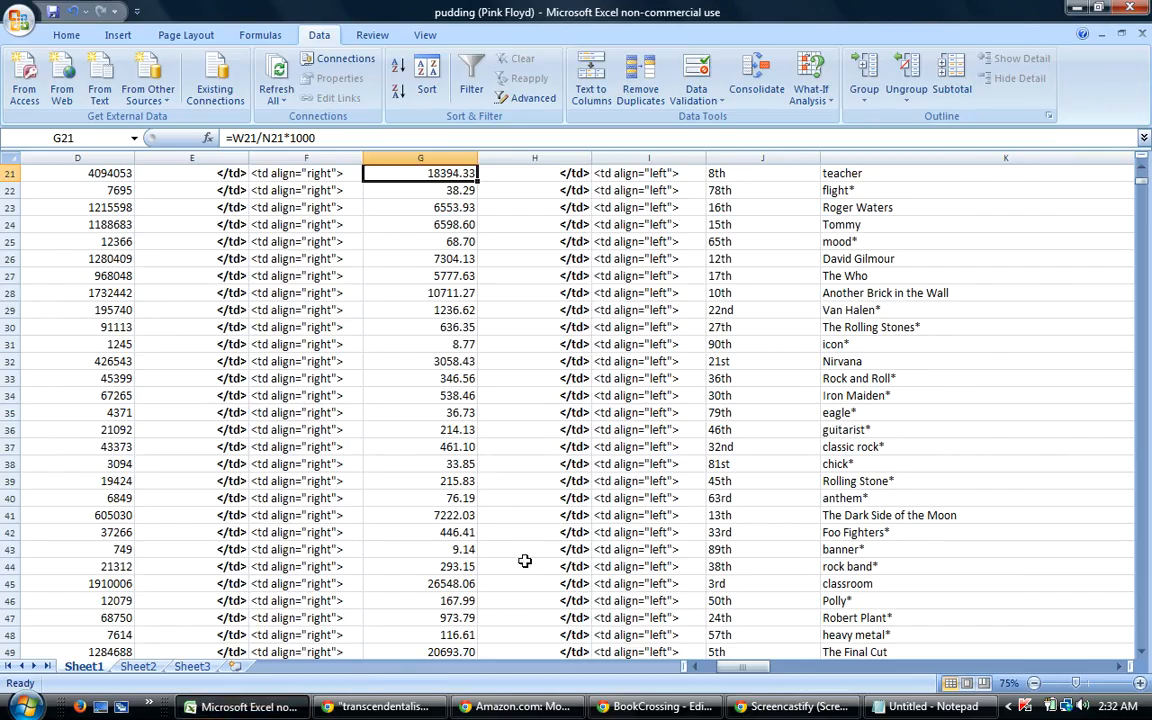
pyautogui.click(450, 588)
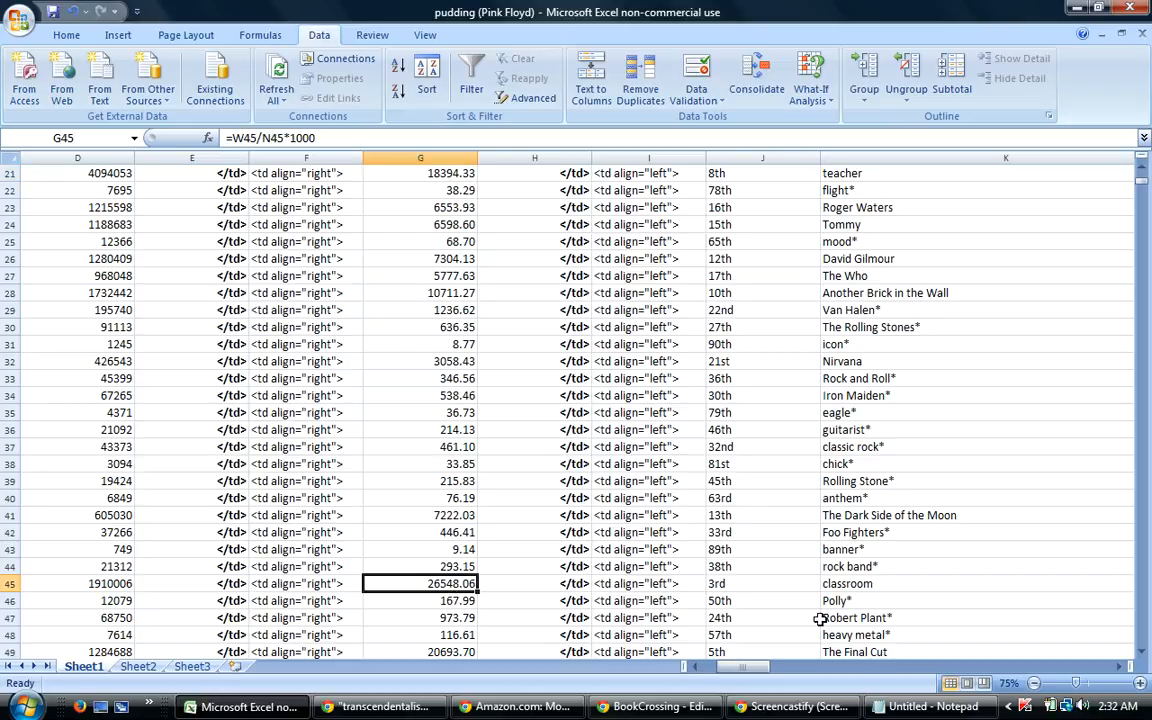
pyautogui.click(1143, 652)
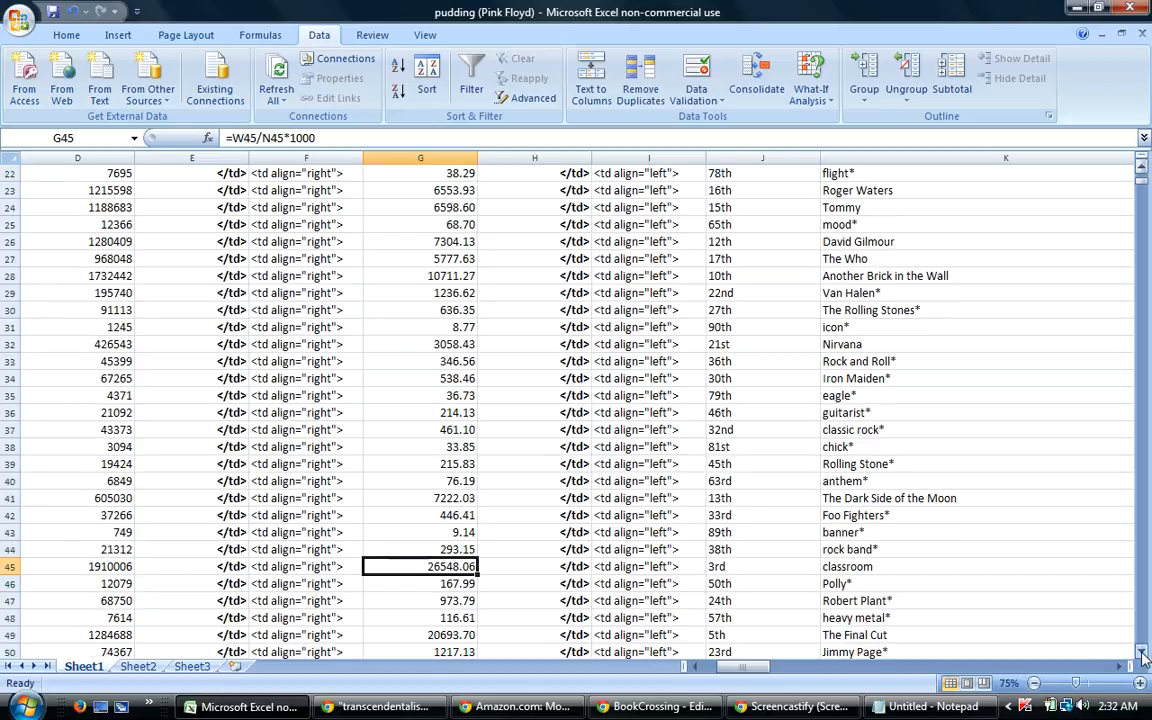
pyautogui.click(1143, 652)
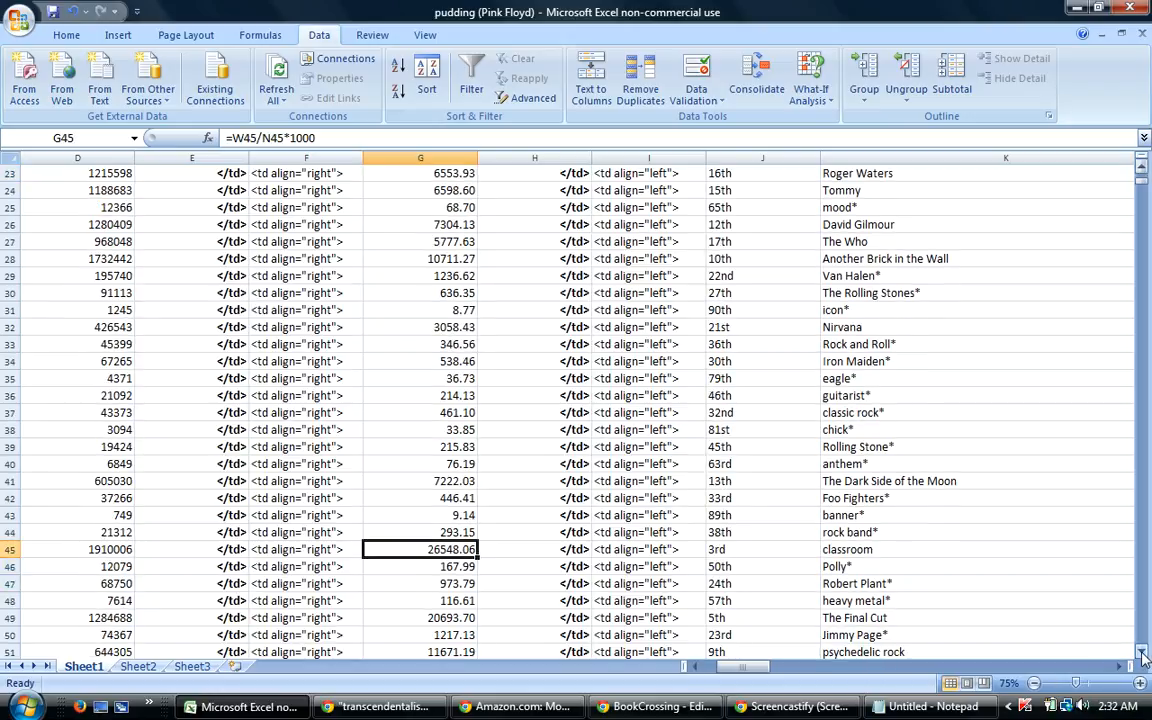
pyautogui.click(1143, 652)
pyautogui.click(1143, 652)
pyautogui.click(1143, 652)
pyautogui.click(1143, 652)
pyautogui.click(1143, 652)
pyautogui.click(1143, 652)
pyautogui.click(1143, 652)
pyautogui.click(1143, 652)
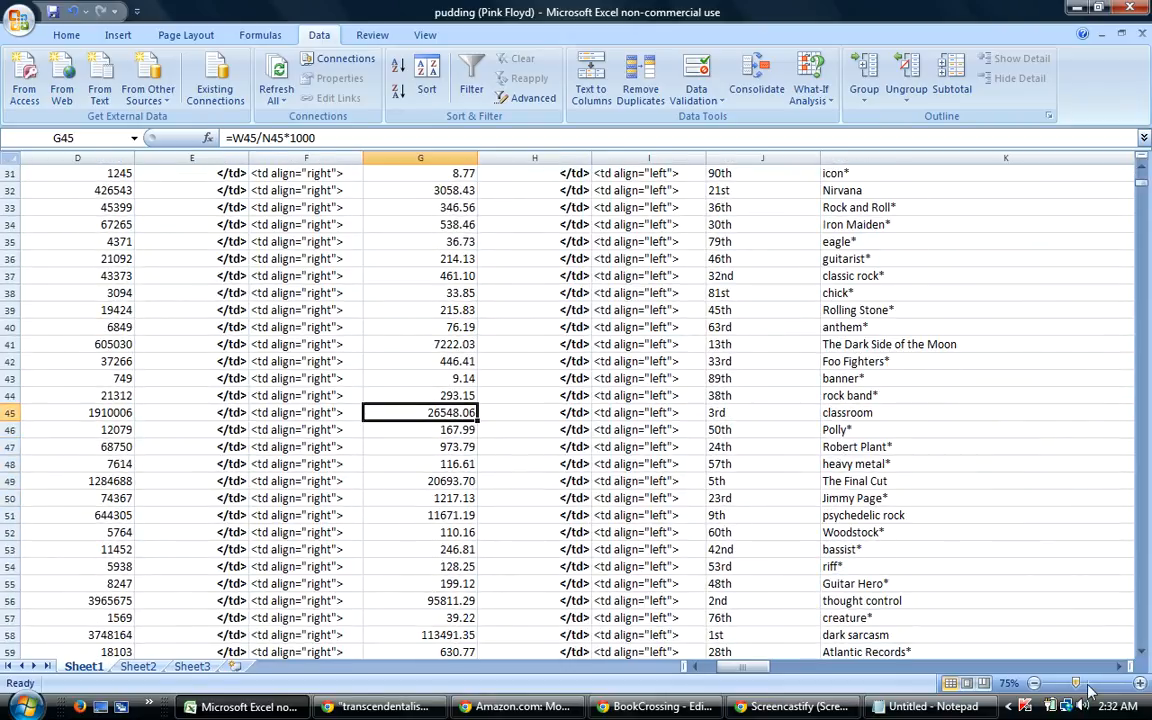
pyautogui.click(1143, 652)
pyautogui.click(1143, 652)
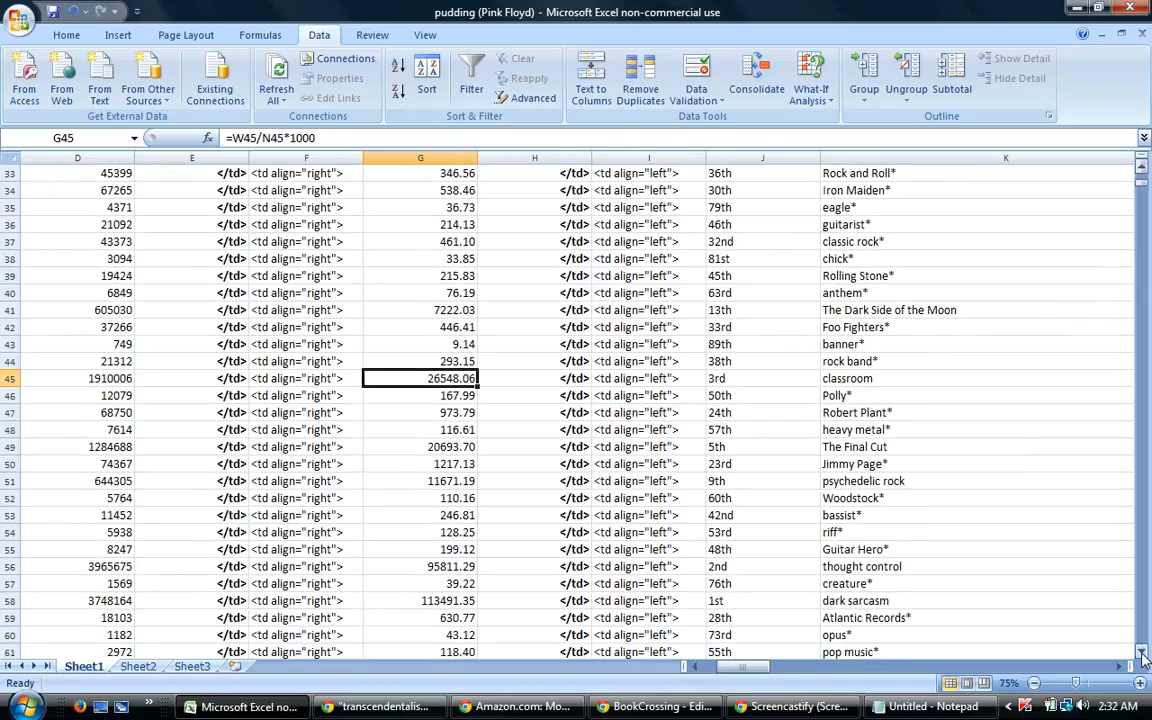
pyautogui.click(1143, 653)
pyautogui.click(1143, 653)
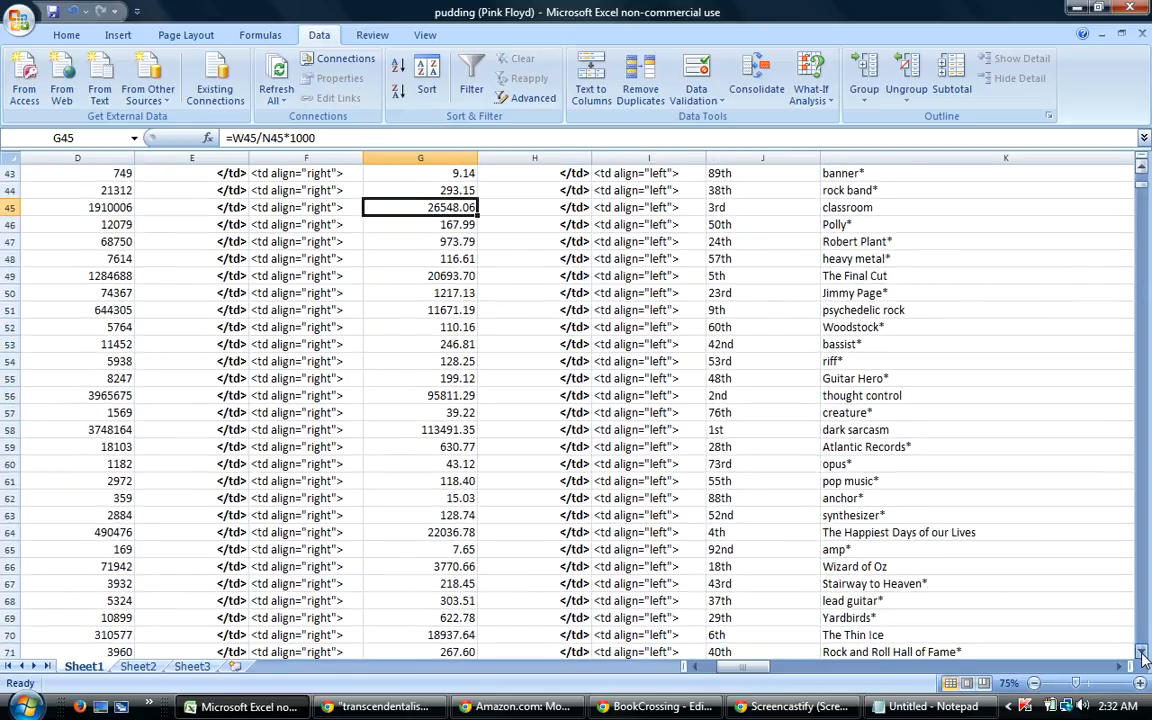
pyautogui.click(1143, 653)
pyautogui.click(1143, 653)
pyautogui.click(1143, 653)
pyautogui.click(1143, 653)
pyautogui.click(1143, 653)
pyautogui.click(1143, 653)
pyautogui.click(1143, 653)
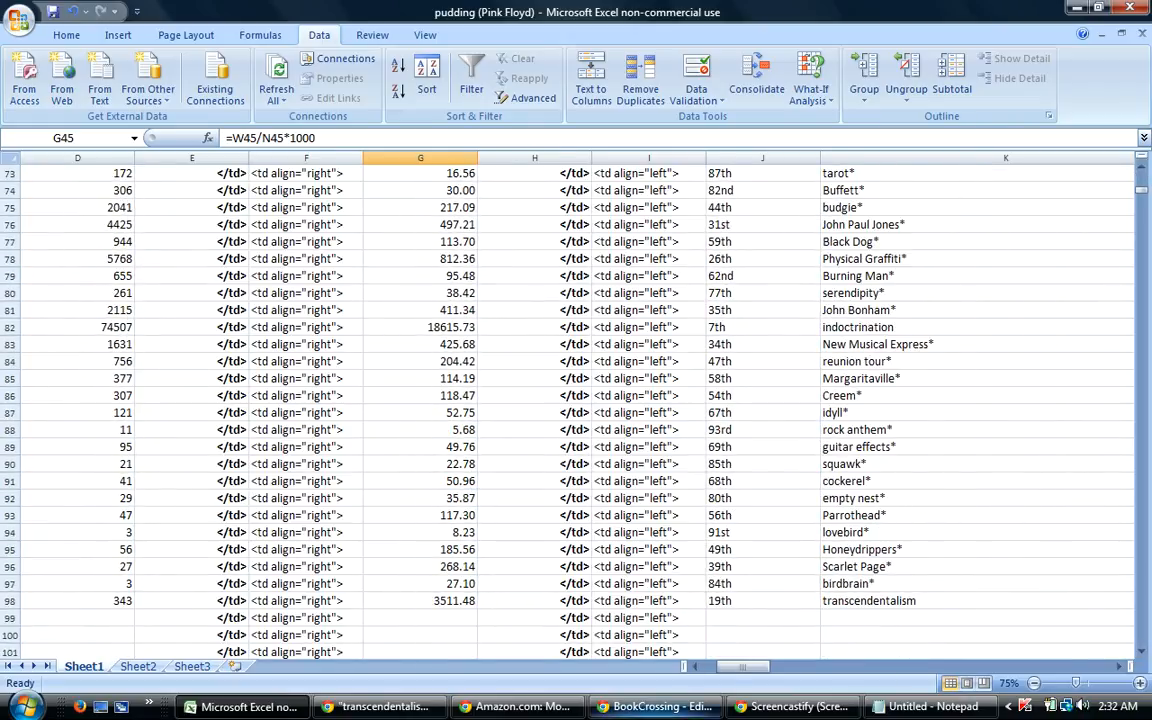
# Return to the forum post in Chrome and add the quoted line "thought control" below "CLASSROOM".
pyautogui.moveTo(520, 707)
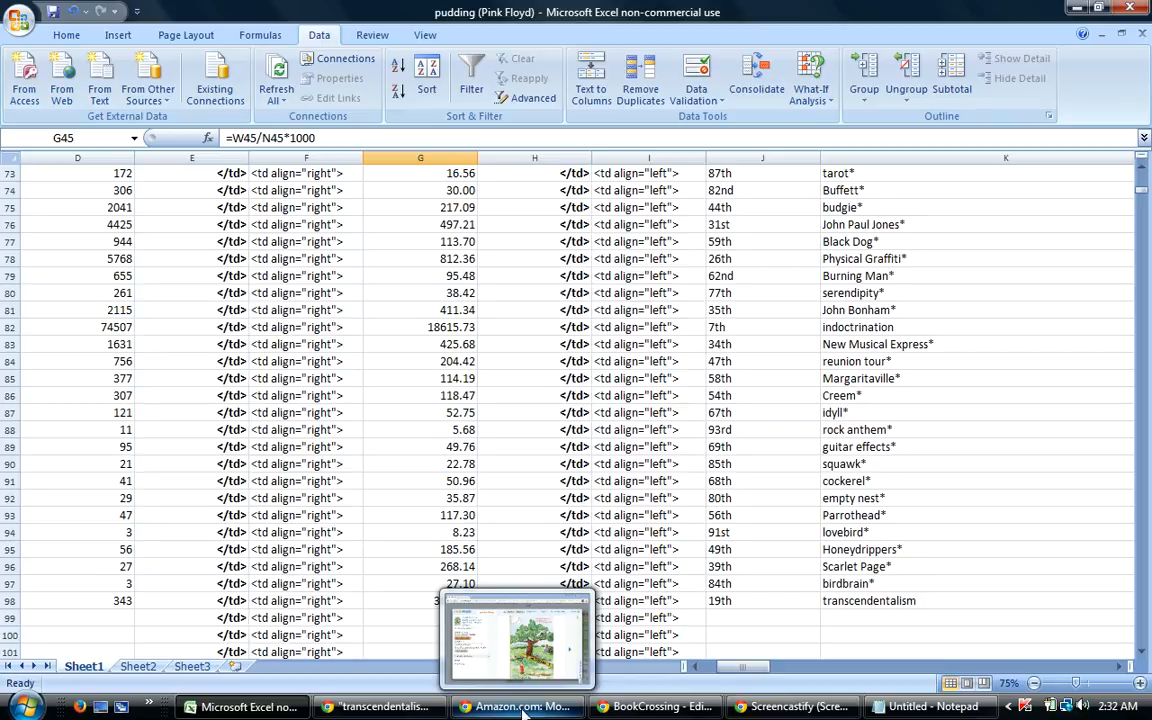
pyautogui.click(655, 707)
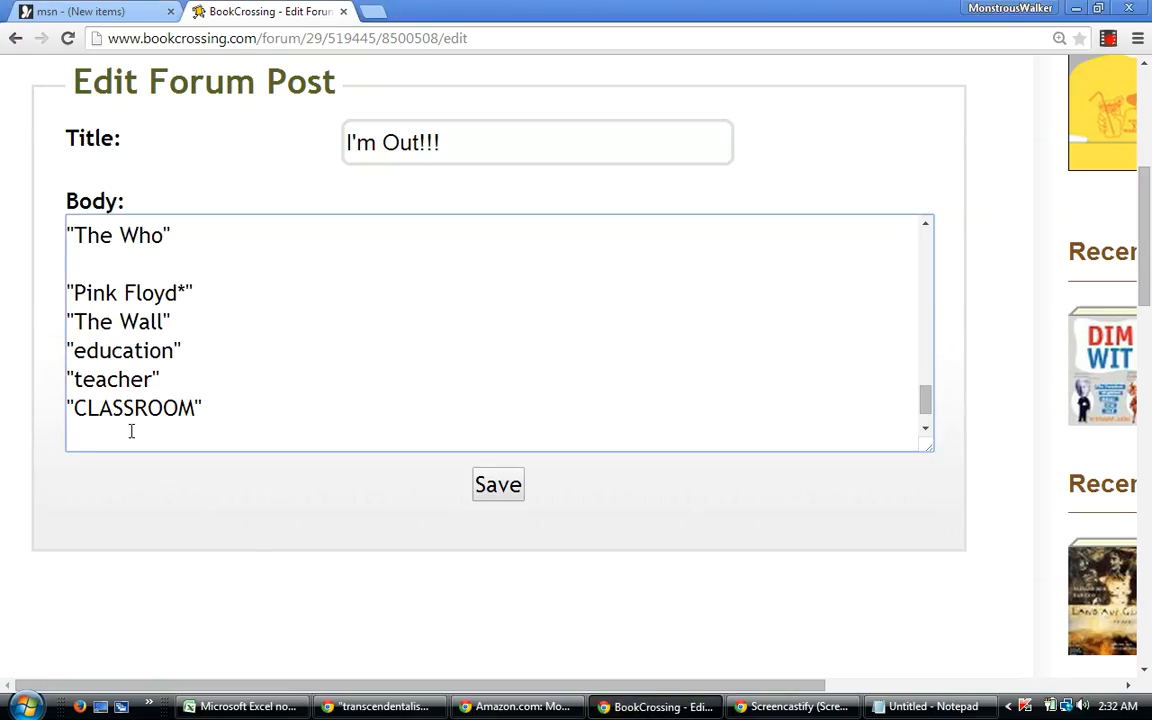
pyautogui.write('thought control')
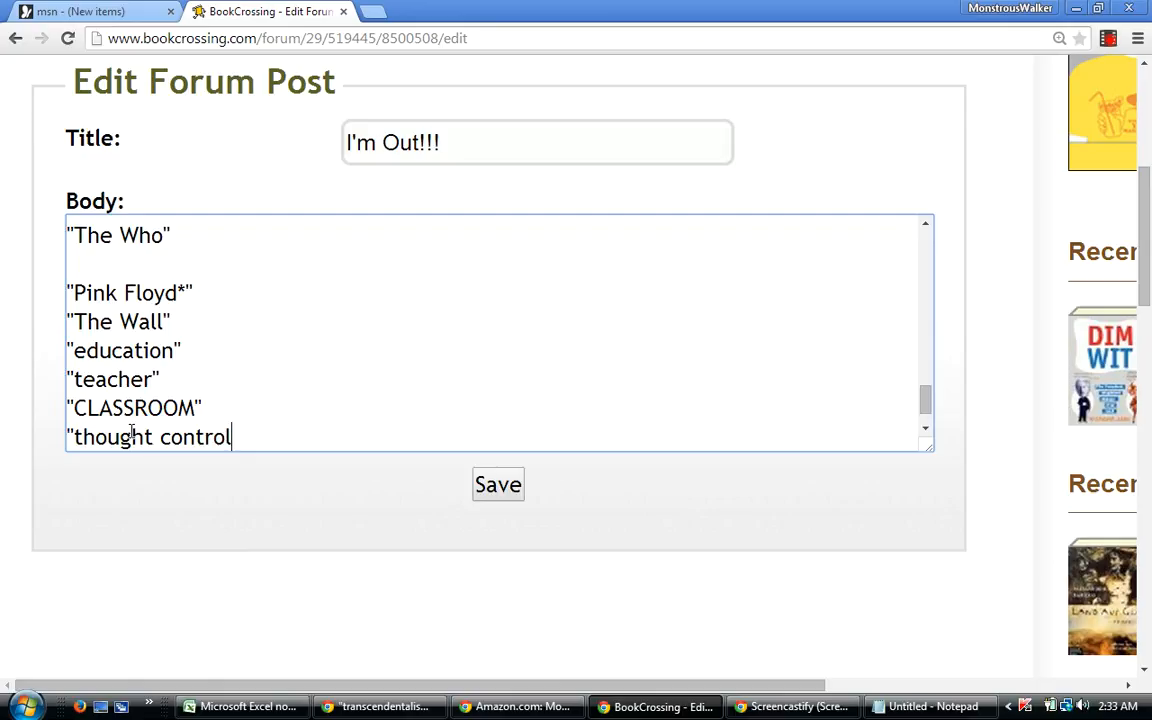
pyautogui.write('"')
pyautogui.press('Return')
# Add the quoted line "dark sarcasm" in lowercase below "thought control" in the post body.
pyautogui.write('"DARK S')
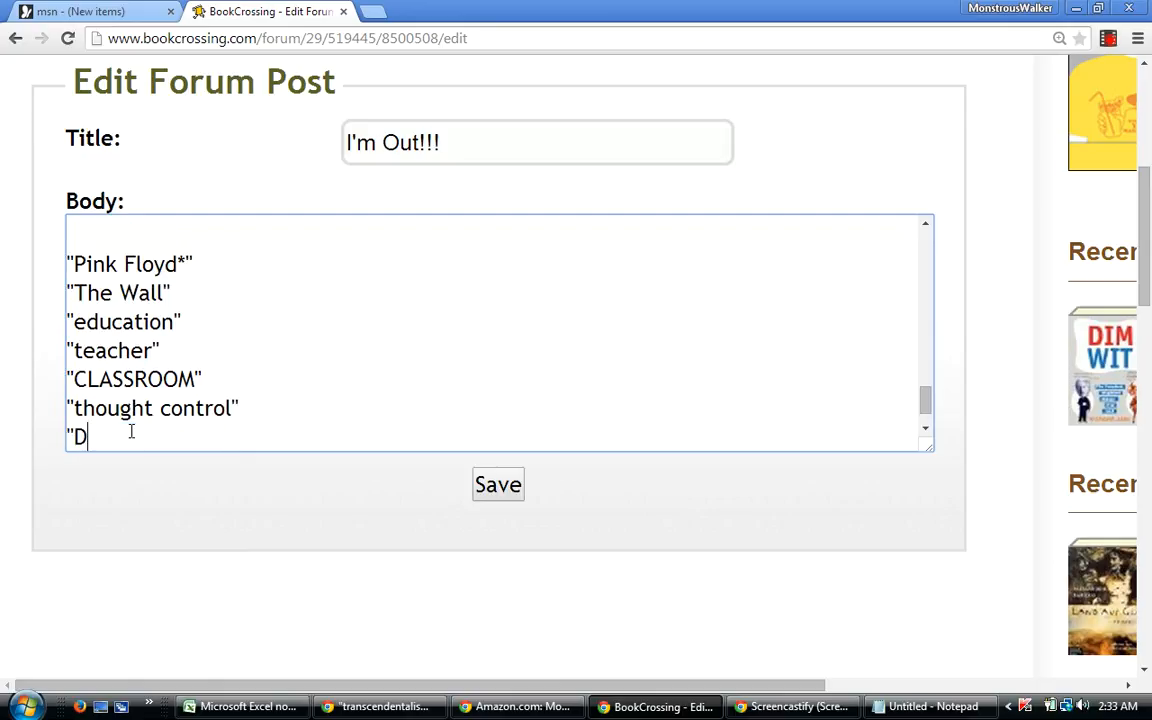
pyautogui.press('BackSpace')
pyautogui.press('BackSpace')
pyautogui.press('BackSpace')
pyautogui.press('BackSpace')
pyautogui.press('BackSpace')
pyautogui.press('BackSpace')
pyautogui.press('BackSpace')
pyautogui.write('"dark sarcasm')
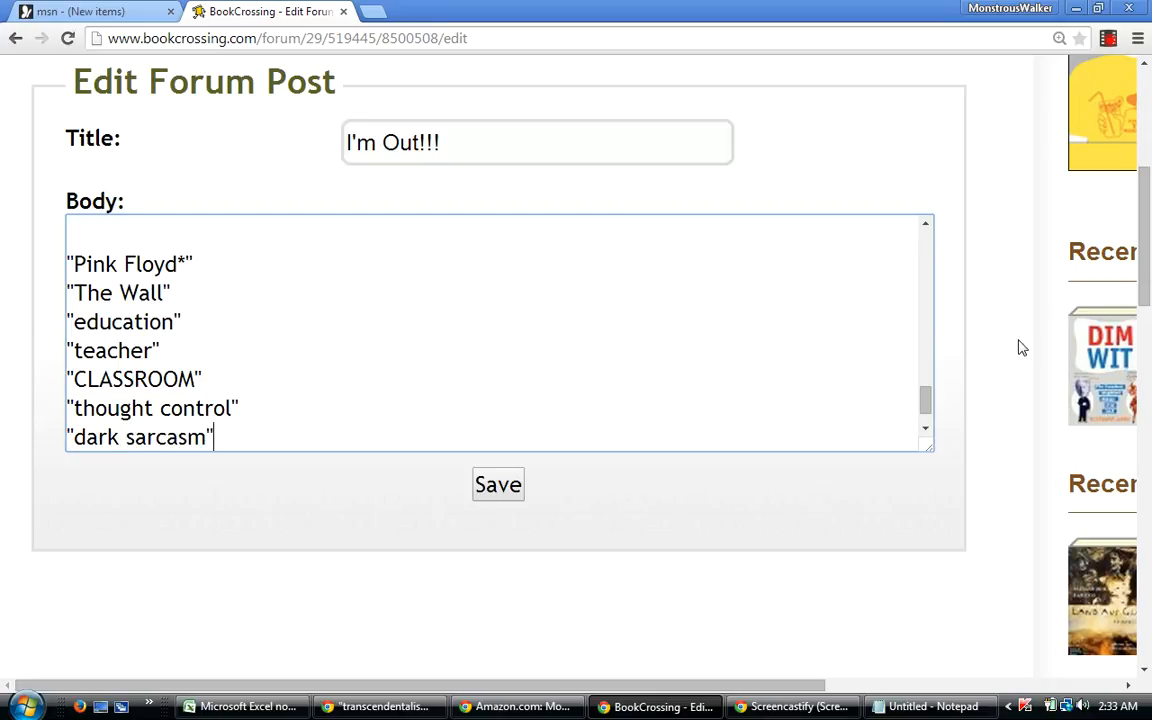
# Switch to Excel and review the overall and percentage scores from the first guess down to about row 52.
pyautogui.moveTo(655, 706)
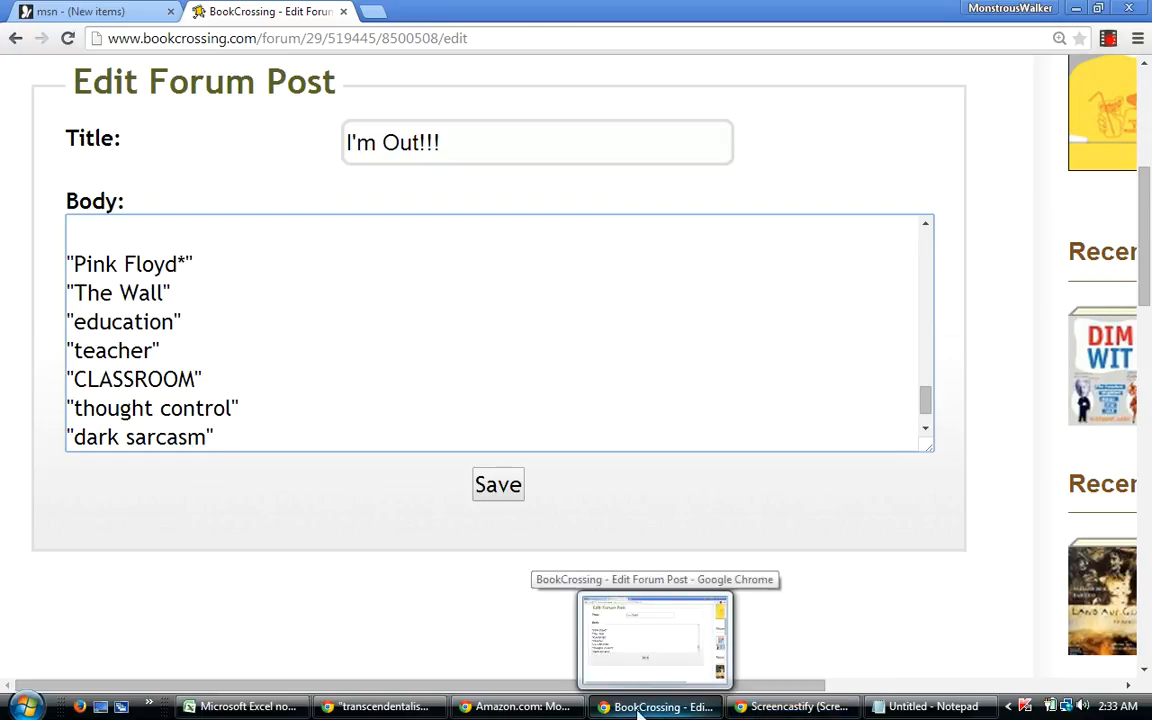
pyautogui.moveTo(243, 707)
pyautogui.click(280, 712)
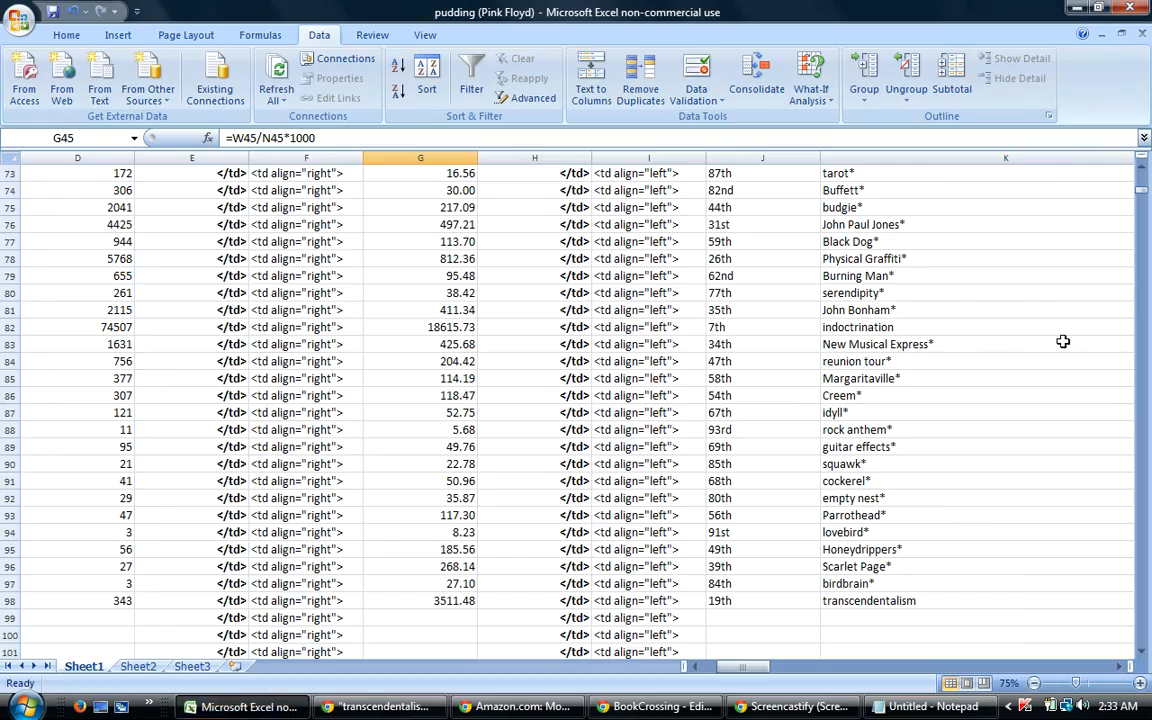
pyautogui.moveTo(1141, 197); pyautogui.dragTo(1141, 172)
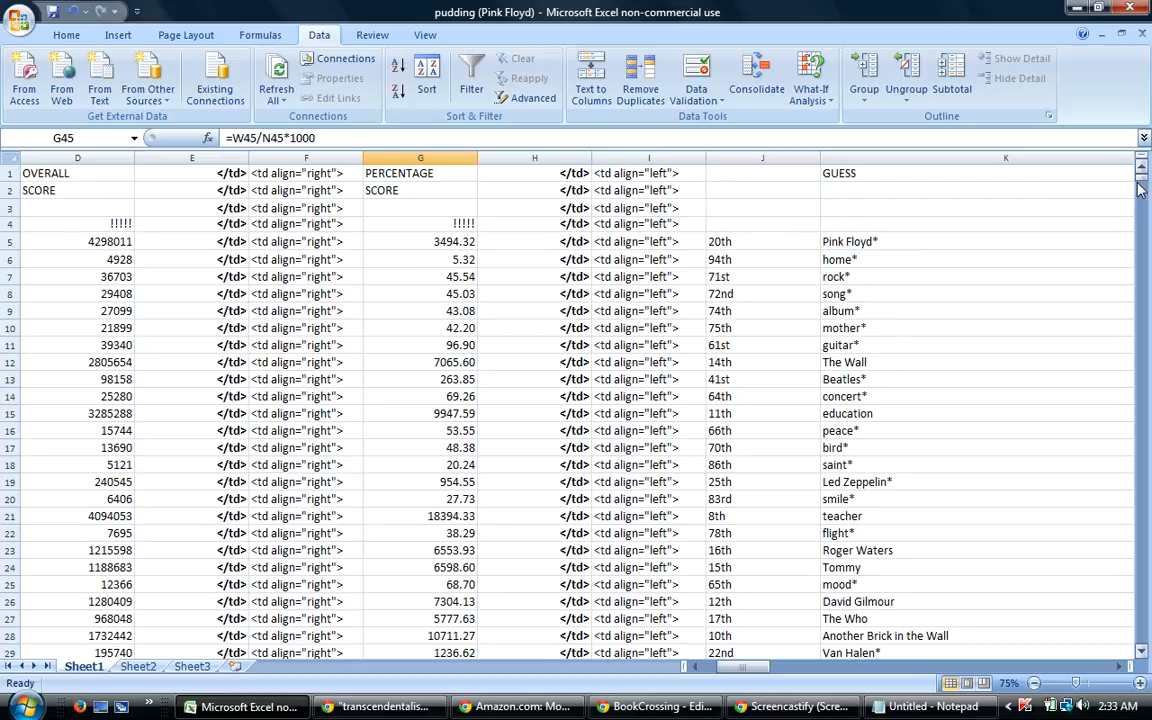
pyautogui.click(1141, 655)
pyautogui.click(1141, 655)
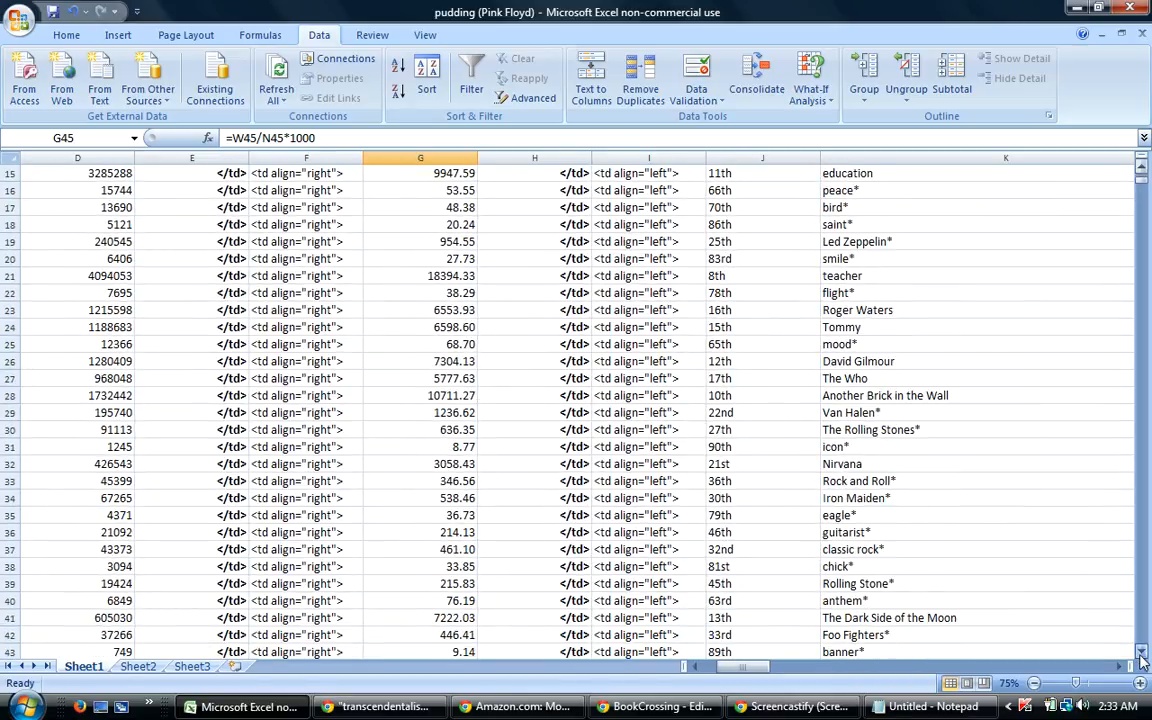
pyautogui.click(1142, 656)
pyautogui.click(1142, 656)
pyautogui.click(1142, 656)
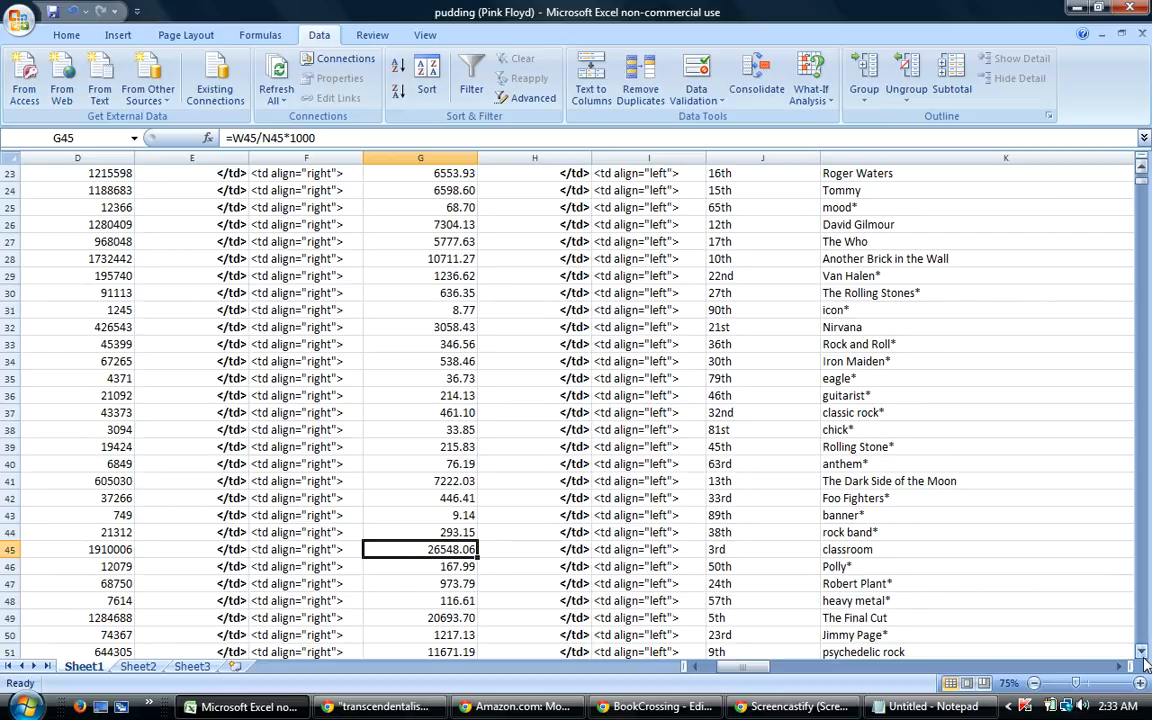
pyautogui.click(1142, 656)
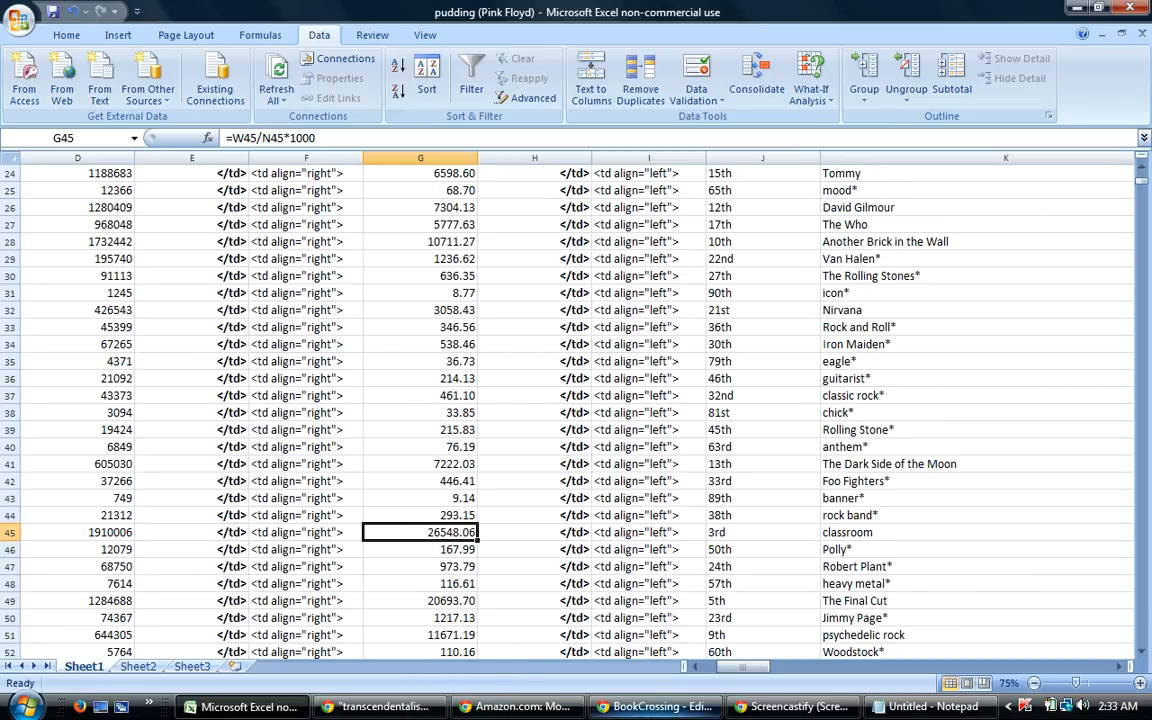
# Return to the forum post in Chrome and insert the sentence ""Classroom" transcends over "The Final Cut"." as a separate paragraph below "I think!".
pyautogui.click(656, 713)
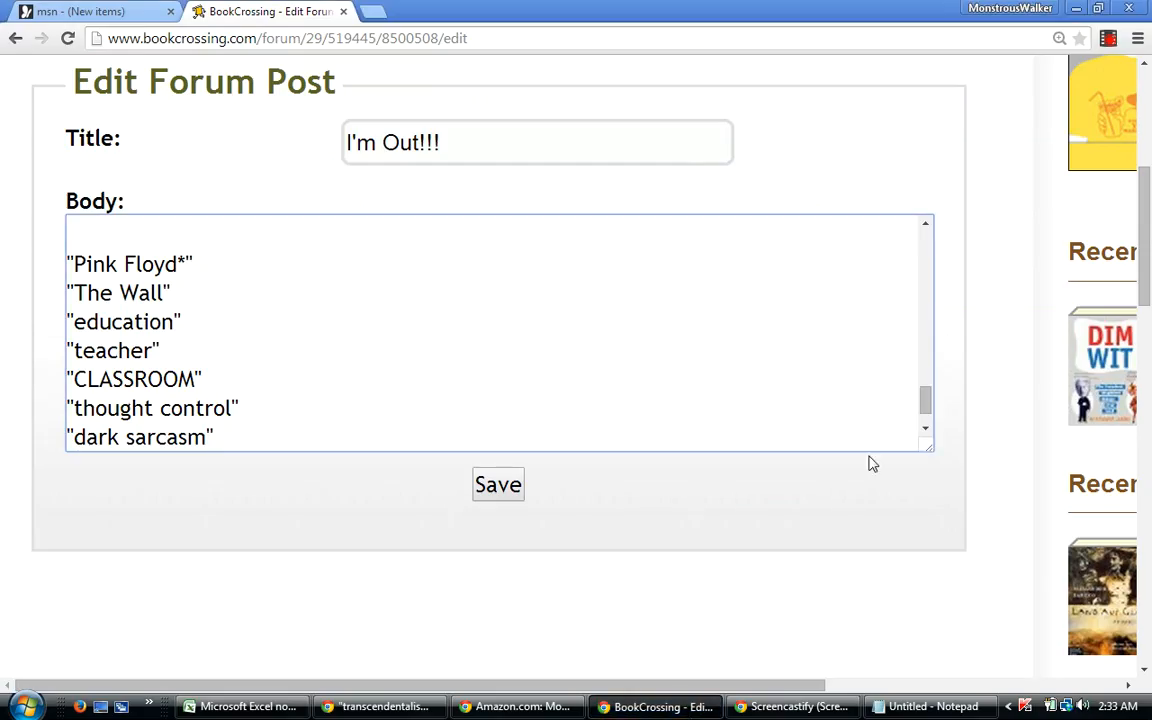
pyautogui.moveTo(926, 405); pyautogui.dragTo(927, 403)
pyautogui.scroll(6, 829, 229)
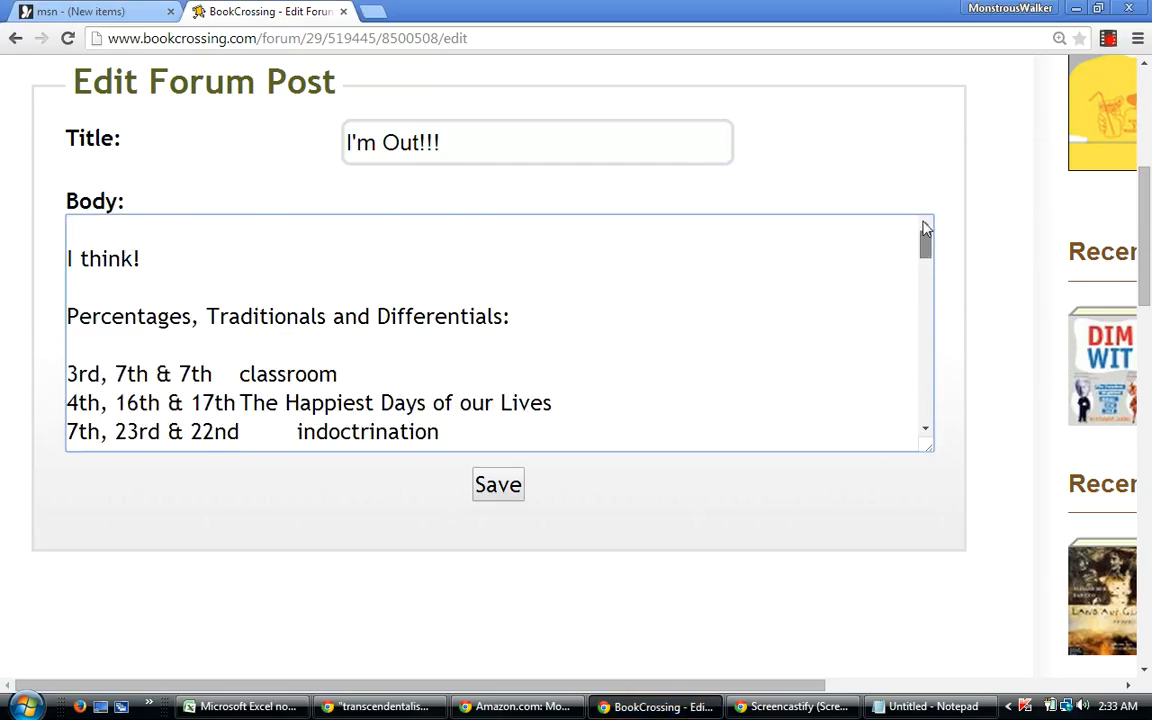
pyautogui.click(206, 264)
pyautogui.press('Return')
pyautogui.press('Return')
pyautogui.write('C')
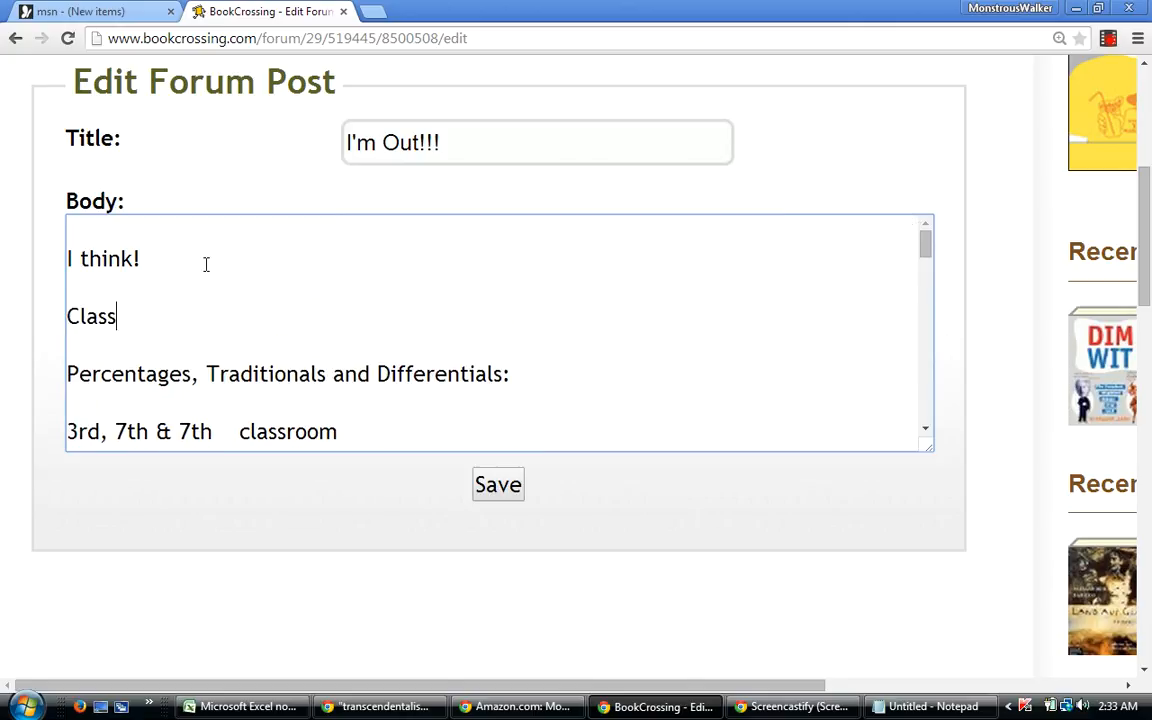
pyautogui.write('las')
pyautogui.press('BackSpace')
pyautogui.press('BackSpace')
pyautogui.write('"Classroom')
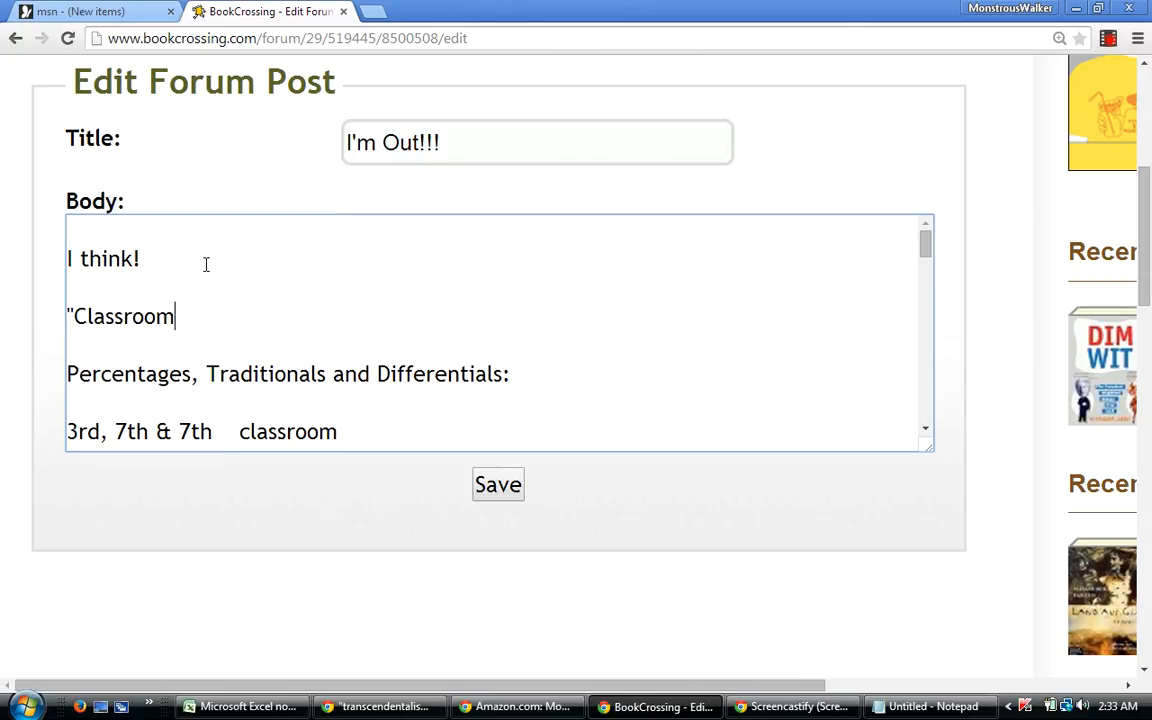
pyautogui.write('" transcends')
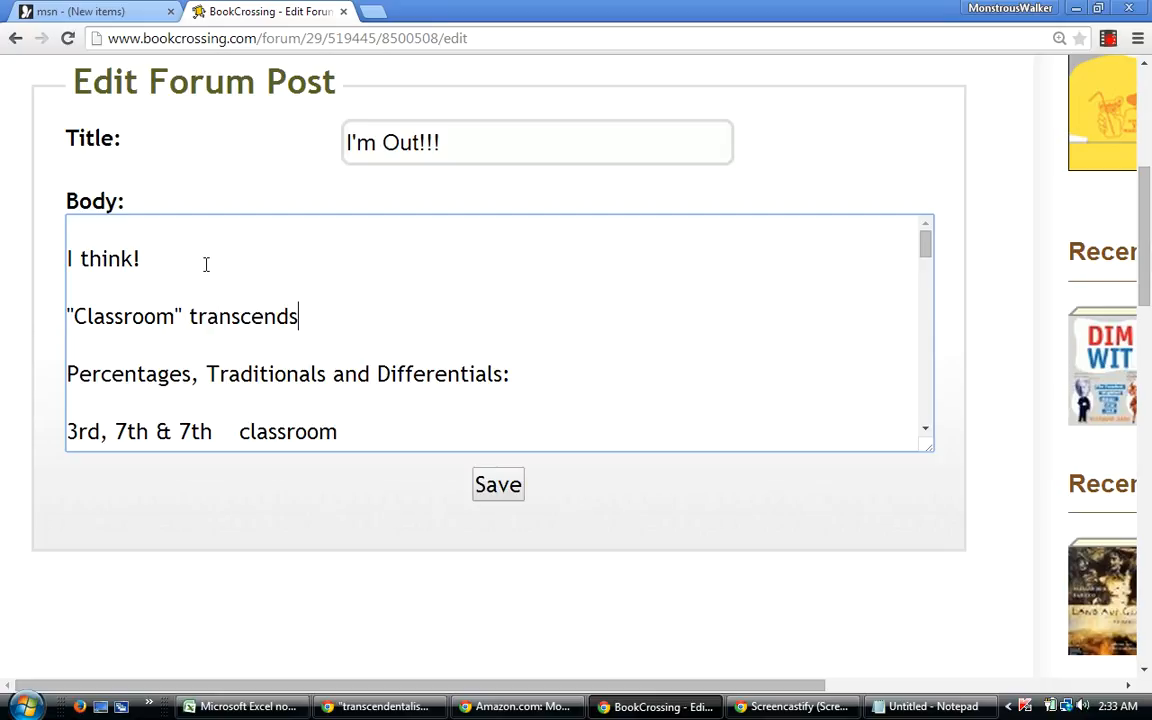
pyautogui.write(' over "The Final Cut".')
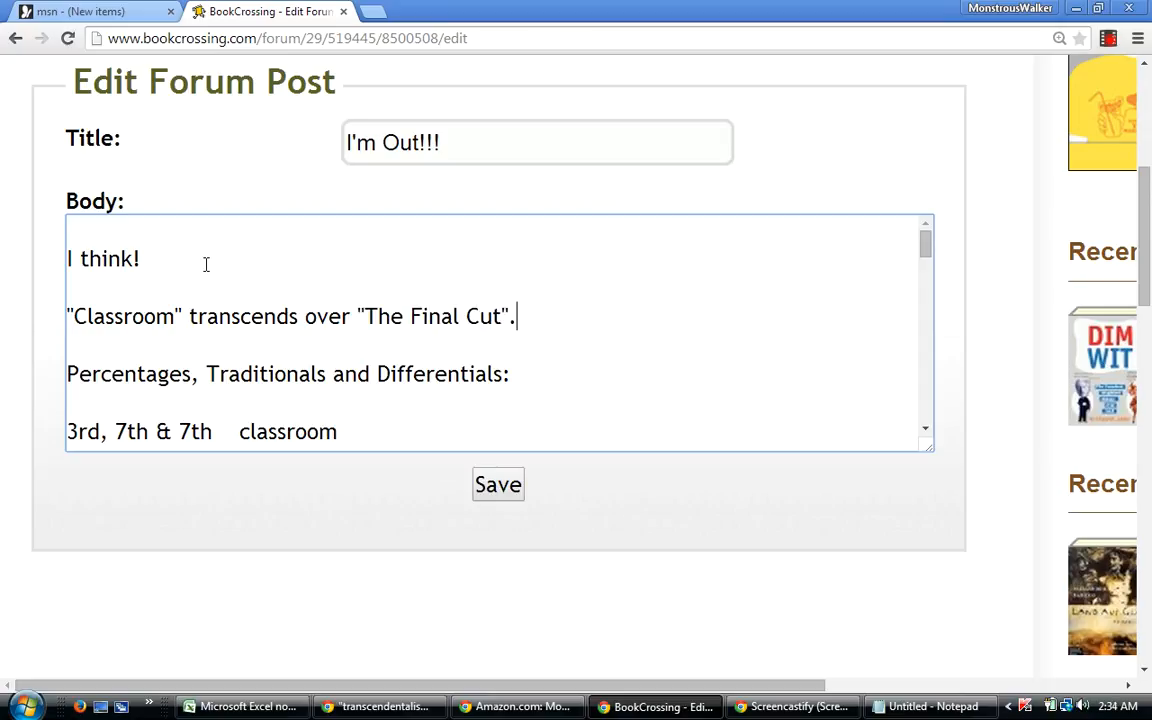
# Replace "I think!" near the start of the post body with "Yes!".
pyautogui.moveTo(924, 249); pyautogui.dragTo(916, 243)
pyautogui.press('BackSpace')
pyautogui.press('BackSpace')
pyautogui.press('BackSpace')
pyautogui.press('BackSpace')
pyautogui.press('BackSpace')
pyautogui.press('BackSpace')
pyautogui.press('BackSpace')
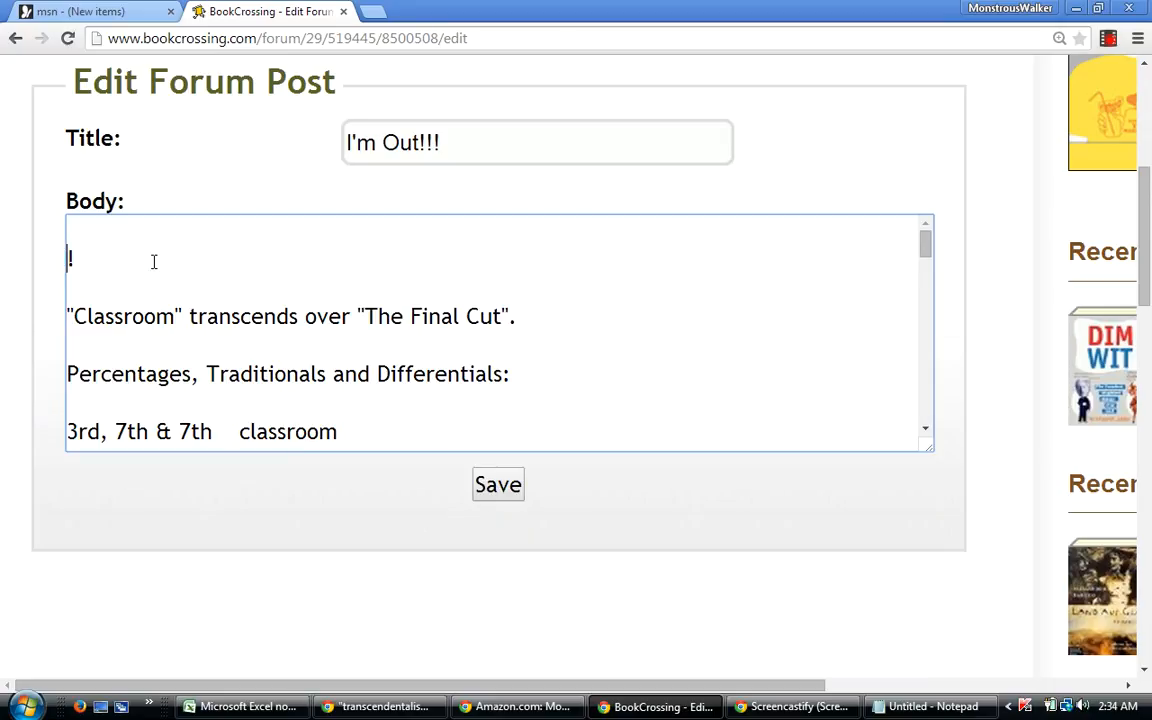
pyautogui.write('{Yes')
pyautogui.moveTo(921, 242); pyautogui.dragTo(886, 249)
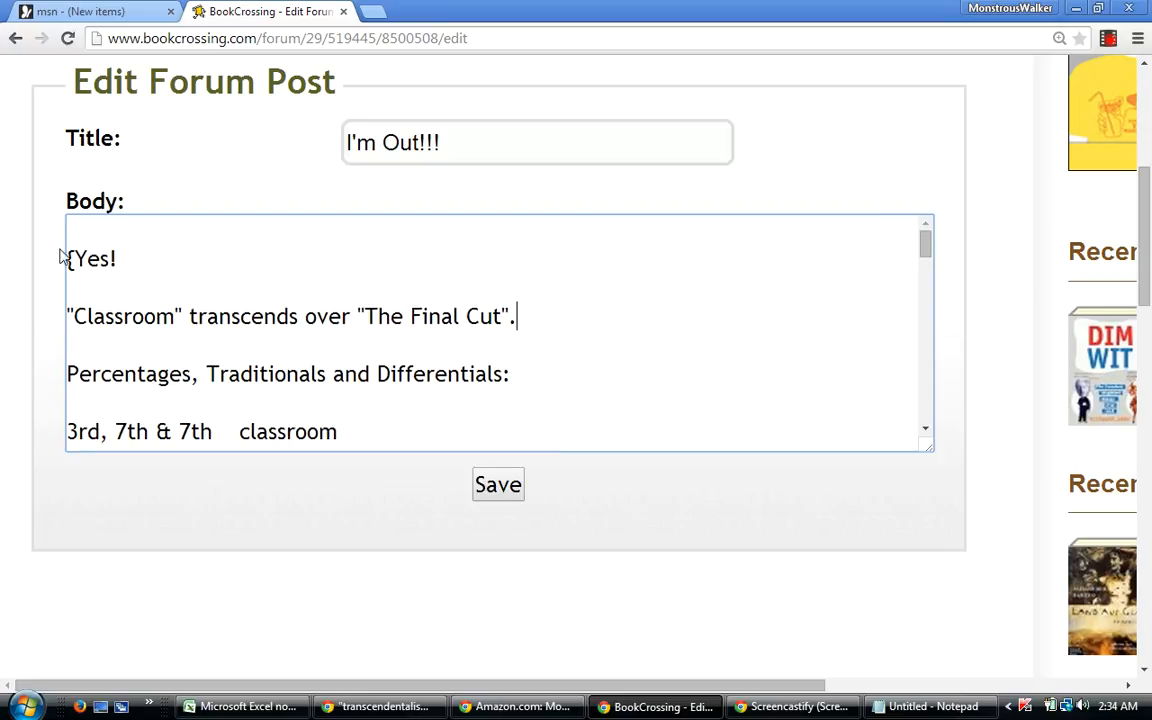
pyautogui.press('BackSpace')
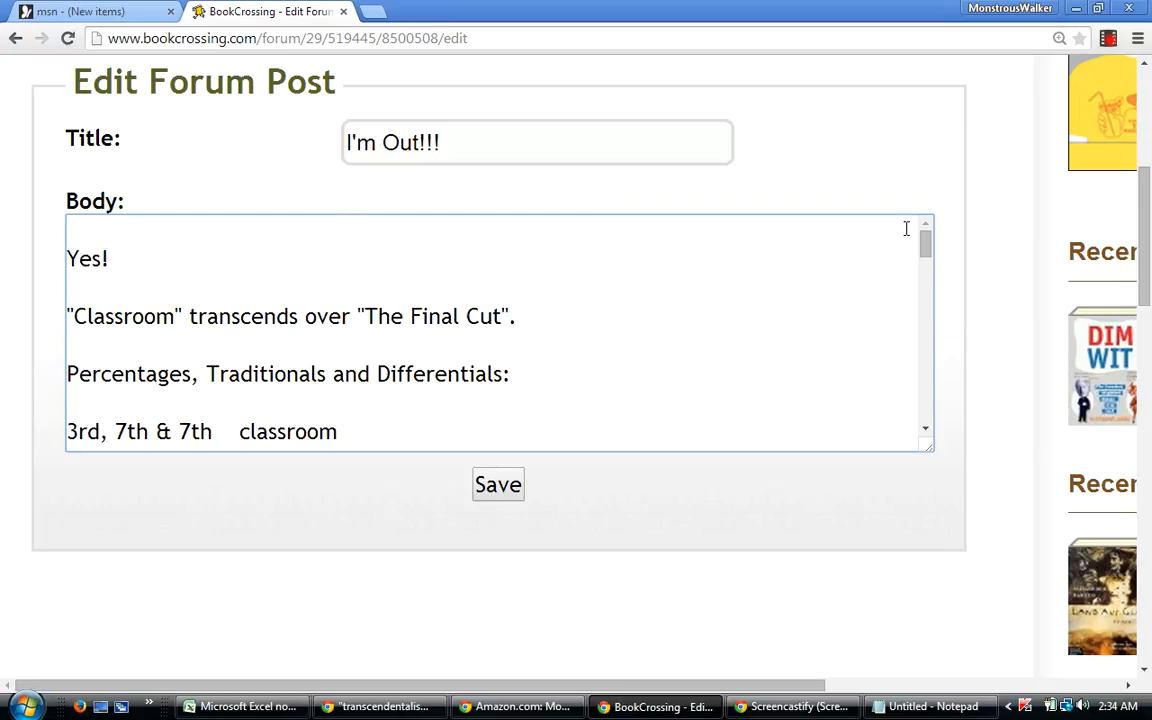
# Insert the heading "Qualified Bests:" as a separate paragraph above the quoted list starting with "Pink Floyd*" in the post body.
pyautogui.moveTo(923, 244); pyautogui.dragTo(854, 399)
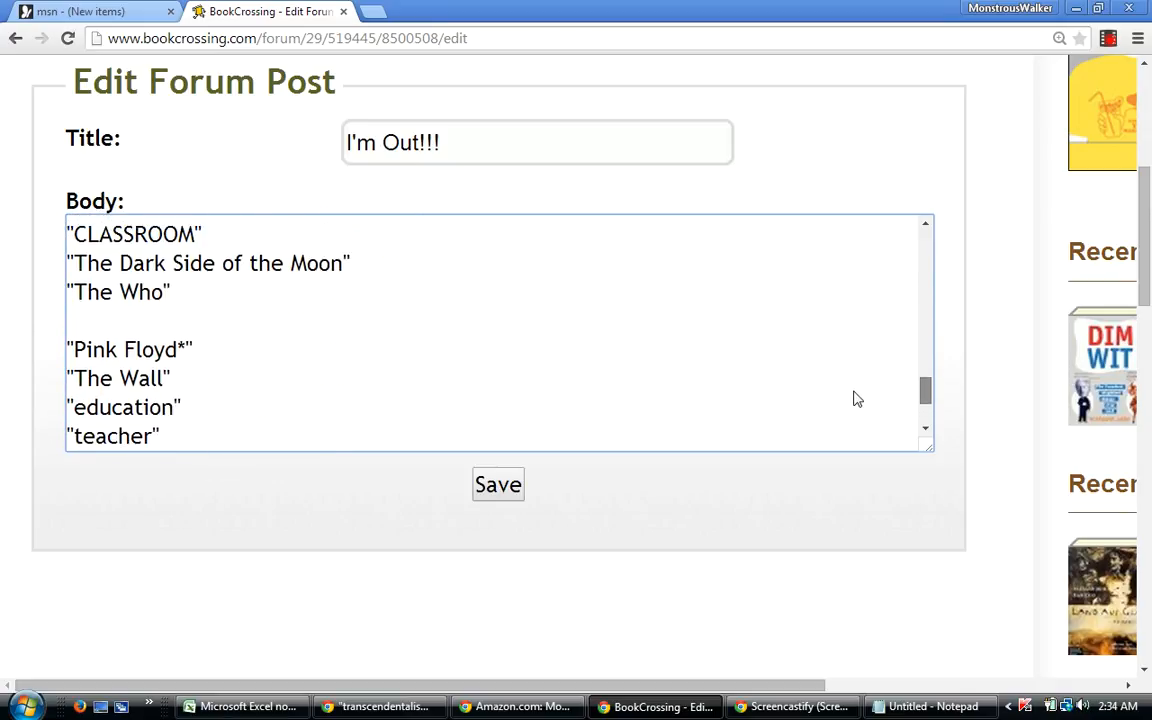
pyautogui.click(218, 304)
pyautogui.press('Return')
pyautogui.press('Return')
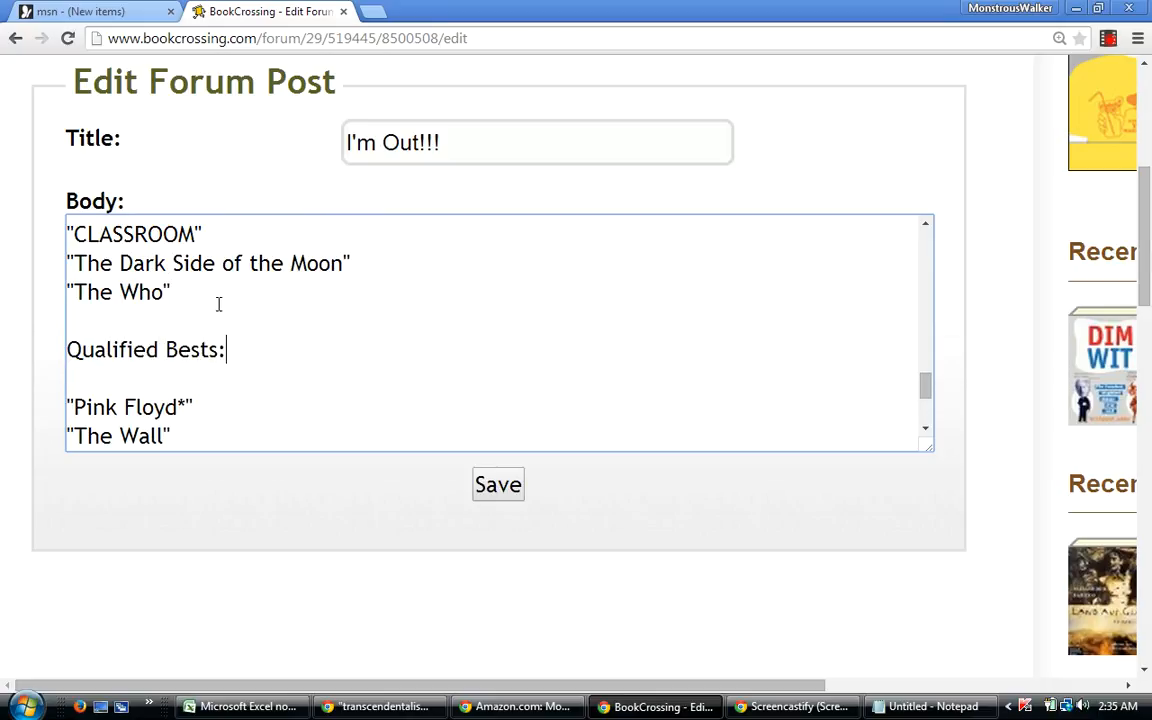
# Review the post body through to the guess total, check the scores at the start of the Excel sheet, and return to the forum post.
pyautogui.moveTo(928, 384); pyautogui.dragTo(838, 414)
pyautogui.moveTo(926, 415); pyautogui.dragTo(950, 268)
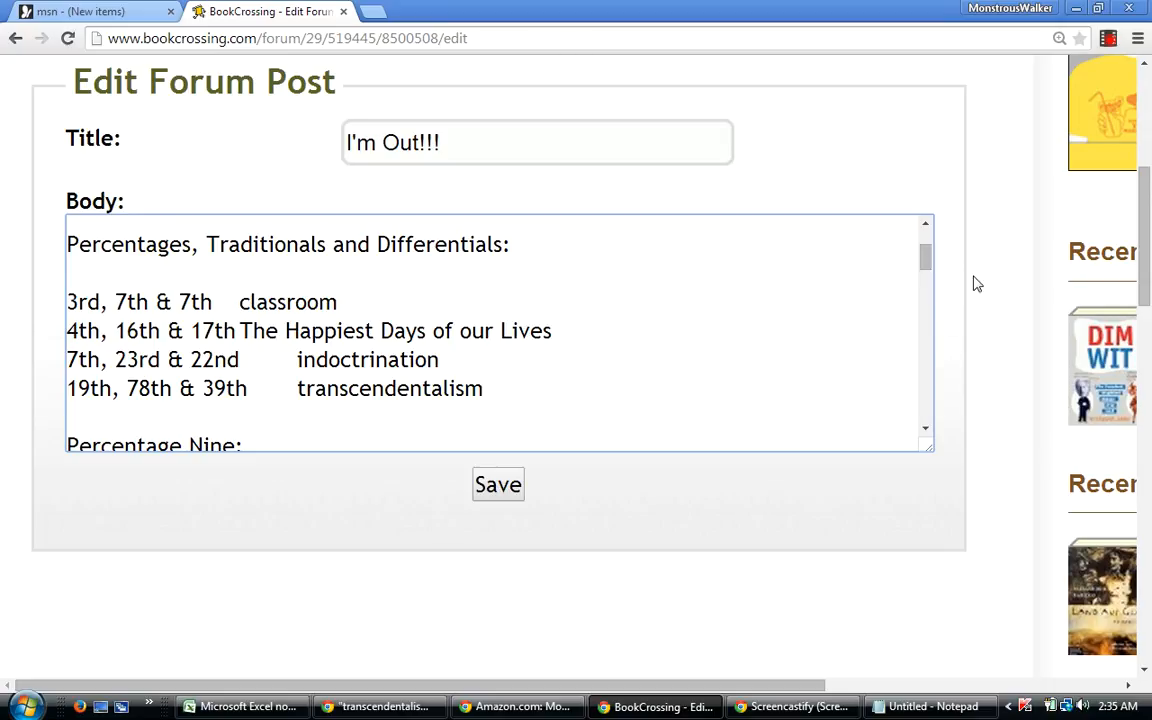
pyautogui.moveTo(928, 255); pyautogui.dragTo(930, 350)
pyautogui.moveTo(927, 350); pyautogui.dragTo(912, 412)
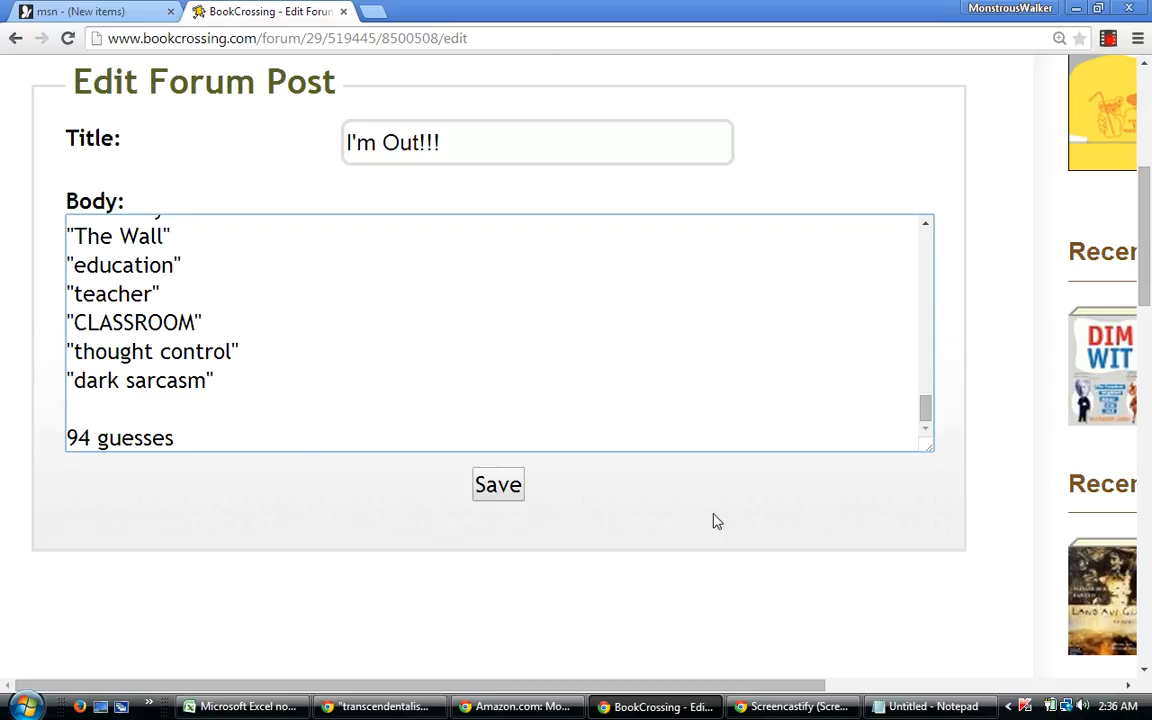
pyautogui.click(257, 711)
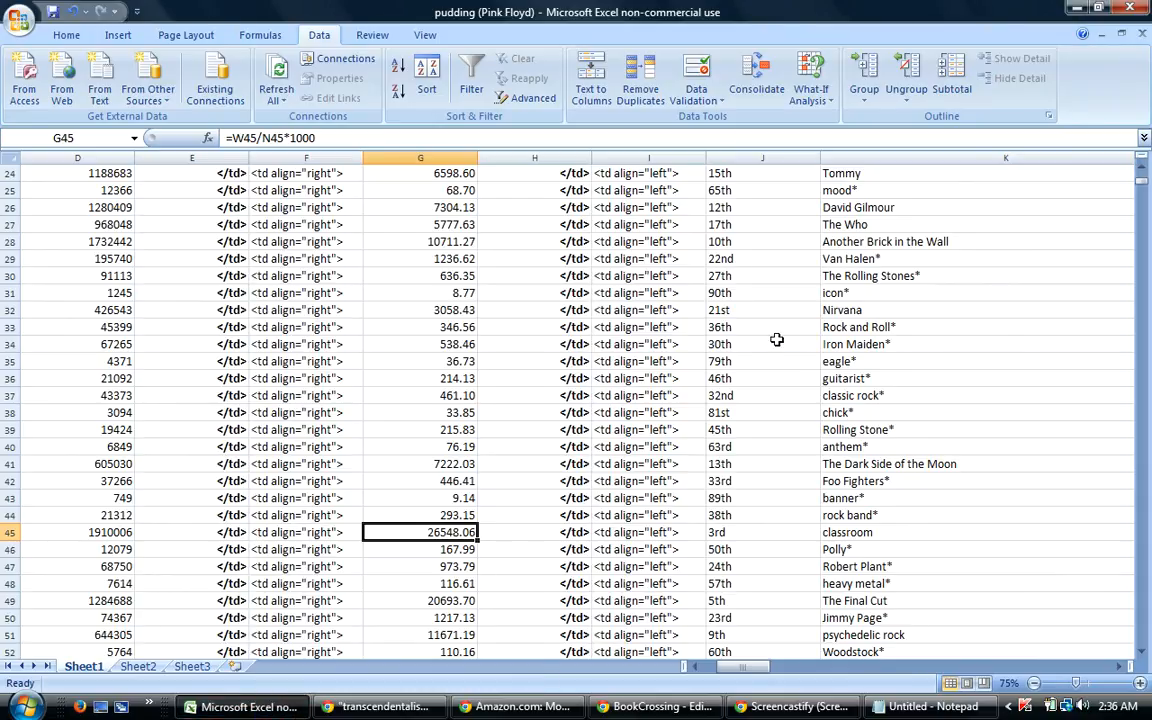
pyautogui.moveTo(1141, 188); pyautogui.dragTo(1141, 171)
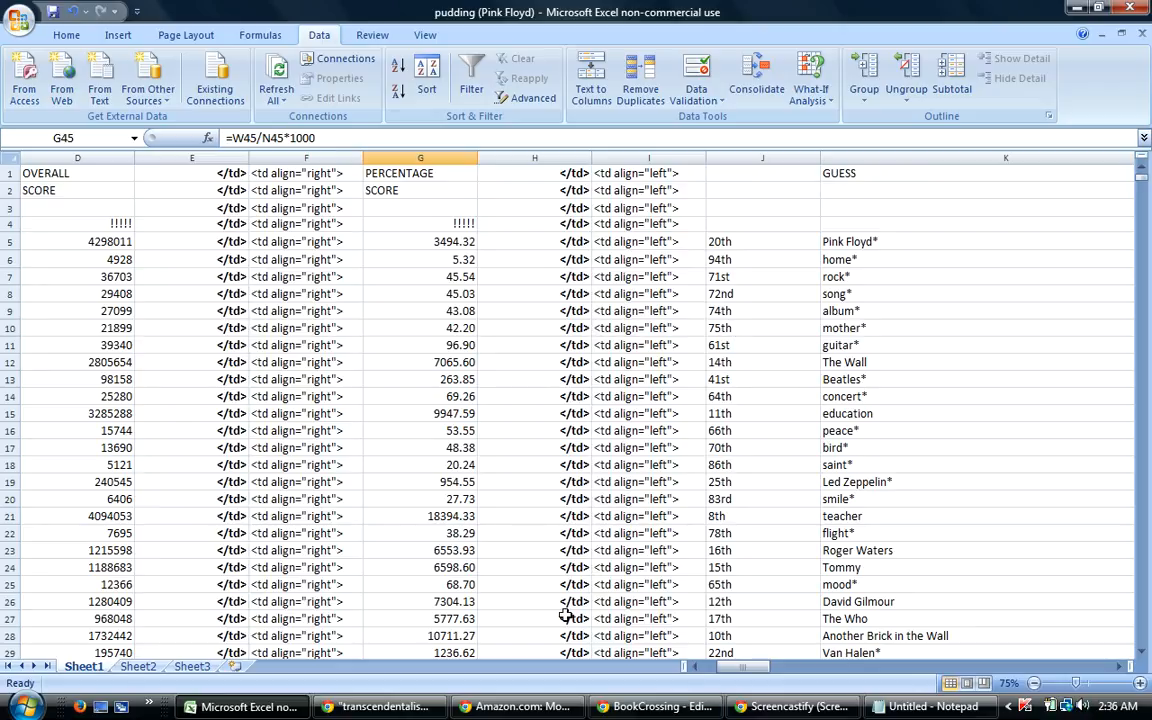
pyautogui.moveTo(668, 706)
pyautogui.click(657, 710)
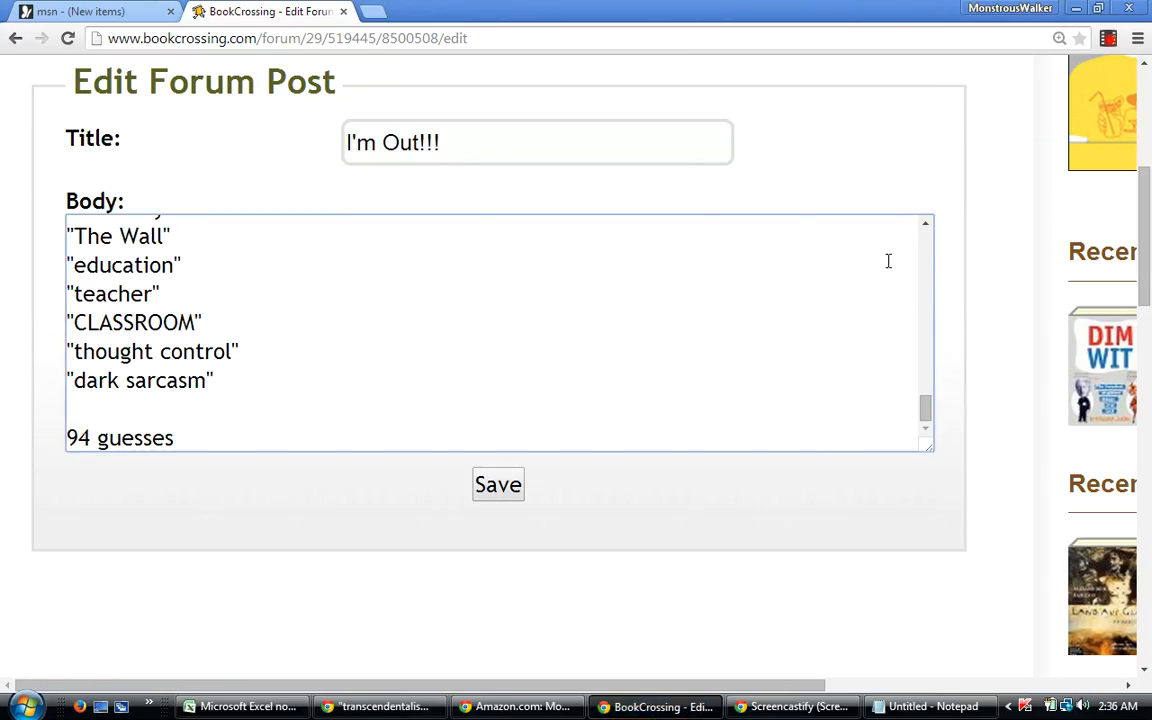
pyautogui.click(1108, 38)
pyautogui.click(874, 330)
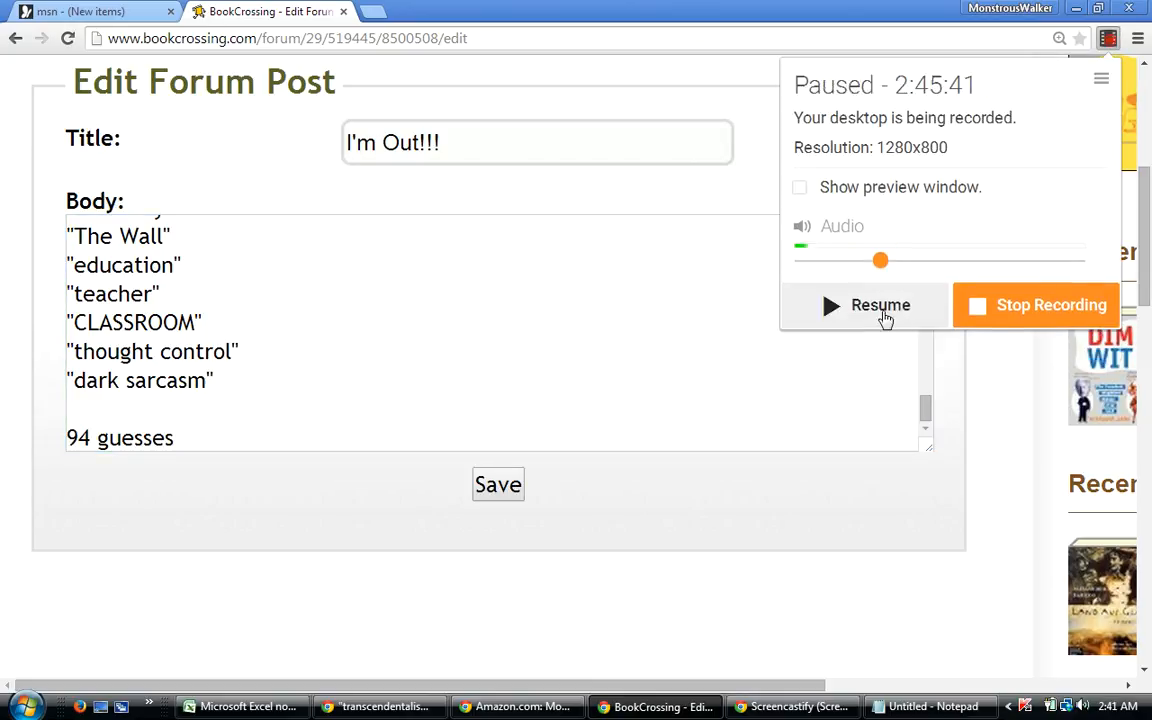
pyautogui.click(885, 318)
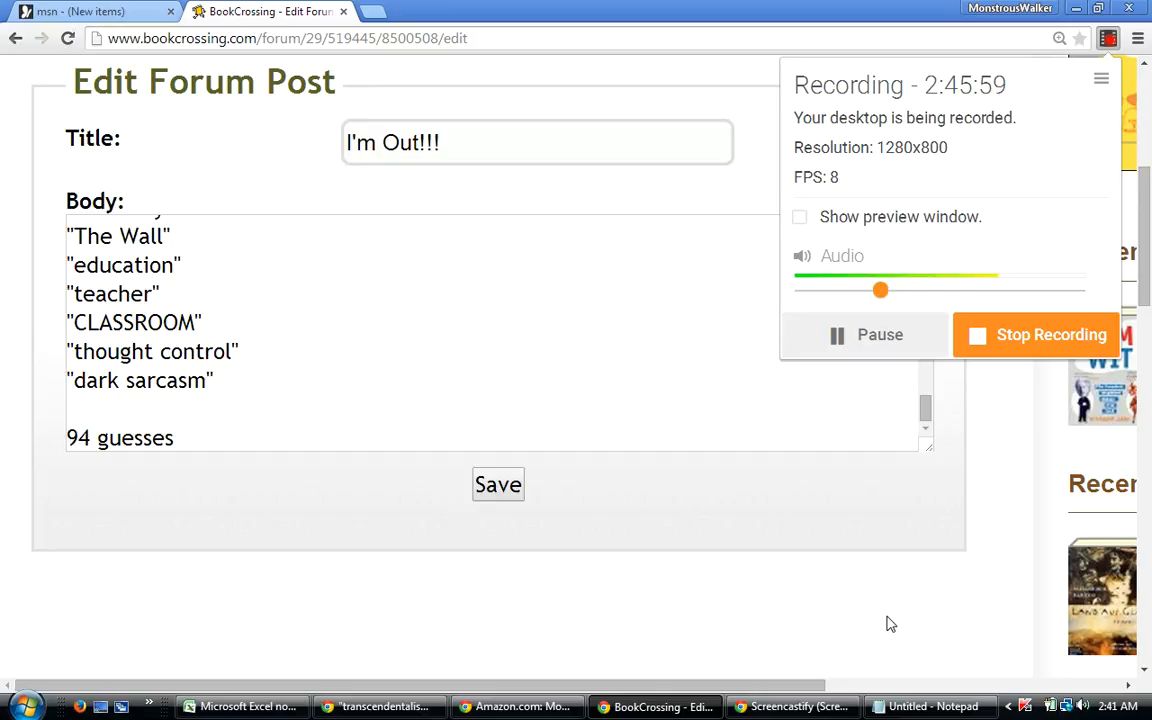
pyautogui.moveTo(781, 706)
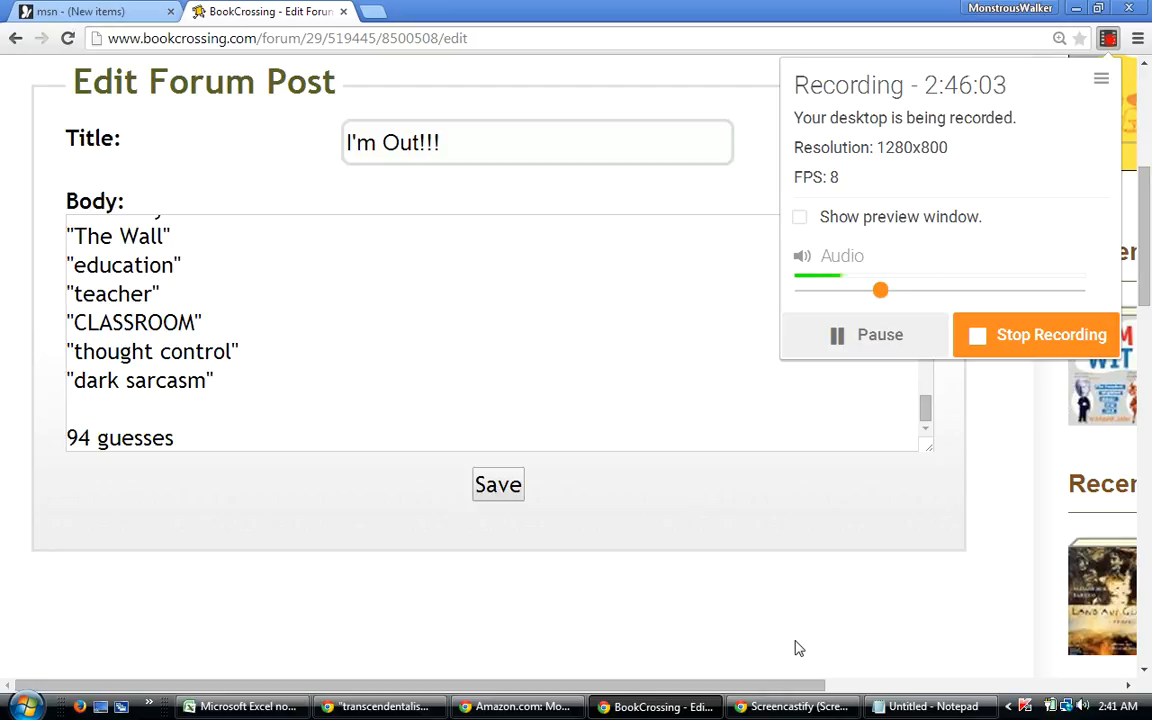
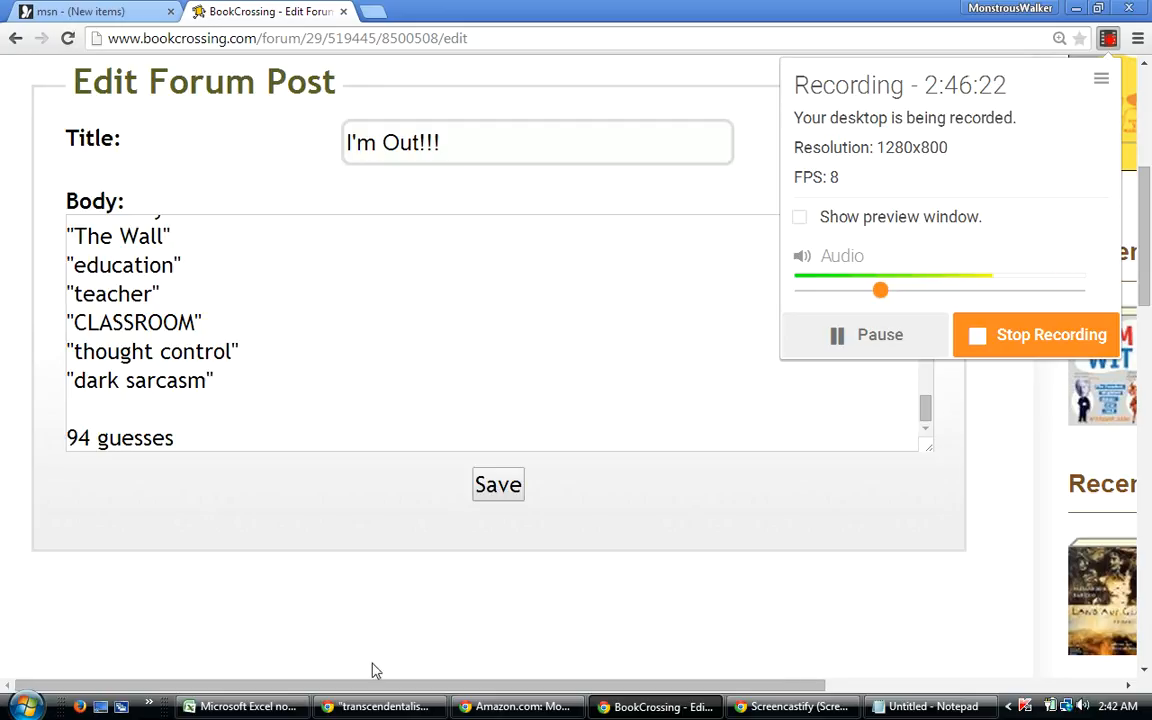
# Switch to Excel and sort the selected rows by column AV, then by column AY from Smallest to Largest.
pyautogui.click(236, 705)
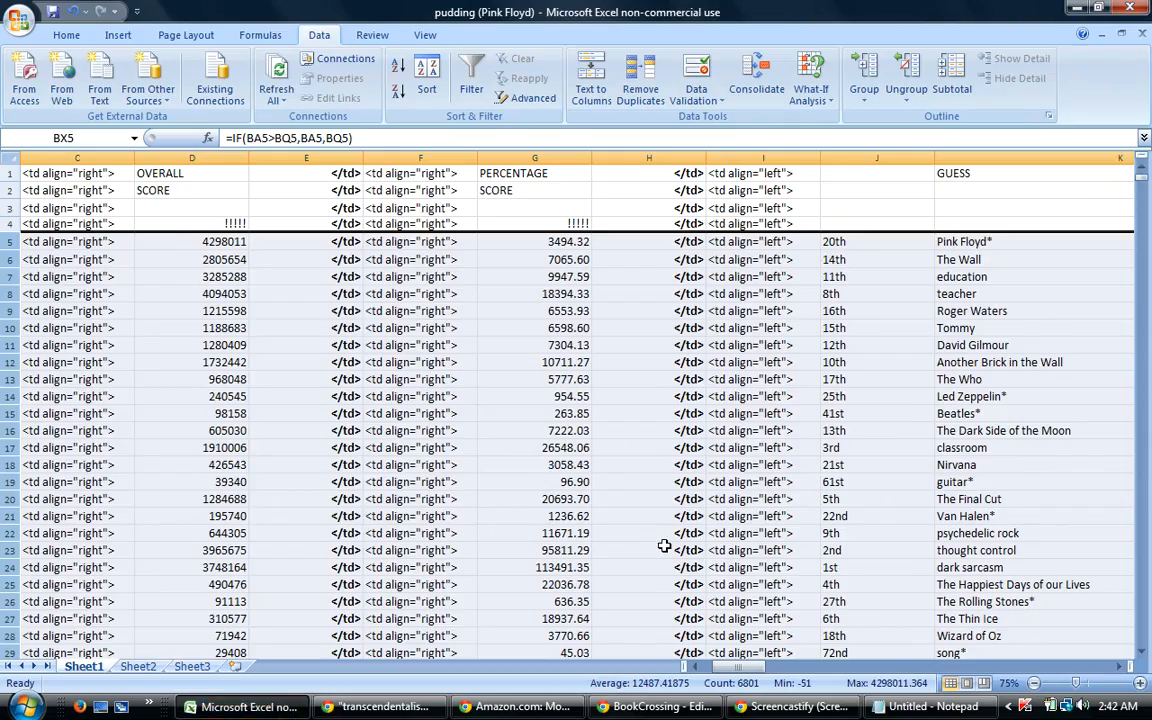
pyautogui.click(427, 88)
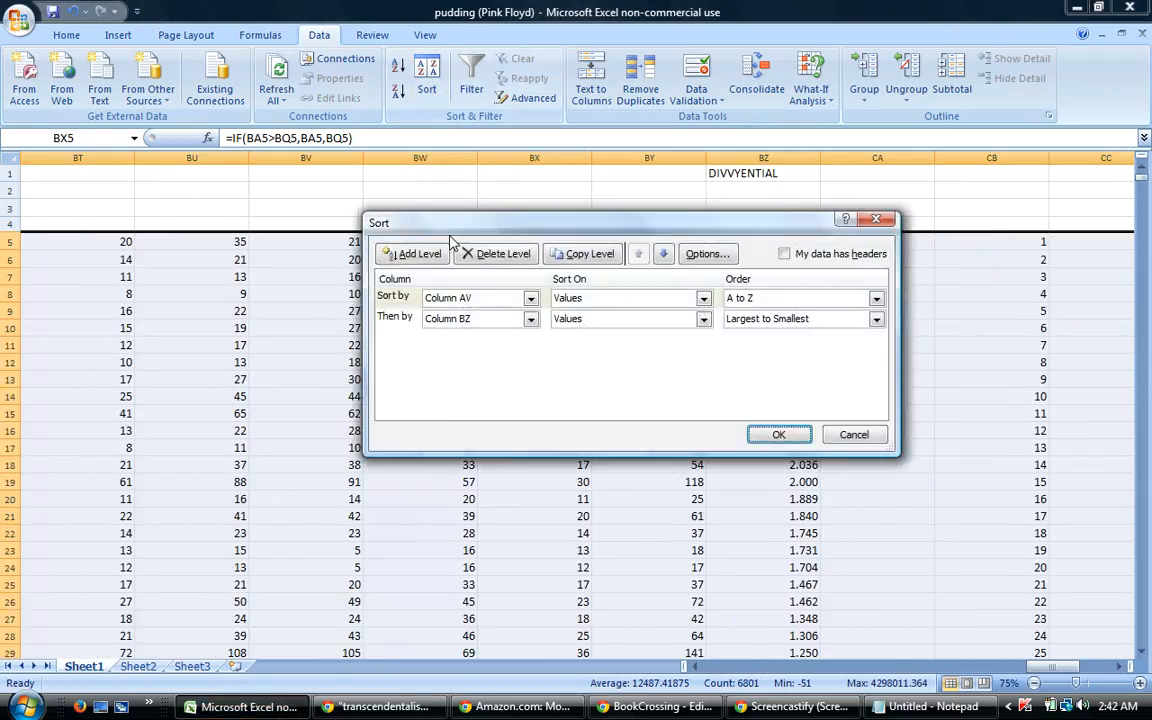
pyautogui.click(531, 319)
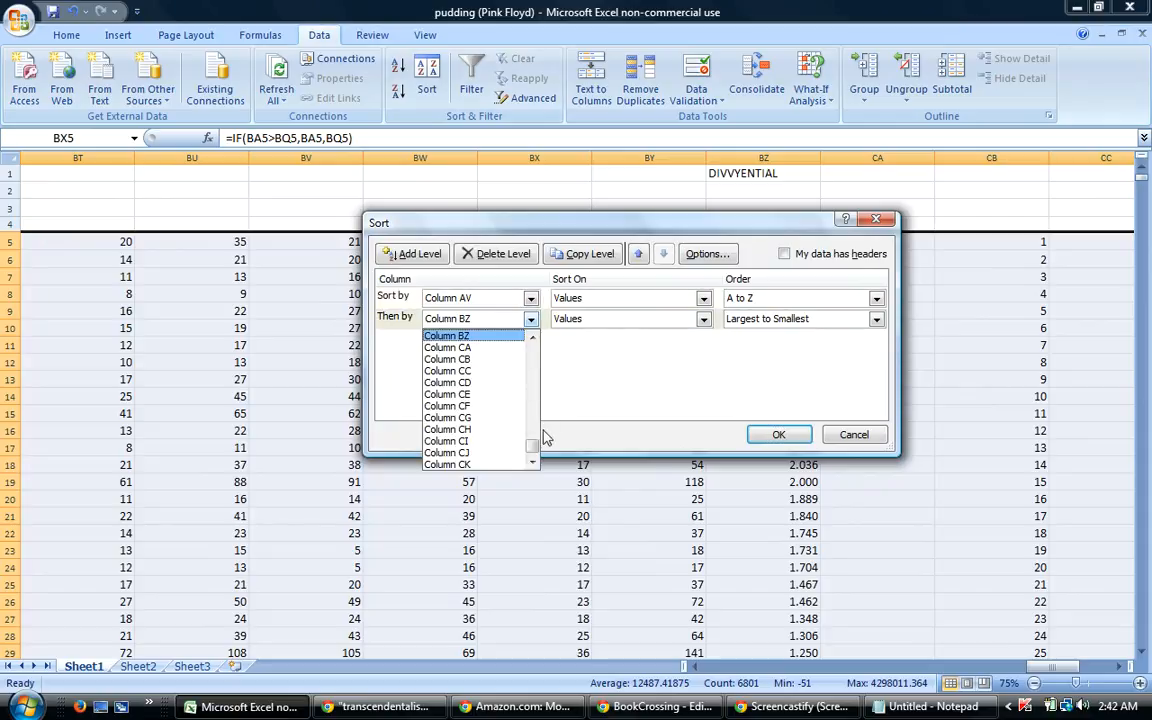
pyautogui.moveTo(533, 452); pyautogui.dragTo(541, 403)
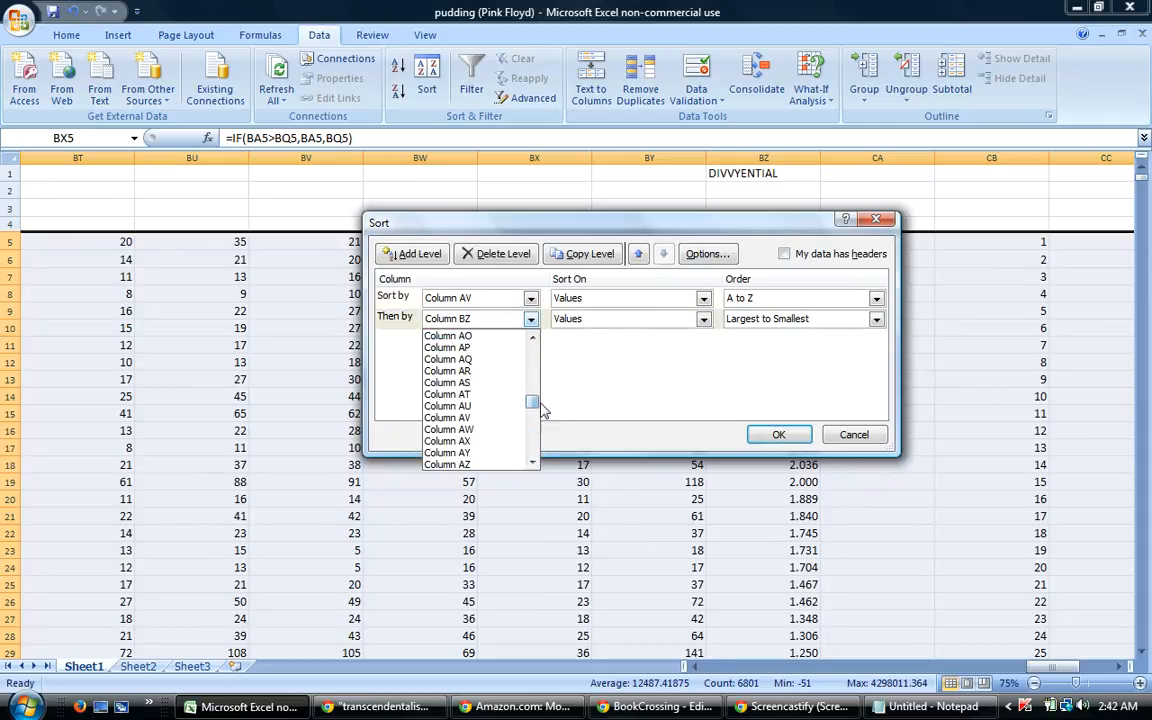
pyautogui.click(488, 452)
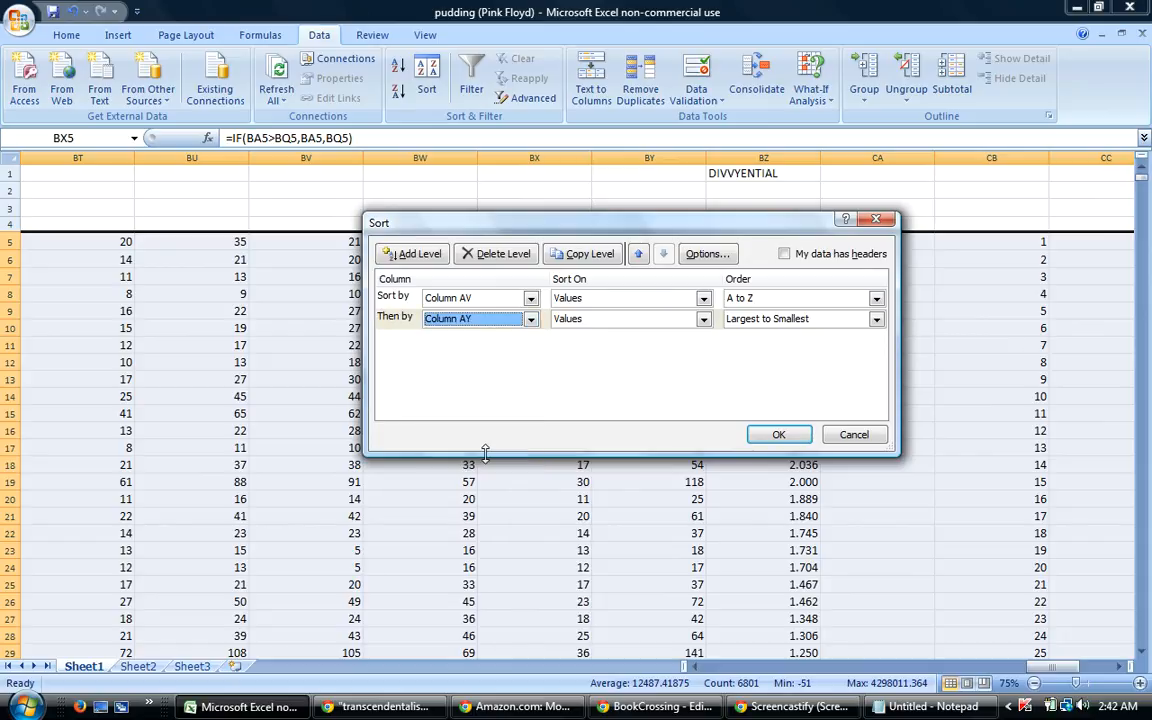
pyautogui.click(762, 319)
pyautogui.click(766, 334)
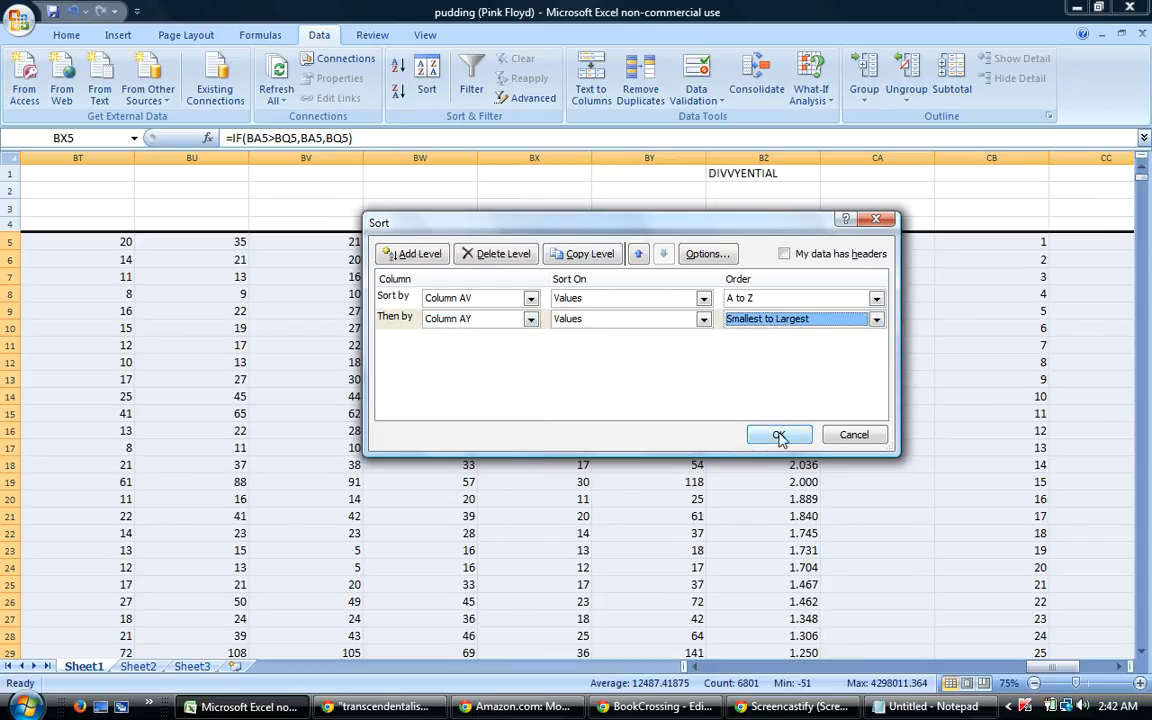
pyautogui.click(779, 436)
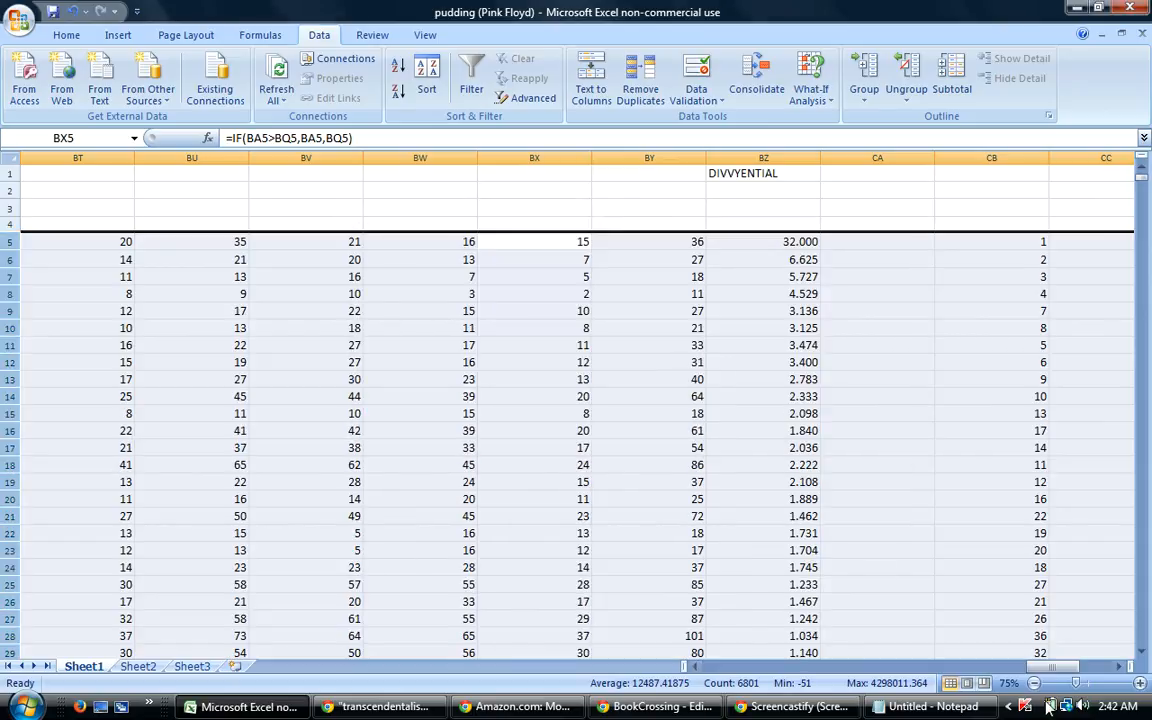
pyautogui.moveTo(1065, 677); pyautogui.dragTo(748, 678)
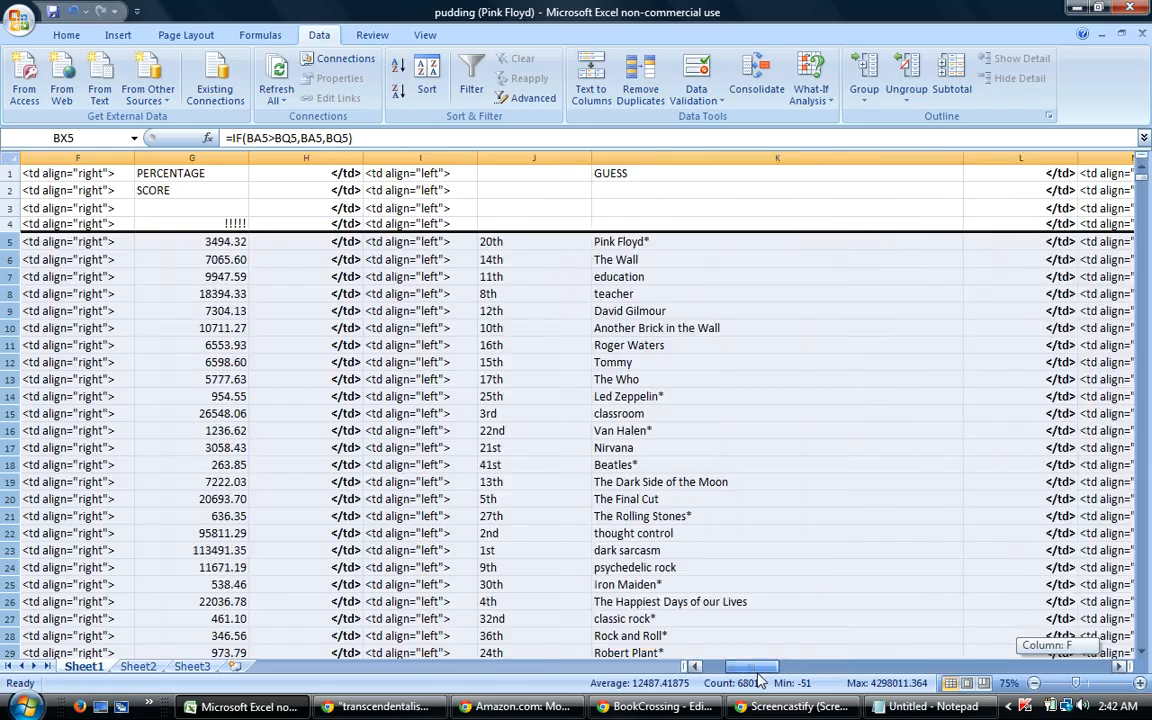
pyautogui.click(765, 554)
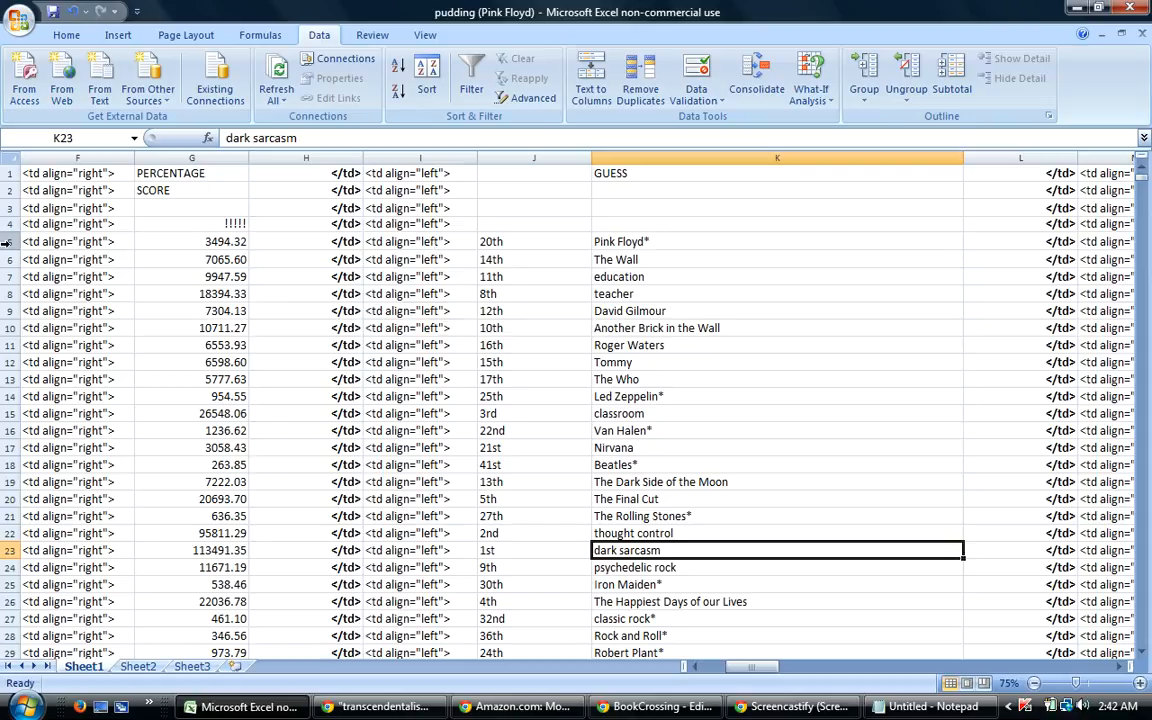
# Select rows 5 to 228 and sort them by column AV, then by column AZ from Smallest to Largest.
pyautogui.moveTo(5, 241); pyautogui.dragTo(200, 712)
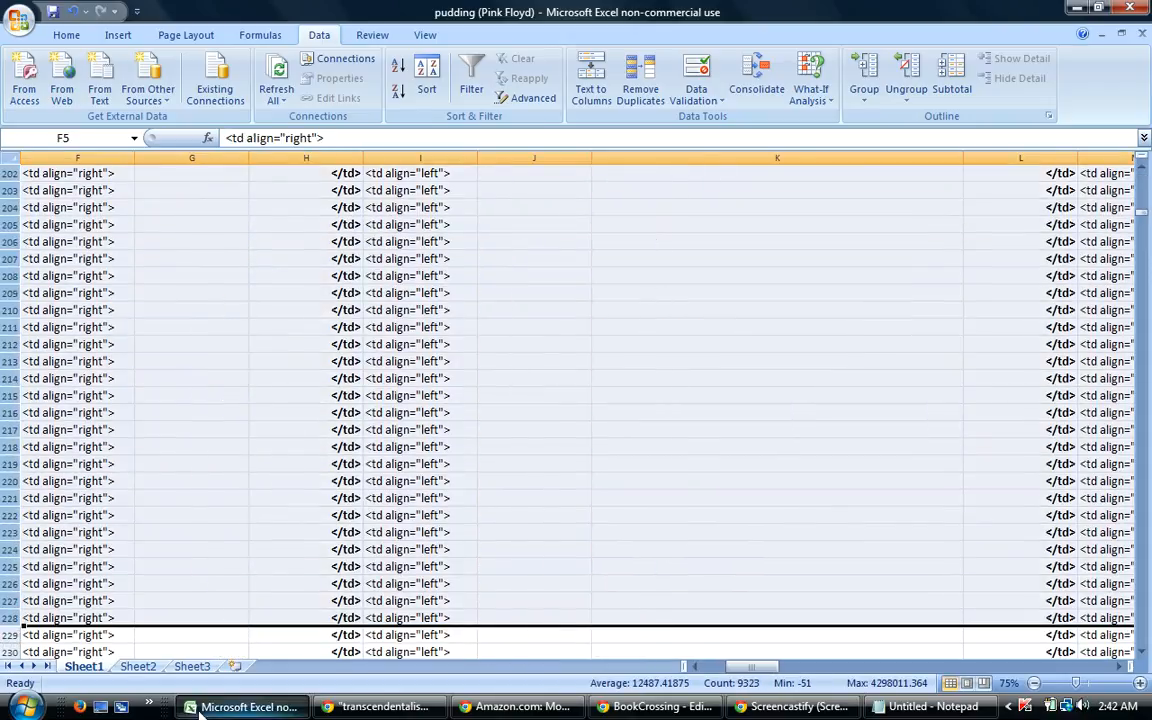
pyautogui.click(418, 78)
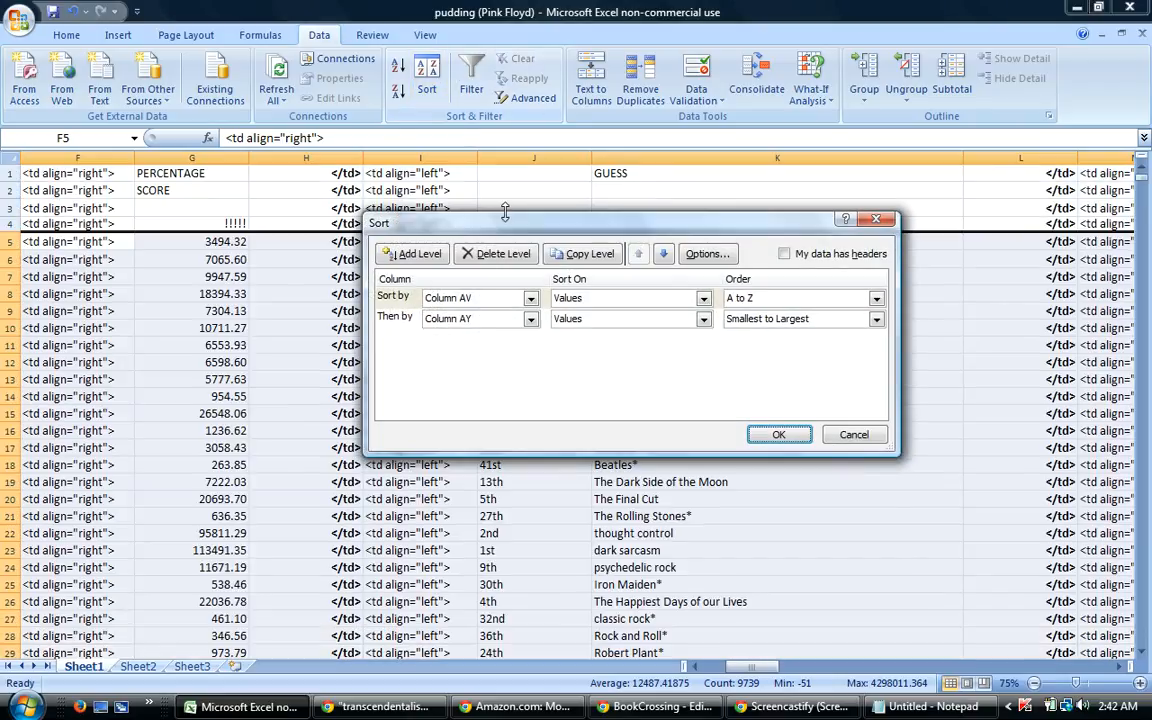
pyautogui.moveTo(508, 218); pyautogui.dragTo(497, 227)
pyautogui.click(519, 327)
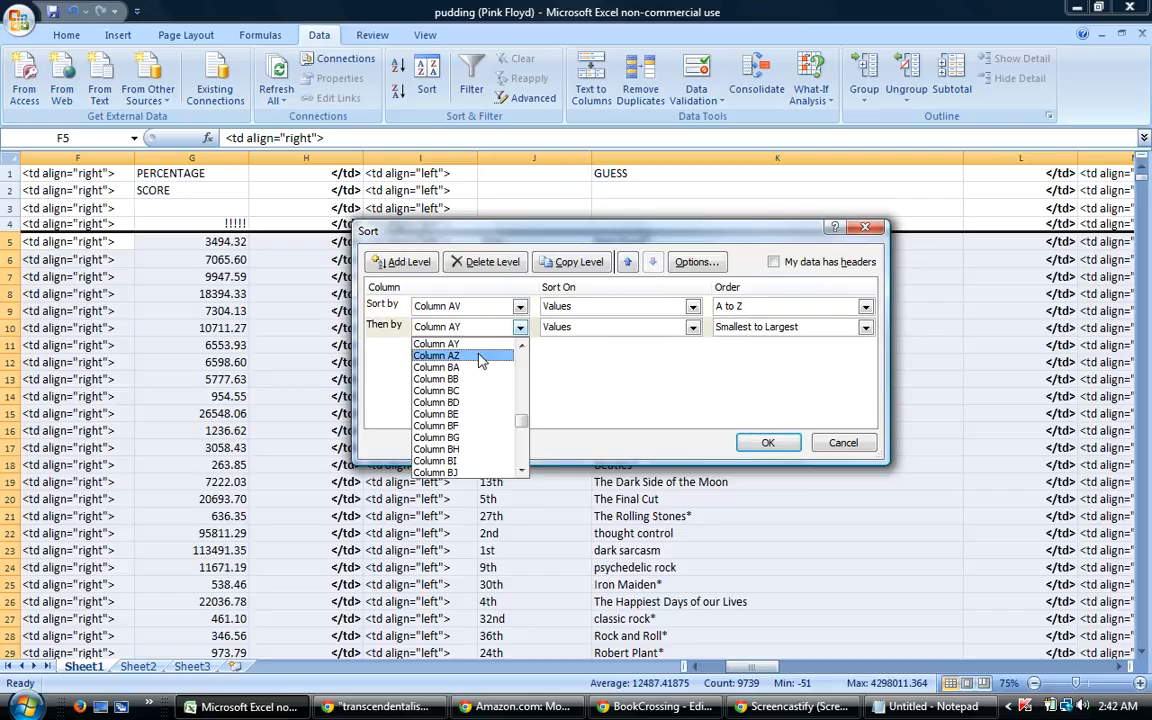
pyautogui.click(440, 352)
pyautogui.click(772, 443)
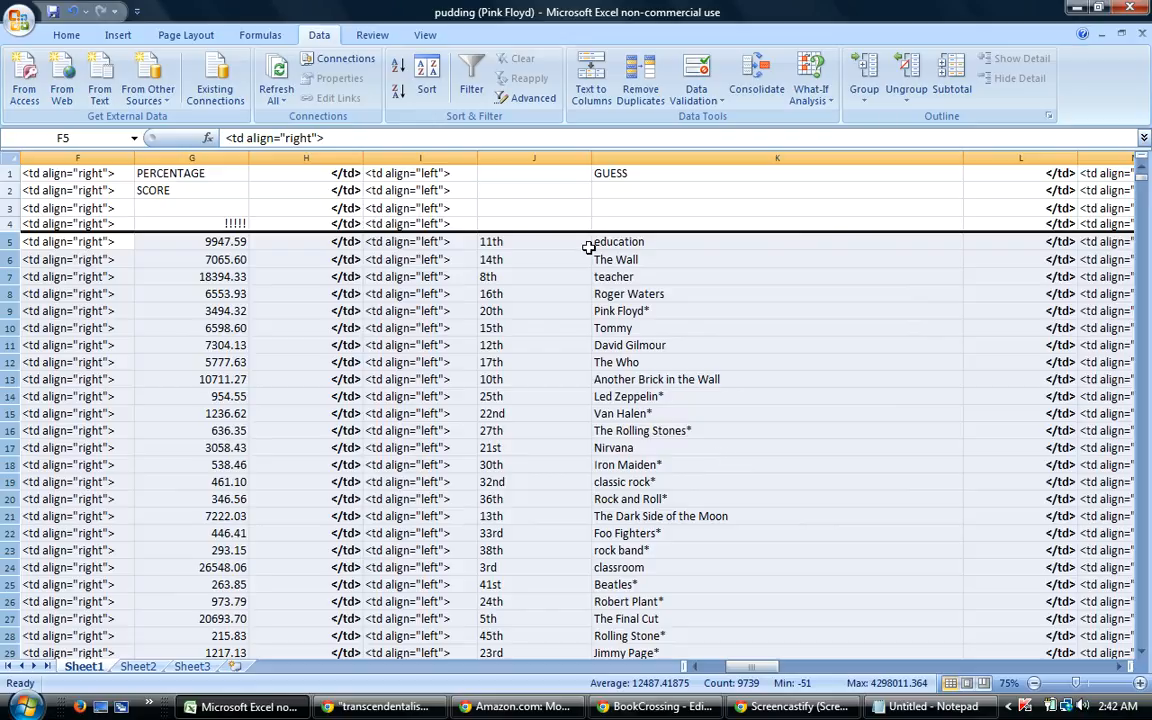
# Sort the same rows with column BC as the second level, from Smallest to Largest.
pyautogui.click(432, 72)
pyautogui.click(521, 328)
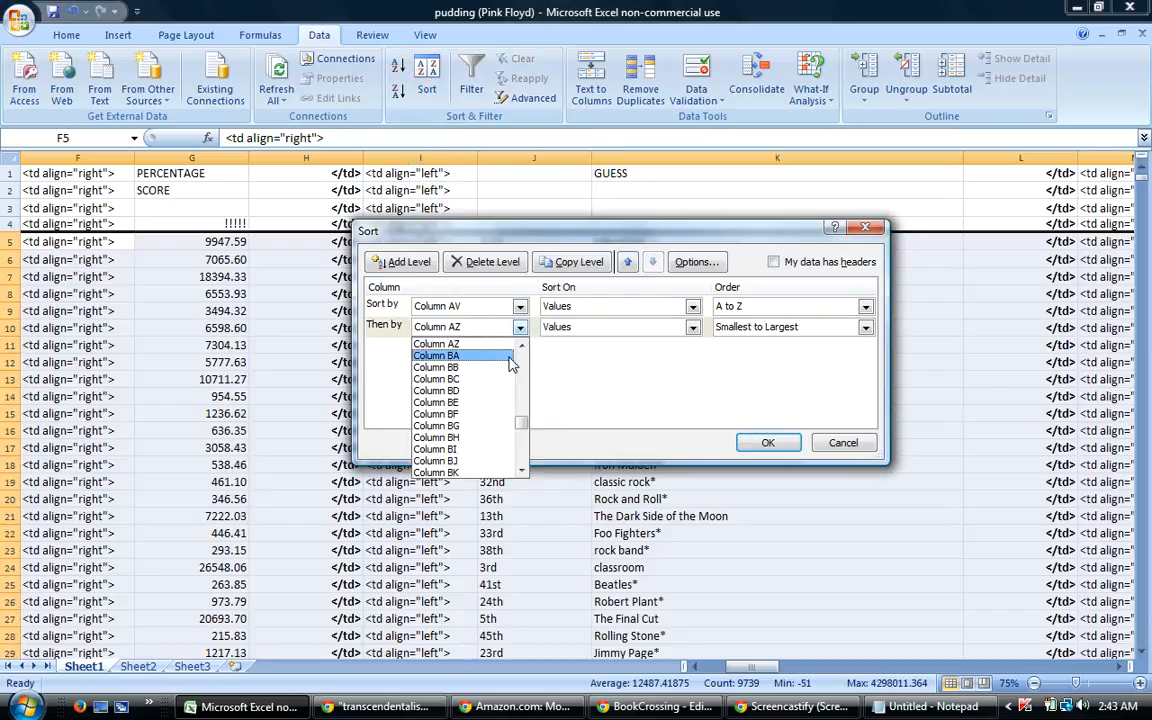
pyautogui.click(500, 379)
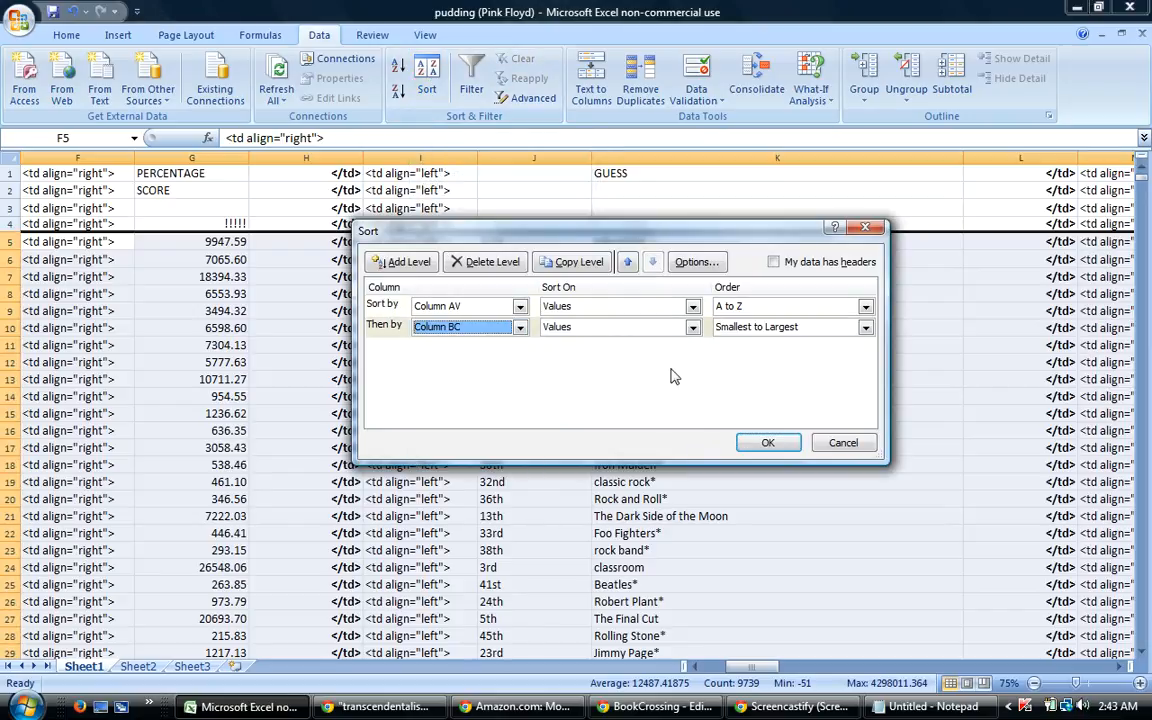
pyautogui.click(769, 443)
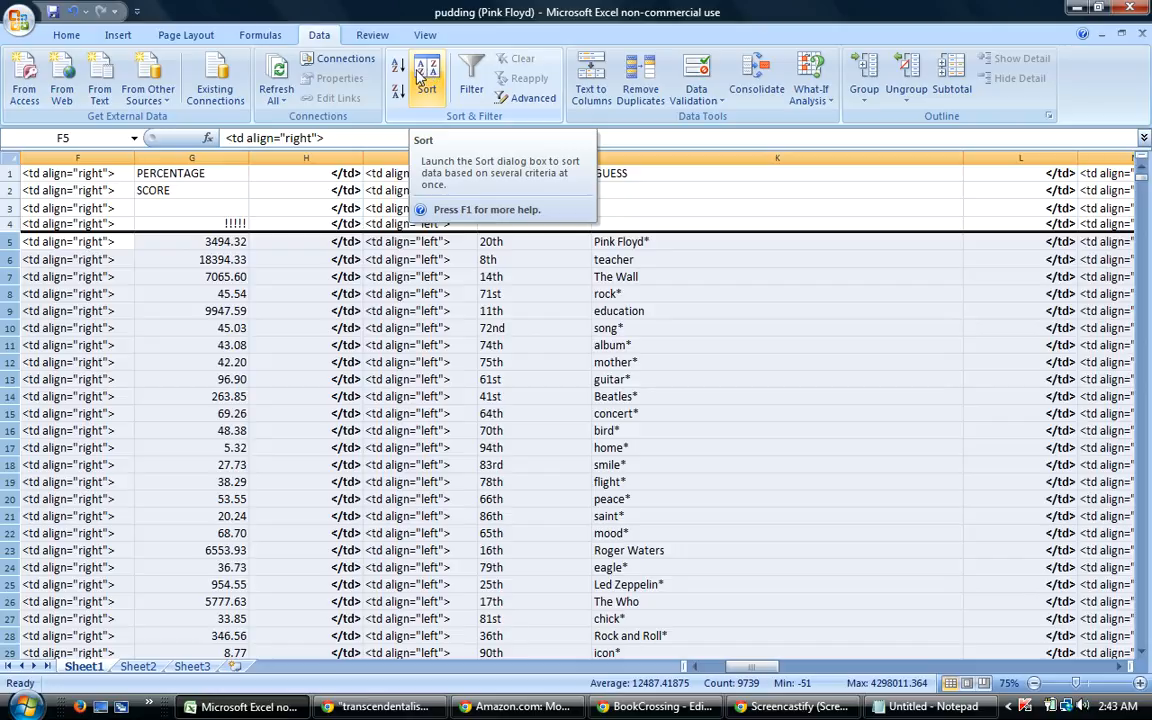
# Reverse the second sort level on column BC to Largest to Smallest and apply the sort again.
pyautogui.click(420, 80)
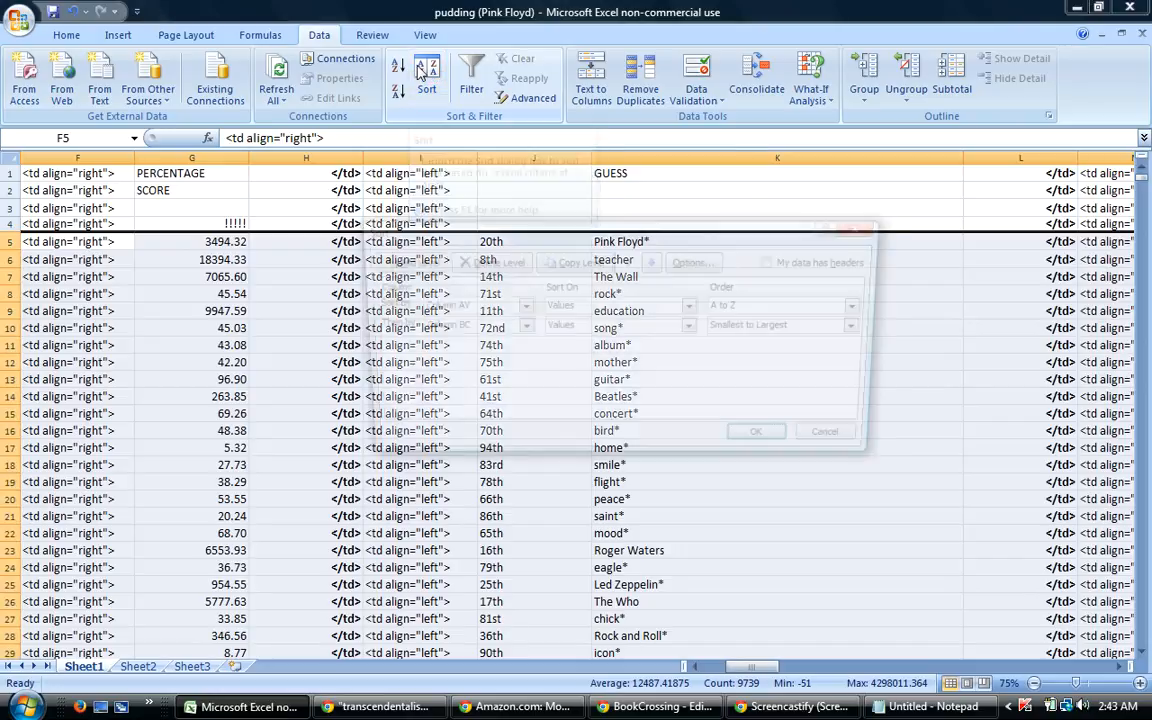
pyautogui.click(760, 327)
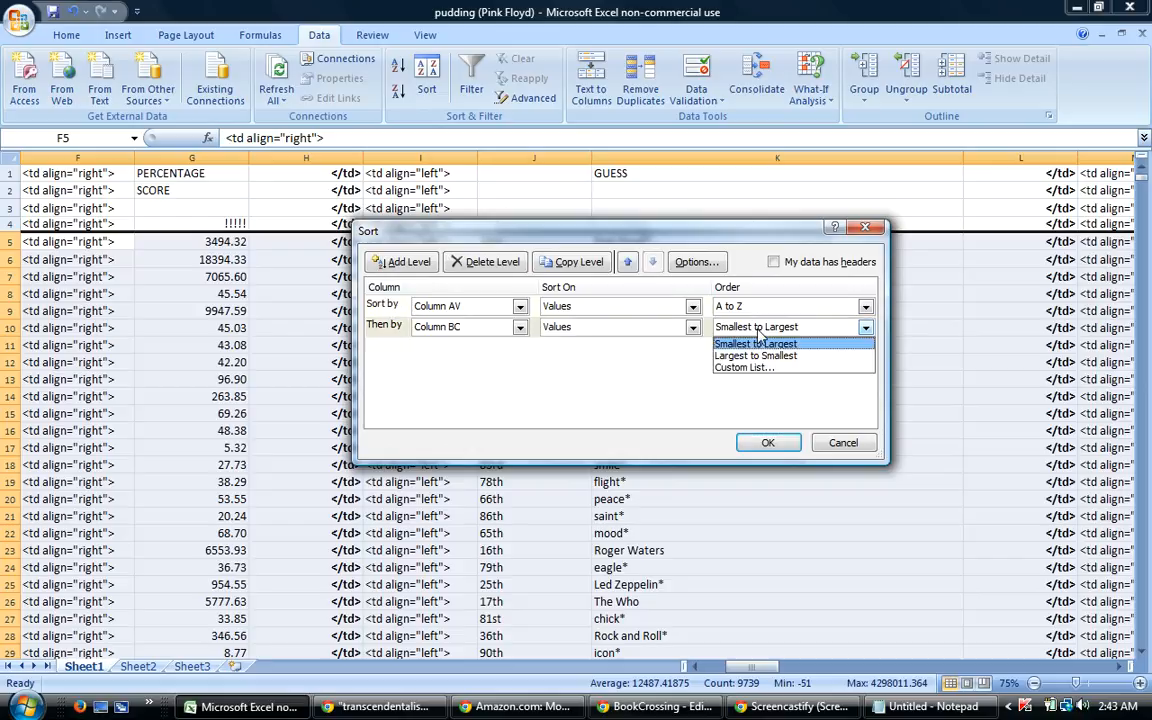
pyautogui.click(754, 355)
pyautogui.click(767, 442)
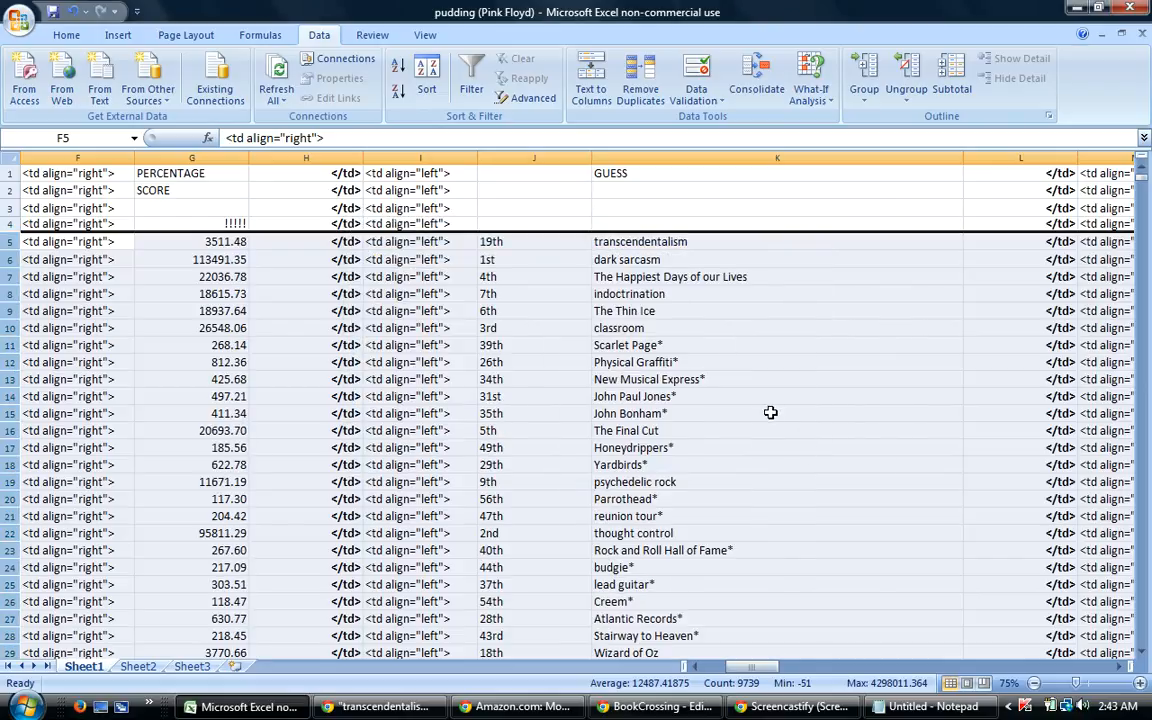
pyautogui.click(430, 82)
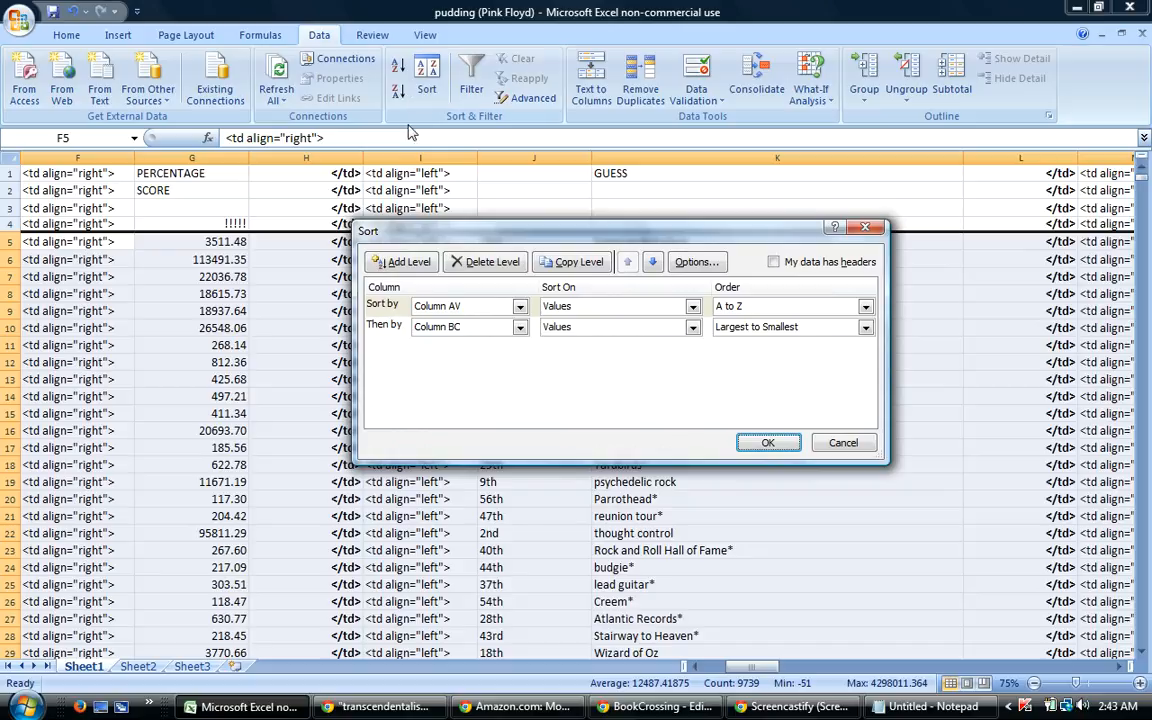
pyautogui.click(768, 445)
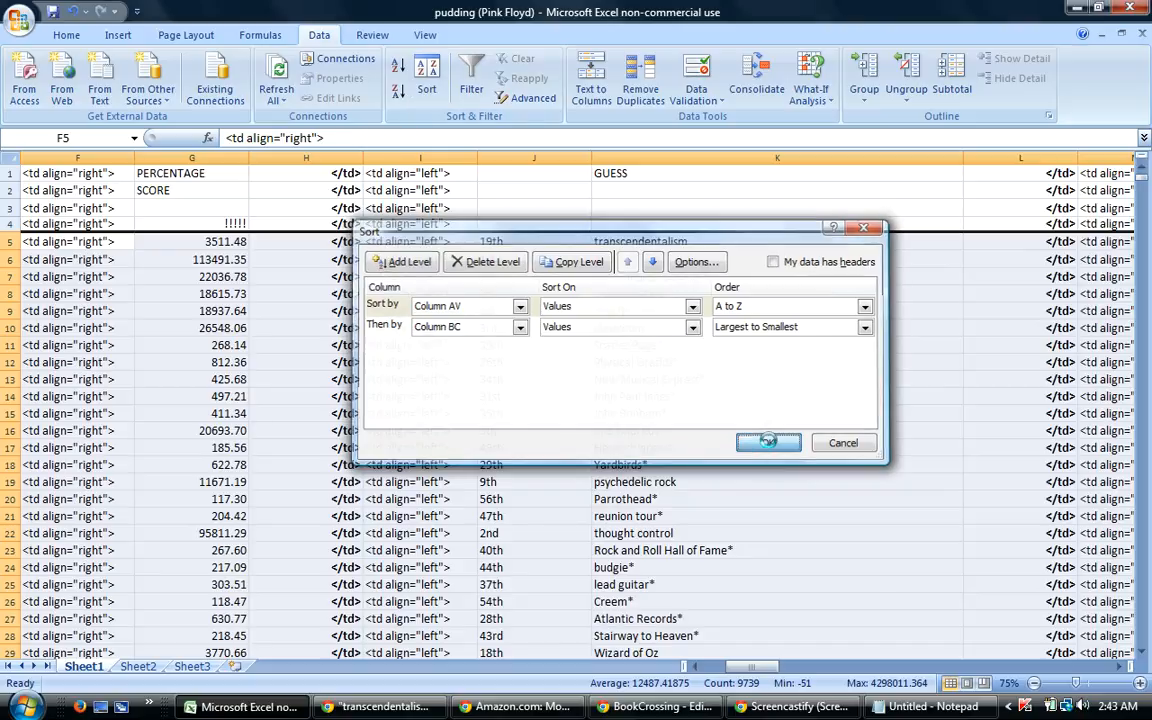
# Examine the sorted guesses across the sheet, including the column BC ratios, guess numbers, screen names and the hits, shares and differential columns.
pyautogui.moveTo(745, 668)
pyautogui.mouseDown()
pyautogui.moveTo(815, 672)
pyautogui.moveTo(745, 671)
pyautogui.moveTo(742, 652)
pyautogui.mouseUp()
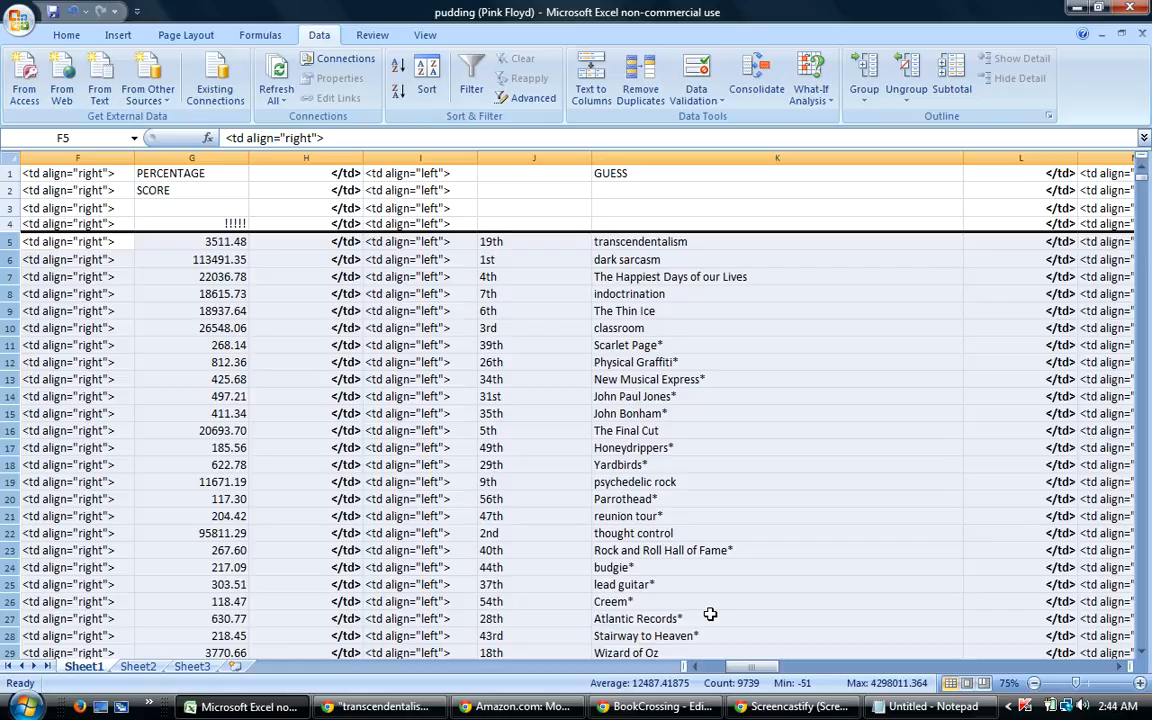
pyautogui.click(762, 668)
pyautogui.moveTo(762, 668); pyautogui.dragTo(961, 652)
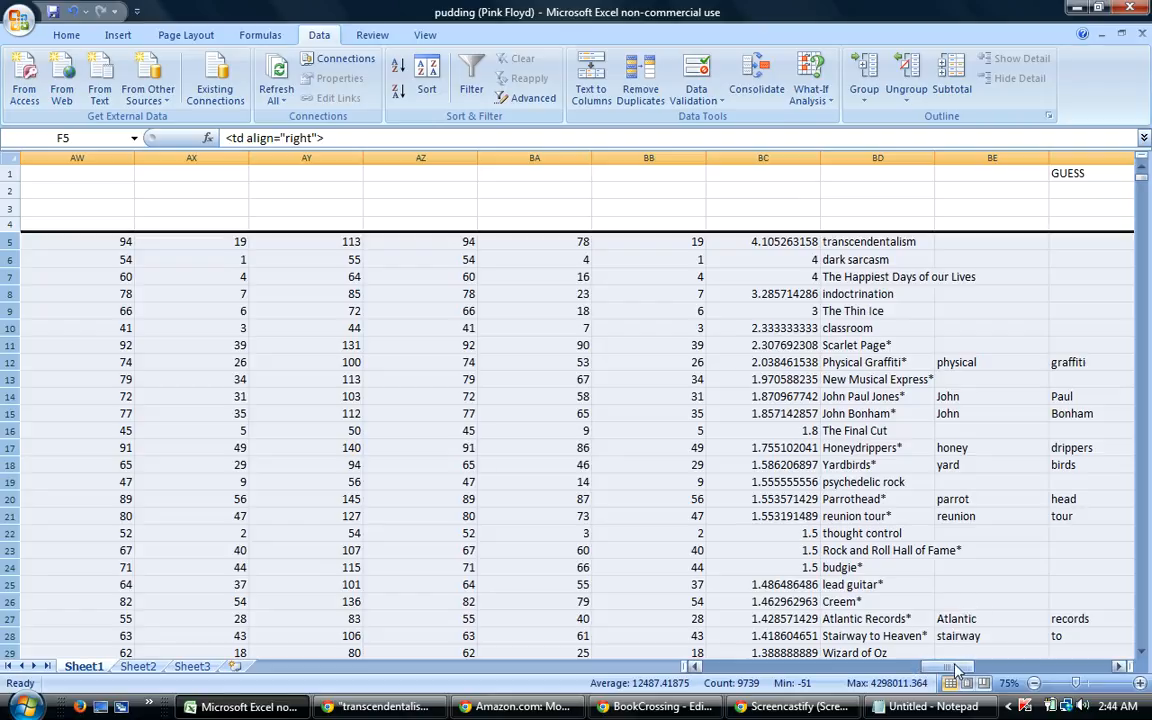
pyautogui.moveTo(951, 668); pyautogui.dragTo(912, 670)
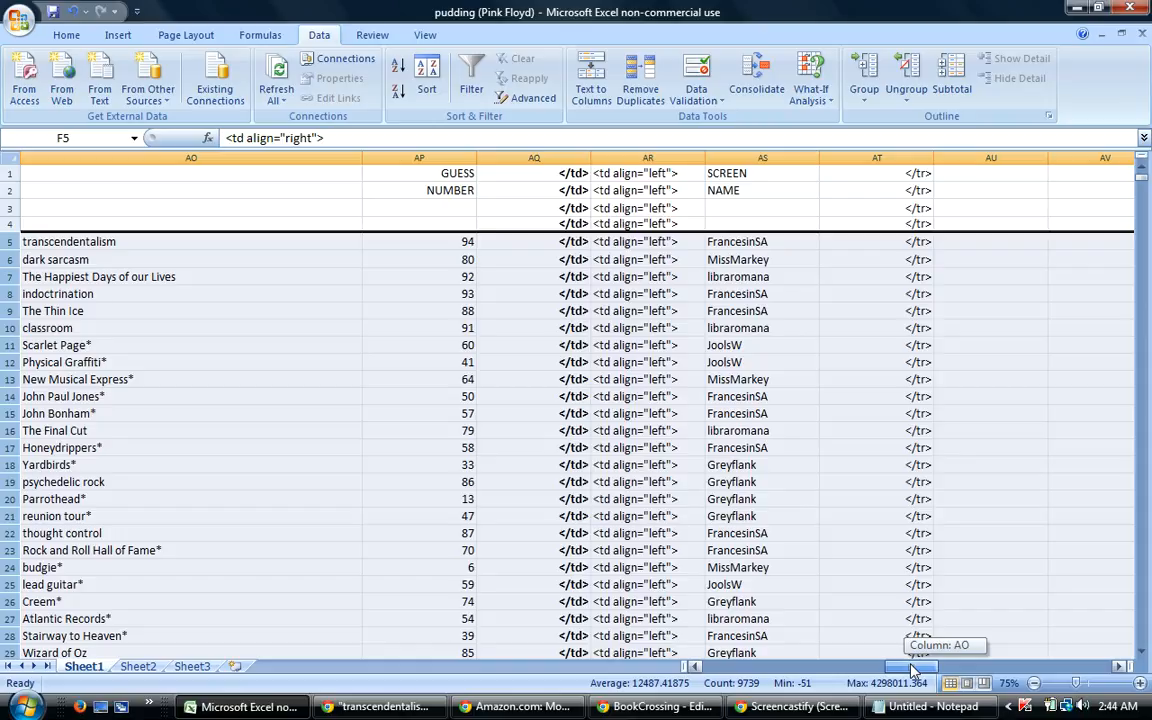
pyautogui.moveTo(912, 670); pyautogui.dragTo(915, 672)
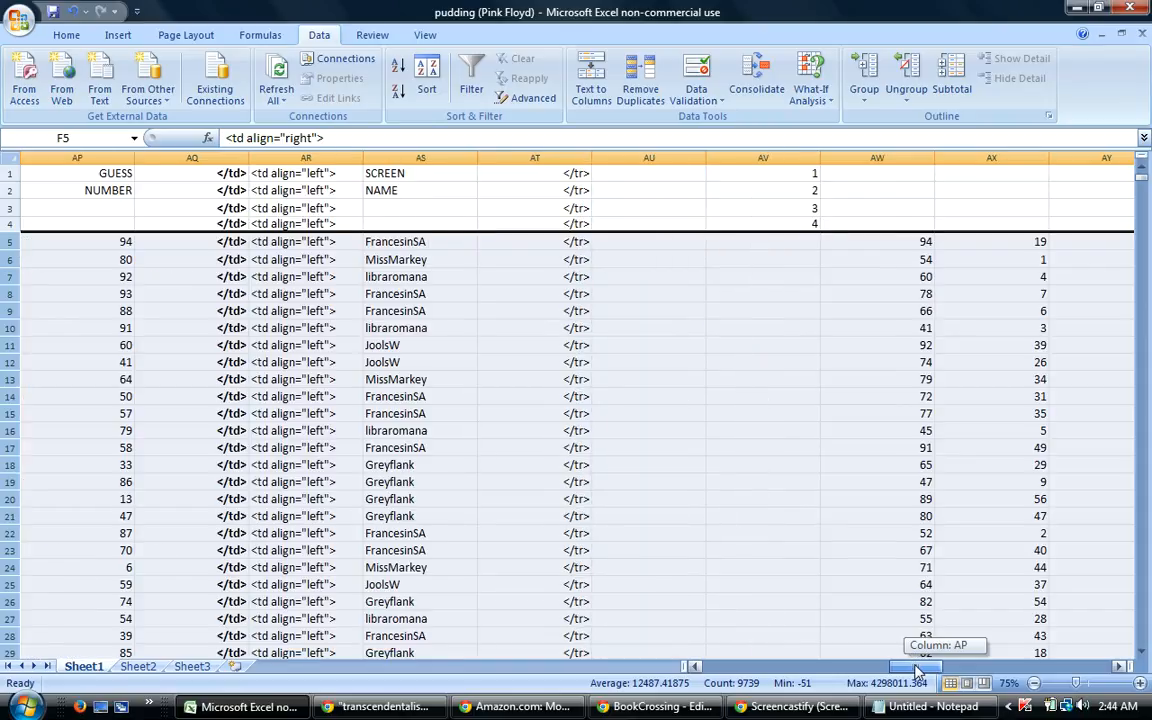
pyautogui.moveTo(915, 672); pyautogui.dragTo(911, 680)
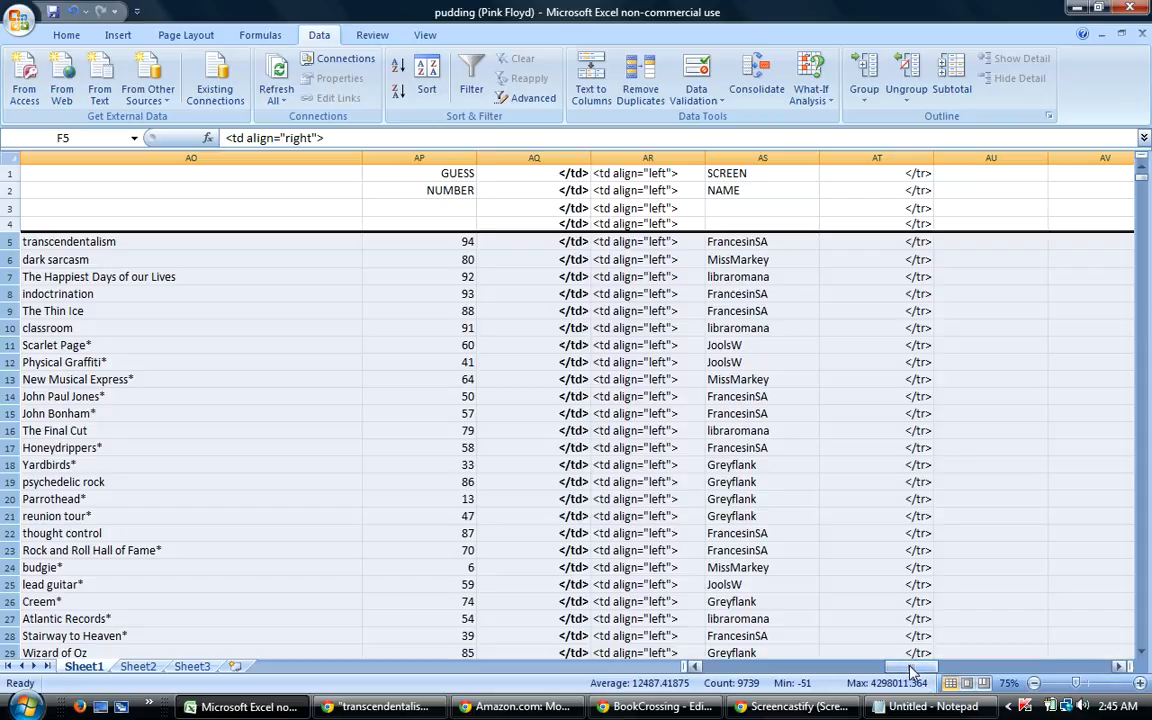
pyautogui.moveTo(912, 676); pyautogui.dragTo(858, 697)
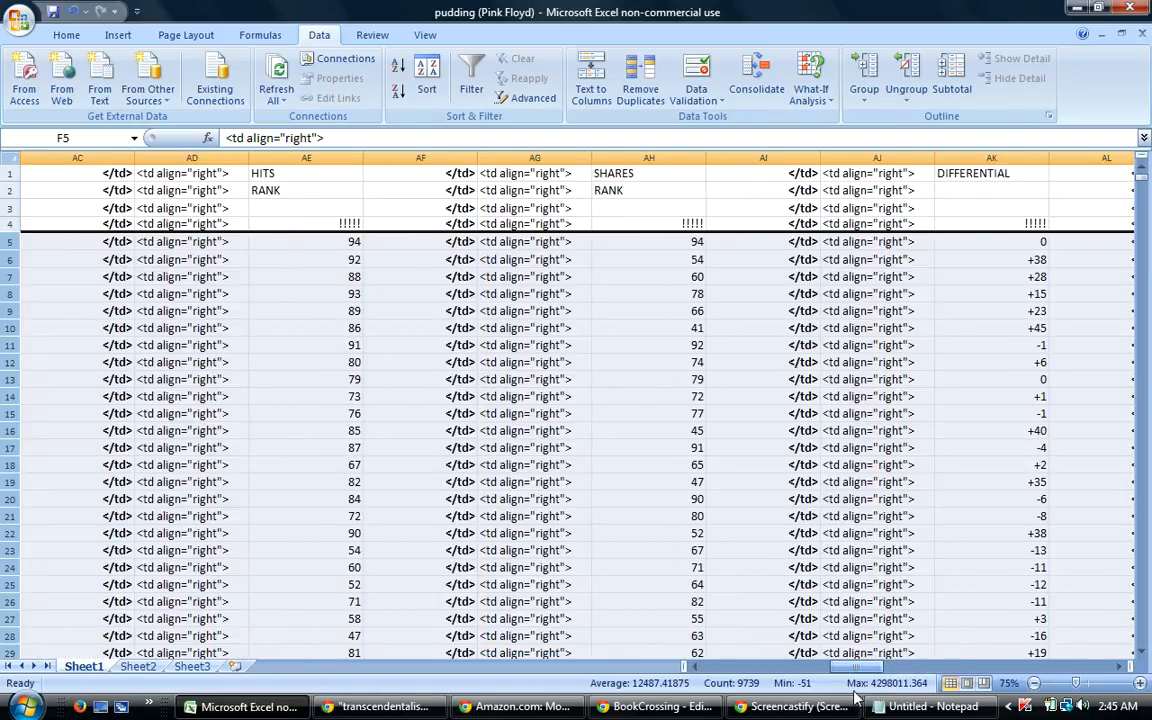
# Switch to Notepad and add blank lines below the existing text to make room for a new note.
pyautogui.click(925, 712)
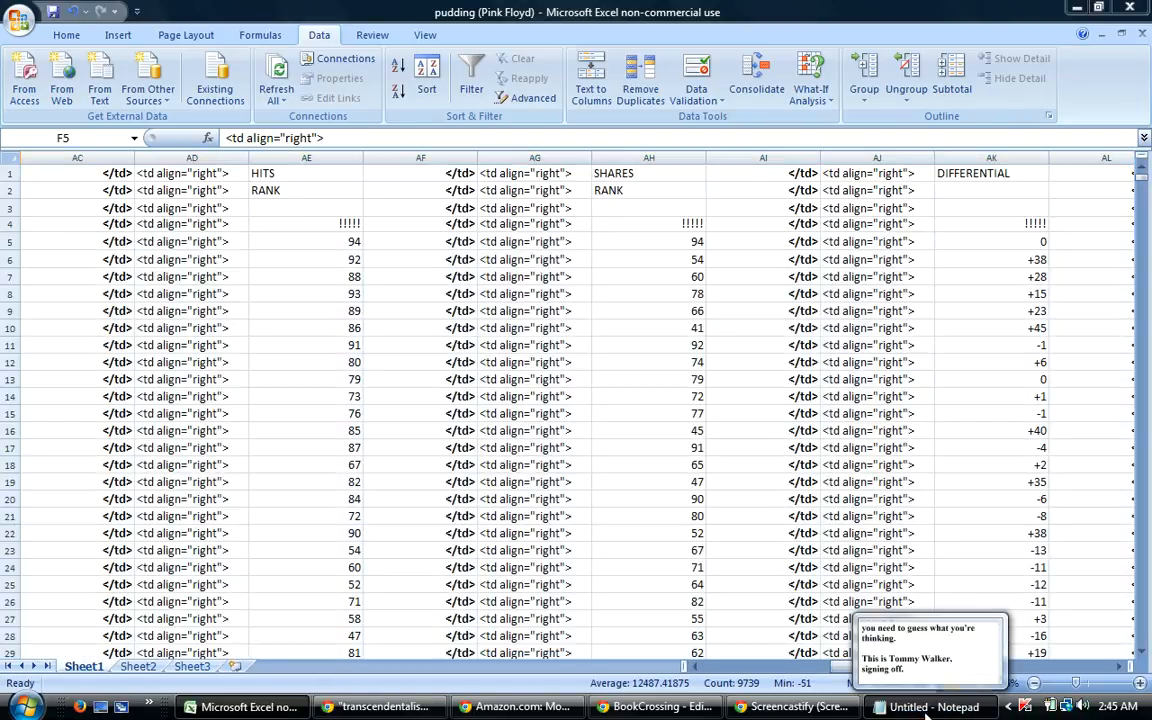
pyautogui.press('Return')
pyautogui.press('Return')
pyautogui.press('Return')
pyautogui.press('Return')
pyautogui.press('Return')
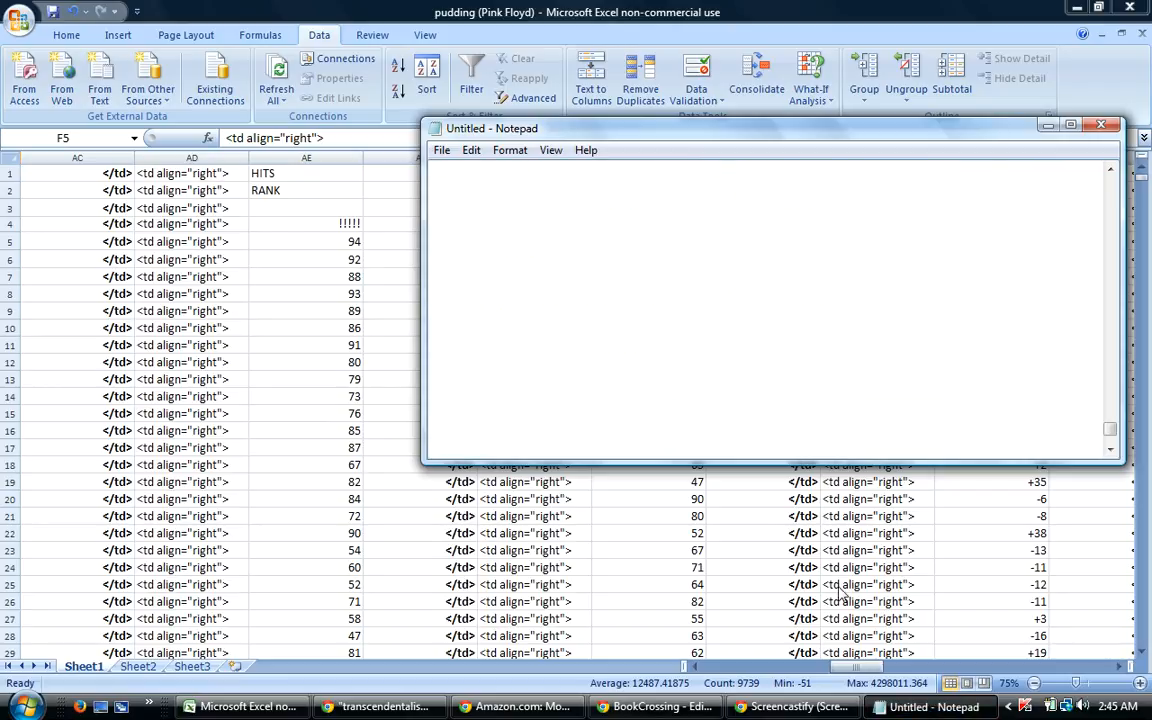
pyautogui.write('Th')
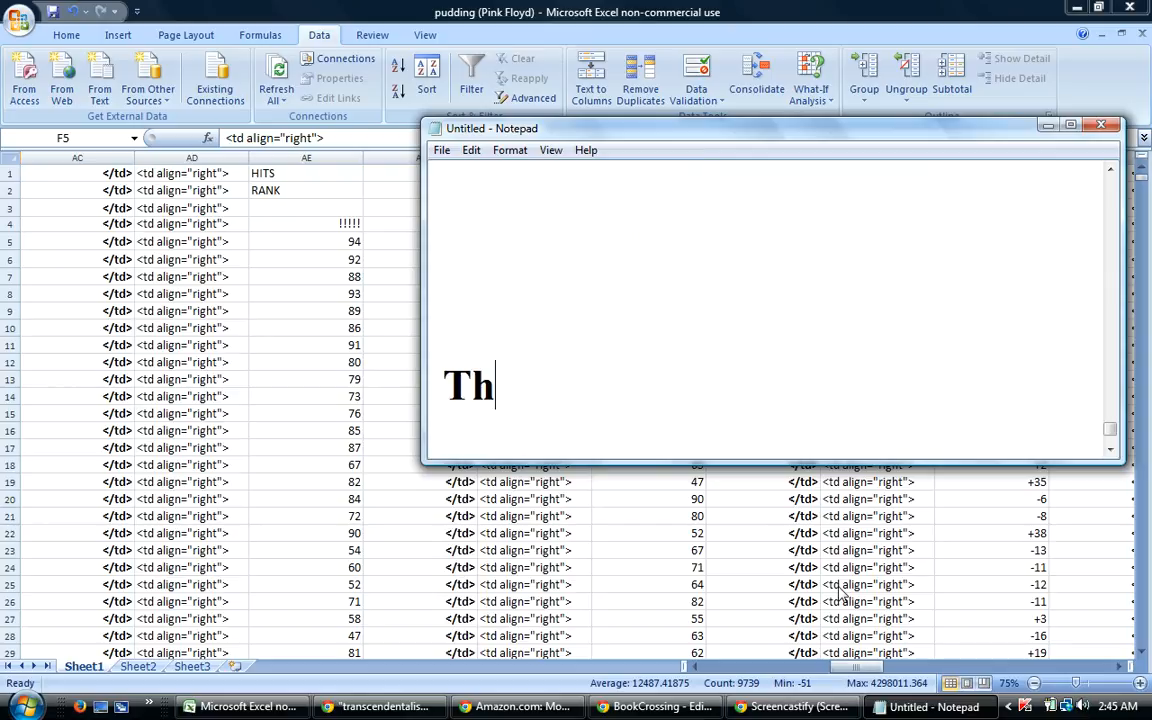
pyautogui.write('ree of the ')
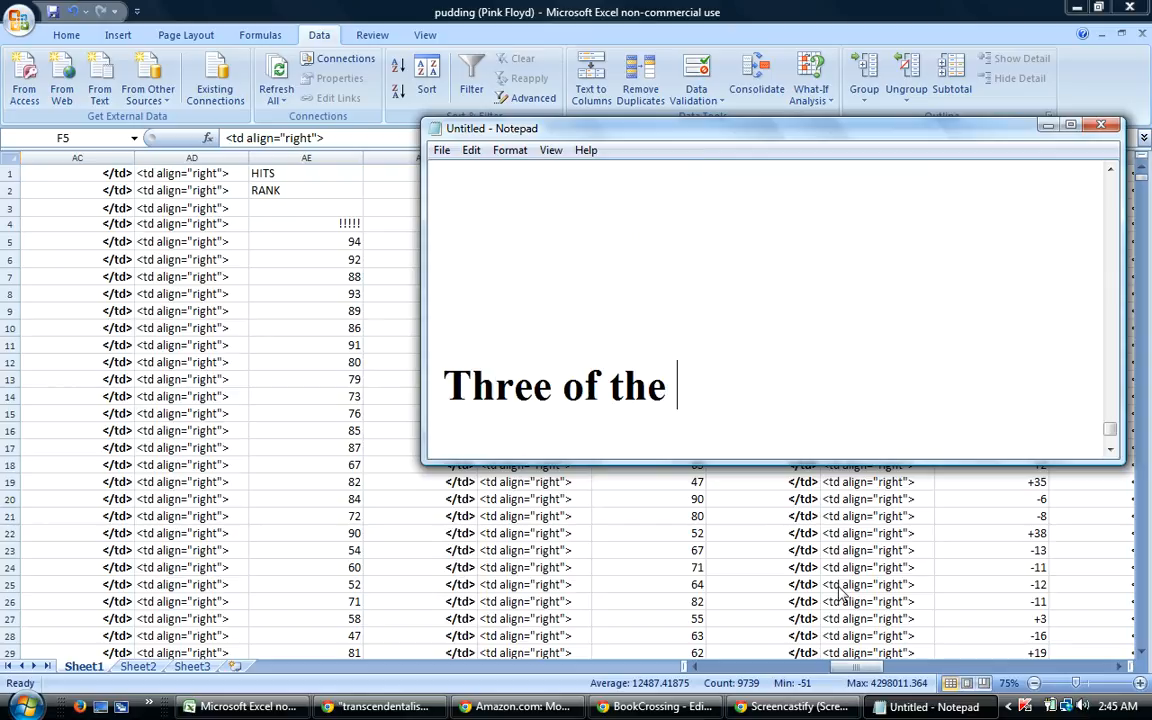
pyautogui.write('l')
pyautogui.press('BackSpace')
pyautogui.press('BackSpace')
pyautogui.press('BackSpace')
pyautogui.press('BackSpace')
pyautogui.press('BackSpace')
pyautogui.press('BackSpace')
pyautogui.press('BackSpace')
pyautogui.press('BackSpace')
pyautogui.press('BackSpace')
pyautogui.press('BackSpace')
pyautogui.press('BackSpace')
pyautogui.press('BackSpace')
pyautogui.press('BackSpace')
pyautogui.press('BackSpace')
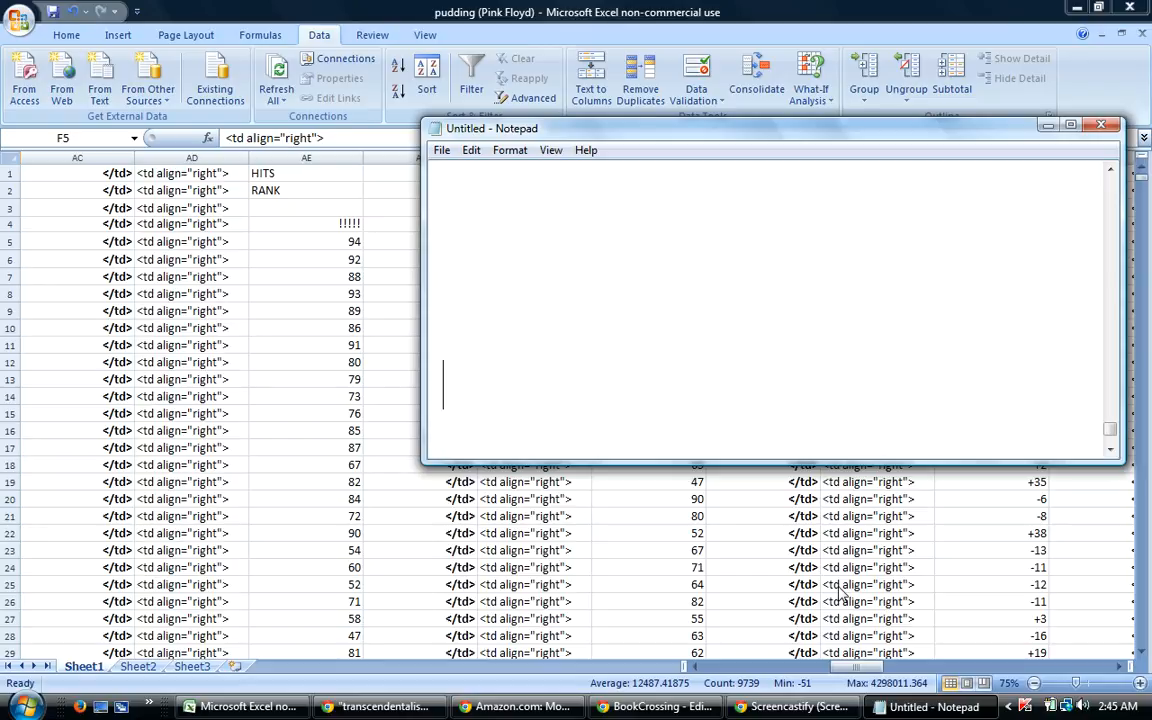
# Write the note "Last three guesses have all made the Percentage Relativity elites.".
pyautogui.write('Last thr')
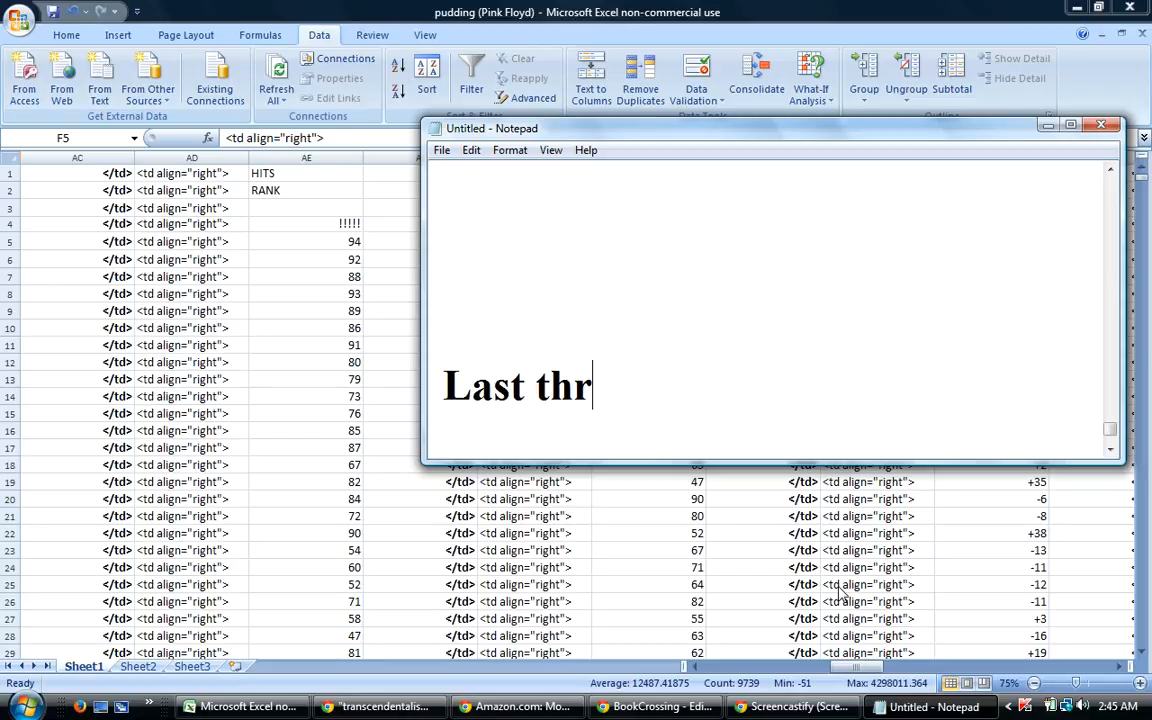
pyautogui.write('ee guesse')
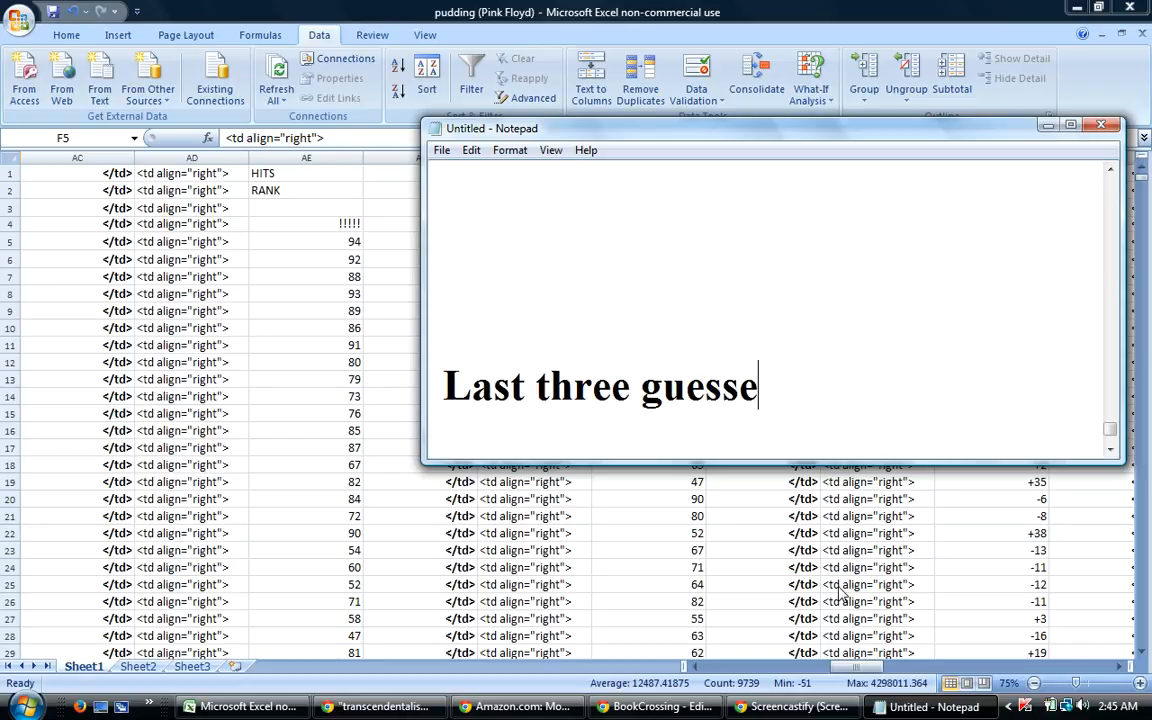
pyautogui.write('s have ')
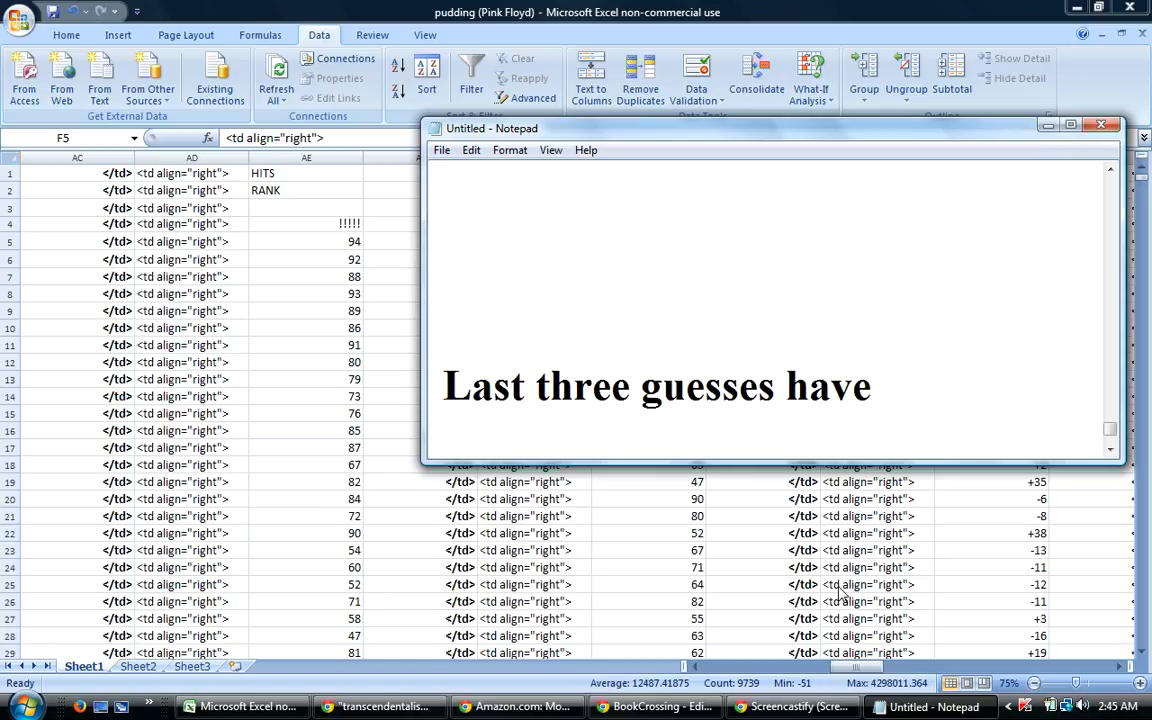
pyautogui.write('all ma')
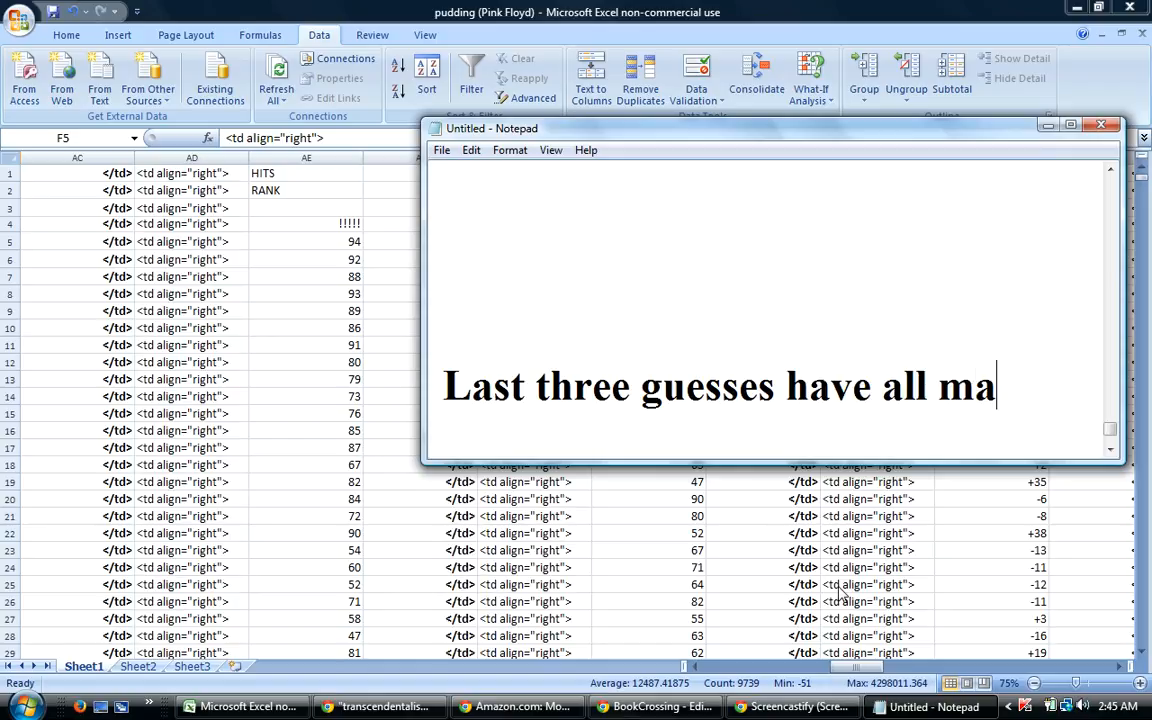
pyautogui.write('de th')
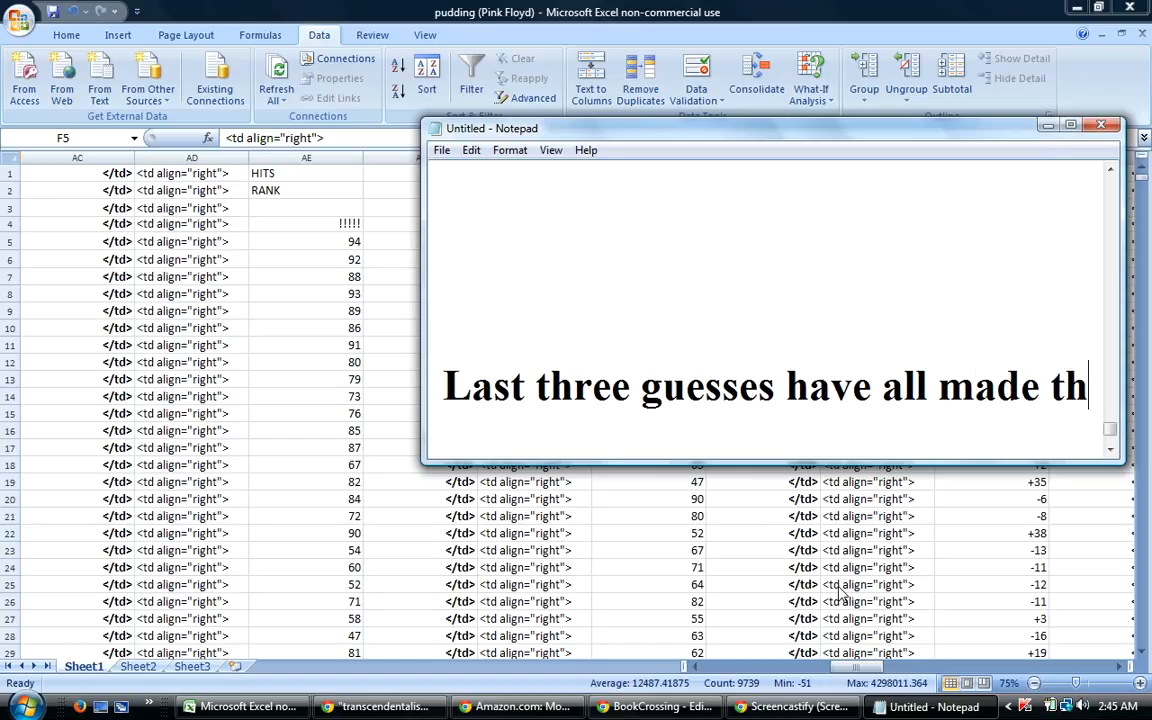
pyautogui.write('e Per')
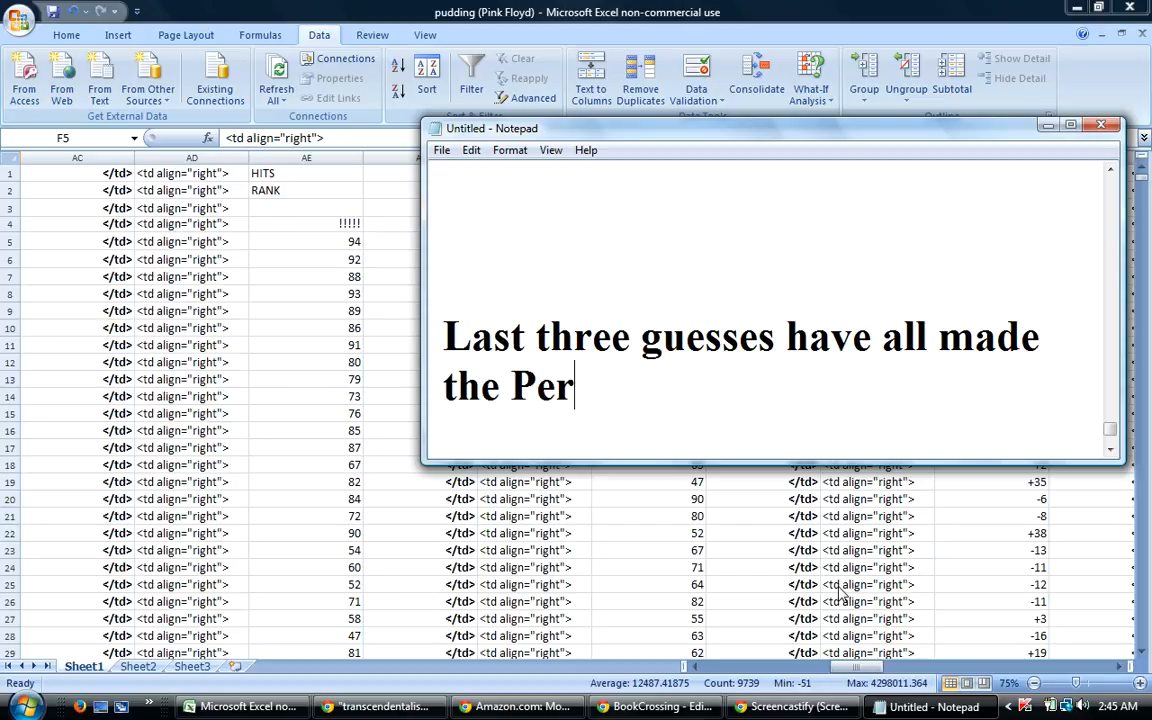
pyautogui.write('centage Rela')
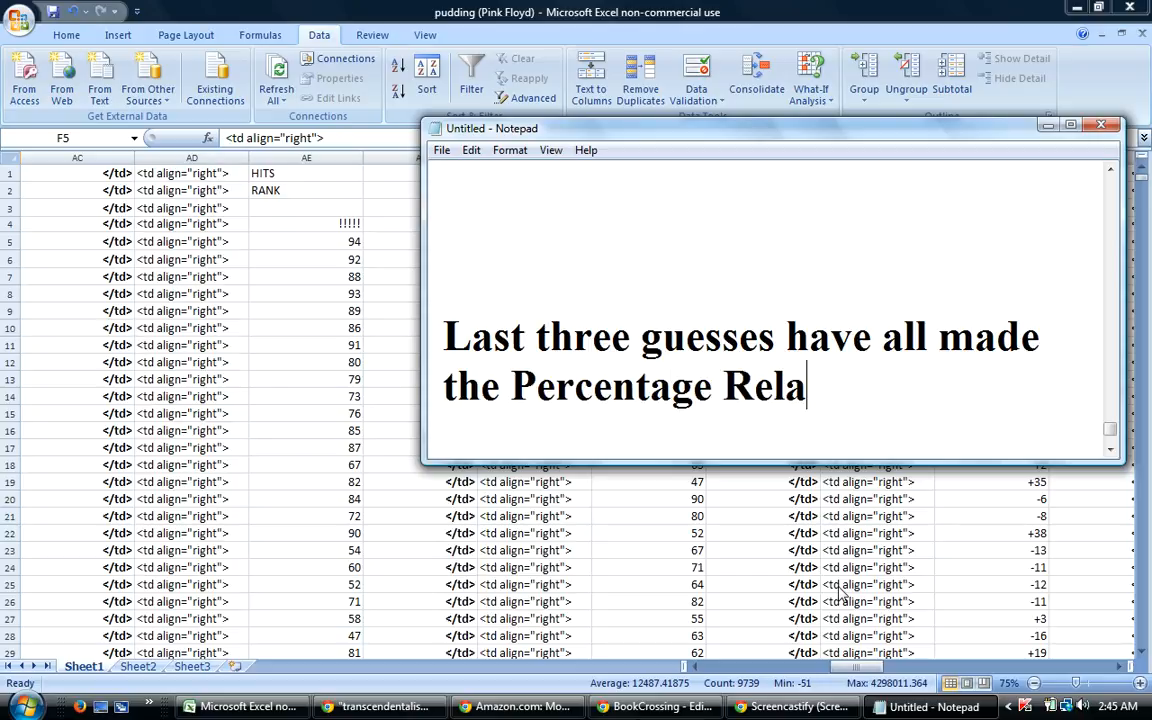
pyautogui.write('tivity elites.')
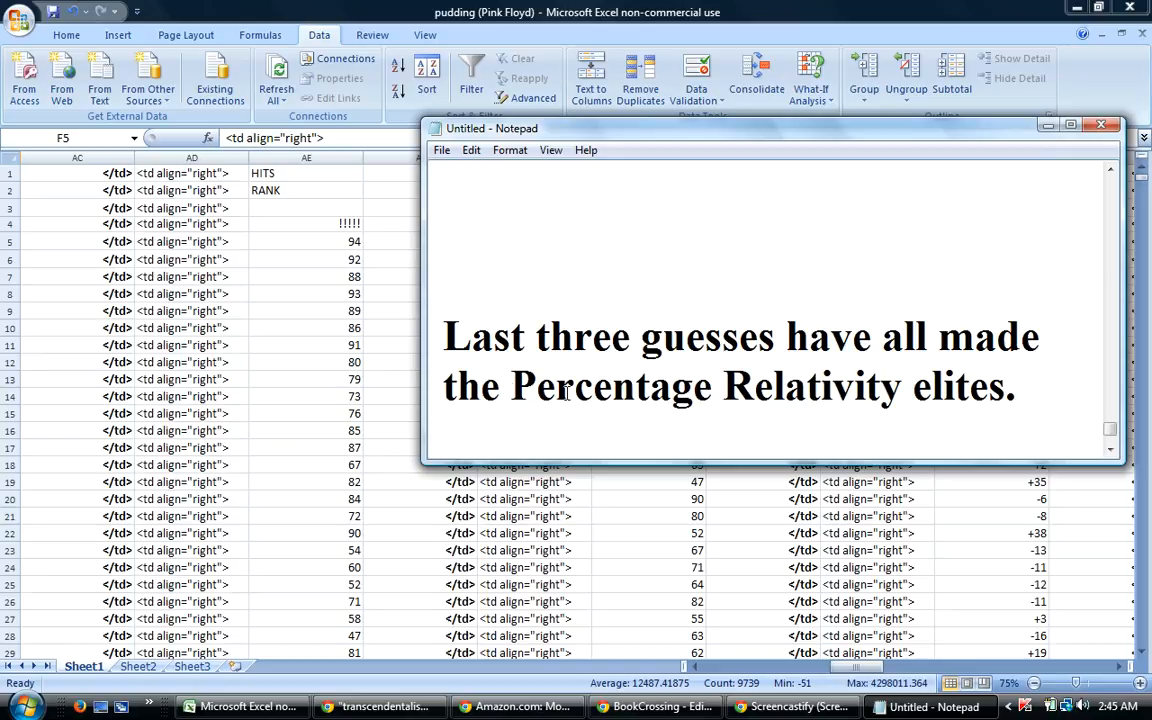
# Add blank lines below the note until it is out of view, and minimize Notepad to return to Excel.
pyautogui.press('Return')
pyautogui.press('Return')
pyautogui.press('Return')
pyautogui.press('Return')
pyautogui.press('Return')
pyautogui.press('Return')
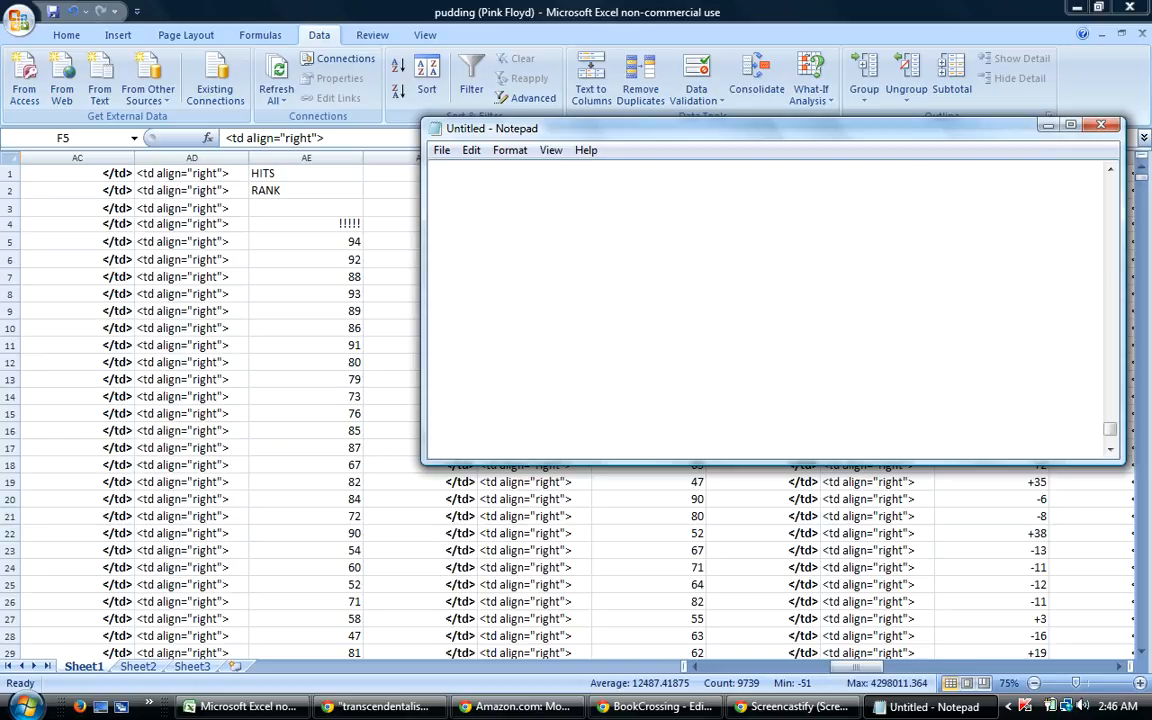
pyautogui.click(1050, 128)
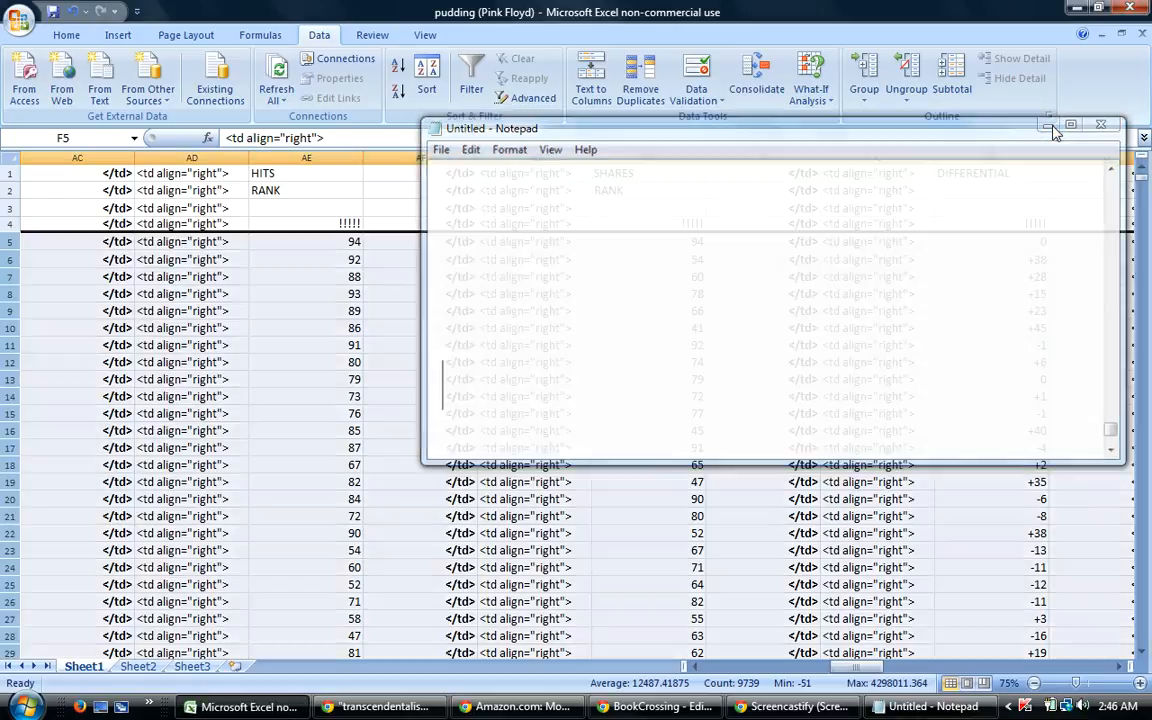
# Sort the selected rows by column AV, then by column BS from Largest to Smallest, and review the resulting order of guesses.
pyautogui.click(427, 68)
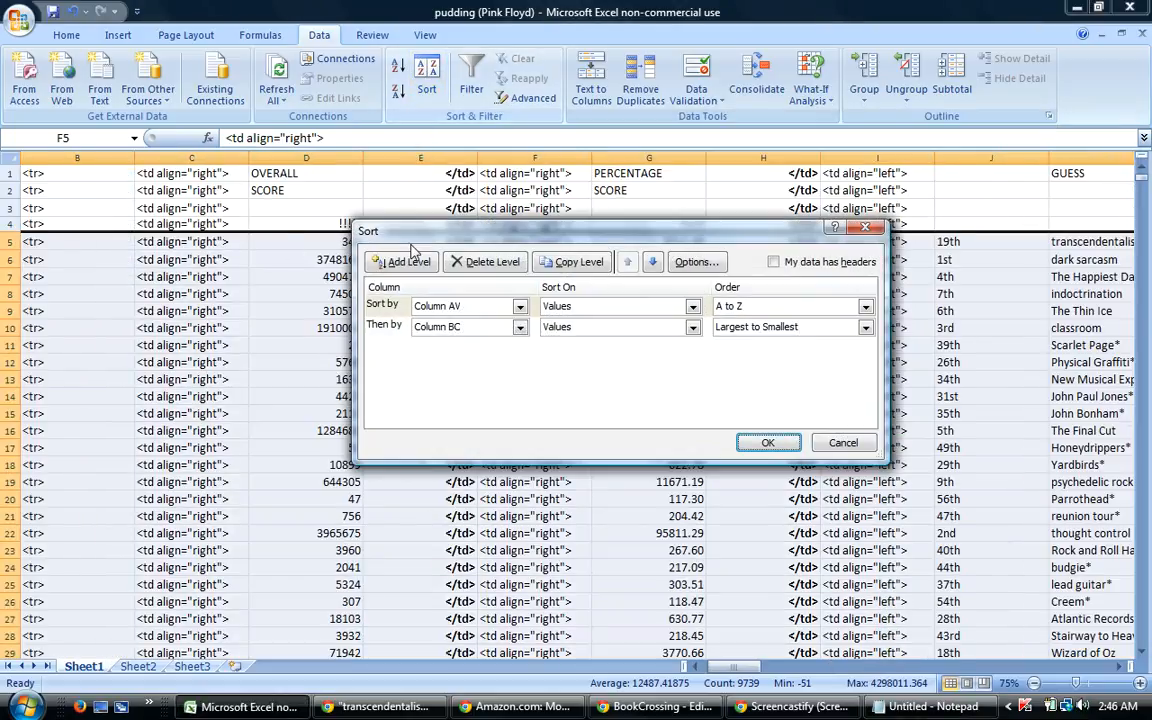
pyautogui.click(521, 331)
pyautogui.scroll(-2, 527, 440)
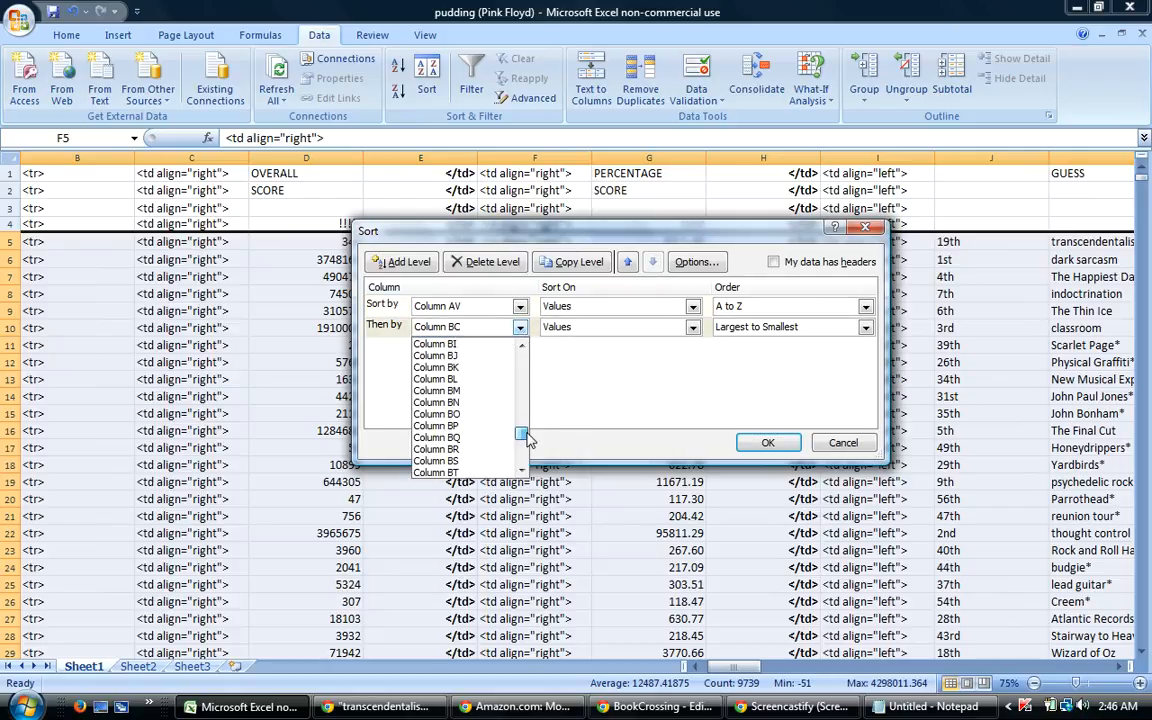
pyautogui.click(466, 461)
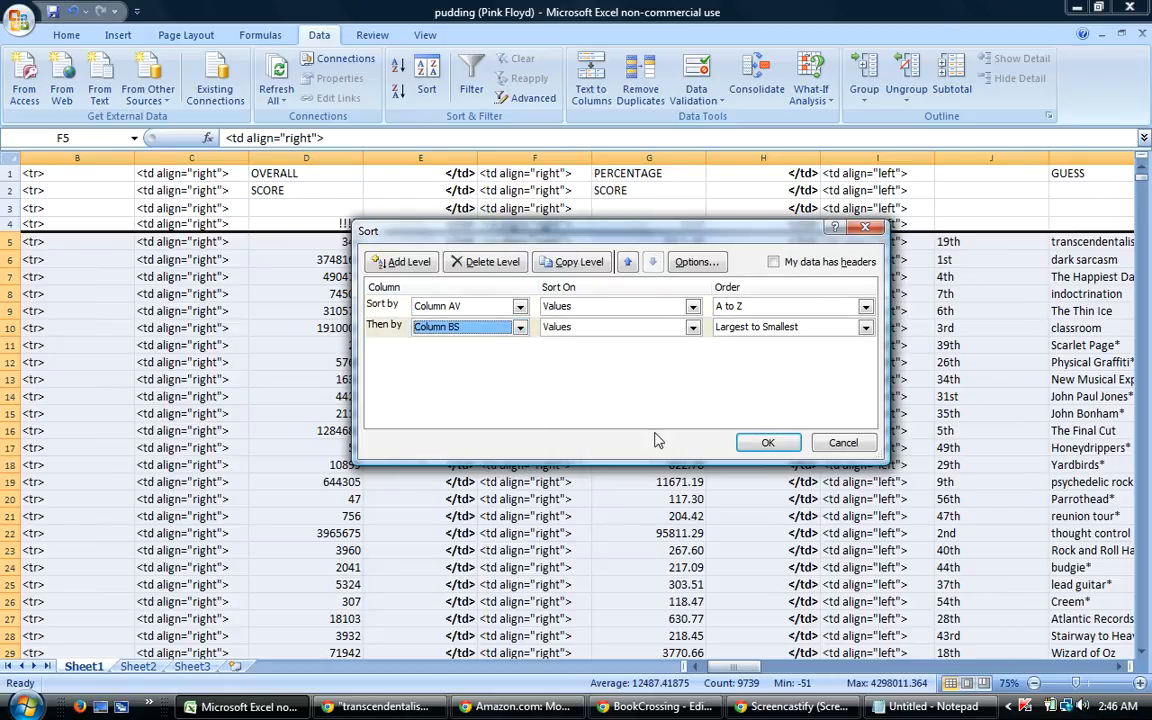
pyautogui.click(778, 440)
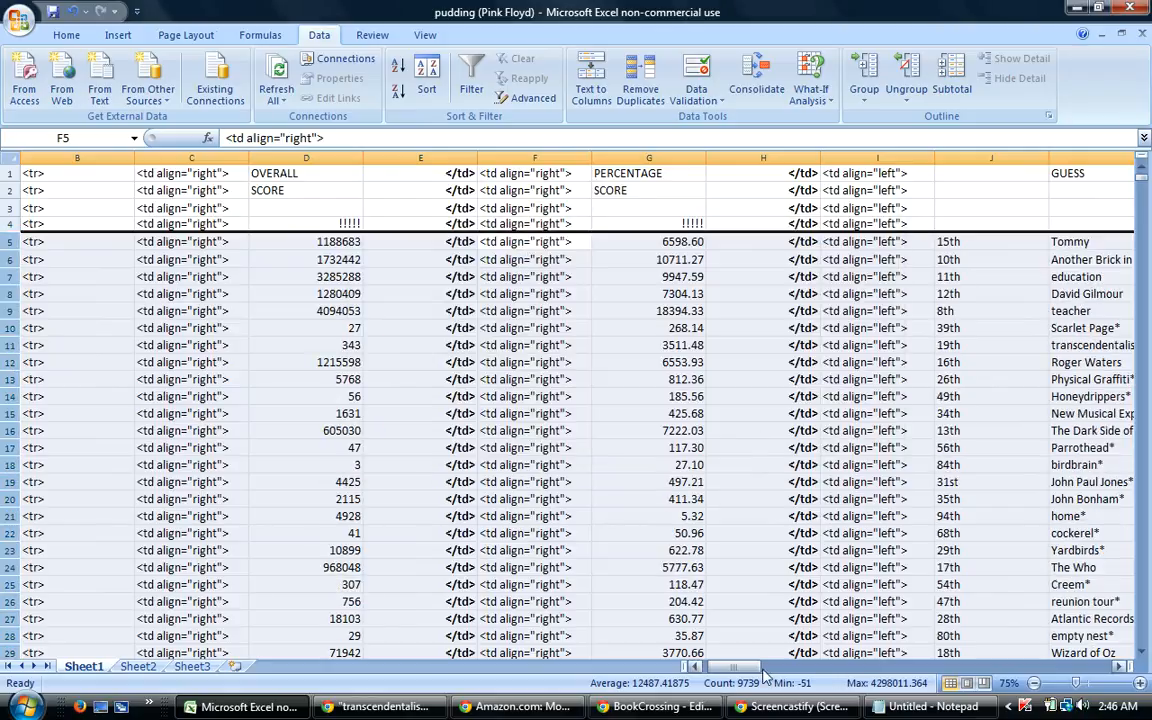
pyautogui.moveTo(731, 667); pyautogui.dragTo(740, 673)
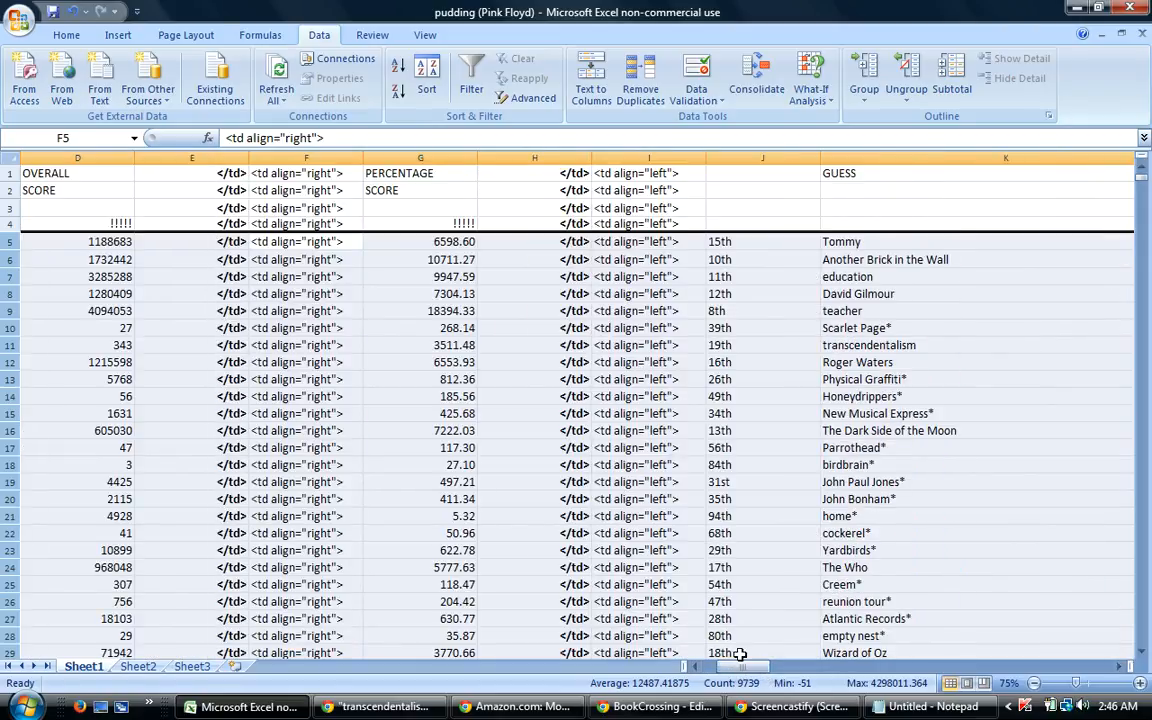
pyautogui.moveTo(740, 667)
pyautogui.mouseDown()
pyautogui.moveTo(737, 680)
pyautogui.moveTo(1010, 677)
pyautogui.moveTo(720, 677)
pyautogui.mouseUp()
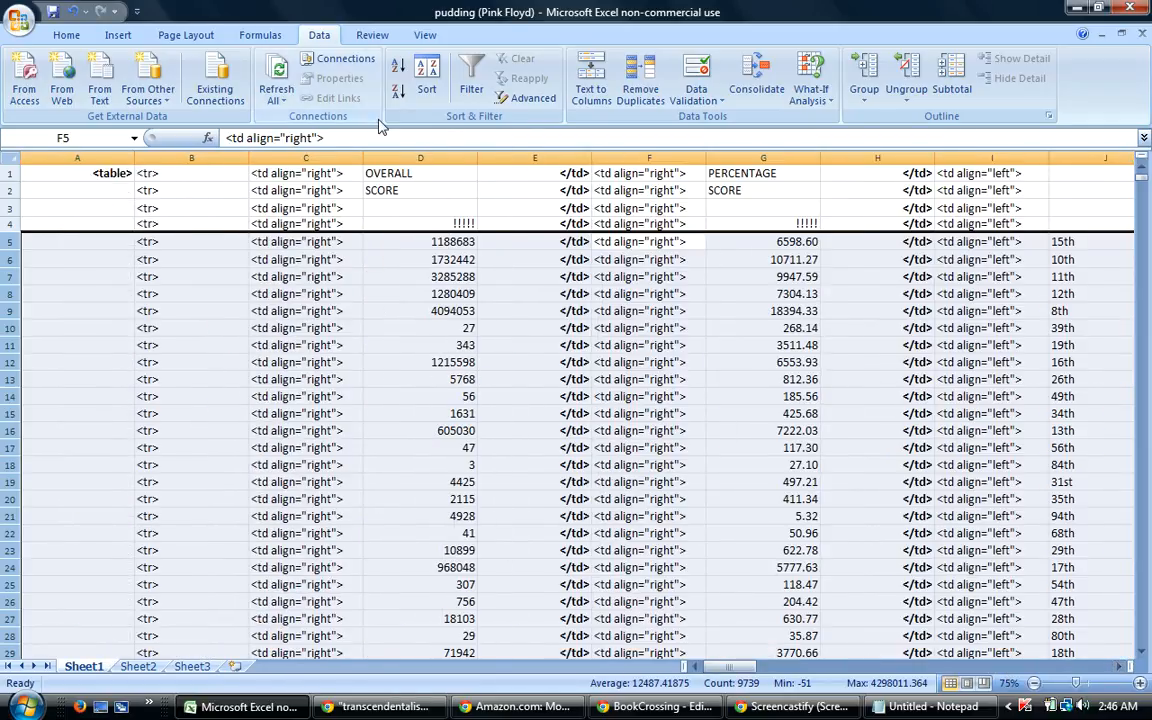
# Sort the same rows with column BT as the second level, from Smallest to Largest, and bring the guess names into view.
pyautogui.click(427, 75)
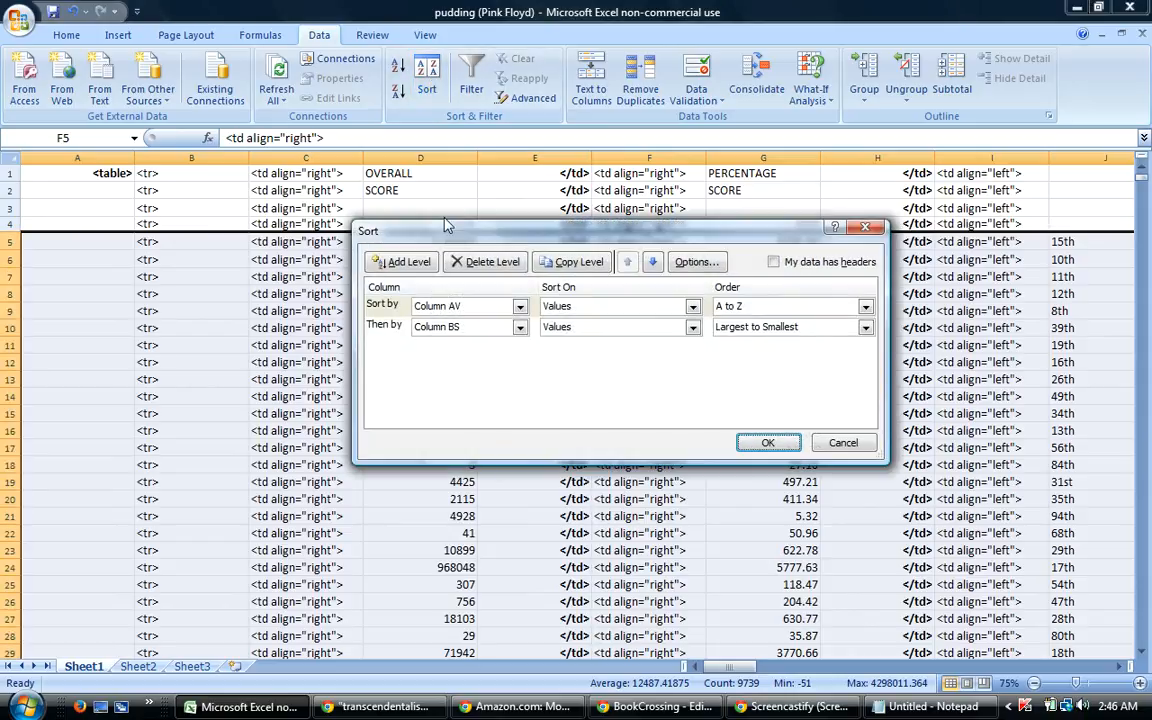
pyautogui.click(519, 331)
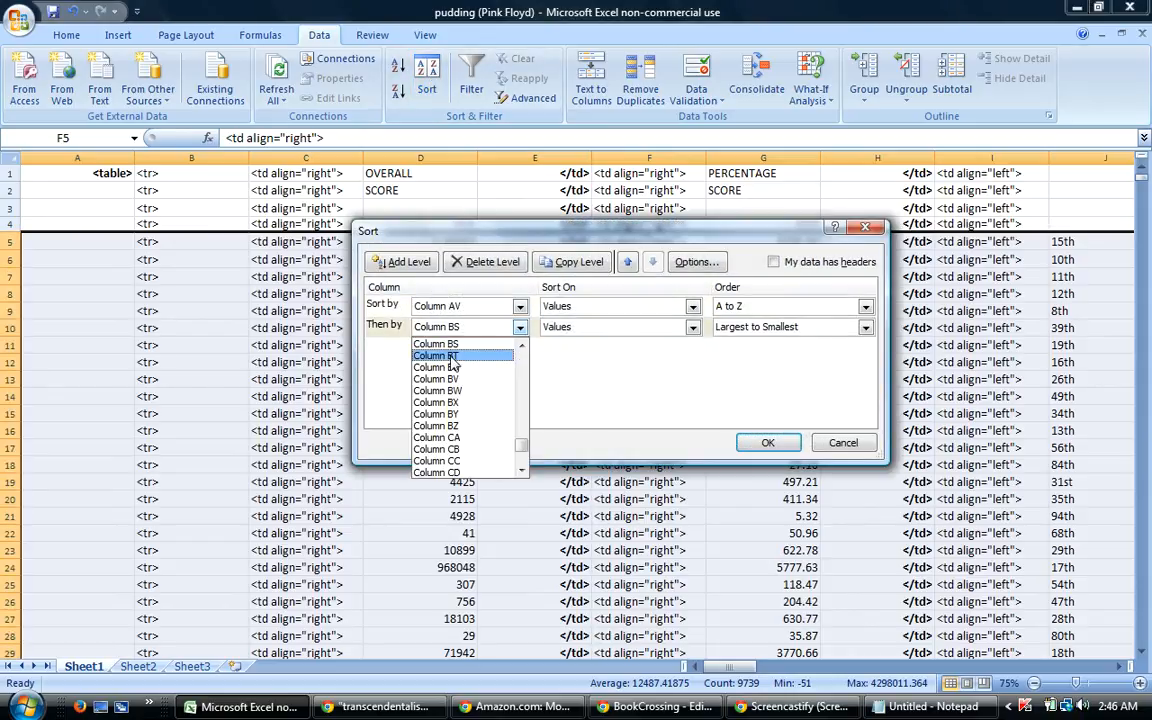
pyautogui.click(455, 355)
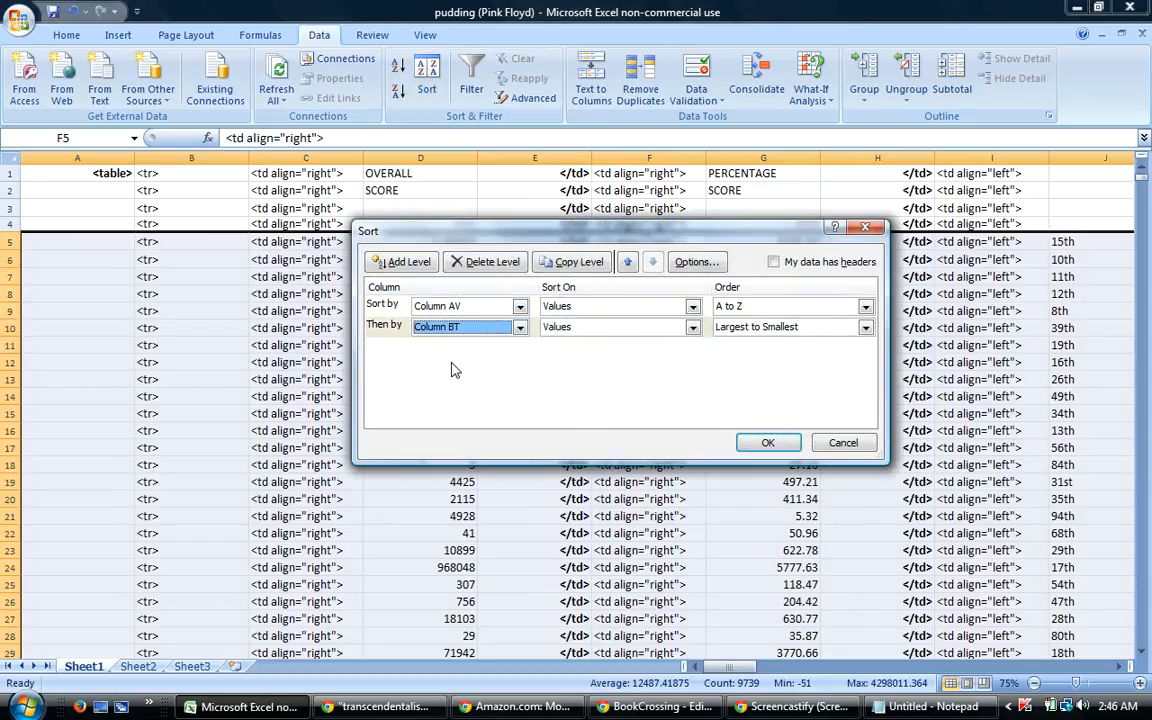
pyautogui.click(776, 329)
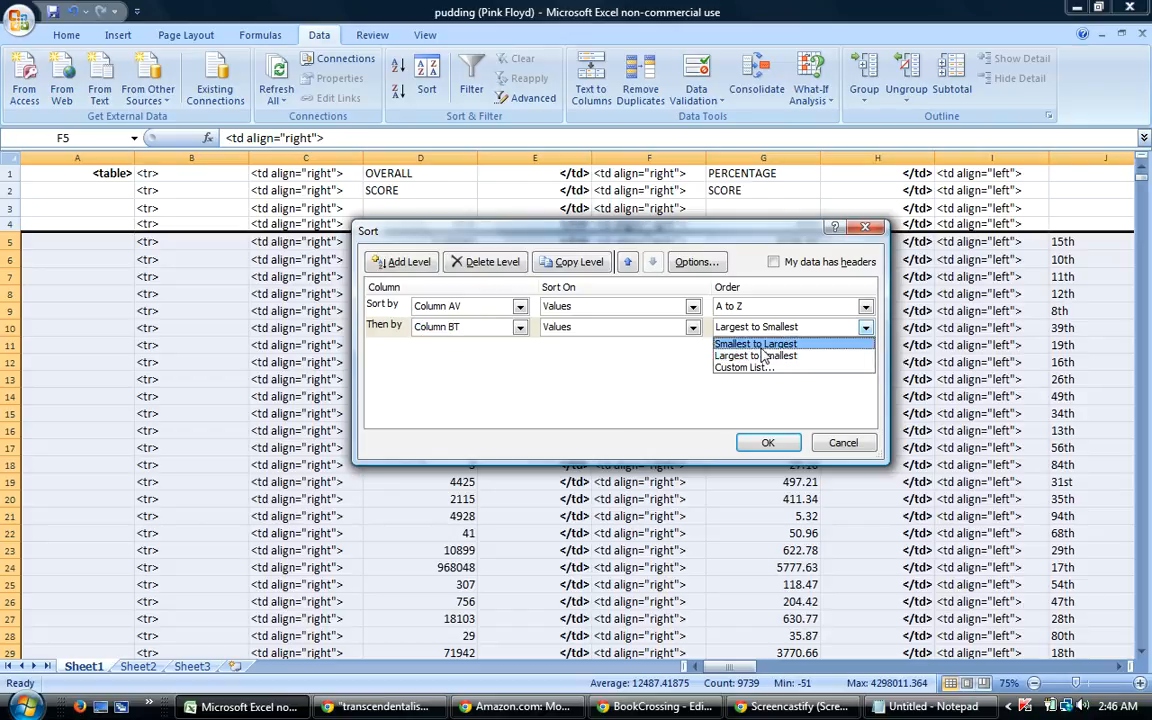
pyautogui.click(756, 344)
pyautogui.click(766, 442)
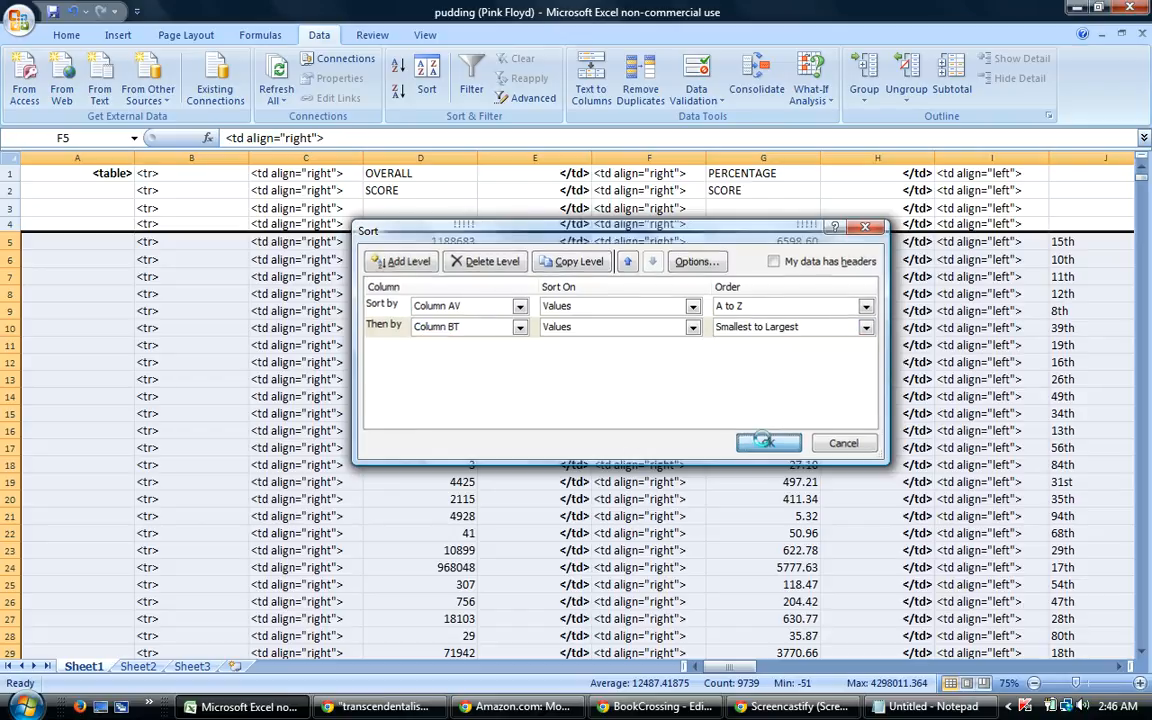
pyautogui.moveTo(738, 667); pyautogui.dragTo(752, 668)
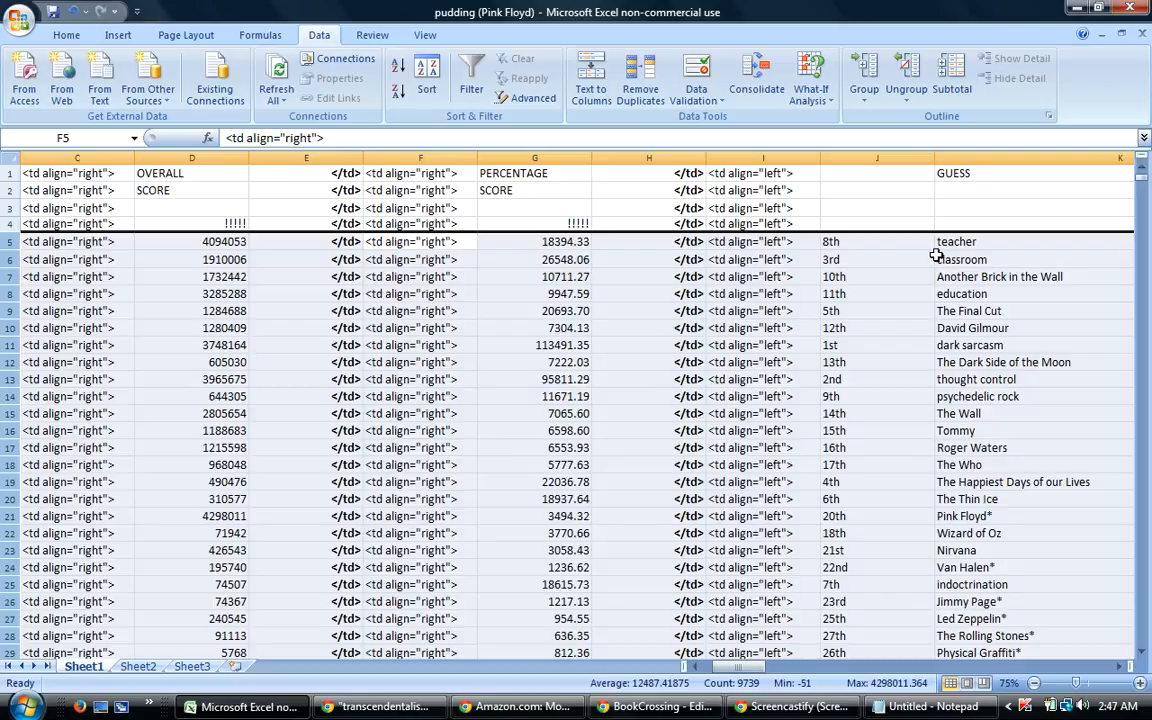
# Select rows 5 to 185 and sort them by column AV, with column BU as the second level, Smallest to Largest.
pyautogui.moveTo(937, 245); pyautogui.dragTo(943, 291)
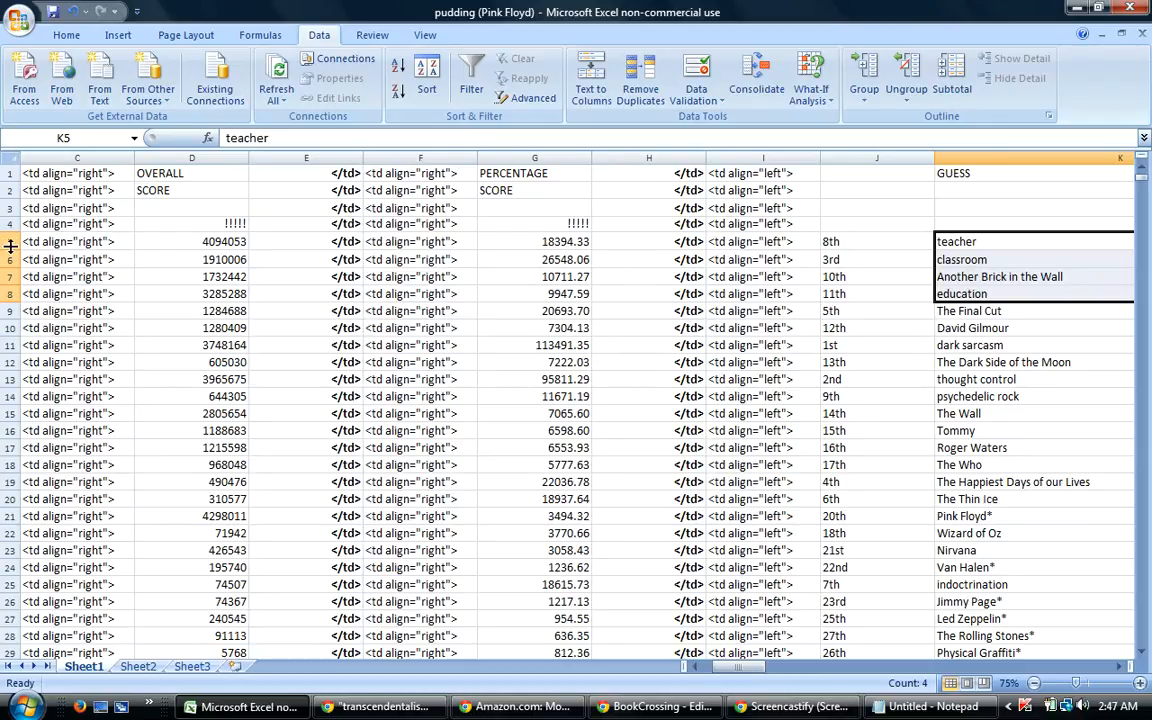
pyautogui.moveTo(8, 241); pyautogui.dragTo(245, 650)
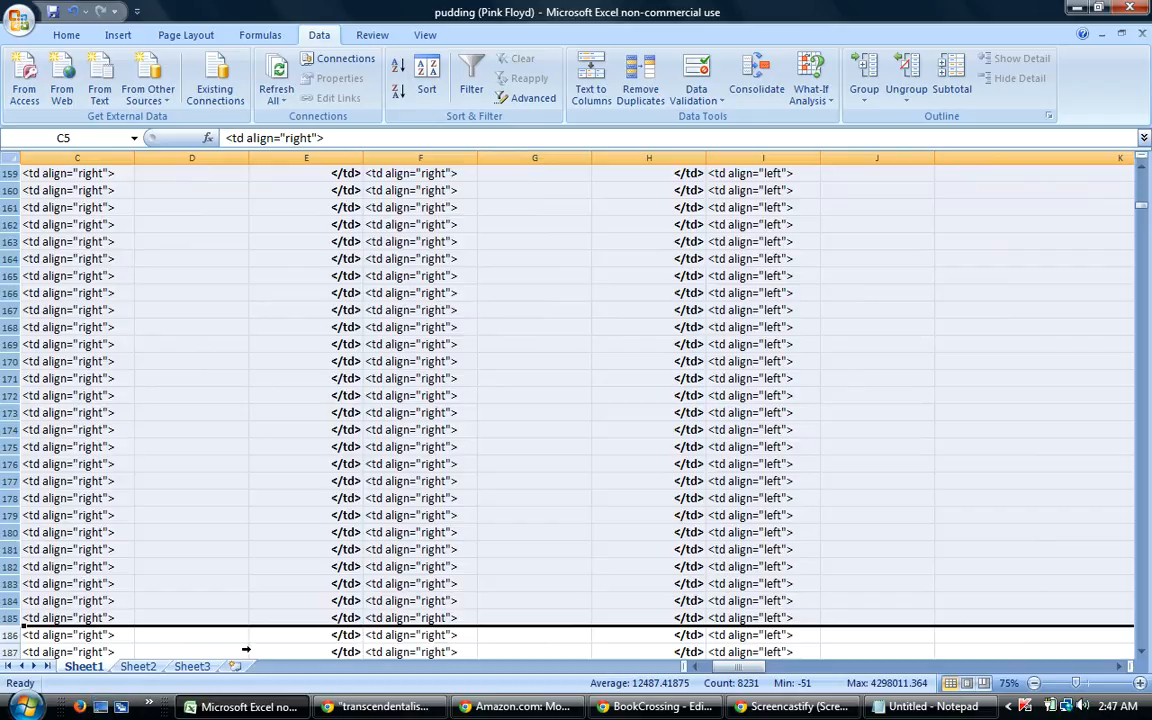
pyautogui.click(420, 75)
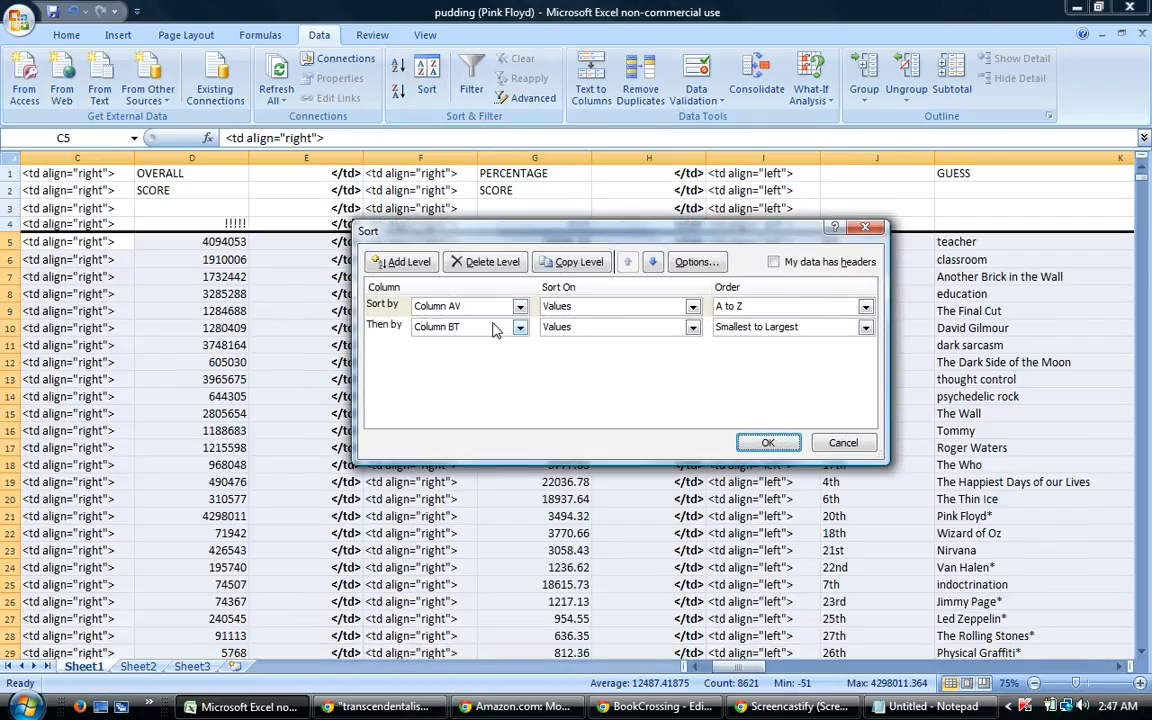
pyautogui.click(519, 328)
pyautogui.click(440, 351)
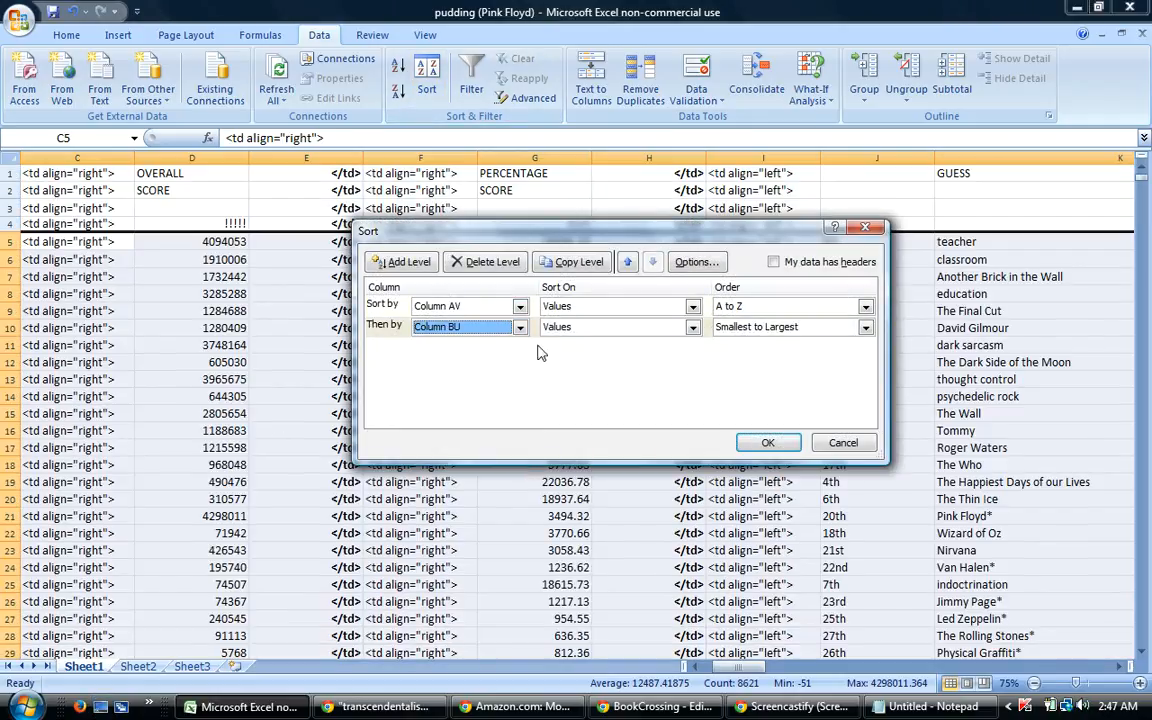
pyautogui.click(765, 444)
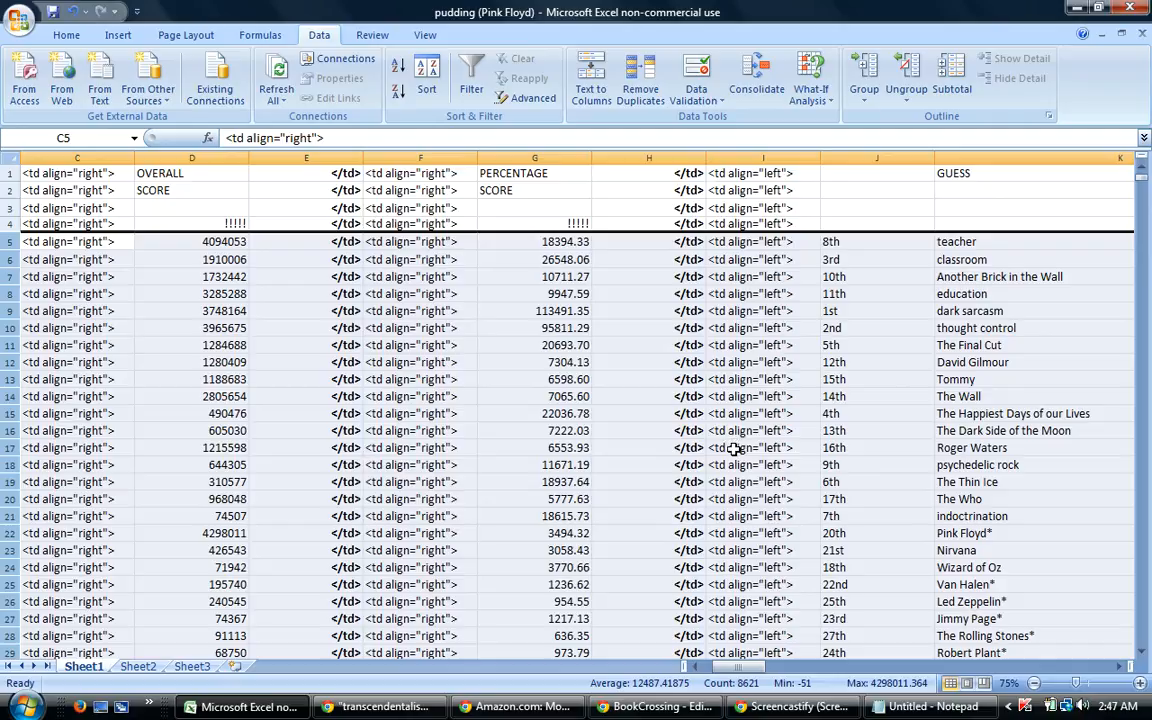
# Re-sort the selected rows with column BW as the second sort level, Smallest to Largest.
pyautogui.click(426, 83)
pyautogui.click(519, 328)
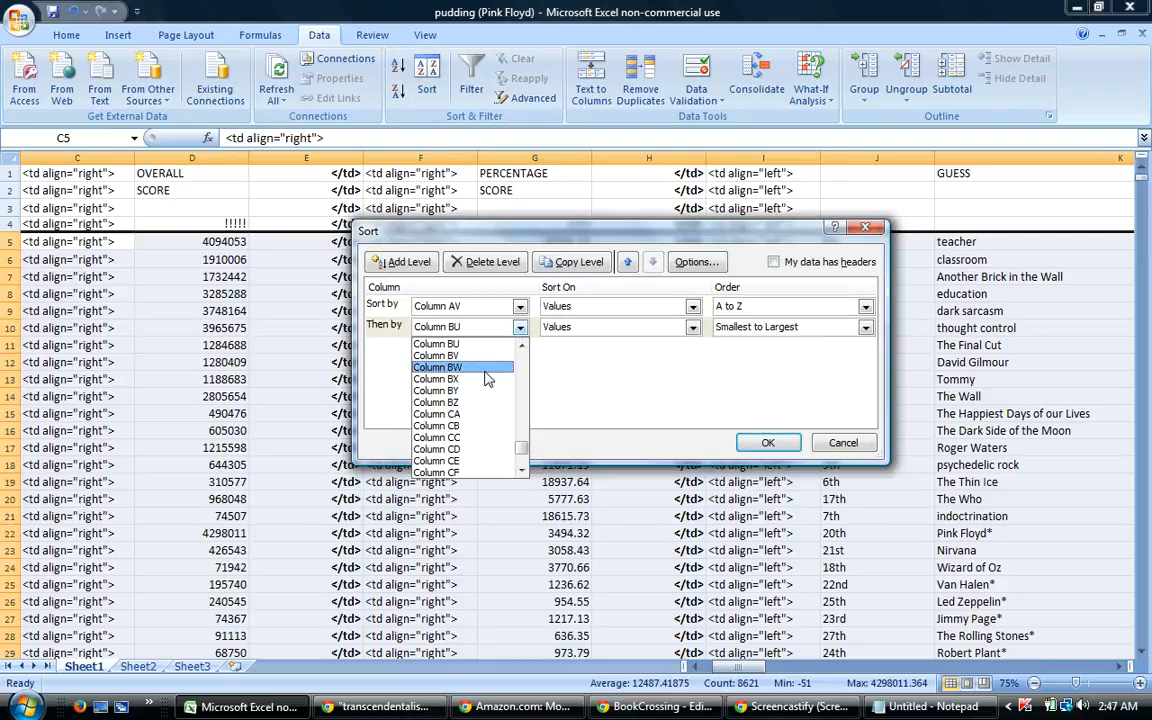
pyautogui.click(489, 367)
pyautogui.click(766, 442)
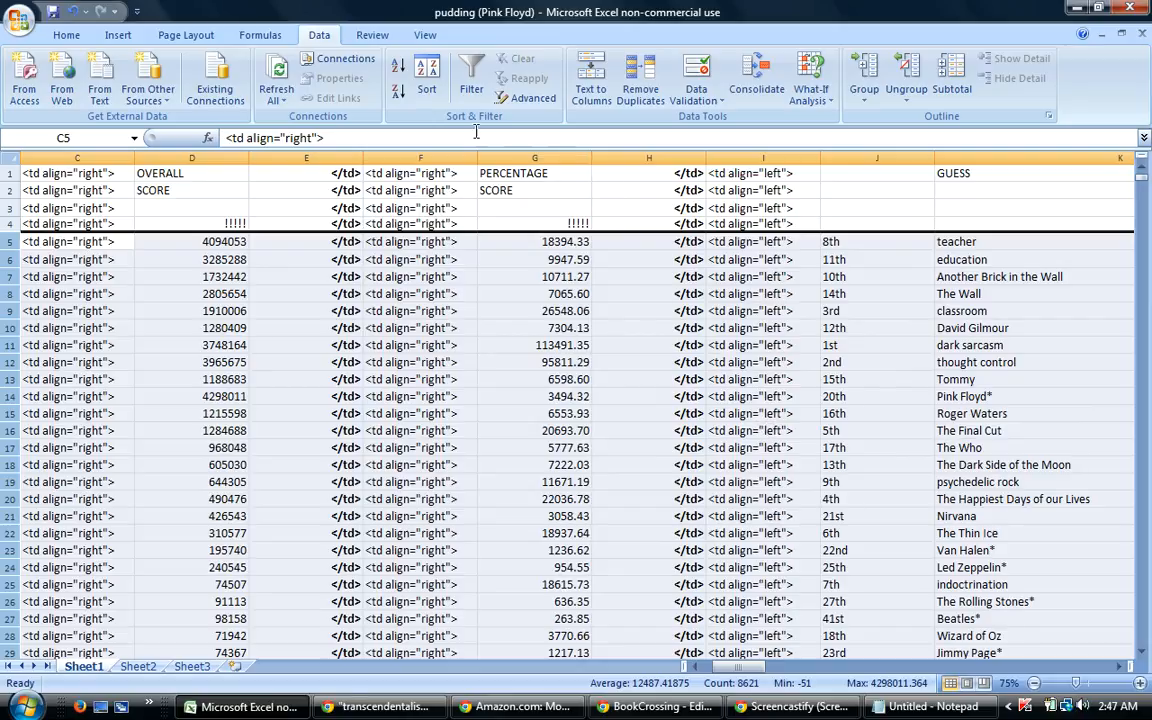
# Re-sort the selected rows with column BX as the second sort level, Smallest to Largest.
pyautogui.click(427, 77)
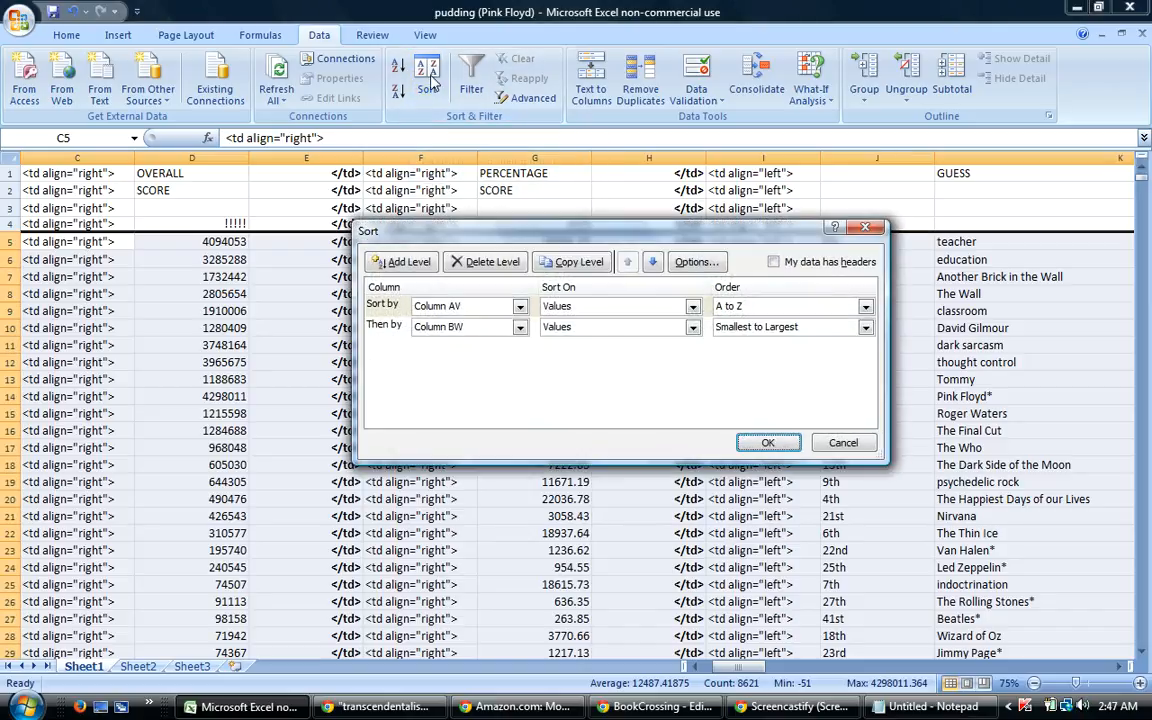
pyautogui.click(520, 327)
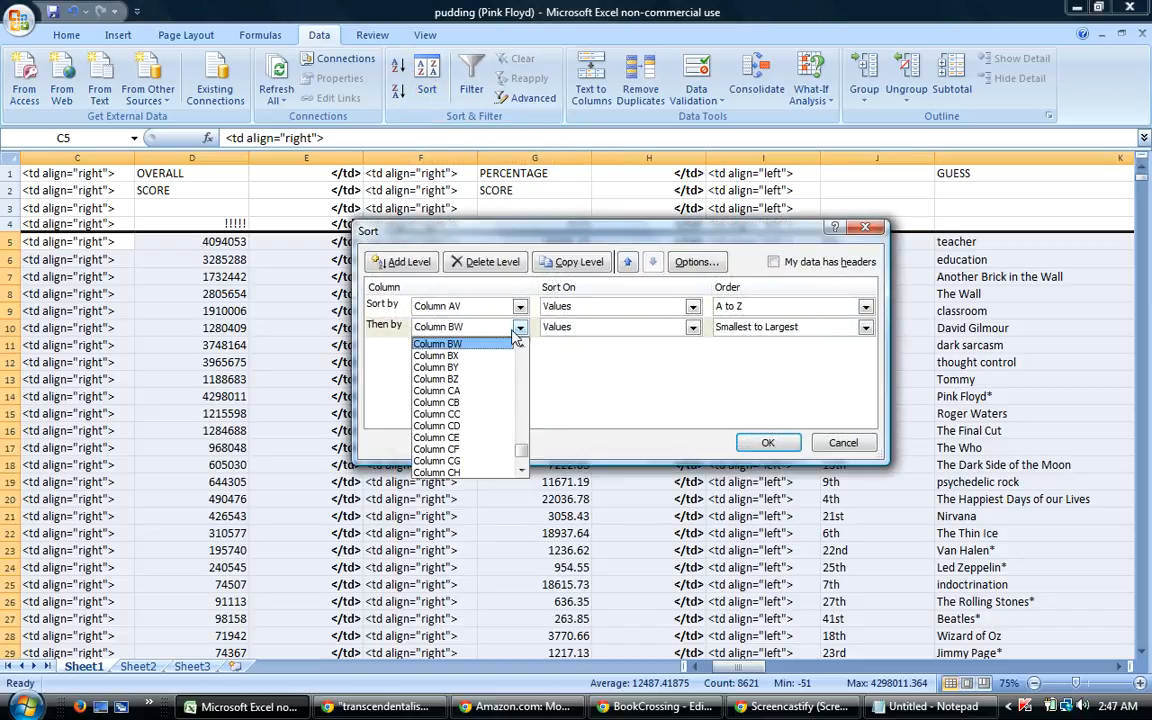
pyautogui.click(490, 356)
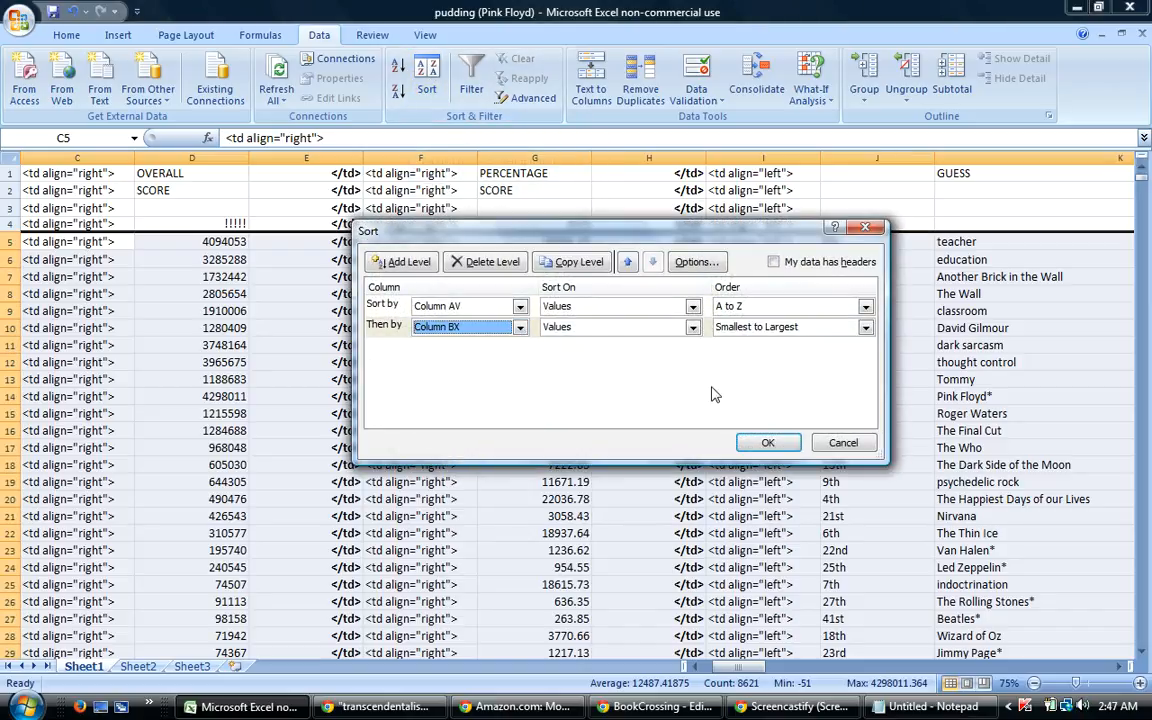
pyautogui.click(760, 444)
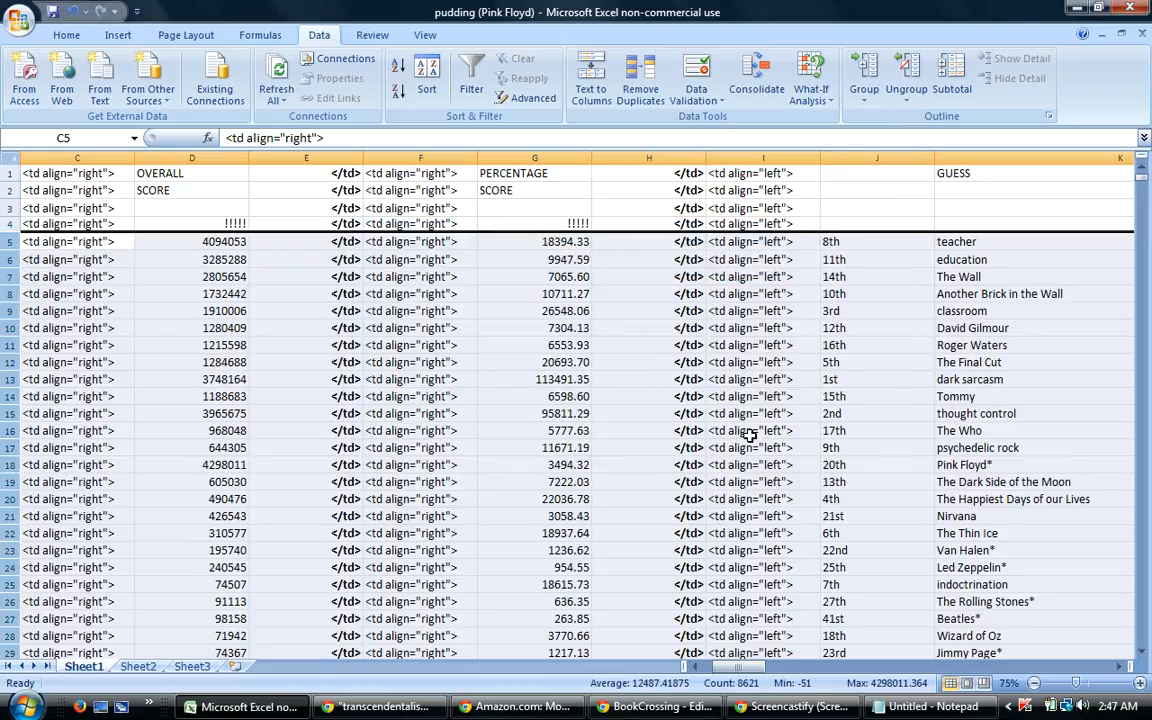
# Re-sort the selected rows with column BZ as the second sort level, ordered Largest to Smallest.
pyautogui.click(426, 80)
pyautogui.click(519, 327)
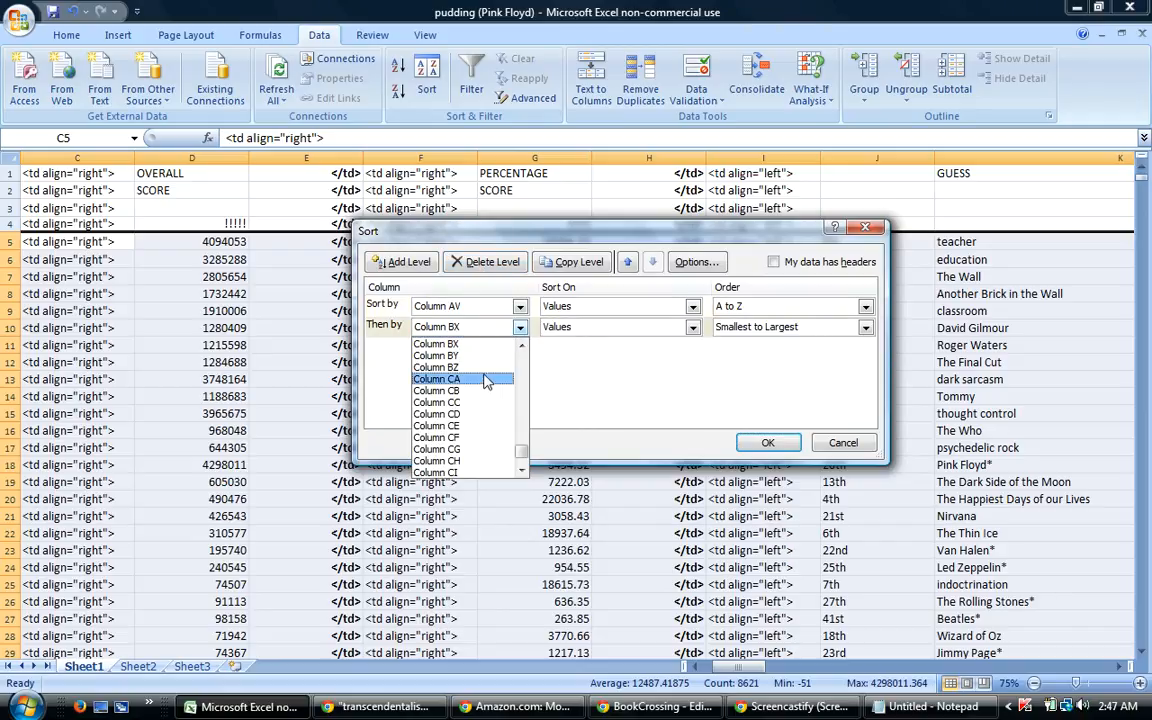
pyautogui.click(436, 367)
pyautogui.click(755, 327)
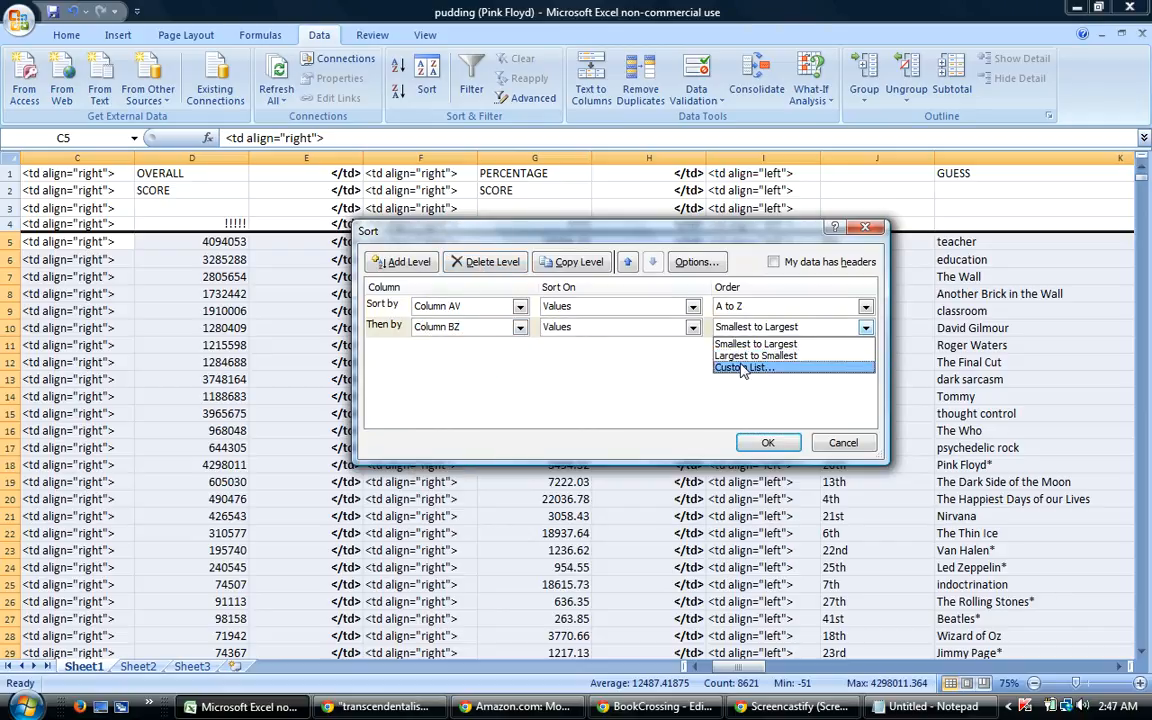
pyautogui.click(755, 355)
pyautogui.click(764, 442)
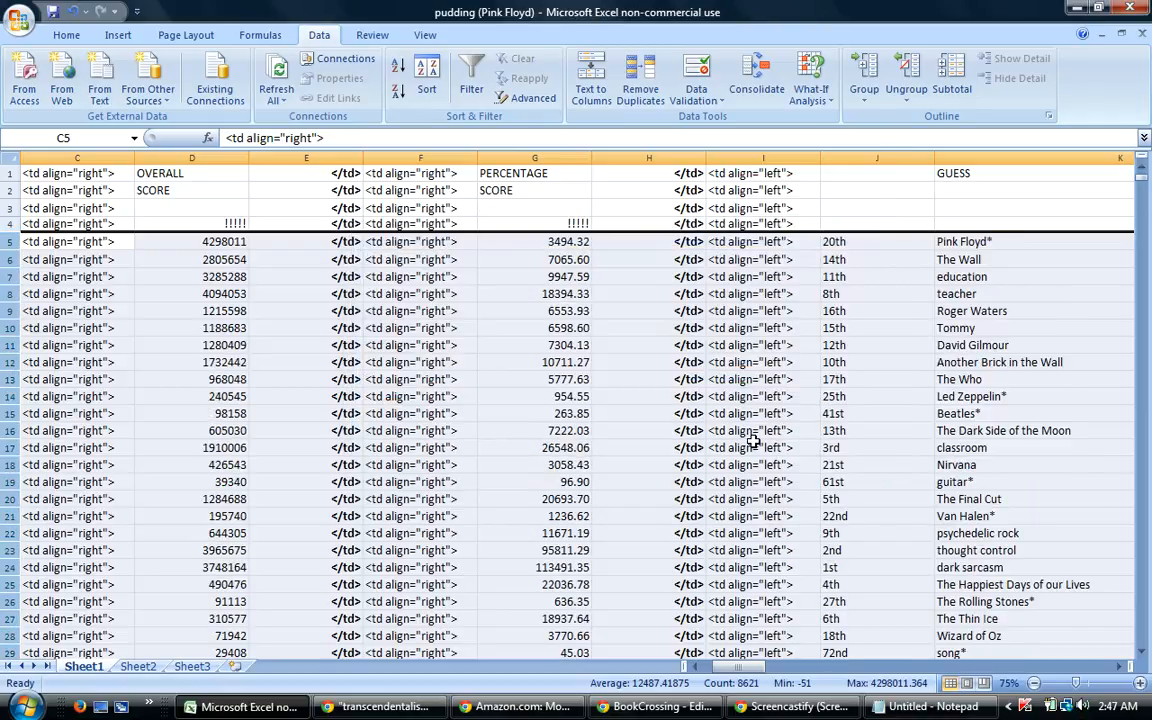
# Re-sort the selected rows with column CC as the second sort level, ordered Smallest to Largest.
pyautogui.click(427, 70)
pyautogui.click(520, 327)
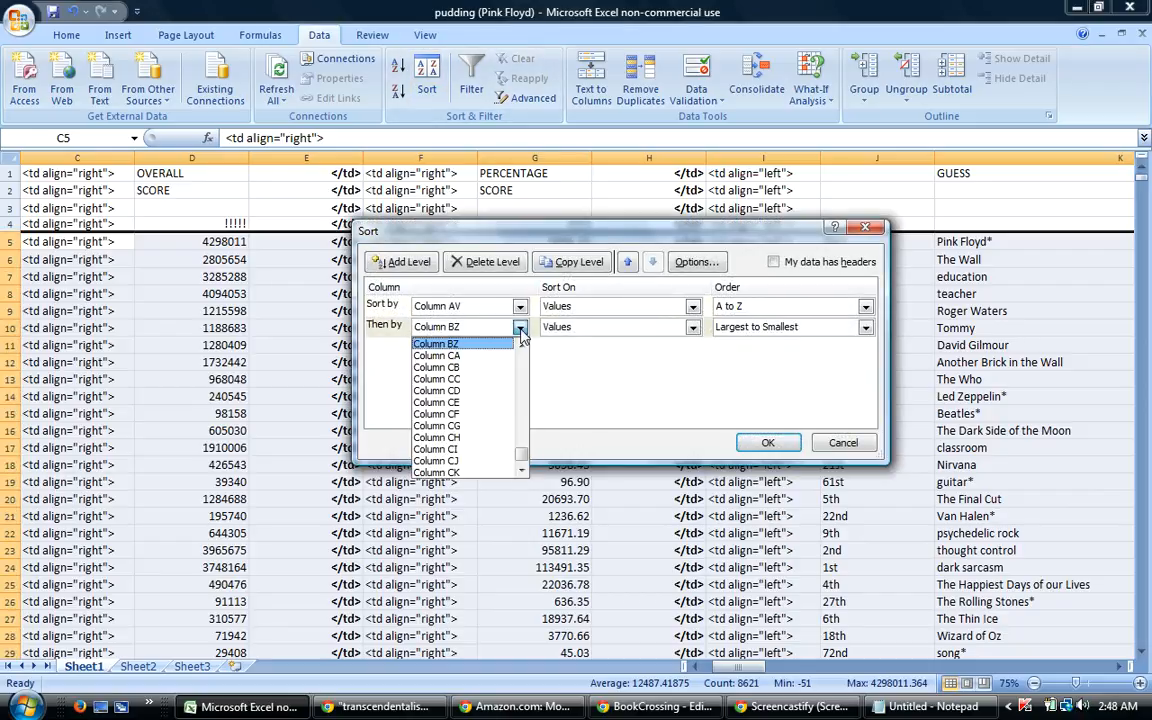
pyautogui.click(500, 379)
pyautogui.click(763, 328)
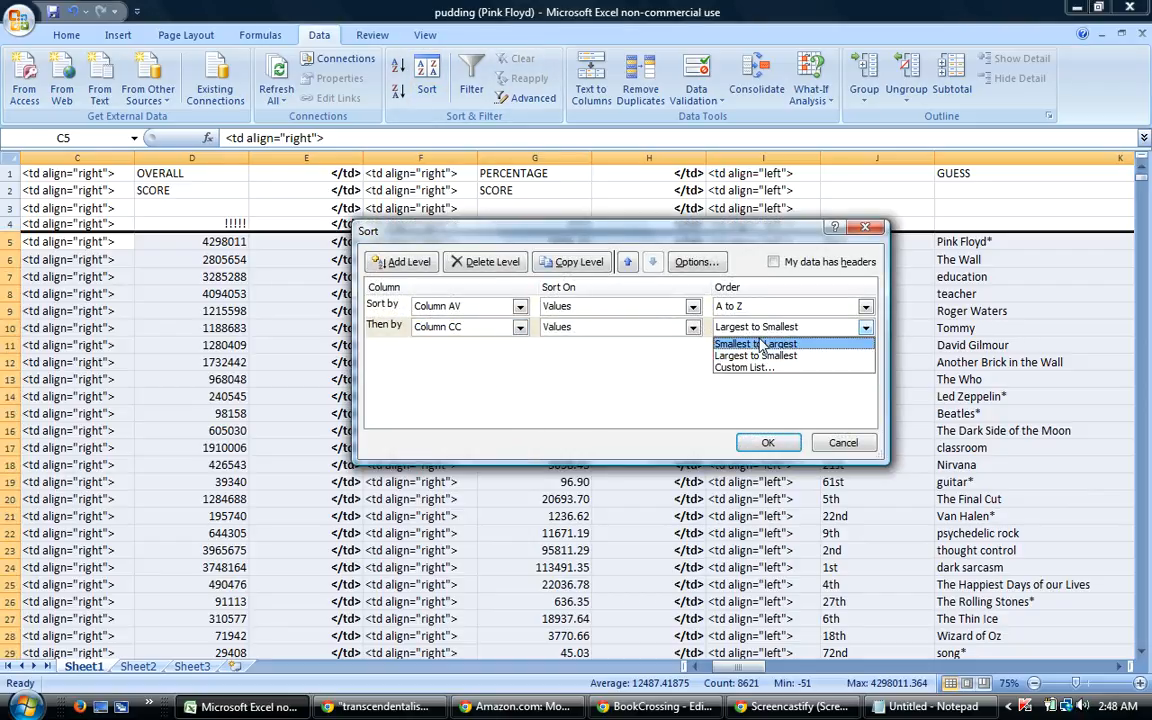
pyautogui.click(722, 344)
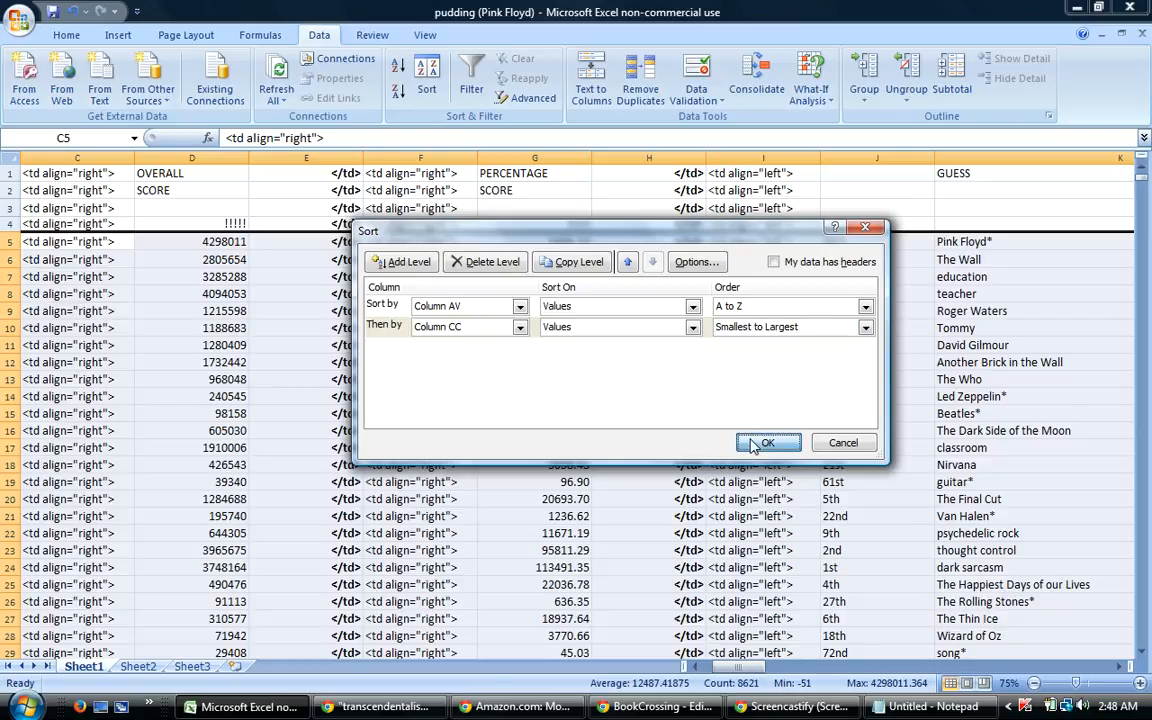
pyautogui.click(765, 443)
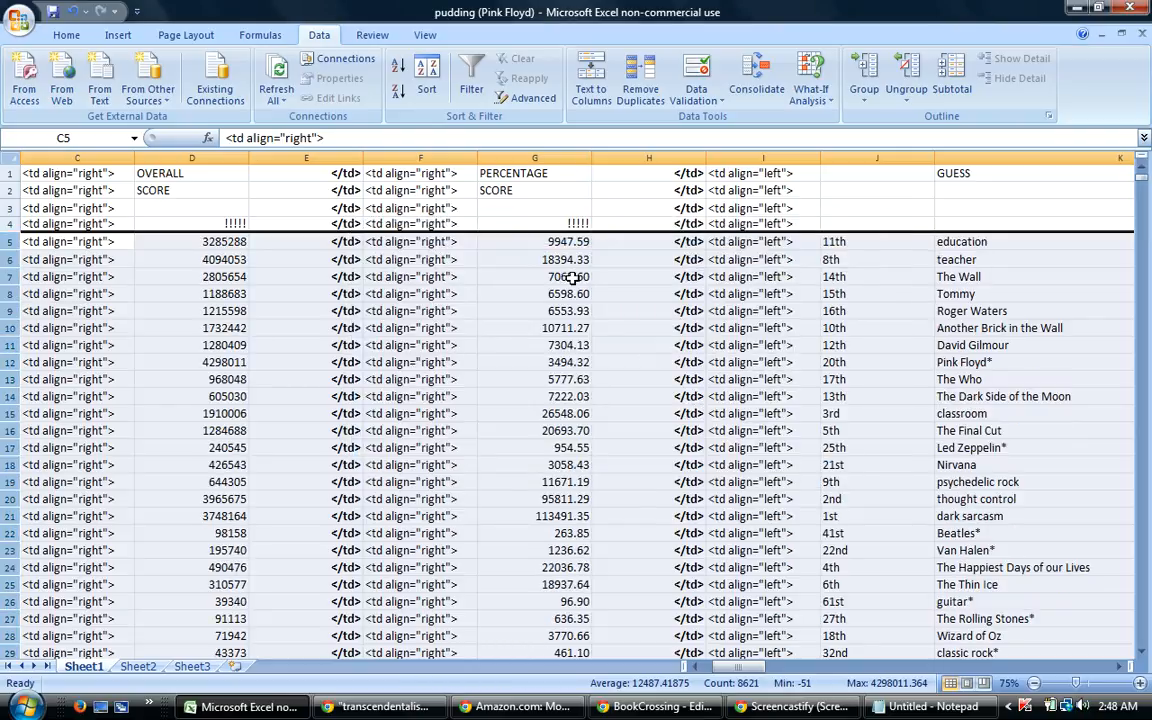
# Re-sort the selected rows with column CE as the second sort level, Smallest to Largest.
pyautogui.click(422, 78)
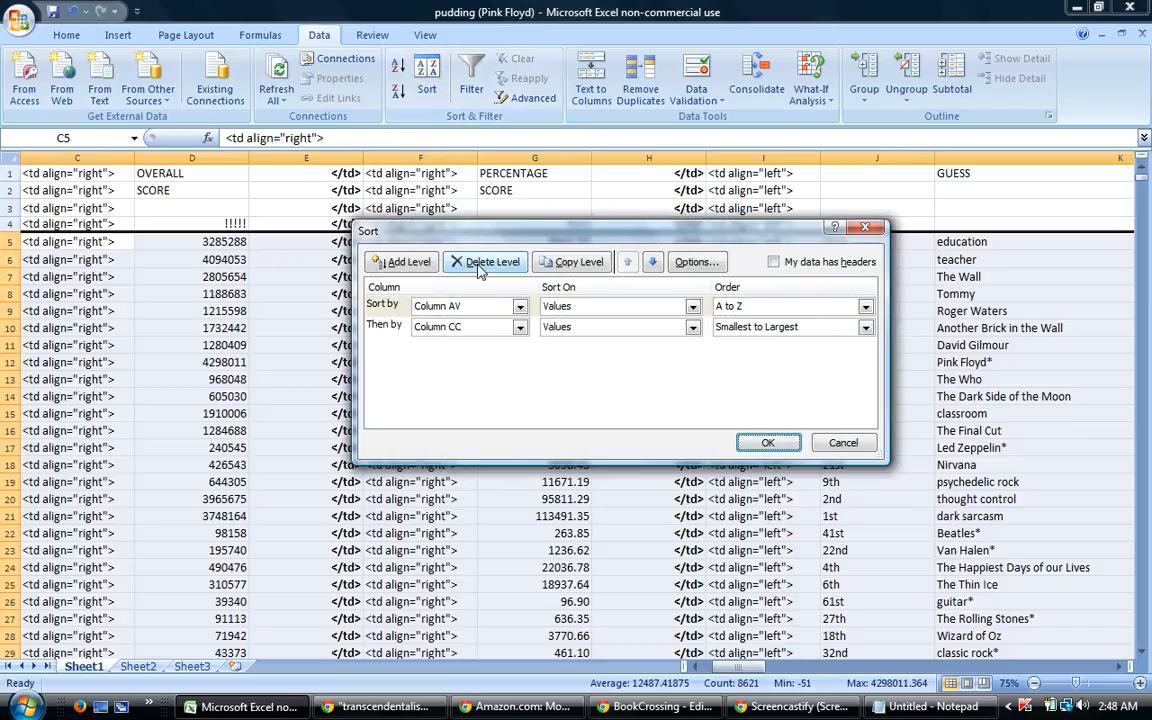
pyautogui.click(520, 327)
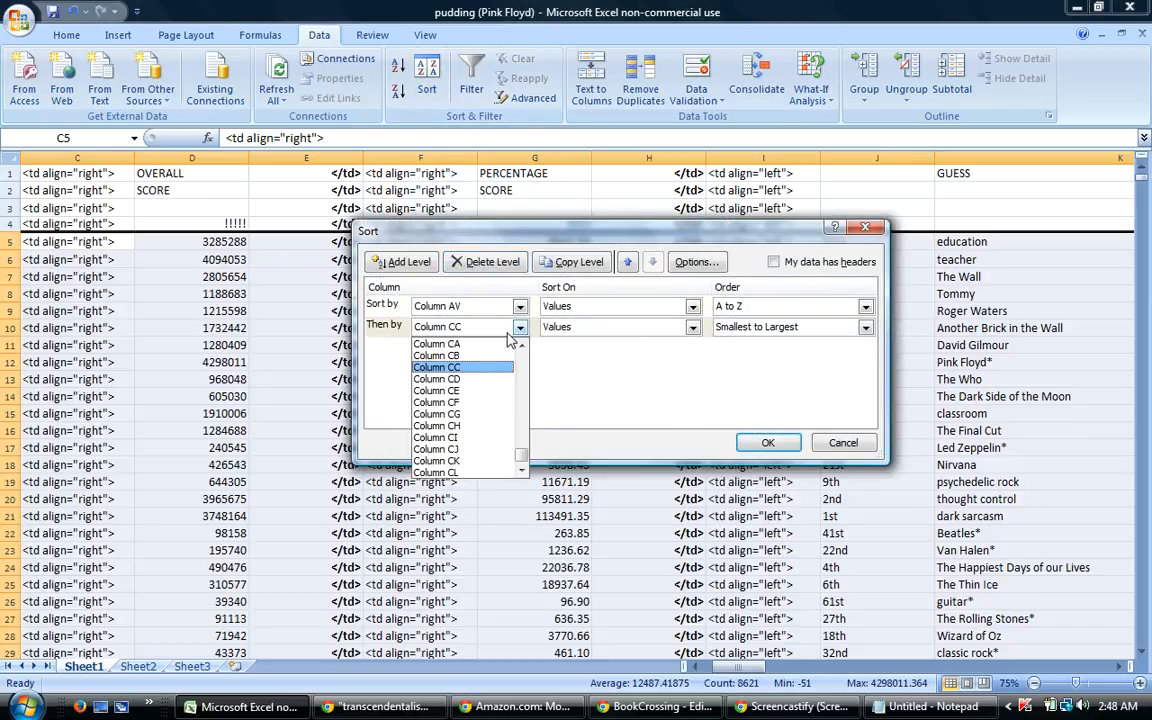
pyautogui.click(455, 390)
pyautogui.click(765, 443)
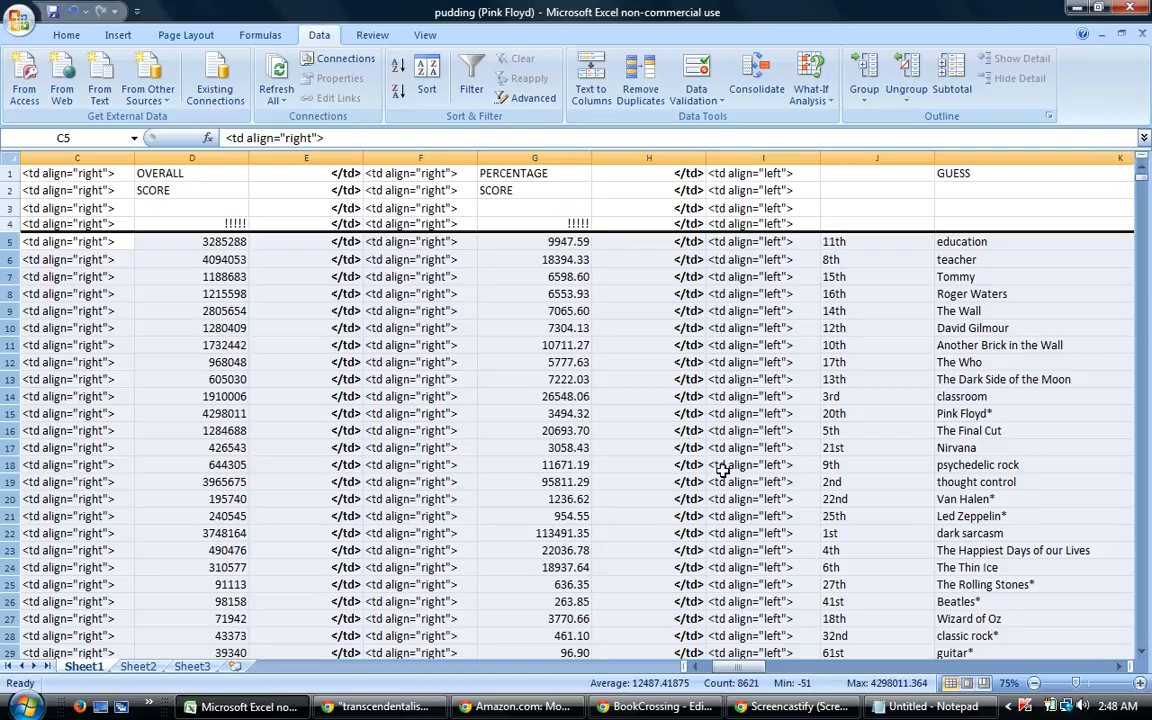
# Switch to the BookCrossing forum post and add the heading "Percentage Relativity Four:" between "The Who" and "Qualified Bests:", with blank lines around it.
pyautogui.click(663, 712)
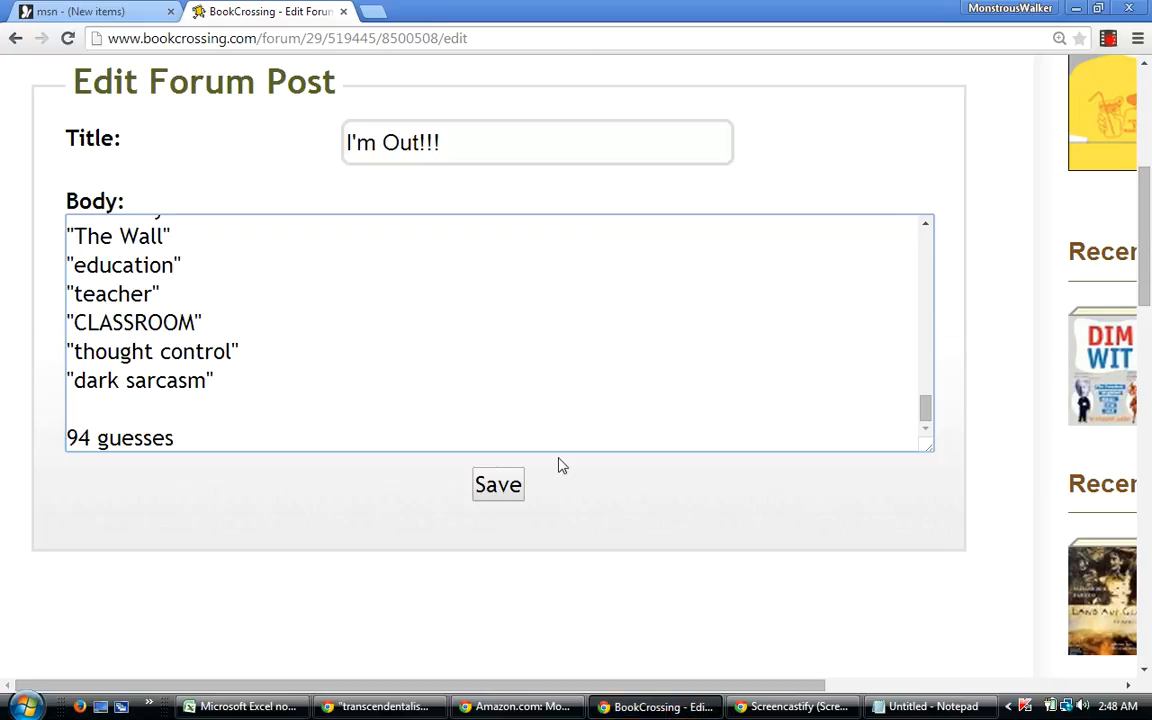
pyautogui.moveTo(925, 406); pyautogui.dragTo(916, 380)
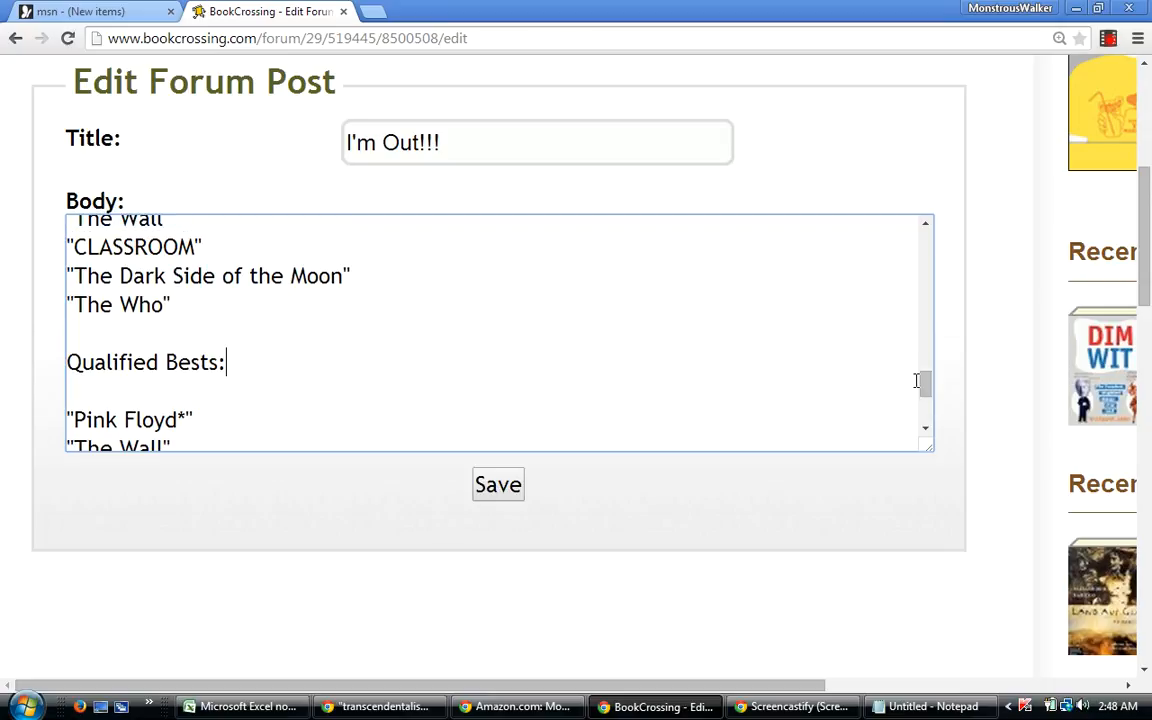
pyautogui.click(218, 305)
pyautogui.press('Return')
pyautogui.press('Return')
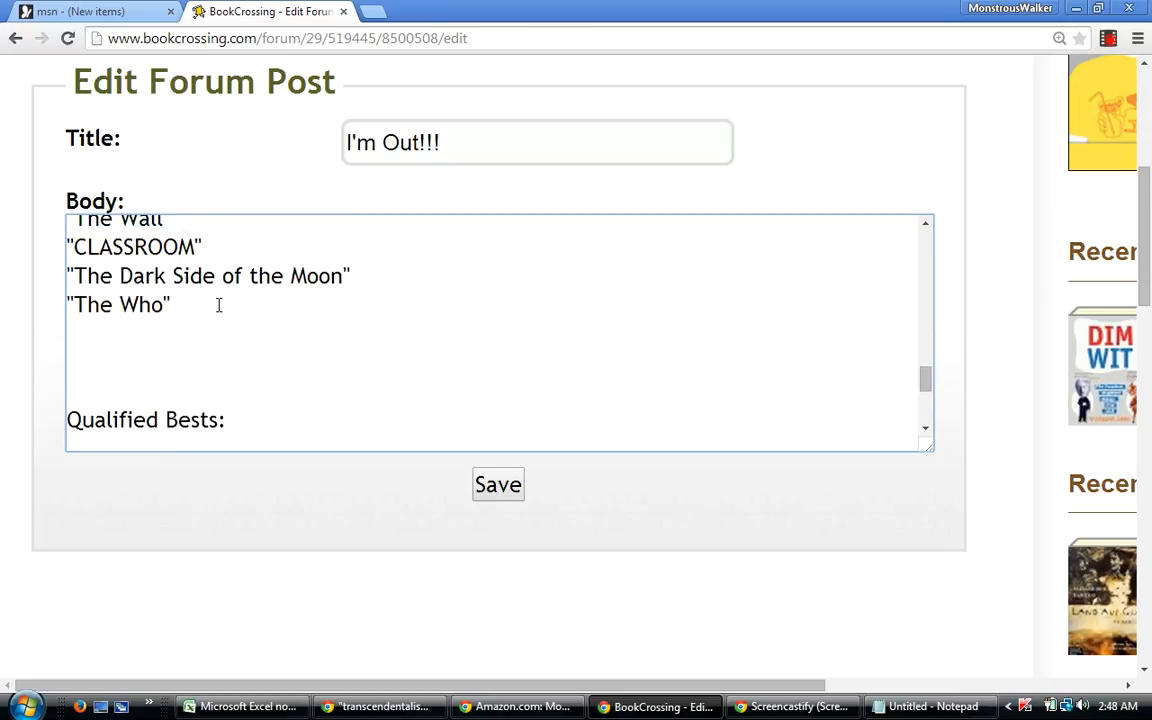
pyautogui.write('Percentage Relativity Four')
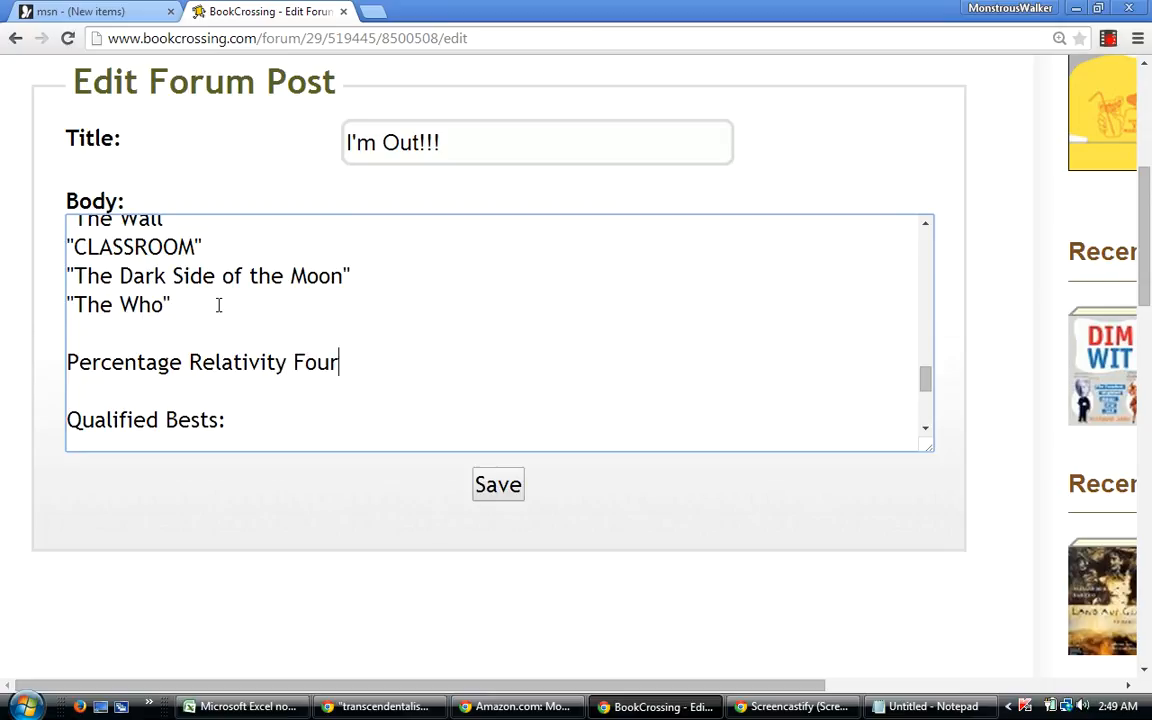
pyautogui.write(':')
pyautogui.press('Return')
pyautogui.press('Return')
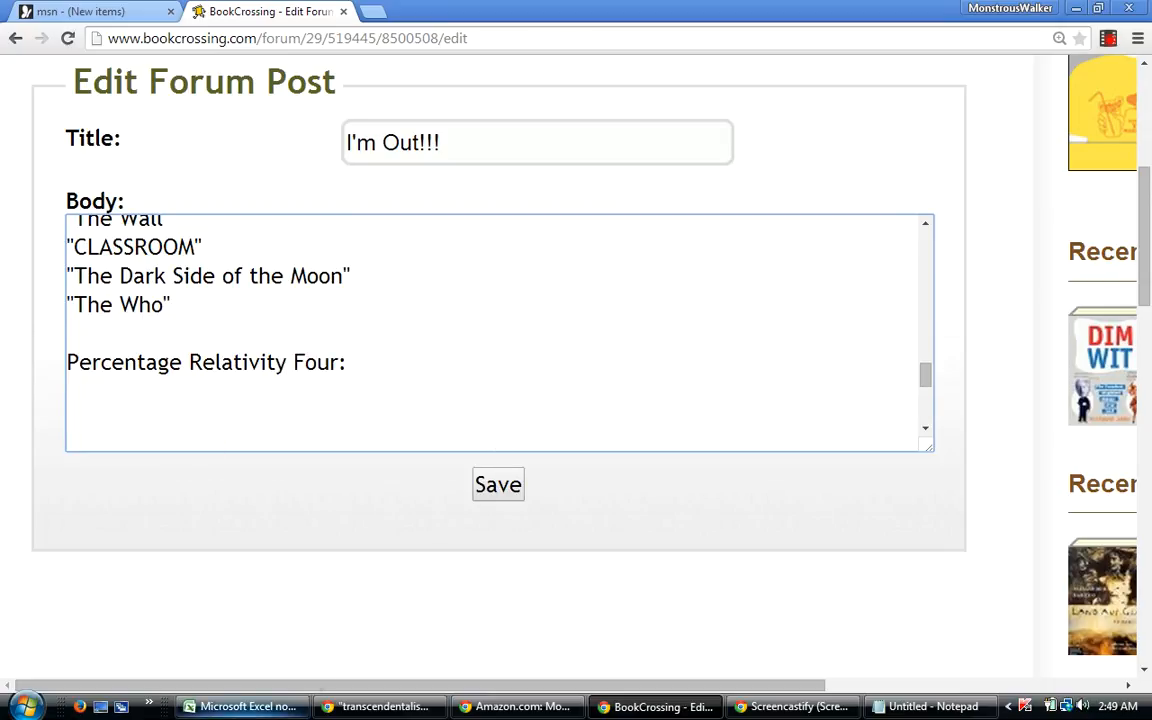
# Switch back to Excel and re-sort the selected rows with column BC as the second level, ordered Largest to Smallest.
pyautogui.moveTo(220, 707)
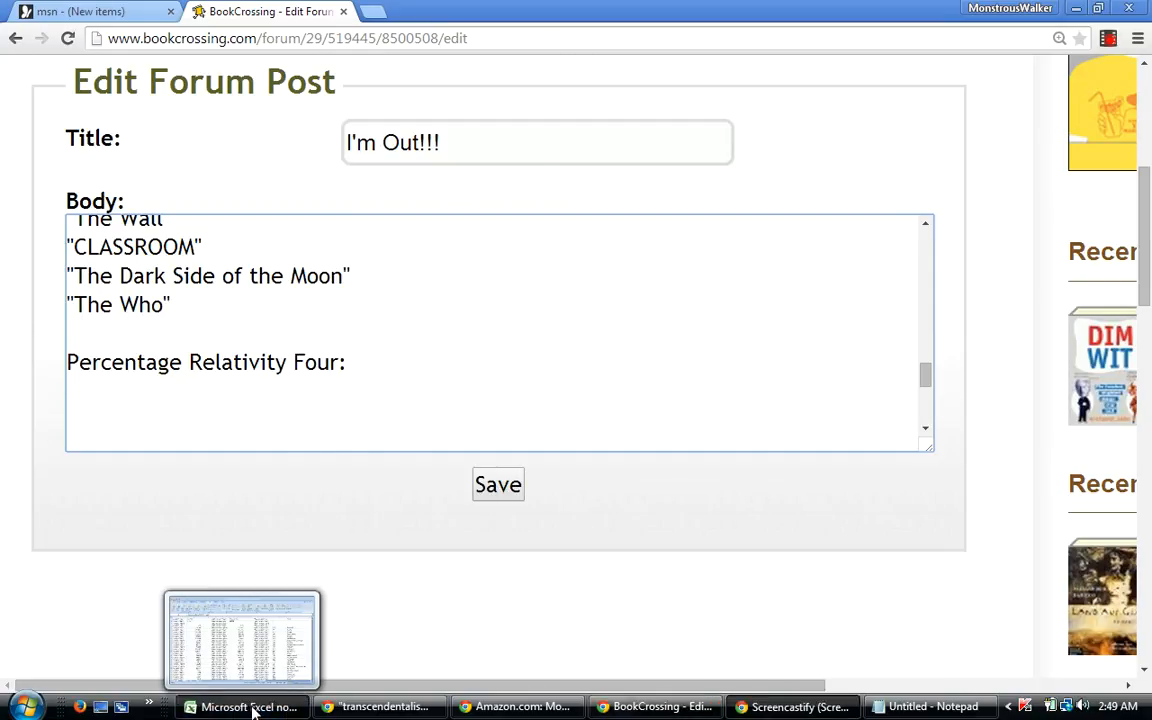
pyautogui.click(252, 707)
pyautogui.click(428, 70)
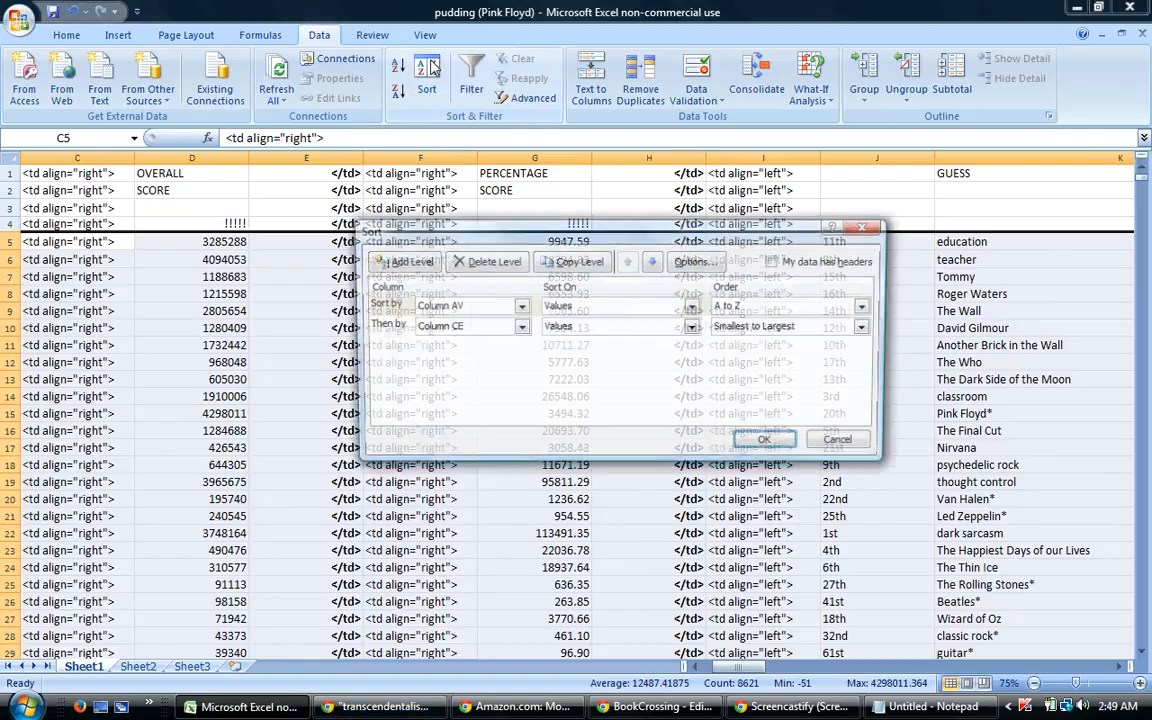
pyautogui.click(476, 327)
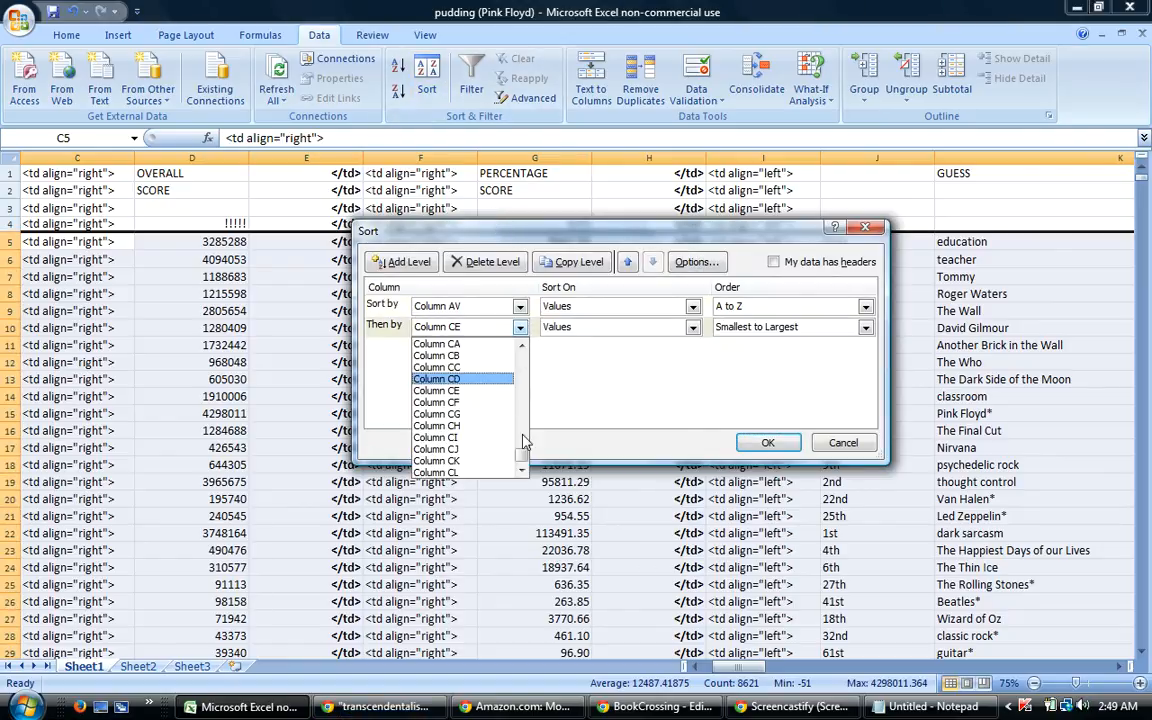
pyautogui.moveTo(521, 455); pyautogui.dragTo(519, 420)
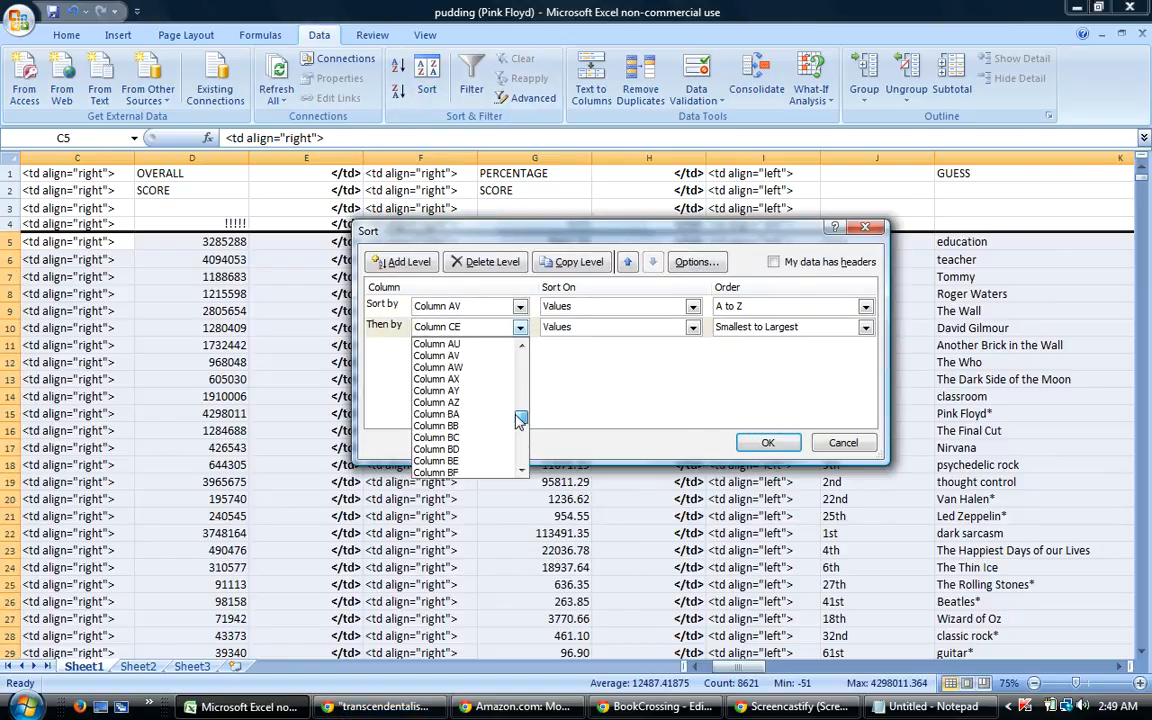
pyautogui.click(468, 437)
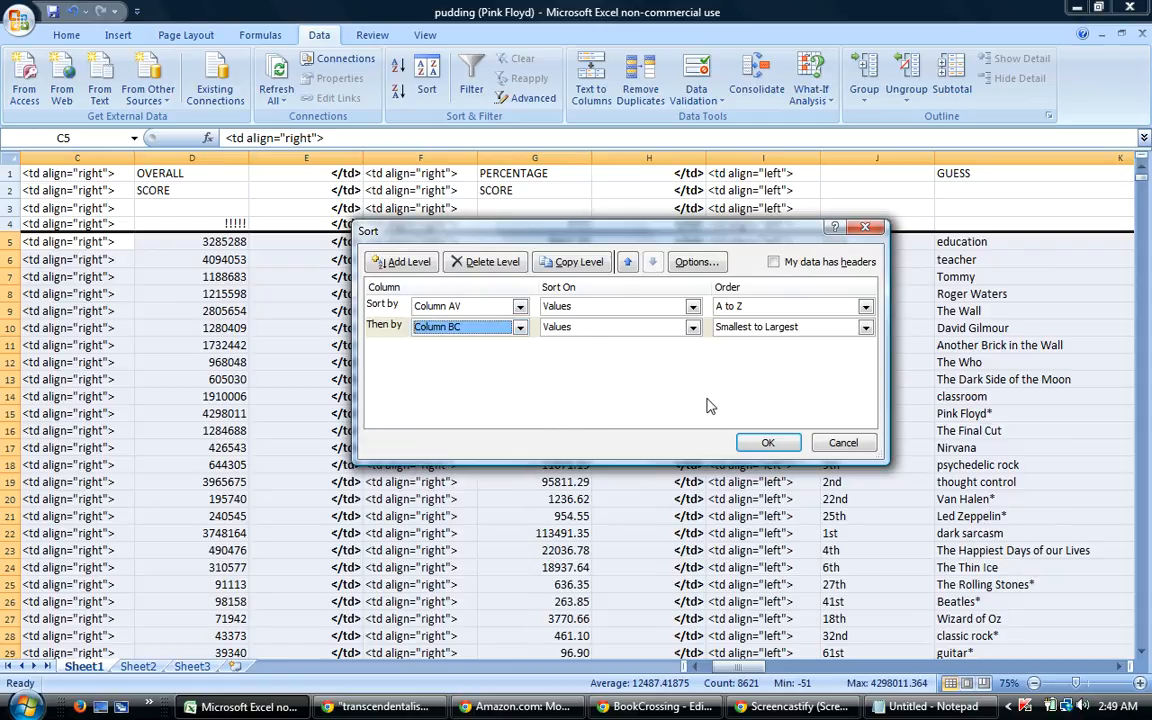
pyautogui.click(759, 330)
pyautogui.click(755, 356)
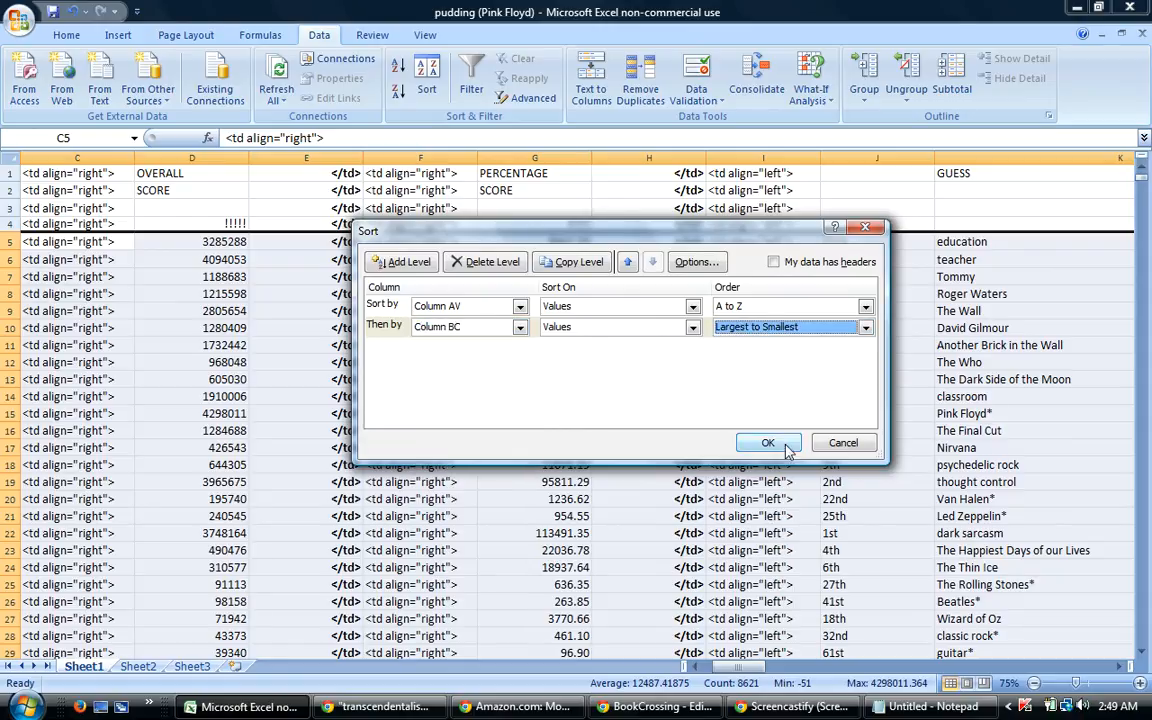
pyautogui.click(767, 442)
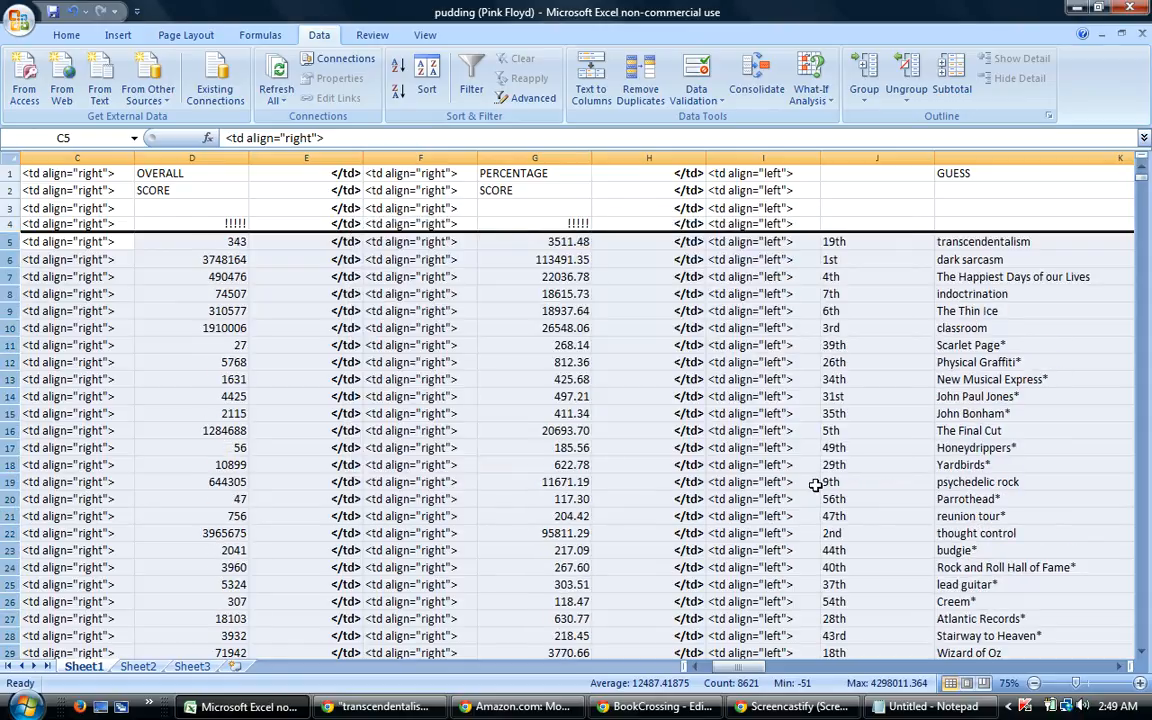
# Copy the guesses in BP5:BP8 and paste them into the BookCrossing forum post under the "Percentage Relativity Four:" heading.
pyautogui.moveTo(755, 670); pyautogui.dragTo(1028, 662)
pyautogui.moveTo(617, 244); pyautogui.dragTo(625, 295)
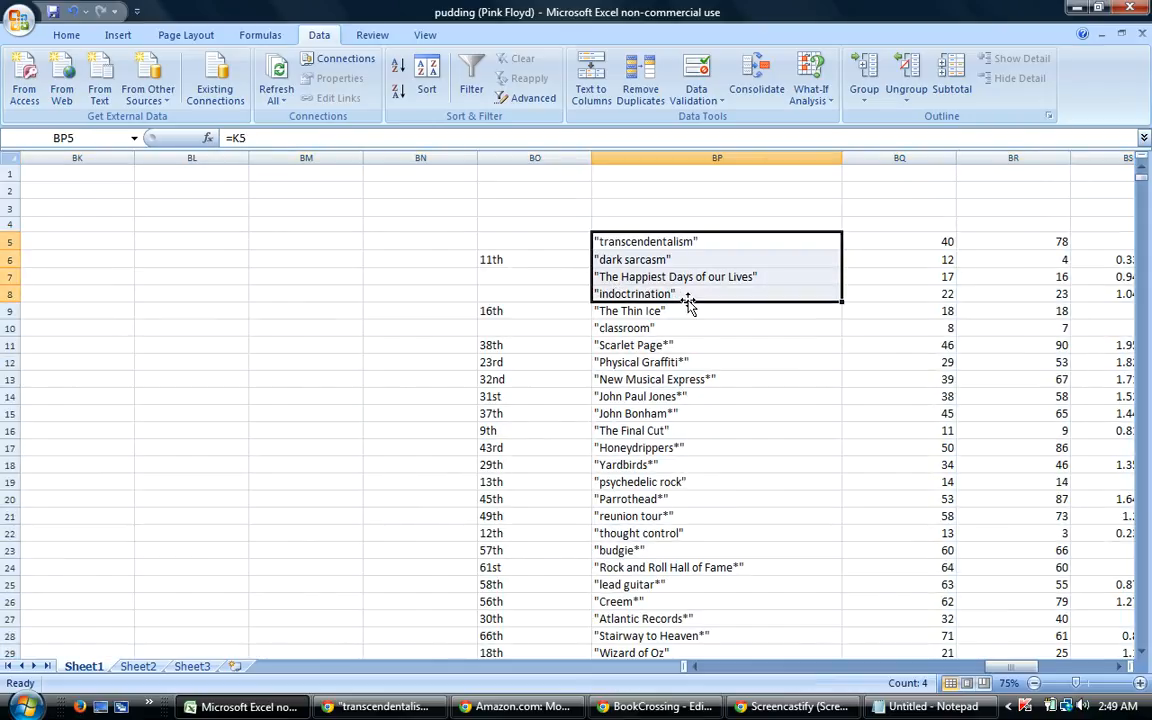
pyautogui.rightClick(663, 276)
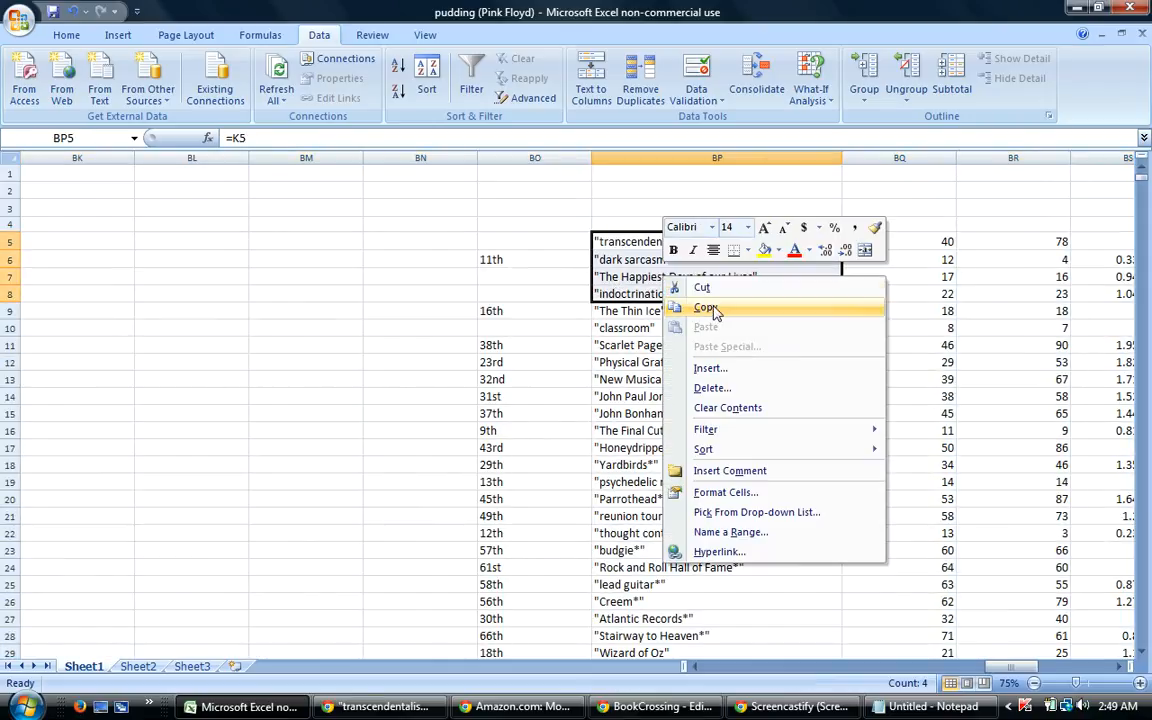
pyautogui.click(714, 309)
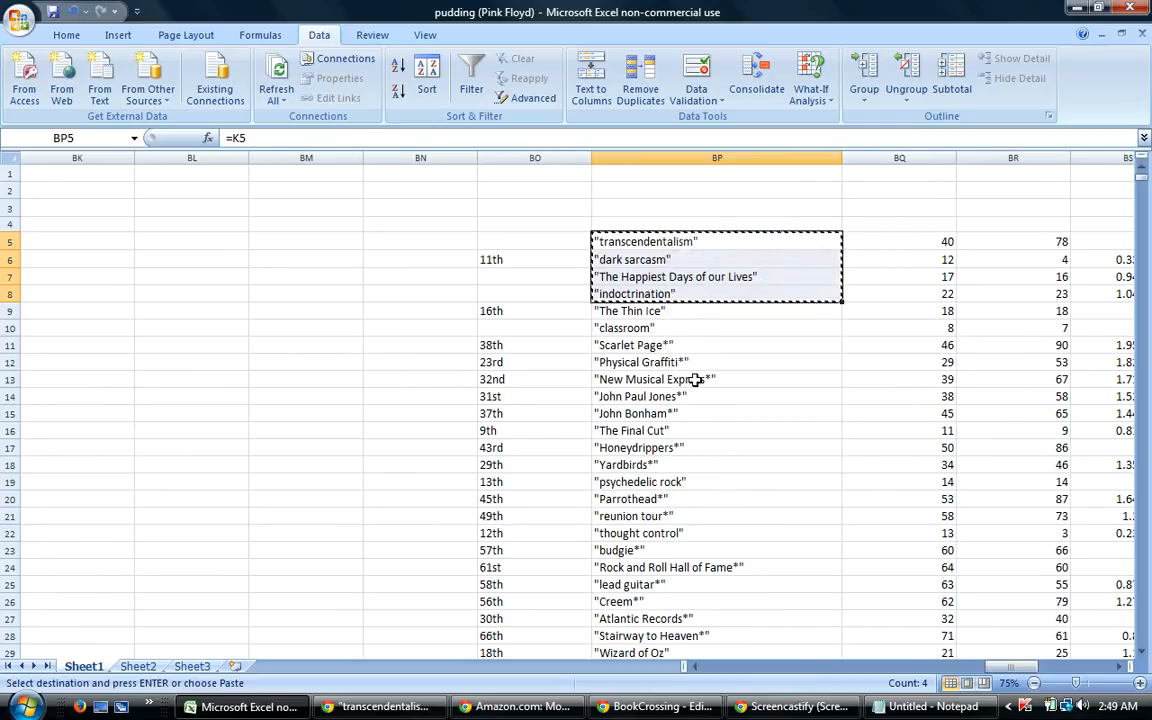
pyautogui.click(672, 706)
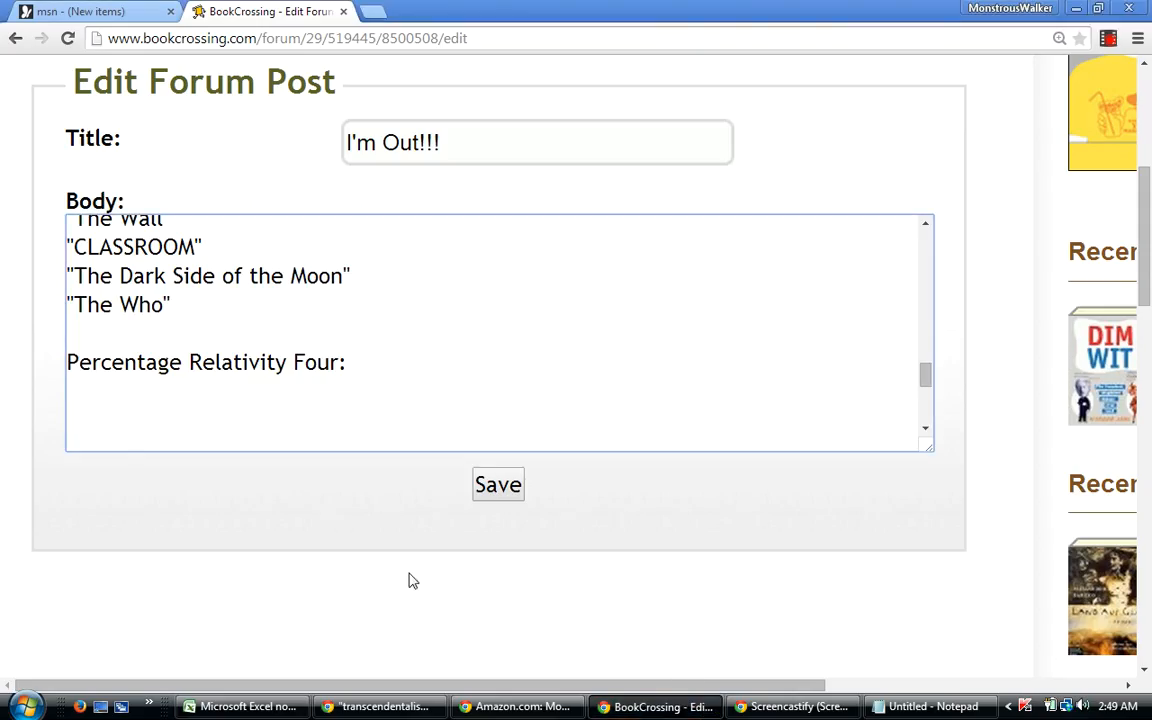
pyautogui.rightClick(89, 420)
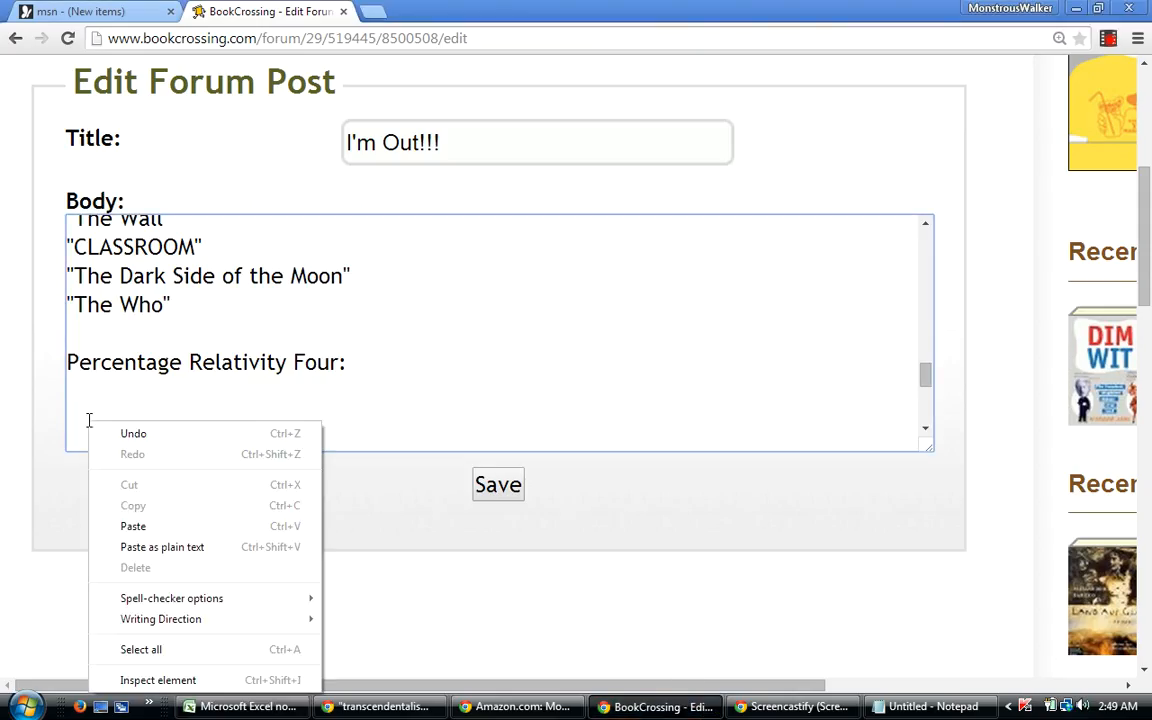
pyautogui.click(117, 527)
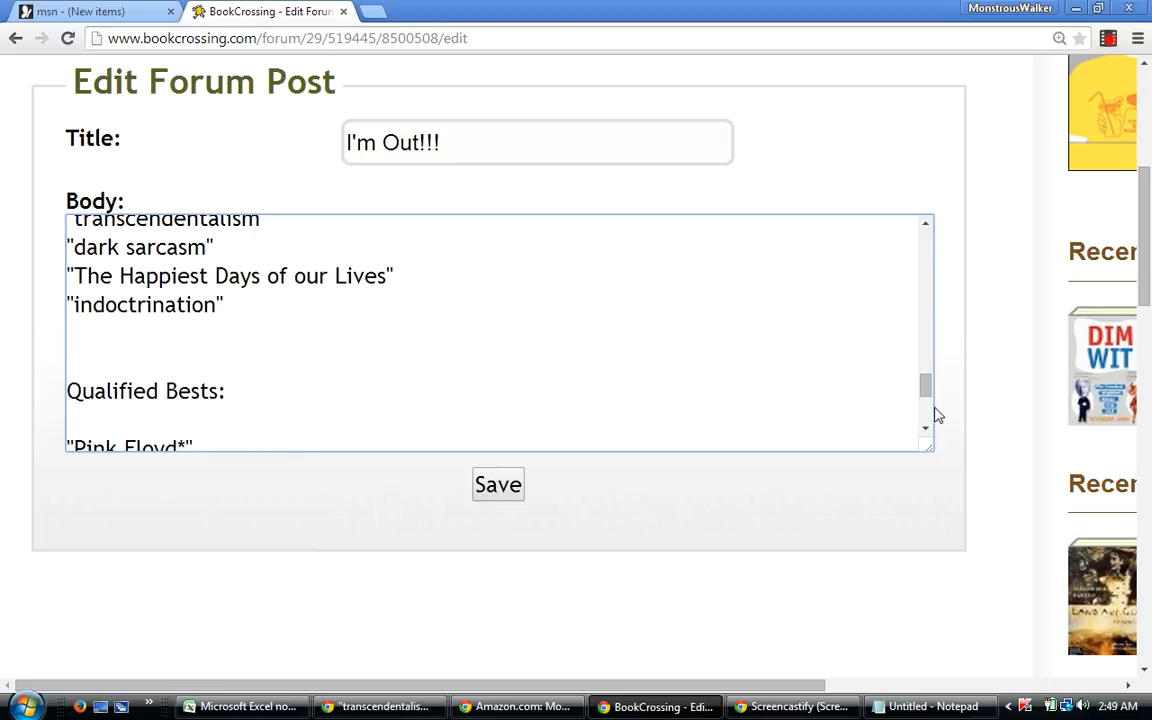
# Rewrite "transcendentalism" in the Percentage Relativity Four list in capitals as "TRANSCENDENTALISM".
pyautogui.moveTo(928, 398); pyautogui.dragTo(928, 380)
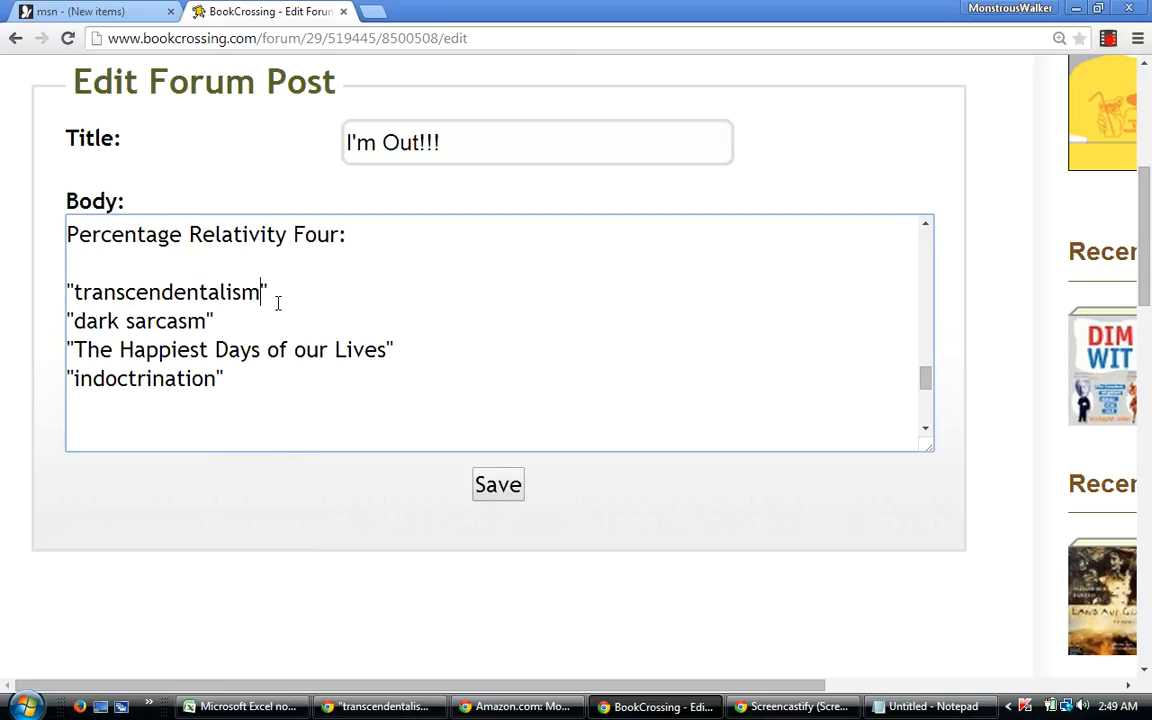
pyautogui.press('BackSpace')
pyautogui.press('BackSpace')
pyautogui.press('BackSpace')
pyautogui.press('BackSpace')
pyautogui.press('BackSpace')
pyautogui.press('BackSpace')
pyautogui.press('BackSpace')
pyautogui.press('BackSpace')
pyautogui.press('BackSpace')
pyautogui.press('BackSpace')
pyautogui.press('BackSpace')
pyautogui.press('BackSpace')
pyautogui.press('BackSpace')
pyautogui.press('BackSpace')
pyautogui.press('BackSpace')
pyautogui.press('BackSpace')
pyautogui.press('BackSpace')
pyautogui.write('TRANSC')
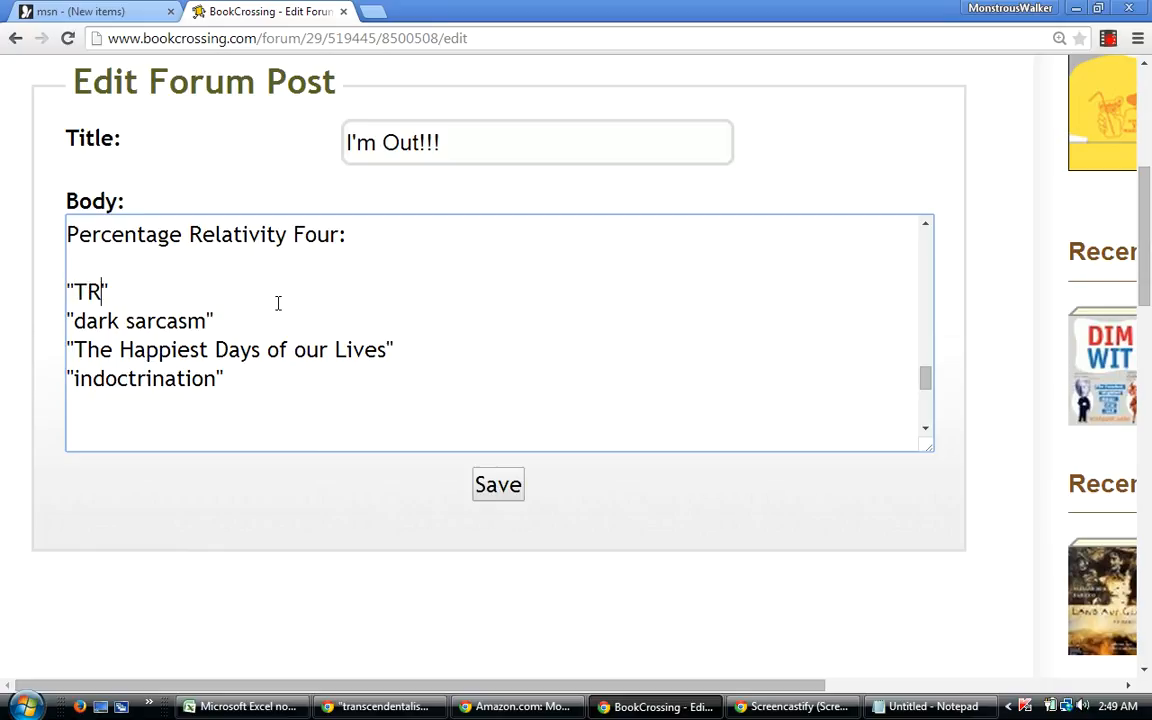
pyautogui.write('ENDENTALI')
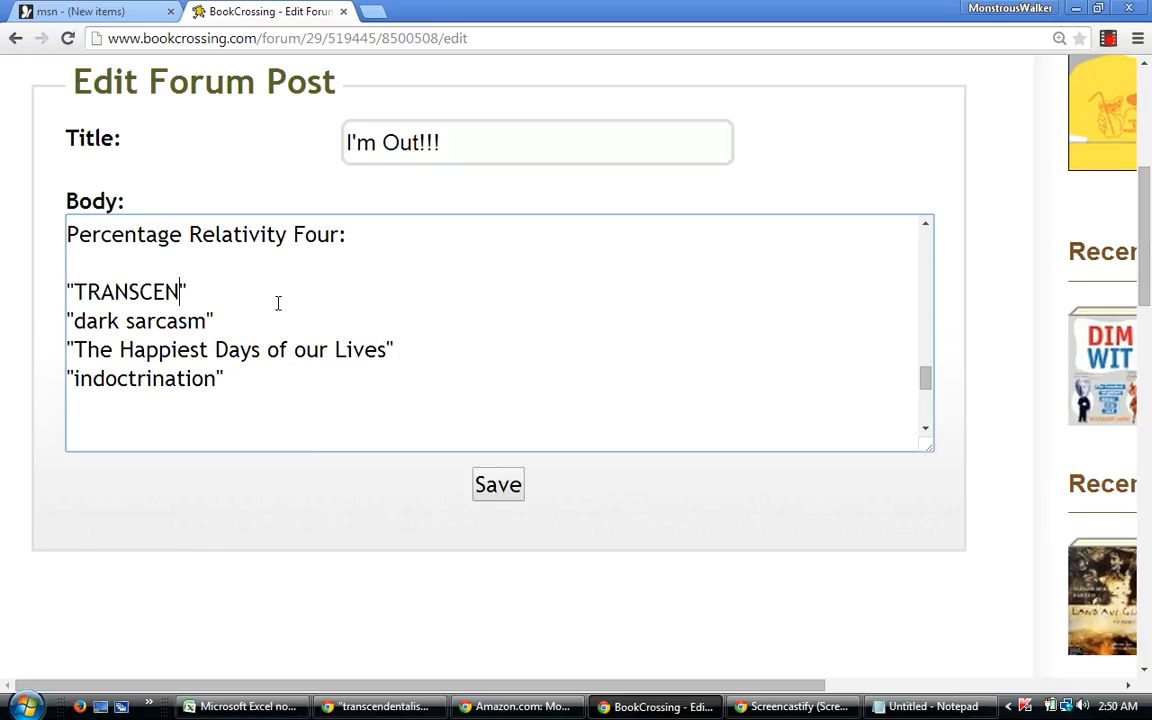
pyautogui.write('SM')
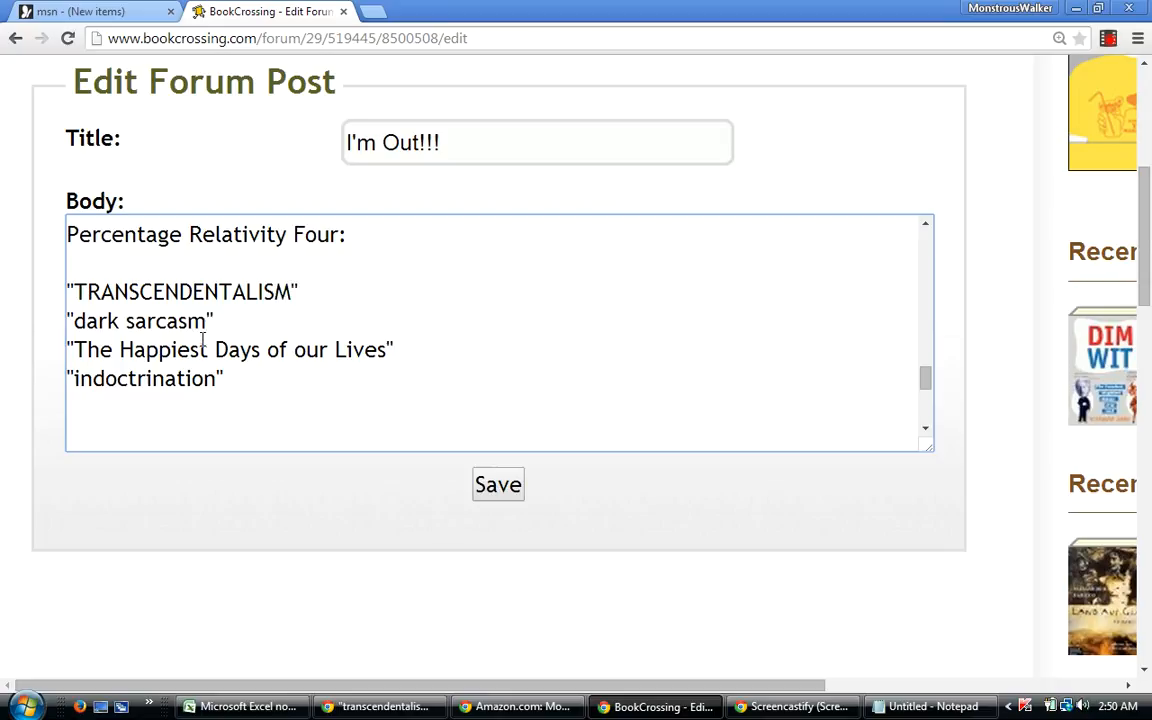
# Rewrite "The Happiest Days of our Lives" in the Percentage Relativity Four list in capitals as "THE HAPPIEST DAYS OF OUR LIVES".
pyautogui.click(387, 349)
pyautogui.write('"')
pyautogui.press('BackSpace')
pyautogui.press('BackSpace')
pyautogui.press('BackSpace')
pyautogui.press('BackSpace')
pyautogui.press('BackSpace')
pyautogui.press('BackSpace')
pyautogui.press('BackSpace')
pyautogui.press('BackSpace')
pyautogui.press('BackSpace')
pyautogui.press('BackSpace')
pyautogui.press('BackSpace')
pyautogui.press('BackSpace')
pyautogui.press('BackSpace')
pyautogui.press('BackSpace')
pyautogui.press('BackSpace')
pyautogui.press('BackSpace')
pyautogui.press('BackSpace')
pyautogui.press('BackSpace')
pyautogui.press('BackSpace')
pyautogui.press('BackSpace')
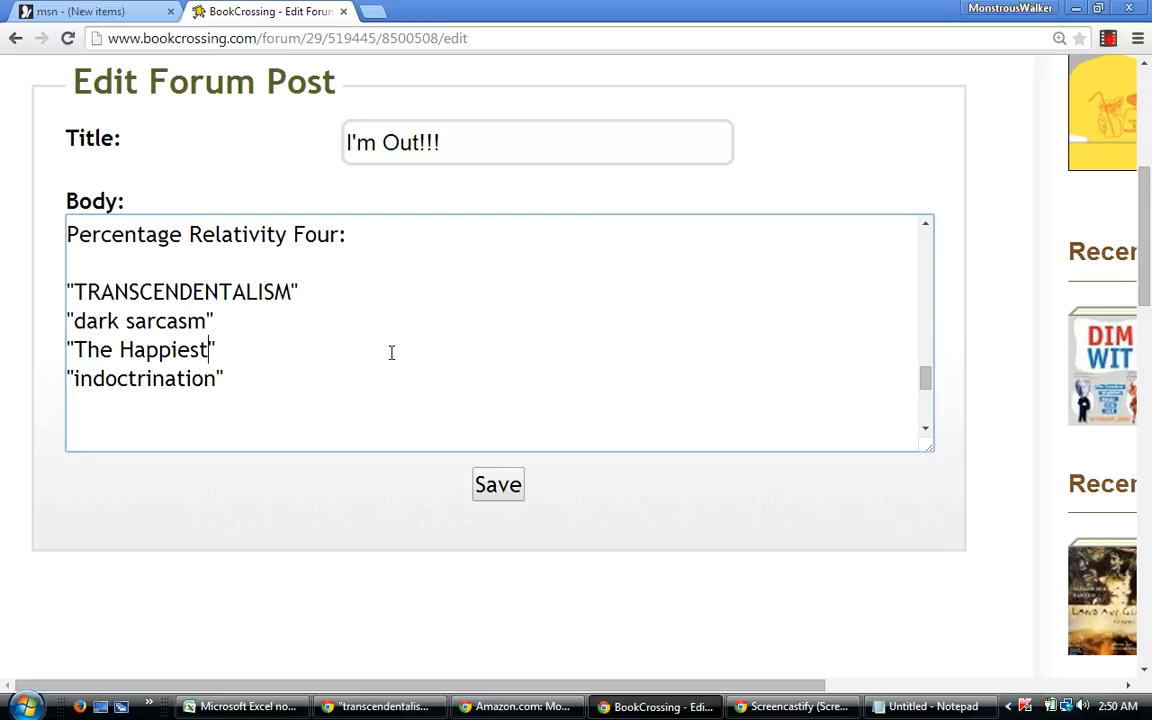
pyautogui.press('BackSpace')
pyautogui.press('BackSpace')
pyautogui.press('BackSpace')
pyautogui.press('BackSpace')
pyautogui.press('BackSpace')
pyautogui.press('BackSpace')
pyautogui.press('BackSpace')
pyautogui.press('BackSpace')
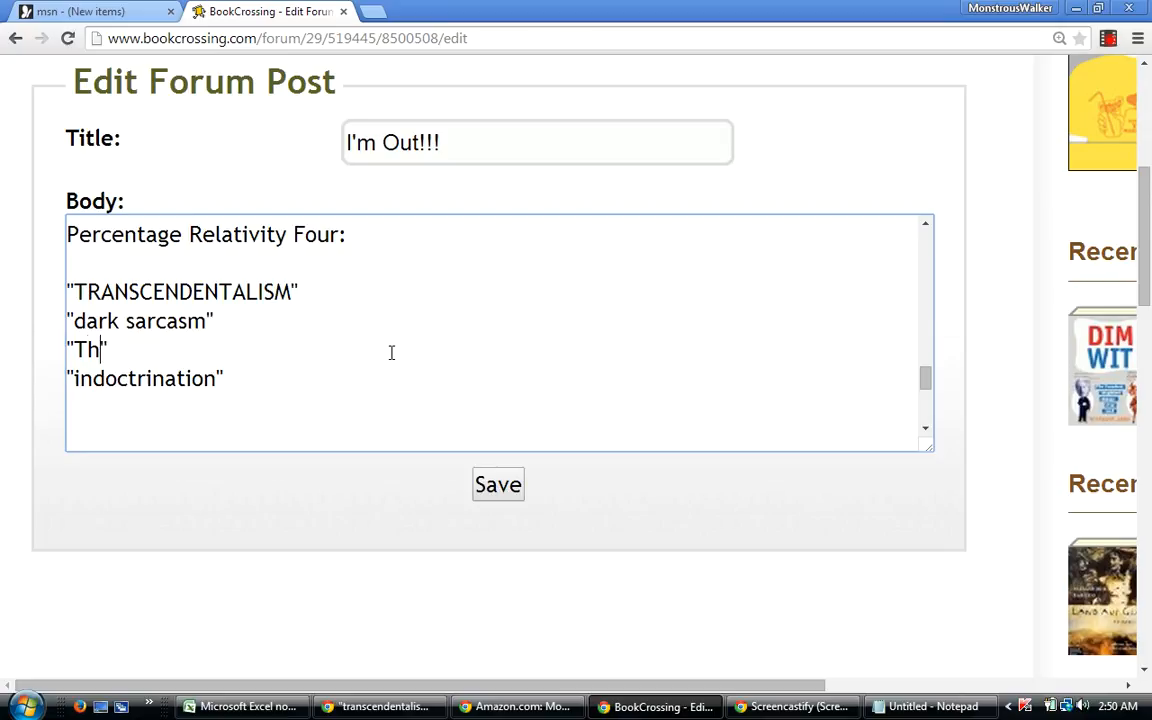
pyautogui.write('HE HAPPIE')
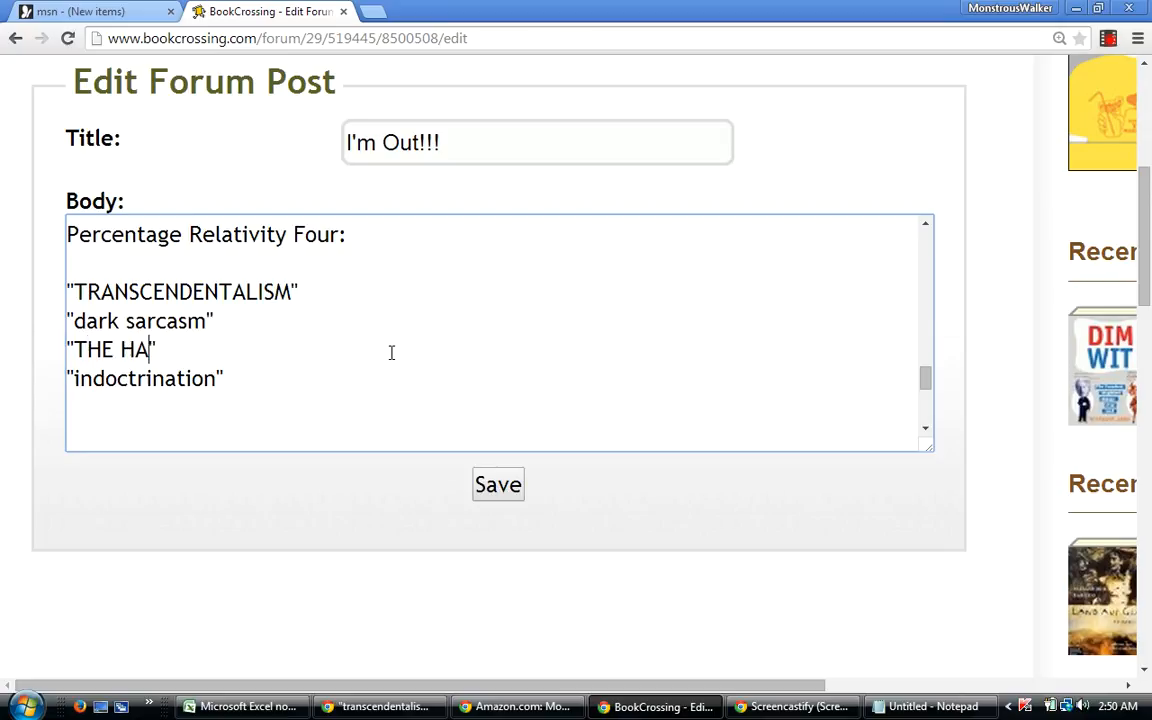
pyautogui.write('ST DAYS ')
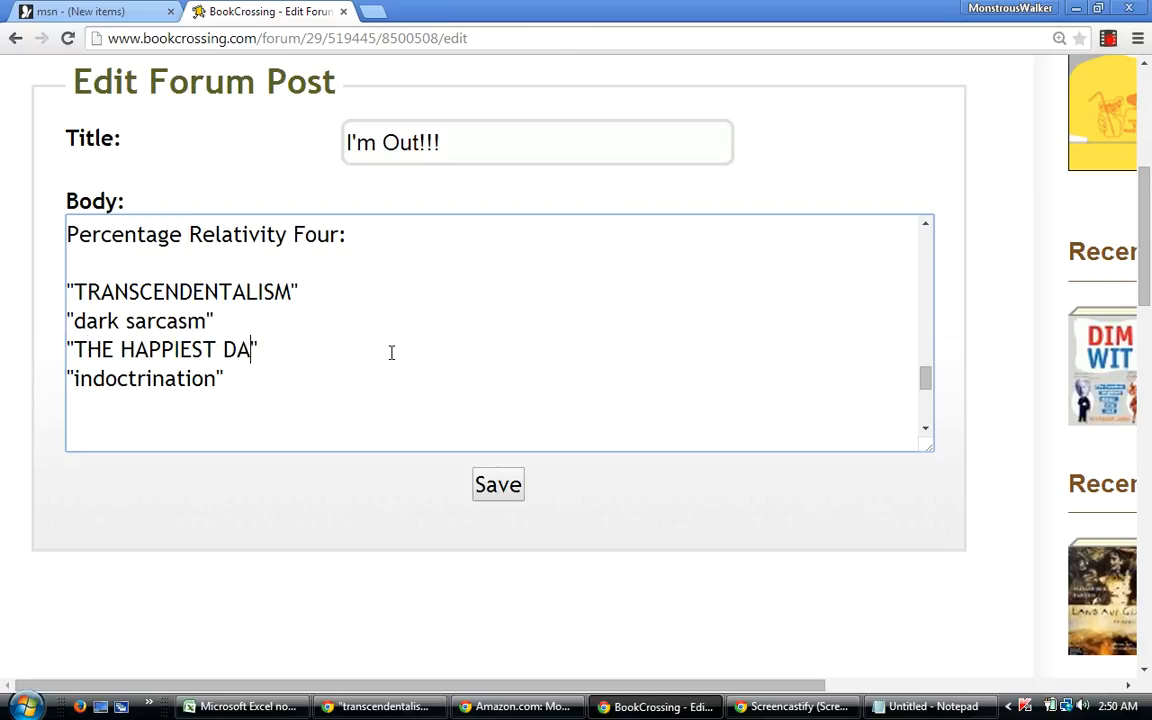
pyautogui.write('OF OUR LIVE')
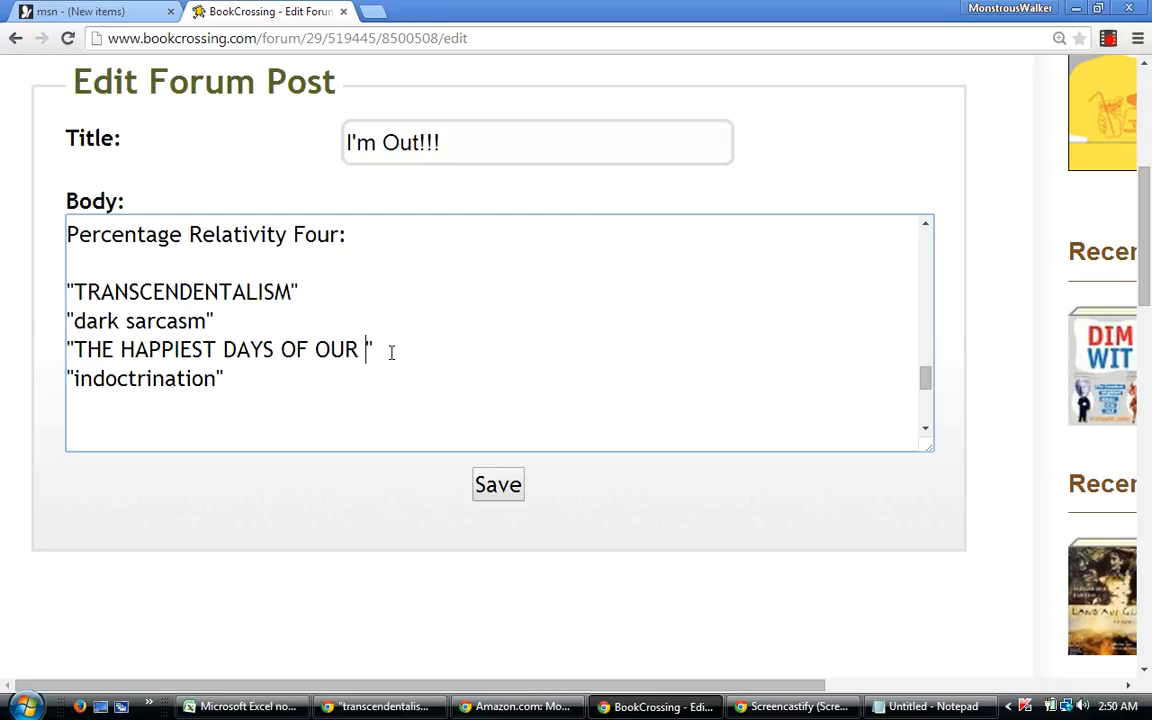
pyautogui.write('S')
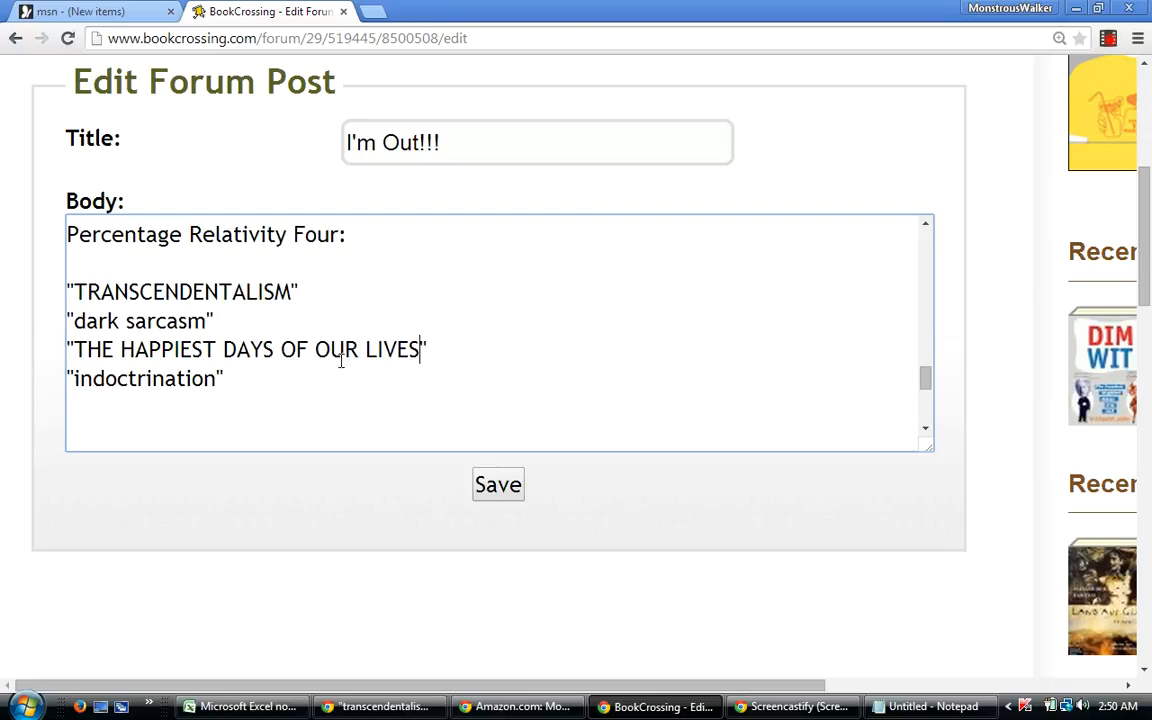
# Rewrite "indoctrination" in the Percentage Relativity Four list in capitals as "INDOCTRINATION".
pyautogui.press('BackSpace')
pyautogui.press('BackSpace')
pyautogui.press('BackSpace')
pyautogui.press('BackSpace')
pyautogui.press('BackSpace')
pyautogui.press('BackSpace')
pyautogui.press('BackSpace')
pyautogui.press('BackSpace')
pyautogui.press('BackSpace')
pyautogui.press('BackSpace')
pyautogui.press('BackSpace')
pyautogui.press('BackSpace')
pyautogui.press('BackSpace')
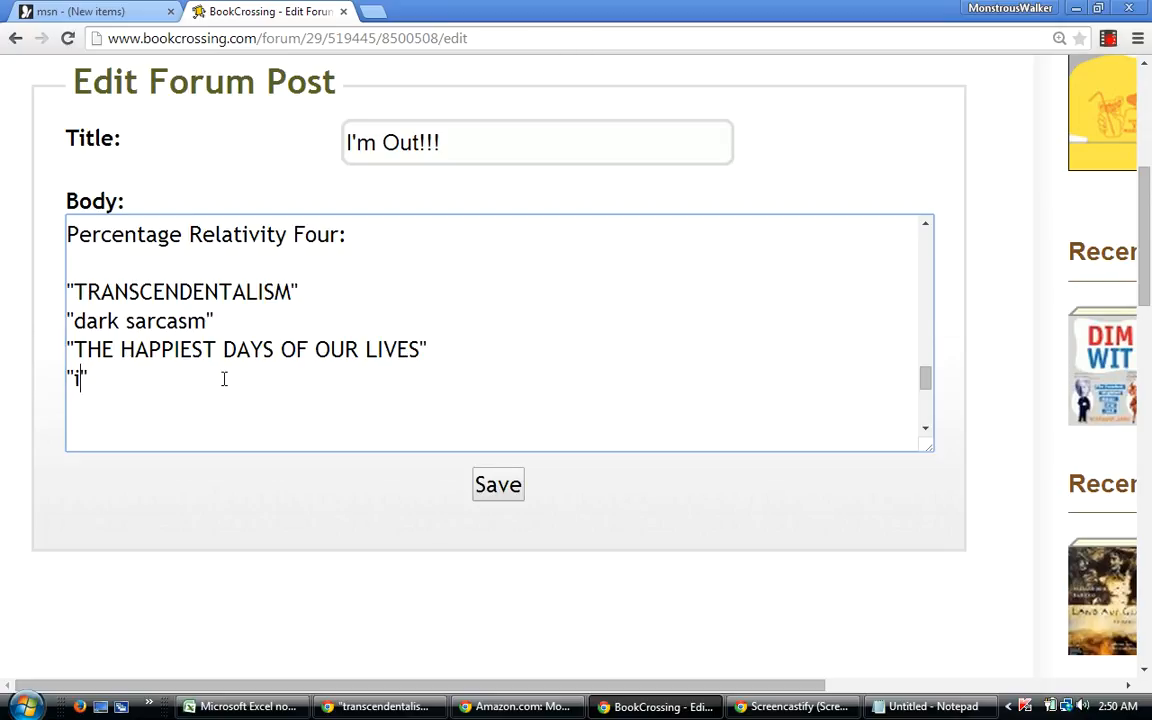
pyautogui.write('INDOC')
pyautogui.write('TRINATIO')
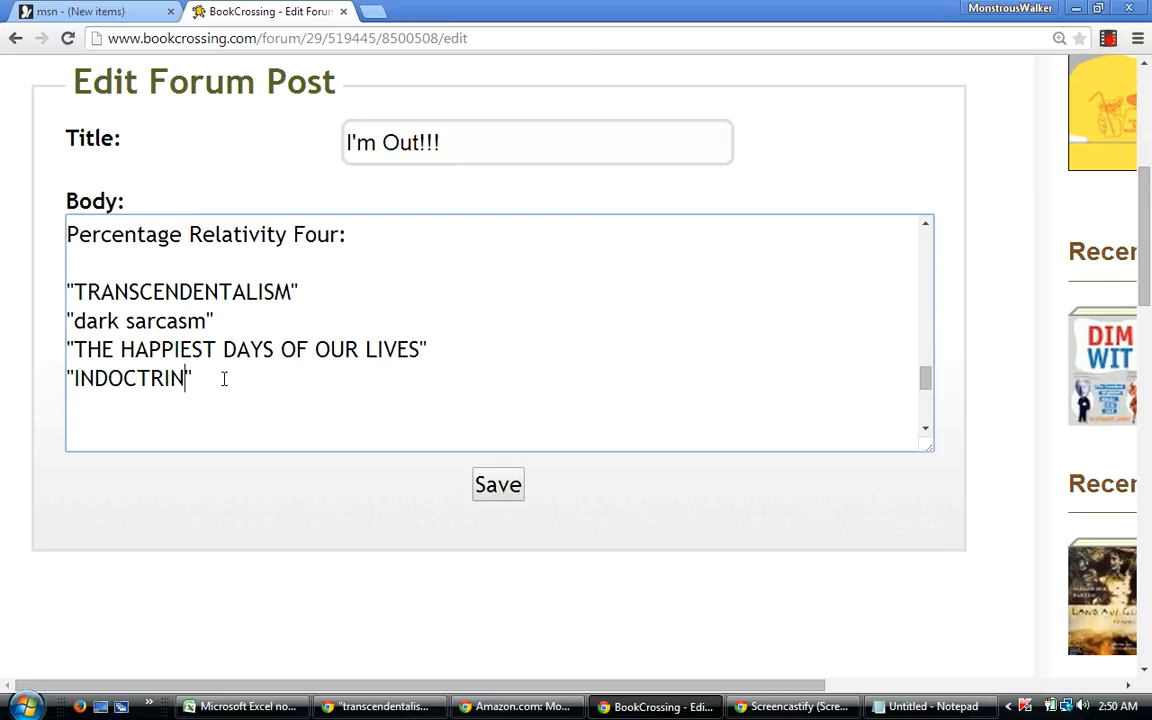
pyautogui.write('N')
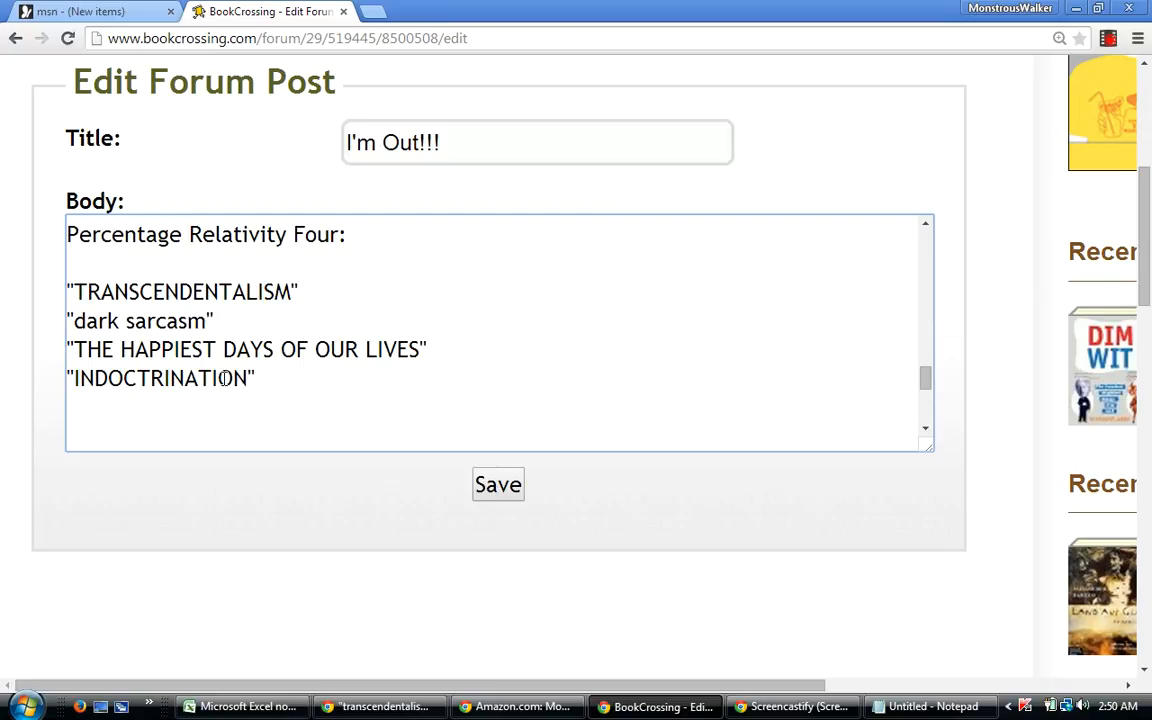
# Remove the extra blank line above the "Qualified Bests:" heading.
pyautogui.scroll(-1, 925, 383)
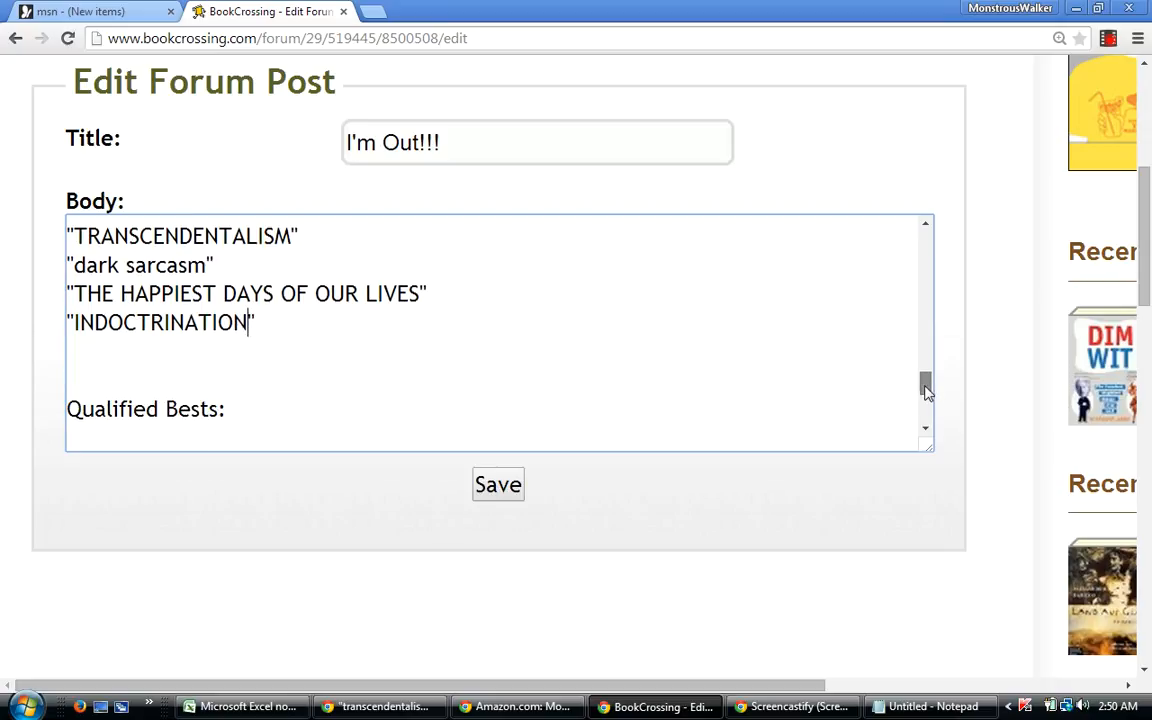
pyautogui.click(68, 409)
pyautogui.press('BackSpace')
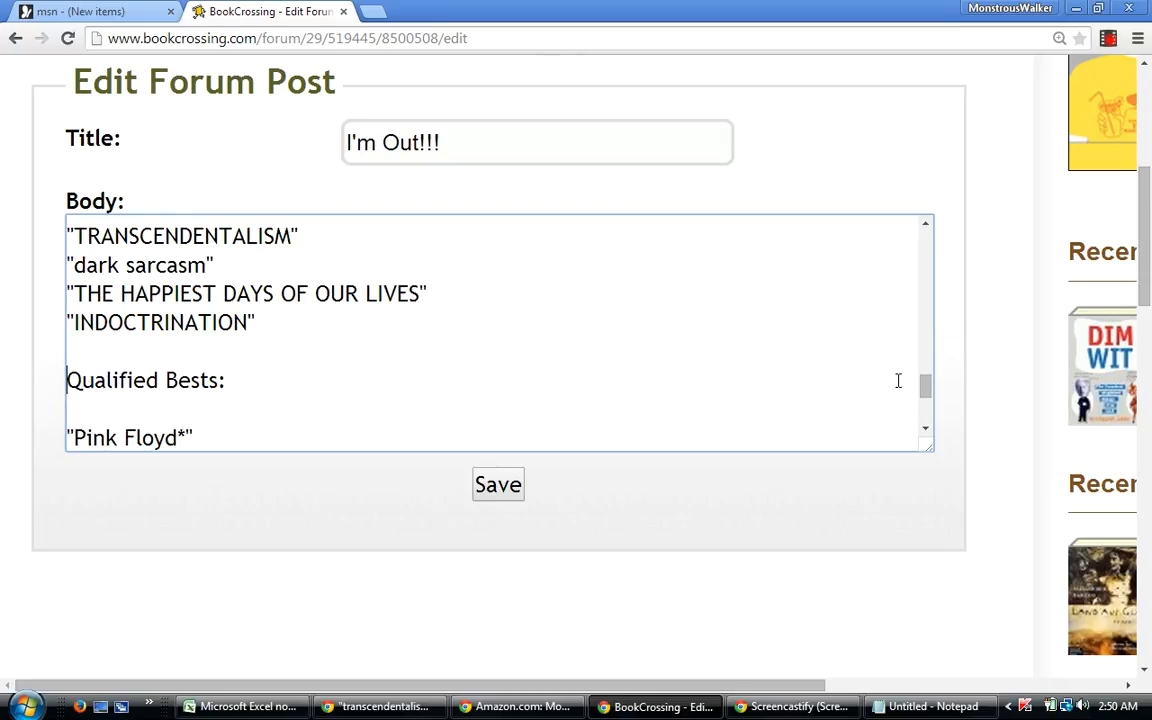
# Start a new paragraph after the sentence "Classroom" transcends over "The Final Cut" near the beginning of the post.
pyautogui.moveTo(922, 386); pyautogui.dragTo(849, 416)
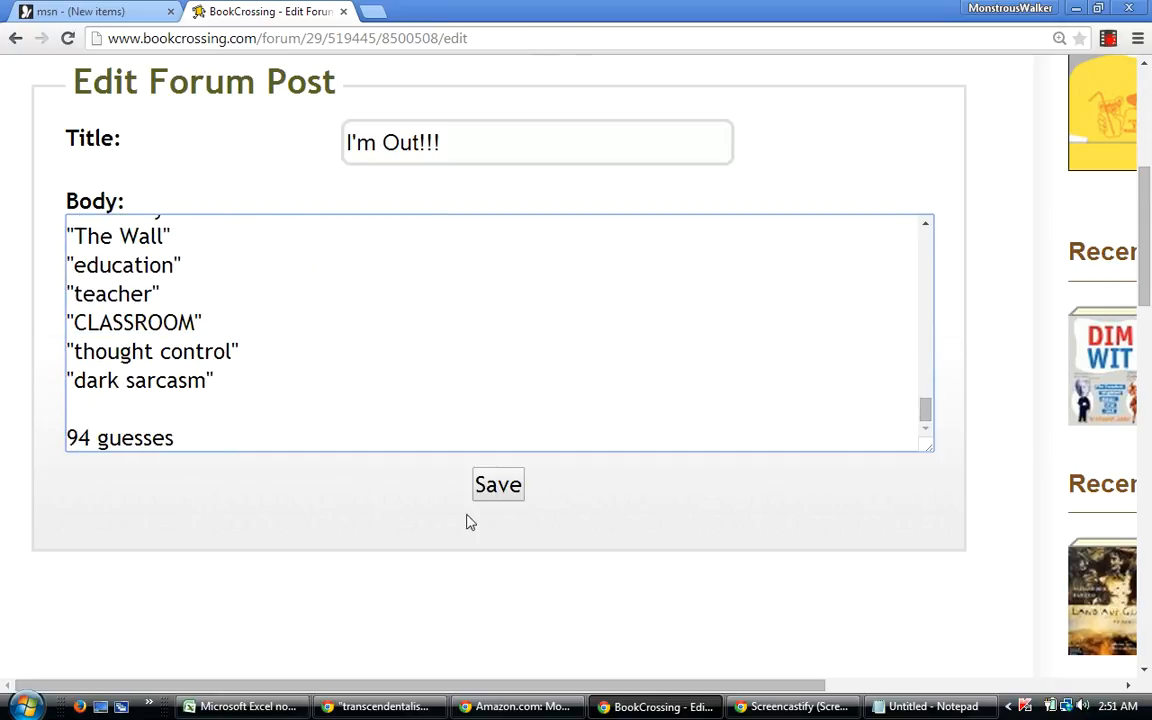
pyautogui.moveTo(925, 408); pyautogui.dragTo(941, 257)
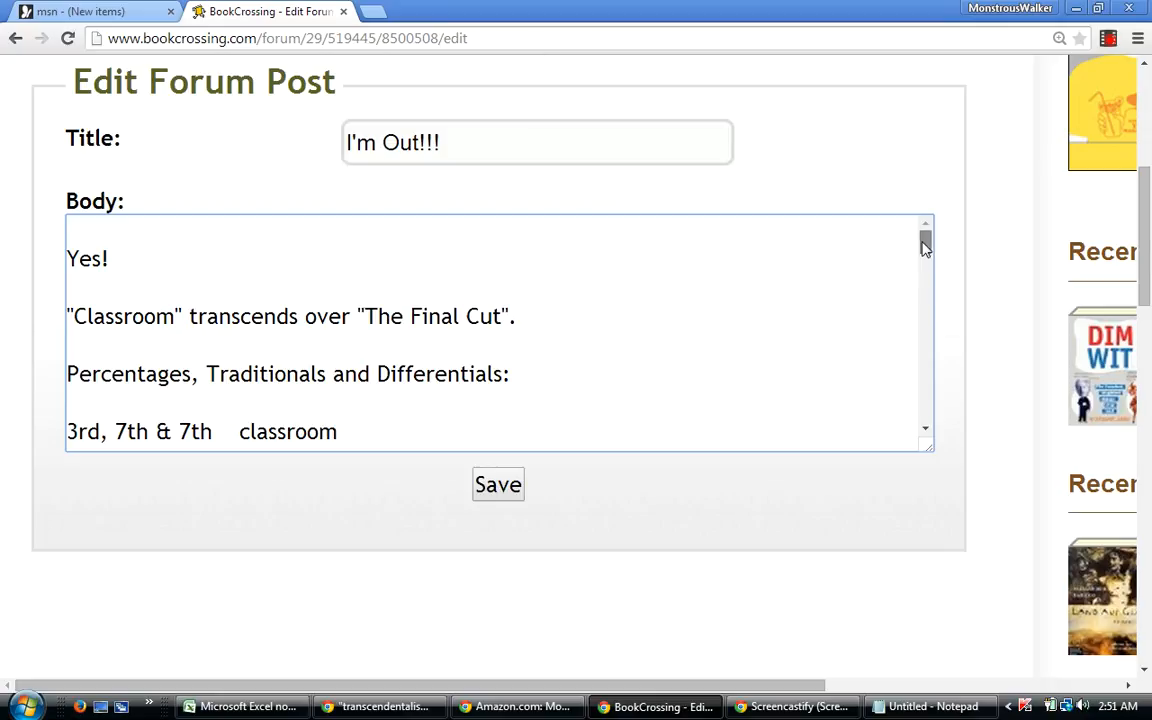
pyautogui.moveTo(921, 241); pyautogui.dragTo(922, 243)
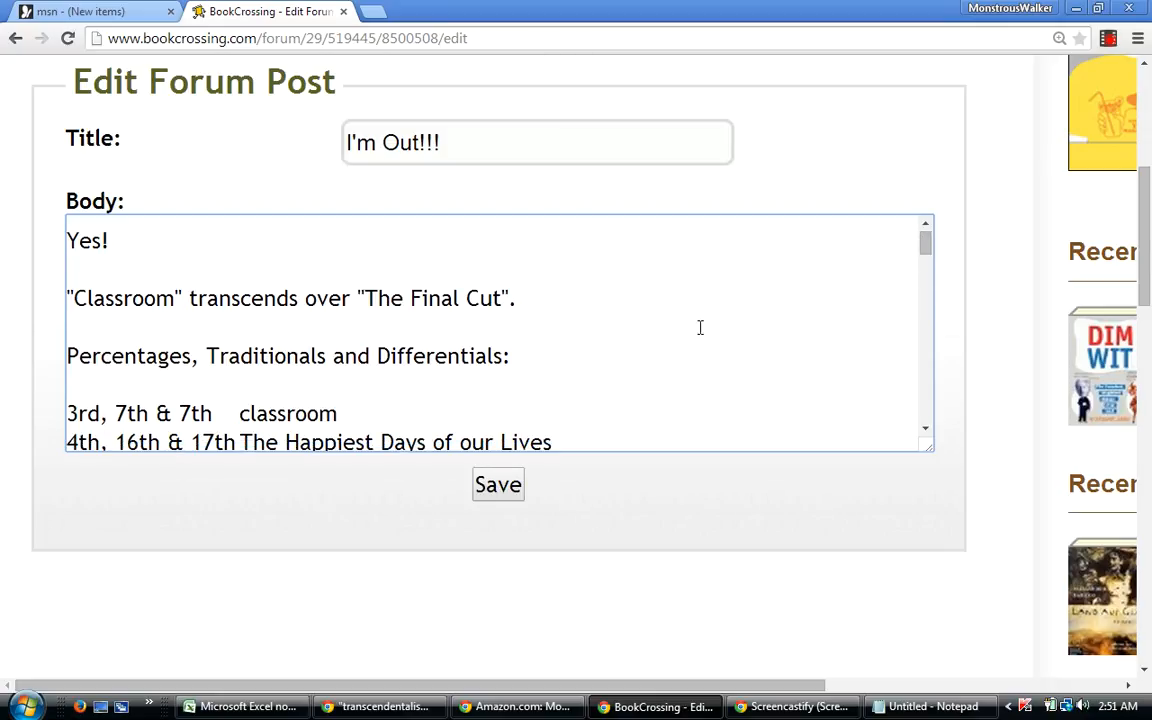
pyautogui.click(553, 303)
pyautogui.press('Return')
pyautogui.press('Return')
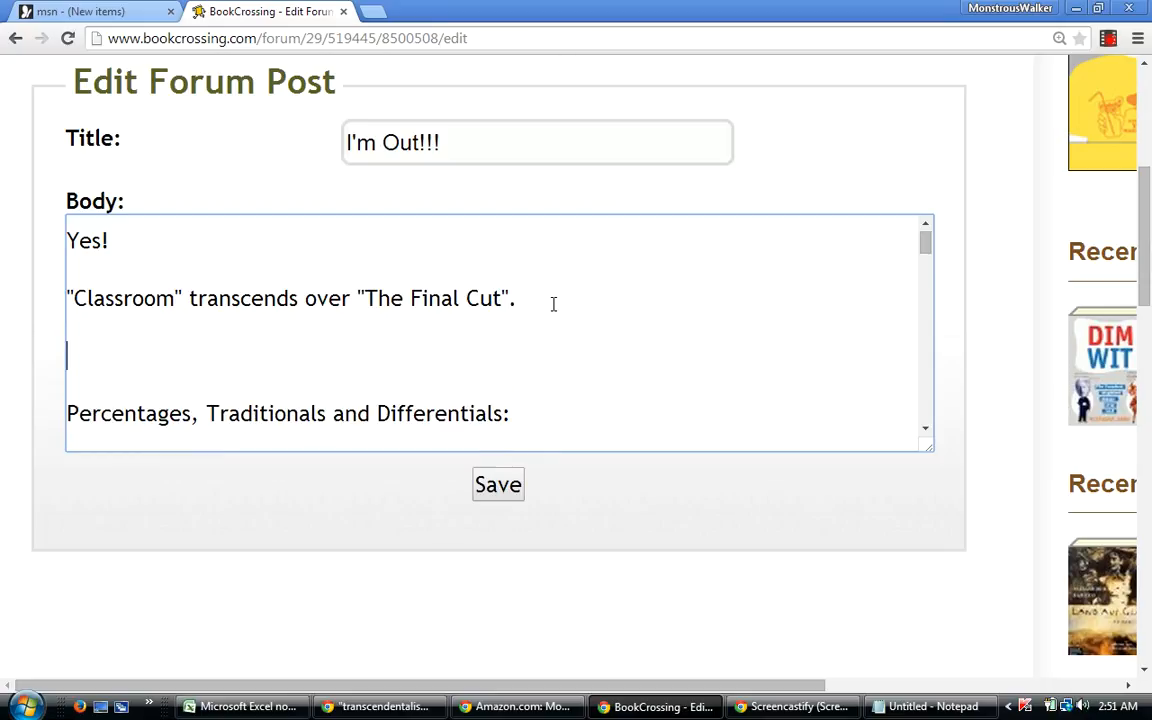
pyautogui.write('Baby Einstei')
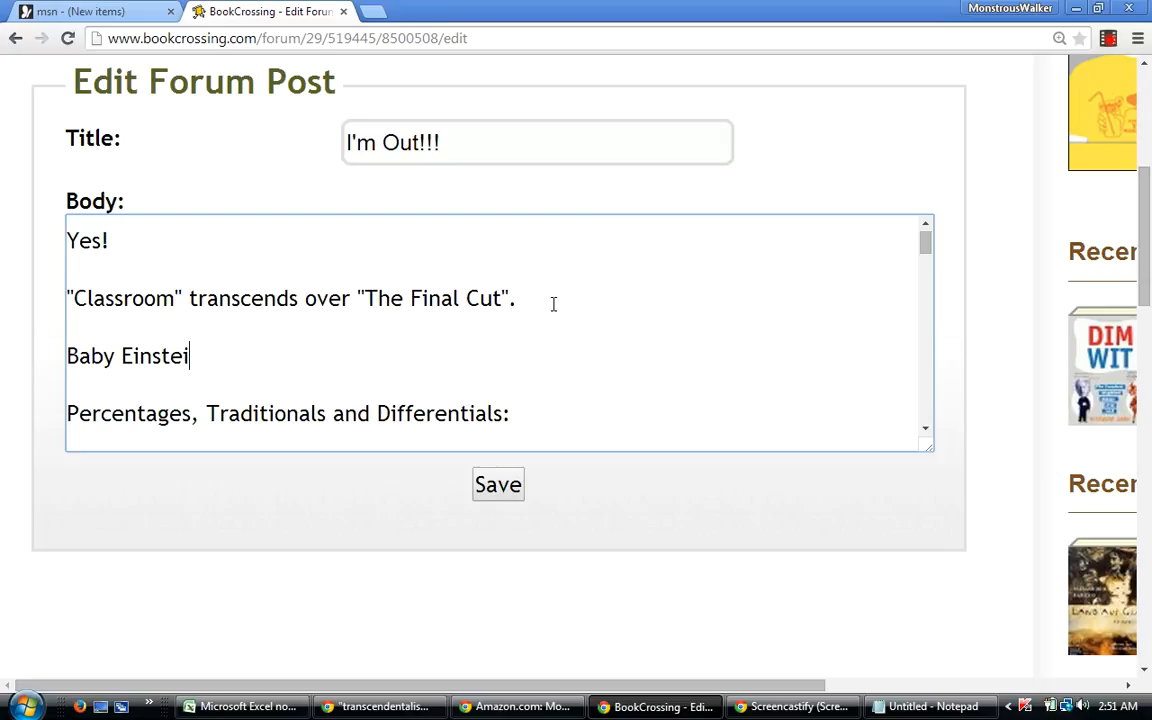
pyautogui.write('ns')
pyautogui.press('BackSpace')
pyautogui.press('BackSpace')
pyautogui.press('BackSpace')
pyautogui.press('BackSpace')
pyautogui.press('BackSpace')
pyautogui.press('BackSpace')
pyautogui.press('BackSpace')
pyautogui.press('BackSpace')
pyautogui.press('BackSpace')
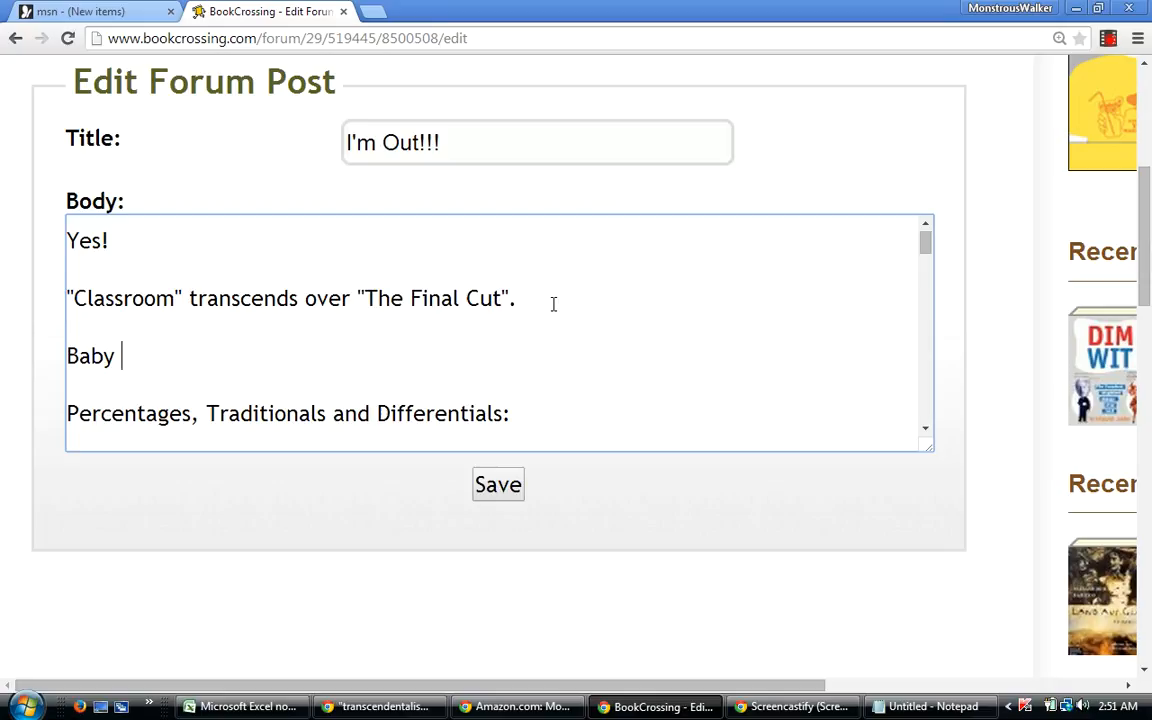
pyautogui.press('BackSpace')
pyautogui.press('BackSpace')
pyautogui.press('BackSpace')
pyautogui.press('BackSpace')
pyautogui.press('BackSpace')
# Write "BABY EINSTEINS swarmed." as the new paragraph above "Percentages, Traditionals and Differentials:".
pyautogui.write('BABY EINSTEINS swarmed')
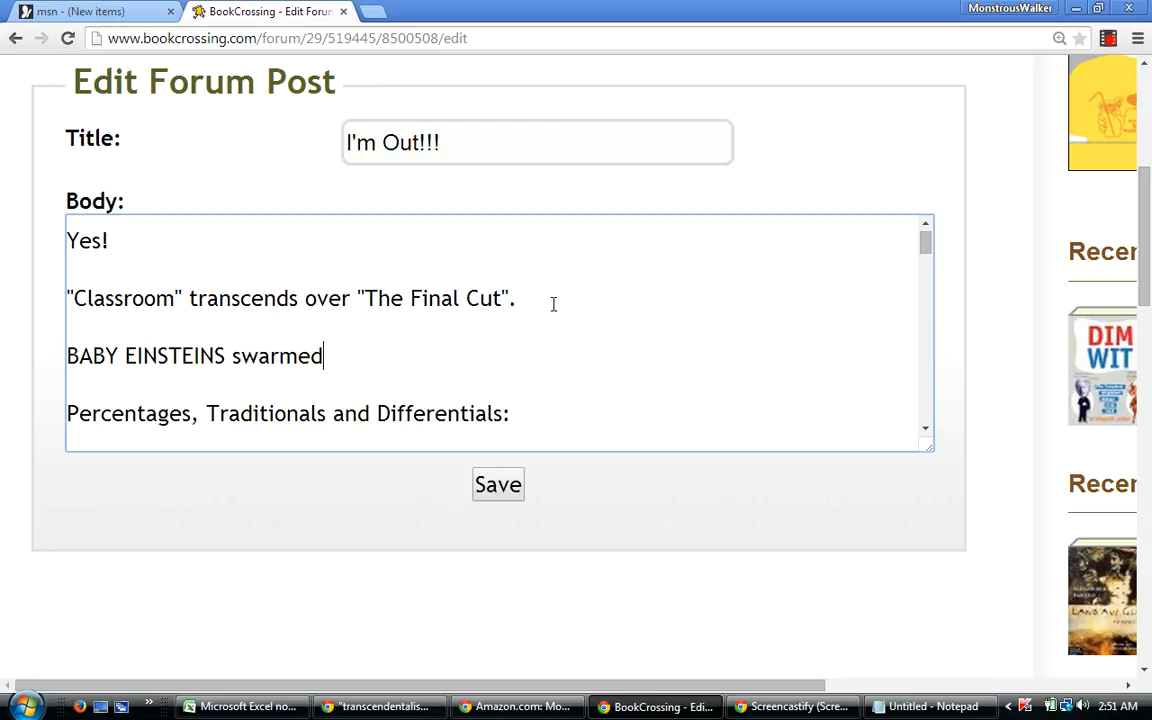
pyautogui.write('.')
# Copy the entire body text of the forum post, from "94 guesses" back to the beginning, and clear the selection.
pyautogui.moveTo(926, 244); pyautogui.dragTo(858, 426)
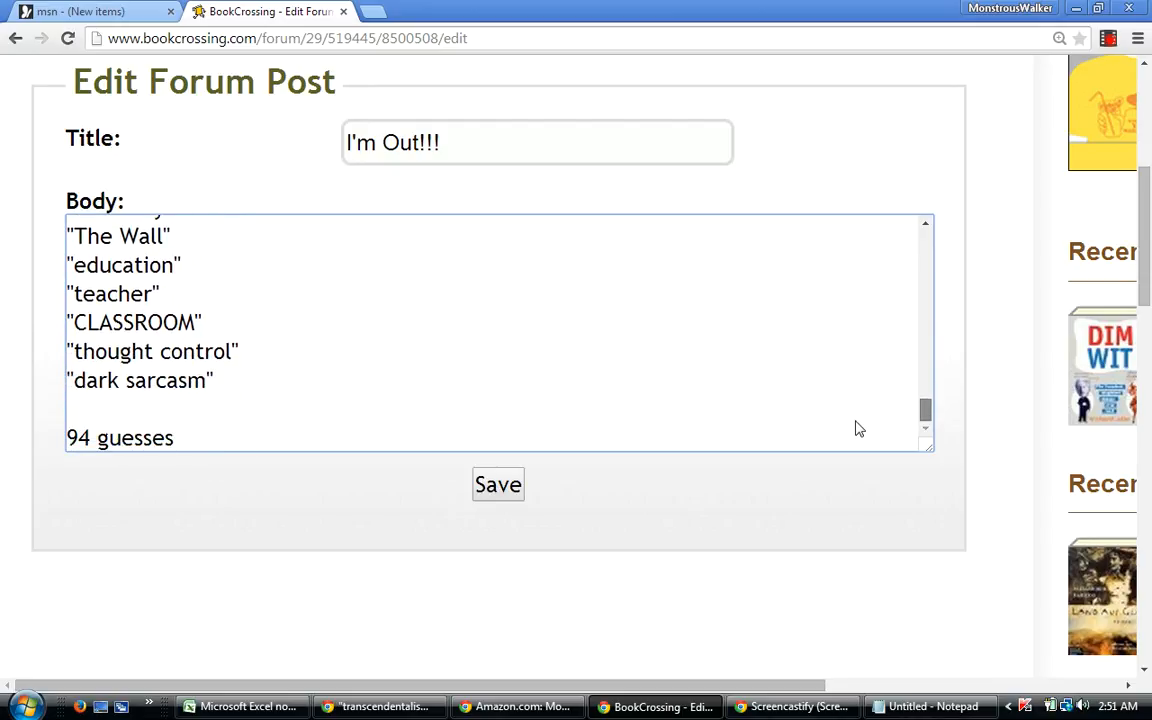
pyautogui.moveTo(182, 440); pyautogui.dragTo(43, 147)
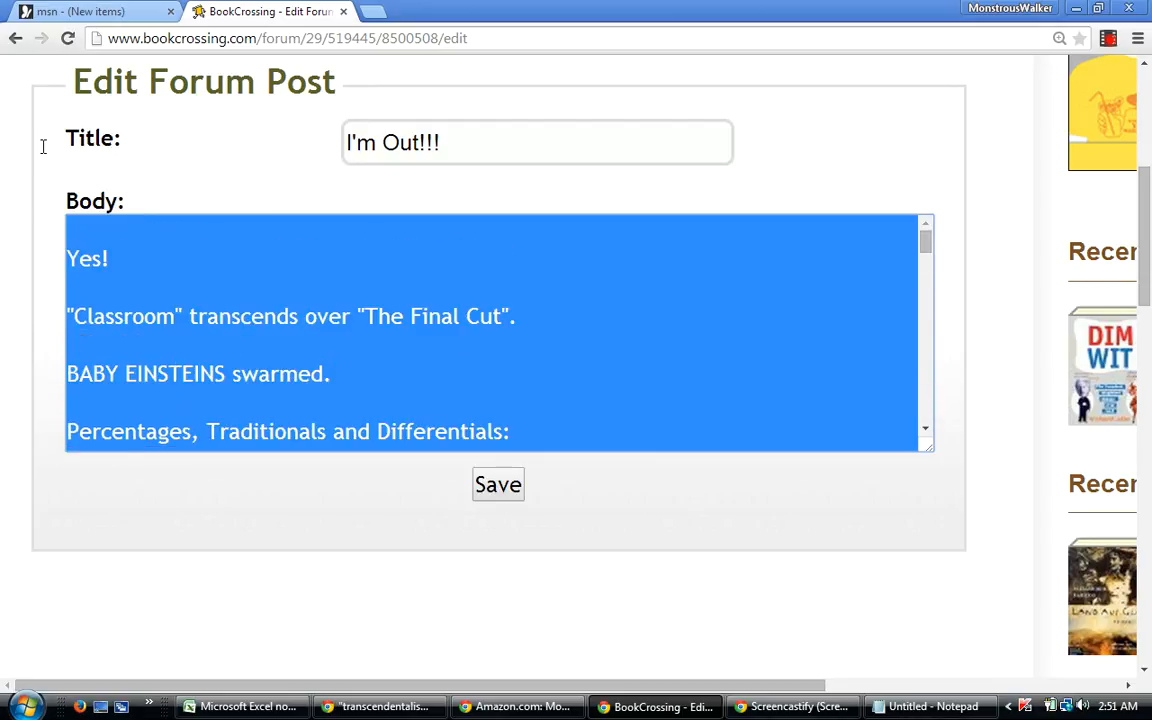
pyautogui.rightClick(104, 240)
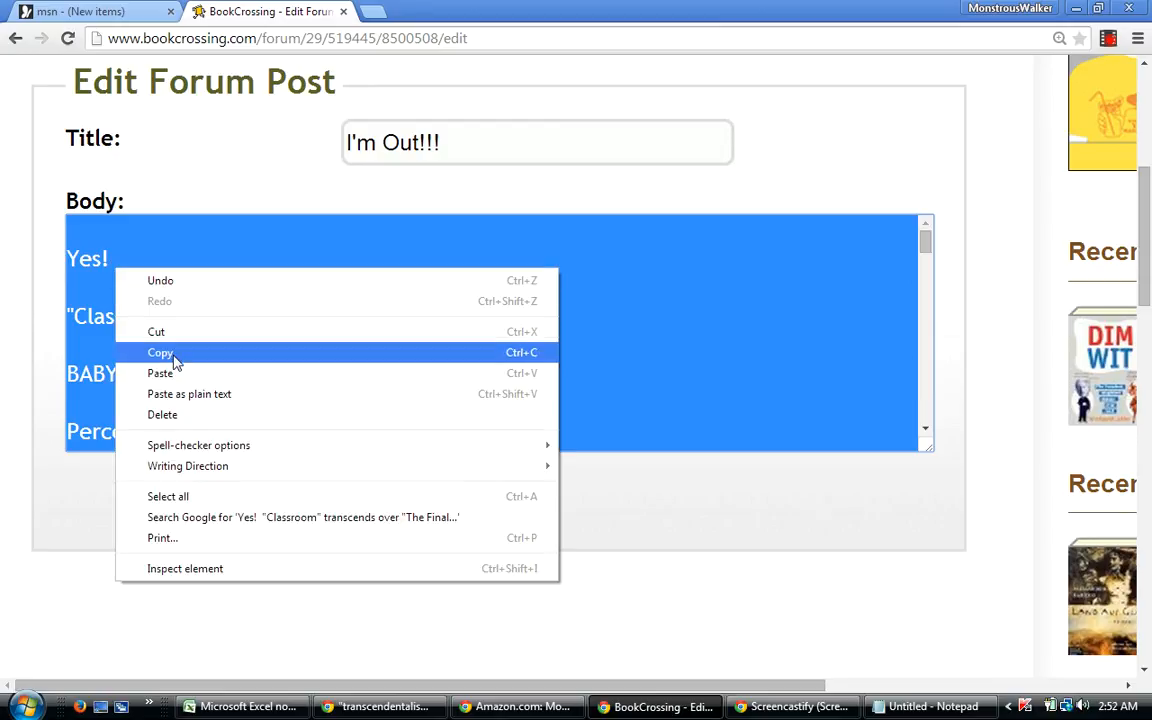
pyautogui.click(172, 354)
pyautogui.click(565, 334)
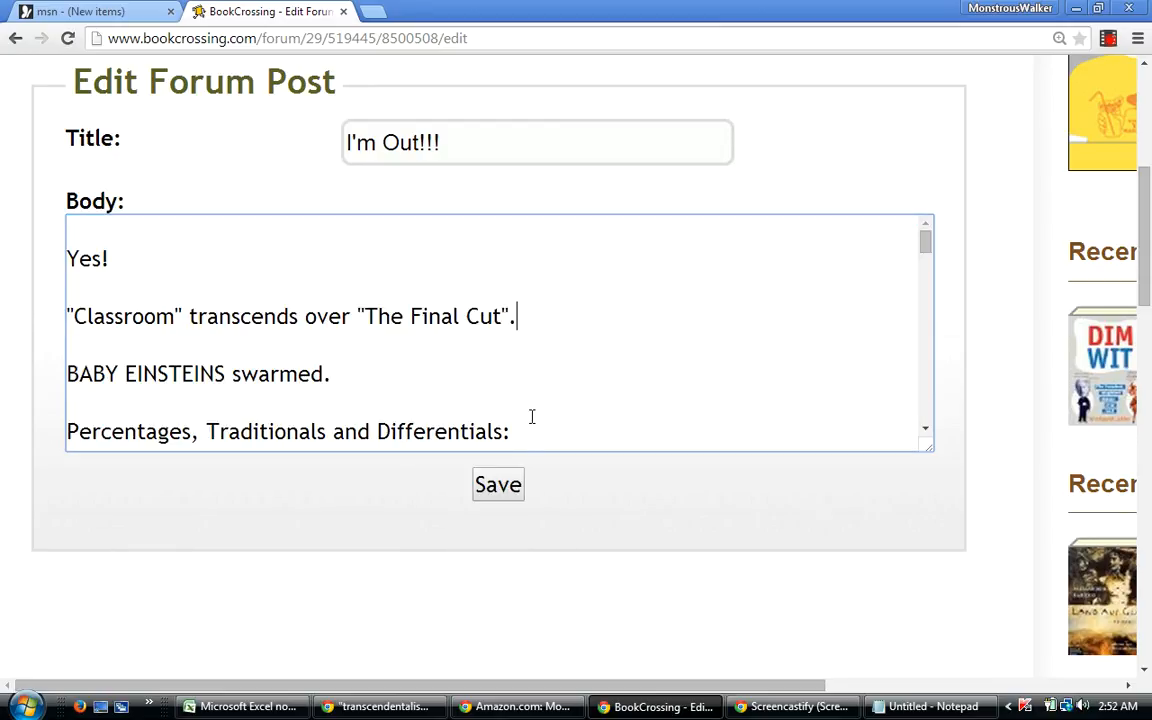
# Save the edited forum post and view its published text from the beginning.
pyautogui.click(494, 485)
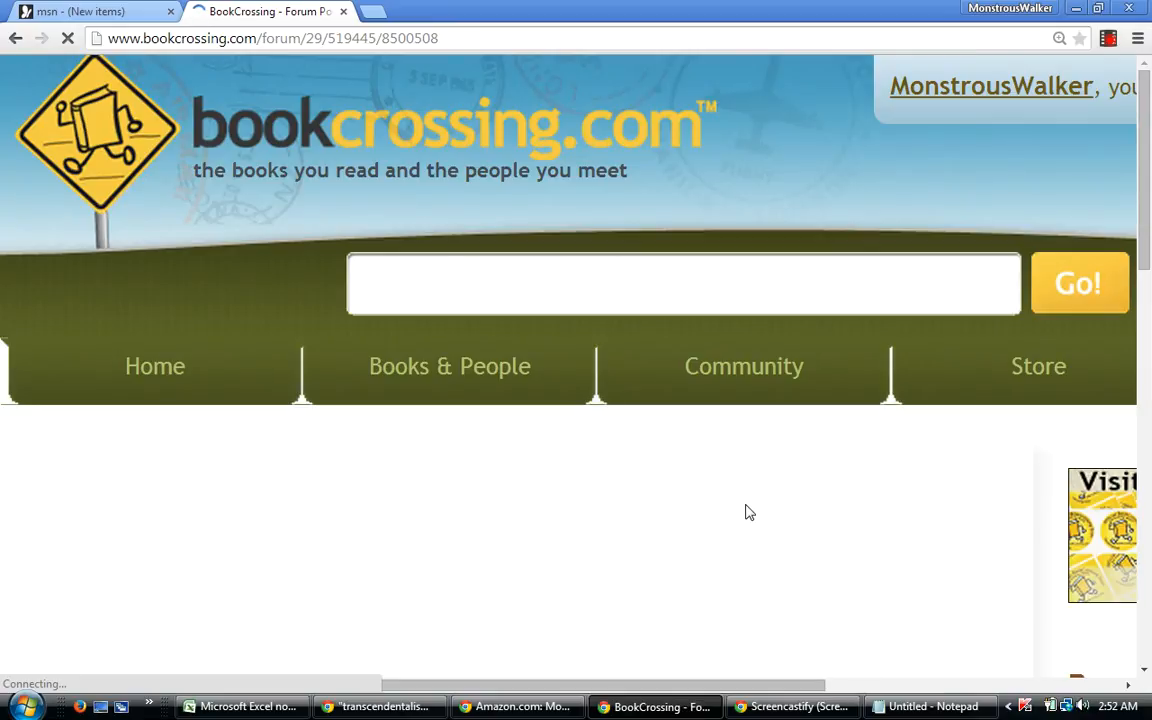
pyautogui.scroll(-3, 745, 512)
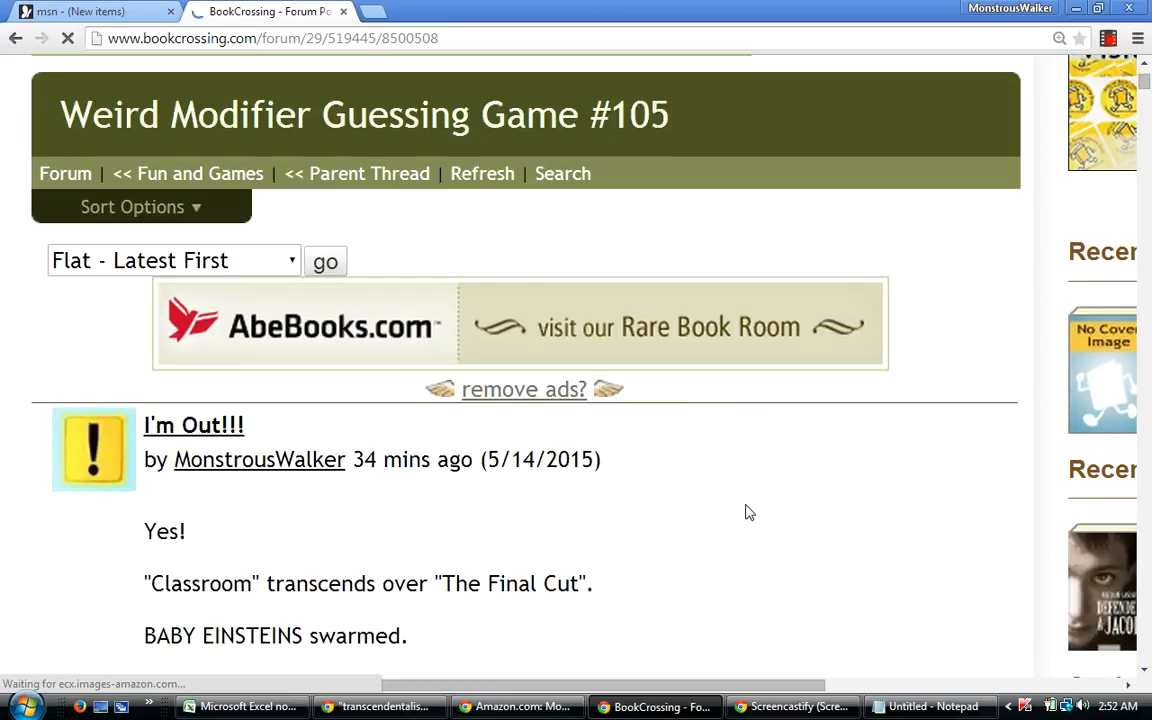
pyautogui.scroll(-3, 749, 512)
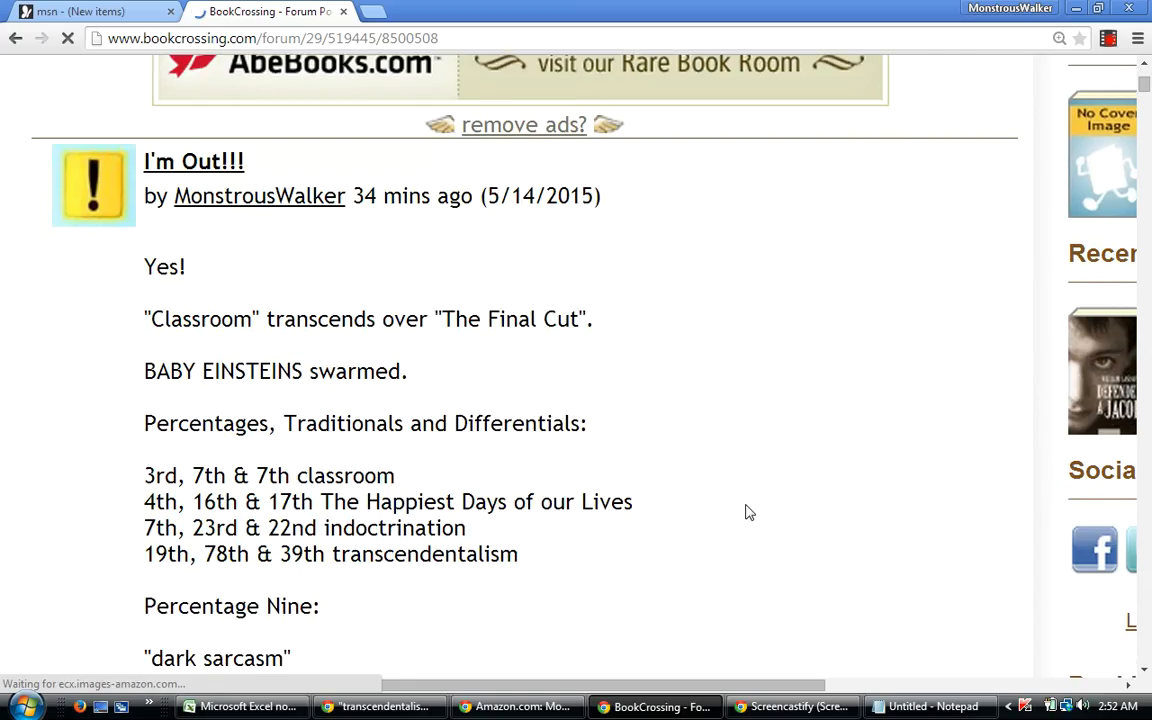
# Review the published "I'm Out!!!" post, from its opening sentences through all the ranking lists to the guess count.
pyautogui.scroll(-3, 749, 512)
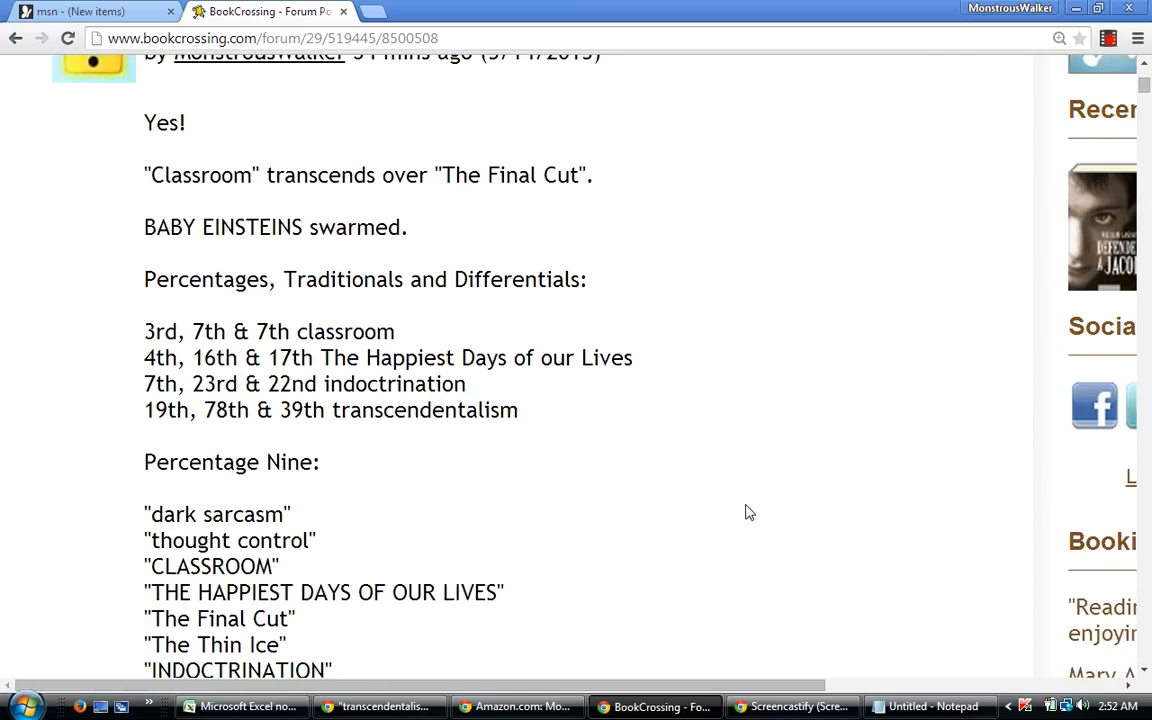
pyautogui.scroll(-3, 749, 512)
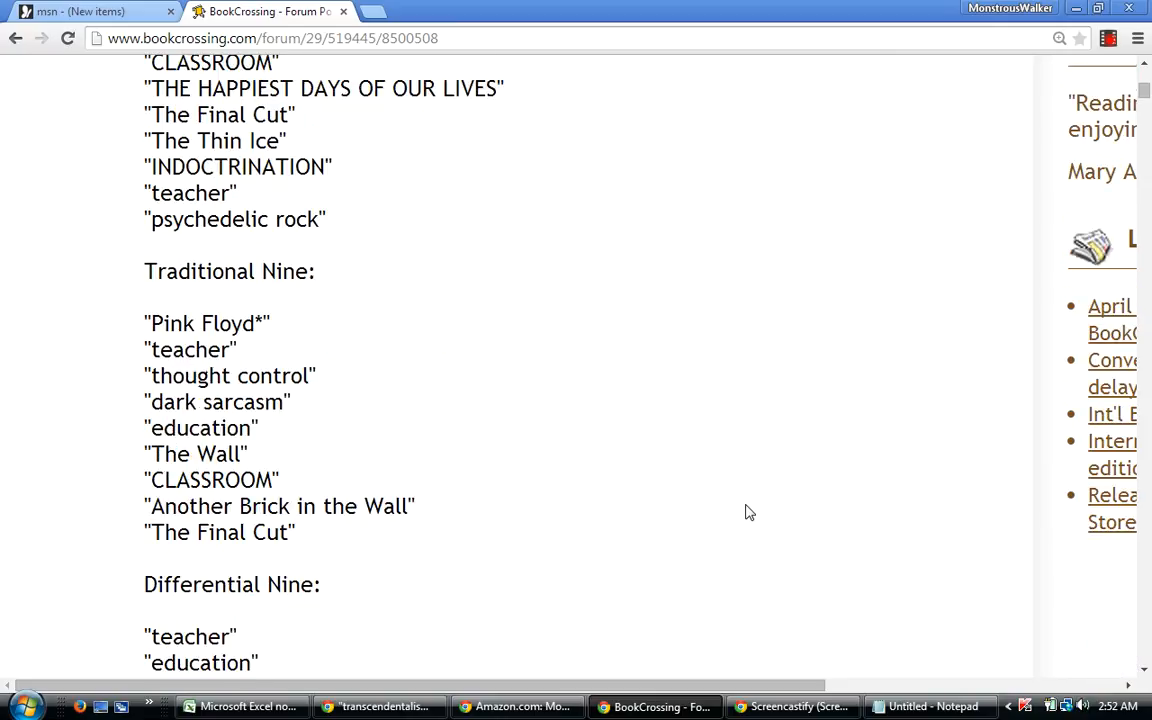
pyautogui.scroll(-3, 749, 512)
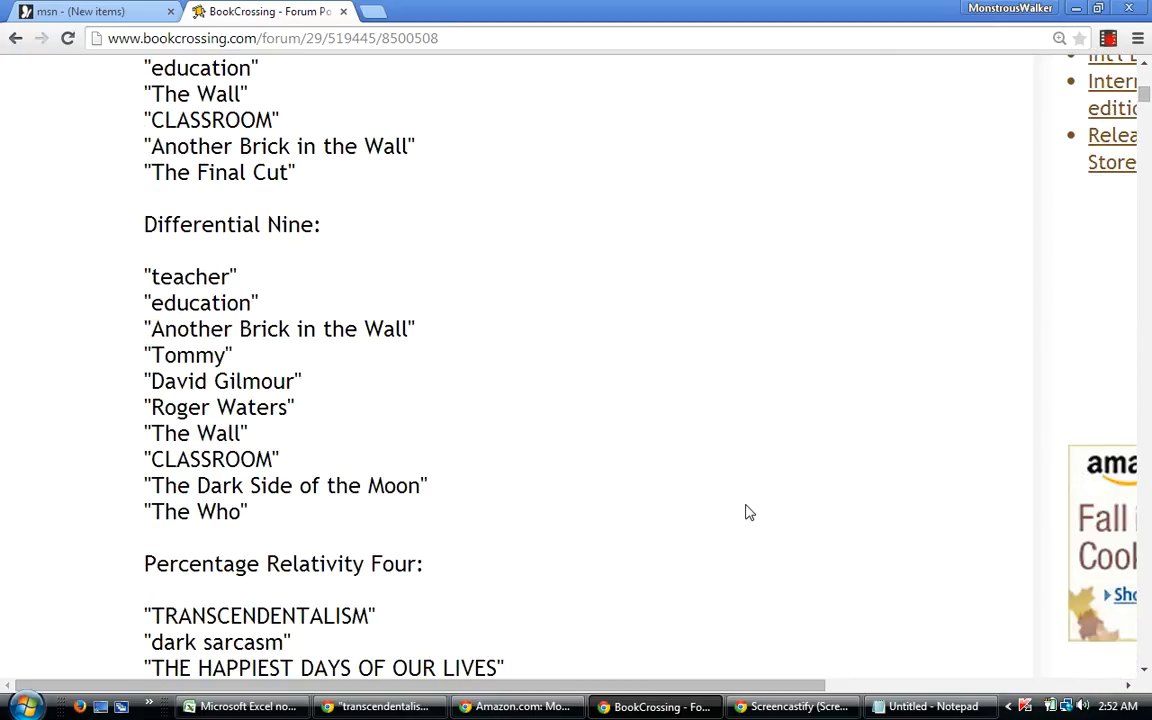
pyautogui.scroll(-2, 749, 512)
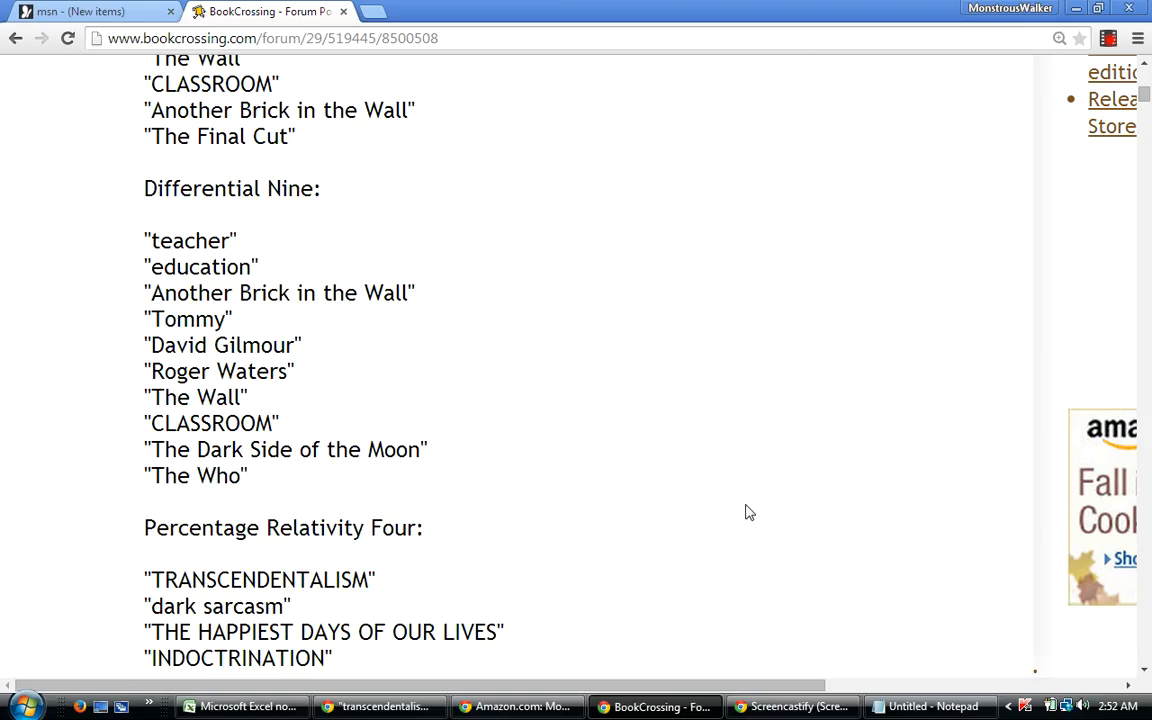
pyautogui.scroll(-2, 749, 512)
pyautogui.scroll(-1, 749, 512)
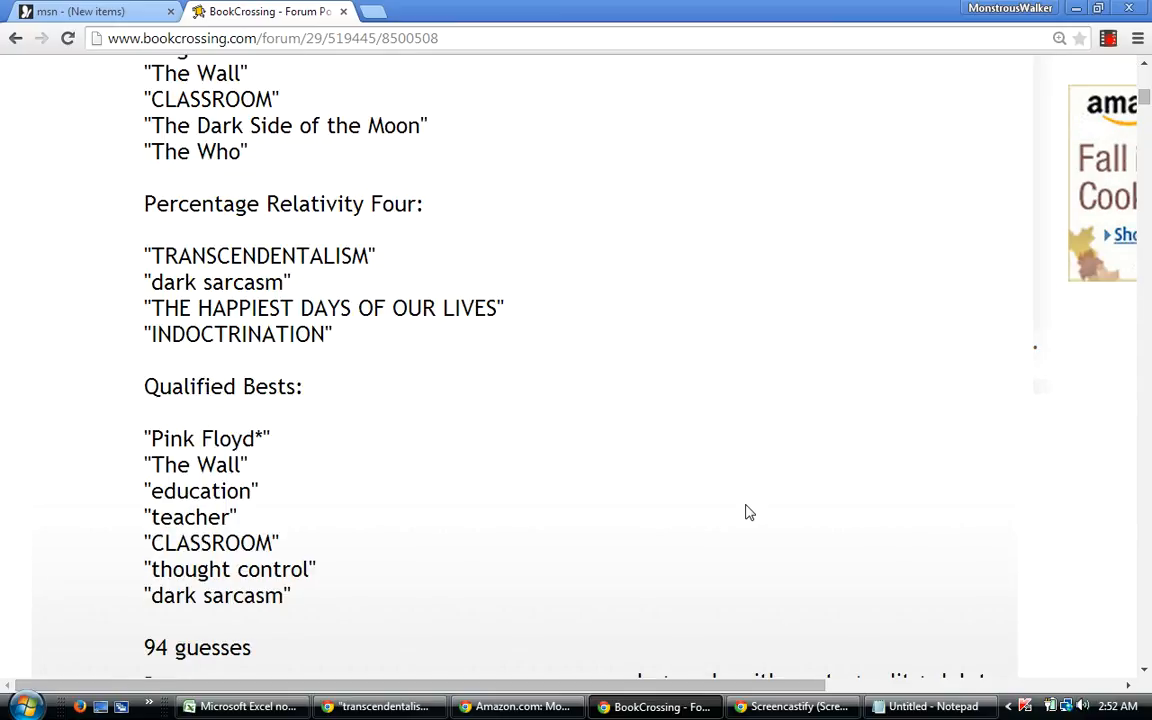
pyautogui.scroll(-1, 749, 512)
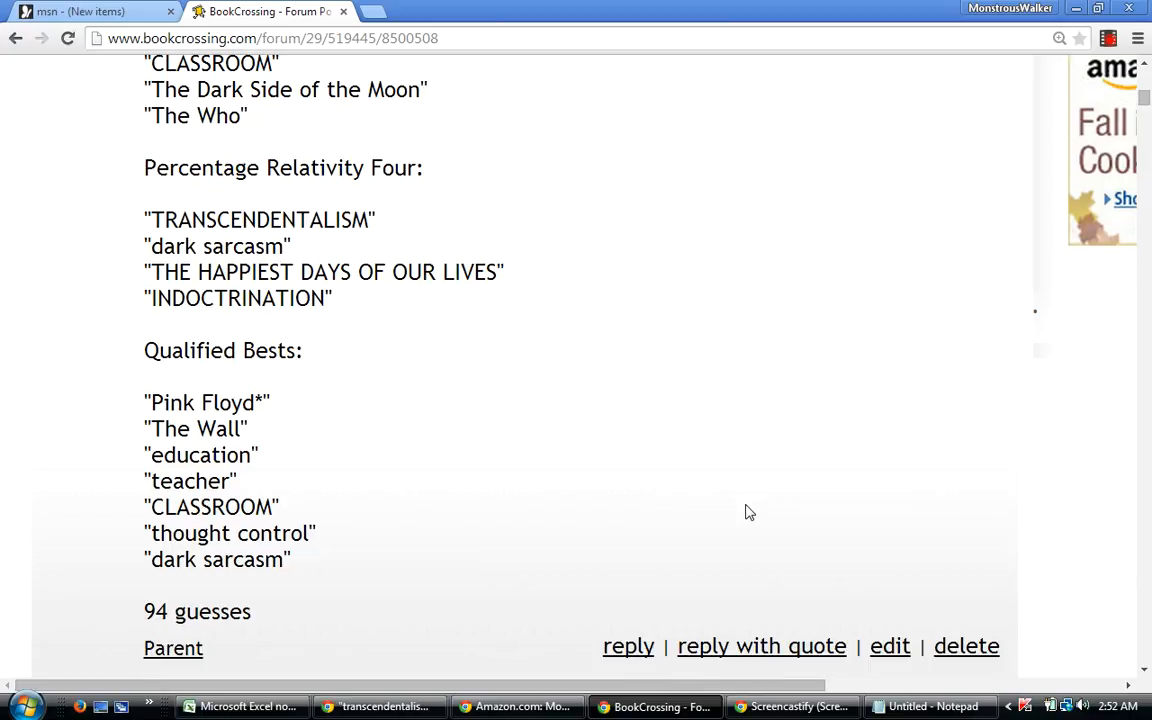
pyautogui.scroll(-2, 749, 512)
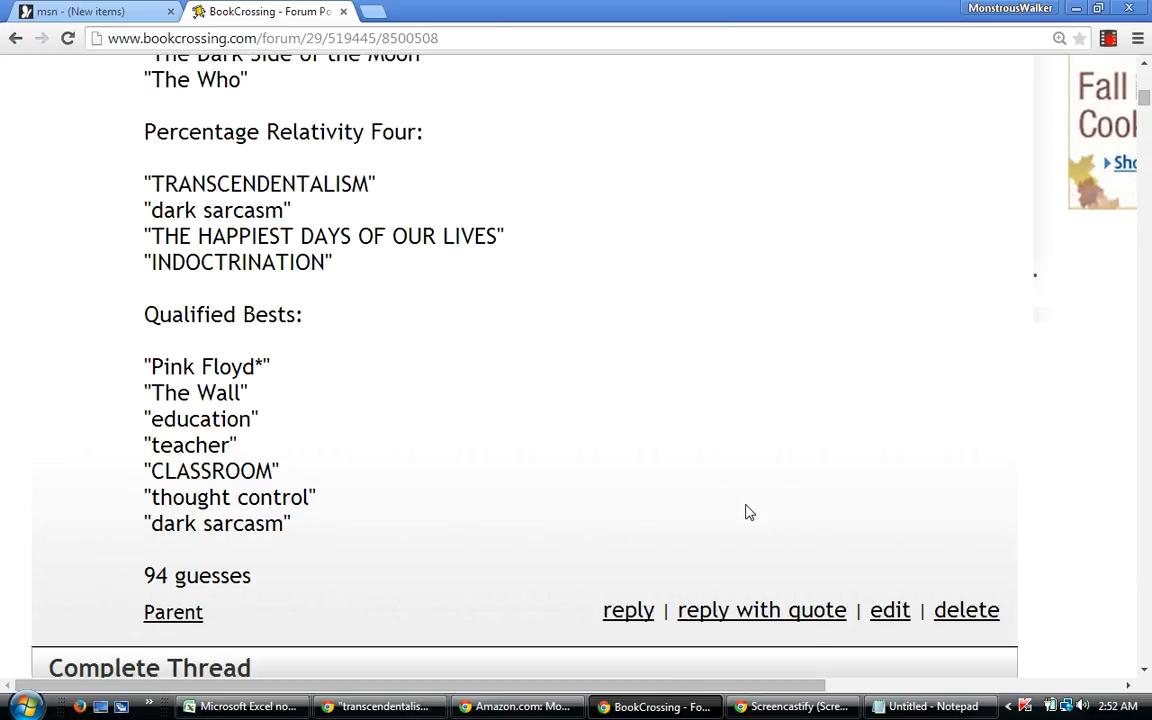
pyautogui.scroll(-1, 749, 512)
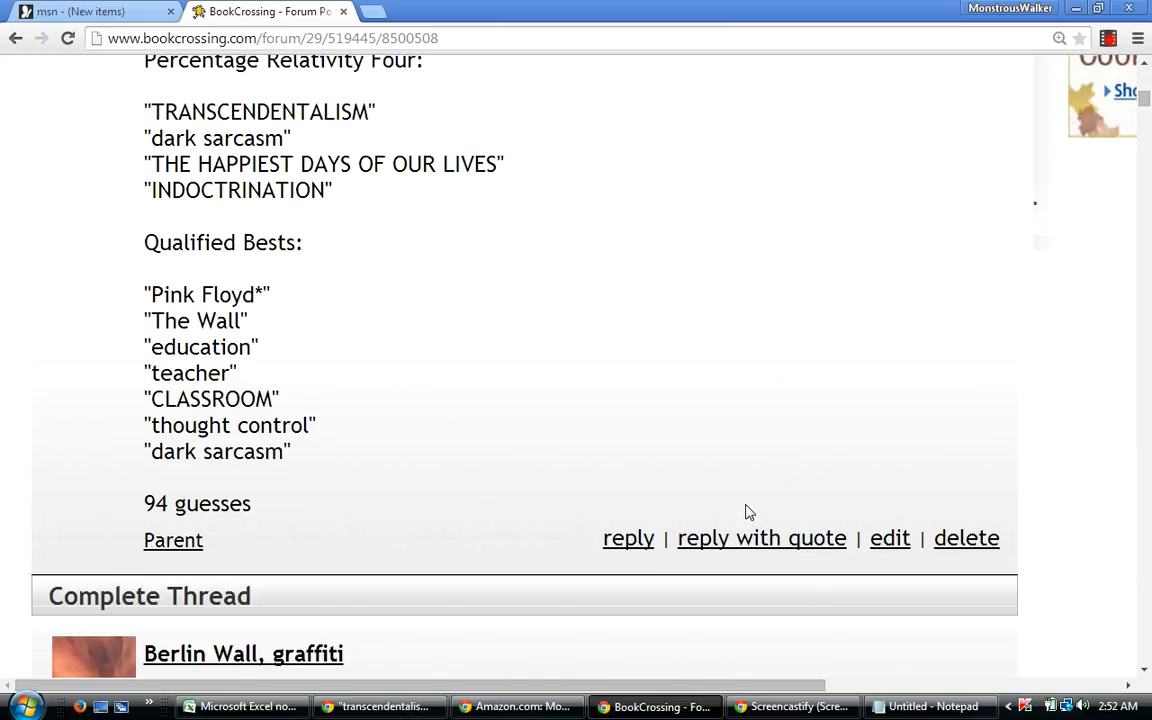
# Examine the start of the Complete Thread section, including the newest reply "Berlin Wall, graffiti" and the "I'm Out!!!" entry below it.
pyautogui.scroll(-4, 747, 511)
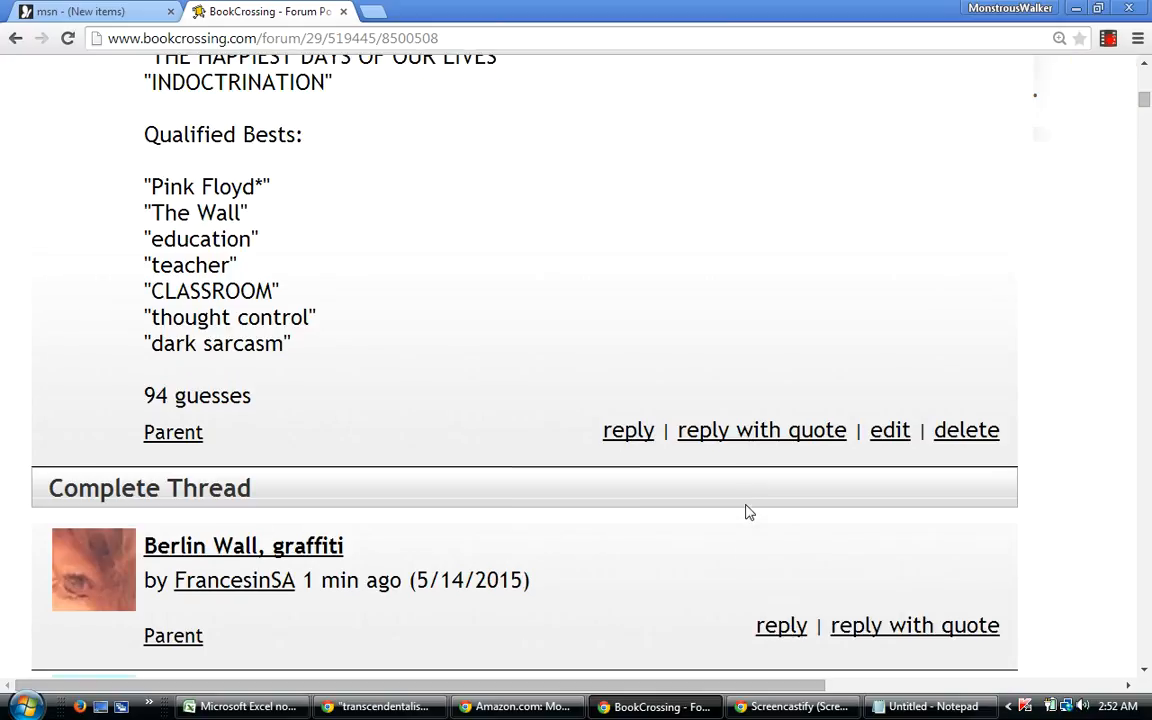
pyautogui.scroll(-1, 749, 512)
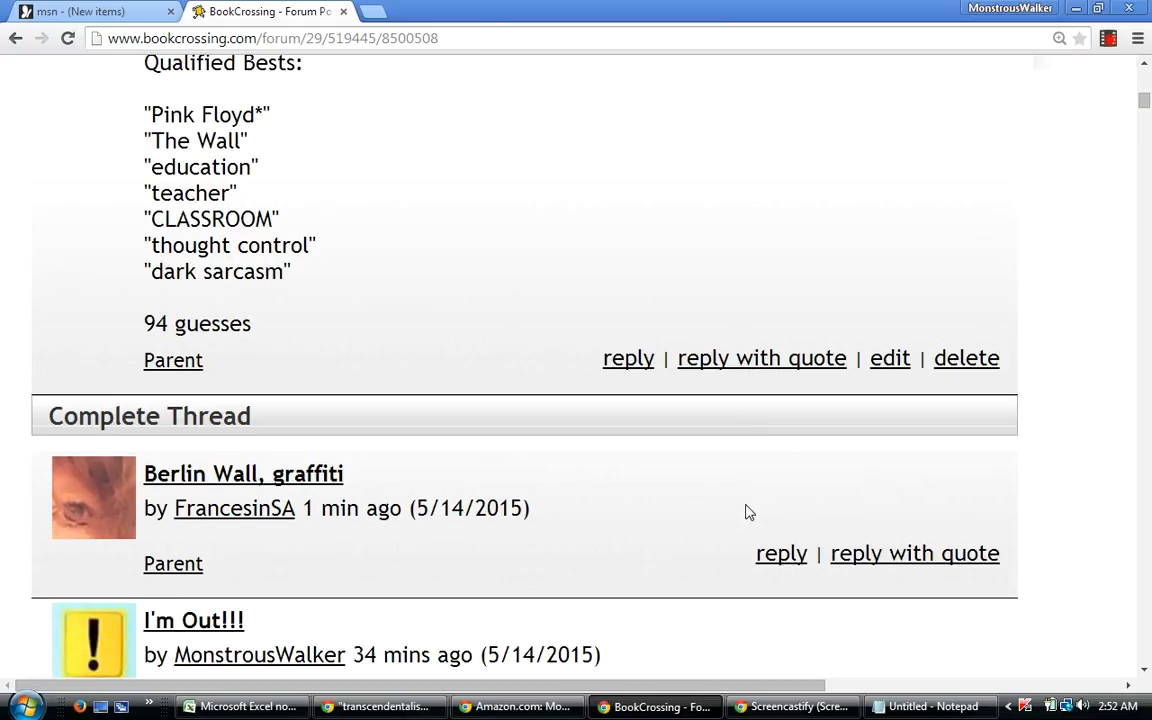
pyautogui.scroll(-1, 749, 512)
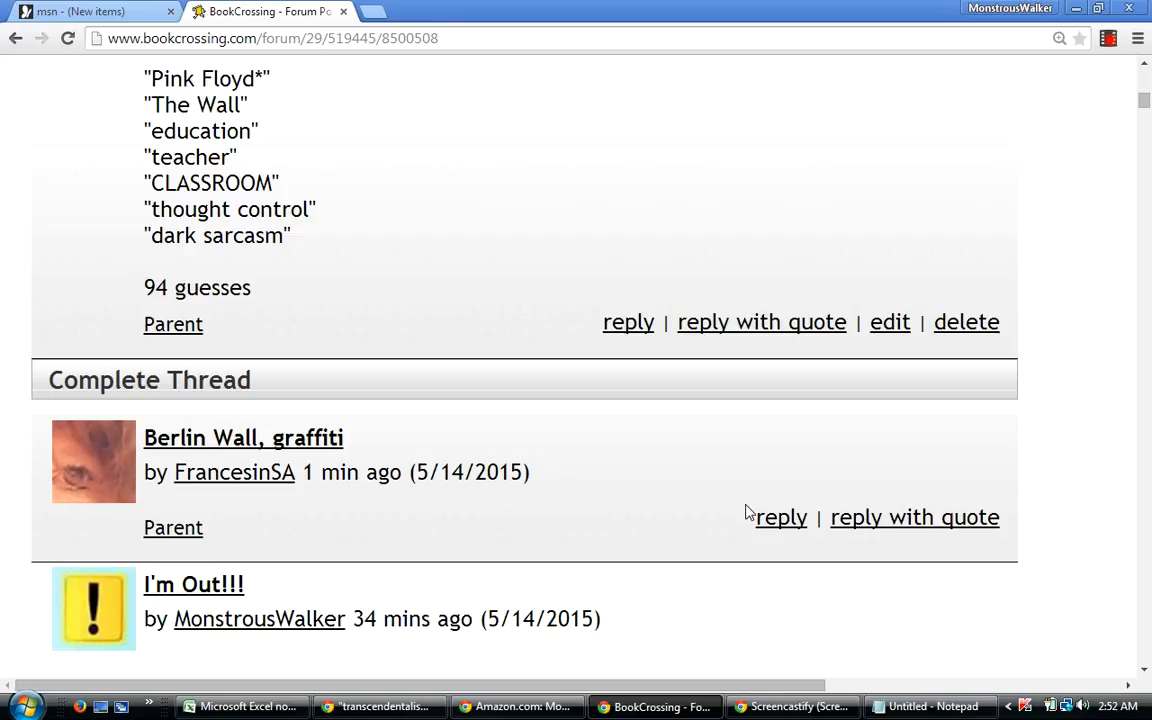
pyautogui.scroll(-1, 749, 512)
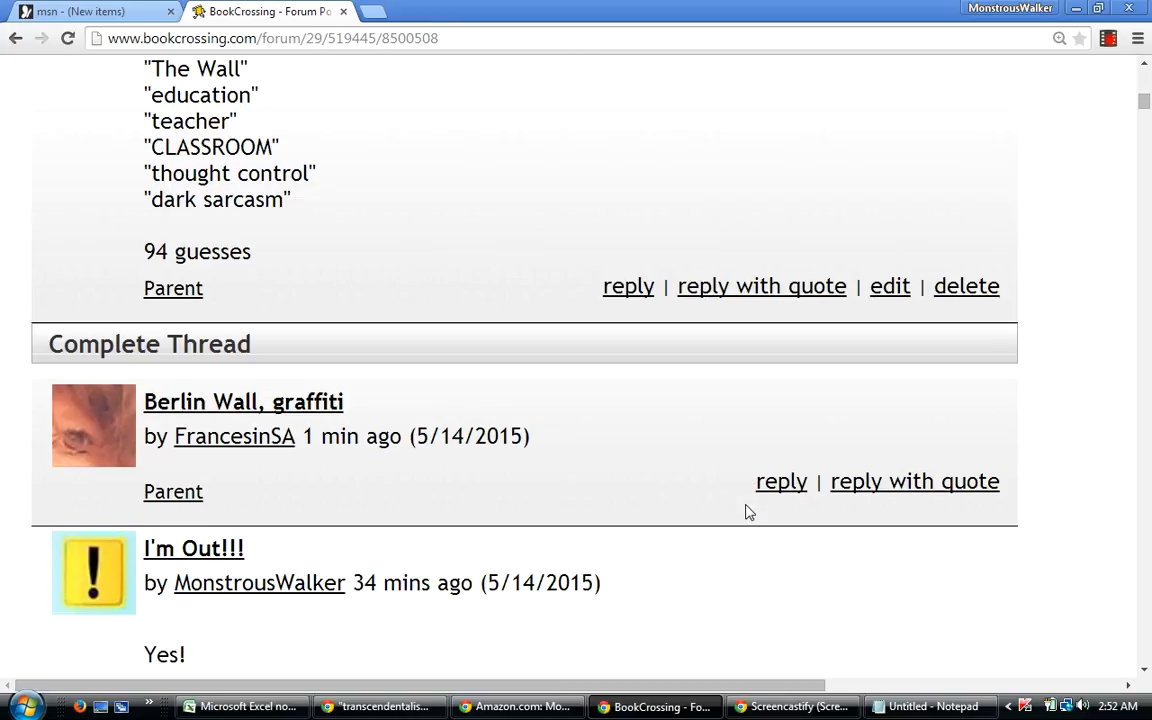
pyautogui.scroll(-1, 749, 512)
pyautogui.scroll(-1, 749, 512)
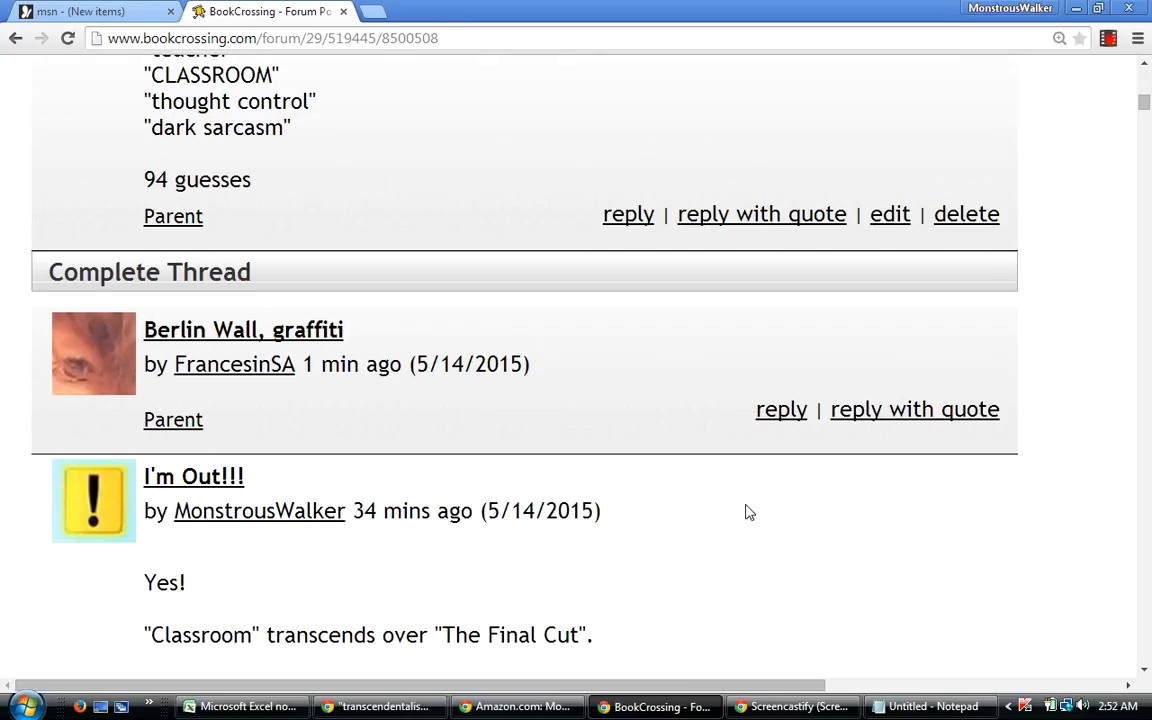
pyautogui.scroll(-1, 749, 512)
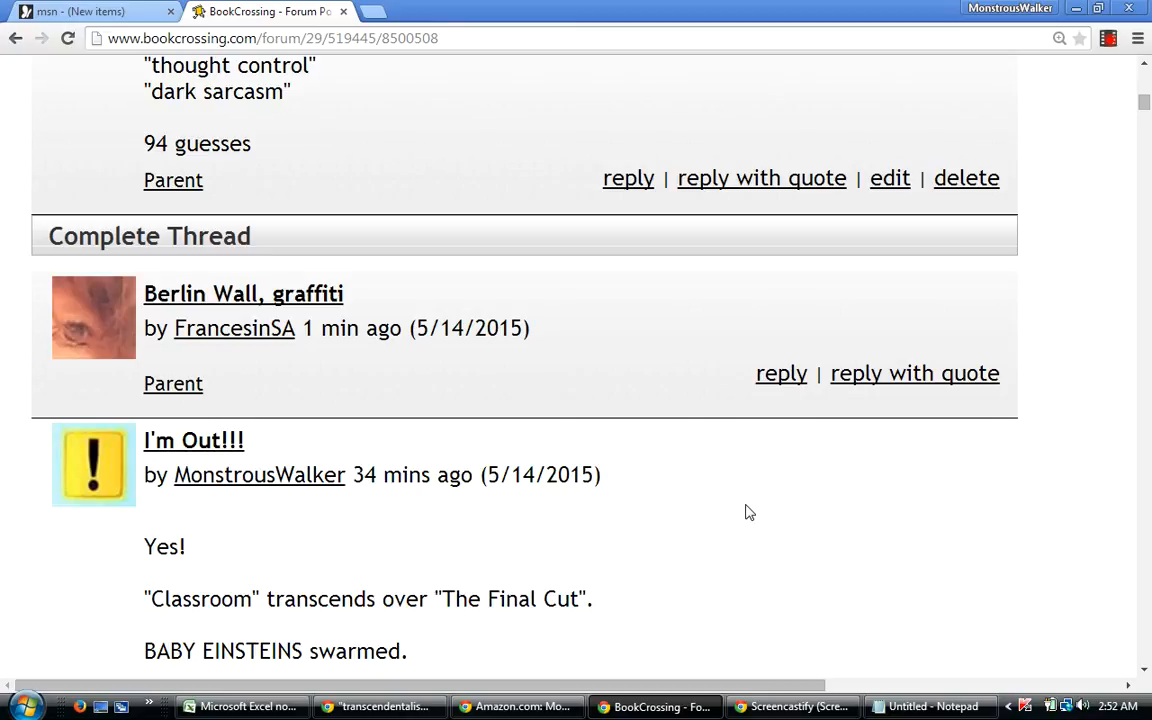
pyautogui.scroll(-1, 749, 512)
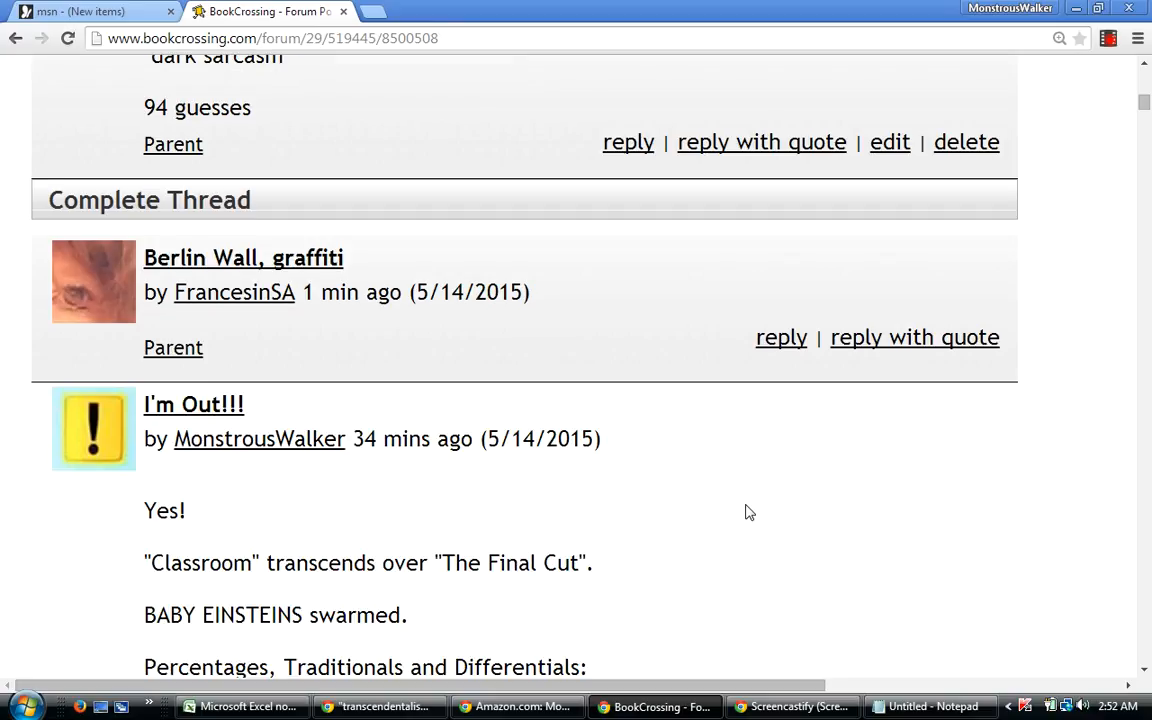
pyautogui.scroll(-1, 749, 512)
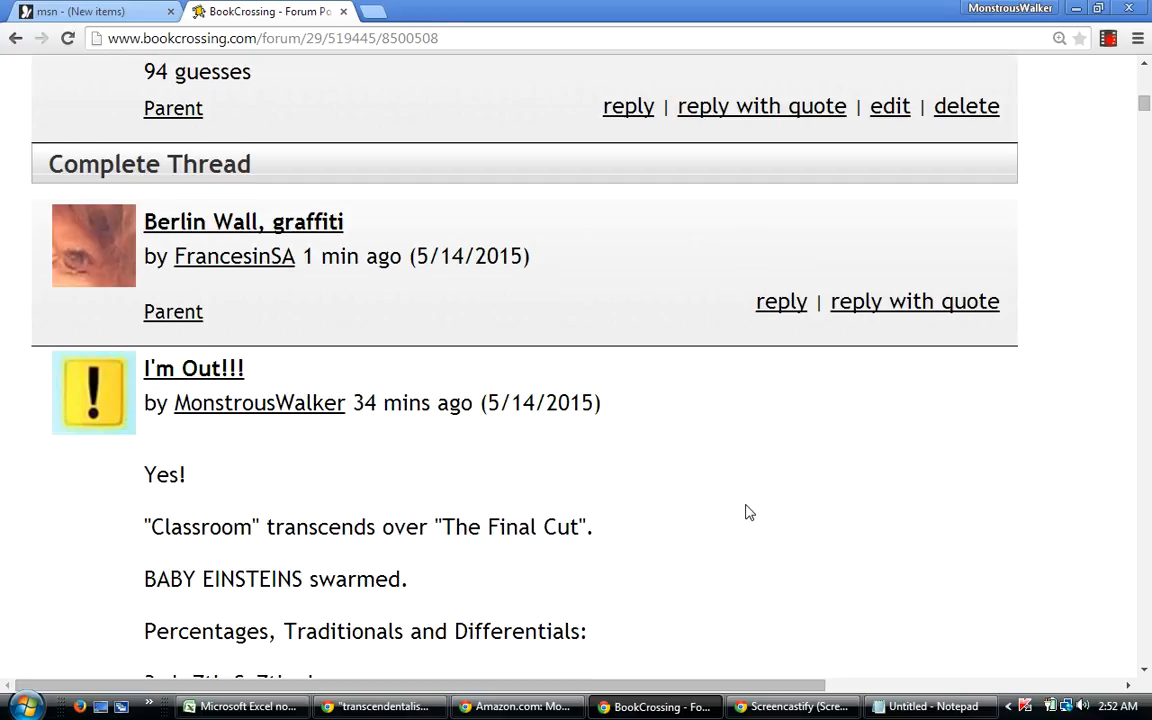
pyautogui.scroll(-1, 749, 512)
pyautogui.scroll(-1, 749, 512)
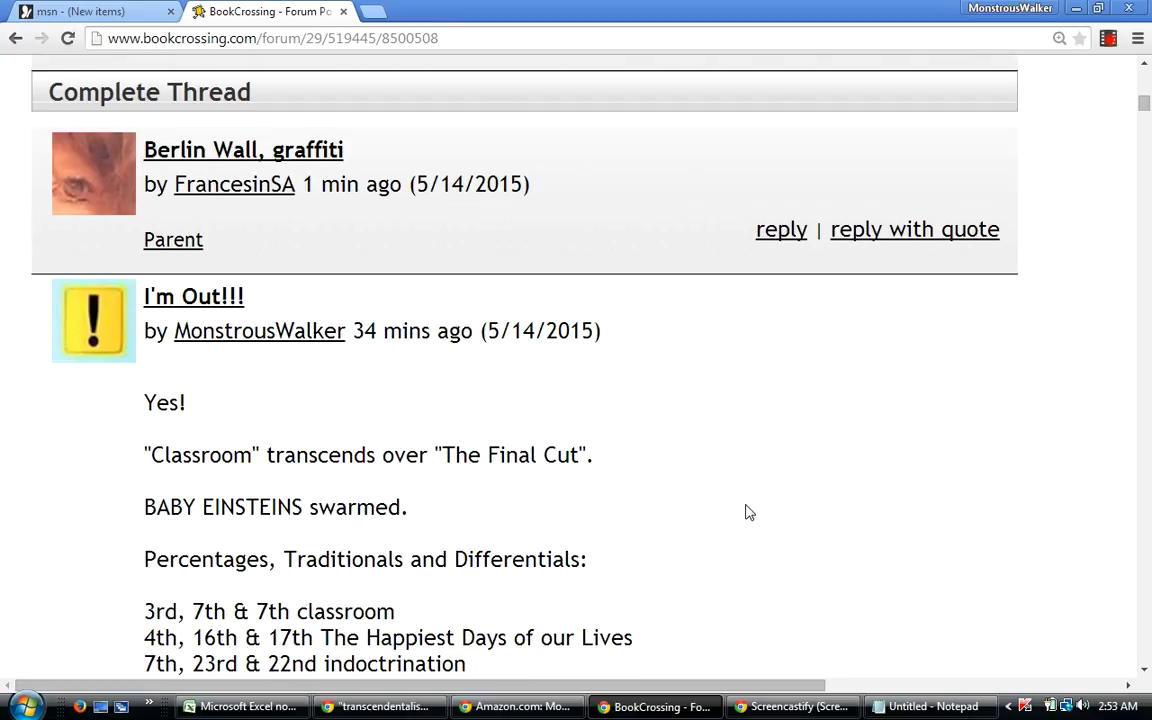
pyautogui.scroll(-2, 749, 512)
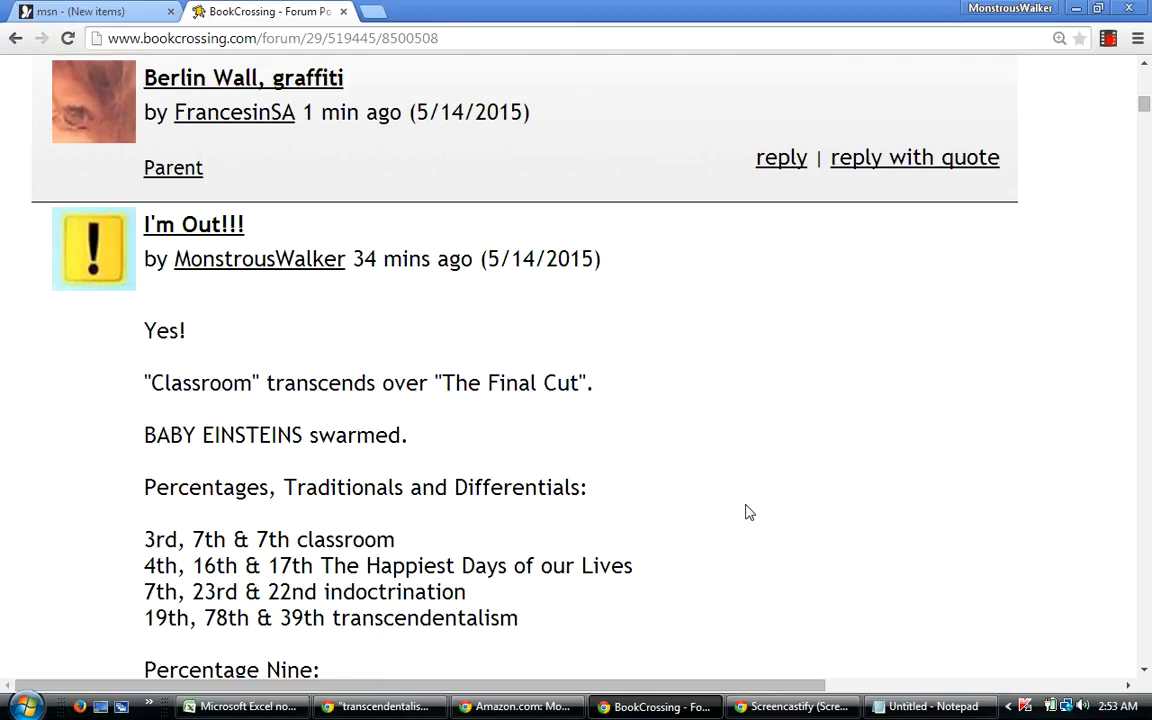
# Reread the "I'm Out!!!" entry within the complete thread and check the "indoctrination, transcendentalism" and "The Happiest Days of Our Lives" guesses below it.
pyautogui.scroll(-1, 749, 512)
pyautogui.scroll(1, 749, 512)
pyautogui.scroll(-1, 748, 512)
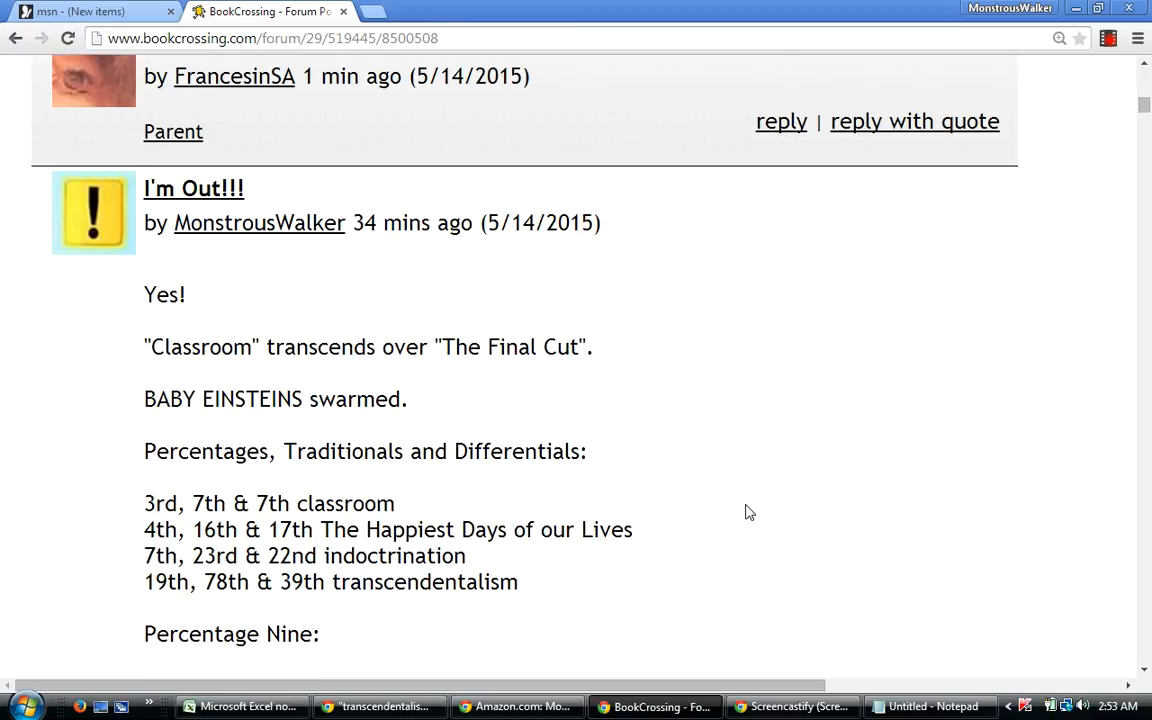
pyautogui.scroll(-6, 748, 512)
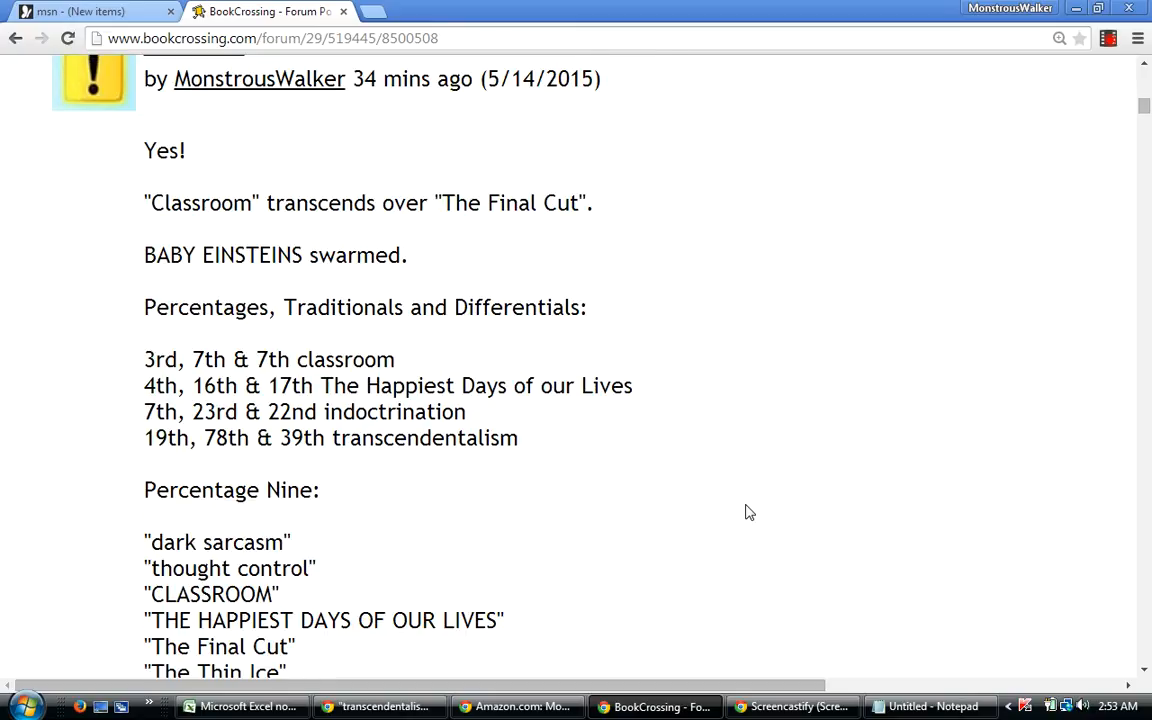
pyautogui.scroll(-4, 748, 512)
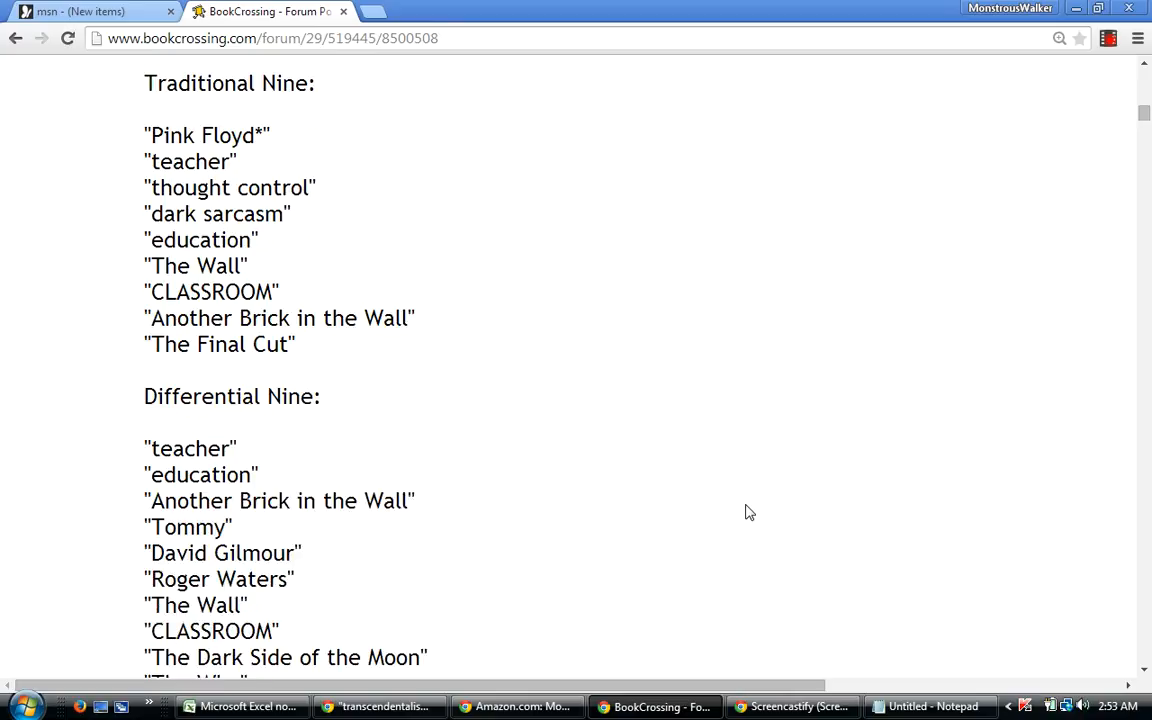
pyautogui.scroll(-7, 748, 512)
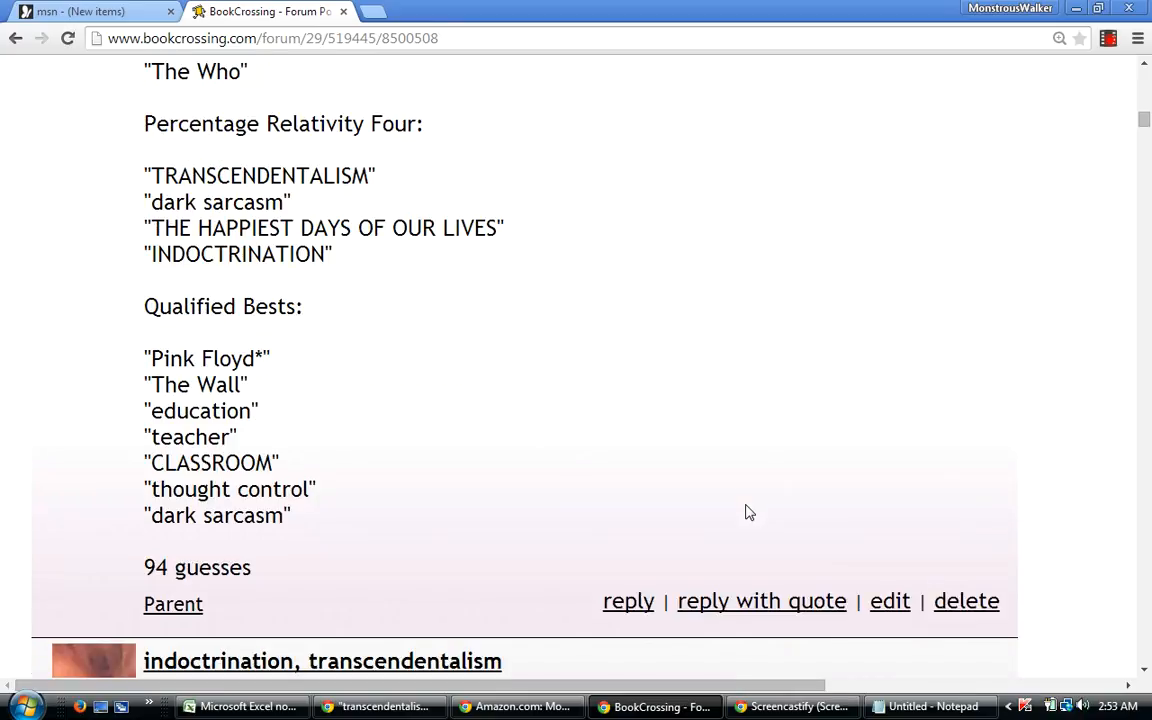
pyautogui.scroll(-3, 748, 512)
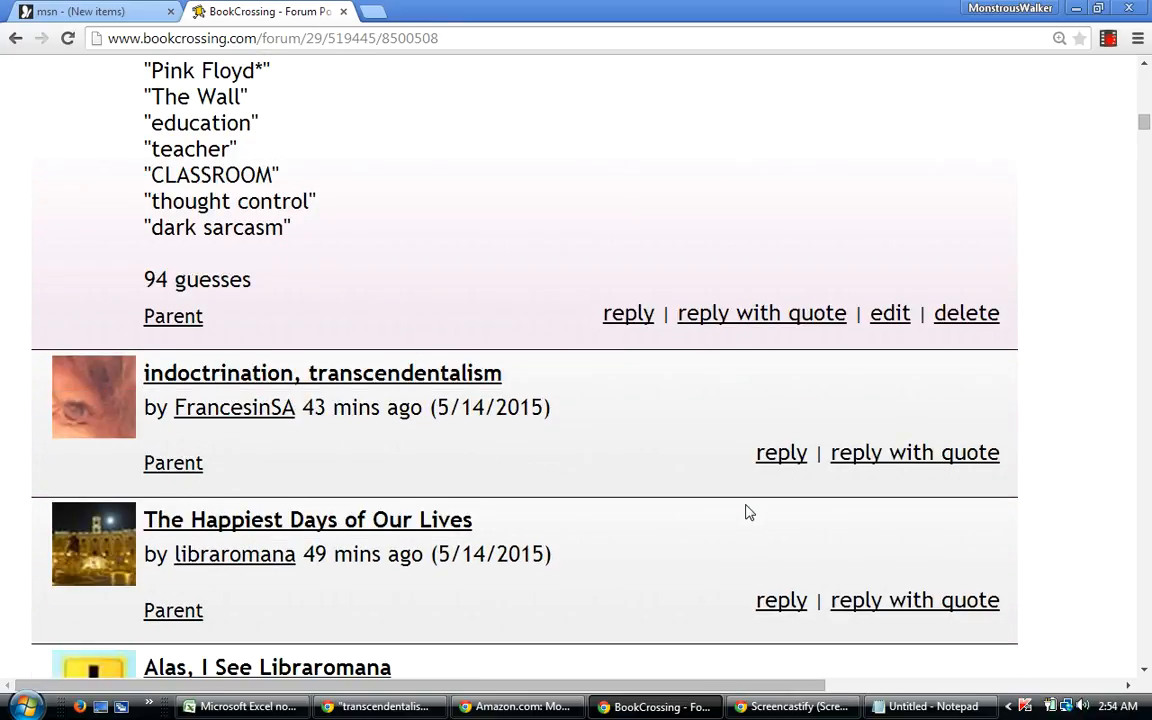
pyautogui.scroll(-1, 748, 512)
pyautogui.scroll(-1, 748, 512)
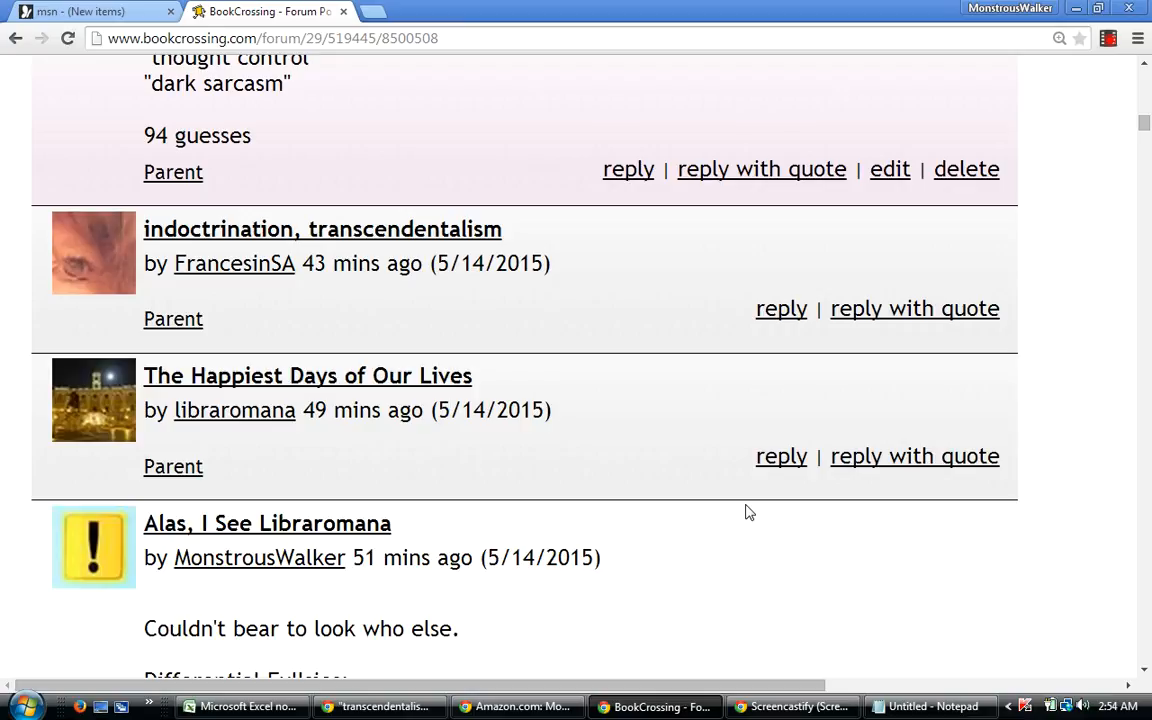
# Look through the thread past the long differential ranking list to the two "classroom, teacher" replies and the crosspost comment below them.
pyautogui.scroll(-6, 748, 512)
pyautogui.scroll(-17, 748, 512)
pyautogui.scroll(-5, 748, 512)
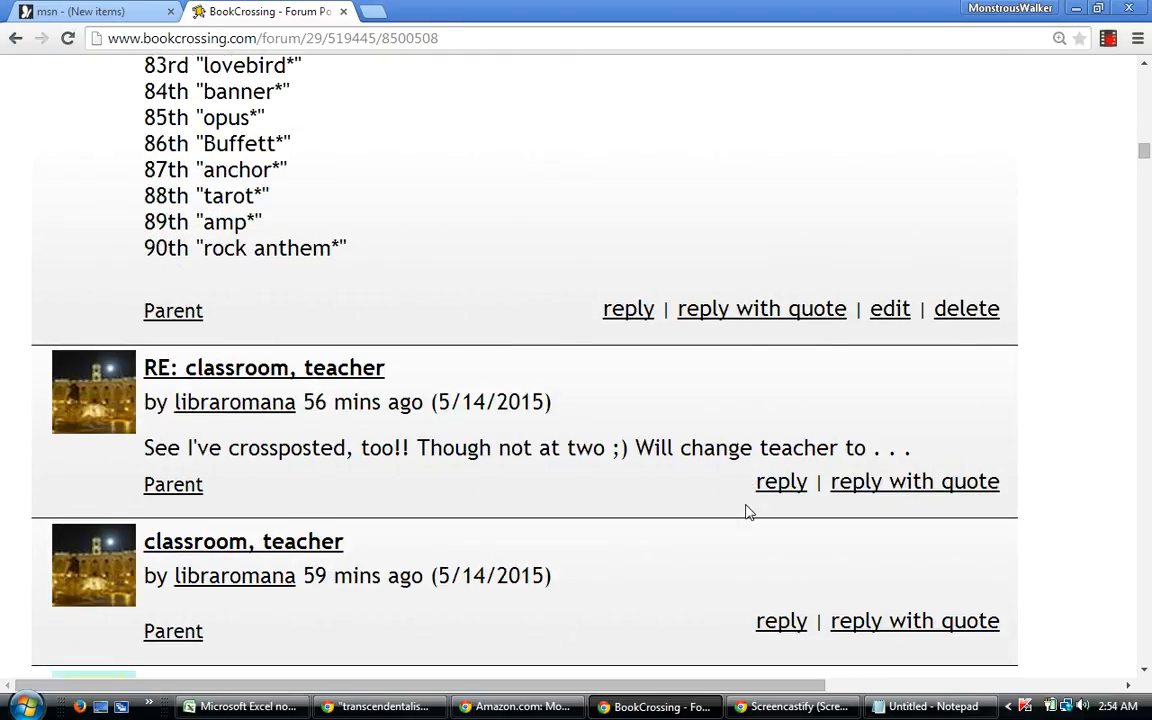
pyautogui.scroll(-2, 748, 512)
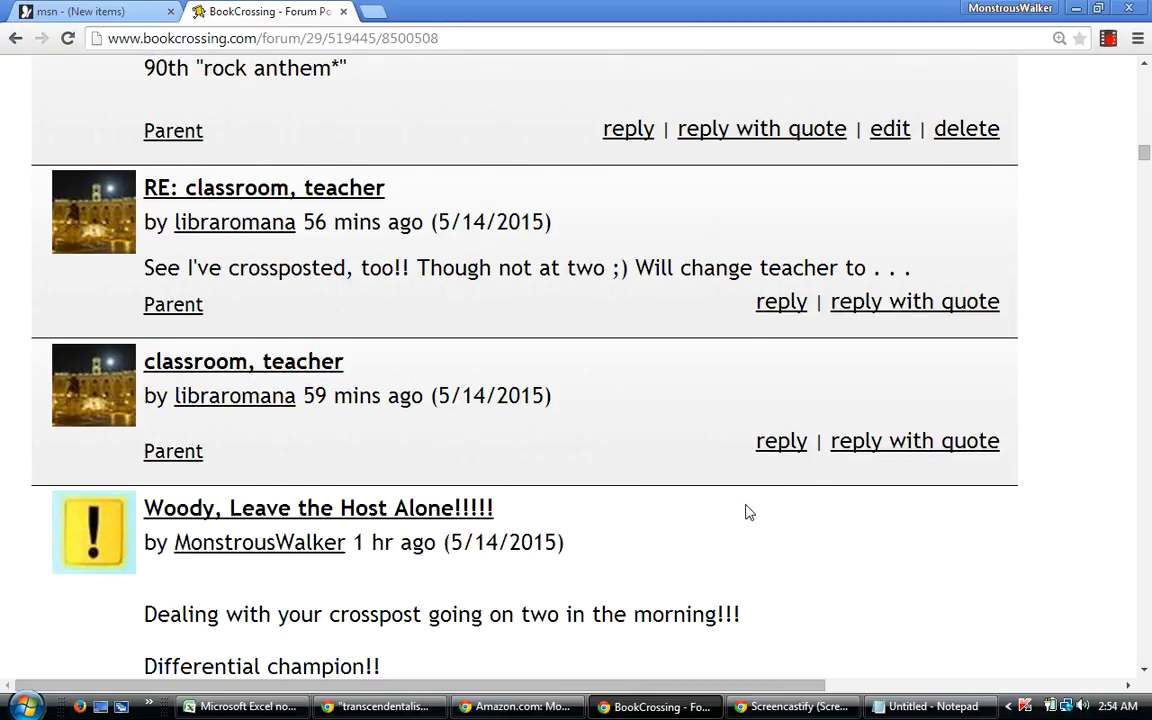
pyautogui.scroll(-1, 748, 512)
pyautogui.scroll(-1, 748, 512)
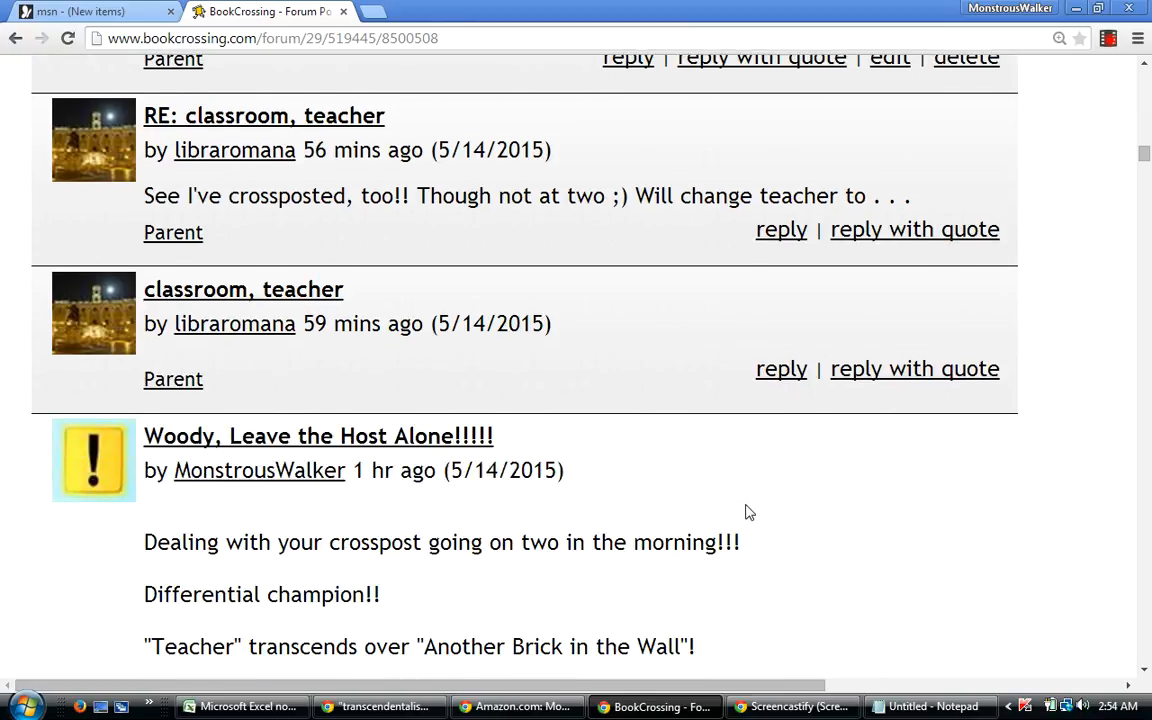
pyautogui.scroll(-1, 748, 512)
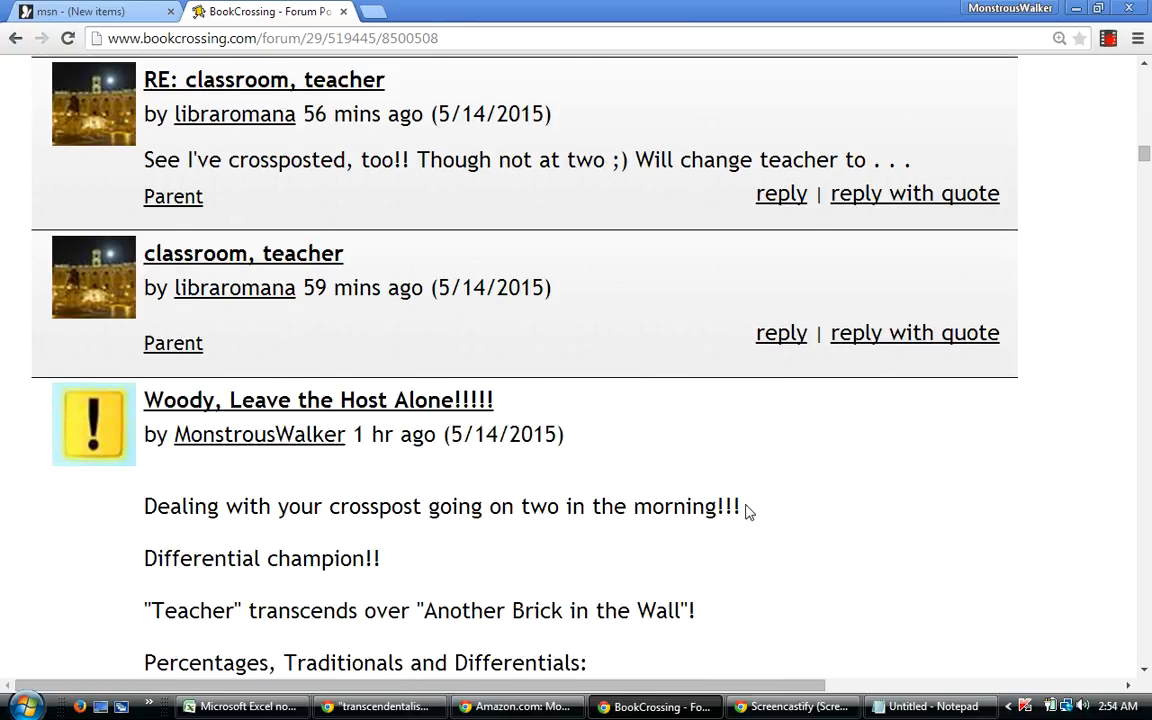
pyautogui.scroll(-1, 748, 512)
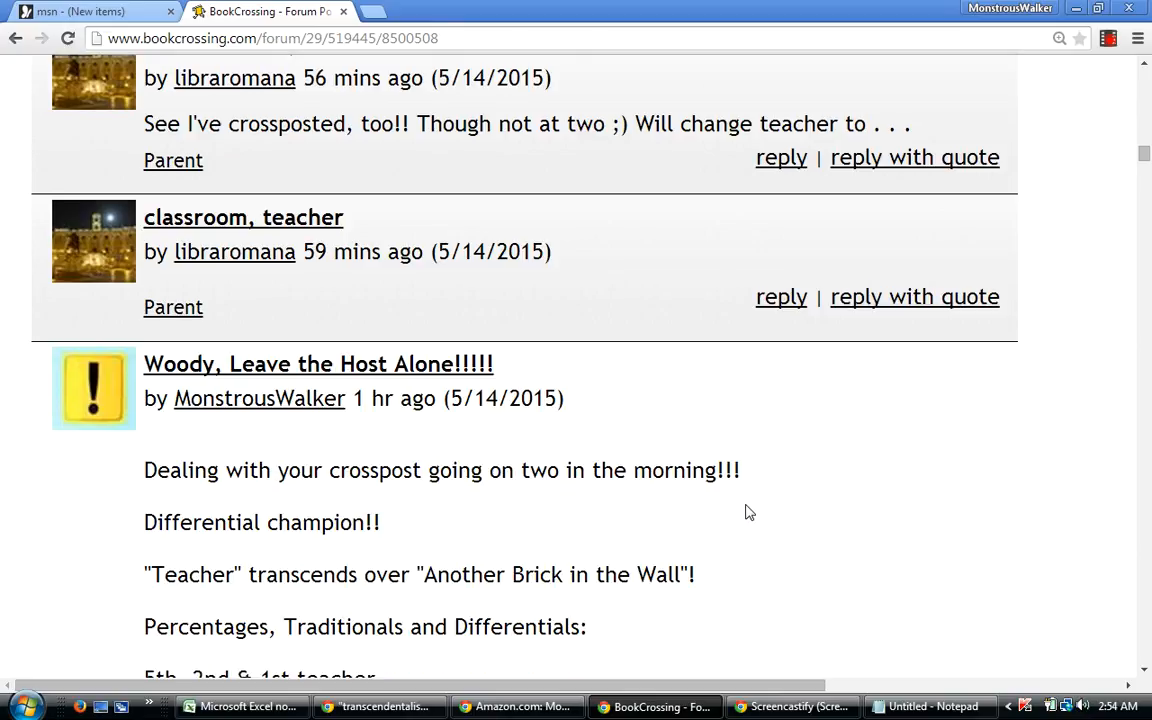
# Read the older ranking posts on "teacher" and "thought control", down to the "Roger Waters, teacher" and "The Thin Ice" guesses.
pyautogui.scroll(-6, 748, 512)
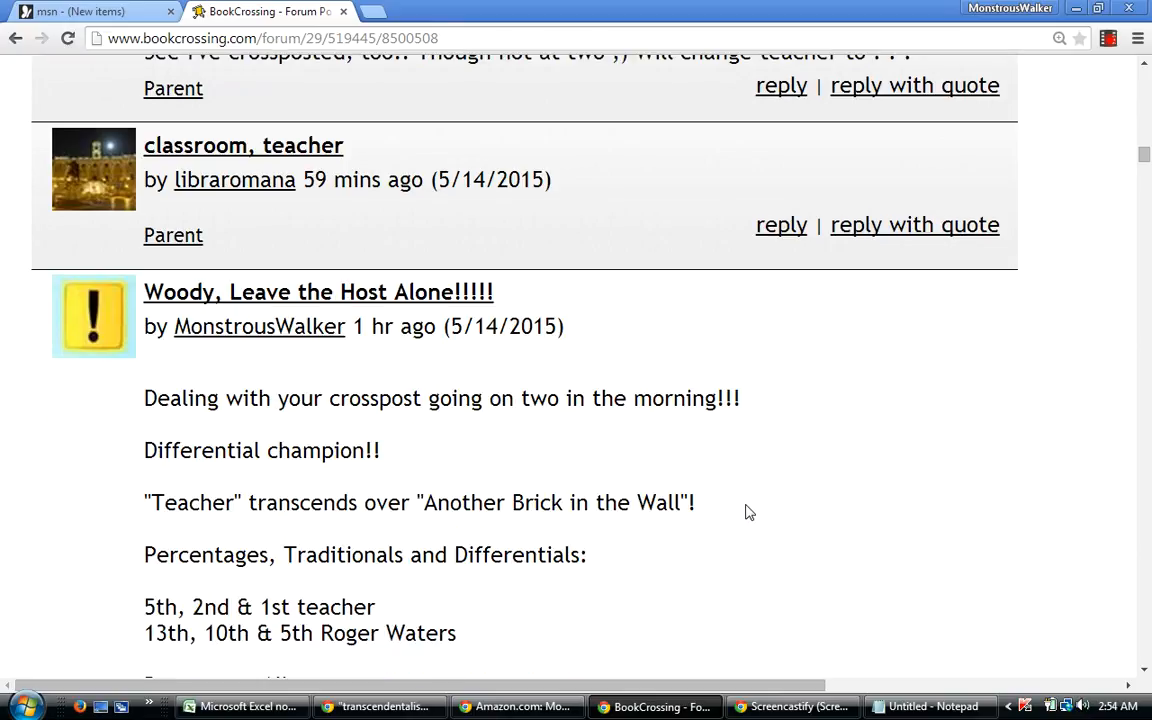
pyautogui.scroll(-16, 748, 512)
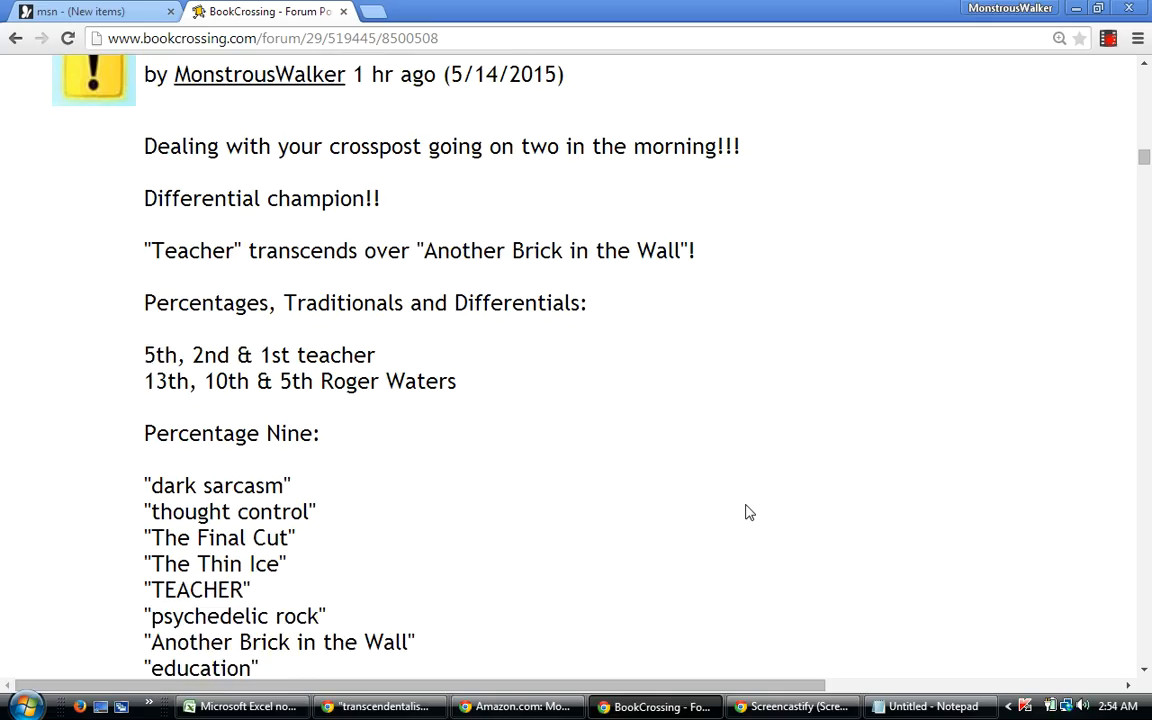
pyautogui.scroll(-17, 748, 512)
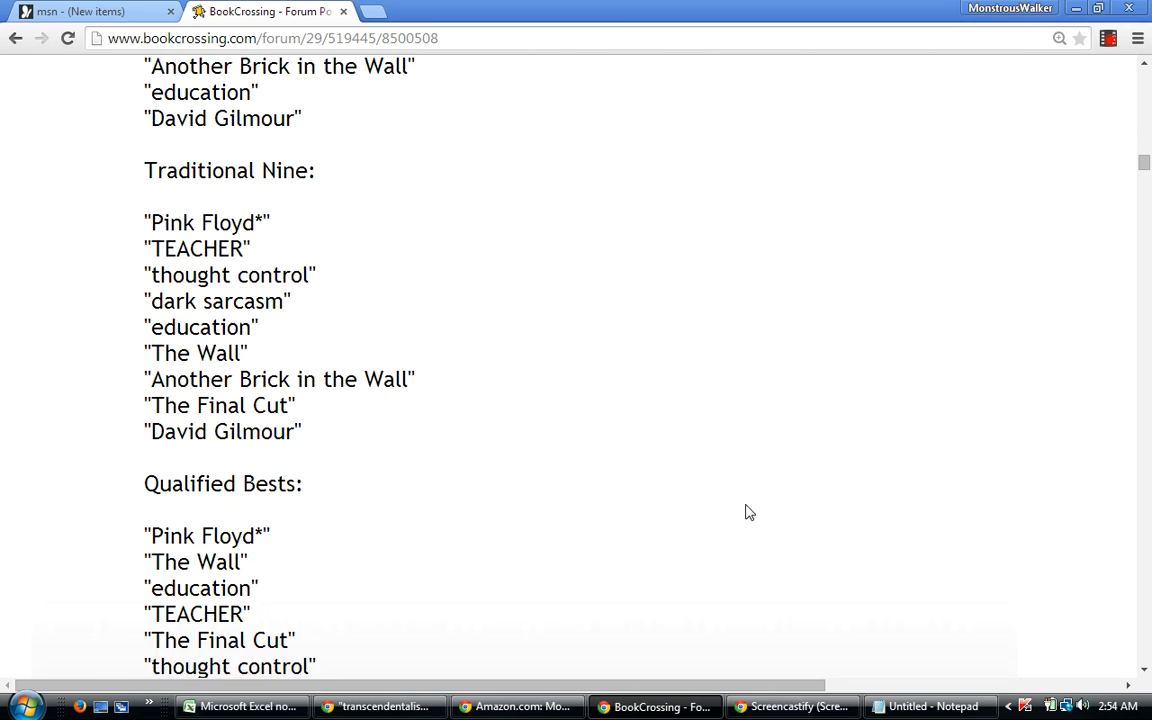
pyautogui.scroll(-12, 748, 512)
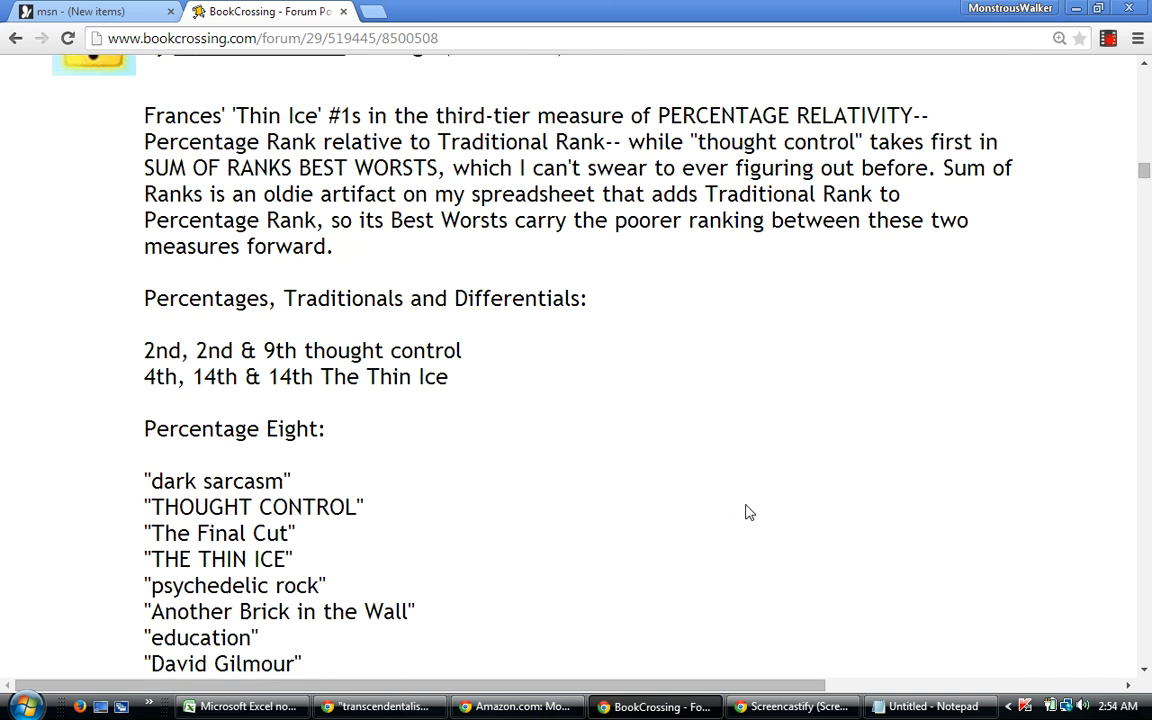
pyautogui.scroll(-20, 748, 512)
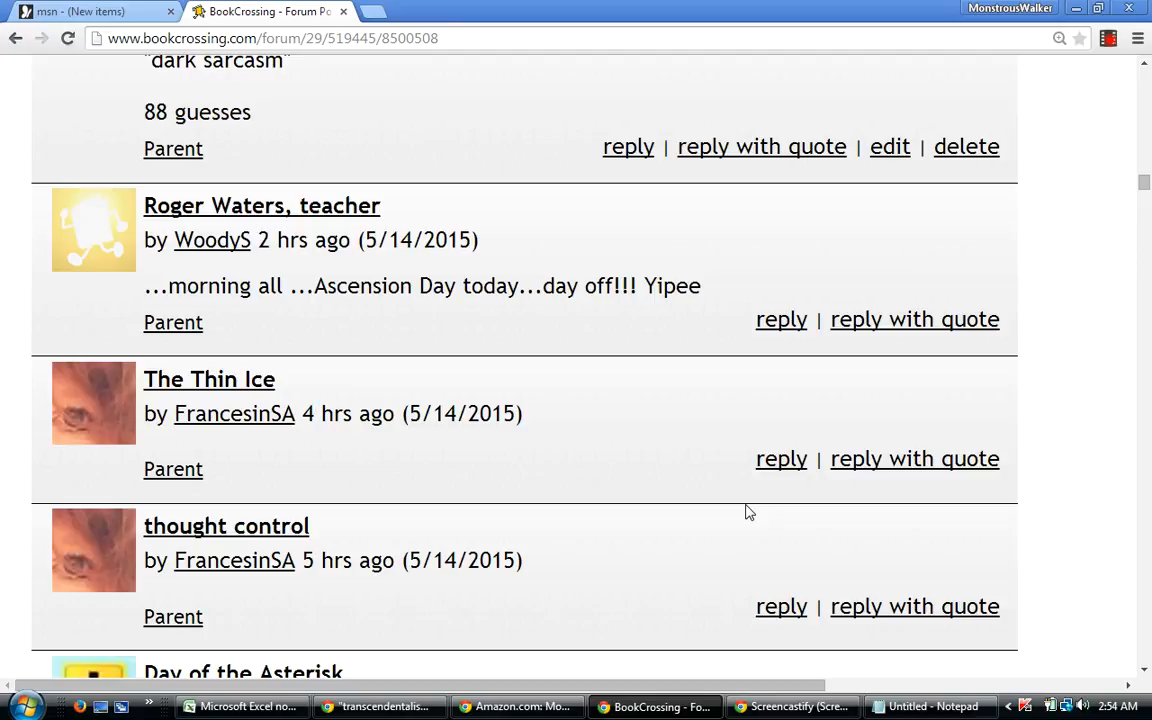
pyautogui.scroll(1, 749, 513)
pyautogui.scroll(6, 749, 513)
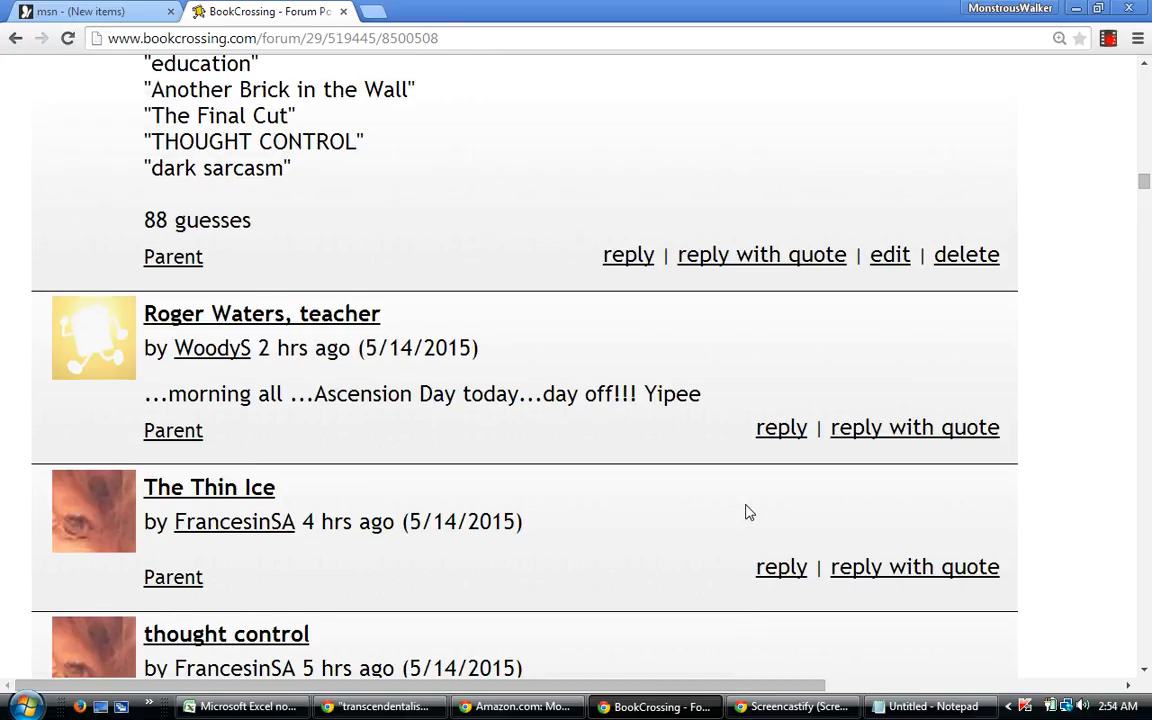
# Reread the "Third and Fifth Tiers!!!!" post from its closing rankings back to its opening explanation of Percentage Relativity.
pyautogui.scroll(7, 749, 513)
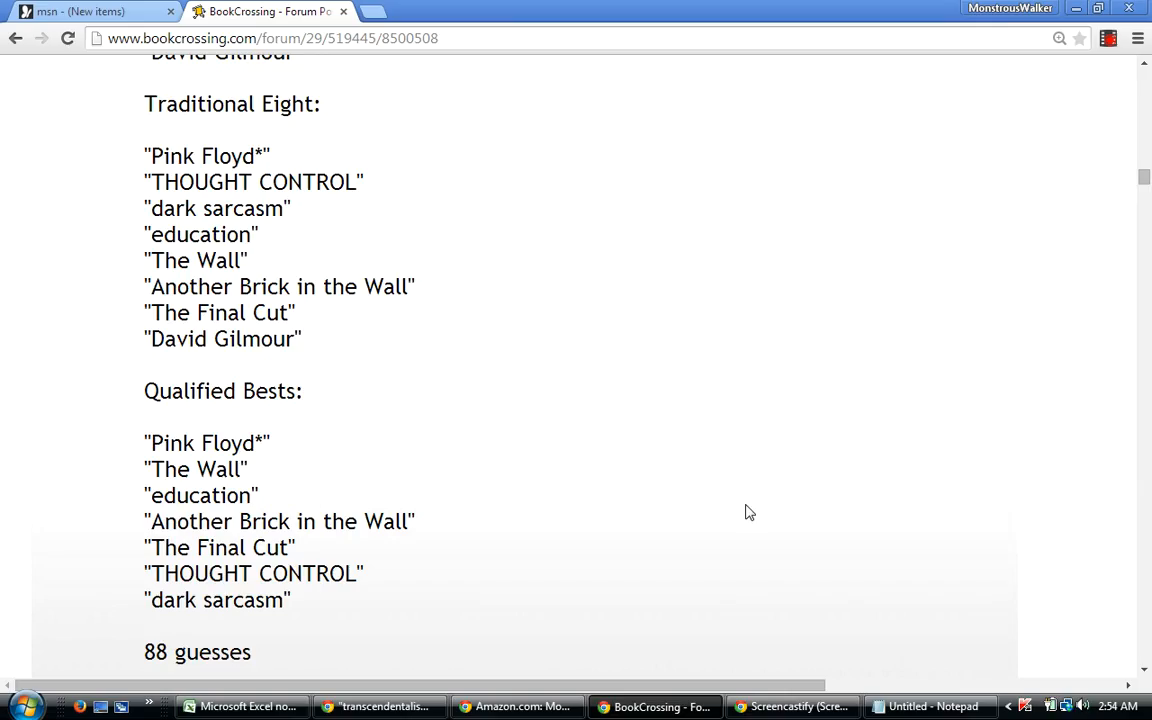
pyautogui.scroll(4, 749, 513)
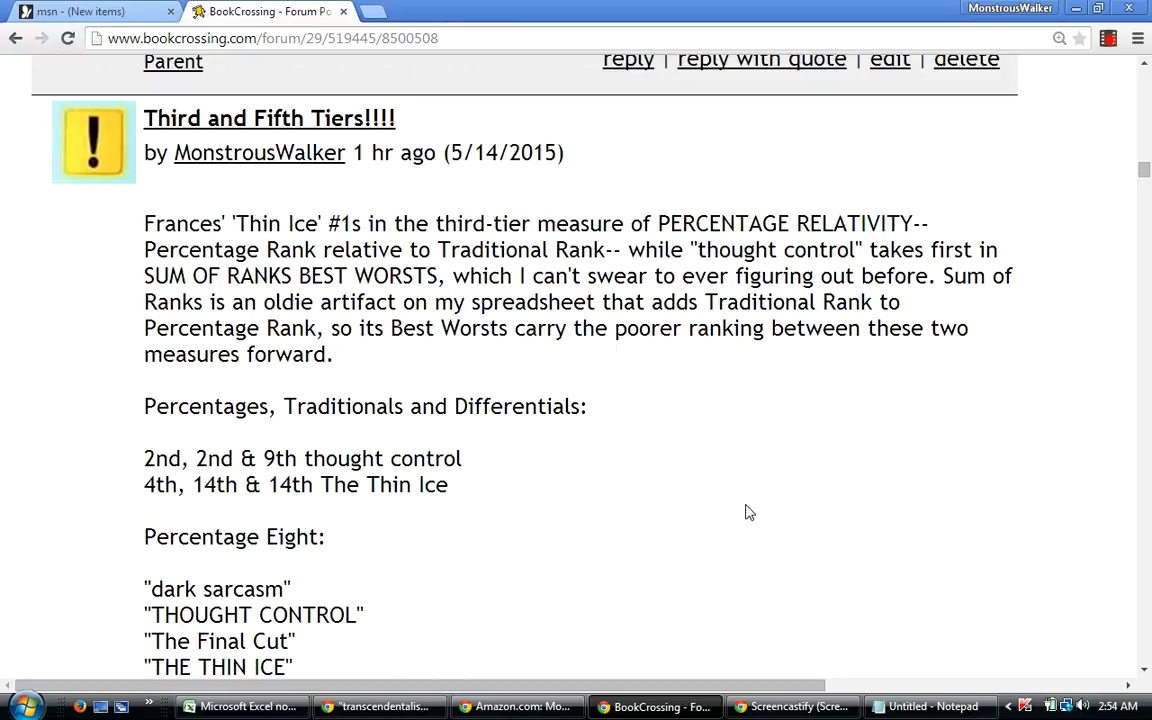
pyautogui.scroll(4, 749, 513)
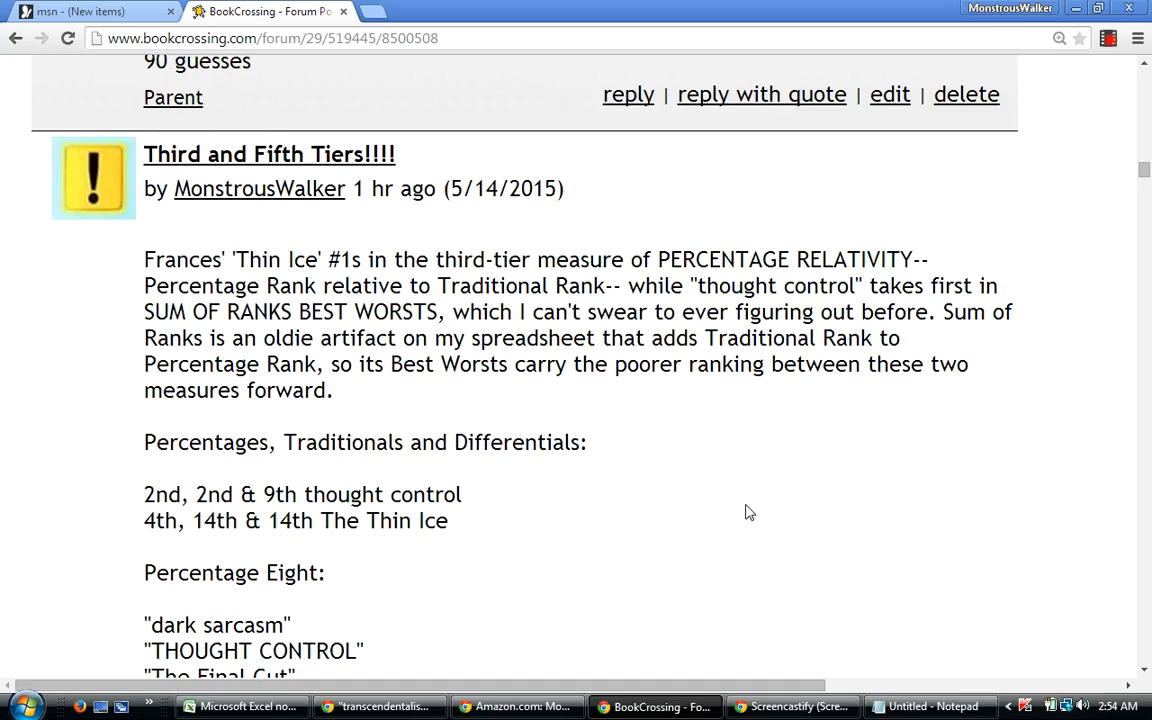
# Read back through the "Differential champion!!" post on "teacher" and examine the two "classroom, teacher" replies directly above it.
pyautogui.scroll(8, 749, 513)
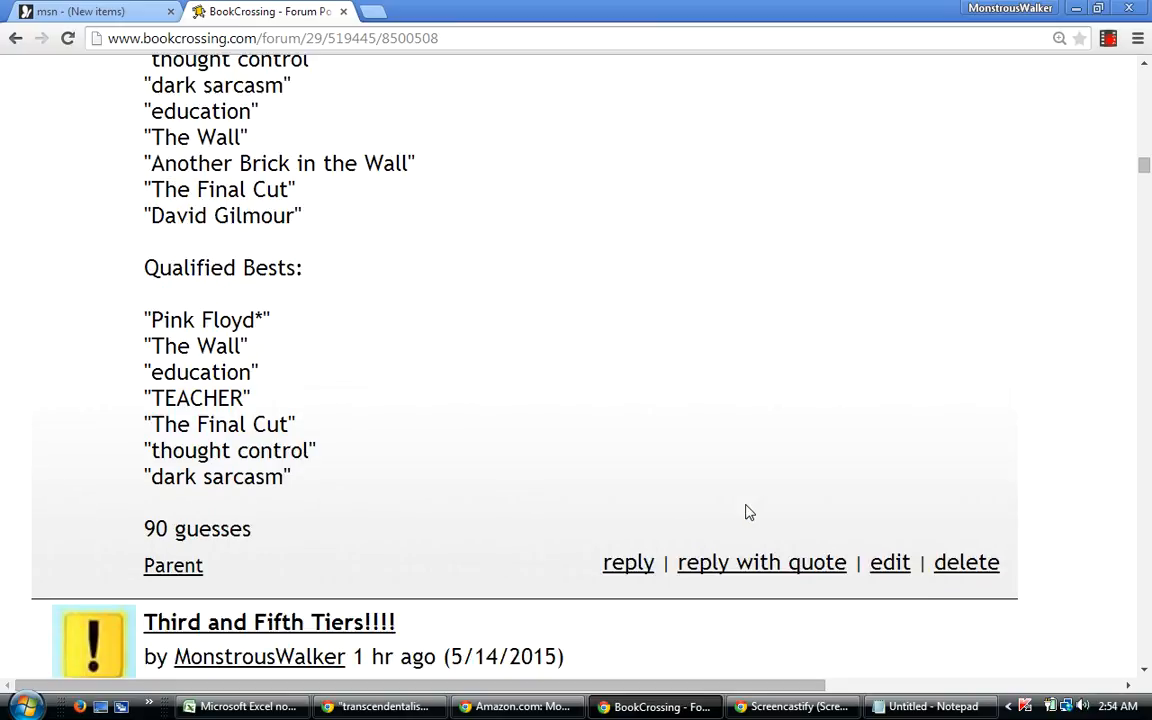
pyautogui.scroll(8, 749, 513)
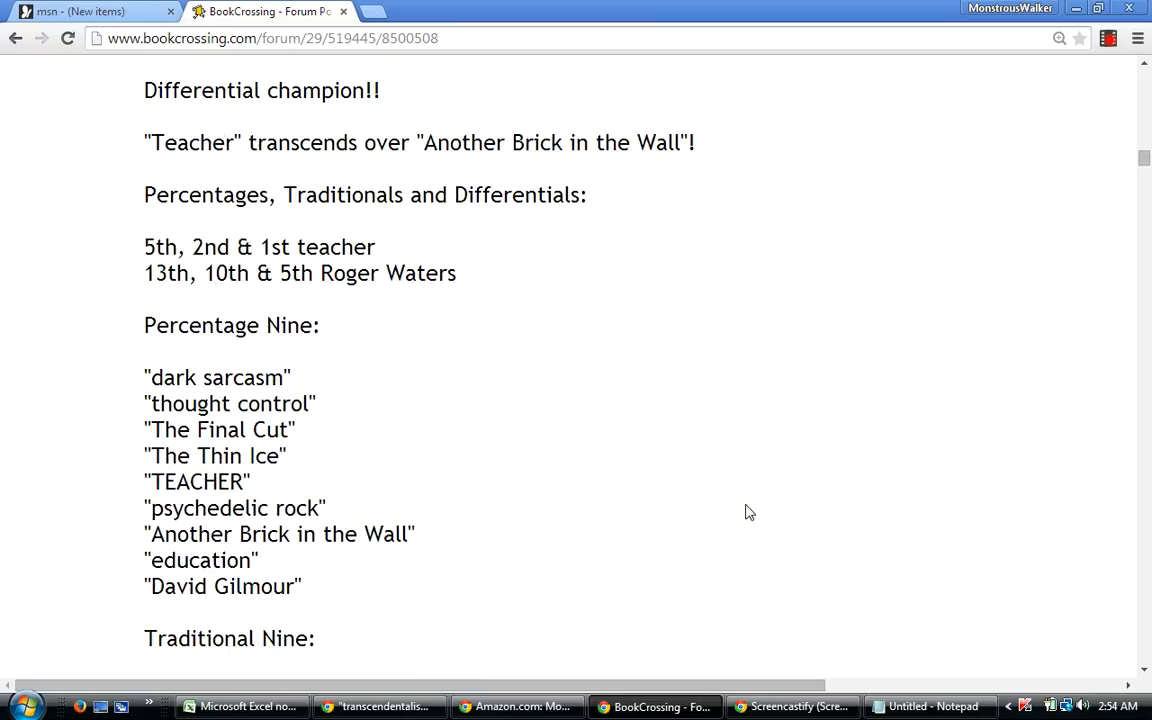
pyautogui.scroll(2, 749, 513)
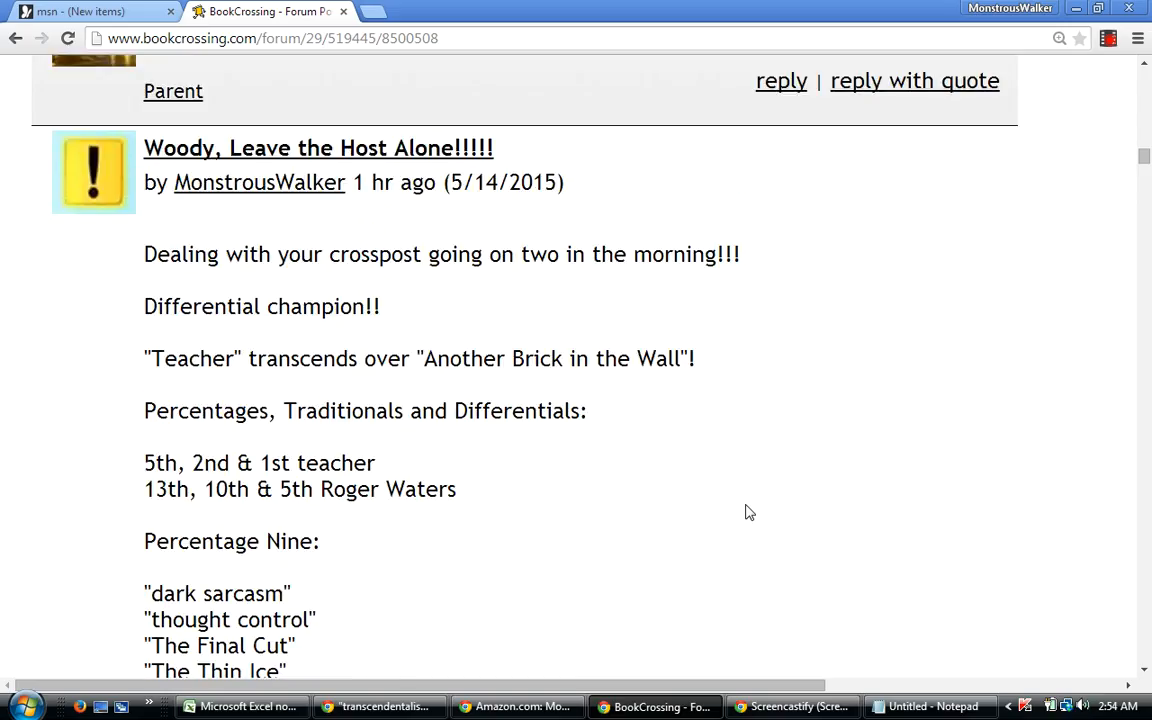
pyautogui.scroll(1, 749, 513)
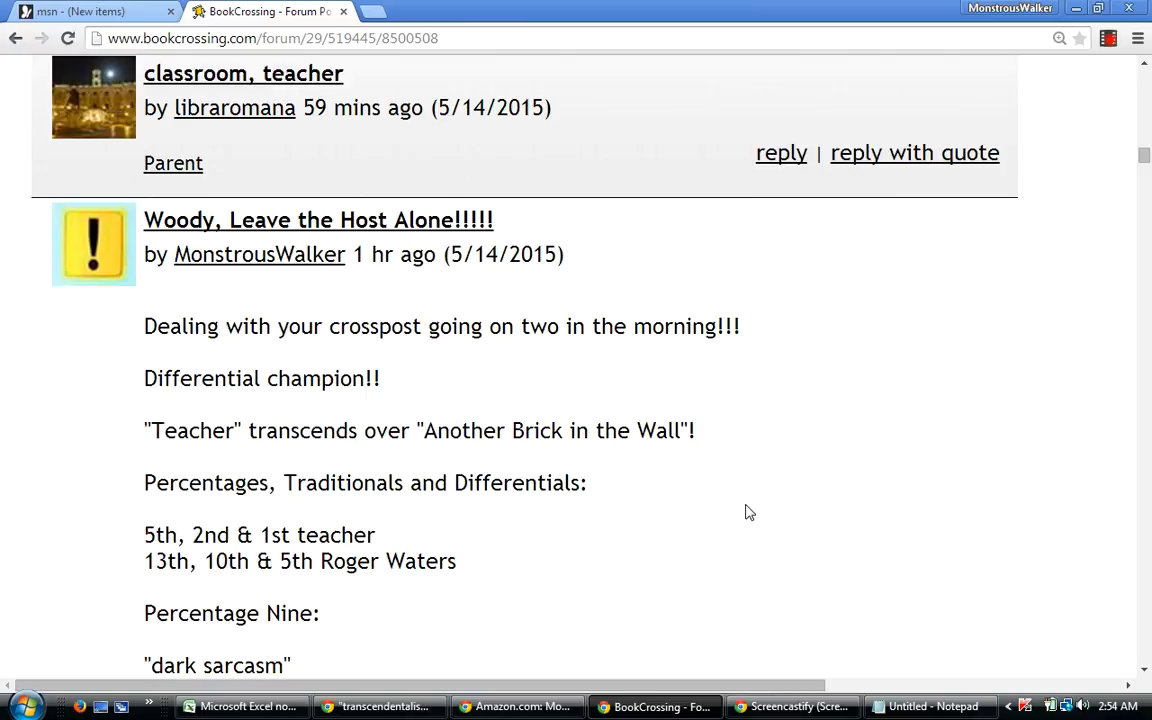
pyautogui.scroll(1, 749, 513)
pyautogui.scroll(1, 749, 513)
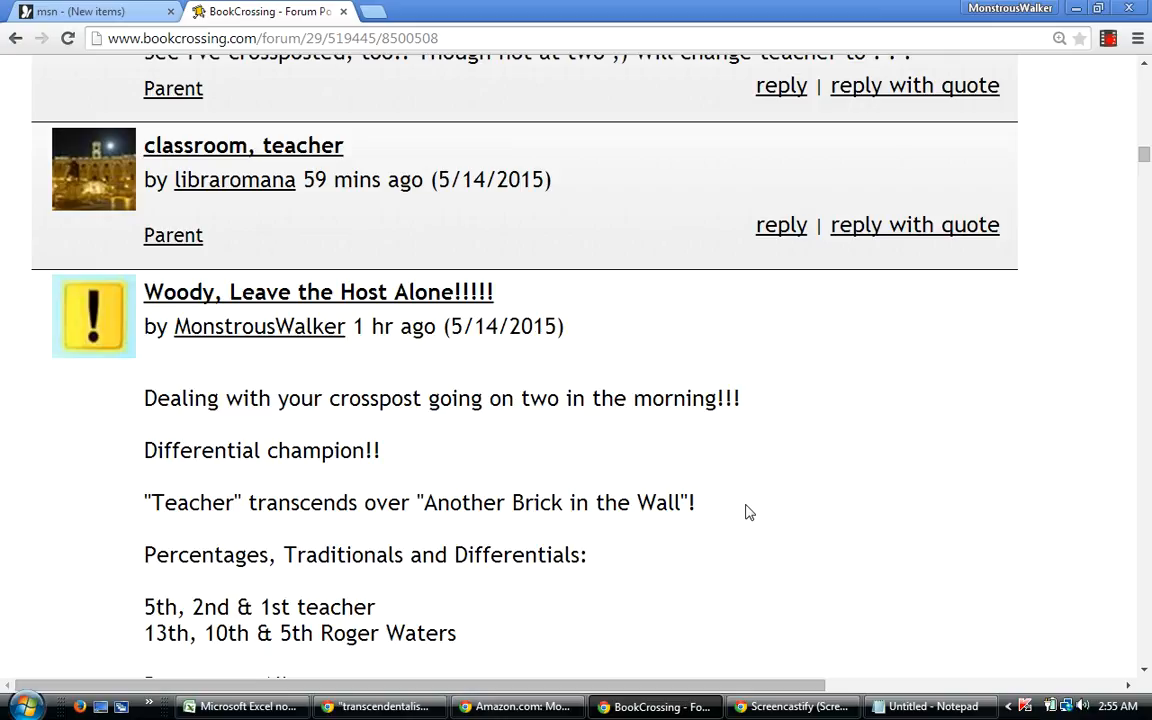
pyautogui.scroll(1, 749, 513)
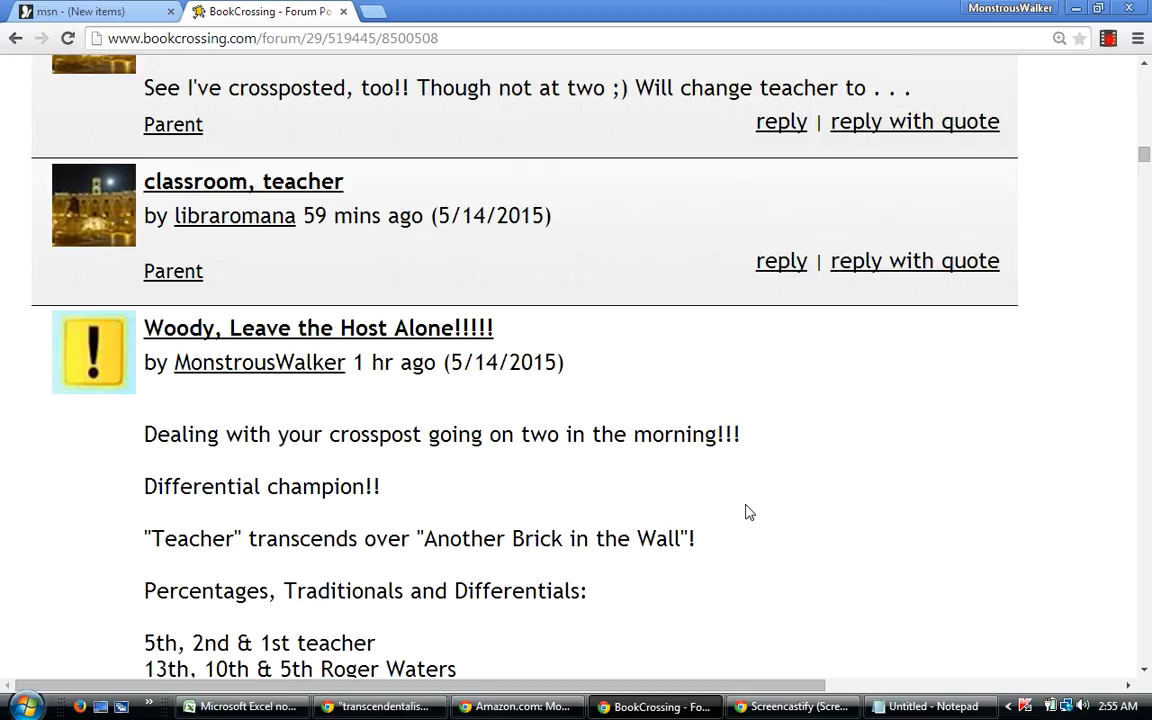
pyautogui.scroll(1, 749, 513)
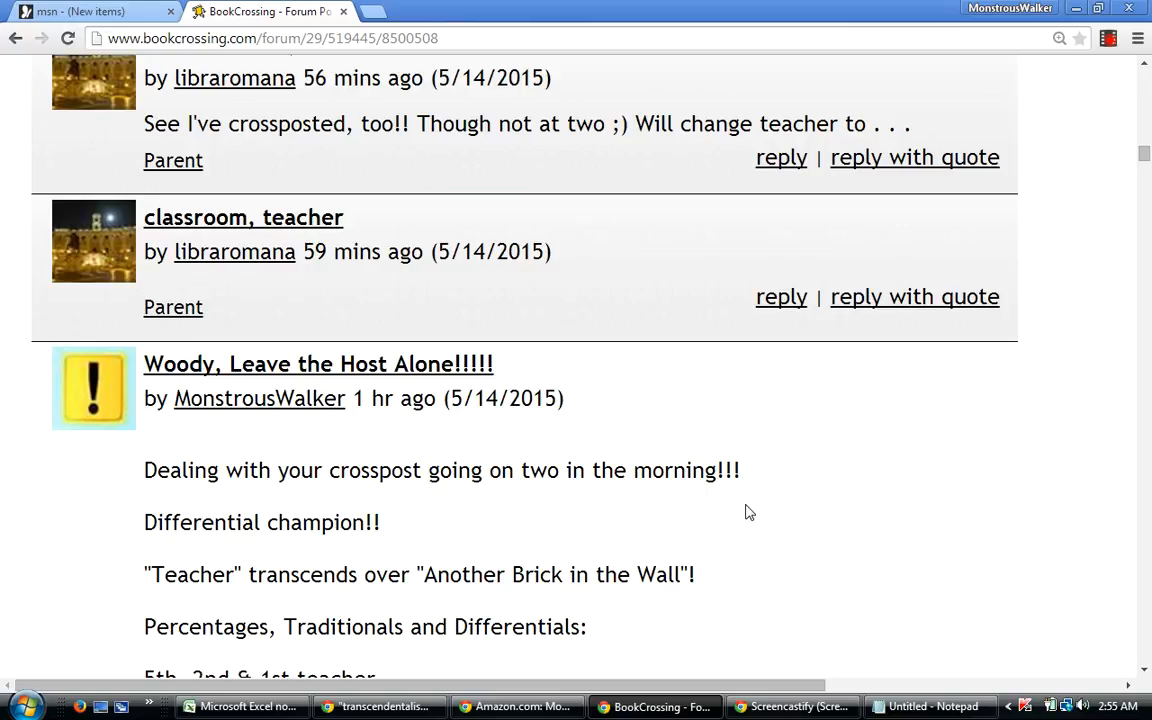
pyautogui.scroll(1, 749, 513)
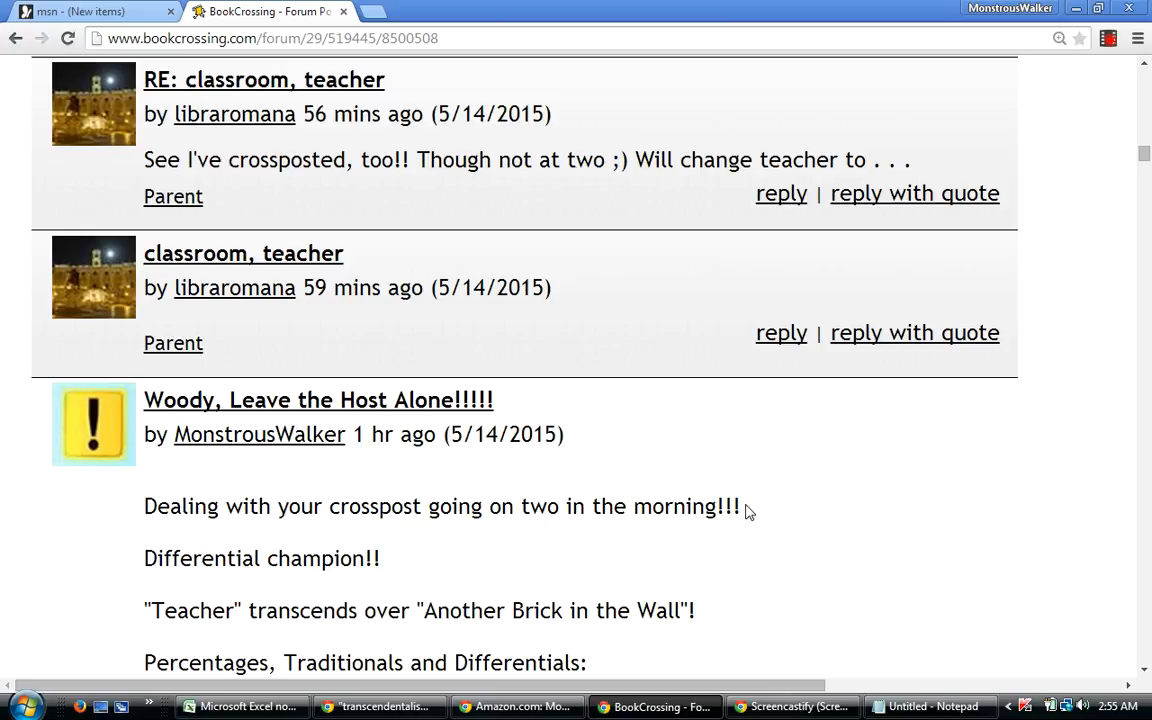
# Go back past the Differential Fullsies list and check "The Happiest Days of Our Lives" and "indoctrination, transcendentalism" guesses.
pyautogui.scroll(5, 749, 512)
pyautogui.scroll(10, 749, 512)
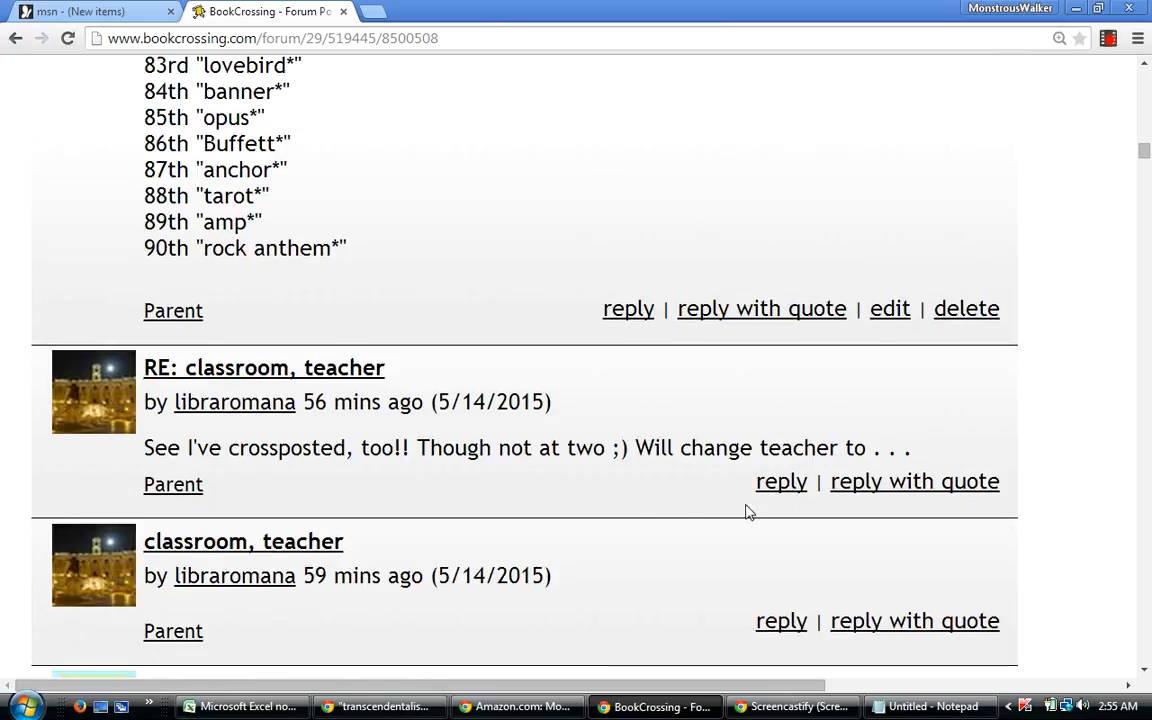
pyautogui.scroll(20, 749, 512)
pyautogui.scroll(4, 749, 512)
pyautogui.scroll(1, 749, 512)
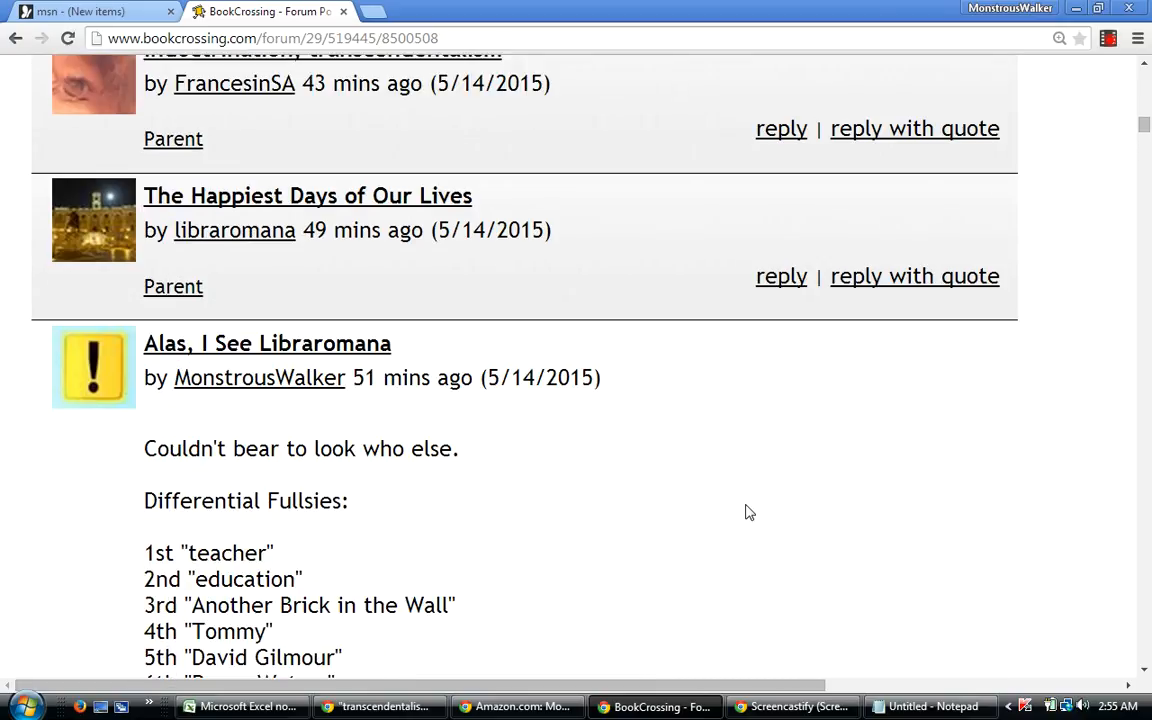
pyautogui.scroll(2, 749, 512)
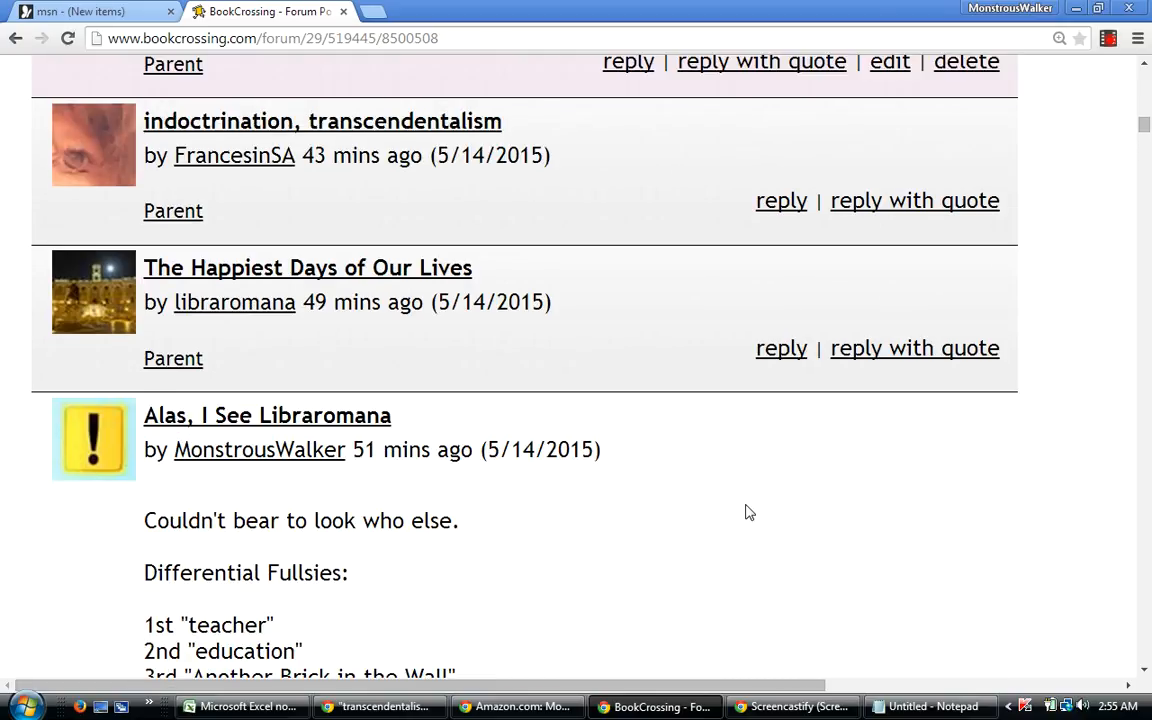
pyautogui.scroll(1, 749, 512)
pyautogui.scroll(7, 749, 512)
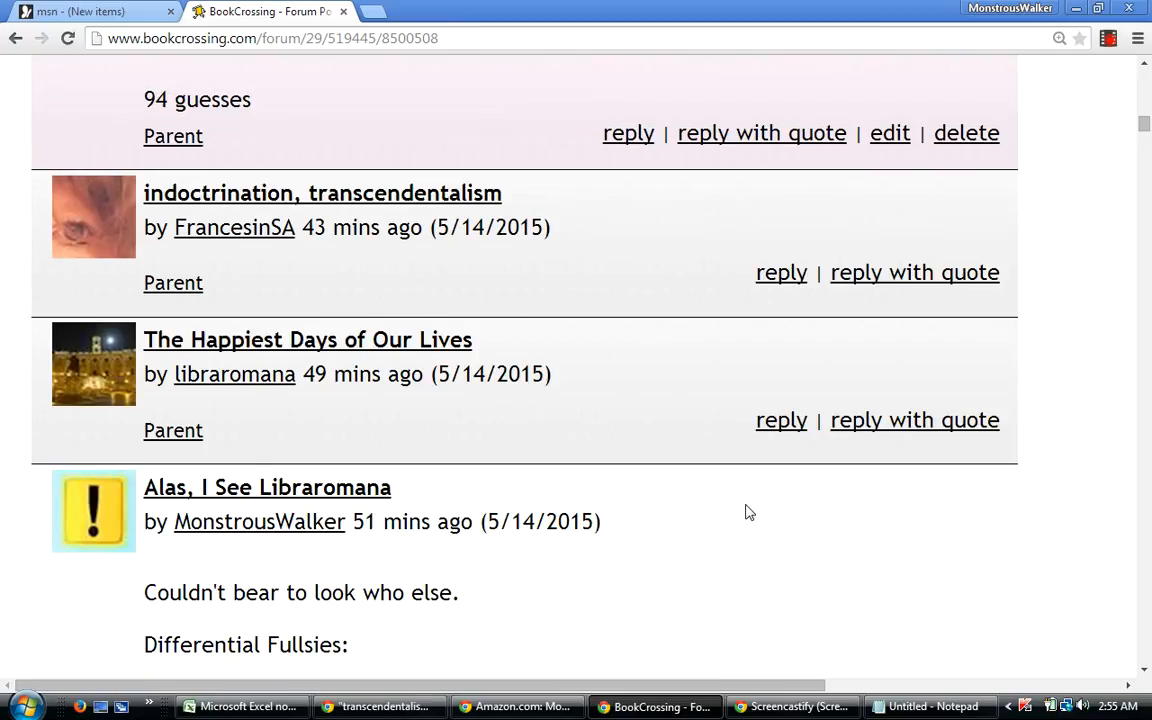
# Review the "I'm Out!!!" post's Qualified Bests, Percentage Relativity Four and Differential Nine lists.
pyautogui.scroll(8, 749, 512)
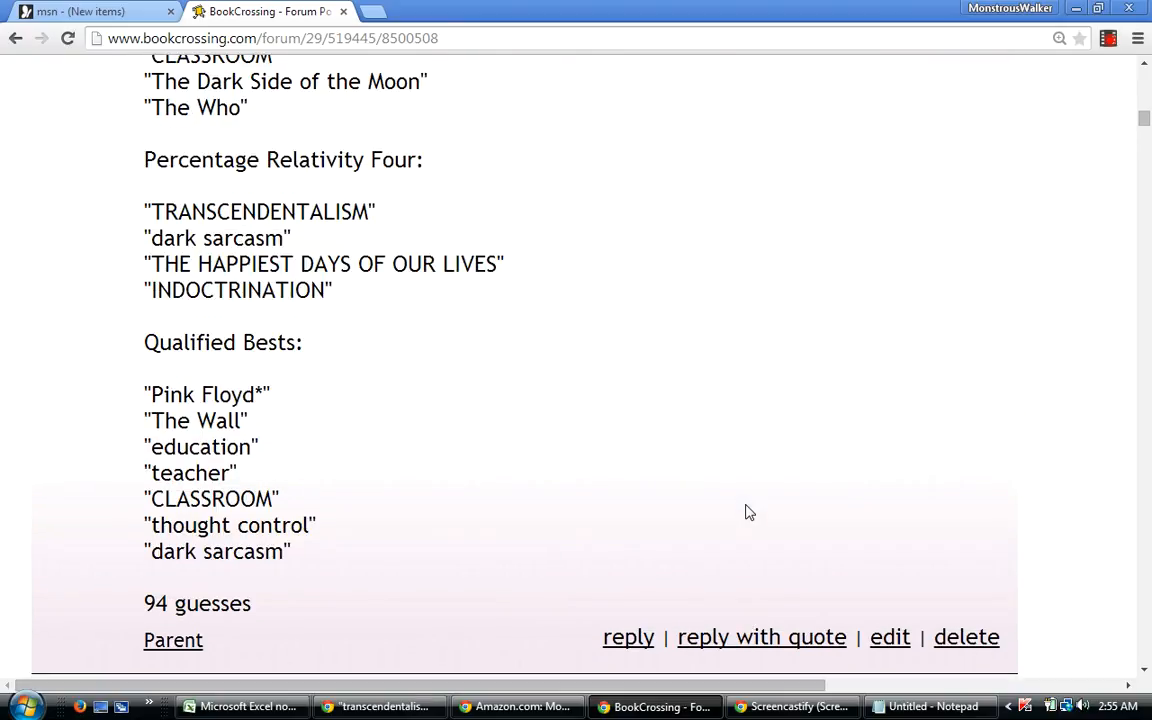
pyautogui.scroll(-6, 749, 512)
pyautogui.scroll(6, 749, 512)
pyautogui.scroll(8, 749, 512)
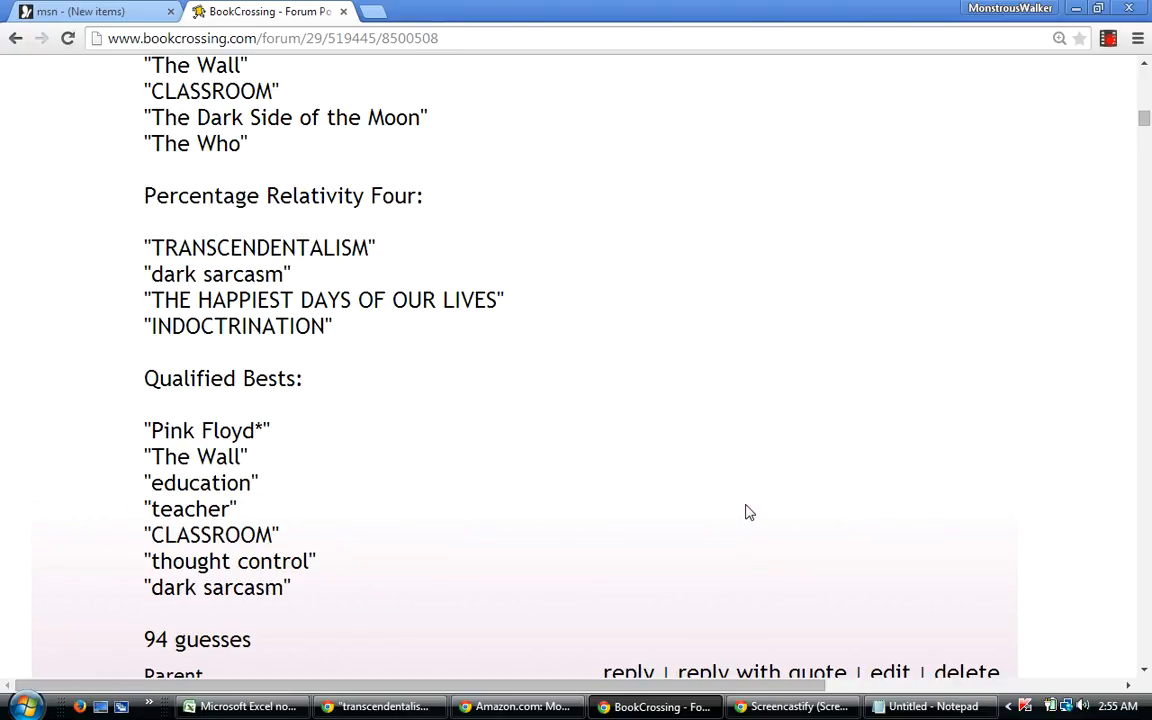
pyautogui.scroll(1, 749, 512)
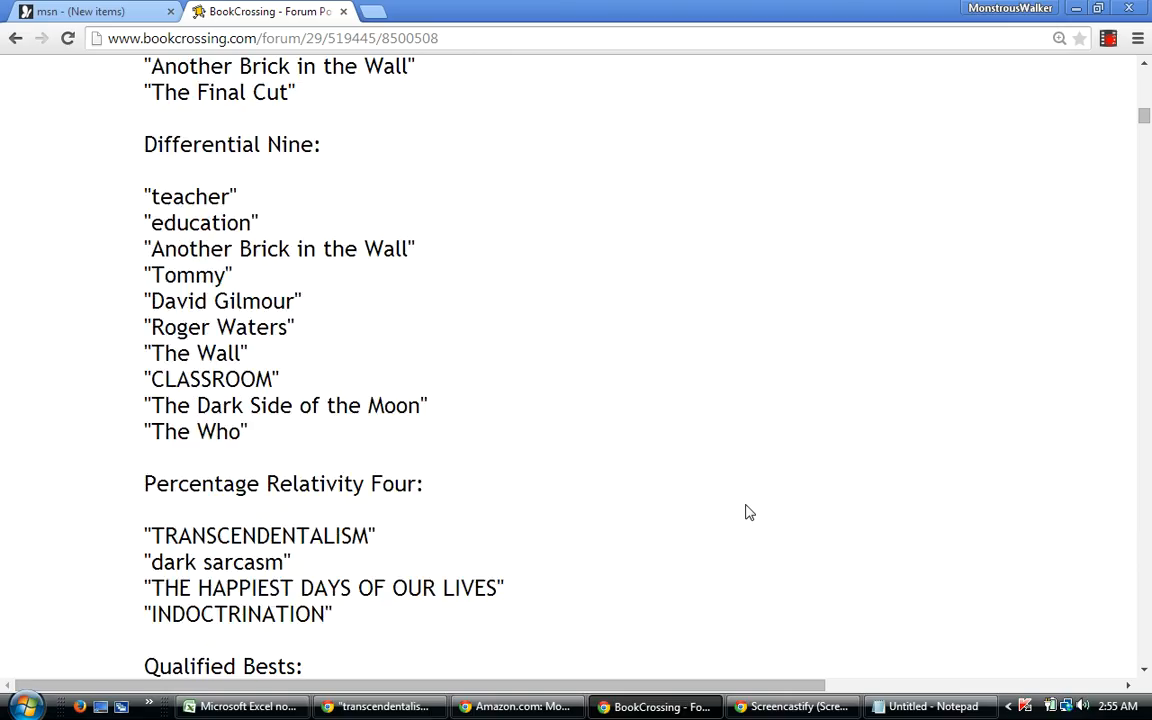
pyautogui.scroll(1, 749, 512)
pyautogui.scroll(9, 749, 512)
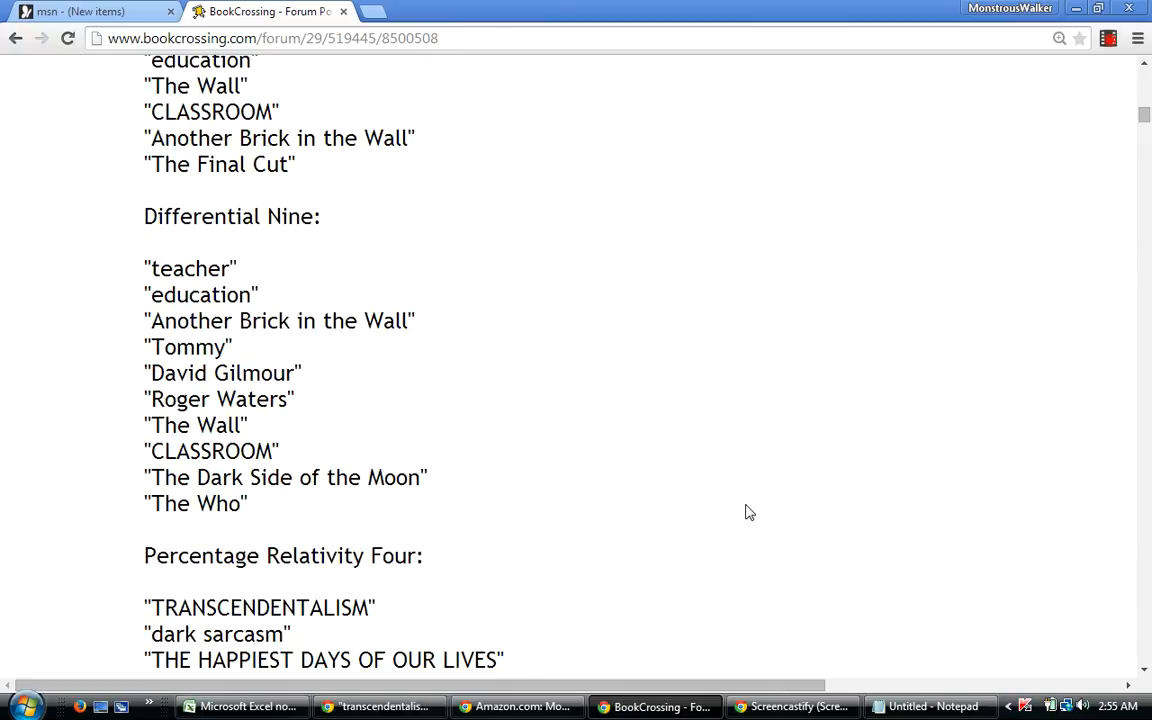
# Compare the Traditional Nine and Percentage Nine lists in the "I'm Out!!!" post.
pyautogui.scroll(1, 749, 512)
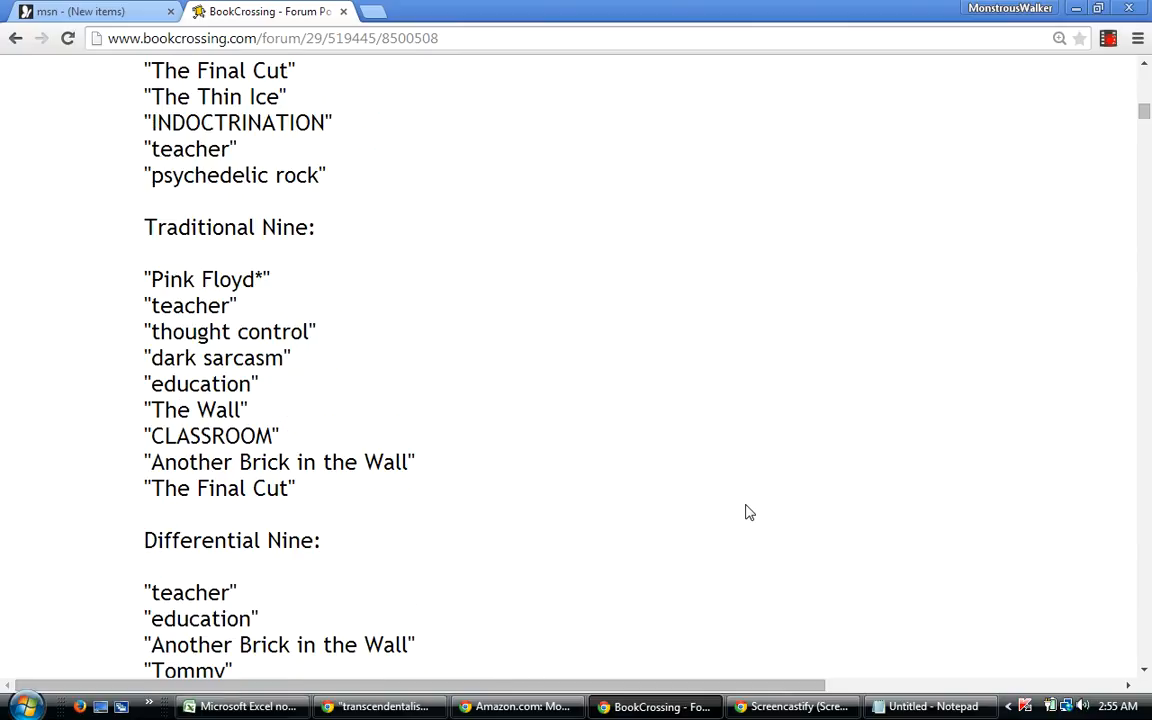
pyautogui.scroll(1, 749, 512)
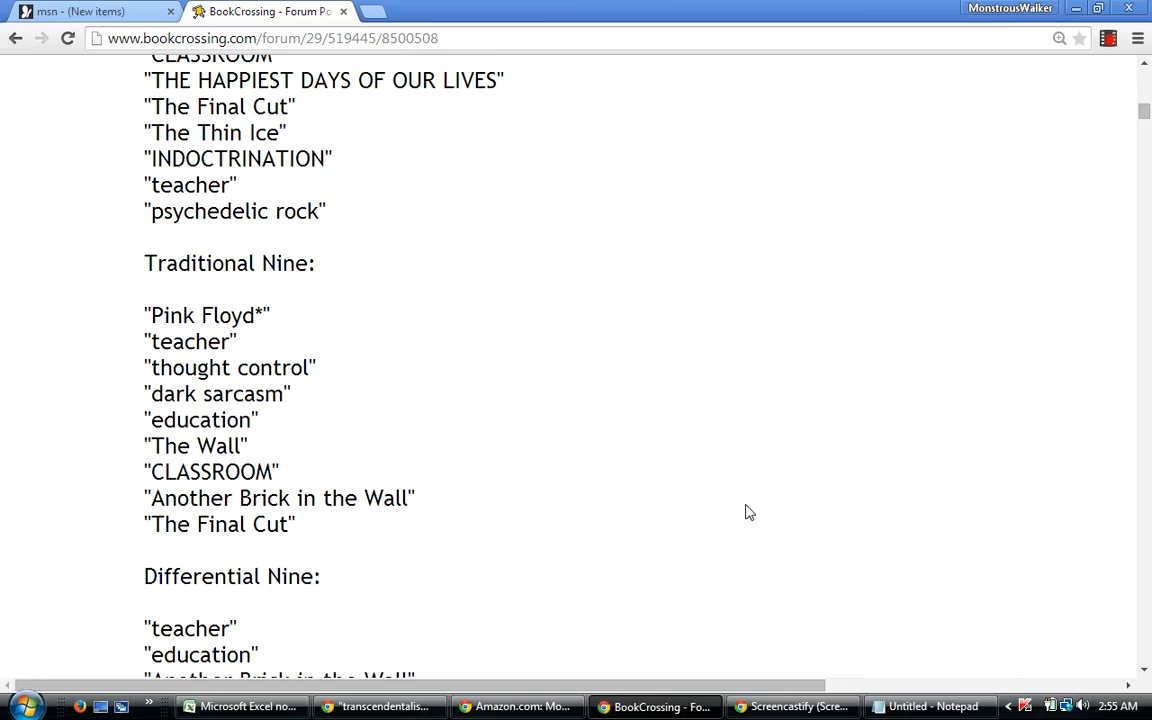
pyautogui.scroll(7, 749, 512)
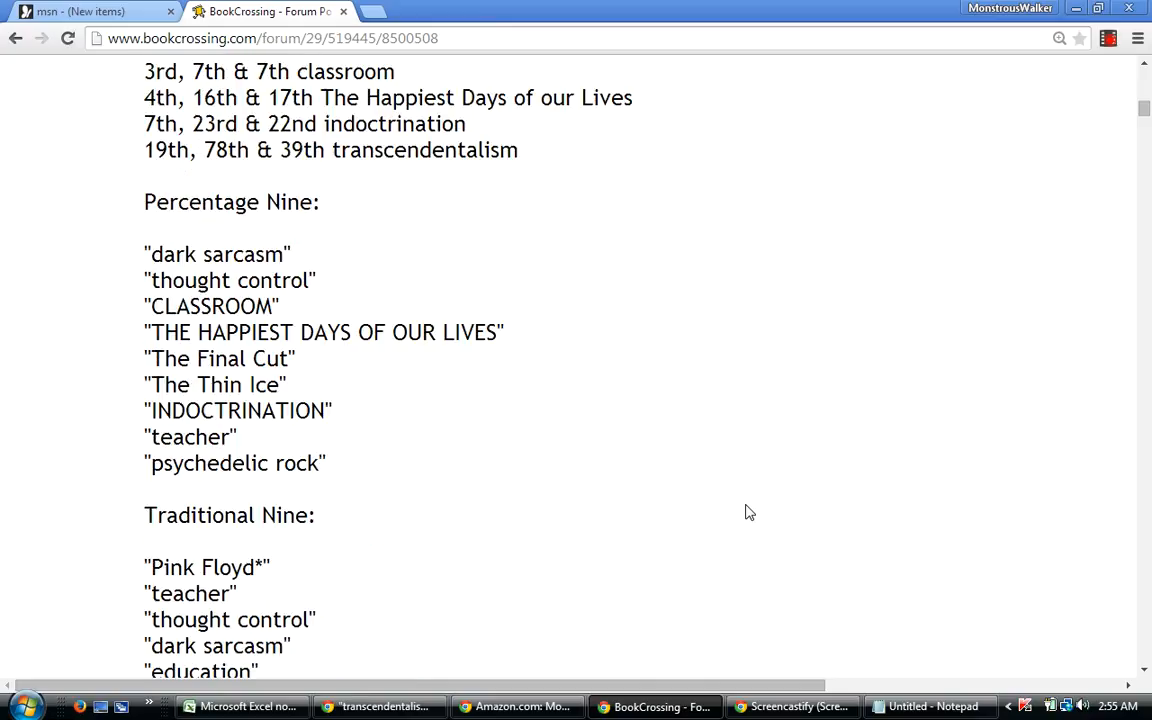
pyautogui.scroll(-4, 749, 512)
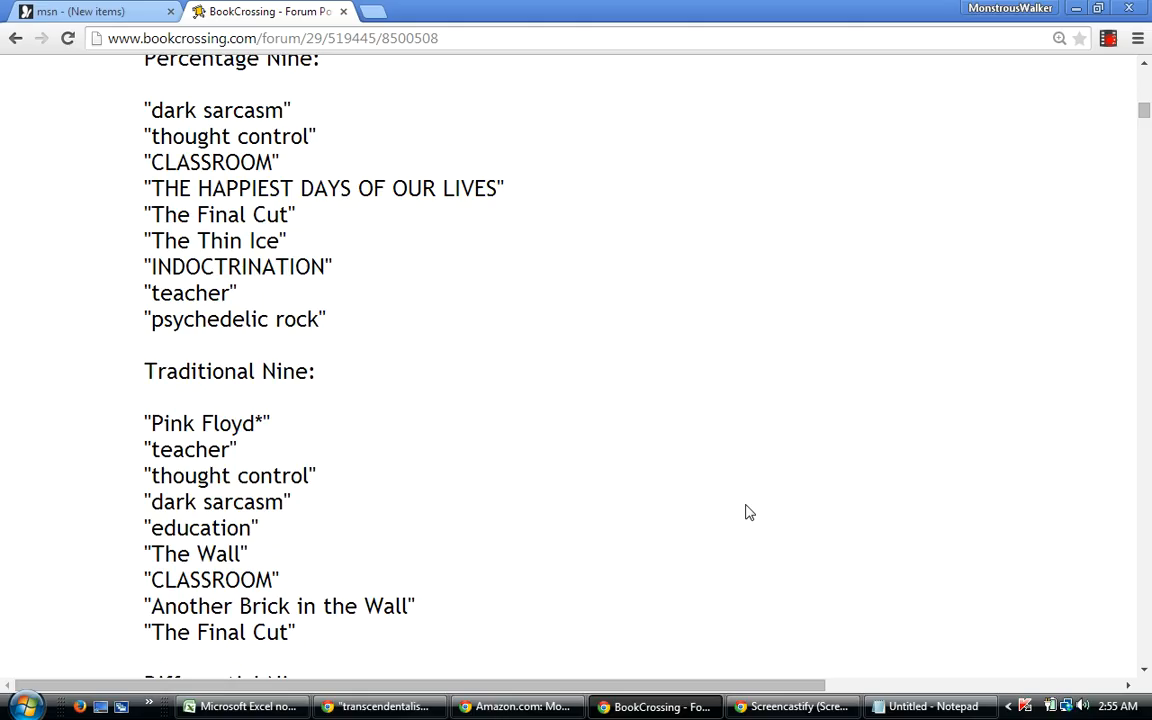
pyautogui.scroll(-1, 749, 512)
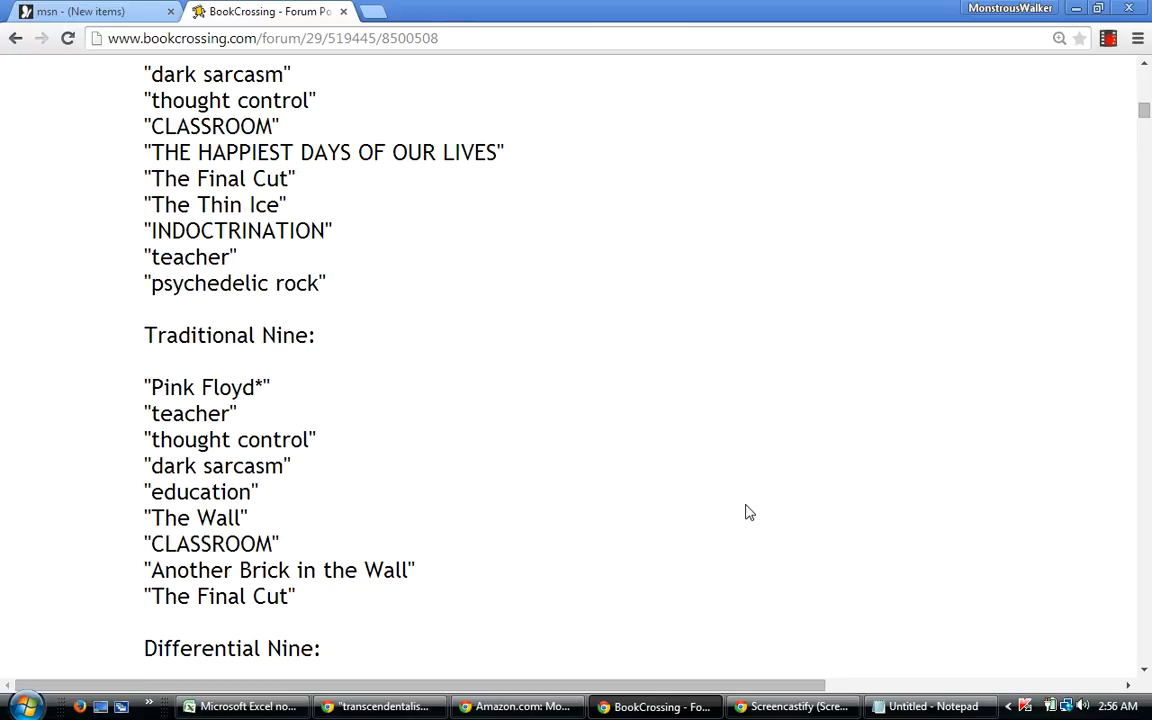
pyautogui.scroll(1, 749, 512)
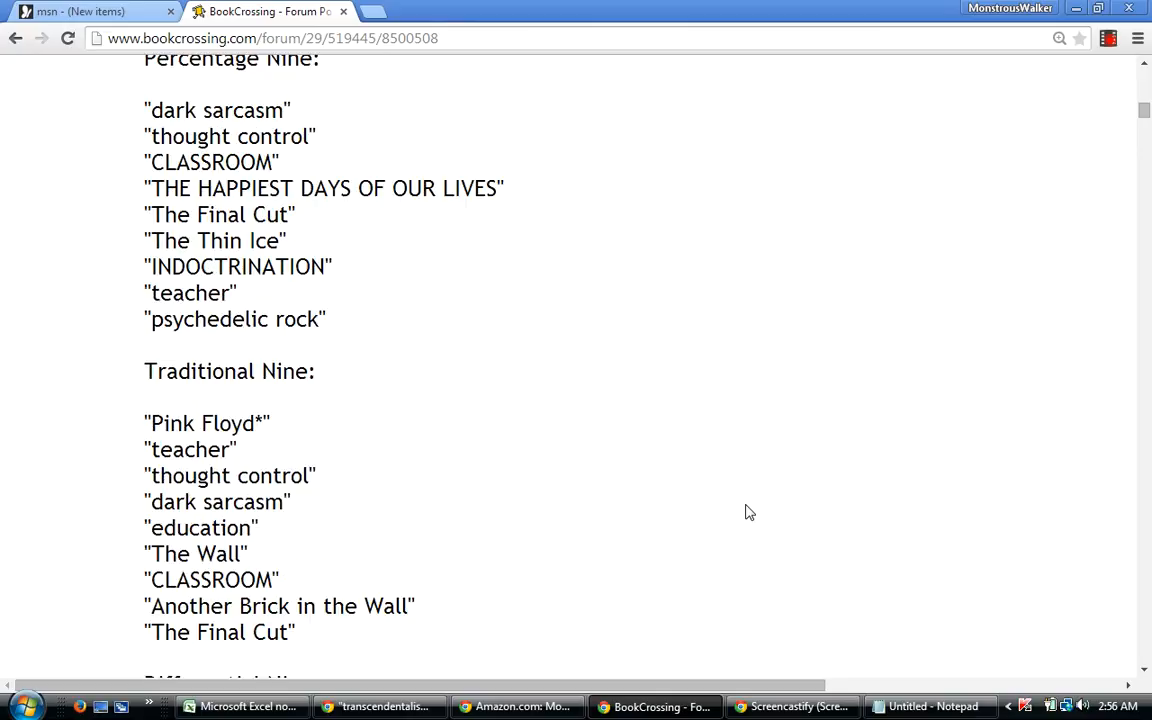
pyautogui.scroll(1, 749, 512)
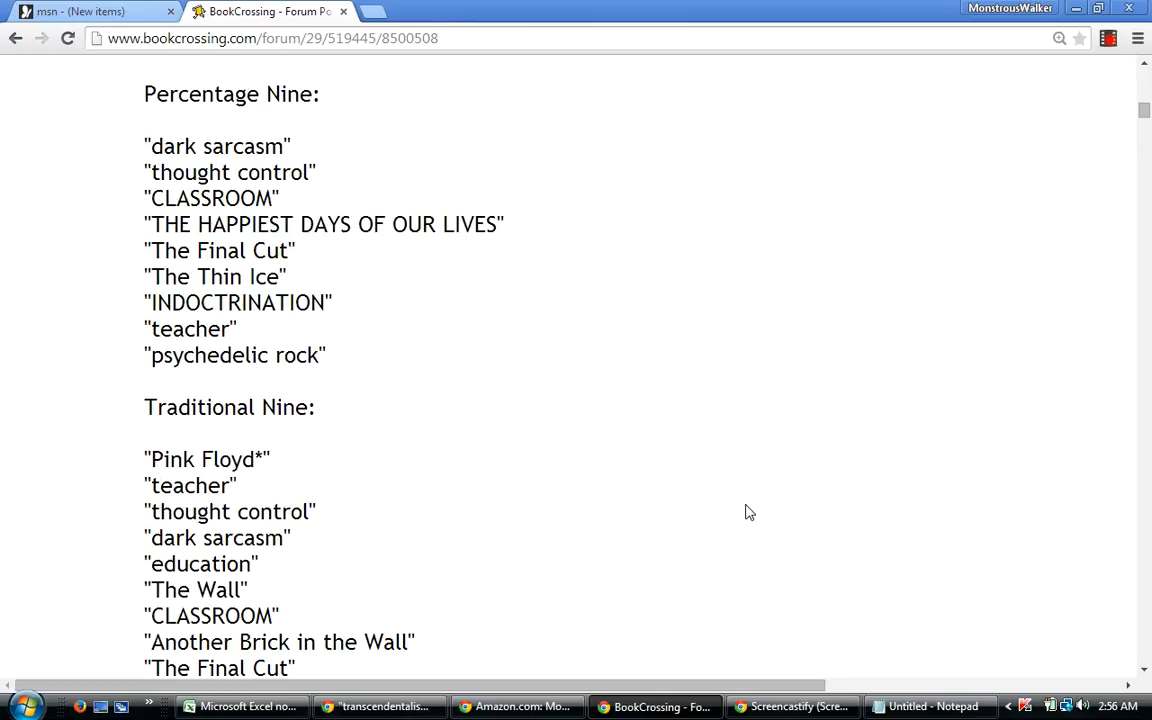
pyautogui.scroll(1, 749, 512)
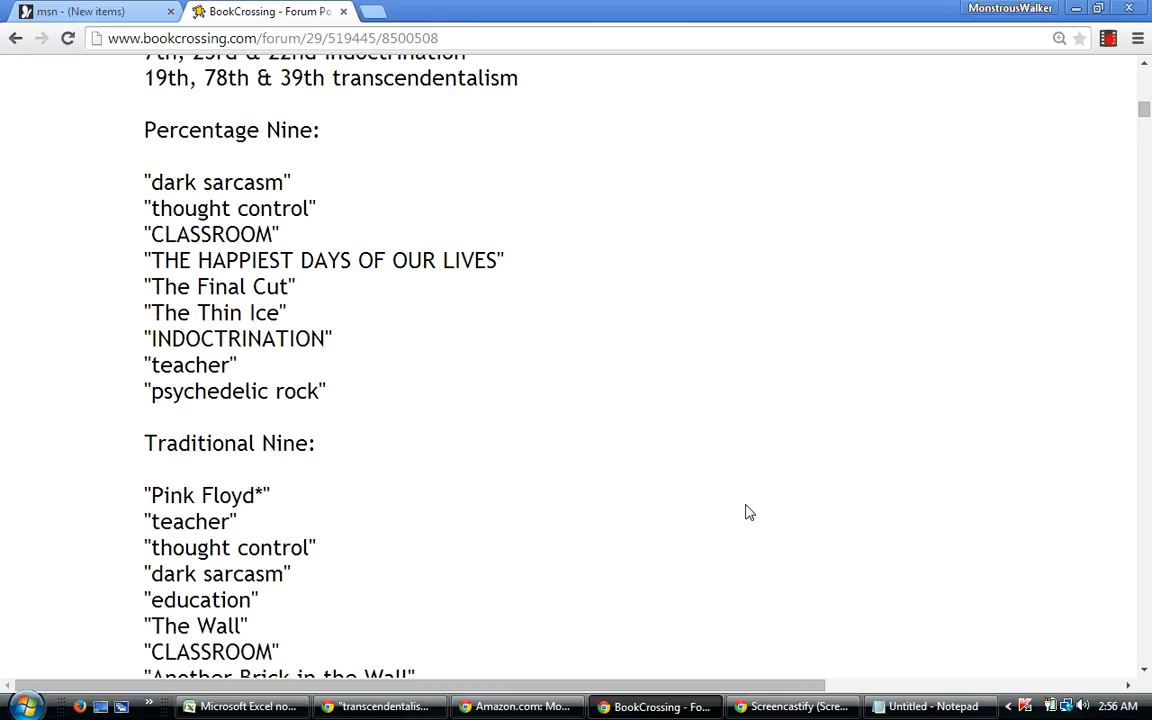
pyautogui.scroll(2, 749, 512)
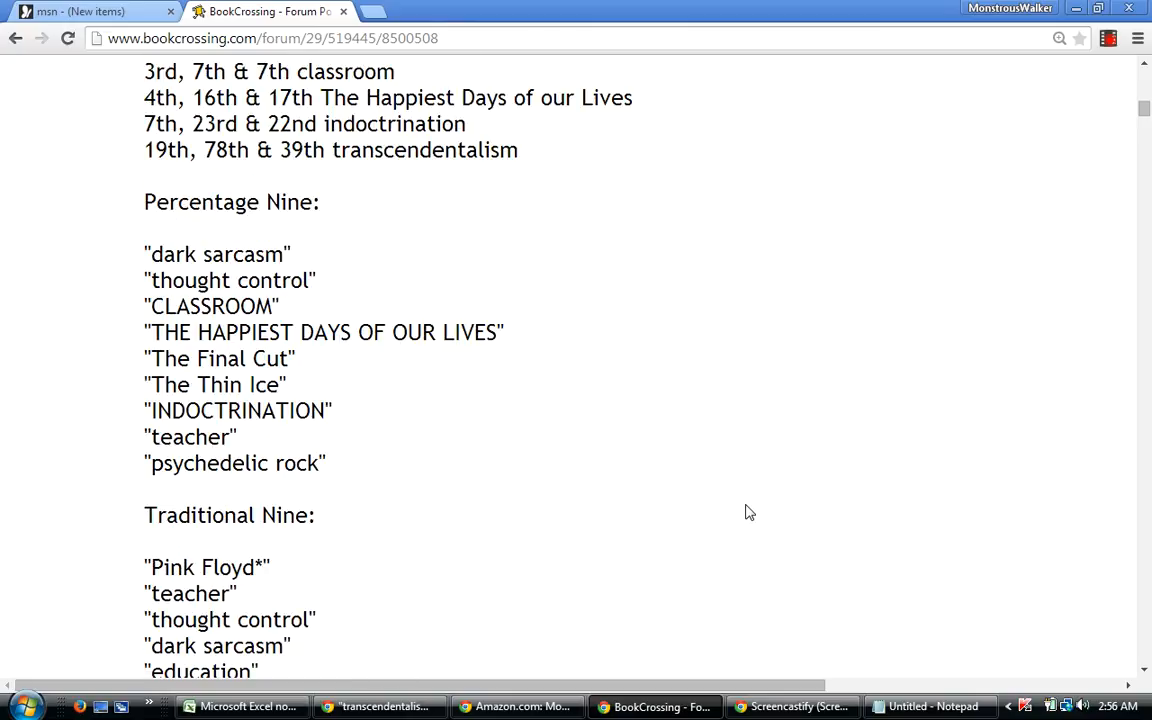
# Reread the opening of the "I'm Out!!!" post and its Percentages, Traditionals and Differentials entries for the four newest guesses.
pyautogui.scroll(1, 749, 512)
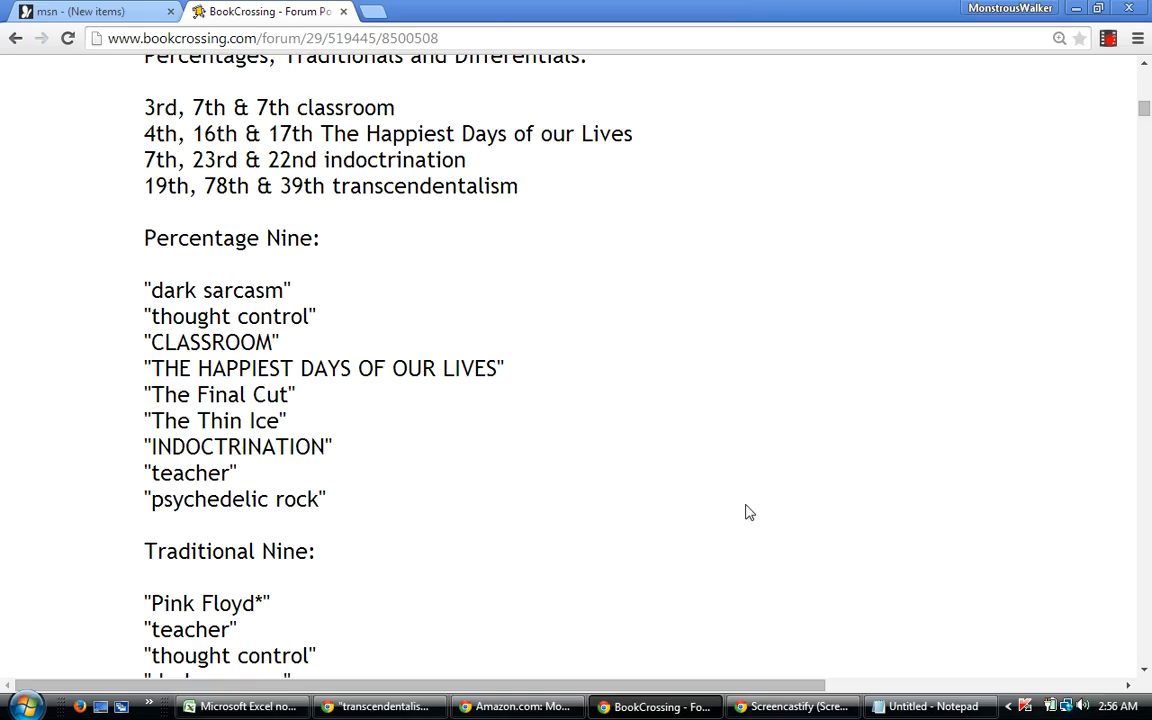
pyautogui.scroll(1, 749, 512)
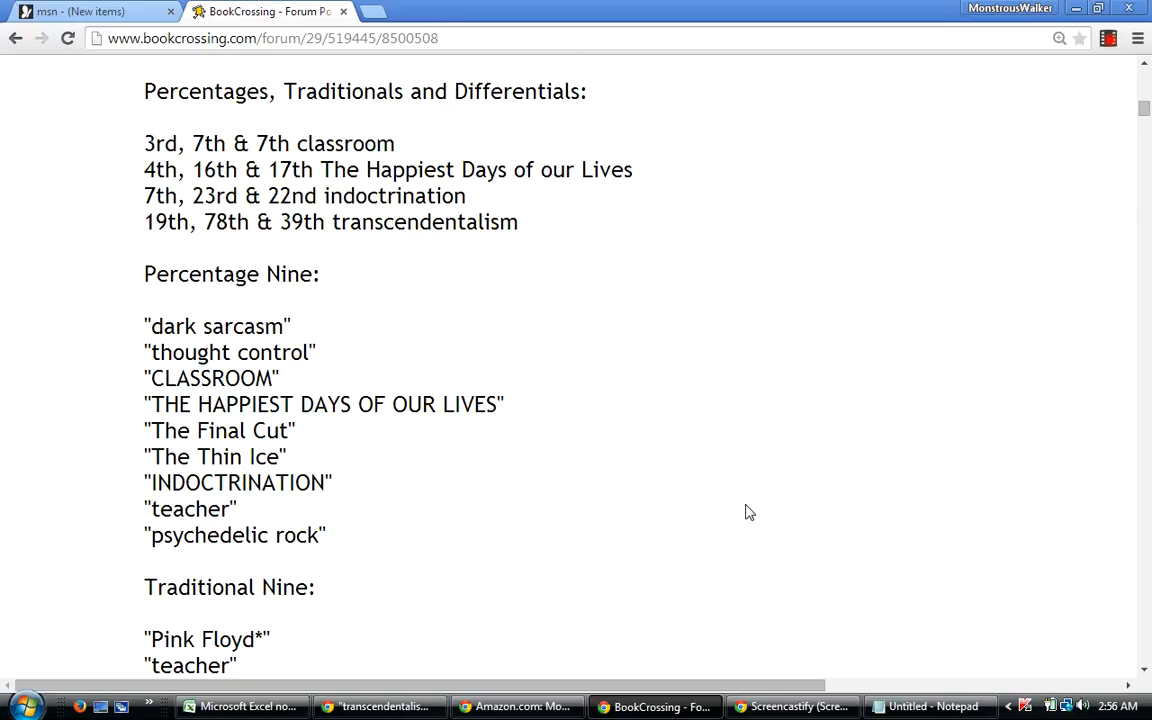
pyautogui.scroll(1, 749, 512)
pyautogui.scroll(1, 749, 512)
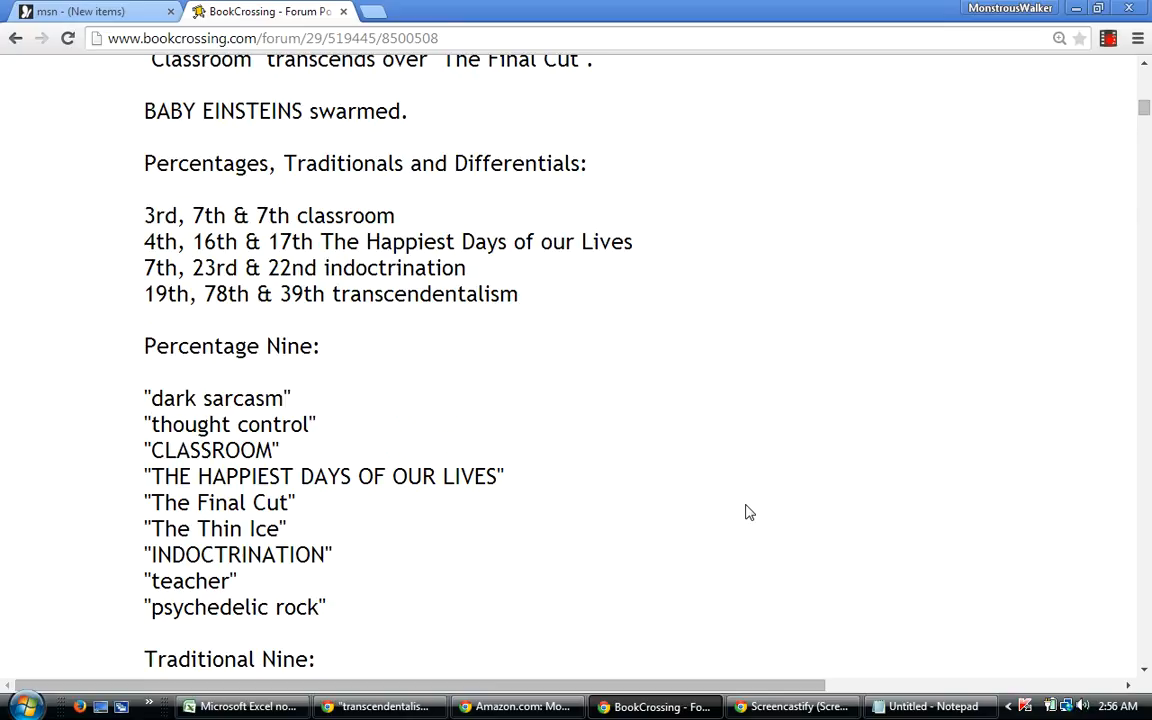
pyautogui.scroll(1, 749, 512)
pyautogui.scroll(4, 749, 512)
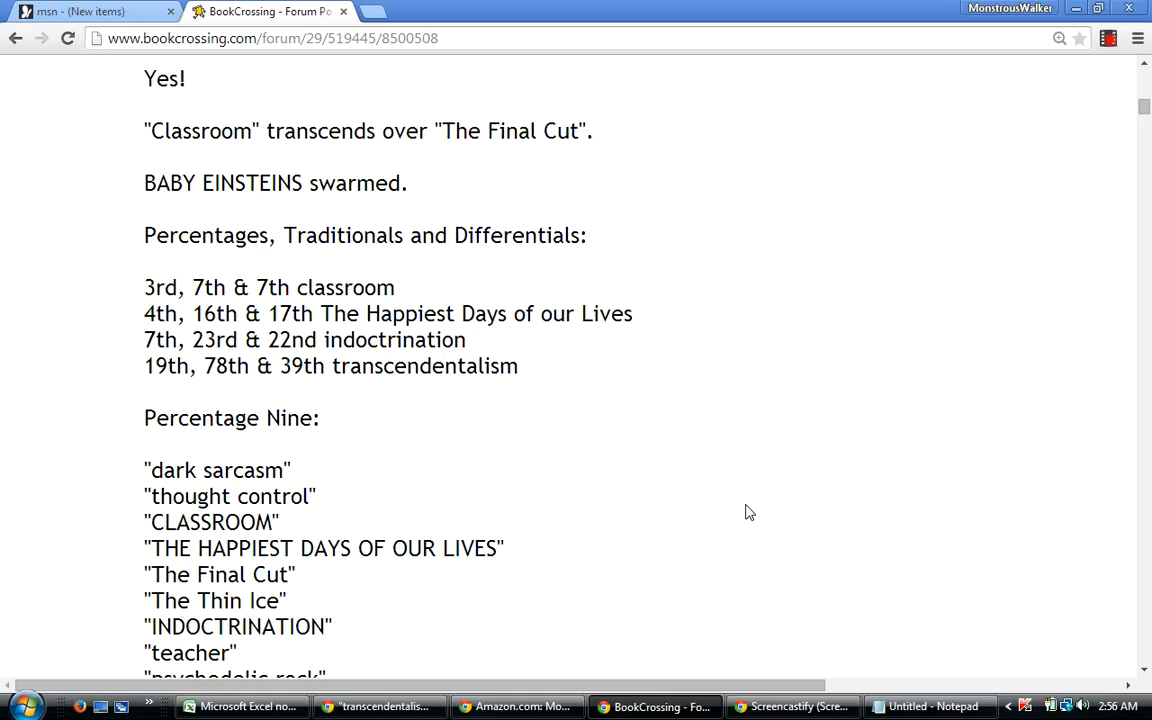
pyautogui.scroll(1, 749, 512)
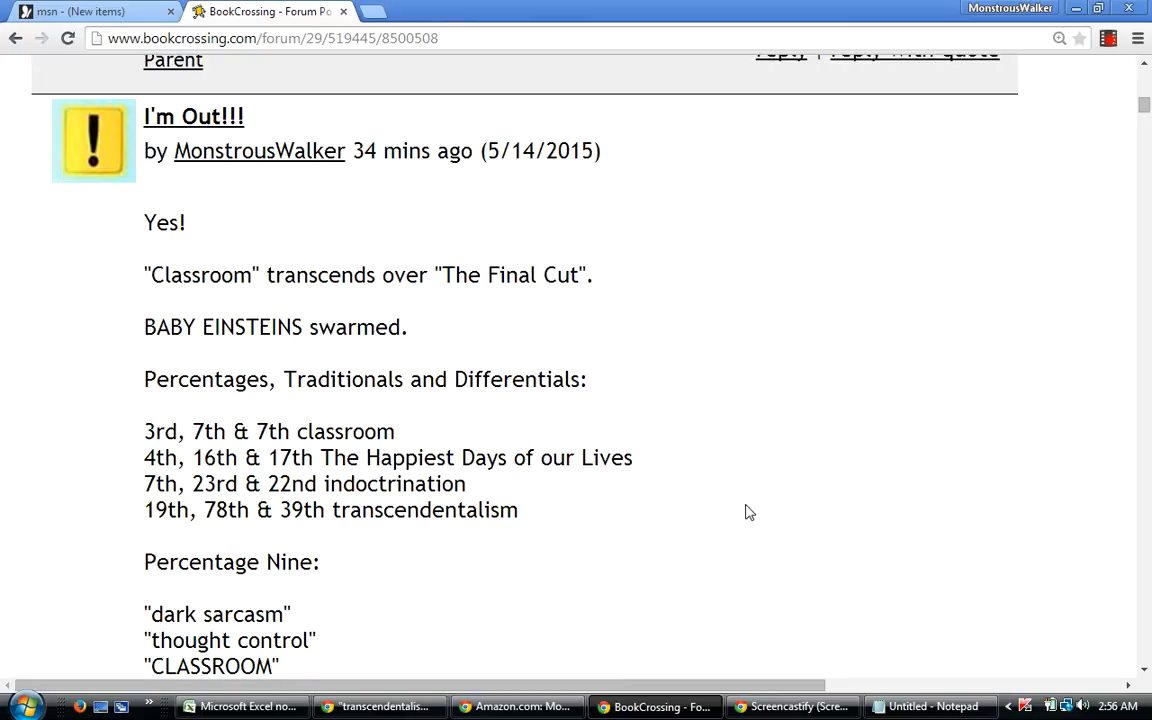
pyautogui.scroll(1, 749, 512)
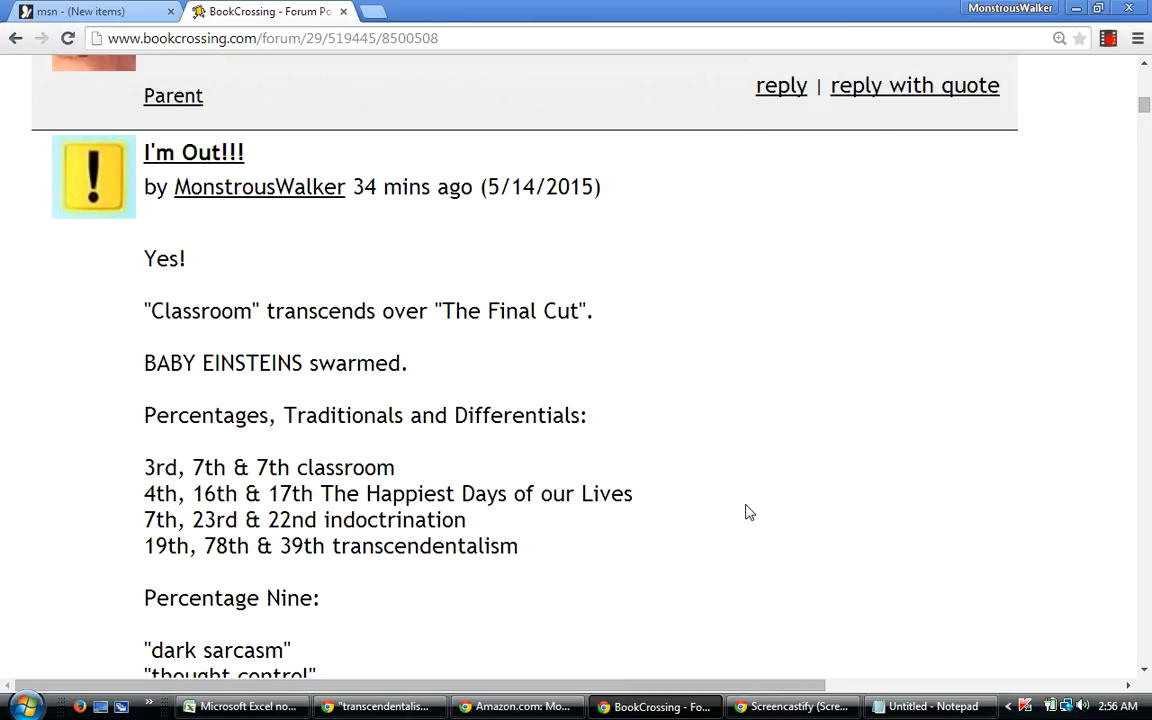
pyautogui.scroll(-5, 749, 512)
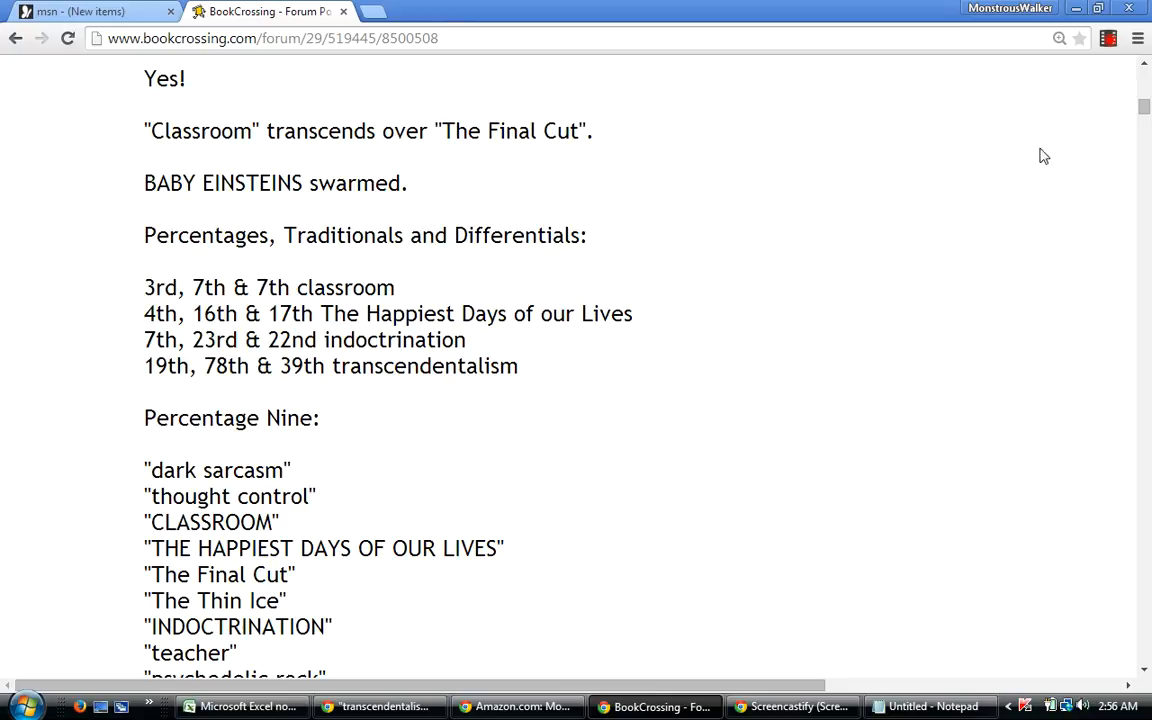
# Restore the BookCrossing window to its smaller size and bring up the Amazon book cover preview beside it.
pyautogui.click(1099, 9)
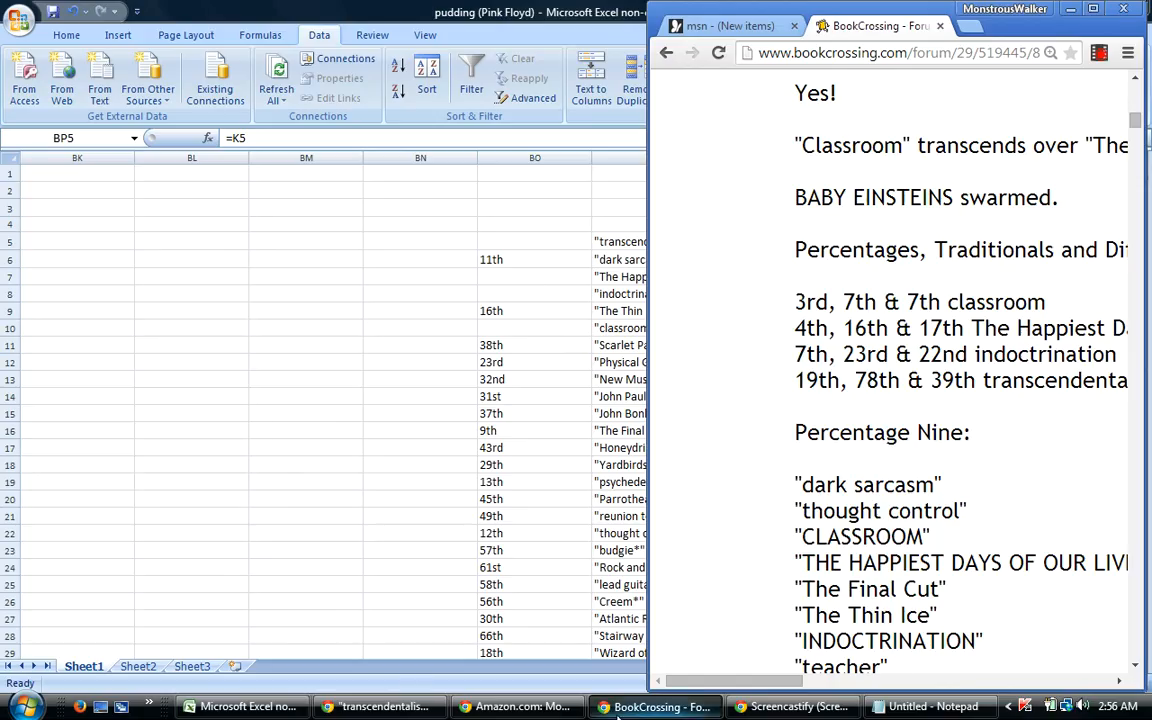
pyautogui.moveTo(657, 714)
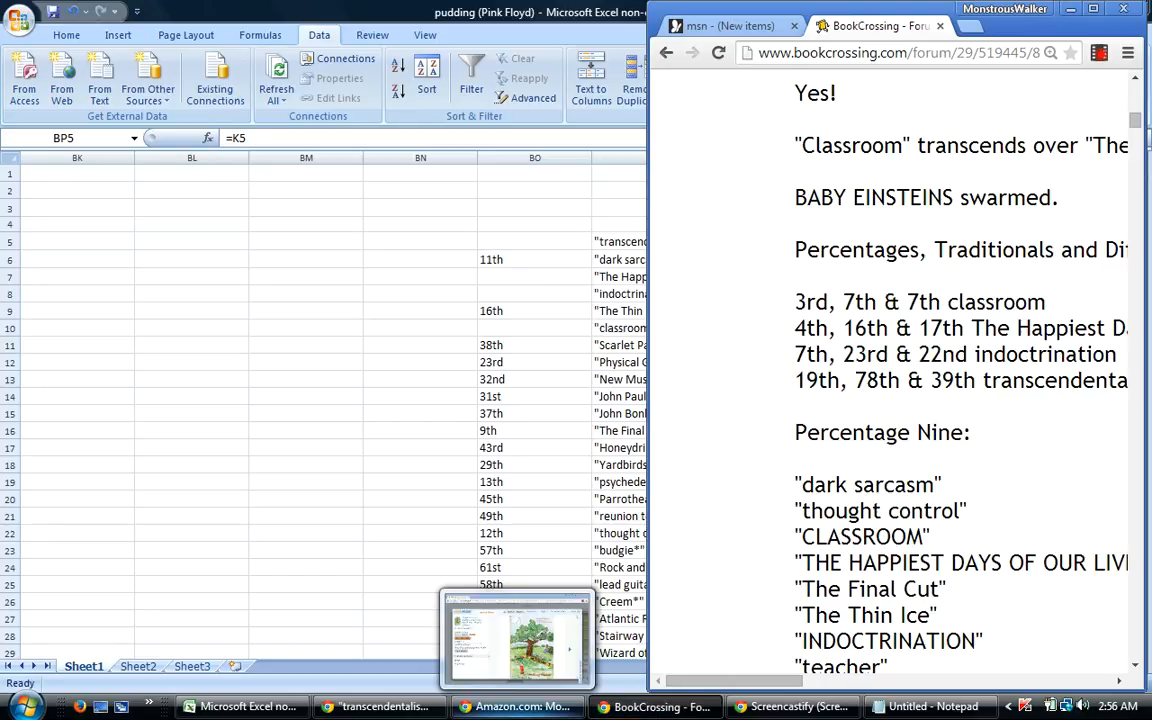
pyautogui.click(483, 708)
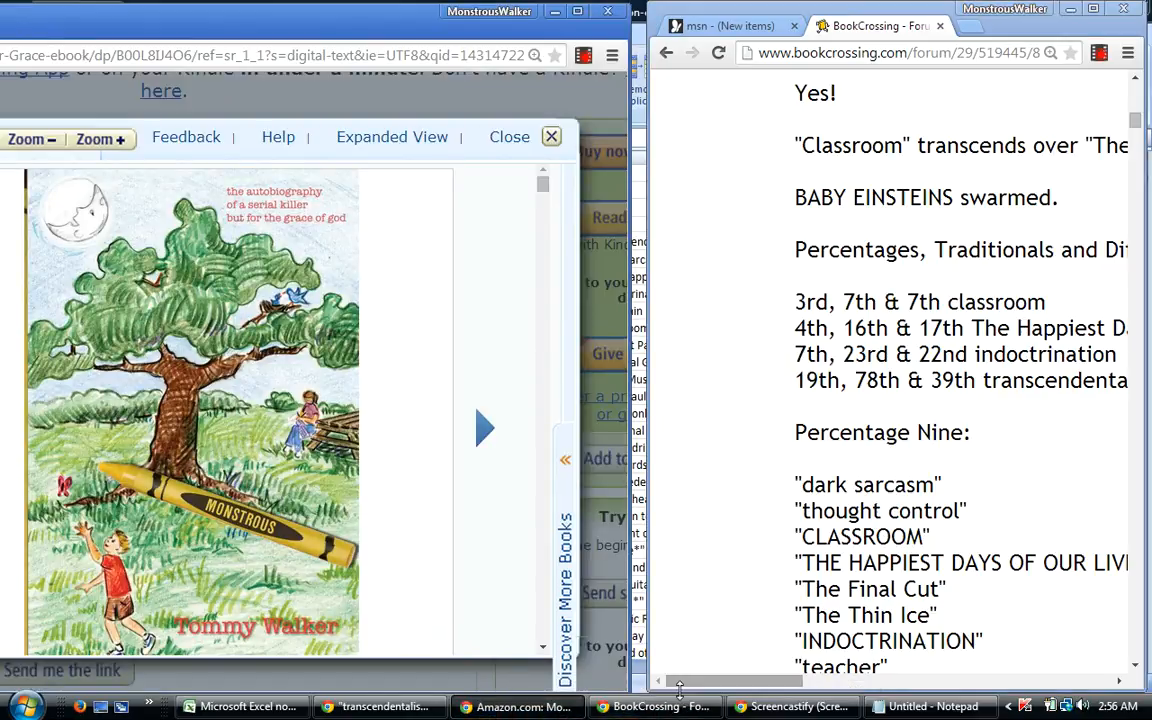
# Switch to the untitled Notepad note and write "Mike Hargrove, The Human Rain Delay" on the empty line.
pyautogui.moveTo(740, 708)
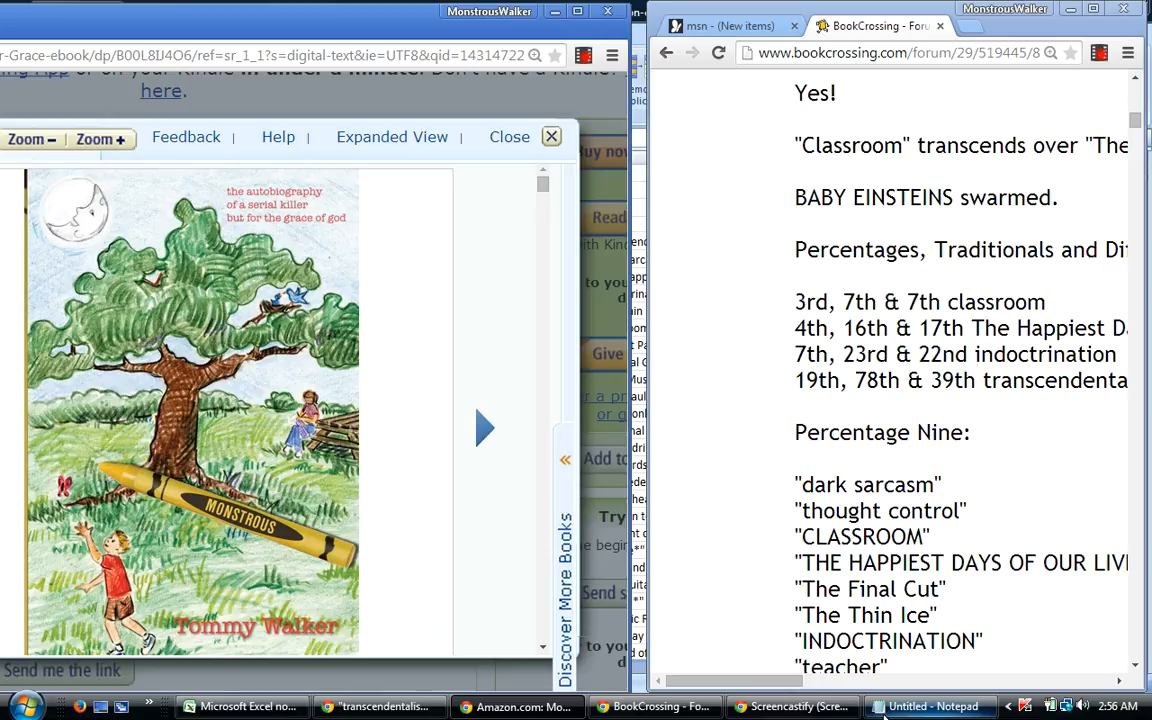
pyautogui.click(924, 706)
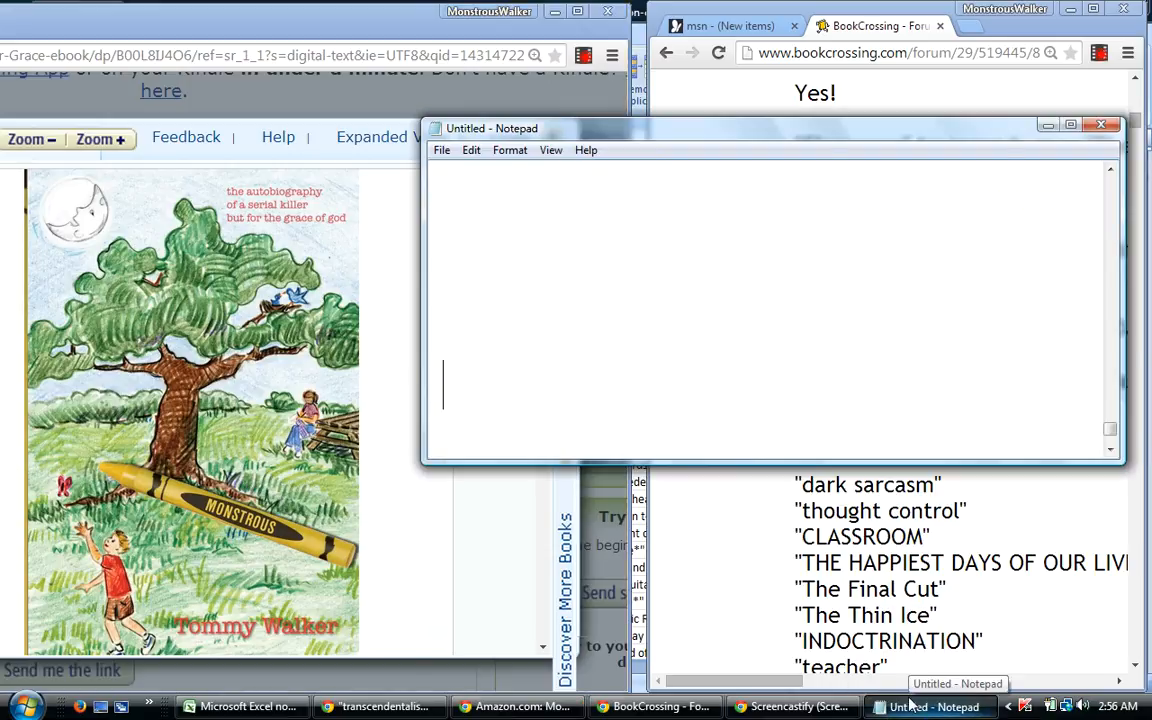
pyautogui.write('Mike Har')
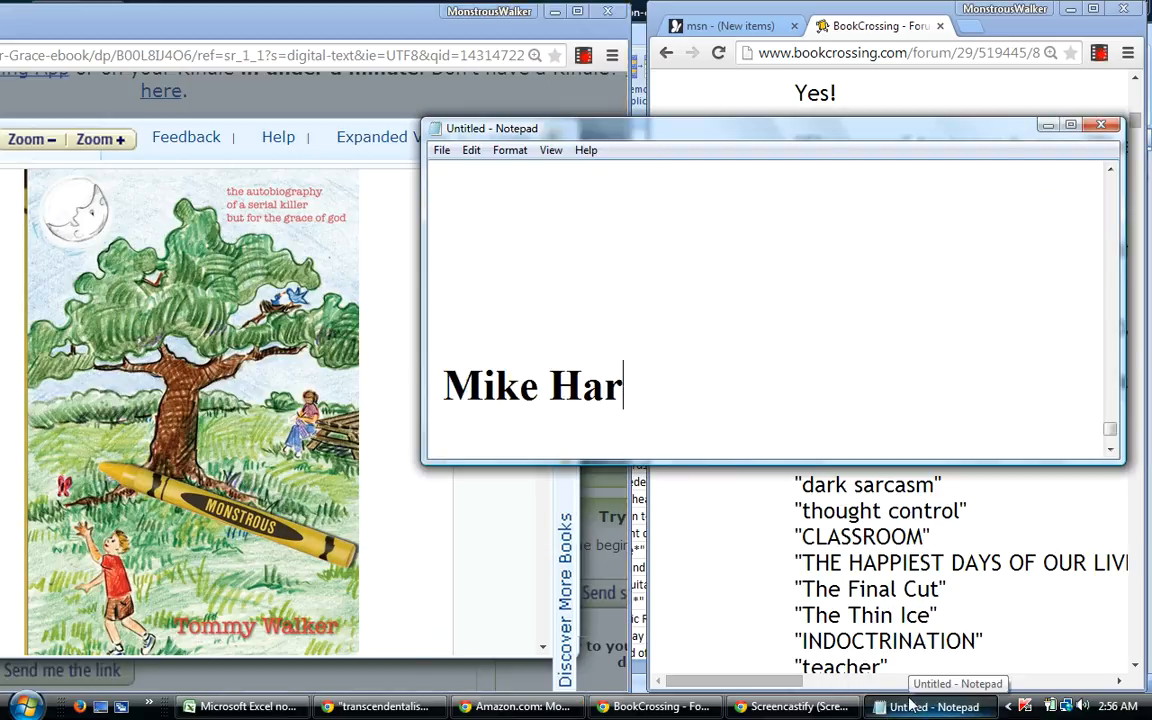
pyautogui.write('grove')
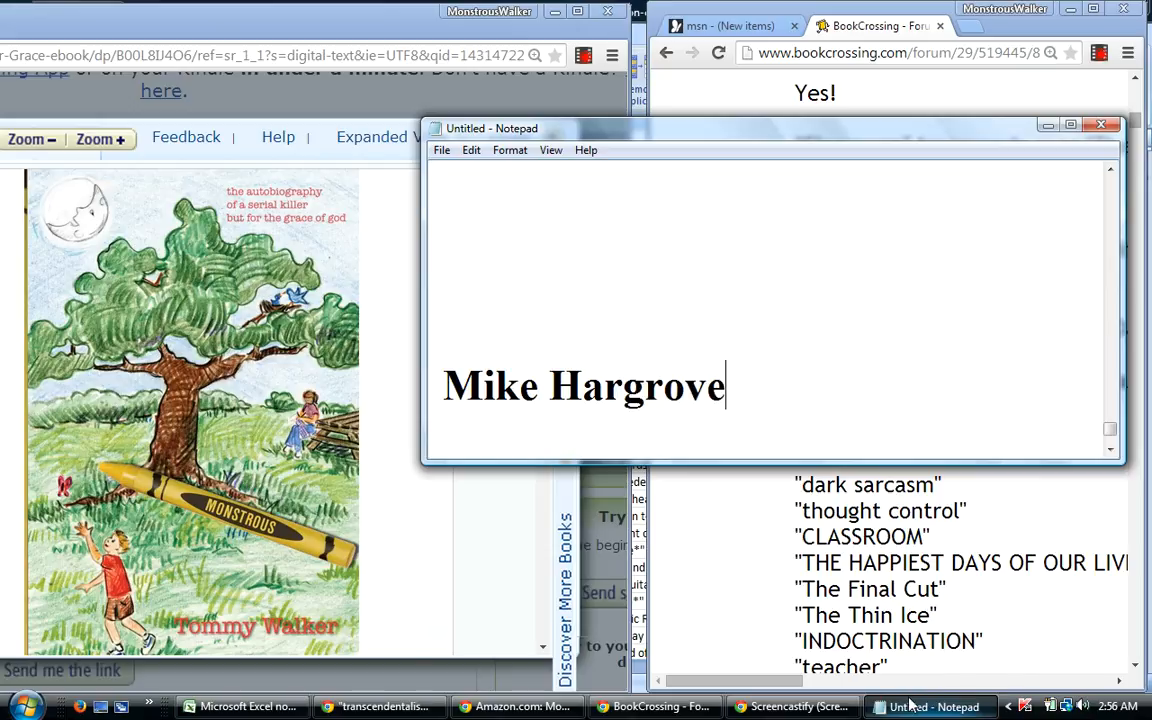
pyautogui.write(', The Hum')
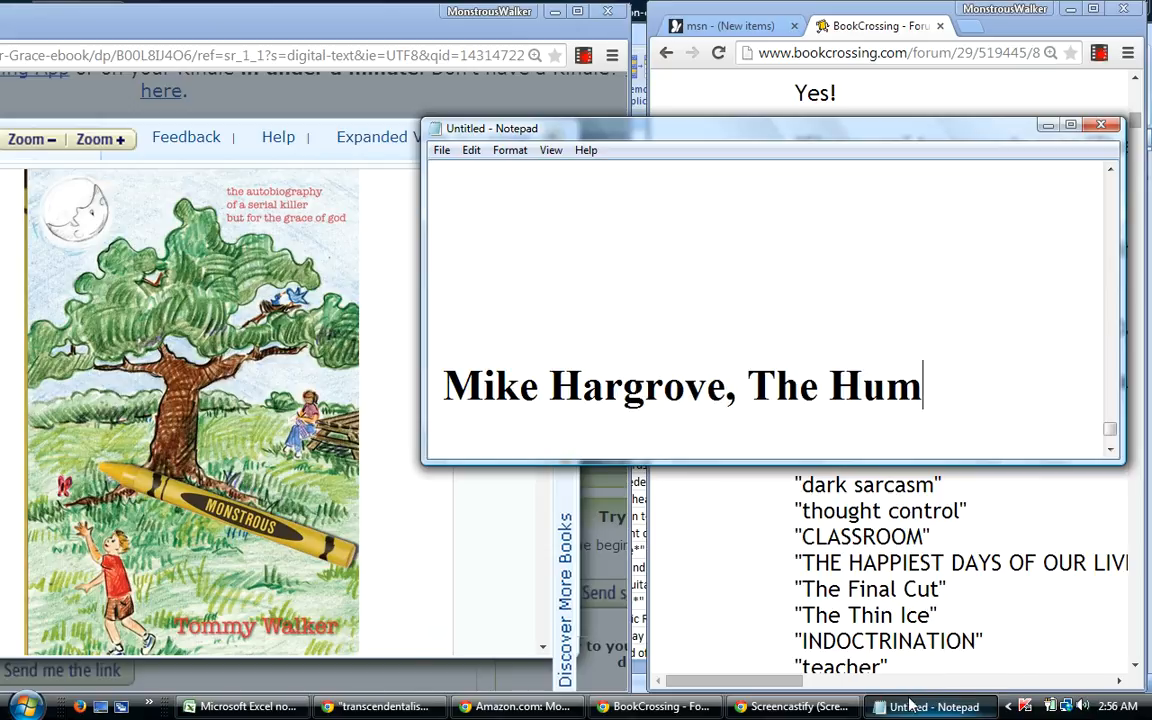
pyautogui.write('an Rain Delay')
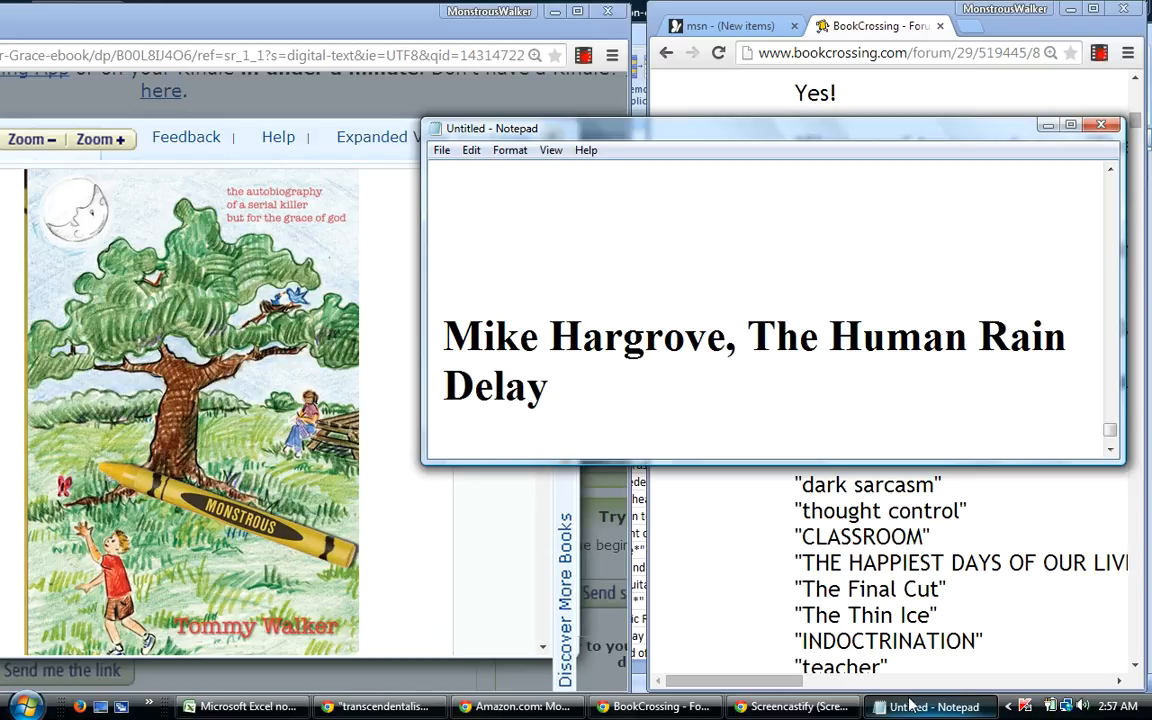
# Add "Carlton Fisk" as a separate paragraph in the note and follow it with several blank lines.
pyautogui.press('Return')
pyautogui.press('Return')
pyautogui.write('Carlton')
pyautogui.write('isk')
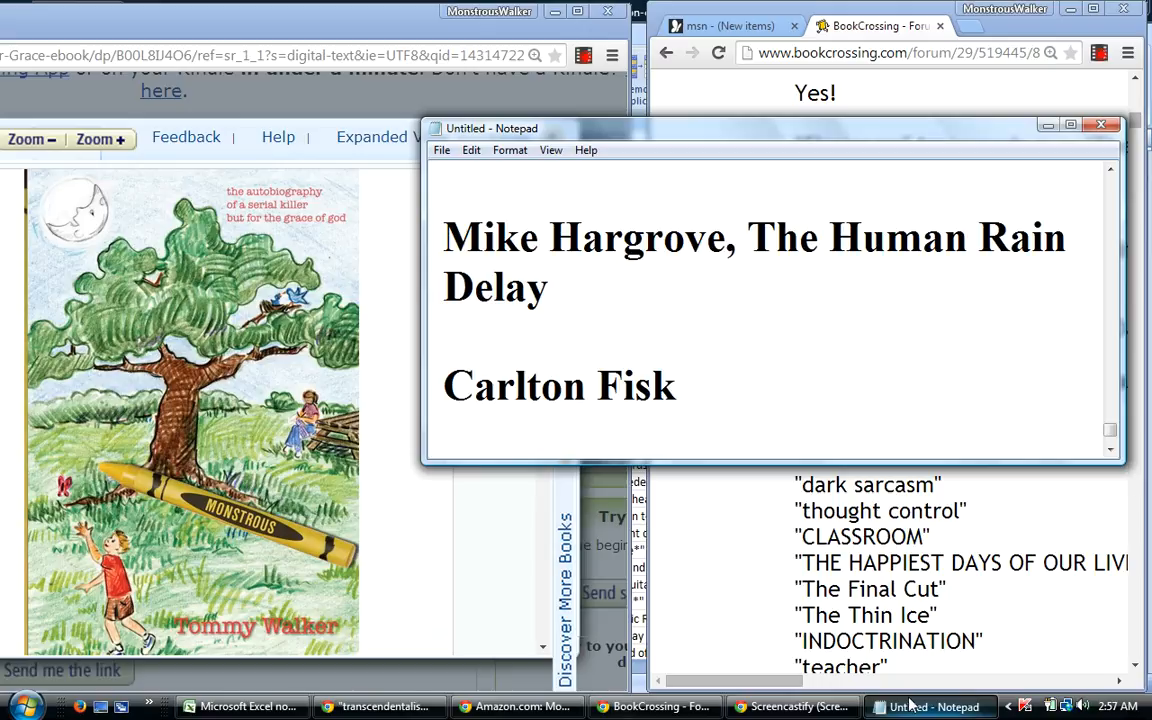
pyautogui.press('Return')
pyautogui.press('Return')
pyautogui.press('Return')
pyautogui.press('Return')
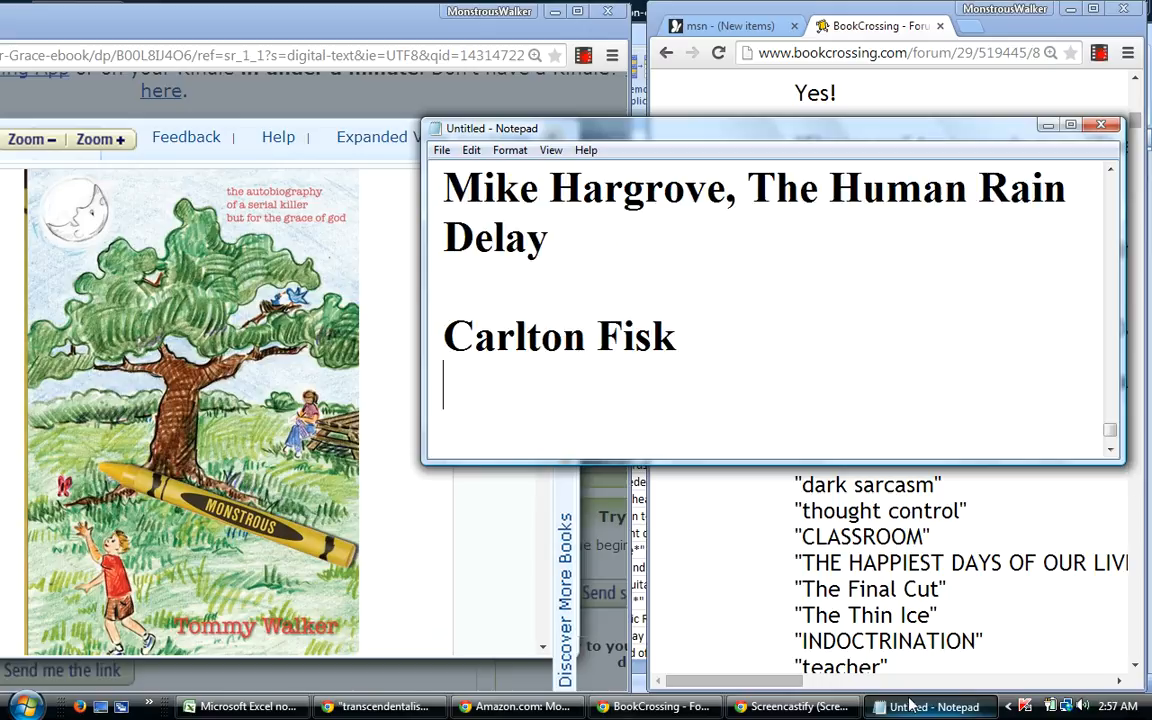
pyautogui.press('Return')
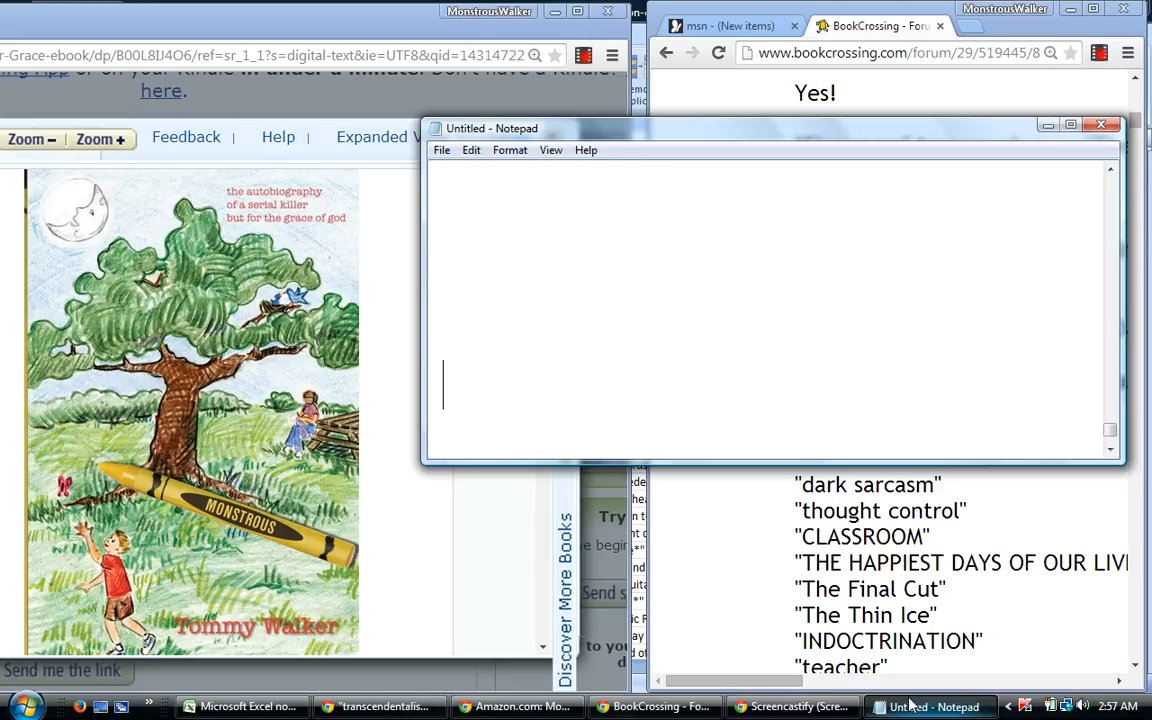
# Write the author's name from the book cover in the note and follow it with blank lines.
pyautogui.write('Tom')
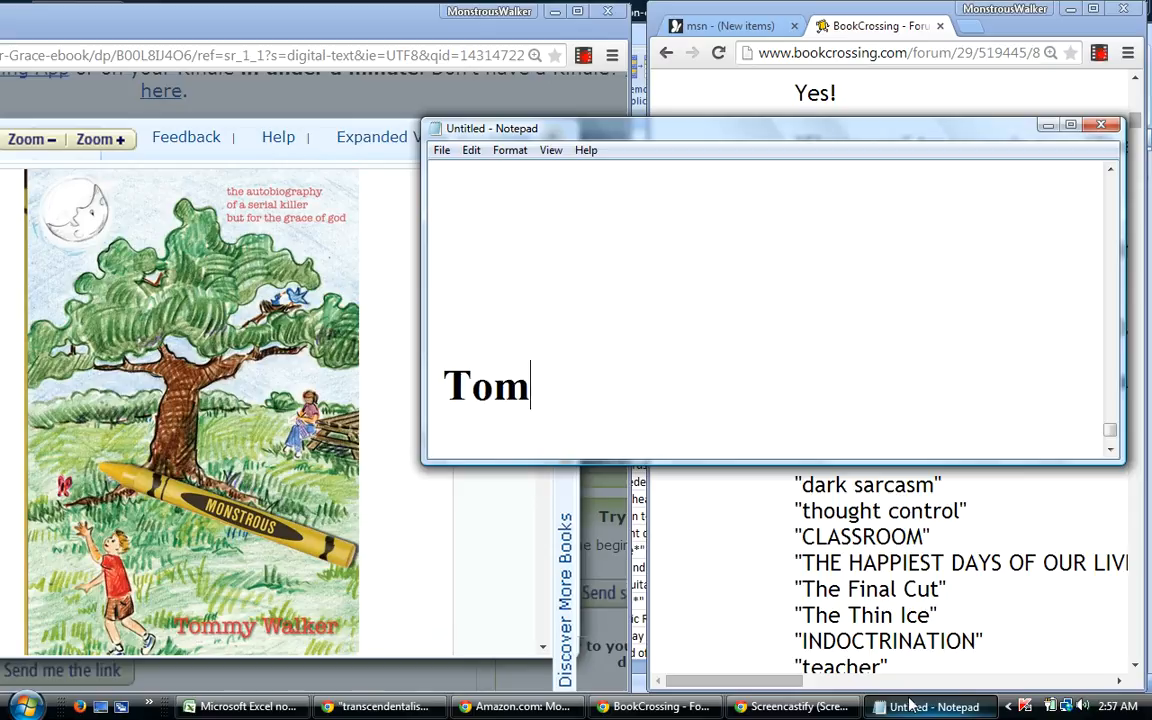
pyautogui.write('my Walker')
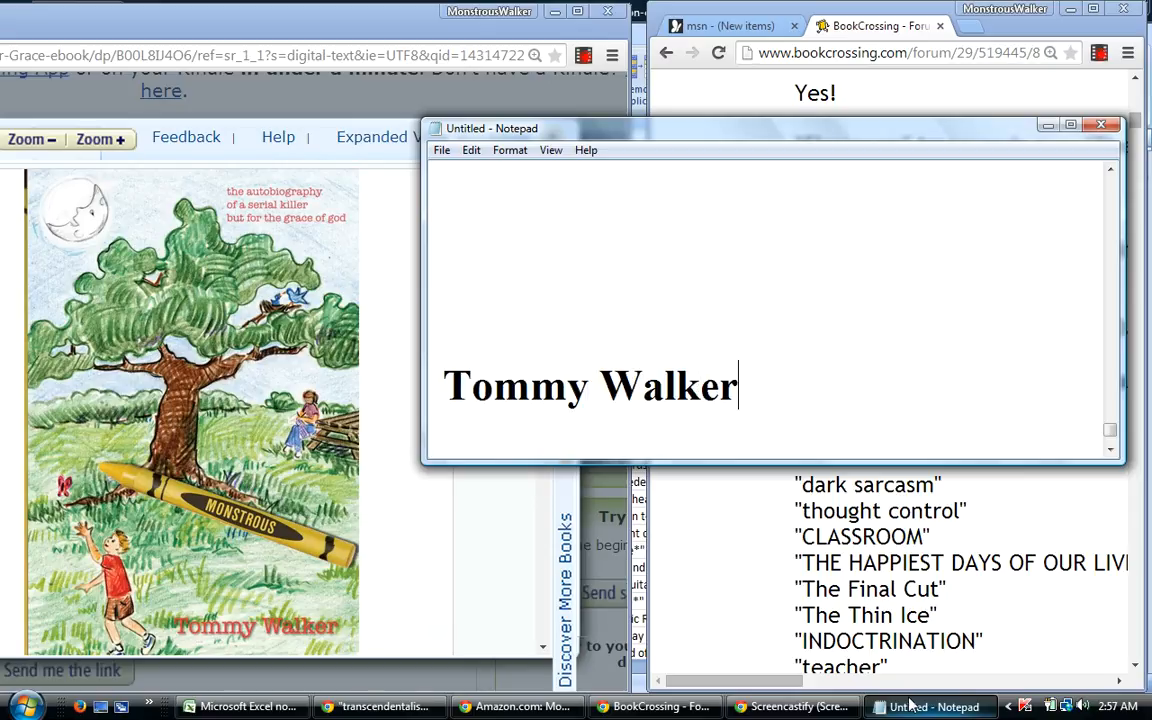
pyautogui.press('Return')
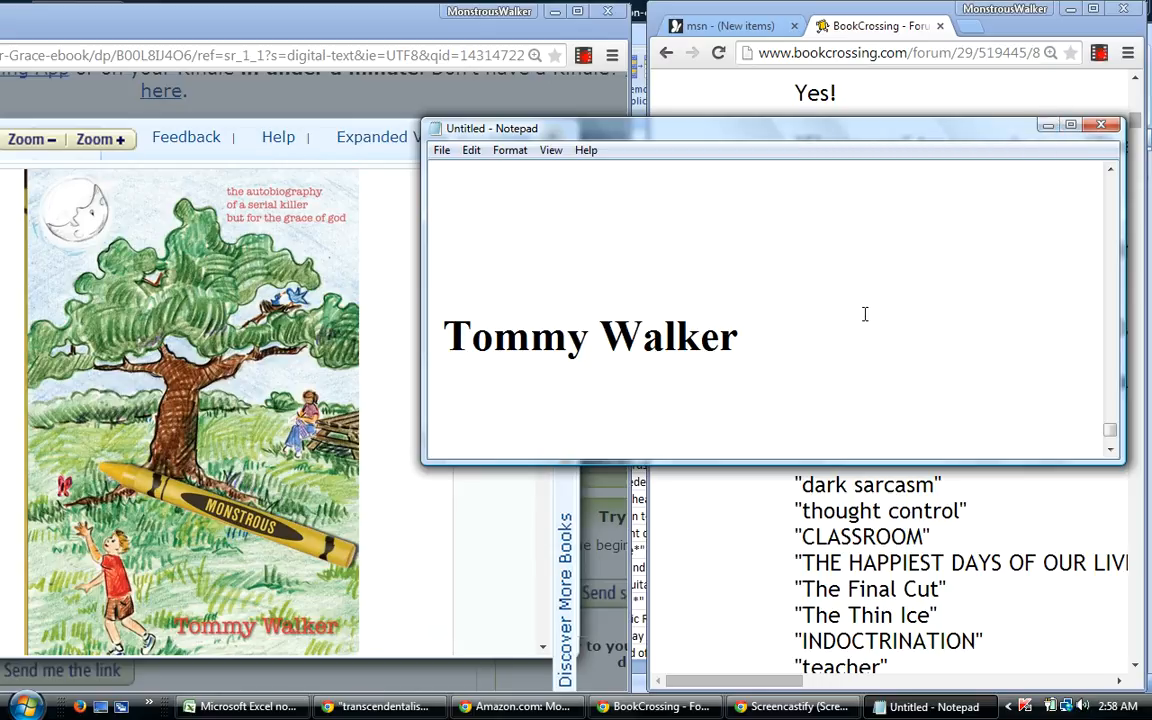
pyautogui.press('Return')
pyautogui.press('Return')
pyautogui.press('Return')
pyautogui.press('Return')
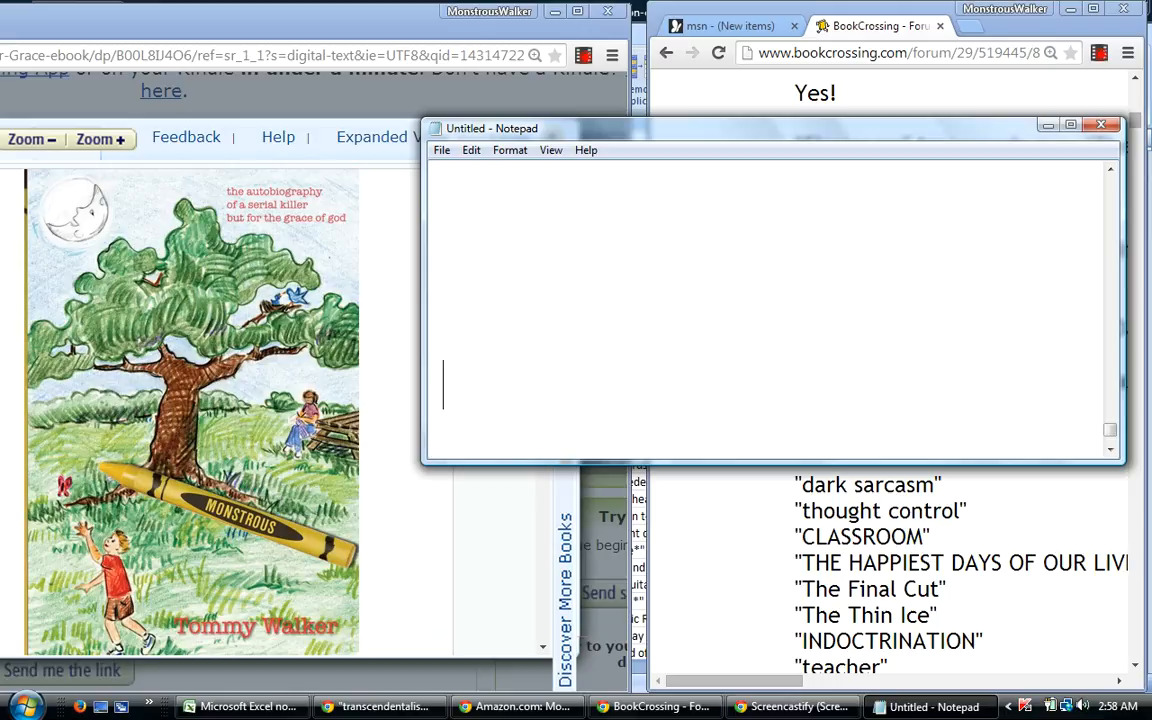
# Return to the BookCrossing window and open the Screencastify recording controls.
pyautogui.click(1023, 110)
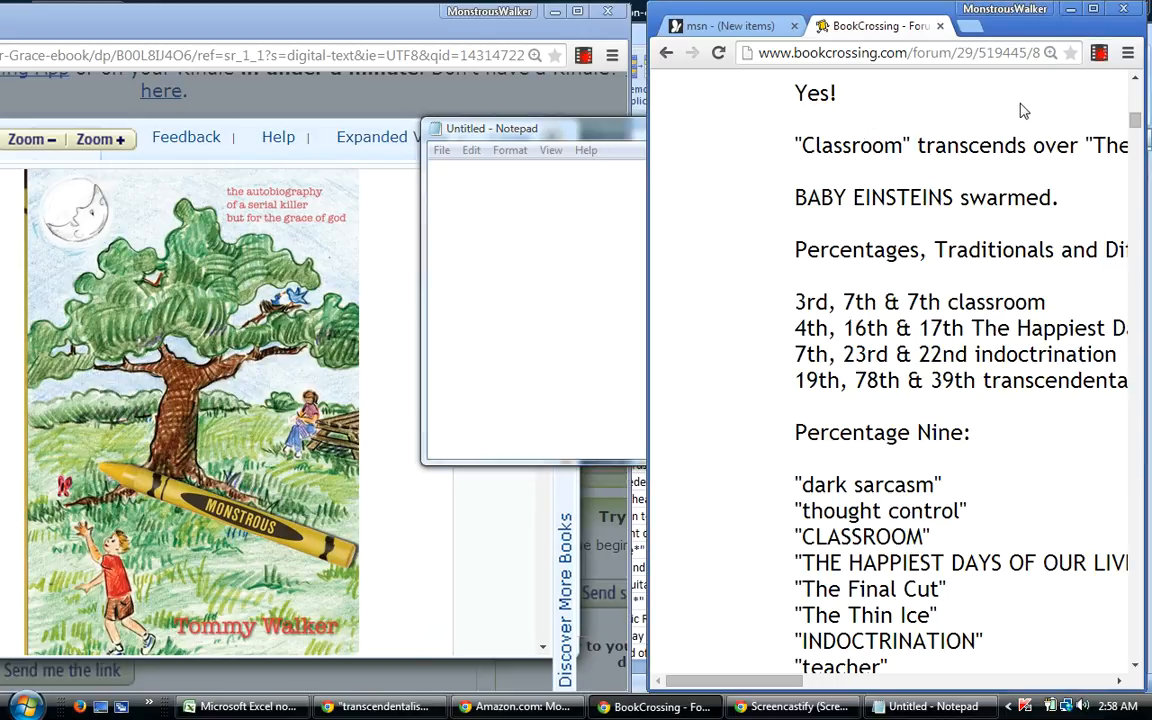
pyautogui.click(1100, 55)
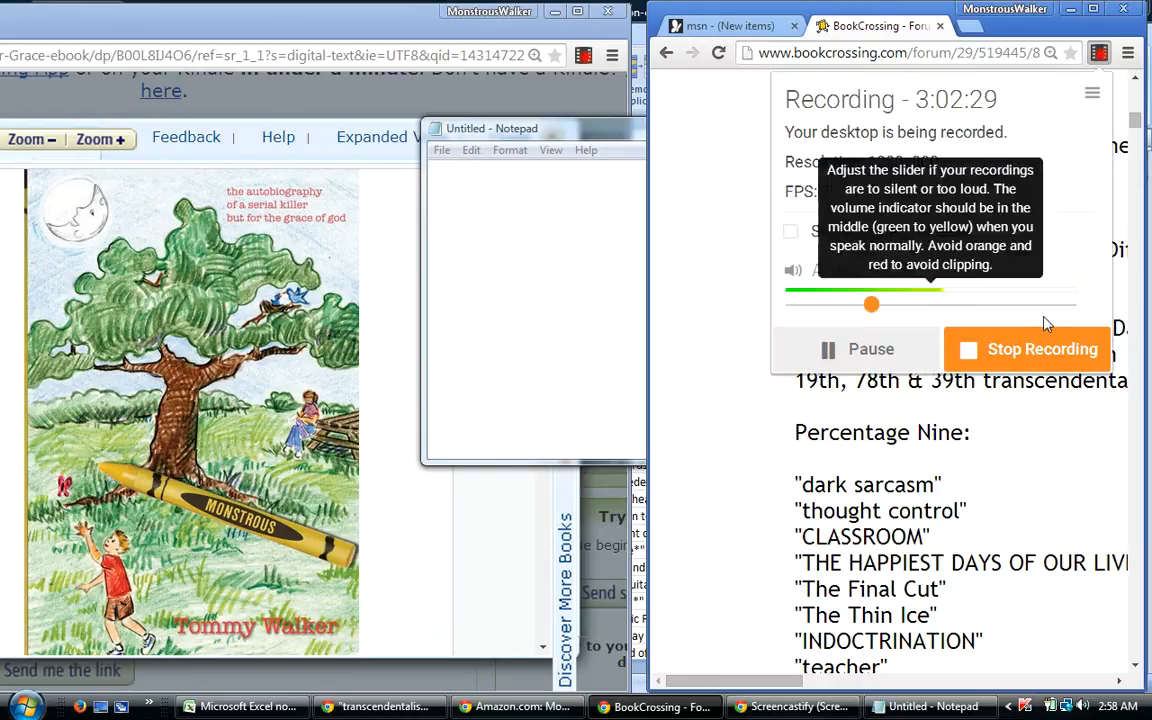